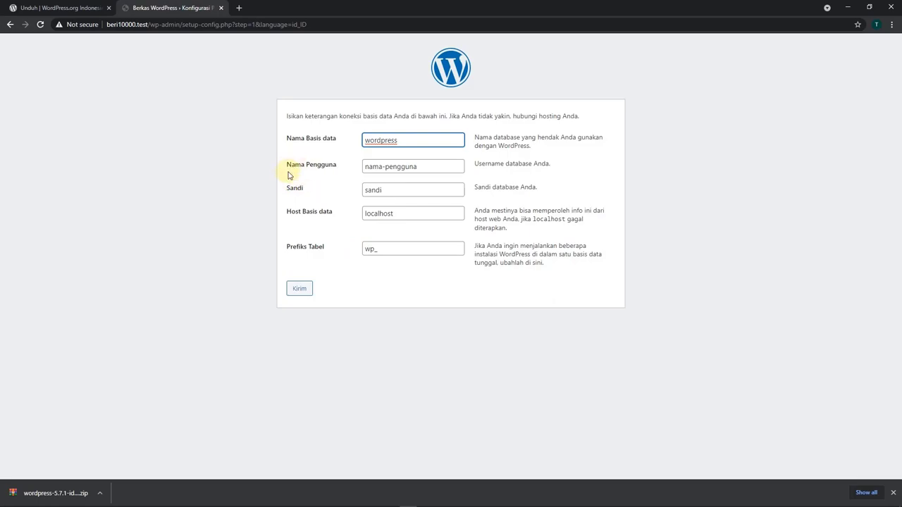
- Bring up the Laragon control panel beside the WordPress setup form
left_click_drag(337, 166, 285, 169)
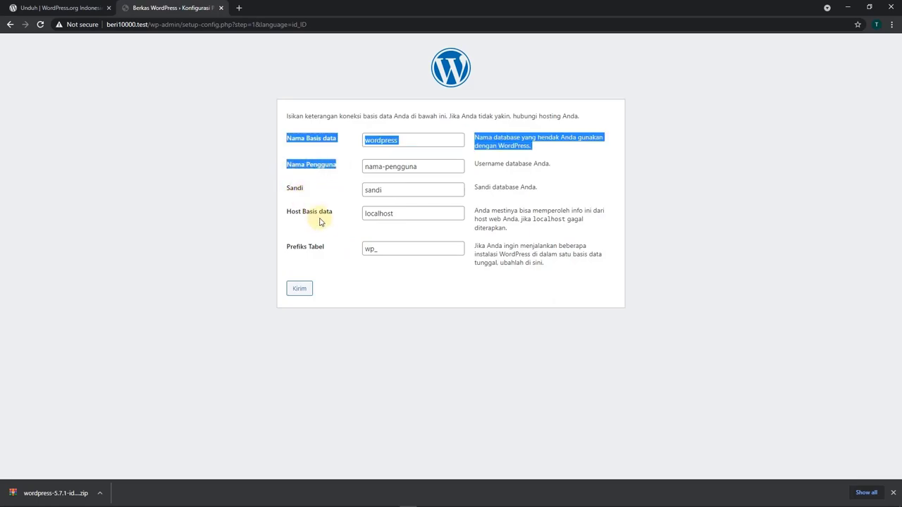
left_click(360, 312)
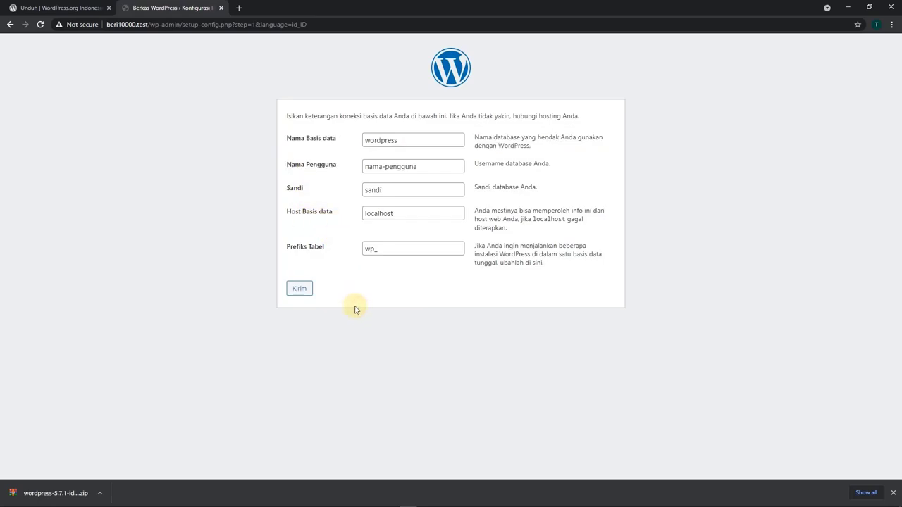
mouse_move(389, 500)
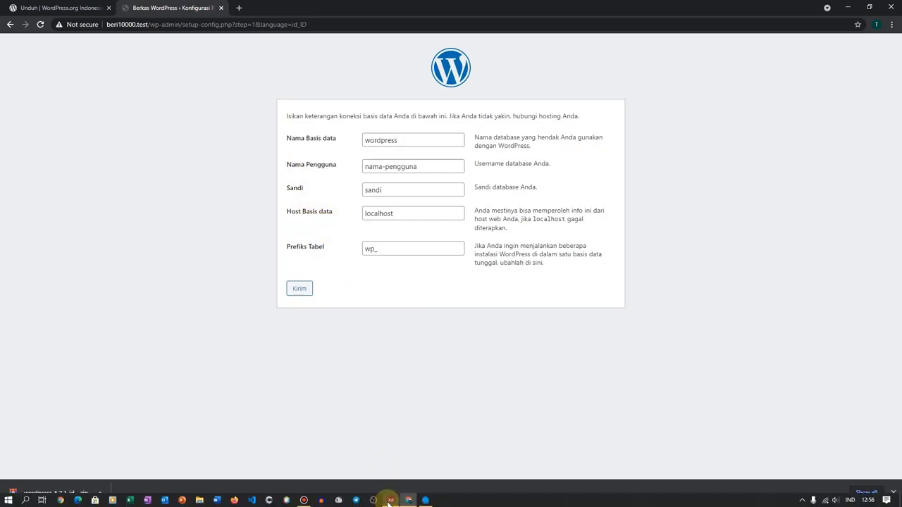
left_click(426, 500)
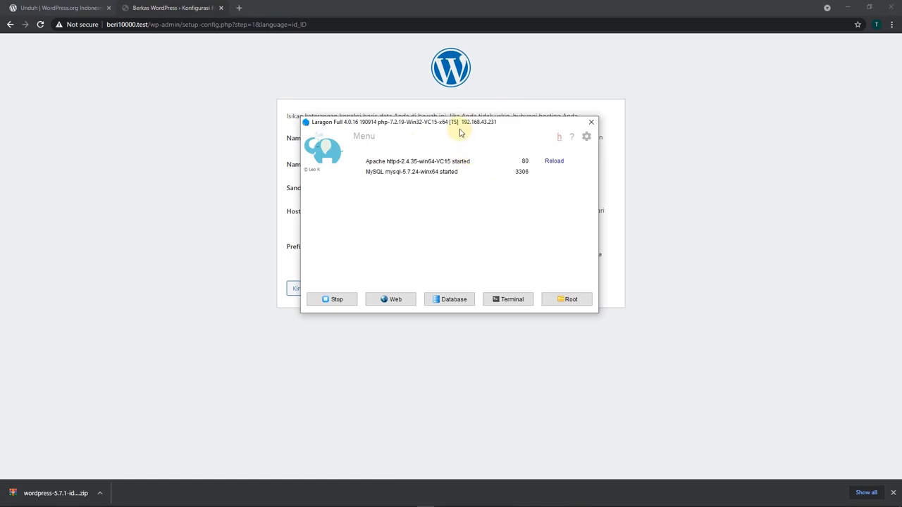
left_click_drag(455, 121, 591, 124)
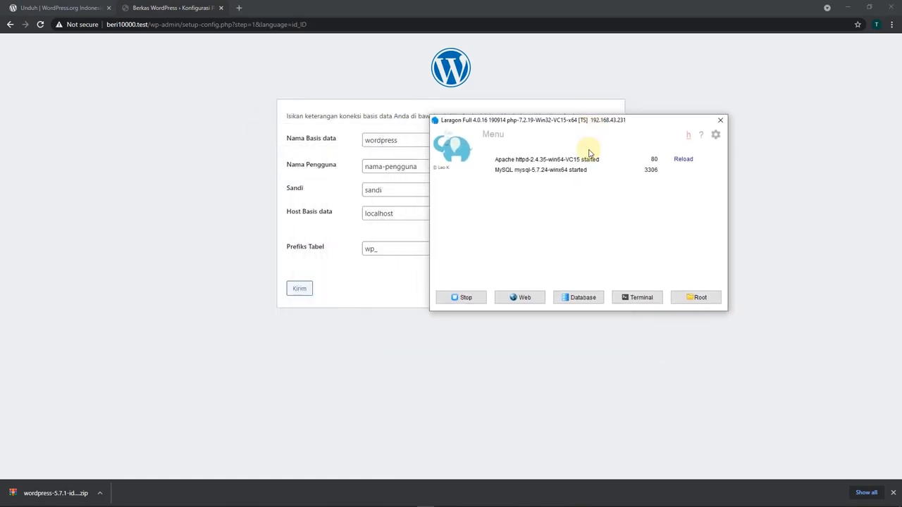
- Launch HeidiSQL from Laragon's Database button and connect to the local Laragon session
left_click(564, 299)
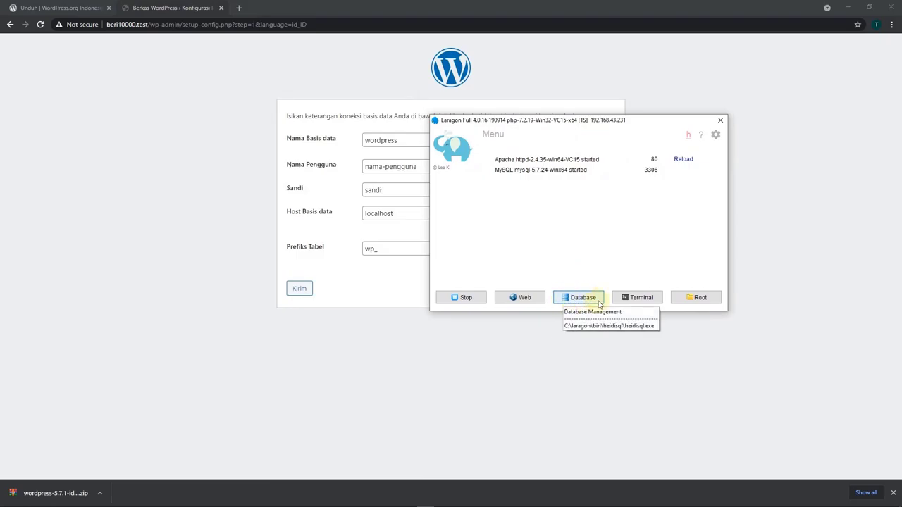
left_click(584, 299)
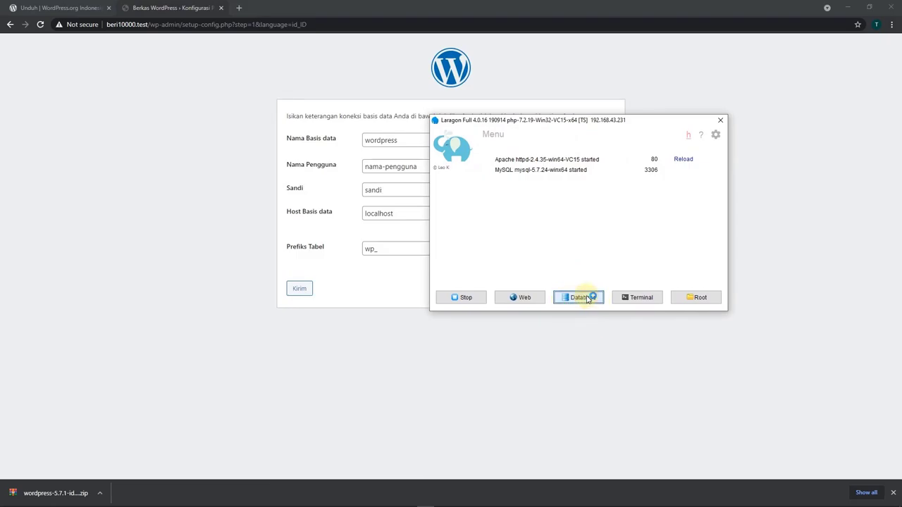
left_click(587, 299)
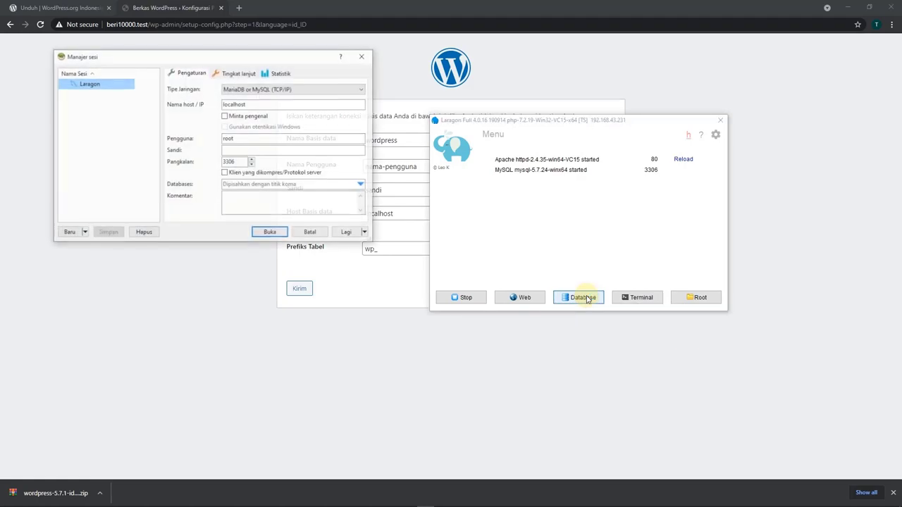
left_click_drag(239, 57, 212, 110)
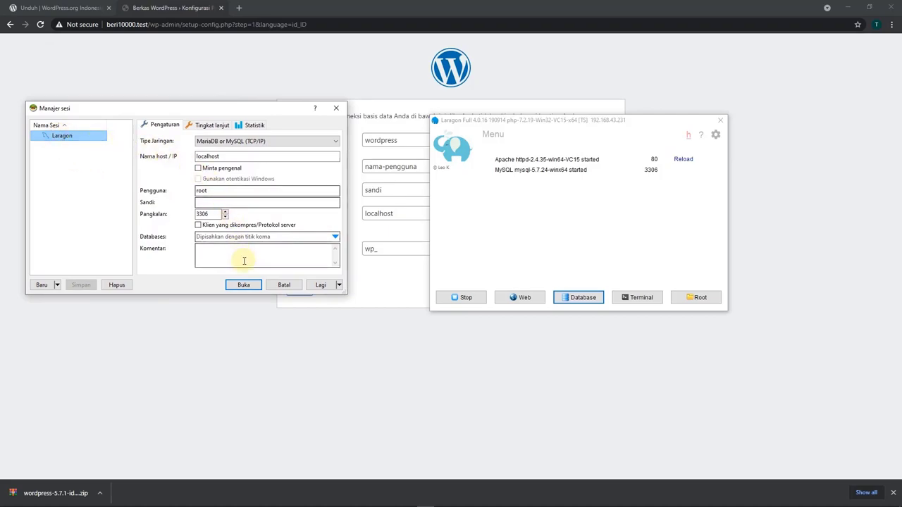
left_click(243, 285)
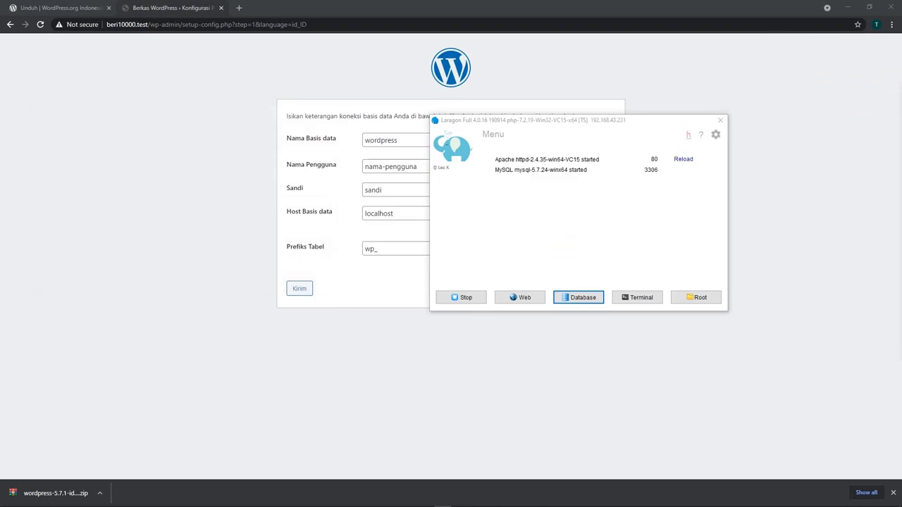
left_click_drag(901, 99, 601, 89)
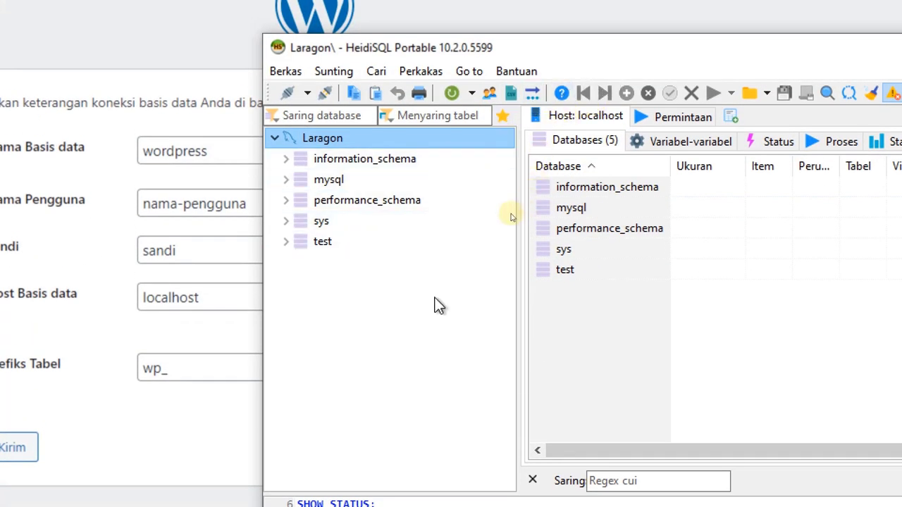
- Create a database named beri10000 from the Laragon server node's context menu
left_click(504, 220)
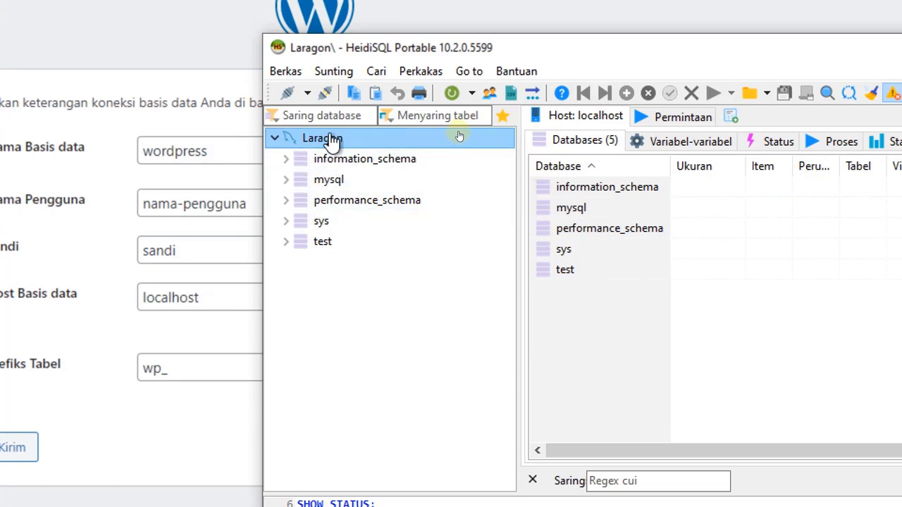
right_click(331, 138)
mouse_move(413, 225)
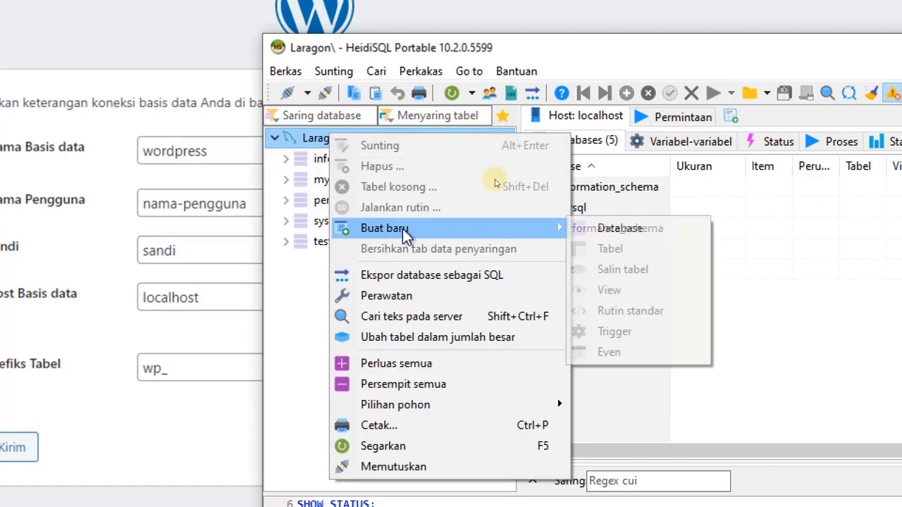
left_click(444, 204)
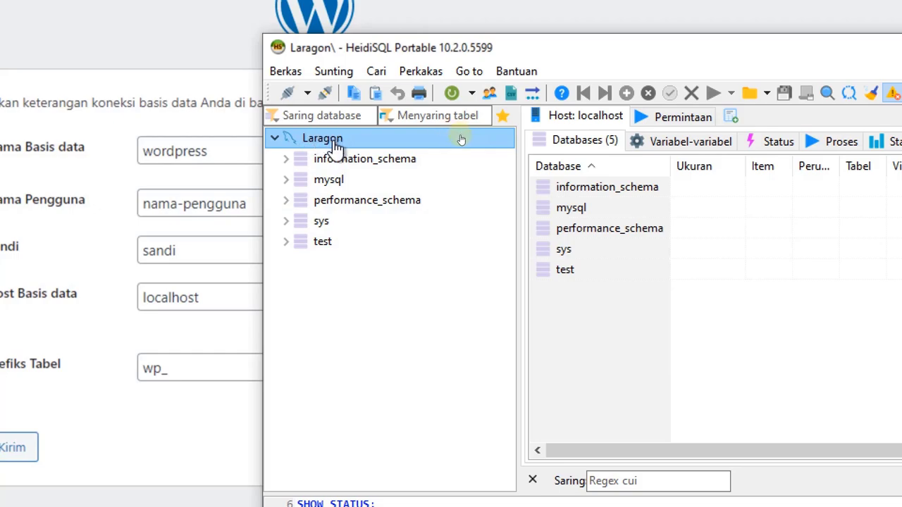
right_click(333, 139)
mouse_move(453, 243)
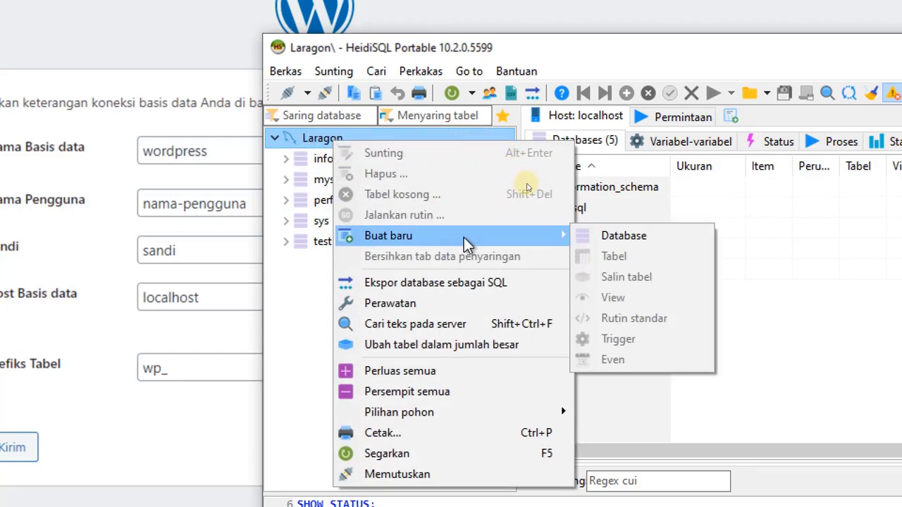
left_click(611, 236)
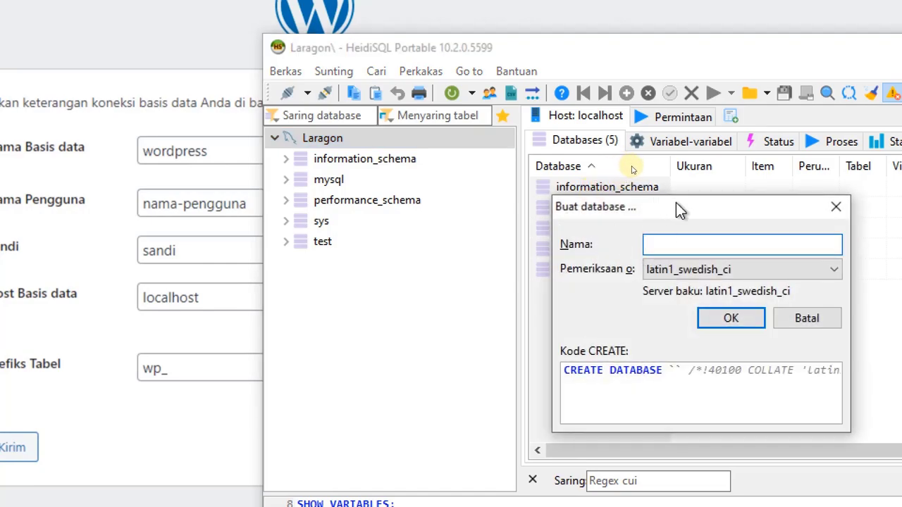
left_click_drag(675, 203, 643, 158)
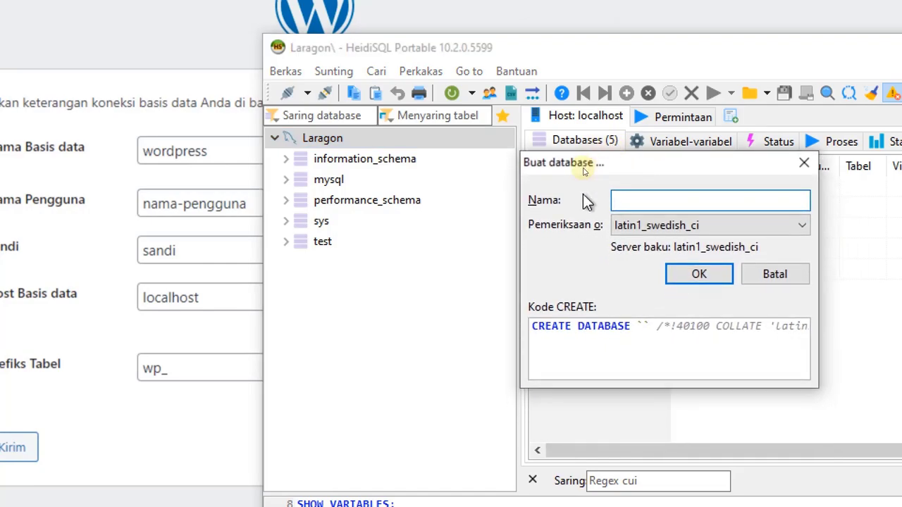
left_click(641, 201)
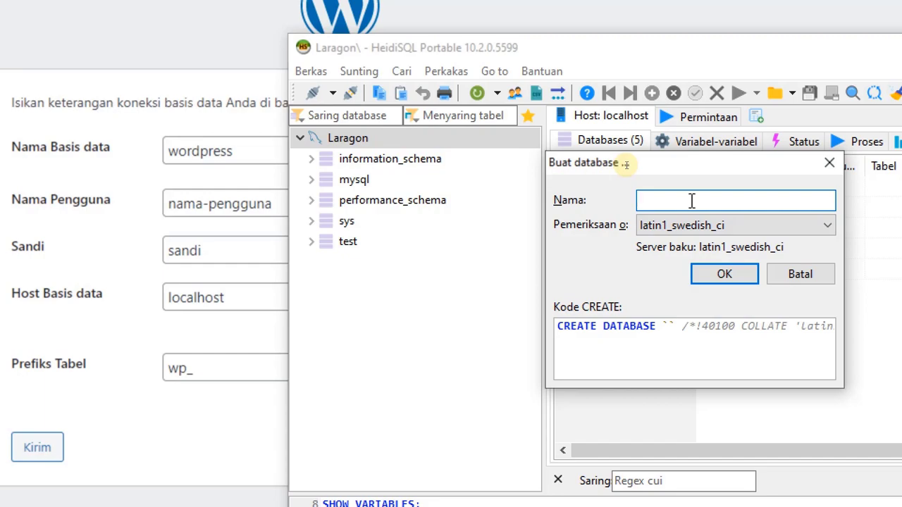
type("beri")
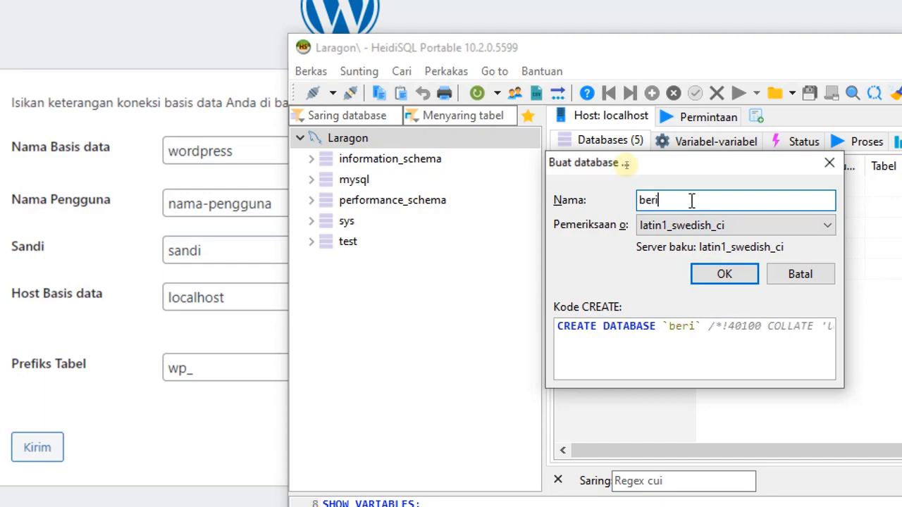
type("10000")
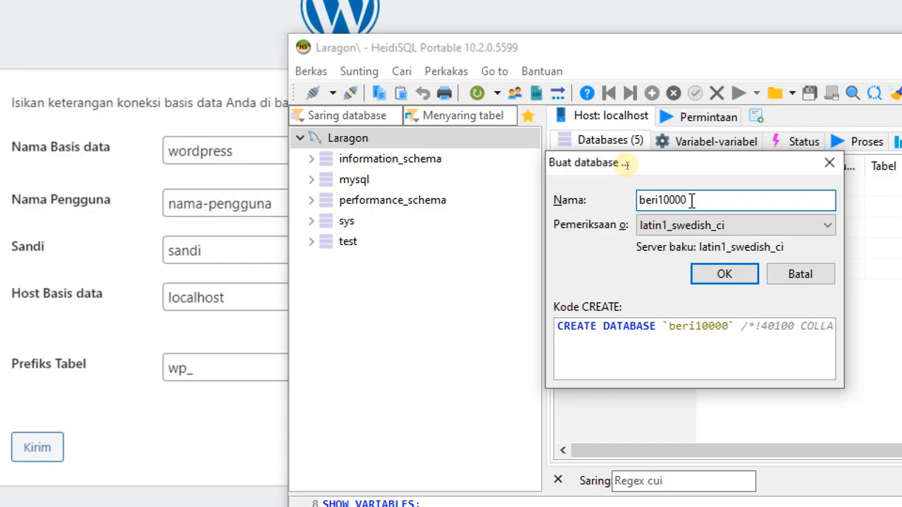
left_click(724, 275)
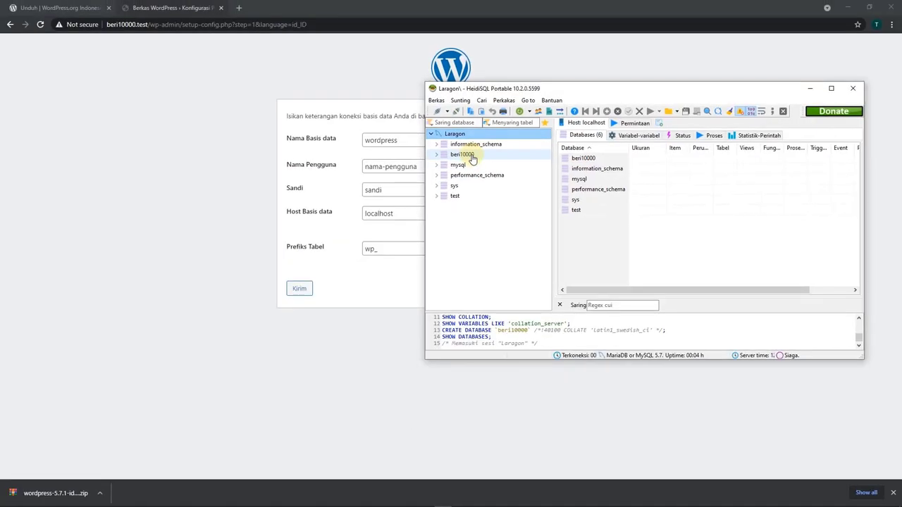
- Replace 'wordpress' with beri10000 in the setup form's database name field
left_click_drag(406, 53, 474, 69)
left_click_drag(520, 91, 541, 86)
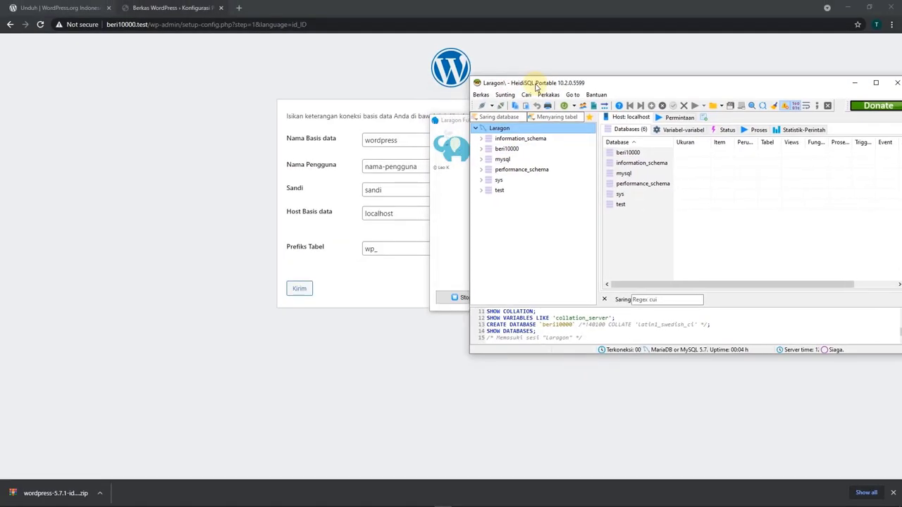
left_click(332, 140)
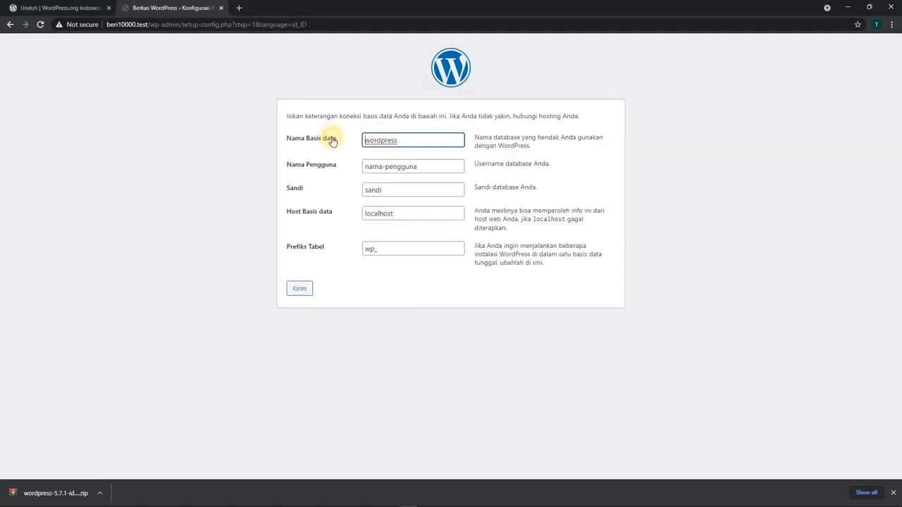
double_click(389, 141)
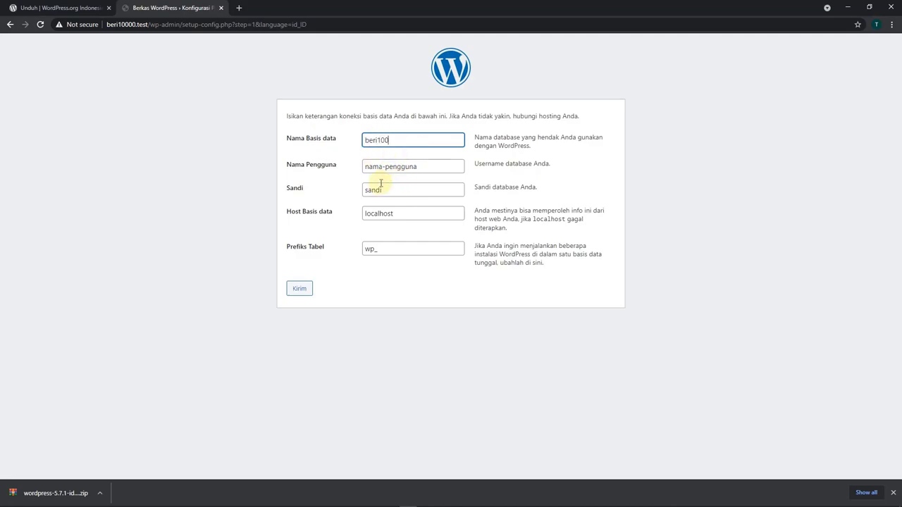
left_click(327, 158)
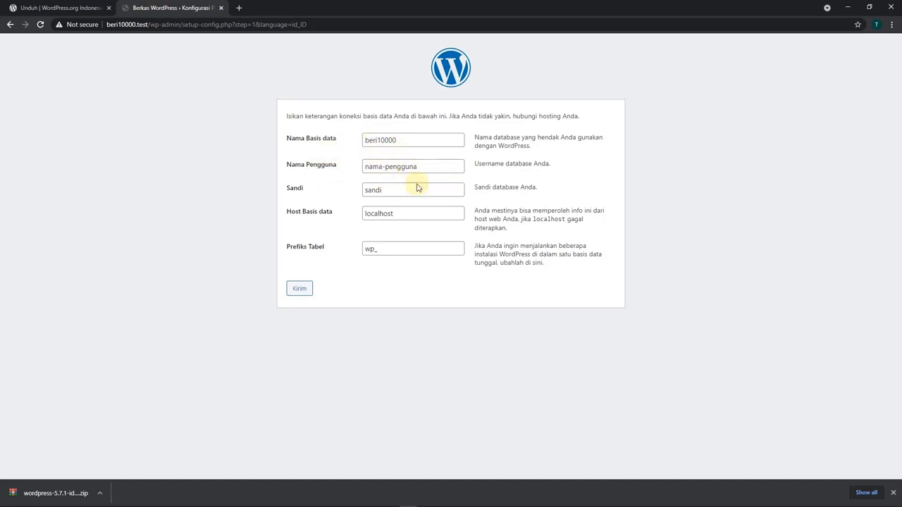
- Switch back to HeidiSQL and close its window
key("alt+Tab")
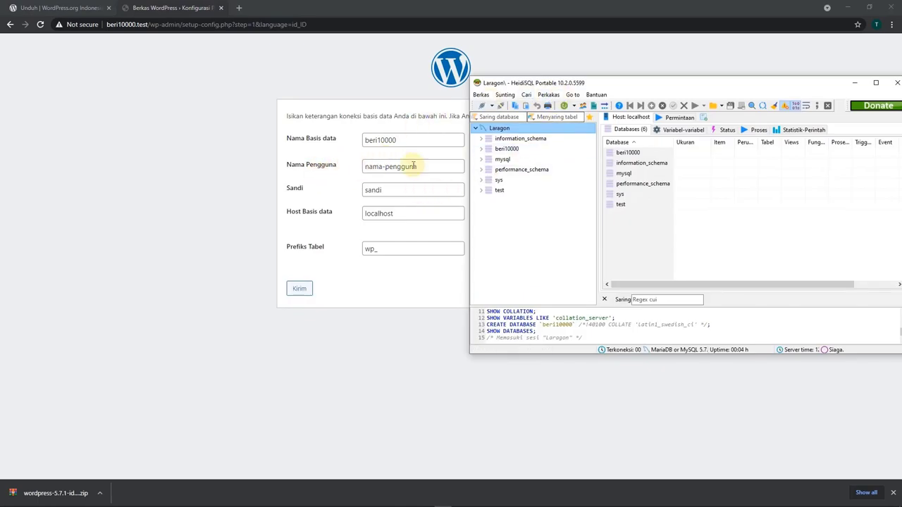
left_click_drag(634, 83, 489, 79)
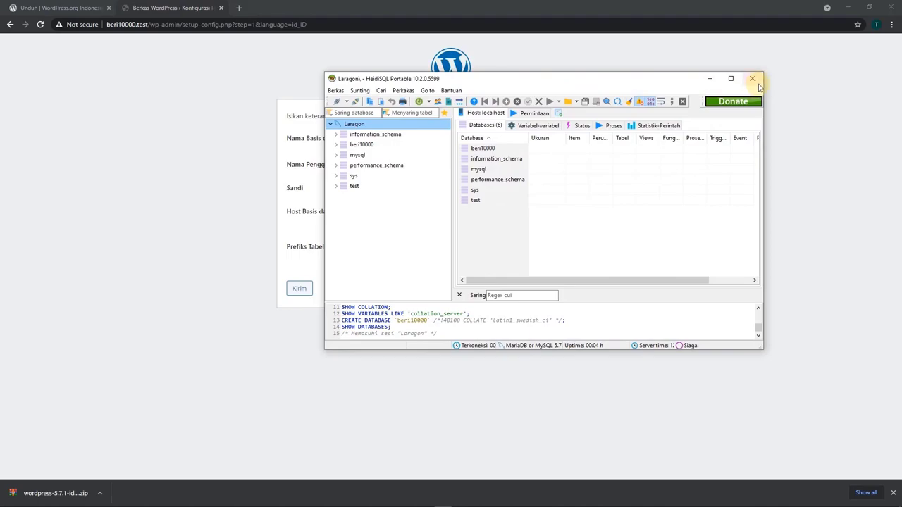
left_click(752, 78)
- Relaunch HeidiSQL from Laragon and move its session manager into view
left_click(426, 500)
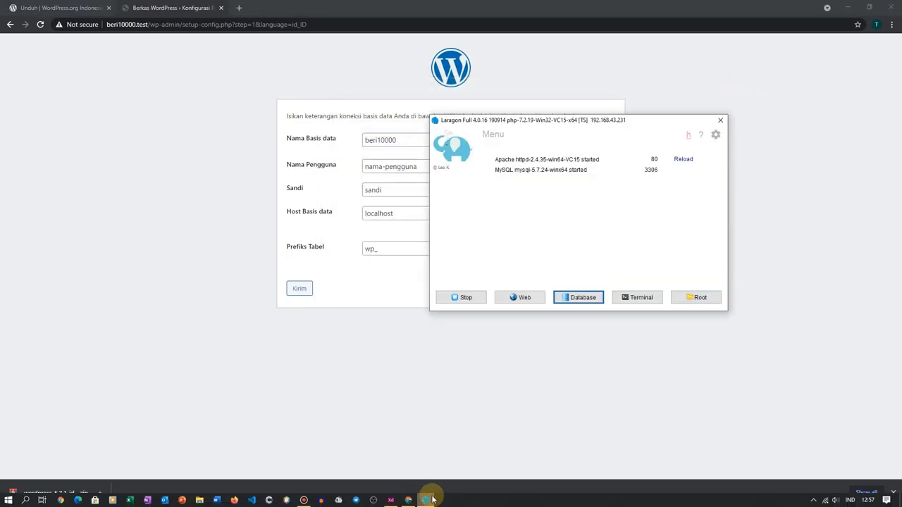
left_click(583, 299)
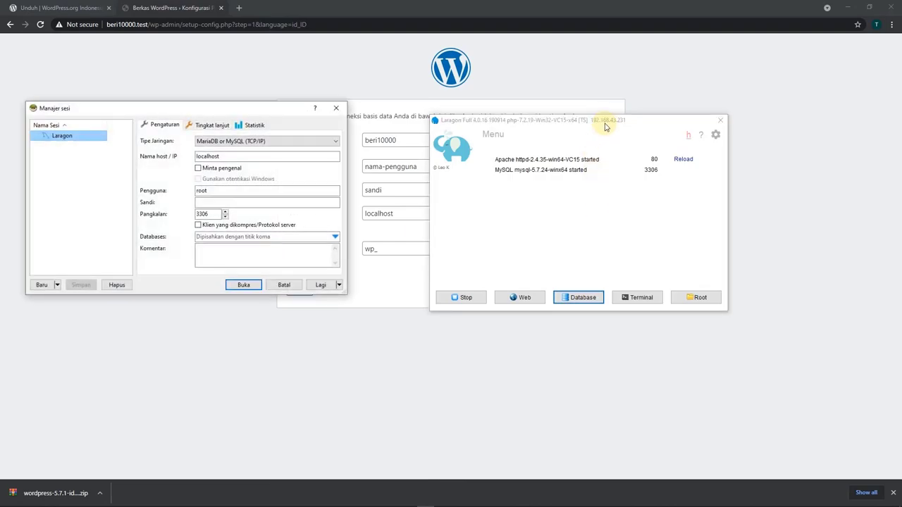
left_click_drag(606, 125, 737, 189)
left_click_drag(264, 113, 247, 86)
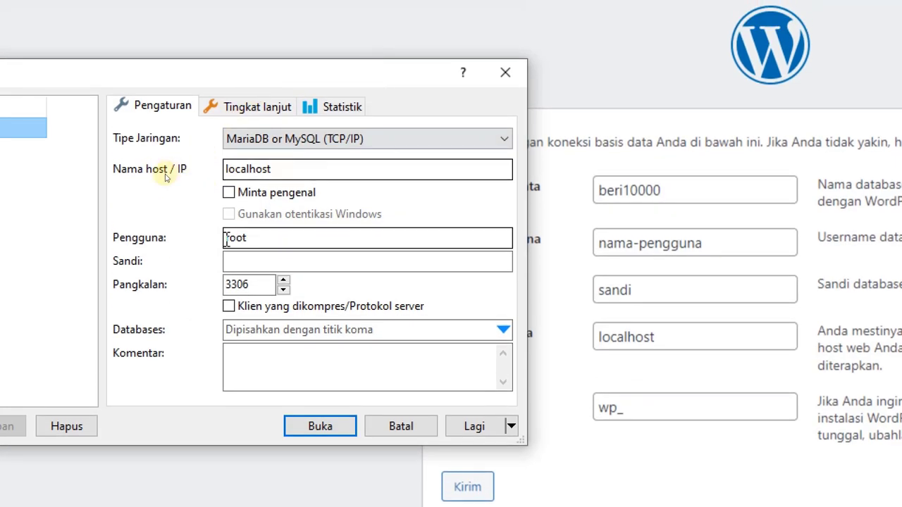
- Check the login is user root with an empty password, then close the session dialog
left_click_drag(270, 240, 210, 240)
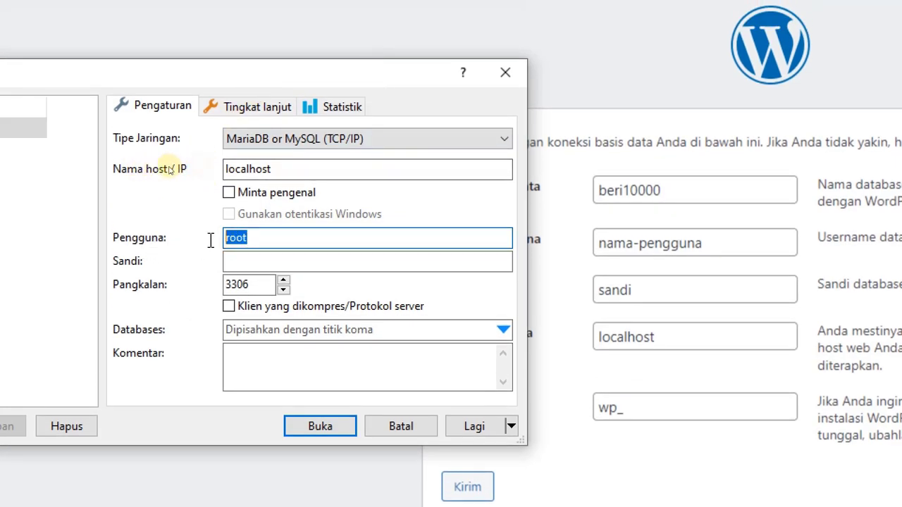
left_click(246, 262)
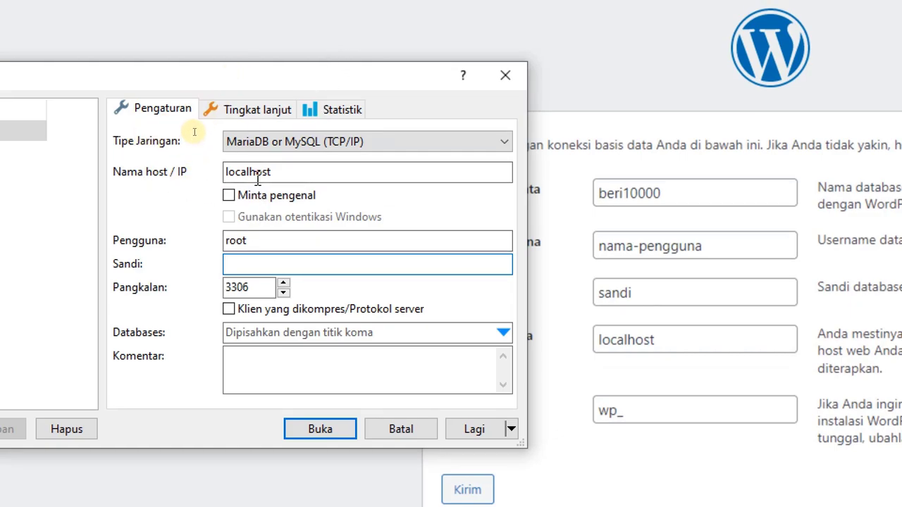
left_click_drag(360, 83, 259, 114)
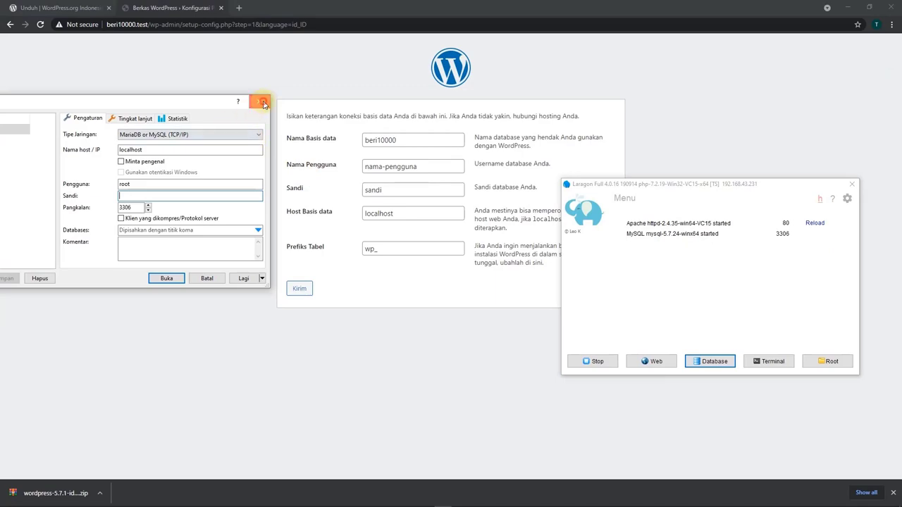
left_click(466, 115)
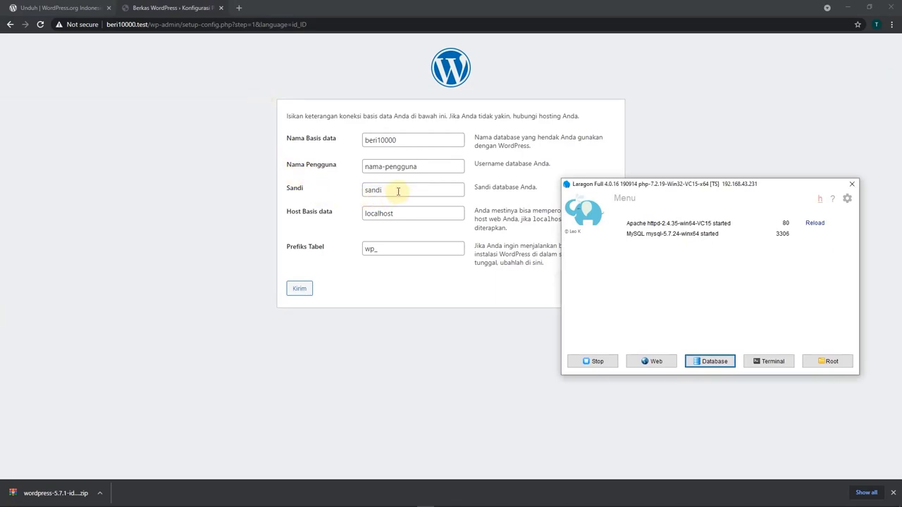
- Set the database user to root with an empty password and submit the connection form
left_click(398, 191)
double_click(398, 191)
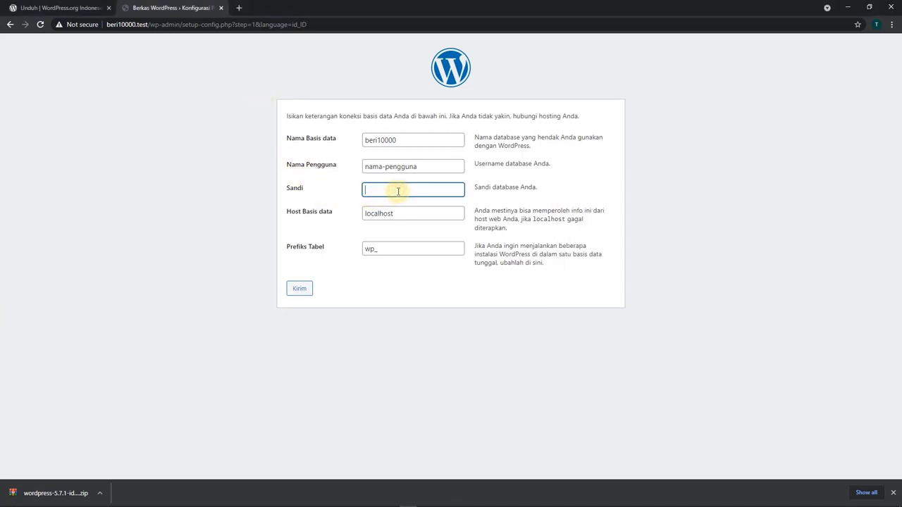
left_click_drag(428, 169, 360, 171)
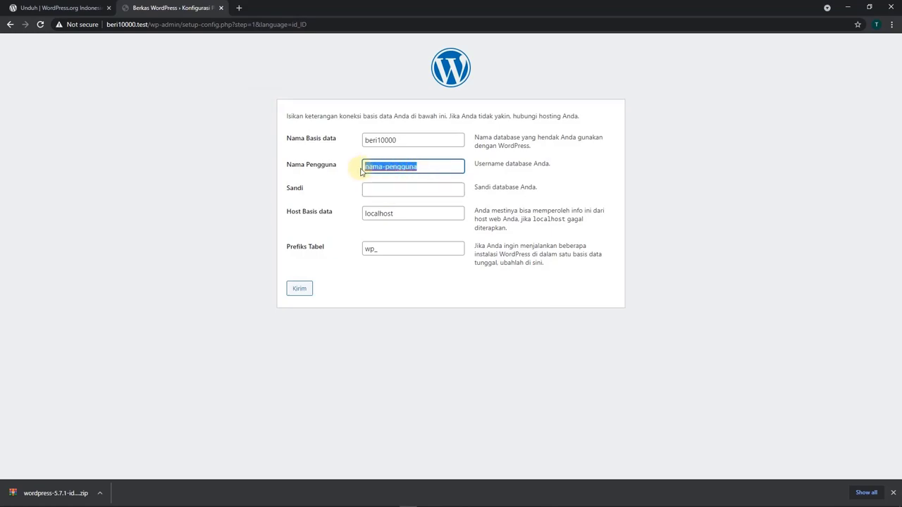
type("root")
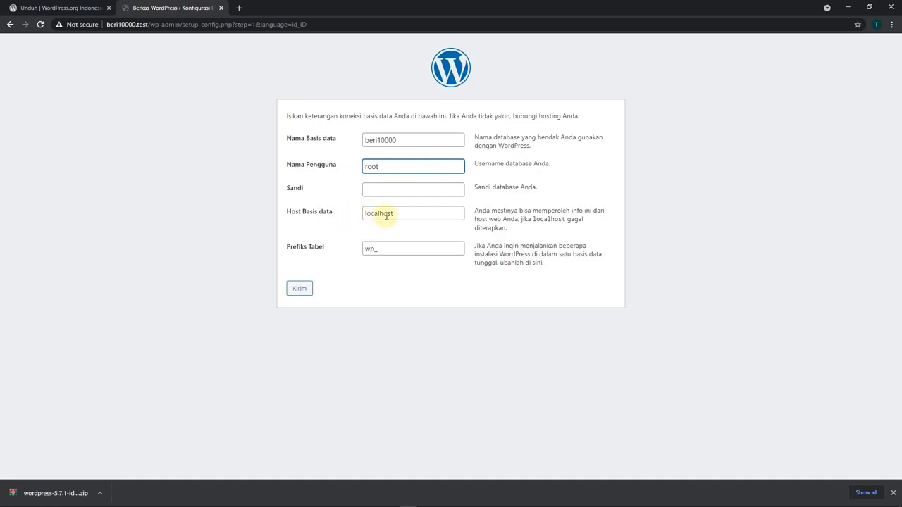
left_click(389, 273)
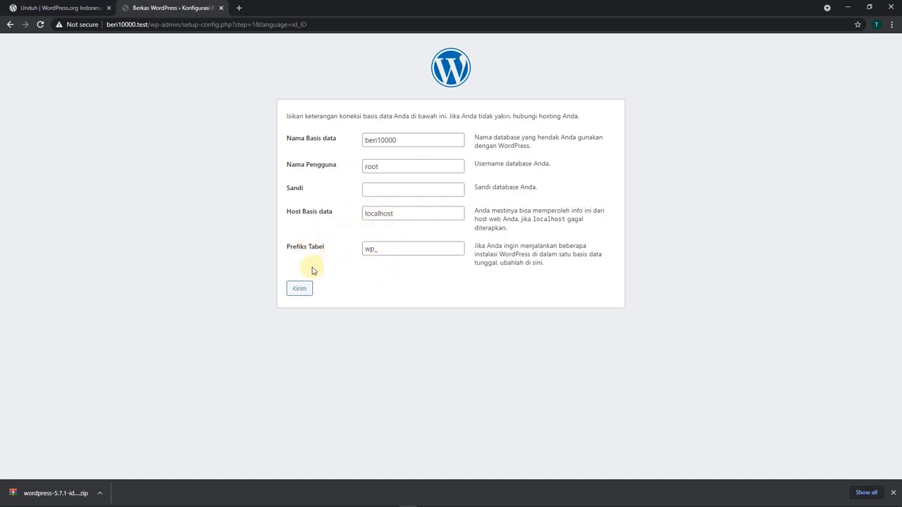
left_click(297, 289)
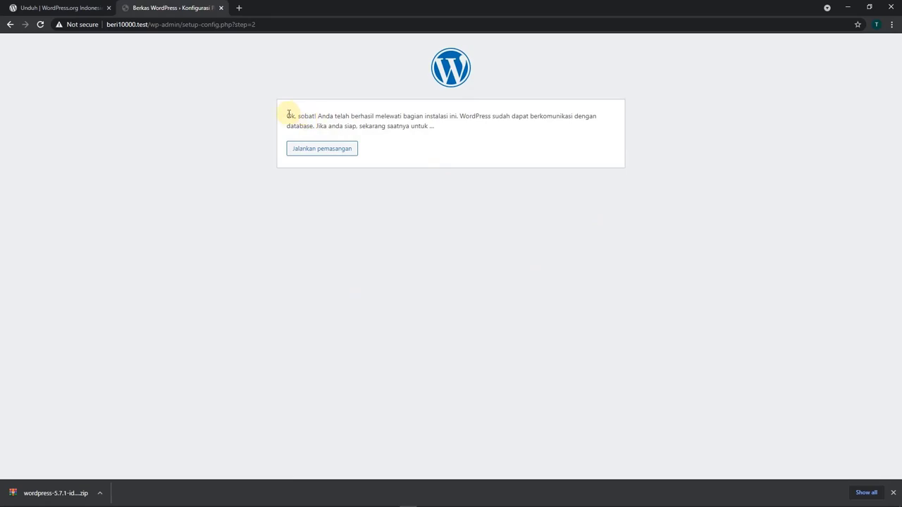
- Run the WordPress installation from the database connection success page
left_click_drag(287, 116, 435, 126)
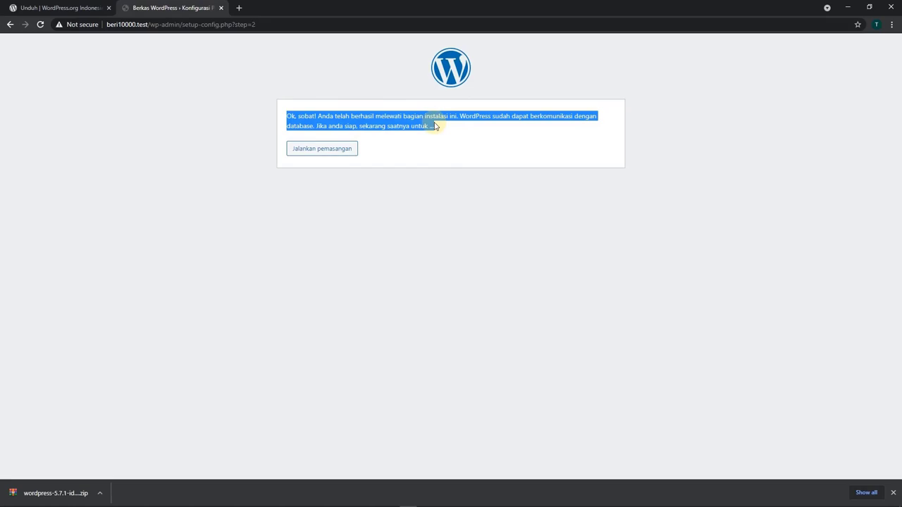
left_click(266, 118)
left_click(332, 150)
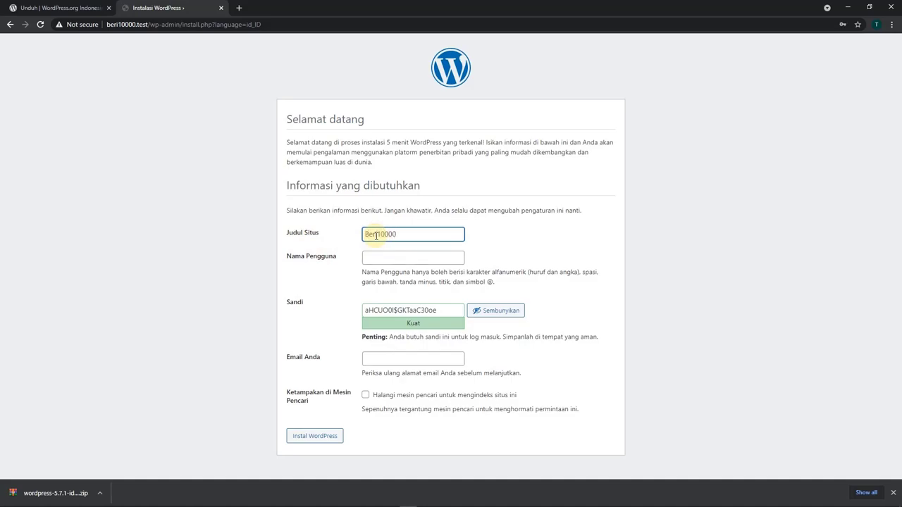
- Enter admin as the administrator username
left_click(375, 255)
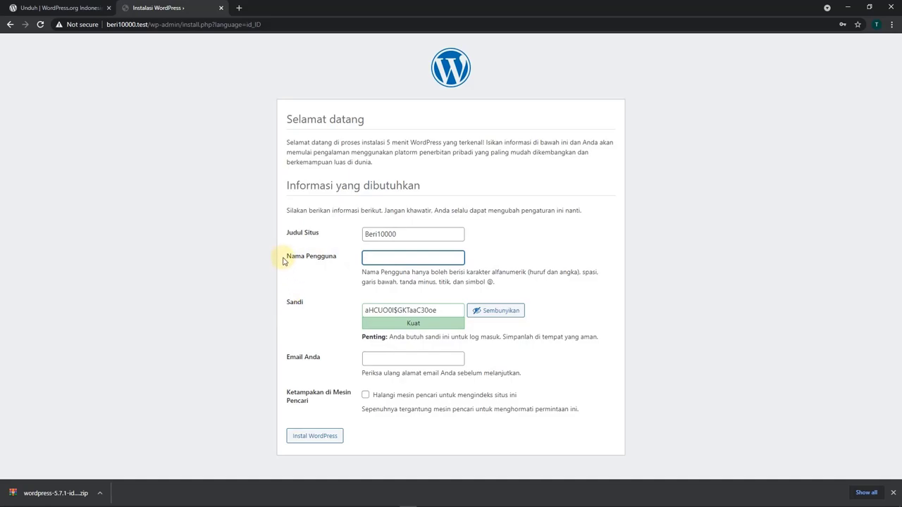
left_click(285, 259)
left_click_drag(284, 259, 303, 302)
left_click(299, 303)
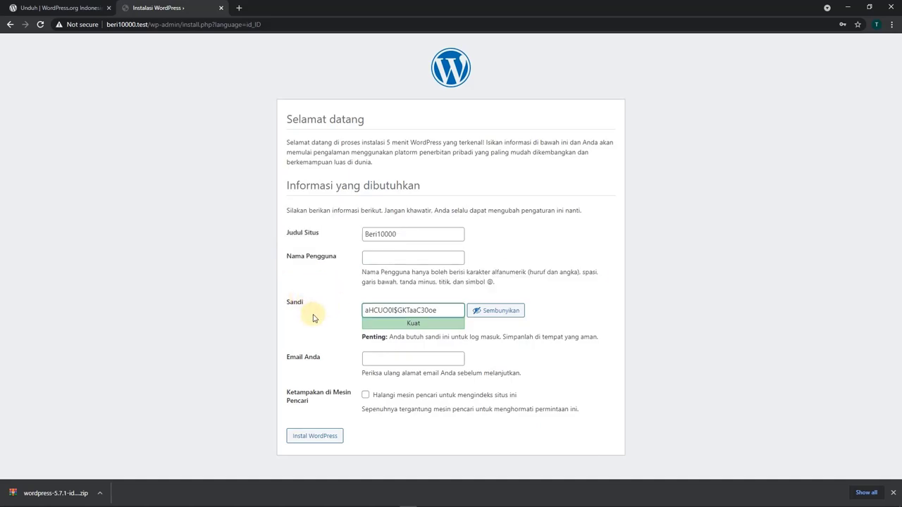
left_click(366, 258)
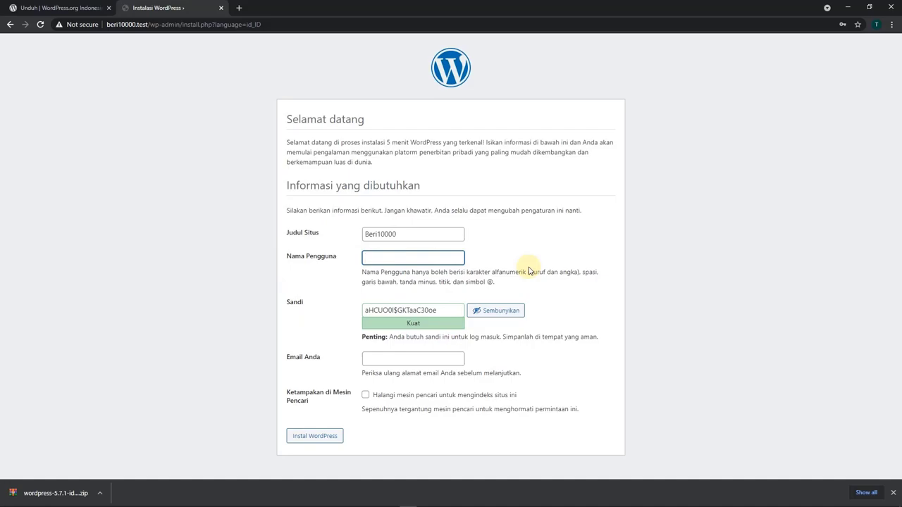
type("admin")
key("Tab")
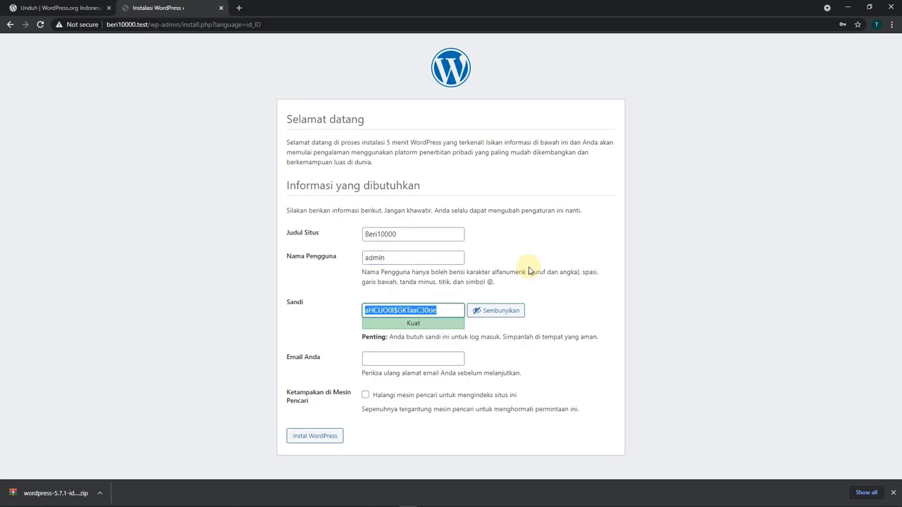
- Replace the generated password with a weak admin password and confirm weak-password use
key("BackSpace")
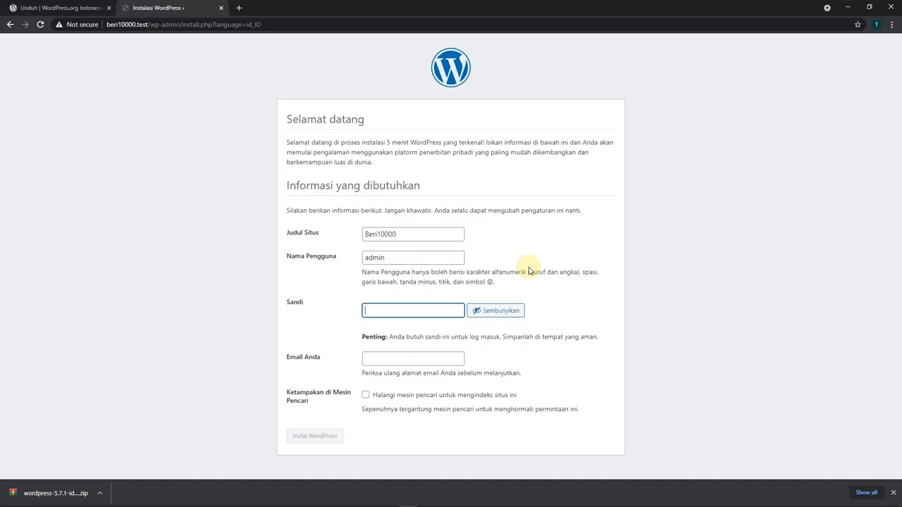
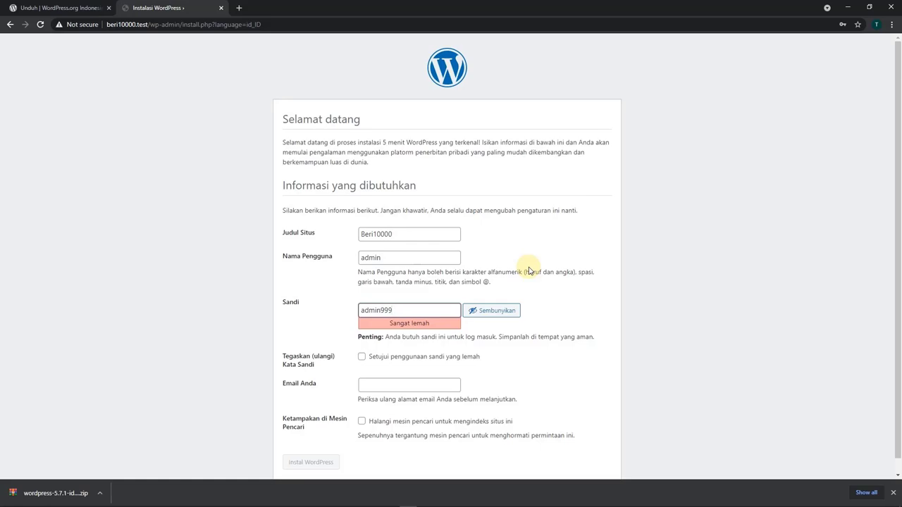
scroll(508, 253, "down", 1)
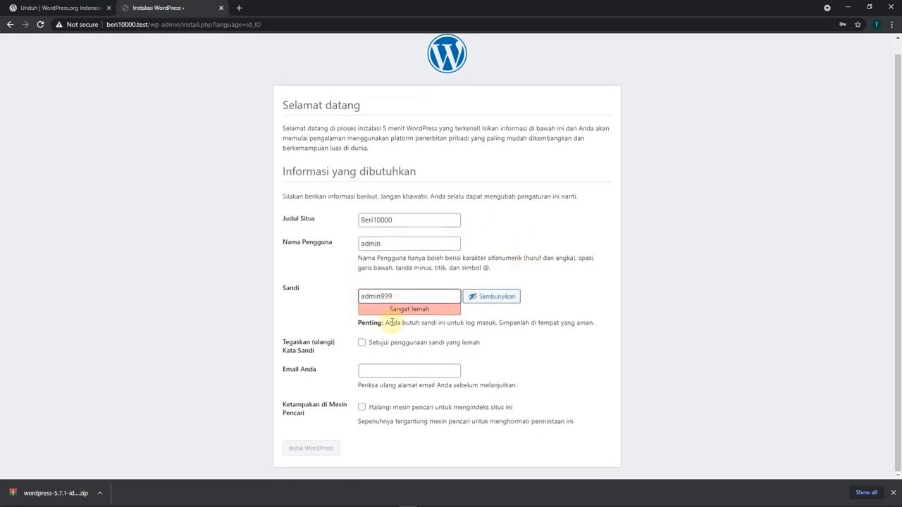
left_click_drag(387, 309, 433, 313)
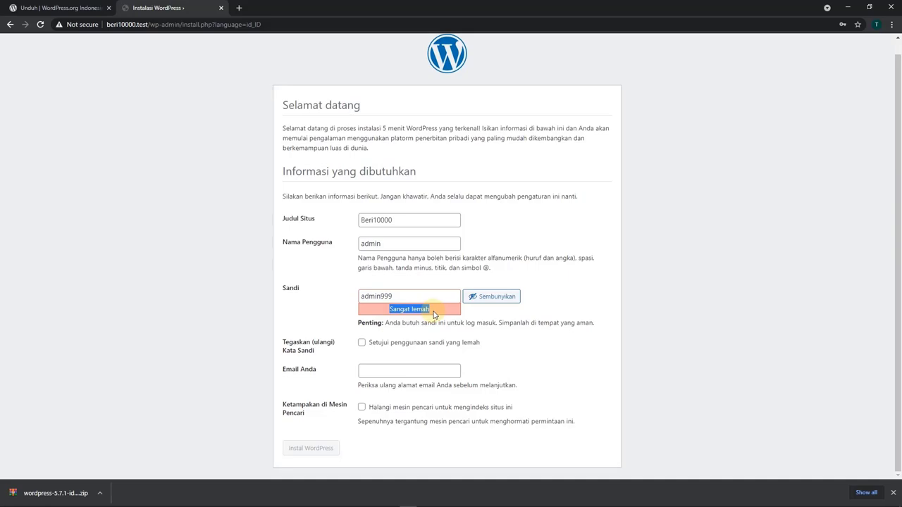
left_click(428, 318)
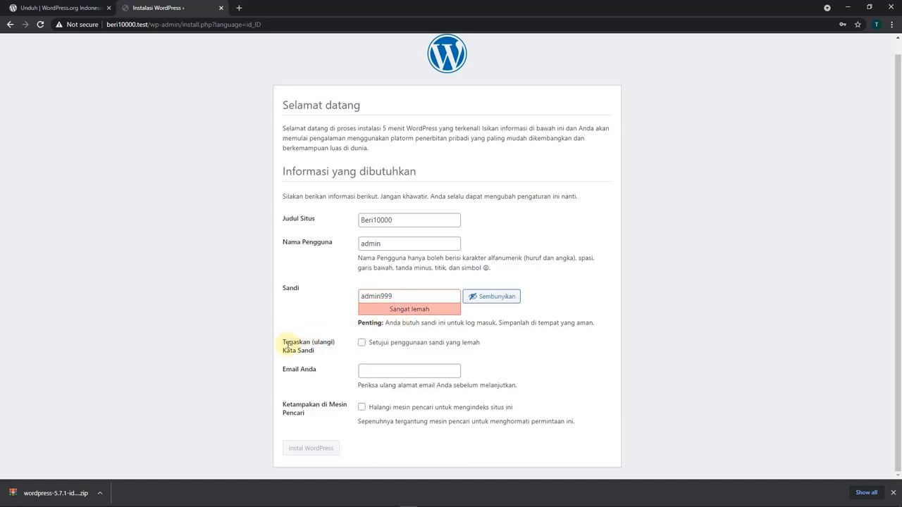
left_click(361, 343)
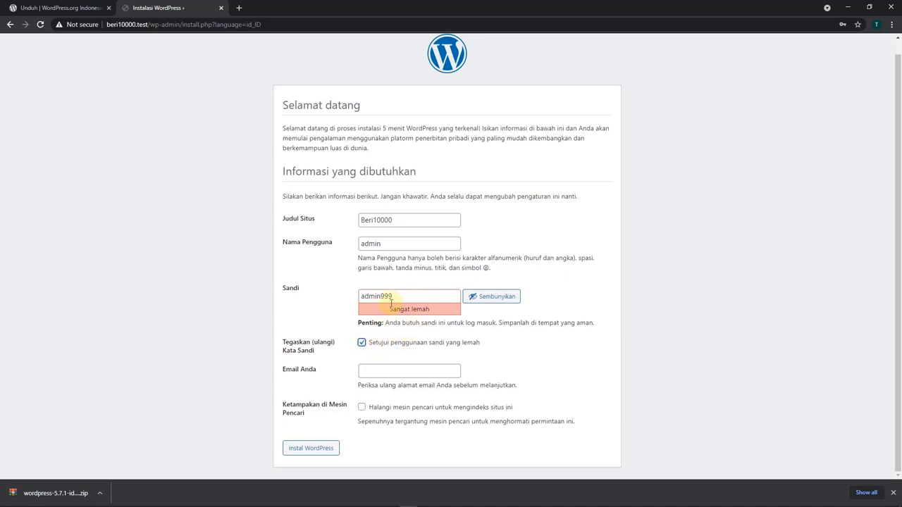
double_click(391, 299)
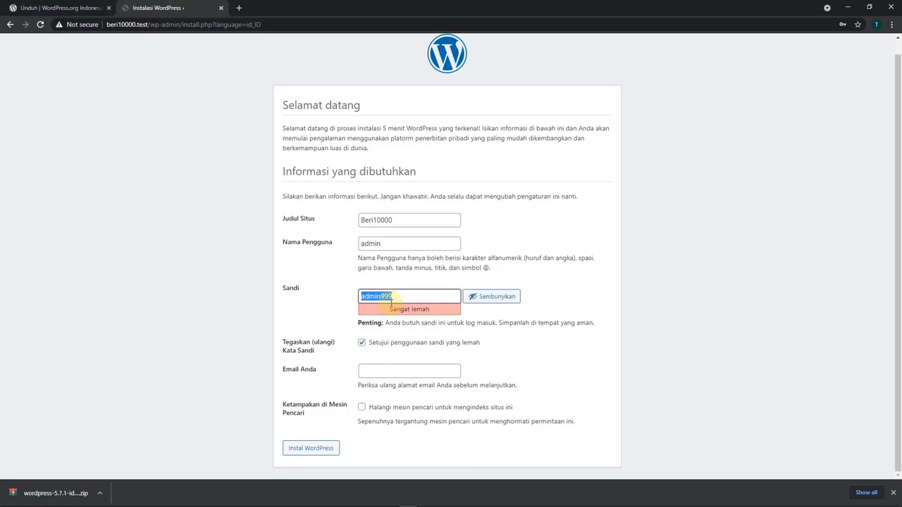
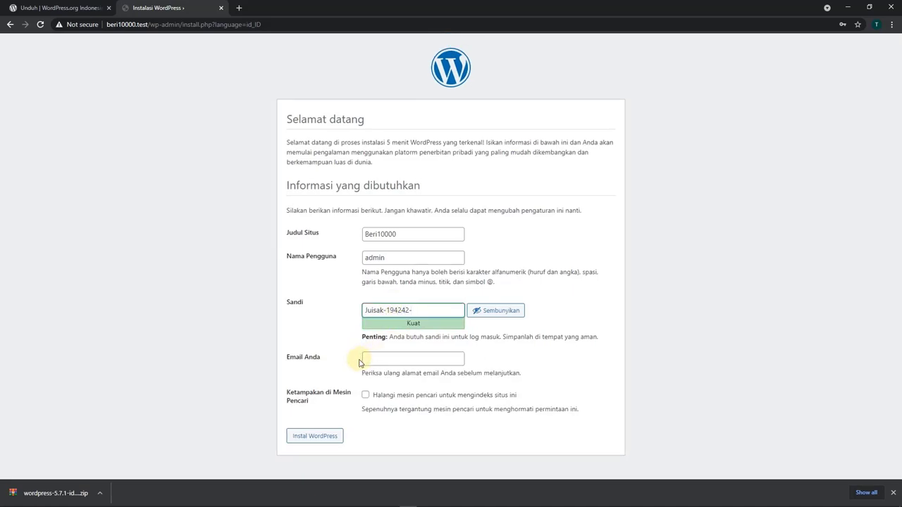
triple_click(416, 314)
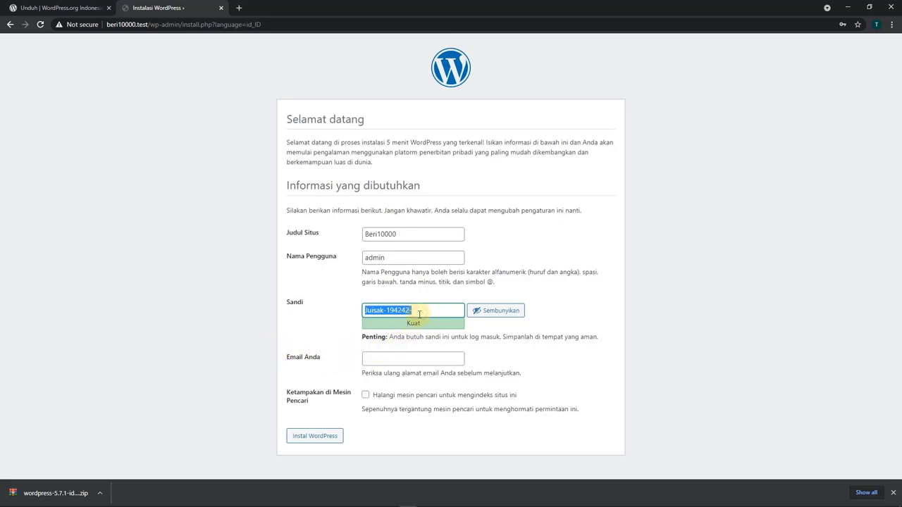
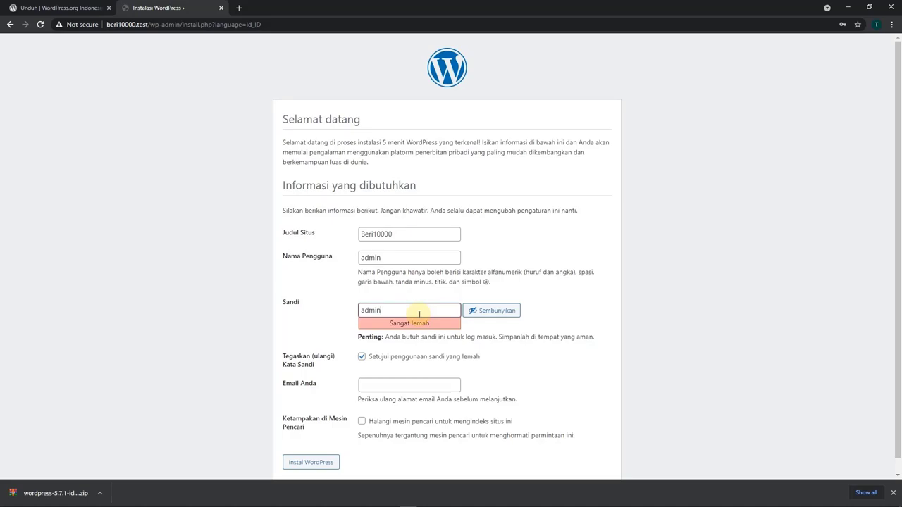
- Fill in the administrator's e-mail address in Email Anda
left_click_drag(513, 337, 517, 337)
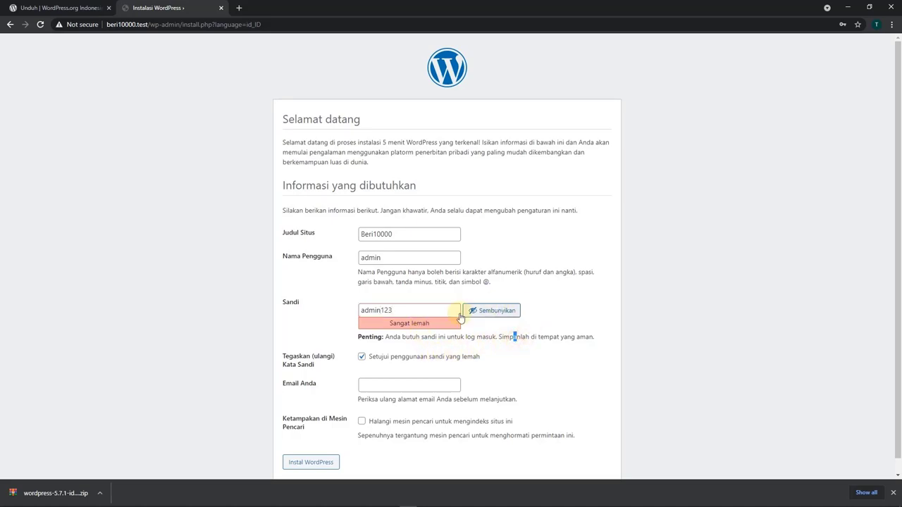
left_click(533, 370)
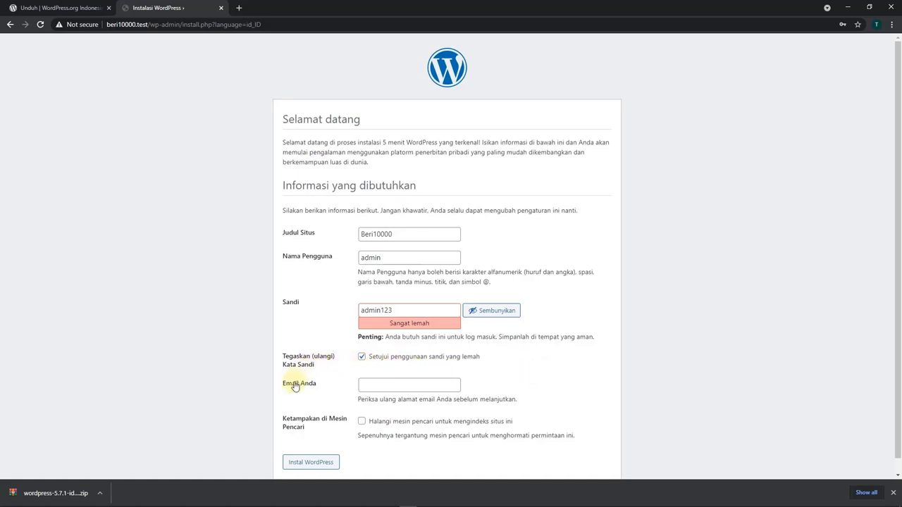
scroll(294, 398, "down", 1)
left_click(363, 369)
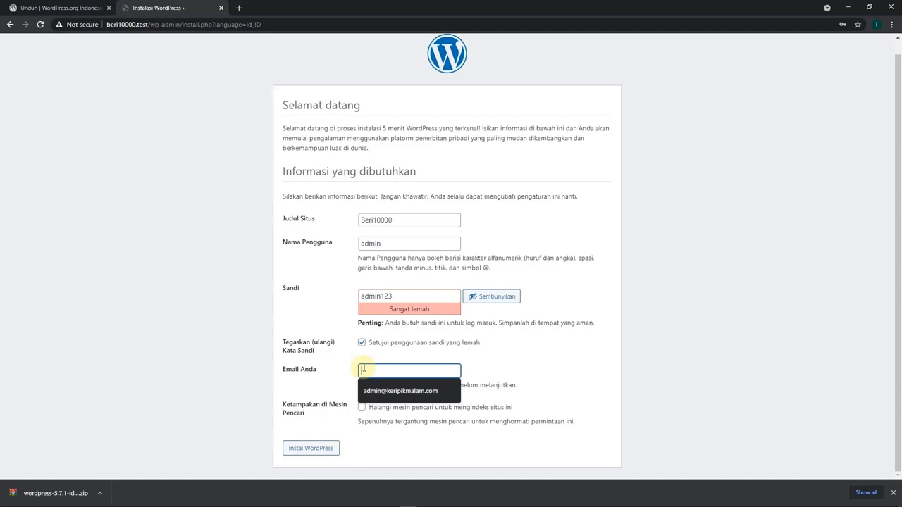
left_click(479, 362)
left_click(435, 367)
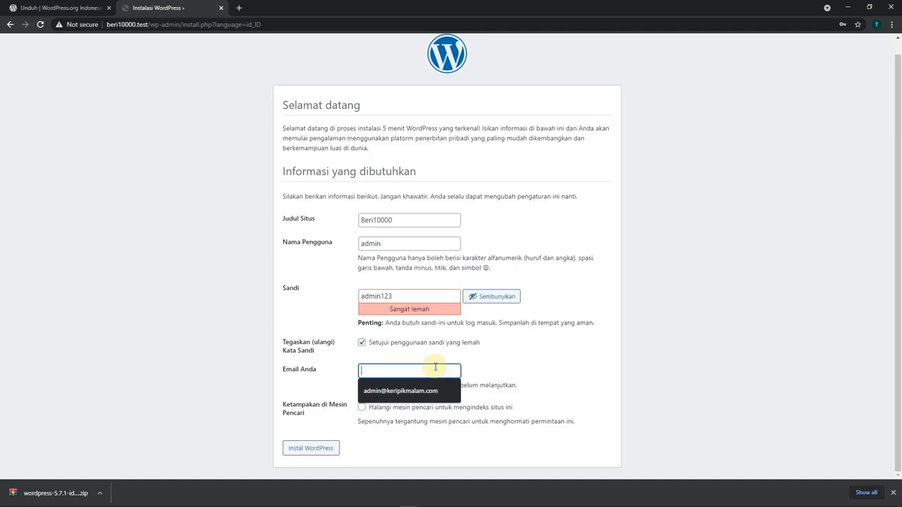
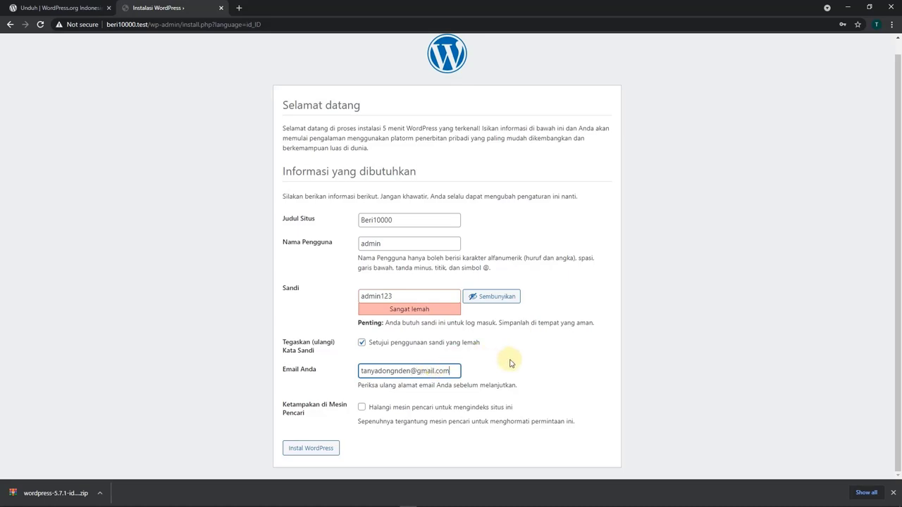
left_click(507, 360)
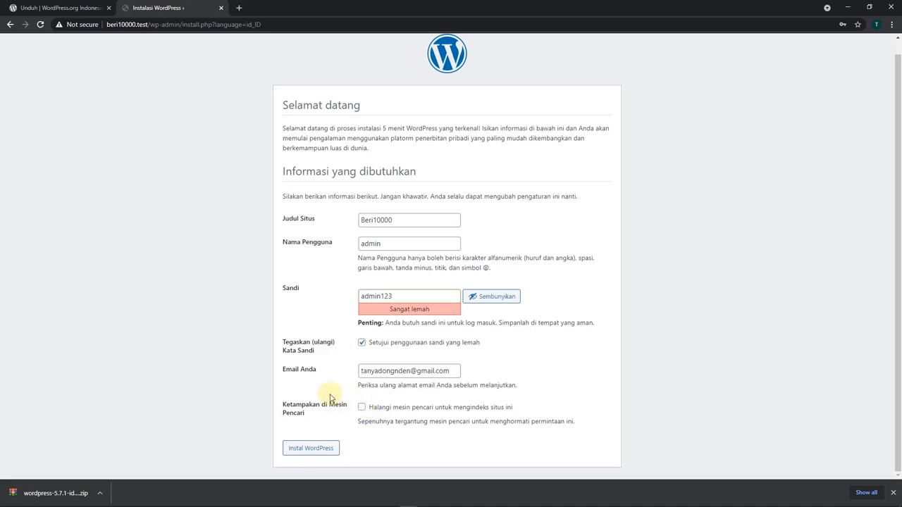
- Install WordPress, dismiss the browser's password warning and go to the Log Masuk page
left_click(328, 447)
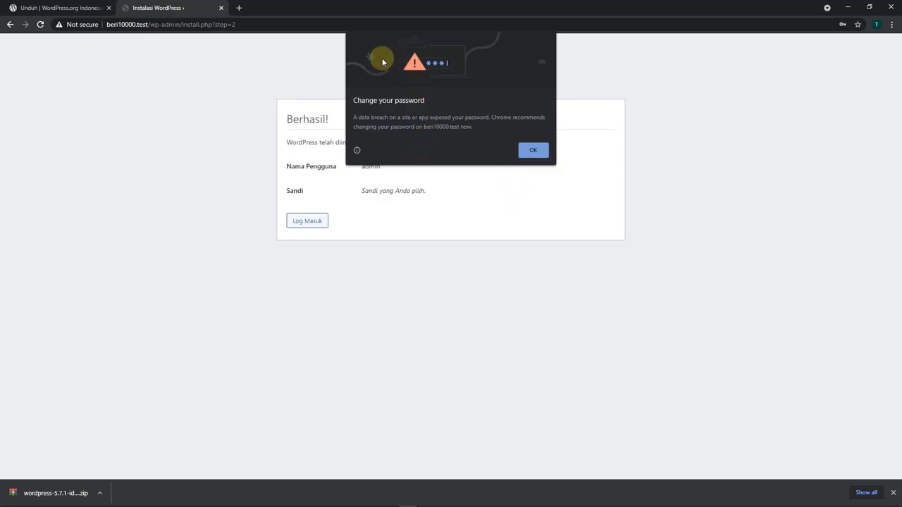
left_click(533, 150)
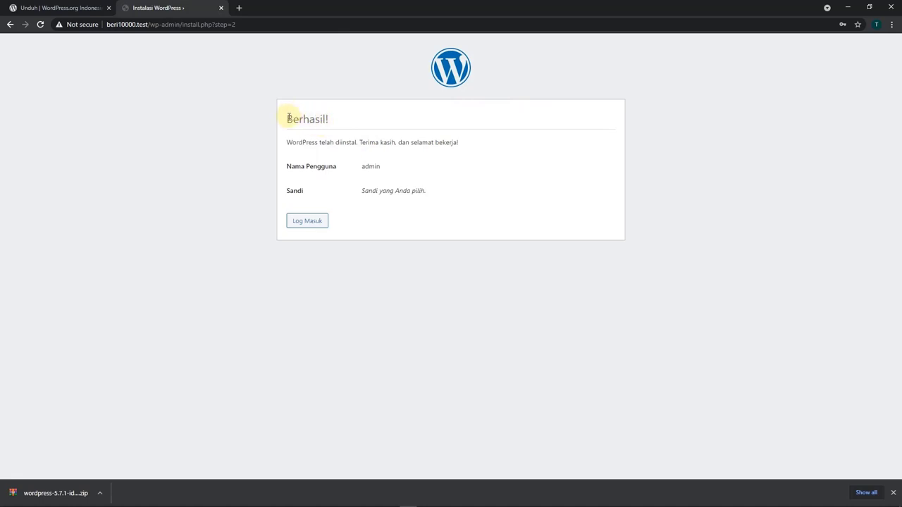
left_click_drag(288, 119, 483, 151)
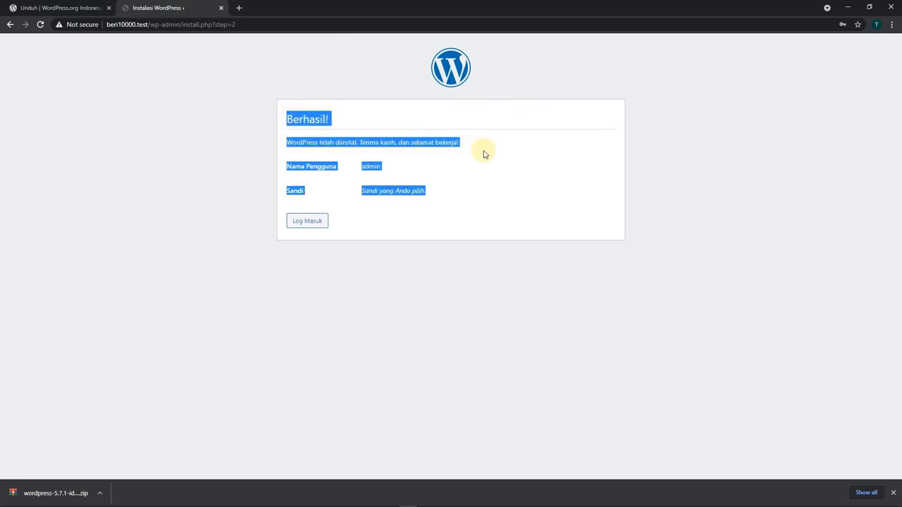
left_click(388, 129)
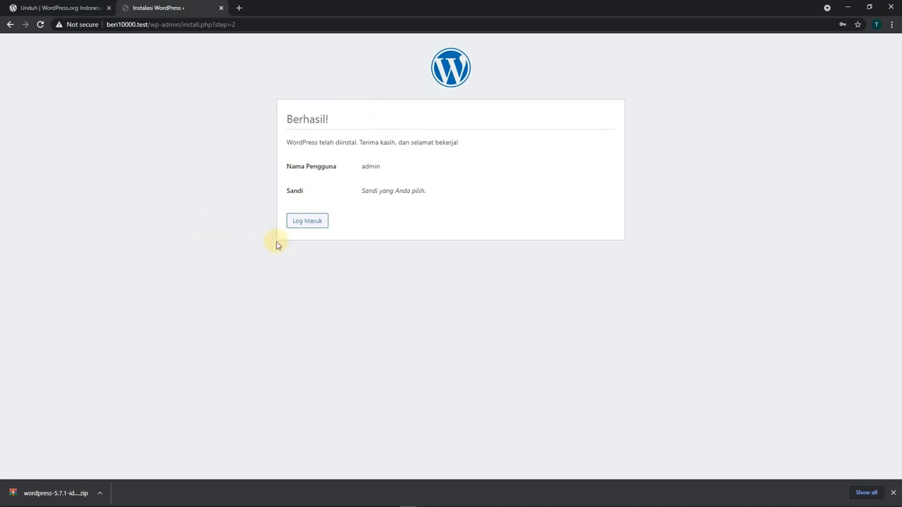
left_click(304, 226)
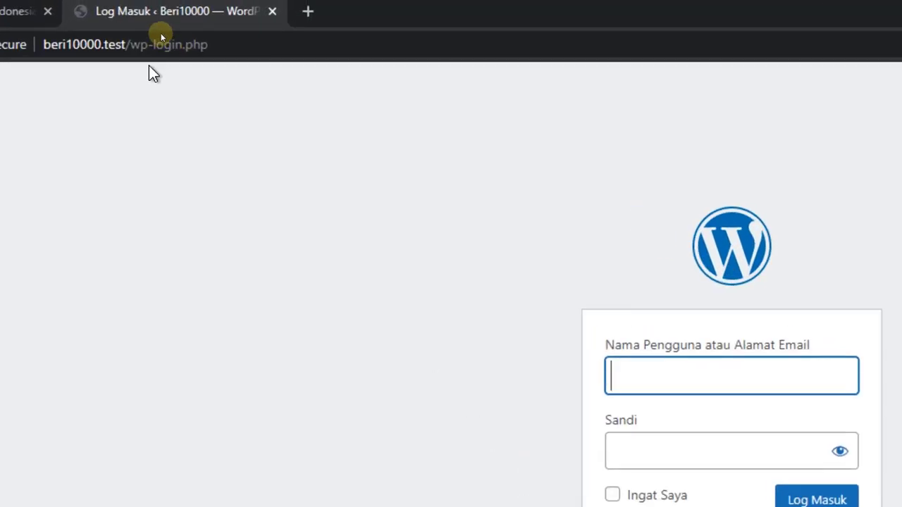
left_click_drag(288, 50, 200, 60)
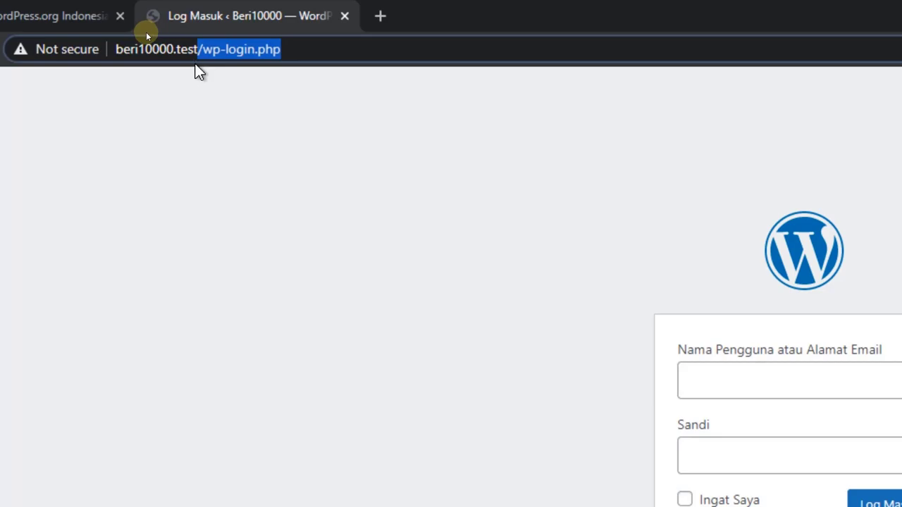
- Load beri10000.test and scroll through the front page with the 'Halo dunia!' post
key("BackSpace")
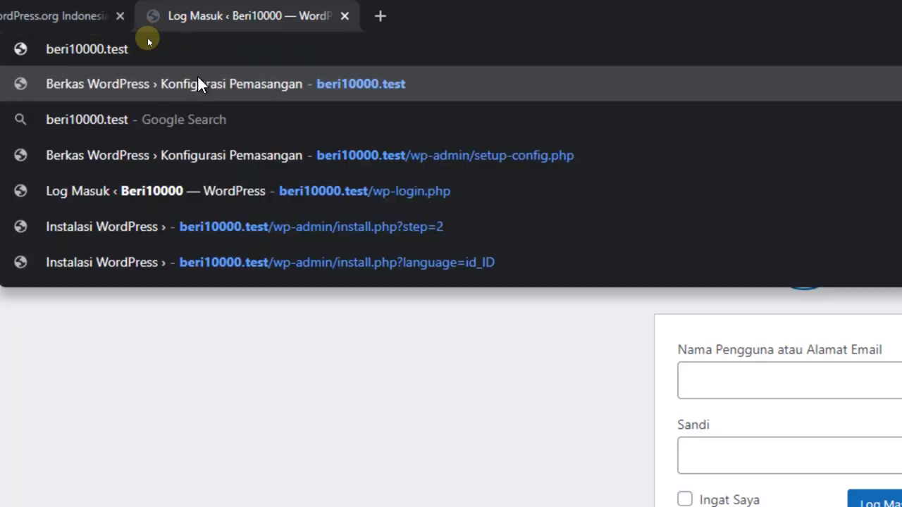
key("Return")
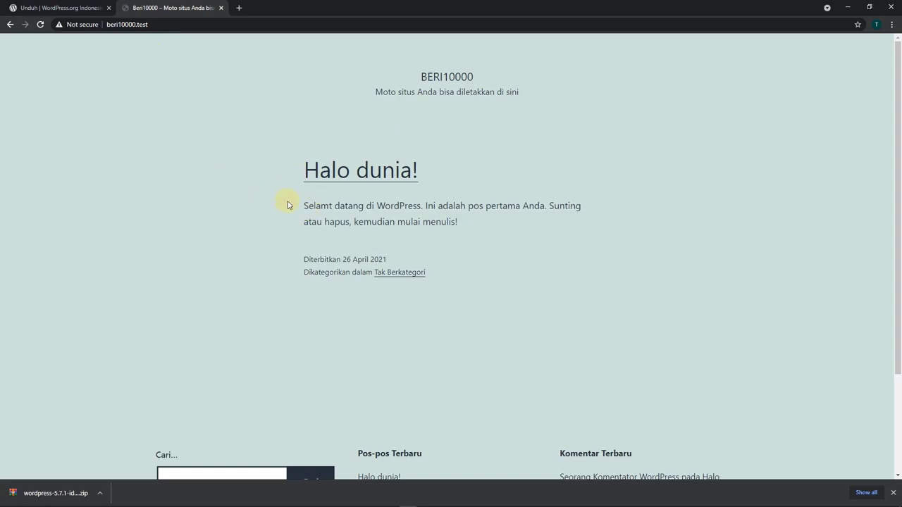
scroll(286, 205, "down", 3)
scroll(286, 205, "up", 3)
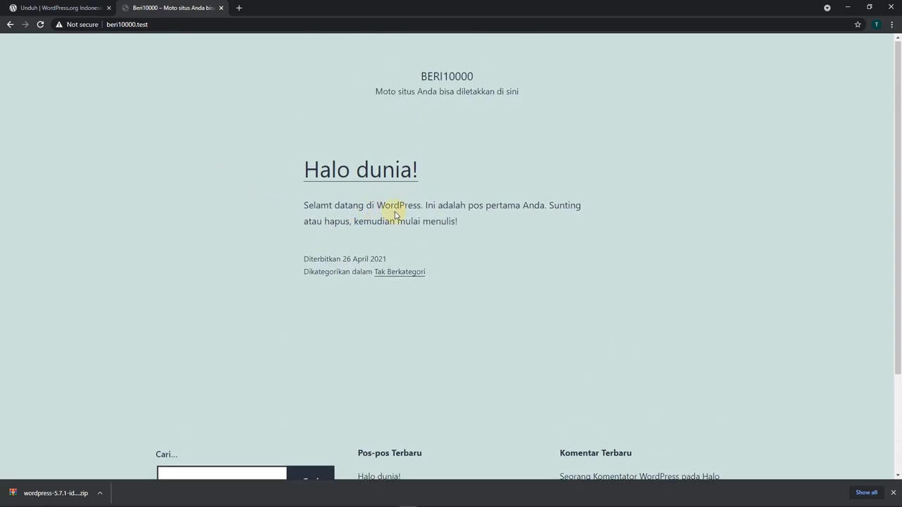
scroll(396, 213, "down", 3)
scroll(477, 231, "up", 3)
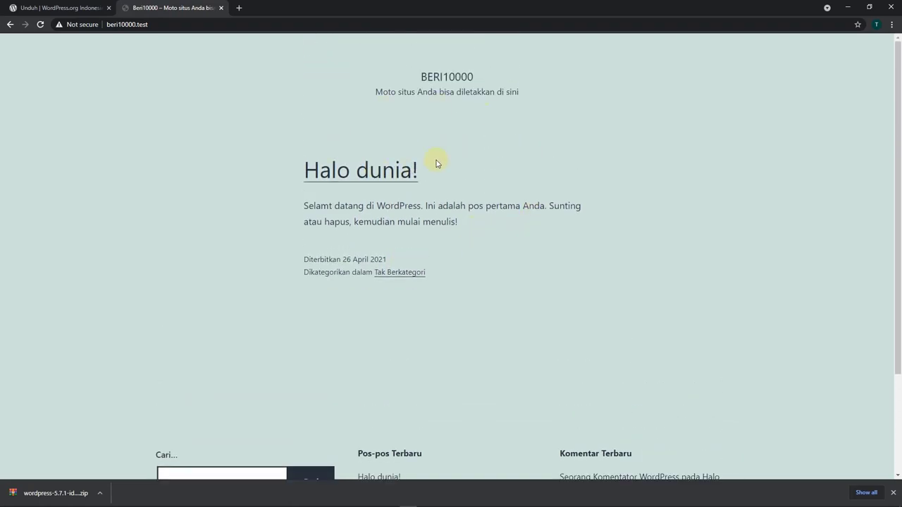
scroll(406, 181, "down", 3)
scroll(402, 181, "up", 3)
scroll(467, 218, "down", 3)
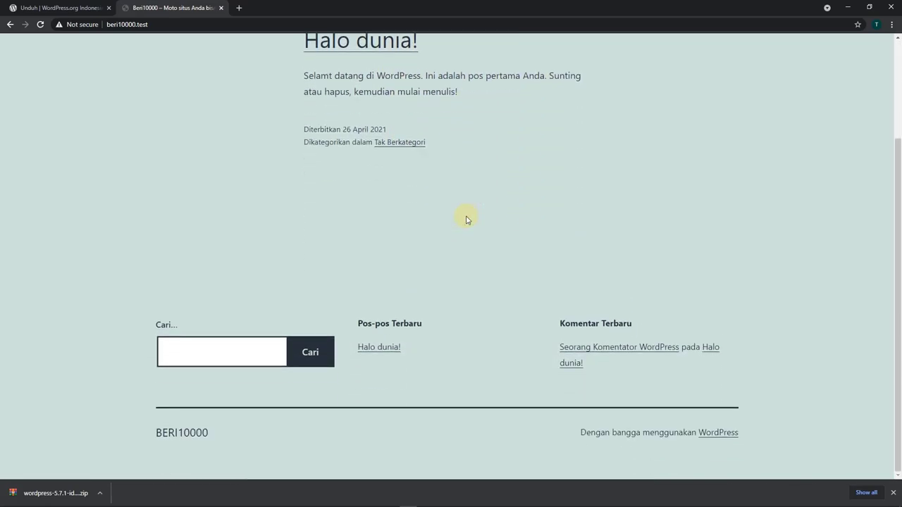
scroll(467, 217, "up", 3)
scroll(472, 220, "down", 3)
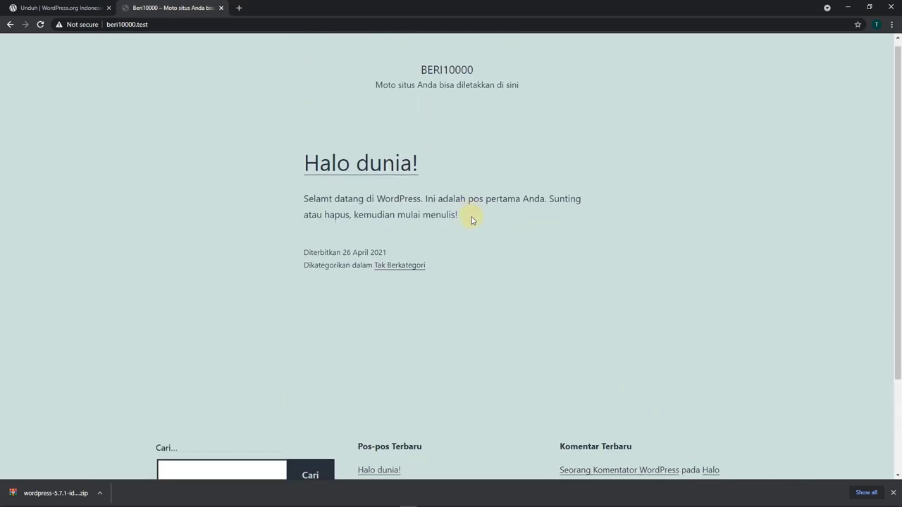
scroll(472, 221, "up", 3)
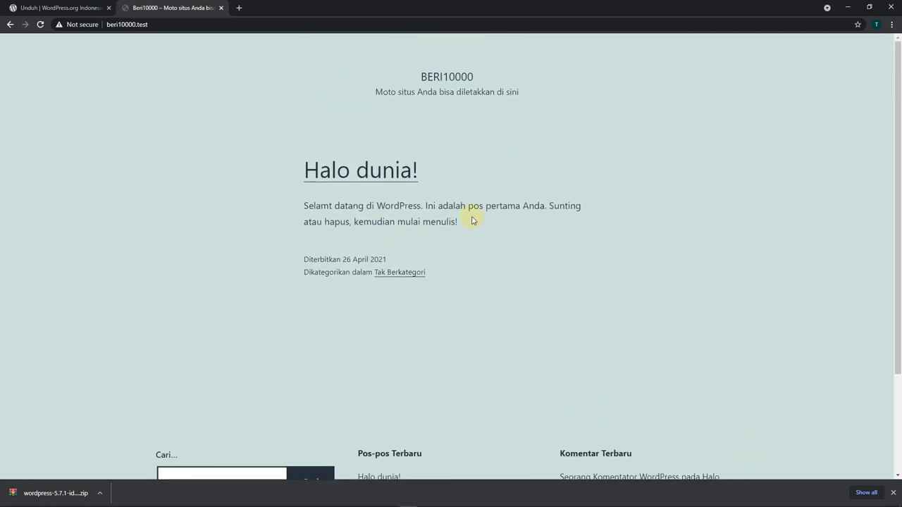
scroll(472, 221, "down", 3)
scroll(475, 219, "up", 3)
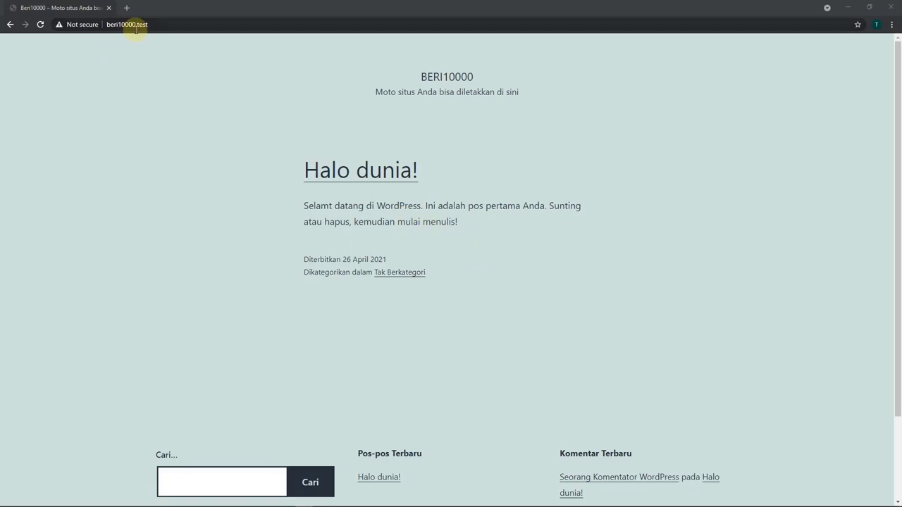
- Go to beri10000.test/wp-admin in the address bar
left_click(203, 53)
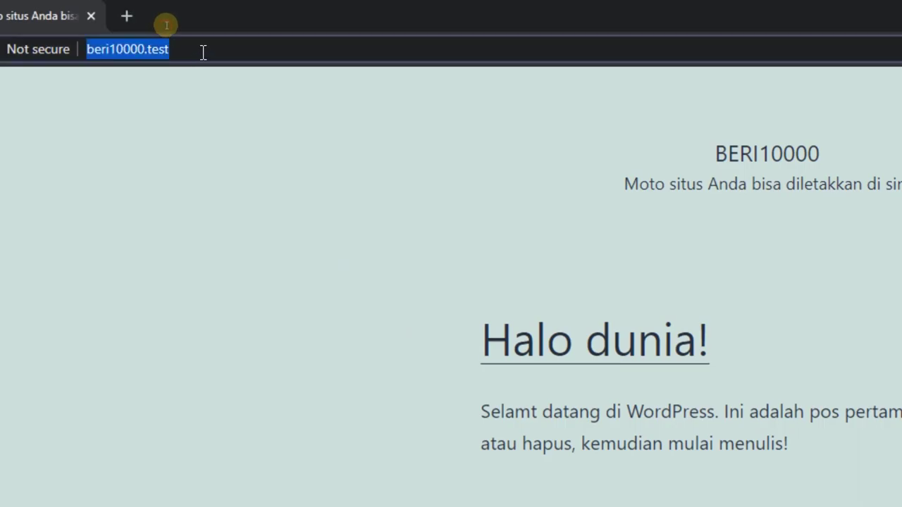
left_click(207, 50)
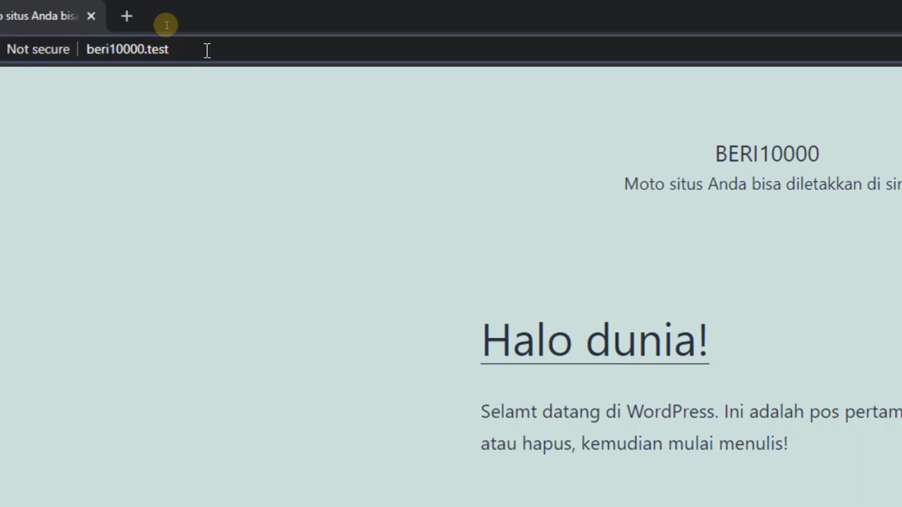
type("/login")
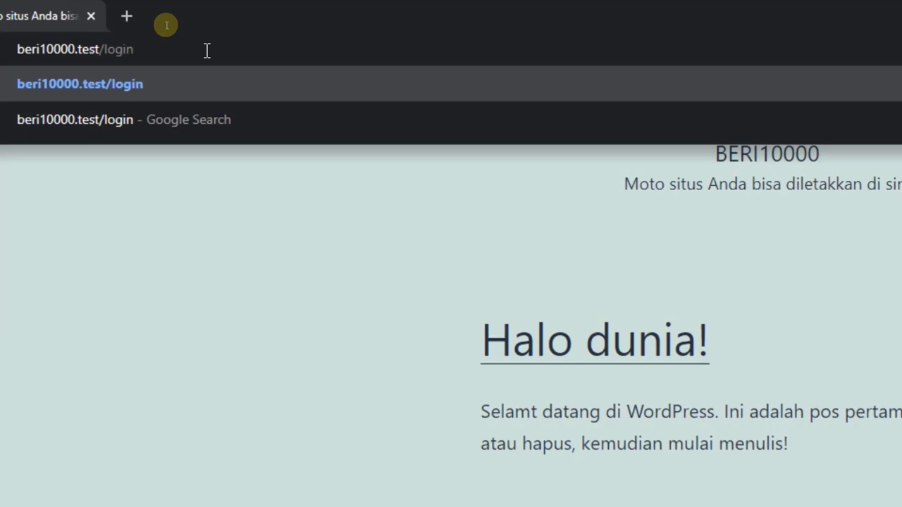
key("BackSpace")
key("BackSpace")
key("BackSpace")
key("BackSpace")
key("BackSpace")
type("wp")
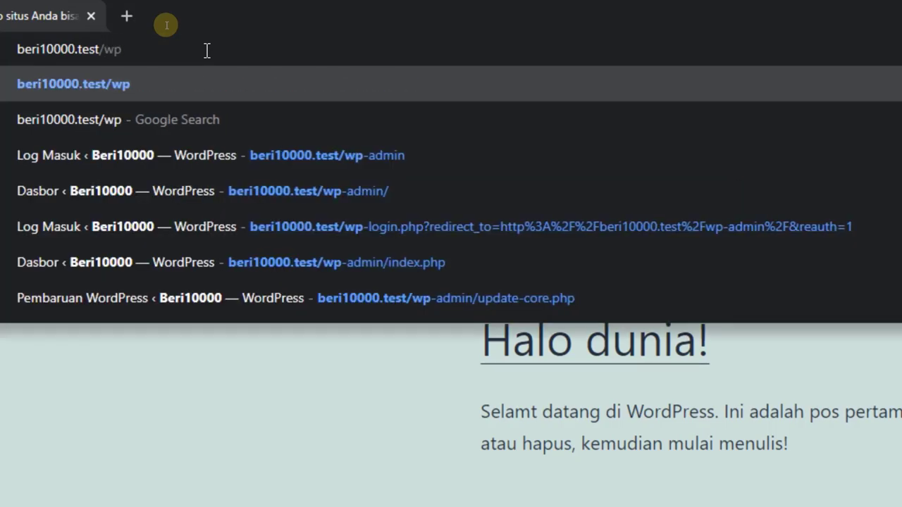
type("-admin")
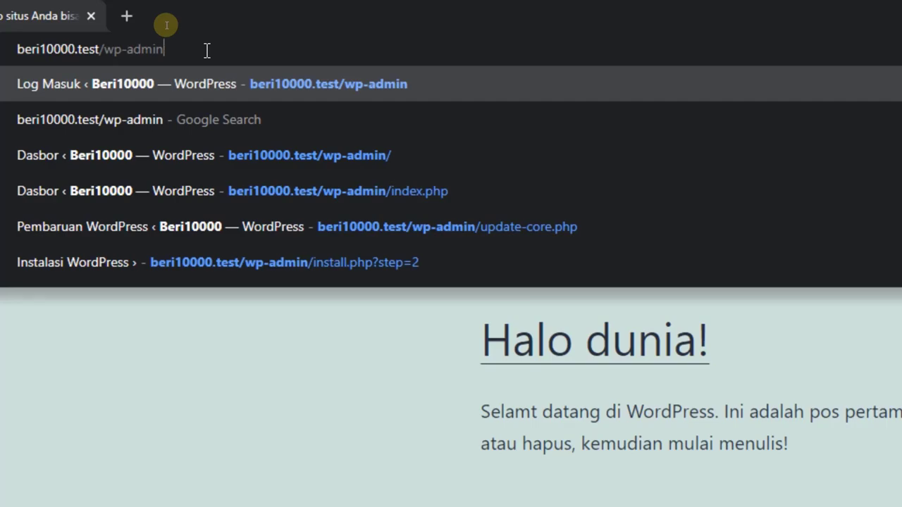
key("Return")
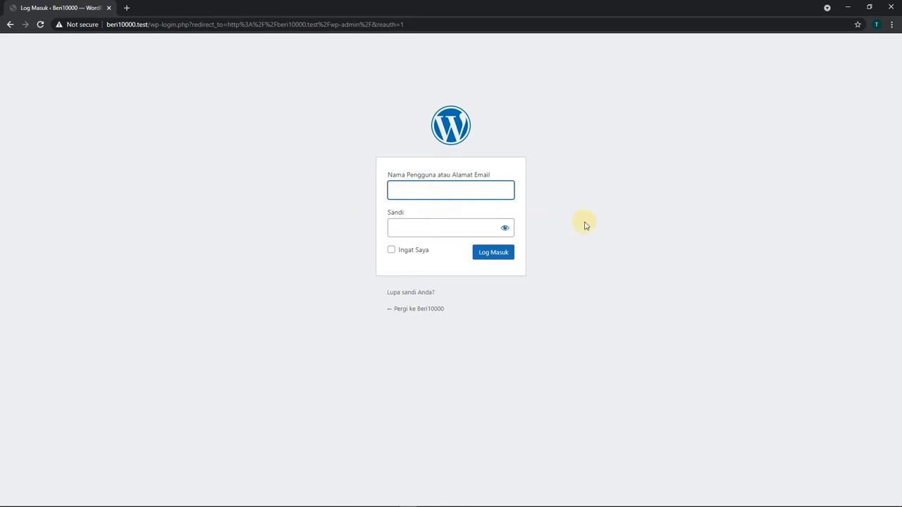
- Sign in as admin with the account password
type("admin")
key("Tab")
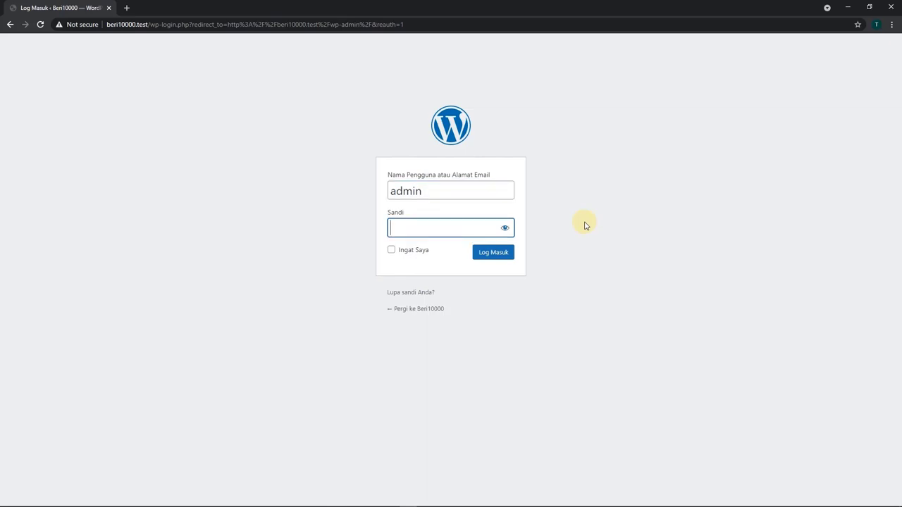
type("password")
key("Tab")
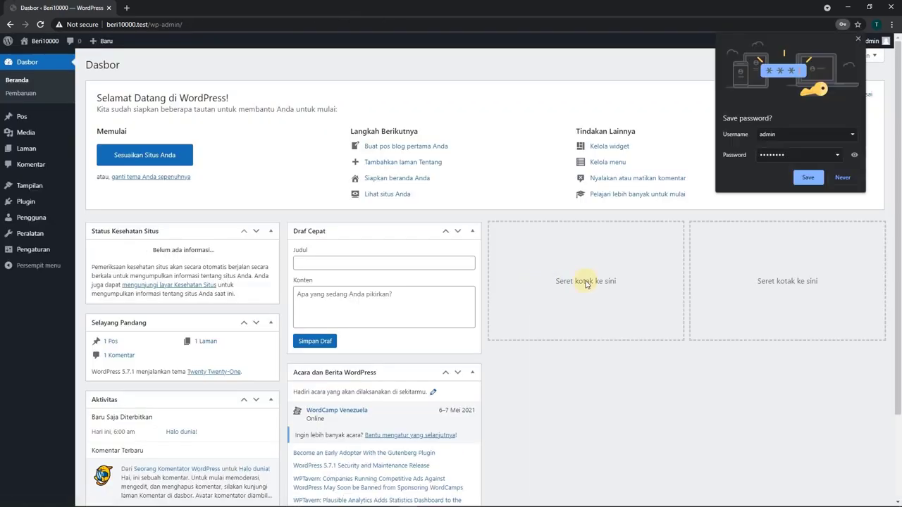
left_click(810, 176)
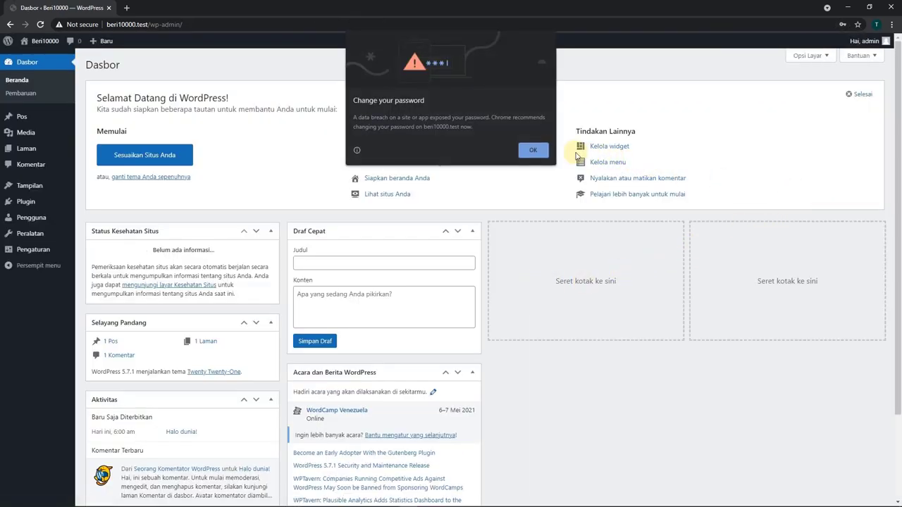
- Dismiss Chrome's password-breach warning so the full Beri10000 dashboard shows
left_click(532, 150)
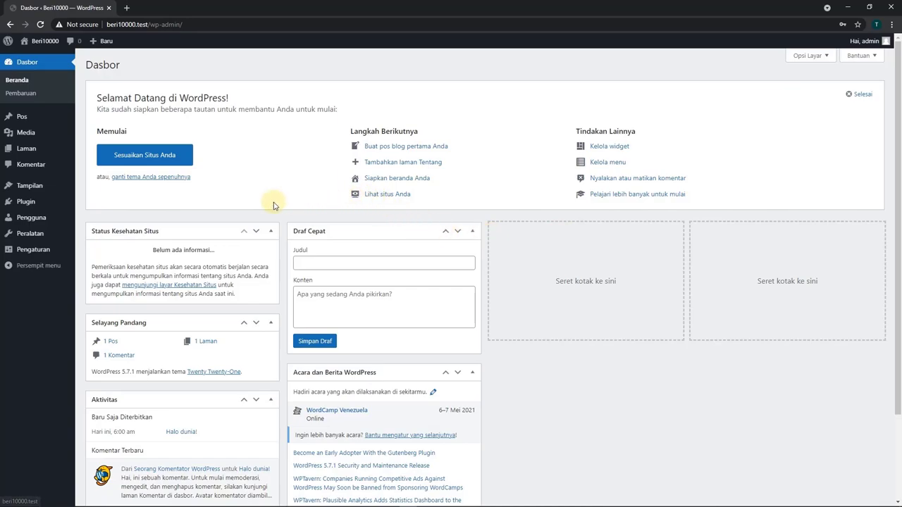
mouse_move(19, 248)
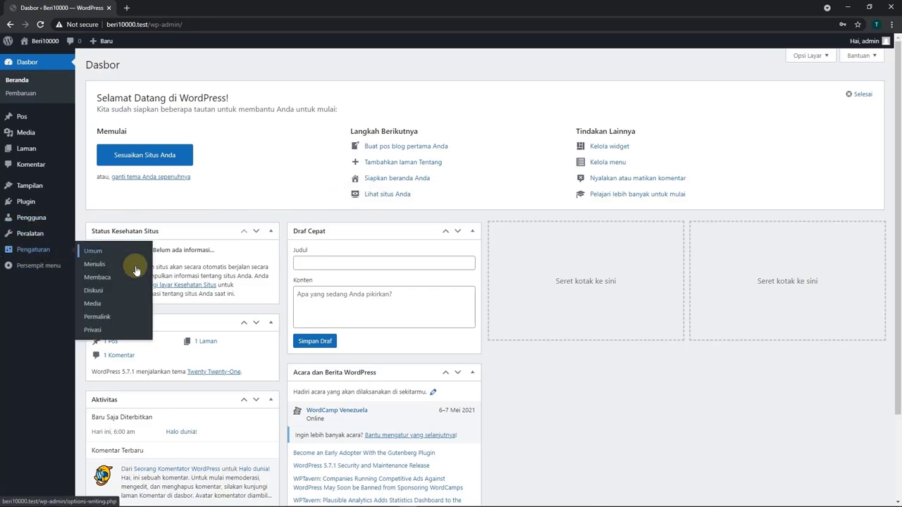
- Switch permalinks to the Nama tulisan (/%postname%/) structure and save
left_click(112, 318)
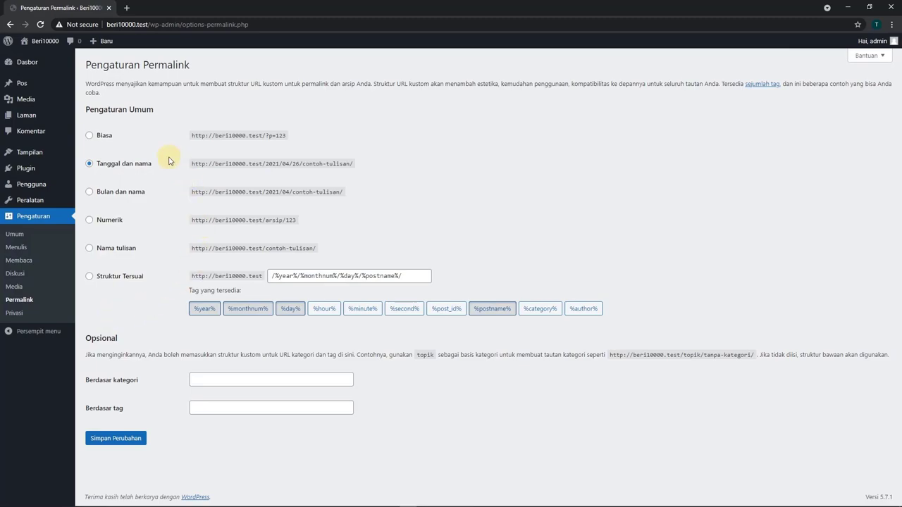
left_click(102, 253)
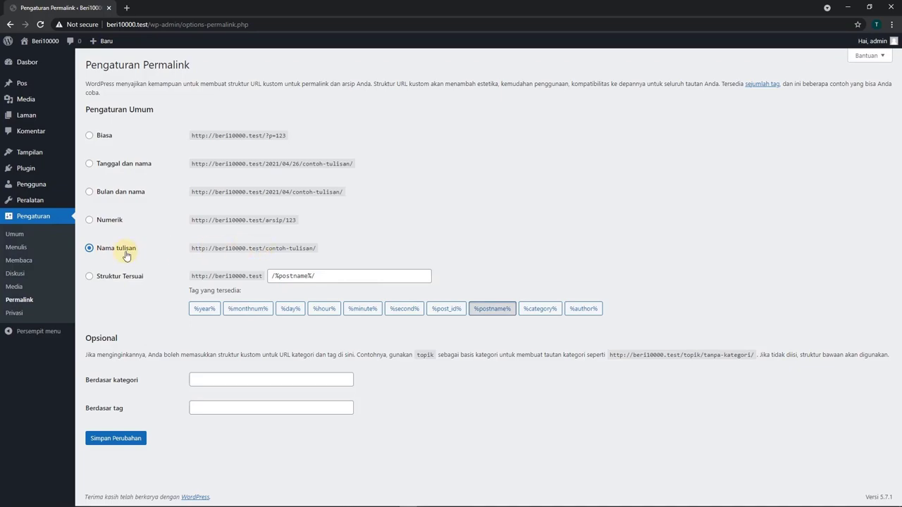
left_click(119, 441)
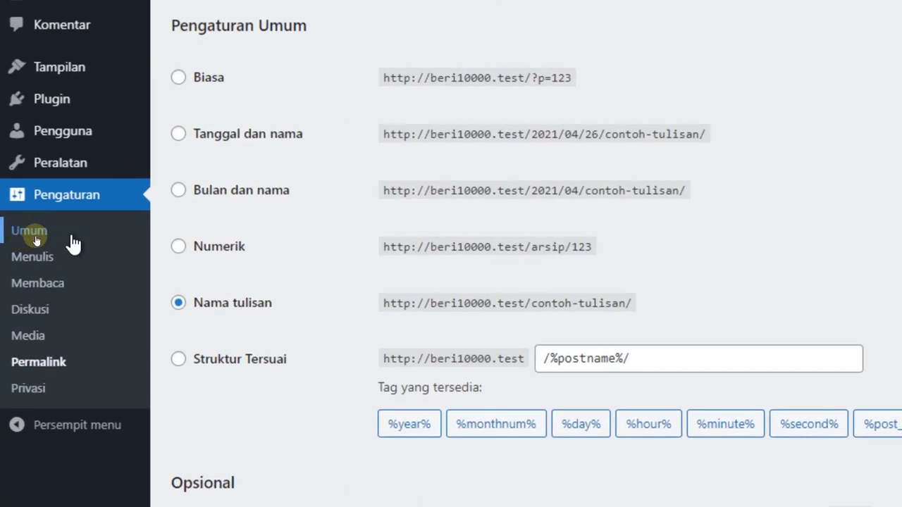
left_click(34, 234)
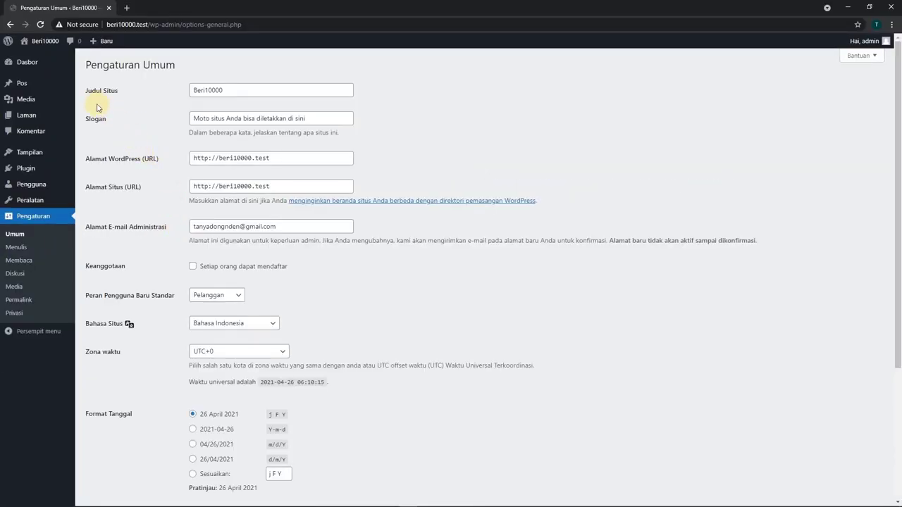
- Review the site title, tagline and WordPress and site address fields in General Settings
left_click_drag(235, 91, 195, 90)
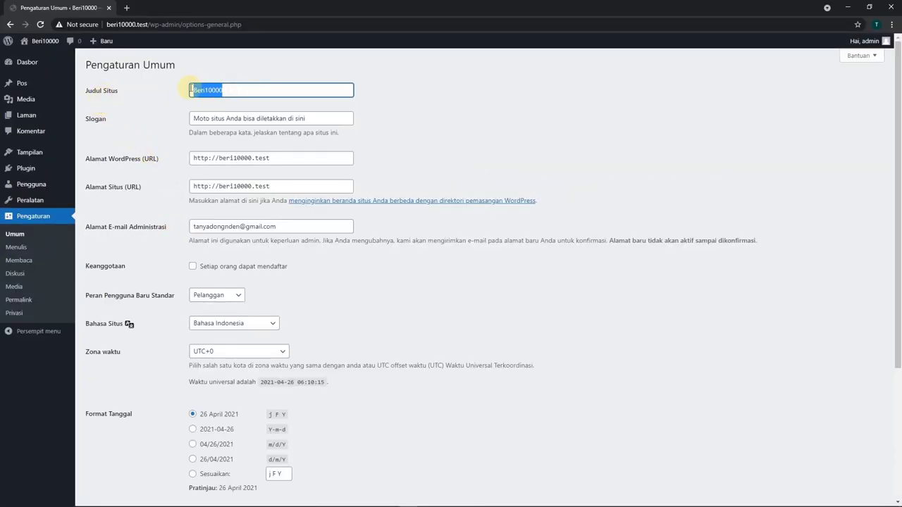
left_click(132, 100)
left_click(314, 117)
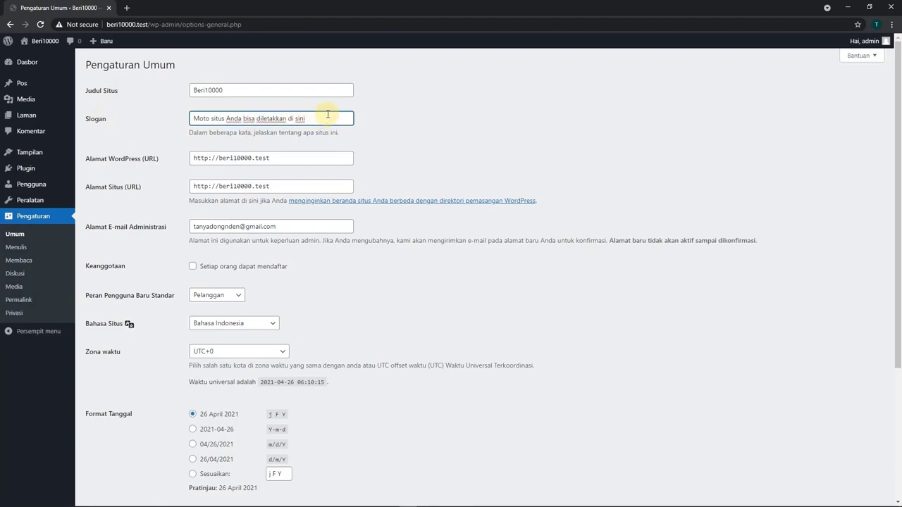
left_click_drag(322, 117, 176, 118)
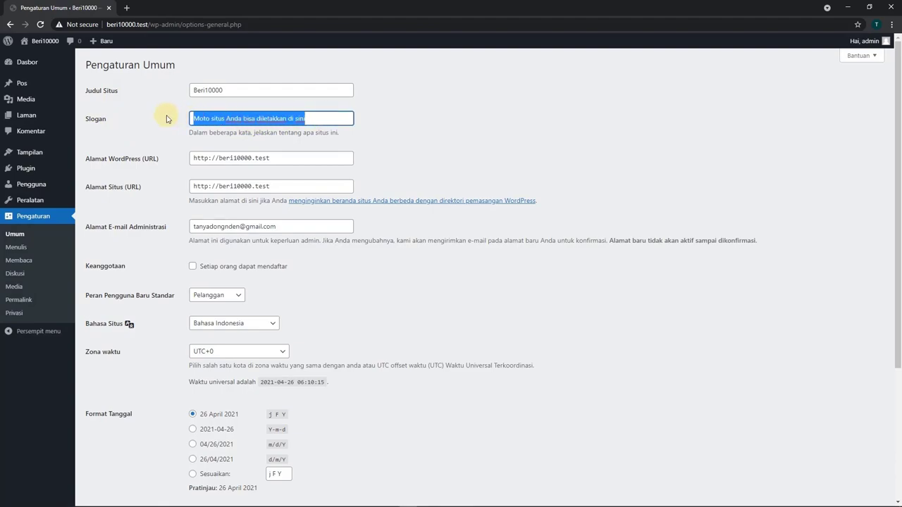
scroll(176, 121, "down", 1)
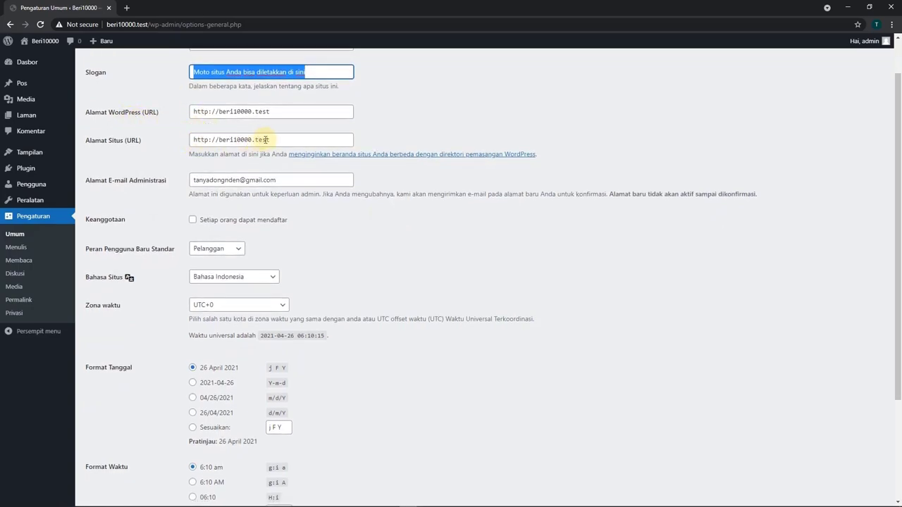
left_click_drag(292, 139, 173, 141)
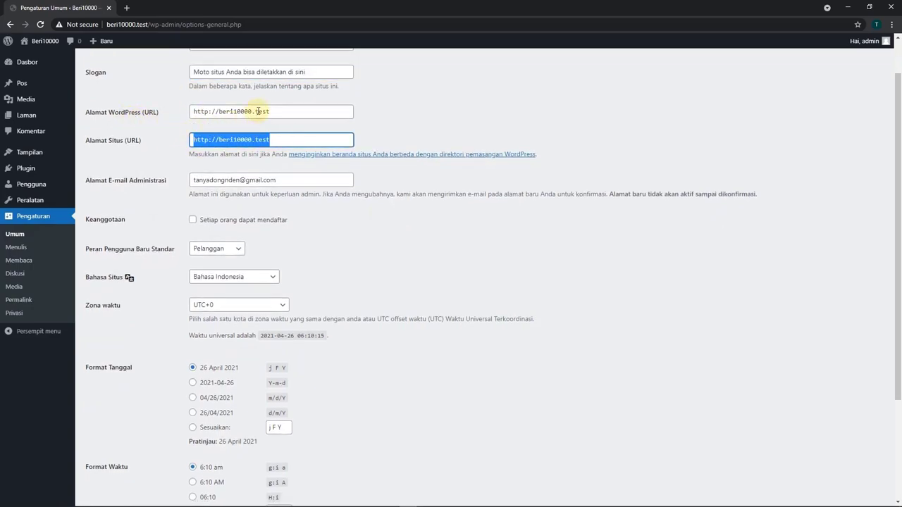
left_click_drag(271, 112, 194, 112)
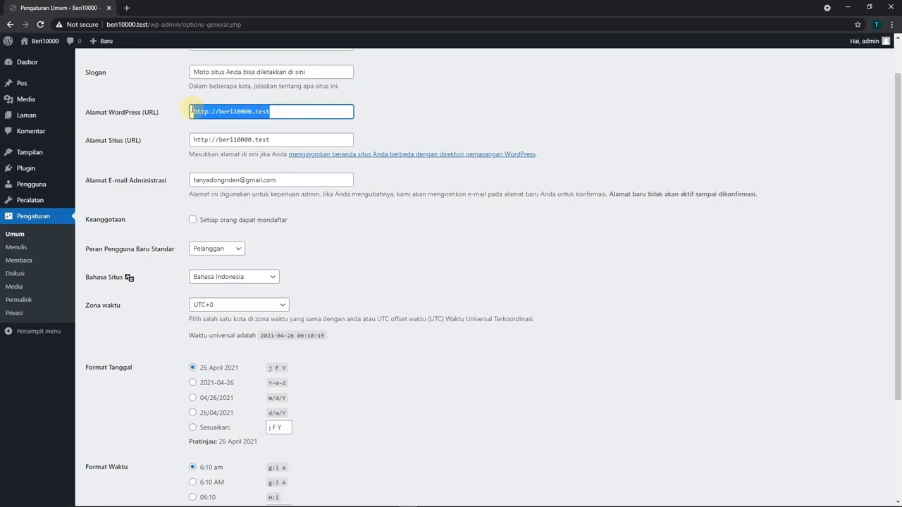
left_click(169, 129)
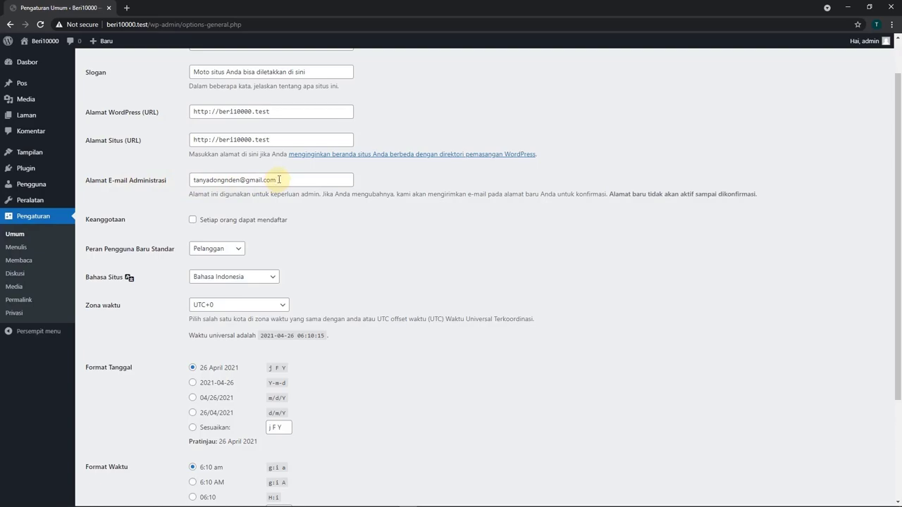
- Allow anyone to register, set the time zone to UTC+7, and save the changes
left_click(193, 220)
scroll(107, 240, "down", 1)
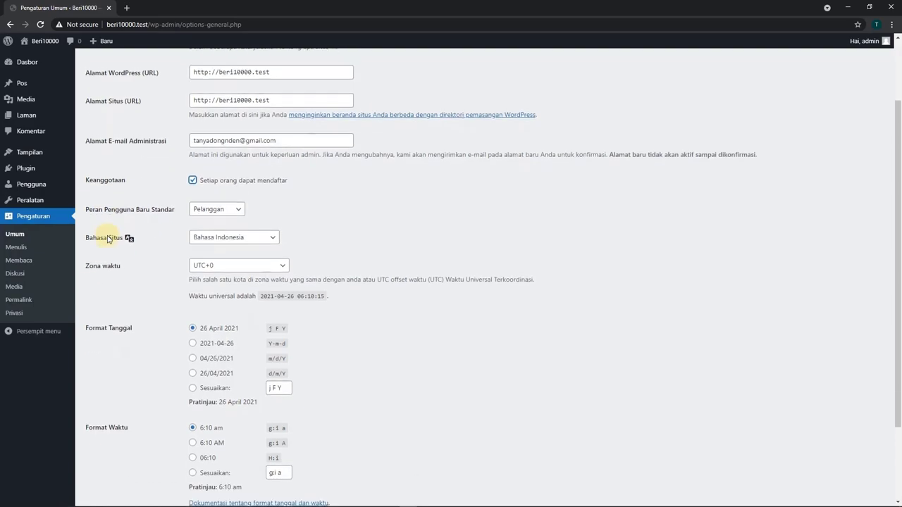
scroll(111, 241, "down", 1)
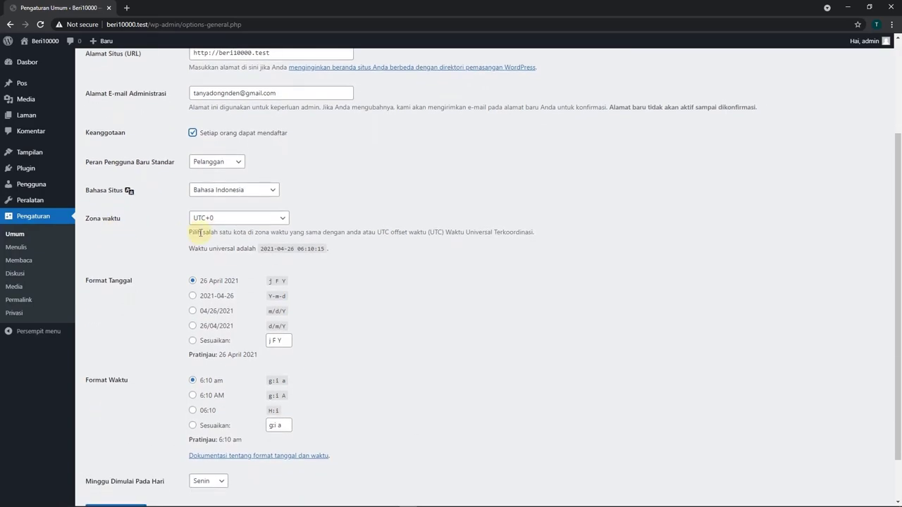
left_click(228, 211)
scroll(248, 283, "down", 1)
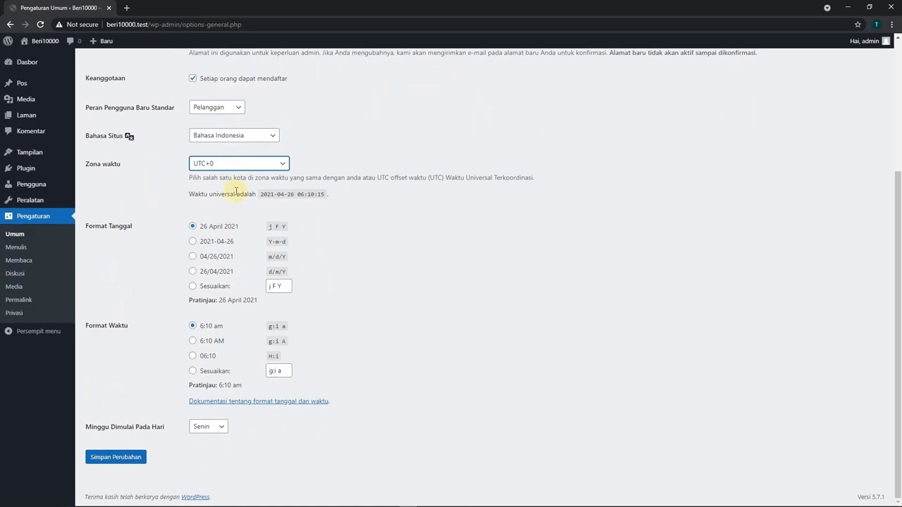
left_click(234, 163)
left_click(237, 202)
left_click(177, 206)
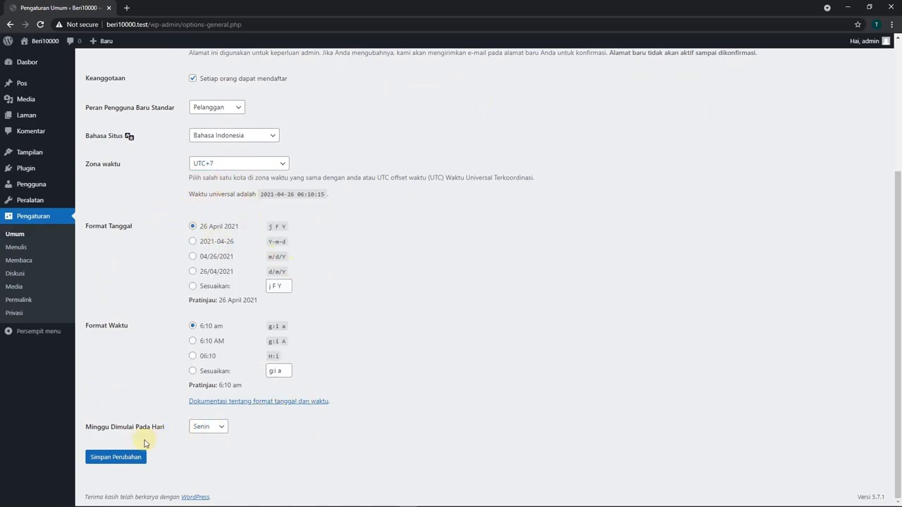
left_click(123, 458)
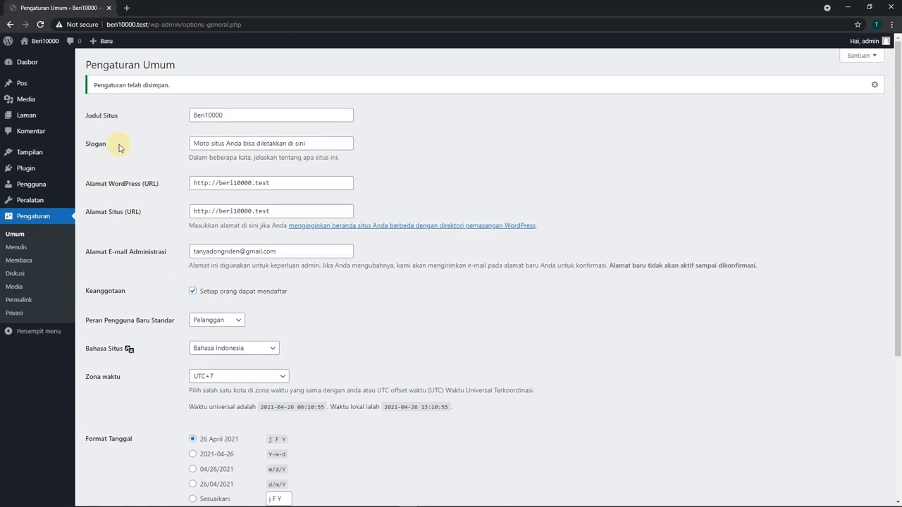
- Return to the Dasbor and open Kunjungi Situs's live front page in a new tab
mouse_move(28, 63)
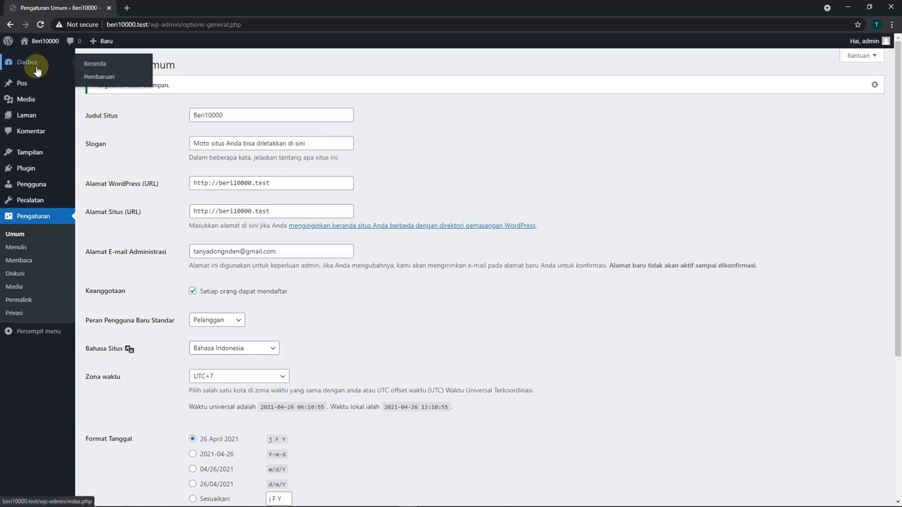
left_click(32, 64)
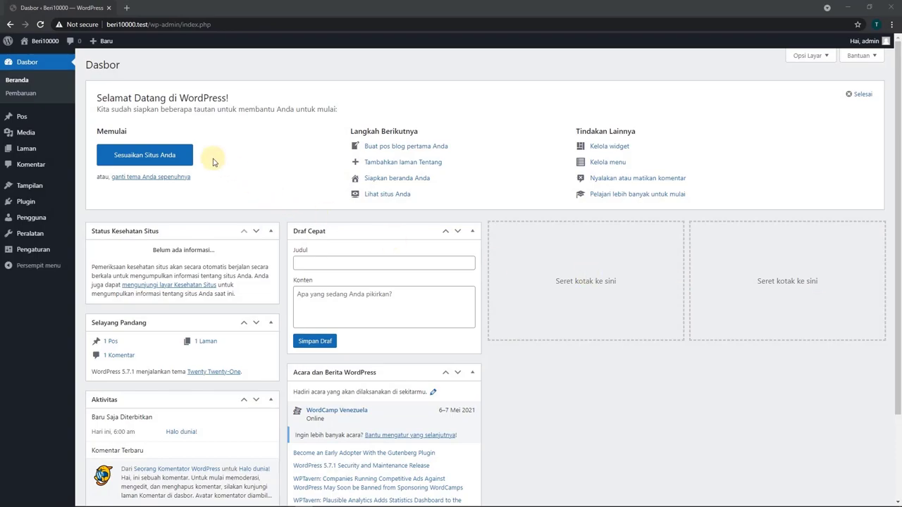
mouse_move(51, 44)
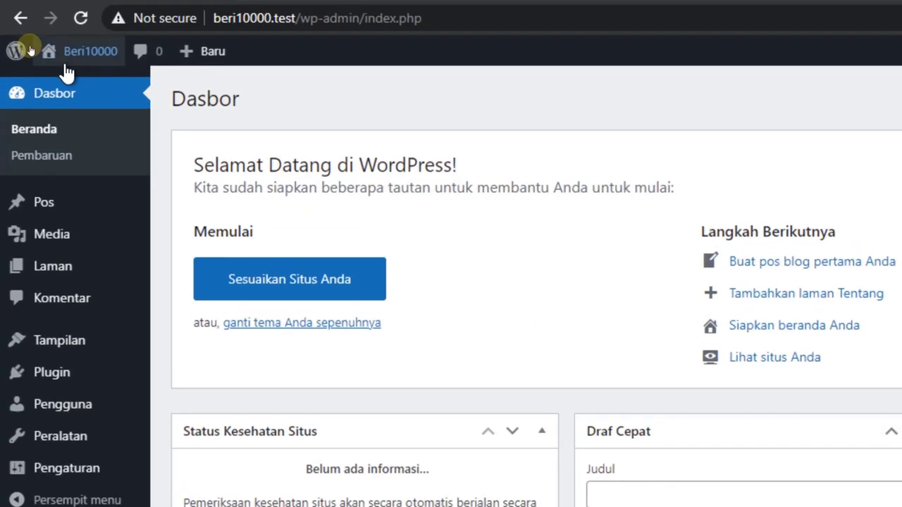
mouse_move(43, 45)
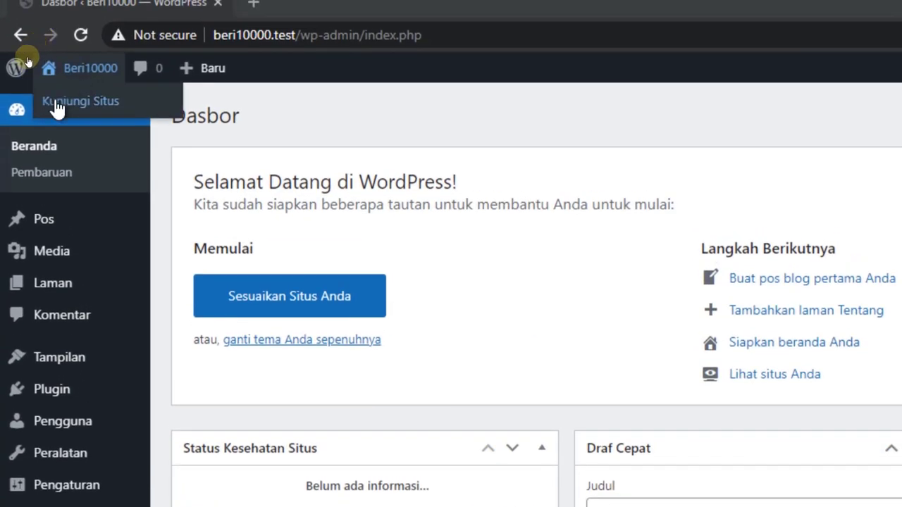
right_click(101, 110)
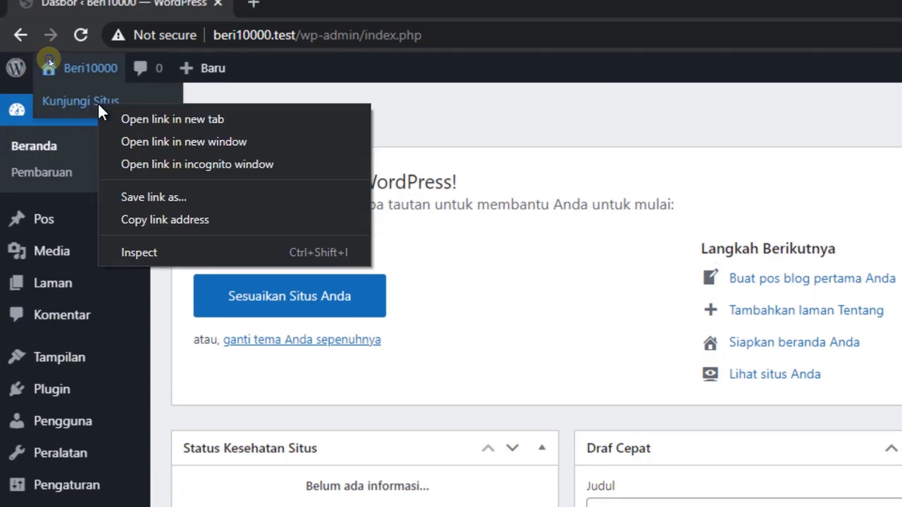
left_click(169, 119)
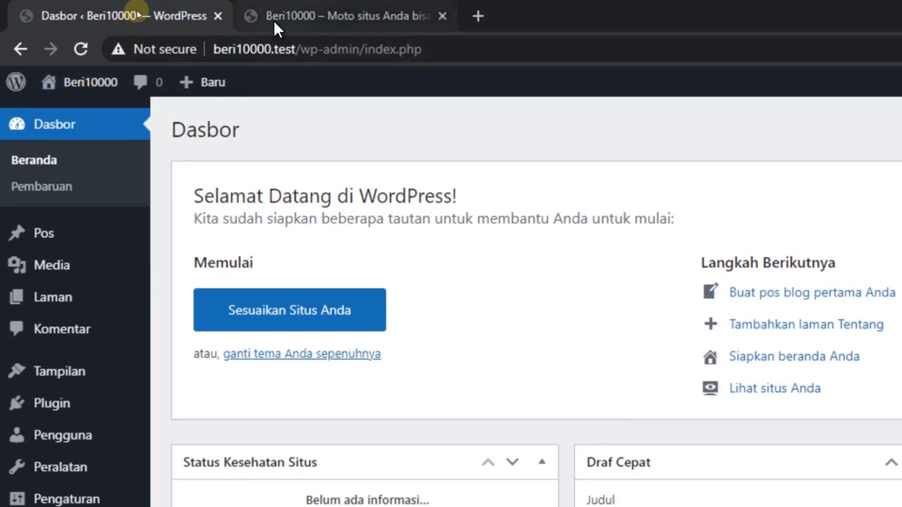
mouse_move(88, 83)
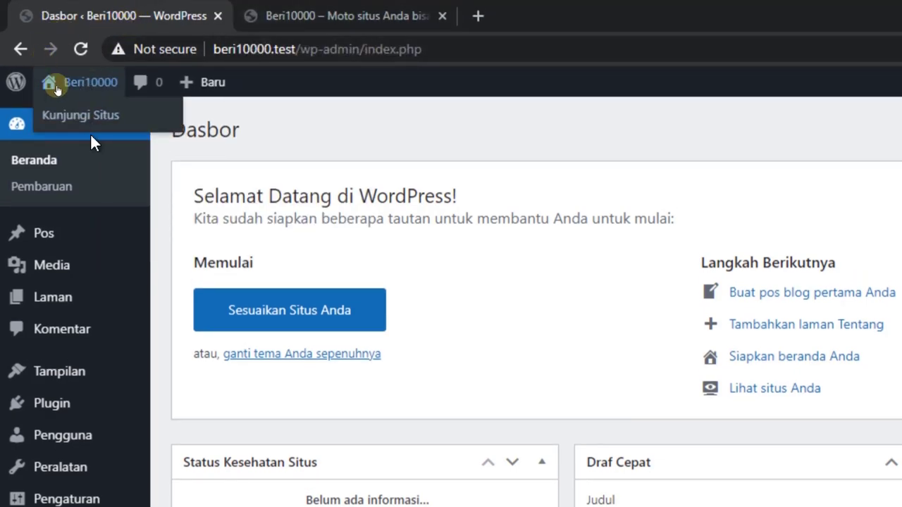
left_click(302, 18)
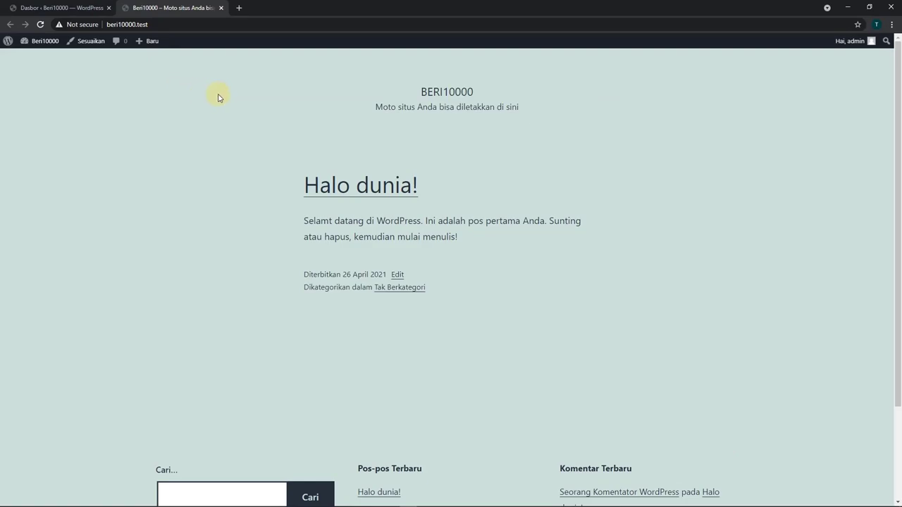
left_click(73, 9)
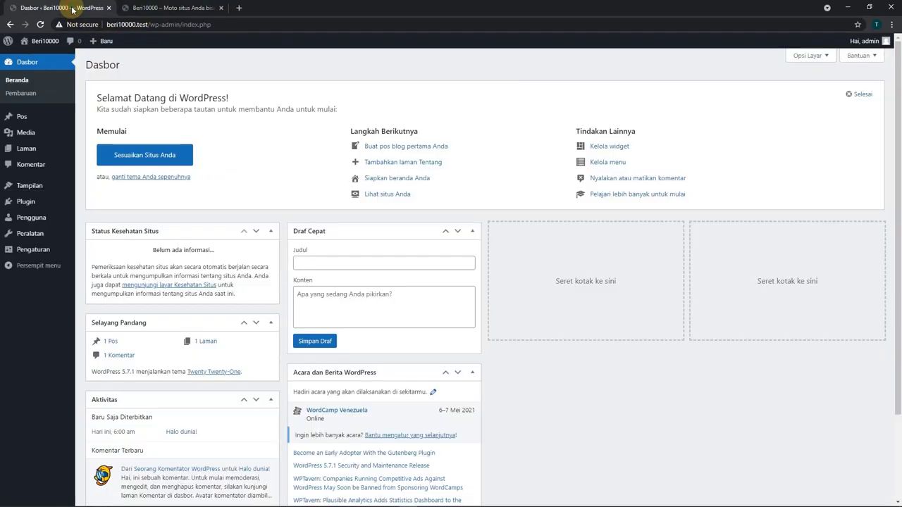
left_click(135, 8)
left_click(76, 9)
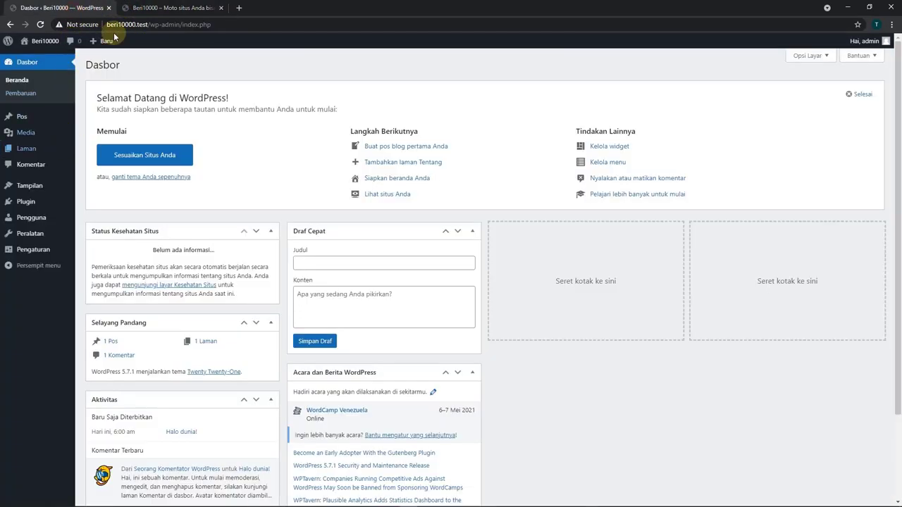
left_click(141, 8)
scroll(179, 143, "down", 1)
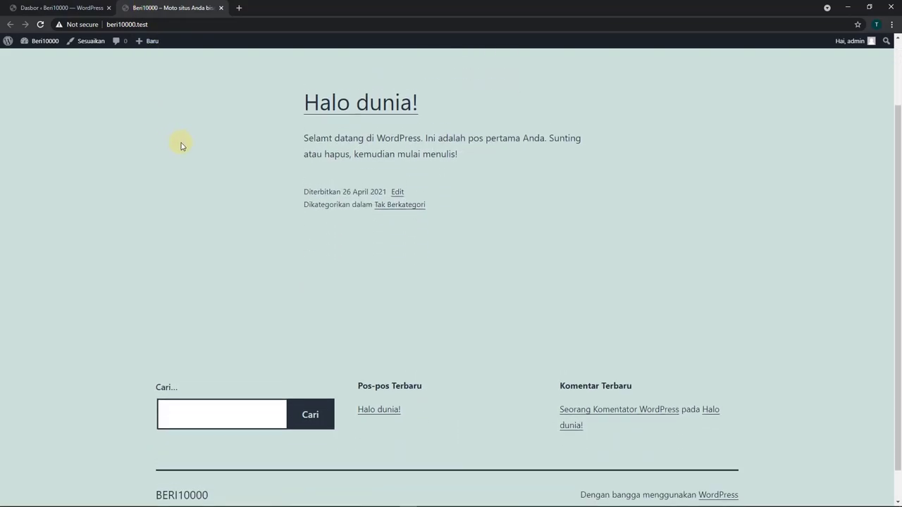
scroll(180, 145, "up", 1)
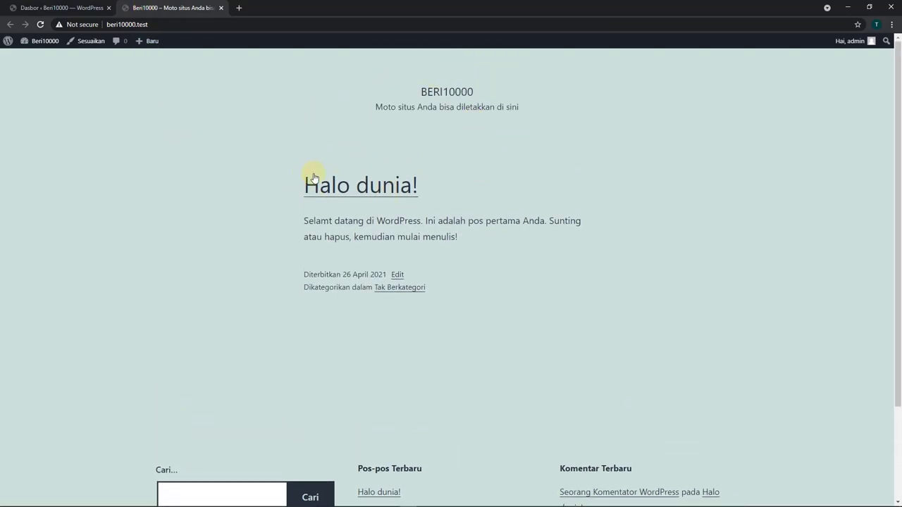
scroll(348, 194, "down", 2)
scroll(348, 191, "up", 2)
scroll(557, 283, "down", 2)
scroll(532, 237, "up", 2)
scroll(368, 221, "down", 2)
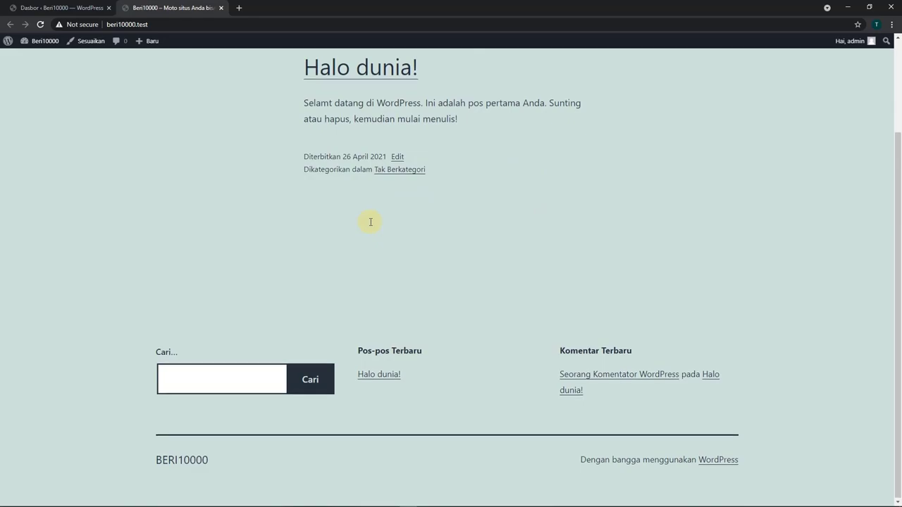
scroll(368, 221, "up", 2)
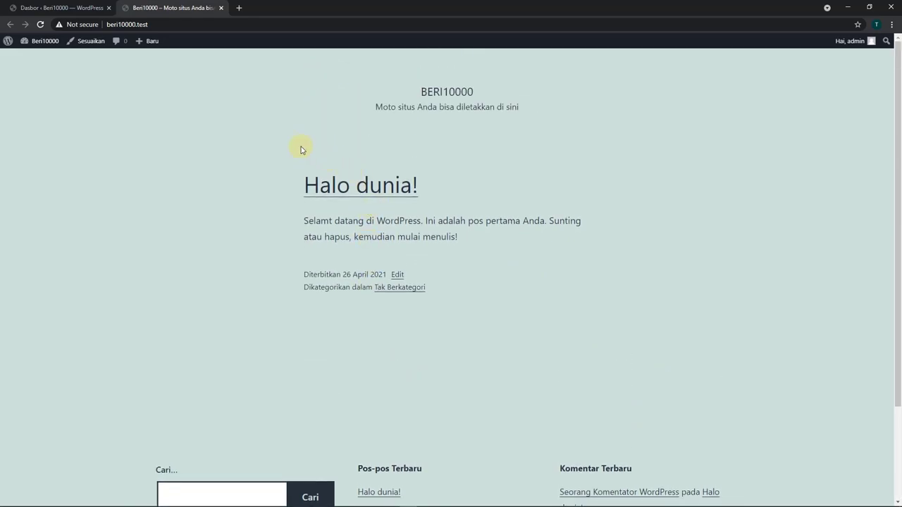
left_click(61, 7)
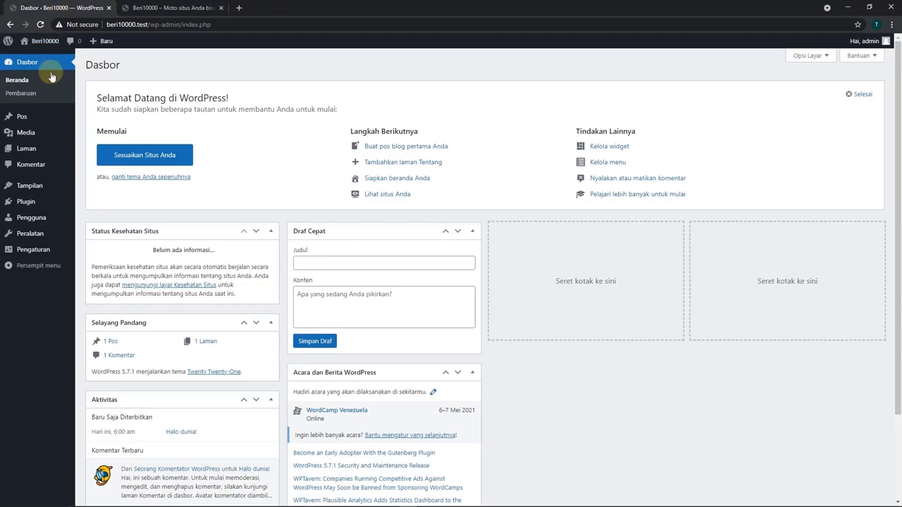
- From Appearance > Themes, go to Tambah Baru and browse the featured themes
mouse_move(49, 185)
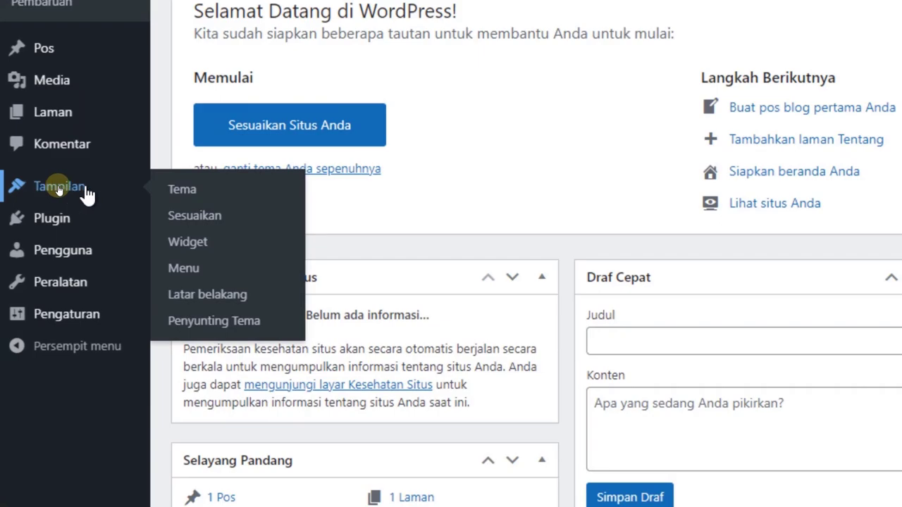
left_click(200, 198)
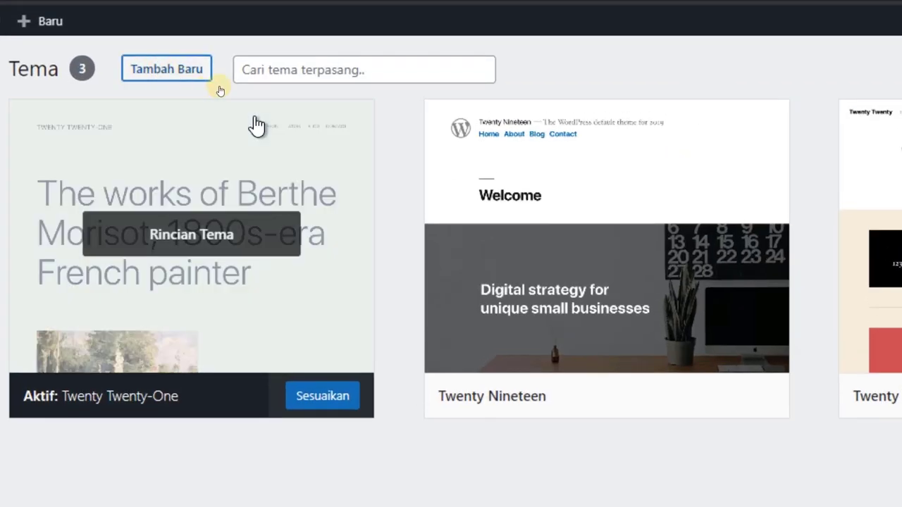
left_click(211, 80)
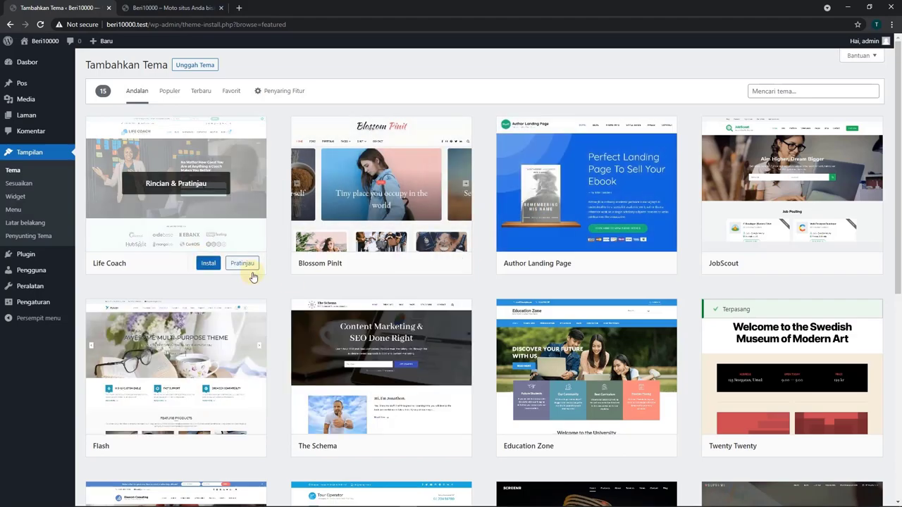
scroll(318, 278, "down", 3)
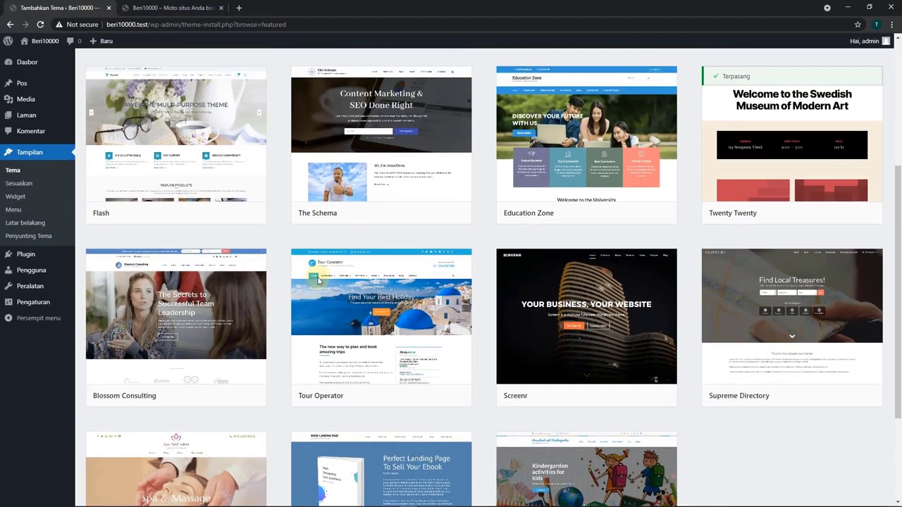
scroll(318, 278, "up", 3)
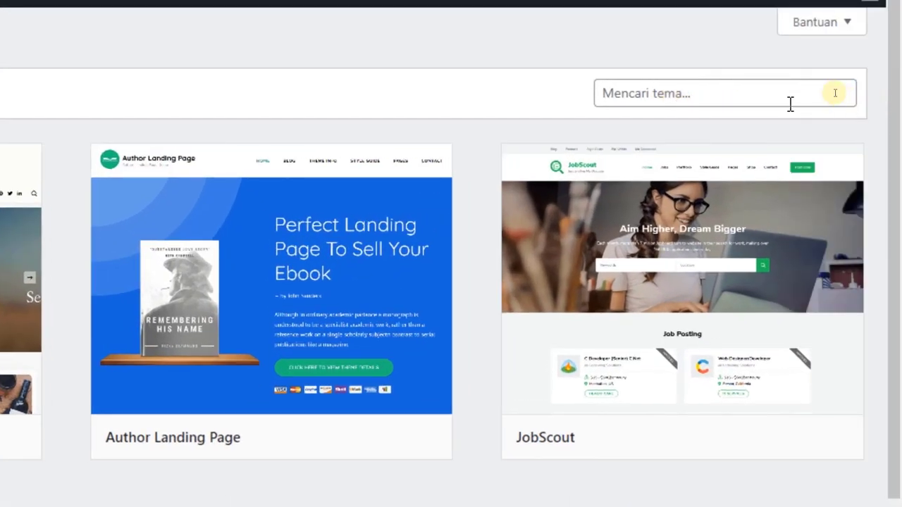
- Search for Astra, install and activate it, then switch to the front-page tab
left_click(857, 96)
type("astra")
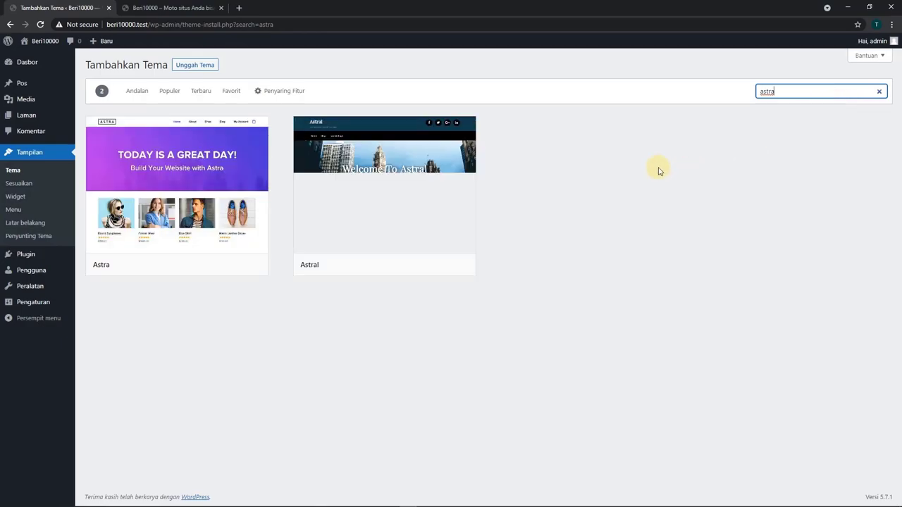
mouse_move(153, 249)
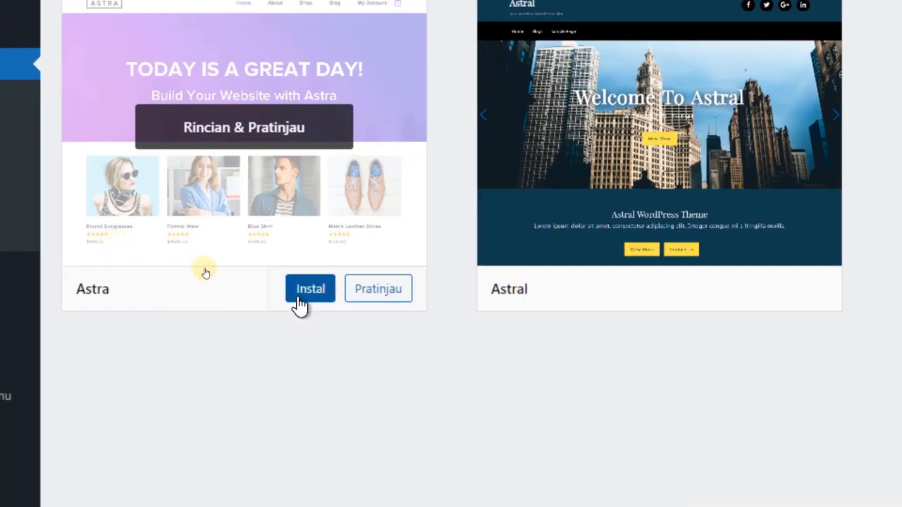
left_click(208, 267)
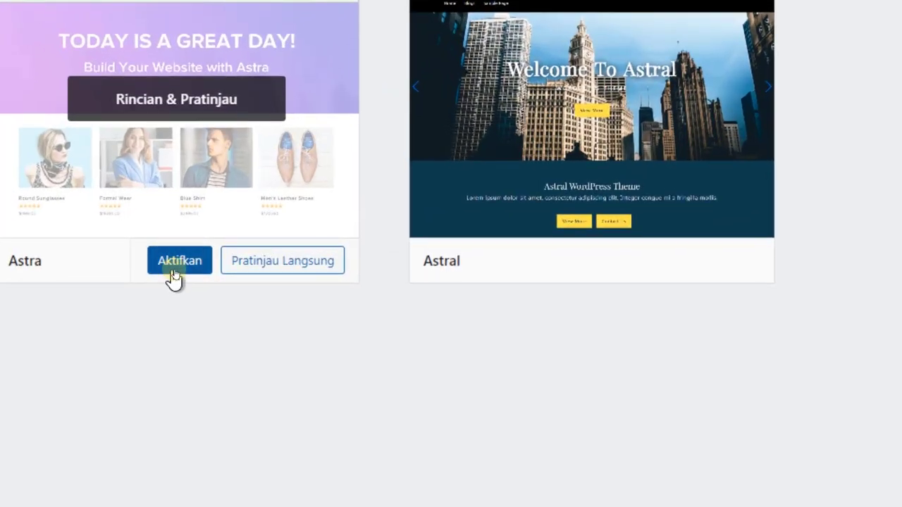
left_click(177, 272)
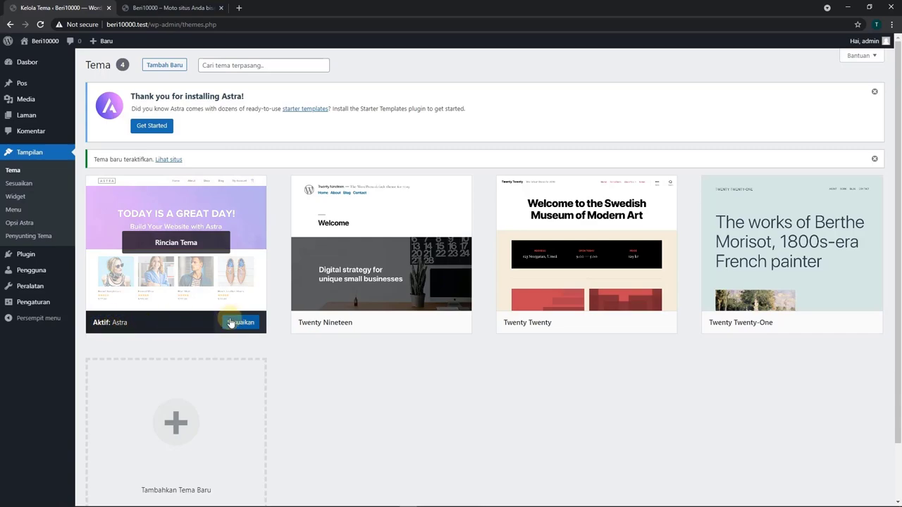
left_click(151, 8)
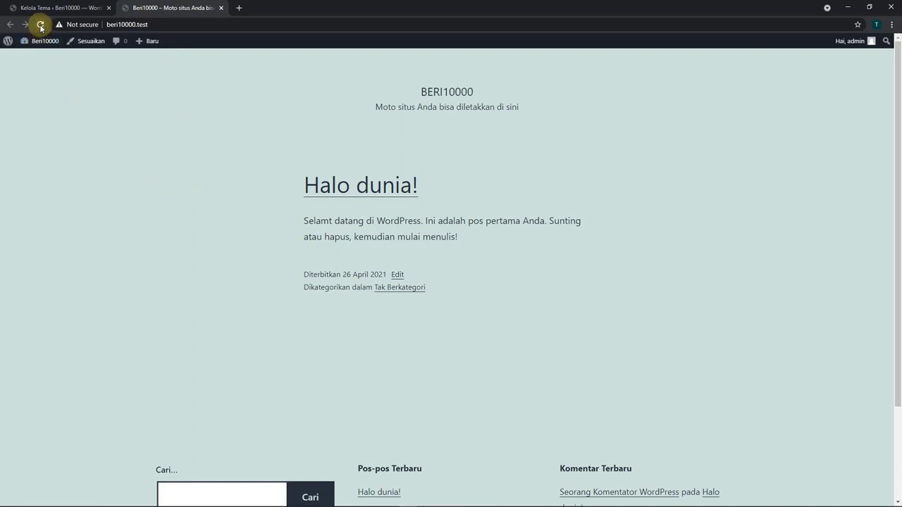
- Reload the front page to view the Astra design, then return to the Kelola Tema tab
left_click(42, 25)
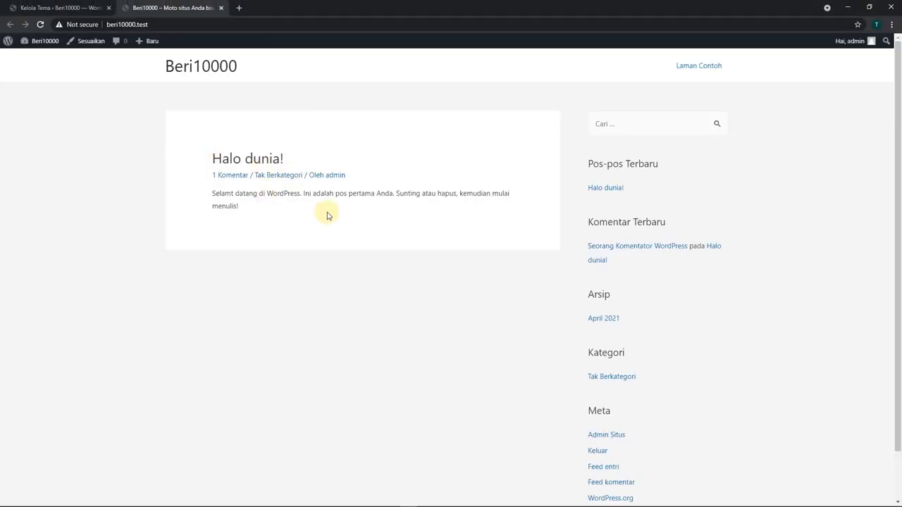
scroll(331, 213, "down", 1)
scroll(329, 210, "up", 1)
scroll(194, 209, "down", 1)
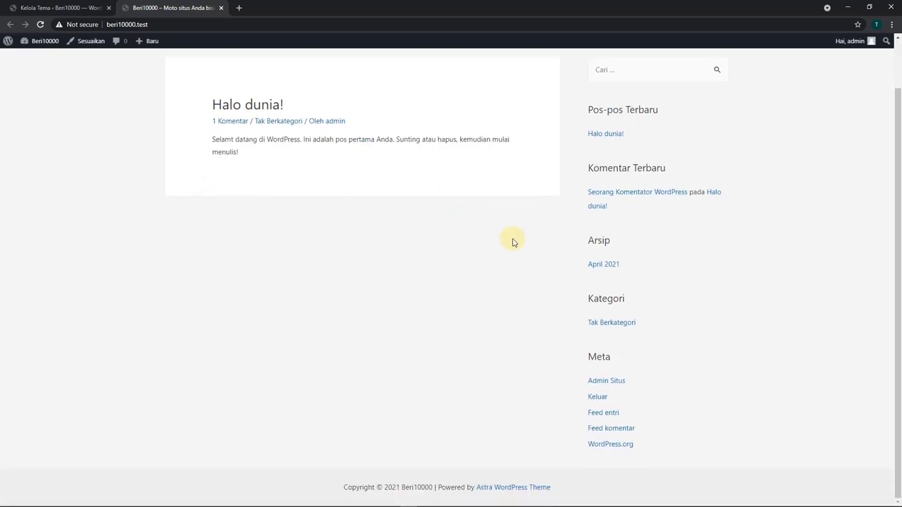
scroll(536, 245, "up", 1)
scroll(522, 244, "down", 1)
scroll(522, 244, "up", 1)
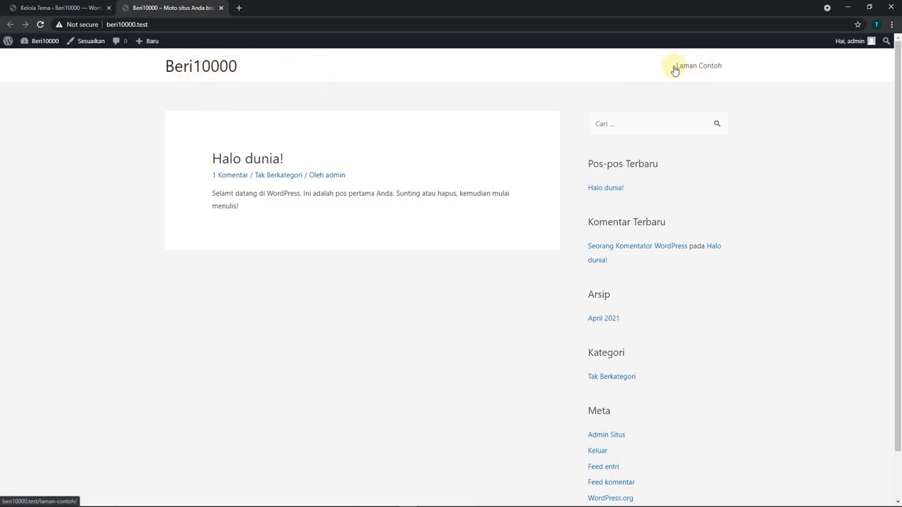
scroll(627, 259, "down", 1)
scroll(627, 259, "up", 1)
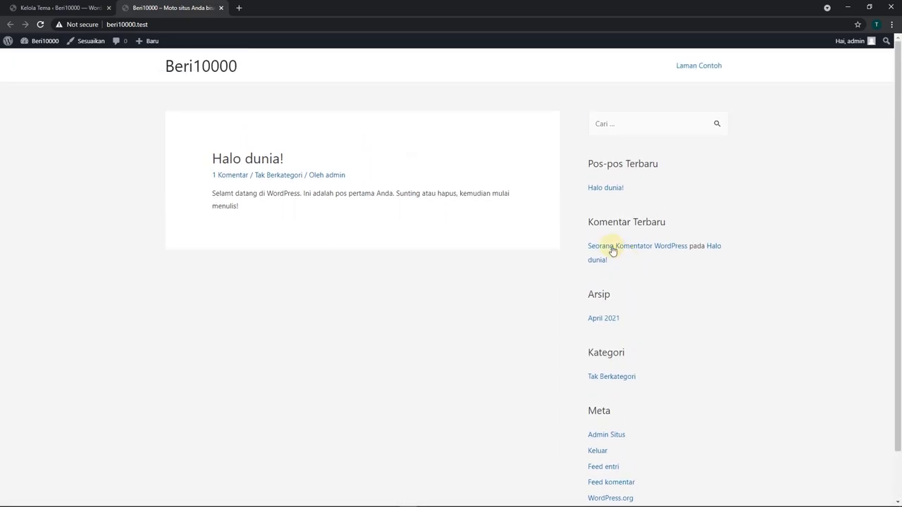
left_click(76, 9)
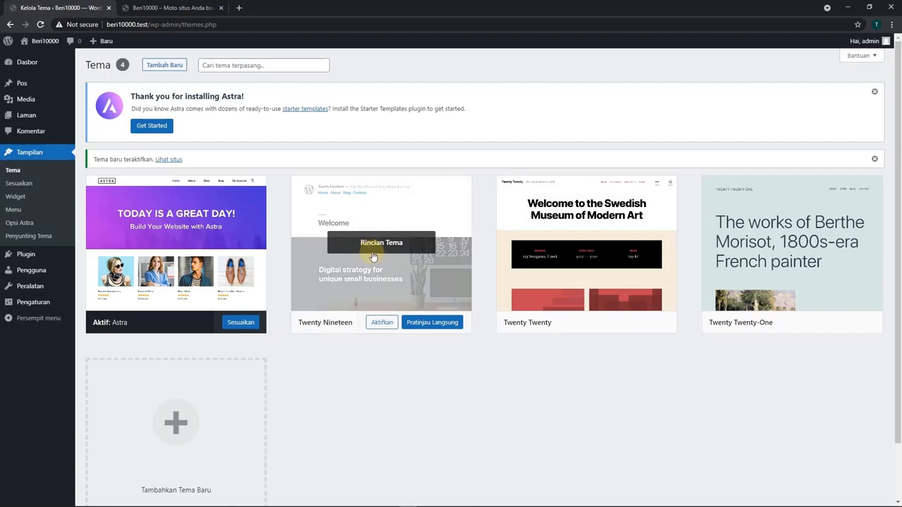
- Delete the Twenty Nineteen and Twenty Twenty themes via Rincian Tema, confirming each deletion
left_click(421, 248)
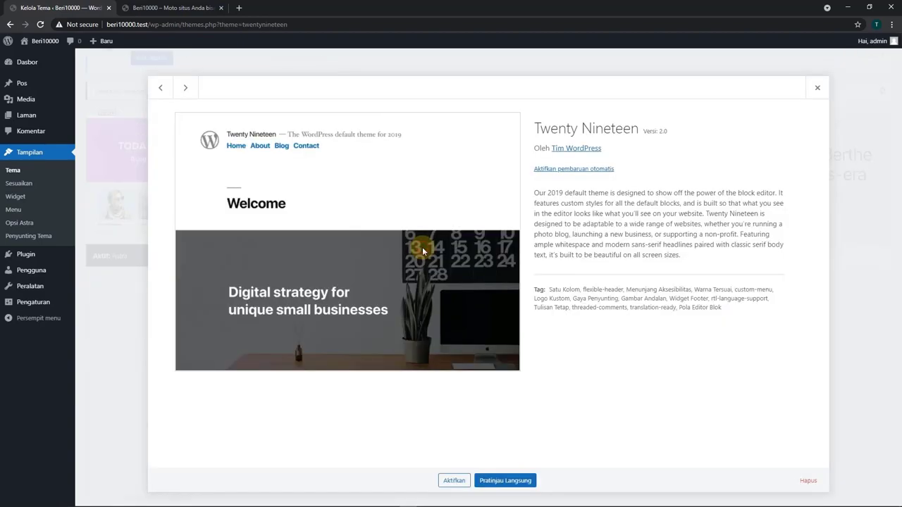
left_click(809, 480)
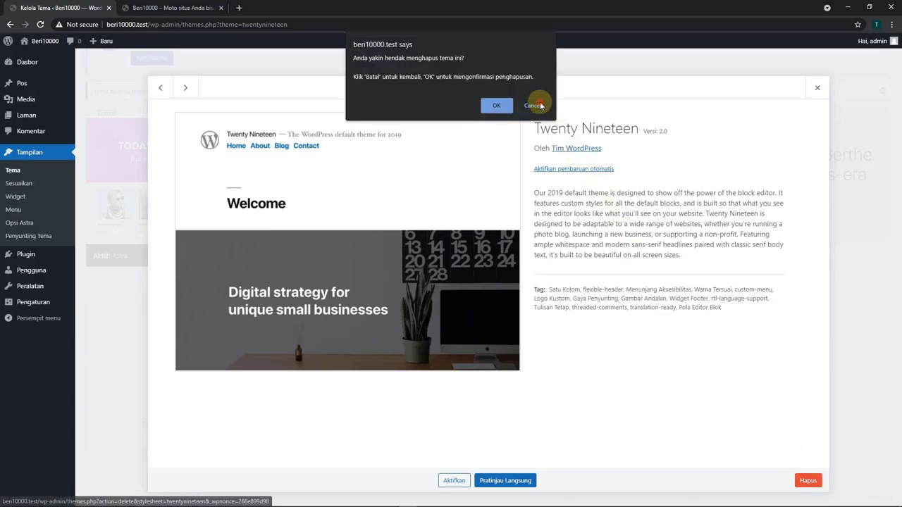
left_click(533, 103)
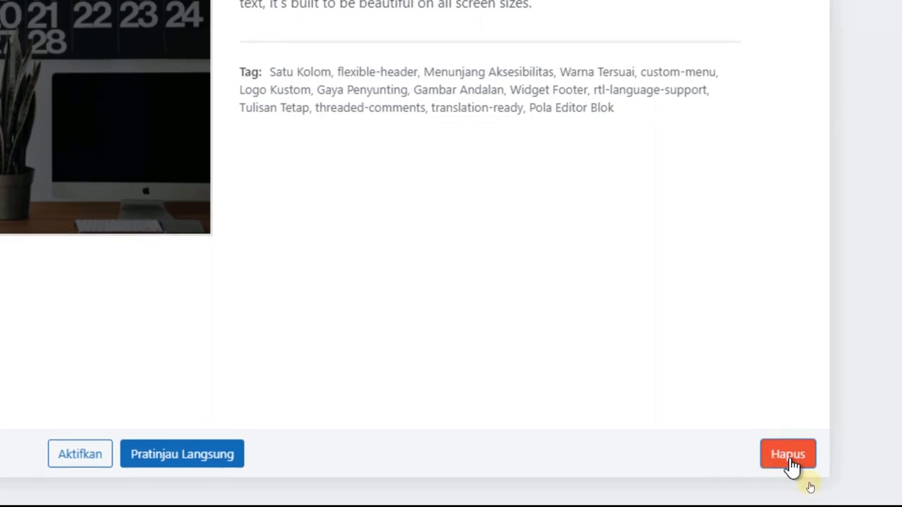
left_click(782, 458)
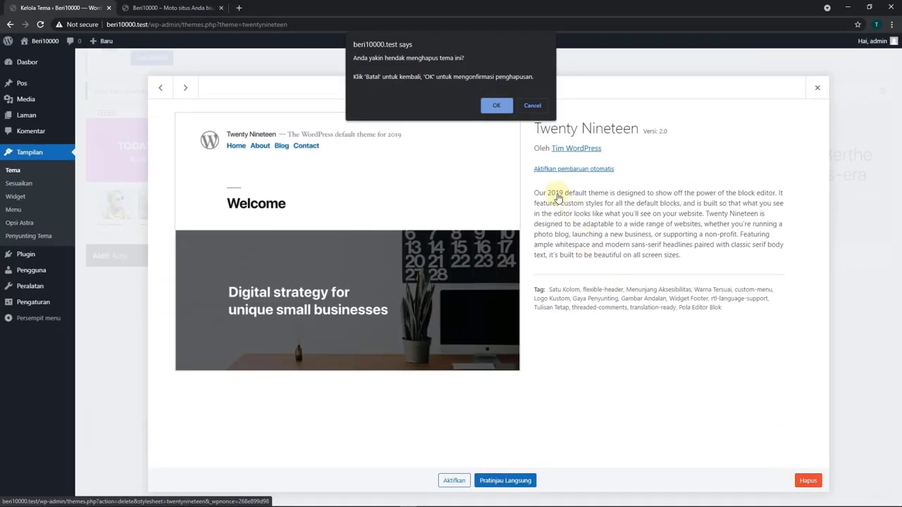
left_click(494, 106)
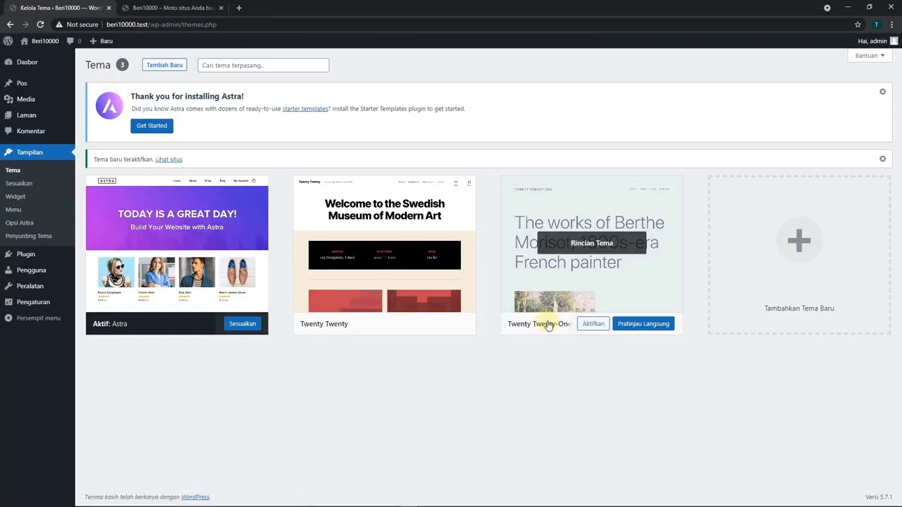
left_click(428, 267)
left_click(807, 481)
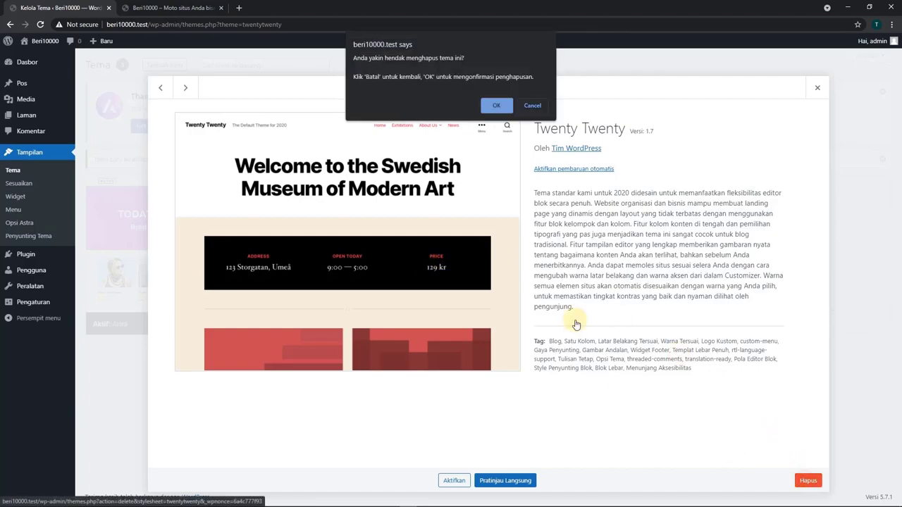
left_click(495, 106)
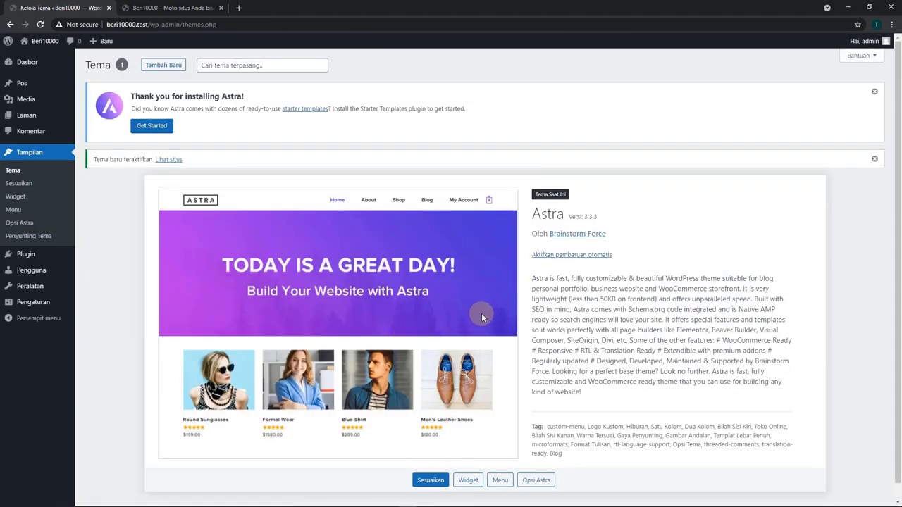
scroll(482, 317, "down", 1)
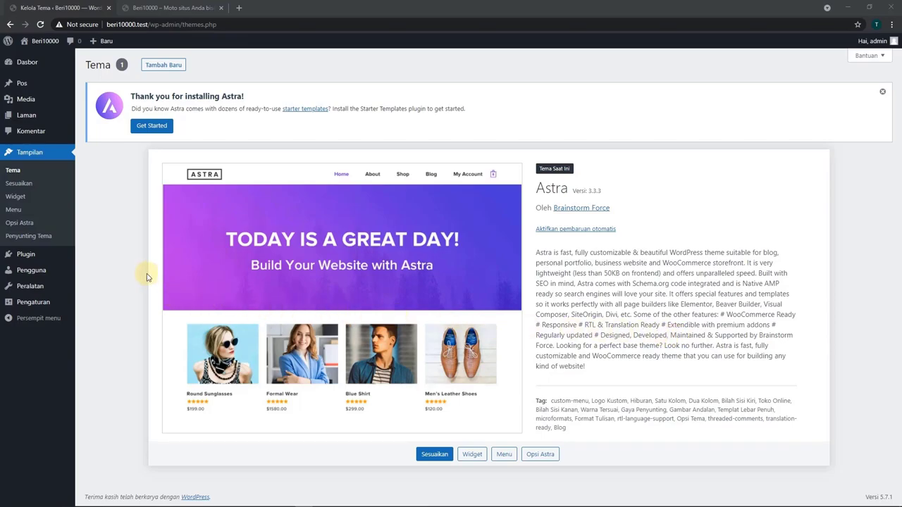
mouse_move(35, 260)
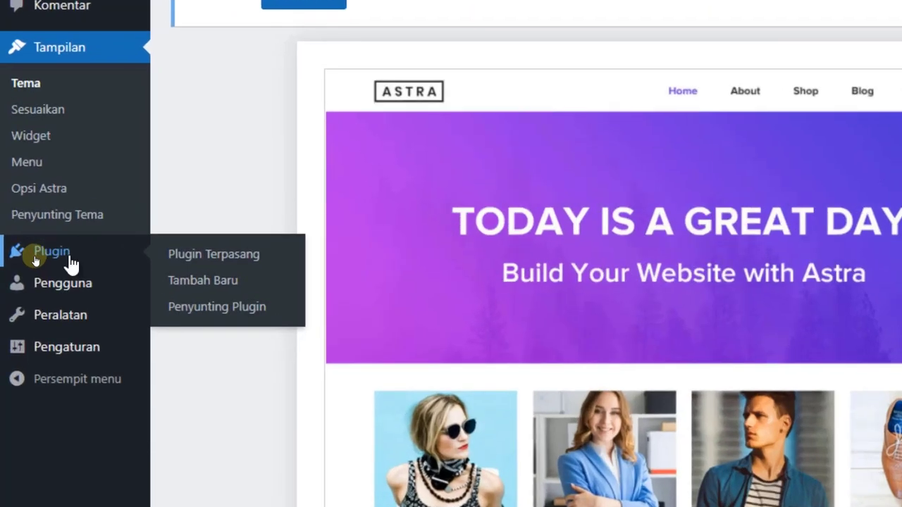
- Install and activate Classic Editor from Plugin > Tambah Baru, then check Editor Klasik in the list
left_click(211, 295)
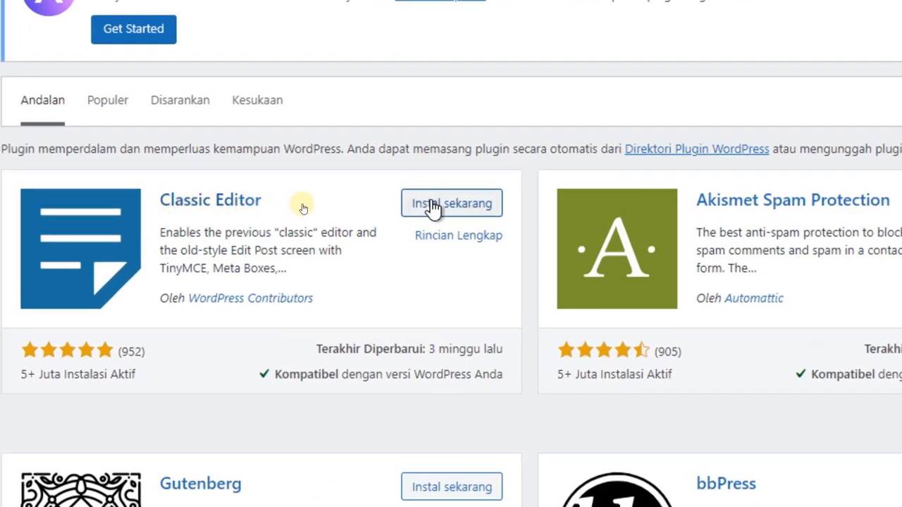
left_click(435, 206)
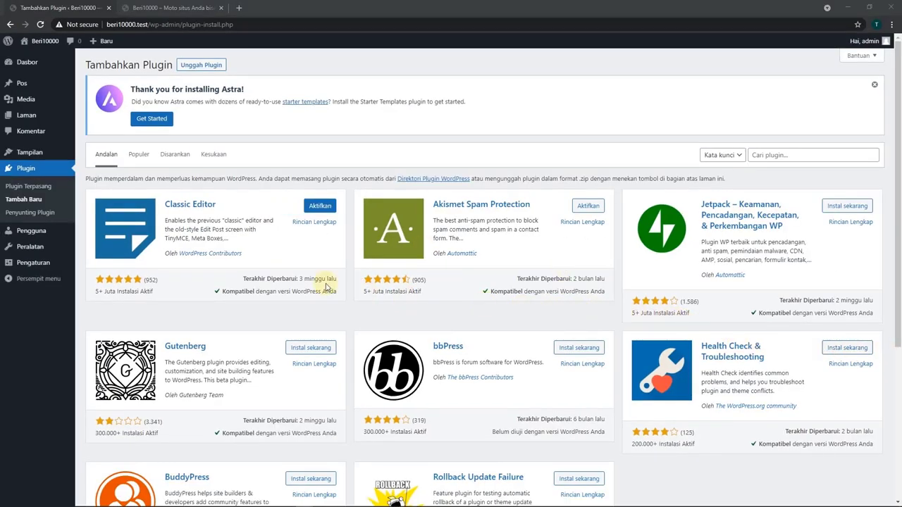
left_click(319, 206)
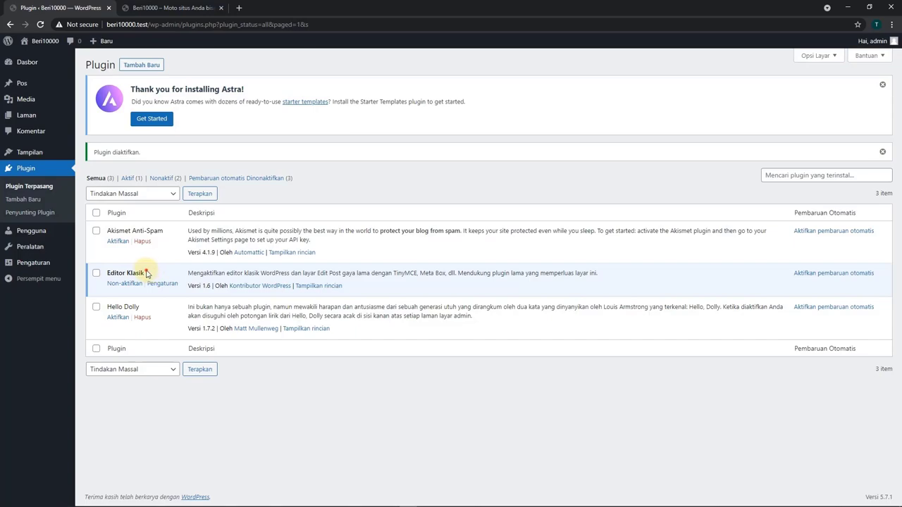
left_click_drag(145, 274, 106, 272)
left_click(118, 274)
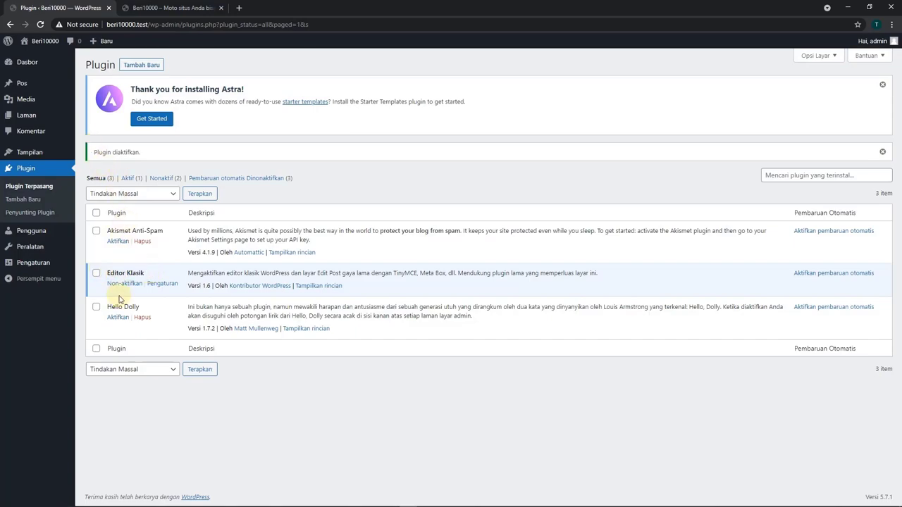
mouse_move(32, 121)
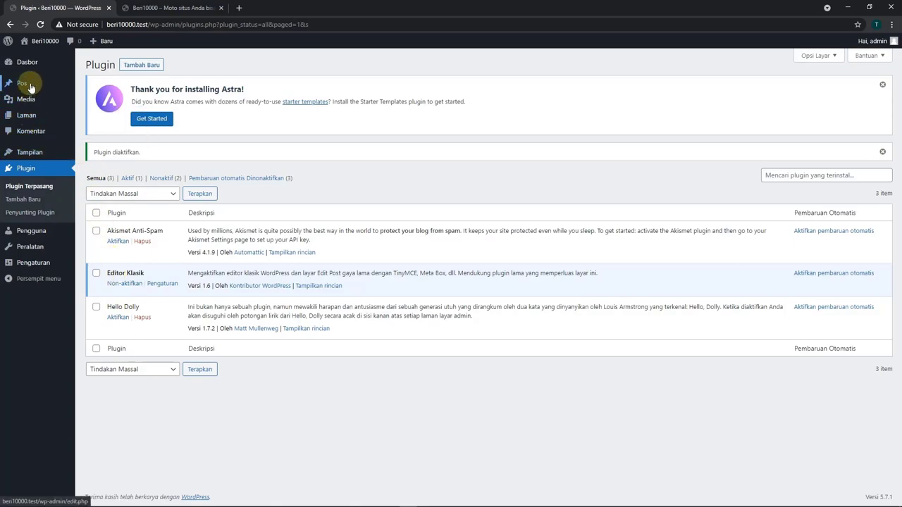
mouse_move(30, 86)
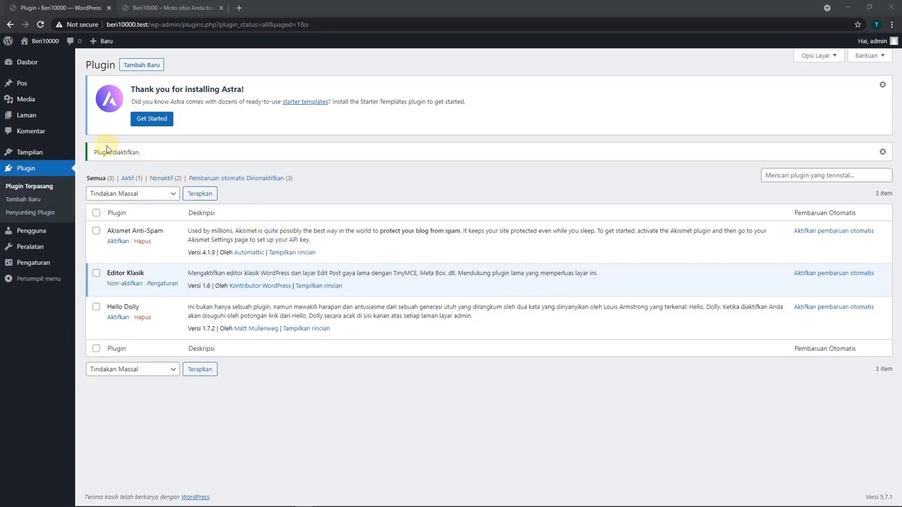
- Start a new page, glancing at the site's front-page tab before returning to the editor
mouse_move(37, 119)
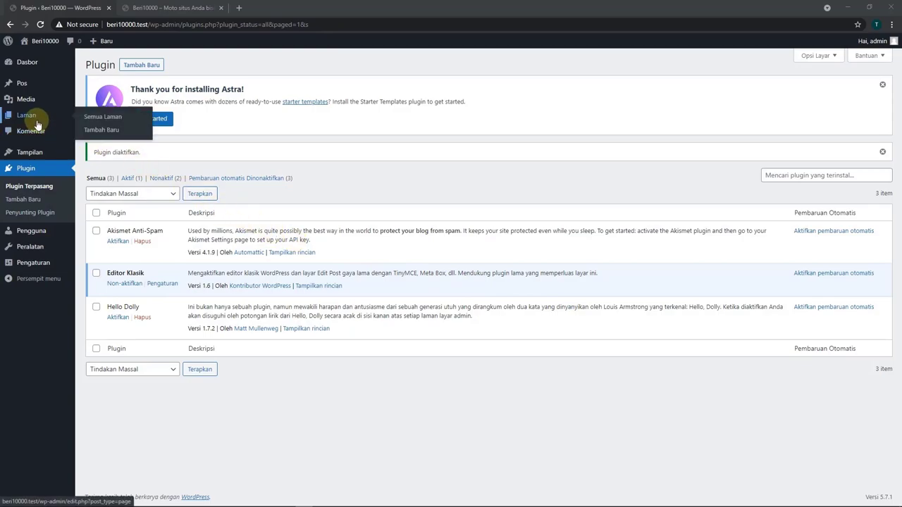
left_click(100, 132)
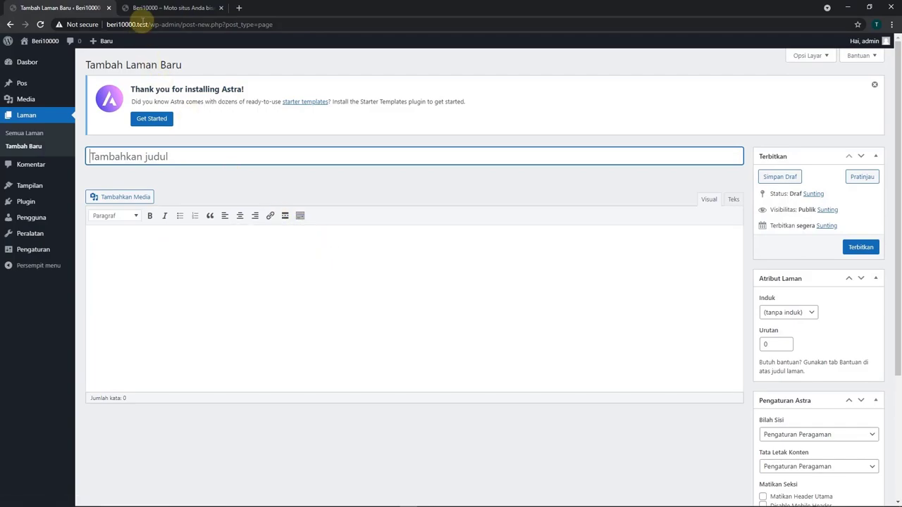
left_click(151, 10)
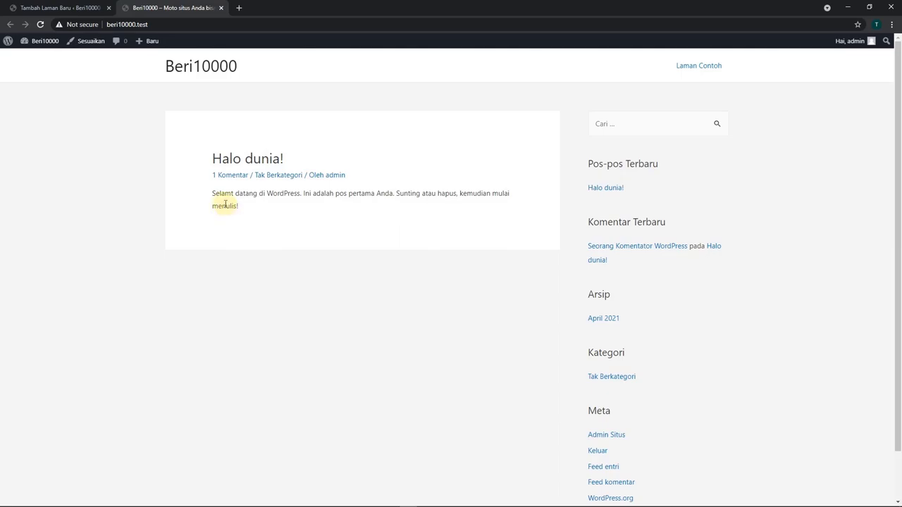
left_click(32, 9)
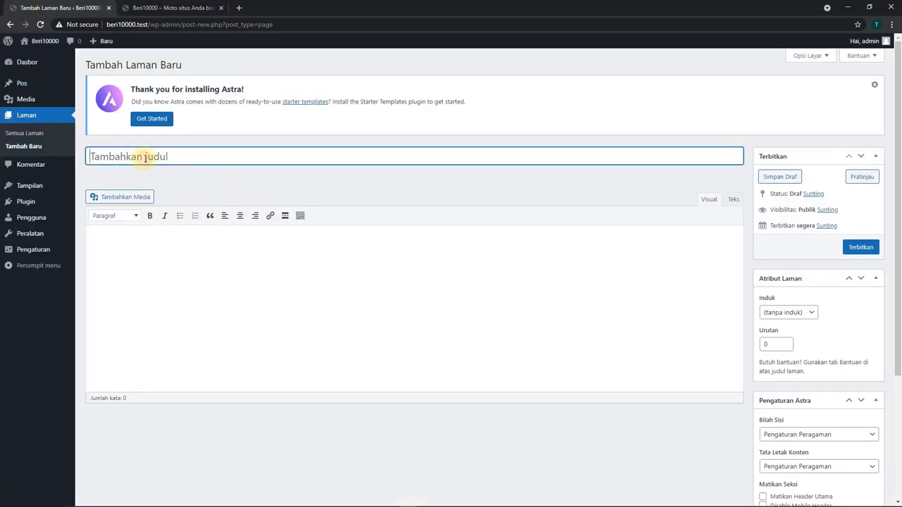
- Title the page 'Beranda' and publish it
type("H")
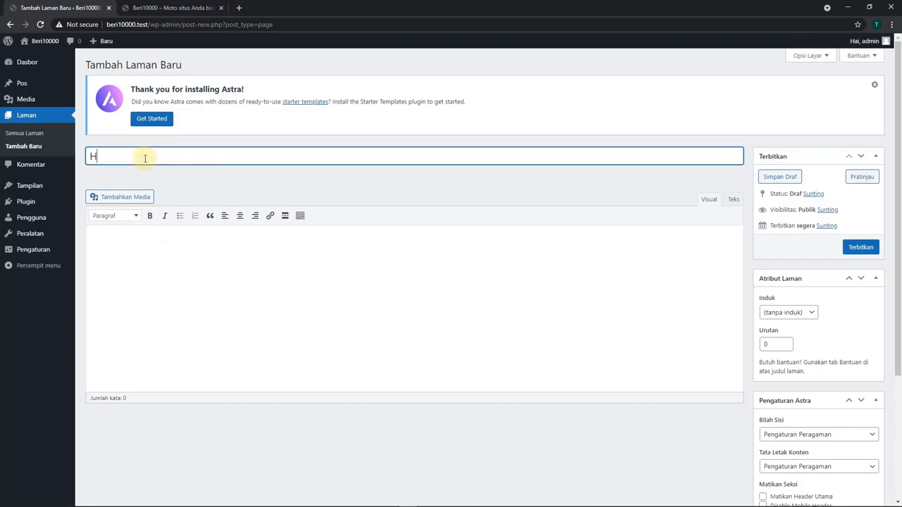
type("om")
key("BackSpace")
key("BackSpace")
key("BackSpace")
type("B")
left_click(180, 175)
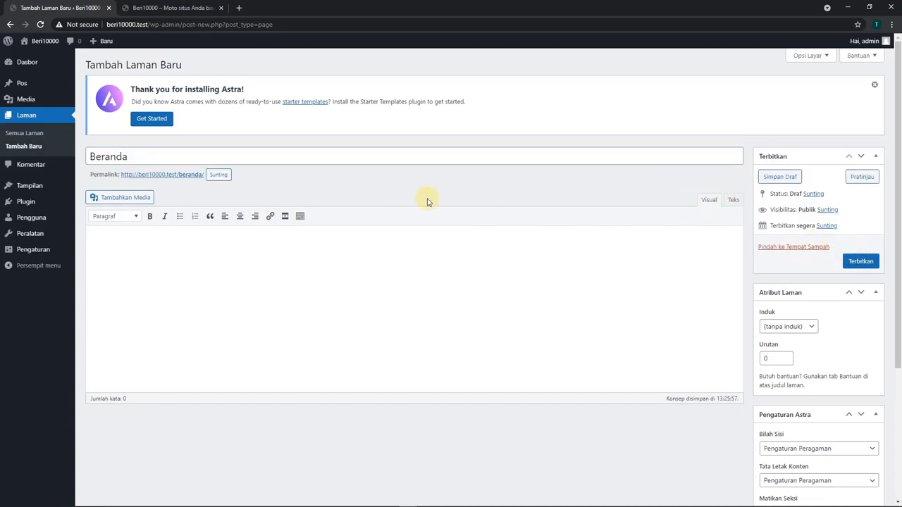
left_click(850, 265)
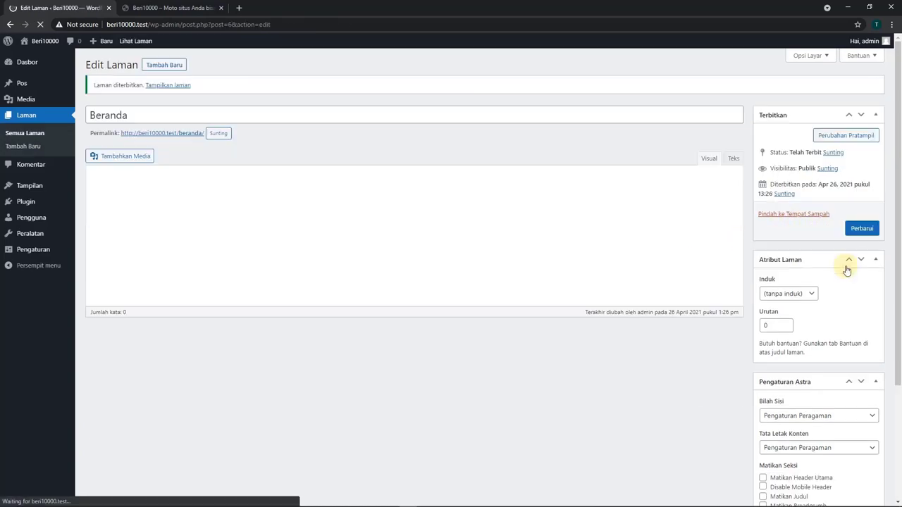
- Publish two empty pages titled Donasi and Berita
left_click(167, 65)
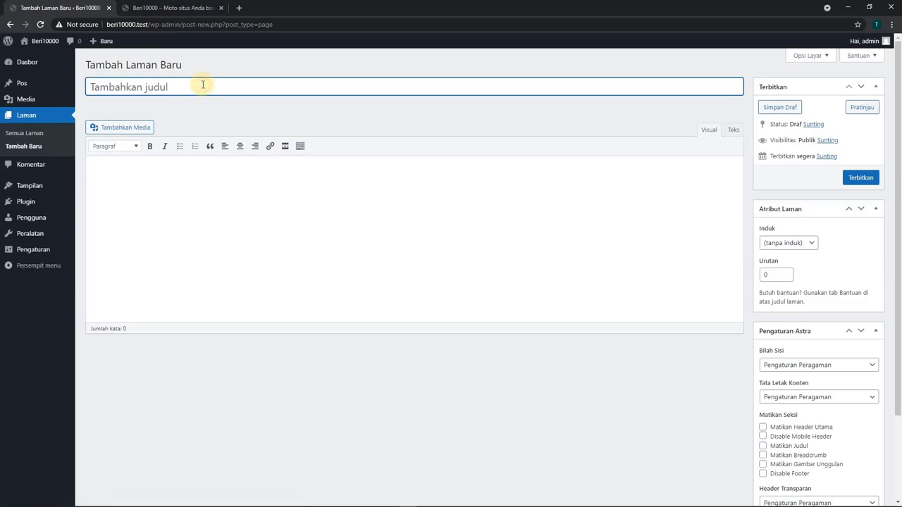
type("Donasi")
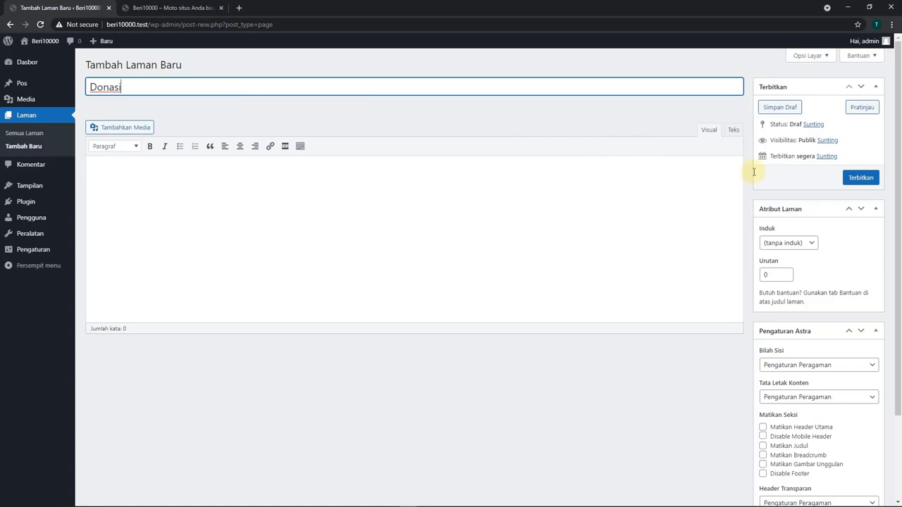
left_click(860, 178)
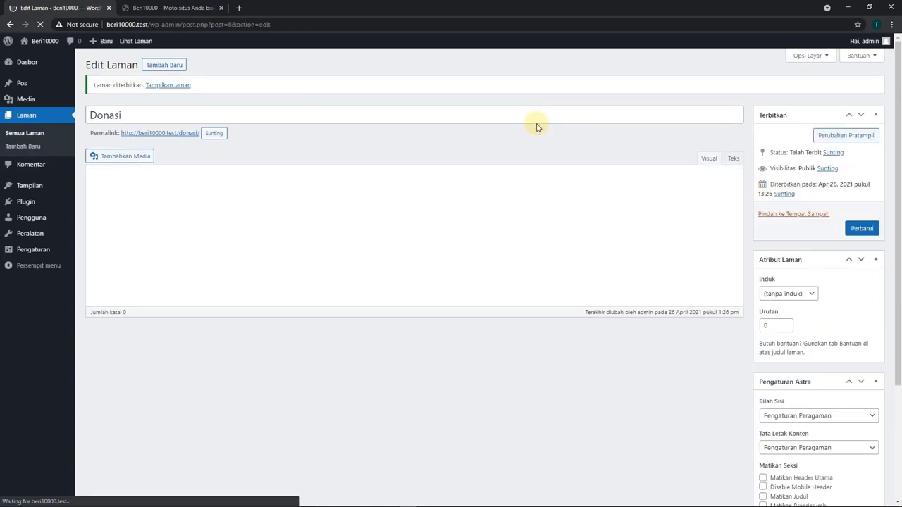
left_click(165, 66)
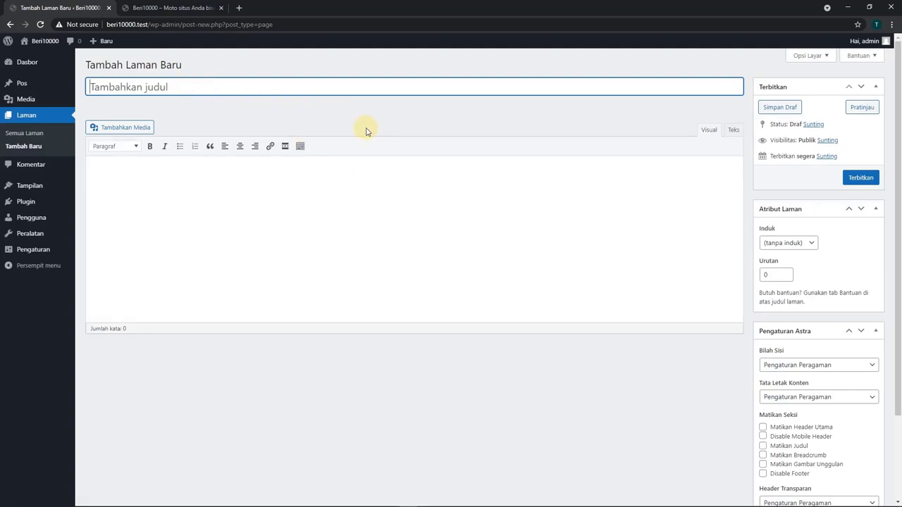
type("Berita")
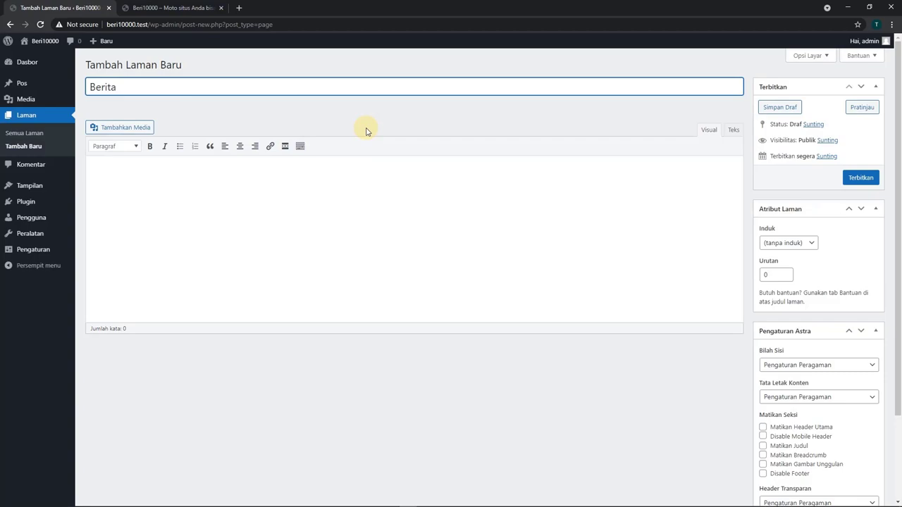
left_click(862, 176)
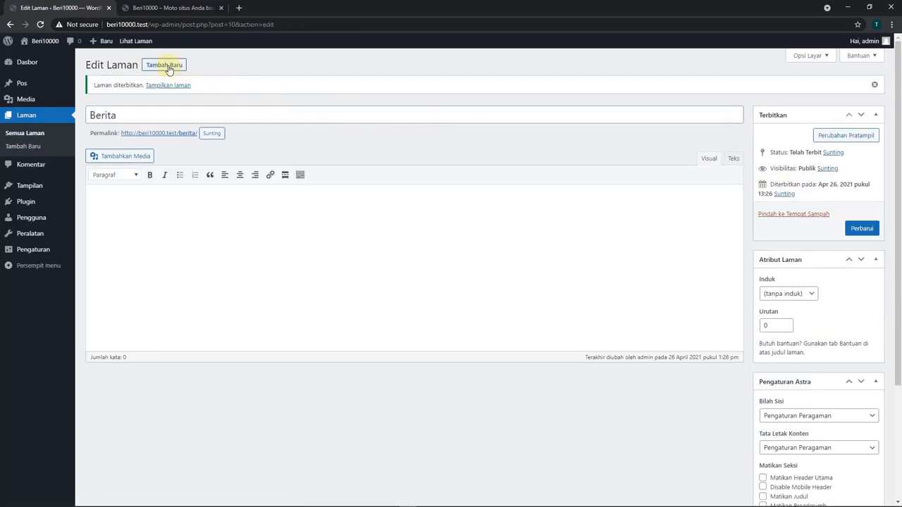
- Publish two more empty pages titled Konfirmasi Donasi and Tentang Kami
left_click(167, 67)
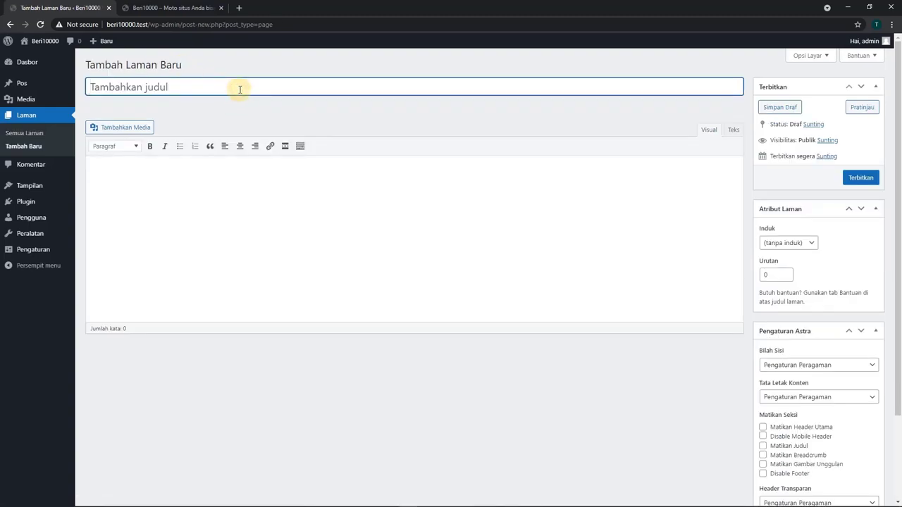
type("Konfirmasi Donasi")
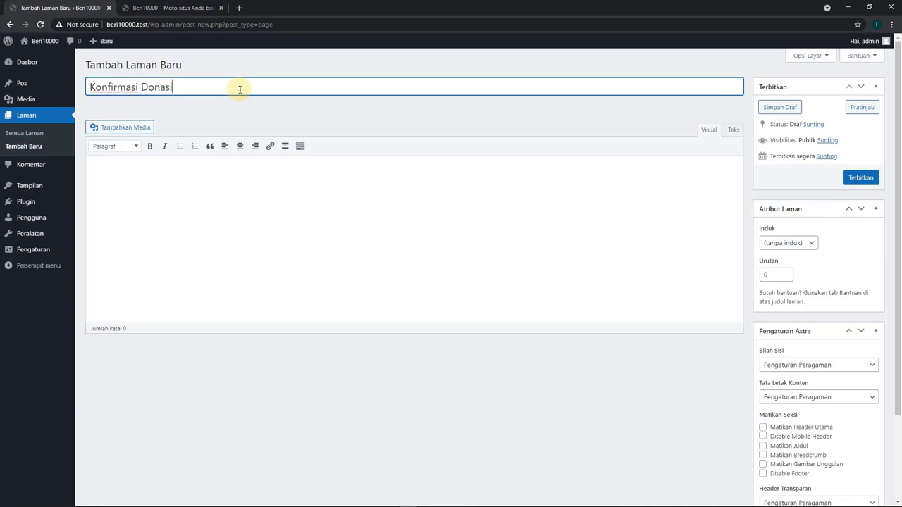
left_click(858, 177)
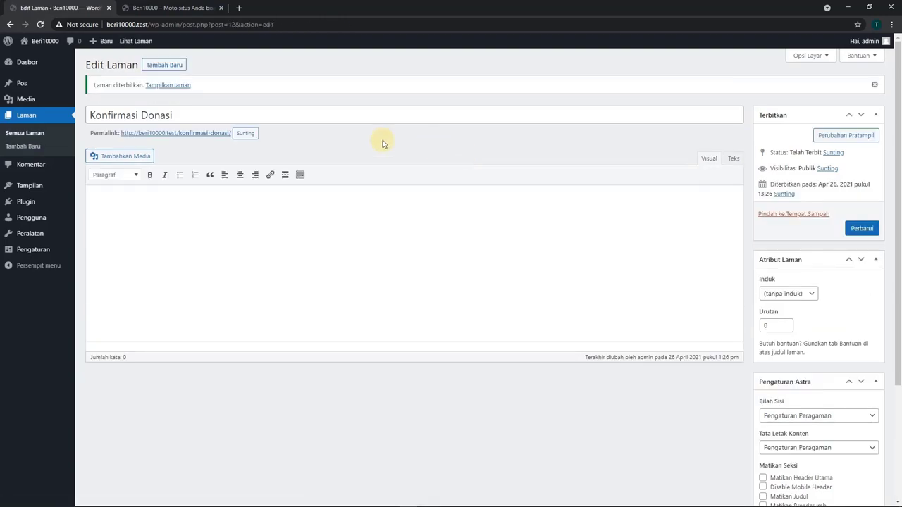
left_click(150, 65)
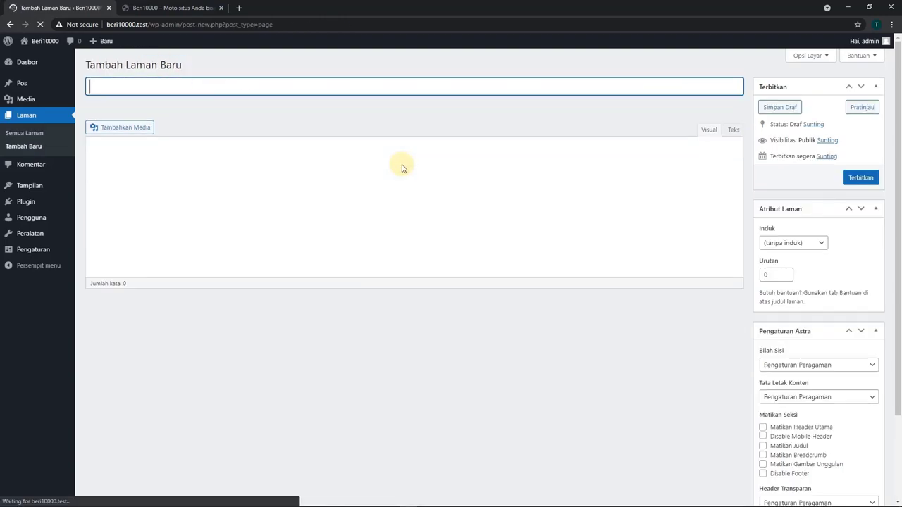
left_click(406, 88)
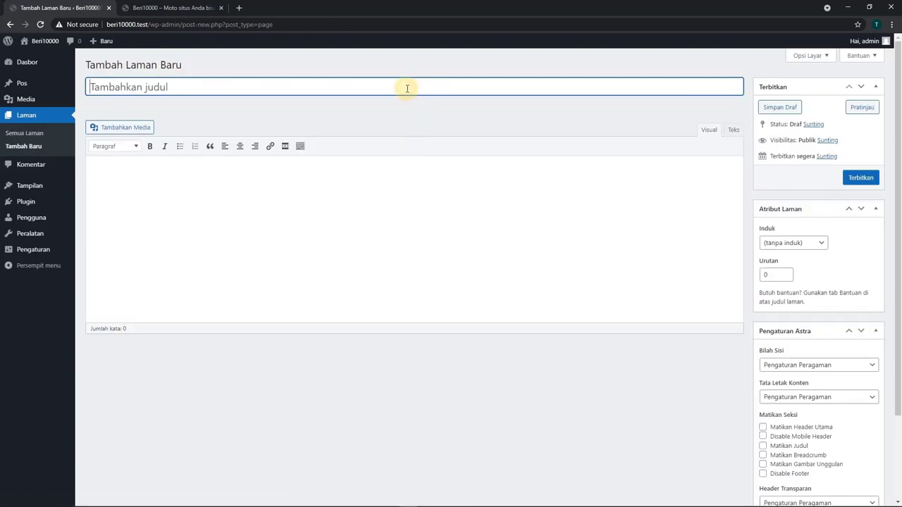
type("Tentang Kami")
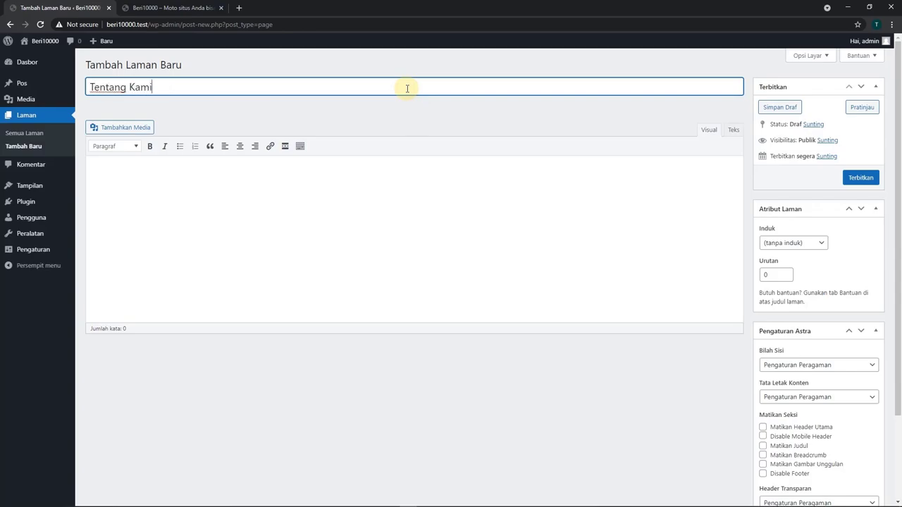
left_click(860, 177)
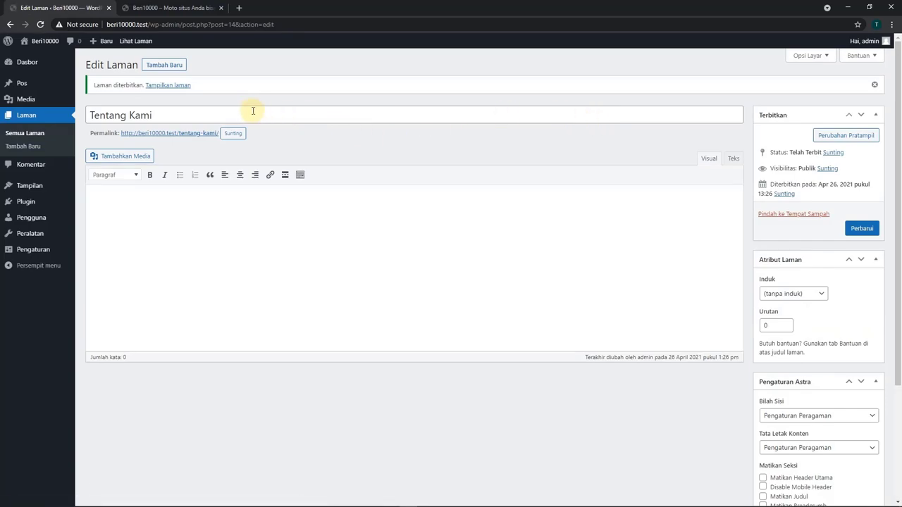
left_click(173, 65)
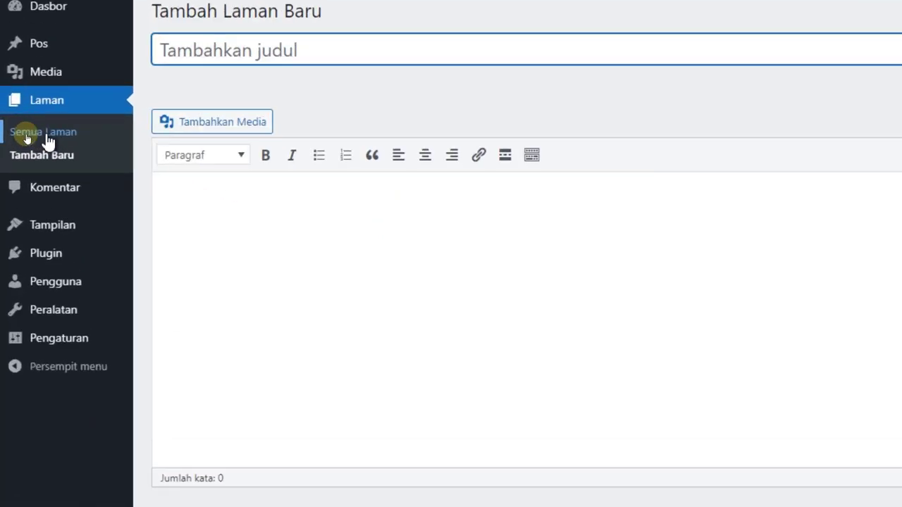
- Reload the front end to check the new pages in the header, then return to the admin pages list
left_click(28, 135)
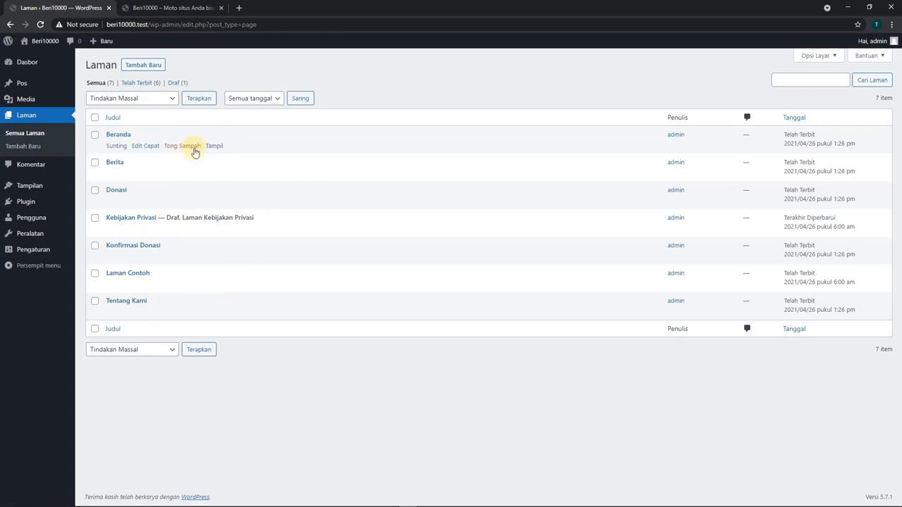
left_click(162, 14)
left_click(79, 11)
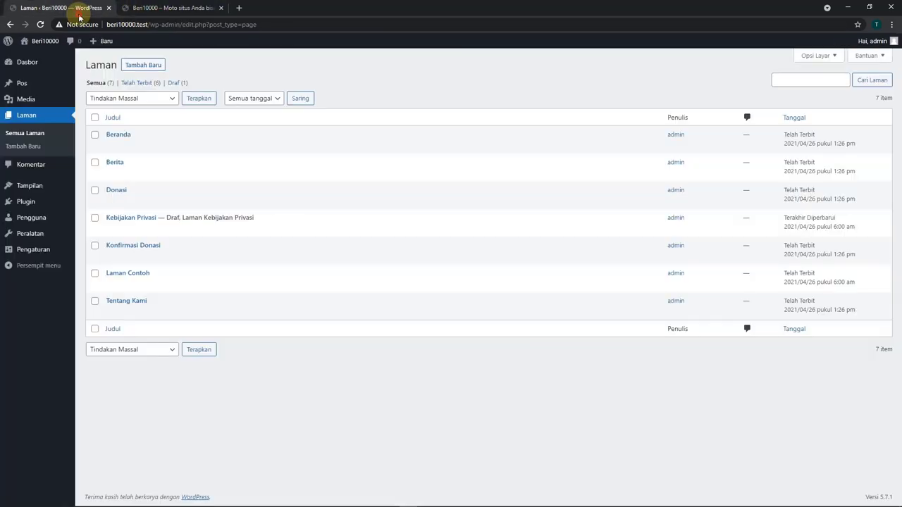
left_click(146, 8)
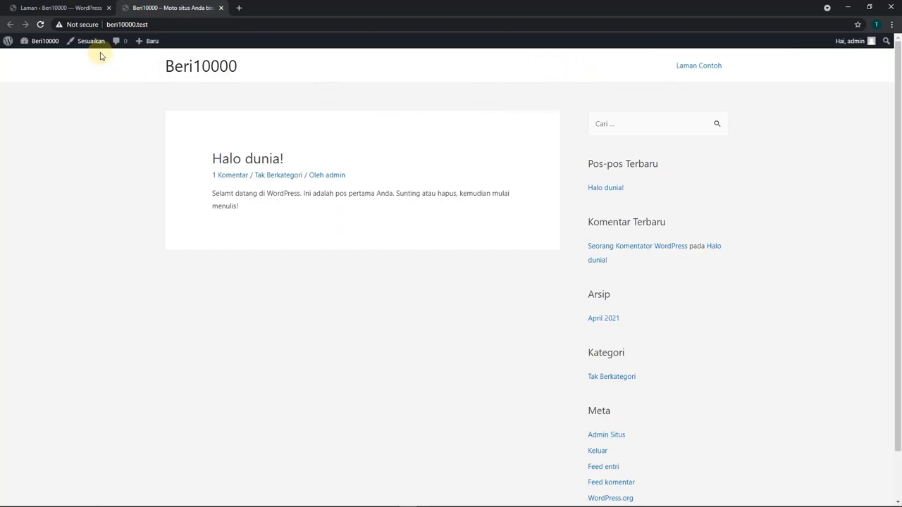
left_click(40, 24)
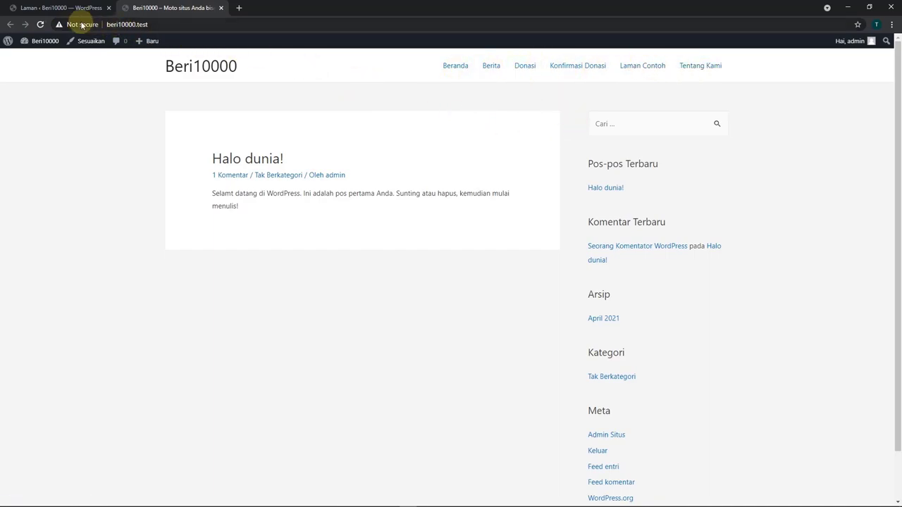
left_click(61, 8)
mouse_move(56, 188)
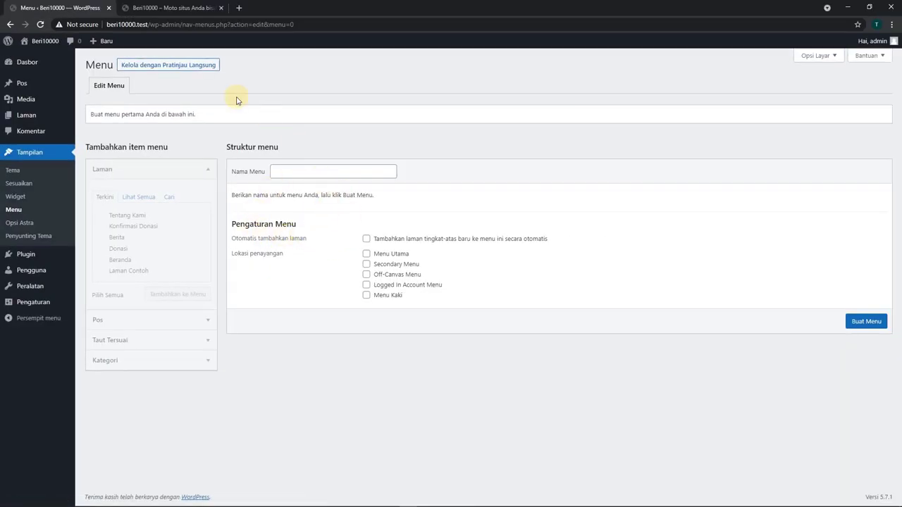
- Create a new, empty menu named 'Master Menu'
left_click(296, 172)
left_click(173, 8)
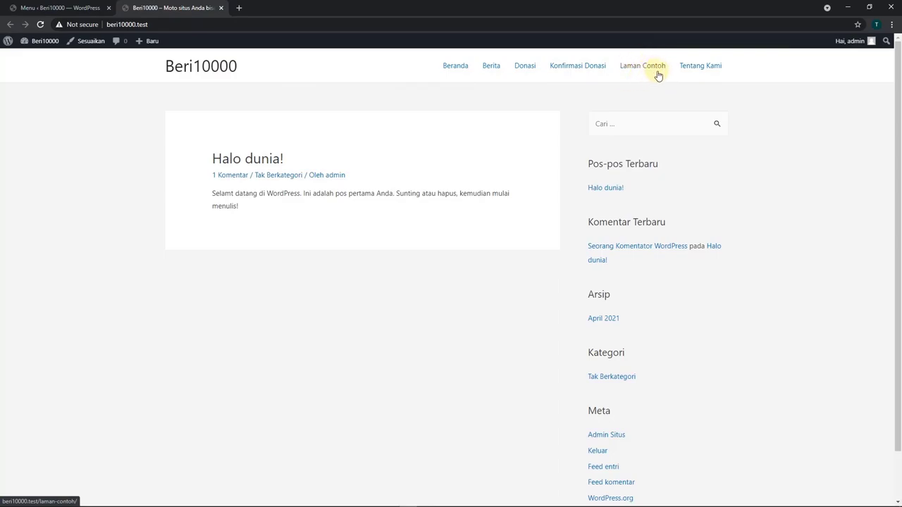
left_click(78, 7)
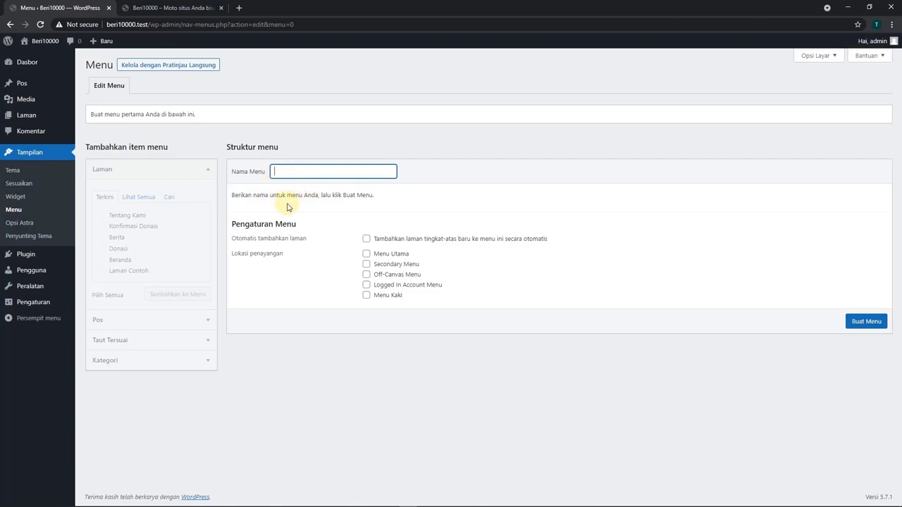
type("Ma")
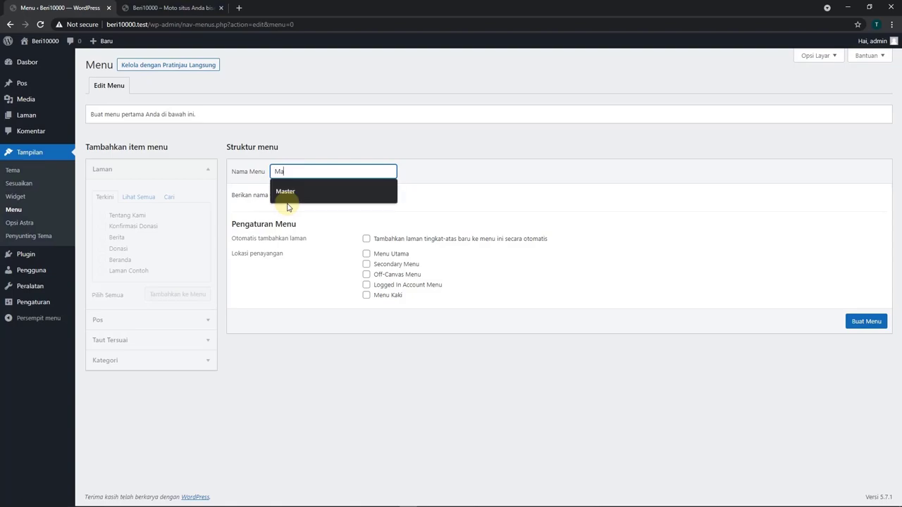
type("ster Menu")
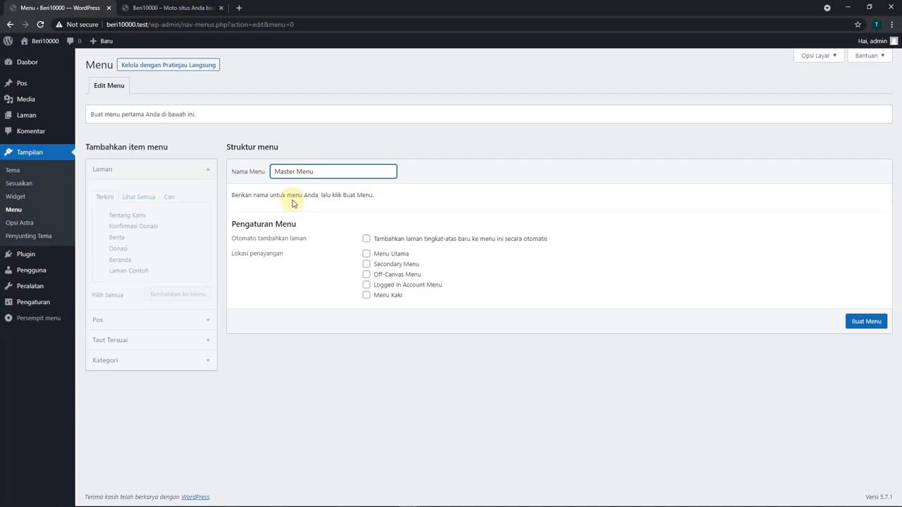
left_click(293, 202)
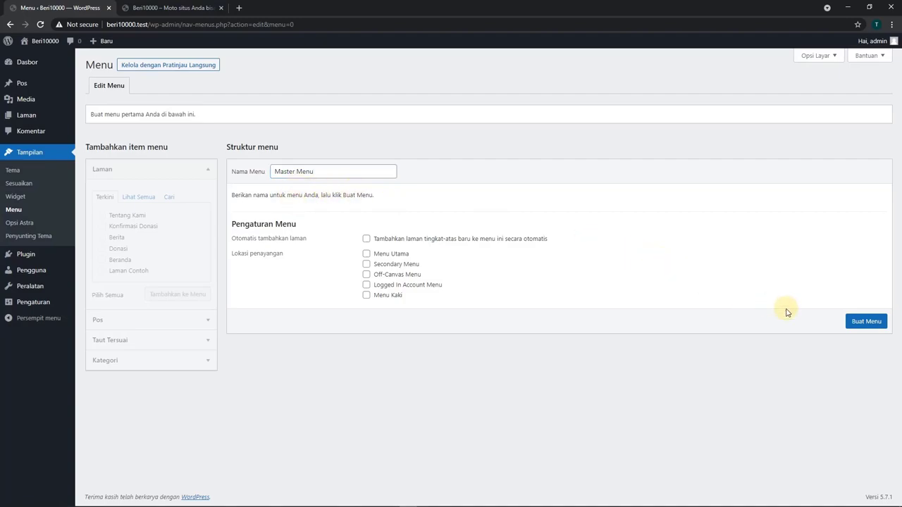
left_click(864, 318)
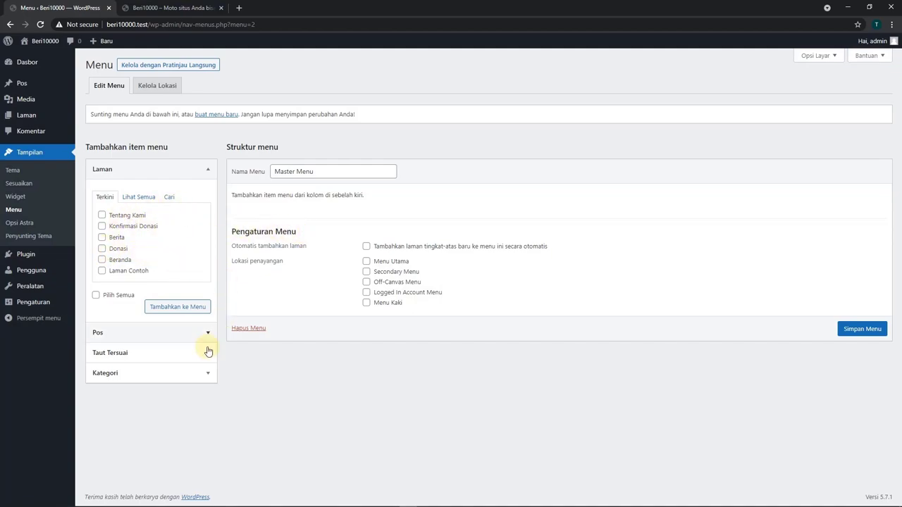
- Look through the Categories and Custom Links boxes, then tick Beranda, Donasi and a third page under Pages
left_click(151, 373)
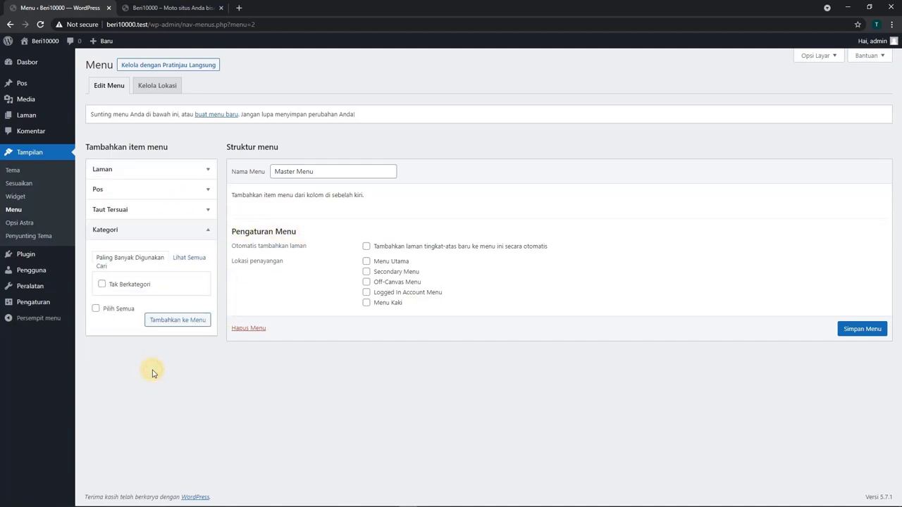
left_click(133, 211)
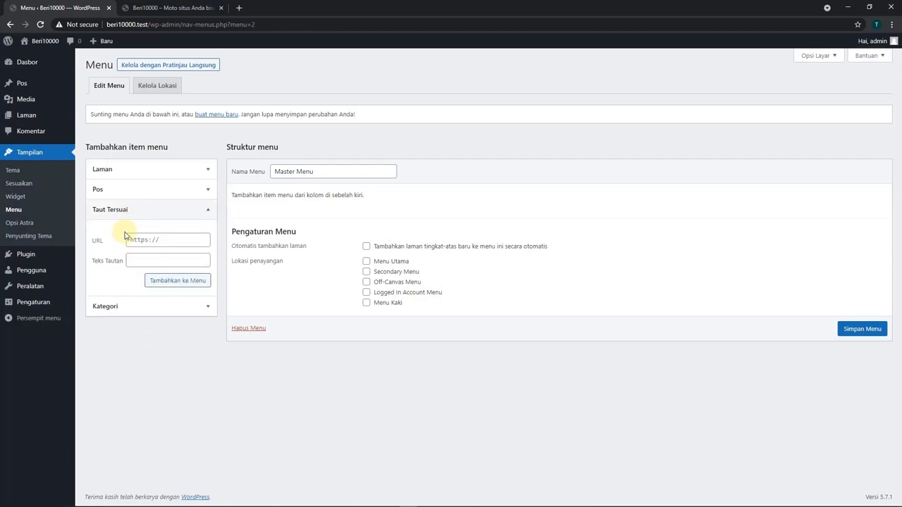
left_click(131, 240)
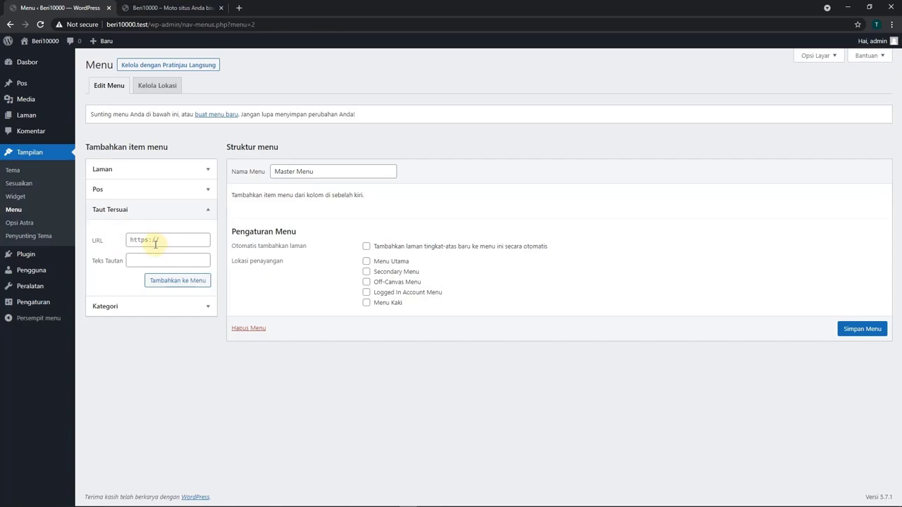
left_click(151, 241)
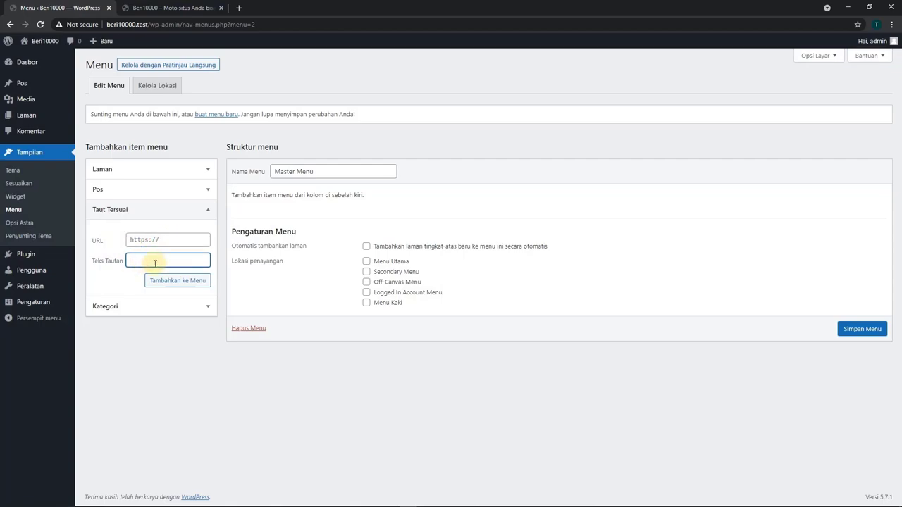
left_click(130, 172)
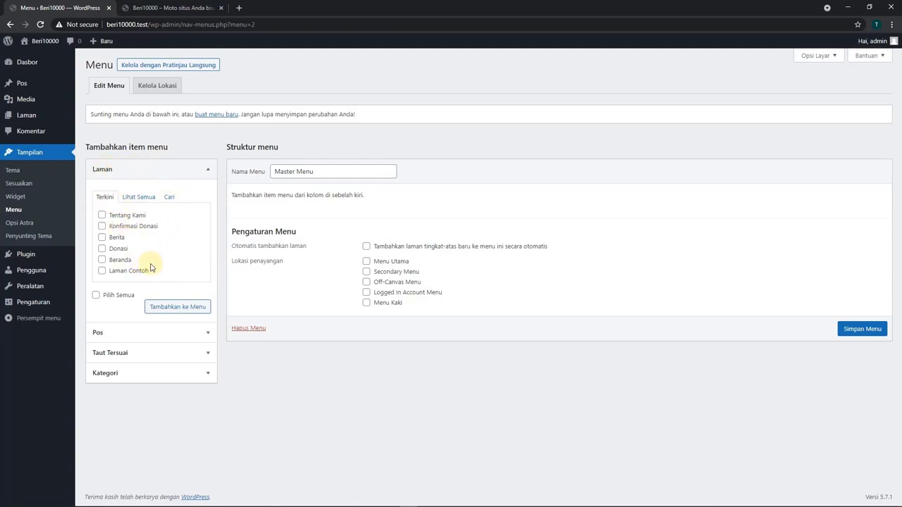
left_click(118, 259)
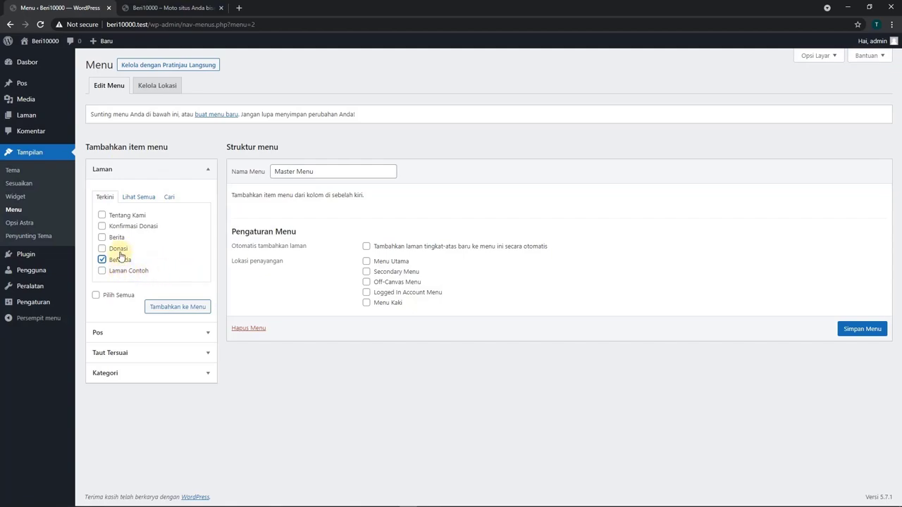
left_click(120, 254)
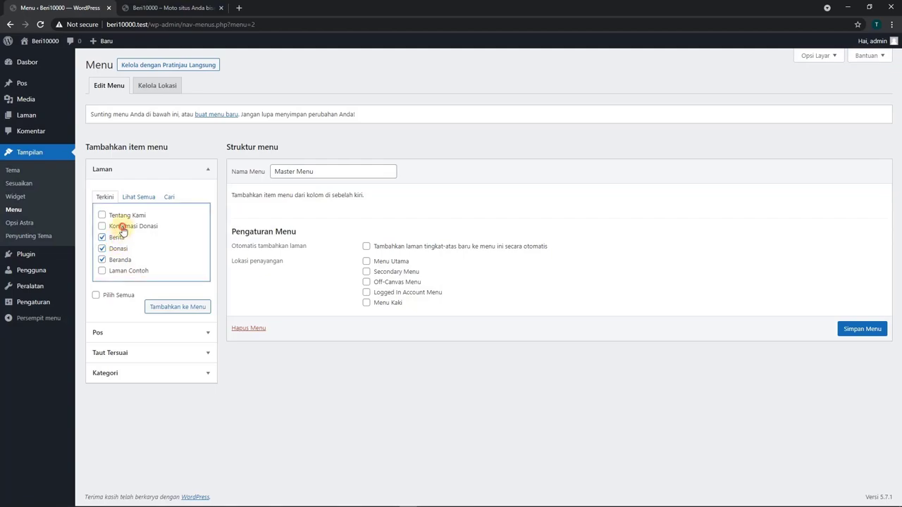
left_click(124, 225)
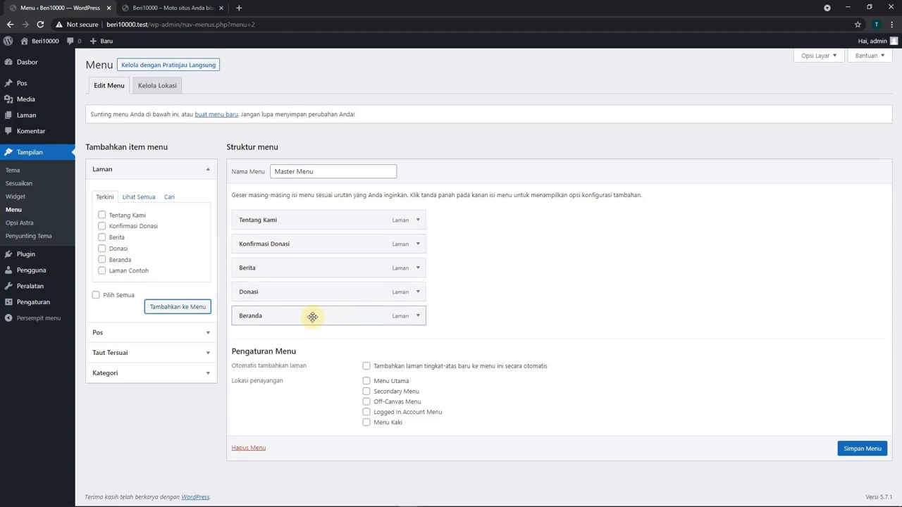
- Drag Beranda to the top, Donasi second and Berita third, keeping Berita un-nested
left_click_drag(312, 317, 305, 220)
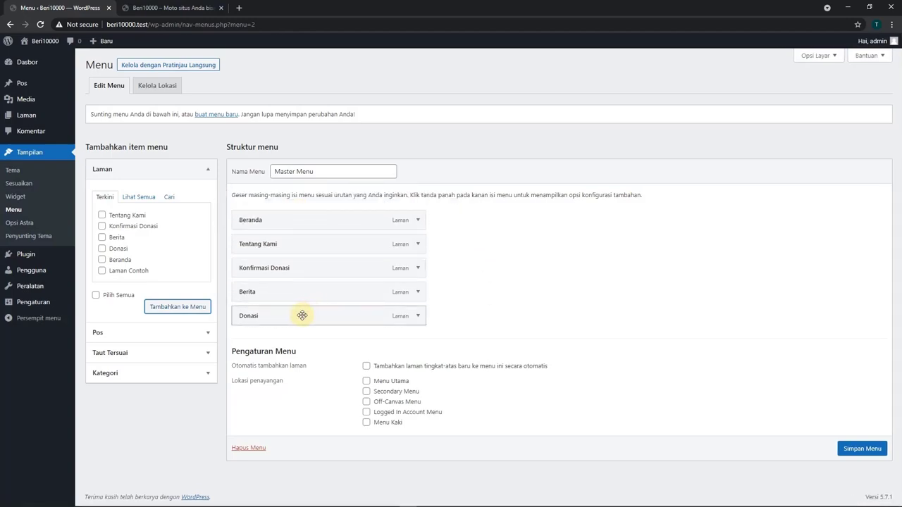
left_click_drag(301, 315, 256, 240)
left_click_drag(268, 314, 275, 292)
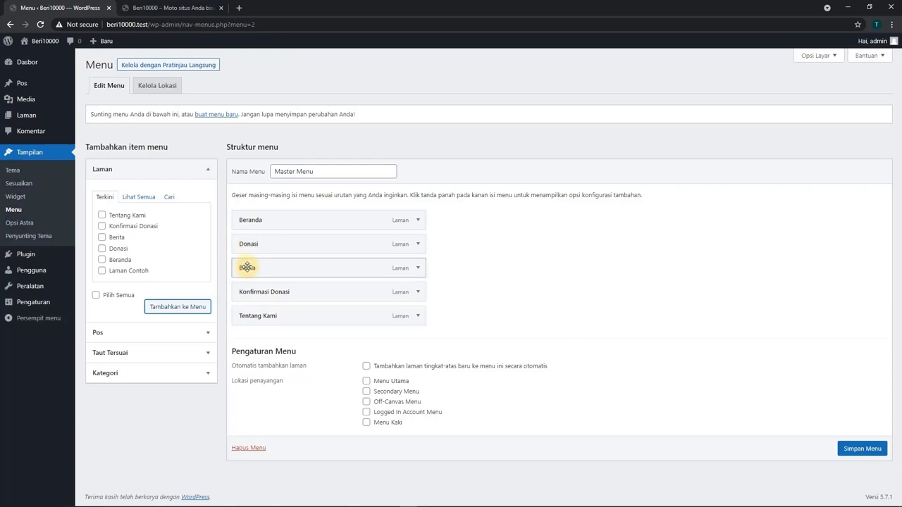
left_click_drag(246, 267, 262, 268)
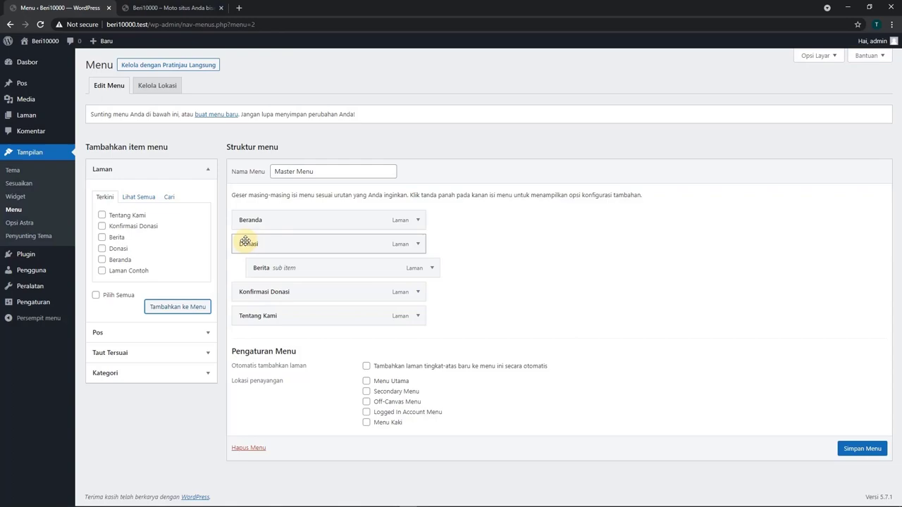
left_click_drag(298, 268, 281, 269)
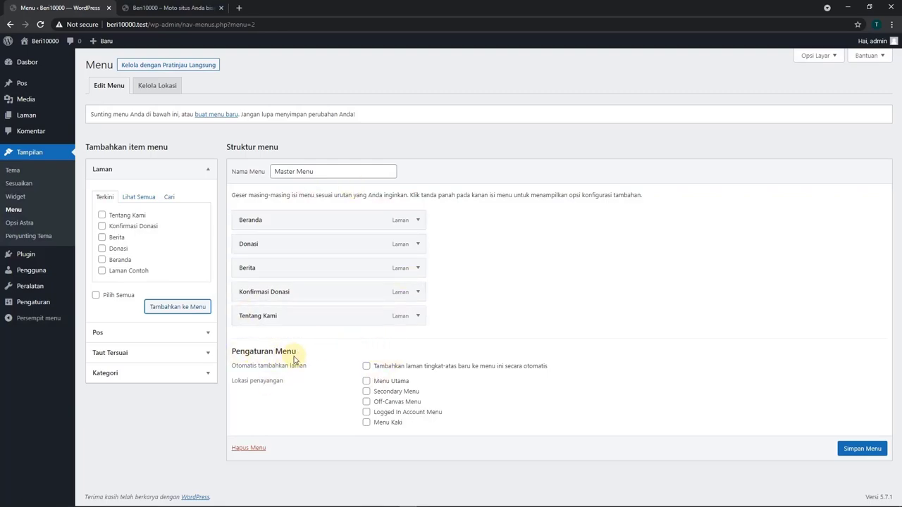
- Assign Master Menu to the Menu Utama display location and save it
left_click_drag(234, 382, 288, 380)
left_click(310, 381)
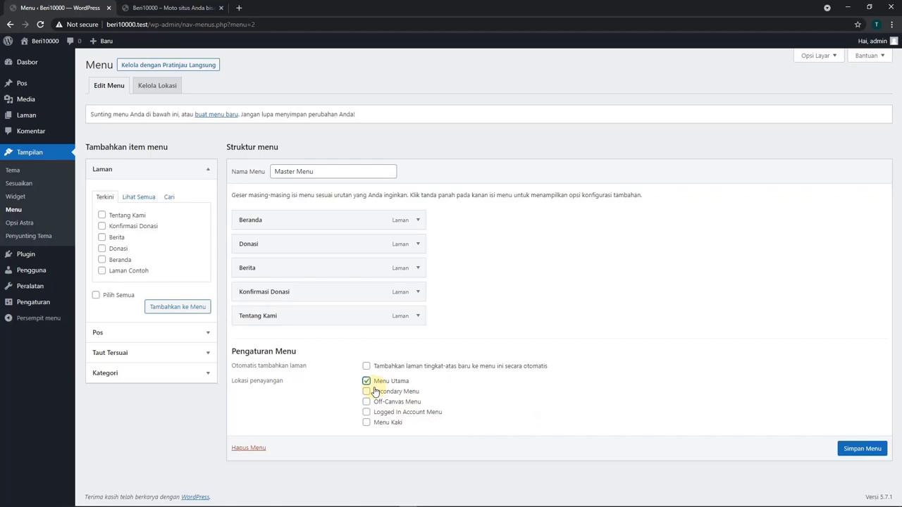
left_click(840, 446)
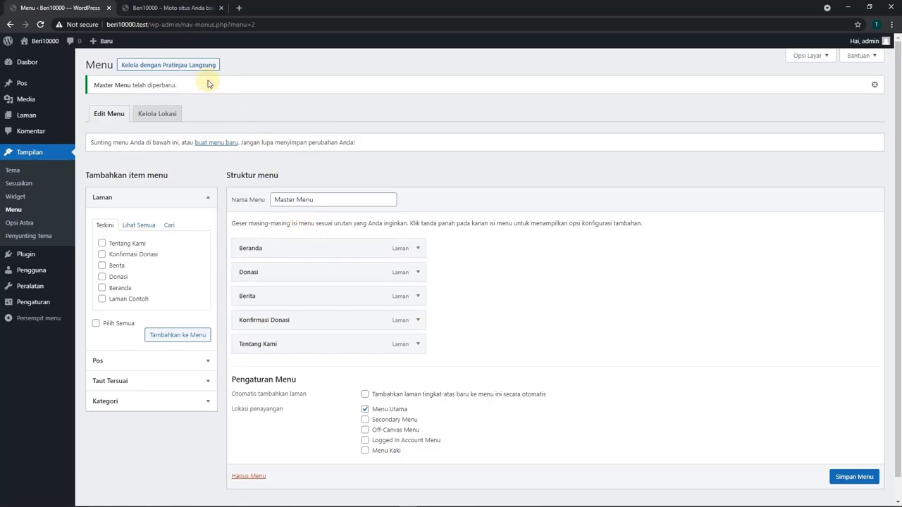
left_click(151, 11)
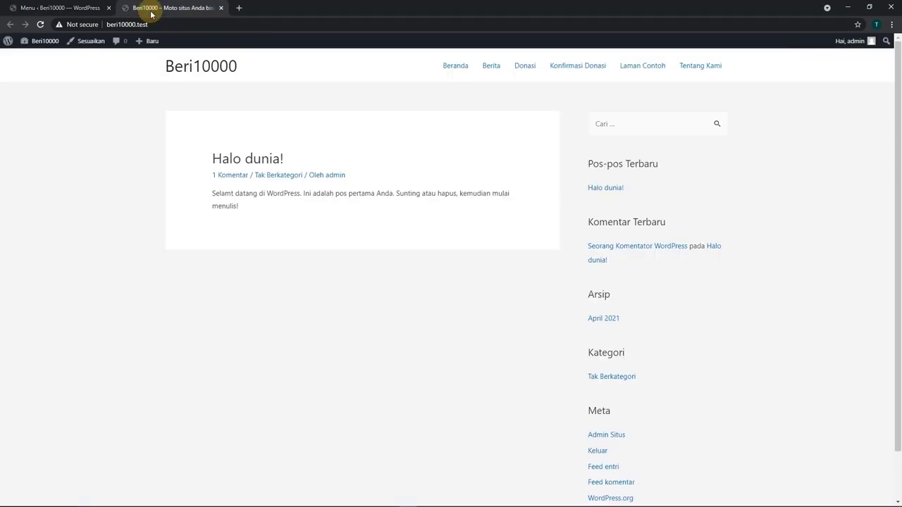
- Check the new menu on the site, then remove Donasi from Master Menu and save
left_click(41, 24)
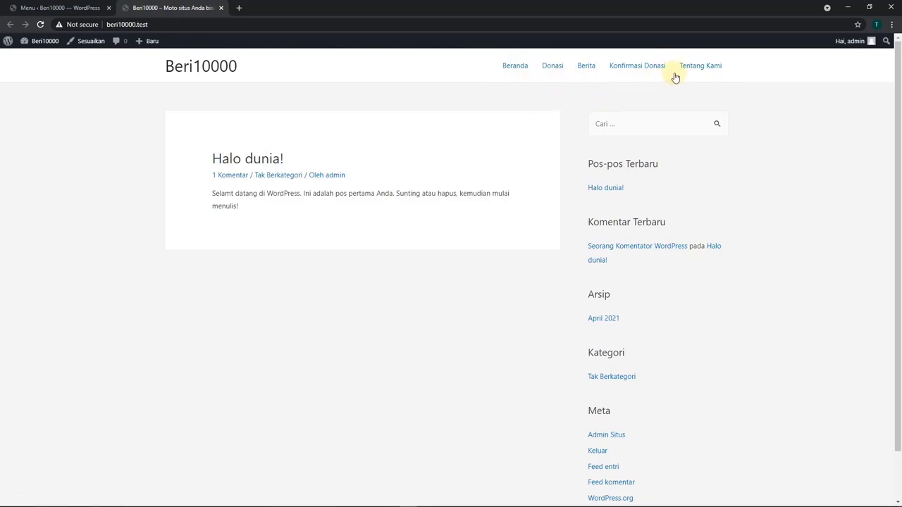
left_click(71, 8)
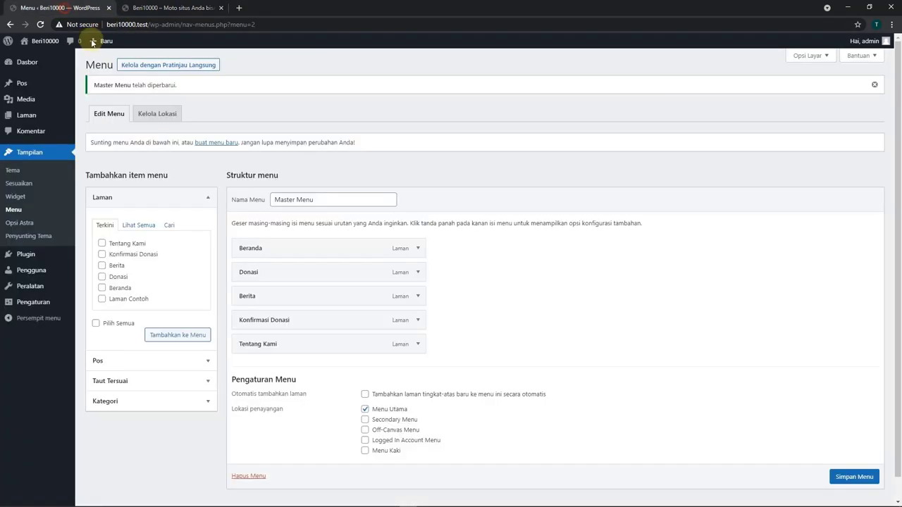
left_click(416, 280)
left_click(257, 371)
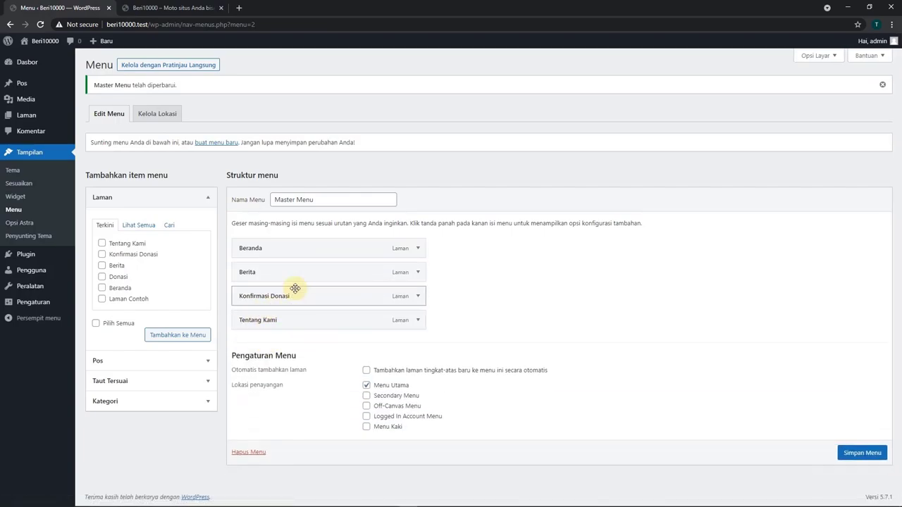
left_click(851, 453)
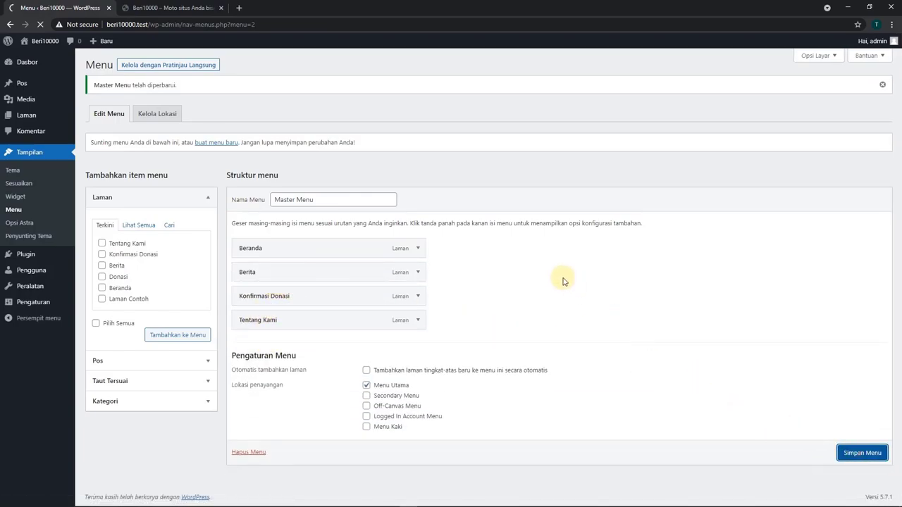
left_click(164, 7)
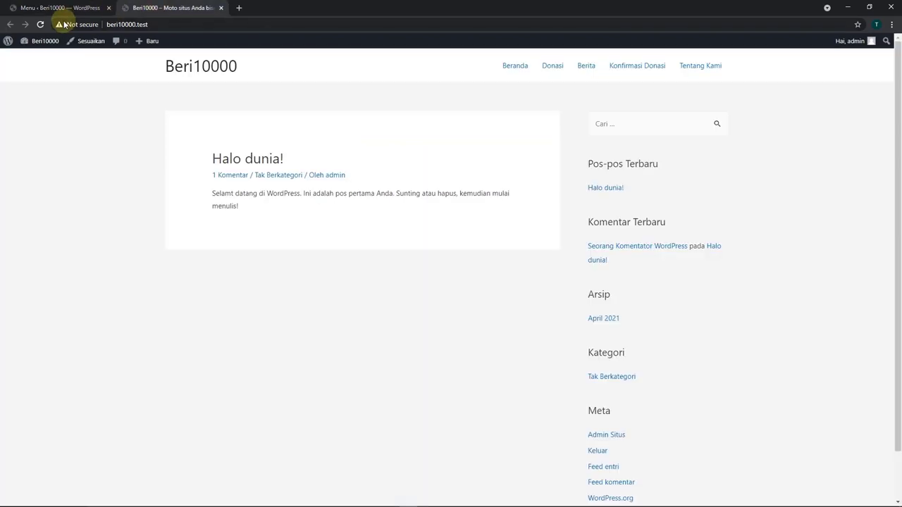
left_click(40, 24)
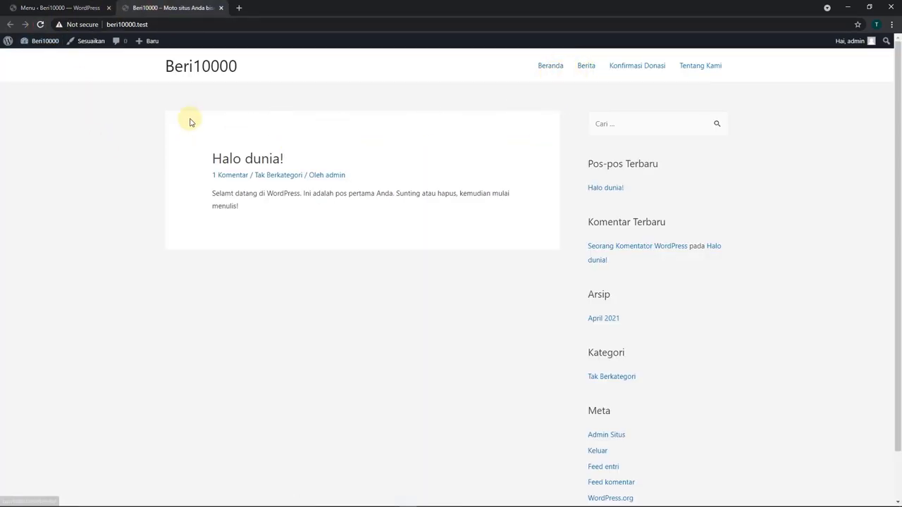
- Re-add Donasi just below Beranda, save the menu and reload the site
left_click(73, 10)
left_click(118, 276)
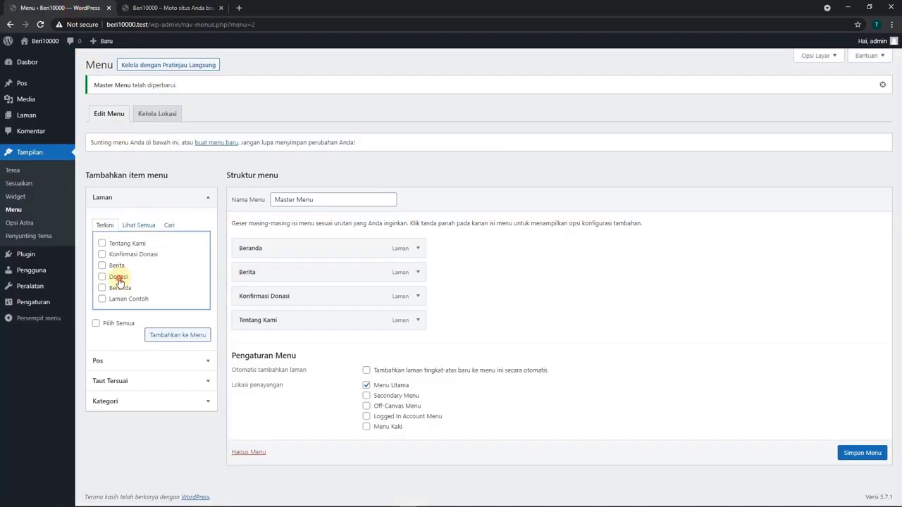
left_click(181, 336)
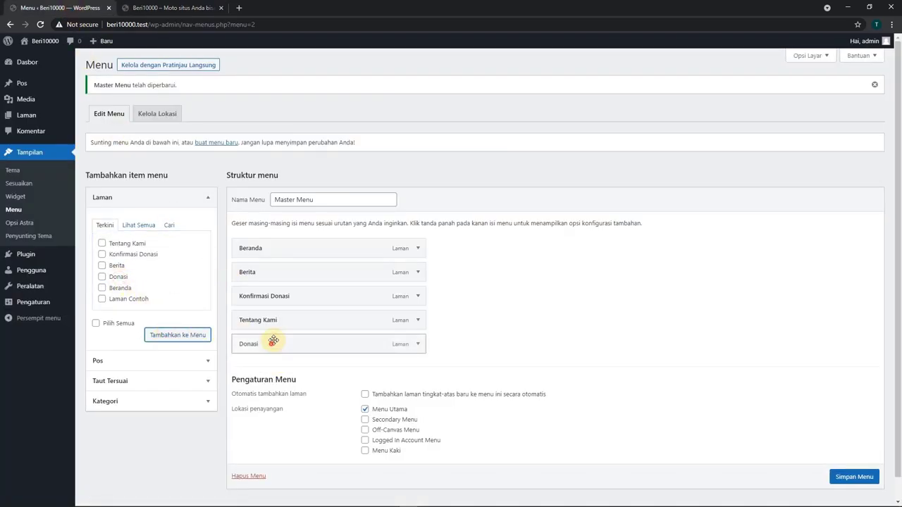
left_click_drag(274, 343, 275, 272)
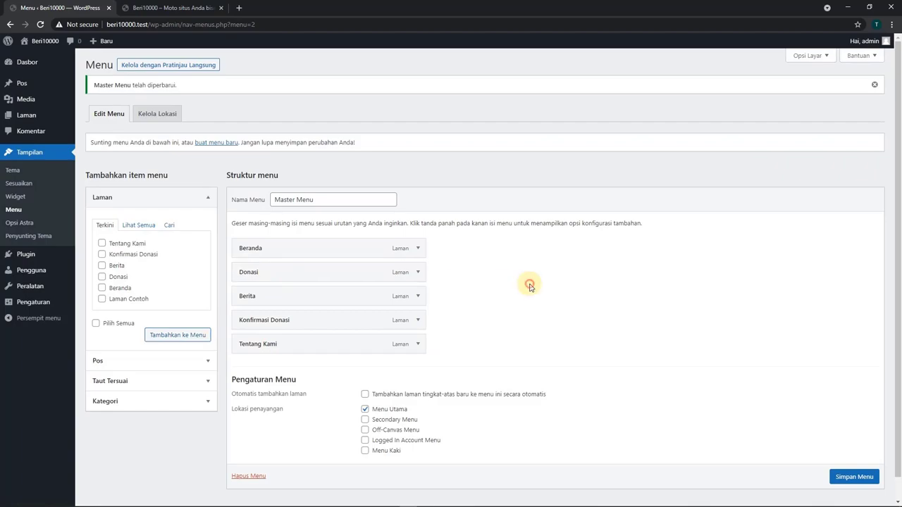
left_click(851, 476)
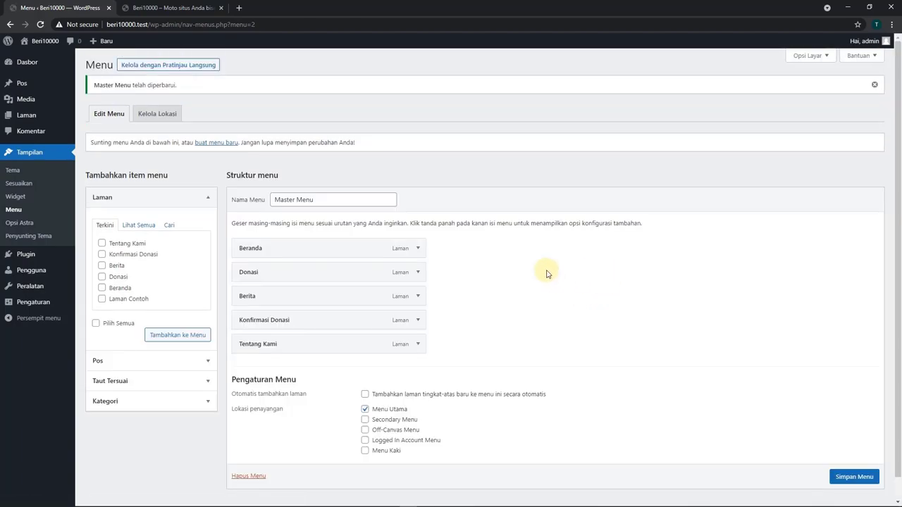
left_click(173, 6)
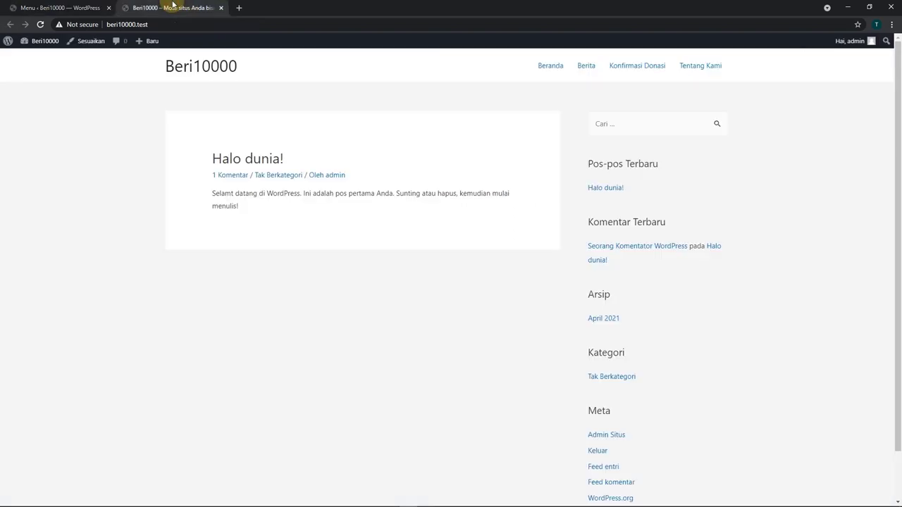
left_click(41, 24)
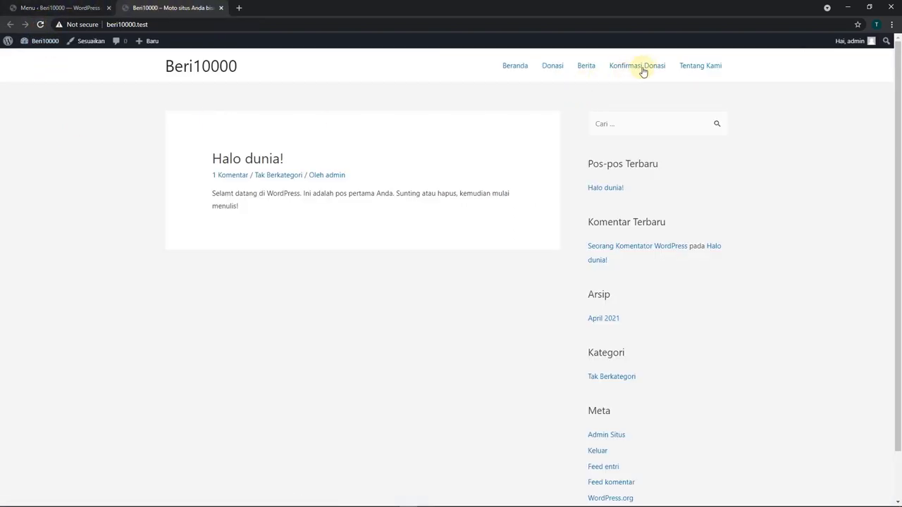
- Try the navigation links Beranda, Donasi, Berita, Konfirmasi Donasi and Tentang Kami on the site
left_click(514, 70)
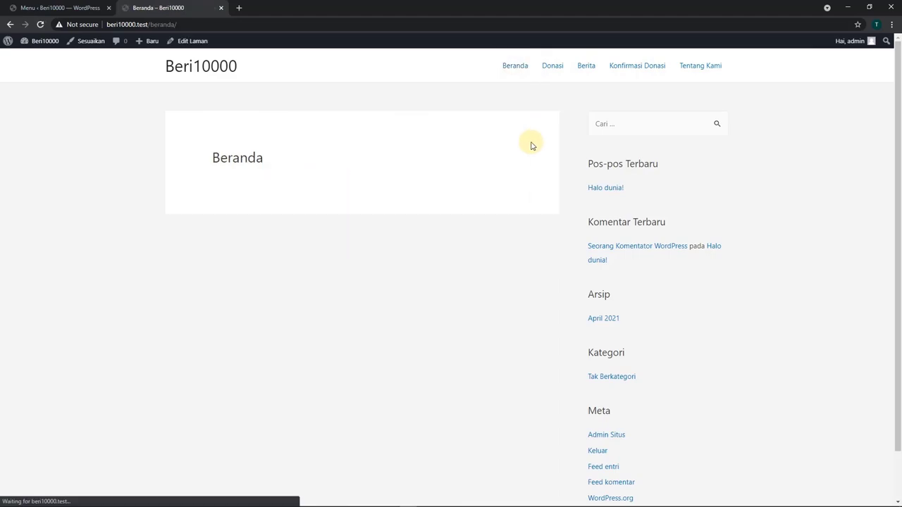
left_click(550, 66)
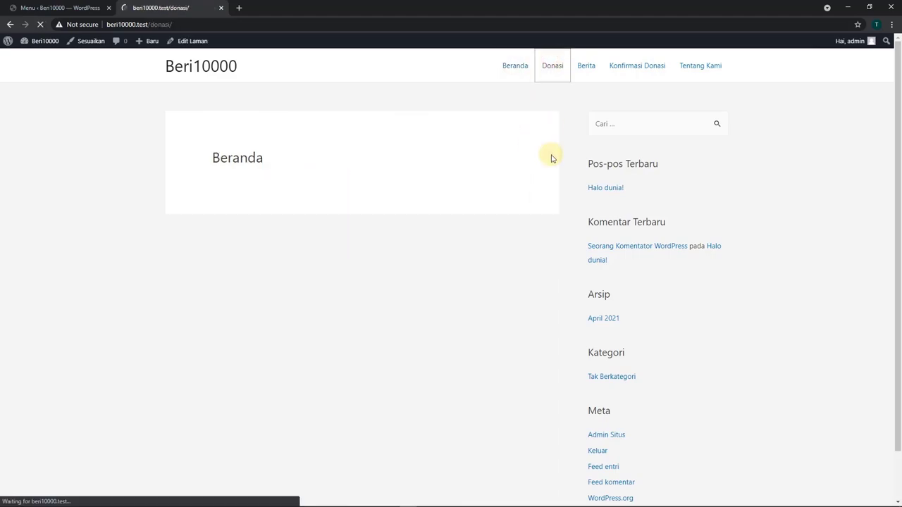
left_click(584, 66)
left_click(640, 68)
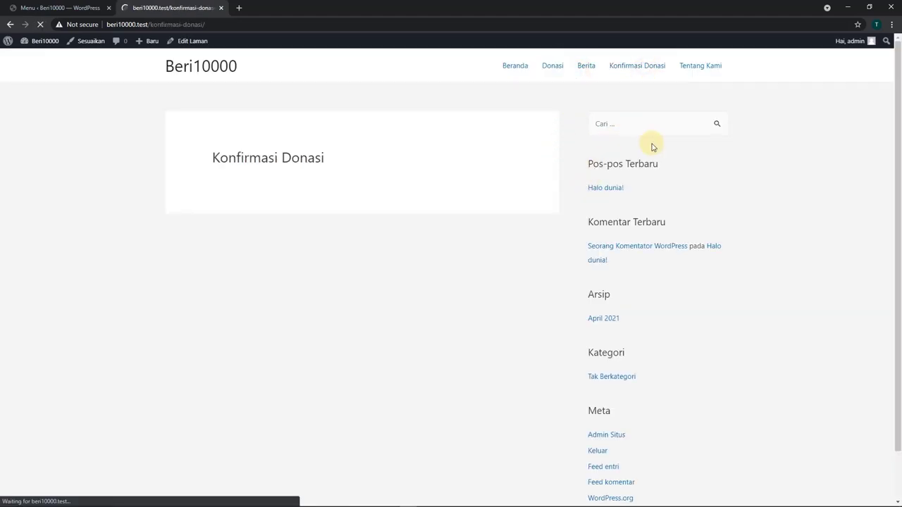
left_click(703, 68)
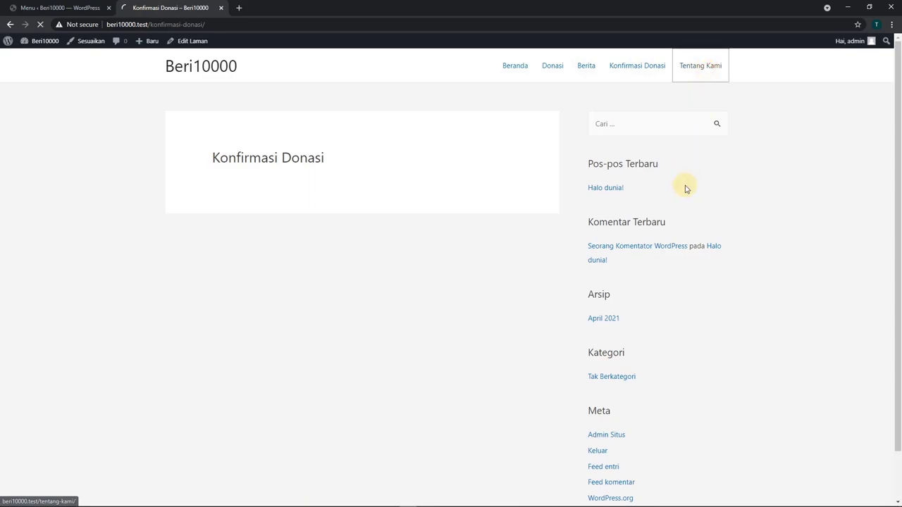
left_click(517, 69)
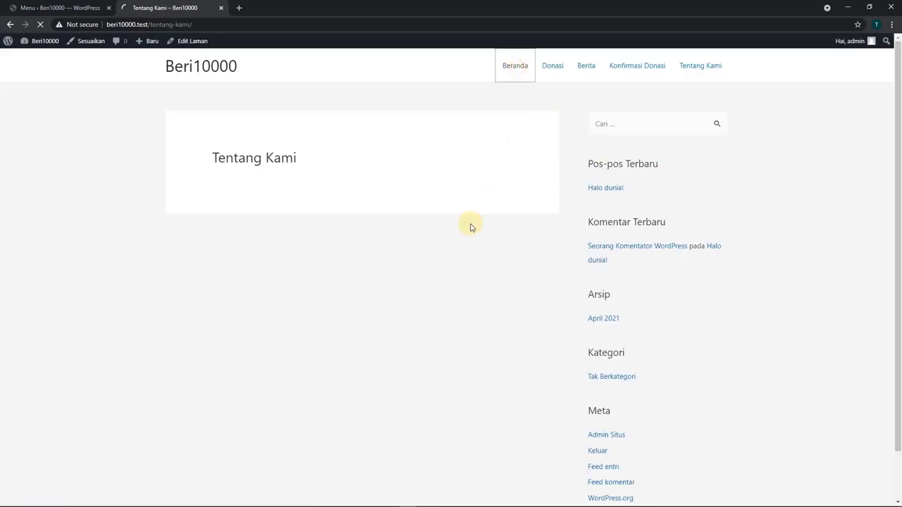
- Reload the home page, read the Halo dunia! post, then go back to the menu admin
left_click(225, 68)
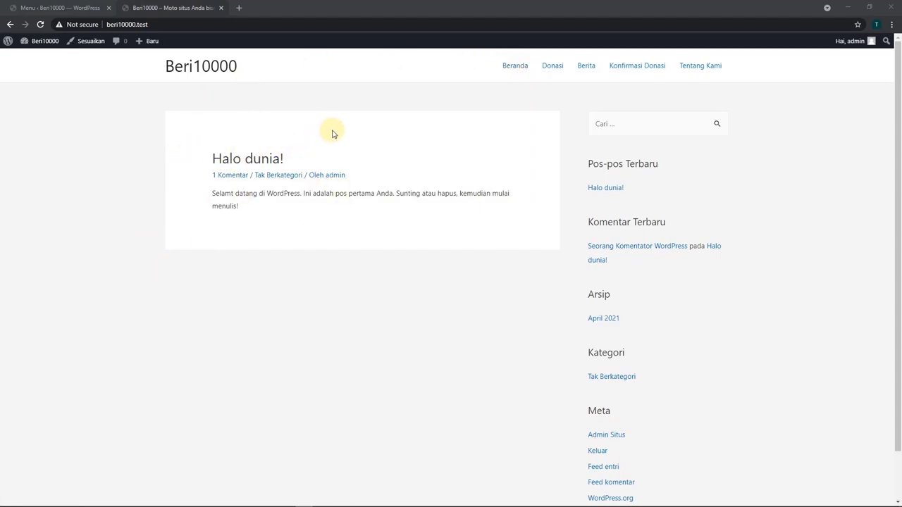
left_click(201, 70)
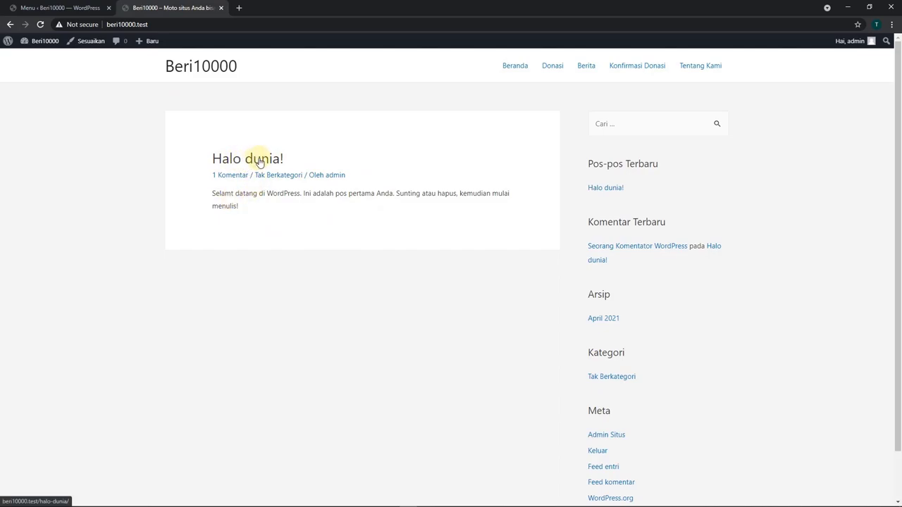
left_click(258, 161)
scroll(247, 232, "down", 2)
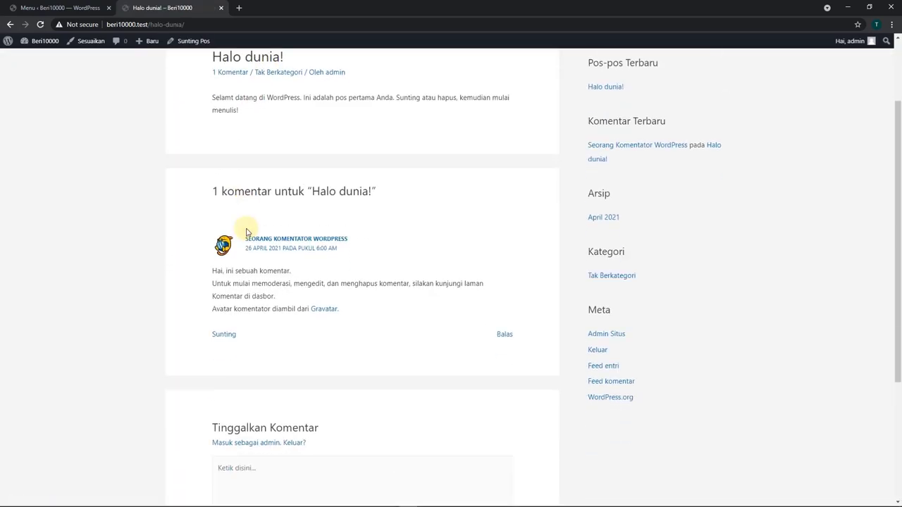
scroll(243, 231, "down", 3)
scroll(246, 231, "up", 5)
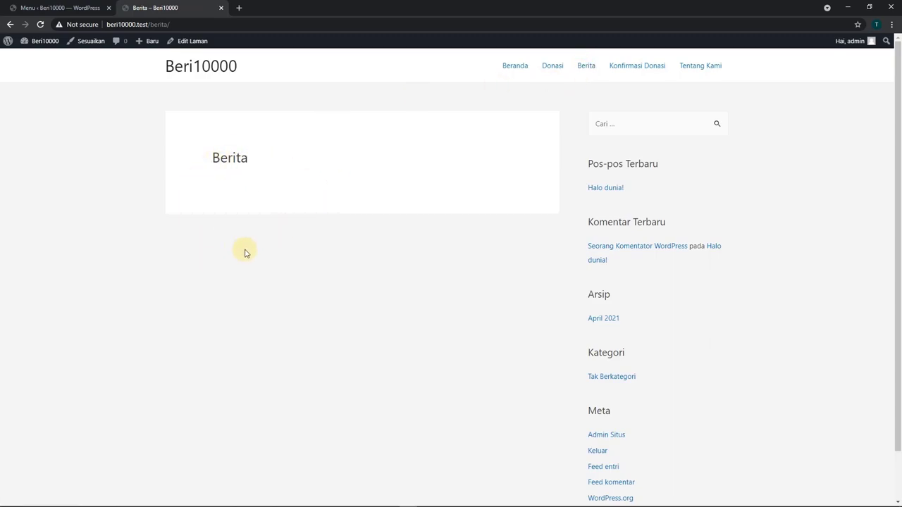
left_click(516, 66)
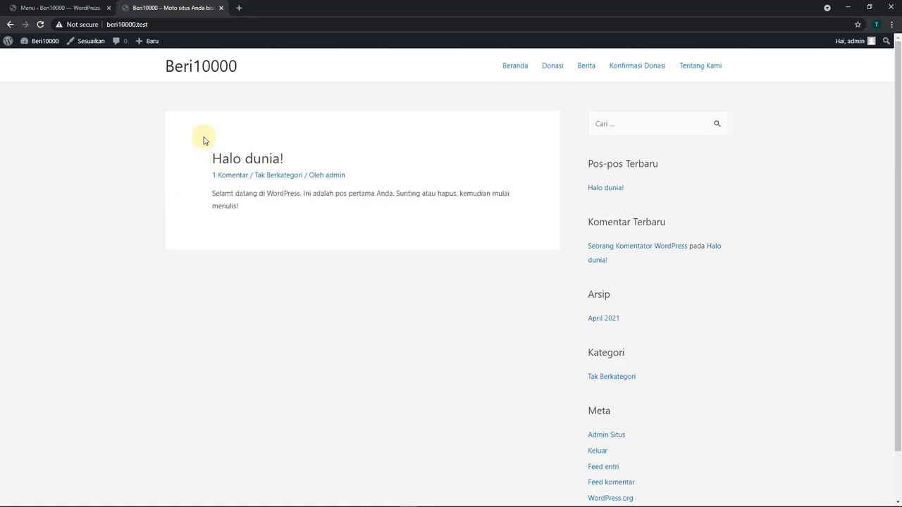
left_click(42, 10)
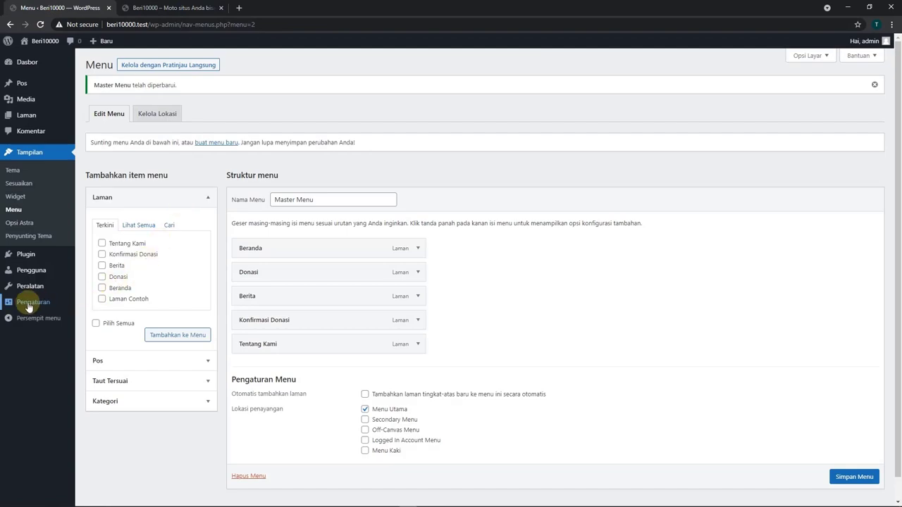
- In Reading settings, choose a static front page with Beranda as home page and Berita as posts page
mouse_move(30, 305)
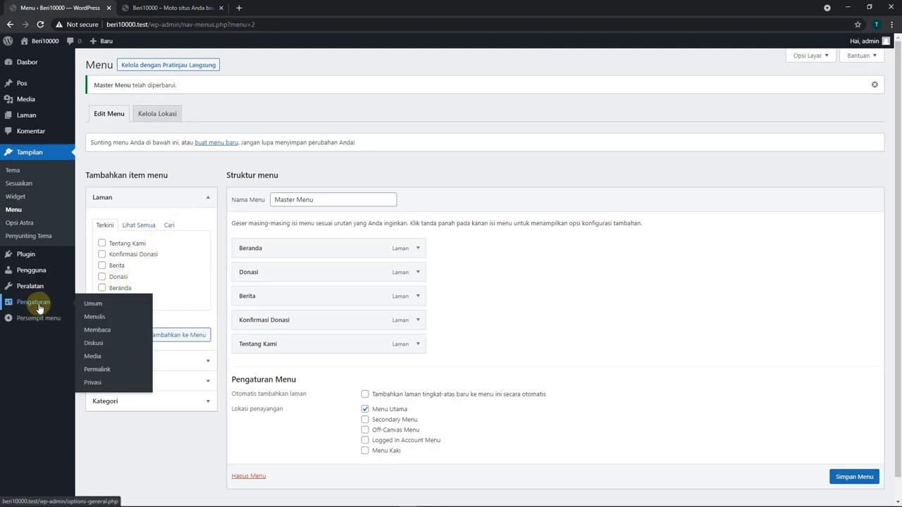
left_click(114, 330)
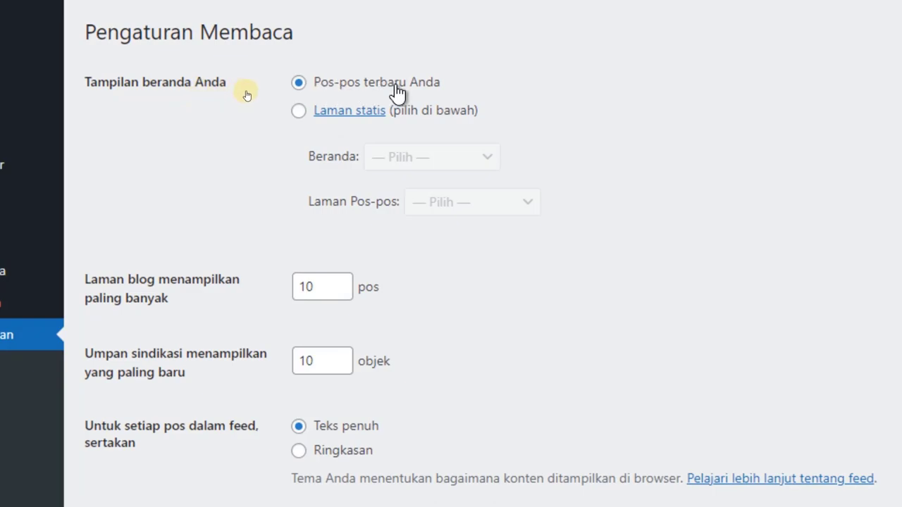
left_click(300, 113)
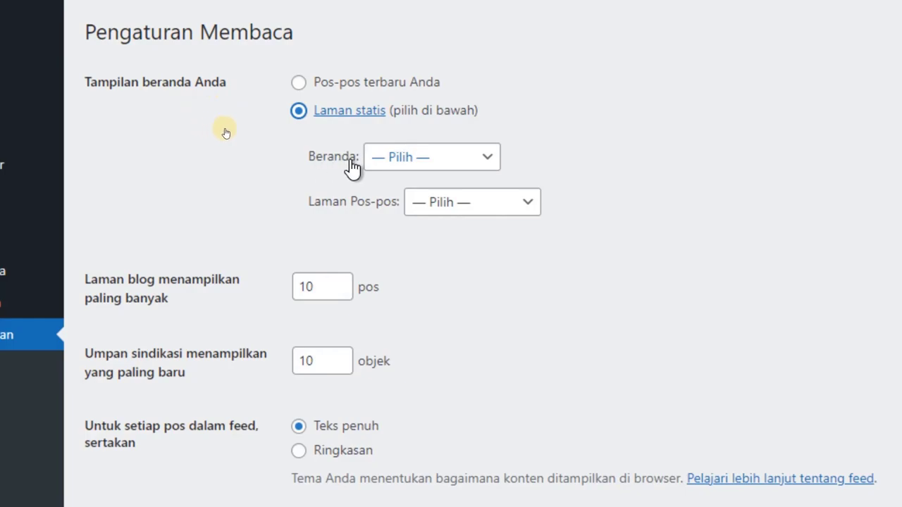
left_click(415, 162)
left_click(433, 202)
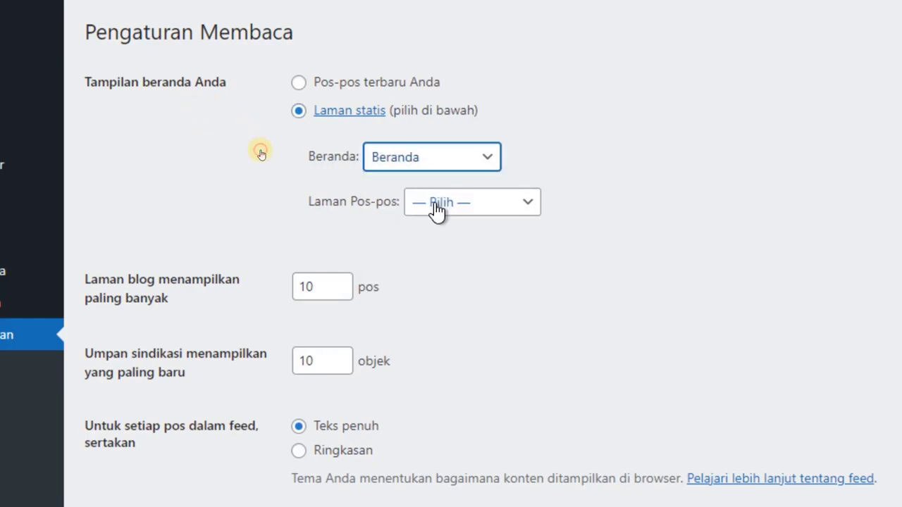
left_click(425, 213)
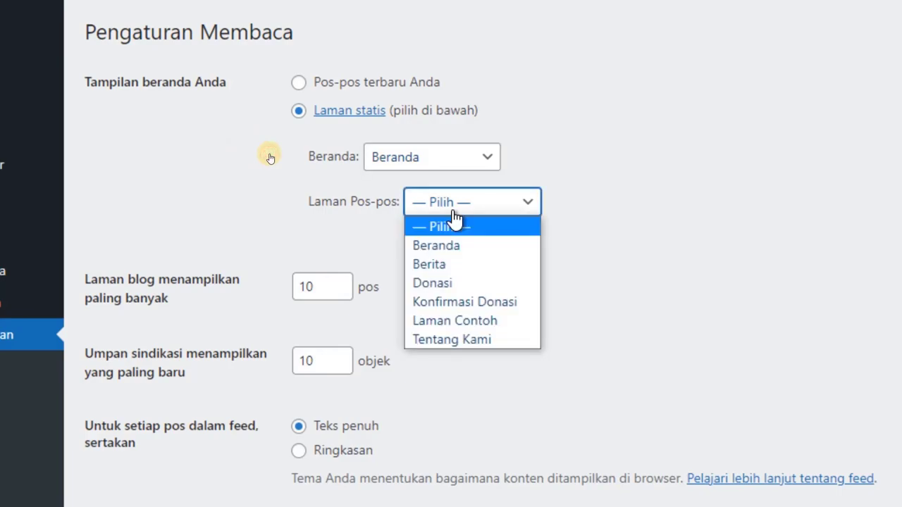
left_click(471, 263)
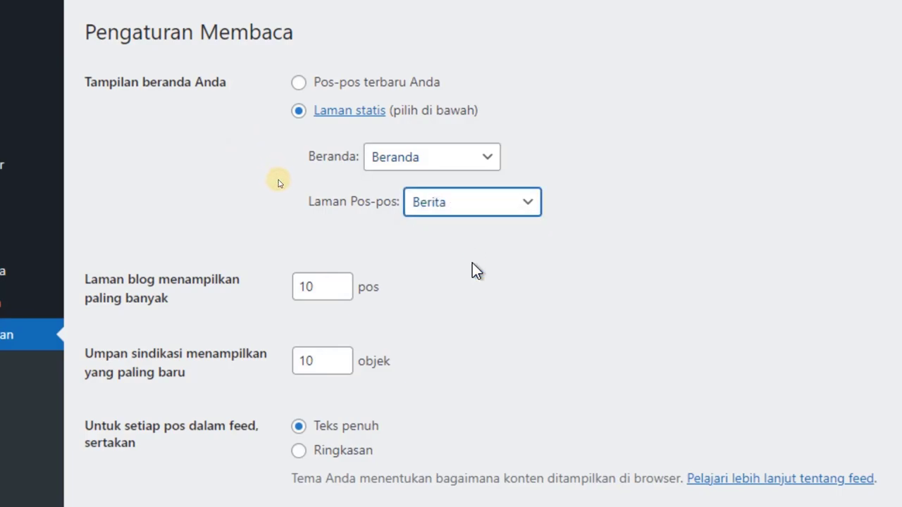
left_click(459, 166)
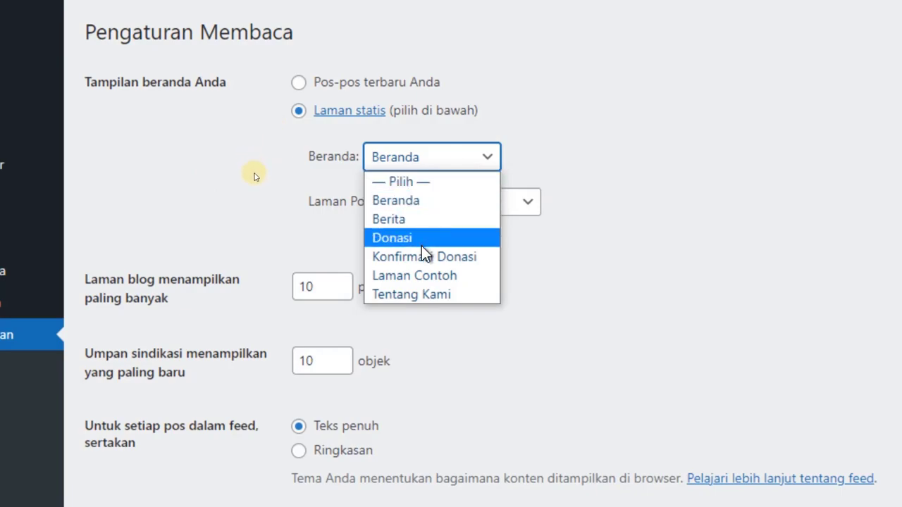
left_click(644, 268)
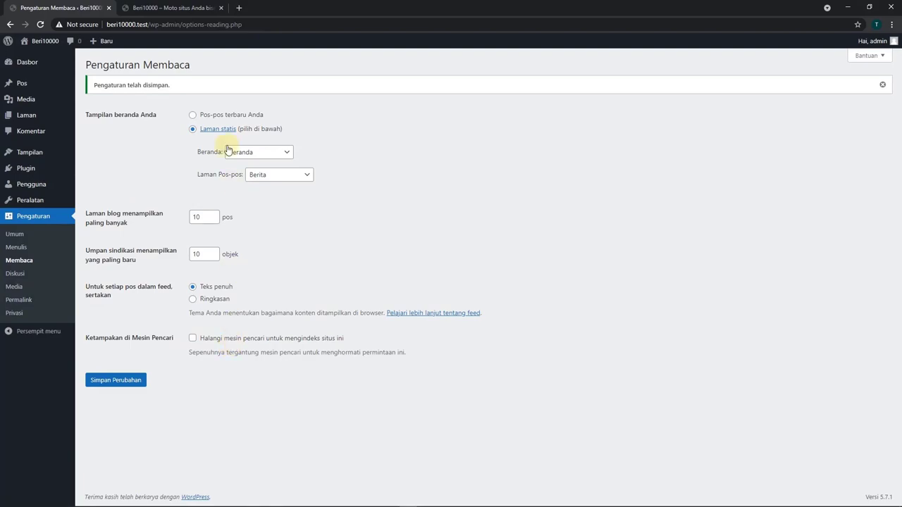
left_click(181, 8)
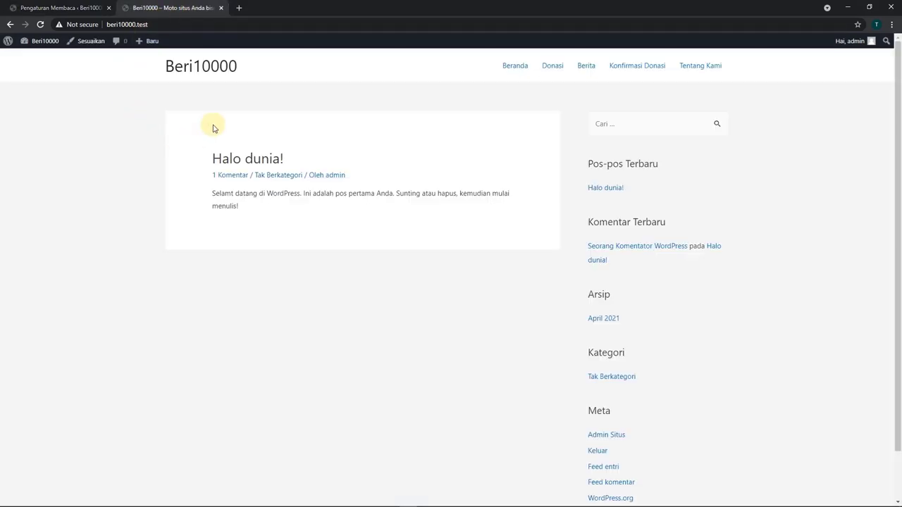
- Reload the site and check that Beranda is the static front page and Berita lists Halo dunia!
left_click(41, 24)
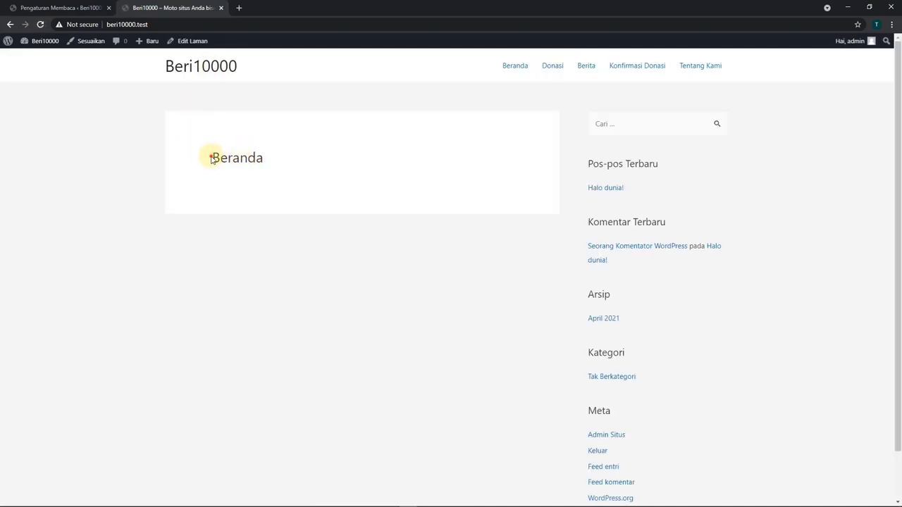
left_click_drag(209, 155, 279, 164)
left_click(338, 161)
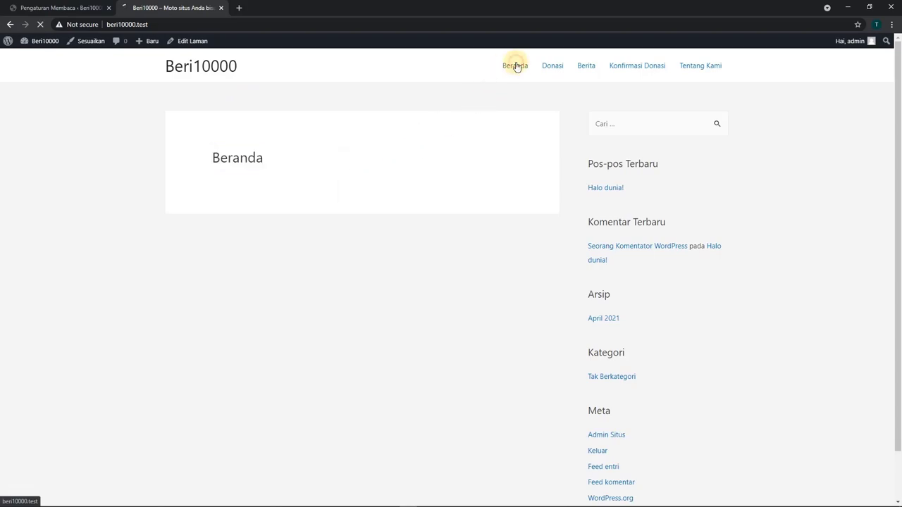
left_click(513, 63)
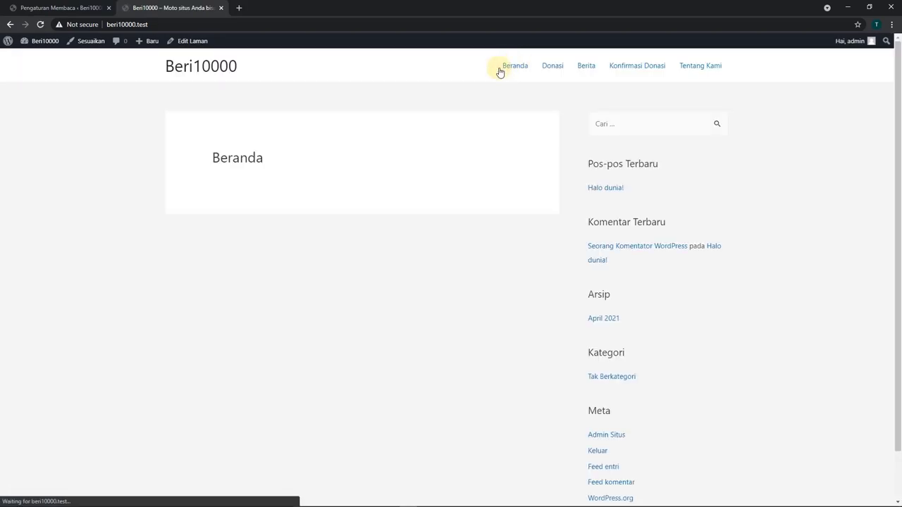
left_click(188, 73)
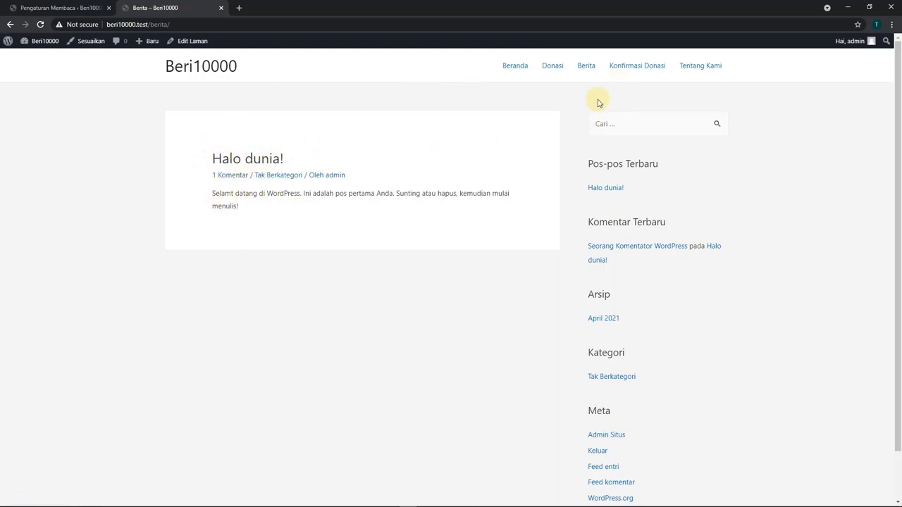
left_click(226, 68)
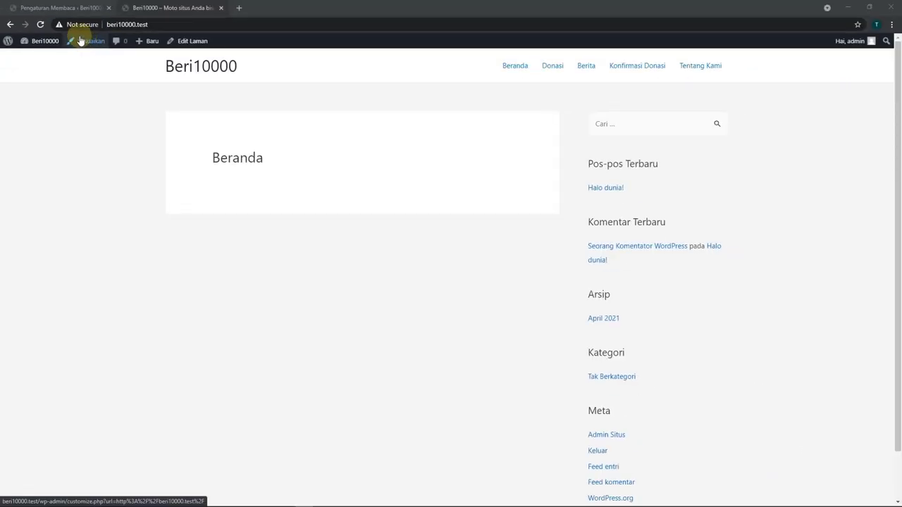
- Launch the Sesuaikan Customizer for Beri10000 from the admin bar on the live site tab
left_click(64, 10)
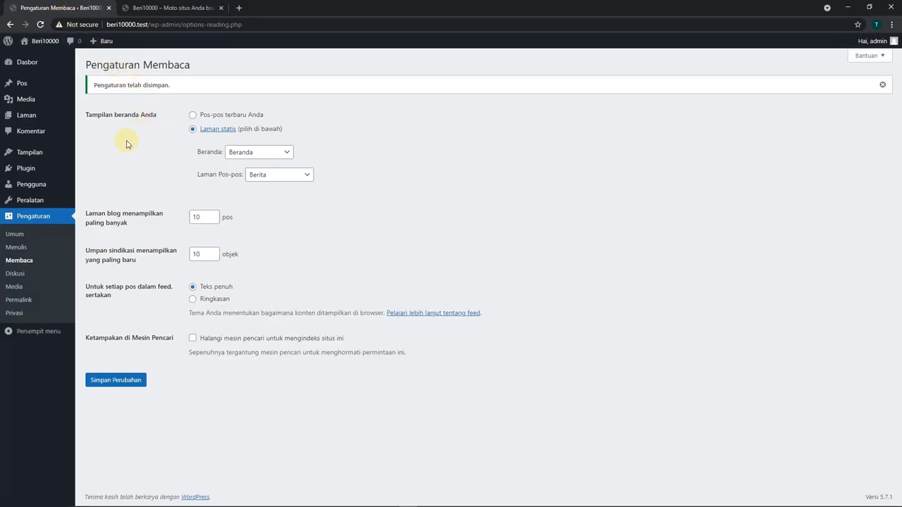
mouse_move(51, 157)
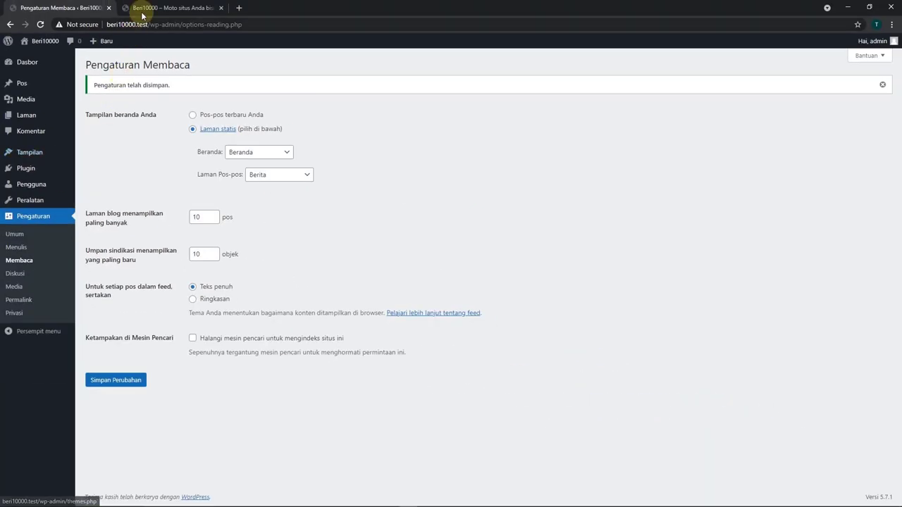
left_click(151, 9)
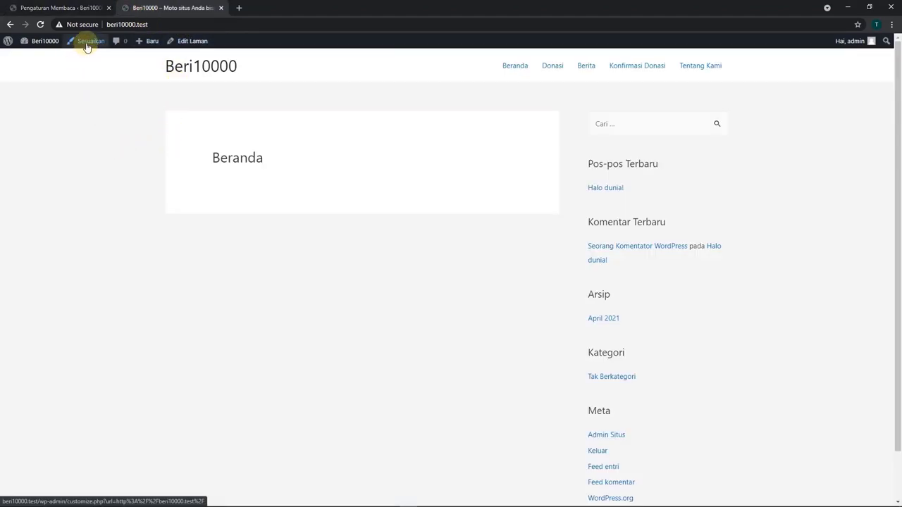
left_click(87, 43)
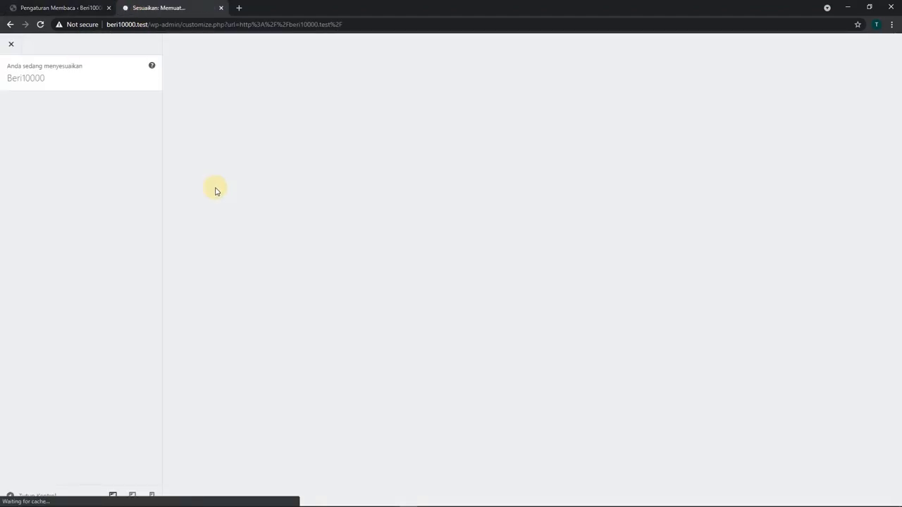
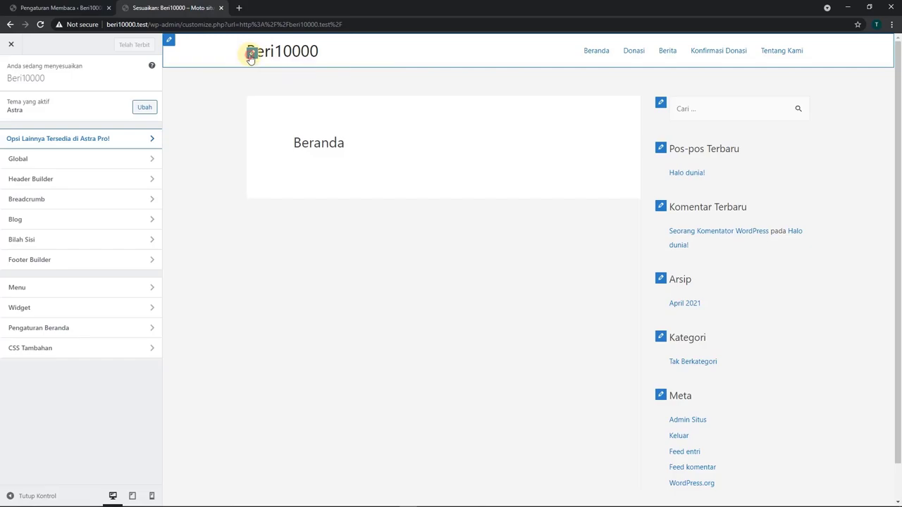
- Open the header logo's upload tab and bring the 'logo' File Explorer folder forward
left_click(250, 57)
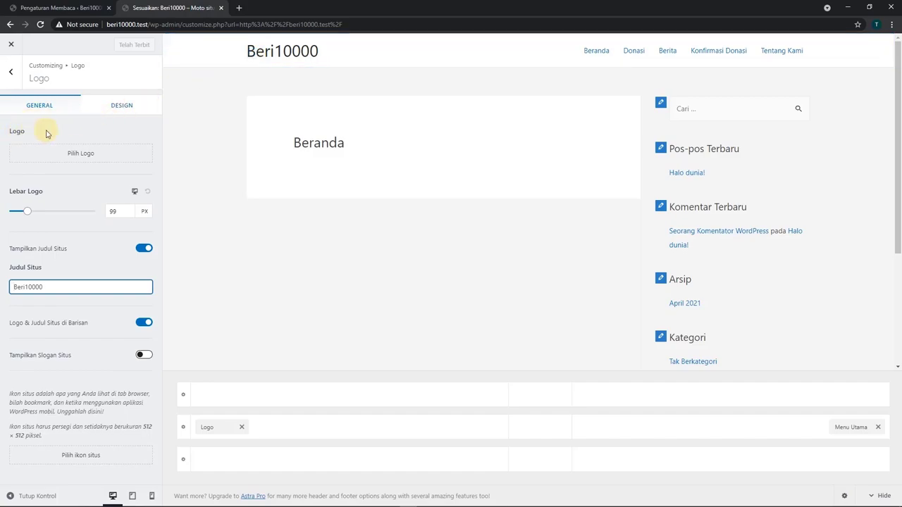
left_click(68, 160)
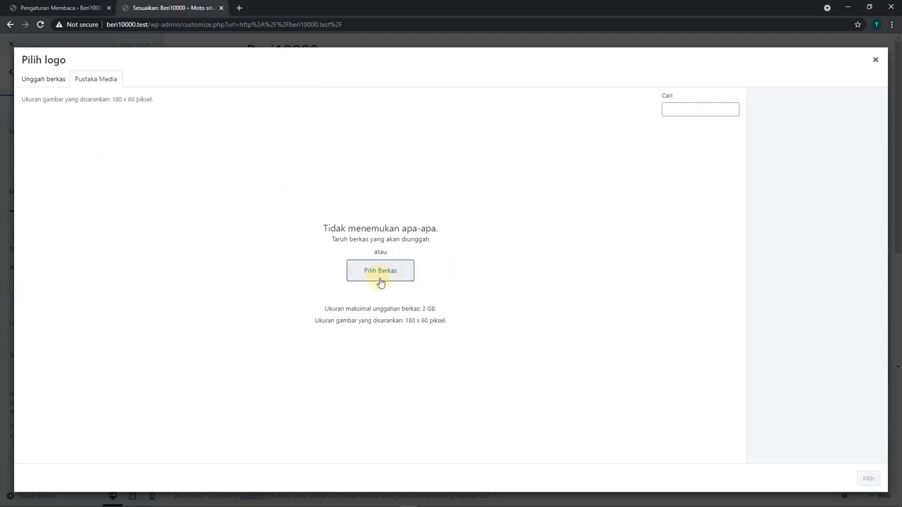
left_click(41, 79)
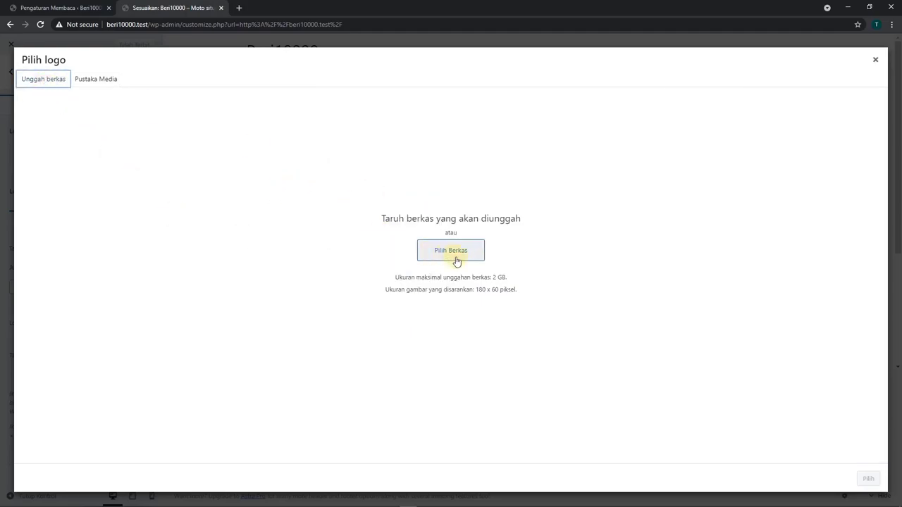
mouse_move(400, 496)
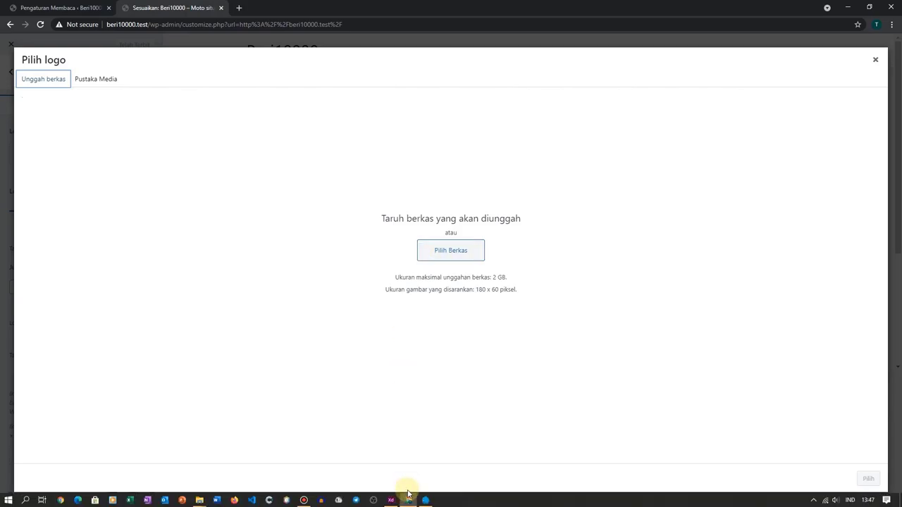
mouse_move(199, 499)
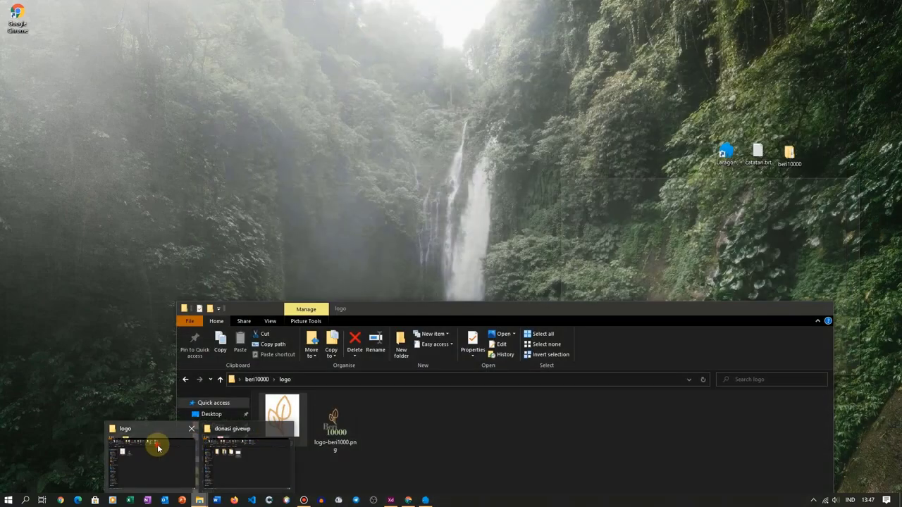
left_click(158, 448)
- Drag ico.png and logo-beri1000.png from the logo folder into the browser's upload area
left_click_drag(406, 310, 544, 211)
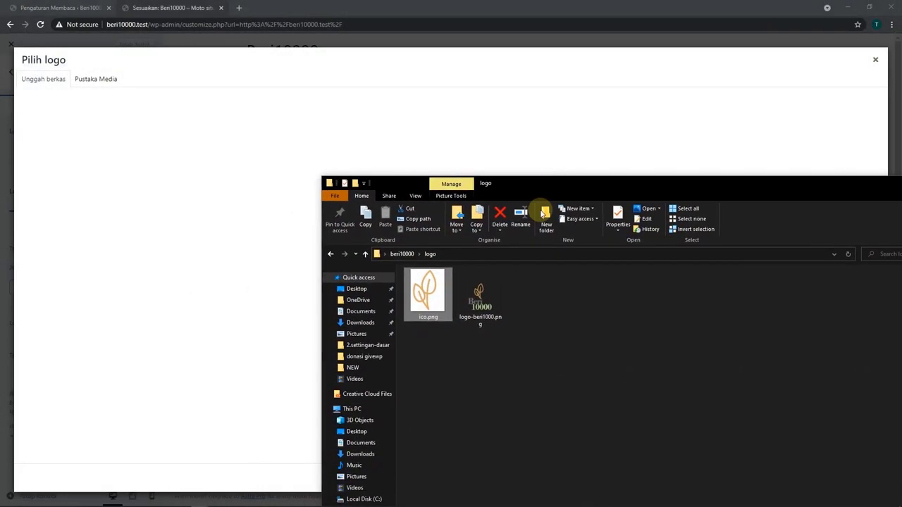
left_click_drag(562, 373, 445, 308)
left_click(426, 294)
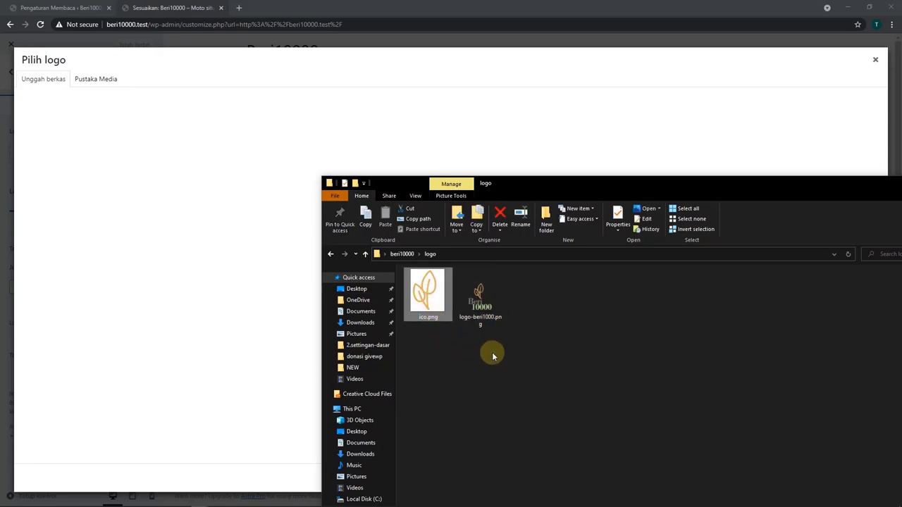
left_click_drag(491, 352, 201, 229)
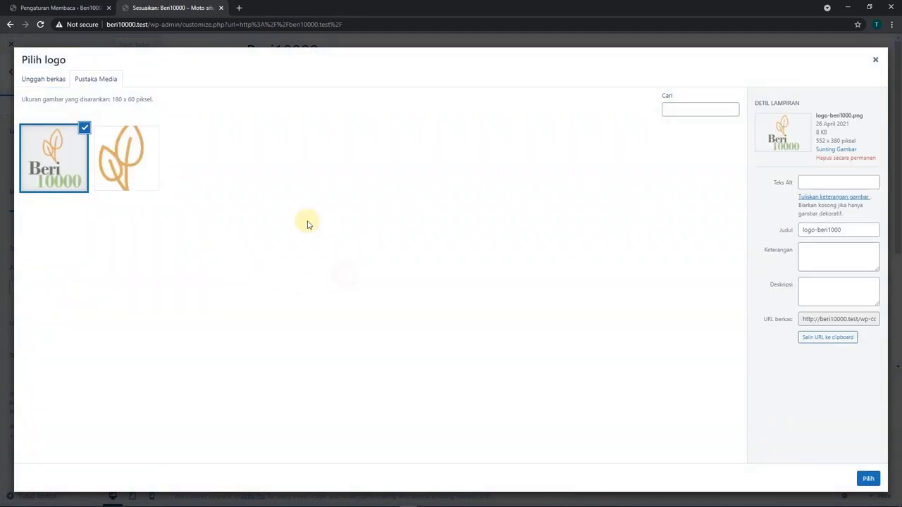
- Select logo-beri1000 in Pustaka Media and enter alt text Beri10000
left_click(118, 172)
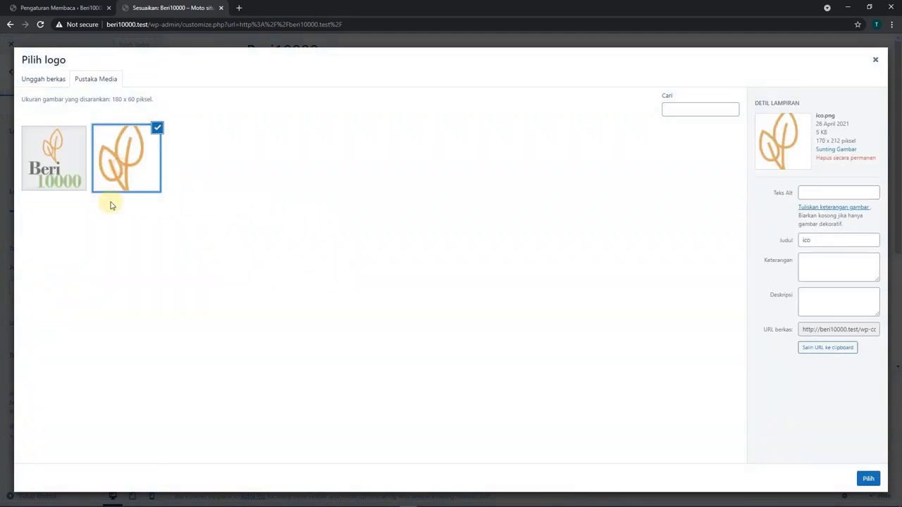
left_click(72, 183)
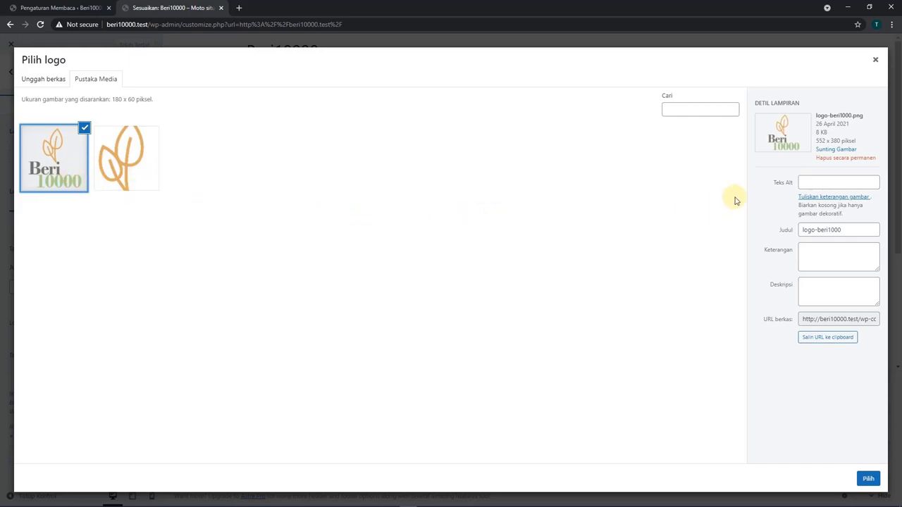
left_click(804, 181)
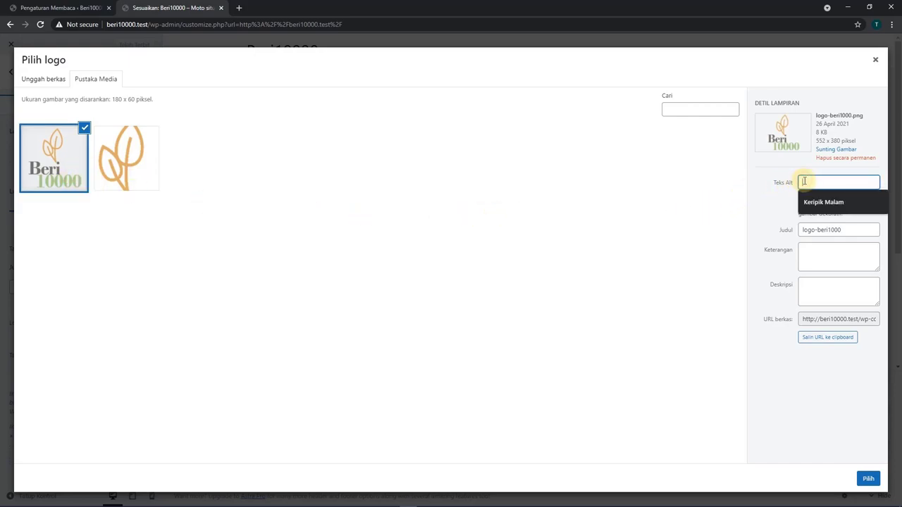
type("Beri10000")
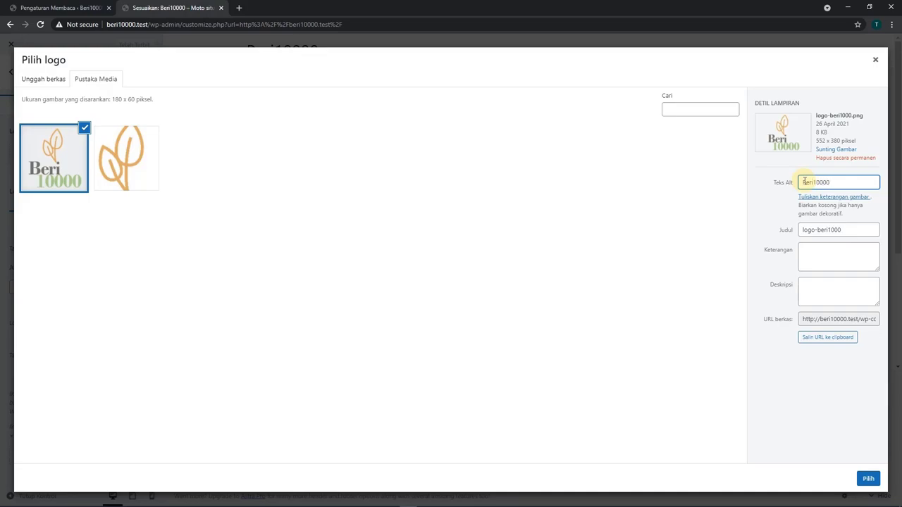
- Use logo-beri1000 as the logo, keeping the whole image by skipping cropping
left_click(868, 479)
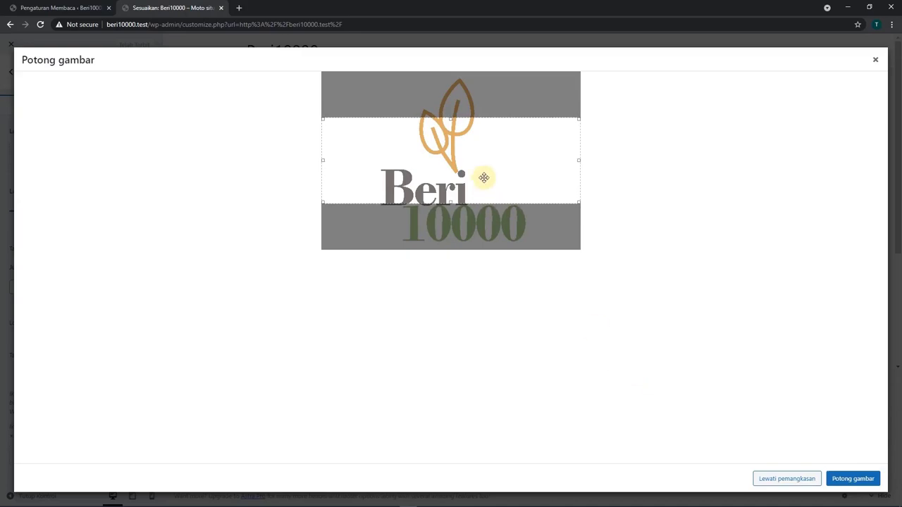
left_click_drag(483, 178, 487, 128)
left_click_drag(450, 157, 451, 263)
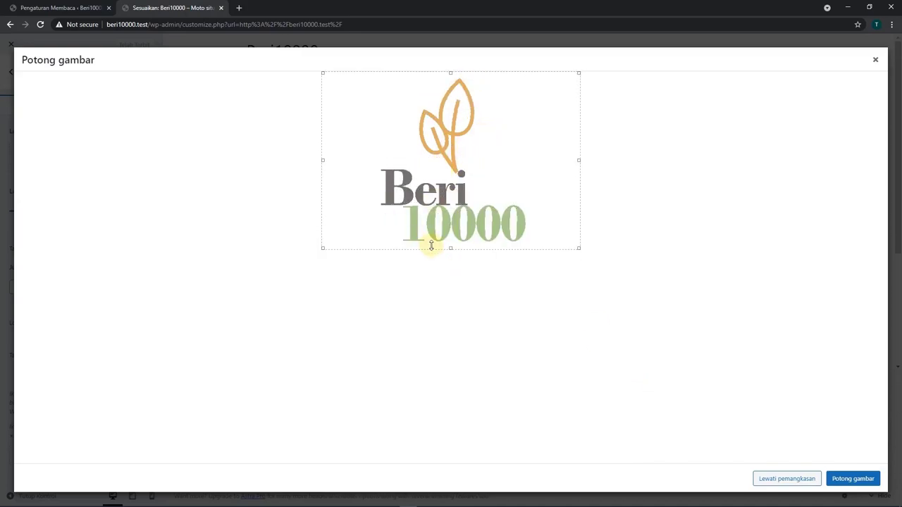
left_click(788, 480)
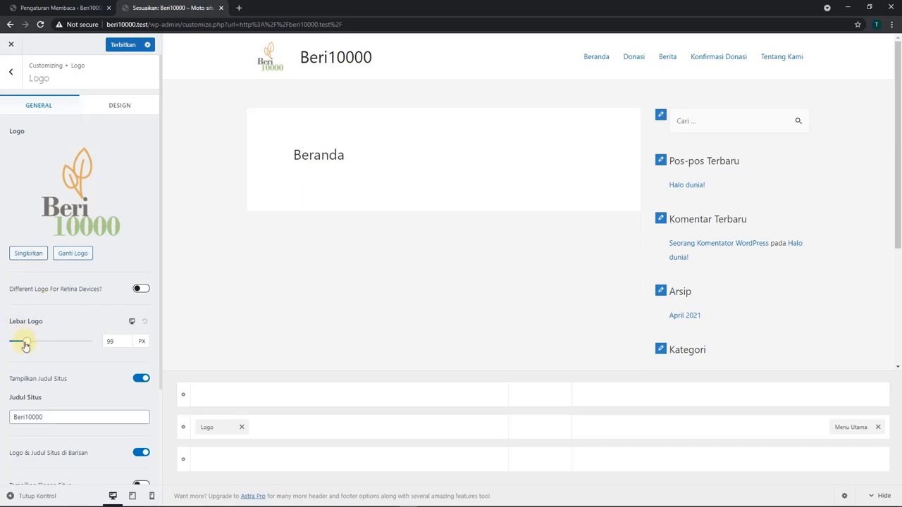
- Set Lebar Logo to 99 px
left_click_drag(28, 343, 24, 342)
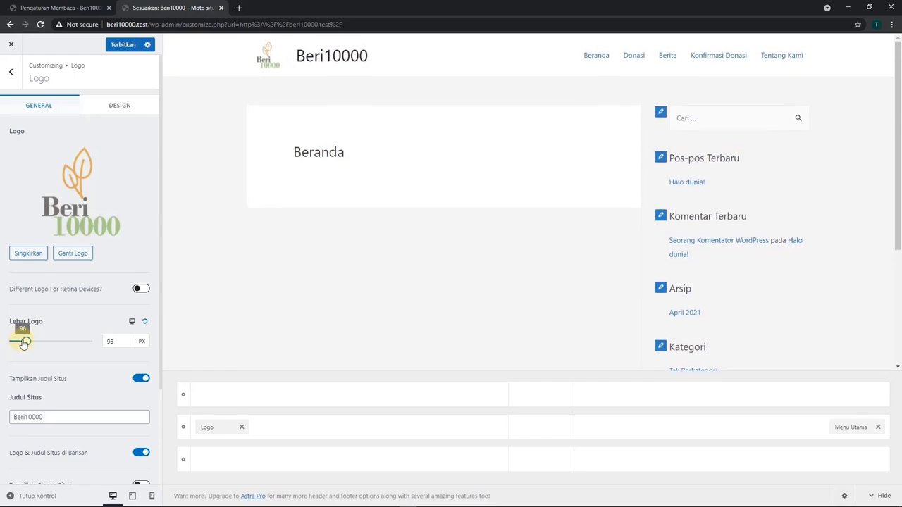
double_click(109, 341)
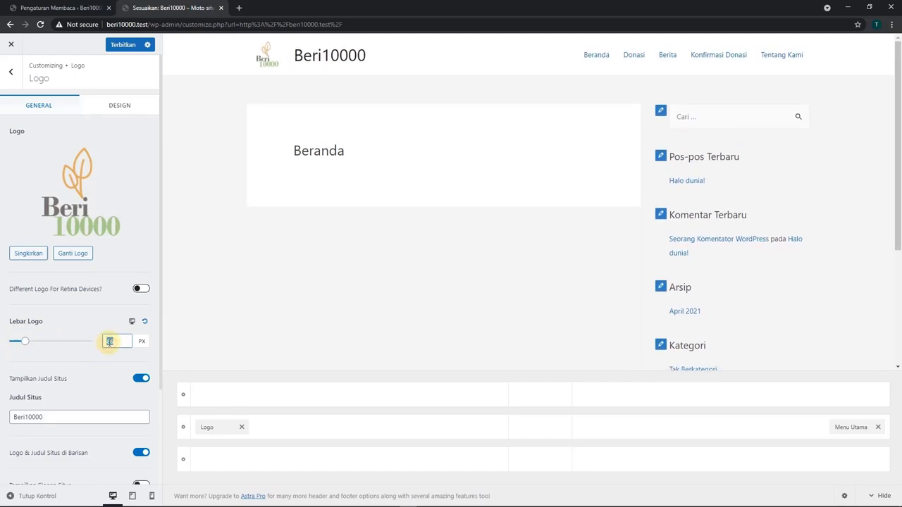
type("99")
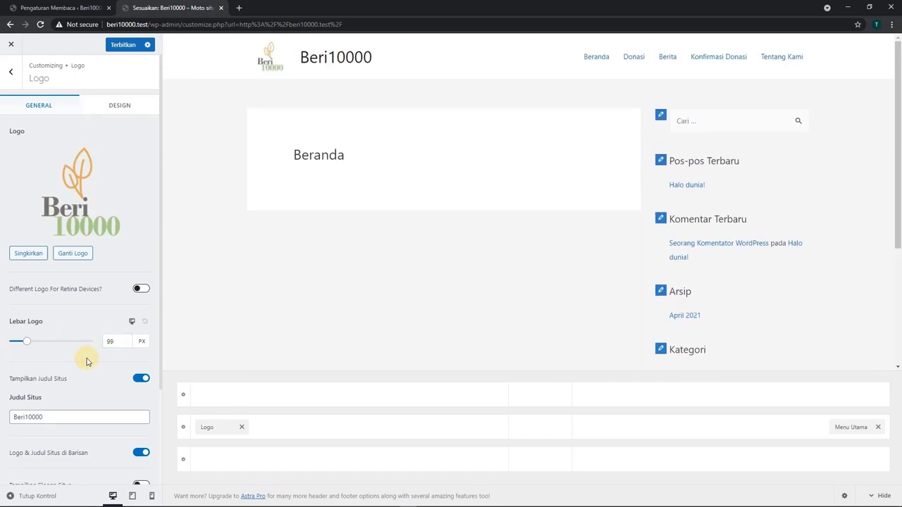
- Turn off Tampilkan Judul Situs and leave Tampilkan Slogan Situs switched off
scroll(86, 360, "down", 1)
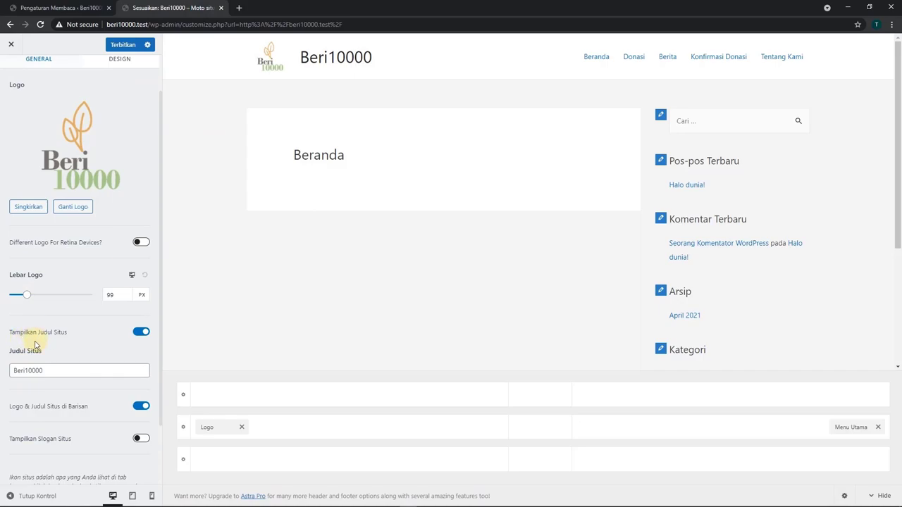
left_click(140, 332)
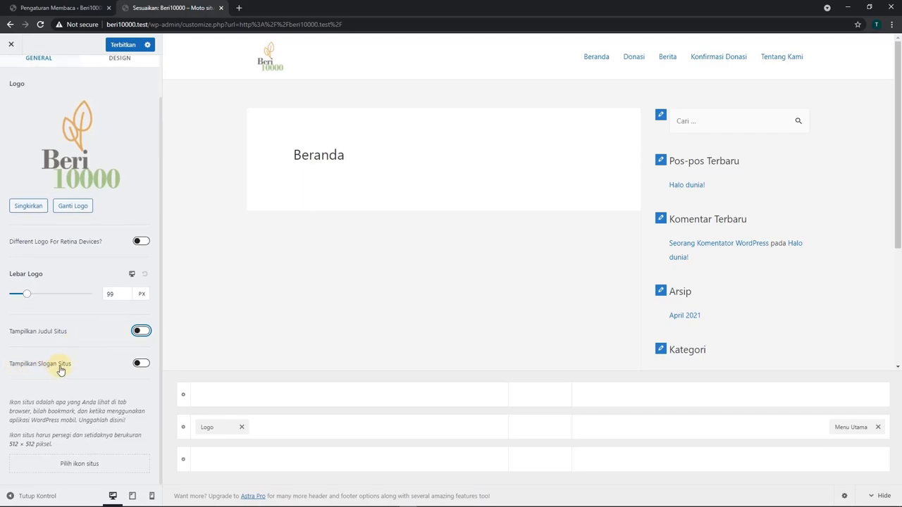
left_click(141, 364)
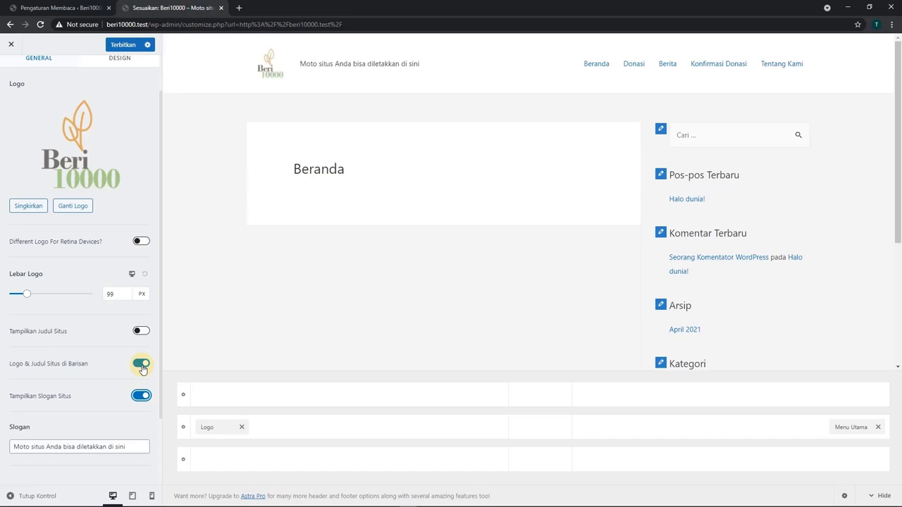
scroll(105, 381, "down", 2)
left_click(30, 360)
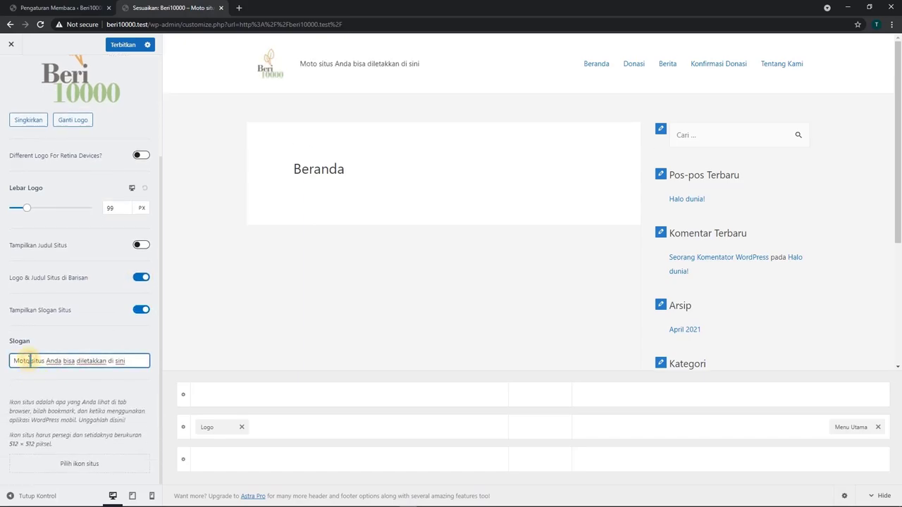
left_click(141, 279)
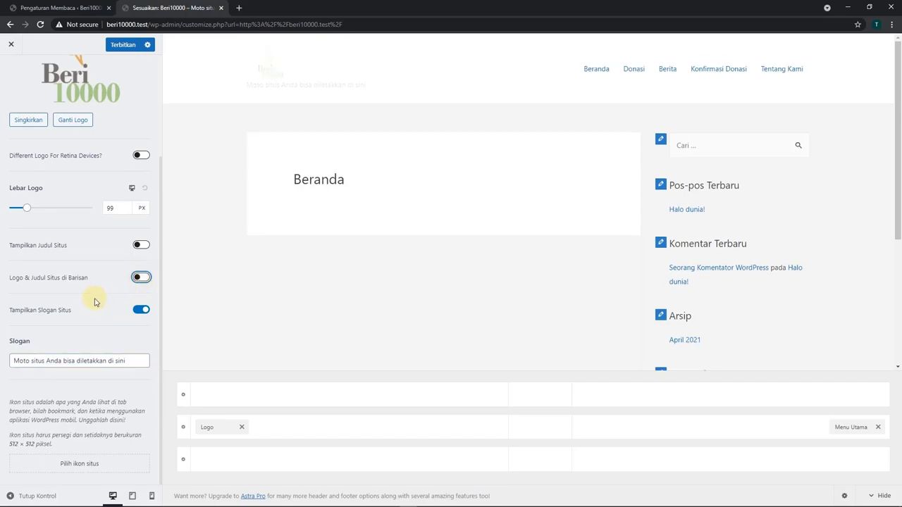
left_click(141, 309)
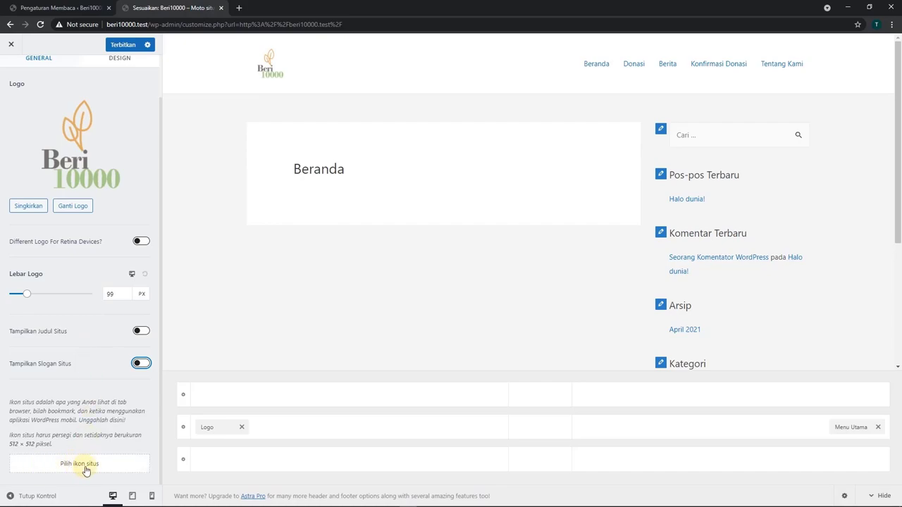
- Make ico.png the site icon, shifting the crop area down before applying
left_click(79, 464)
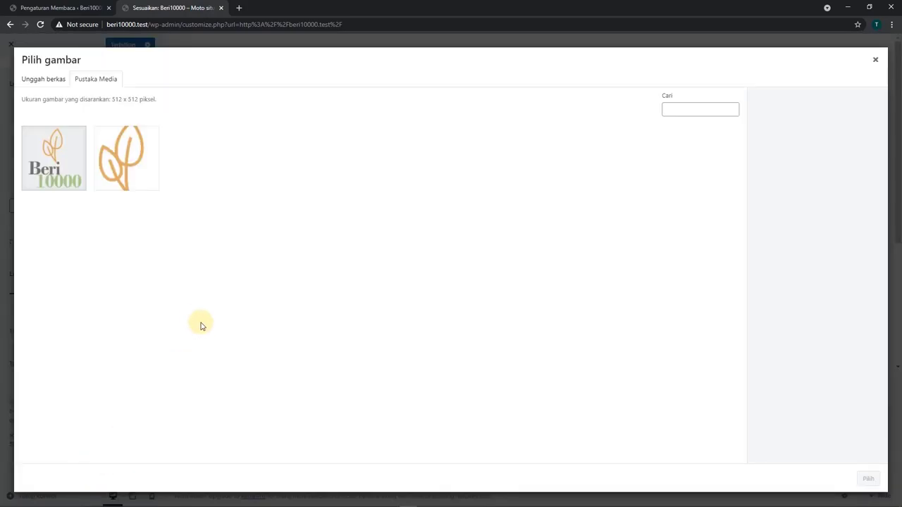
left_click(132, 169)
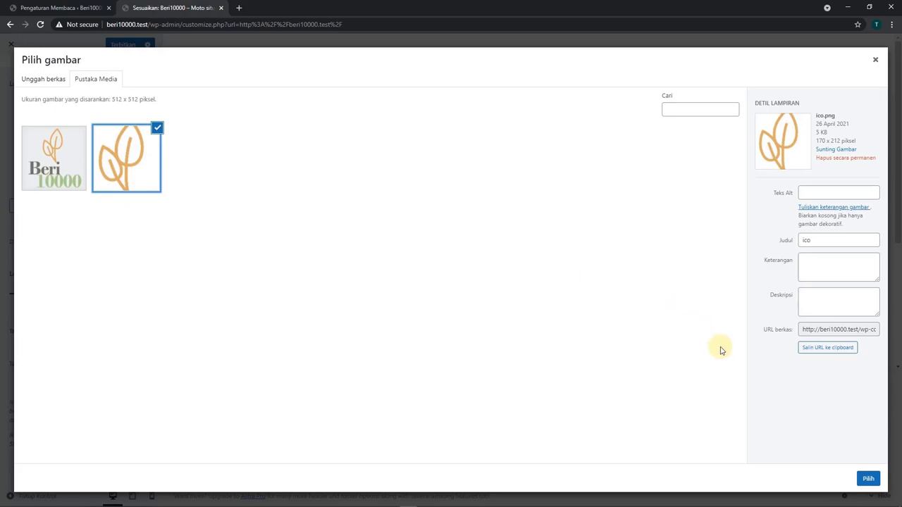
left_click(868, 479)
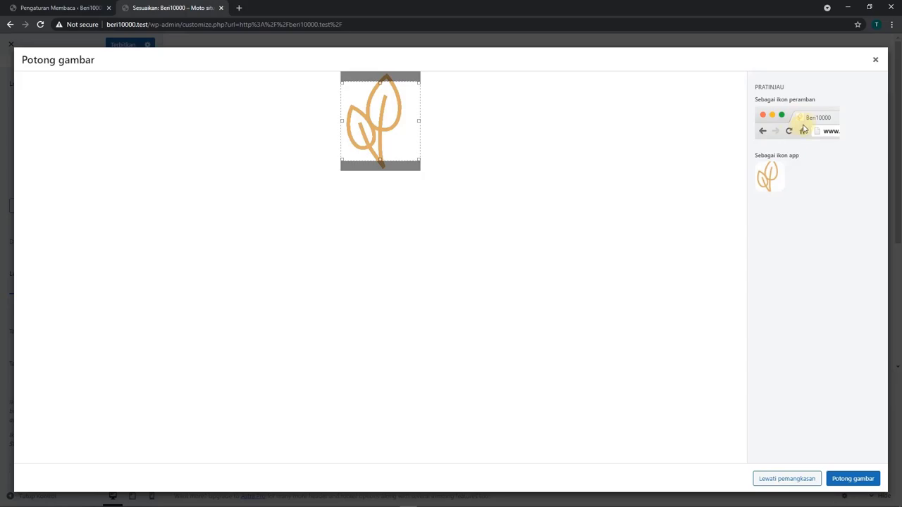
left_click_drag(391, 131, 390, 148)
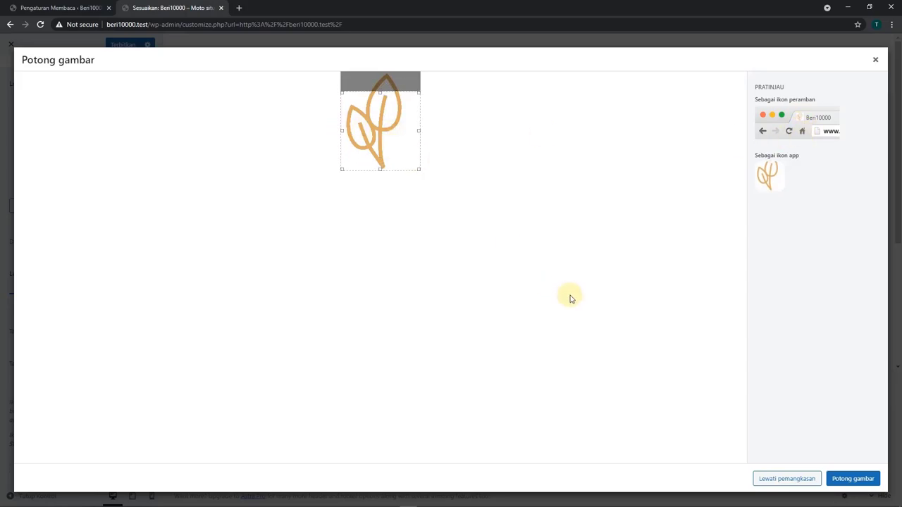
left_click(854, 481)
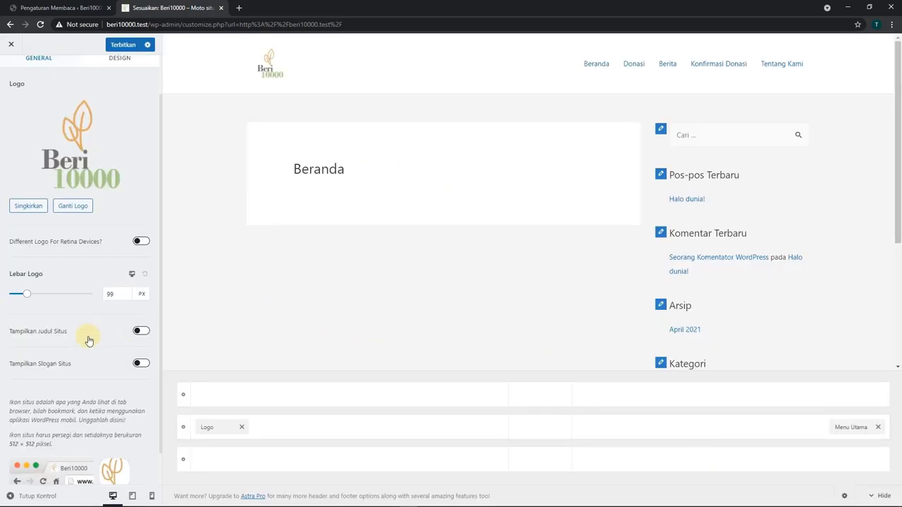
- Publish the logo changes and open Off-Canvas Menu settings from the mobile preview's menu
left_click(121, 45)
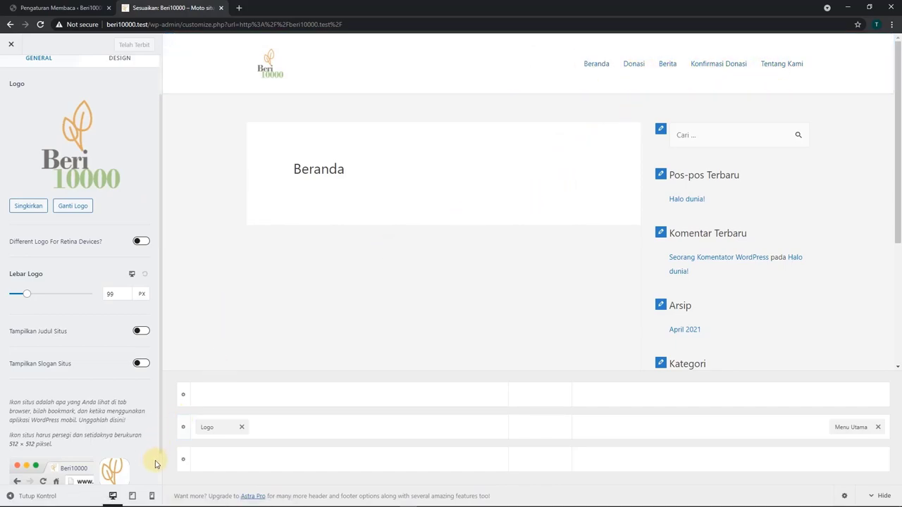
left_click(151, 496)
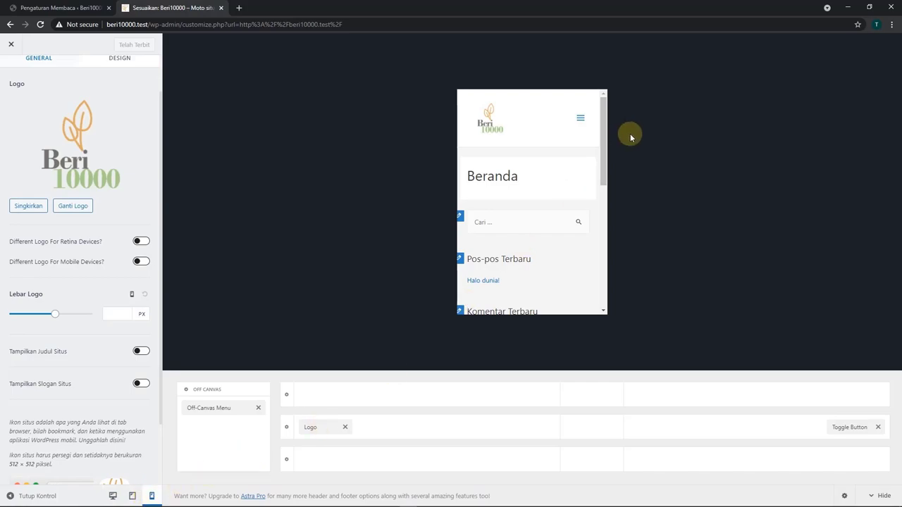
left_click(581, 129)
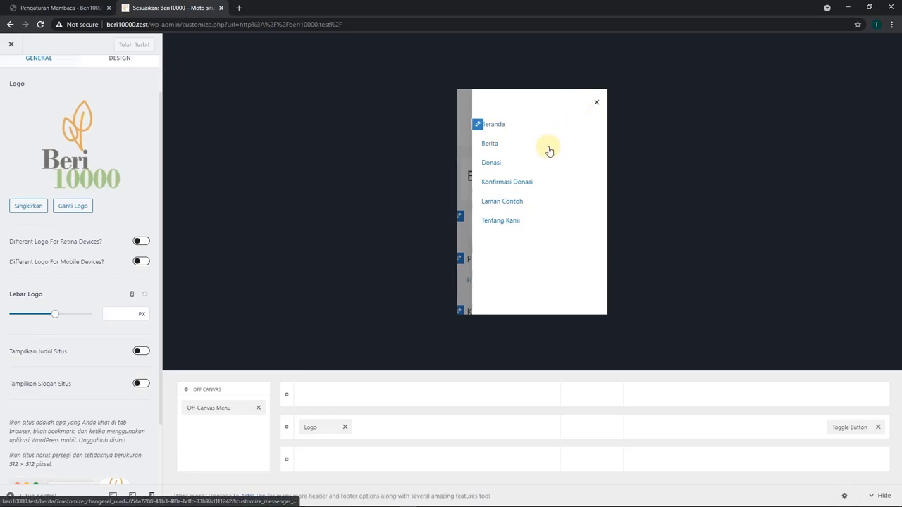
left_click(477, 125)
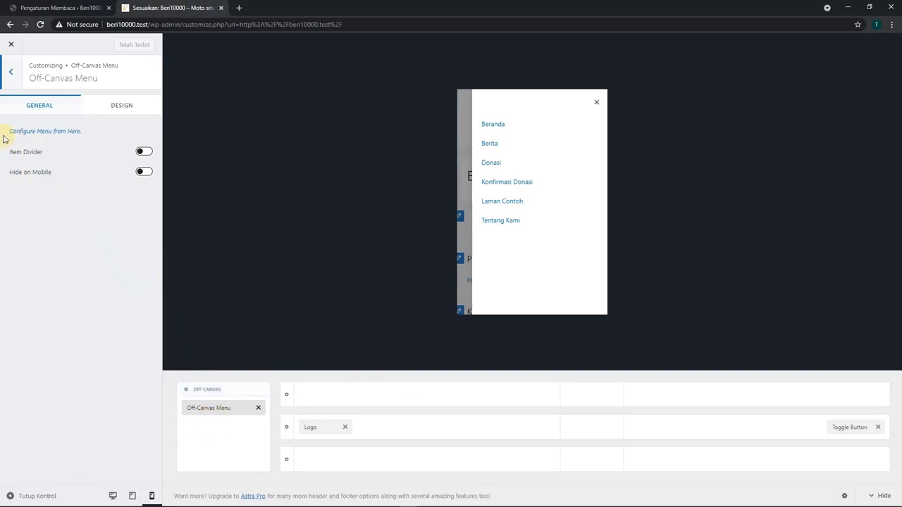
- Assign Master Menu to the Off-Canvas Menu location and publish
left_click(38, 135)
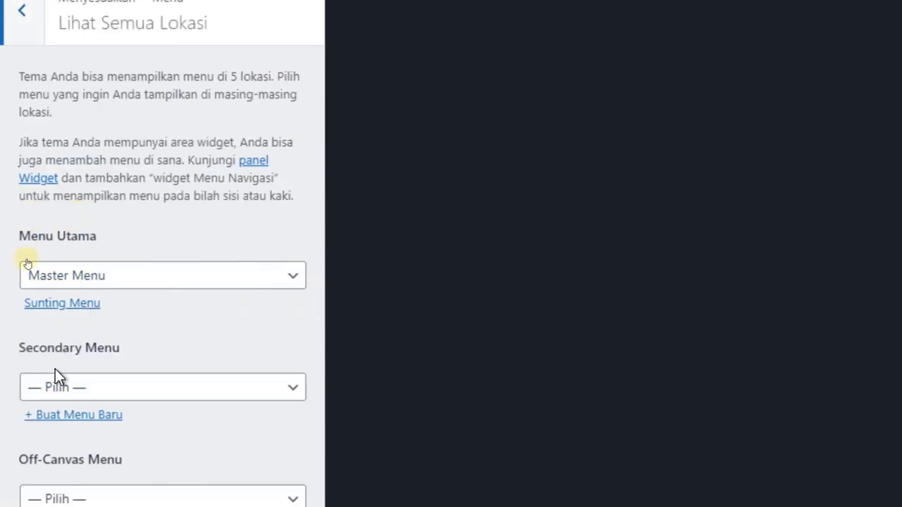
scroll(56, 422, "down", 2)
scroll(51, 451, "down", 2)
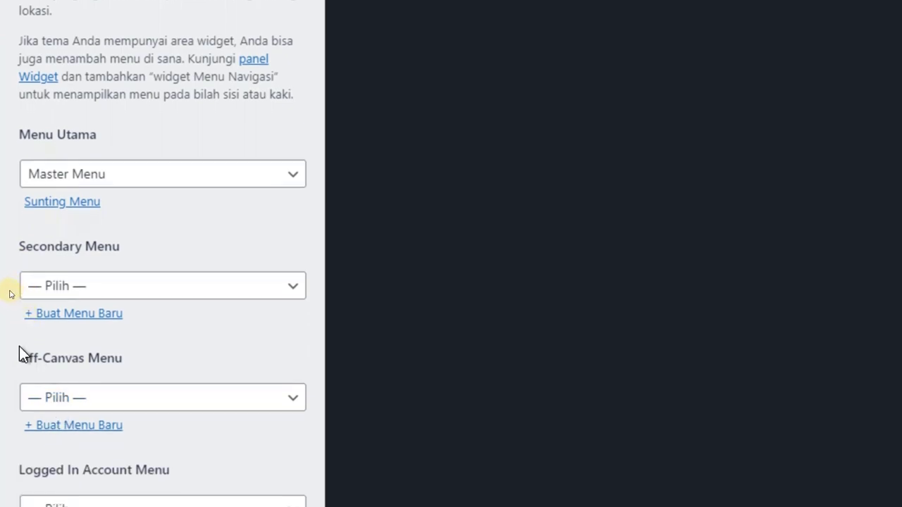
left_click(48, 399)
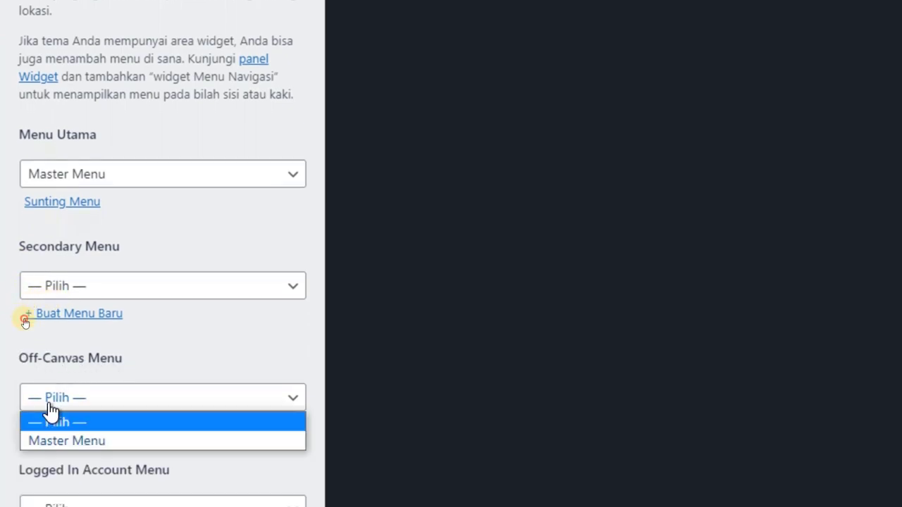
left_click(115, 437)
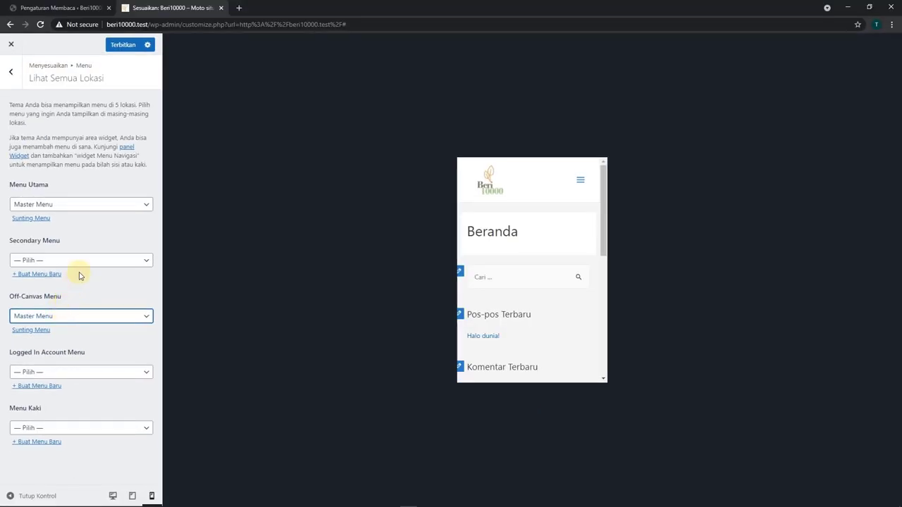
left_click(121, 45)
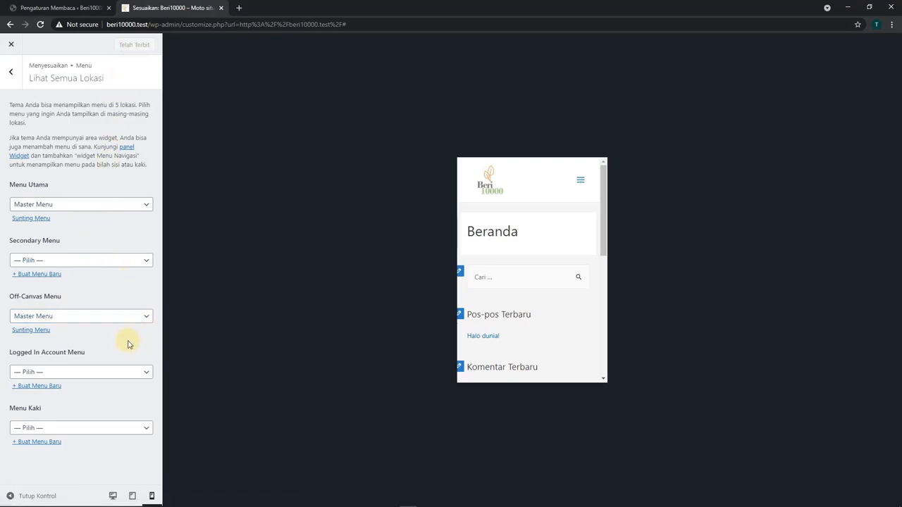
- Check the mobile menu items, return to desktop preview, and exit the Customizer
left_click(579, 186)
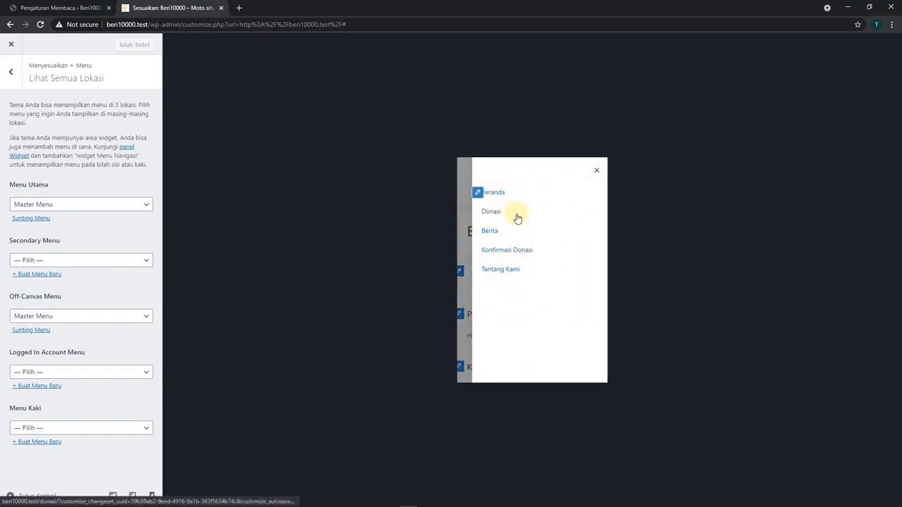
left_click(113, 495)
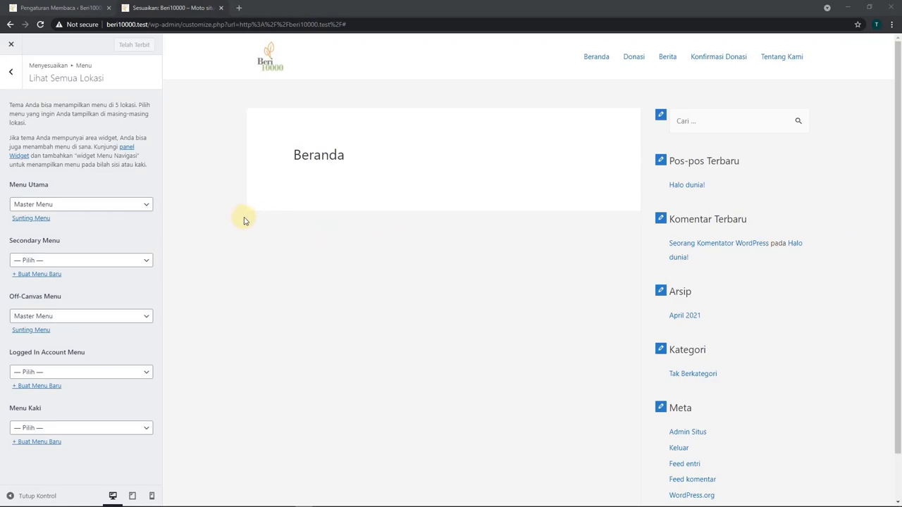
left_click(11, 46)
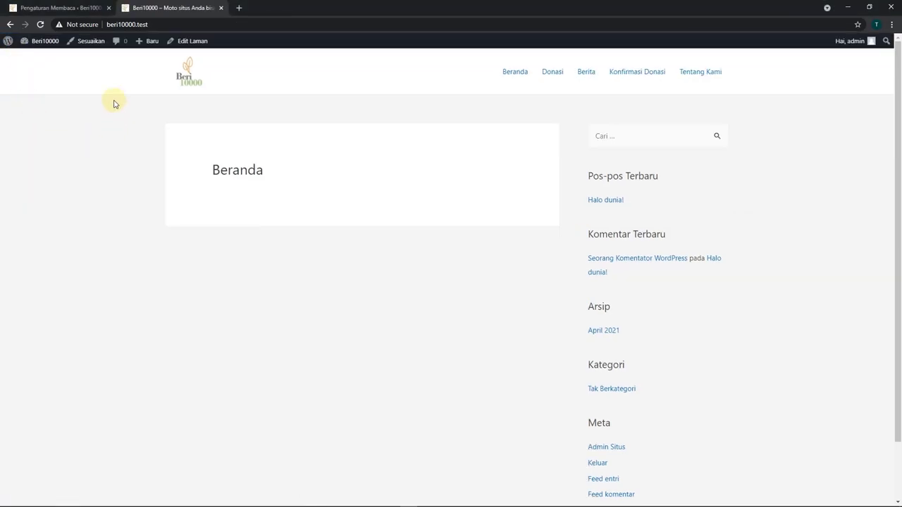
- Search Tambah Baru plugins for 'givewp', then install and activate GiveWP
left_click(63, 8)
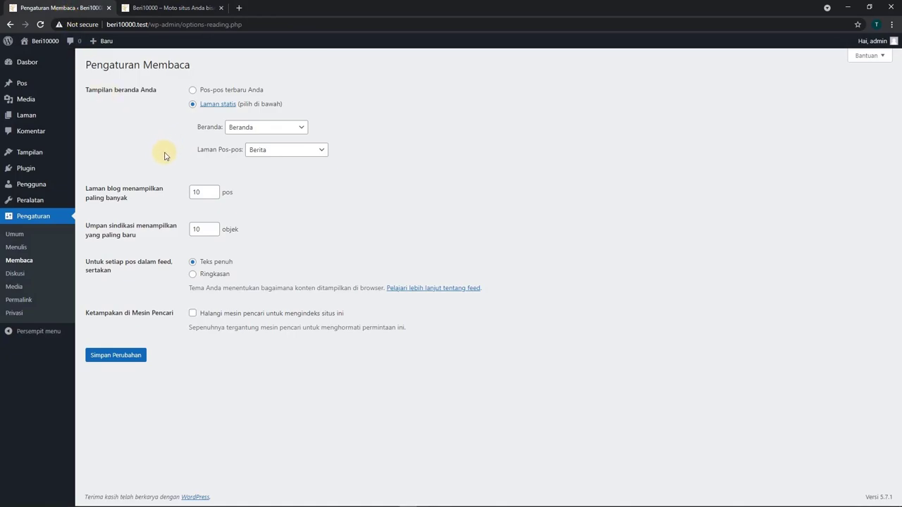
mouse_move(32, 171)
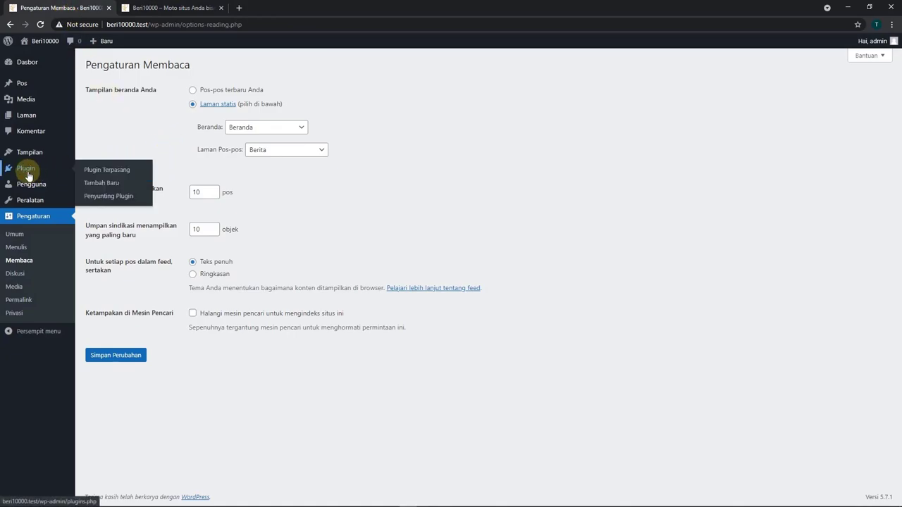
left_click(115, 183)
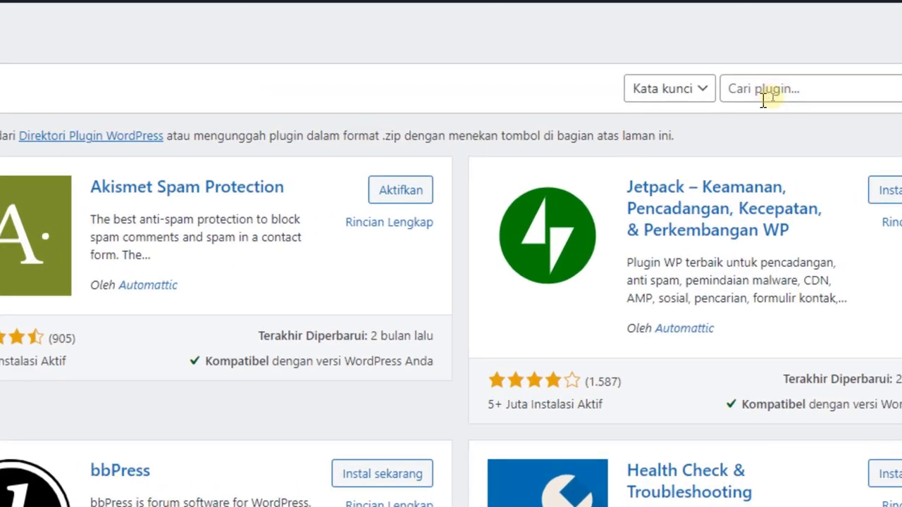
left_click(776, 92)
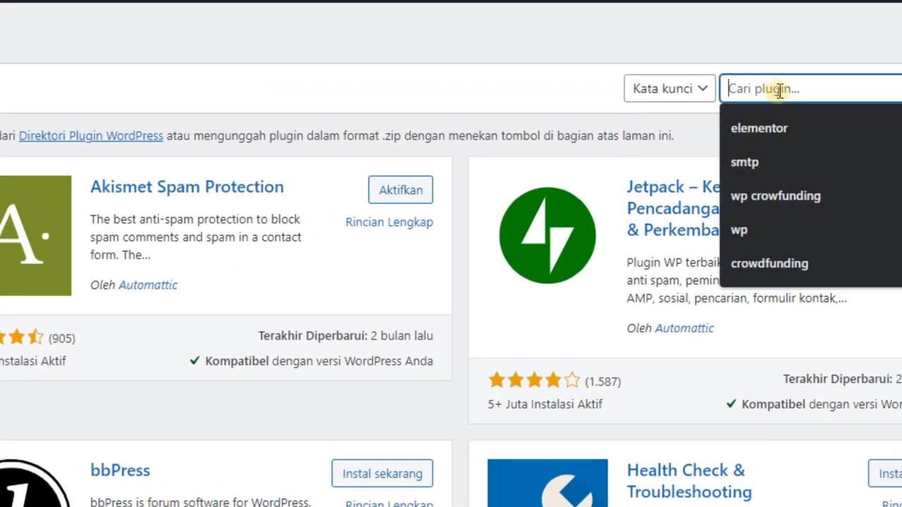
type("givewp")
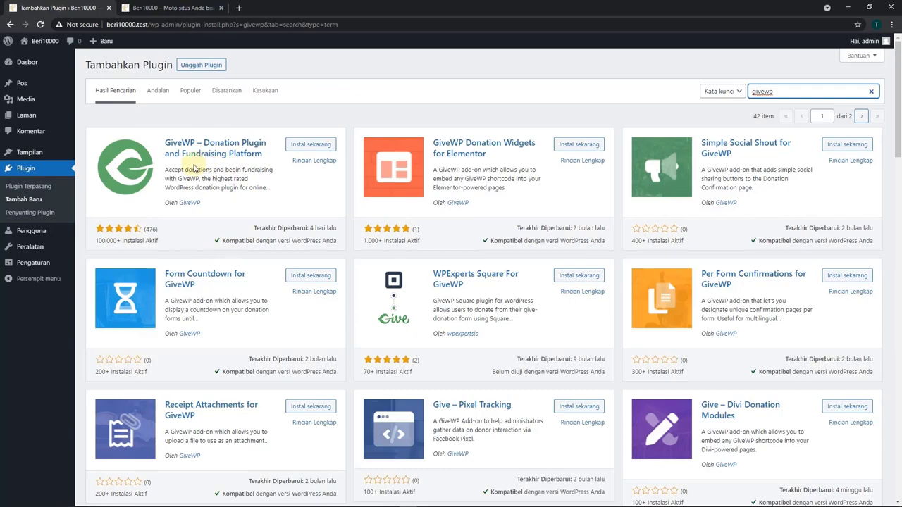
left_click(317, 145)
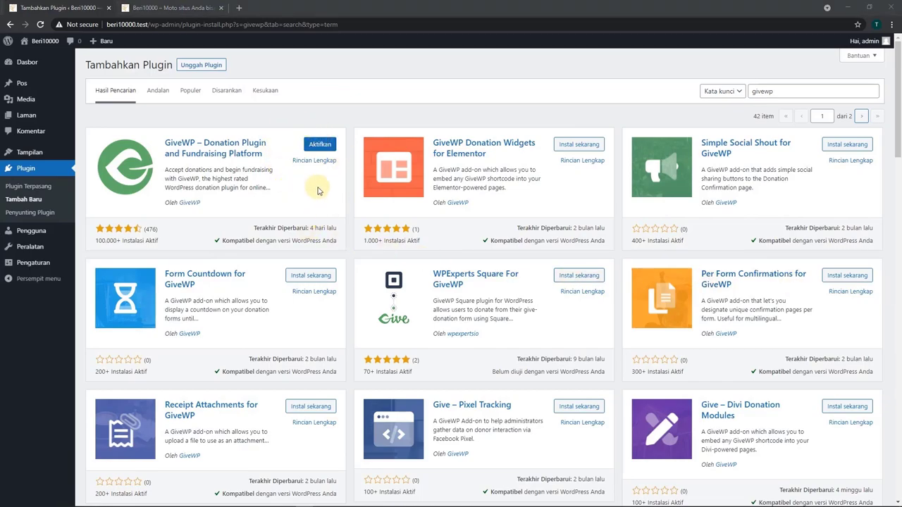
left_click(321, 144)
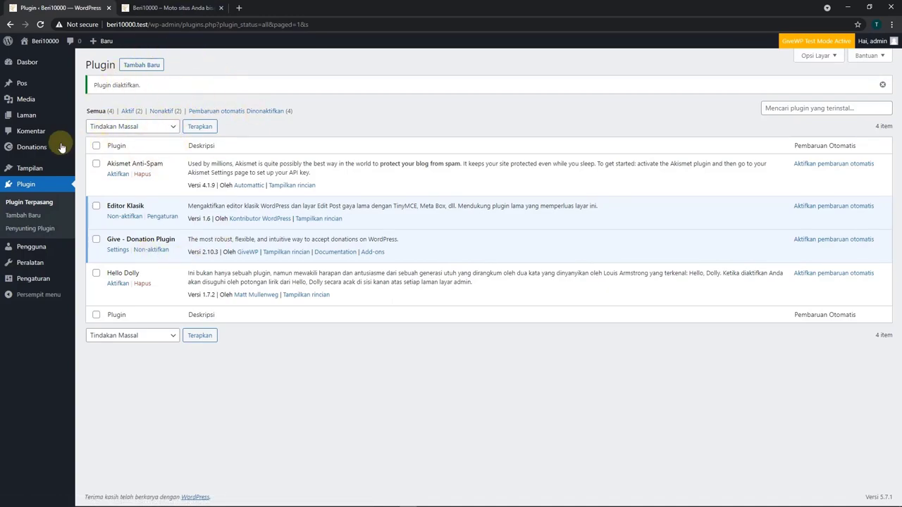
- Enable Setup Page in GiveWP's Advanced settings and save the changes
mouse_move(34, 151)
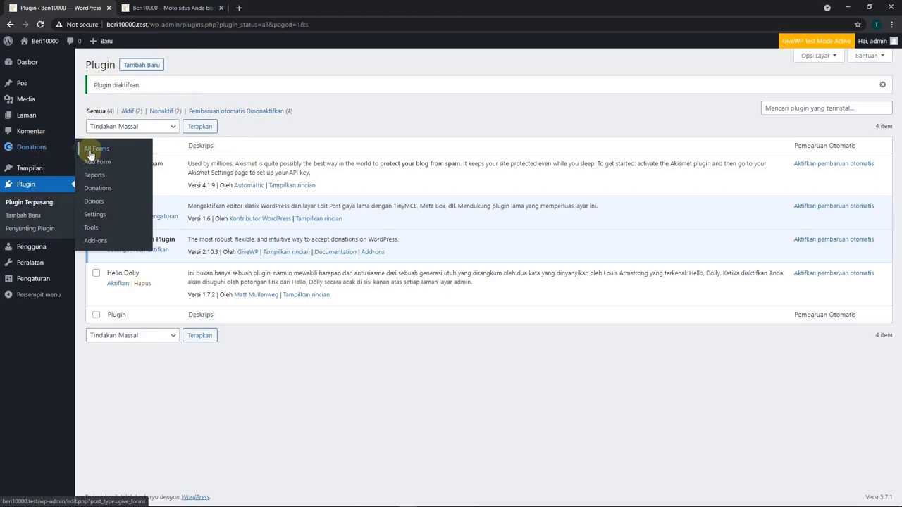
left_click(112, 216)
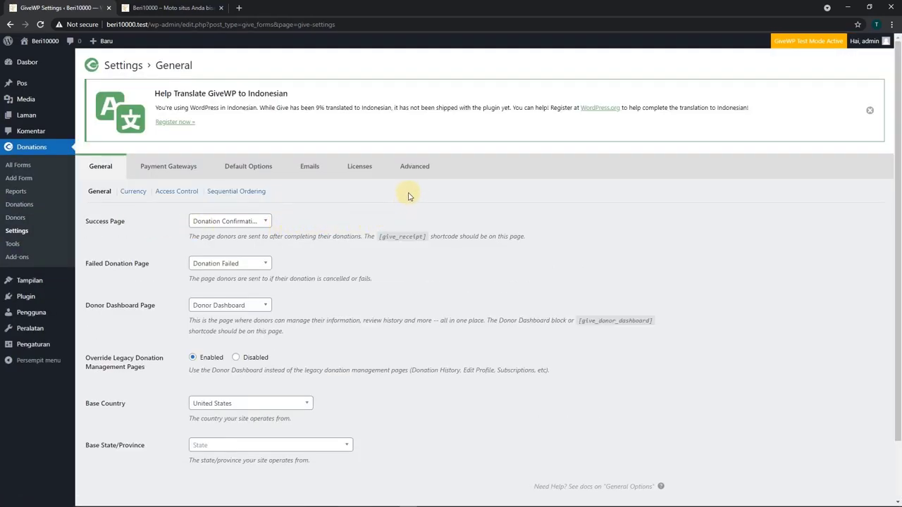
left_click(412, 174)
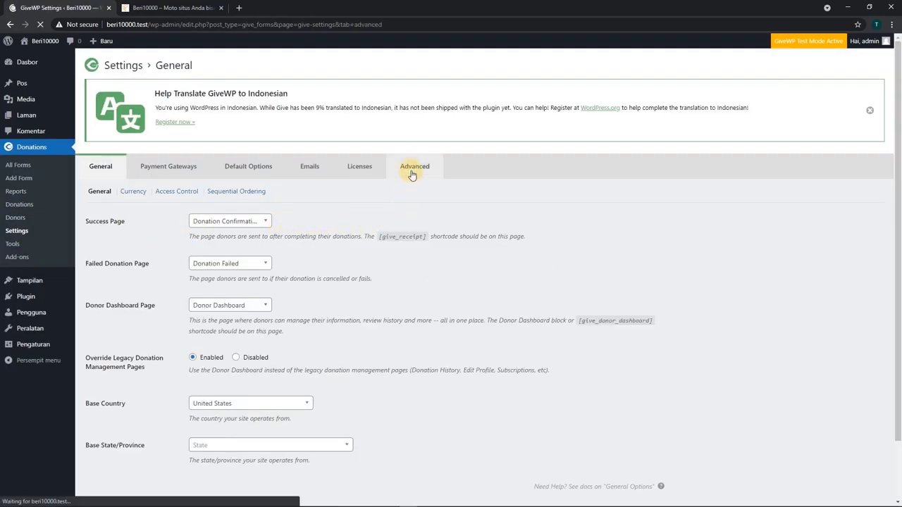
scroll(406, 184, "down", 1)
scroll(406, 185, "down", 4)
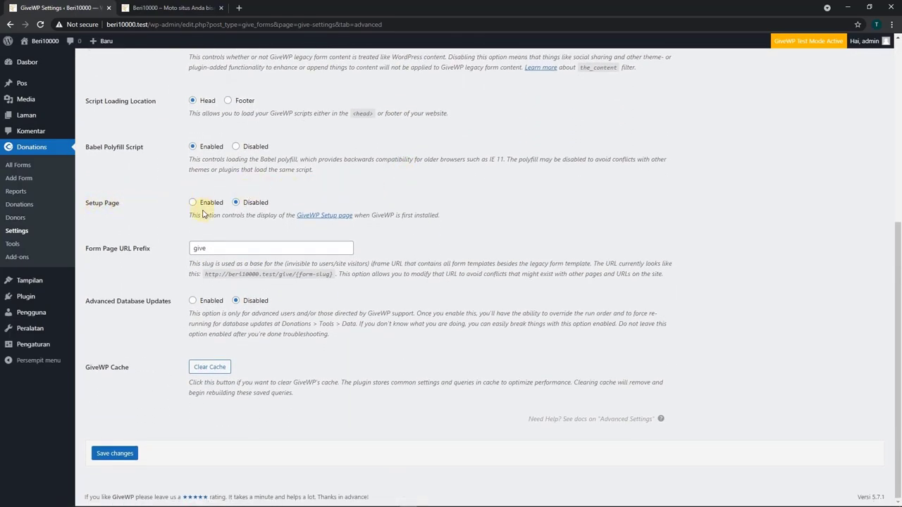
left_click(193, 203)
left_click(125, 454)
right_click(122, 456)
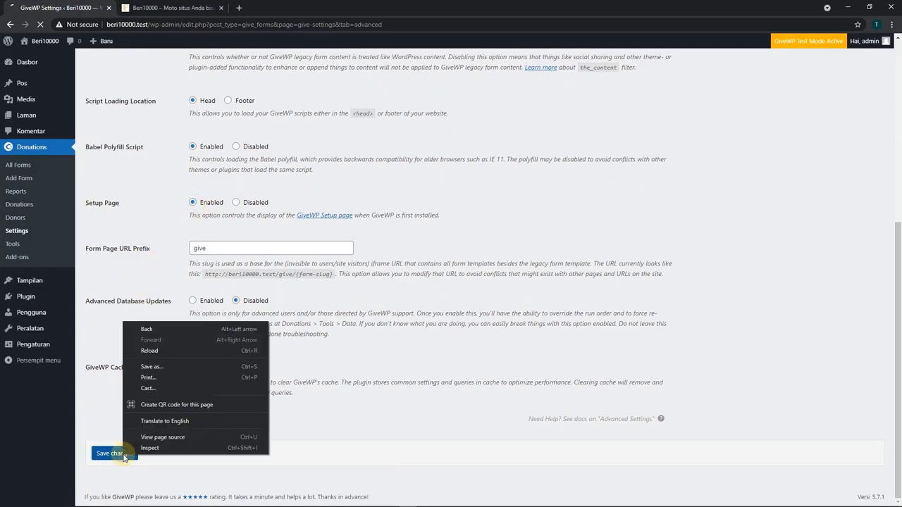
left_click(123, 456)
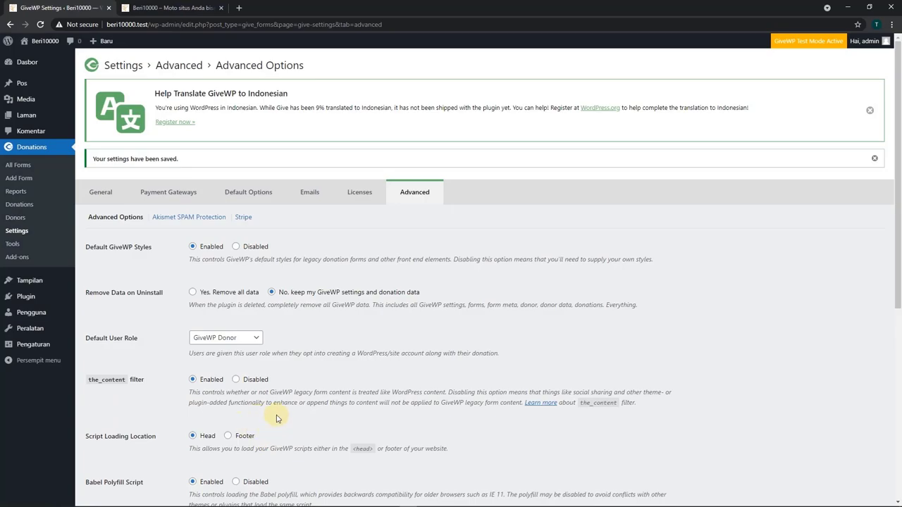
- Review the saved Advanced Options, then go to Donations > Setup
scroll(276, 418, "down", 2)
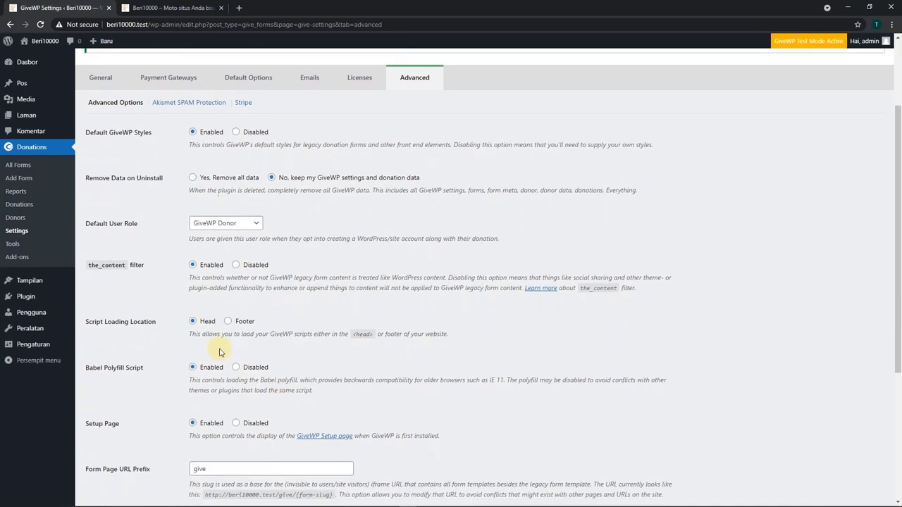
scroll(219, 352, "down", 1)
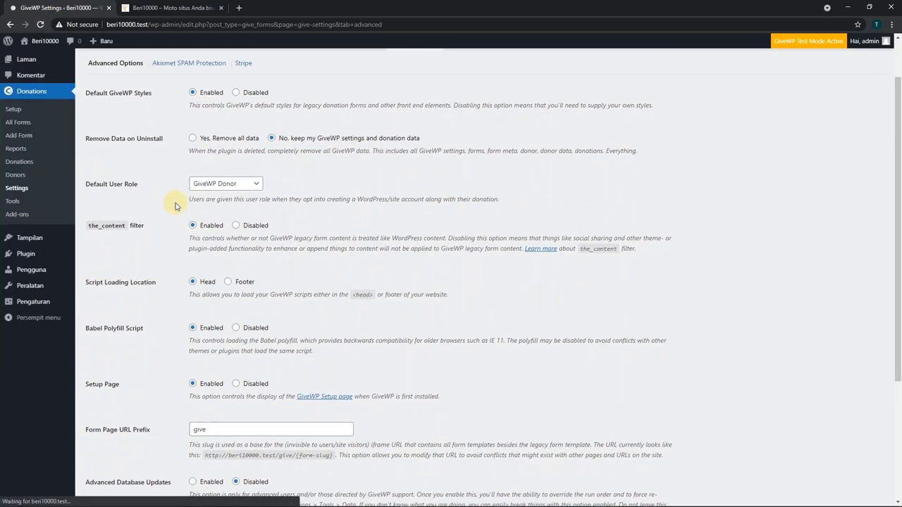
scroll(176, 206, "up", 2)
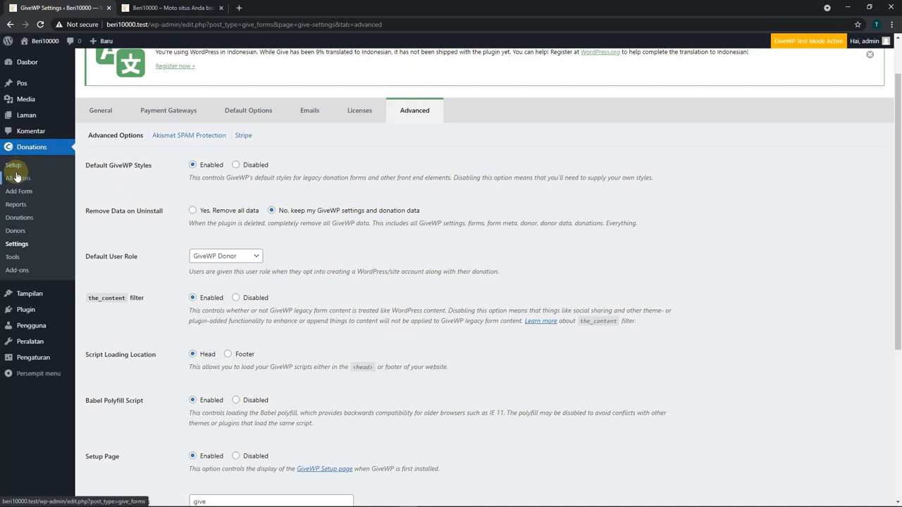
left_click(15, 169)
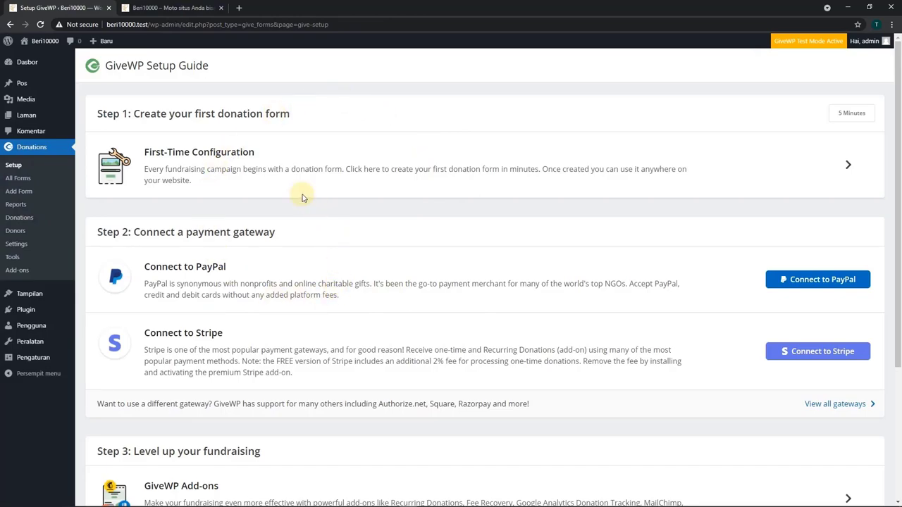
- Launch First-Time Configuration and start the GiveWP onboarding wizard
left_click(230, 175)
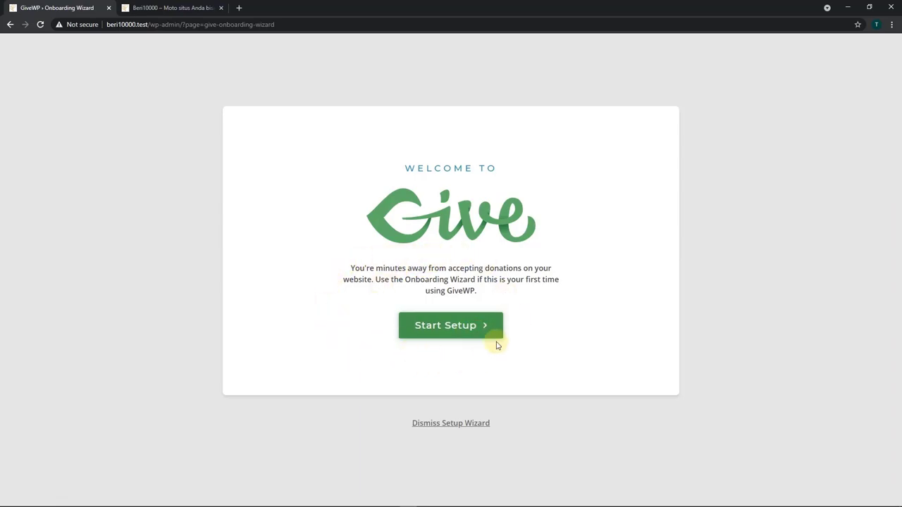
left_click(454, 333)
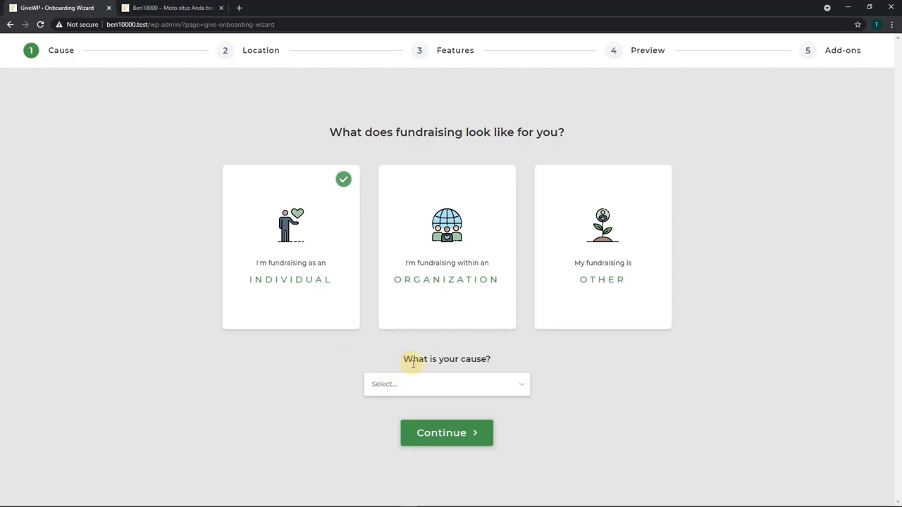
- Pick Health from the 'What is your cause?' list and continue to the Location step
left_click(421, 382)
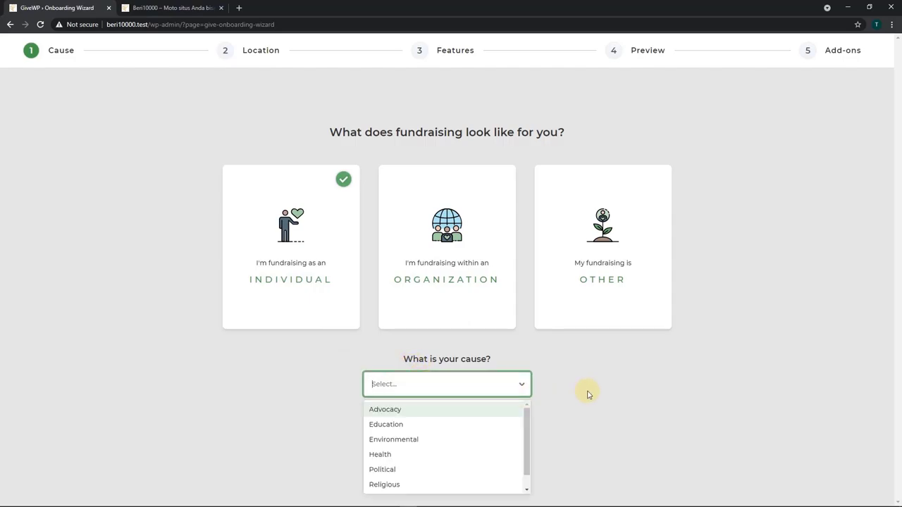
scroll(481, 438, "down", 1)
scroll(481, 440, "up", 1)
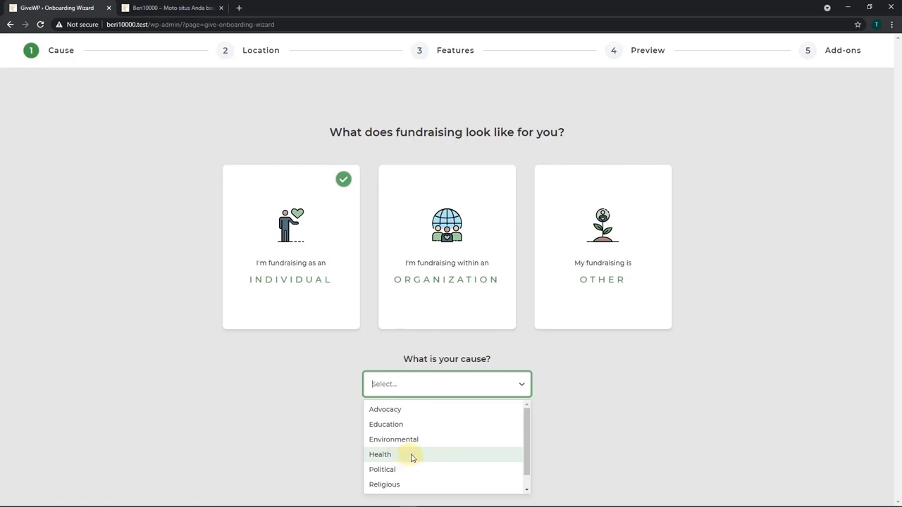
left_click(412, 456)
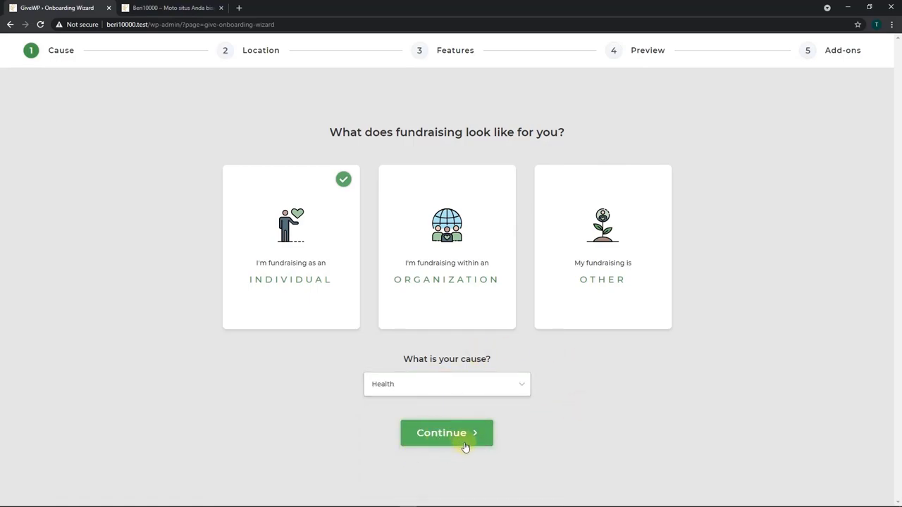
left_click(434, 383)
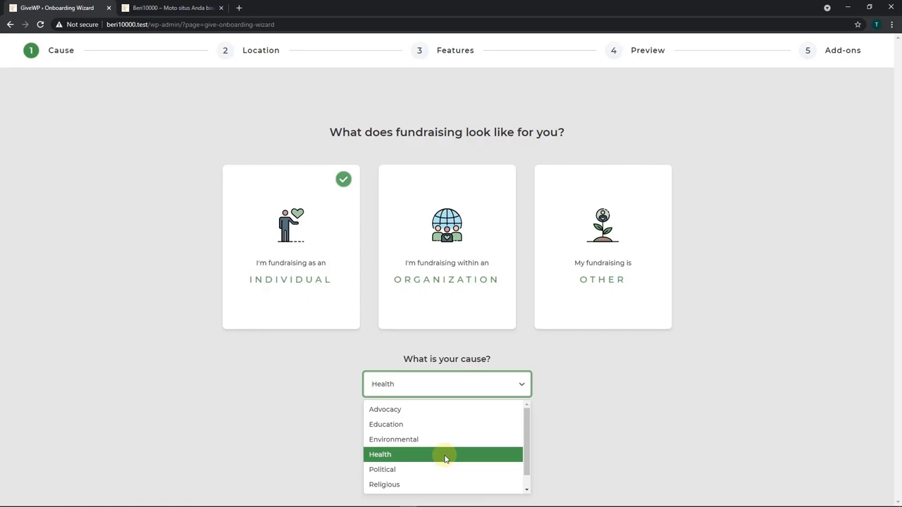
scroll(445, 456, "down", 2)
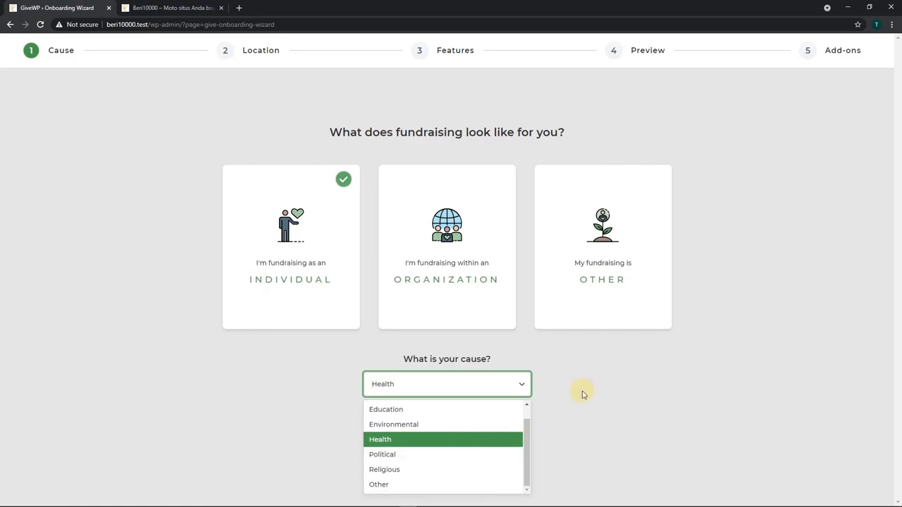
left_click(620, 391)
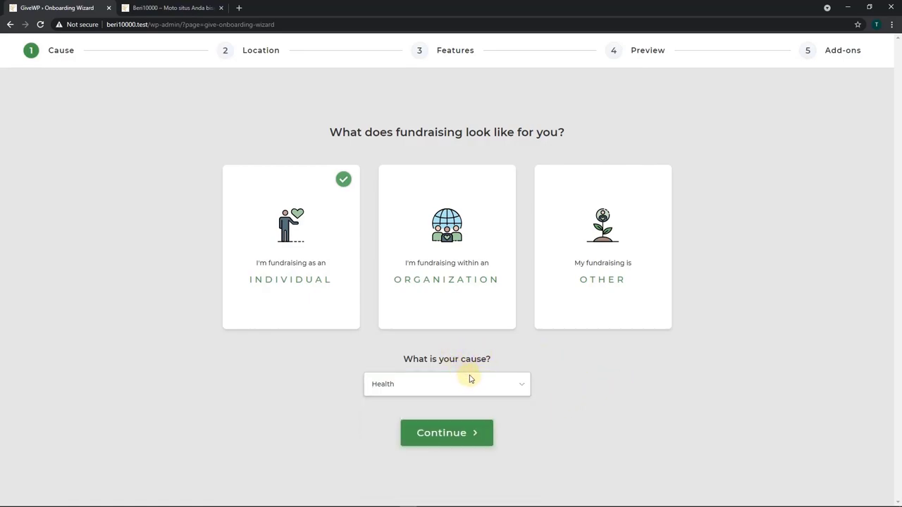
left_click(444, 432)
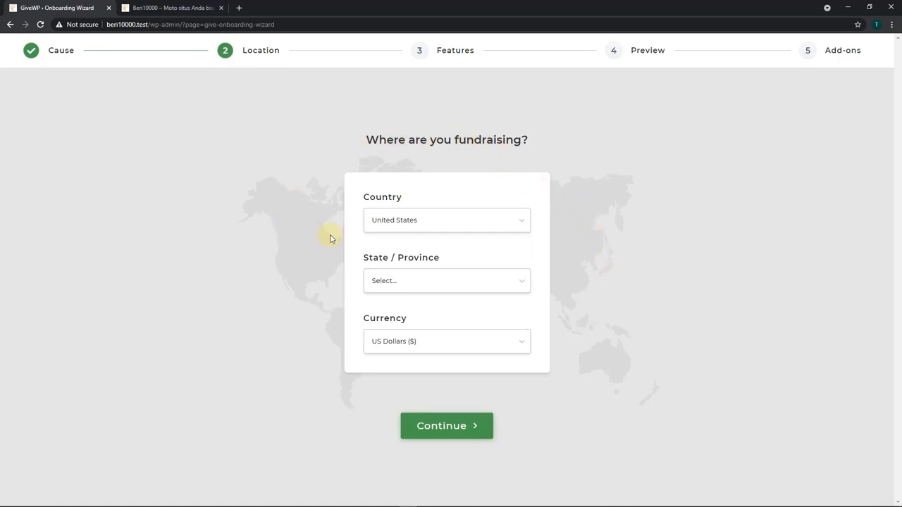
- Set the country to Indonesia and the province to DKI Jakarta
left_click(396, 221)
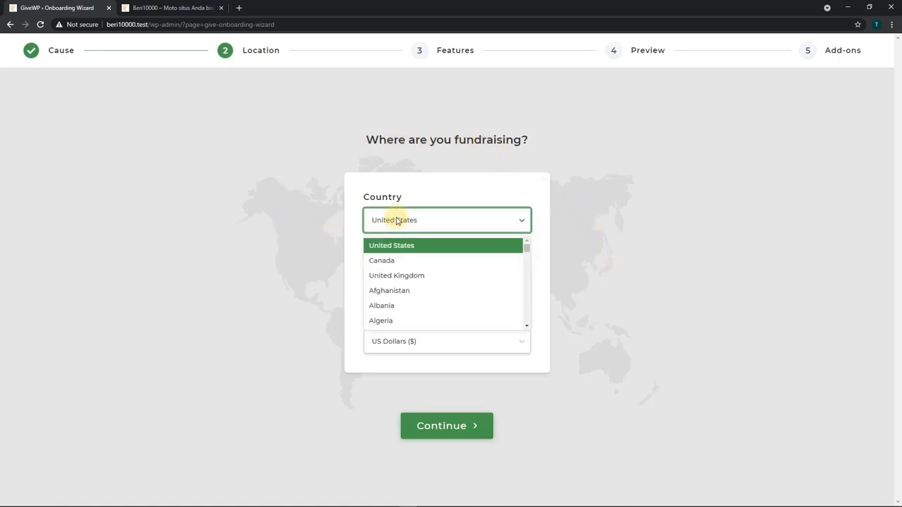
type("indo")
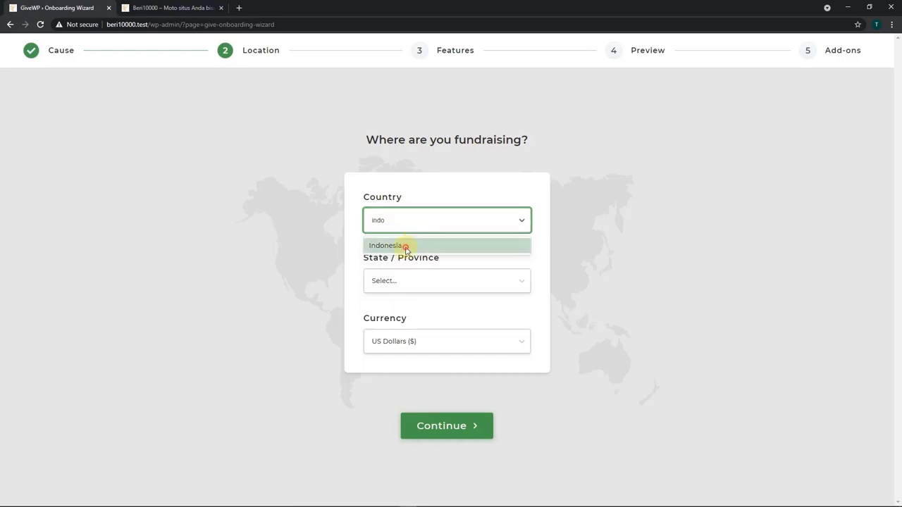
left_click(398, 245)
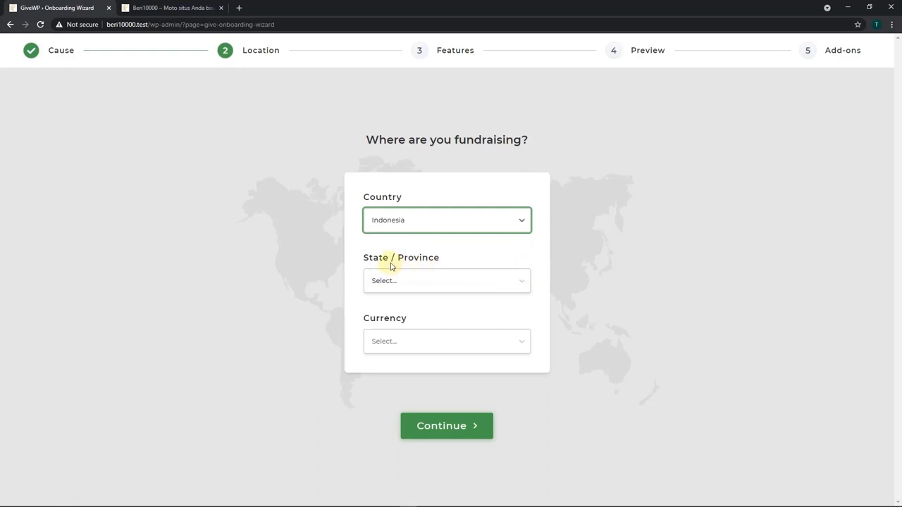
left_click(407, 279)
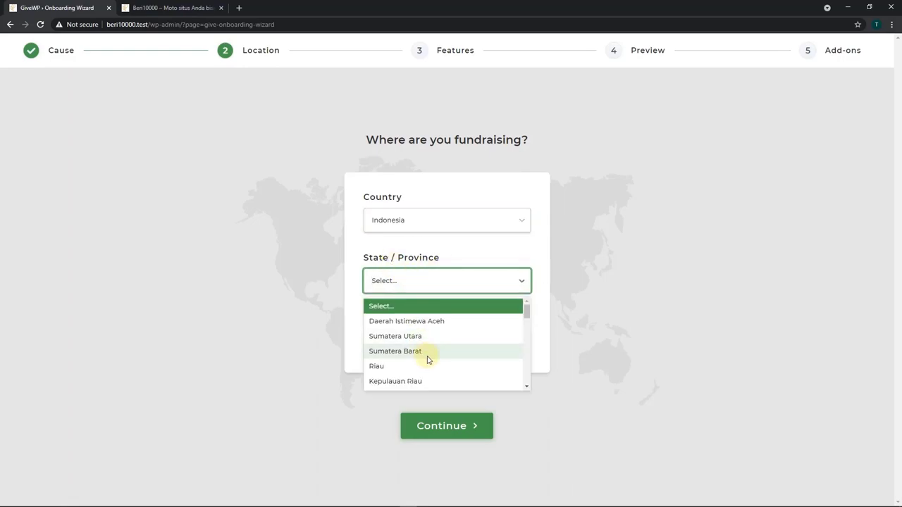
scroll(428, 359, "down", 3)
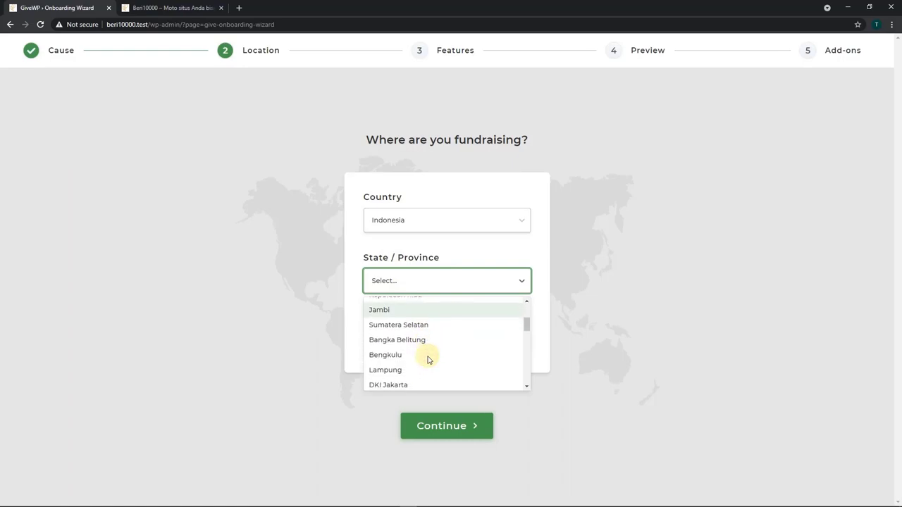
scroll(428, 359, "down", 2)
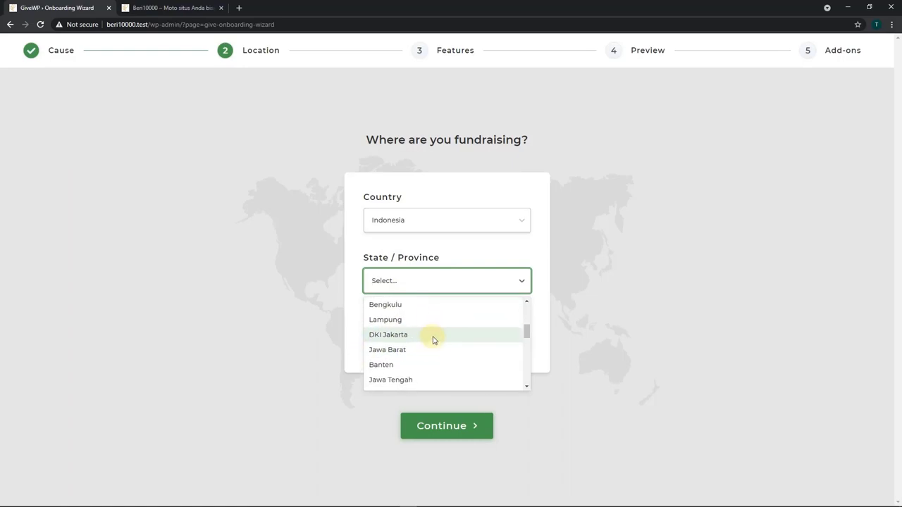
left_click(432, 336)
left_click(525, 315)
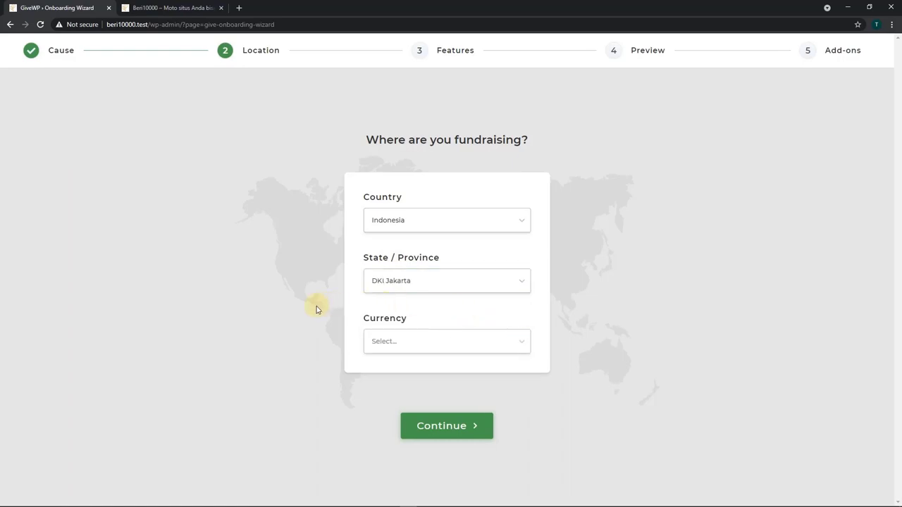
- Choose Indonesian rupiah (Rp) as the currency and continue to the features step
left_click(395, 343)
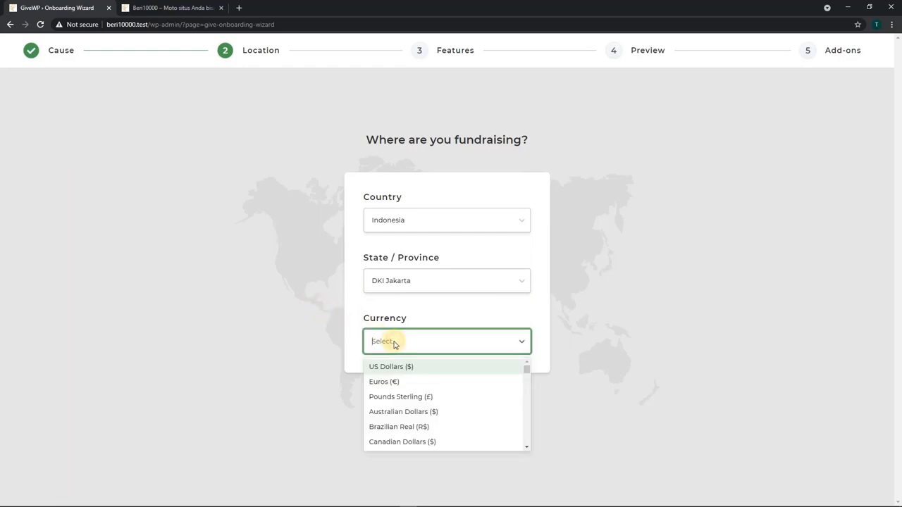
type("indo")
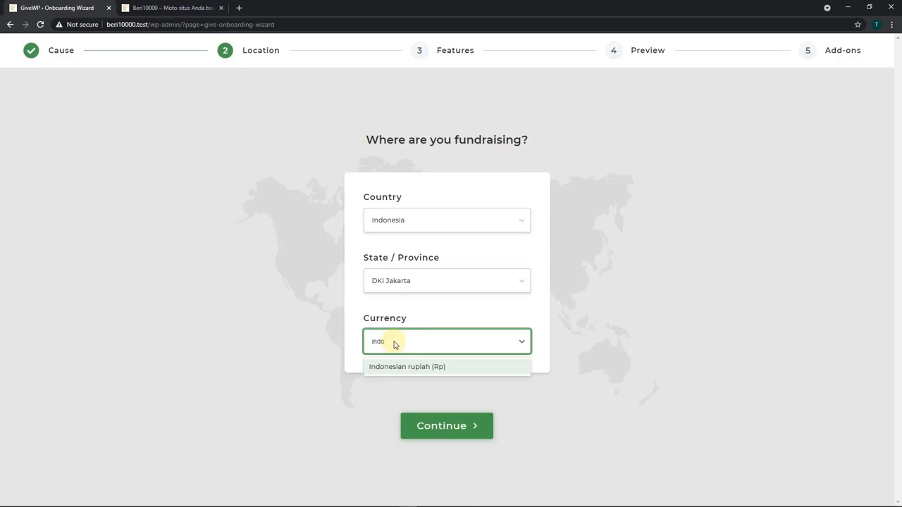
left_click(450, 366)
left_click(516, 378)
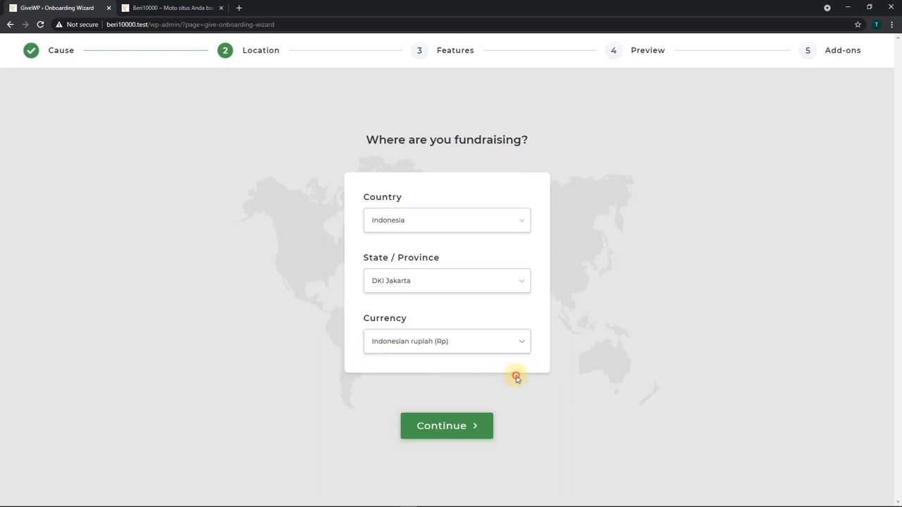
left_click(455, 434)
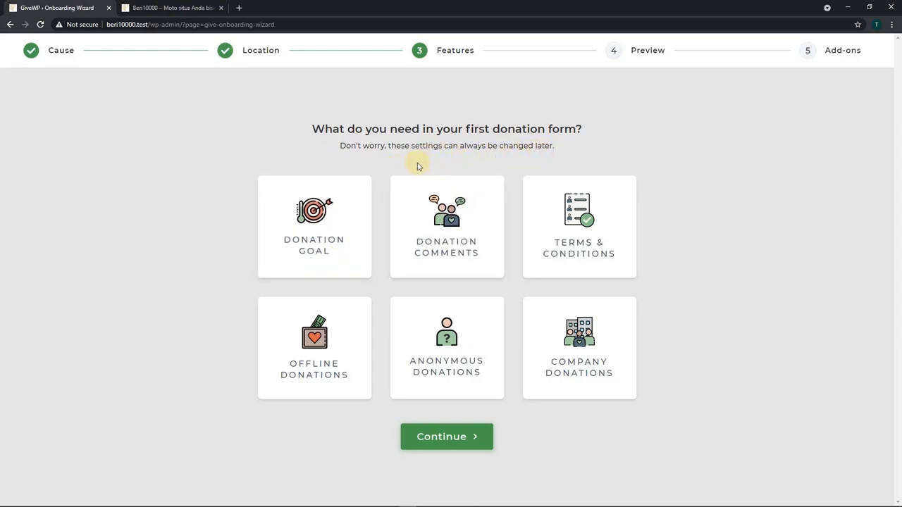
- Enable Donation Goal, Comments, Terms & Conditions, Offline, Anonymous and Company Donations, then continue
left_click(315, 255)
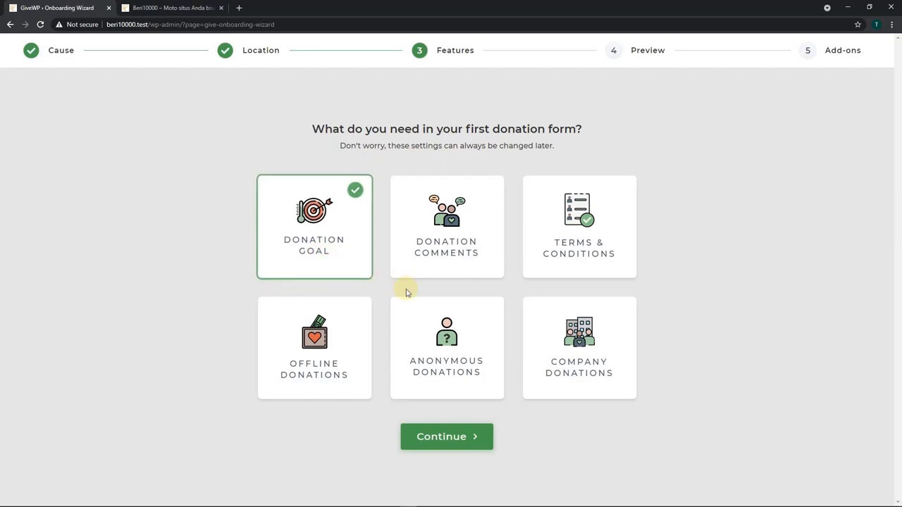
left_click(447, 258)
left_click(581, 269)
left_click(306, 345)
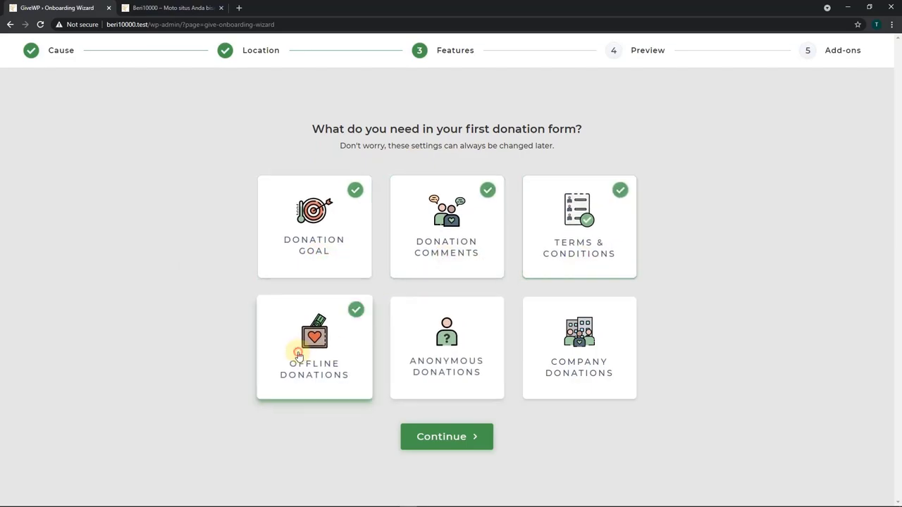
left_click(451, 356)
left_click(542, 362)
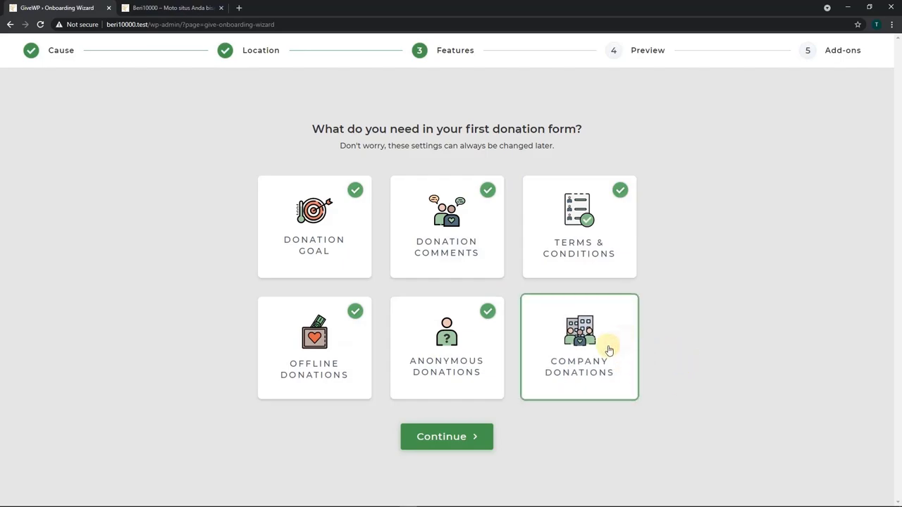
left_click(555, 369)
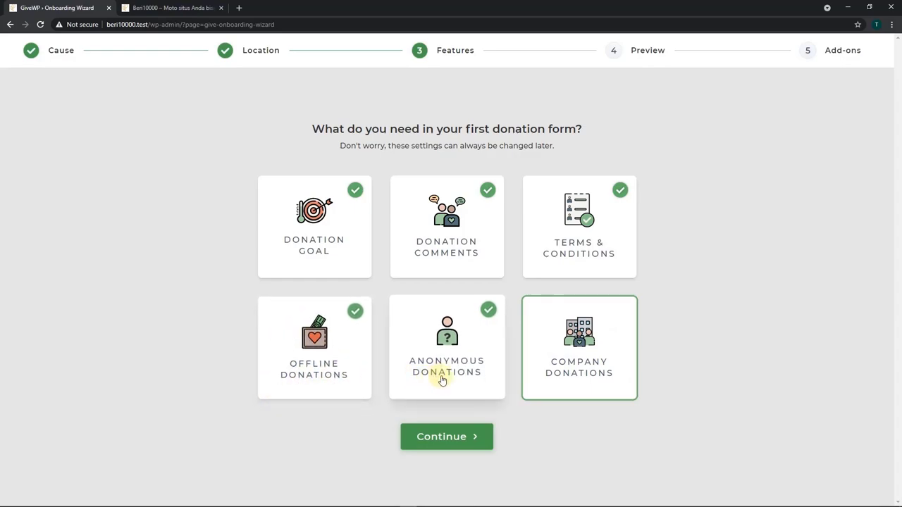
left_click(582, 343)
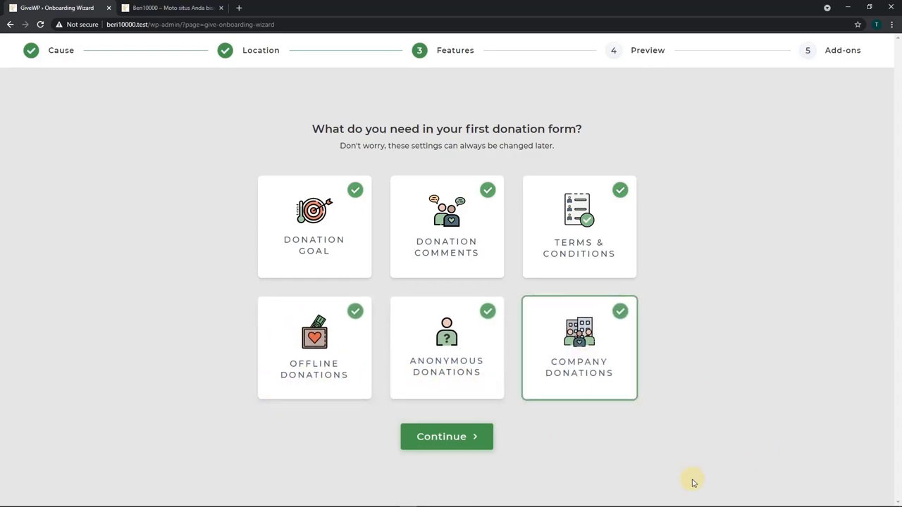
left_click(438, 441)
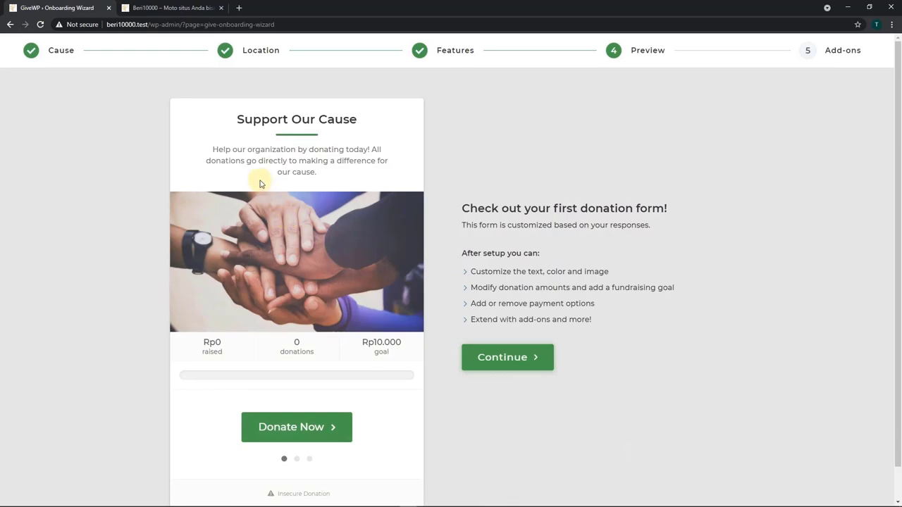
- Review the Support Our Cause preview's heading, description and goal figures, then continue to Add-ons
left_click_drag(236, 118, 357, 131)
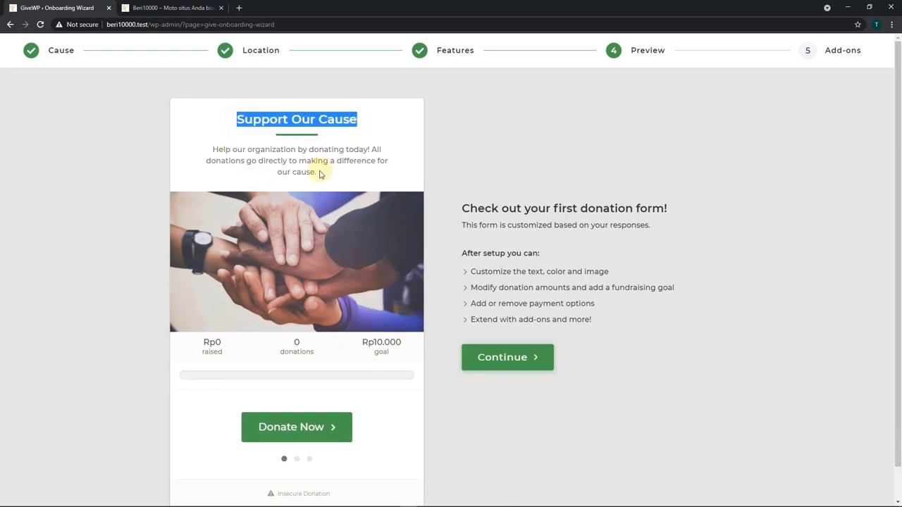
left_click_drag(318, 174, 191, 146)
left_click(262, 145)
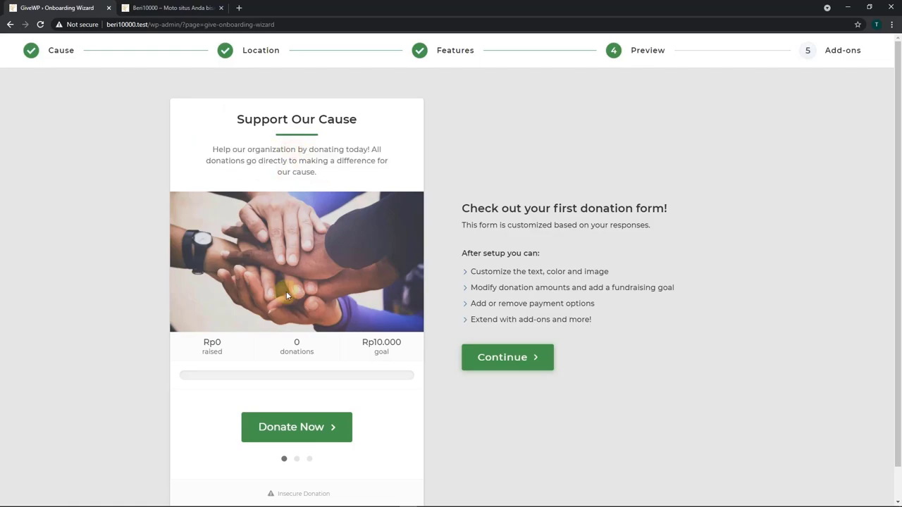
scroll(286, 291, "down", 1)
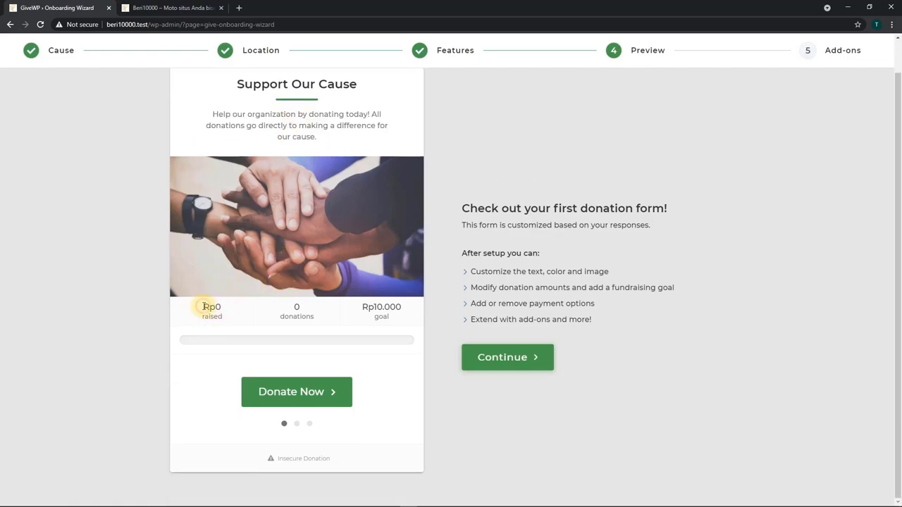
left_click_drag(203, 307, 223, 317)
left_click_drag(278, 308, 395, 320)
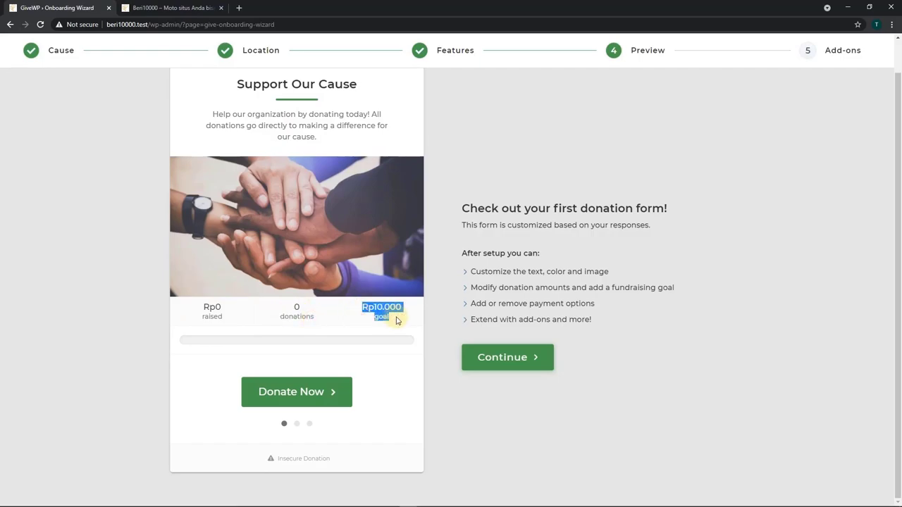
scroll(393, 310, "up", 1)
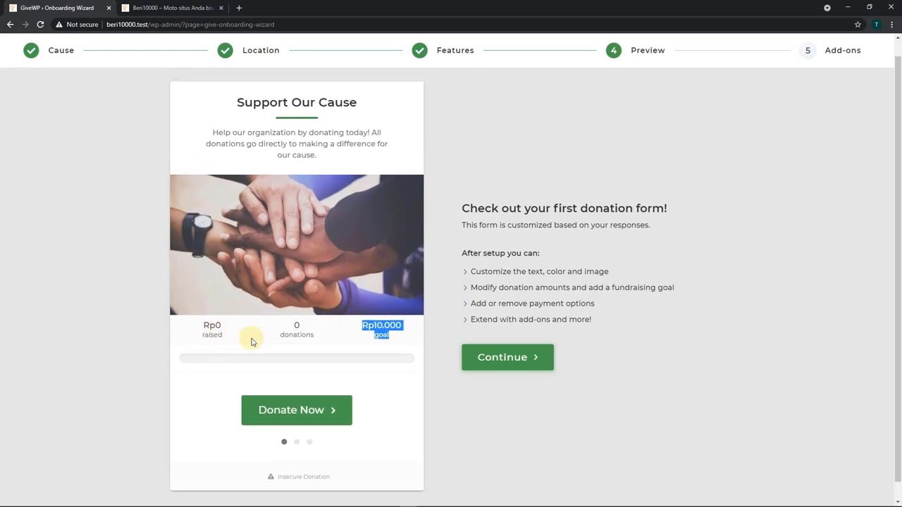
scroll(380, 356, "down", 1)
left_click(380, 372)
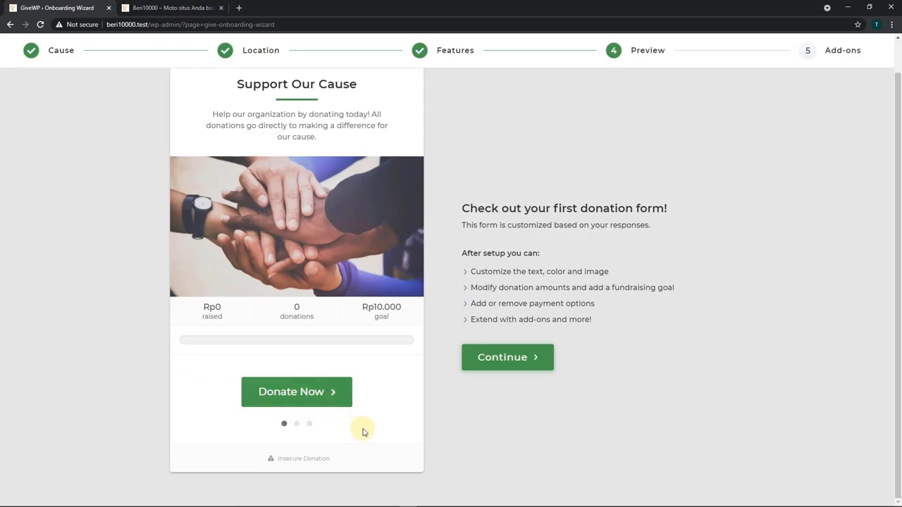
scroll(365, 431, "up", 1)
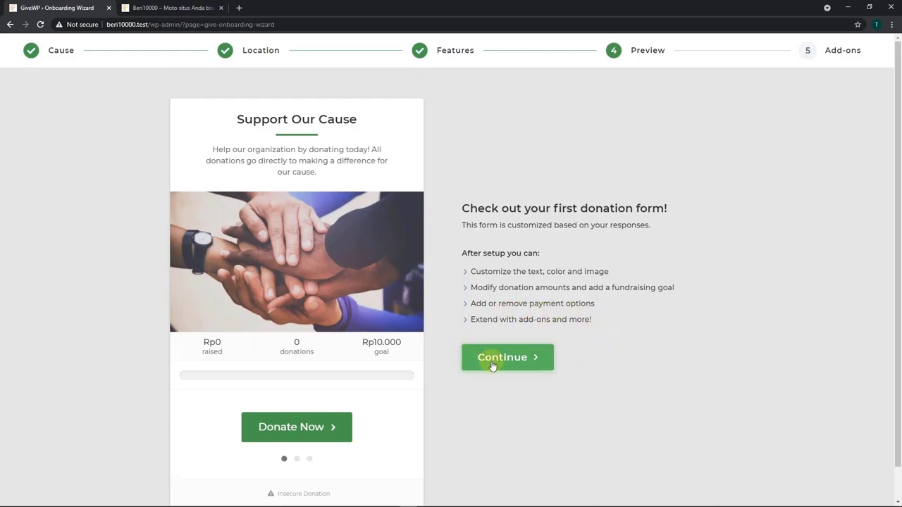
left_click(517, 359)
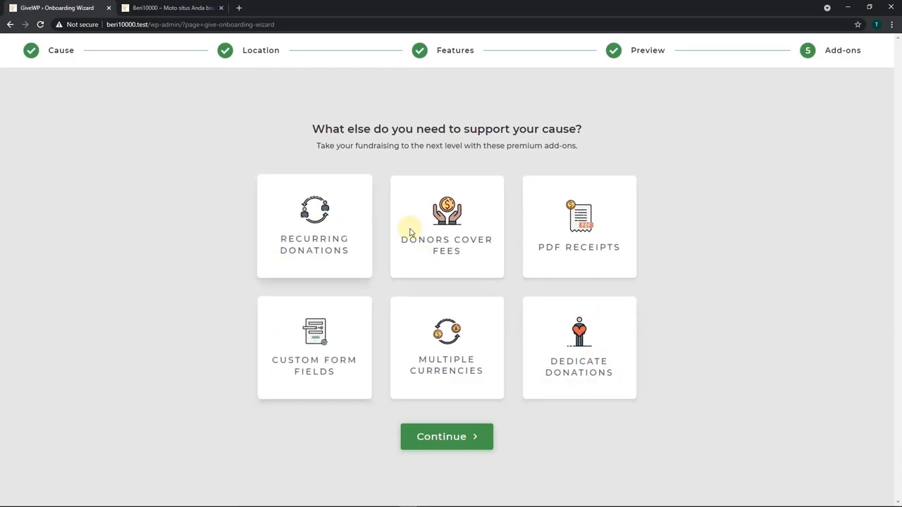
- Finish the wizard from the premium Add-ons step to reach the GiveWP Setup Guide
double_click(516, 145)
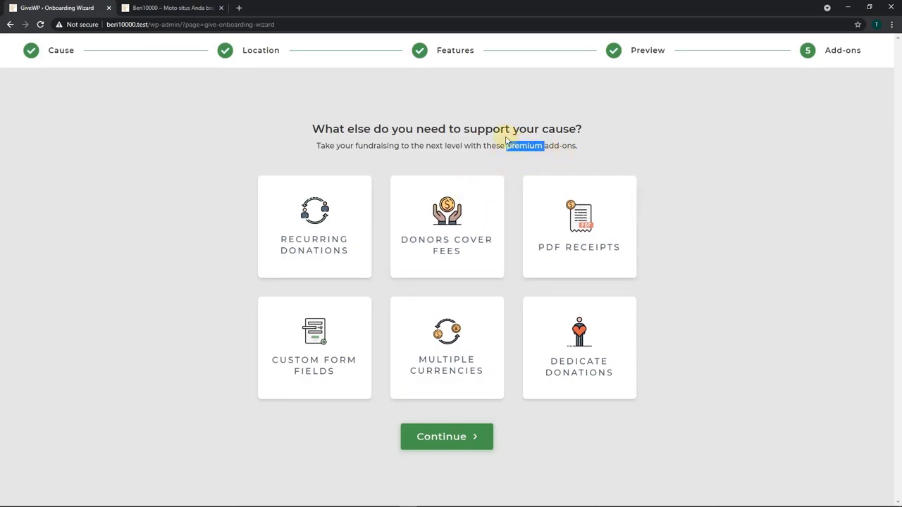
left_click(506, 139)
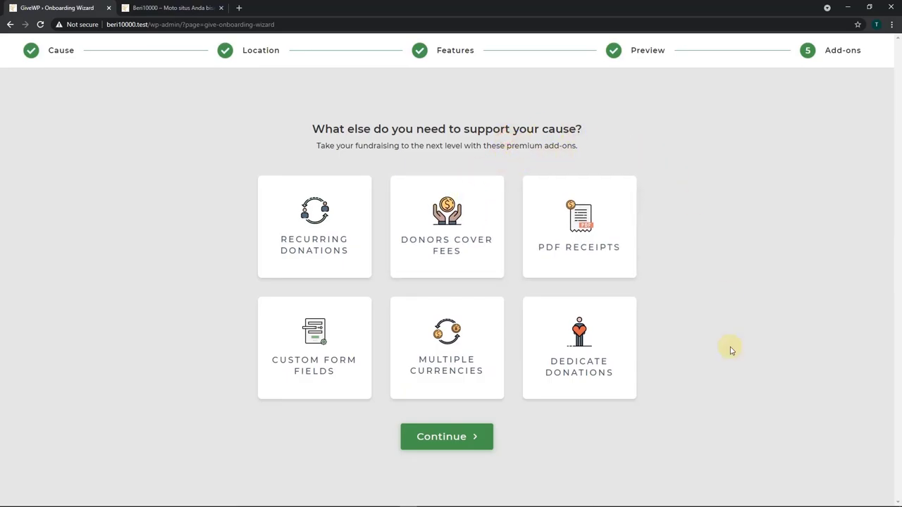
left_click(458, 437)
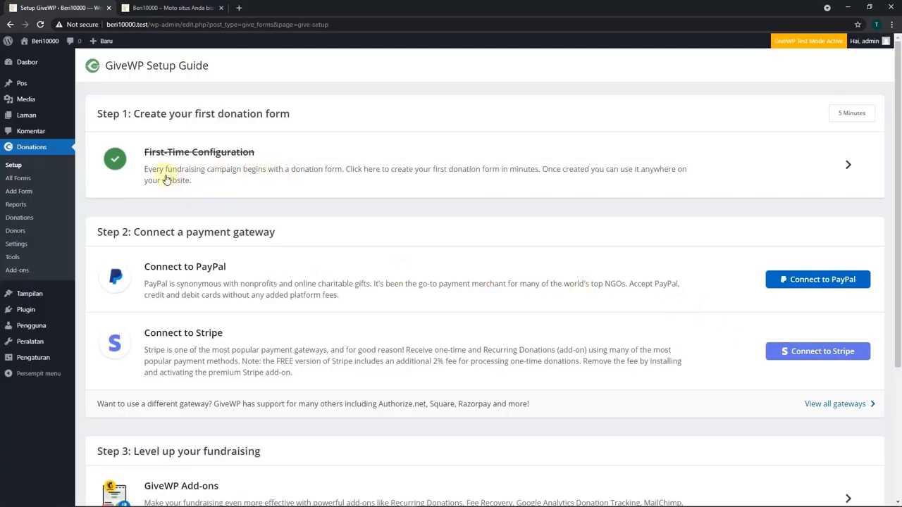
scroll(197, 176, "down", 1)
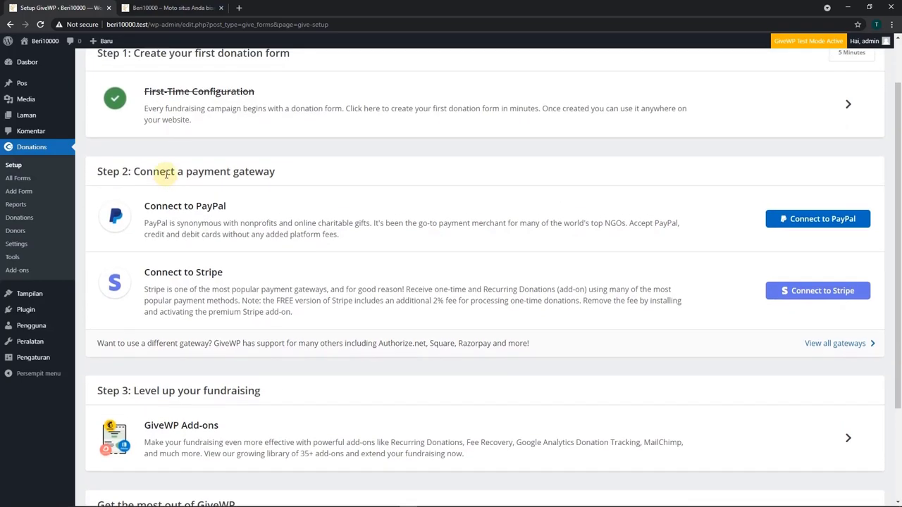
scroll(167, 176, "up", 1)
scroll(166, 178, "down", 1)
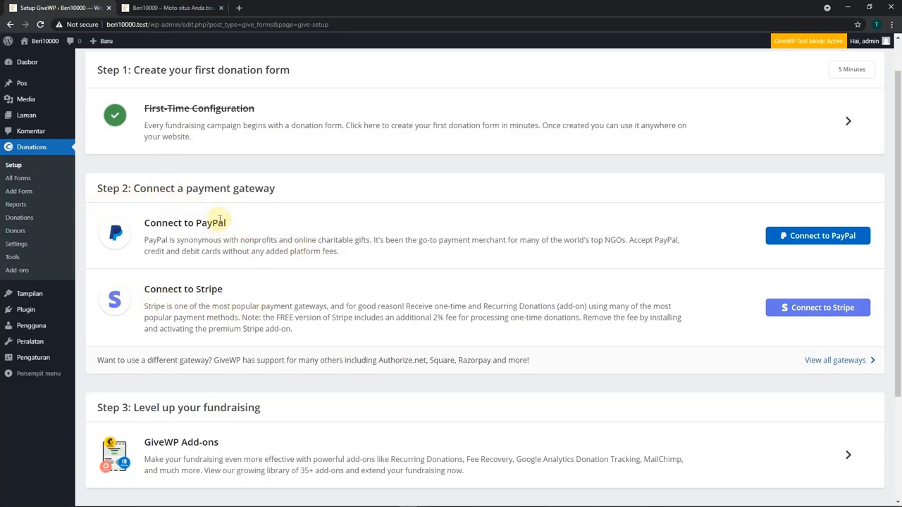
scroll(213, 307, "down", 3)
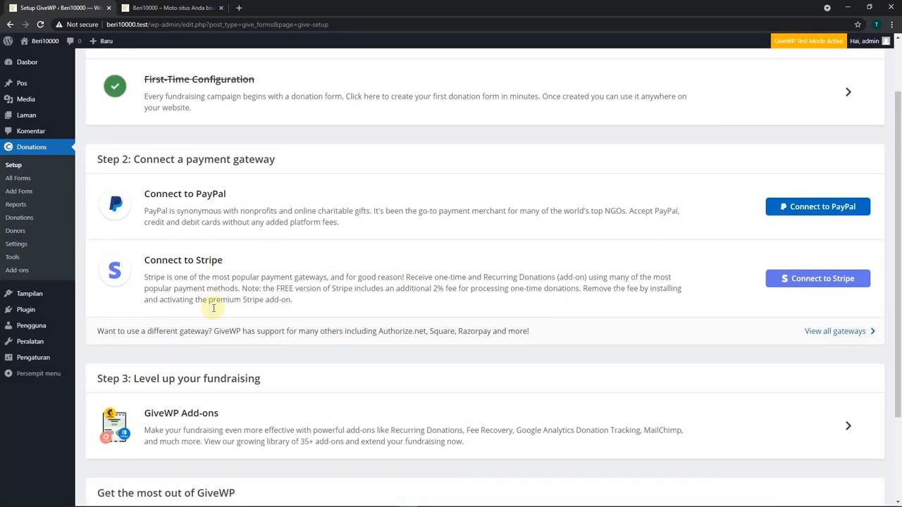
scroll(214, 307, "up", 3)
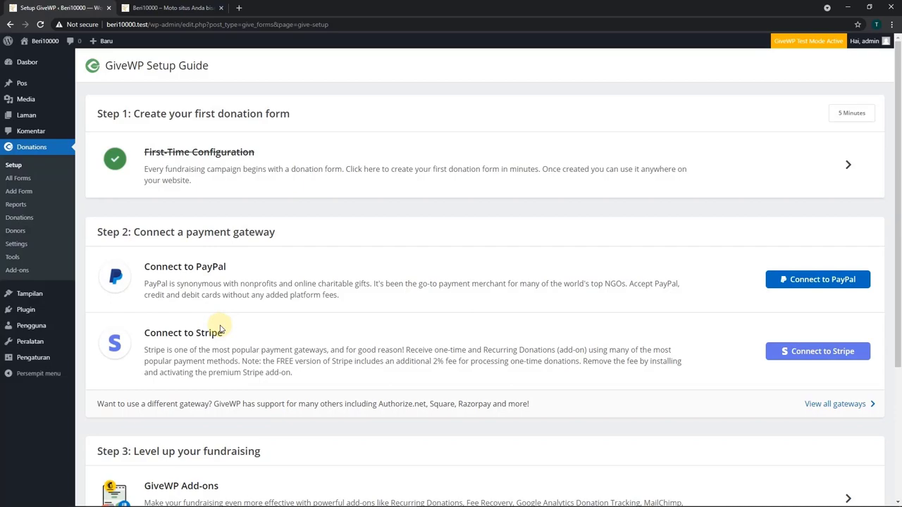
scroll(220, 328, "down", 5)
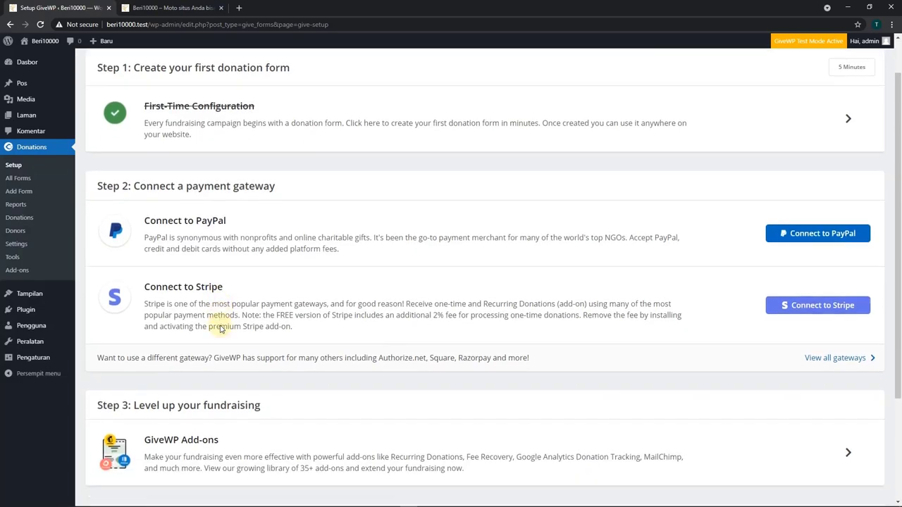
scroll(303, 306, "up", 2)
scroll(315, 315, "up", 2)
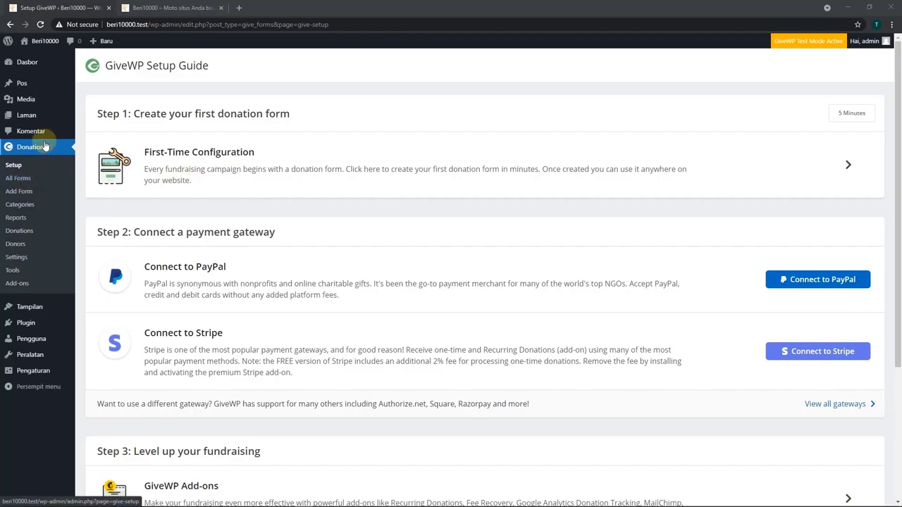
- From All Forms, open the 'Bantu anak-anak di Papua' form's public page in a new tab
left_click(22, 180)
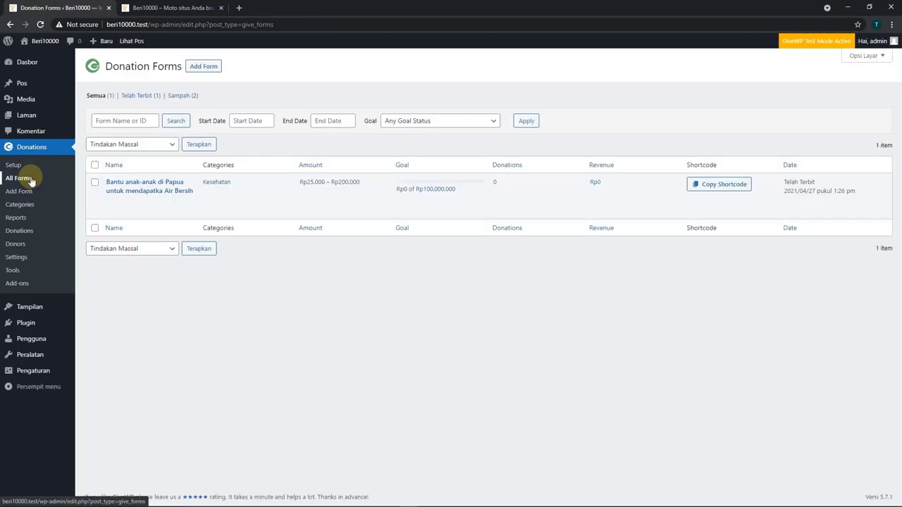
mouse_move(209, 211)
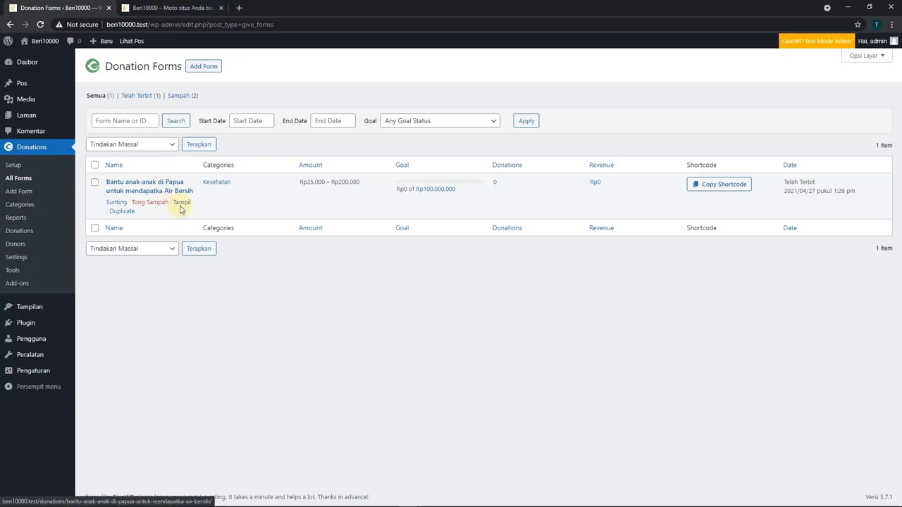
right_click(181, 203)
left_click(209, 209)
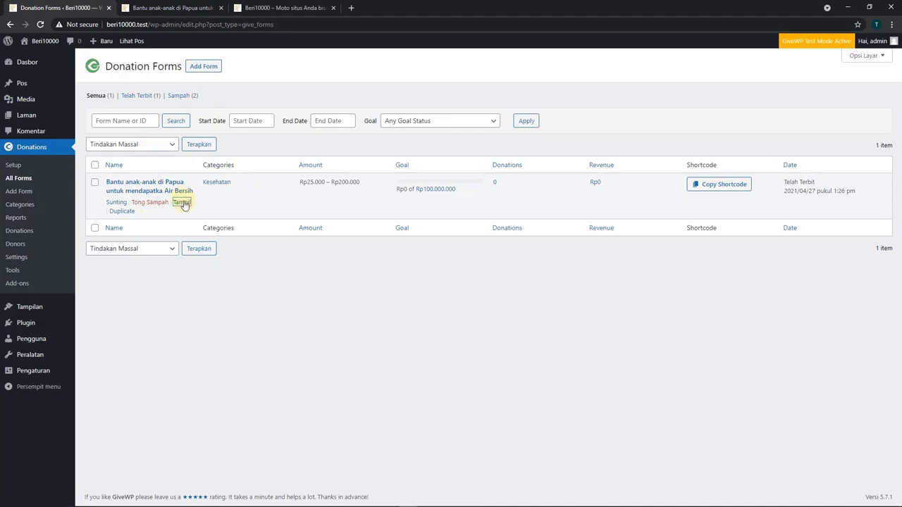
left_click(174, 10)
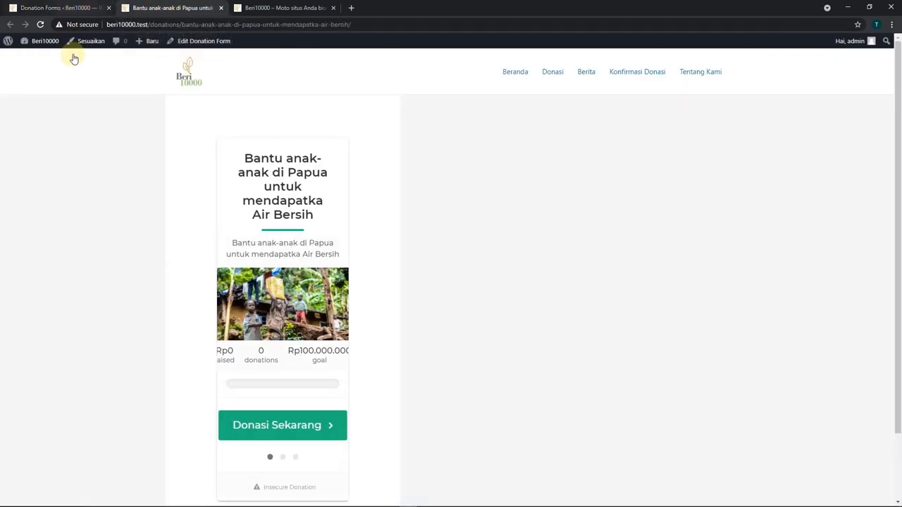
- Scroll through the Papua form page (Rp0 raised, Rp100.000.000 goal), then return to Donation Forms
scroll(198, 203, "down", 2)
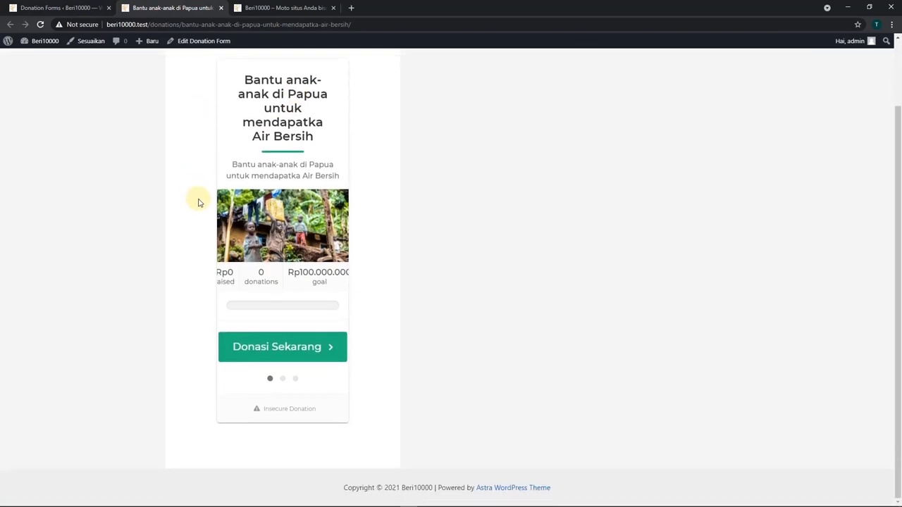
scroll(198, 203, "up", 2)
scroll(363, 401, "down", 2)
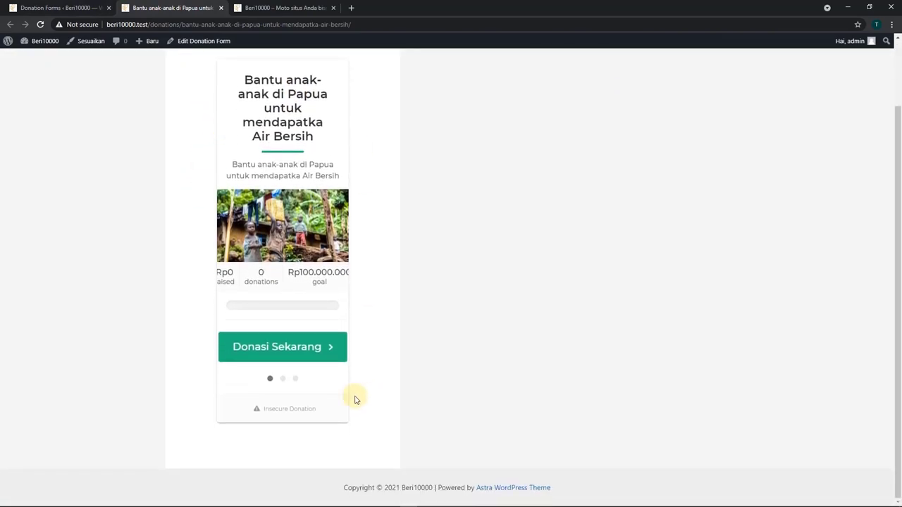
scroll(330, 240, "up", 2)
scroll(331, 242, "down", 2)
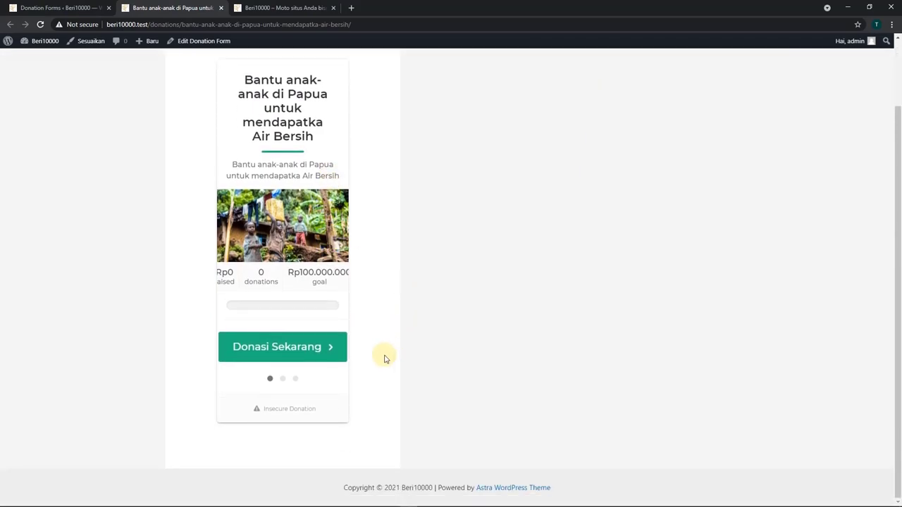
scroll(373, 341, "up", 2)
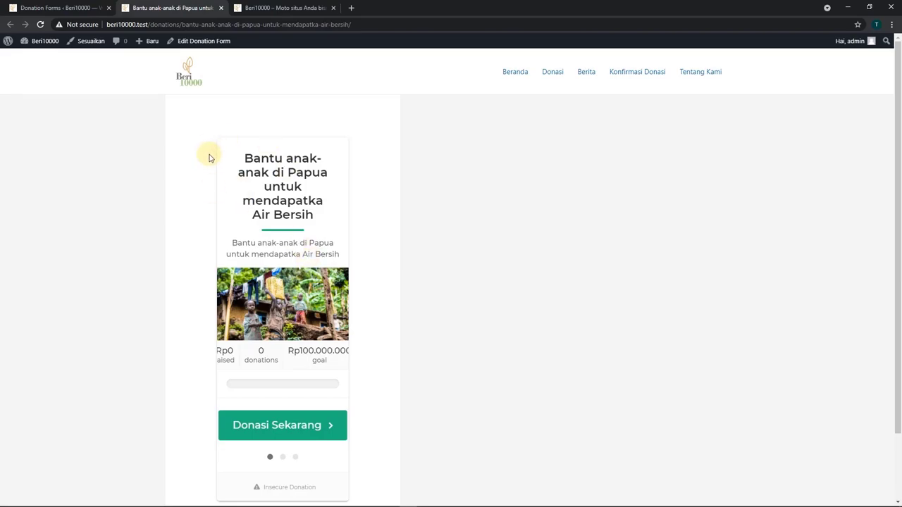
scroll(354, 427, "down", 1)
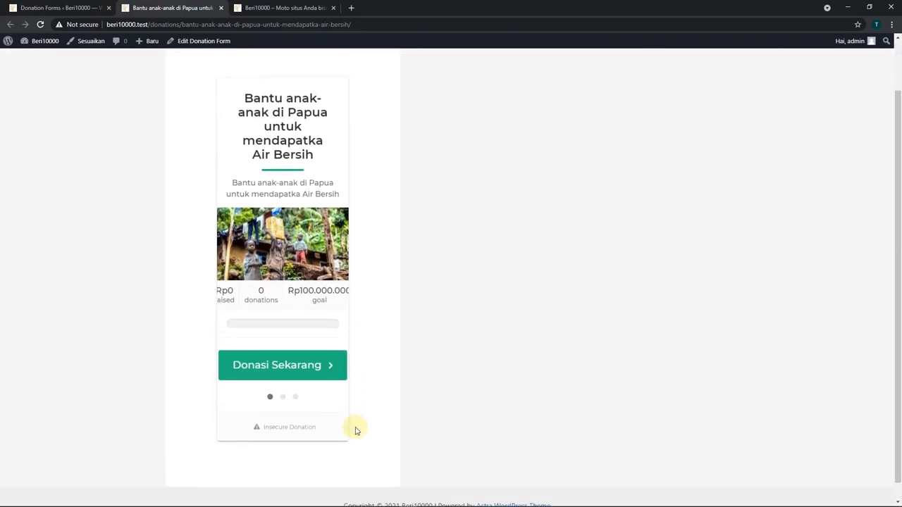
scroll(355, 431, "up", 1)
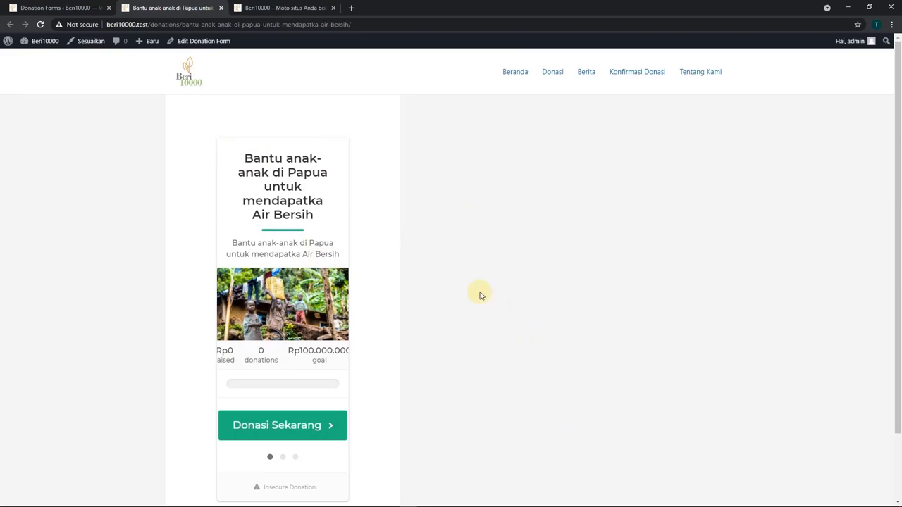
scroll(316, 241, "down", 2)
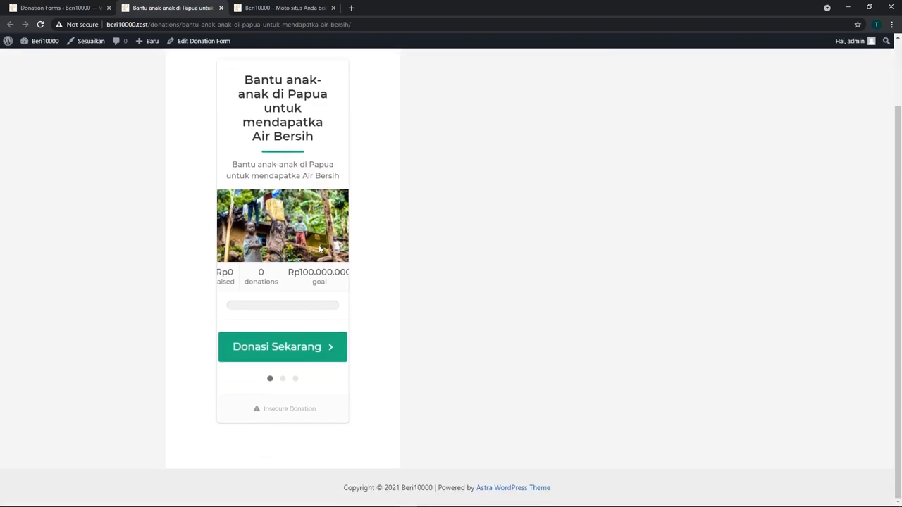
scroll(319, 249, "up", 2)
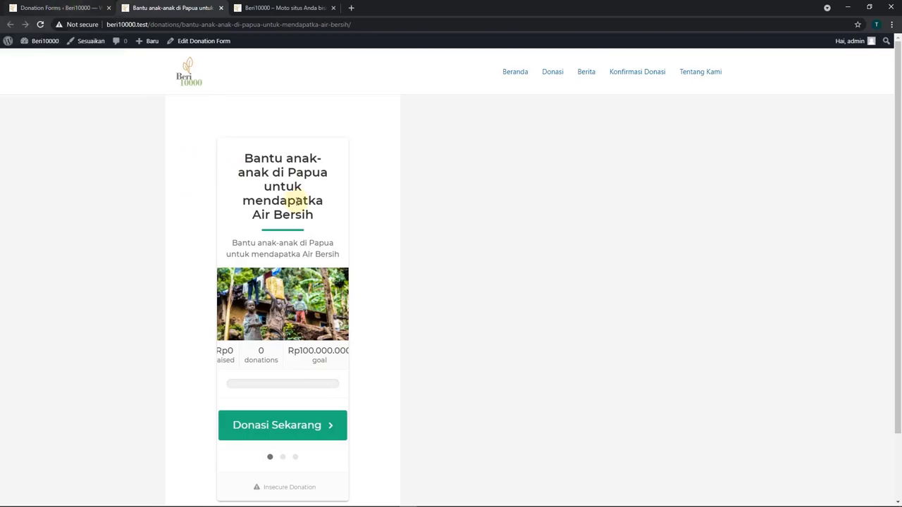
left_click(64, 8)
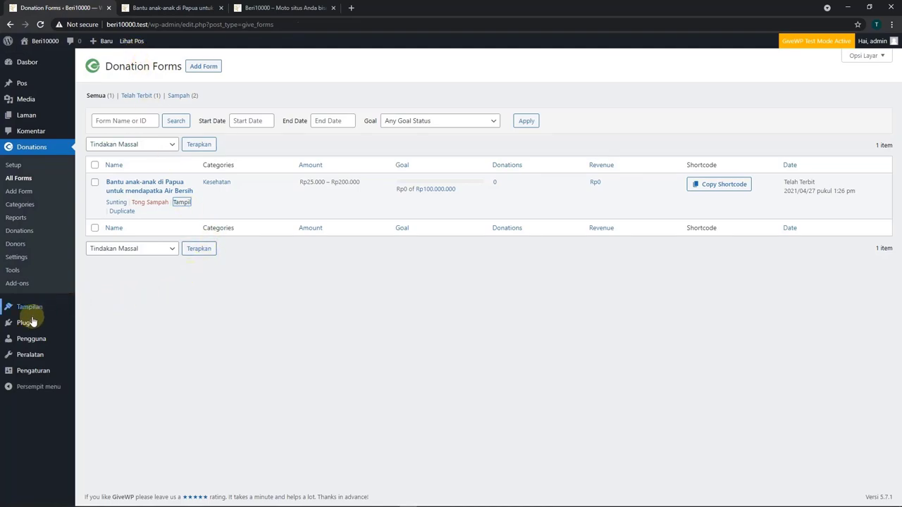
- Open Tampilan > Tema in a new tab and go to adding a new theme
mouse_move(48, 312)
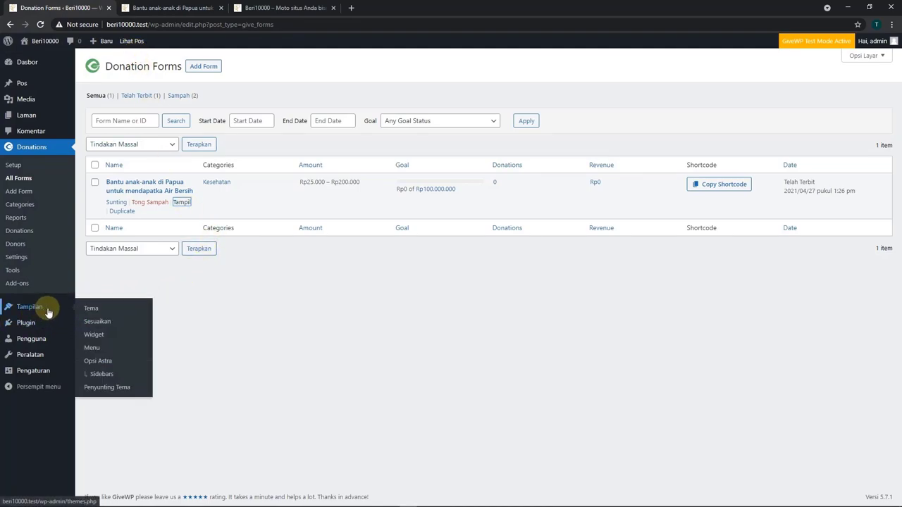
right_click(92, 313)
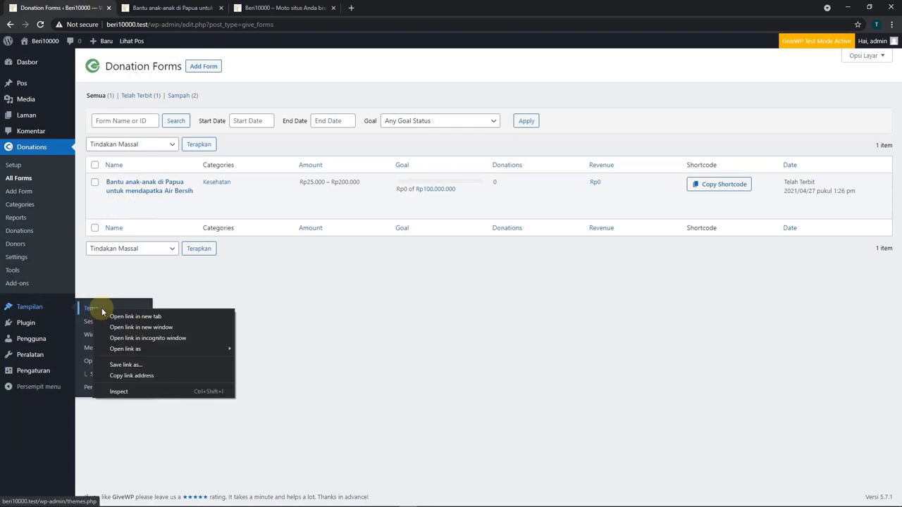
left_click(125, 319)
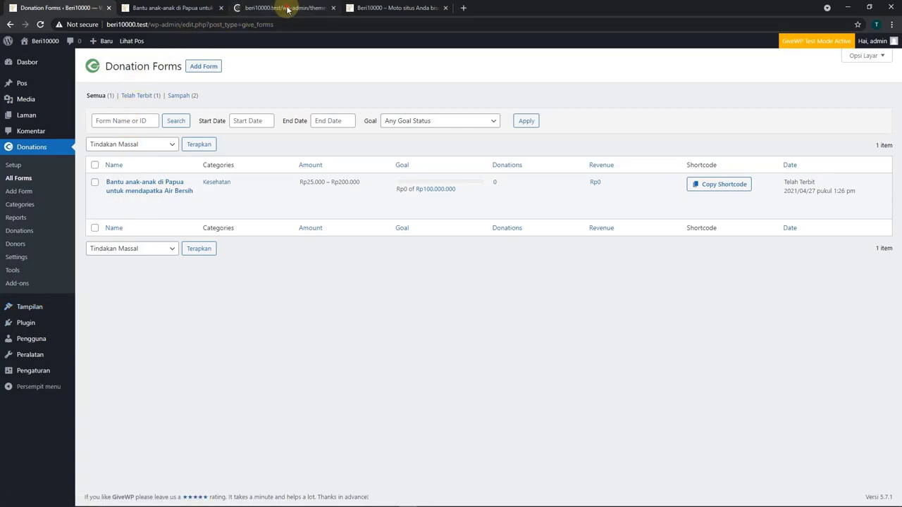
left_click(282, 7)
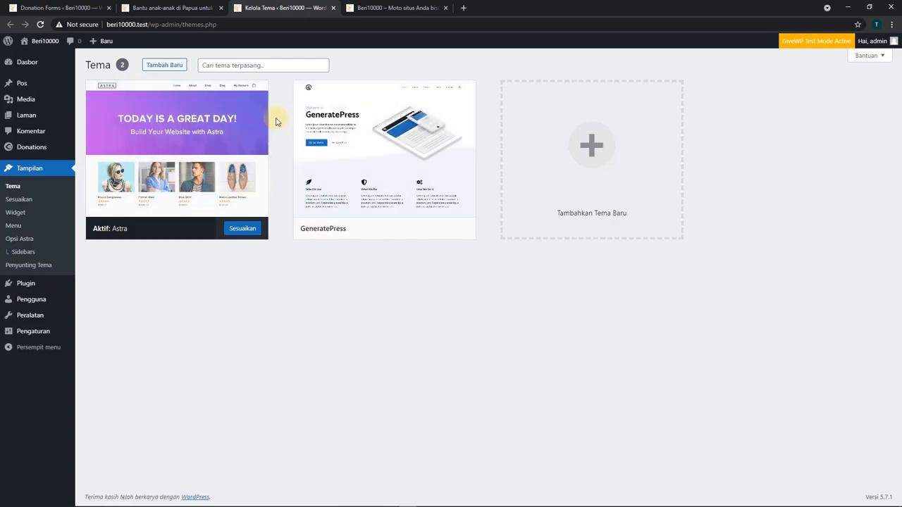
left_click(176, 65)
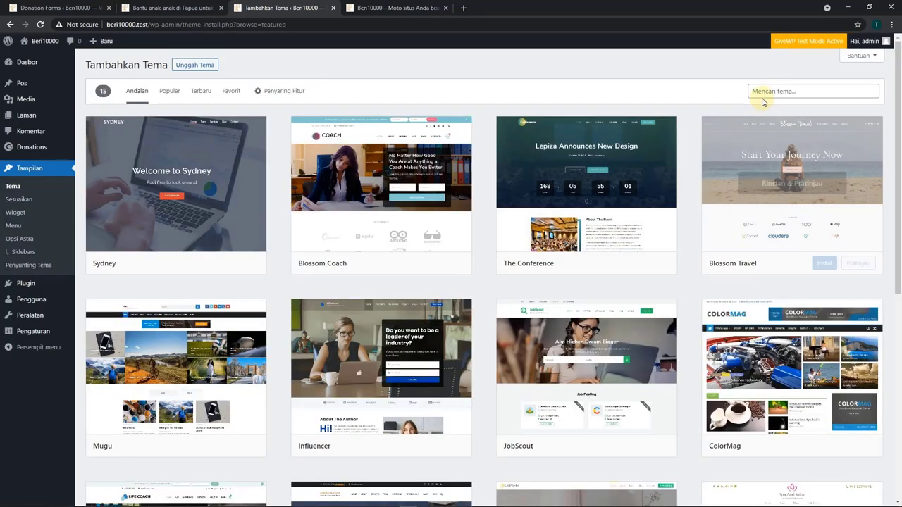
- Search the theme directory for OceanWP, install it and activate it
left_click(769, 93)
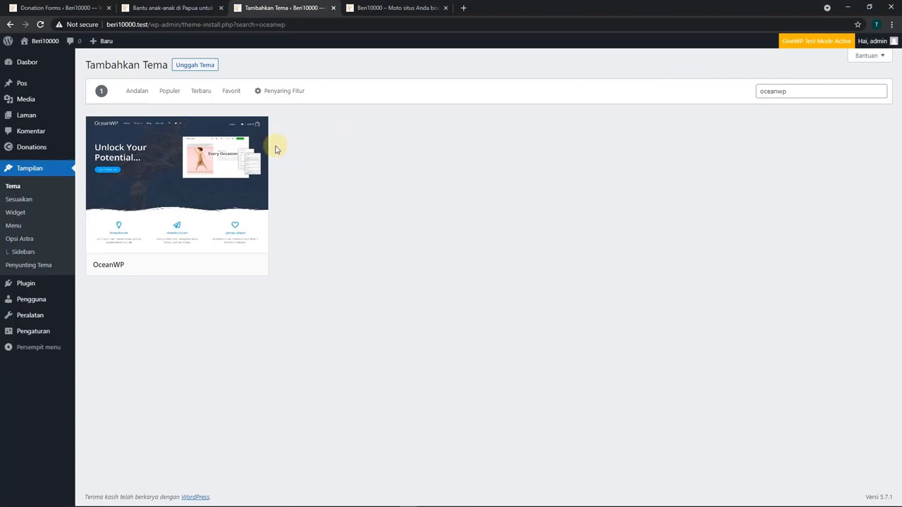
mouse_move(200, 175)
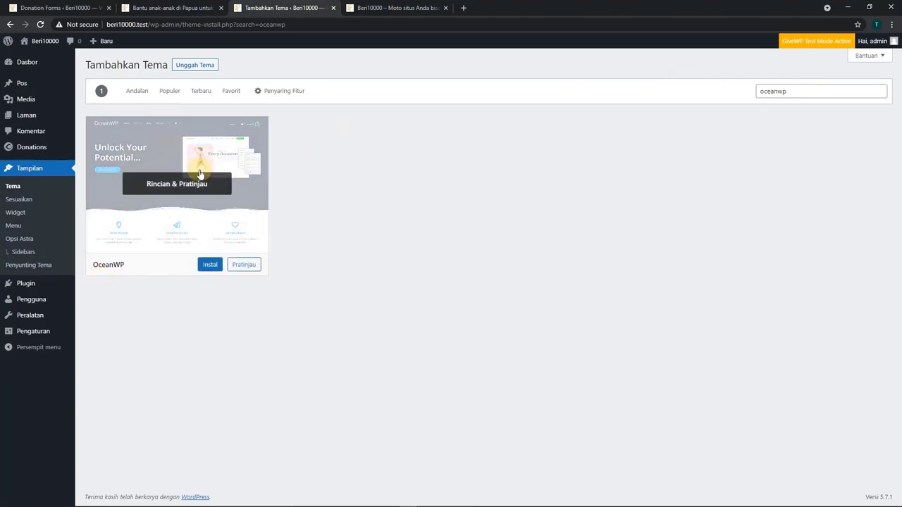
left_click(210, 265)
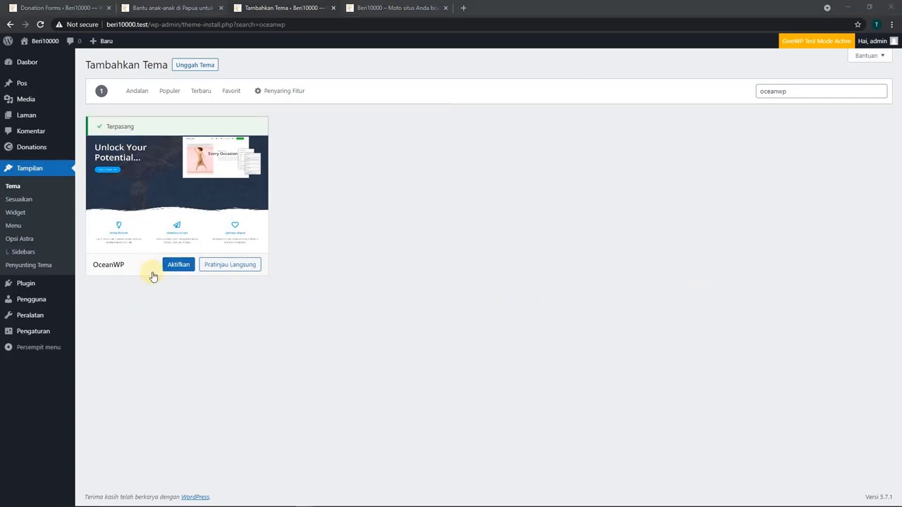
left_click(177, 266)
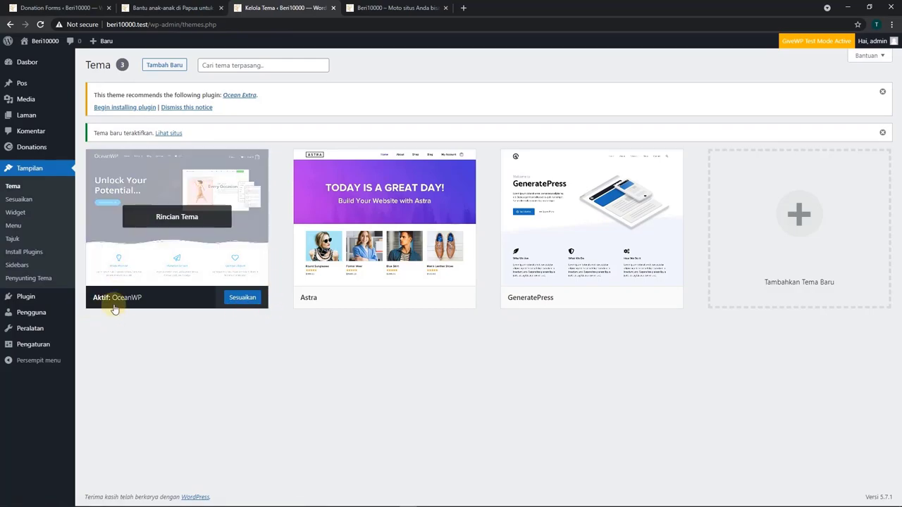
left_click(141, 11)
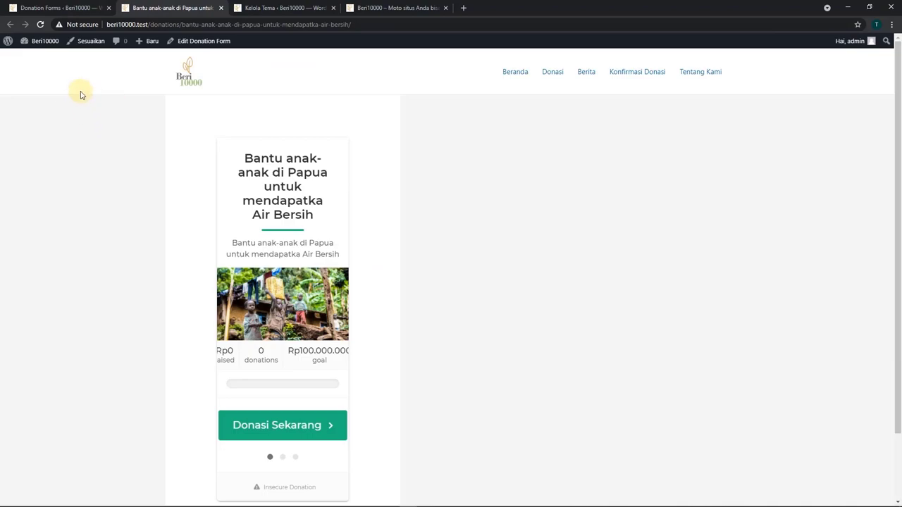
- Reload the donation page to check its OceanWP layout, then return to the themes tab
left_click(40, 26)
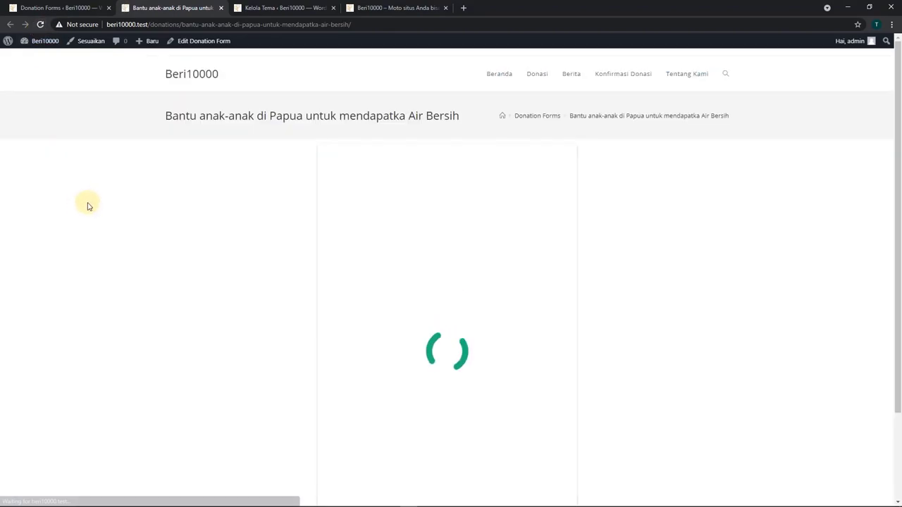
scroll(89, 206, "down", 2)
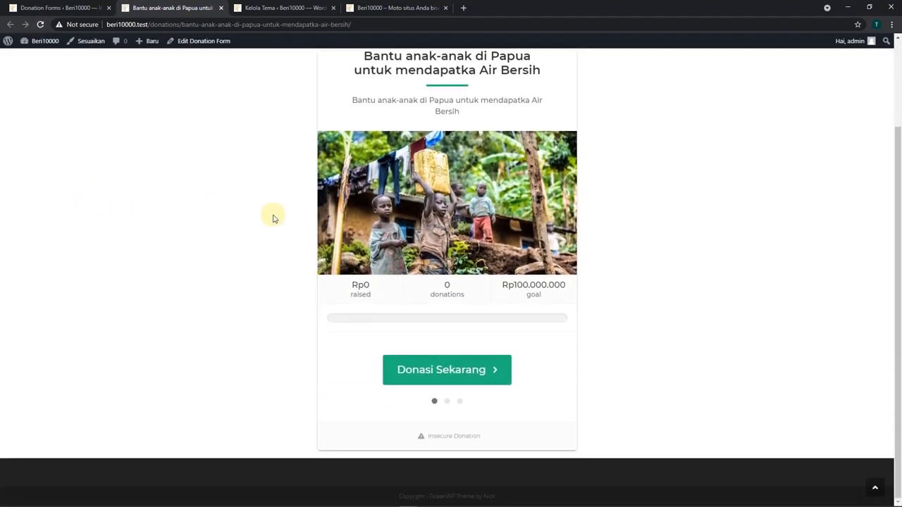
scroll(272, 213, "up", 2)
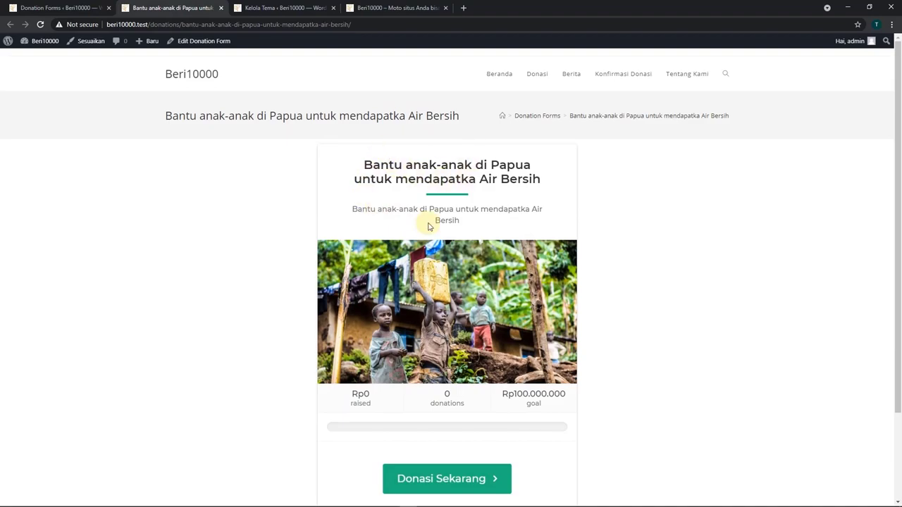
scroll(443, 222, "down", 2)
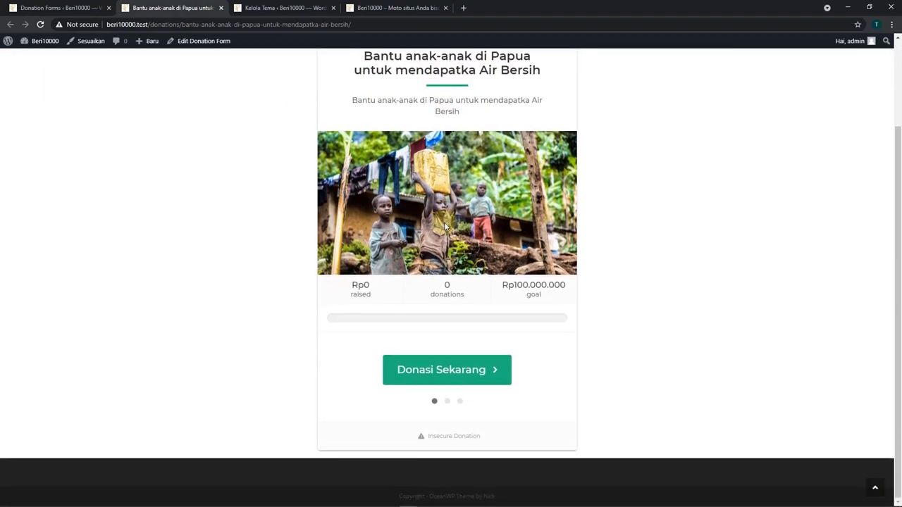
scroll(444, 229, "up", 2)
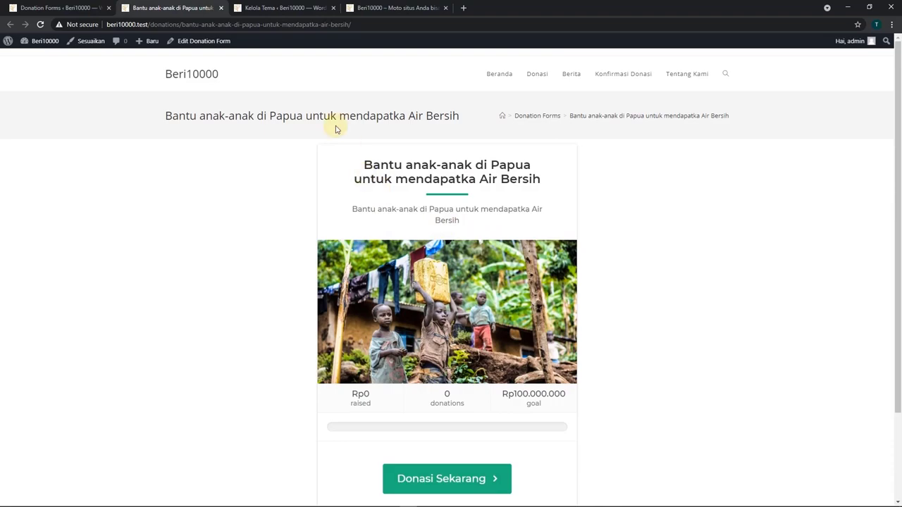
left_click(267, 8)
- Delete the GeneratePress theme from its Rincian Tema details, leaving only OceanWP and Astra installed
mouse_move(582, 250)
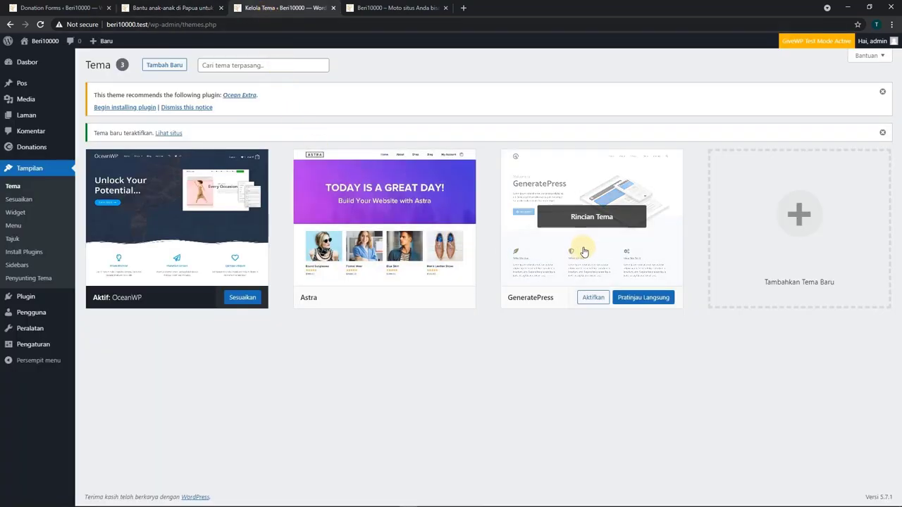
left_click(601, 224)
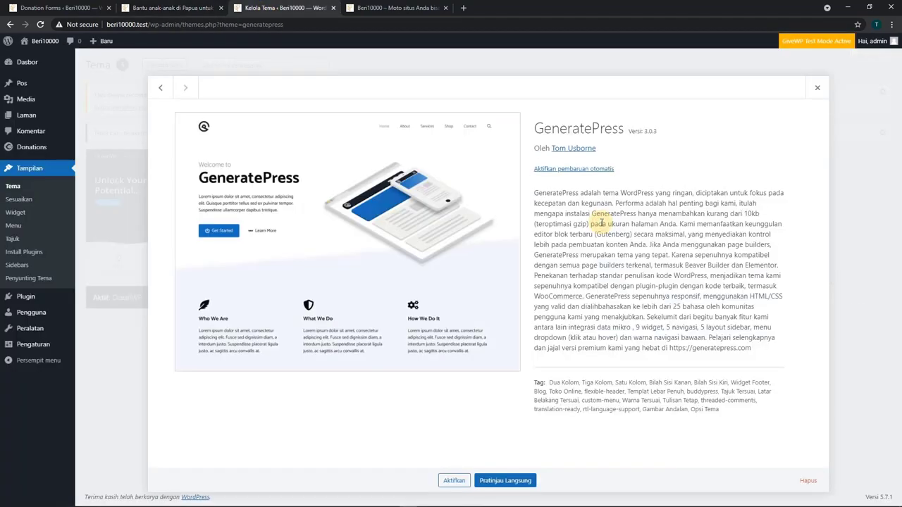
left_click(801, 482)
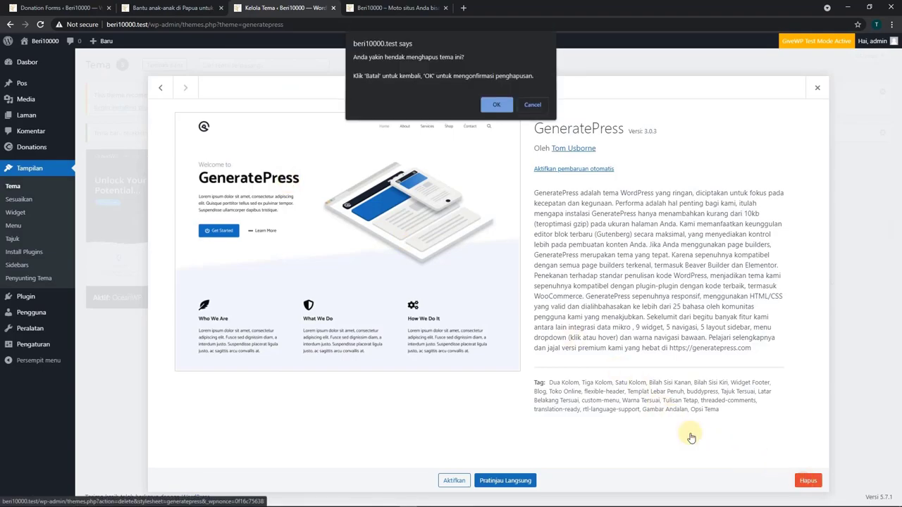
left_click(487, 106)
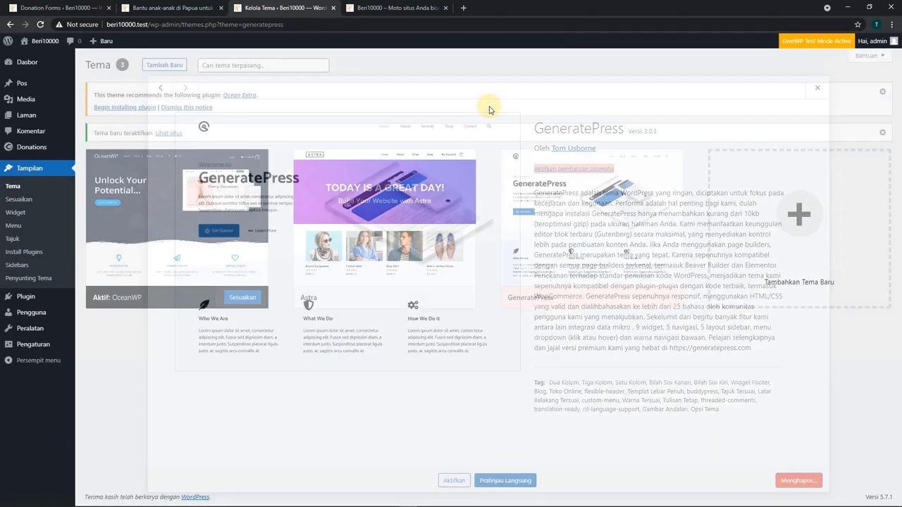
mouse_move(406, 247)
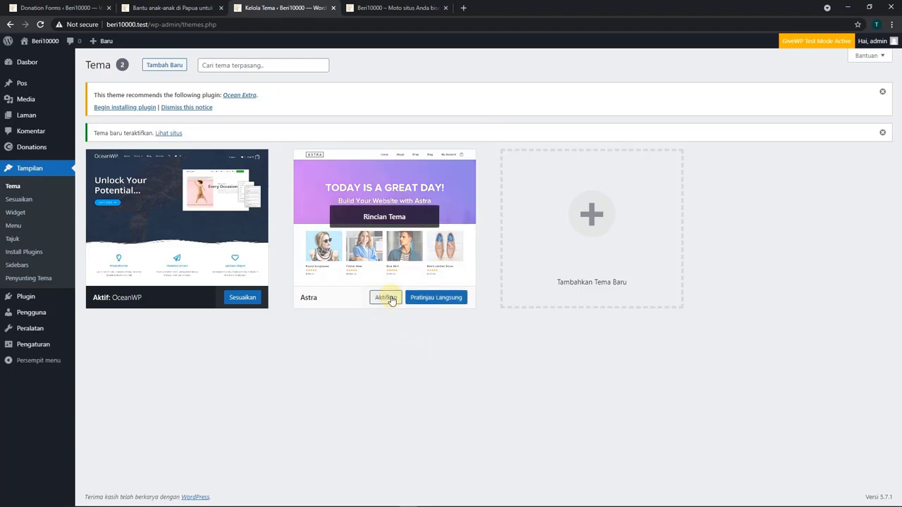
left_click(146, 7)
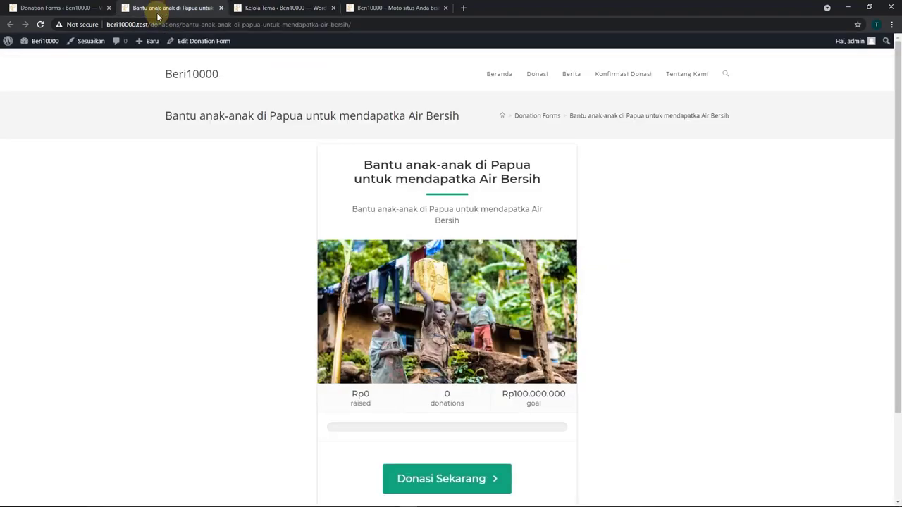
left_click(276, 7)
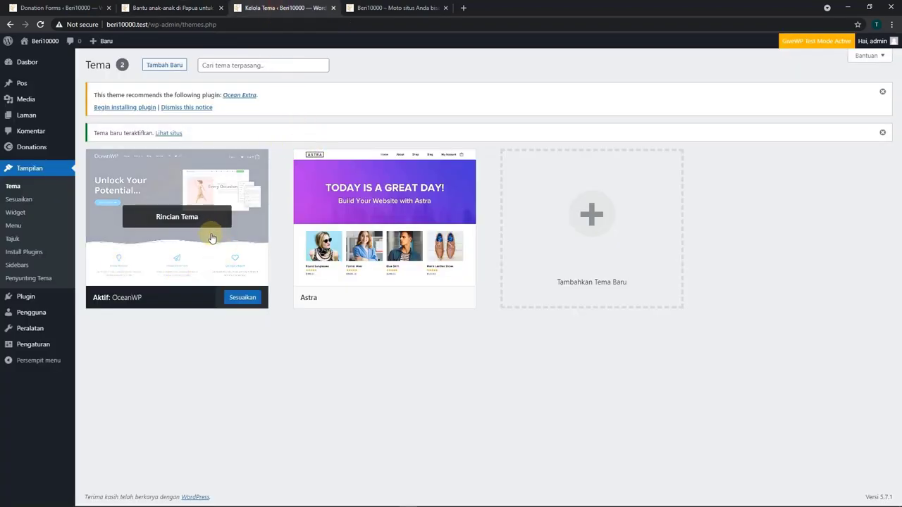
left_click(189, 9)
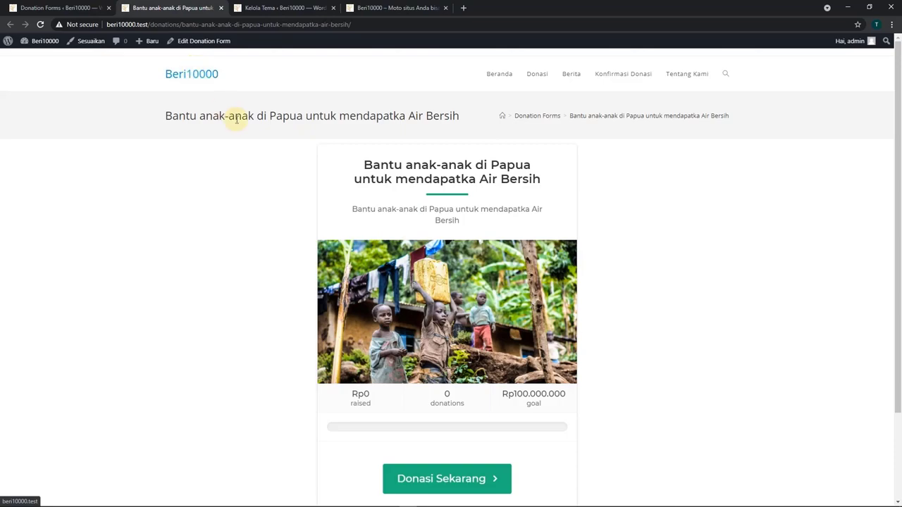
scroll(234, 134, "down", 2)
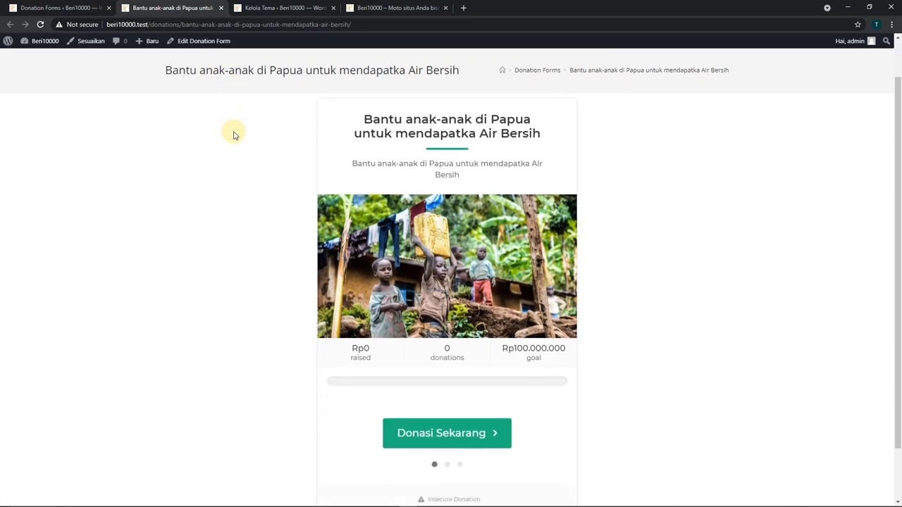
scroll(236, 132, "up", 2)
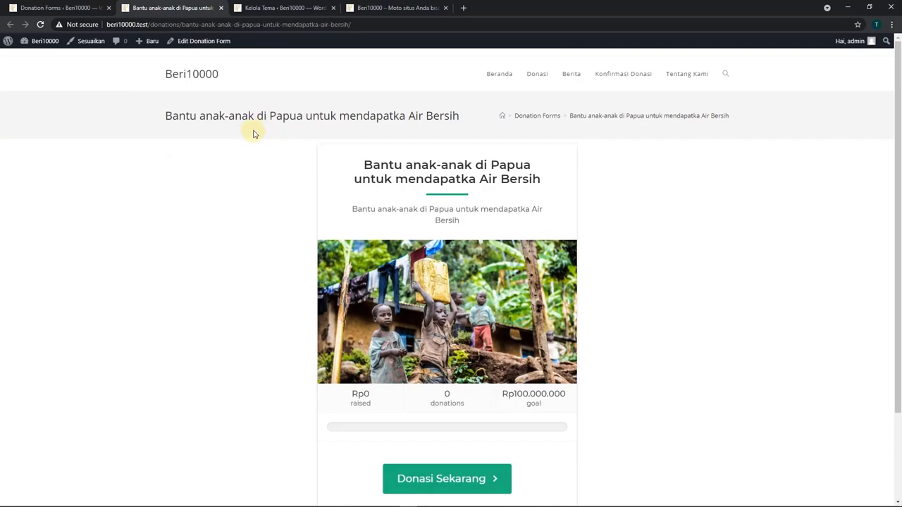
scroll(251, 131, "down", 1)
scroll(252, 131, "up", 1)
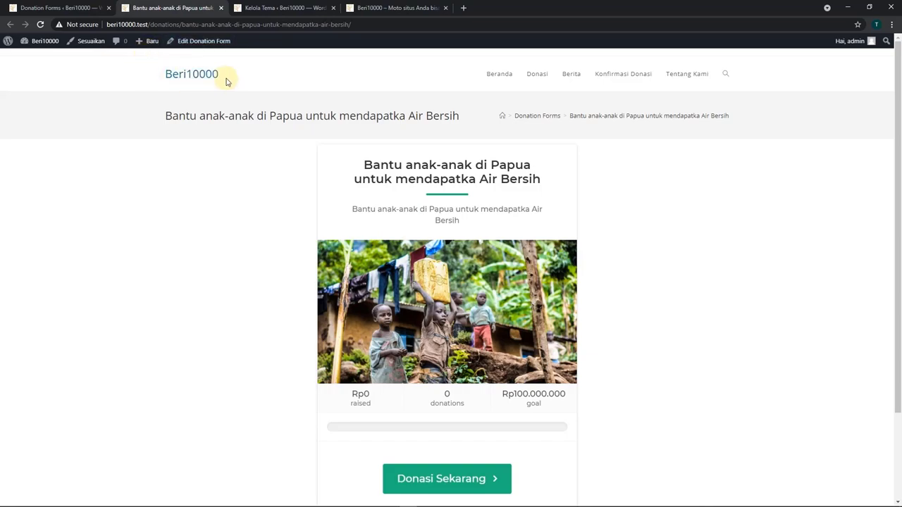
left_click_drag(243, 76, 145, 73)
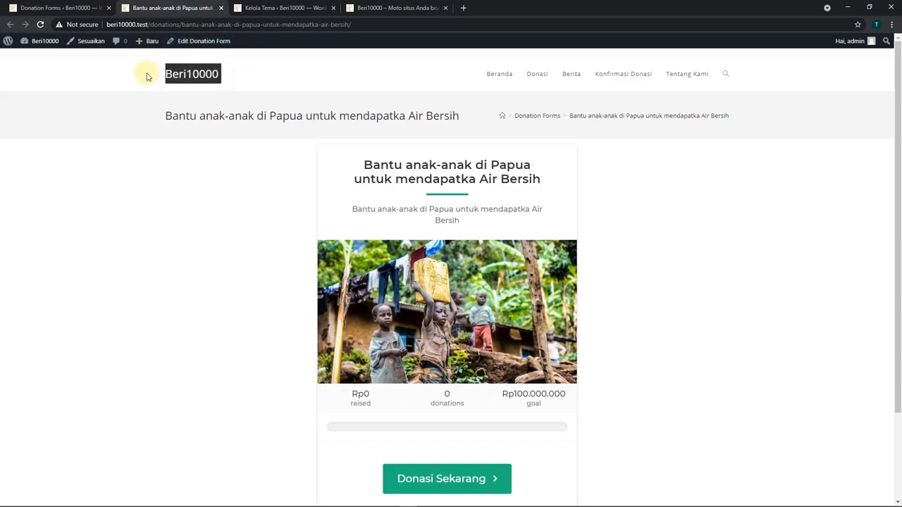
left_click(257, 75)
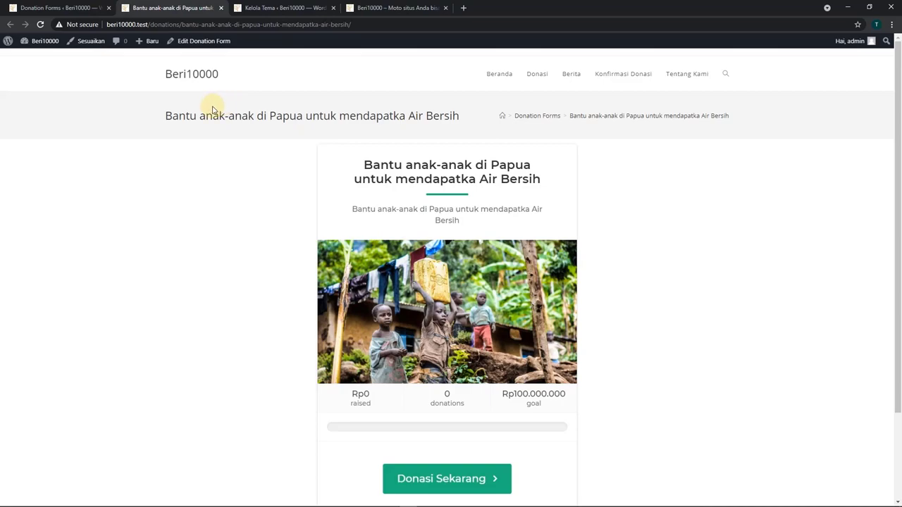
key("ctrl+4")
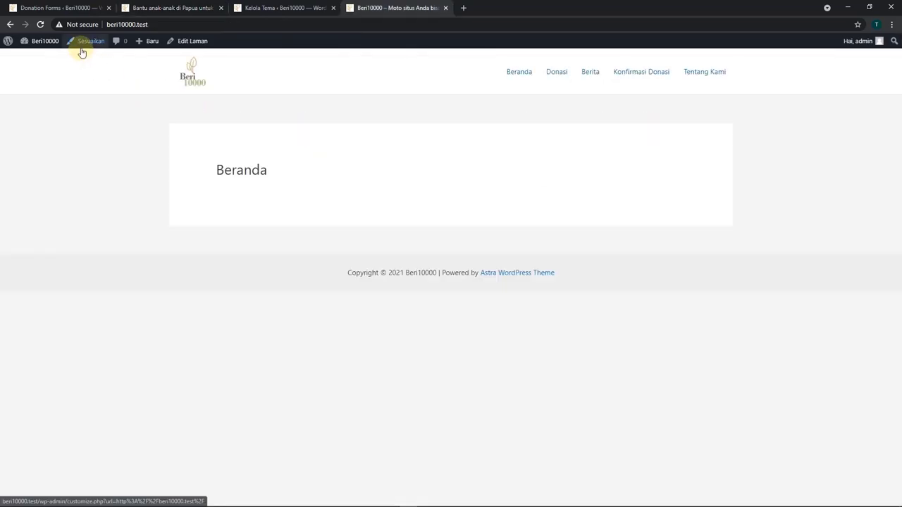
left_click(236, 9)
- Open the Customizer's Header › Logo settings and launch the 'Pilih logo' media chooser
left_click(176, 9)
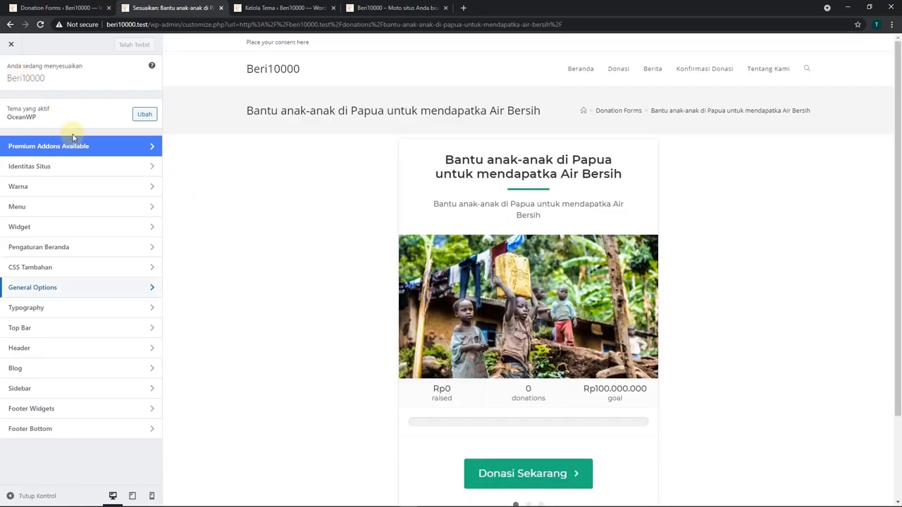
left_click(81, 349)
left_click(8, 61)
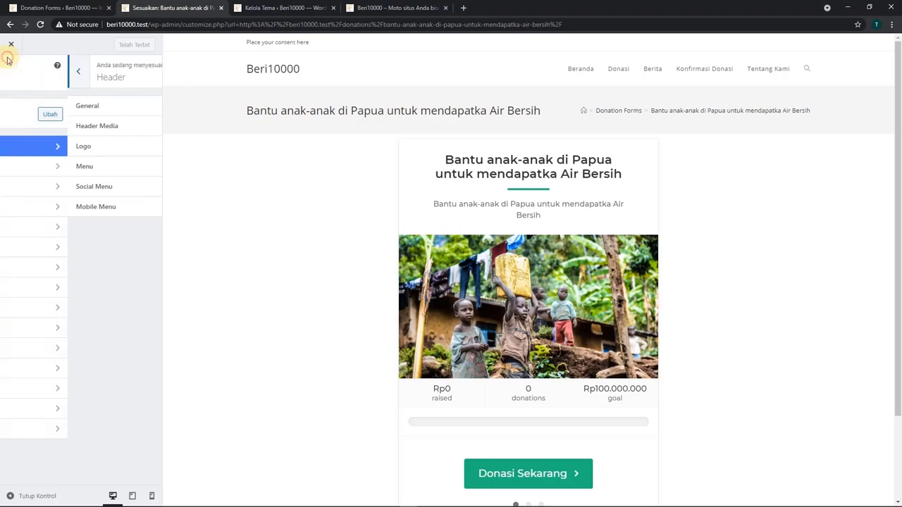
left_click(55, 346)
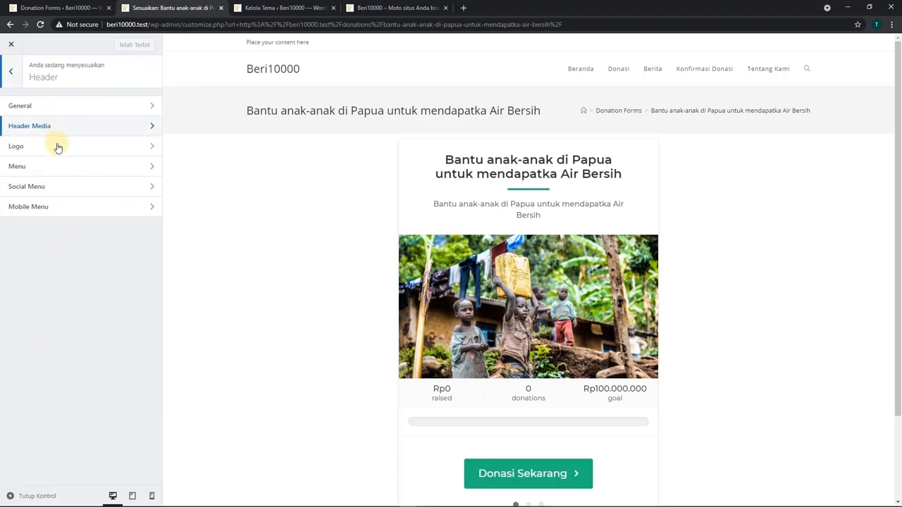
left_click(57, 147)
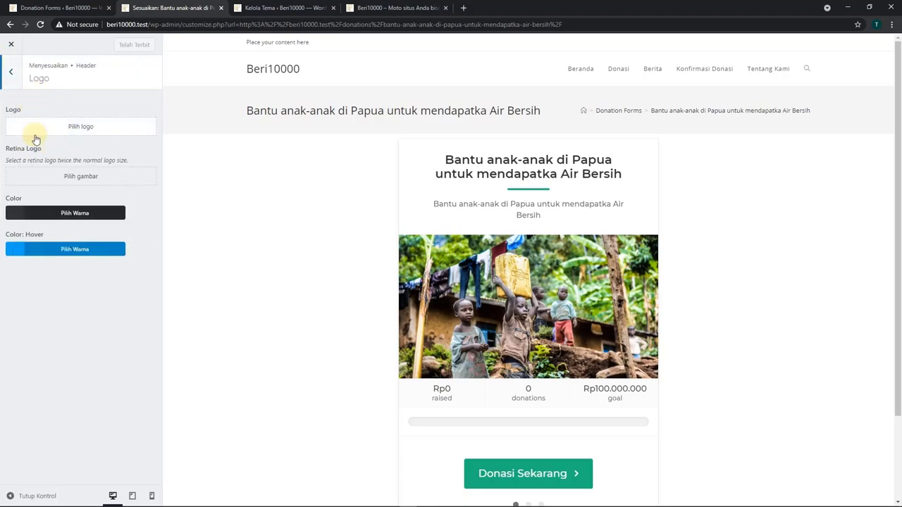
left_click(77, 129)
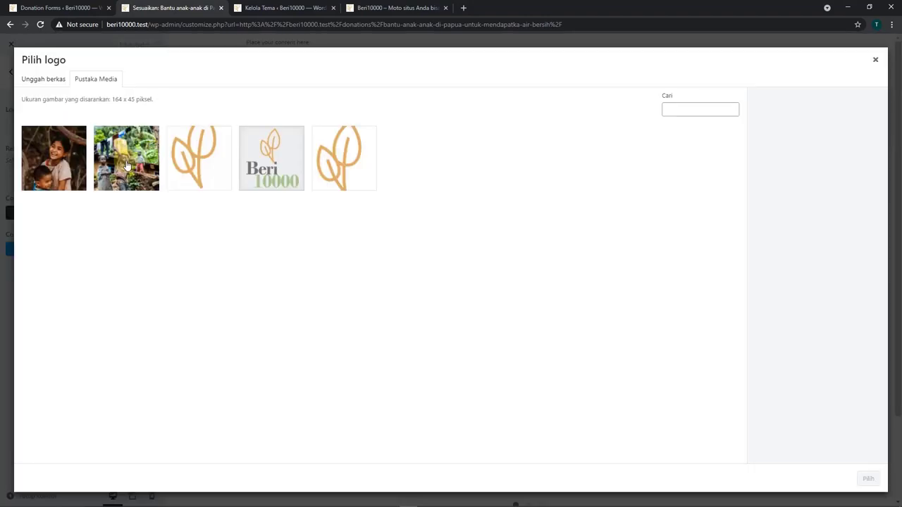
- Choose logo-beri1000.png as the header logo and skip cropping
left_click(255, 174)
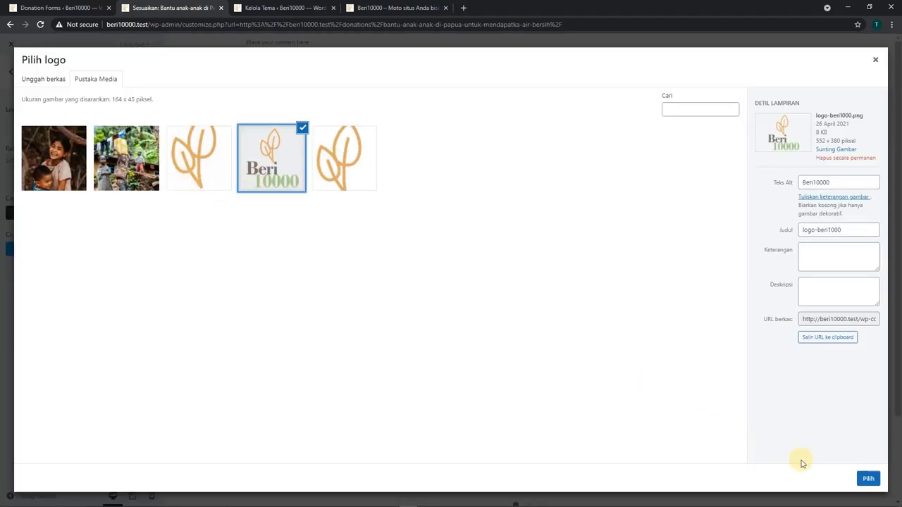
left_click(866, 478)
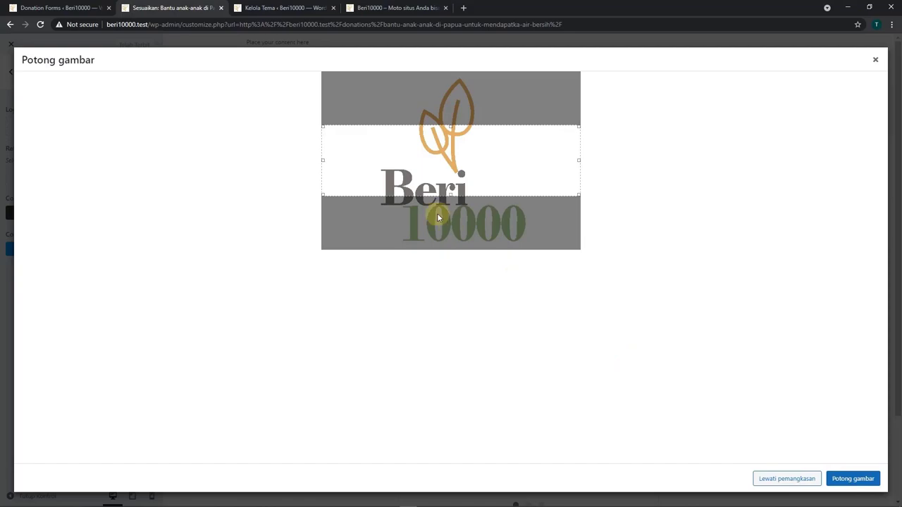
left_click(785, 479)
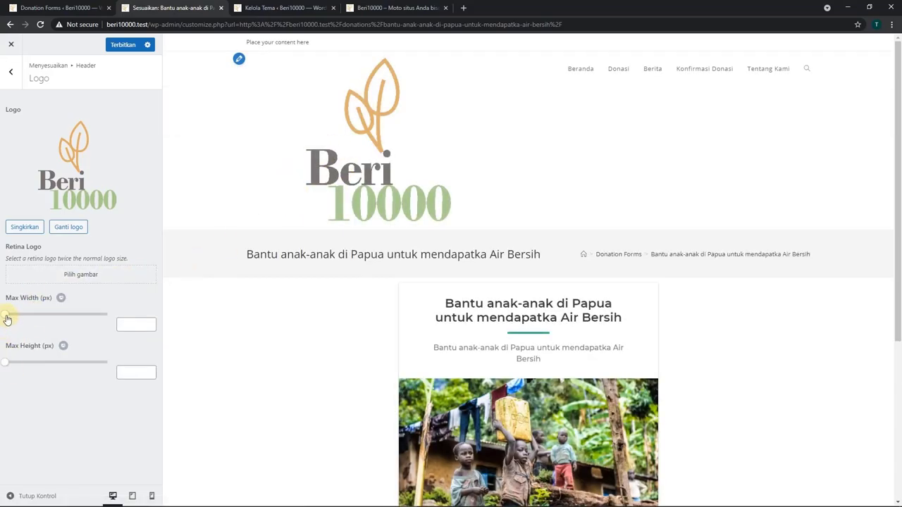
- Set the logo's Max Width to 104 px and Max Height to 256 px, then publish
left_click_drag(7, 319, 29, 319)
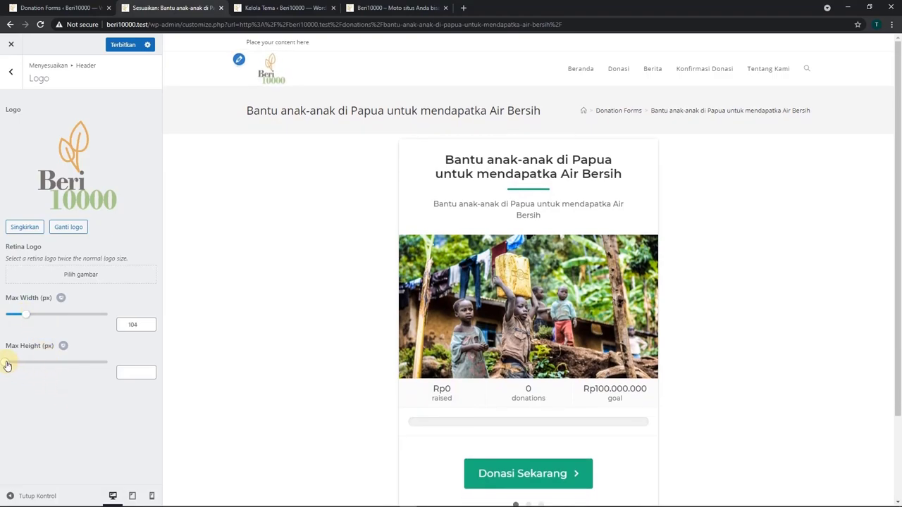
left_click_drag(5, 365, 8, 366)
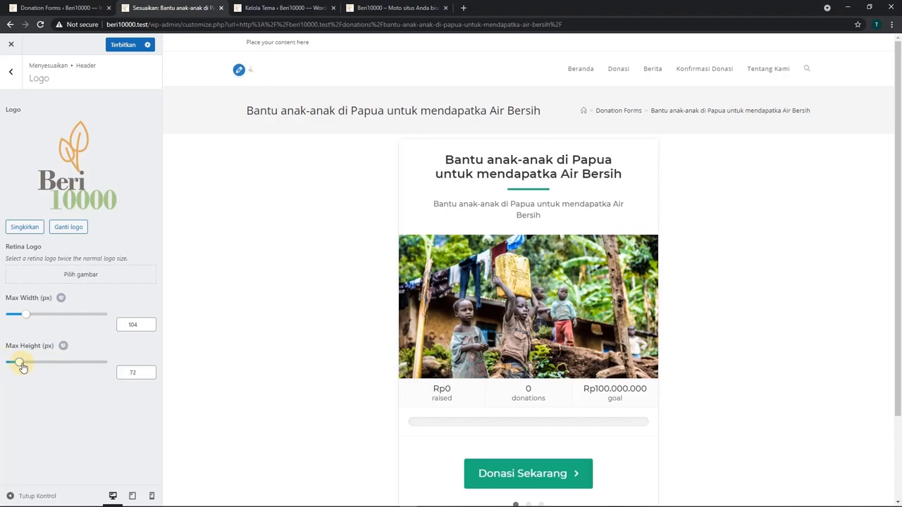
left_click_drag(62, 370, 69, 370)
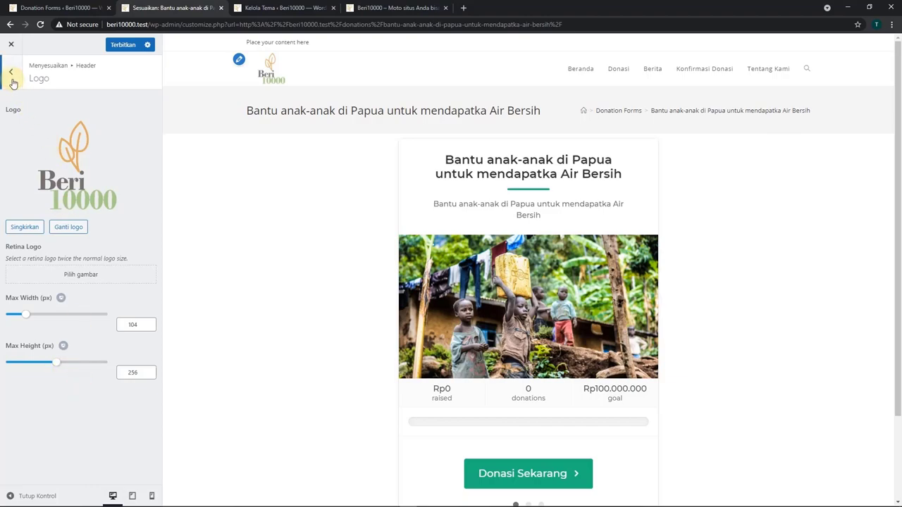
left_click(123, 44)
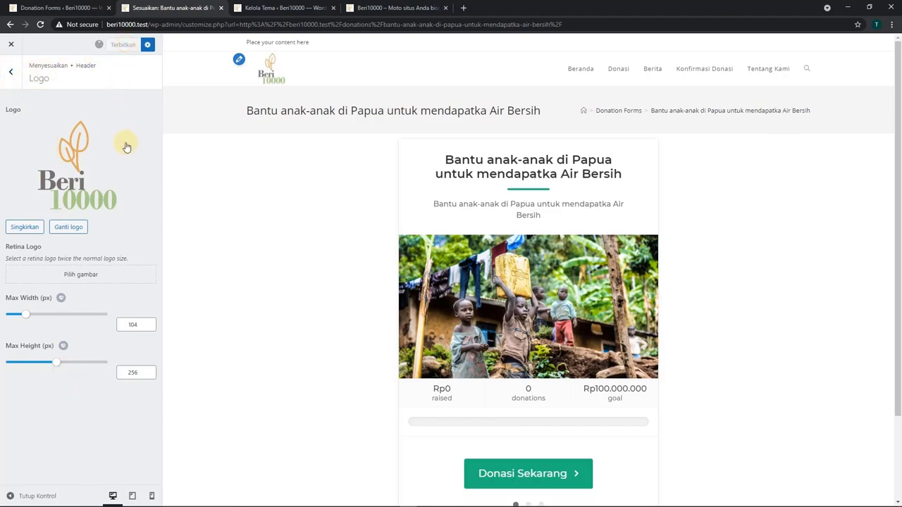
left_click(10, 73)
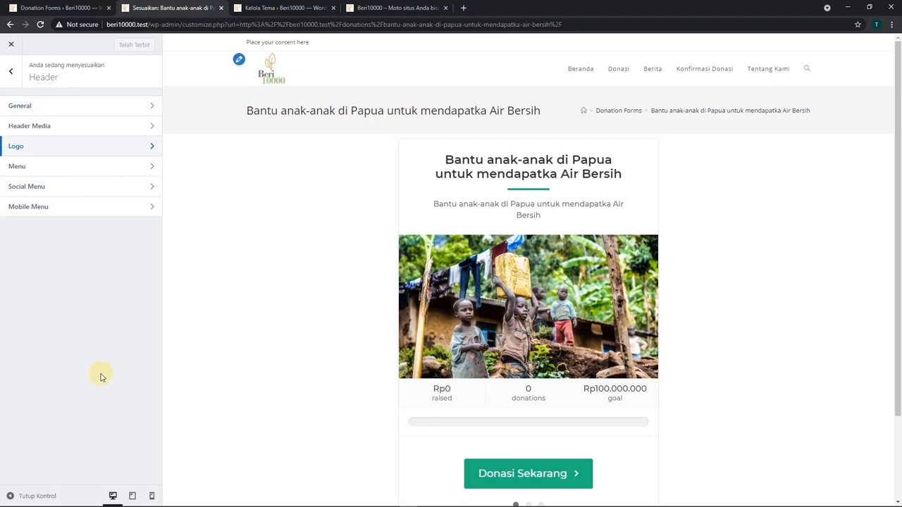
- Check the logo and Menu toggle in the mobile preview, return to desktop, and close the Customizer
left_click(152, 497)
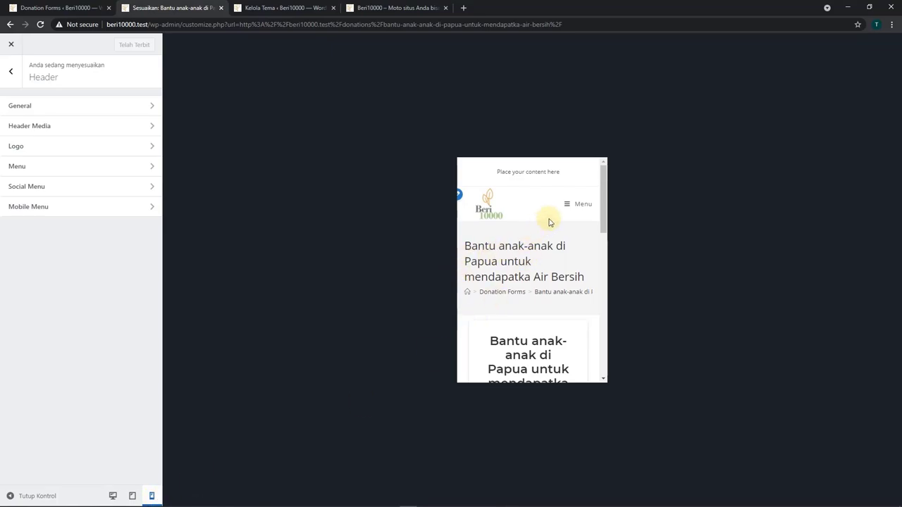
left_click(568, 208)
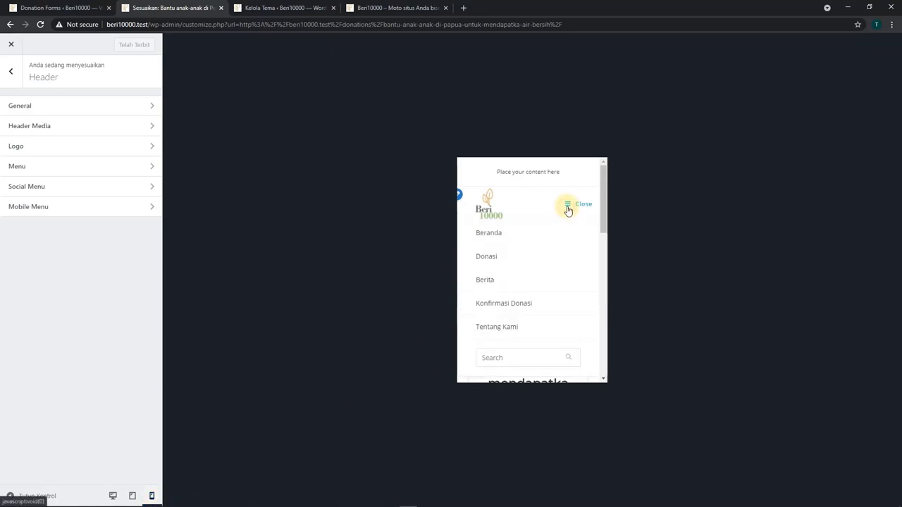
left_click(574, 205)
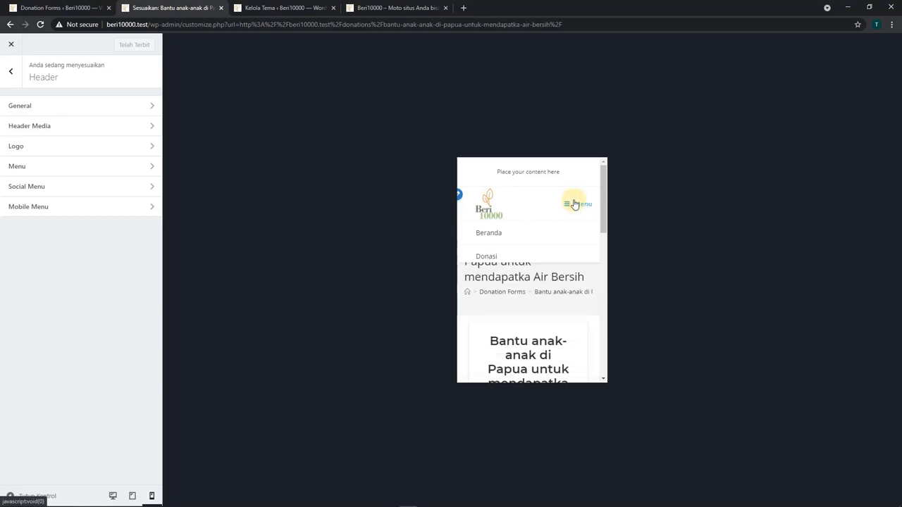
scroll(507, 302, "down", 3)
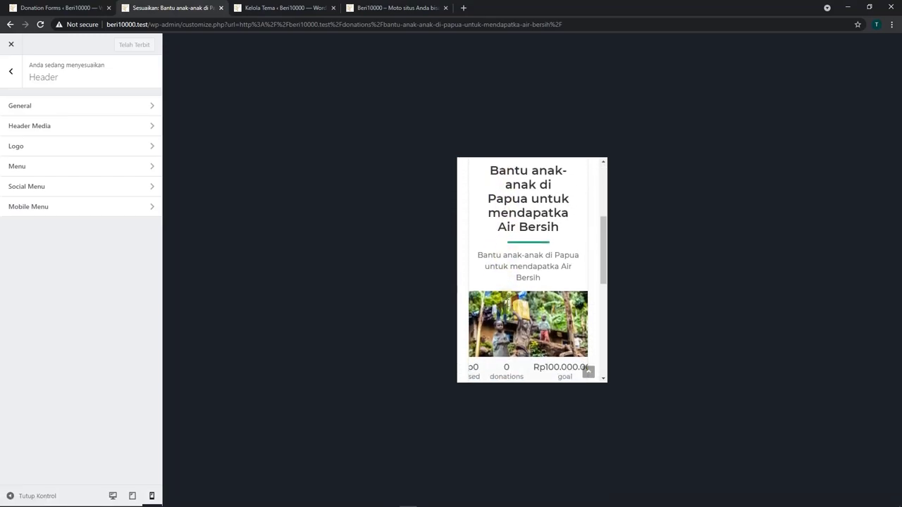
scroll(507, 303, "up", 3)
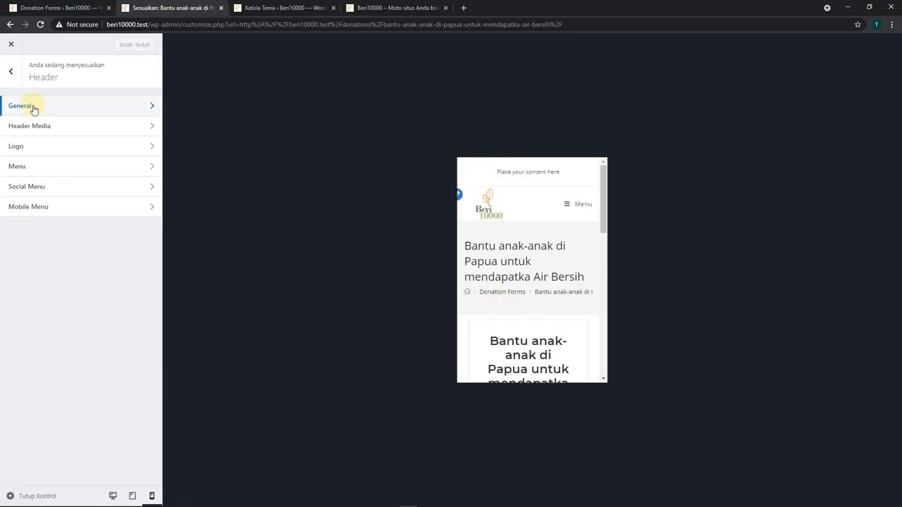
left_click(112, 496)
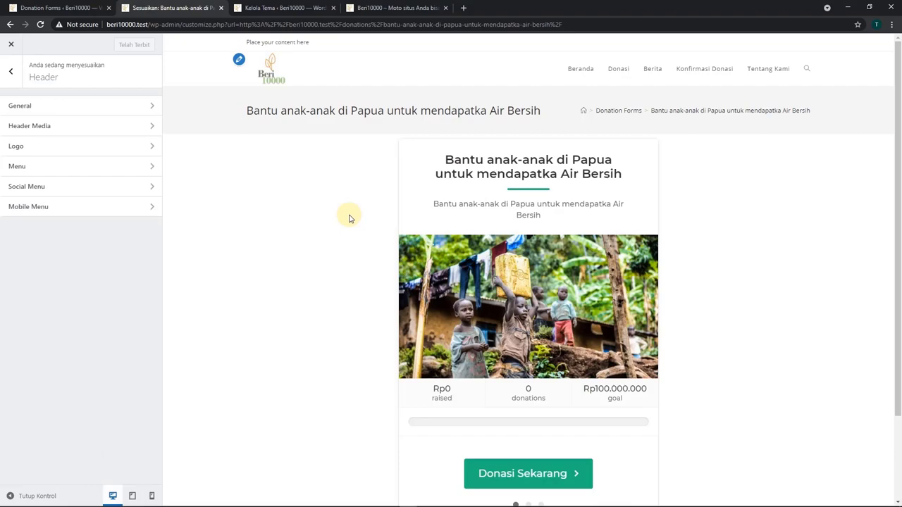
left_click(11, 47)
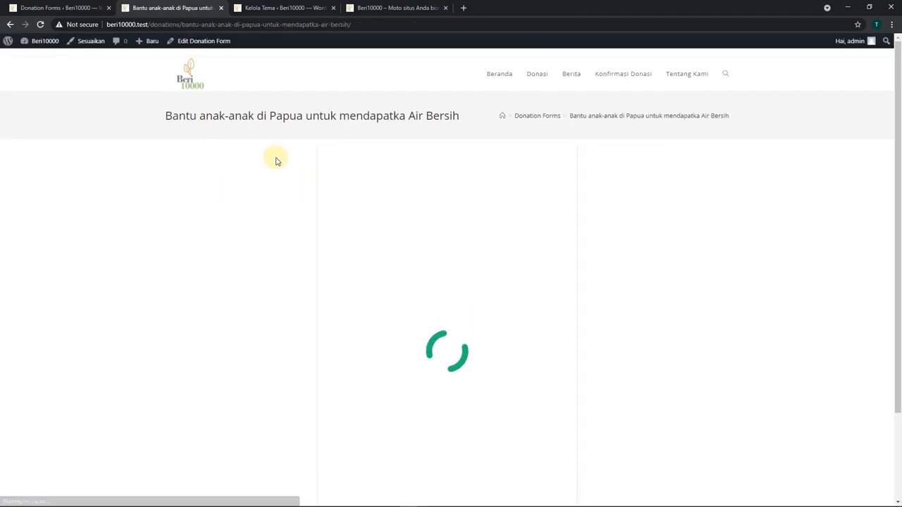
scroll(274, 158, "down", 2)
scroll(274, 157, "up", 2)
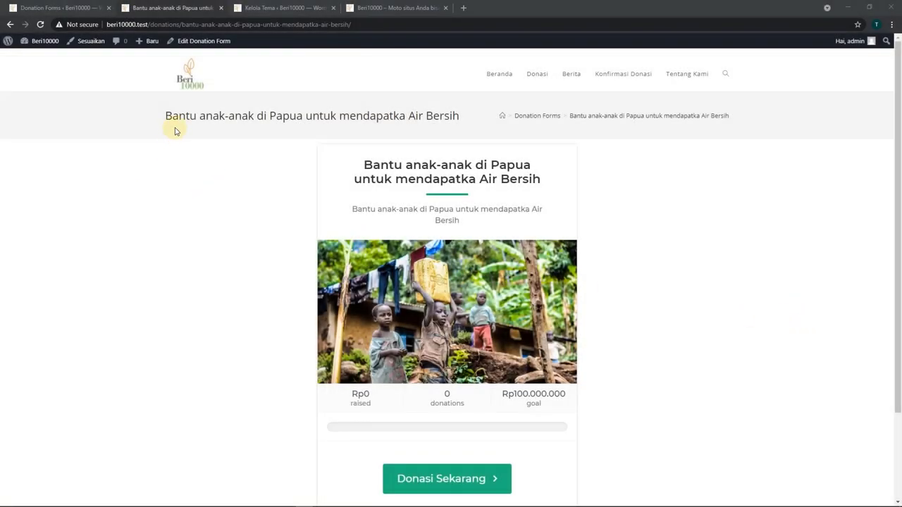
left_click_drag(163, 115, 477, 122)
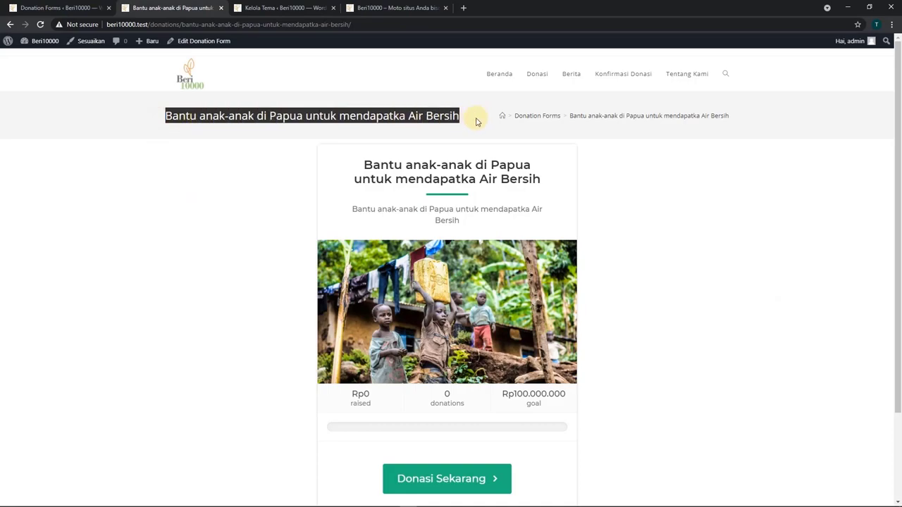
left_click(463, 117)
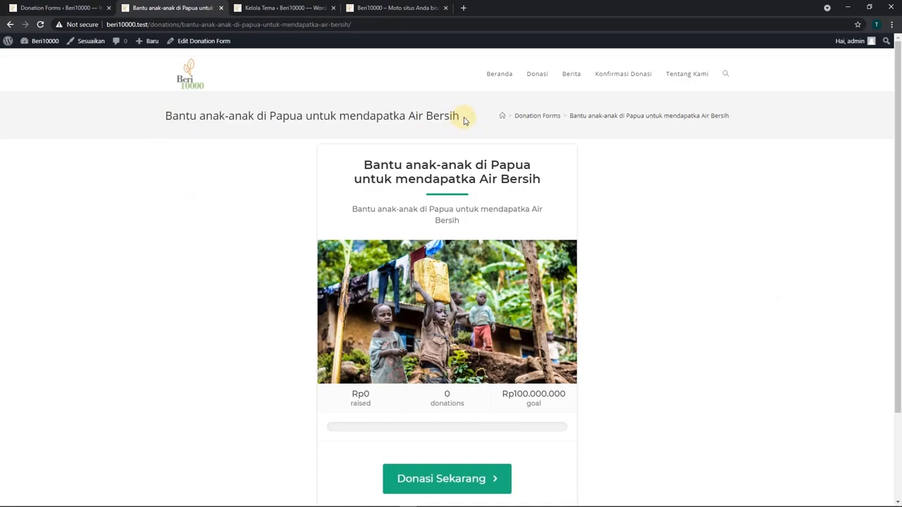
left_click_drag(463, 119, 156, 119)
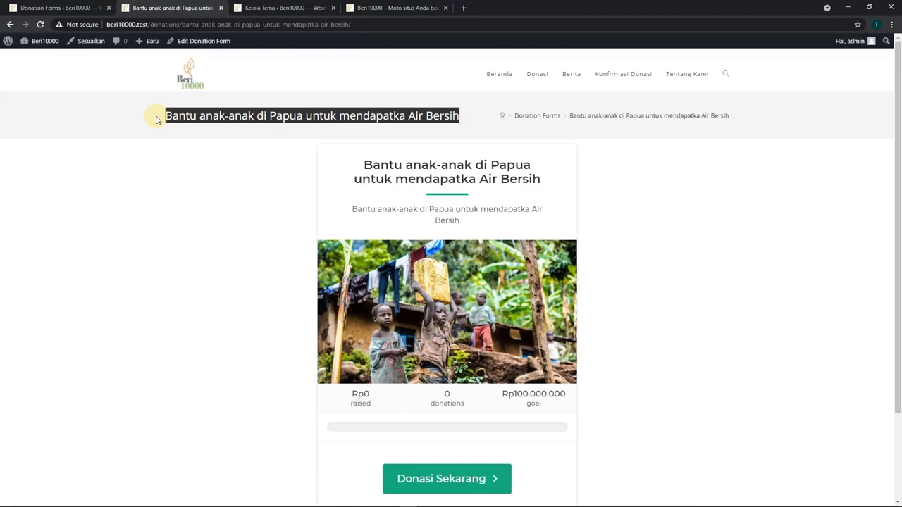
left_click(258, 116)
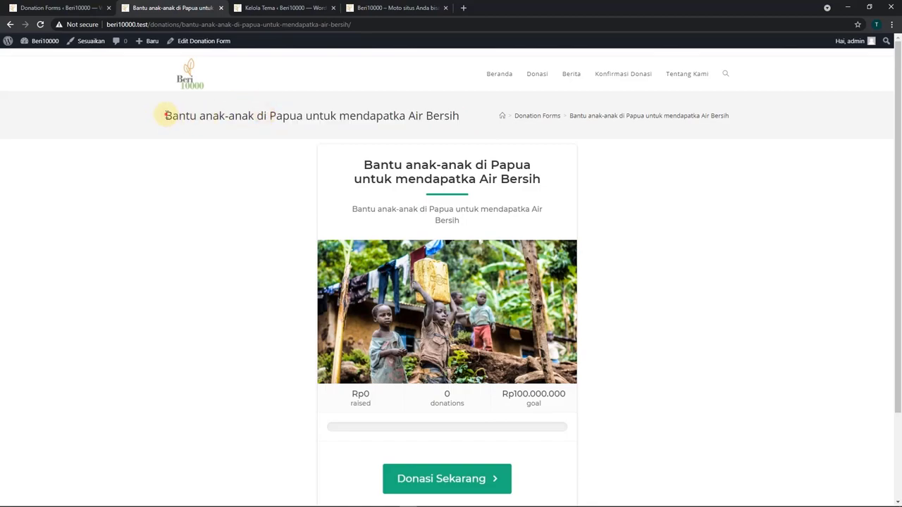
left_click_drag(167, 115, 469, 116)
left_click(377, 114)
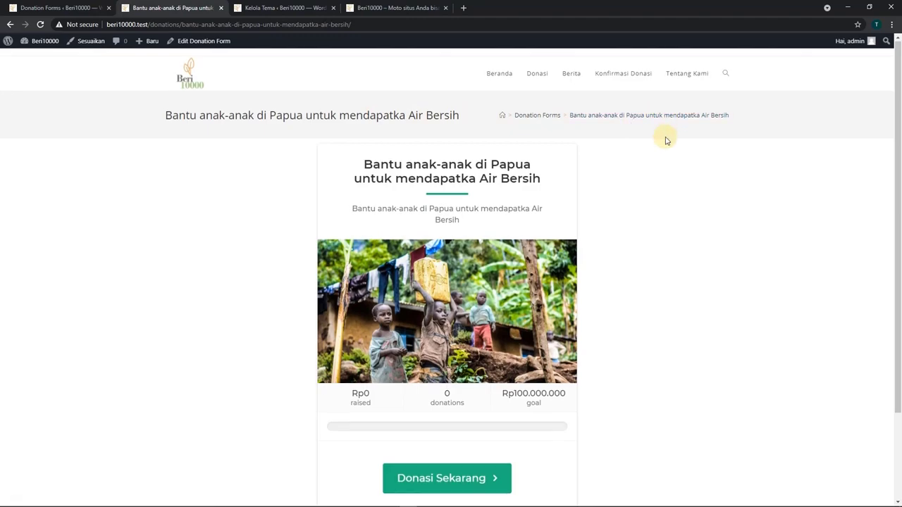
scroll(664, 138, "down", 3)
scroll(659, 136, "up", 3)
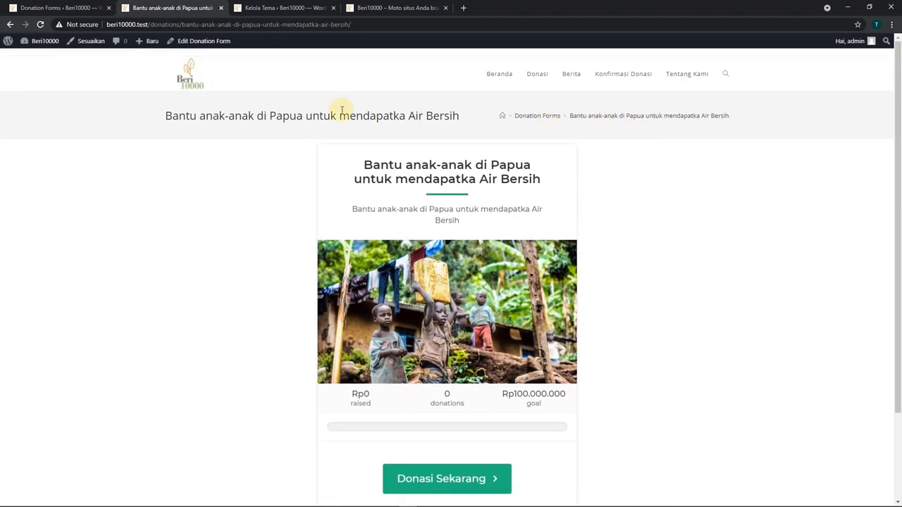
left_click_drag(165, 117, 463, 124)
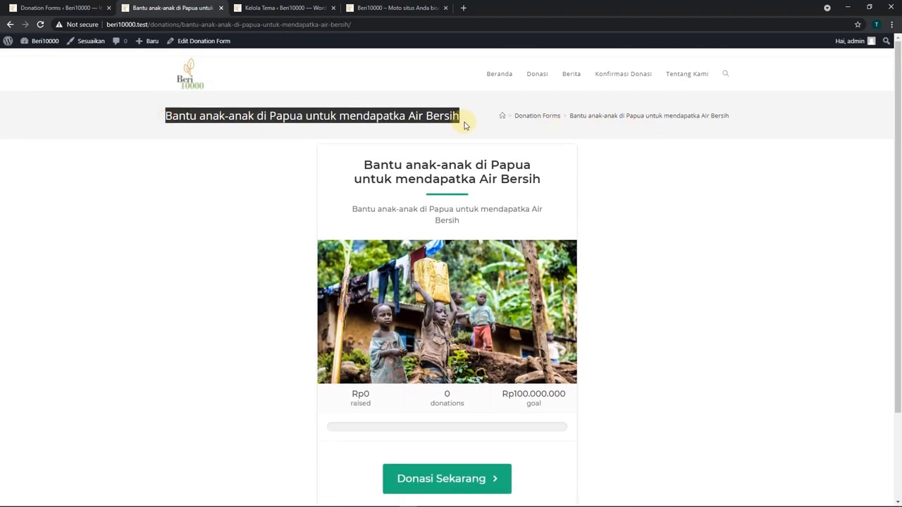
left_click(469, 123)
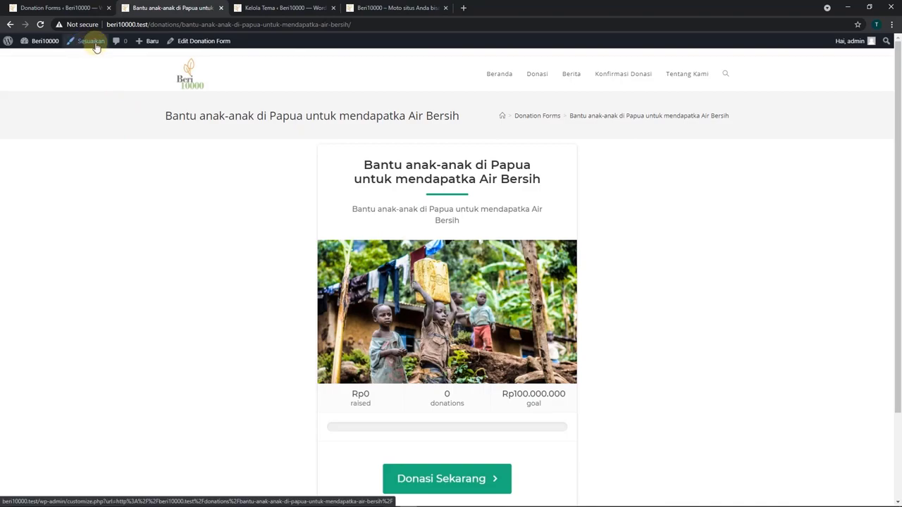
left_click(92, 42)
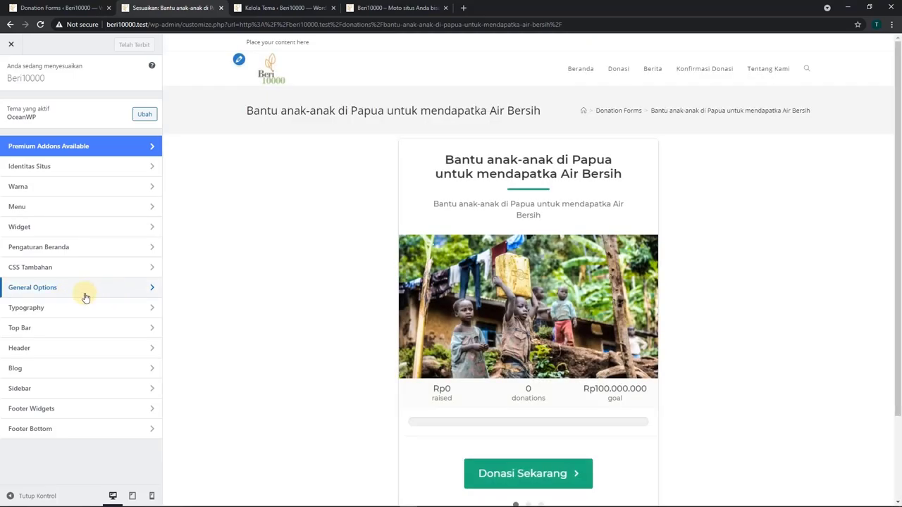
left_click(58, 290)
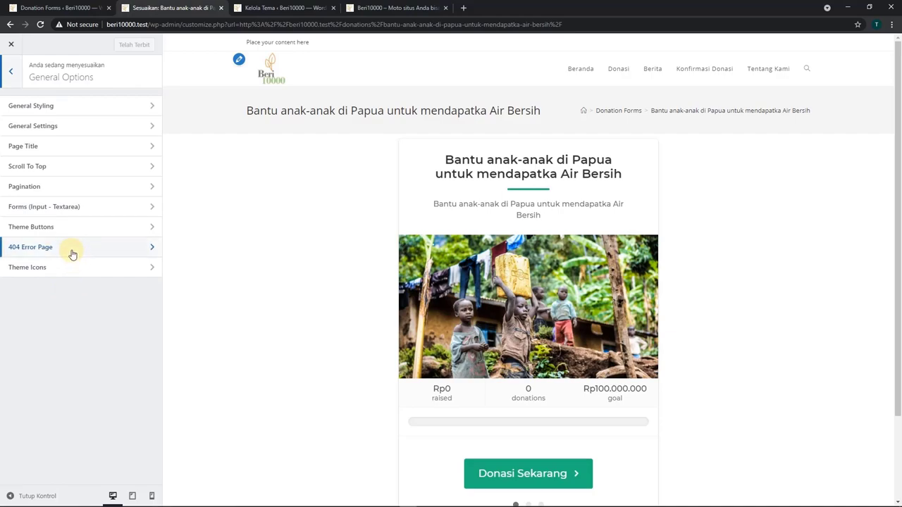
left_click(67, 131)
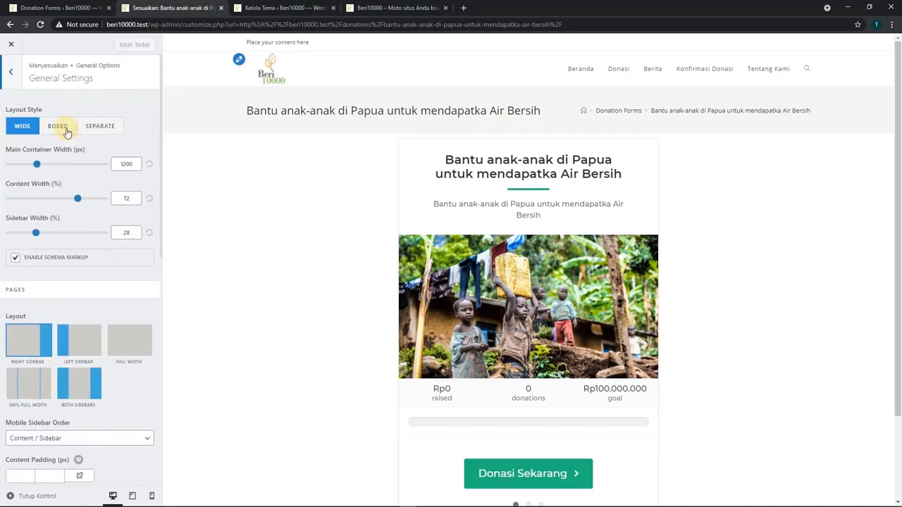
scroll(74, 272, "down", 3)
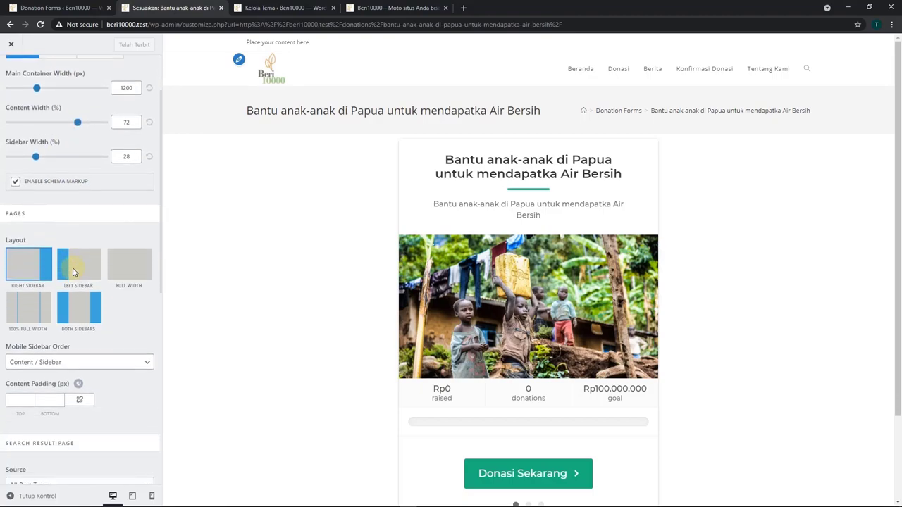
scroll(73, 272, "down", 5)
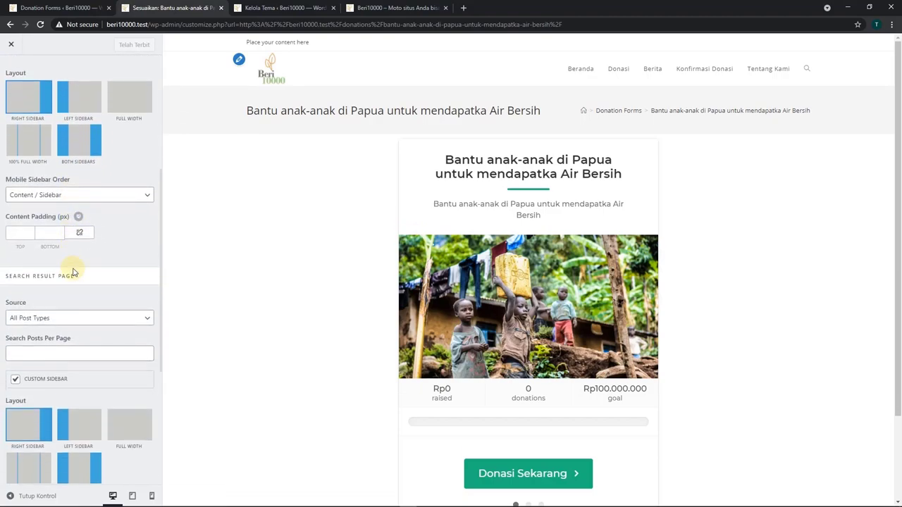
scroll(74, 272, "down", 2)
scroll(73, 272, "up", 10)
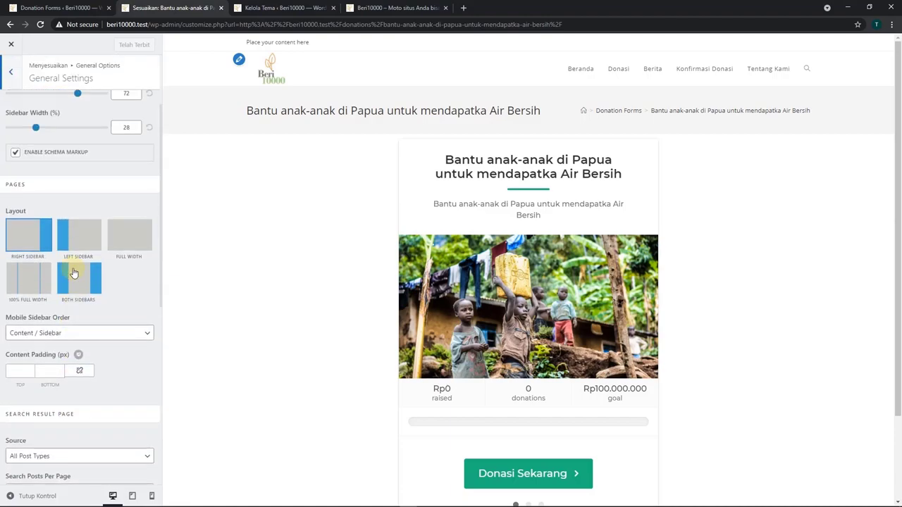
left_click(12, 73)
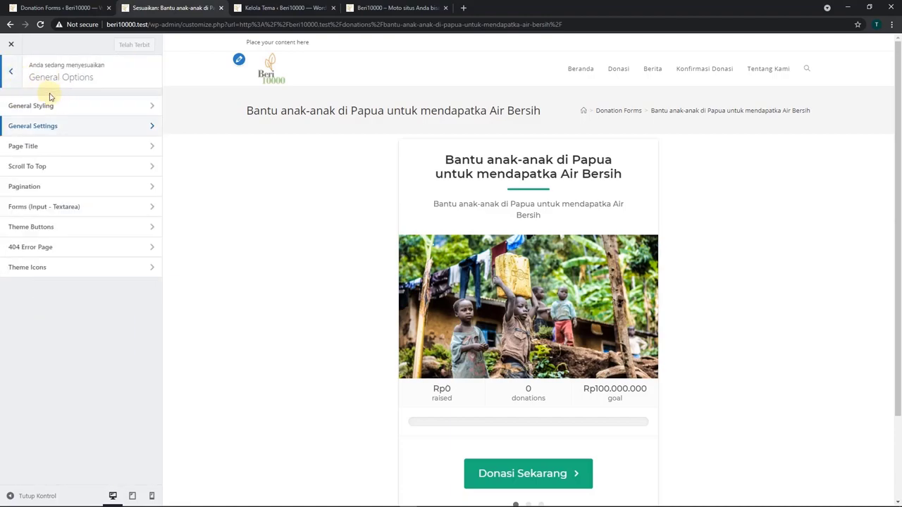
- In Page Title settings, turn off Enable Breadcrumbs and Show Item Title
left_click(57, 148)
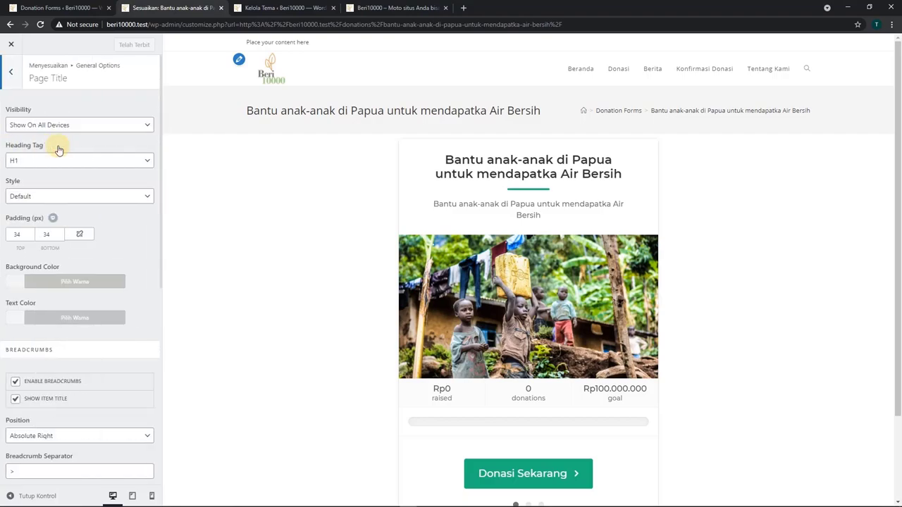
scroll(74, 256, "down", 4)
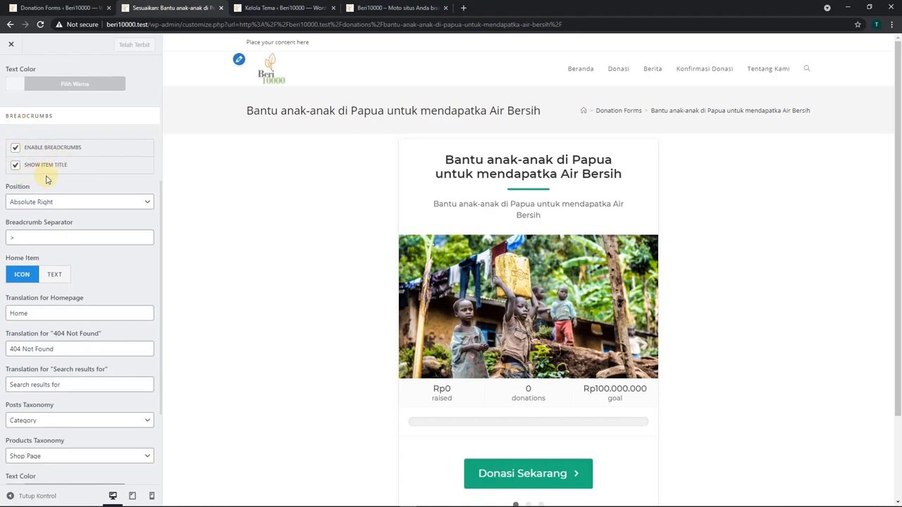
left_click(15, 147)
left_click(16, 164)
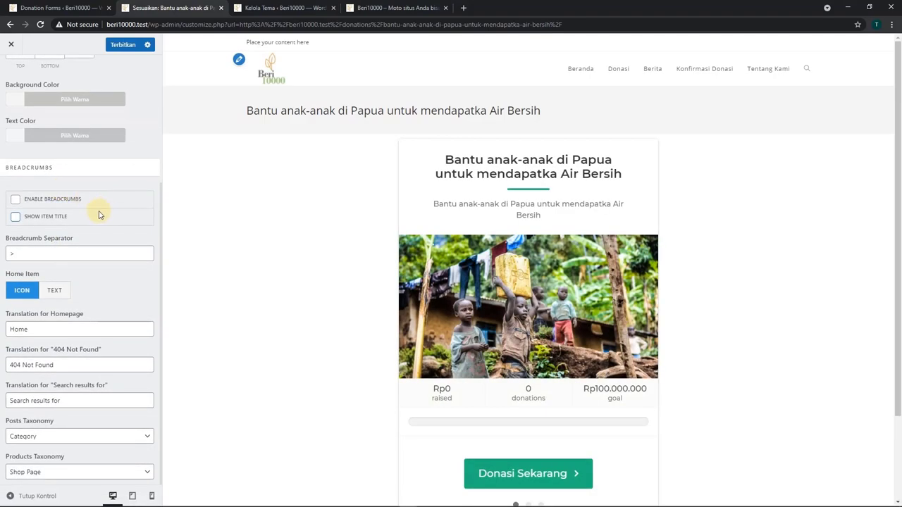
scroll(100, 215, "up", 3)
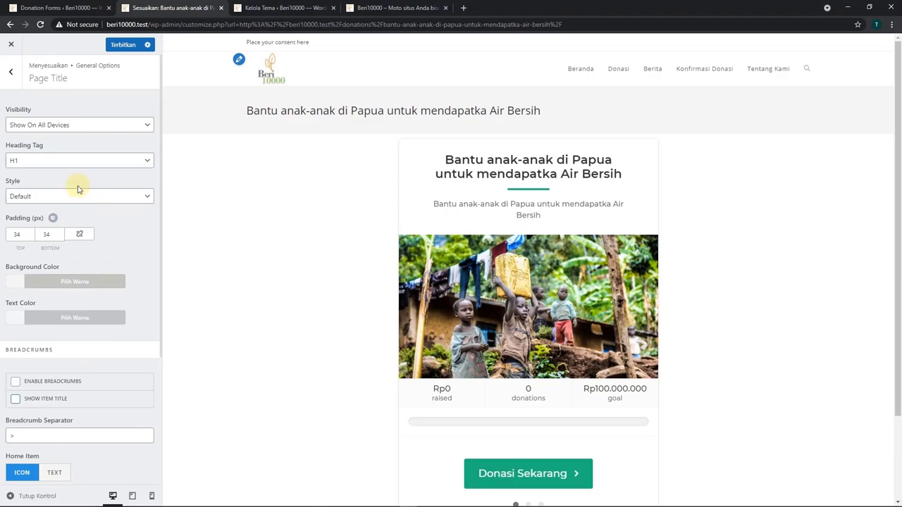
- Switch Page Title visibility to Hide On All Devices, then back to Show On All Devices
left_click(60, 125)
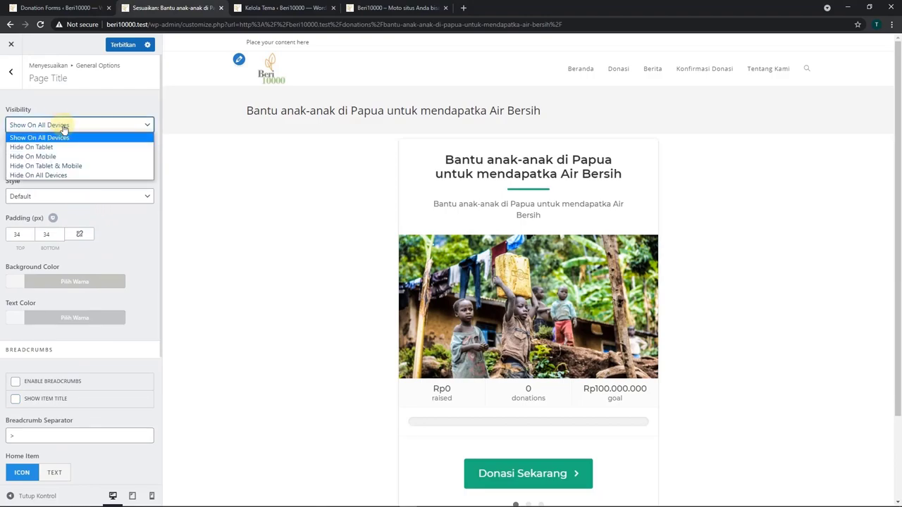
left_click(77, 174)
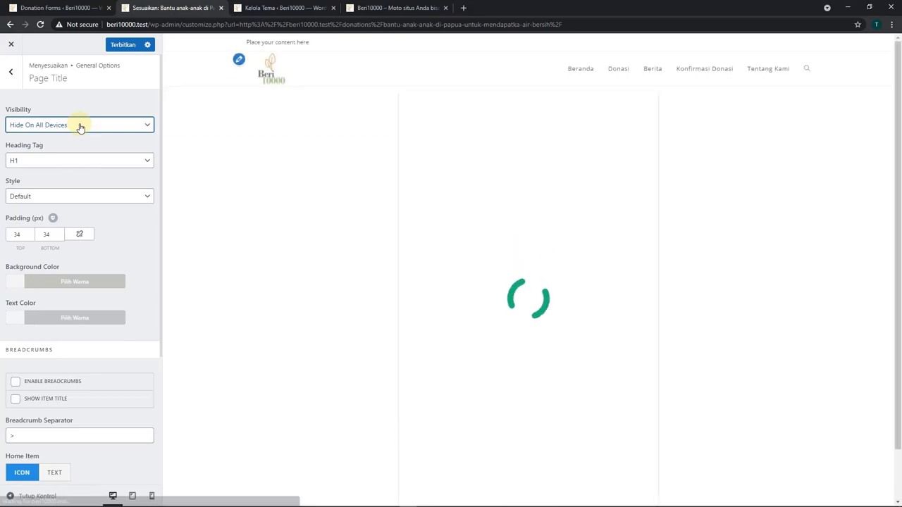
left_click(79, 126)
left_click(80, 125)
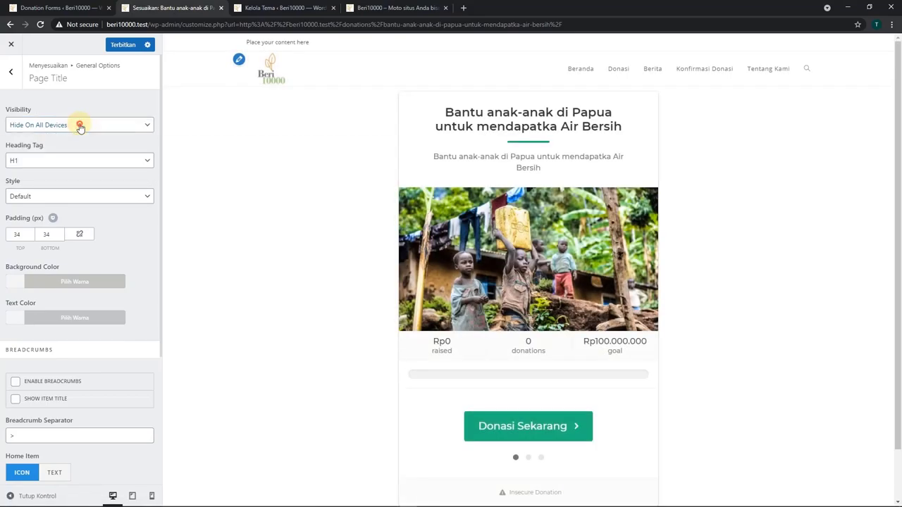
scroll(92, 250, "down", 2)
scroll(92, 250, "down", 1)
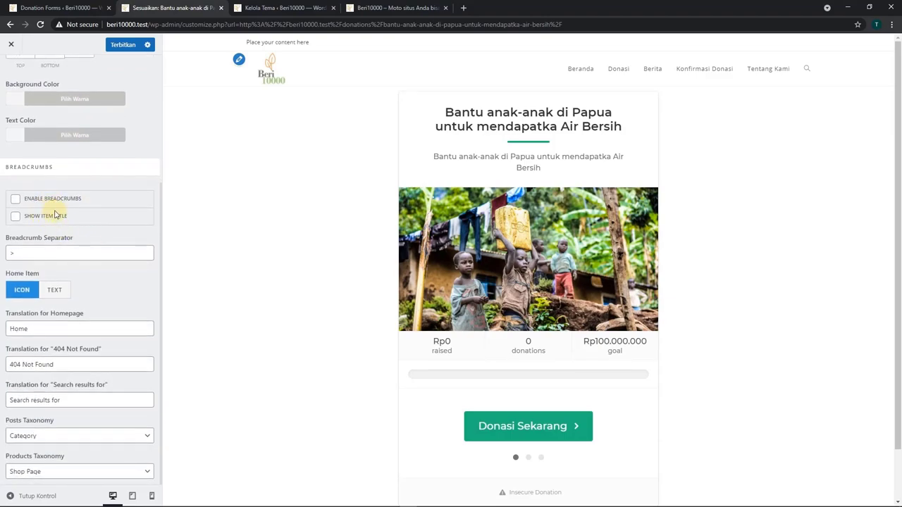
scroll(71, 246, "up", 3)
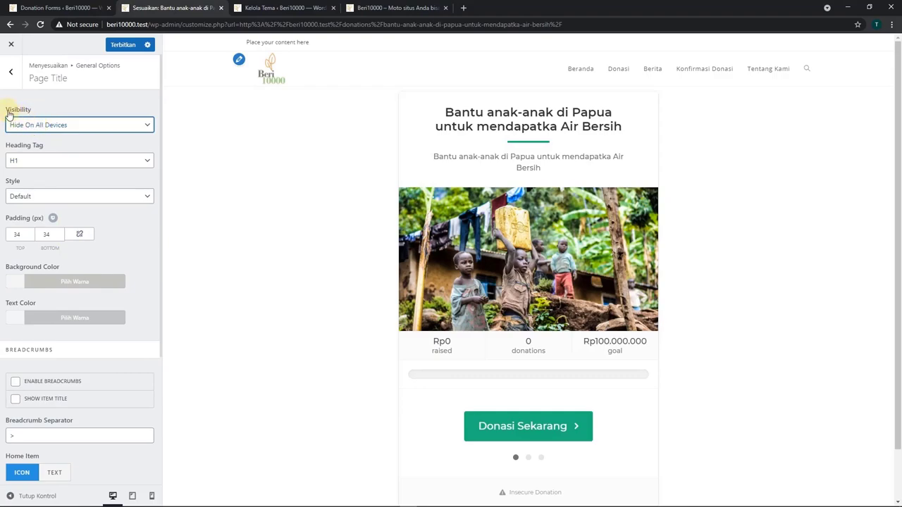
left_click(35, 125)
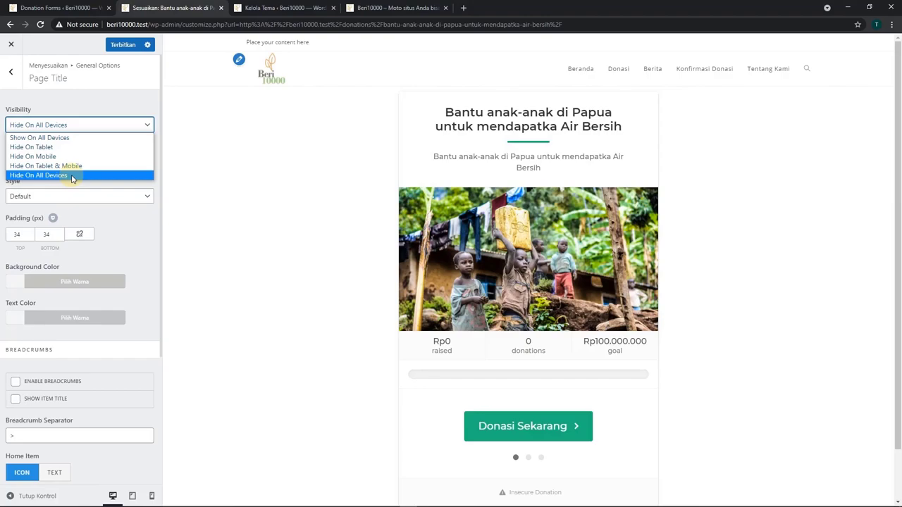
left_click(74, 109)
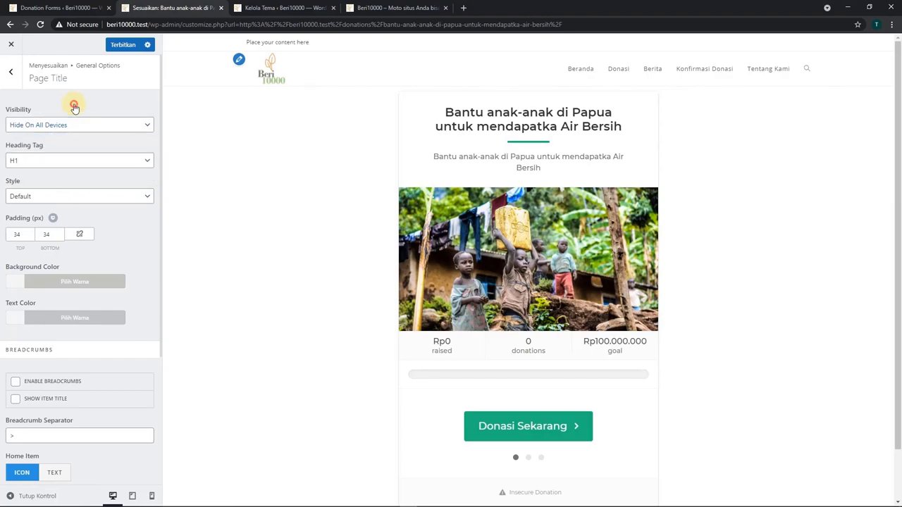
left_click(72, 126)
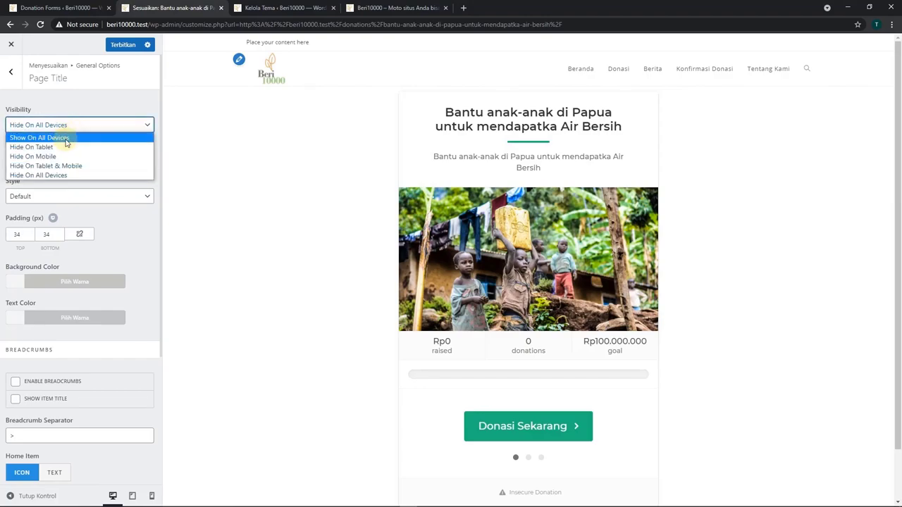
left_click(72, 139)
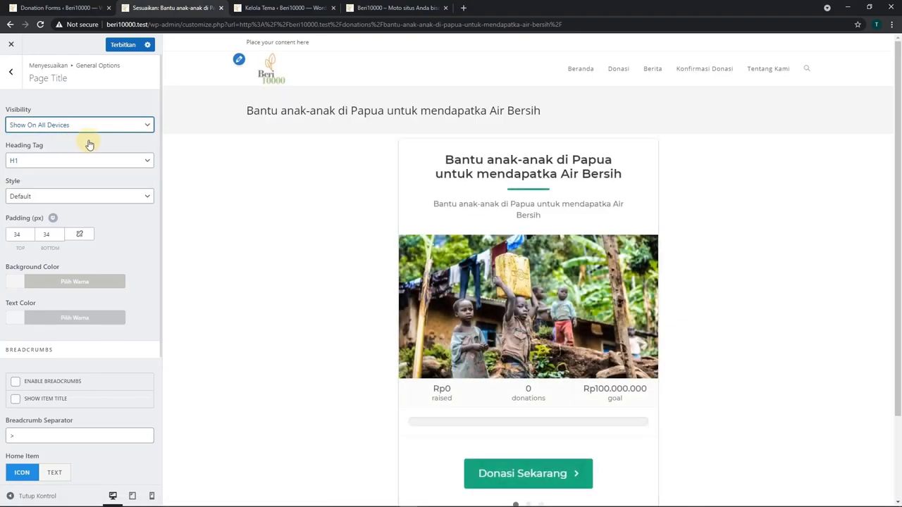
left_click(15, 192)
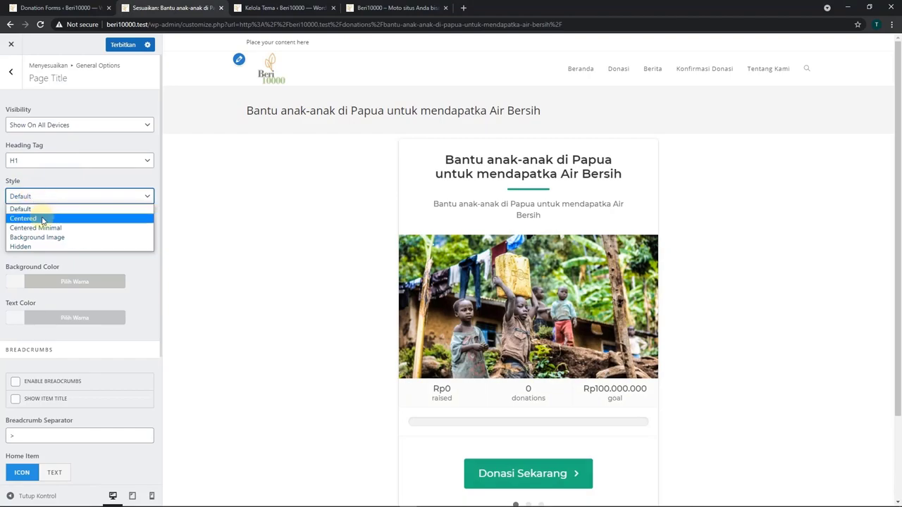
- Set the page title style to Centered Minimal and, after trying H6 and paragraph, keep H1
left_click(24, 218)
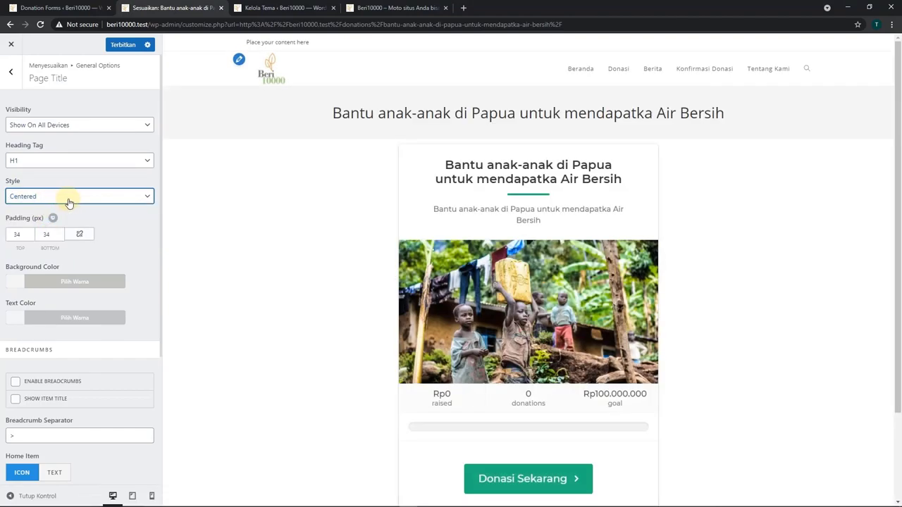
left_click(77, 201)
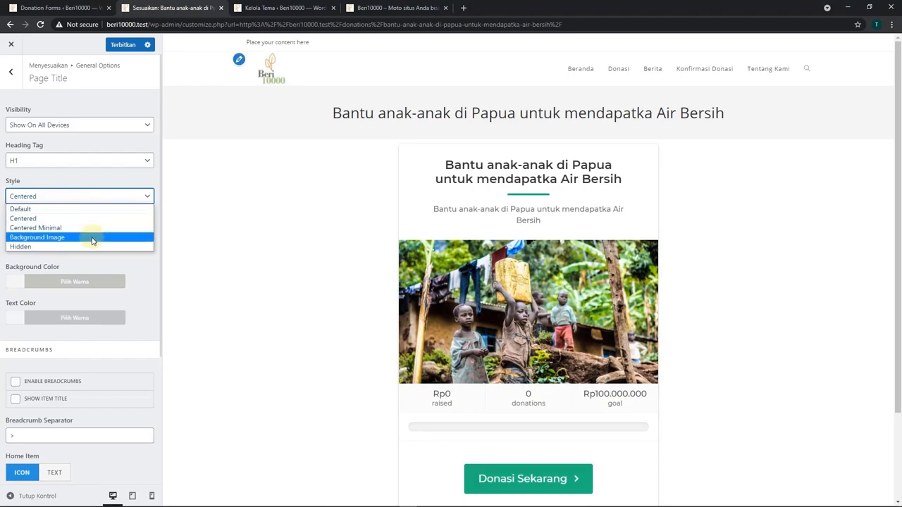
left_click(82, 227)
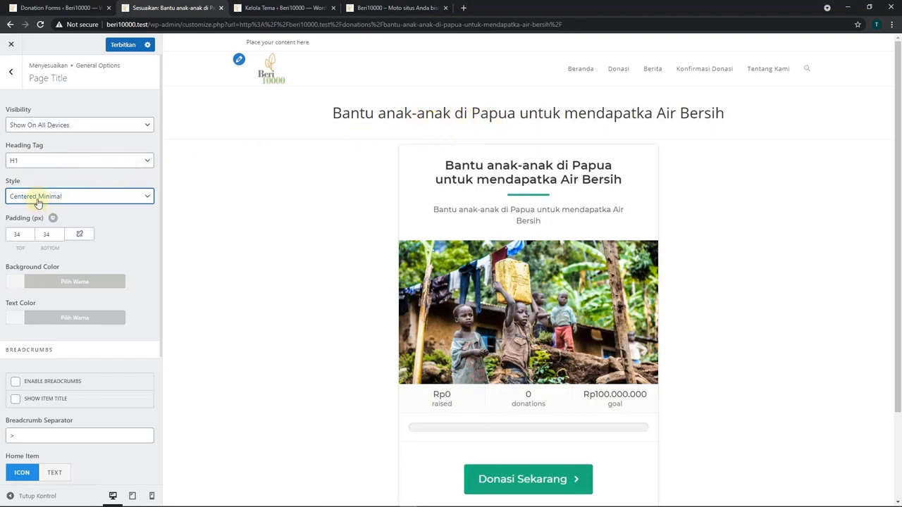
left_click(32, 164)
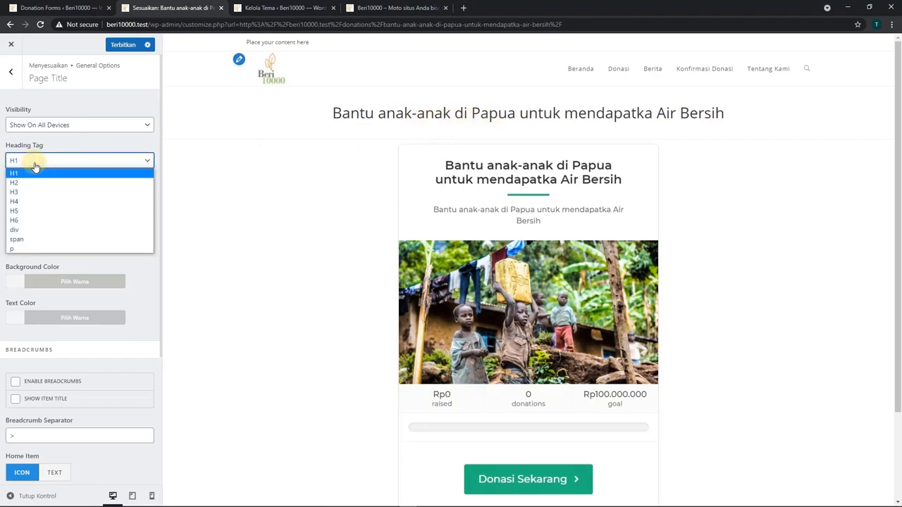
left_click(32, 220)
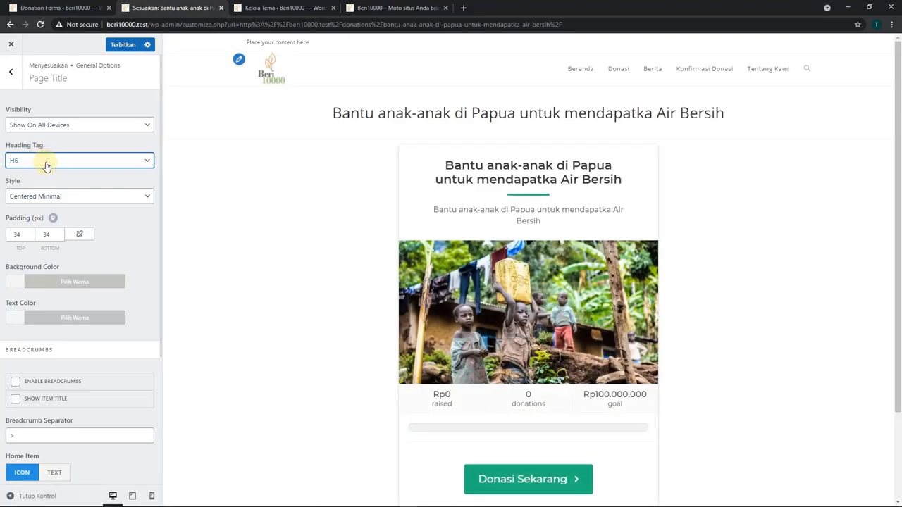
left_click(44, 164)
left_click(35, 248)
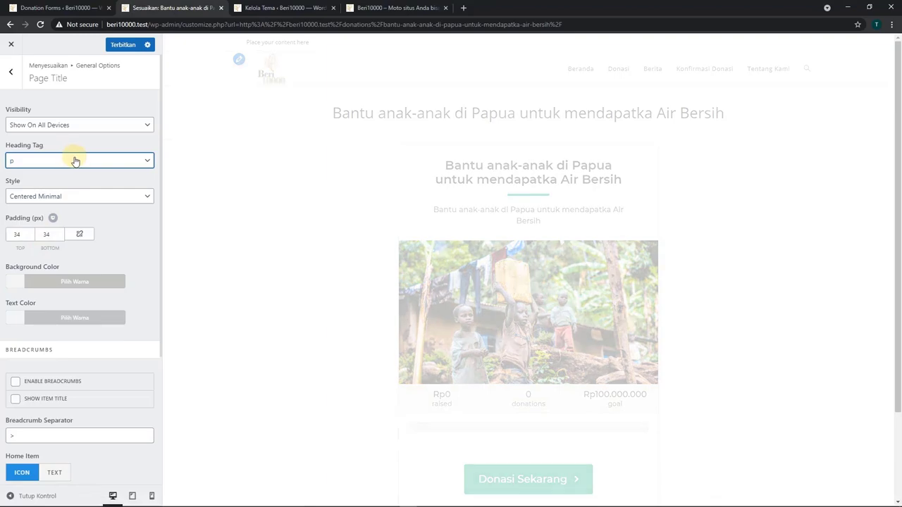
left_click(49, 161)
left_click(46, 173)
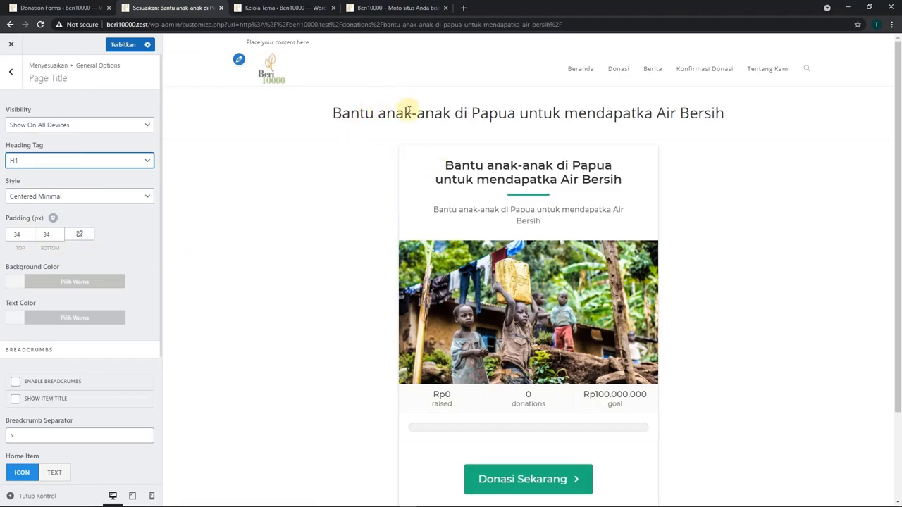
- Return the title's bottom padding to 34 after briefly entering 100
left_click_drag(330, 115, 734, 120)
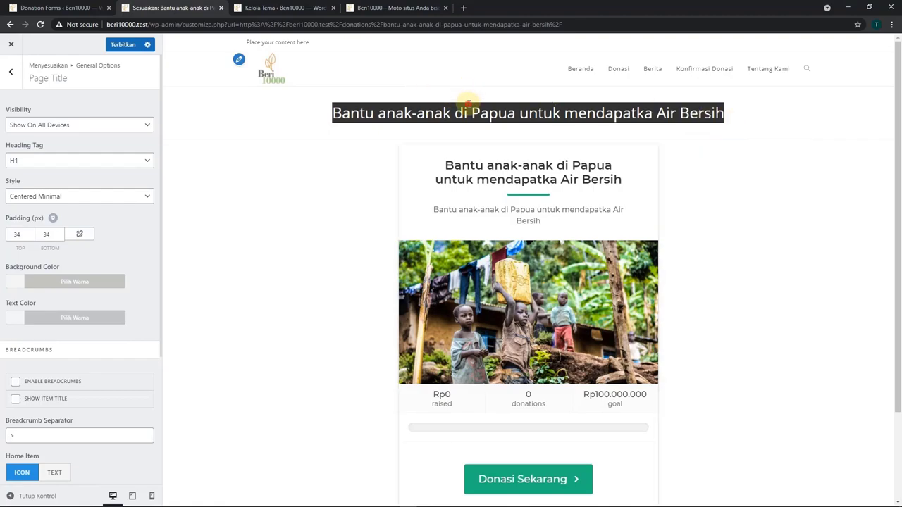
left_click(459, 105)
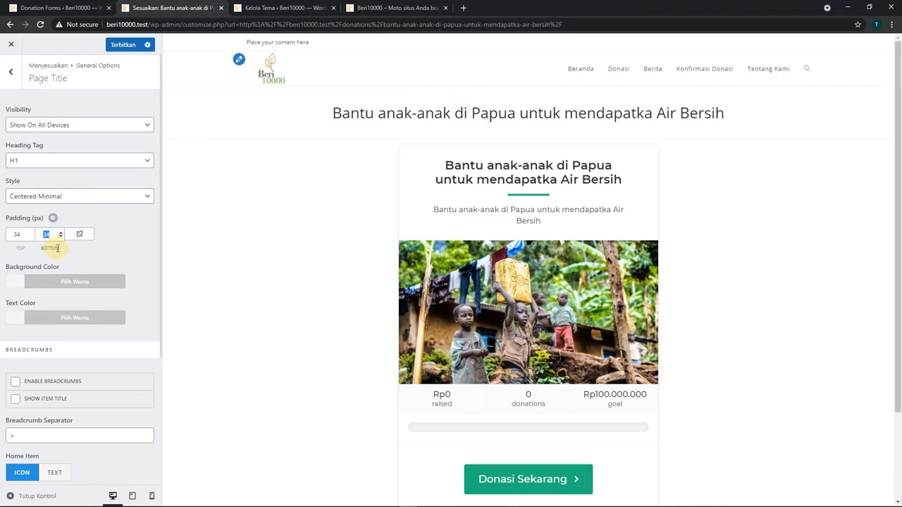
type("100")
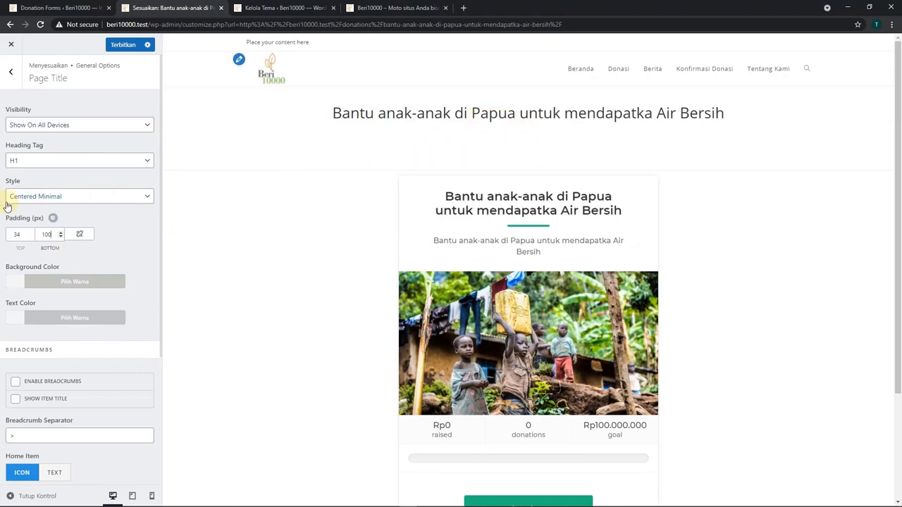
key("ctrl+z")
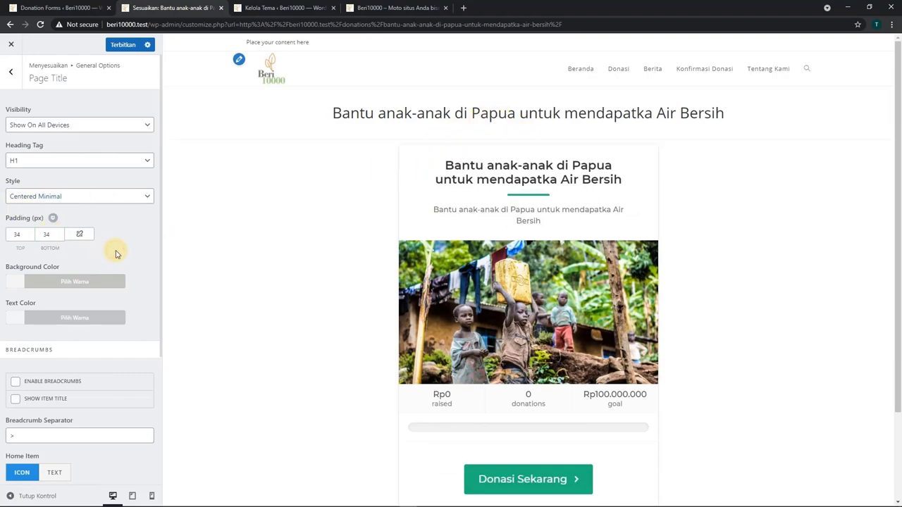
- Set Page Title visibility to Hide On All Devices
scroll(117, 252, "down", 3)
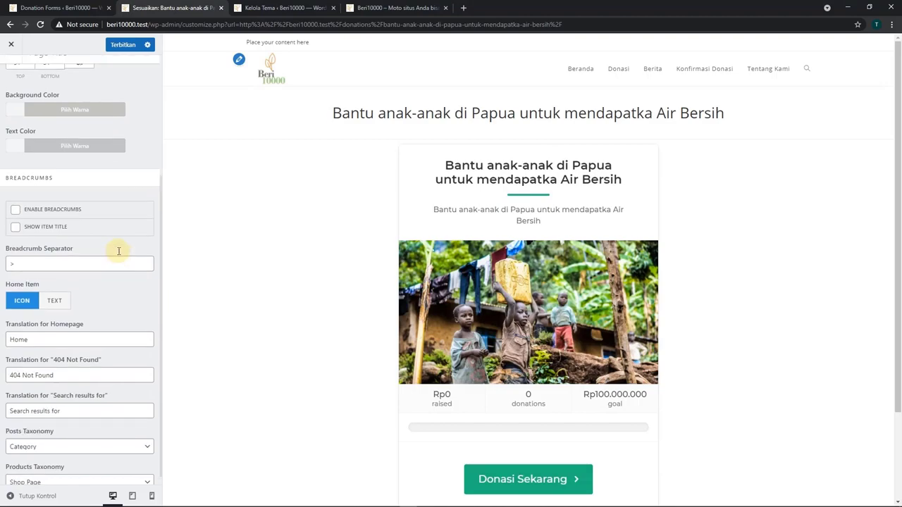
scroll(118, 254, "up", 3)
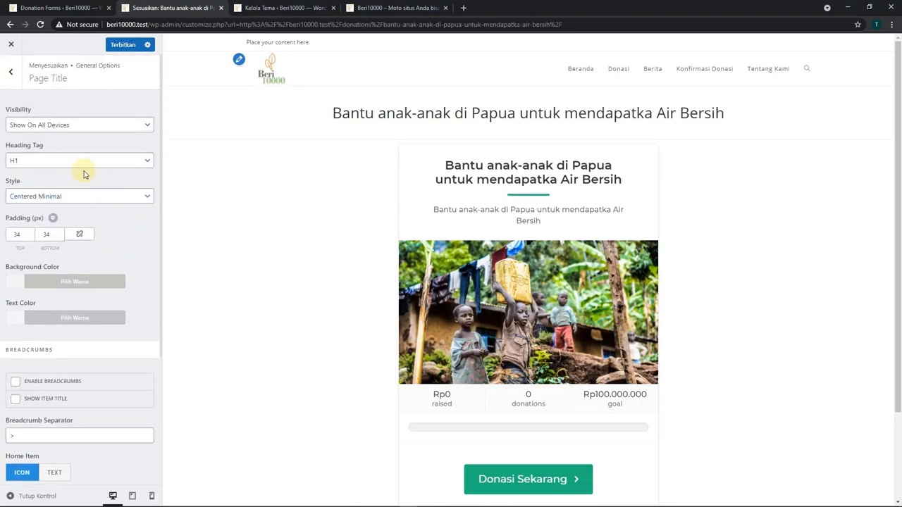
left_click(61, 124)
left_click(71, 177)
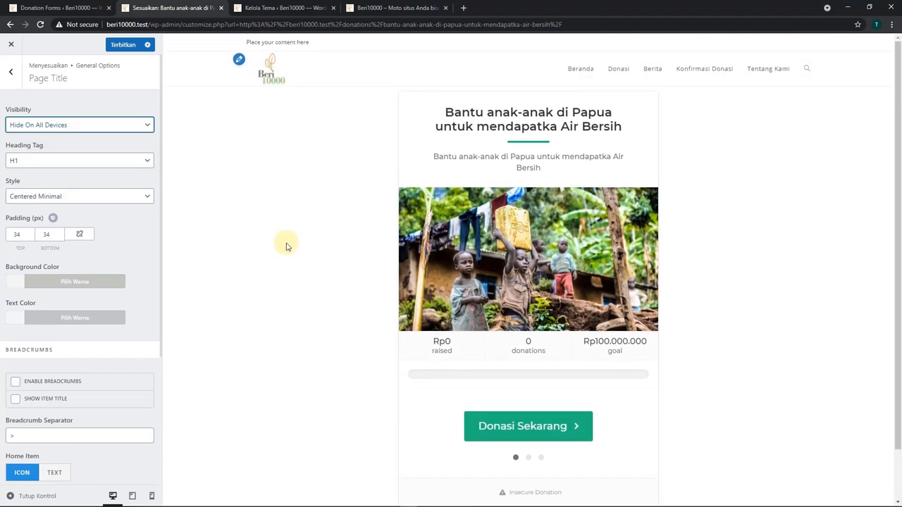
- Publish the Customizer changes, close it, and confirm the live donation page has no title bar
left_click(123, 46)
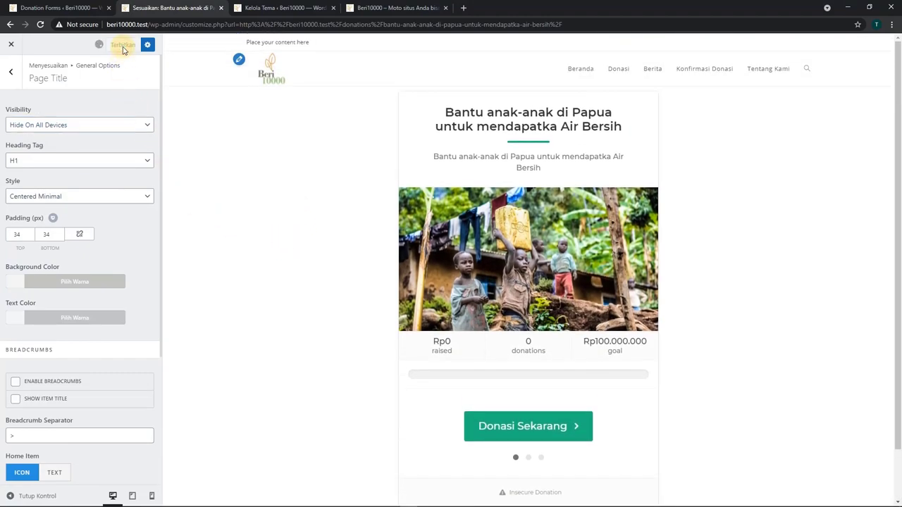
left_click(12, 47)
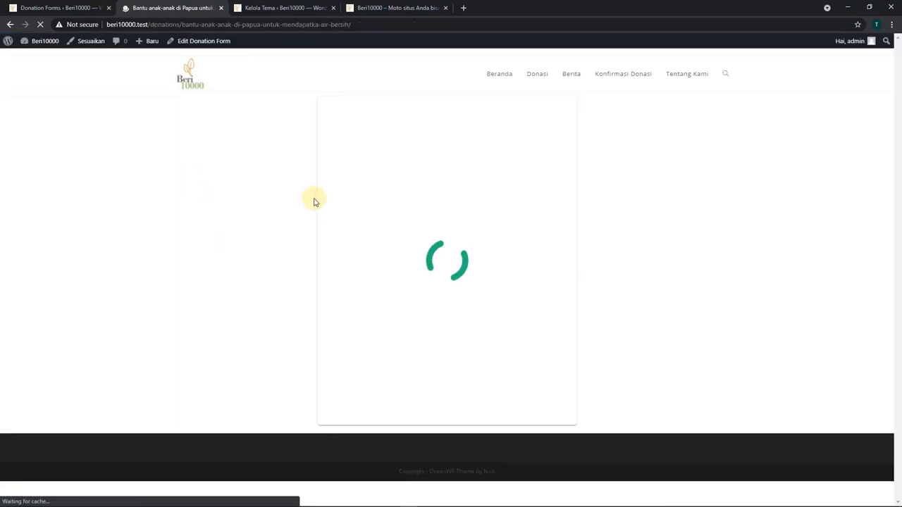
scroll(293, 227, "down", 1)
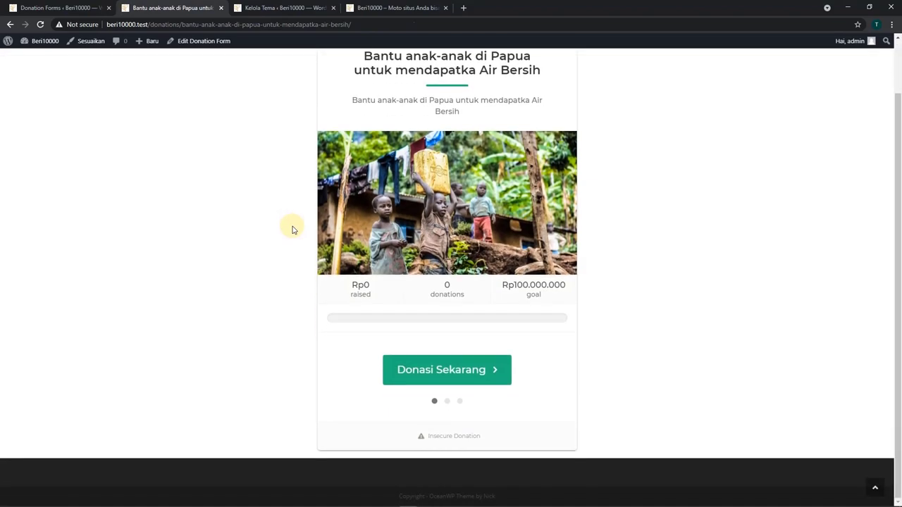
scroll(293, 227, "up", 1)
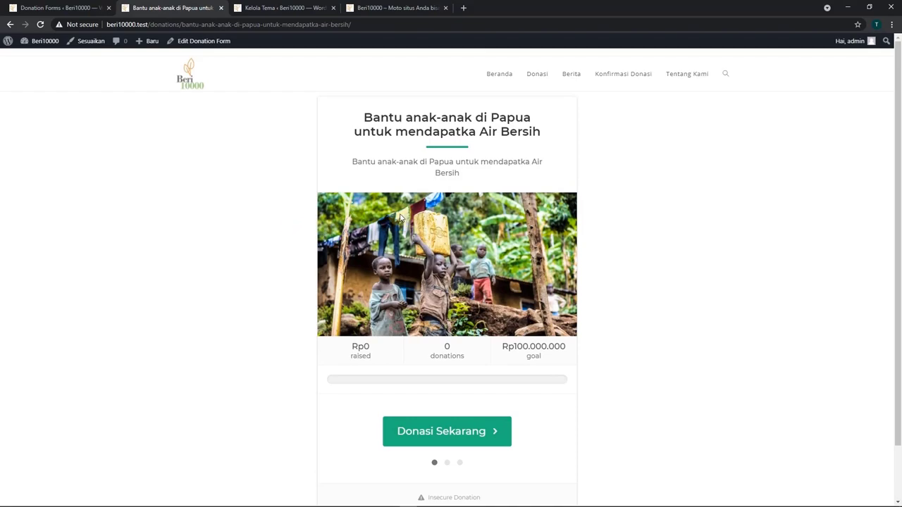
left_click(847, 324)
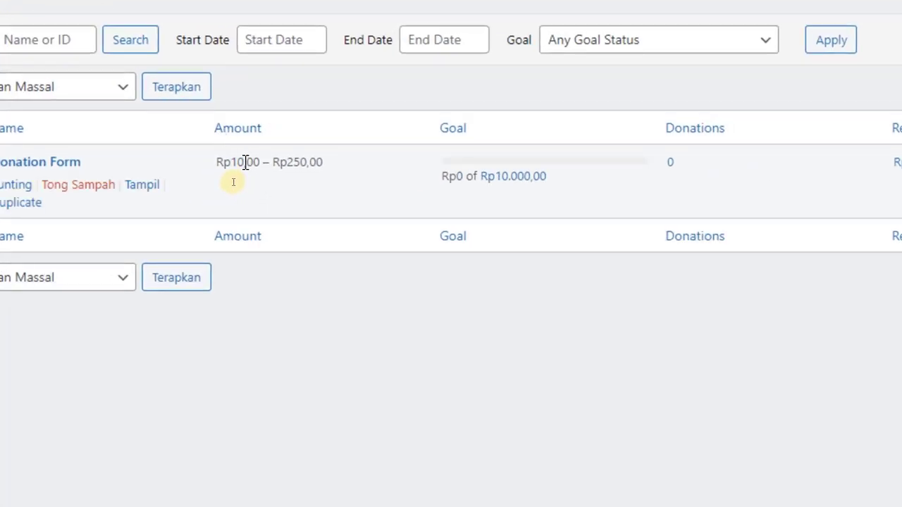
left_click_drag(245, 162, 257, 162)
left_click(235, 162)
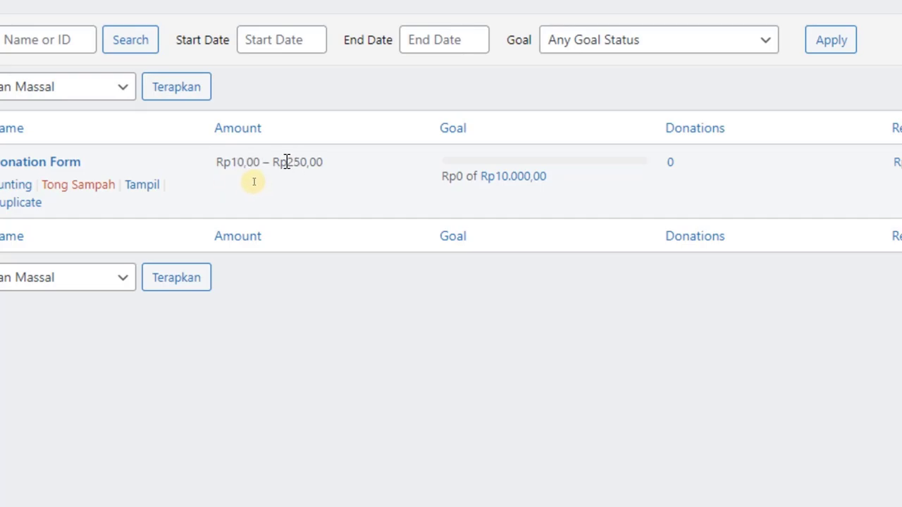
left_click_drag(287, 162, 306, 162)
left_click(307, 168)
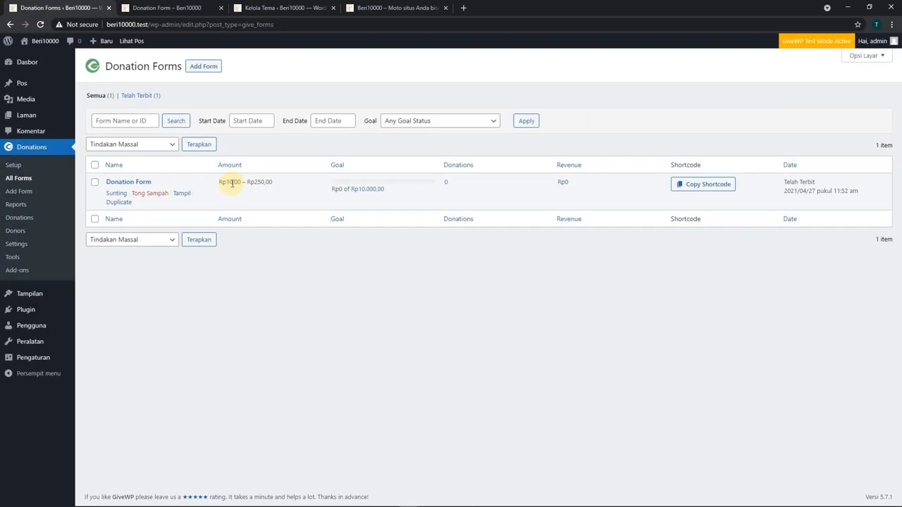
left_click(29, 248)
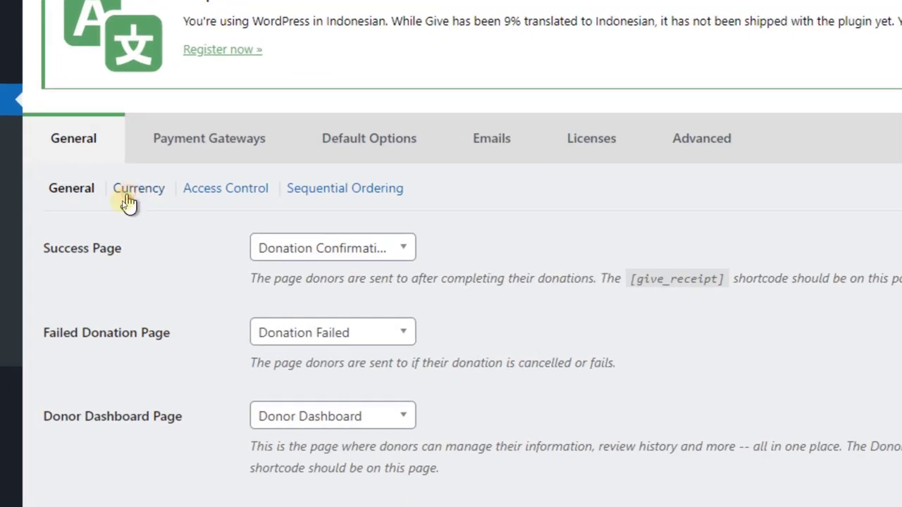
- Set GiveWP's currency Number of Decimals to 0 so the preview reads Rp123.456, and save
left_click(129, 199)
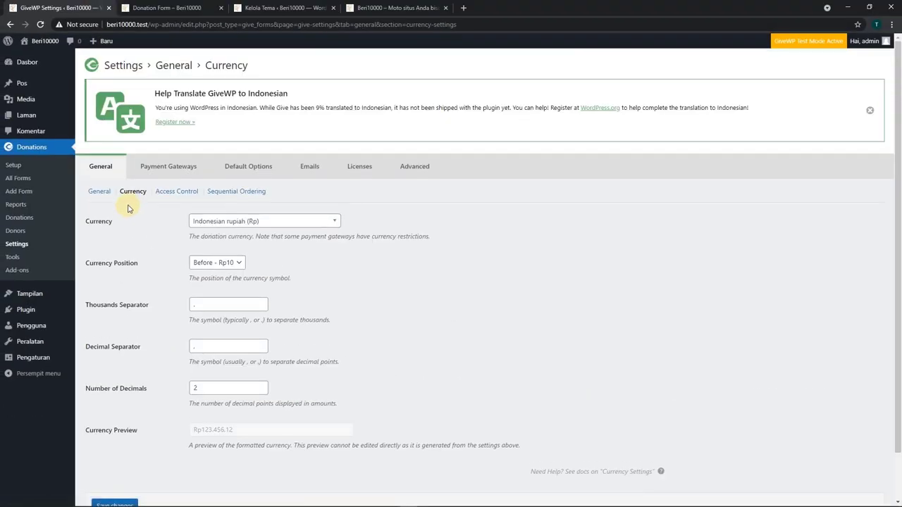
scroll(130, 212, "down", 1)
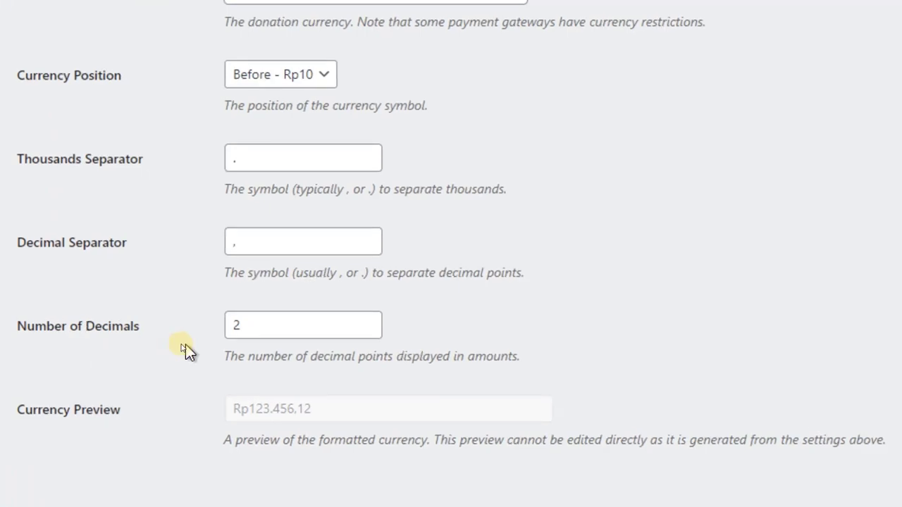
double_click(197, 338)
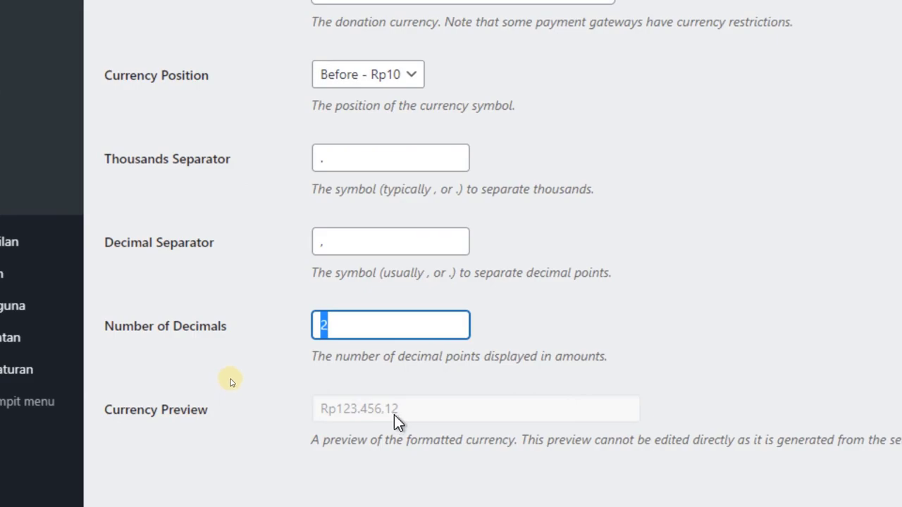
double_click(337, 324)
type("0")
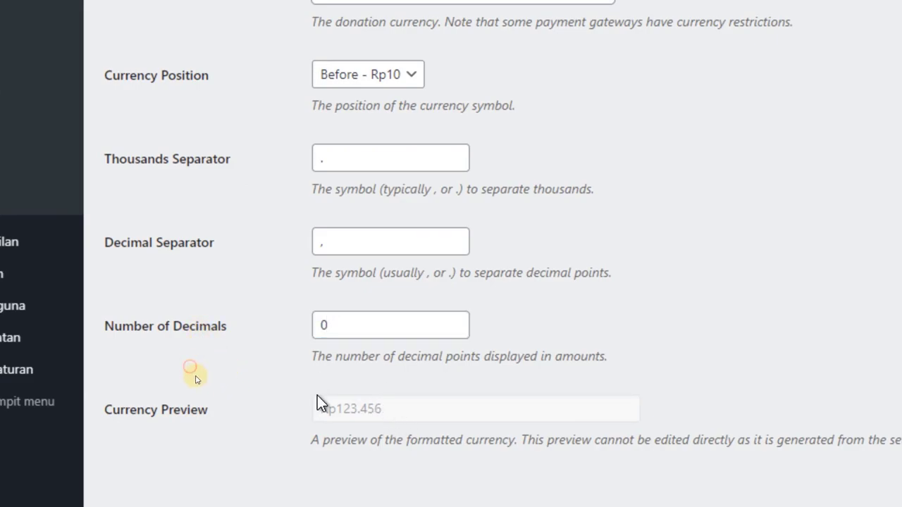
left_click_drag(339, 410, 382, 416)
left_click(272, 406)
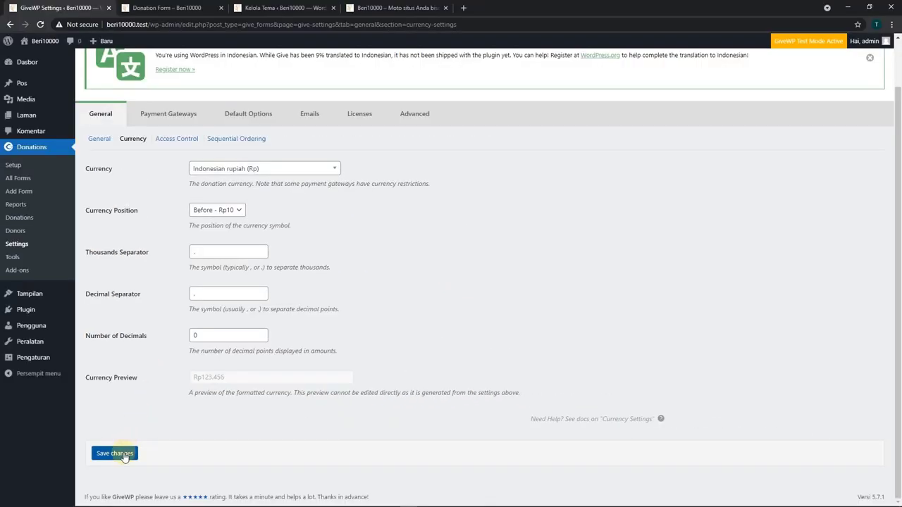
left_click(115, 452)
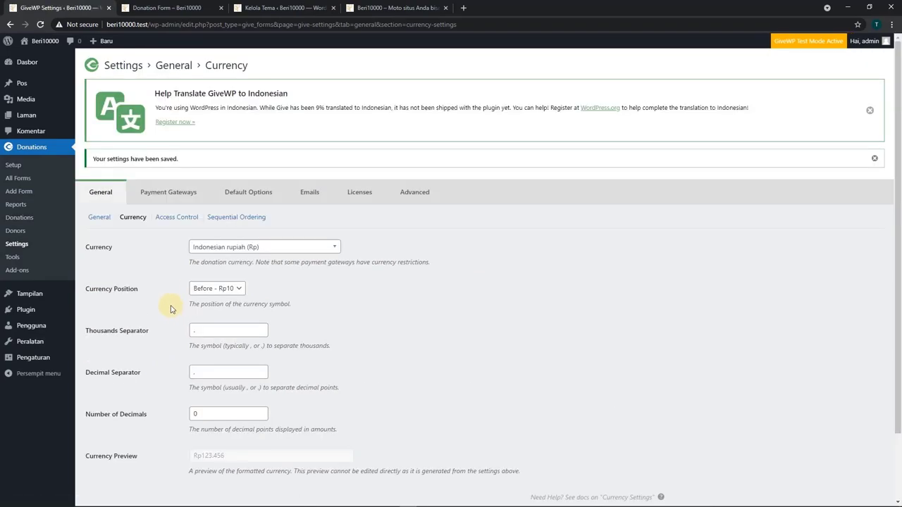
scroll(168, 304, "down", 1)
scroll(169, 303, "up", 1)
left_click(18, 178)
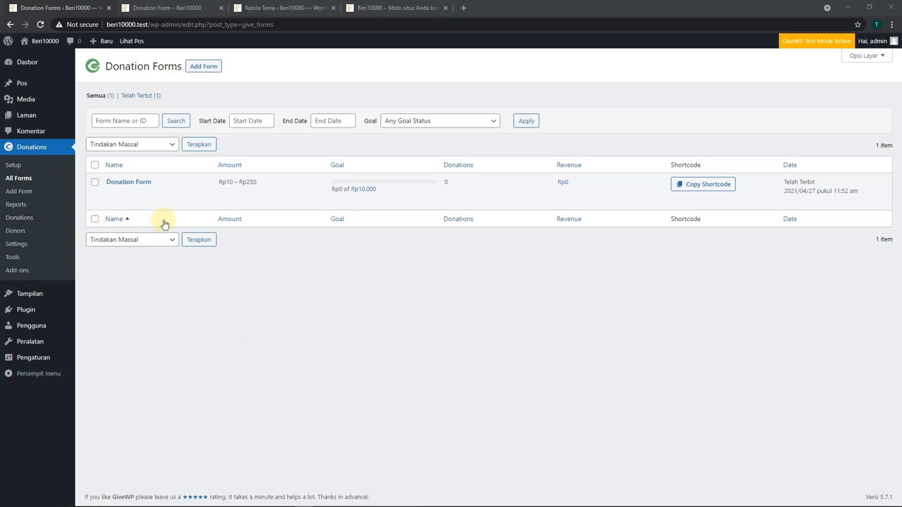
- Move the old Donation Form to Tong Sampah, then permanently delete it from Sampah
mouse_move(106, 201)
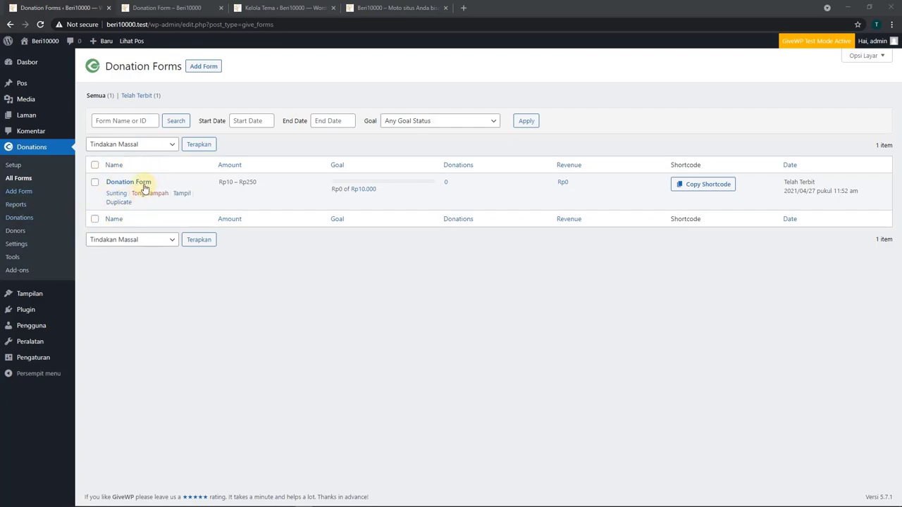
left_click(149, 194)
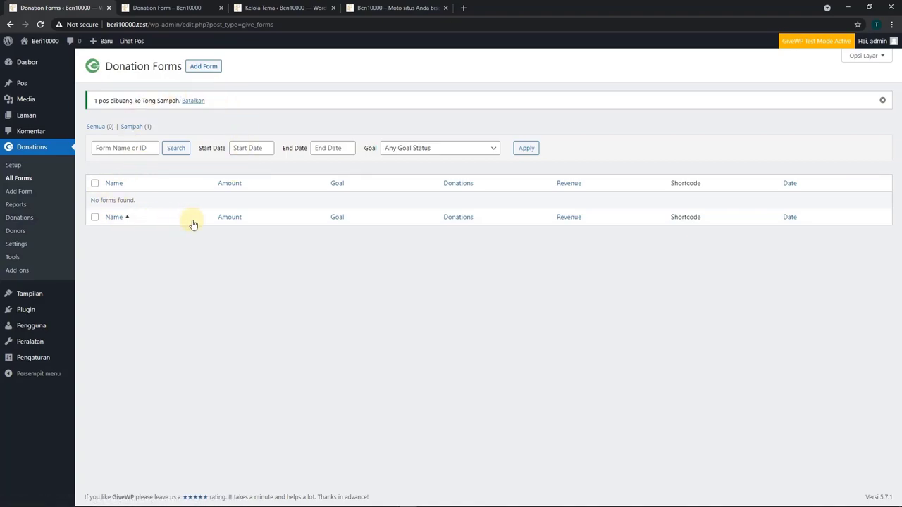
left_click(132, 129)
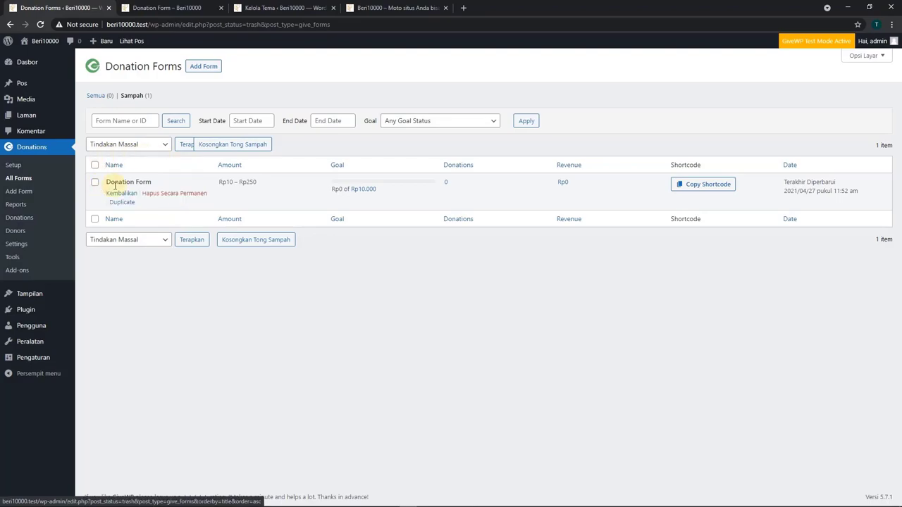
left_click(163, 196)
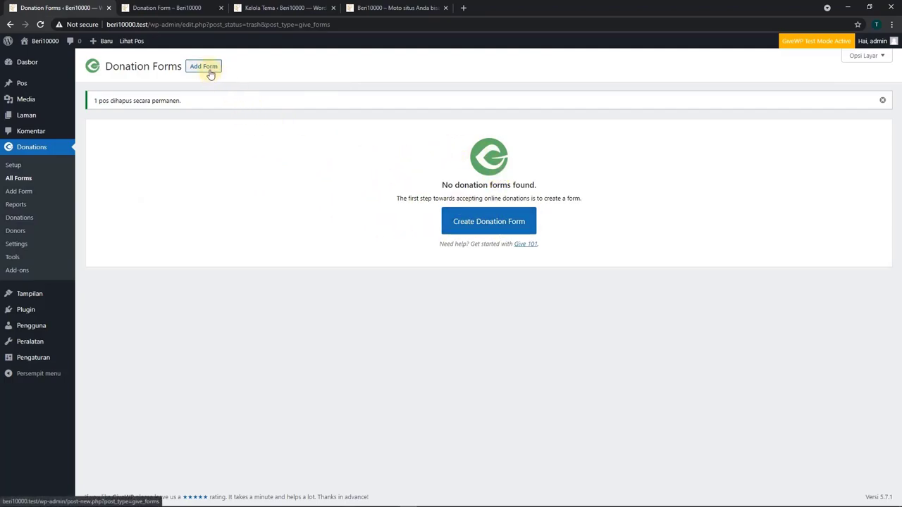
- Open a blank Add New Donation Form editor and look over the form template choices
left_click(489, 222)
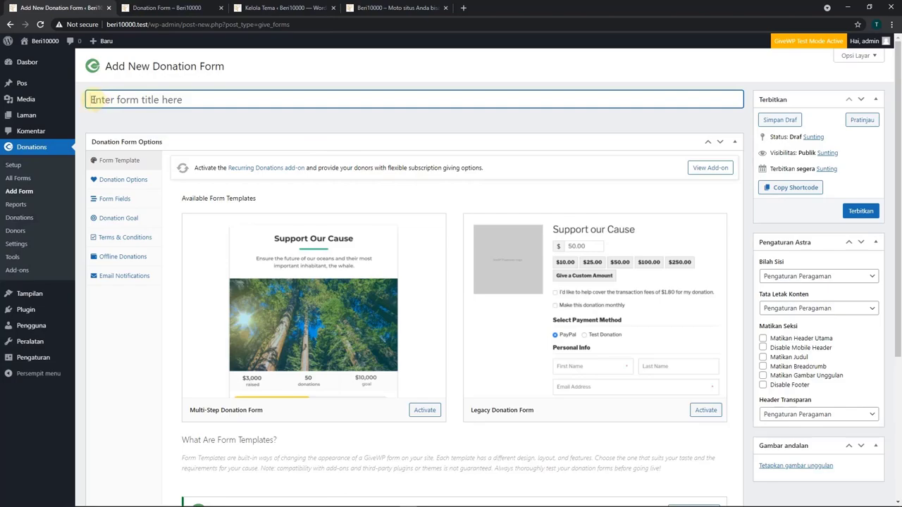
scroll(183, 186, "down", 3)
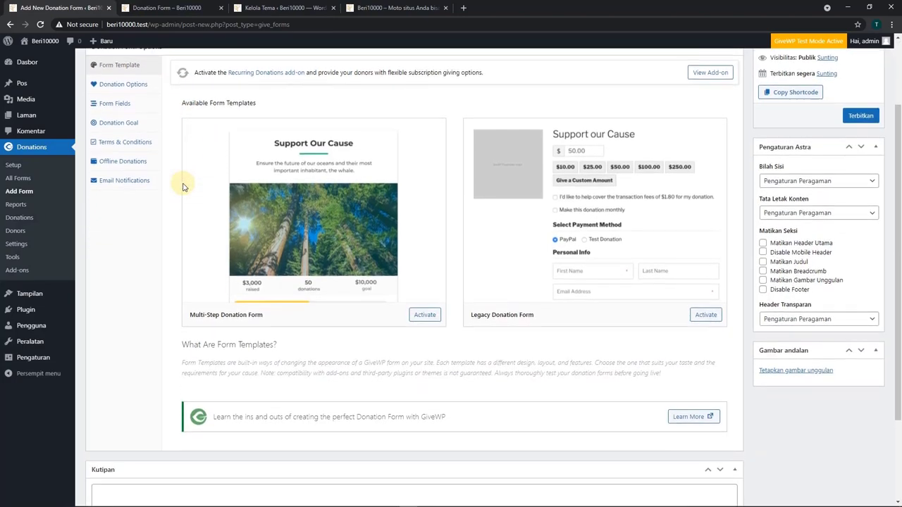
scroll(183, 187, "up", 3)
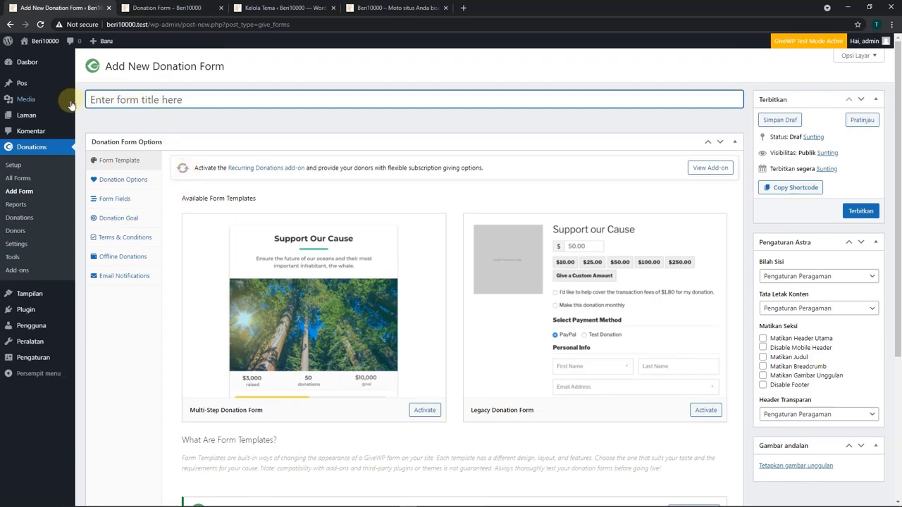
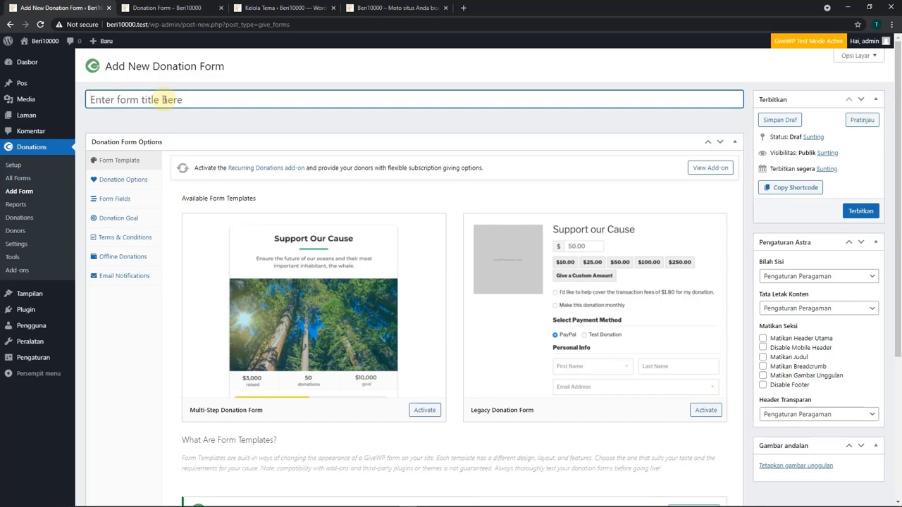
- Title the new form 'Bantu anak-anak di Papua untuk mendapatka Air Bersih' and let the draft autosave
type("Ban")
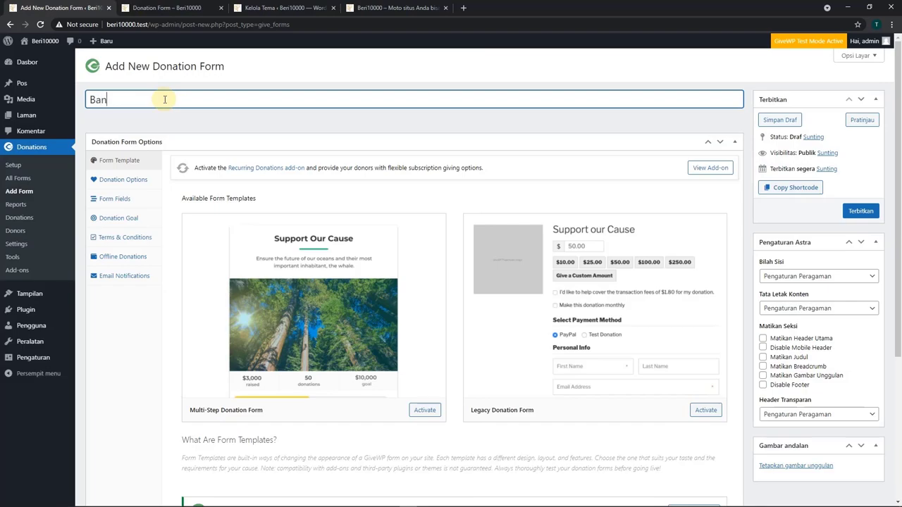
type("tu")
type("anak-anak d")
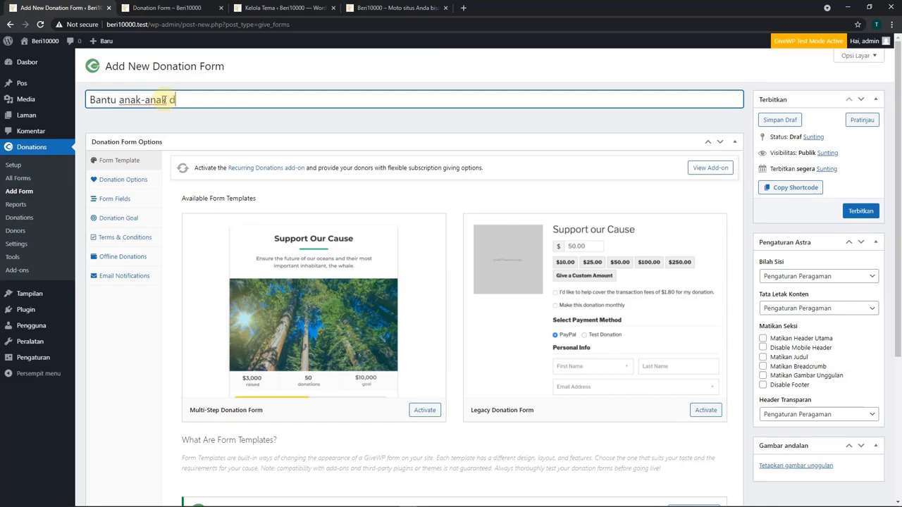
type("ipa")
key("BackSpace")
key("BackSpace")
type("Papua untuk menca")
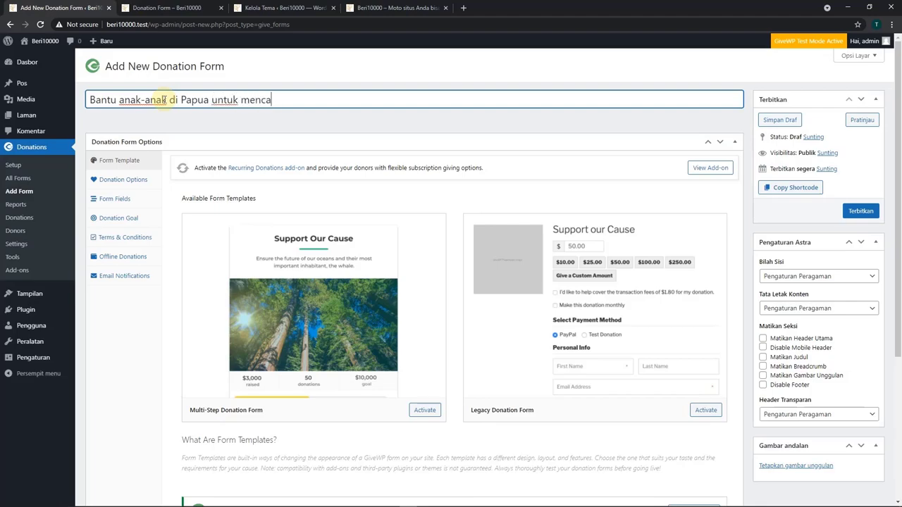
key("BackSpace")
key("BackSpace")
type("dapatka Air Bersih")
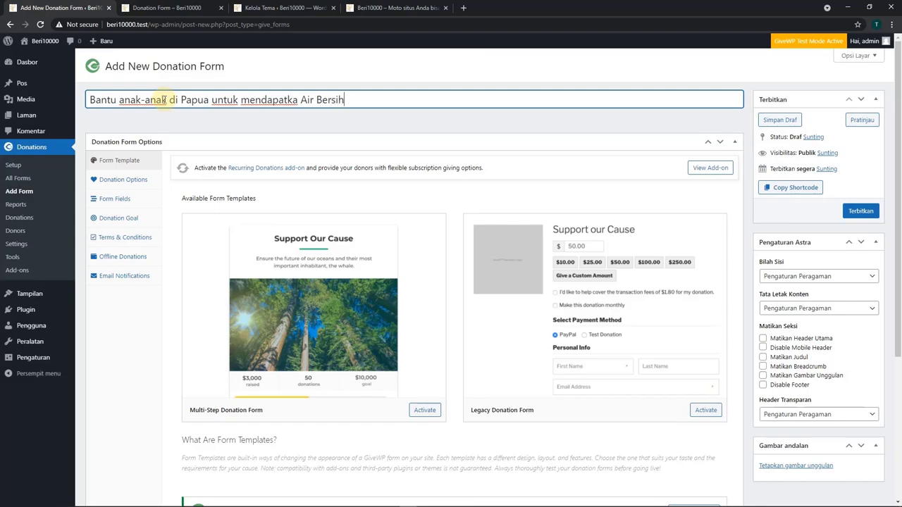
left_click_drag(354, 99, 78, 100)
left_click(250, 124)
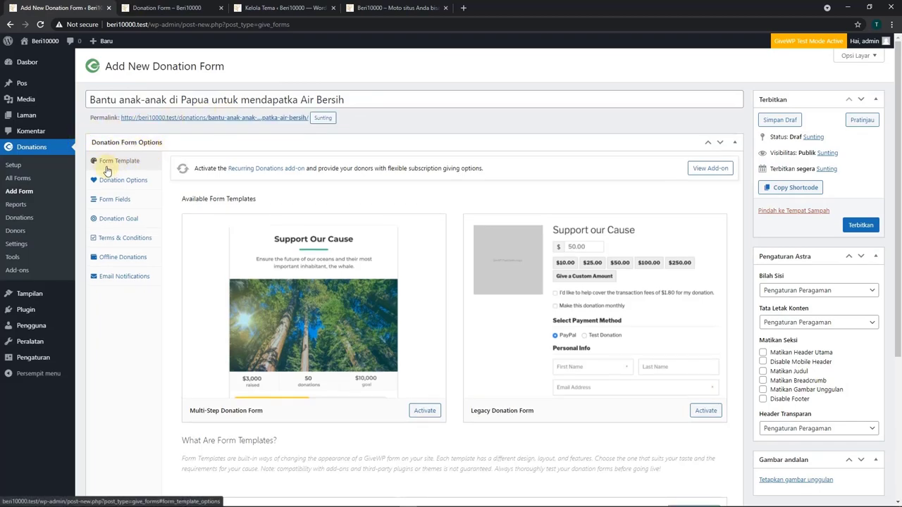
mouse_move(110, 279)
- Activate the Multi-Step Donation Form template and review its default step options
scroll(240, 181, "down", 2)
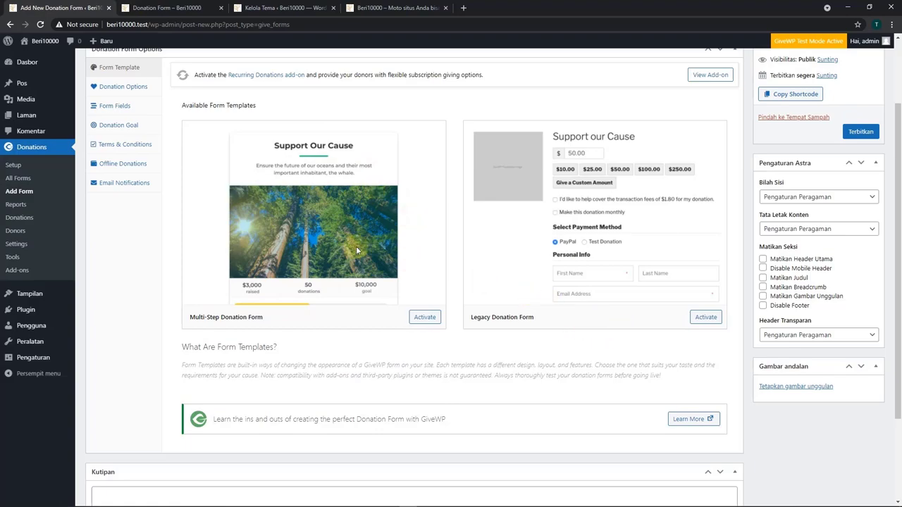
left_click(425, 318)
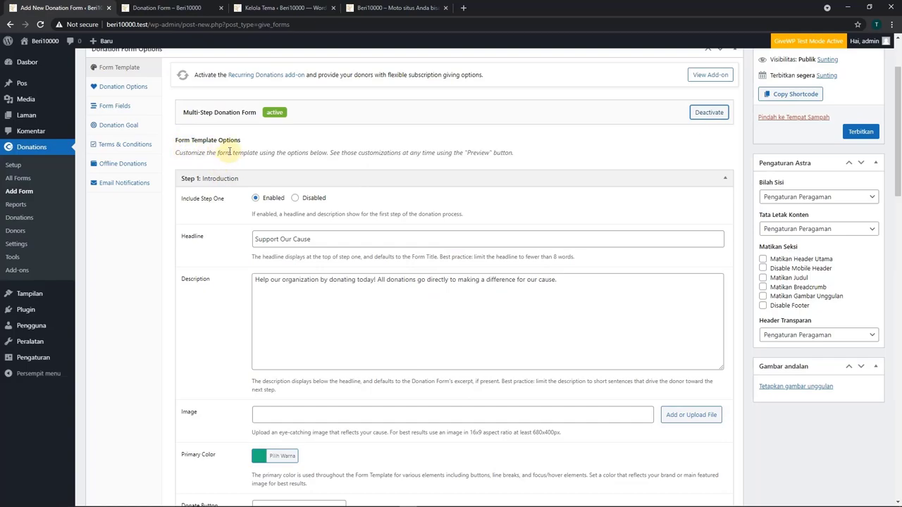
scroll(228, 151, "down", 5)
scroll(227, 151, "up", 4)
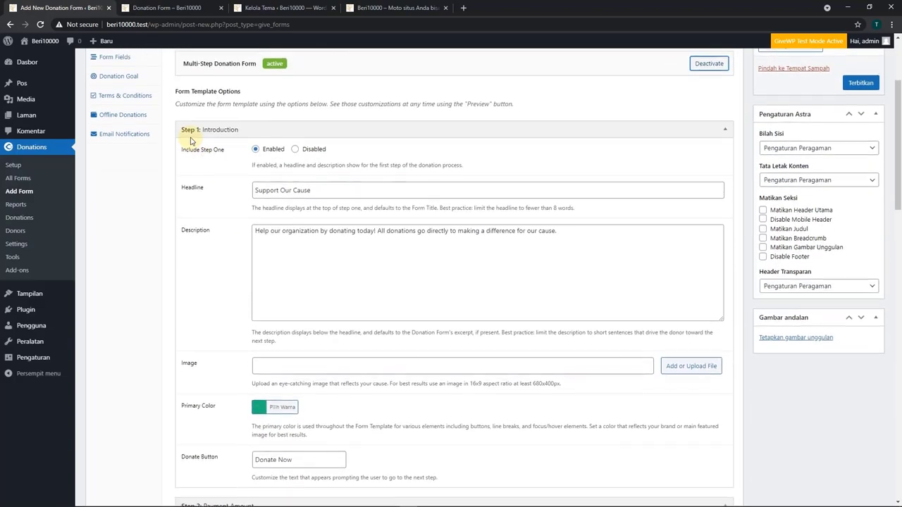
scroll(193, 169, "down", 10)
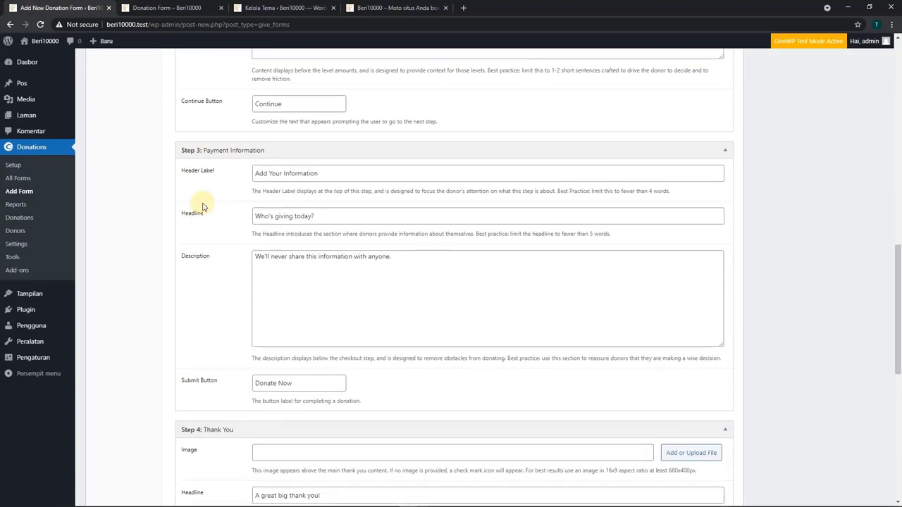
scroll(202, 205, "down", 6)
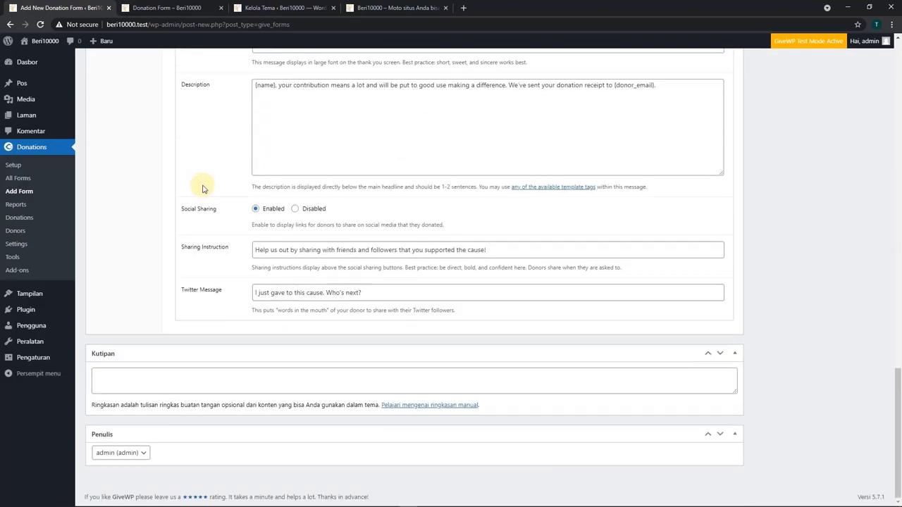
scroll(202, 189, "up", 20)
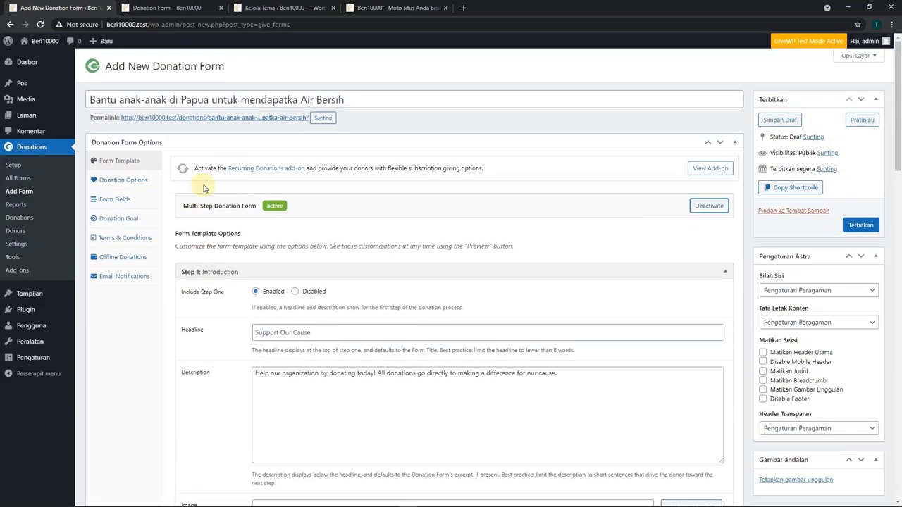
- Toggle the introduction step off and back on, leaving it enabled
scroll(201, 187, "down", 3)
scroll(194, 180, "up", 1)
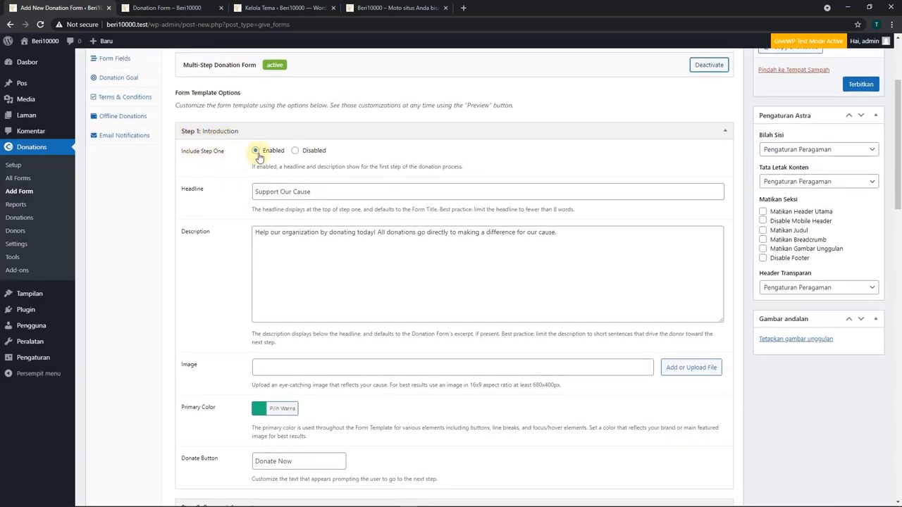
left_click(303, 156)
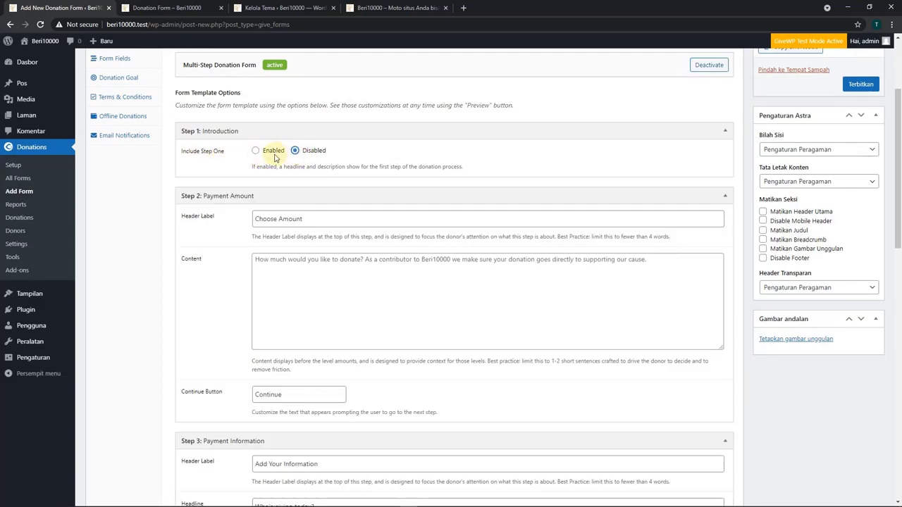
left_click(273, 156)
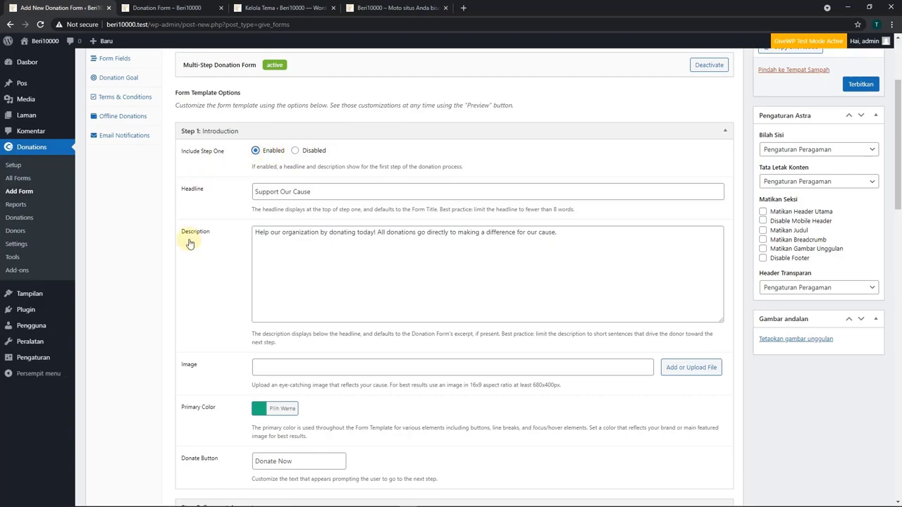
scroll(288, 245, "up", 2)
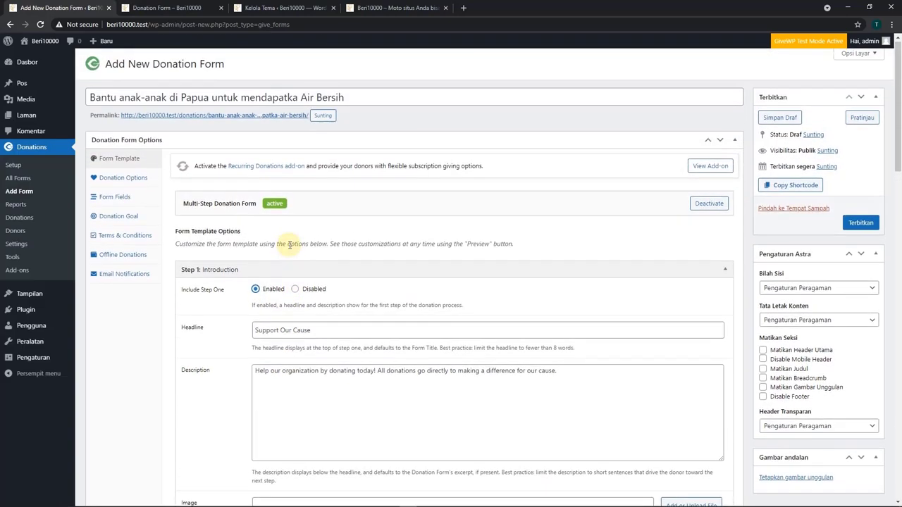
- Replace the Step 1 headline 'Support Our Cause' with the copied form title
left_click_drag(346, 99, 88, 100)
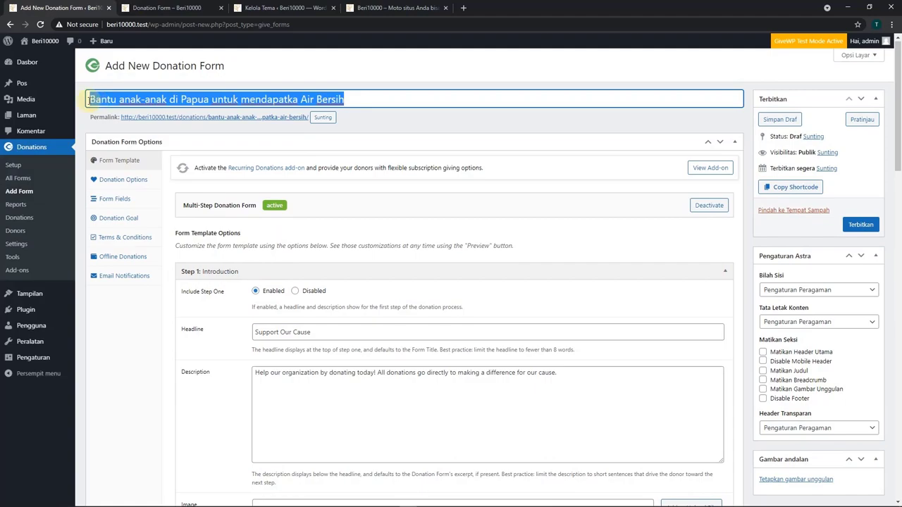
scroll(202, 211, "down", 2)
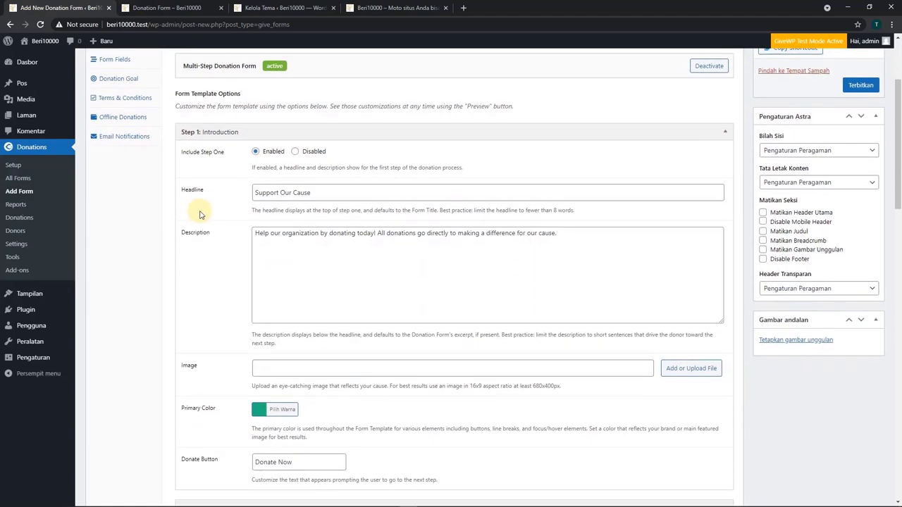
left_click(311, 192)
triple_click(311, 191)
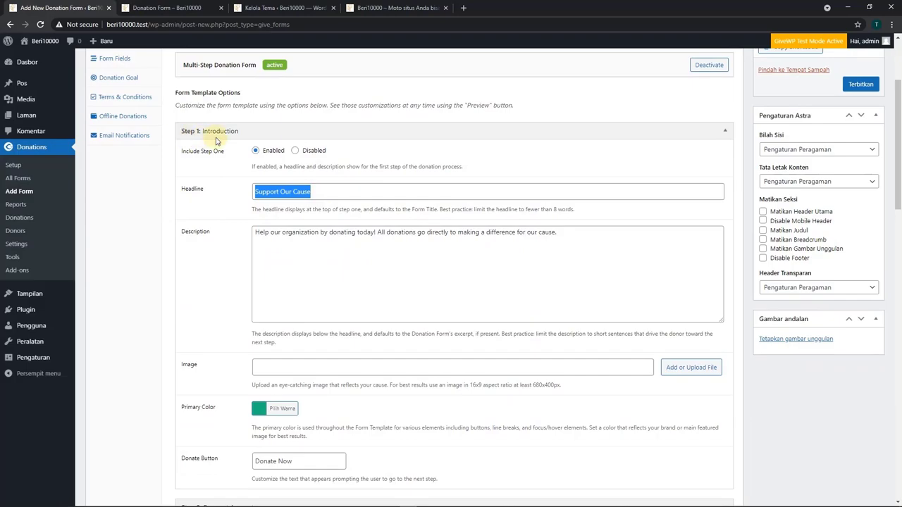
type("Bantu anak-anak di Papua untuk mendapatkan Air Bersih")
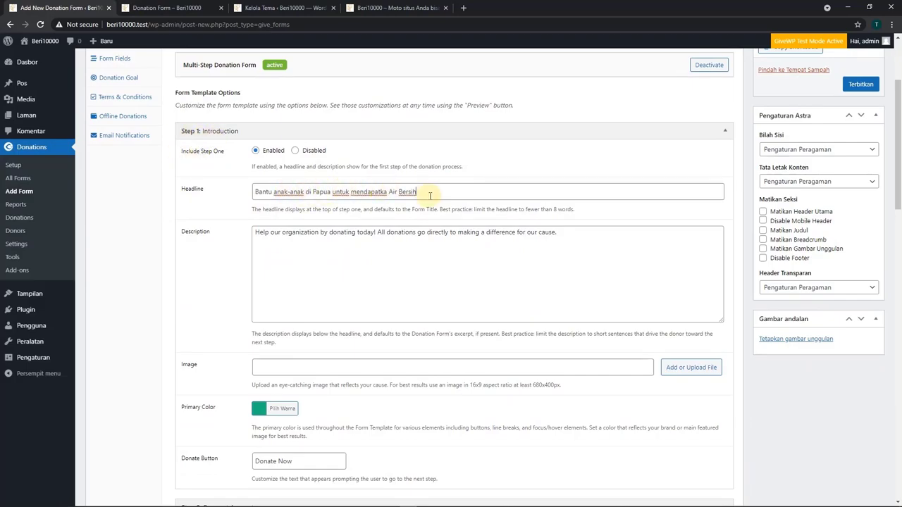
left_click_drag(429, 192, 237, 196)
key("ctrl+c")
left_click(330, 192)
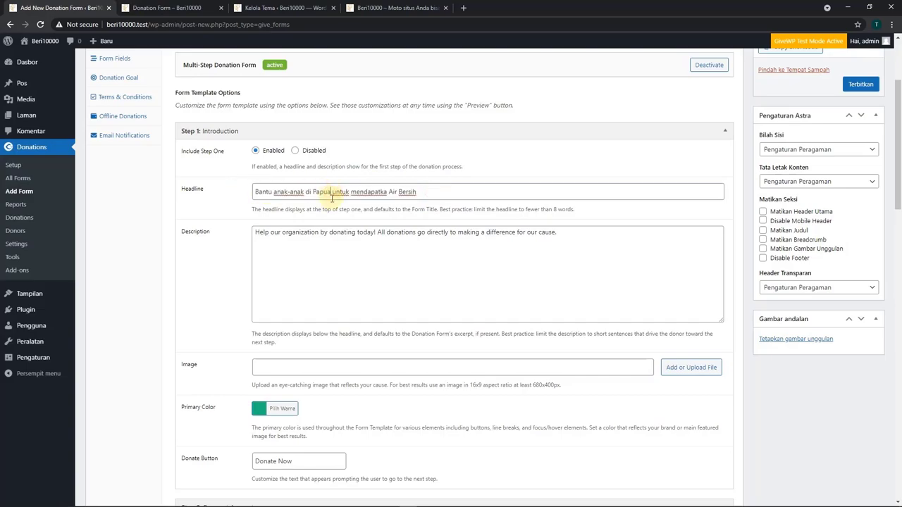
- Replace the Step 1 description paragraph with the same form title text
scroll(332, 197, "down", 1)
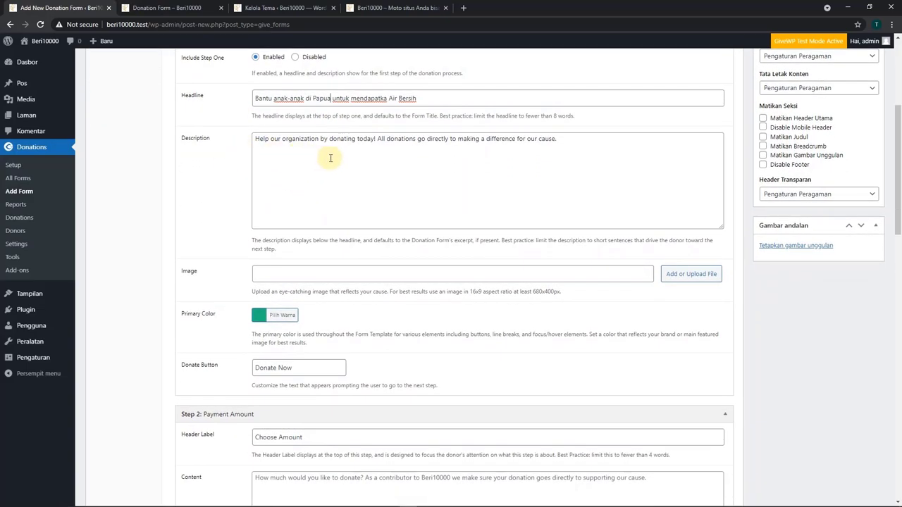
triple_click(343, 152)
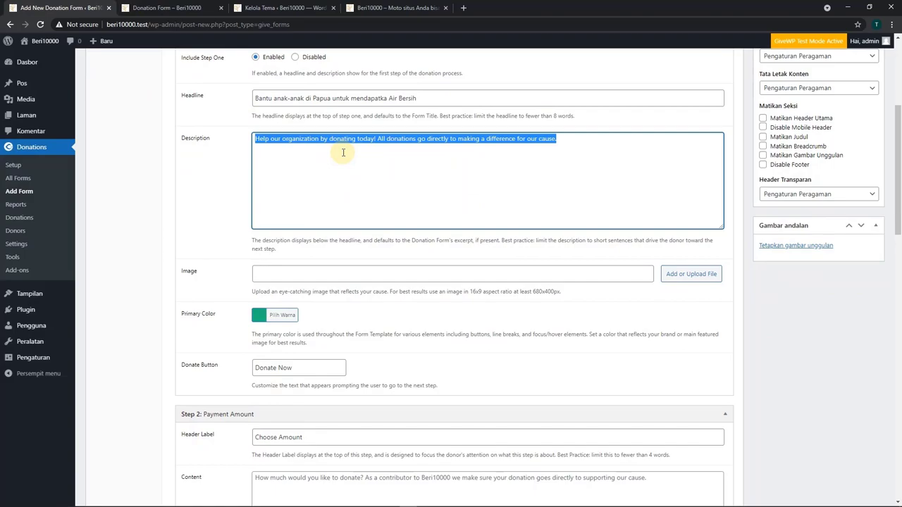
key("ctrl+v")
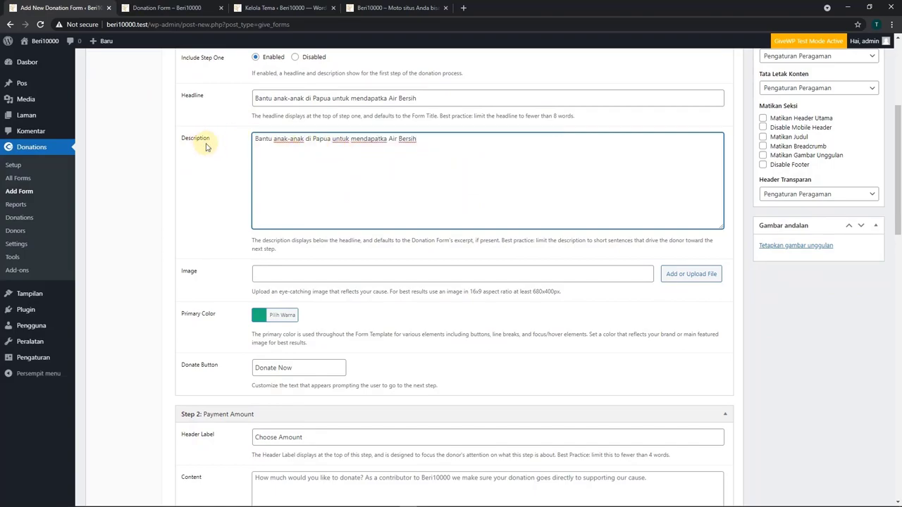
left_click_drag(423, 140, 250, 139)
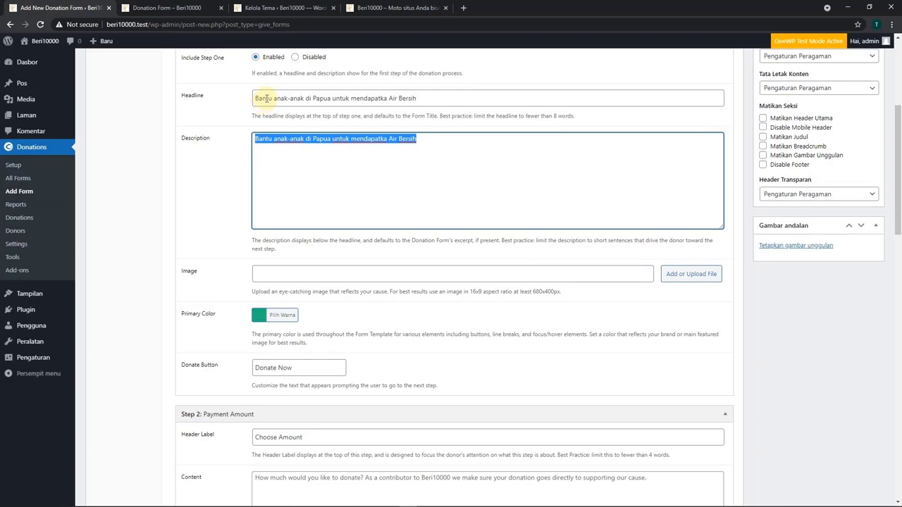
scroll(239, 177, "down", 2)
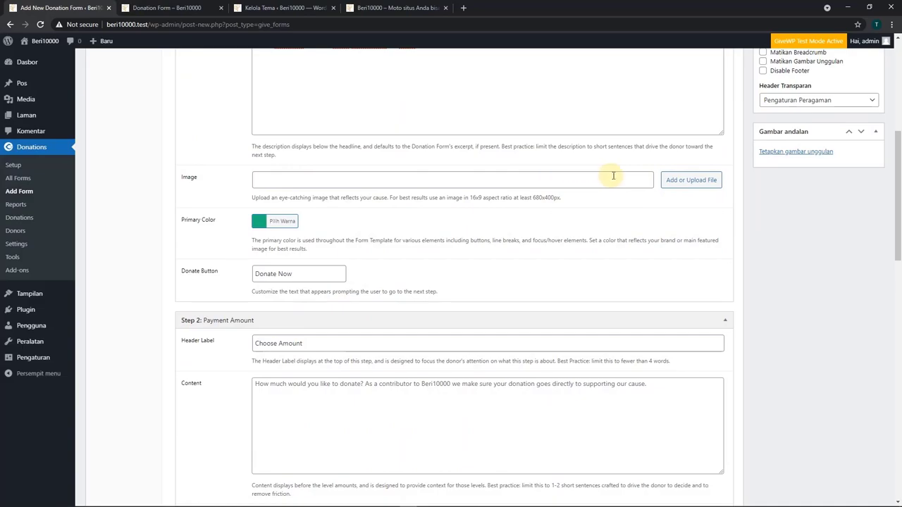
- Upload the campaign photos and set pexels-dazzle-jam-1125850.jpg as the Step 1 image
left_click(673, 180)
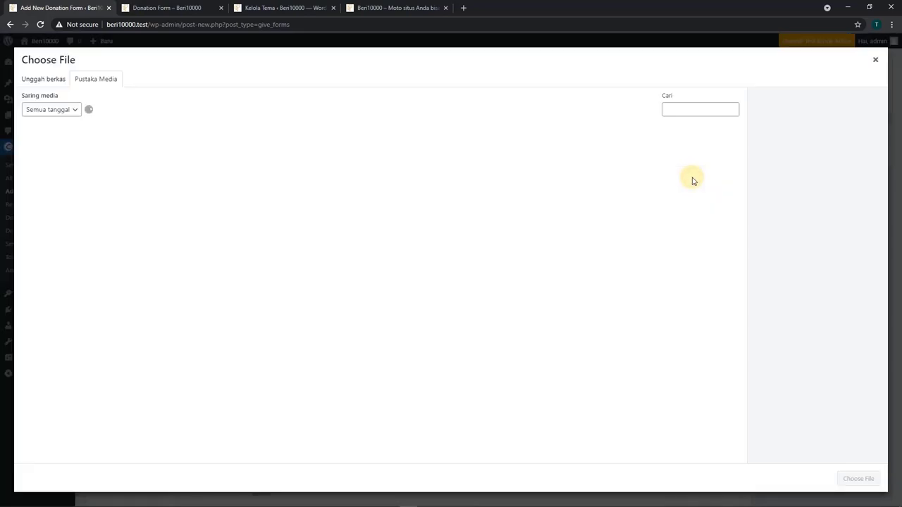
left_click(63, 83)
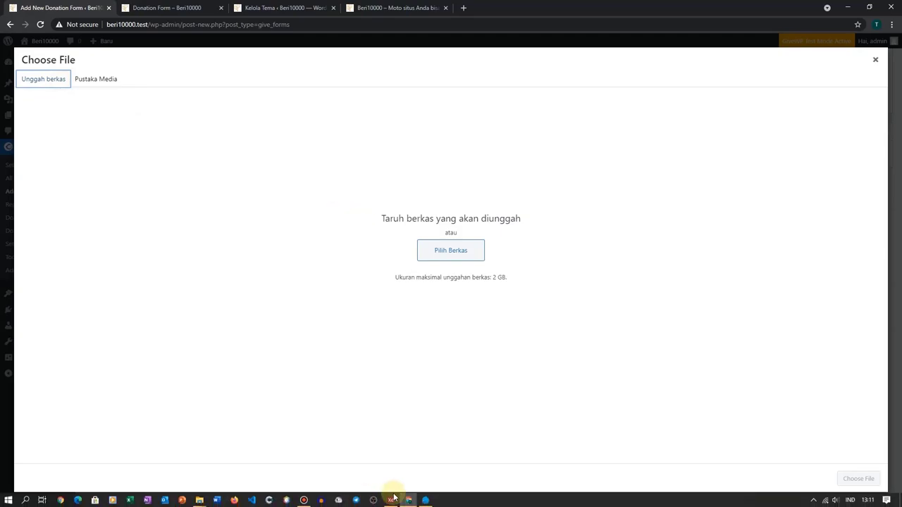
left_click(201, 500)
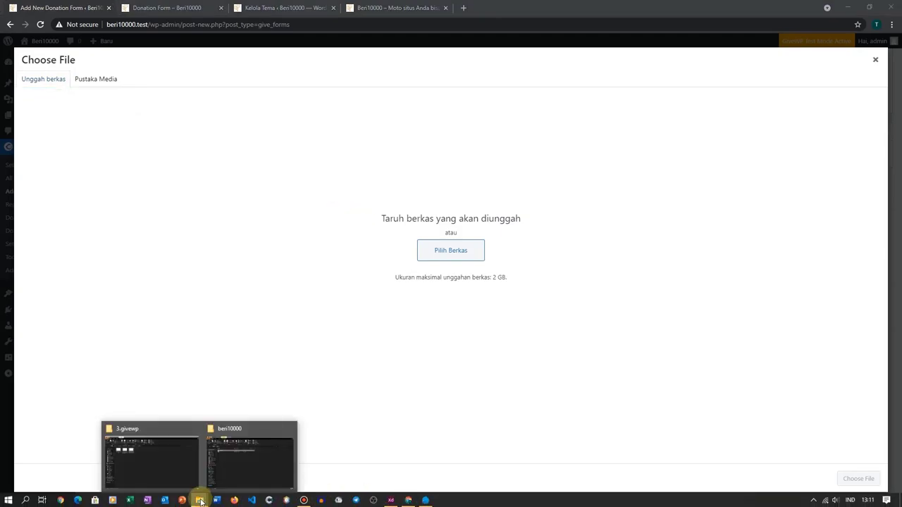
left_click(248, 459)
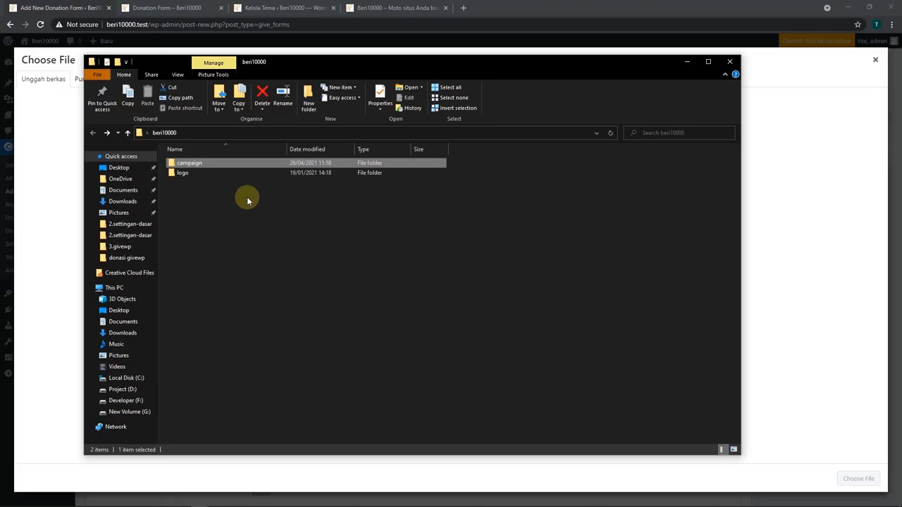
double_click(200, 166)
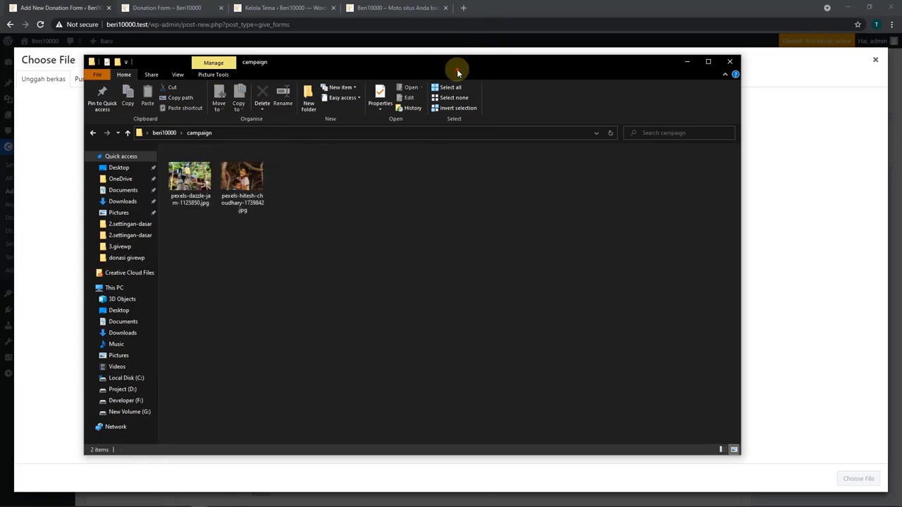
left_click_drag(458, 66, 630, 151)
left_click_drag(401, 263, 182, 171)
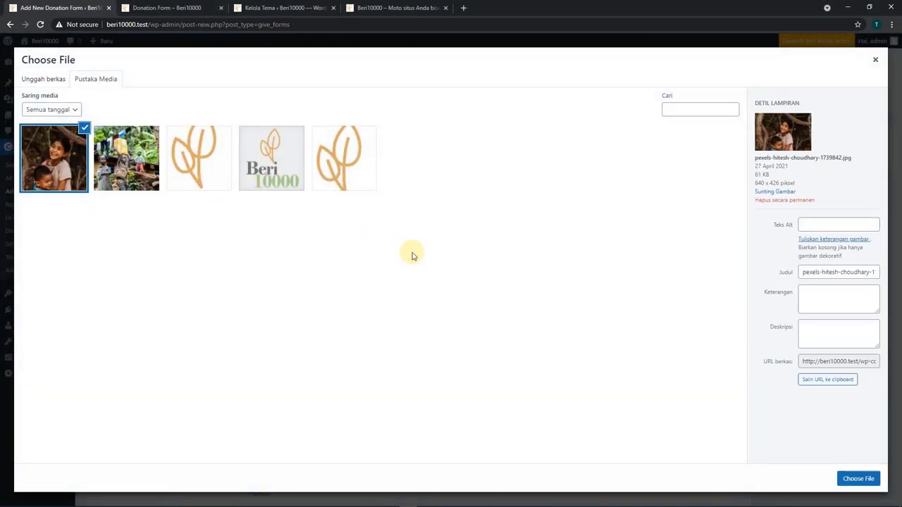
left_click(122, 177)
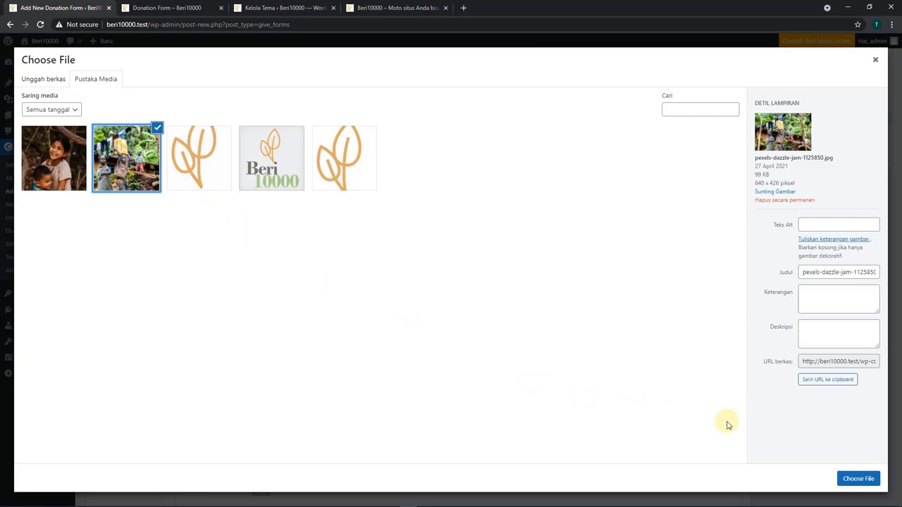
left_click(848, 479)
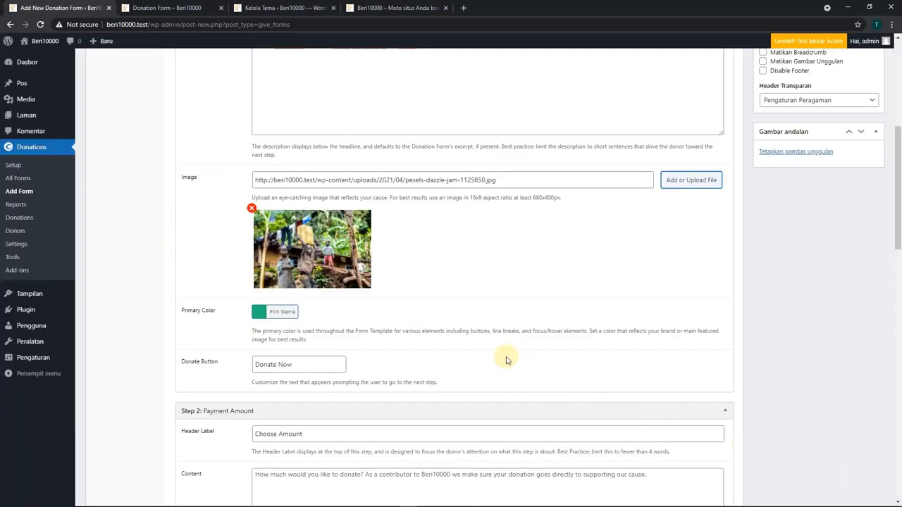
- Replace the Donate Button label 'Donate Now' with 'Donasi Sekarang'
left_click(491, 290)
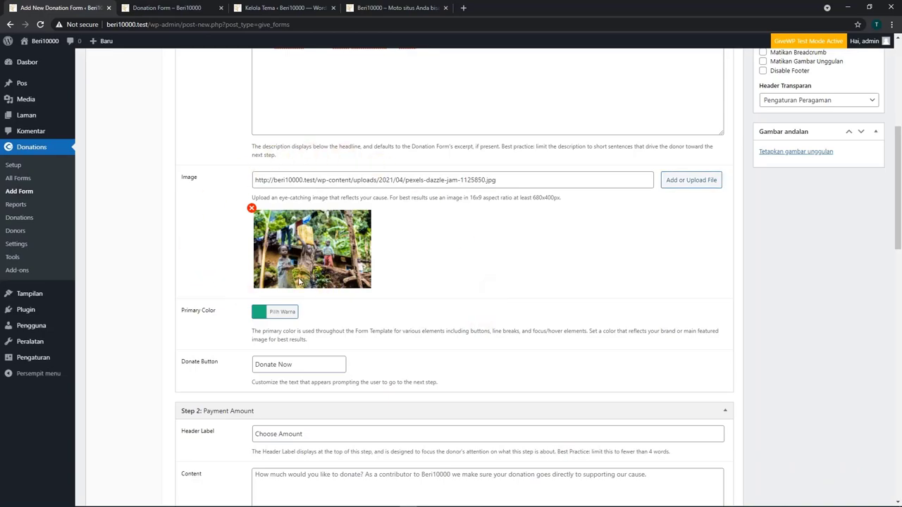
scroll(399, 293, "down", 2)
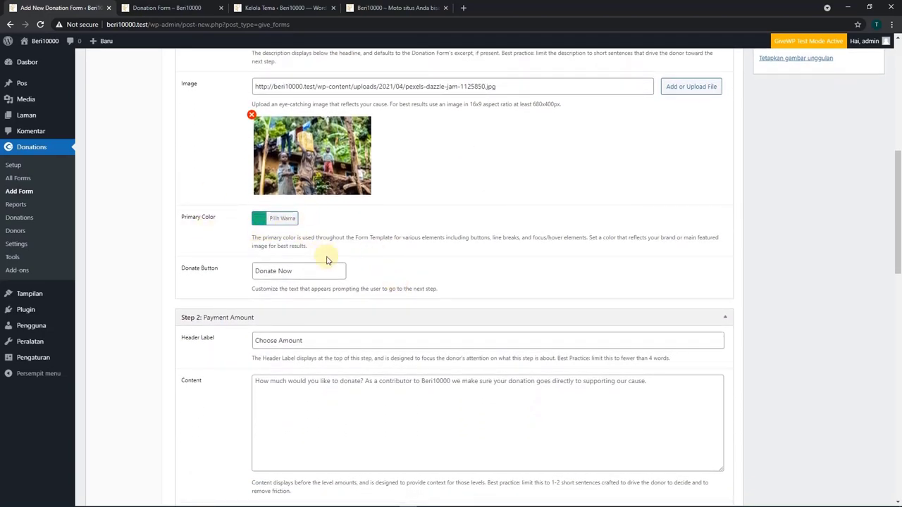
scroll(324, 259, "down", 1)
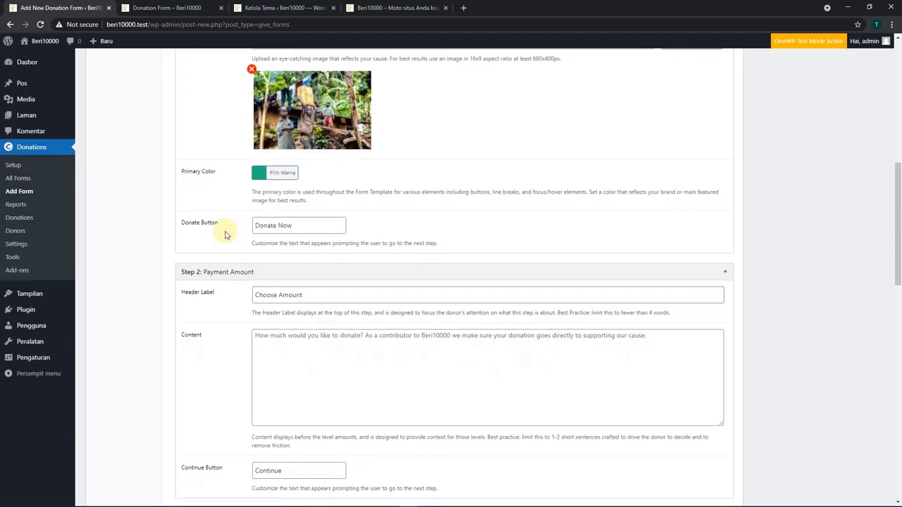
left_click(312, 224)
left_click_drag(290, 224, 238, 226)
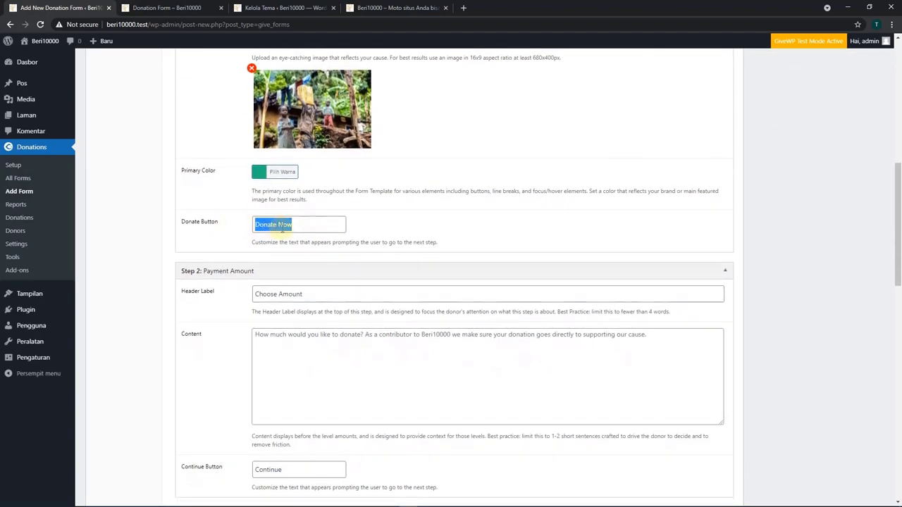
type("Bantuy")
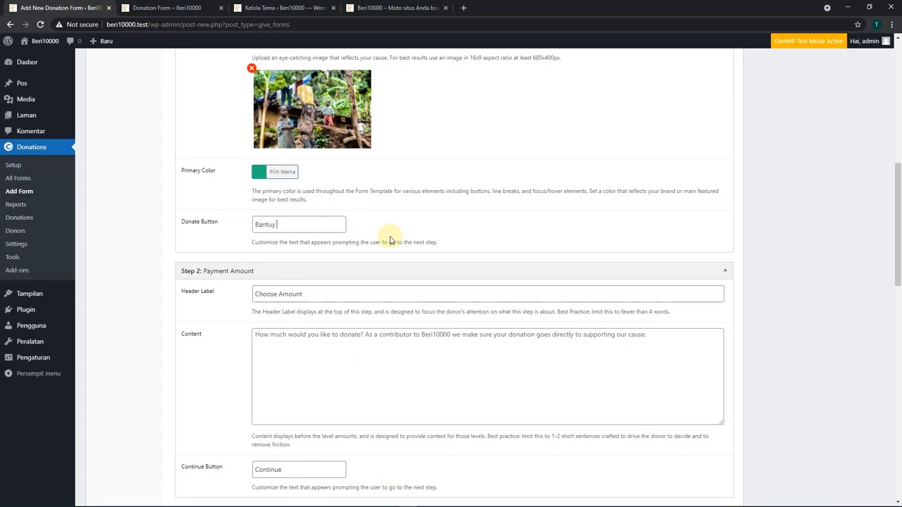
key("BackSpace")
type("Sekarang")
key("ctrl+a")
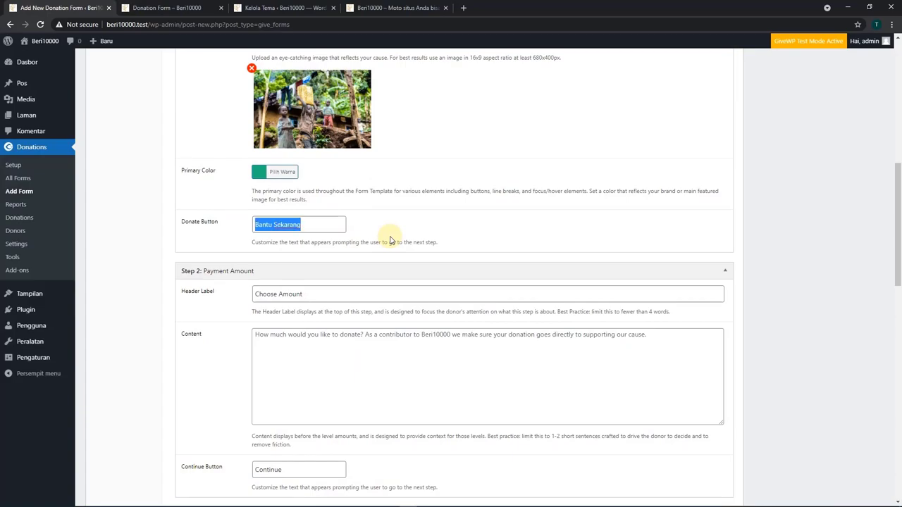
type("Donasi")
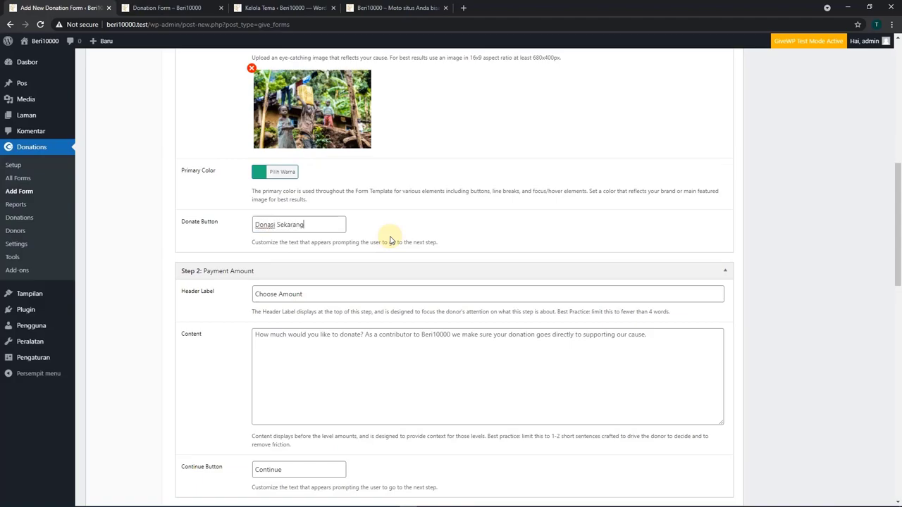
left_click(391, 240)
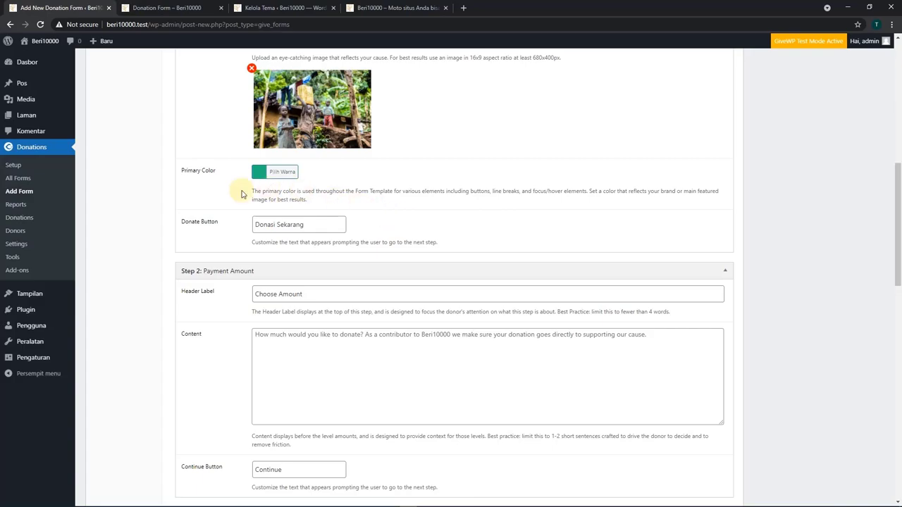
- Change the Step 2 header label from 'Choose Amount' to 'Nominal Donasi'
scroll(354, 213, "down", 2)
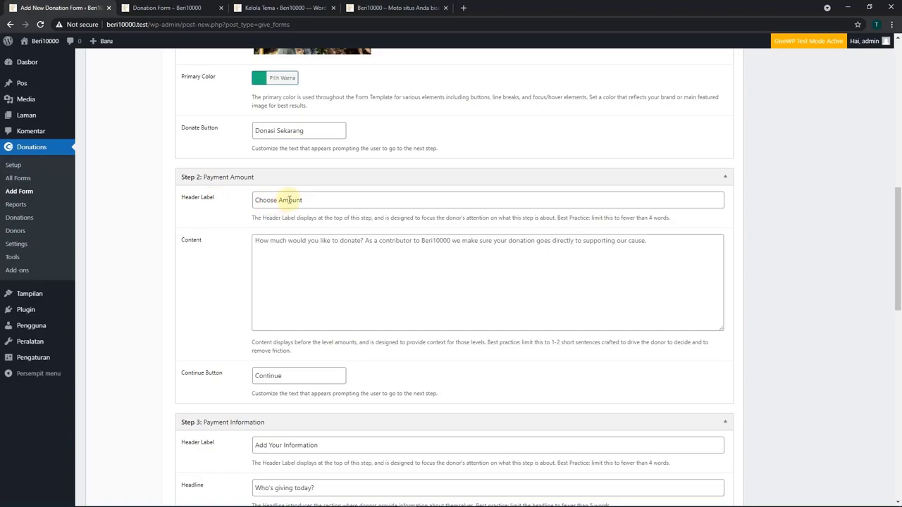
triple_click(320, 202)
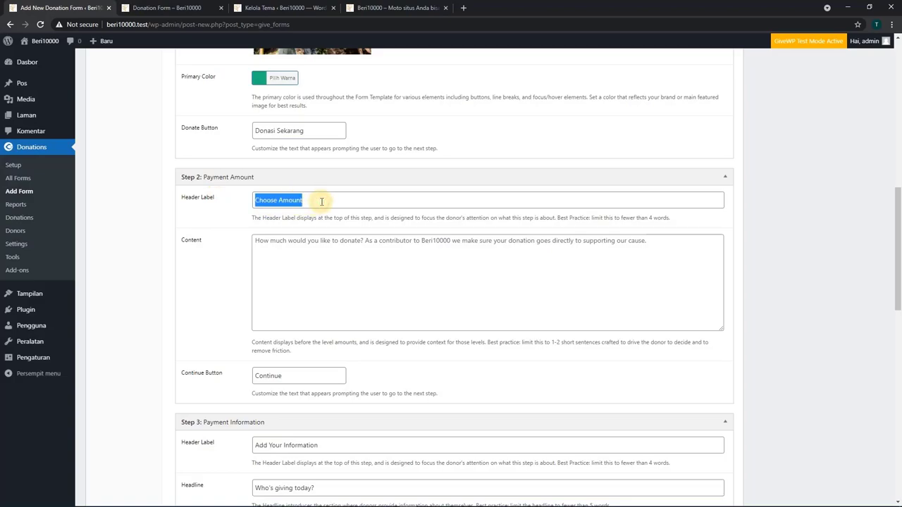
type("Nominal D")
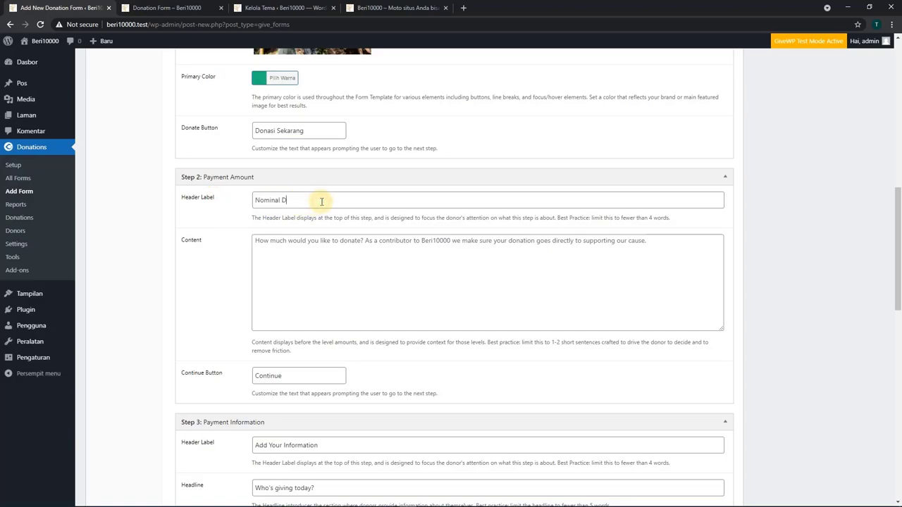
type("onasi")
- Replace the Step 2 content with 'Berapapun yang kamu berikan sangat berarti untuk anak-anak Papua'
left_click(321, 274)
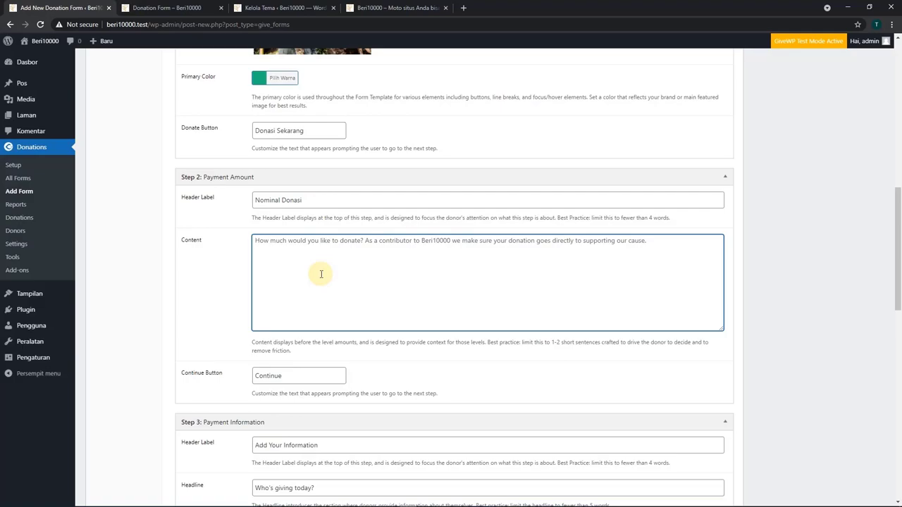
key("ctrl+a")
type("Silahka")
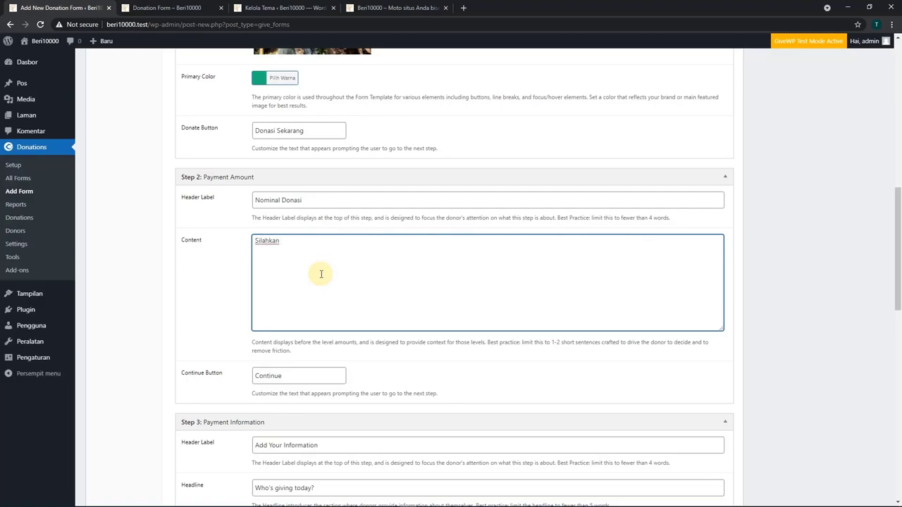
key("BackSpace")
key("BackSpace")
key("BackSpace")
key("BackSpace")
key("BackSpace")
key("BackSpace")
key("BackSpace")
key("BackSpace")
type("Berapapun yang kamu berikan sangat be")
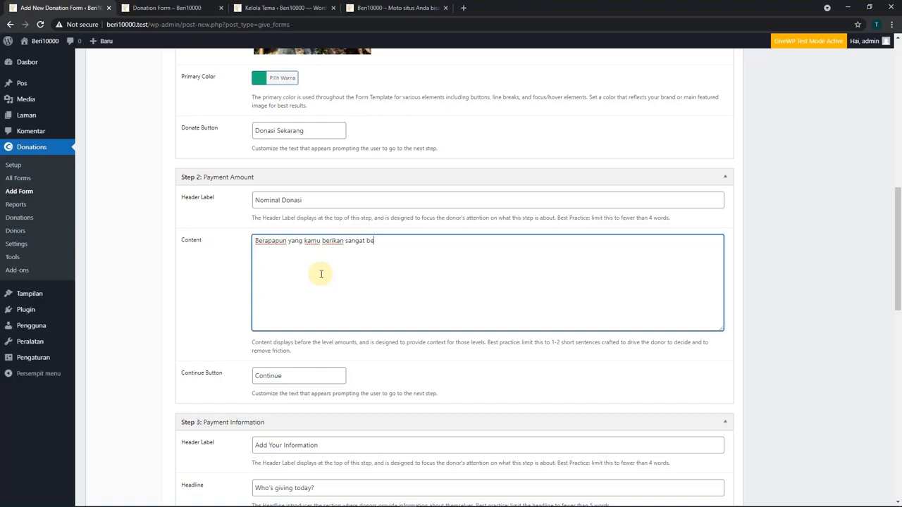
type("rarti untuk anak-anak Papua")
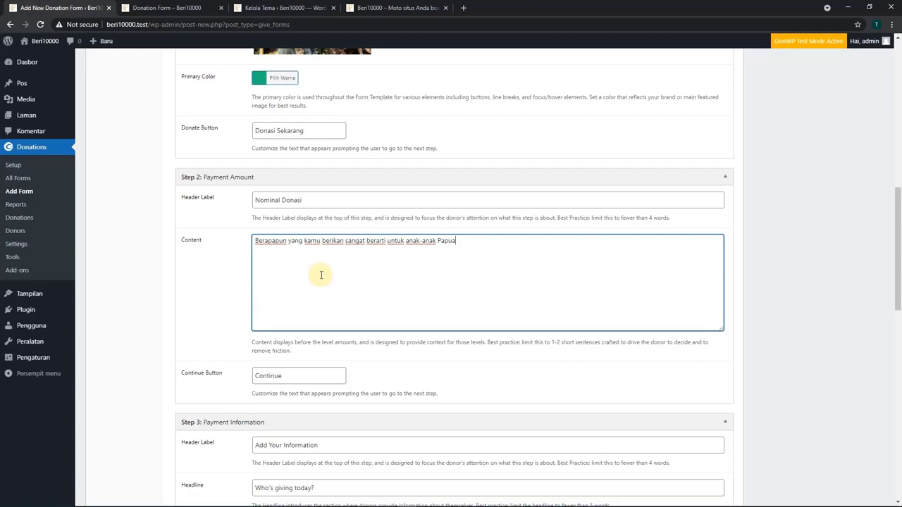
- Set the Step 2 continue button text to 'Lanjutkan'
scroll(320, 274, "down", 2)
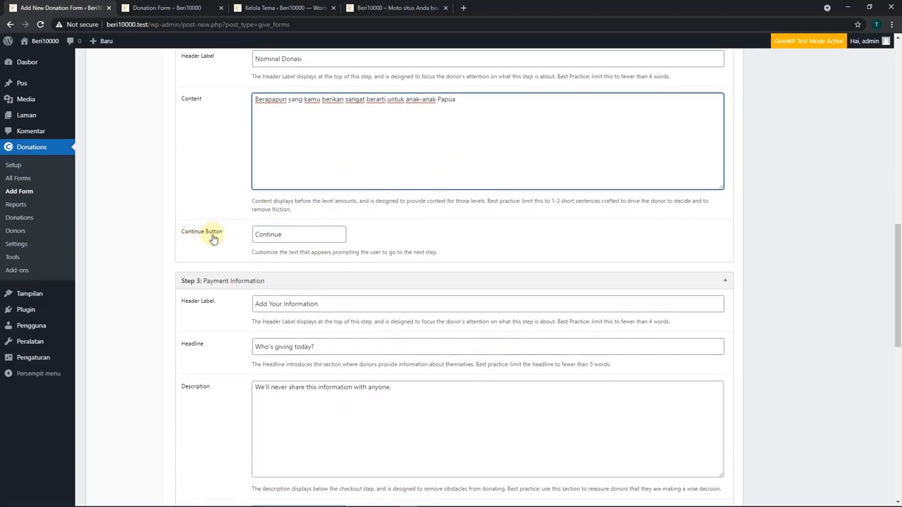
double_click(275, 235)
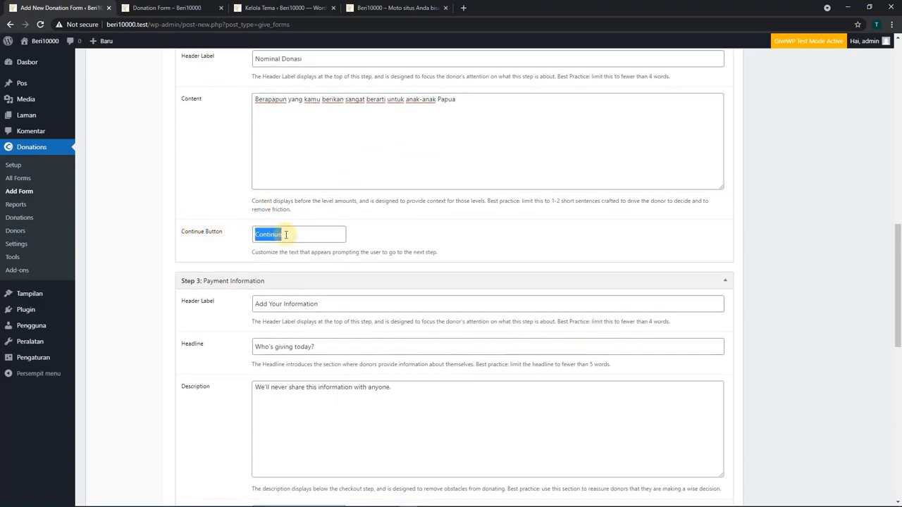
type("Lanjutkan")
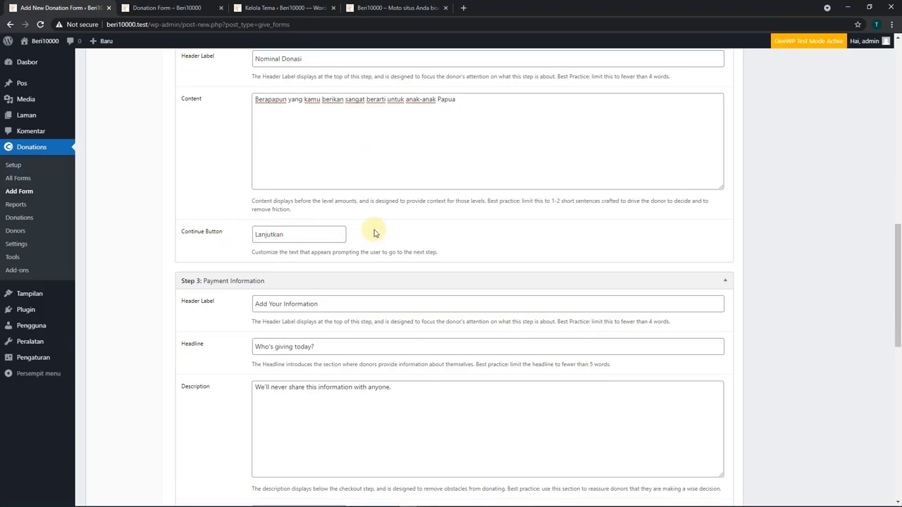
scroll(374, 233, "down", 1)
scroll(372, 233, "up", 2)
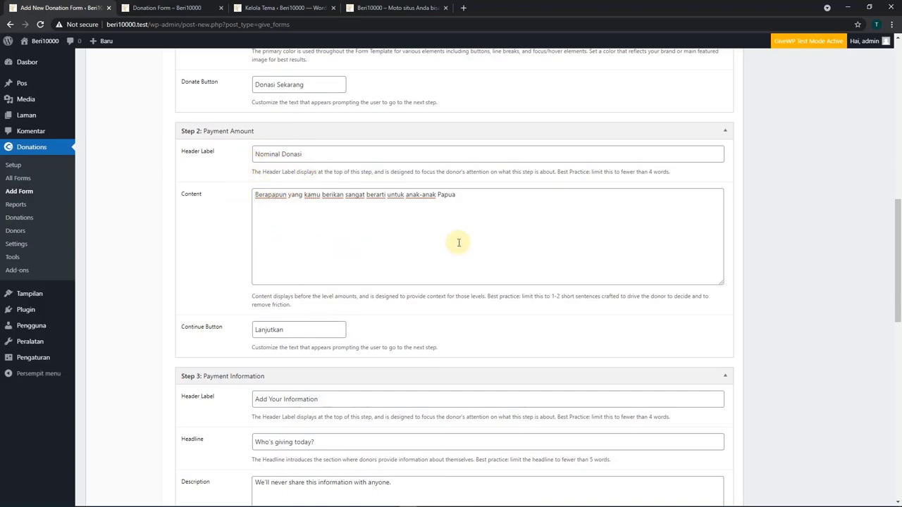
scroll(441, 253, "down", 2)
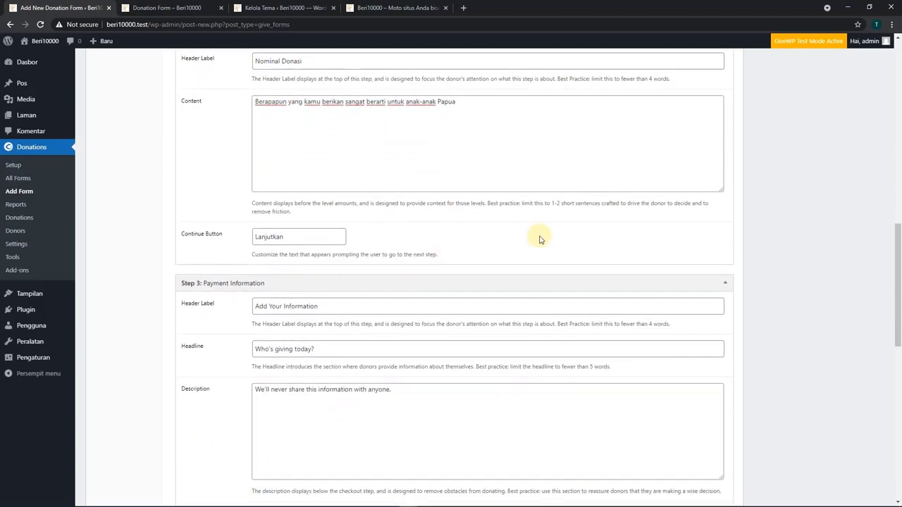
scroll(268, 232, "down", 2)
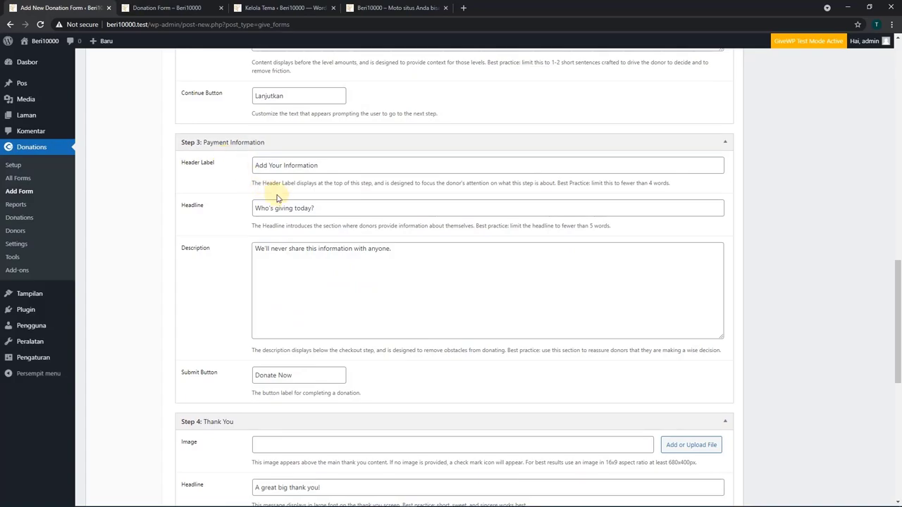
- Set Step 3 header and headline to 'Metode Pembayaran', description 'Silahkan Transfer ke Rekening dibawah ini'
scroll(282, 187, "down", 1)
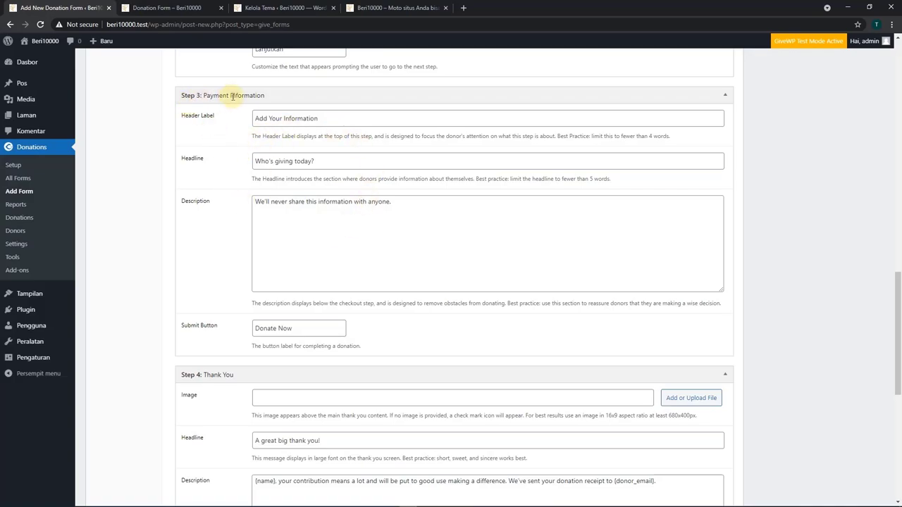
triple_click(323, 114)
type("M")
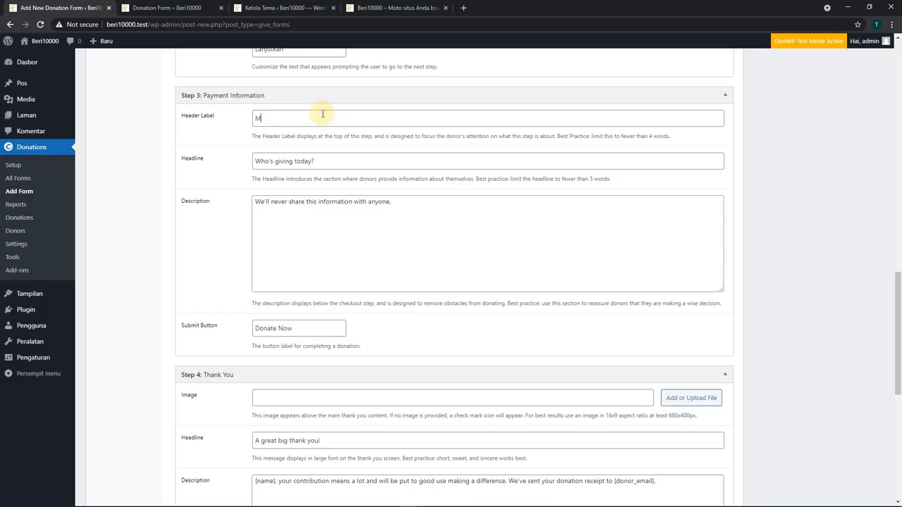
type("etode Pembayaran")
triple_click(303, 161)
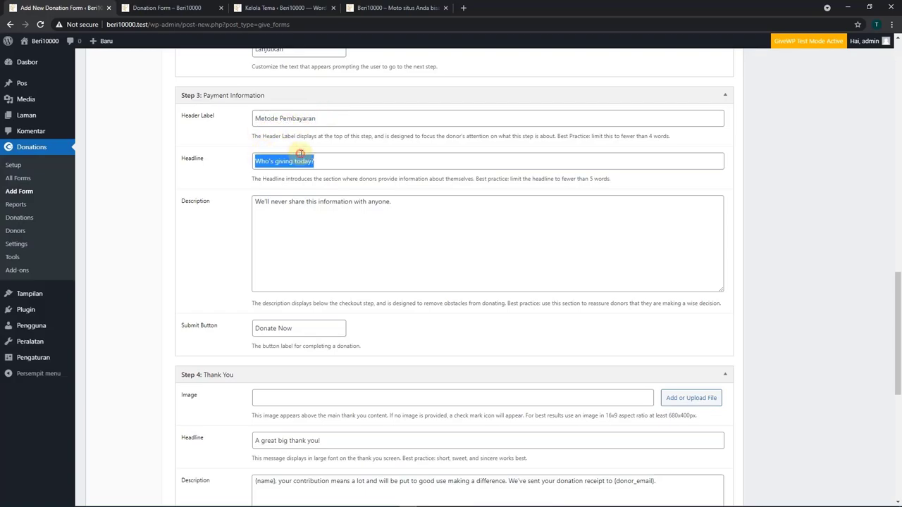
type("M")
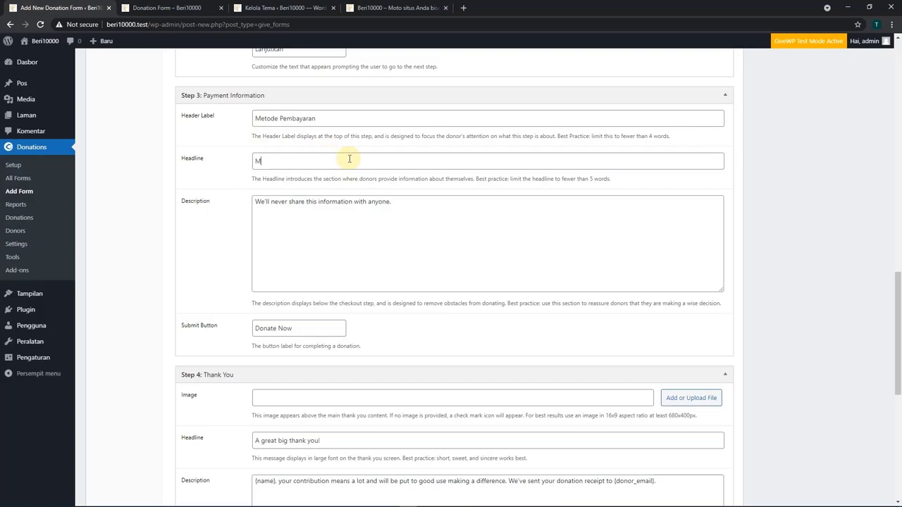
type("otode Pembayaran")
triple_click(369, 204)
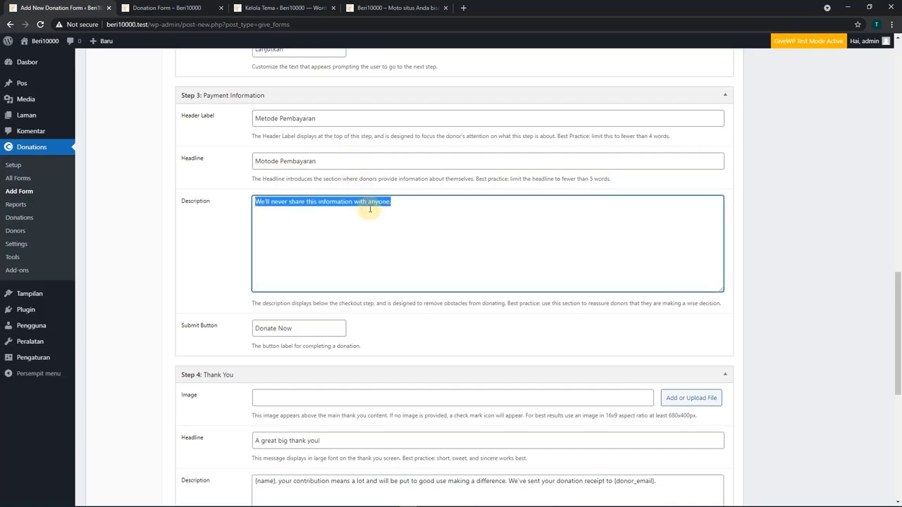
type("Silah")
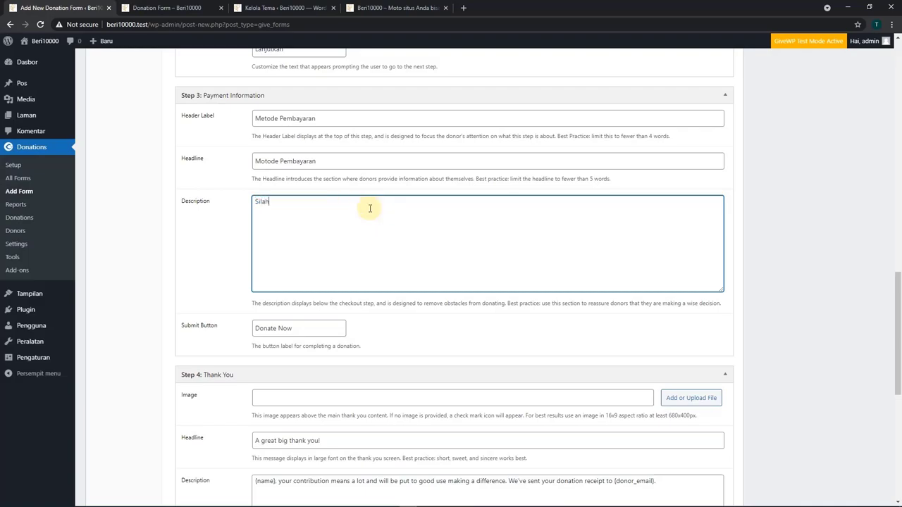
type("kan Transfer ke Rekening dibawah ini")
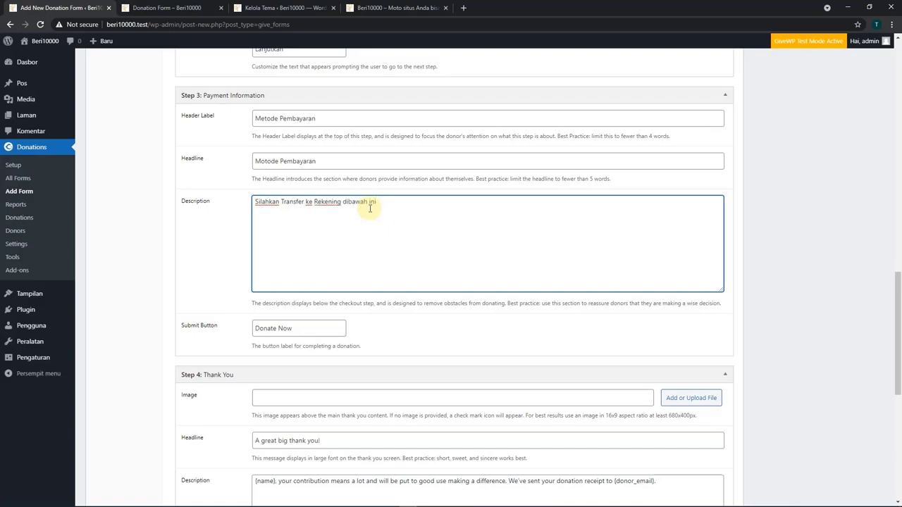
left_click(438, 302)
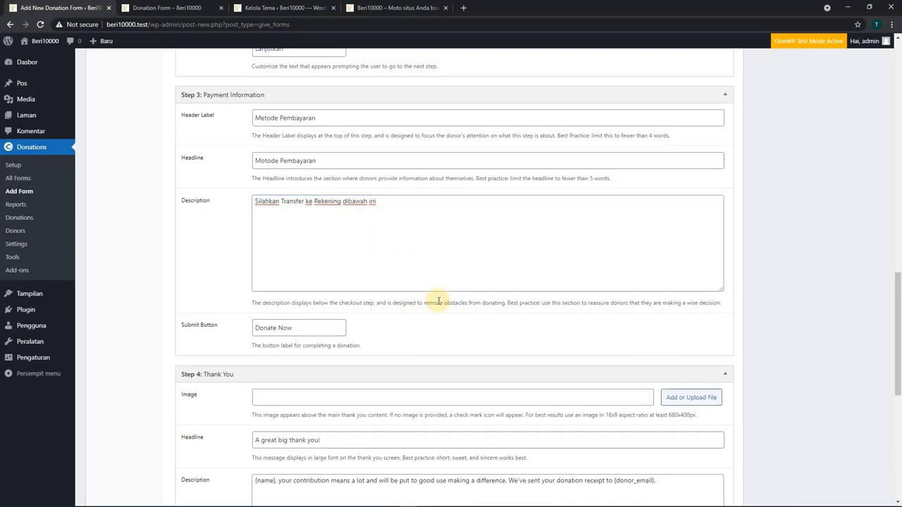
- Replace the Step 3 submit button label 'Donate Now' with 'Bayar Sekarang'
scroll(438, 301, "down", 1)
triple_click(306, 280)
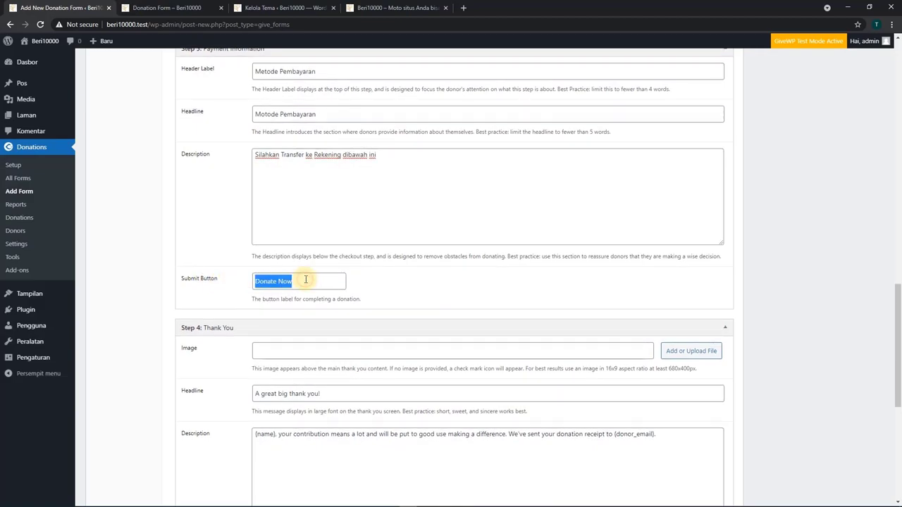
type("D")
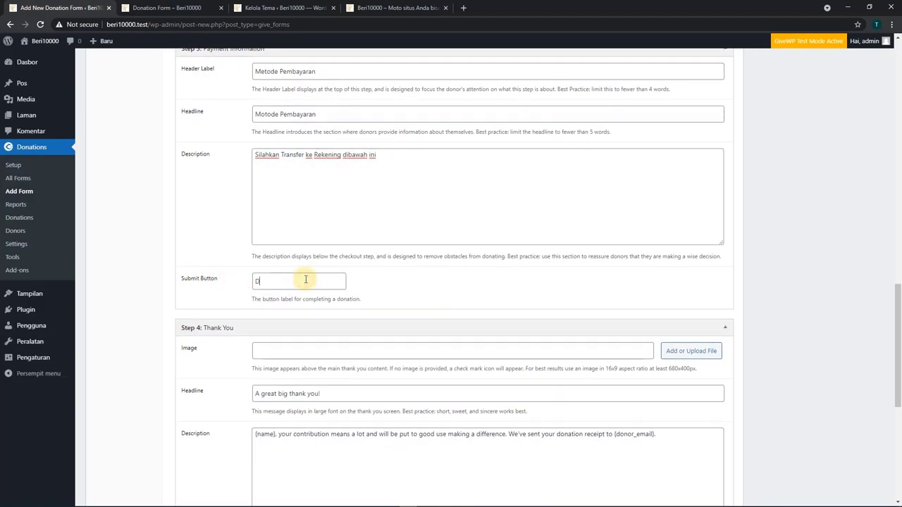
type("onasi Sekarang")
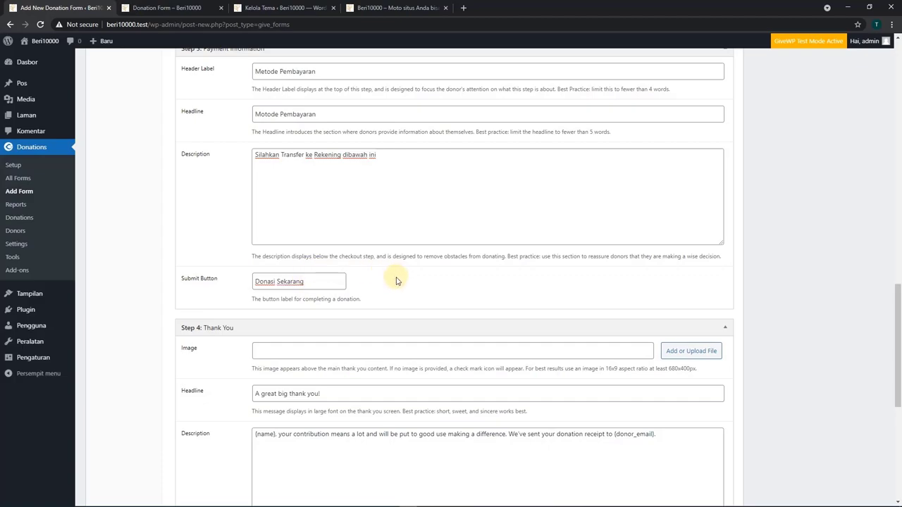
key("ctrl+shift+Left")
key("ctrl+shift+Left")
type("Bay")
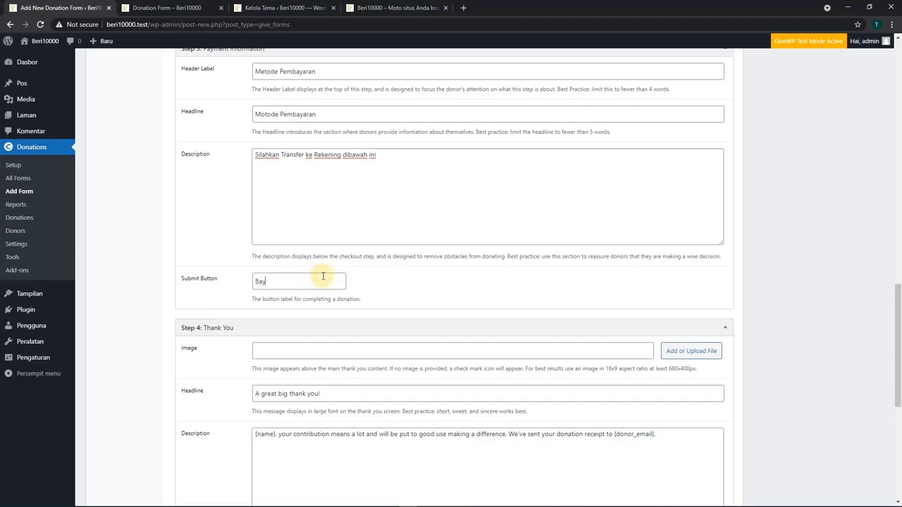
type("ar Seakrang")
type("karanmg")
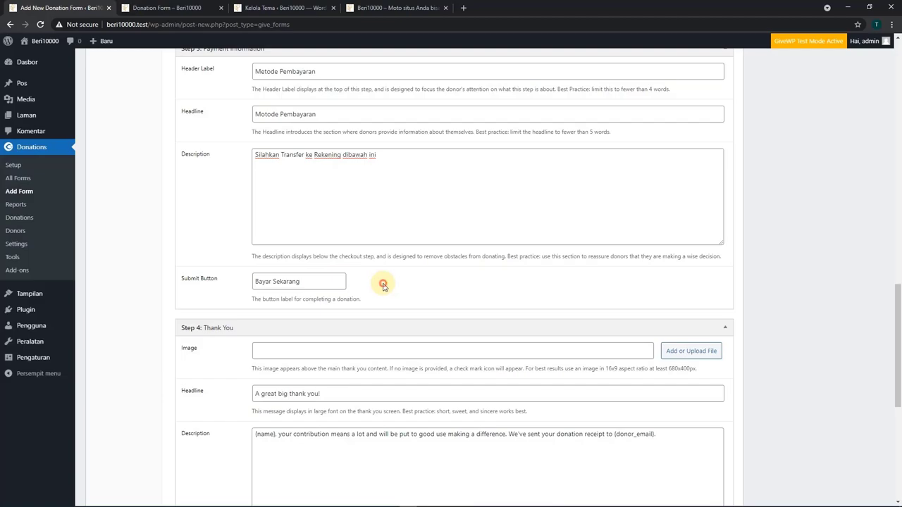
- Set the thank-you headline to 'Terimakasih banyak orang Baik!', leaving the description unchanged
scroll(380, 284, "down", 3)
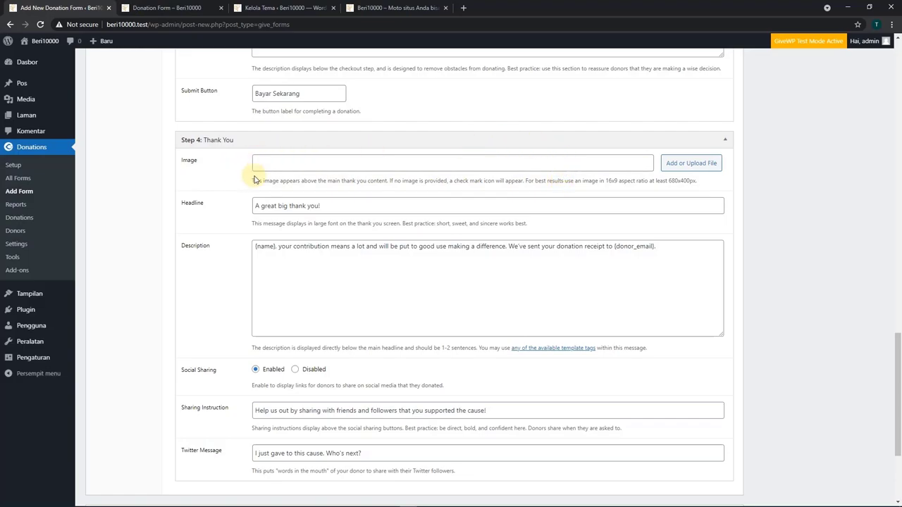
triple_click(323, 205)
type("Terim")
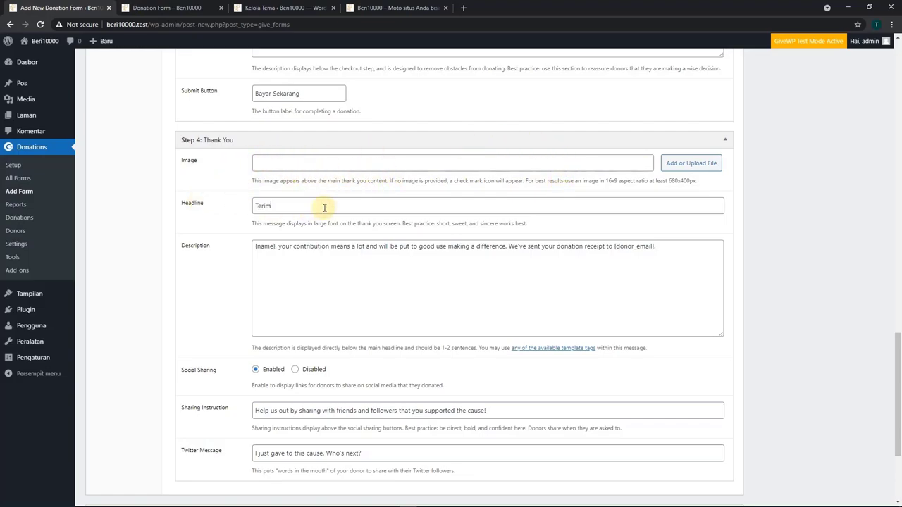
type("akasih banyak orang Baik!")
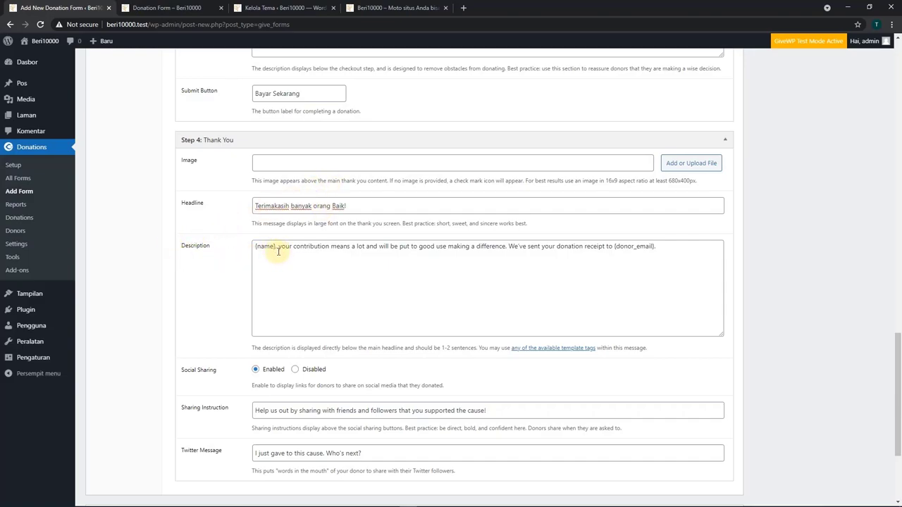
left_click_drag(275, 248, 255, 250)
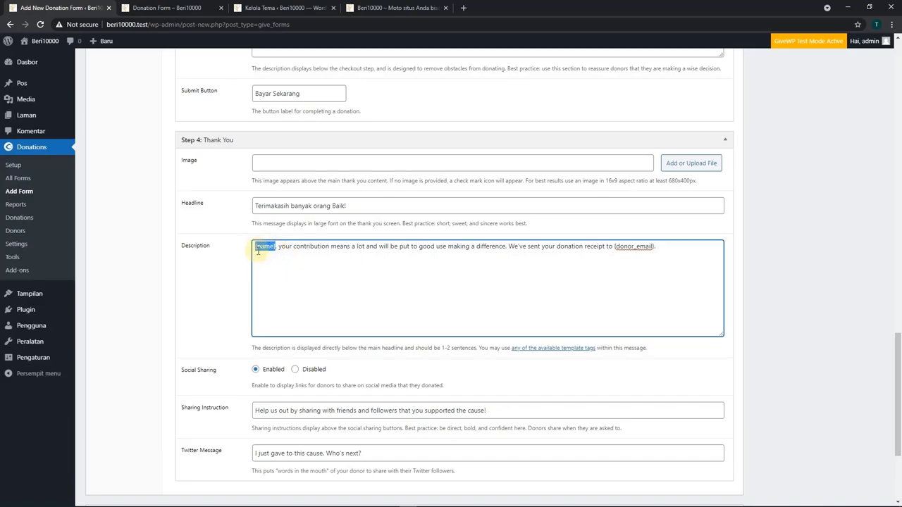
left_click(257, 247)
left_click_drag(253, 247, 612, 249)
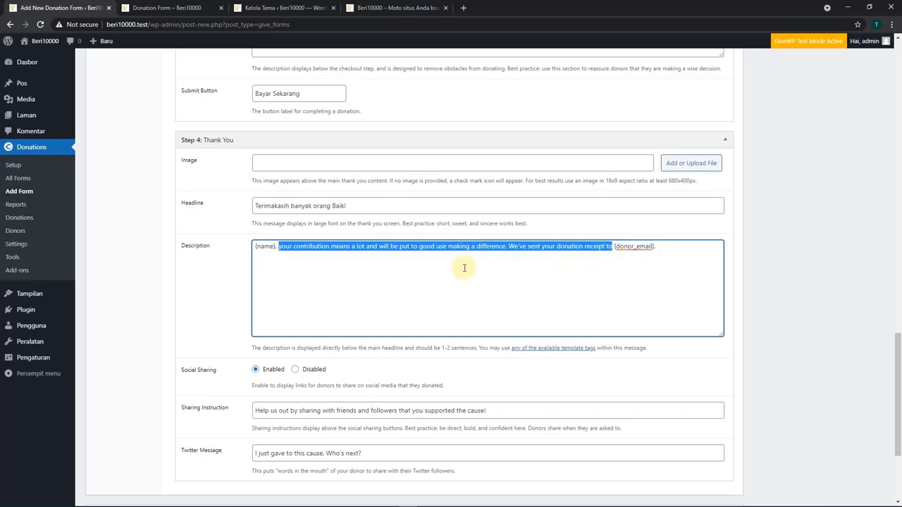
scroll(415, 268, "down", 1)
left_click(413, 246)
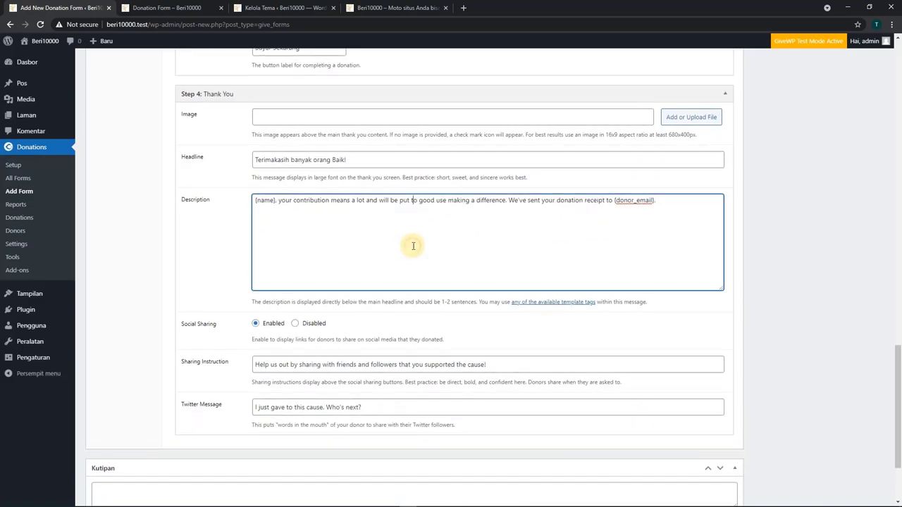
- Replace the sharing instruction with 'Bantu kami menyebarkan campaign ini.'
scroll(413, 246, "down", 1)
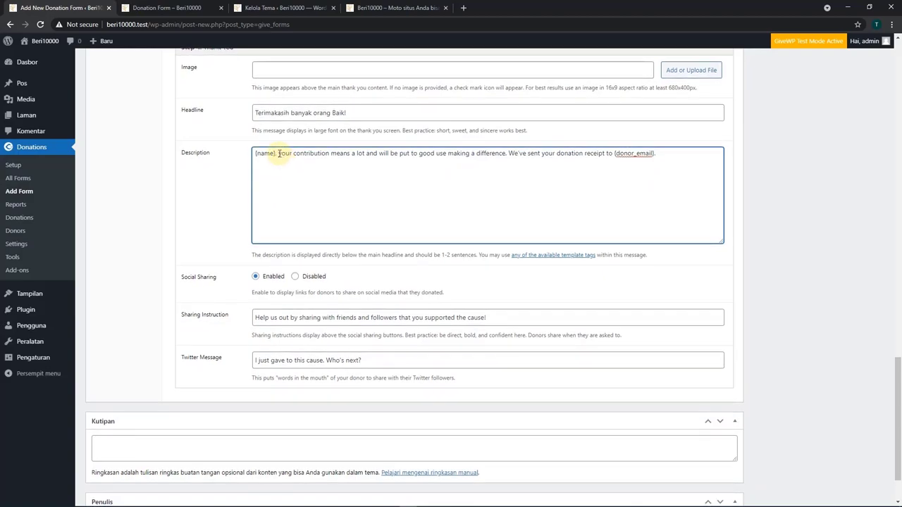
scroll(257, 211, "down", 1)
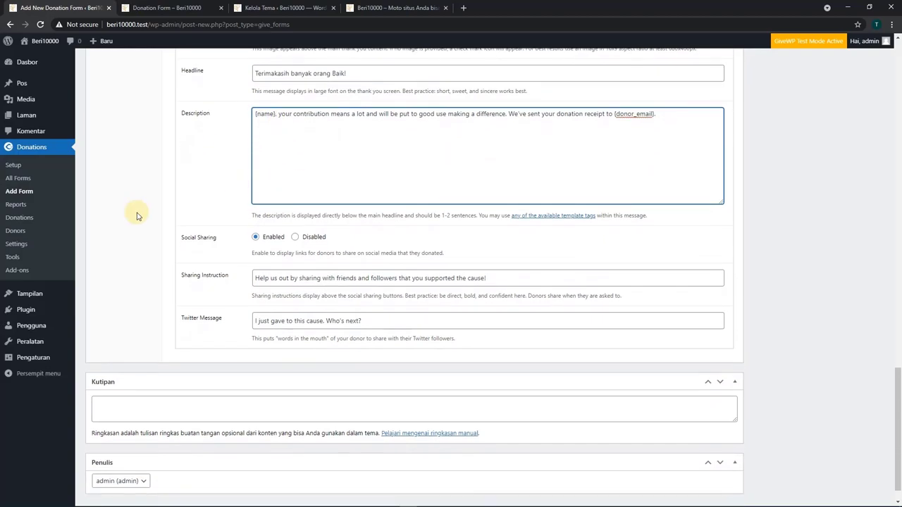
scroll(141, 215, "down", 1)
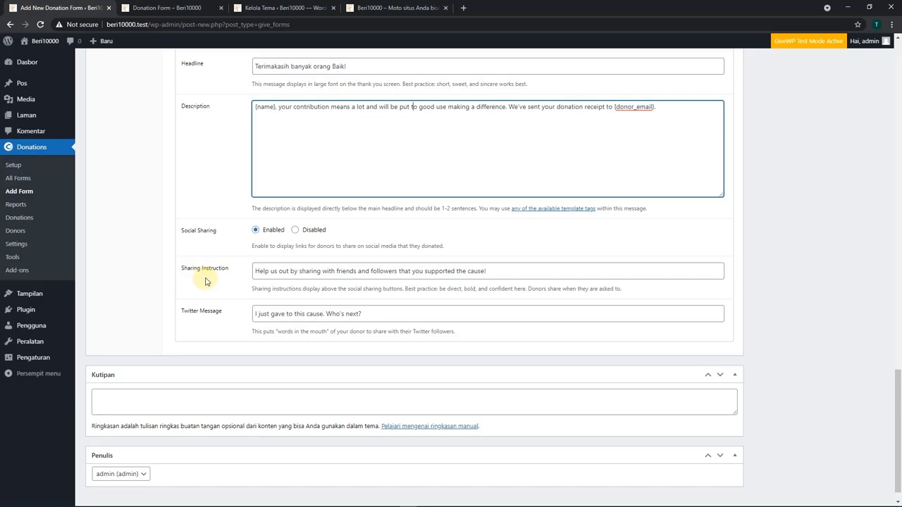
left_click_drag(501, 272, 243, 277)
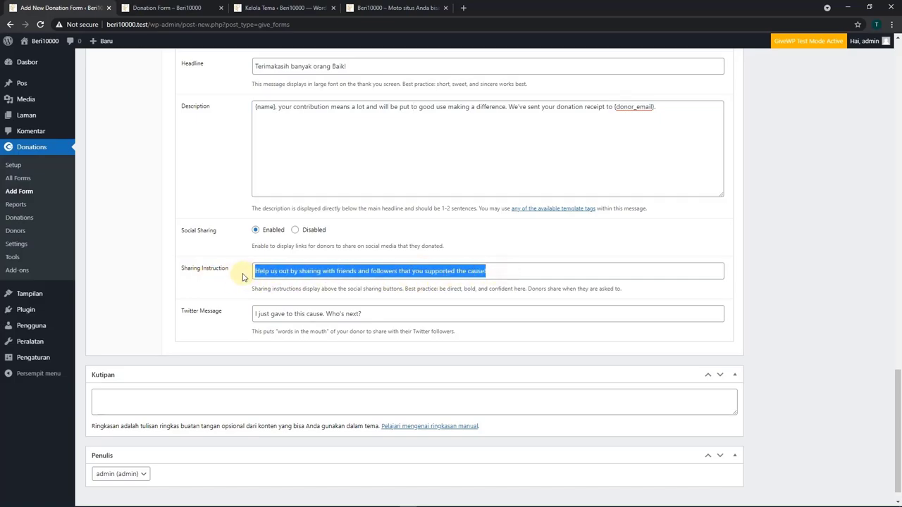
type("Bantu ka")
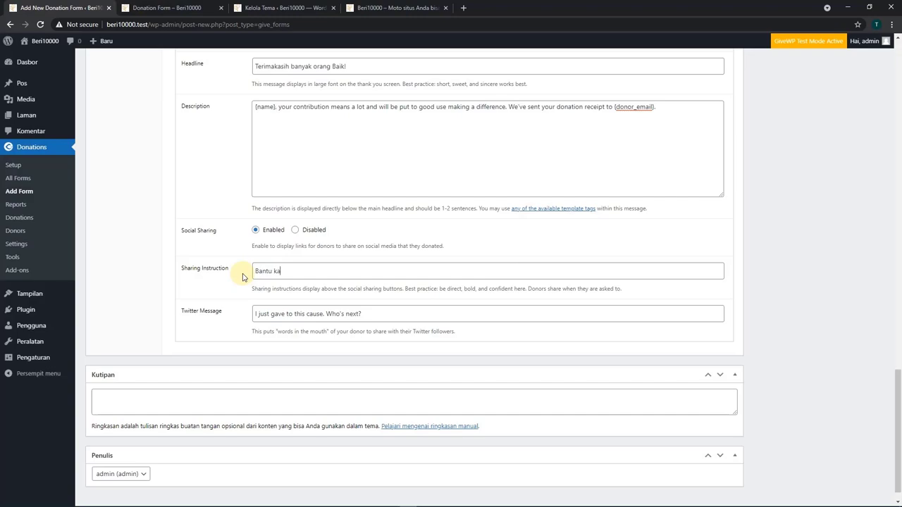
type("mi menyebarkan campaign")
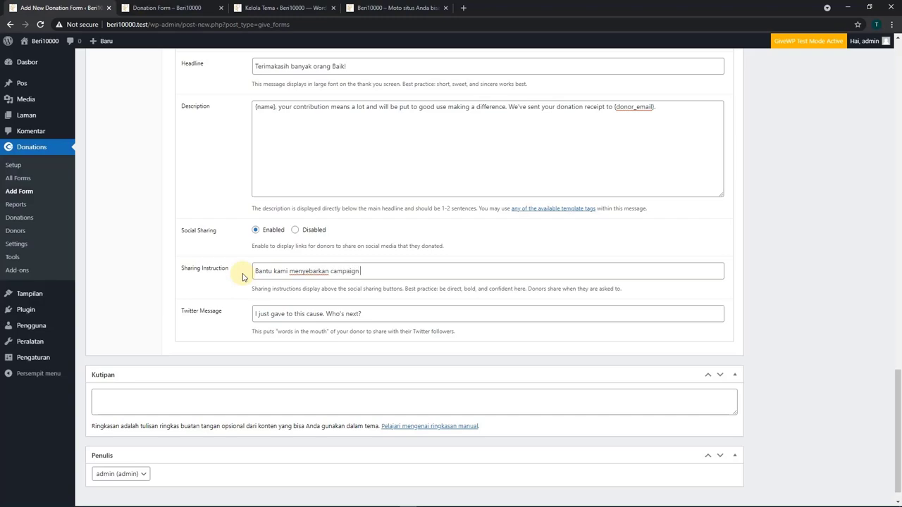
type(" ini.")
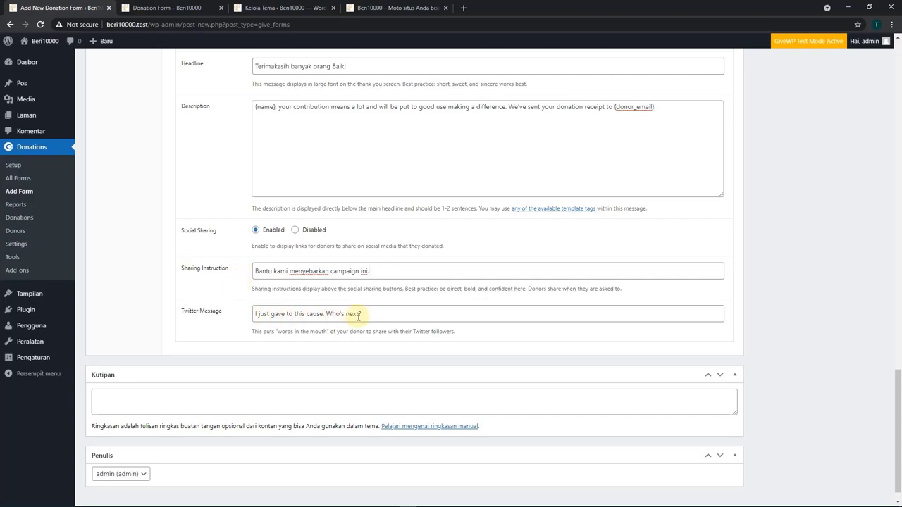
- Copy the sharing instruction text into the Twitter Message field
triple_click(388, 312)
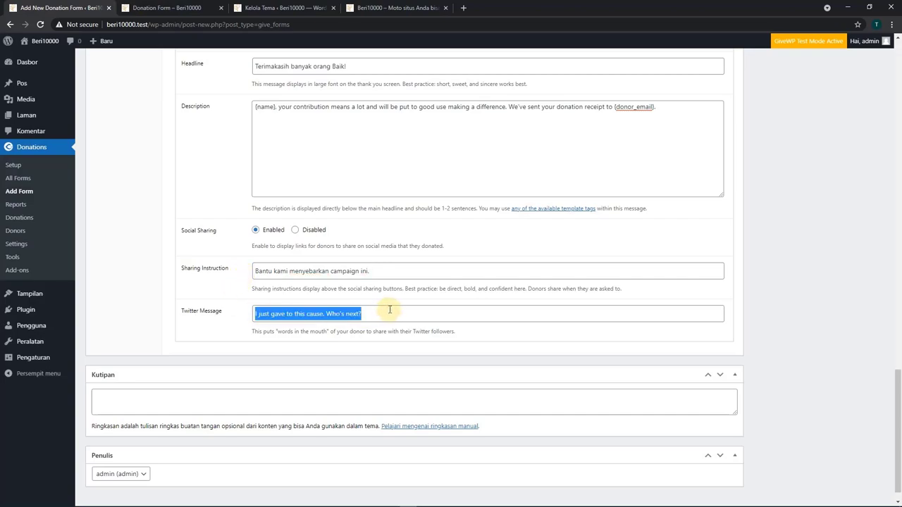
left_click(389, 310)
left_click(377, 270)
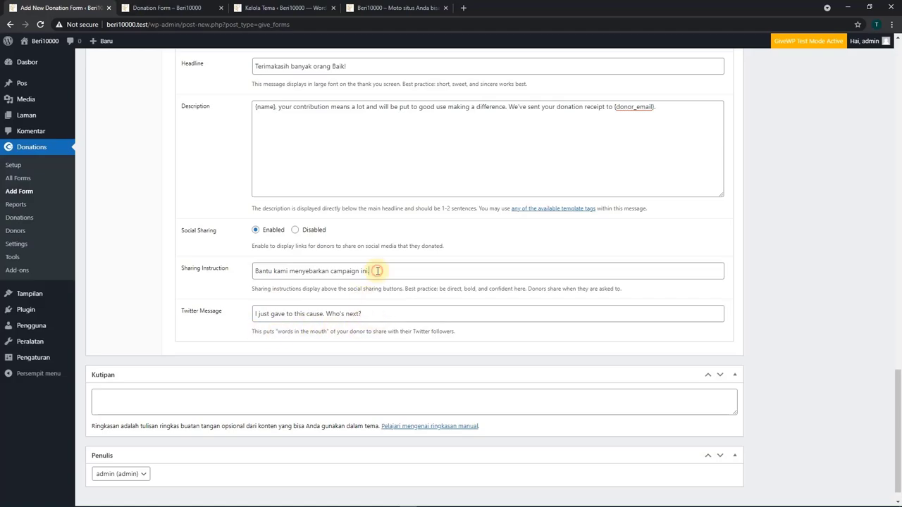
triple_click(377, 270)
key("ctrl+c")
triple_click(380, 315)
key("ctrl+v")
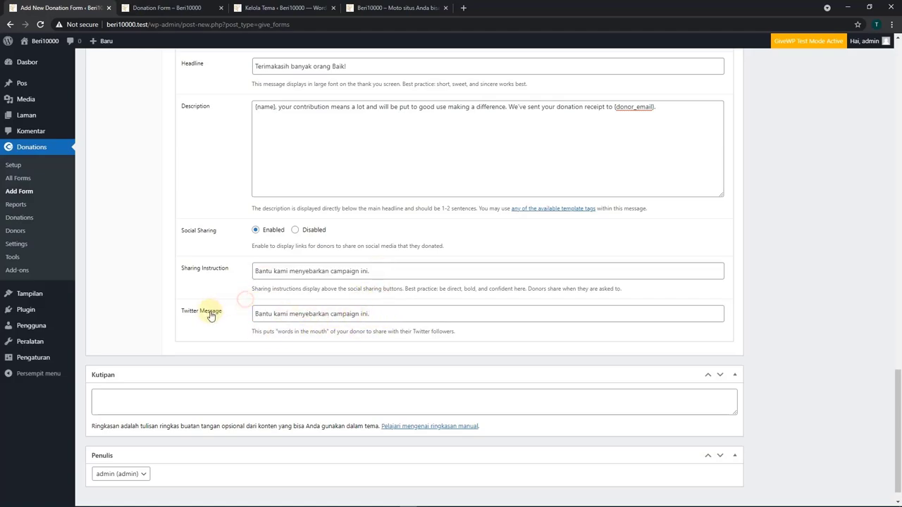
scroll(210, 315, "up", 15)
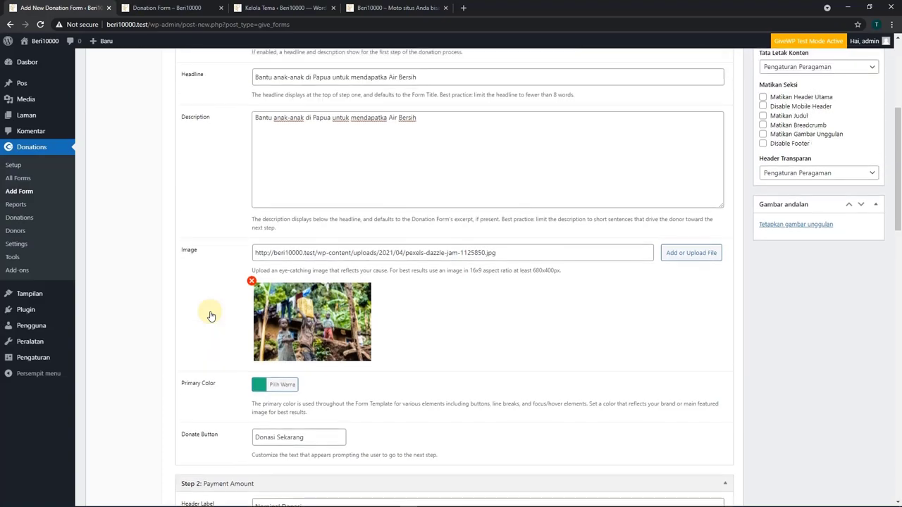
- Show the Donation Options tab with its multi-level amounts and Rp 5 to Rp 1000000 limits
scroll(210, 315, "up", 4)
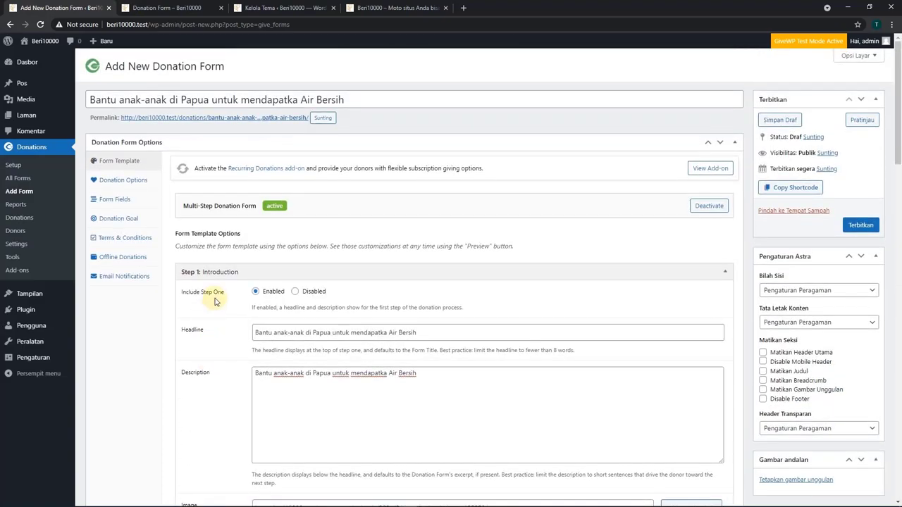
left_click(138, 187)
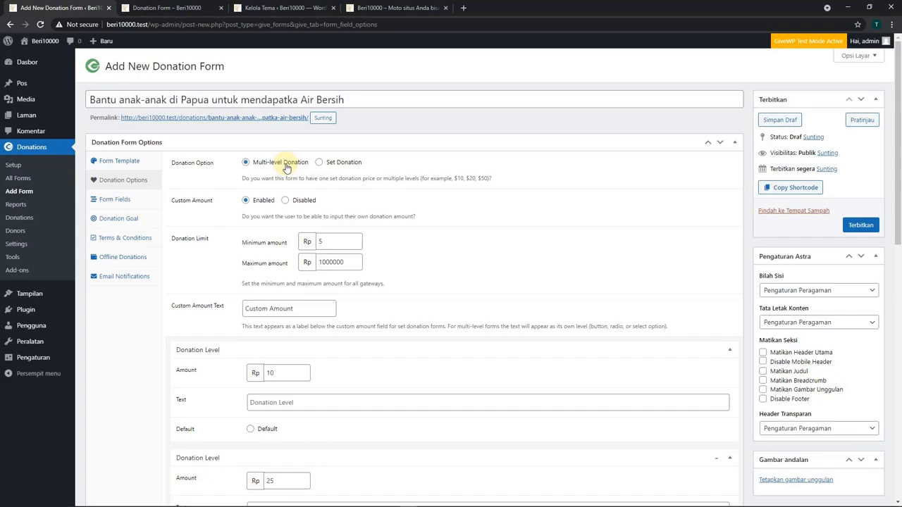
- Start a donation on the live form, pick Custom Amount, then go back to the editor
left_click(163, 7)
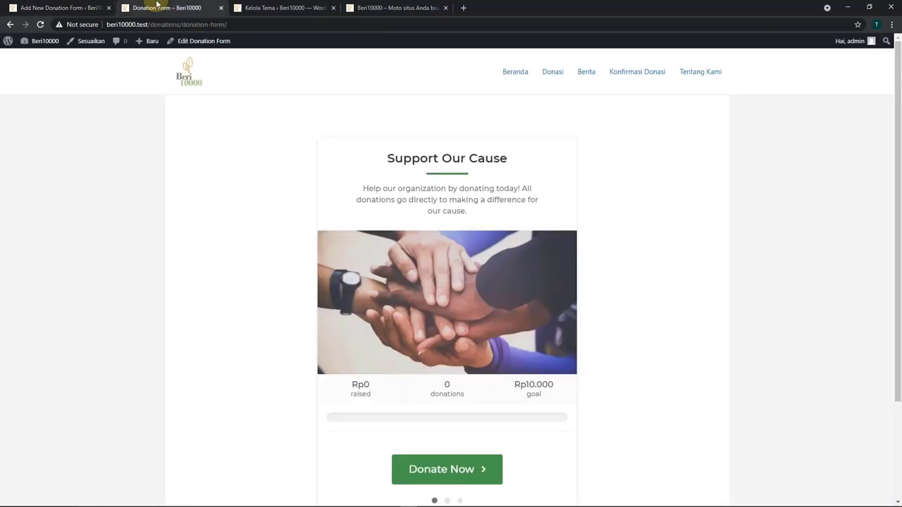
scroll(239, 240, "down", 3)
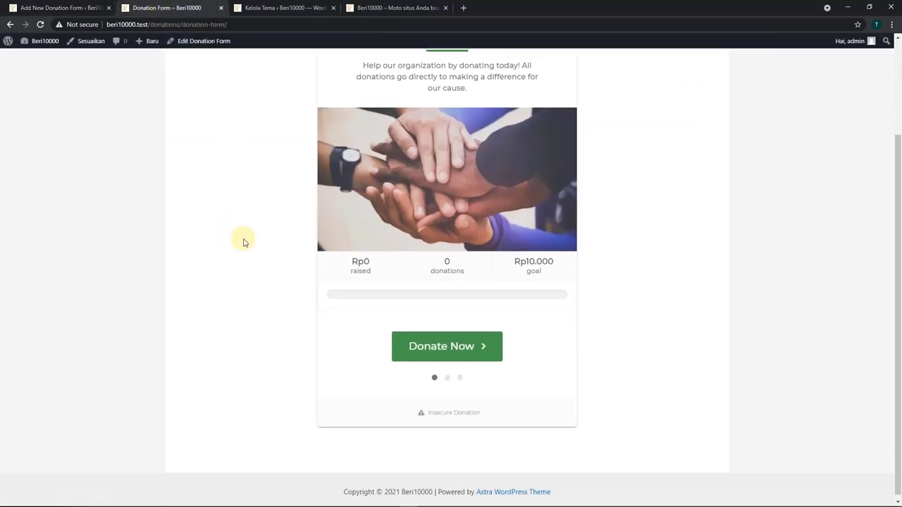
left_click(431, 345)
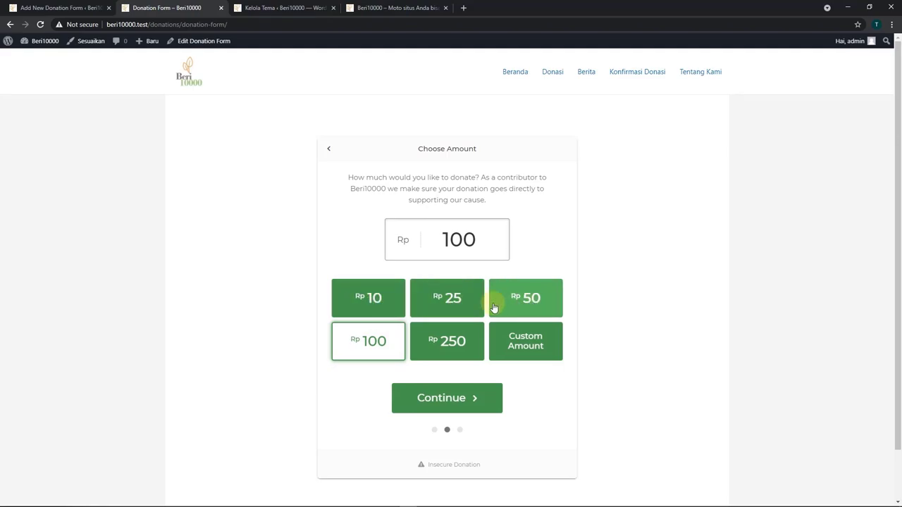
left_click(529, 351)
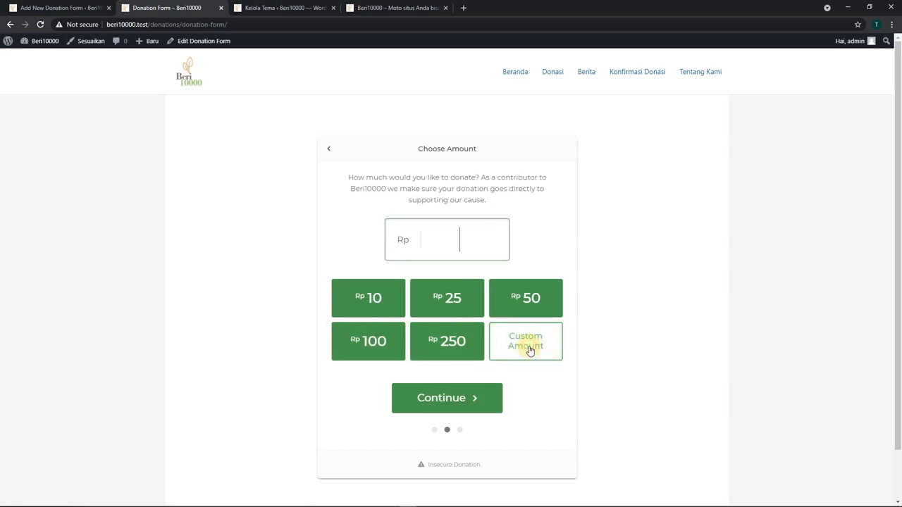
left_click(79, 7)
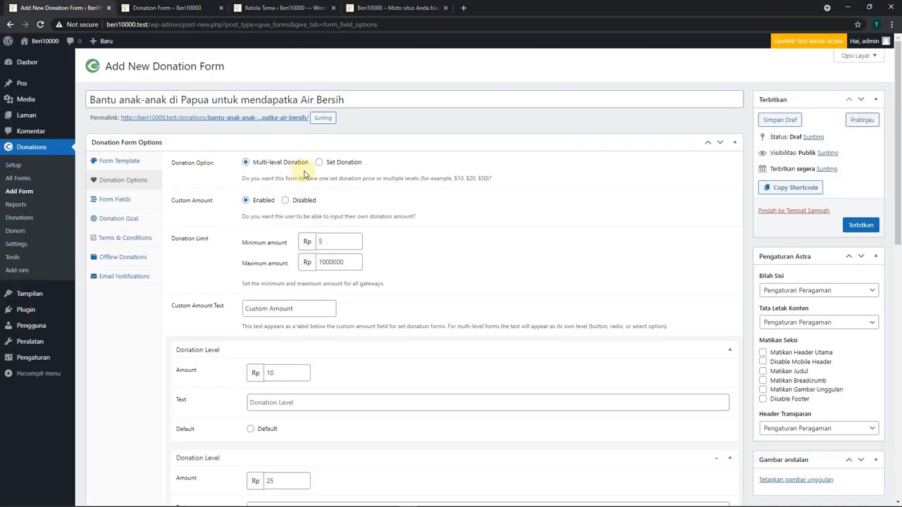
left_click(334, 165)
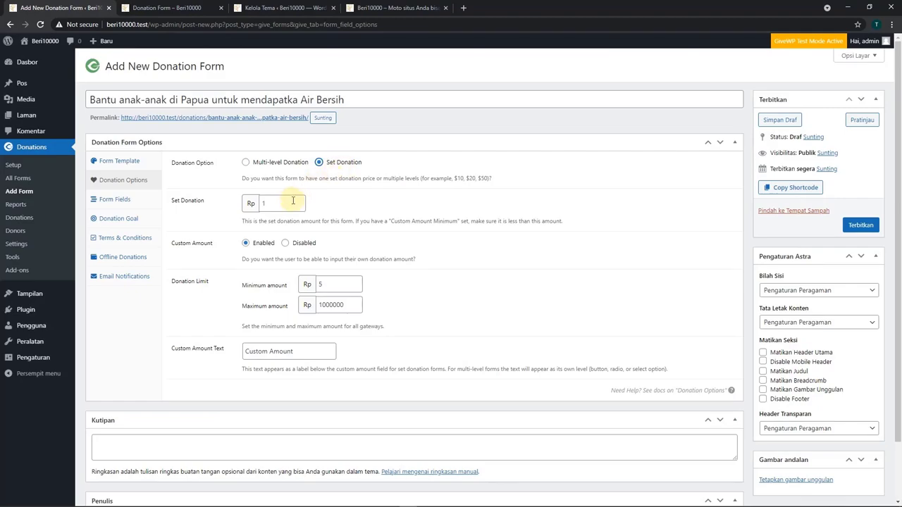
left_click(266, 168)
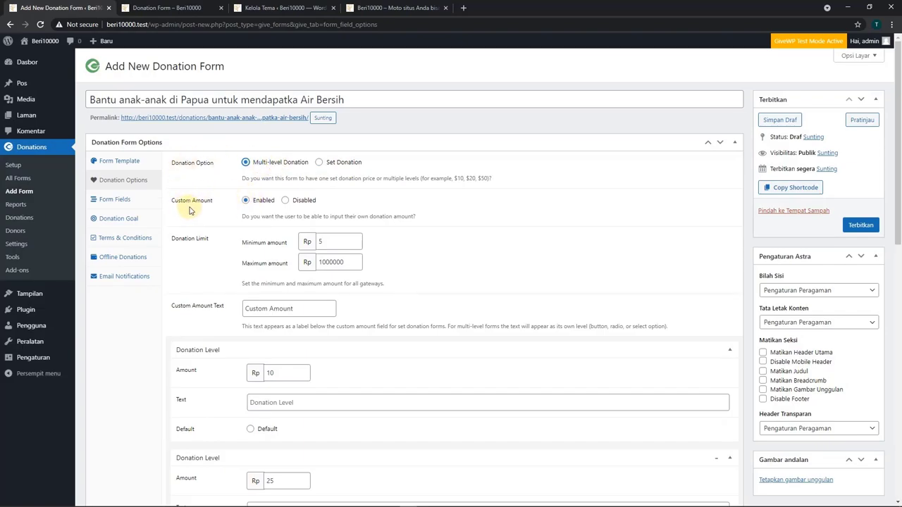
left_click(257, 9)
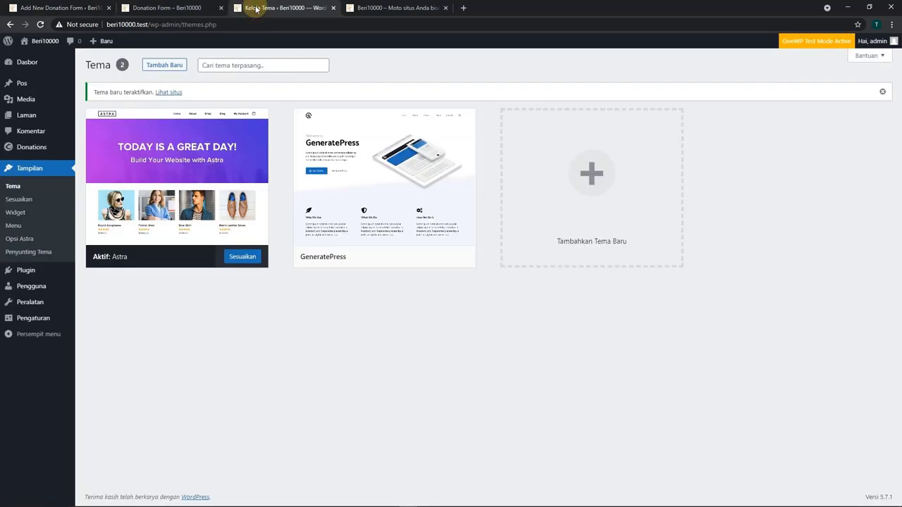
left_click(181, 7)
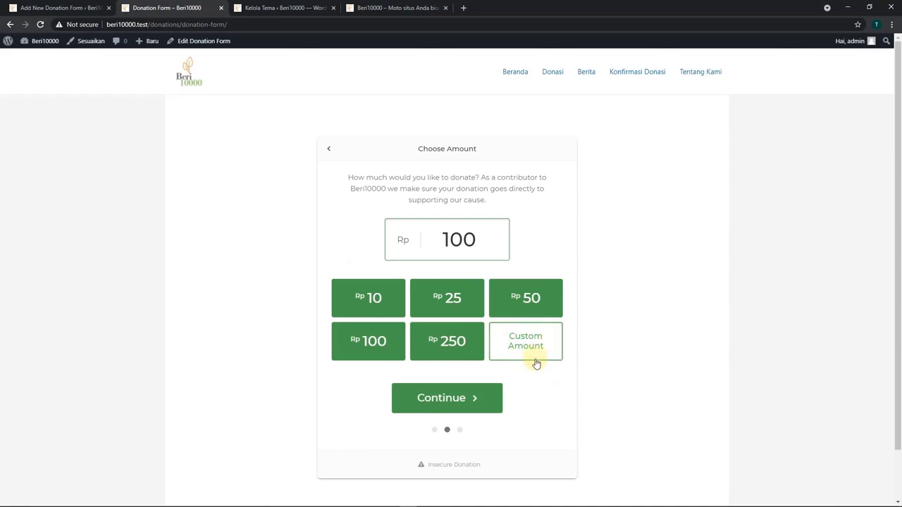
left_click(71, 6)
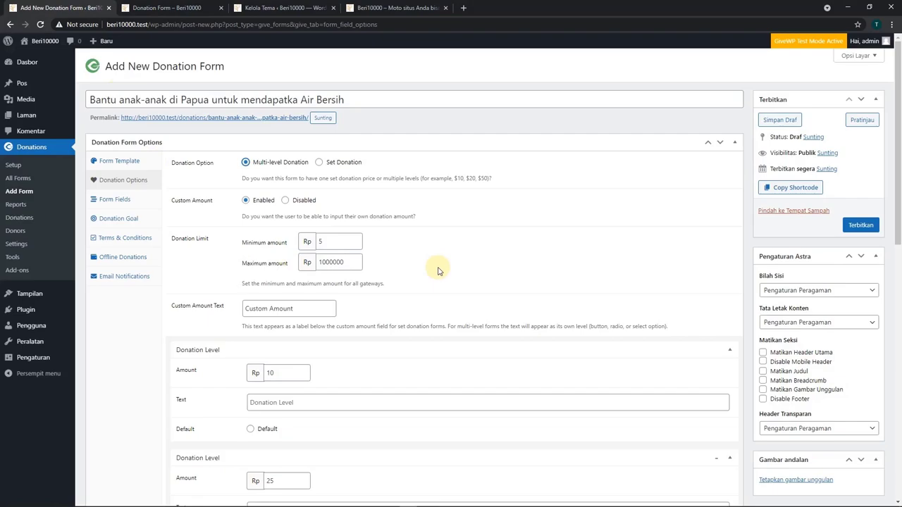
scroll(435, 268, "down", 1)
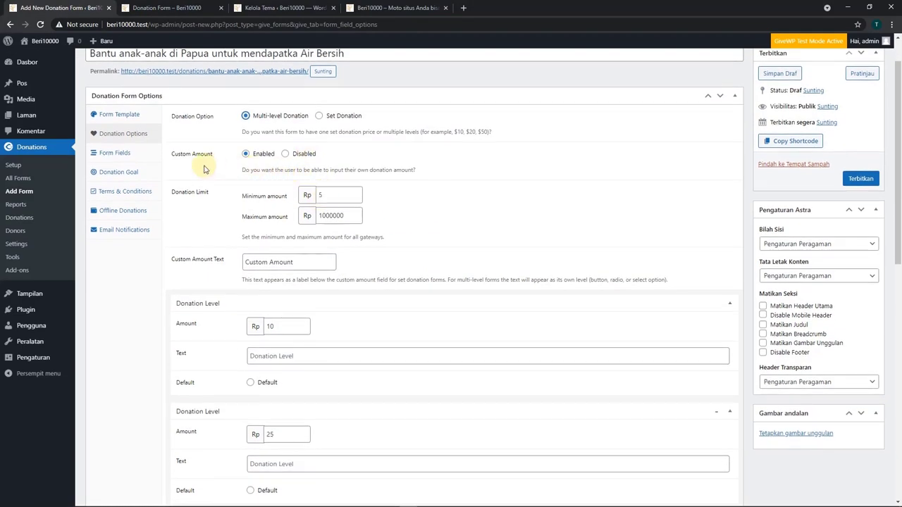
scroll(212, 165, "down", 1)
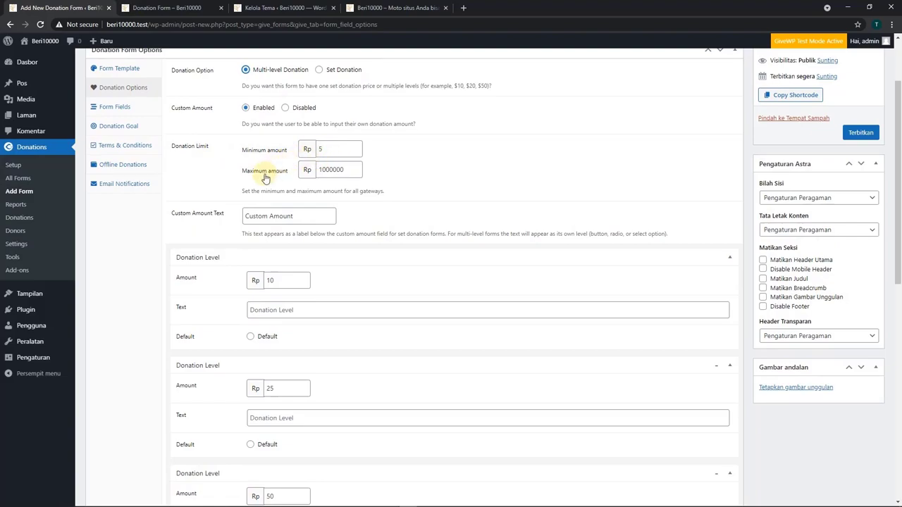
- Set the minimum donation to Rp 25000 and the maximum to Rp 50000000
double_click(326, 149)
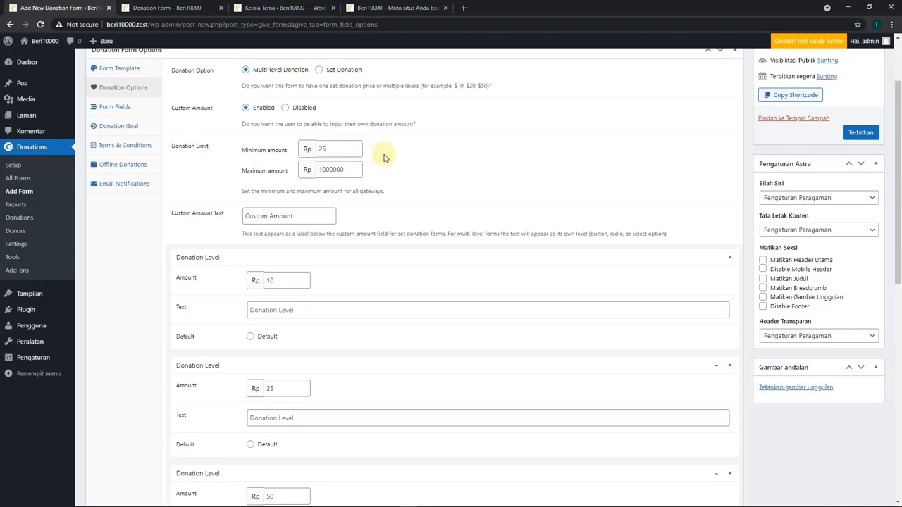
key("Tab")
type("5")
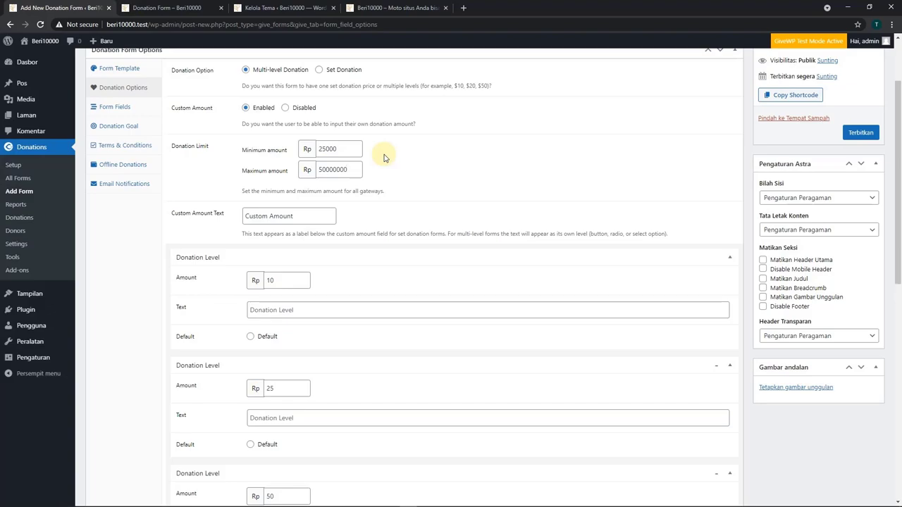
- Relabel the custom amount text as 'Nominal lain' and check the live form
scroll(383, 153, "down", 1)
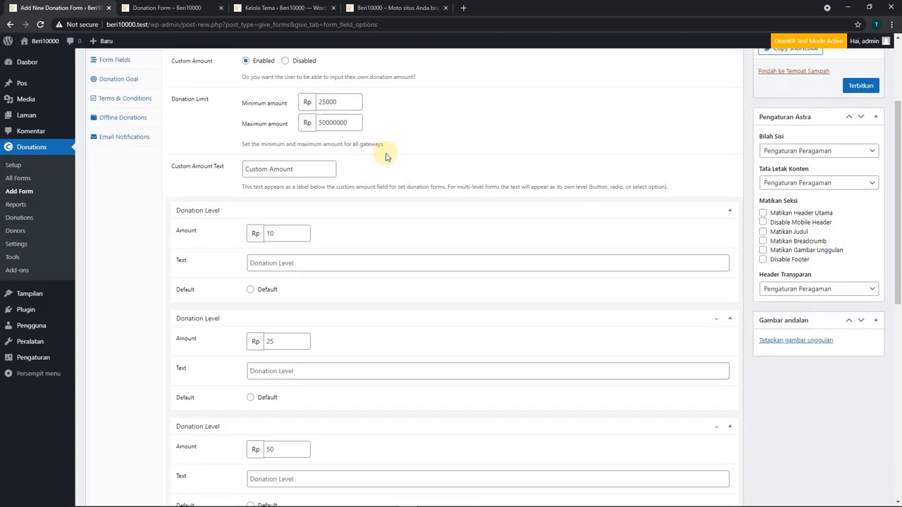
triple_click(280, 169)
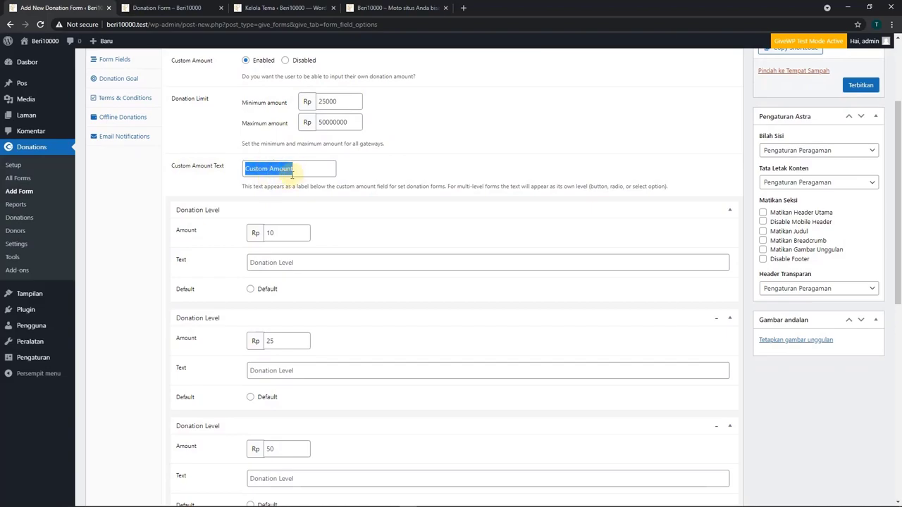
double_click(295, 172)
triple_click(295, 172)
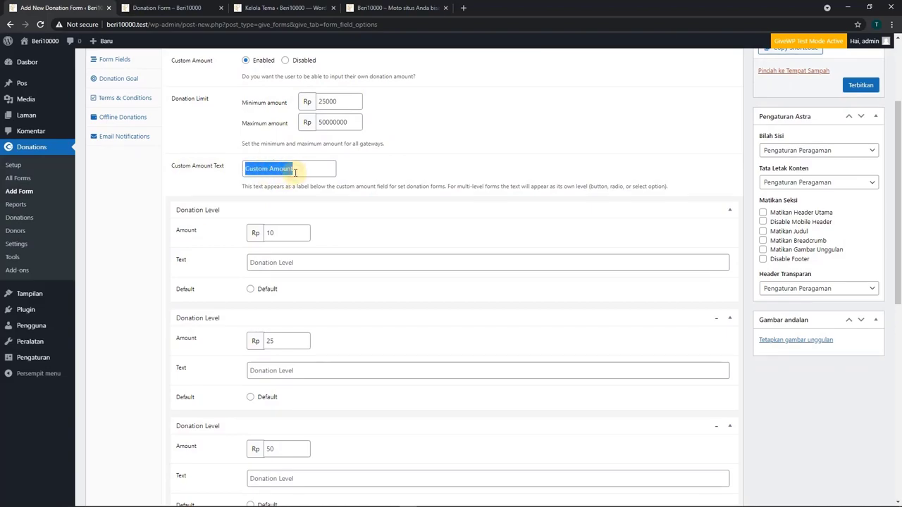
type("Nominal lain")
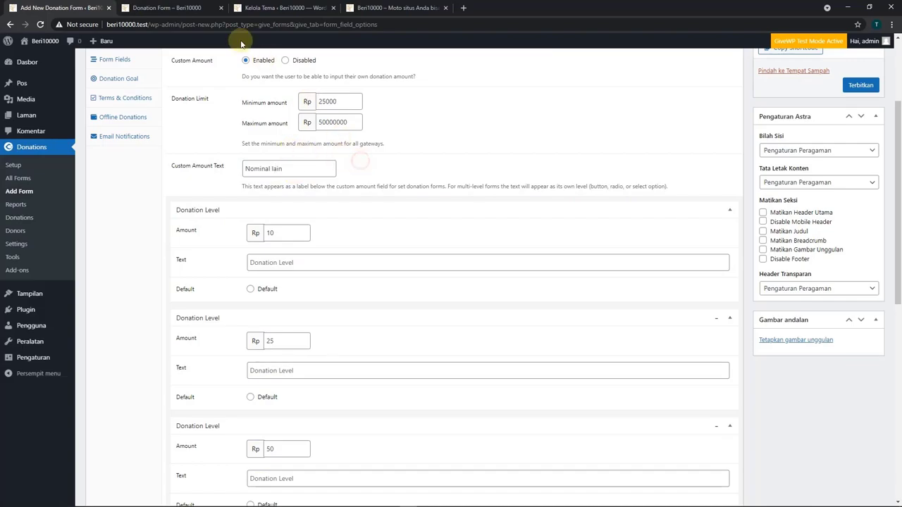
left_click(167, 8)
- Compare the editor's donation levels with the amount chooser on the live form
scroll(331, 251, "down", 1)
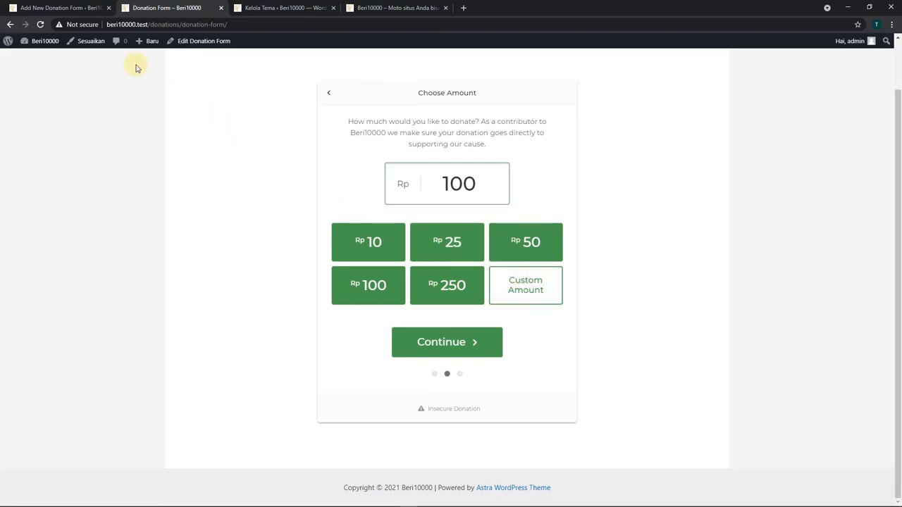
left_click(61, 9)
scroll(272, 177, "down", 3)
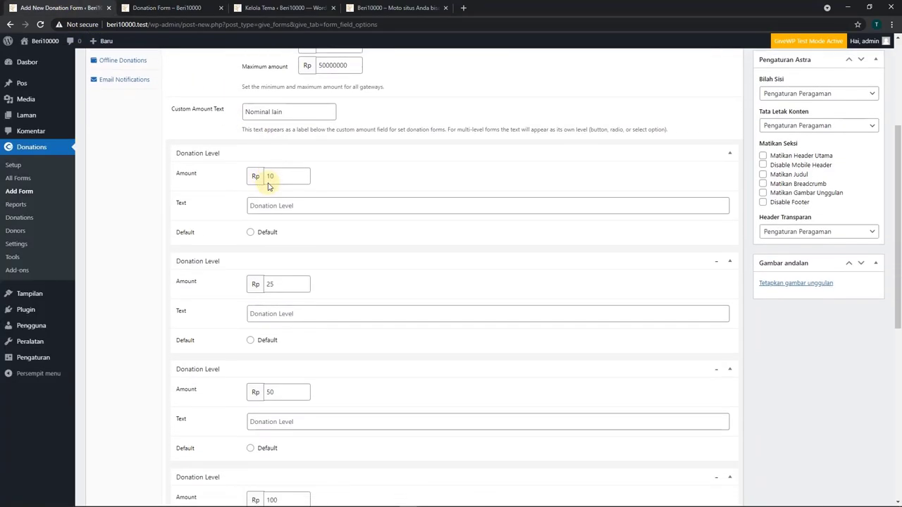
scroll(272, 180, "down", 1)
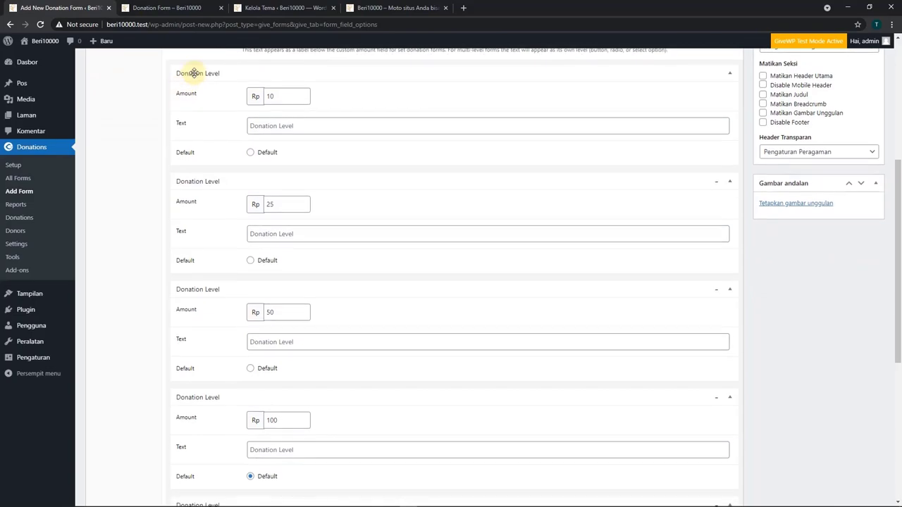
left_click(166, 9)
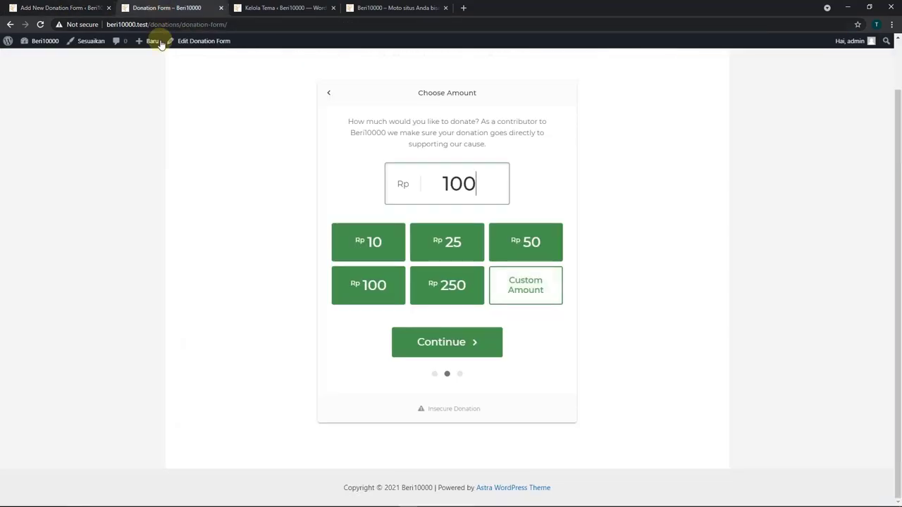
left_click(69, 7)
scroll(273, 185, "up", 2)
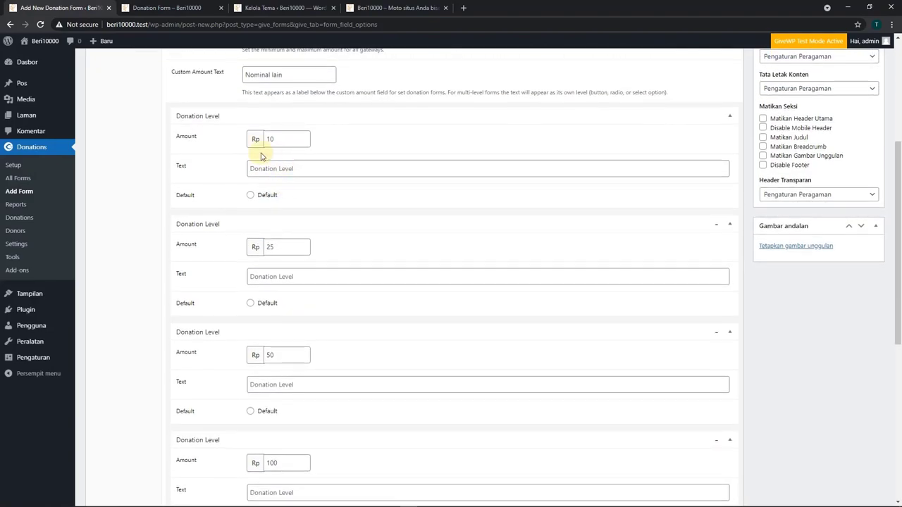
- Change the first three level amounts to Rp 25000, 50000 and 100000, making 25000 the default
double_click(279, 143)
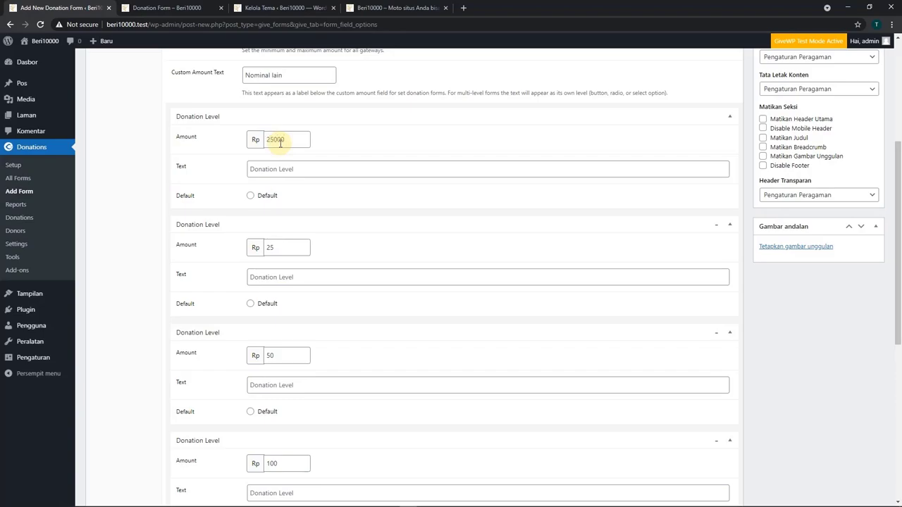
left_click(163, 8)
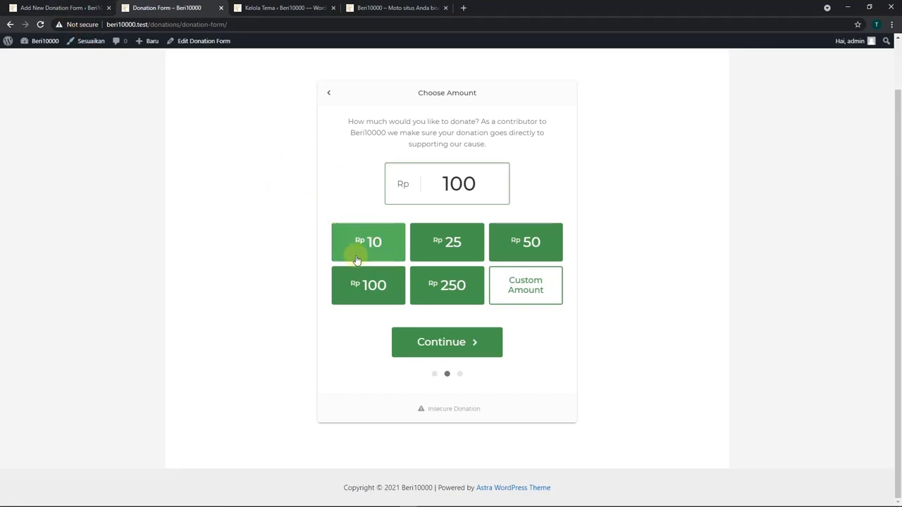
left_click(71, 7)
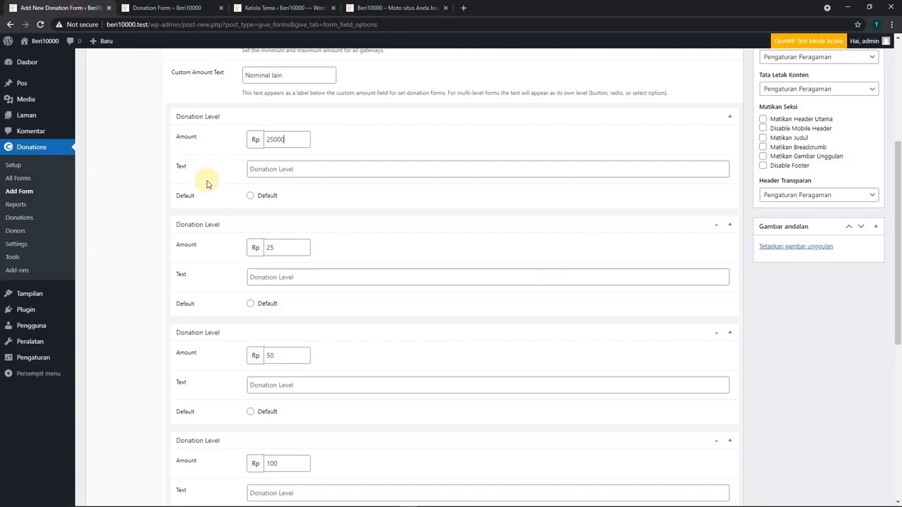
left_click(293, 171)
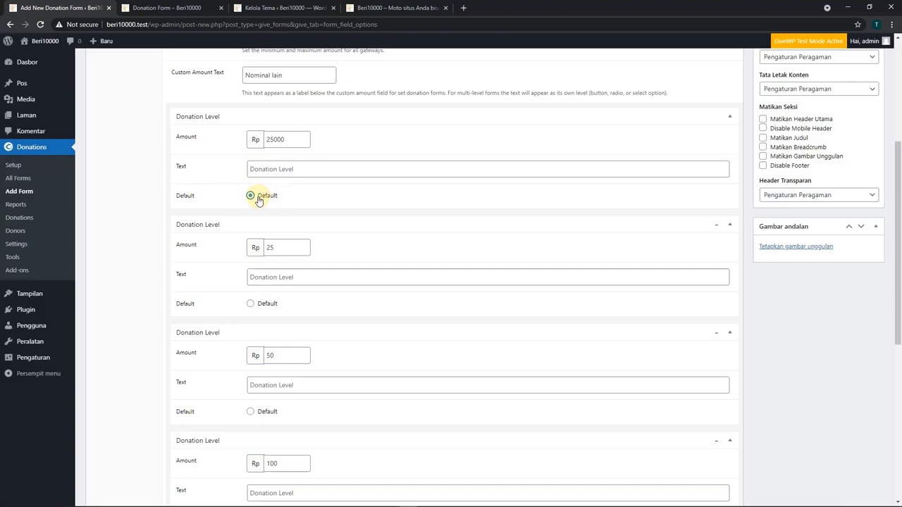
left_click(167, 9)
left_click(361, 244)
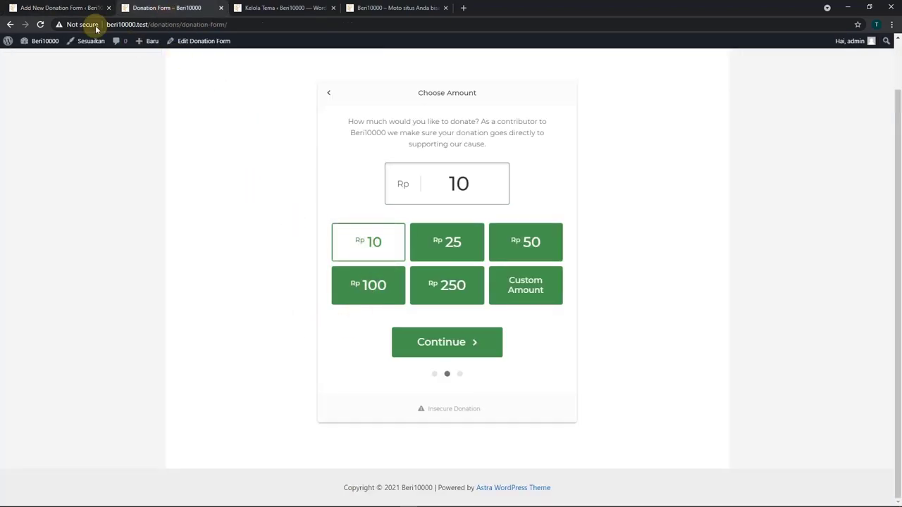
left_click(80, 8)
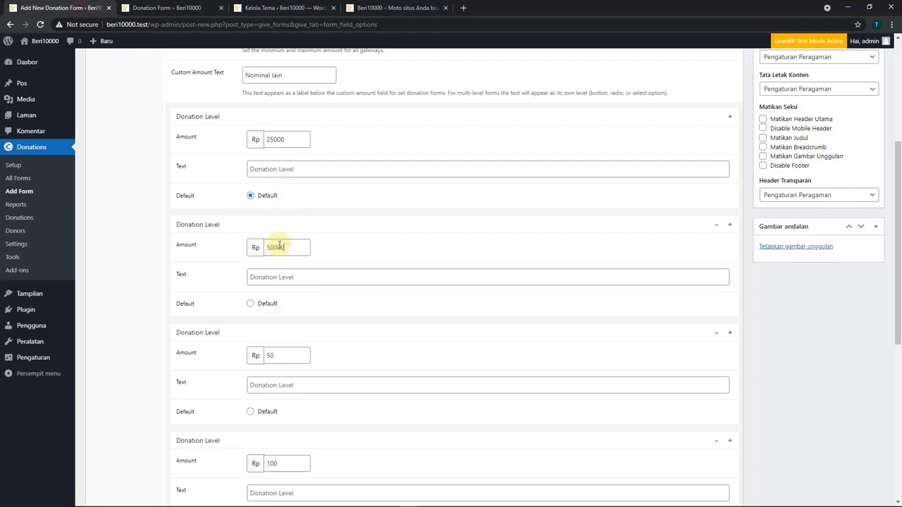
scroll(279, 244, "down", 3)
double_click(285, 223)
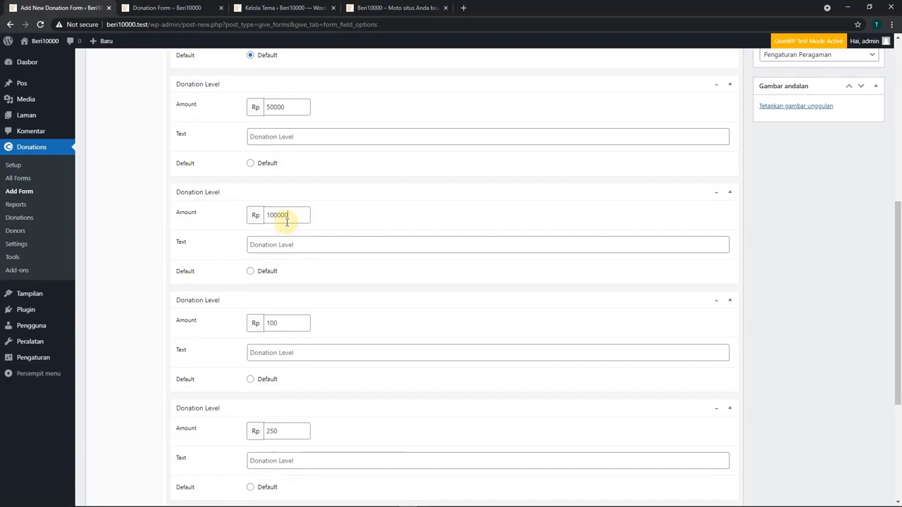
- Remove the Rp 100 level, make the last levels Rp 150000 and Rp 200000, and add another level
scroll(287, 222, "down", 2)
scroll(288, 226, "up", 1)
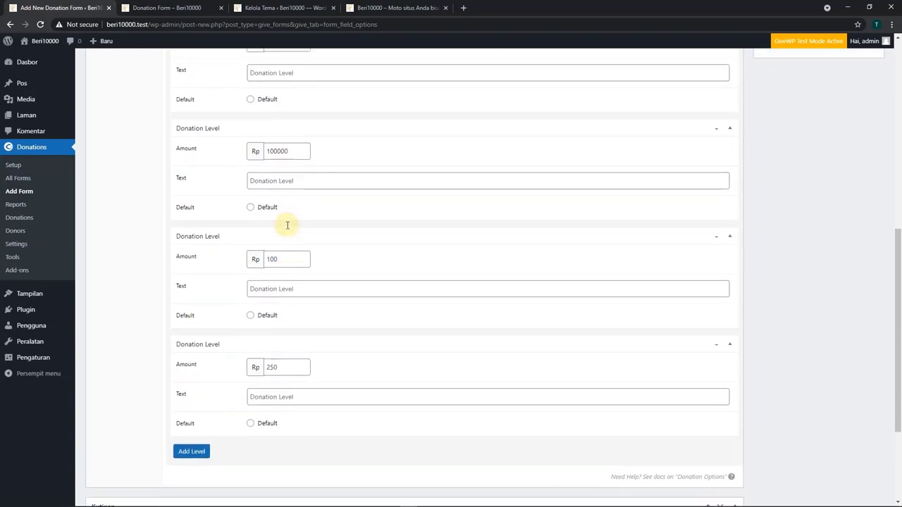
scroll(288, 204, "up", 3)
scroll(317, 263, "down", 3)
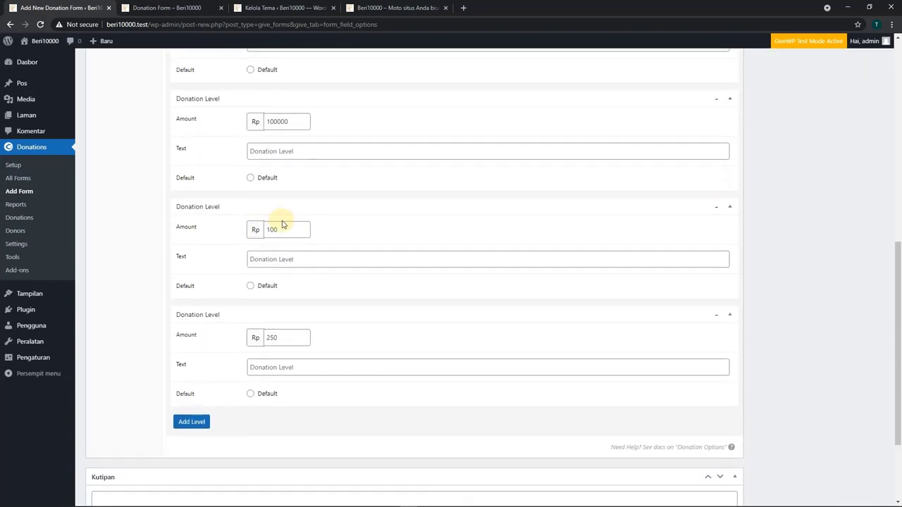
left_click(717, 209)
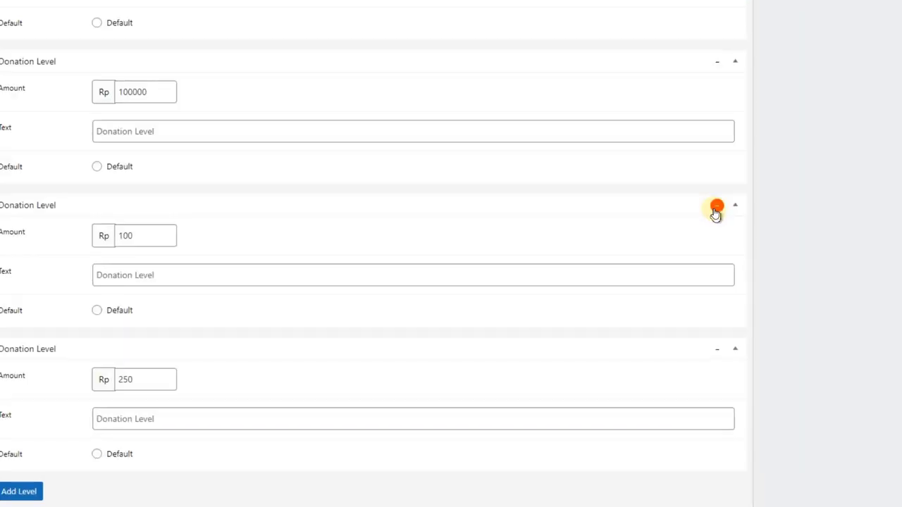
left_click(717, 212)
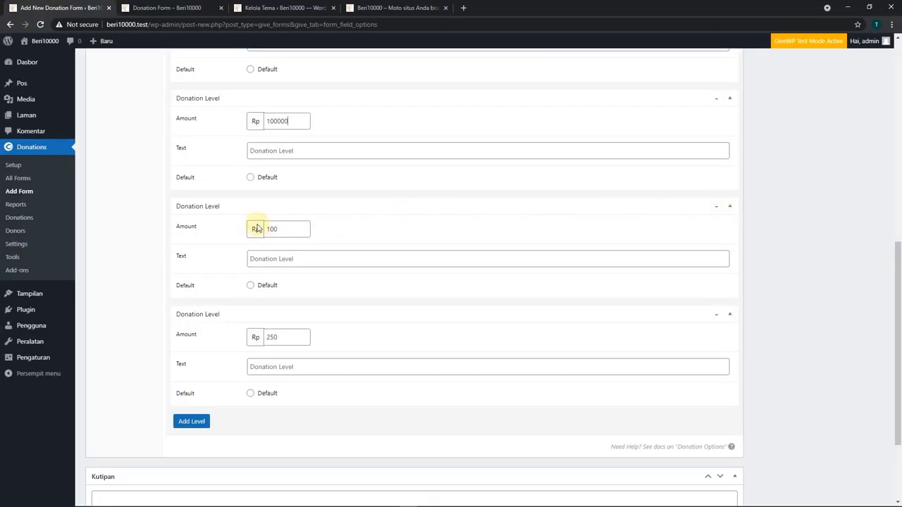
left_click_drag(265, 229, 284, 229)
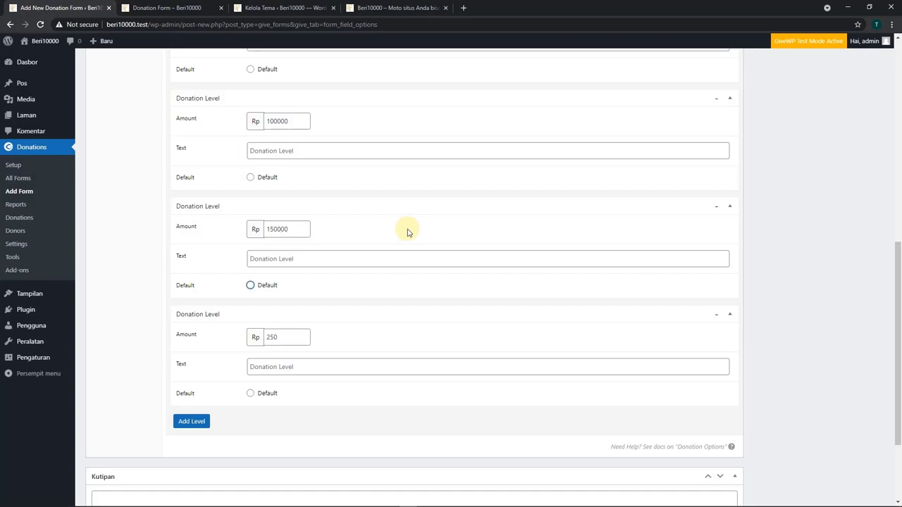
double_click(291, 340)
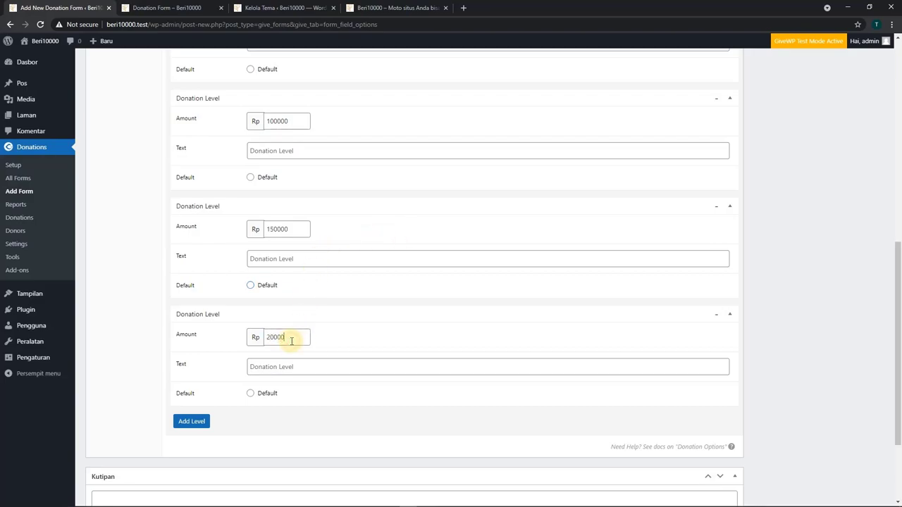
scroll(352, 343, "down", 2)
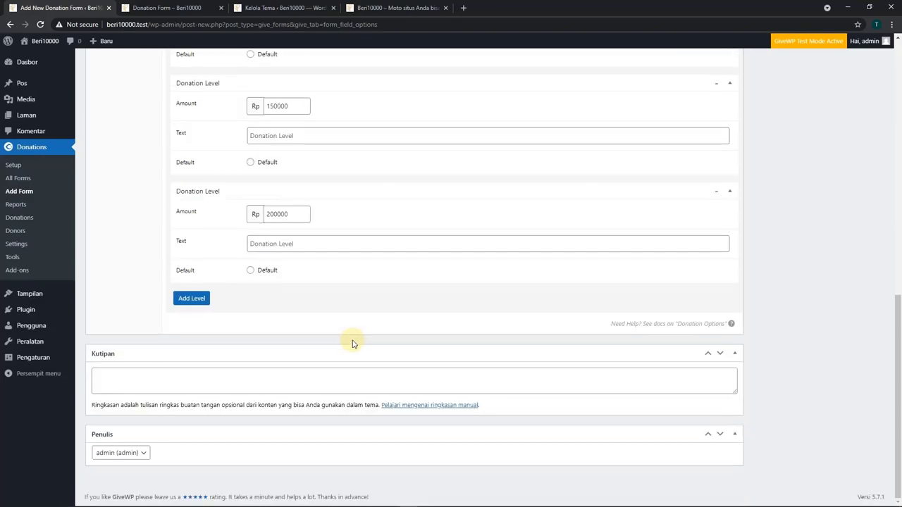
left_click(191, 299)
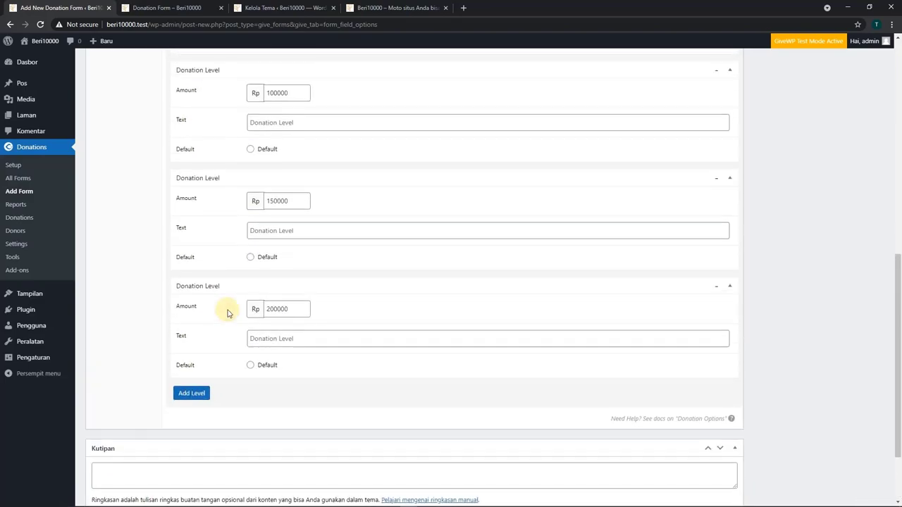
- Open the donation form's Form Fields settings
scroll(229, 310, "up", 4)
scroll(208, 308, "up", 5)
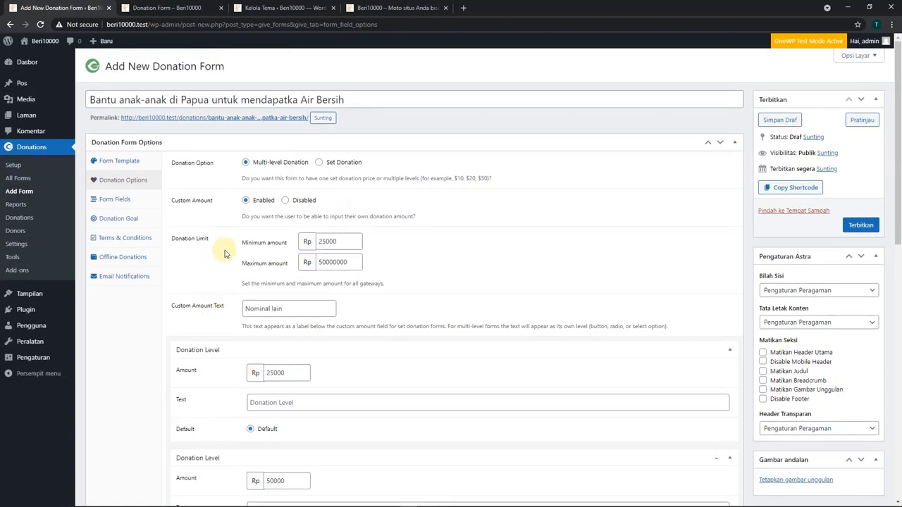
left_click(140, 205)
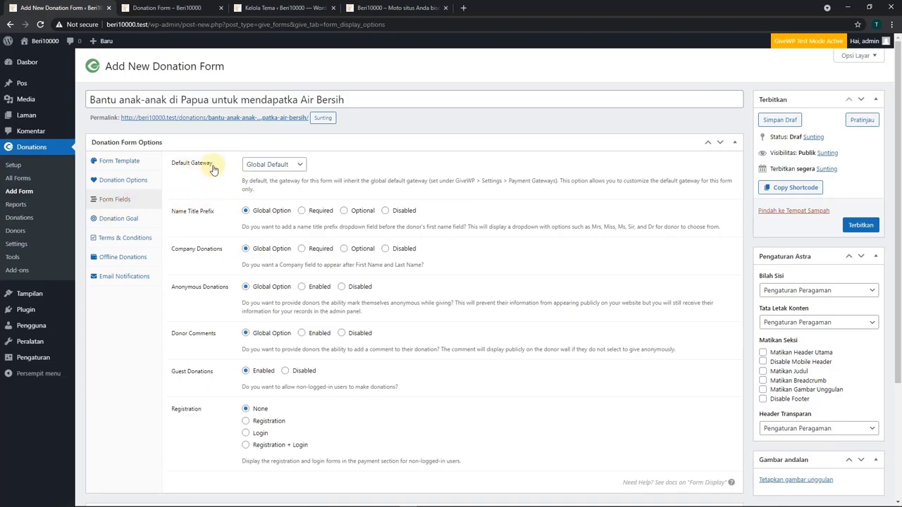
left_click(272, 165)
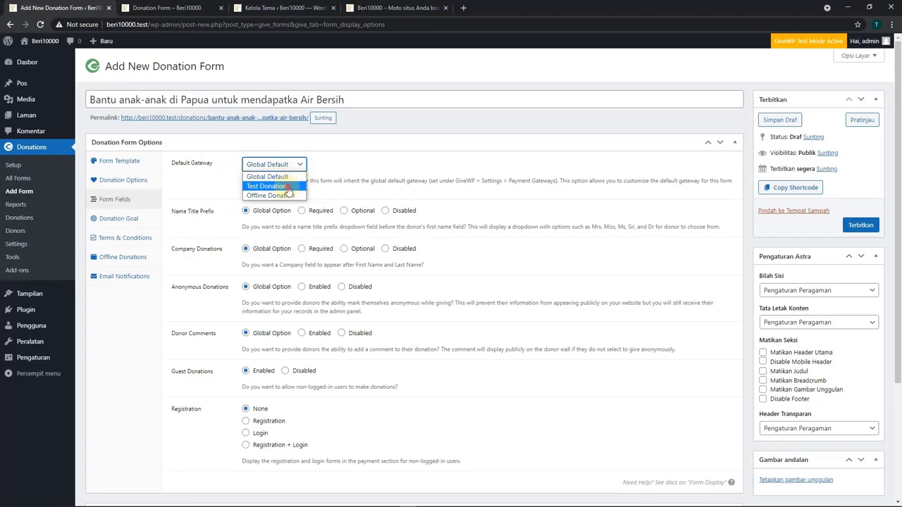
left_click(287, 186)
left_click(291, 165)
left_click(286, 195)
left_click(290, 167)
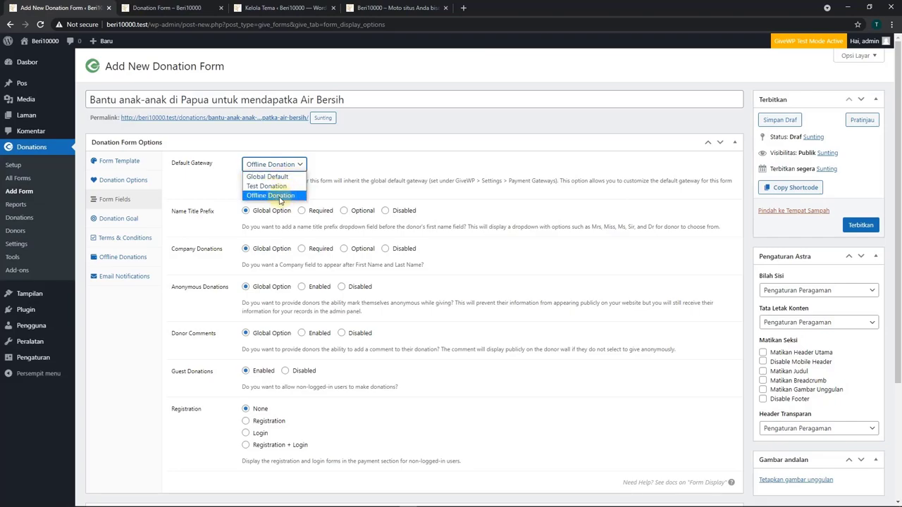
left_click(271, 176)
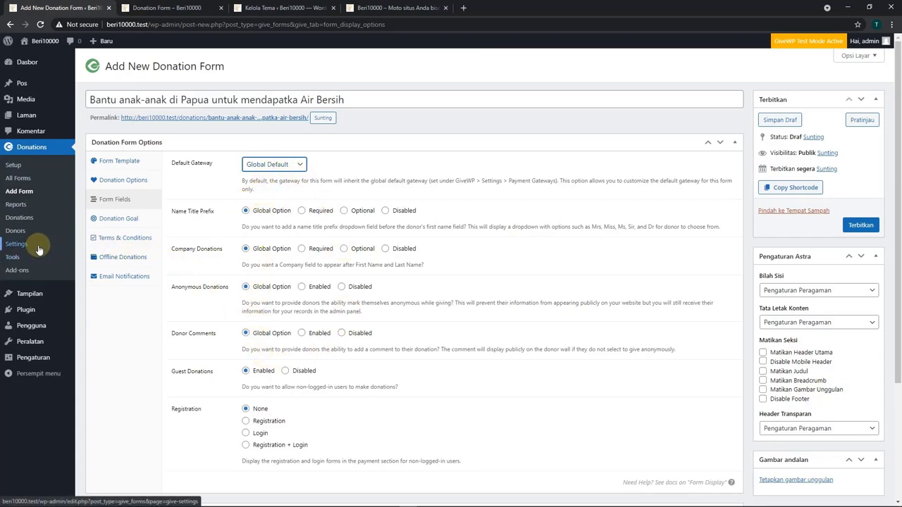
left_click(268, 167)
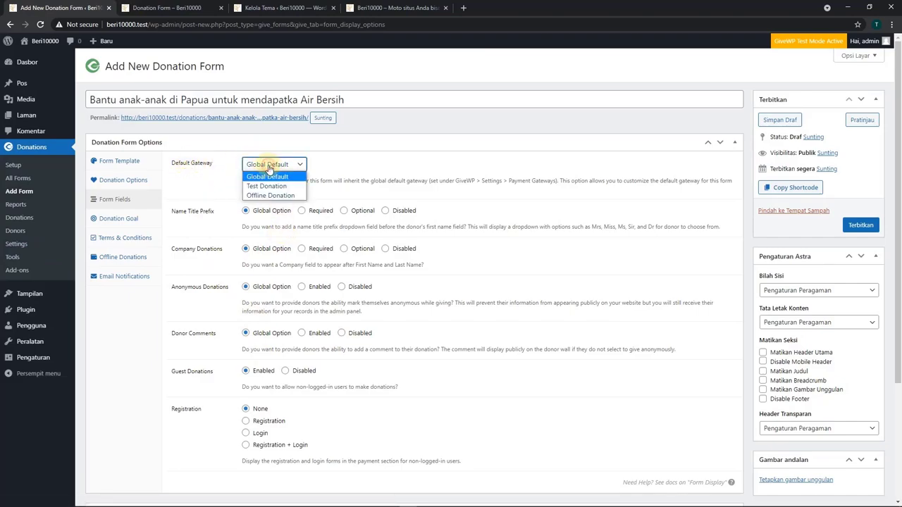
left_click(269, 165)
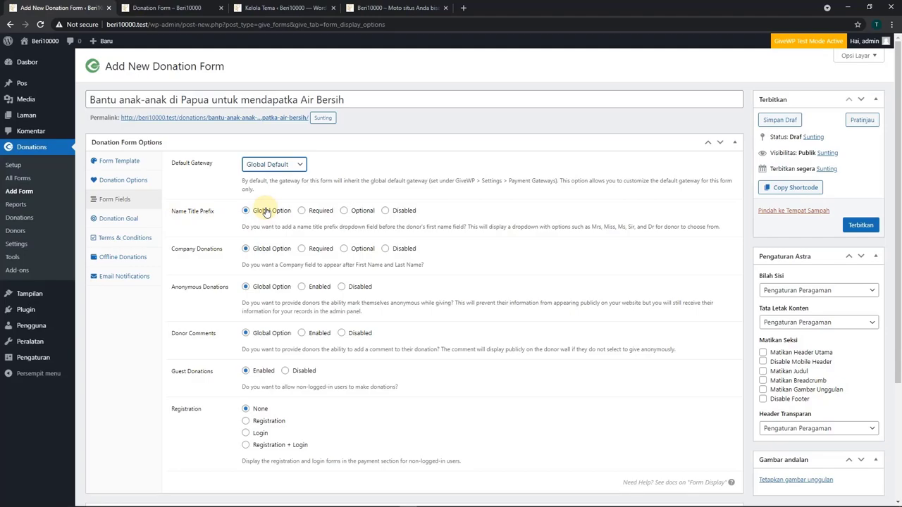
left_click(180, 8)
left_click(469, 343)
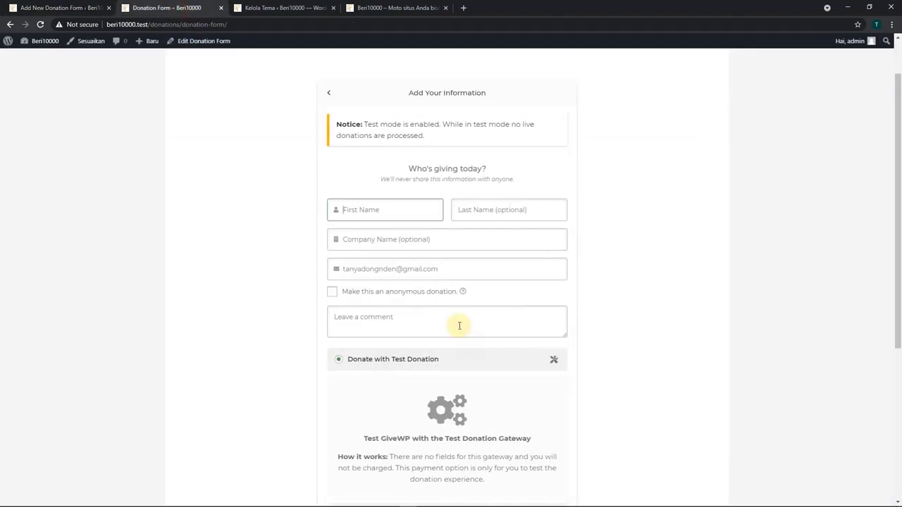
left_click(73, 9)
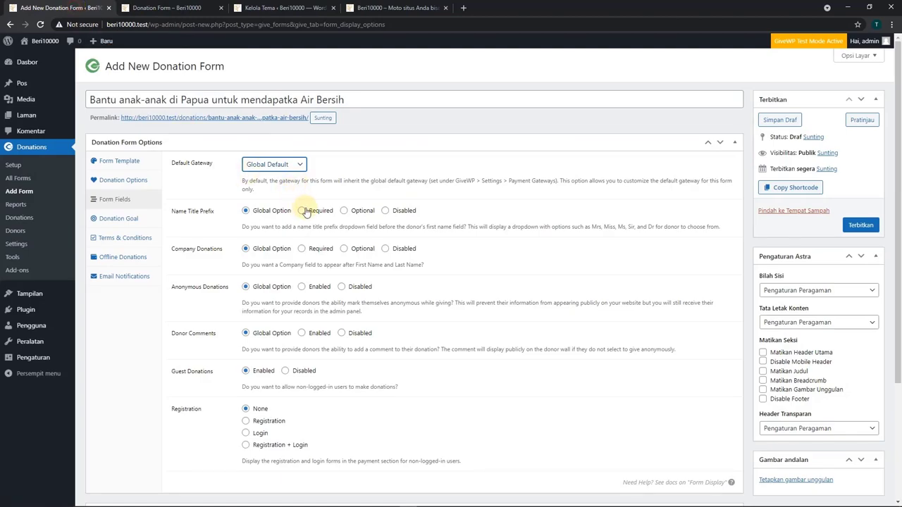
left_click(301, 210)
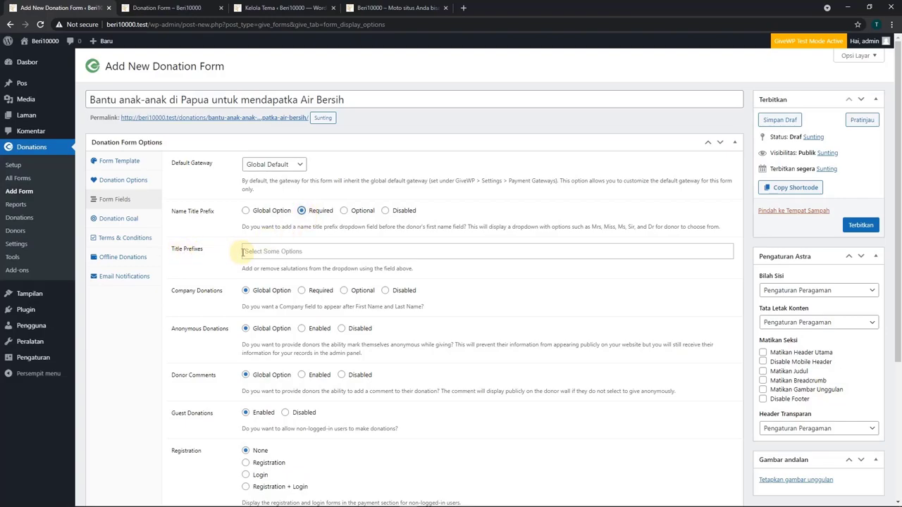
left_click(296, 252)
left_click(285, 265)
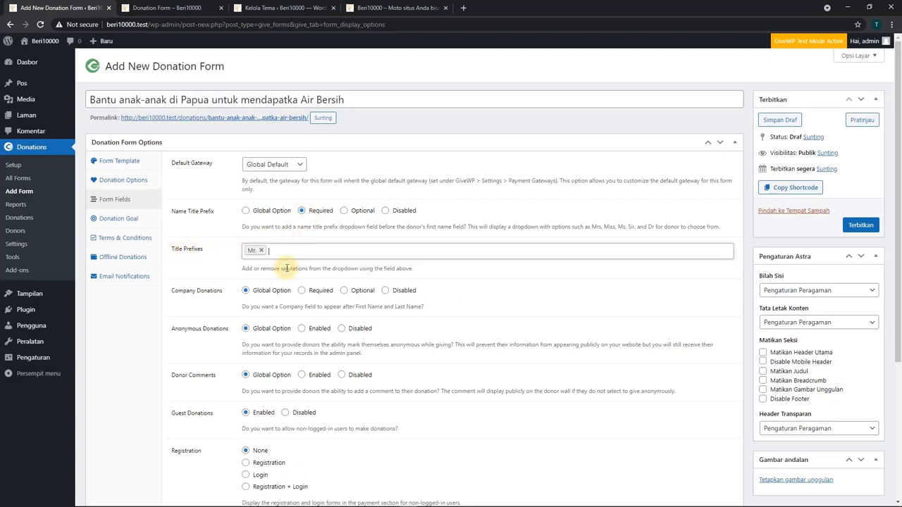
left_click(328, 252)
left_click(330, 277)
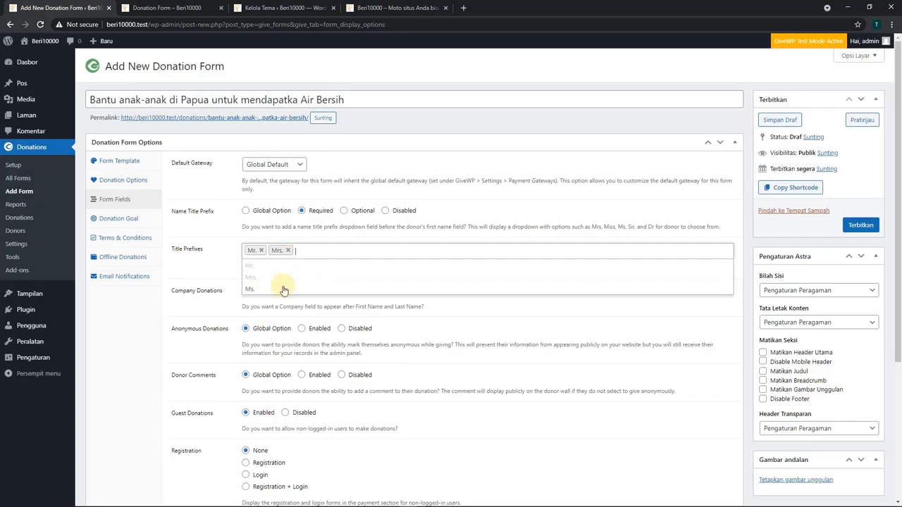
left_click(284, 289)
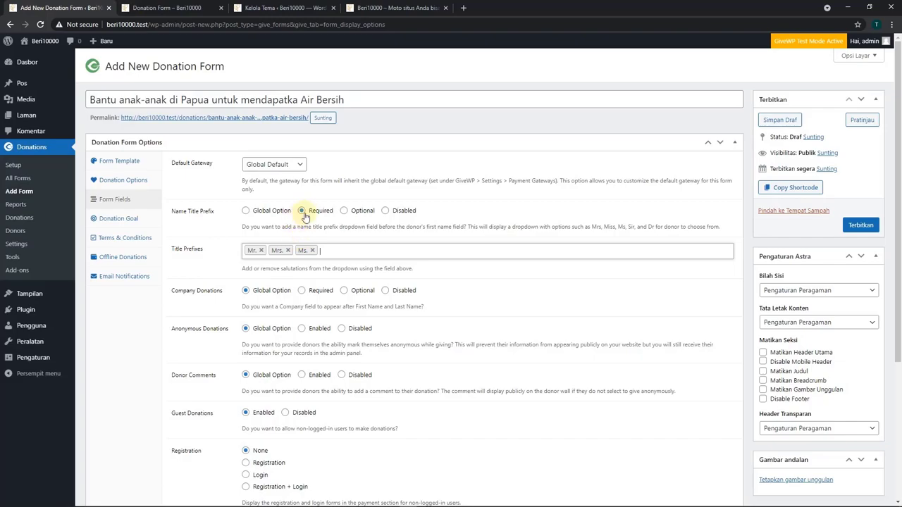
left_click(345, 210)
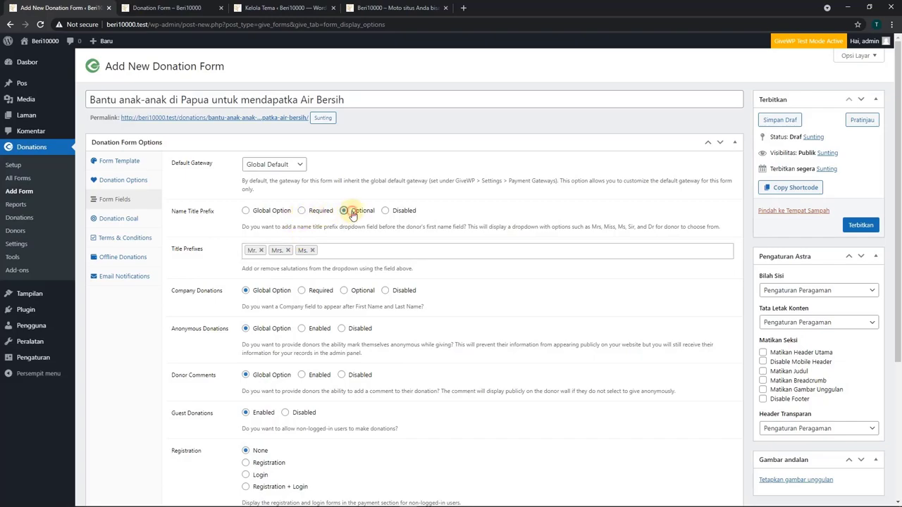
left_click(396, 213)
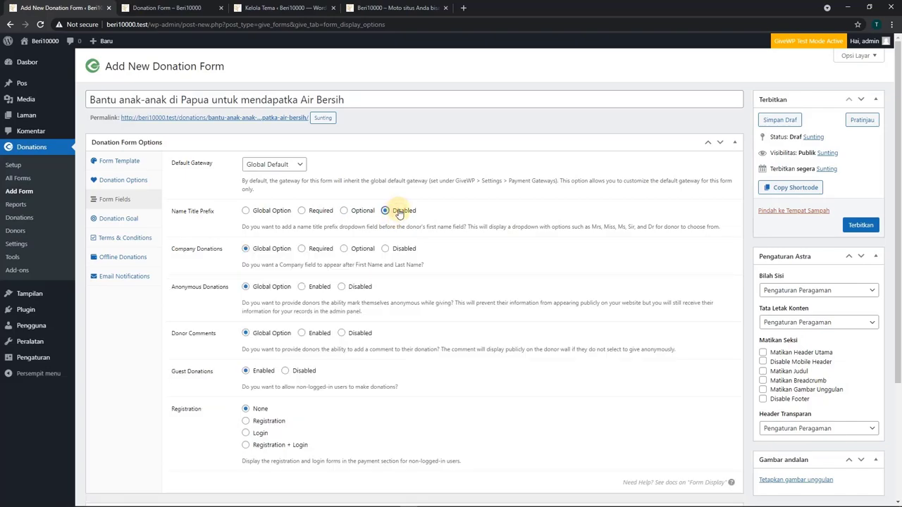
left_click(272, 212)
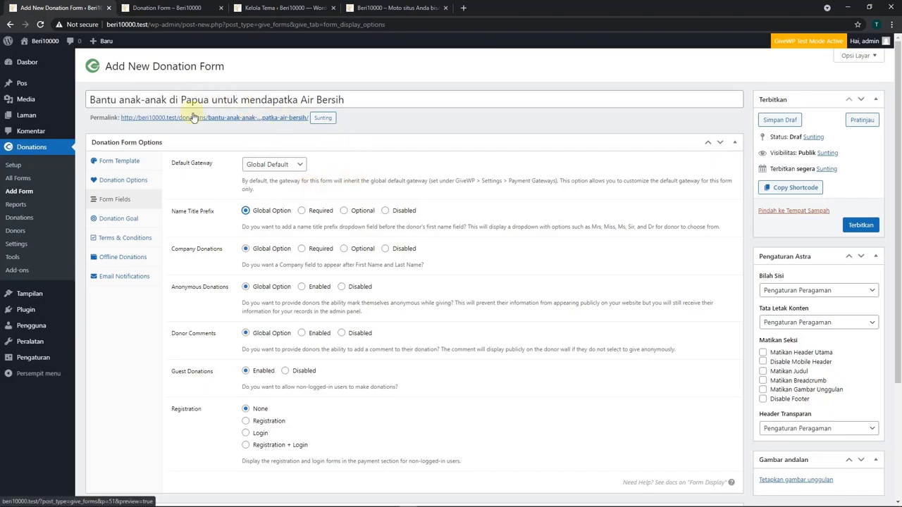
scroll(515, 300, "down", 2)
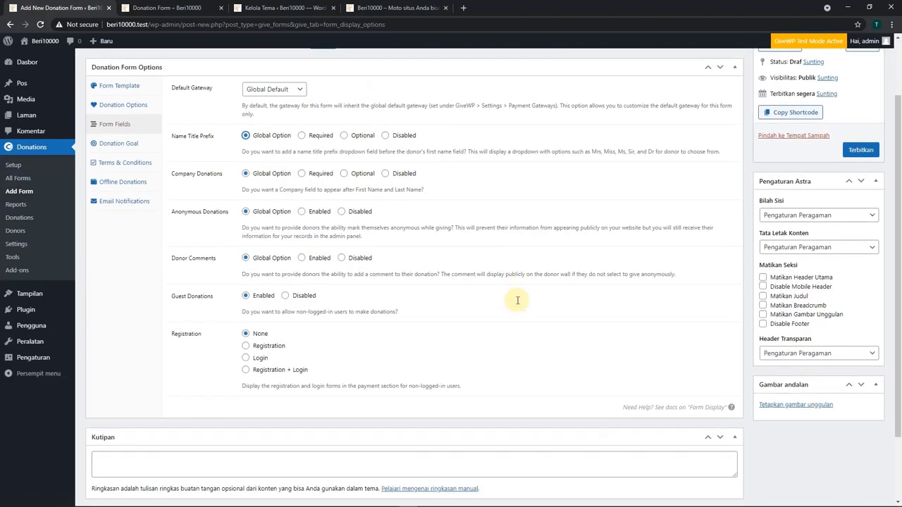
scroll(515, 300, "up", 2)
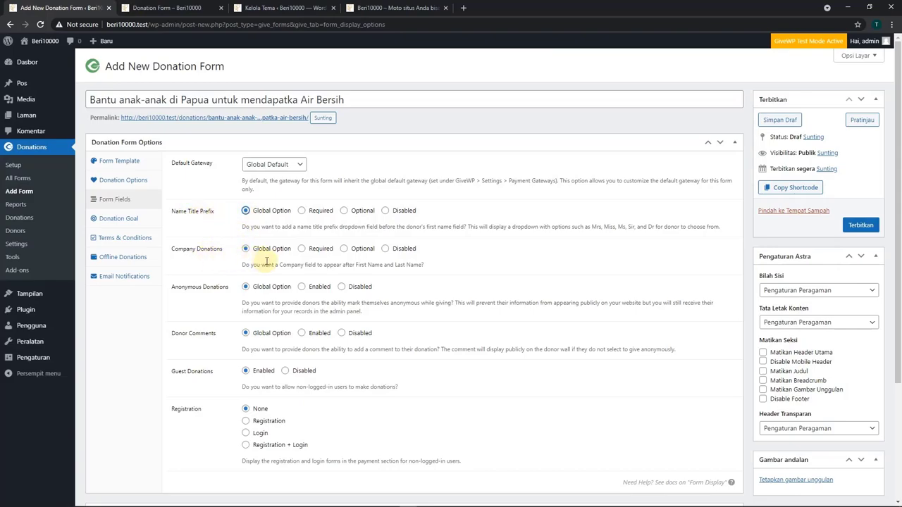
- Test the Company Name field and the anonymous donation option on the live form
left_click(172, 10)
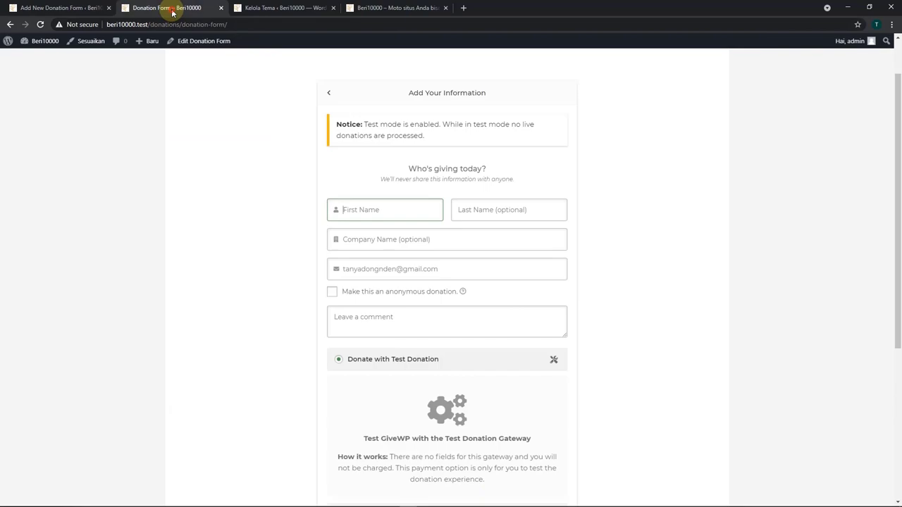
left_click(337, 243)
left_click(64, 8)
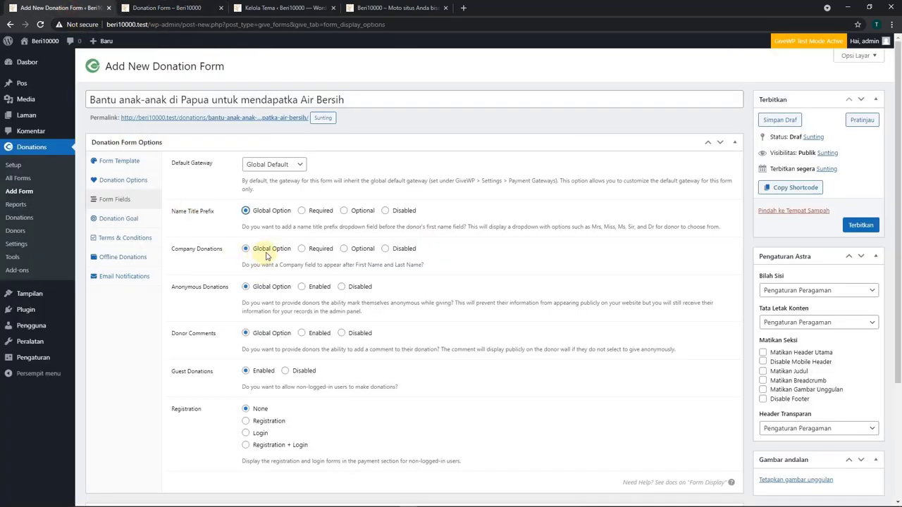
scroll(266, 256, "down", 2)
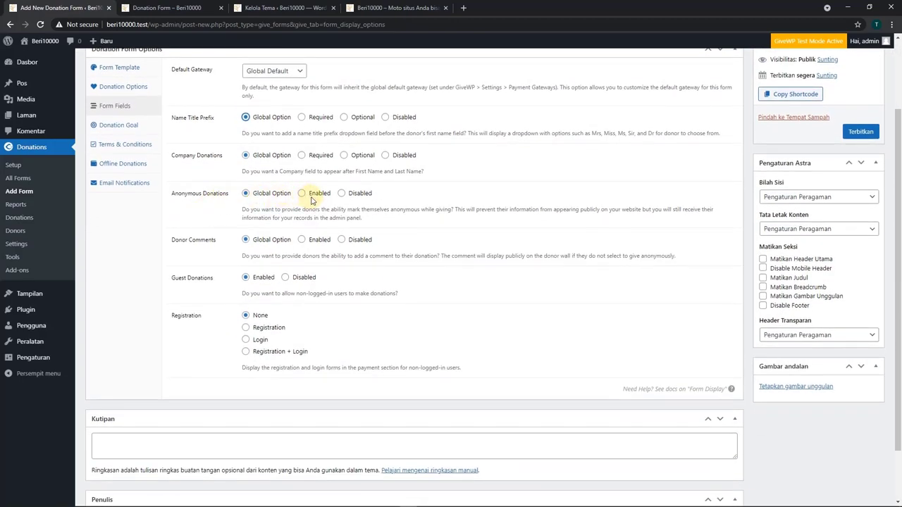
left_click(166, 8)
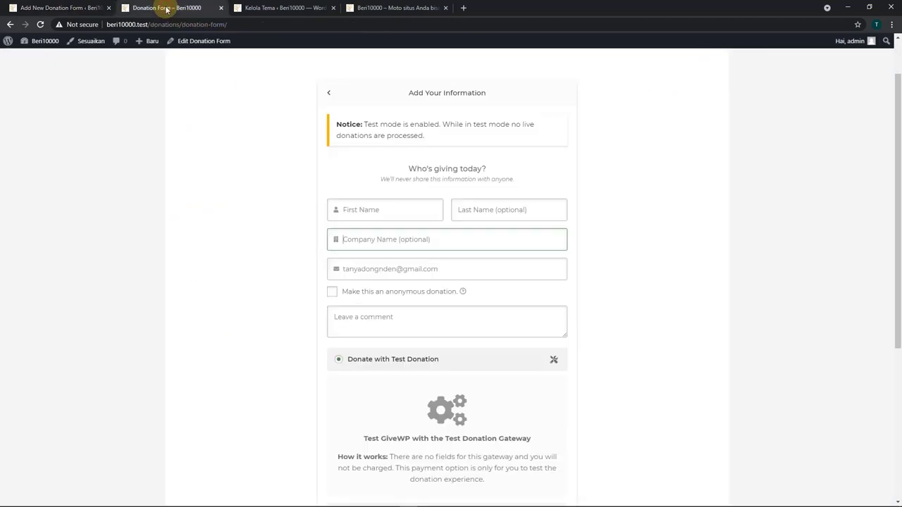
left_click(333, 293)
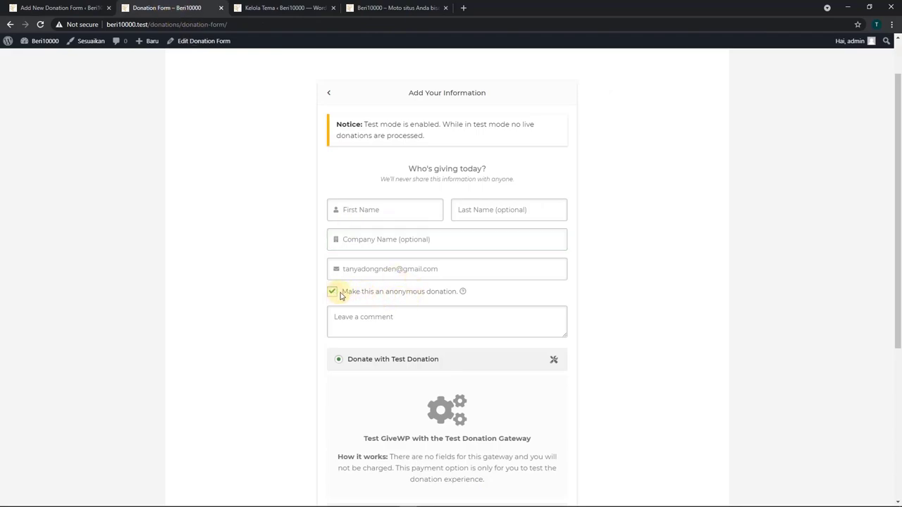
left_click(47, 8)
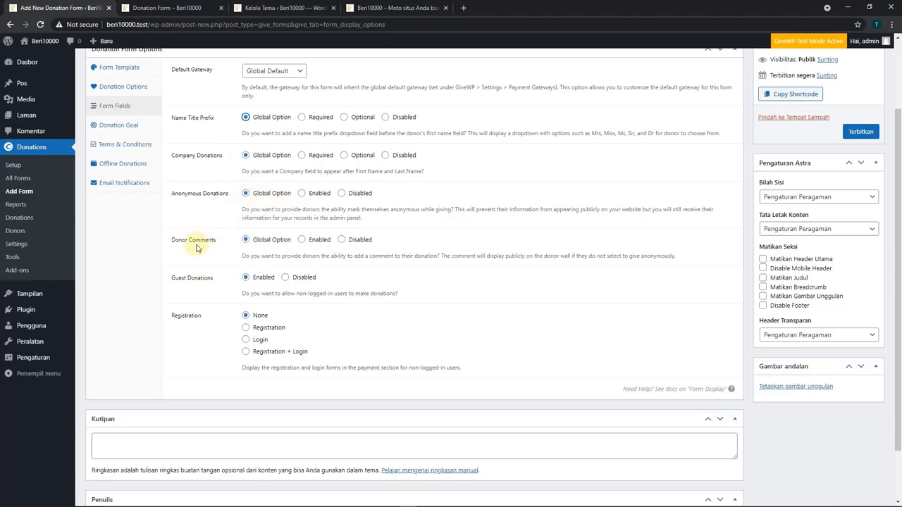
- Try the comment box on the live form, then leave Donor Comments on Global Option
left_click(142, 11)
left_click(351, 320)
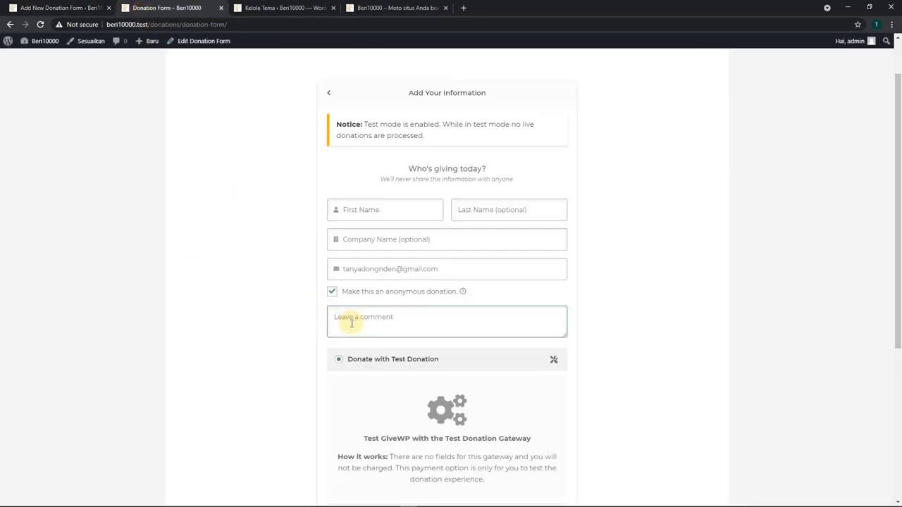
left_click(84, 10)
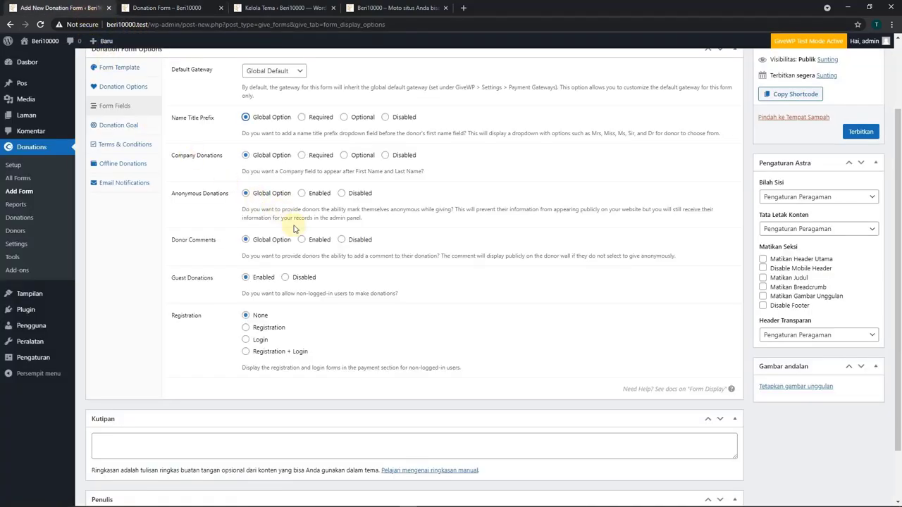
left_click(342, 240)
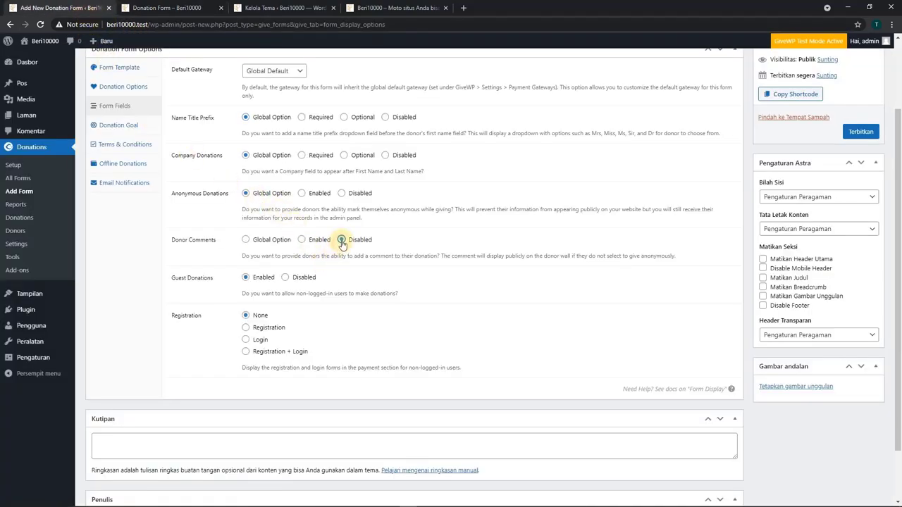
left_click(271, 239)
- Keep Guest Donations Enabled and Registration set to None, then open the Donation Goal settings
left_click(290, 279)
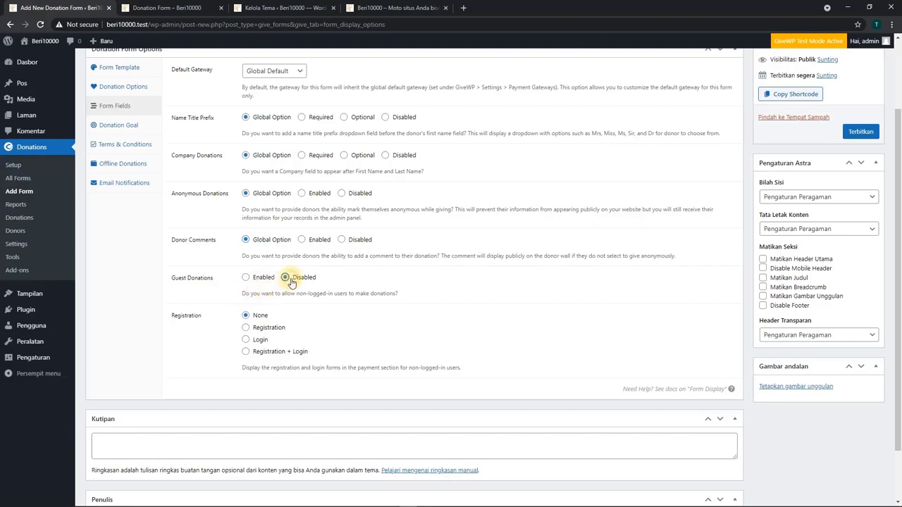
left_click(260, 331)
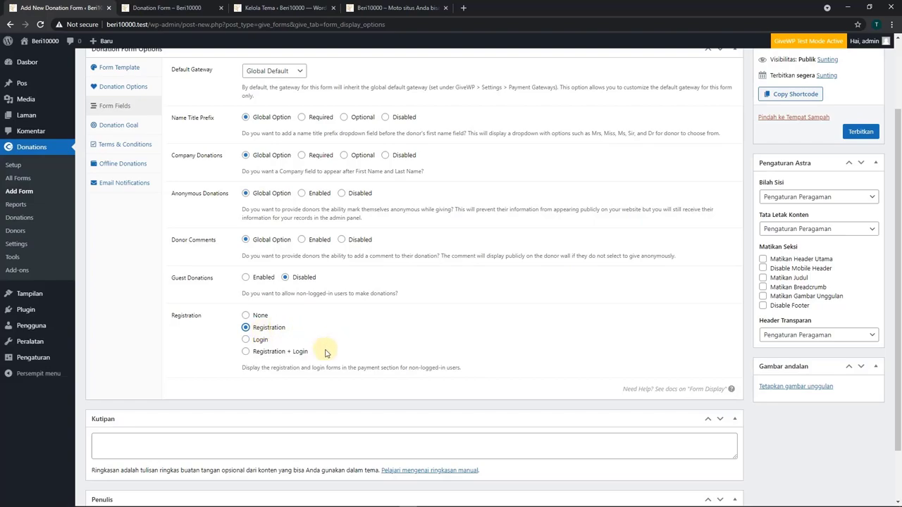
left_click(279, 354)
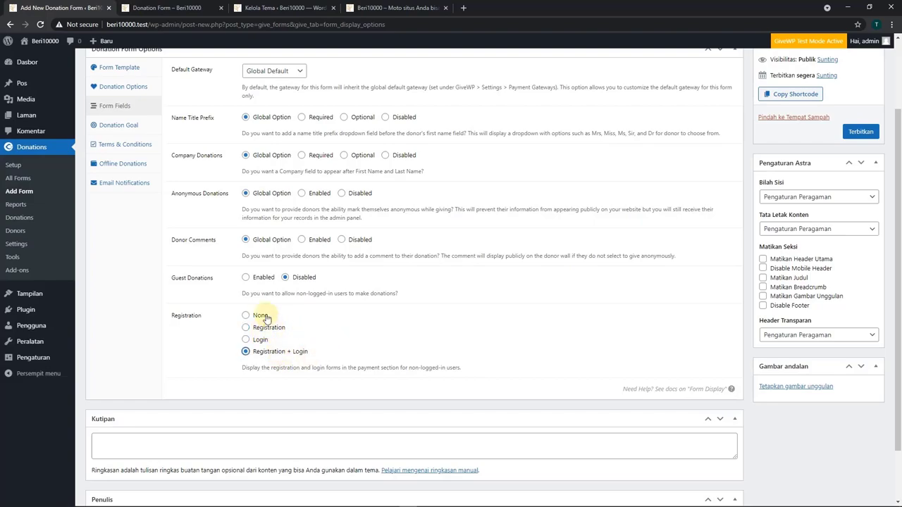
left_click(257, 277)
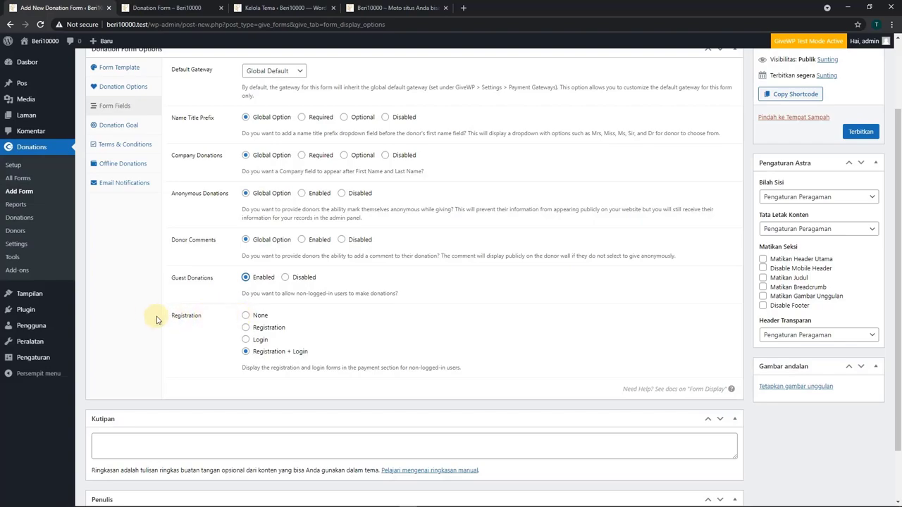
left_click(245, 316)
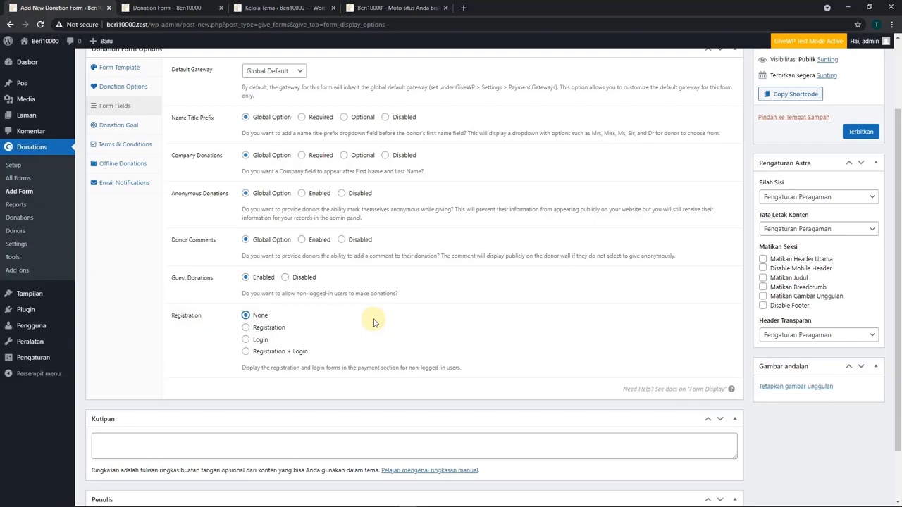
scroll(374, 322, "up", 2)
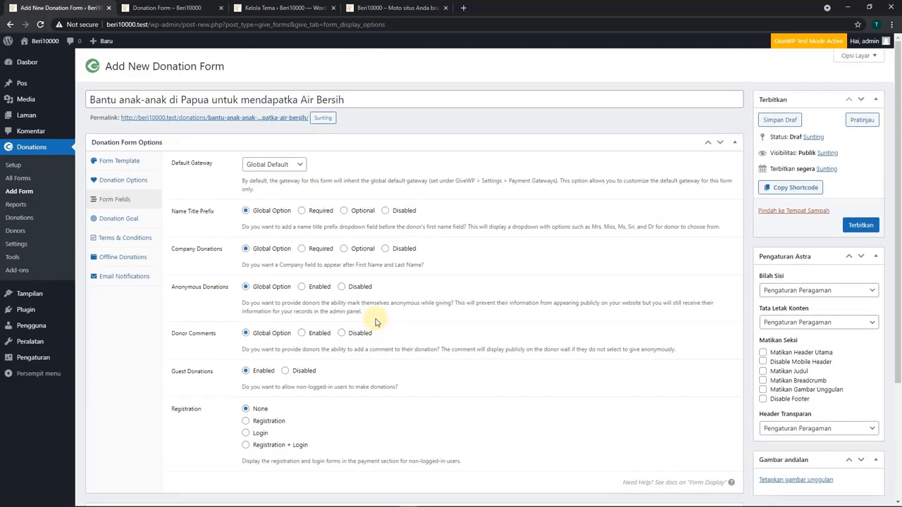
left_click(134, 220)
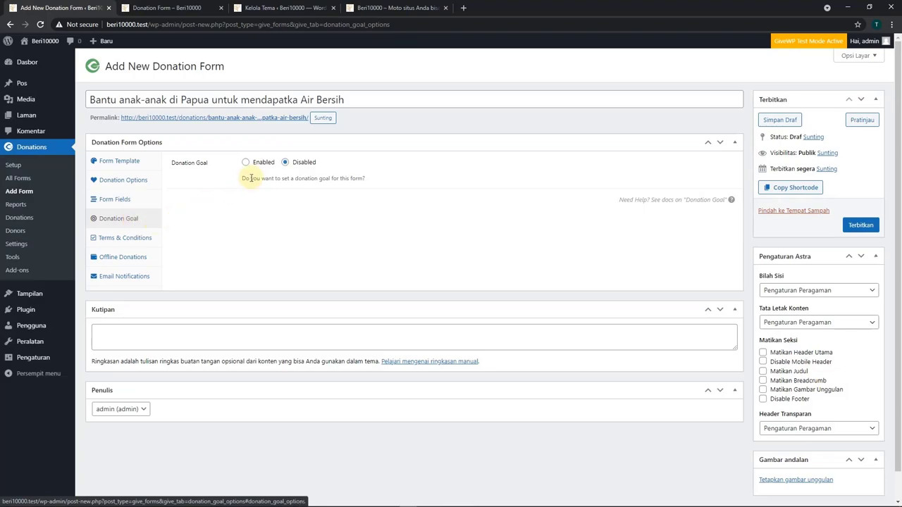
- Inspect the Rp10.000 goal figure shown on the live donation form
left_click(172, 7)
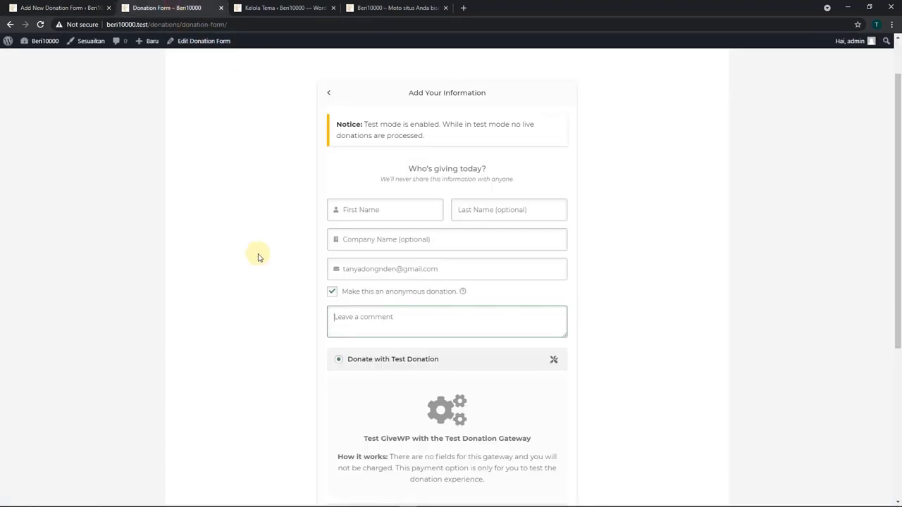
left_click(326, 92)
left_click(325, 93)
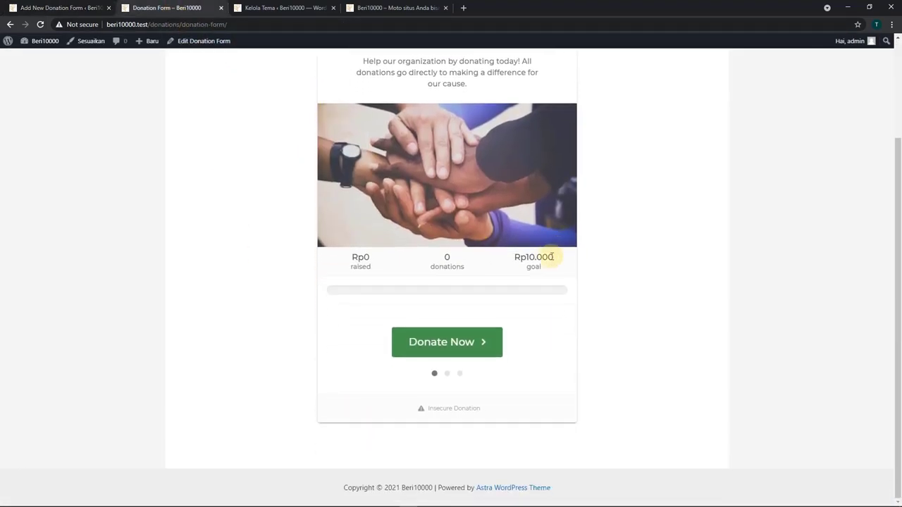
left_click_drag(508, 256, 550, 257)
left_click(69, 7)
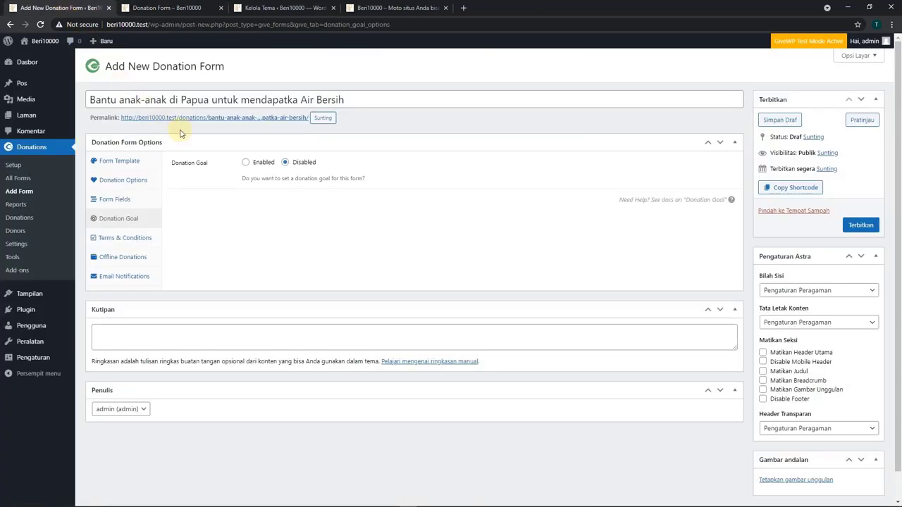
- Enable the donation goal and choose Amount Raised as the goal format
left_click(244, 163)
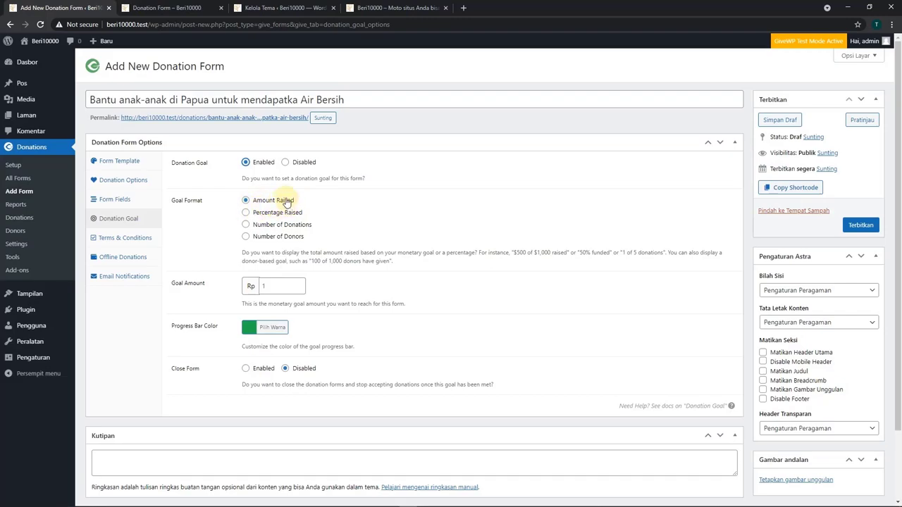
left_click(254, 214)
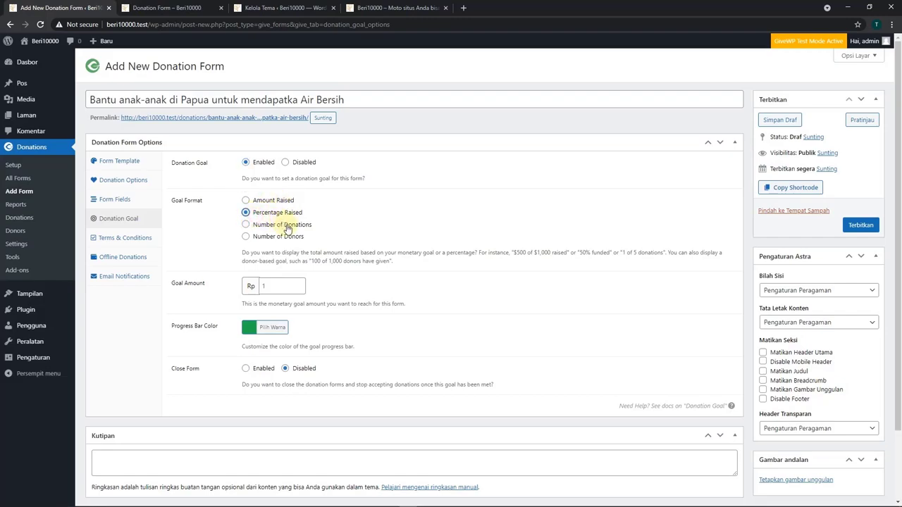
left_click(290, 225)
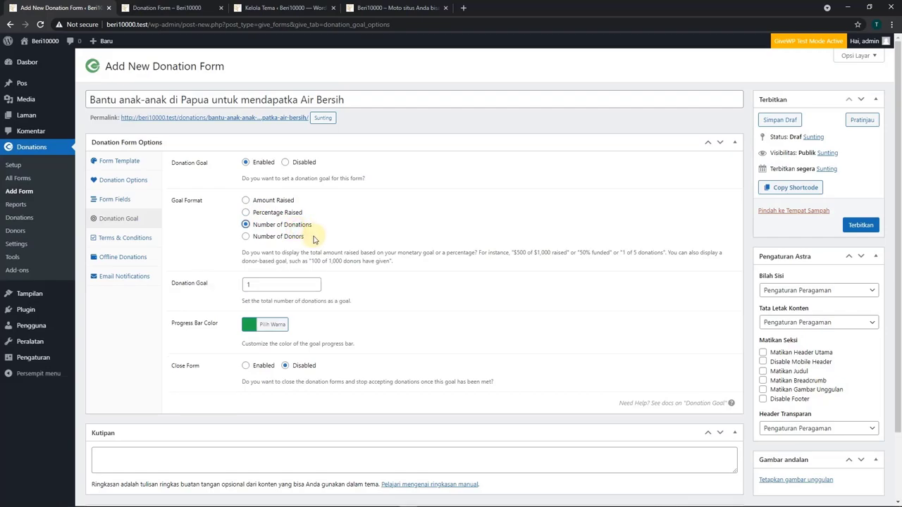
left_click(298, 242)
left_click(273, 205)
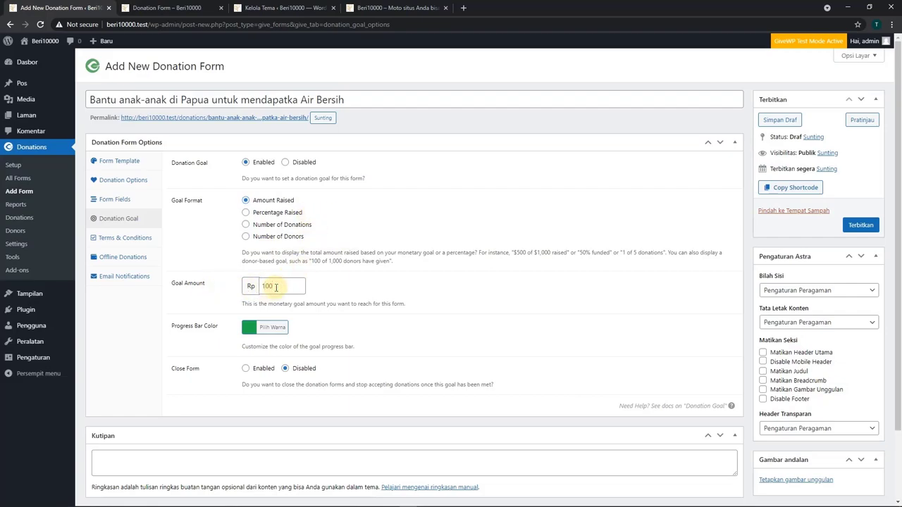
- Enter Rp 100000000 as the goal amount and check it on the live form
type("000000")
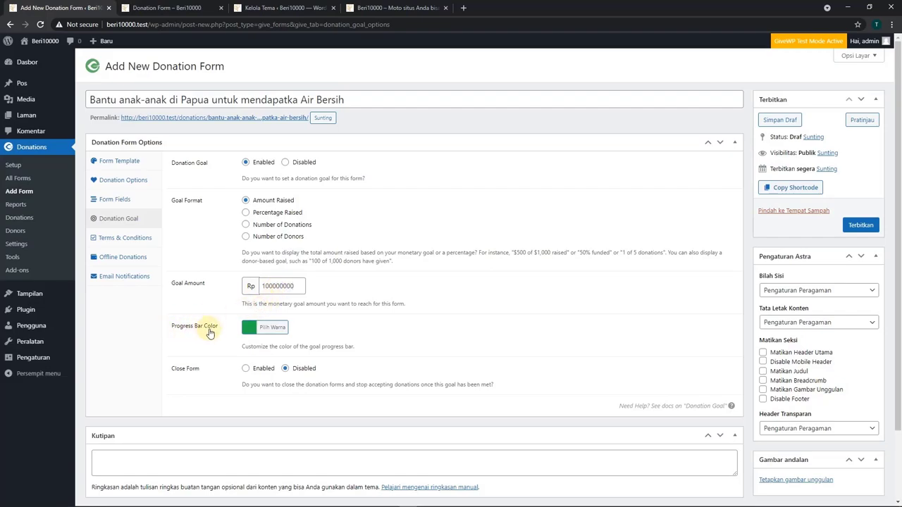
left_click(151, 7)
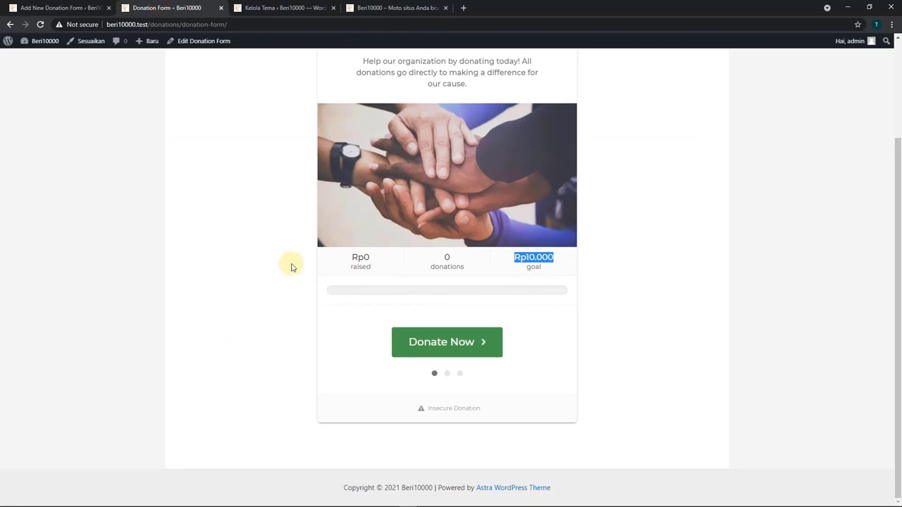
left_click(92, 5)
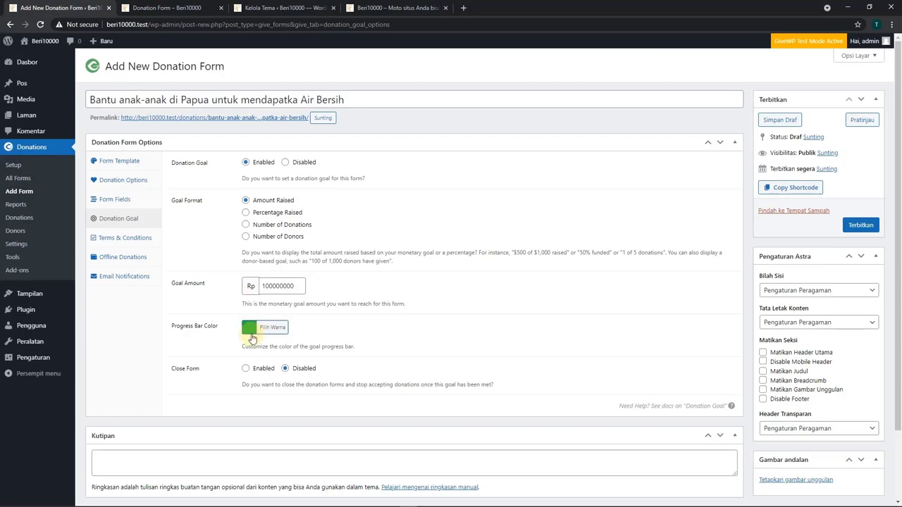
- Give the goal progress bar a darker green colour
left_click(252, 339)
left_click(287, 419)
left_click(409, 369)
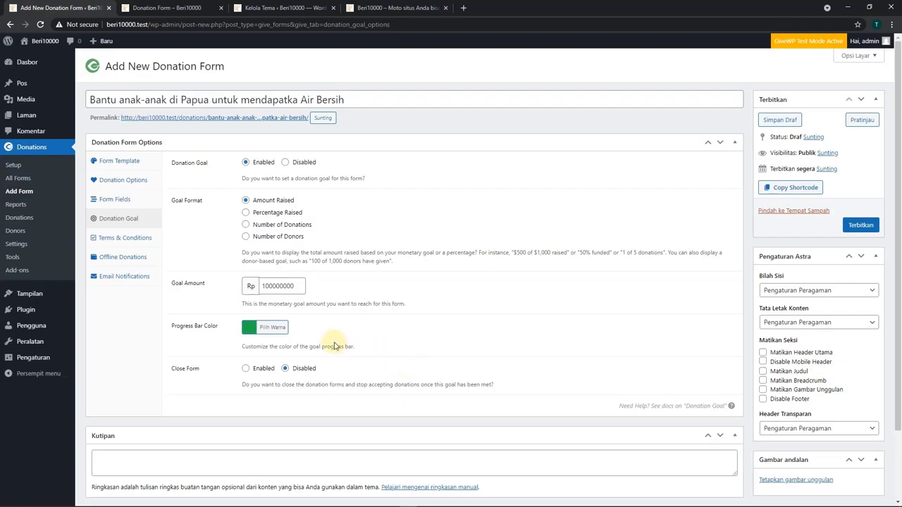
scroll(332, 343, "down", 2)
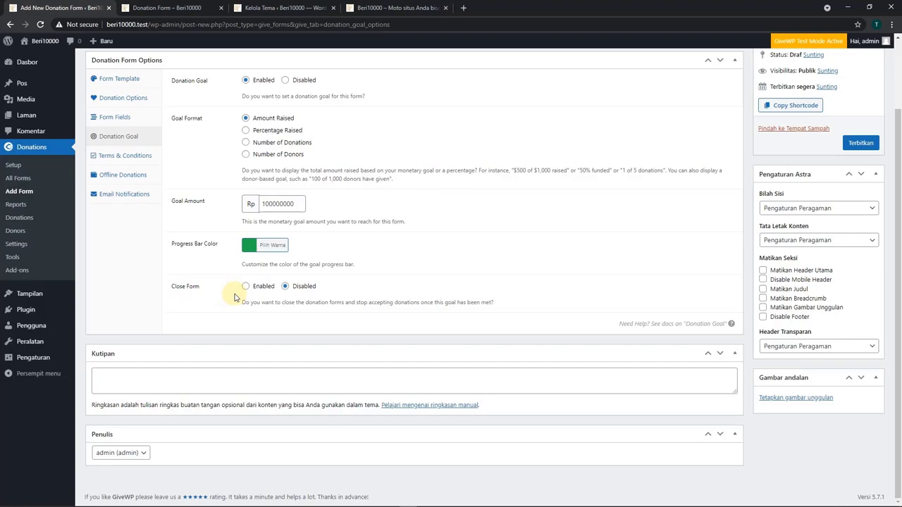
scroll(239, 297, "up", 2)
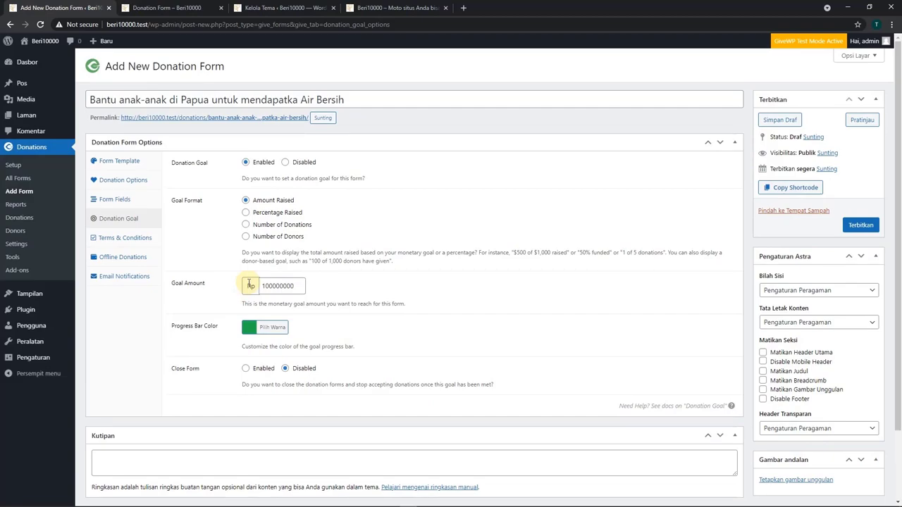
scroll(250, 283, "down", 2)
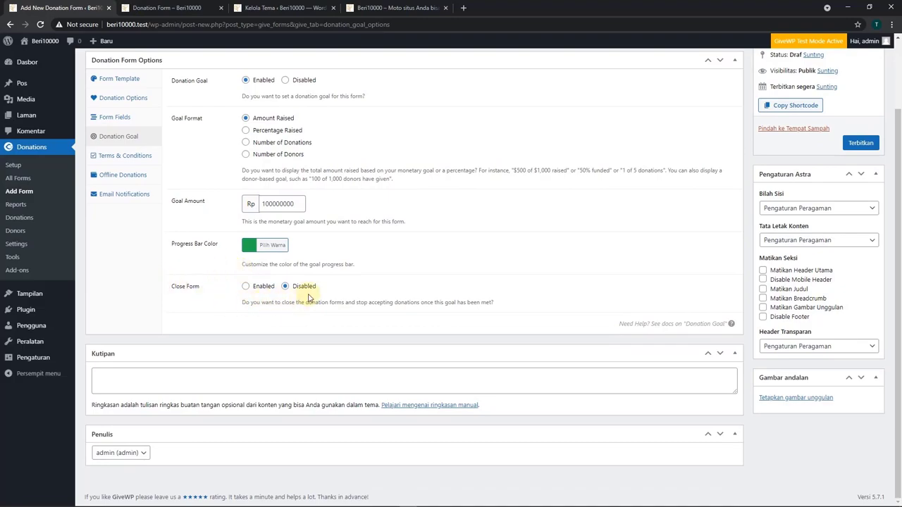
- Set Close Form to Enabled so the form closes once the goal is reached
left_click(256, 289)
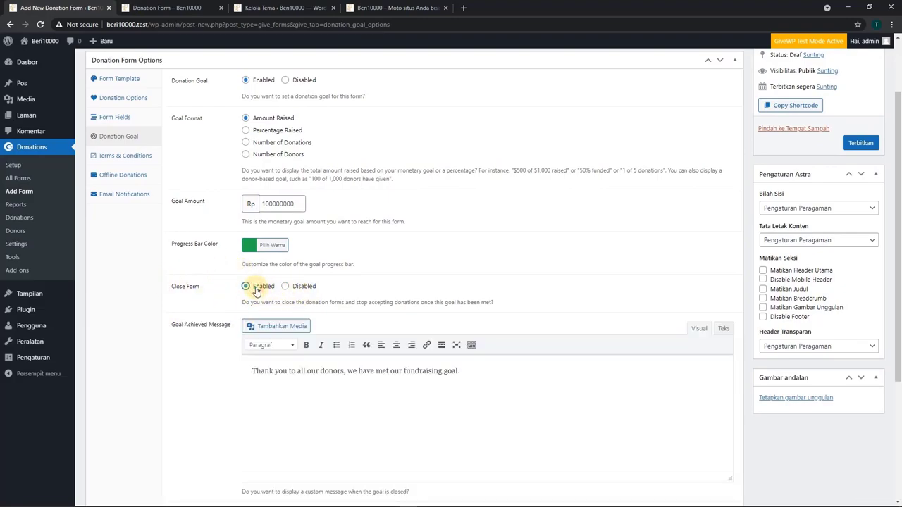
scroll(243, 291, "up", 2)
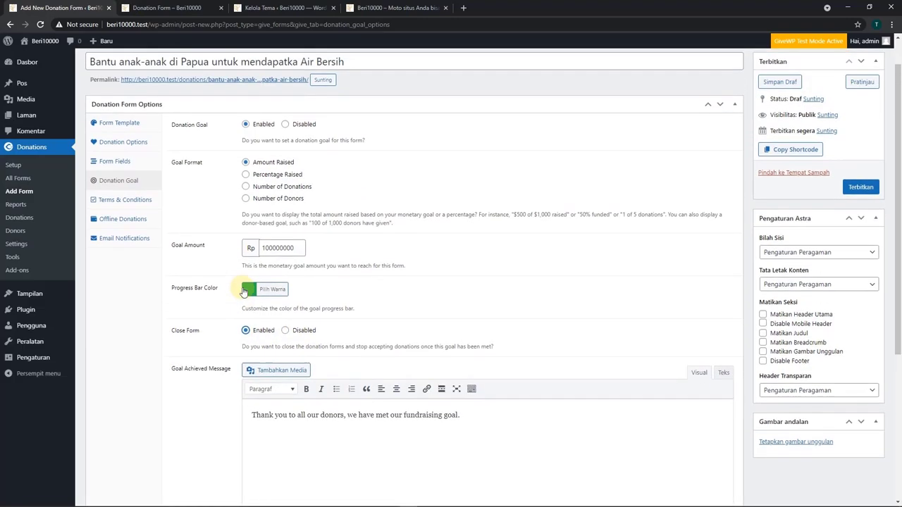
scroll(243, 291, "down", 2)
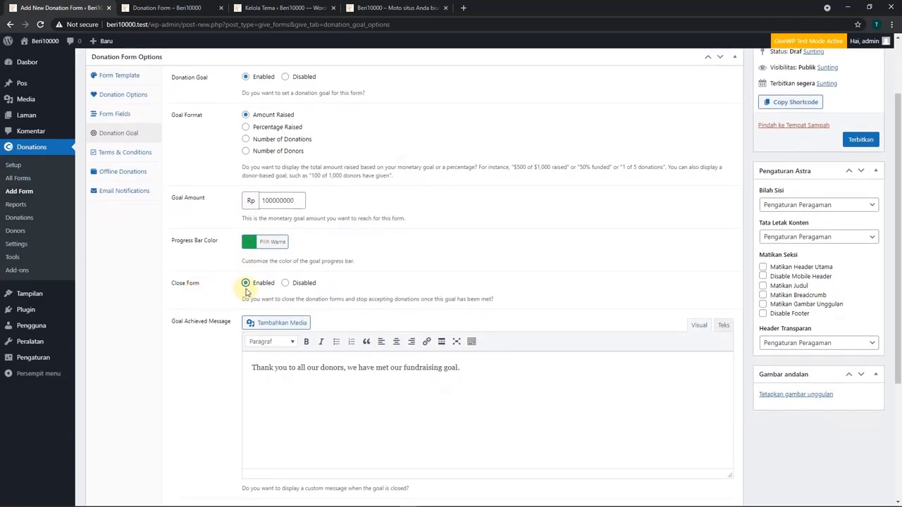
left_click_drag(242, 299, 505, 295)
left_click(416, 295)
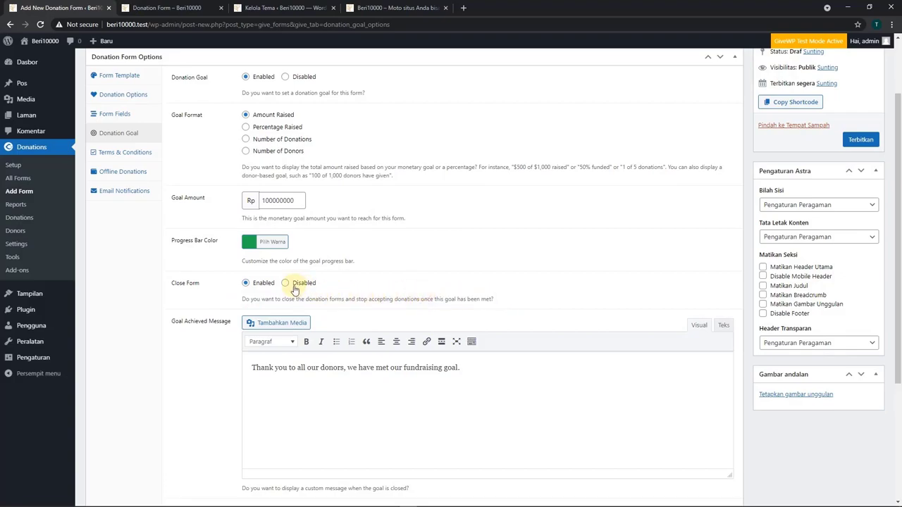
left_click(295, 287)
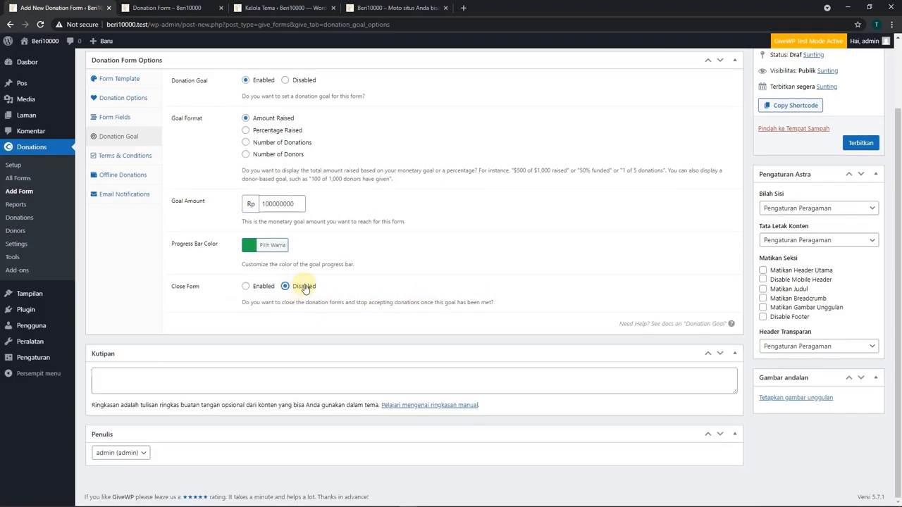
left_click(268, 291)
scroll(317, 285, "down", 2)
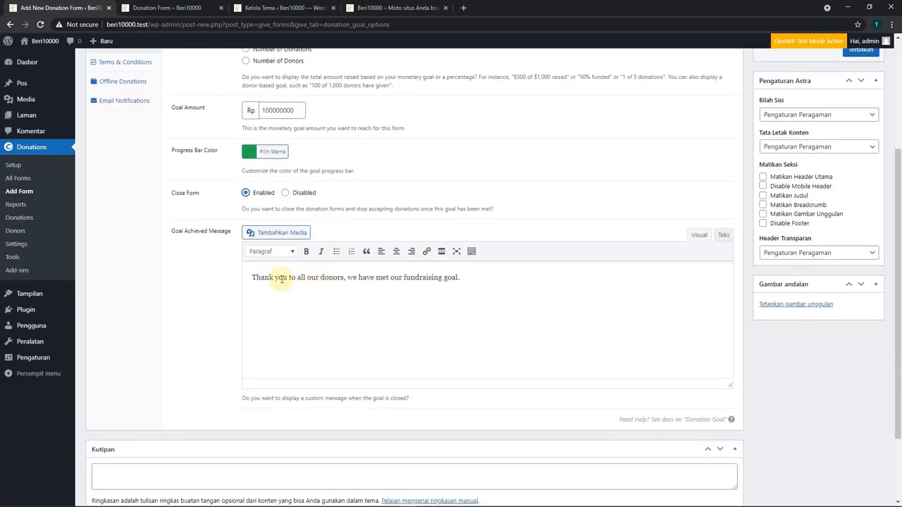
- Replace the goal message with 'Terimakasih atas donasinya. saat ini dana yang dibutuhkan sudah terkumpul!'
left_click(483, 278)
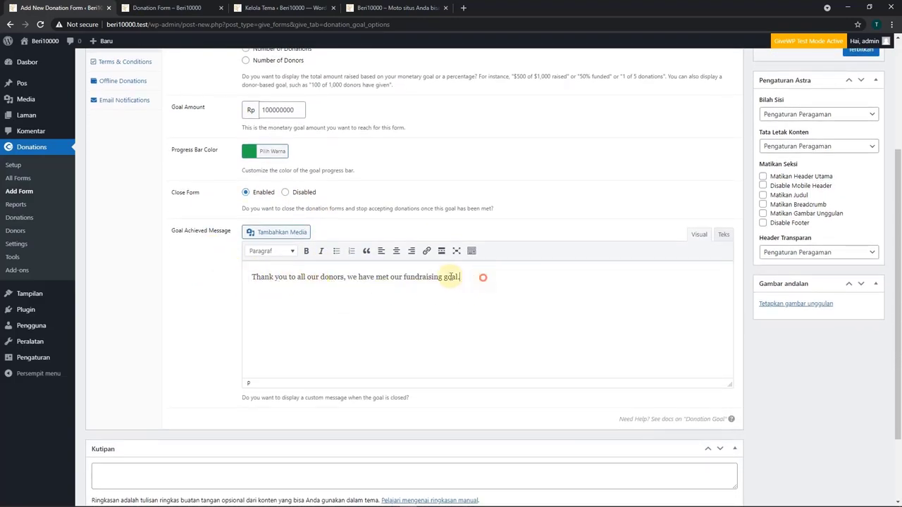
left_click_drag(483, 277, 234, 277)
type("Terimak")
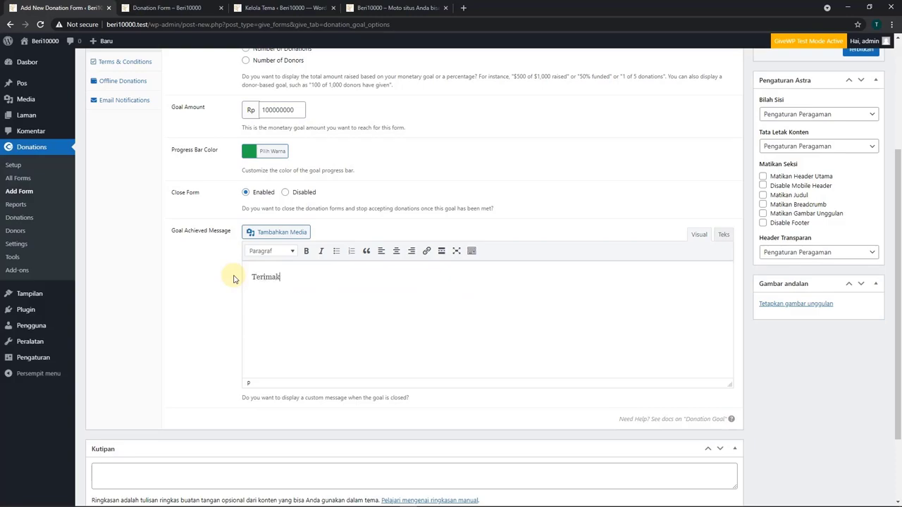
type("asih atas donasinya. sa")
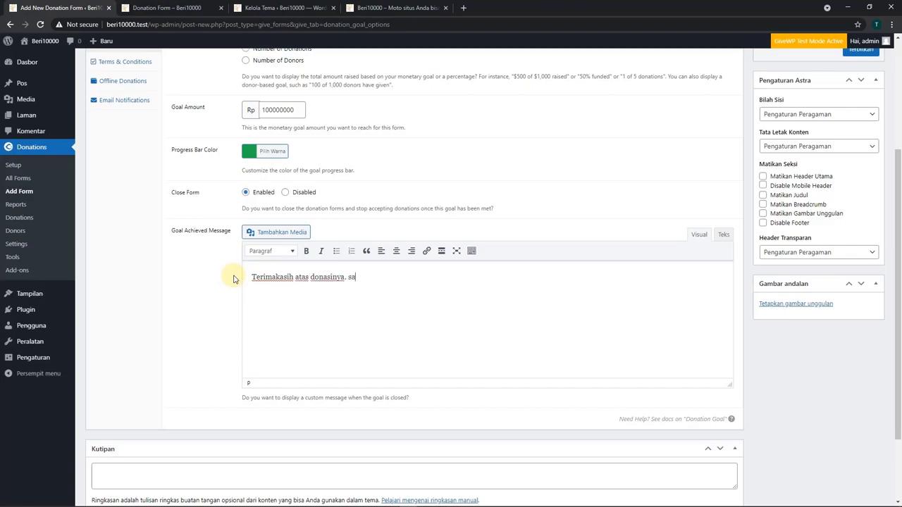
type("at ini dana yang dibutuh")
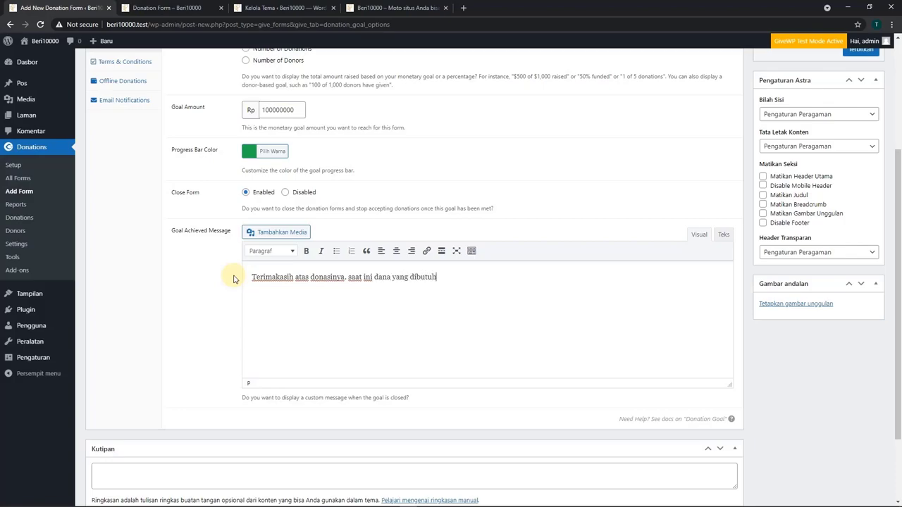
type("kan sudah terkumpul!")
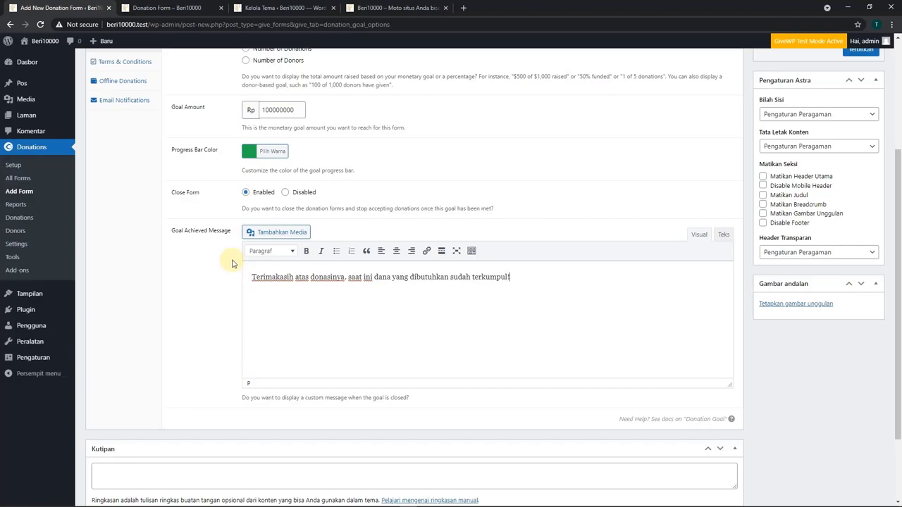
scroll(233, 275, "up", 3)
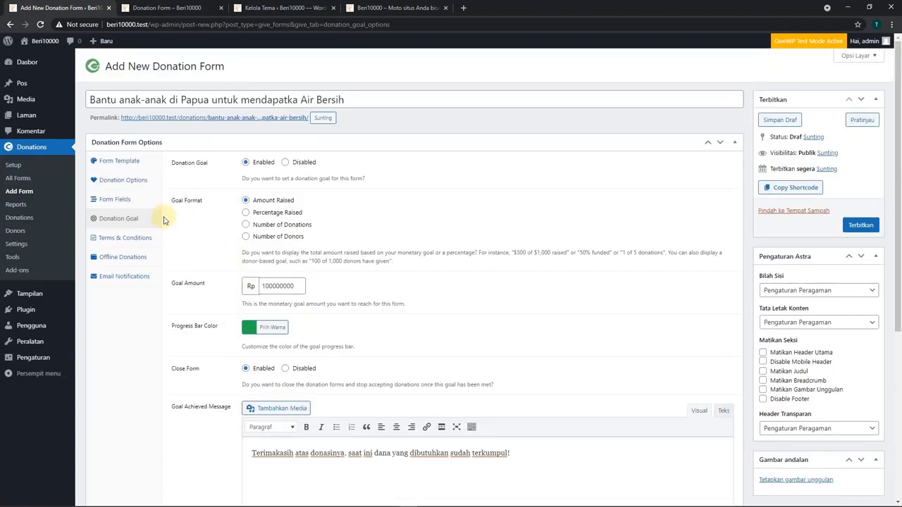
- Review the default agreement text under Customize in Terms & Conditions, then revert to Global Option
left_click(120, 242)
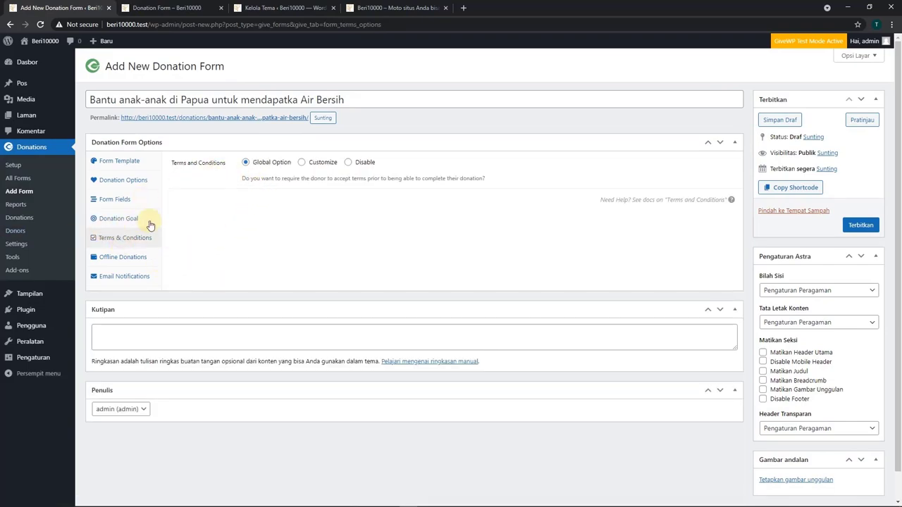
left_click(314, 164)
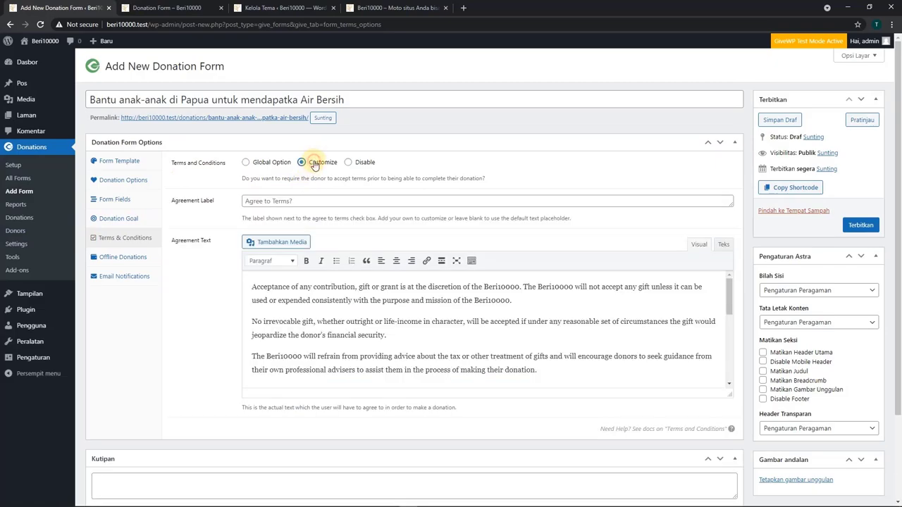
left_click(287, 200)
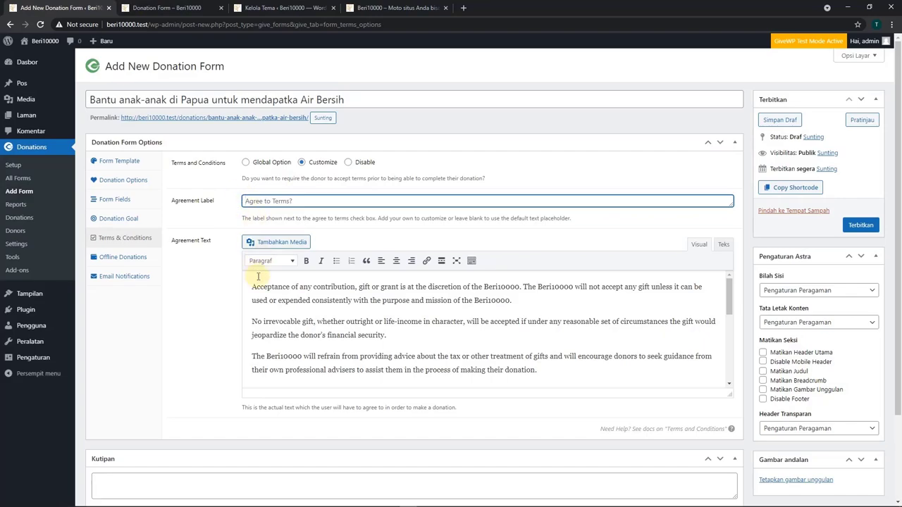
scroll(373, 317, "down", 5)
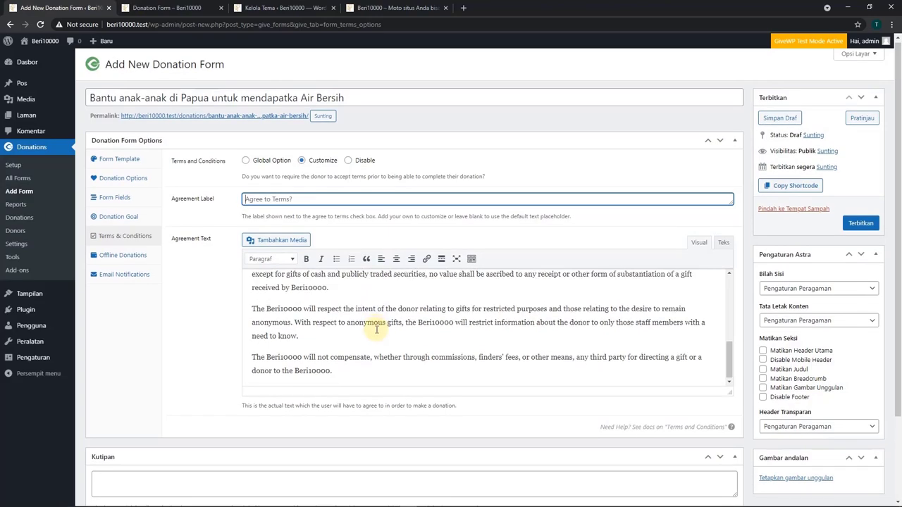
scroll(377, 327, "up", 10)
scroll(377, 331, "down", 10)
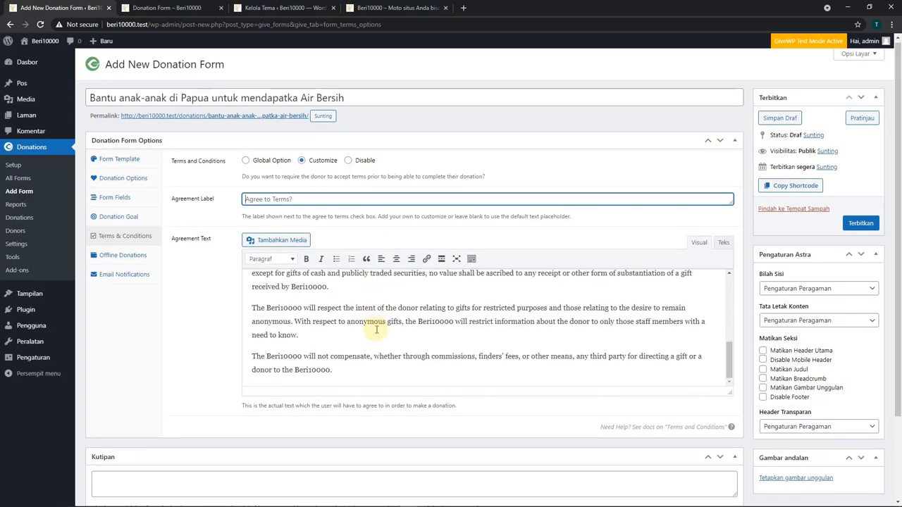
left_click(337, 366)
left_click_drag(338, 365, 252, 351)
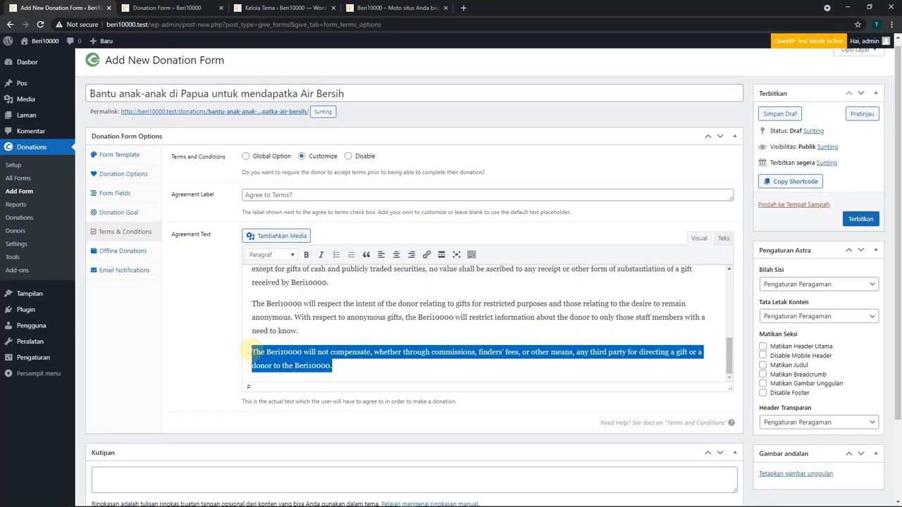
left_click(297, 352)
scroll(317, 338, "up", 10)
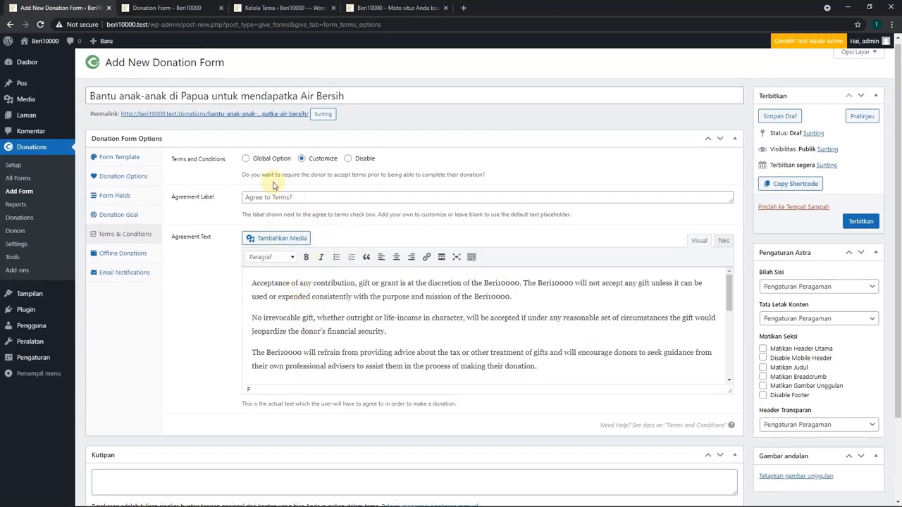
left_click(254, 161)
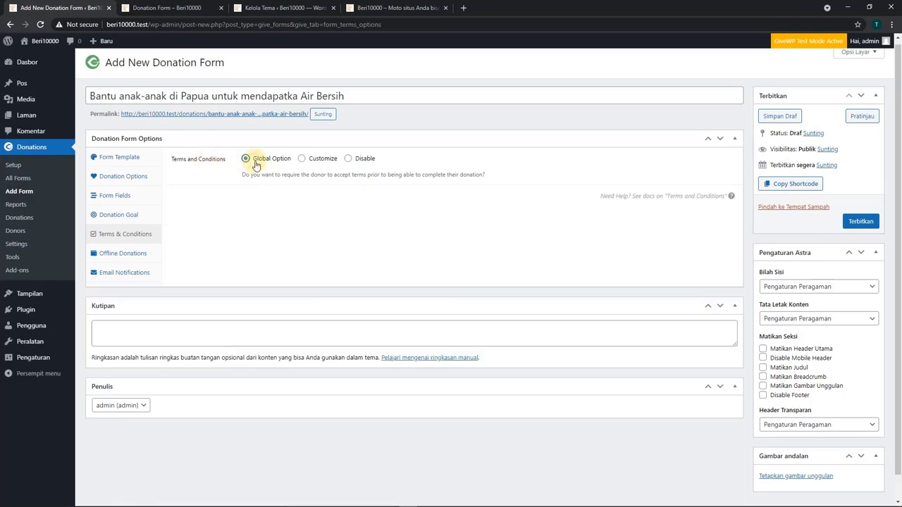
- Review the customizable offline donation instruction steps, then revert Offline Donations to Global Option
left_click(144, 257)
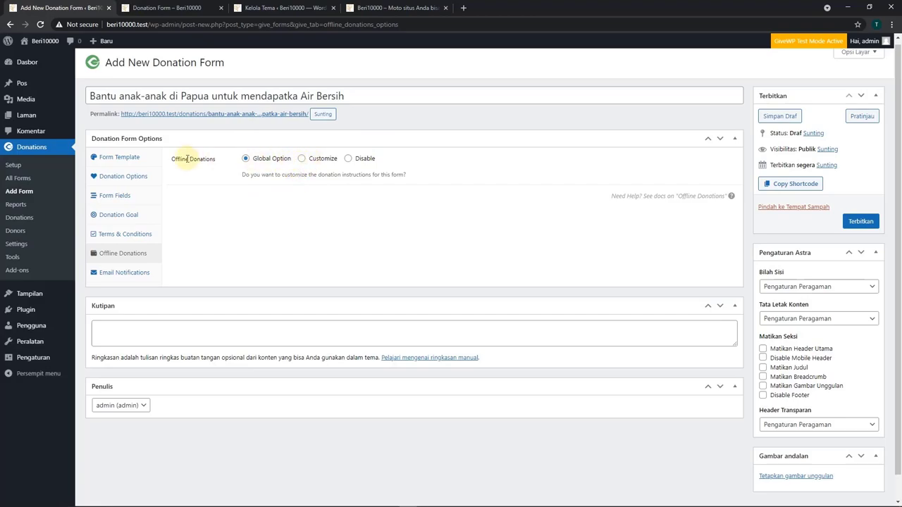
left_click(314, 159)
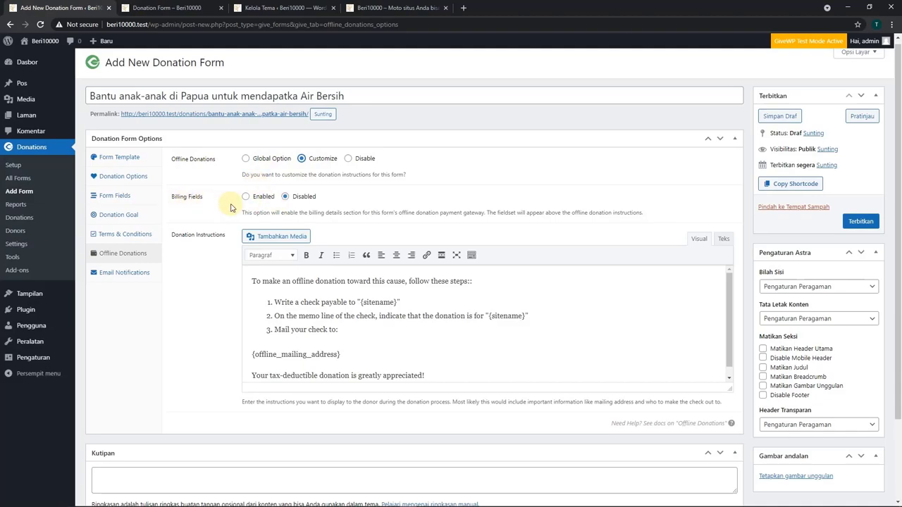
scroll(308, 208, "down", 2)
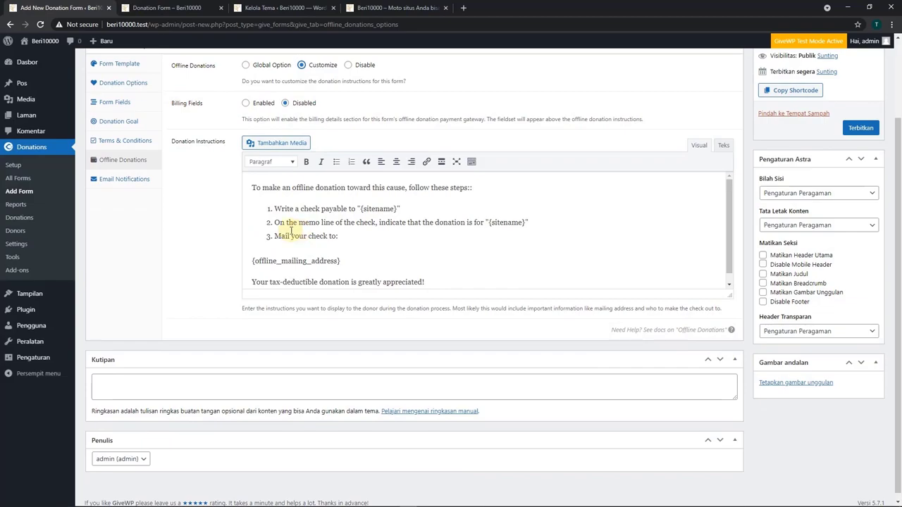
left_click(375, 241)
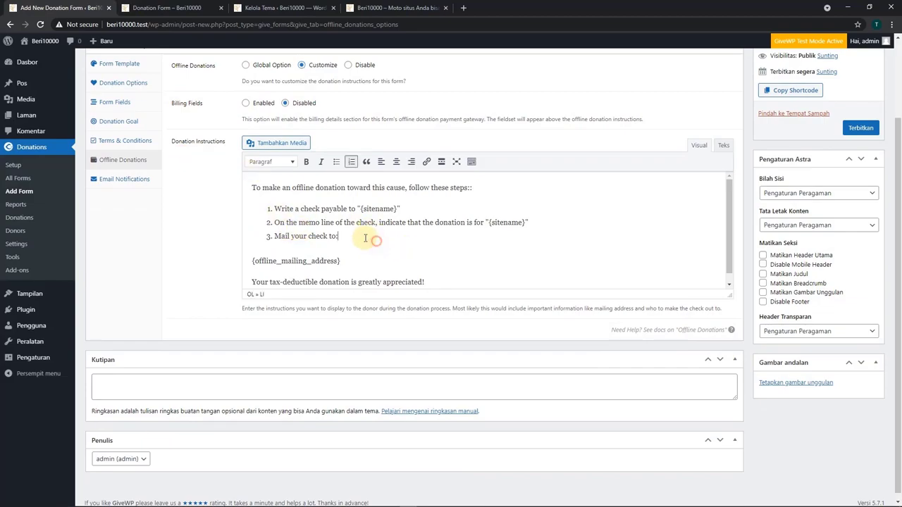
left_click_drag(365, 237, 270, 221)
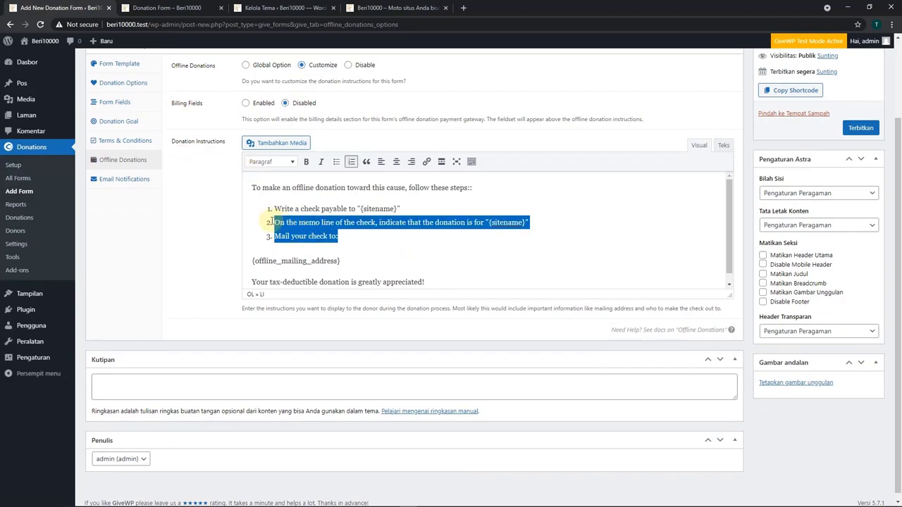
left_click(350, 236)
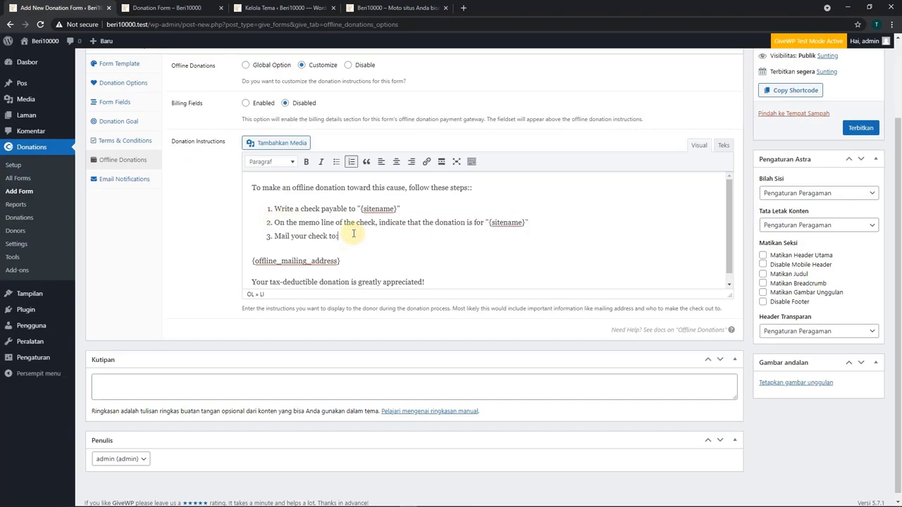
scroll(358, 236, "up", 3)
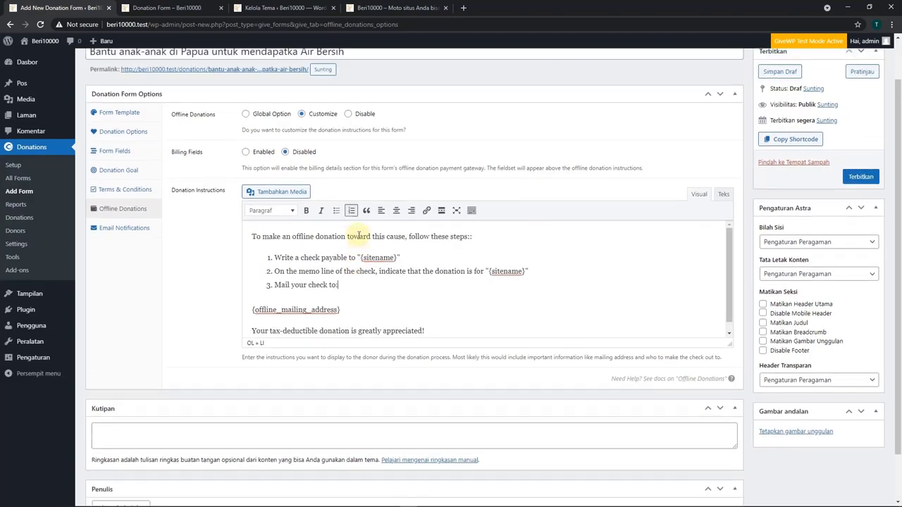
left_click(246, 163)
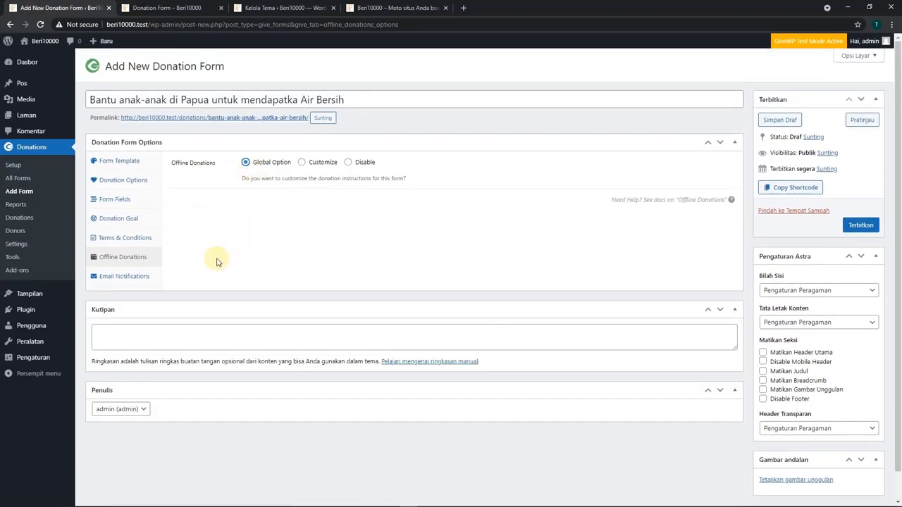
- Keep the form's New Donation email notification on Global Options instead of customizing it
left_click(139, 278)
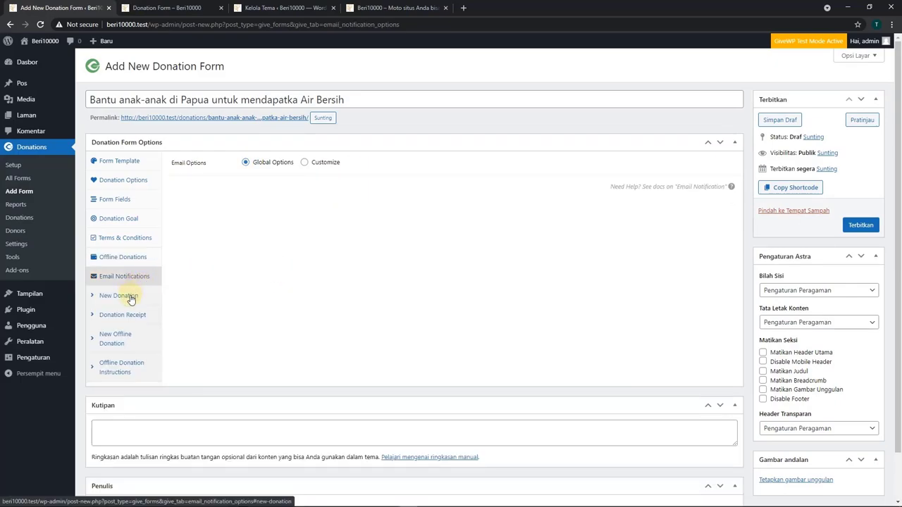
left_click(131, 299)
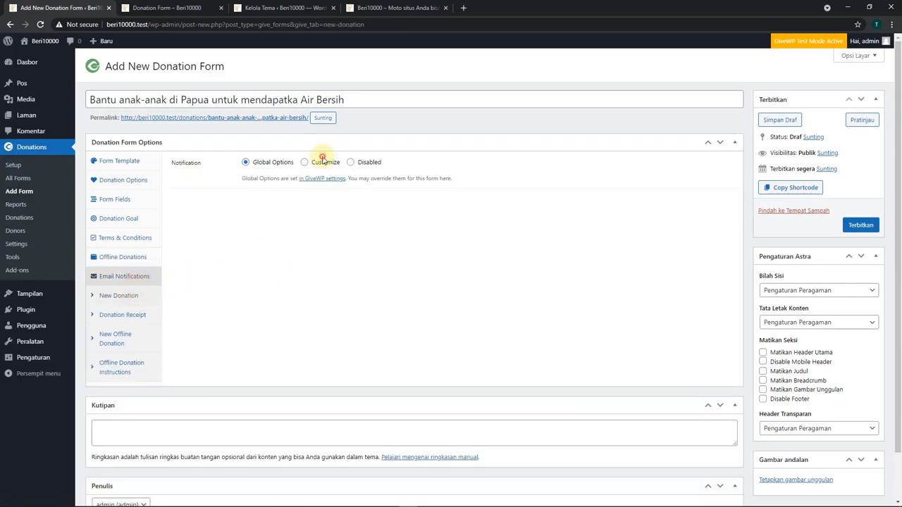
left_click(322, 157)
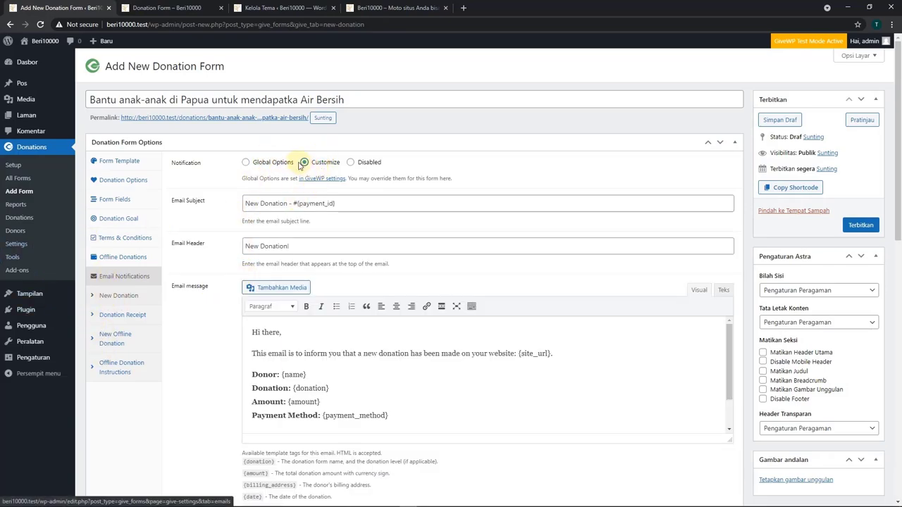
left_click(279, 162)
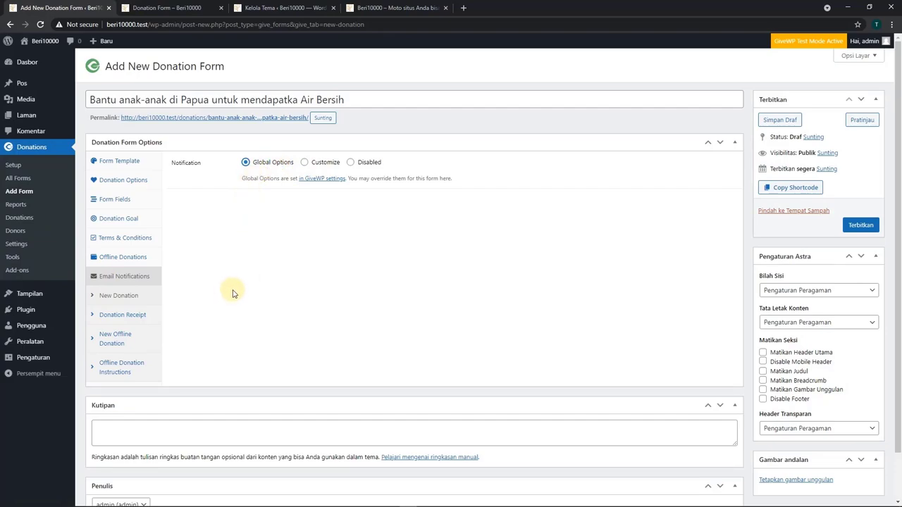
- Set the form's featured image to the pexels-dazzle-jam-1125850.jpg forest photo with children
scroll(236, 293, "down", 2)
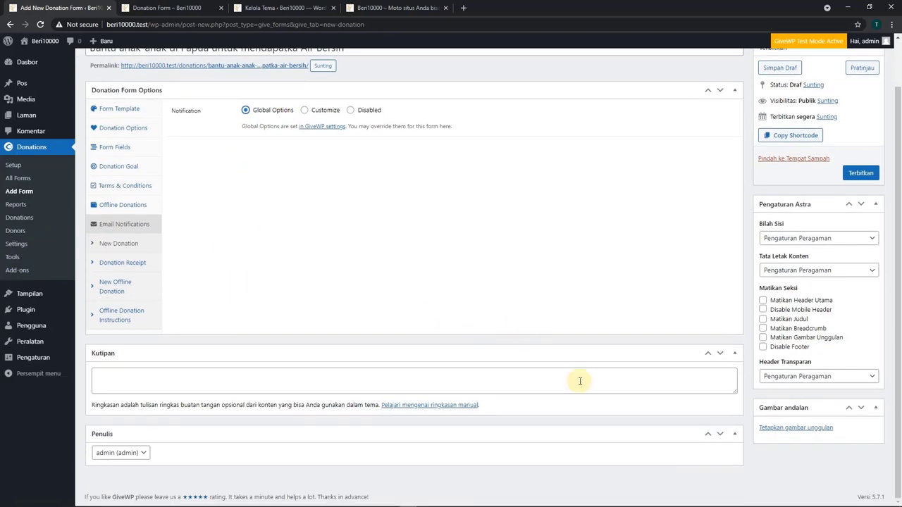
left_click(777, 428)
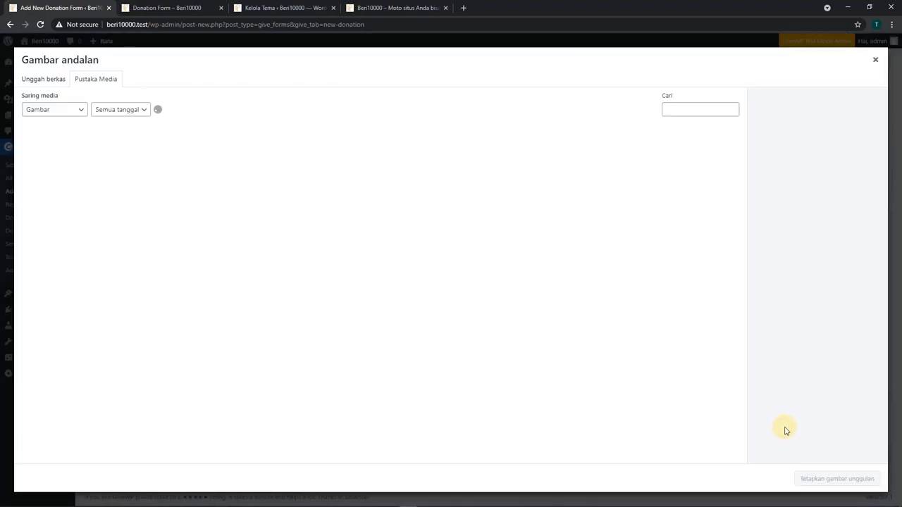
left_click(153, 184)
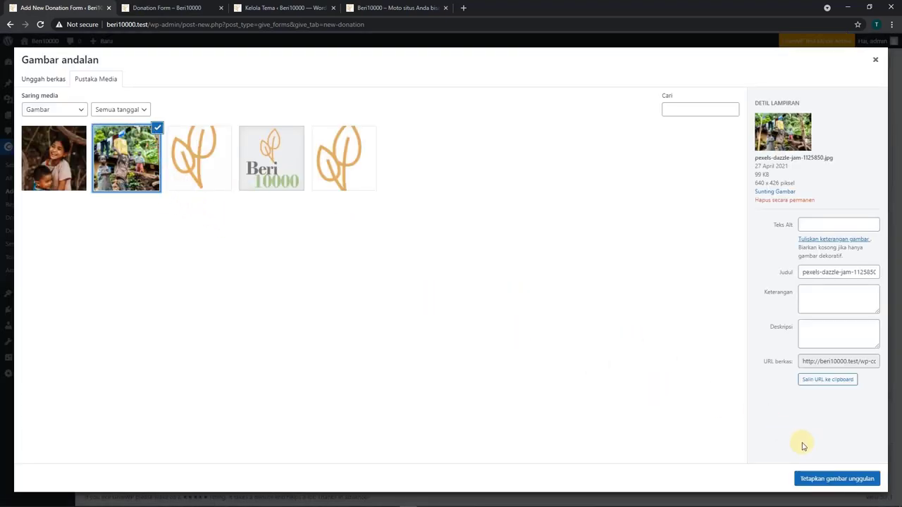
left_click(841, 479)
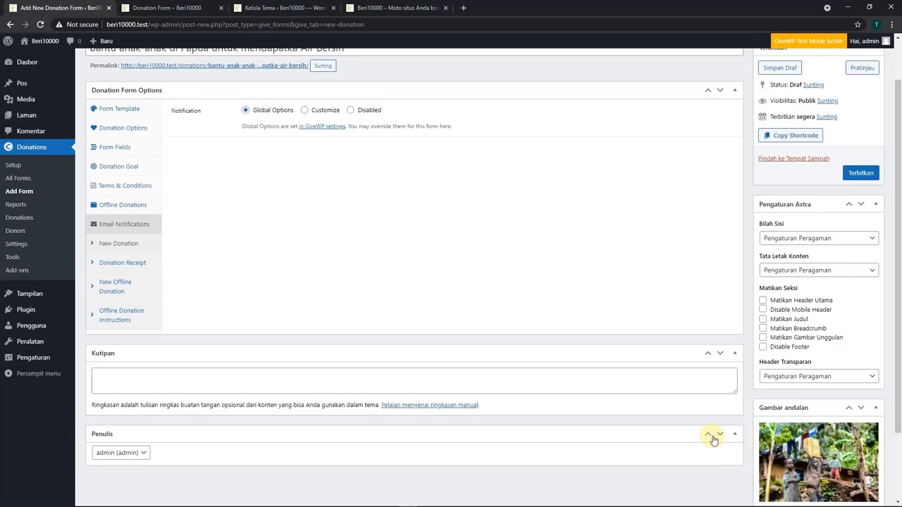
scroll(713, 440, "up", 2)
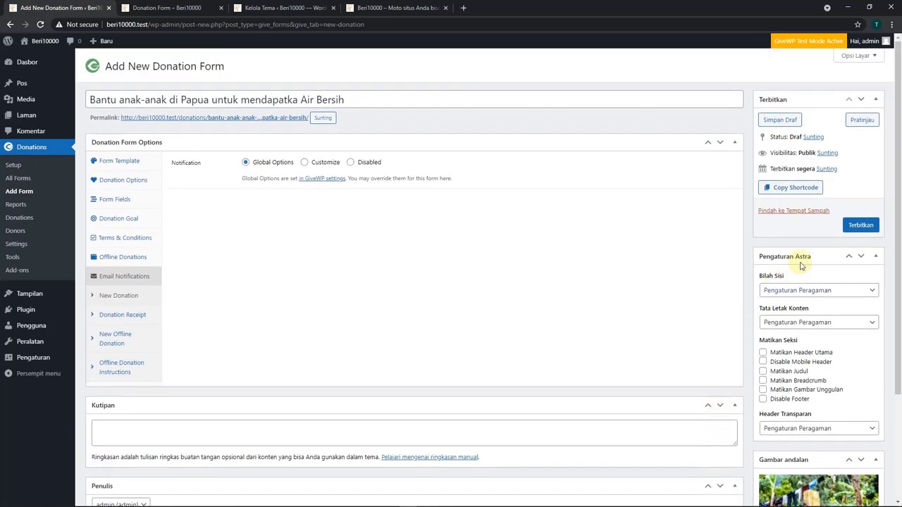
- Publish the Papua donation form and view it live in a new tab
left_click(861, 224)
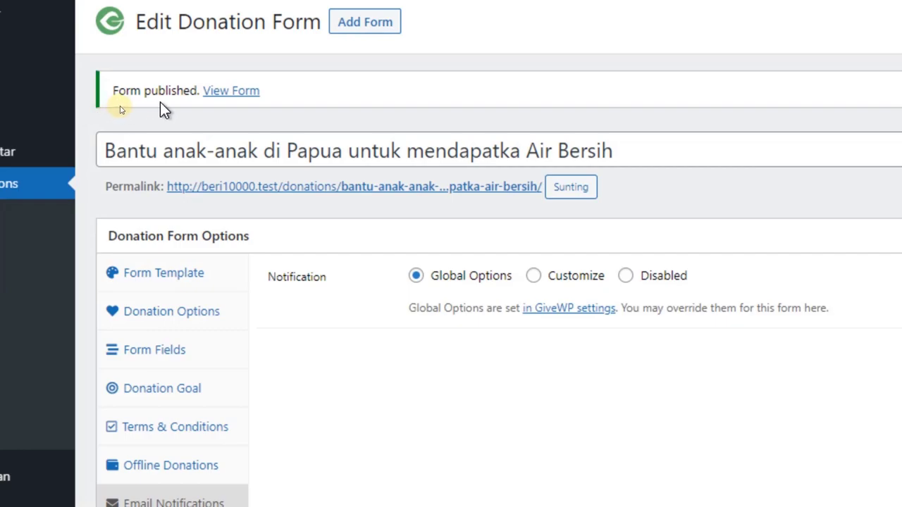
right_click(230, 92)
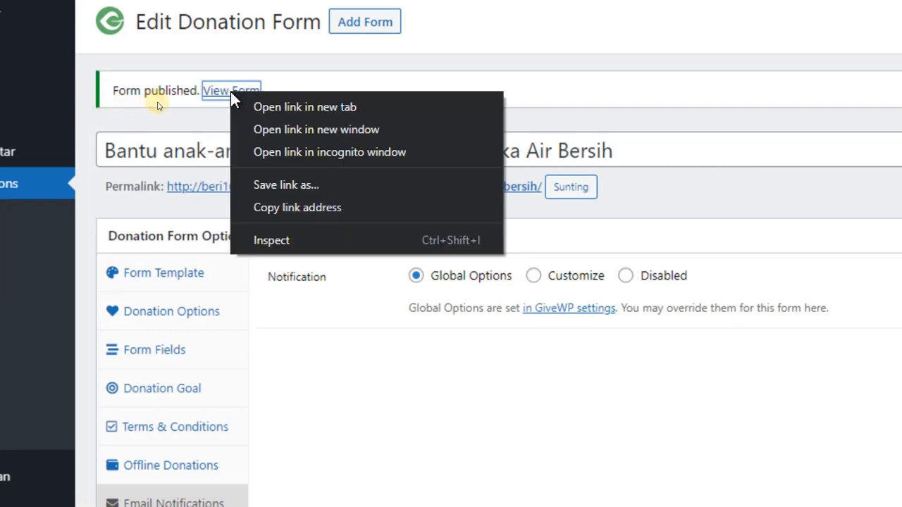
left_click(283, 107)
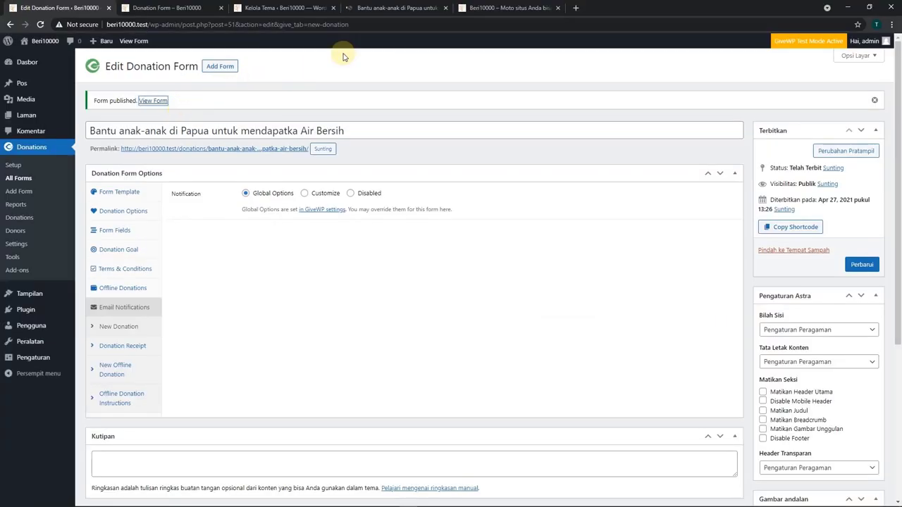
left_click(371, 8)
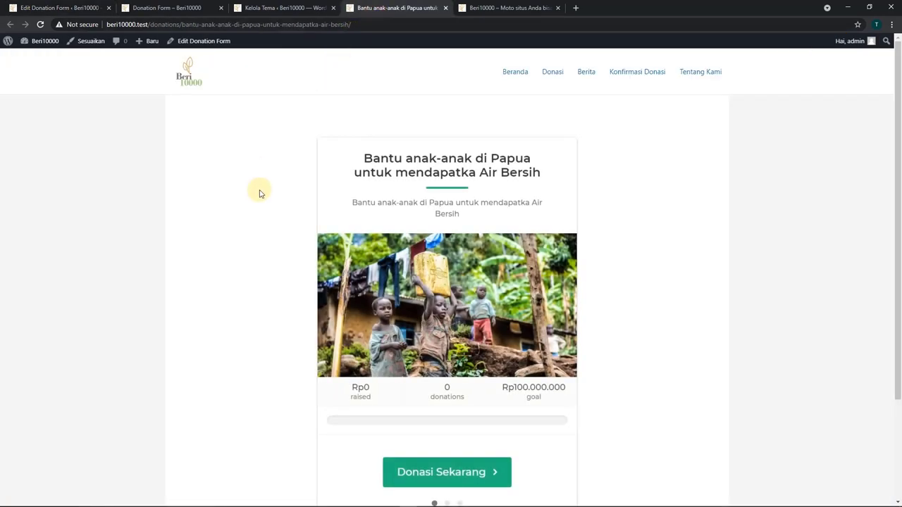
- Highlight the form heading, subtitle, Rp0 raised, donations count and Rp100.000.000 goal
left_click_drag(372, 158, 543, 183)
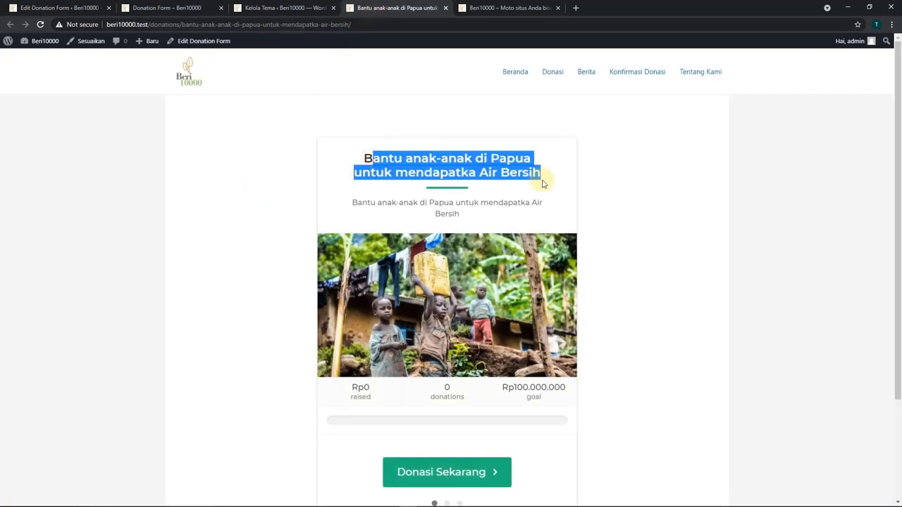
left_click(394, 152)
left_click_drag(362, 151, 537, 171)
left_click(355, 194)
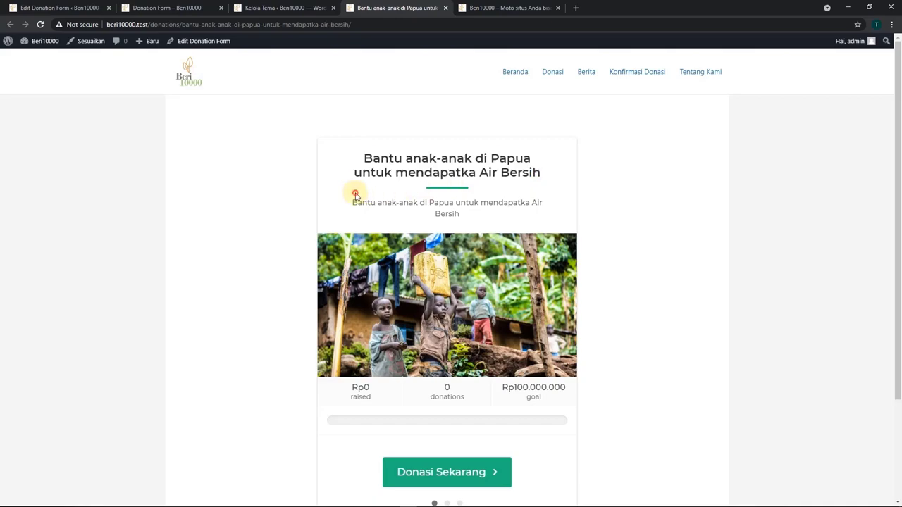
left_click_drag(352, 201, 467, 216)
left_click(458, 202)
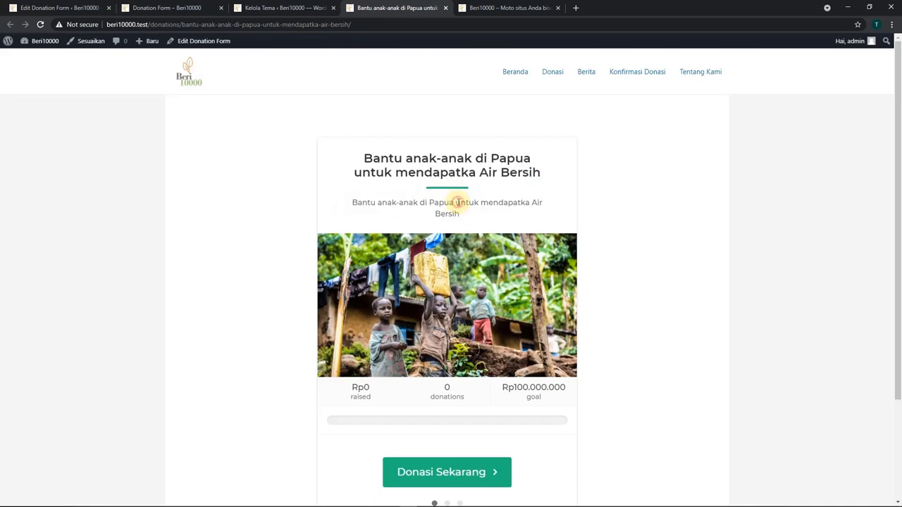
scroll(457, 202, "down", 2)
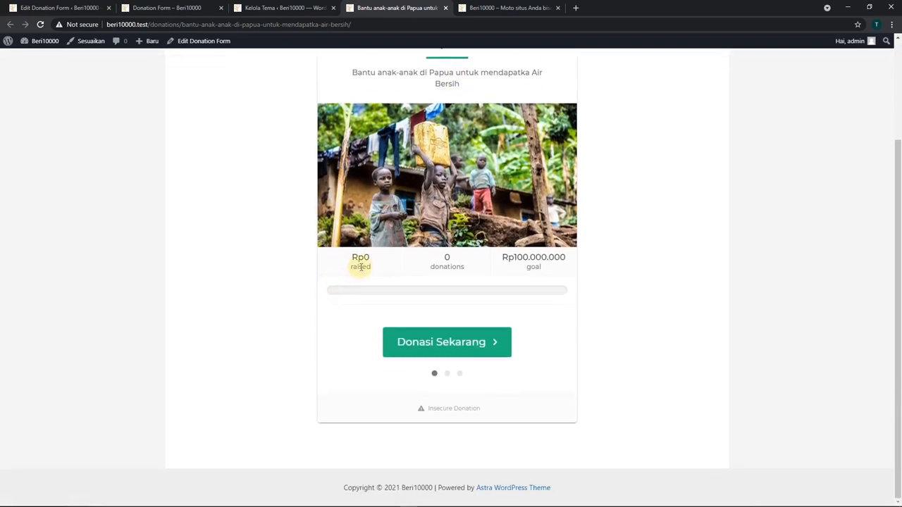
double_click(352, 267)
left_click(354, 258)
double_click(438, 261)
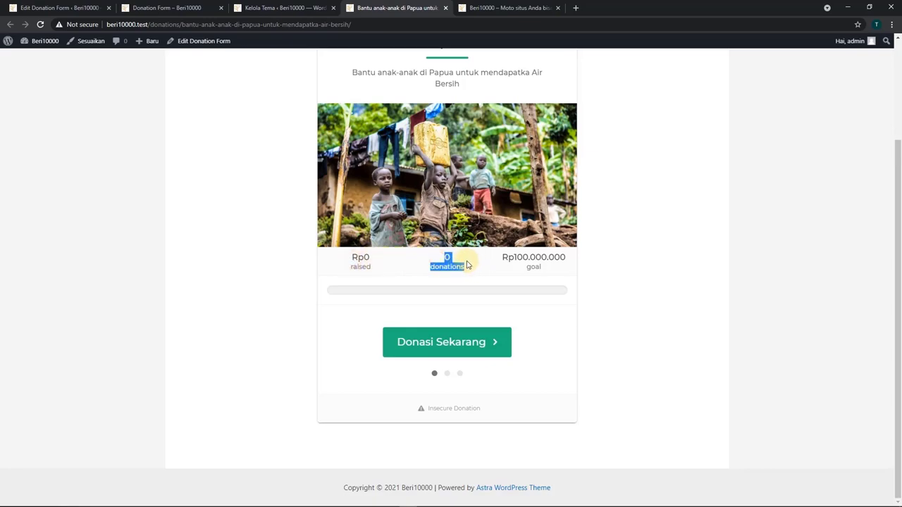
left_click(474, 271)
double_click(436, 261)
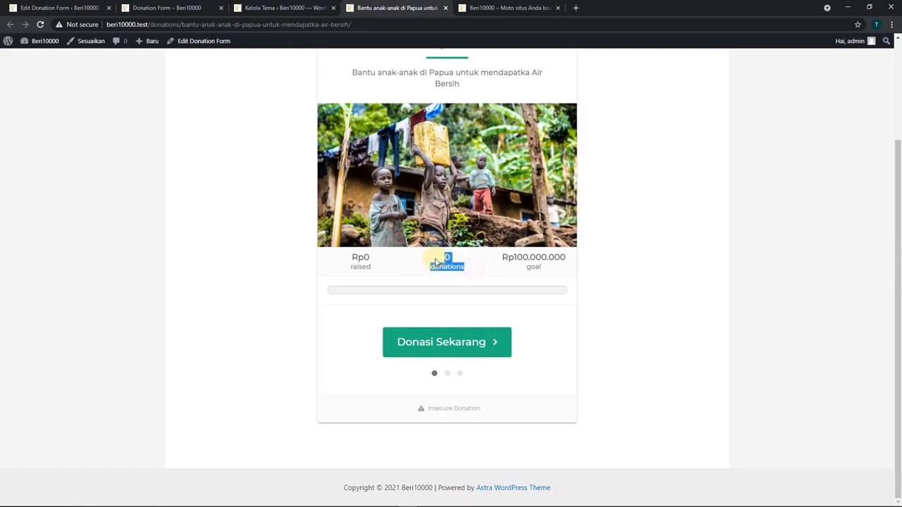
left_click(514, 259)
left_click_drag(561, 258, 470, 251)
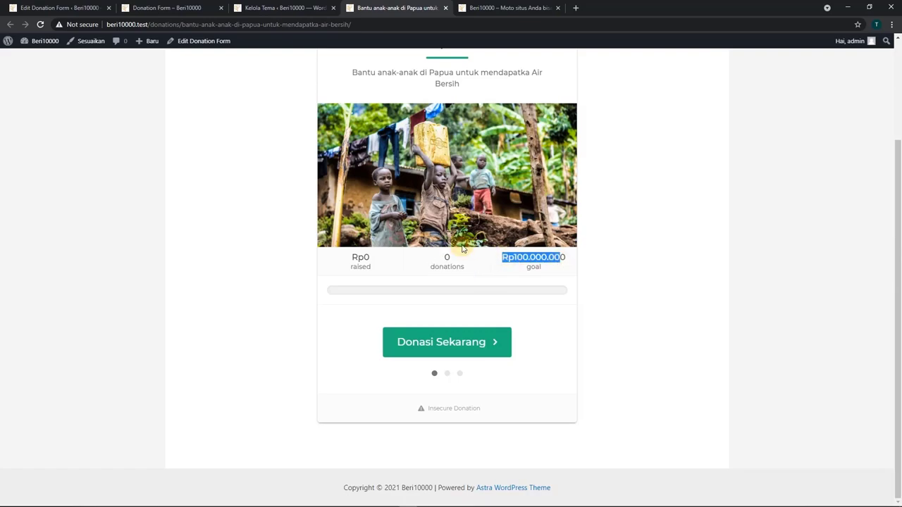
- Try the Rp 50.000–200.000 and custom amounts, then continue with Rp 50.000
left_click(475, 344)
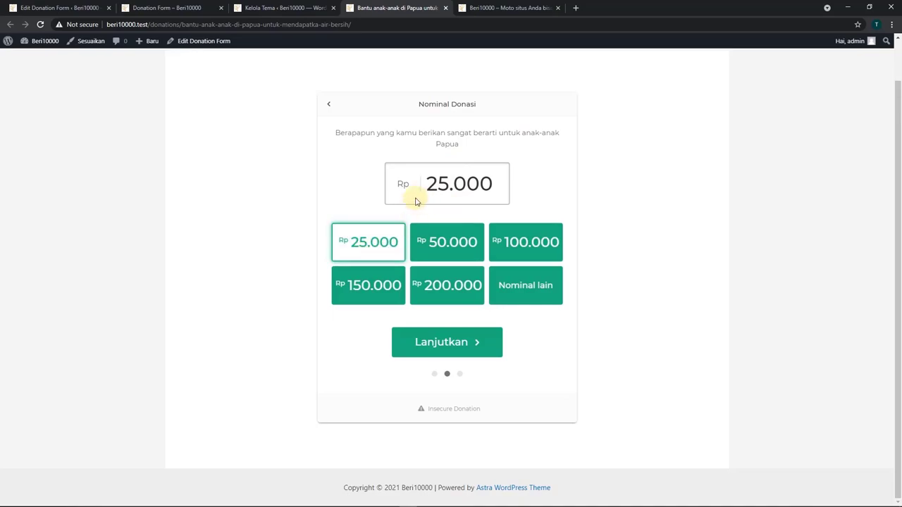
left_click(442, 239)
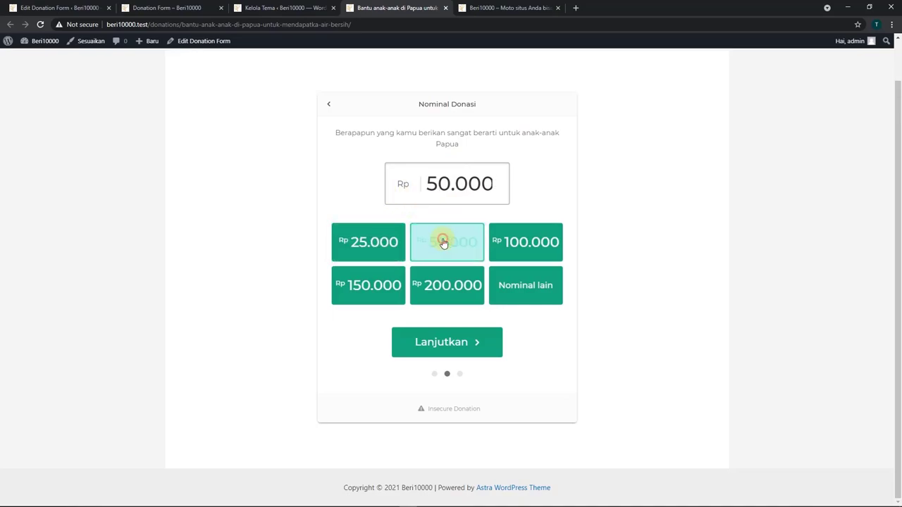
left_click(519, 240)
left_click(368, 286)
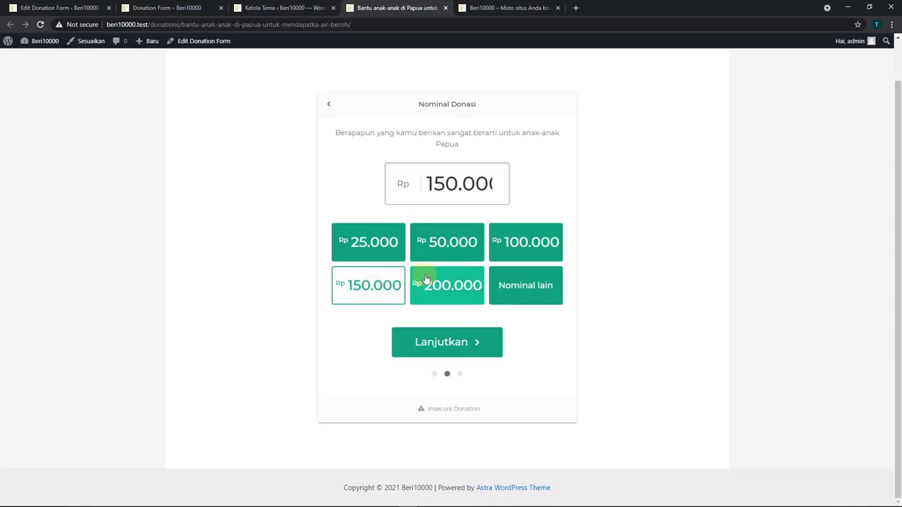
left_click(454, 290)
left_click(519, 294)
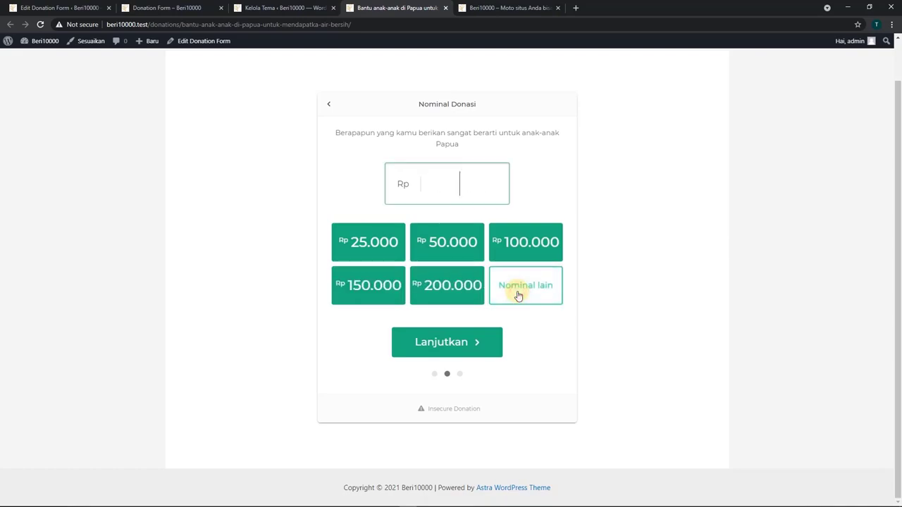
left_click(466, 247)
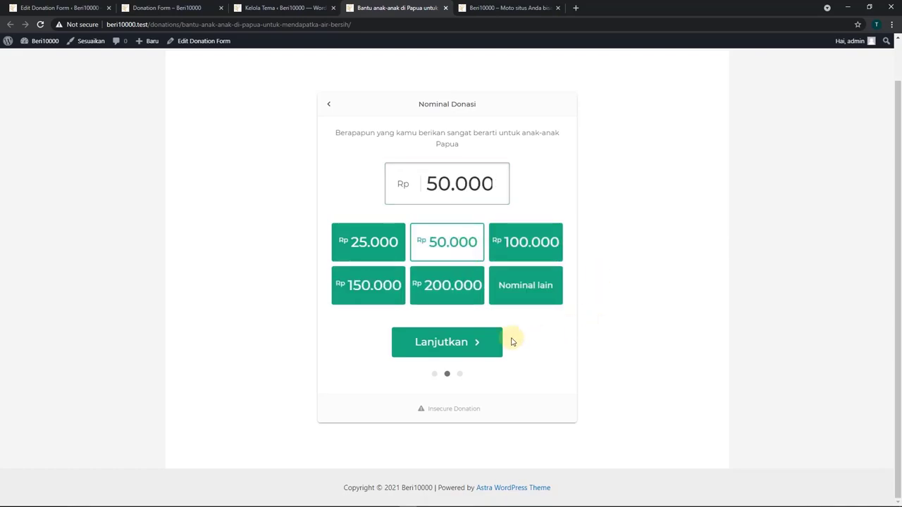
left_click(452, 343)
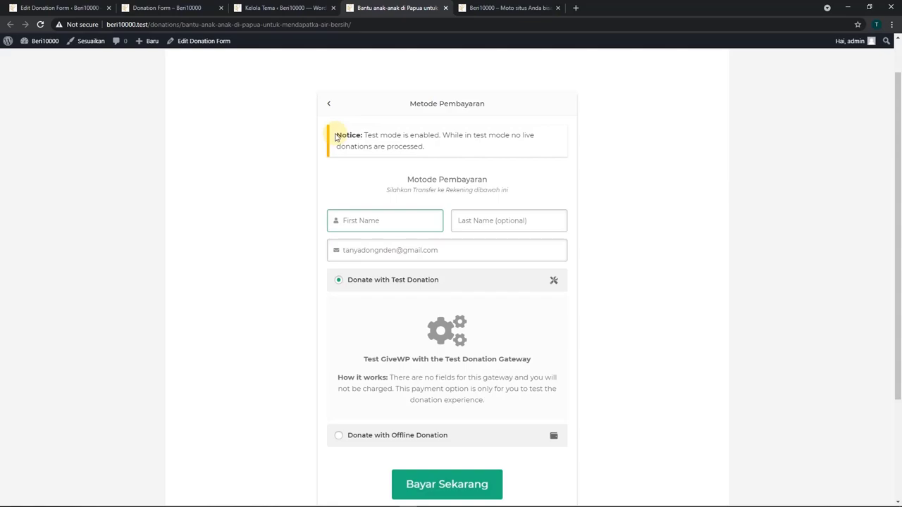
- Point out the test mode notice and check the First Name, Last Name and e-mail fields
left_click_drag(336, 136, 431, 155)
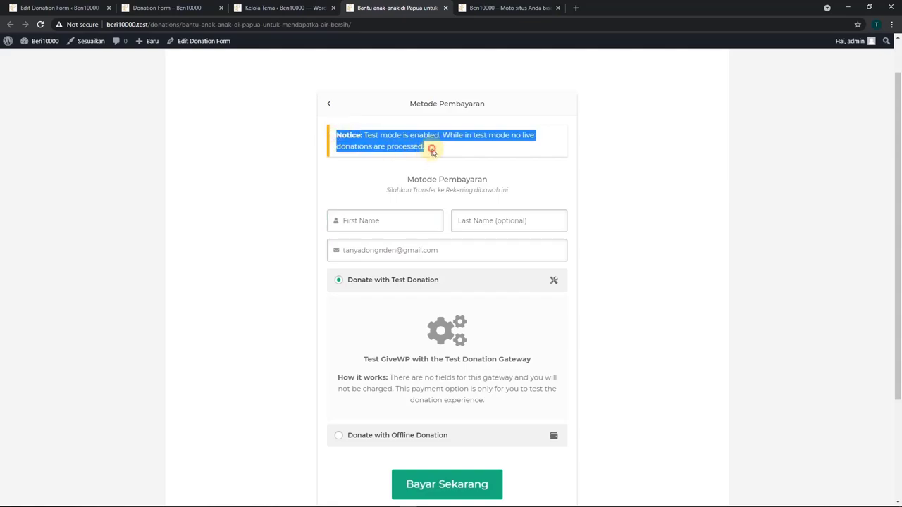
left_click(431, 150)
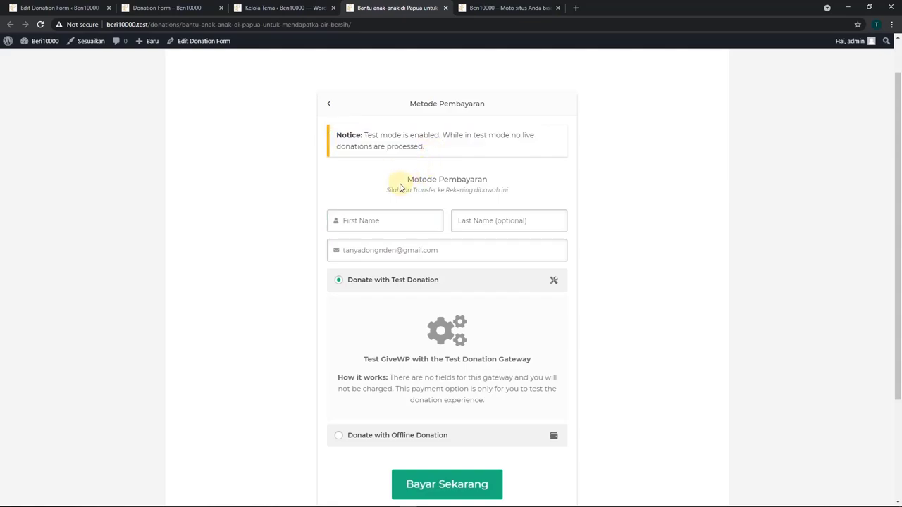
left_click(383, 221)
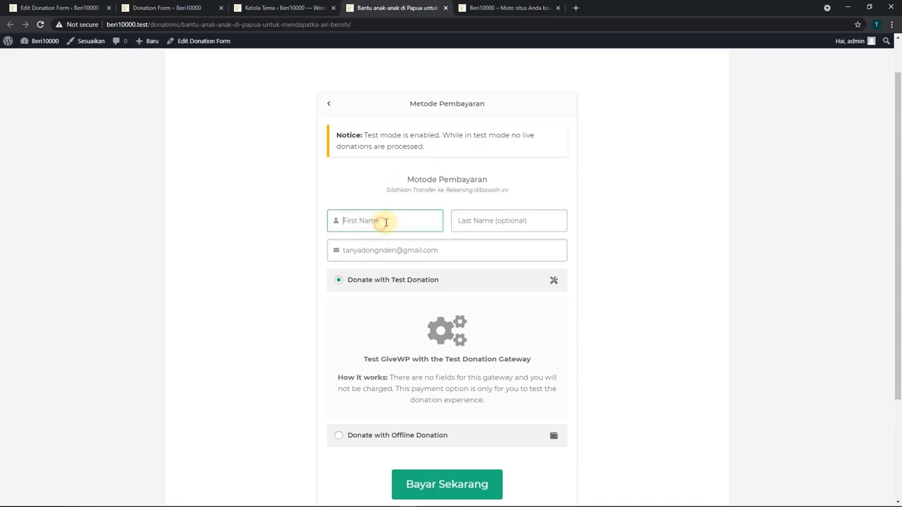
left_click(497, 223)
left_click(372, 251)
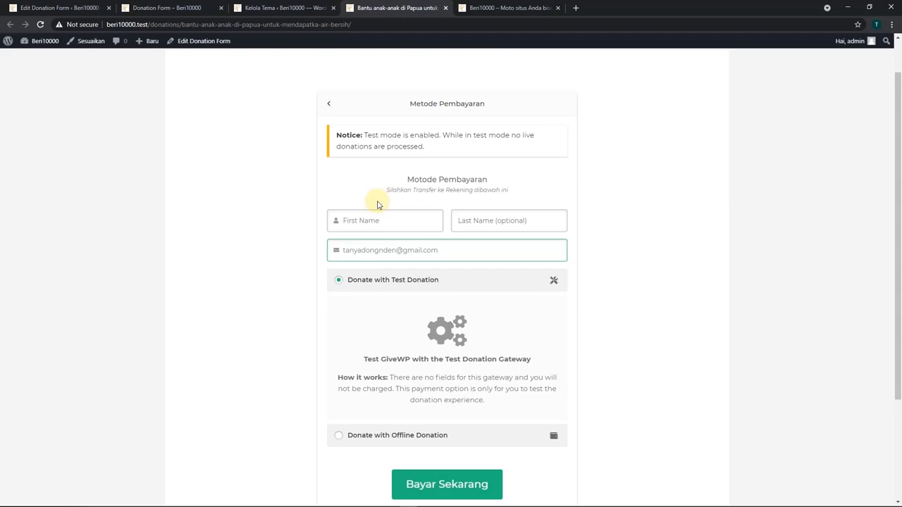
scroll(376, 204, "down", 2)
scroll(409, 237, "up", 1)
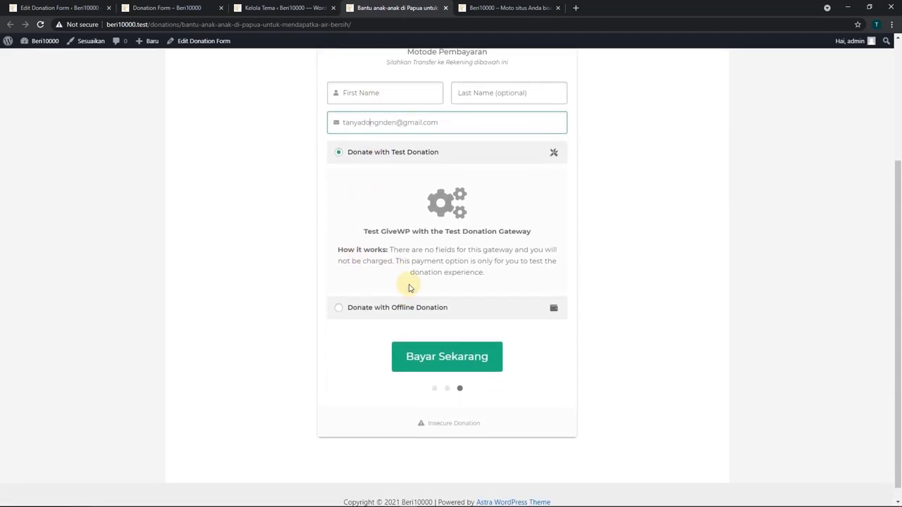
- Switch the payment method to Offline Donation, then back to Test Donation
left_click(373, 392)
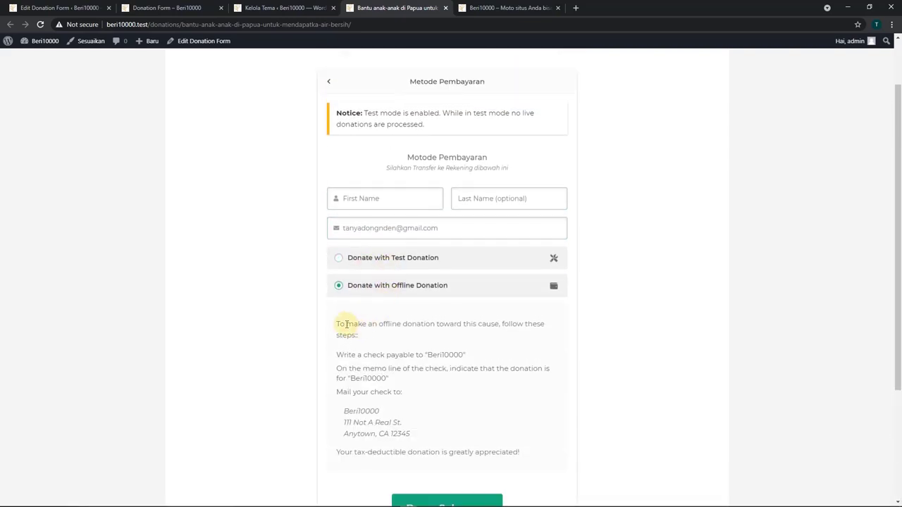
scroll(337, 317, "down", 1)
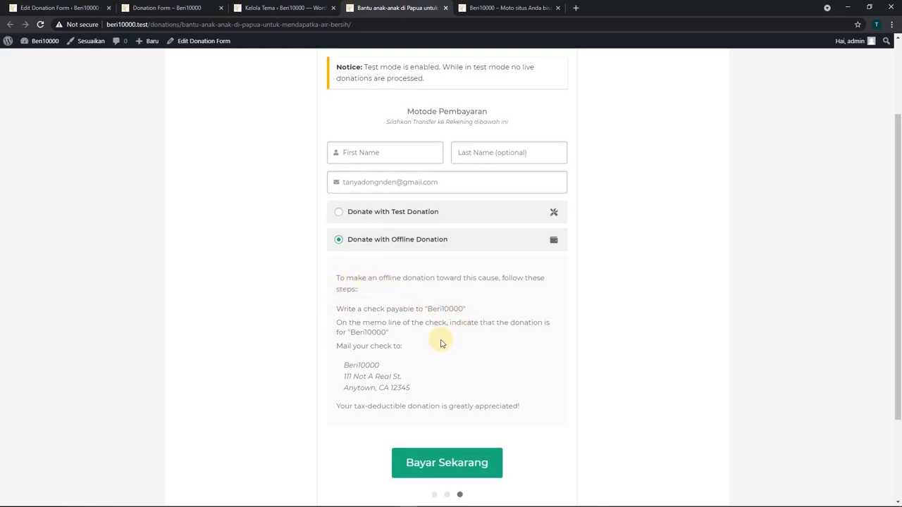
scroll(442, 343, "up", 1)
left_click(385, 262)
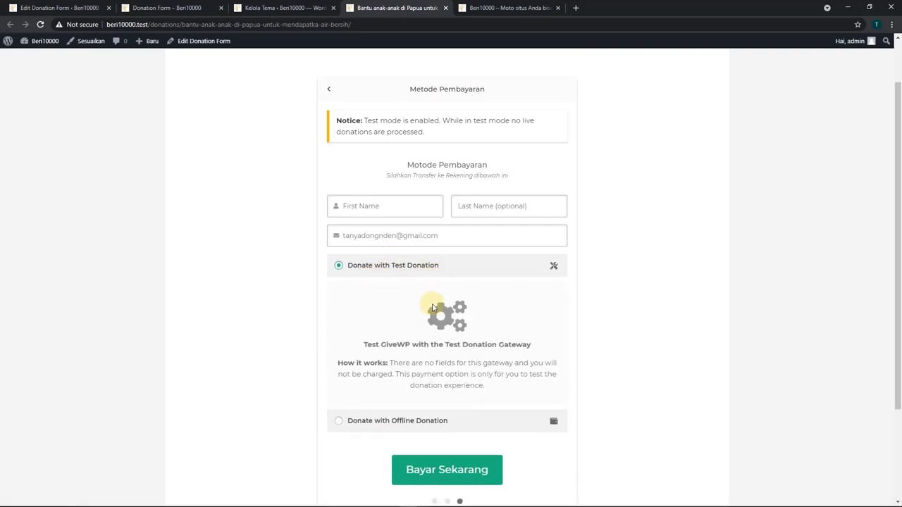
scroll(433, 299, "up", 1)
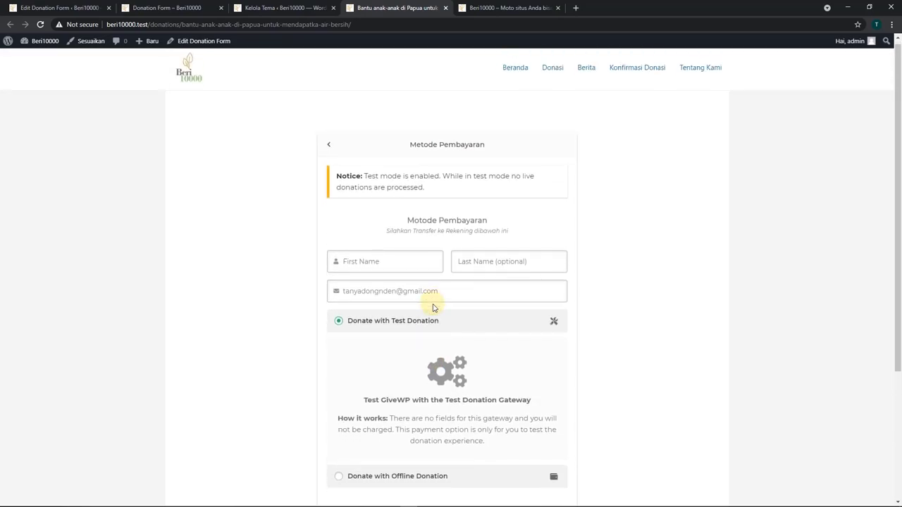
scroll(493, 317, "down", 3)
scroll(493, 338, "up", 3)
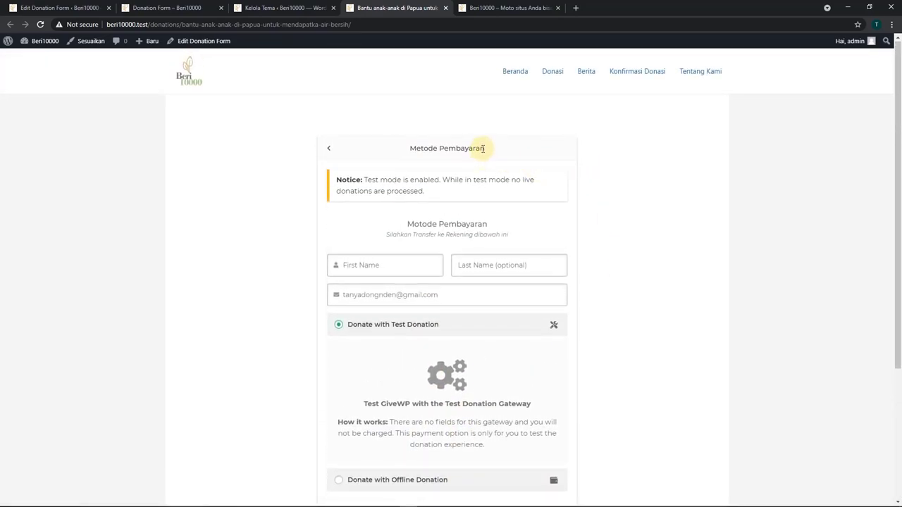
- Return to the donation amount step and scroll through the form
left_click(329, 148)
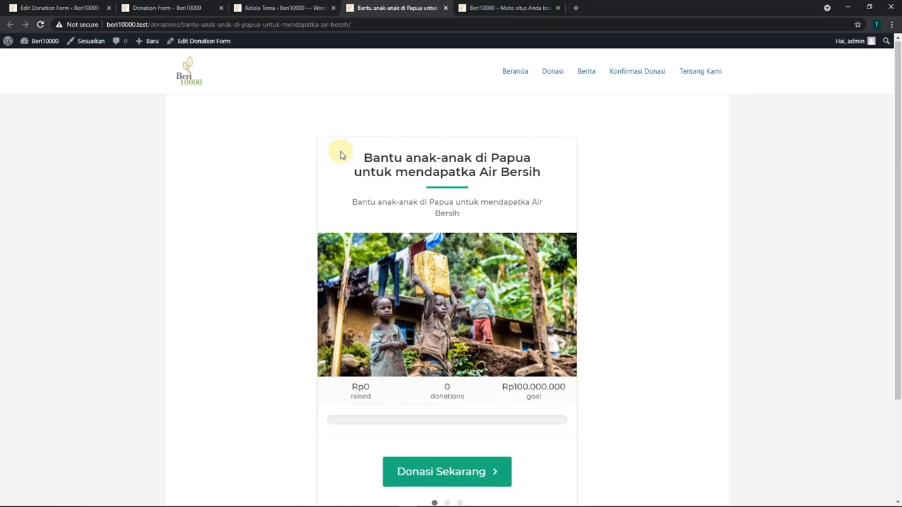
scroll(338, 149, "down", 2)
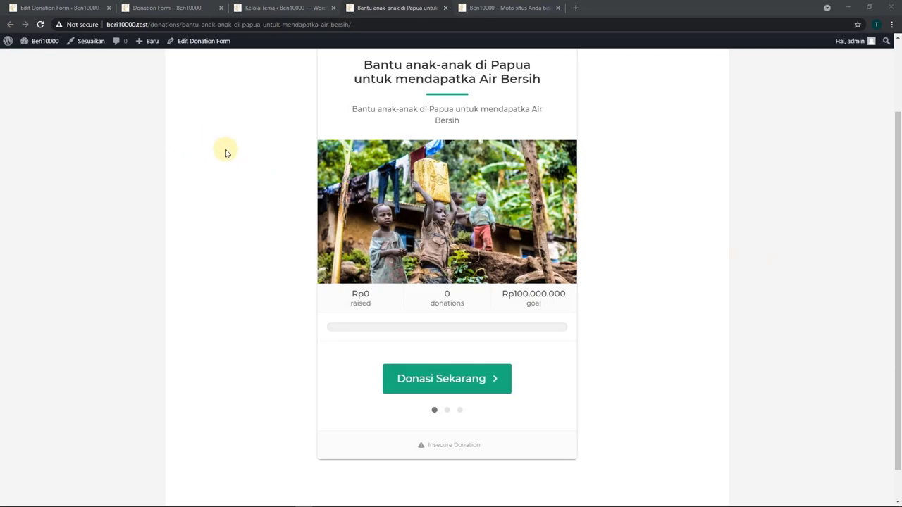
scroll(248, 125, "up", 1)
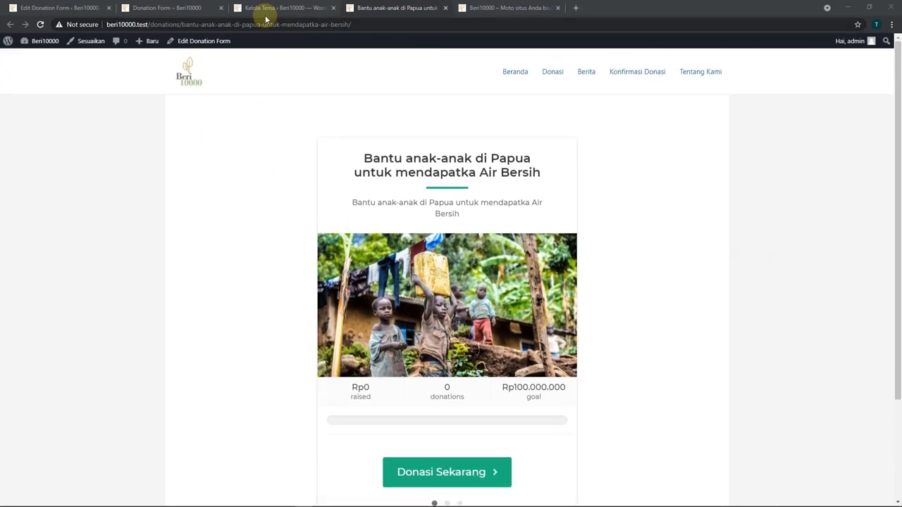
left_click(263, 8)
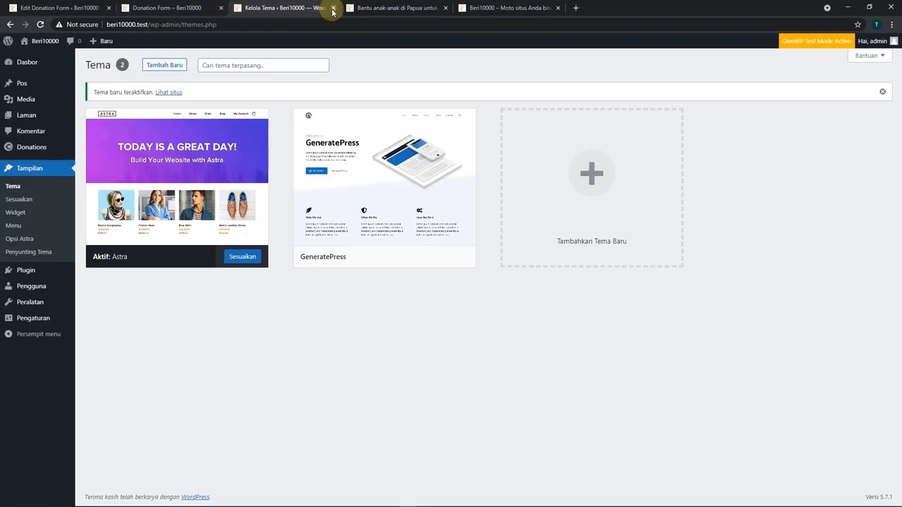
- Close the Kelola Tema and sample Donation Form tabs and open GiveWP Settings from the form editor
left_click(333, 7)
left_click(176, 9)
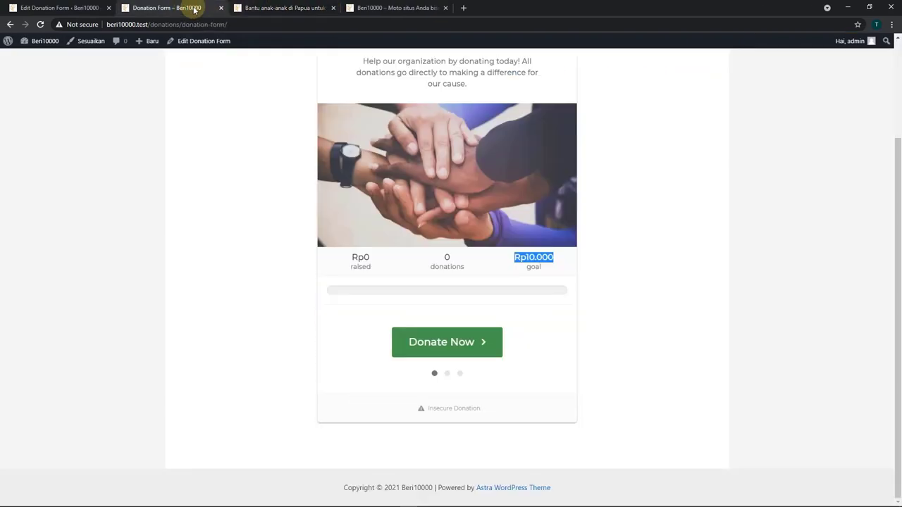
left_click(221, 7)
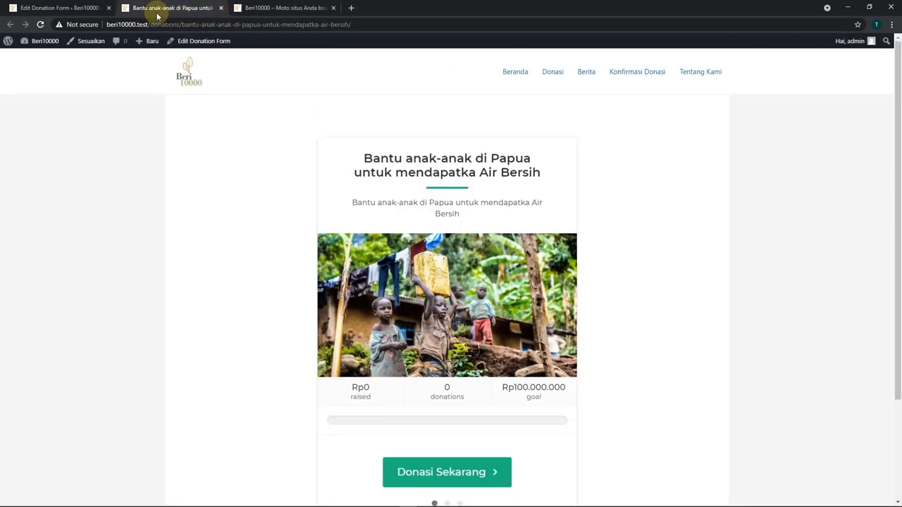
left_click(69, 8)
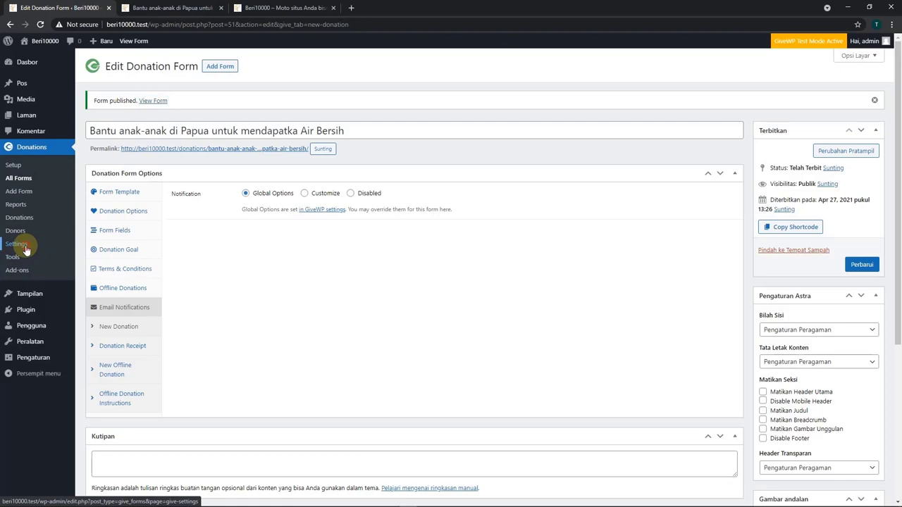
left_click(17, 244)
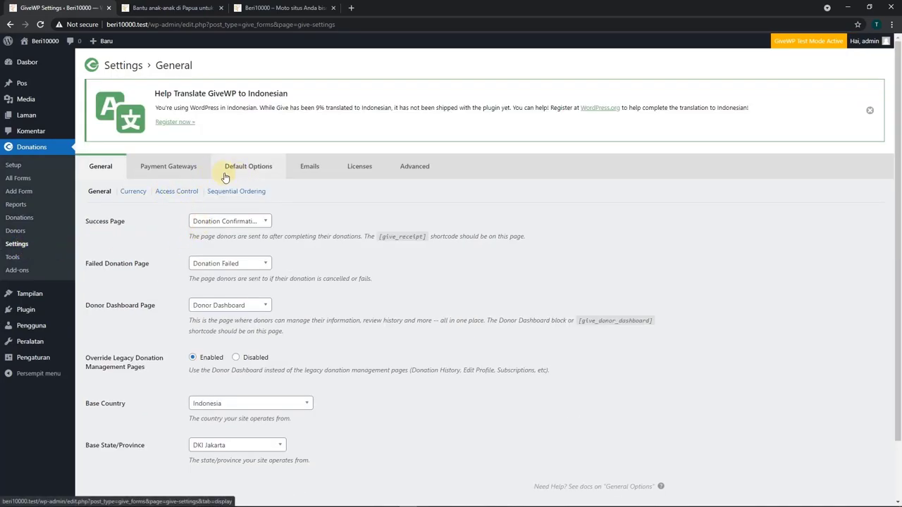
- Save Default Options form fields: title prefix and company Disabled, anonymous donations and comments Enabled
left_click(259, 177)
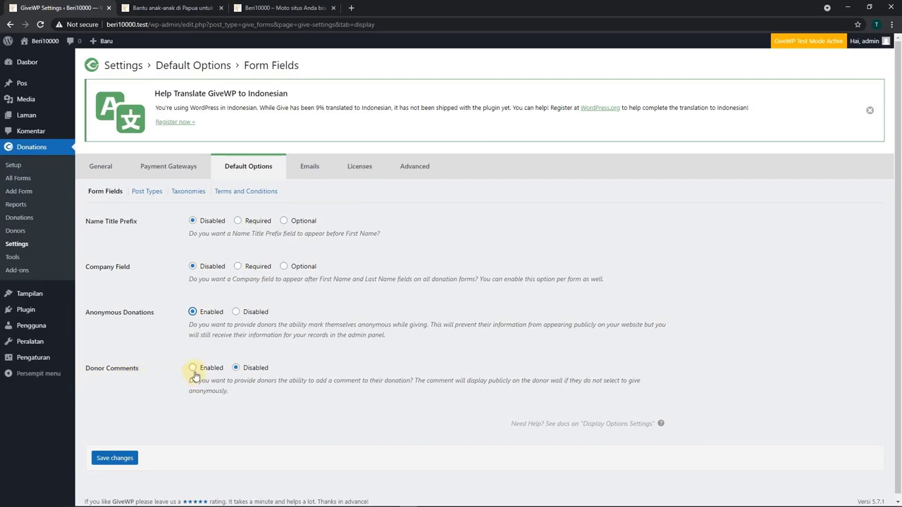
left_click(111, 457)
left_click_drag(83, 318, 148, 317)
left_click(154, 336)
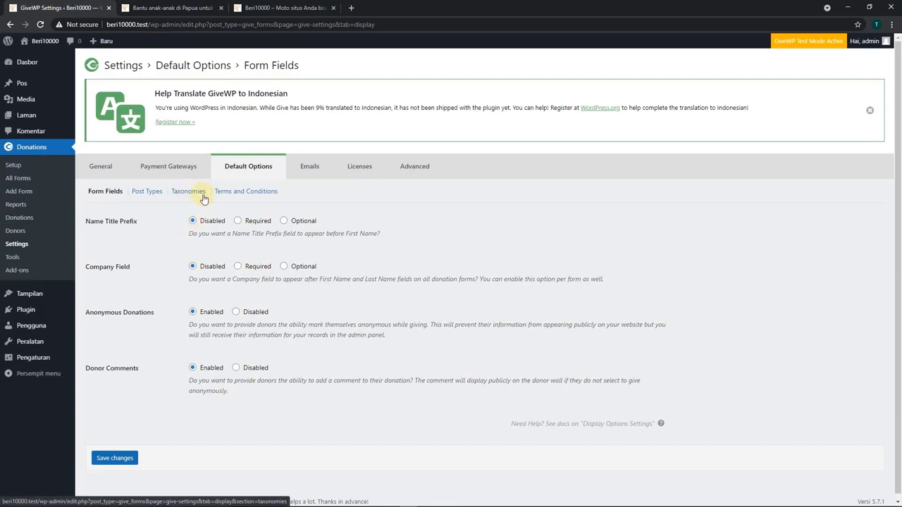
left_click(154, 197)
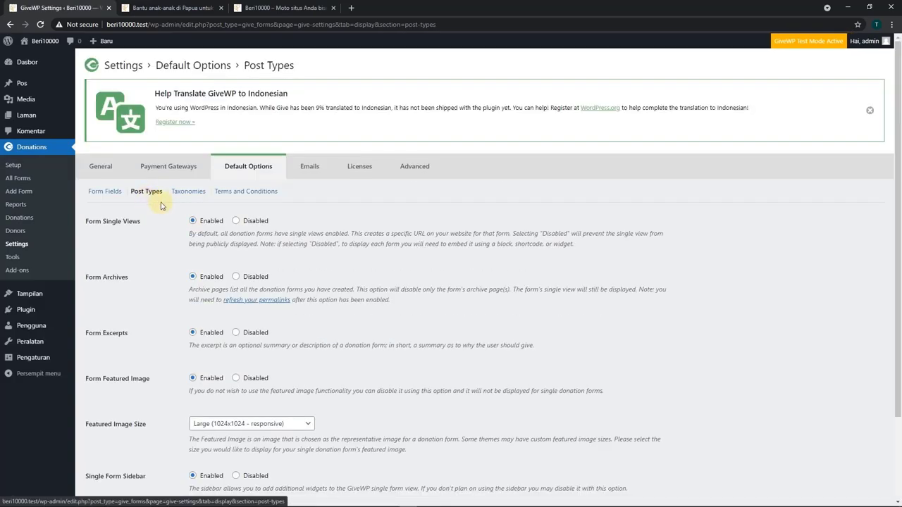
- Scroll the Post Types defaults: single views, archives, excerpts, featured image, sidebar Enabled, Large image size
scroll(156, 271, "down", 1)
scroll(156, 271, "down", 3)
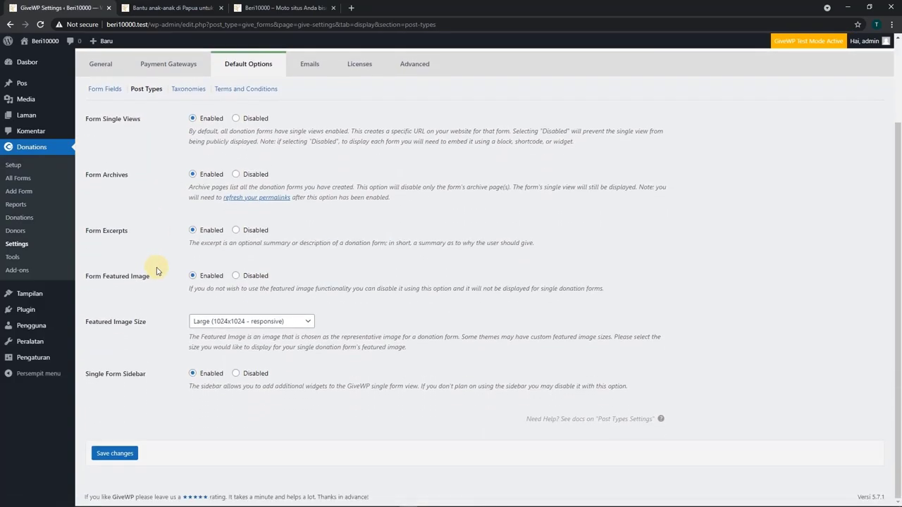
scroll(156, 271, "up", 4)
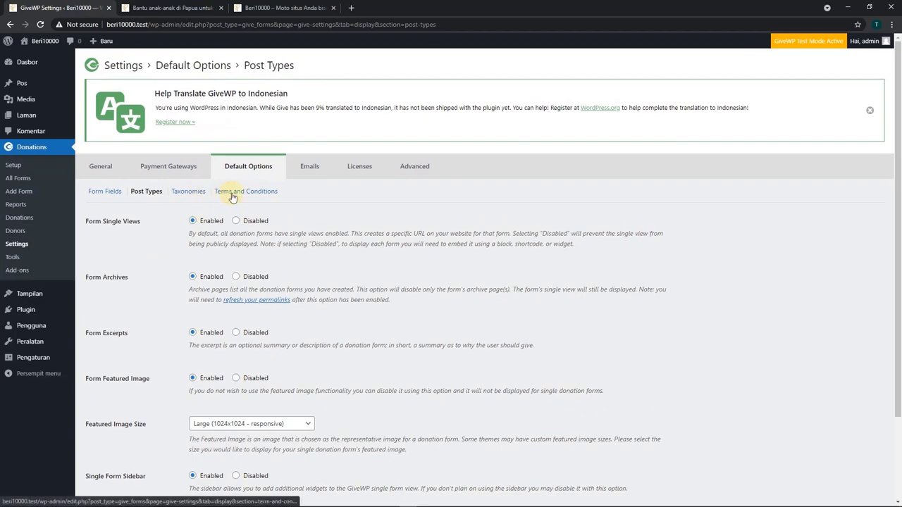
left_click(232, 195)
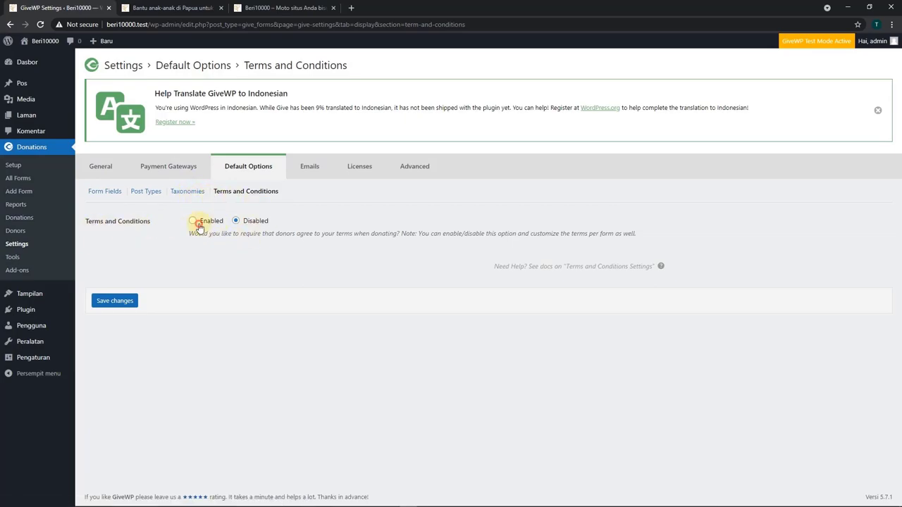
- Enable Terms and Conditions and change the agree-to-terms label to 'Ketentuan Kami'
left_click(194, 221)
scroll(137, 301, "down", 2)
scroll(137, 301, "up", 3)
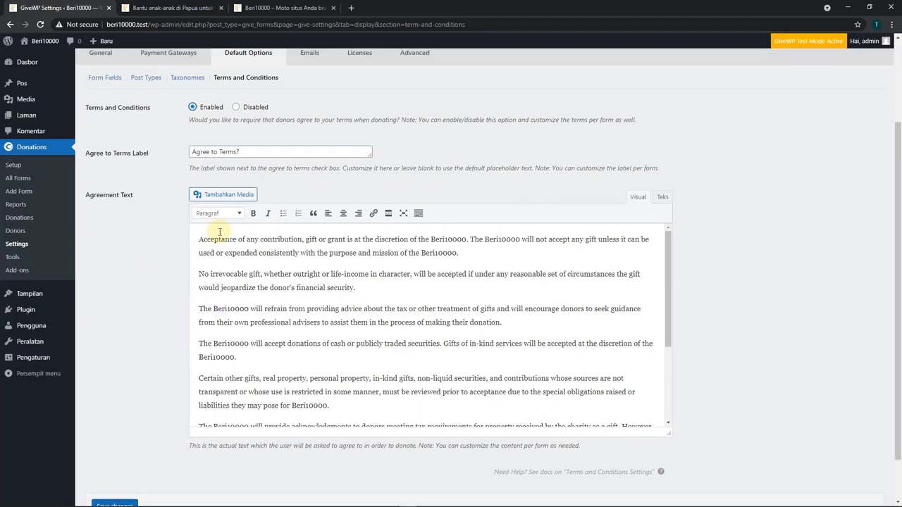
left_click_drag(367, 189, 189, 191)
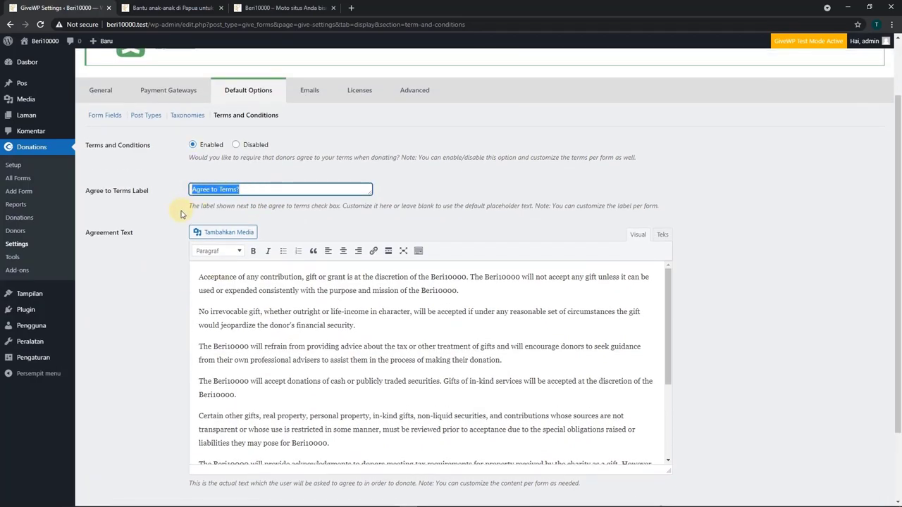
type("Setuju dengan Kete")
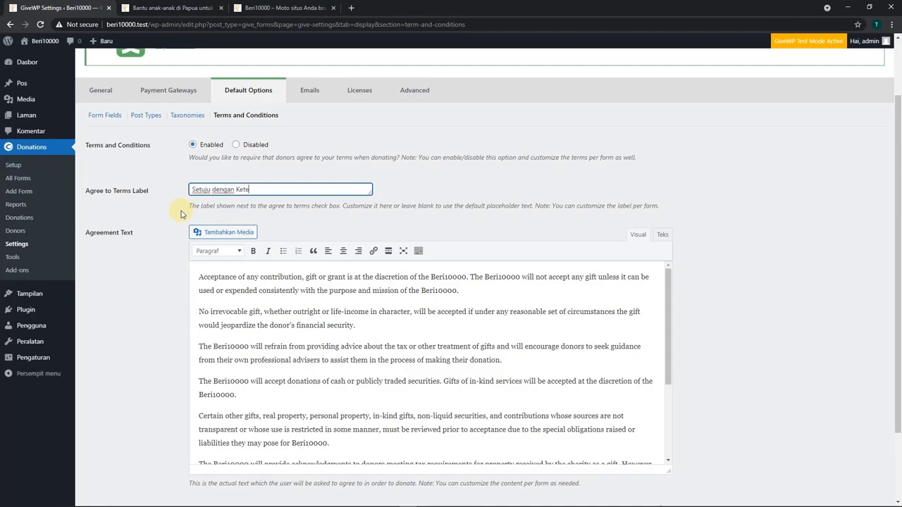
key("ctrl+a")
type("K")
- Review the default gift-acceptance agreement text and save the terms settings
scroll(181, 214, "down", 3)
left_click(220, 232)
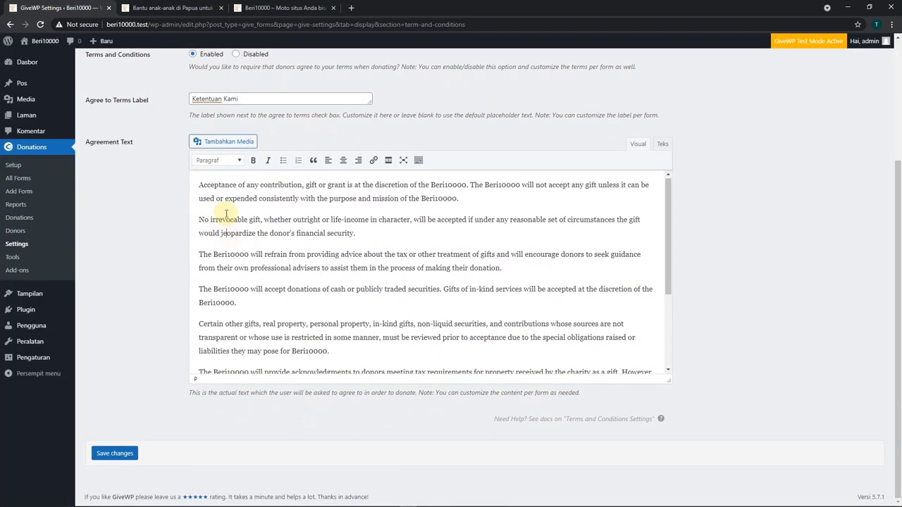
scroll(230, 236, "down", 3)
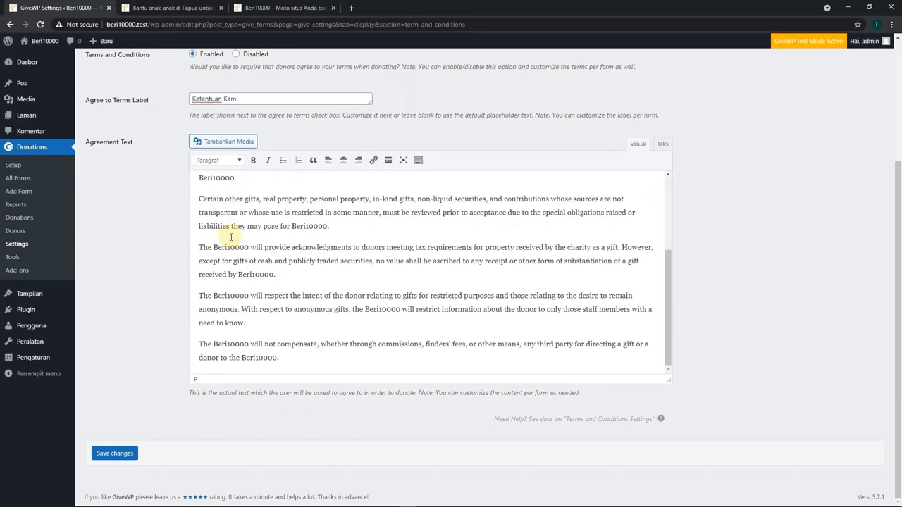
scroll(230, 237, "up", 3)
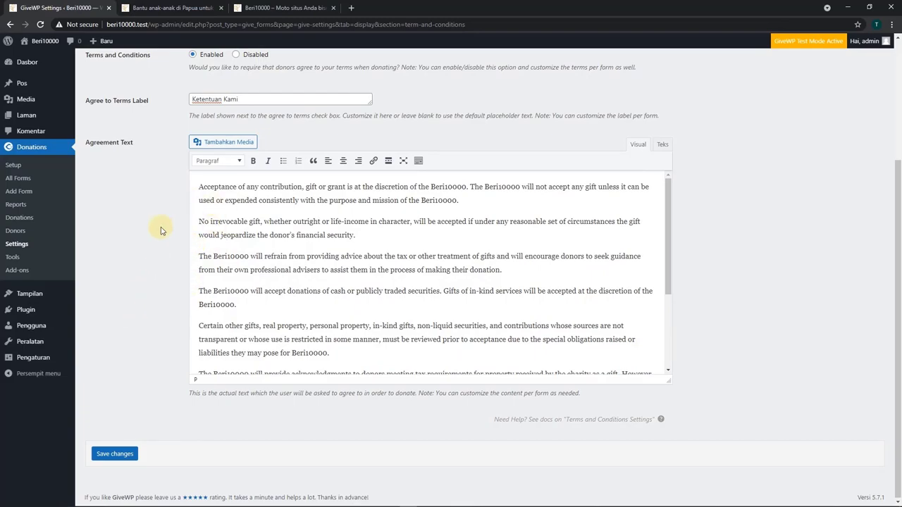
scroll(150, 349, "up", 3)
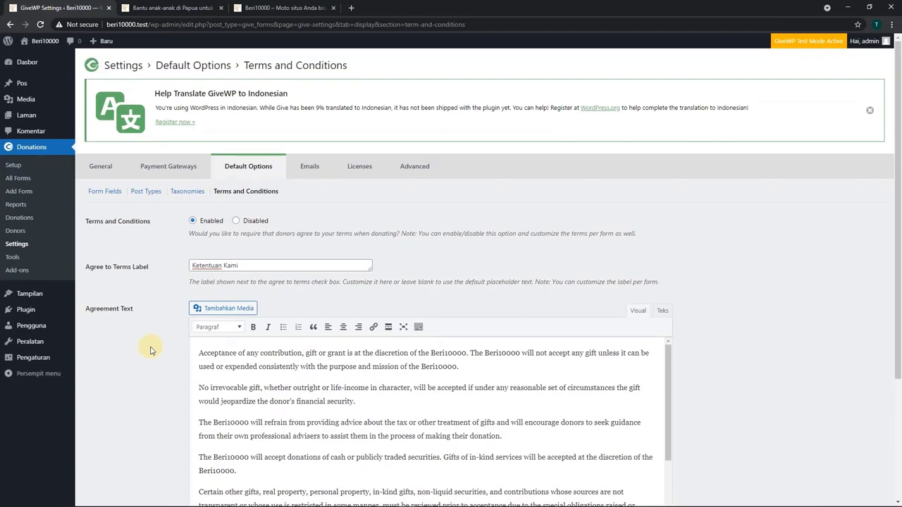
scroll(150, 349, "down", 3)
left_click(114, 453)
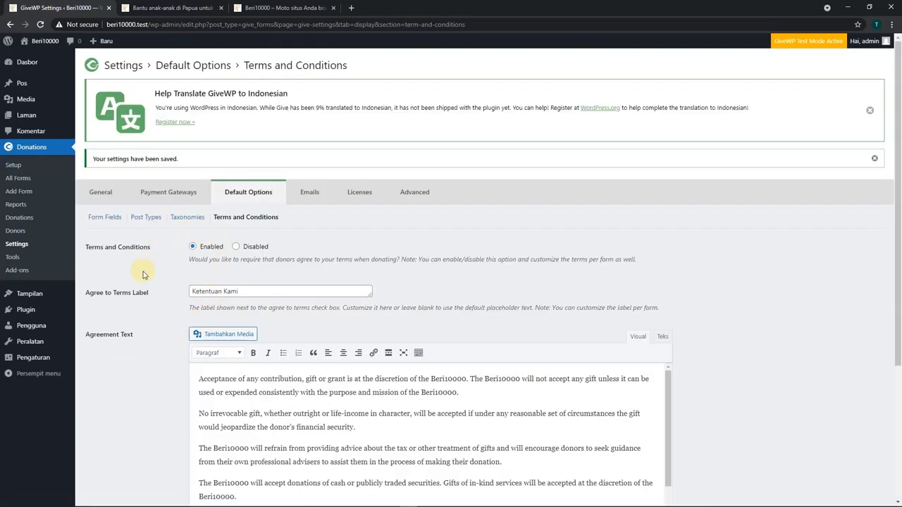
left_click(178, 197)
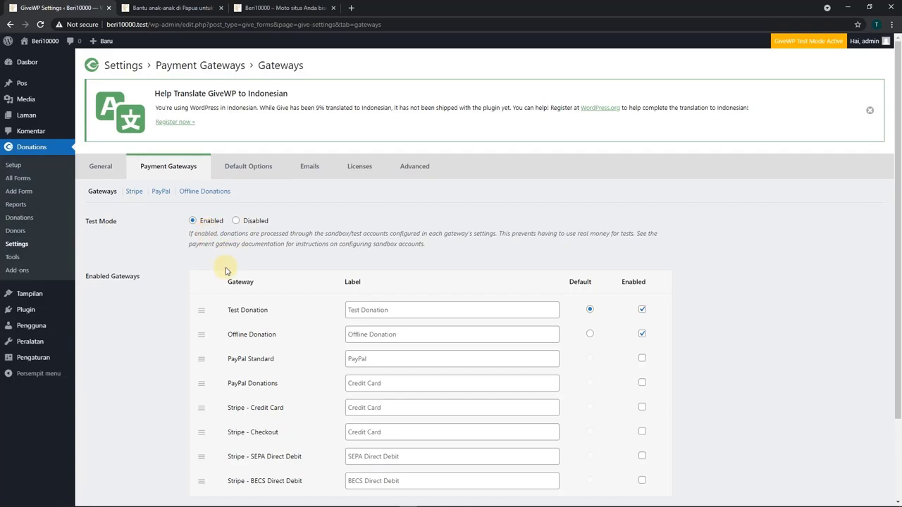
- Confirm Test Donation is the default gateway and Offline Donation is enabled, leaving its label unchanged
scroll(226, 271, "down", 2)
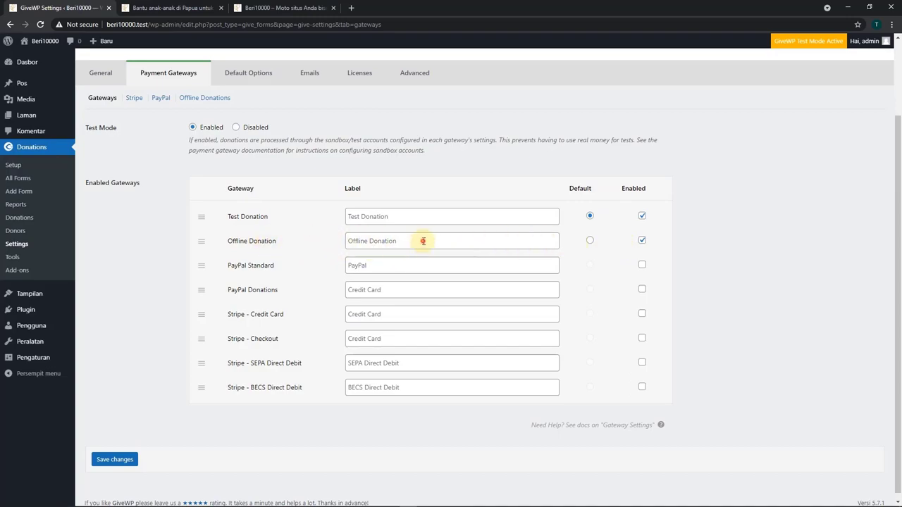
left_click(422, 241)
left_click(664, 246)
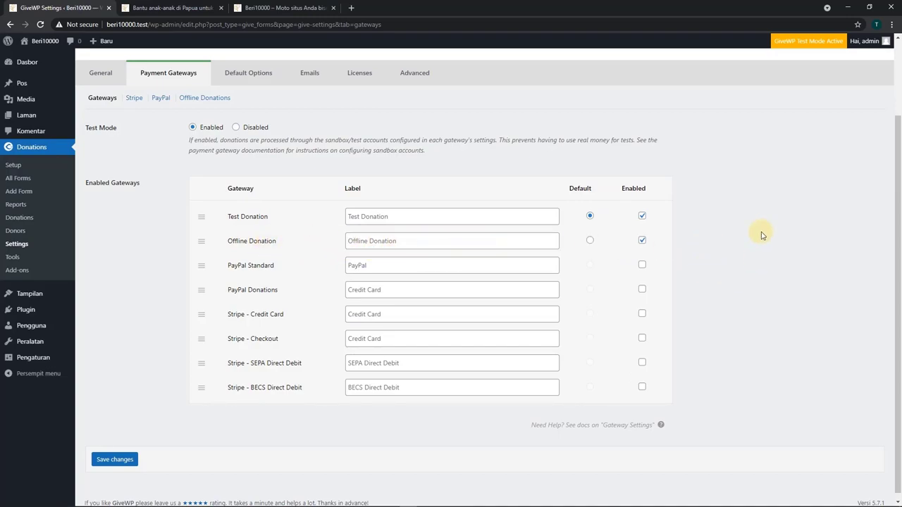
scroll(752, 227, "up", 2)
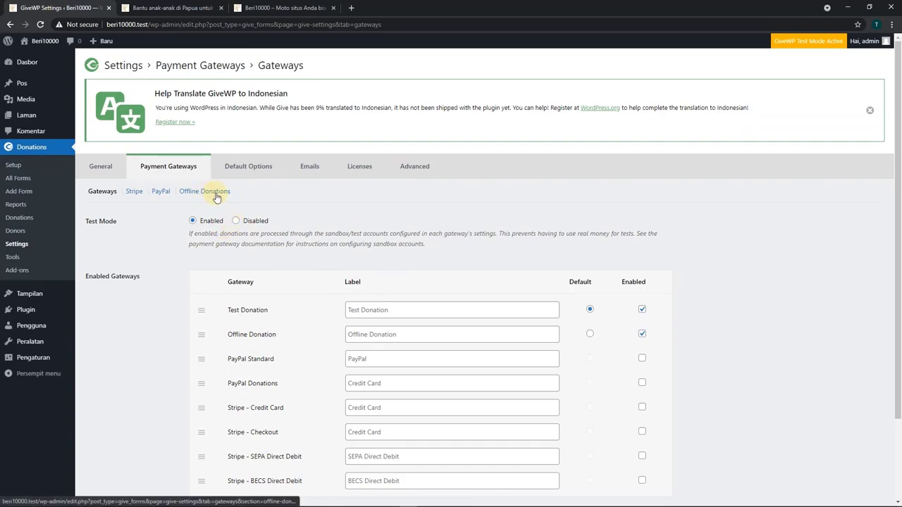
left_click(219, 193)
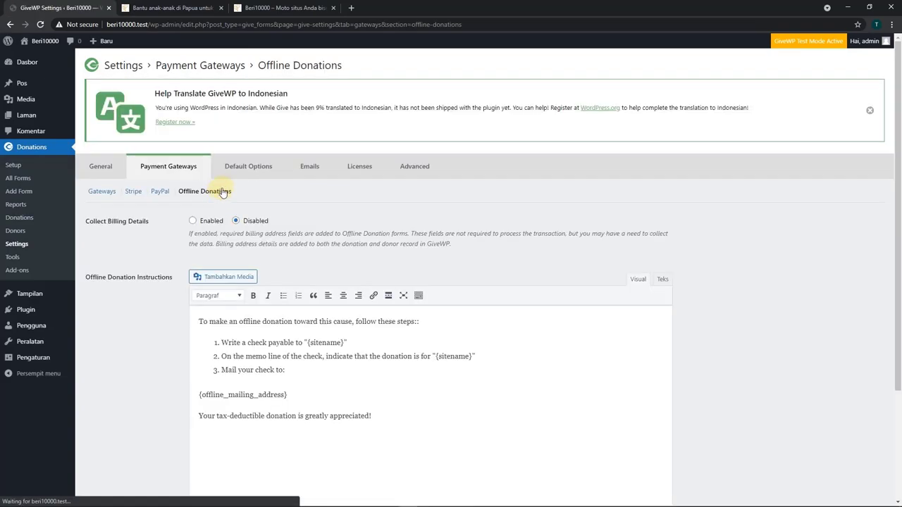
- Review the default mail-a-check offline instructions, with Collect Billing Details Disabled
scroll(240, 313, "down", 2)
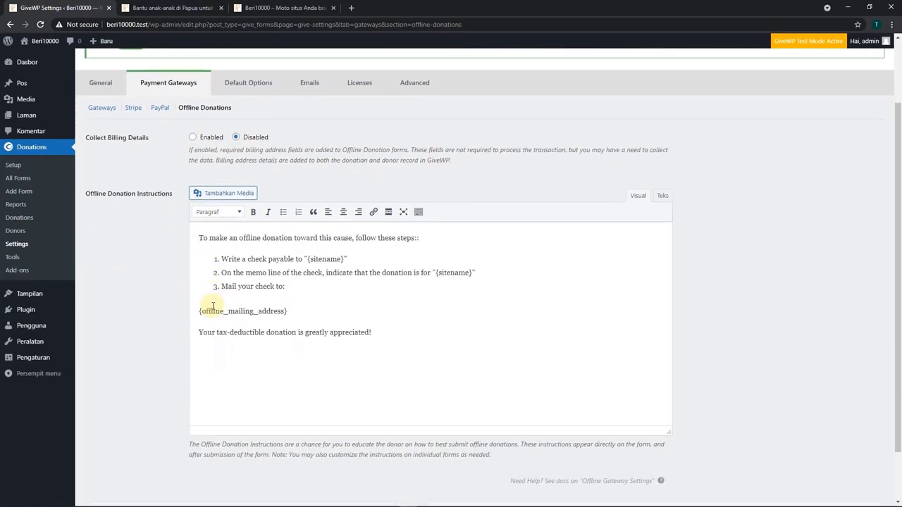
left_click_drag(372, 270, 215, 187)
left_click(323, 210)
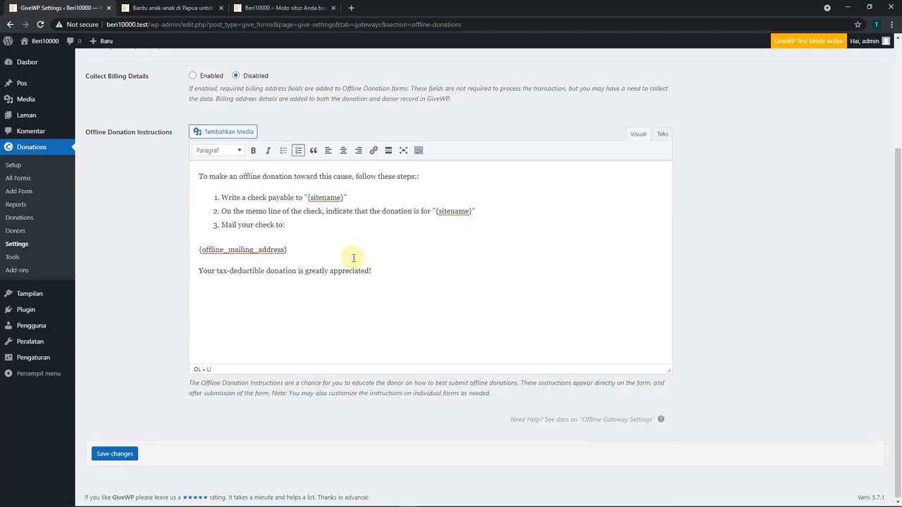
scroll(352, 258, "up", 2)
scroll(350, 260, "down", 2)
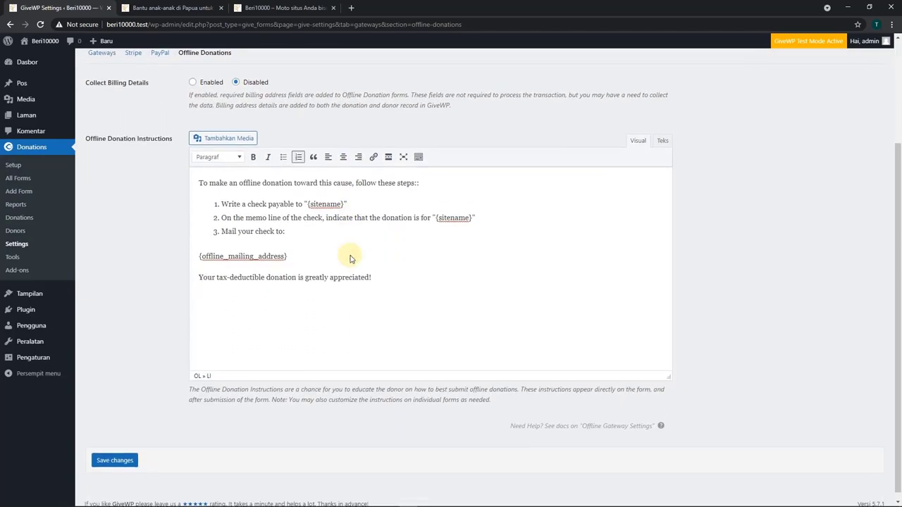
scroll(188, 296, "up", 2)
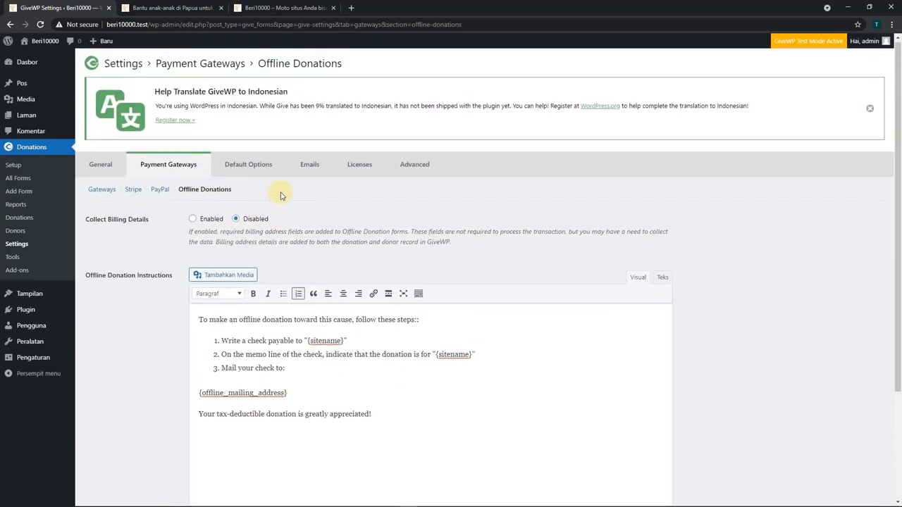
left_click(310, 166)
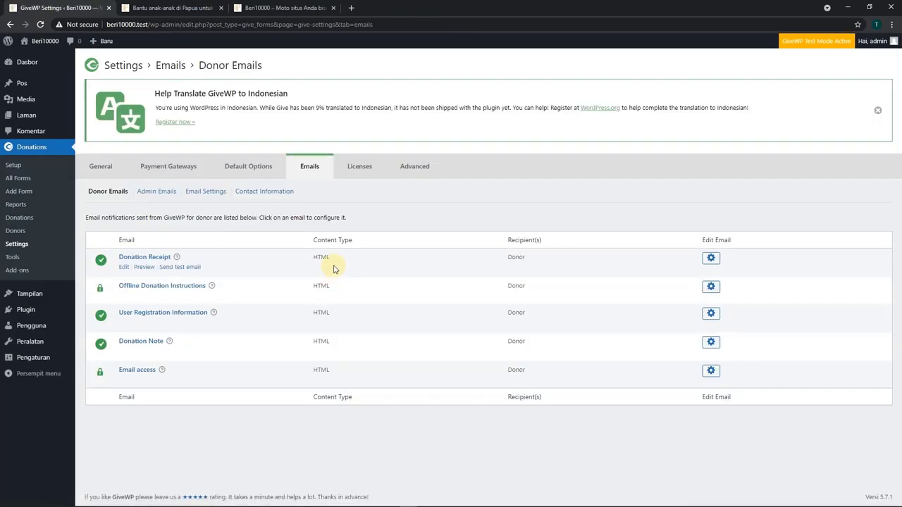
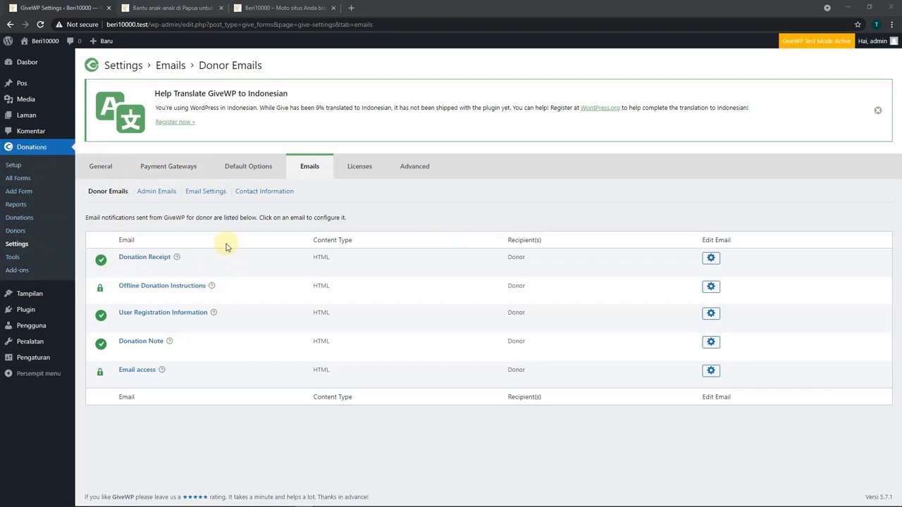
- Enable Form Categories under Default Options > Taxonomies and save the setting
left_click(261, 174)
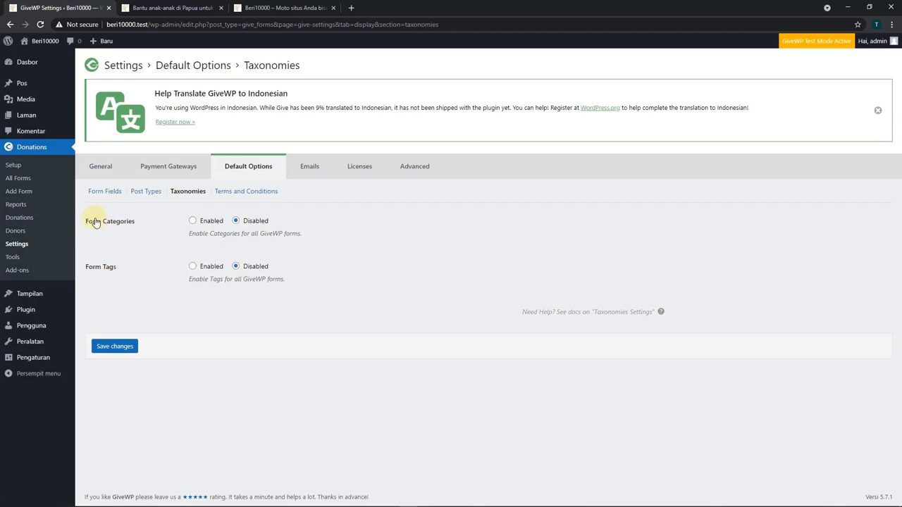
left_click(193, 221)
left_click(121, 345)
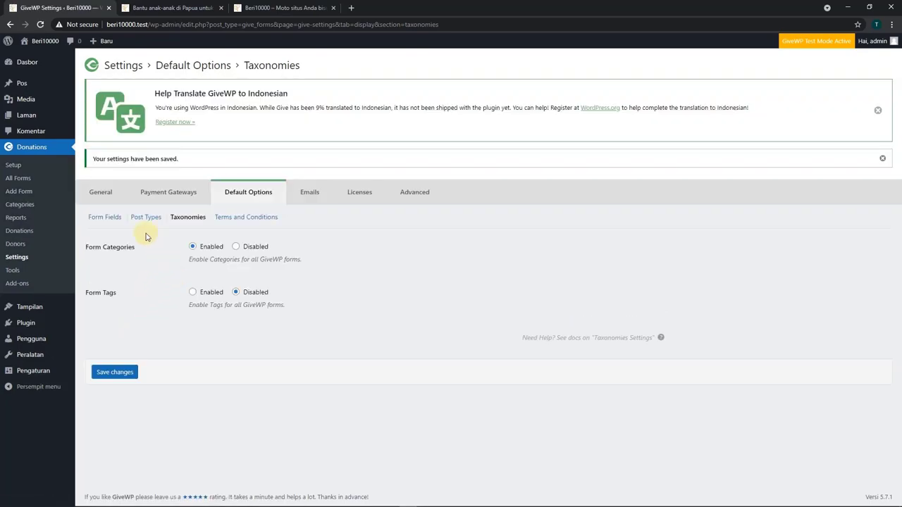
left_click(29, 207)
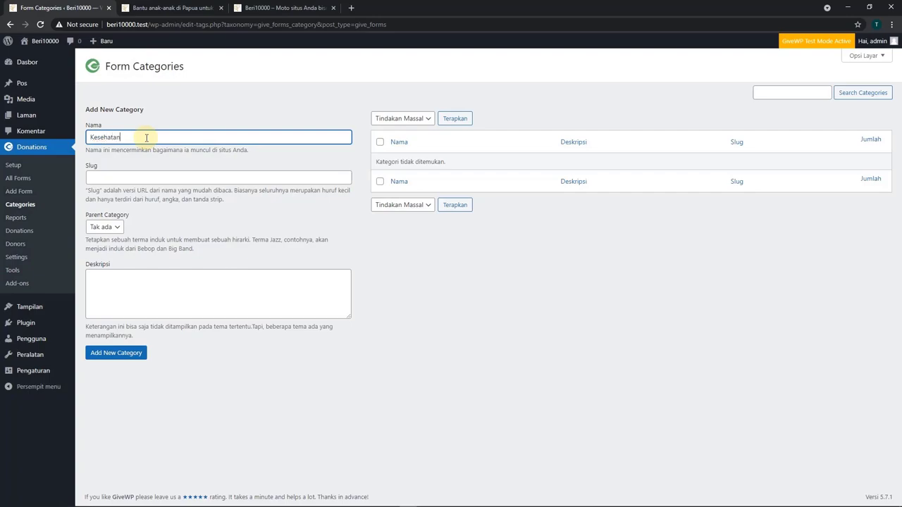
- Enter Kesehatan as the category name and kesehatan as its slug
key("Tab")
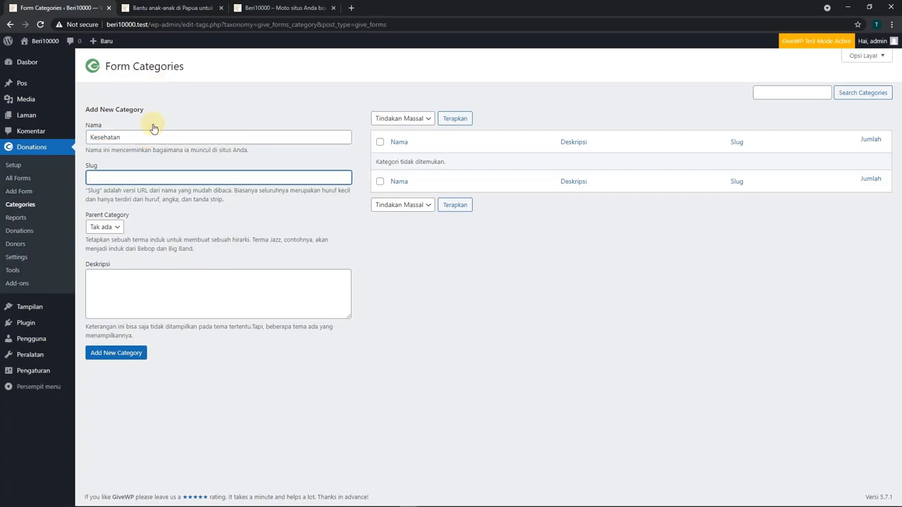
left_click_drag(140, 136, 88, 137)
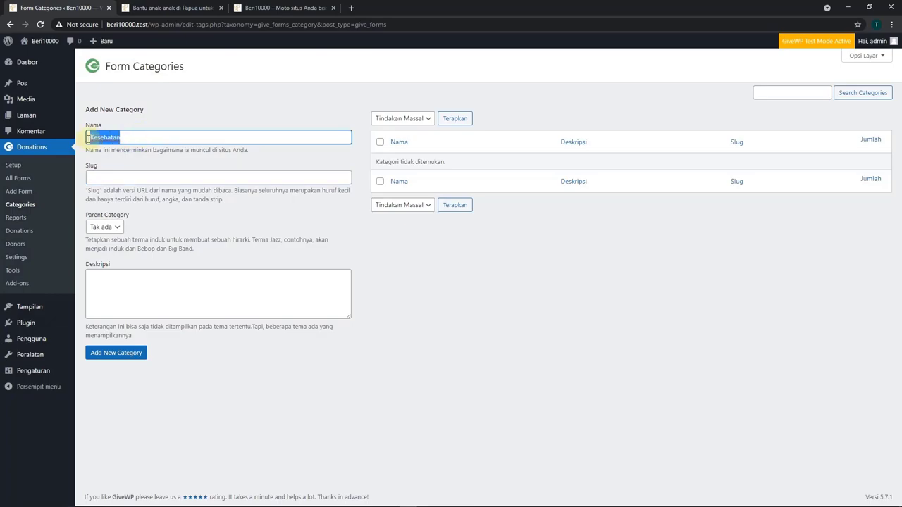
left_click(153, 175)
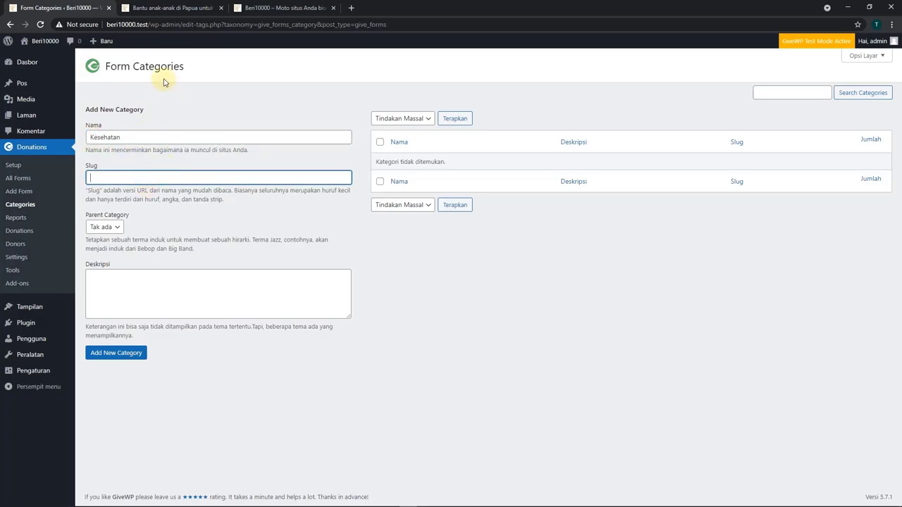
left_click(151, 7)
left_click_drag(151, 25, 181, 26)
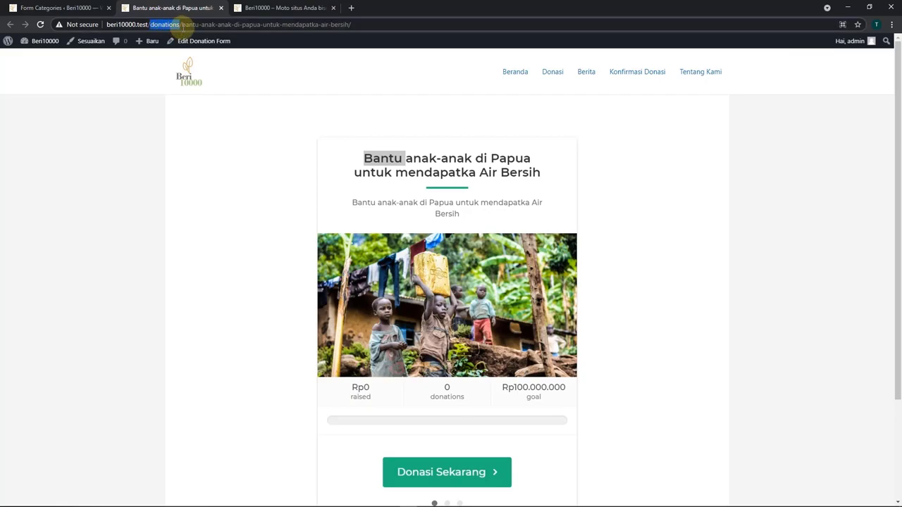
type("kesehatan")
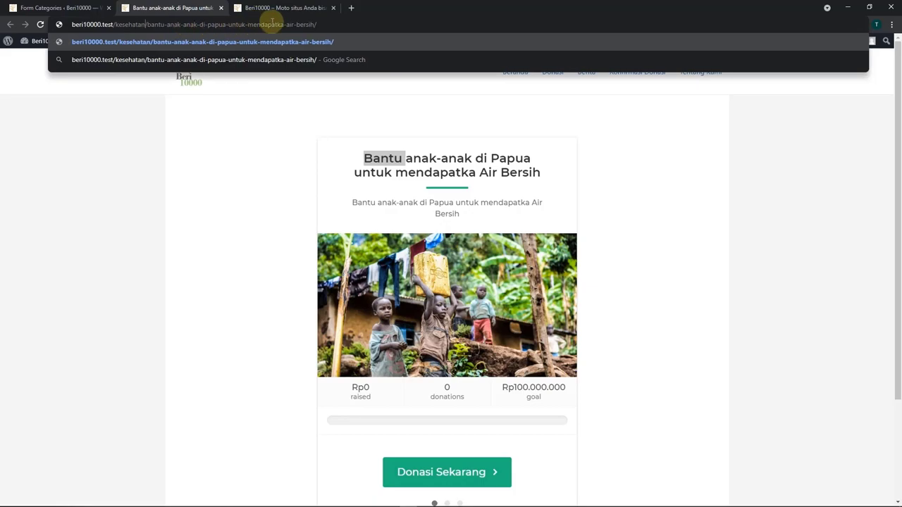
left_click(79, 8)
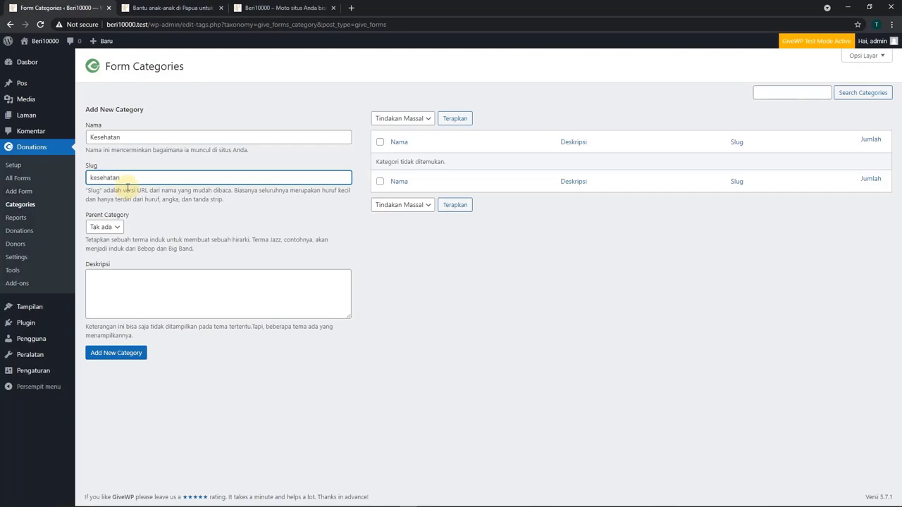
- Leave the parent as Tak ada and add Kesehatan as a new category
left_click_drag(137, 178, 88, 178)
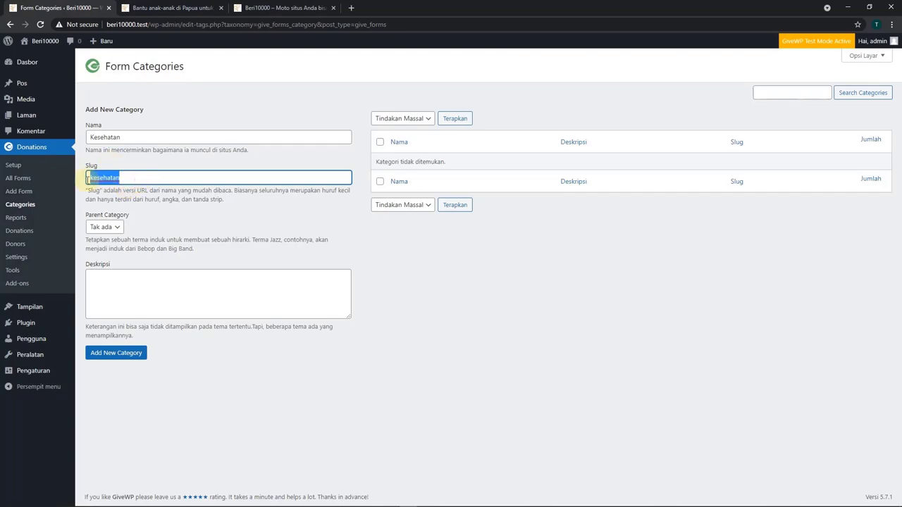
left_click(156, 200)
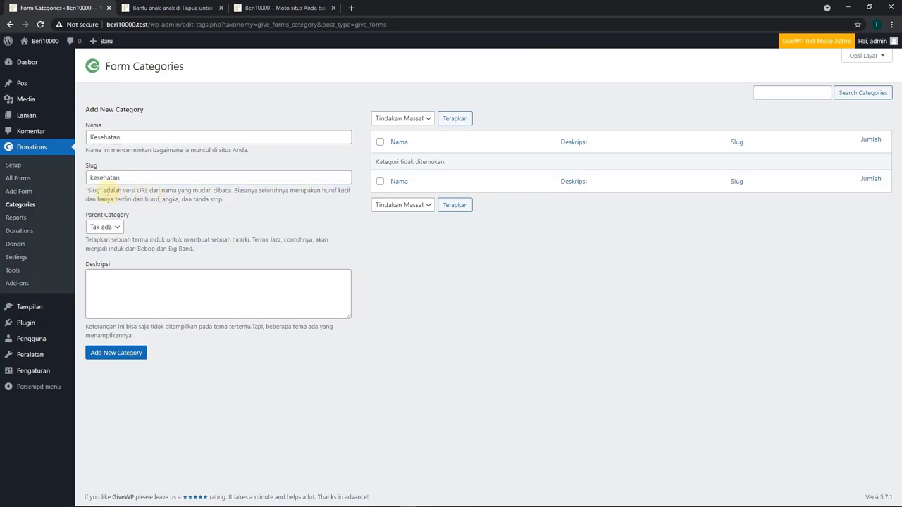
left_click_drag(86, 194, 224, 200)
left_click(207, 178)
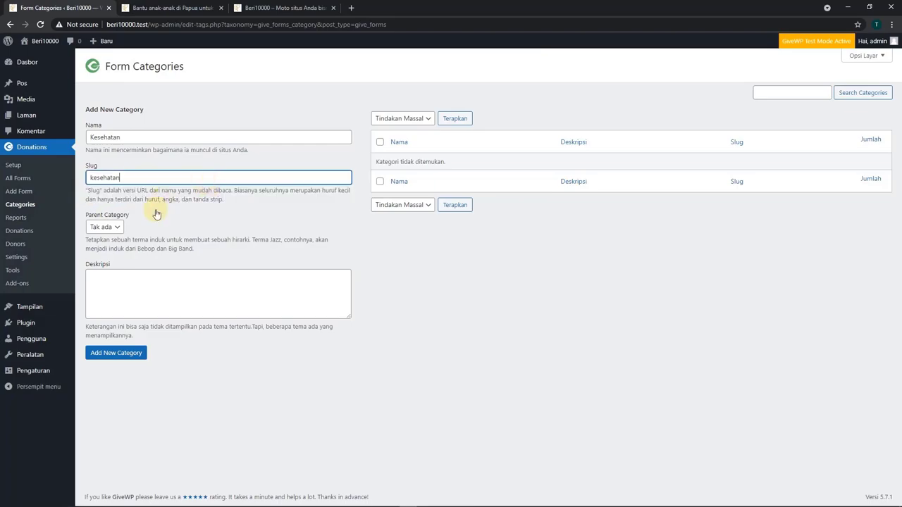
left_click(117, 227)
left_click(117, 227)
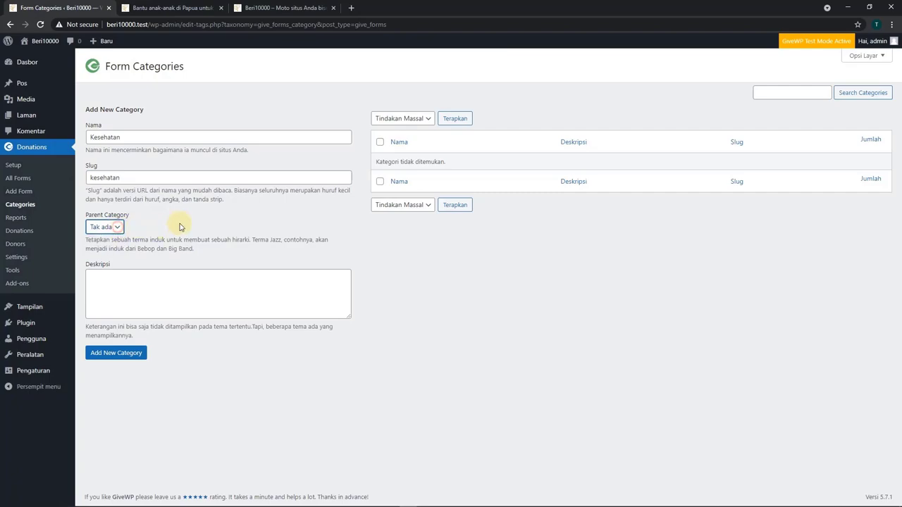
left_click(169, 236)
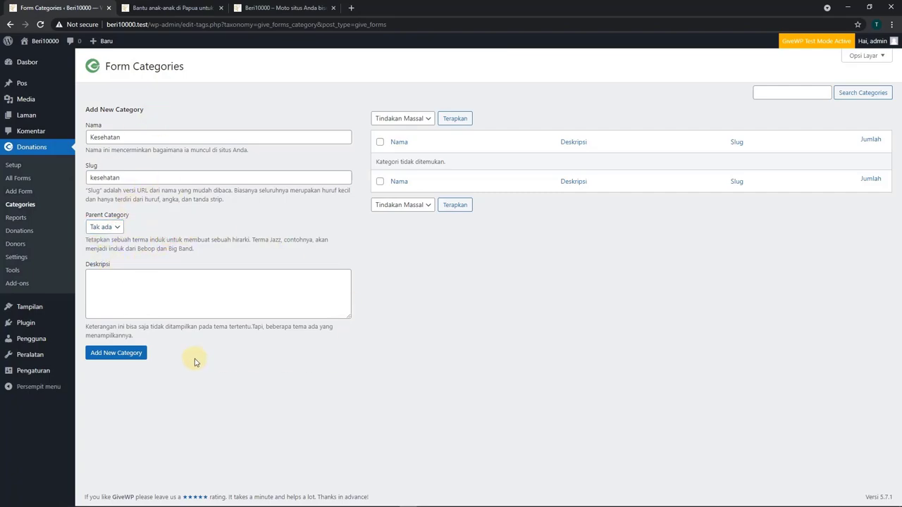
left_click(131, 354)
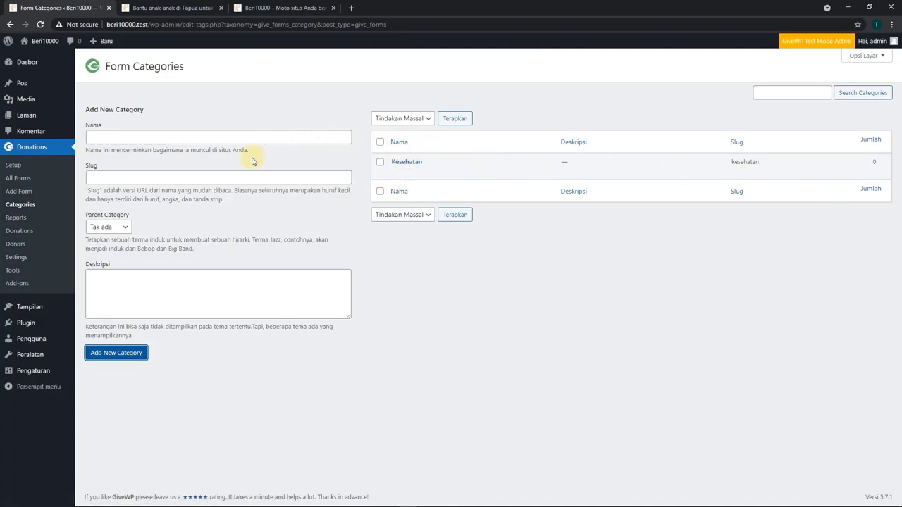
- Add Pendidikan as a new donation form category
left_click(171, 139)
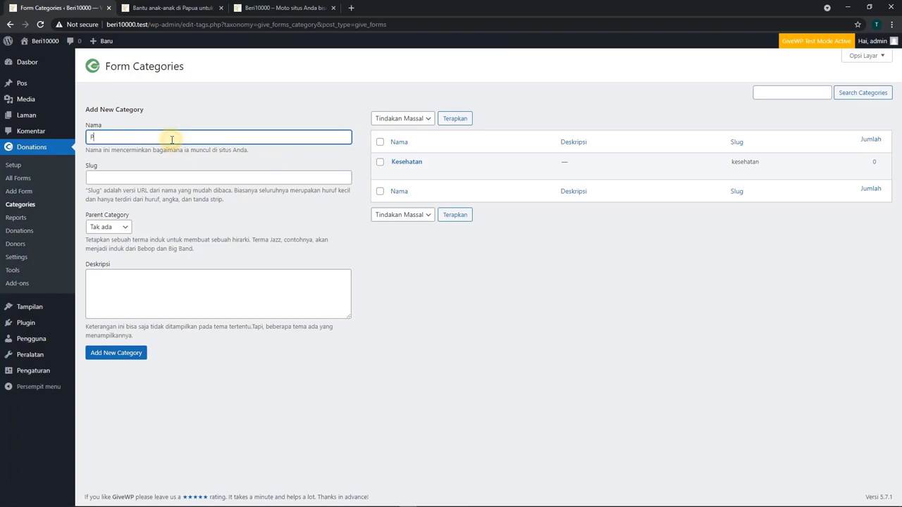
type("Pendidikan")
key("Tab")
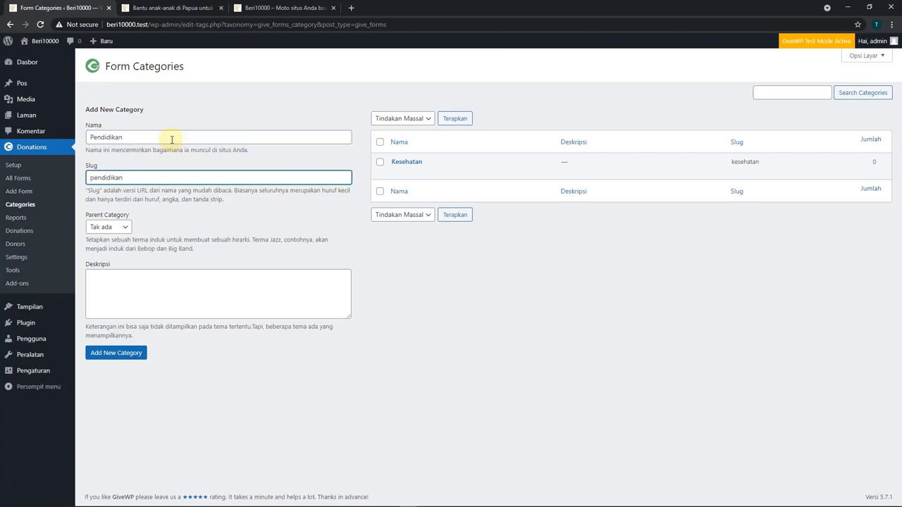
left_click(124, 352)
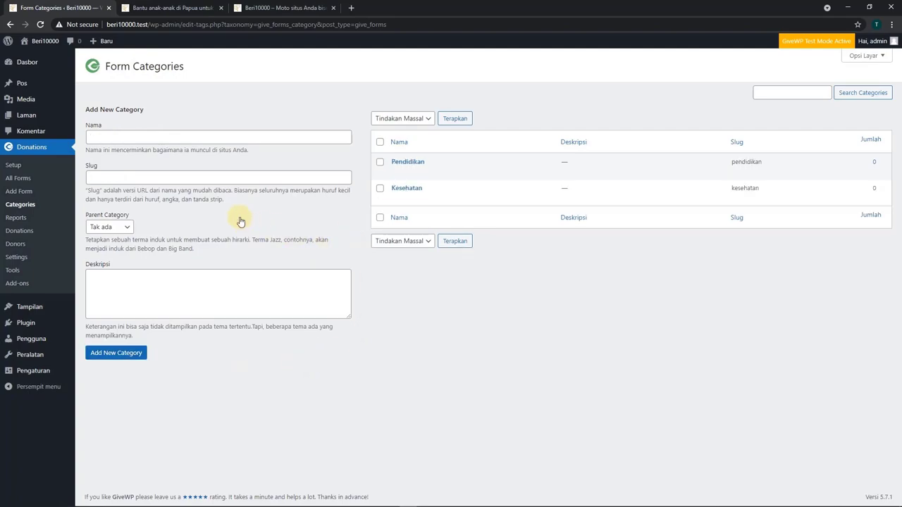
- Add Agama (slug agama) as another donation form category
left_click(163, 139)
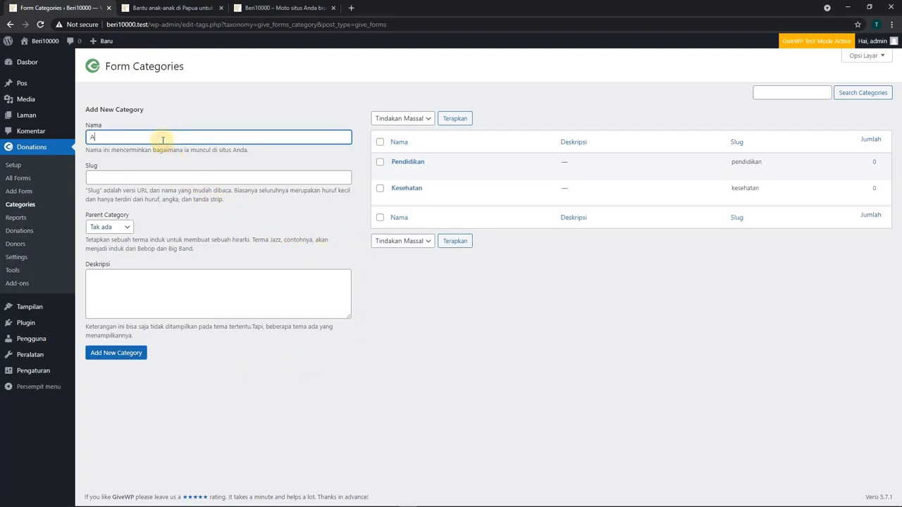
type("Agama")
key("Tab")
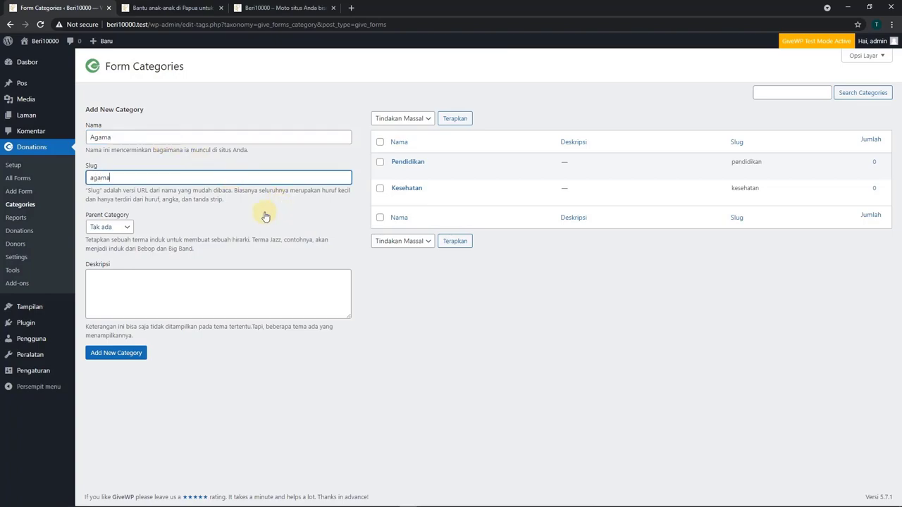
left_click(278, 230)
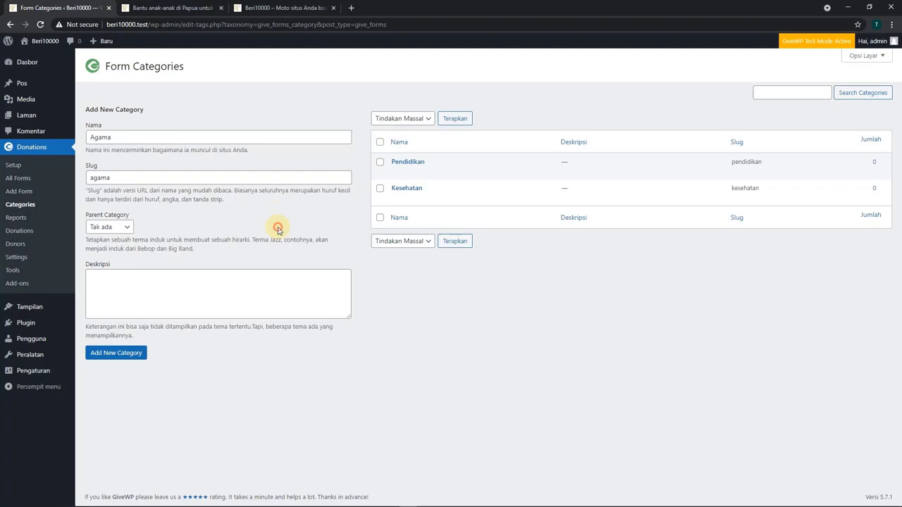
left_click(117, 353)
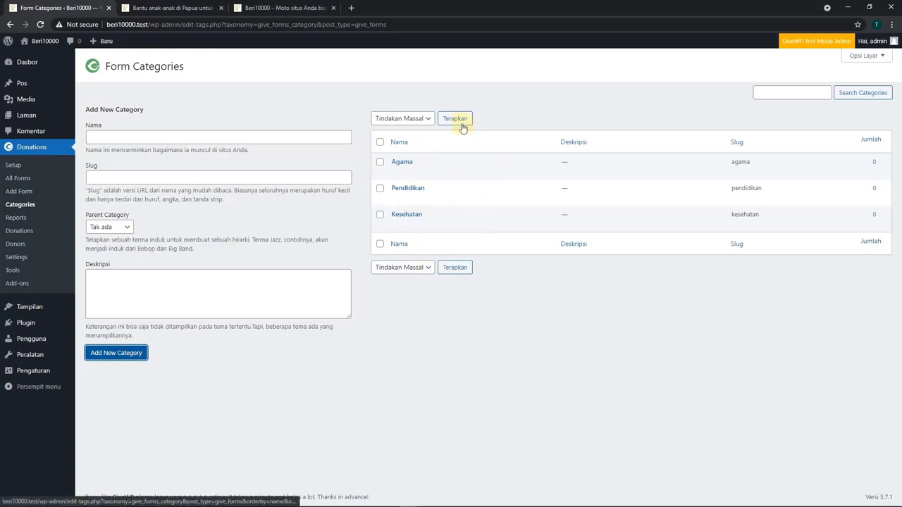
mouse_move(435, 236)
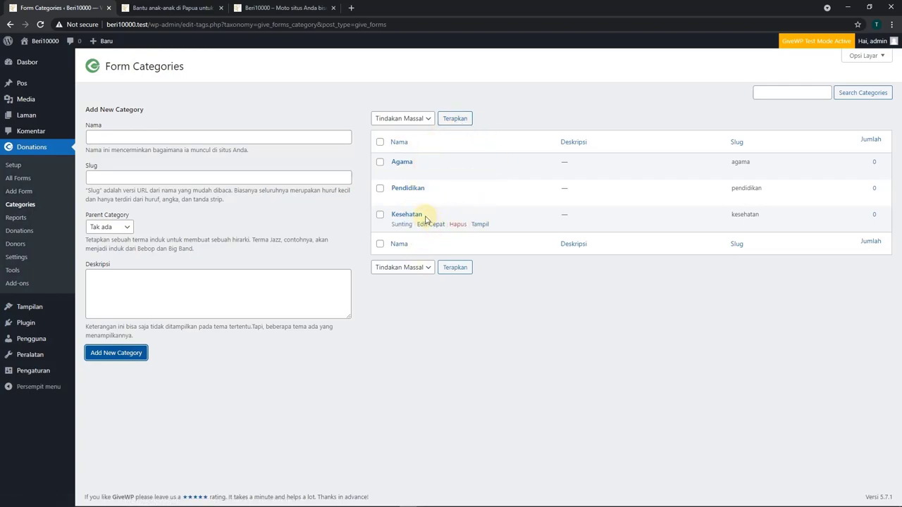
left_click(17, 177)
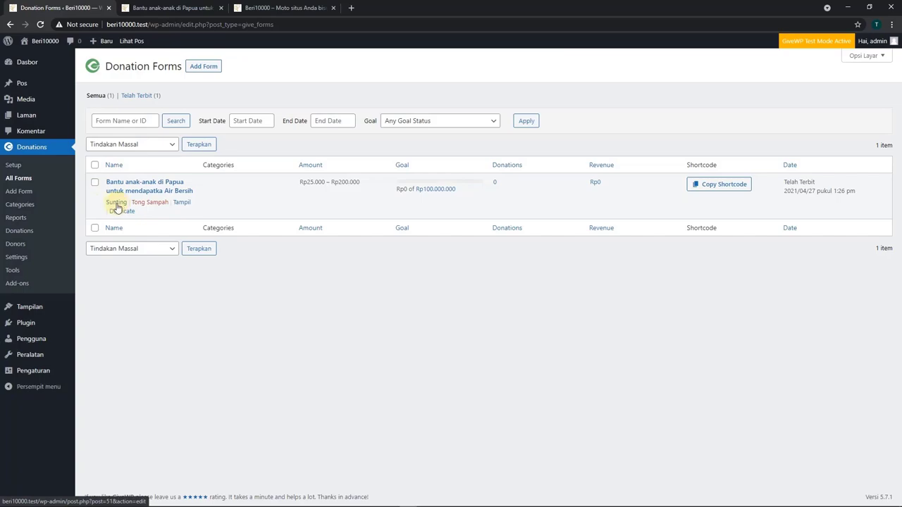
- Open the Papua clean-water form and tick Kesehatan in Form Categories
left_click(117, 204)
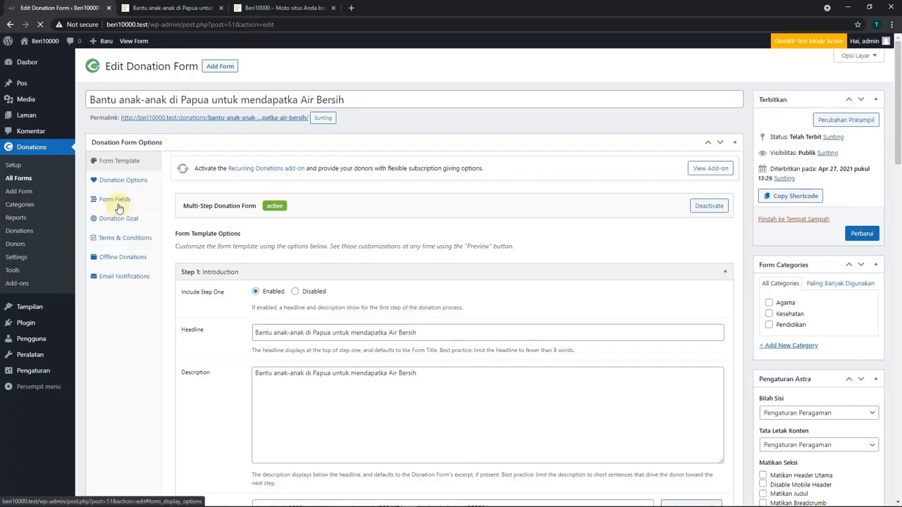
scroll(759, 242, "down", 1)
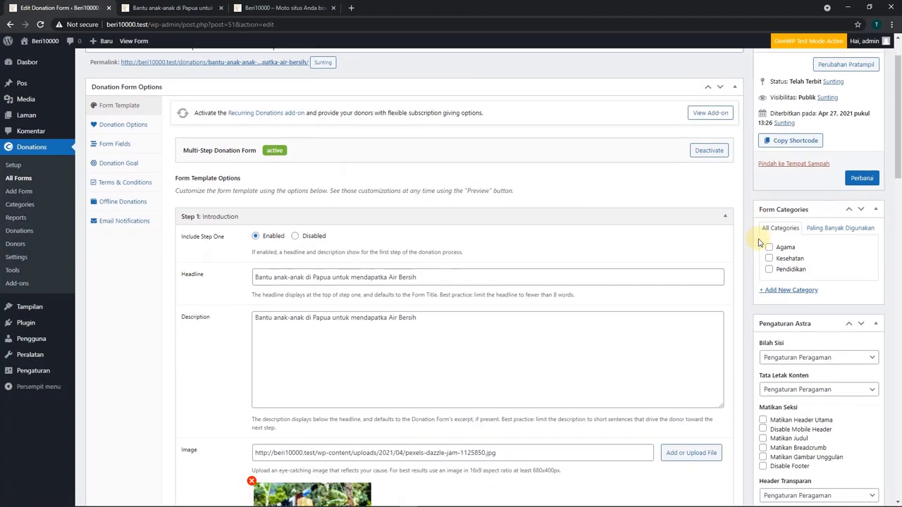
scroll(759, 243, "down", 1)
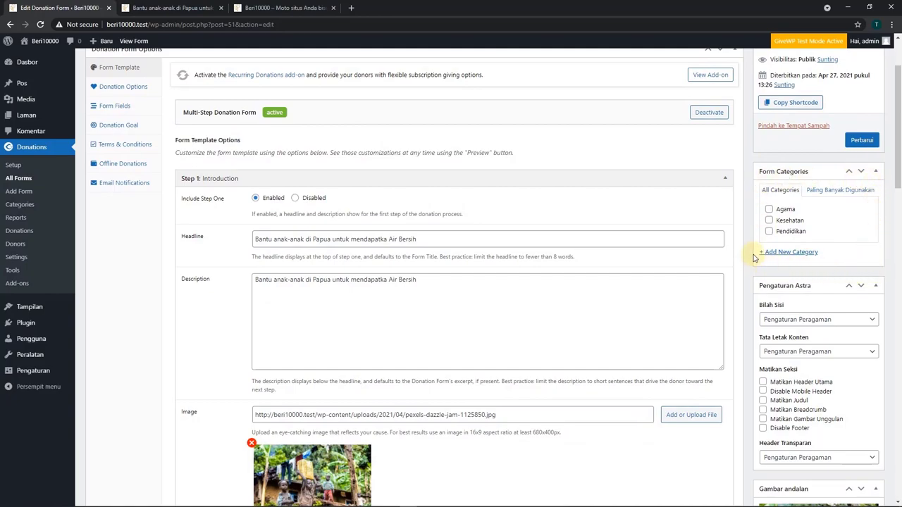
left_click(787, 220)
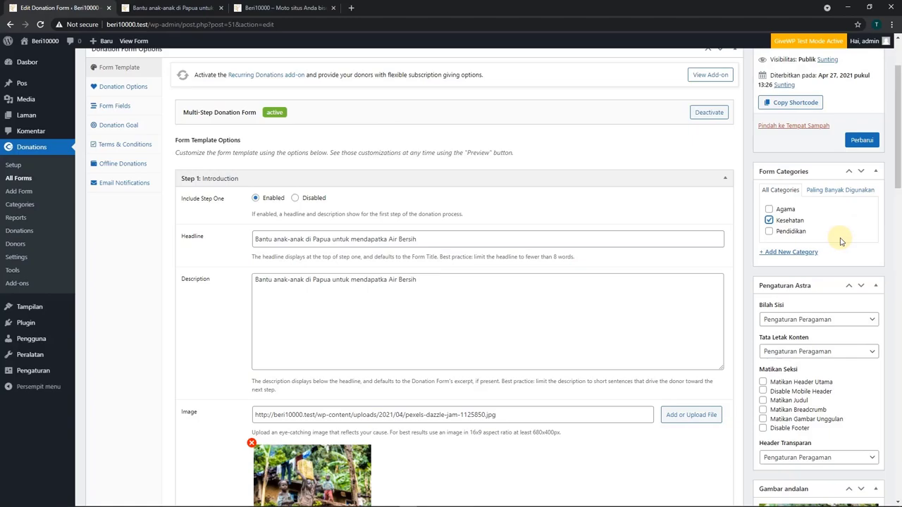
scroll(619, 218, "up", 2)
scroll(489, 219, "down", 1)
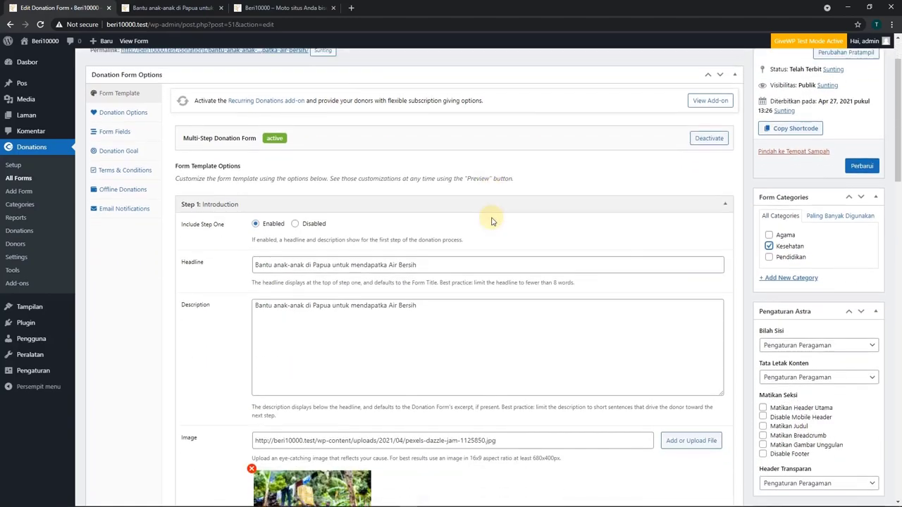
scroll(490, 219, "down", 1)
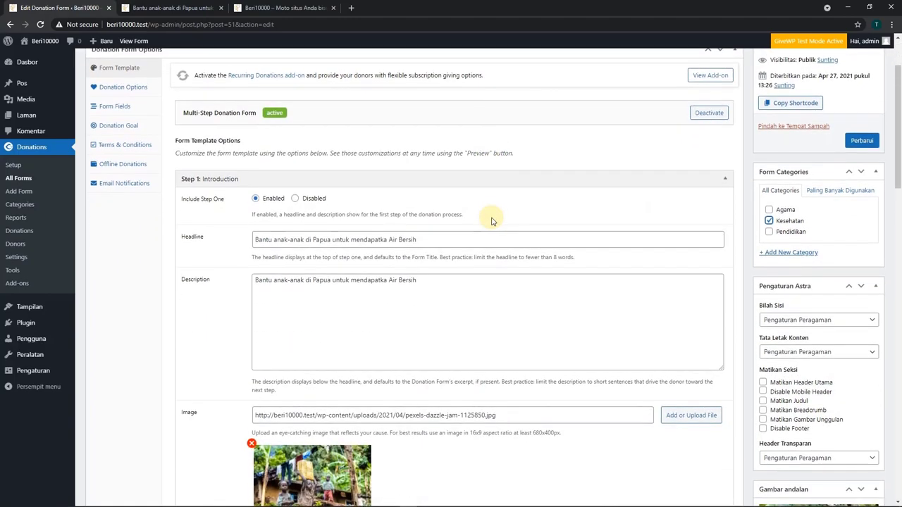
- Untick Pendidikan so only Kesehatan remains, and update the form
left_click(777, 237)
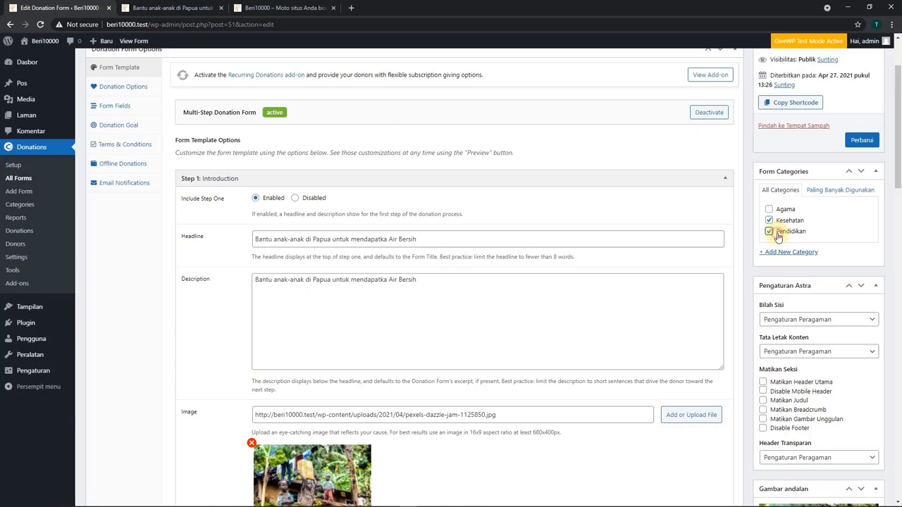
left_click(775, 233)
scroll(700, 264, "up", 3)
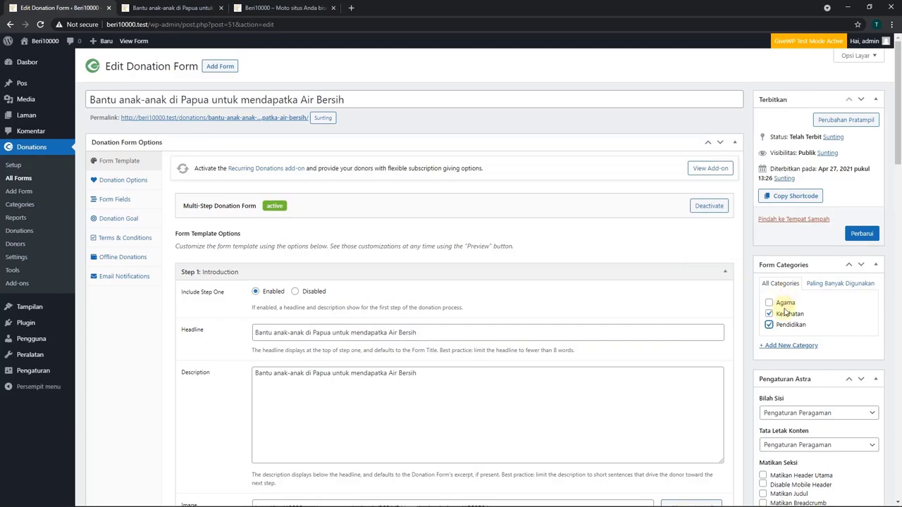
left_click(769, 325)
left_click(859, 233)
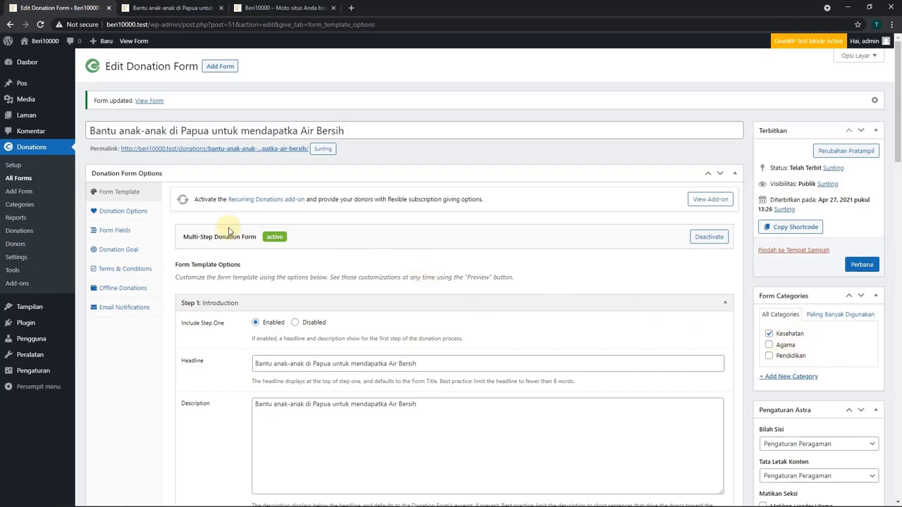
left_click(39, 210)
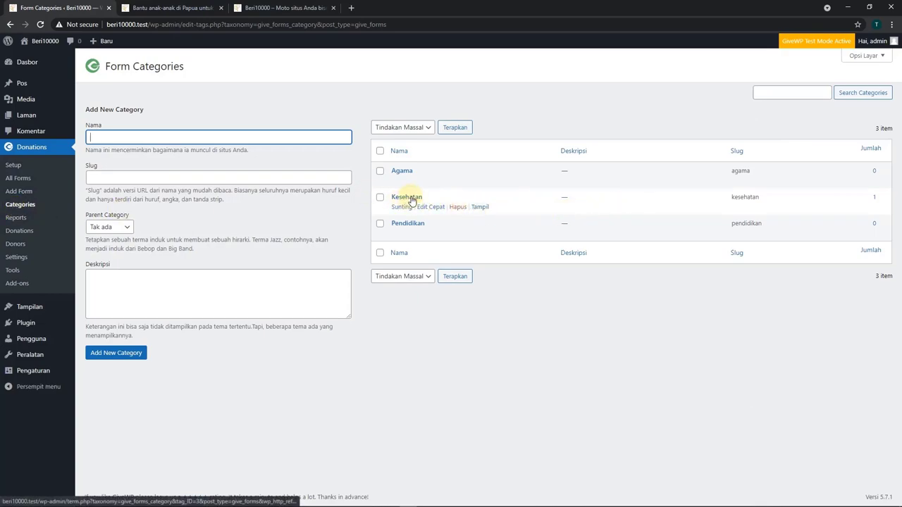
- Open the Kesehatan category page in a new tab and check it lists the clean-water form
left_click_drag(872, 199, 873, 201)
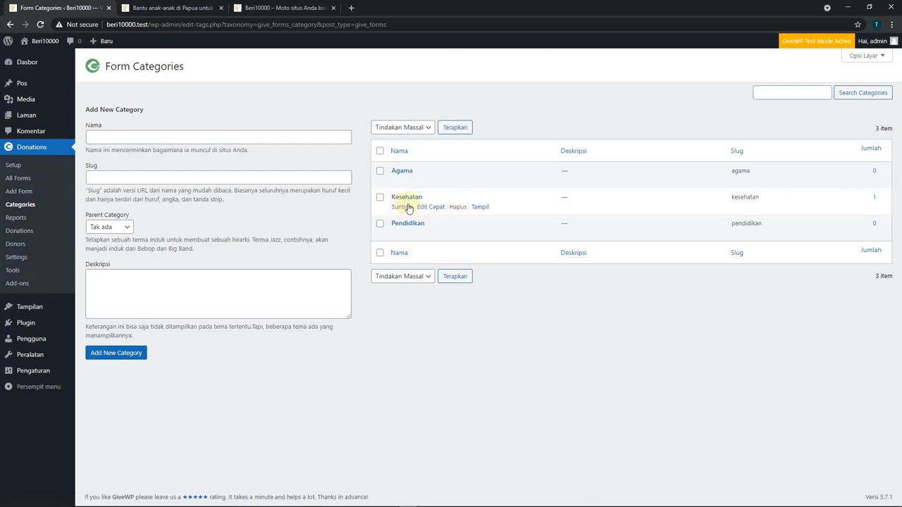
right_click(478, 210)
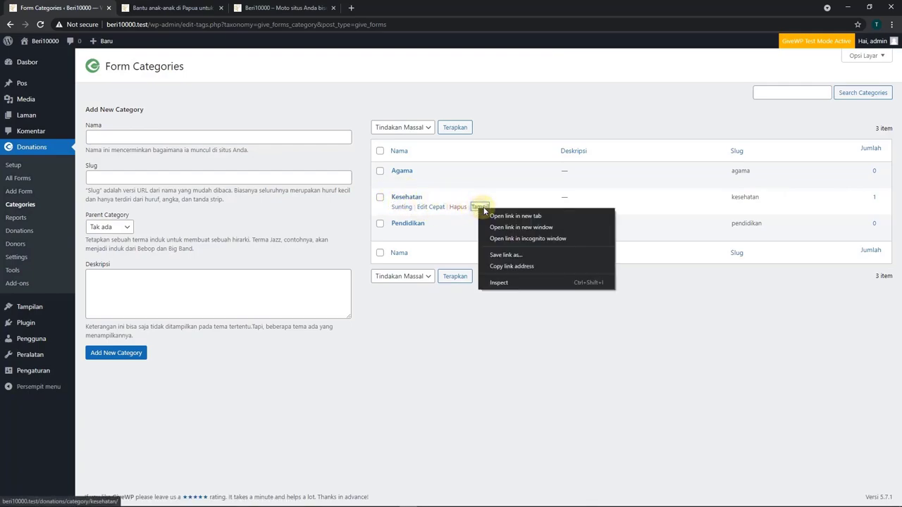
left_click(493, 215)
left_click(201, 10)
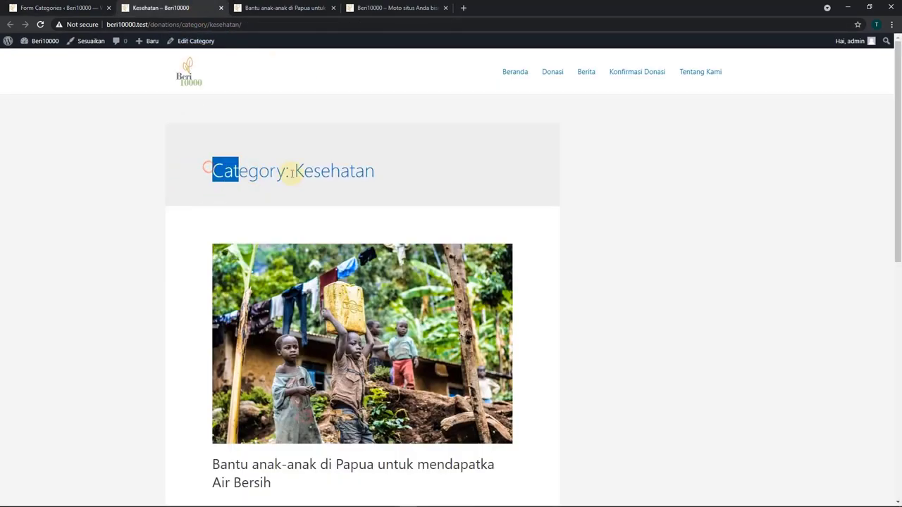
triple_click(270, 166)
left_click(270, 162)
scroll(270, 162, "down", 3)
scroll(284, 195, "down", 2)
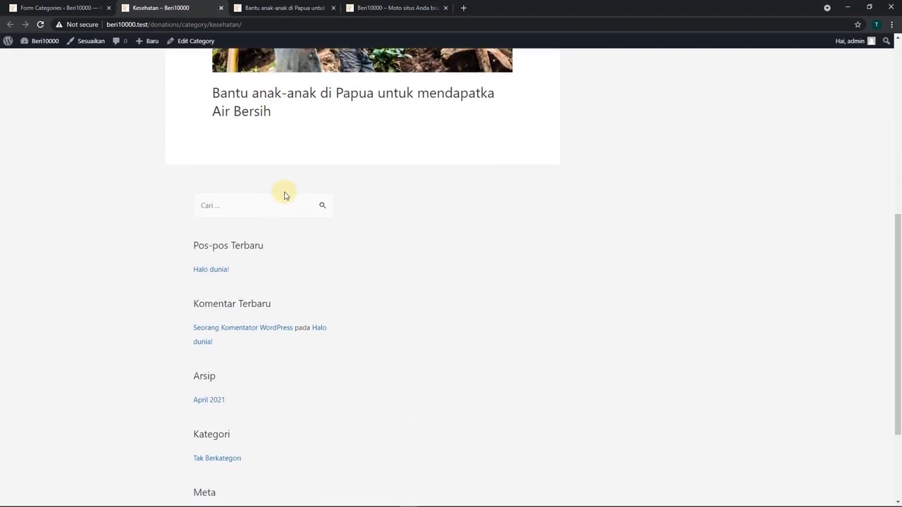
scroll(317, 332, "up", 4)
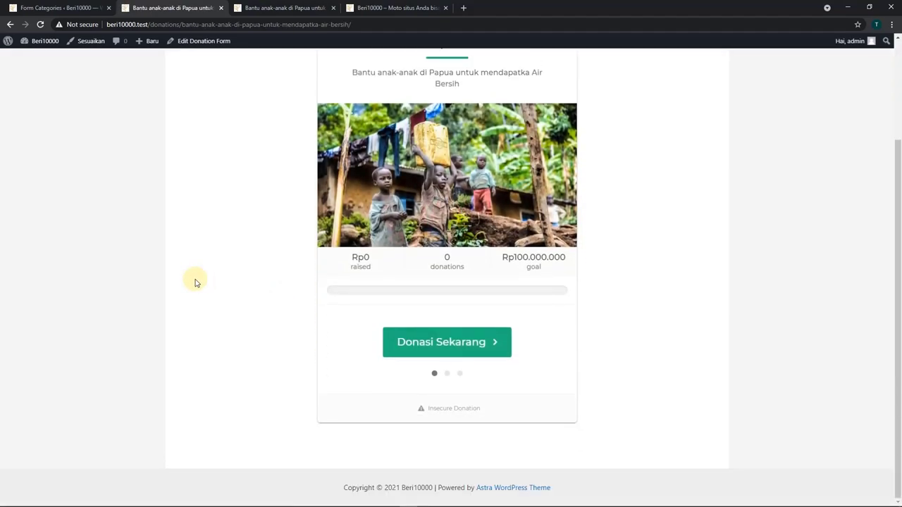
key("alt+Left")
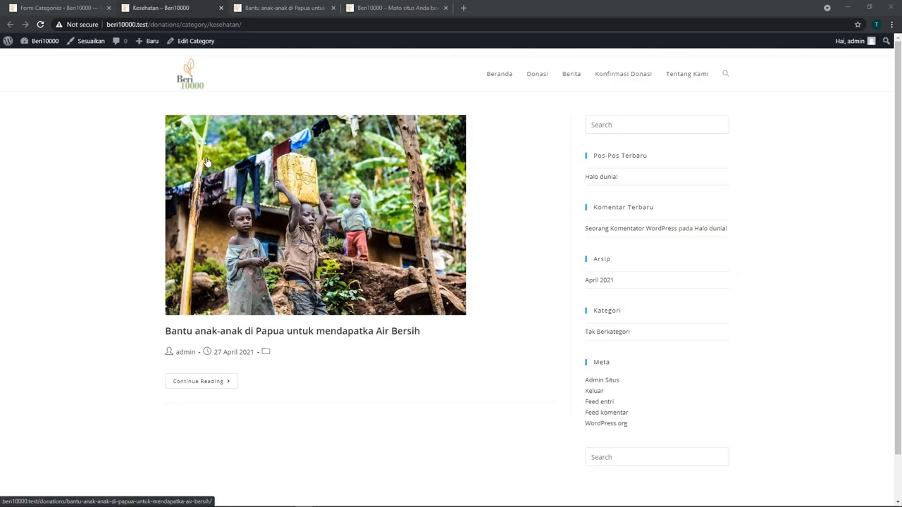
- Recheck the public pages, then open the Papua clean-water form for editing from All Forms
left_click(80, 10)
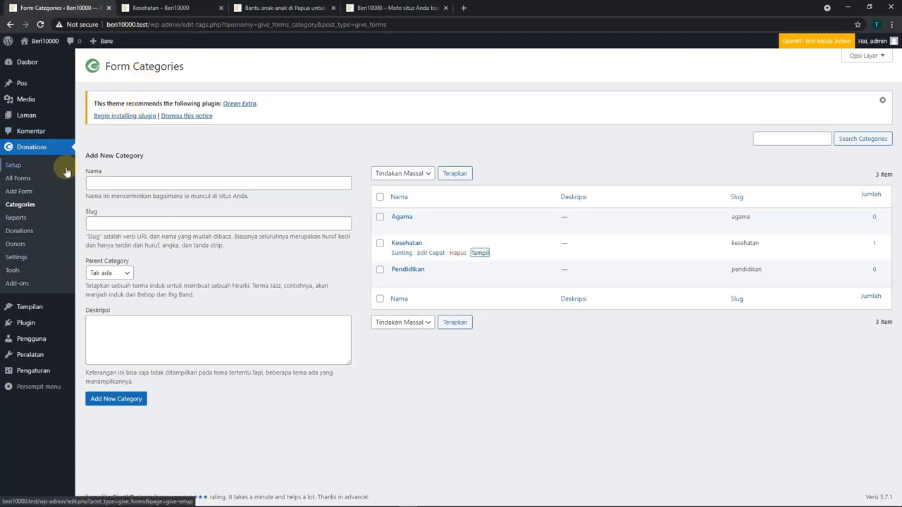
left_click(26, 182)
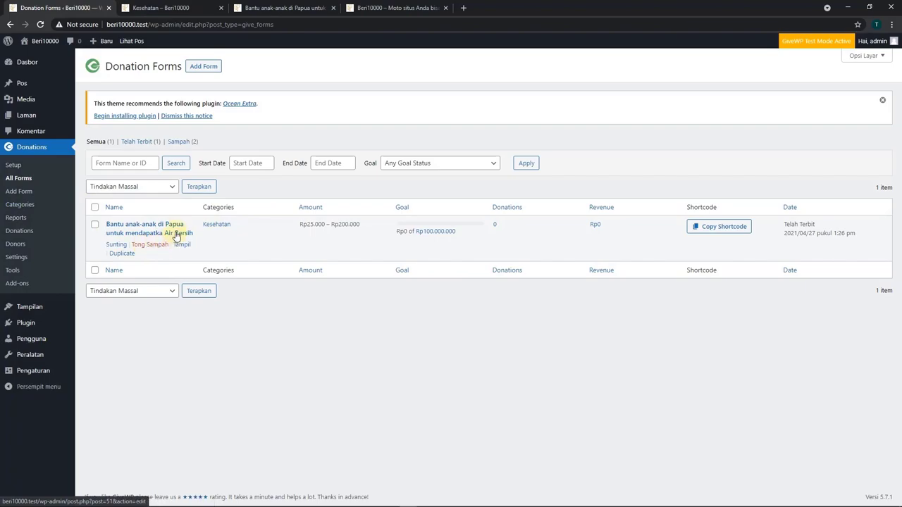
mouse_move(155, 219)
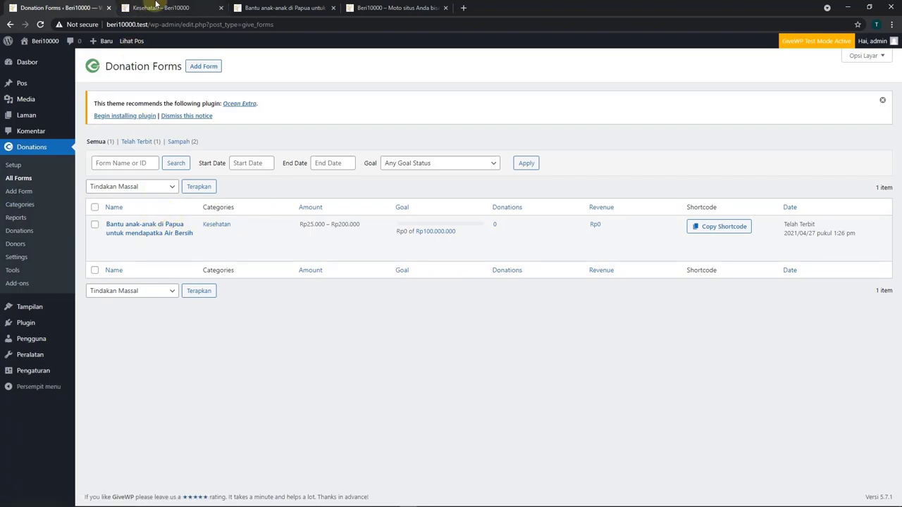
left_click(157, 8)
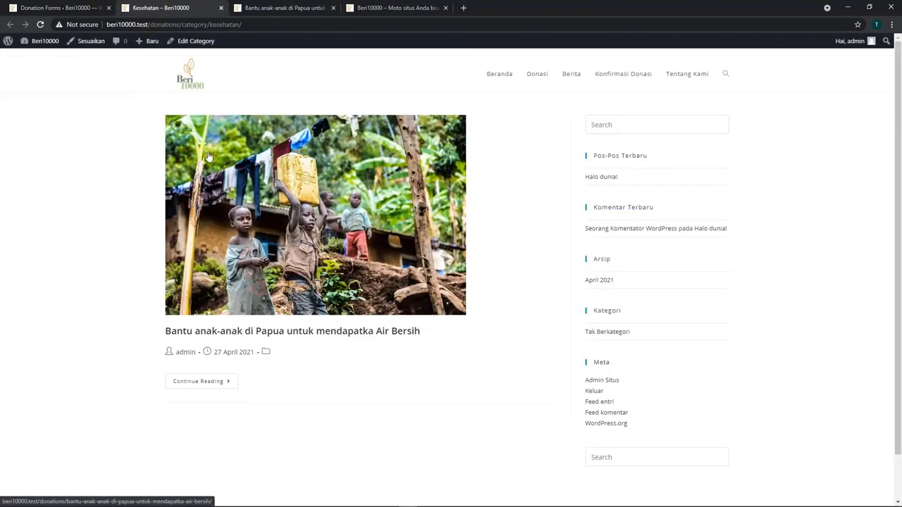
left_click(272, 9)
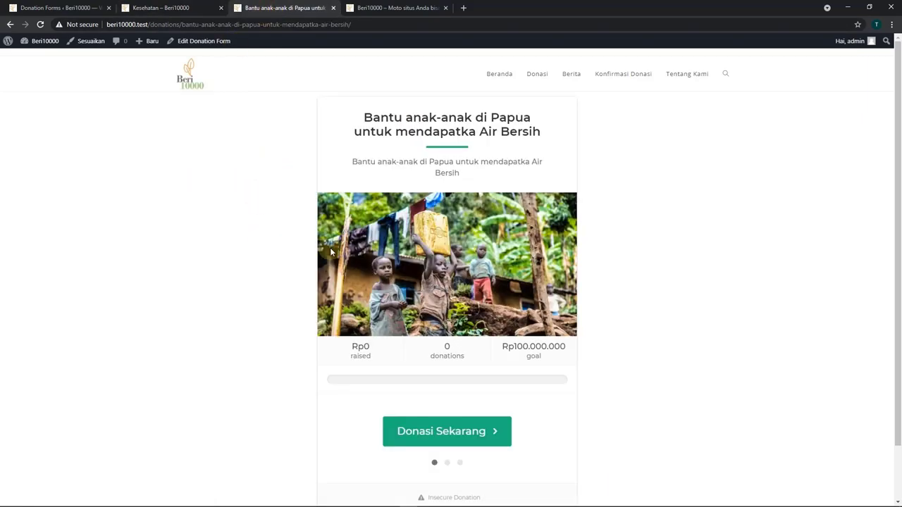
scroll(390, 270, "down", 1)
scroll(390, 270, "up", 1)
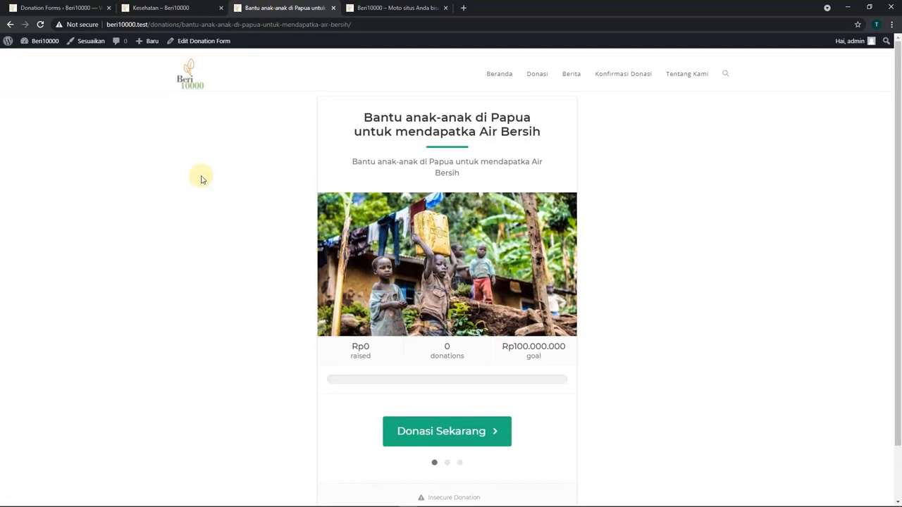
left_click(38, 8)
mouse_move(144, 235)
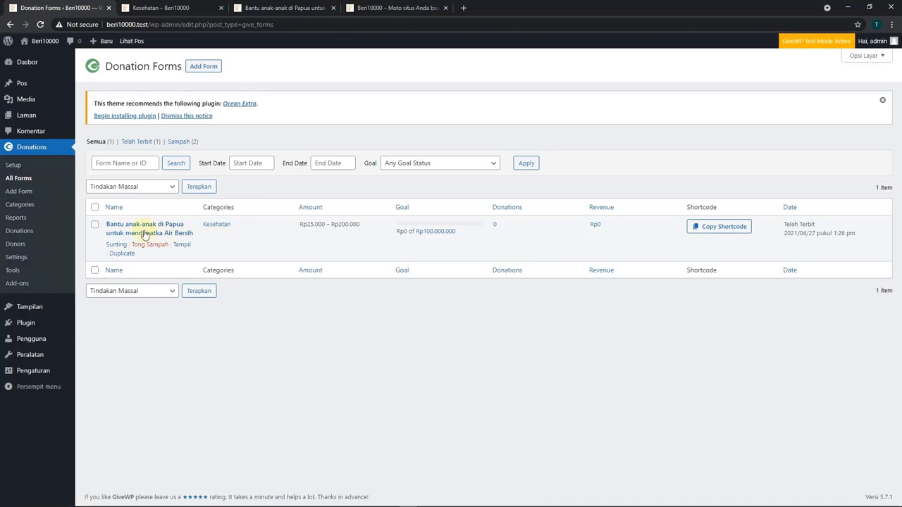
left_click(115, 245)
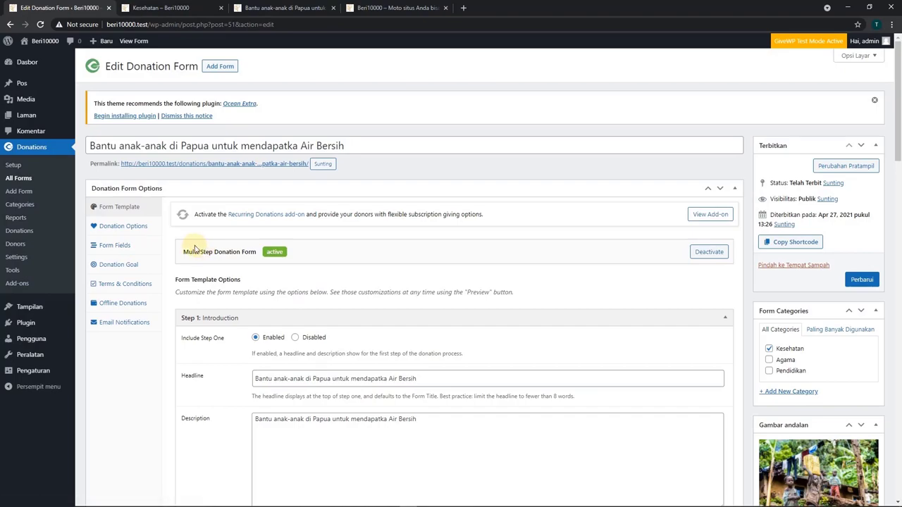
- Set the Papua clean-water form's Donation Goal to Disabled and update the form
left_click(134, 226)
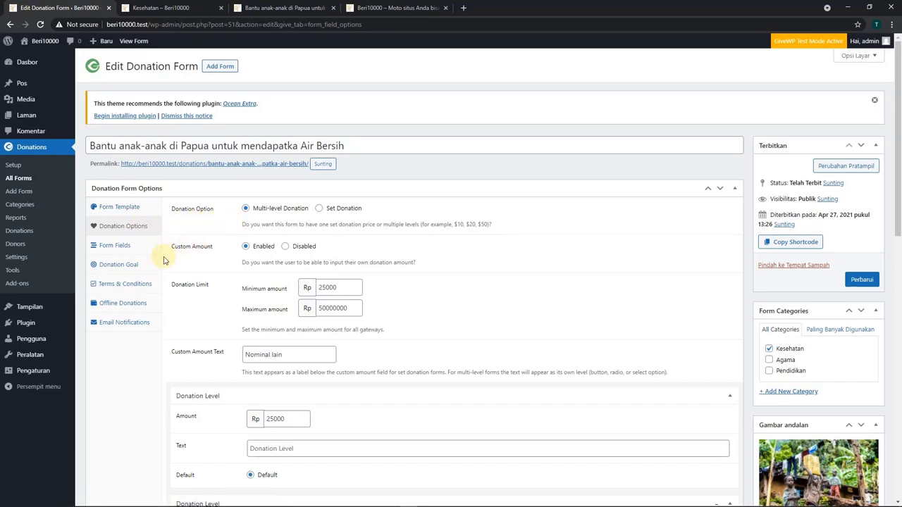
left_click(139, 267)
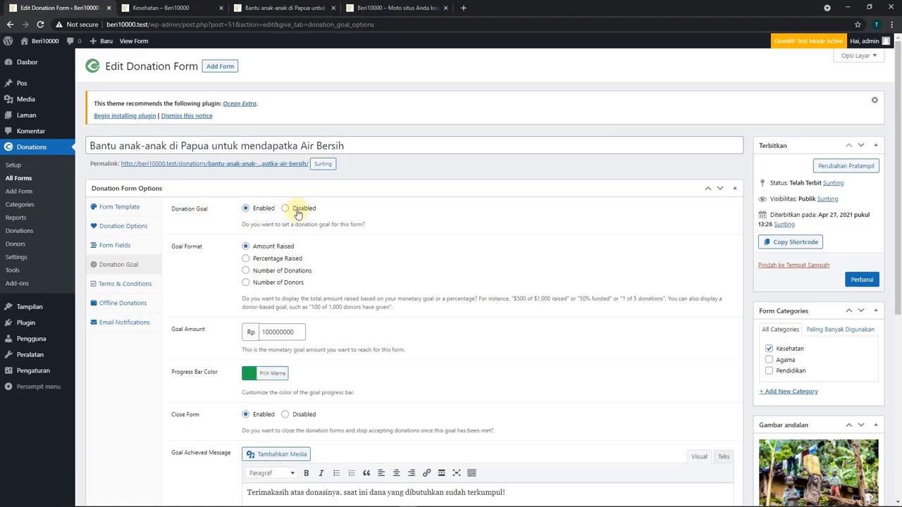
left_click(286, 209)
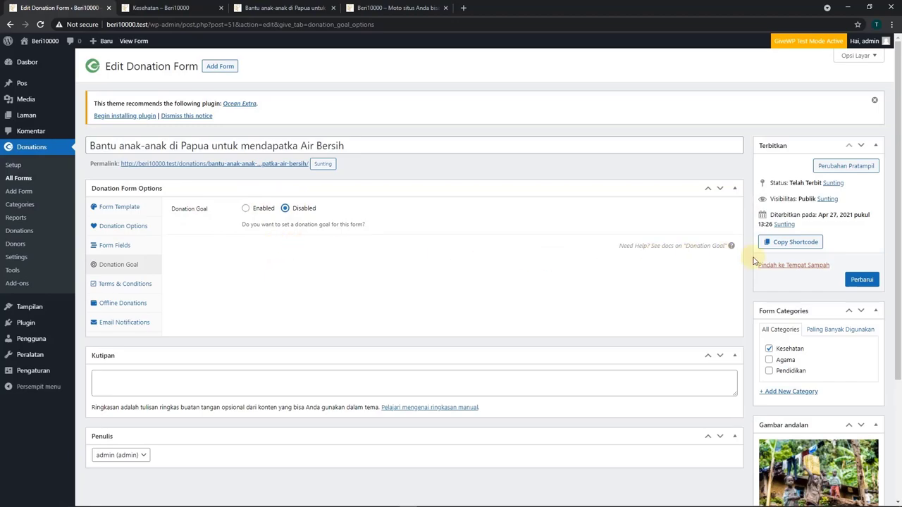
left_click(860, 279)
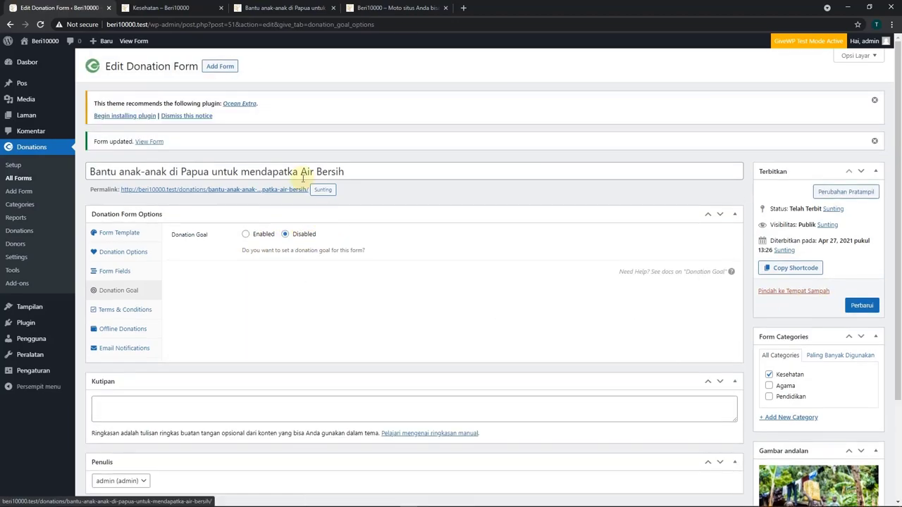
left_click(264, 12)
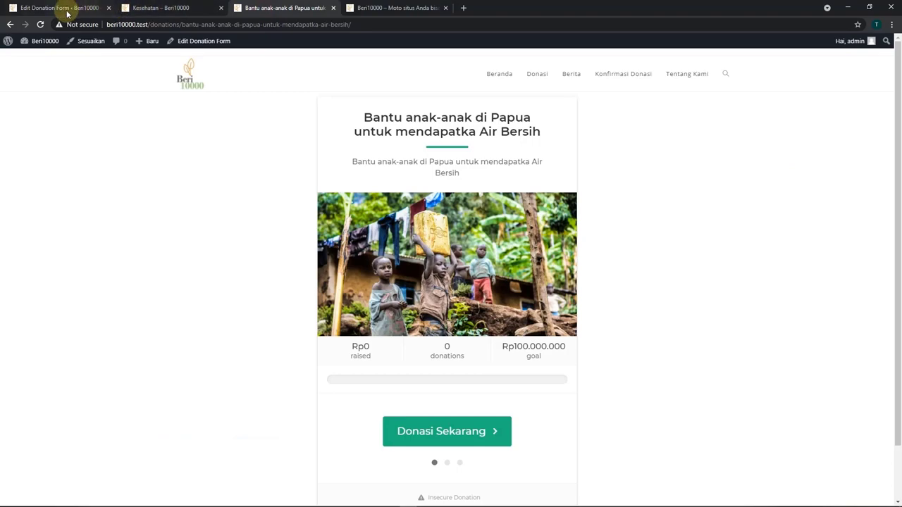
- Open the updated form's public page in a fresh tab, closing the duplicate
left_click(61, 9)
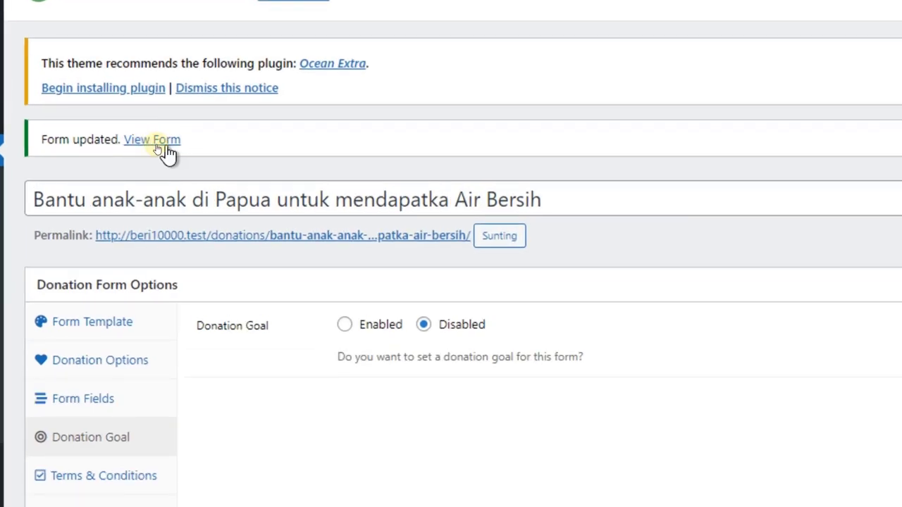
right_click(159, 143)
left_click(173, 149)
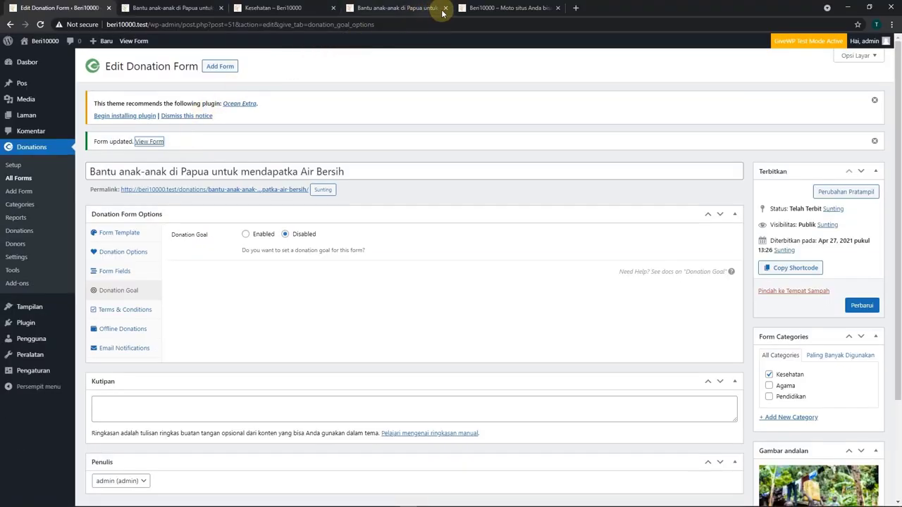
left_click(445, 9)
left_click(180, 8)
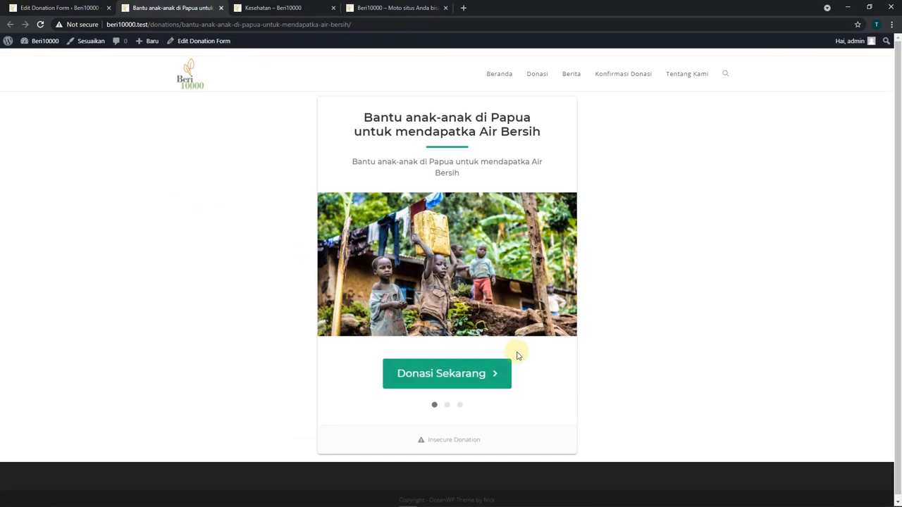
- Test a Rp 100.000 donation to the payment step, then step back to the form's start
left_click(421, 374)
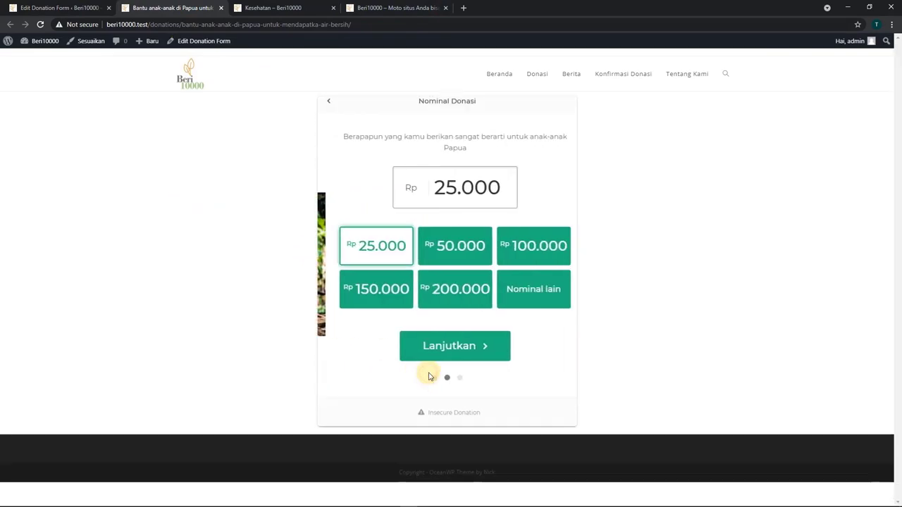
left_click(521, 248)
left_click(459, 345)
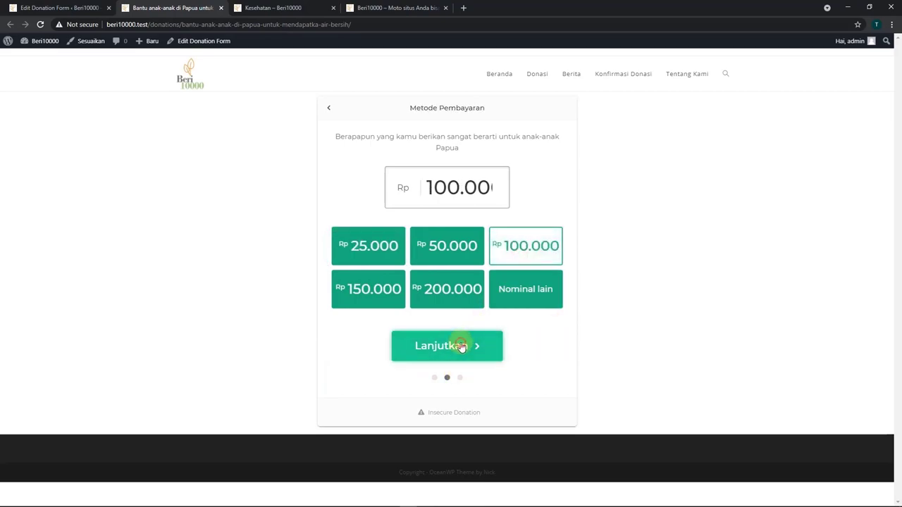
left_click(328, 110)
left_click(329, 111)
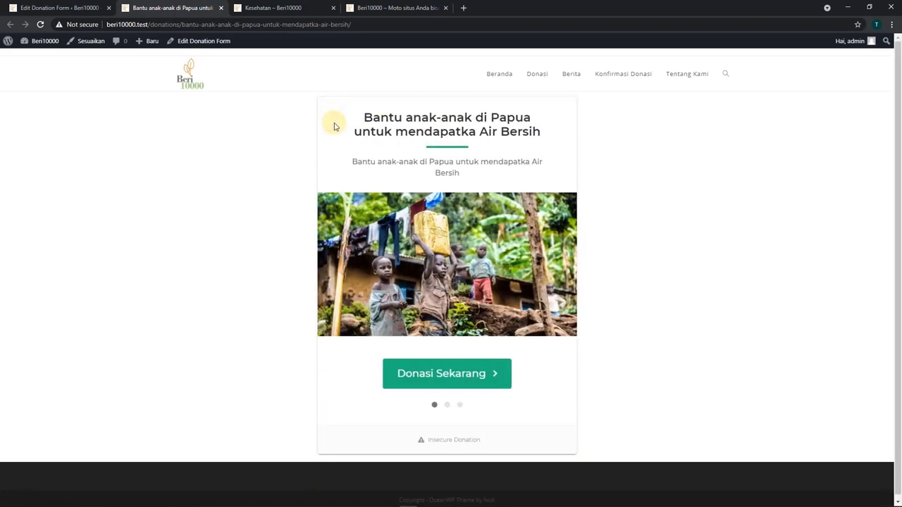
left_click(81, 6)
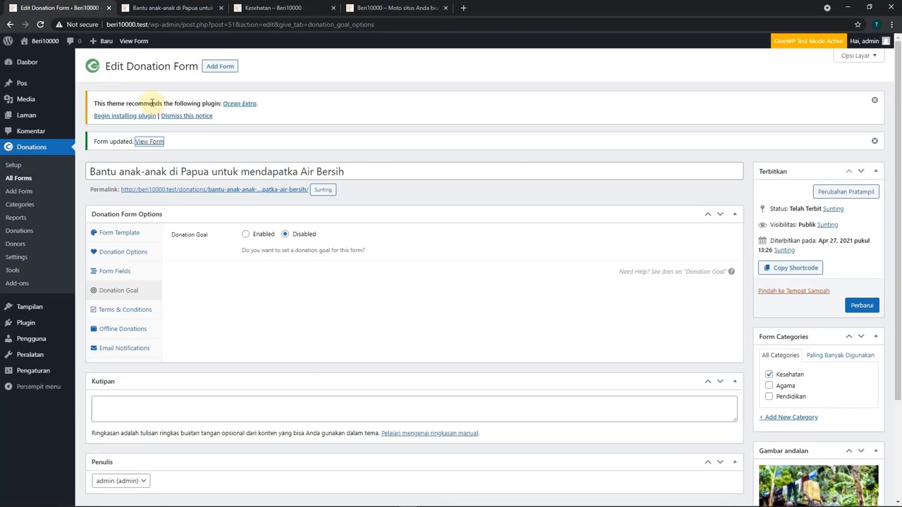
- Enable the donation goal with Close Form disabled and update the form
left_click(262, 235)
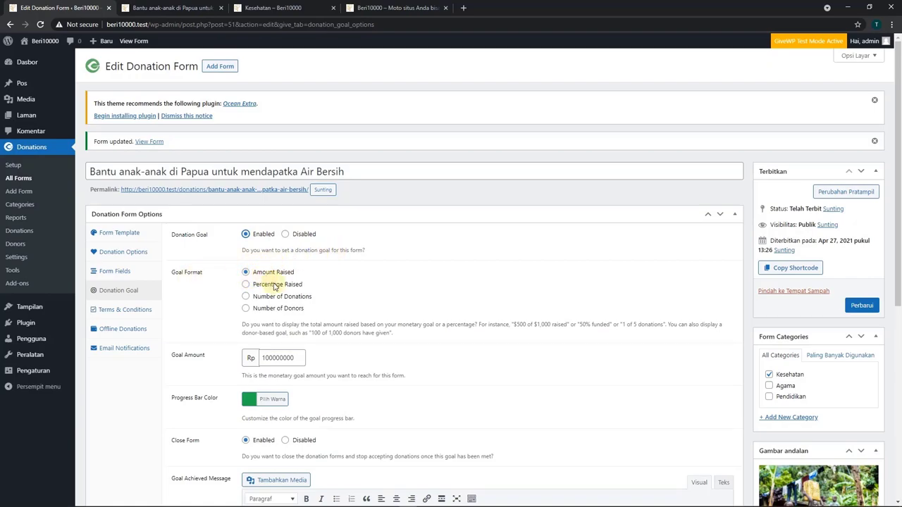
scroll(227, 354, "down", 2)
scroll(219, 348, "down", 1)
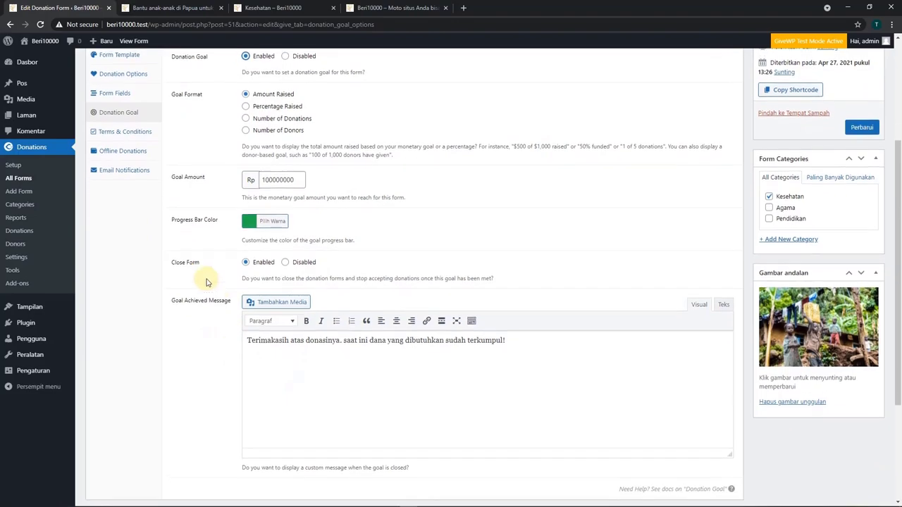
left_click(285, 253)
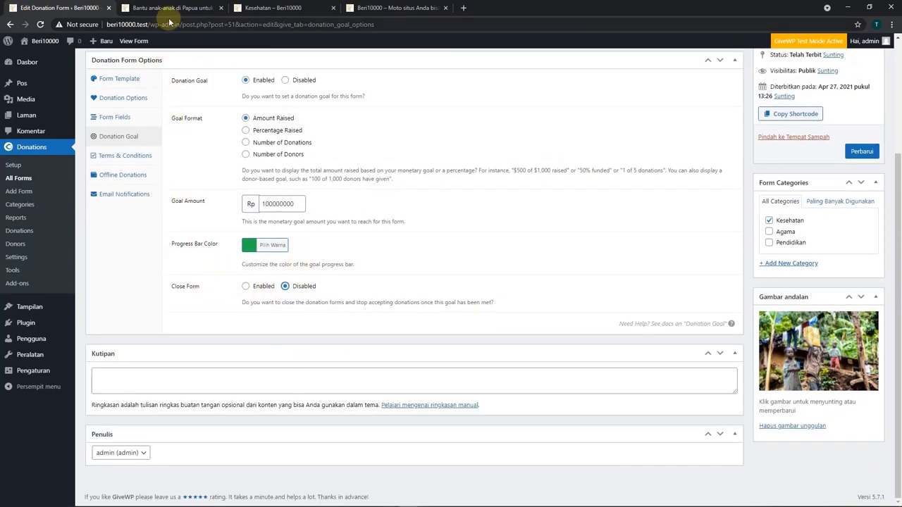
left_click(169, 10)
left_click(60, 9)
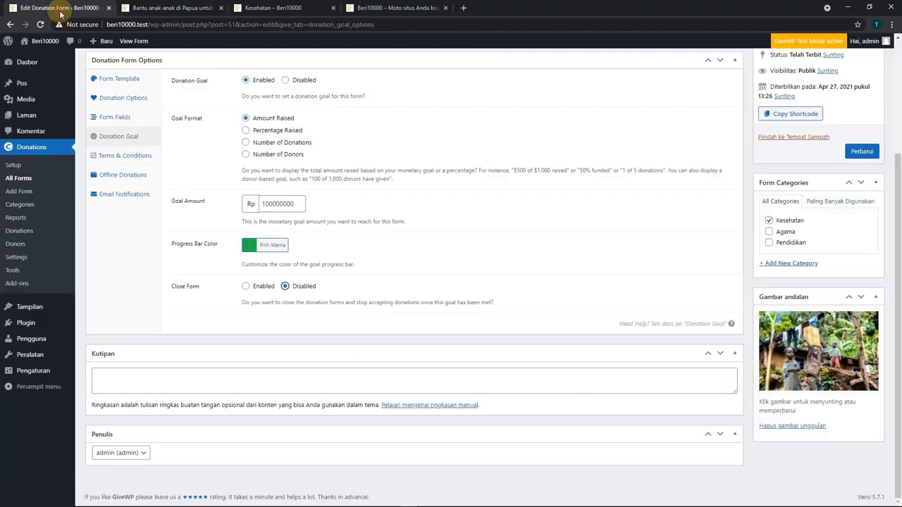
scroll(305, 331, "up", 3)
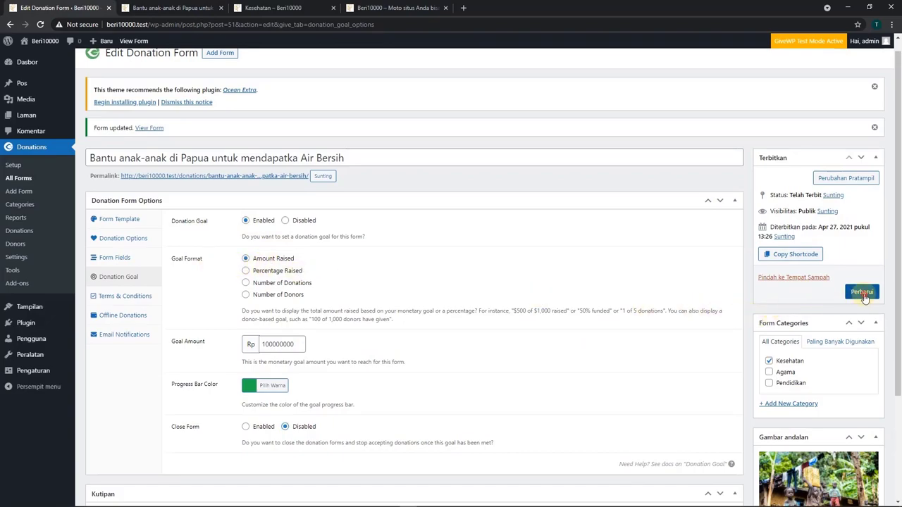
left_click(861, 291)
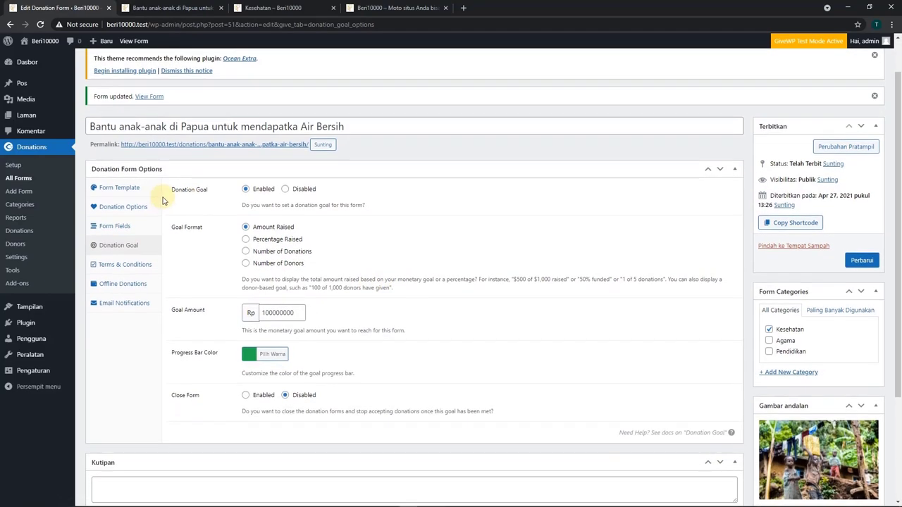
- Reload the donation page to confirm the Rp100.000.000 goal bar shows Rp0 raised
left_click(149, 10)
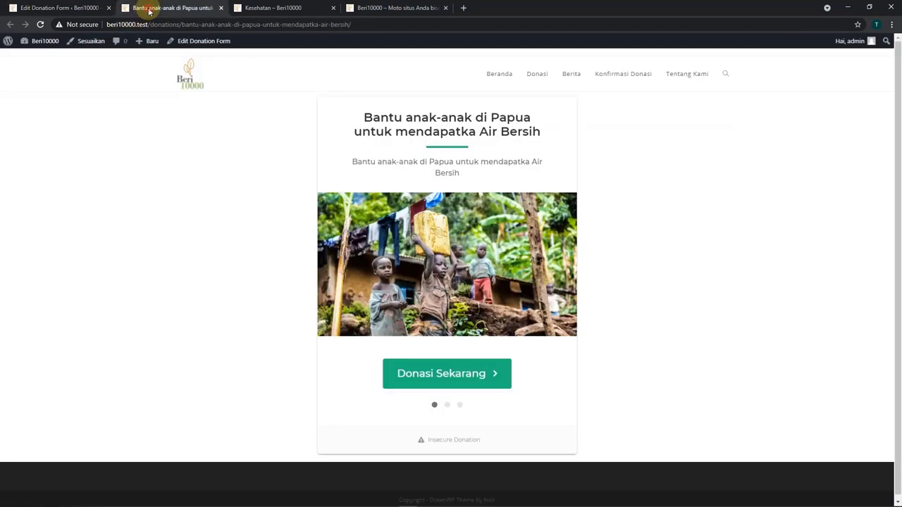
left_click(40, 24)
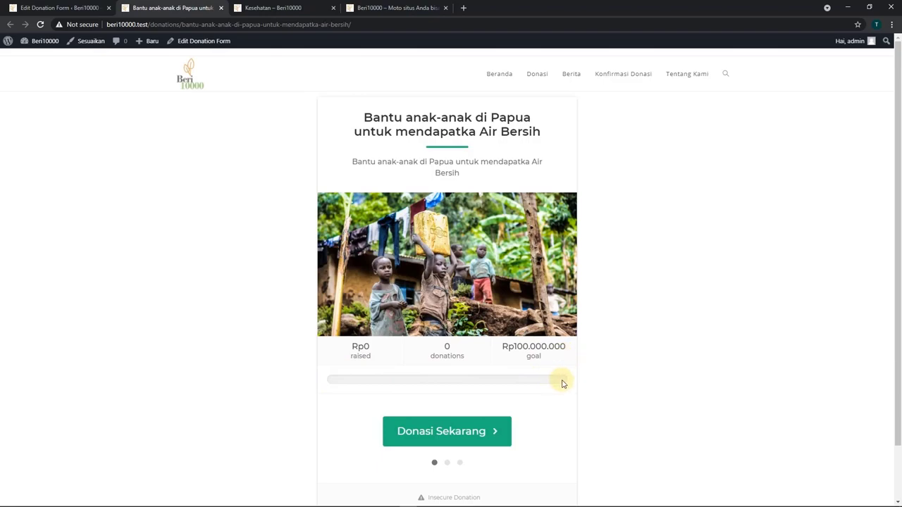
scroll(563, 384, "down", 1)
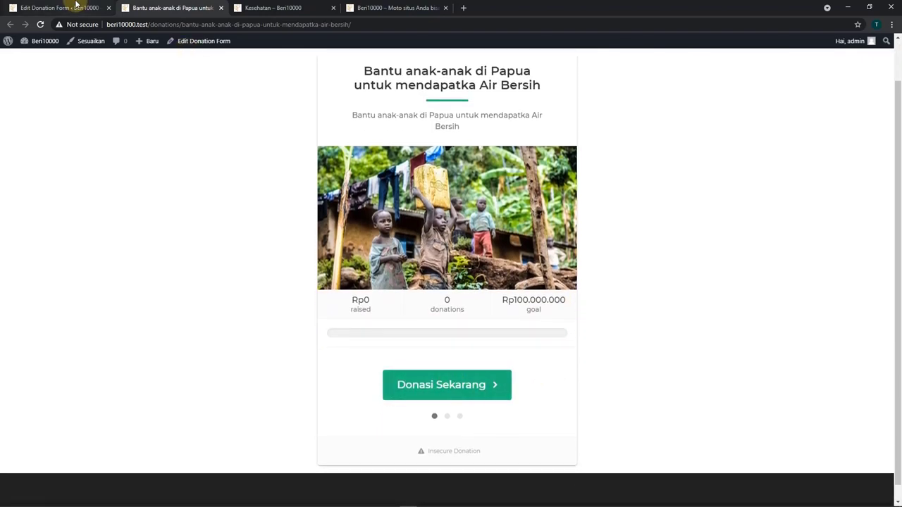
left_click(70, 8)
scroll(331, 282, "down", 1)
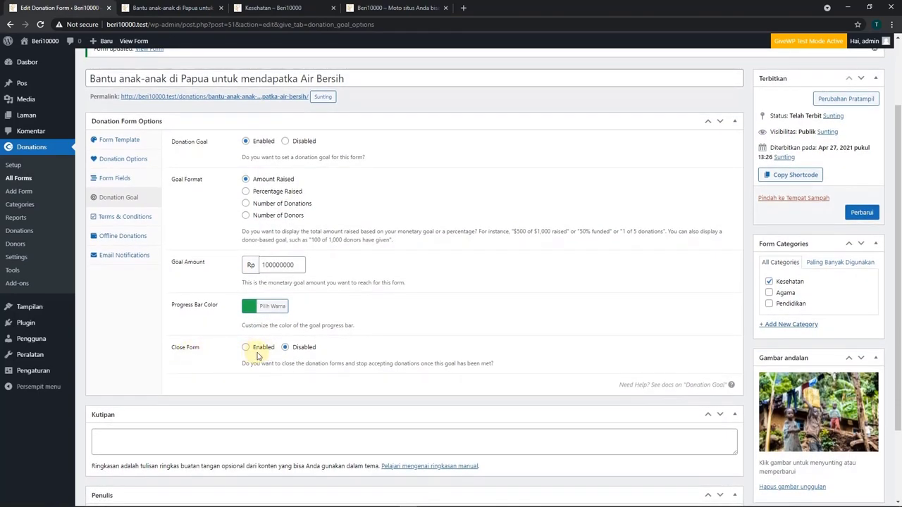
- Enable Close Form and review the Goal Achieved Message against the live donation page
left_click(260, 349)
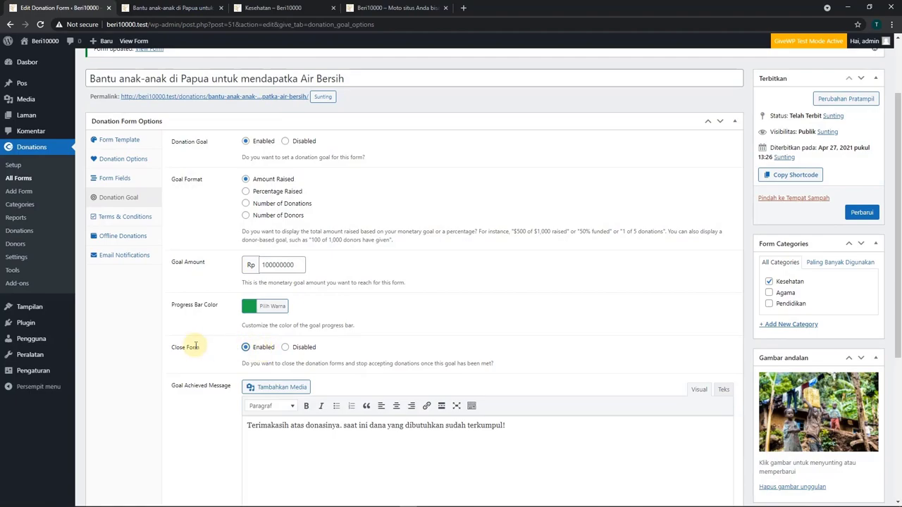
left_click(185, 8)
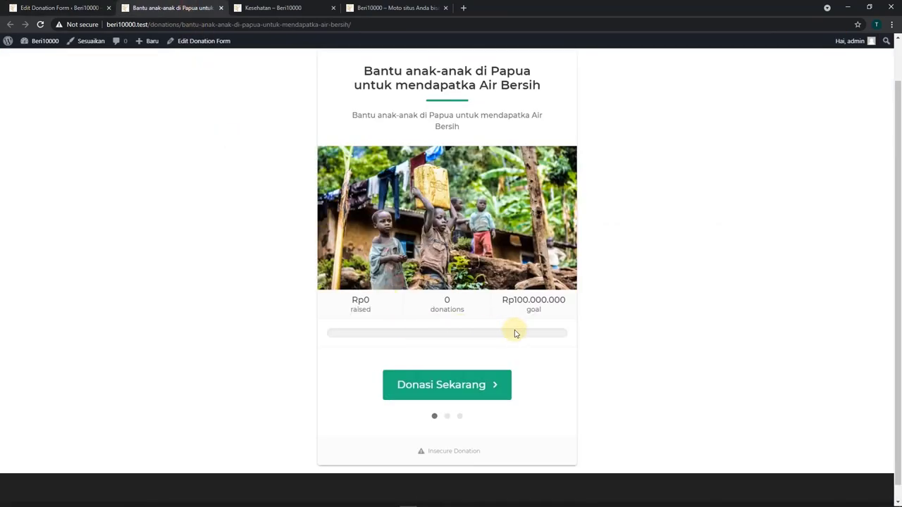
left_click_drag(503, 299, 539, 301)
left_click(539, 312)
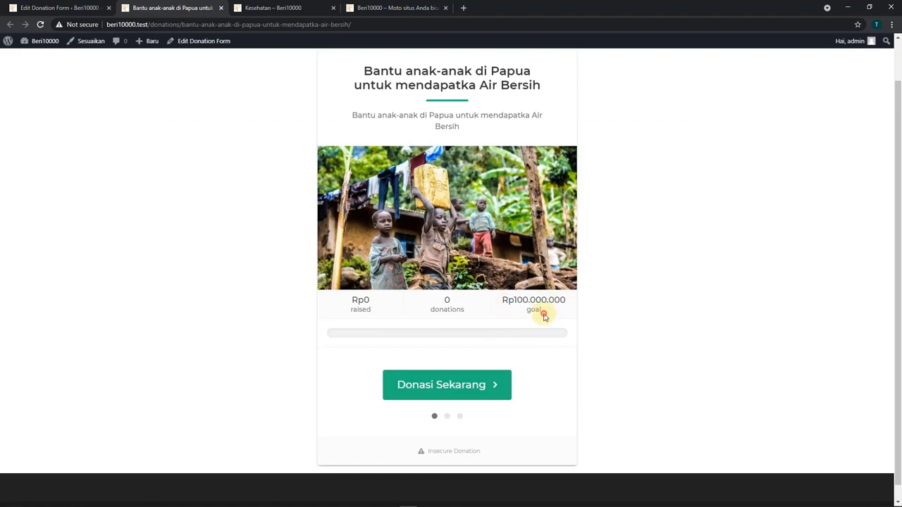
left_click(106, 7)
scroll(252, 197, "down", 2)
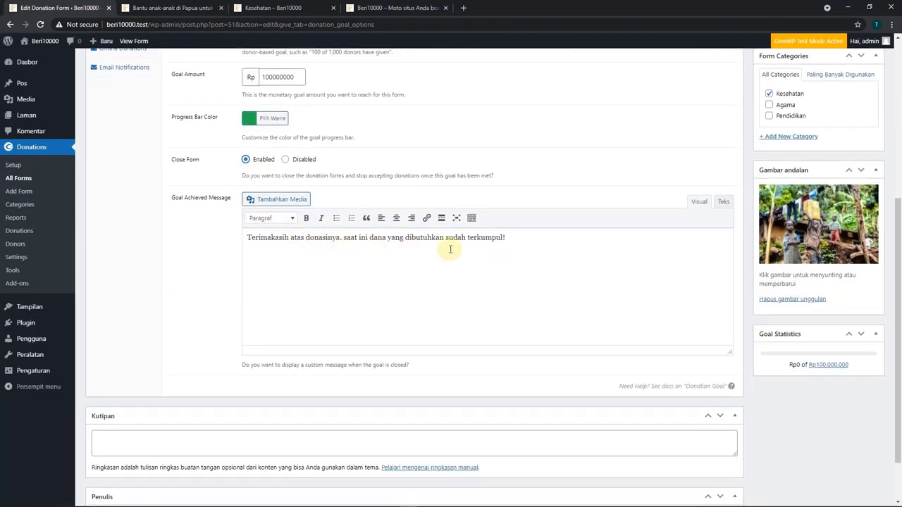
left_click_drag(519, 237, 247, 236)
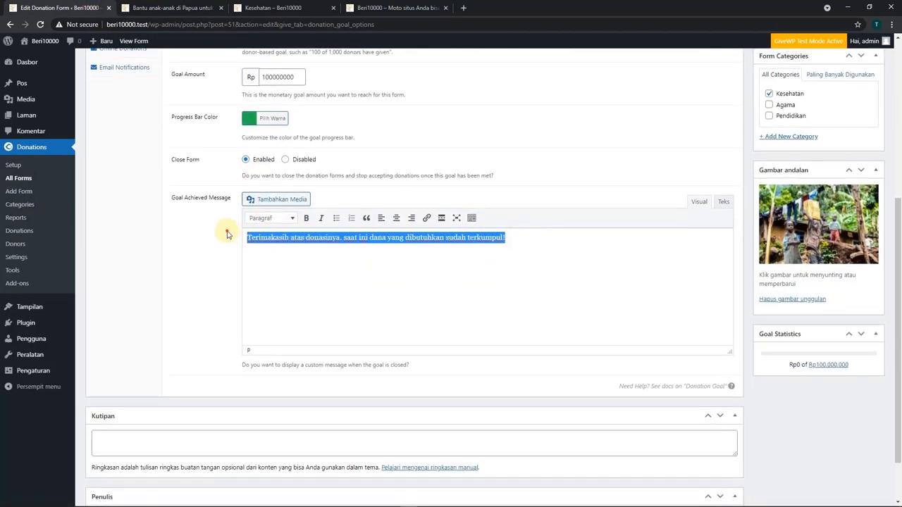
scroll(237, 186, "up", 5)
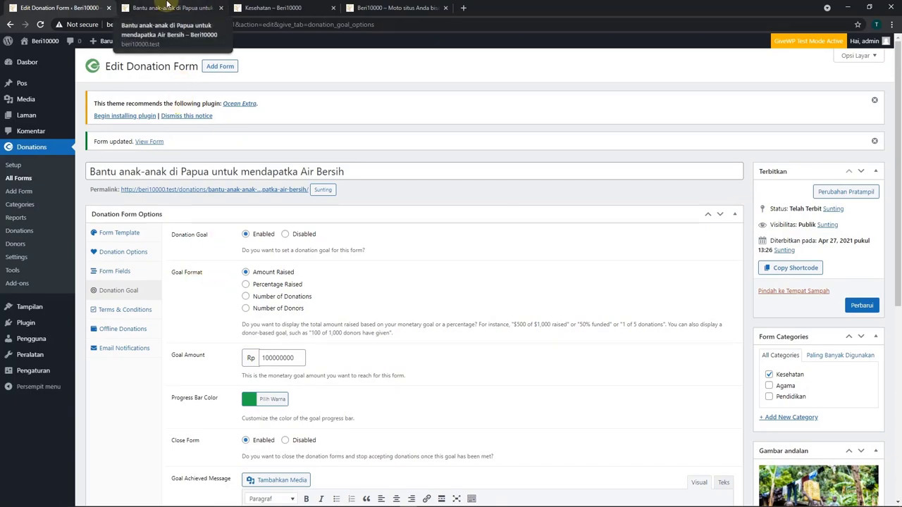
left_click(167, 5)
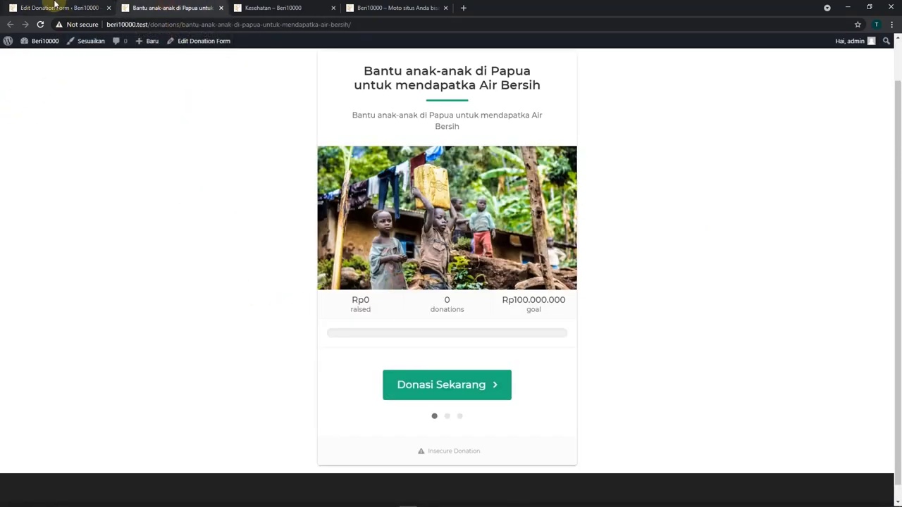
left_click(55, 5)
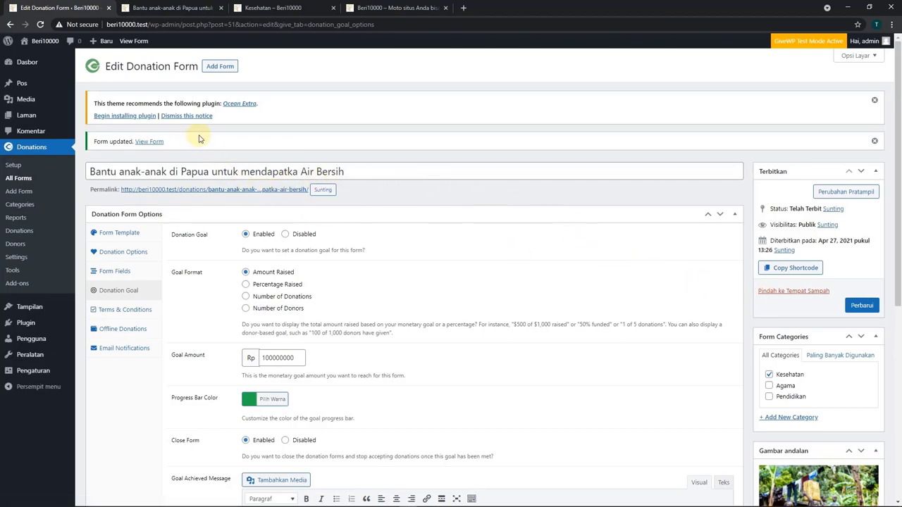
scroll(200, 138, "down", 2)
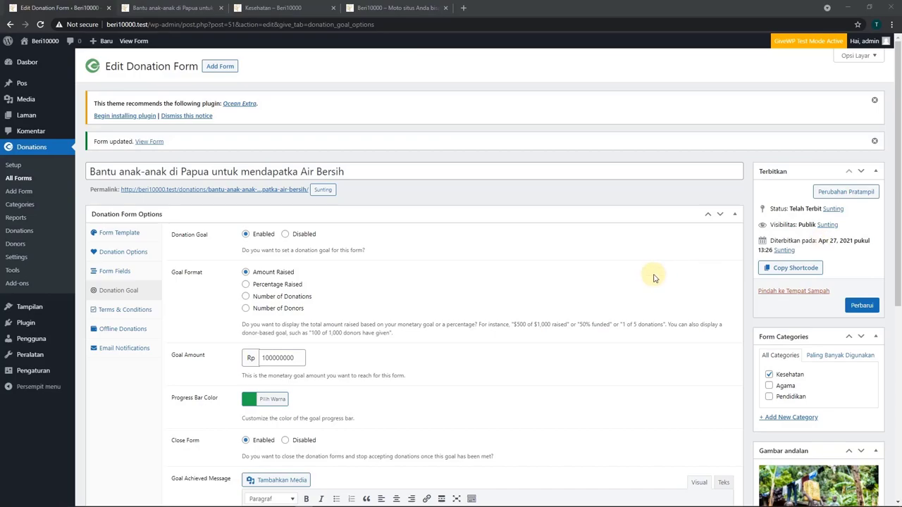
- Start a Rp 50.000 test donation on the public form and choose Offline Donation
left_click(170, 10)
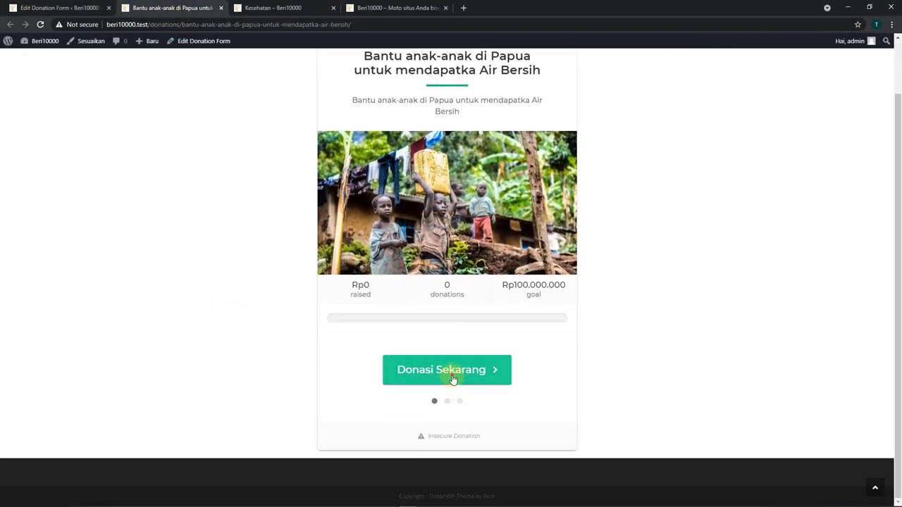
left_click(453, 374)
left_click(447, 245)
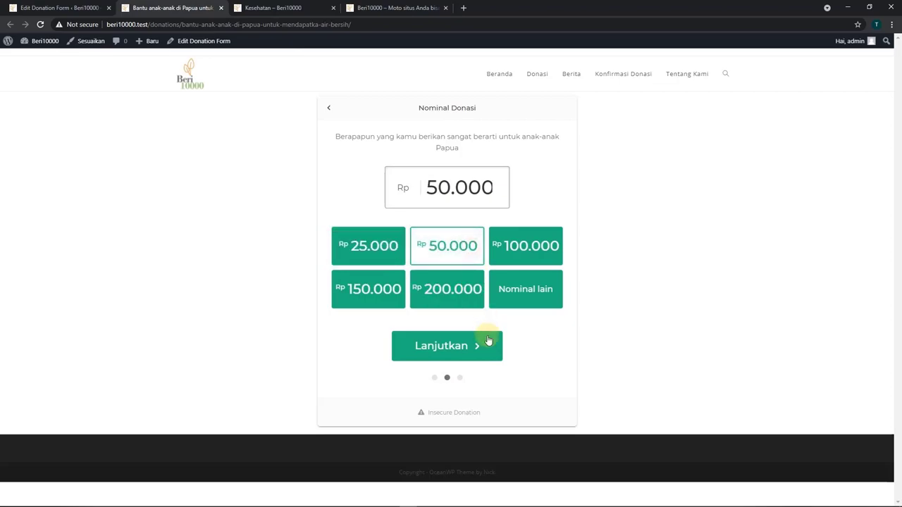
left_click(486, 345)
scroll(425, 277, "down", 3)
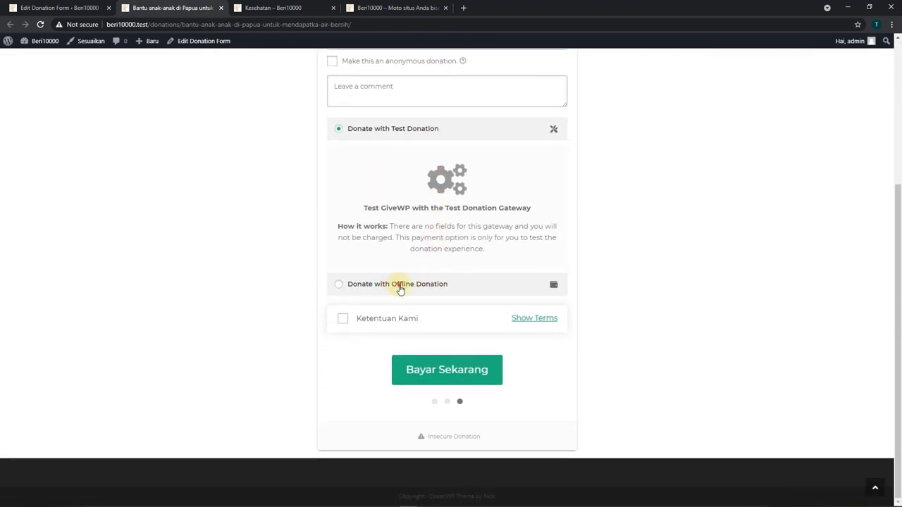
left_click(399, 289)
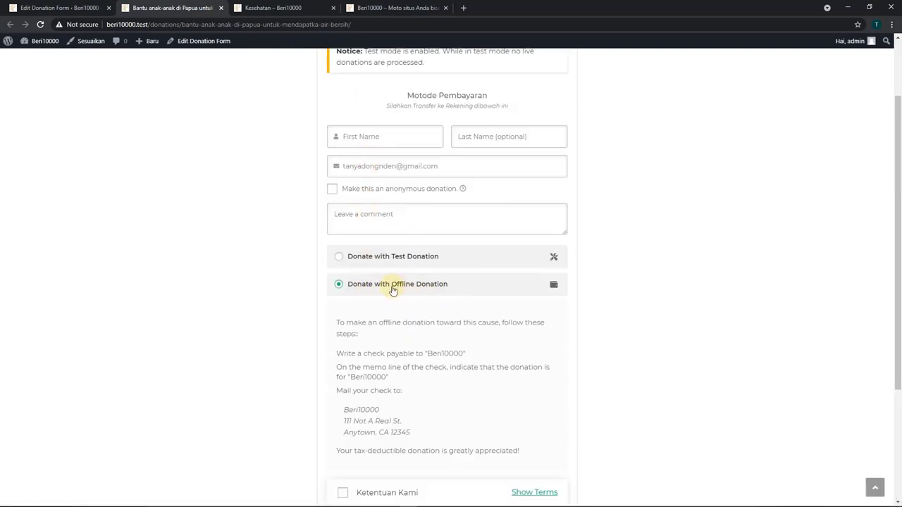
- Read through the offline donation instructions shown at the payment step
scroll(343, 284, "down", 1)
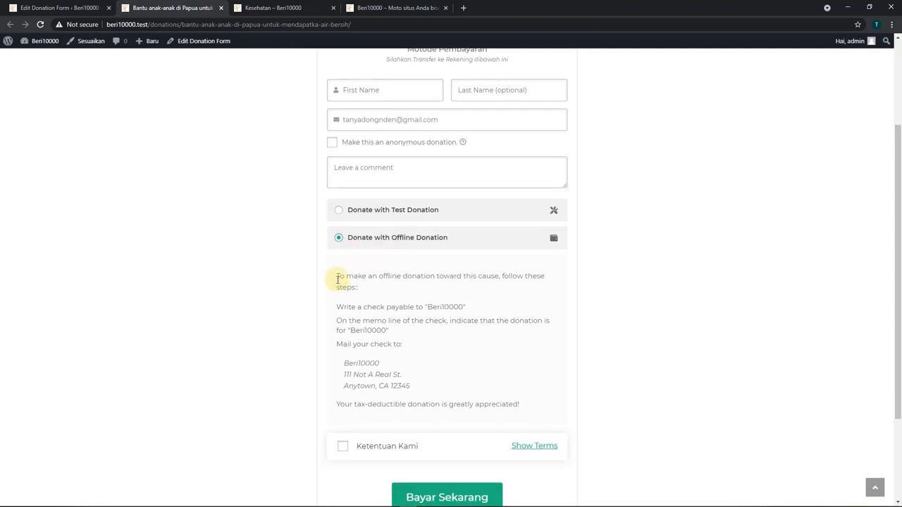
left_click_drag(331, 277, 527, 407)
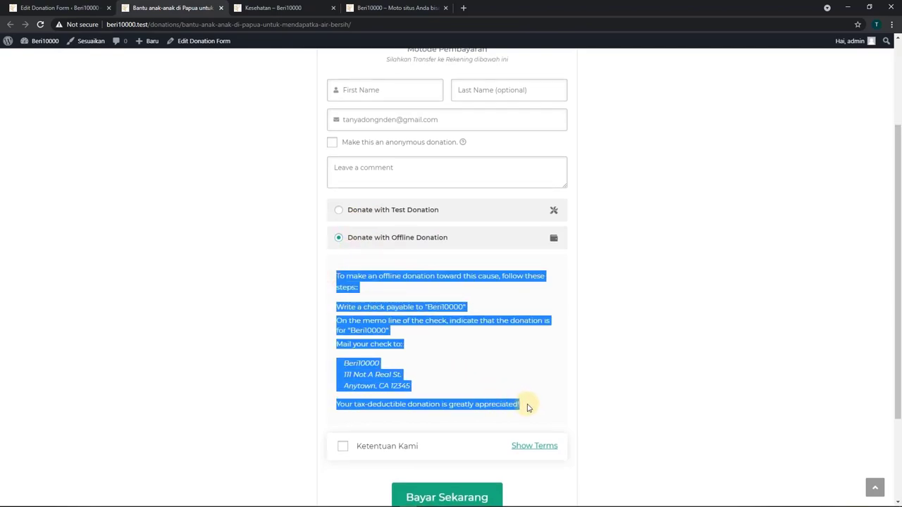
left_click(468, 389)
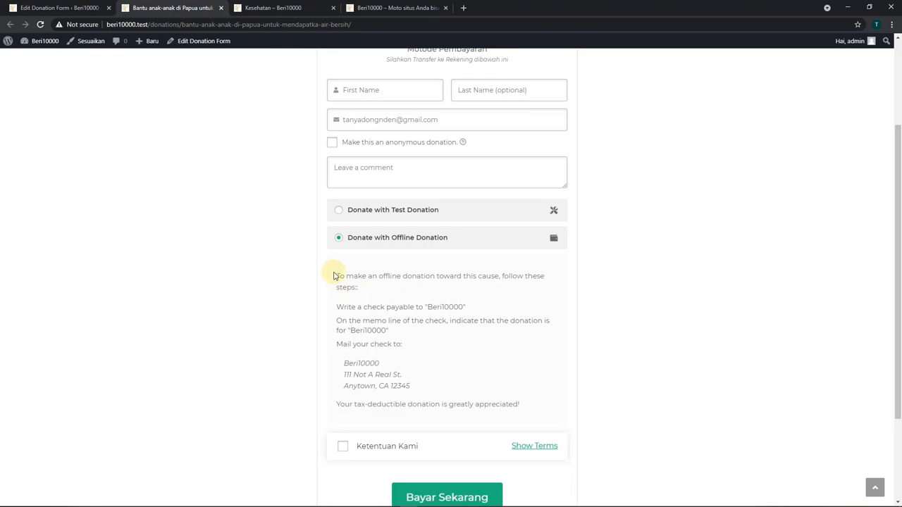
scroll(372, 396, "down", 2)
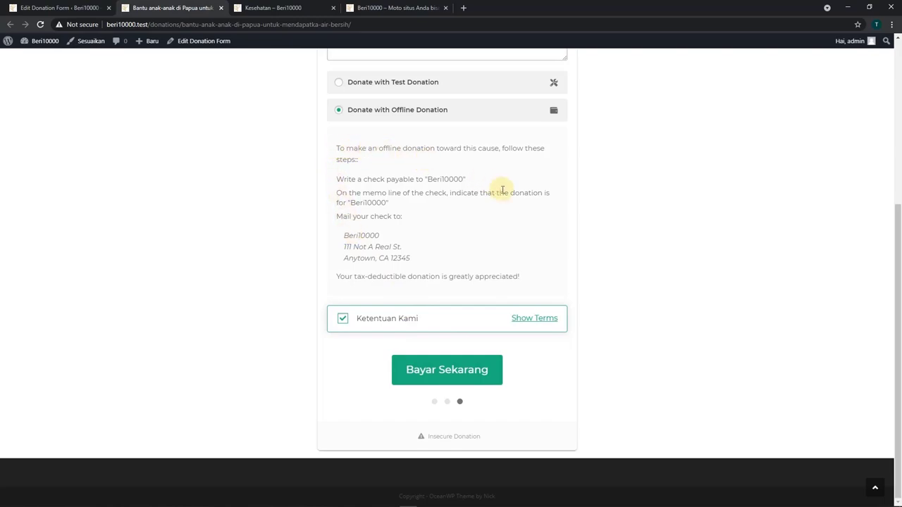
left_click_drag(337, 147, 542, 278)
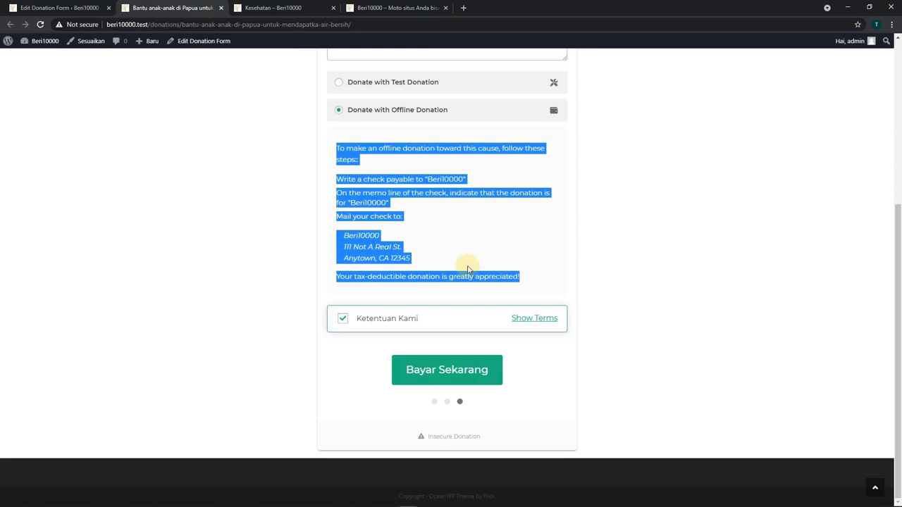
left_click(355, 245)
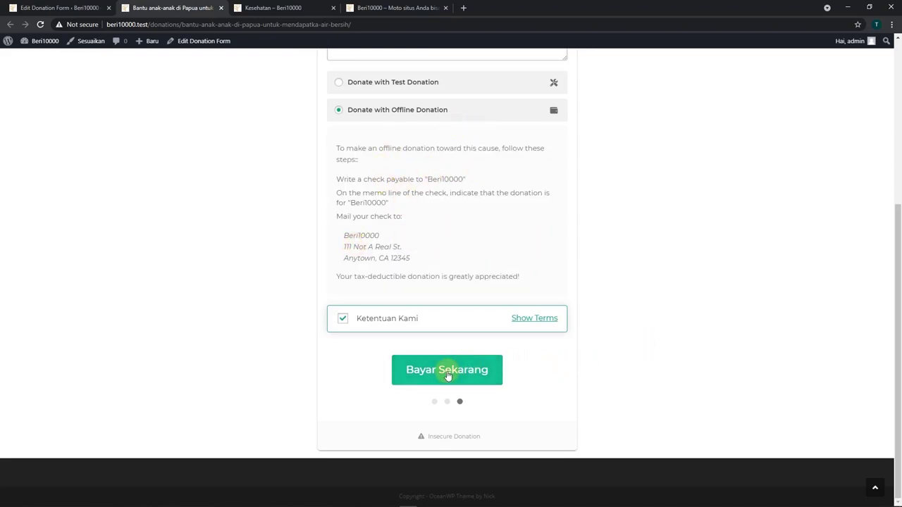
scroll(447, 374, "up", 2)
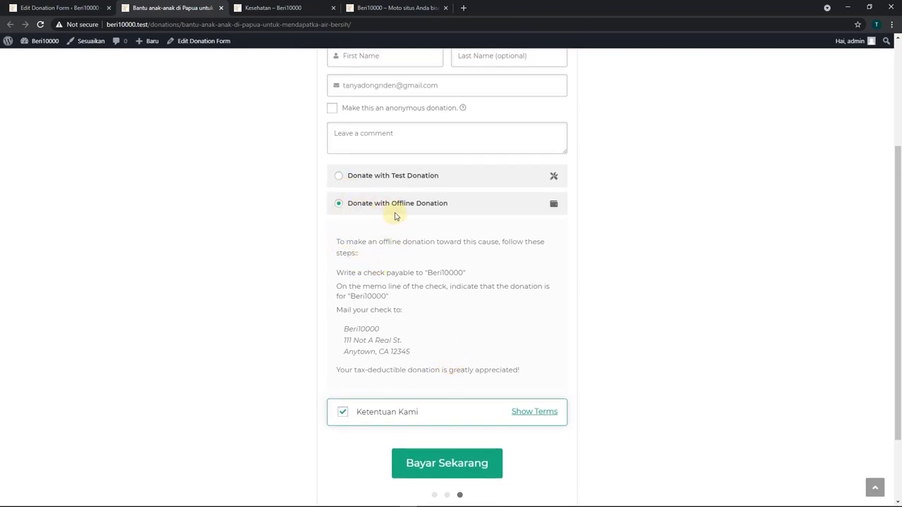
left_click(65, 8)
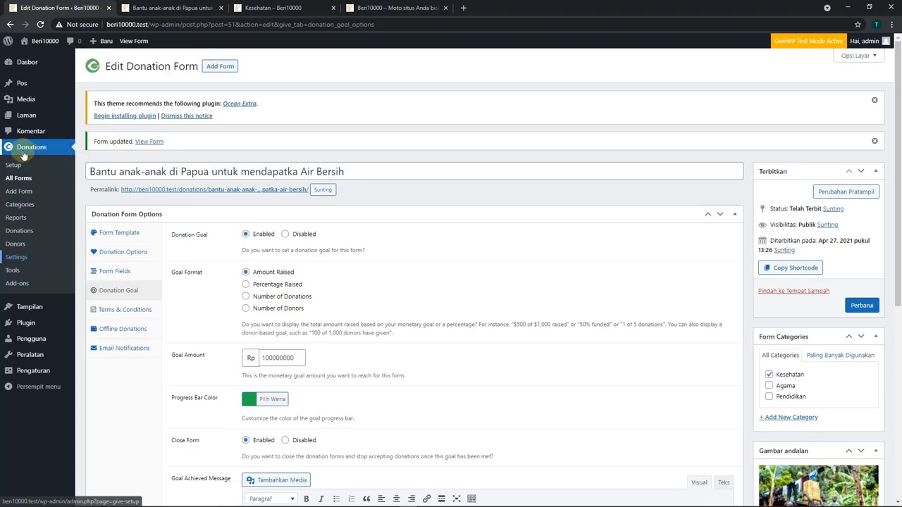
- In Payment Gateways, disable Test Donation, make Offline Donation the default, and save
left_click(20, 258)
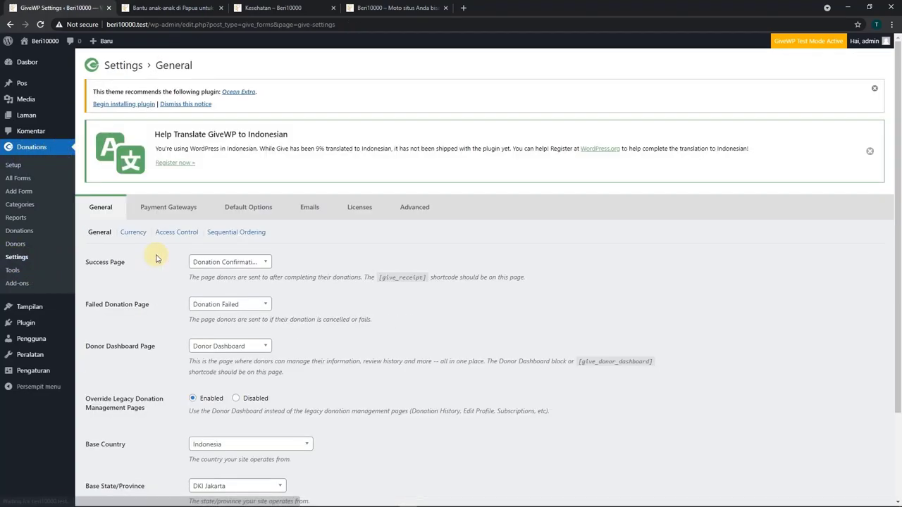
left_click(182, 211)
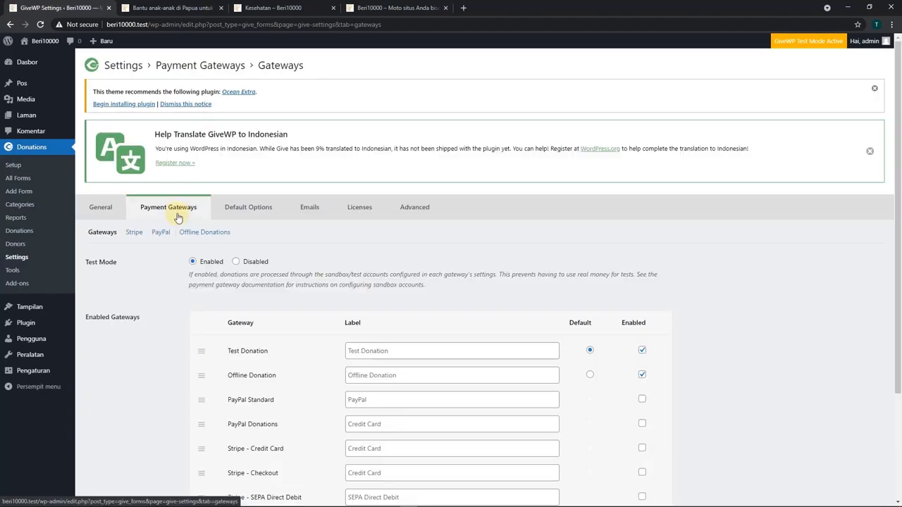
scroll(151, 255, "down", 2)
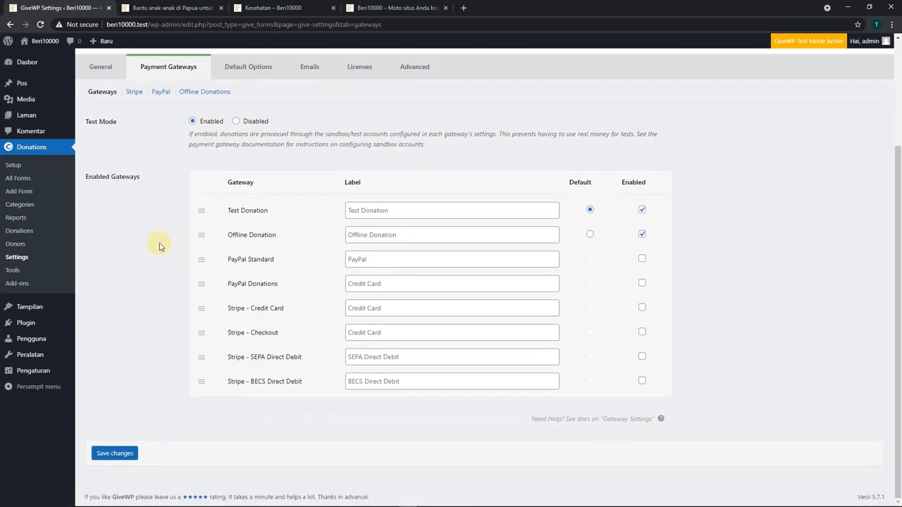
left_click(159, 9)
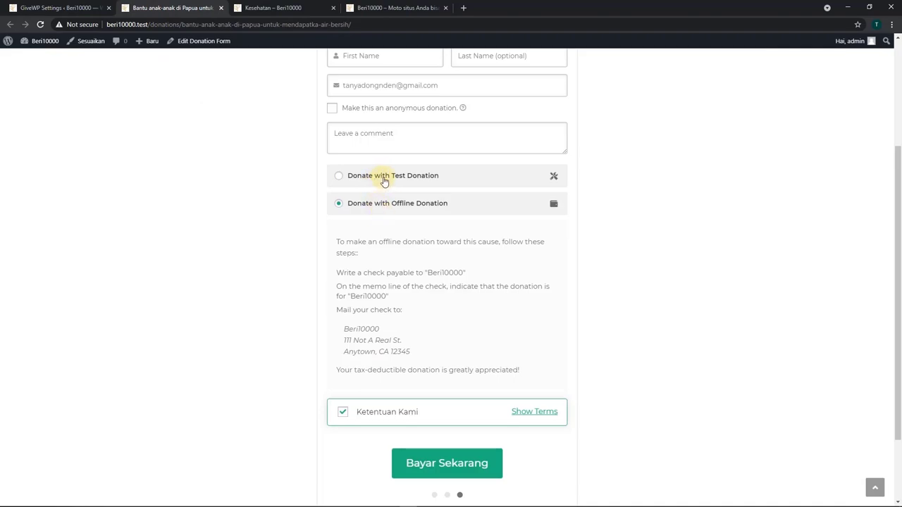
left_click(67, 8)
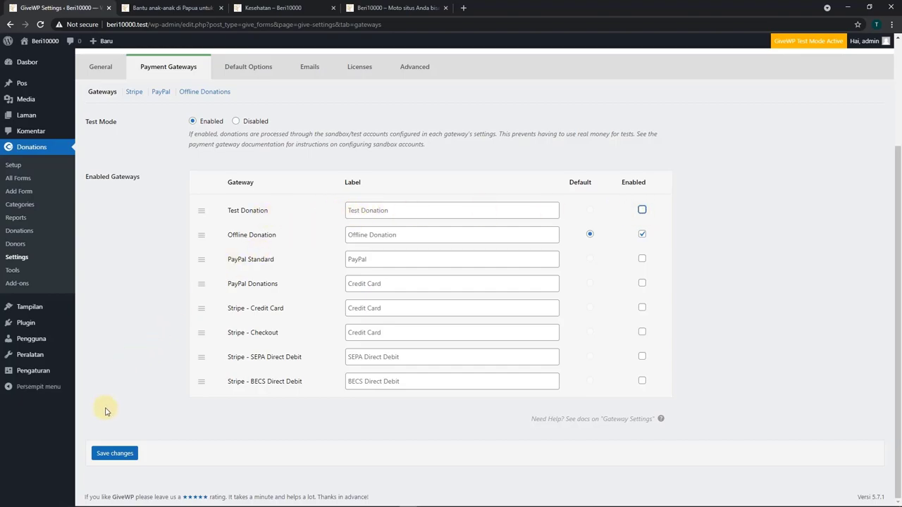
left_click(112, 453)
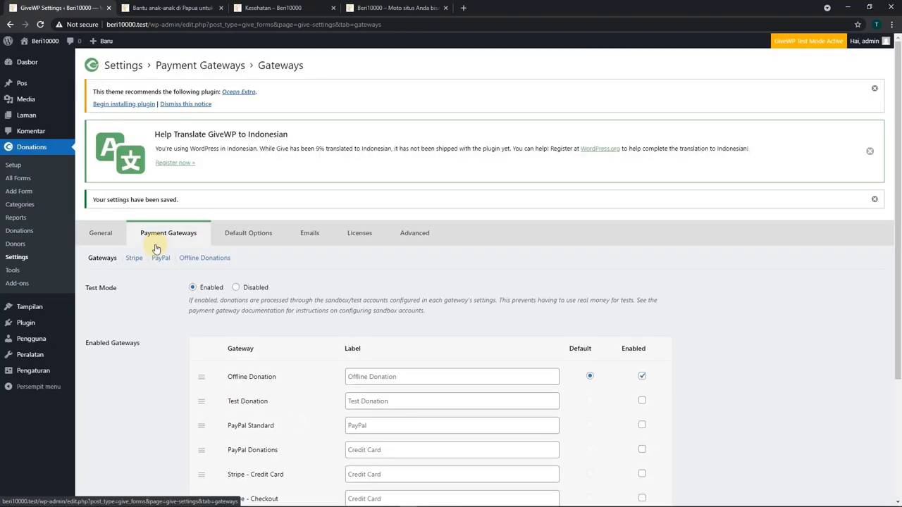
- Reload the donation form and advance through Donasi Sekarang and Lanjutkan to the payment step
left_click(181, 9)
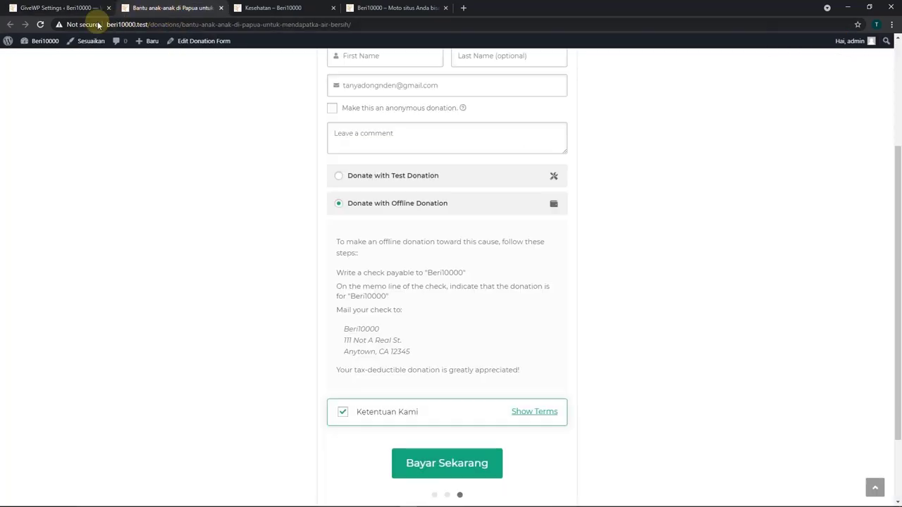
left_click(41, 26)
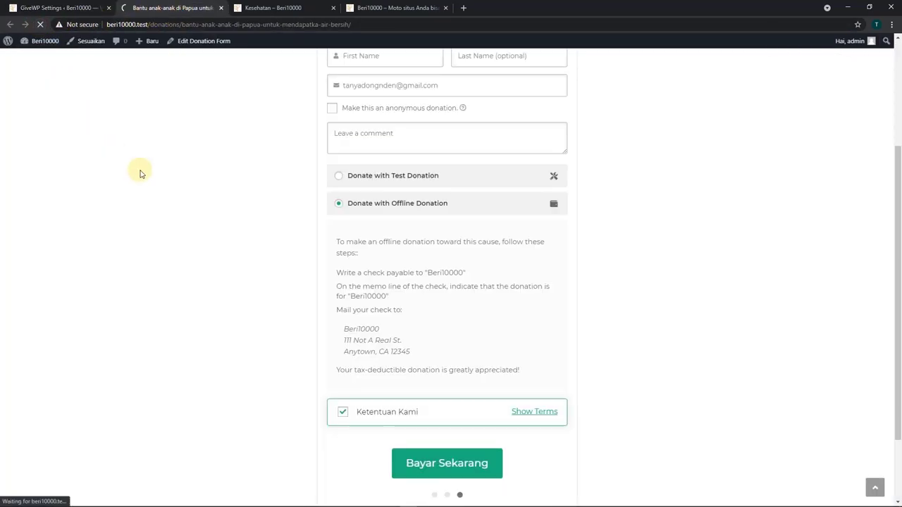
scroll(271, 238, "down", 1)
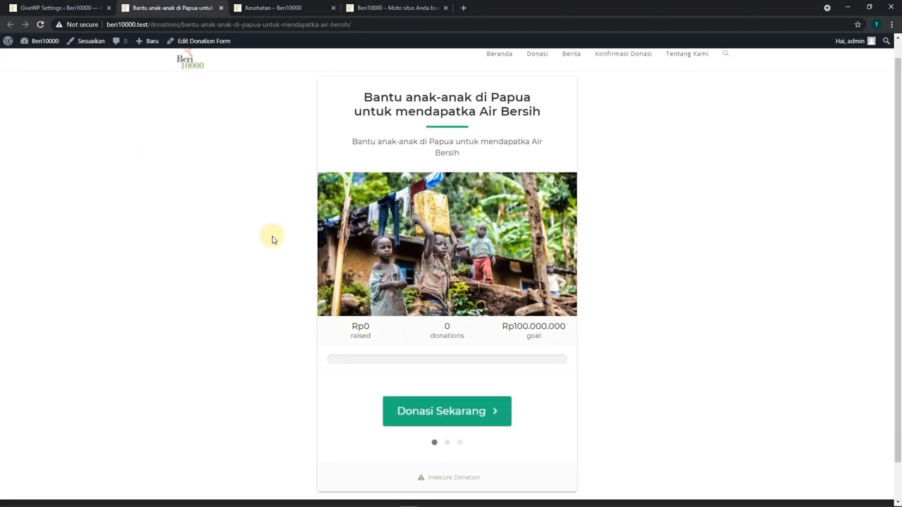
left_click(483, 360)
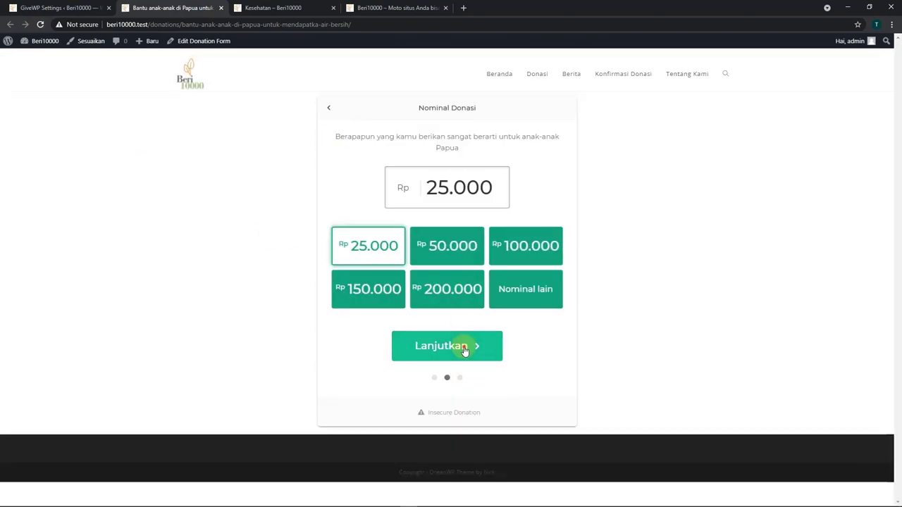
left_click(463, 345)
- Check that only the offline donation instructions appear, then go back to the gateway settings
scroll(462, 346, "down", 2)
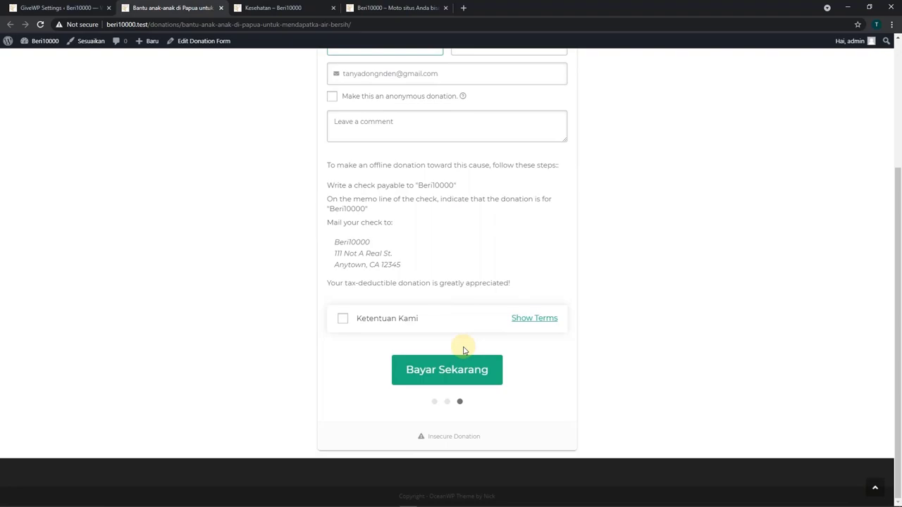
left_click_drag(329, 209, 530, 334)
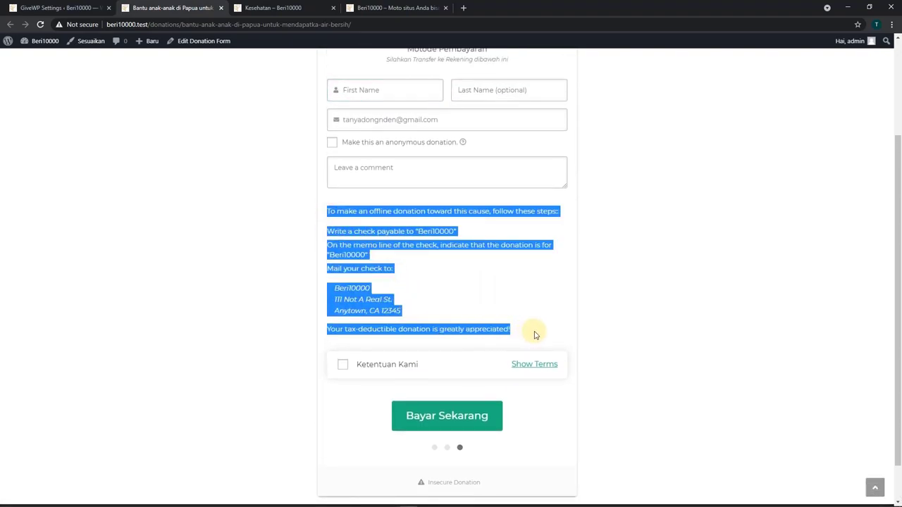
left_click(470, 303)
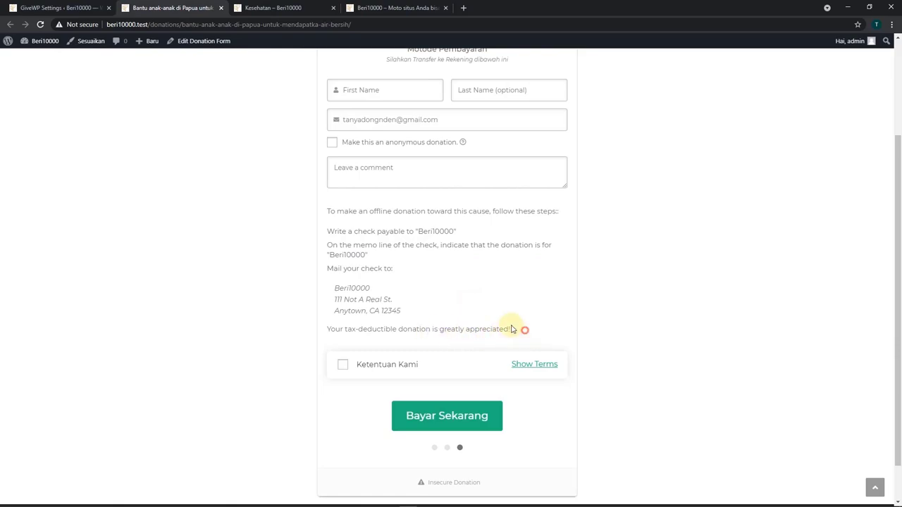
left_click_drag(512, 329, 330, 209)
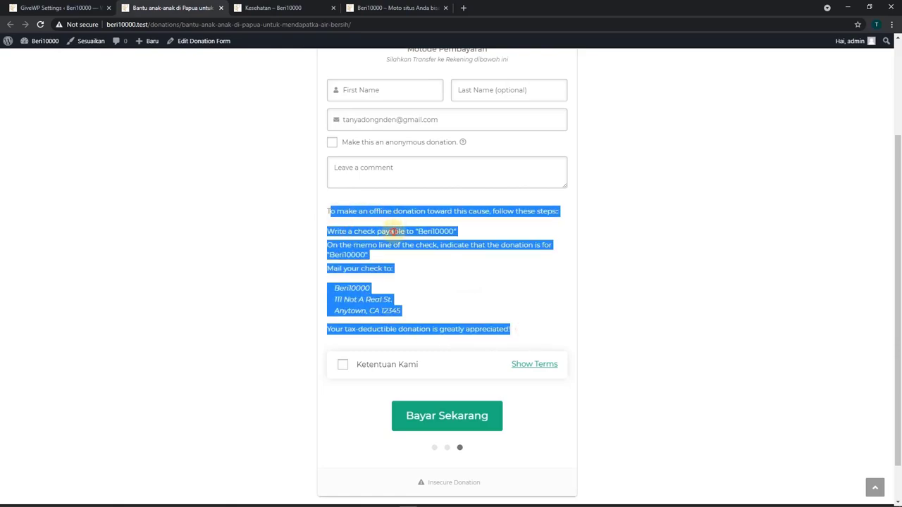
left_click(58, 8)
scroll(504, 257, "down", 3)
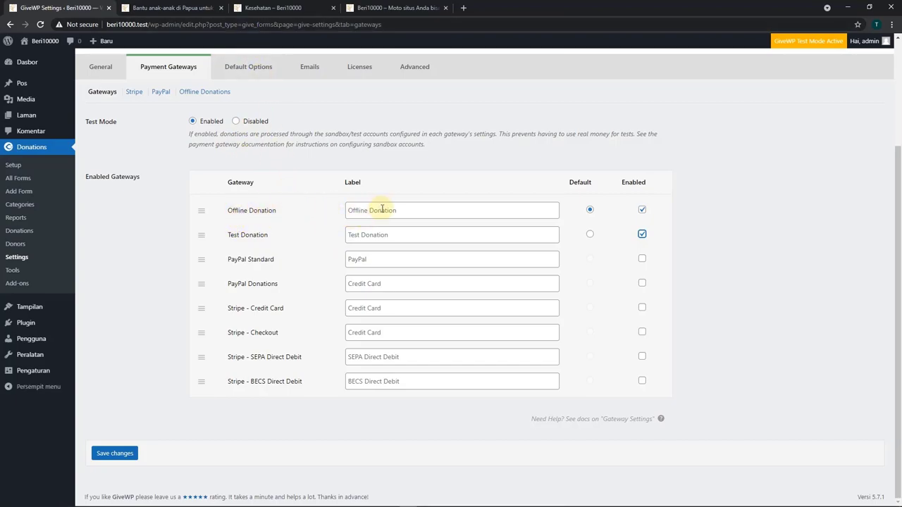
- Relabel the Offline Donation gateway 'Transfer Bank ( Manual Konfirmasi )' and save the settings
left_click(414, 210)
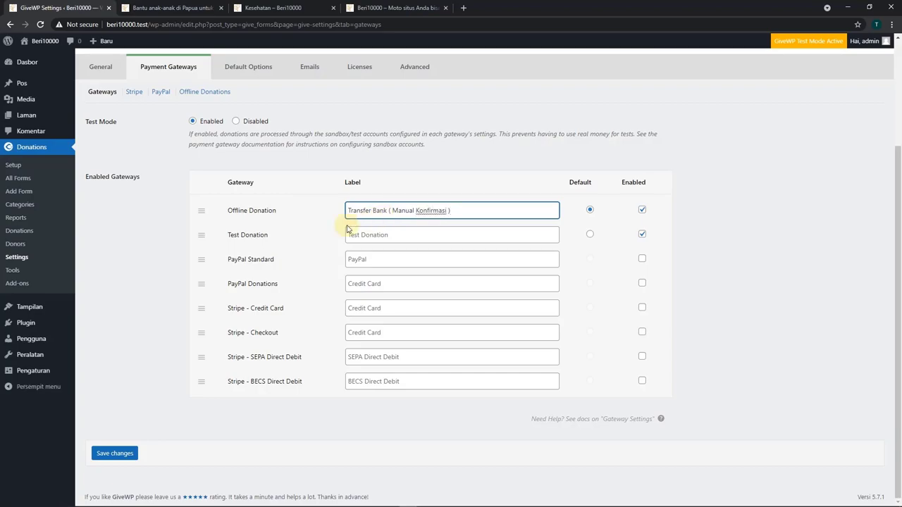
double_click(403, 210)
left_click_drag(443, 211, 463, 211)
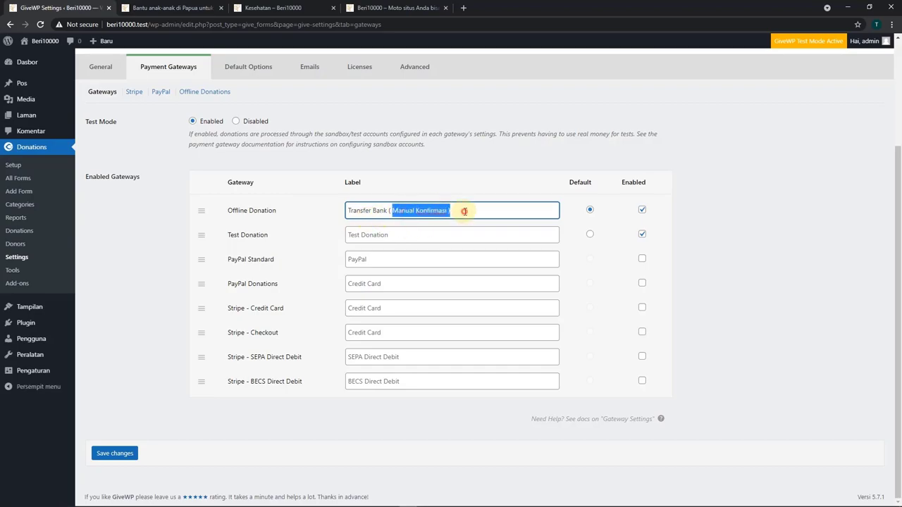
left_click(469, 210)
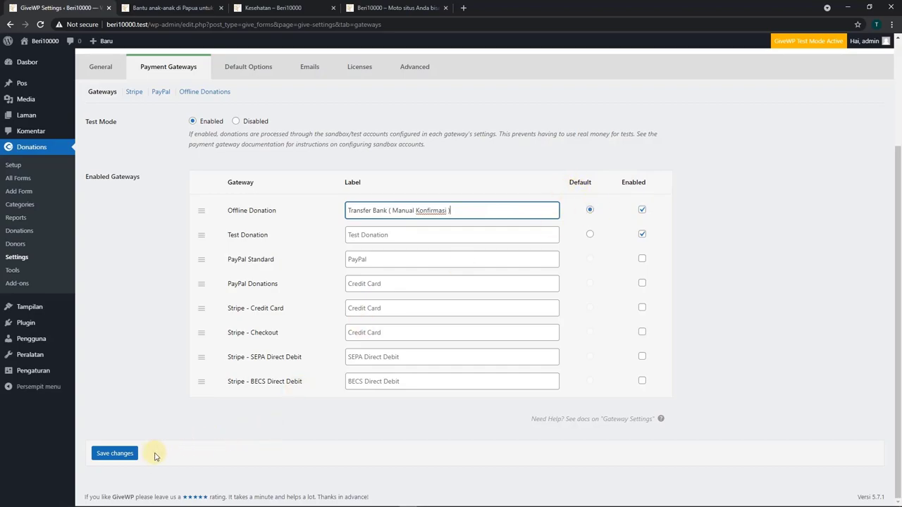
left_click(126, 453)
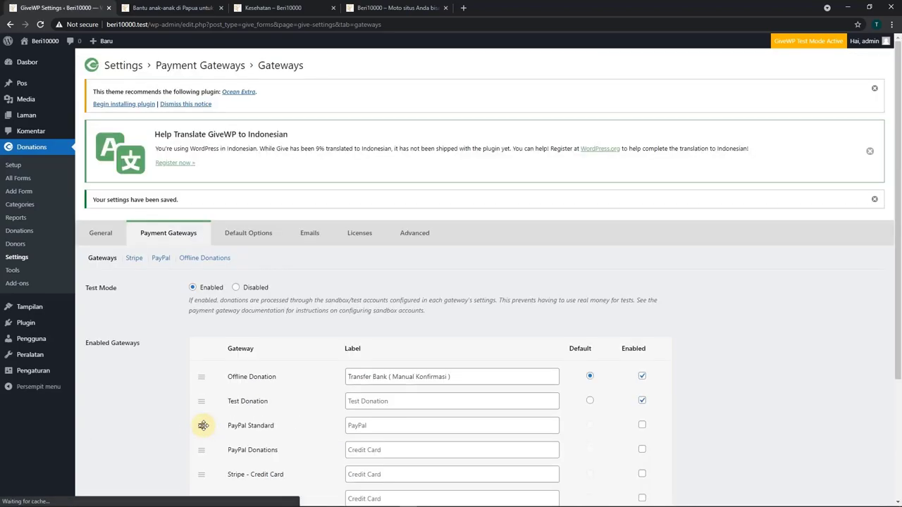
scroll(202, 394, "down", 2)
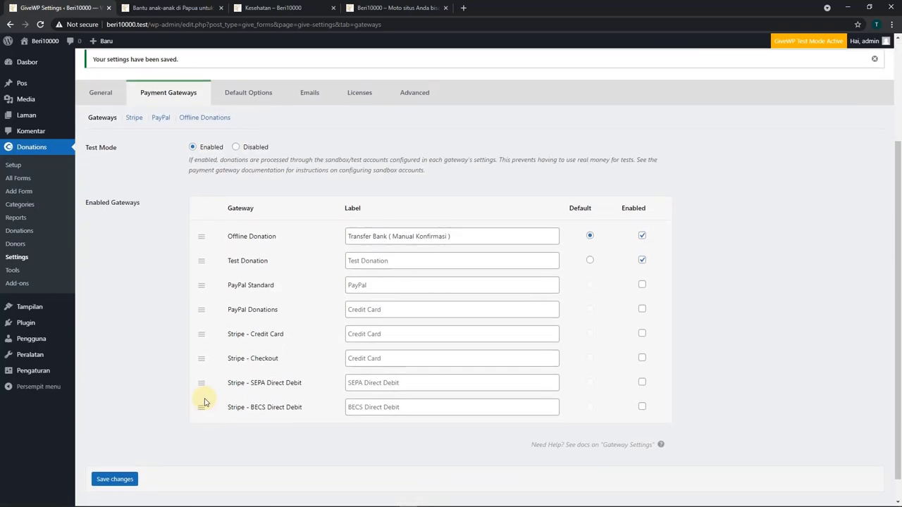
left_click(149, 12)
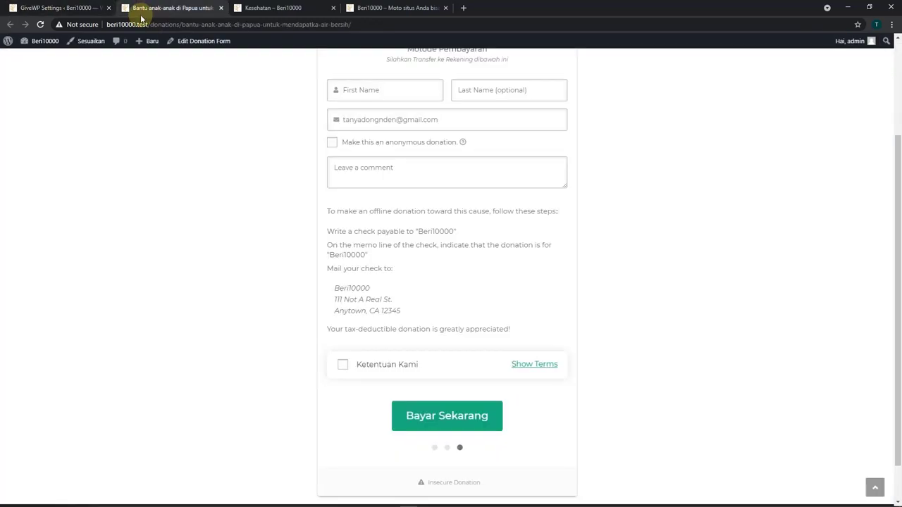
- Reload the form, pick the 200.000 amount, and review the bank transfer instructions at the payment step
left_click(41, 24)
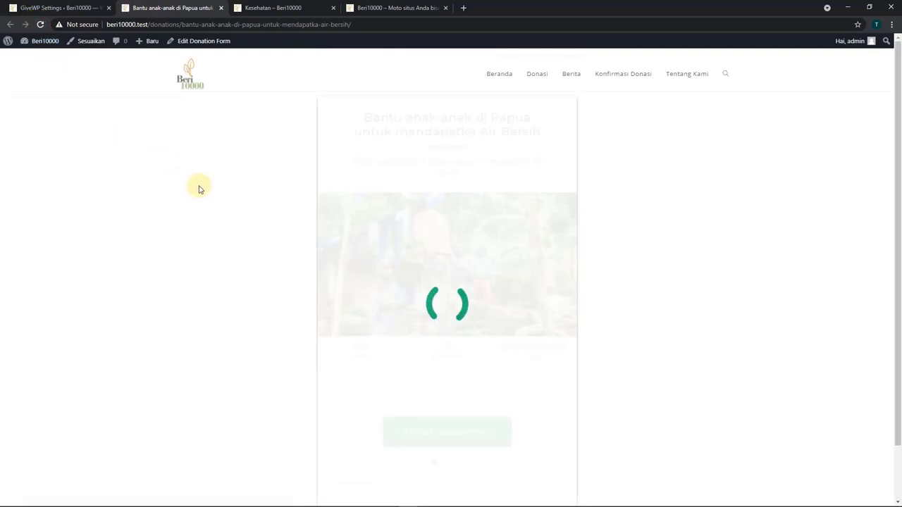
scroll(199, 189, "down", 2)
left_click(453, 364)
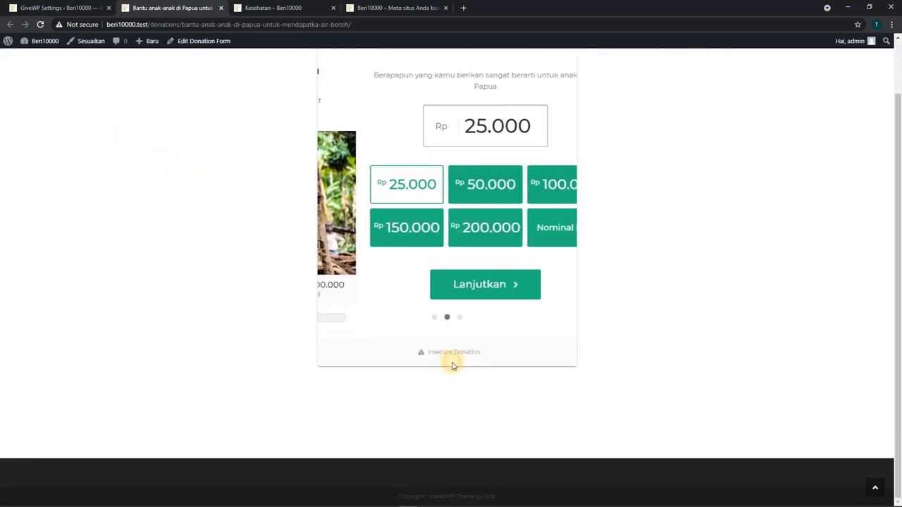
left_click(456, 288)
left_click(458, 346)
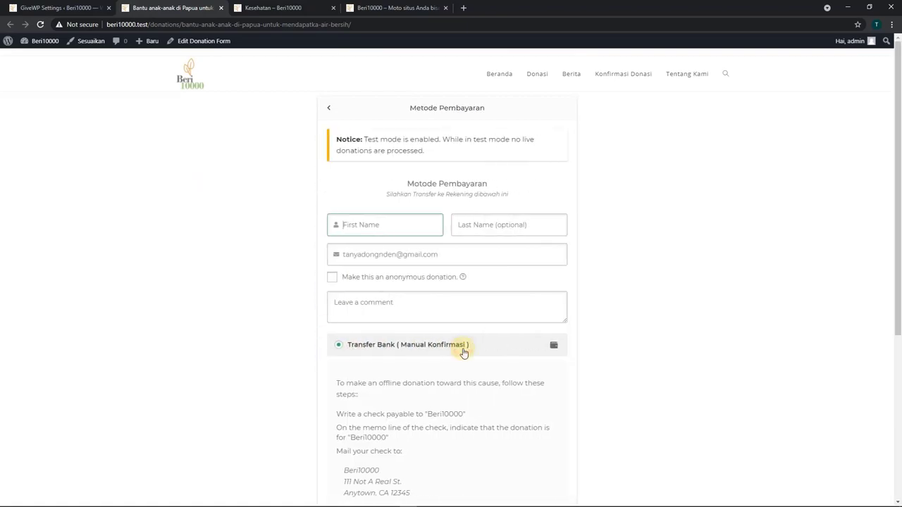
scroll(462, 349, "down", 3)
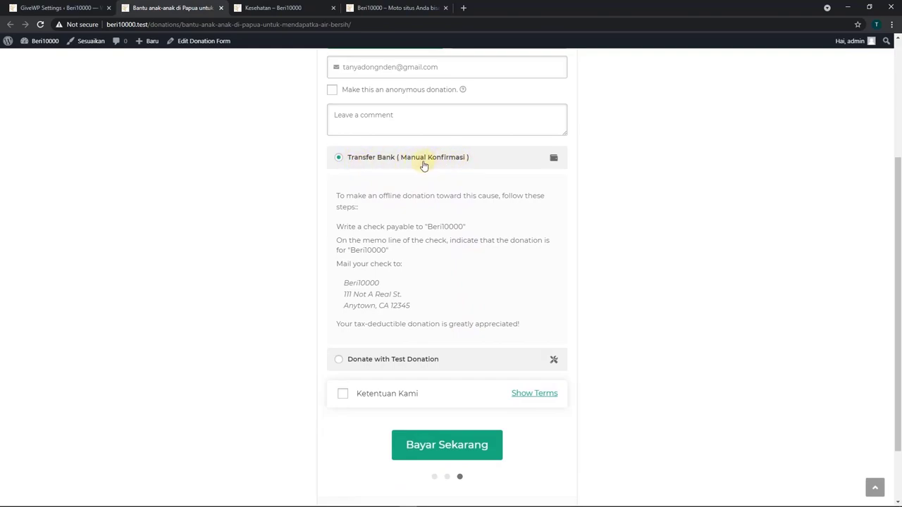
left_click_drag(331, 194, 543, 329)
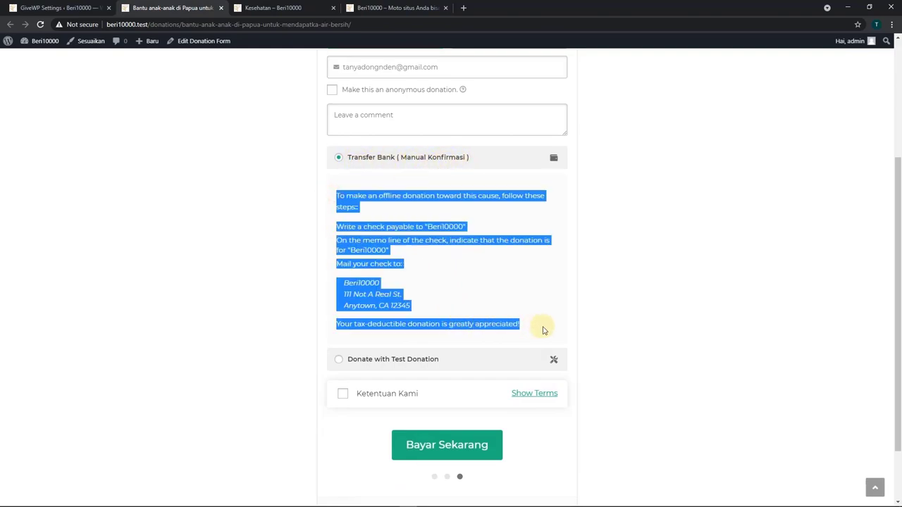
left_click(494, 293)
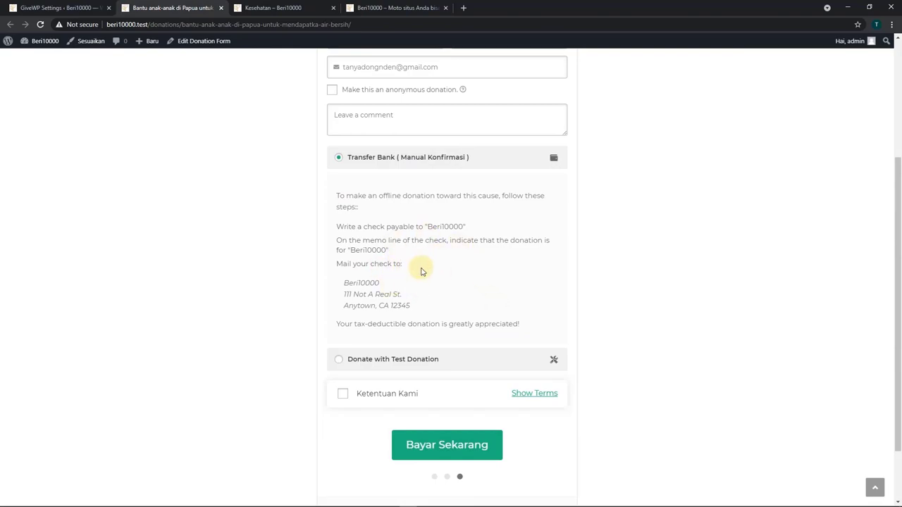
left_click(72, 9)
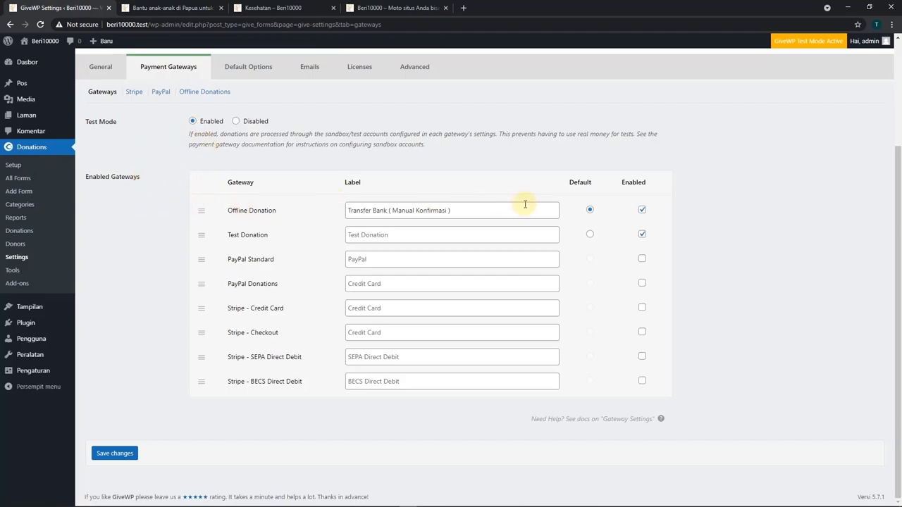
- Open the Offline Donations settings, leaving Collect Billing Details disabled
scroll(197, 141, "up", 1)
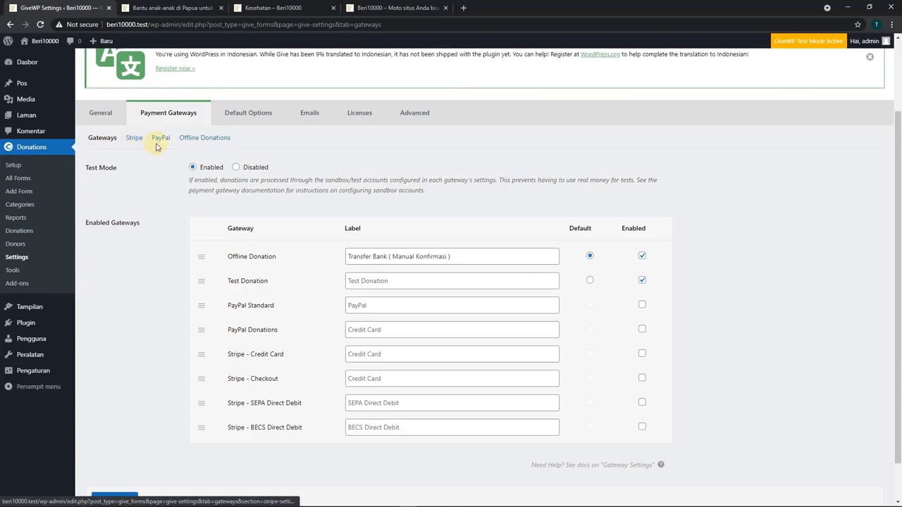
left_click(216, 141)
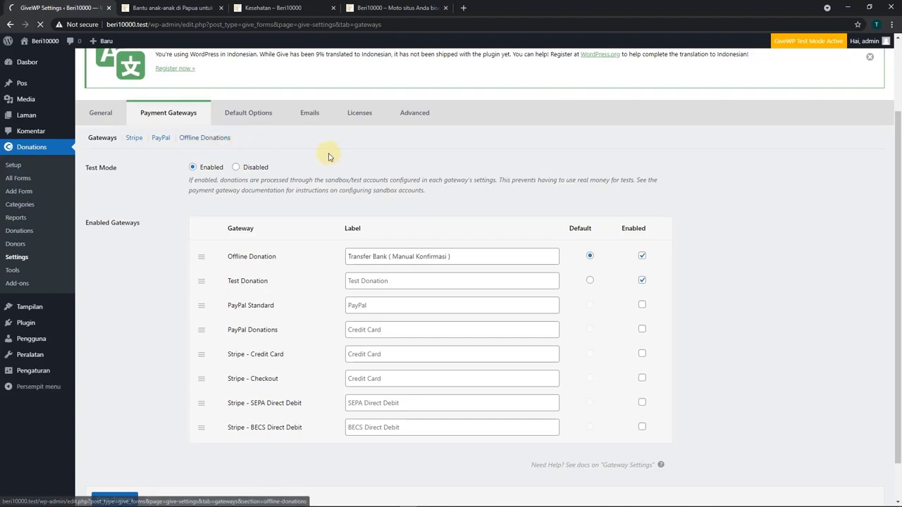
scroll(328, 170, "down", 2)
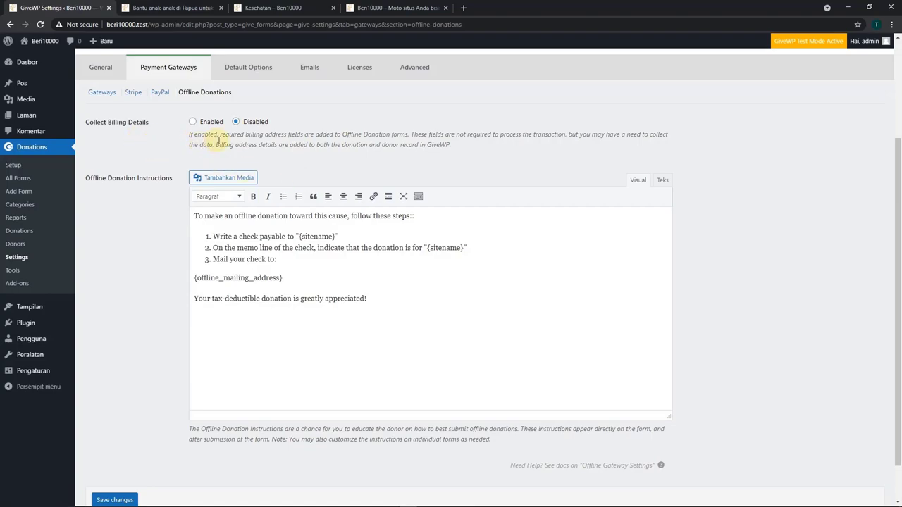
left_click(205, 121)
left_click(237, 121)
scroll(281, 155, "down", 1)
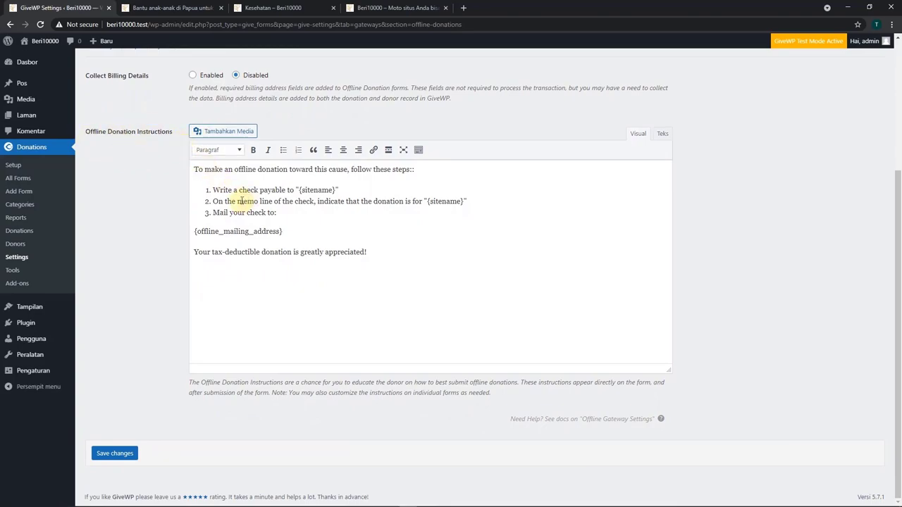
scroll(240, 201, "up", 3)
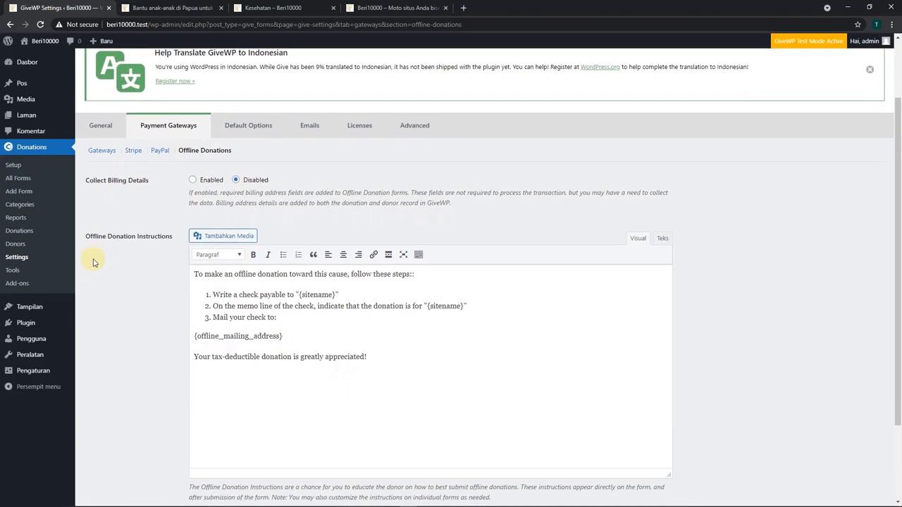
- Locate the {sitename} placeholder in the first line of the instructions editor
left_click(175, 8)
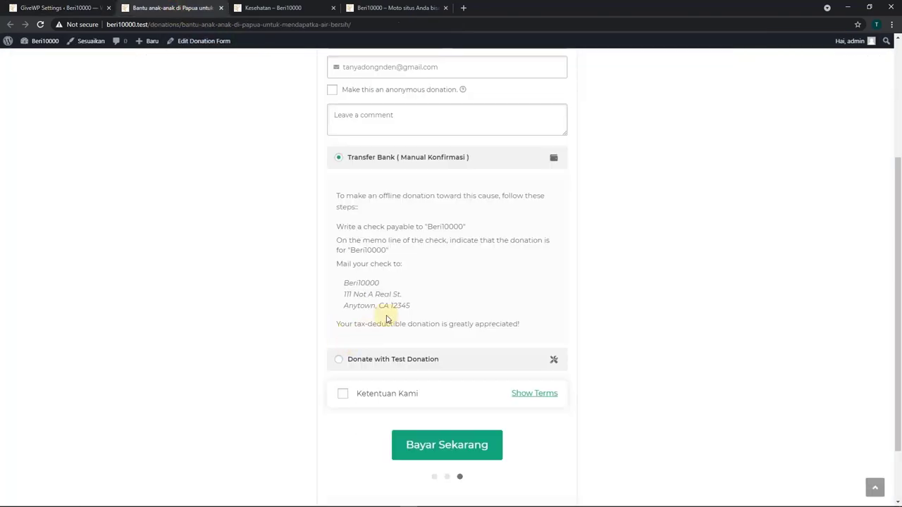
left_click(70, 8)
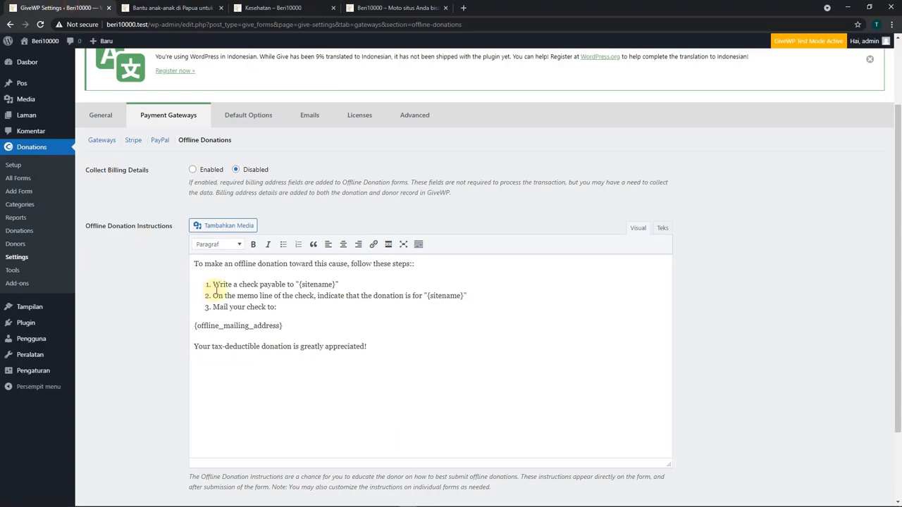
scroll(212, 289, "down", 1)
left_click(336, 239)
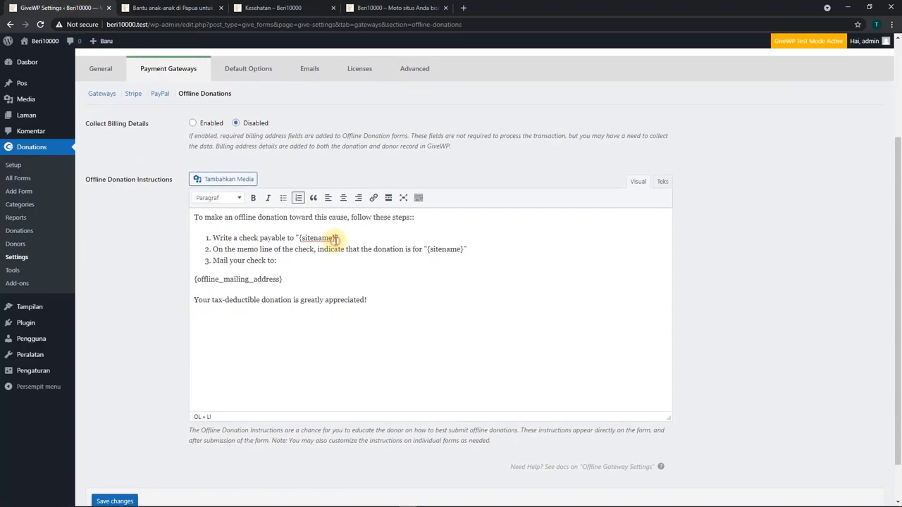
mouse_move(336, 239)
left_mouse_down()
mouse_move(302, 239)
mouse_move(328, 250)
mouse_move(337, 238)
mouse_move(294, 240)
mouse_move(335, 240)
left_mouse_up()
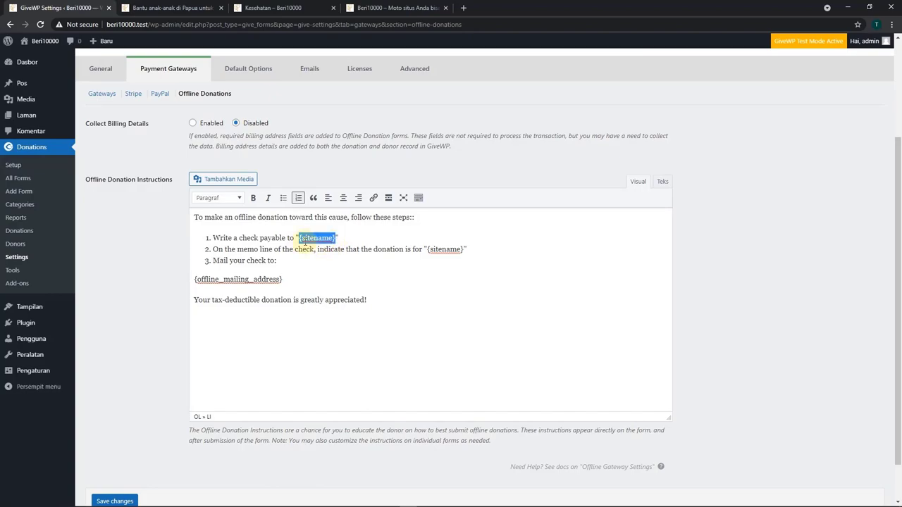
triple_click(302, 239)
left_click(302, 238)
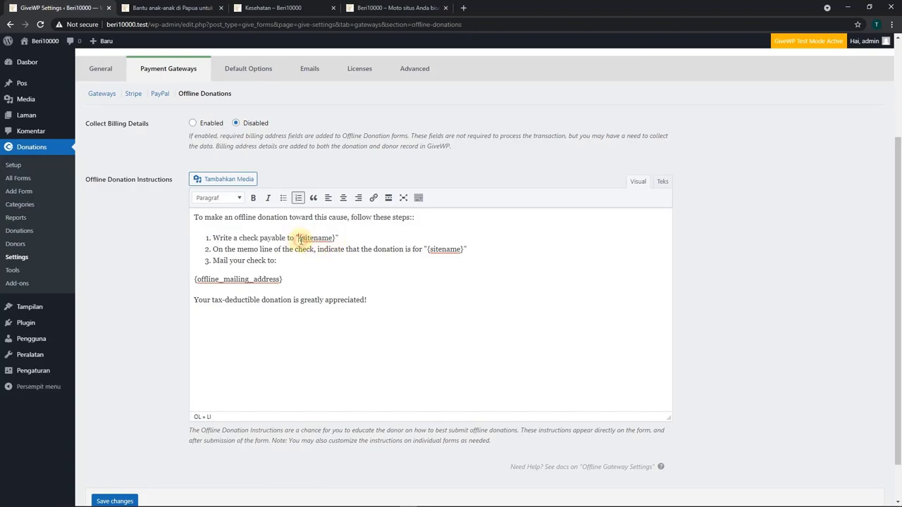
left_click_drag(299, 238, 338, 238)
- Match Beri10000 on the form against the {sitename} placeholders in the check and memo lines
left_click(156, 10)
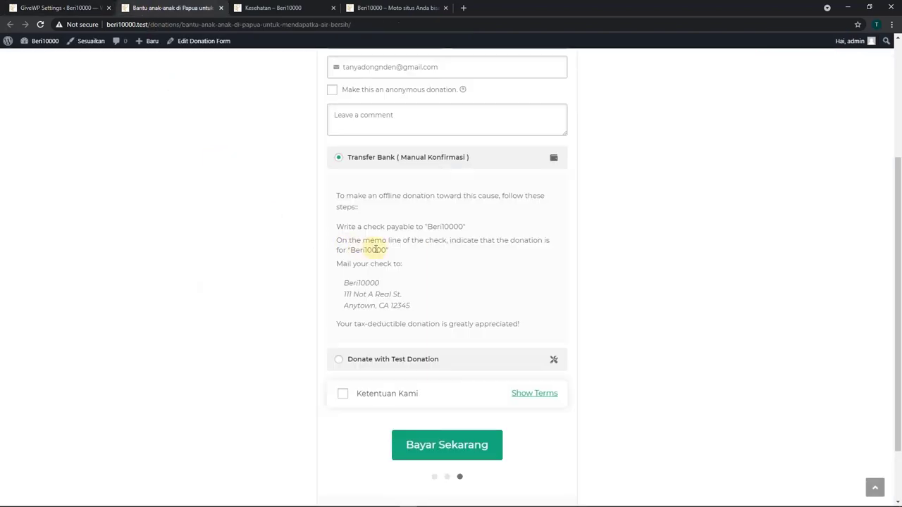
left_click_drag(426, 227, 467, 230)
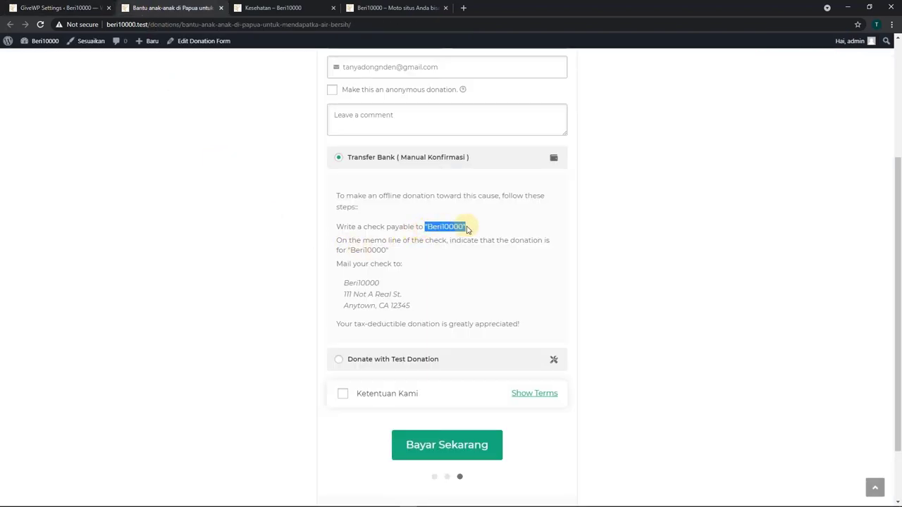
left_click_drag(349, 250, 389, 251)
left_click(60, 7)
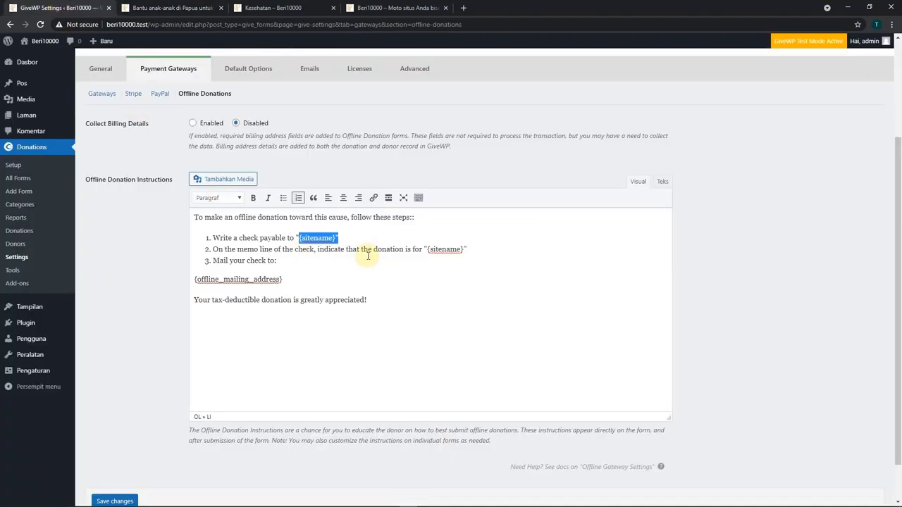
left_click(335, 239)
left_click_drag(336, 240, 299, 238)
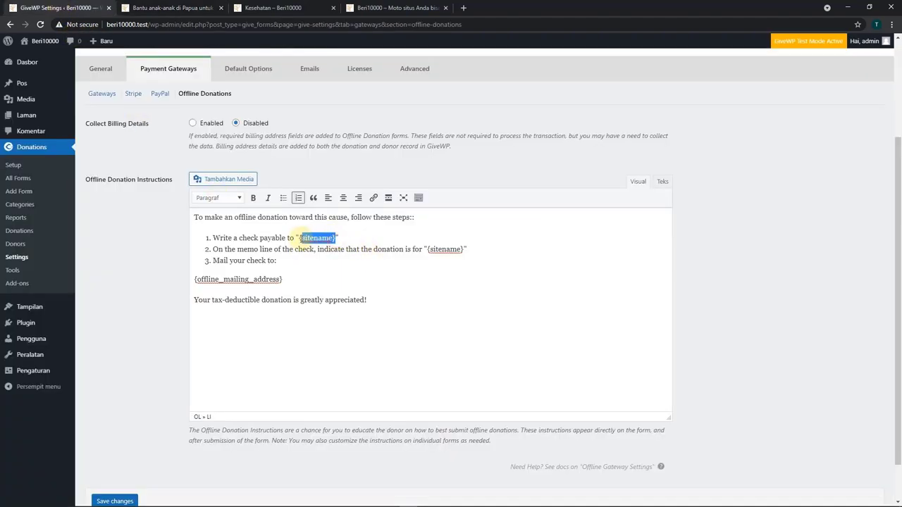
left_click_drag(464, 250, 426, 249)
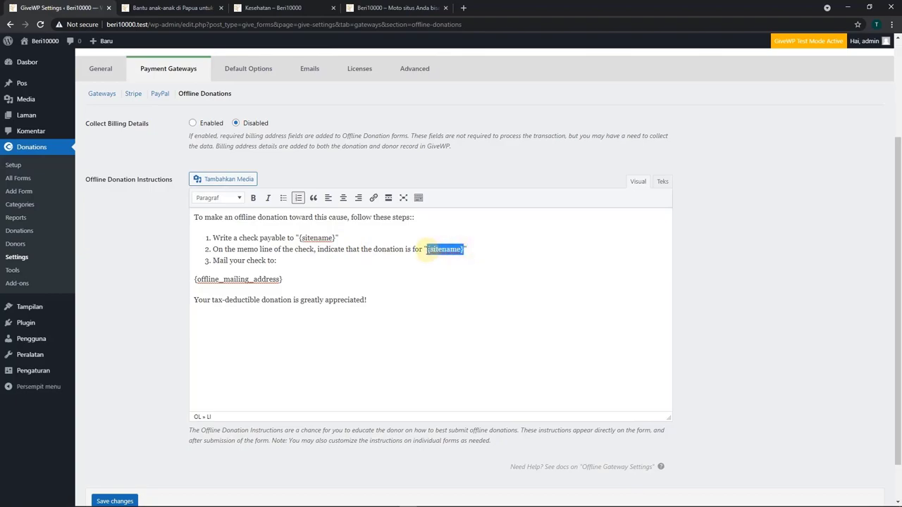
left_click(285, 282)
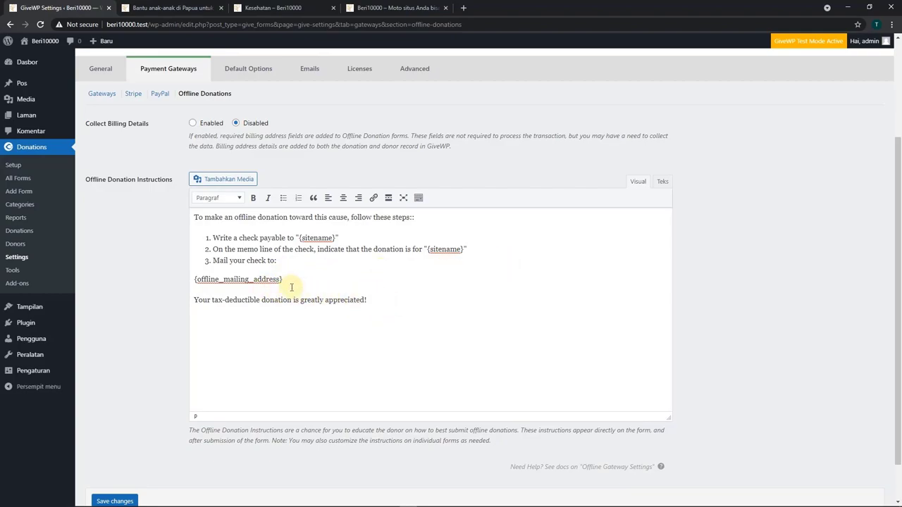
- Find the {offline_mailing_address} placeholder, then select all the existing instruction text
left_click_drag(291, 287, 189, 281)
left_click(400, 306)
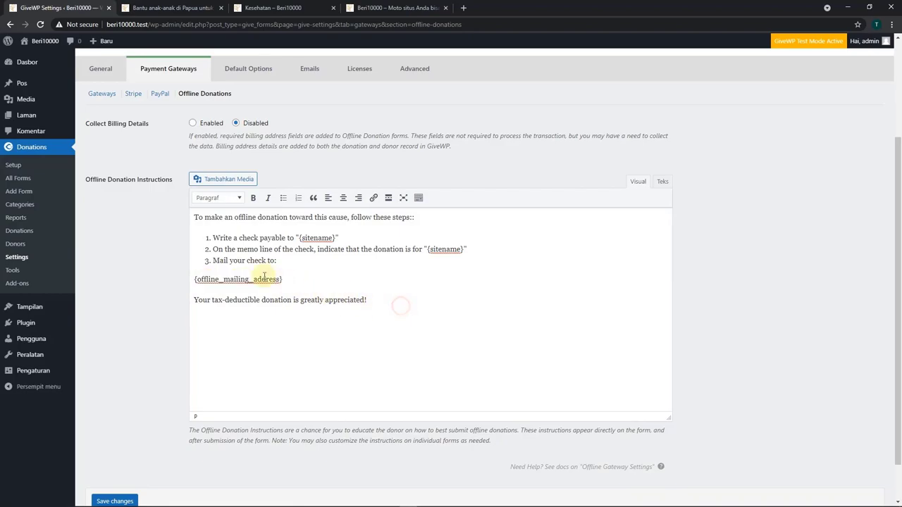
left_click_drag(394, 300, 186, 214)
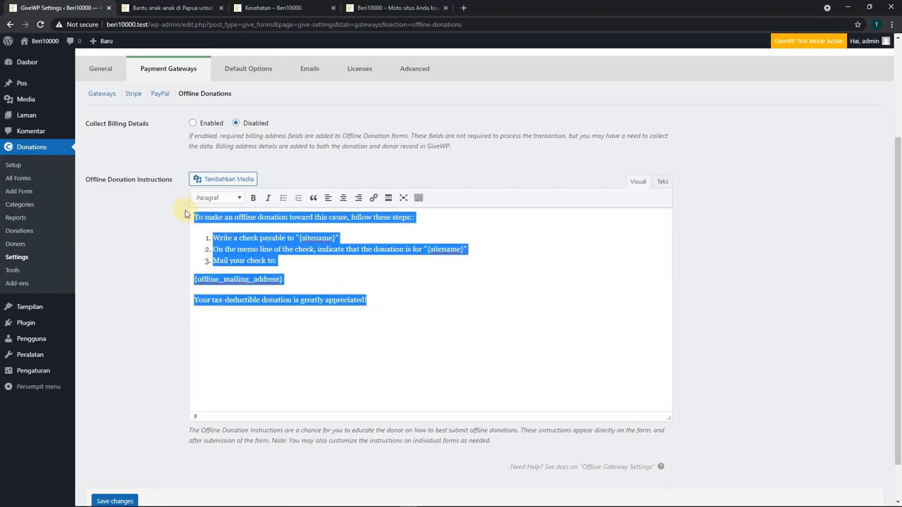
- Replace the default instructions with the pasted bank-transfer text and bold 'Bayar Sekarang'
key("BackSpace")
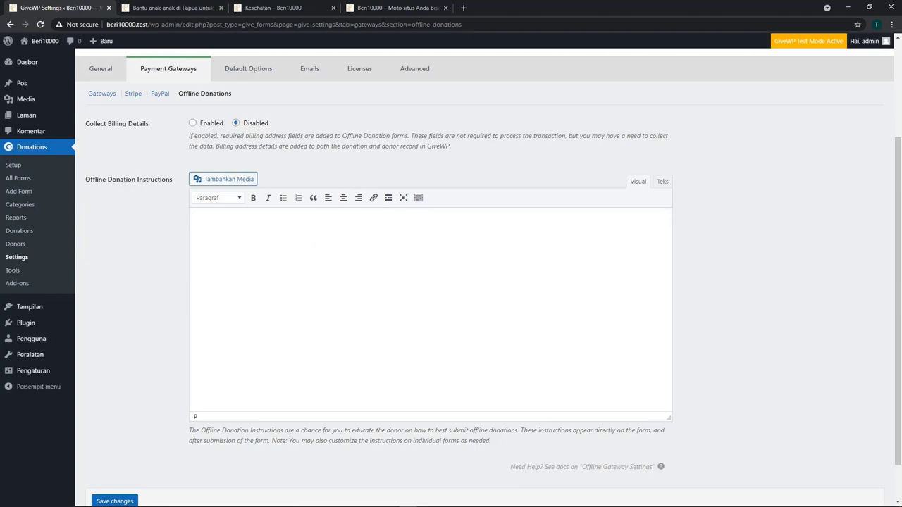
key("ctrl+v")
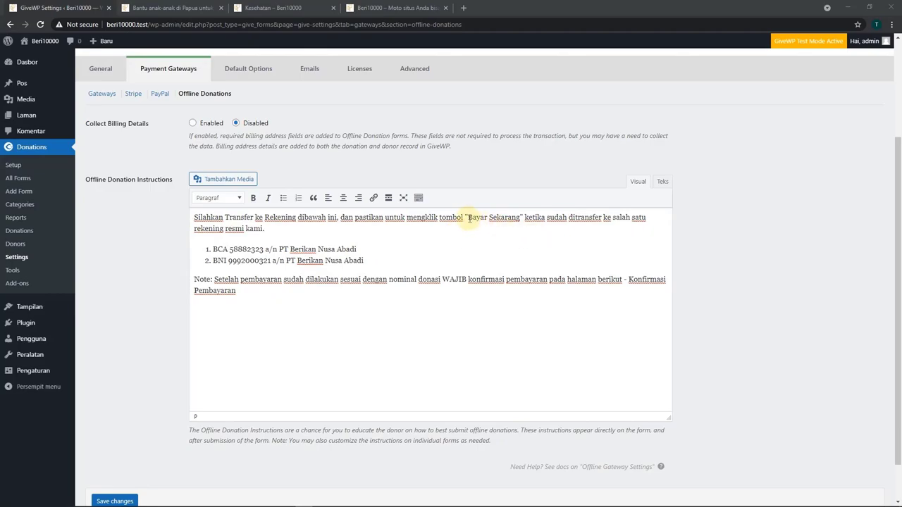
left_click_drag(468, 219, 519, 219)
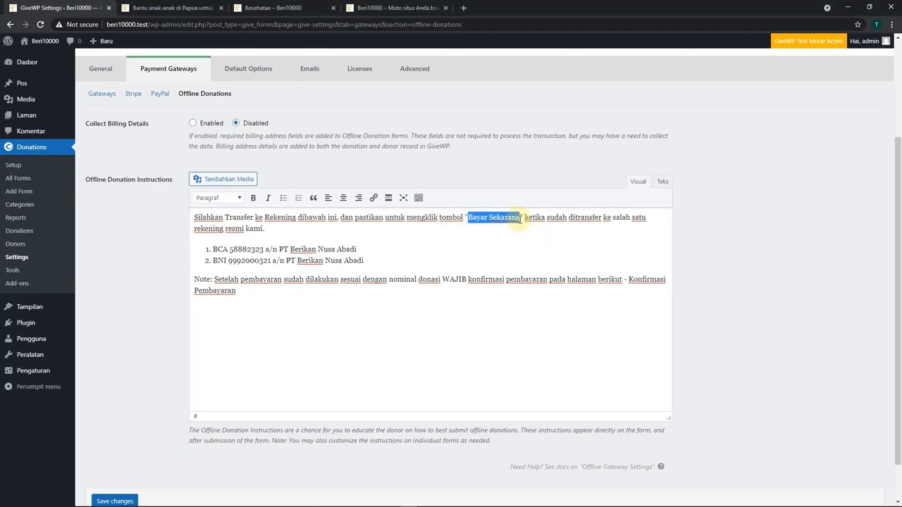
left_click(253, 198)
left_click(315, 249)
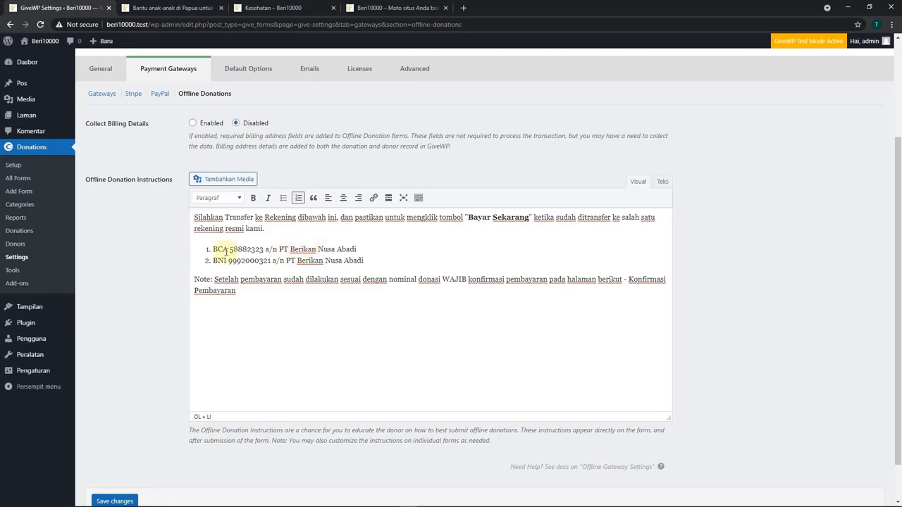
- Bold both bank account lines and 'Note:', then select 'Konfirmasi Pembayaran'
left_click_drag(380, 259, 211, 248)
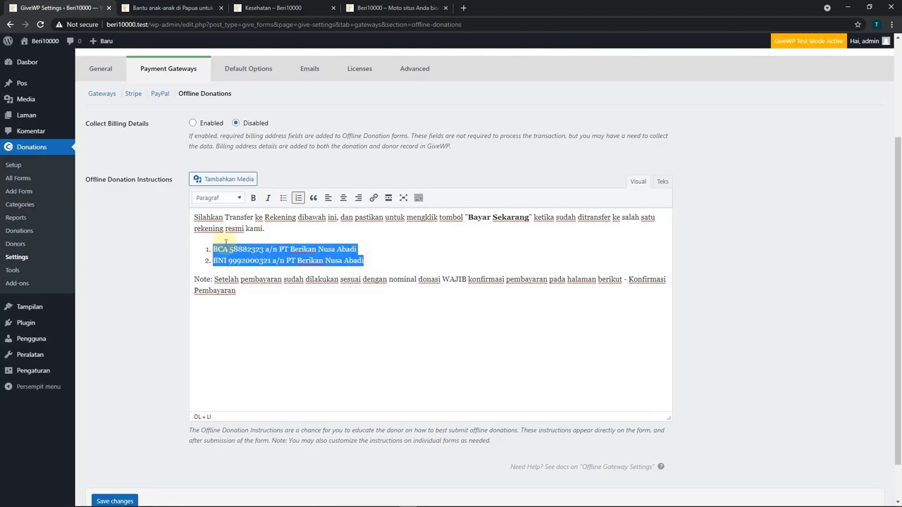
left_click(251, 198)
left_click(309, 248)
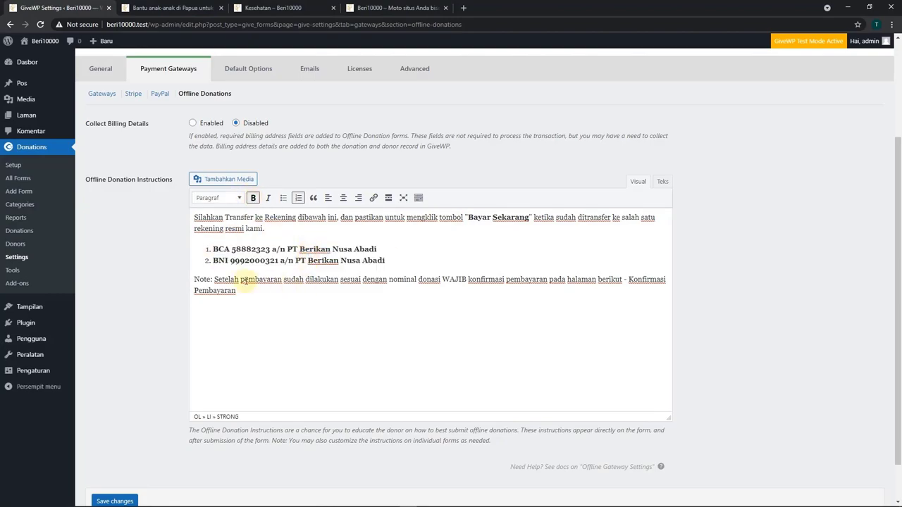
double_click(203, 281)
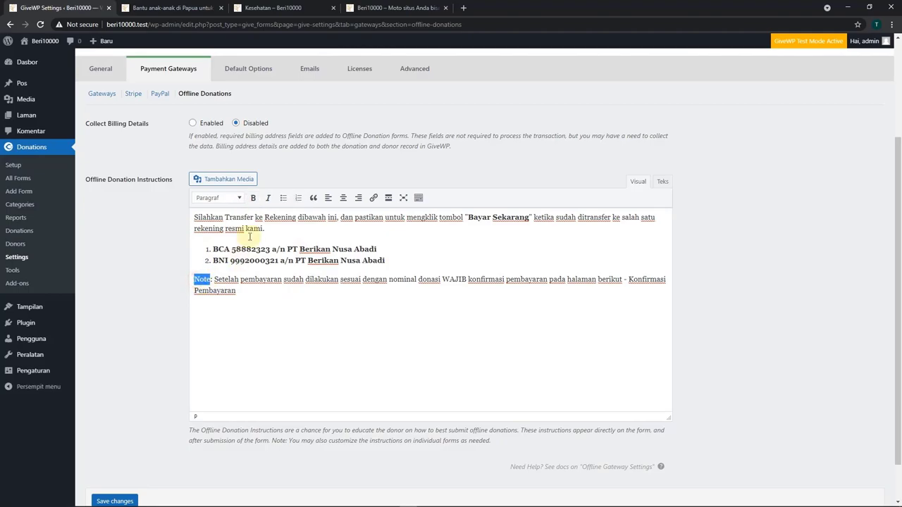
left_click(253, 198)
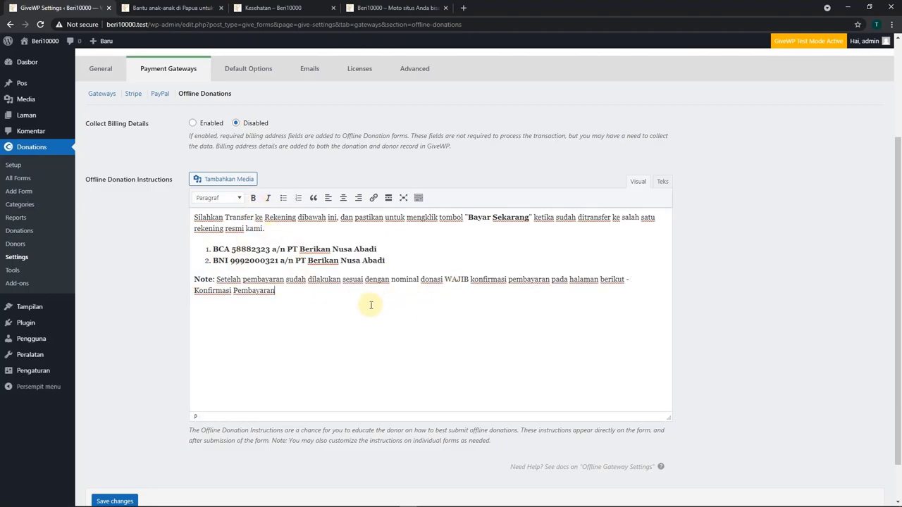
left_click(269, 307)
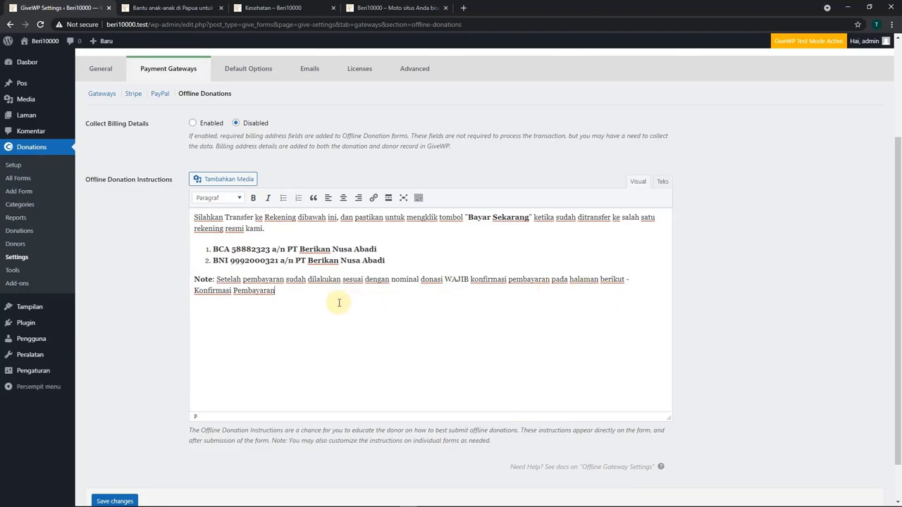
left_click_drag(281, 294, 193, 290)
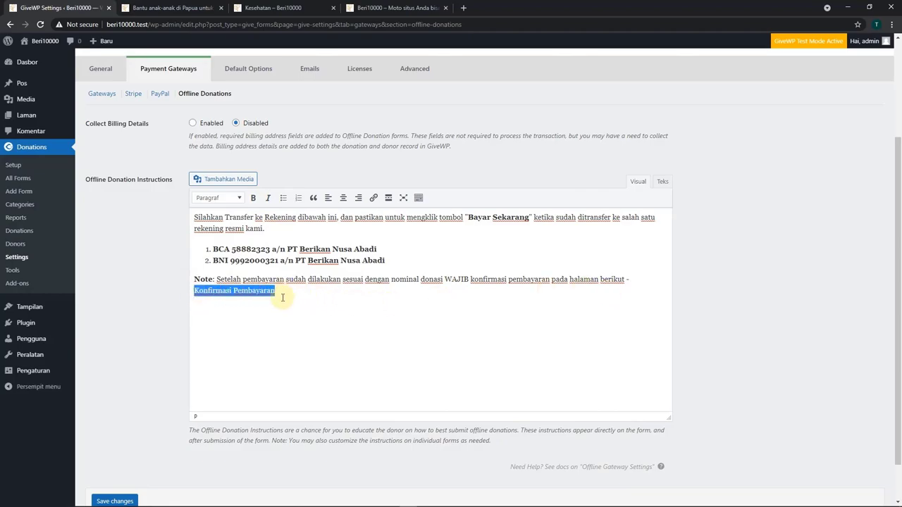
left_click(178, 12)
scroll(201, 218, "up", 3)
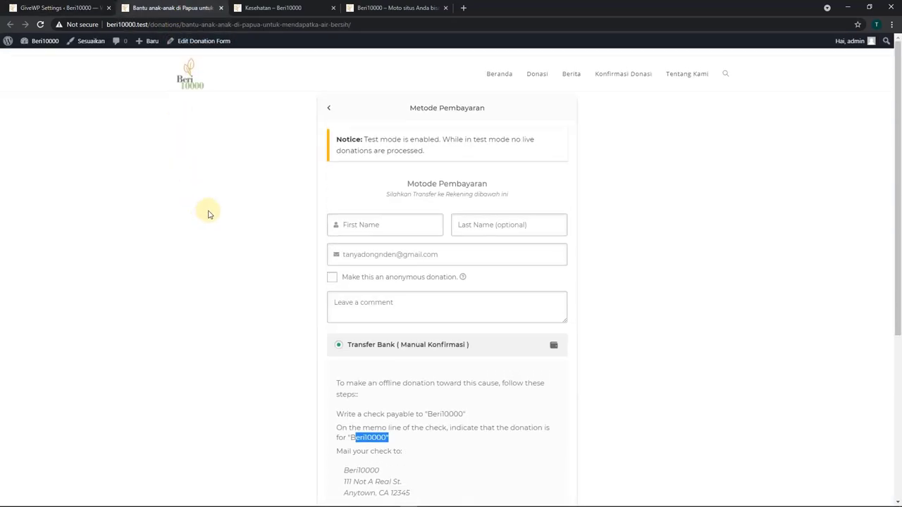
right_click(626, 80)
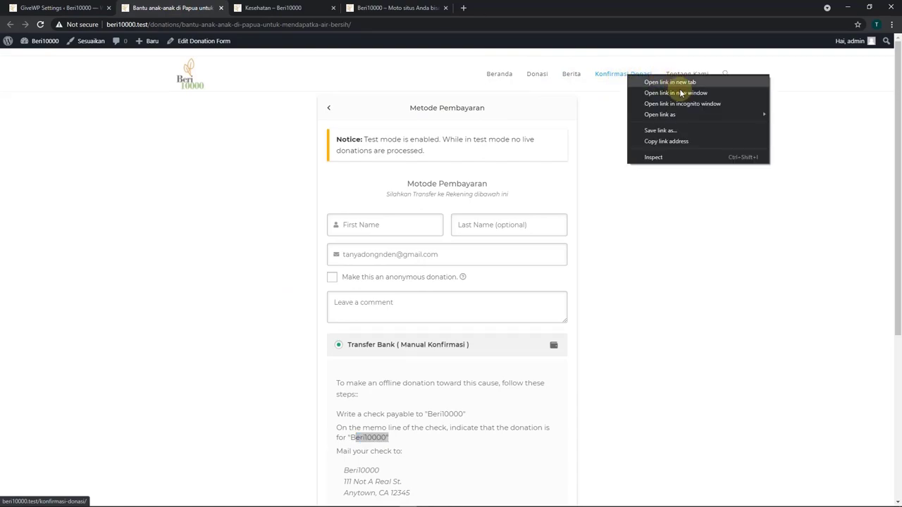
left_click(687, 142)
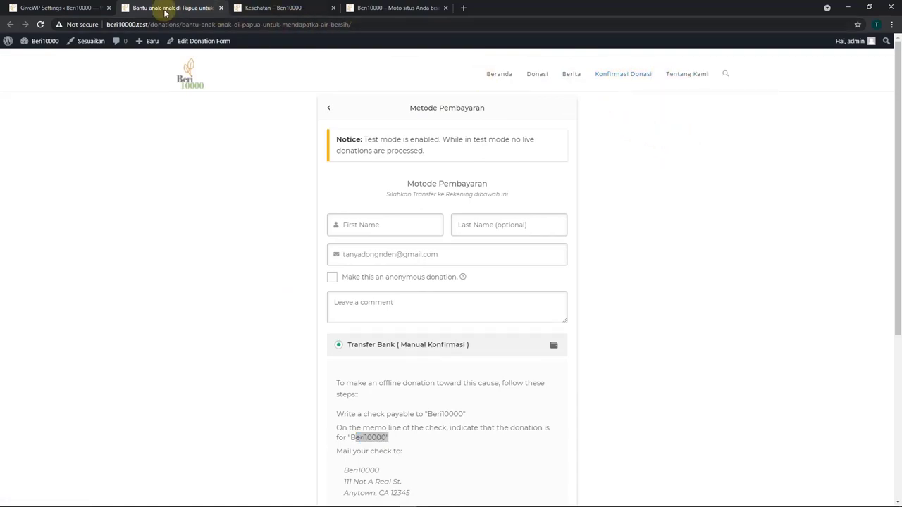
left_click(74, 8)
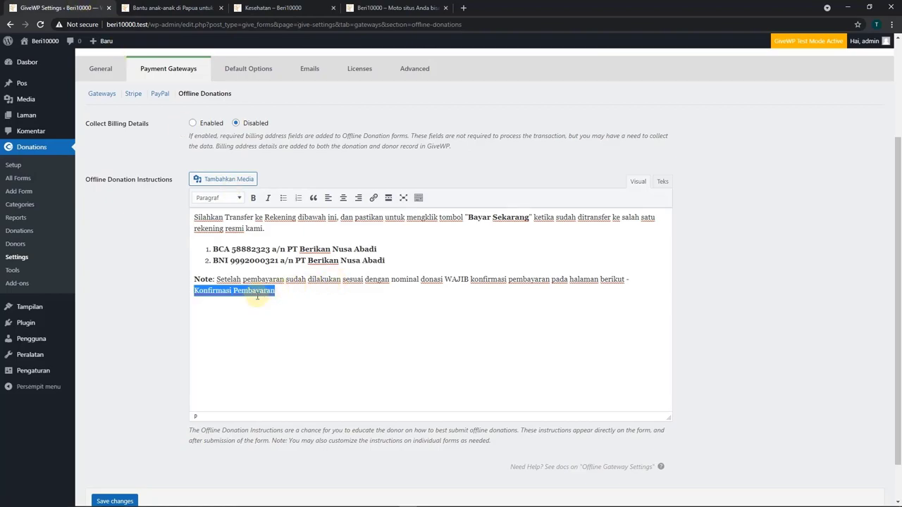
- Try linking 'Konfirmasi Pembayaran' to the relative konfirmasi-donasi path, opening in a new tab
left_click_drag(279, 291, 193, 292)
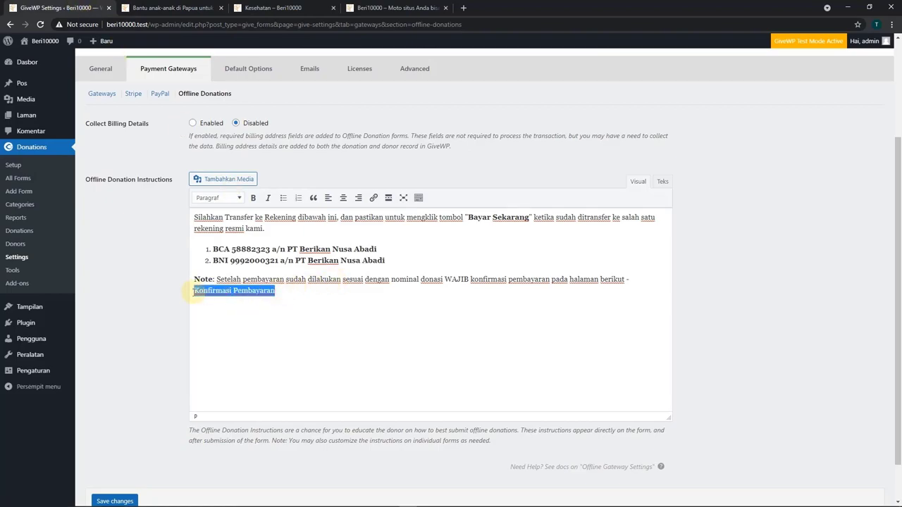
left_click(275, 291)
left_click_drag(275, 291, 190, 291)
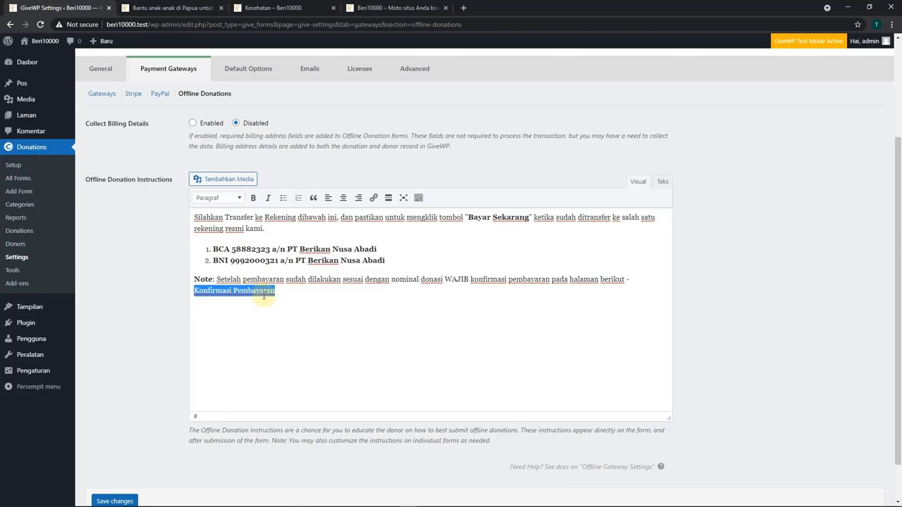
left_click(374, 200)
left_click(293, 307)
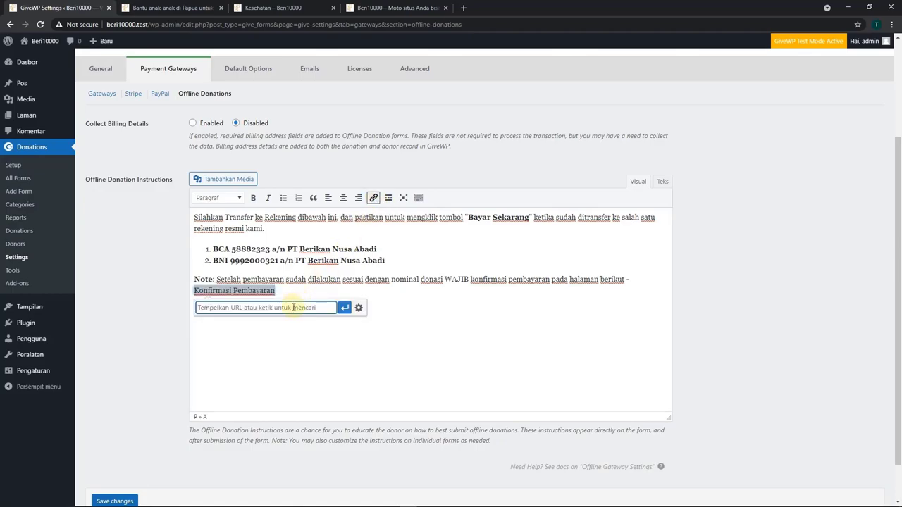
right_click(282, 311)
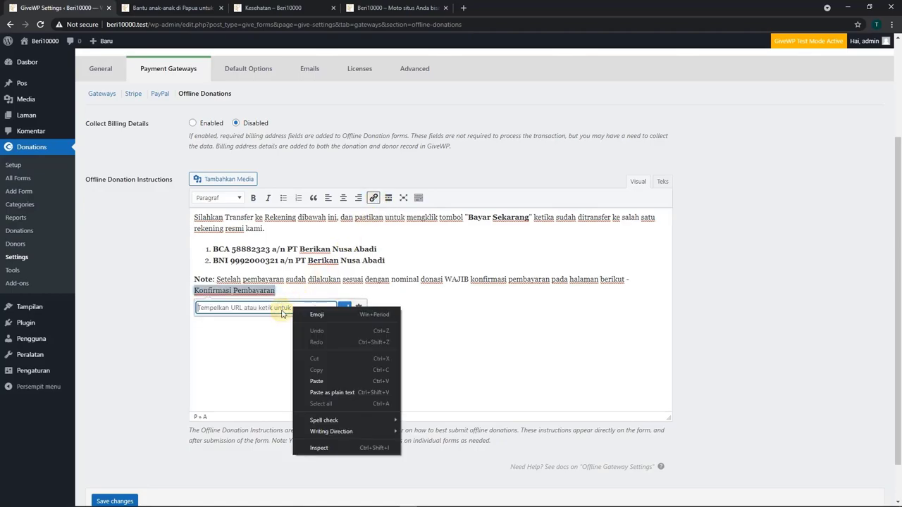
left_click(328, 381)
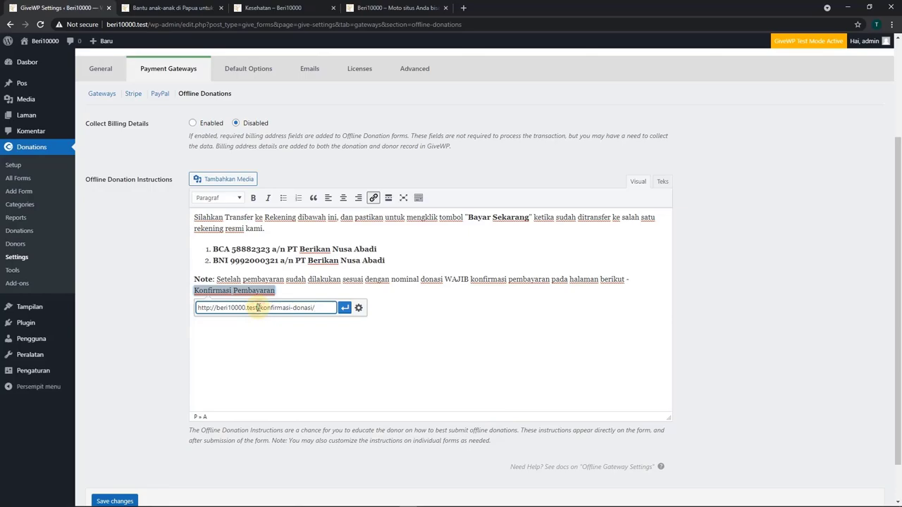
left_click_drag(258, 308, 195, 312)
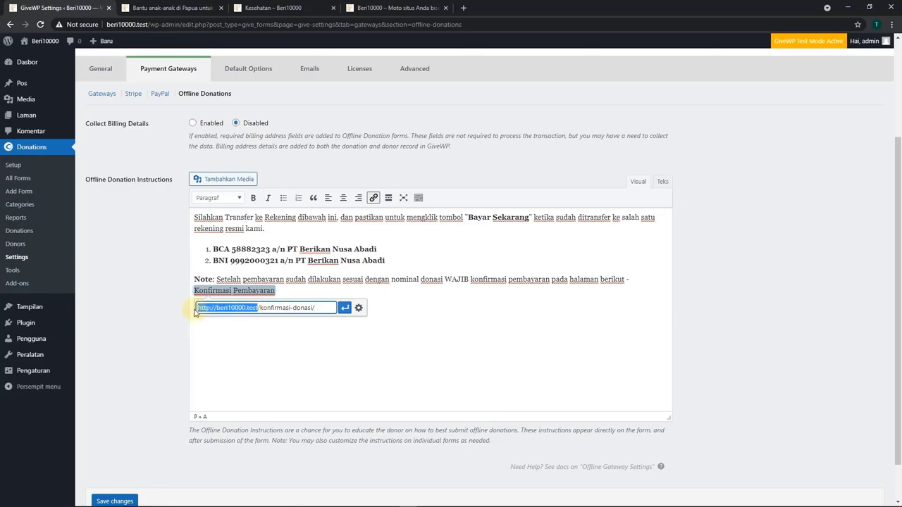
key("BackSpace")
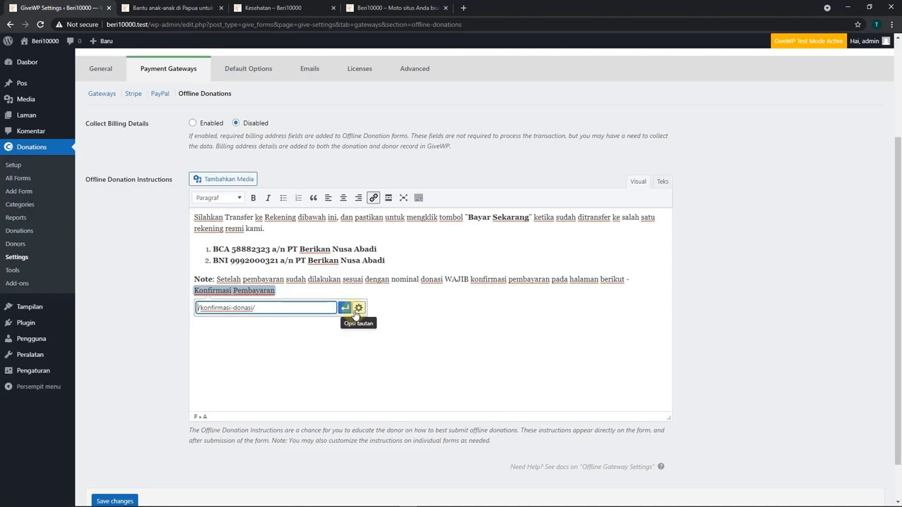
left_click(360, 309)
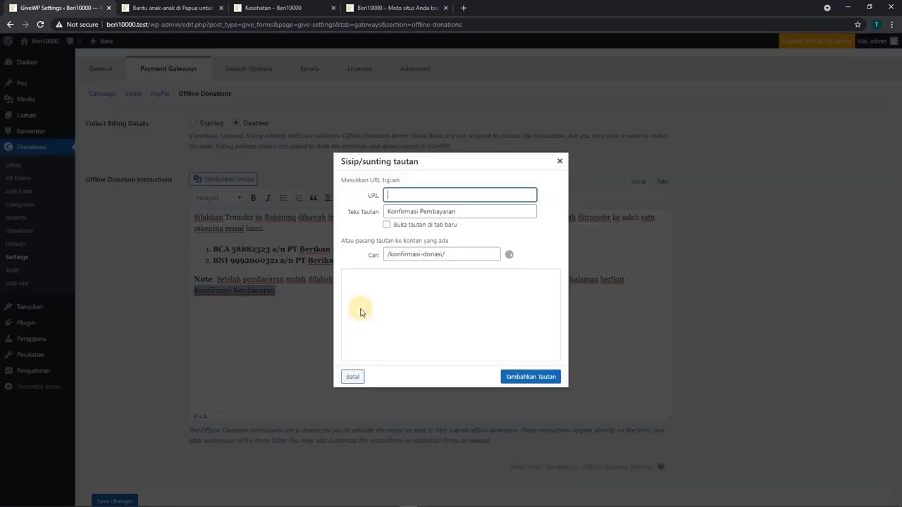
left_click(399, 227)
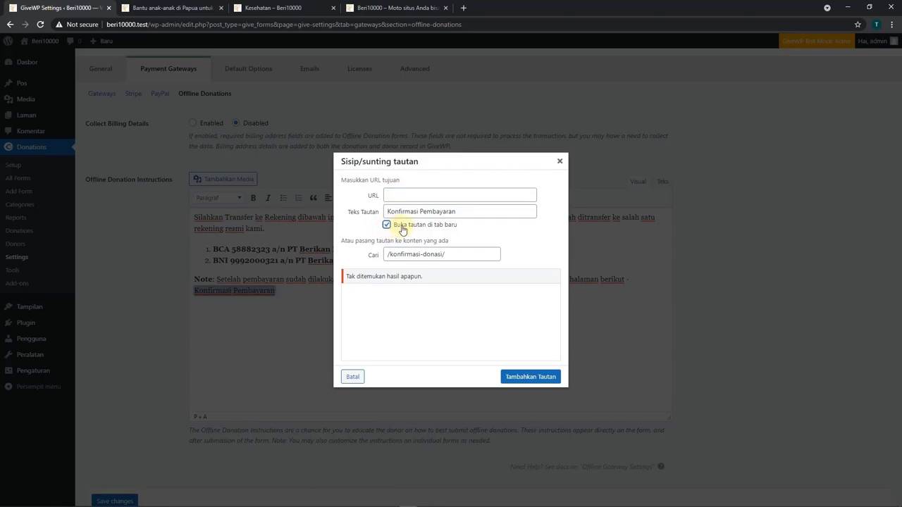
left_click(523, 376)
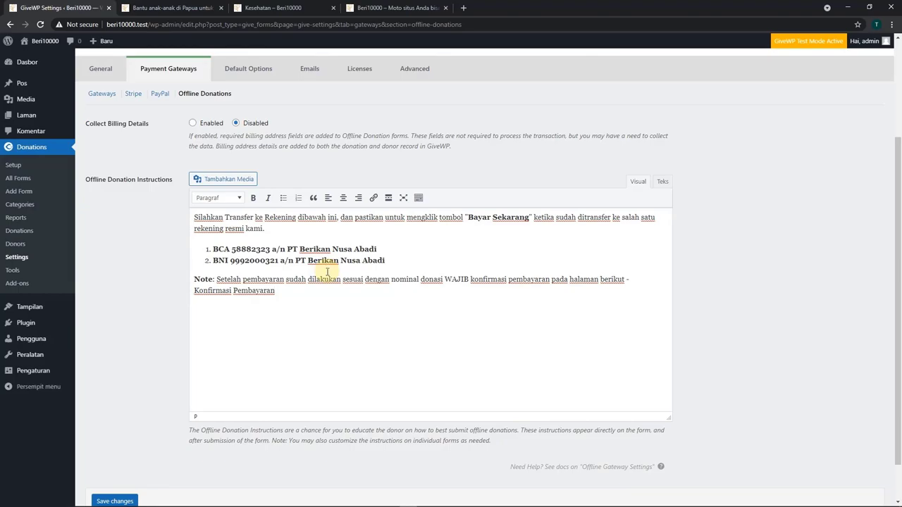
- Link 'Konfirmasi Pembayaran' to the full Konfirmasi Donasi address in a new tab and save the settings
left_click_drag(276, 291, 188, 296)
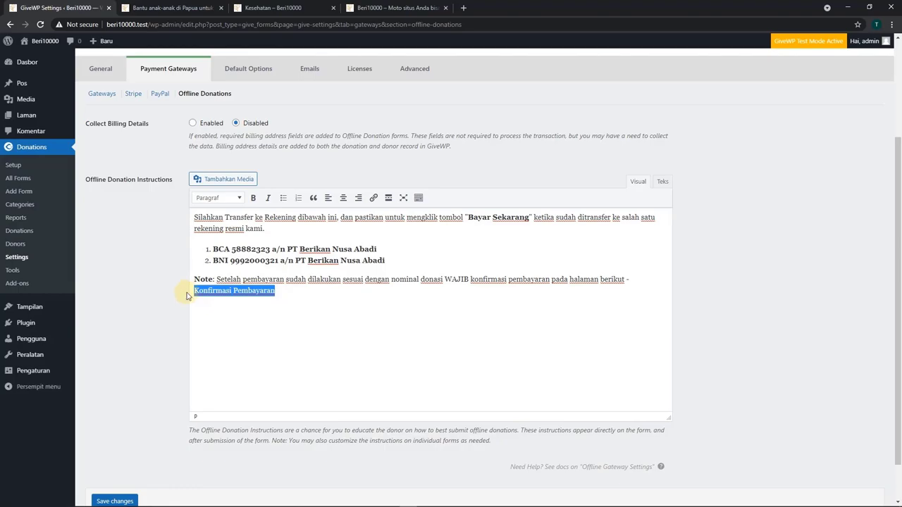
left_click(374, 198)
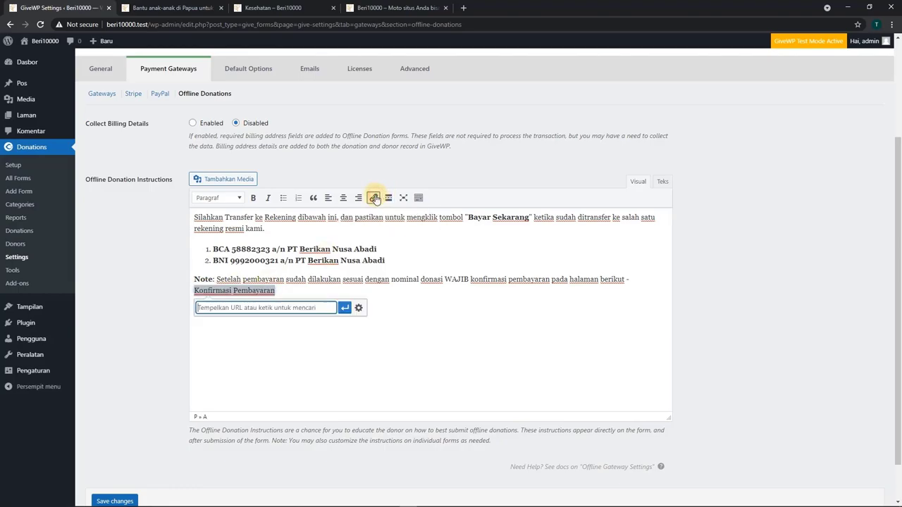
right_click(282, 308)
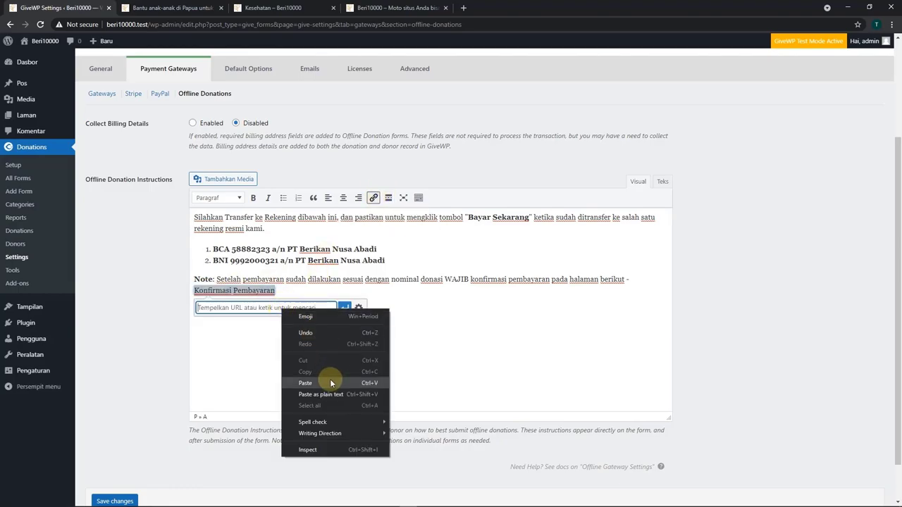
left_click(329, 380)
left_click(345, 309)
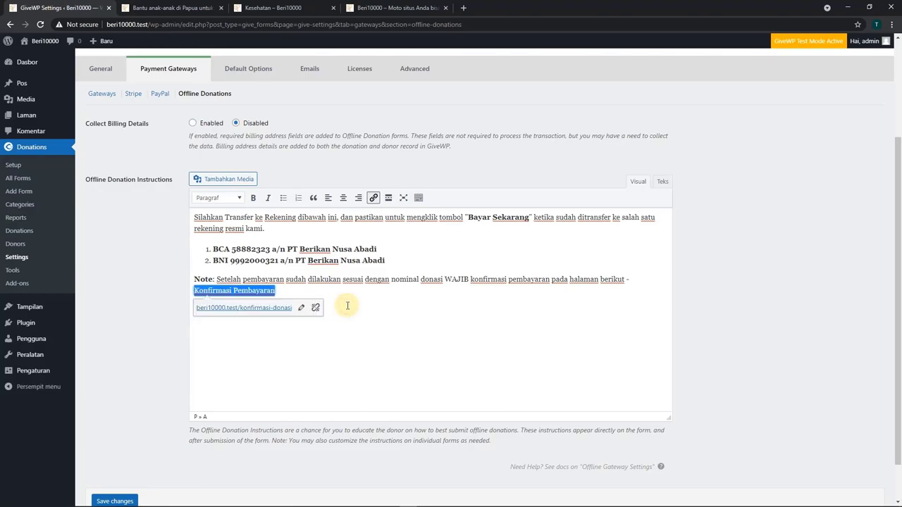
left_click(300, 309)
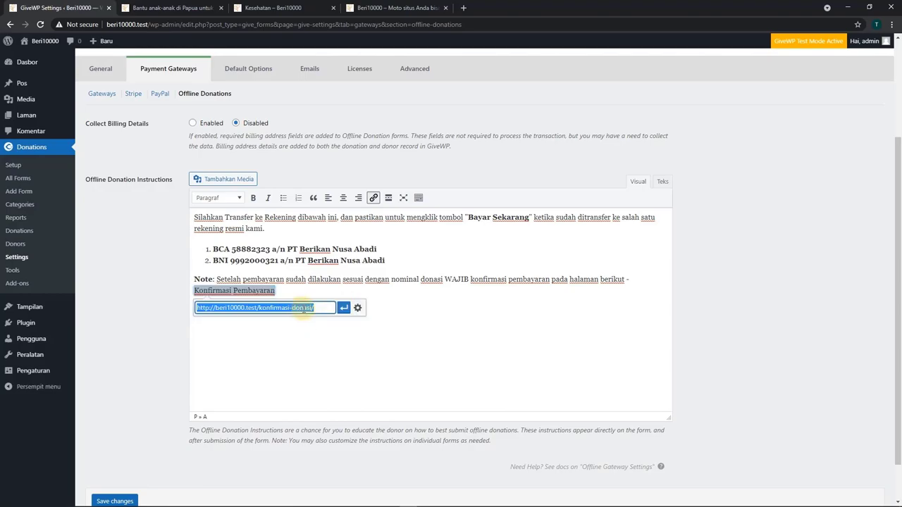
left_click(358, 310)
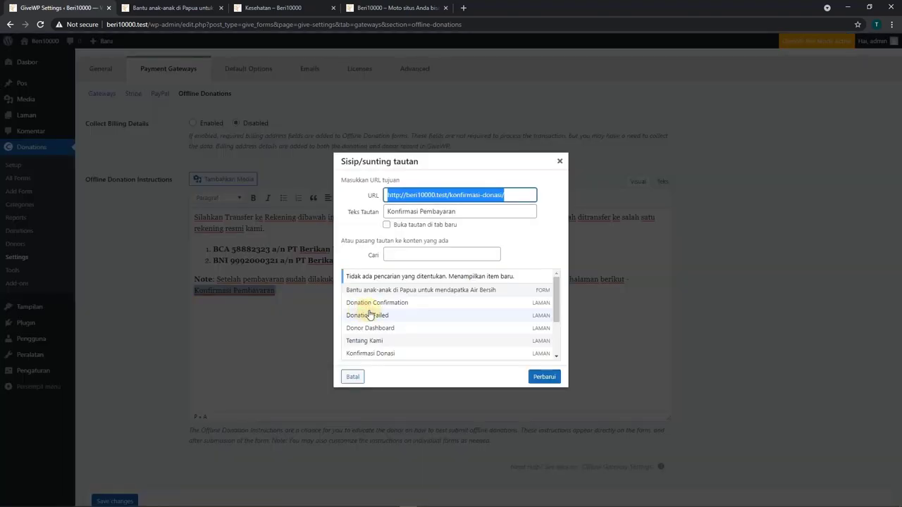
left_click(403, 227)
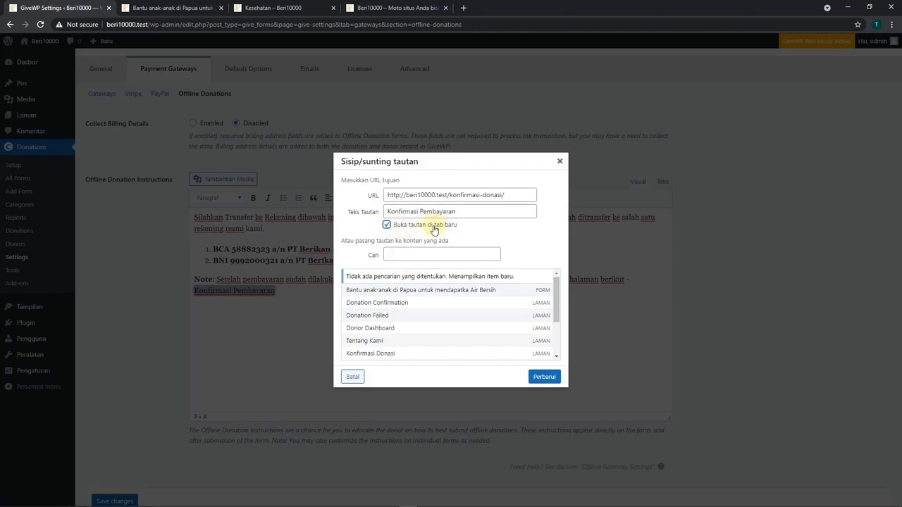
left_click(546, 381)
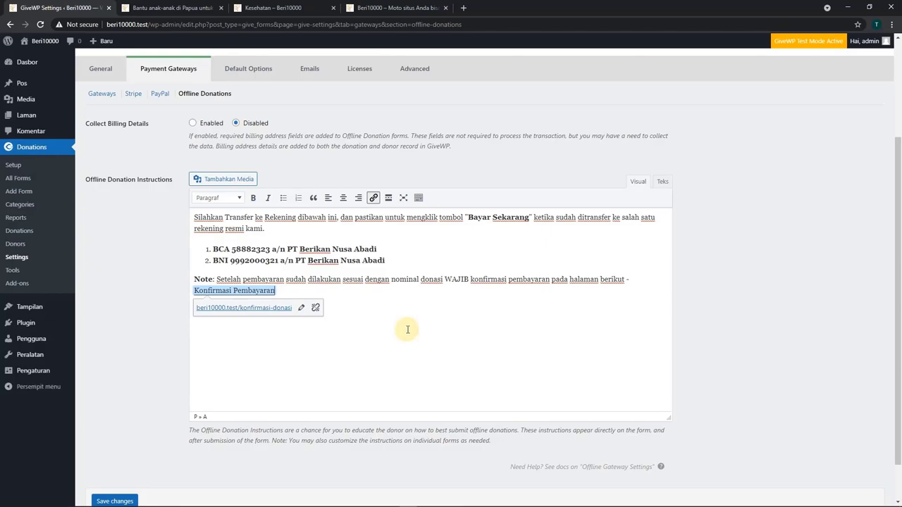
scroll(407, 329, "down", 1)
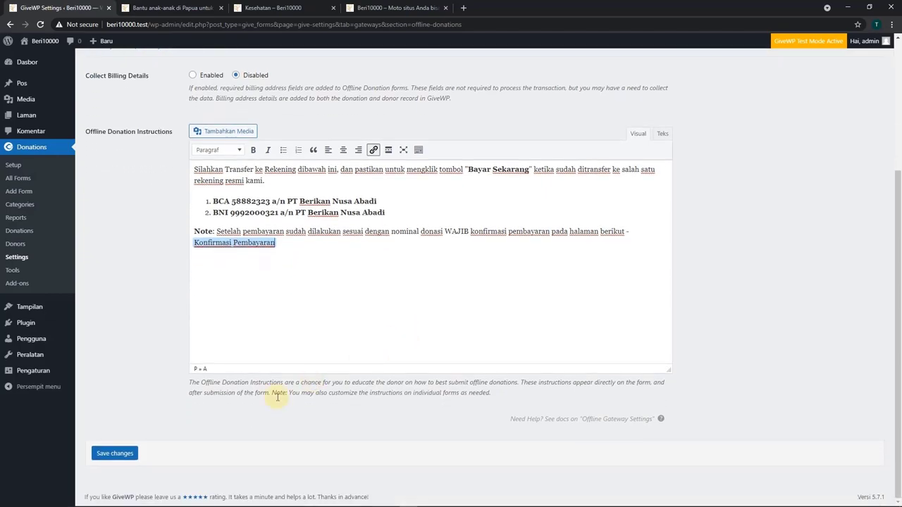
left_click(115, 453)
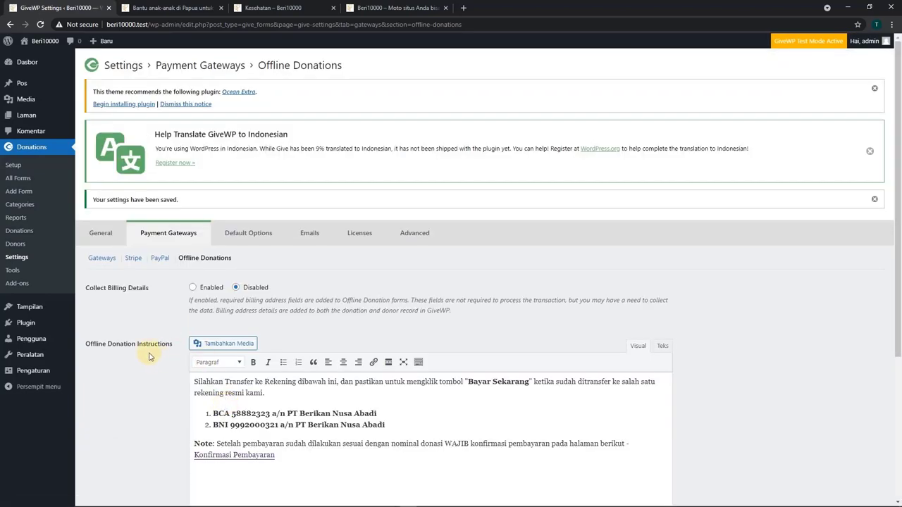
- Reload the form, choose 200.000, continue to payment, and follow the Konfirmasi Pembayaran link
left_click(185, 8)
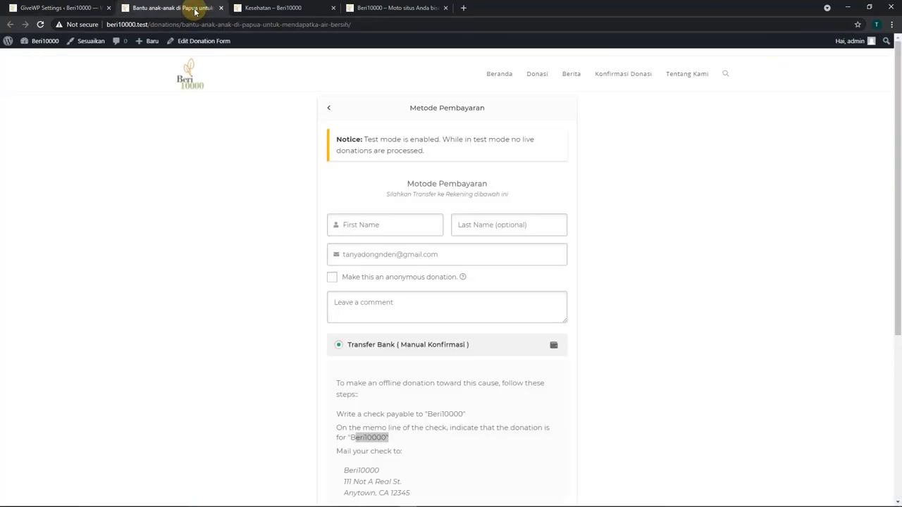
left_click(40, 24)
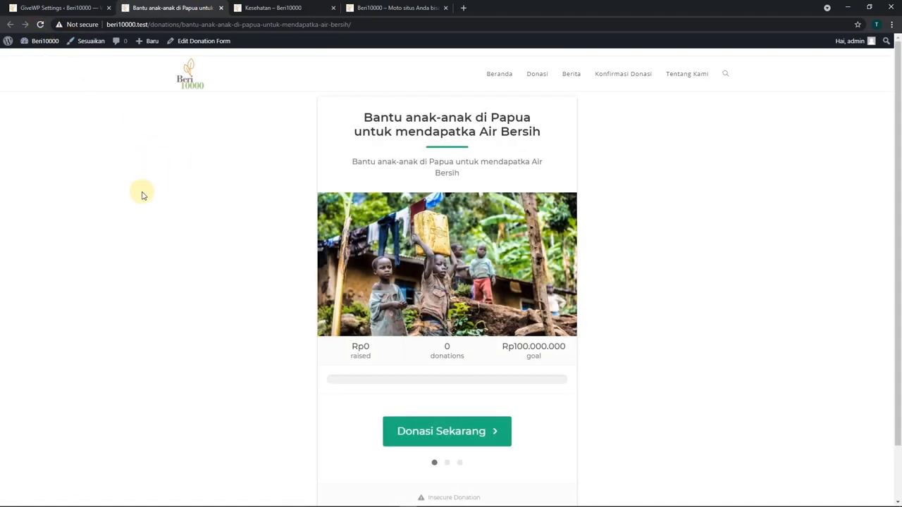
left_click(469, 370)
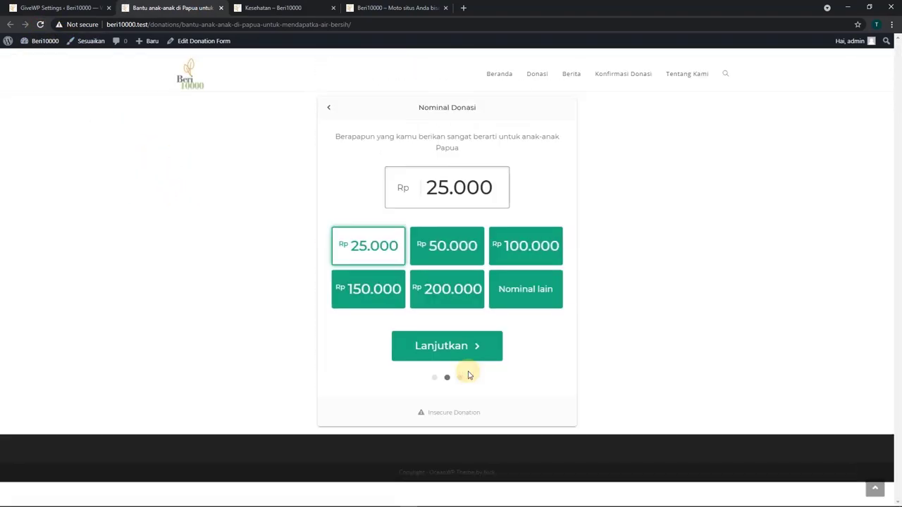
left_click(455, 299)
left_click(484, 346)
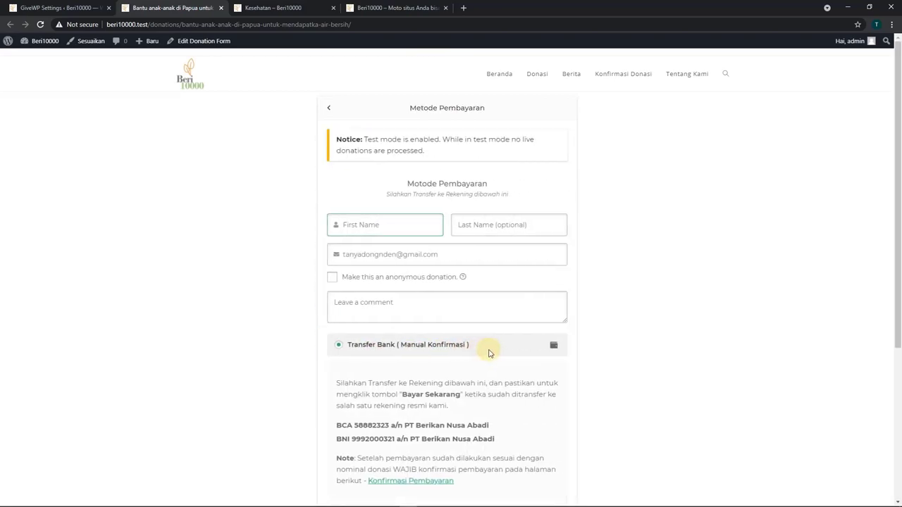
scroll(485, 347, "down", 2)
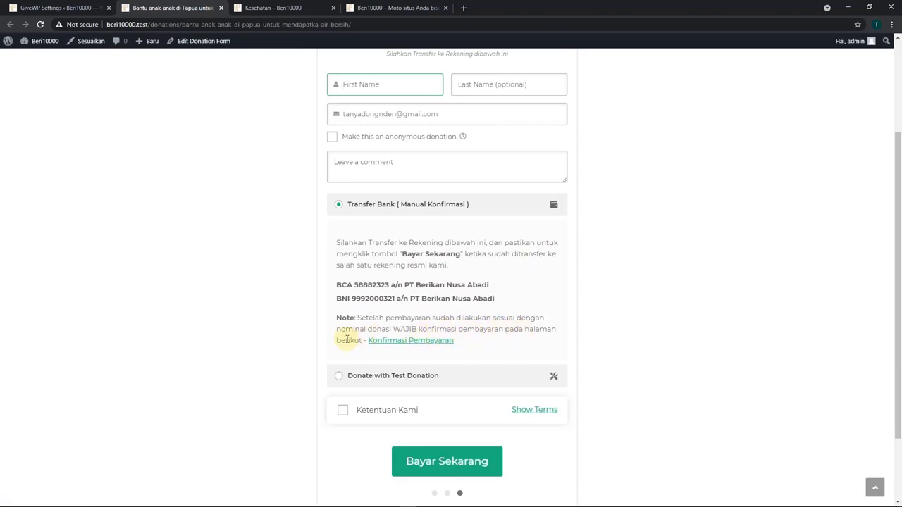
left_click(425, 341)
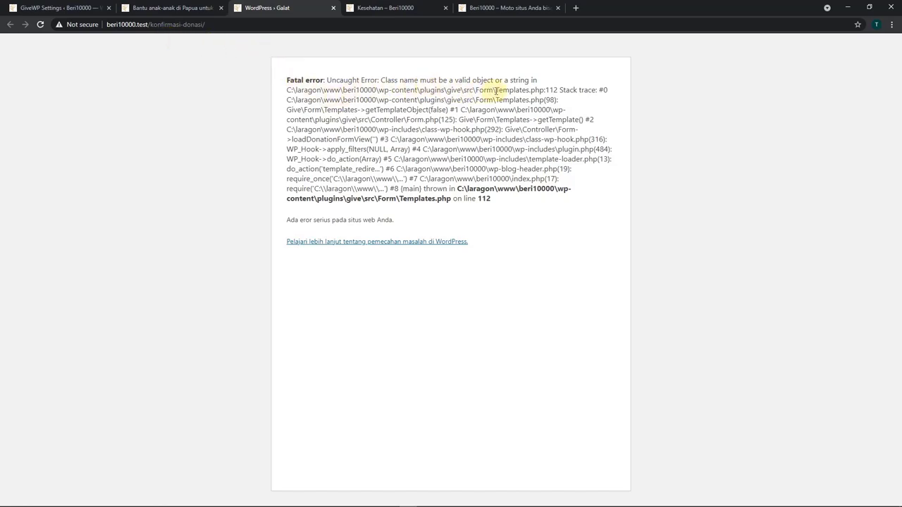
- Close the error tab and visit the Berita, Tentang Kami, Donasi, home and Konfirmasi Donasi pages
left_click(208, 7)
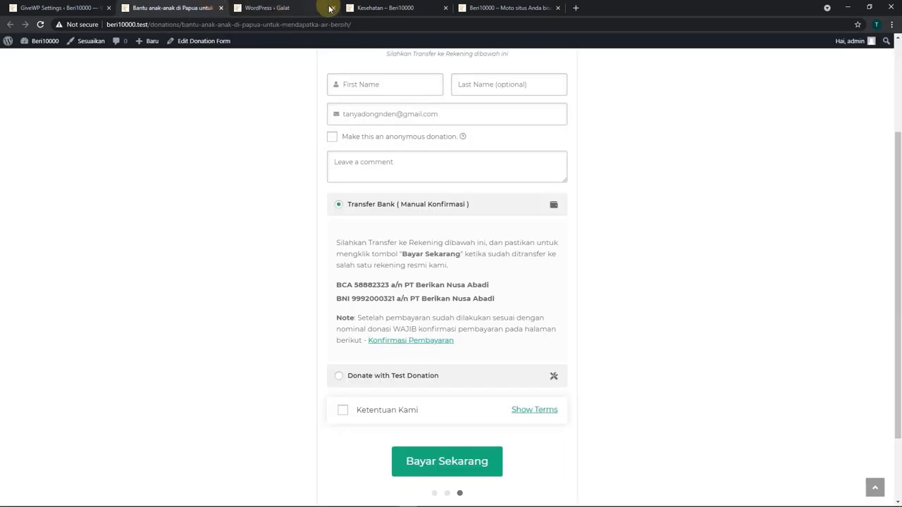
left_click(333, 8)
scroll(277, 141, "up", 3)
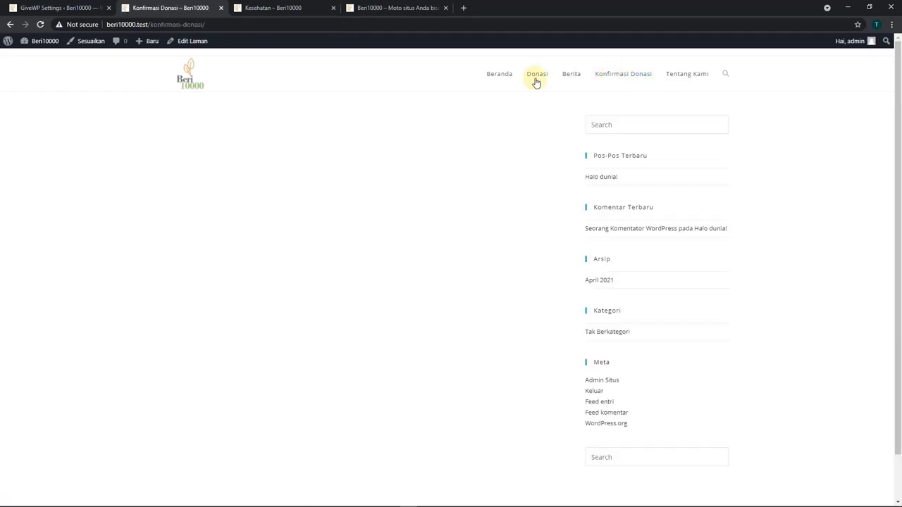
left_click(579, 79)
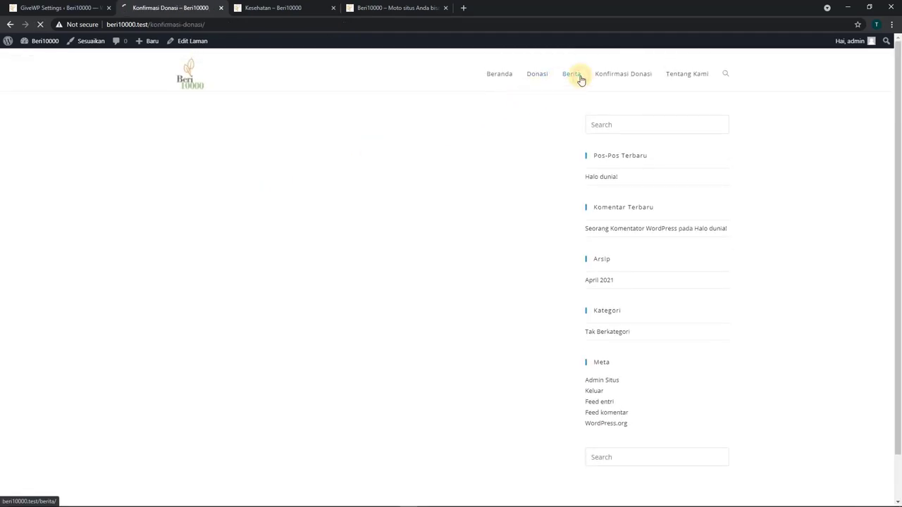
left_click(682, 79)
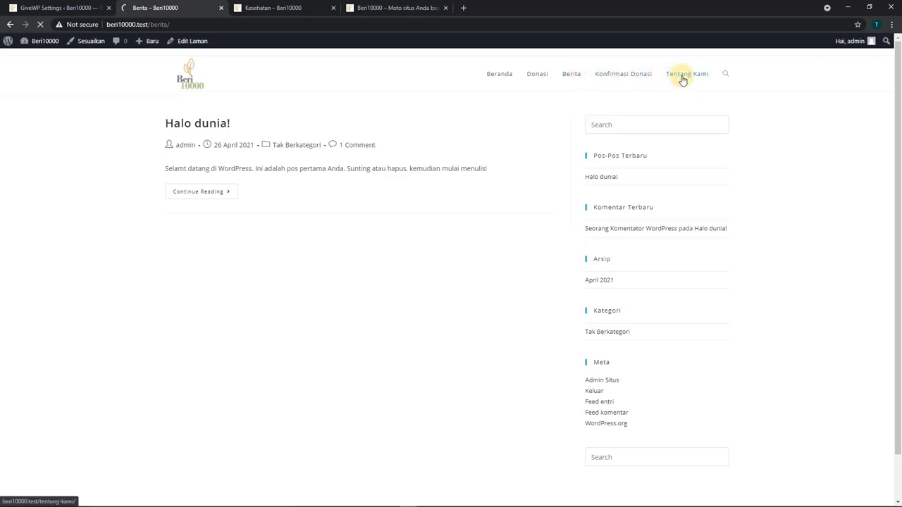
left_click(529, 79)
left_click(511, 82)
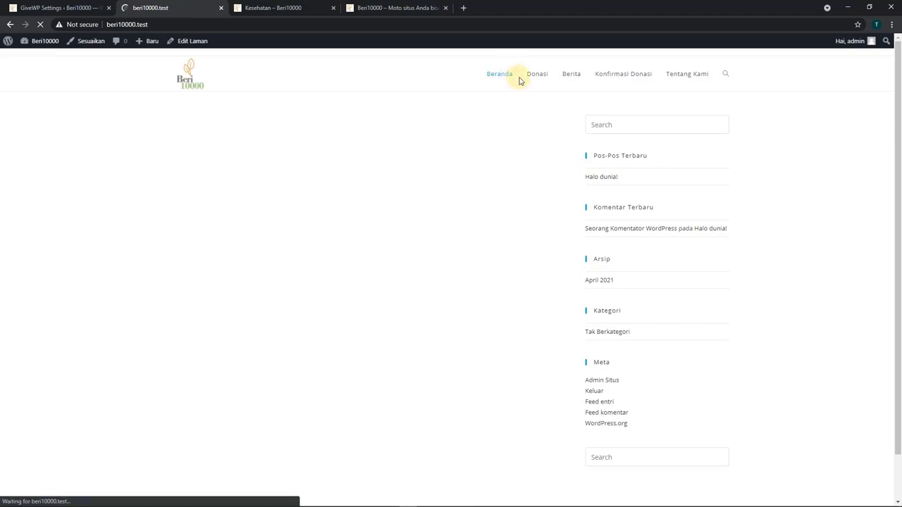
left_click(633, 78)
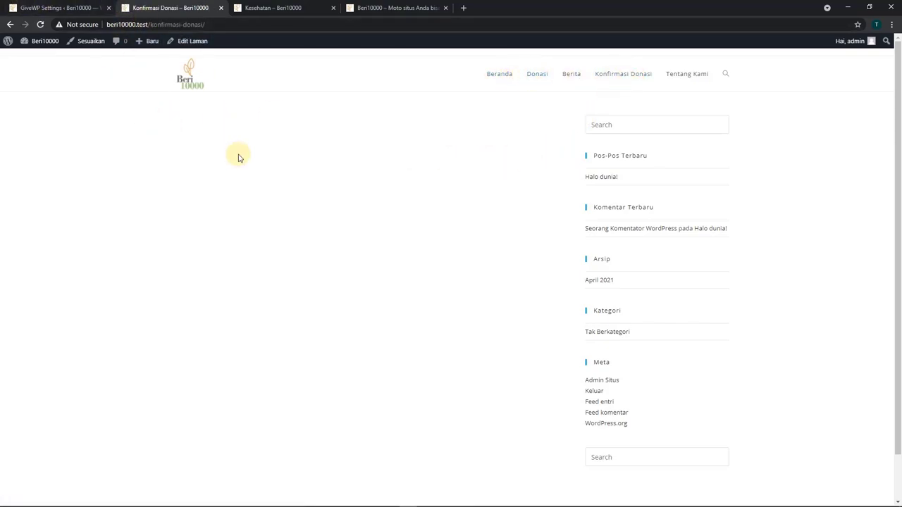
key("alt+Left")
key("alt+Left")
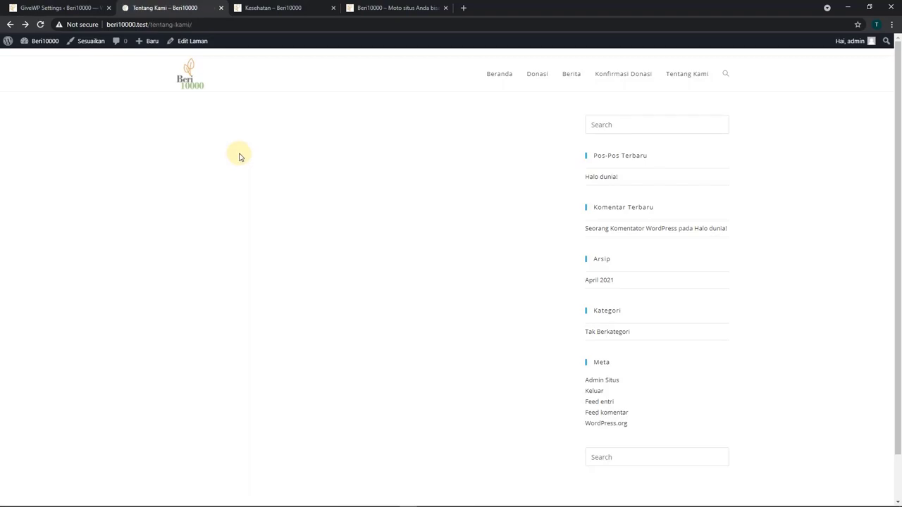
key("alt+Left")
key("alt+Left")
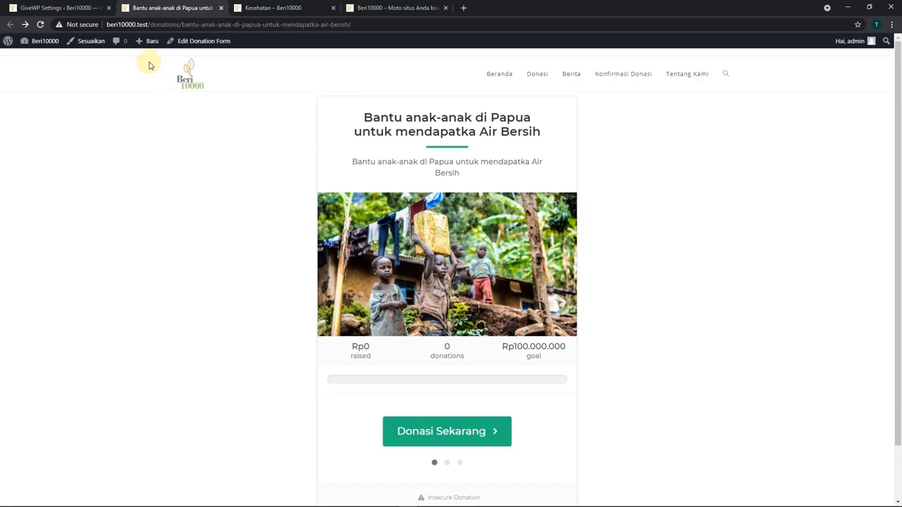
left_click(96, 5)
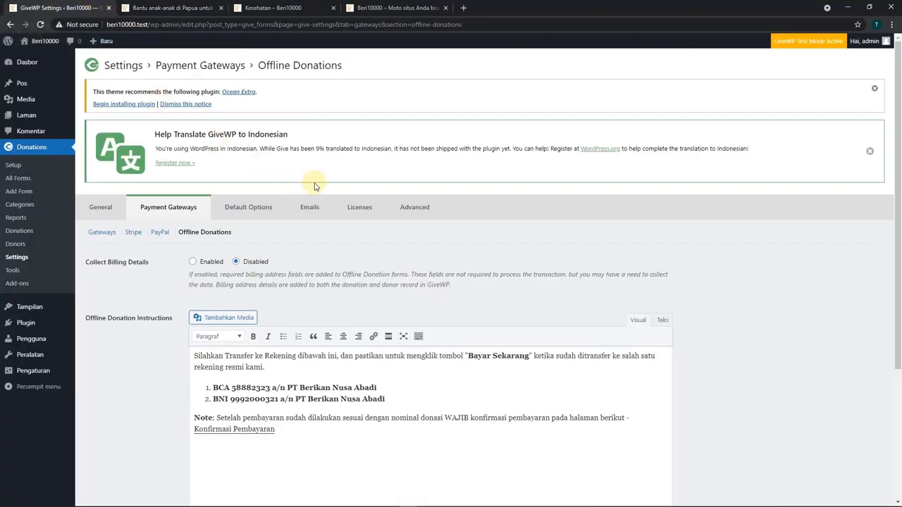
scroll(341, 281, "down", 1)
scroll(341, 281, "down", 2)
left_click(247, 243)
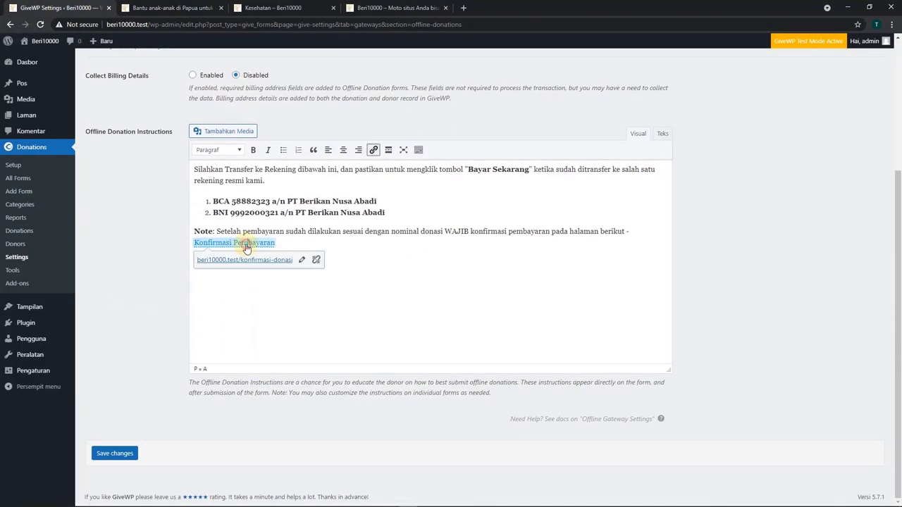
left_click(302, 260)
left_click(292, 260)
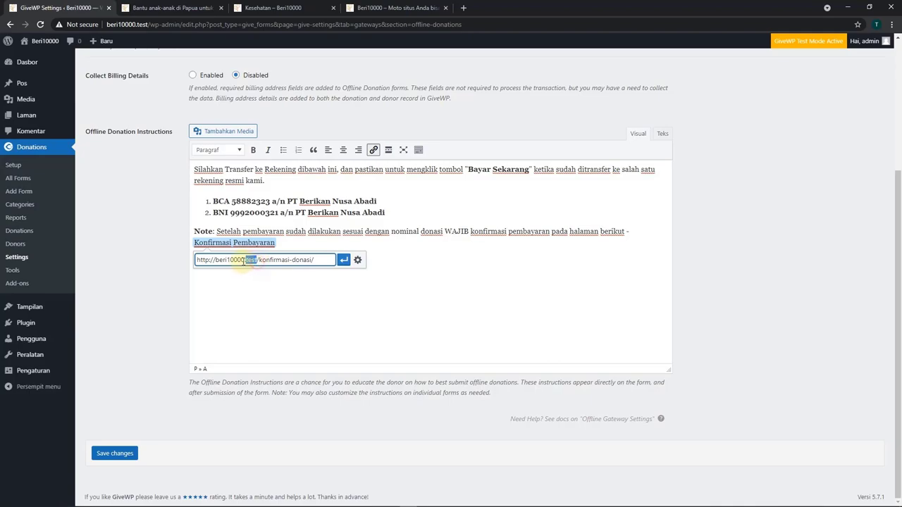
left_click_drag(245, 260, 197, 261)
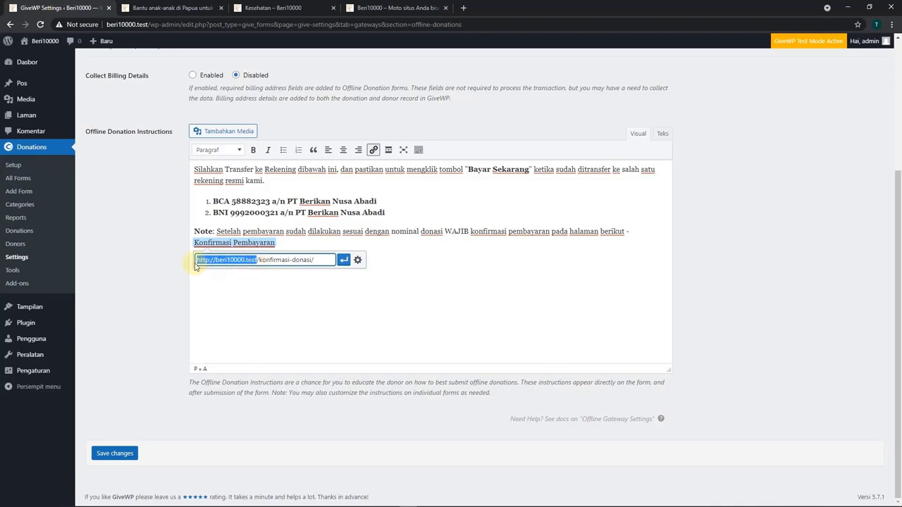
key("BackSpace")
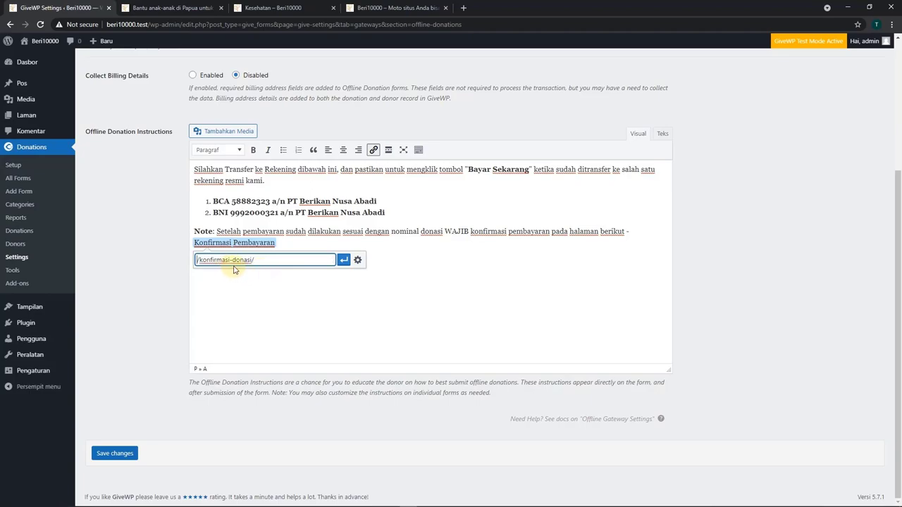
left_click(343, 260)
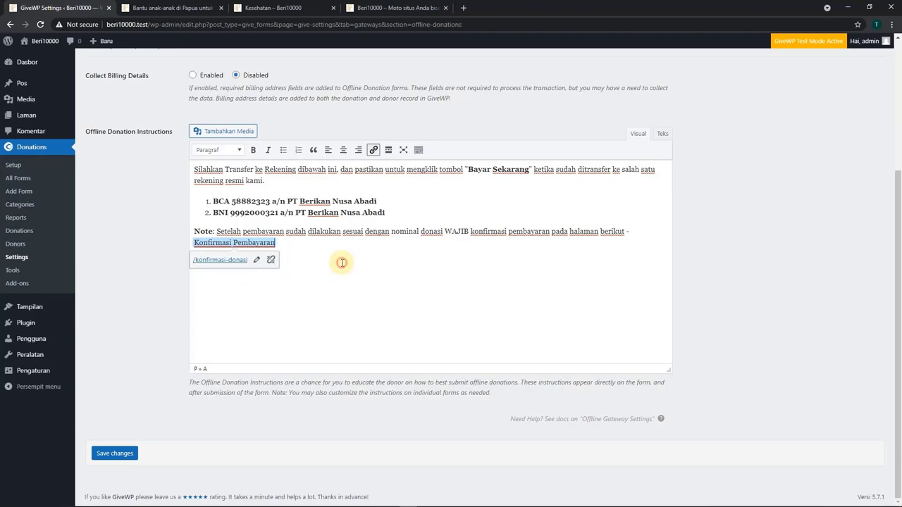
left_click(122, 454)
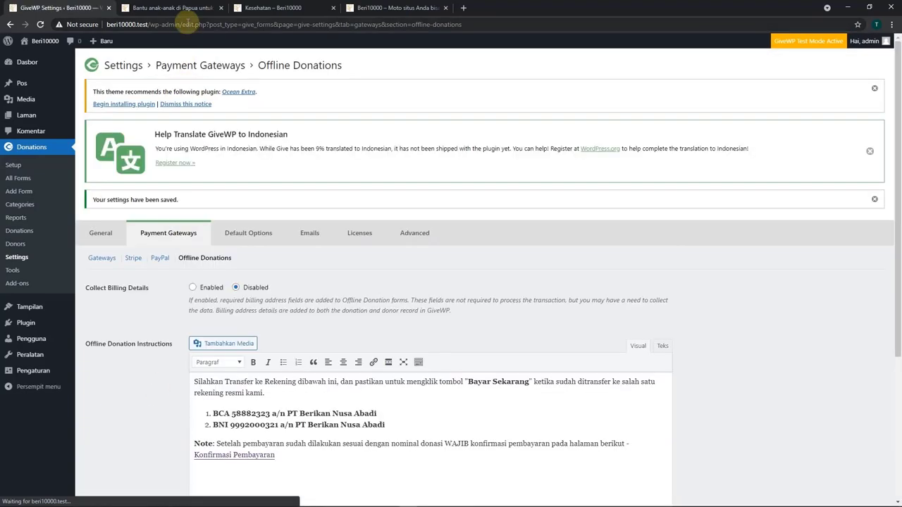
- Save the offline settings, reload the form, and advance a Rp 200.000 donation to payment
left_click(184, 13)
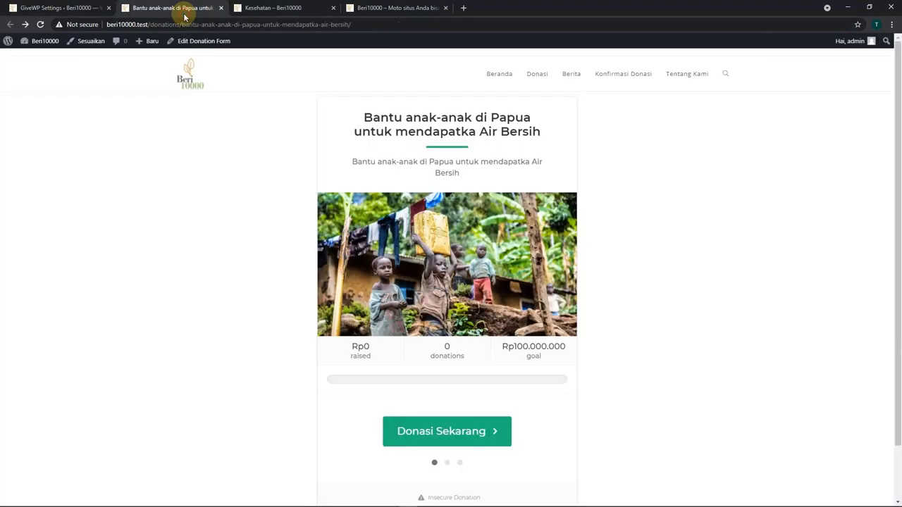
left_click(41, 24)
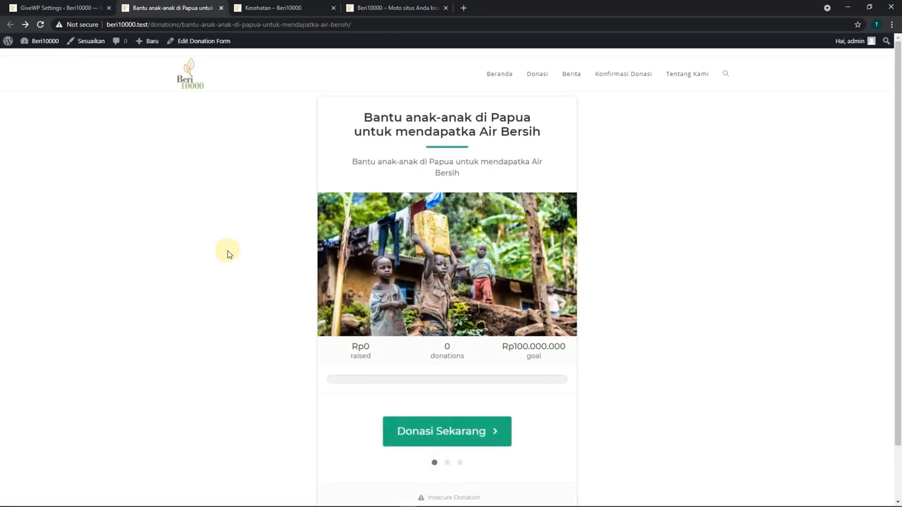
scroll(459, 321, "down", 2)
left_click(479, 368)
left_click(463, 294)
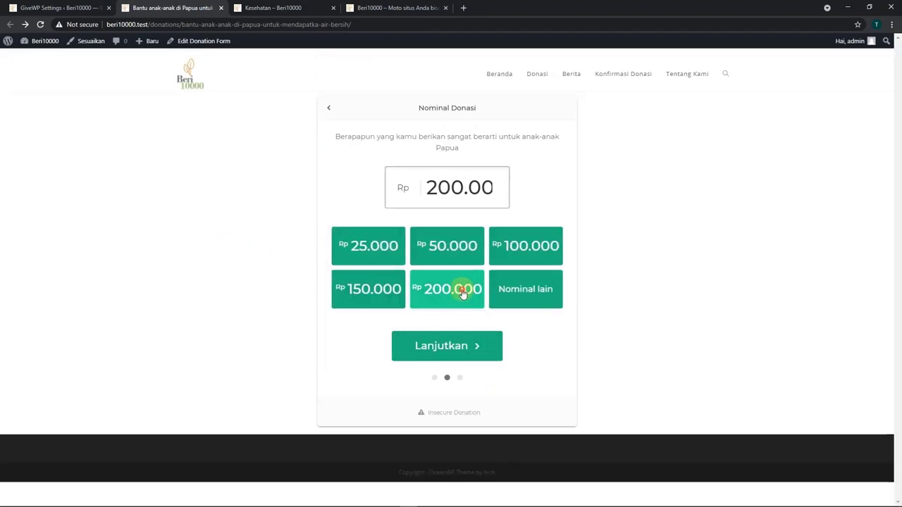
left_click(459, 345)
- Retest the Konfirmasi Pembayaran link, which still gives a fatal error, and close that tab
scroll(458, 345, "down", 3)
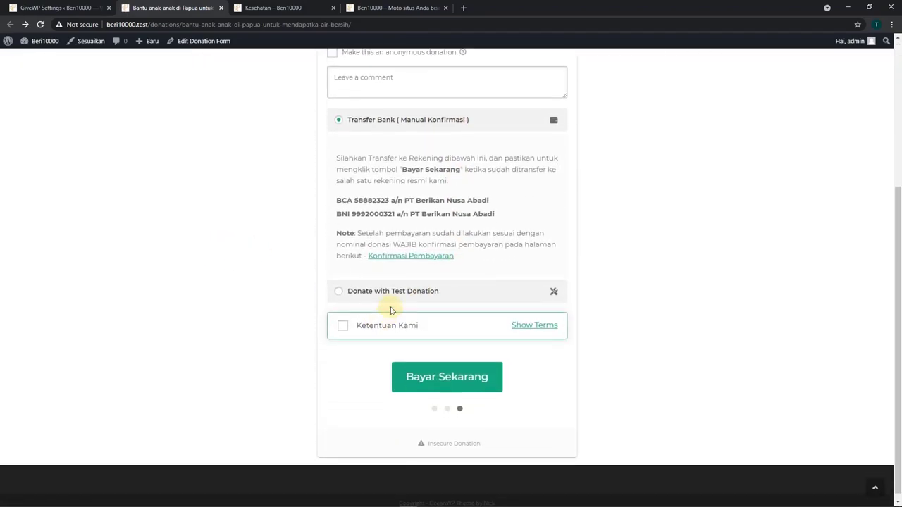
left_click(407, 250)
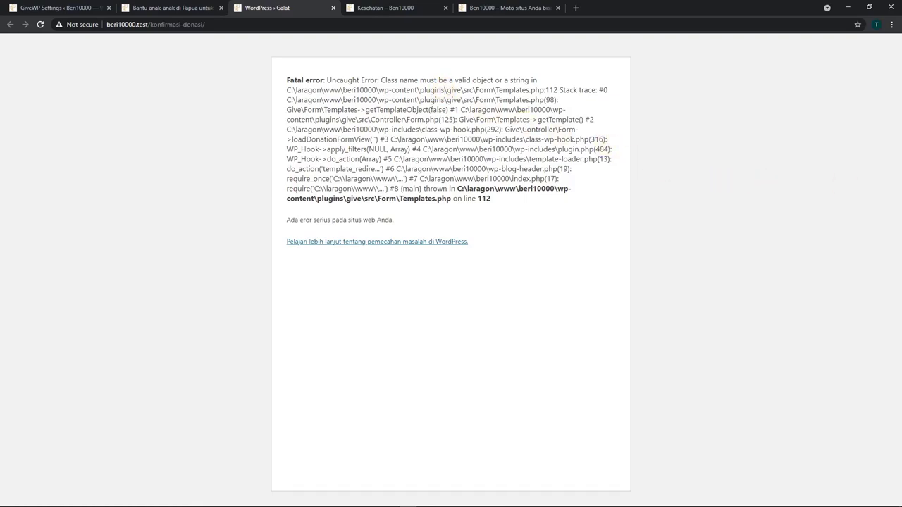
key("ctrl+w")
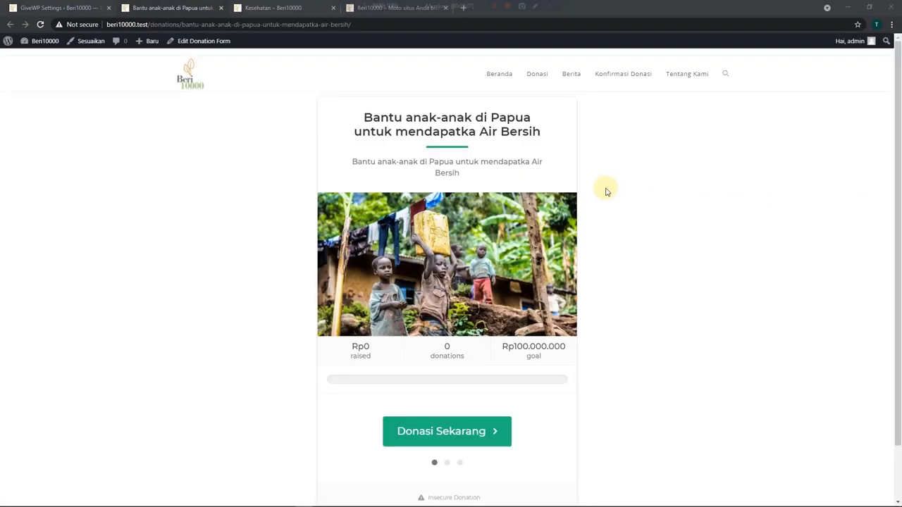
scroll(601, 188, "down", 1)
scroll(601, 189, "up", 1)
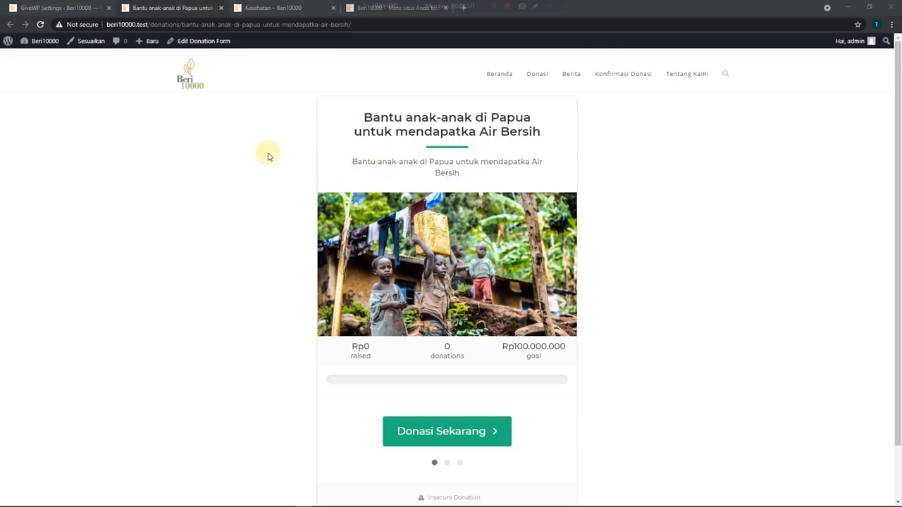
scroll(268, 151, "down", 1)
scroll(270, 151, "up", 1)
- Unlink Konfirmasi Pembayaran in the offline note and reword it to 'Konfirmasi Donasi'
left_click(32, 8)
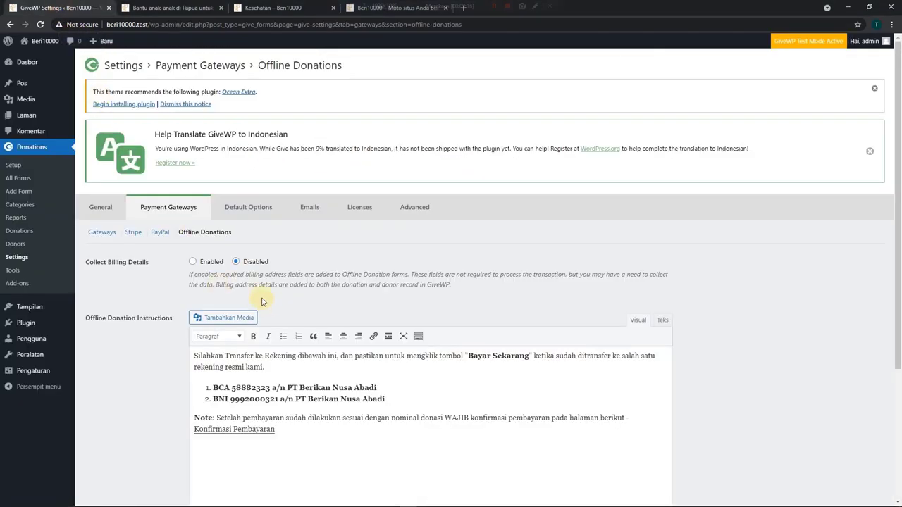
scroll(251, 296, "down", 3)
left_click(252, 289)
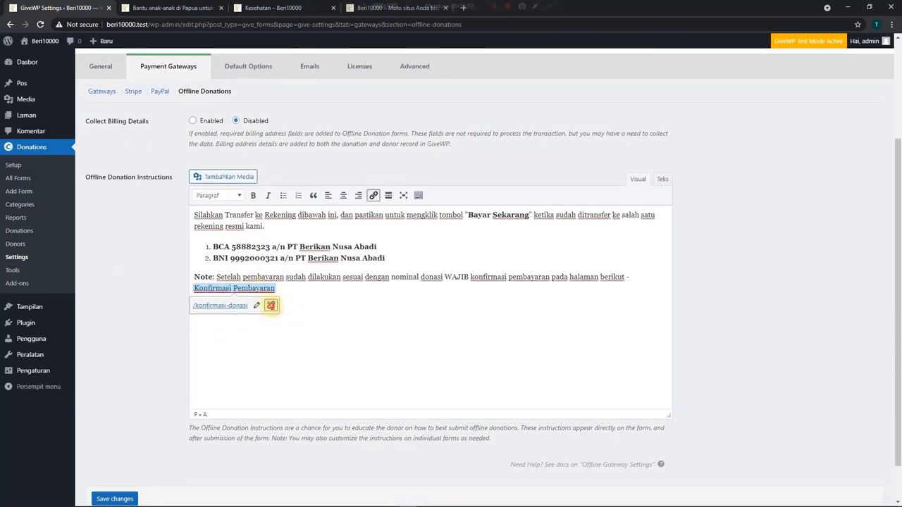
left_click(270, 305)
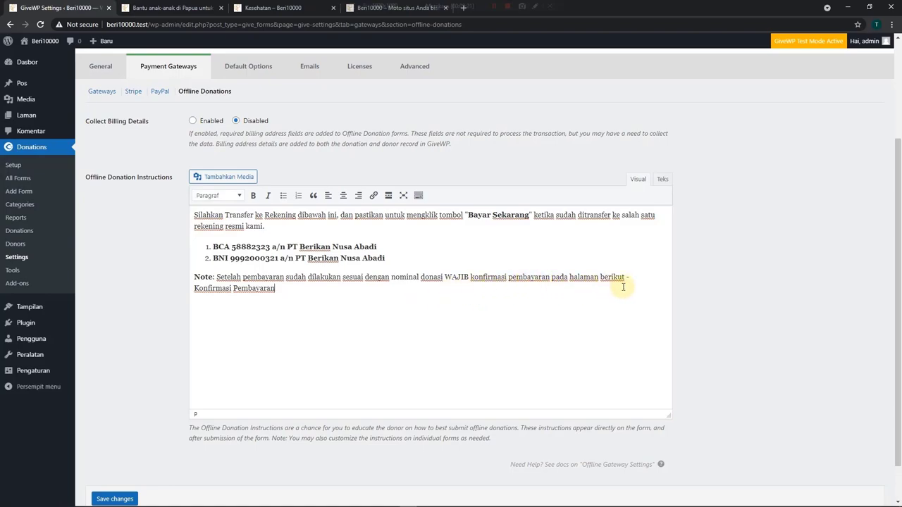
key("BackSpace")
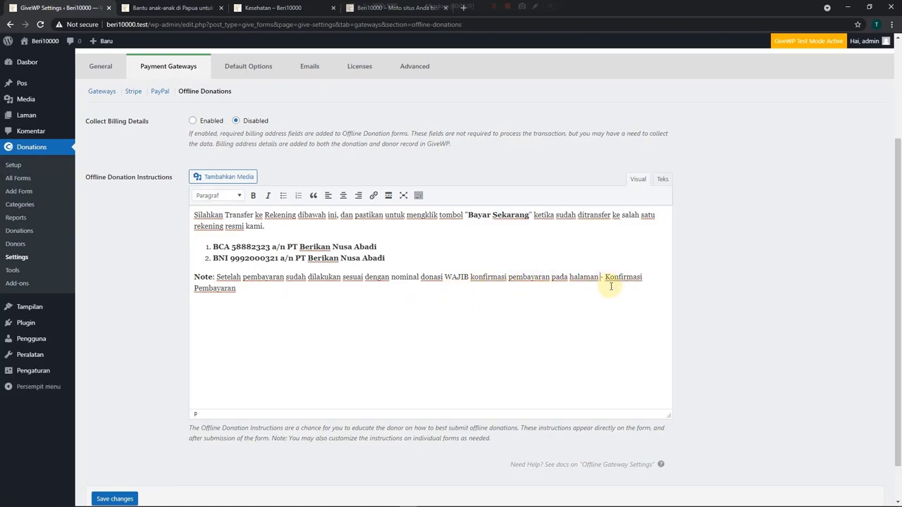
key("BackSpace")
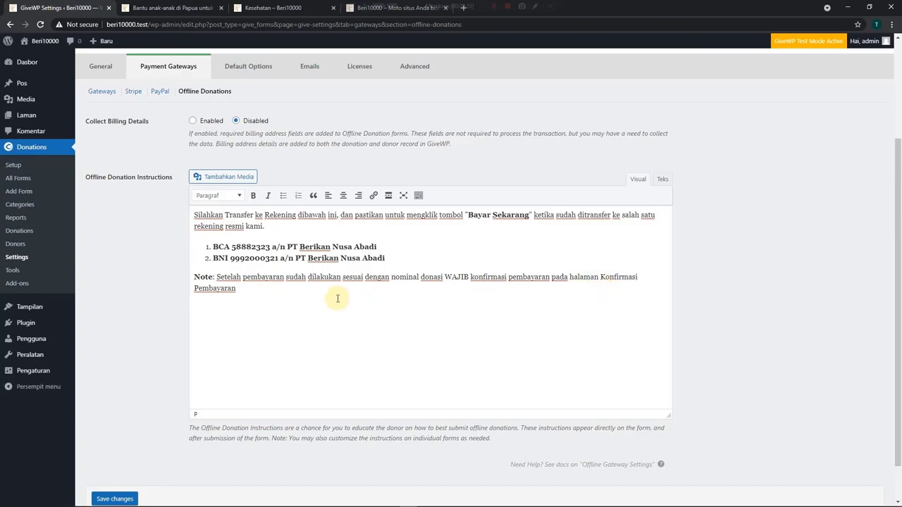
double_click(231, 291)
type("Donasi")
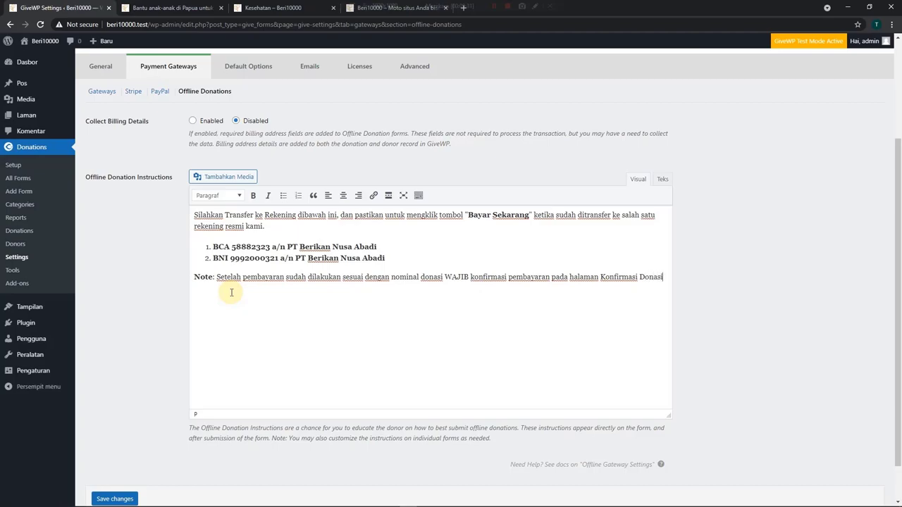
- Bold 'Konfirmasi Donasi', save the offline donation settings, and return to the donation form
left_click(600, 276)
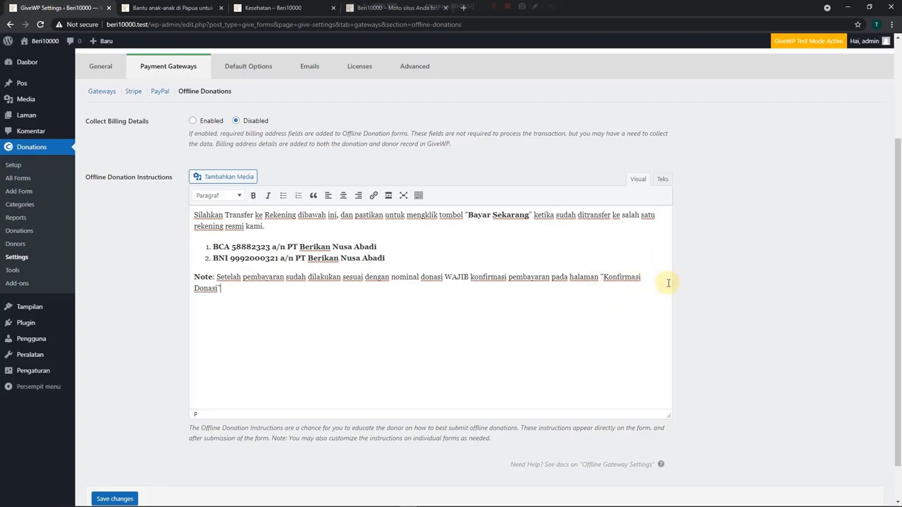
left_click_drag(217, 288, 605, 280)
left_click(253, 196)
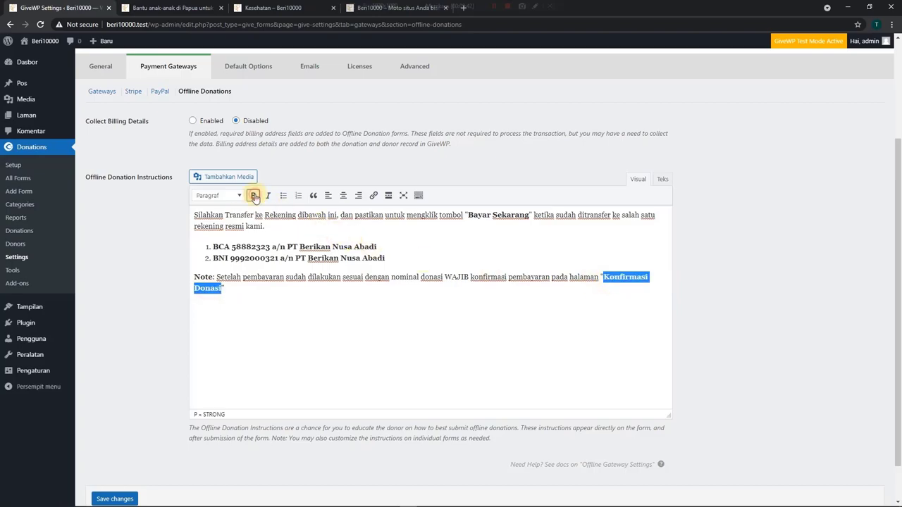
left_click(313, 303)
scroll(330, 309, "down", 1)
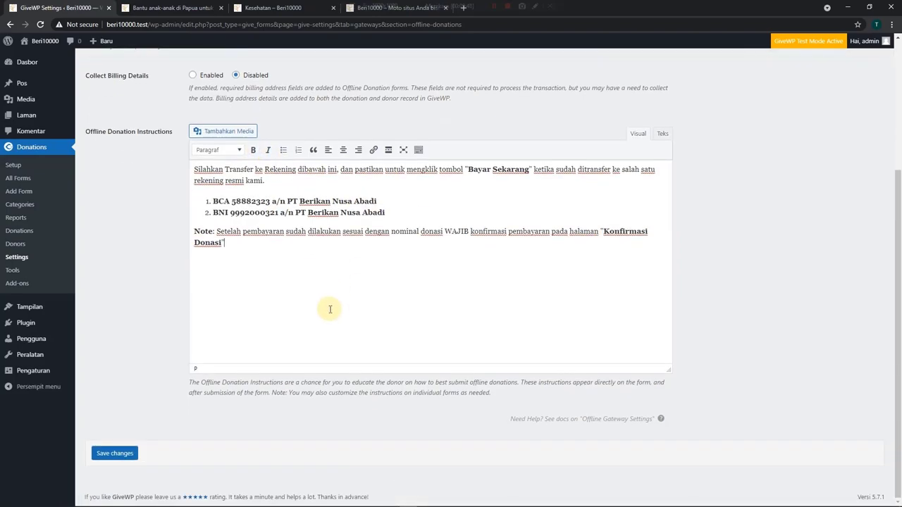
left_click(127, 453)
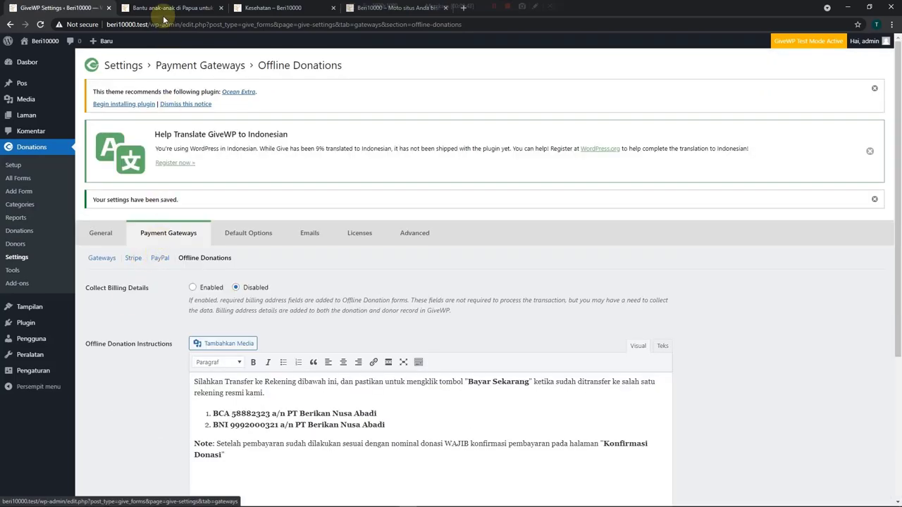
left_click(165, 8)
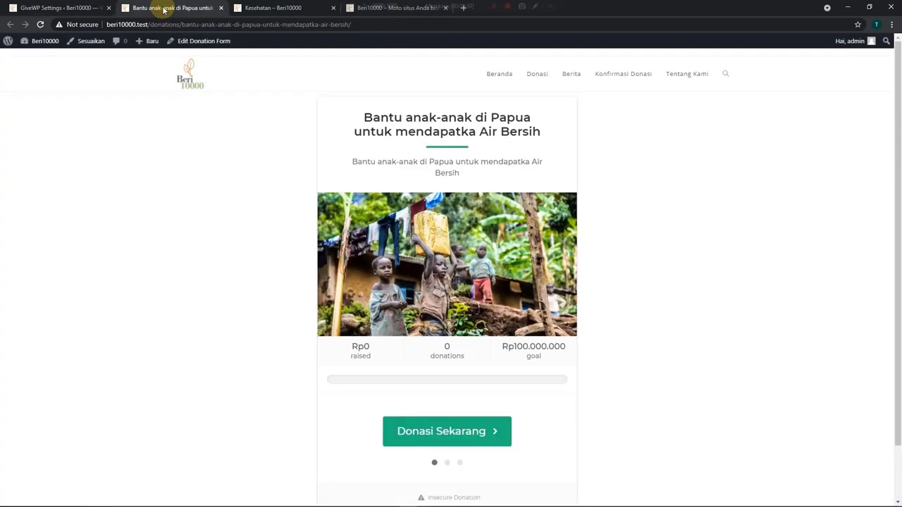
- Reload the form, pick Rp 200.000, and review the revised bank-transfer note on the payment step
left_click(40, 24)
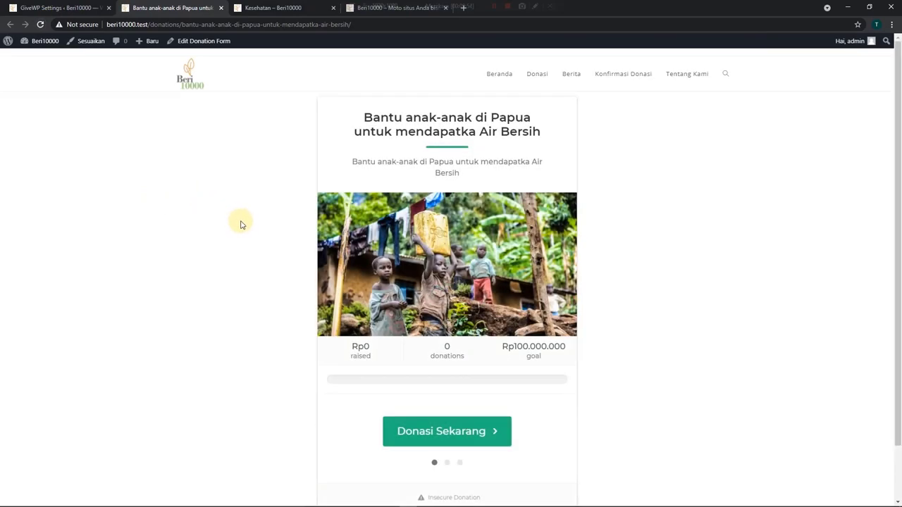
left_click(438, 430)
left_click(462, 295)
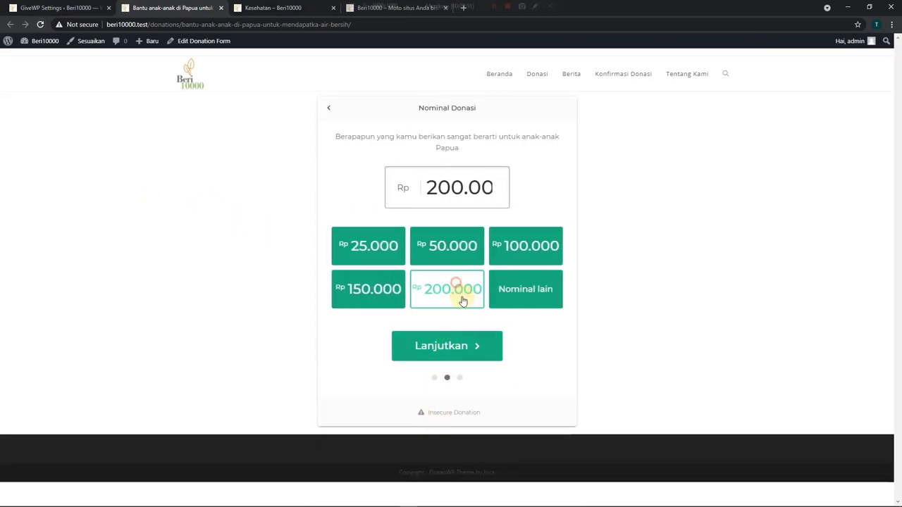
left_click(423, 346)
scroll(312, 338, "down", 3)
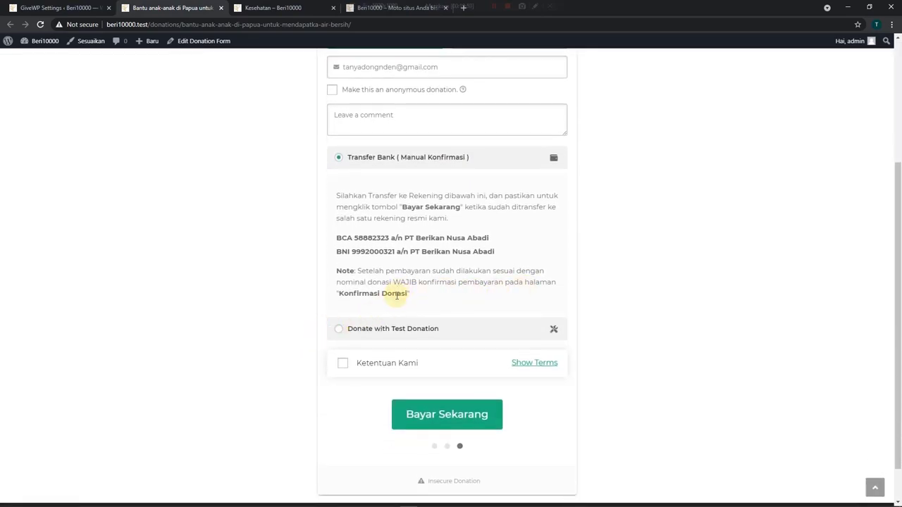
scroll(395, 301, "up", 3)
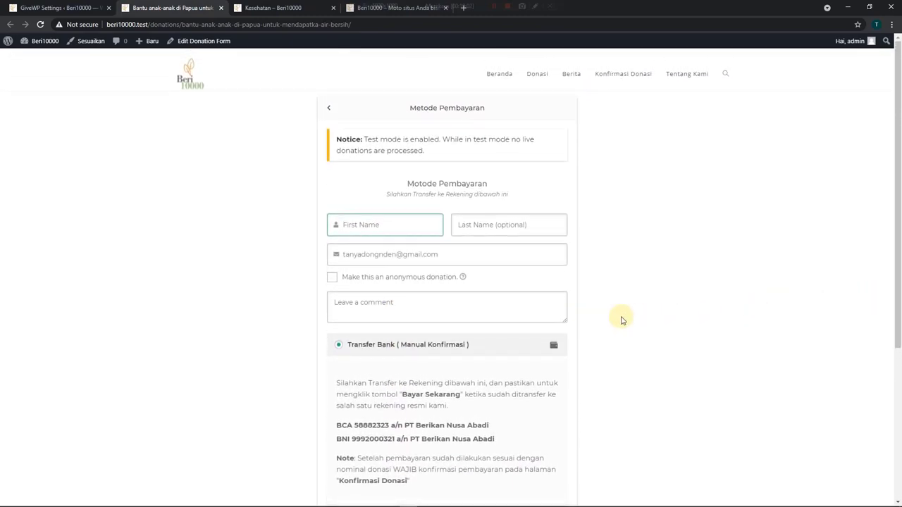
scroll(621, 321, "down", 1)
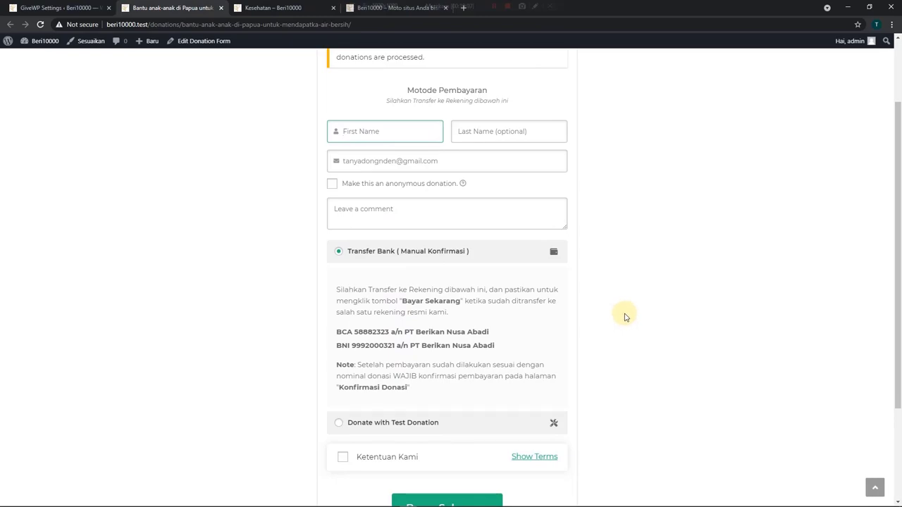
scroll(625, 317, "up", 1)
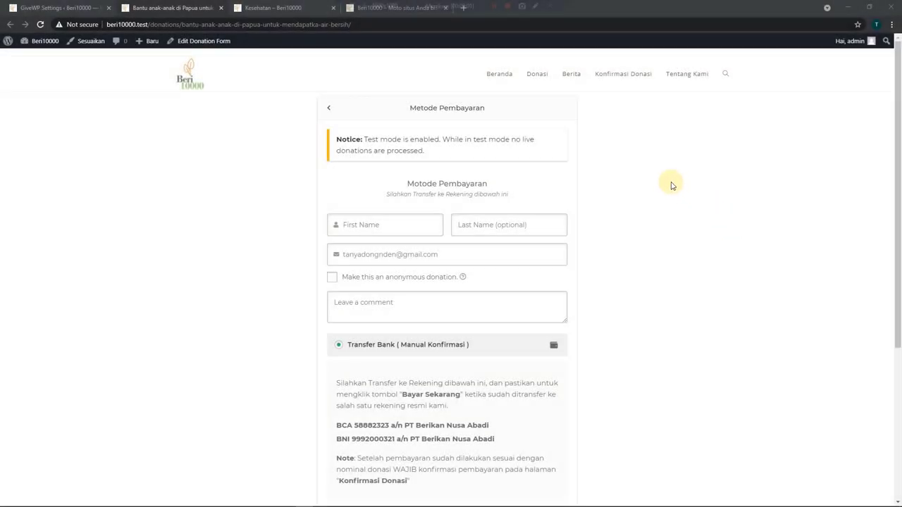
- Open the Konfirmasi Donasi menu link in a new tab and view the empty page
left_click(621, 76)
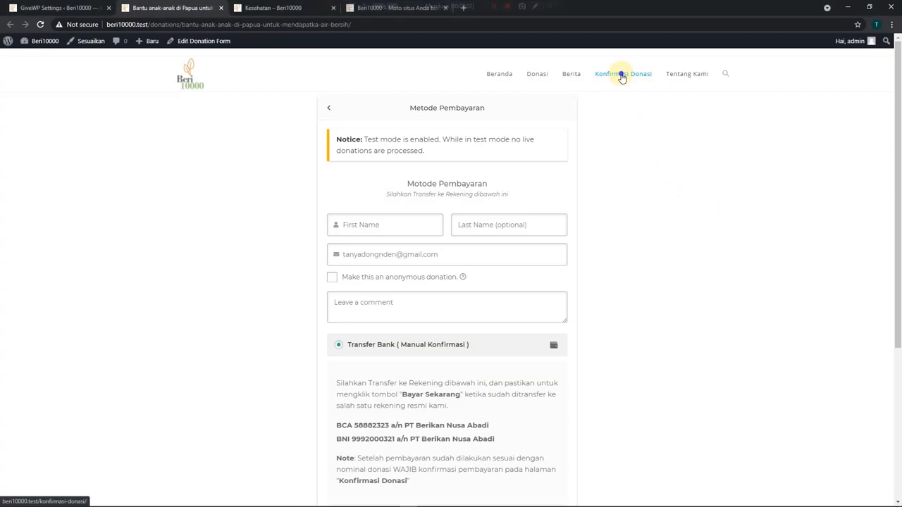
right_click(622, 76)
left_click(642, 82)
left_click(259, 8)
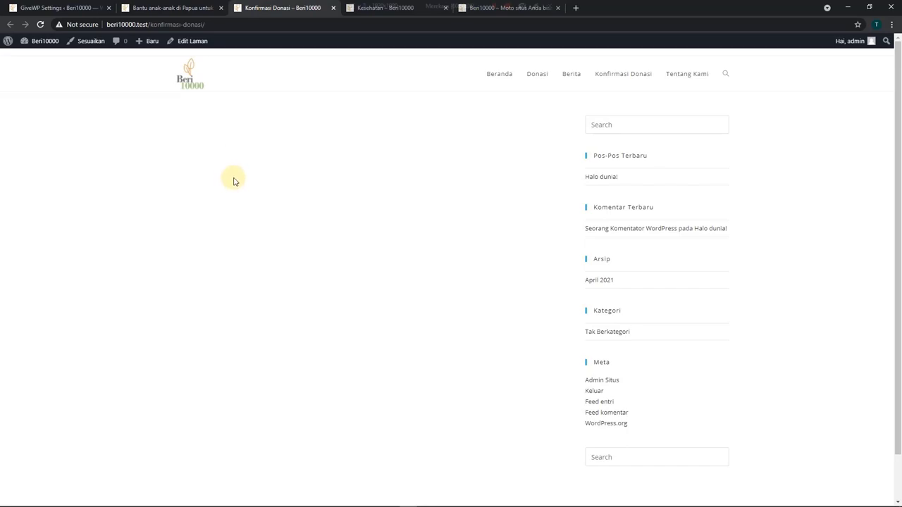
scroll(234, 181, "down", 1)
scroll(235, 181, "up", 1)
- Compare the form's bank account lines with that page, then step the form back to Nominal Donasi
left_click(154, 7)
scroll(299, 226, "down", 3)
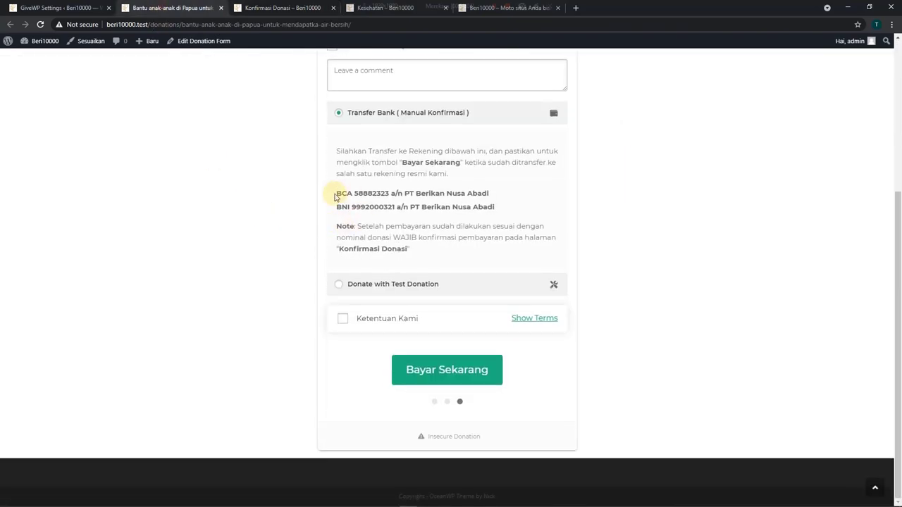
left_click_drag(336, 193, 498, 209)
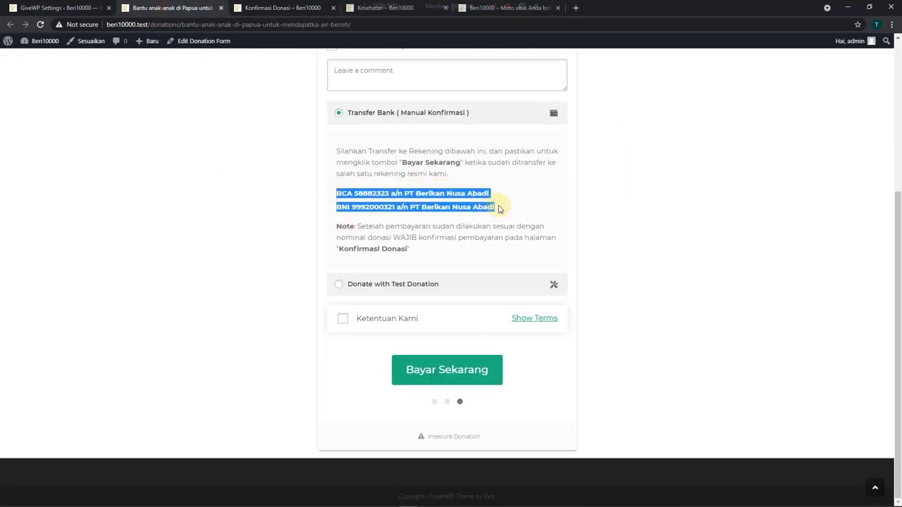
left_click(483, 186)
left_click(254, 14)
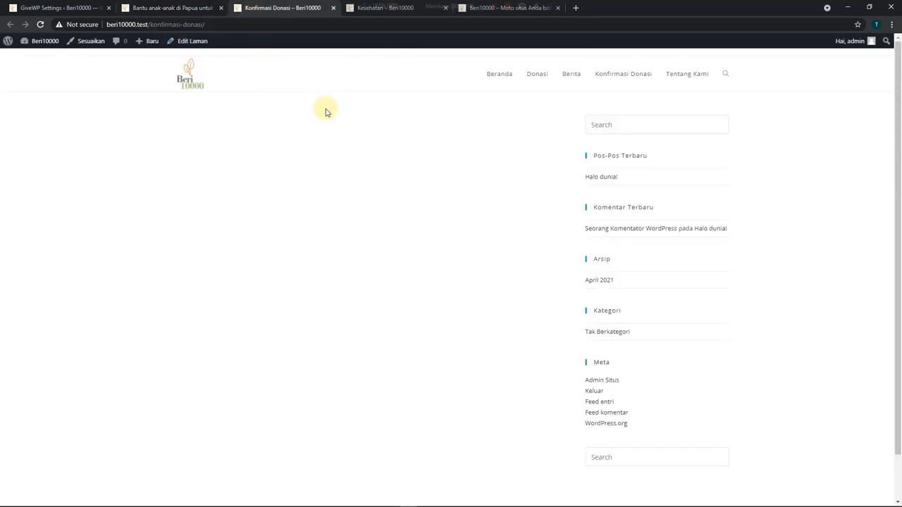
left_click(181, 13)
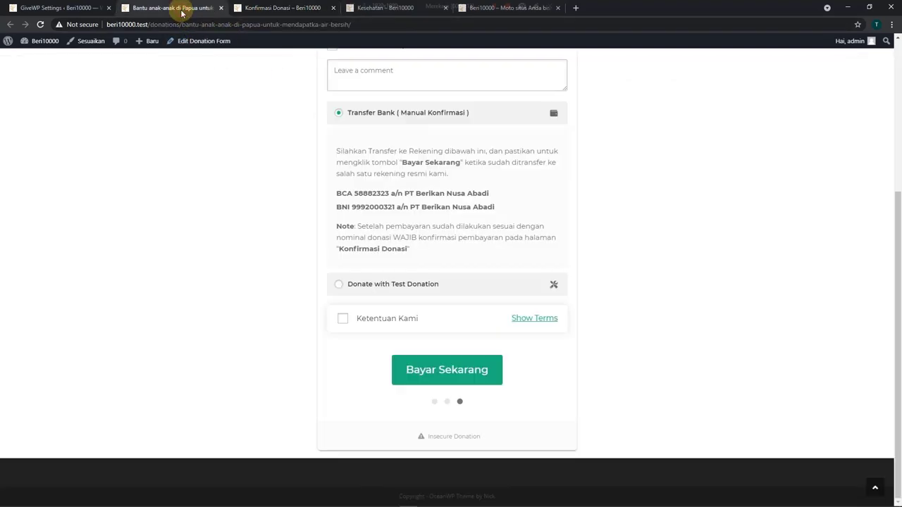
scroll(351, 204, "up", 3)
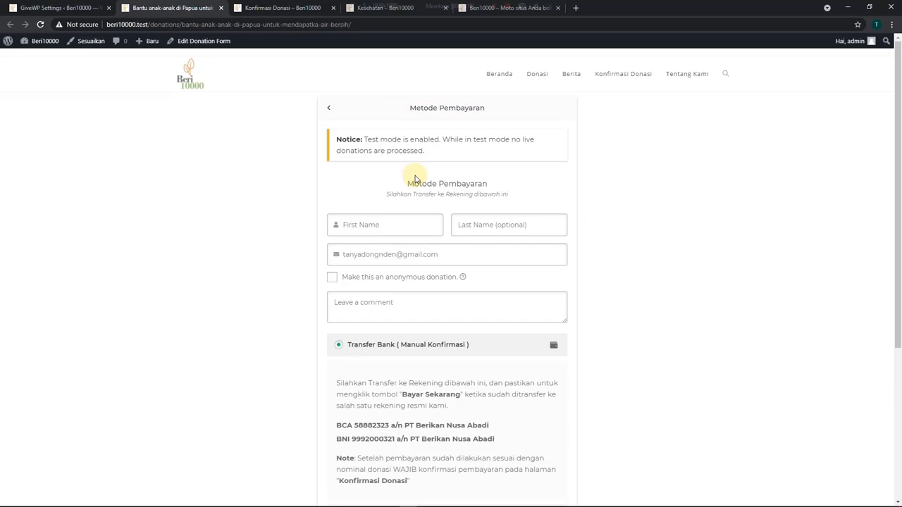
left_click(334, 112)
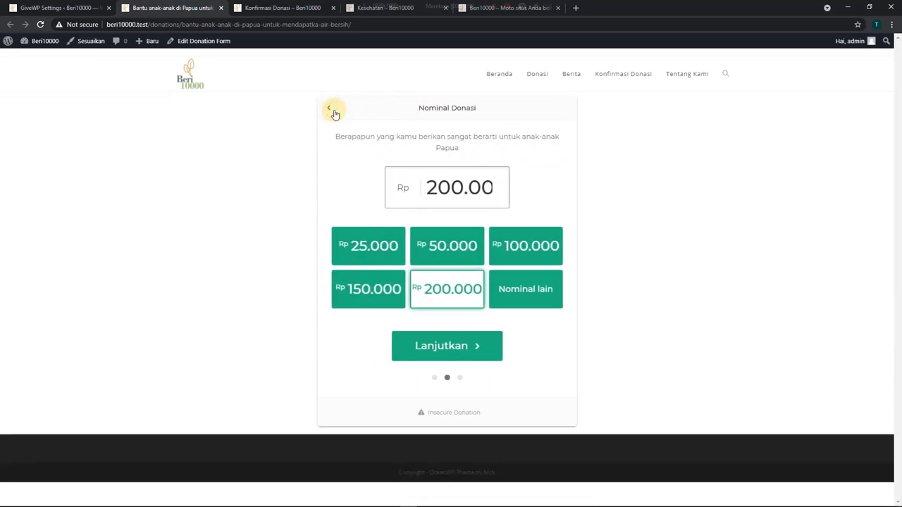
left_click(334, 112)
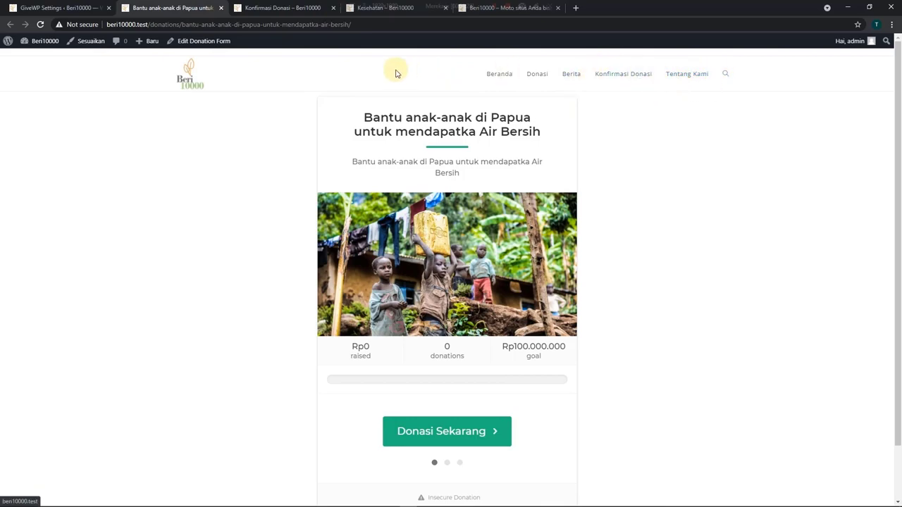
- From the GiveWP settings tab, open Tampilan > Menu to edit the Master Menu
left_click(75, 8)
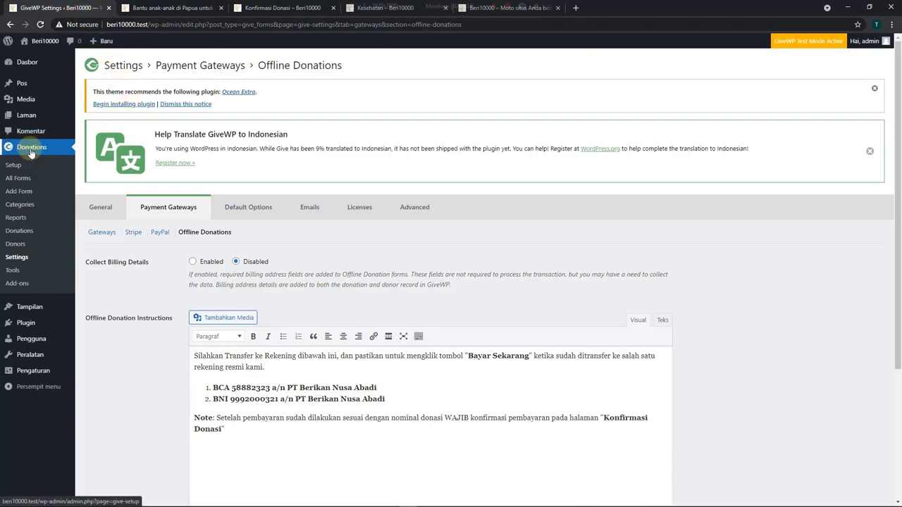
mouse_move(33, 310)
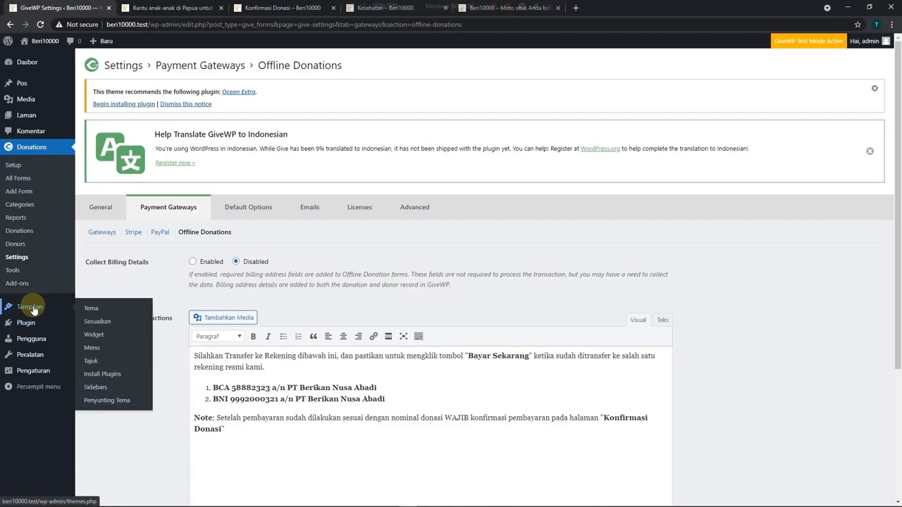
left_click(99, 335)
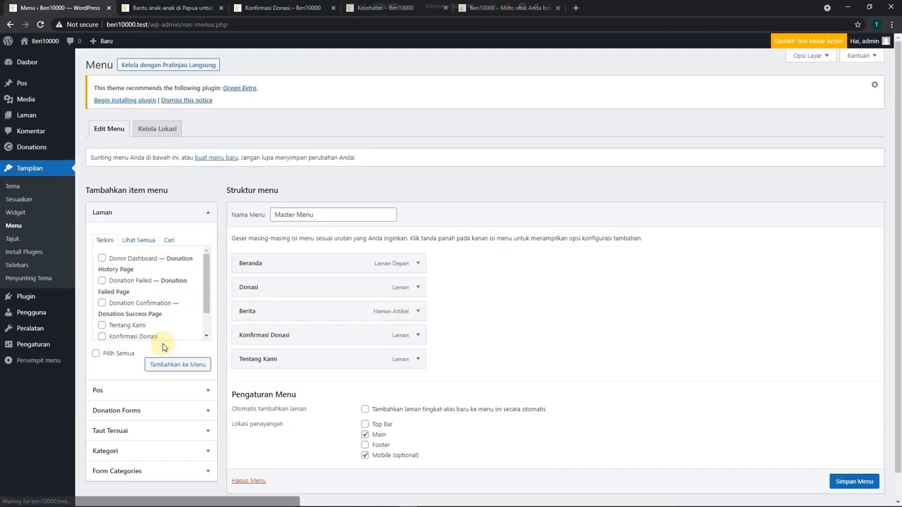
- Add the Donor Dashboard page from Laman > Lihat Semua to the Master Menu
scroll(225, 314, "down", 1)
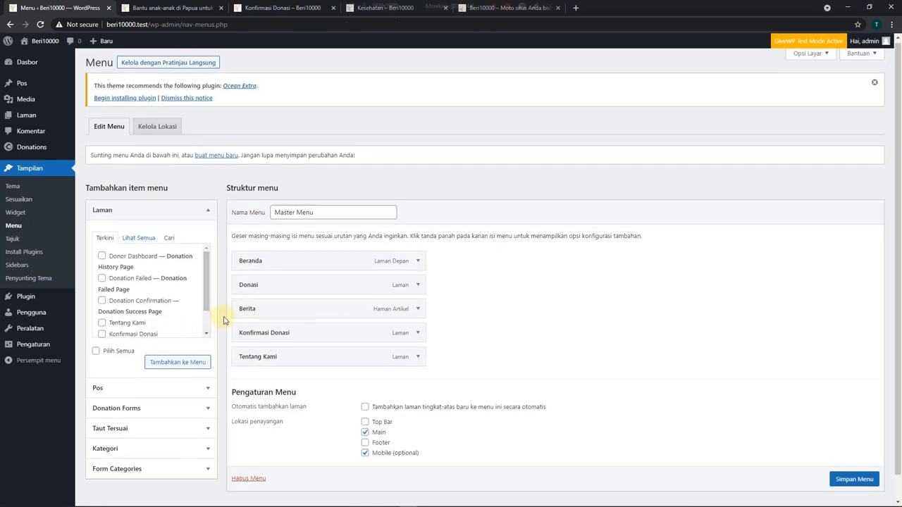
scroll(124, 240, "down", 1)
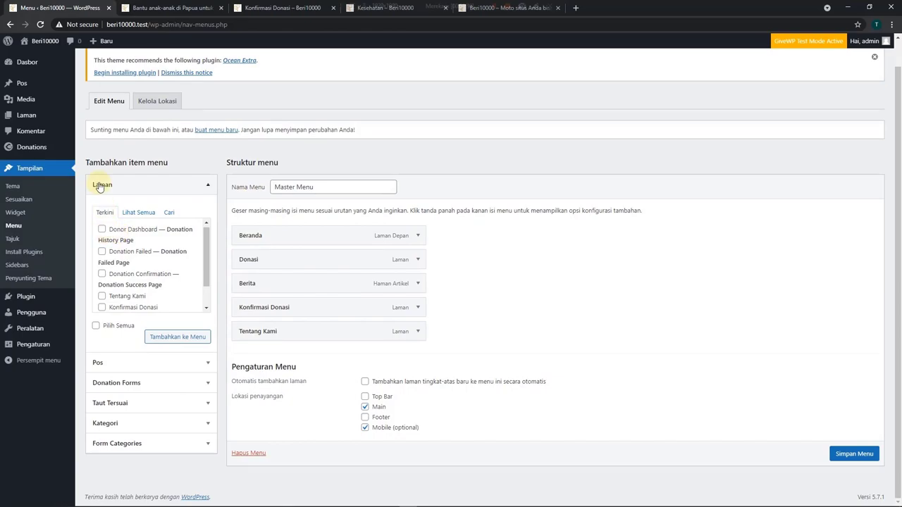
left_click(194, 383)
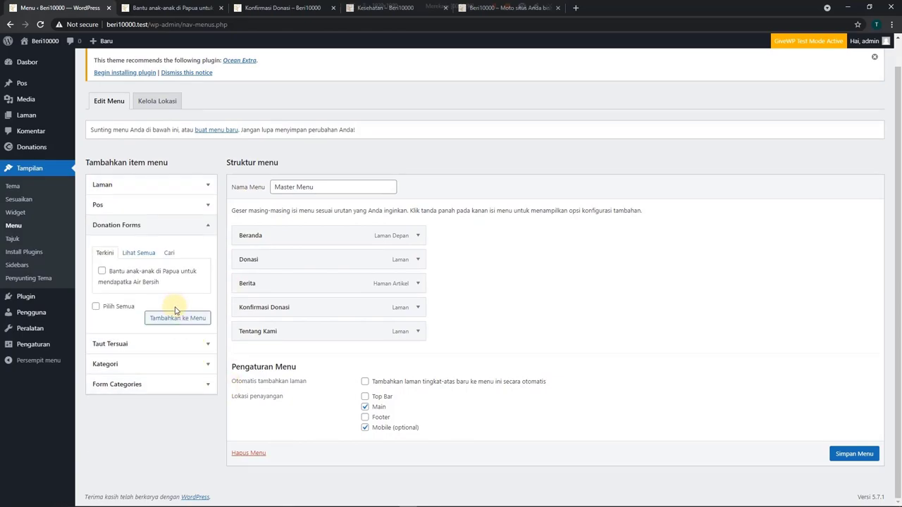
left_click(169, 386)
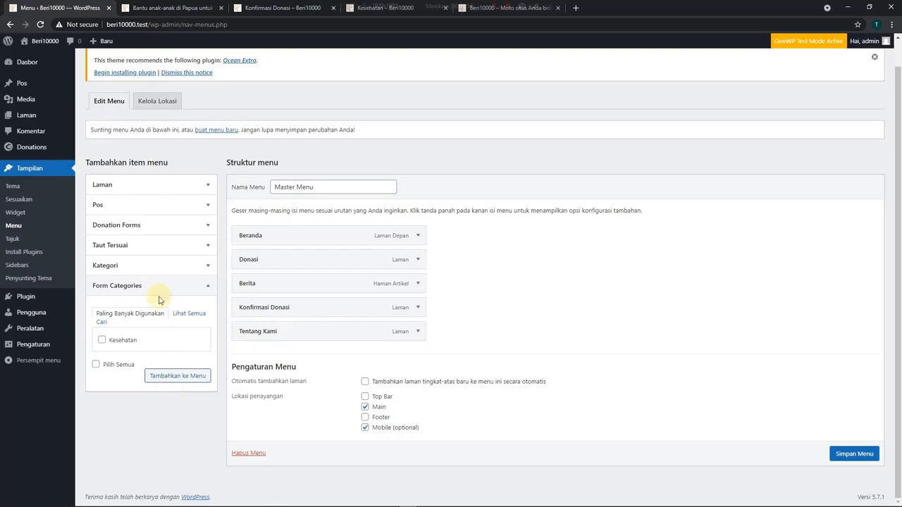
left_click(126, 188)
left_click(138, 214)
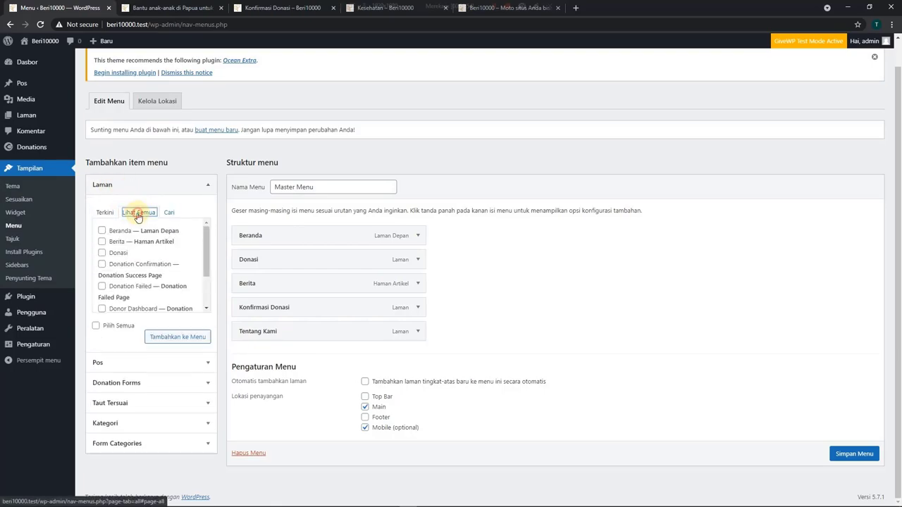
scroll(136, 283, "down", 1)
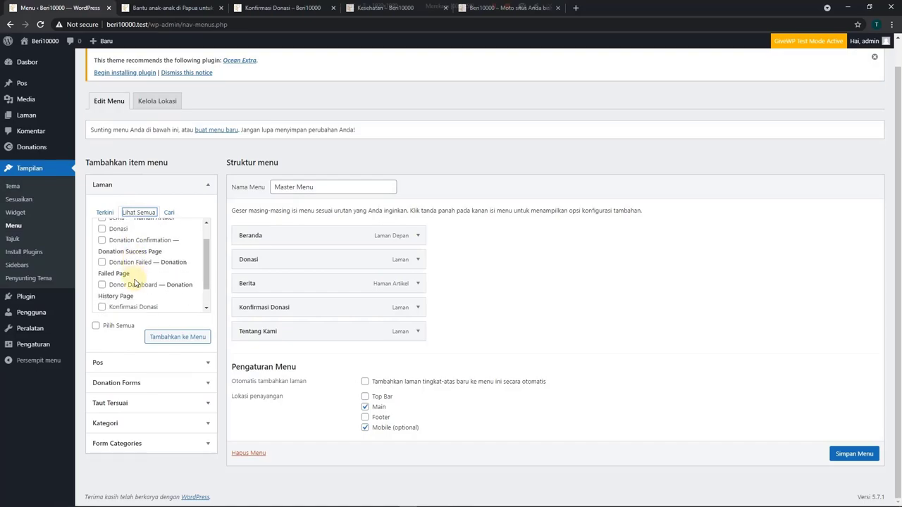
scroll(134, 280, "down", 1)
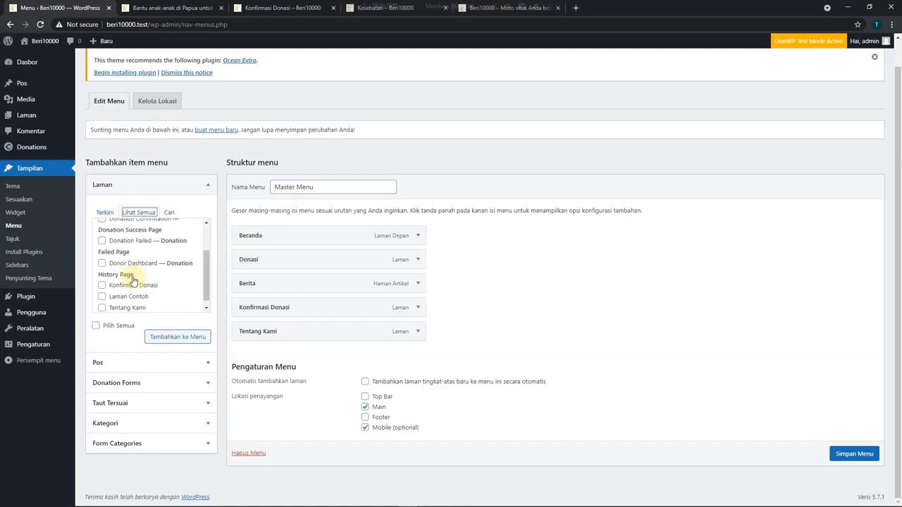
left_click(127, 263)
left_click(184, 337)
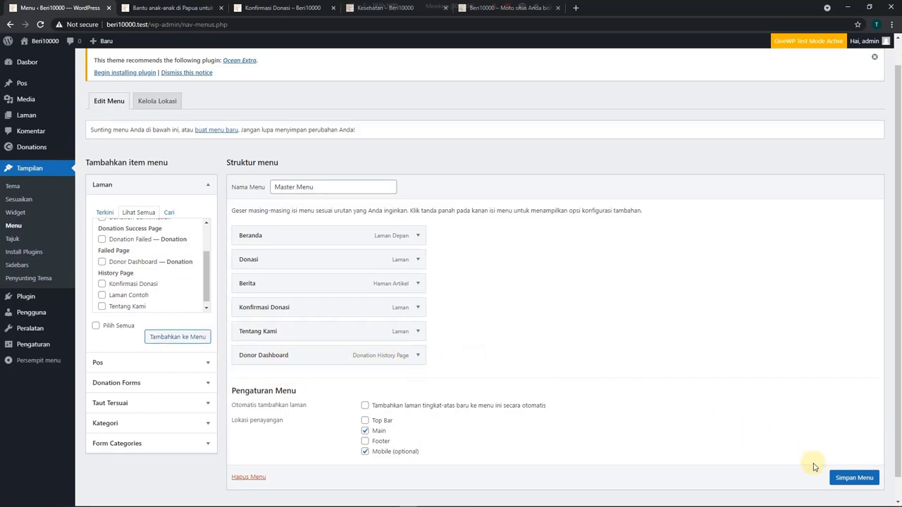
- Save the Master Menu and return to the donation page tab
scroll(813, 467, "down", 1)
left_click(842, 466)
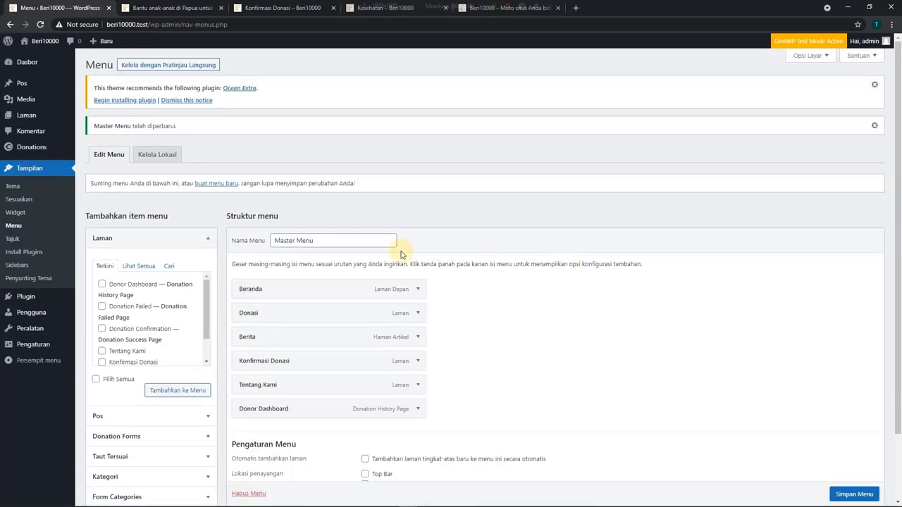
left_click(150, 12)
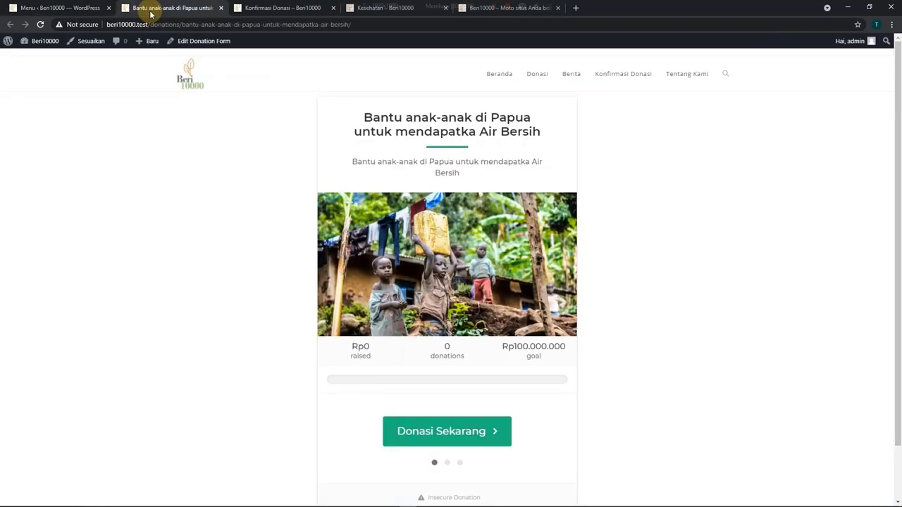
- Reload the donation page and open the new Donor Dashboard page from the navigation
left_click(40, 24)
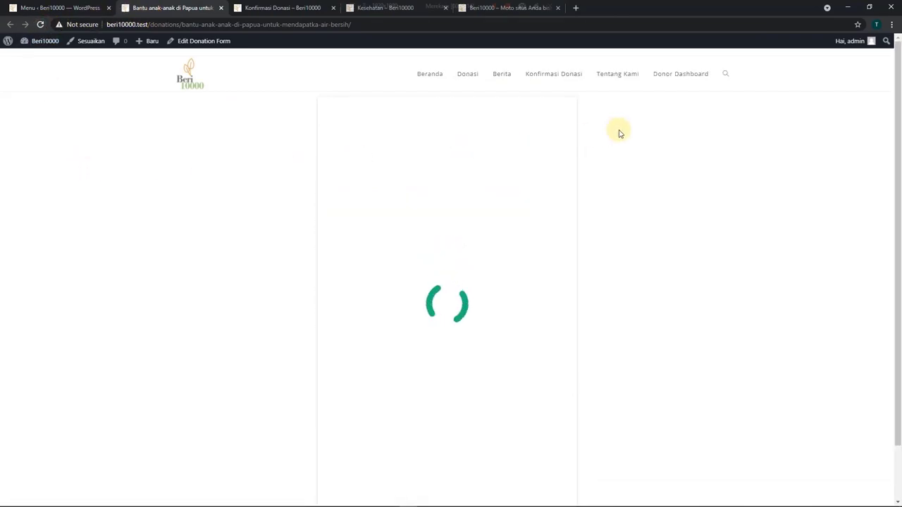
left_click(682, 76)
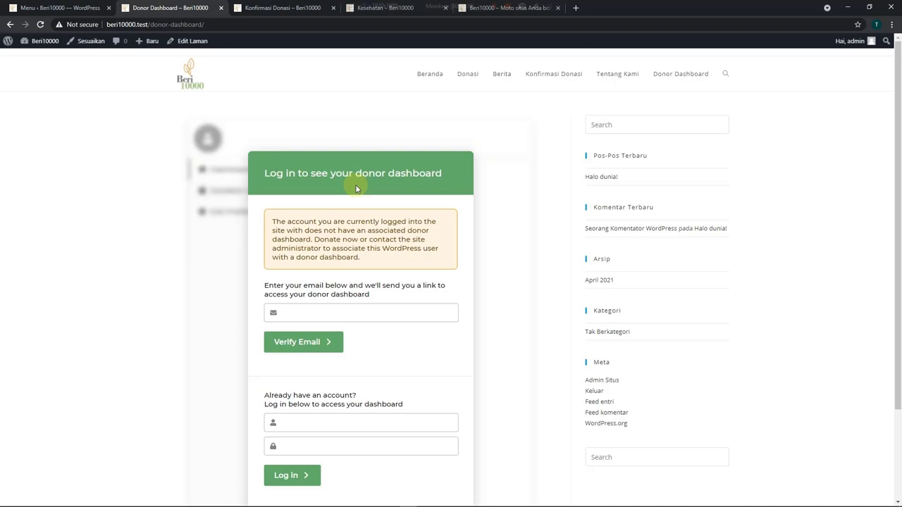
scroll(356, 186, "down", 1)
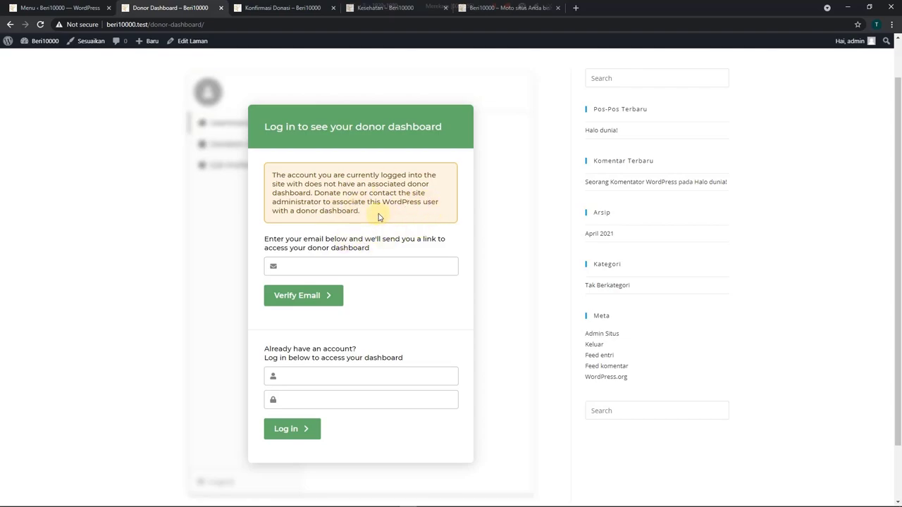
scroll(392, 247, "up", 1)
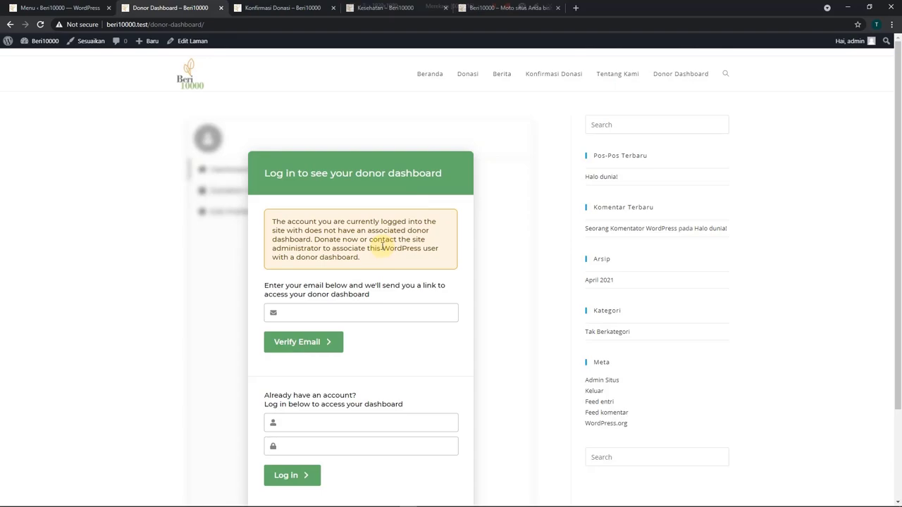
scroll(381, 243, "down", 2)
left_click(361, 222)
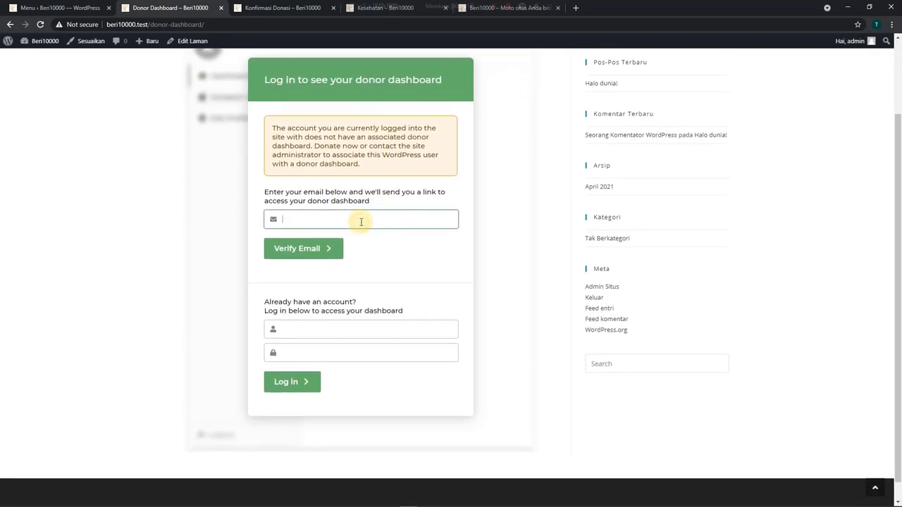
left_click_drag(263, 193, 389, 204)
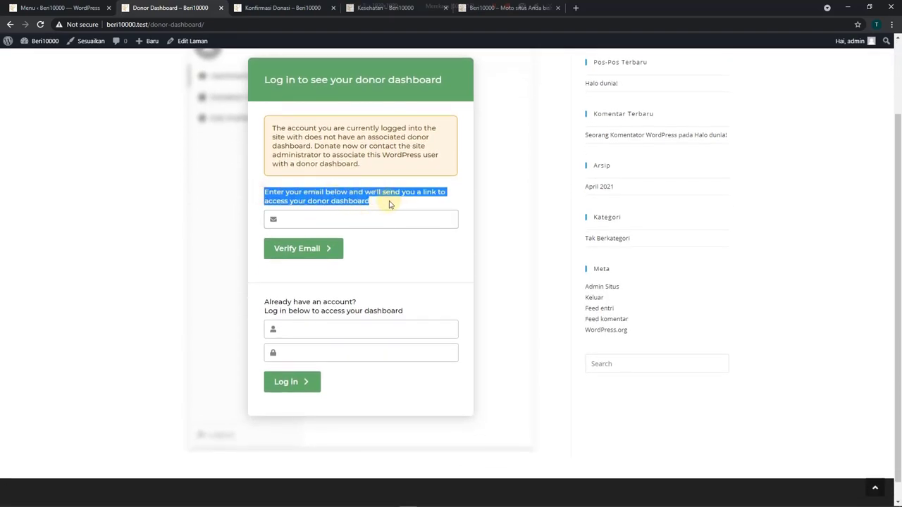
left_click(357, 220)
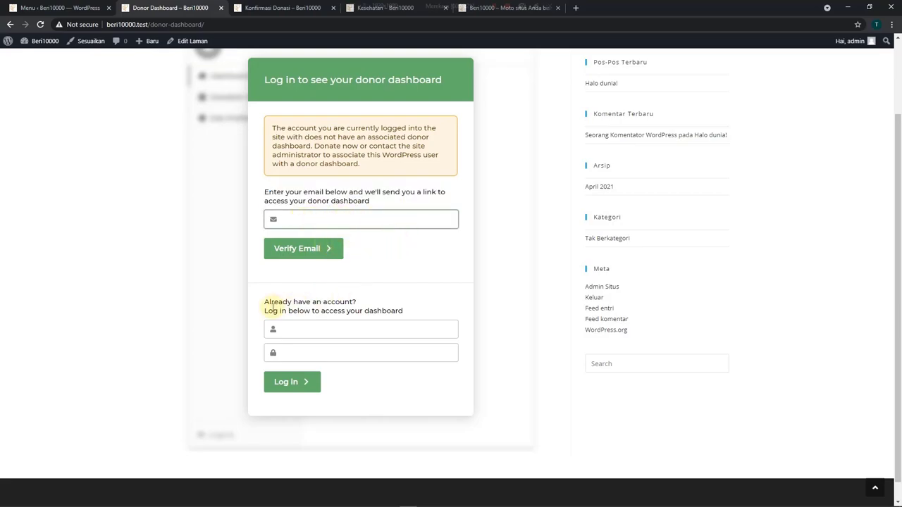
left_click_drag(261, 299, 324, 330)
left_click(310, 330)
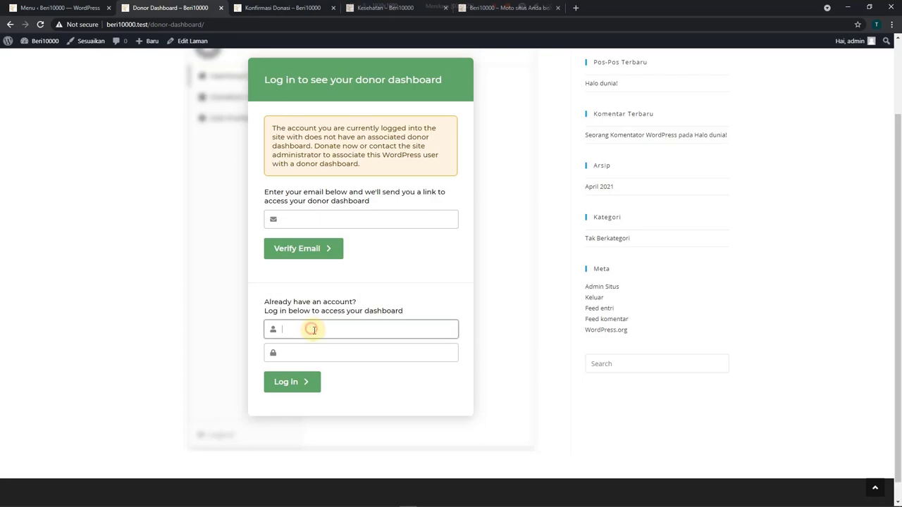
scroll(383, 377, "up", 1)
scroll(383, 377, "up", 2)
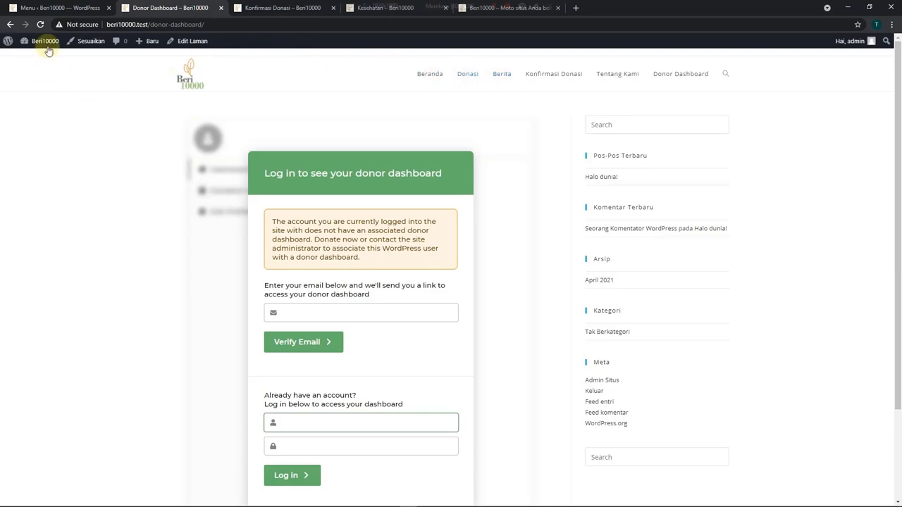
- Return to the Papua clean-water form and start a donation with Donasi Sekarang
left_click(10, 24)
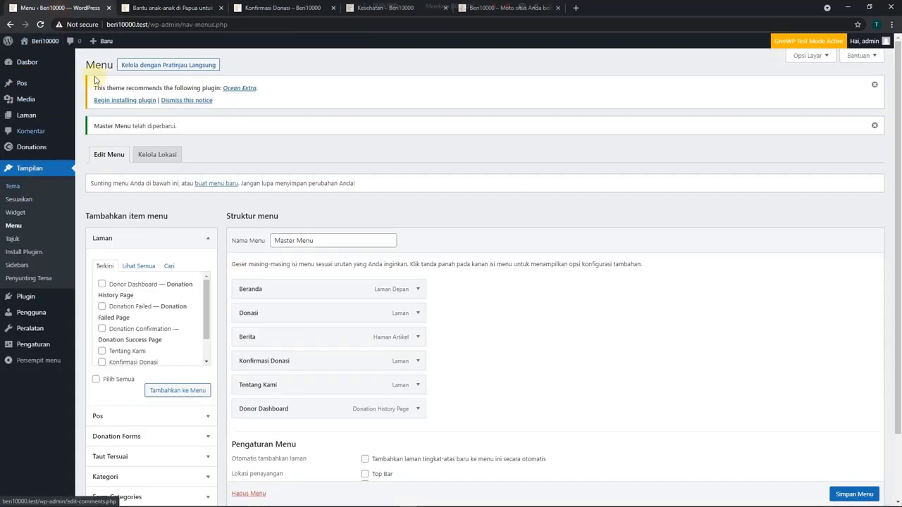
left_click(171, 8)
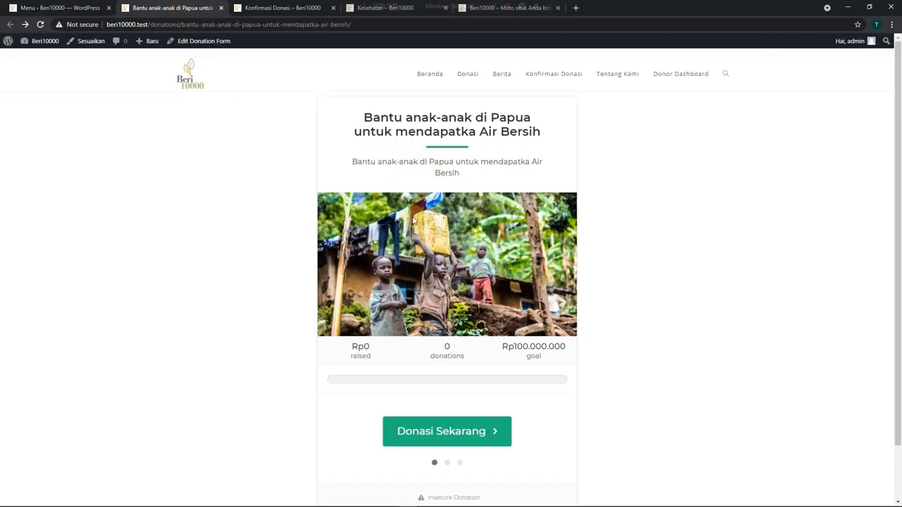
scroll(412, 211, "down", 1)
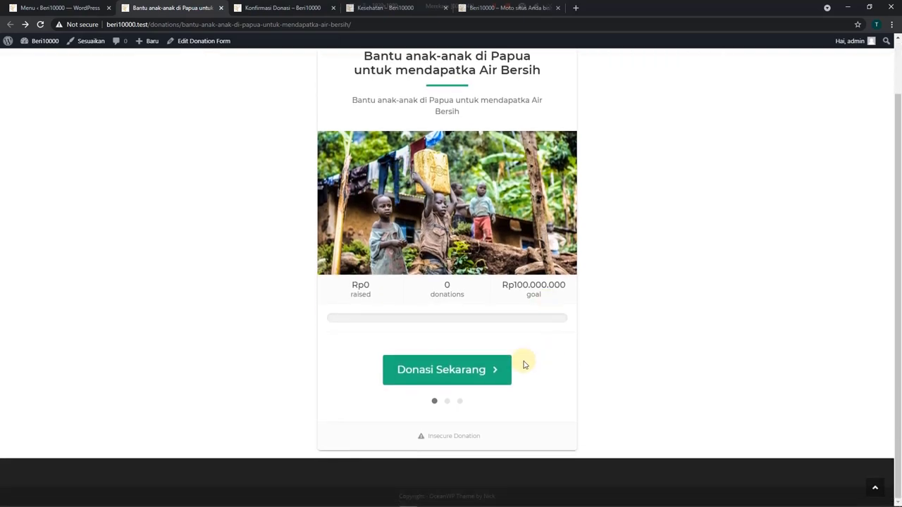
left_click(483, 369)
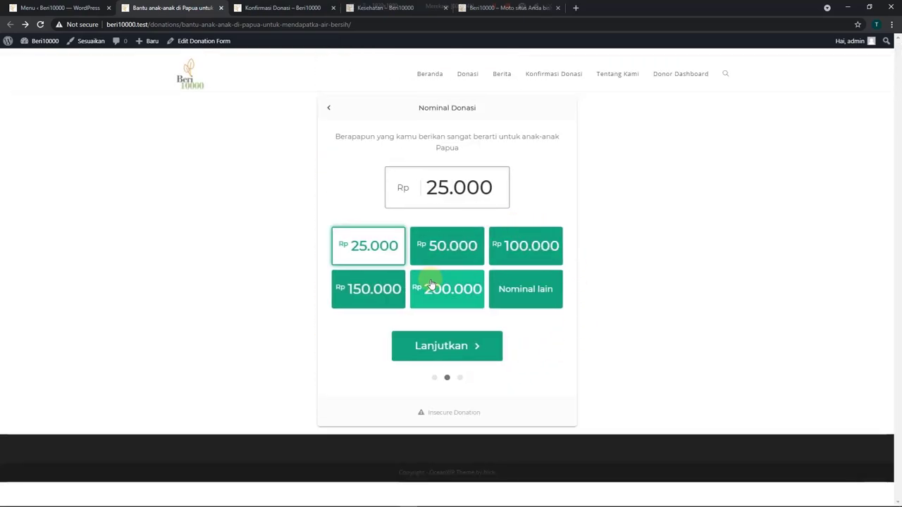
- Type 500000 as a custom Nominal lain amount and continue to Metode Pembayaran
left_click(478, 187)
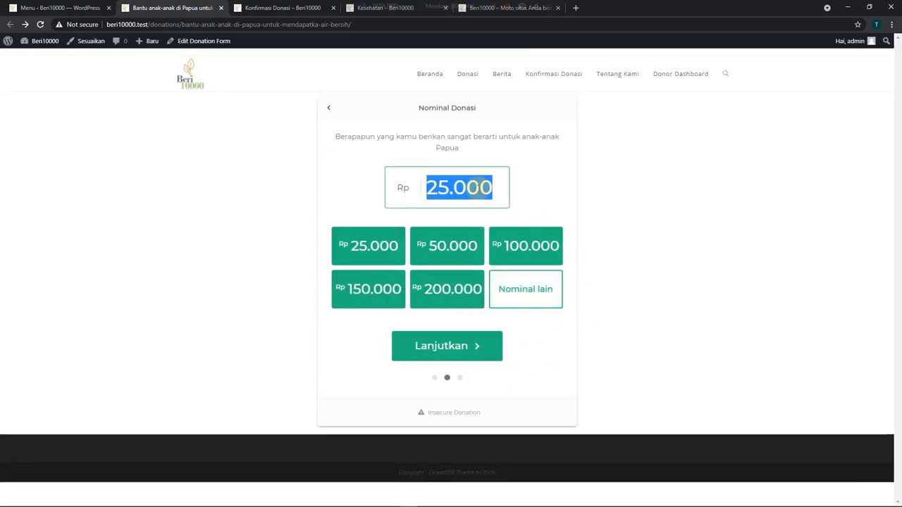
type("5000")
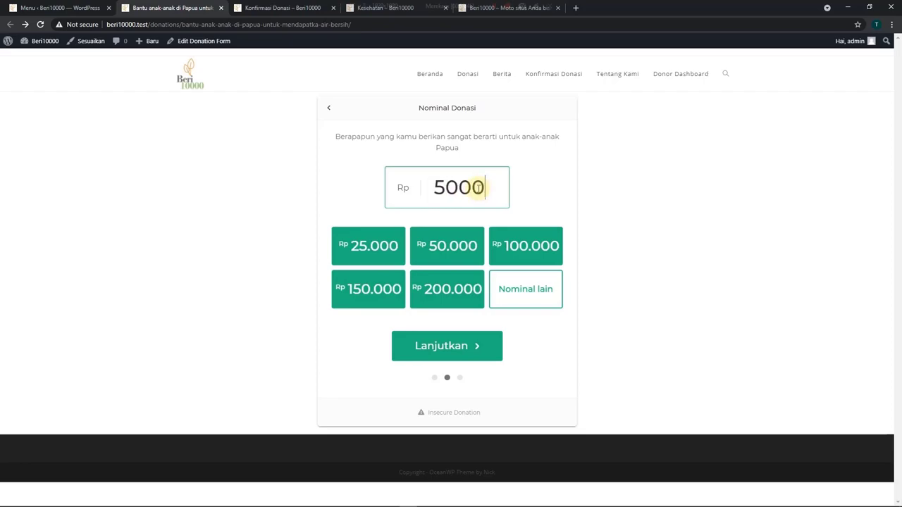
type("00")
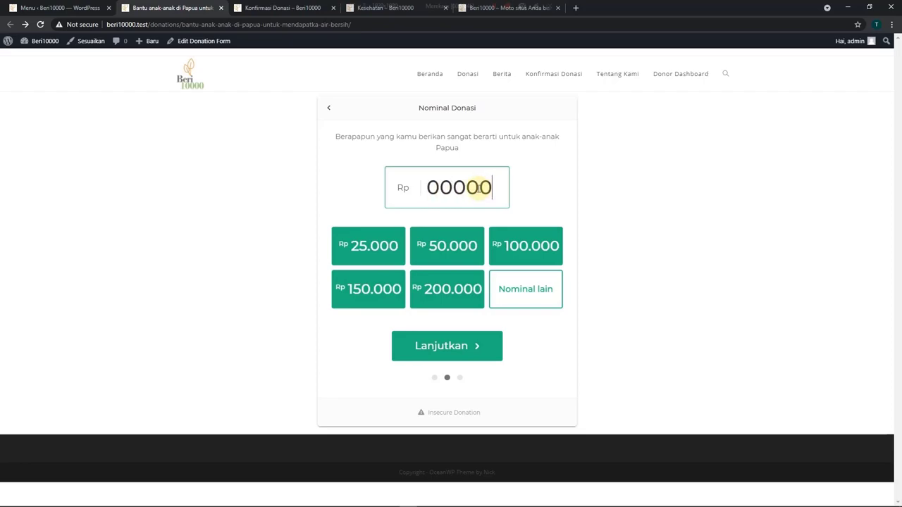
left_click(549, 177)
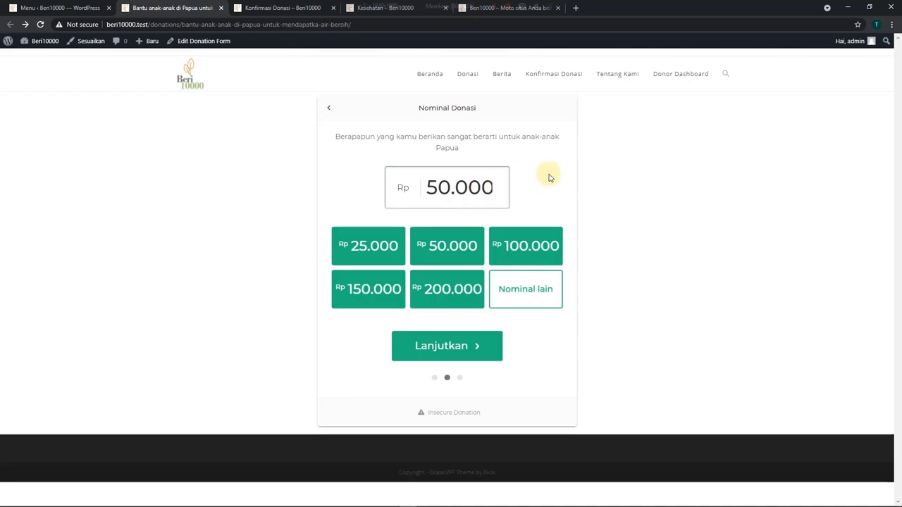
left_click(463, 347)
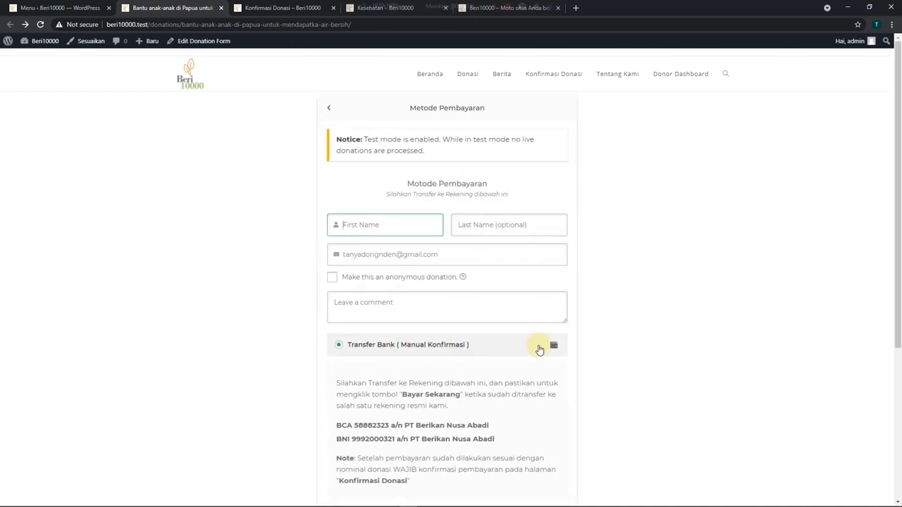
- Fill in the donor's first and last name and begin a donation comment
type("T")
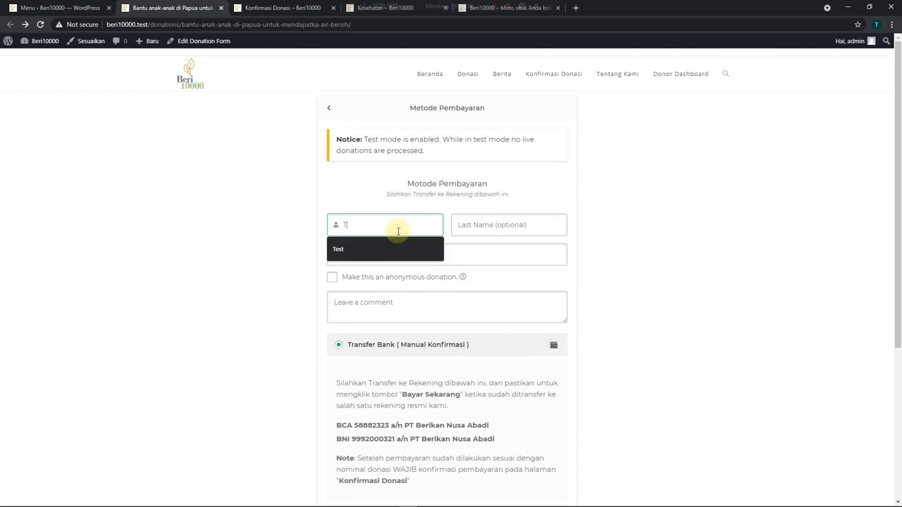
type("an")
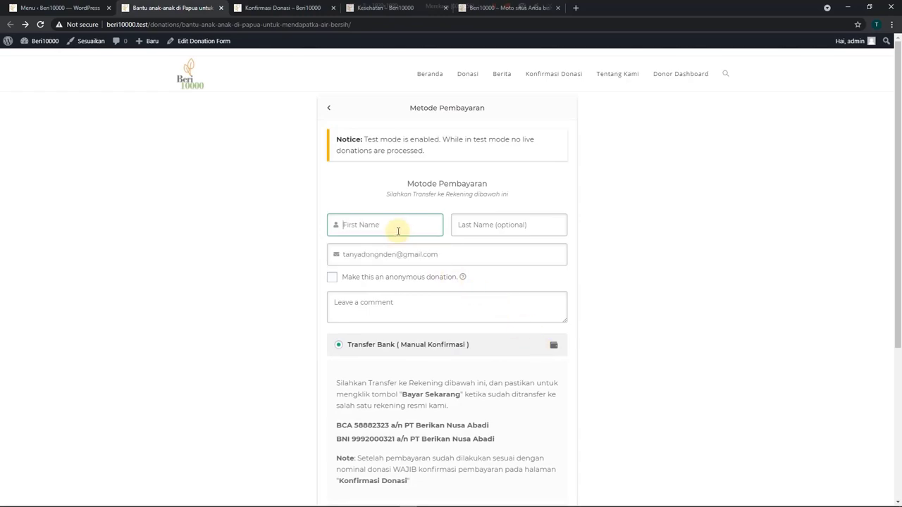
type("n")
key("Tab")
type("T")
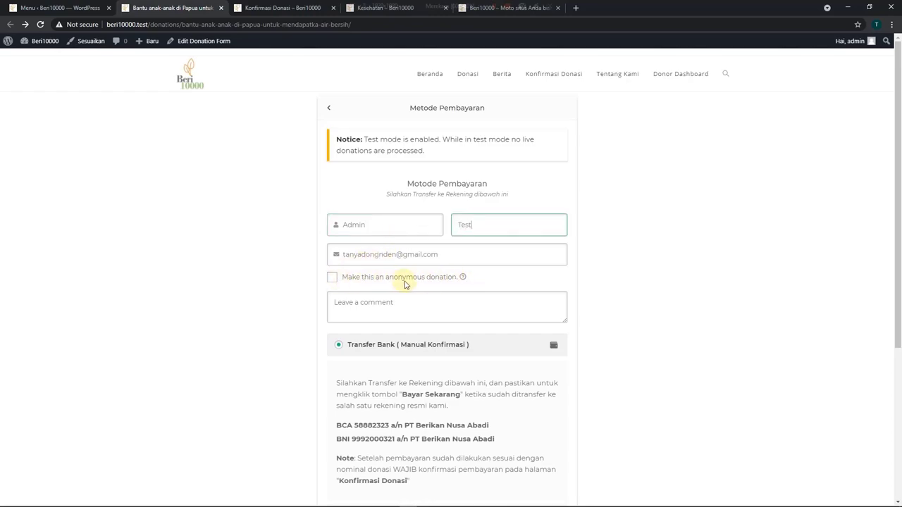
scroll(438, 280, "down", 2)
left_click(425, 217)
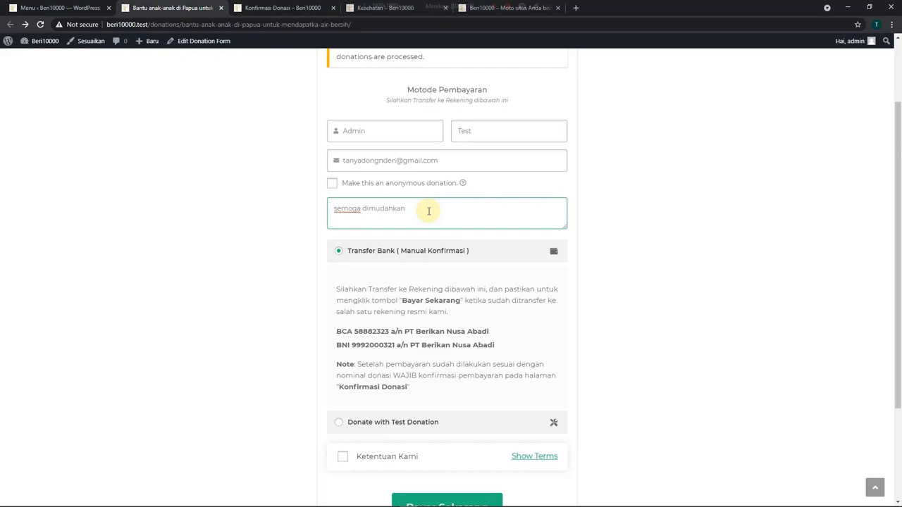
scroll(429, 206, "down", 2)
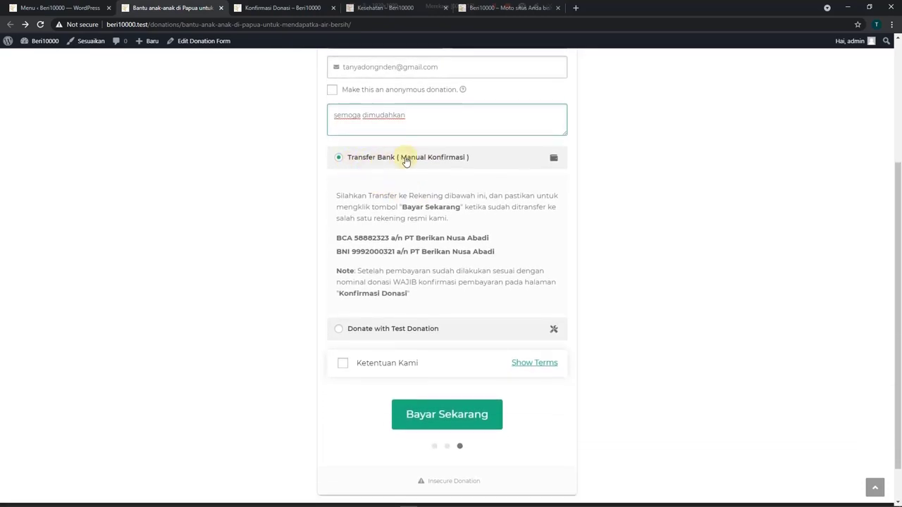
- After trying Test Donation, pay by Transfer Bank, accept Ketentuan Kami, and submit the donation
left_click(392, 328)
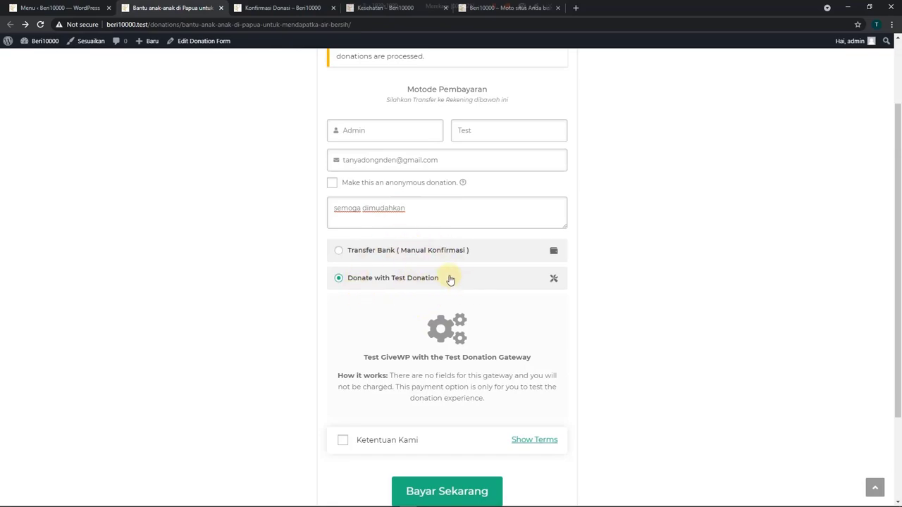
left_click(383, 252)
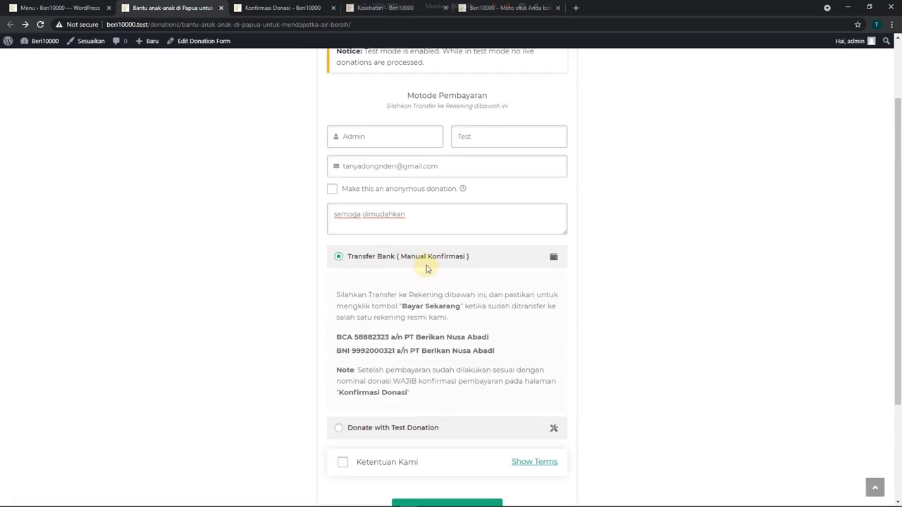
scroll(425, 268, "down", 2)
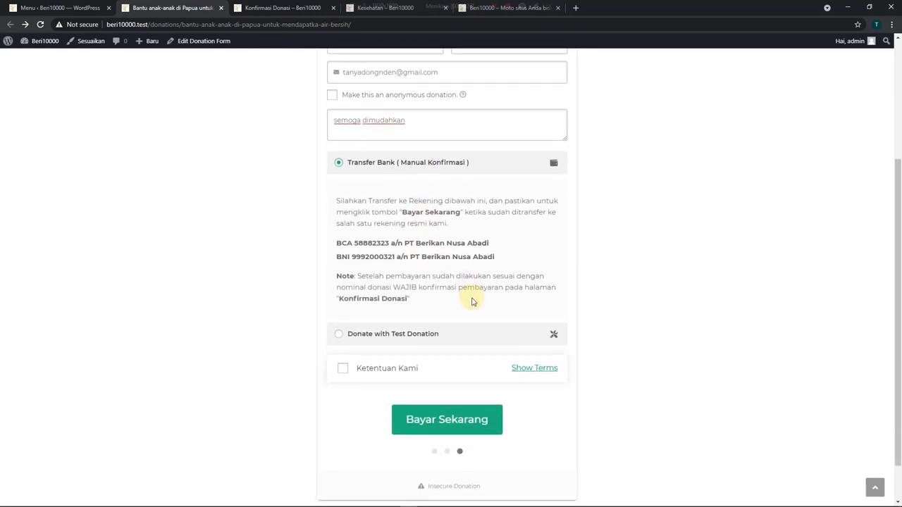
left_click(341, 369)
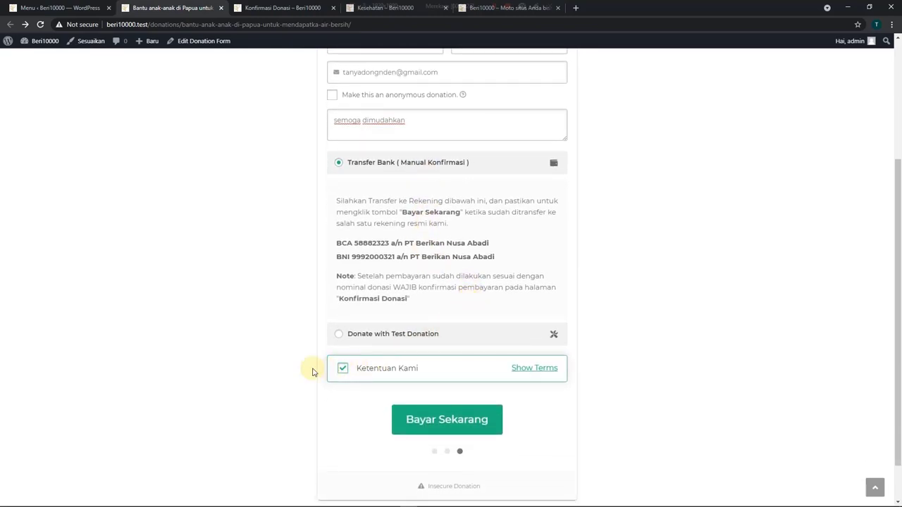
left_click(541, 368)
scroll(565, 368, "down", 3)
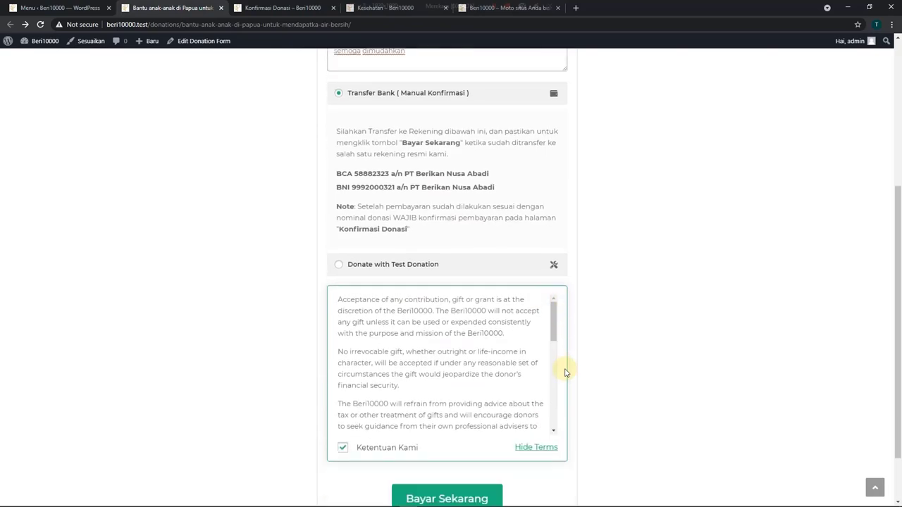
left_click(476, 369)
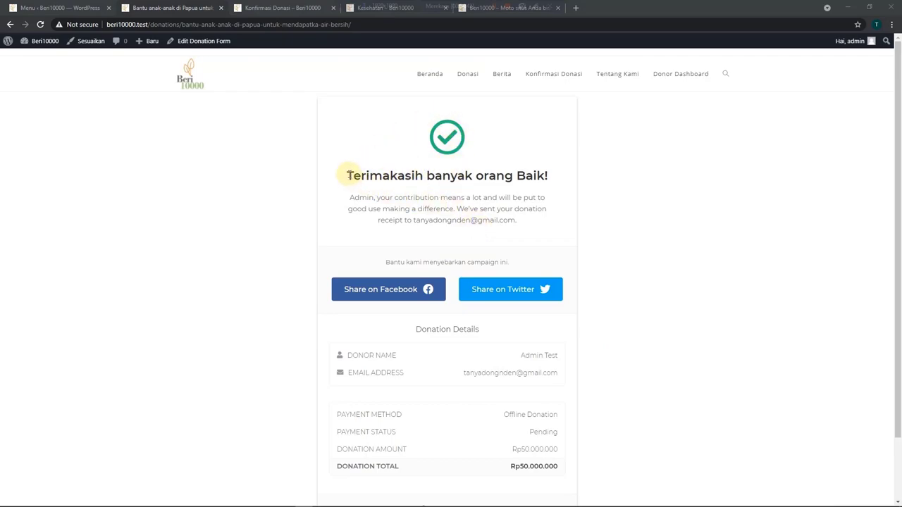
- Review the thank-you heading, confirmation message and receipt e-mail on the pending donation page
left_click_drag(347, 175, 557, 174)
left_click(362, 194)
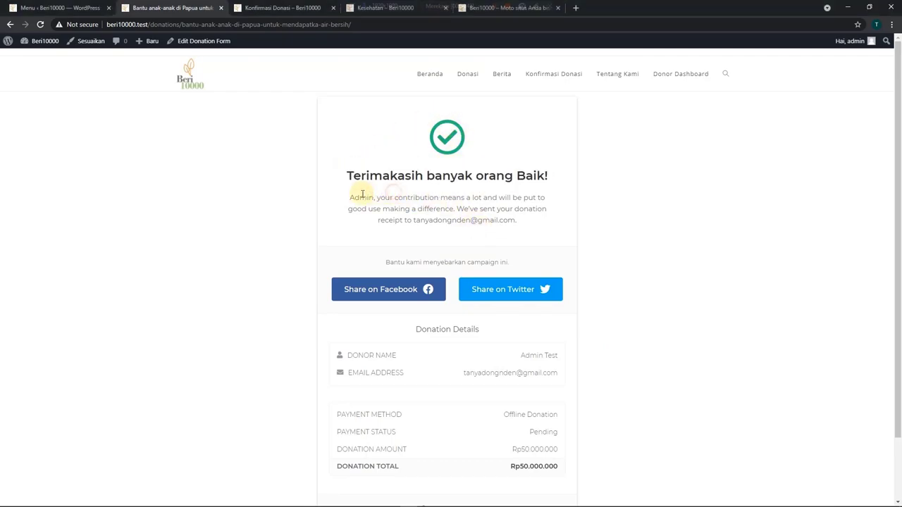
left_click_drag(345, 200, 522, 221)
left_click(522, 209)
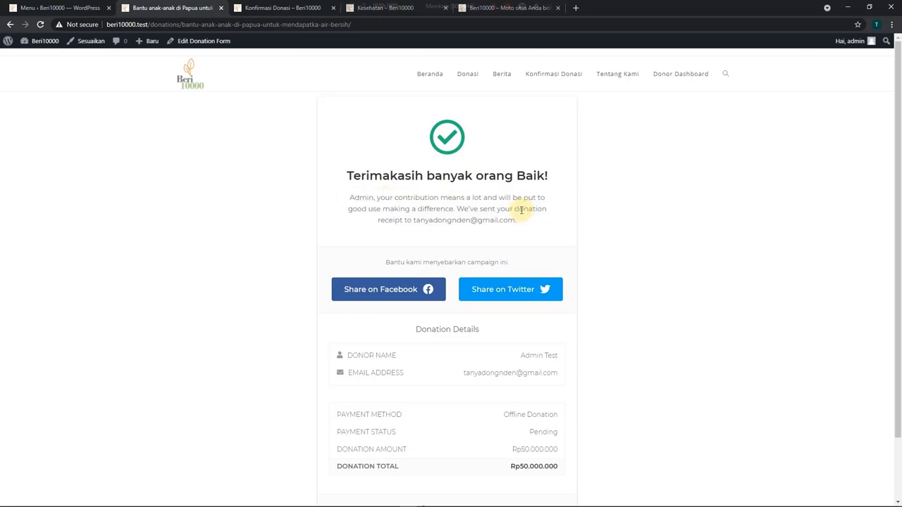
left_click_drag(414, 219, 523, 218)
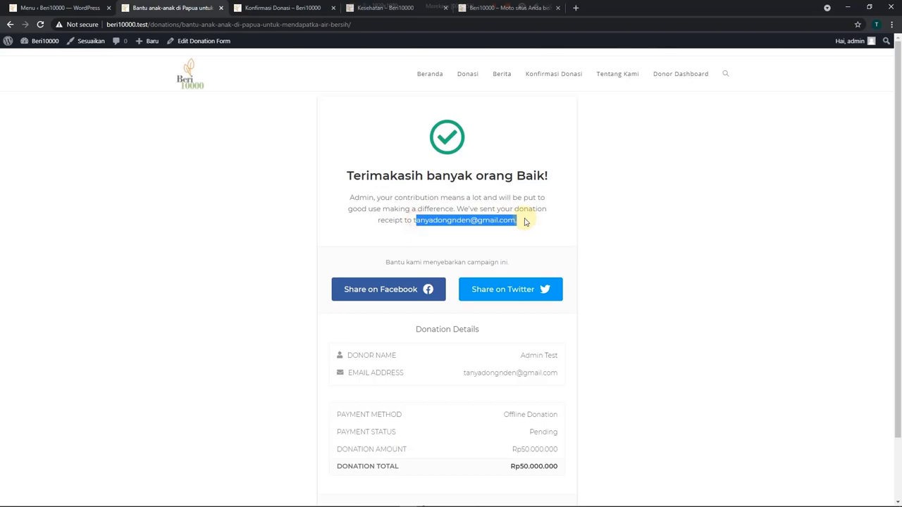
left_click(449, 220)
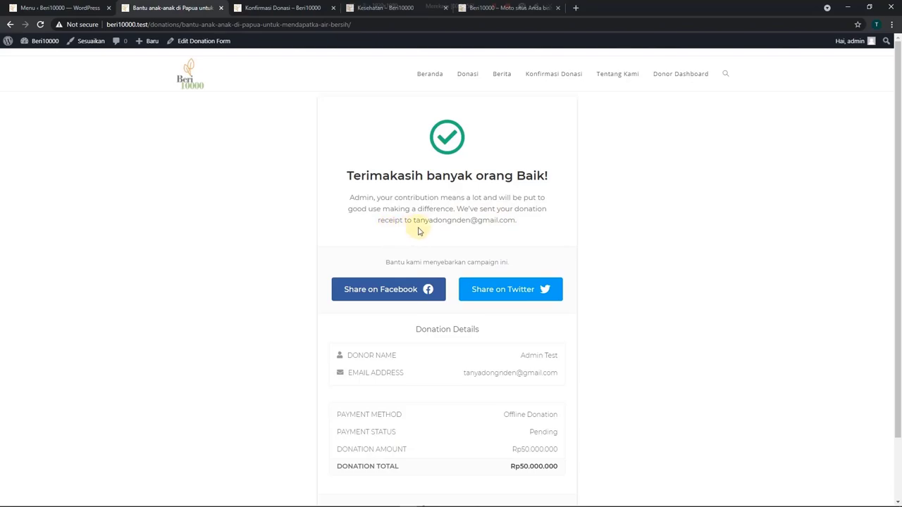
- Scroll through the confirmation page, then go to the Donor Dashboard from the site navigation
scroll(451, 224, "down", 1)
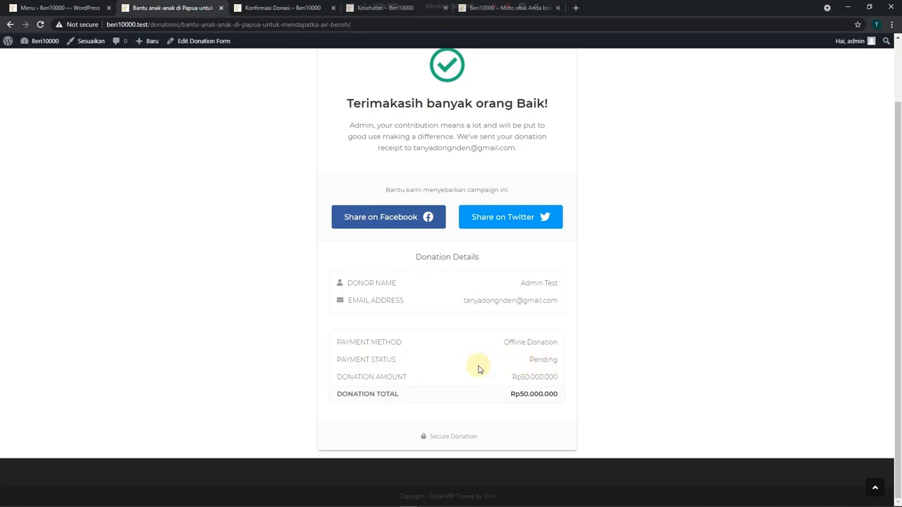
scroll(523, 370, "up", 1)
scroll(523, 370, "up", 2)
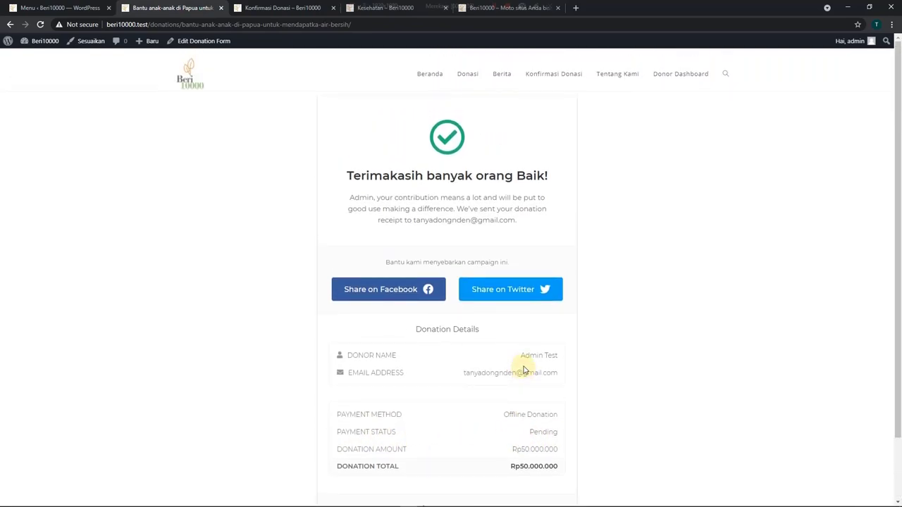
left_click(681, 82)
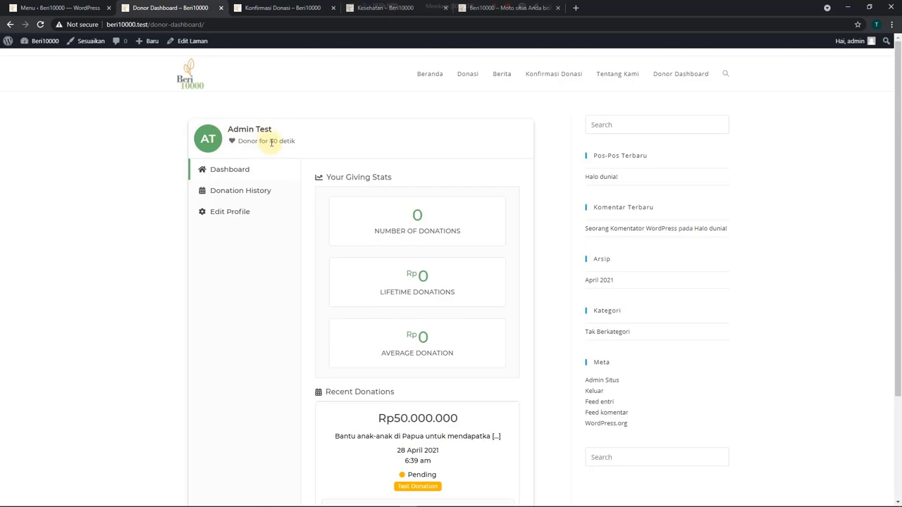
- Check the donor's 40 detik duration and the Lifetime Donations value of 0
left_click_drag(272, 141, 308, 138)
left_click(260, 141)
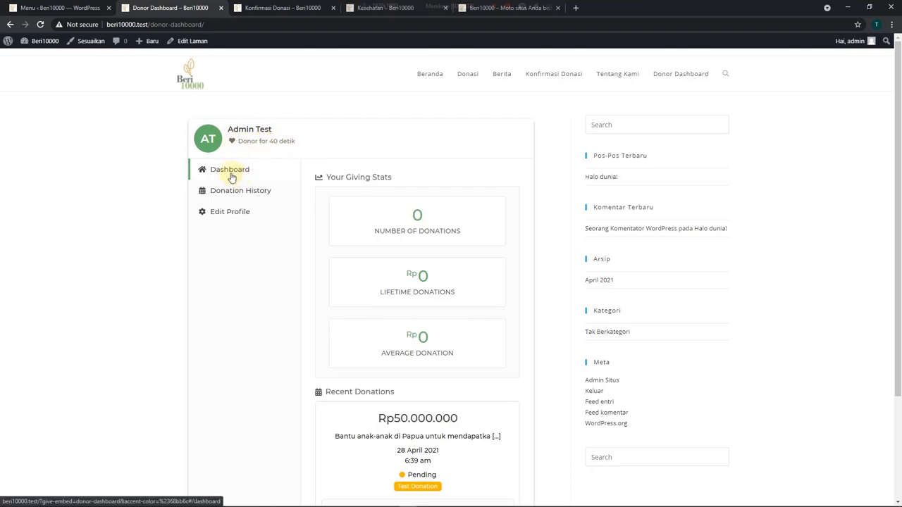
scroll(376, 195, "down", 1)
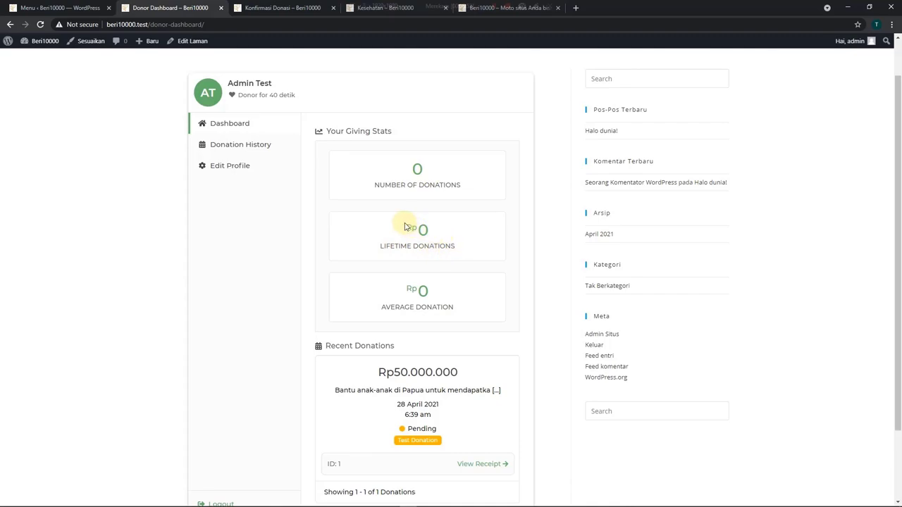
left_click_drag(416, 228, 443, 231)
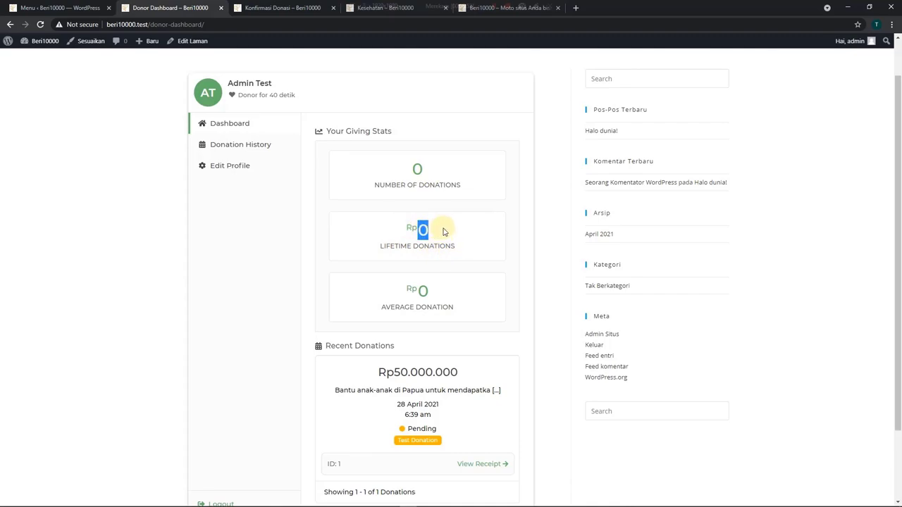
left_click(441, 233)
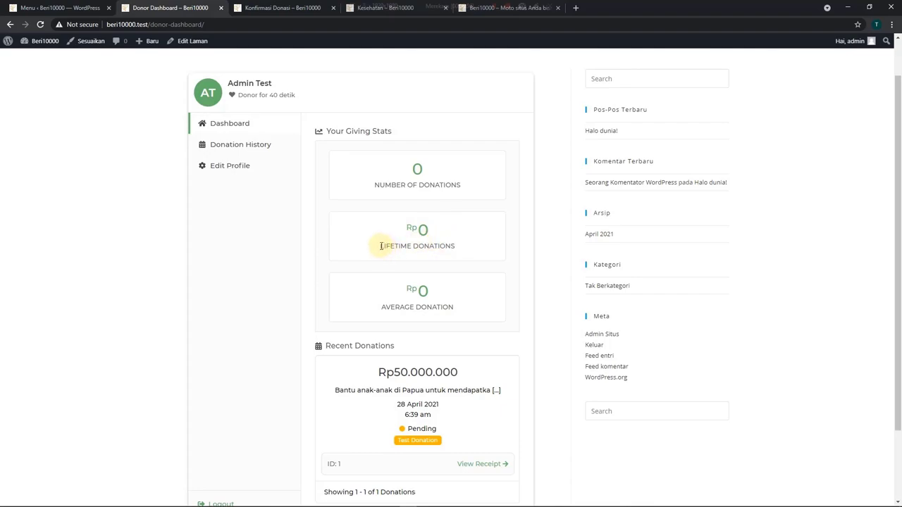
left_click_drag(380, 245, 453, 243)
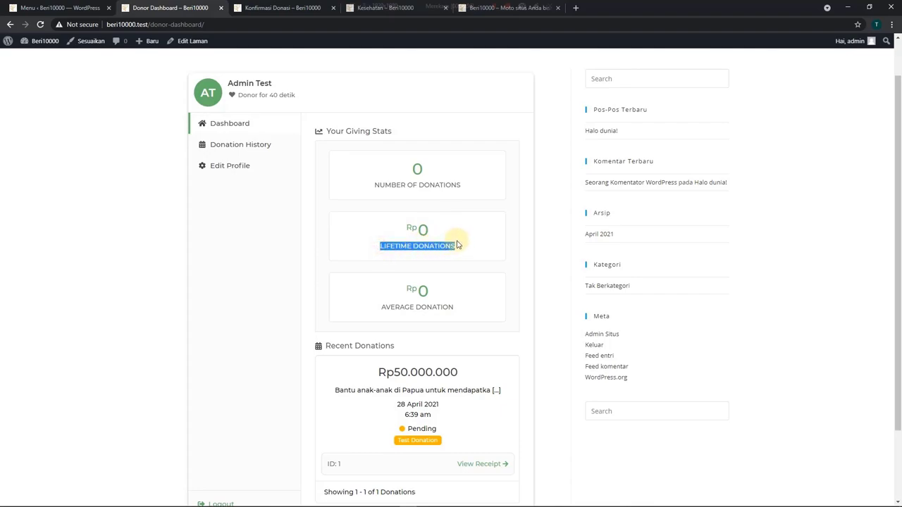
left_click(423, 226)
- Open the View Receipt for donation ID 1 under Recent Donations
scroll(396, 243, "down", 2)
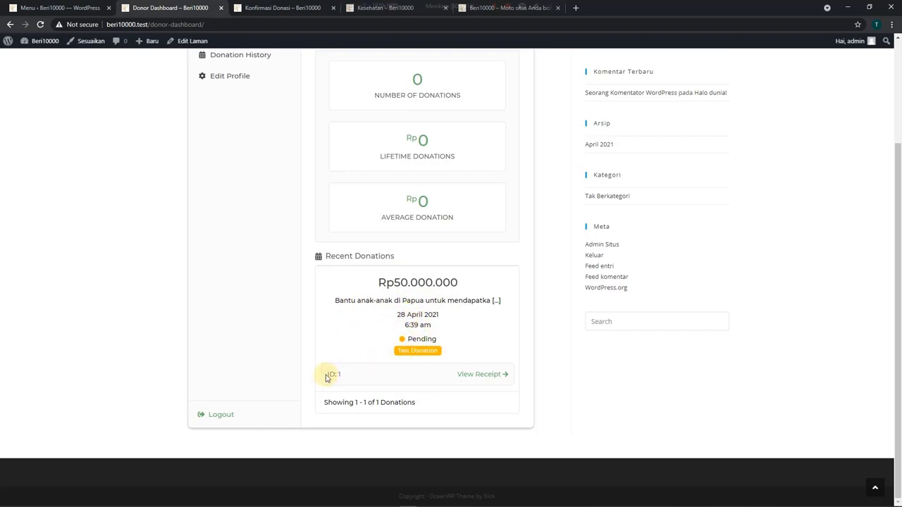
left_click_drag(327, 374, 343, 374)
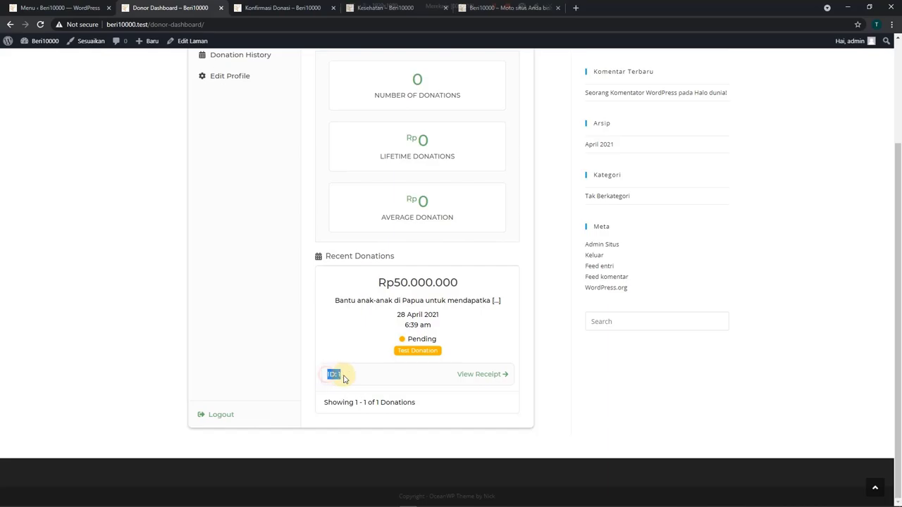
left_click(473, 375)
- Check receipt #1, then switch back to the 'Menu ‹ Beri10000 — WordPress' admin tab
scroll(394, 322, "up", 2)
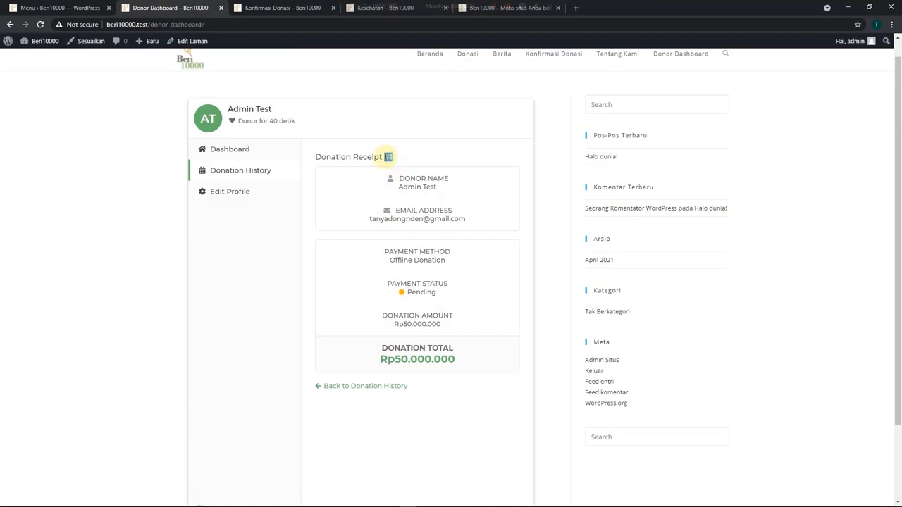
left_click_drag(387, 156, 445, 159)
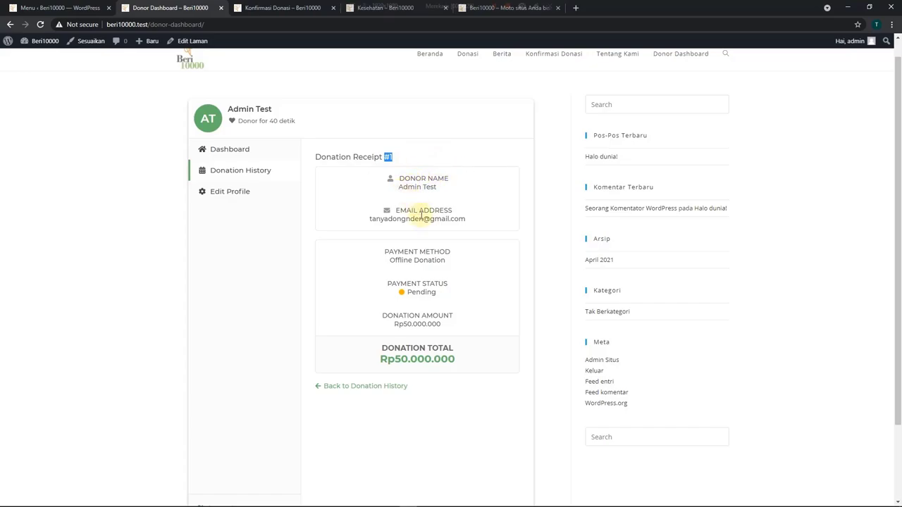
scroll(421, 216, "up", 1)
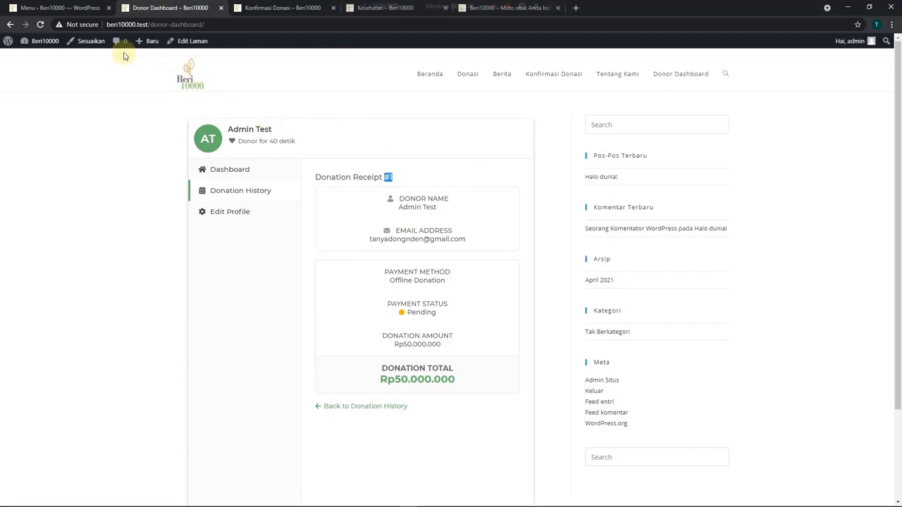
left_click(68, 9)
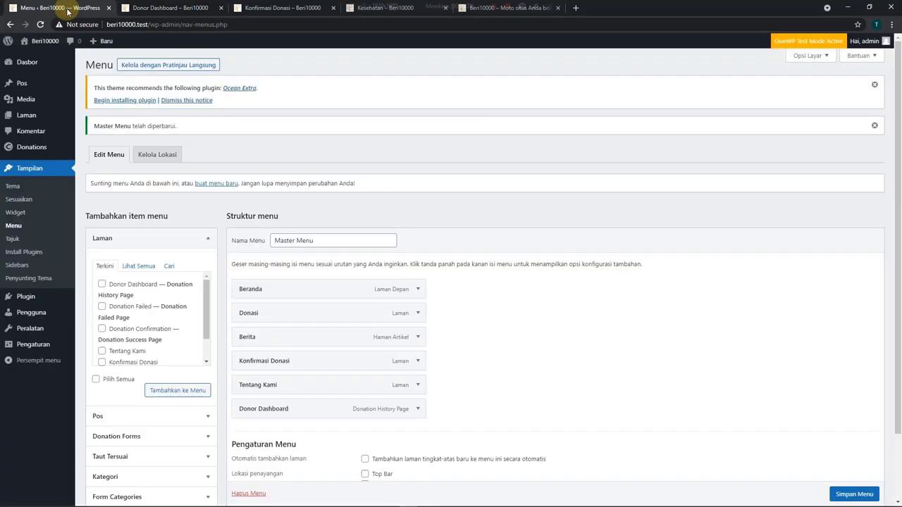
- Open the admin Donations list from the Donations sidebar submenu
mouse_move(31, 149)
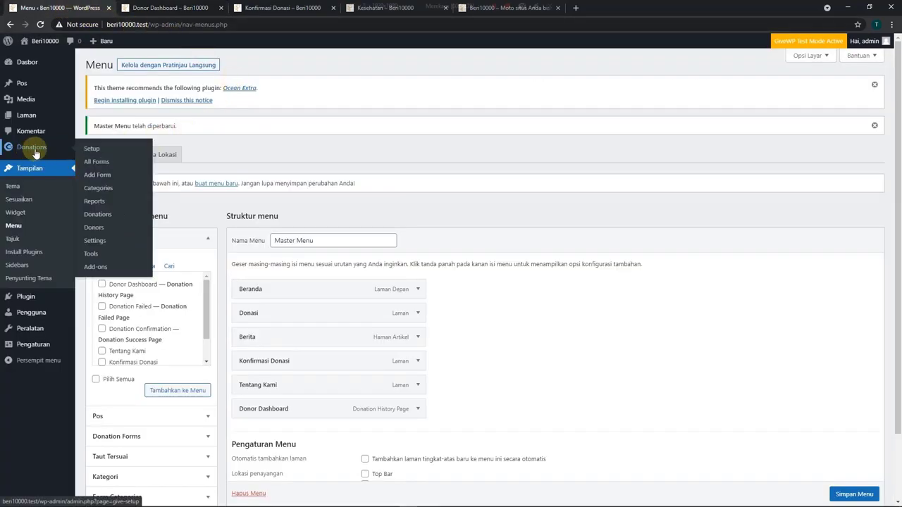
left_click(116, 219)
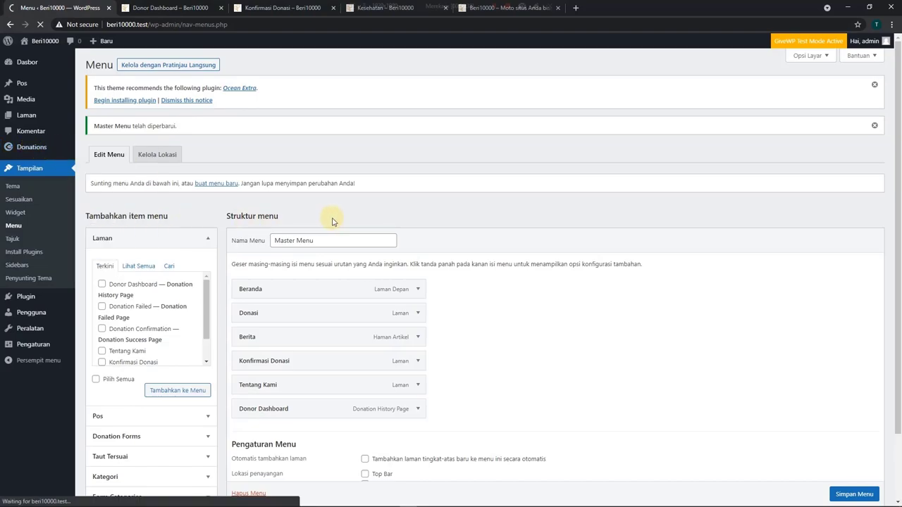
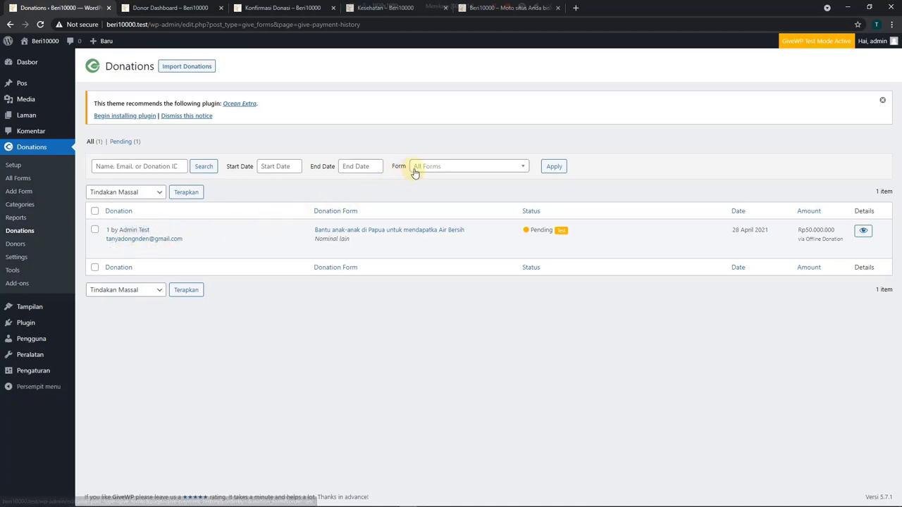
- Search the donations list by Name, Email, or Donation ID for donation 1
left_click(115, 166)
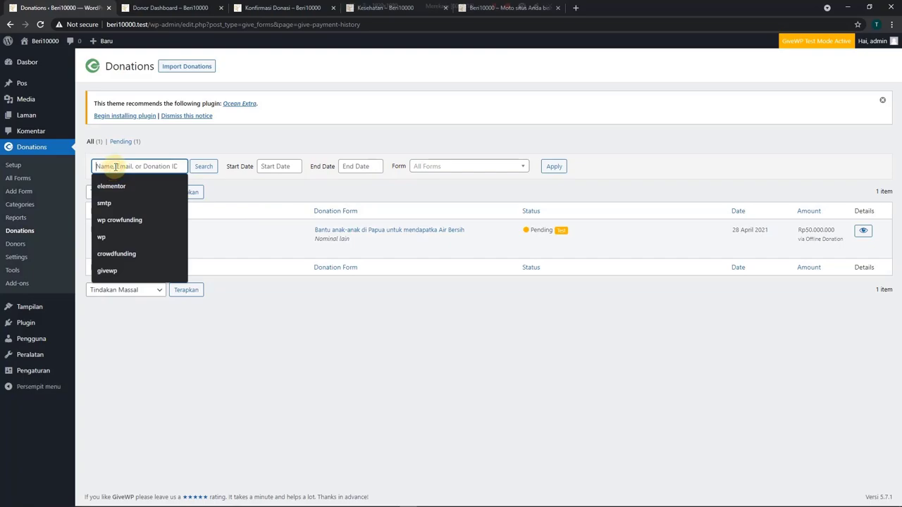
left_click(253, 195)
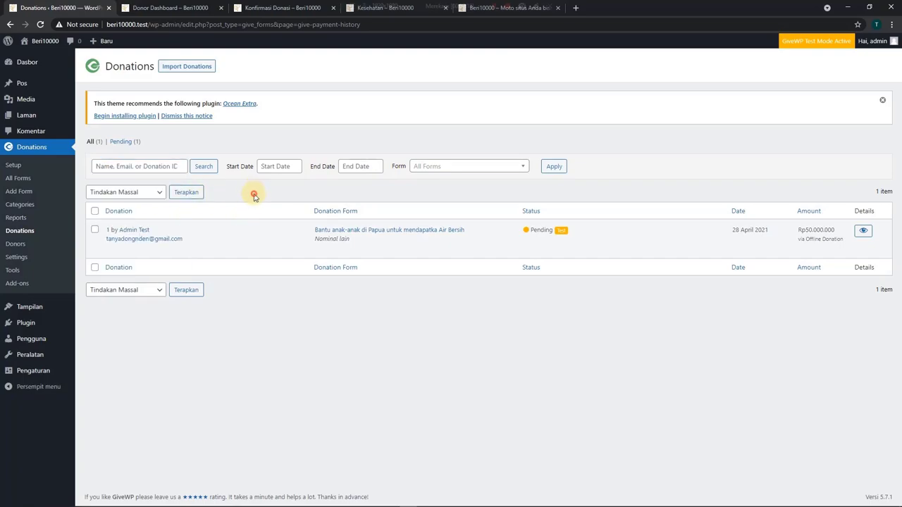
left_click(168, 168)
type("1")
left_click(203, 167)
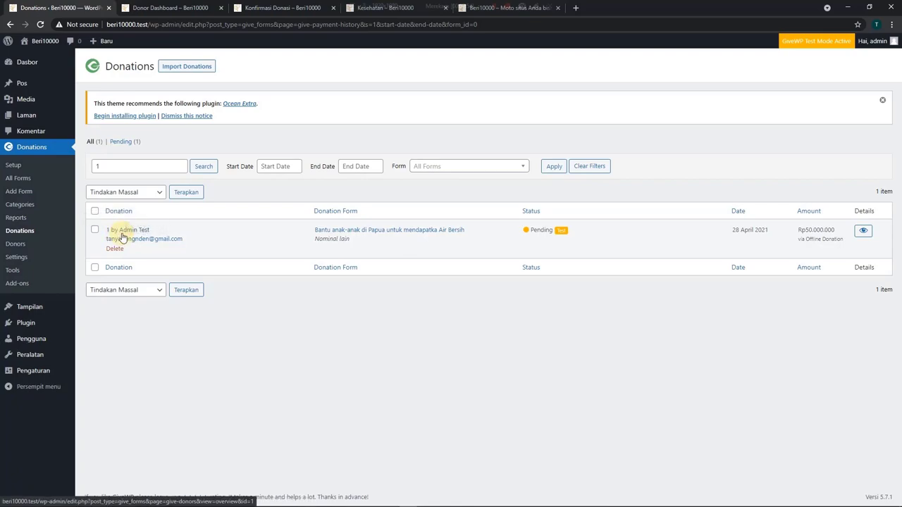
left_click(19, 262)
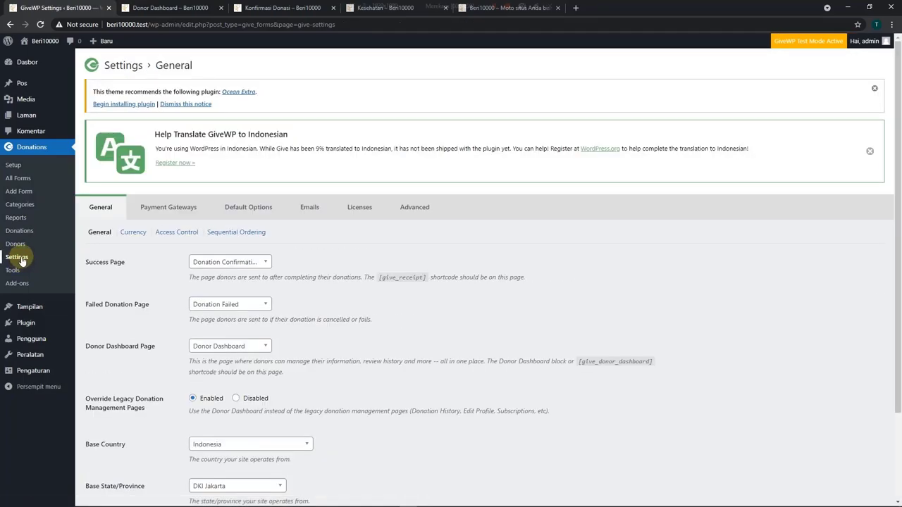
- Go from General › Access Control to Sequential Ordering, showing next number 2 and padding 0
scroll(119, 281, "down", 2)
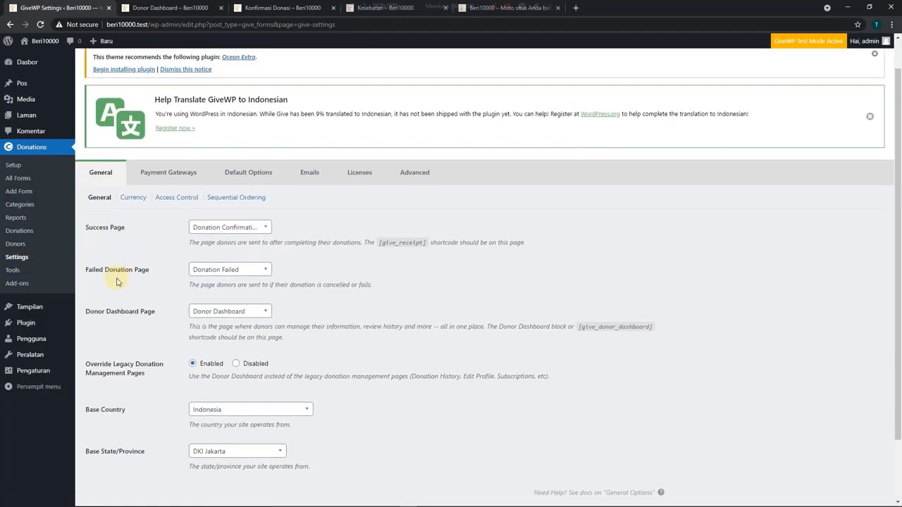
scroll(127, 275, "up", 2)
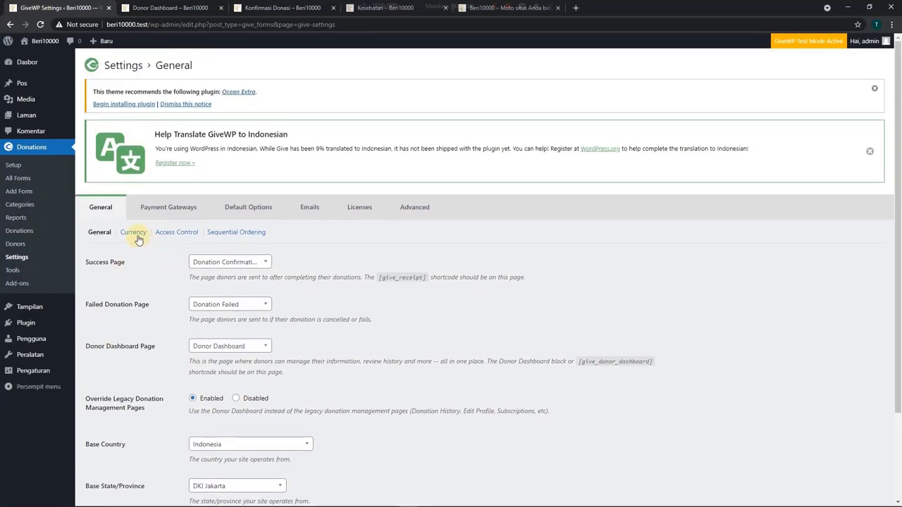
left_click(173, 233)
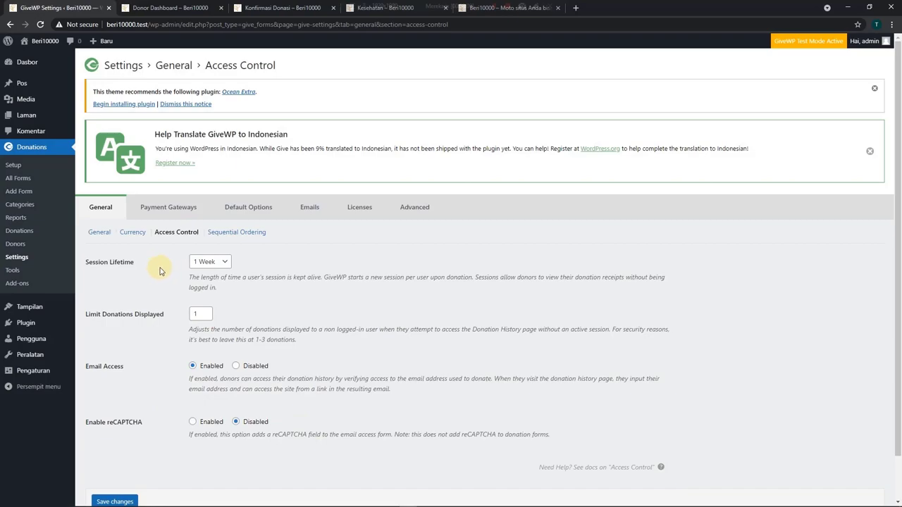
left_click(222, 236)
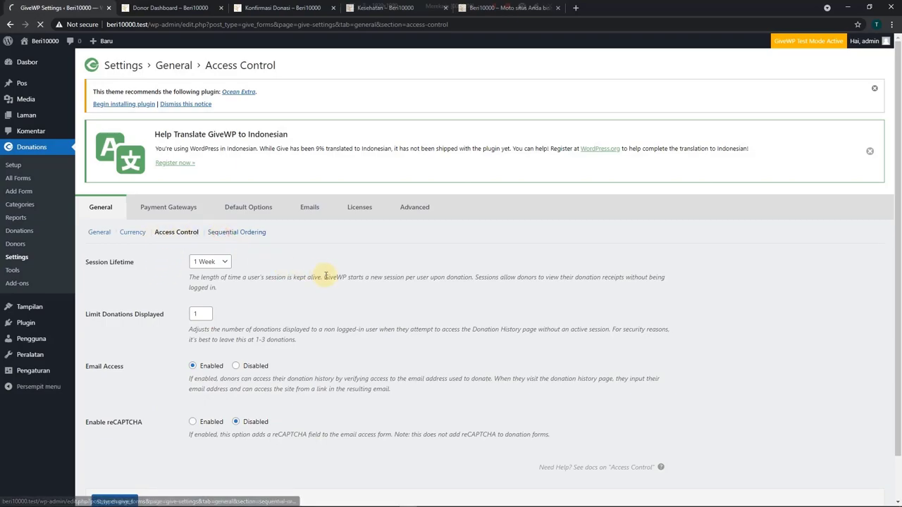
scroll(327, 277, "down", 3)
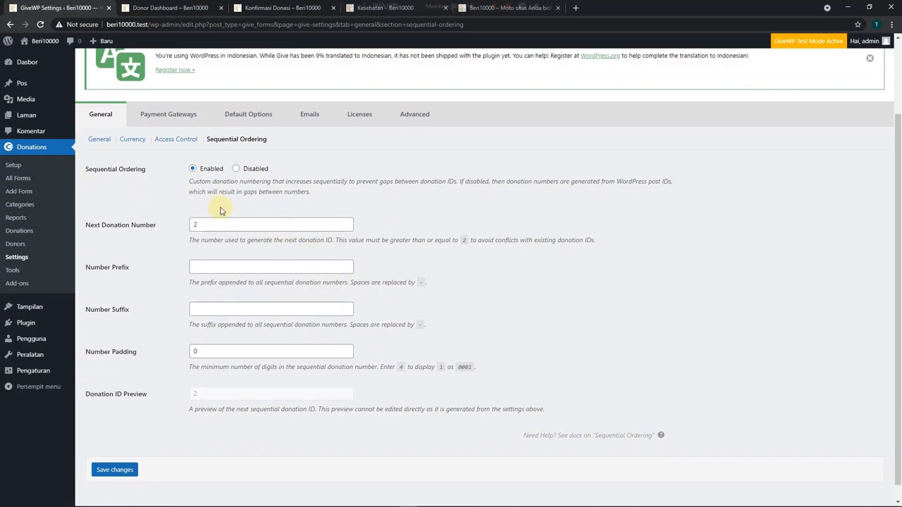
scroll(136, 194, "down", 1)
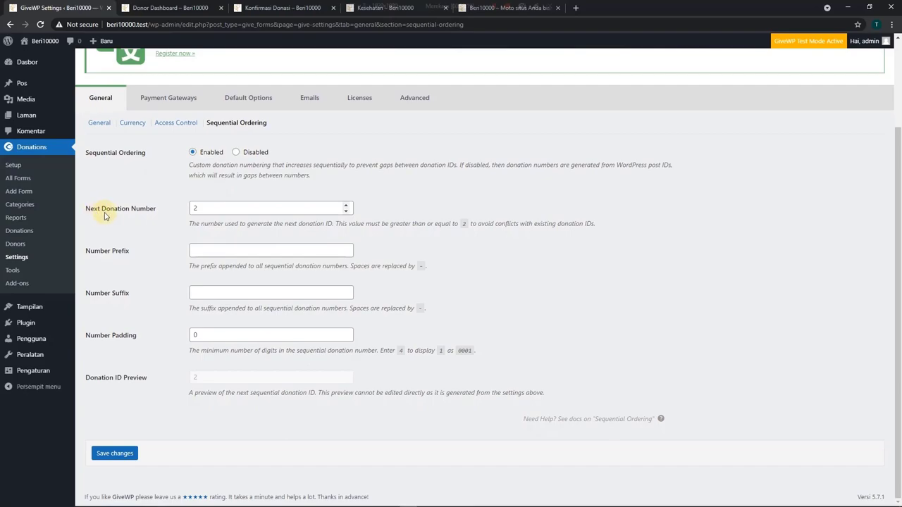
- Inspect the Next Donation Number value 2, its minimum-value note and the ID preview
left_click(211, 208)
type("2")
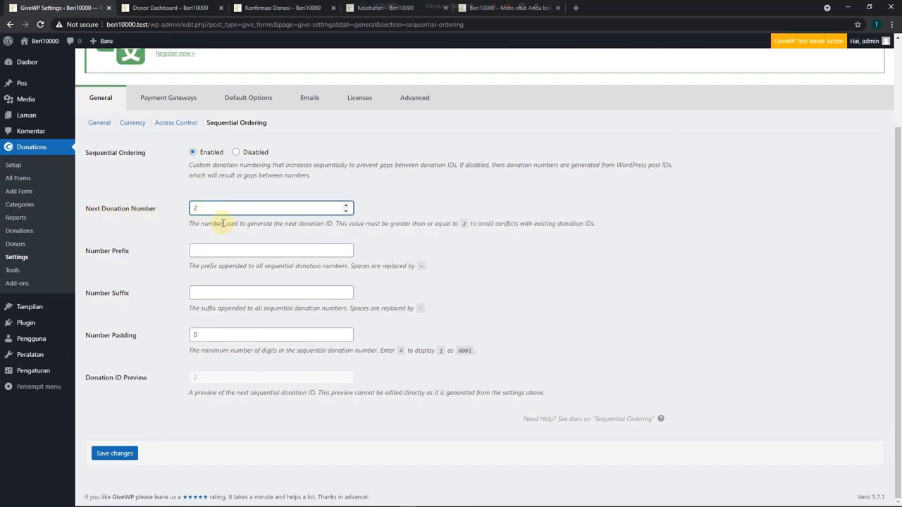
left_click_drag(188, 223, 608, 228)
left_click(461, 226)
double_click(462, 226)
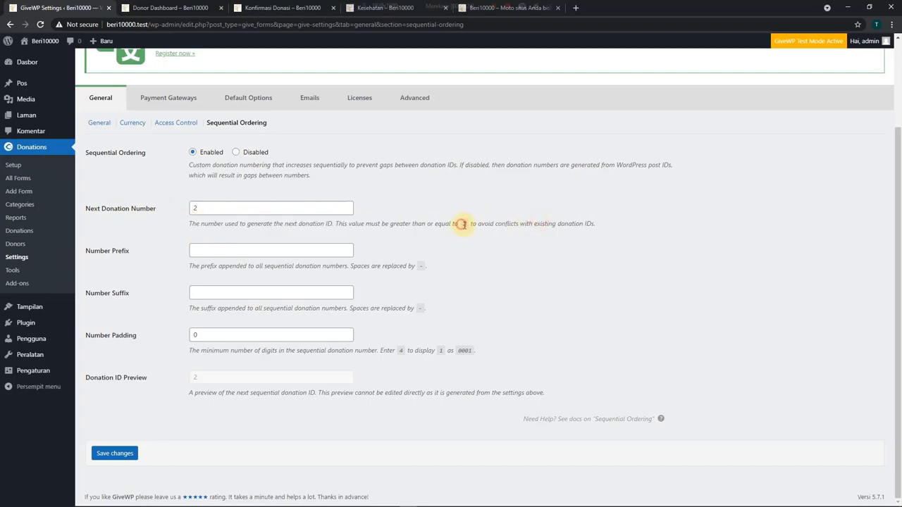
double_click(194, 208)
left_click(178, 226)
left_click_drag(198, 380, 190, 381)
left_click(200, 380)
- Change the Next Donation Number from 2 to 1000 and enter the prefix B
left_click(198, 207)
double_click(198, 207)
type("1")
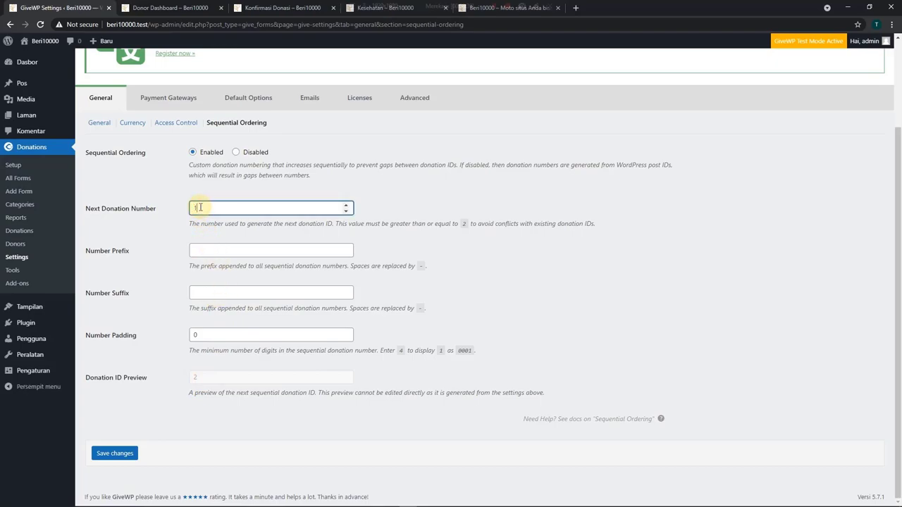
type("00")
left_click(155, 241)
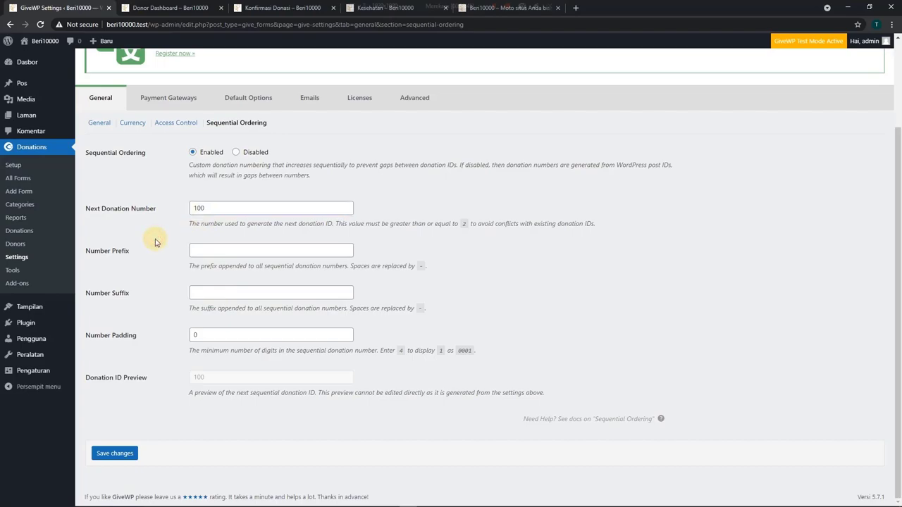
double_click(200, 207)
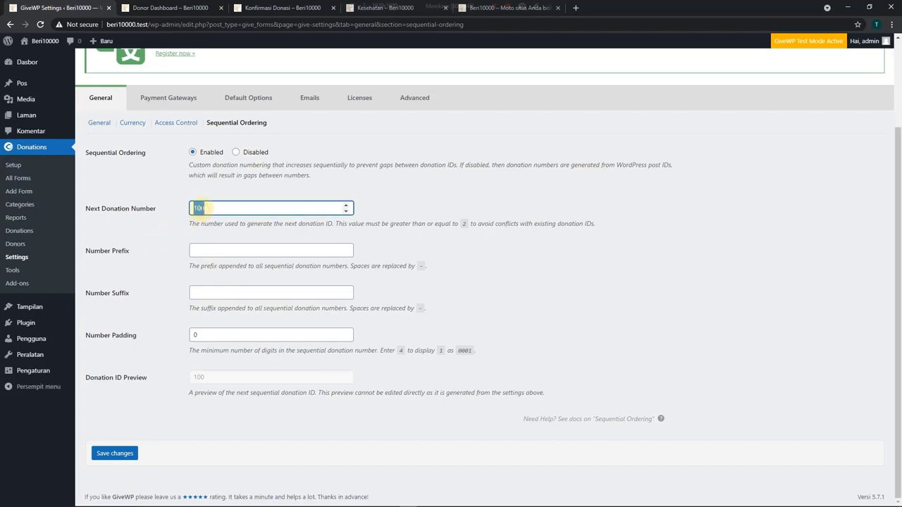
type("1")
left_click(167, 228)
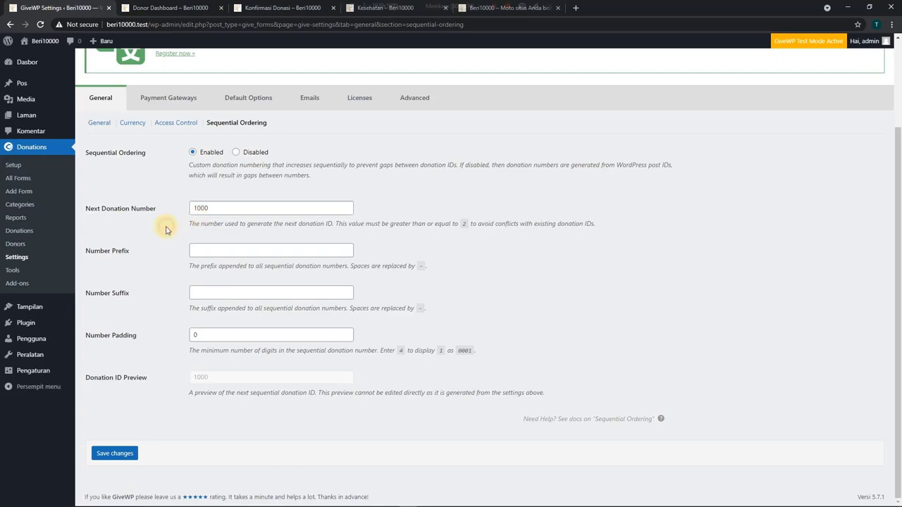
double_click(201, 208)
left_click(145, 248)
left_click(210, 248)
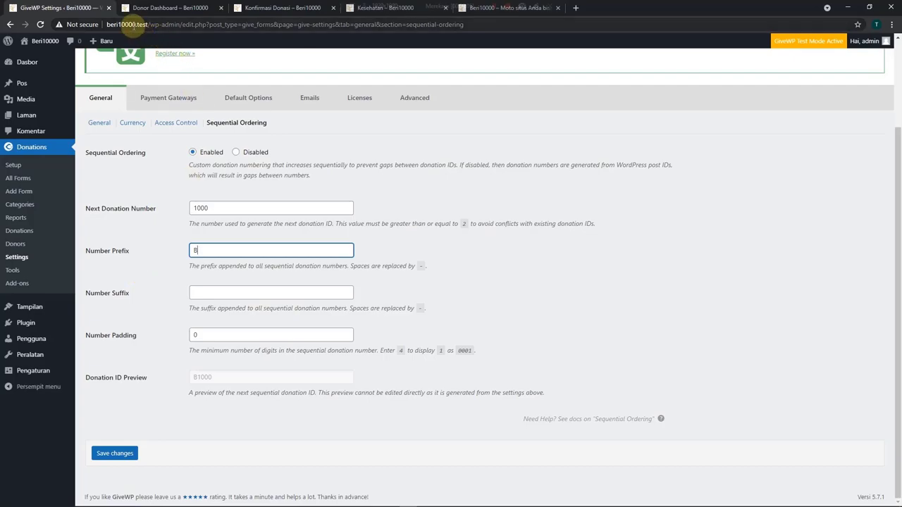
- Check the B1000 ID preview and enter the Number Suffix -DI
left_click(195, 382)
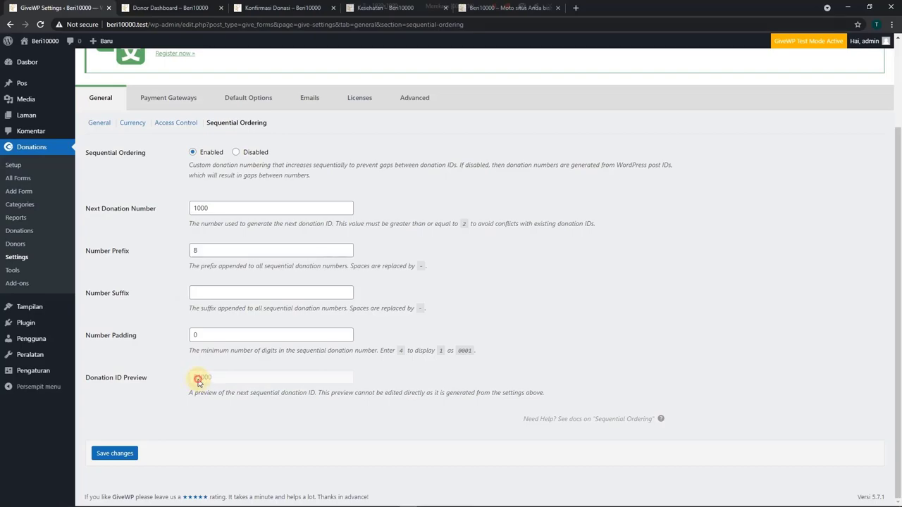
left_click_drag(198, 381, 219, 381)
left_click(188, 378)
left_click(200, 296)
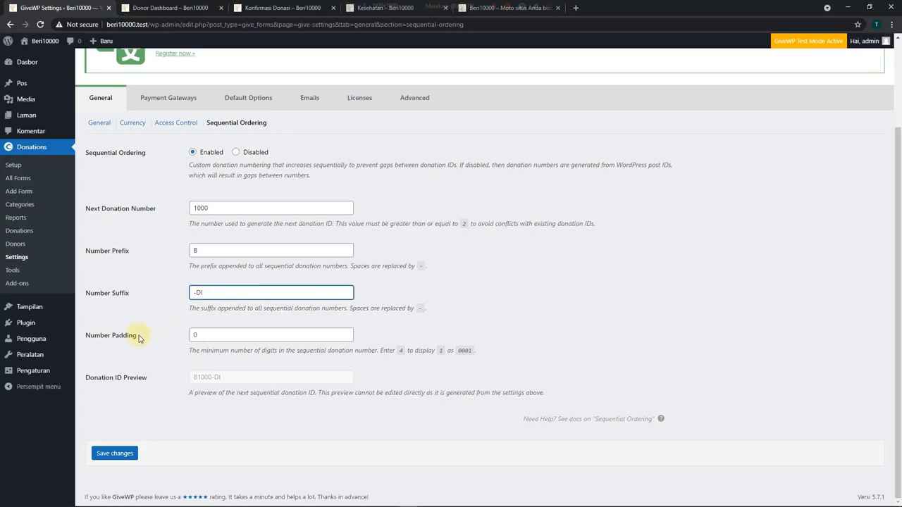
- Try Number Padding 3 and then 5, then leave the padding empty
left_click(199, 336)
left_click_drag(200, 336, 176, 345)
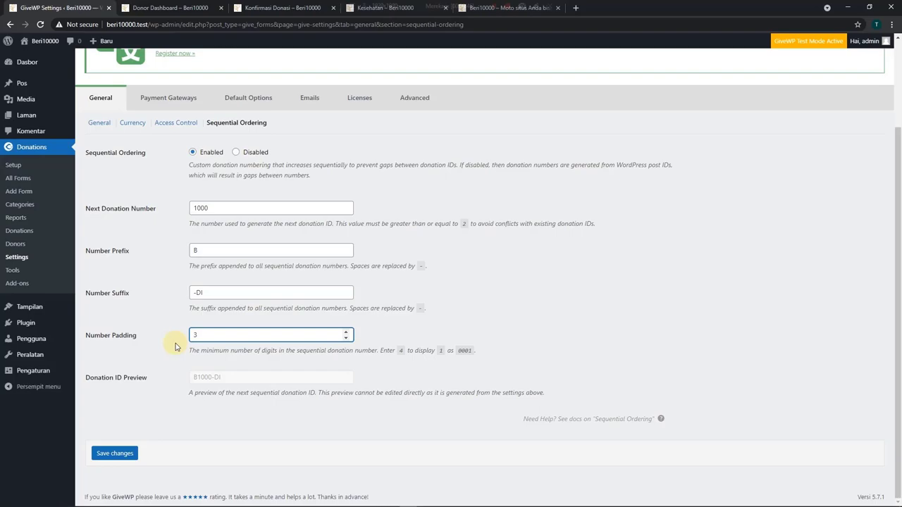
type("3")
double_click(223, 340)
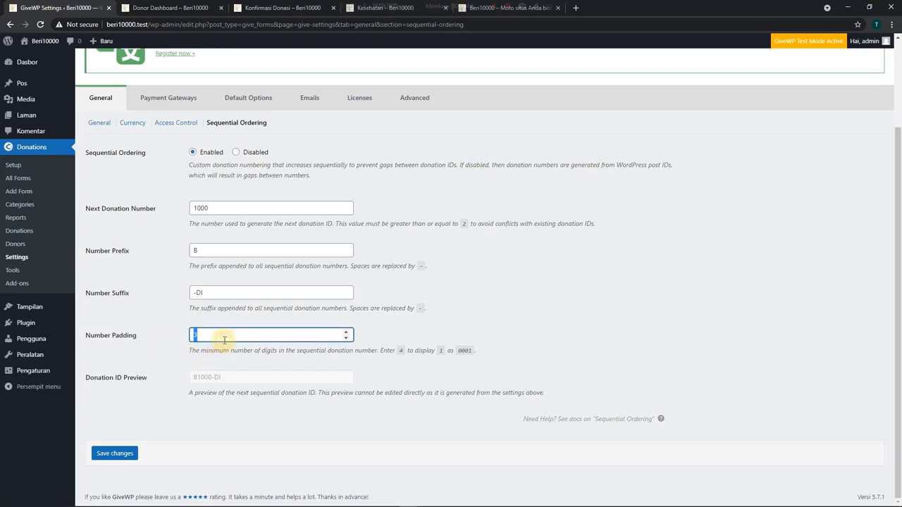
type("5")
left_click(155, 334)
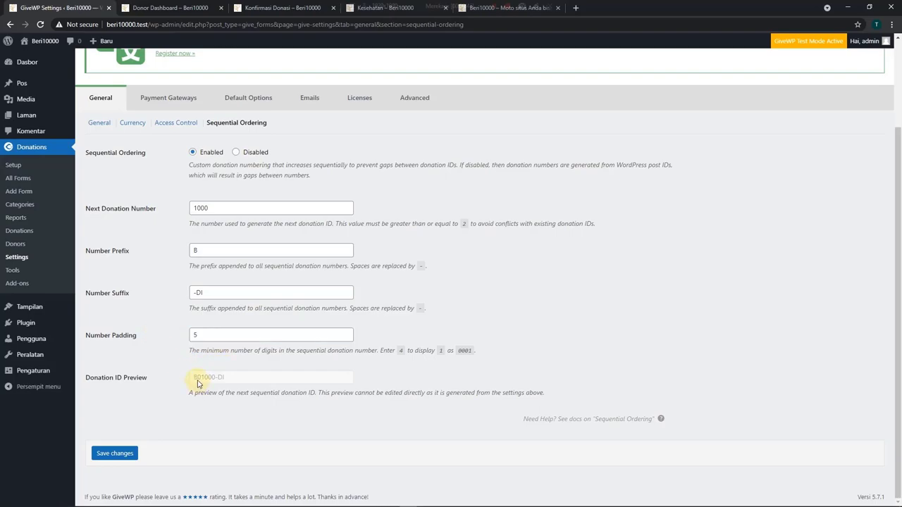
left_click_drag(198, 380, 214, 384)
left_click(195, 334)
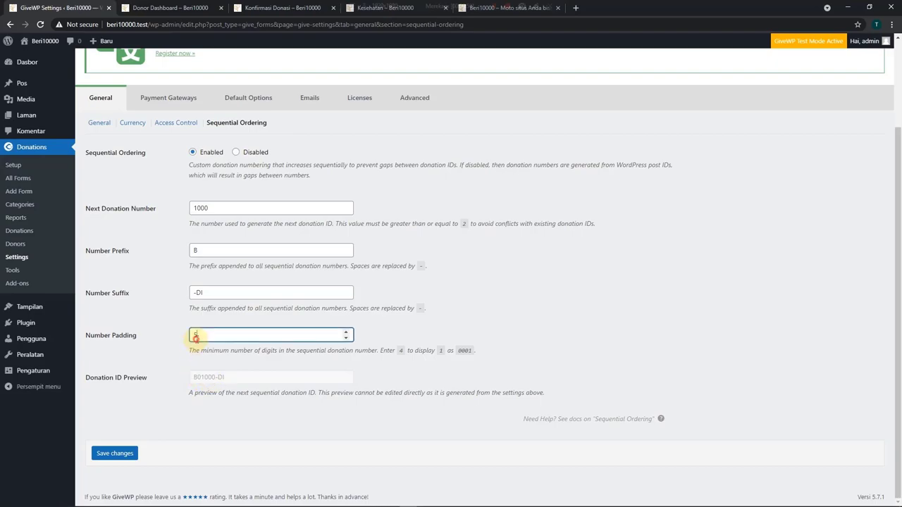
key("BackSpace")
left_click(162, 336)
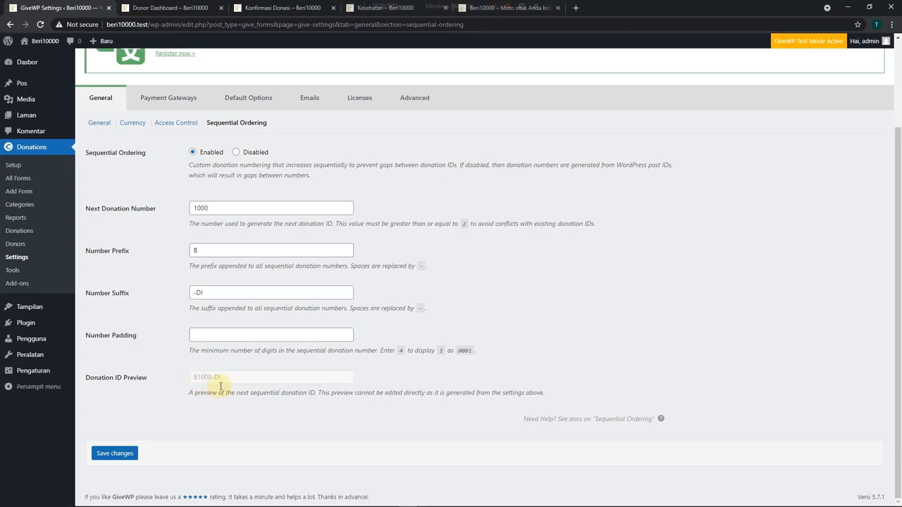
- Save the Sequential Ordering settings and check the B1000-DI ID preview
left_click(114, 453)
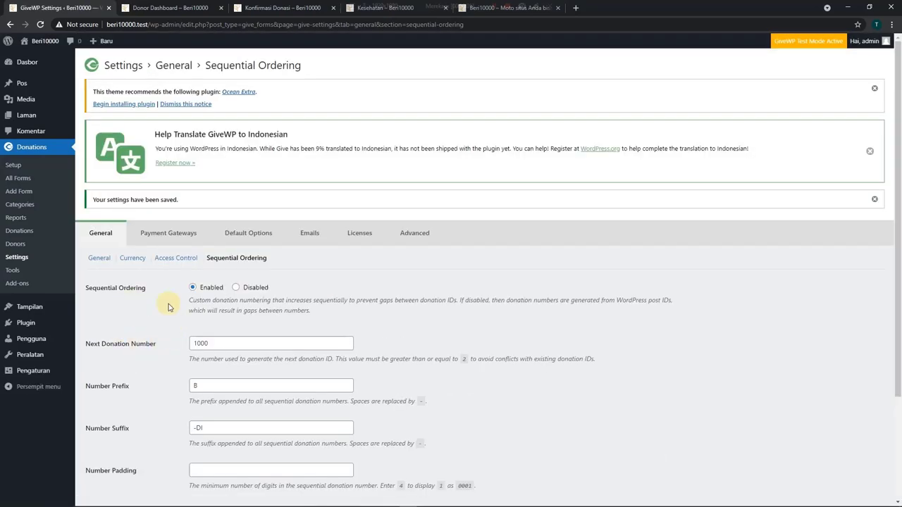
scroll(169, 307, "down", 2)
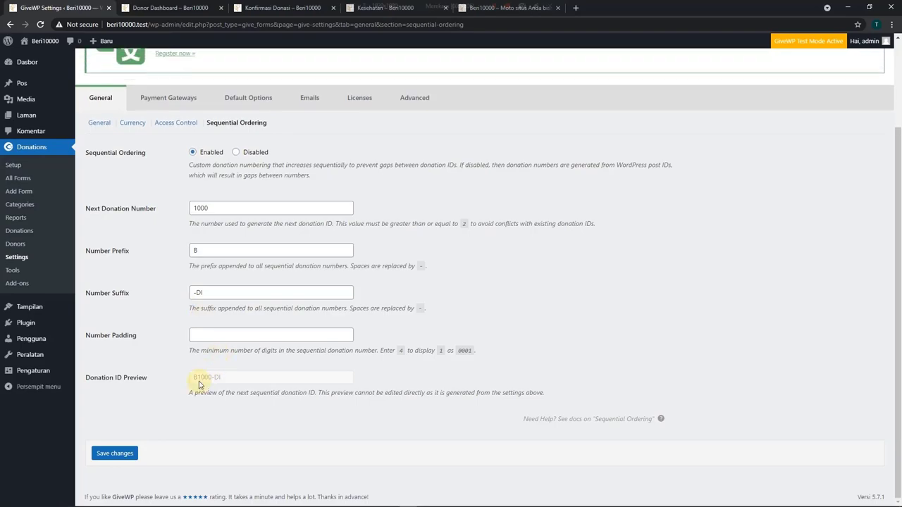
left_click_drag(195, 376, 232, 379)
left_click(171, 364)
- Visit the Donor Dashboard and Konfirmasi Donasi tabs, then go to Donations › All Forms
left_click(168, 7)
left_click(282, 8)
left_click(169, 8)
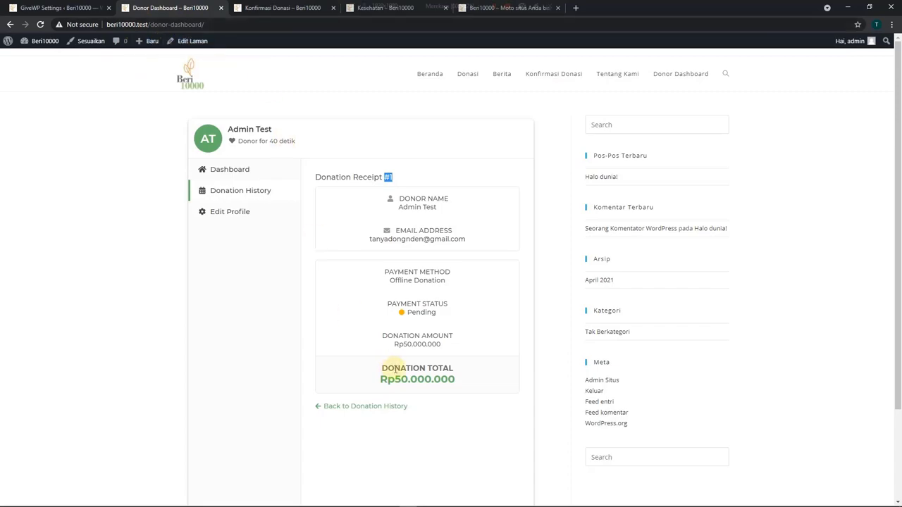
left_click(340, 407)
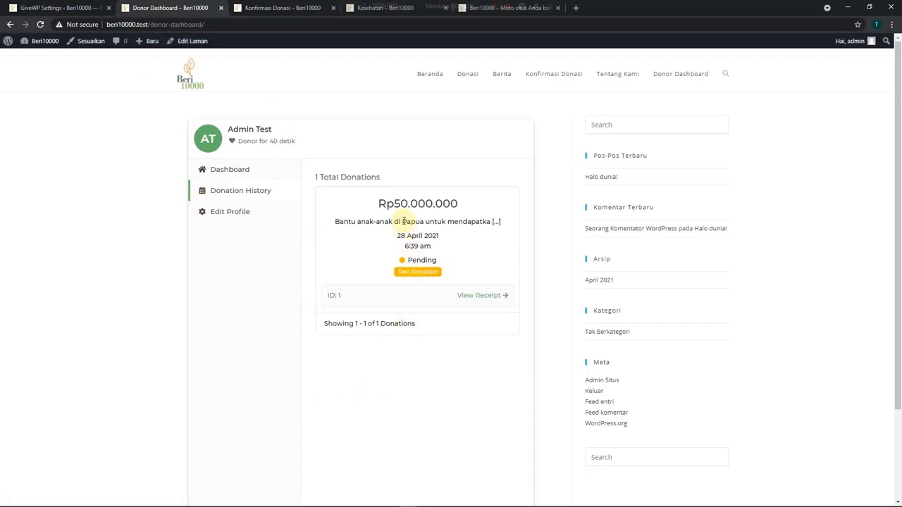
left_click(66, 8)
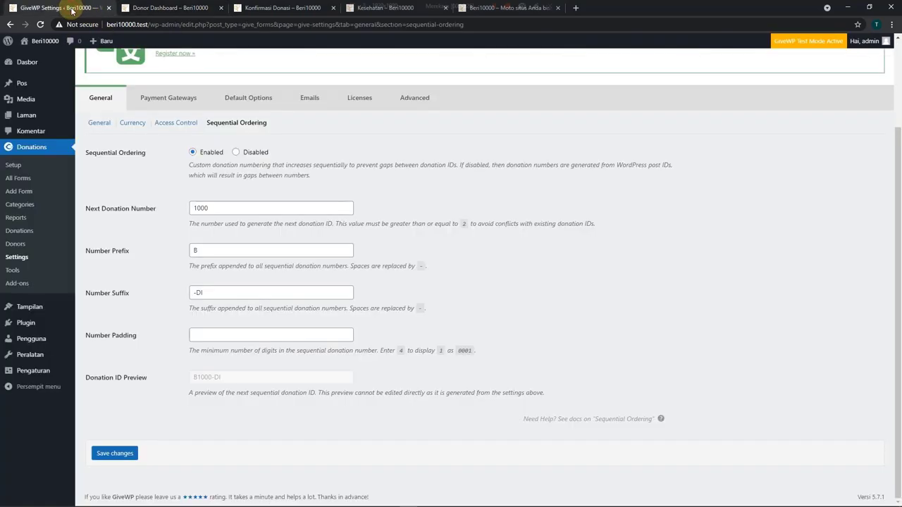
left_click(22, 181)
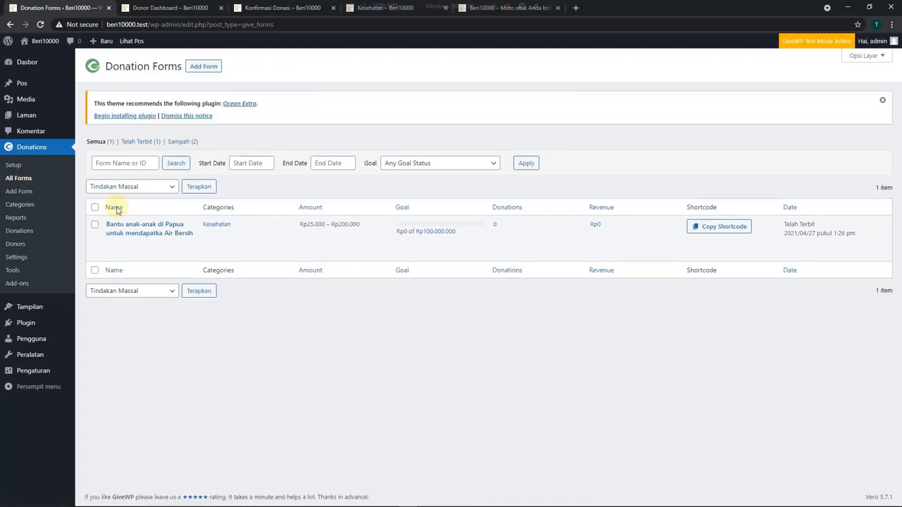
- Open the campaign form's public page in a new tab and choose a Rp200.000 donation
mouse_move(135, 246)
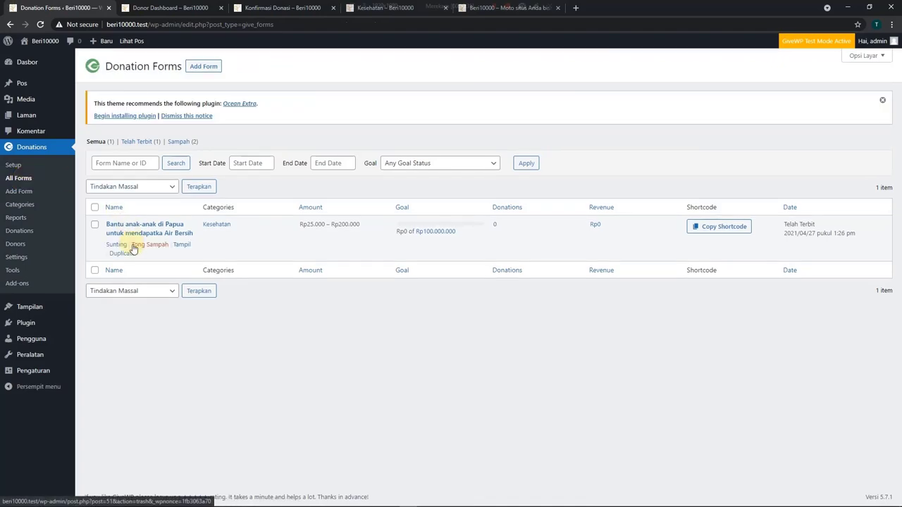
right_click(183, 246)
left_click(192, 251)
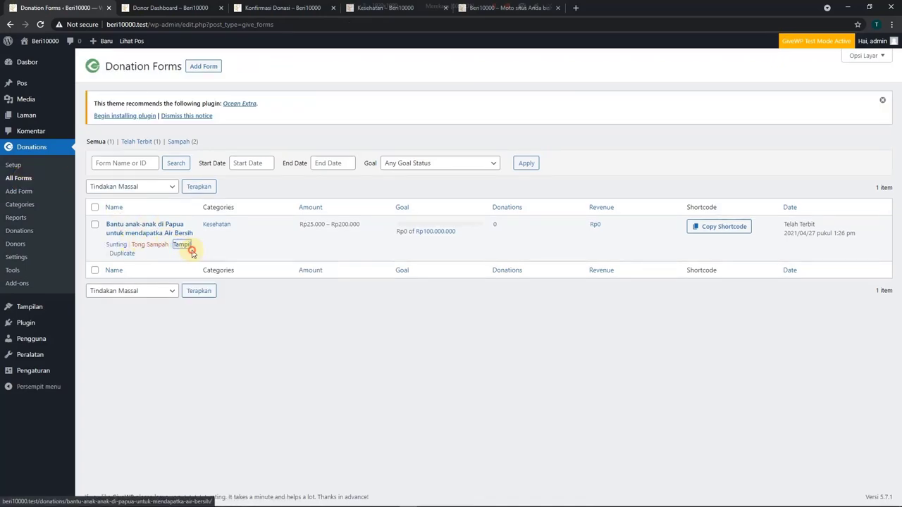
left_click(171, 9)
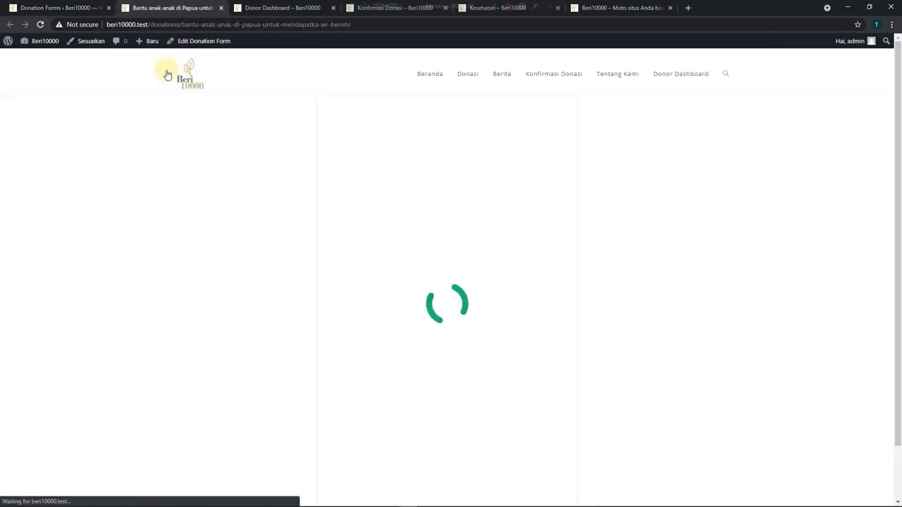
scroll(176, 225, "down", 1)
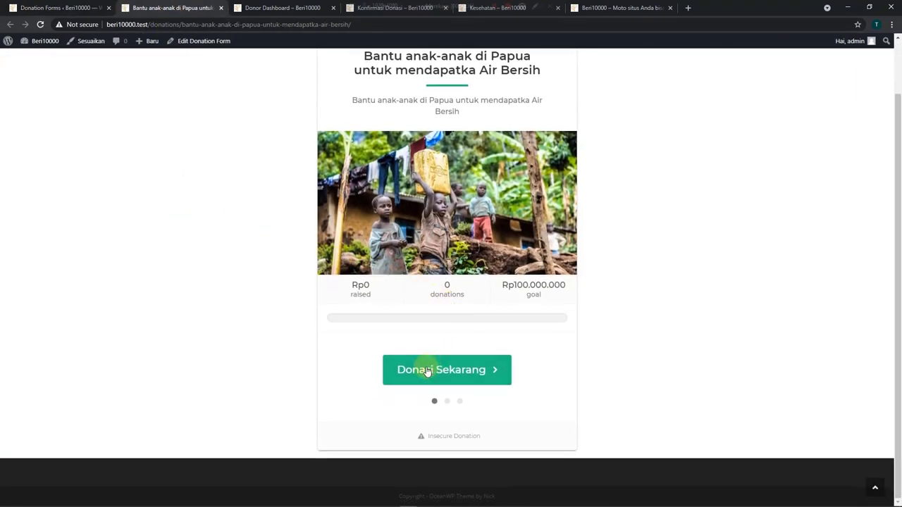
left_click(420, 368)
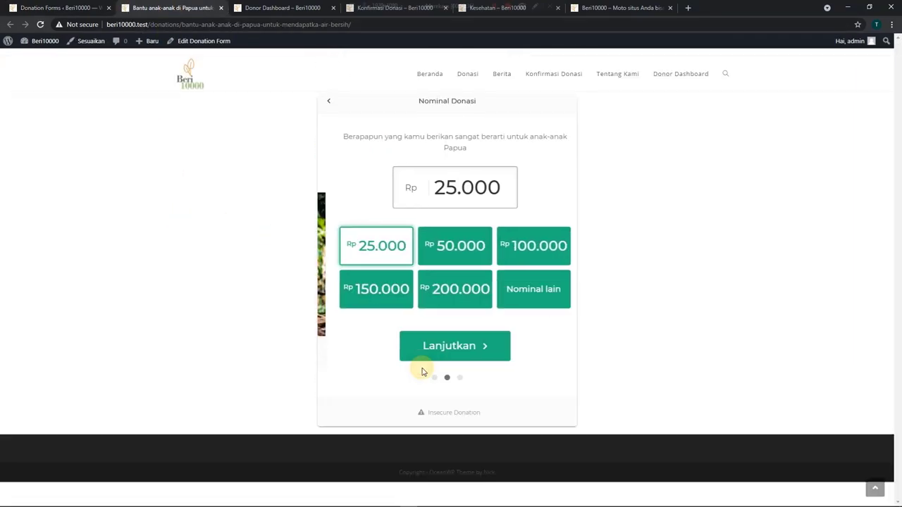
left_click(462, 297)
left_click(479, 345)
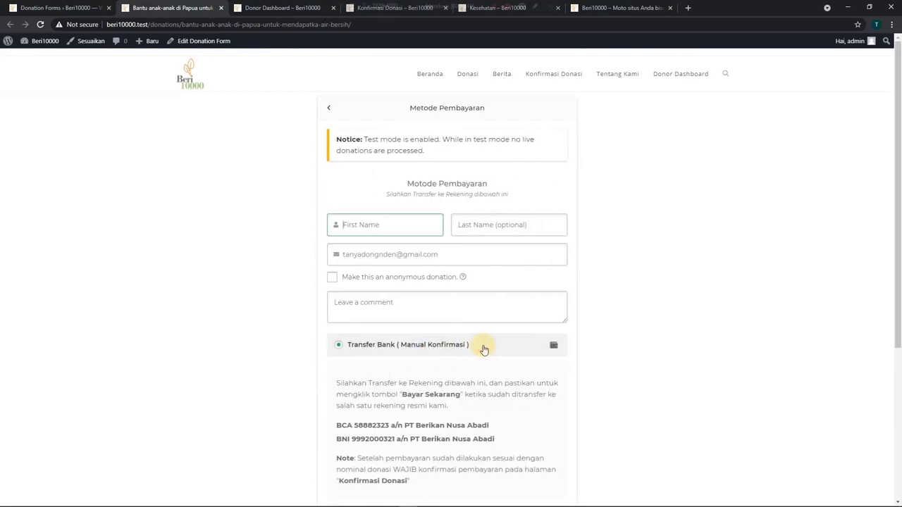
- Fill in the donor's name and e-mail, accept Ketentuan Kami and submit the bank-transfer payment
left_click(381, 225)
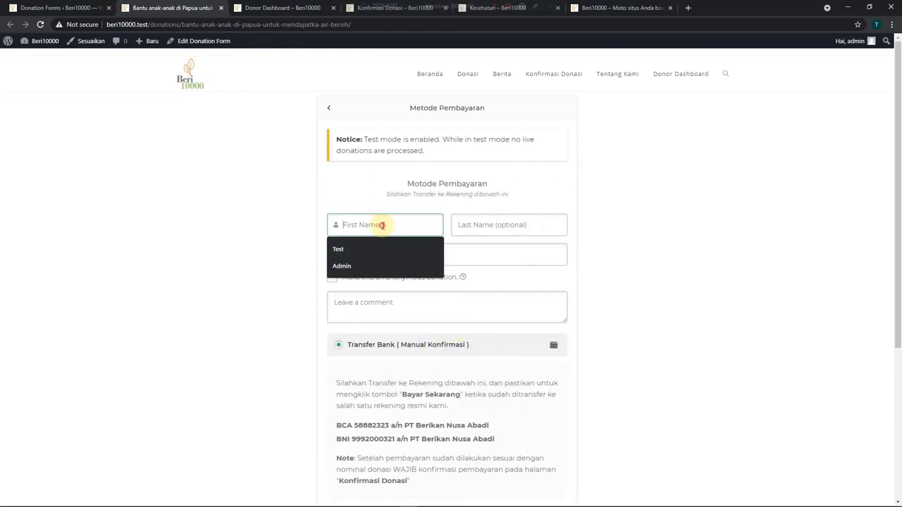
left_click(384, 265)
left_click(499, 225)
left_click(493, 263)
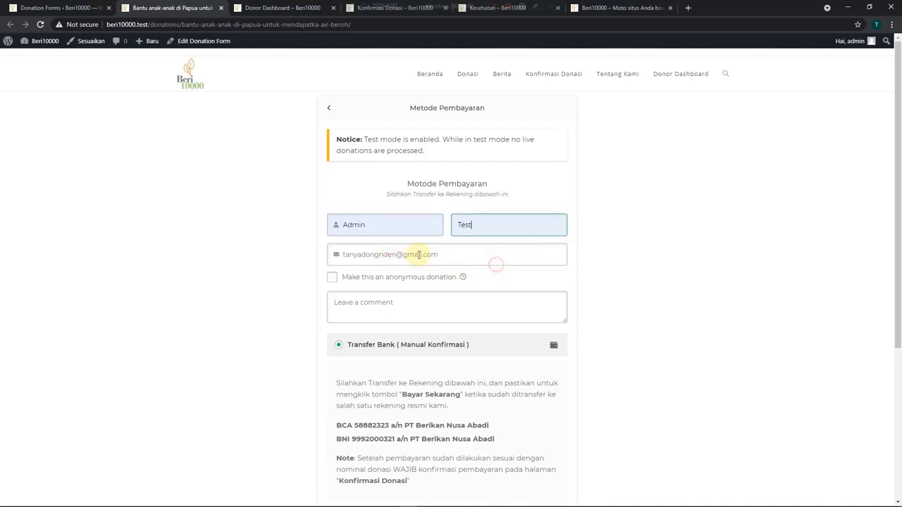
scroll(282, 289, "down", 1)
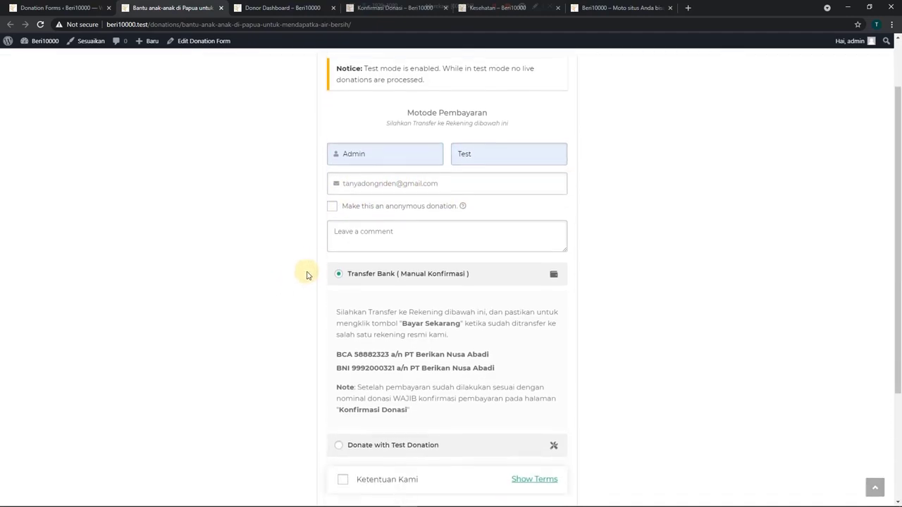
left_click(362, 217)
scroll(288, 274, "down", 2)
left_click(288, 274)
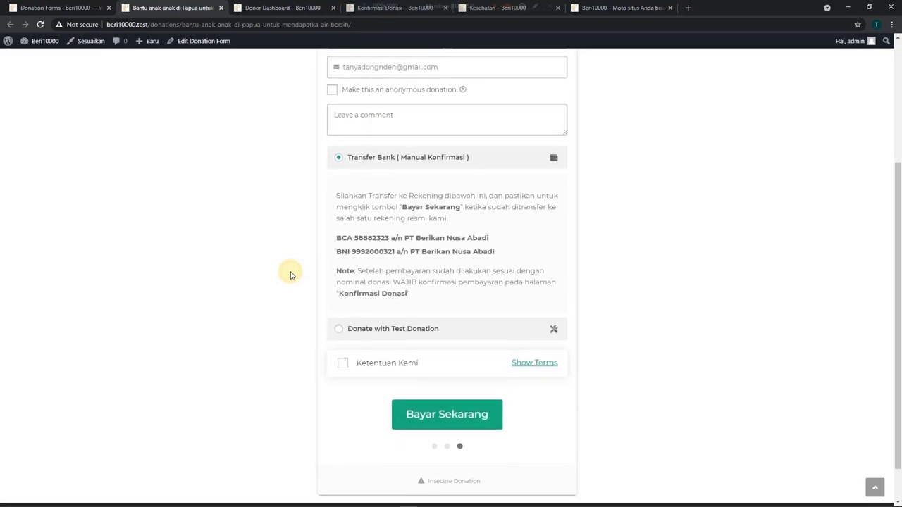
left_click(342, 318)
left_click(396, 370)
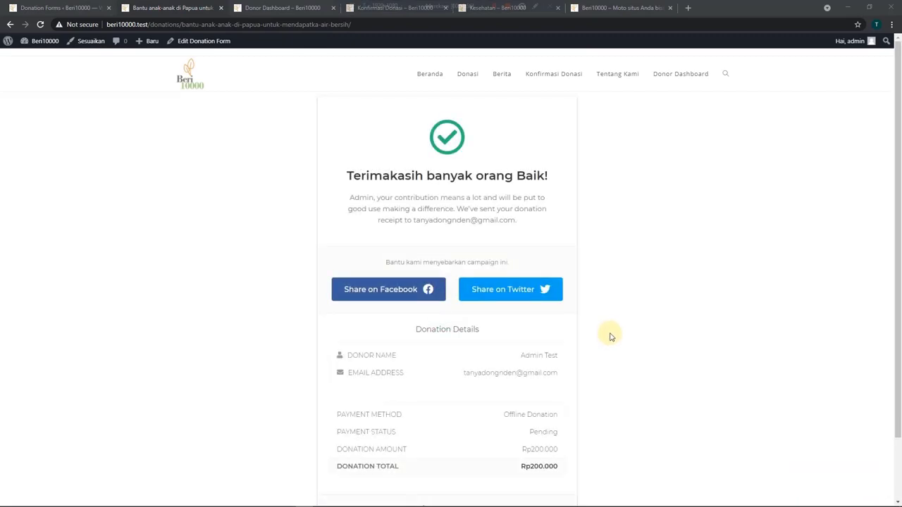
scroll(611, 336, "down", 1)
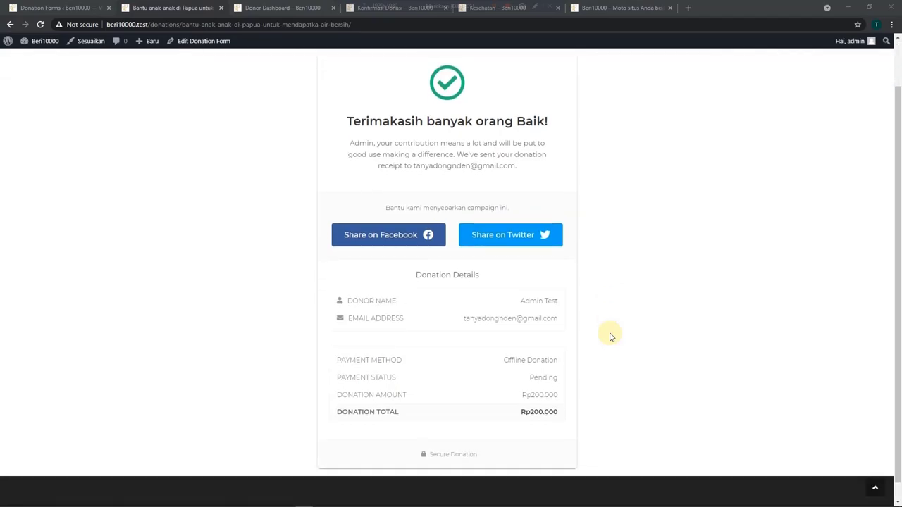
scroll(609, 336, "up", 1)
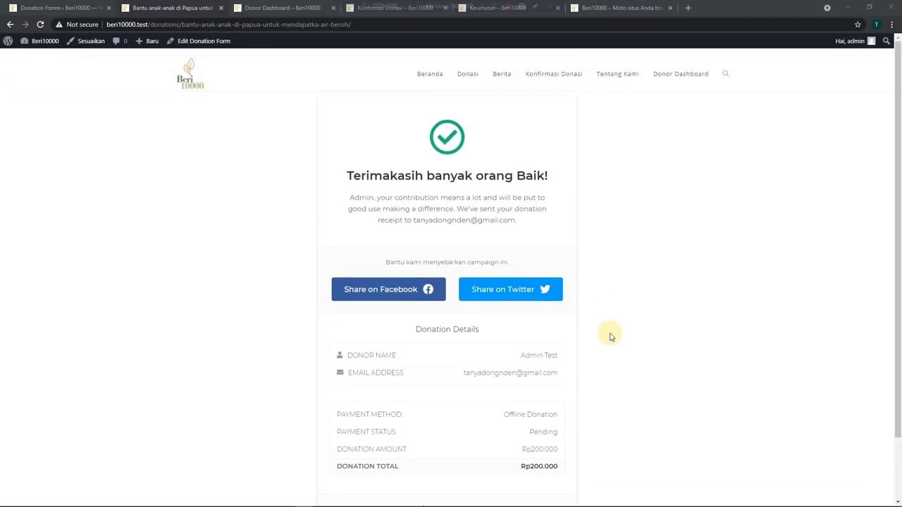
- Check the donor dashboard's donation IDs, the new B1000-DI and the older 1
left_click(677, 81)
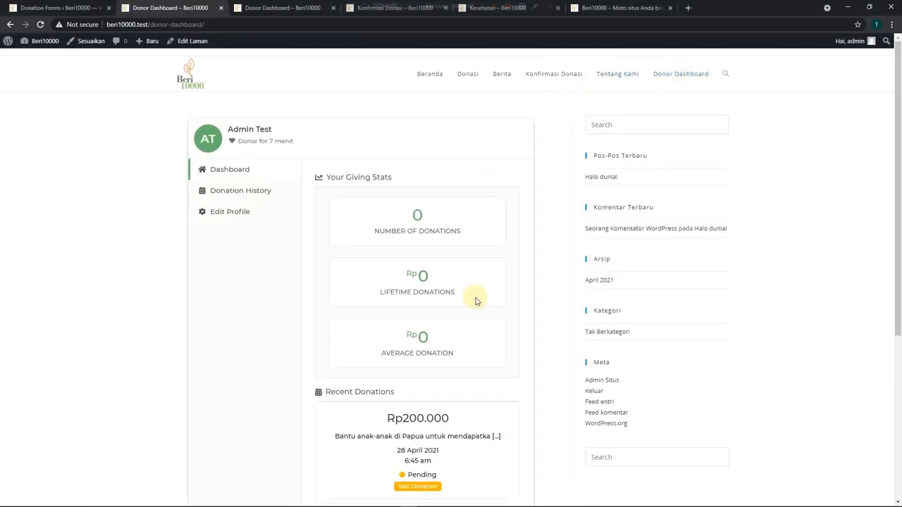
scroll(476, 302, "down", 2)
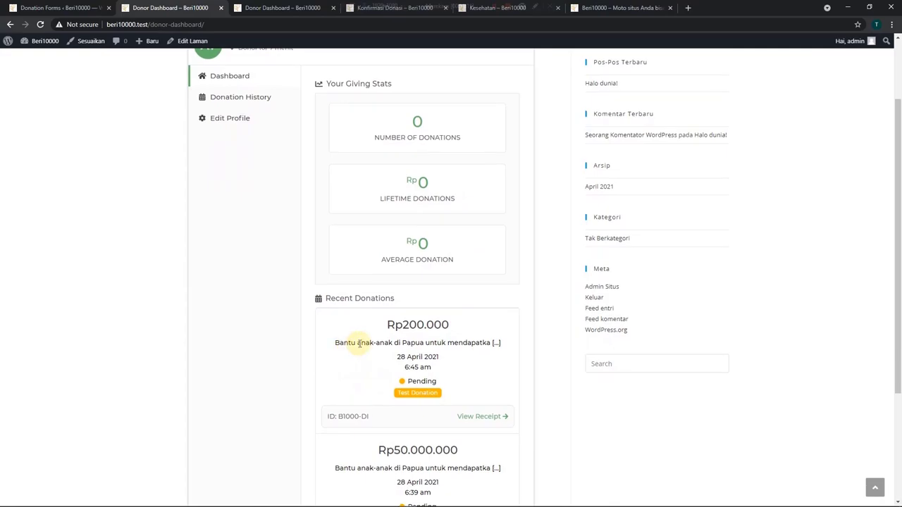
scroll(408, 343, "up", 2)
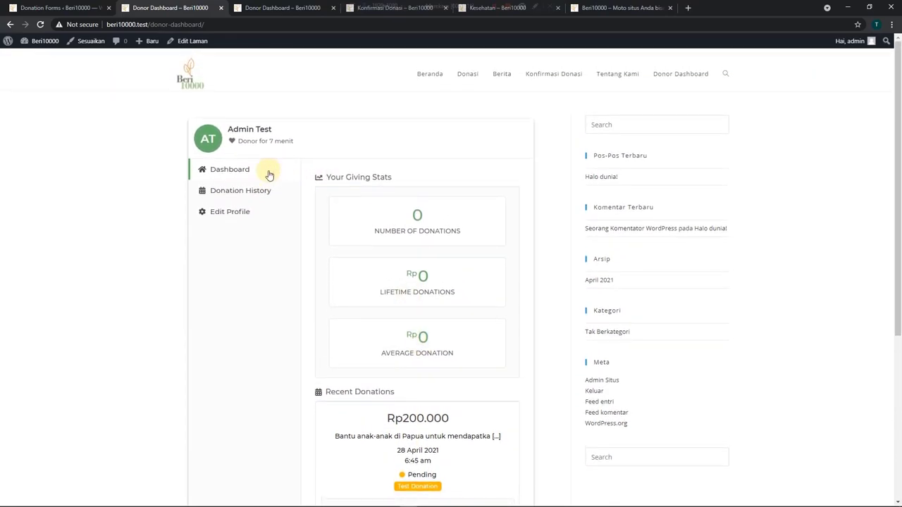
scroll(392, 326, "down", 5)
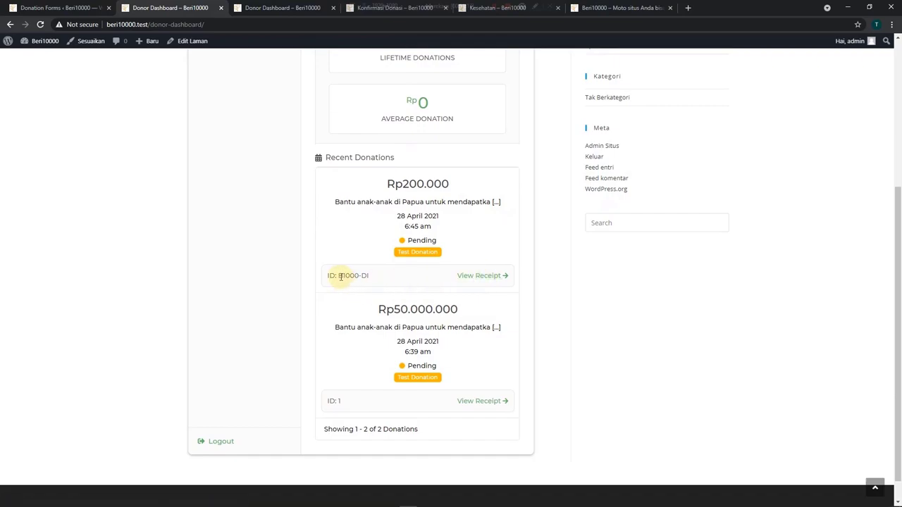
left_click_drag(337, 275, 367, 275)
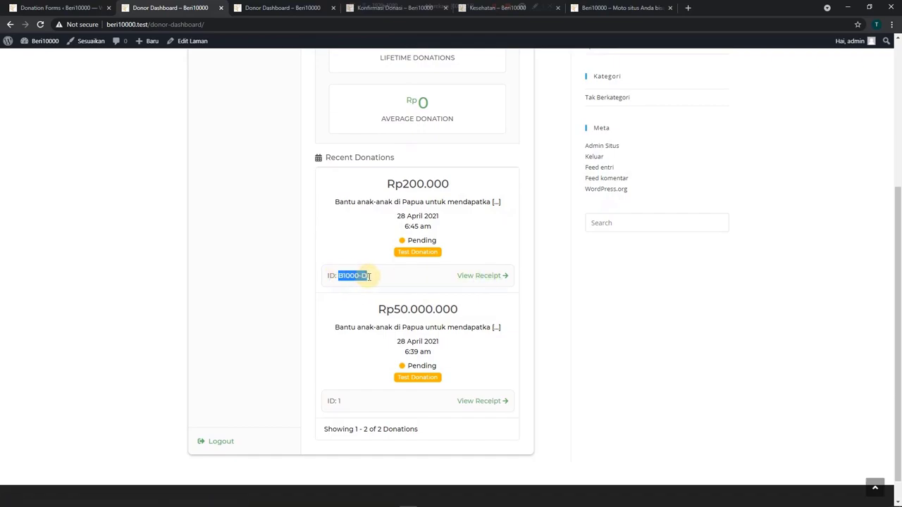
left_click(359, 315)
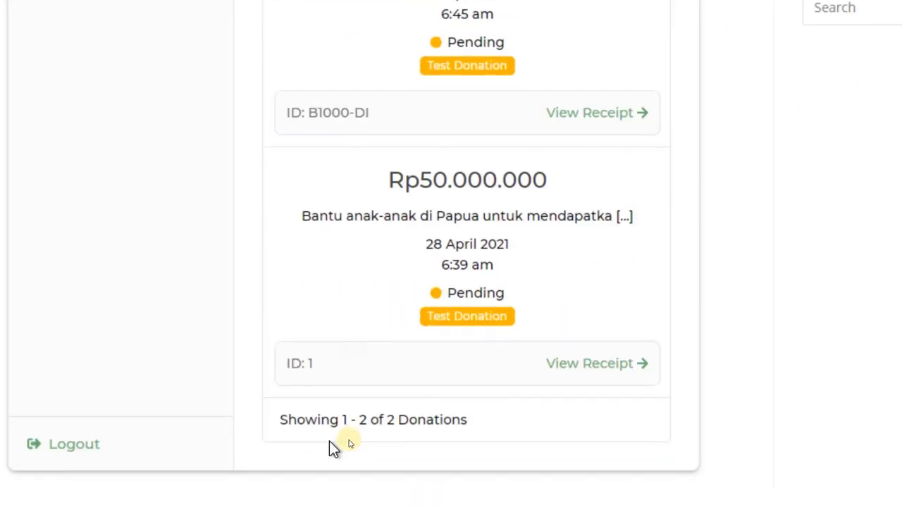
left_click_drag(310, 365, 321, 375)
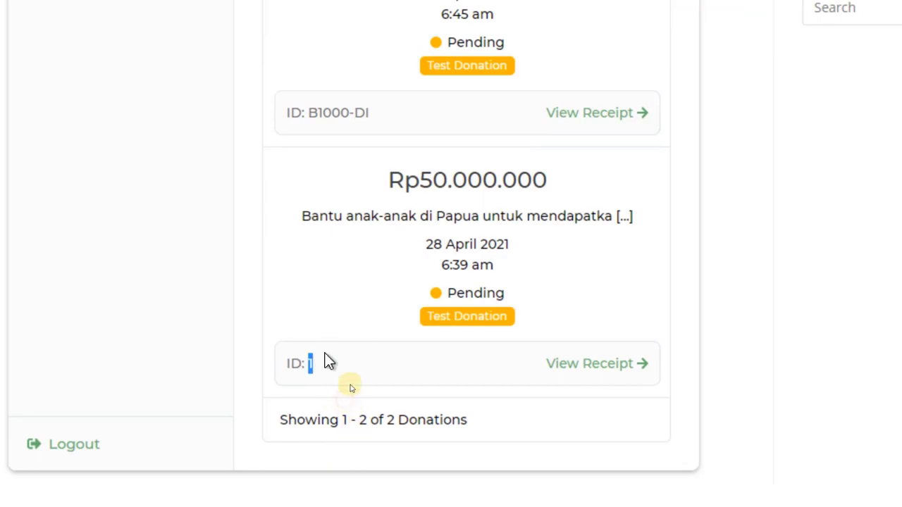
left_click_drag(308, 114, 371, 116)
left_click(375, 114)
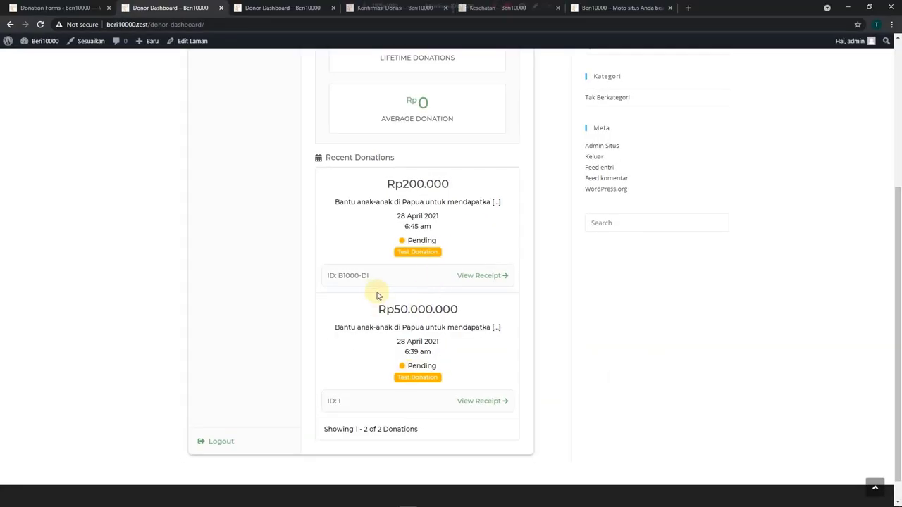
- Open the B1000-DI donation receipt and copy its receipt number
left_click(469, 278)
scroll(459, 268, "up", 2)
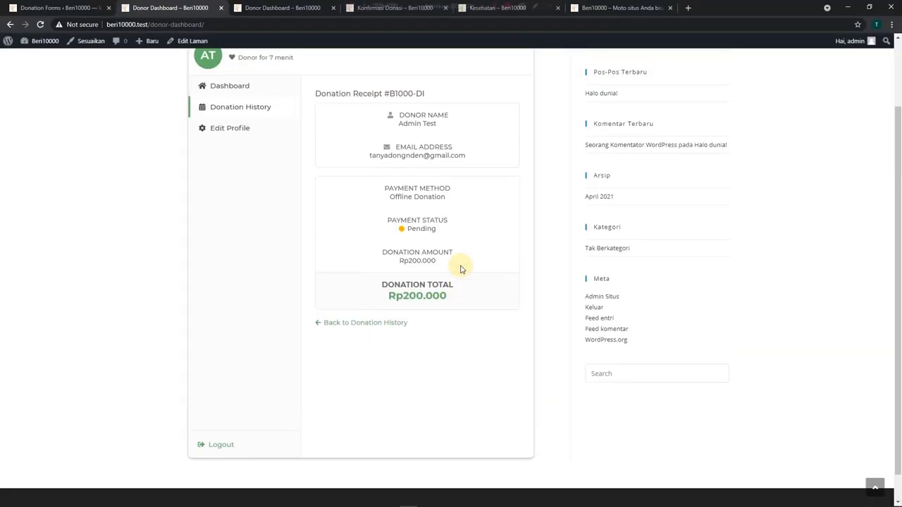
left_click_drag(424, 177, 392, 177)
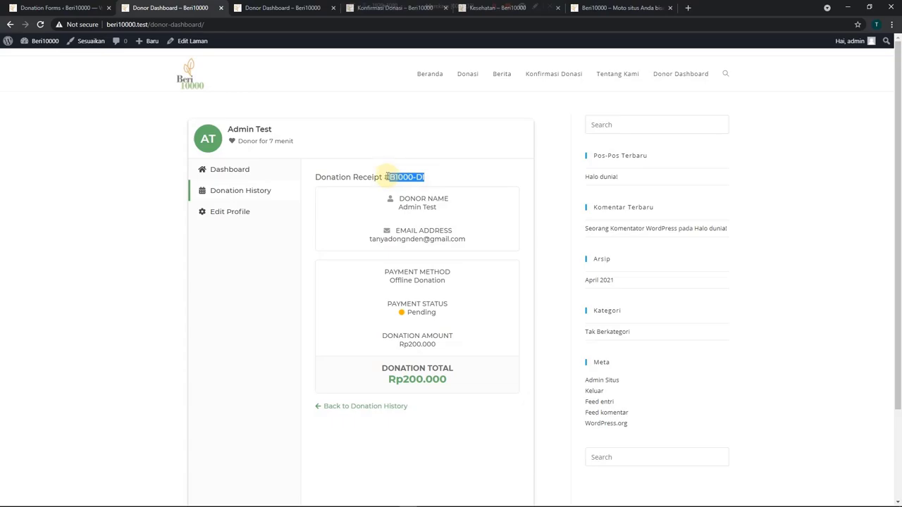
right_click(392, 176)
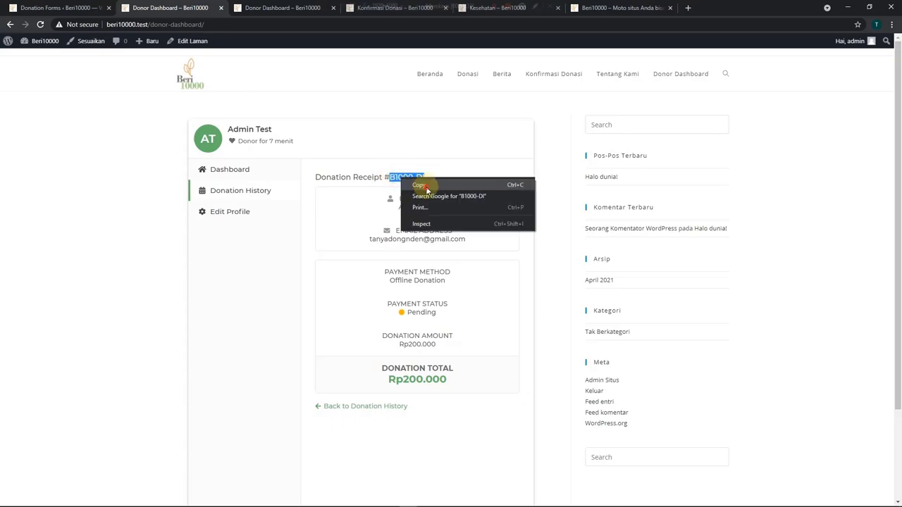
left_click(398, 182)
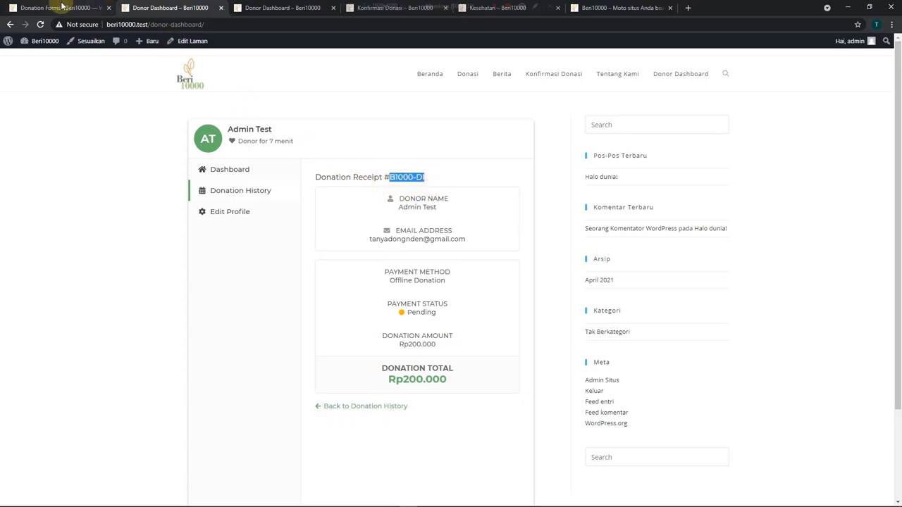
left_click(61, 8)
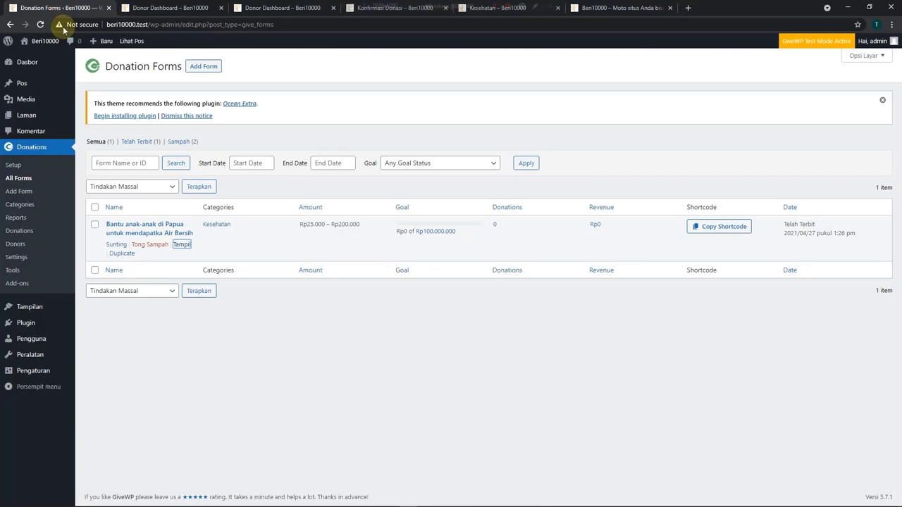
- Search all donations for the pasted ID B1000-DI
left_click(21, 231)
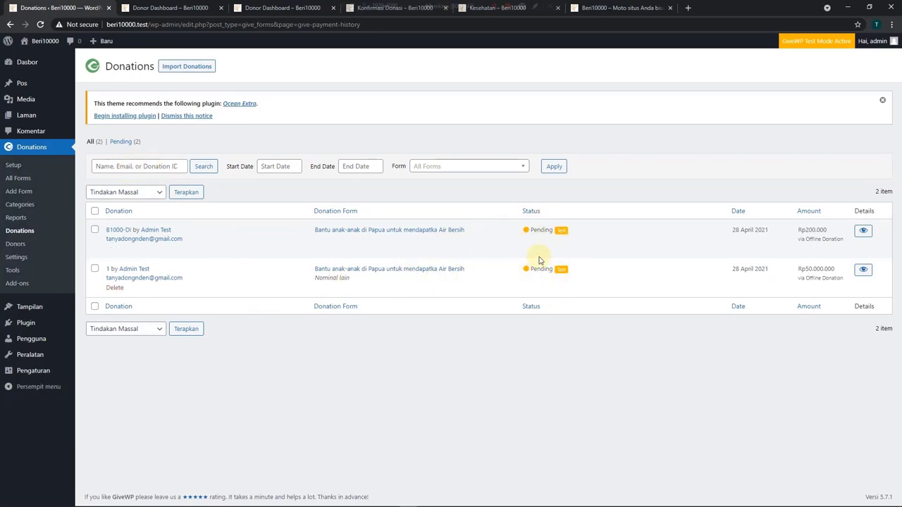
left_click(148, 167)
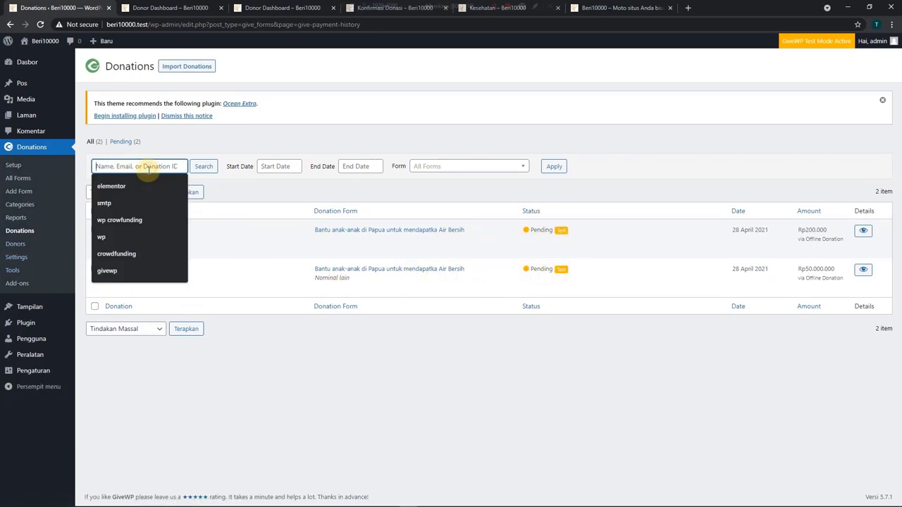
right_click(155, 174)
left_click(207, 240)
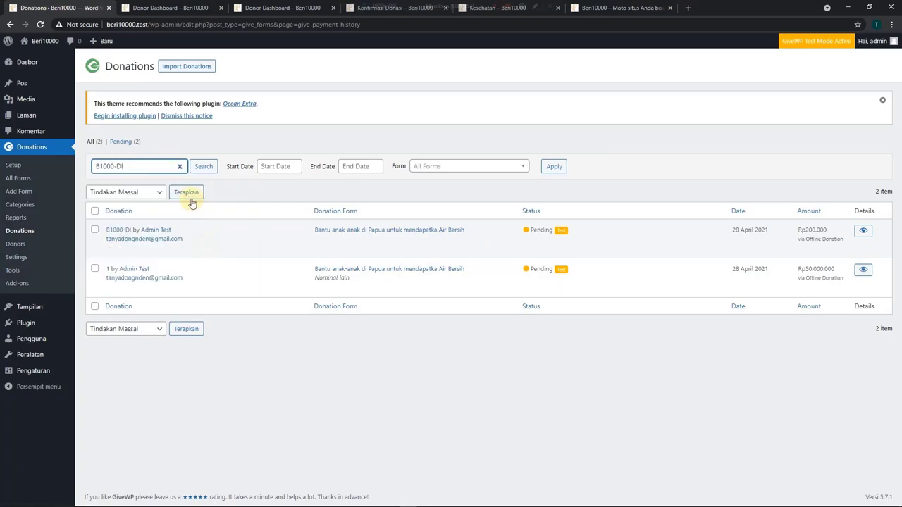
left_click(202, 169)
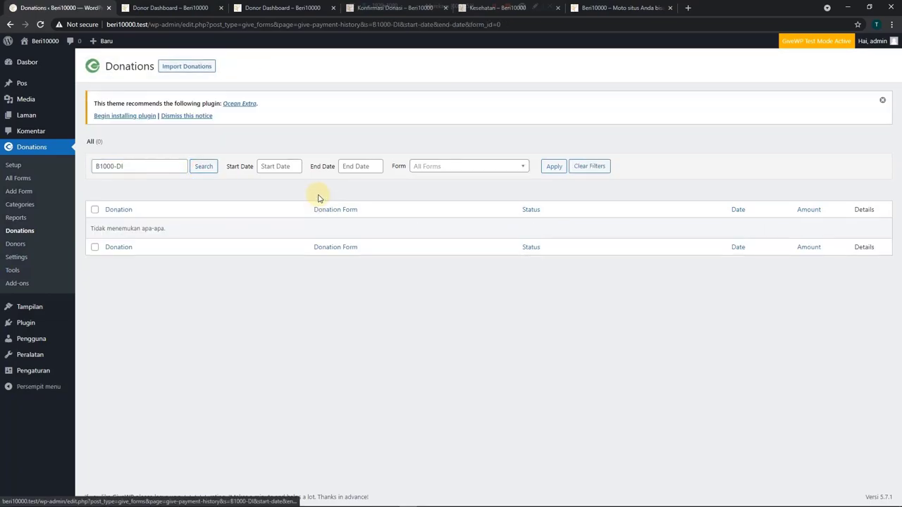
- Retry the search as #B1000-DI, then as 1000, and clear the search box
left_click(96, 168)
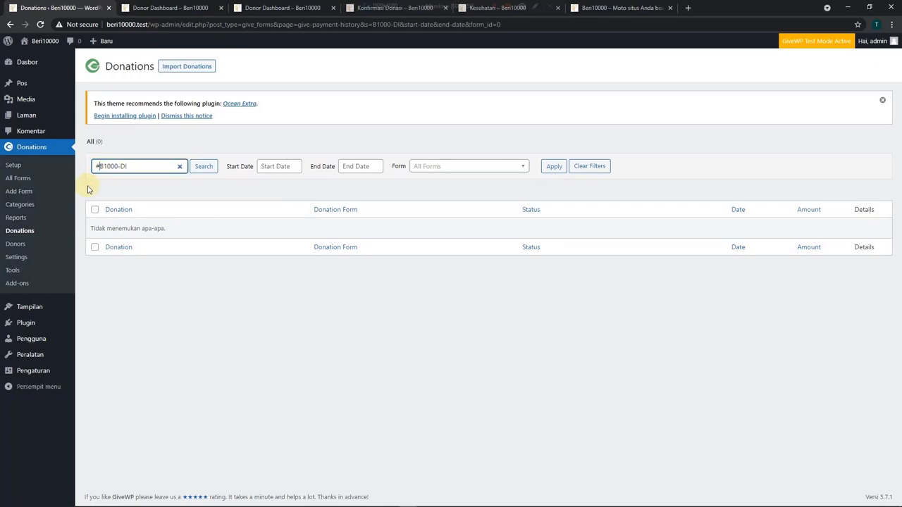
type("#")
left_click(201, 174)
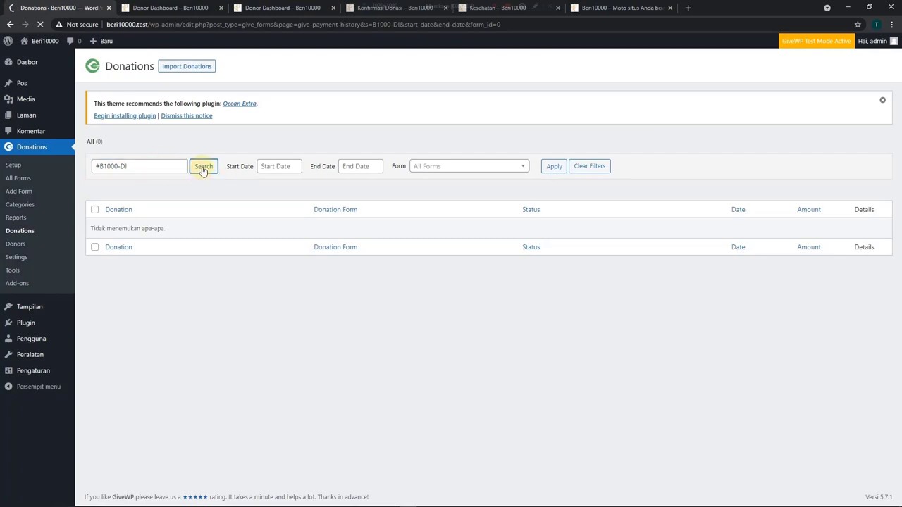
left_click(181, 166)
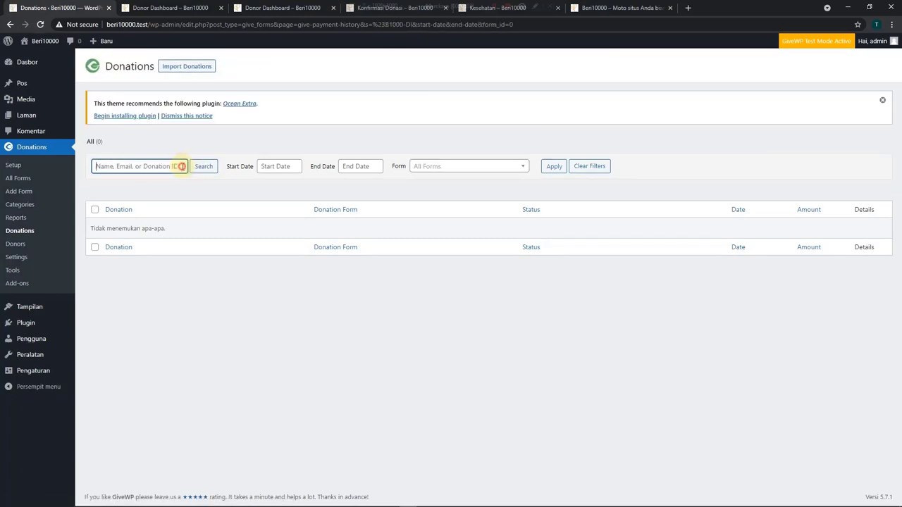
type("1000")
left_click(203, 168)
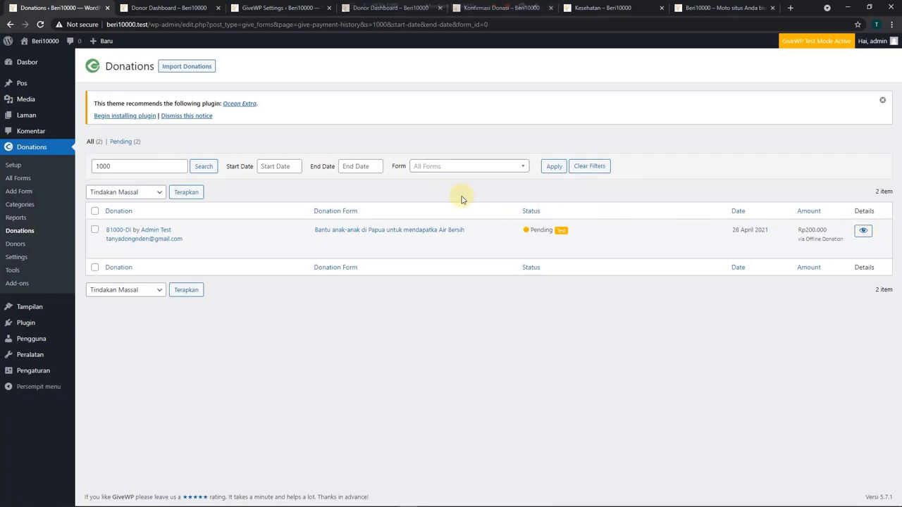
double_click(117, 167)
left_click(180, 167)
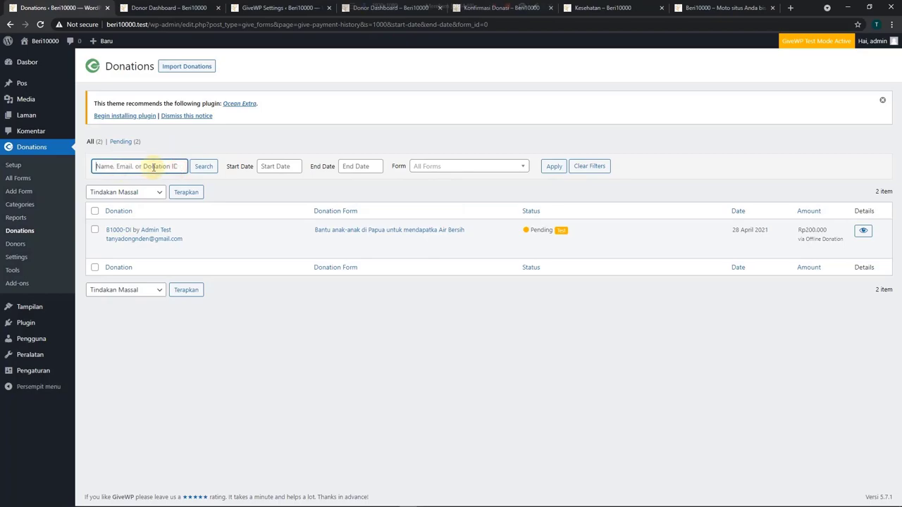
left_click(135, 167)
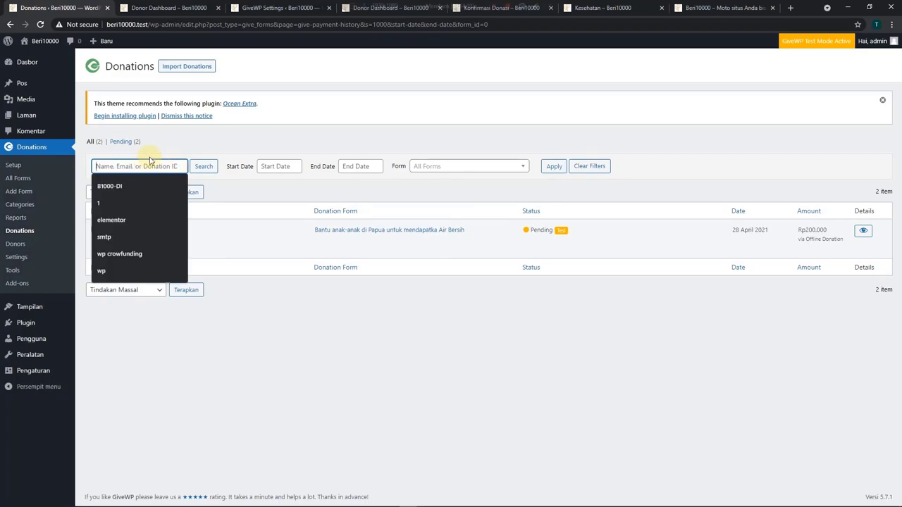
left_click(152, 156)
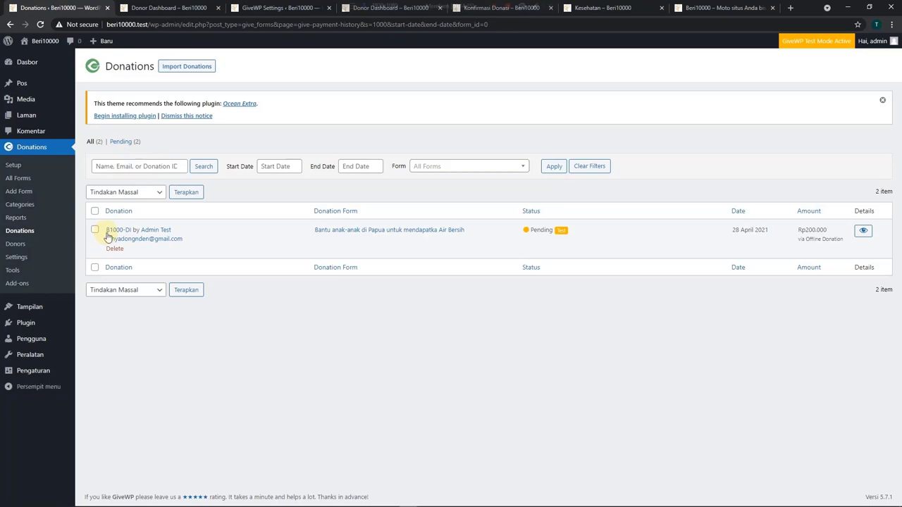
- Review next number 1001, prefix B, suffix -DI and the ID preview in Sequential Ordering
left_click(160, 8)
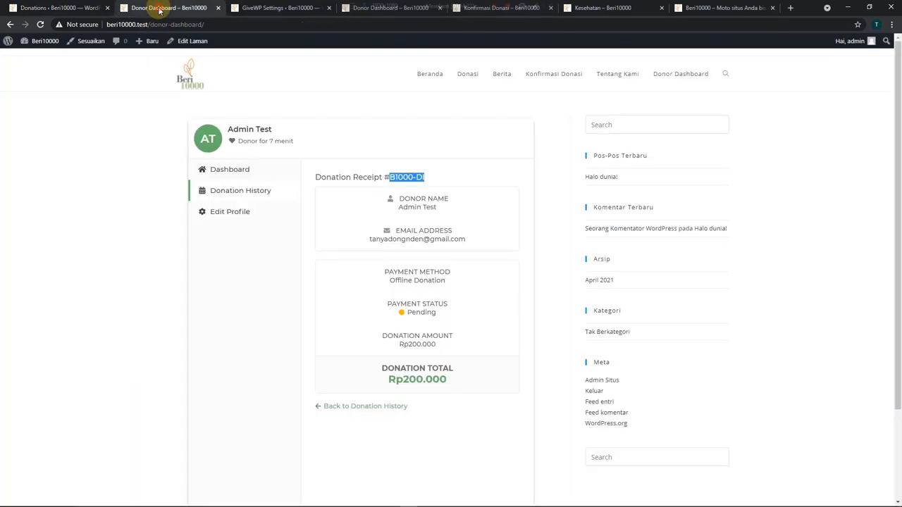
left_click(275, 8)
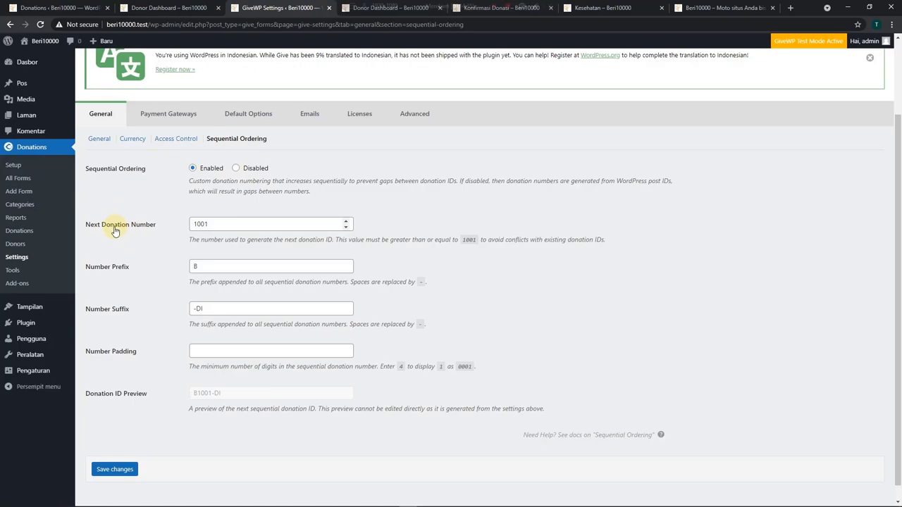
left_click_drag(232, 225, 181, 224)
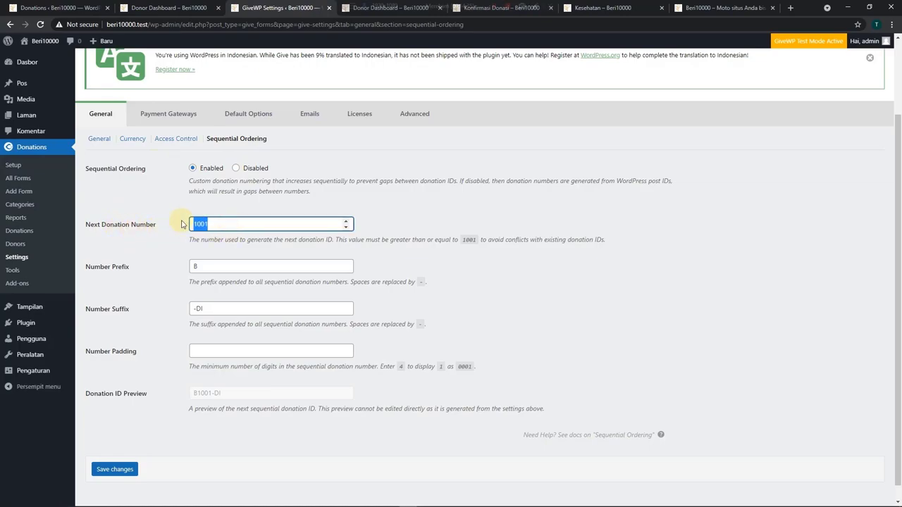
double_click(197, 267)
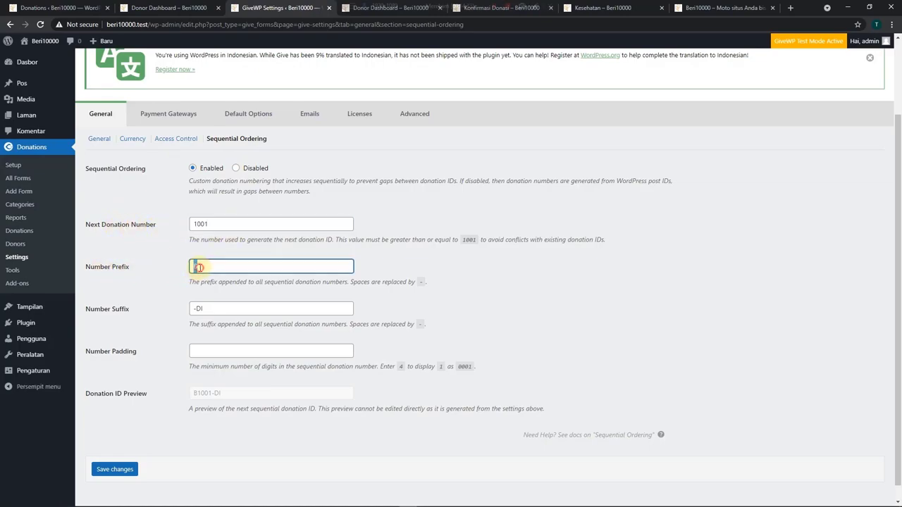
double_click(204, 313)
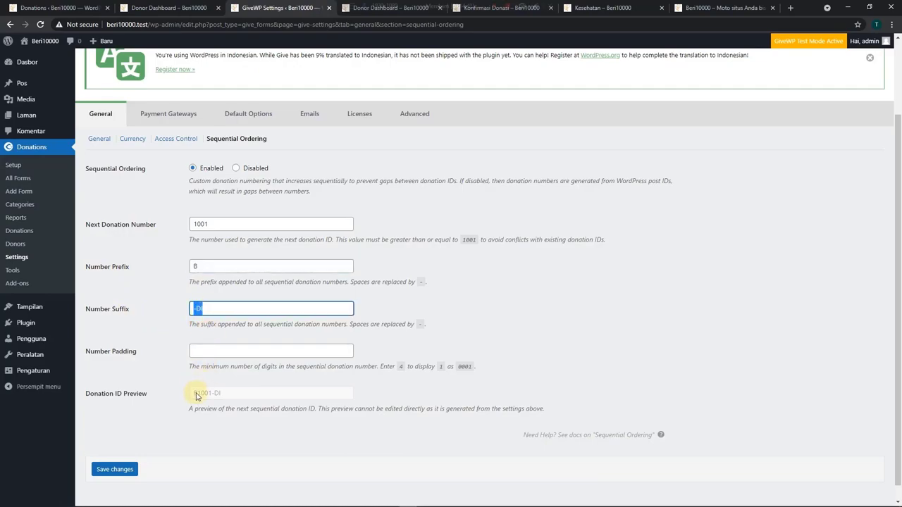
left_click_drag(199, 399, 212, 398)
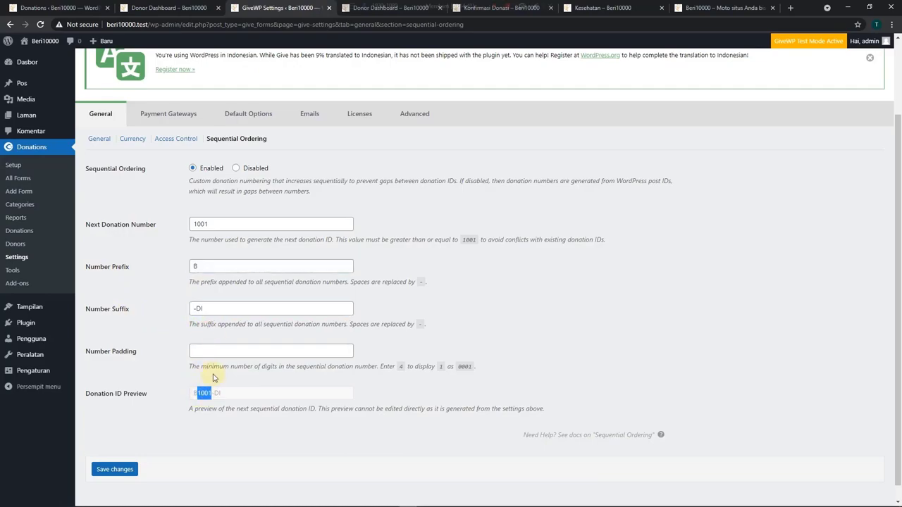
left_click(218, 224)
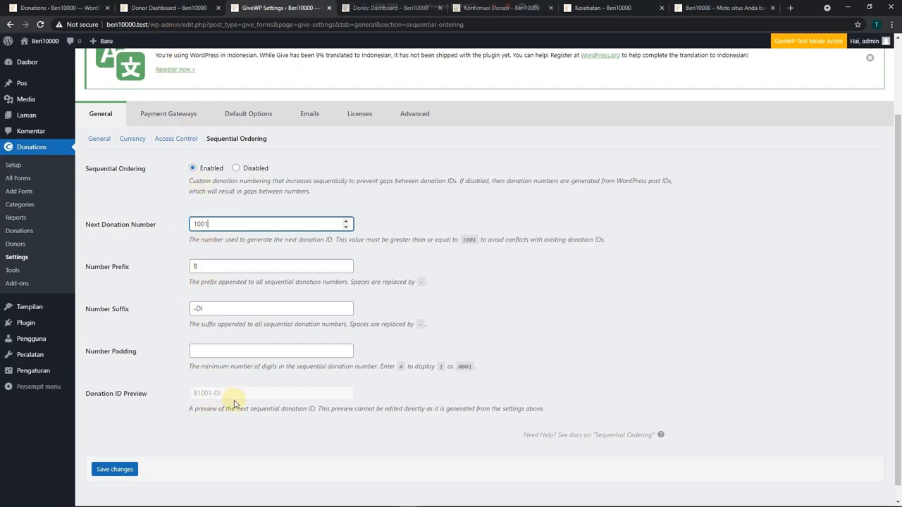
left_click_drag(232, 398, 201, 394)
- Check the donations list search box, then return to the Sequential Ordering settings
left_click(148, 8)
left_click(77, 8)
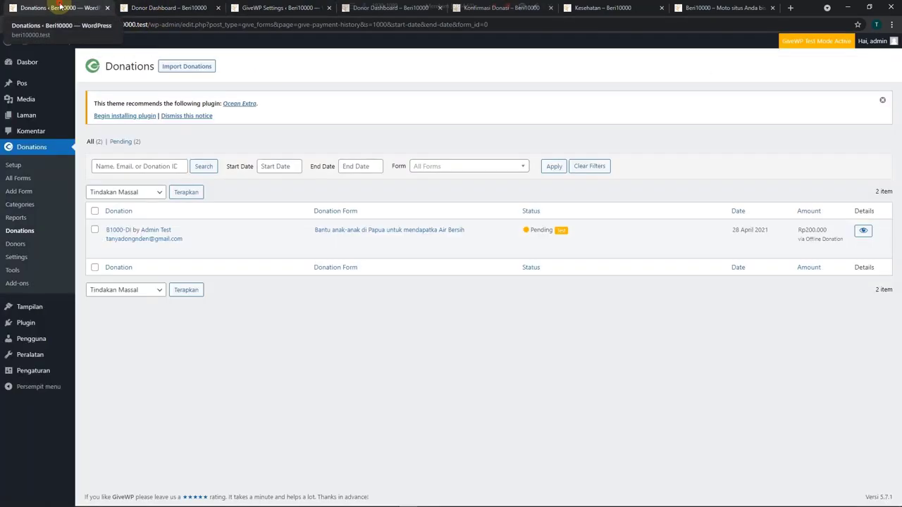
left_click(158, 165)
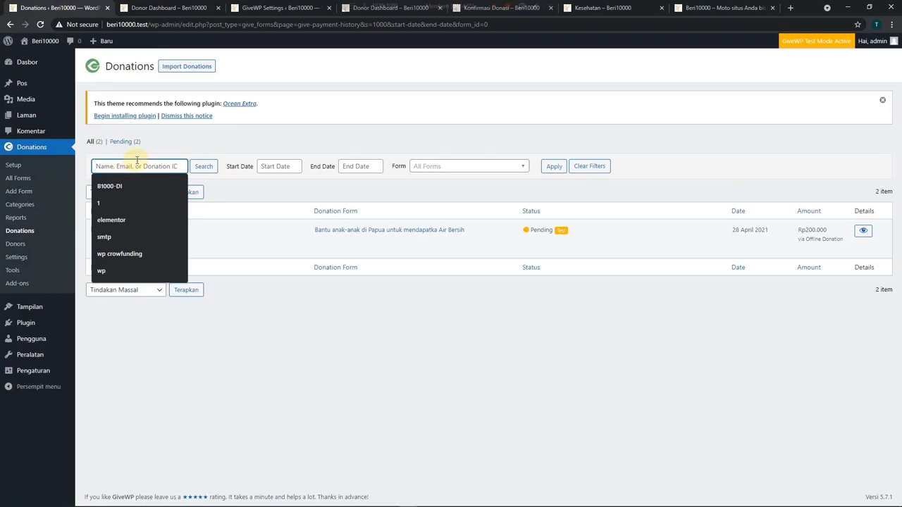
left_click(137, 161)
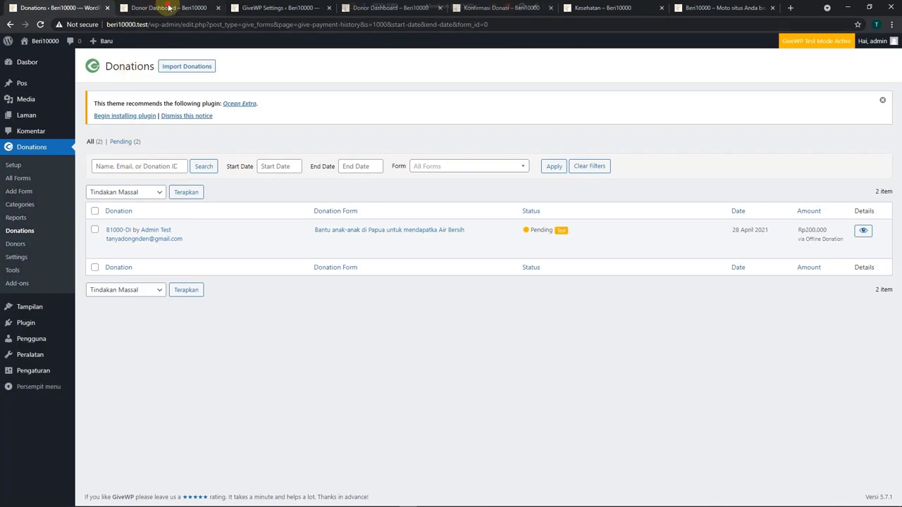
left_click(169, 8)
left_click(278, 8)
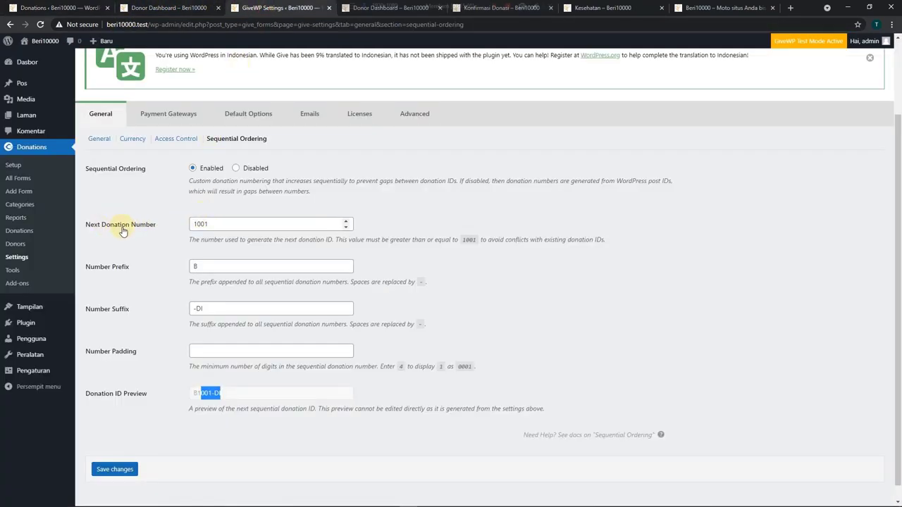
- Delete the B prefix and -DI suffix so the preview reads 1001, and save
left_click(198, 265)
double_click(221, 263)
key("BackSpace")
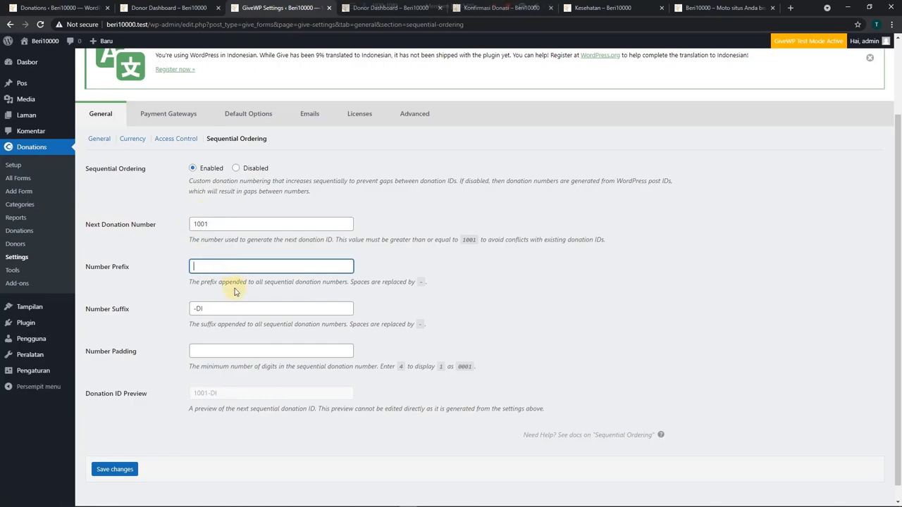
double_click(223, 308)
key("BackSpace")
left_click(153, 296)
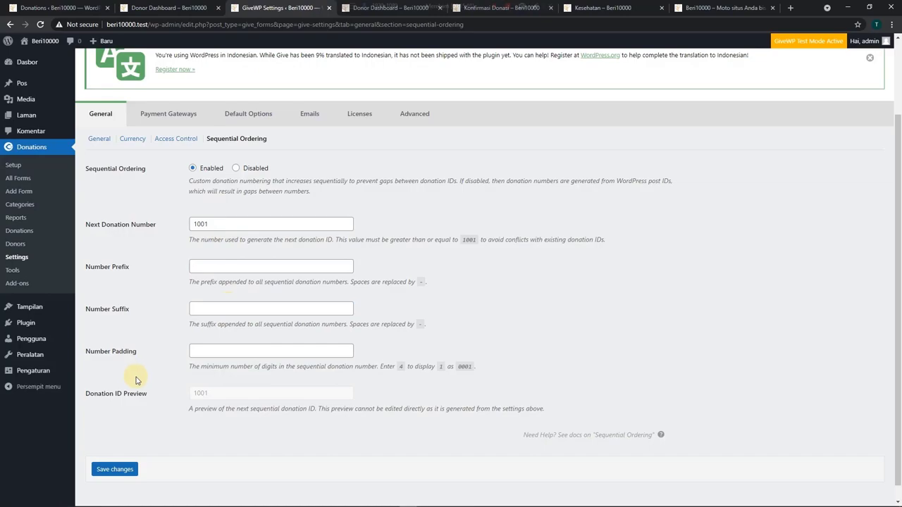
left_click(116, 470)
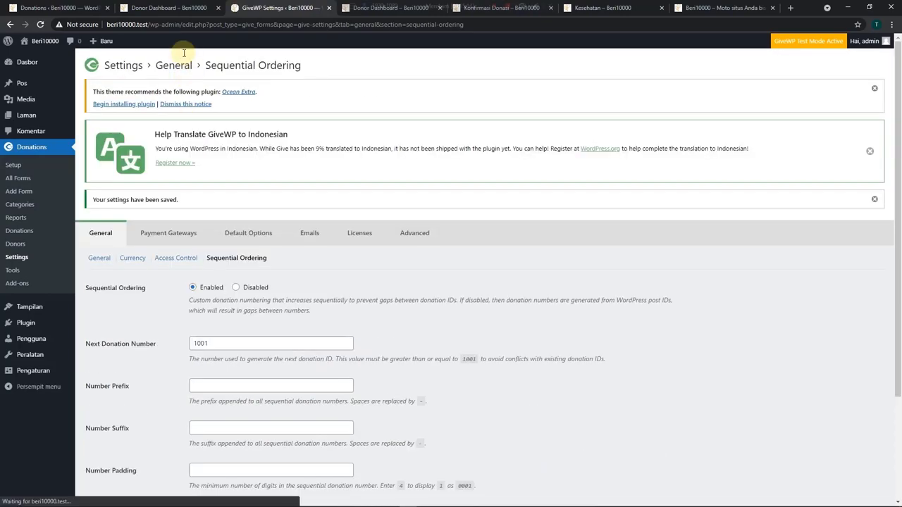
- Highlight receipt ID B1000-DI on the donation receipt page
left_click(175, 8)
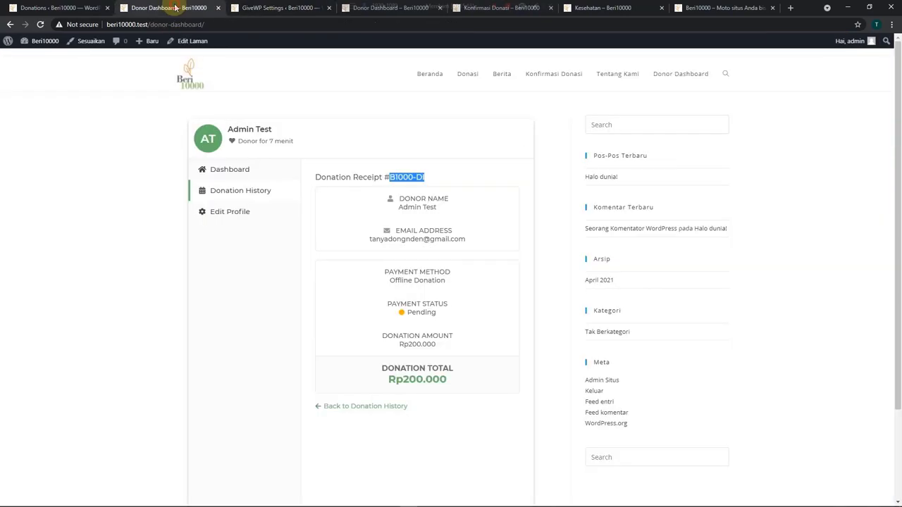
left_click(74, 8)
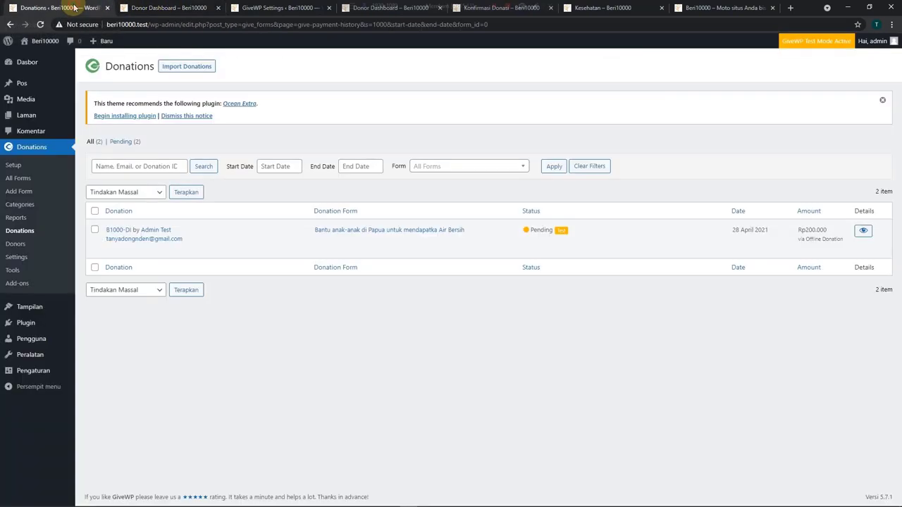
left_click(166, 8)
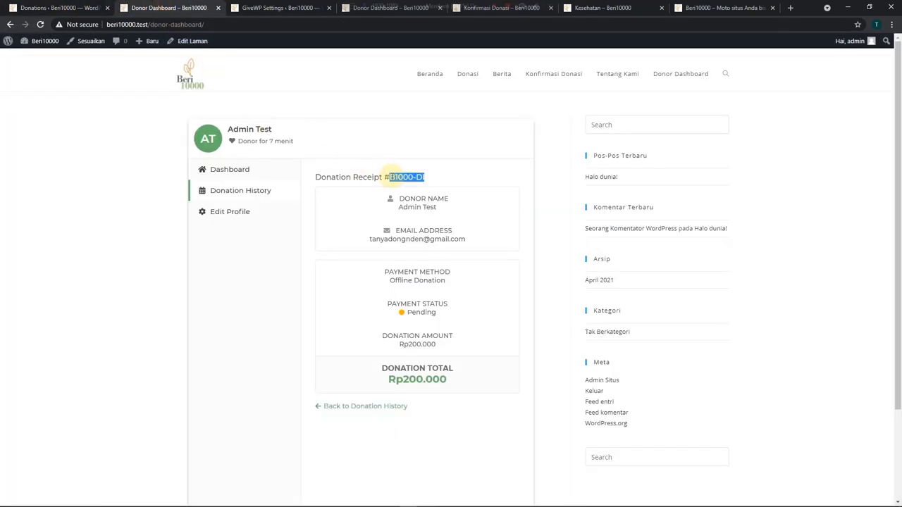
left_click(386, 176)
left_click_drag(386, 177, 427, 179)
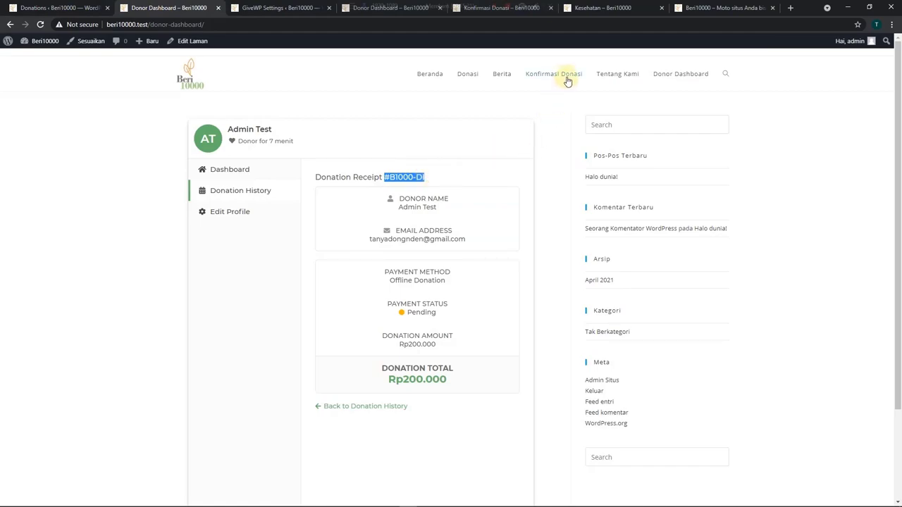
left_click(444, 177)
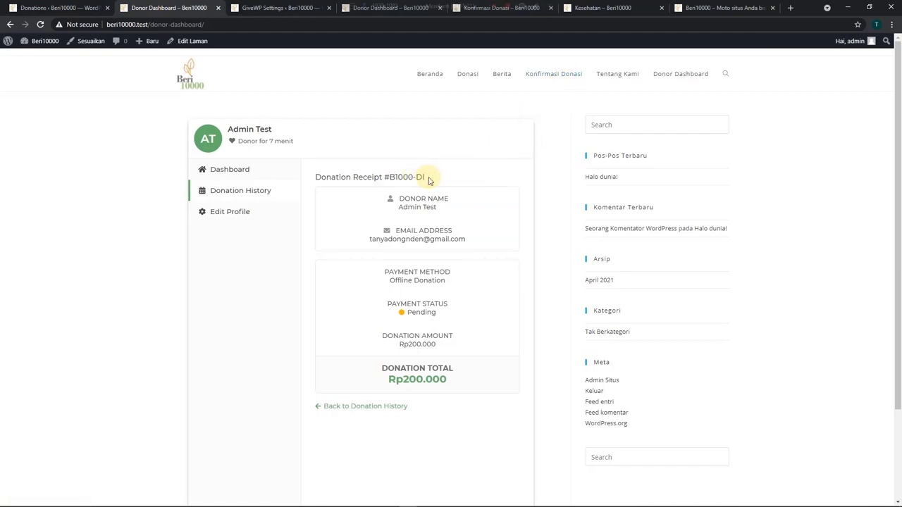
left_click_drag(426, 178, 384, 177)
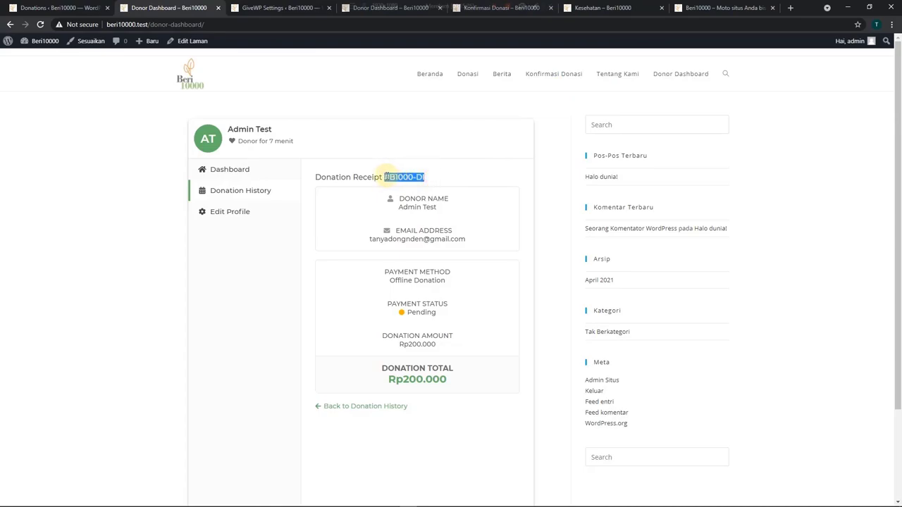
left_click(434, 179)
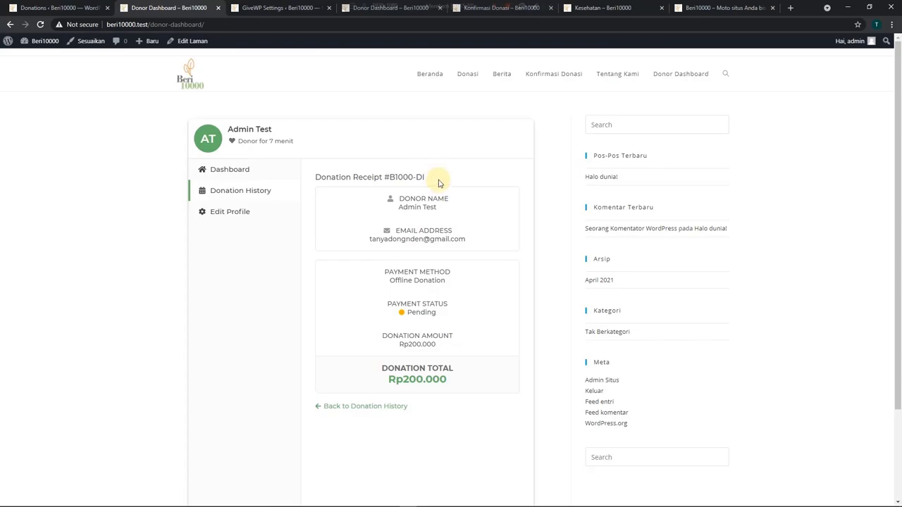
left_click_drag(434, 179, 390, 178)
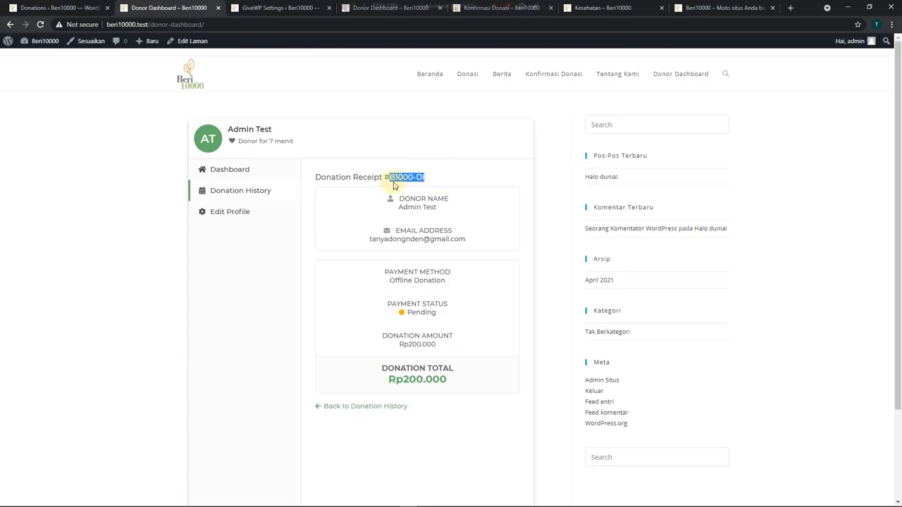
- Compare the Sequential Ordering settings against the donations list and the B1000-DI receipt
left_click(60, 8)
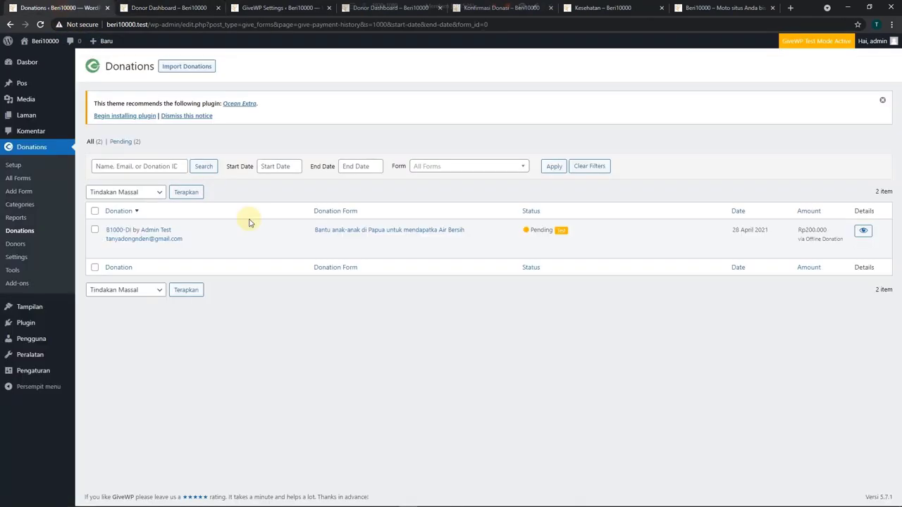
left_click(276, 7)
scroll(134, 317, "down", 2)
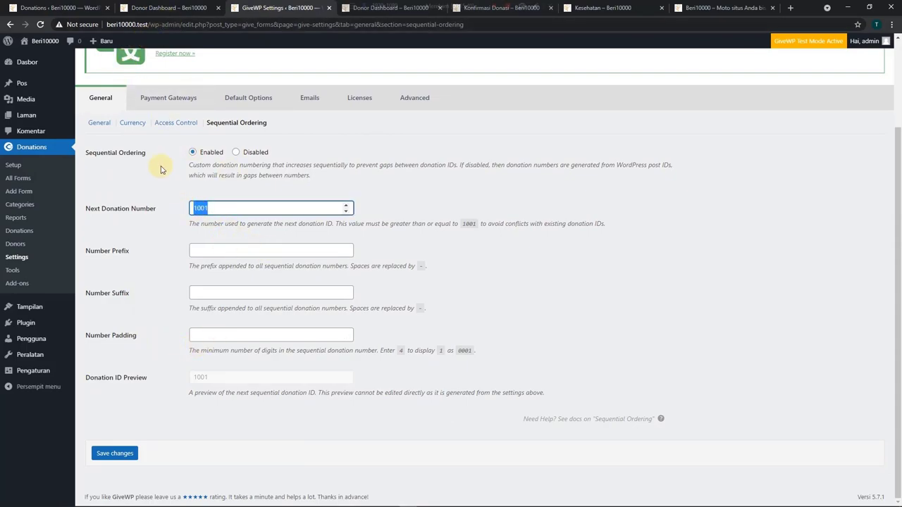
left_click(77, 8)
left_click(157, 8)
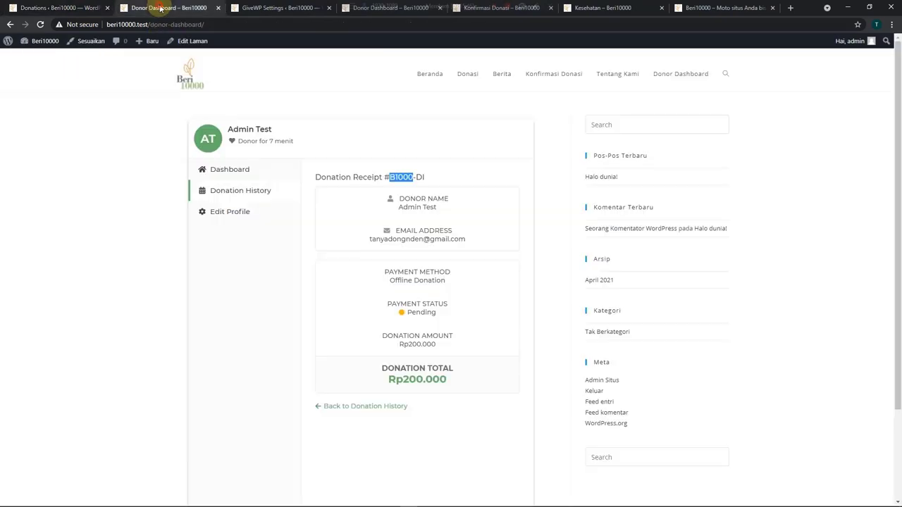
left_click(261, 8)
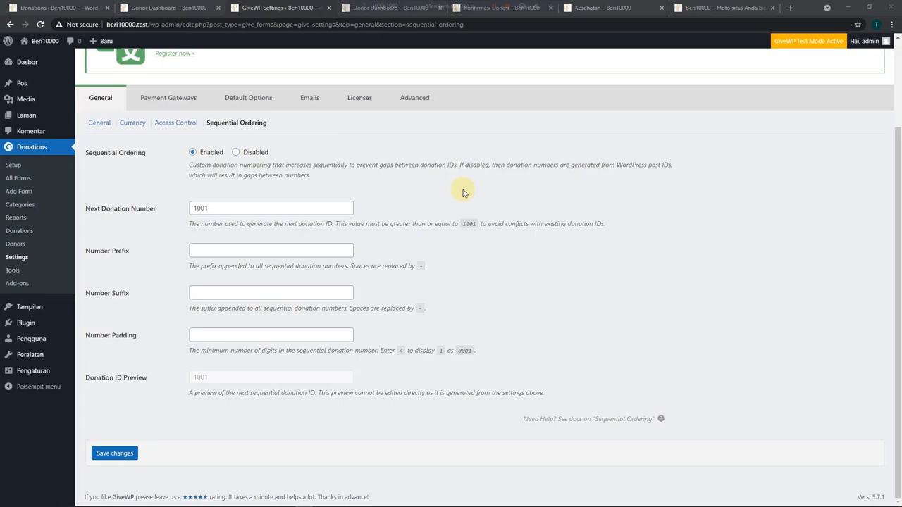
left_click(164, 10)
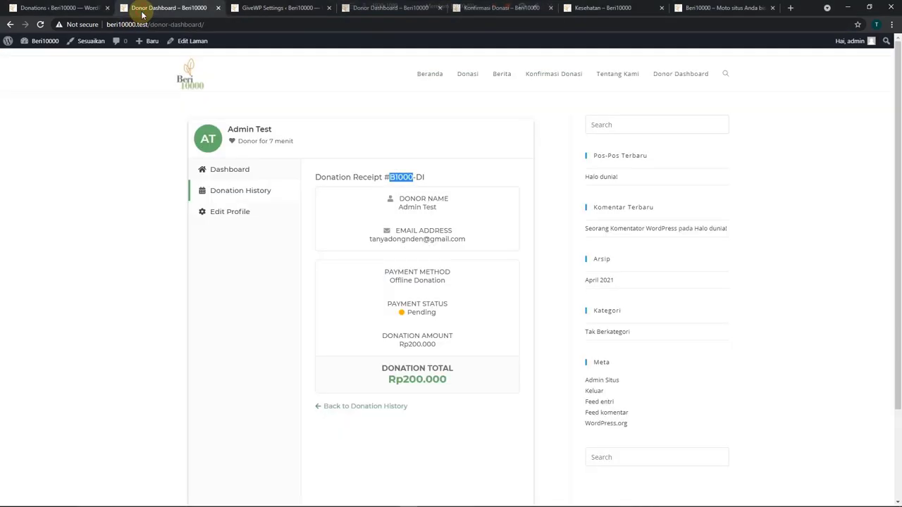
left_click(43, 9)
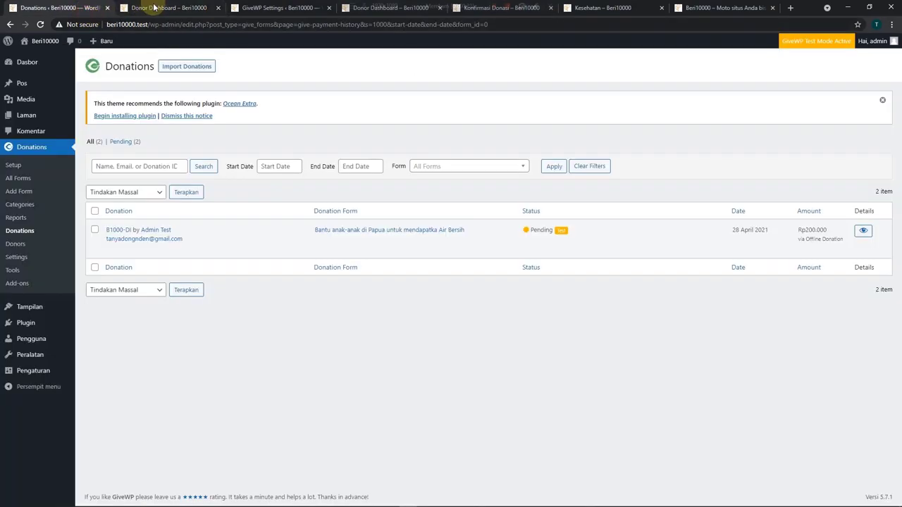
left_click(247, 7)
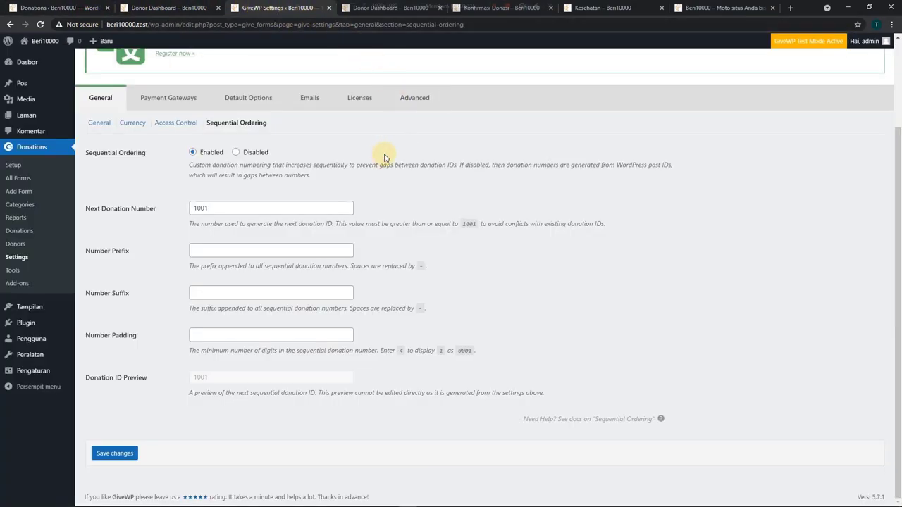
- Close the GiveWP Settings and duplicate Donor Dashboard tabs, returning to the Donations list
key("ctrl+shift+Tab")
left_click(286, 7)
left_click(275, 10)
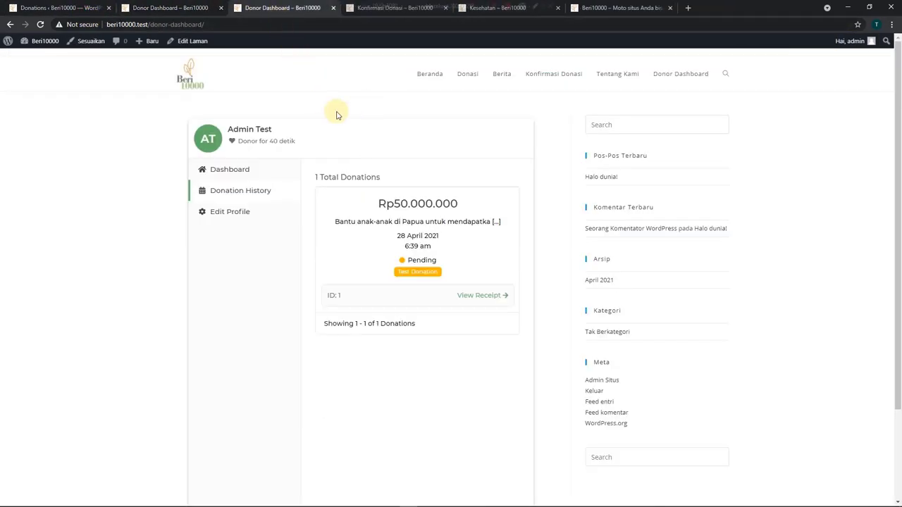
key("ctrl+w")
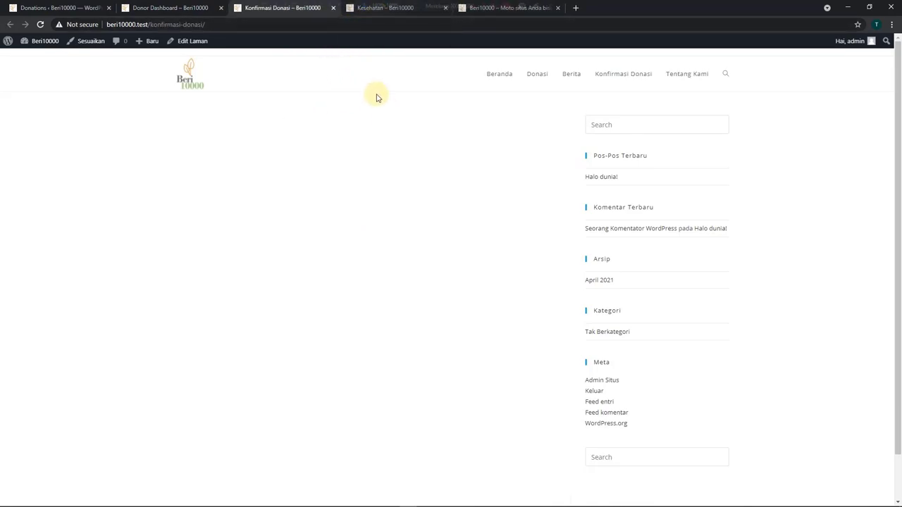
left_click(64, 8)
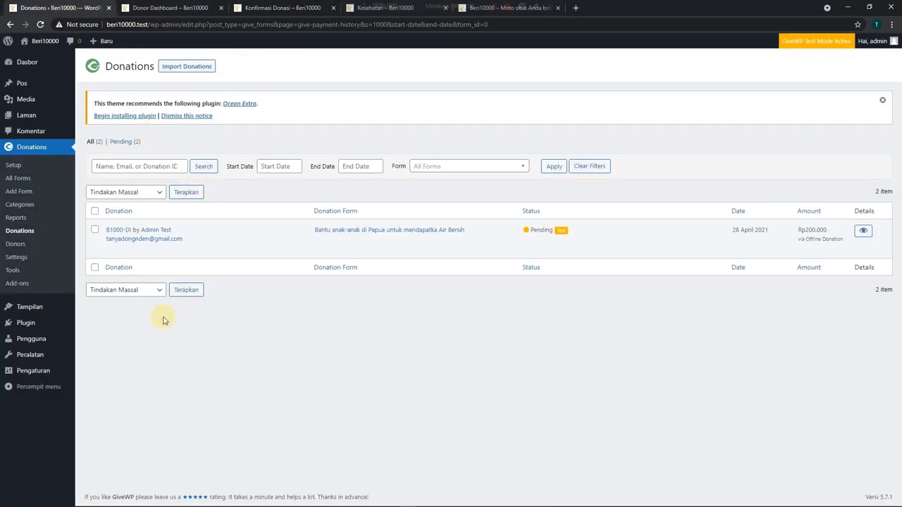
- Search the Add Plugins directory for 'wpform'
mouse_move(21, 323)
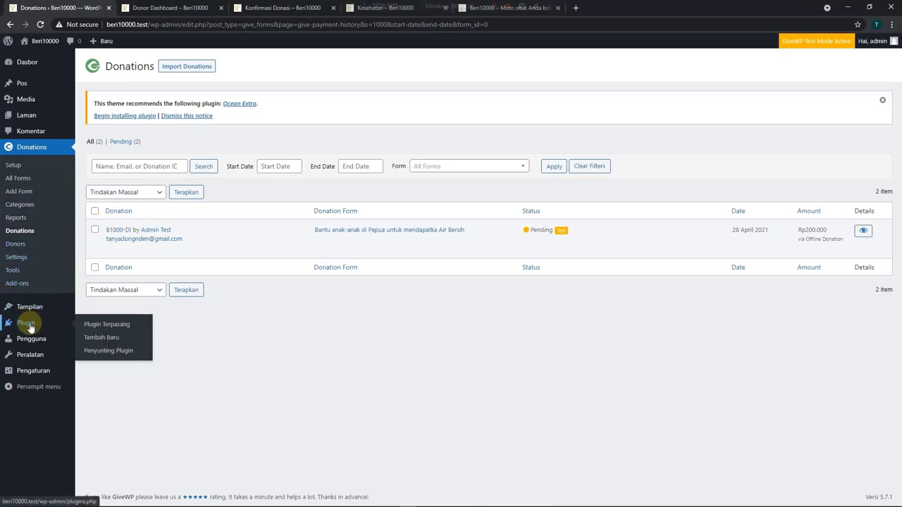
left_click(106, 339)
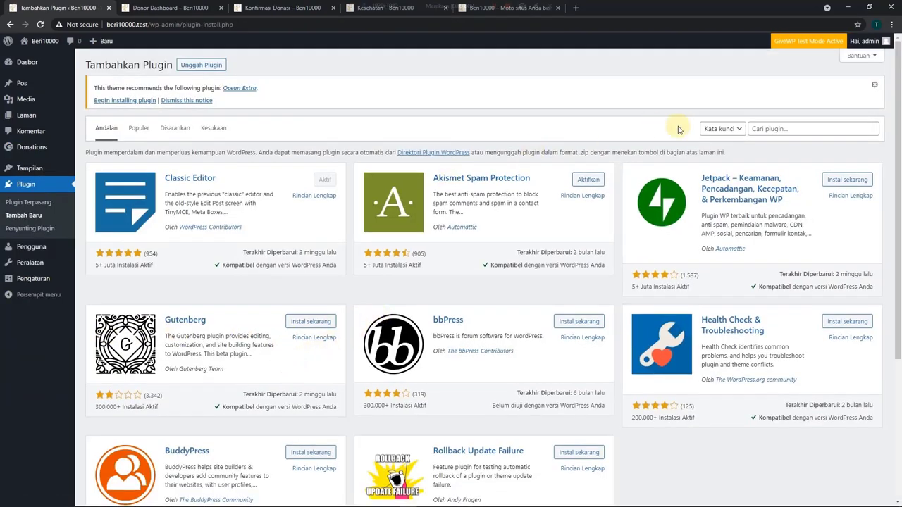
left_click(782, 129)
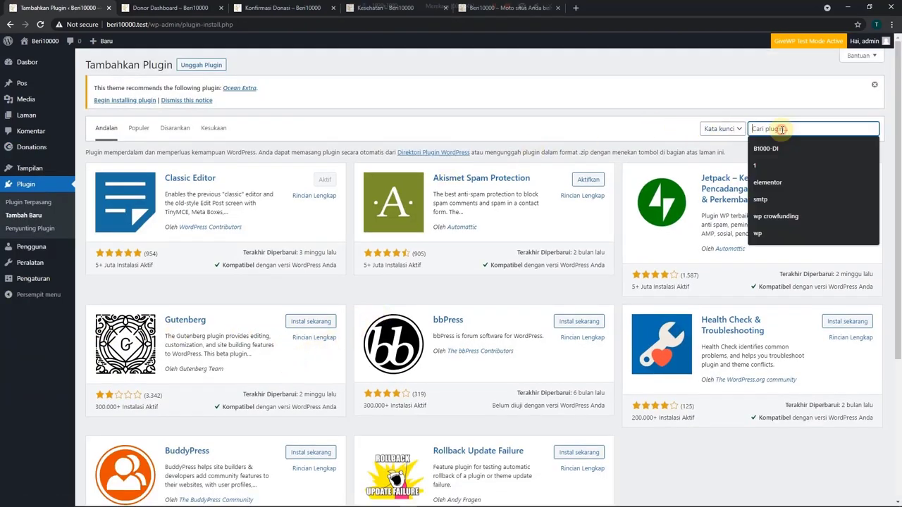
type("wpform")
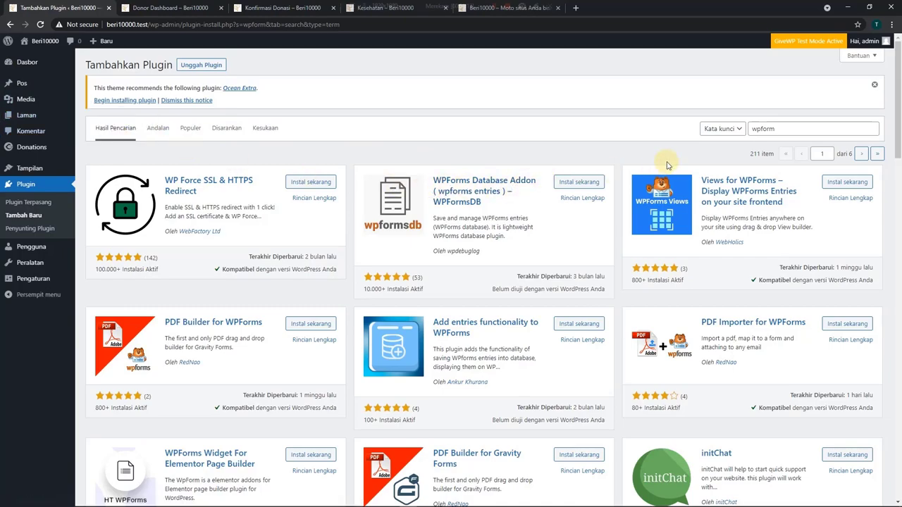
- Scroll to Contact Form by WPForms and check its rating and install count
scroll(668, 165, "down", 3)
scroll(667, 167, "up", 3)
scroll(668, 158, "down", 1)
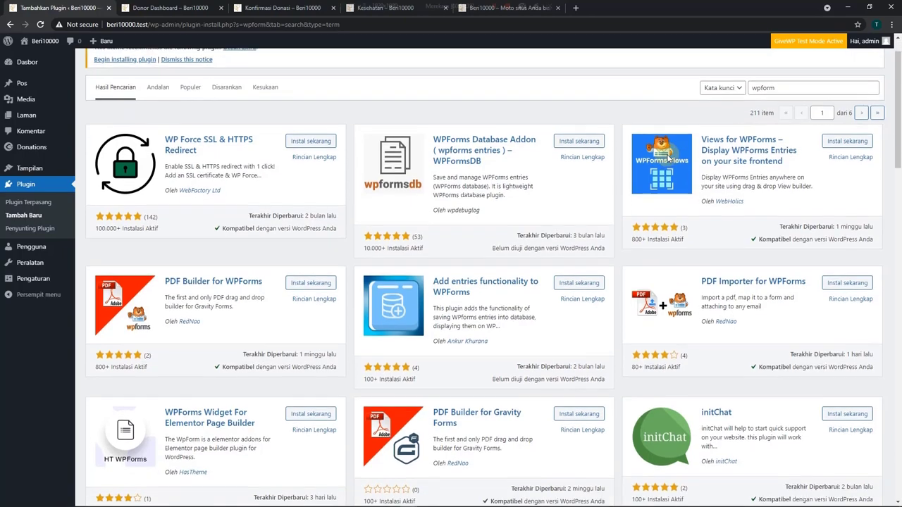
scroll(764, 110, "up", 1)
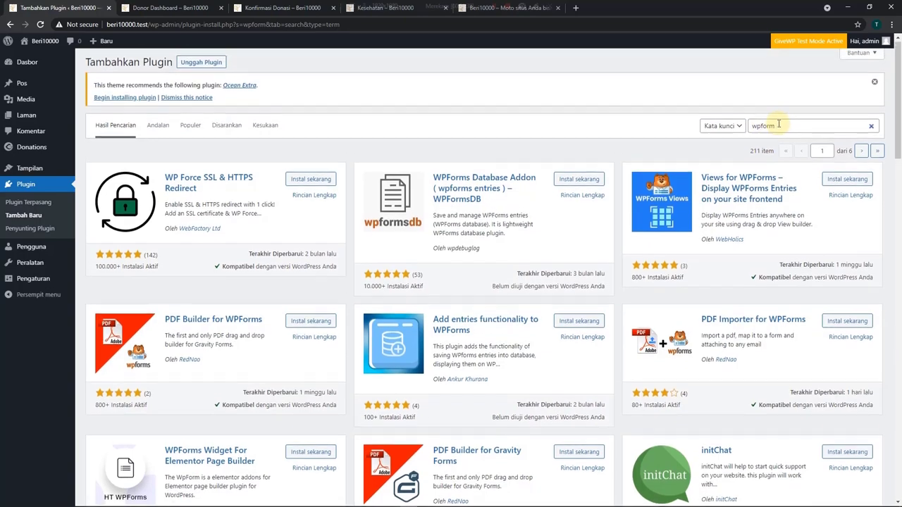
scroll(572, 188, "down", 3)
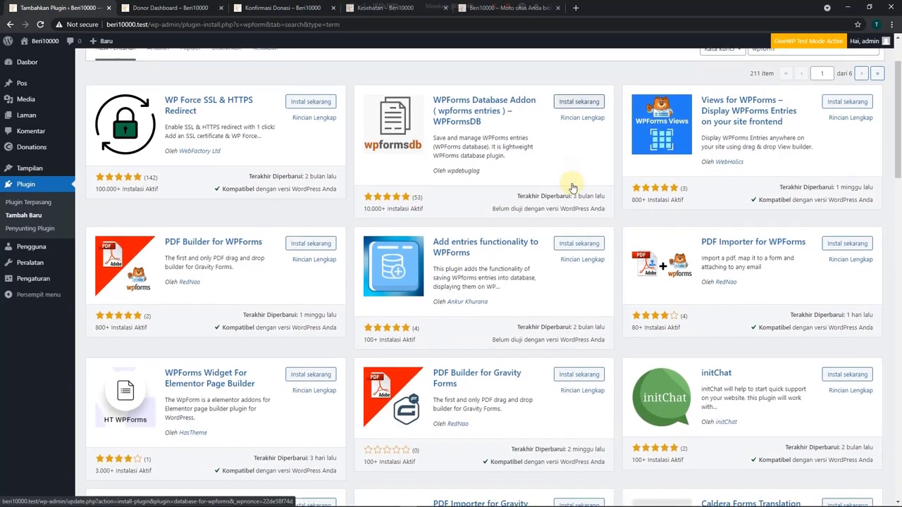
scroll(572, 187, "down", 4)
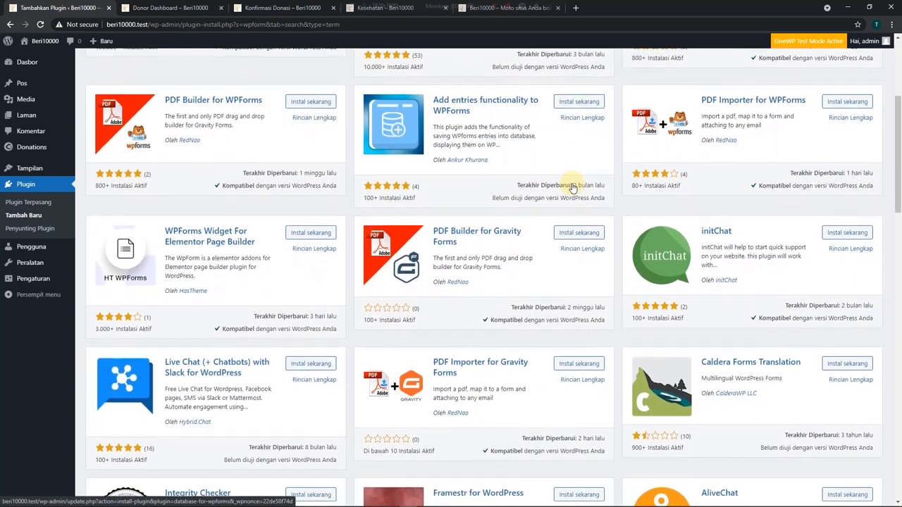
scroll(572, 188, "down", 4)
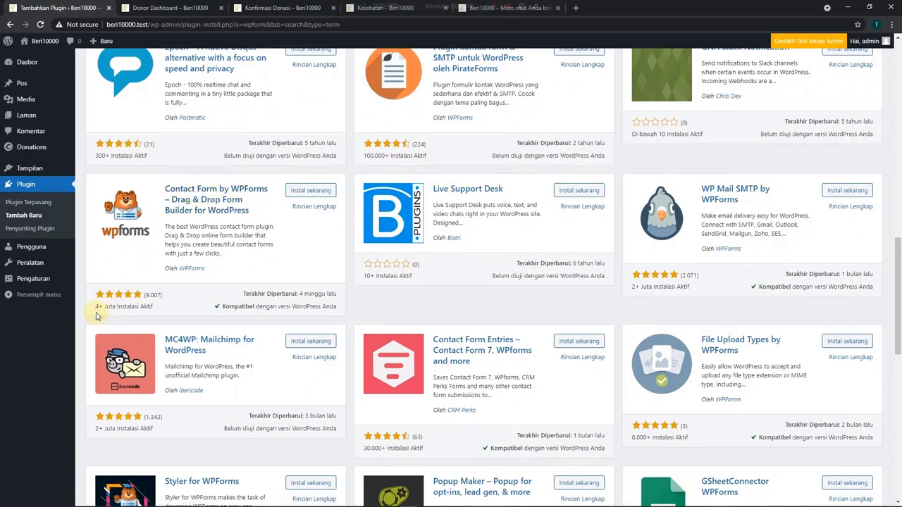
left_click_drag(146, 306, 158, 311)
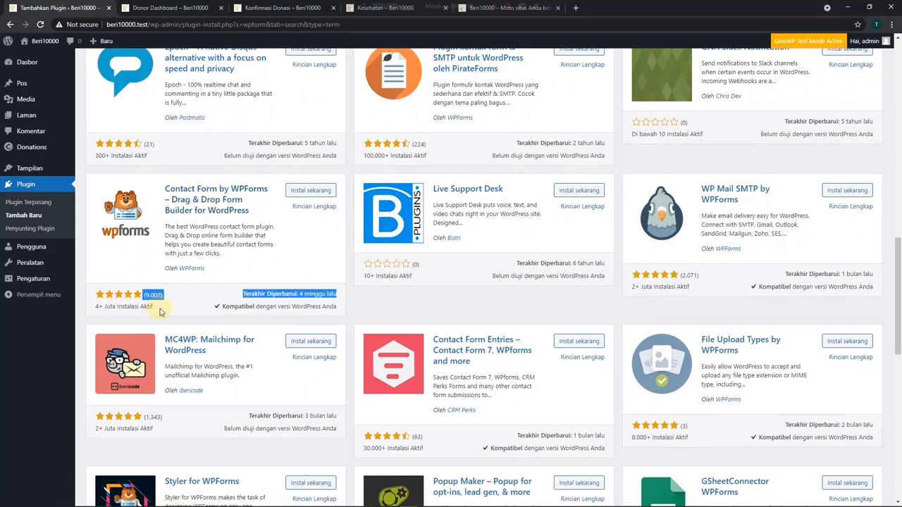
left_click(117, 310)
left_click_drag(95, 314, 135, 310)
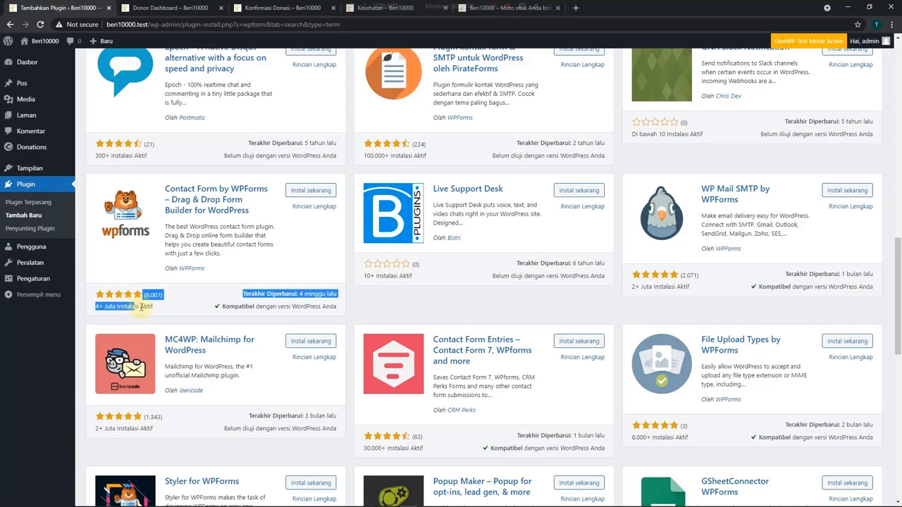
left_click(148, 295)
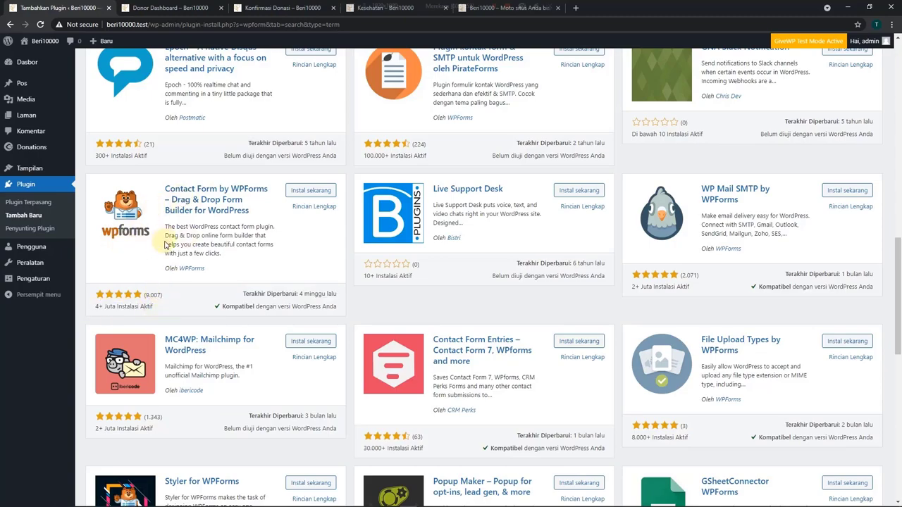
scroll(212, 286, "up", 7)
scroll(216, 285, "up", 5)
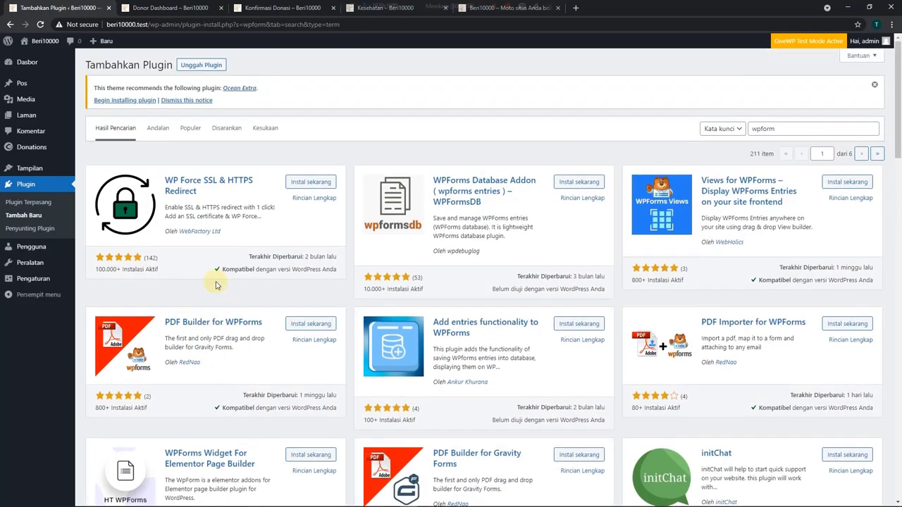
scroll(633, 338, "down", 8)
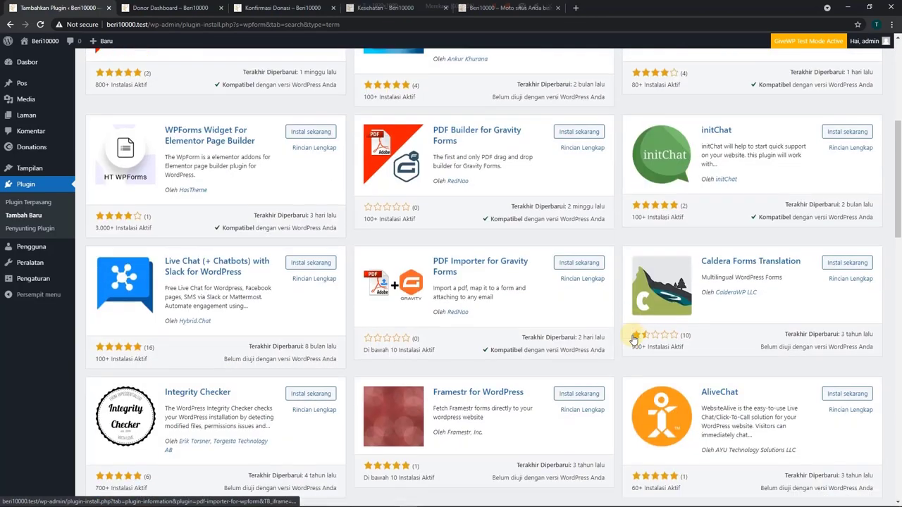
scroll(632, 339, "down", 4)
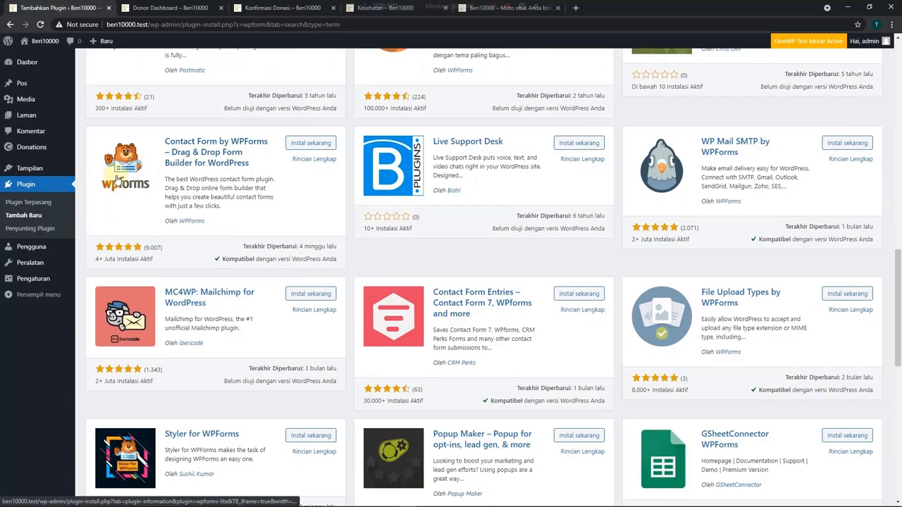
- Install and activate Contact Form by WPForms, then head to its Welcome page
left_click(314, 145)
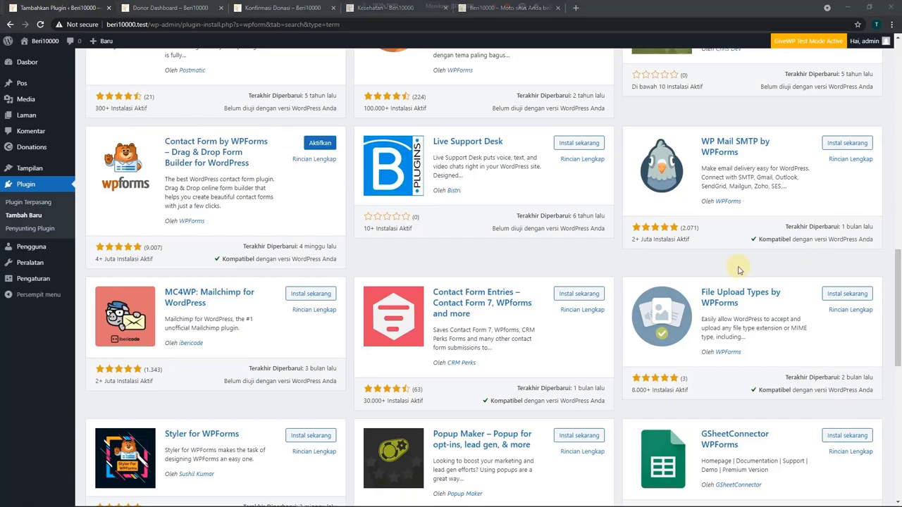
left_click(320, 143)
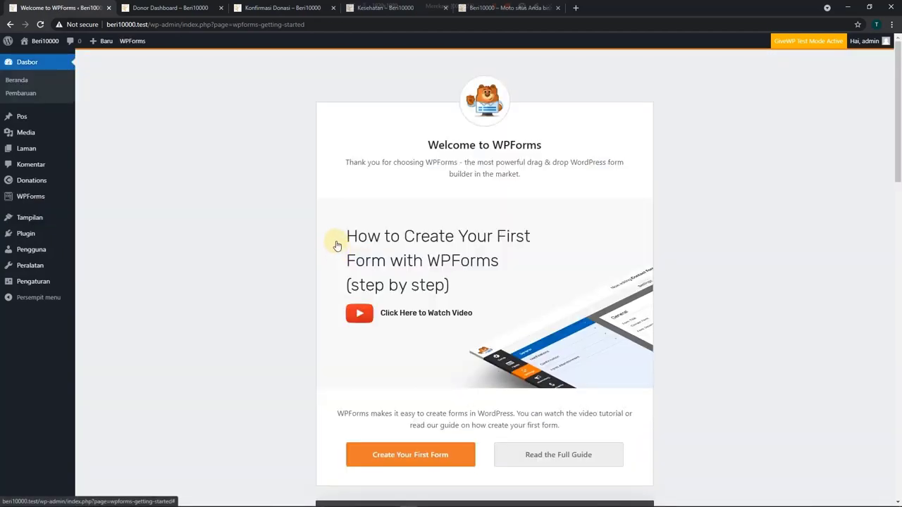
scroll(337, 245, "down", 3)
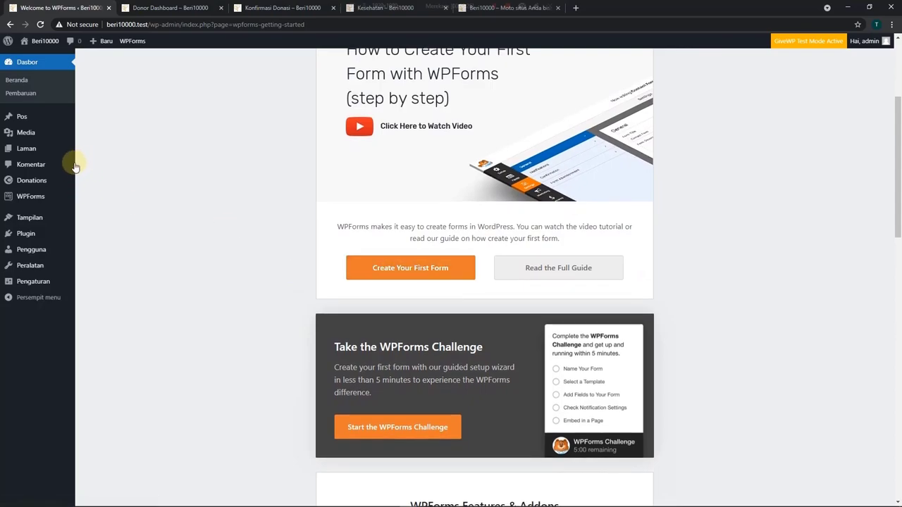
mouse_move(41, 200)
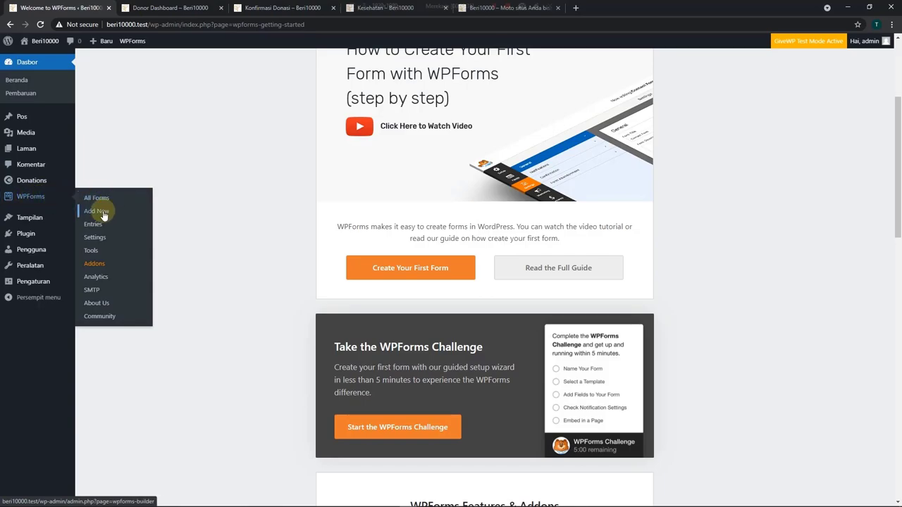
- Name the new form 'Konfirmasi Donasi' and start it from the blank template
left_click(386, 271)
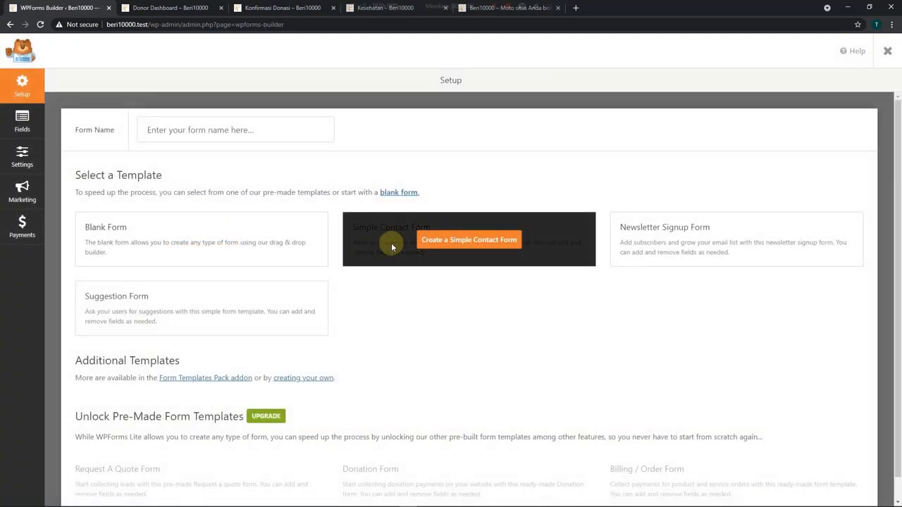
left_click(182, 125)
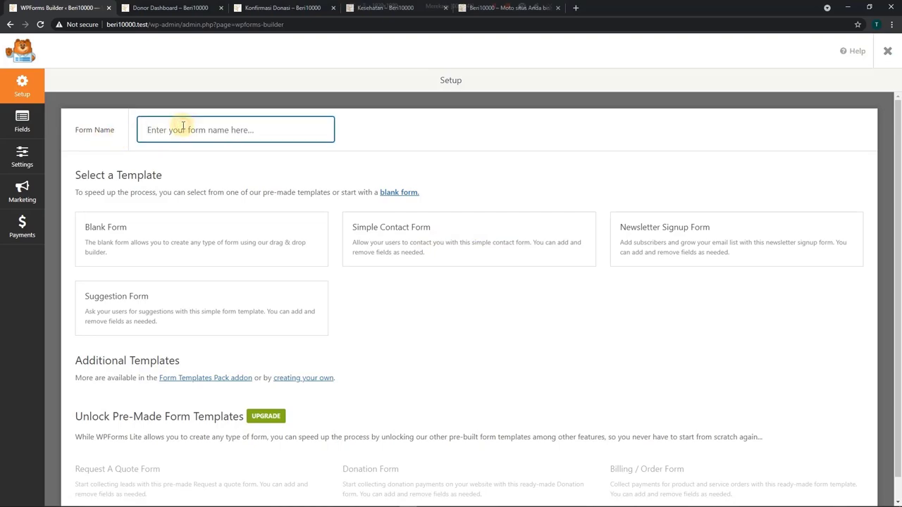
type("Konfi")
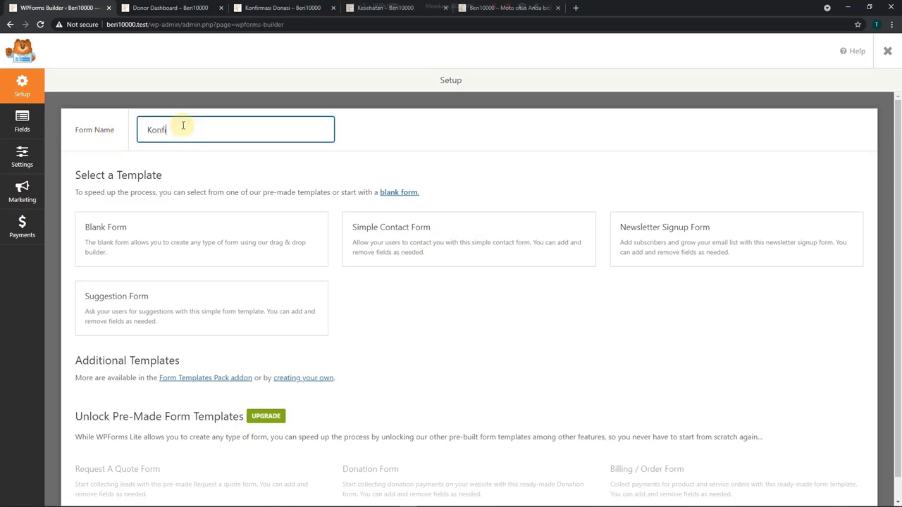
type("rmasi Donasi")
left_click(208, 174)
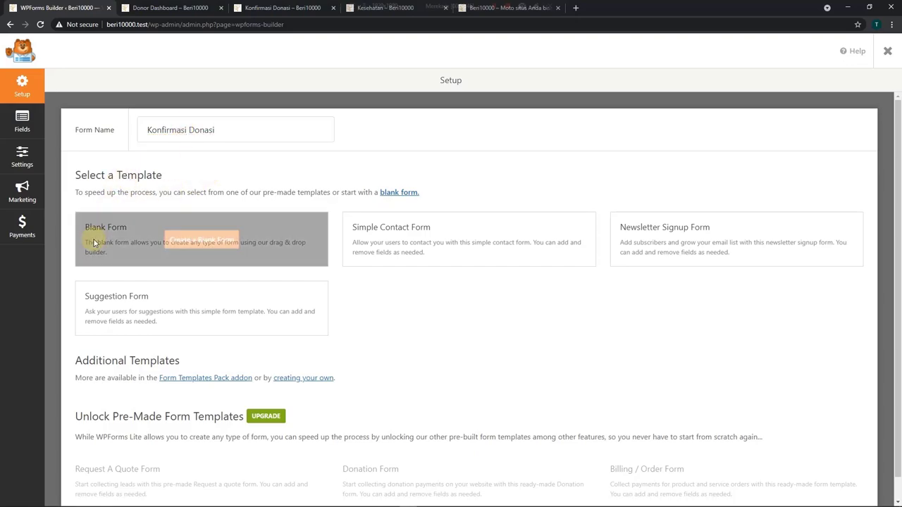
left_click(209, 241)
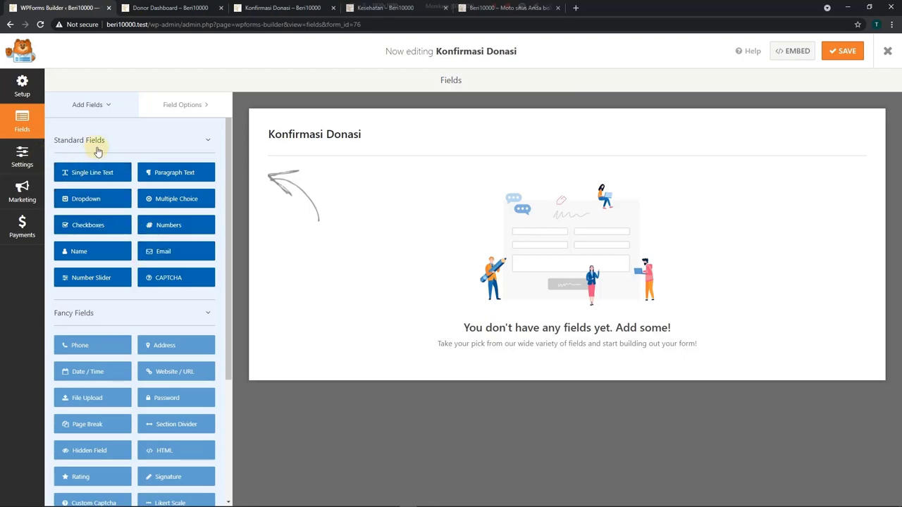
- Drag a Single Line Text field onto the form and open its field options
scroll(121, 288, "down", 3)
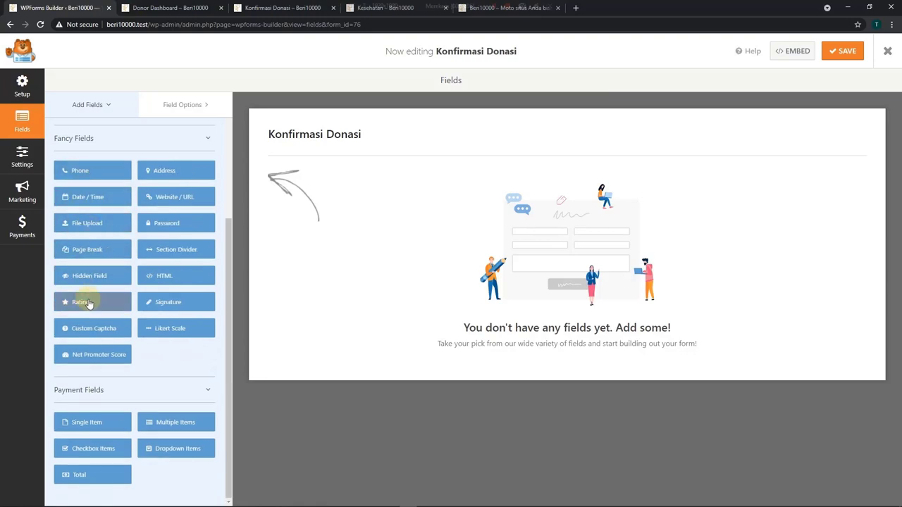
scroll(106, 380, "up", 3)
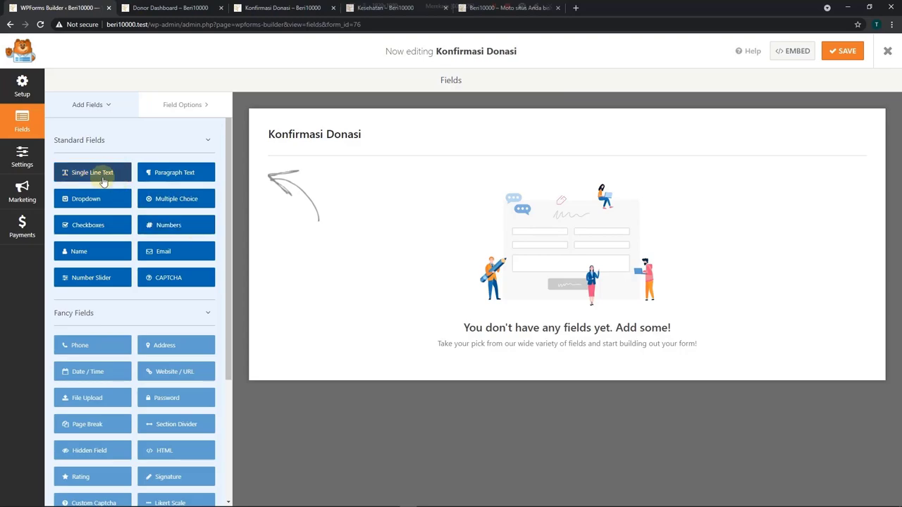
left_click_drag(116, 174, 388, 195)
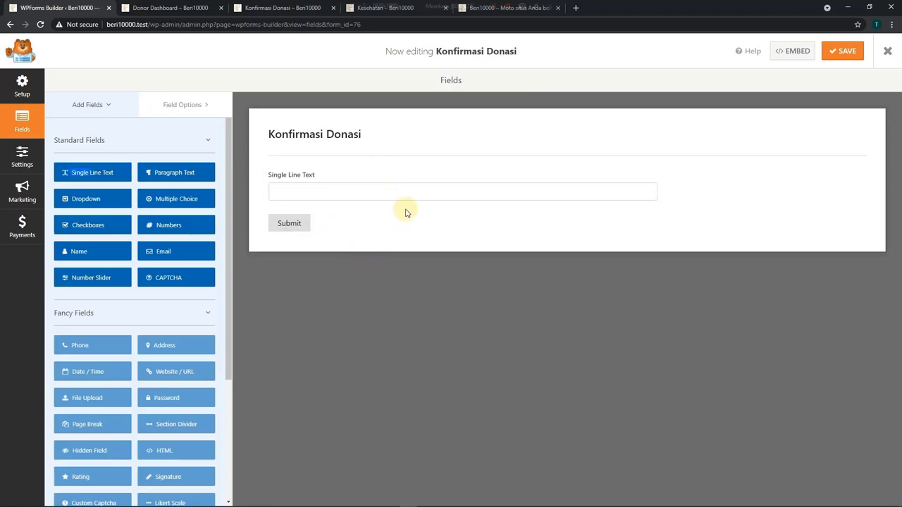
left_click(288, 176)
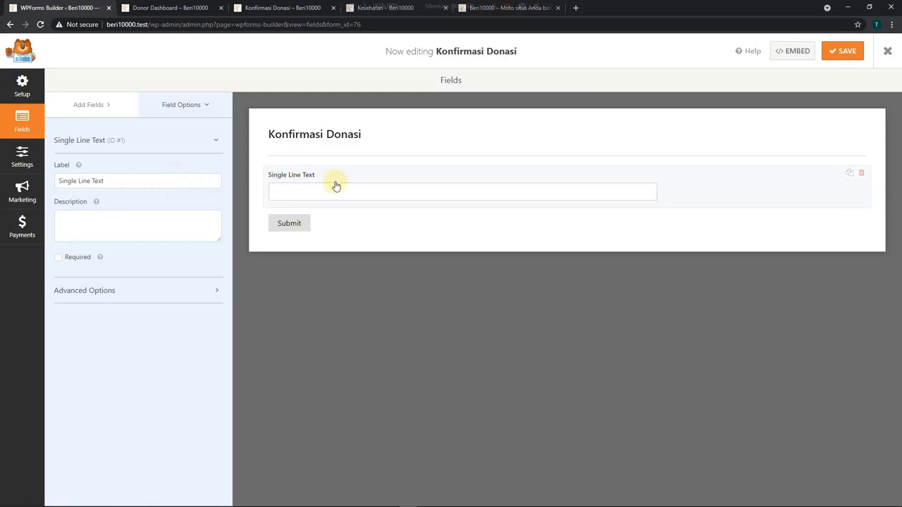
- Relabel the text field 'No ID Donasi' and make it required
triple_click(125, 179)
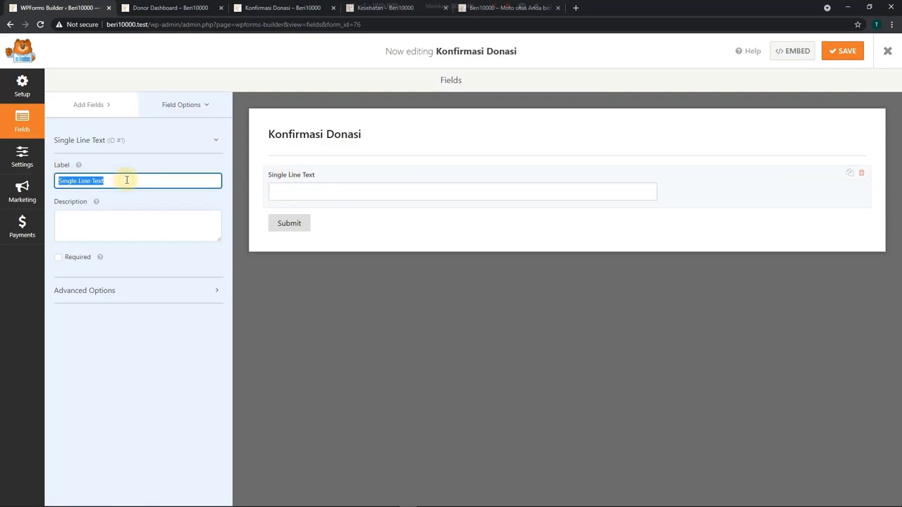
type("N")
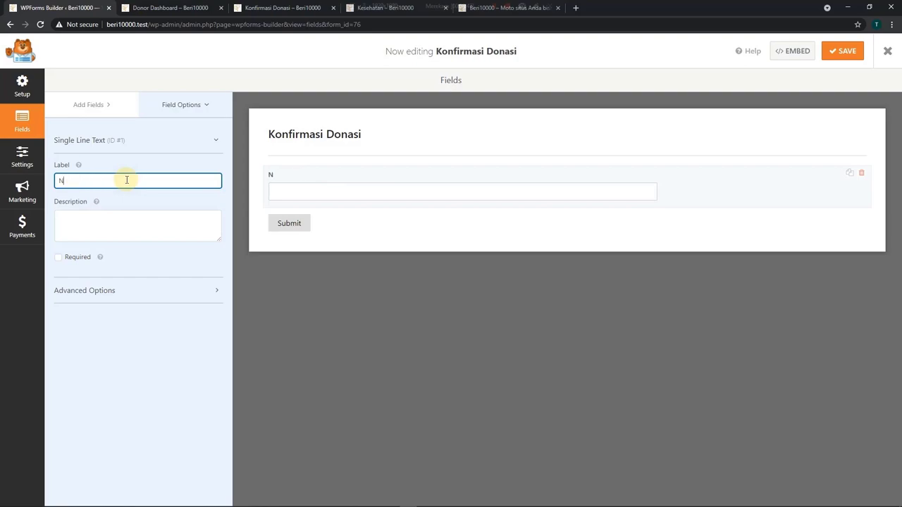
type("o ID Donasi")
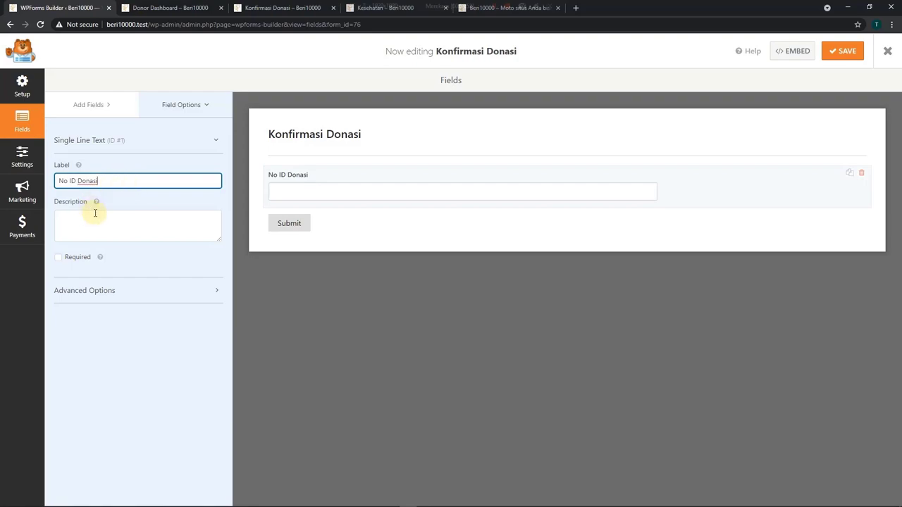
left_click(69, 261)
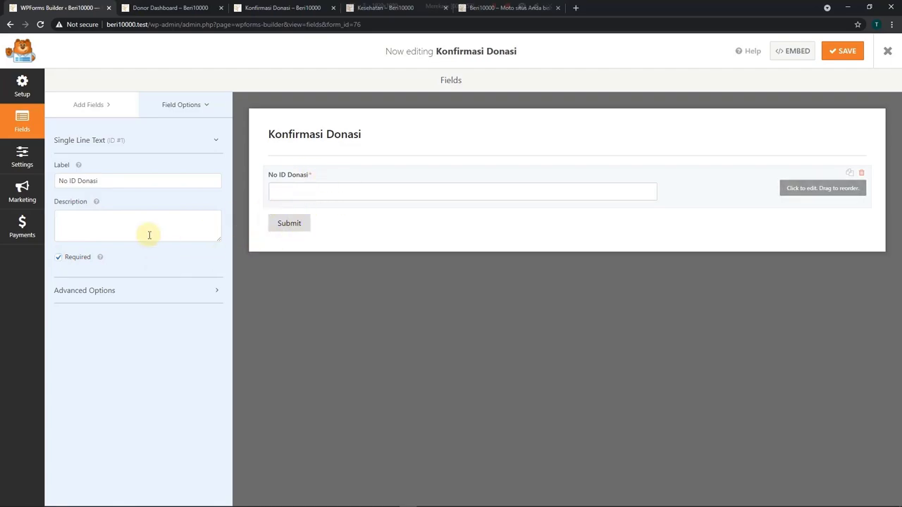
- Draft the field description pointing to the Donatur Dashboard page
left_click(122, 223)
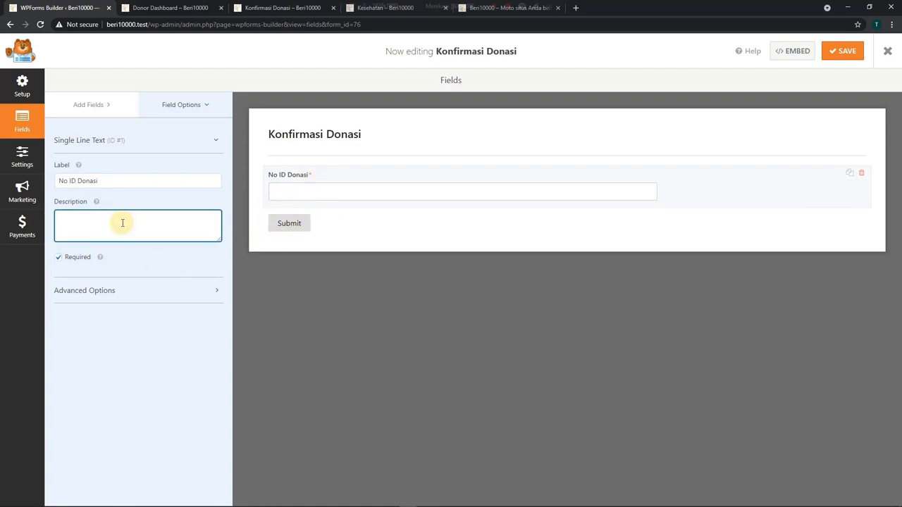
type("N")
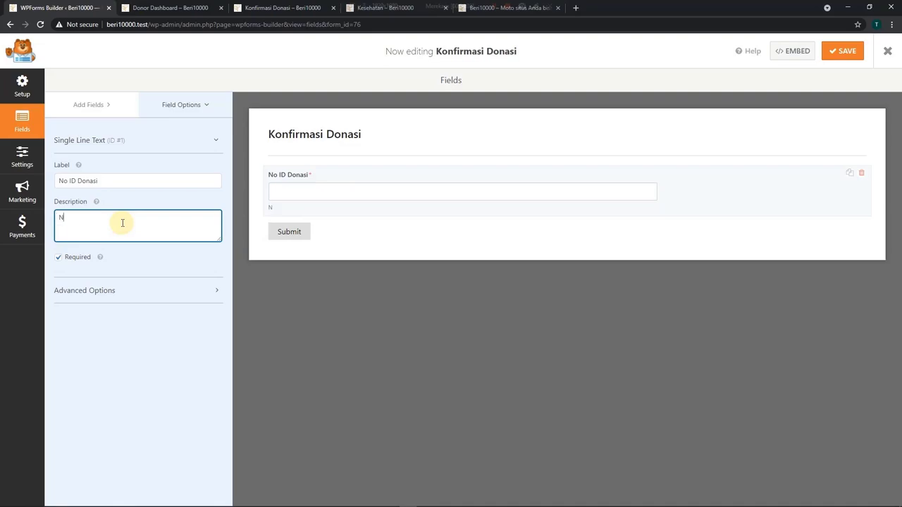
type("o ID Donasi didapatkan ")
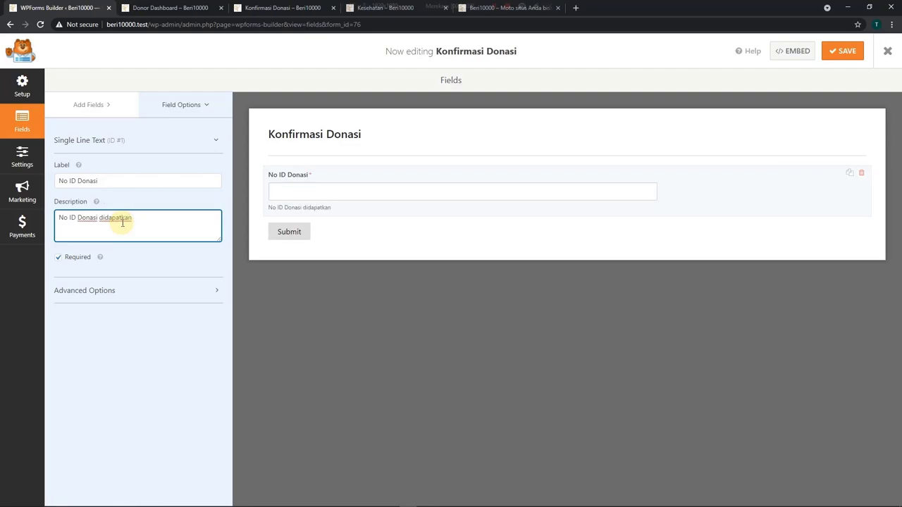
type("di halaman D")
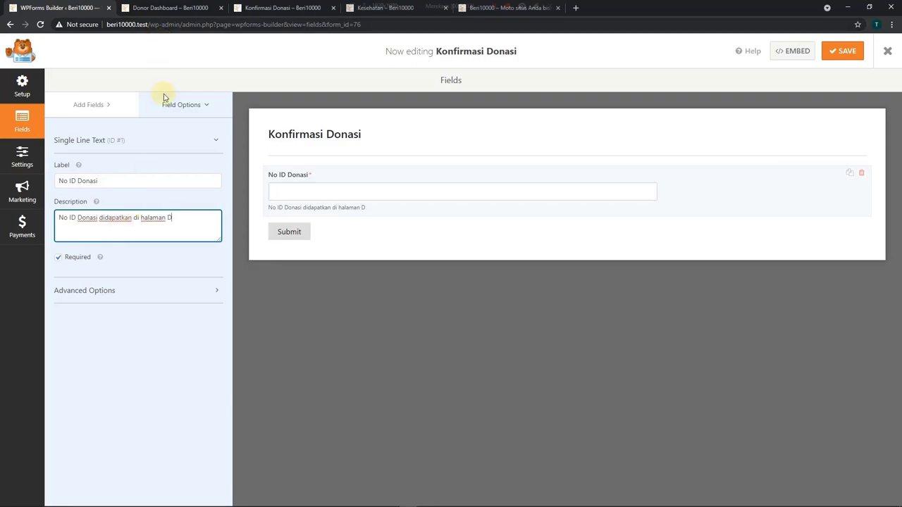
type("ono")
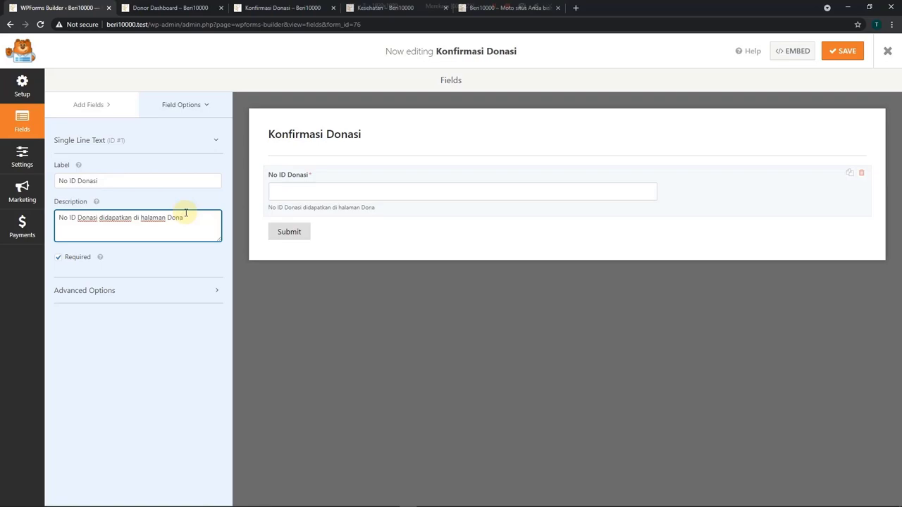
type("ur Dashboard")
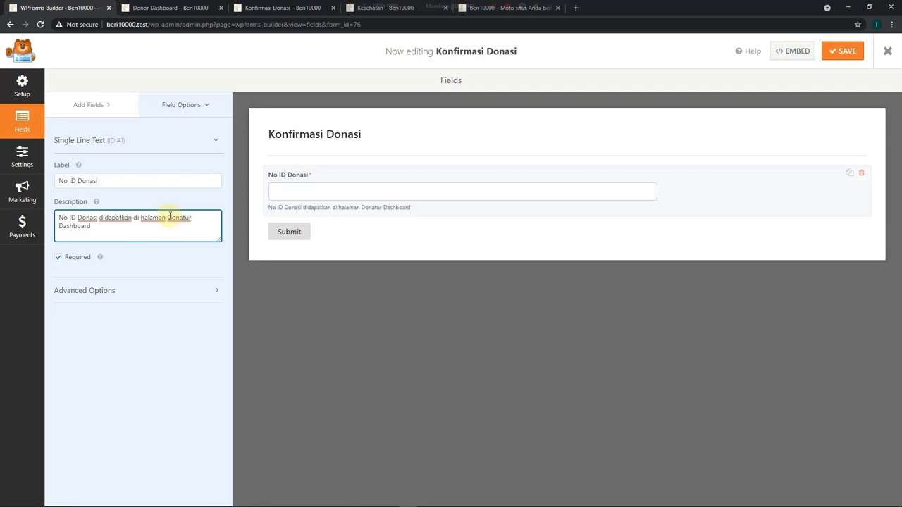
left_click_drag(169, 216, 169, 224)
key("BackSpace")
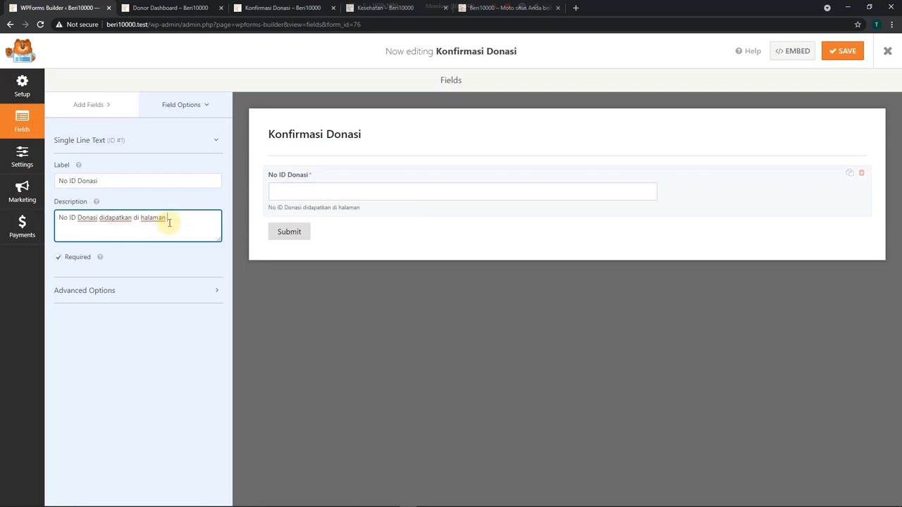
key("BackSpace")
key("BackSpace")
key("BackSpace")
key("BackSpace")
type("pada s")
key("BackSpace")
key("BackSpace")
type("di halaman Donatur Dashboard")
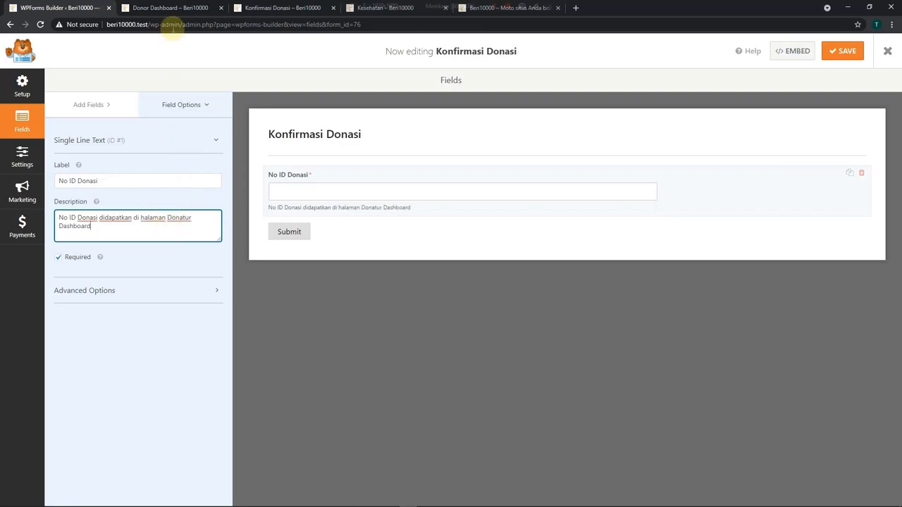
- Check the Donor Dashboard's donation history and reword the description to 'menu Donation History'
left_click(170, 8)
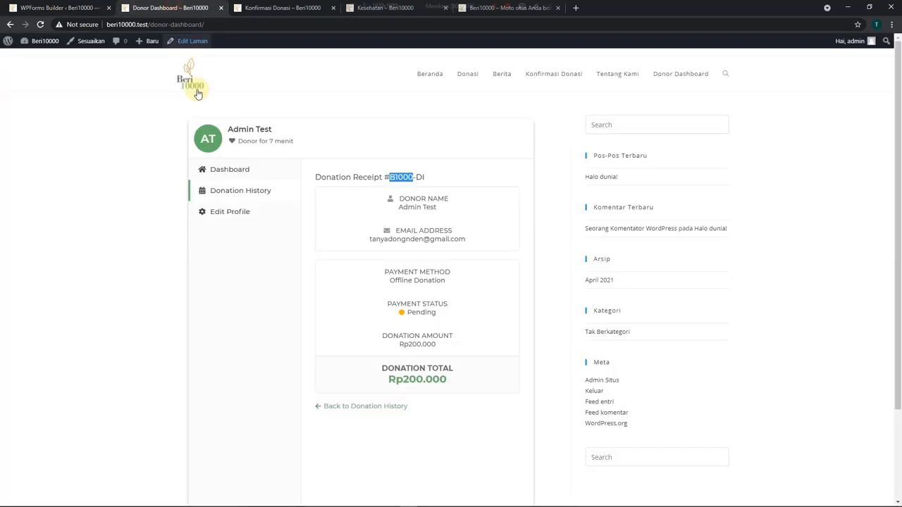
left_click(257, 193)
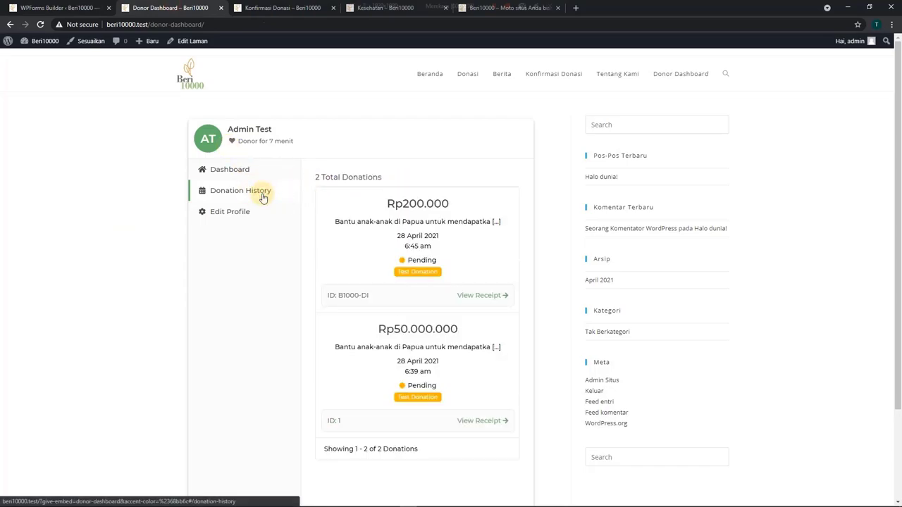
scroll(387, 247, "down", 3)
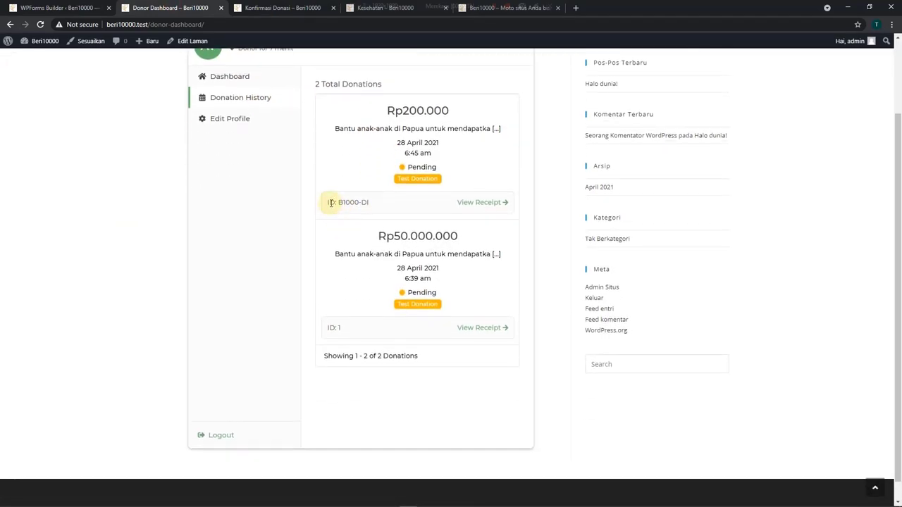
left_click(51, 10)
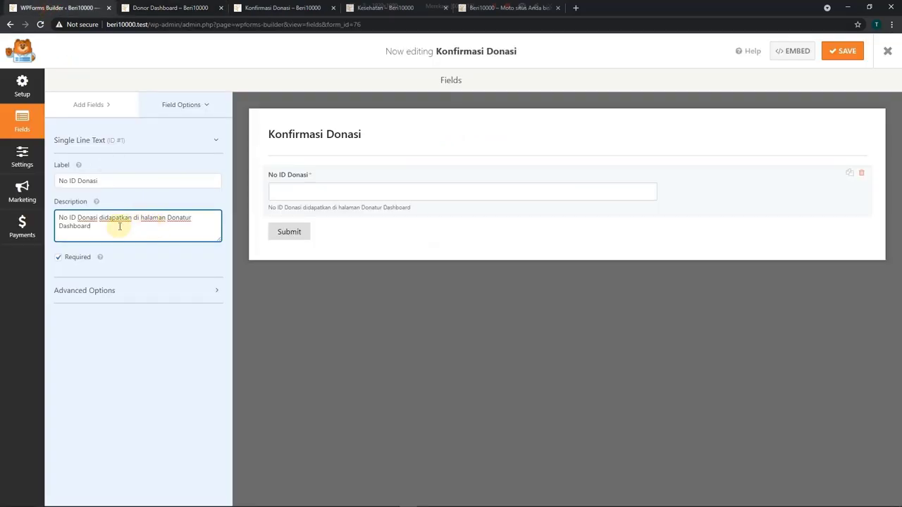
left_click_drag(140, 219, 146, 231)
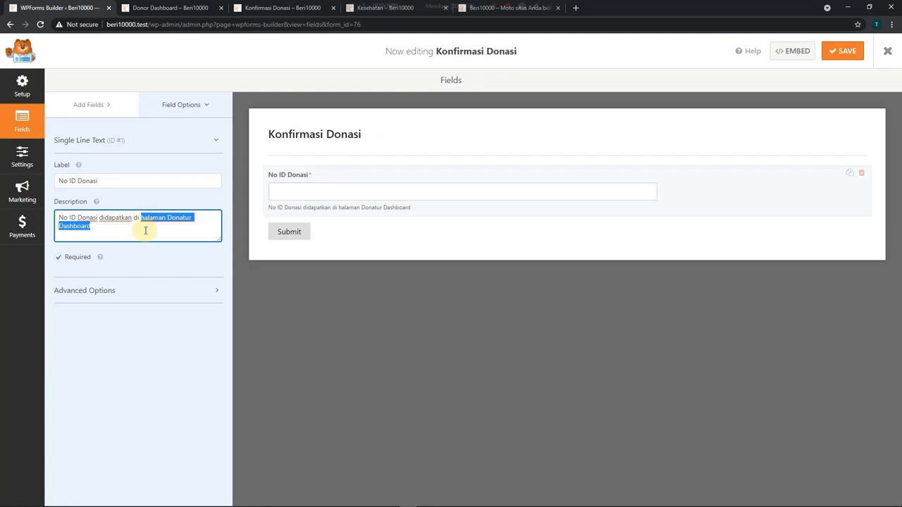
type("me")
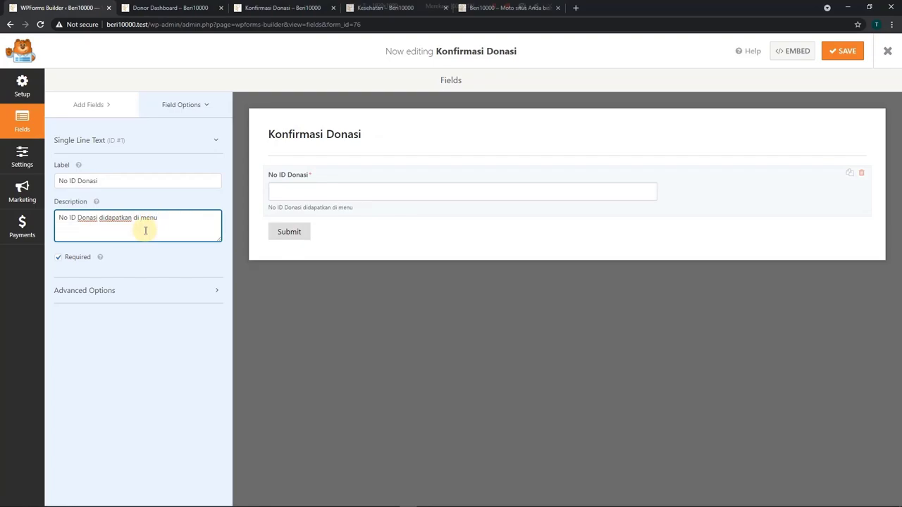
left_click(169, 8)
left_click(49, 7)
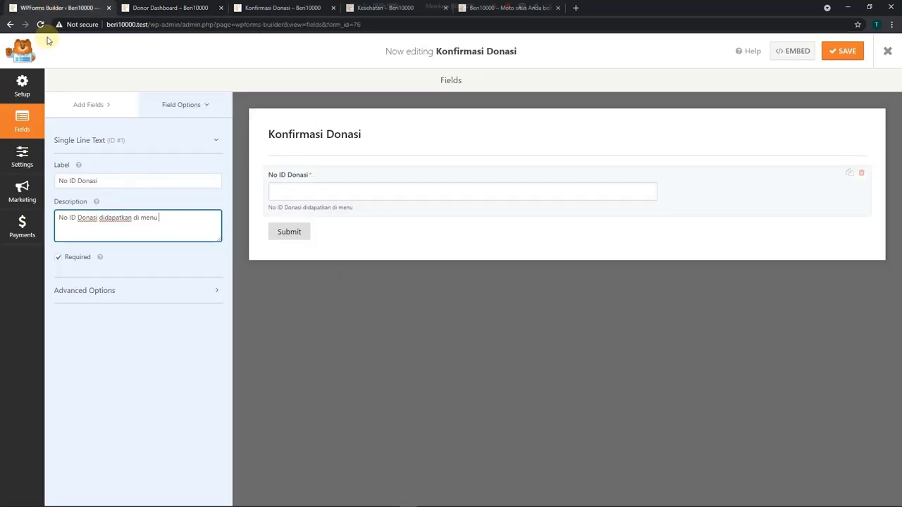
left_click(128, 8)
left_click(61, 8)
type("nu ")
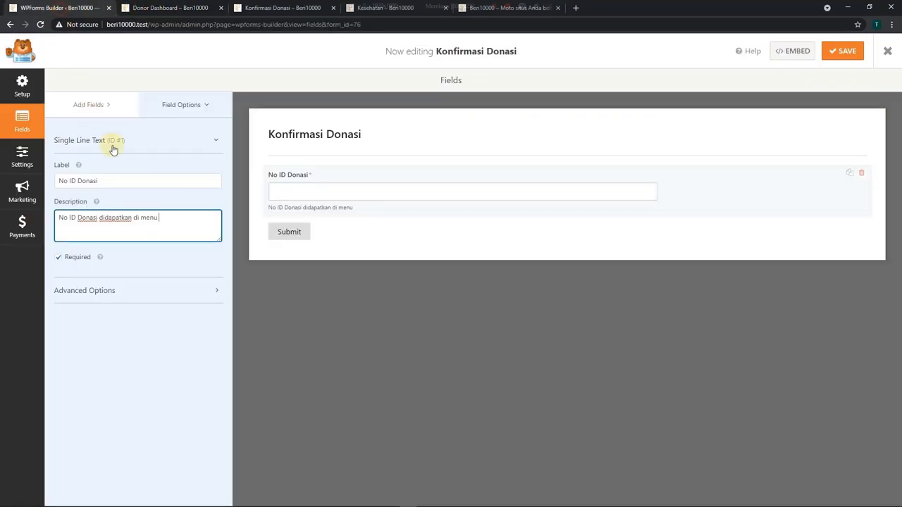
type("Dona")
type("tion ")
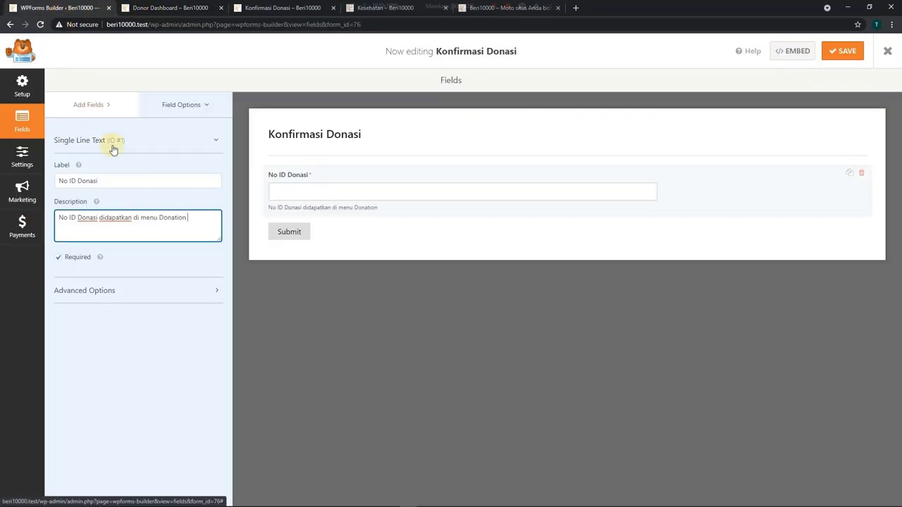
type("History pada")
- Remove the repeated 'menu' and end the description with 'menu Donation Dashboard'
double_click(150, 217)
key("BackSpace")
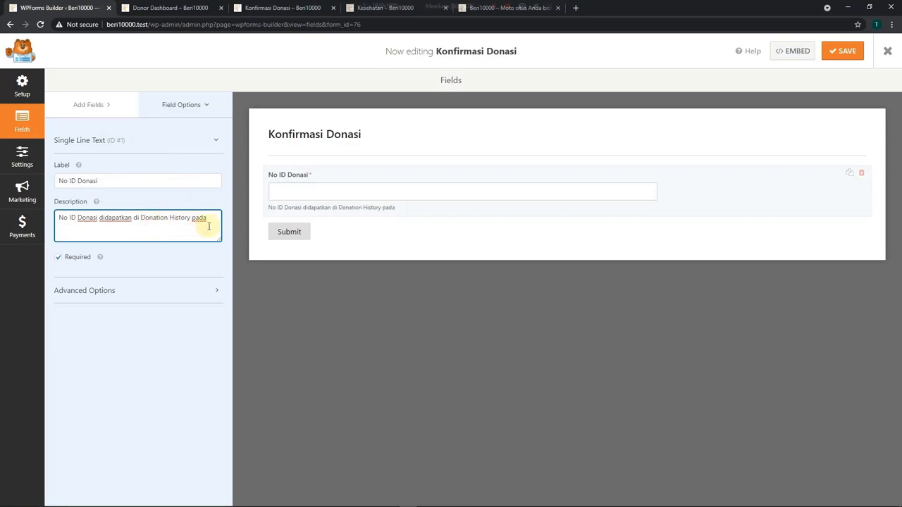
left_click(217, 218)
type("menu D")
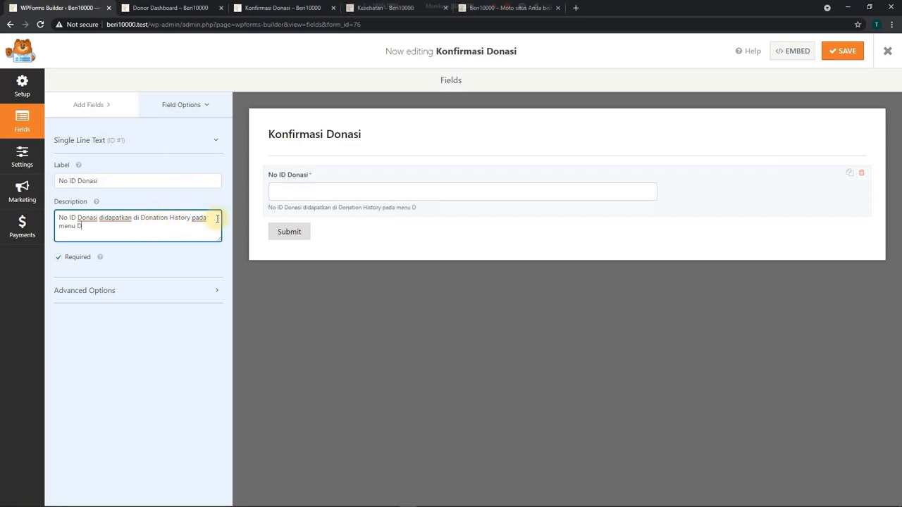
type("onation Dashboard")
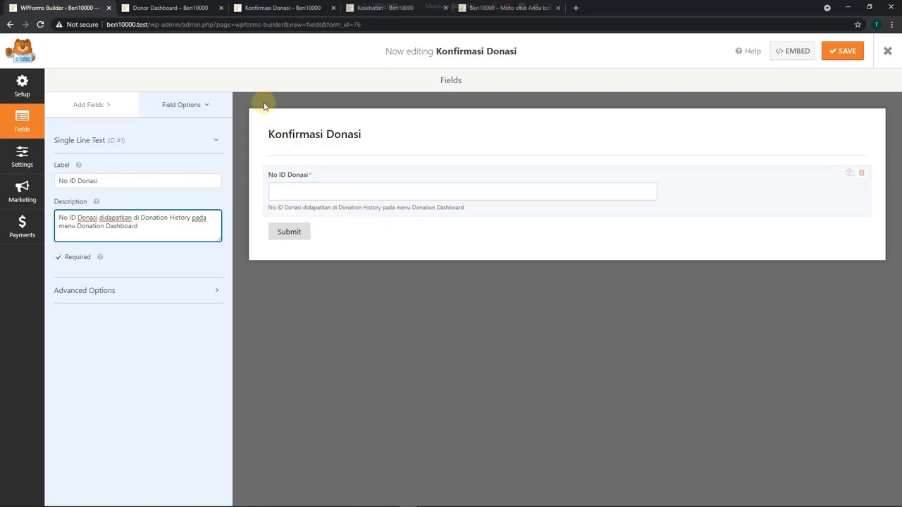
left_click(161, 5)
scroll(624, 121, "up", 2)
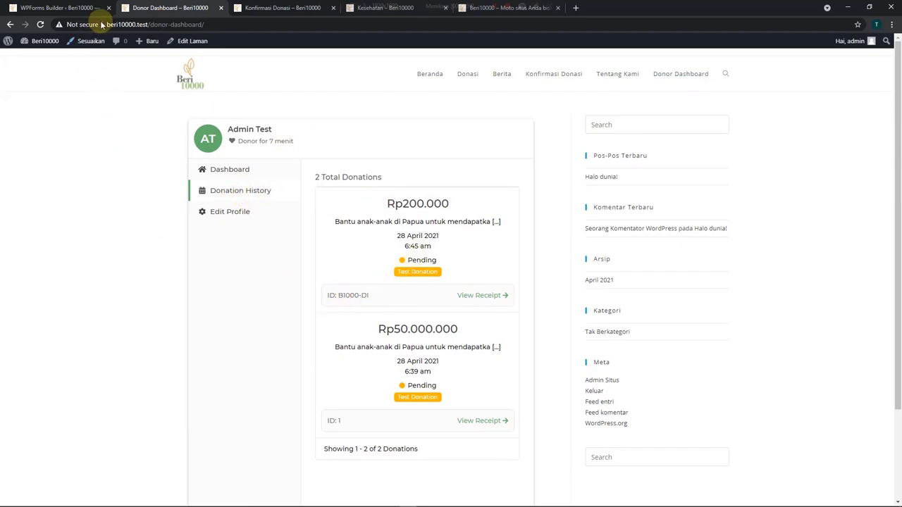
left_click(95, 9)
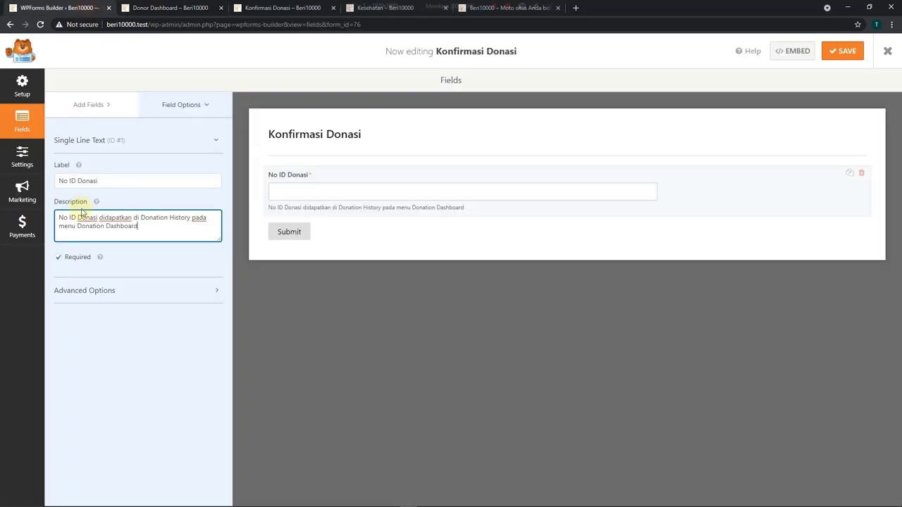
- Set the No ID Donasi field size to Large under Advanced Options
left_click(150, 289)
scroll(148, 281, "down", 1)
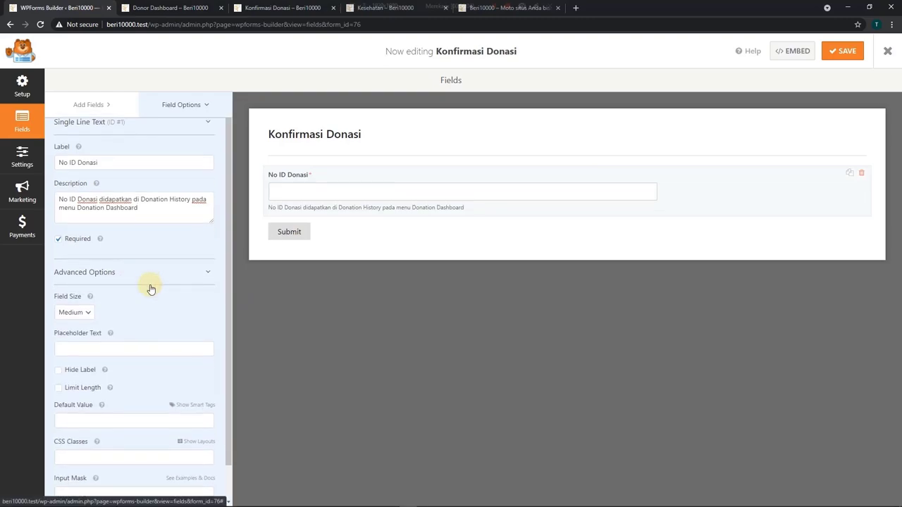
left_click(76, 275)
left_click(76, 275)
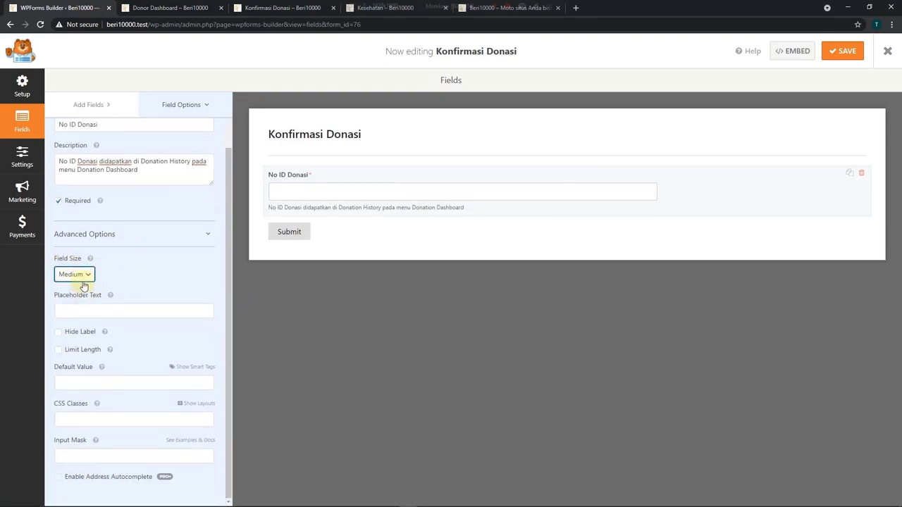
left_click(77, 276)
left_click(83, 307)
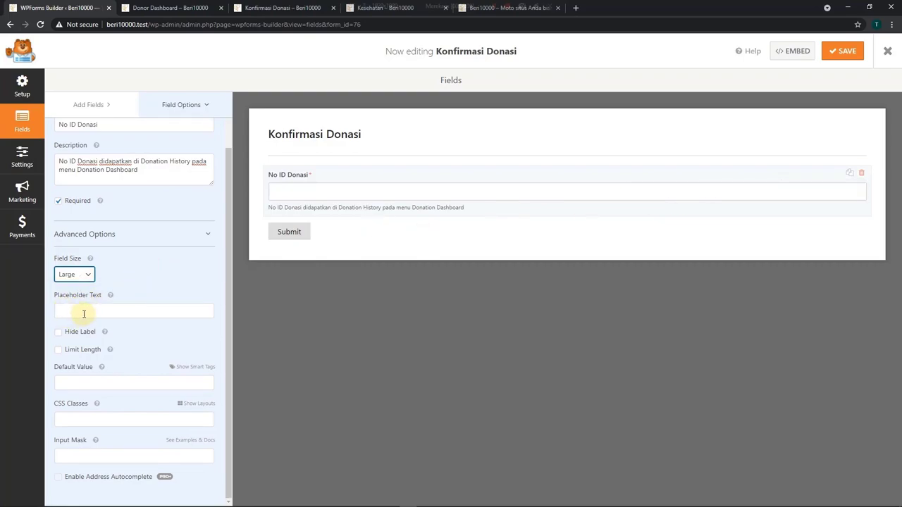
- Enter 1001 as the No ID Donasi placeholder text
left_click(110, 312)
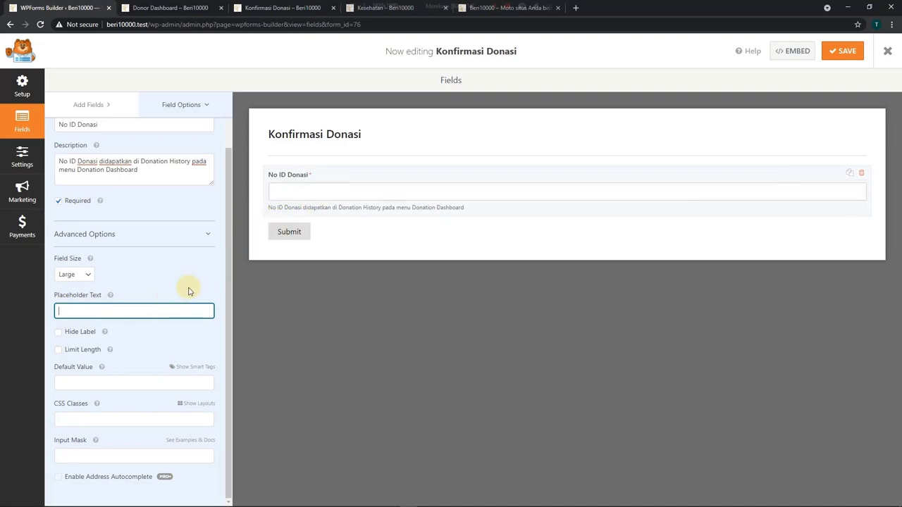
type("10001")
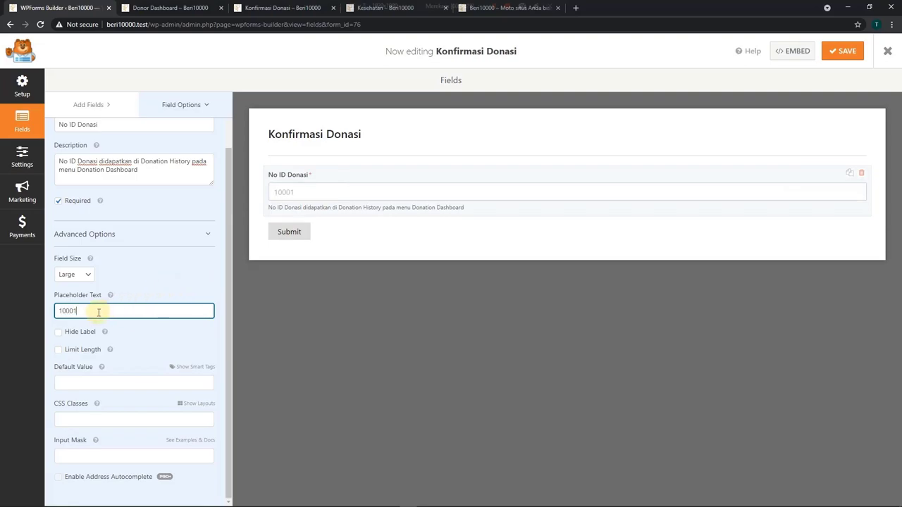
left_click(66, 311)
key("BackSpace")
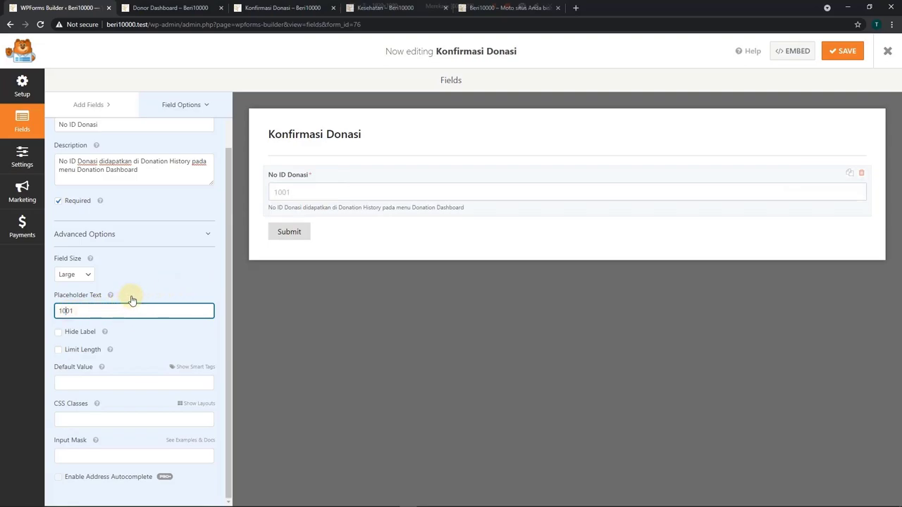
left_click(147, 332)
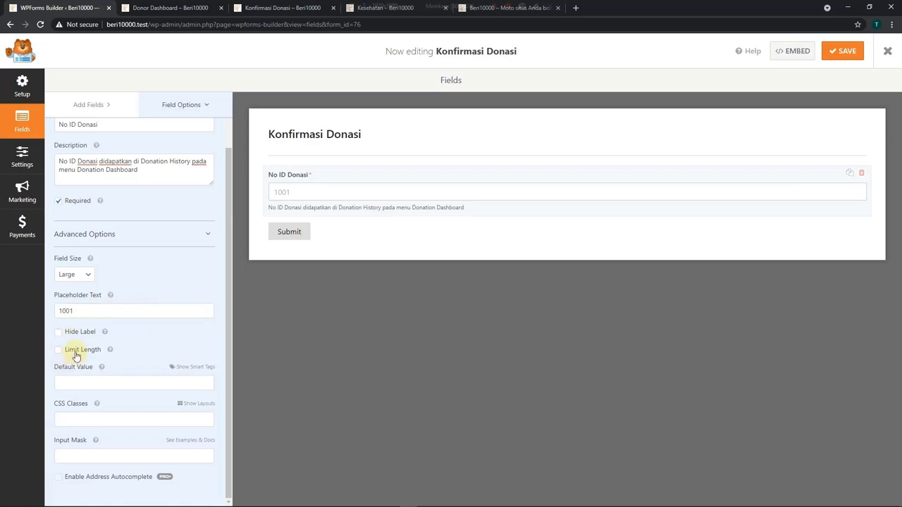
scroll(145, 348, "up", 1)
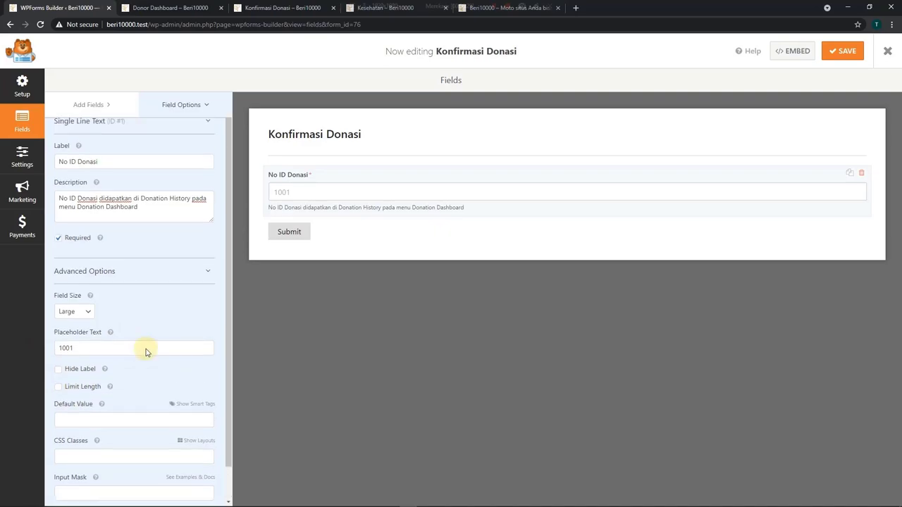
left_click(87, 103)
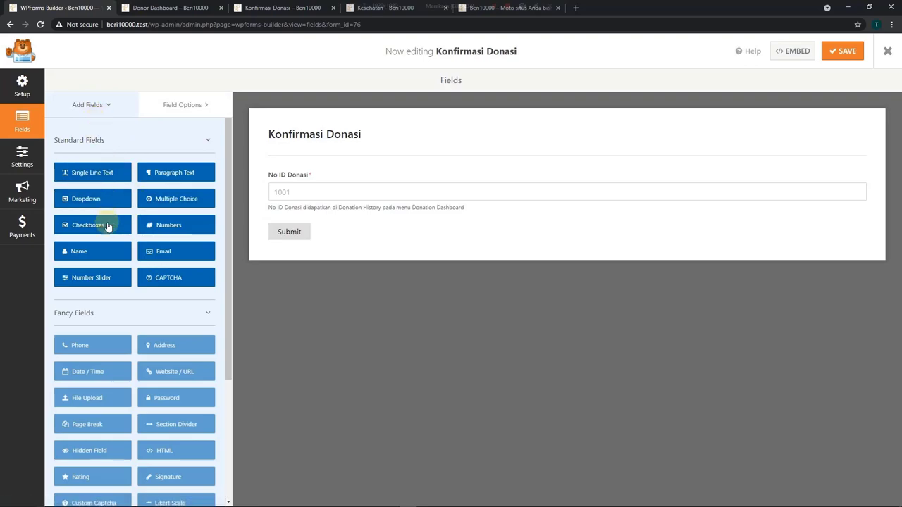
- Add an Email field labelled 'Email Donatur' below No ID Donasi with Large field size
left_click_drag(164, 255, 337, 224)
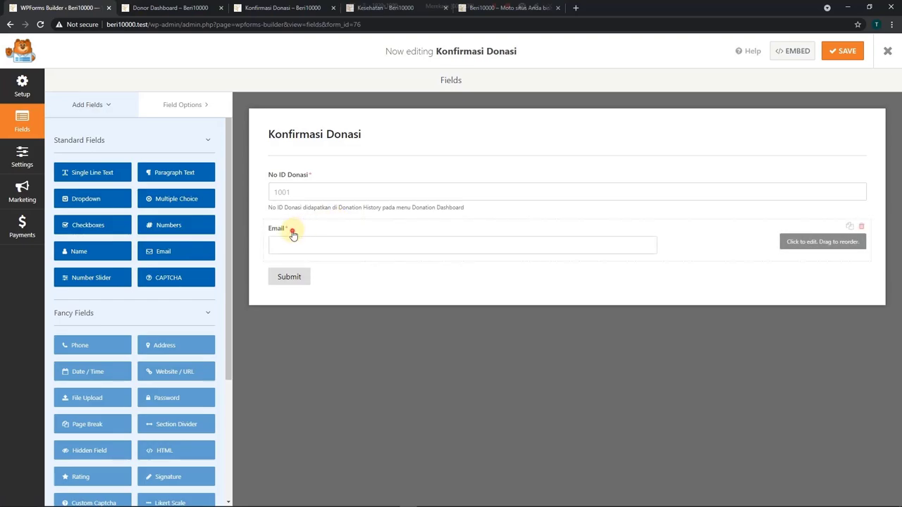
left_click(291, 232)
left_click(108, 177)
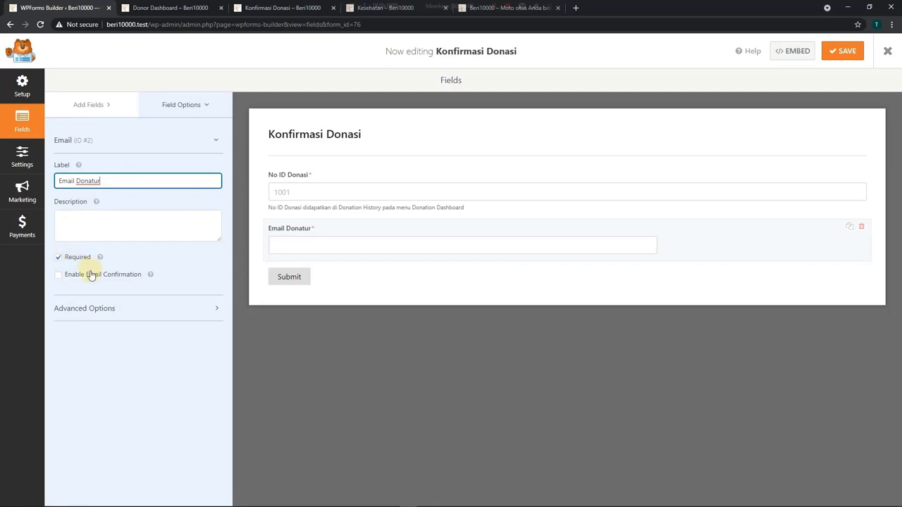
left_click(179, 314)
scroll(181, 308, "down", 1)
left_click(85, 309)
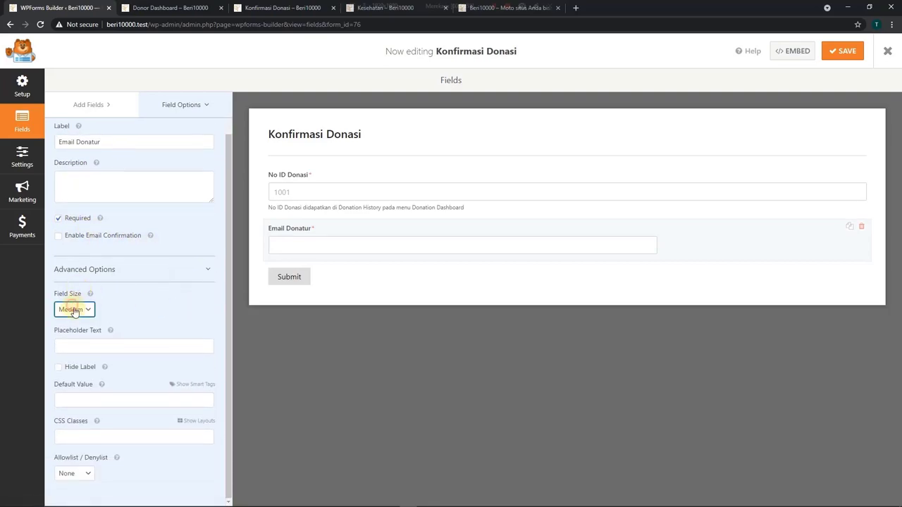
left_click(84, 310)
left_click(84, 310)
left_click(67, 341)
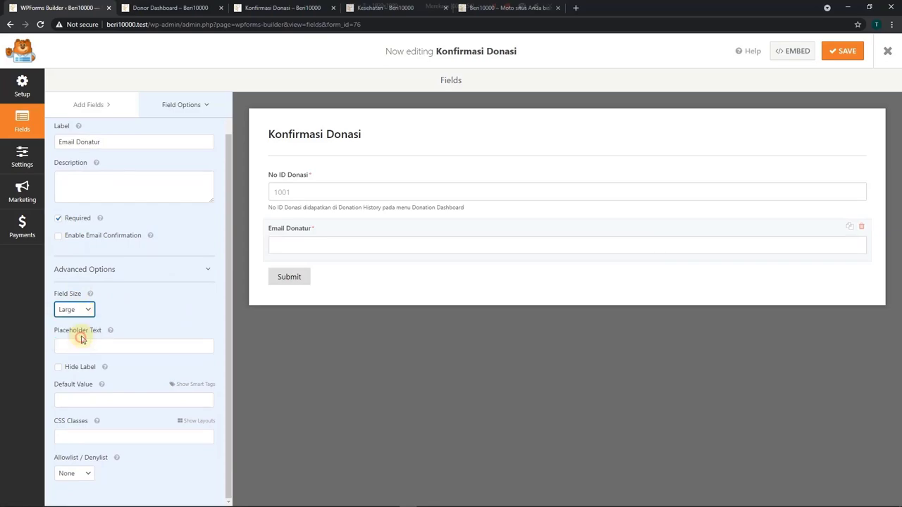
left_click(92, 105)
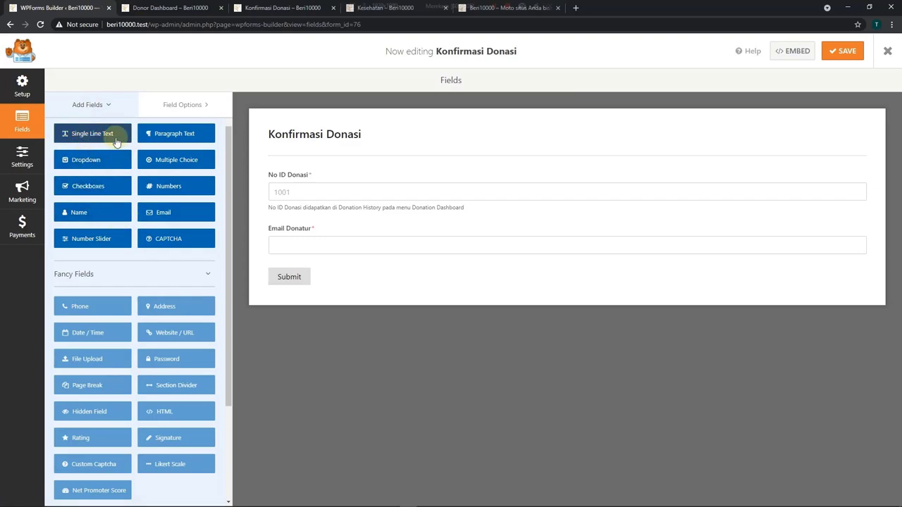
- Add a single-input Name field labelled 'Nama Pemilik Rekening' below Email Donatur
left_click_drag(83, 212, 312, 274)
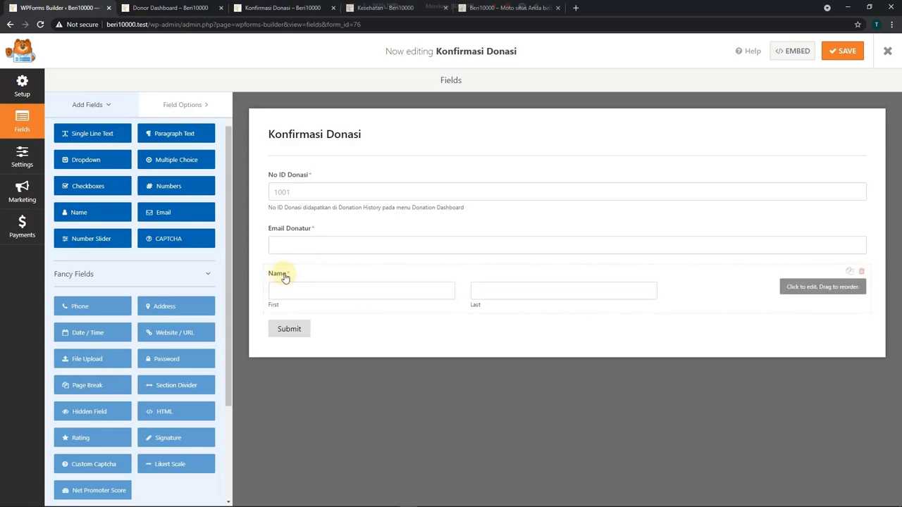
left_click(284, 277)
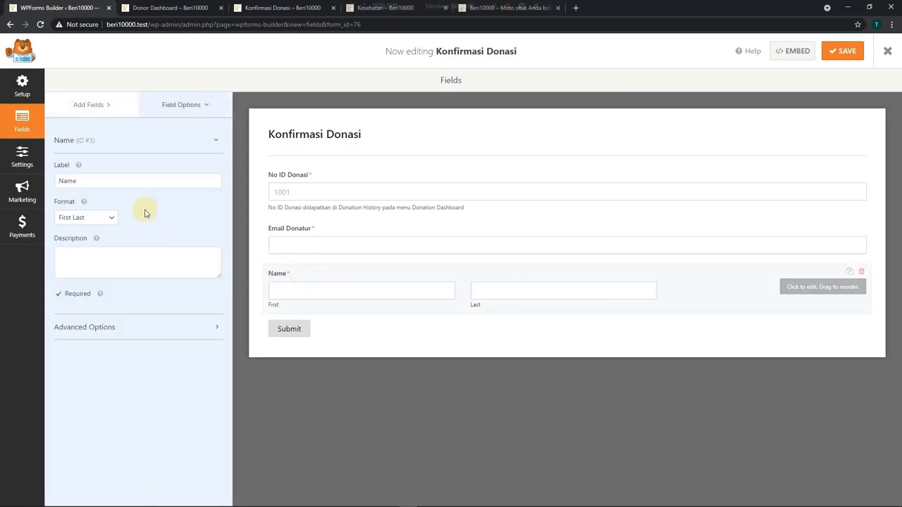
left_click(96, 218)
left_click(96, 232)
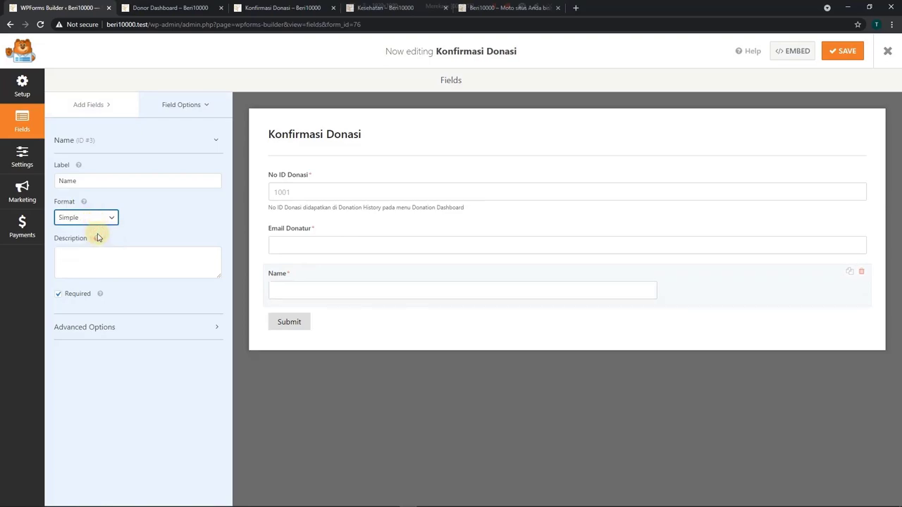
double_click(94, 181)
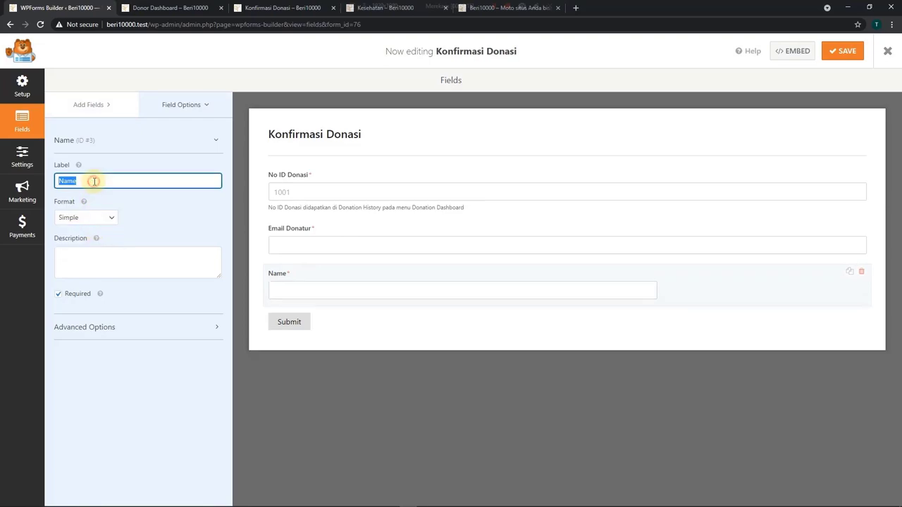
type("N")
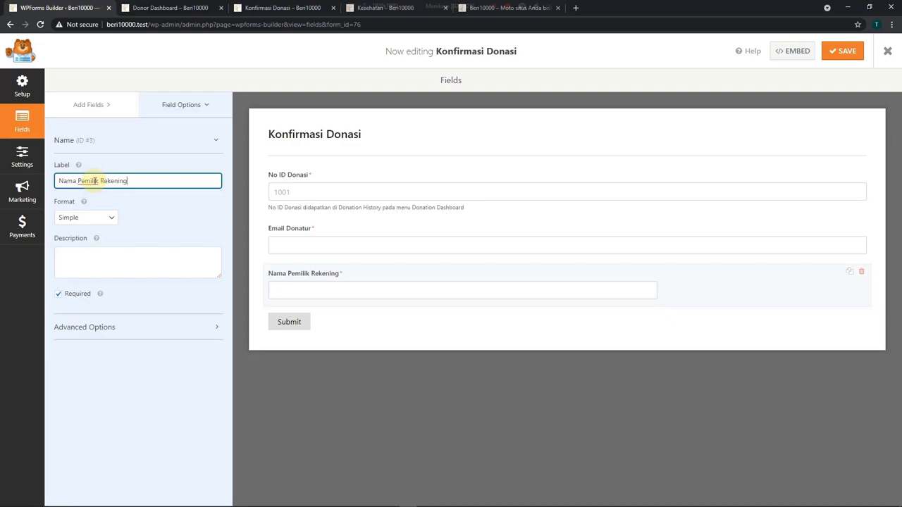
- Set the Nama Pemilik Rekening field size to Large
left_click(121, 266)
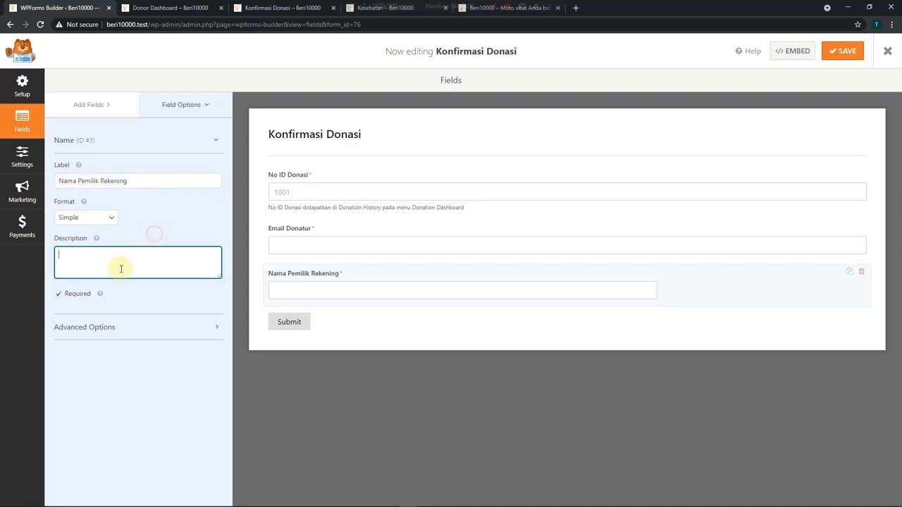
left_click(106, 328)
left_click(78, 367)
left_click(76, 396)
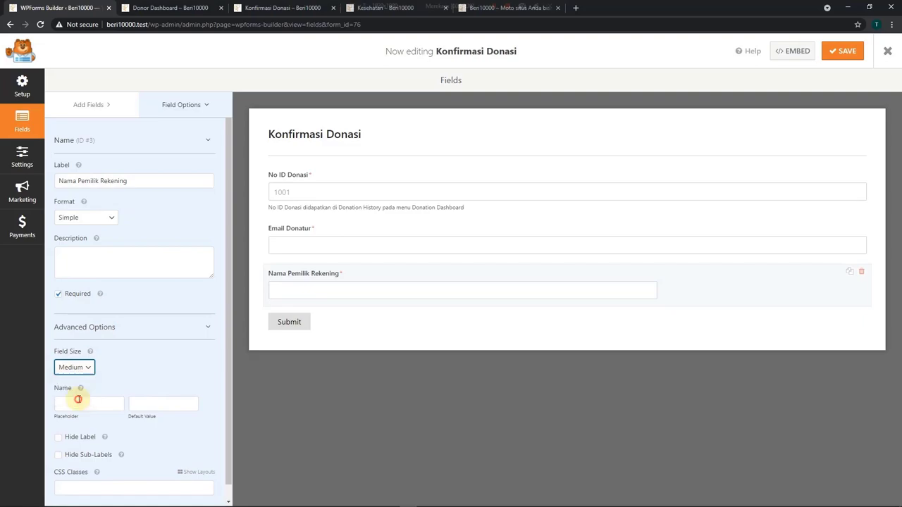
left_click(150, 374)
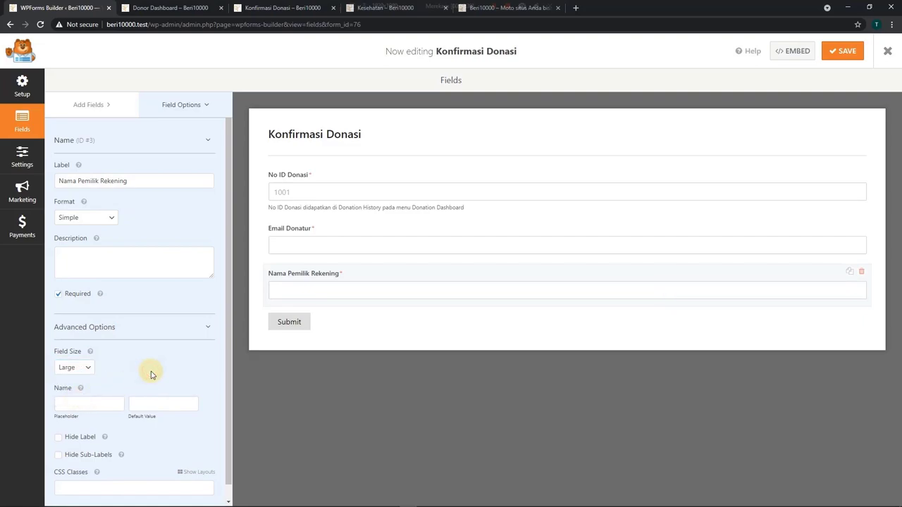
left_click(100, 107)
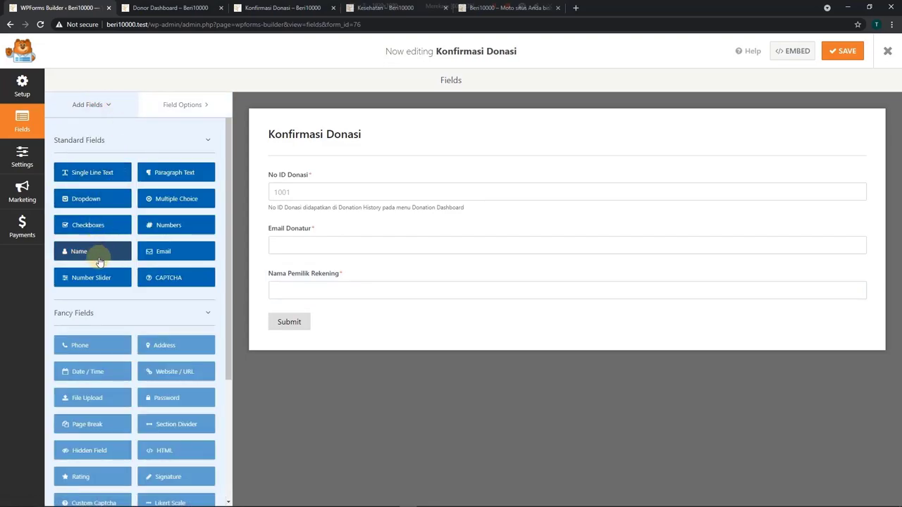
- Add a Simple-format Name field labelled 'Rekening Pengirim' below Nama Pemilik Rekening
left_click_drag(88, 255, 302, 316)
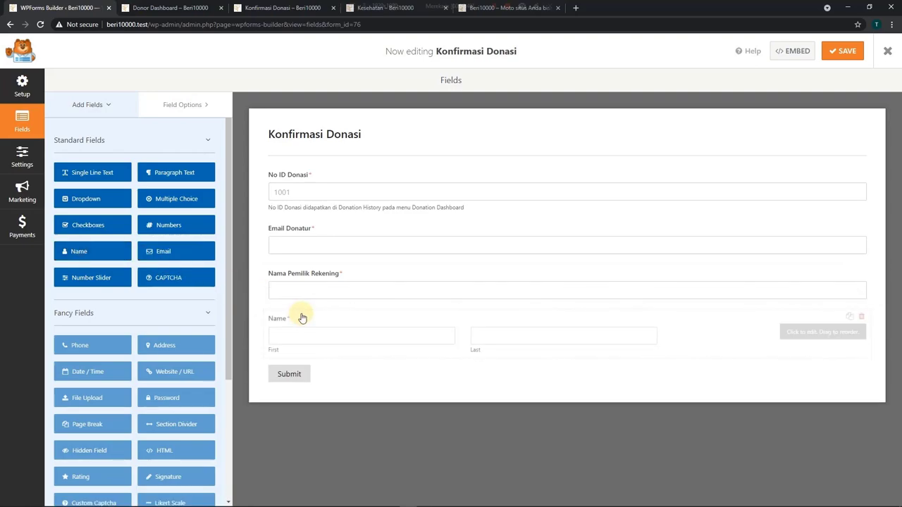
left_click(303, 319)
left_click(90, 222)
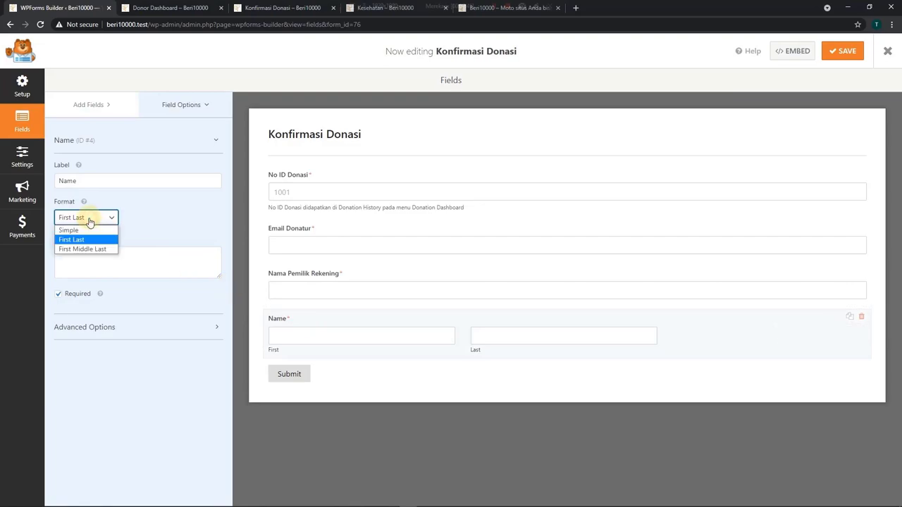
left_click(89, 228)
double_click(103, 180)
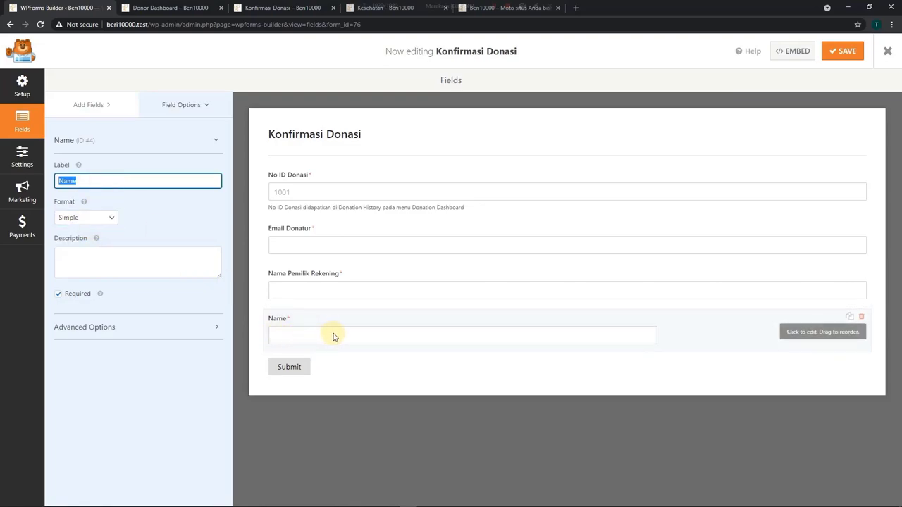
double_click(123, 182)
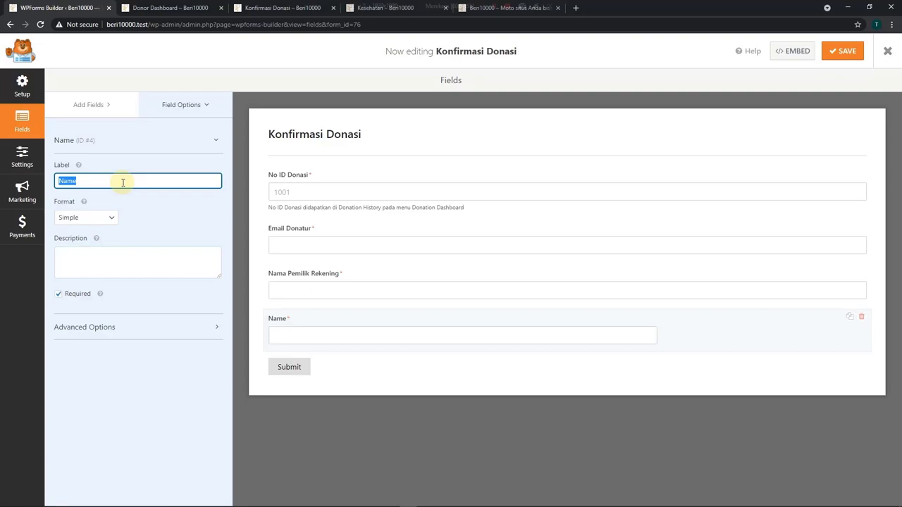
type("Rekening Pengirim")
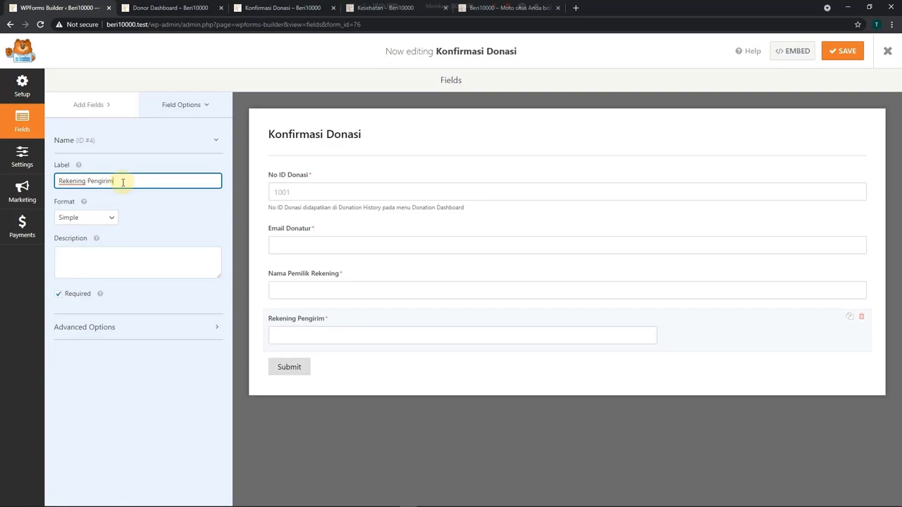
left_click(141, 206)
left_click(110, 217)
left_click(141, 226)
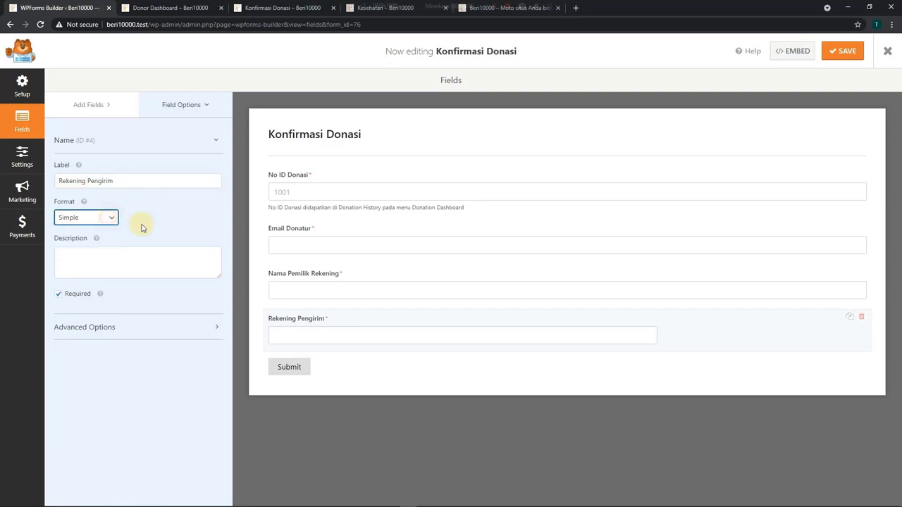
- Make Rekening Pengirim Large and describe it as 'Seperti BCA/BNI/dll'
left_click(107, 330)
left_click(74, 367)
left_click(70, 396)
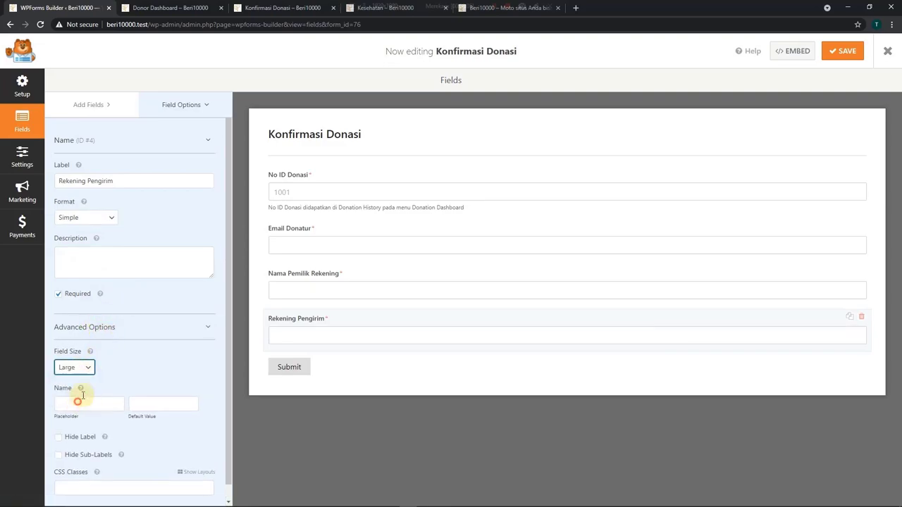
scroll(124, 376, "down", 1)
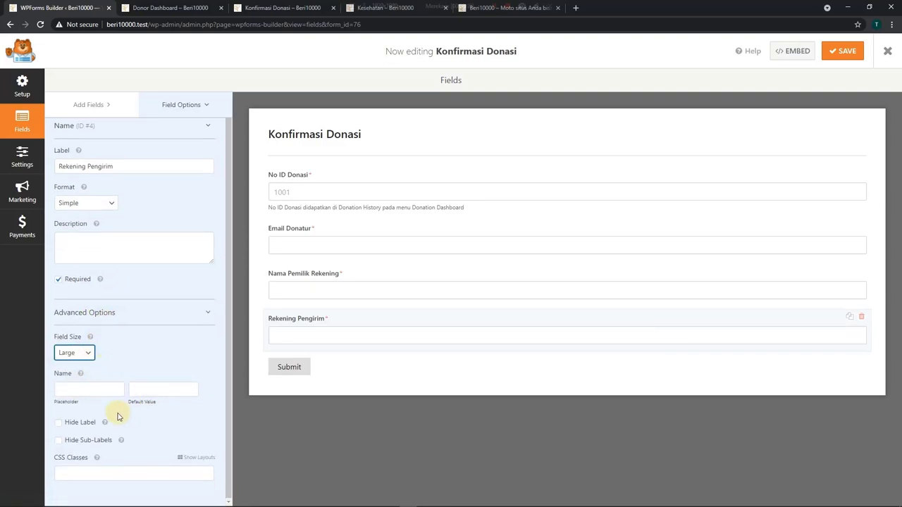
scroll(118, 416, "up", 1)
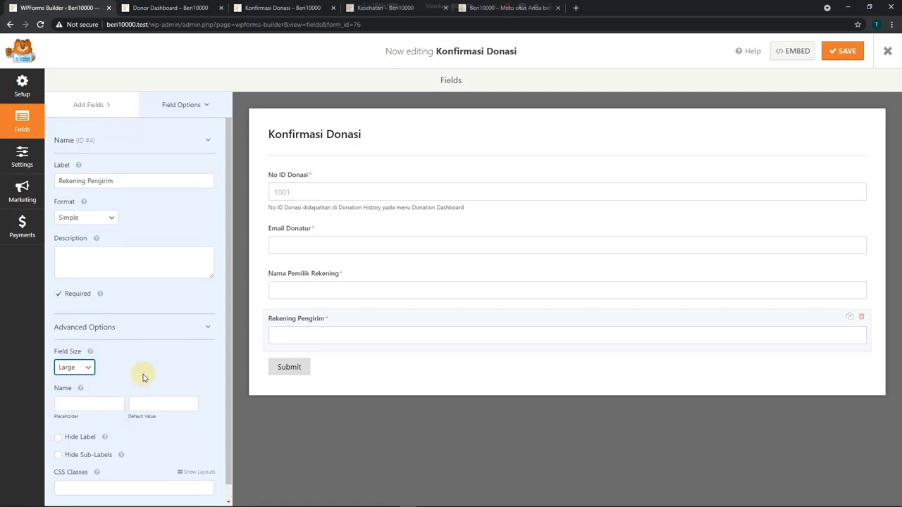
left_click(107, 273)
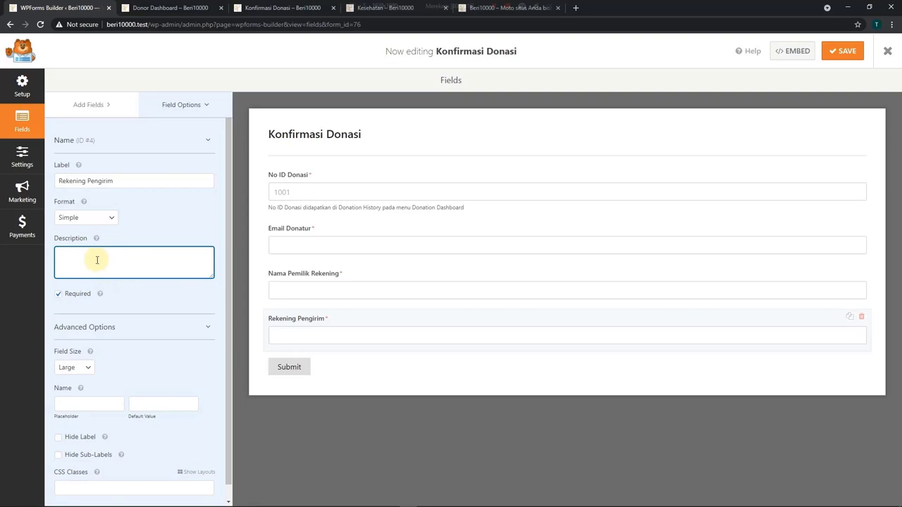
type("Seperti BCA/BNI/dll")
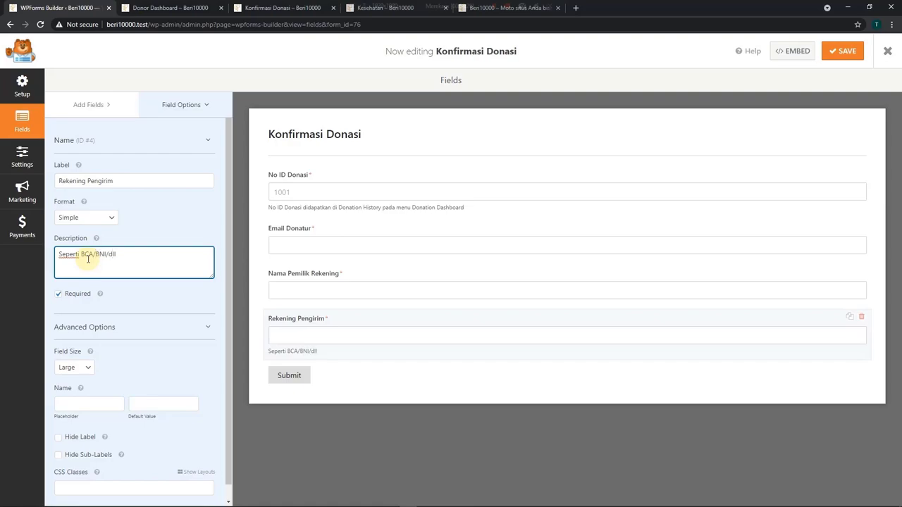
left_click(88, 105)
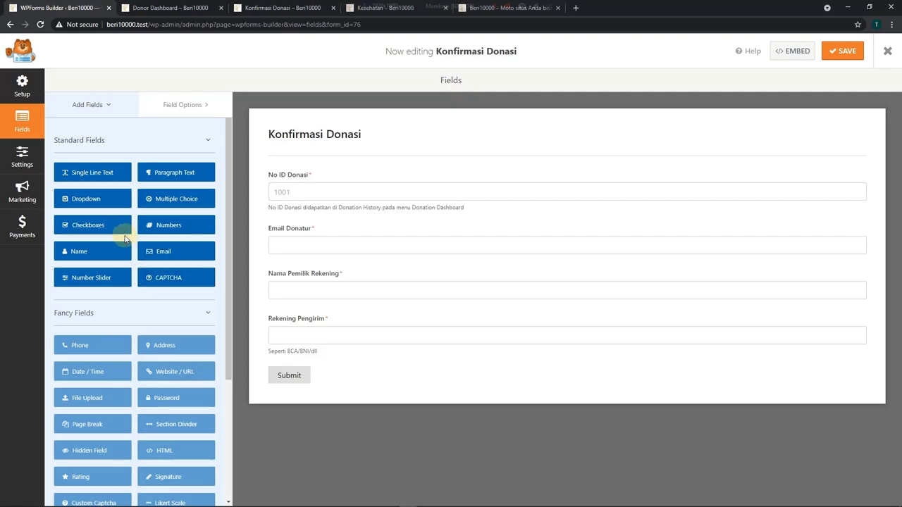
- Add a single-line text field labelled 'Nominal Transfer', marked Required with Field Size Large
left_click_drag(76, 176, 346, 374)
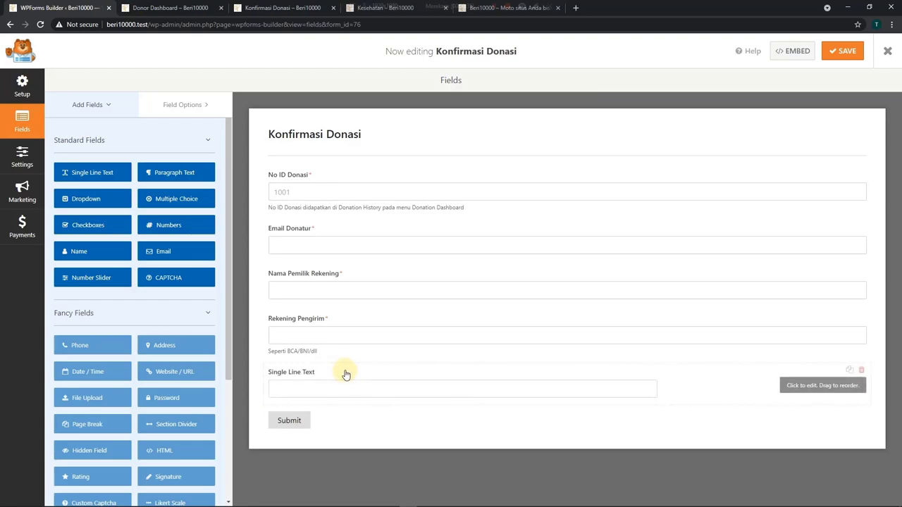
left_click(309, 371)
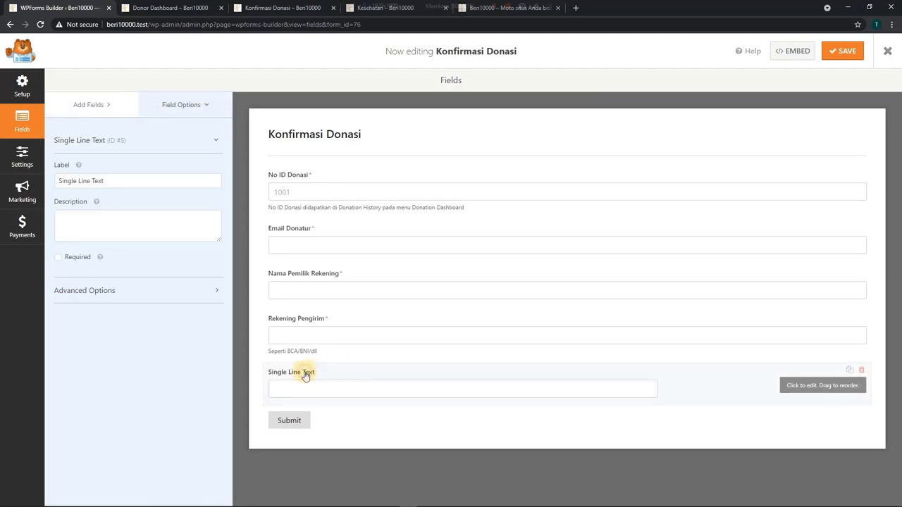
triple_click(106, 182)
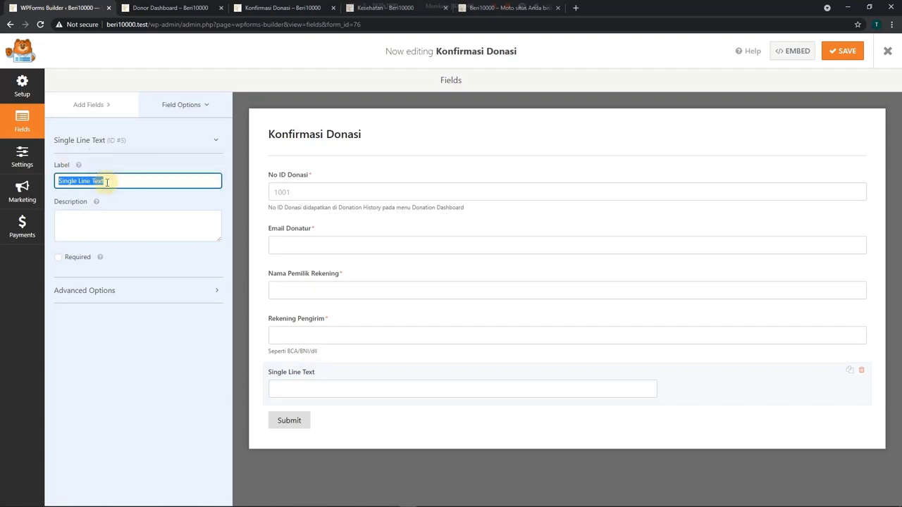
type("Nominal Transfer")
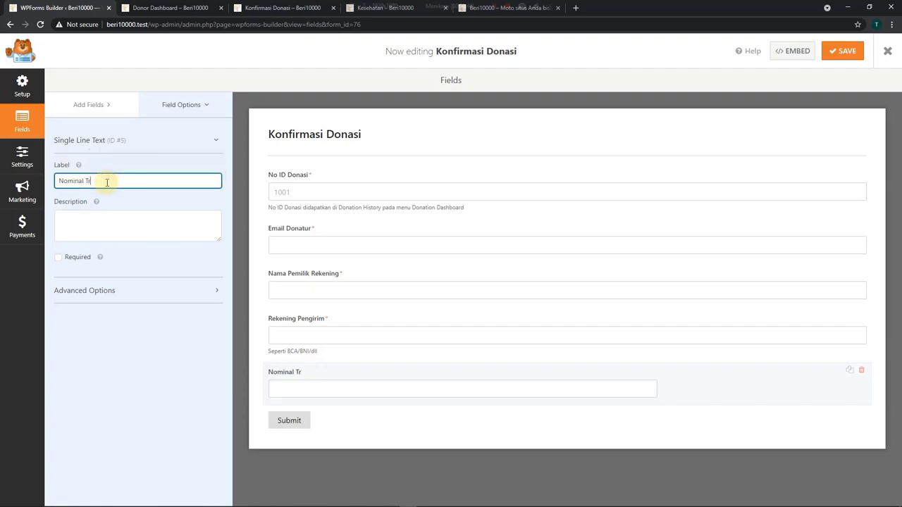
left_click(59, 257)
left_click(86, 291)
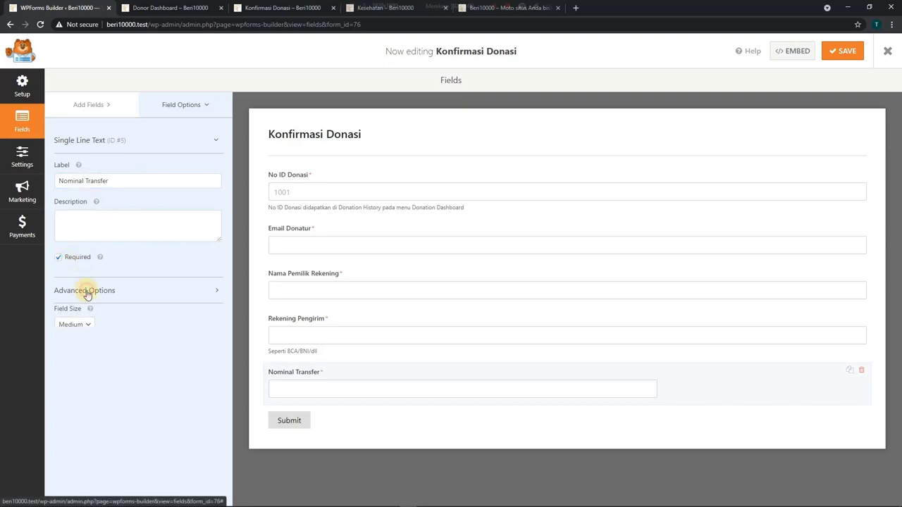
left_click(71, 330)
left_click(67, 361)
left_click(151, 345)
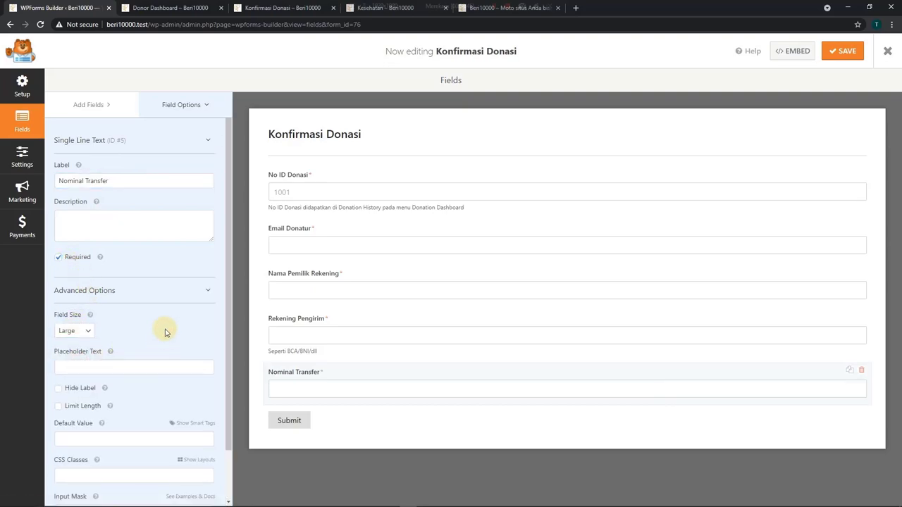
left_click(98, 111)
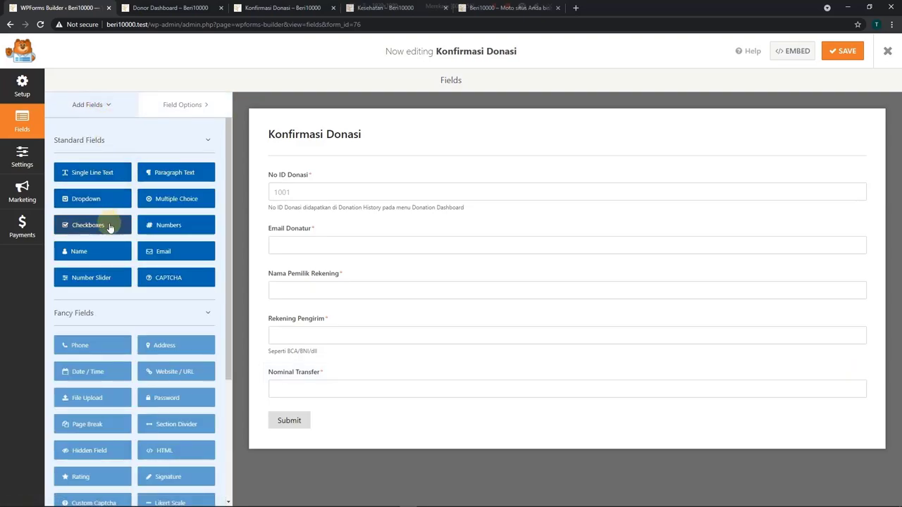
- Drop a Dropdown field below Nominal Transfer and select it to edit its options
left_click_drag(102, 209, 320, 419)
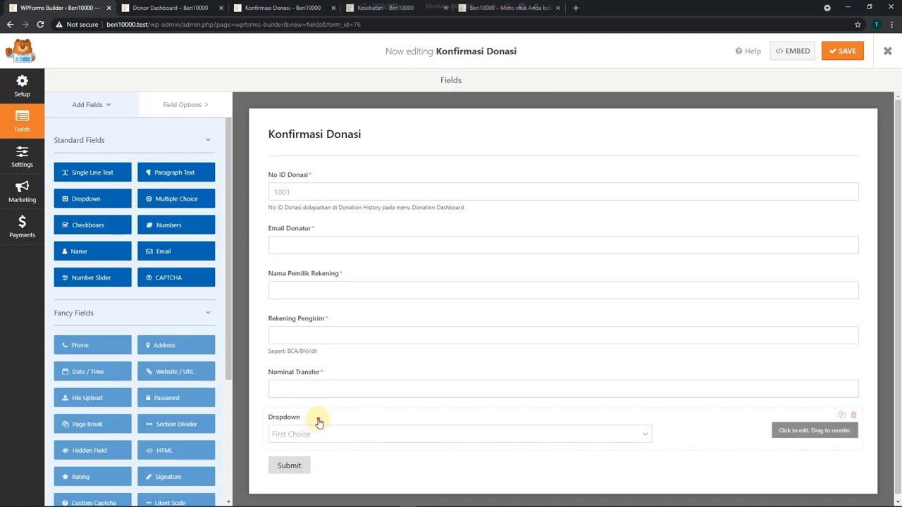
left_click(318, 421)
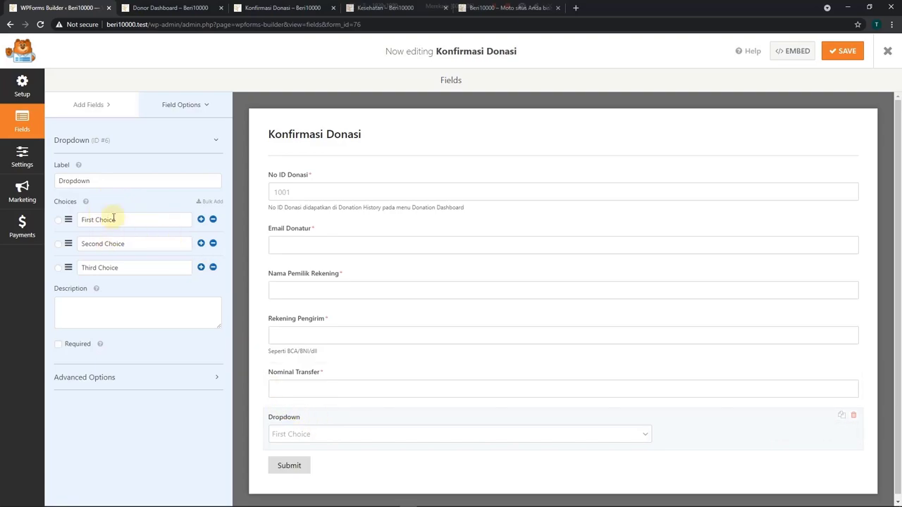
- Go to the Papua clean water donation page and proceed to its payment method form
left_click(151, 8)
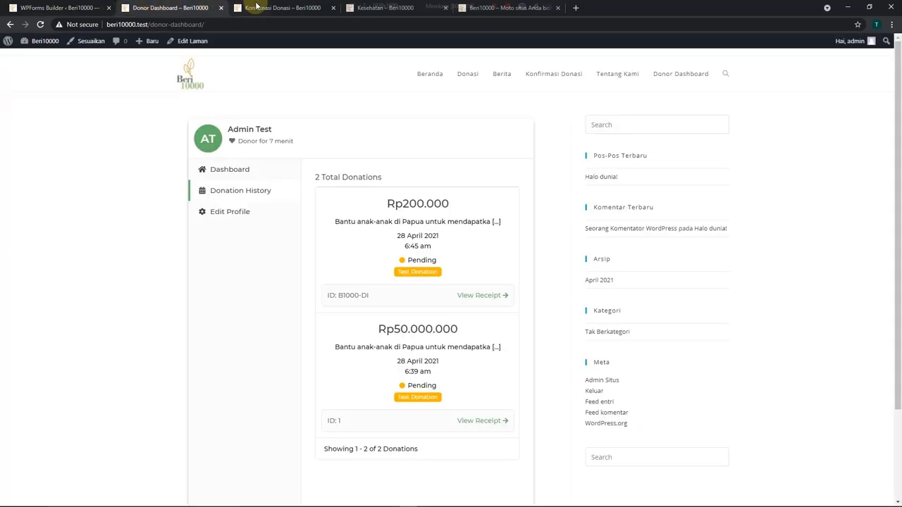
left_click(240, 8)
left_click(186, 9)
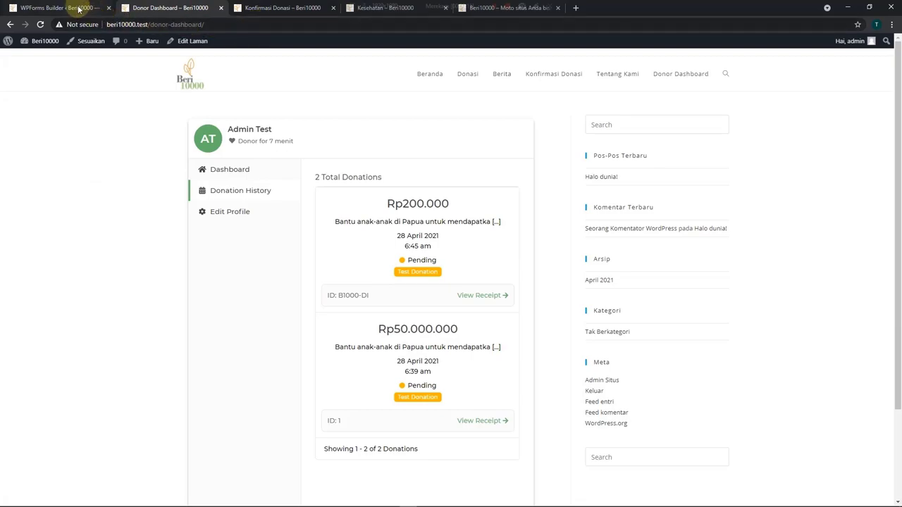
left_click(252, 7)
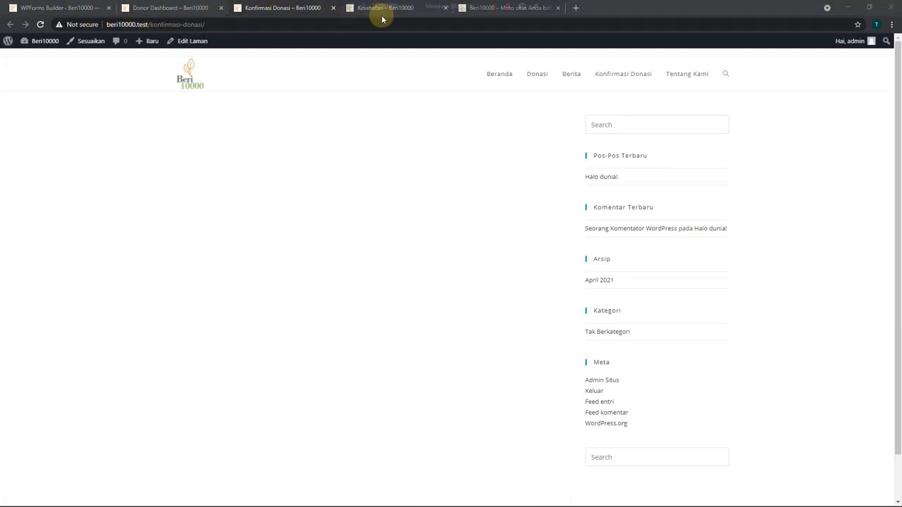
left_click(426, 13)
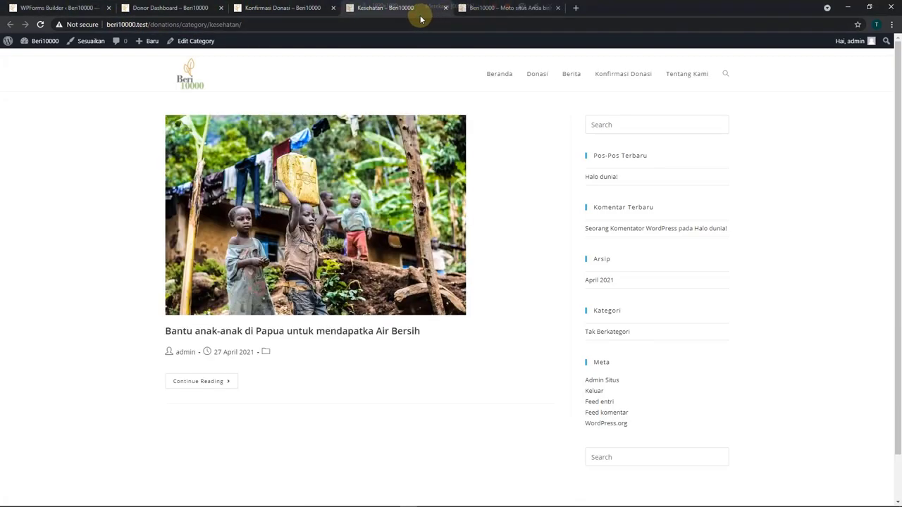
left_click(328, 293)
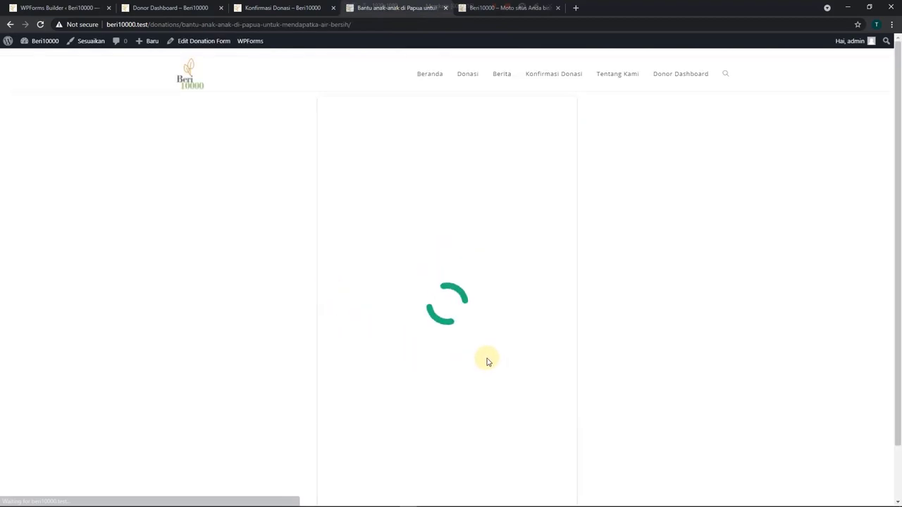
left_click(476, 431)
left_click(448, 346)
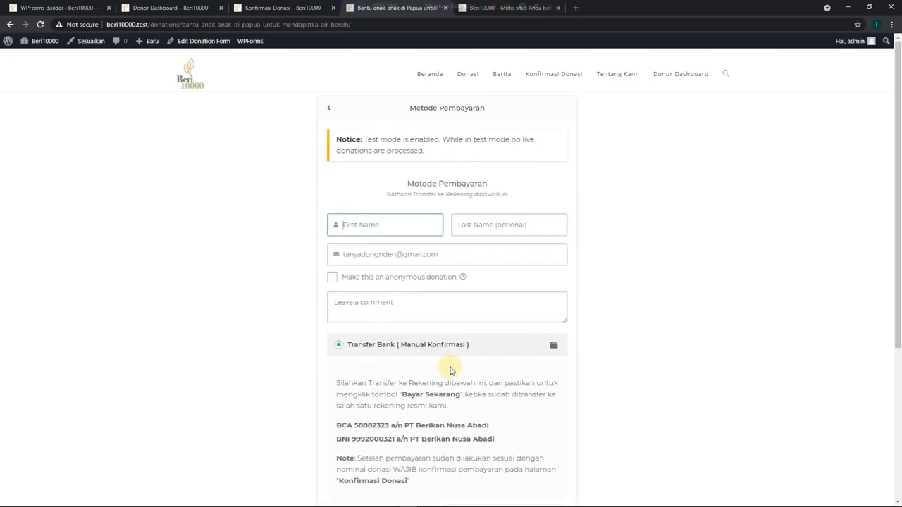
- Copy the BCA account line from the bank transfer details for use in the form
scroll(449, 369, "down", 3)
left_click_drag(508, 264, 318, 240)
triple_click(342, 237)
key("ctrl+c")
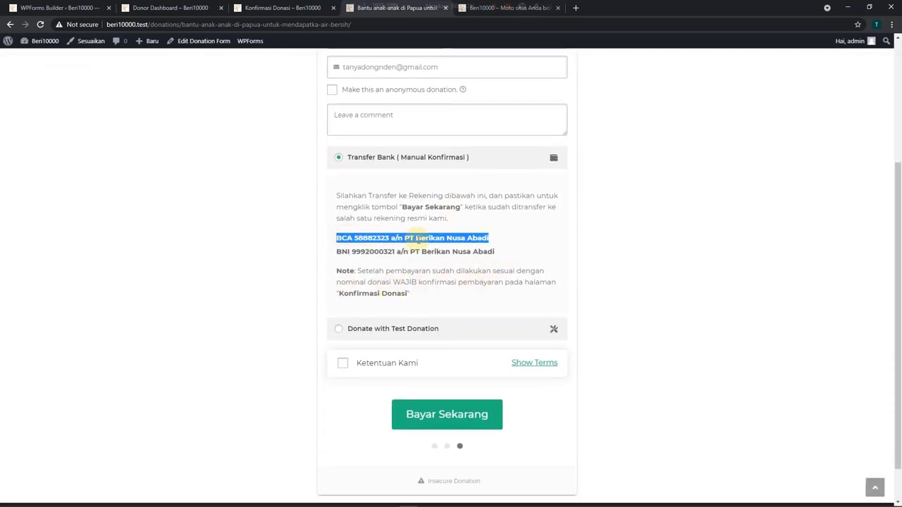
left_click(63, 7)
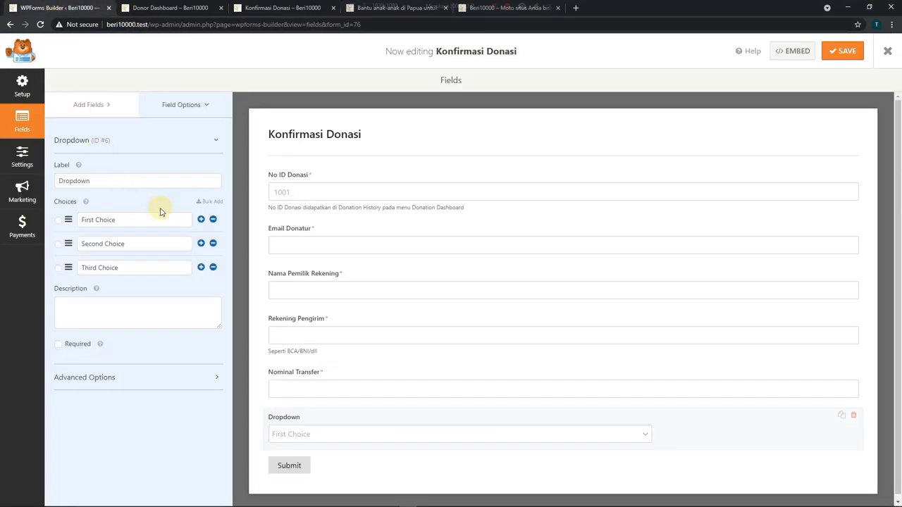
- Rename the dropdown to 'Transfer ke Rekening' and paste the BCA account line as its first choice
double_click(121, 186)
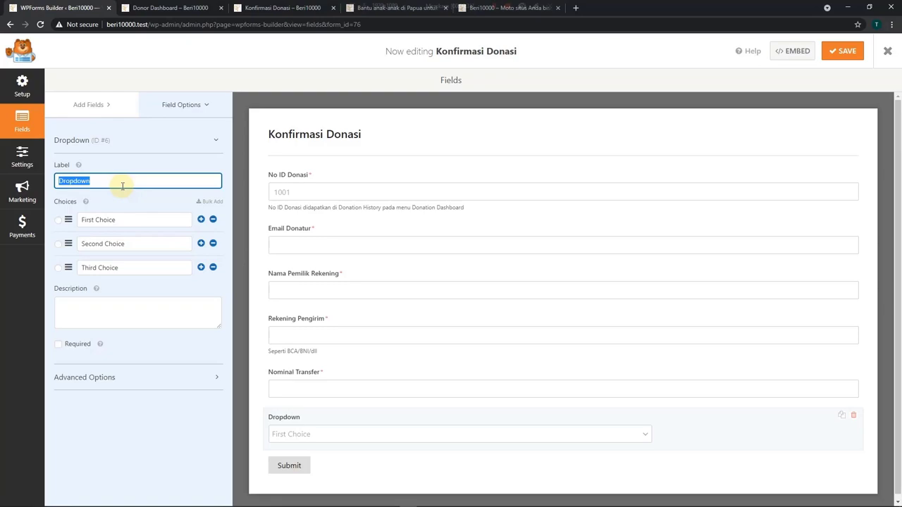
type("Transfer ke Rekening")
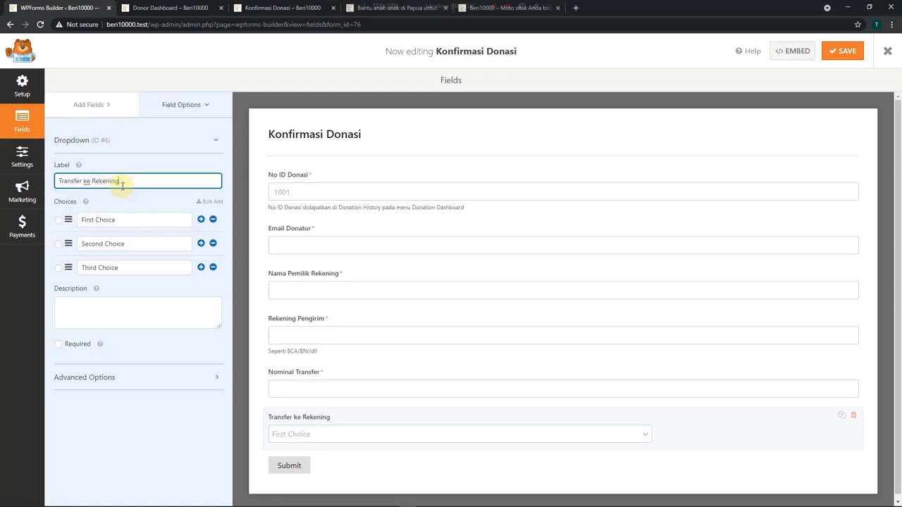
triple_click(133, 221)
key("ctrl+v")
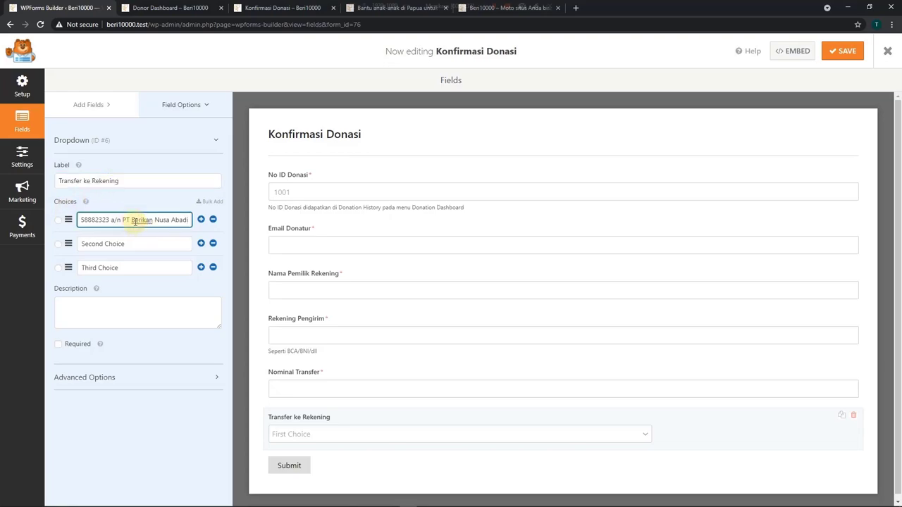
- Copy the BNI account line from the donation page and paste it as the second choice
left_click(303, 9)
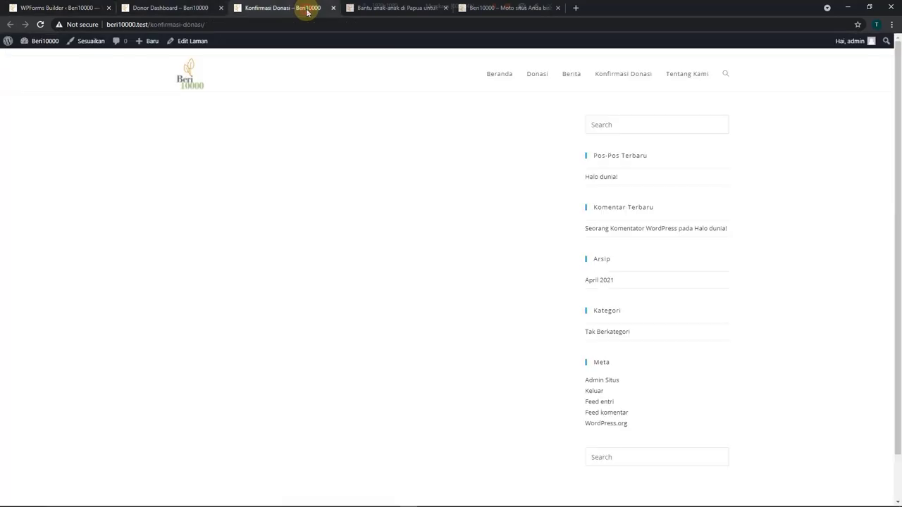
left_click(362, 14)
left_click_drag(495, 252, 336, 252)
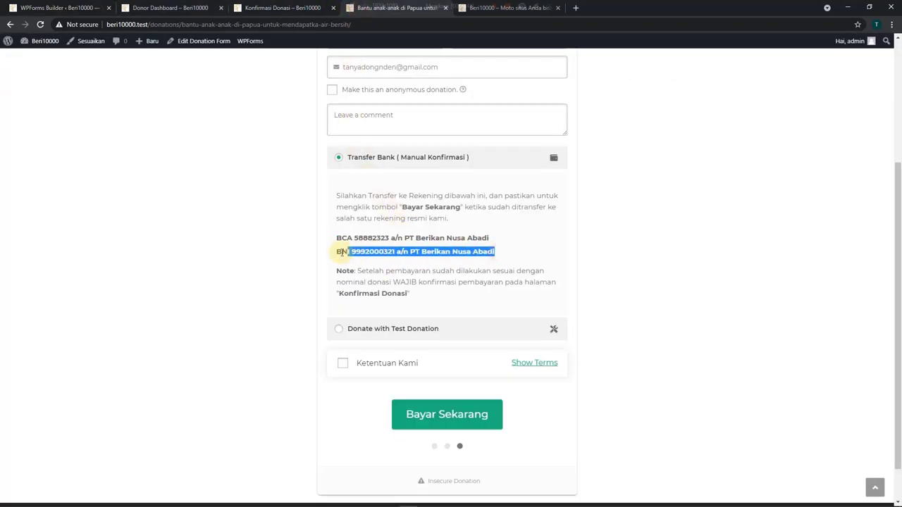
right_click(348, 251)
left_click(371, 257)
left_click(71, 9)
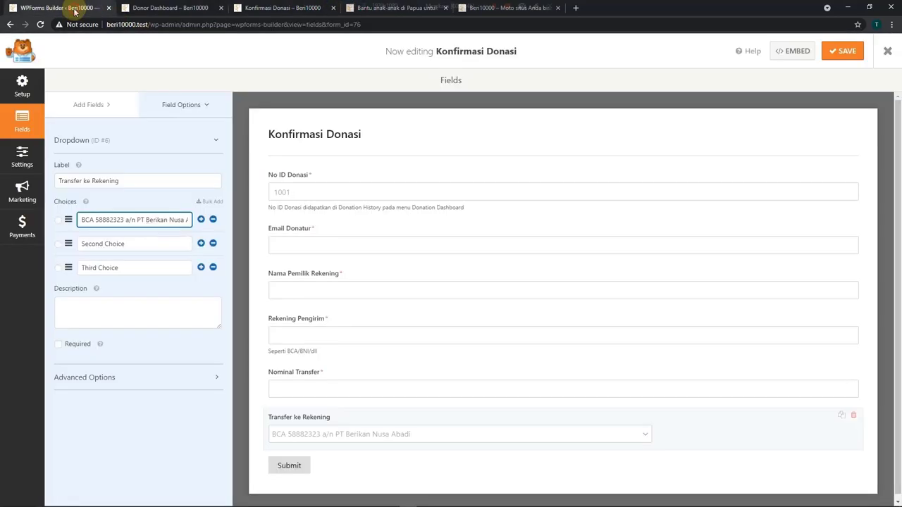
triple_click(126, 244)
right_click(127, 245)
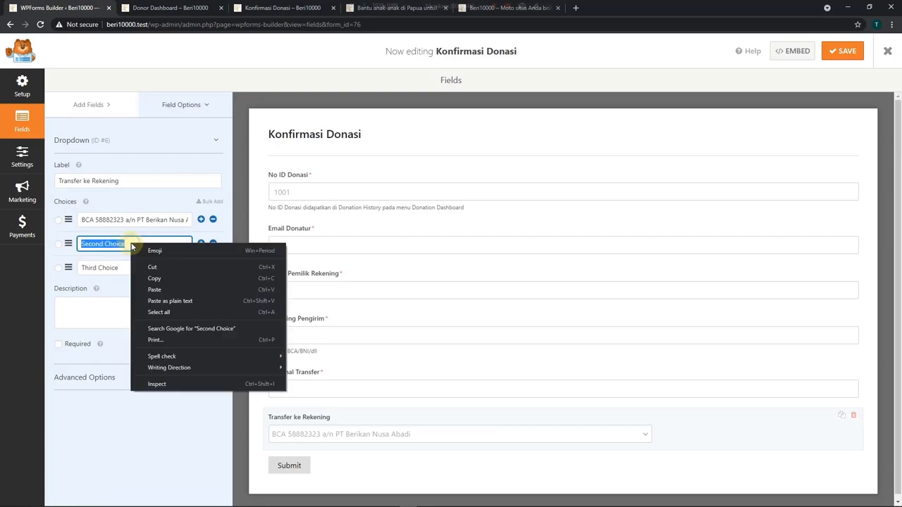
left_click(169, 286)
- Delete the Third Choice option and make the field required
left_click(121, 266)
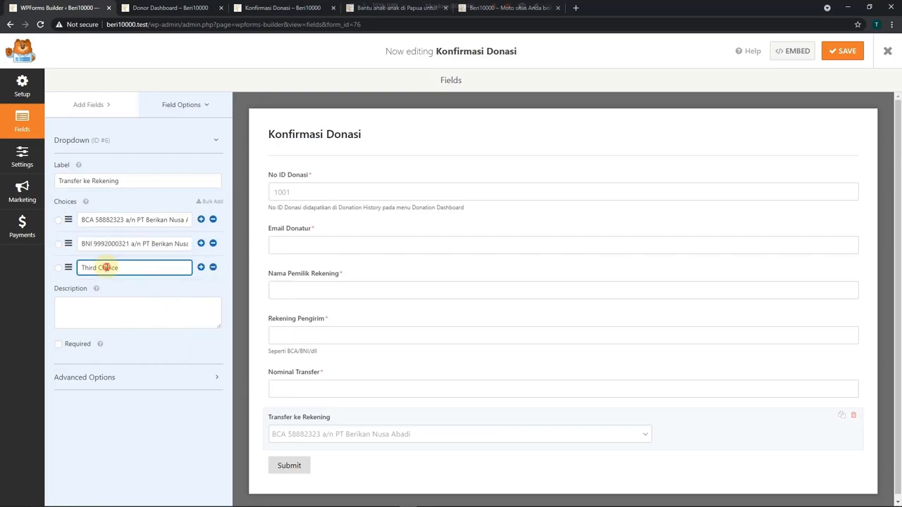
left_click(213, 268)
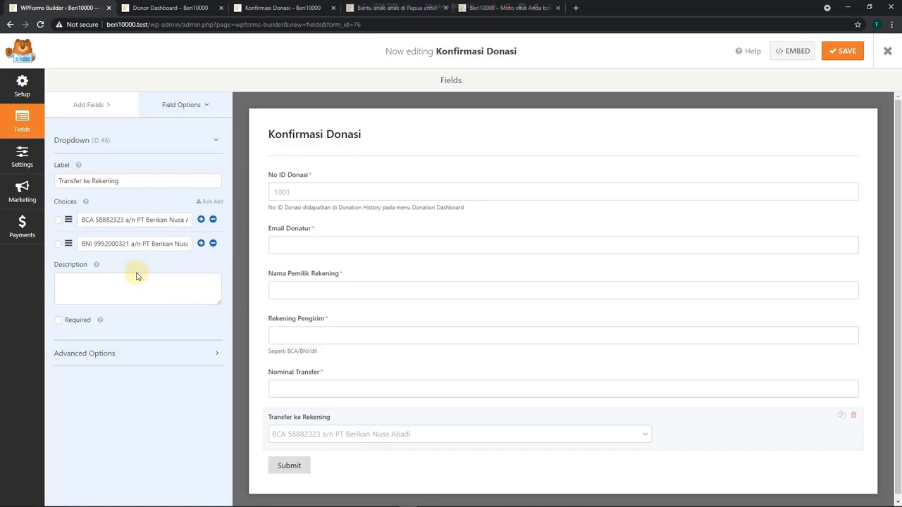
left_click(58, 321)
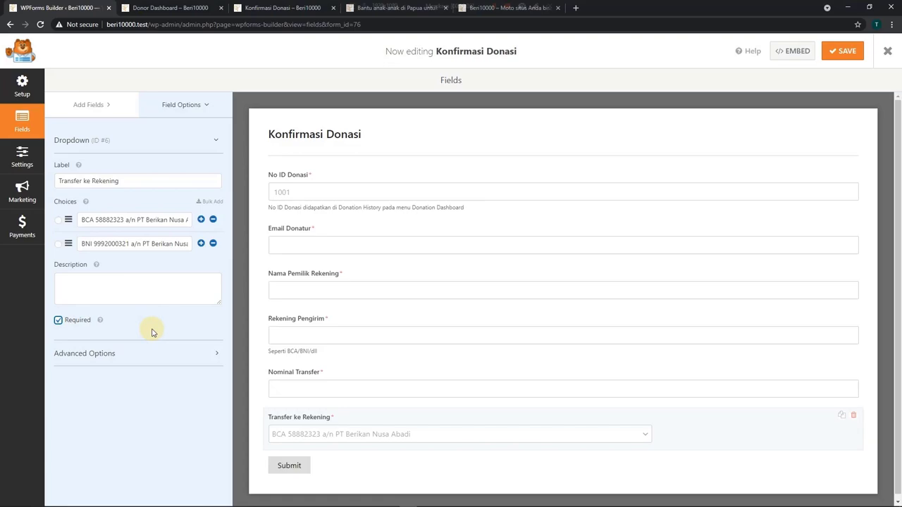
- Set the dropdown's Style to Modern and Field Size to Large in Advanced Options
left_click(125, 356)
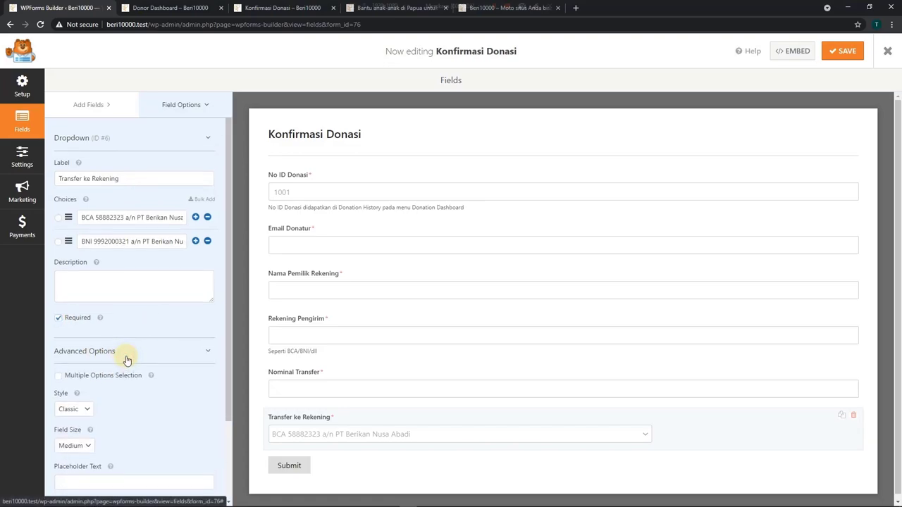
scroll(126, 360, "down", 3)
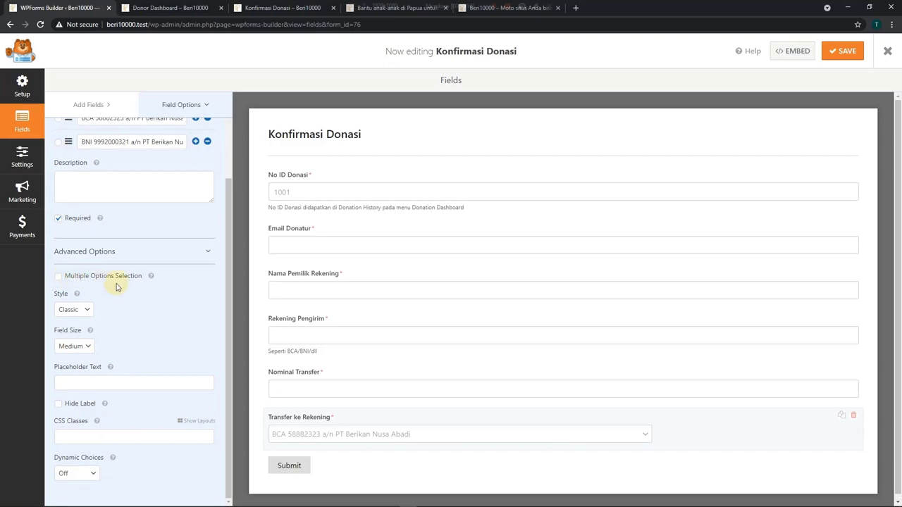
left_click(80, 311)
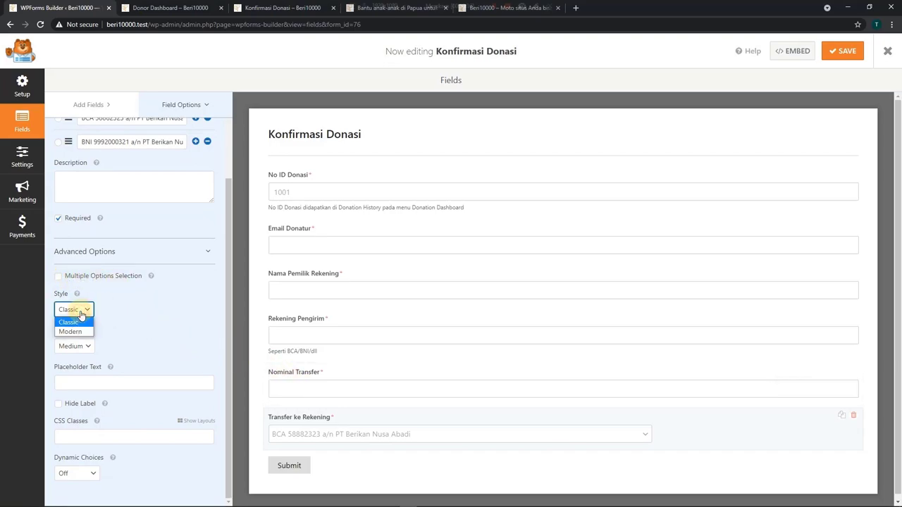
left_click(78, 332)
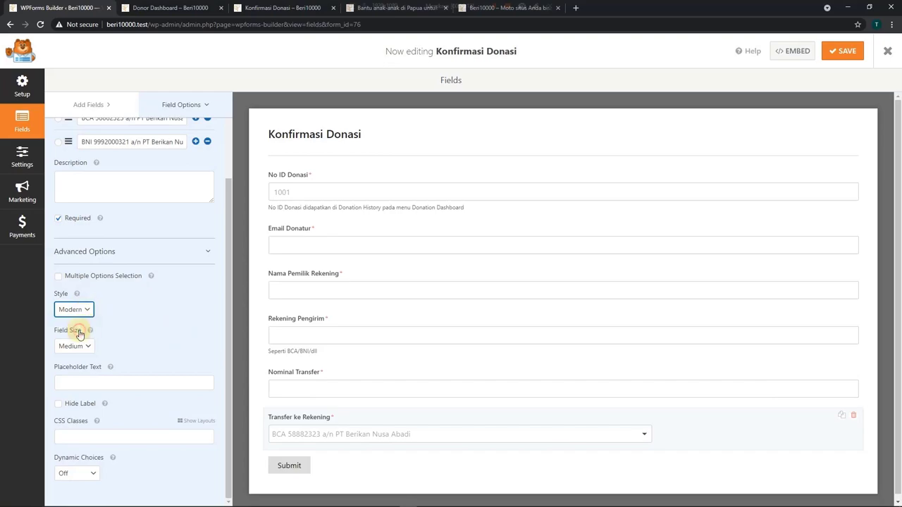
left_click(78, 310)
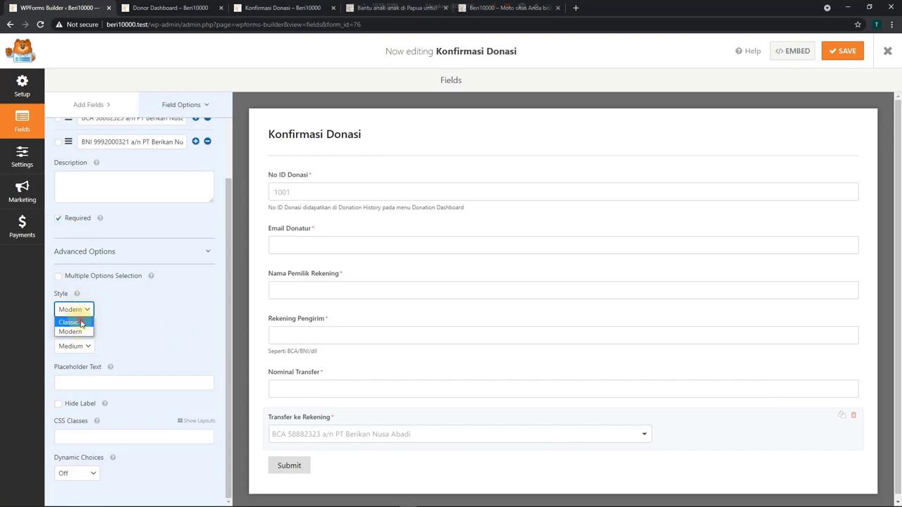
left_click(70, 322)
left_click(80, 309)
left_click(88, 332)
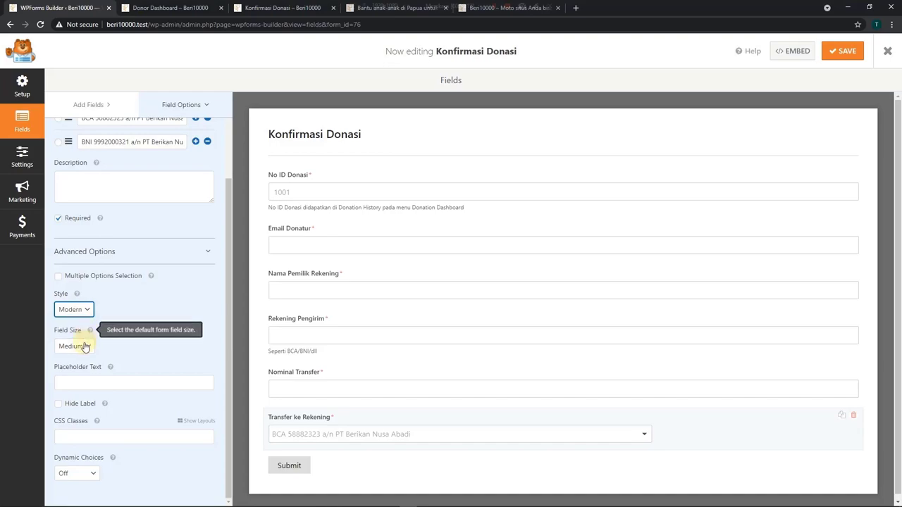
left_click(83, 345)
left_click(80, 377)
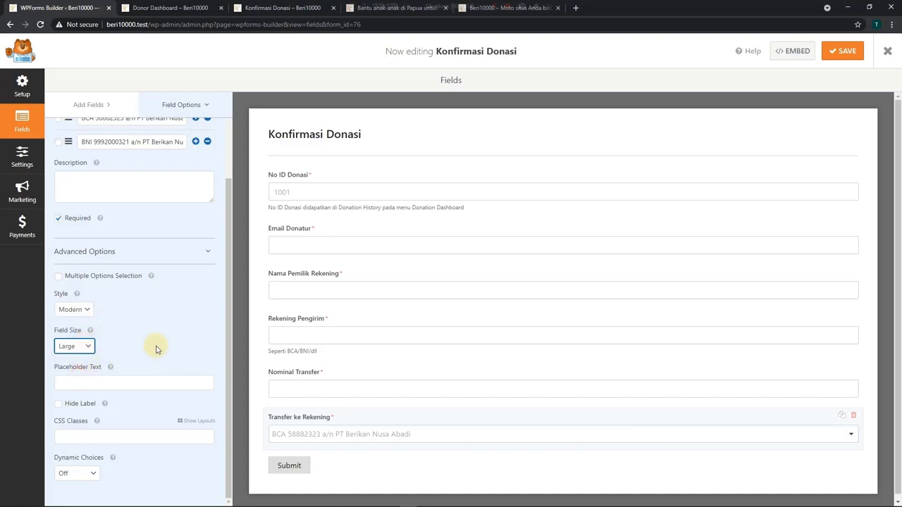
- Enter the placeholder text '--- Pilih Rekening Tujuan ---' for the dropdown
left_click(142, 381)
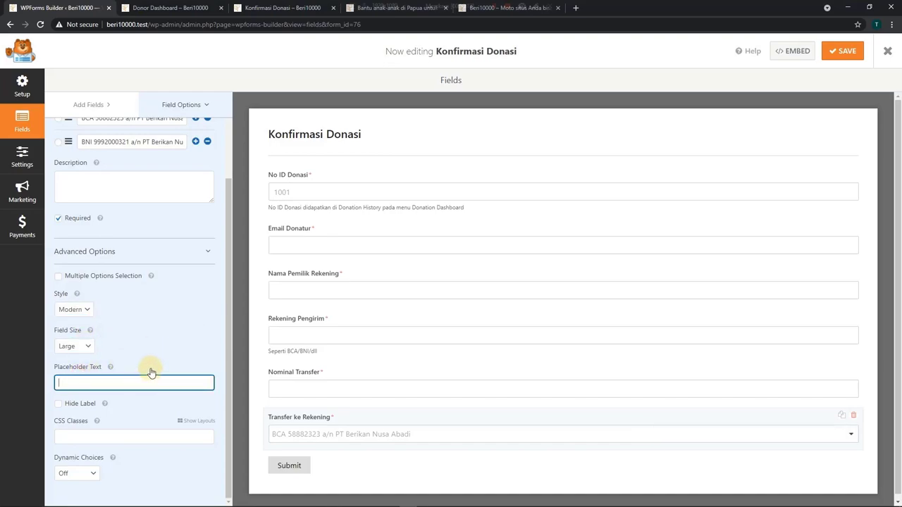
type("--- Pilih Rekening Tujuan ---")
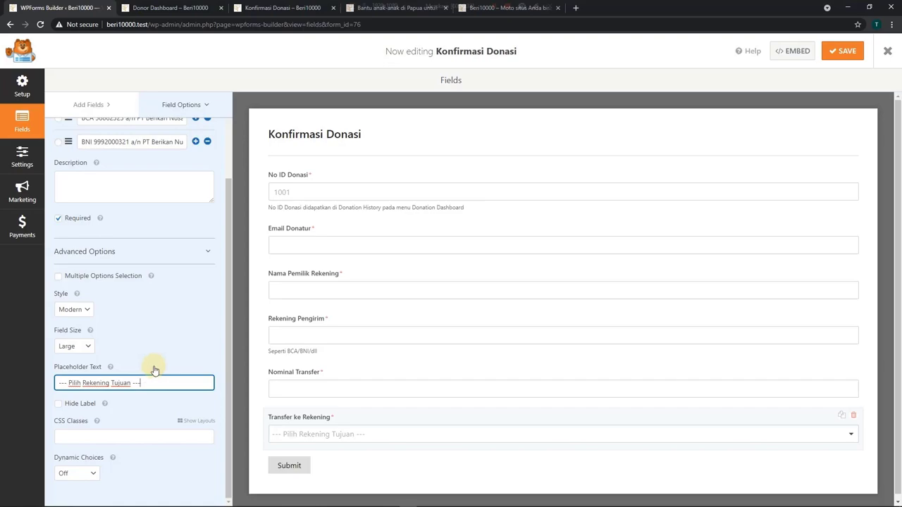
left_click(130, 421)
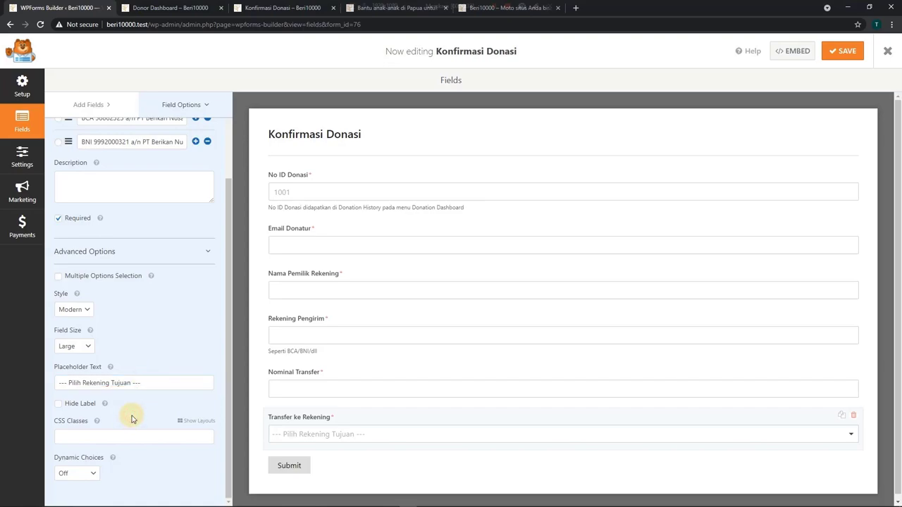
scroll(126, 416, "up", 3)
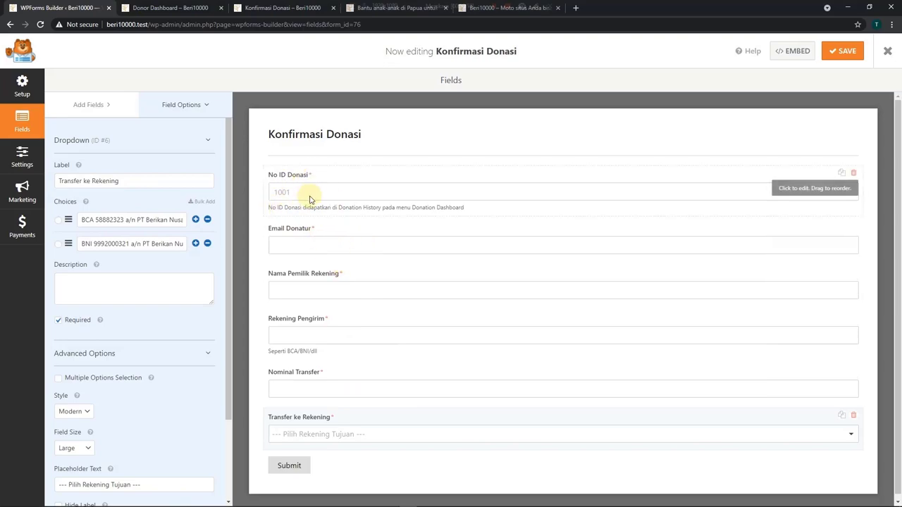
left_click(167, 8)
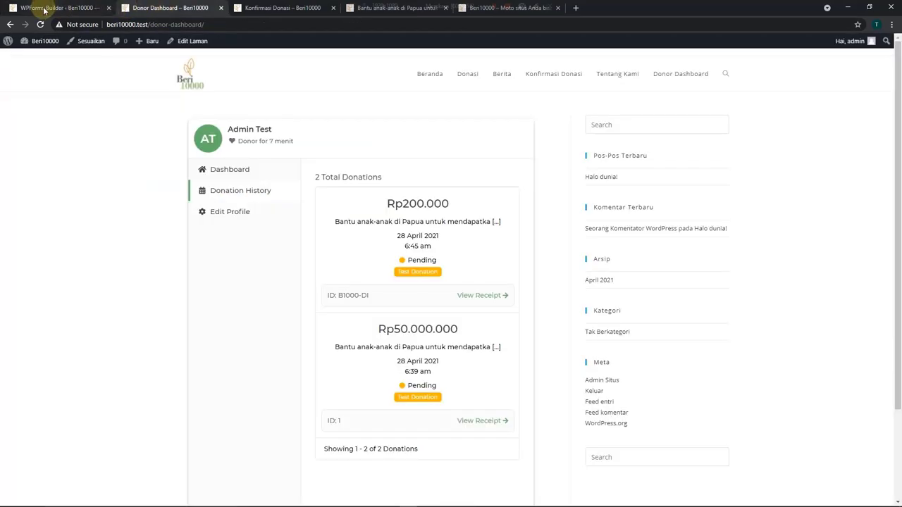
left_click(38, 8)
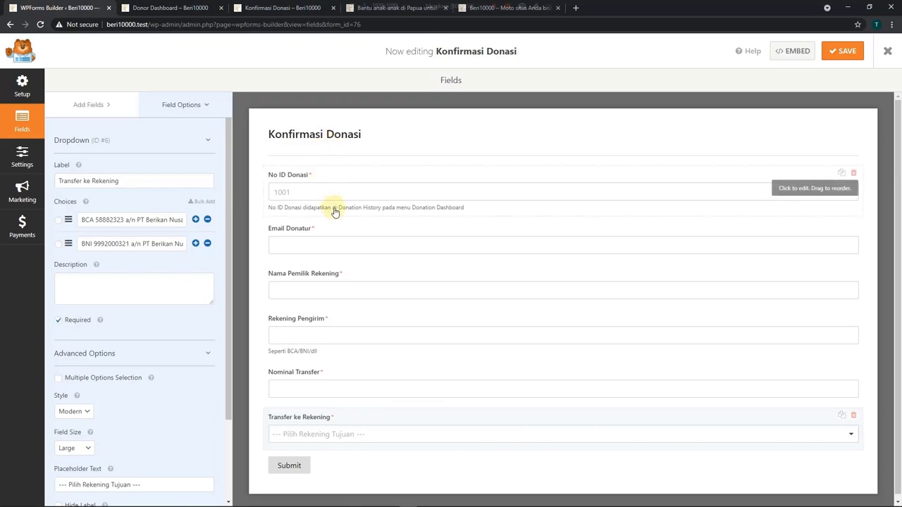
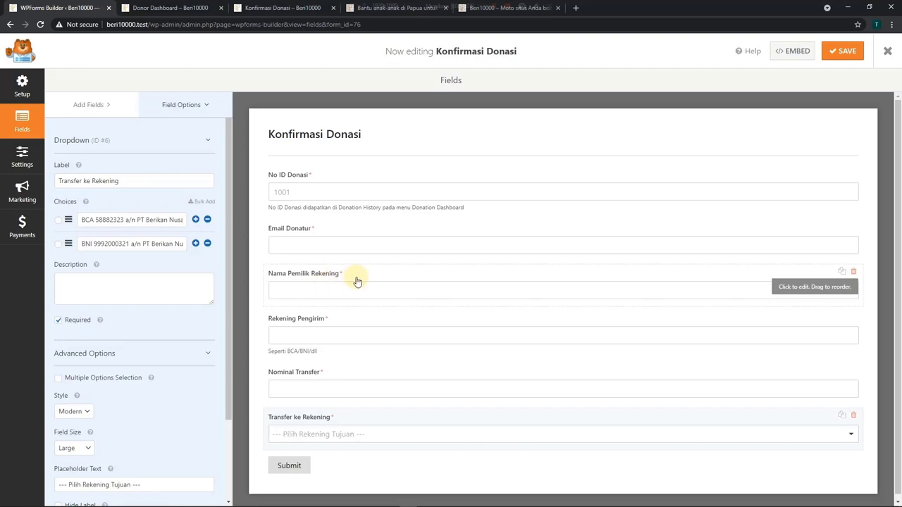
- Save the Konfirmasi Donasi form and open the Konfirmasi Donasi page for editing
left_click(834, 58)
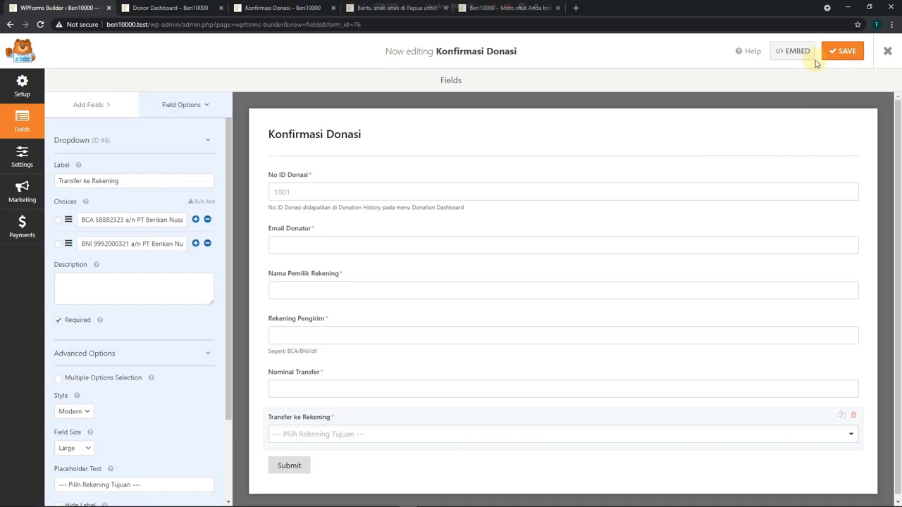
left_click(264, 11)
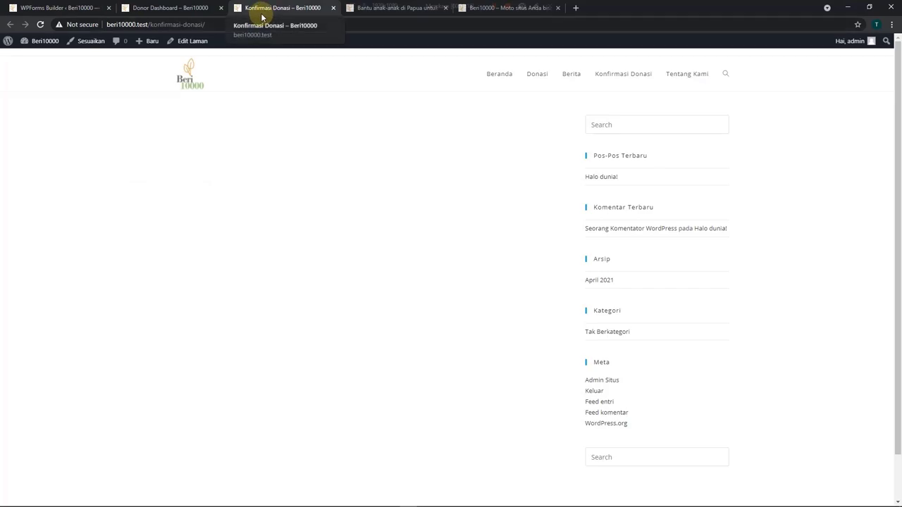
left_click(196, 44)
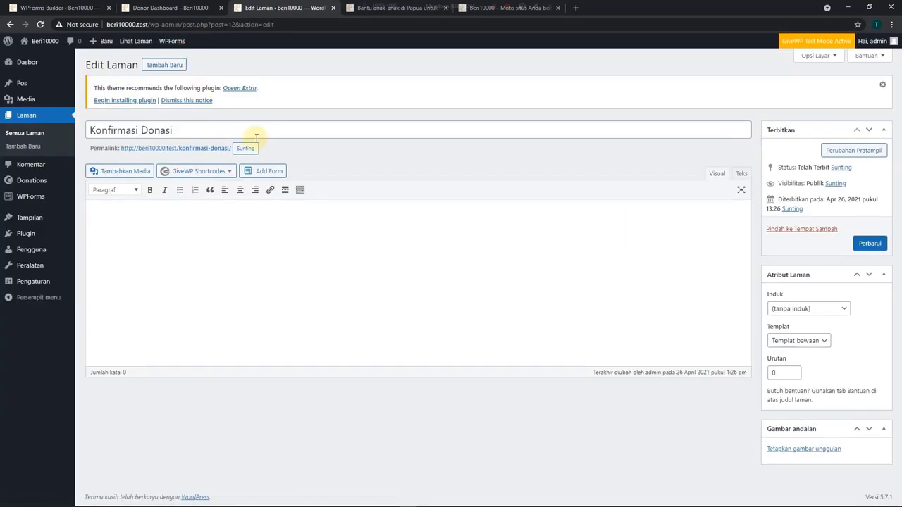
- Insert the Konfirmasi Donasi form into the page body as shortcode [wpforms id="76"]
left_click(268, 174)
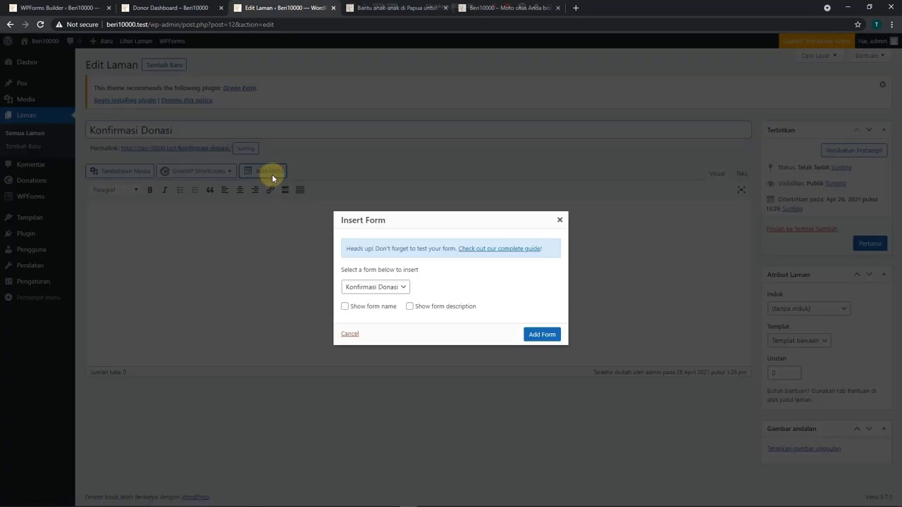
left_click(384, 289)
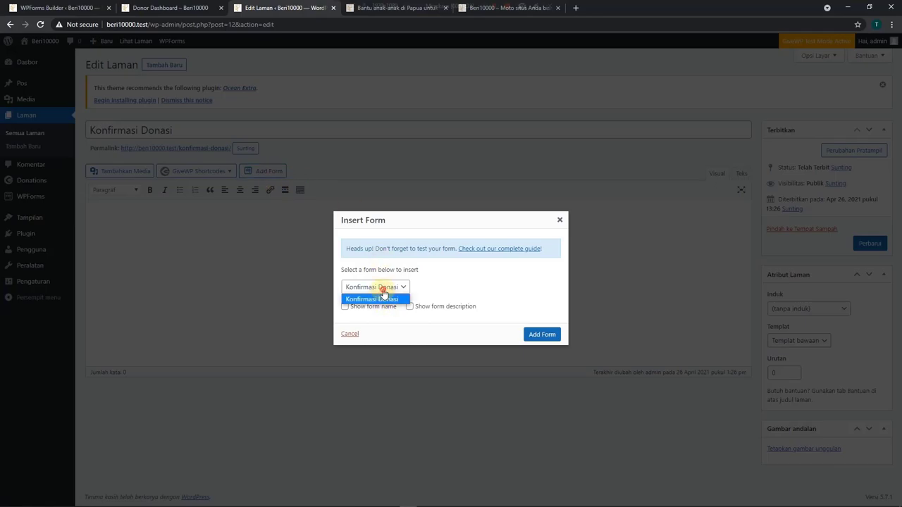
left_click(391, 289)
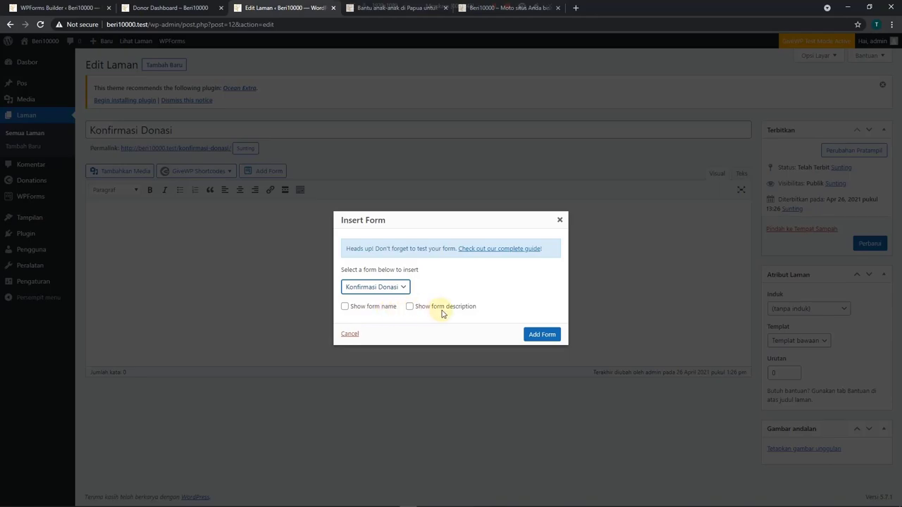
left_click(535, 334)
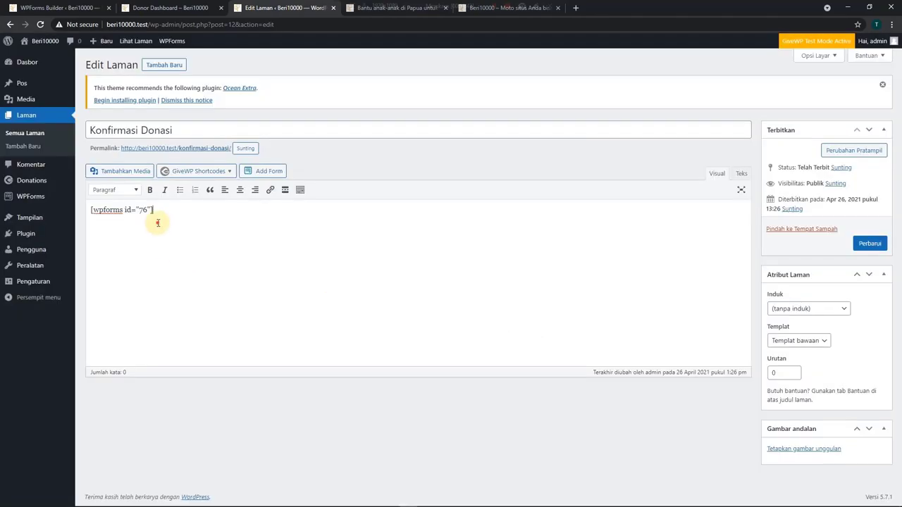
left_click_drag(158, 210, 89, 211)
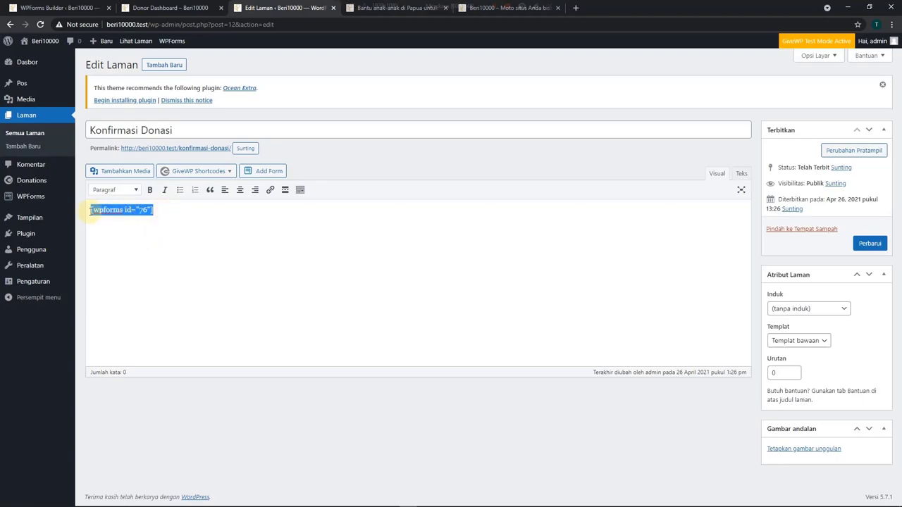
left_click(145, 210)
left_click_drag(159, 209, 90, 209)
left_click(194, 223)
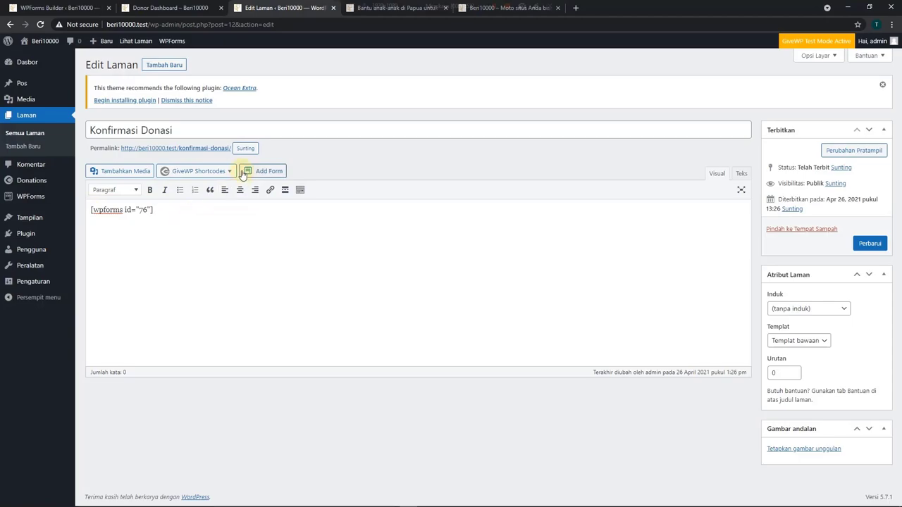
- Copy the form's embed shortcode [wpforms id="76" title="false"] from the form builder
left_click(169, 8)
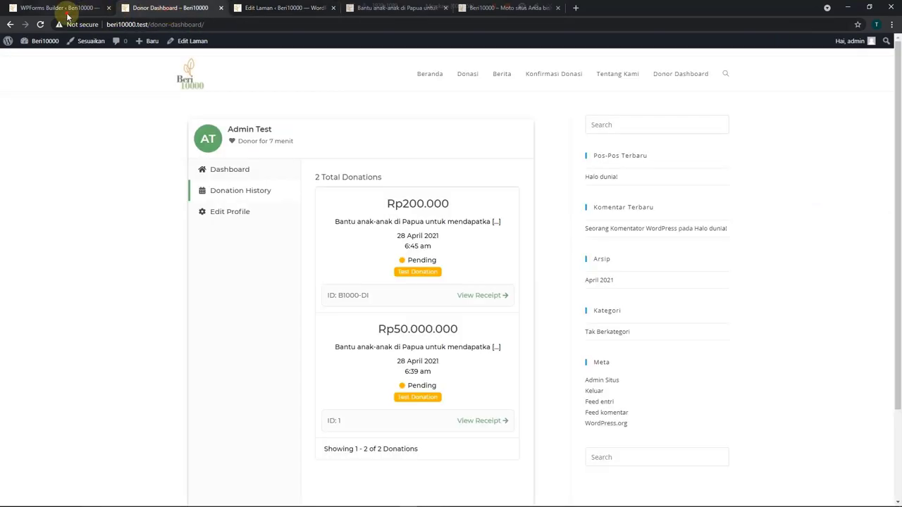
left_click(64, 9)
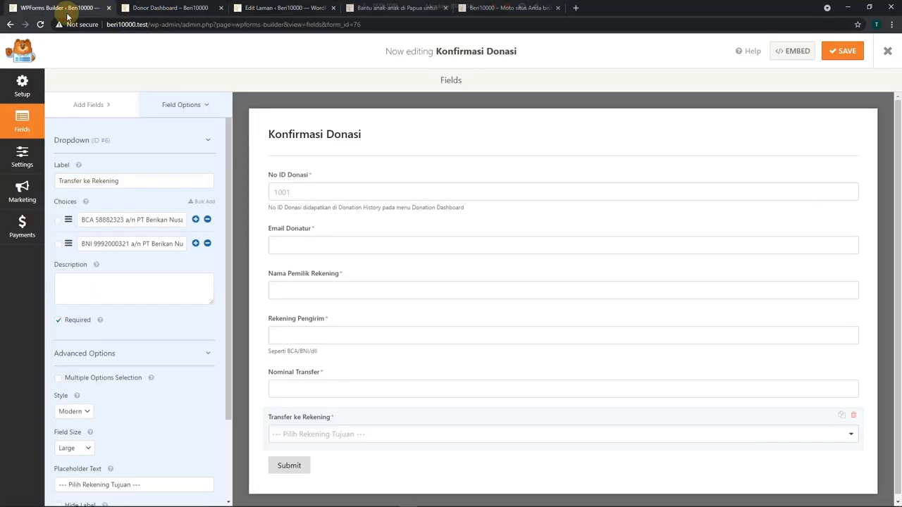
left_click(791, 53)
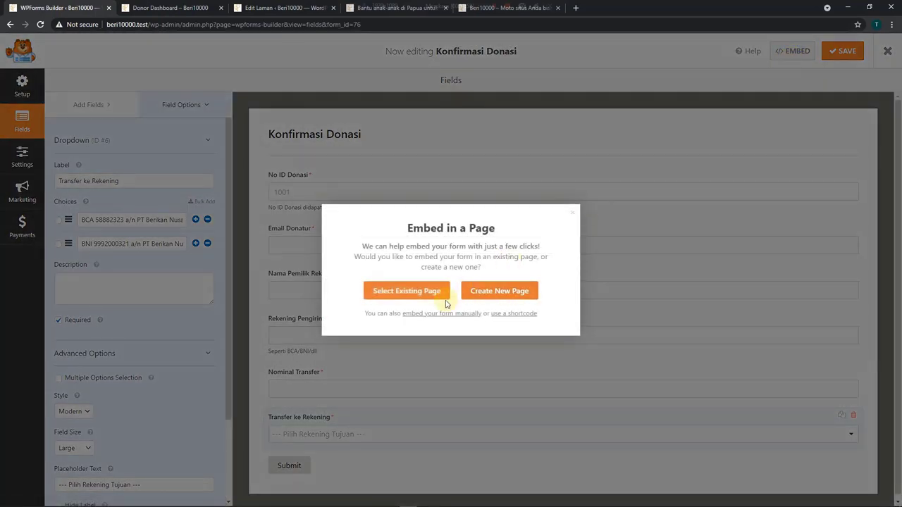
left_click(515, 314)
left_click_drag(398, 322, 527, 325)
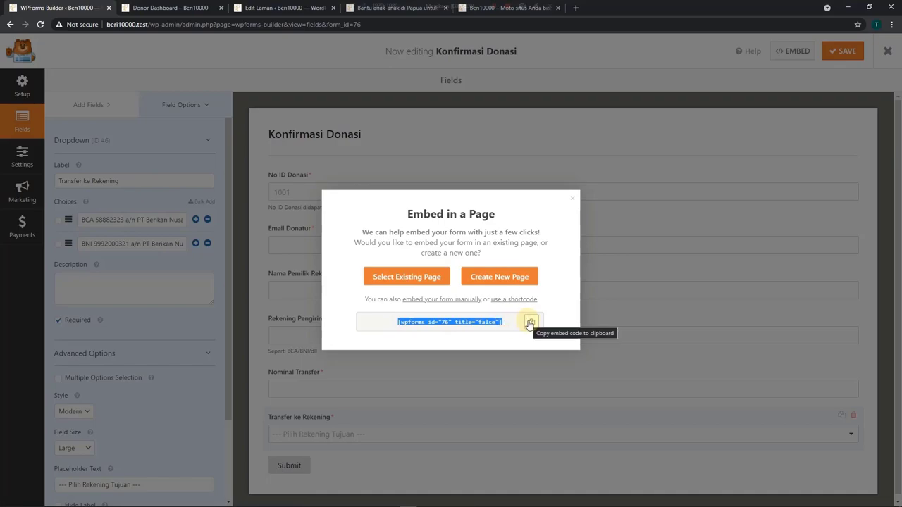
left_click(530, 323)
- Back in the page editor, select the existing [wpforms id="76"] shortcode
left_click(151, 8)
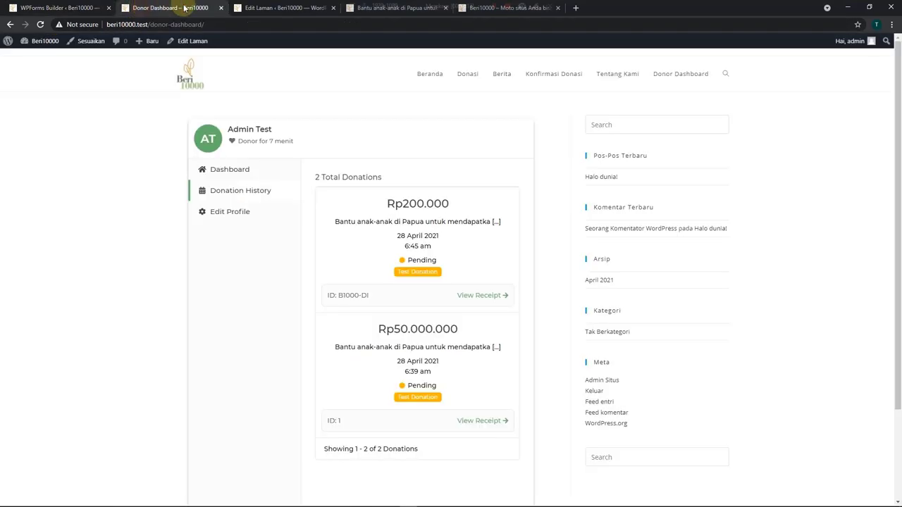
left_click(261, 8)
left_click_drag(169, 211, 99, 212)
- Paste [wpforms id="76" title="false"] over the old shortcode and update the page
right_click(113, 212)
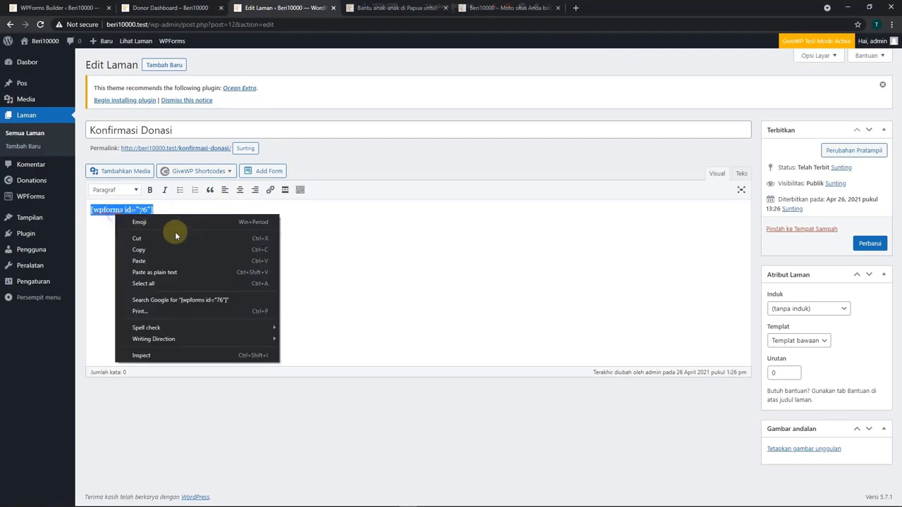
left_click(180, 256)
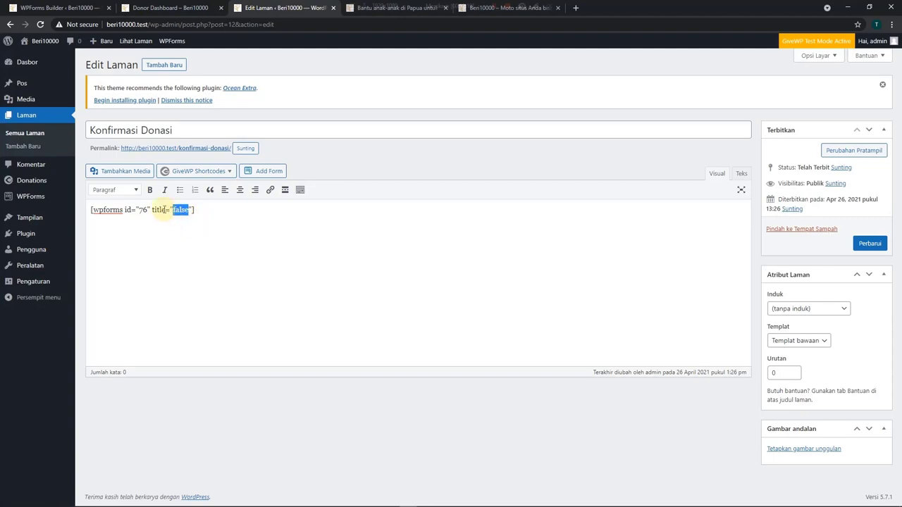
left_click(204, 218)
left_click(867, 243)
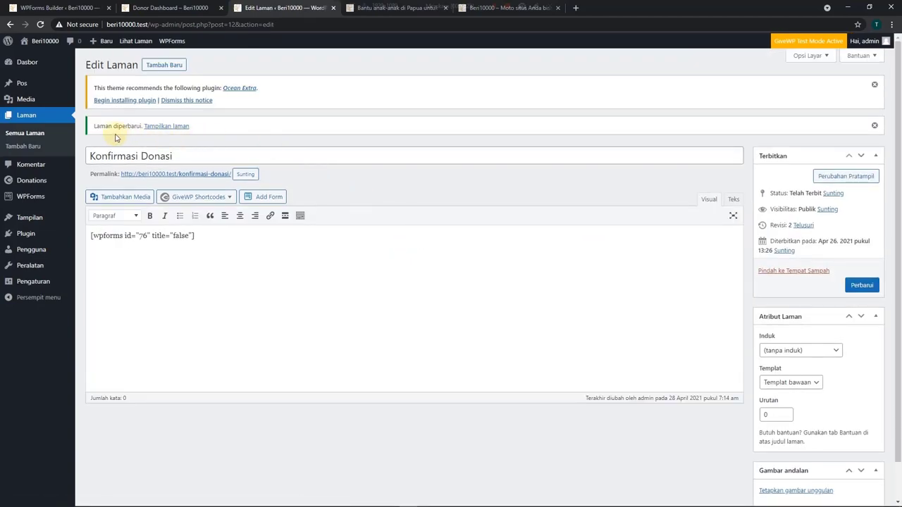
- Open the live page in a new tab and submit the empty form to test validation
right_click(166, 133)
left_click(187, 138)
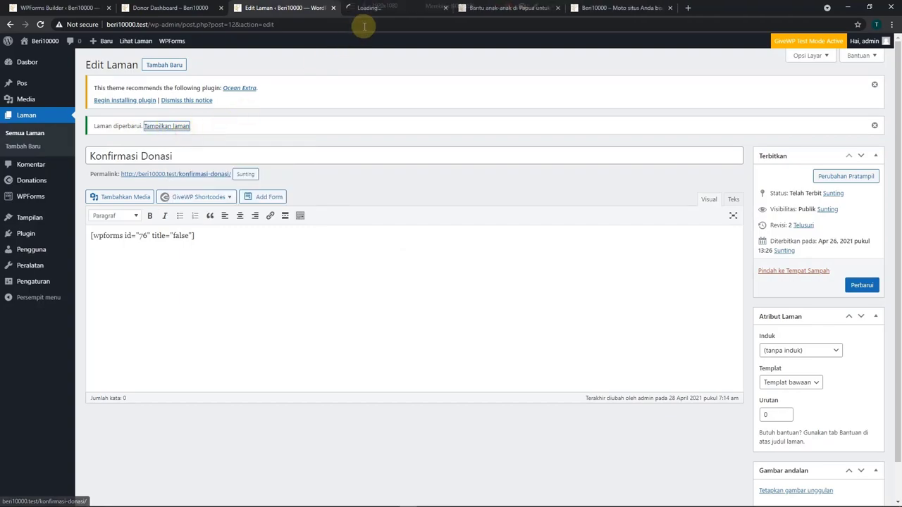
left_click(369, 10)
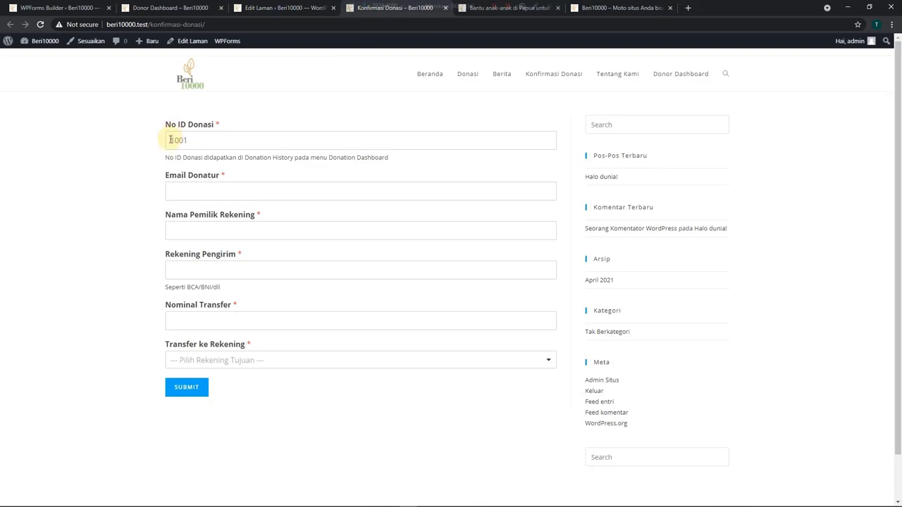
left_click(199, 394)
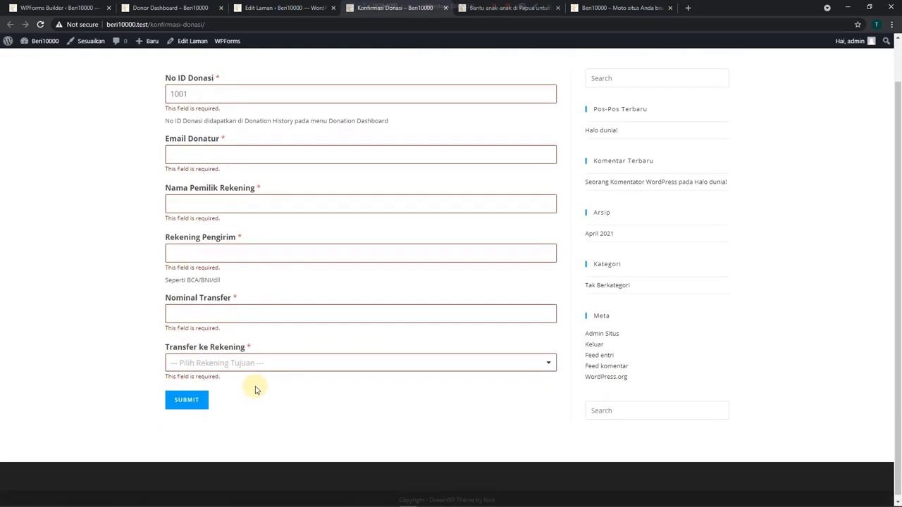
- Close the embed dialog and review the form's General settings: name, description, submit text
left_click(89, 10)
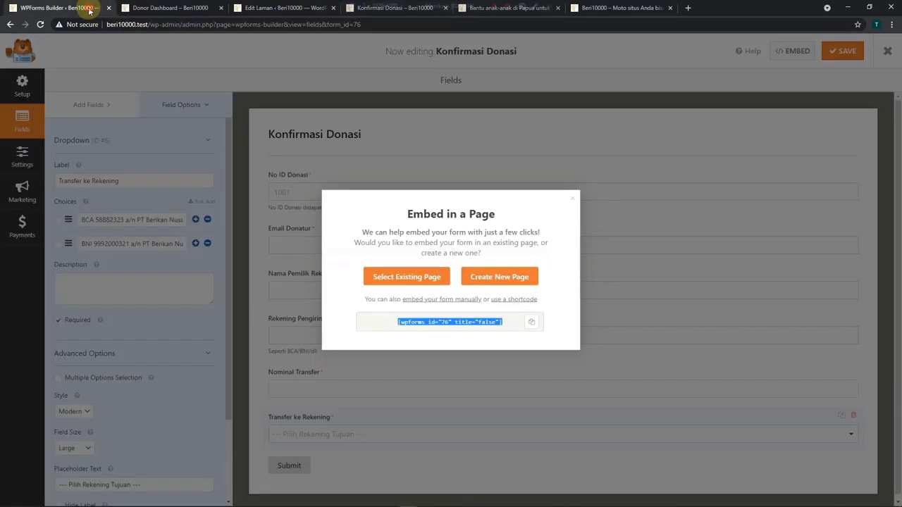
left_click(572, 198)
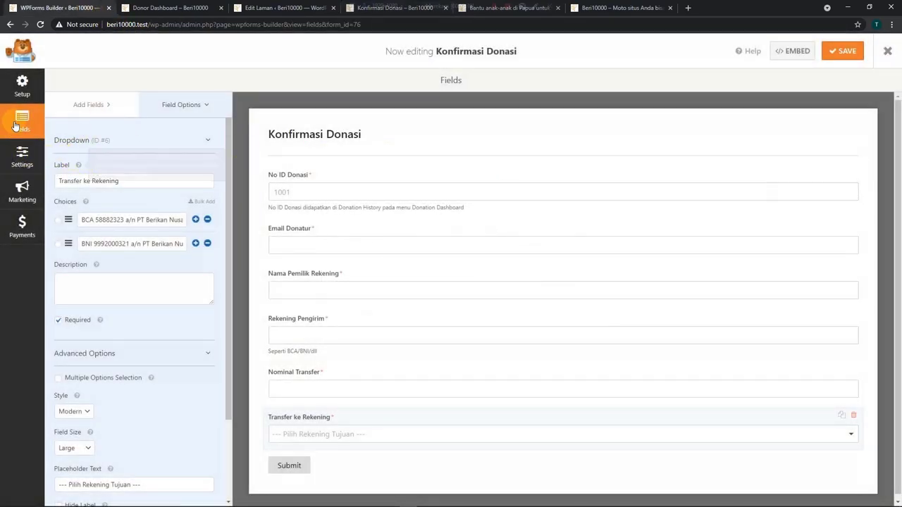
left_click(19, 163)
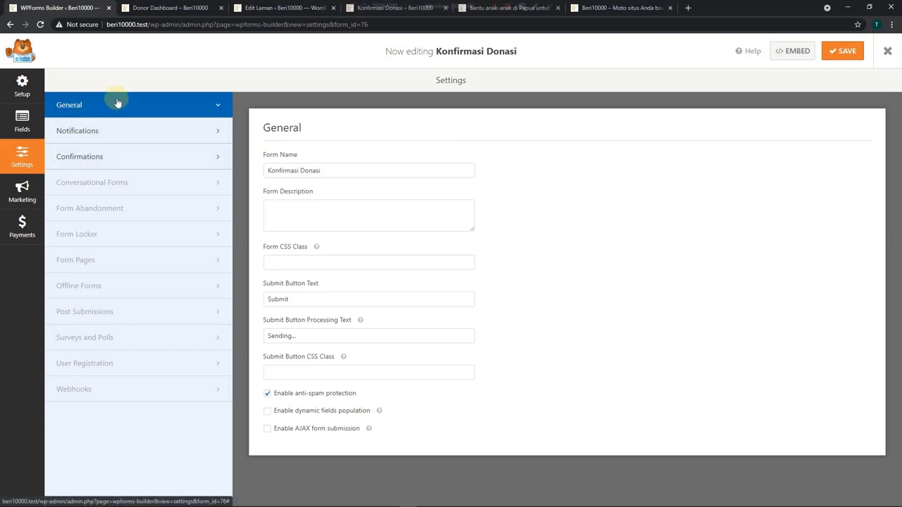
left_click_drag(343, 169, 268, 169)
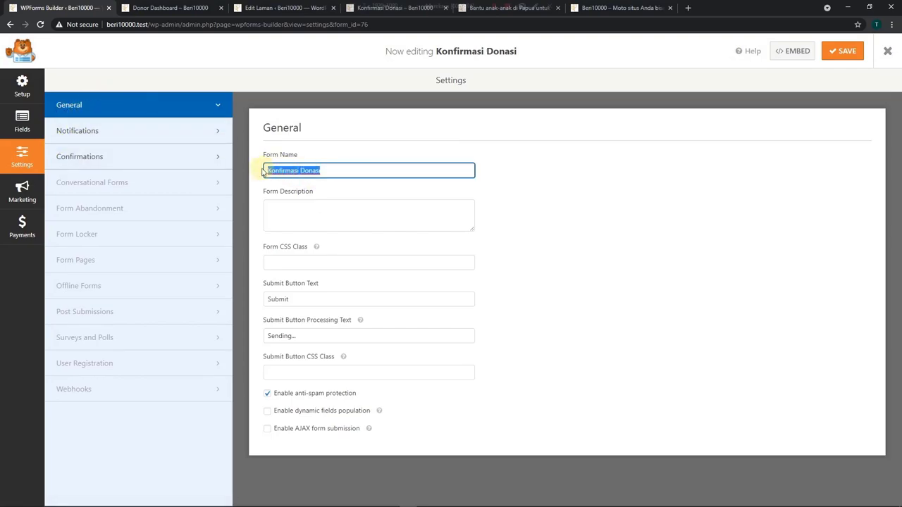
left_click(363, 169)
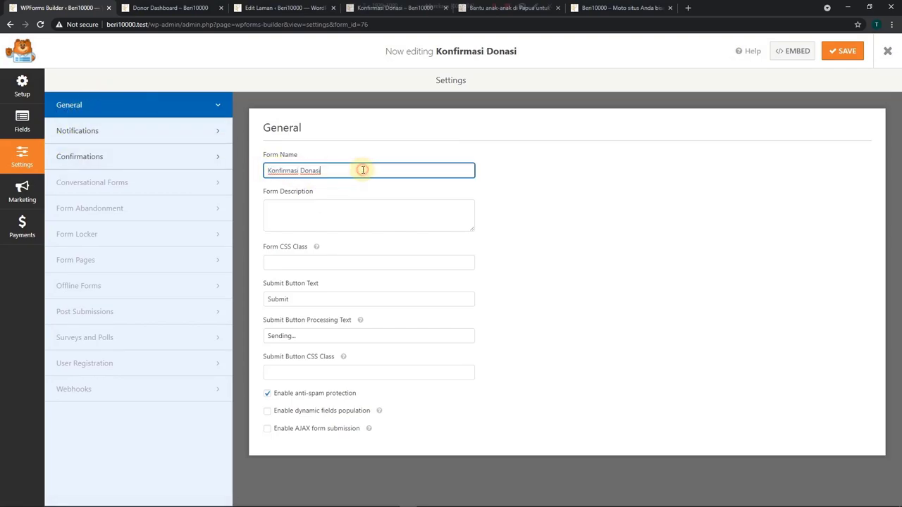
left_click(317, 221)
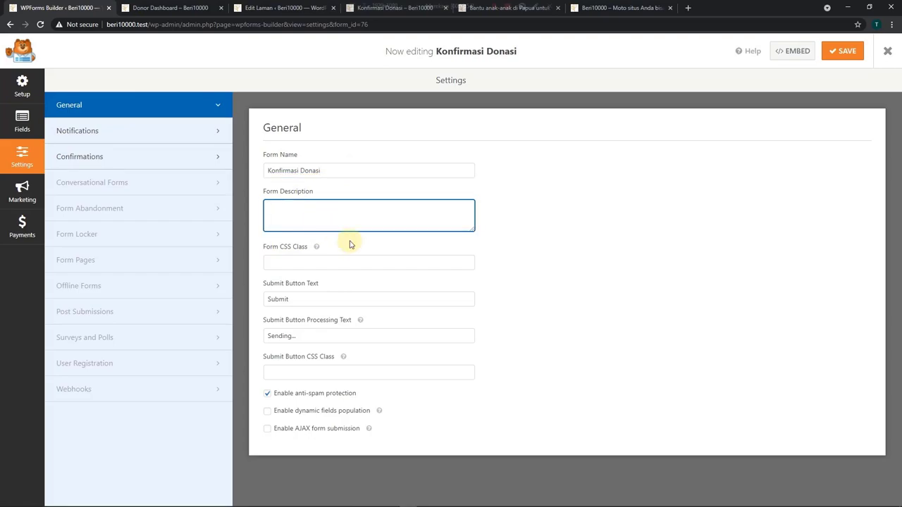
double_click(284, 298)
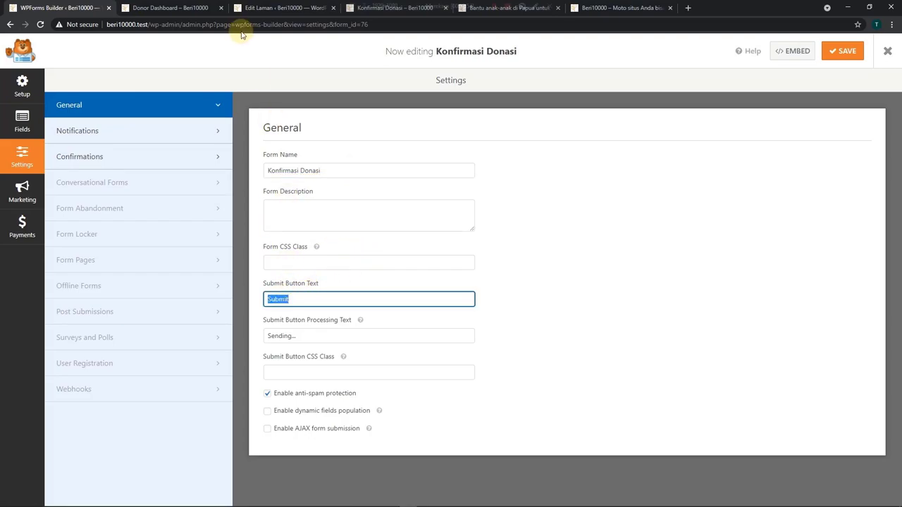
- Change the Submit Button Processing Text from 'Sending...' to 'Mengirim...'
left_click(180, 8)
left_click(282, 8)
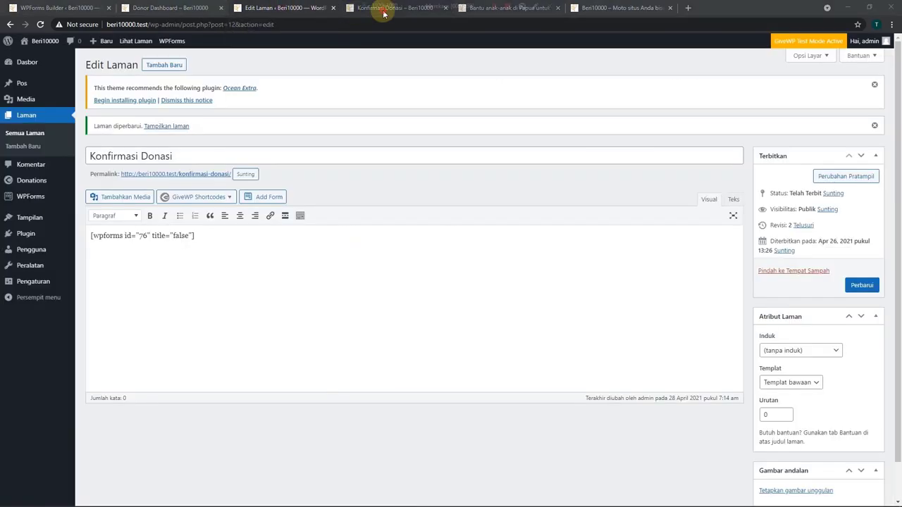
left_click(394, 8)
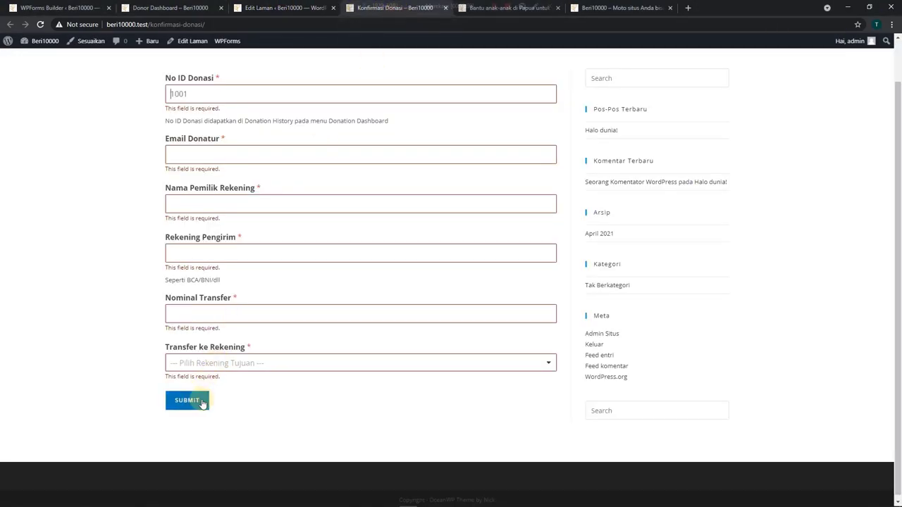
left_click(42, 8)
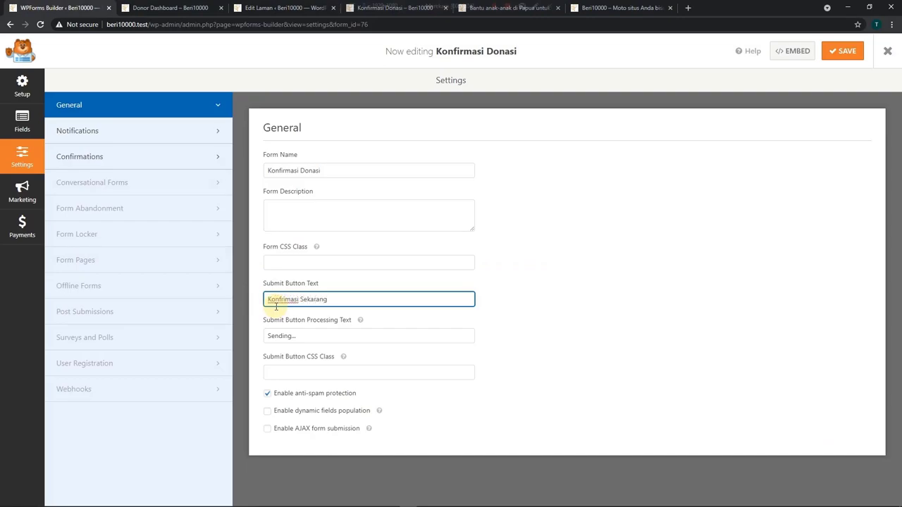
triple_click(282, 336)
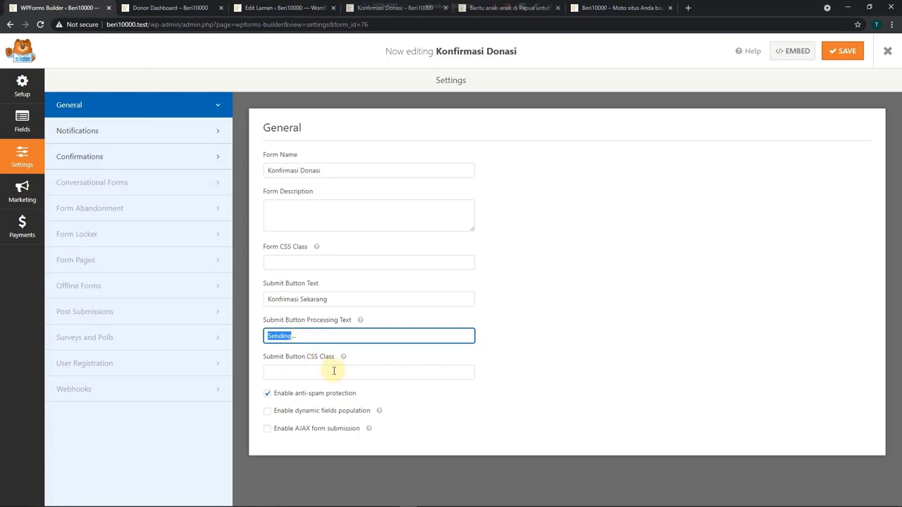
type("Mengirim")
left_click(543, 317)
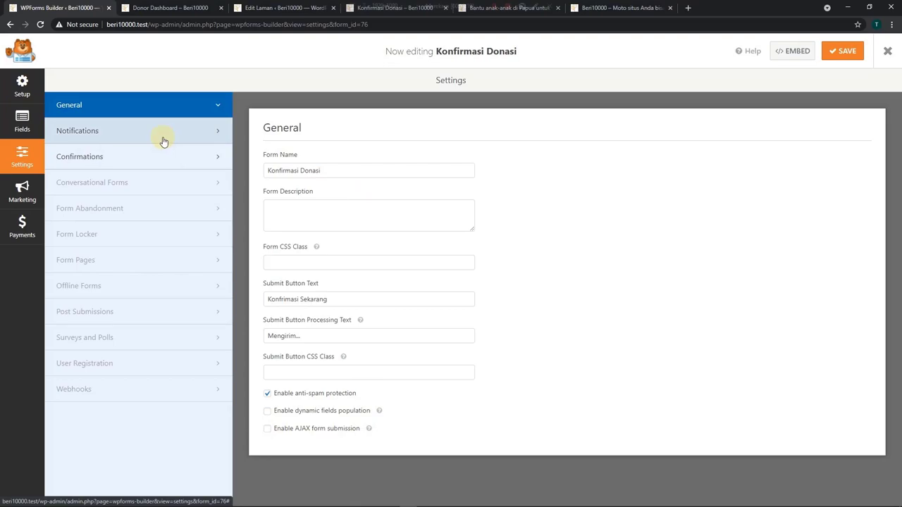
- Toggle form notifications Off and back On, then select the {admin_email} recipient value
left_click(113, 135)
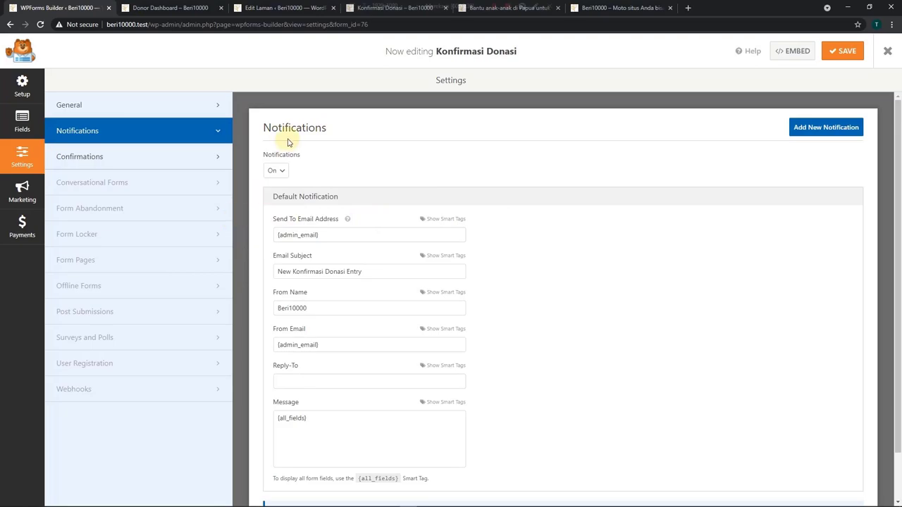
left_click(276, 171)
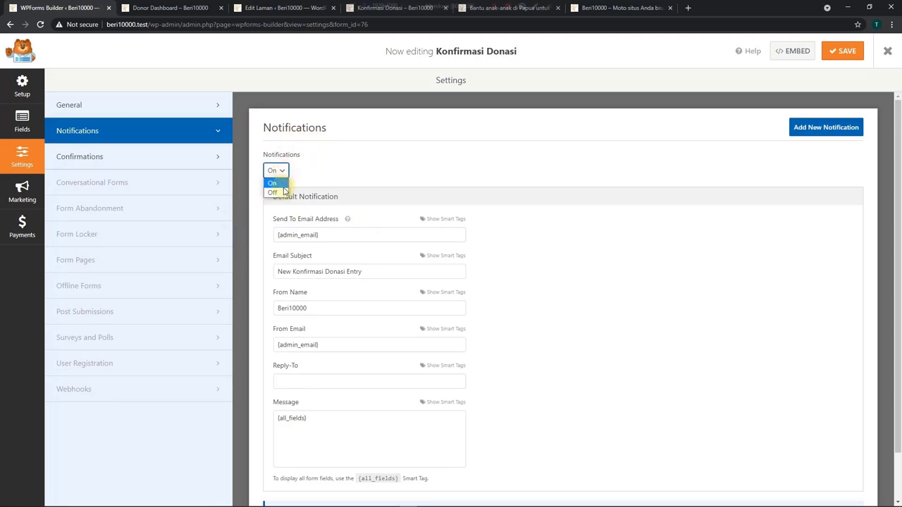
left_click(275, 194)
left_click(451, 326)
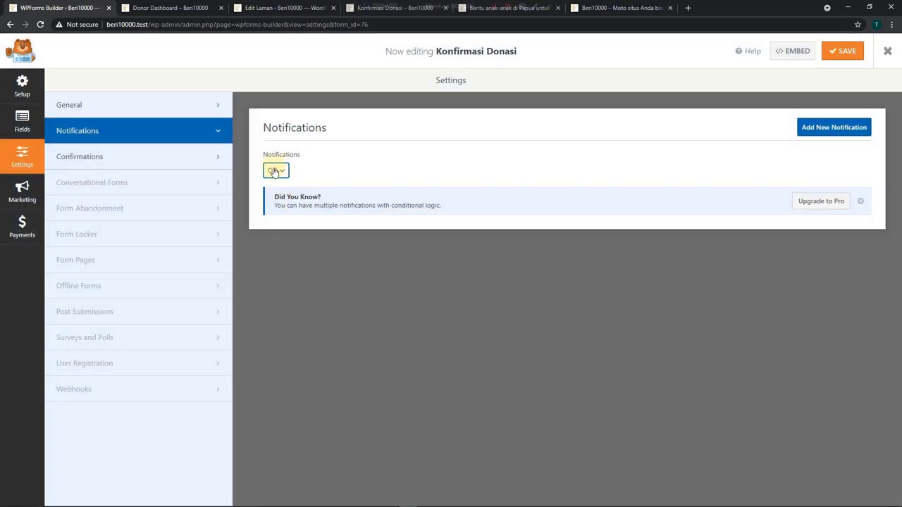
left_click(276, 171)
left_click(281, 183)
scroll(366, 239, "down", 2)
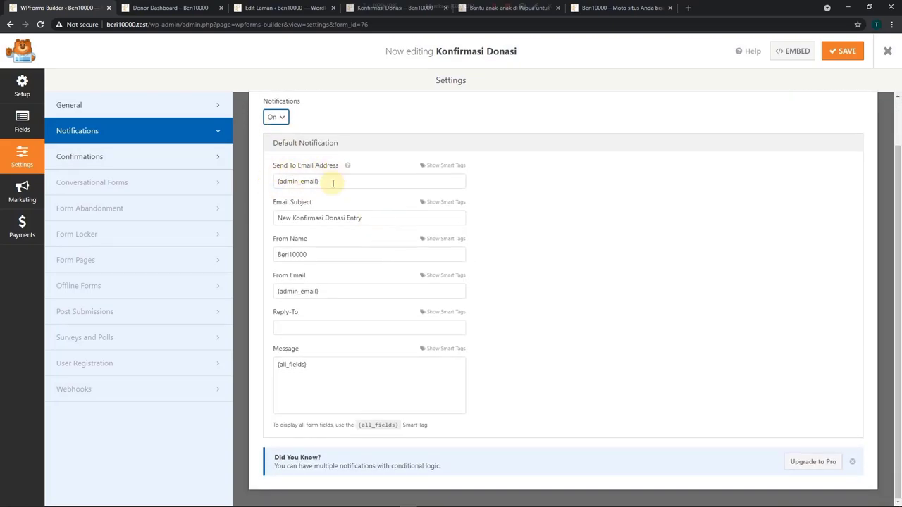
left_click_drag(332, 181, 275, 181)
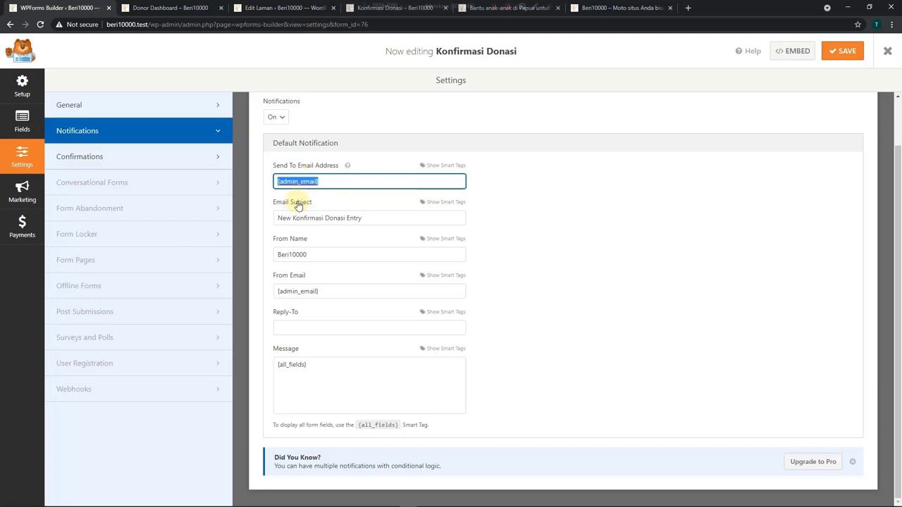
- Add a second recipient e-mail address after {admin_email} in Send To Email Address
left_click(328, 182)
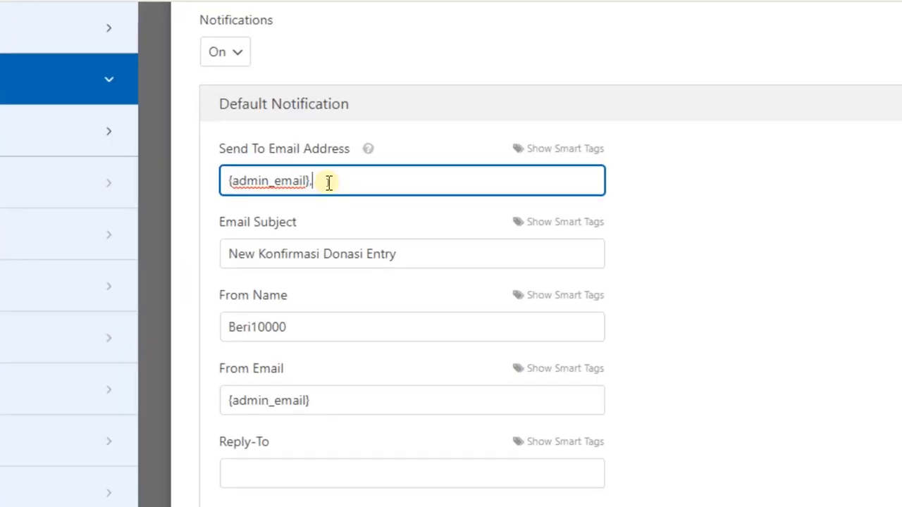
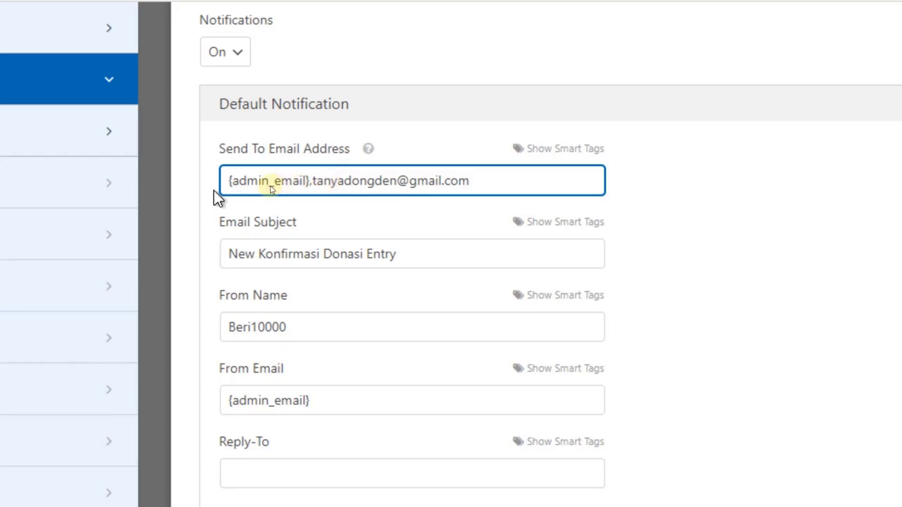
left_click_drag(228, 182, 536, 191)
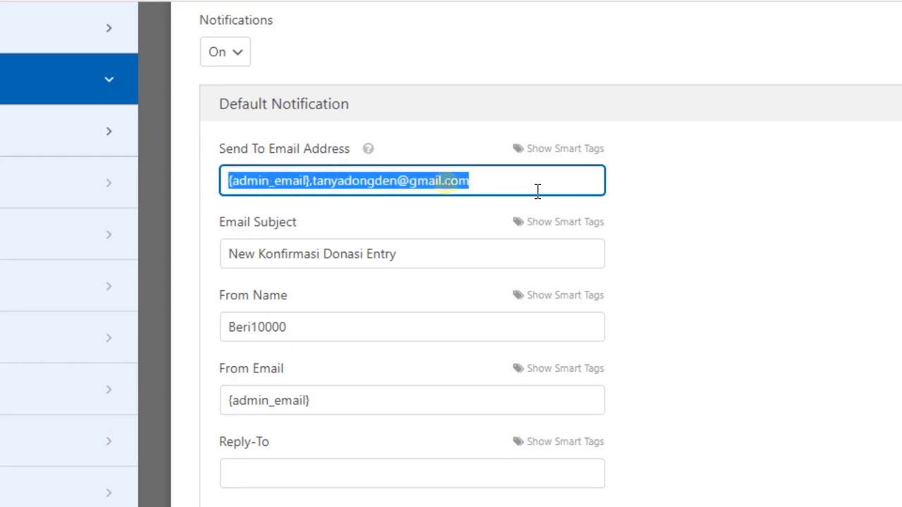
scroll(653, 41, "up", 1)
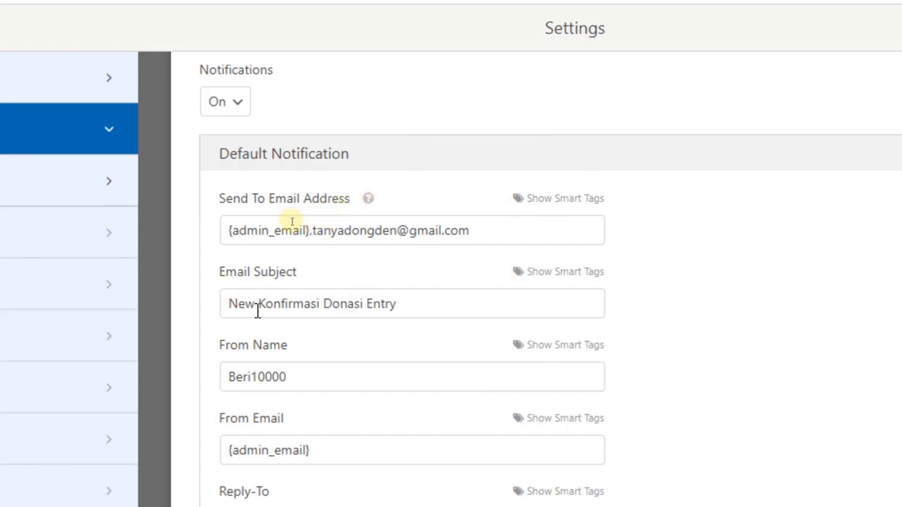
- Delete 'Entry' from the email subject so it reads 'New Konfirmasi Donasi'
left_click_drag(394, 304, 210, 310)
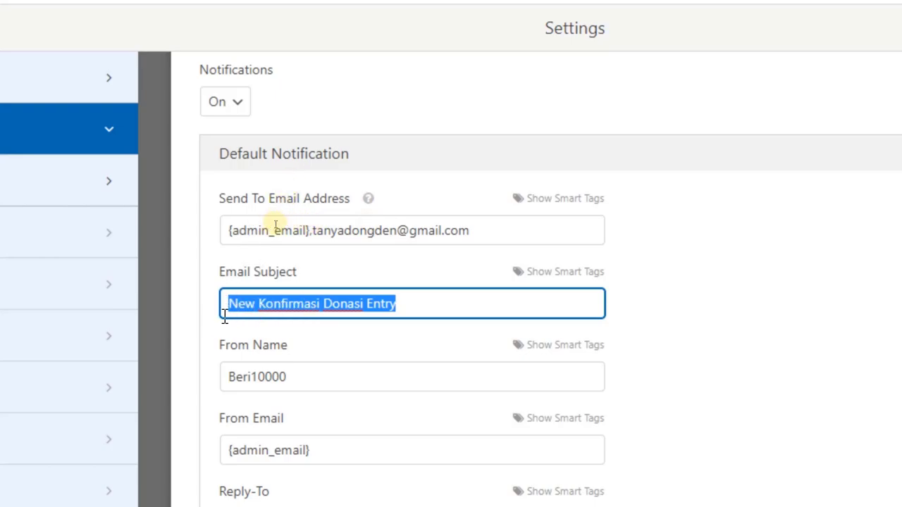
double_click(266, 312)
double_click(240, 309)
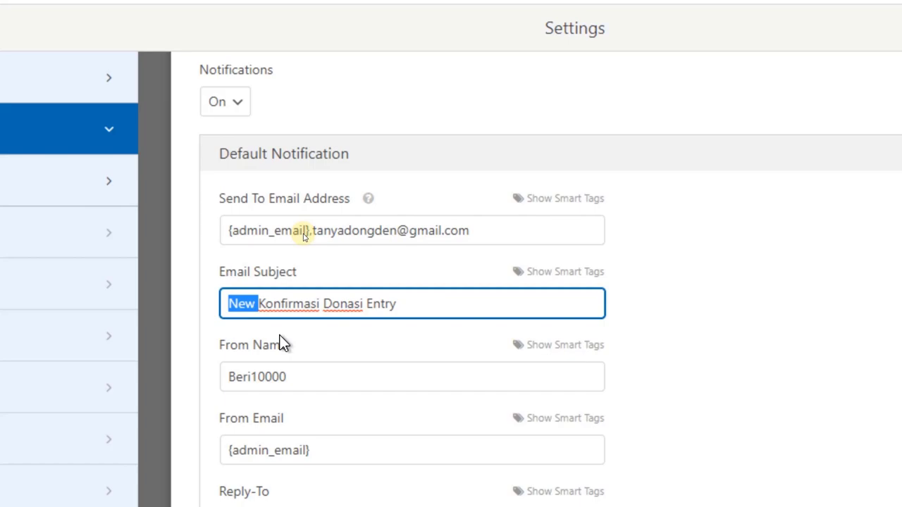
double_click(388, 303)
key("BackSpace")
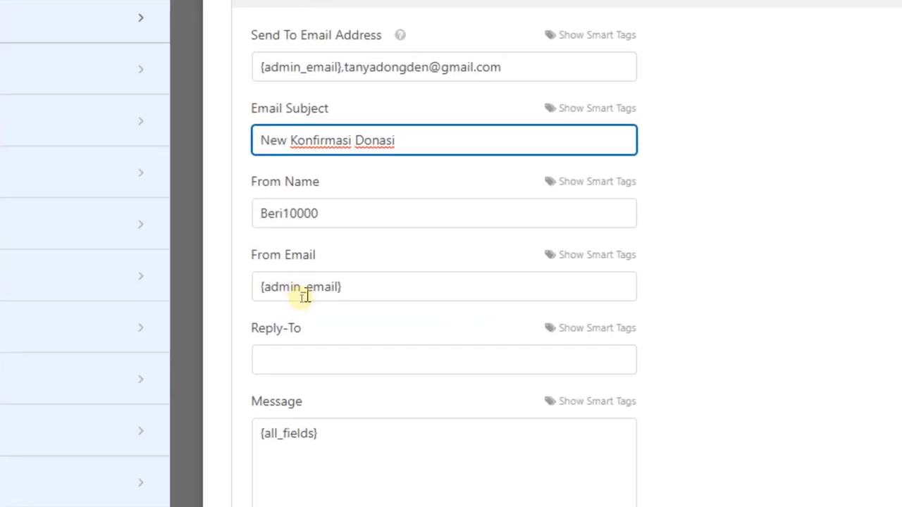
- Review the From Email value and leave the Reply-To field empty
left_click_drag(374, 287, 262, 287)
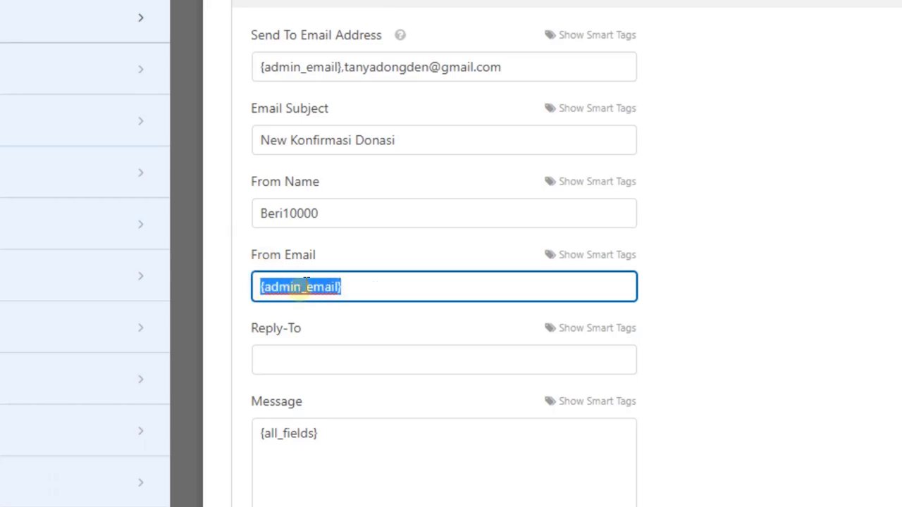
left_click(263, 274)
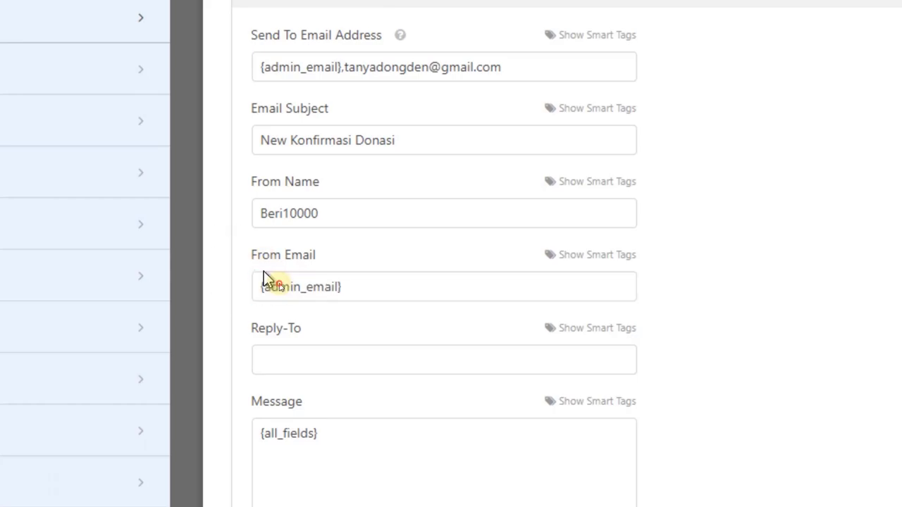
left_click(314, 353)
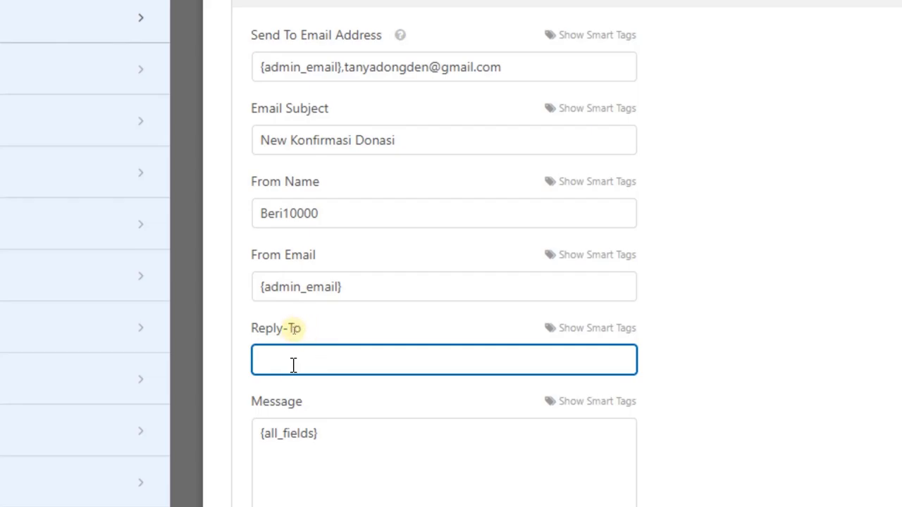
left_click(218, 421)
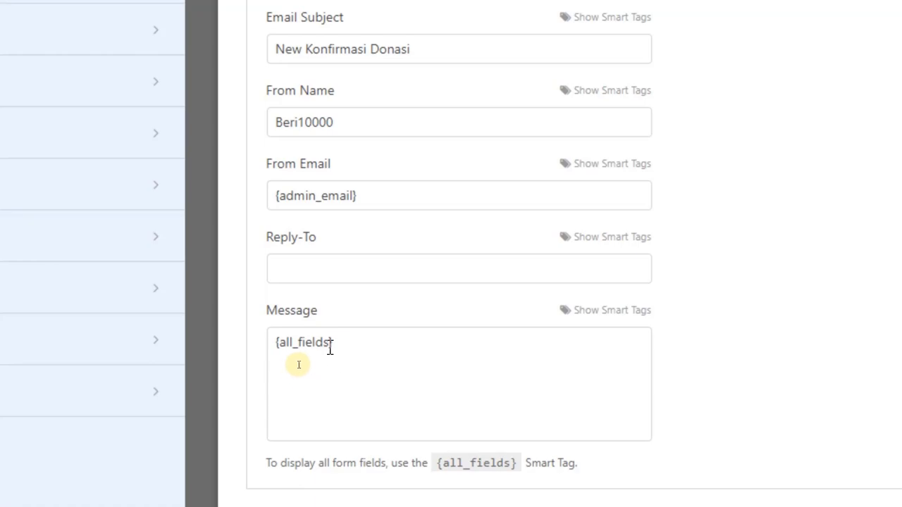
- Try a 'Bos, ada donasi baru nih!' greeting, then remove it, keeping {all_fields}
left_click(270, 341)
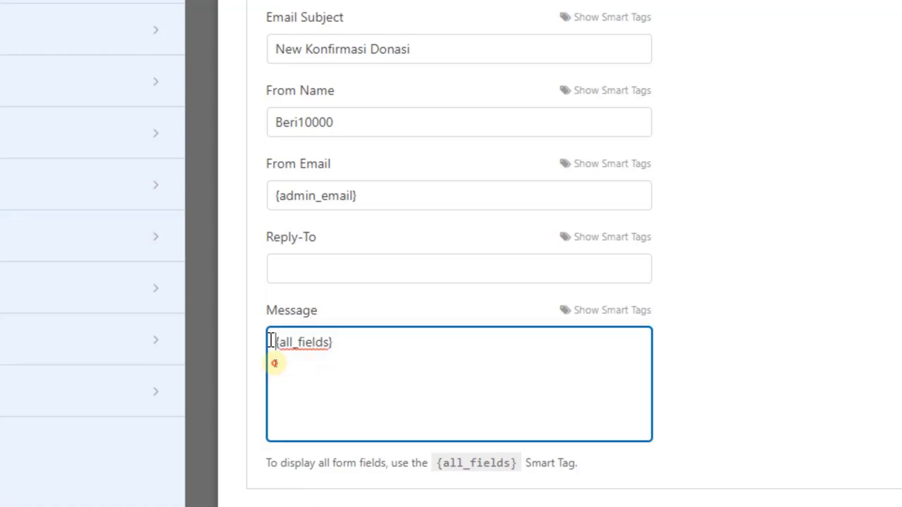
key("Return")
key("Up")
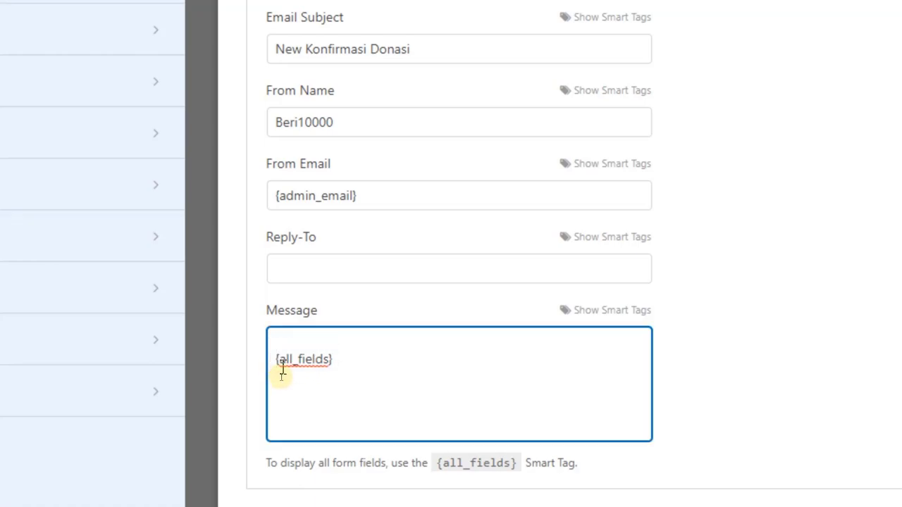
type("Bos, ada donasi baru n")
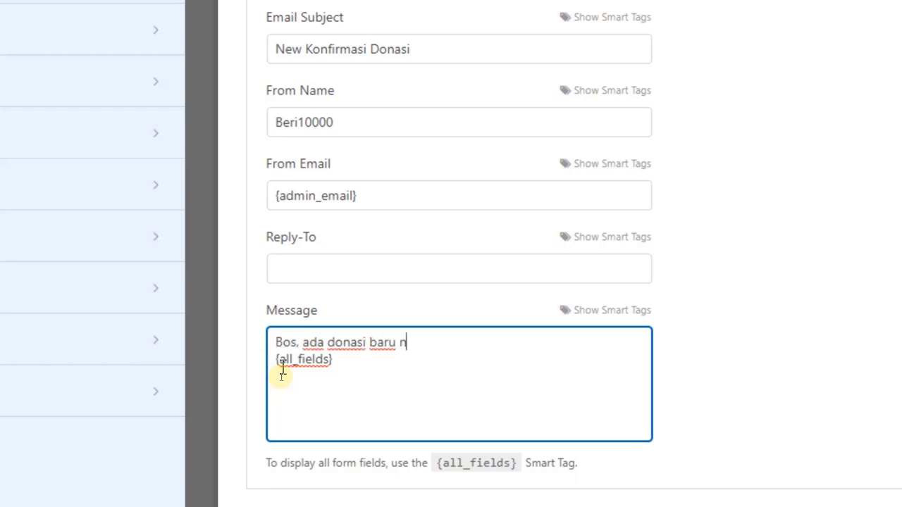
type("ih!")
key("Return")
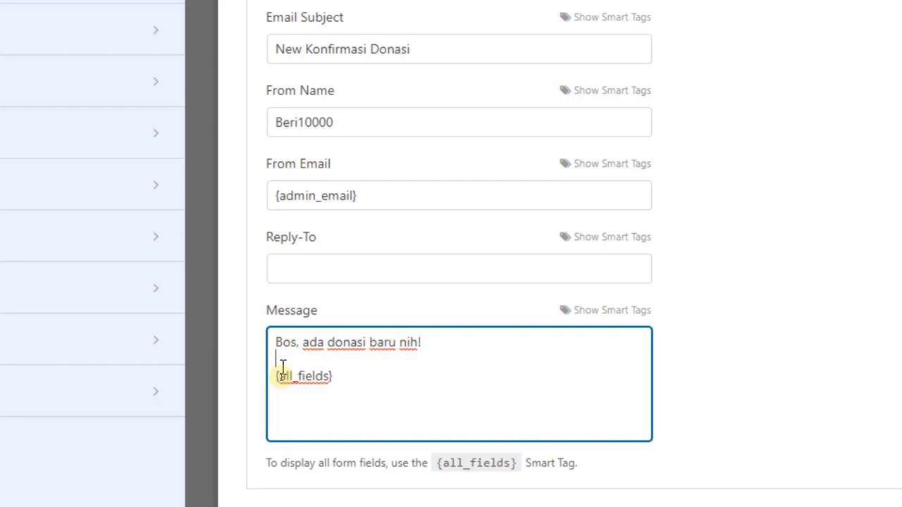
left_click_drag(353, 374, 274, 378)
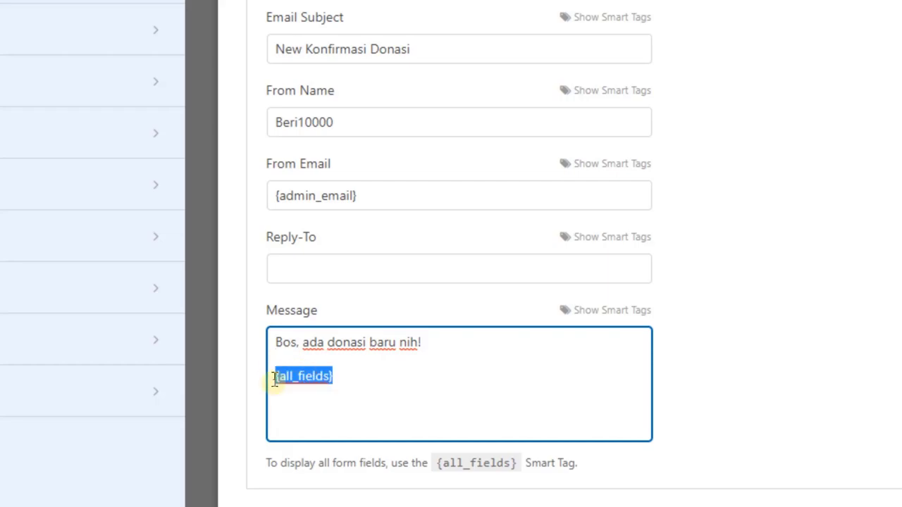
key("Up")
key("shift+Up")
key("BackSpace")
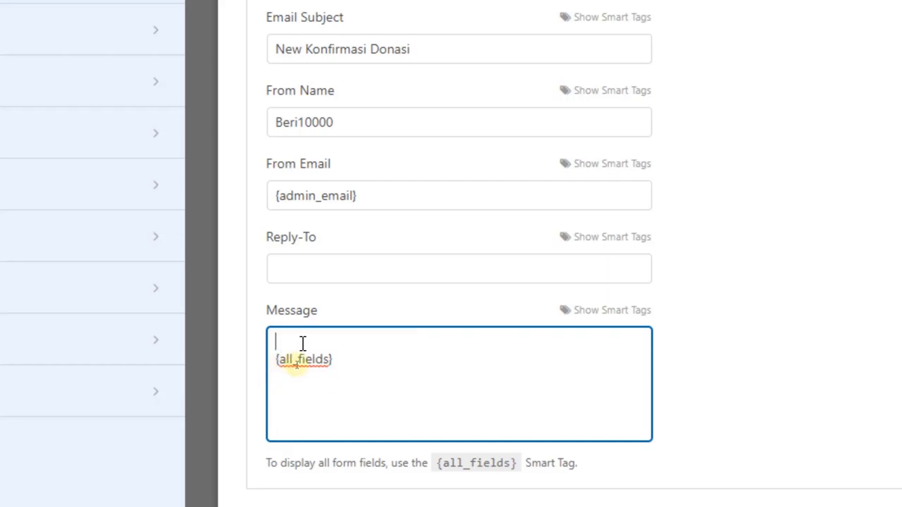
key("Delete")
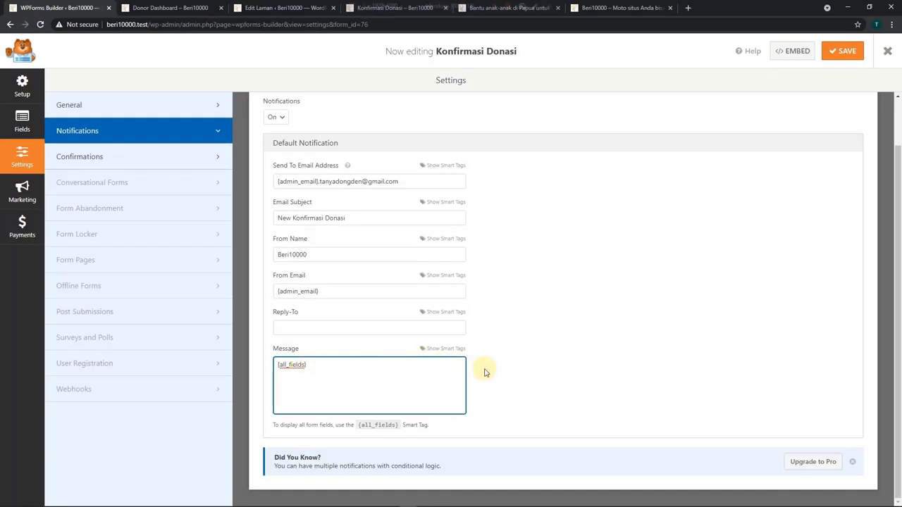
- Compare the Message, Page and Redirect confirmation types, settling on Message
left_click(156, 157)
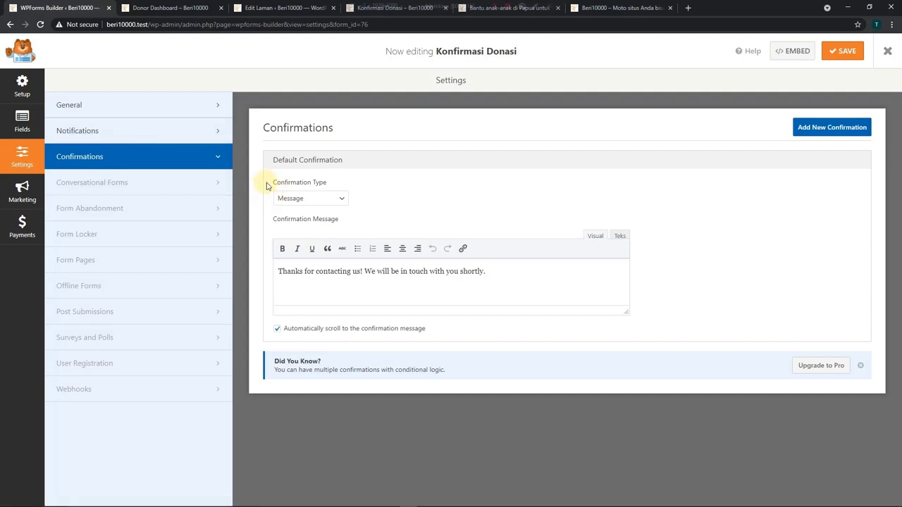
left_click(365, 12)
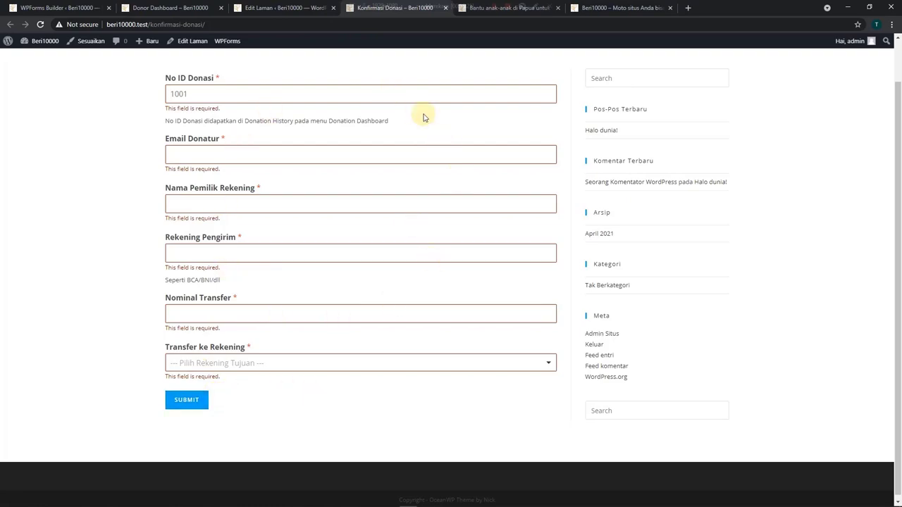
left_click(70, 9)
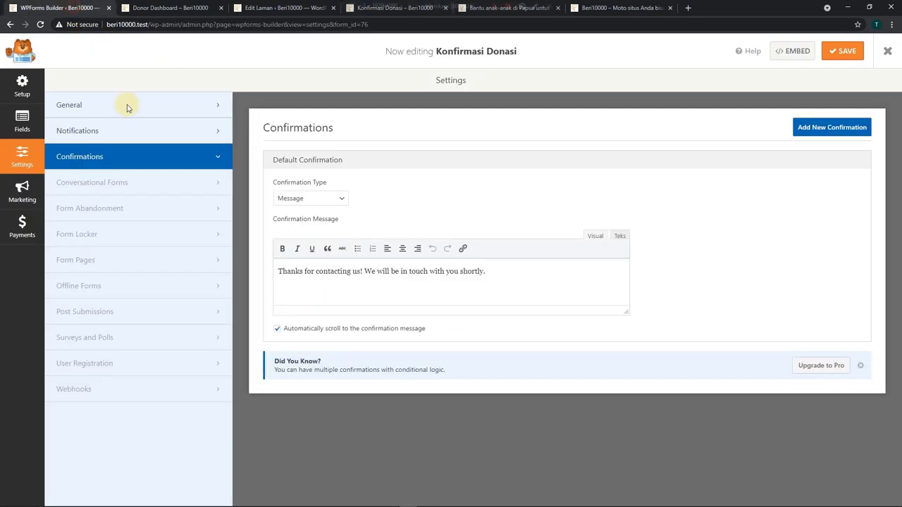
left_click(312, 198)
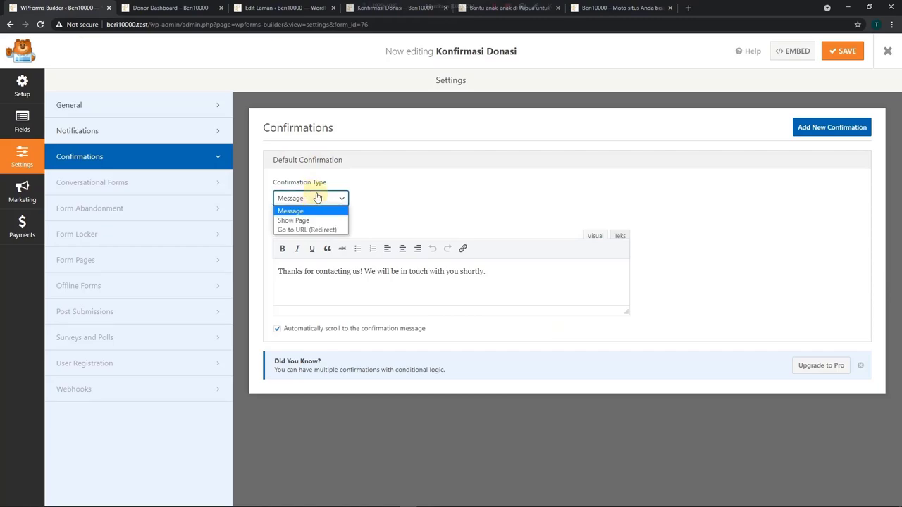
left_click(317, 215)
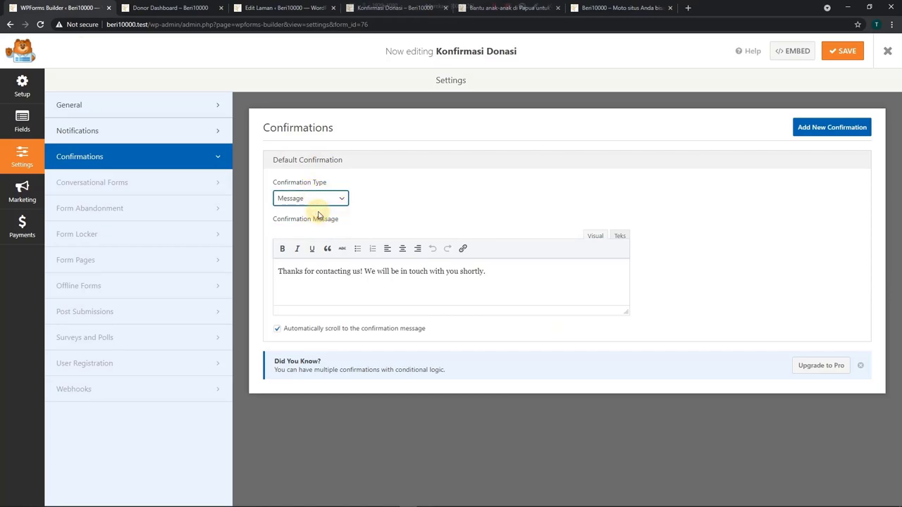
left_click(324, 201)
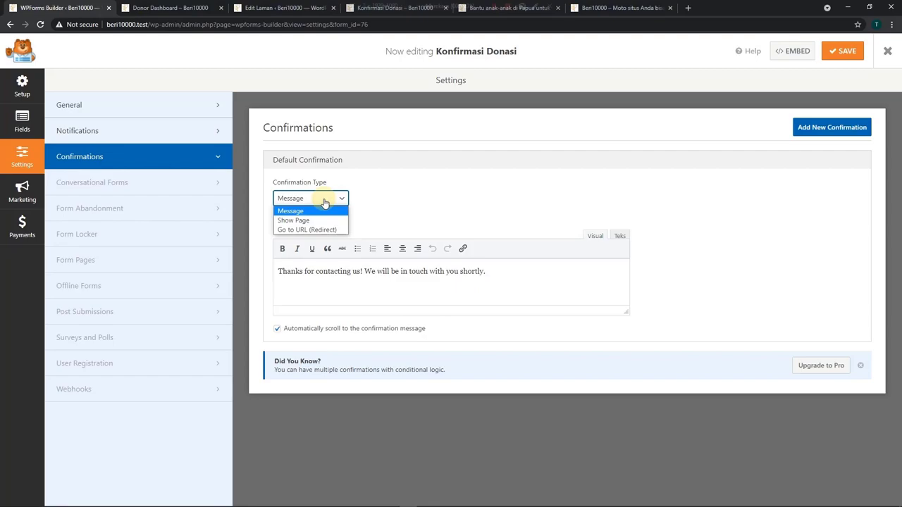
left_click(326, 220)
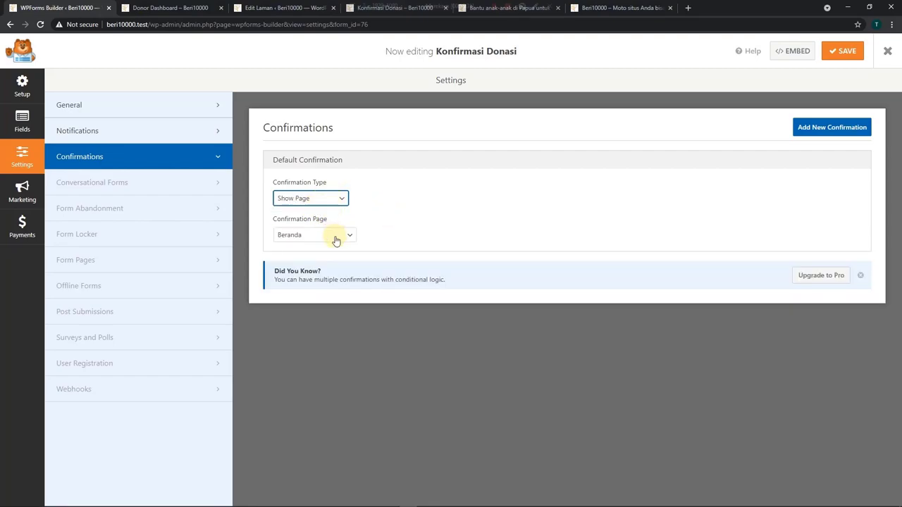
left_click(336, 235)
left_click(336, 198)
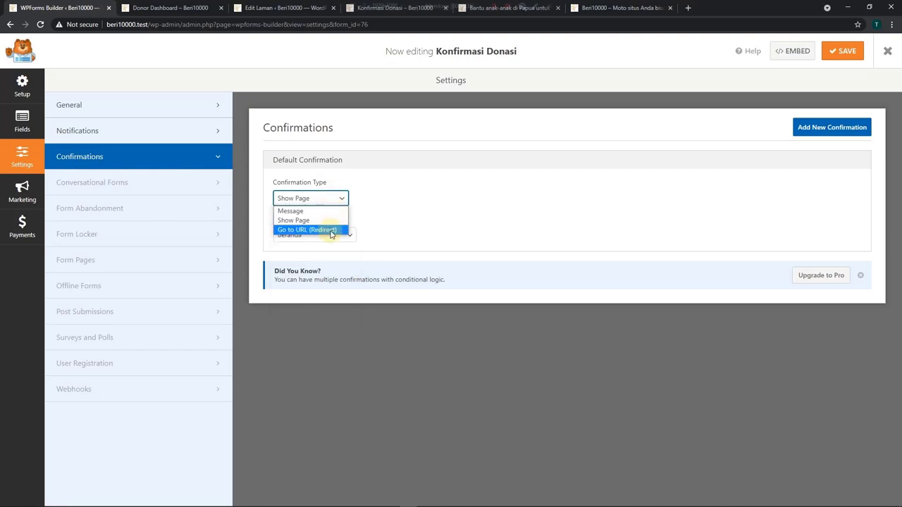
left_click(335, 230)
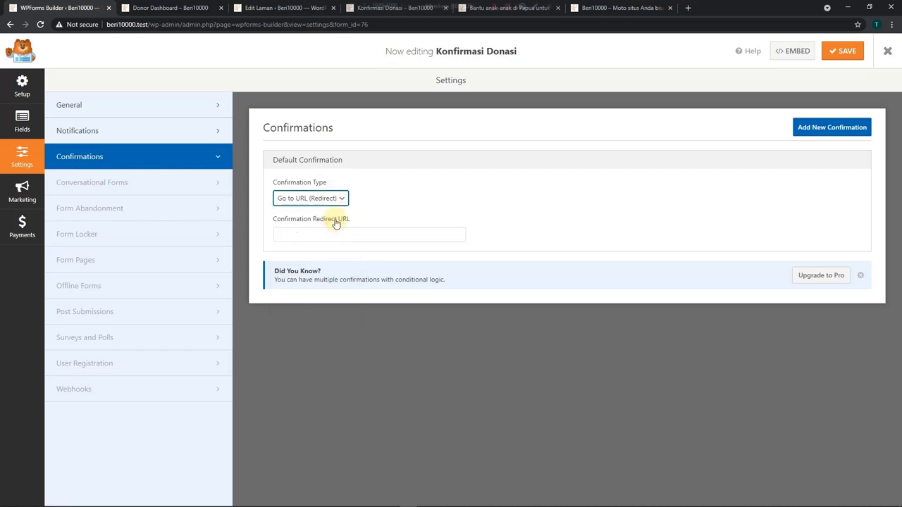
left_click(331, 198)
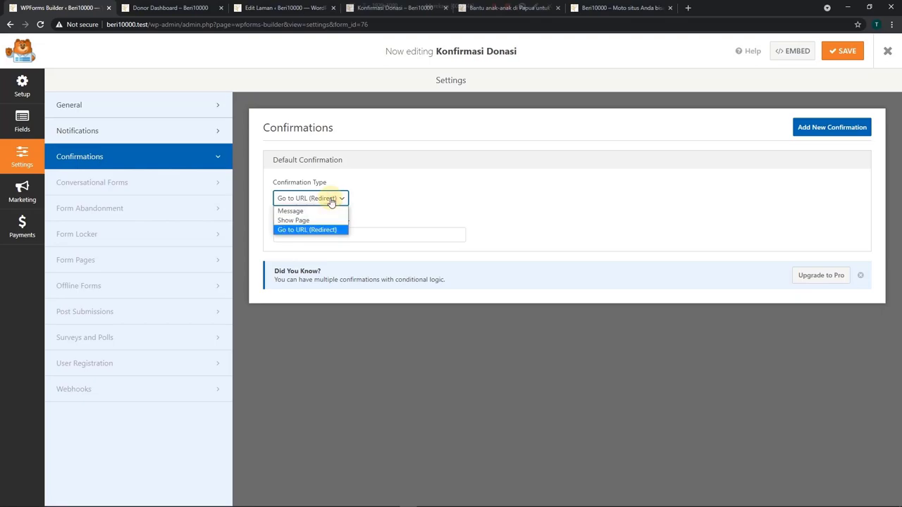
left_click(324, 211)
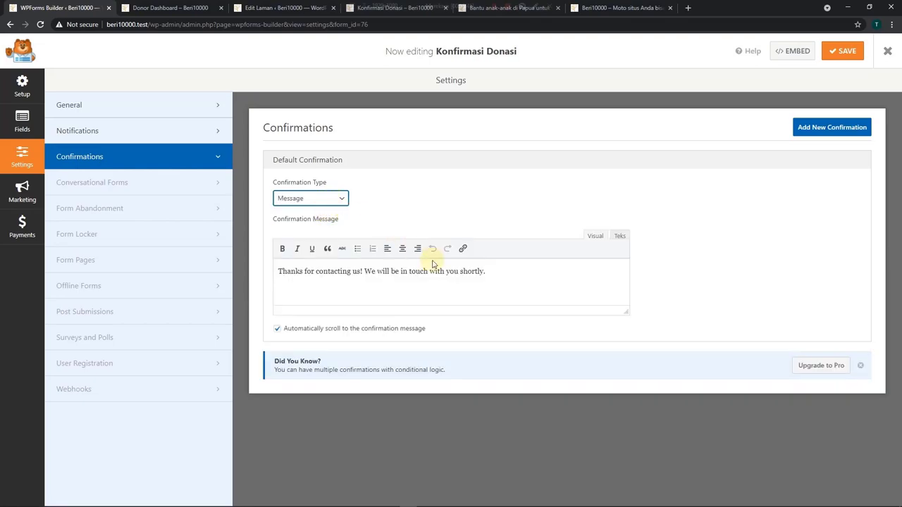
- Set the confirmation message to 'Terimakasih Donatur, Donasi kamu sedang kami tinjau terlebih dahulu :)' and save
left_click_drag(487, 271, 269, 267)
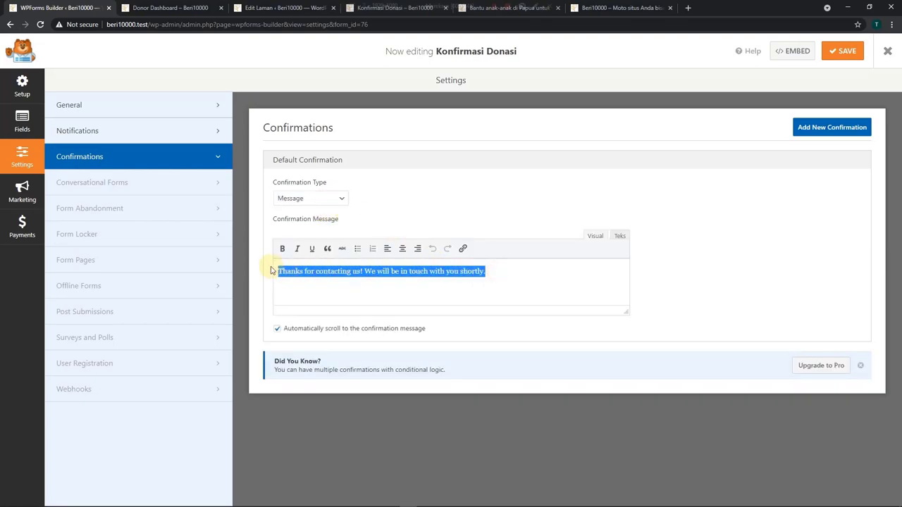
type("T")
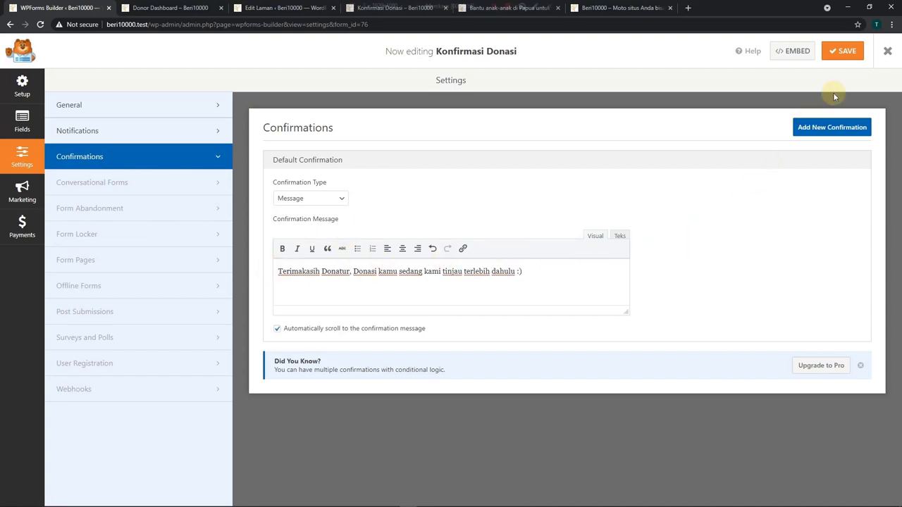
left_click(838, 51)
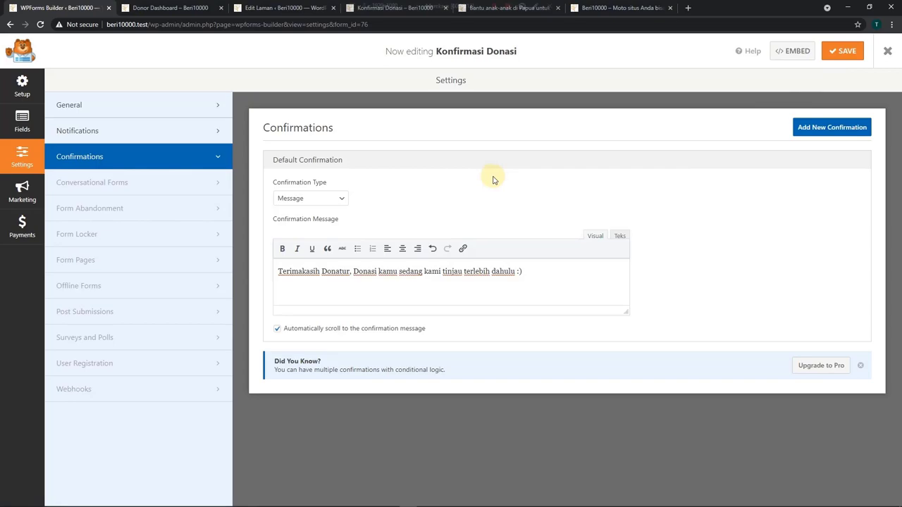
left_click(162, 130)
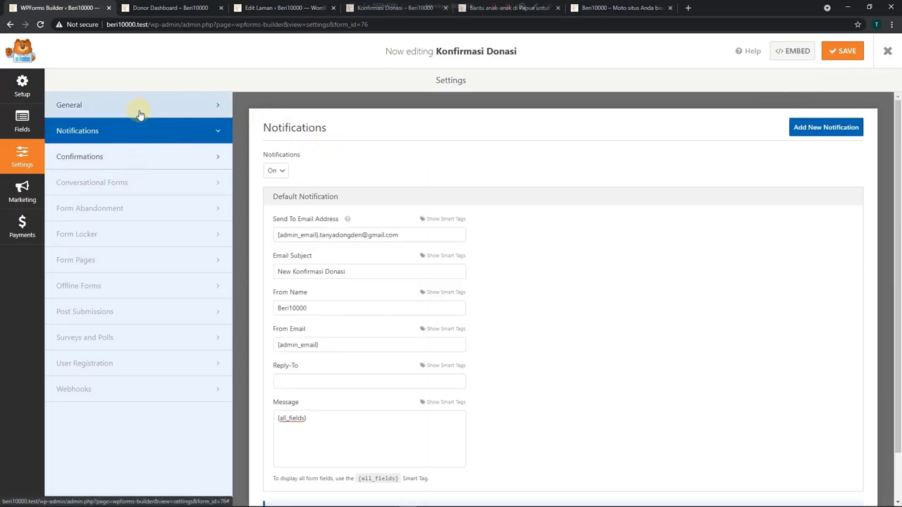
left_click_drag(402, 235, 272, 234)
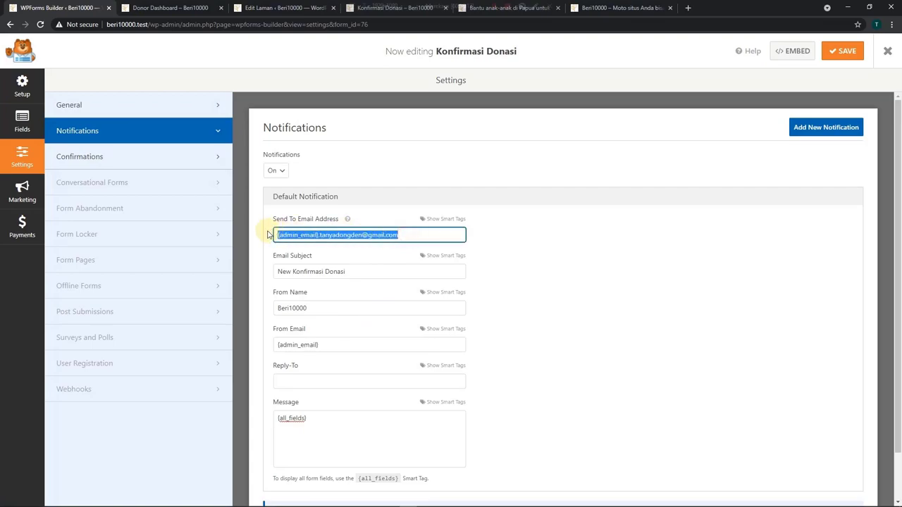
- Reload the live Konfirmasi Donasi page to load the updated form
left_click(357, 13)
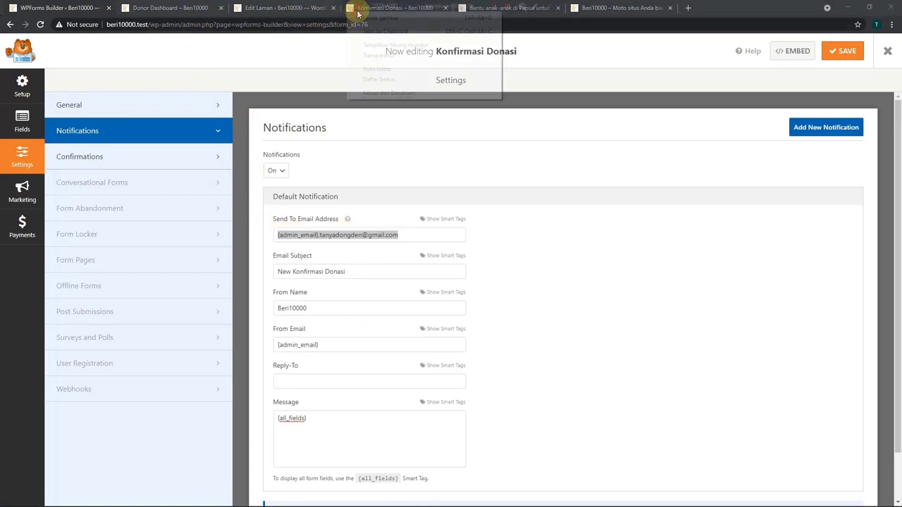
left_click(316, 41)
left_click(398, 10)
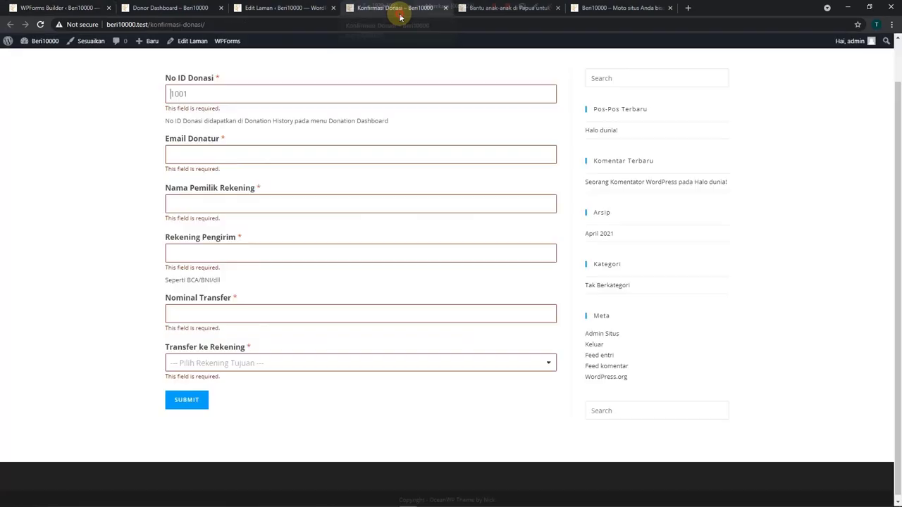
key("F5")
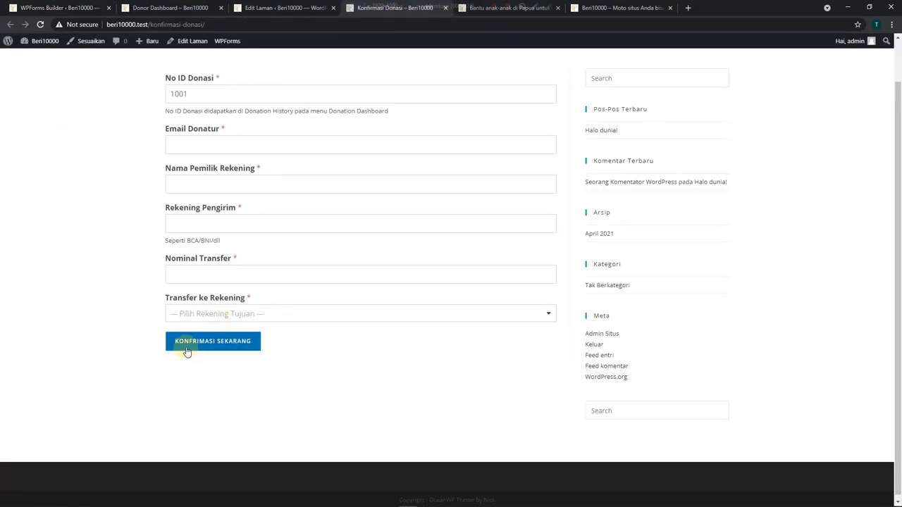
- Choose the BNI destination account and submit, checking the 'This field is required.' warnings
left_click(214, 90)
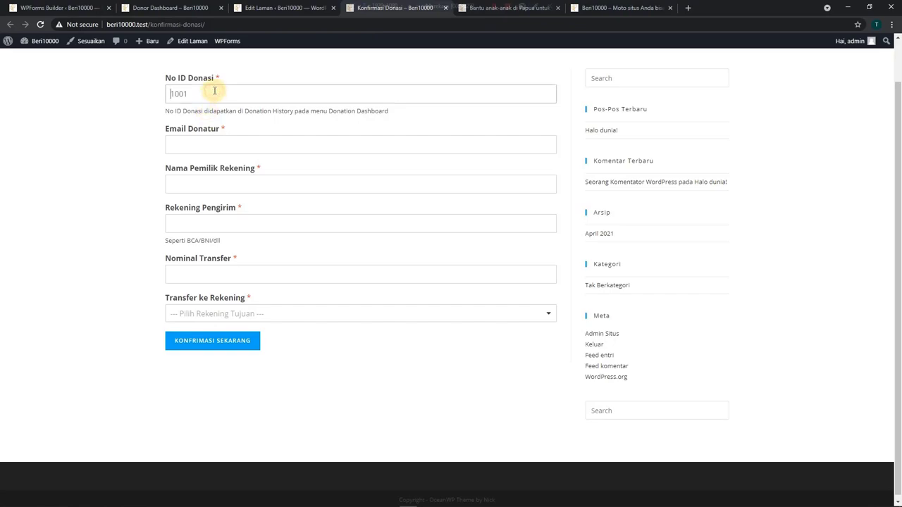
left_click(209, 145)
left_click(246, 184)
left_click(286, 231)
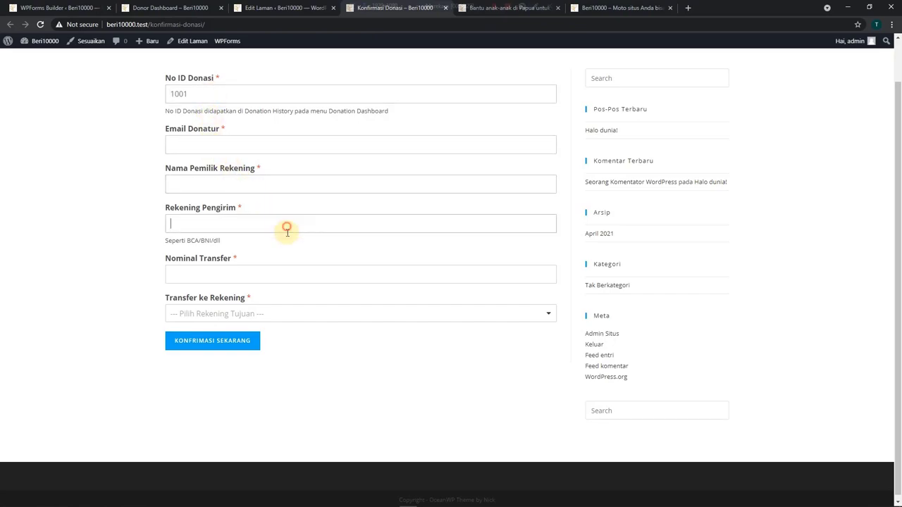
left_click(286, 273)
left_click(258, 314)
left_click(219, 334)
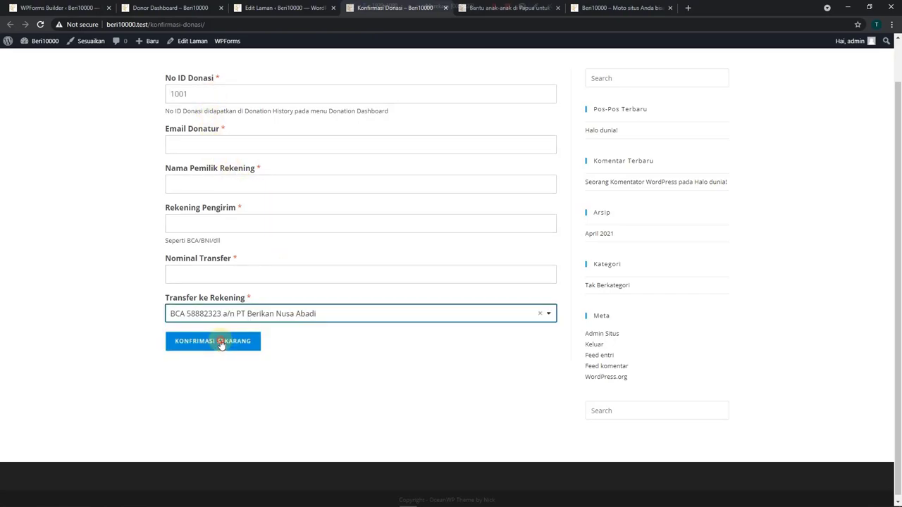
left_click(225, 315)
left_click(272, 353)
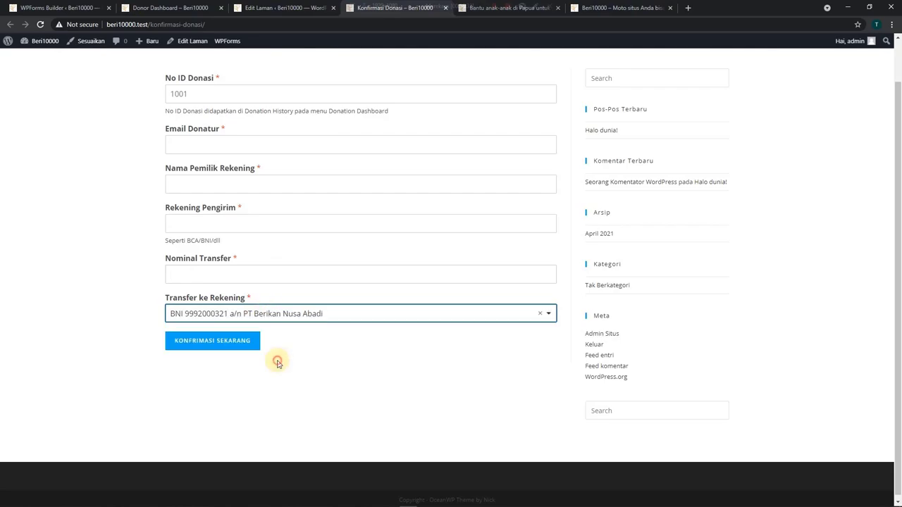
left_click(226, 350)
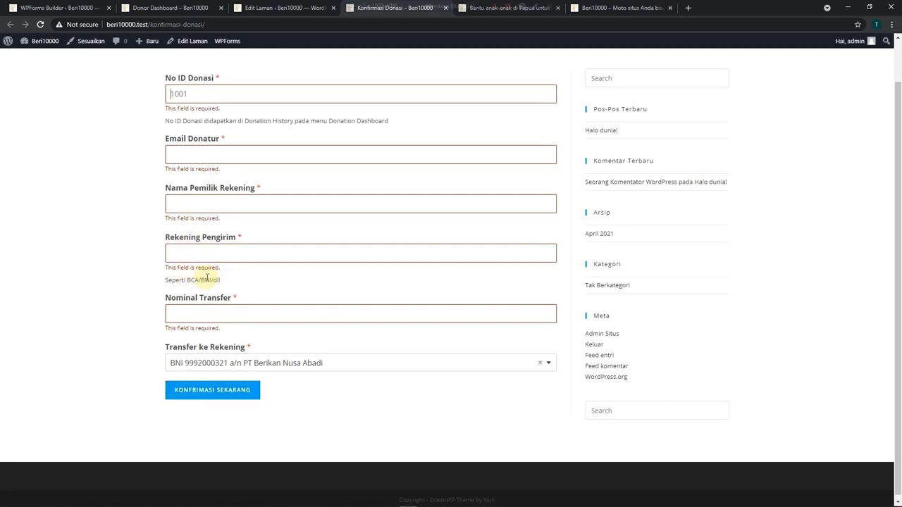
scroll(255, 285, "up", 1)
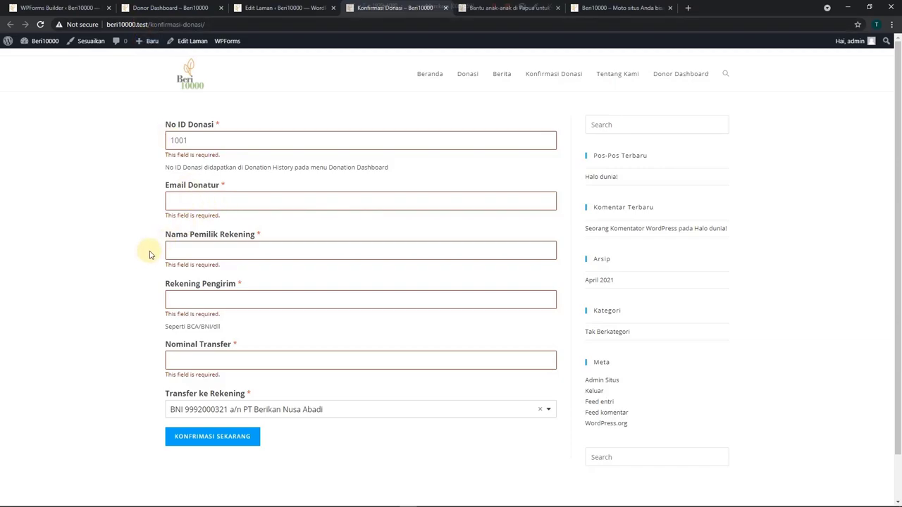
scroll(100, 288, "down", 2)
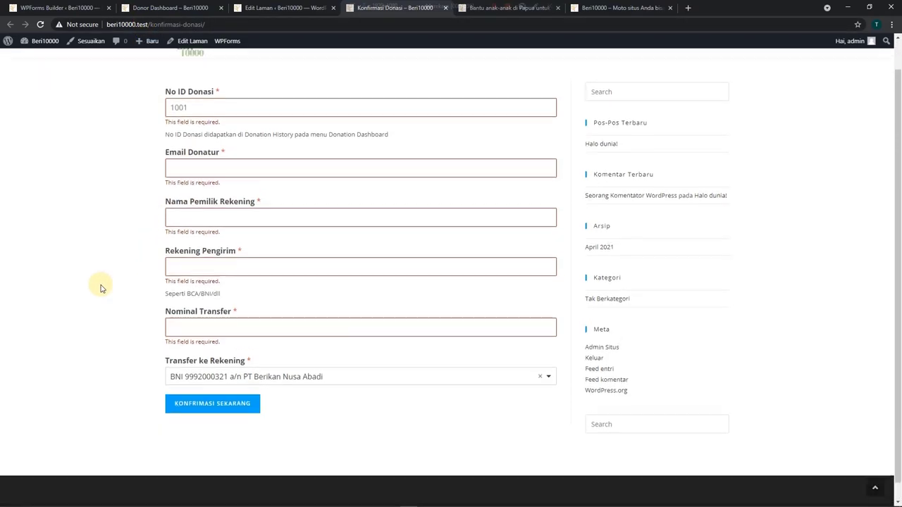
scroll(100, 287, "up", 2)
scroll(100, 287, "down", 2)
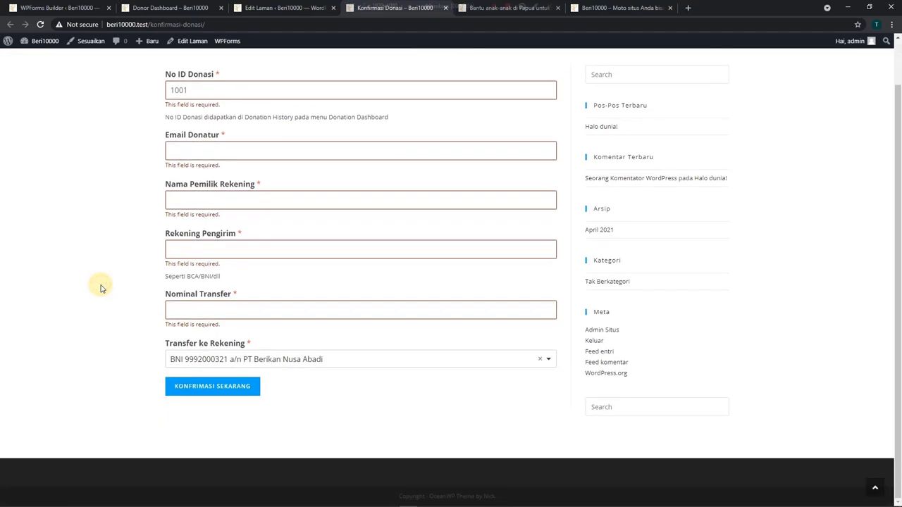
scroll(100, 287, "up", 2)
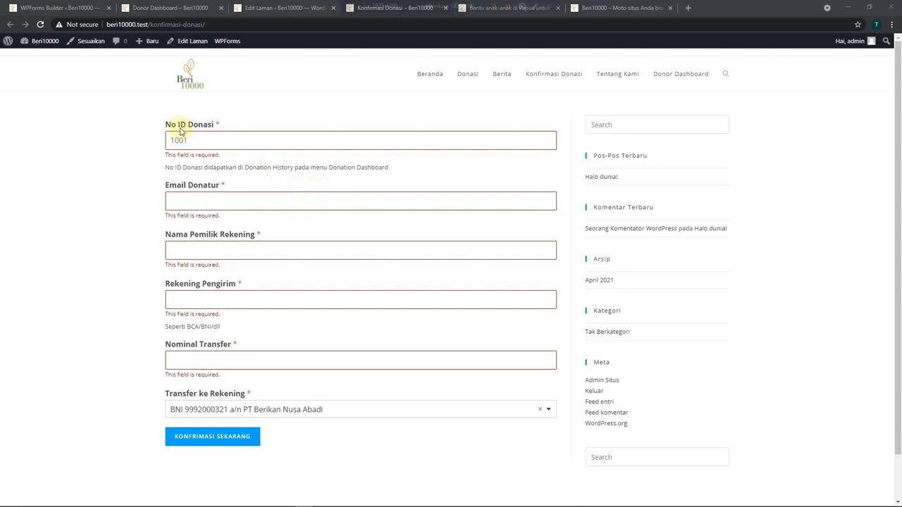
- Close the form builder and open the Rp50.000.000 donation's details page
left_click(157, 10)
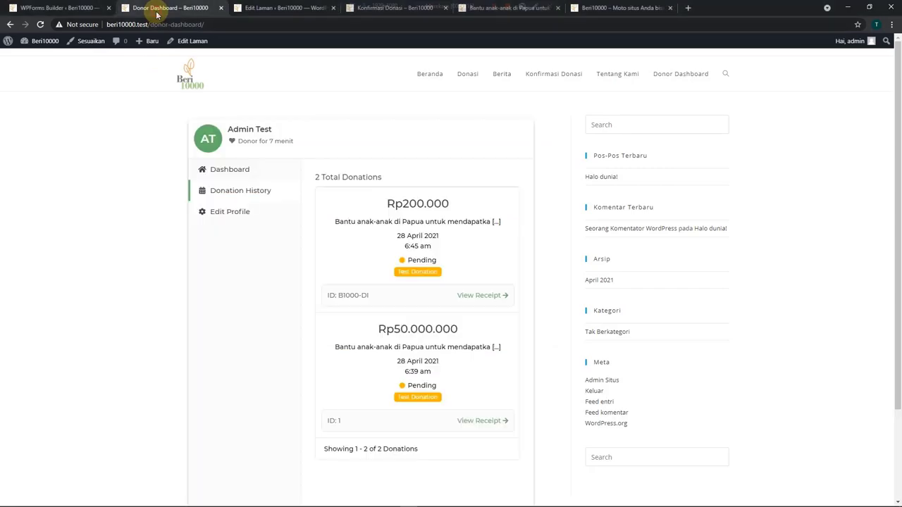
left_click(85, 10)
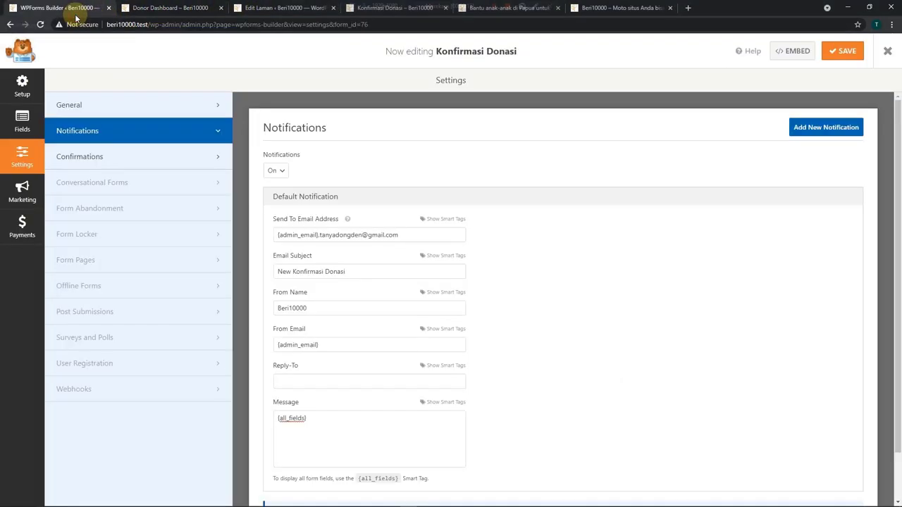
left_click(887, 51)
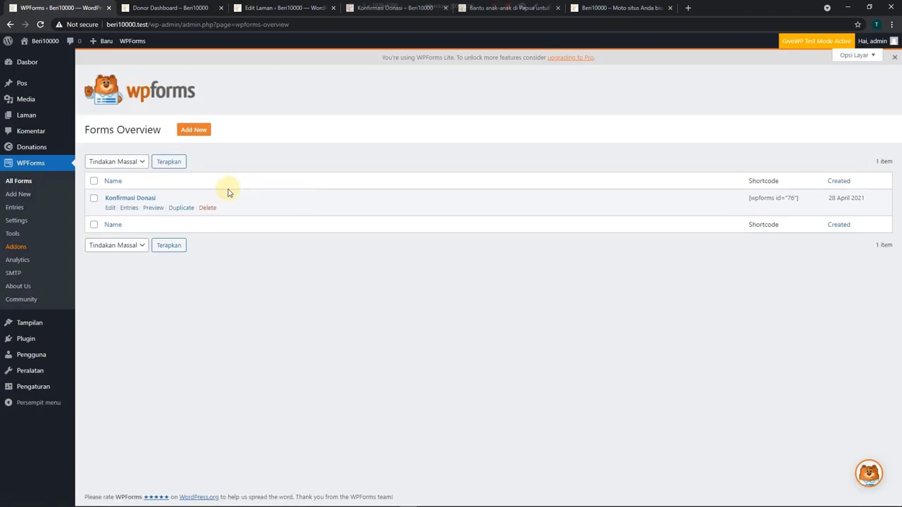
mouse_move(54, 146)
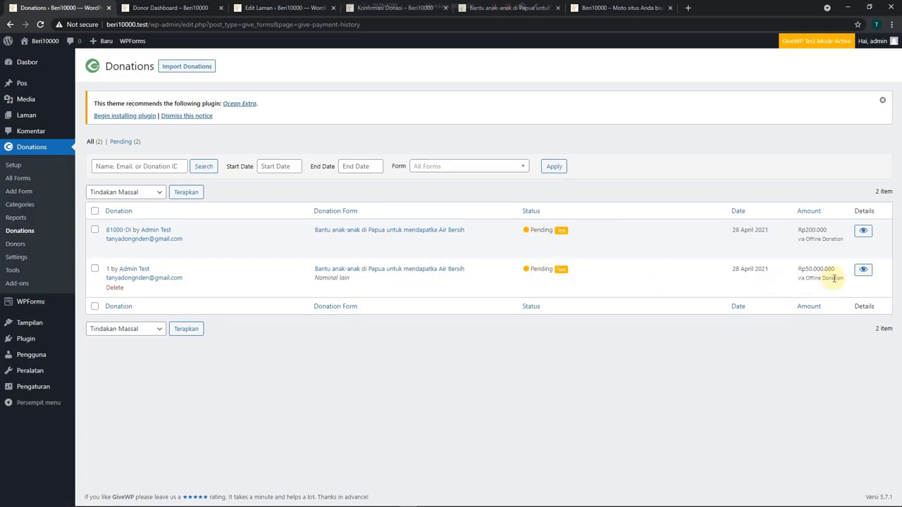
left_click(863, 271)
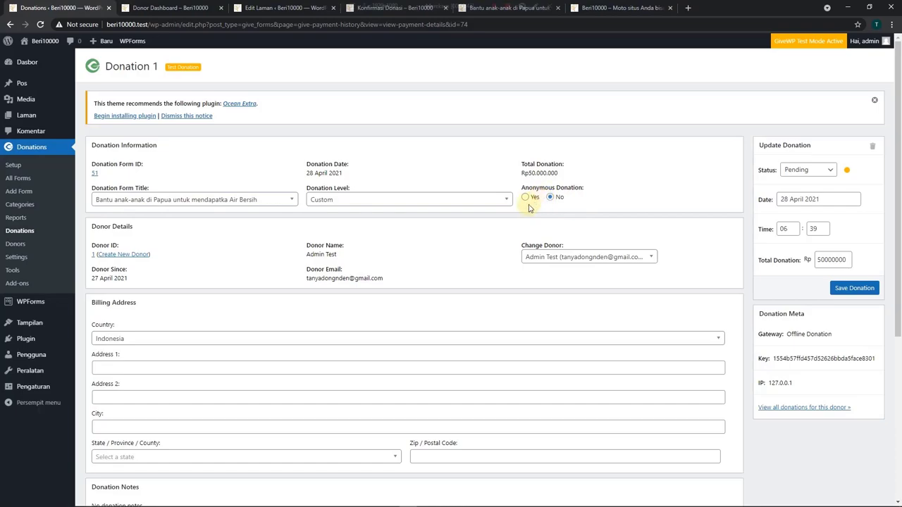
- Review the donor assignment, keeping the current donor attached to the donation
left_click_drag(339, 255, 306, 255)
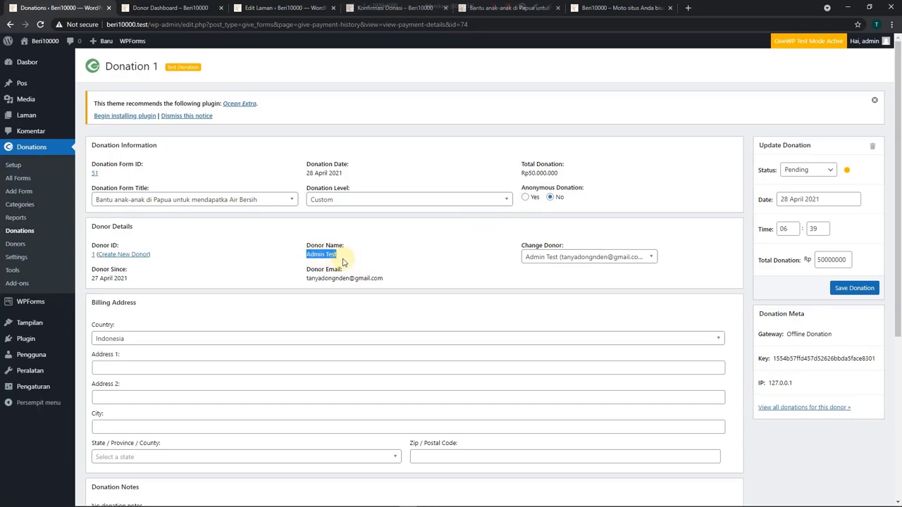
left_click(373, 256)
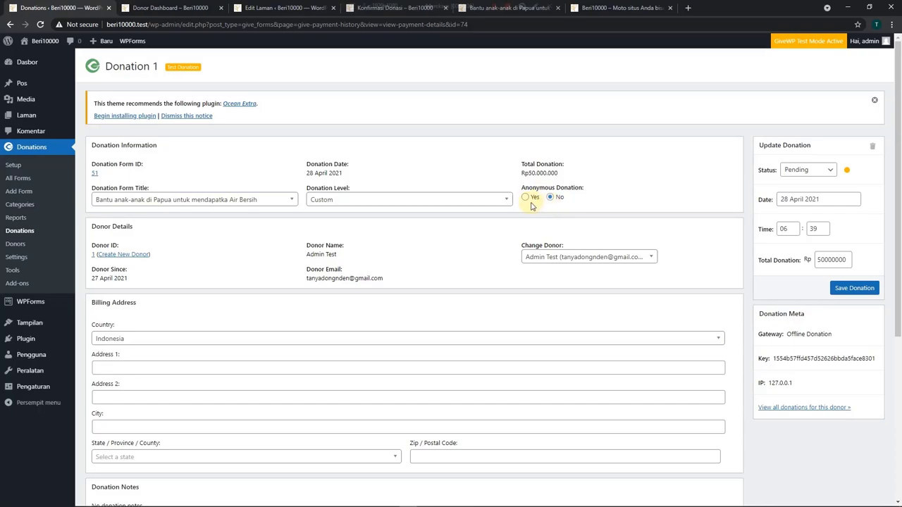
left_click(513, 190)
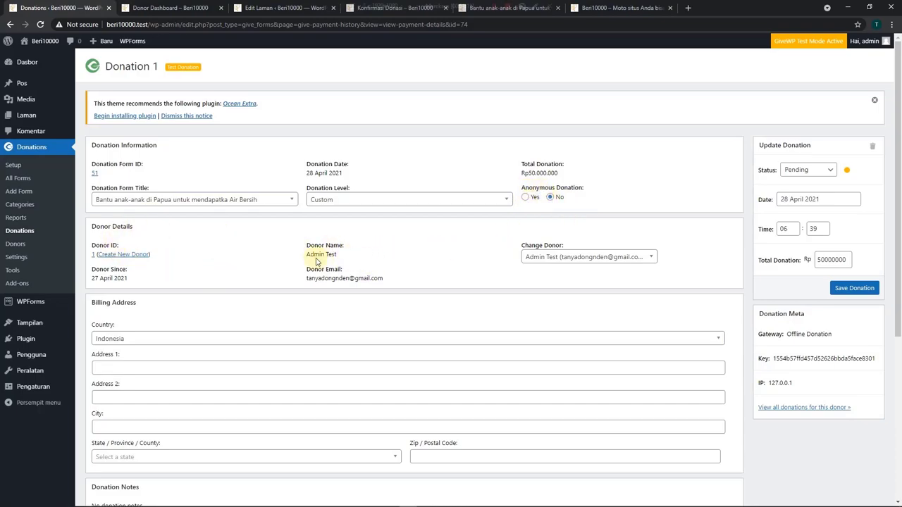
left_click(553, 259)
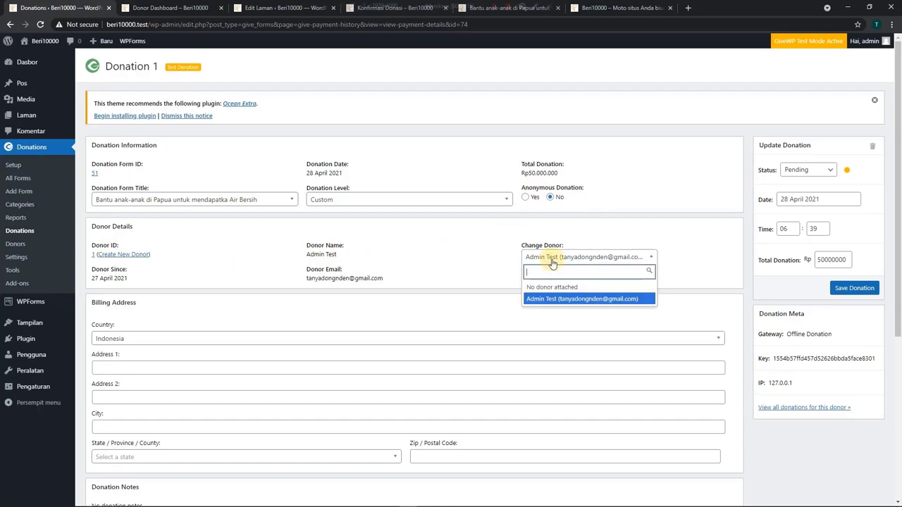
left_click(553, 259)
scroll(435, 268, "down", 3)
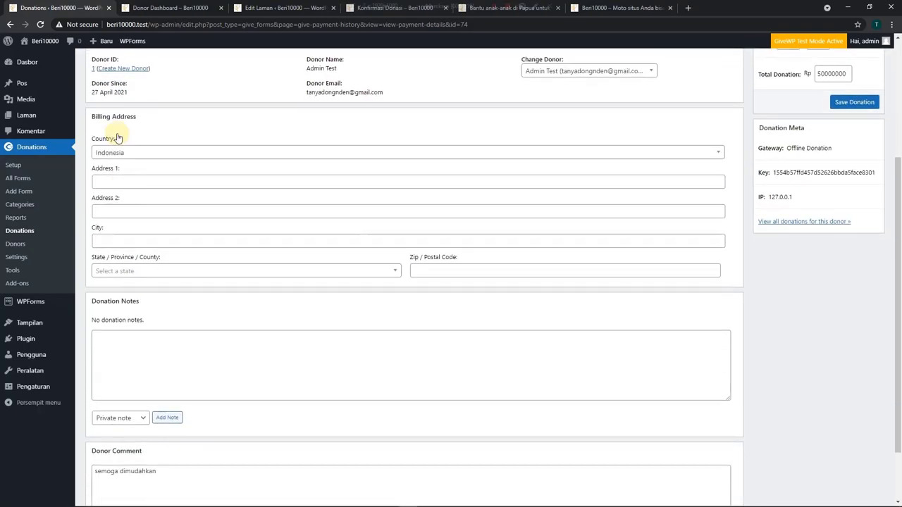
scroll(169, 261, "down", 1)
scroll(169, 261, "up", 1)
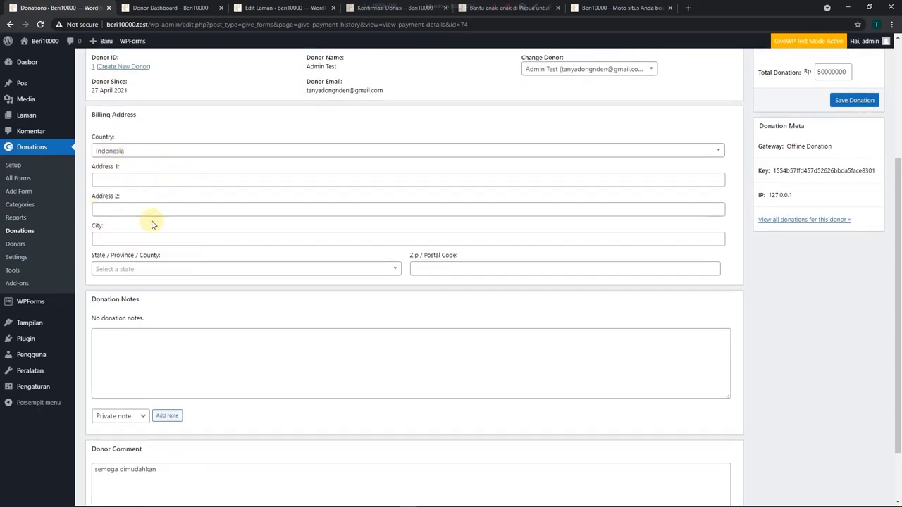
scroll(128, 290, "down", 1)
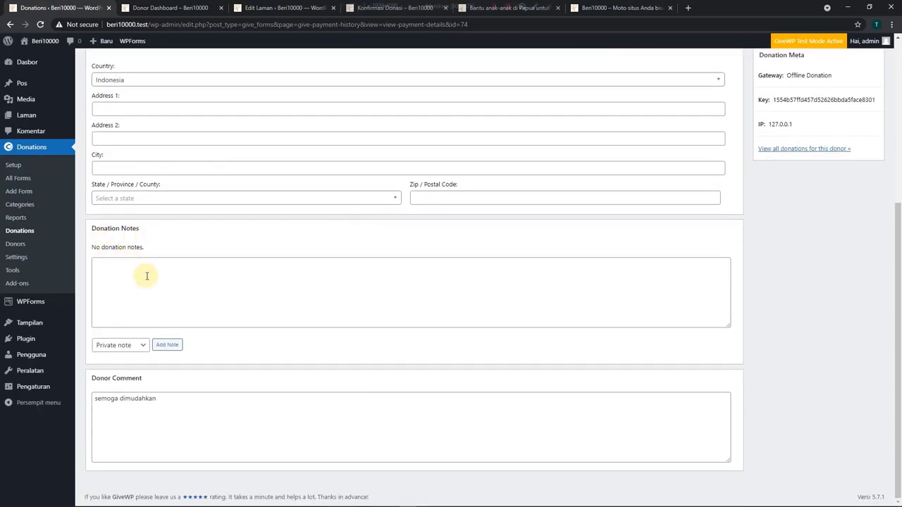
- Add the private note 'ini donatur kece' to the donation
left_click(148, 279)
left_click(124, 344)
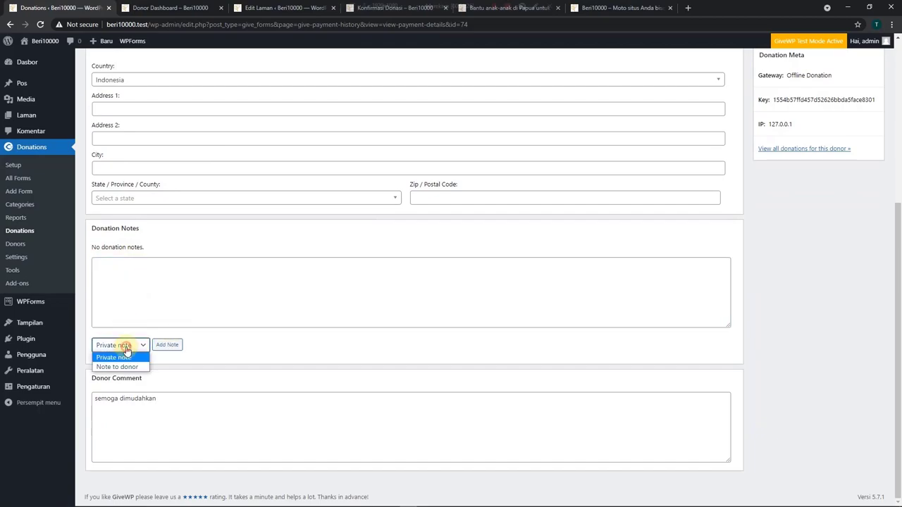
left_click(160, 275)
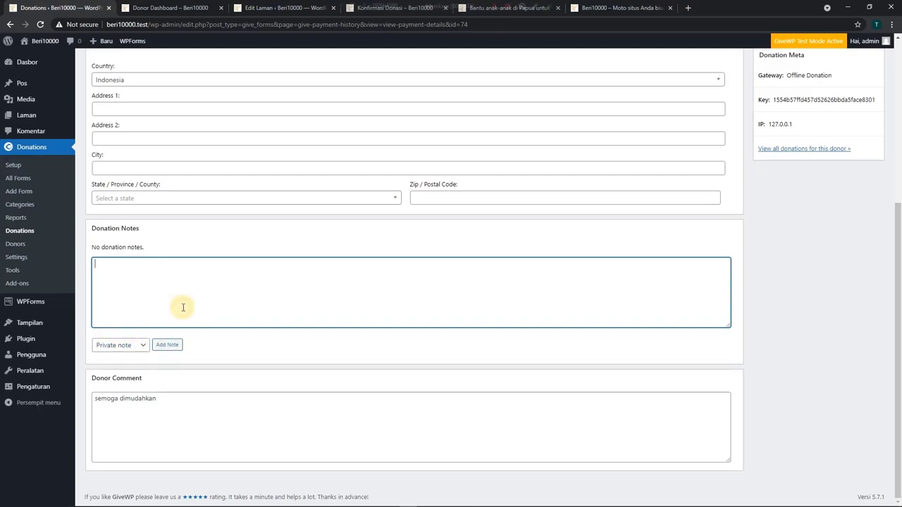
scroll(183, 307, "up", 3)
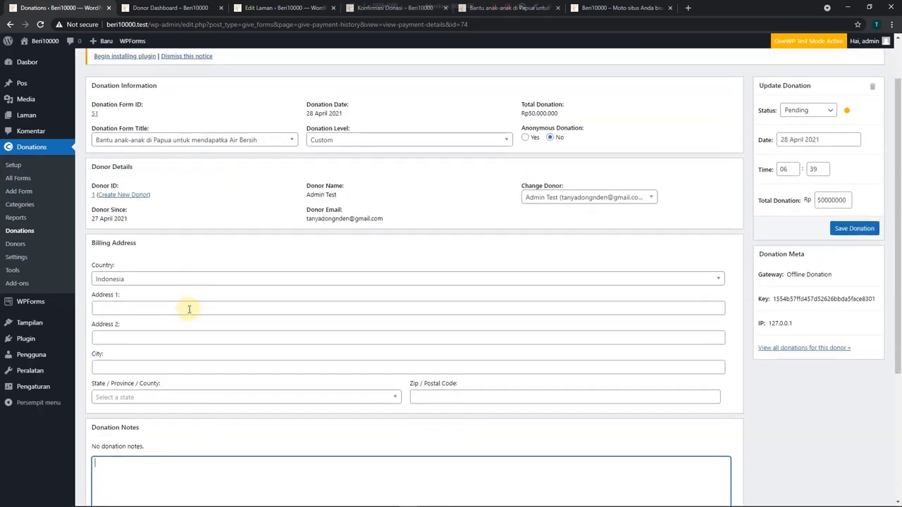
scroll(185, 308, "down", 3)
scroll(317, 314, "down", 1)
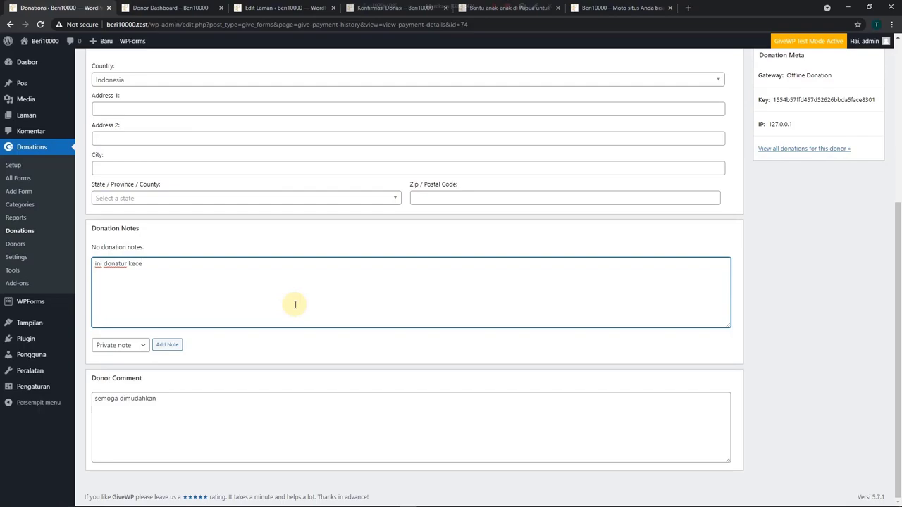
left_click(169, 345)
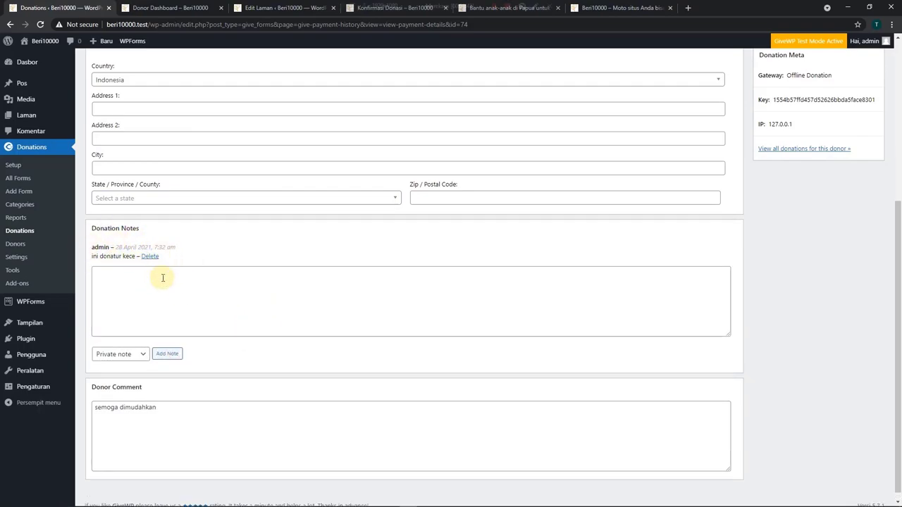
- Draft a second note 'test' and set its type to Note to donor
left_click(117, 354)
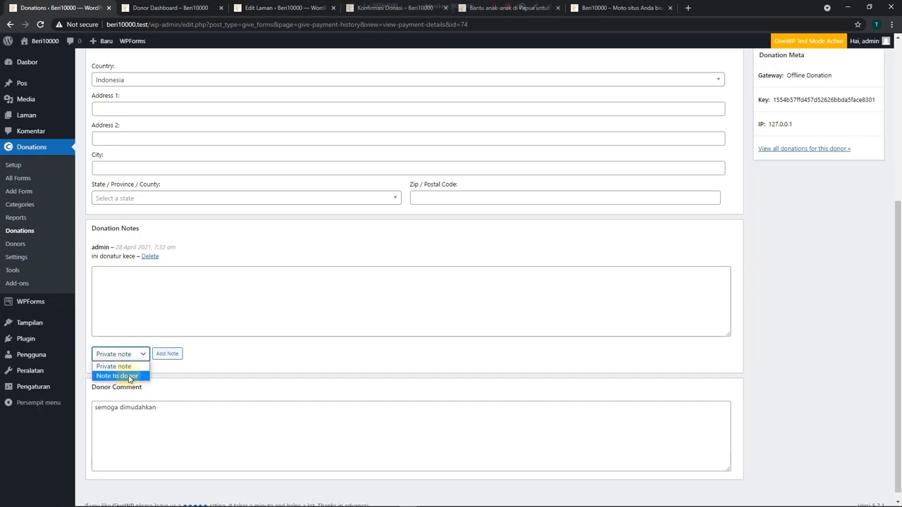
left_click(129, 377)
left_click(128, 307)
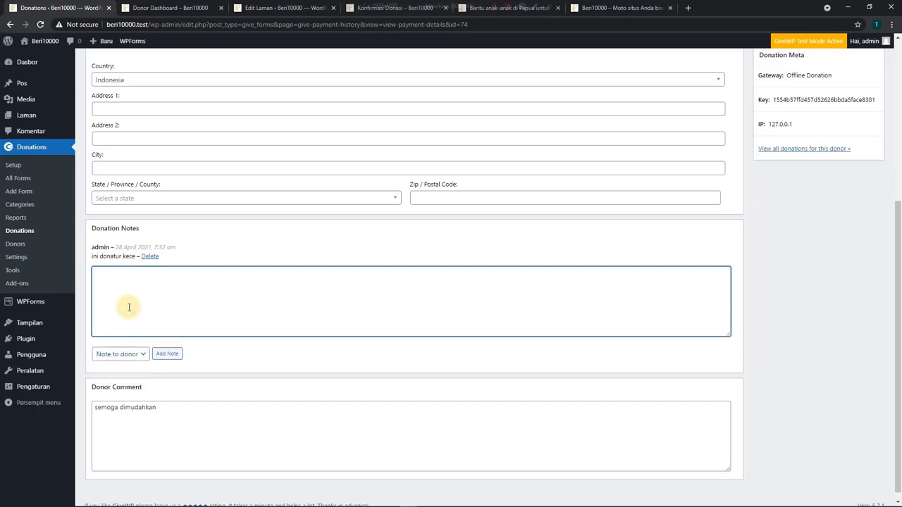
type("test")
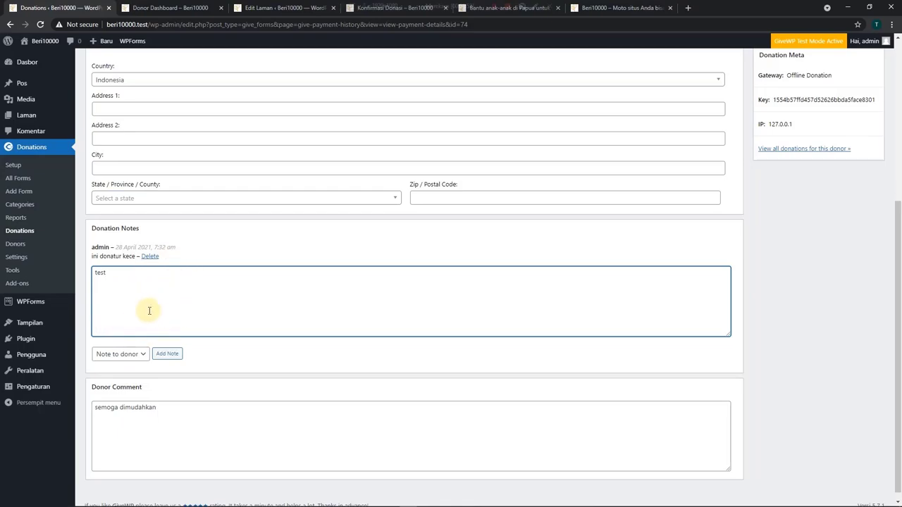
left_click(117, 354)
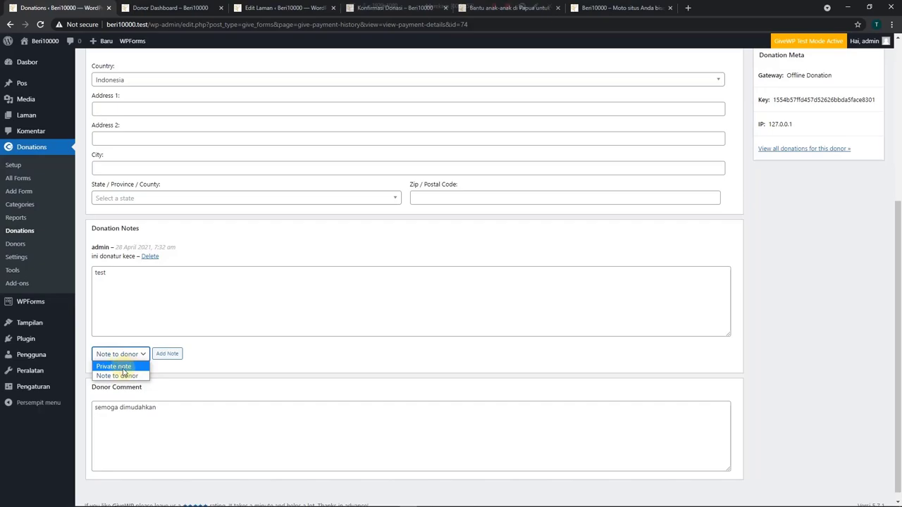
left_click(123, 366)
left_click(120, 353)
left_click(123, 375)
left_click(118, 355)
left_click(121, 365)
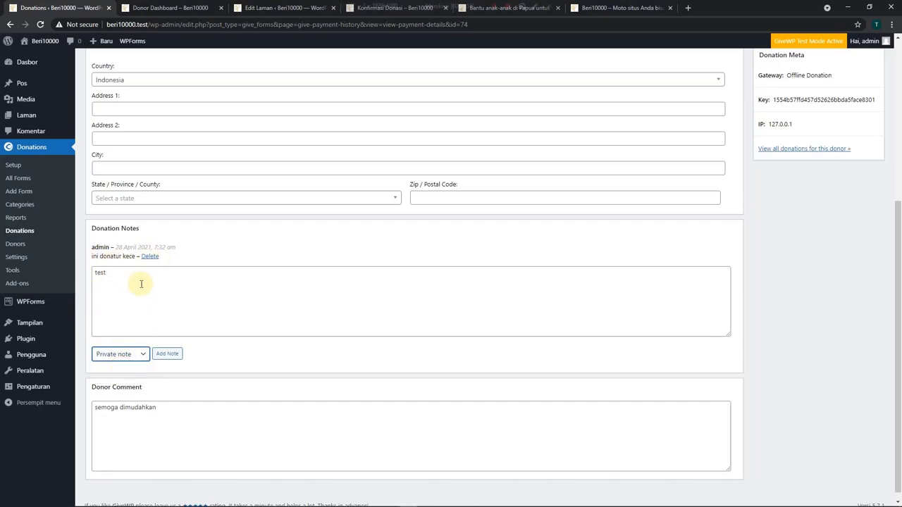
left_click(120, 353)
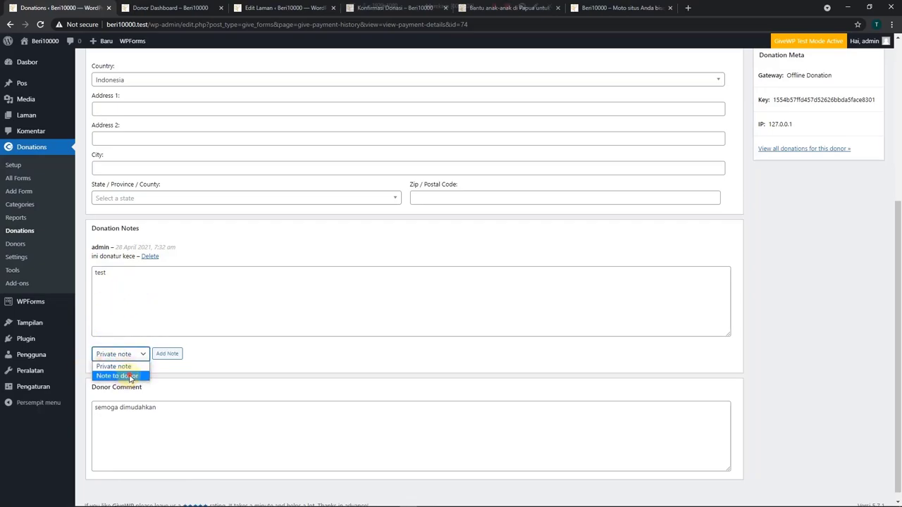
left_click(121, 376)
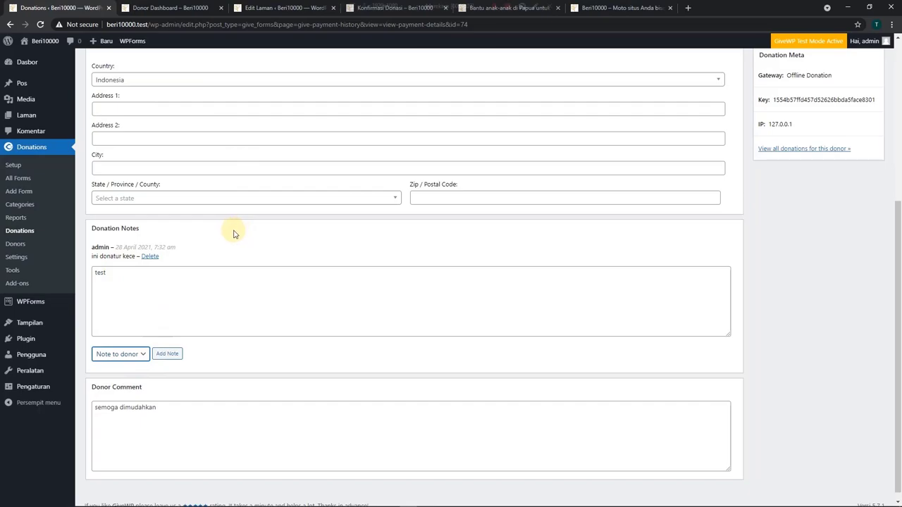
- Select the donor's comment 'semoga dimudahkan'
scroll(219, 358, "down", 1)
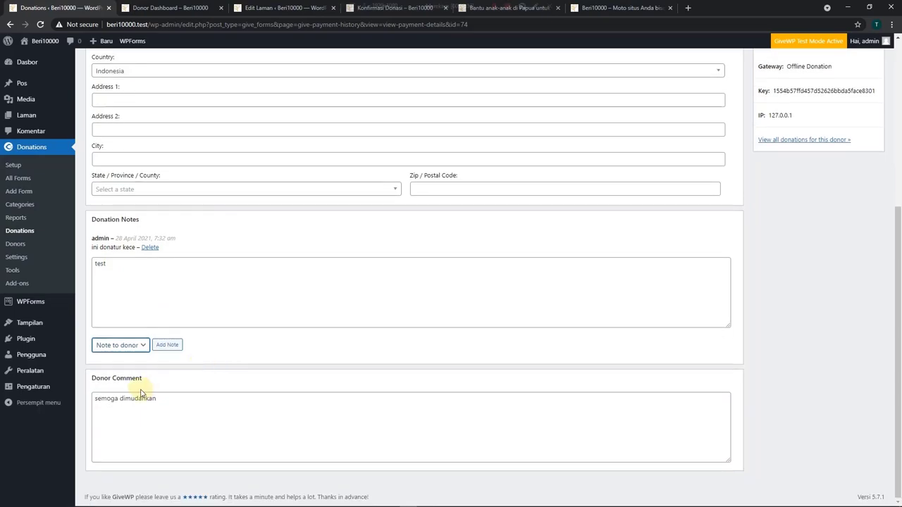
left_click(163, 409)
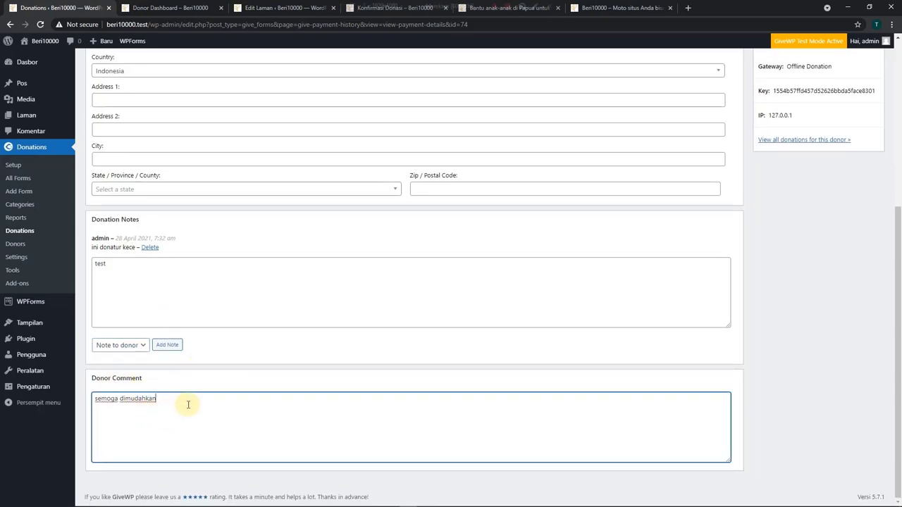
left_click_drag(187, 404, 94, 398)
left_click(149, 406)
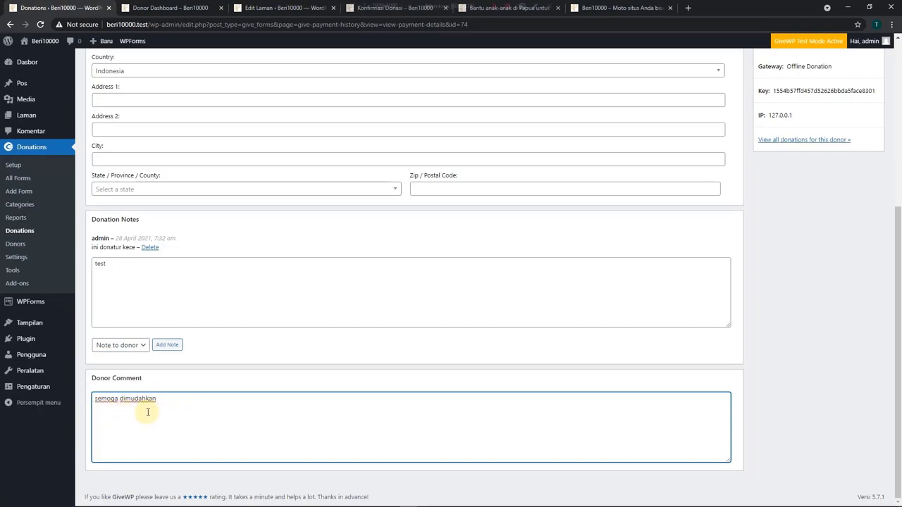
key("ctrl+a")
scroll(268, 451, "up", 4)
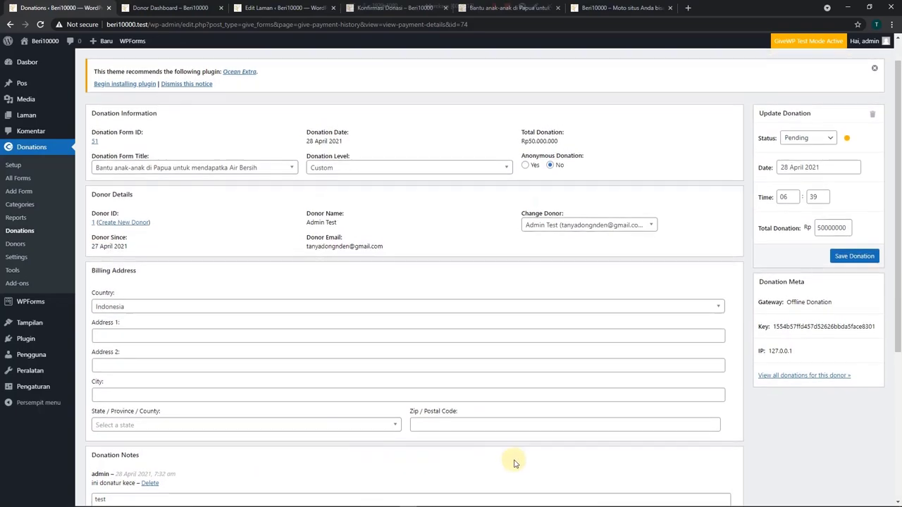
- Set Donation 1's status to Complete after briefly choosing Refunded
scroll(514, 463, "up", 1)
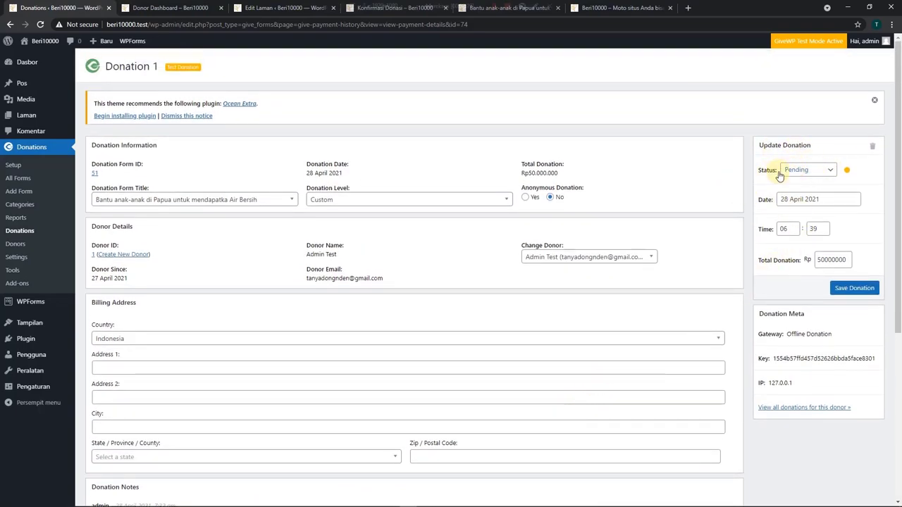
left_click(810, 169)
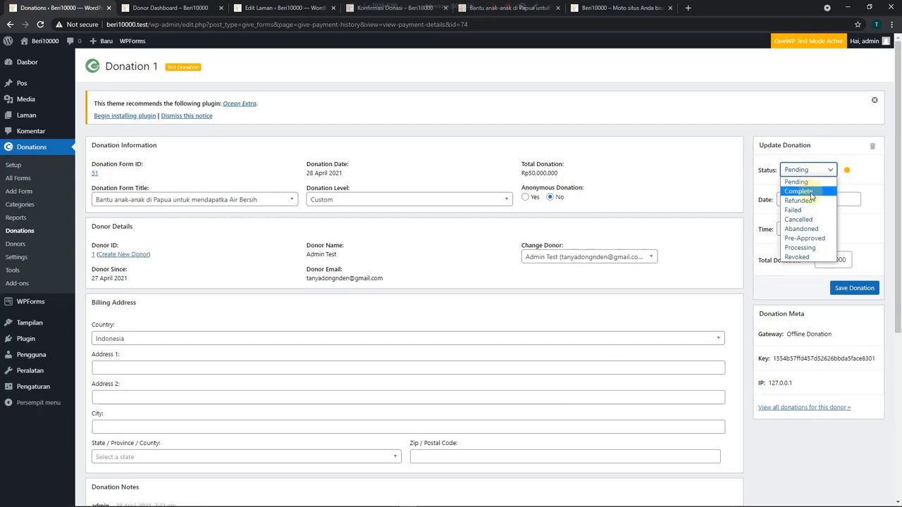
left_click(810, 191)
left_click(810, 172)
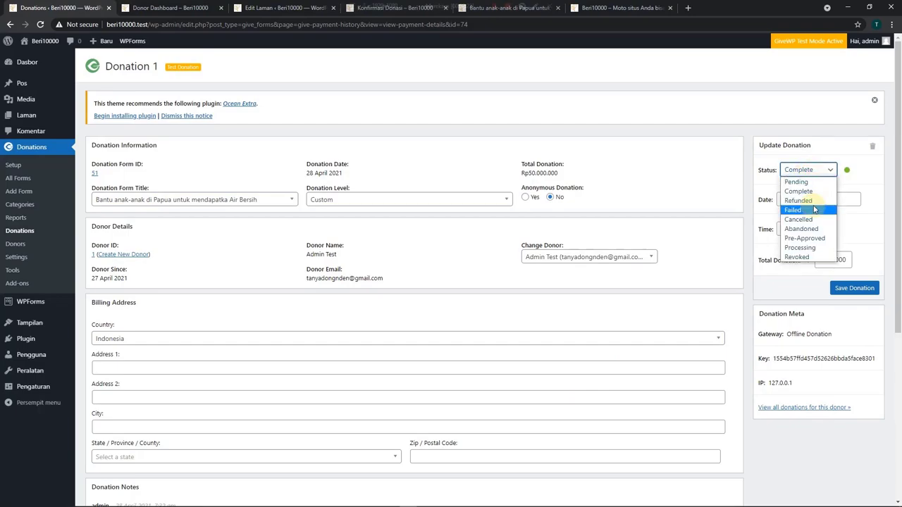
left_click(810, 200)
left_click(803, 172)
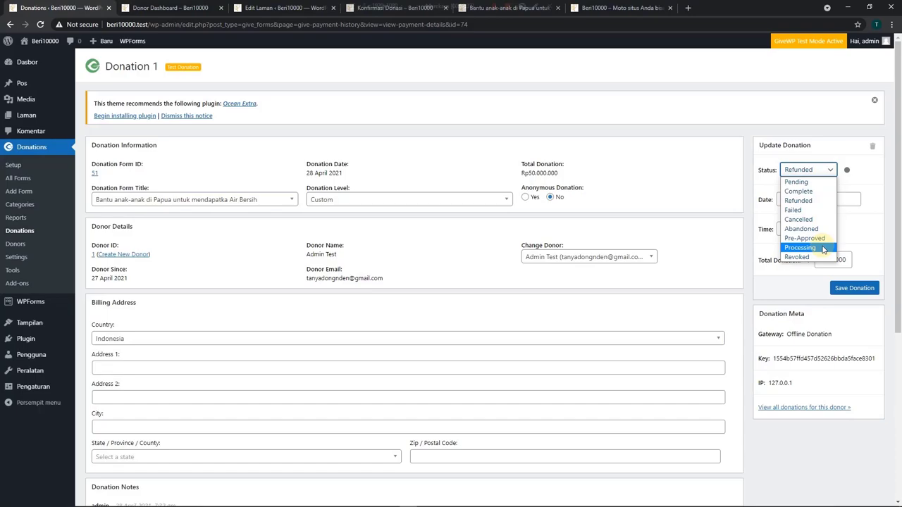
left_click(808, 191)
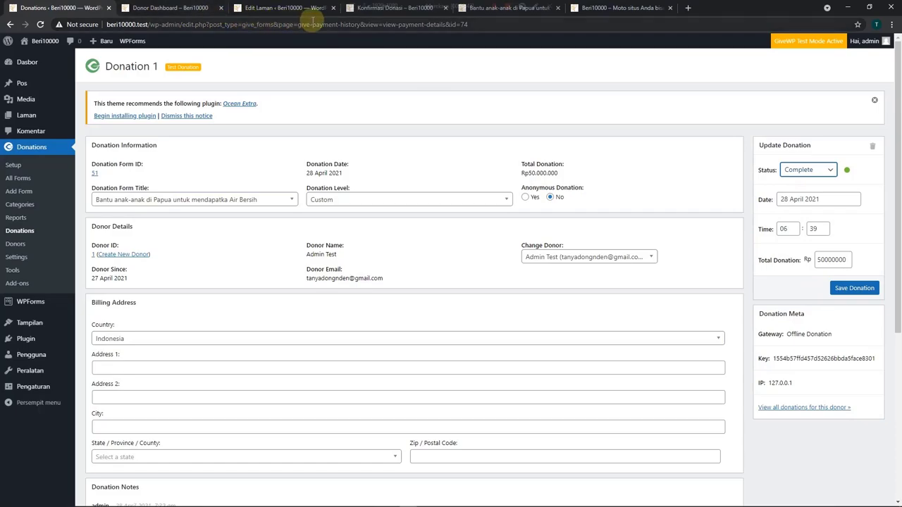
- Step back through the Papua campaign donation form to its intro
left_click(477, 10)
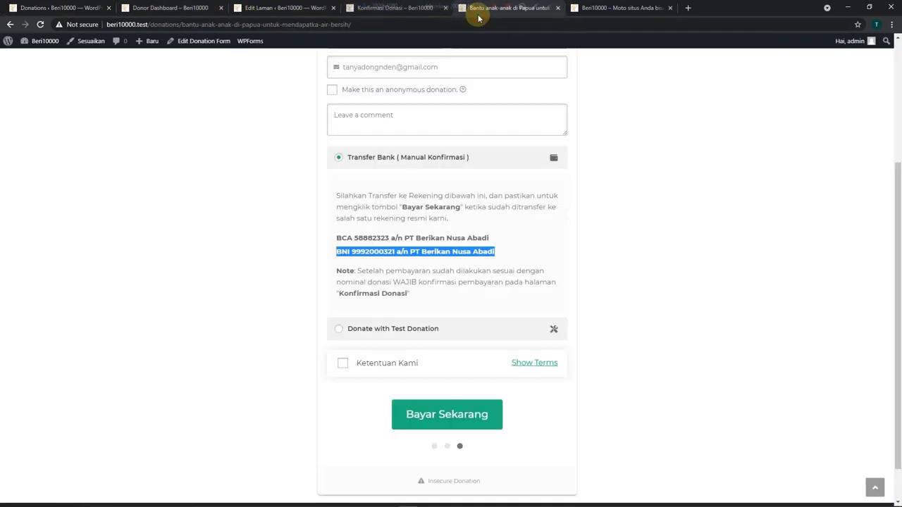
scroll(352, 162, "up", 5)
left_click(328, 108)
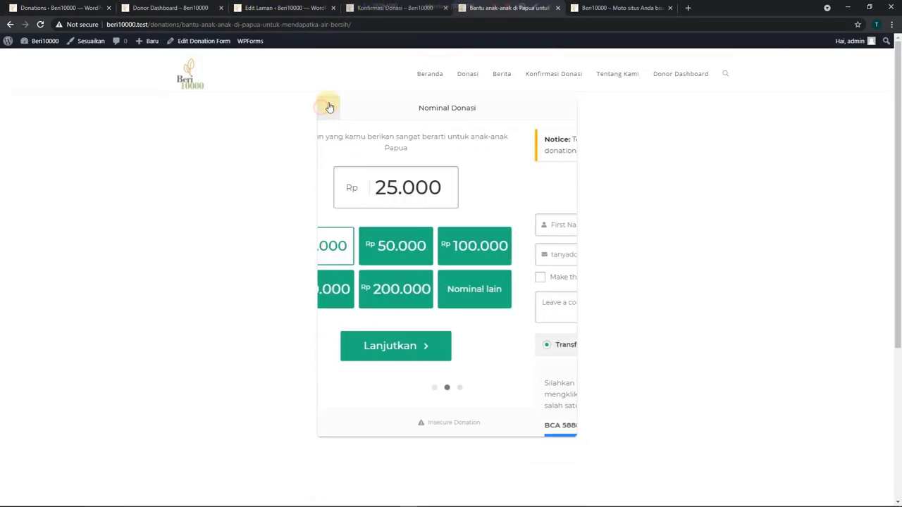
left_click(328, 107)
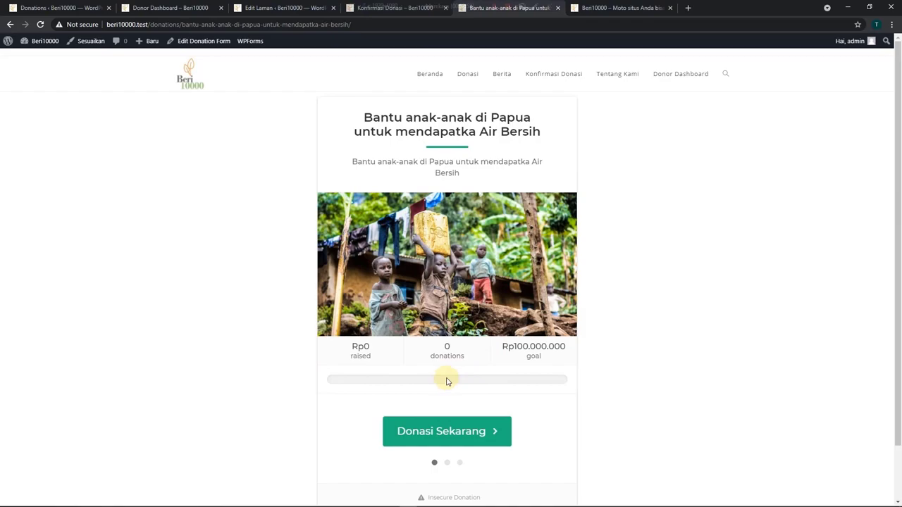
- Return to the Donation 1 admin page and cancel the delete-donation prompt
left_click(70, 7)
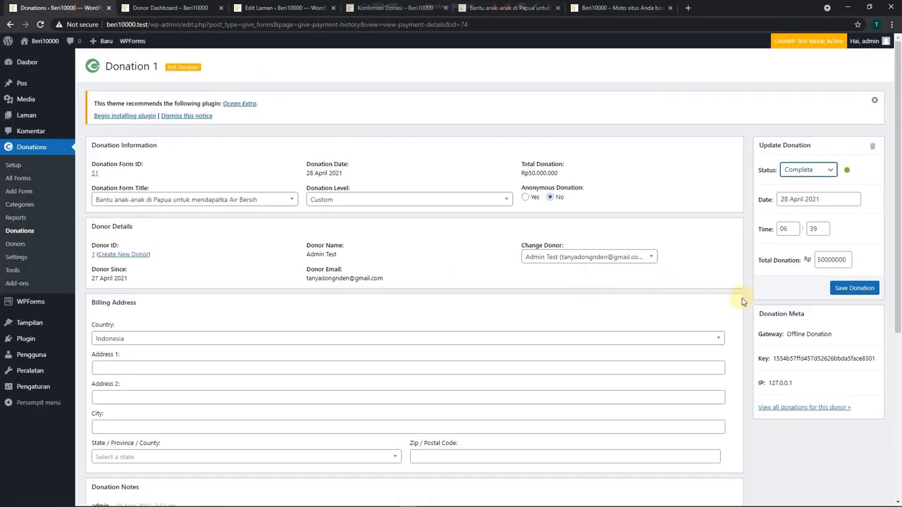
left_click(872, 149)
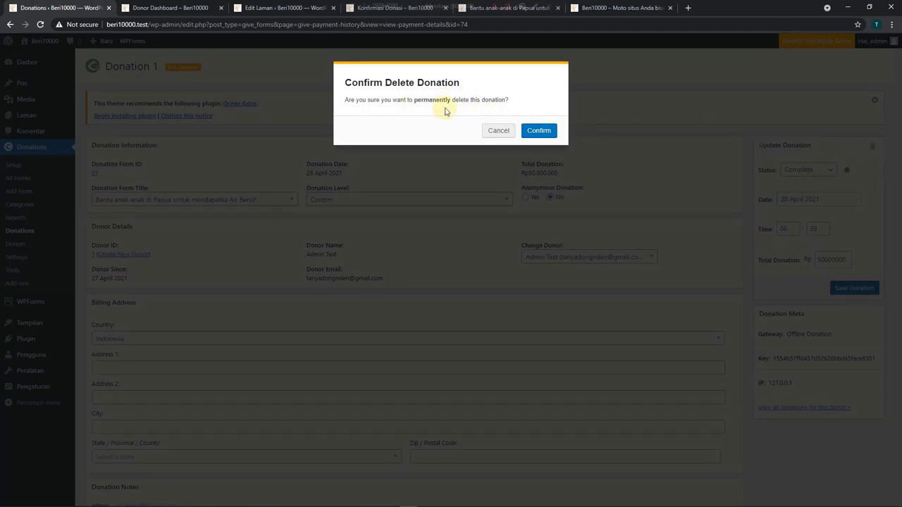
left_click(491, 131)
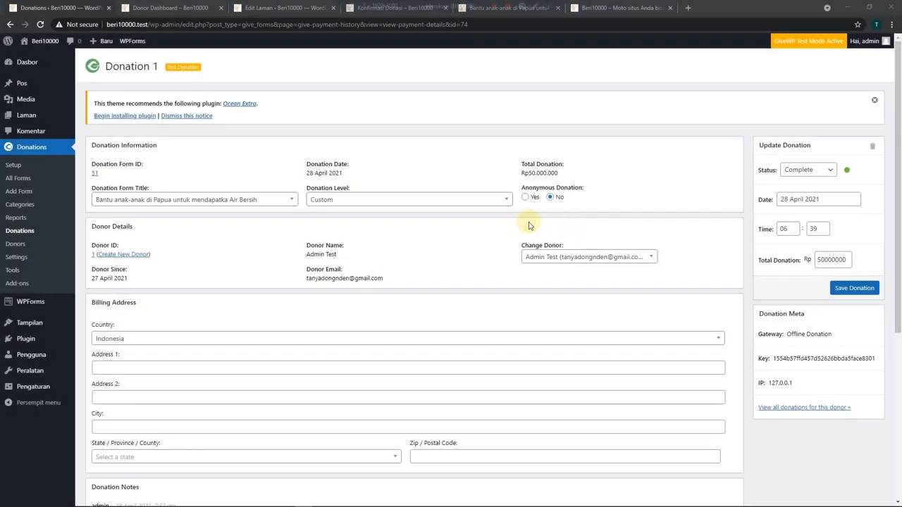
- Glance at the donor dashboard, then settle back on the Donation 1 admin page
left_click(185, 12)
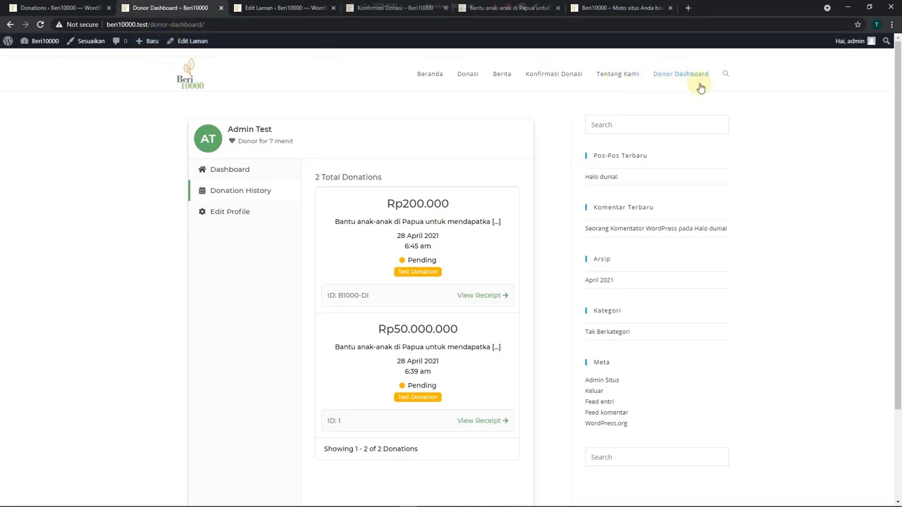
left_click(81, 13)
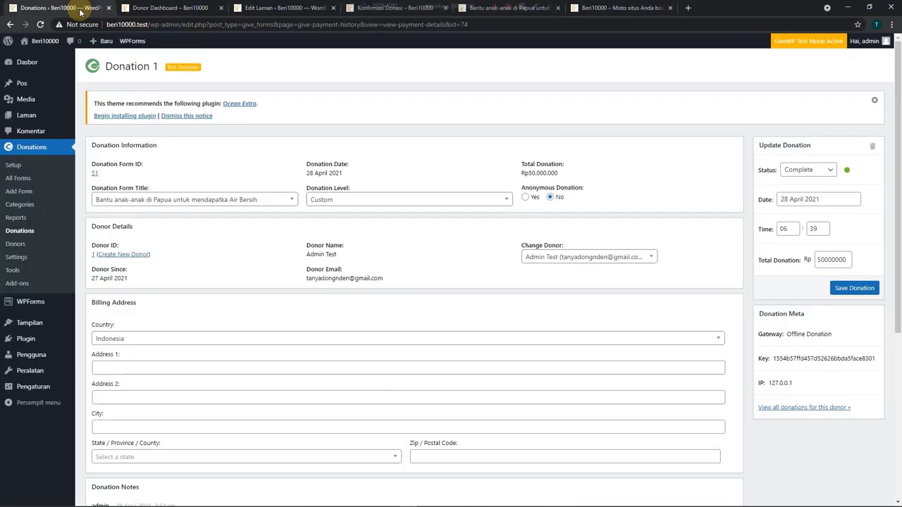
left_click(169, 8)
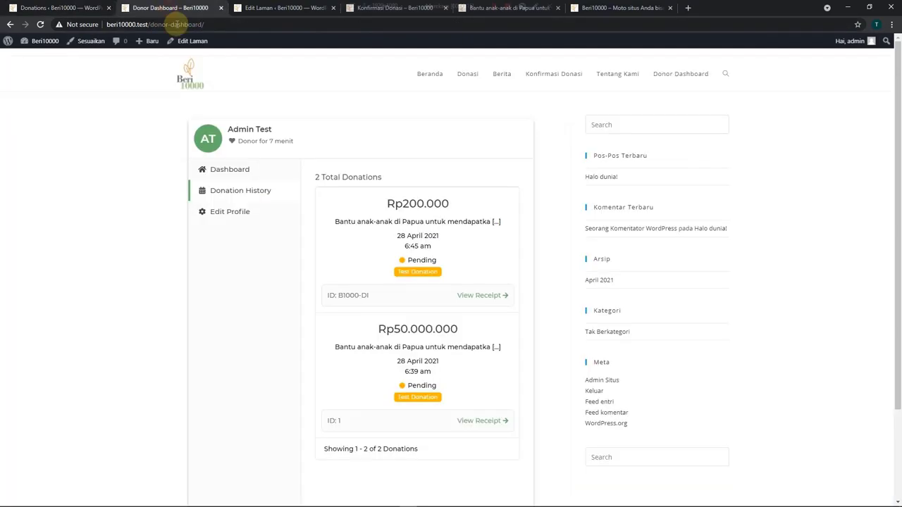
left_click(71, 8)
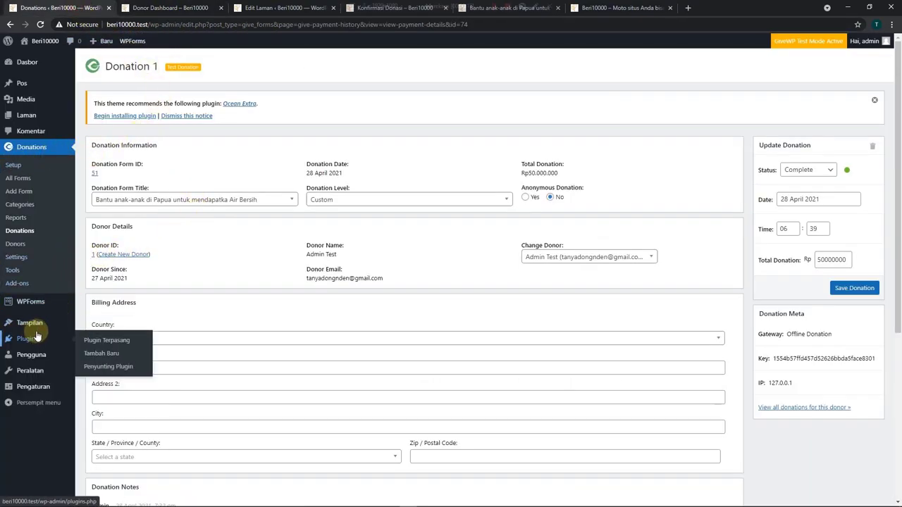
- Open the menu editor and expand the Donor Dashboard item's settings
mouse_move(31, 326)
left_click(95, 363)
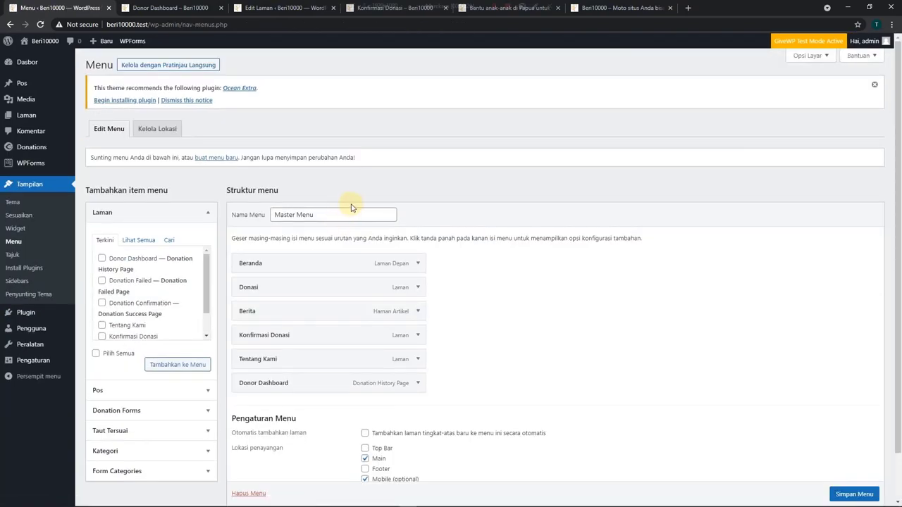
scroll(353, 208, "down", 1)
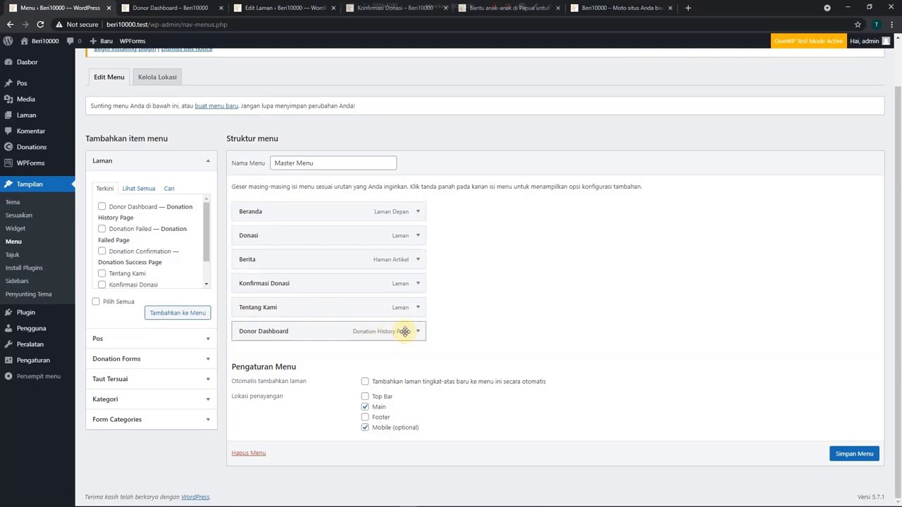
left_click(417, 331)
scroll(376, 332, "down", 2)
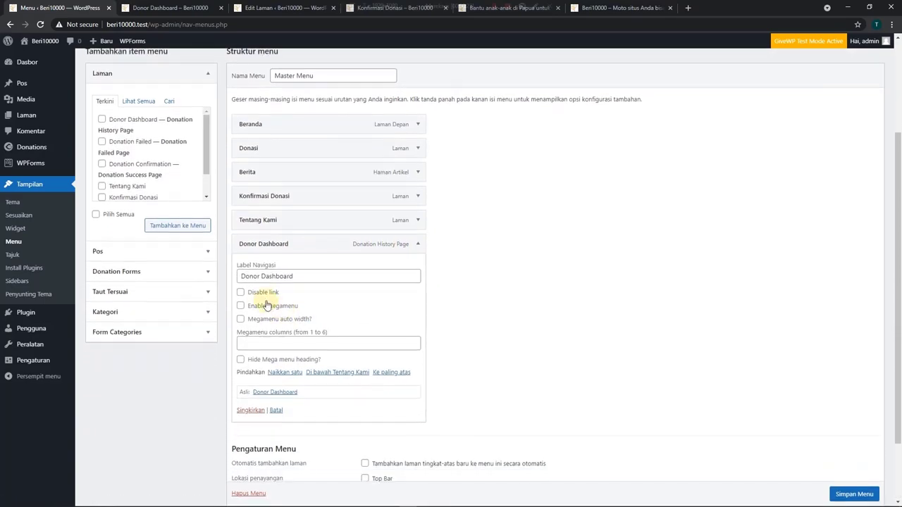
scroll(315, 216, "up", 2)
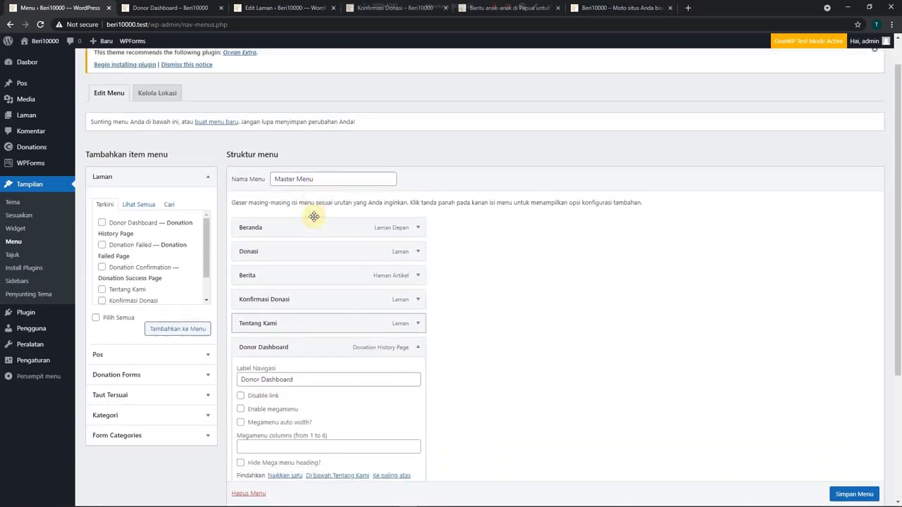
scroll(313, 217, "down", 4)
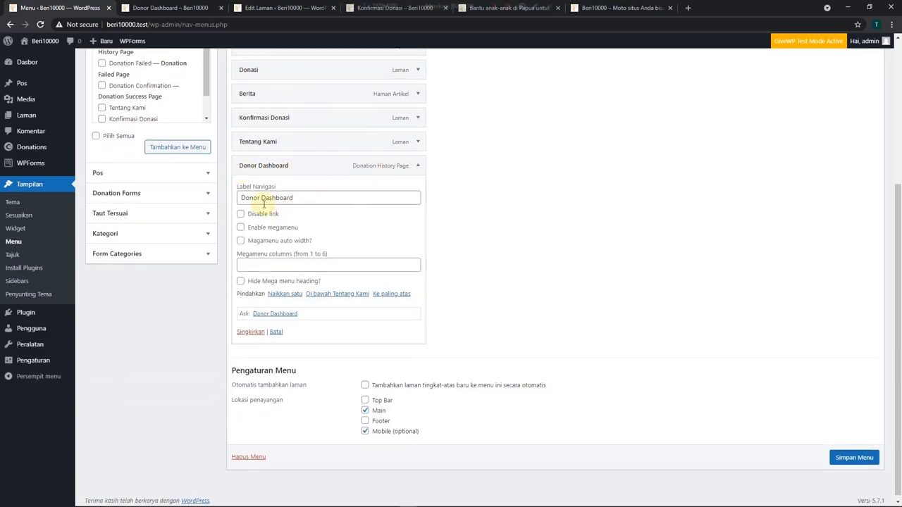
- Change the navigation label to 'Donation Dashboard' and save the Master Menu
double_click(254, 200)
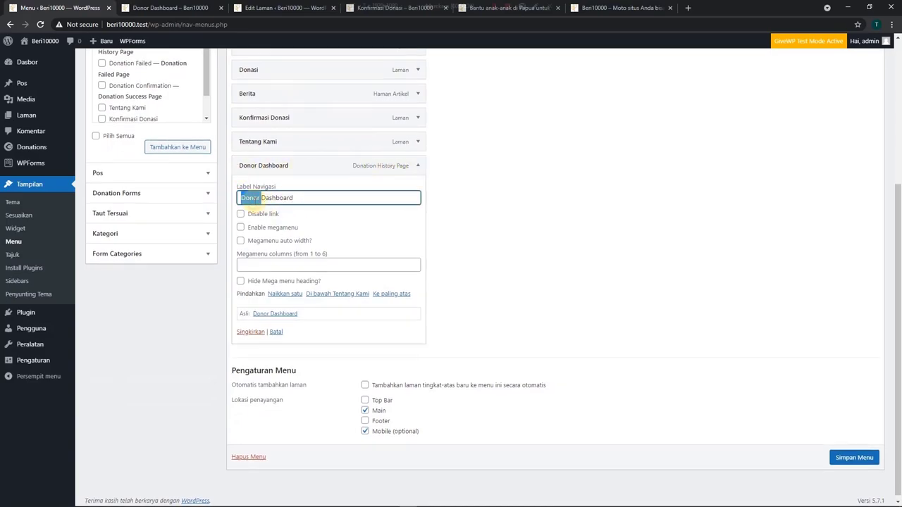
type("D")
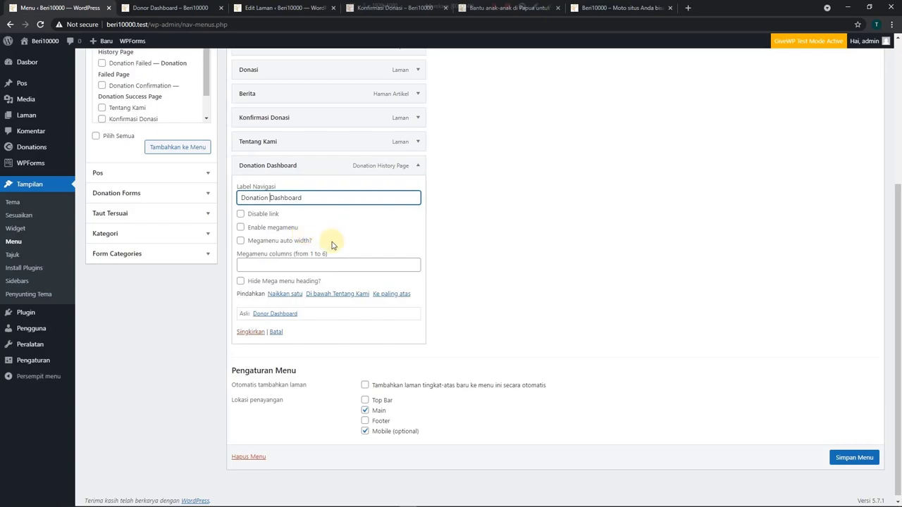
left_click(501, 280)
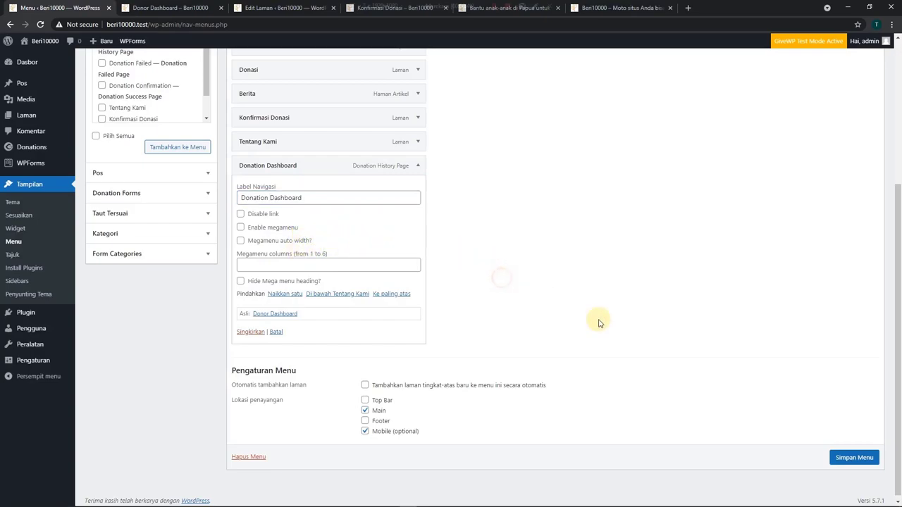
left_click(856, 462)
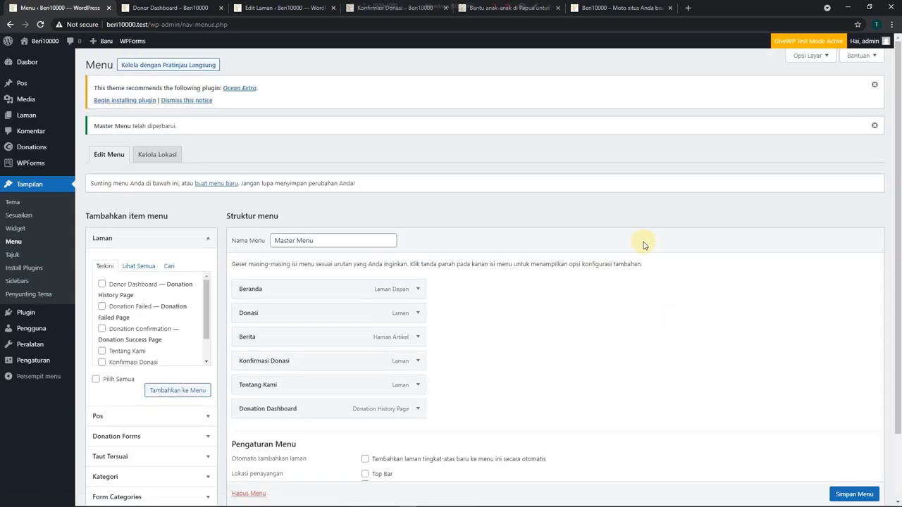
- Reload the live site and open the Beranda home page
scroll(374, 296, "down", 2)
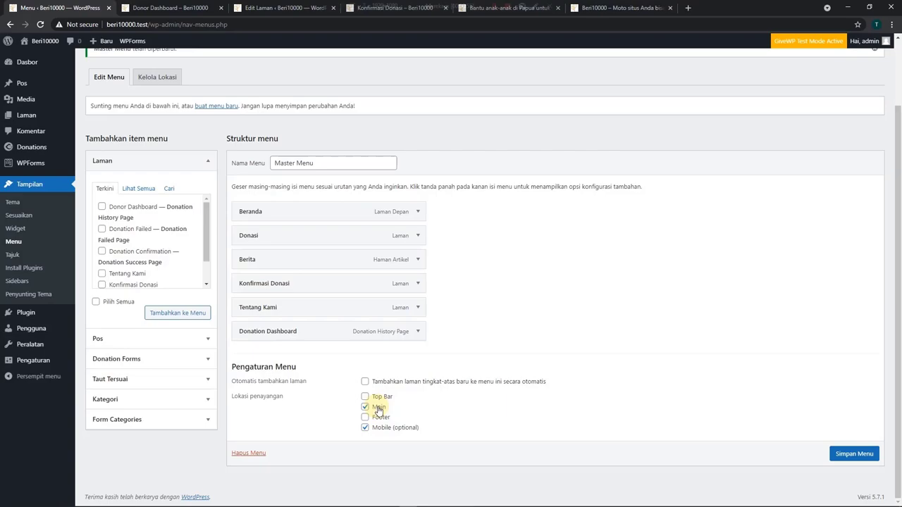
scroll(376, 405, "up", 2)
scroll(381, 405, "down", 2)
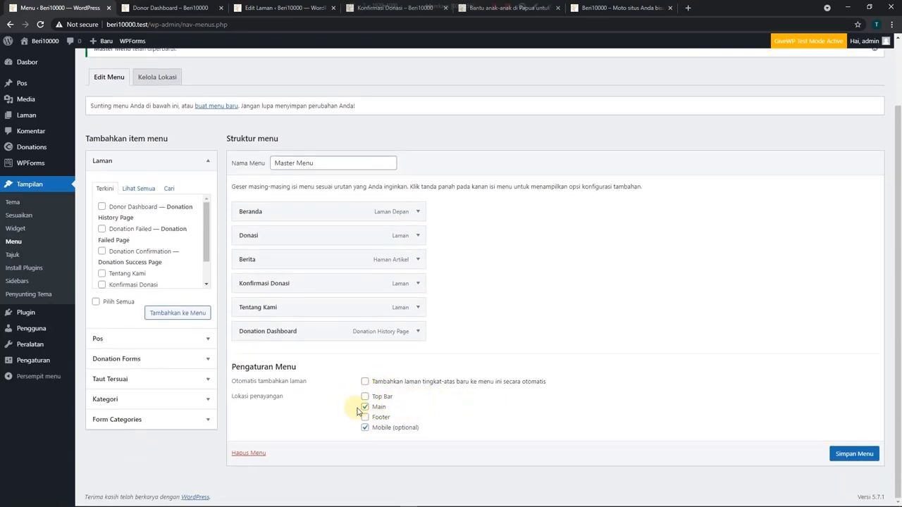
scroll(322, 372, "up", 2)
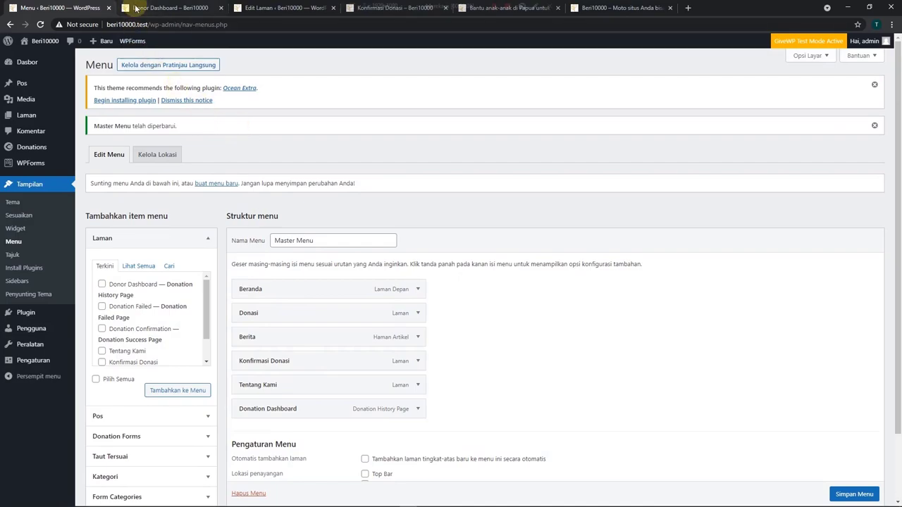
left_click(149, 9)
left_click(40, 24)
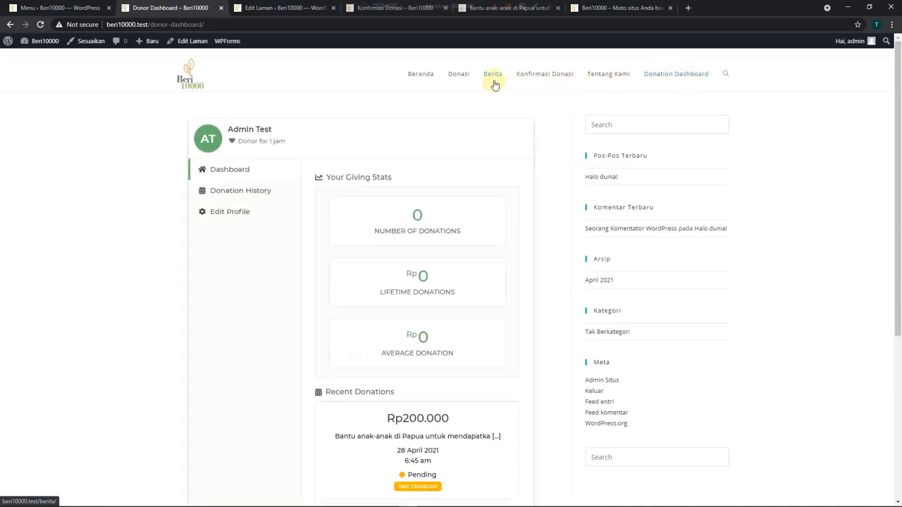
left_click(415, 76)
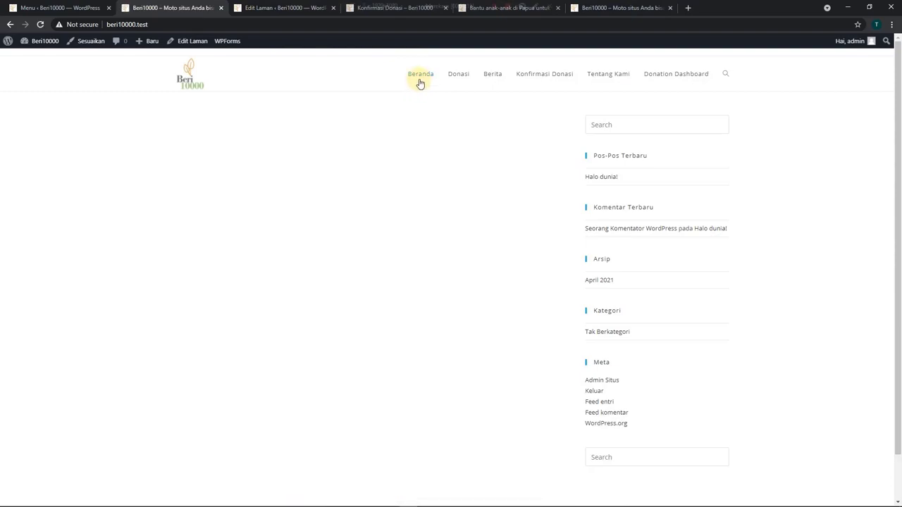
- Scroll over the empty Beranda page, then return to the Master Menu admin page
scroll(445, 205, "down", 1)
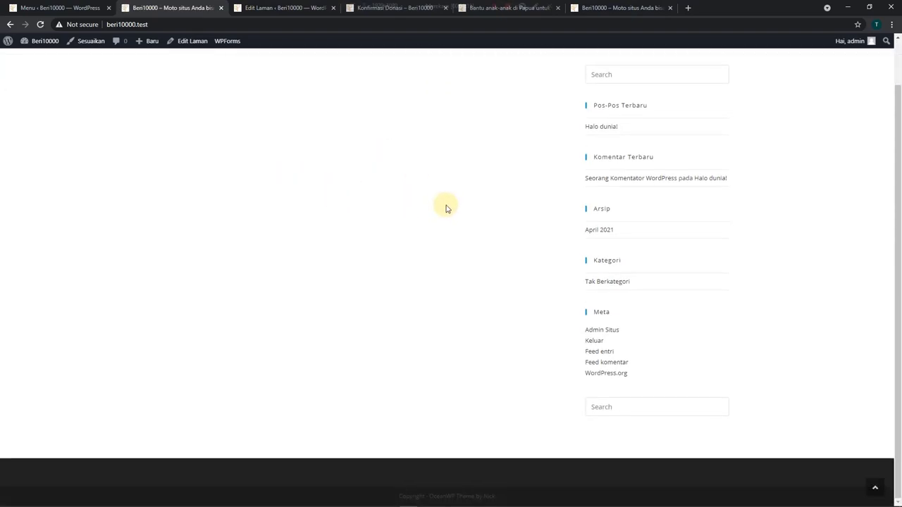
scroll(423, 204, "up", 1)
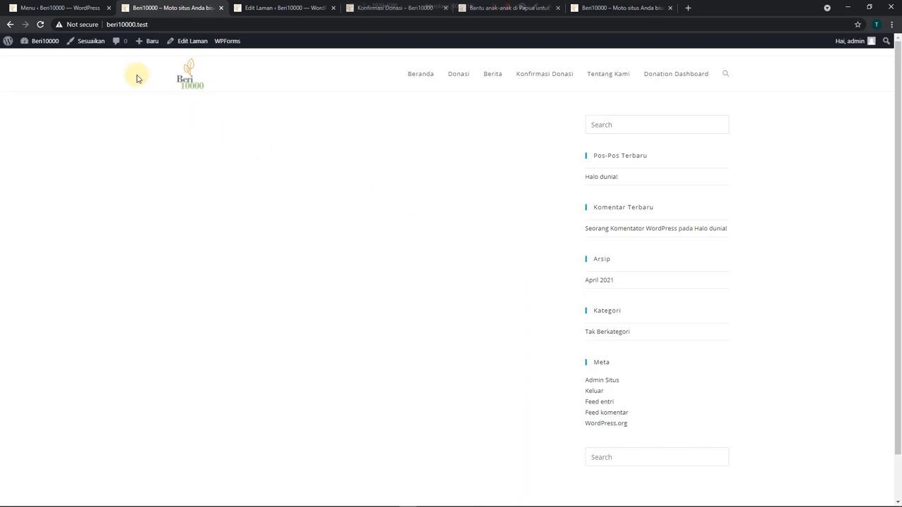
left_click(60, 8)
left_click(171, 8)
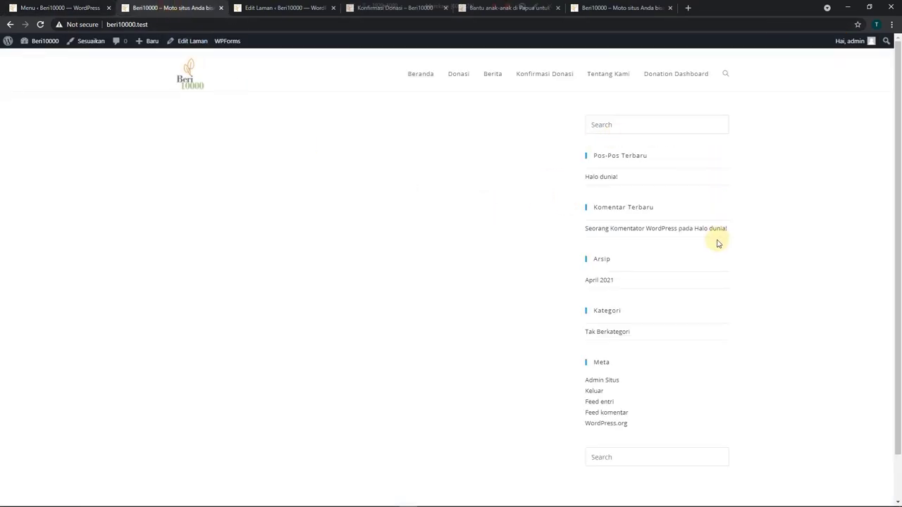
left_click(74, 9)
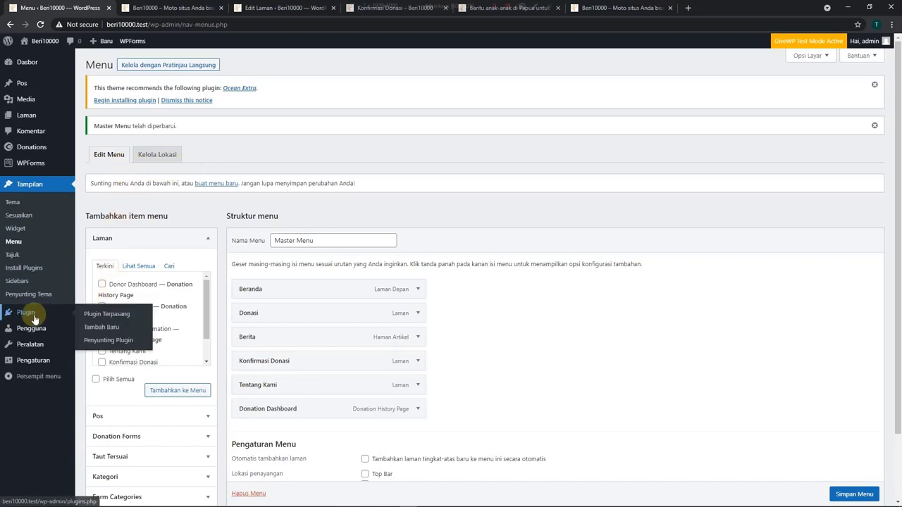
- Search 'elementor', then install and activate Elementor Website Builder
left_click(100, 327)
left_click(181, 5)
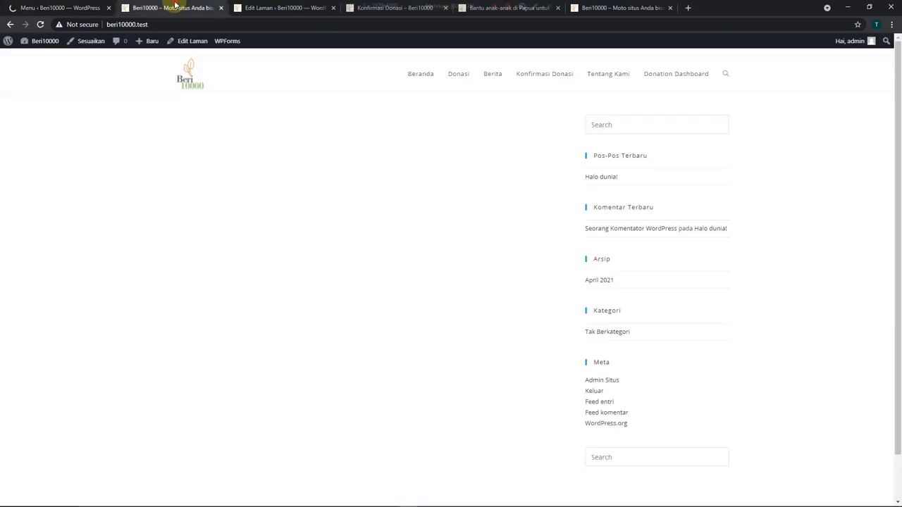
left_click(58, 9)
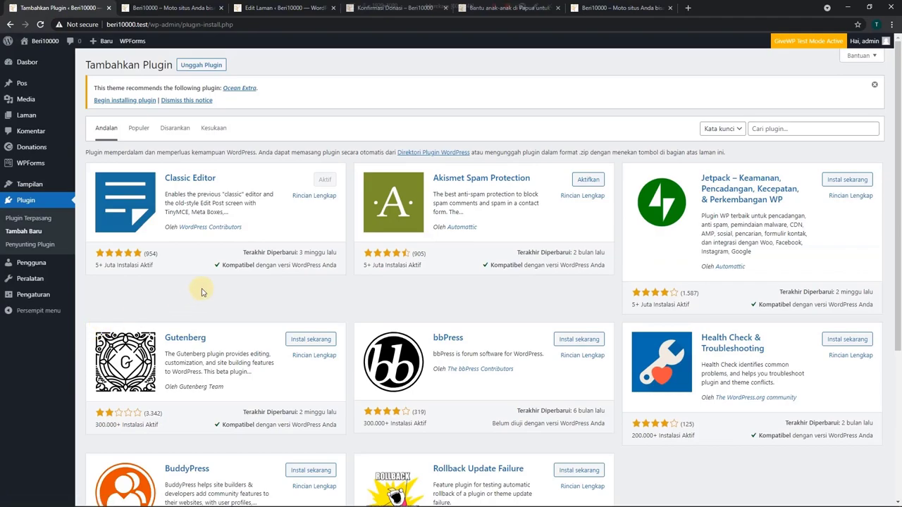
left_click(771, 128)
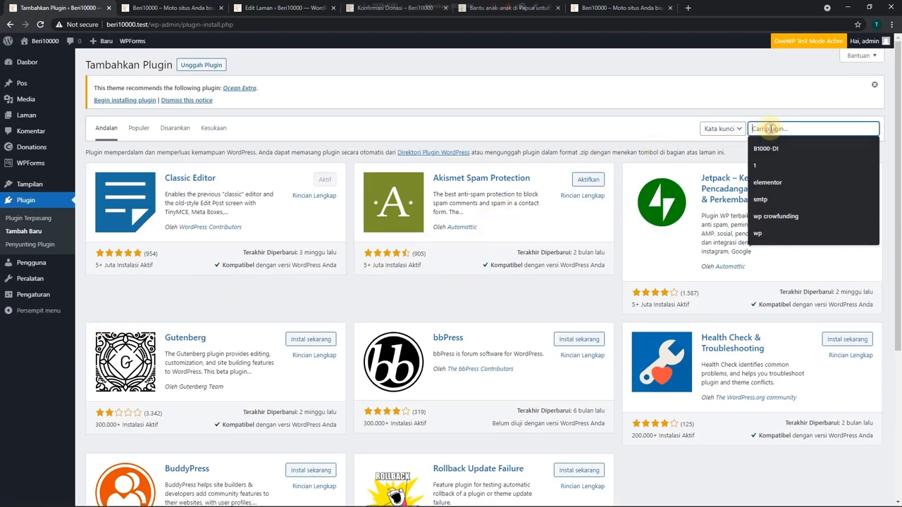
left_click(775, 182)
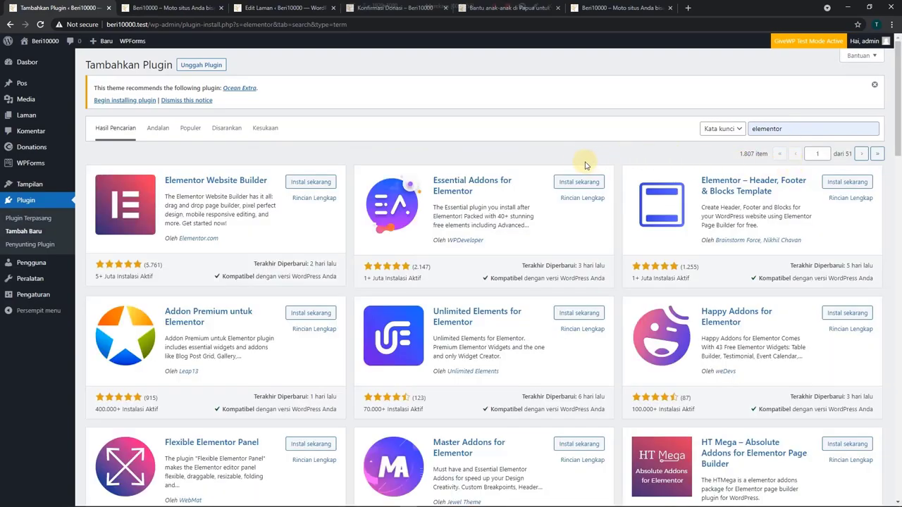
left_click(298, 181)
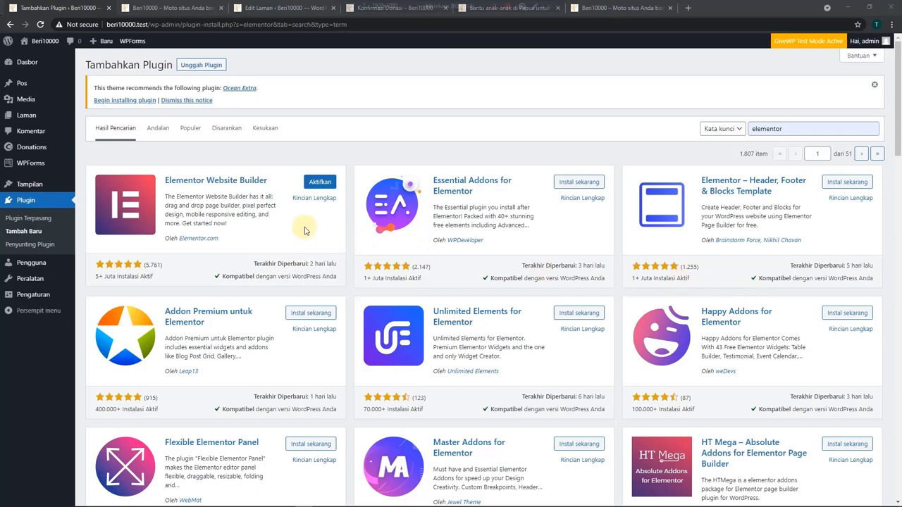
left_click(325, 182)
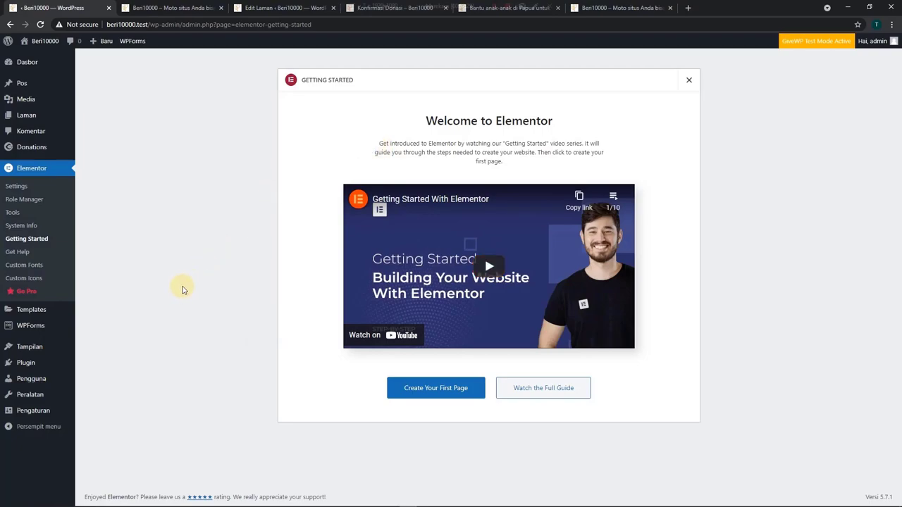
- Return to Plugin > Tambah Baru and start a new plugin search
mouse_move(31, 361)
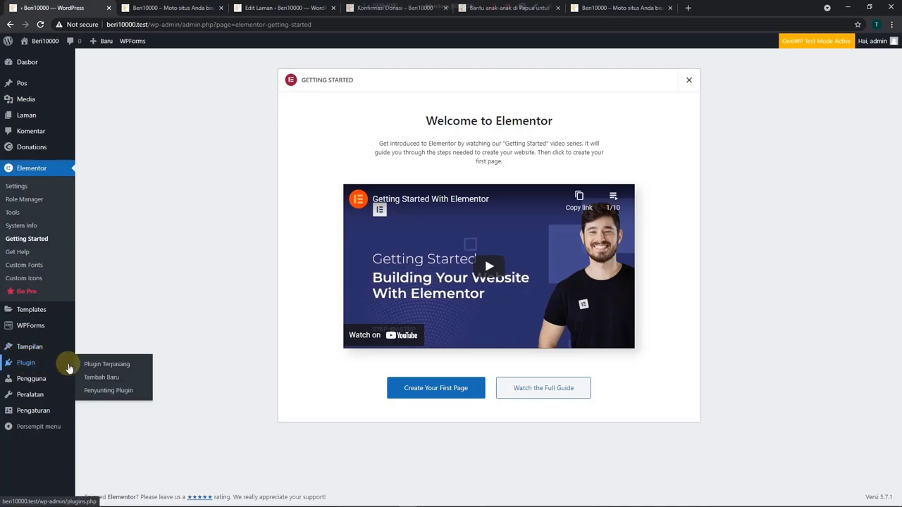
left_click(116, 382)
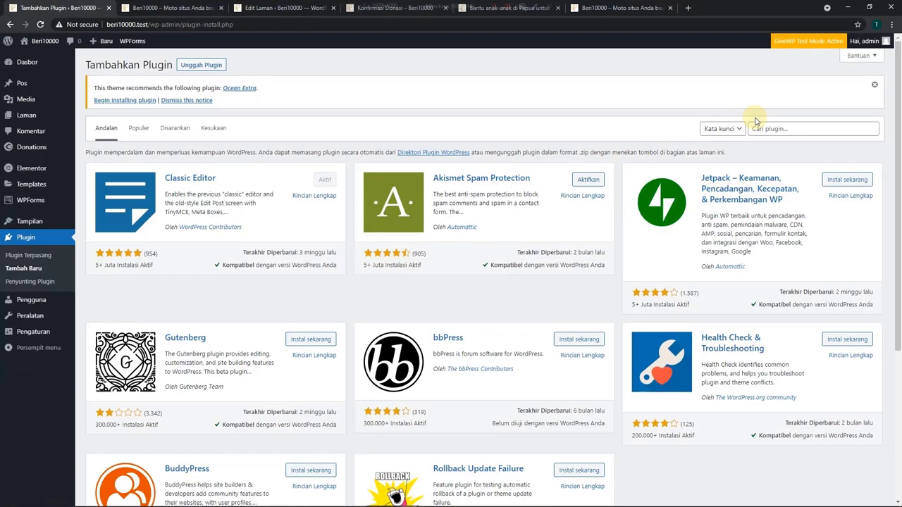
left_click(759, 127)
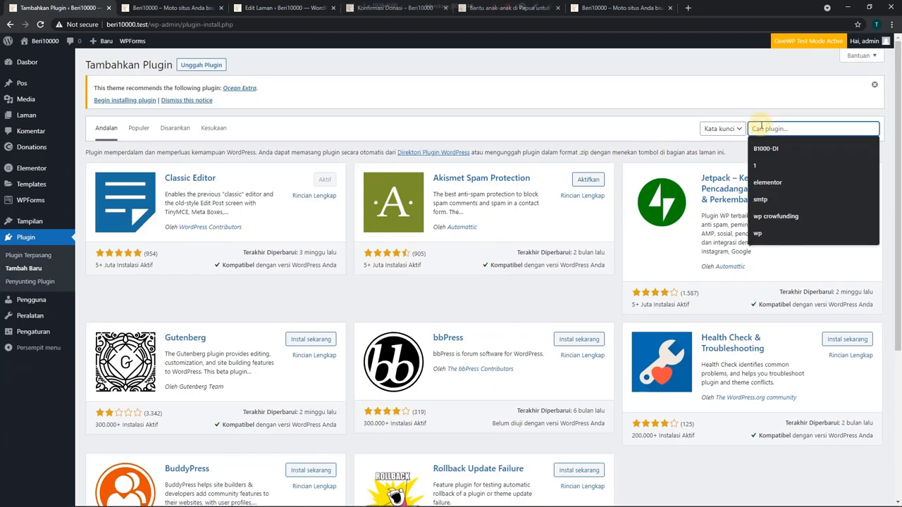
- Search 'givewp', then install and activate GiveWP Donation Widgets for Elementor
left_click(767, 111)
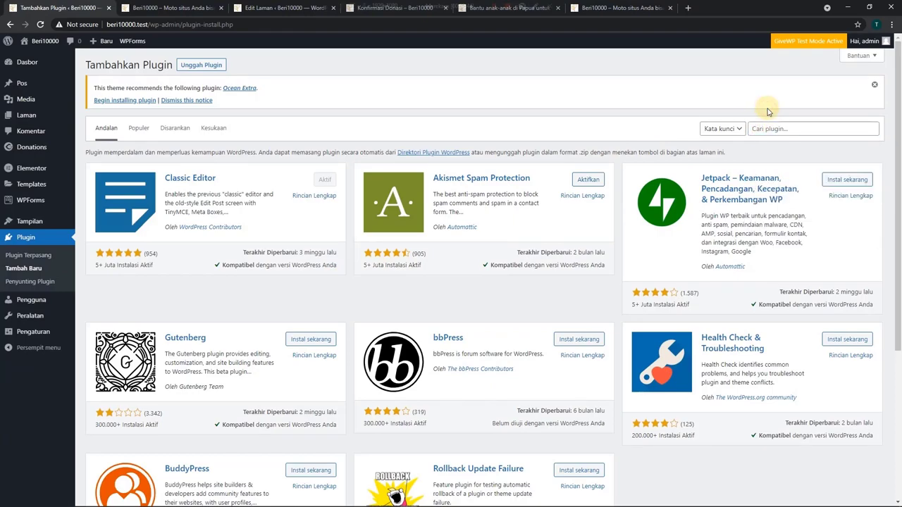
left_click(766, 129)
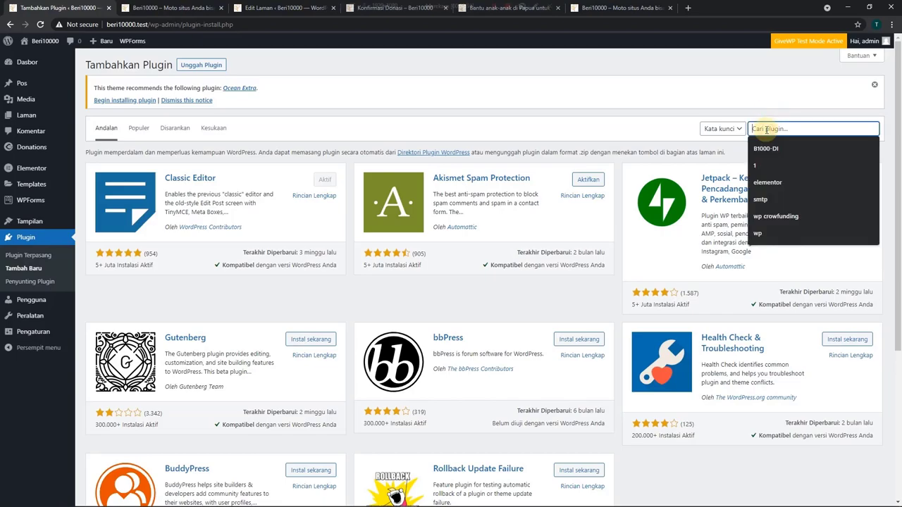
type("givewp")
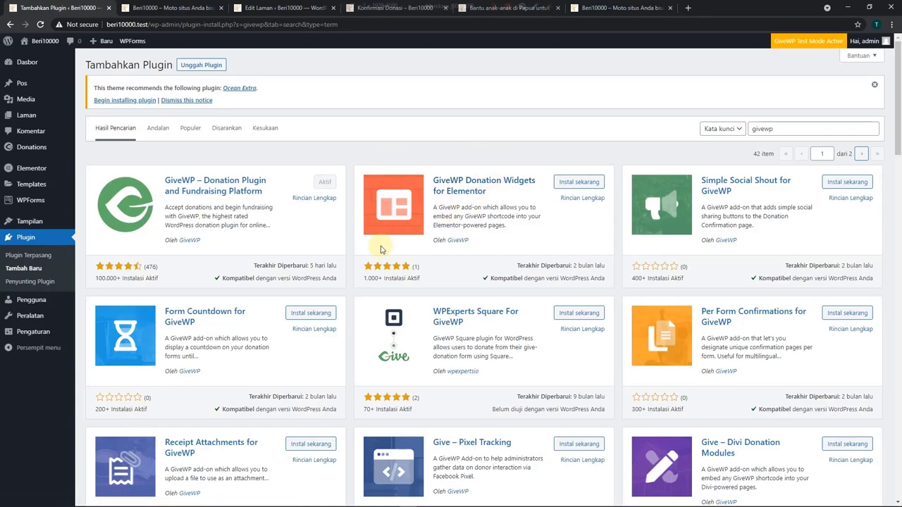
left_click(579, 184)
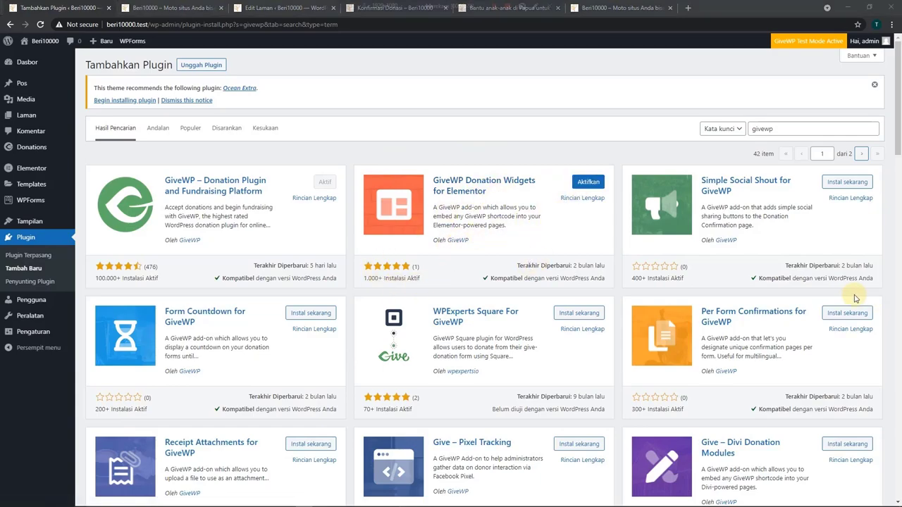
left_click(588, 182)
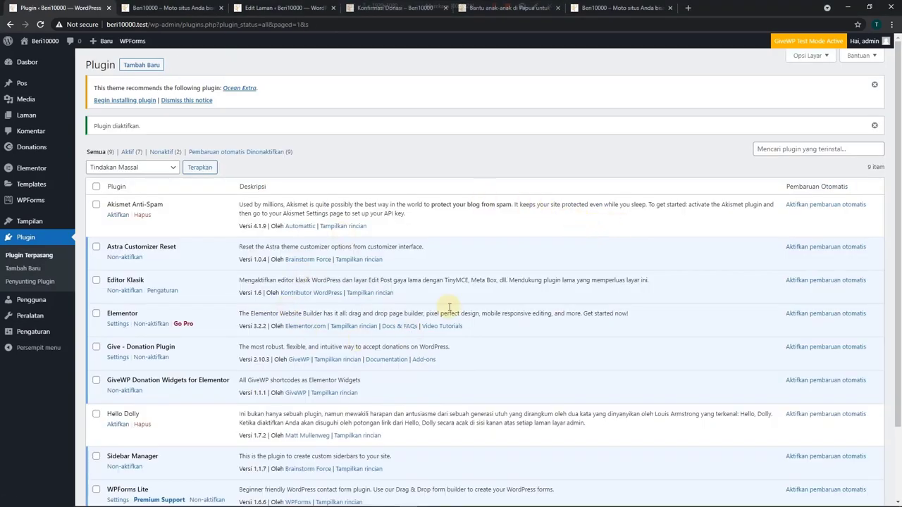
scroll(447, 262, "down", 3)
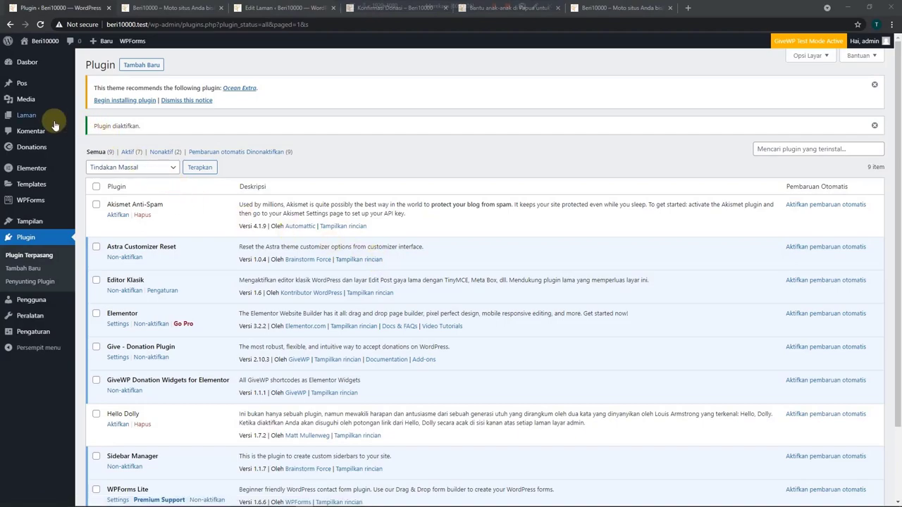
- Give Beranda the Elementor Full Width template, update it, and launch Edit with Elementor
mouse_move(15, 120)
left_click(114, 120)
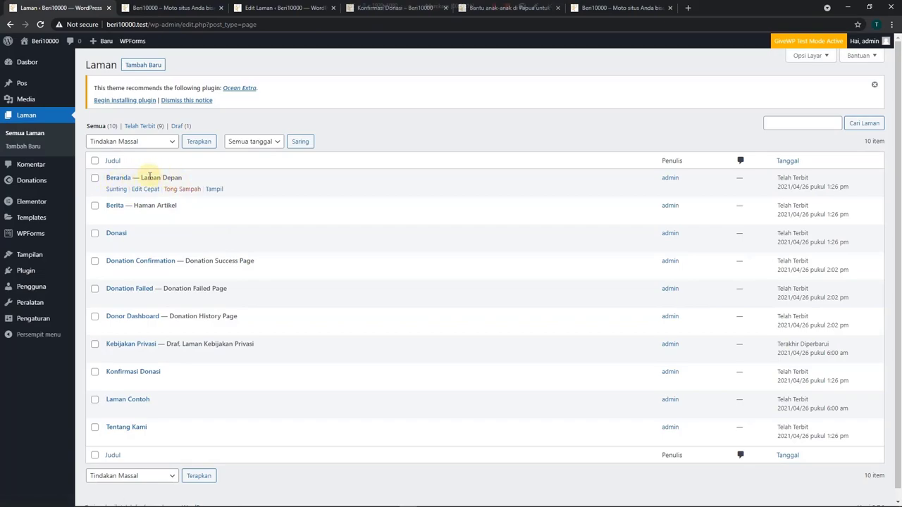
left_click(117, 191)
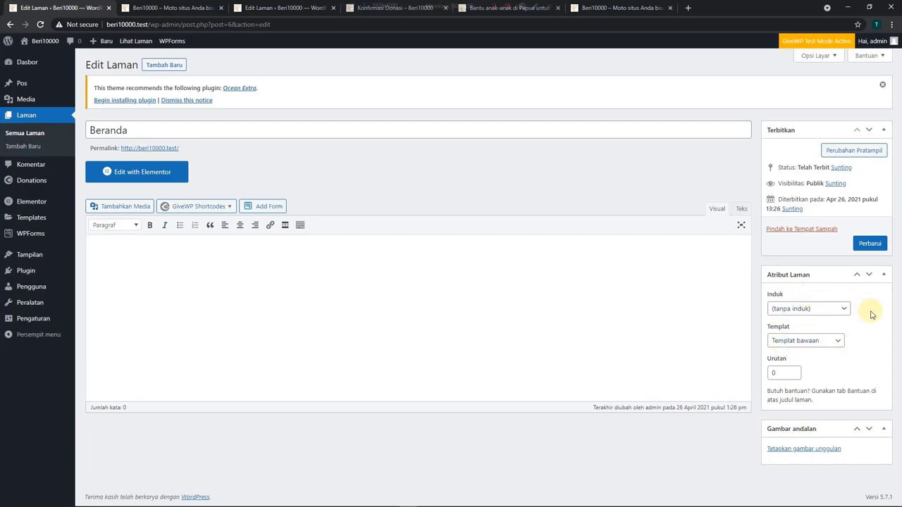
left_click(775, 344)
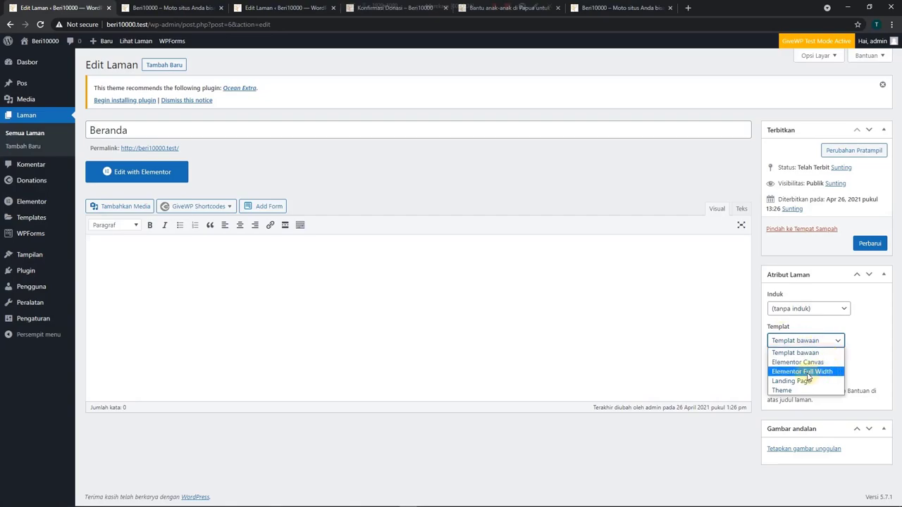
left_click(818, 373)
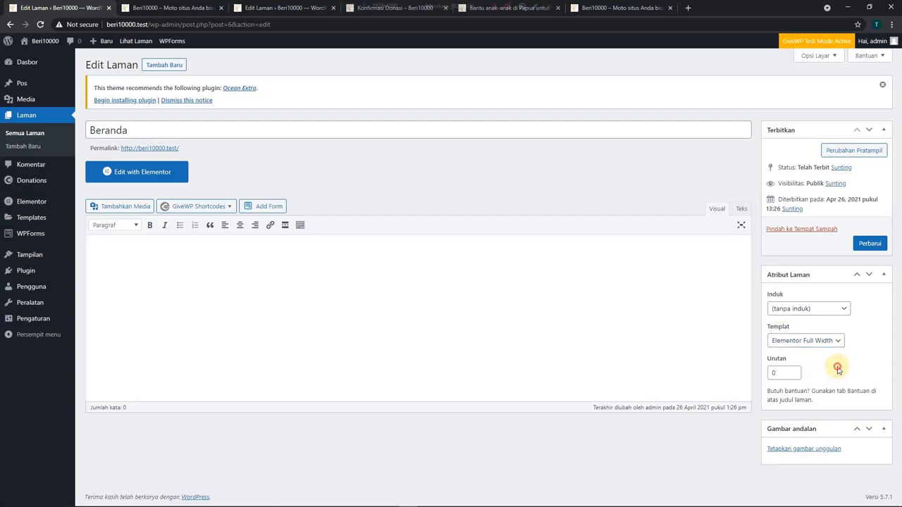
left_click(869, 240)
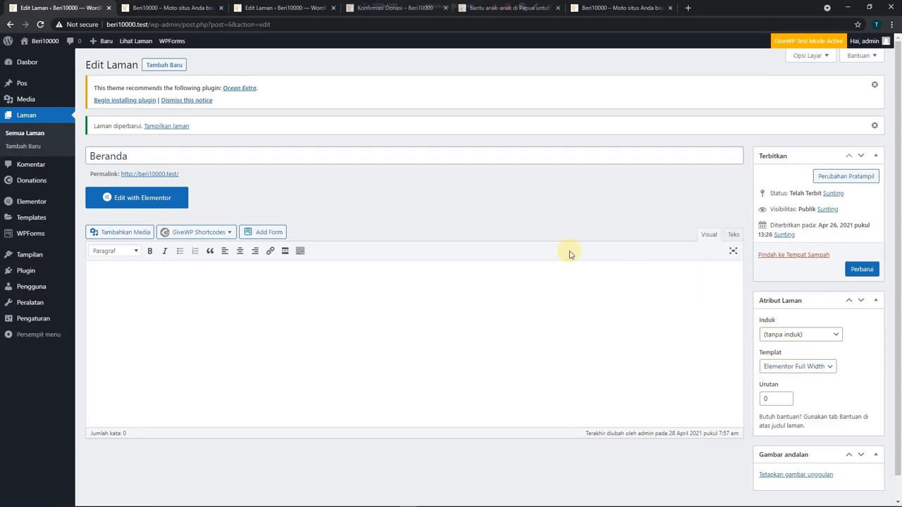
left_click(118, 201)
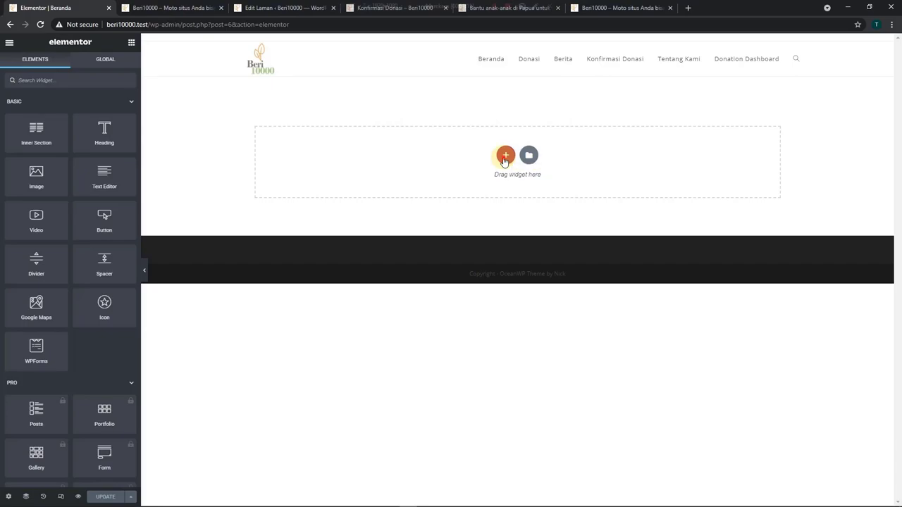
- Add a new one-column section to the Beranda page
left_click(504, 156)
left_click(391, 180)
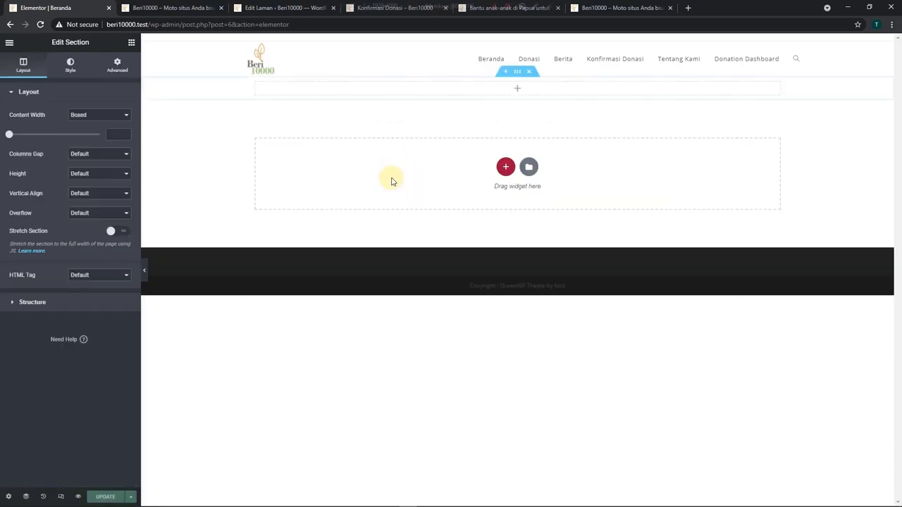
left_click(517, 89)
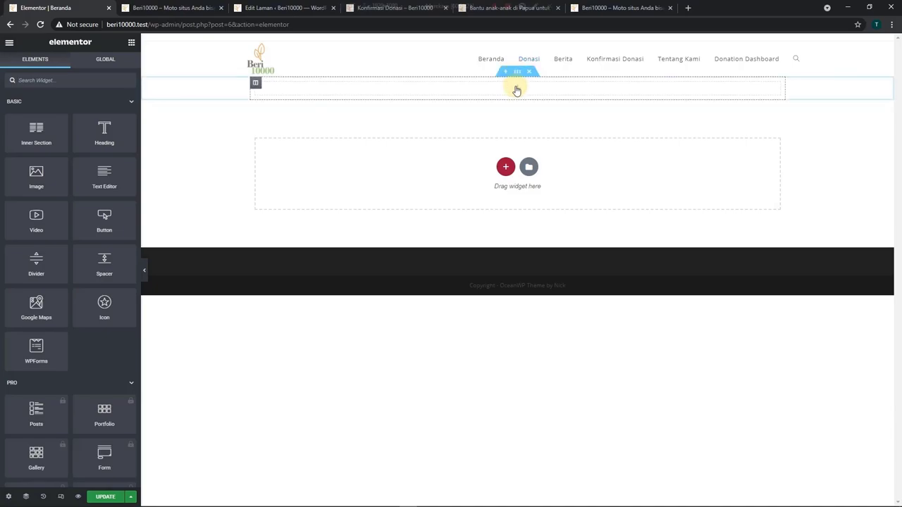
- Set the section's Classic background to the photo of children outdoors
left_click(517, 73)
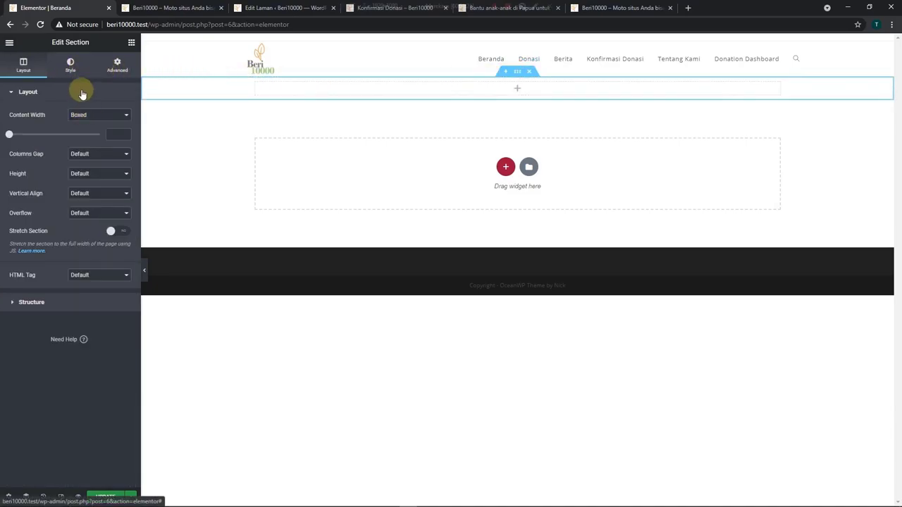
left_click(71, 69)
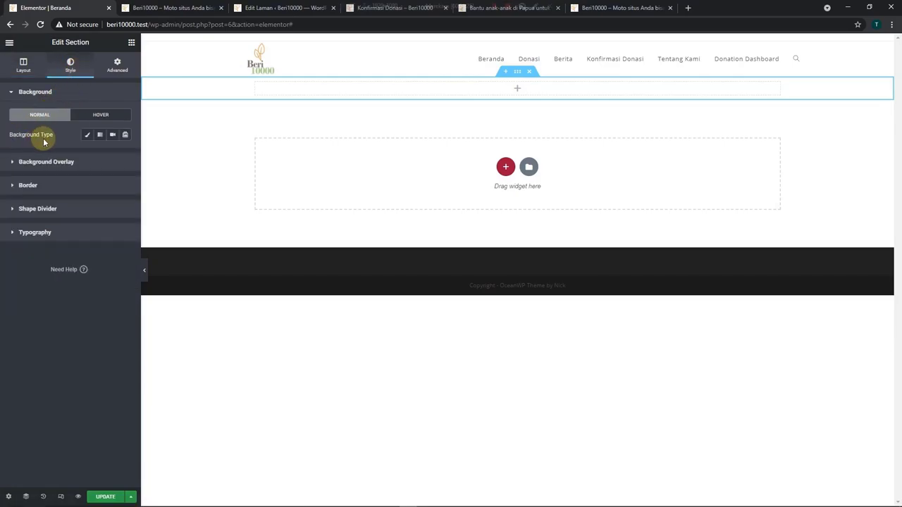
left_click(87, 136)
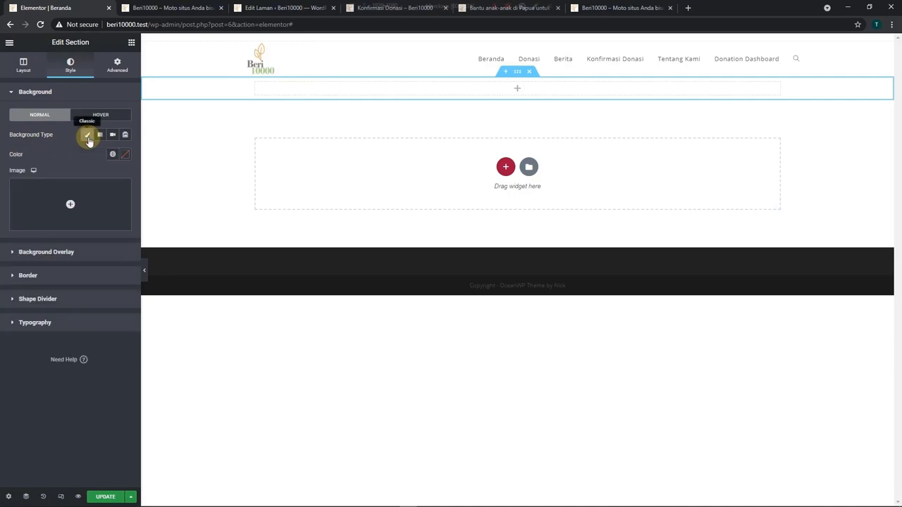
left_click(75, 208)
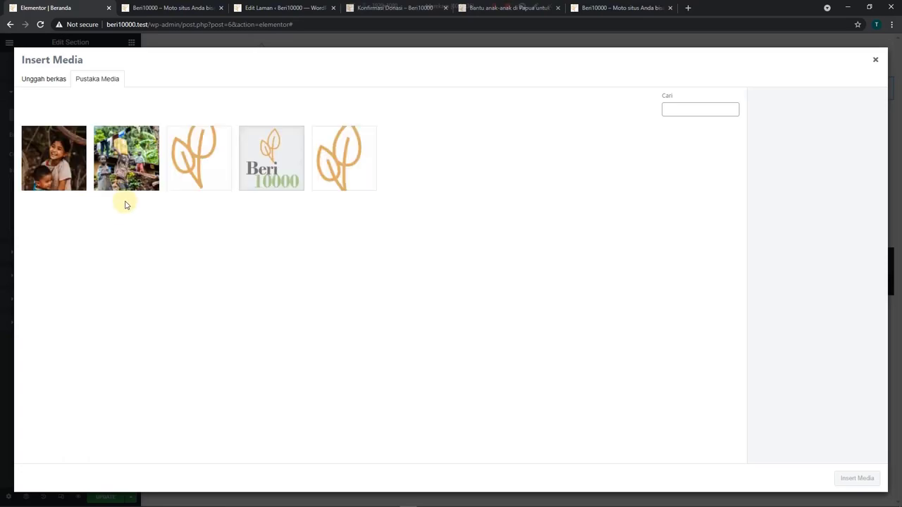
left_click(115, 181)
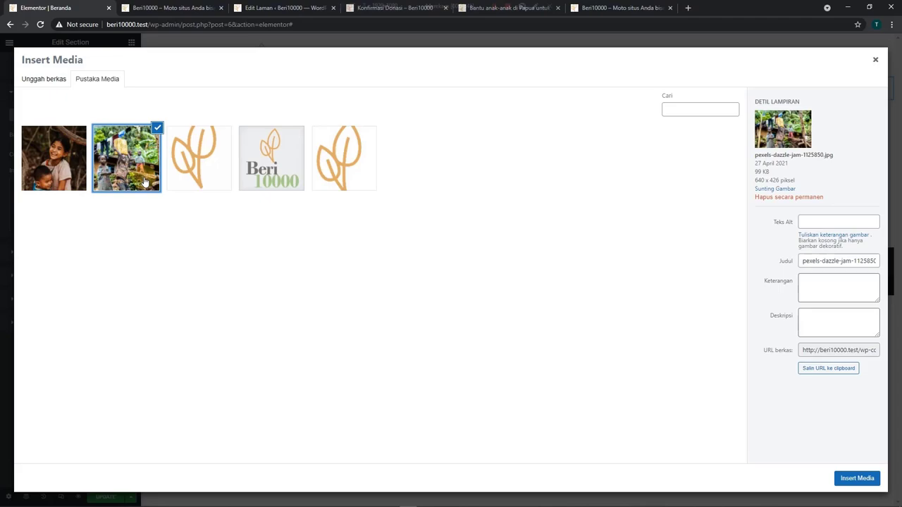
left_click(852, 477)
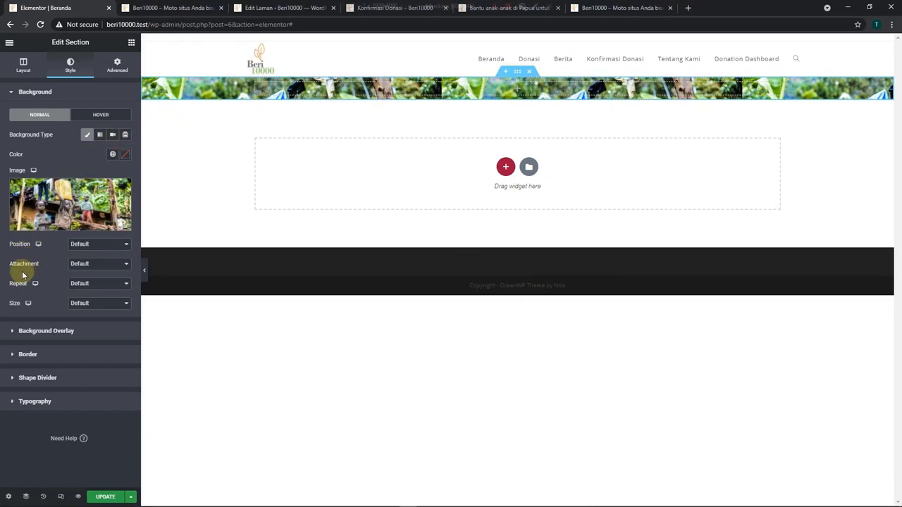
- Set the background to No-repeat with Cover size and update the page
left_click(88, 284)
left_click(85, 301)
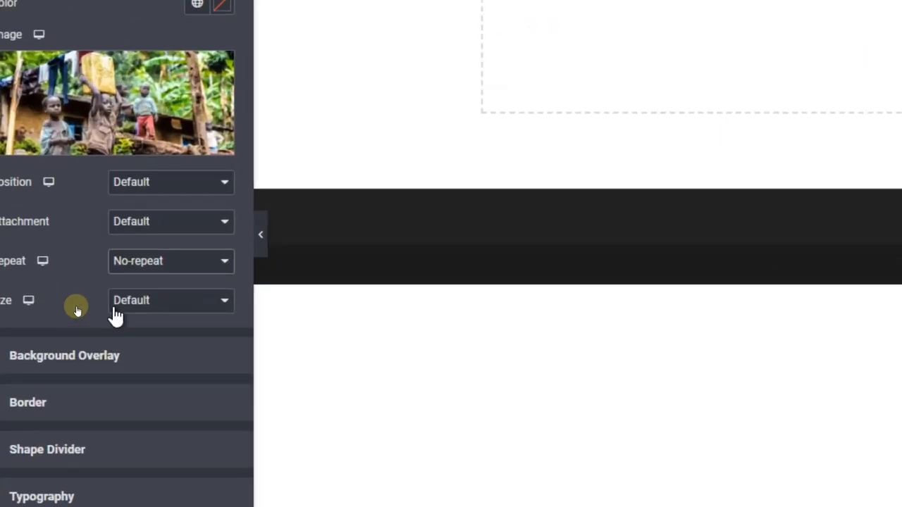
left_click(99, 304)
left_click(152, 347)
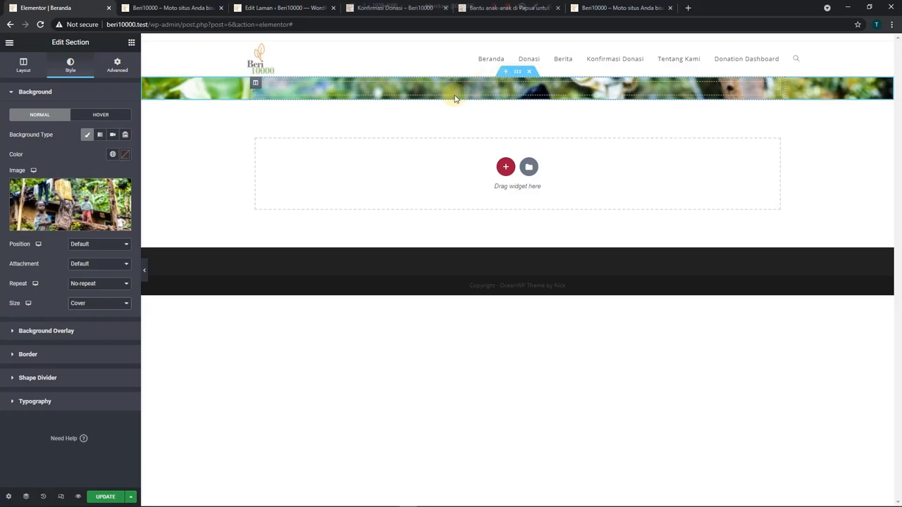
left_click(103, 498)
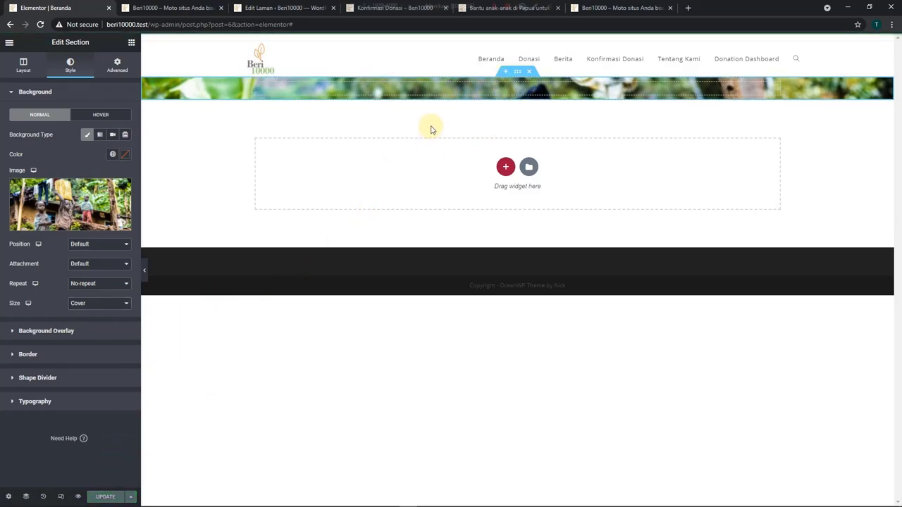
left_click(518, 95)
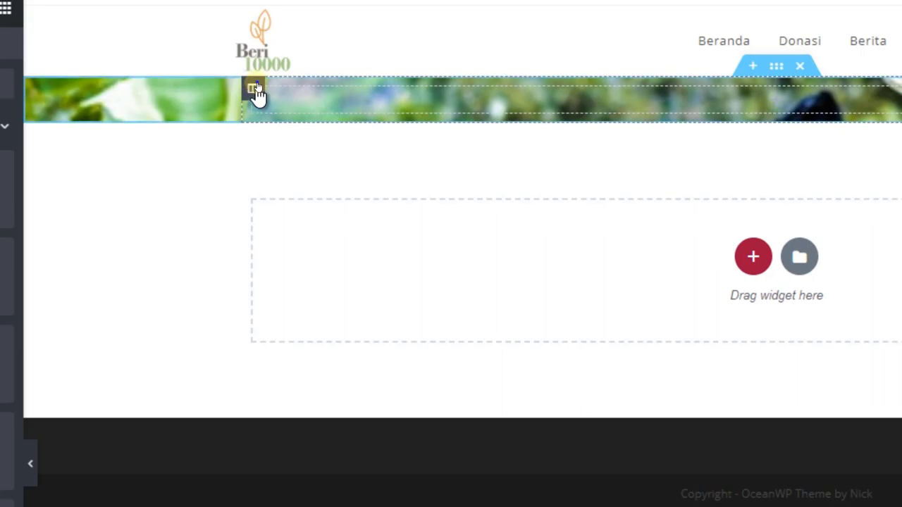
- Duplicate the banner's column to create a second column
right_click(255, 89)
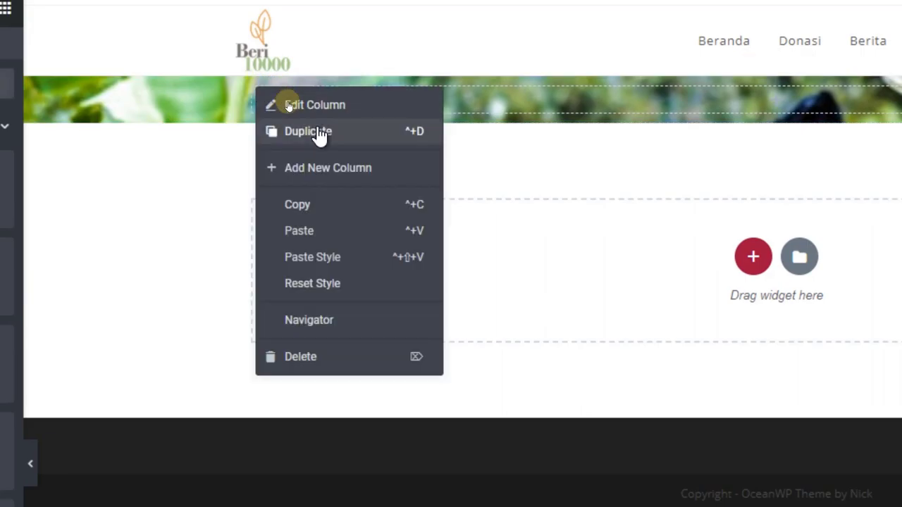
left_click(324, 169)
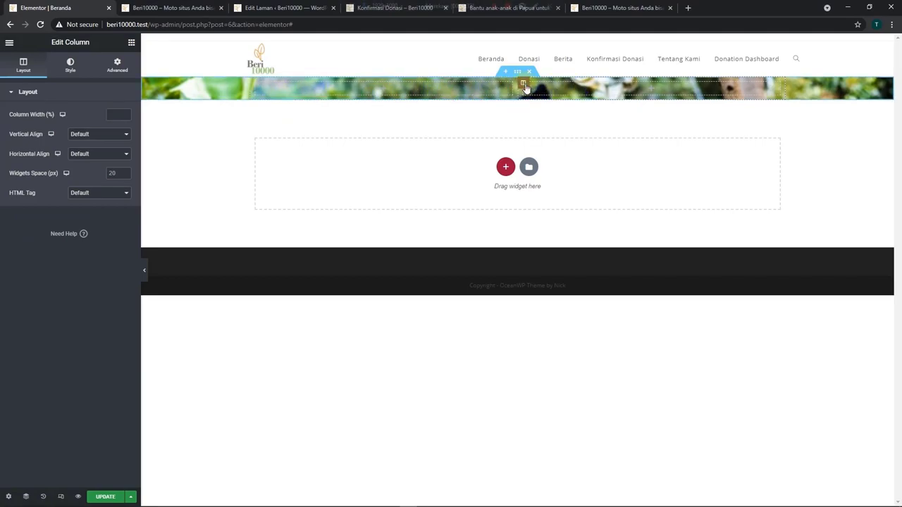
left_click(652, 92)
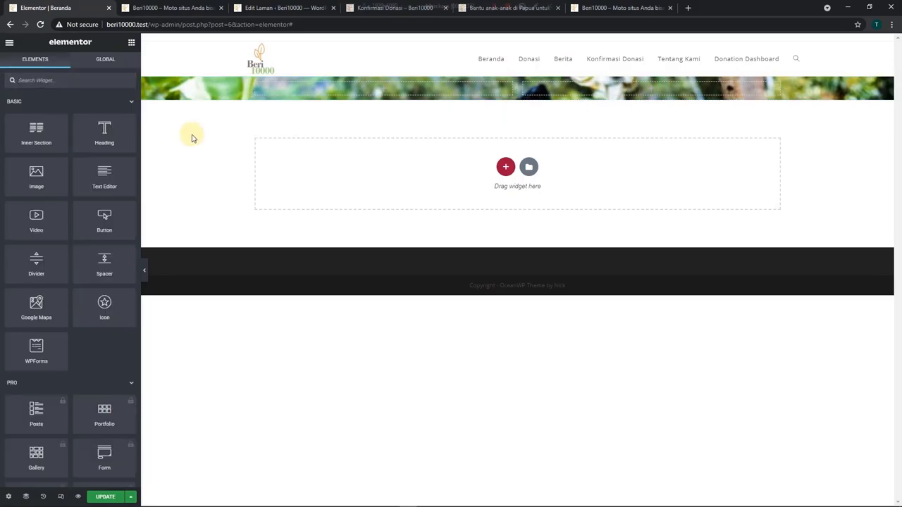
- Add a heading to the second banner column reading 'Bantu anak-anak di Papua untuk mendapatkan air bersih'
left_click_drag(109, 133, 592, 88)
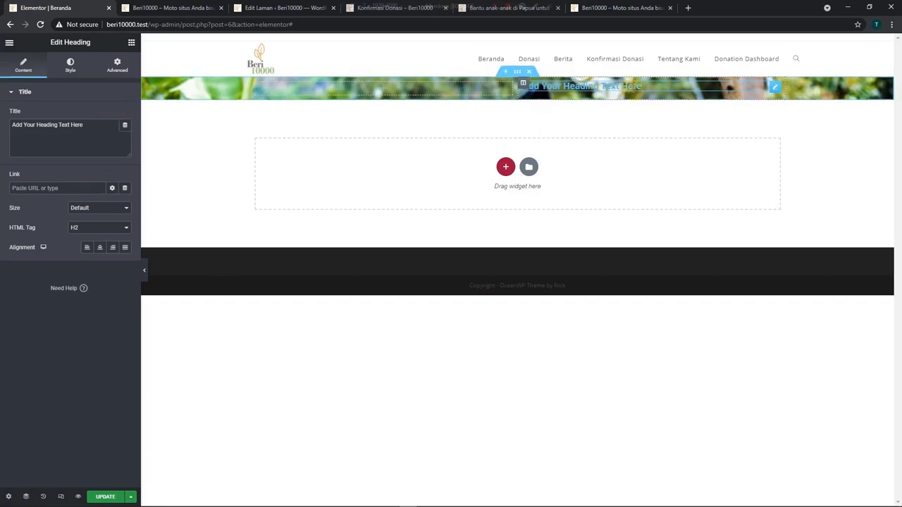
triple_click(64, 125)
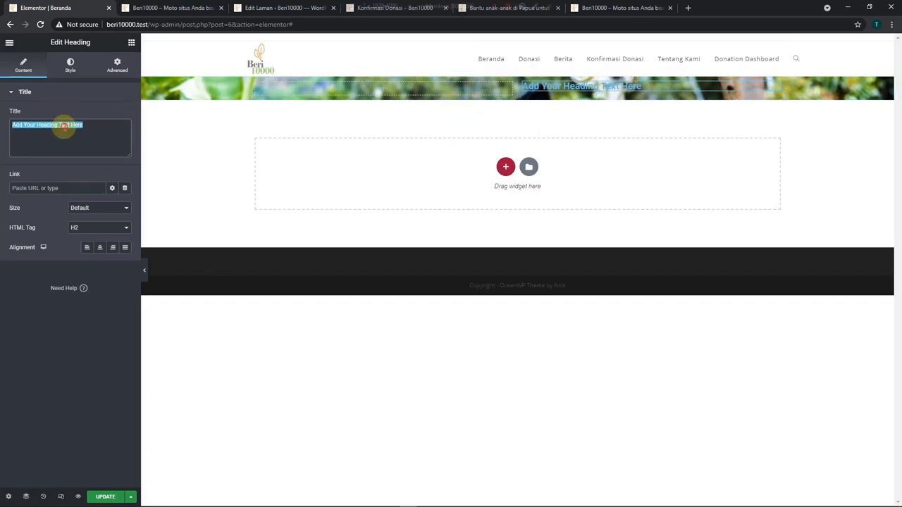
type("B")
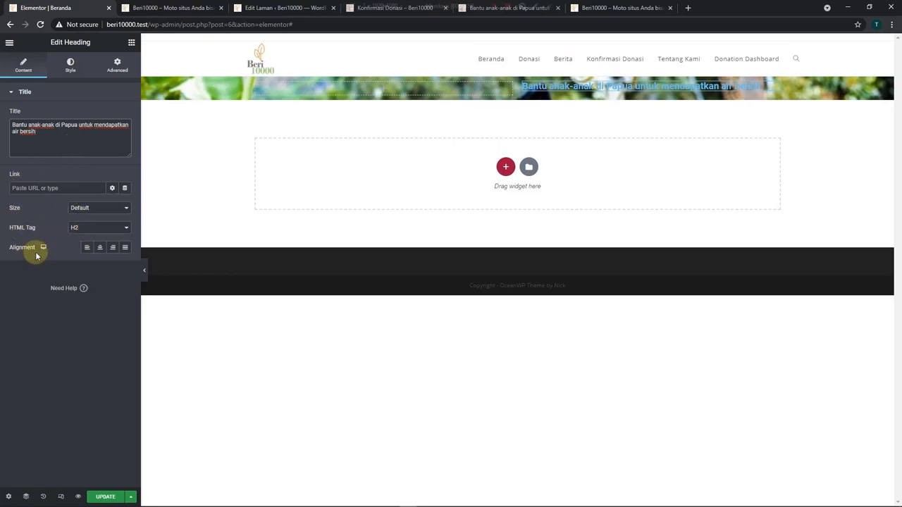
- Left-align the heading and set its text color to white #FFFFFF
left_click(87, 247)
left_click(81, 74)
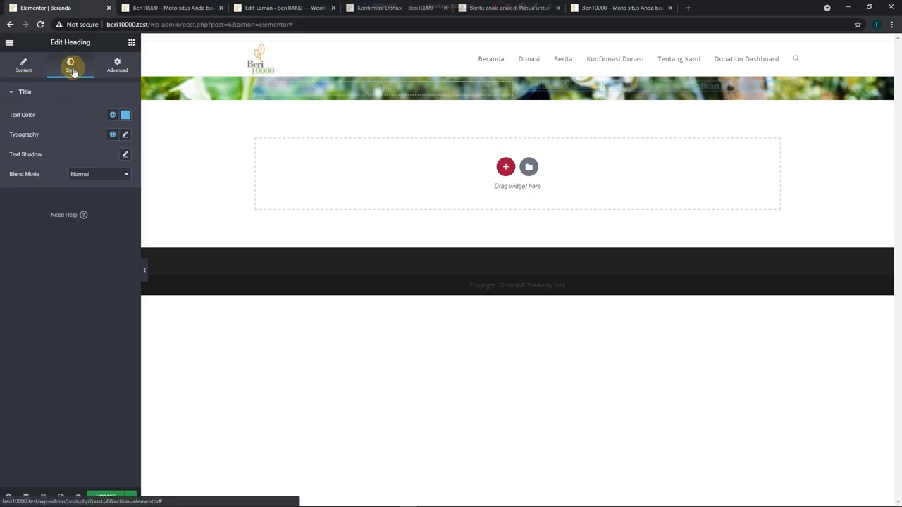
left_click(125, 116)
left_click(28, 155)
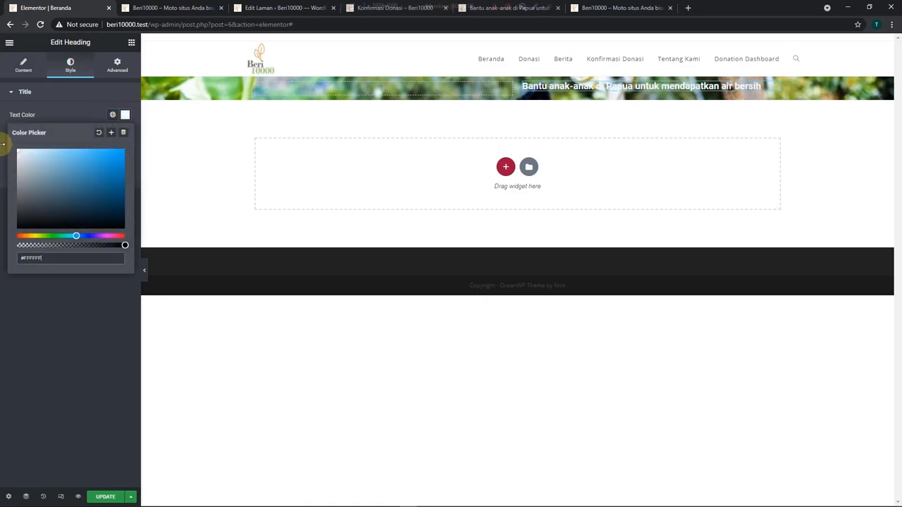
left_click(84, 116)
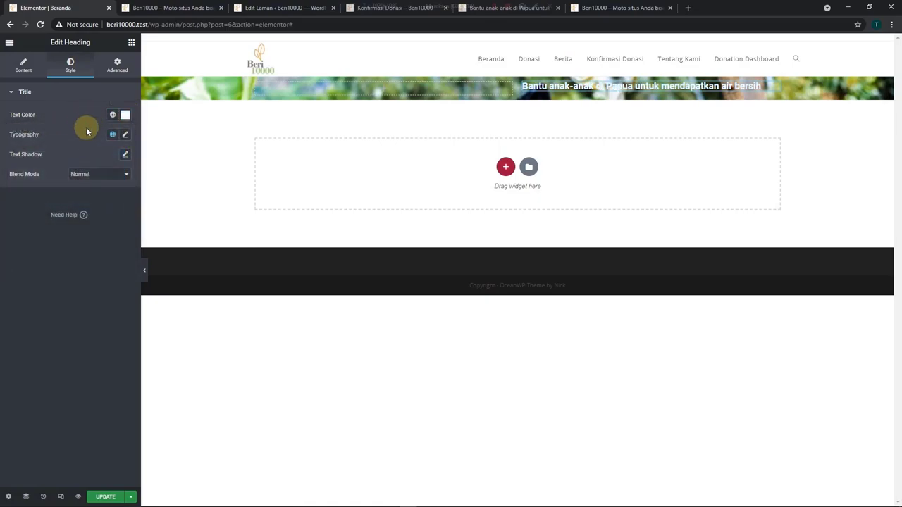
- Set the heading typography to Arial, Normal weight, size 42
left_click(126, 136)
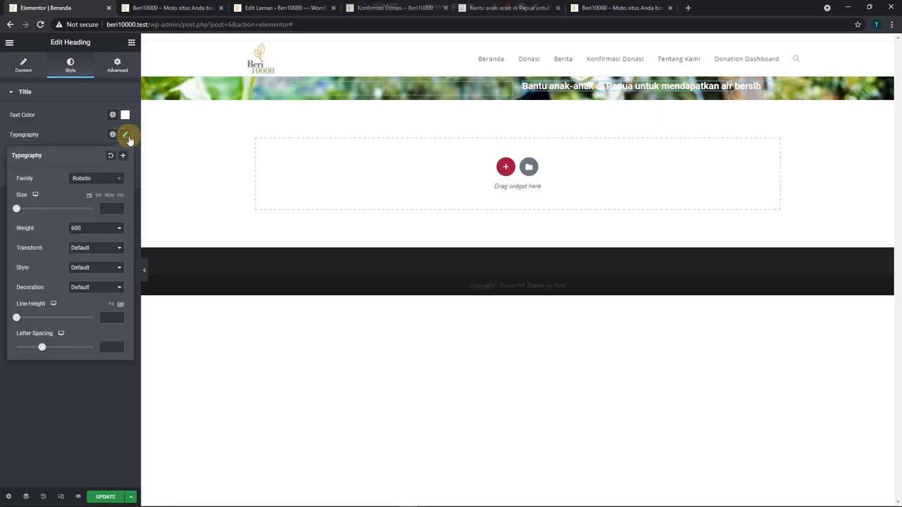
left_click_drag(17, 210, 29, 210)
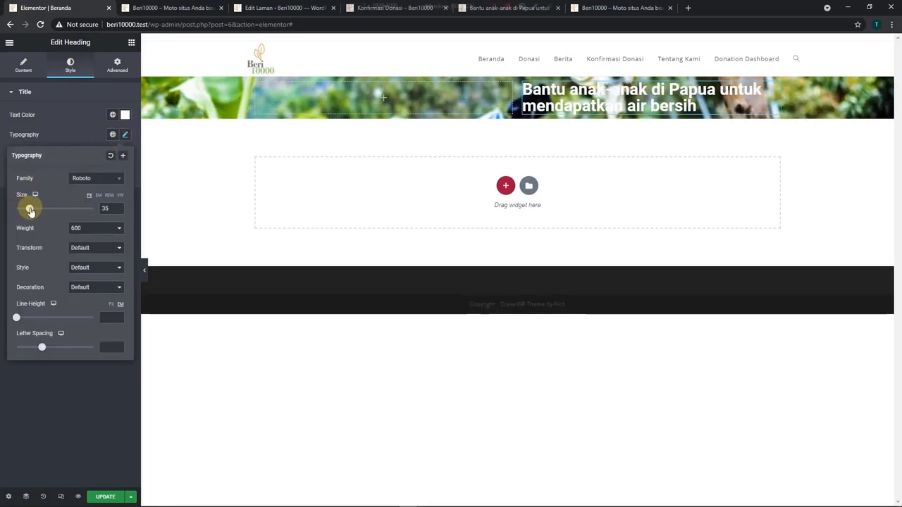
left_click(87, 182)
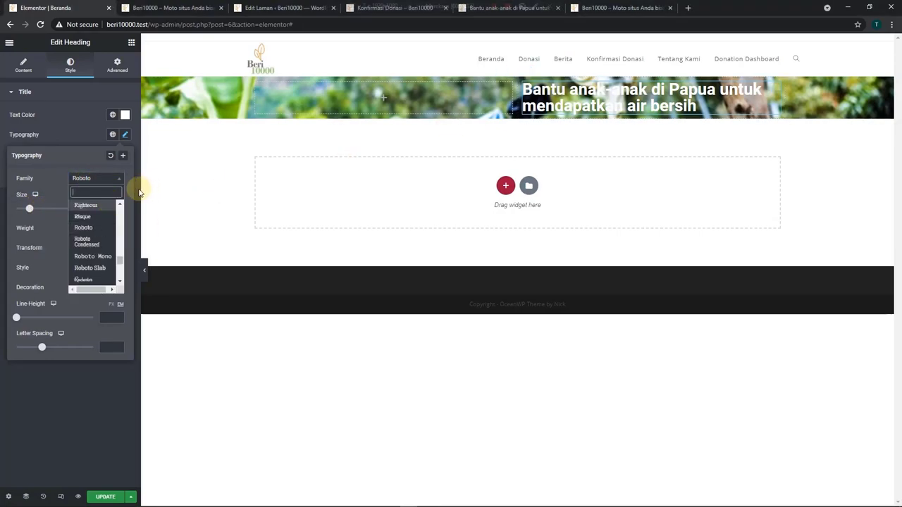
type("ar")
left_click(82, 217)
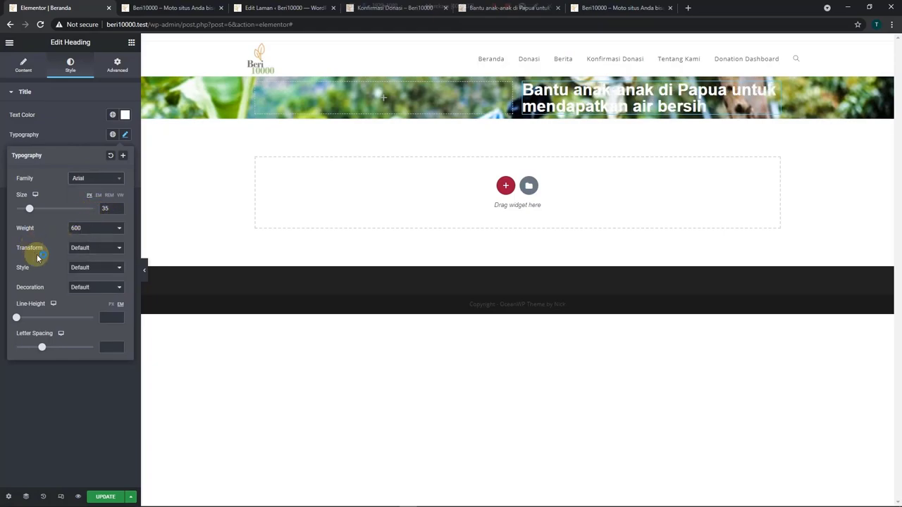
left_click(82, 235)
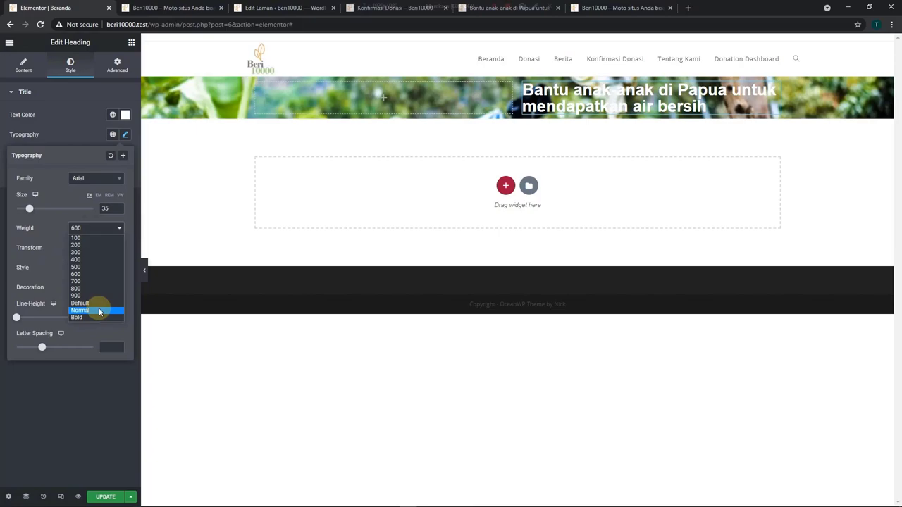
left_click(100, 311)
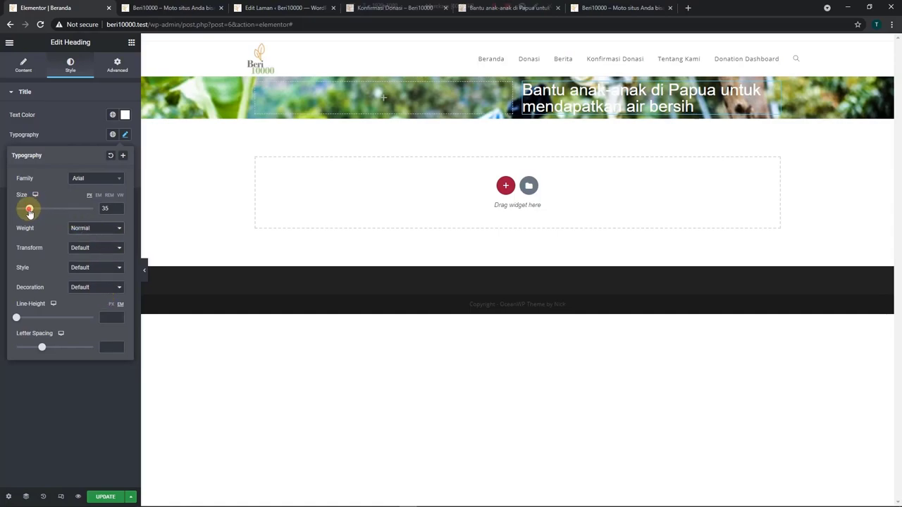
left_click_drag(30, 210, 32, 213)
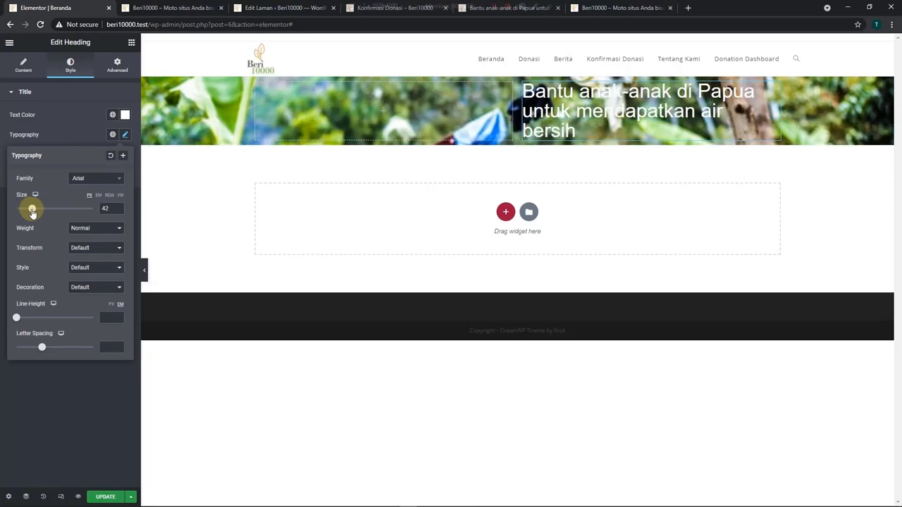
left_click(91, 380)
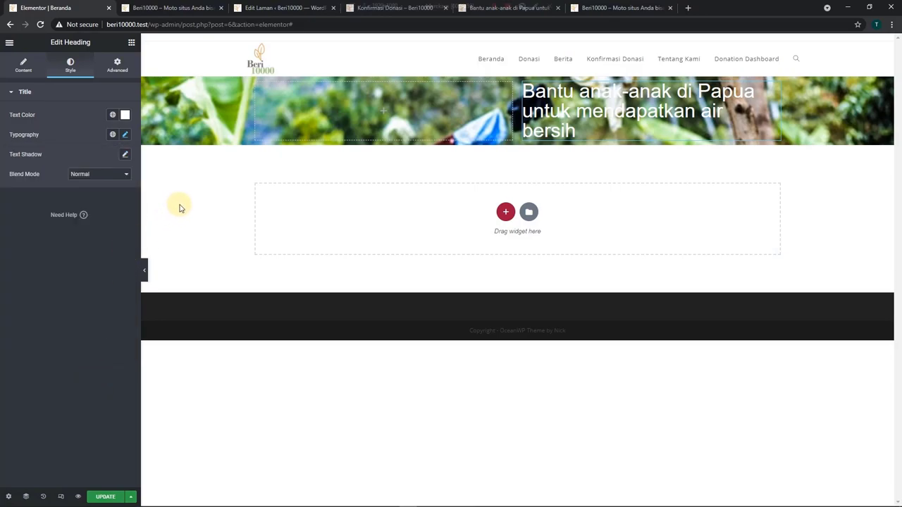
- Review the water donation page's Rp100.000.000 goal, then return to the Elementor widget list
left_click(10, 42)
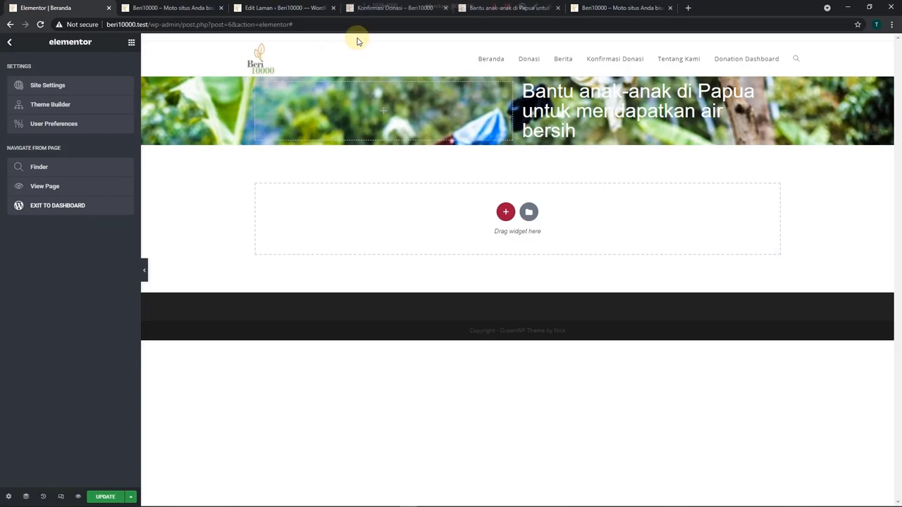
left_click(465, 9)
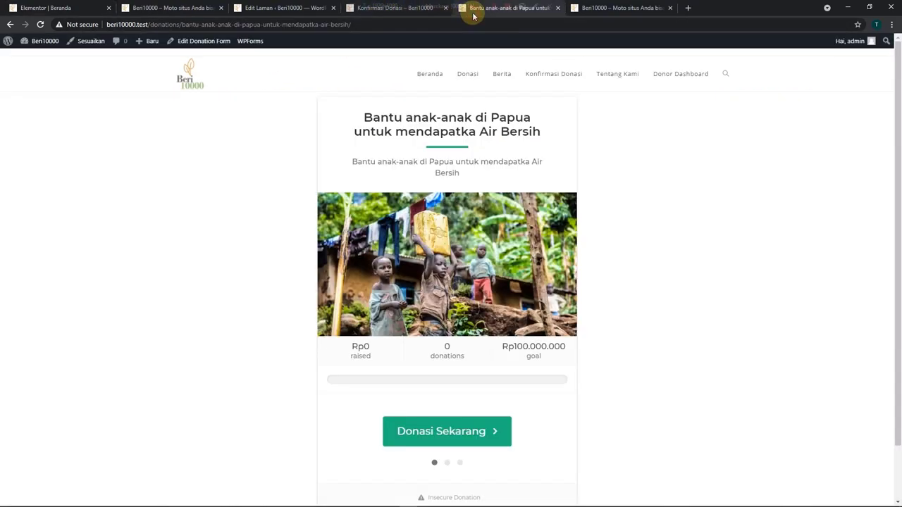
left_click(43, 9)
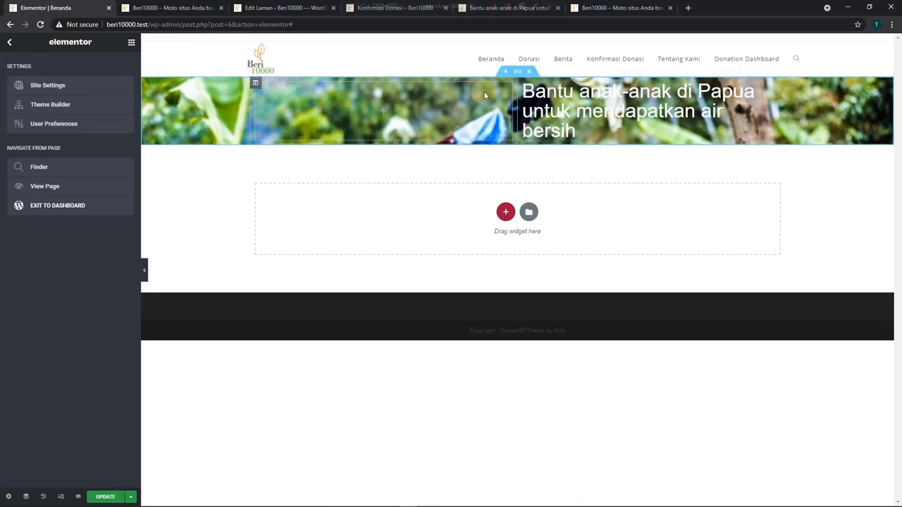
left_click(486, 9)
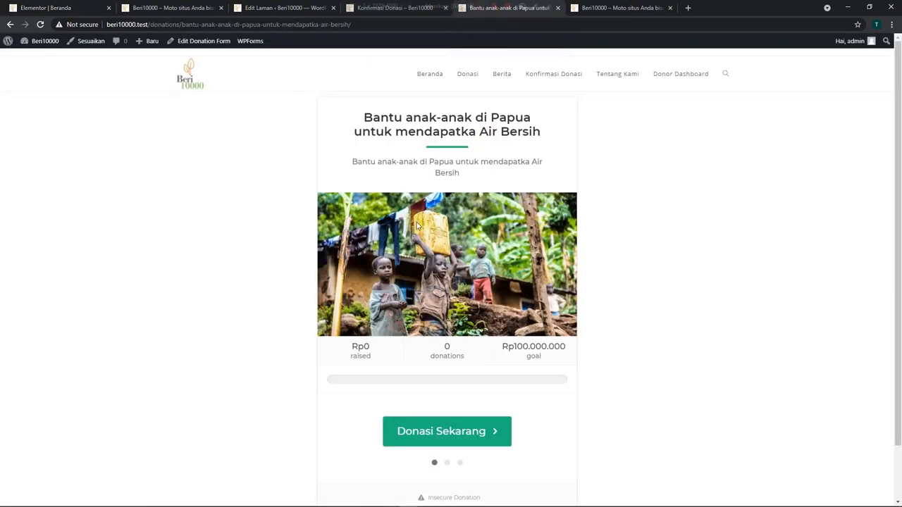
scroll(346, 339, "down", 2)
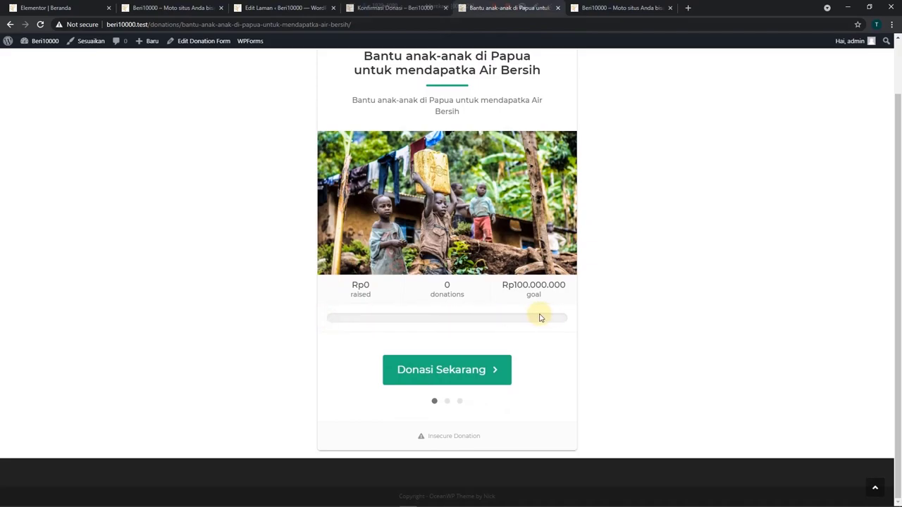
scroll(469, 369, "up", 2)
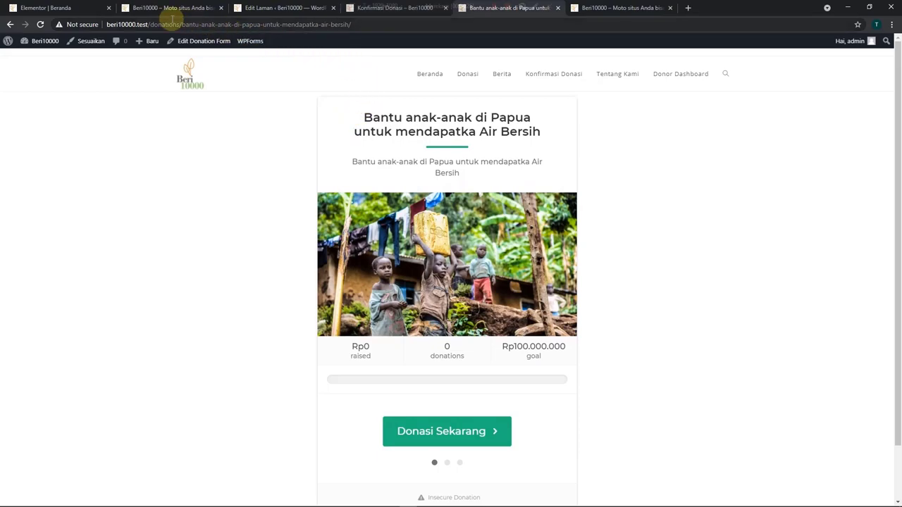
left_click(74, 10)
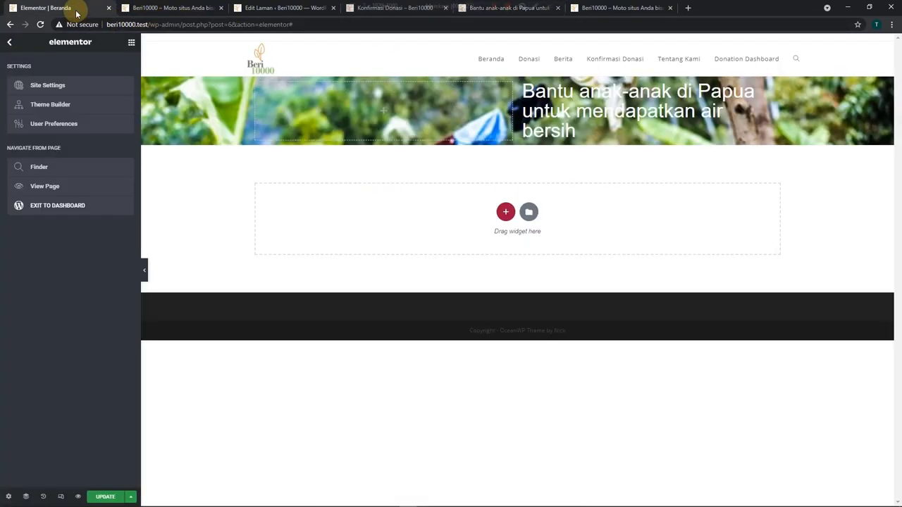
left_click(10, 43)
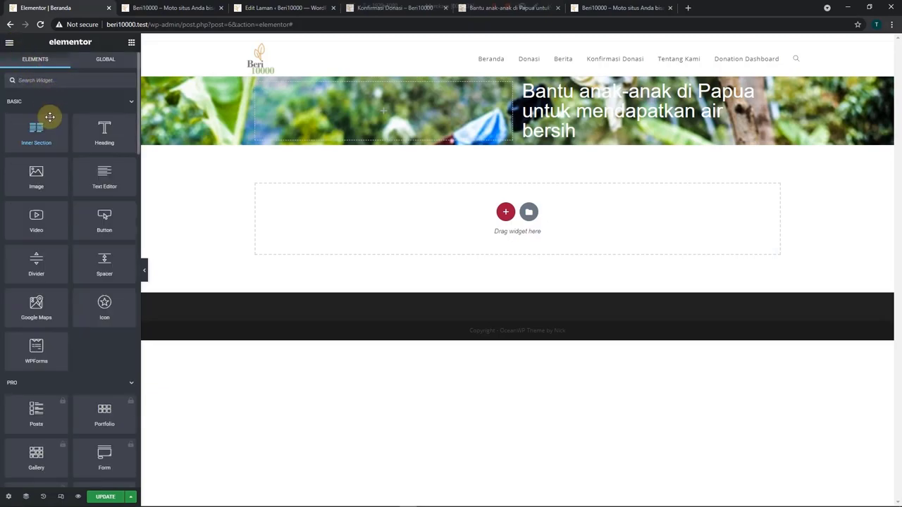
- Search widgets for 'give' and place a Give Goal widget beneath the hero heading
type("give")
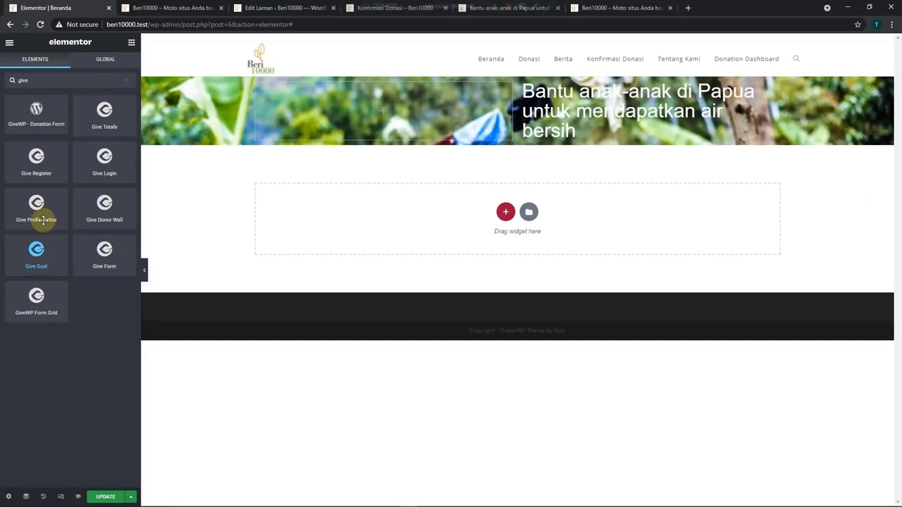
left_click_drag(41, 214, 53, 200)
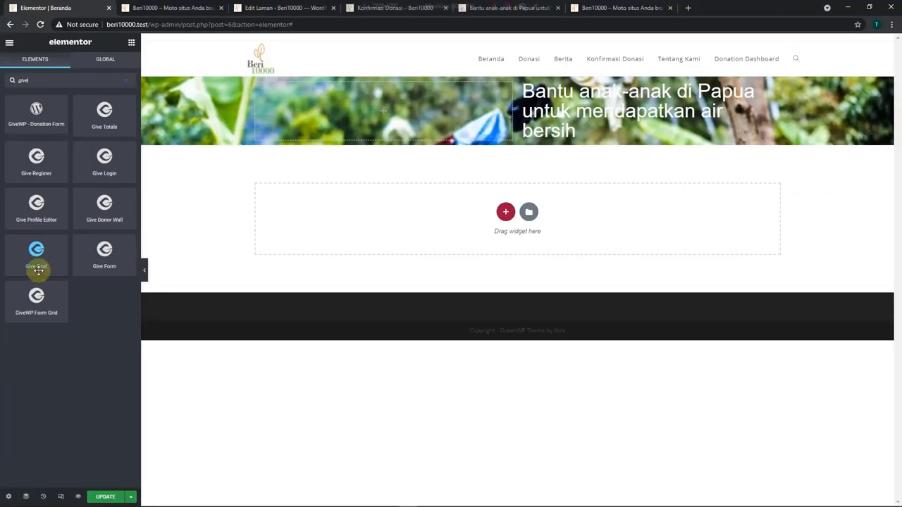
left_click_drag(36, 267, 568, 140)
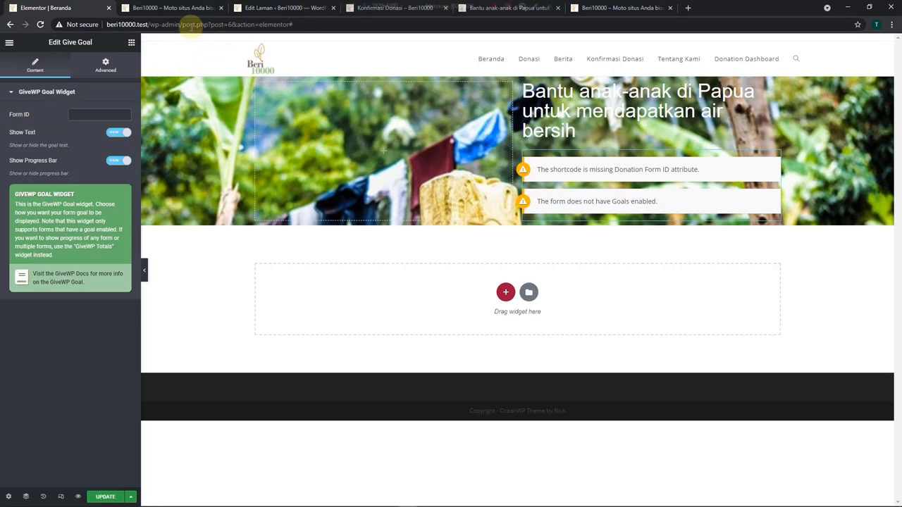
left_click(468, 8)
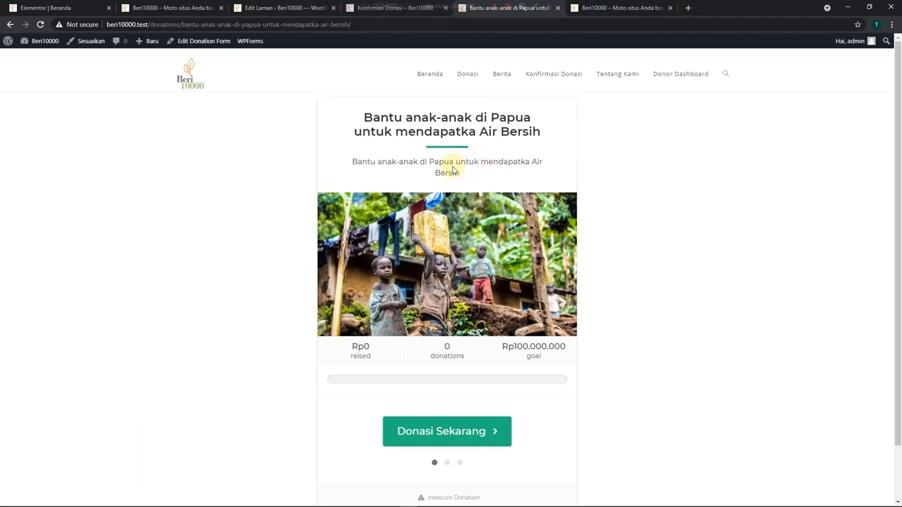
- Look up the water donation form's ID, 51, in GiveWP's Donation Forms list
scroll(455, 164, "down", 1)
scroll(455, 164, "up", 1)
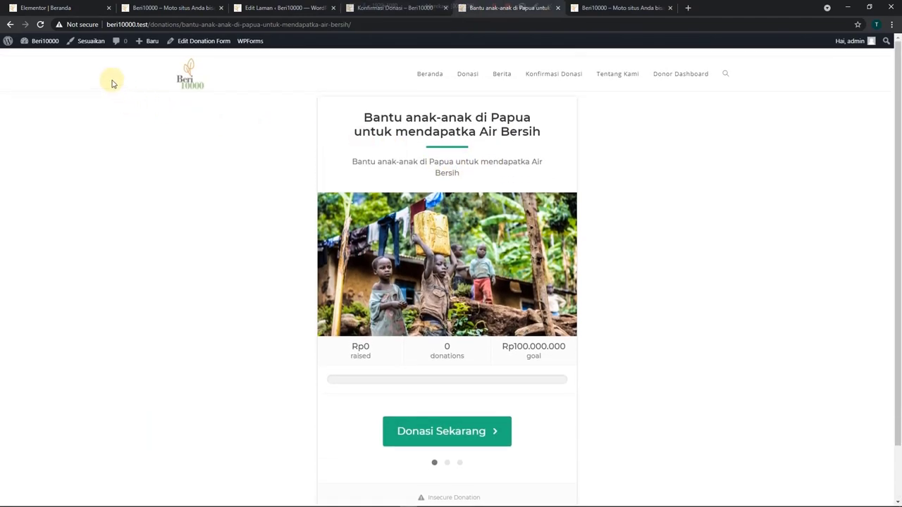
left_click(192, 41)
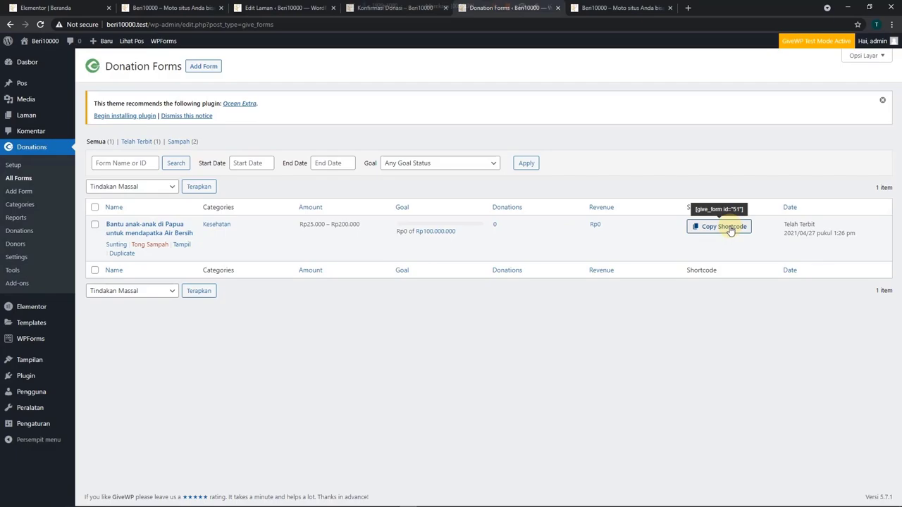
left_click(79, 9)
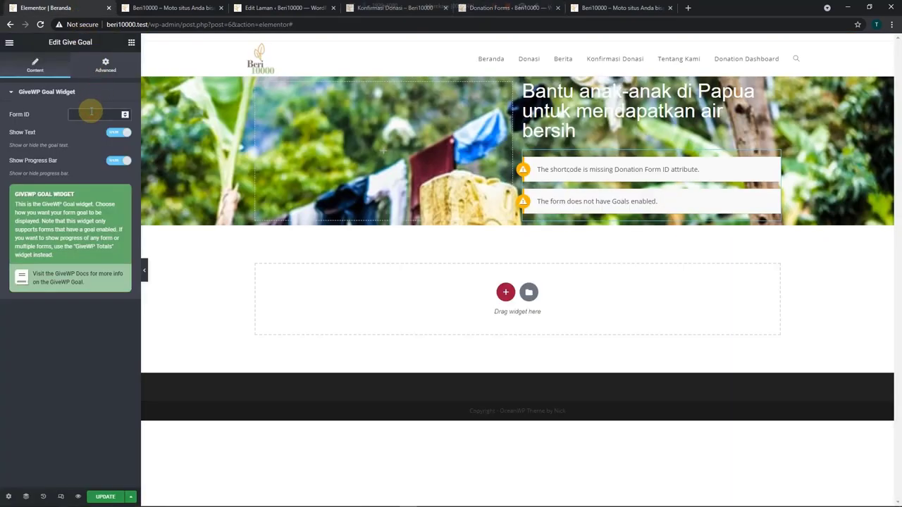
- Set the Give Goal widget's Form ID to 51, keeping Show Text on
type("51")
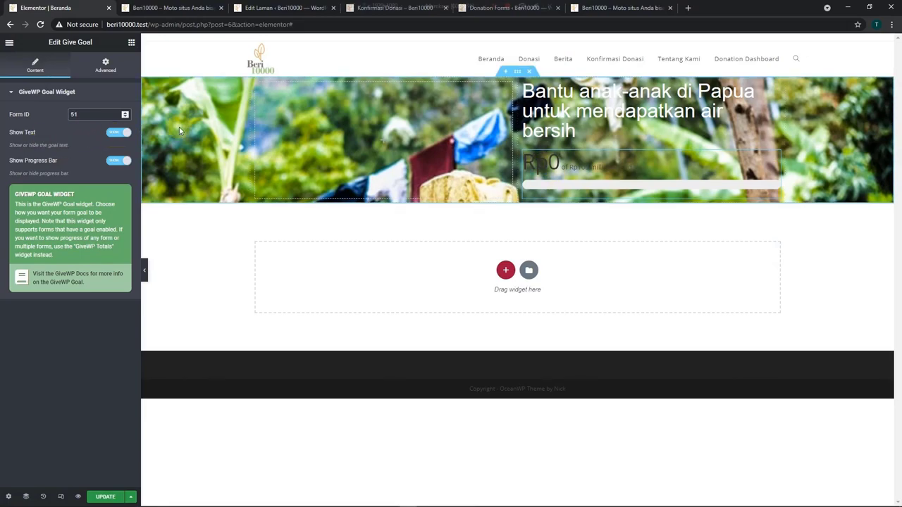
left_click(113, 134)
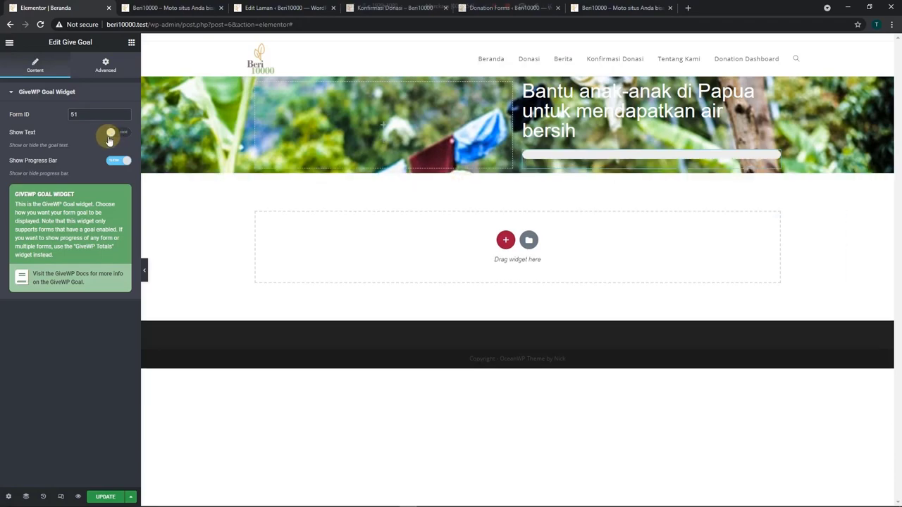
left_click(114, 134)
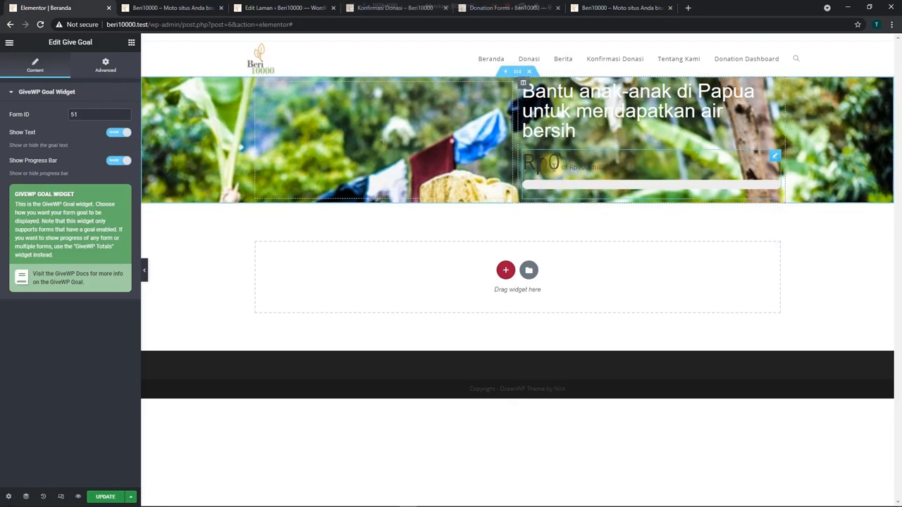
left_click(107, 69)
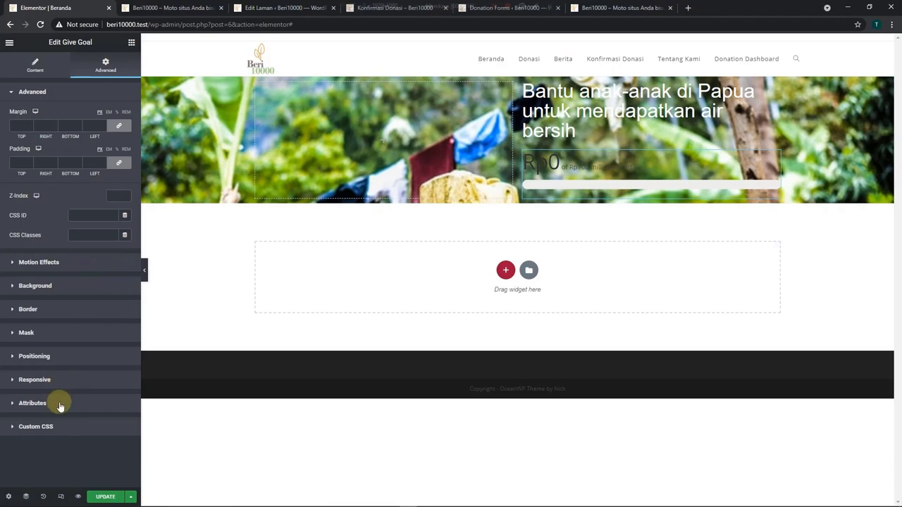
left_click(59, 428)
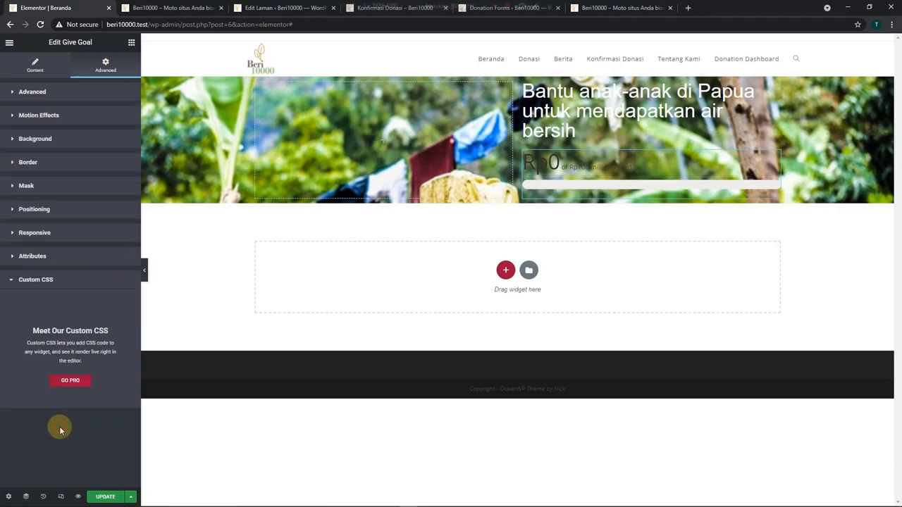
left_click(44, 280)
left_click(574, 176)
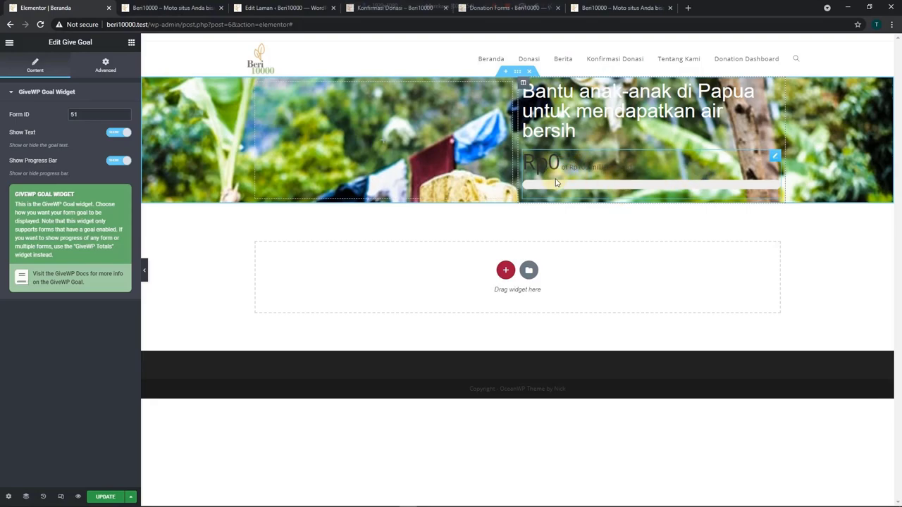
- Add a Button widget below the progress bar with text 'Bantu Sekarang'
left_click(10, 43)
left_click(9, 44)
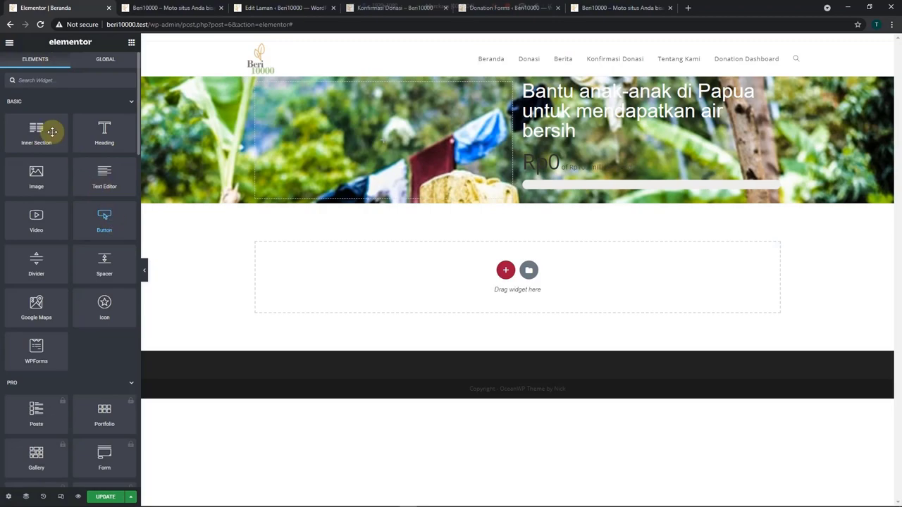
left_click_drag(94, 227, 552, 194)
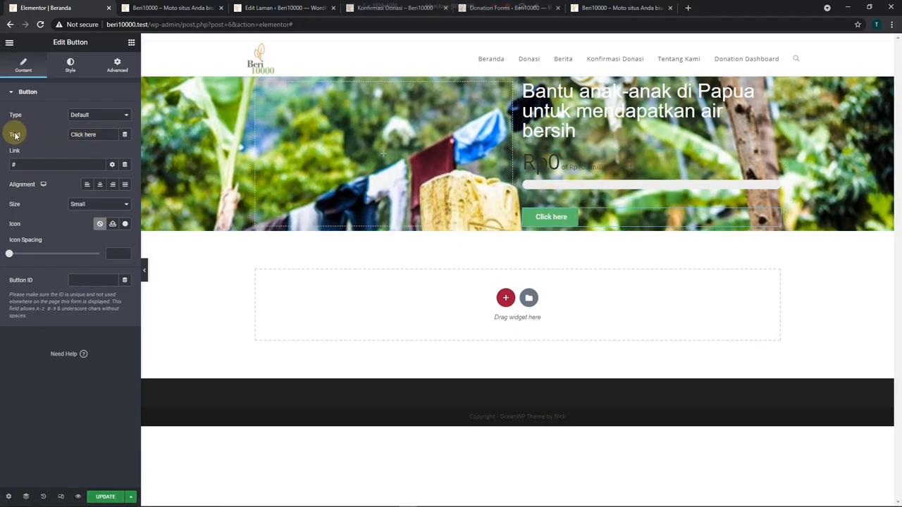
double_click(99, 135)
type("B")
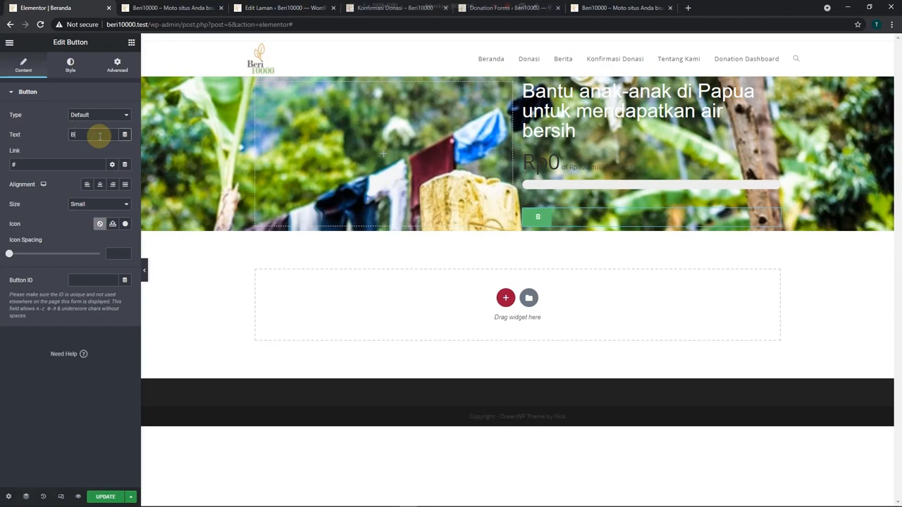
type("antu Seka")
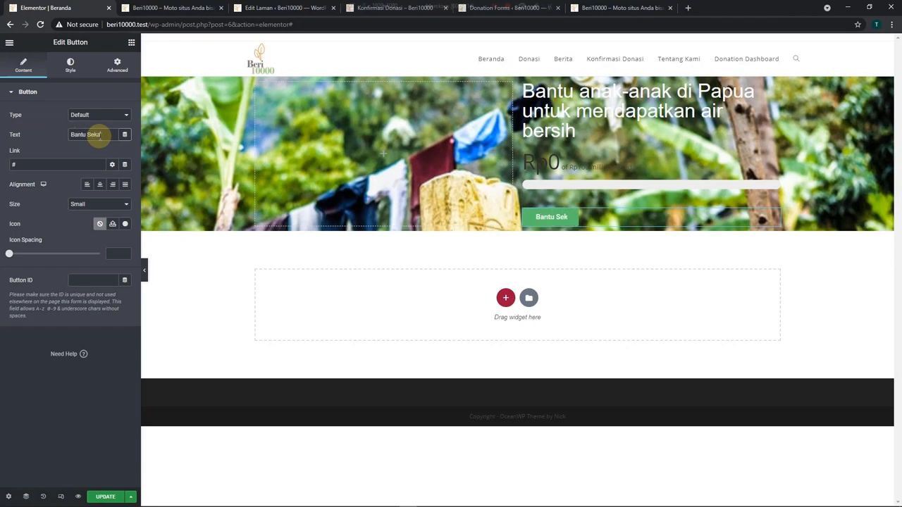
type("rang")
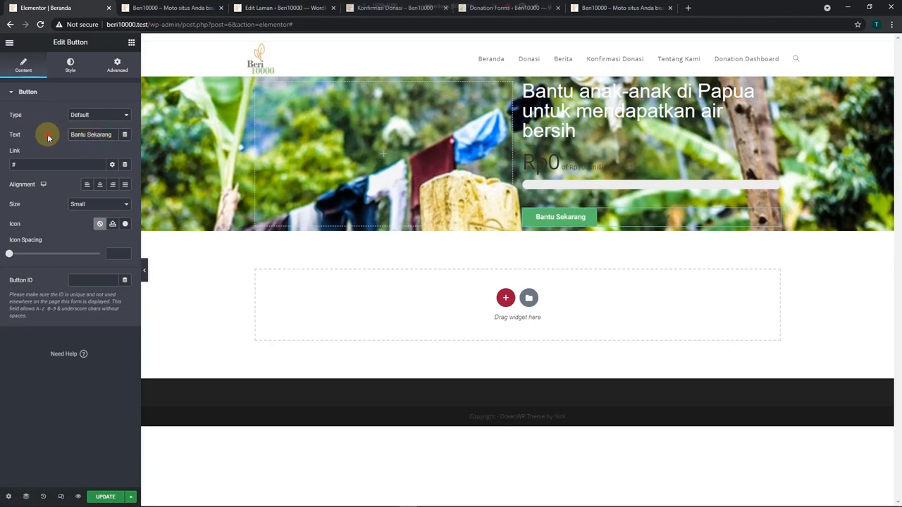
- Make the button orange by choosing the Warning type
left_click(77, 114)
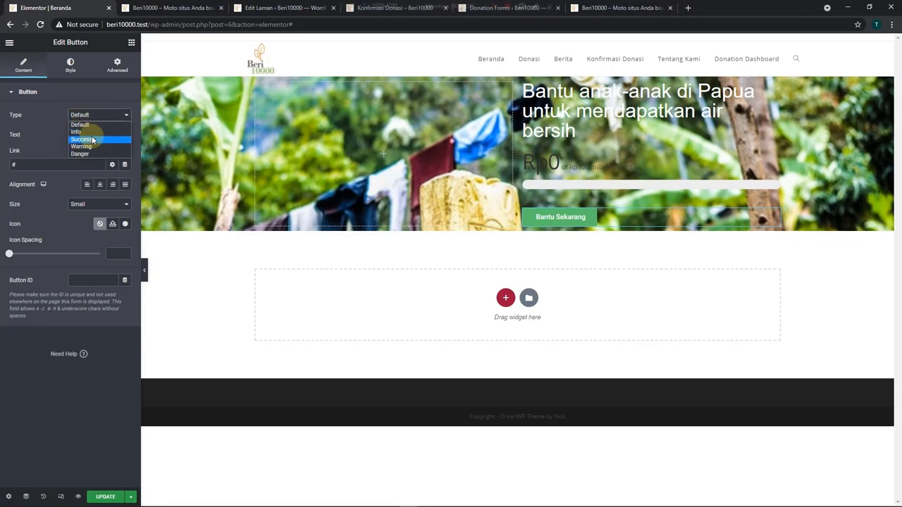
left_click(93, 146)
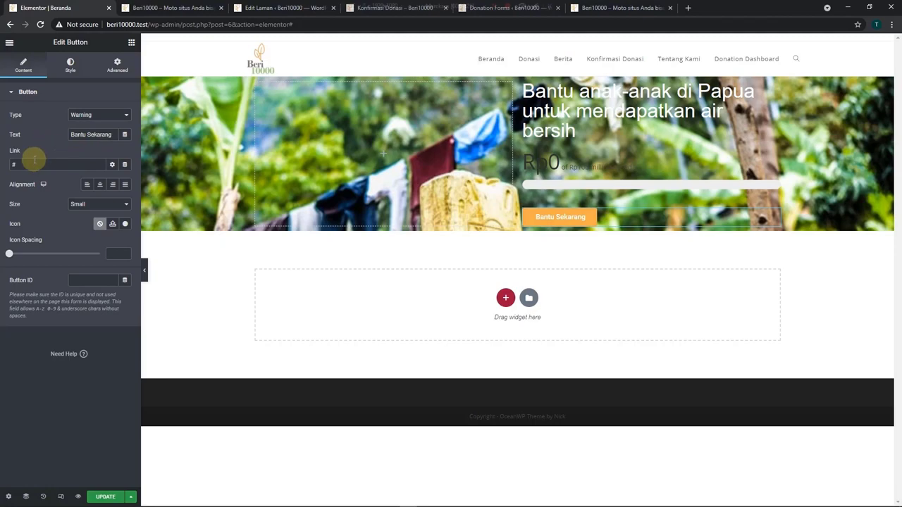
left_click(486, 10)
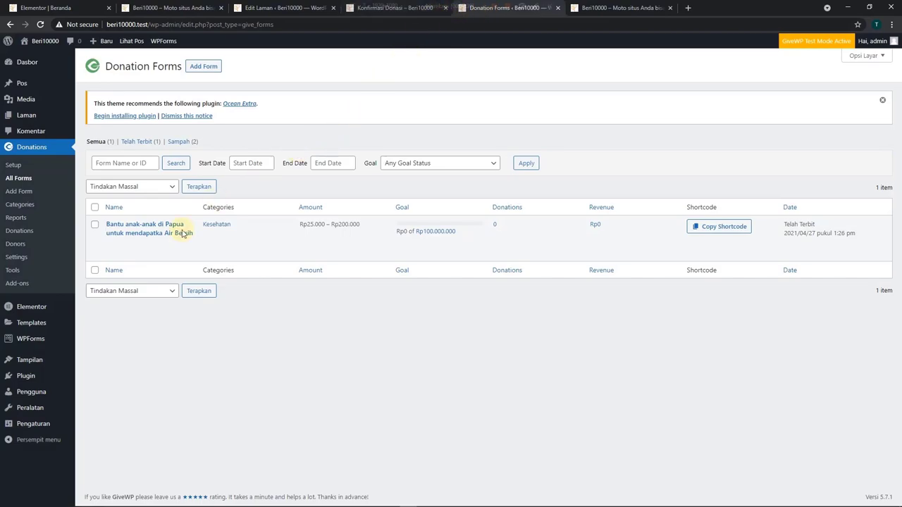
- Copy the public page URL of the Papua clean-water donation form
mouse_move(148, 241)
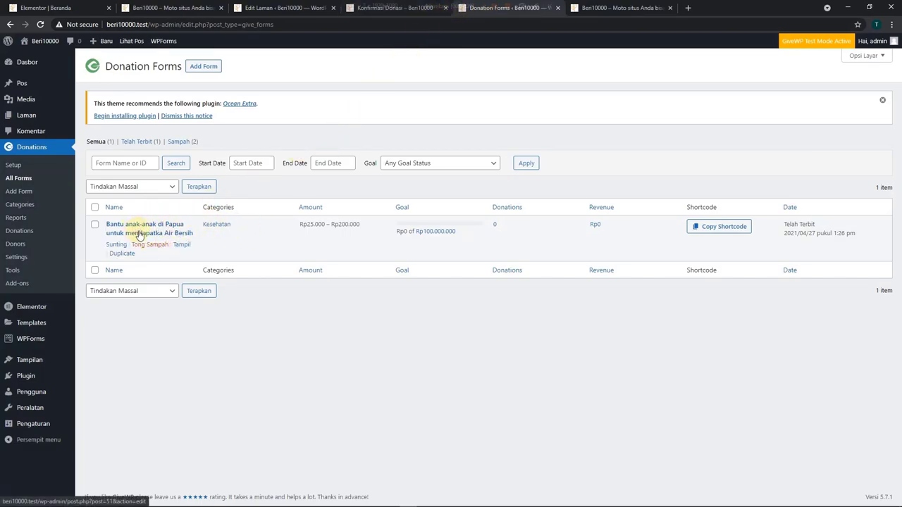
left_click(86, 8)
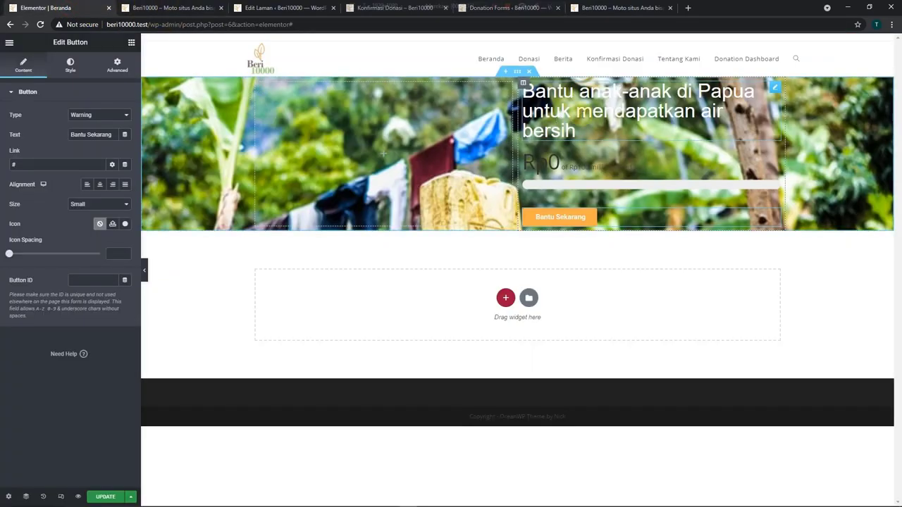
left_click(491, 13)
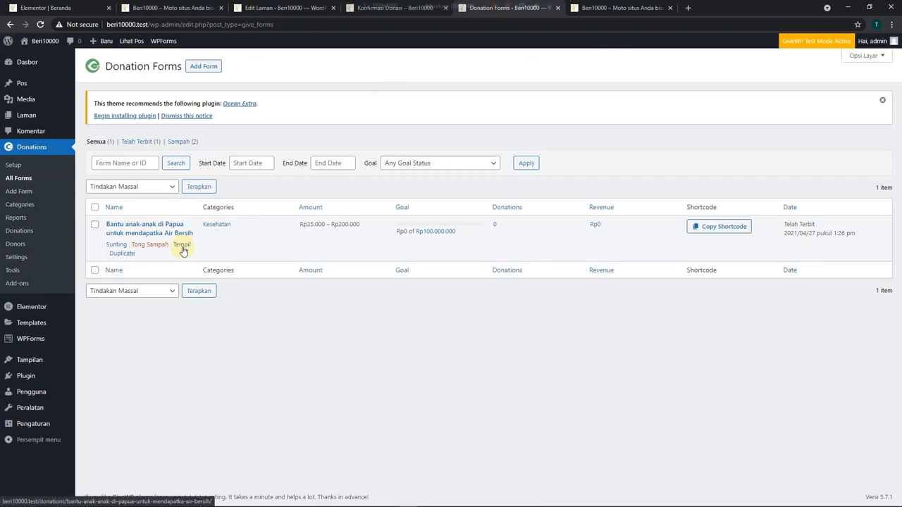
left_click(182, 245)
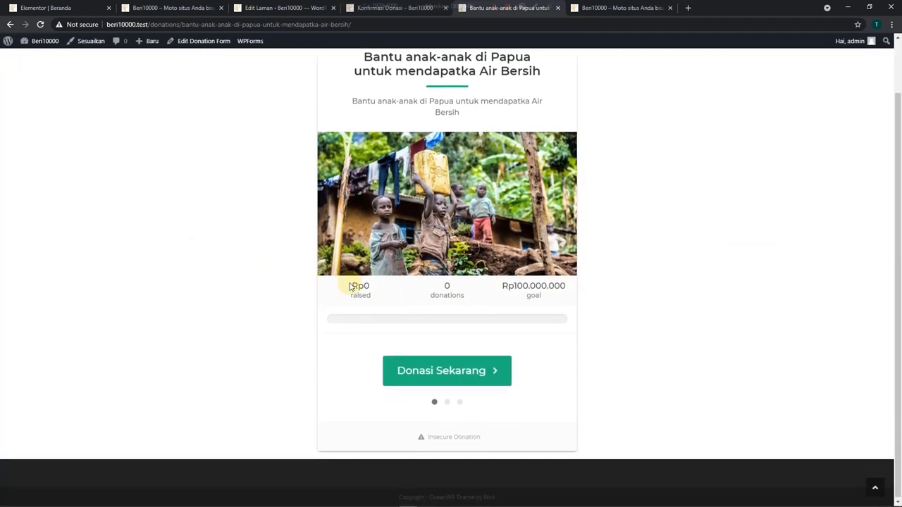
left_click(362, 24)
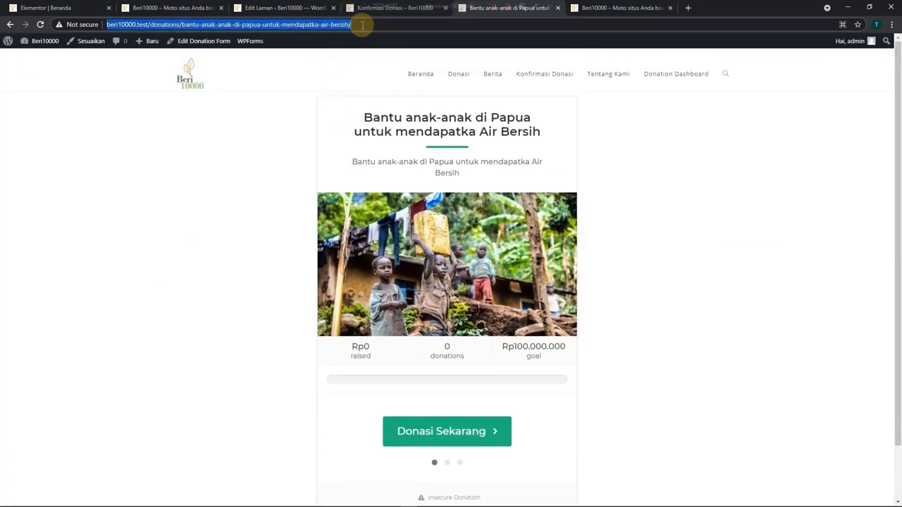
right_click(362, 25)
left_click(370, 75)
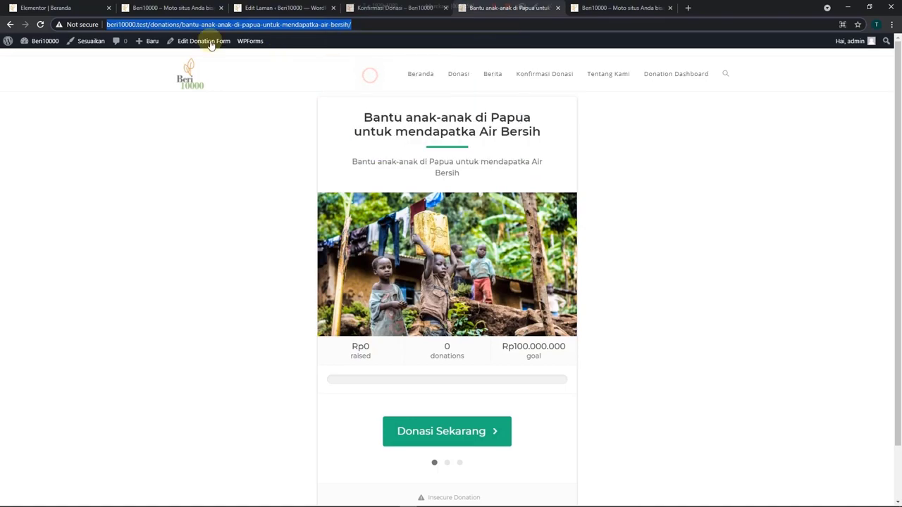
left_click(56, 8)
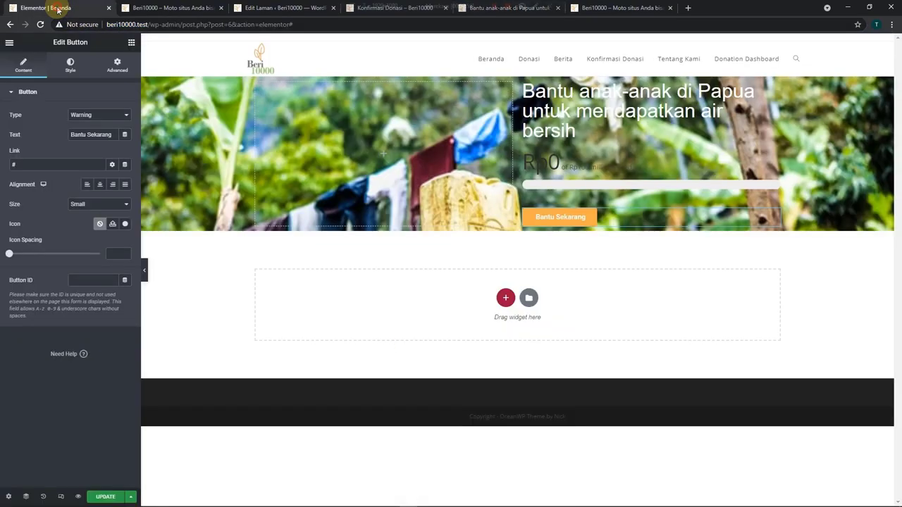
- Paste the donation page URL into the button's Link field
left_click(24, 161)
right_click(25, 164)
left_click(68, 204)
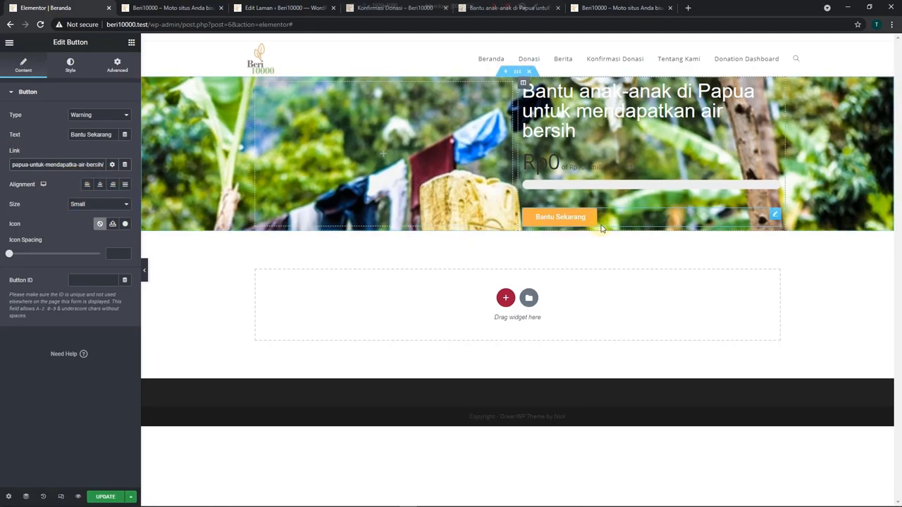
left_click(99, 225)
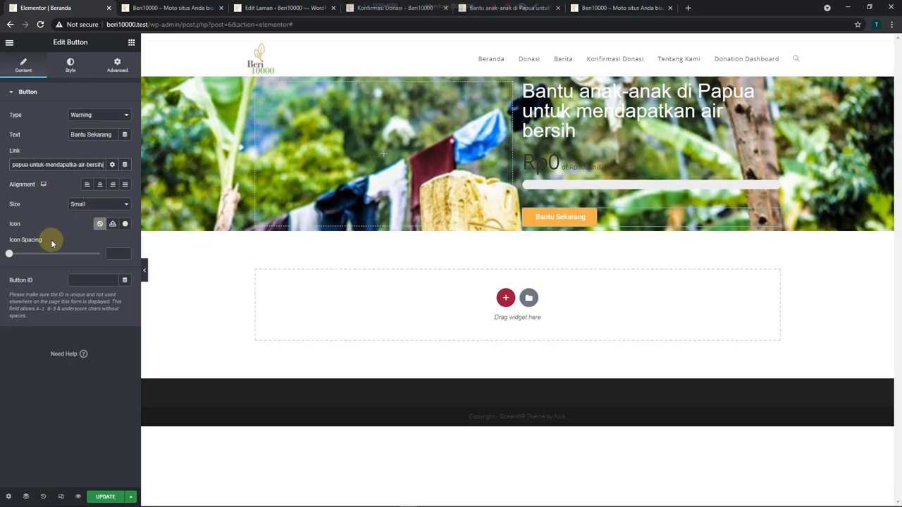
- Set the button's typography font family to Arial
left_click(76, 68)
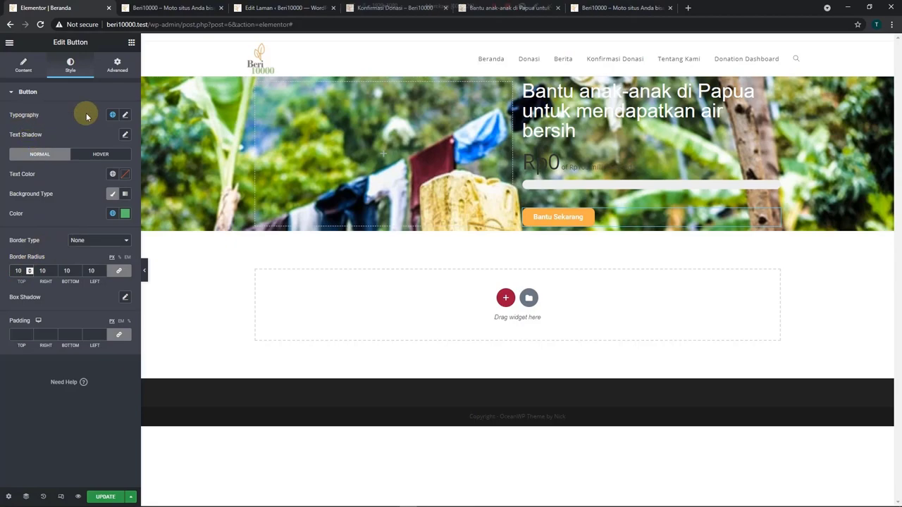
left_click(125, 115)
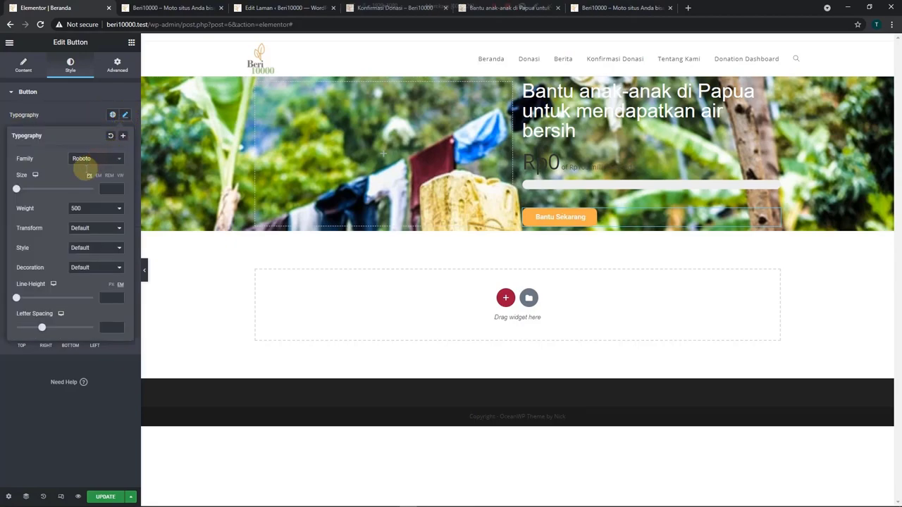
left_click(88, 159)
type("ari")
left_click(82, 195)
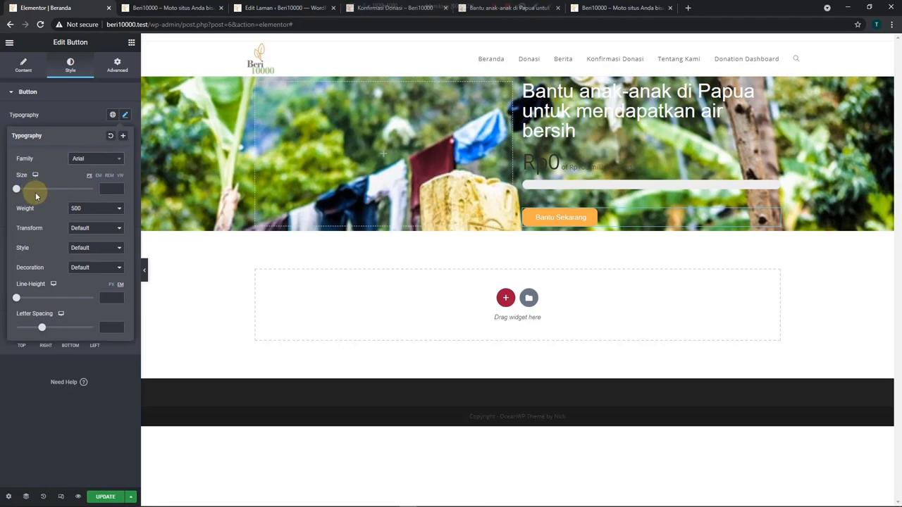
left_click(56, 125)
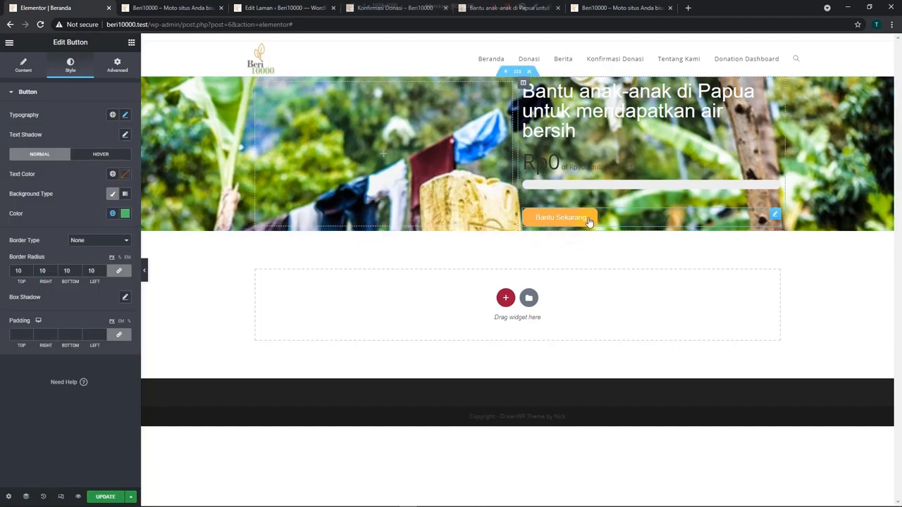
- Give the hero section a Classic black #000000 background overlay at 0.5 opacity
left_click(518, 73)
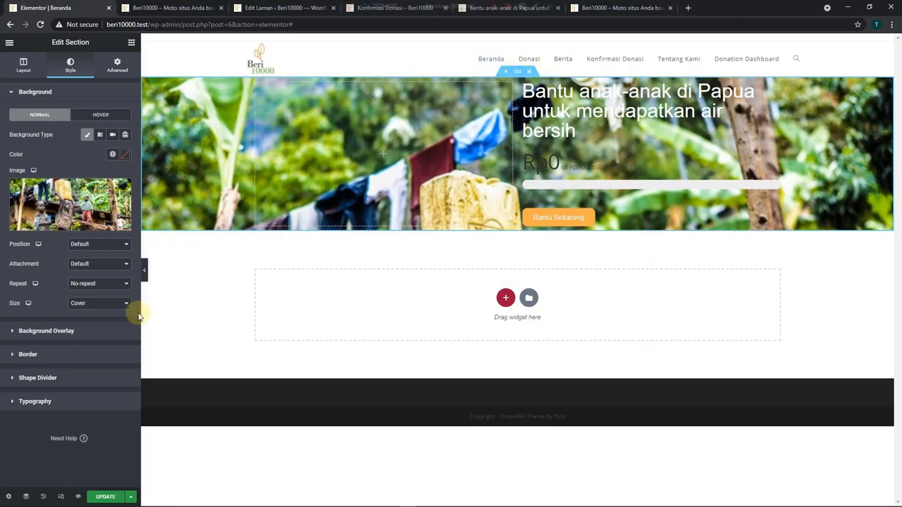
left_click(48, 331)
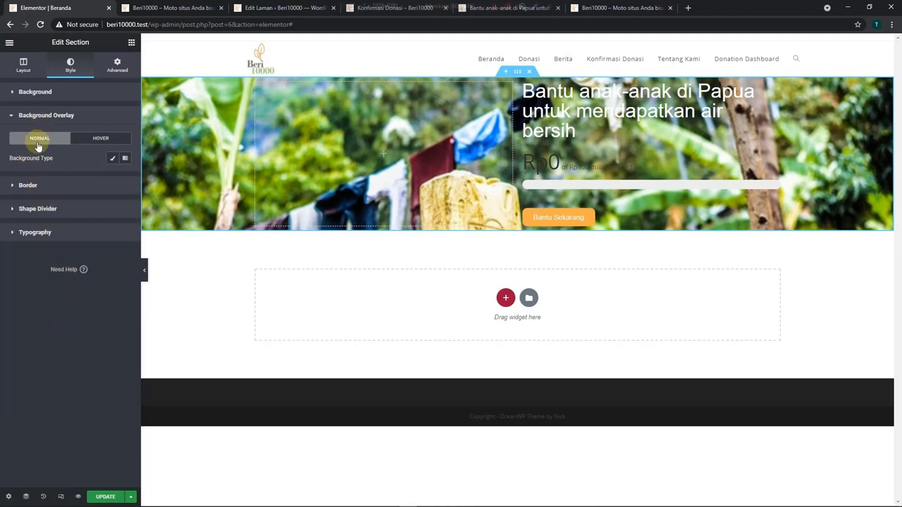
left_click(110, 161)
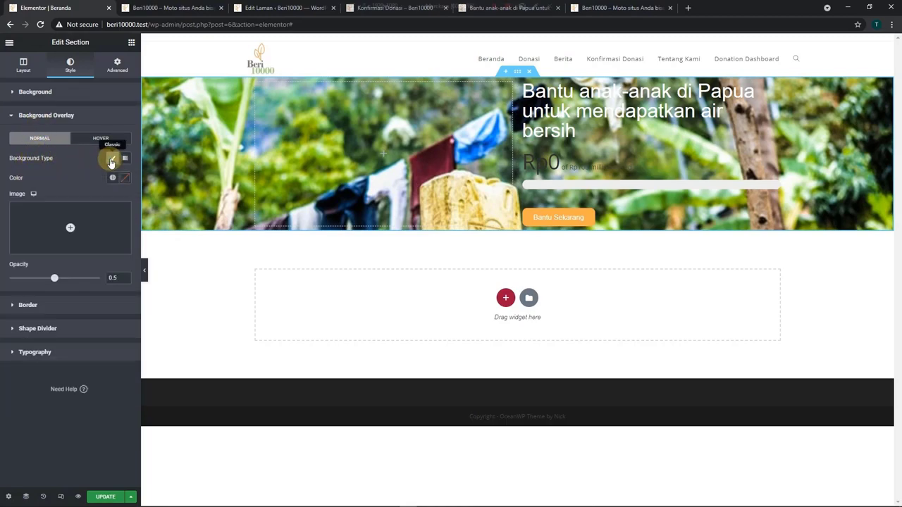
left_click(125, 179)
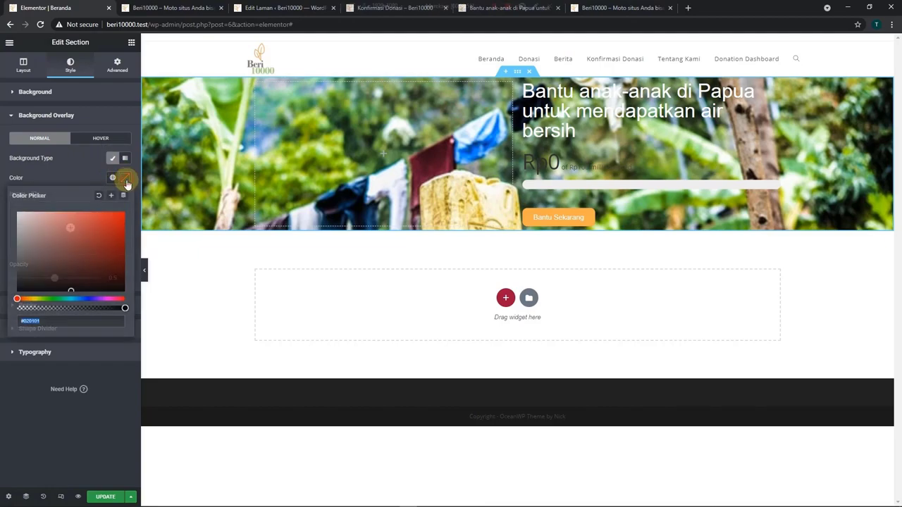
left_click_drag(28, 271, 15, 310)
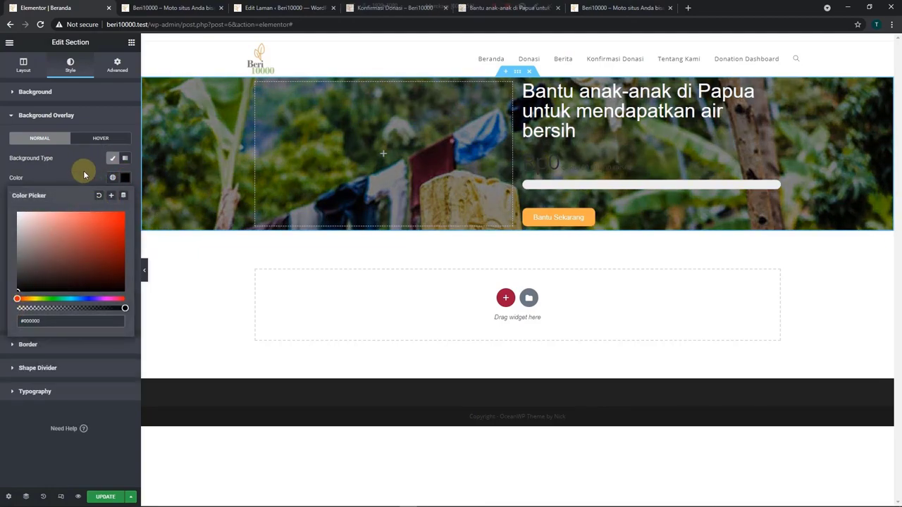
left_click(83, 171)
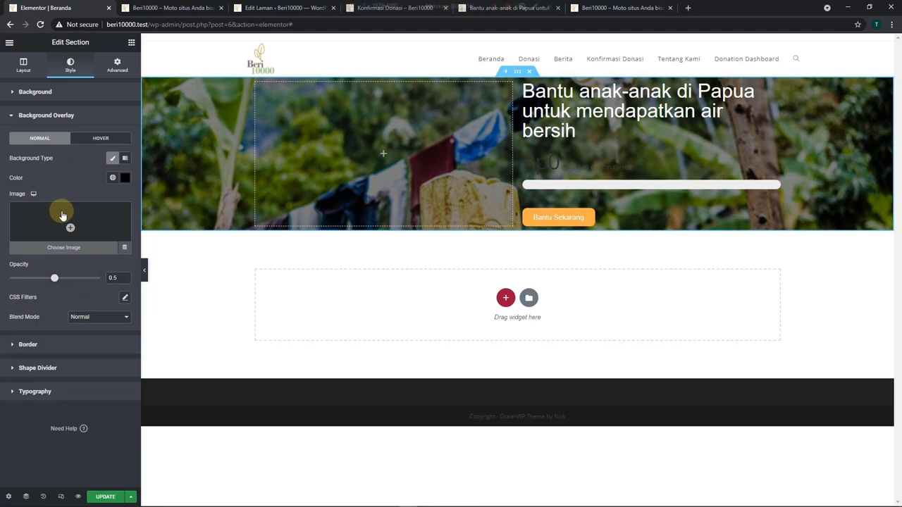
left_click(125, 177)
left_click_drag(84, 225, 3, 207)
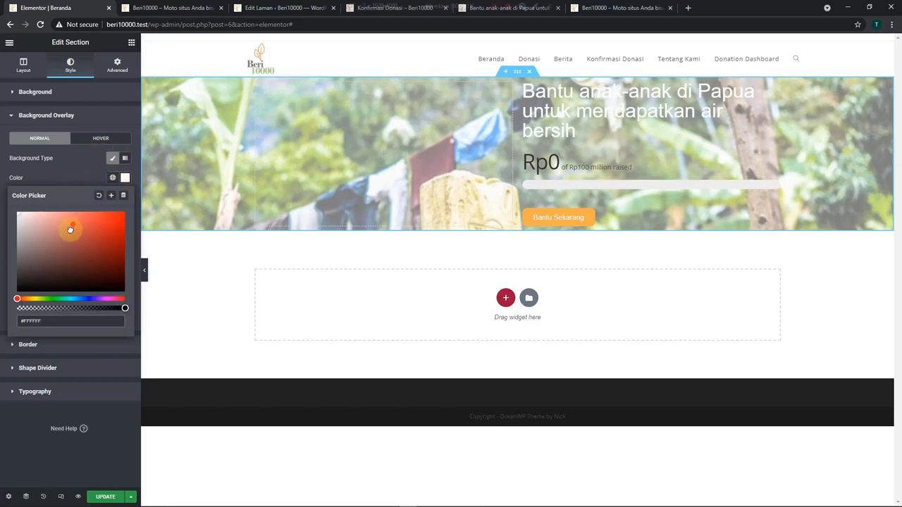
left_click_drag(70, 230, 18, 299)
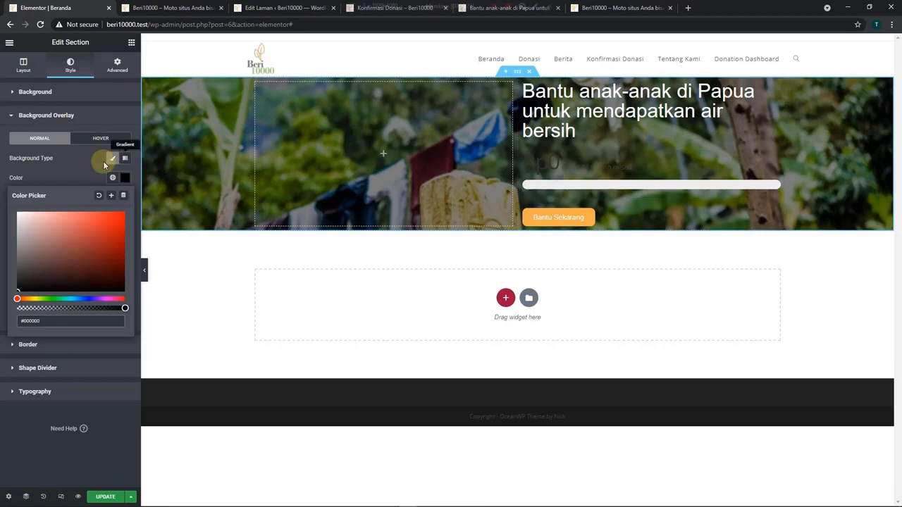
left_click(71, 177)
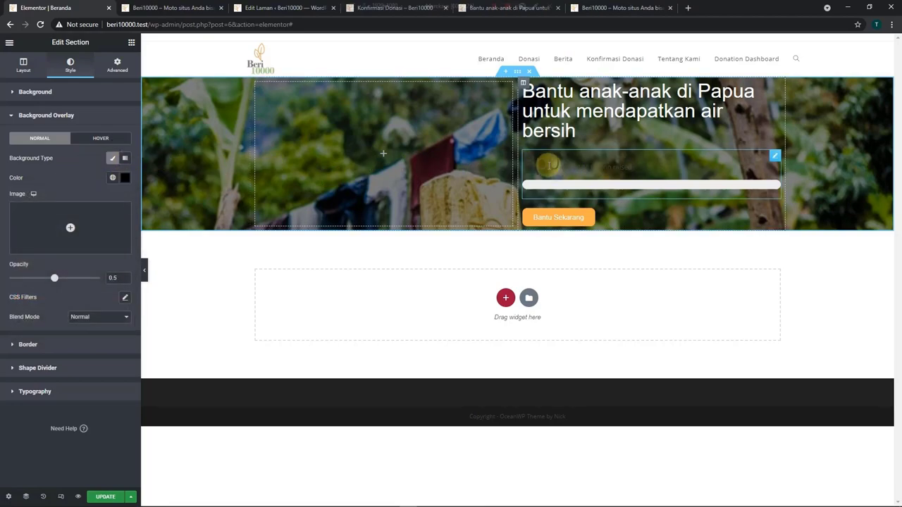
- Hide the Give Goal widget's goal text, then select the whole hero section for editing
left_click(563, 166)
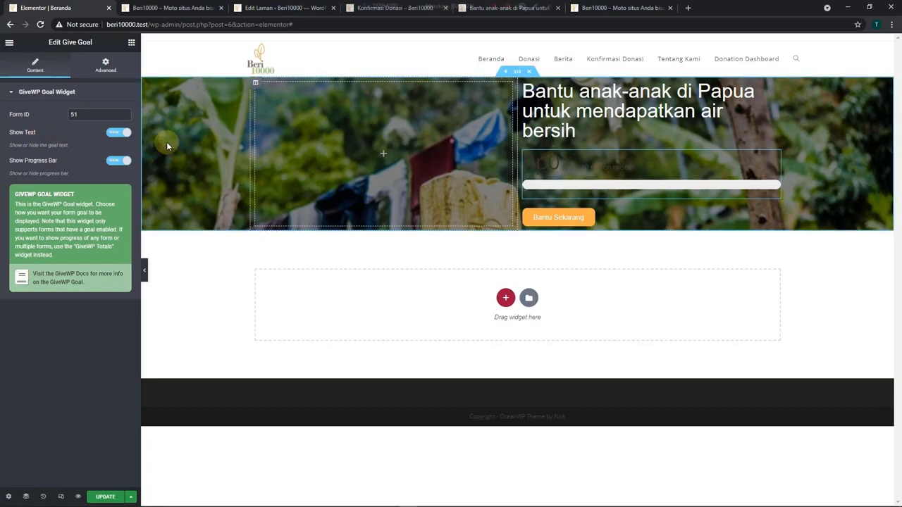
left_click(117, 132)
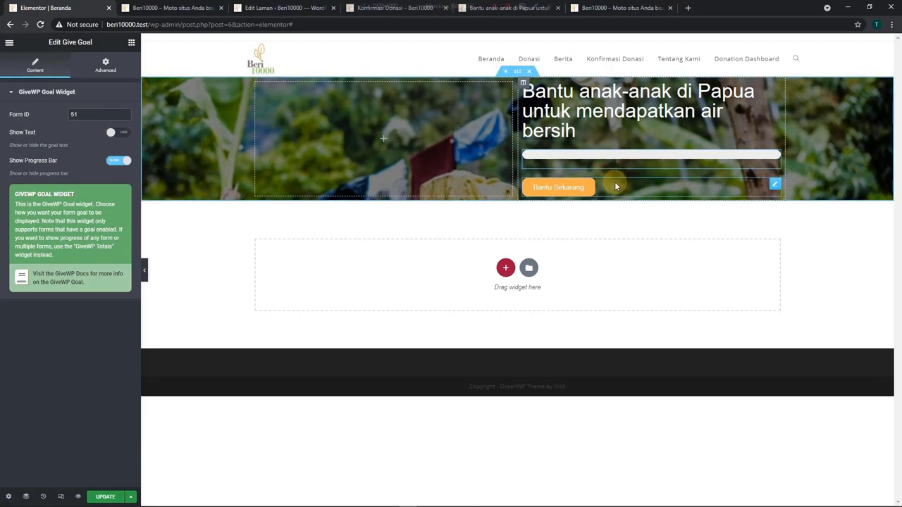
left_click(518, 74)
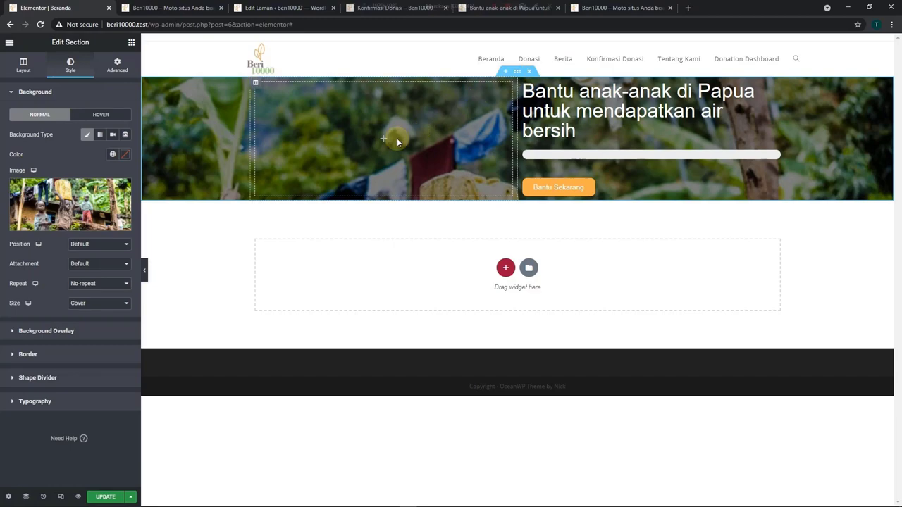
- Set the hero section's height to Min Height with a 500 minimum
left_click(36, 75)
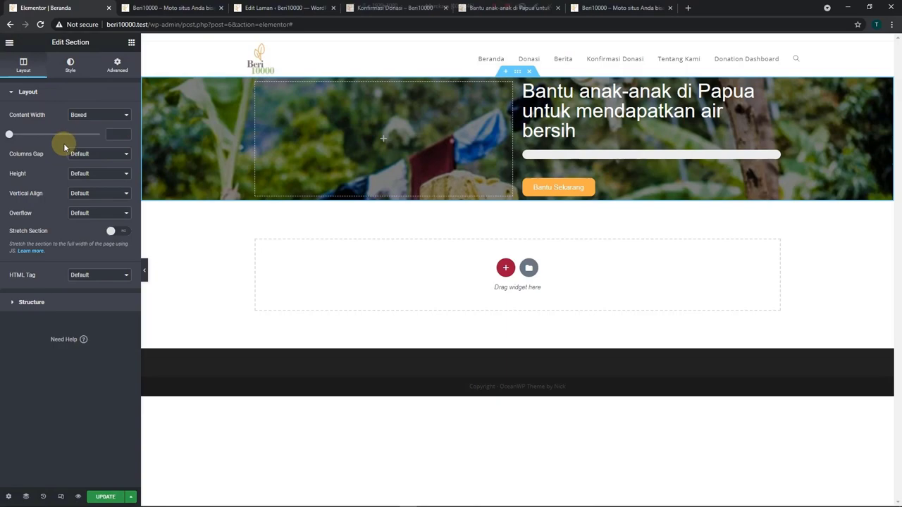
left_click(99, 175)
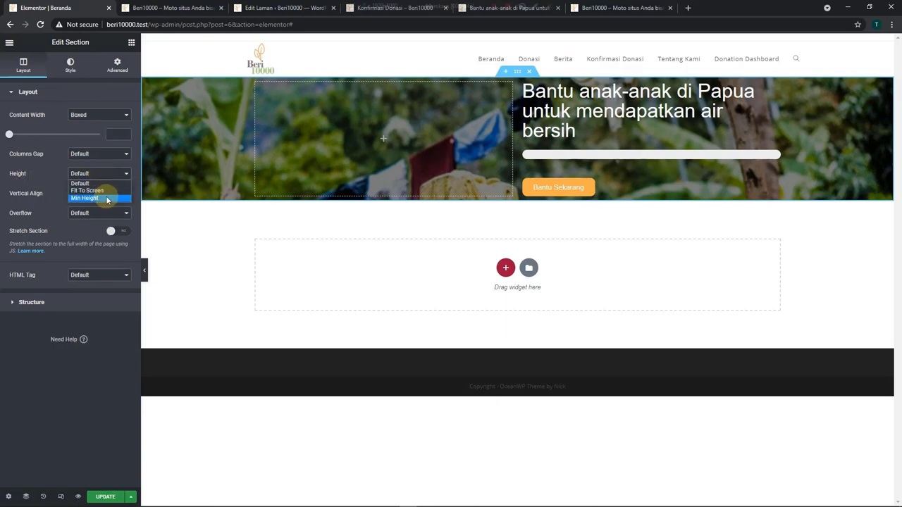
left_click(108, 198)
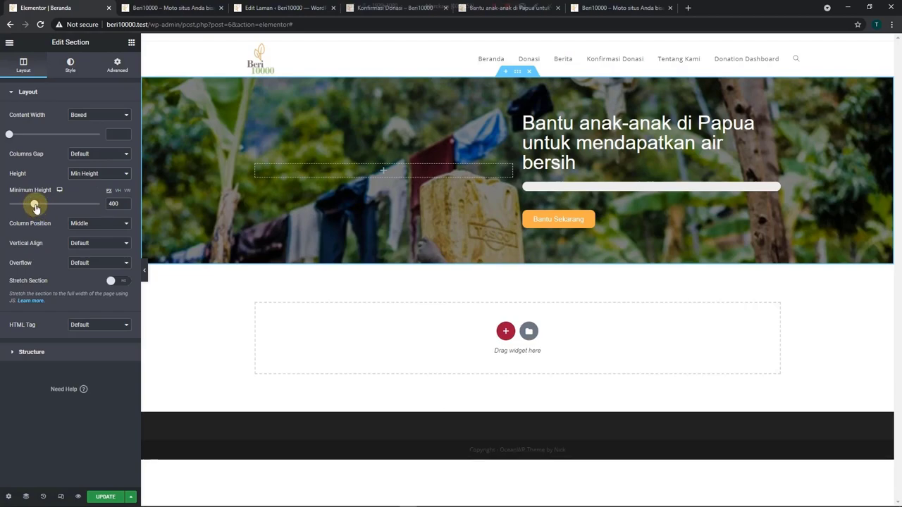
left_click_drag(35, 207, 45, 205)
double_click(113, 203)
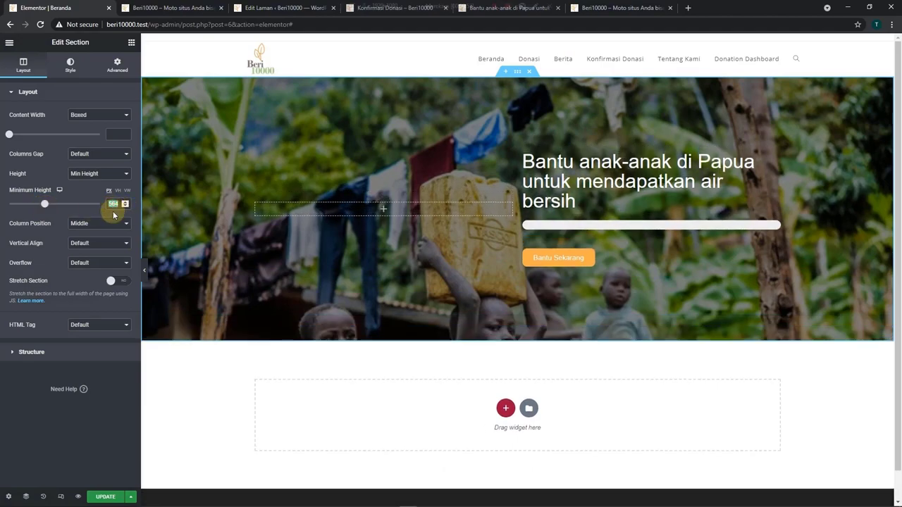
type("500")
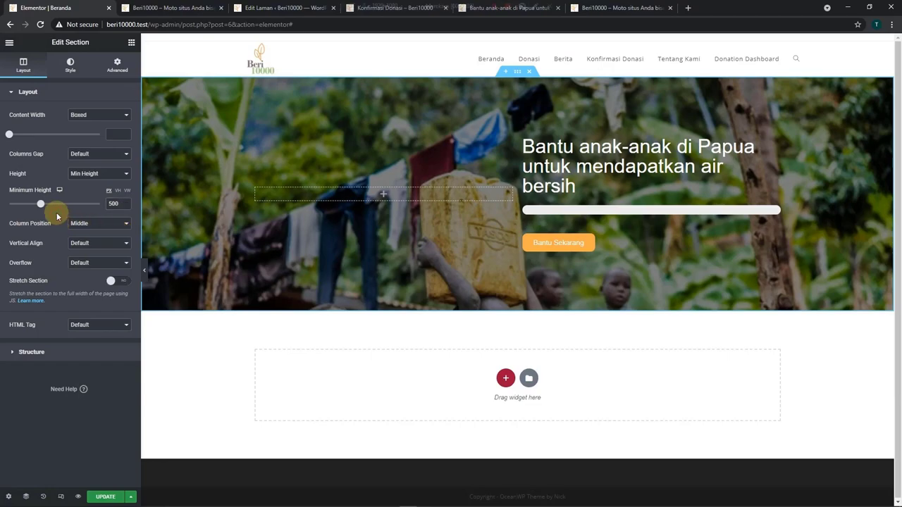
- Set the hero background photo's position to Center Center
left_click(74, 67)
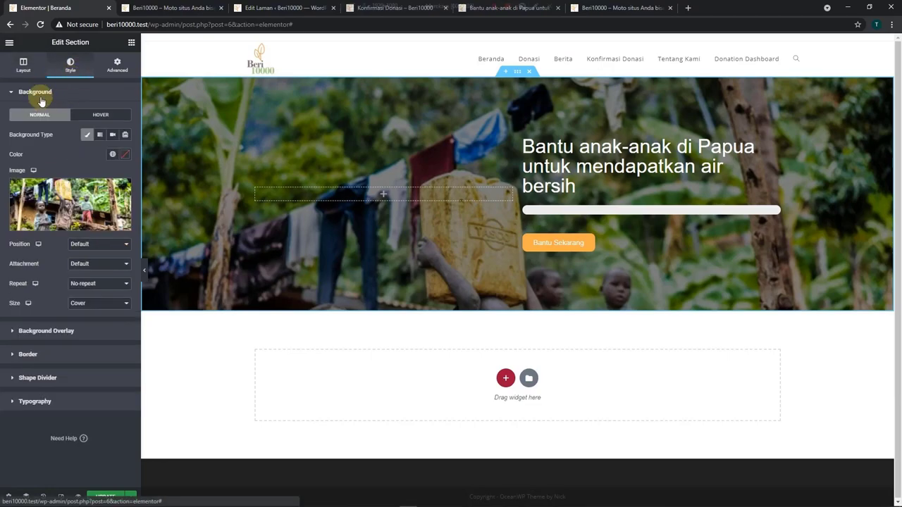
left_click(98, 244)
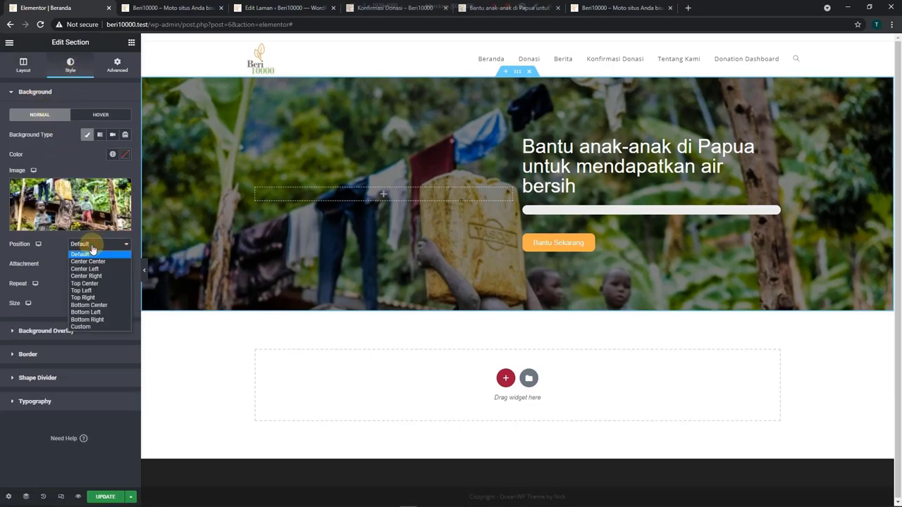
left_click(106, 262)
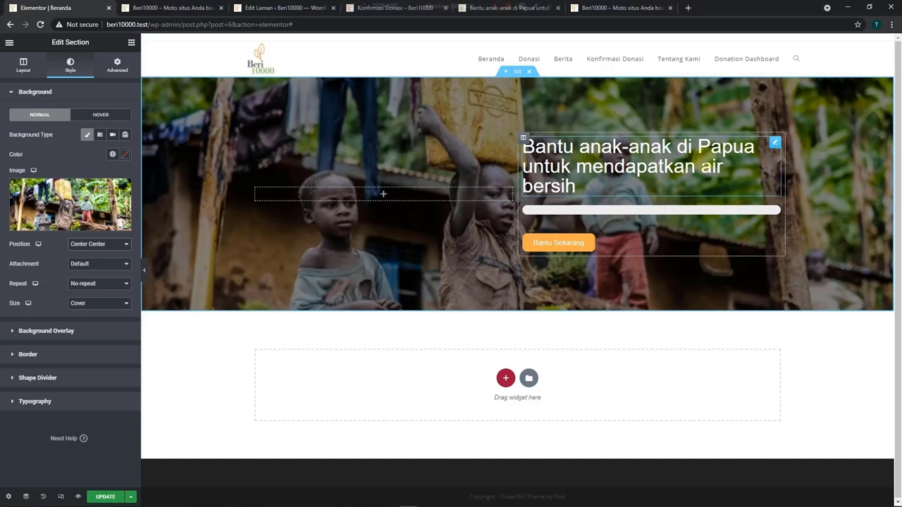
- Duplicate the hero heading and retitle the copy 'Membutuhkan Rp 100.000.000'
left_click(623, 157)
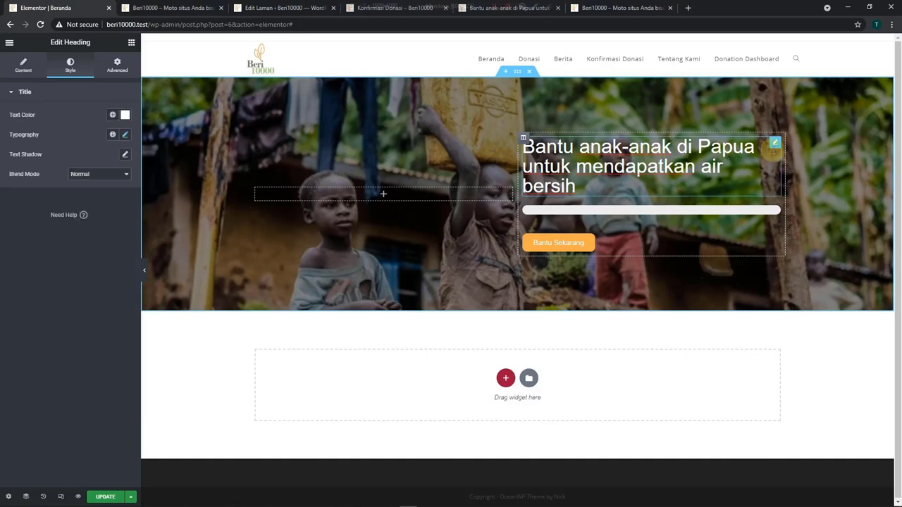
right_click(774, 146)
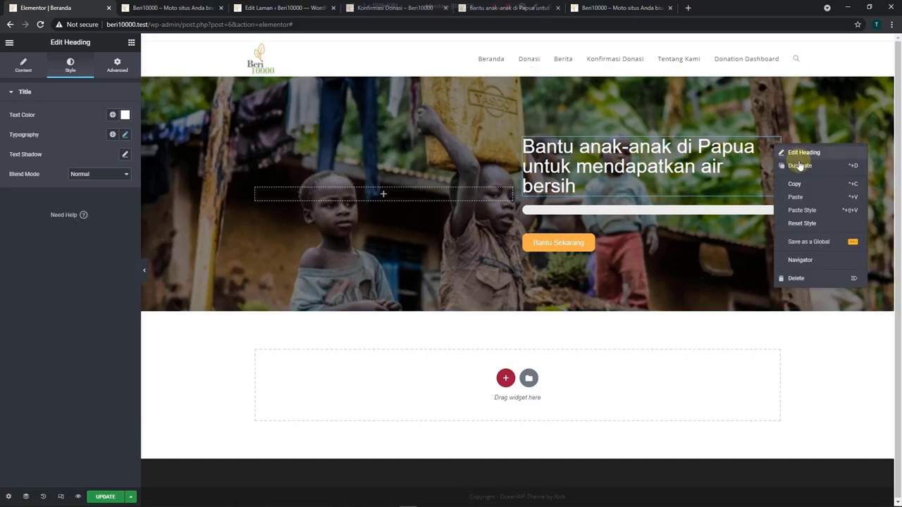
left_click(800, 166)
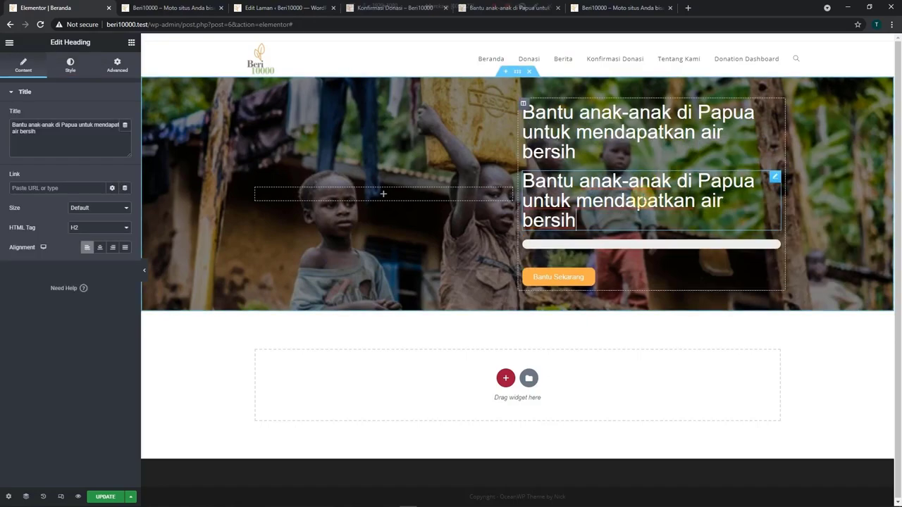
triple_click(94, 138)
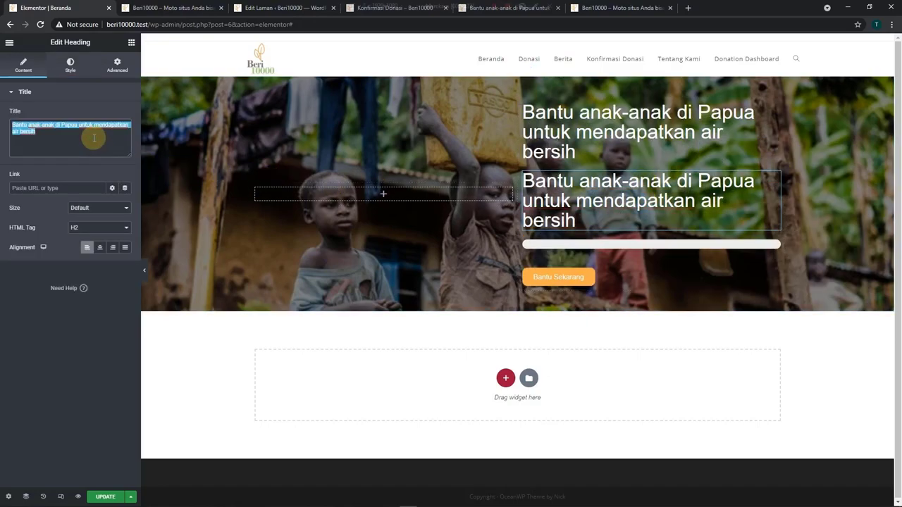
type("Membutuhk")
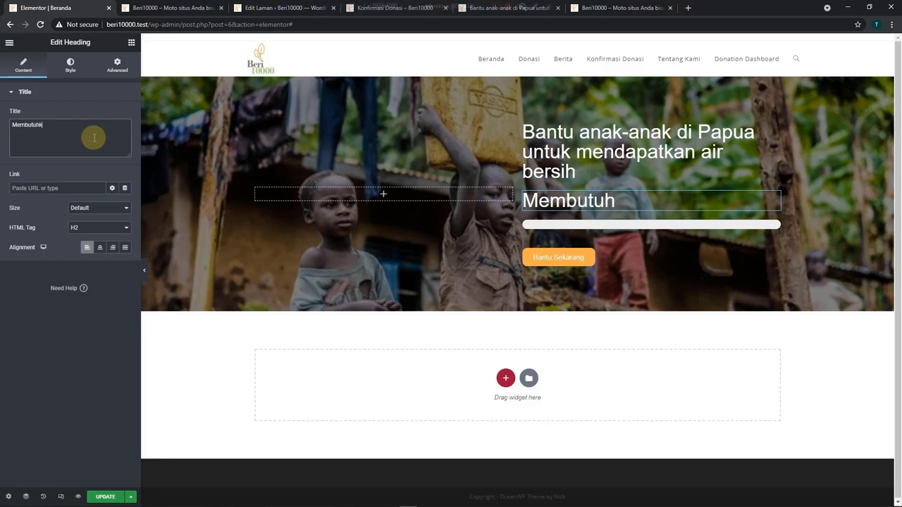
type("an Rp 1")
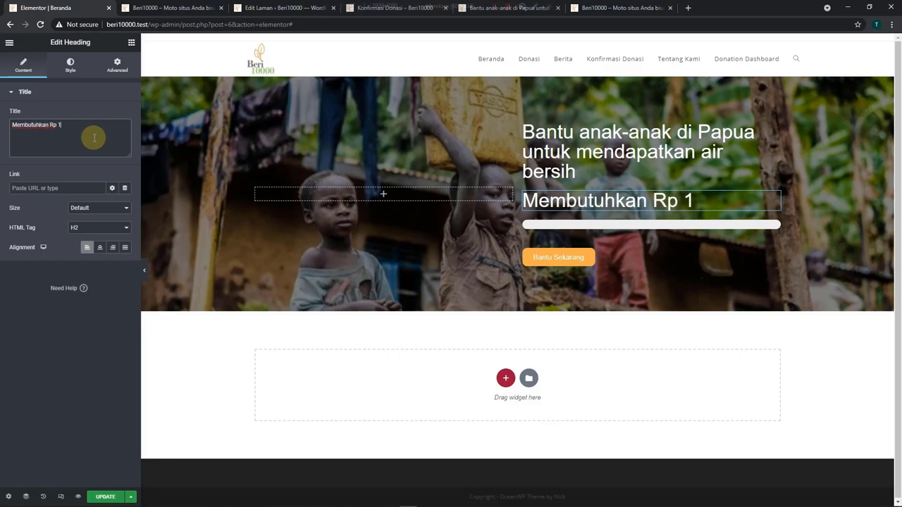
type("00.000")
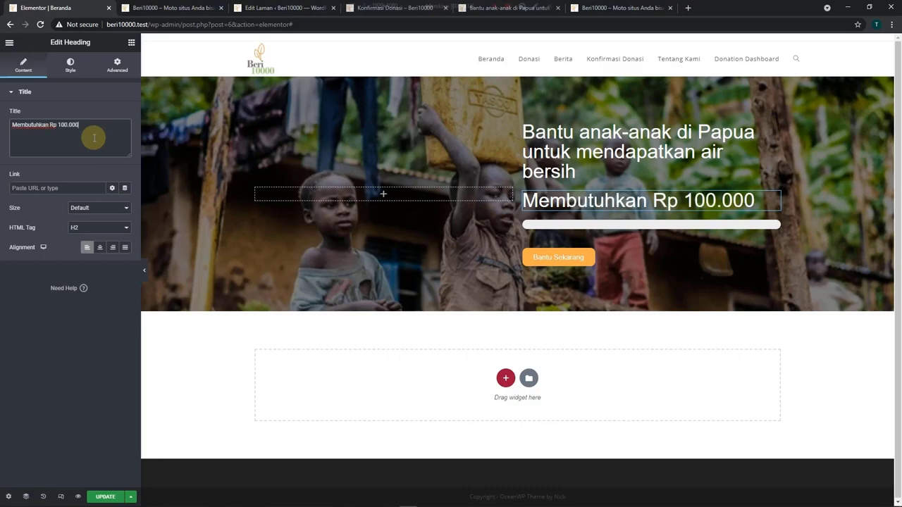
type(".00")
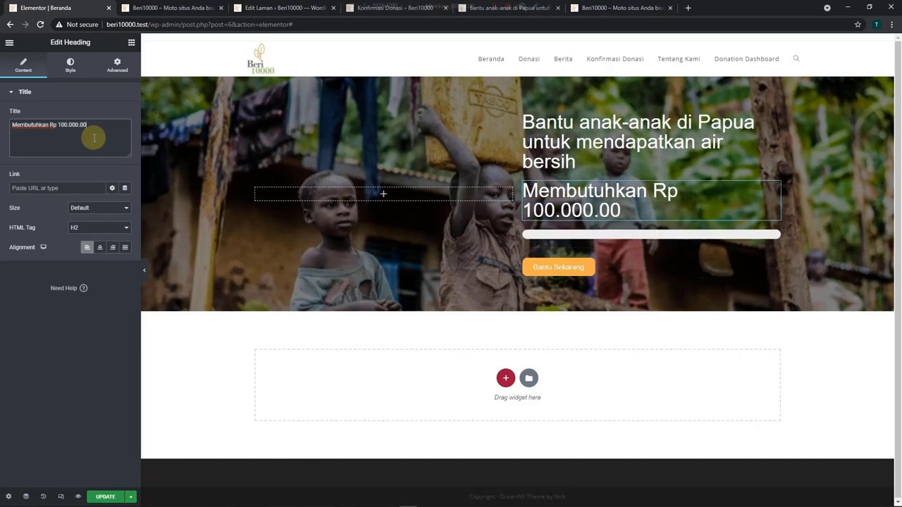
type("0")
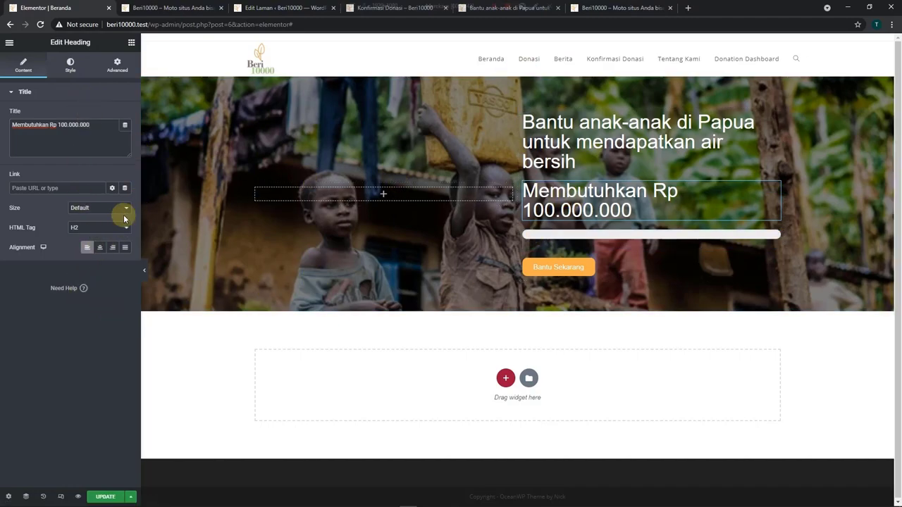
- Set the subheading's typography size to 23 and update the page
left_click(73, 71)
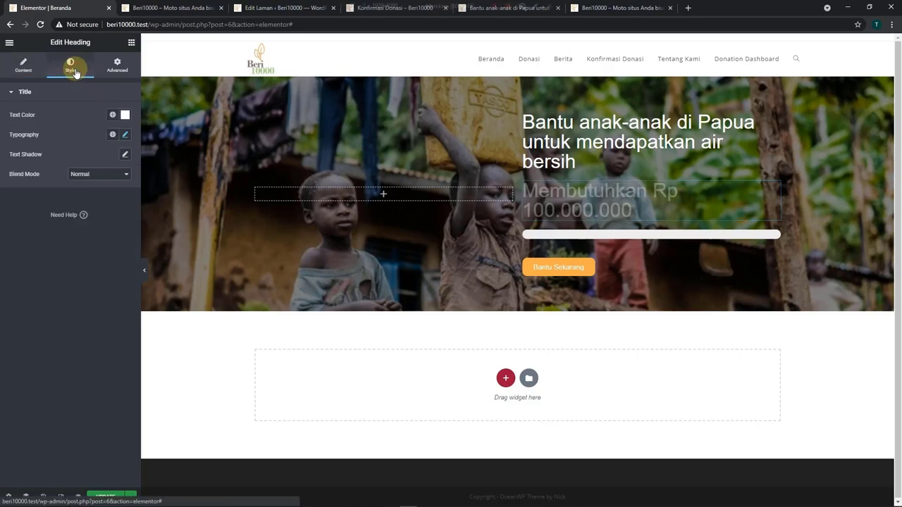
left_click(125, 134)
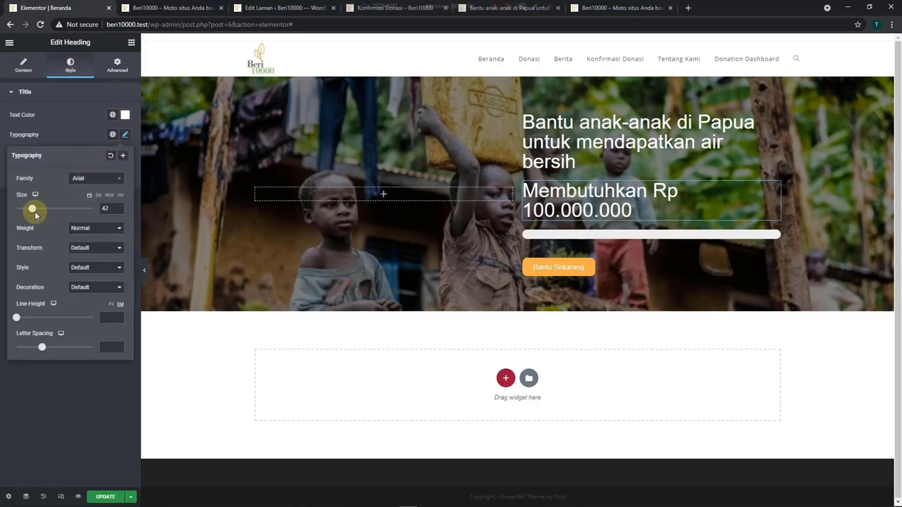
left_click_drag(32, 210, 25, 209)
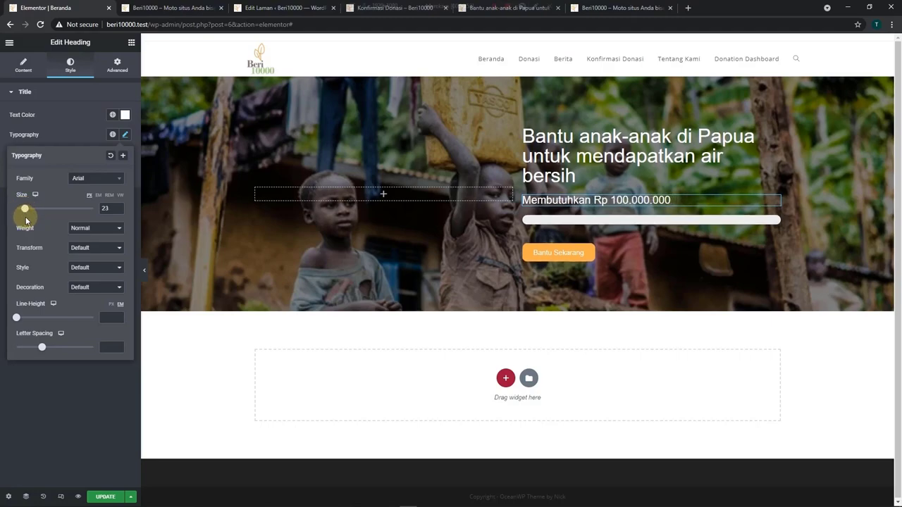
left_click(77, 374)
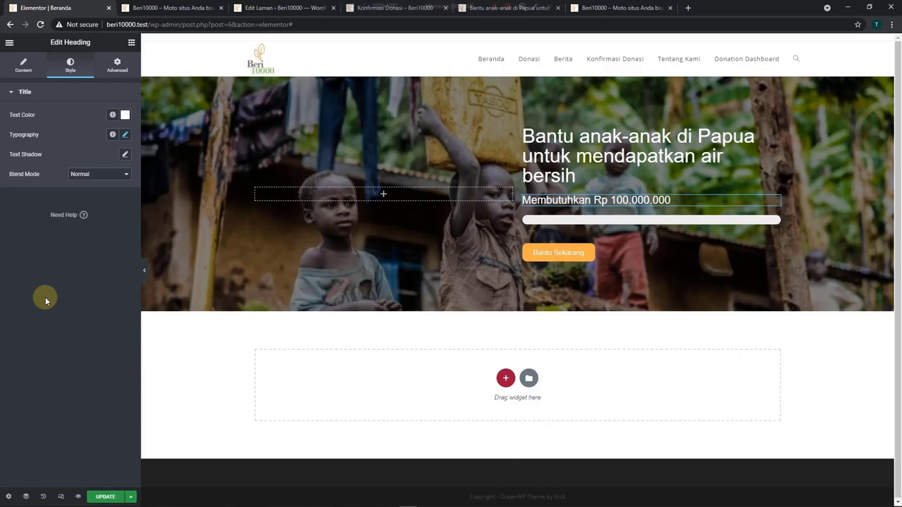
left_click(105, 497)
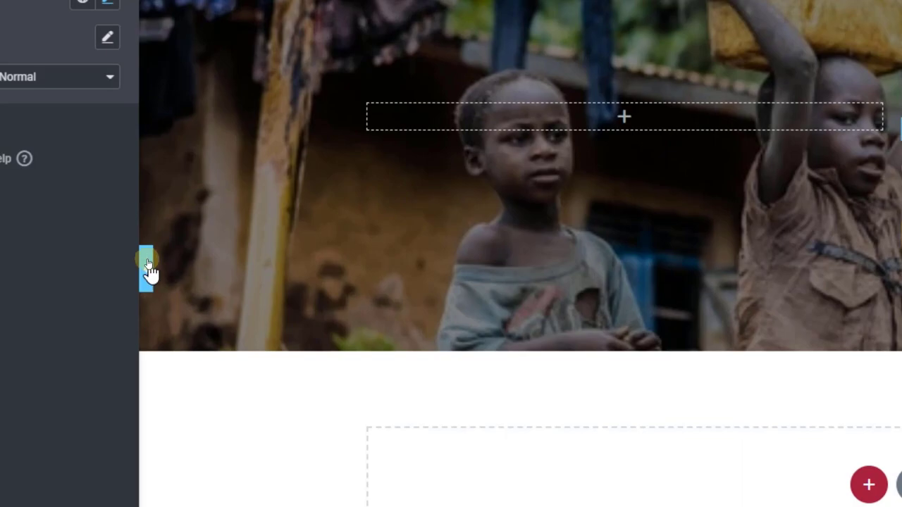
left_click(143, 271)
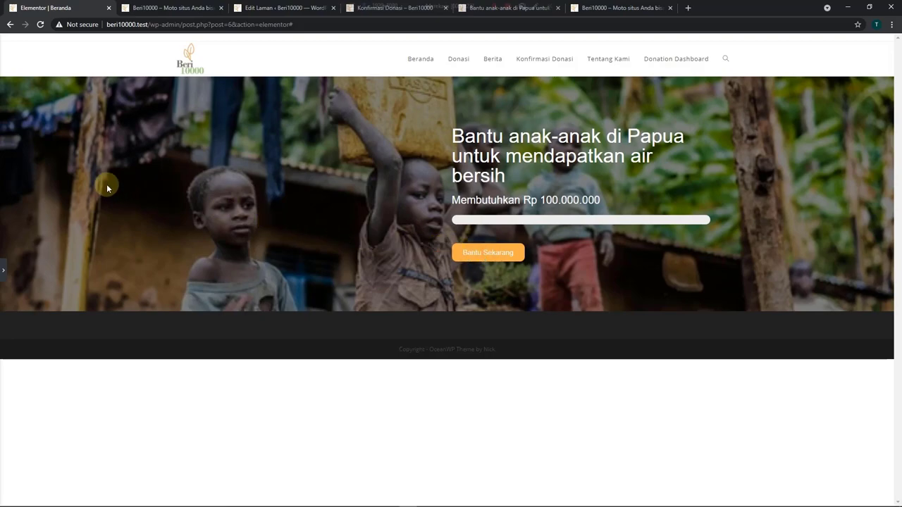
left_click(6, 270)
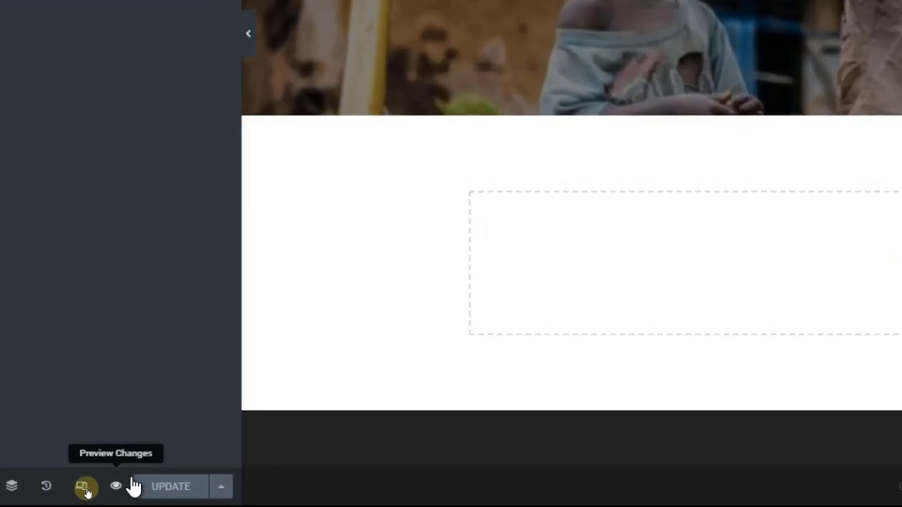
- Preview the homepage and twice check that Bantu Sekarang opens the GiveWP donation form, returning each time
left_click(78, 497)
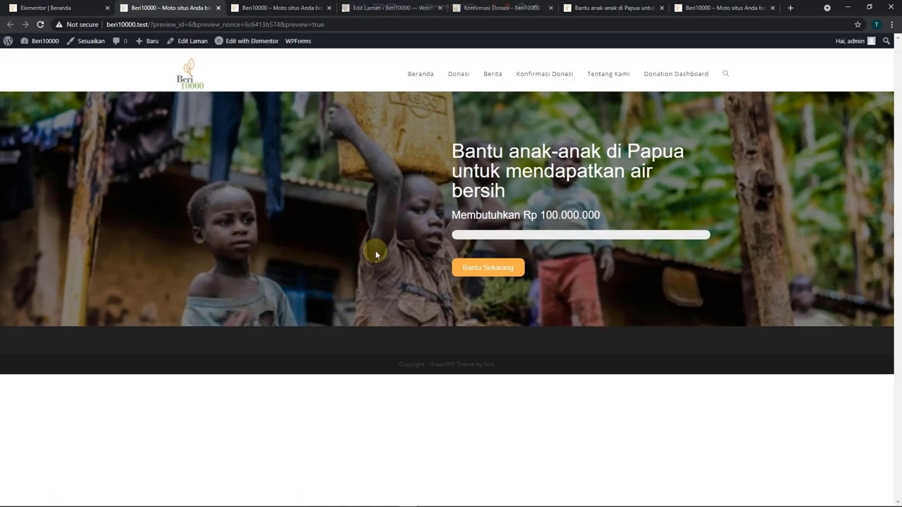
left_click(479, 271)
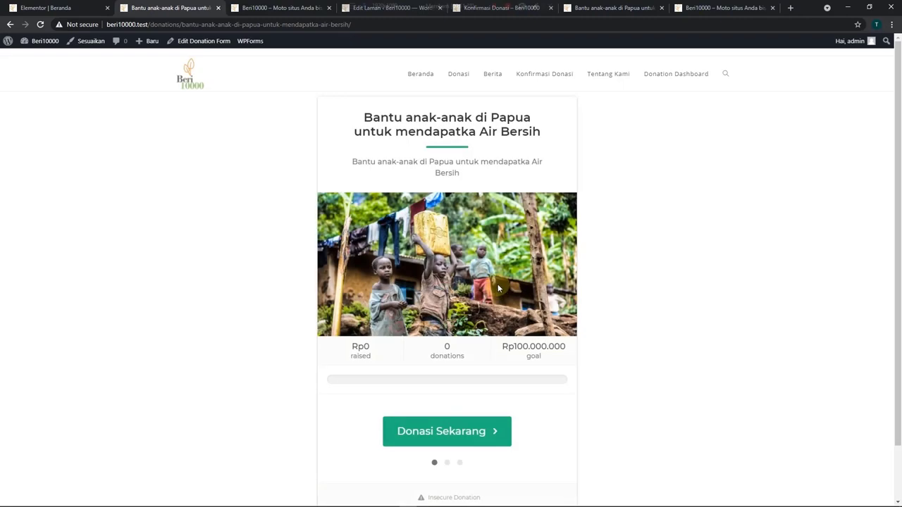
key("alt+Left")
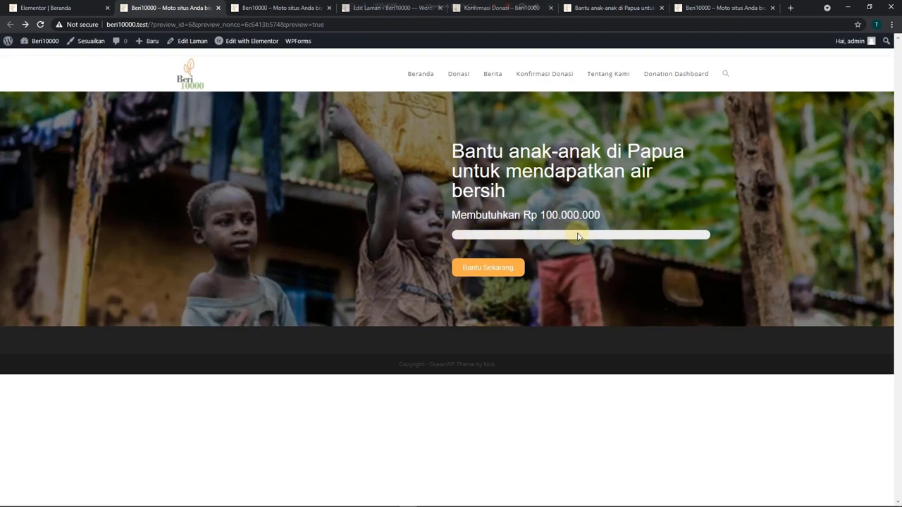
left_click(467, 269)
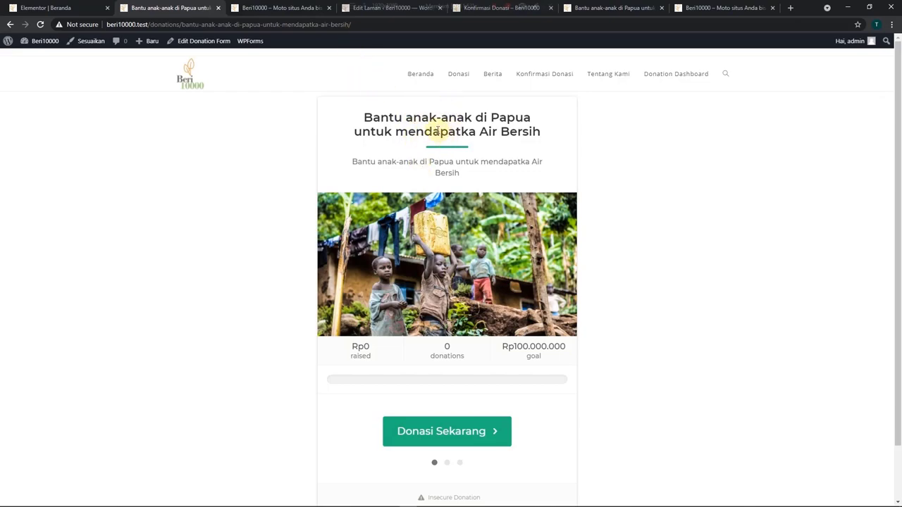
key("alt+Left")
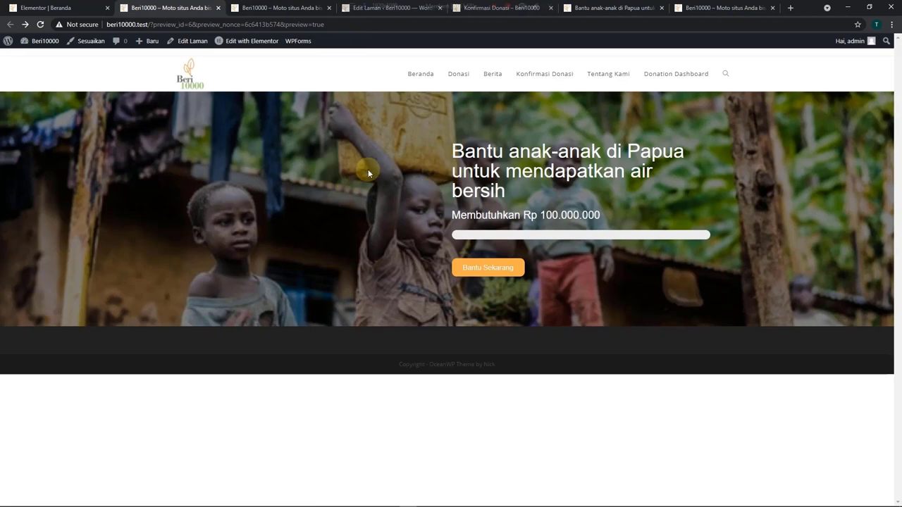
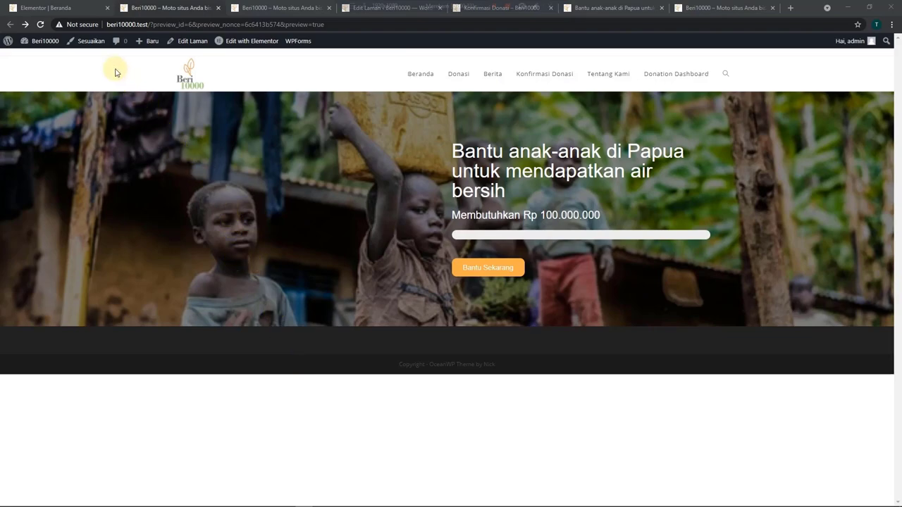
- Switch from the homepage tabs to the Beri10000 admin dashboard (Dasbor) via the admin bar
left_click(65, 9)
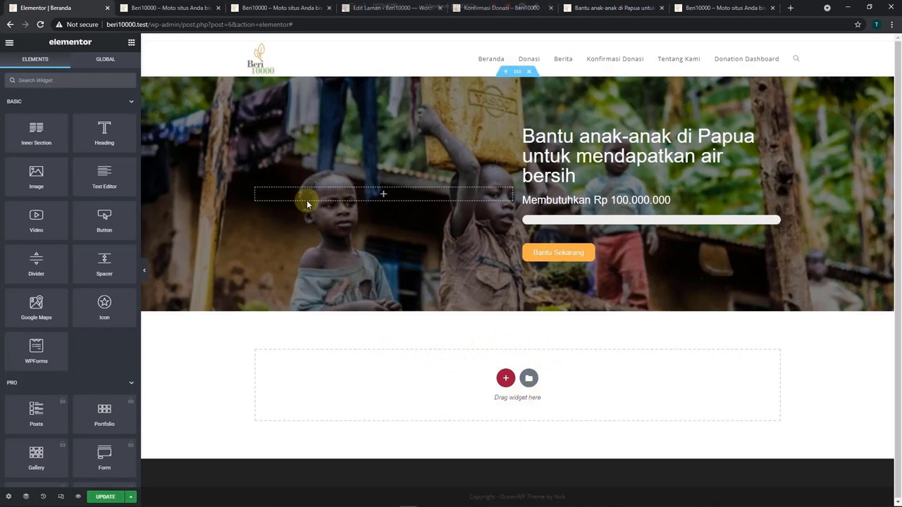
left_click(179, 11)
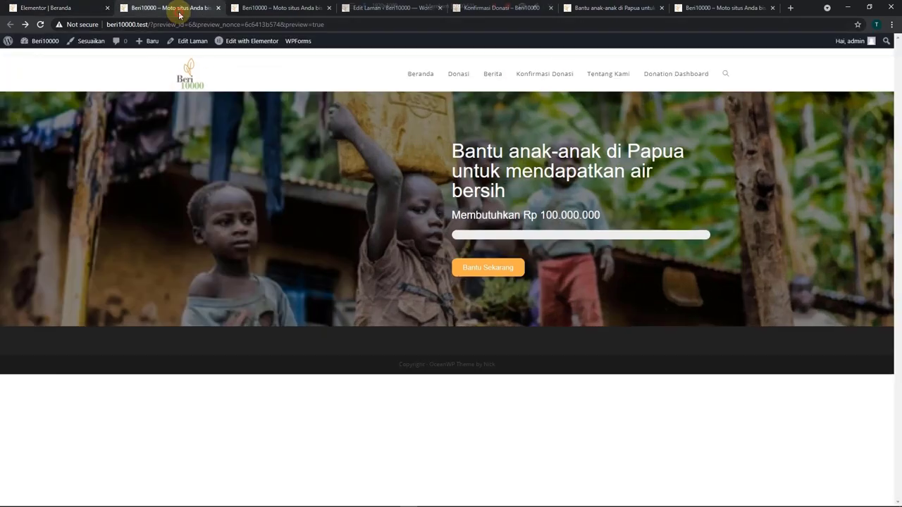
left_click(265, 9)
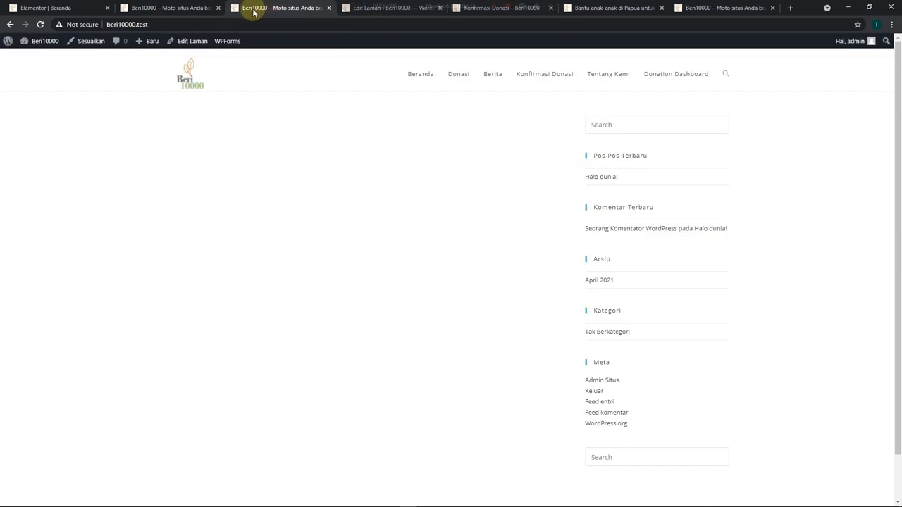
mouse_move(39, 42)
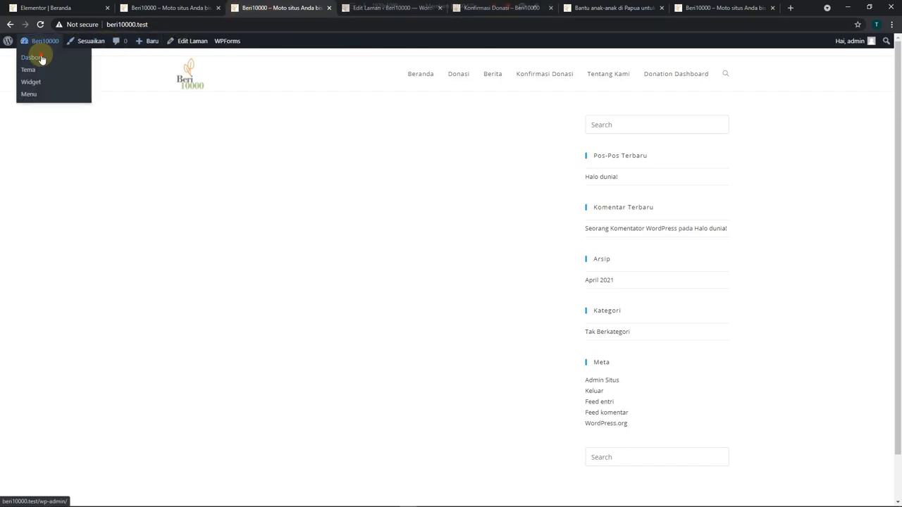
left_click(38, 60)
left_click(70, 8)
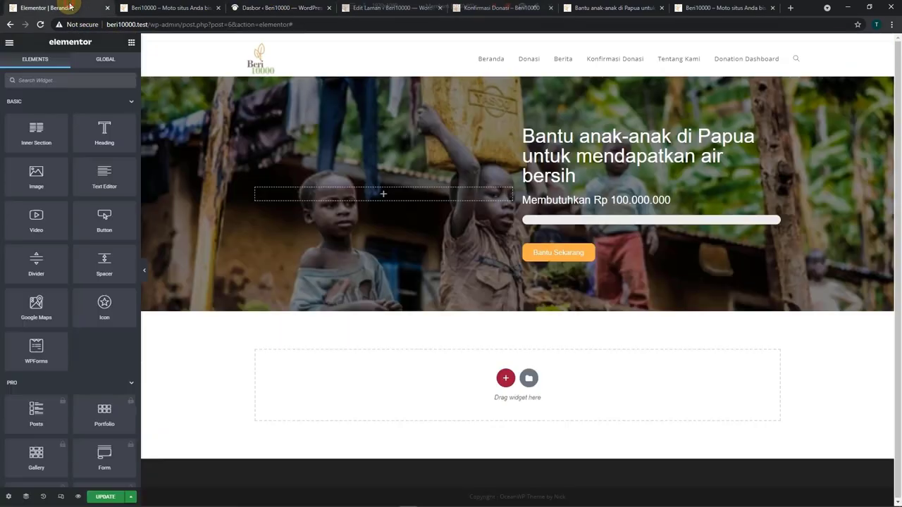
left_click(156, 8)
mouse_move(43, 48)
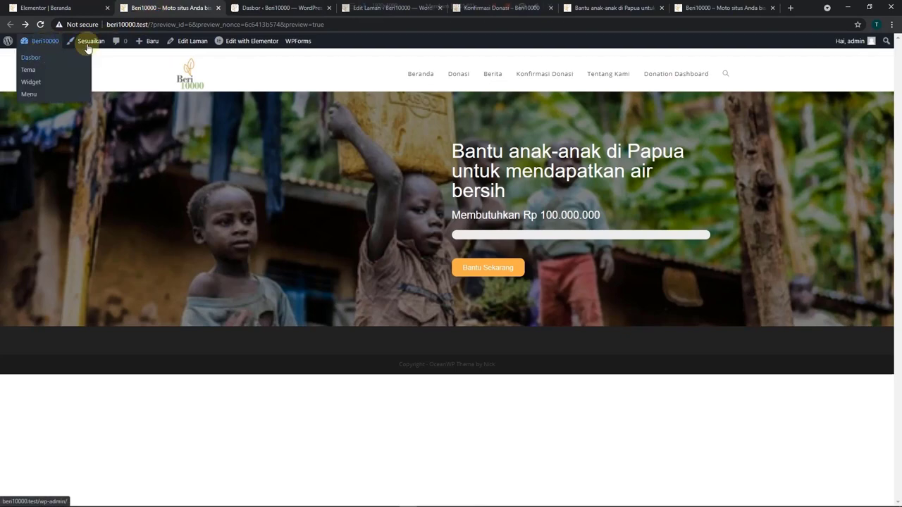
left_click(250, 9)
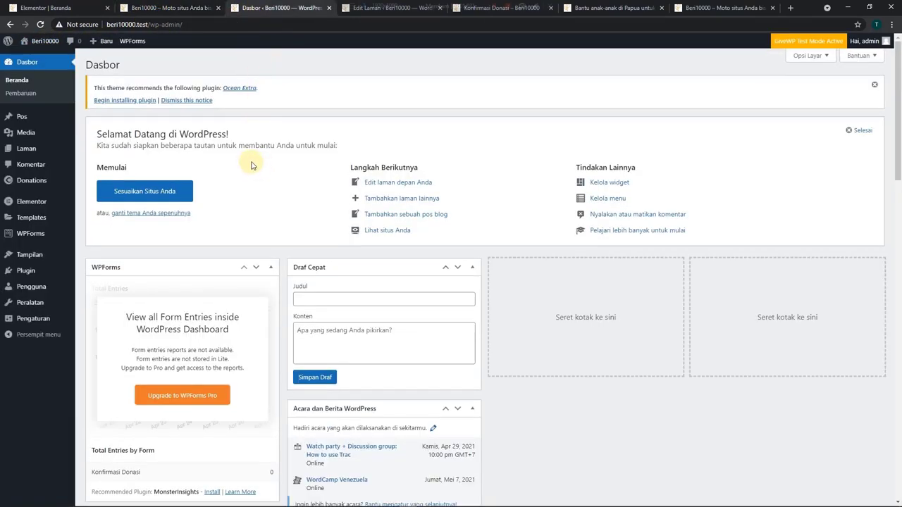
- Open Plugin > Tambah Baru from the left admin menu
mouse_move(42, 275)
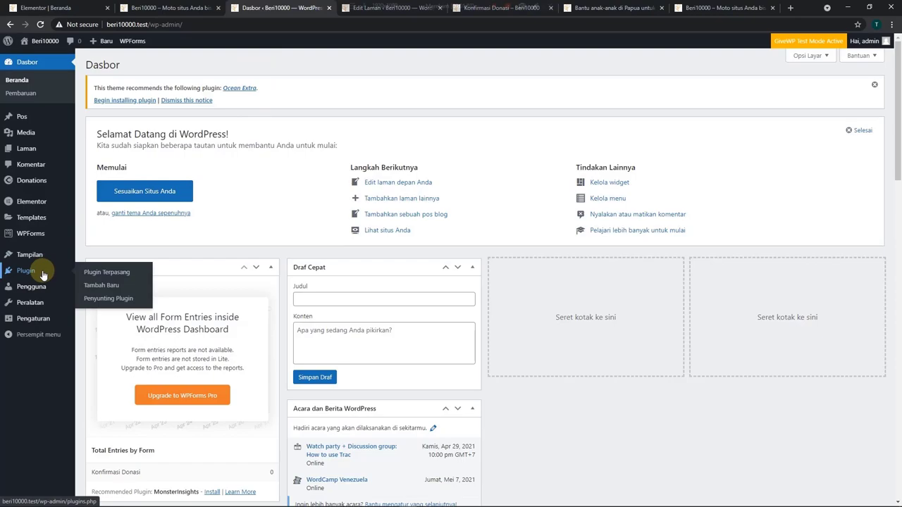
left_click(97, 285)
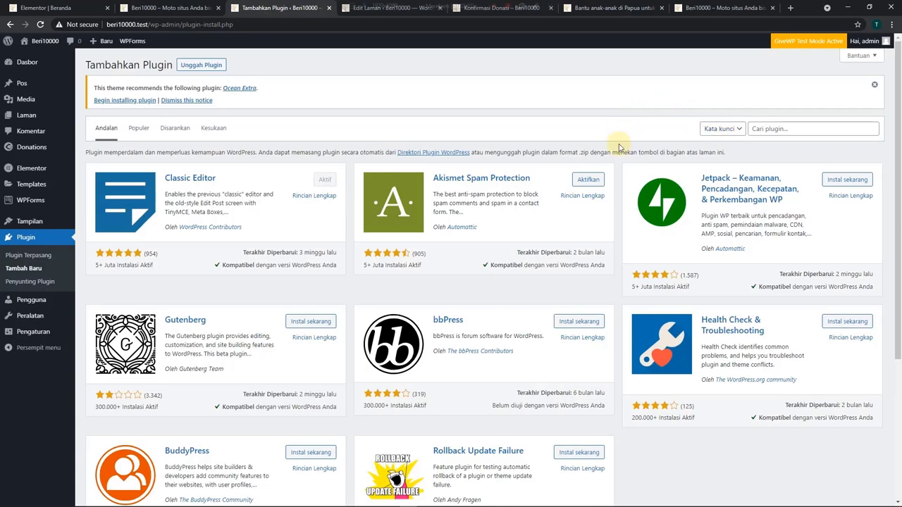
- Search plugins for 'elementor', then install and activate Essential Addons for Elementor
left_click(777, 129)
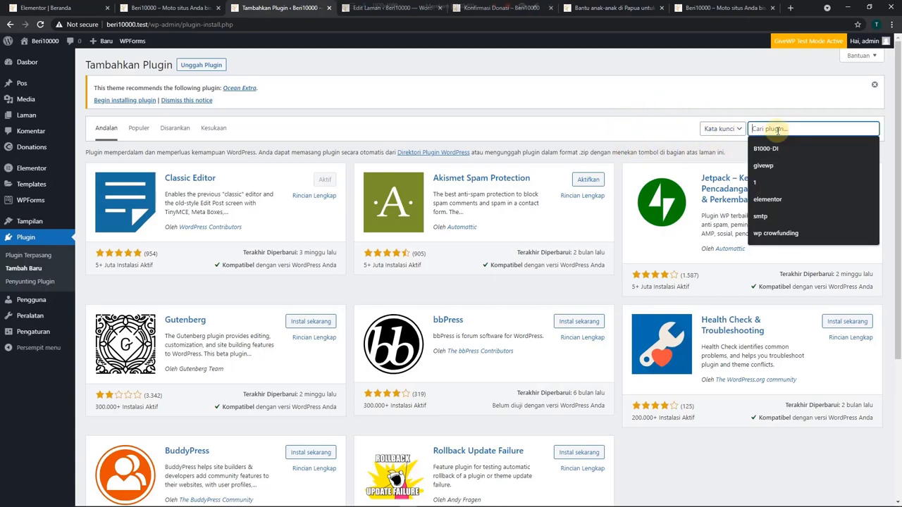
type("esential")
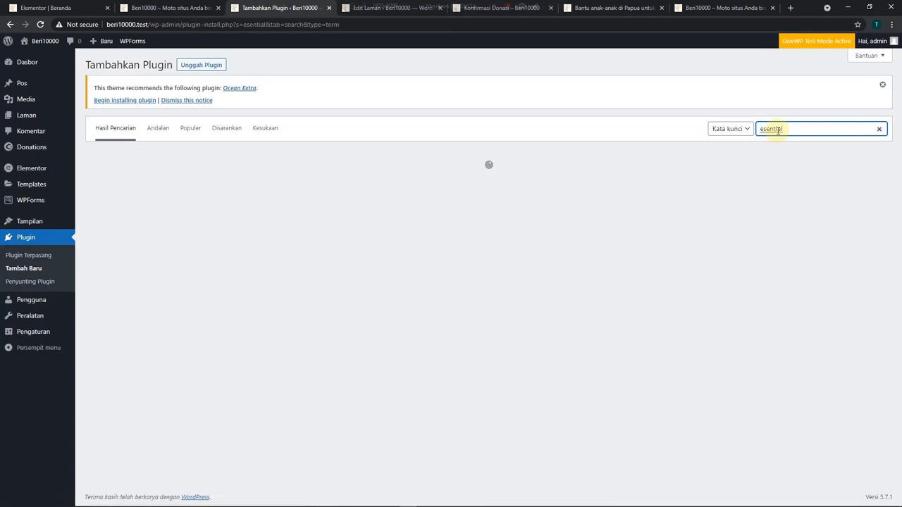
double_click(778, 130)
type("elementor")
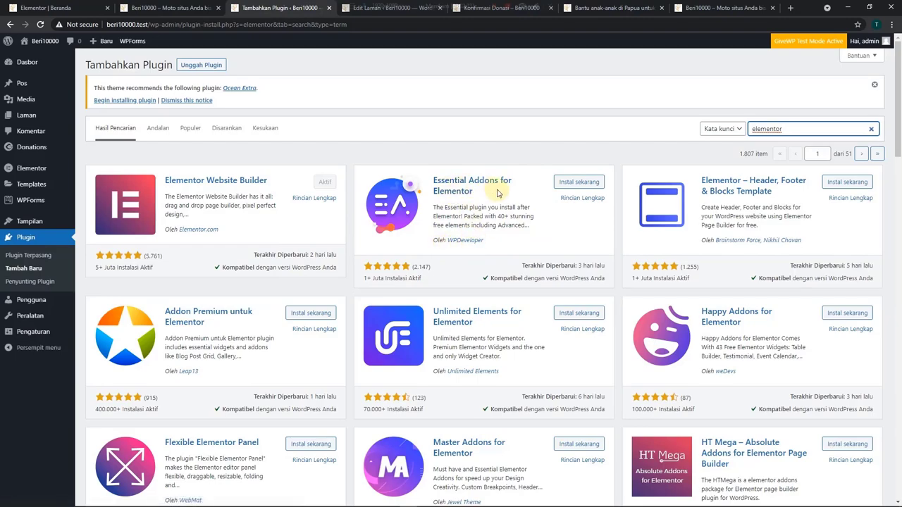
left_click(584, 182)
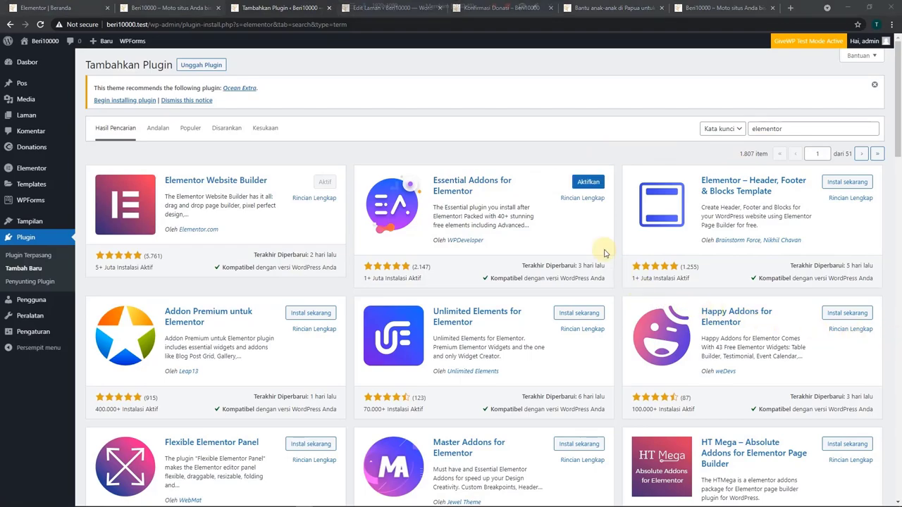
left_click(585, 182)
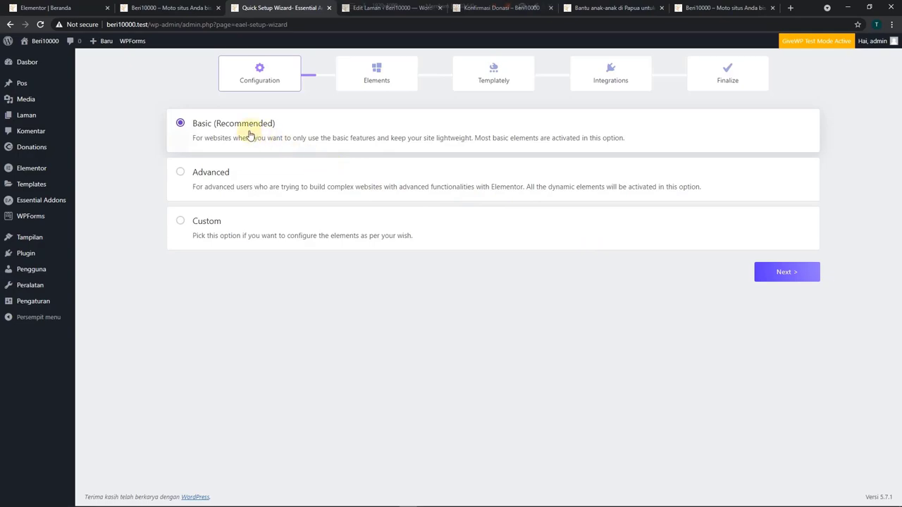
- Choose the Custom configuration in the Essential Addons setup wizard
left_click(215, 220)
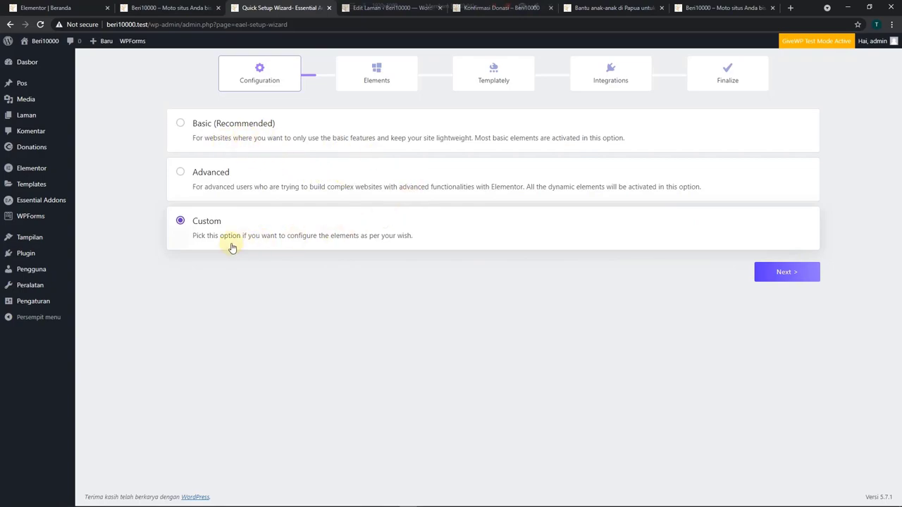
left_click(240, 145)
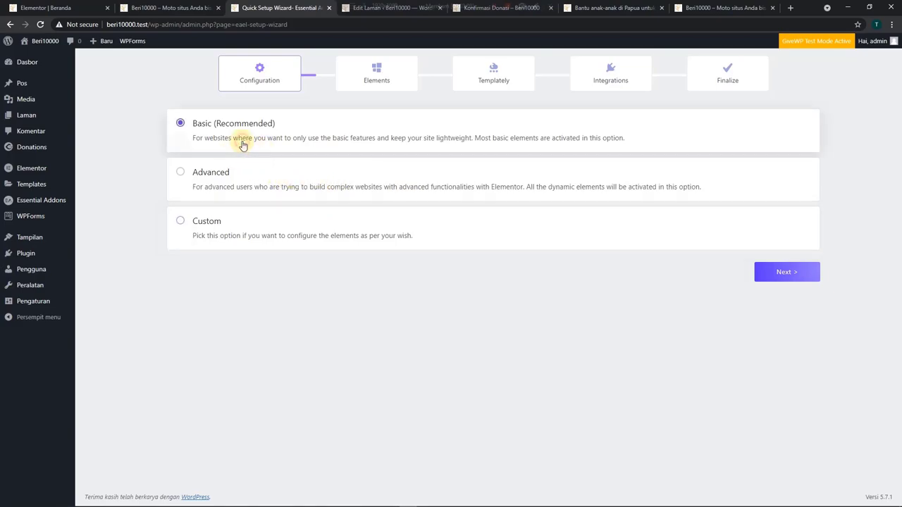
left_click(778, 272)
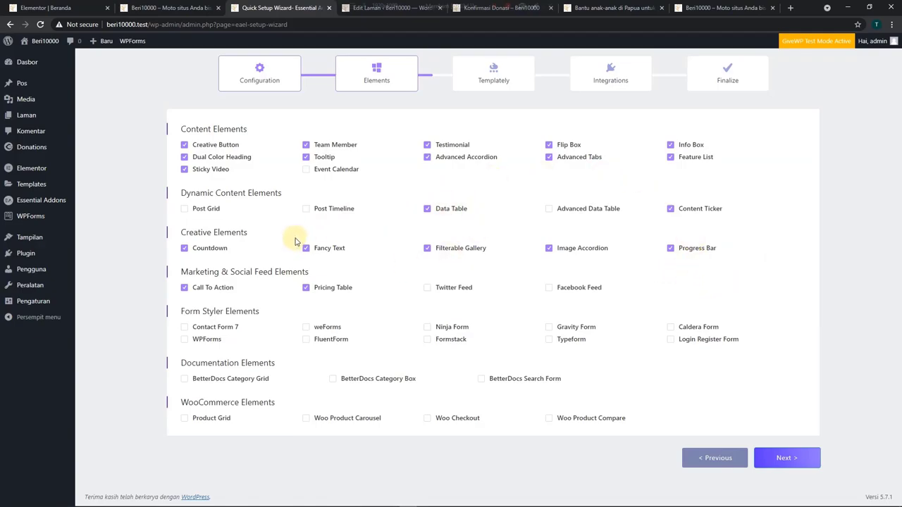
left_click(713, 457)
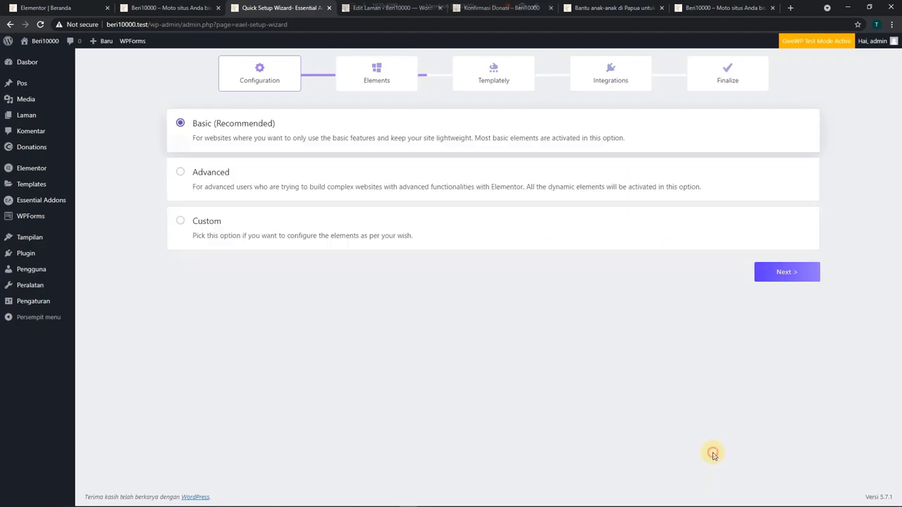
left_click(207, 239)
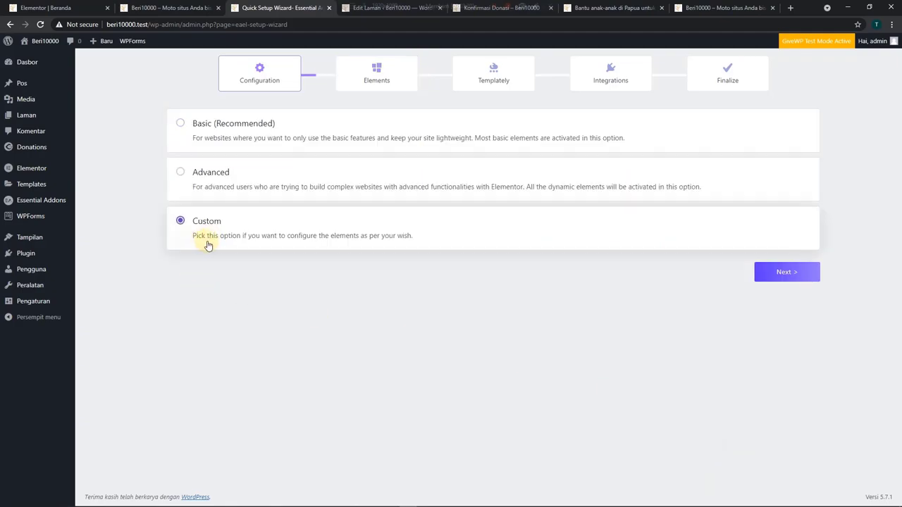
left_click(792, 274)
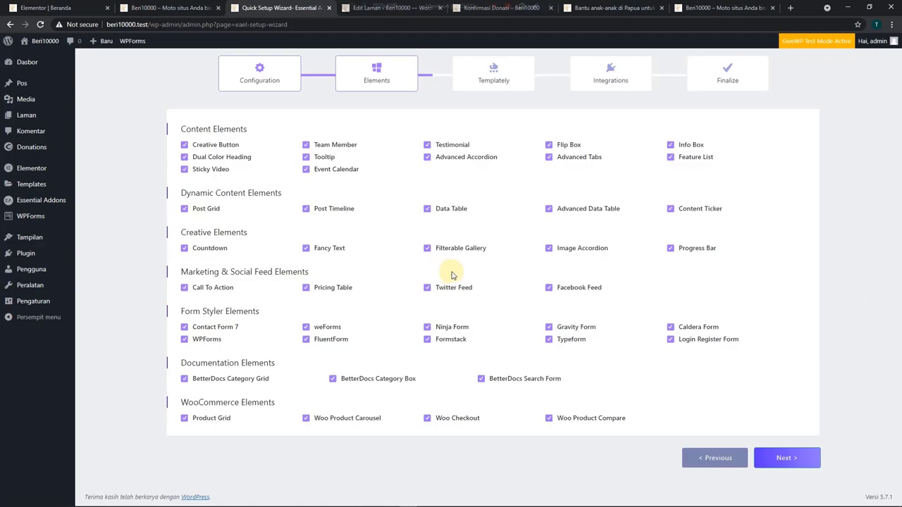
- Keep all elements enabled, skip Templately and integrations, and finish the wizard
left_click(184, 147)
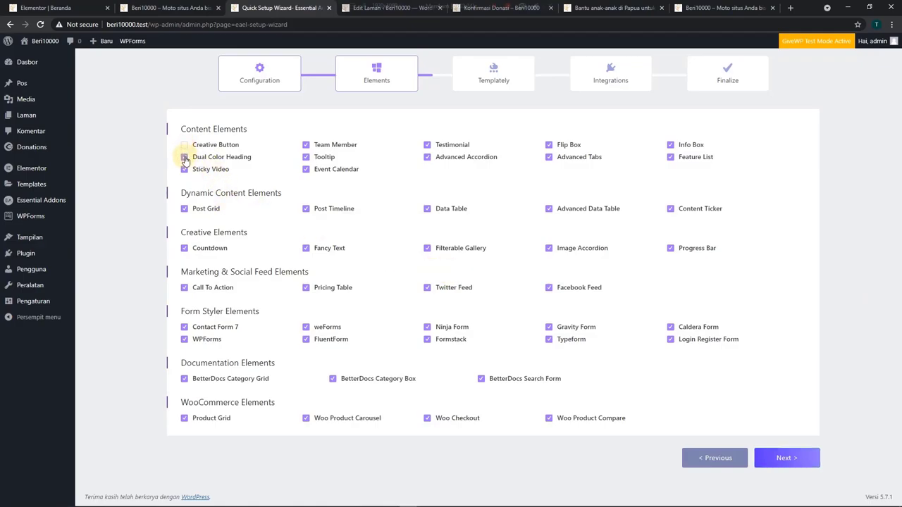
left_click(184, 146)
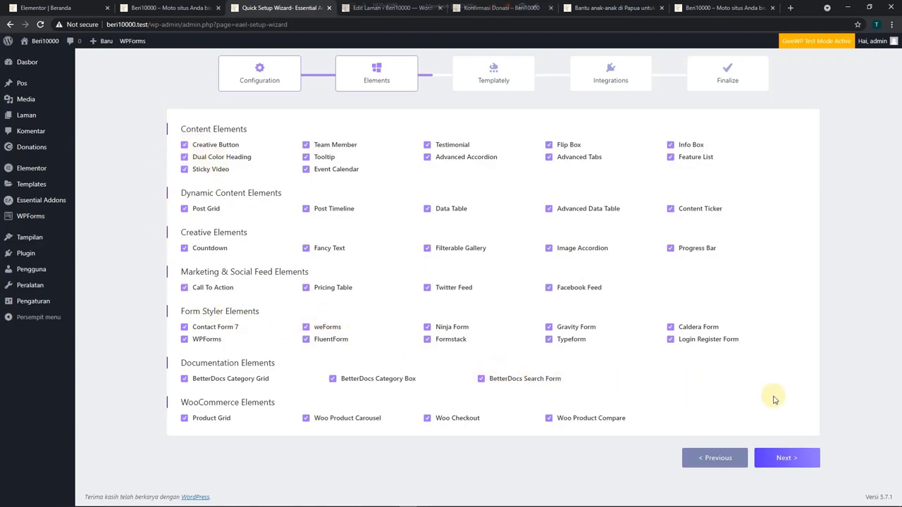
left_click(786, 459)
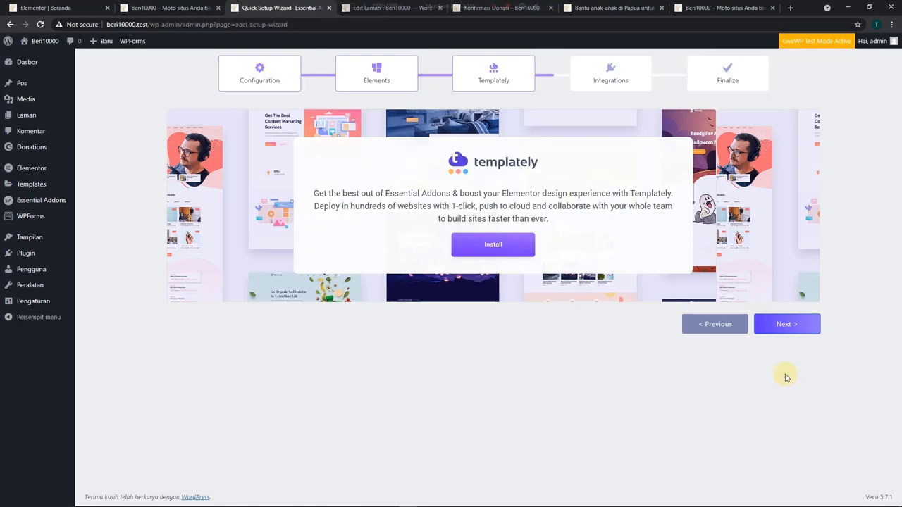
left_click(803, 329)
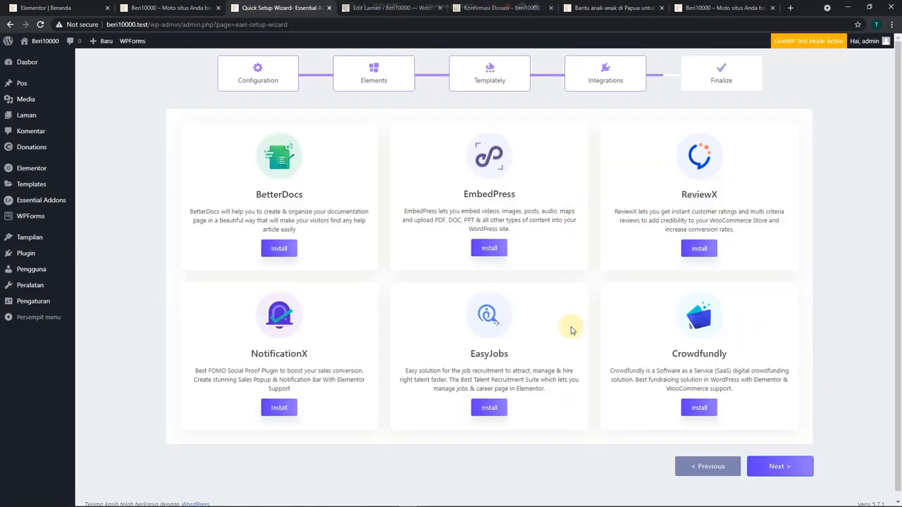
scroll(570, 329, "down", 1)
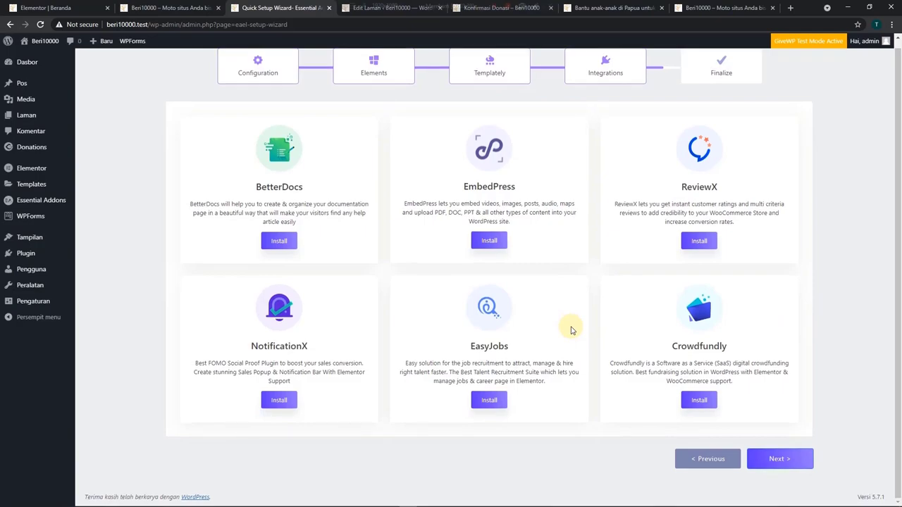
left_click(791, 464)
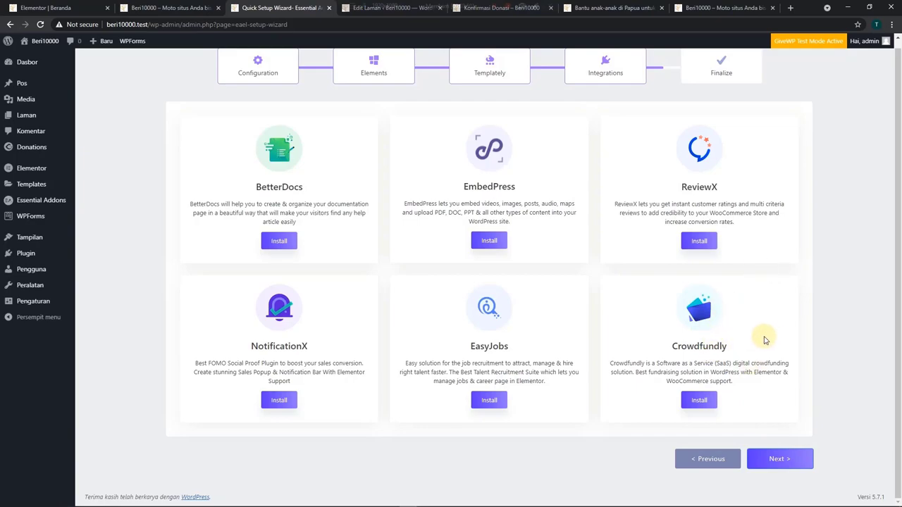
left_click(796, 464)
scroll(796, 331, "down", 1)
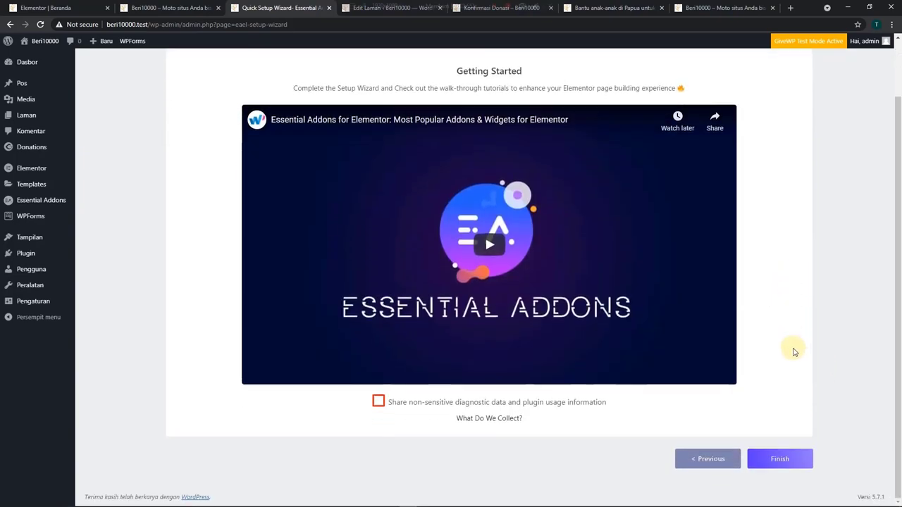
left_click(783, 462)
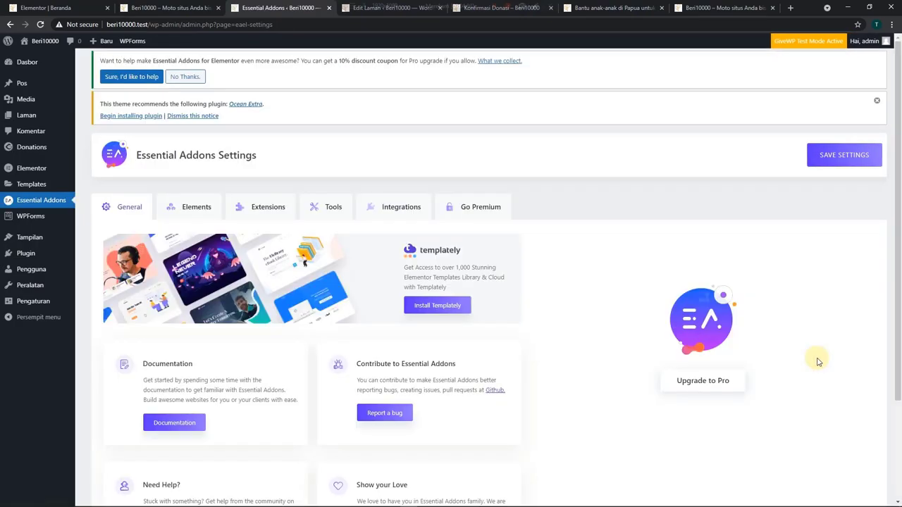
- Turn off all Essential Addons elements except Post Grid and save the settings
scroll(574, 326, "down", 1)
scroll(574, 326, "down", 1)
scroll(573, 324, "up", 2)
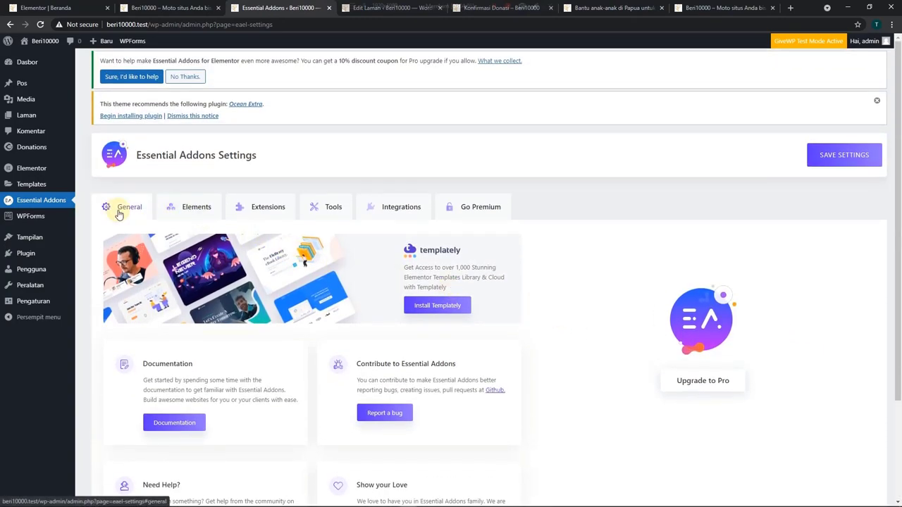
left_click(196, 211)
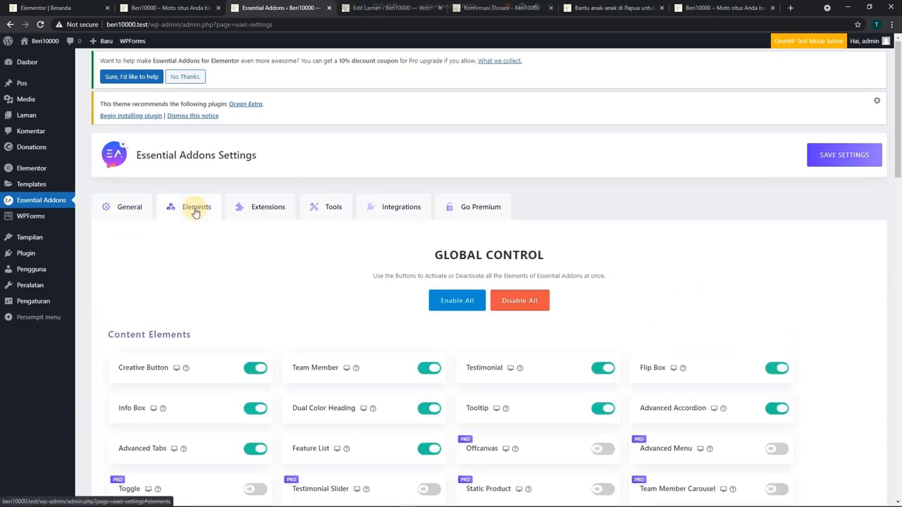
left_click(520, 305)
scroll(515, 316, "down", 2)
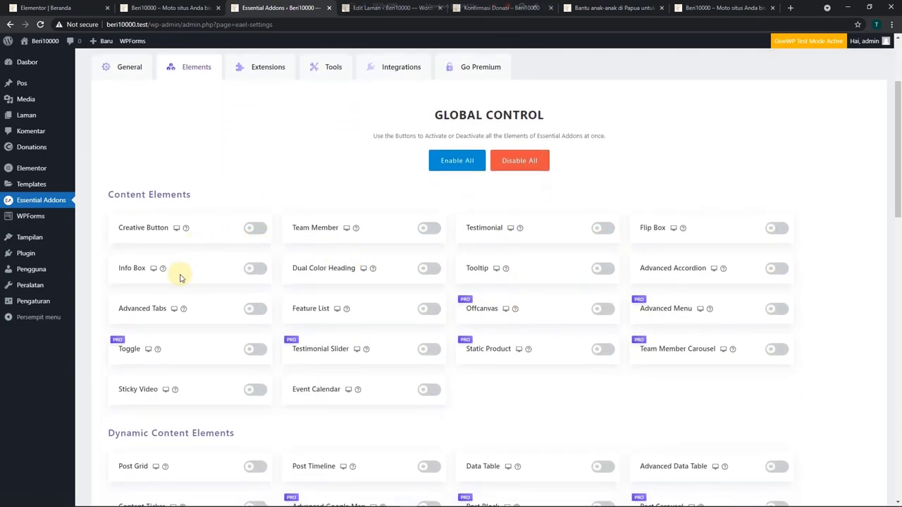
scroll(180, 276, "down", 3)
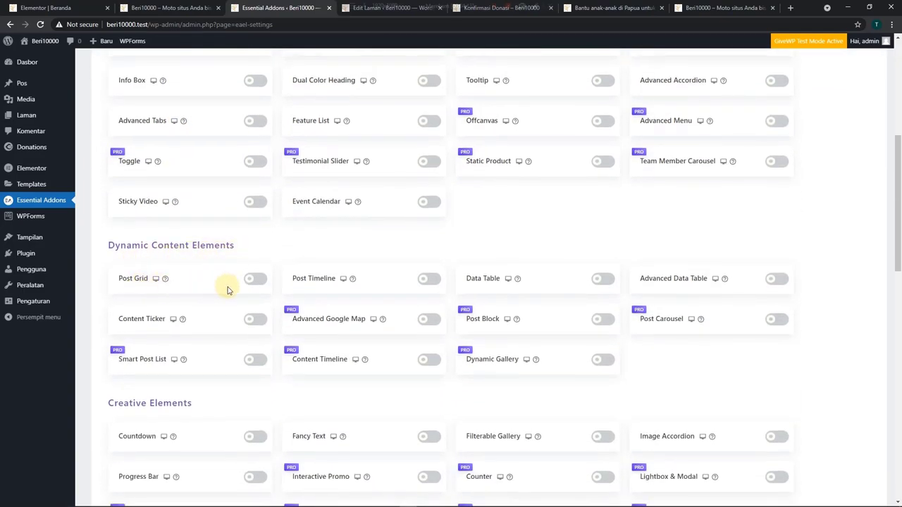
left_click(257, 283)
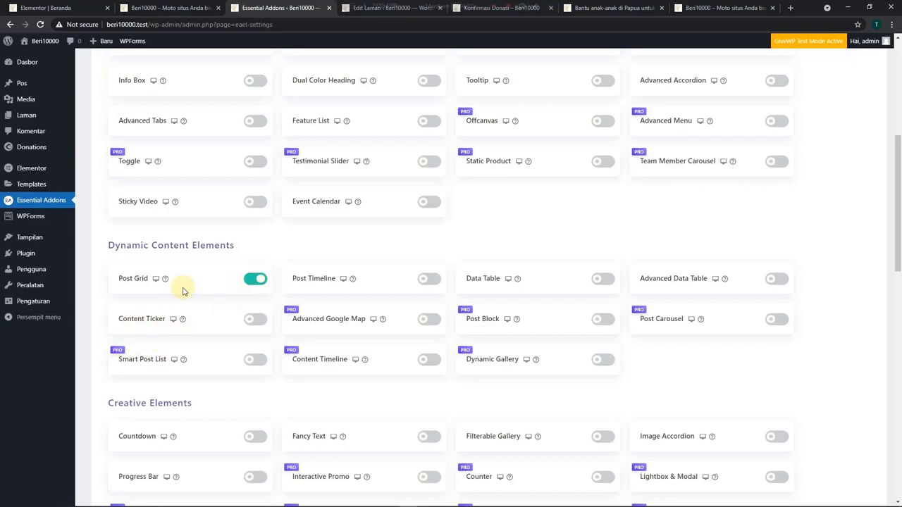
scroll(285, 295, "up", 5)
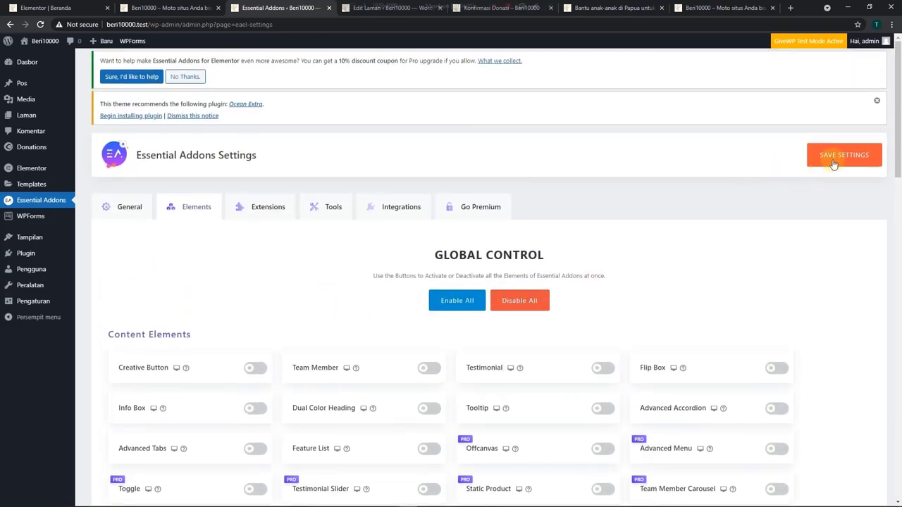
left_click(833, 156)
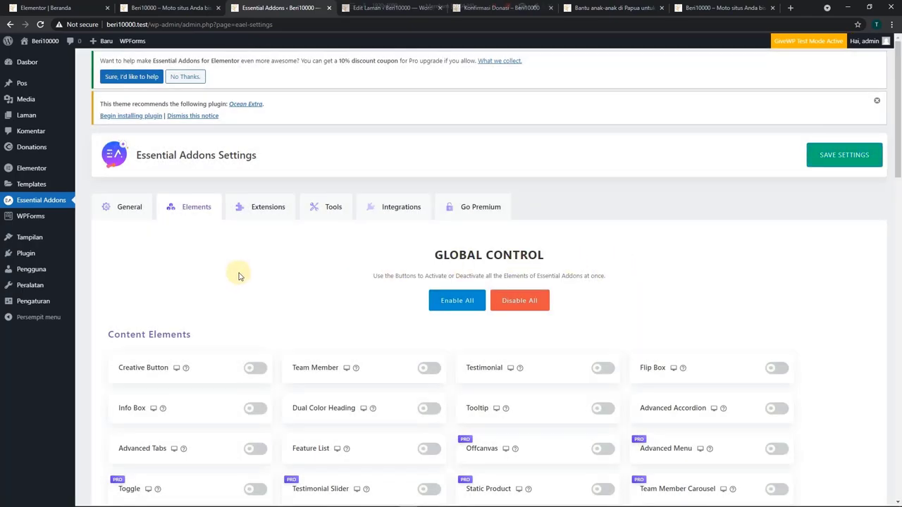
- Review the Extensions, Tools and Integrations tabs, then close the settings tab
left_click(255, 213)
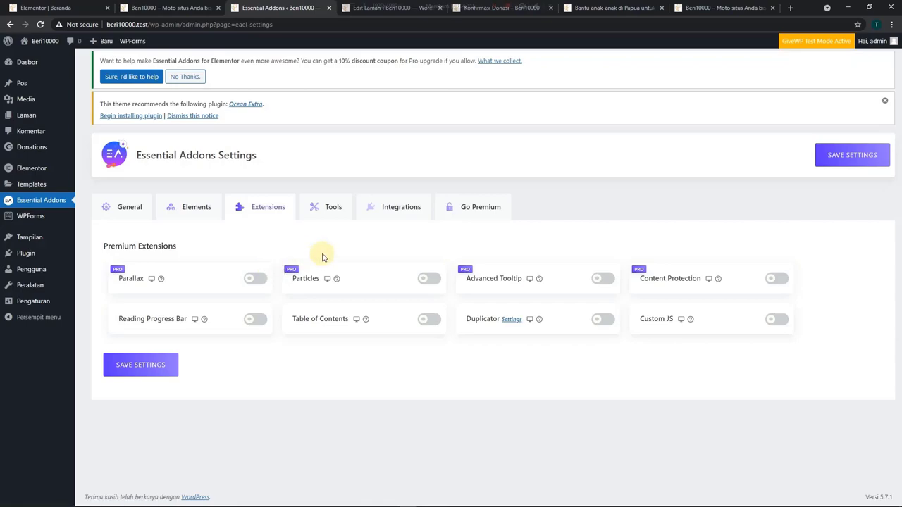
left_click(321, 209)
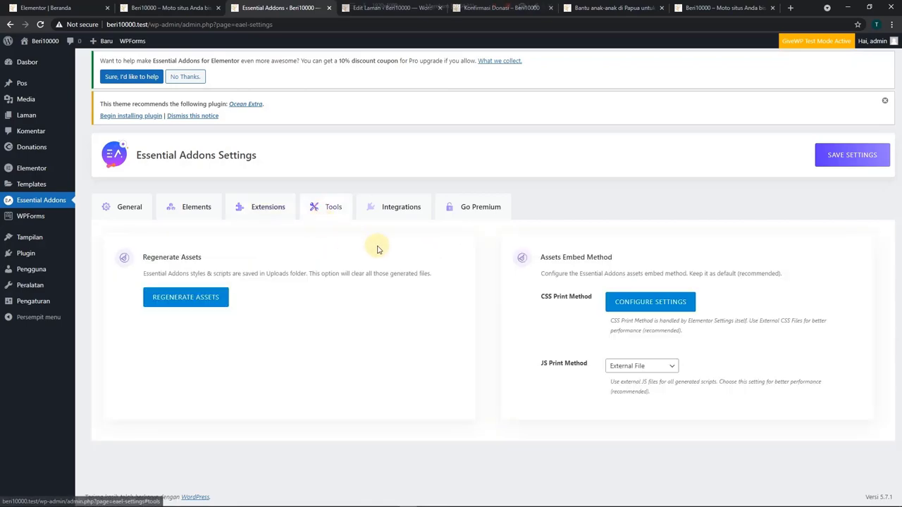
left_click(384, 210)
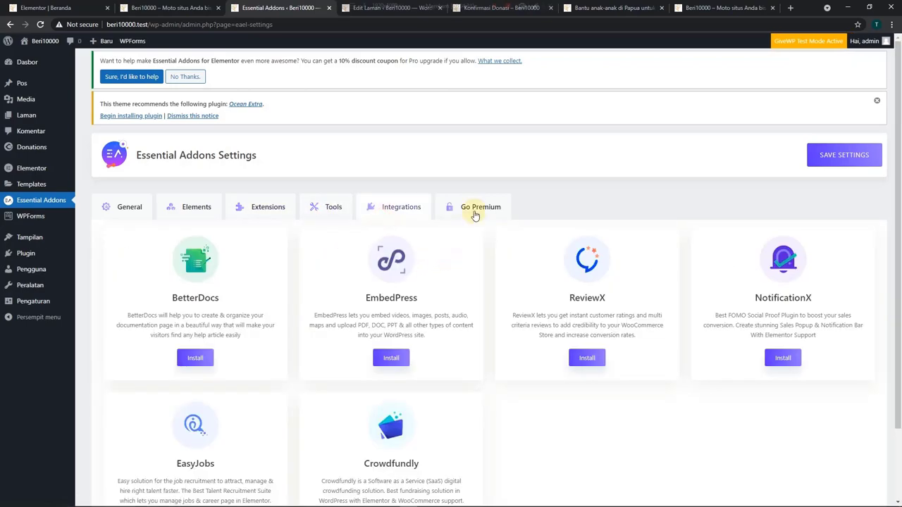
scroll(431, 296, "down", 2)
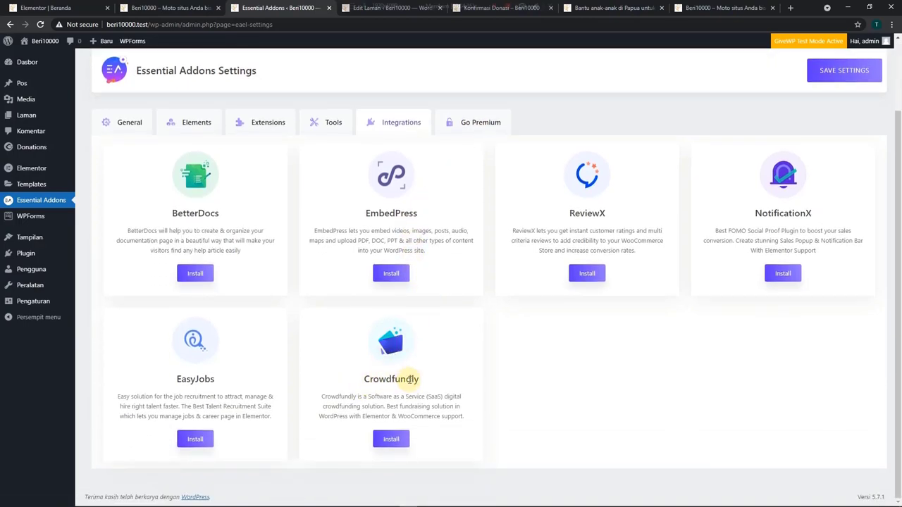
scroll(408, 317, "up", 2)
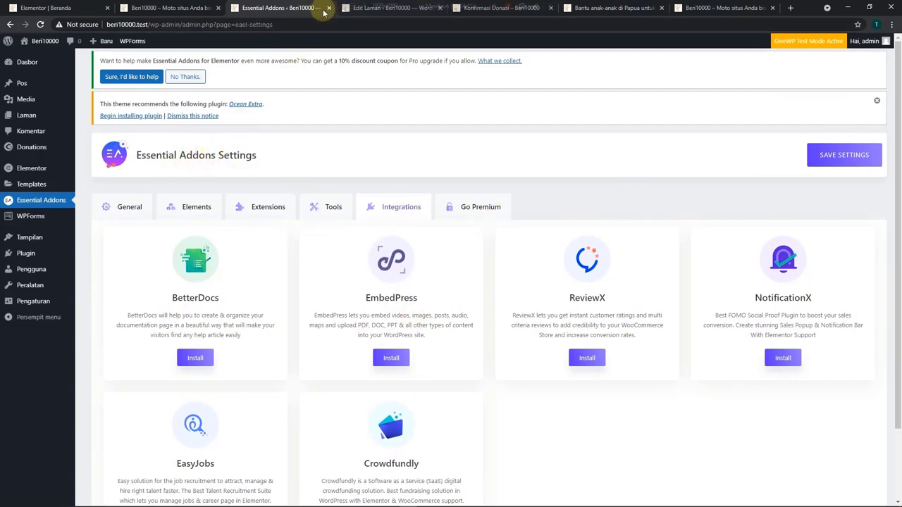
left_click(328, 9)
left_click(172, 7)
- Reload the Elementor homepage editor, discarding unsaved changes
left_click(71, 8)
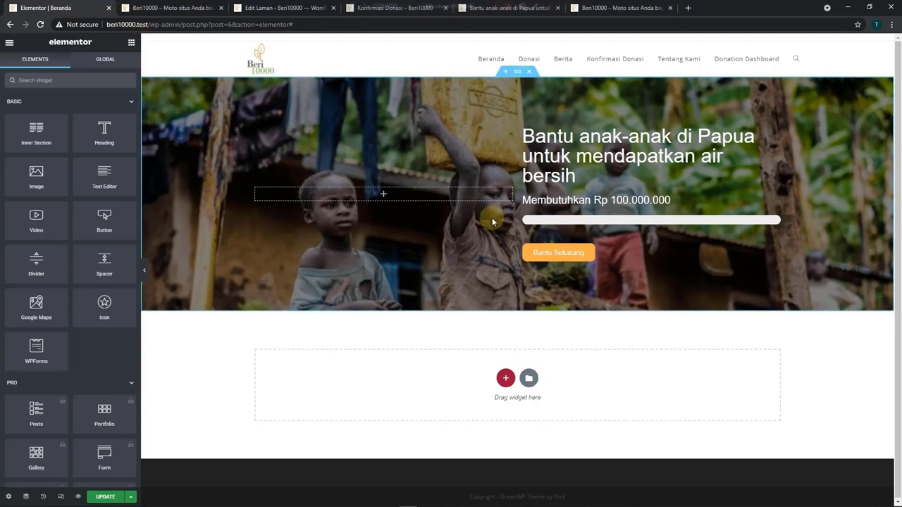
left_click(41, 24)
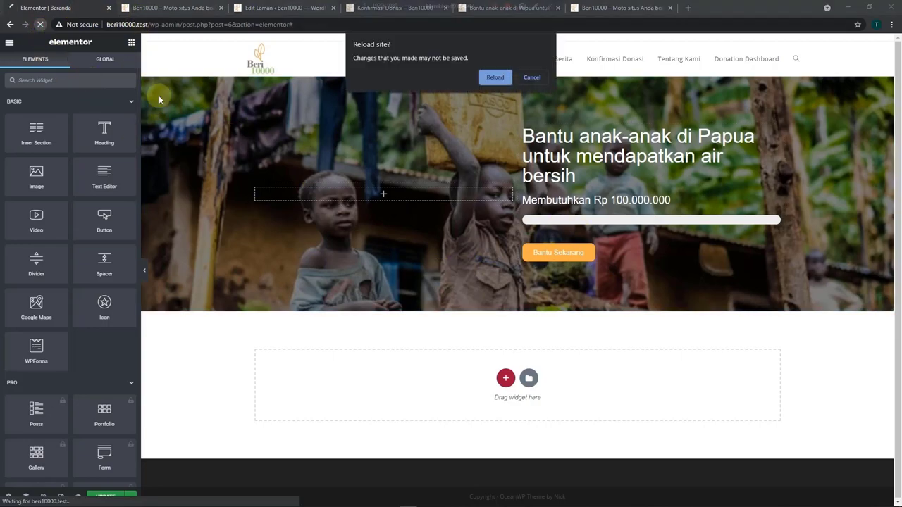
left_click(500, 75)
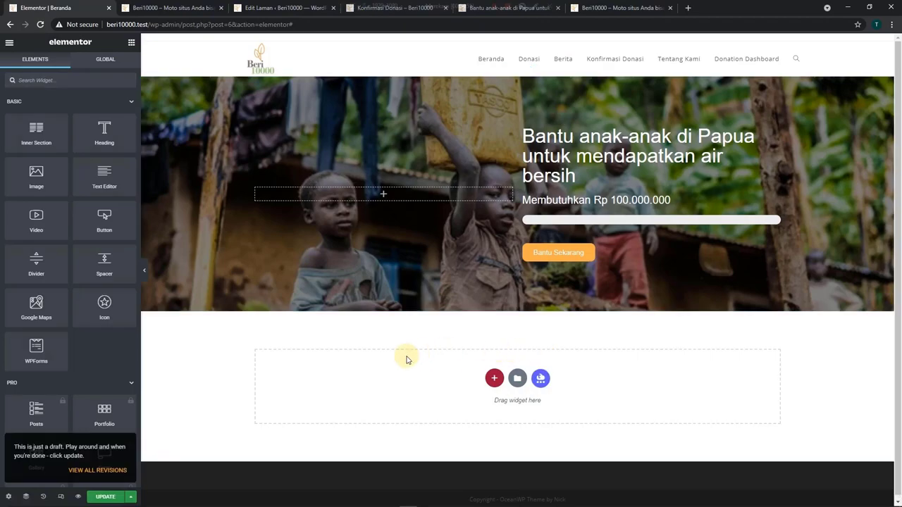
- Add a single-column section below the hero and drag in the Post Grid widget found by searching 'post'
left_click(494, 380)
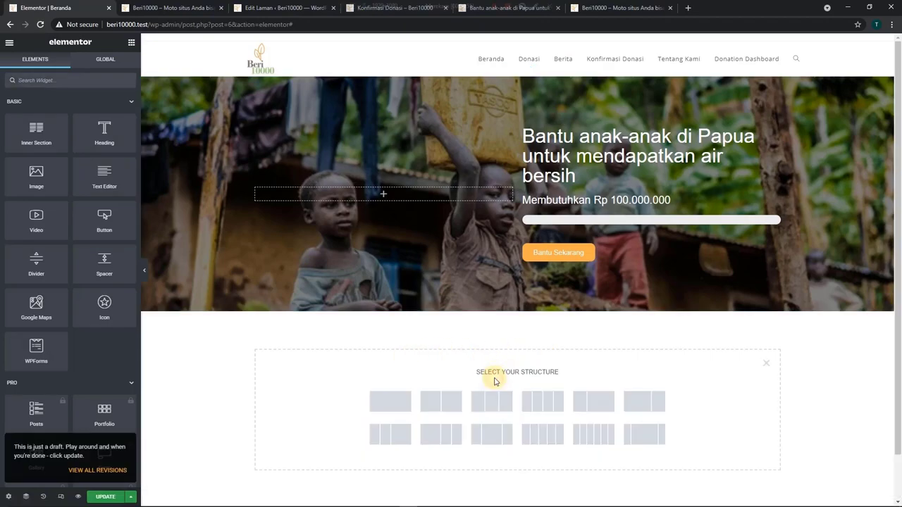
scroll(494, 380, "down", 1)
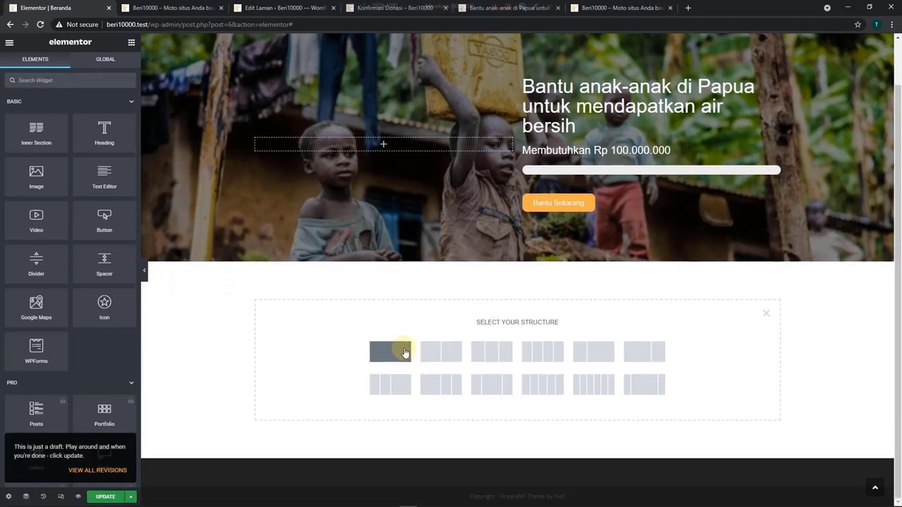
left_click(402, 350)
left_click(518, 299)
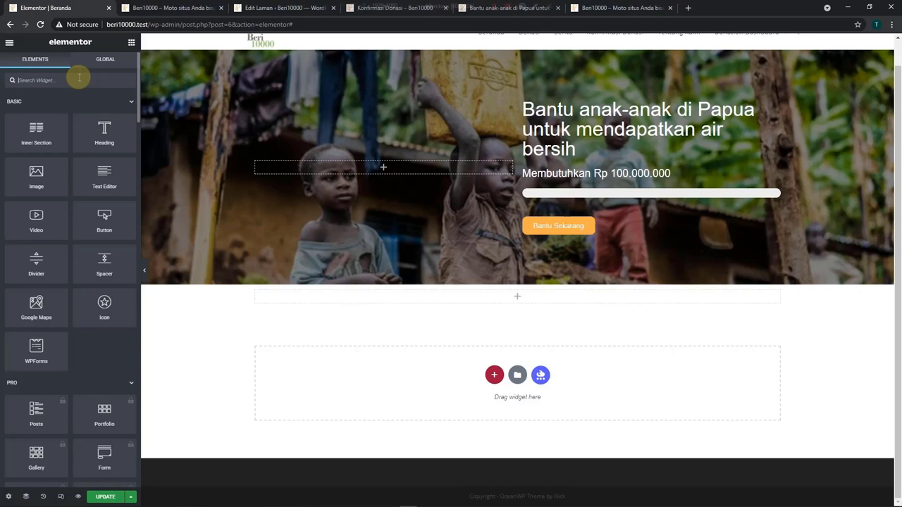
type("post")
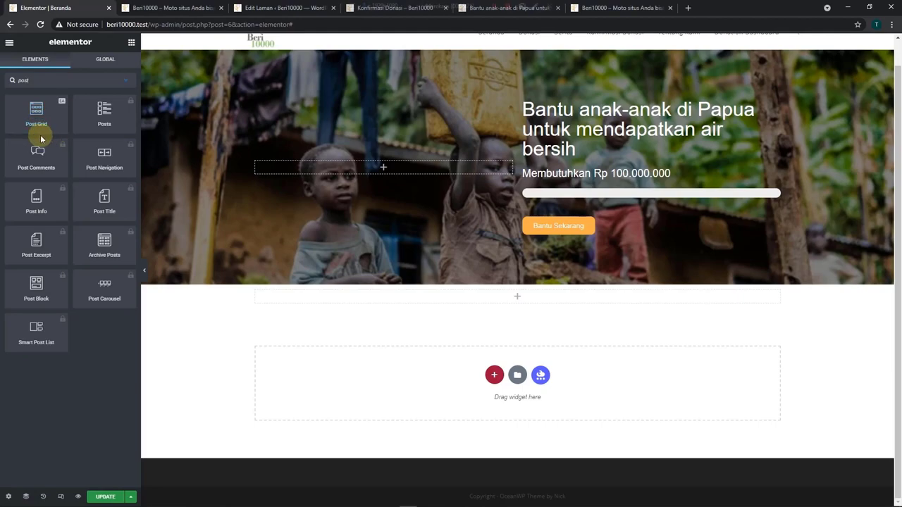
left_click_drag(76, 190, 901, 506)
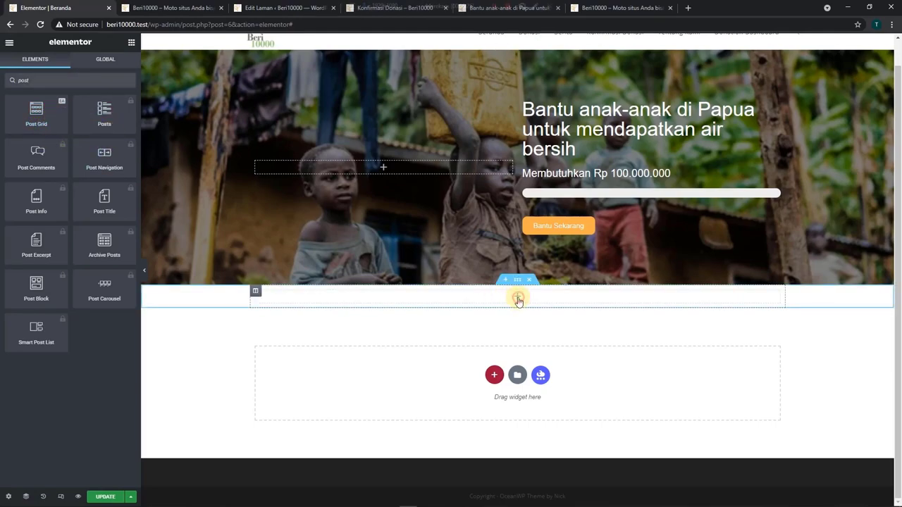
- Add a left-aligned Heading widget reading 'Mereka yang sudah kamu bantu'
key("BackSpace")
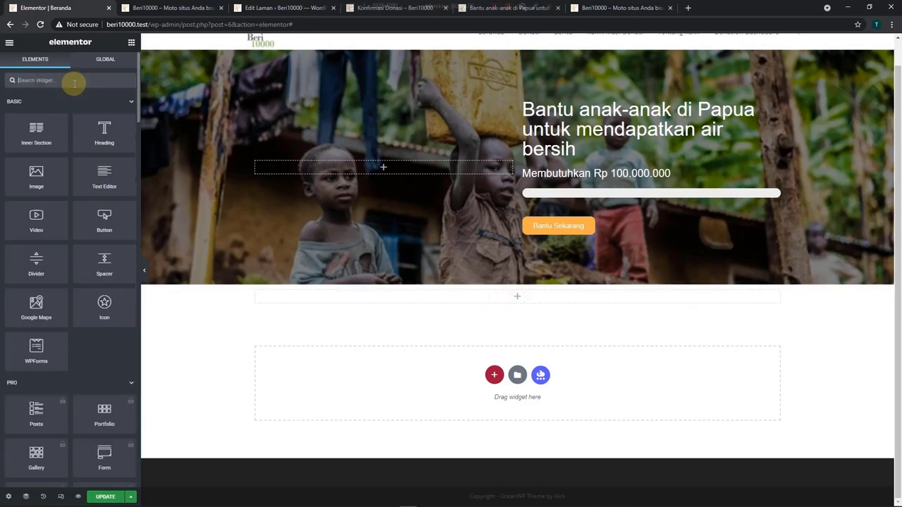
left_click_drag(101, 142, 511, 299)
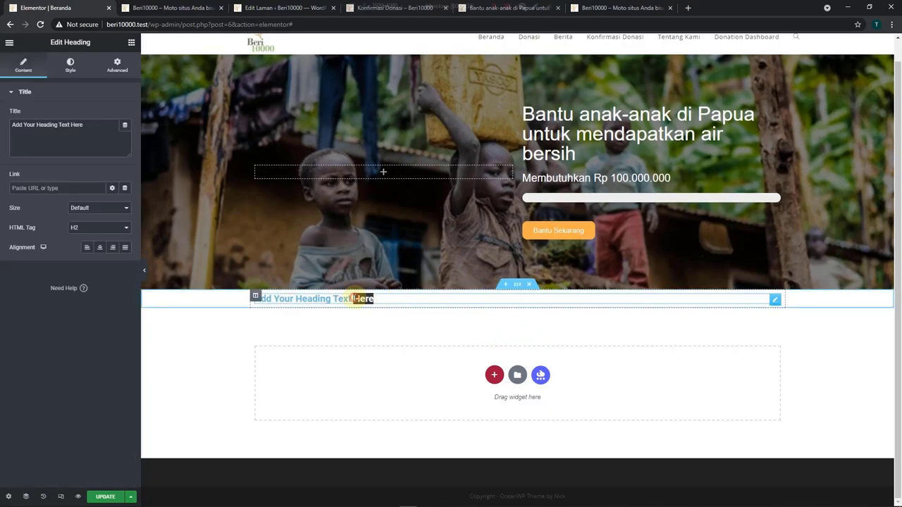
double_click(93, 145)
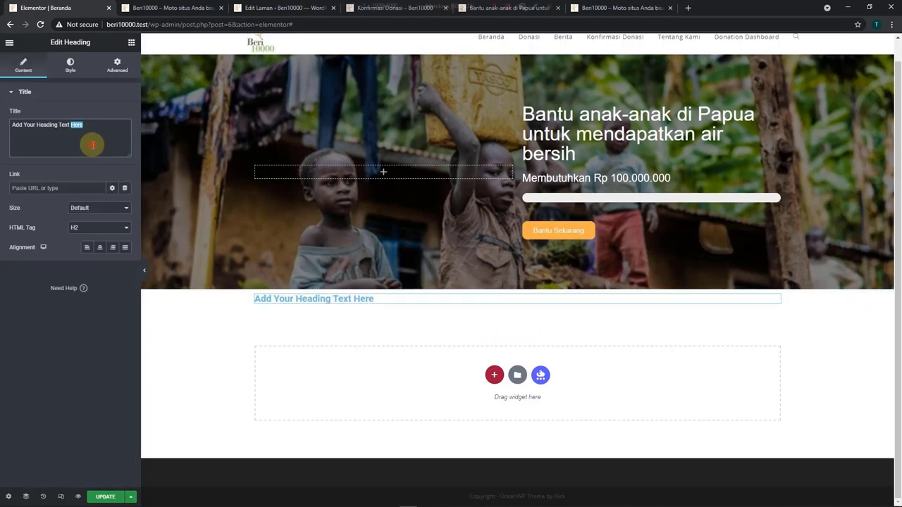
type("Mereka yang sudah kamu bantu")
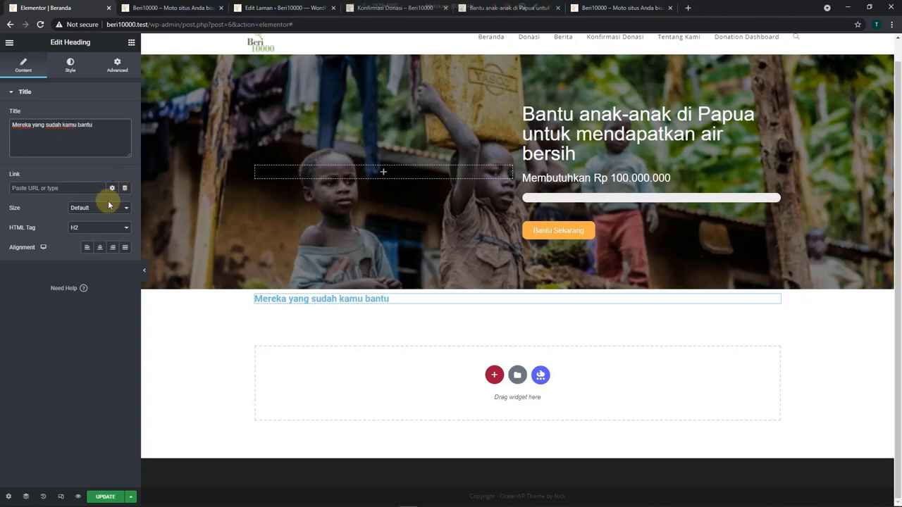
left_click(87, 248)
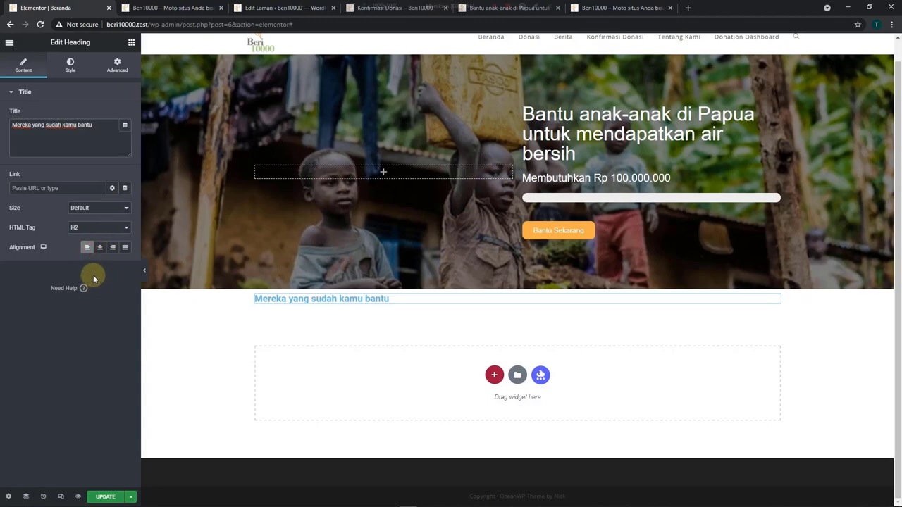
left_click(71, 71)
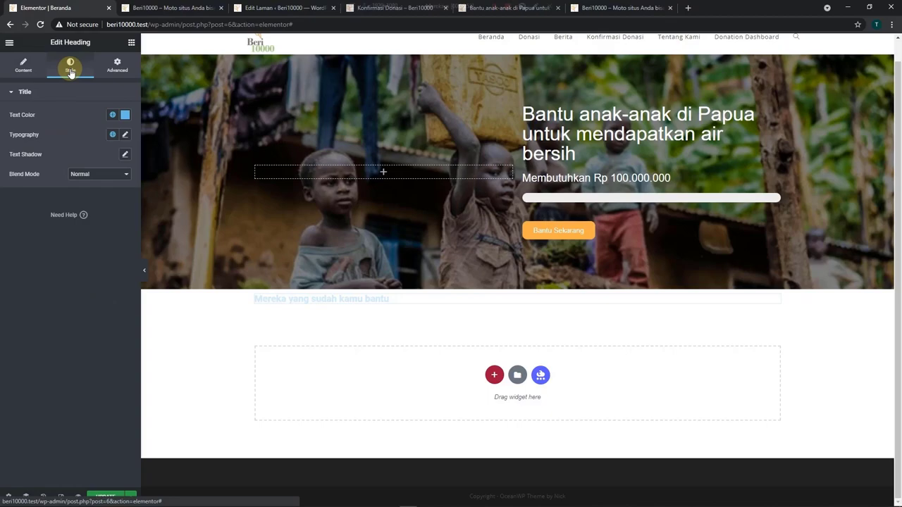
- Set the heading colour to black and its font family to Arial
left_click(125, 115)
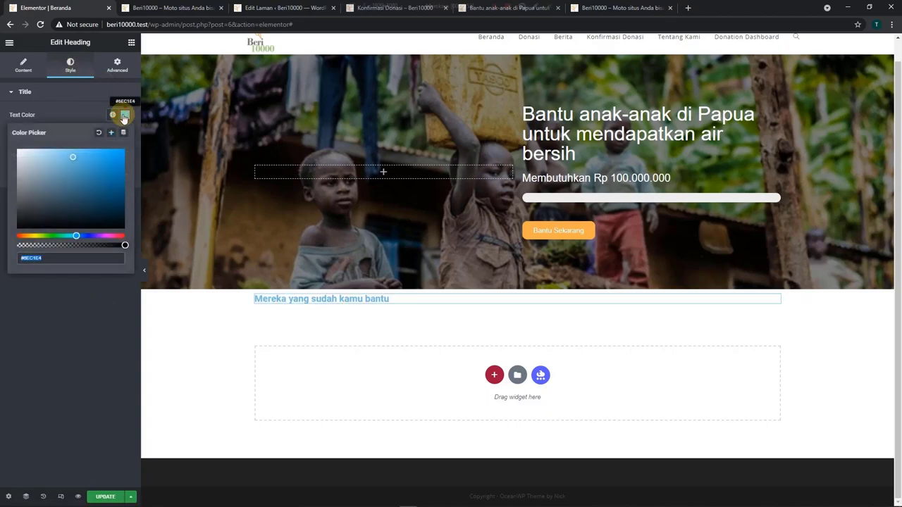
left_click_drag(58, 188, 18, 234)
left_click(49, 296)
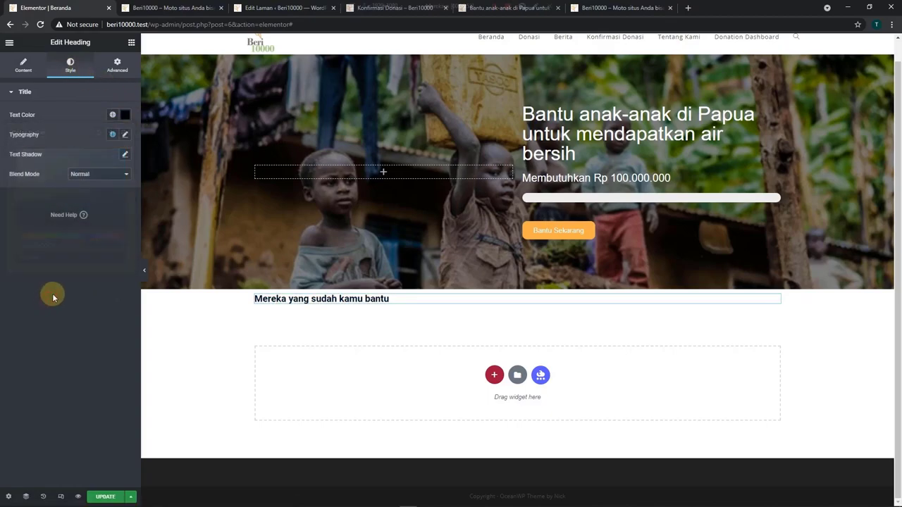
left_click(125, 135)
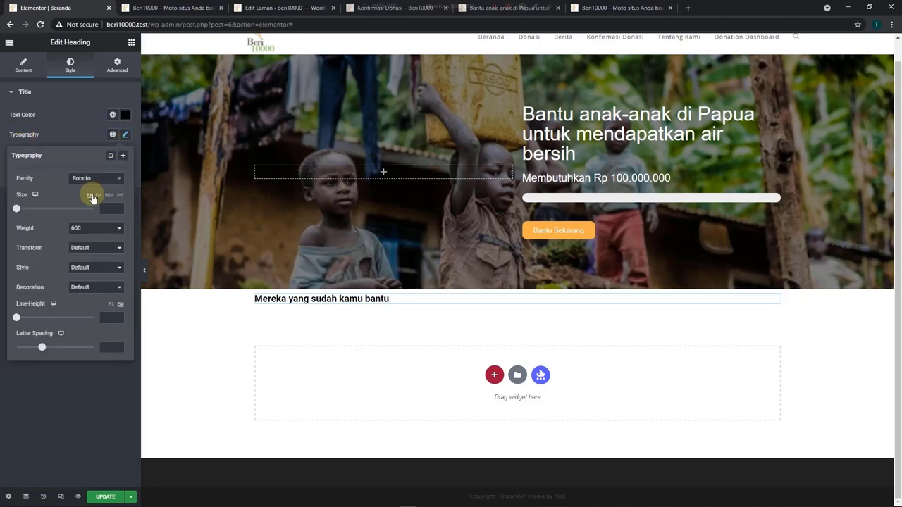
left_click(95, 179)
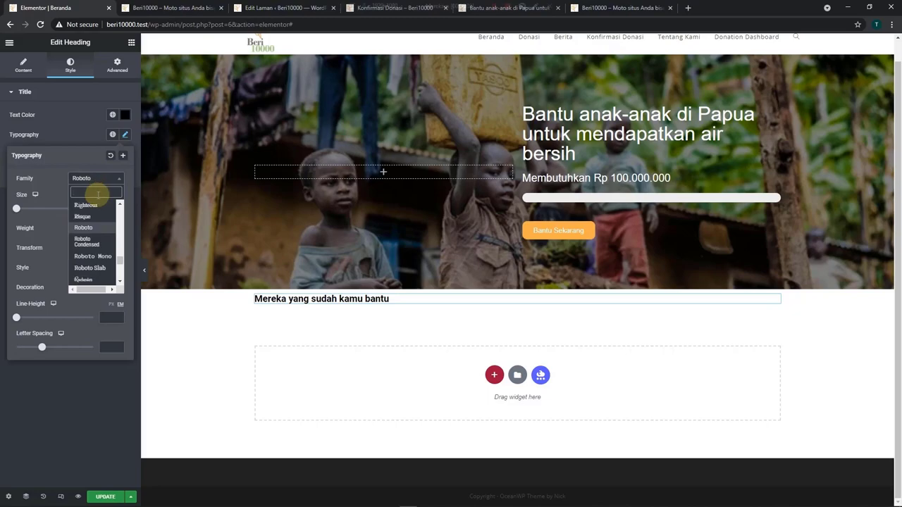
type("ar")
left_click(91, 215)
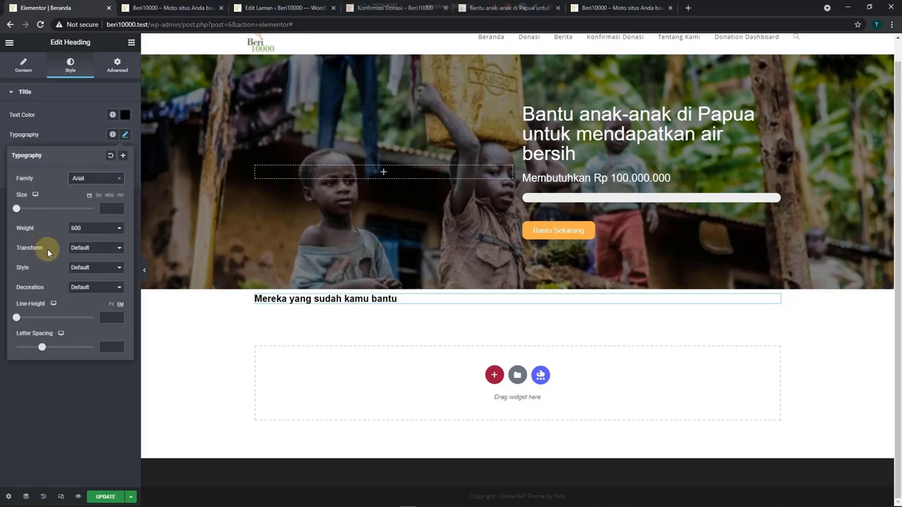
- Try Lowercase, Capitalize and Normal text transforms, settling on Uppercase
left_click(96, 248)
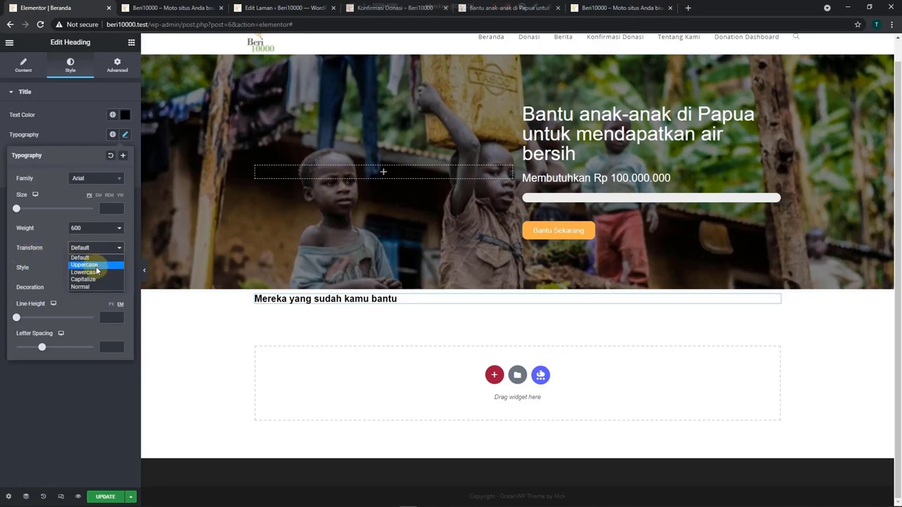
left_click(84, 265)
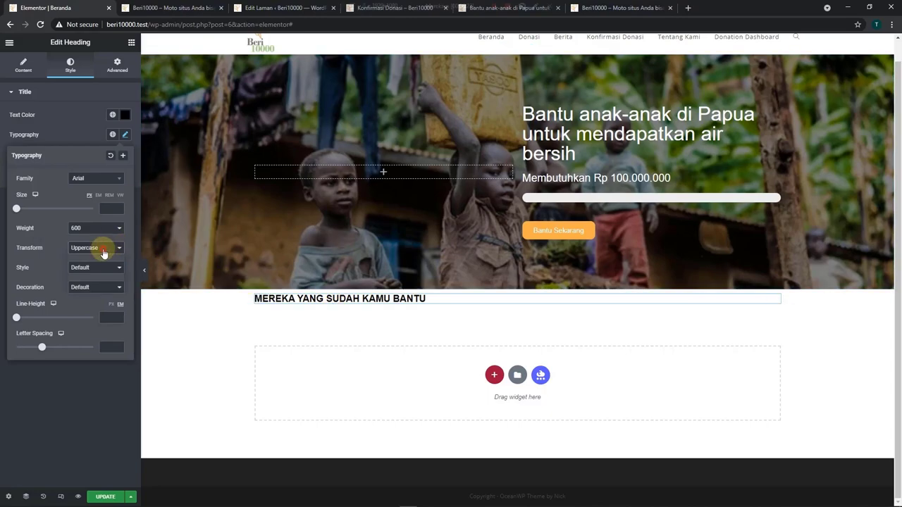
left_click(104, 247)
left_click(104, 274)
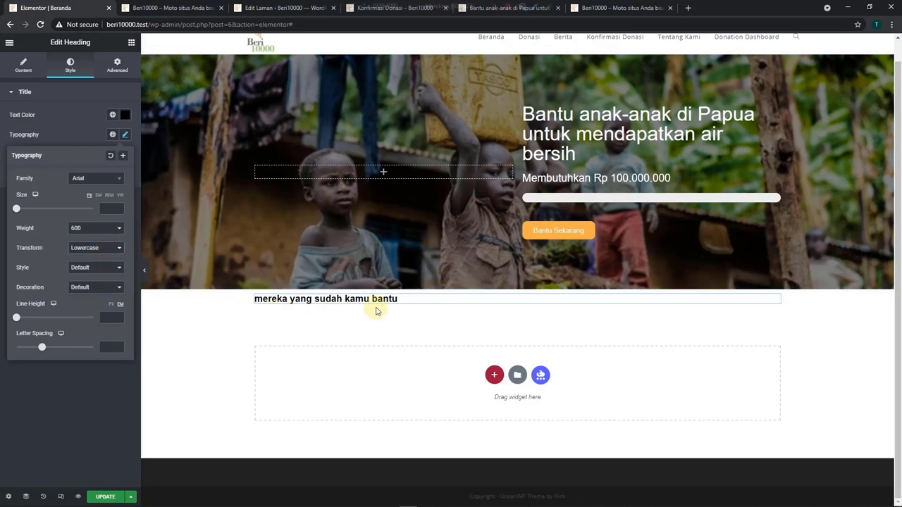
left_click(106, 248)
left_click(107, 280)
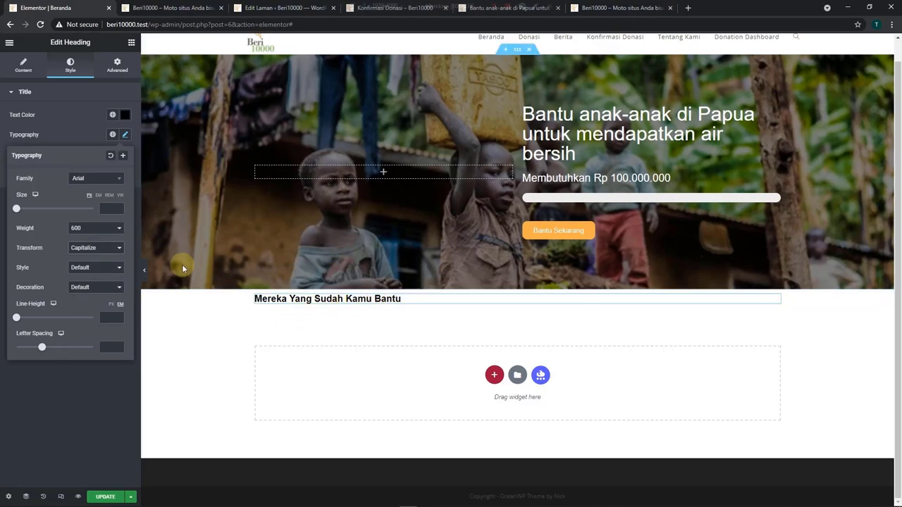
left_click(110, 249)
left_click(106, 287)
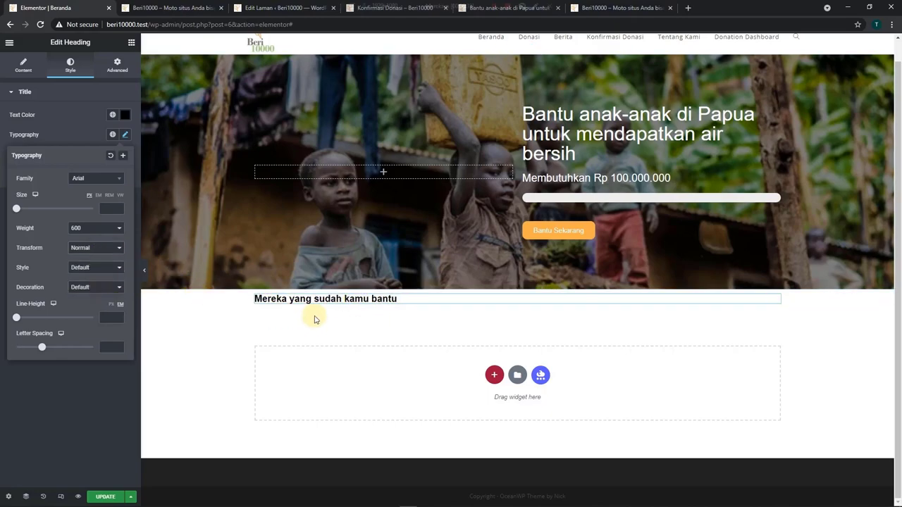
left_click(98, 248)
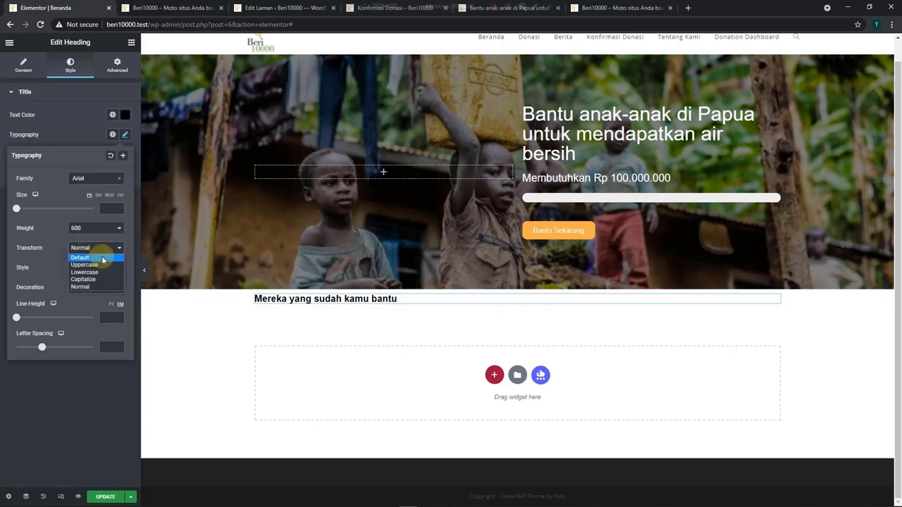
left_click(104, 266)
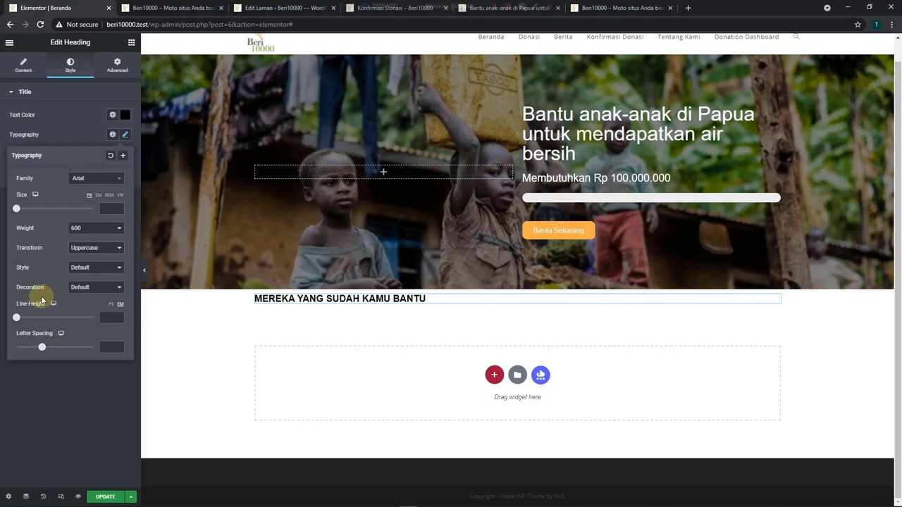
left_click(75, 133)
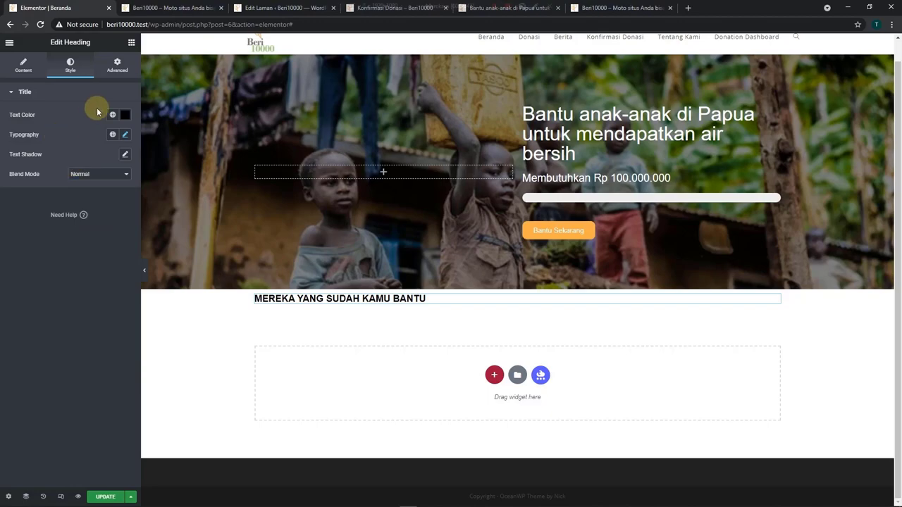
- Add a solid Divider below the heading and shorten its width to about 16%
left_click(9, 44)
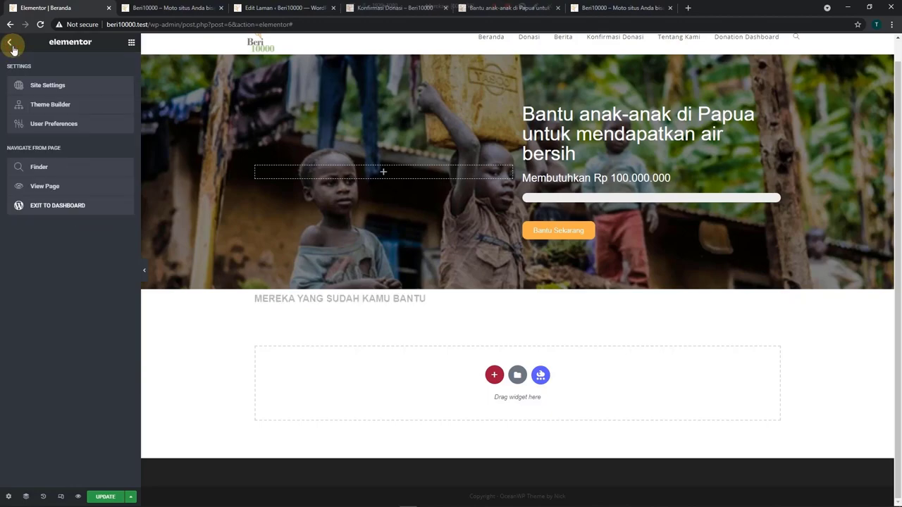
left_click(10, 44)
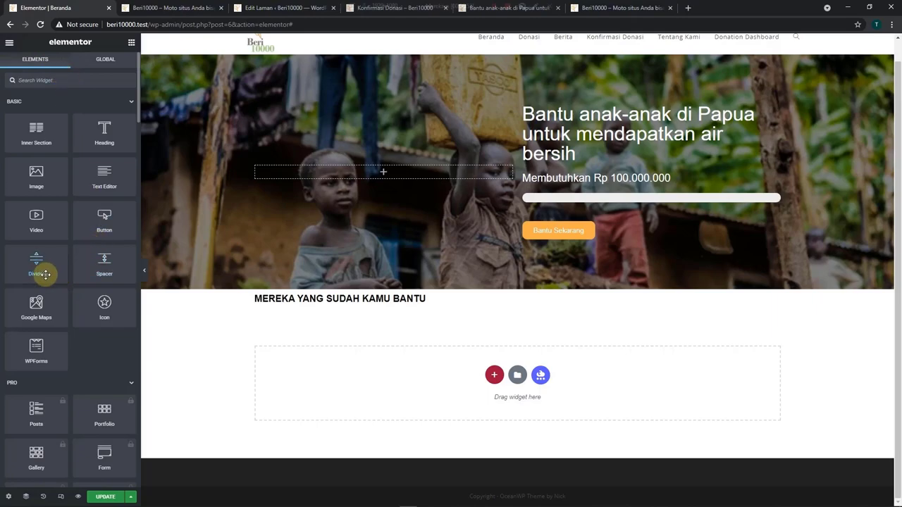
left_click_drag(45, 275, 278, 306)
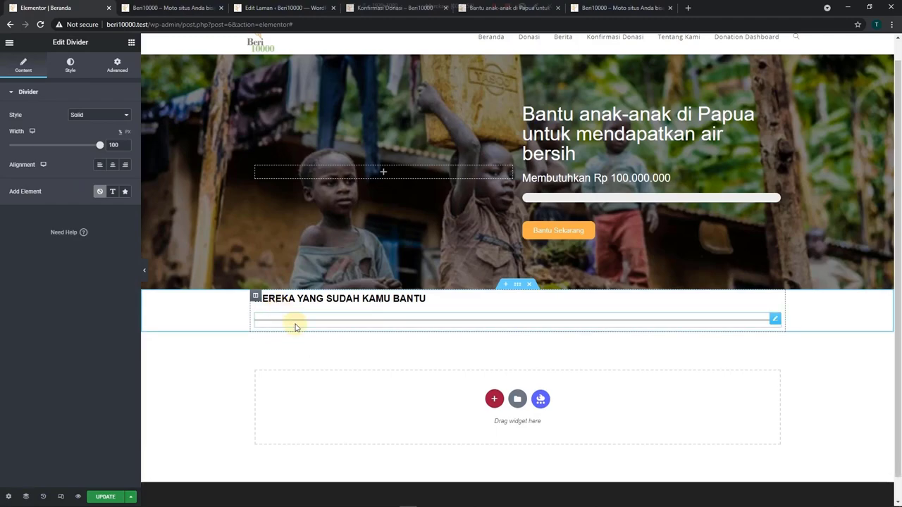
left_click(100, 146)
left_click_drag(100, 148, 17, 149)
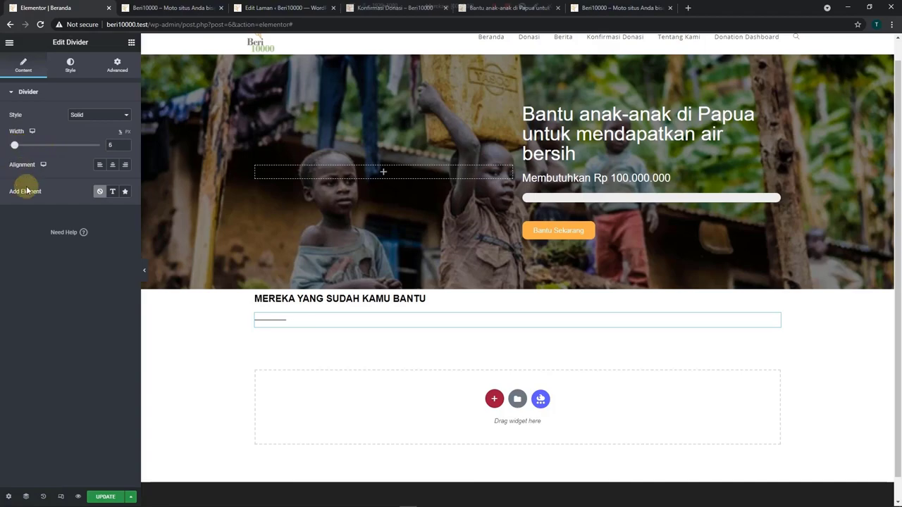
left_click(81, 116)
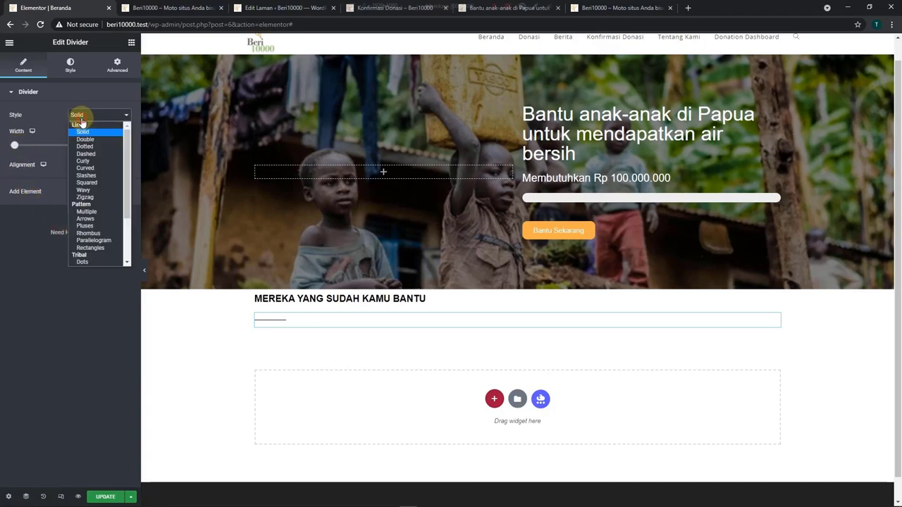
left_click(91, 120)
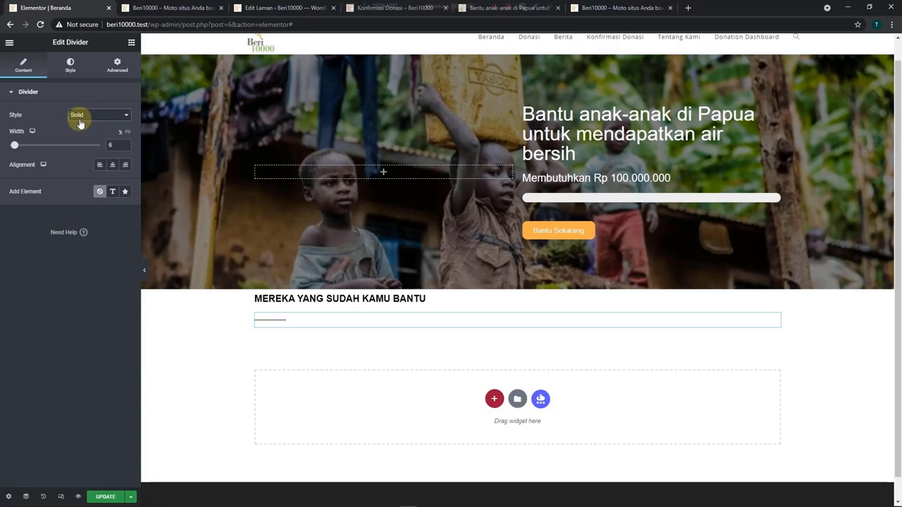
- Thicken the divider line to a weight of 7
left_click(72, 68)
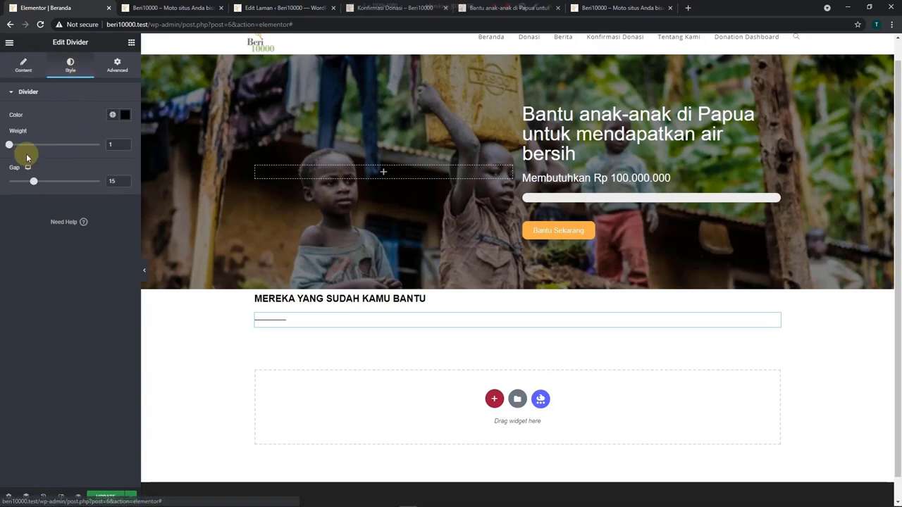
left_click_drag(10, 146, 17, 148)
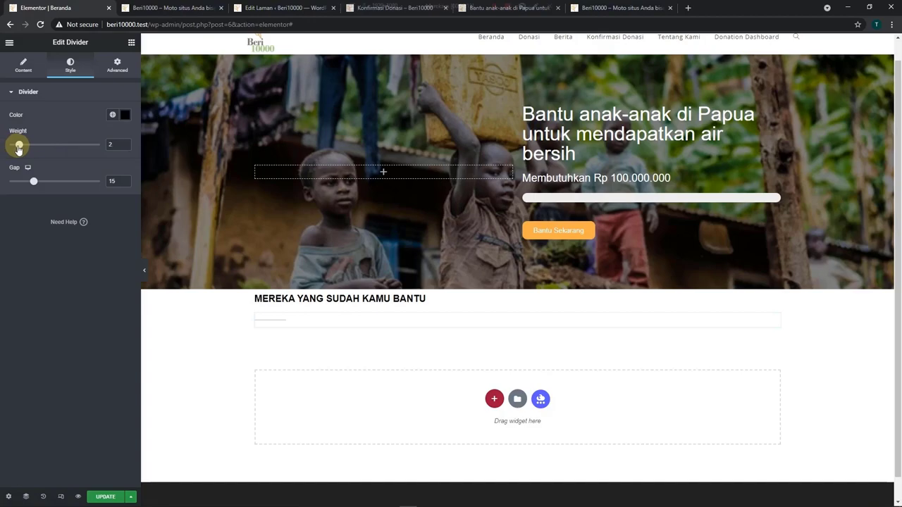
left_click_drag(19, 148, 28, 148)
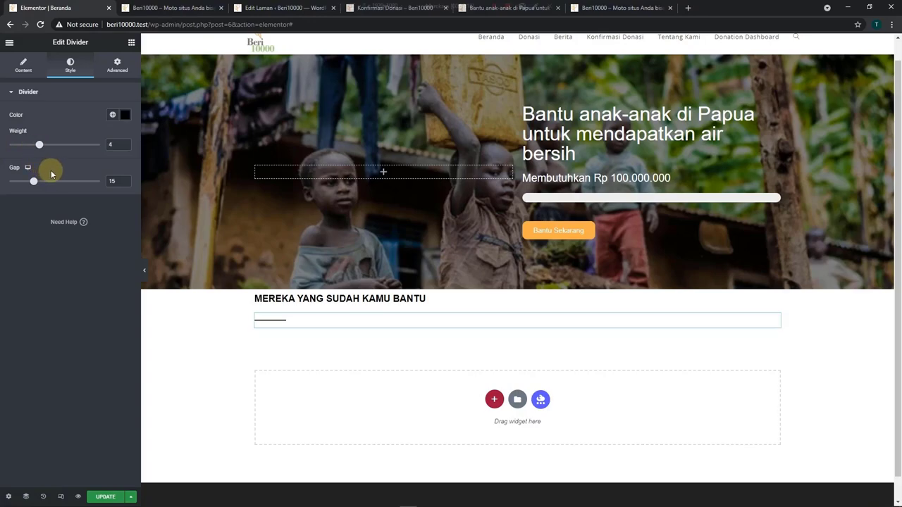
left_click_drag(39, 152, 66, 150)
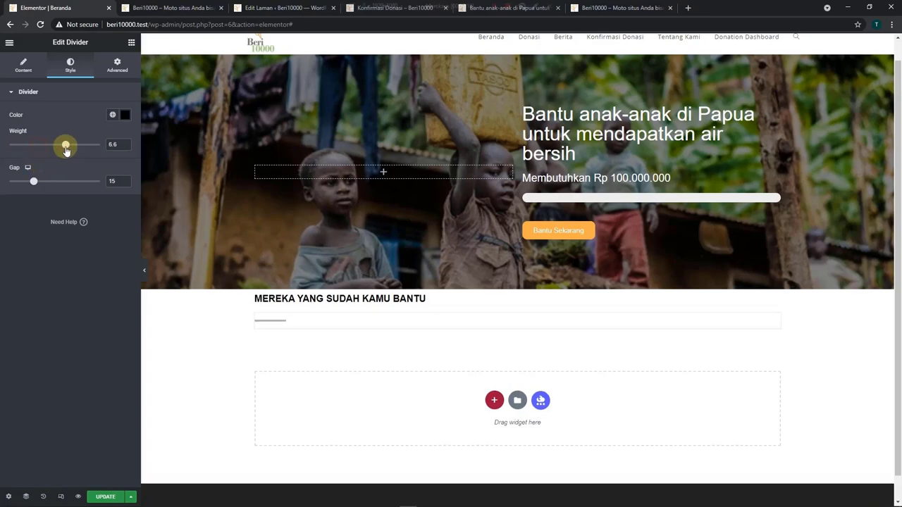
- Colour the divider light green and reduce its gap to 2
left_click(126, 119)
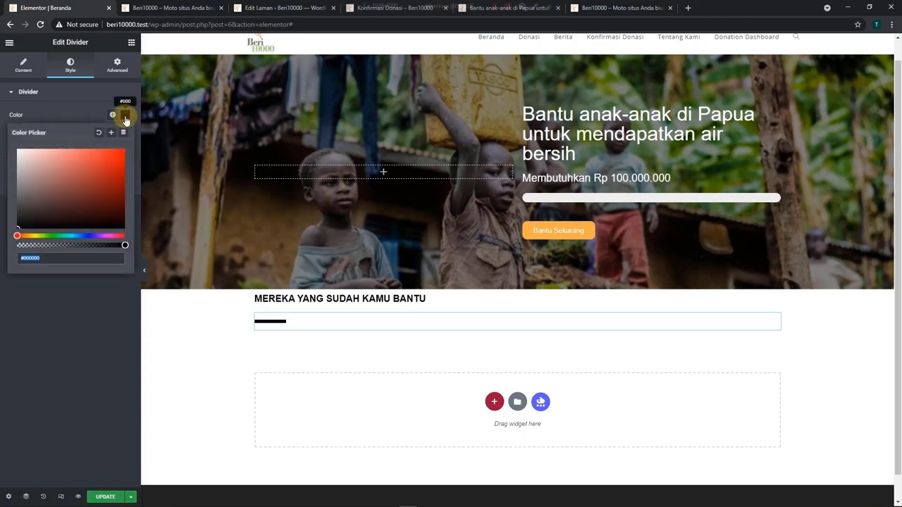
left_click(47, 236)
left_click_drag(48, 236, 52, 236)
left_click_drag(91, 195, 95, 169)
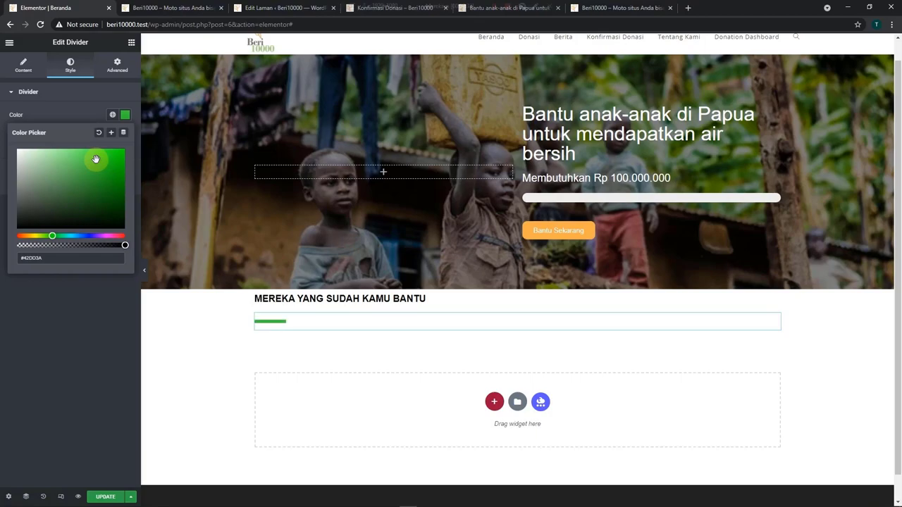
mouse_move(95, 156)
left_mouse_down()
mouse_move(86, 153)
mouse_move(92, 185)
mouse_move(105, 159)
left_mouse_up()
left_click(87, 294)
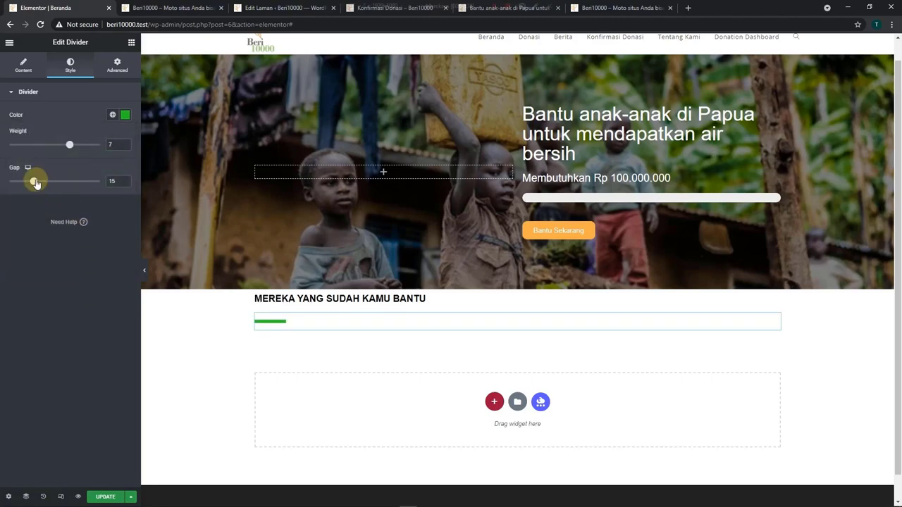
left_click_drag(33, 181, 10, 182)
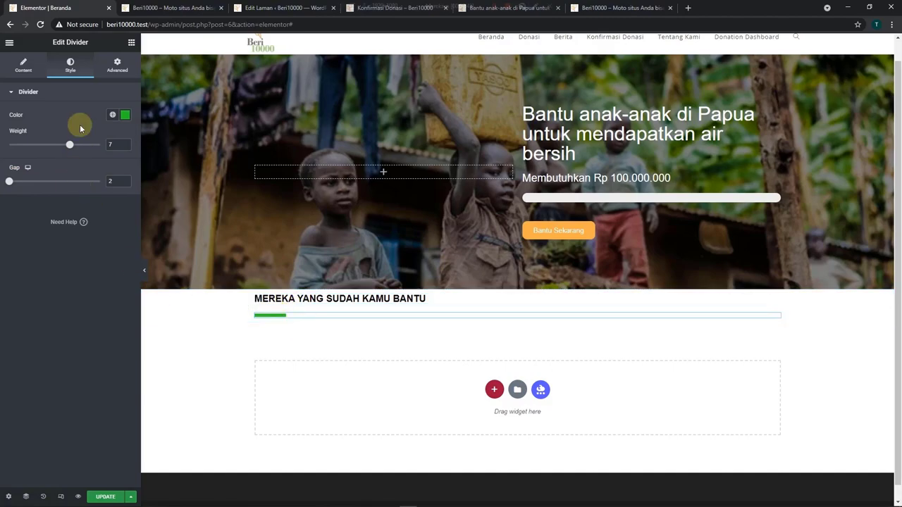
left_click(110, 72)
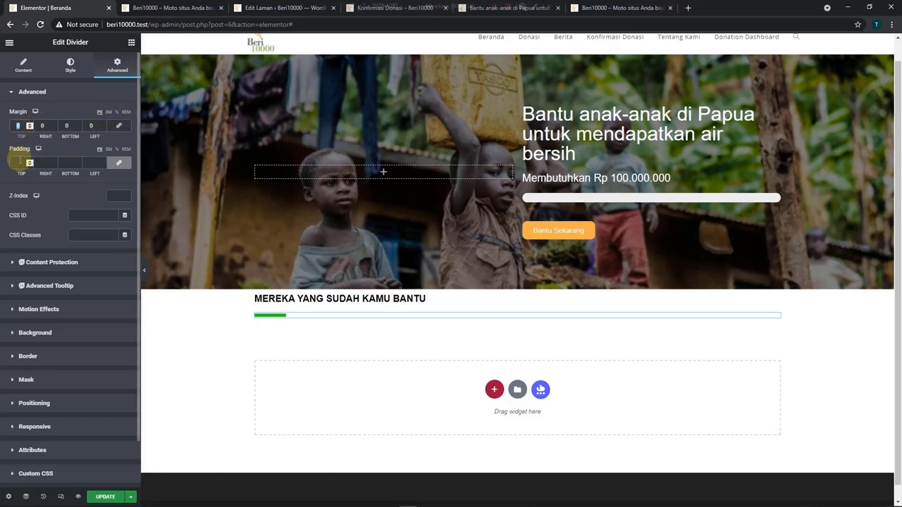
- Select the section holding the heading and divider and set its top margin to 5
type("15")
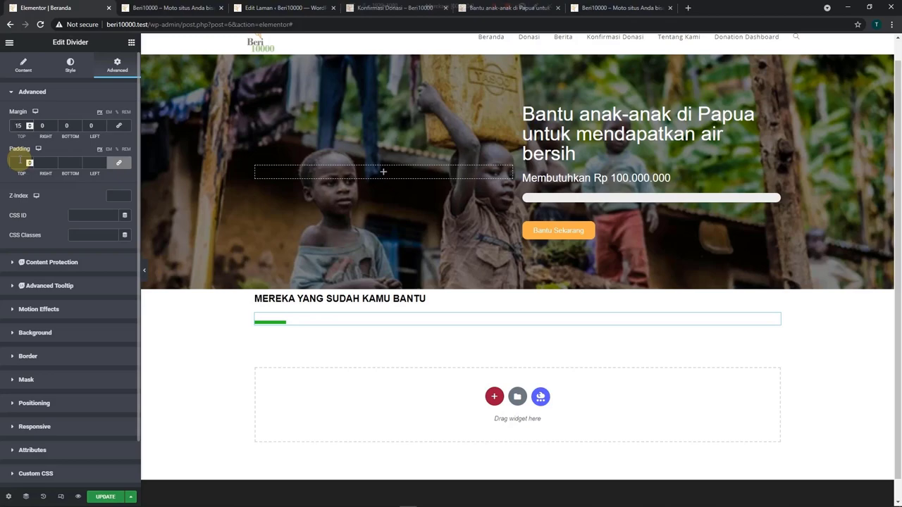
type("-")
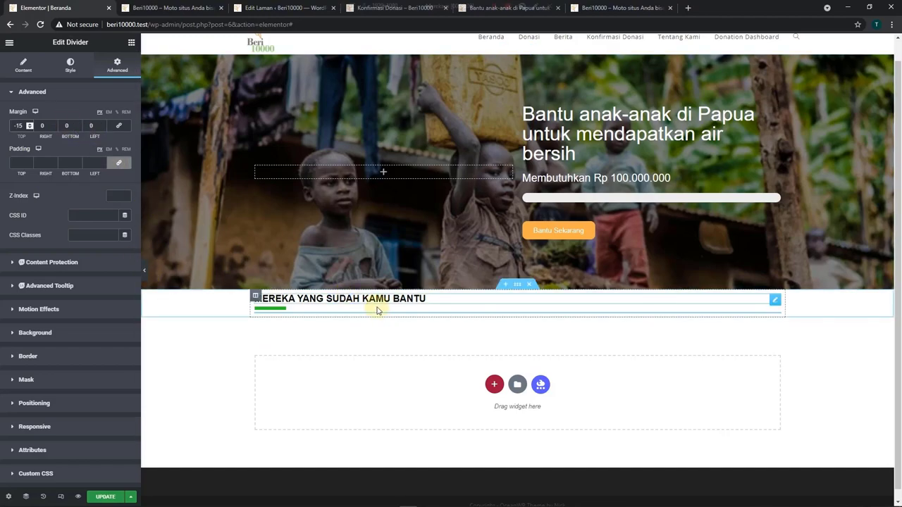
left_click(517, 286)
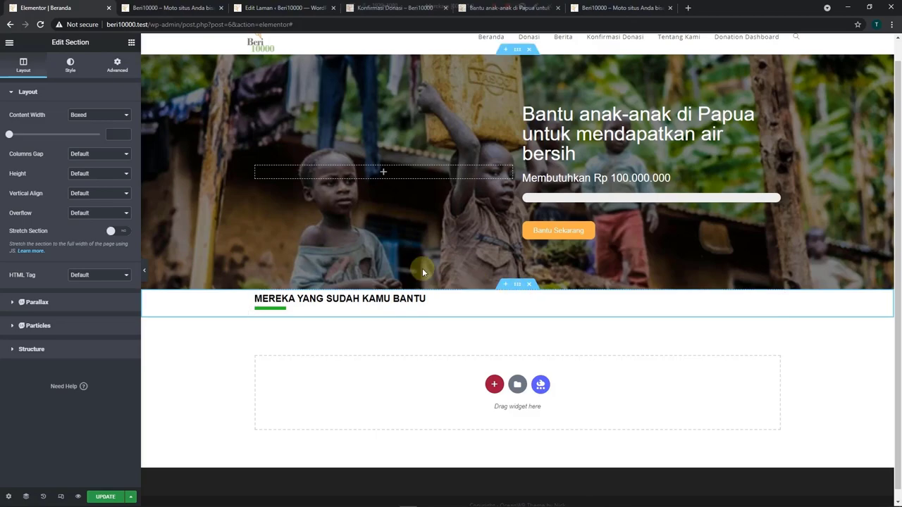
left_click(117, 67)
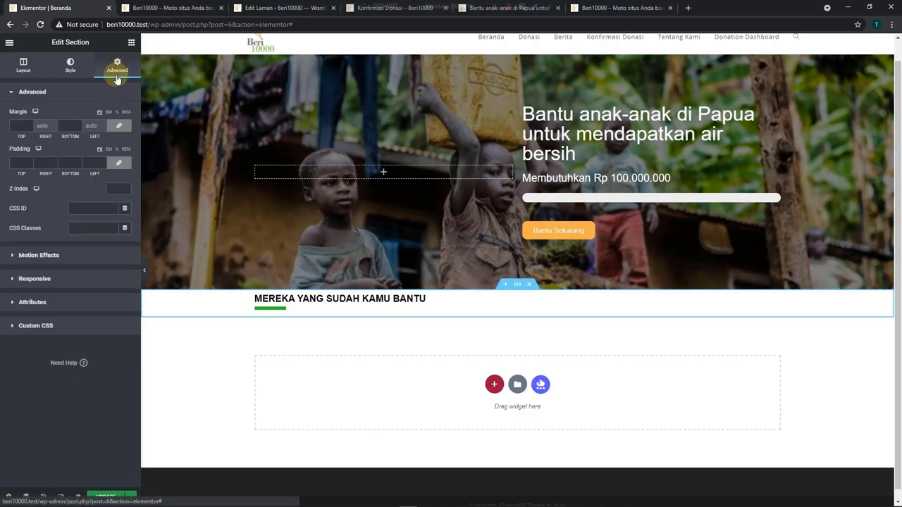
left_click(17, 125)
type("15")
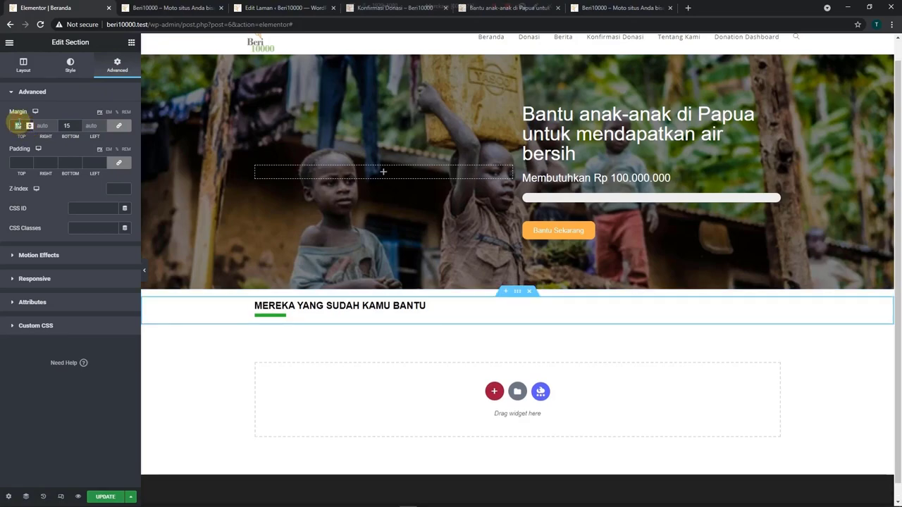
double_click(17, 125)
type("5")
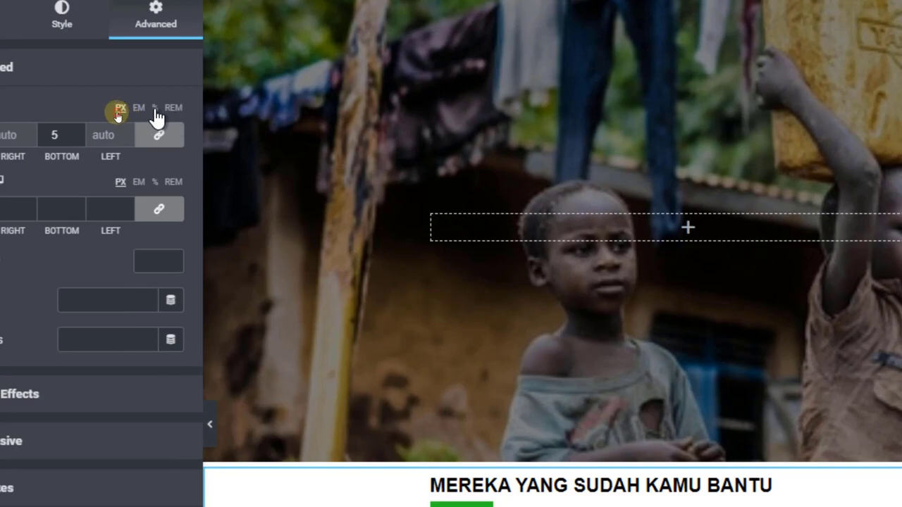
- Adjust the section's top and bottom margins to 4, then return to the widget list
left_click(124, 109)
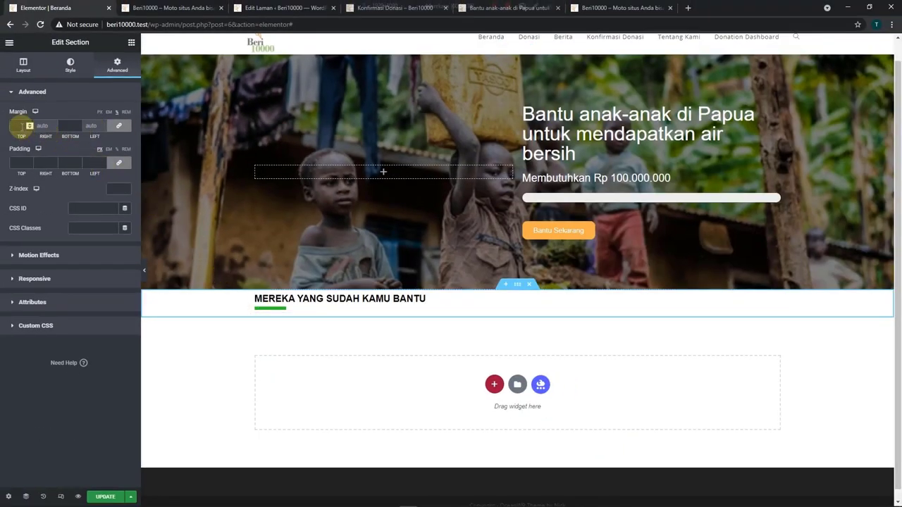
left_click(21, 126)
type("5")
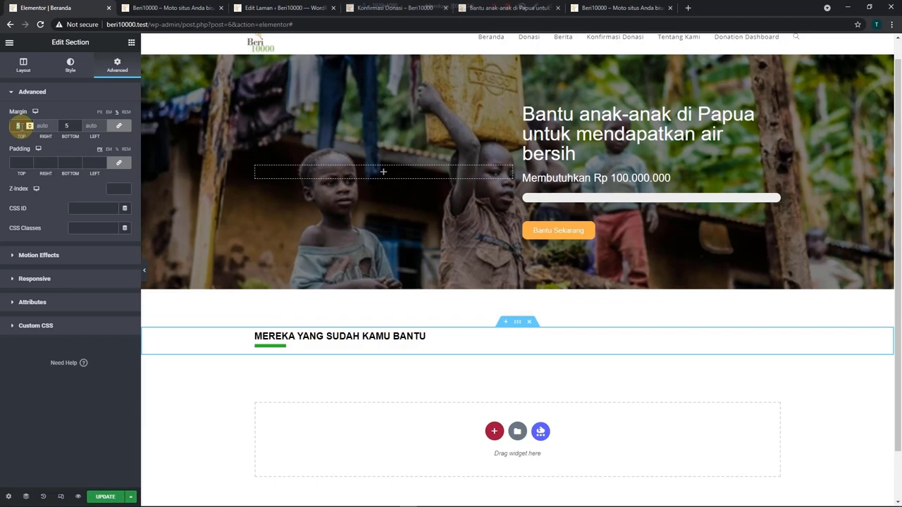
key("Down")
scroll(322, 327, "down", 1)
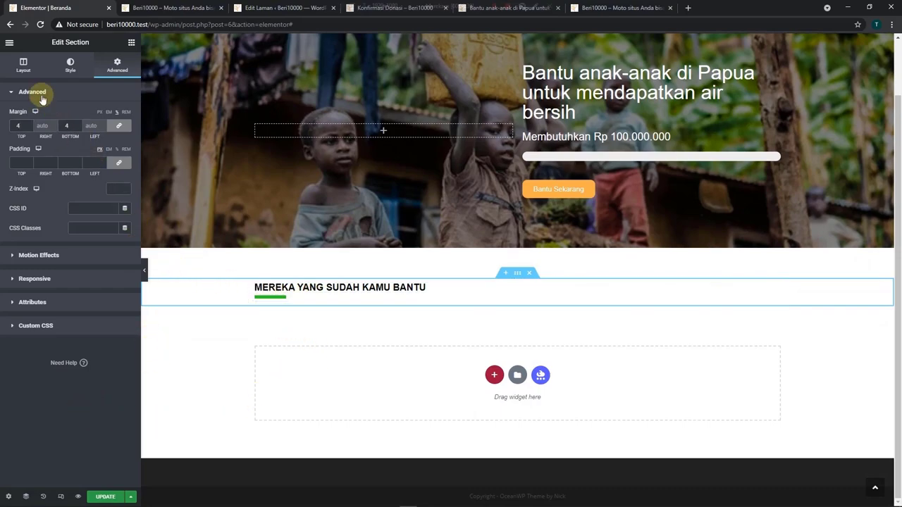
left_click(9, 43)
left_click(10, 45)
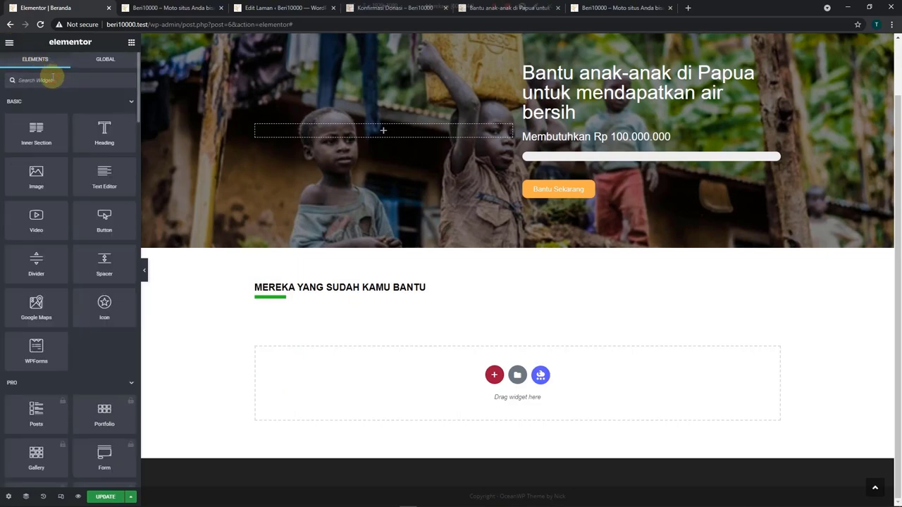
- Add a Post Grid showing 'Halo dunia!' under the MEREKA YANG SUDAH KAMU BANTU heading, then select the green divider
type("post")
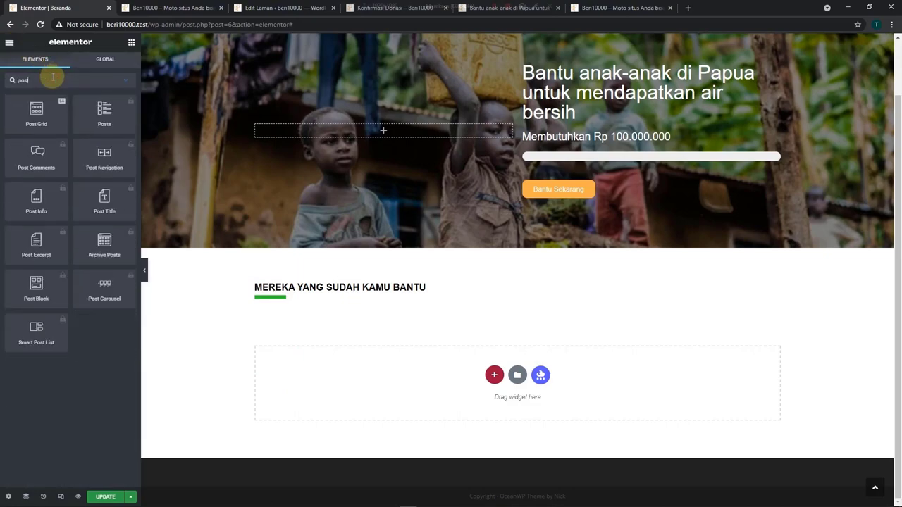
left_click_drag(37, 113, 323, 302)
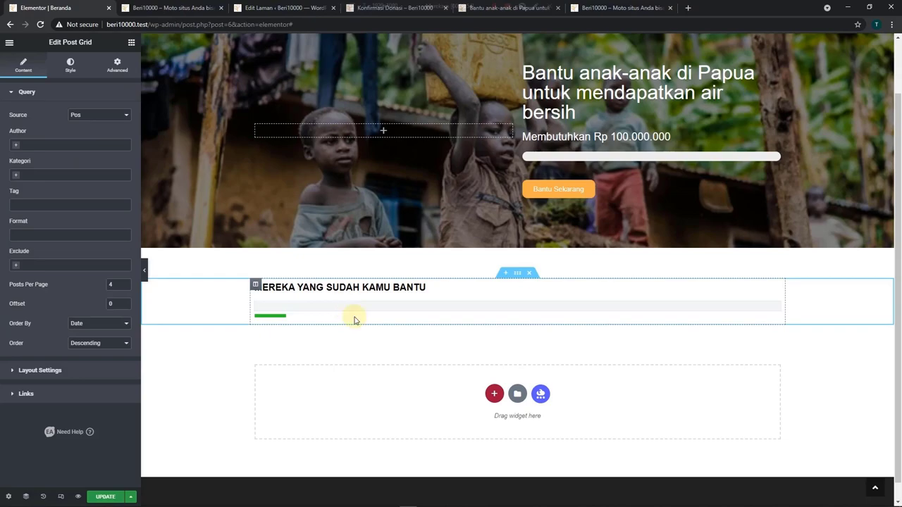
scroll(483, 327, "down", 3)
left_click_drag(771, 211, 717, 288)
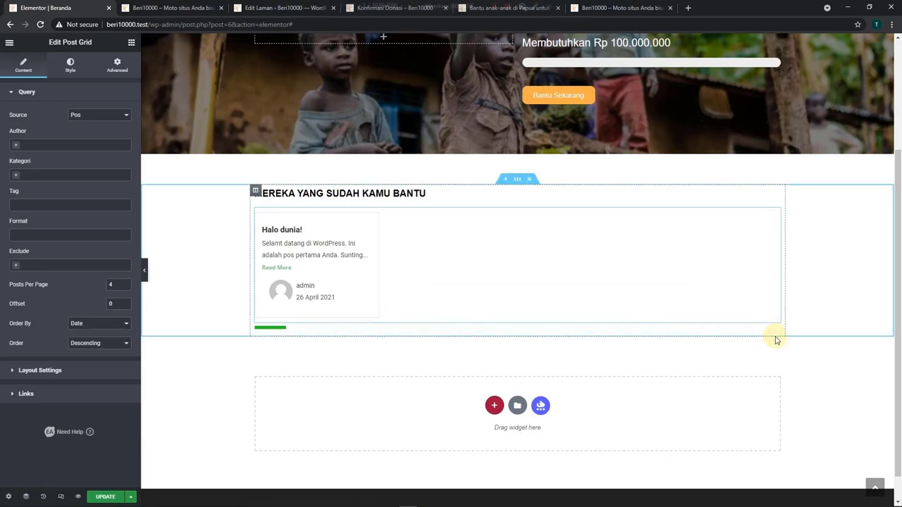
left_click(294, 331)
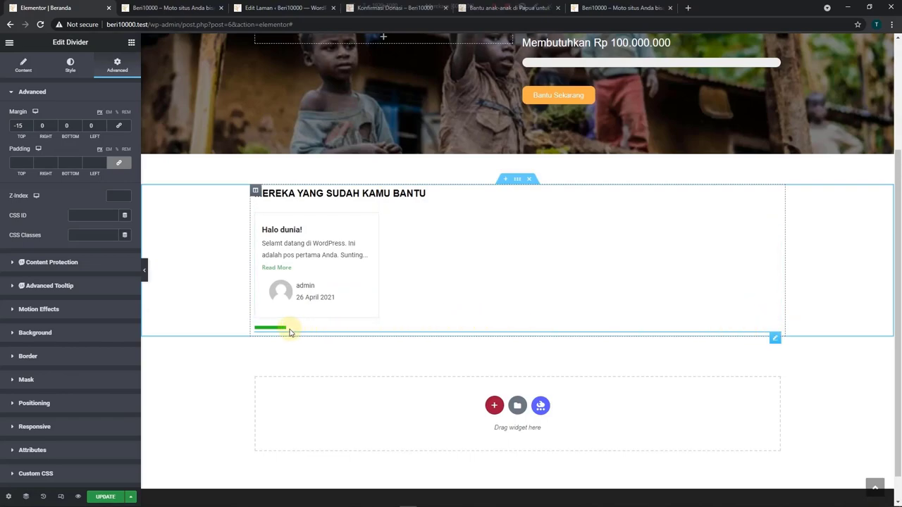
- Move the green divider up under the heading and set its top margin to 10
double_click(18, 125)
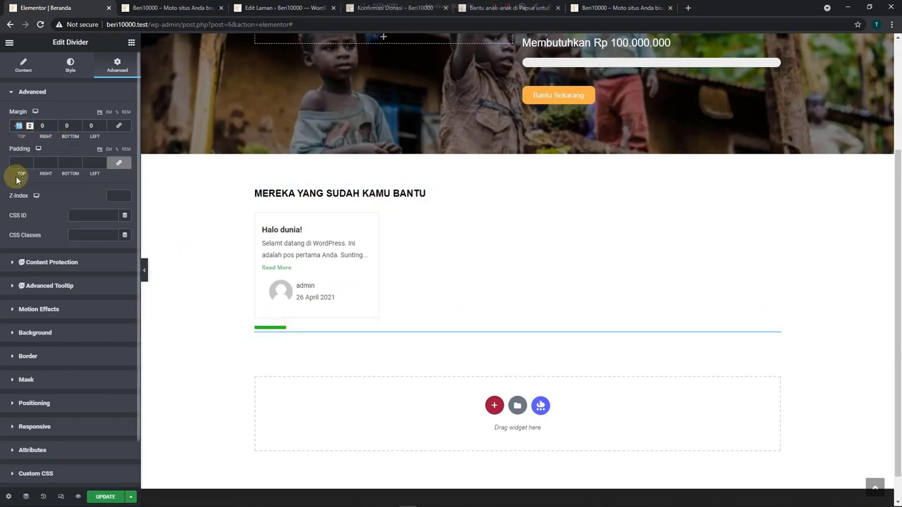
type("0")
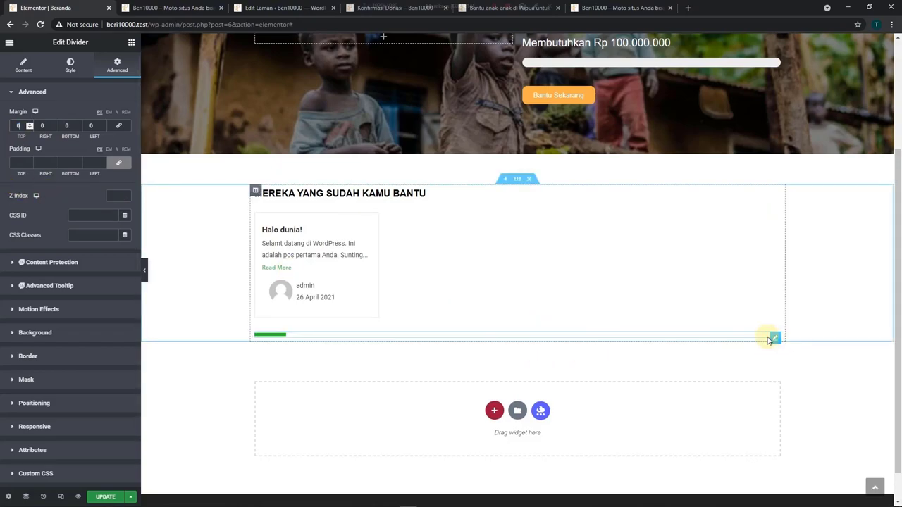
left_click_drag(773, 340, 717, 230)
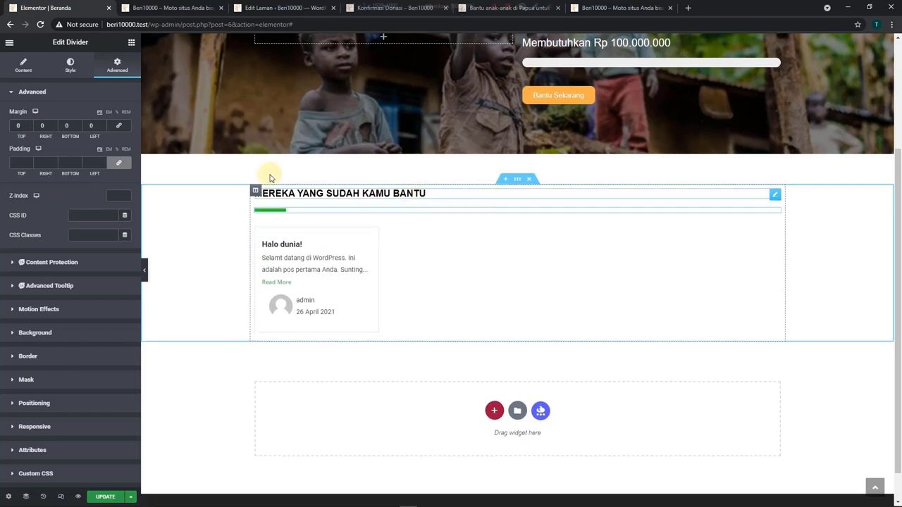
double_click(18, 125)
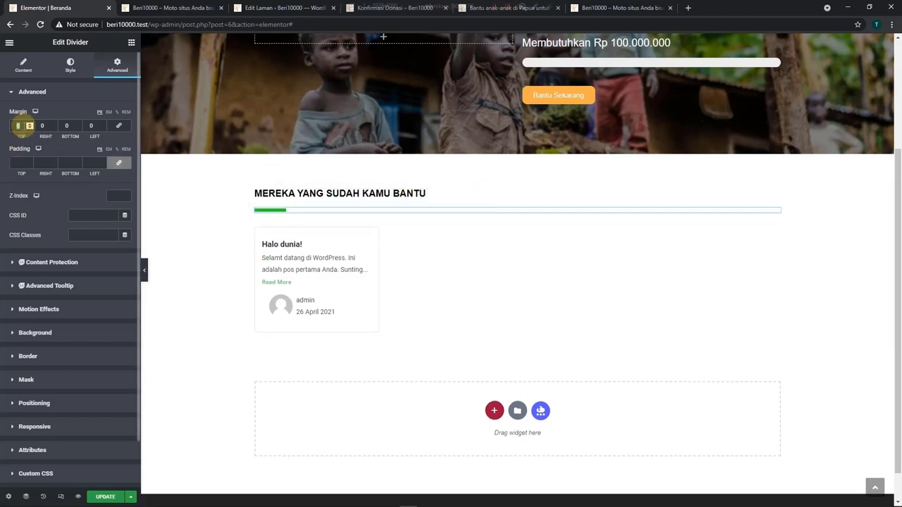
type("10")
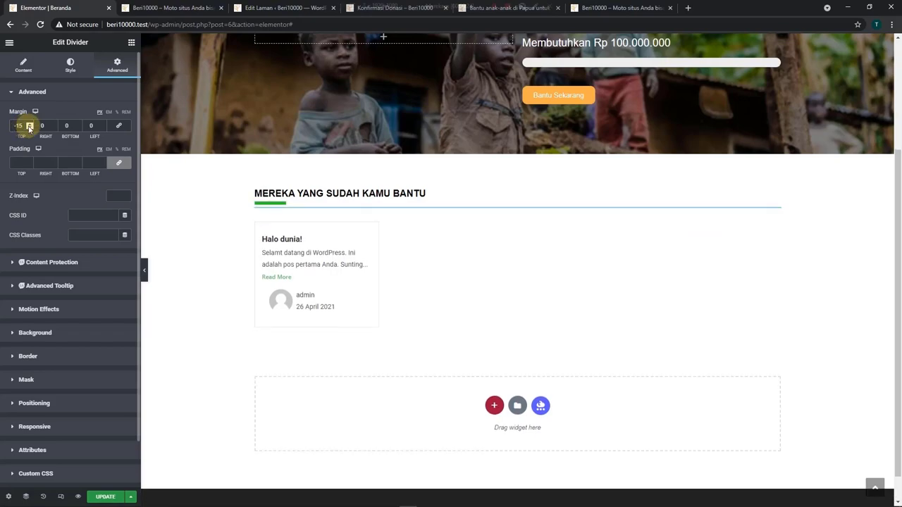
- Check the heading's spacing settings, then select the Post Grid for editing
left_click(281, 193)
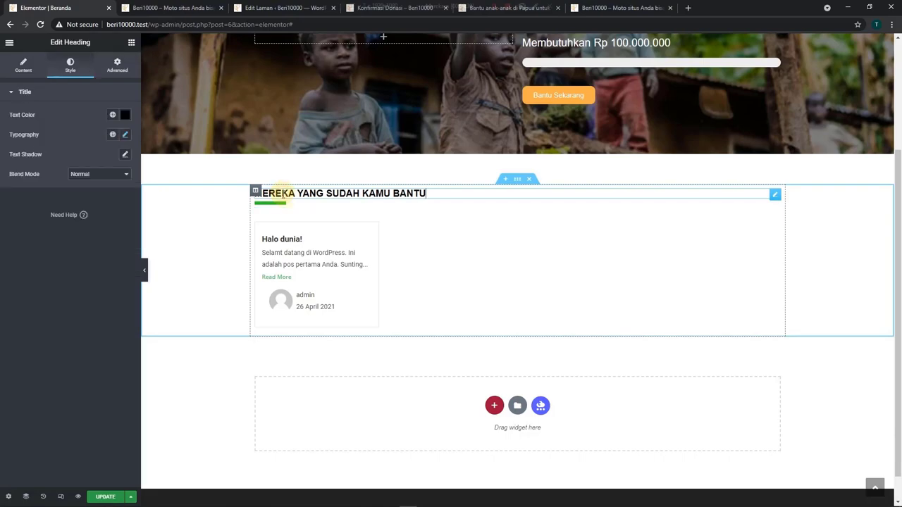
left_click(117, 70)
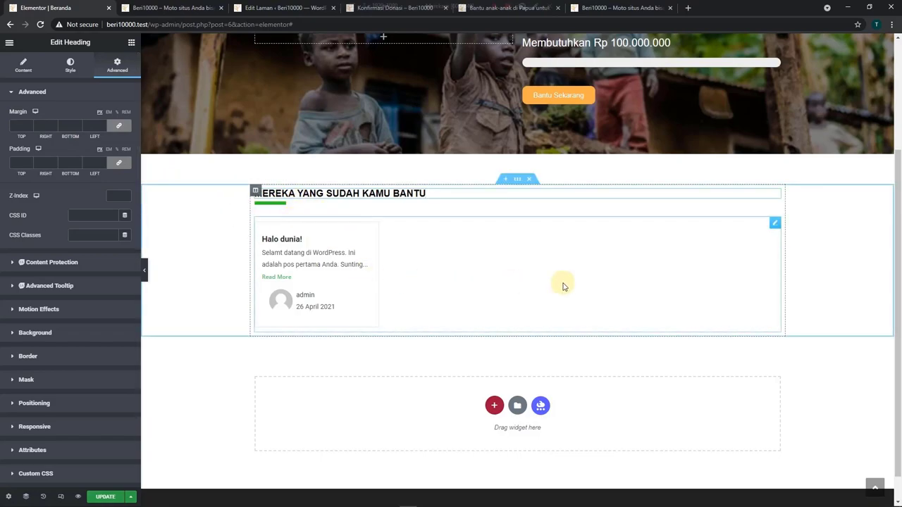
left_click(775, 224)
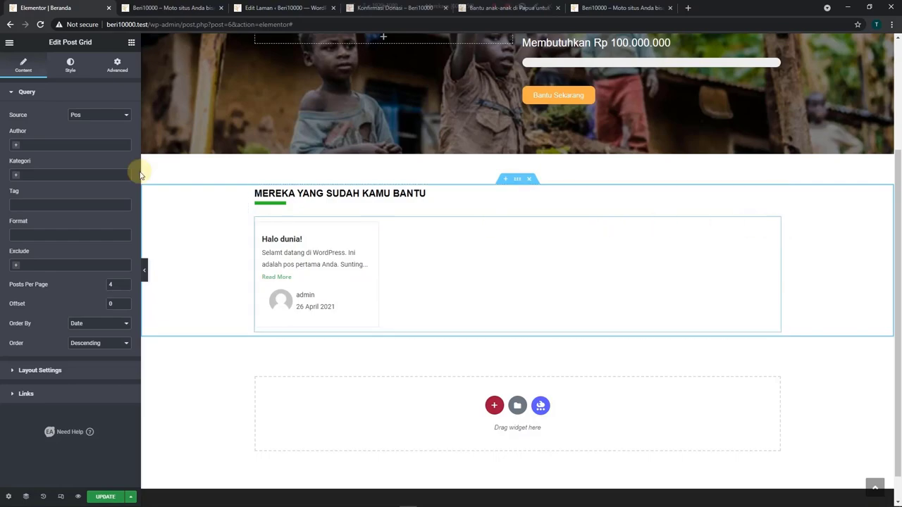
- Try Donation Forms as the grid's source, then set the source back to Pos
left_click(93, 116)
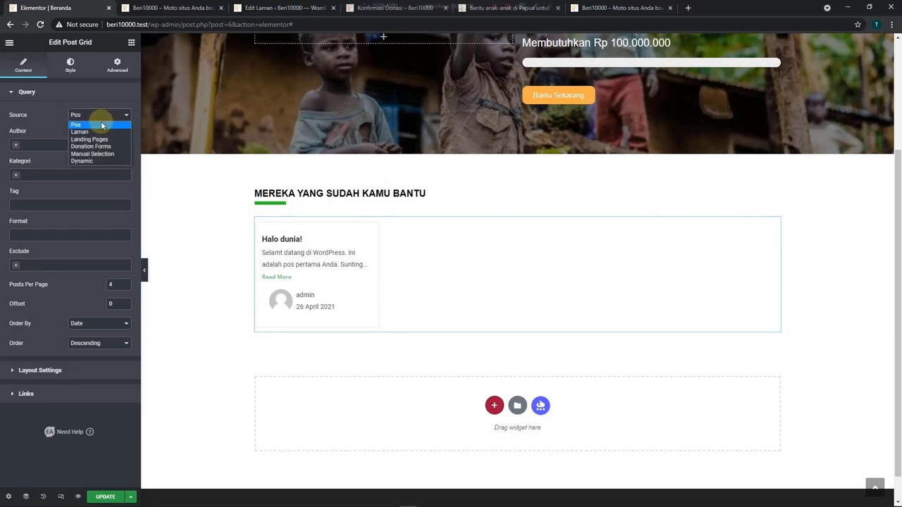
left_click(101, 125)
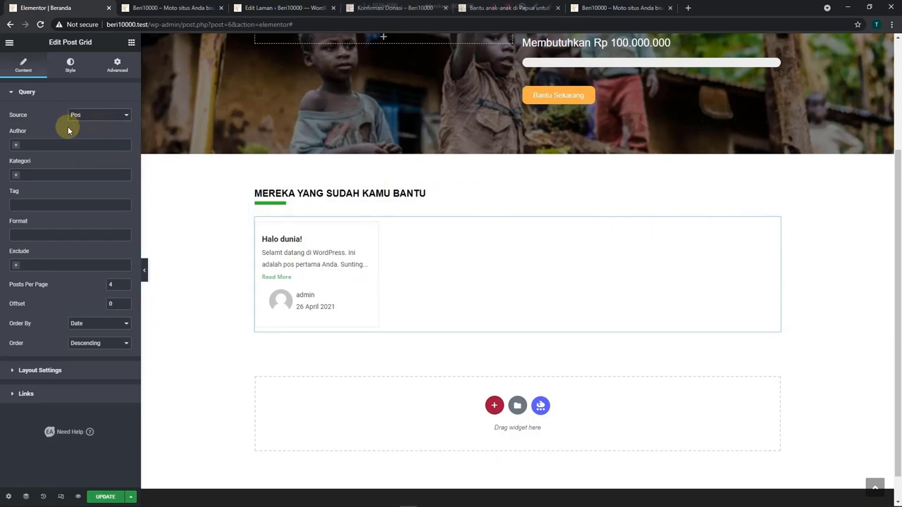
left_click(86, 119)
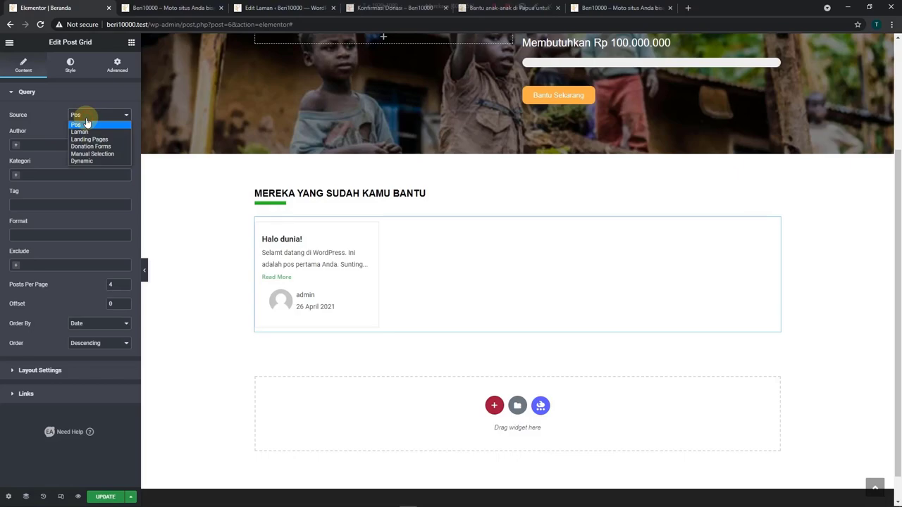
left_click(118, 146)
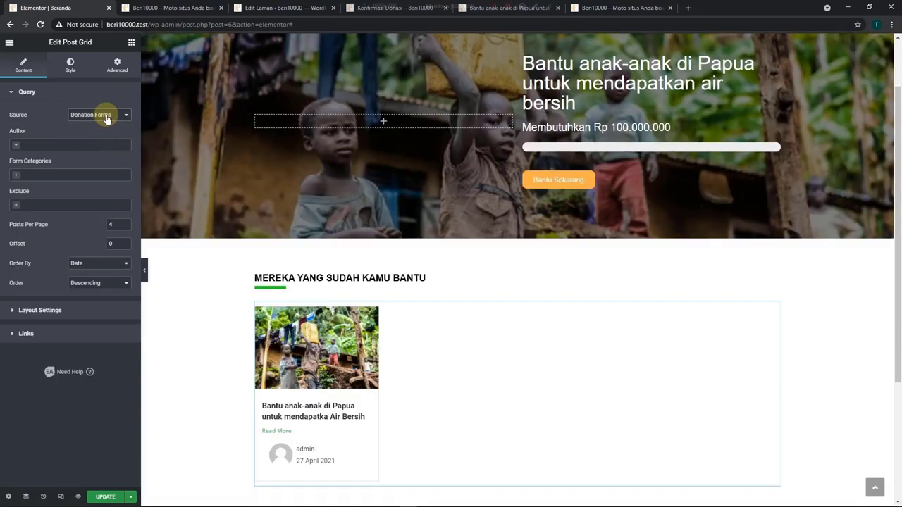
scroll(303, 317, "down", 1)
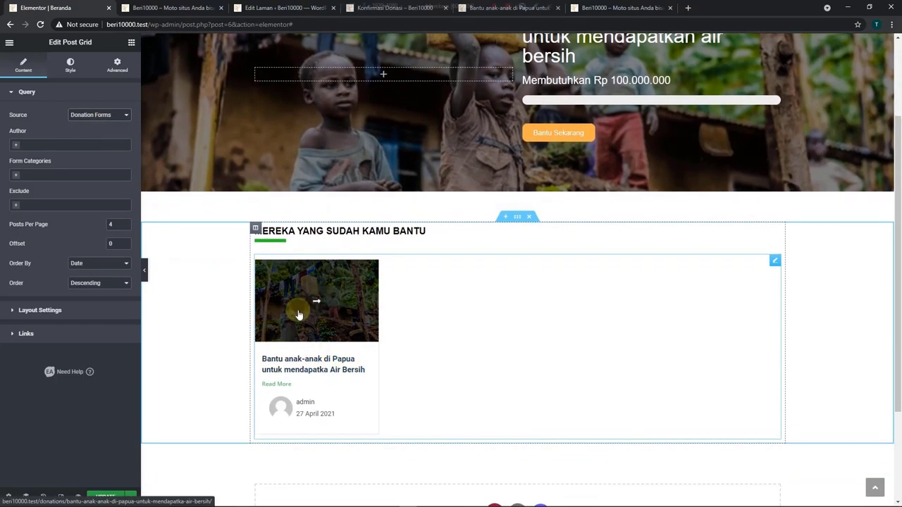
left_click(102, 117)
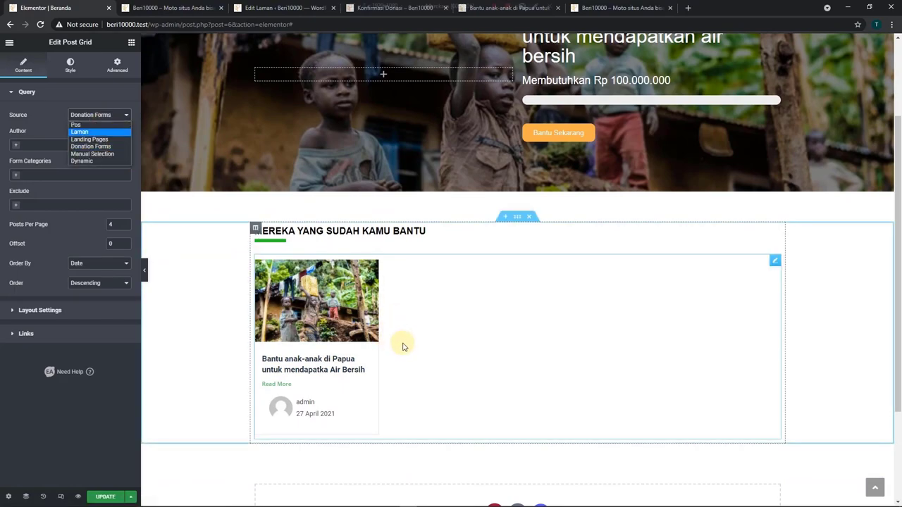
scroll(435, 337, "up", 2)
left_click(78, 116)
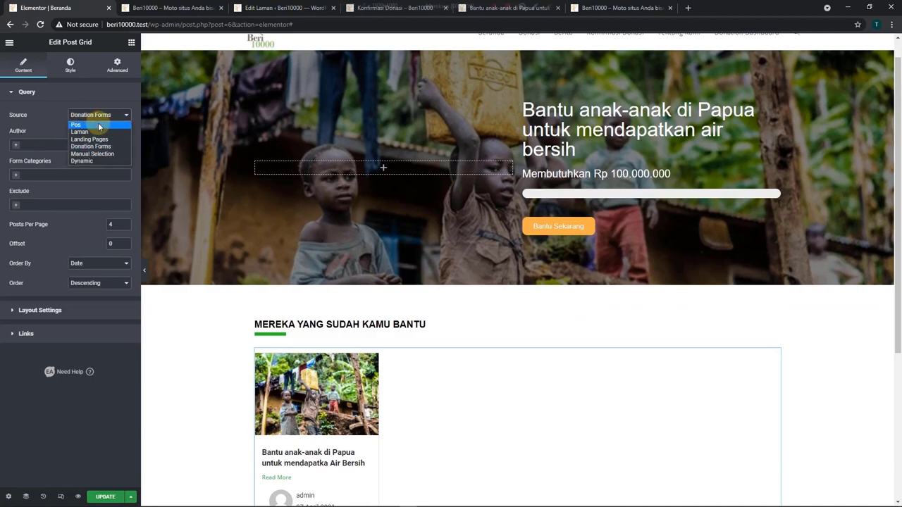
left_click(99, 124)
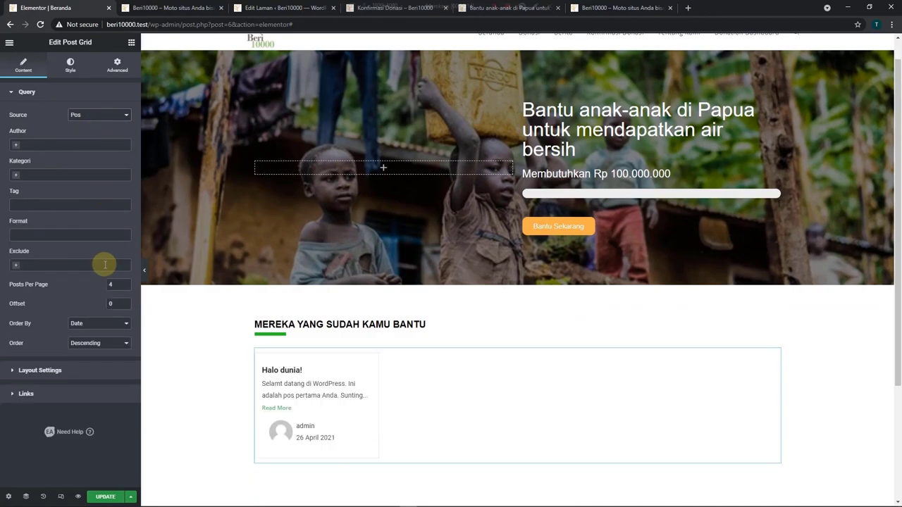
scroll(189, 273, "down", 2)
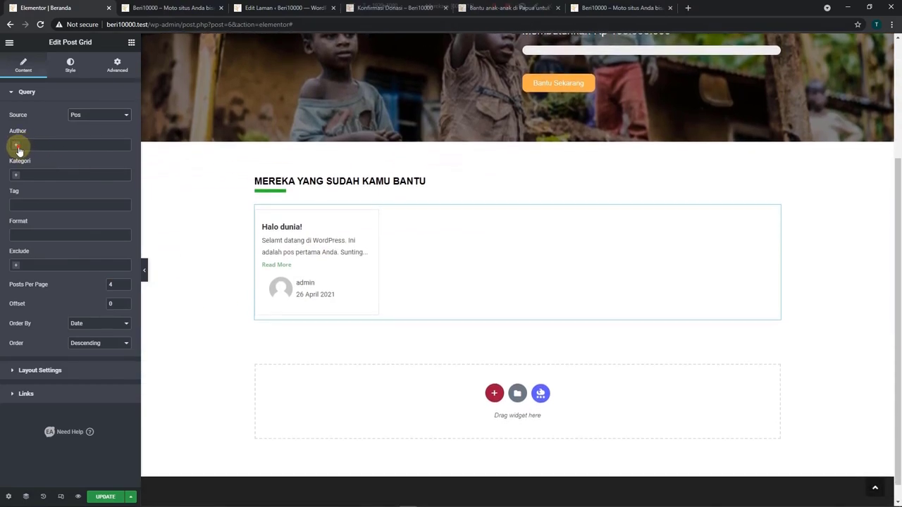
- Leave the author, Kategori and Format filters empty and move on to Layout Settings
left_click(16, 144)
left_click(42, 170)
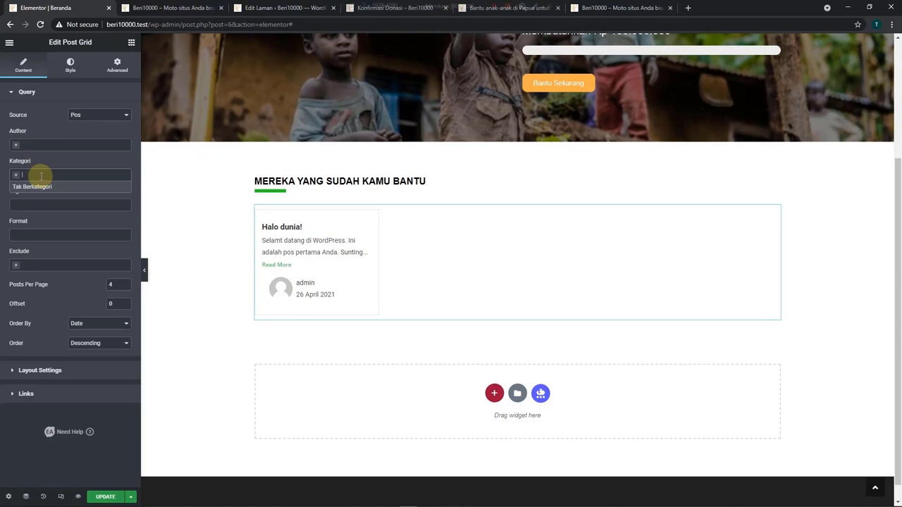
left_click(49, 159)
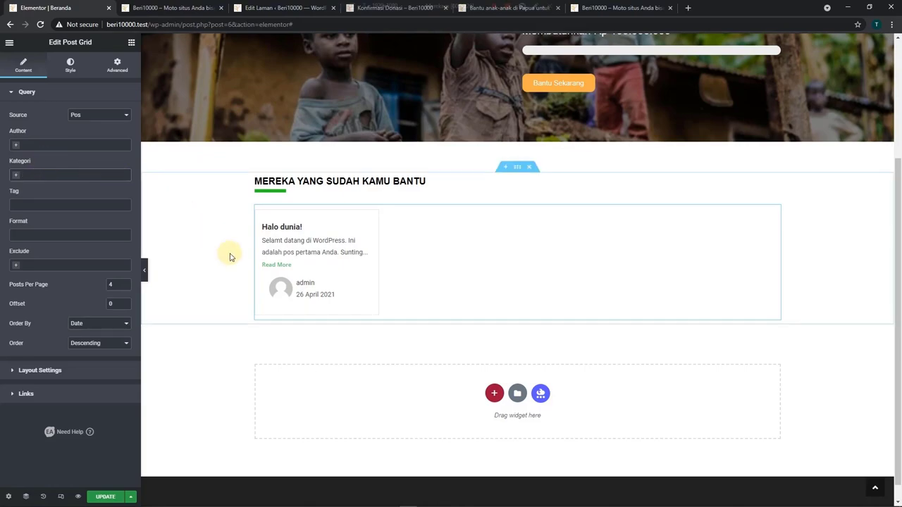
scroll(230, 258, "up", 1)
scroll(230, 258, "up", 3)
scroll(229, 258, "down", 2)
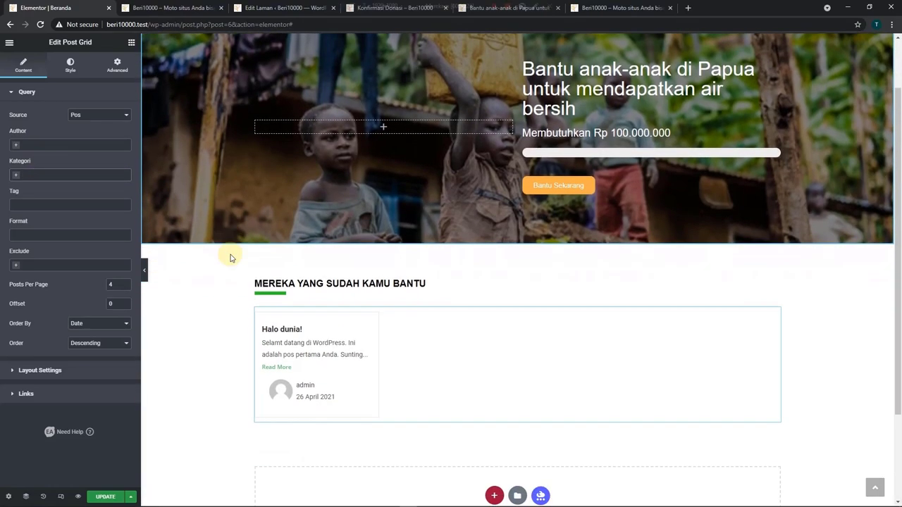
scroll(230, 258, "up", 1)
scroll(230, 257, "up", 1)
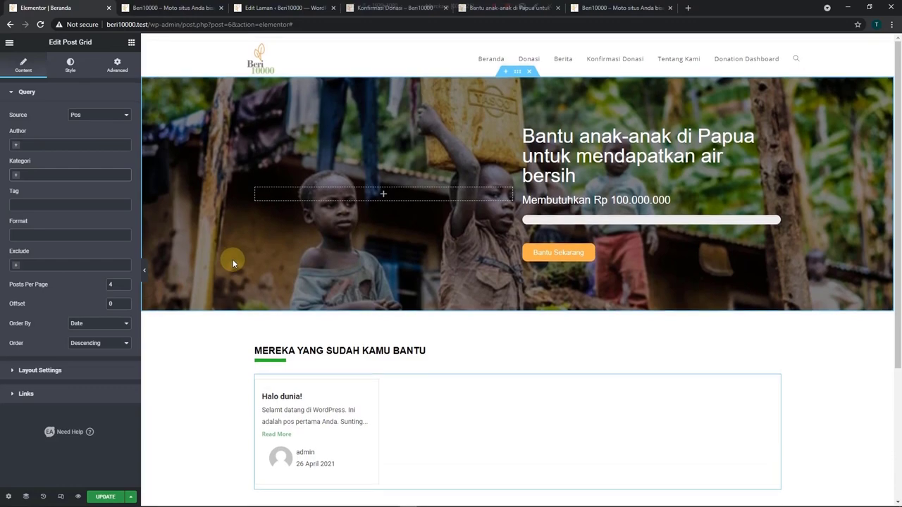
scroll(234, 262, "down", 3)
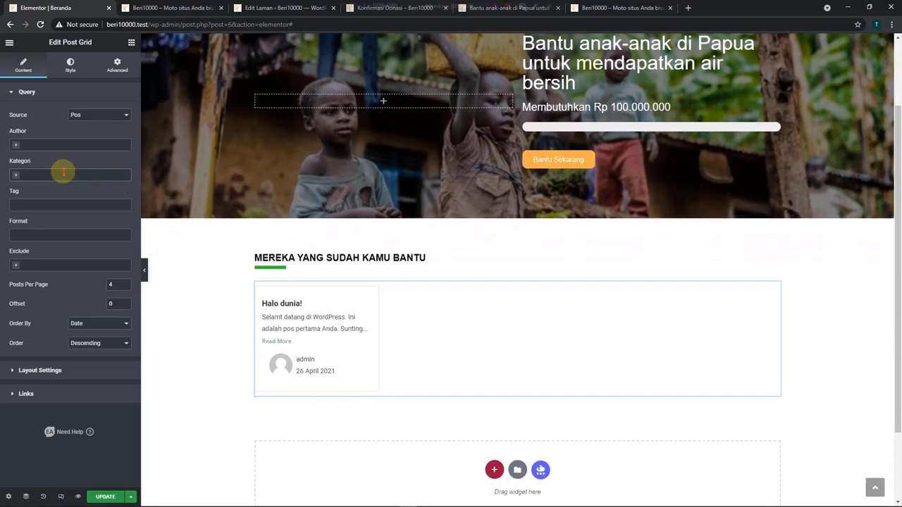
left_click(63, 174)
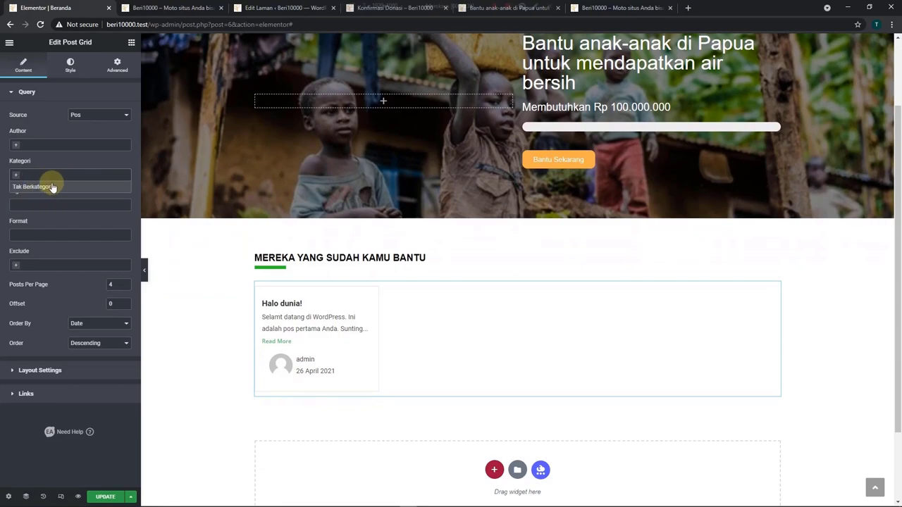
left_click(65, 163)
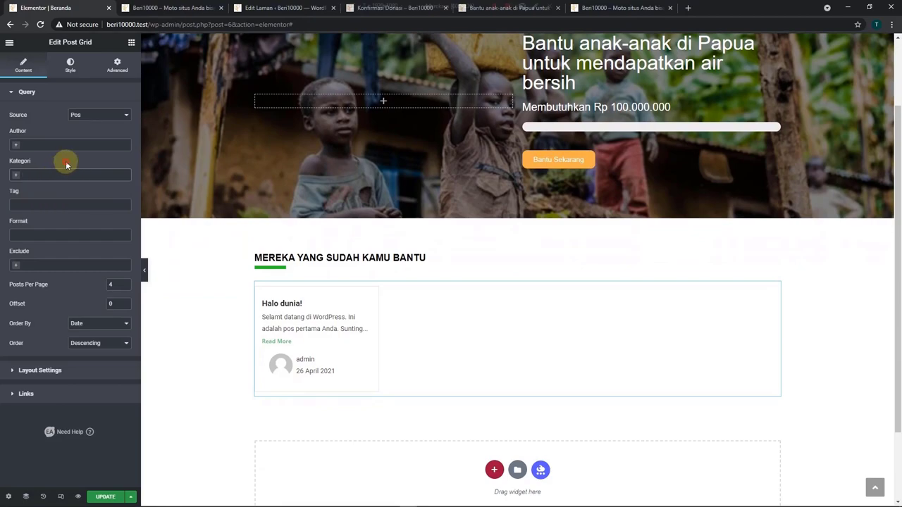
left_click(65, 234)
left_click(72, 229)
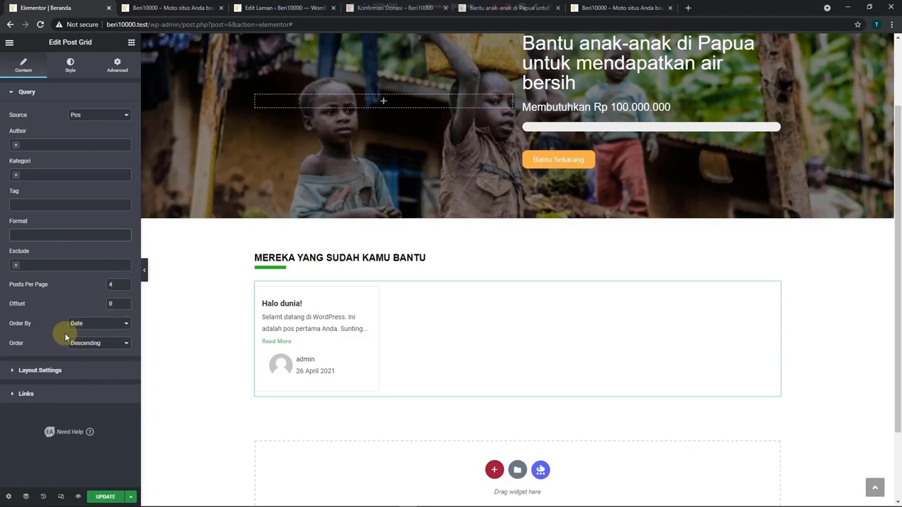
left_click(70, 370)
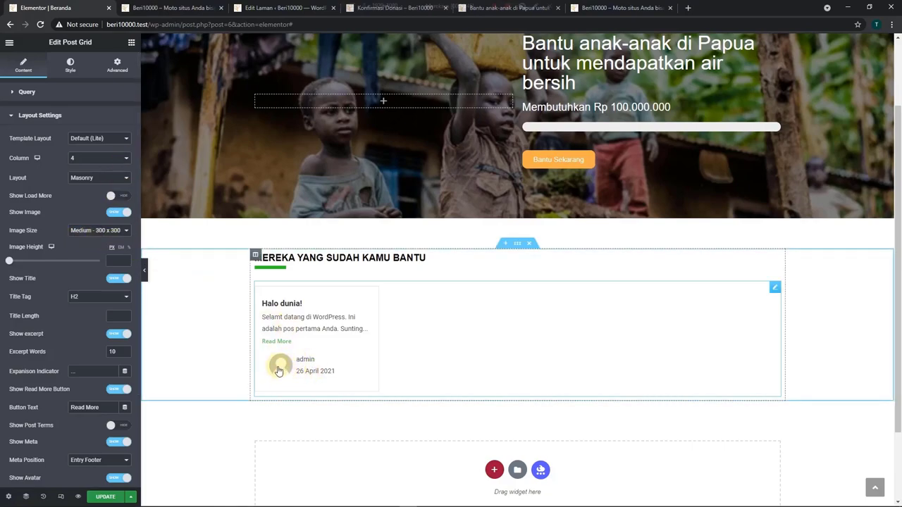
- Turn off Show Meta so the grid cards hide author and date
scroll(71, 278, "down", 1)
scroll(71, 282, "down", 1)
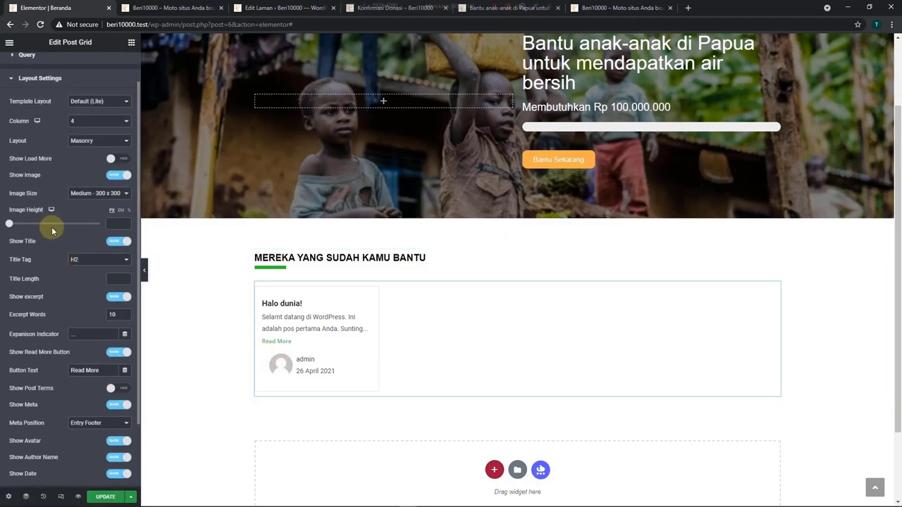
scroll(52, 231, "down", 3)
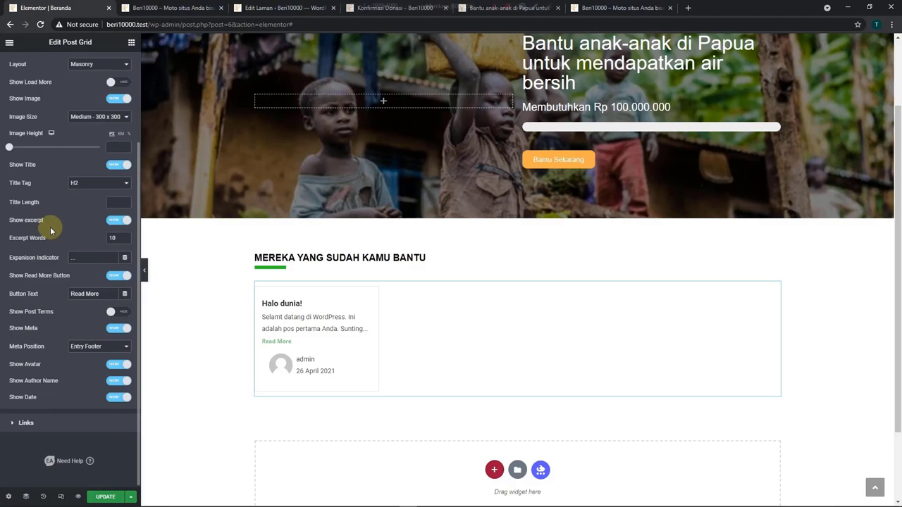
scroll(52, 231, "down", 1)
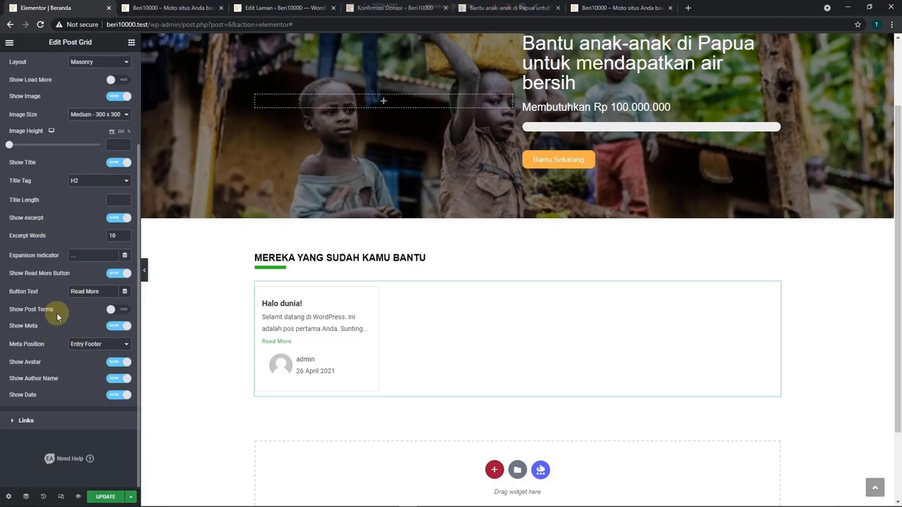
left_click(118, 326)
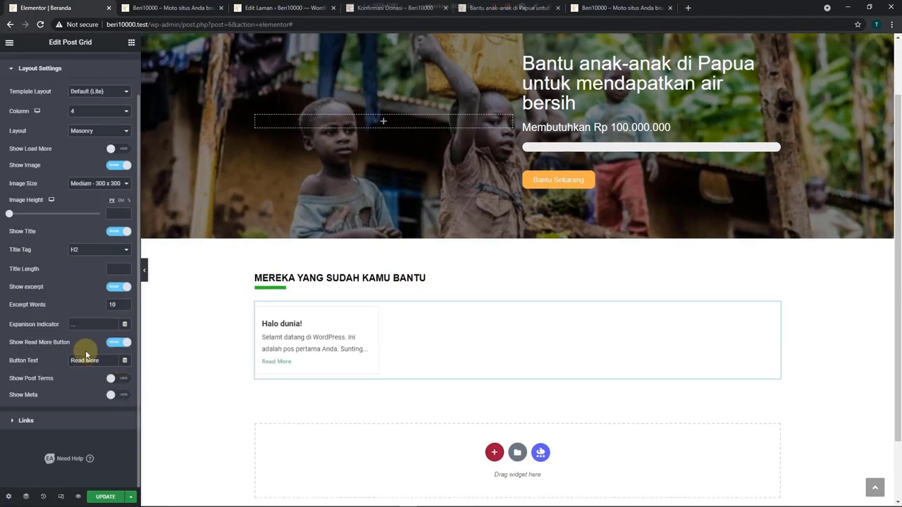
left_click(118, 395)
left_click(120, 398)
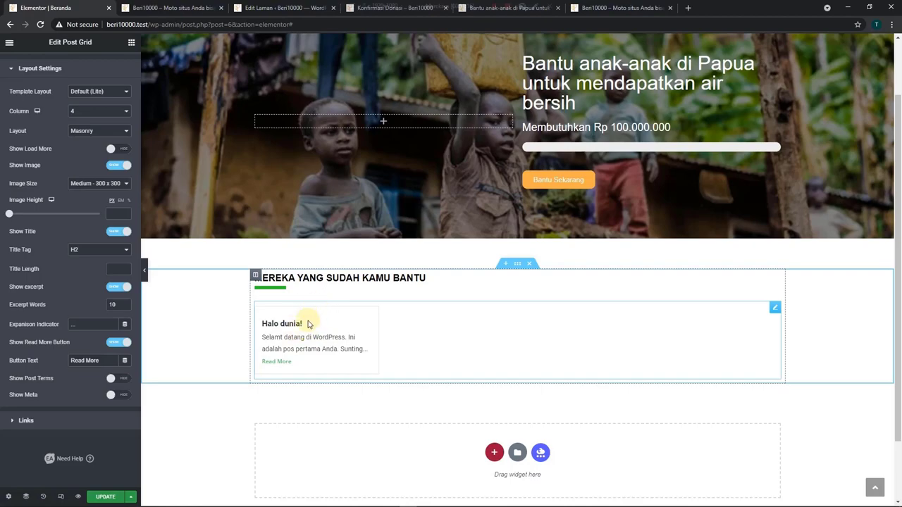
- Expand the Links options and save the homepage with UPDATE
left_click(113, 419)
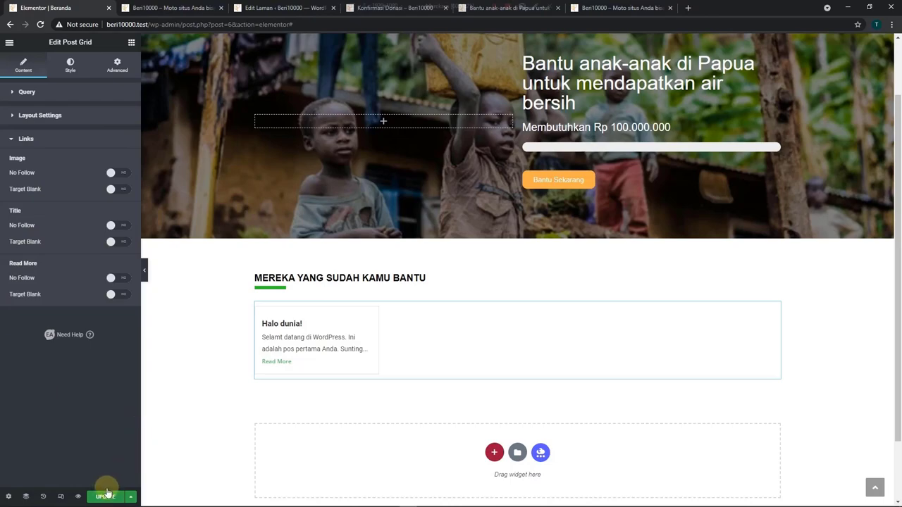
left_click(103, 497)
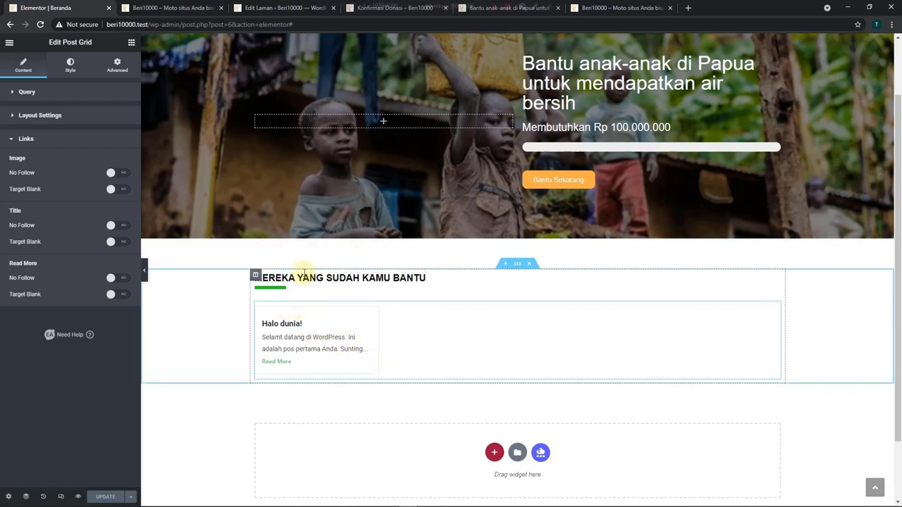
left_click(275, 10)
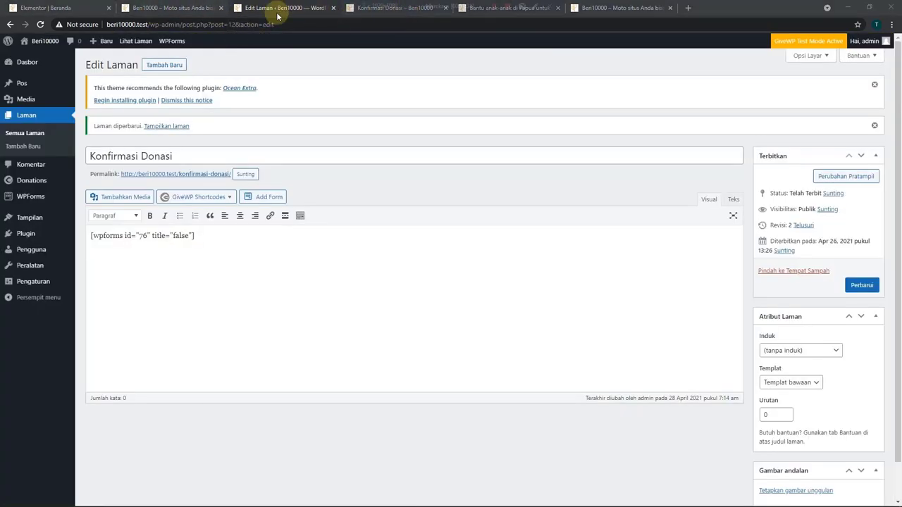
- Trash the 'Halo dunia!' post from Semua Pos and start a new post
left_click(172, 8)
left_click(275, 9)
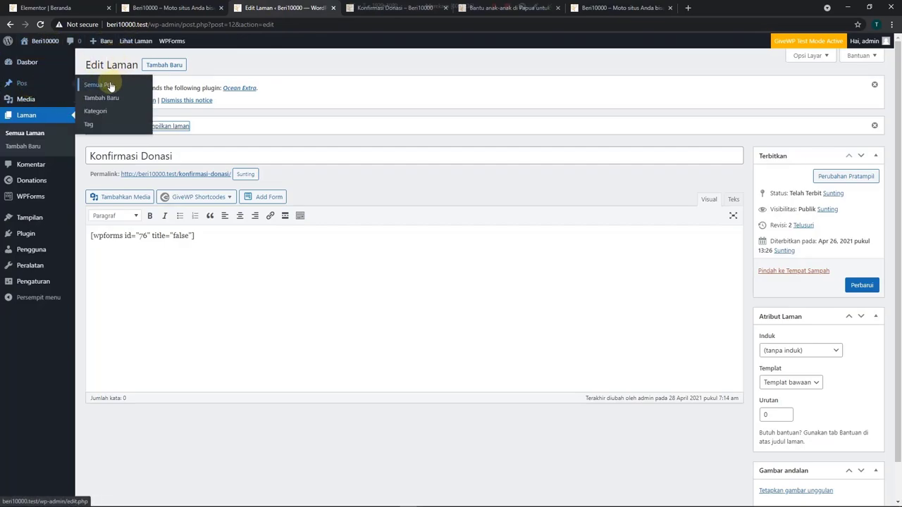
left_click(105, 85)
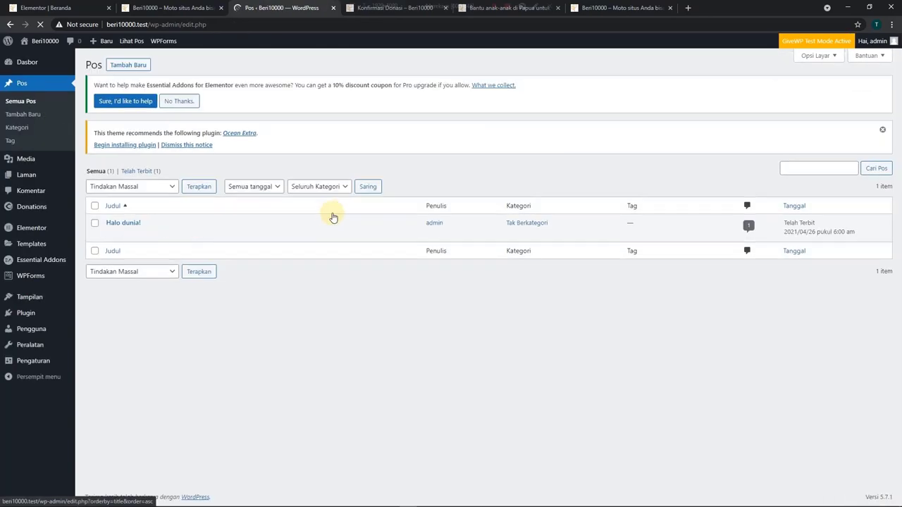
mouse_move(110, 234)
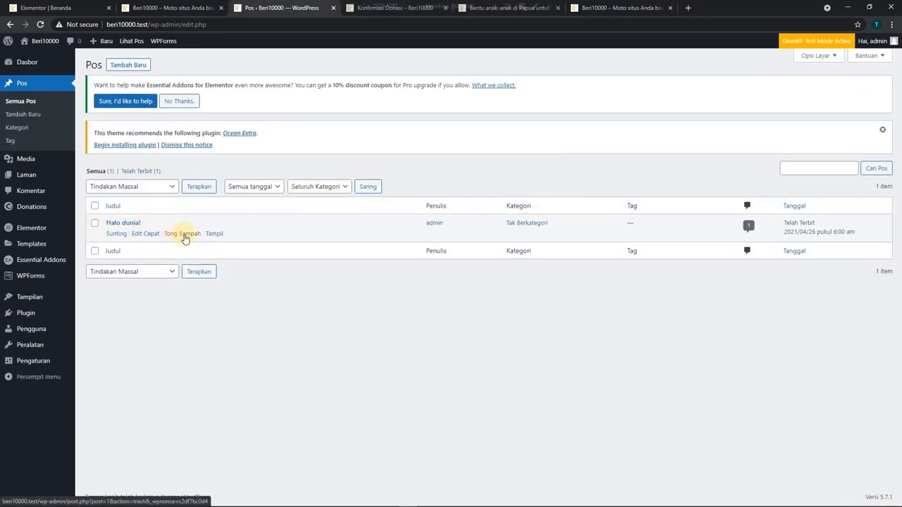
left_click(185, 235)
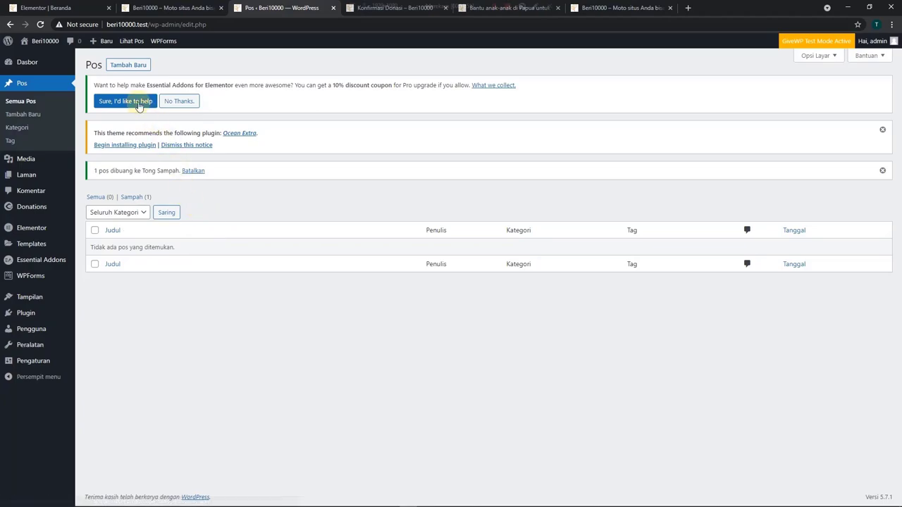
left_click(127, 66)
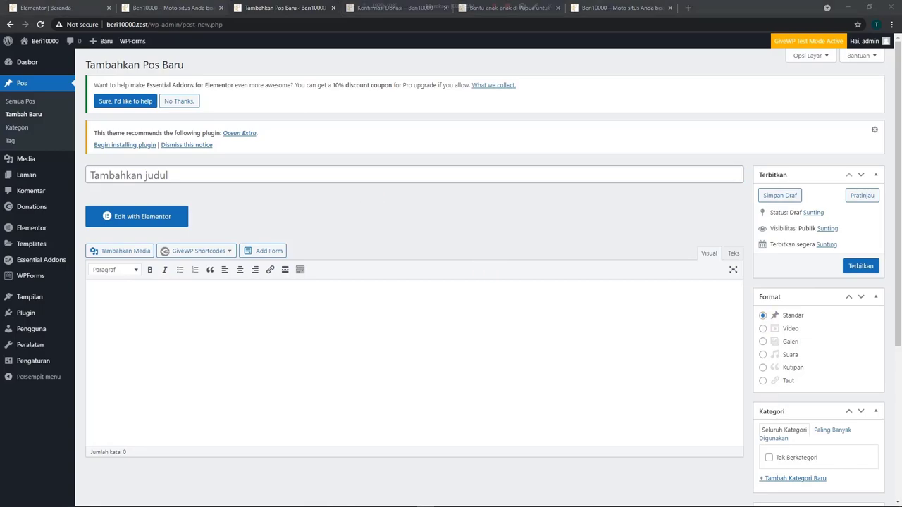
- Paste the '…sudah sehat, terimakasih donatur!' headline as the title and as repeated body paragraphs
left_click(325, 176)
type("Rina sudah sehat, terimakasih donatur!")
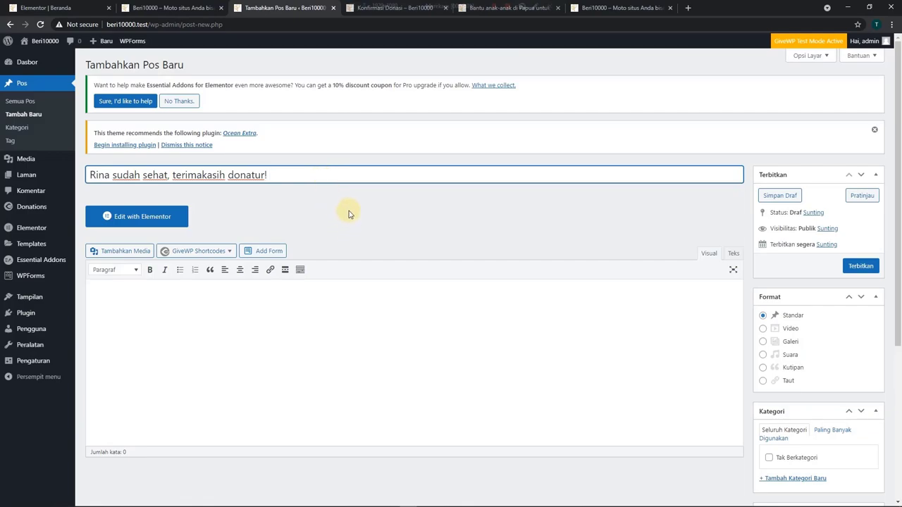
left_click(378, 308)
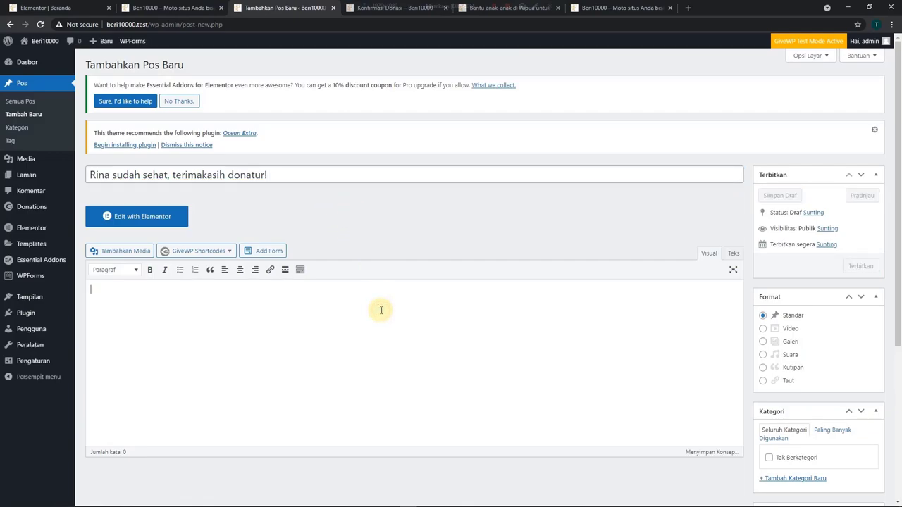
type("Rina sudah sehat, terimakasih donatur!")
key("ctrl+a")
key("ctrl+c")
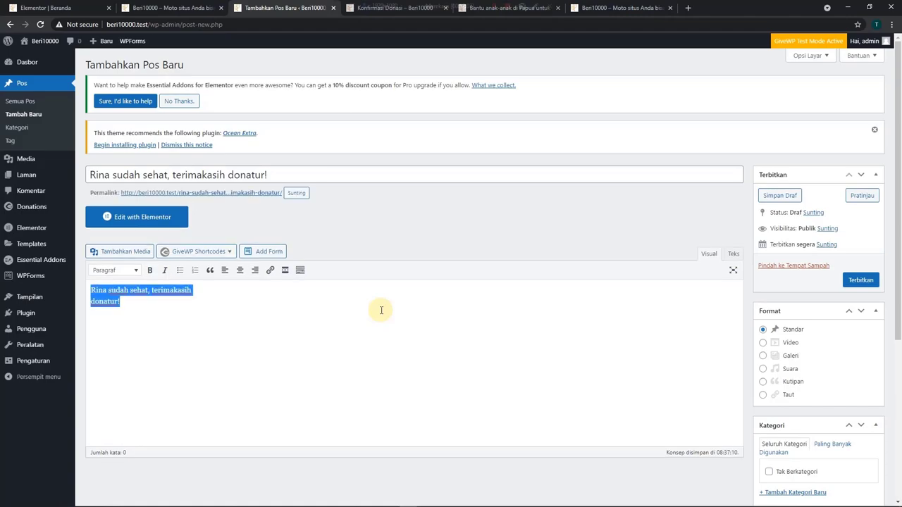
left_click(381, 310)
key("Return")
key("ctrl+v")
key("Return")
key("ctrl+v")
key("Return")
key("ctrl+v")
key("Return")
key("ctrl+v")
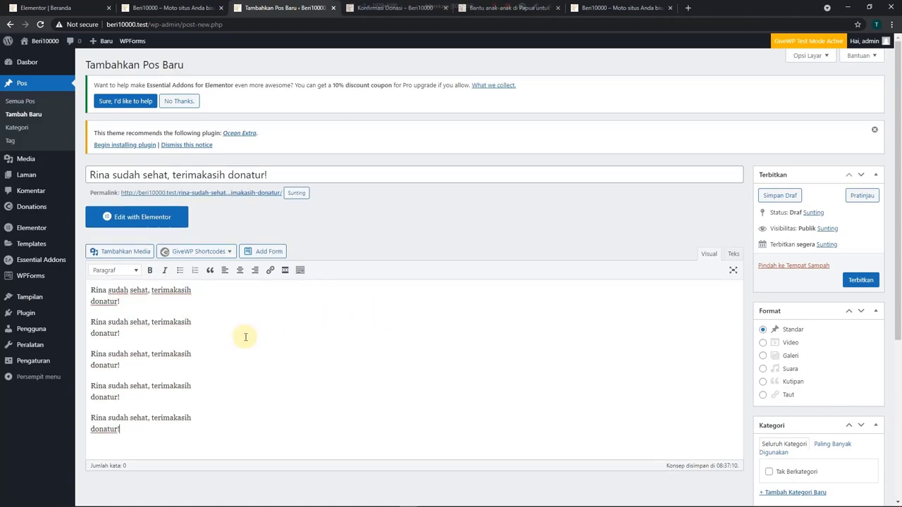
- Create a new Berita category and assign it to the post
scroll(293, 326, "down", 1)
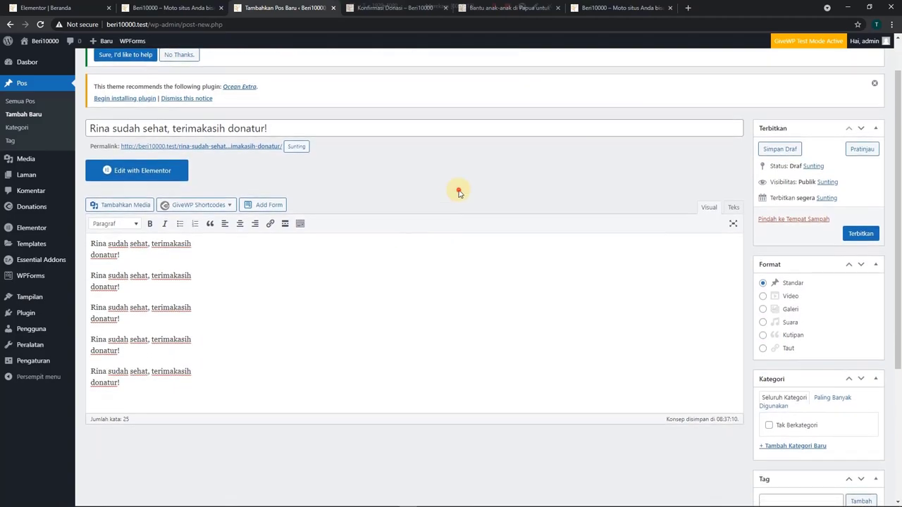
scroll(490, 238, "down", 3)
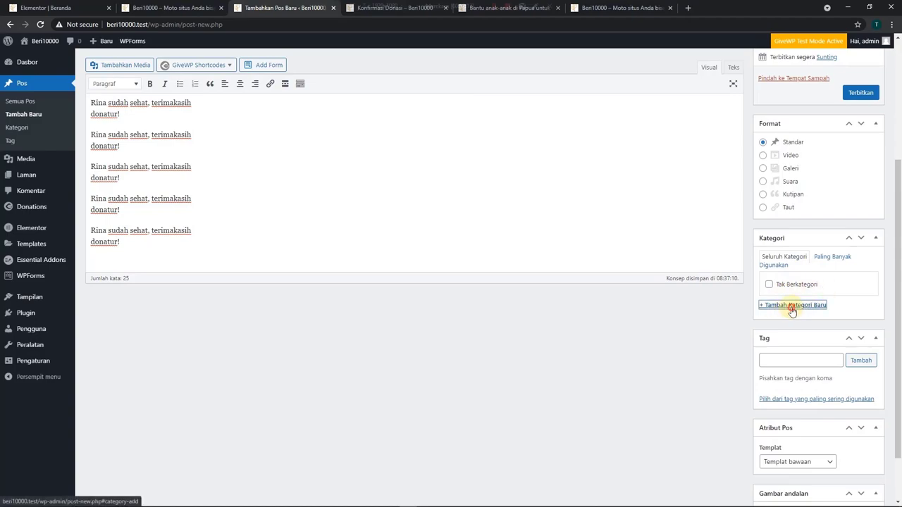
left_click(792, 309)
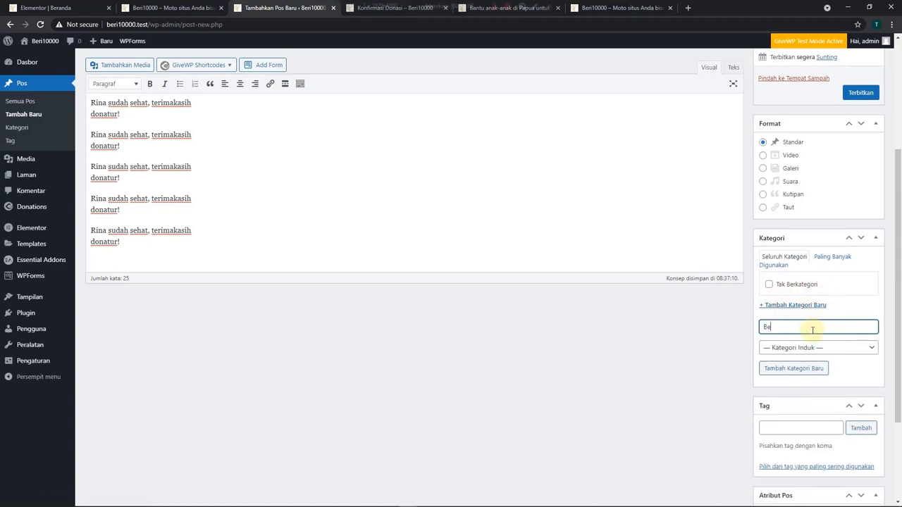
left_click(800, 375)
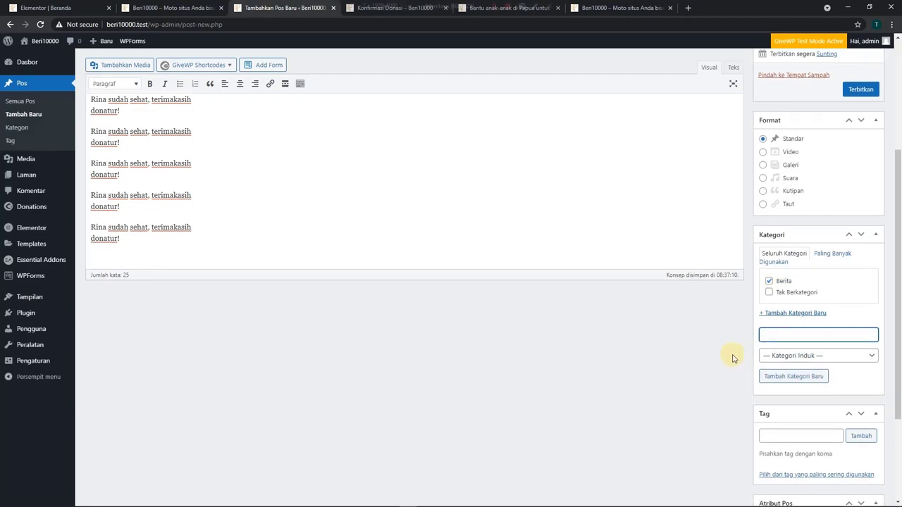
scroll(733, 359, "down", 3)
scroll(732, 357, "down", 1)
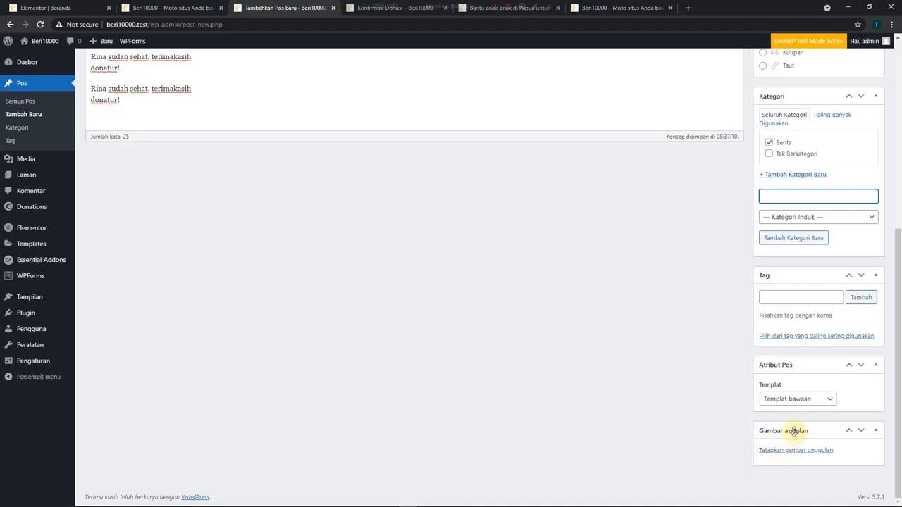
- Set the photo of the two children as the featured image and publish the post
left_click(783, 452)
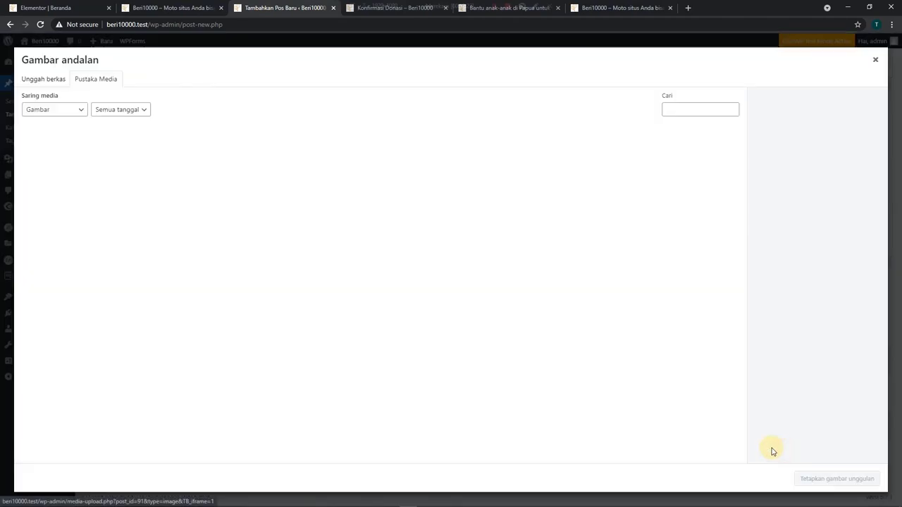
left_click(66, 144)
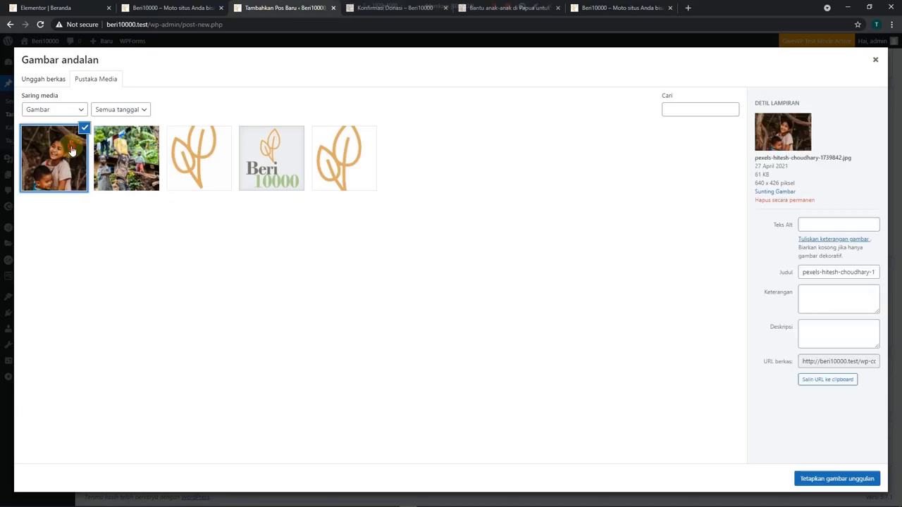
left_click(833, 477)
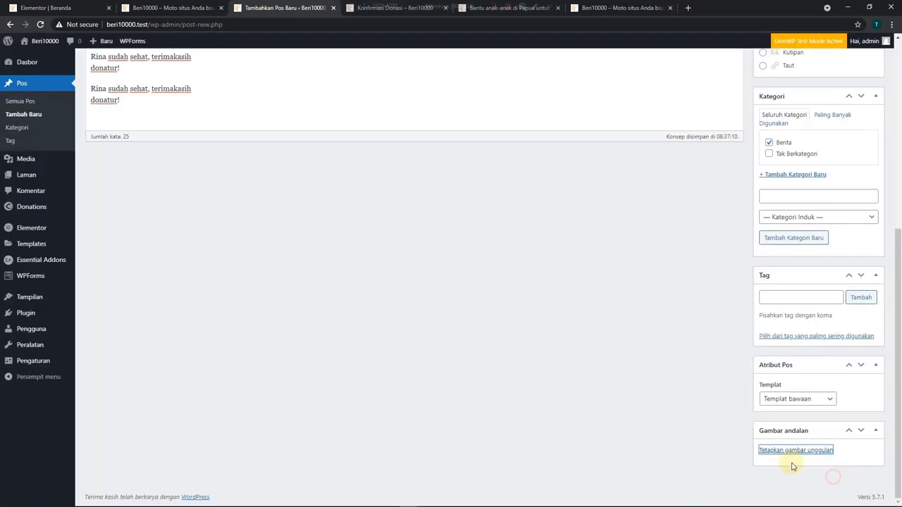
scroll(681, 407, "up", 5)
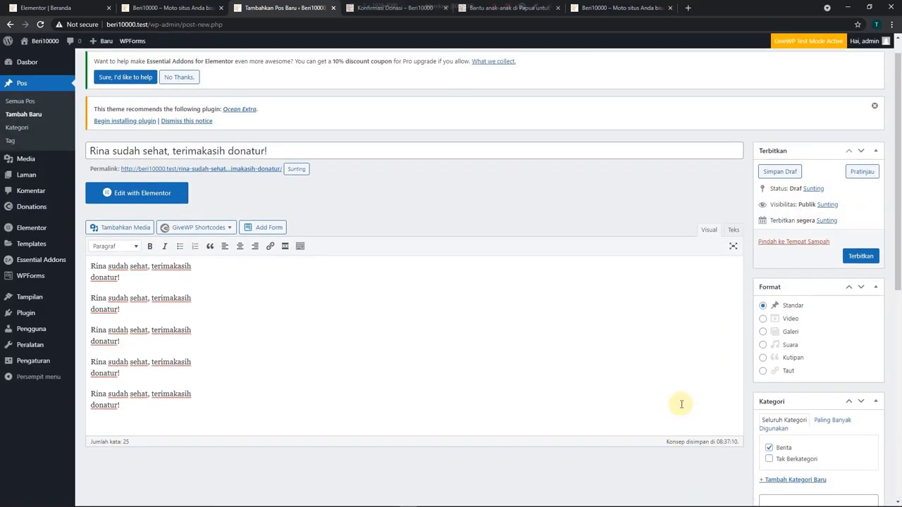
left_click(860, 280)
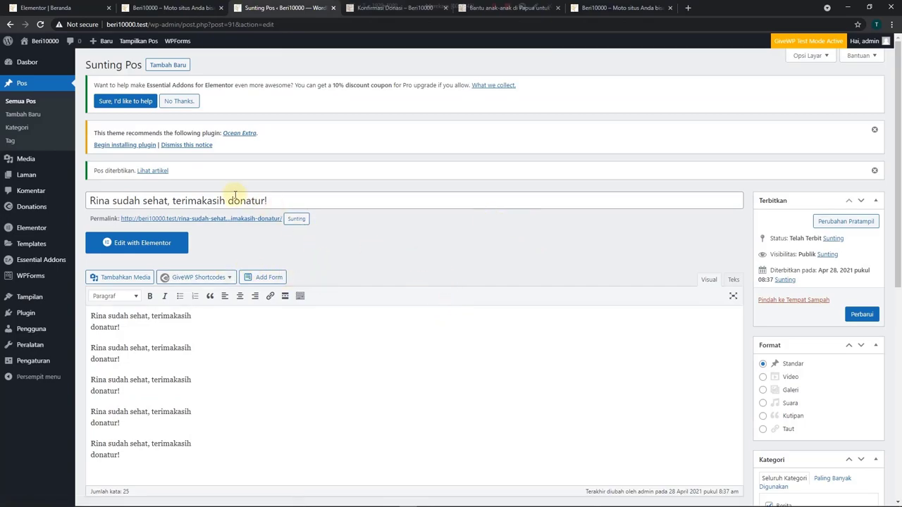
- View the published post in a new tab, scroll through it, then close the tab
right_click(153, 172)
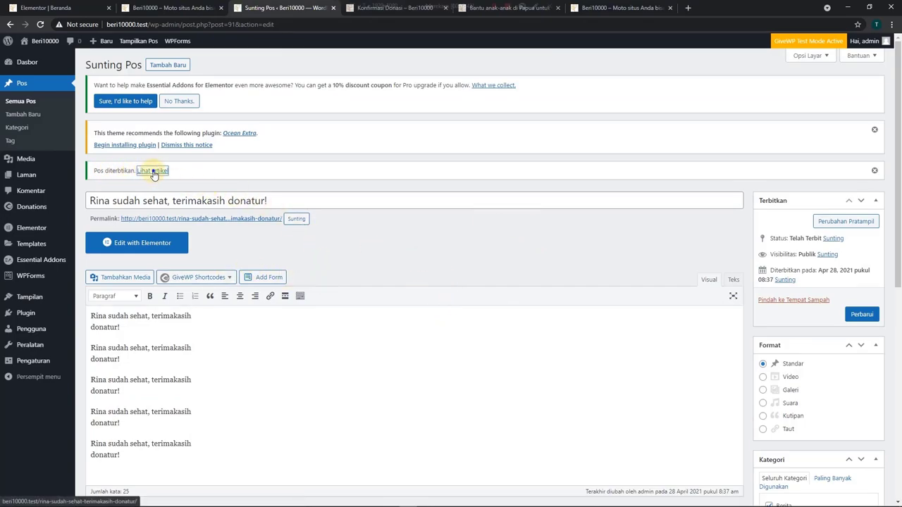
left_click(196, 178)
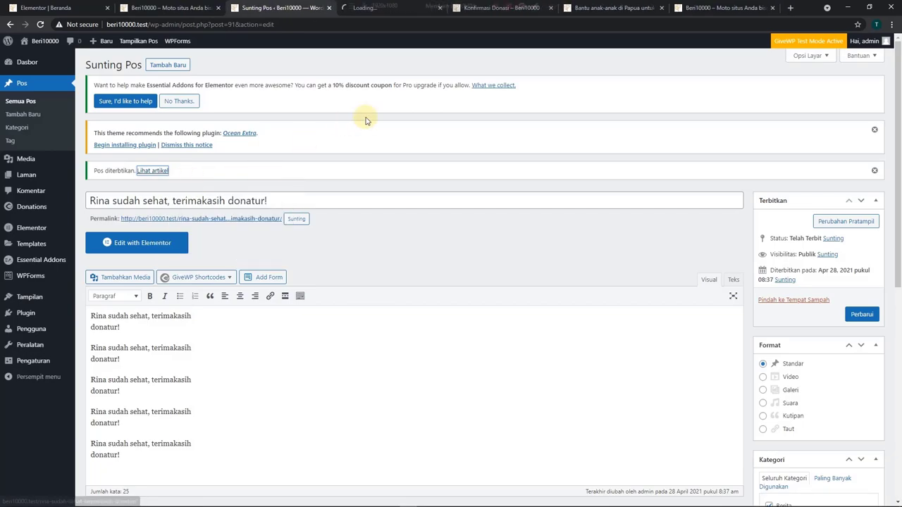
left_click(385, 8)
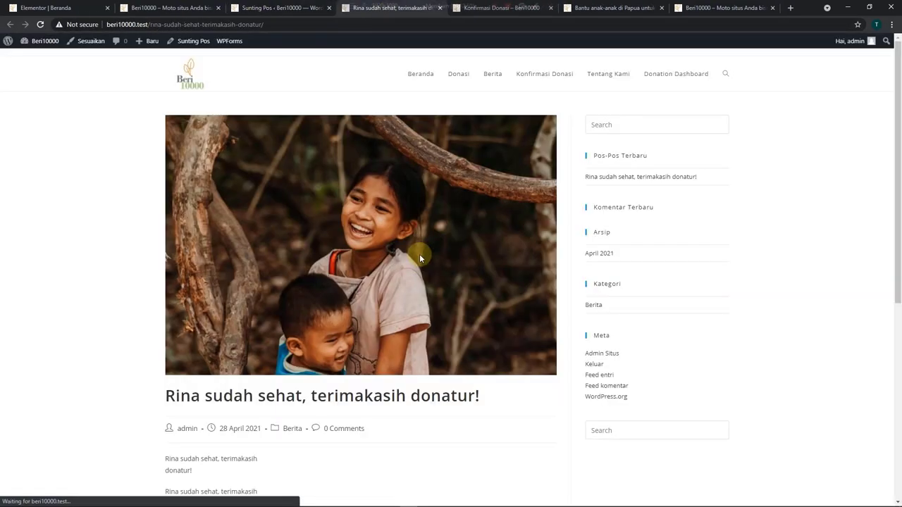
scroll(419, 254, "down", 2)
scroll(419, 258, "down", 4)
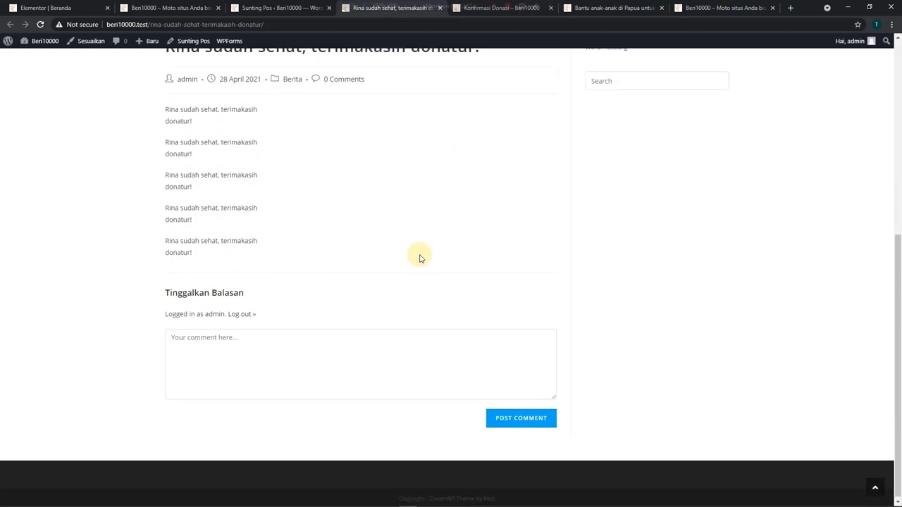
scroll(419, 258, "up", 5)
scroll(419, 258, "up", 2)
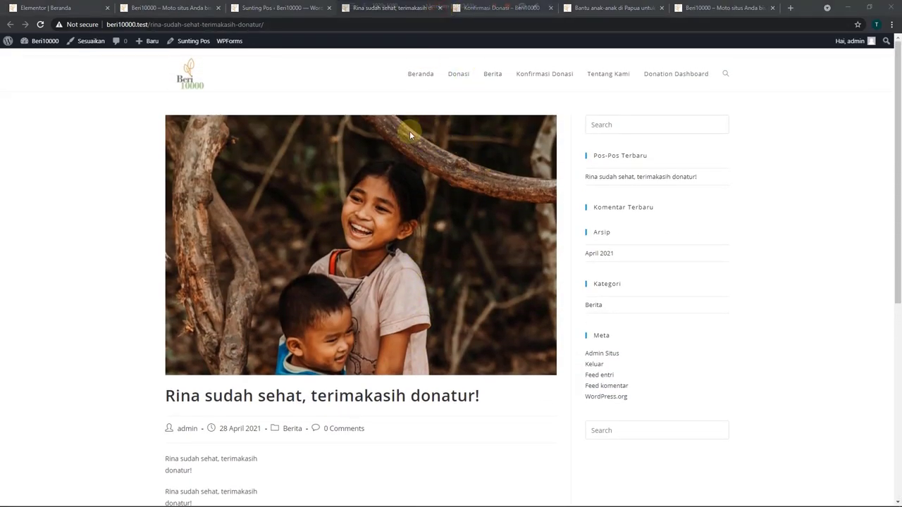
left_click(345, 95)
key("ctrl+w")
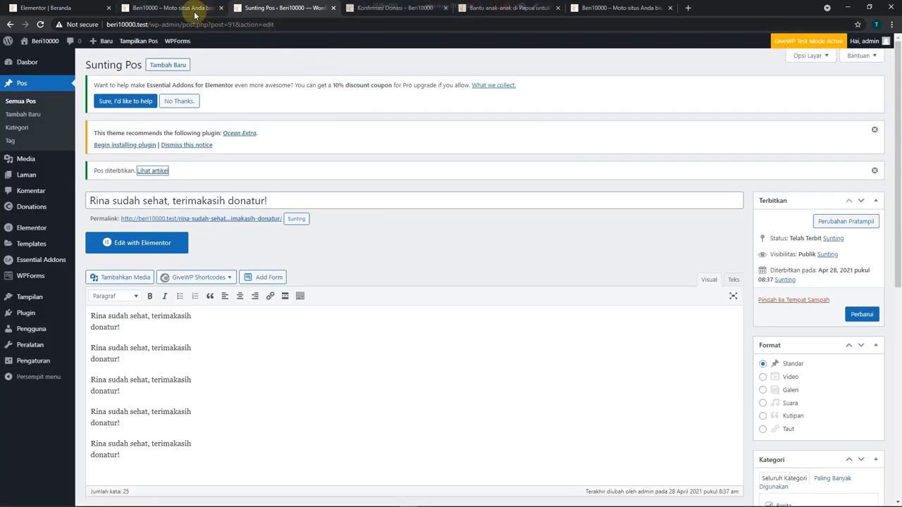
- Reload the Elementor editor and filter the Post Grid's Kategori to Berita
left_click(62, 8)
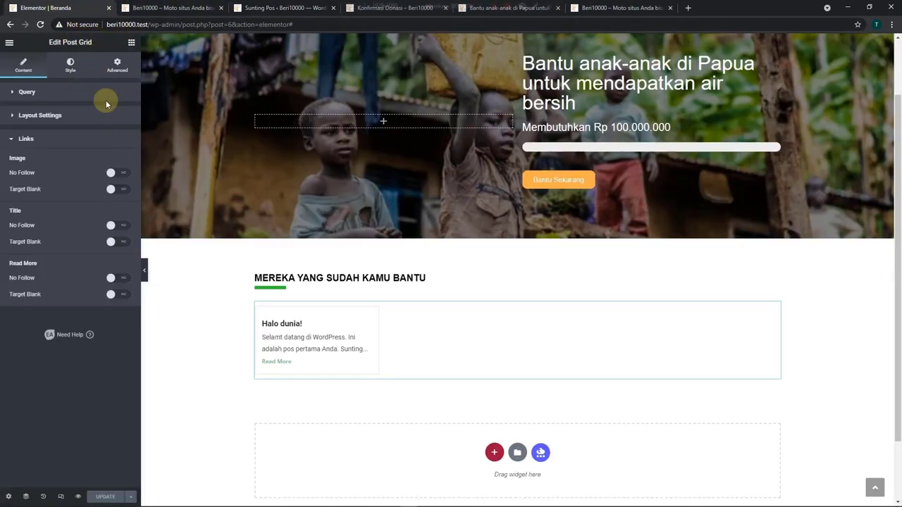
left_click(41, 25)
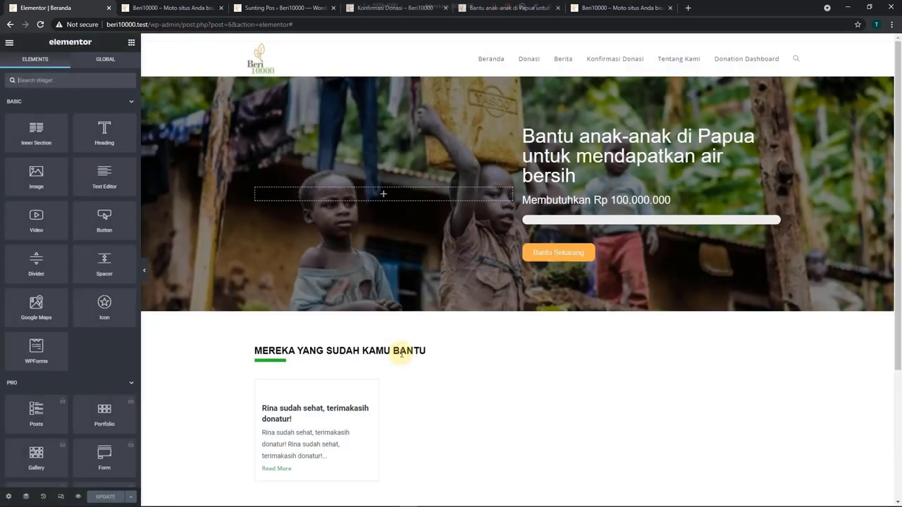
scroll(402, 356, "down", 3)
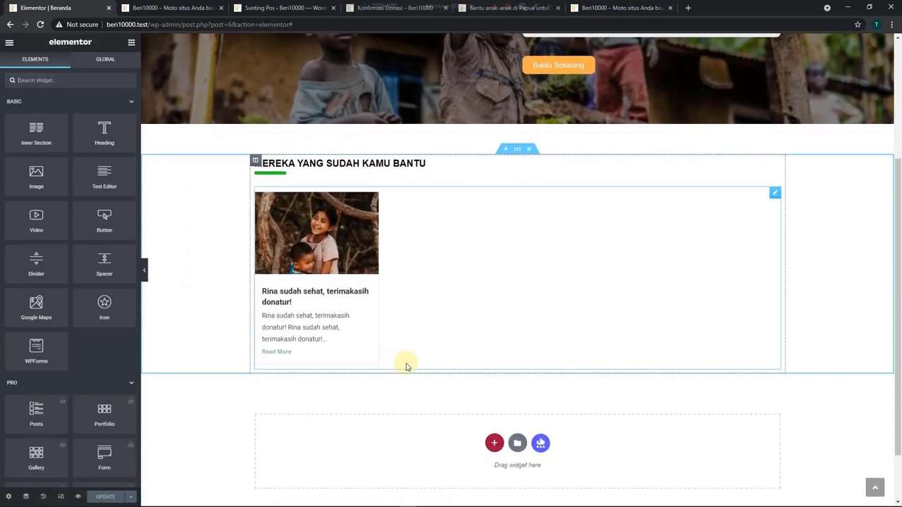
scroll(478, 294, "up", 2)
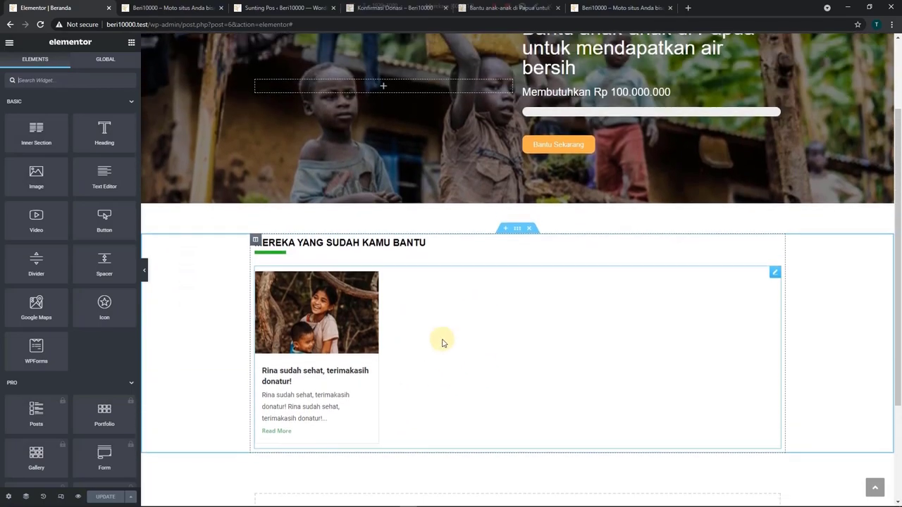
left_click(443, 340)
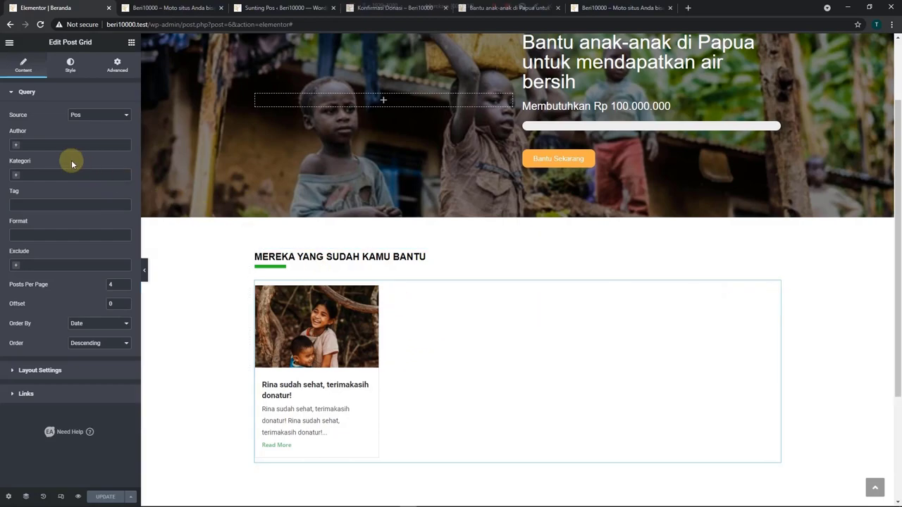
left_click(31, 174)
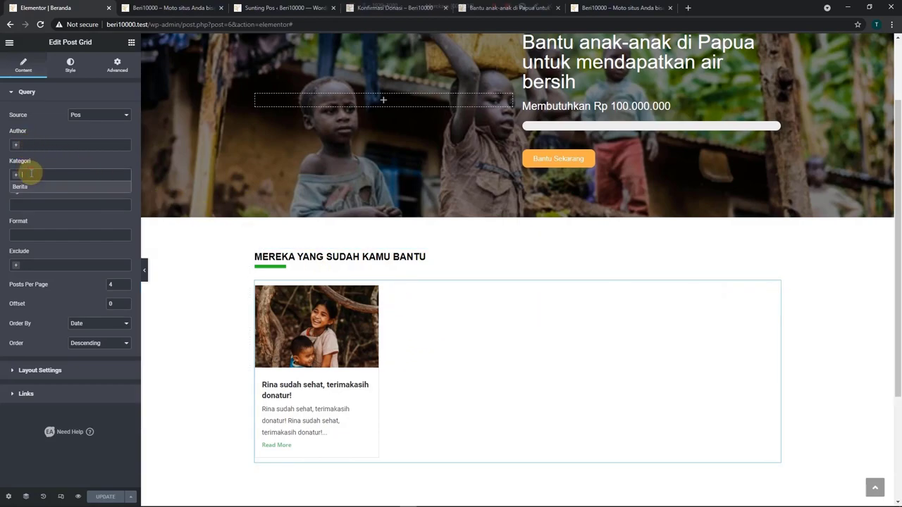
left_click(21, 187)
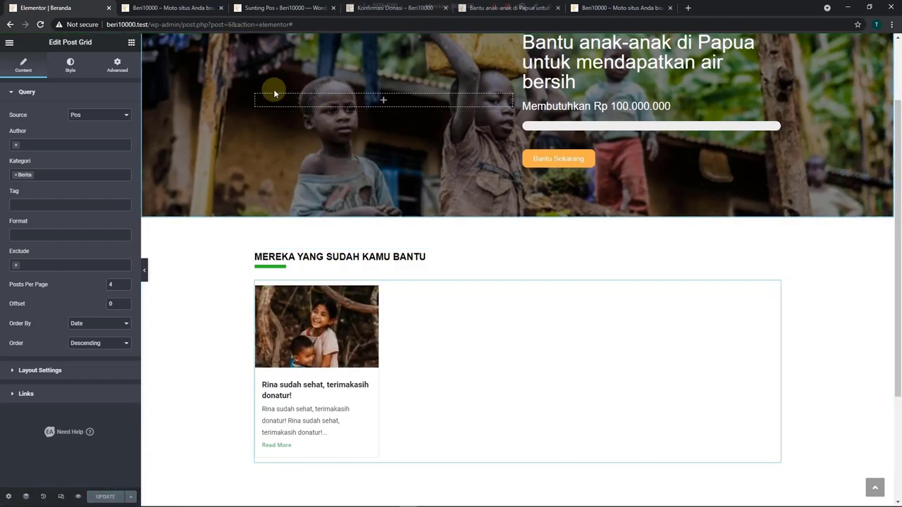
left_click(279, 9)
- Publish another Berita news post and confirm it appears in the Semua Pos list
left_click(32, 105)
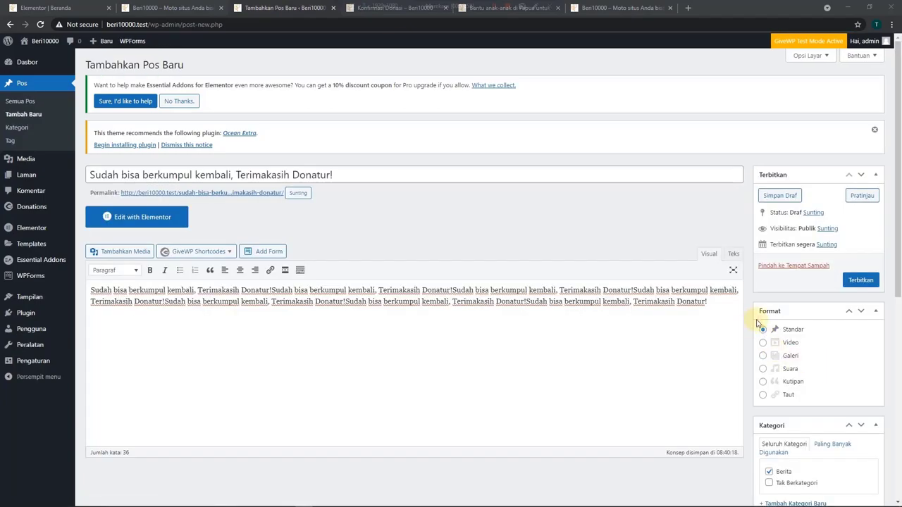
left_click(870, 281)
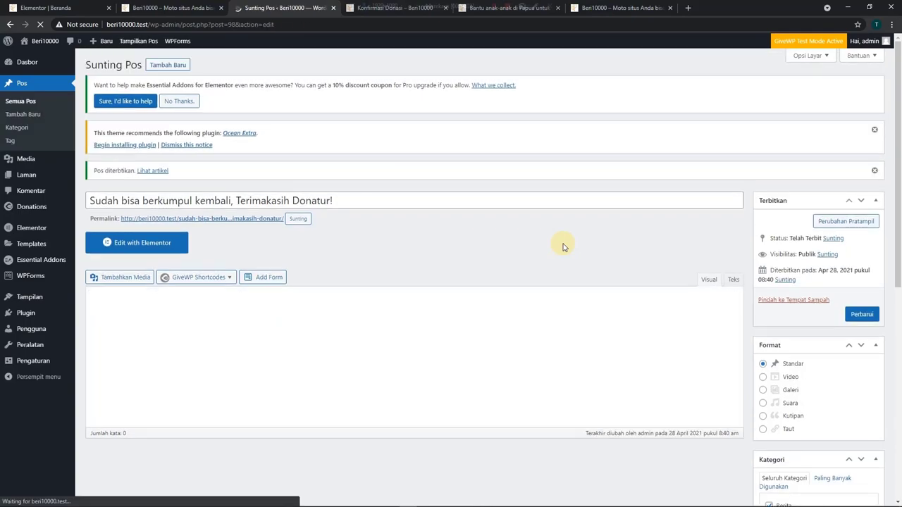
left_click(27, 104)
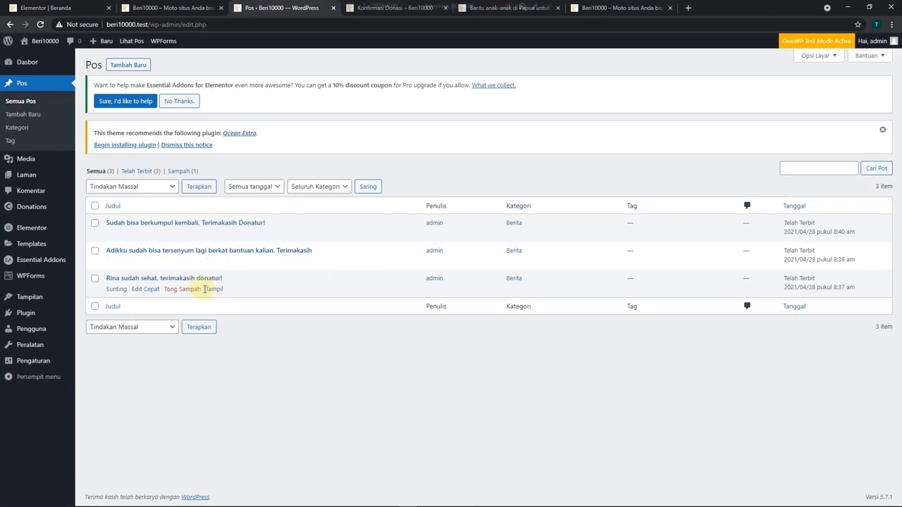
mouse_move(254, 269)
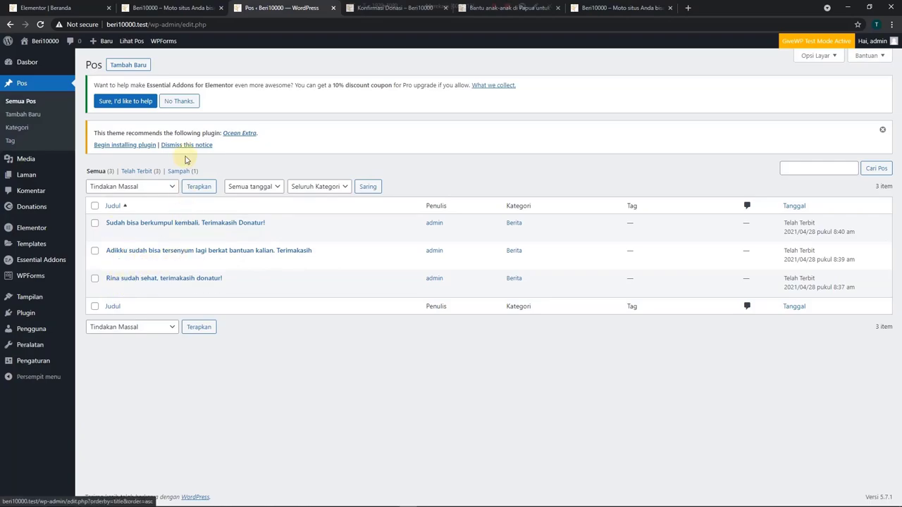
left_click(79, 12)
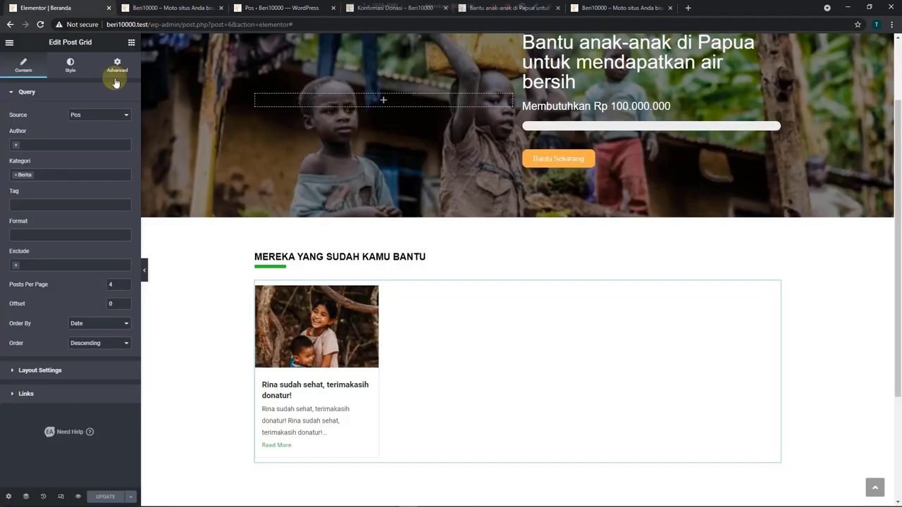
- Save and reload the homepage editor, then enter 3 in the Post Grid settings
left_click(115, 498)
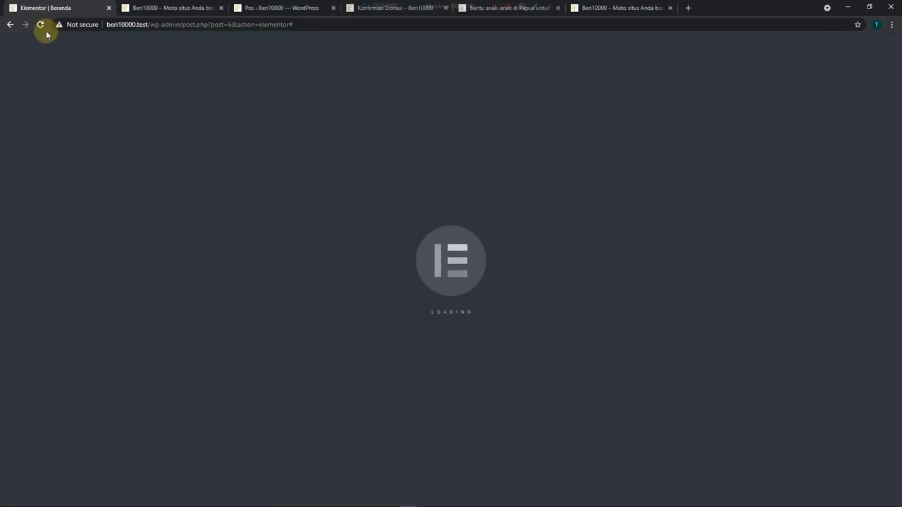
left_click(40, 24)
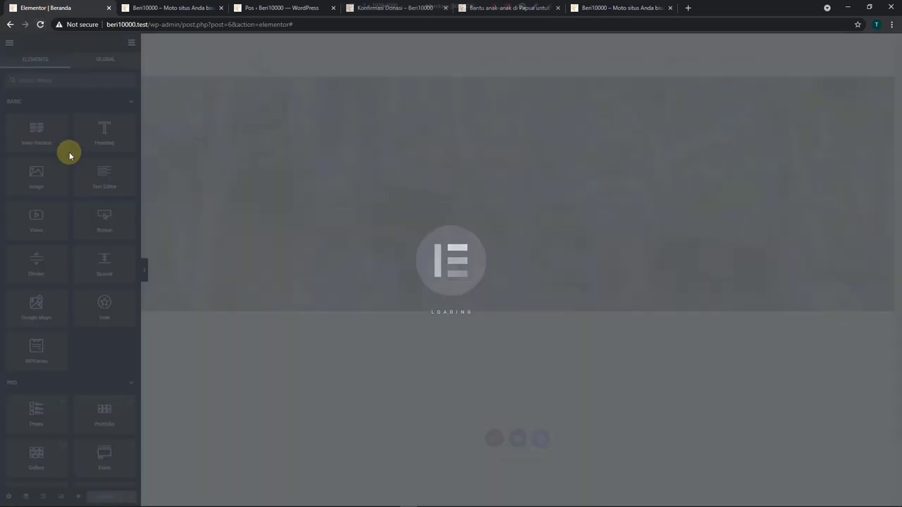
scroll(247, 229, "down", 4)
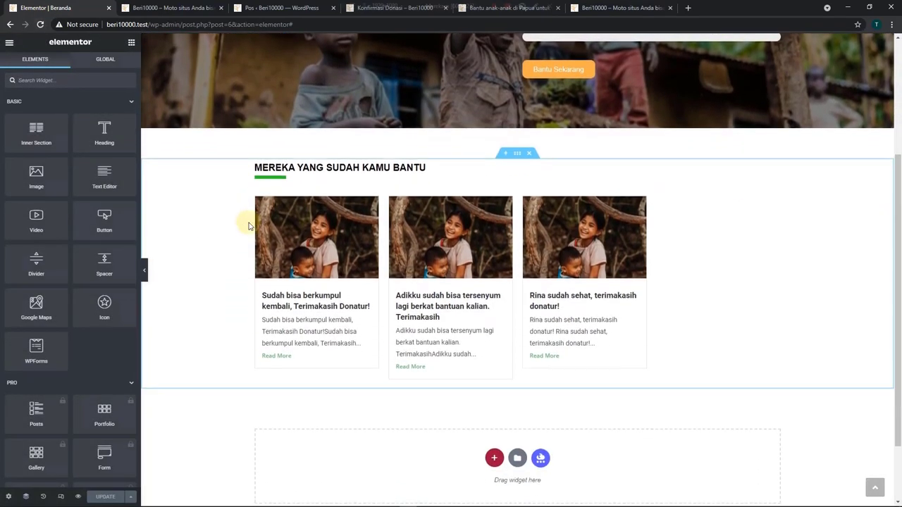
scroll(688, 301, "up", 3)
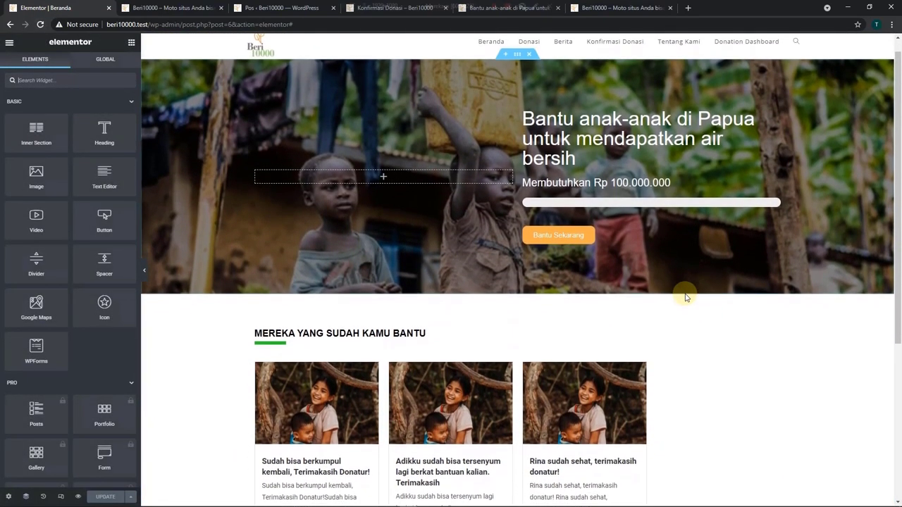
scroll(682, 317, "down", 3)
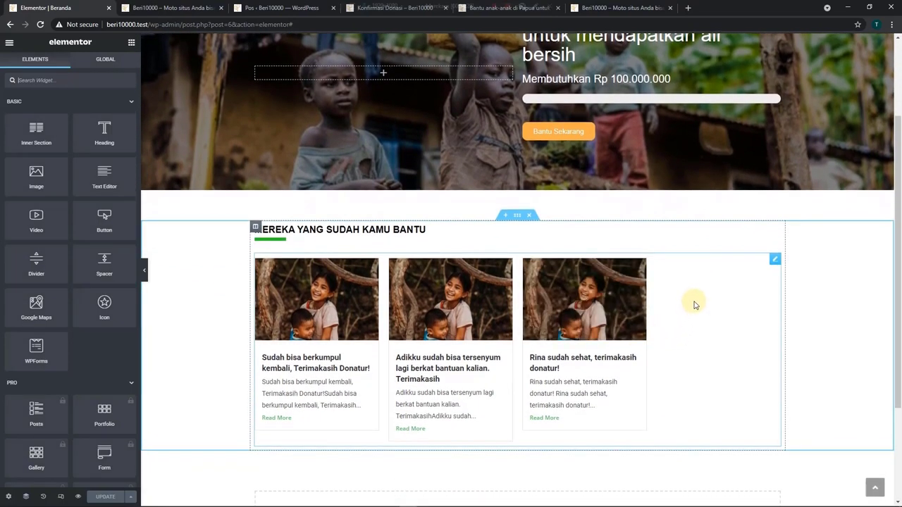
left_click(775, 261)
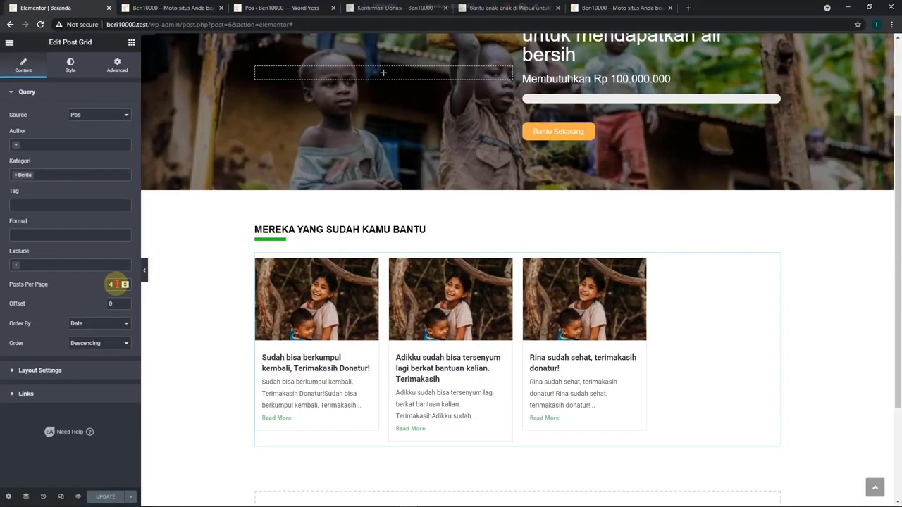
type("3")
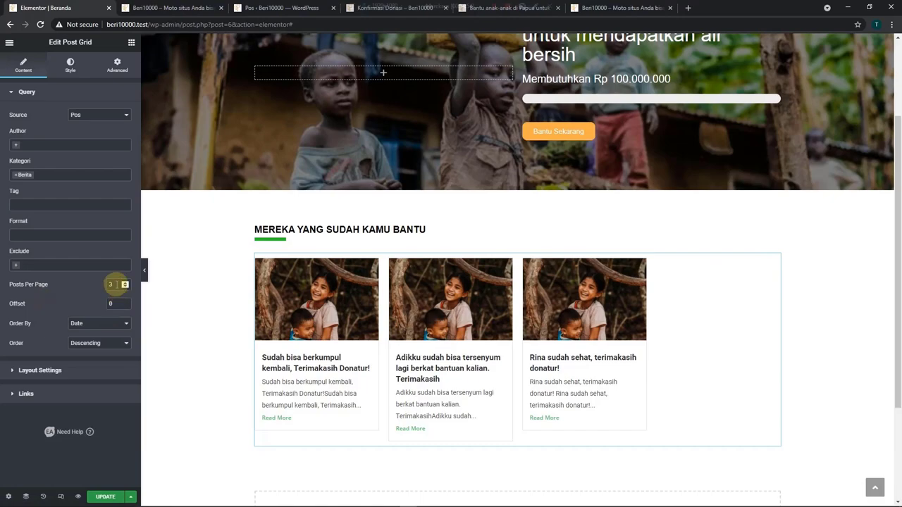
- Give the Post Grid 3 columns, Masonry layout and Default (Lite) template, then save and preview
left_click(41, 371)
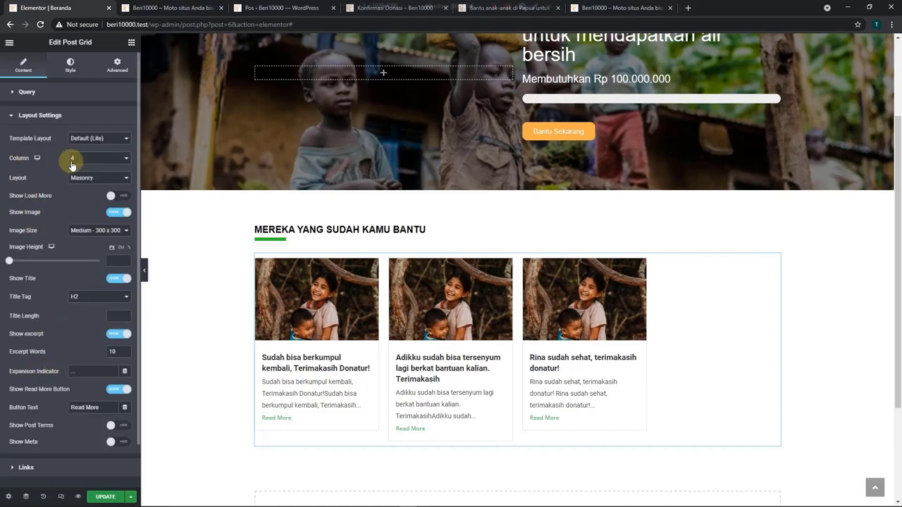
left_click(94, 161)
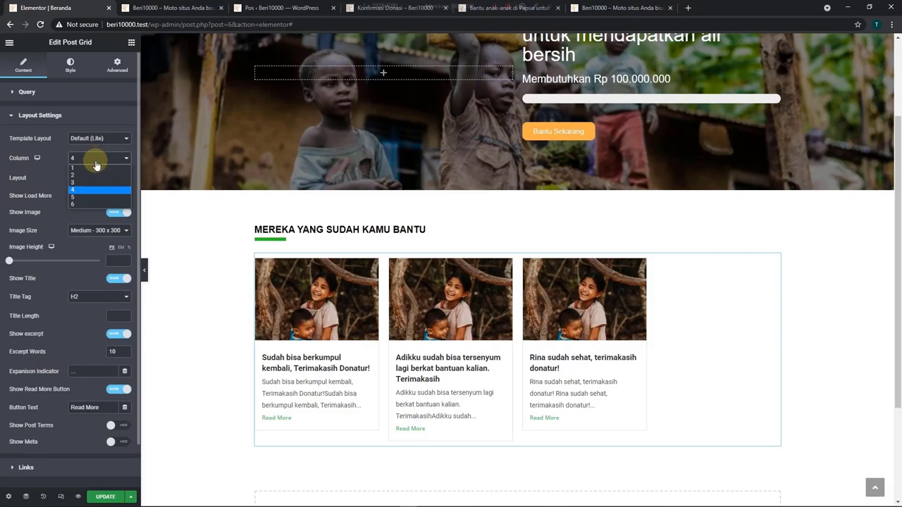
left_click(95, 183)
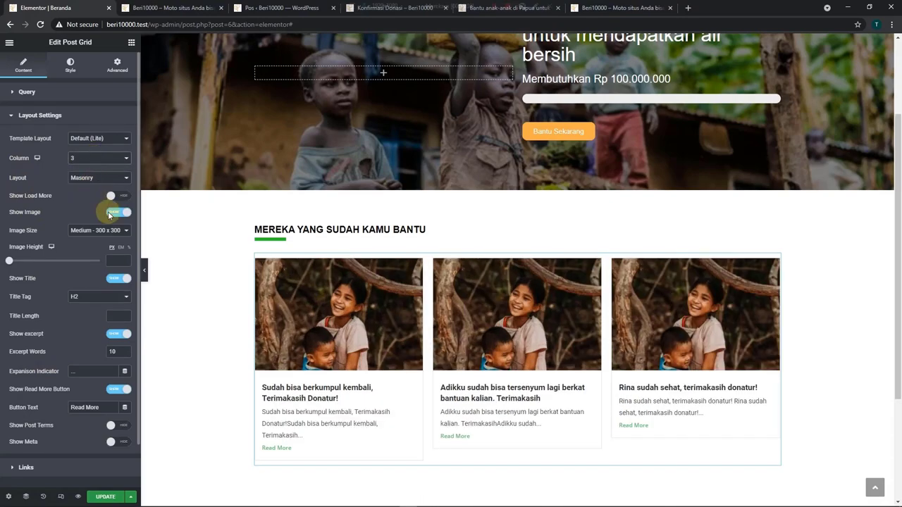
left_click(92, 181)
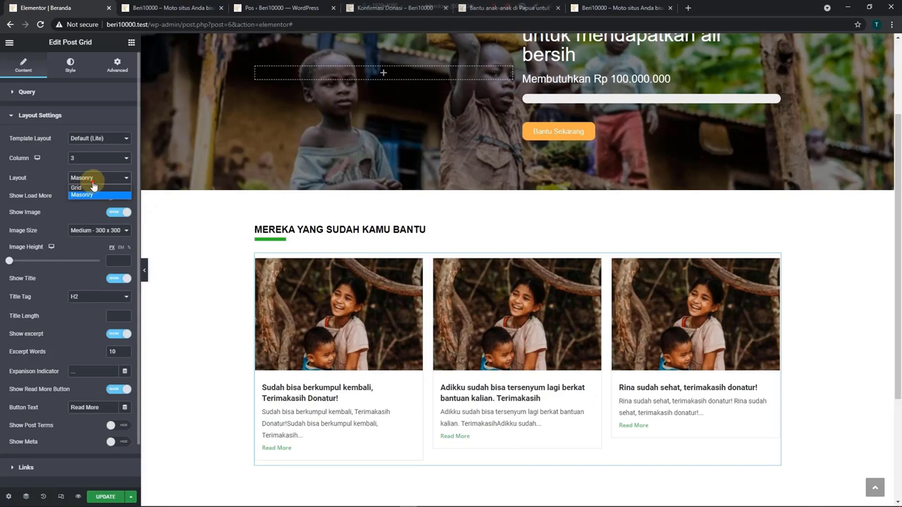
left_click(92, 181)
left_click(100, 147)
scroll(84, 210, "down", 1)
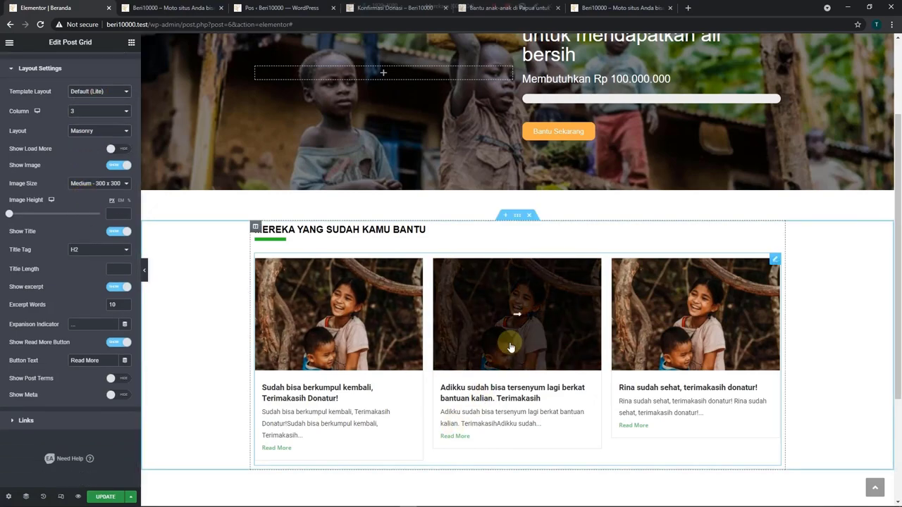
scroll(243, 400, "down", 2)
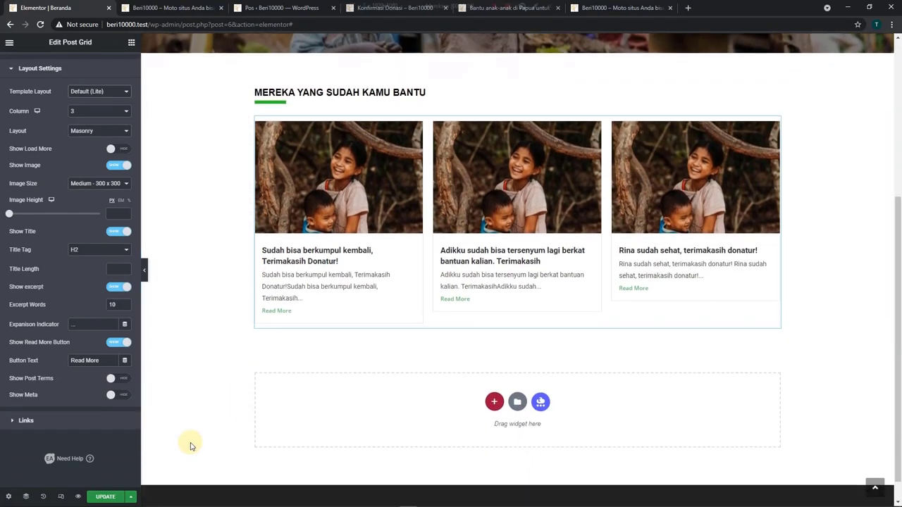
left_click(111, 496)
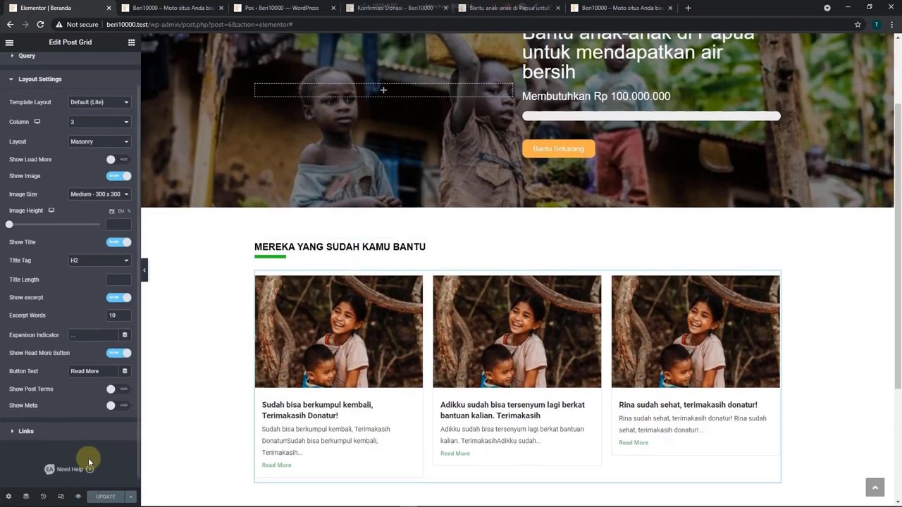
left_click(81, 498)
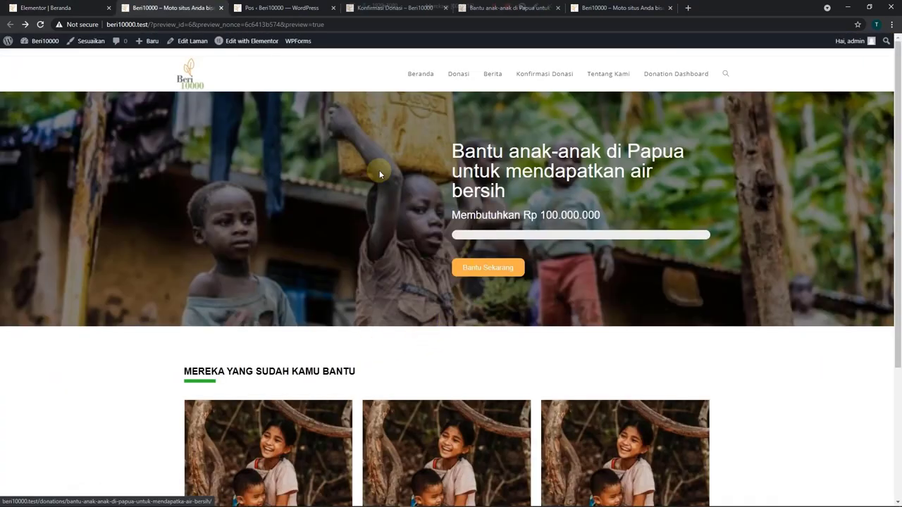
- In the live preview, open the second story card's post and go back to the homepage
scroll(287, 325, "down", 3)
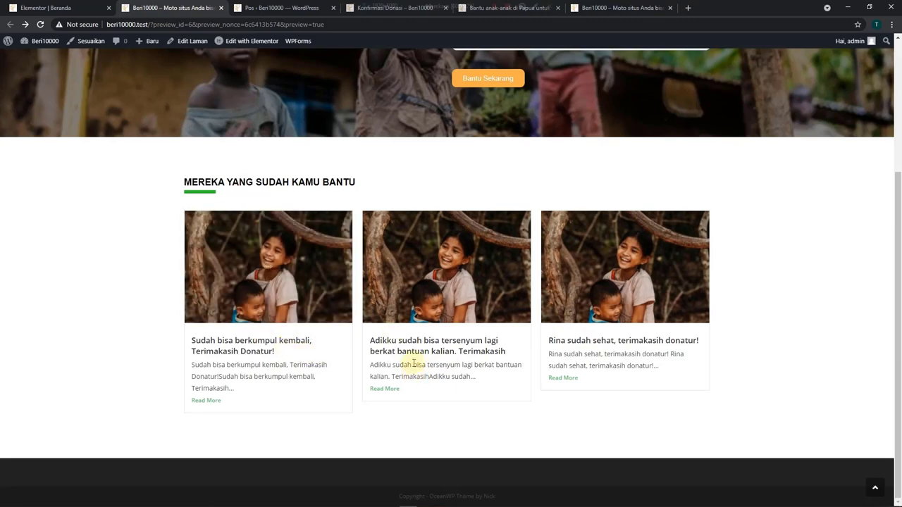
left_click(484, 262)
scroll(491, 265, "down", 5)
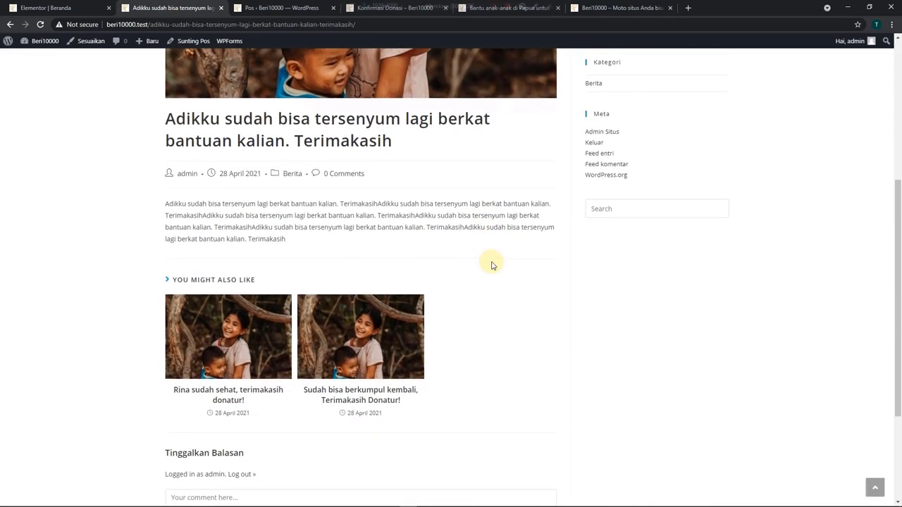
scroll(492, 265, "up", 2)
scroll(491, 265, "up", 3)
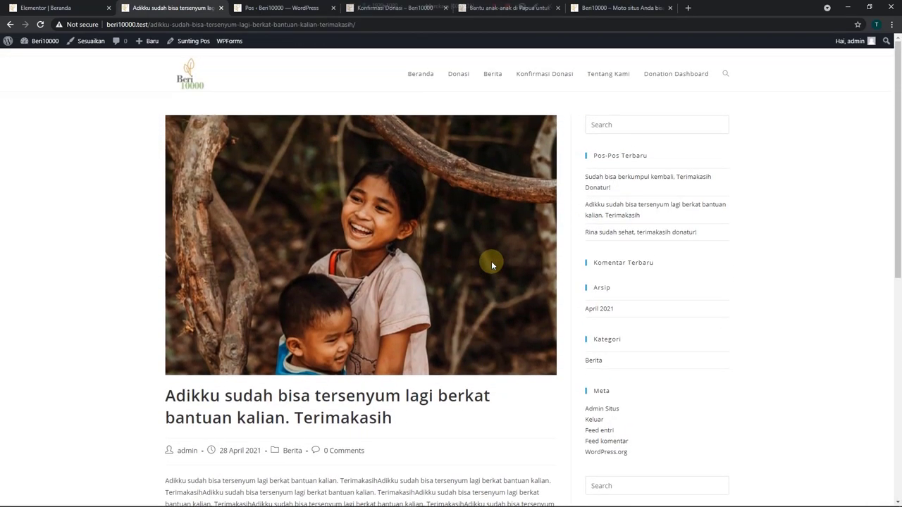
scroll(437, 316, "down", 3)
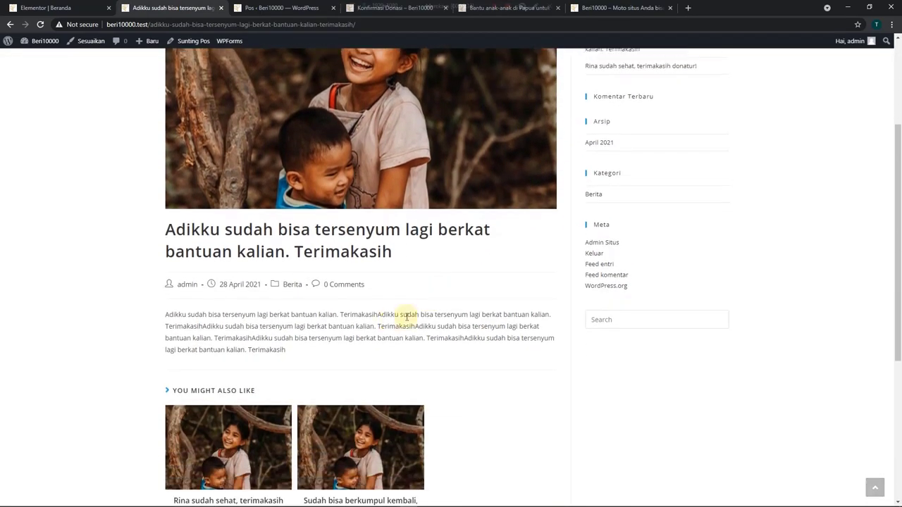
key("alt+Left")
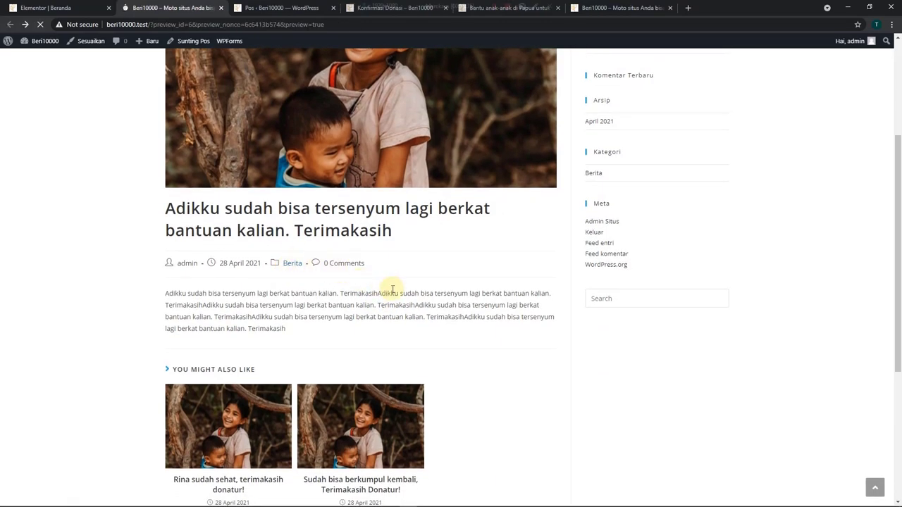
- Return to the 'Elementor | Beranda' editor tab showing the Berita post grid
scroll(515, 303, "up", 1)
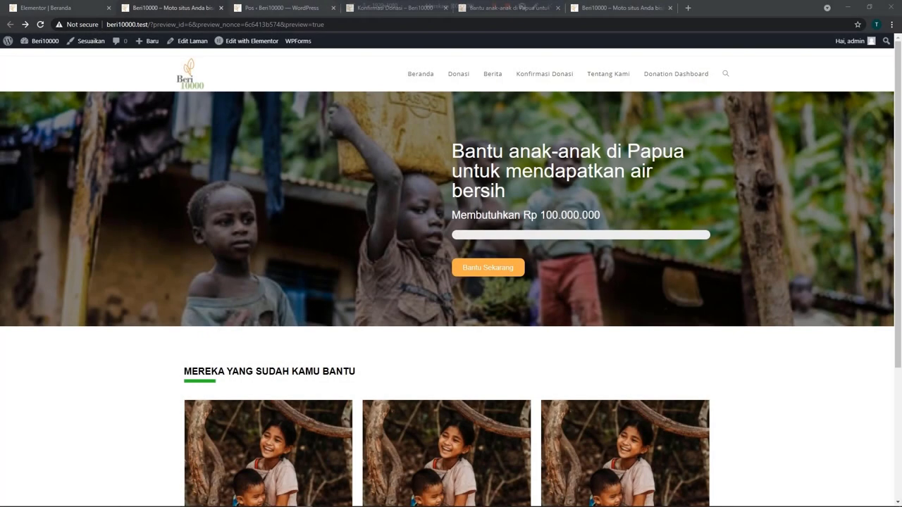
scroll(580, 361, "down", 3)
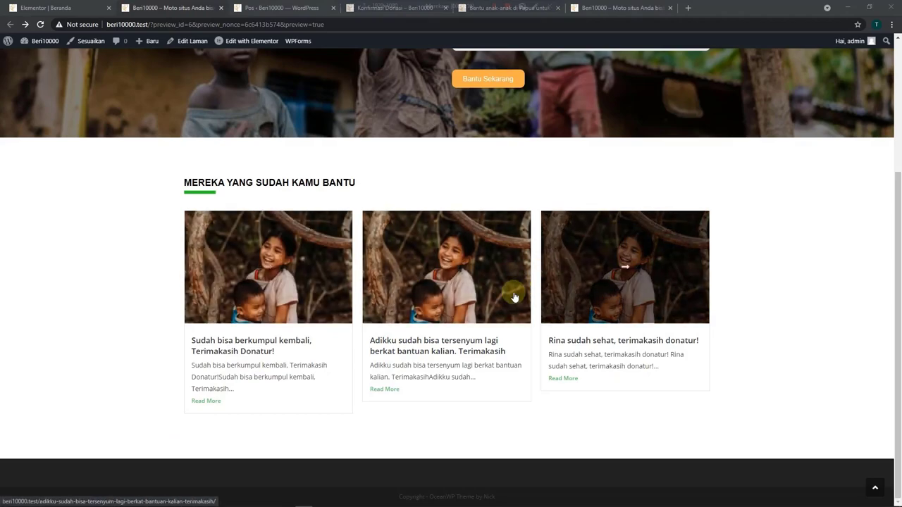
scroll(364, 296, "up", 3)
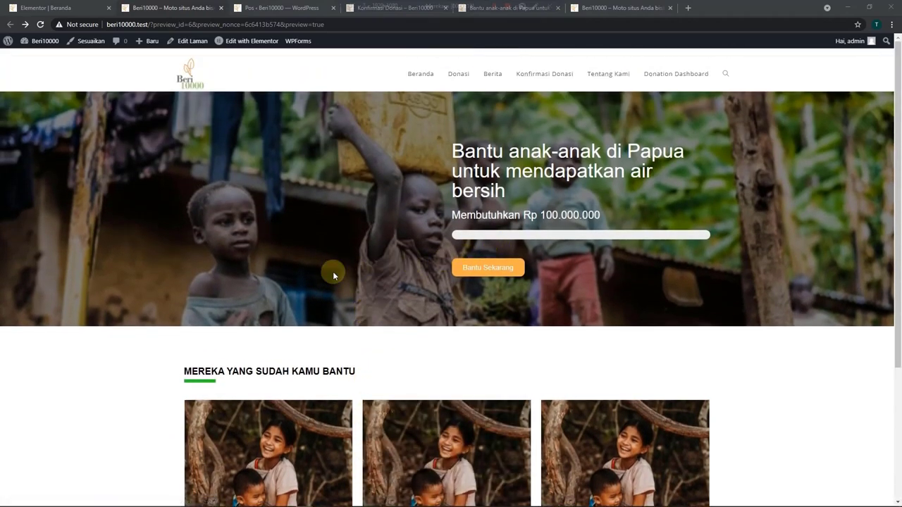
scroll(352, 274, "down", 3)
left_click(56, 8)
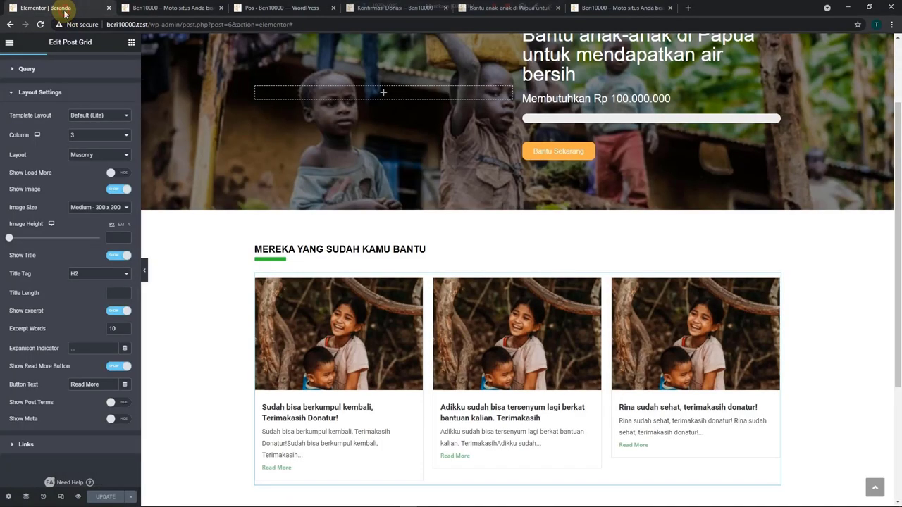
scroll(423, 282, "down", 3)
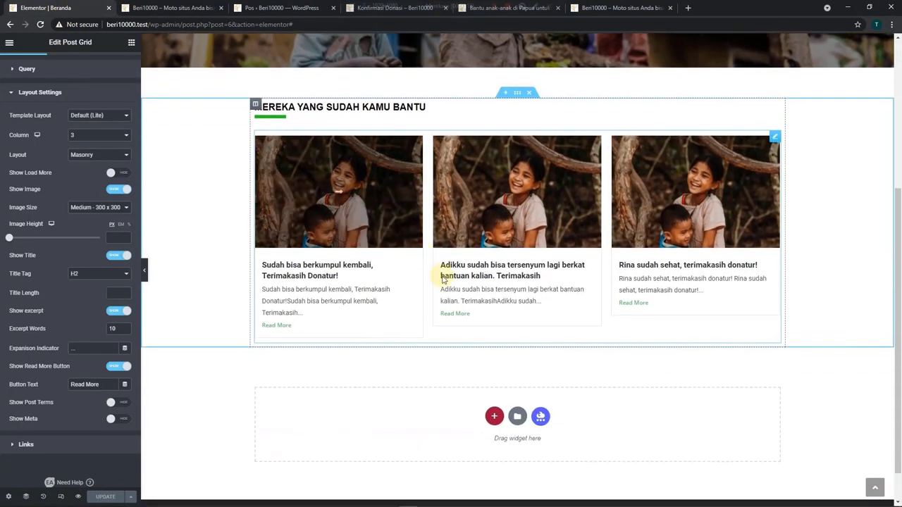
scroll(499, 288, "up", 2)
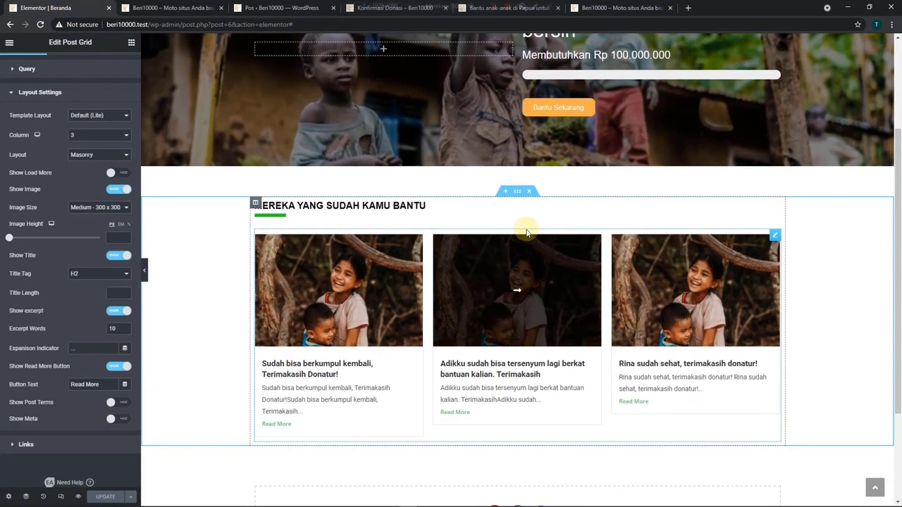
- Duplicate the stories section and retitle the copy 'Mereka butuh bantuan kamu :)'
right_click(517, 193)
left_click(549, 216)
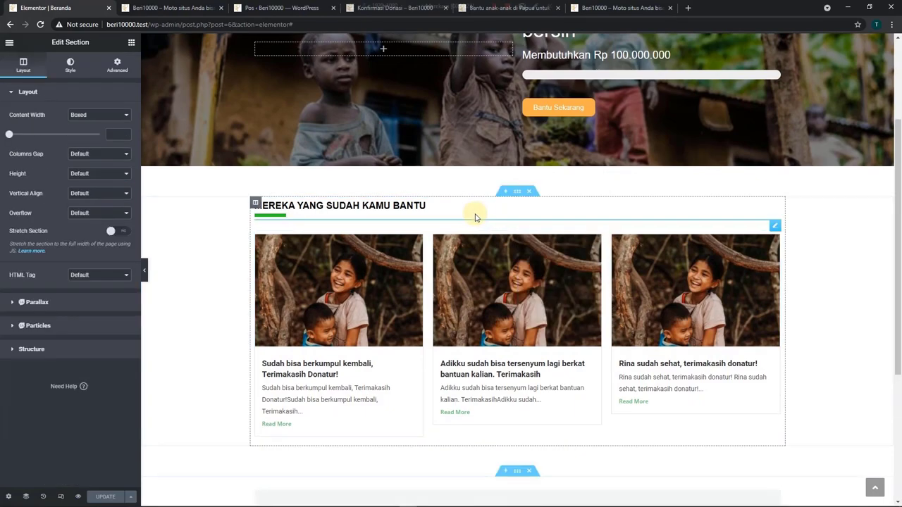
scroll(395, 326, "down", 3)
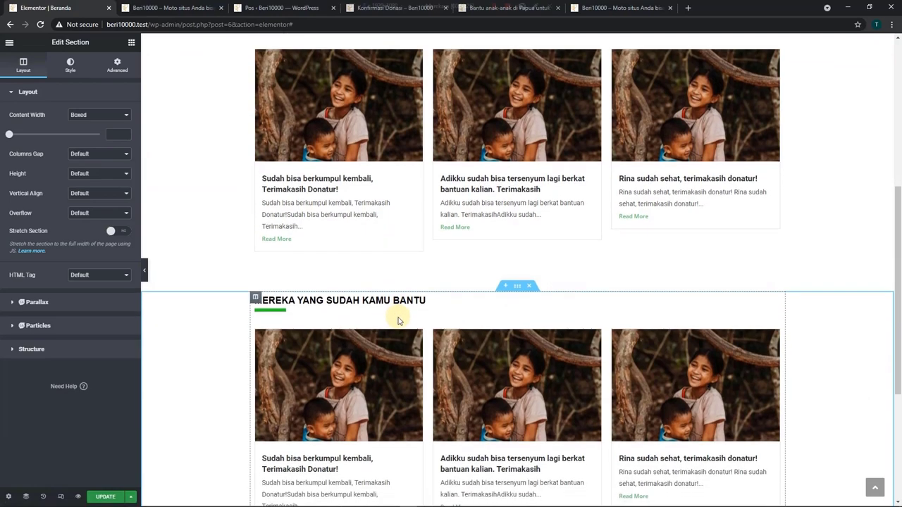
scroll(421, 343, "up", 1)
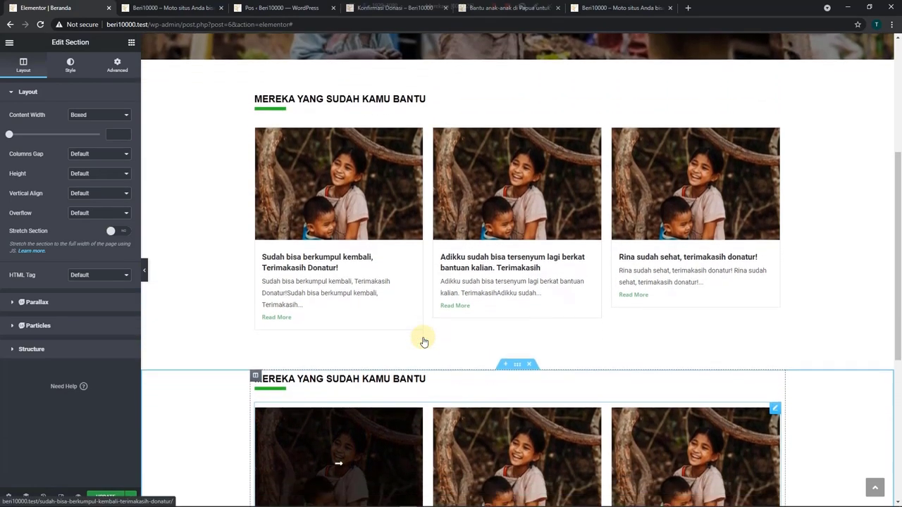
scroll(422, 338, "down", 3)
left_click(288, 206)
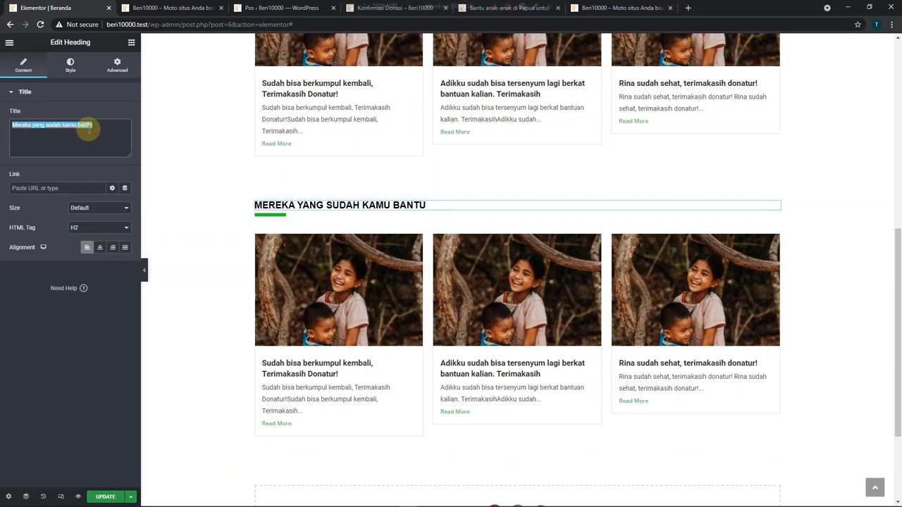
type("M")
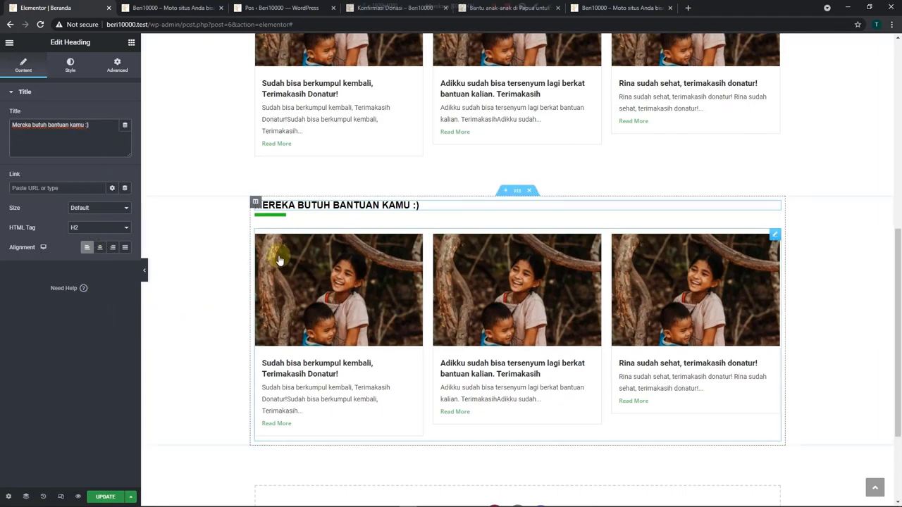
- Recolour the copied section's divider from green to red (#DE2A2A)
left_click(279, 217)
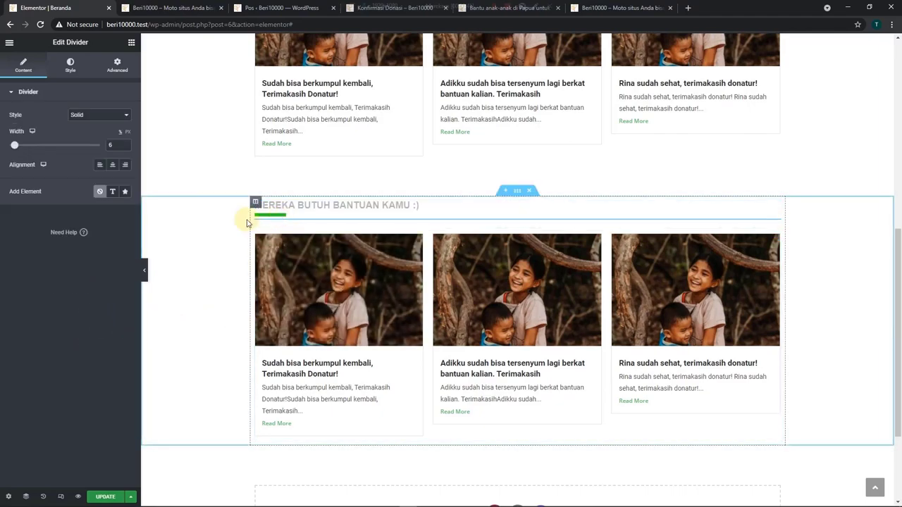
left_click(70, 65)
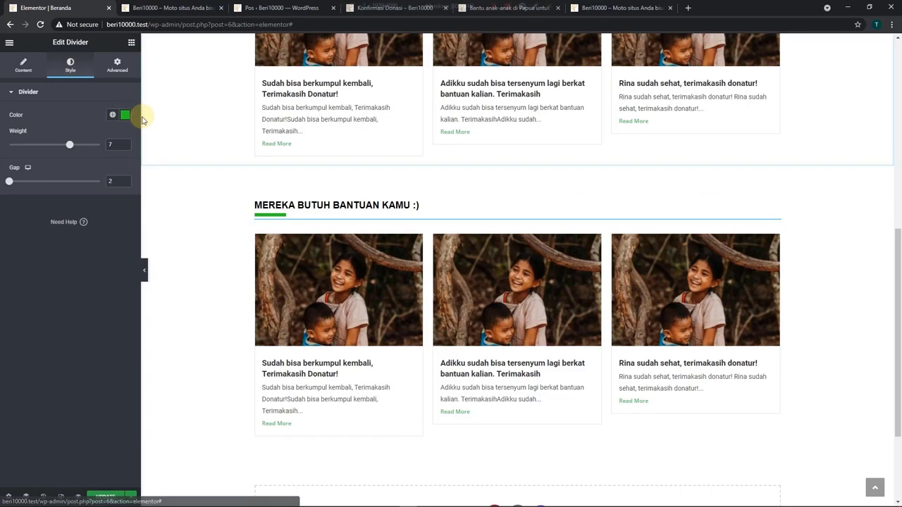
left_click(124, 115)
left_click_drag(21, 235, 15, 235)
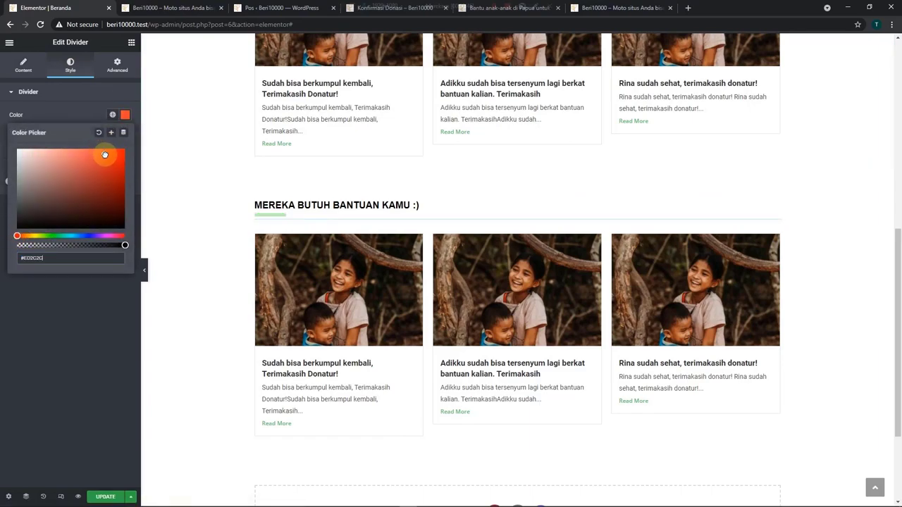
left_click(104, 340)
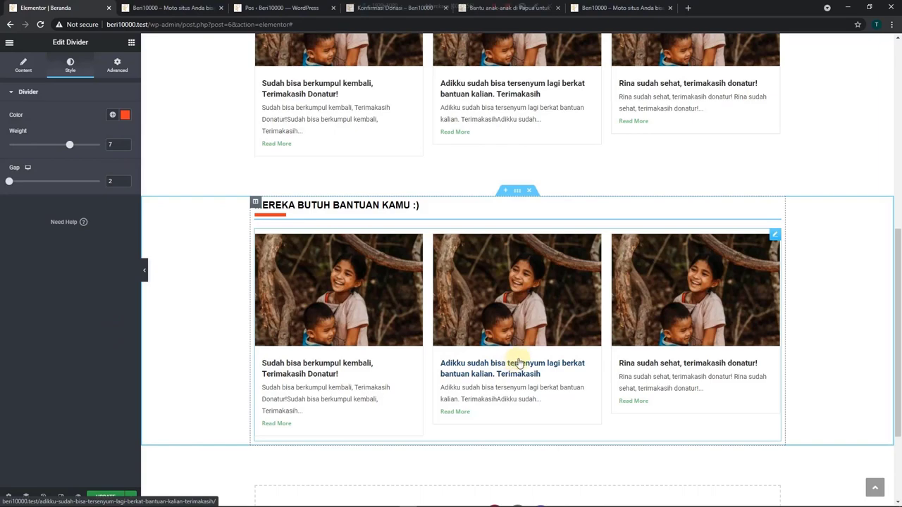
left_click(775, 236)
- Replace the copied post grid with a GiveWP Form Grid below the new heading
right_click(773, 235)
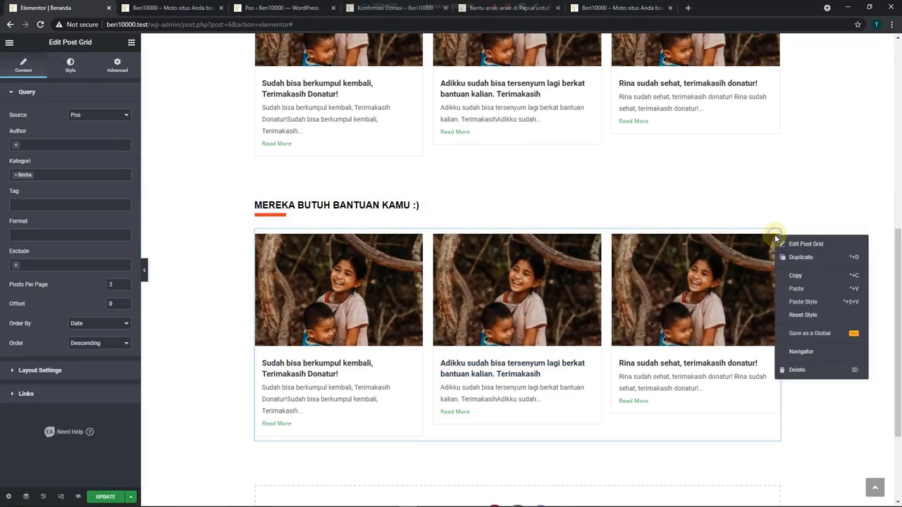
left_click(797, 371)
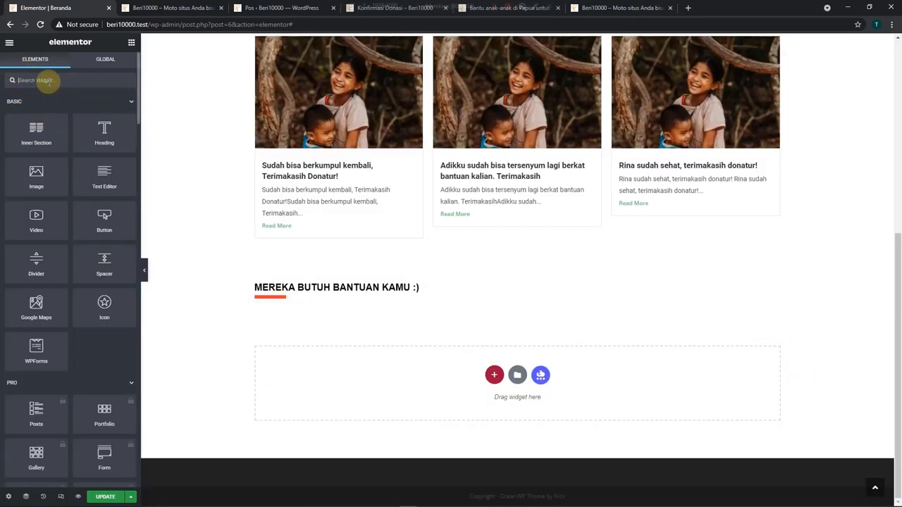
left_click(48, 80)
type("give")
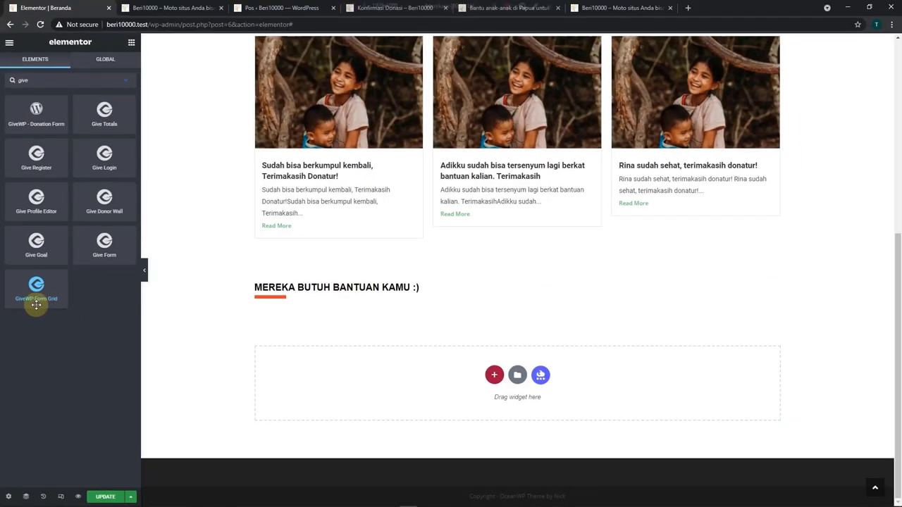
left_click_drag(84, 299, 575, 296)
left_click_drag(287, 303, 304, 296)
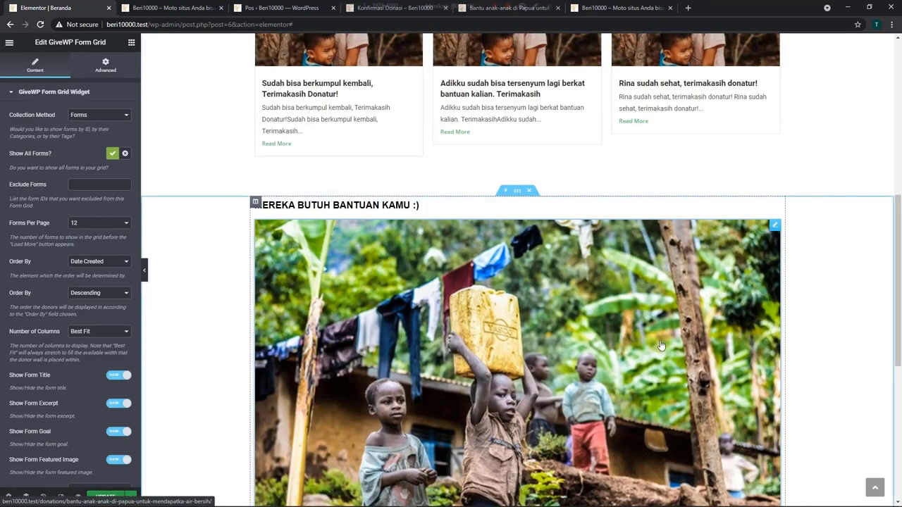
scroll(660, 343, "down", 4)
scroll(697, 374, "up", 1)
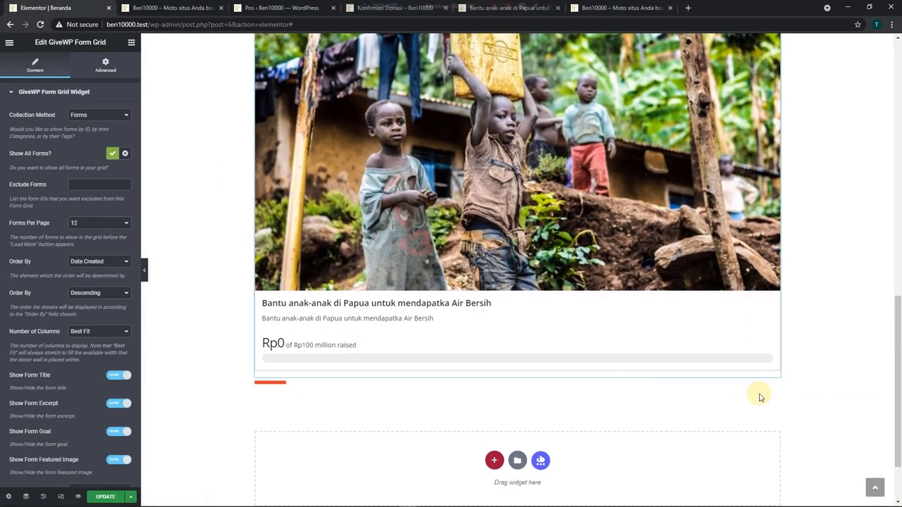
- Give the red divider a -15 top margin so it sits right under the heading
left_click(368, 382)
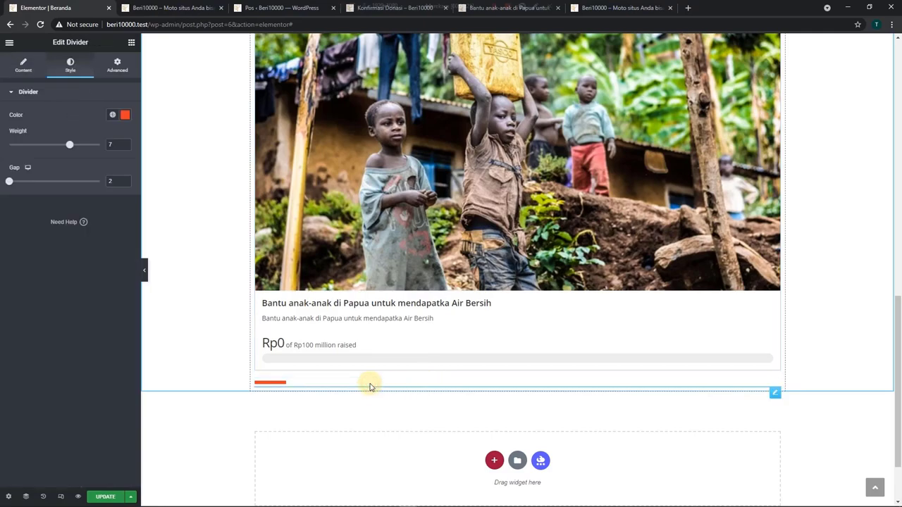
left_click(119, 70)
left_click(17, 125)
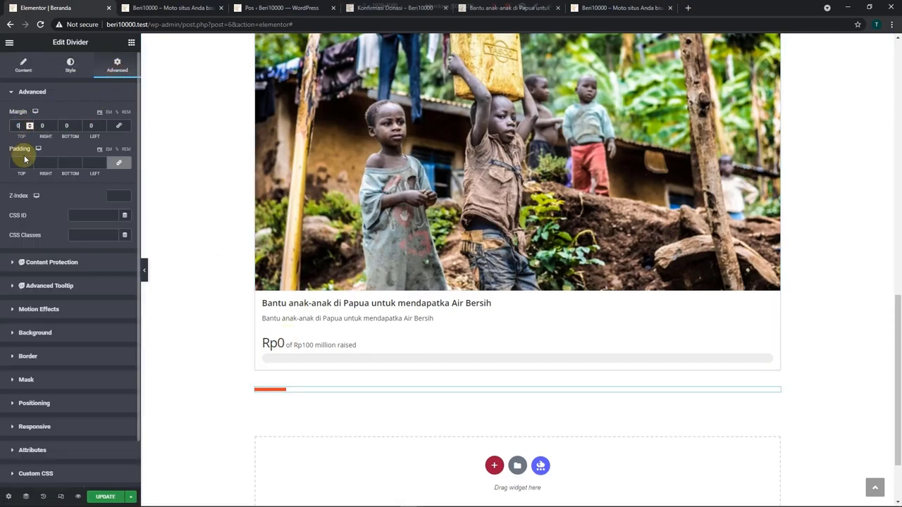
left_click_drag(775, 392, 722, 151)
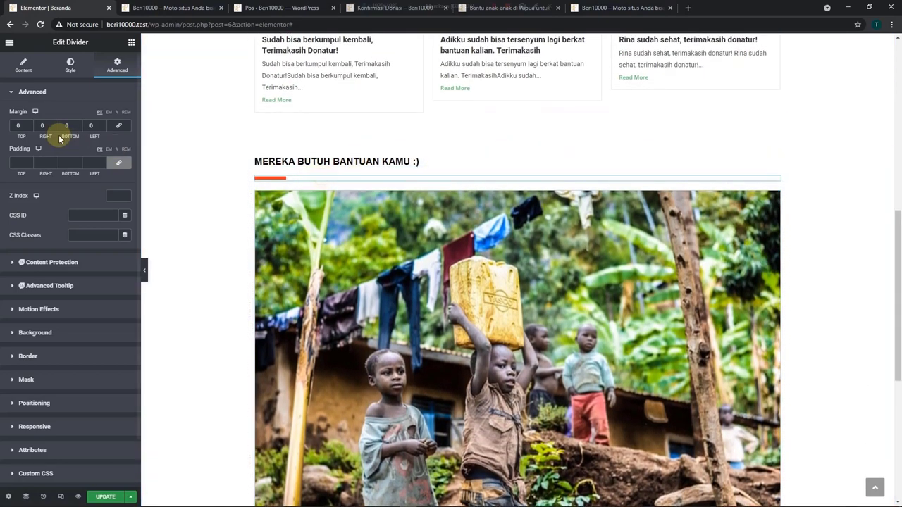
left_click(17, 125)
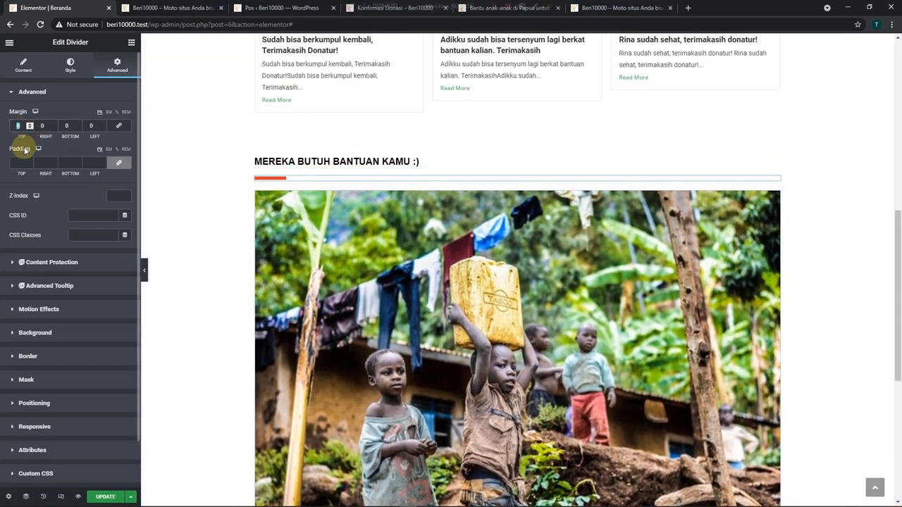
type("15")
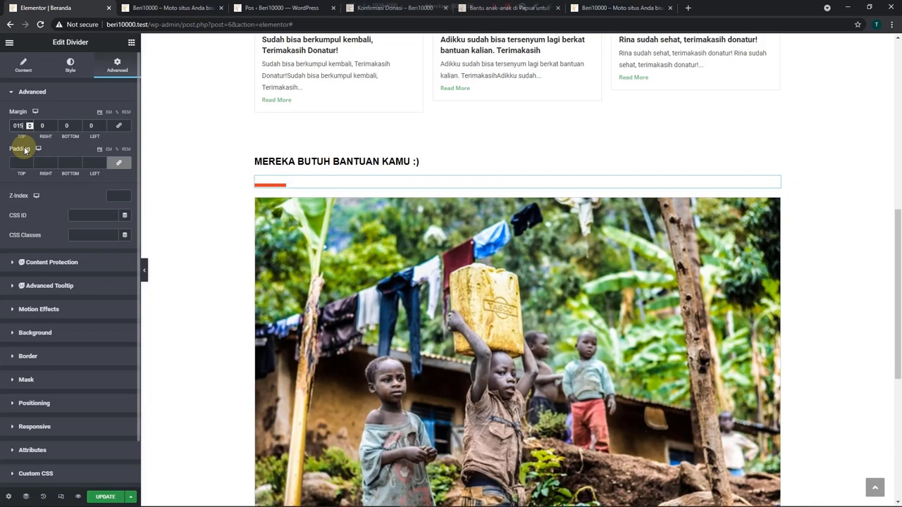
key("Left")
key("Left")
key("BackSpace")
type("-")
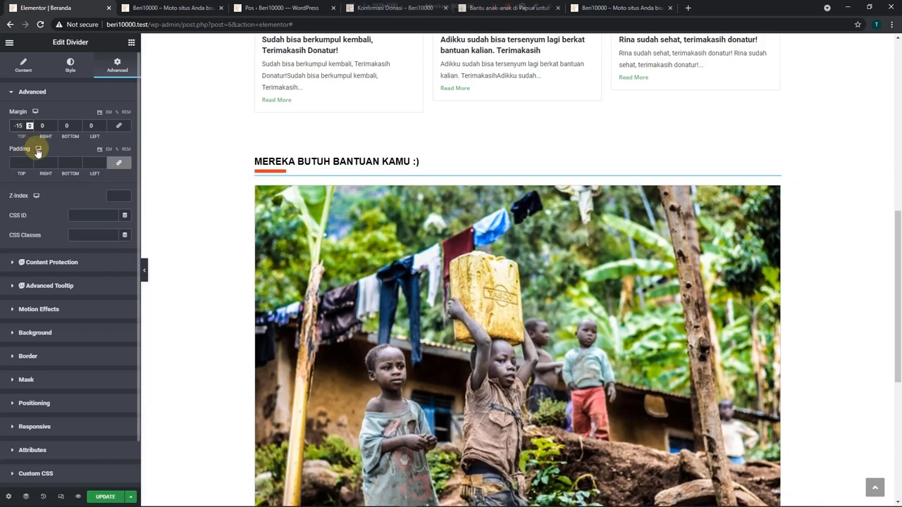
scroll(603, 236, "down", 3)
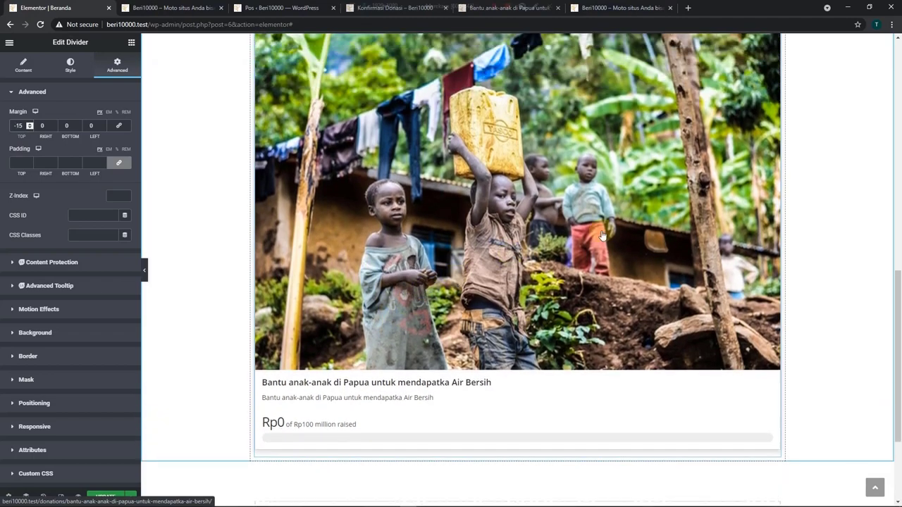
scroll(602, 236, "up", 2)
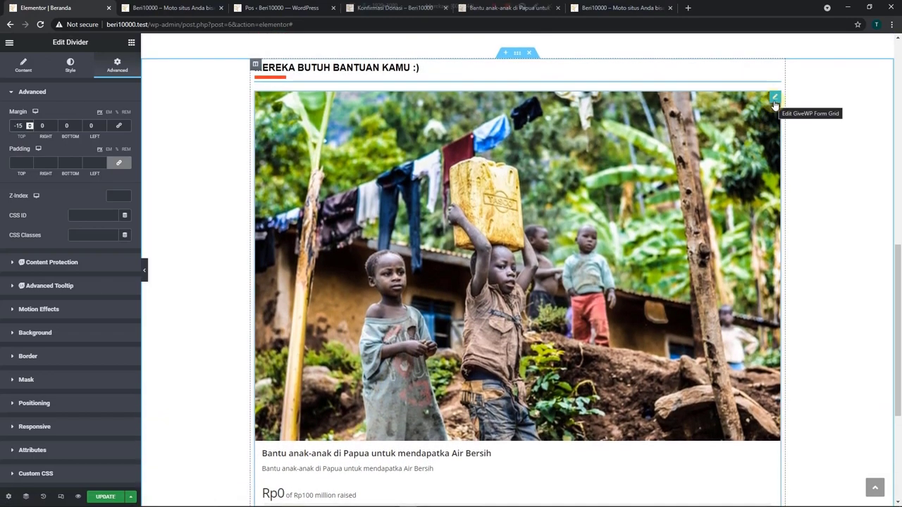
- Set the GiveWP Form Grid to show 3 forms per page
left_click(774, 98)
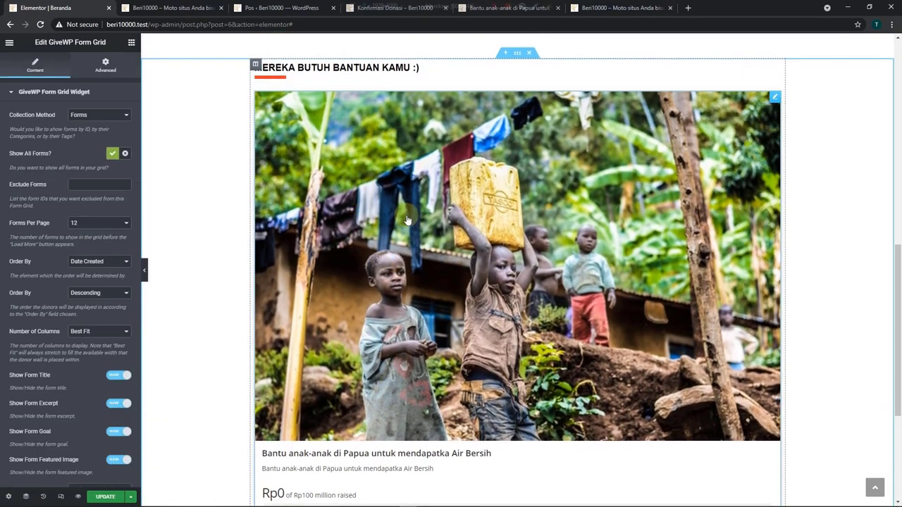
scroll(385, 301, "down", 2)
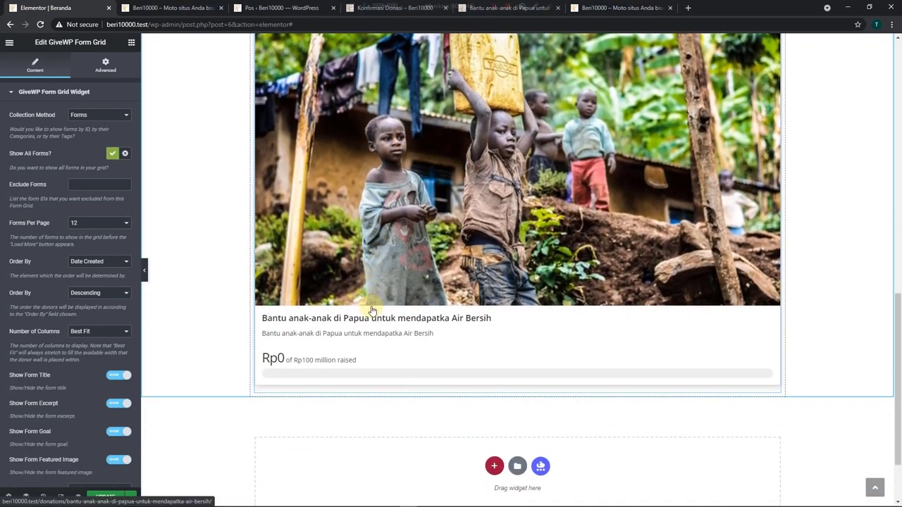
scroll(385, 301, "up", 3)
scroll(385, 301, "up", 1)
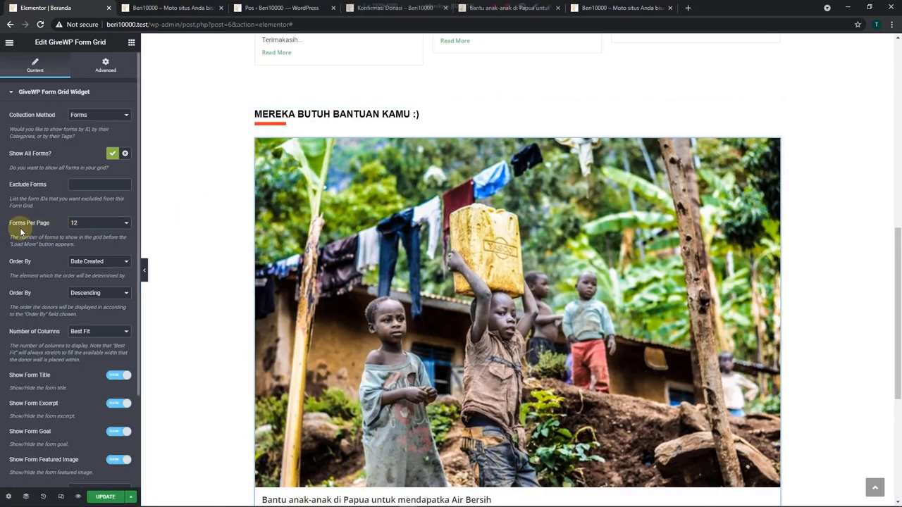
left_click(84, 224)
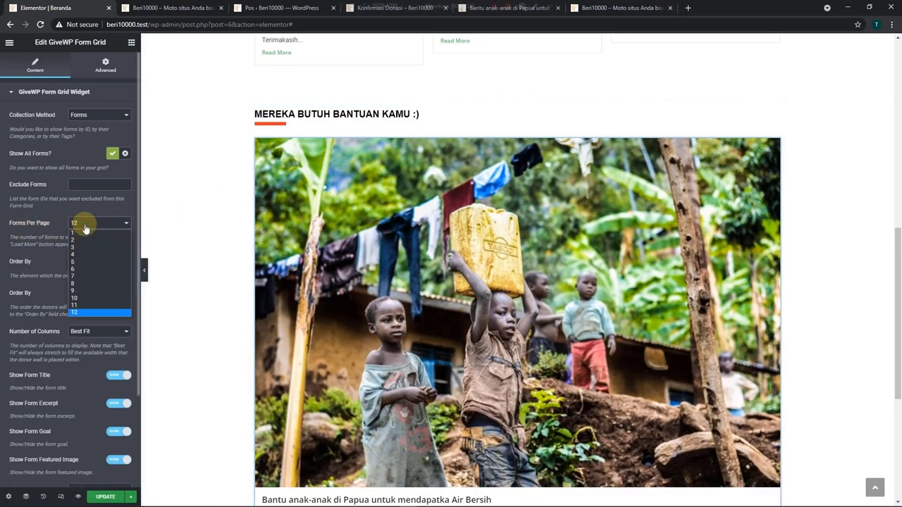
left_click(84, 226)
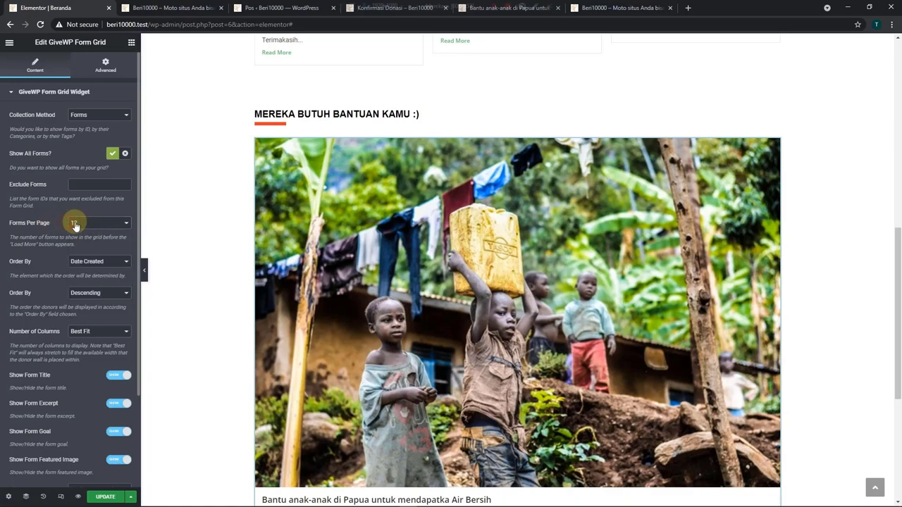
left_click(76, 224)
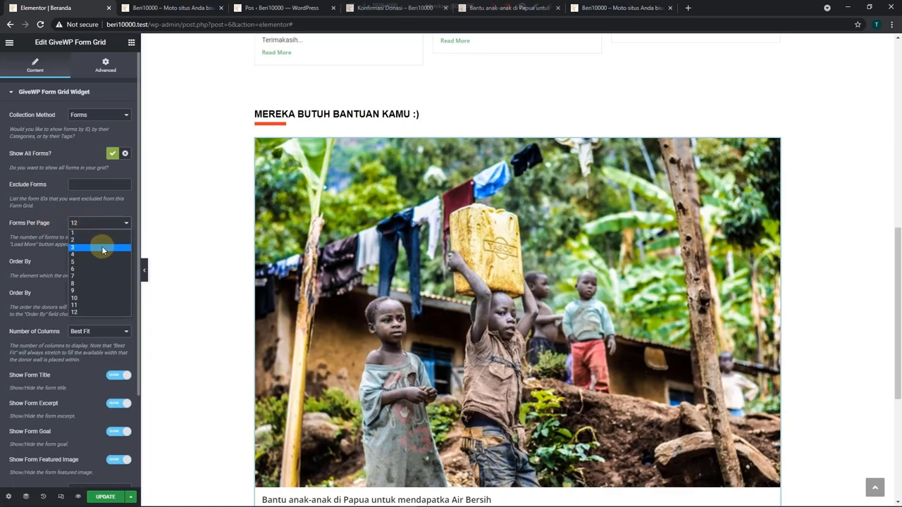
left_click(102, 246)
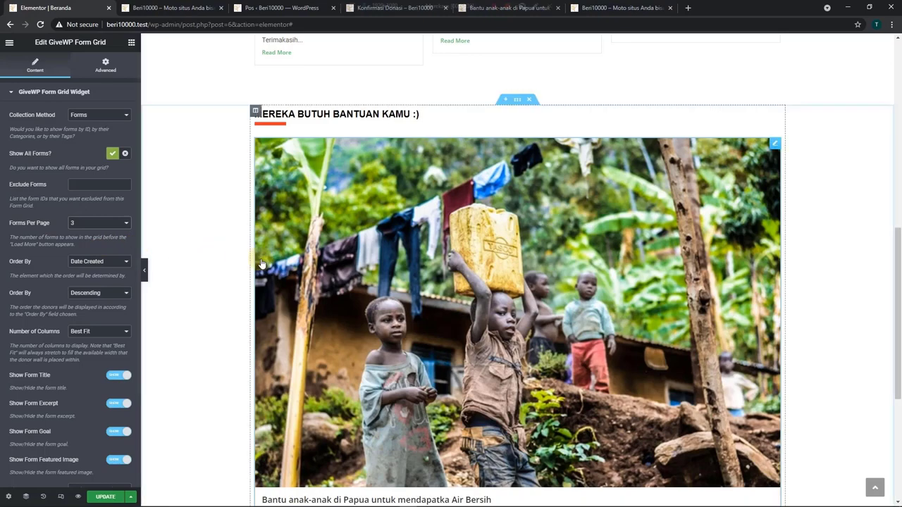
scroll(321, 236, "down", 3)
scroll(321, 236, "up", 3)
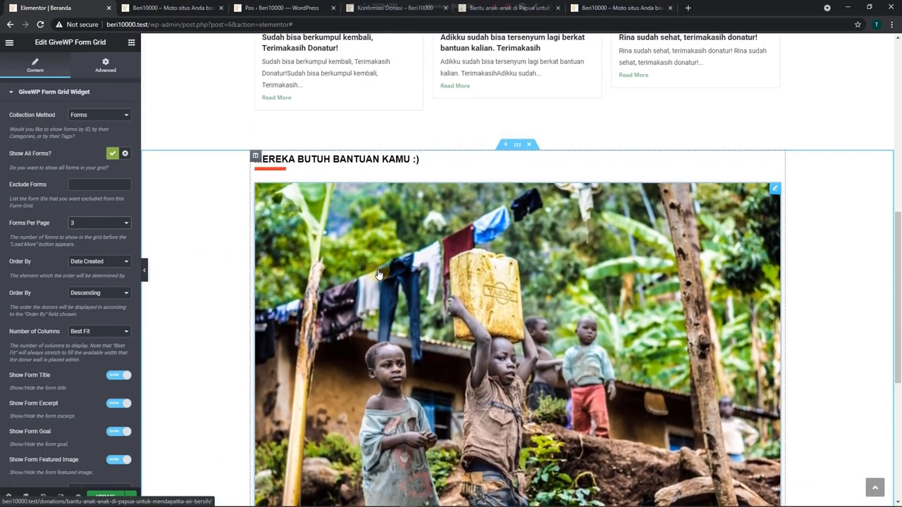
scroll(418, 262, "down", 3)
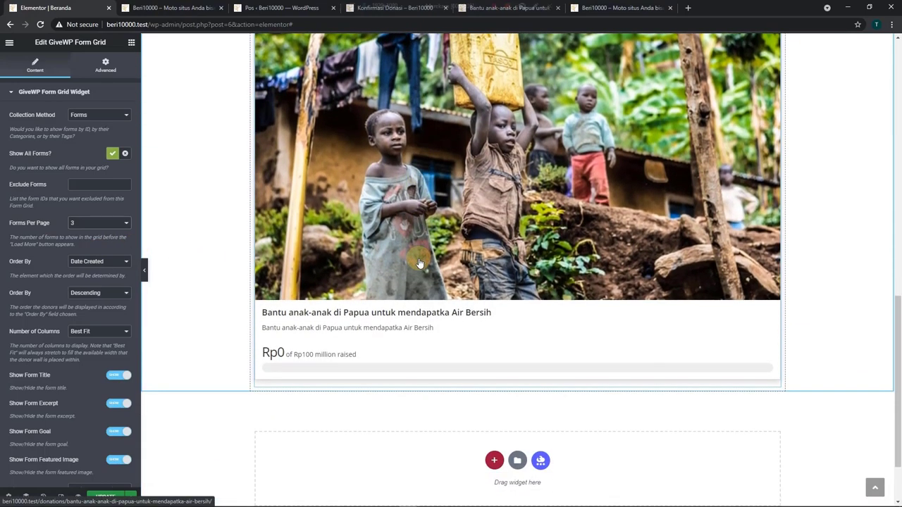
scroll(418, 263, "up", 2)
scroll(418, 263, "up", 1)
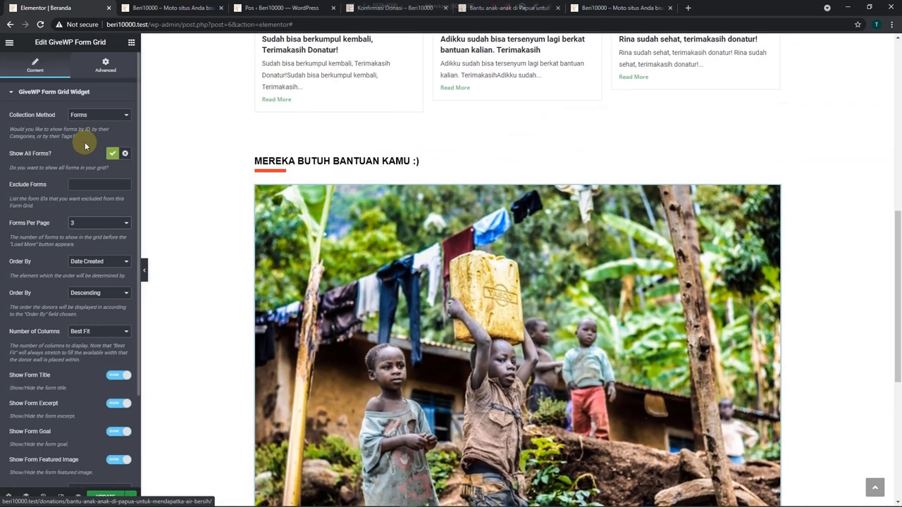
- Set the form grid's collection method to Categories, checking the category IDs field
left_click(79, 114)
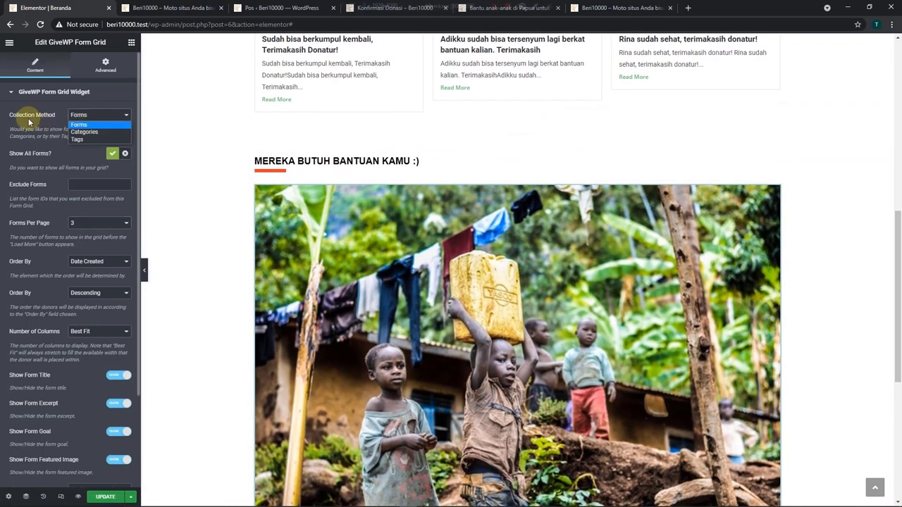
left_click(103, 131)
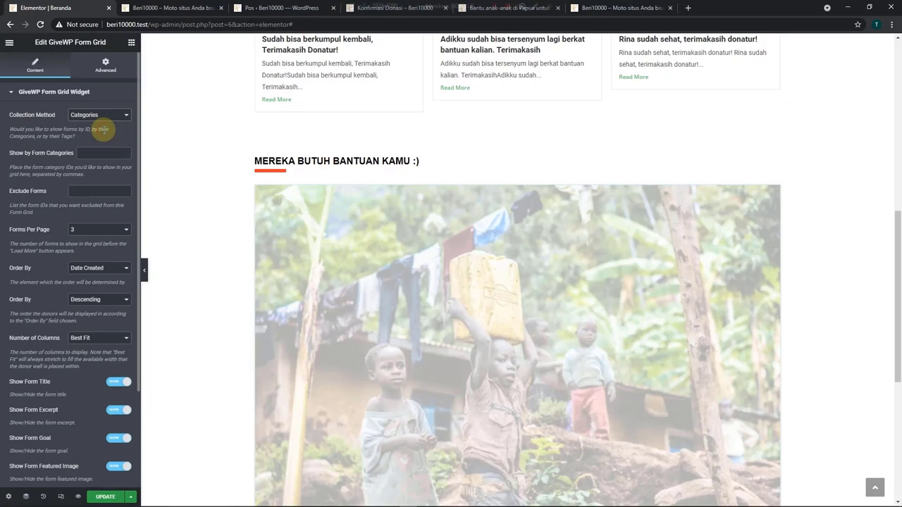
left_click(108, 117)
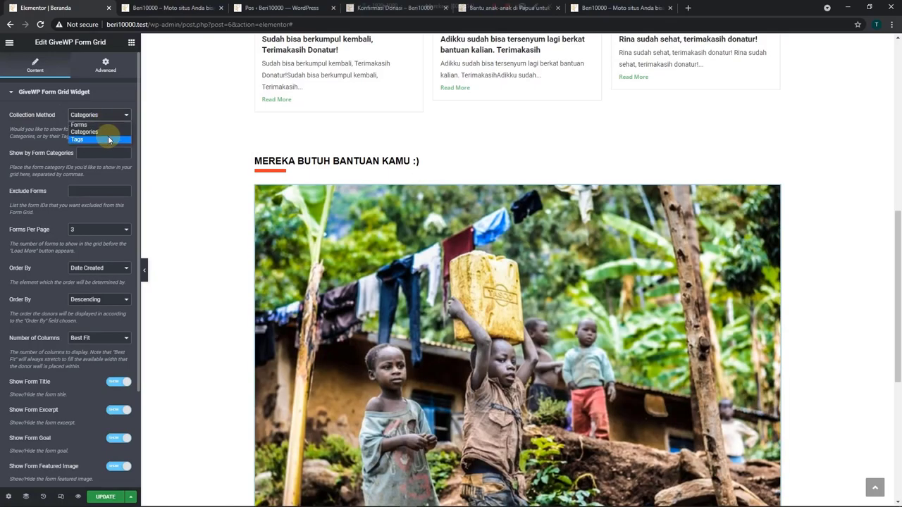
left_click(113, 139)
left_click(106, 115)
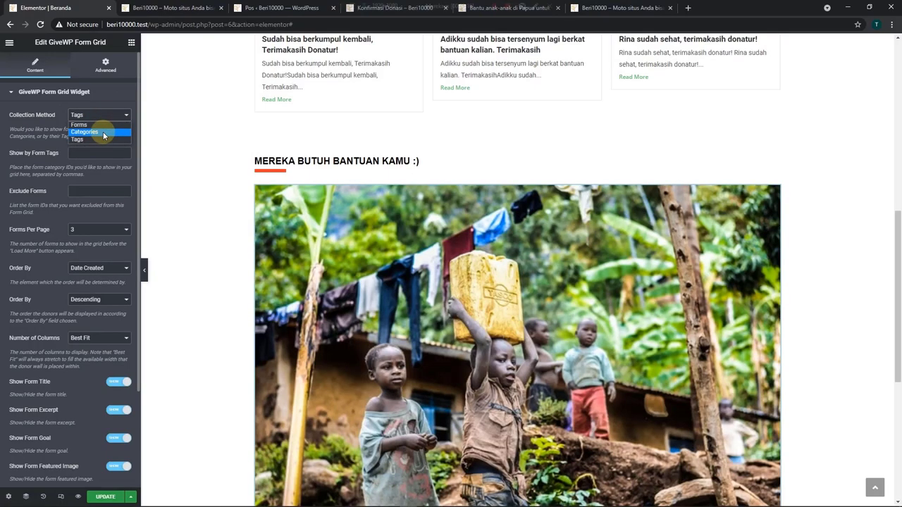
left_click(104, 132)
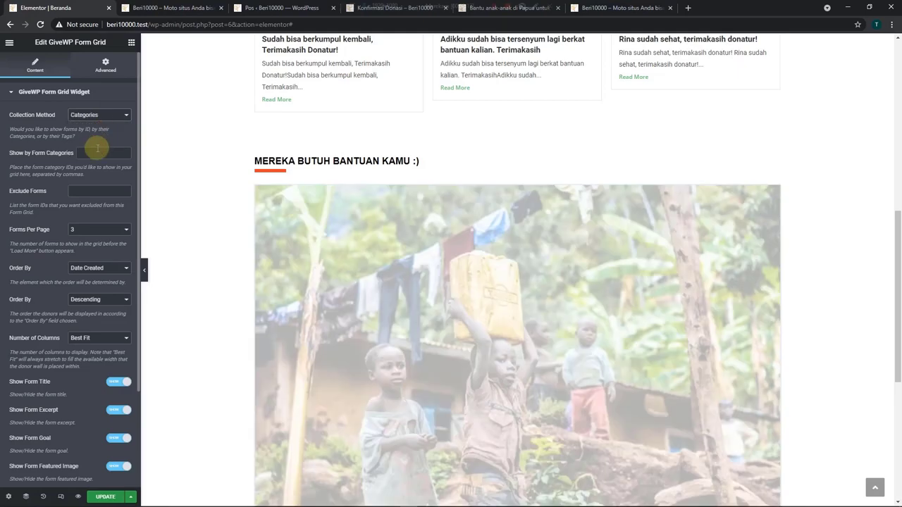
left_click(97, 153)
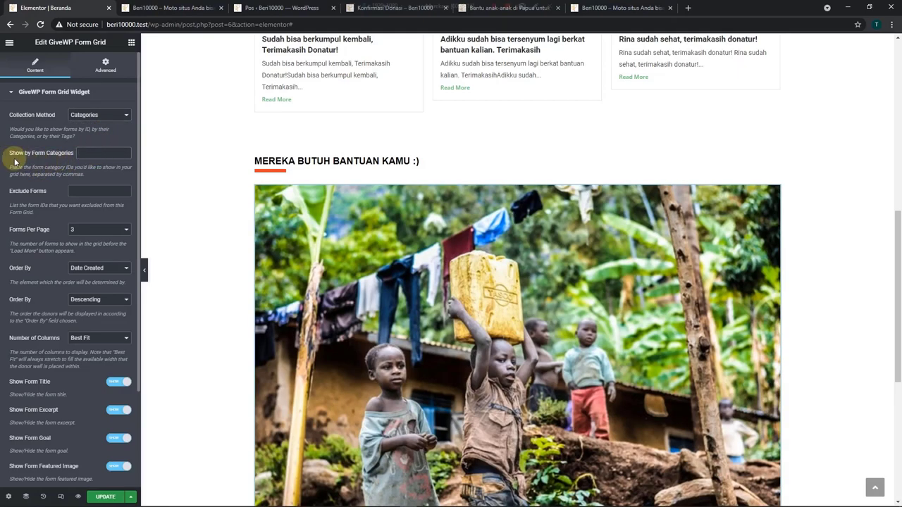
left_click(85, 154)
left_click_drag(10, 167, 90, 176)
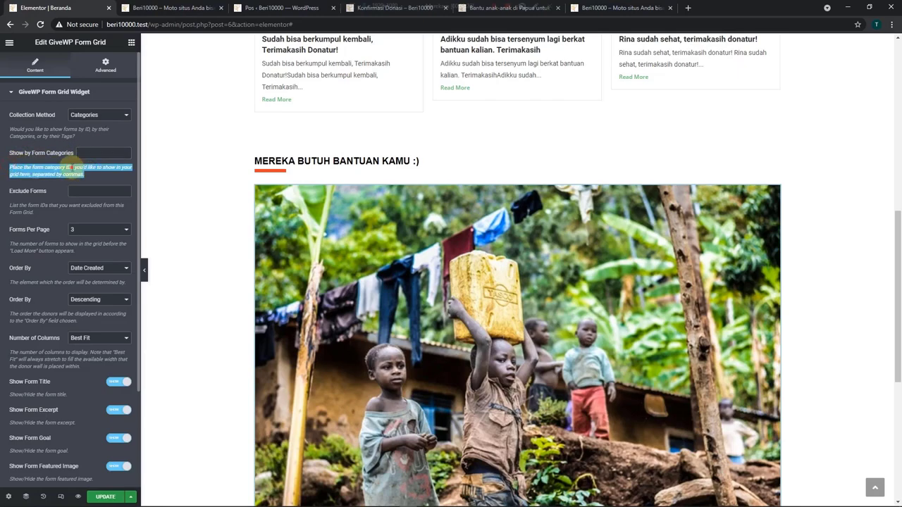
left_click(73, 168)
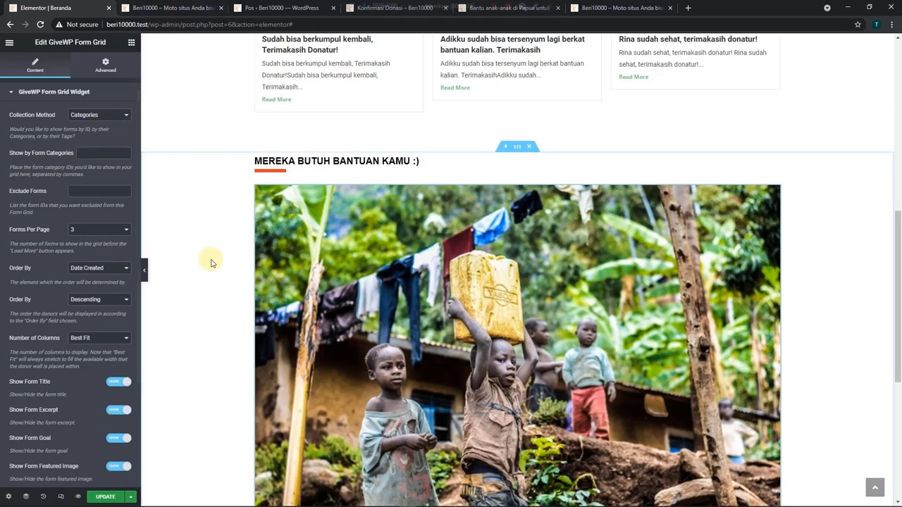
scroll(209, 262, "down", 2)
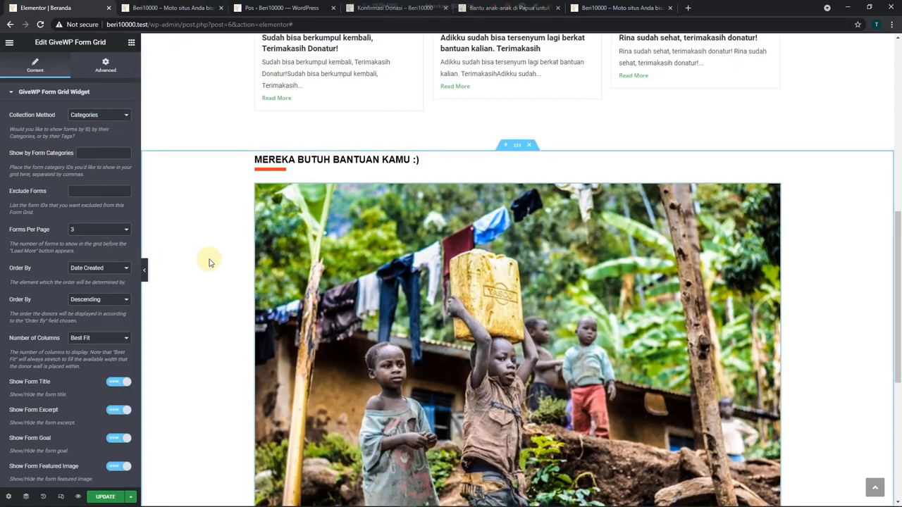
scroll(208, 263, "up", 1)
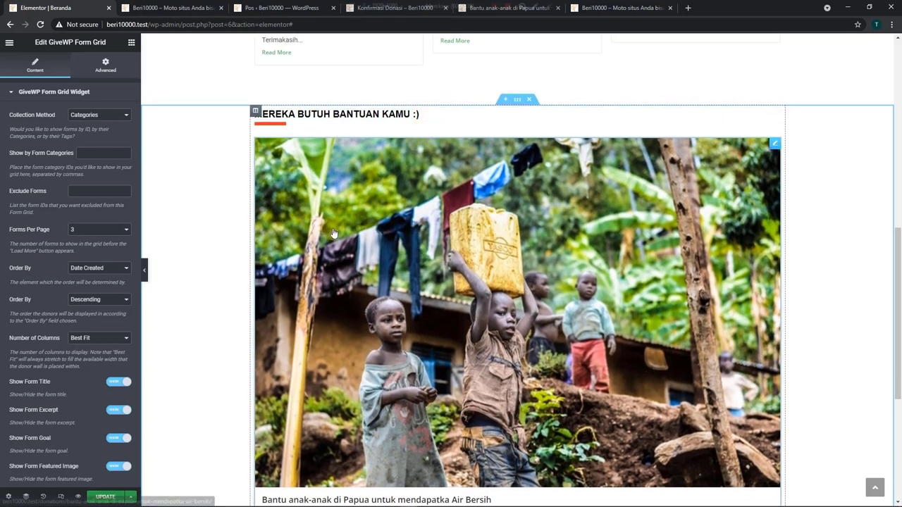
left_click(163, 8)
- In WordPress admin, go to Donations > Categories and edit the Kesehatan category
left_click(250, 9)
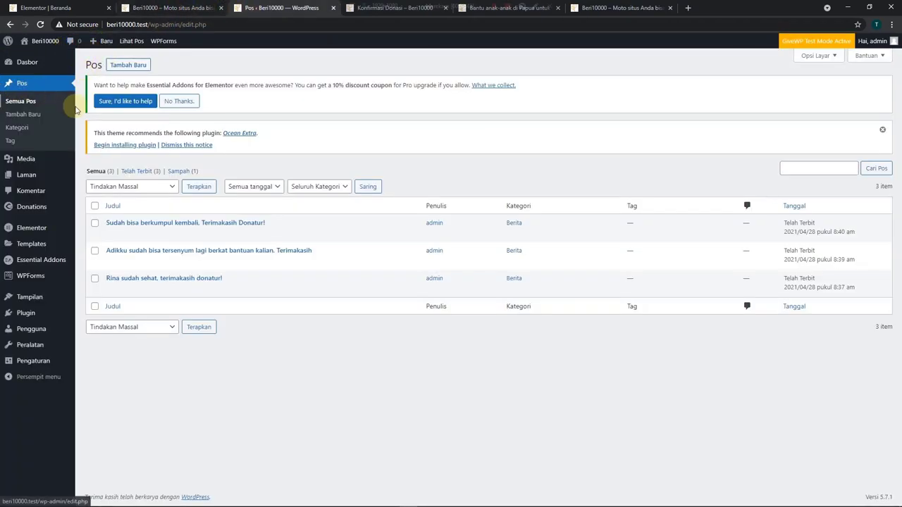
mouse_move(53, 212)
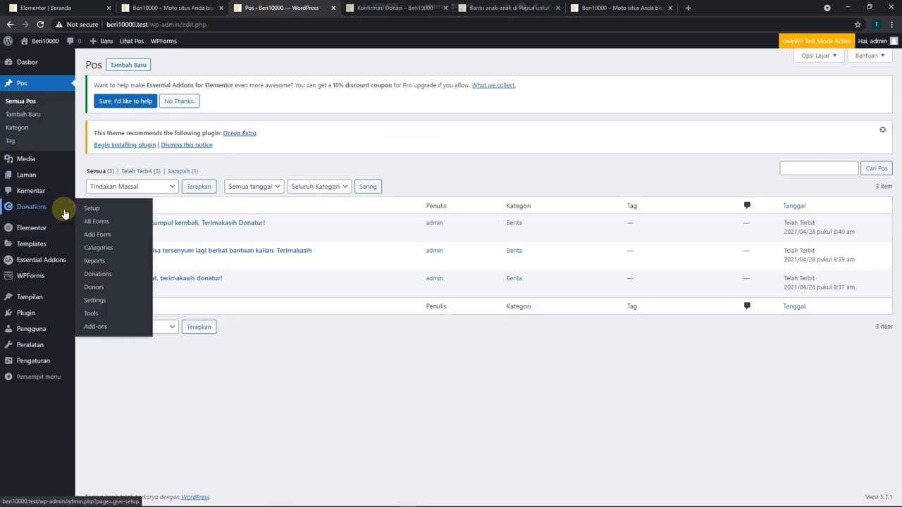
left_click(111, 252)
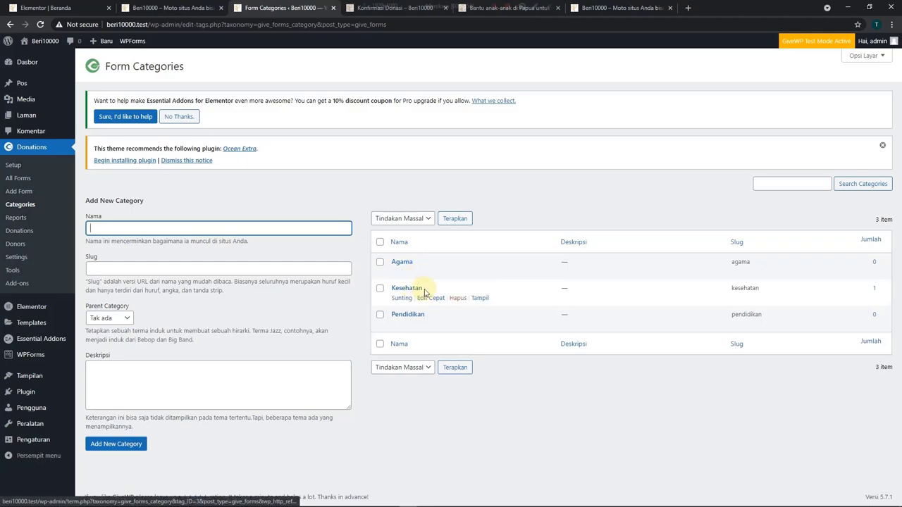
left_click(402, 298)
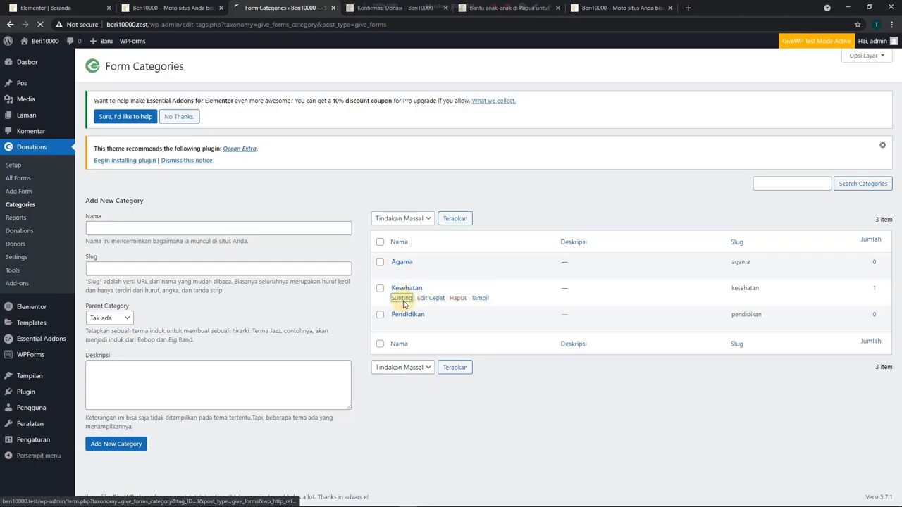
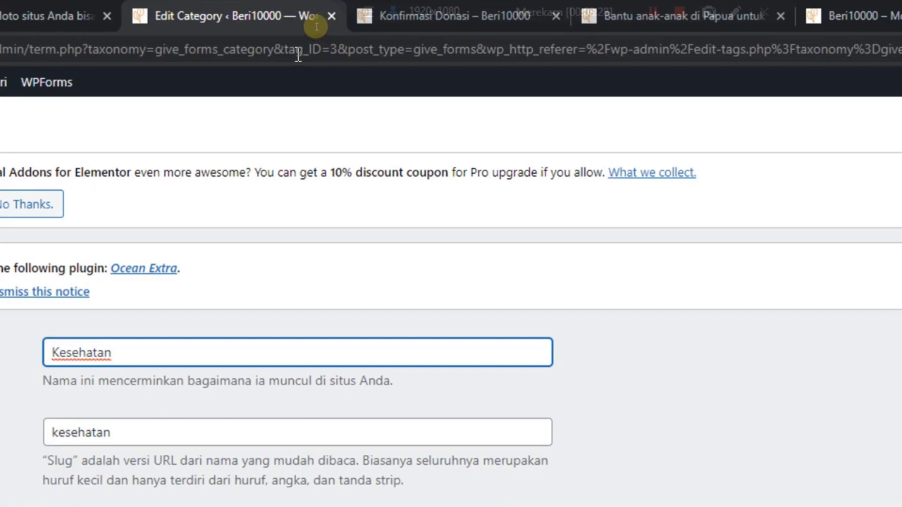
- Go back to the form categories list and open Agama (tag_ID=5) for editing
double_click(337, 49)
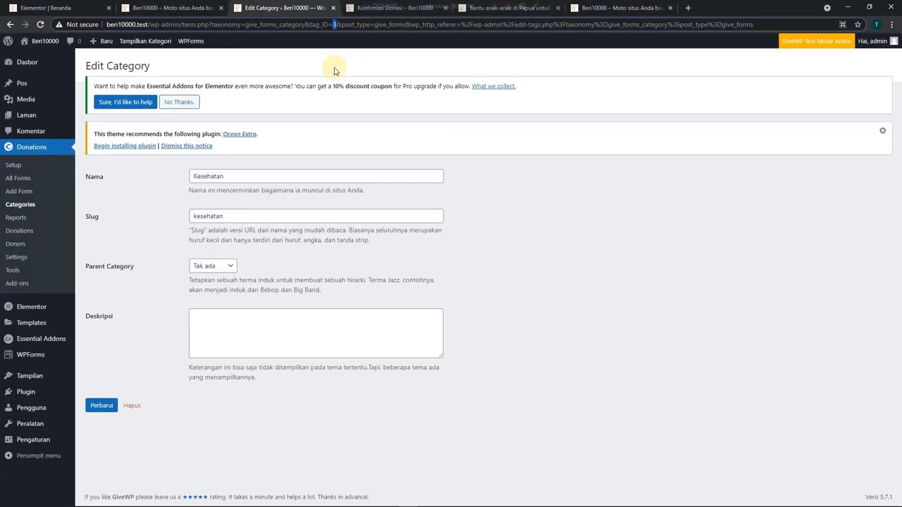
left_click(331, 100)
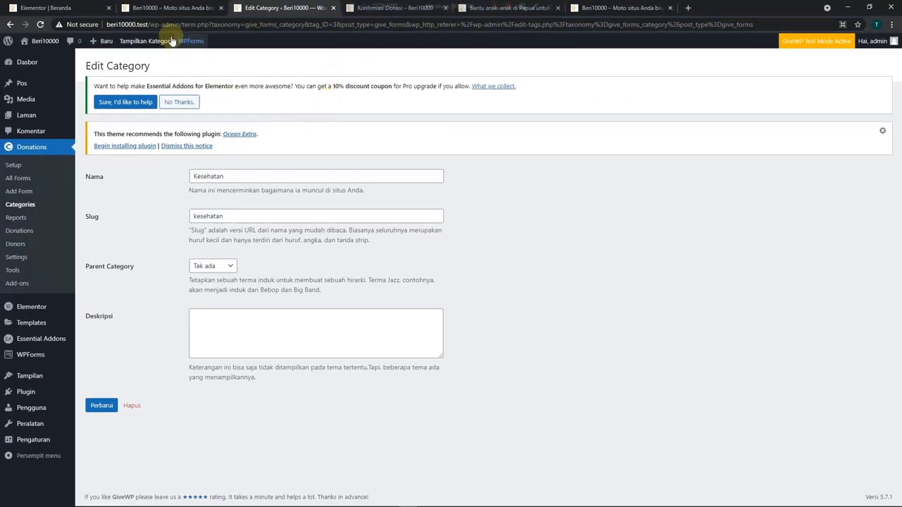
key("alt+Left")
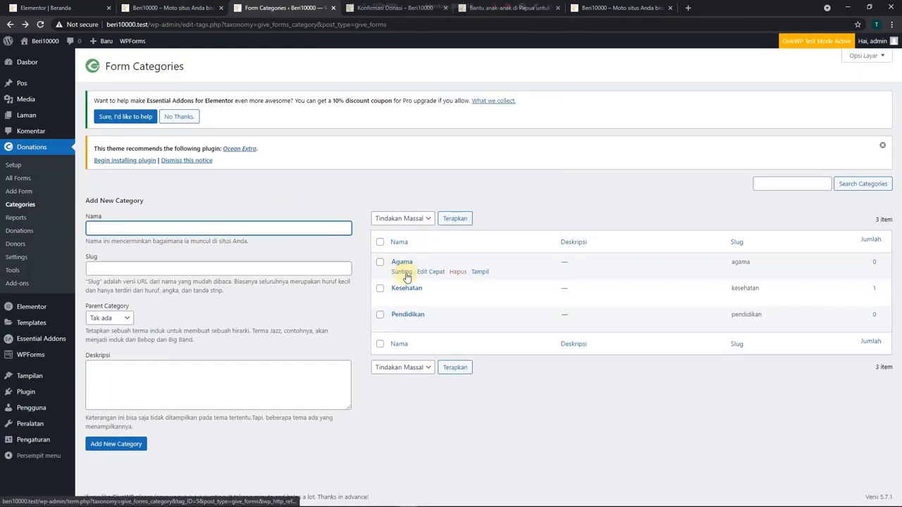
left_click(403, 273)
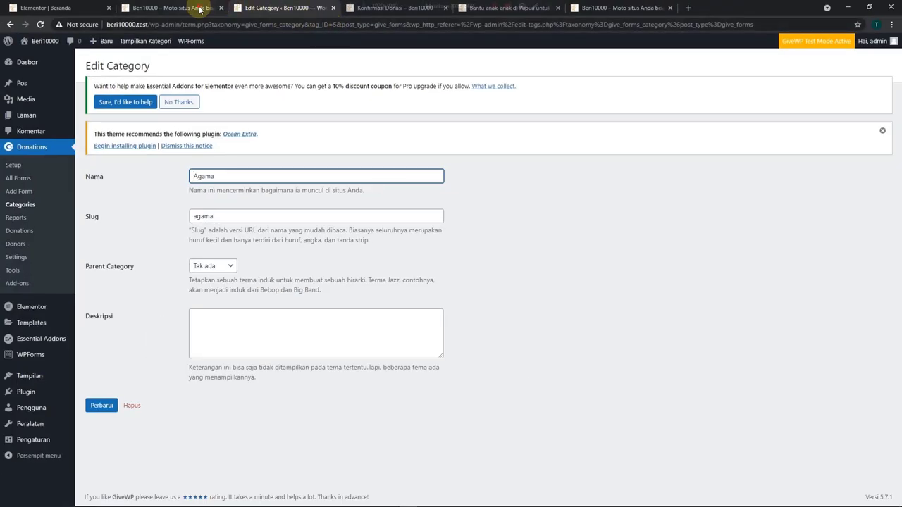
left_click(200, 9)
- Enter 53 in the Form Grid's category filter, then clear the filter again
left_click(62, 8)
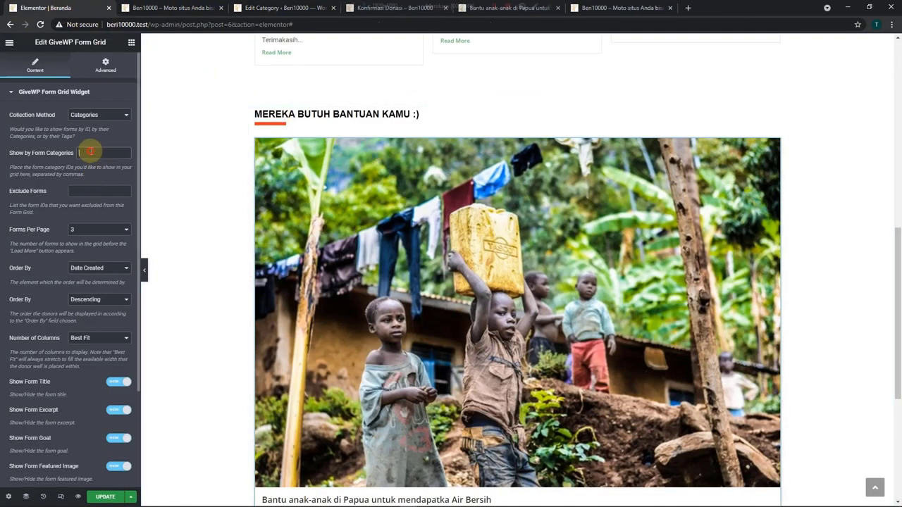
left_click(91, 151)
type("5")
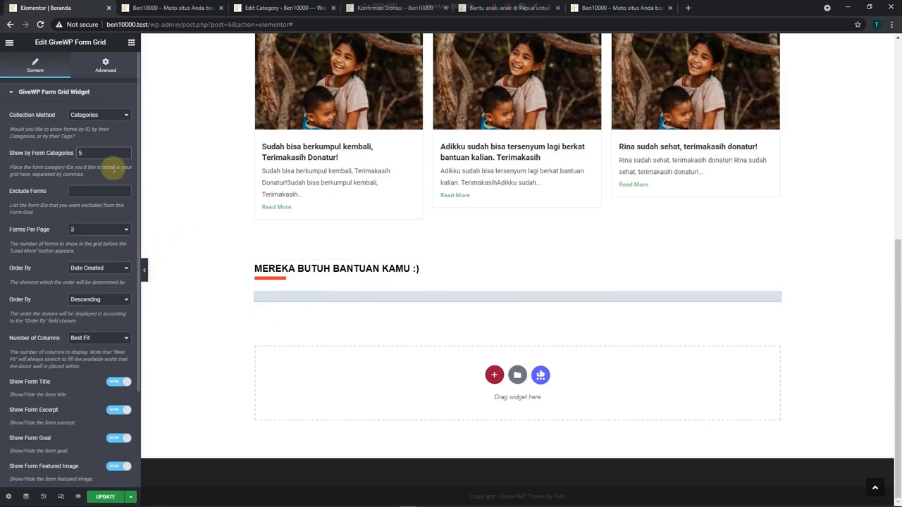
type("3")
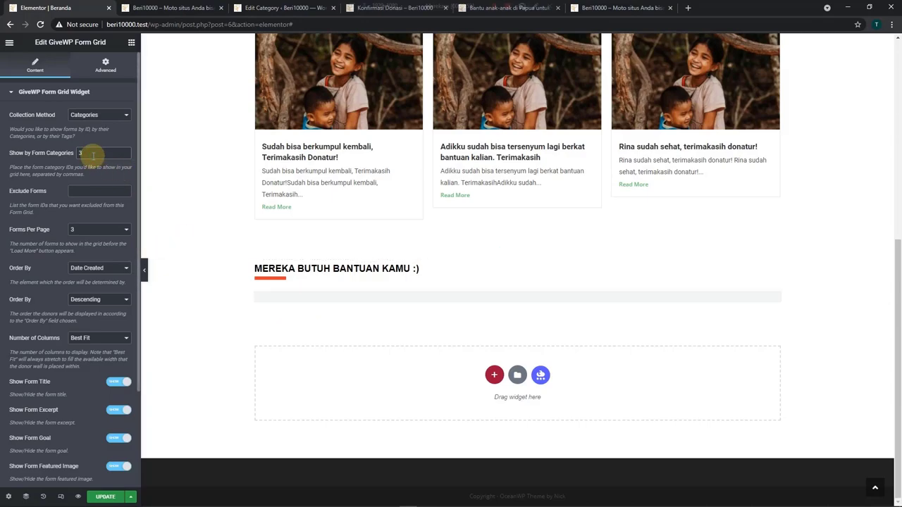
scroll(425, 337, "down", 1)
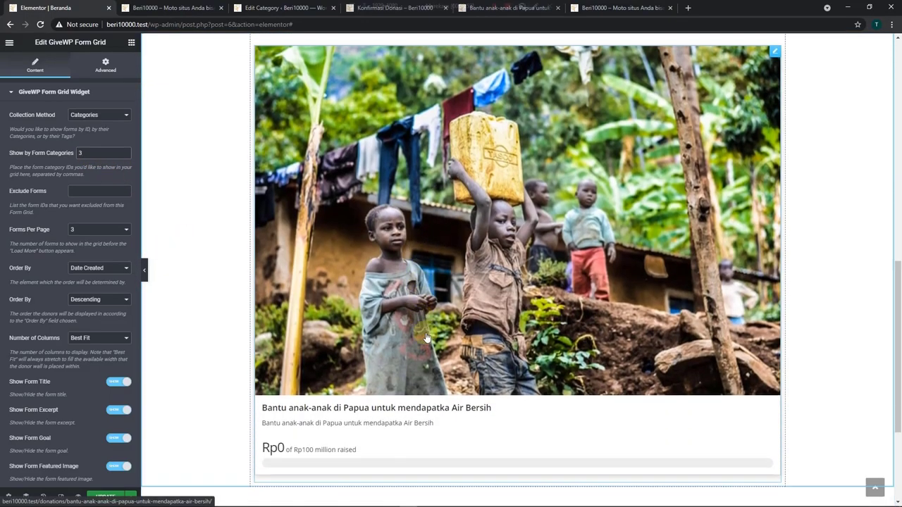
scroll(426, 337, "down", 1)
scroll(169, 141, "up", 2)
left_click(103, 158)
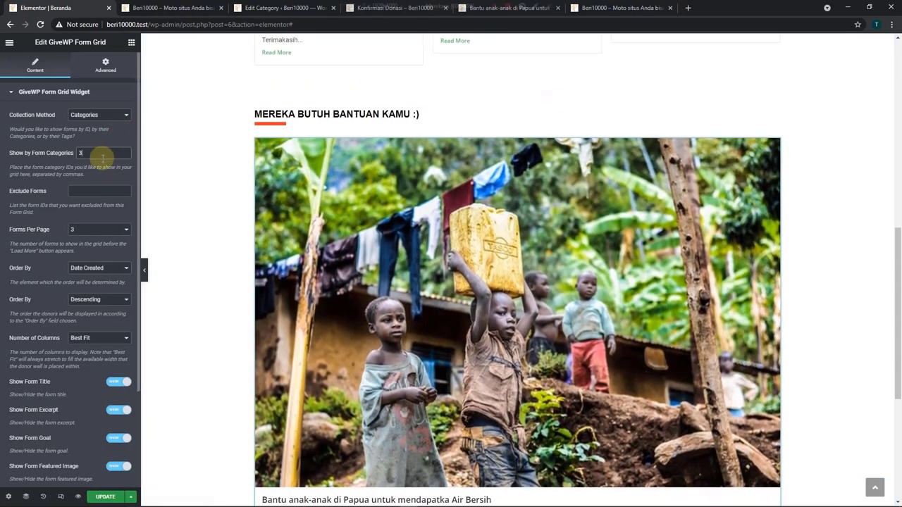
key("BackSpace")
- Set the Form Grid's Collection Method to Forms so all donation forms show
left_click(107, 117)
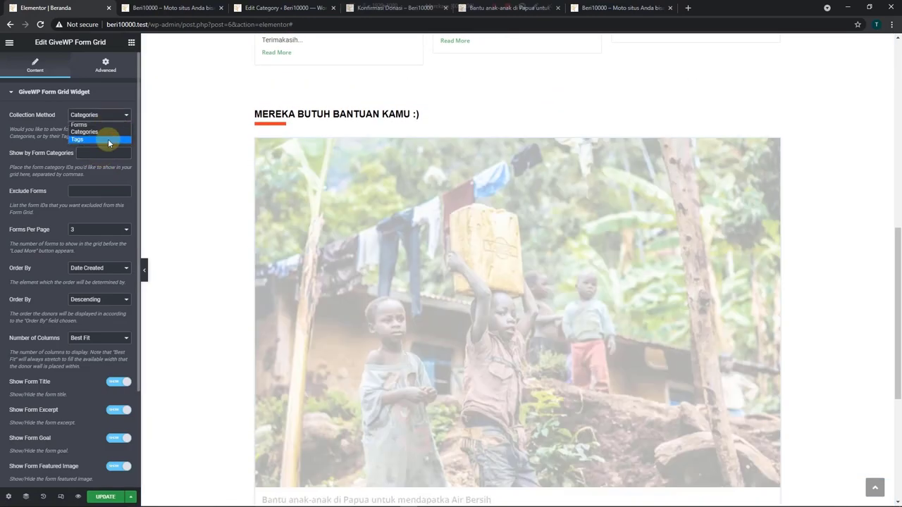
left_click(106, 125)
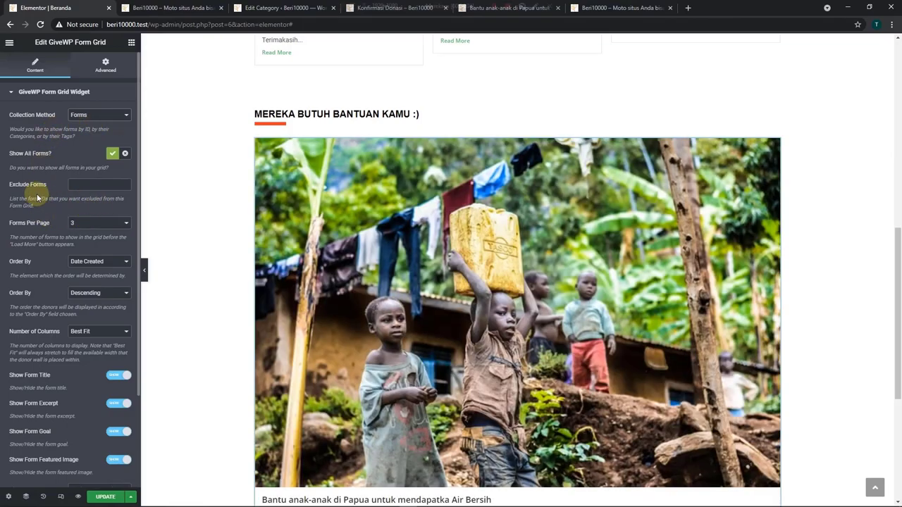
left_click(73, 185)
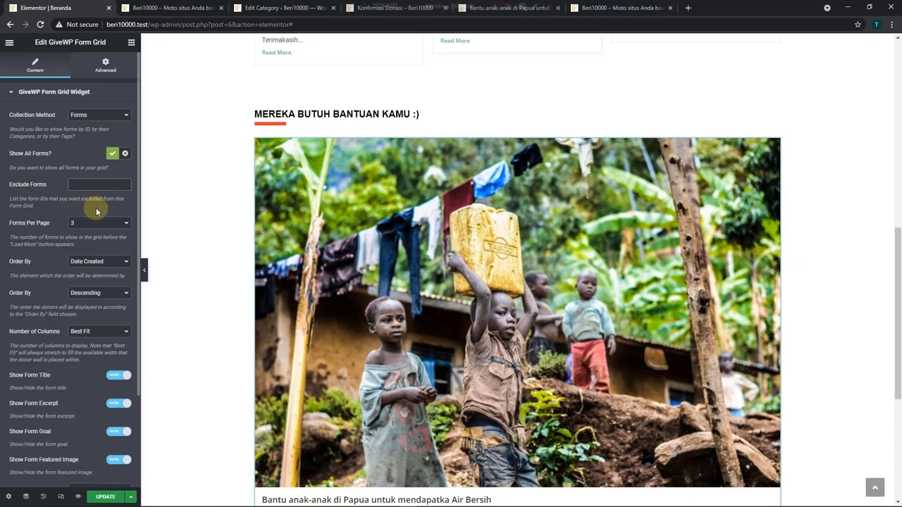
scroll(62, 251, "down", 2)
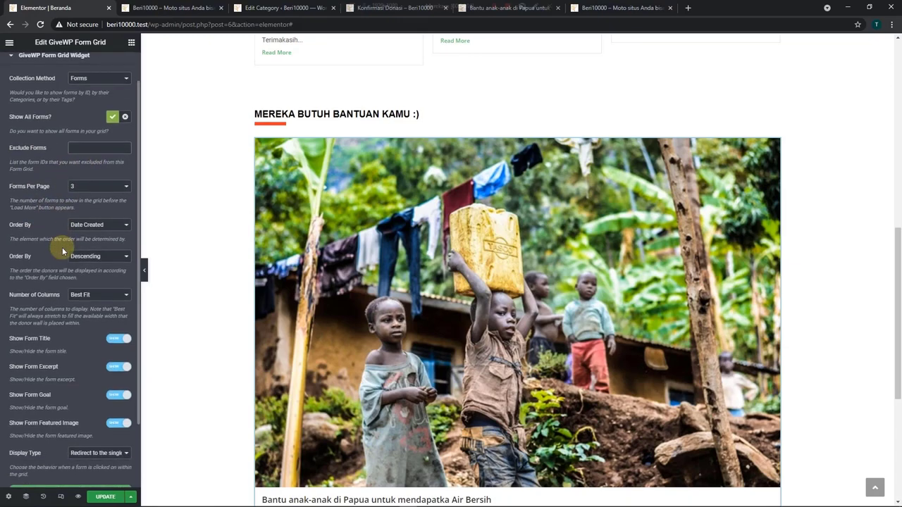
scroll(43, 225, "down", 1)
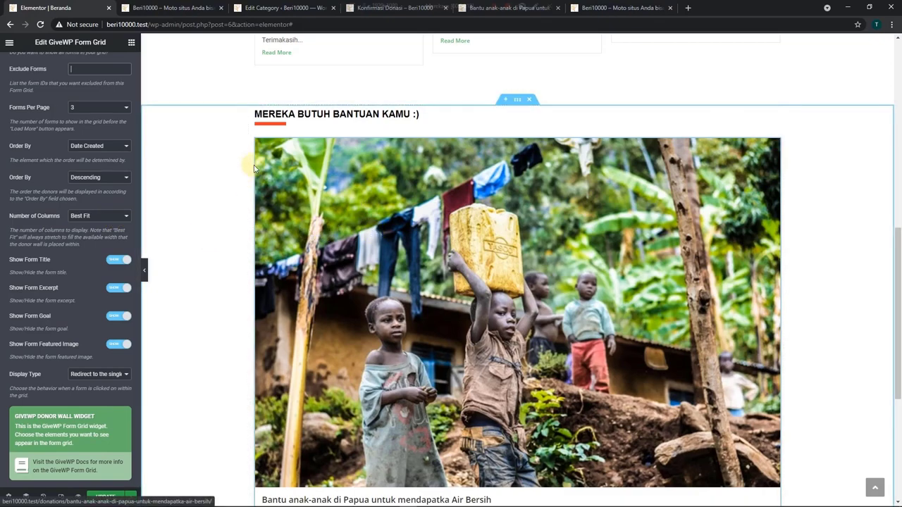
- Try 3 columns for the form grid, then return it to Best Fit
left_click(110, 221)
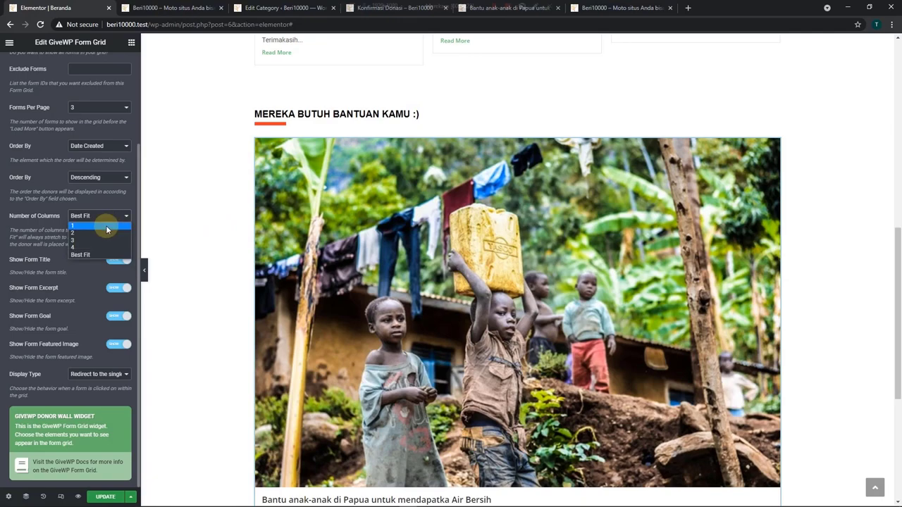
left_click(94, 240)
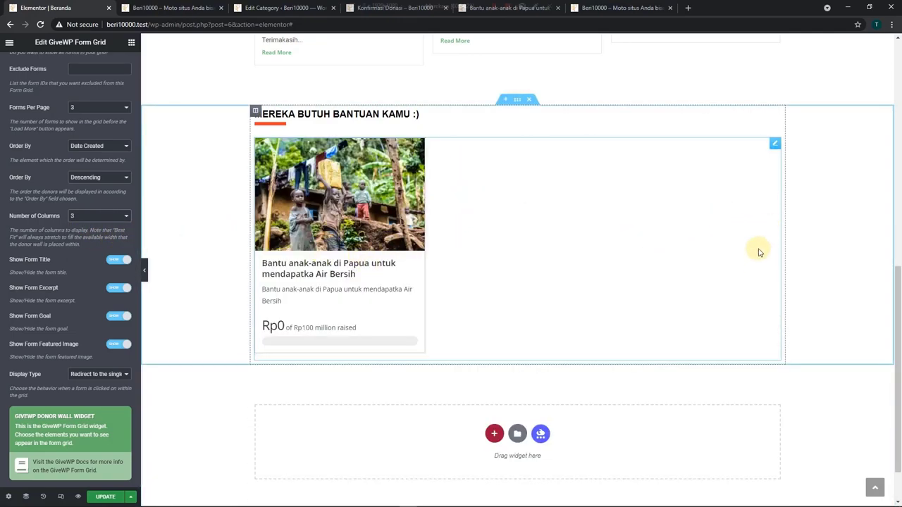
left_click(113, 217)
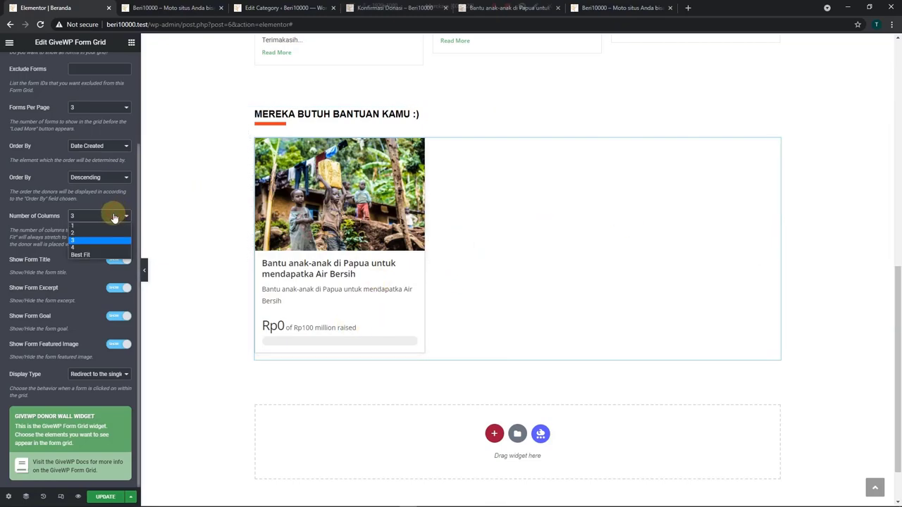
left_click(80, 254)
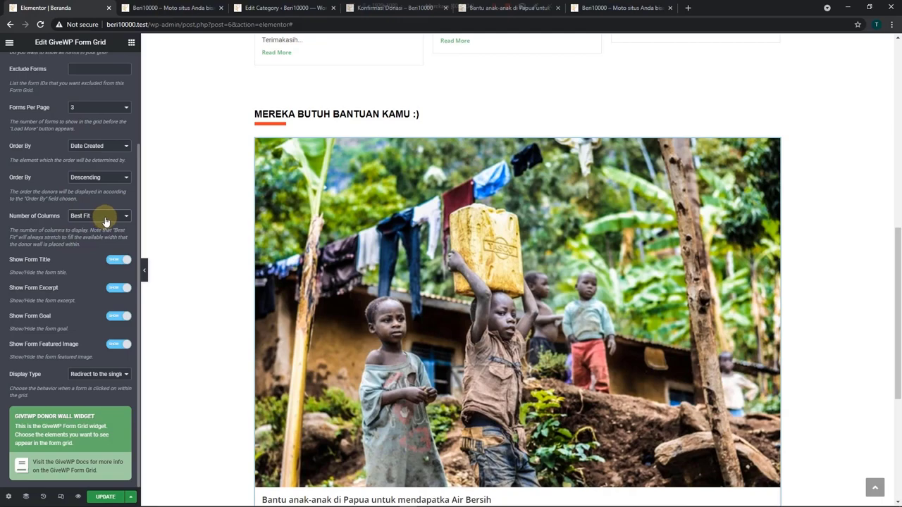
- Toggle form titles off and on, keep forms opening on their own page, and save
scroll(221, 286, "down", 3)
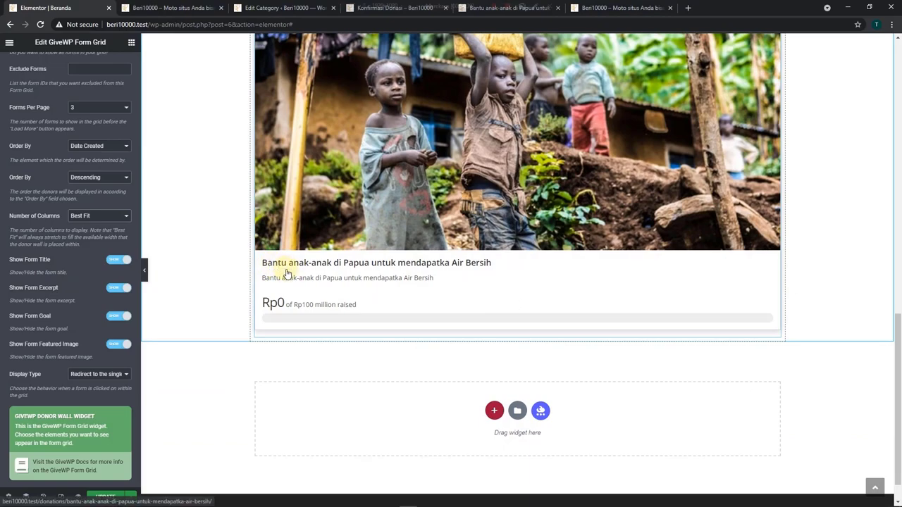
left_click(117, 260)
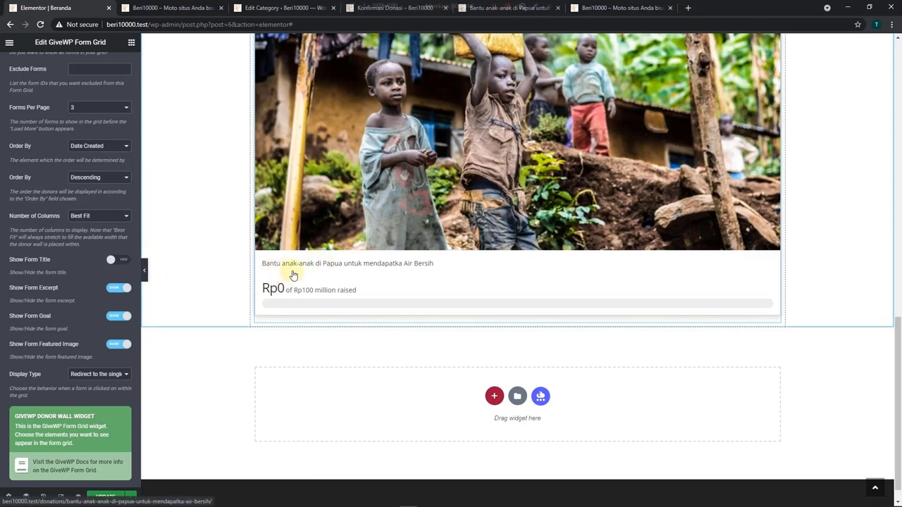
left_click(112, 262)
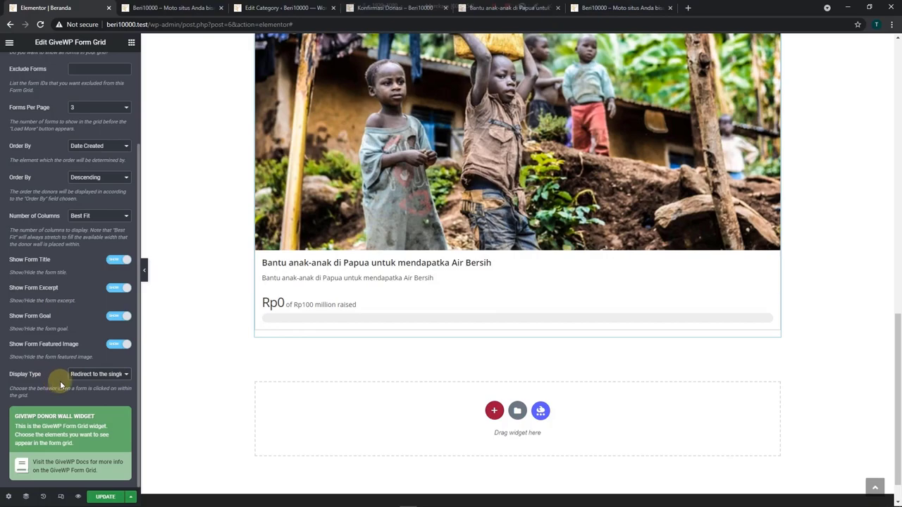
left_click(105, 377)
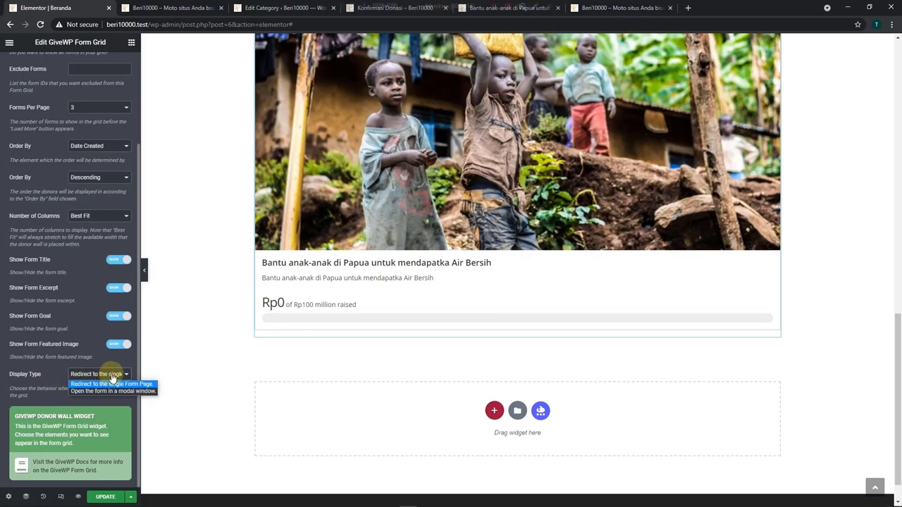
left_click(112, 381)
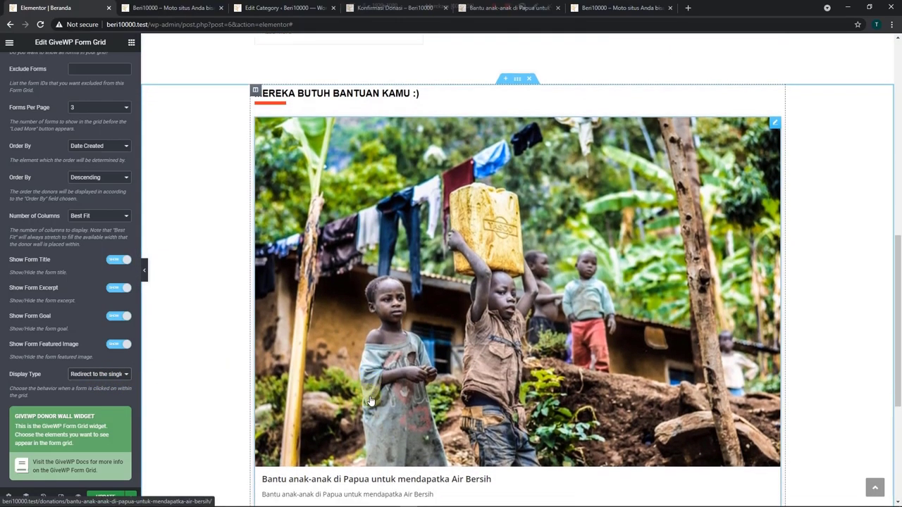
scroll(410, 302, "up", 3)
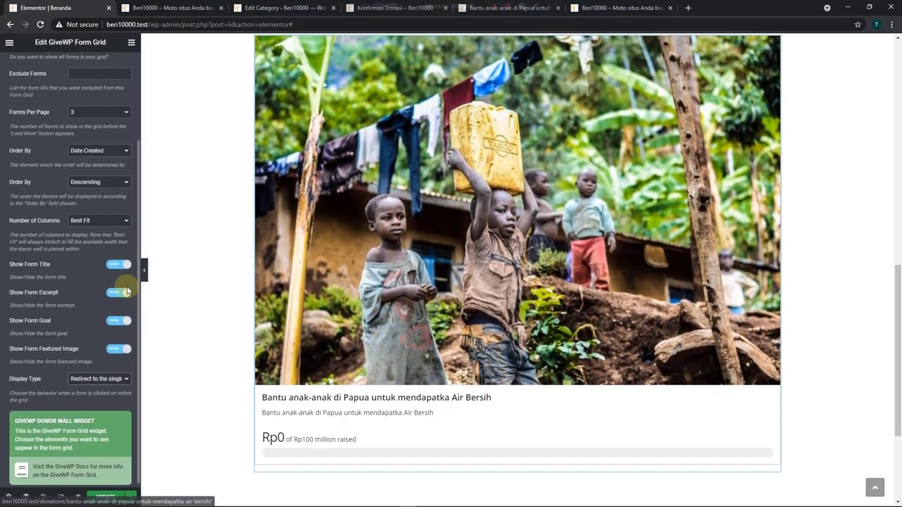
scroll(404, 349, "down", 3)
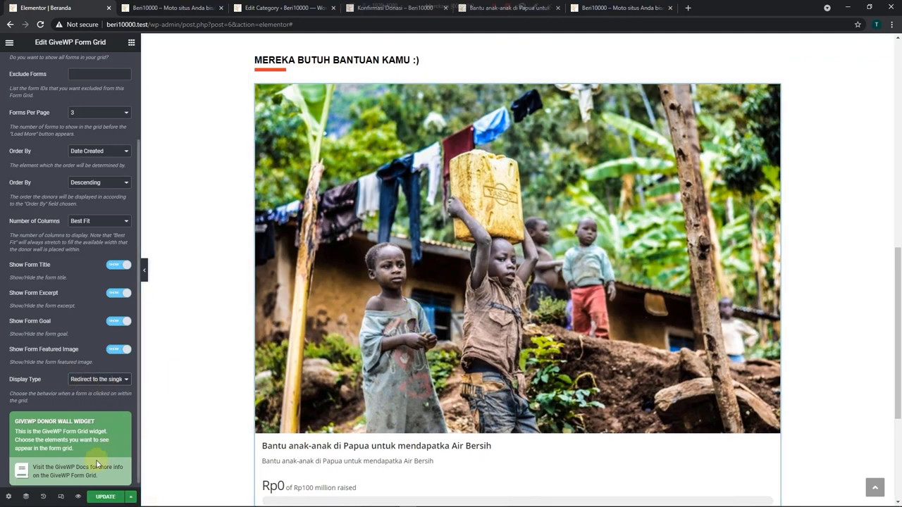
left_click(100, 496)
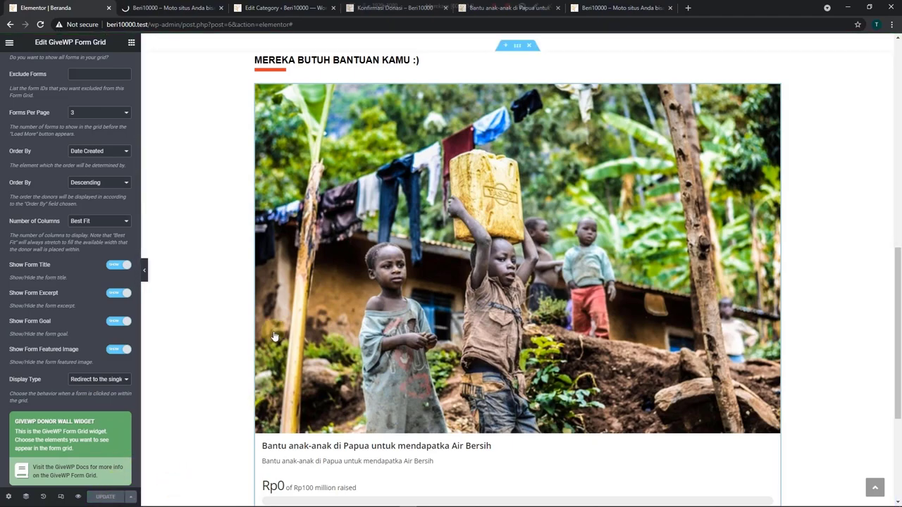
left_click(302, 10)
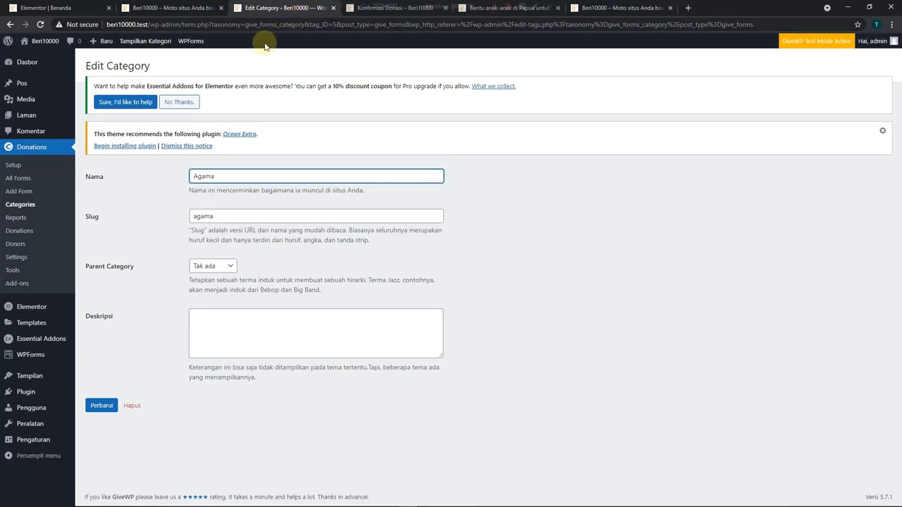
- Duplicate the Papua form and retitle it 'Bantu Warga Mendapatkan Makanan yang layak'
left_click(31, 182)
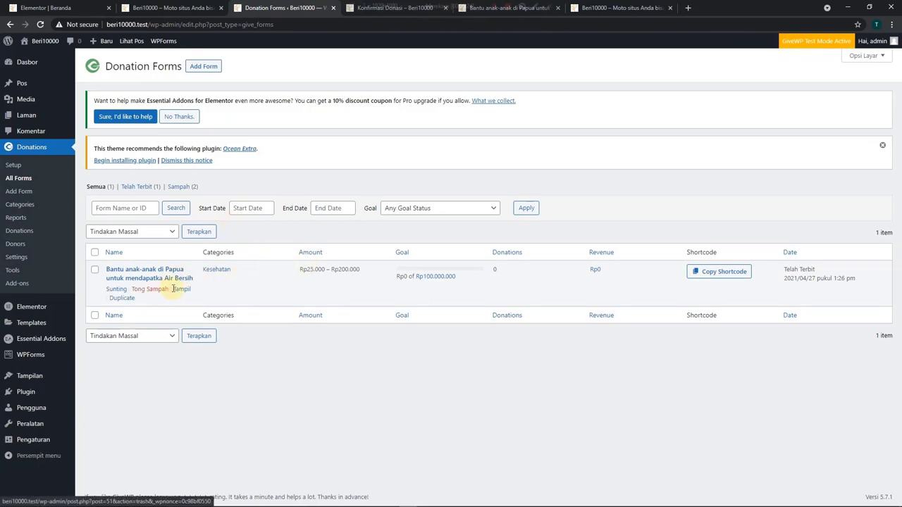
left_click(121, 298)
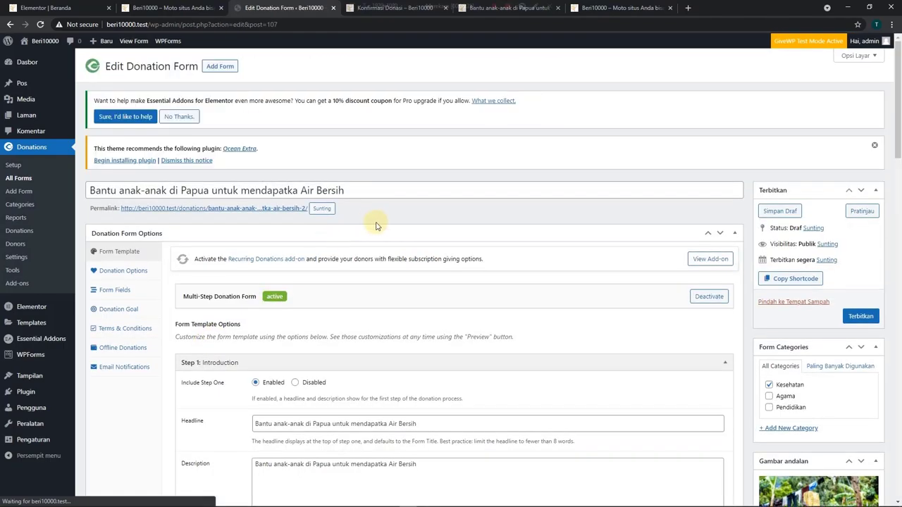
left_click_drag(361, 188, 87, 190)
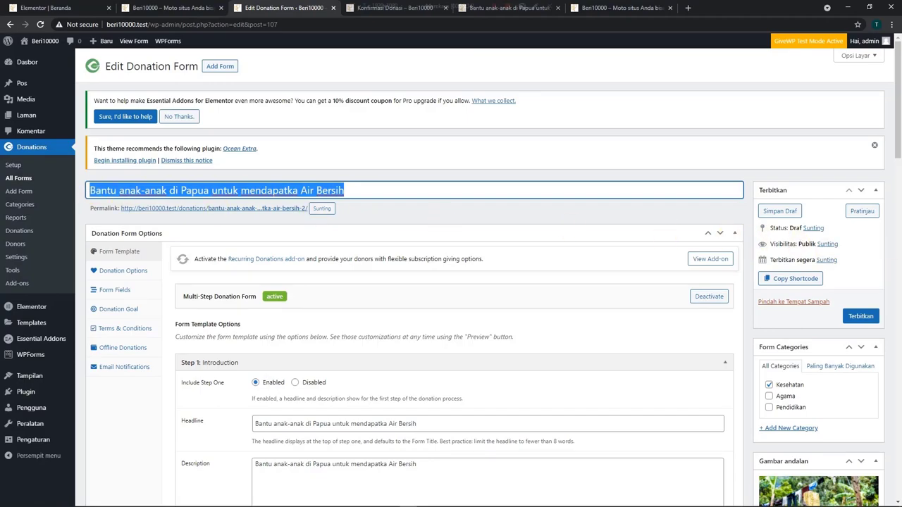
type("Bantu Warga Mendapatkan Makanan yang layak")
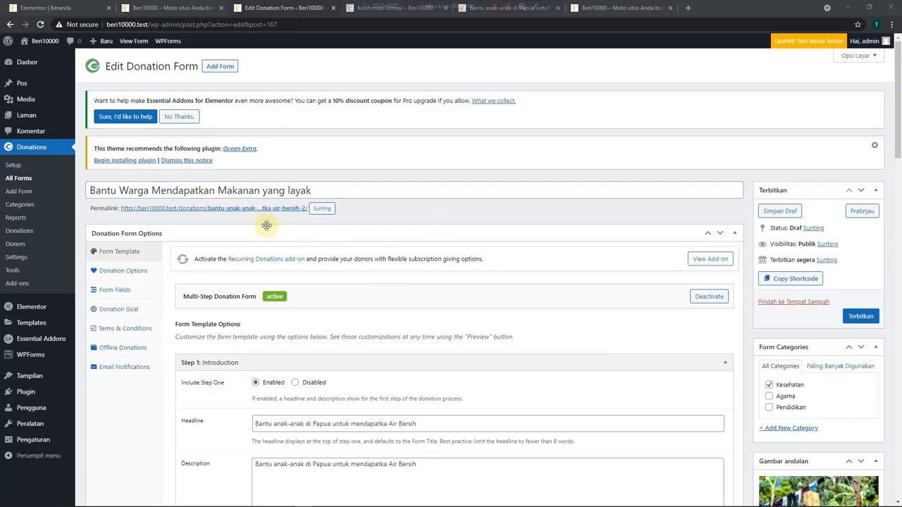
- Set the copy's goal to 50000000 under the Agama category and publish it
left_click(120, 308)
scroll(267, 313, "down", 1)
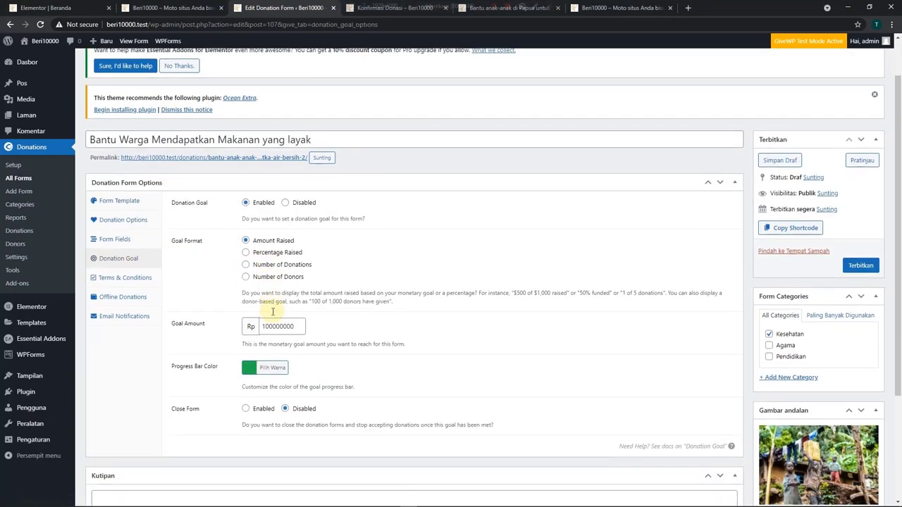
scroll(273, 312, "down", 1)
double_click(280, 284)
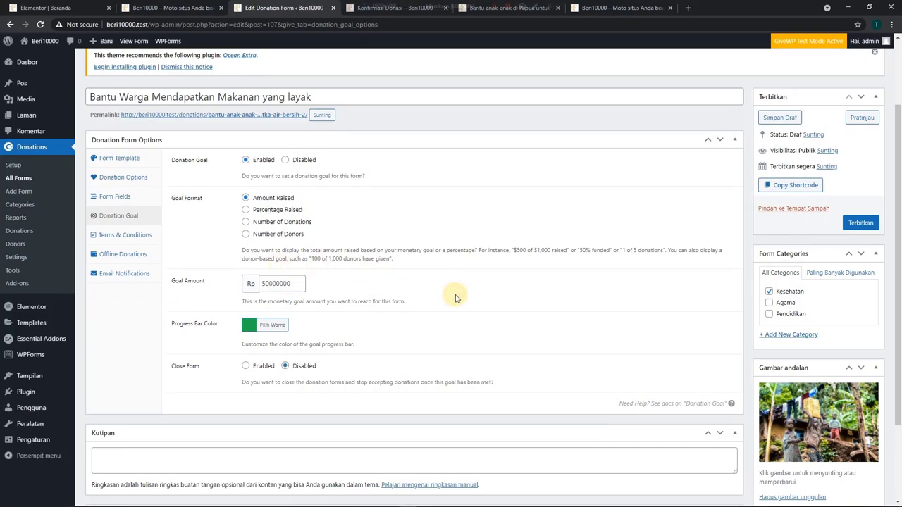
scroll(760, 356, "down", 2)
scroll(782, 317, "up", 2)
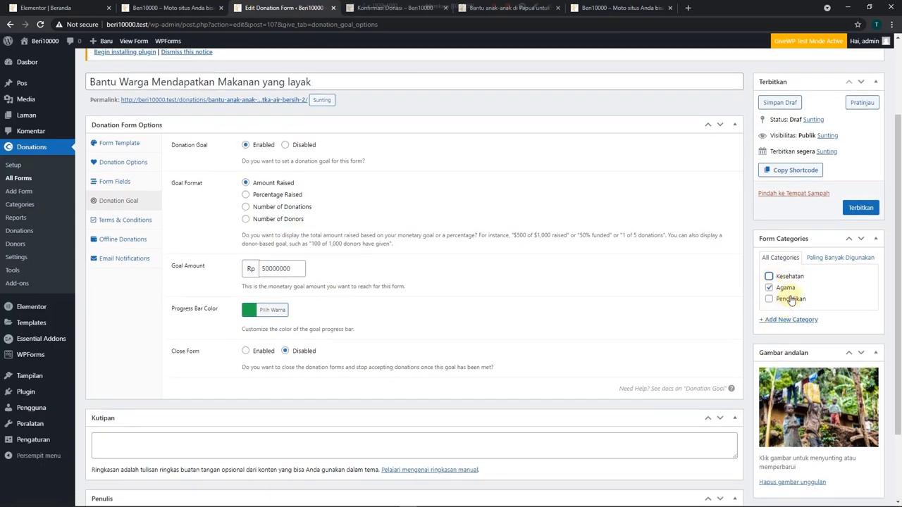
left_click(860, 210)
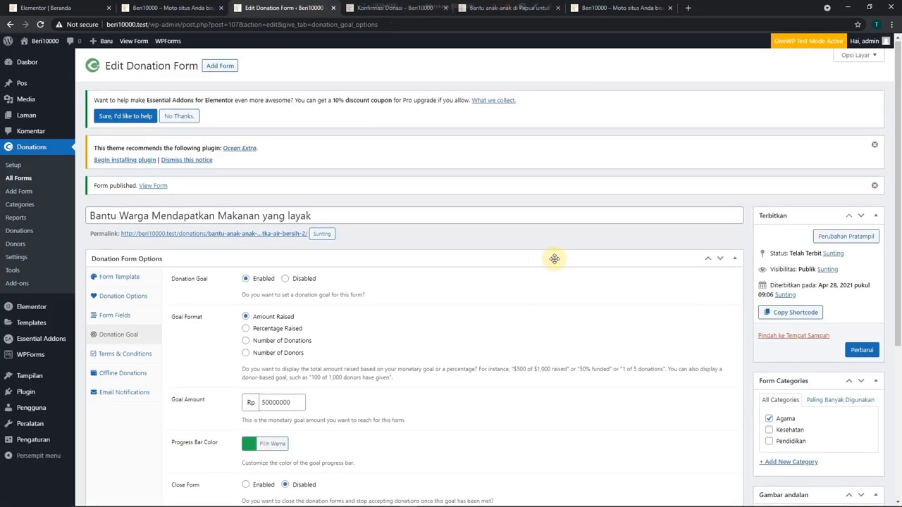
scroll(557, 261, "down", 3)
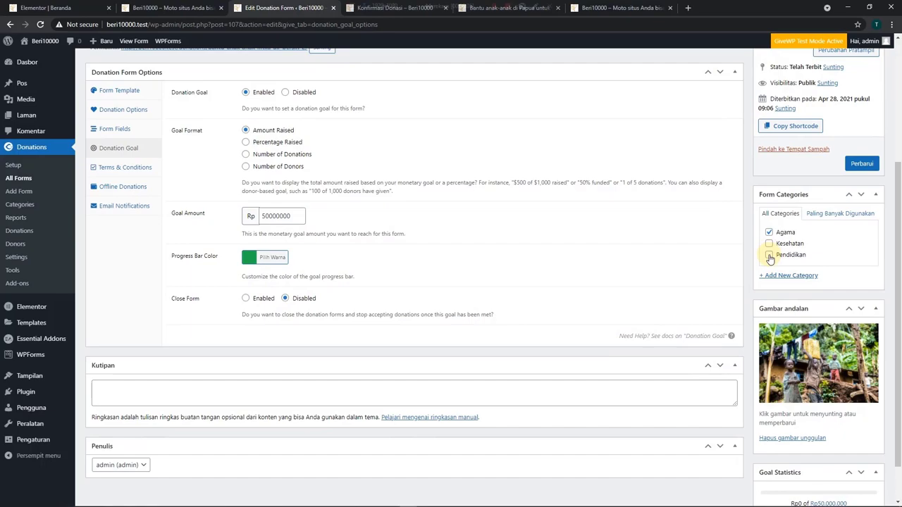
scroll(385, 364, "up", 3)
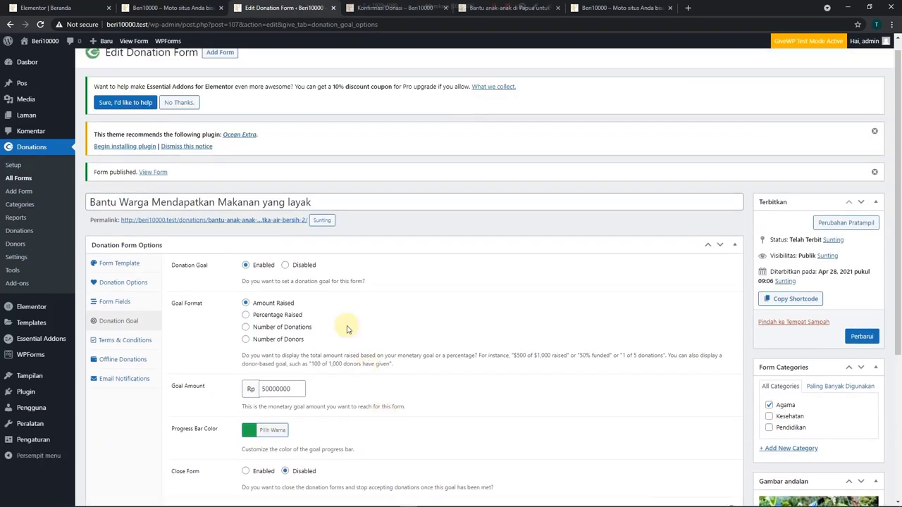
left_click(24, 180)
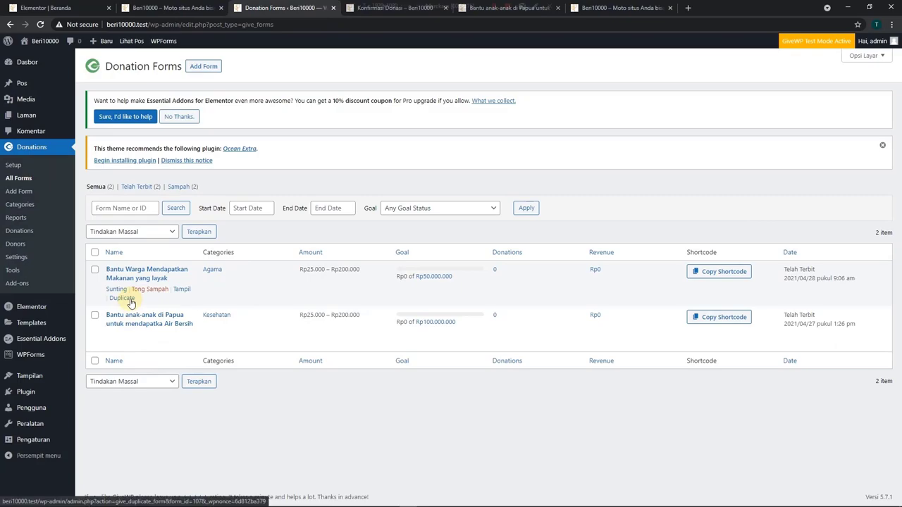
- Duplicate the Makanan form and title it 'Kiki Tidak bisa melanjutkan sekolah nya karena biaya.'
left_click(122, 298)
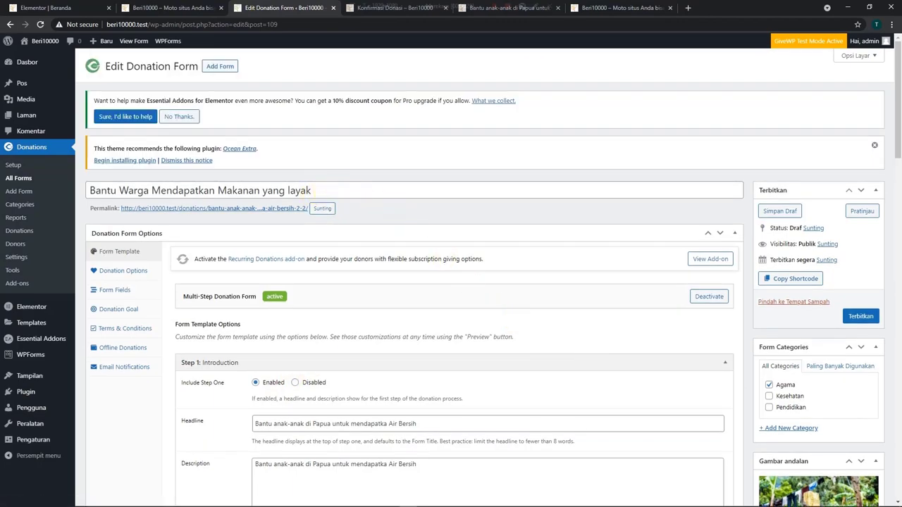
key("ctrl+a")
type("Kiki Tidak bisa melanjutkan sekolah nya karena biaya.")
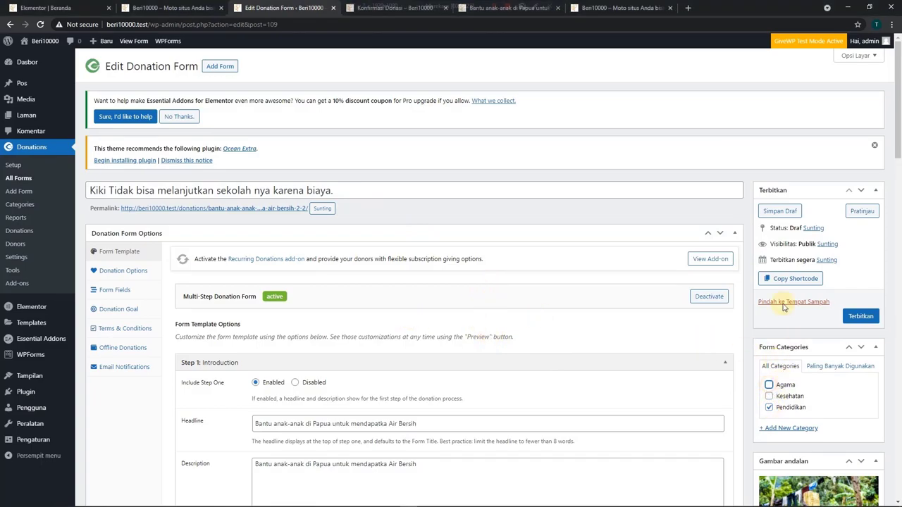
- Give the Kiki form a 35000000 goal under Pendidikan and publish it
left_click(133, 309)
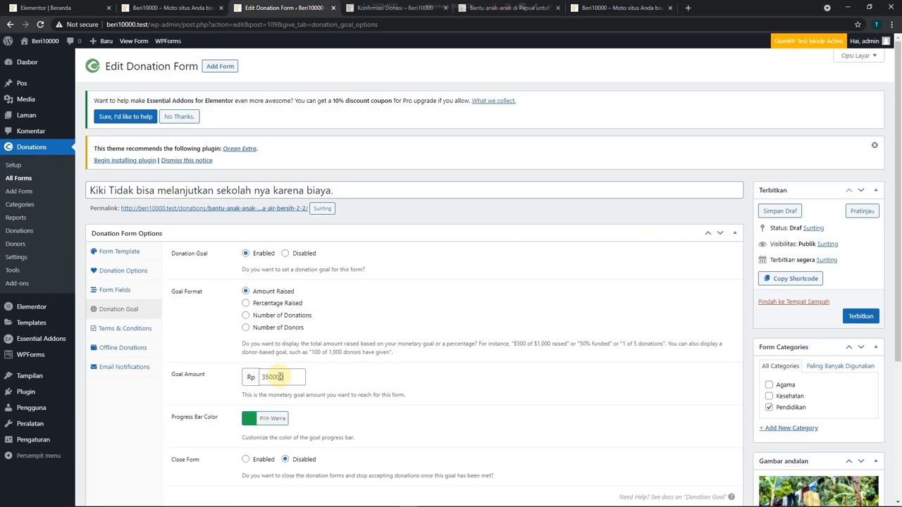
left_click(435, 387)
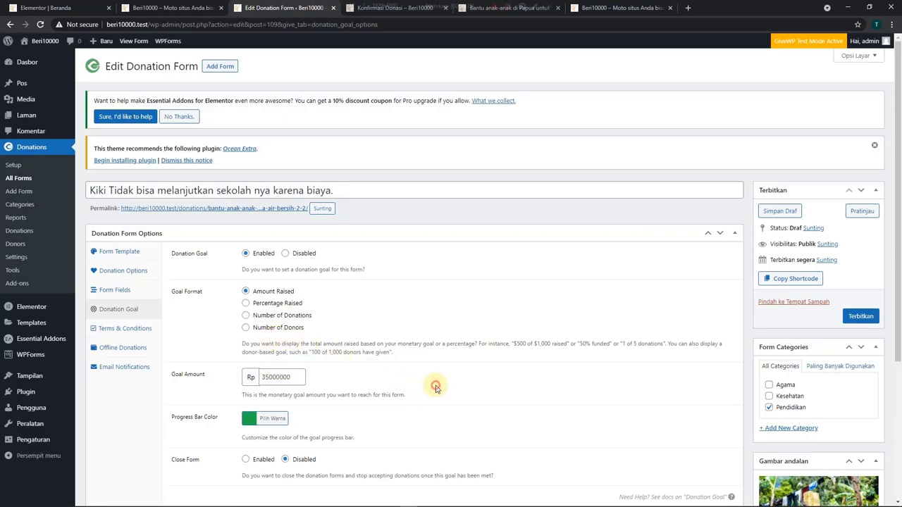
left_click(863, 318)
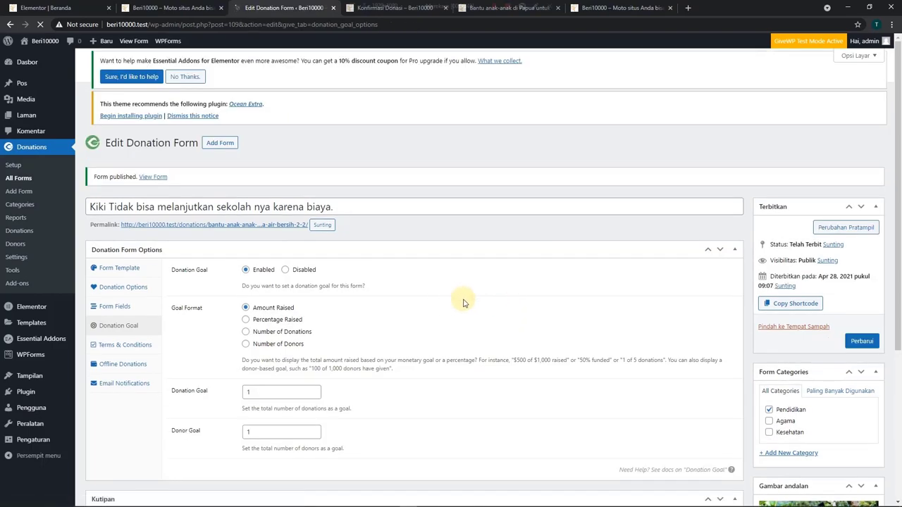
left_click(18, 177)
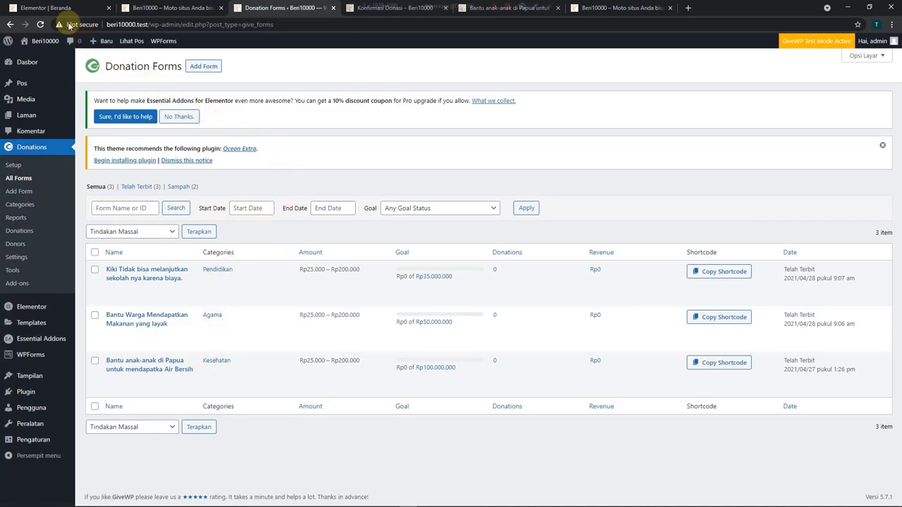
left_click(60, 10)
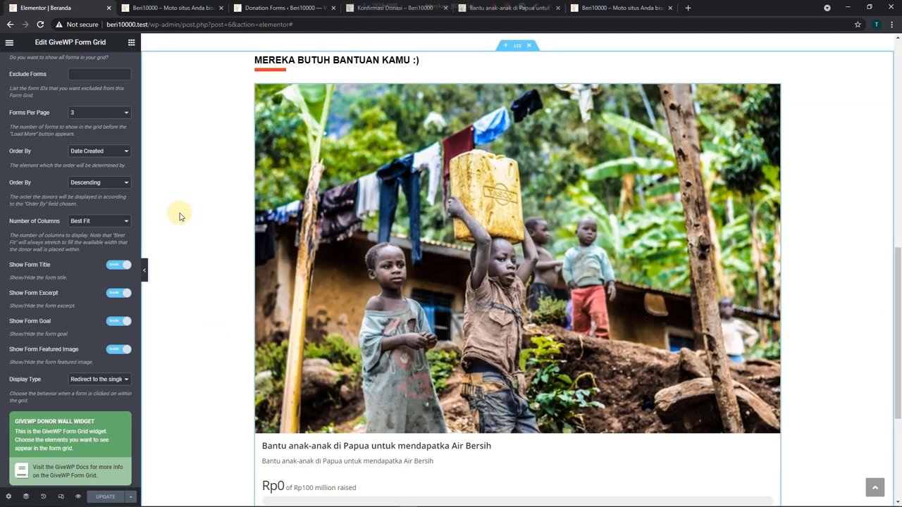
- Save the homepage and confirm the grid shows cards with Rp35, Rp50 and Rp100 million goals
left_click(105, 497)
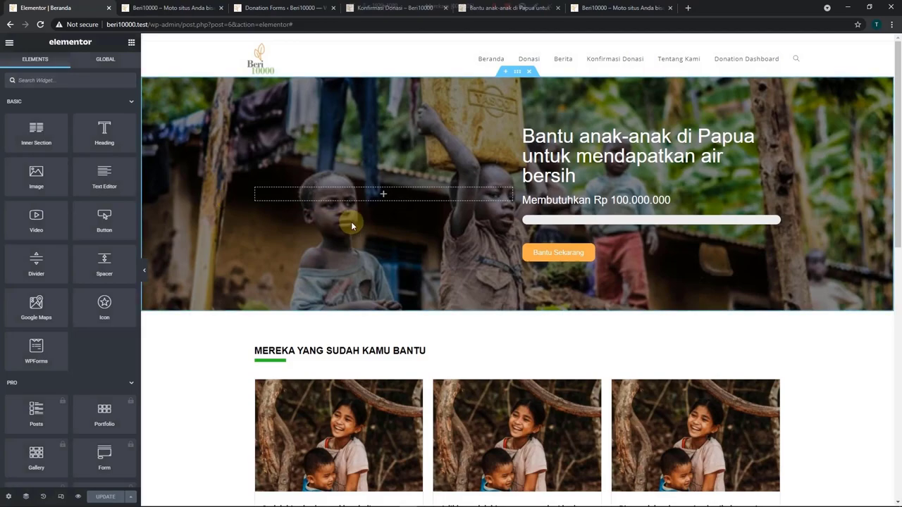
scroll(337, 226, "down", 8)
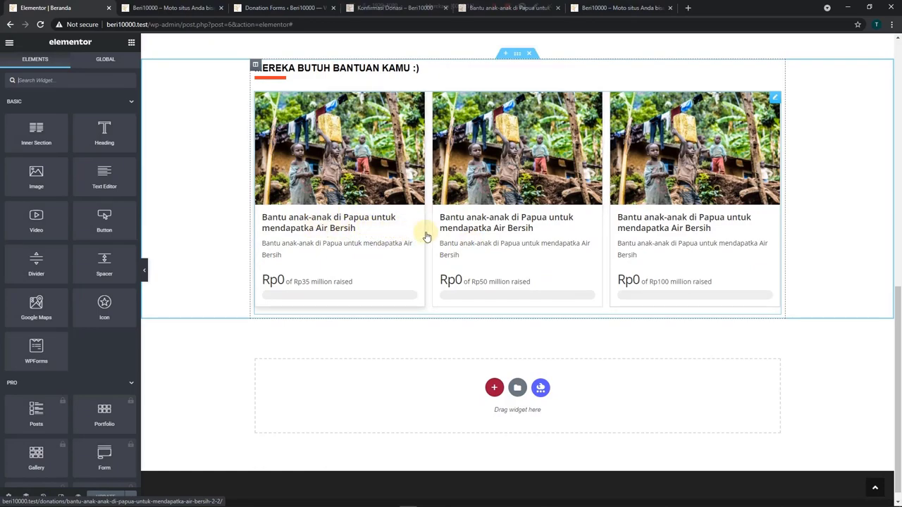
left_click(775, 98)
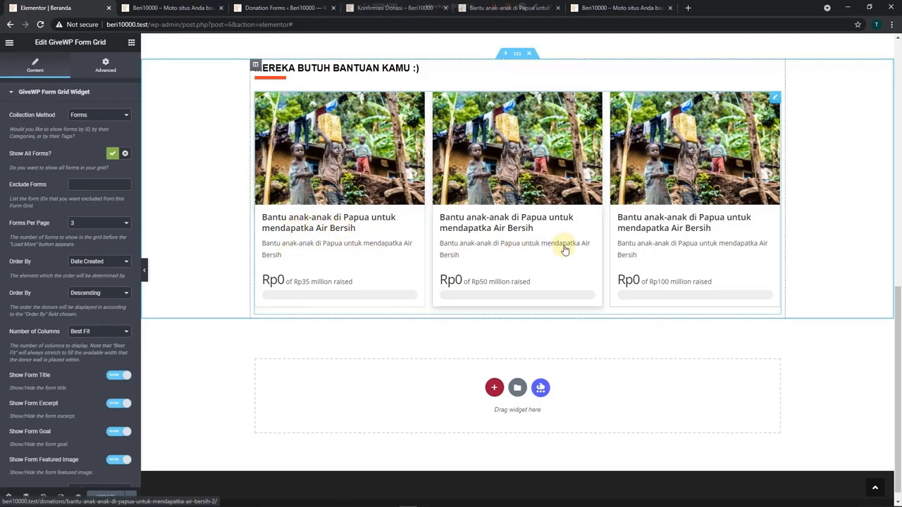
left_click(140, 8)
left_click(263, 10)
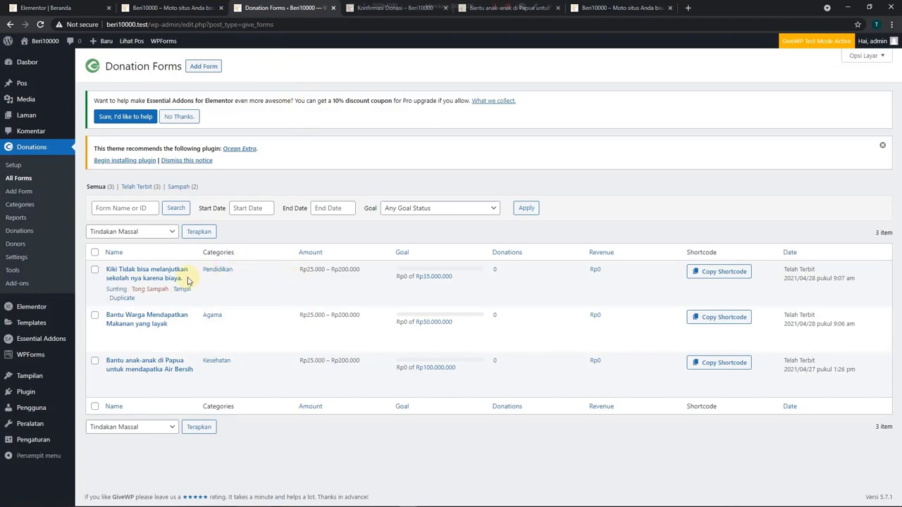
- Copy the Kiki form's title into its headline and description, and update the form
left_click(118, 290)
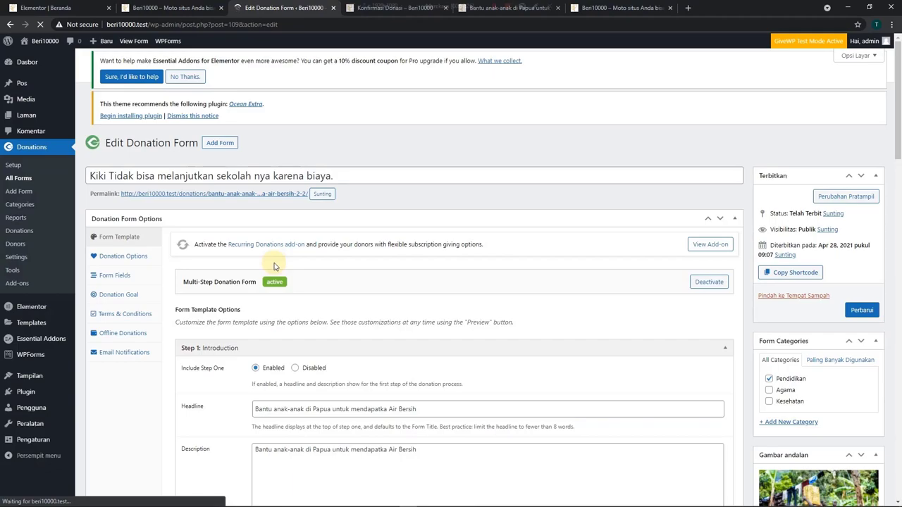
scroll(278, 262, "down", 3)
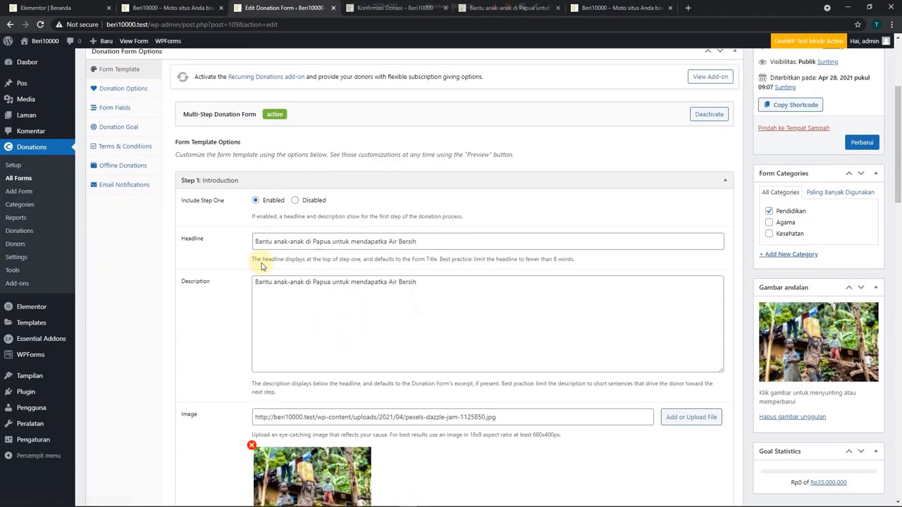
triple_click(322, 237)
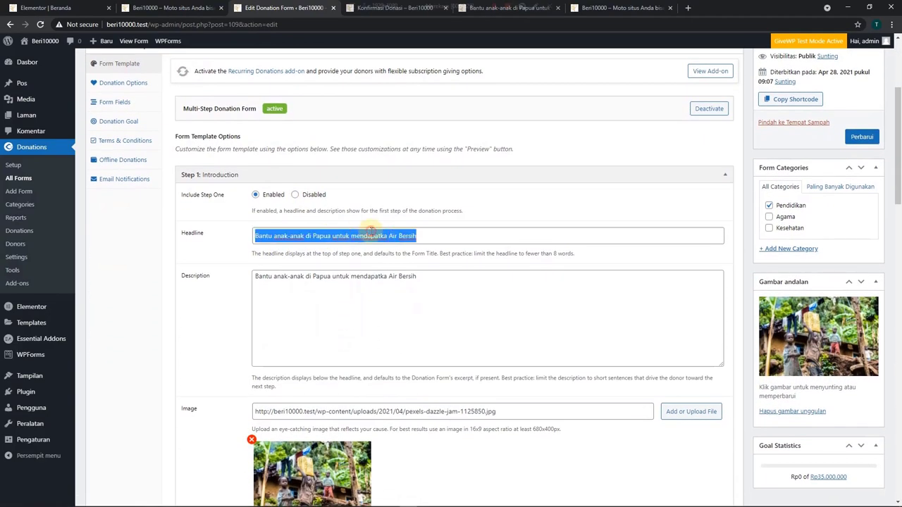
scroll(371, 231, "up", 2)
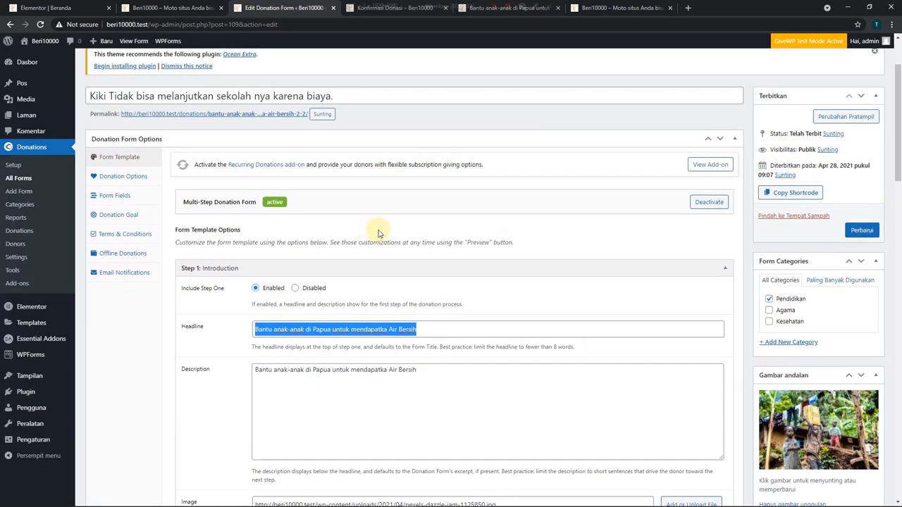
triple_click(330, 96)
key("ctrl+c")
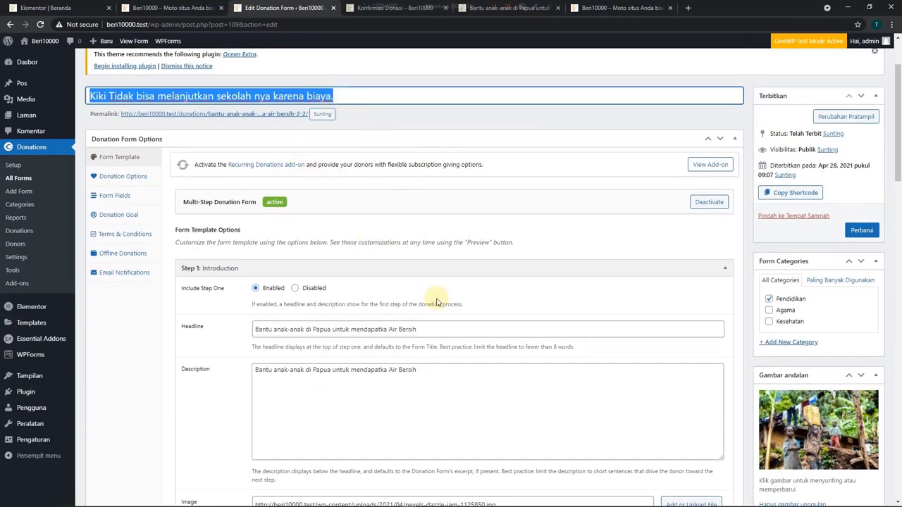
left_click(437, 326)
key("ctrl+a")
key("ctrl+v")
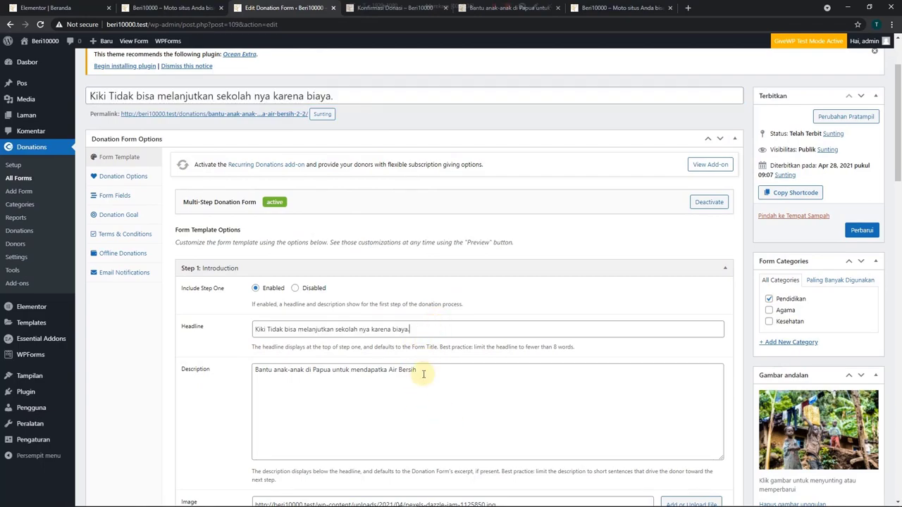
left_click(423, 373)
key("ctrl+a")
key("ctrl+v")
left_click(856, 231)
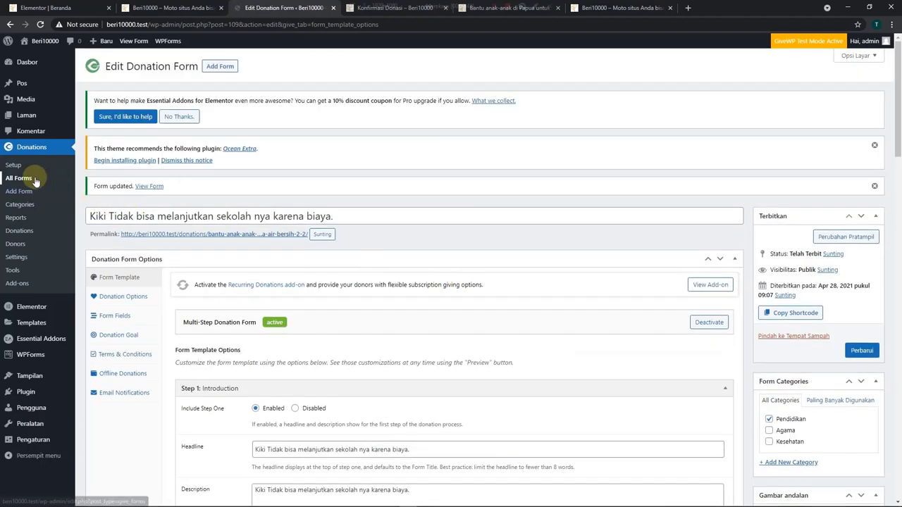
- Paste 'Bantu Warga Mendapatkan Makanan yang layak' into that form's headline and description, and update it
left_click(32, 178)
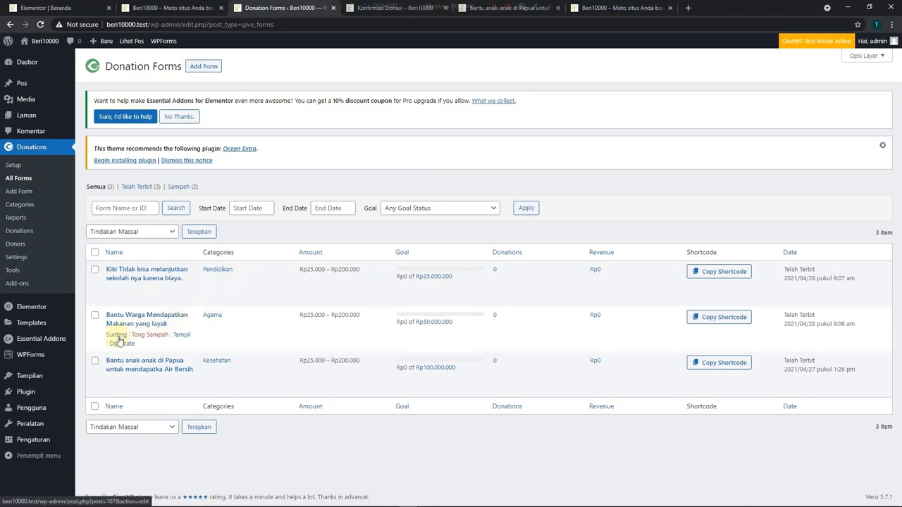
left_click(117, 335)
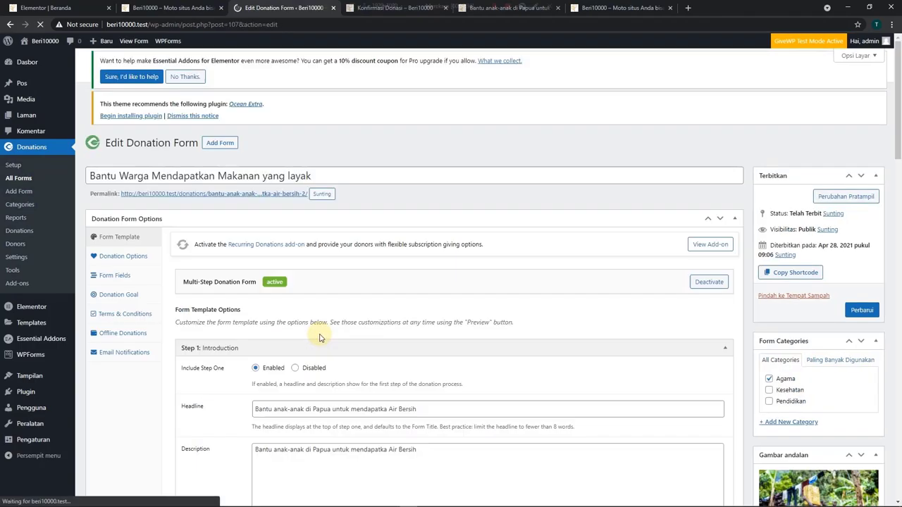
key("ctrl+a")
left_click(340, 192)
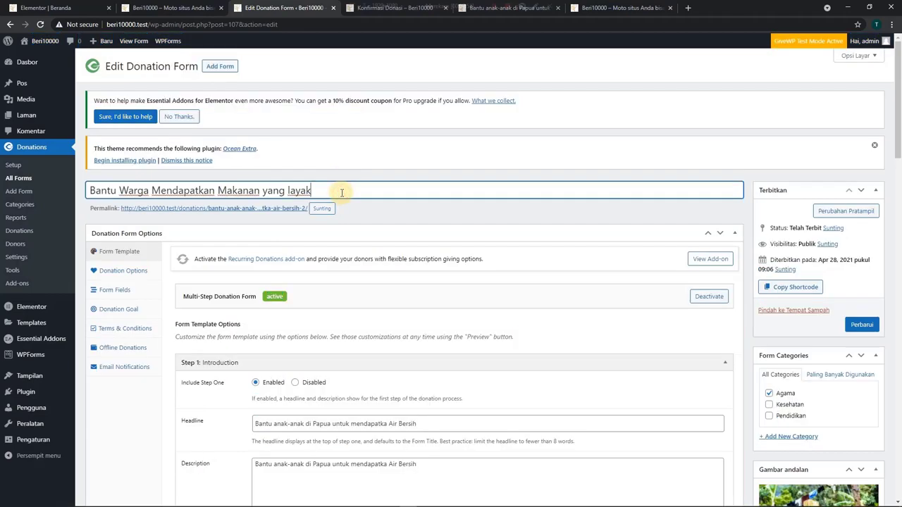
key("ctrl+a")
key("ctrl+c")
scroll(372, 242, "down", 2)
scroll(317, 257, "down", 1)
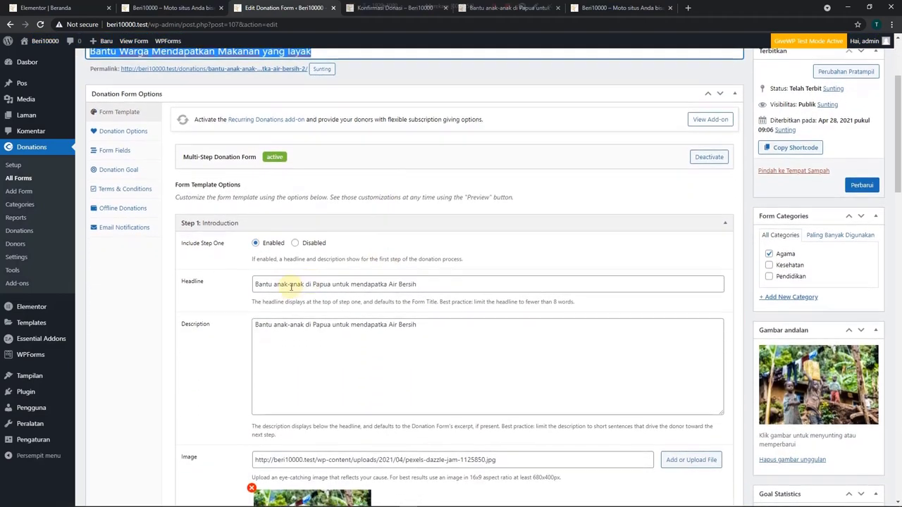
left_click(312, 284)
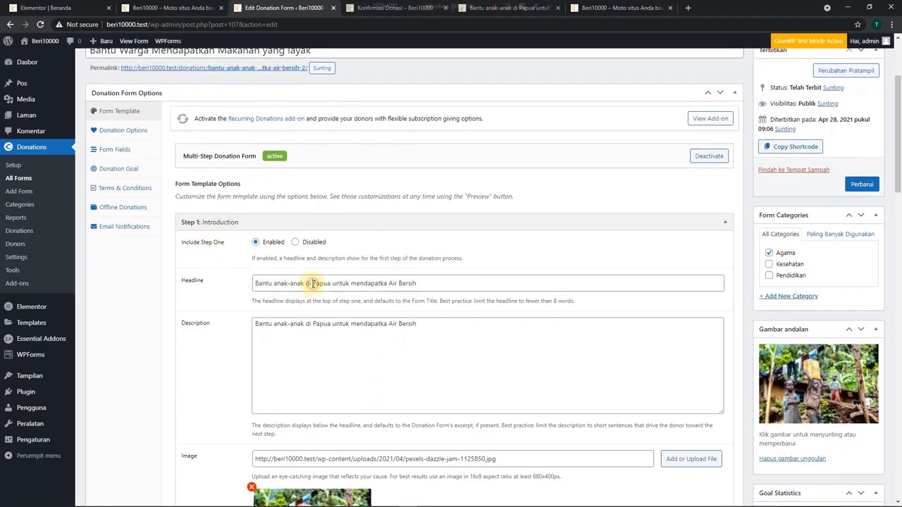
key("ctrl+a")
key("ctrl+v")
left_click(388, 349)
key("ctrl+a")
key("ctrl+v")
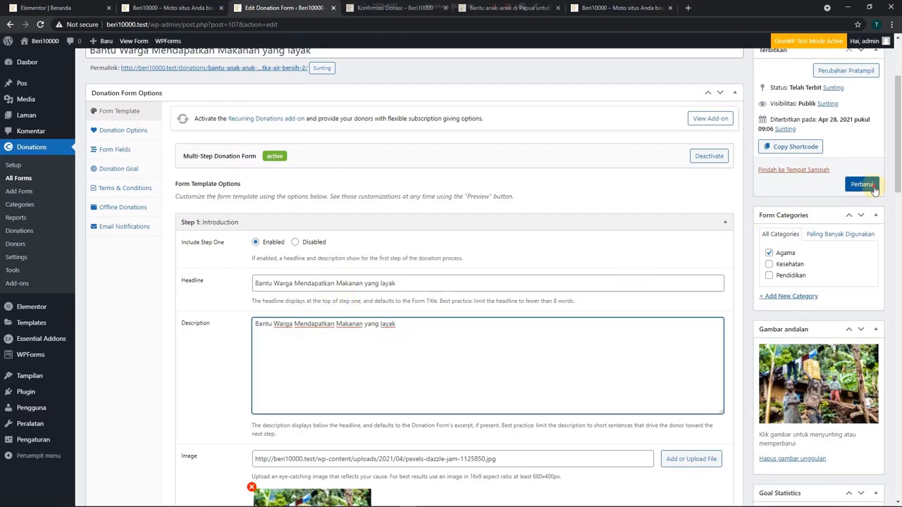
left_click(872, 187)
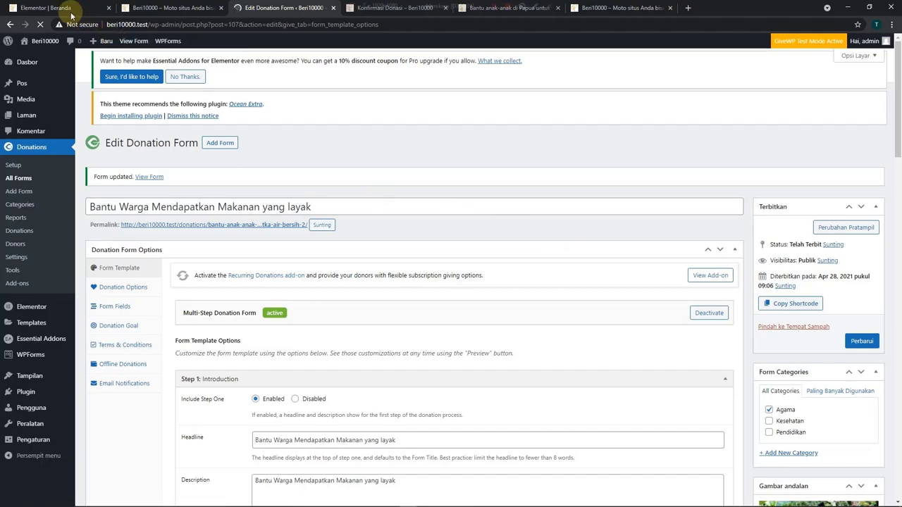
left_click(66, 9)
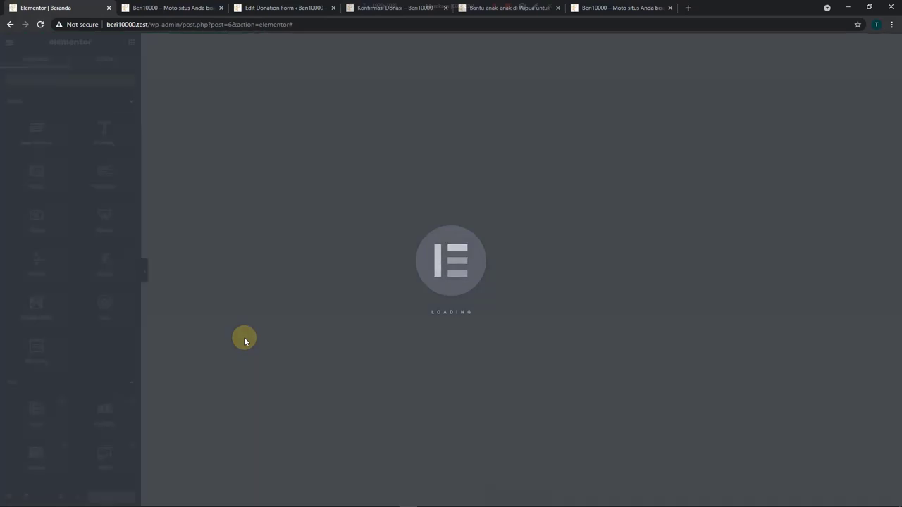
- Scroll the homepage editor down to the Mereka Butuh Bantuan Kamu donation grid
scroll(243, 341, "down", 3)
scroll(244, 341, "down", 4)
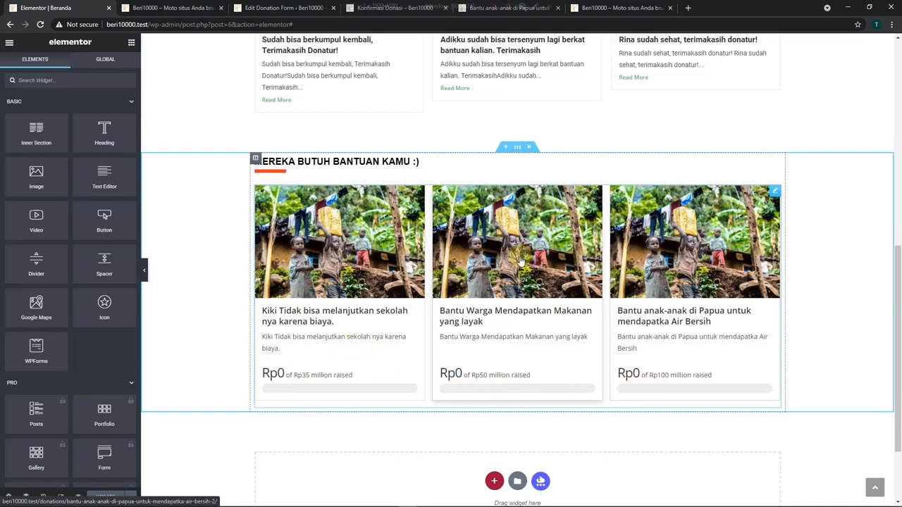
scroll(587, 280, "up", 3)
scroll(531, 230, "down", 3)
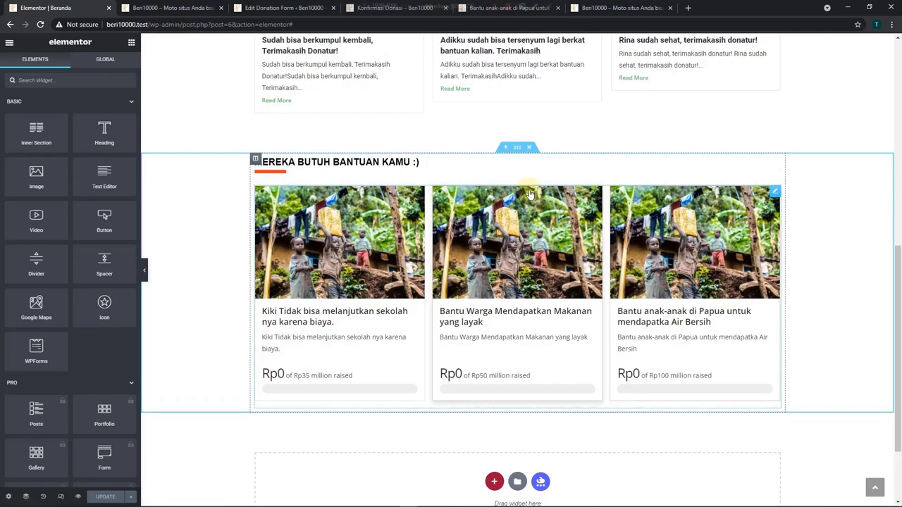
- Give the donation grid section a classic green background colour
left_click(516, 149)
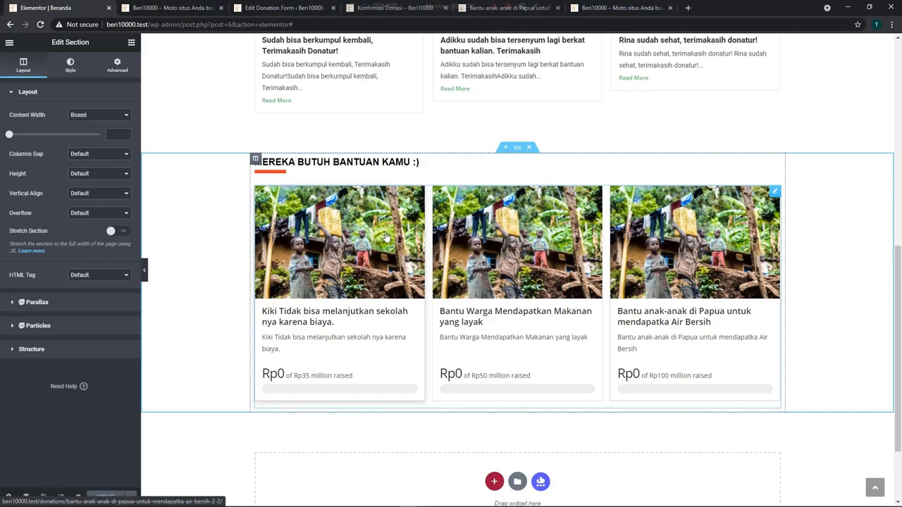
left_click(70, 67)
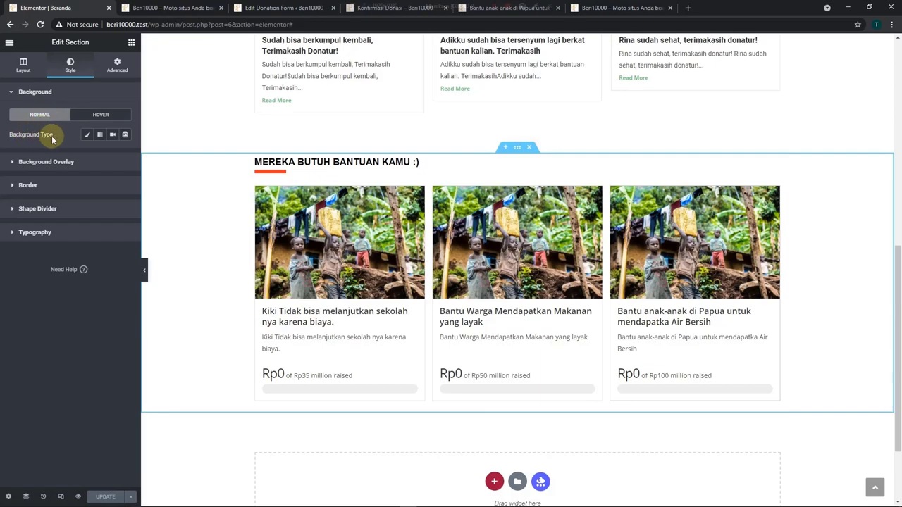
left_click(87, 134)
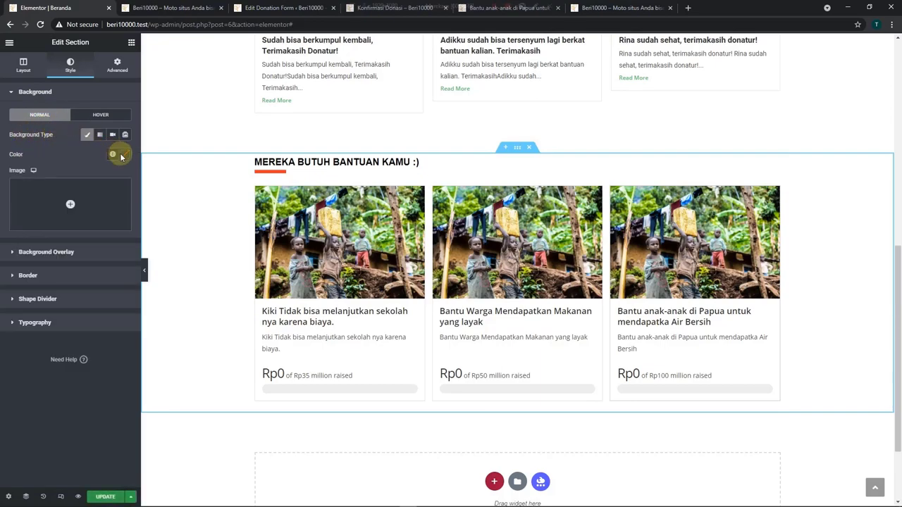
left_click(125, 155)
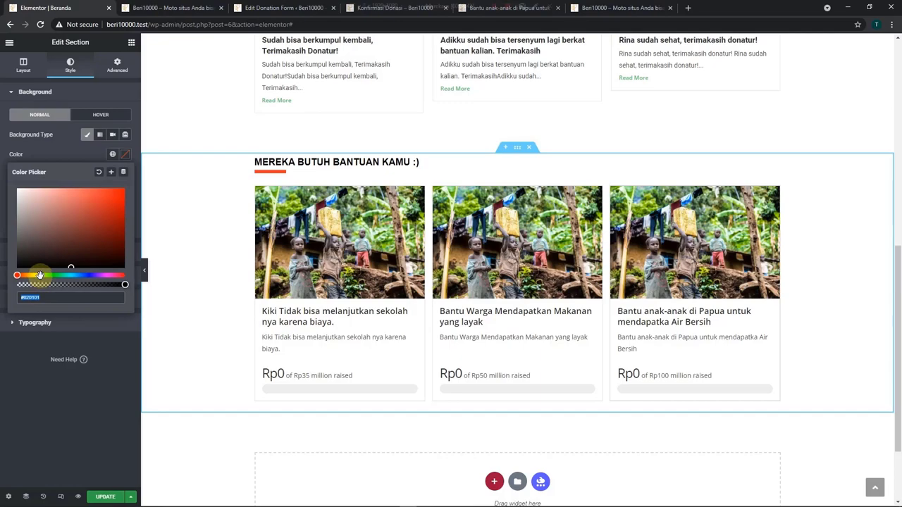
left_click_drag(40, 275, 56, 275)
left_click_drag(90, 232, 73, 204)
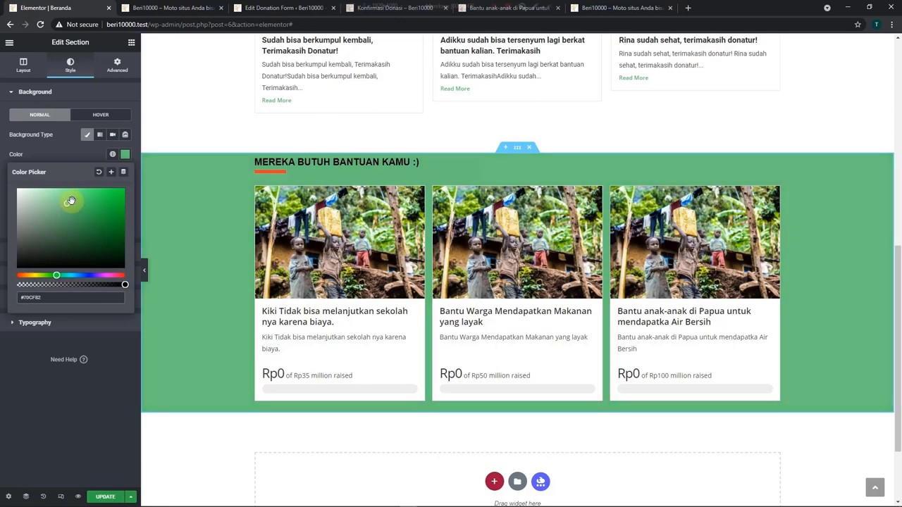
left_click(110, 335)
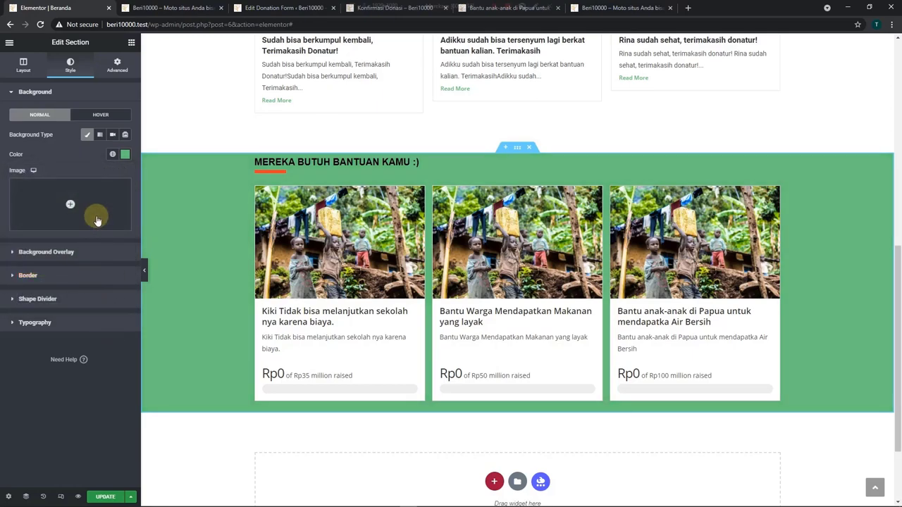
- Set the section's padding to 5% at top and bottom
left_click(118, 69)
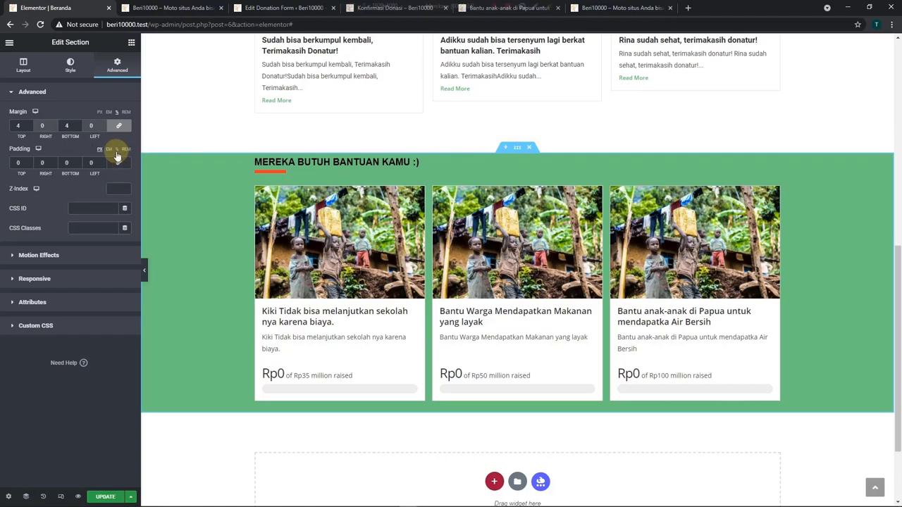
left_click(18, 160)
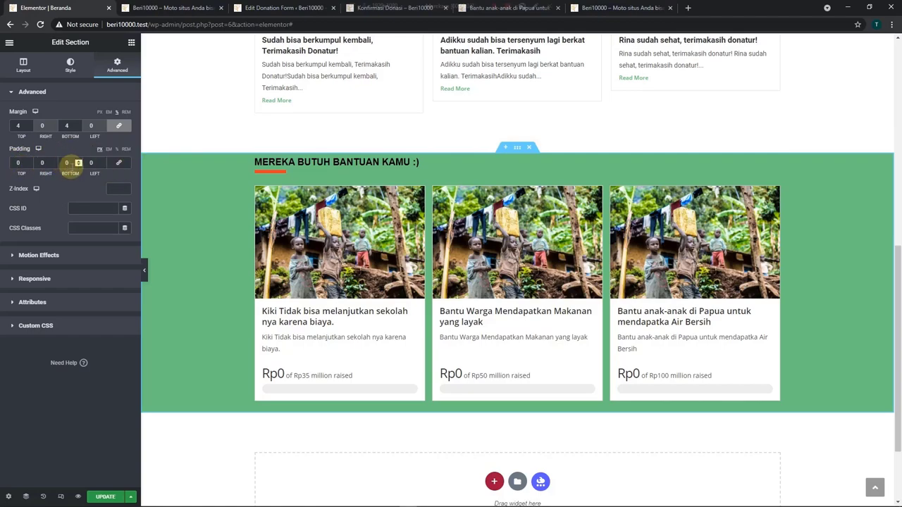
left_click(117, 150)
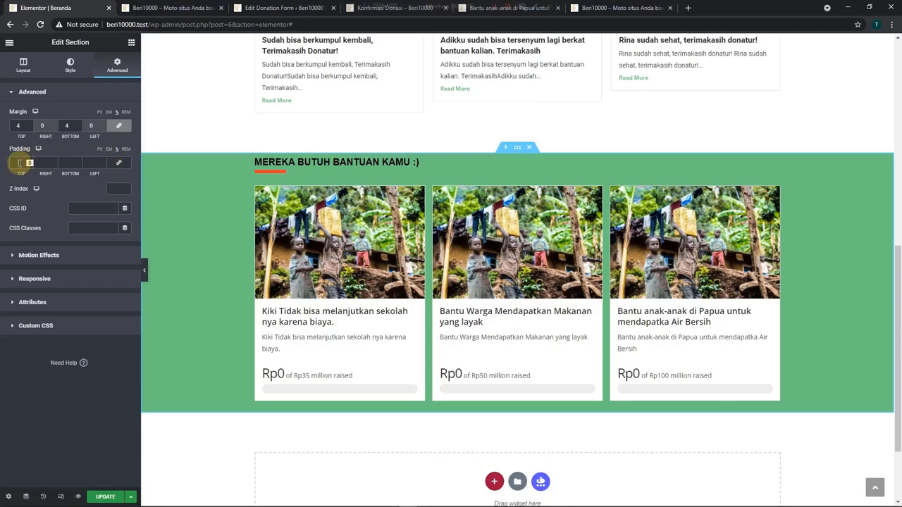
type("5")
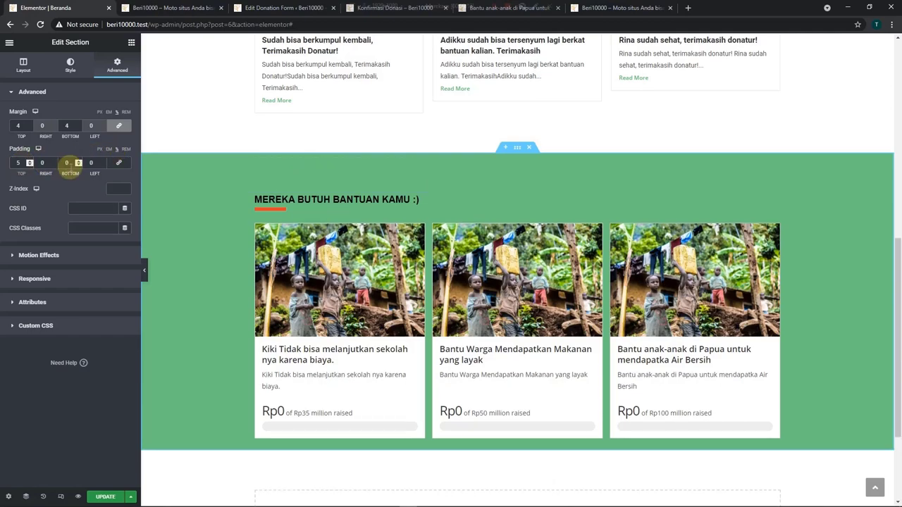
left_click(67, 162)
type("5")
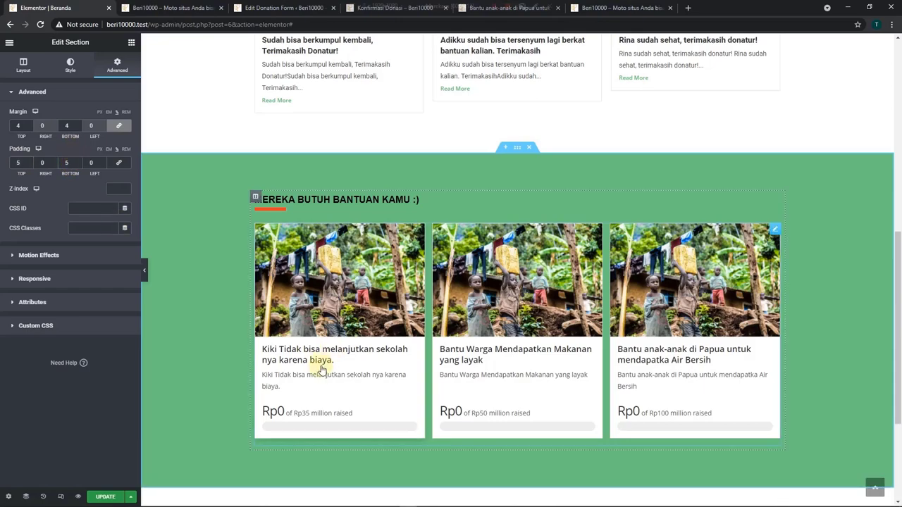
scroll(425, 427, "down", 2)
scroll(467, 425, "up", 1)
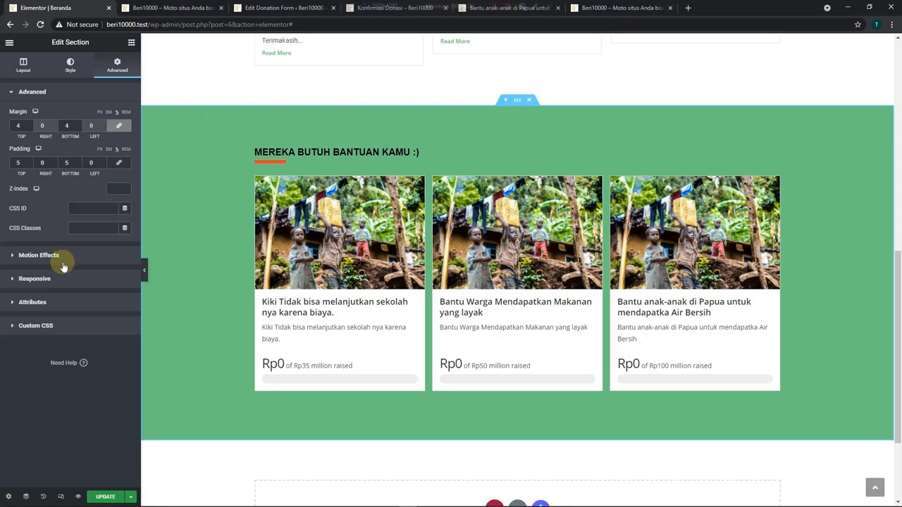
left_click(69, 65)
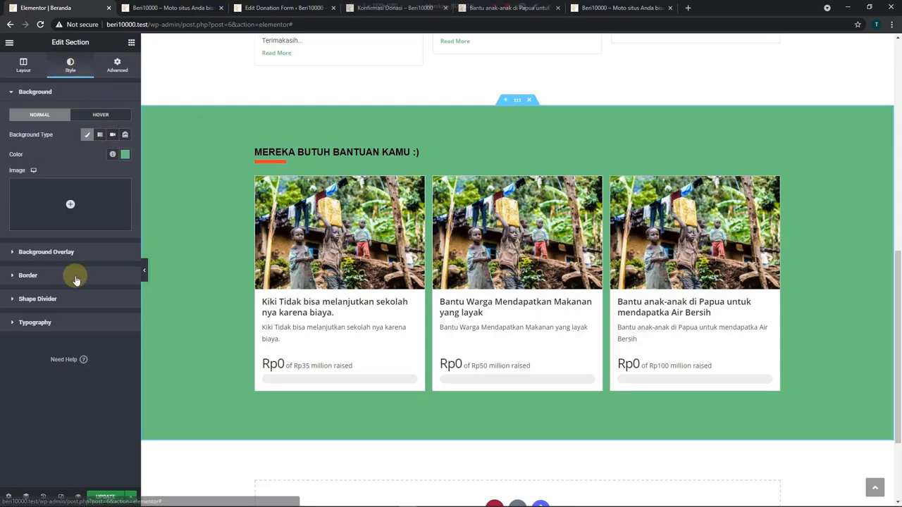
- Unlink the corner radii and round the section's top-left corner to 89
left_click(50, 275)
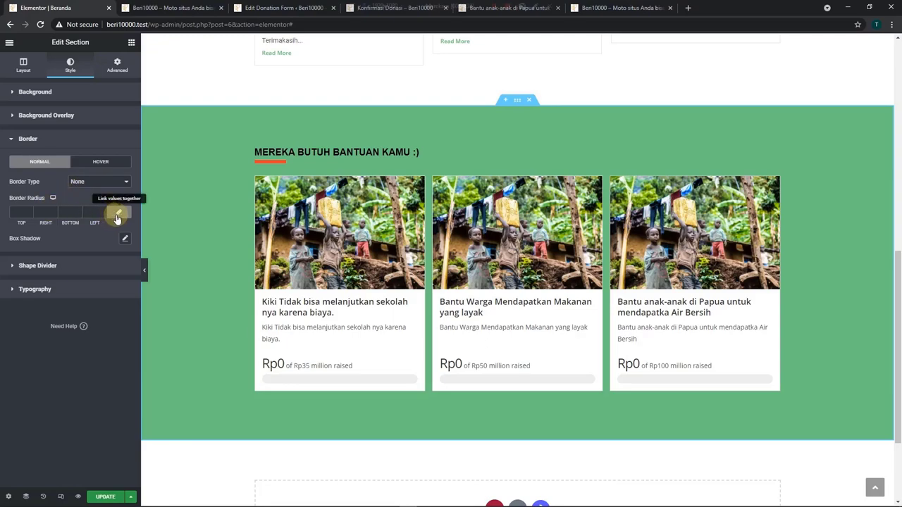
left_click(118, 214)
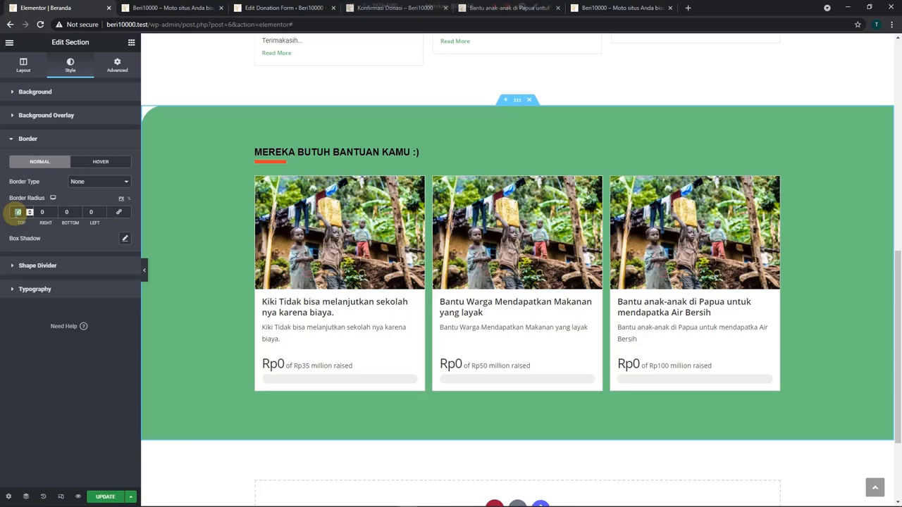
left_click(129, 200)
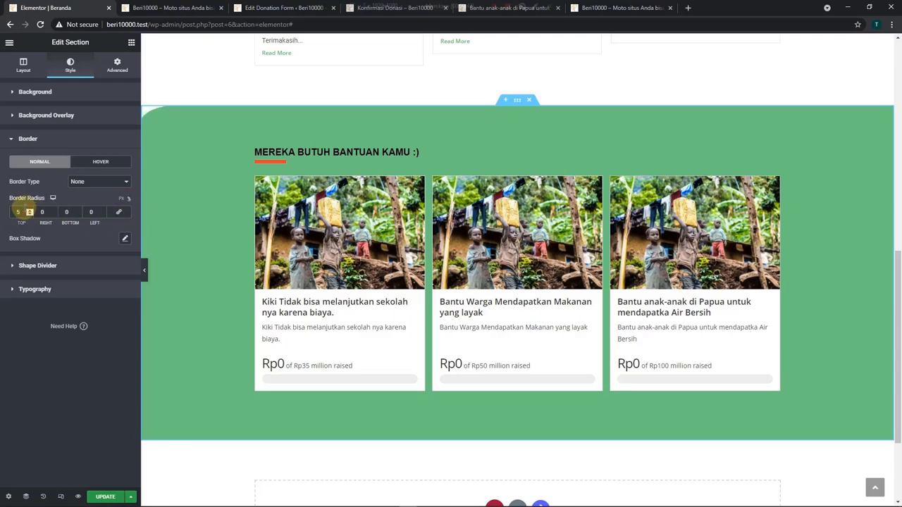
left_click_drag(29, 209, 29, 210)
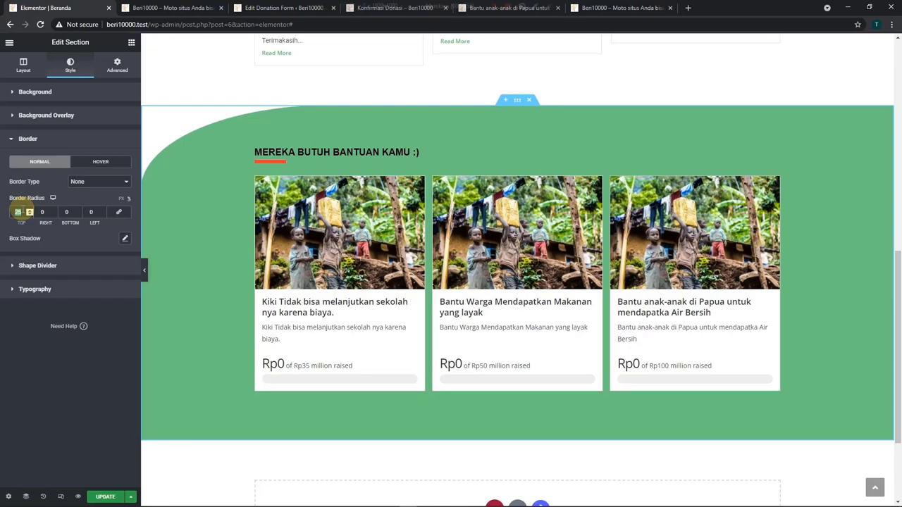
type("89")
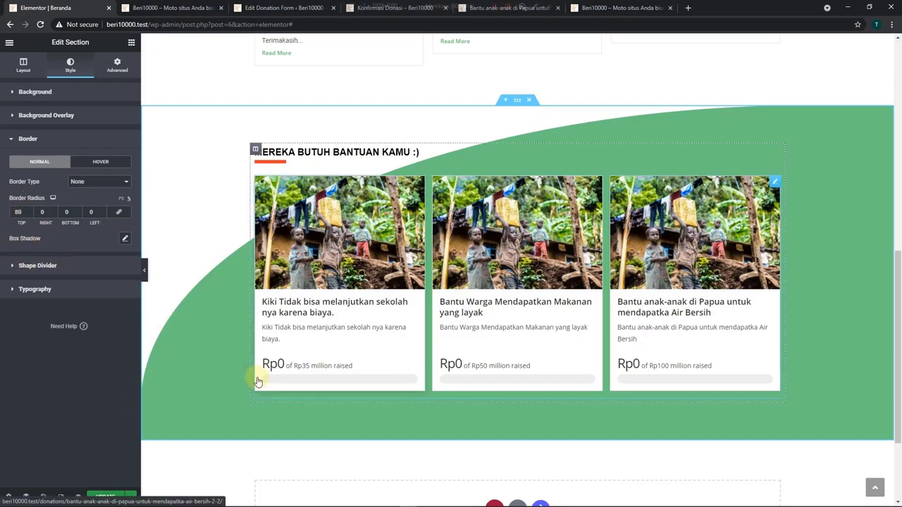
- Save the homepage changes with the curved green section
scroll(216, 361, "up", 2)
scroll(216, 361, "up", 1)
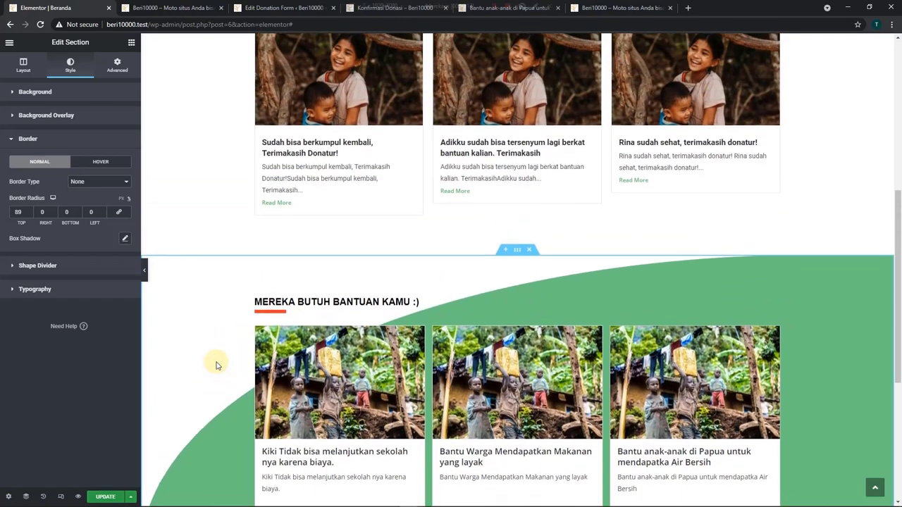
scroll(206, 354, "down", 3)
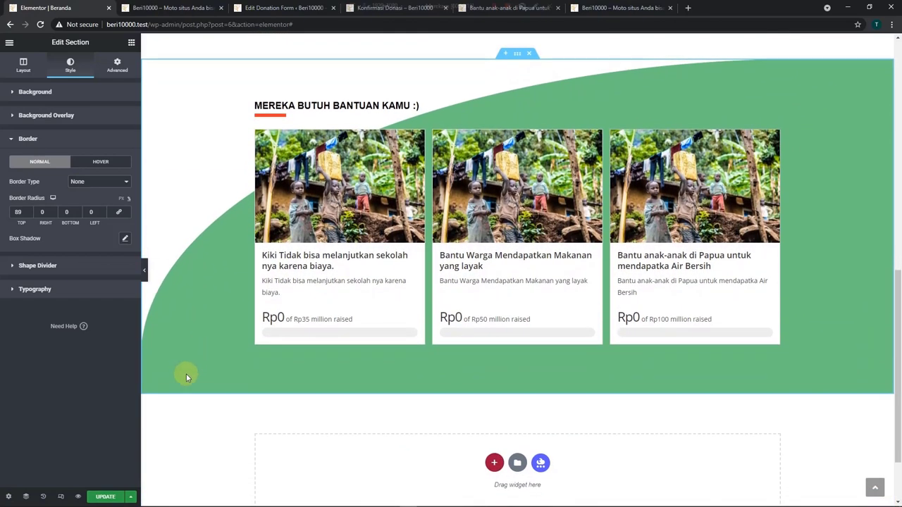
left_click(105, 496)
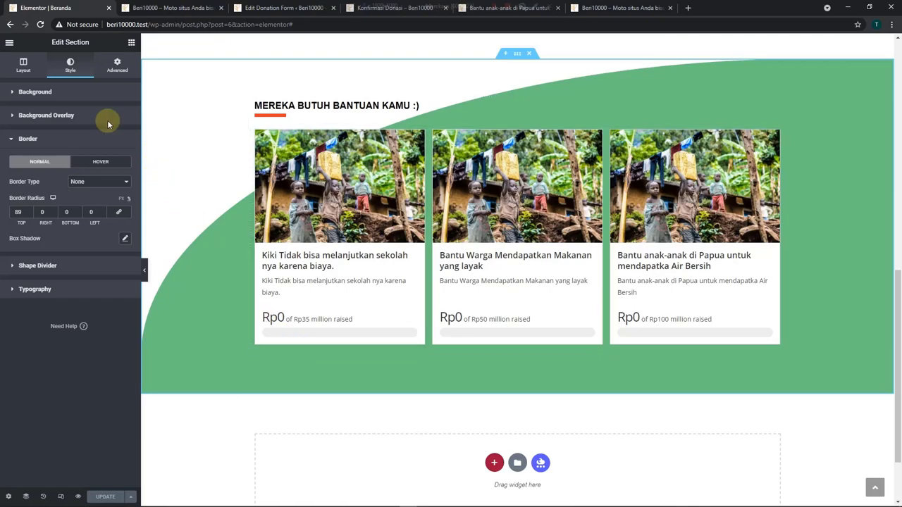
left_click(9, 42)
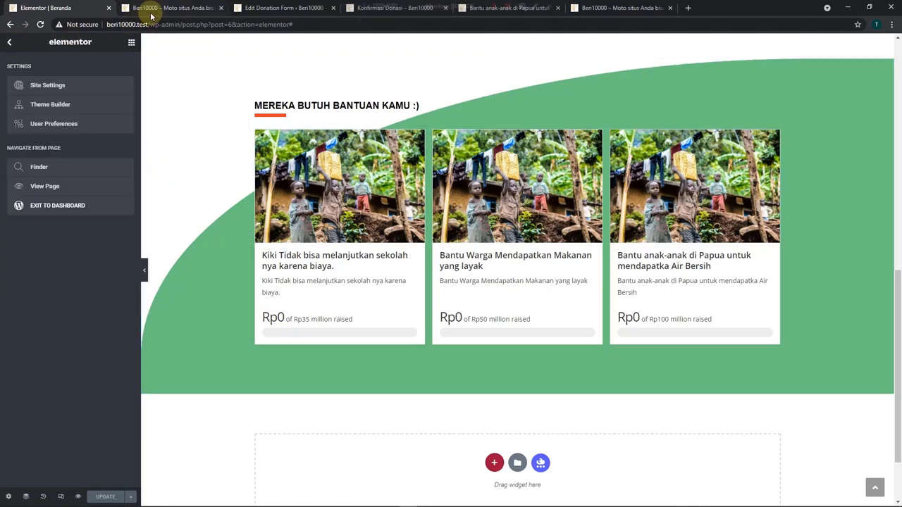
left_click(79, 497)
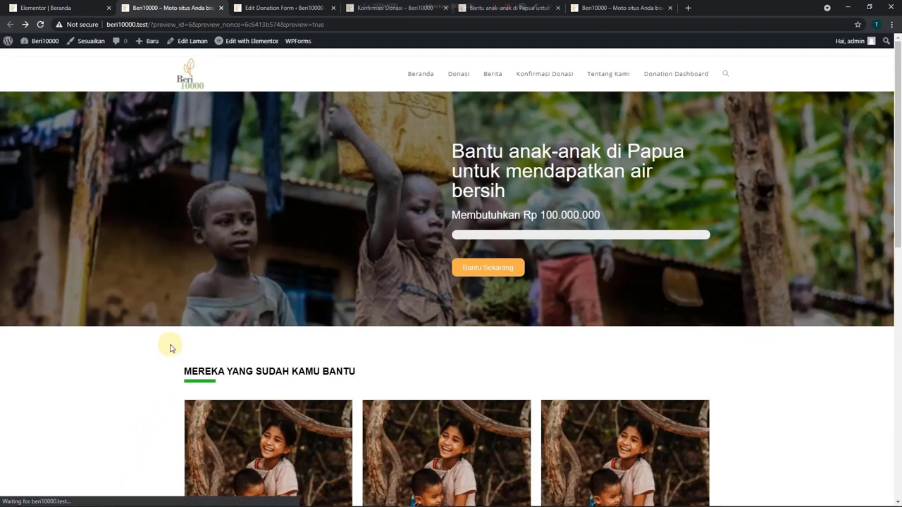
scroll(169, 347, "down", 2)
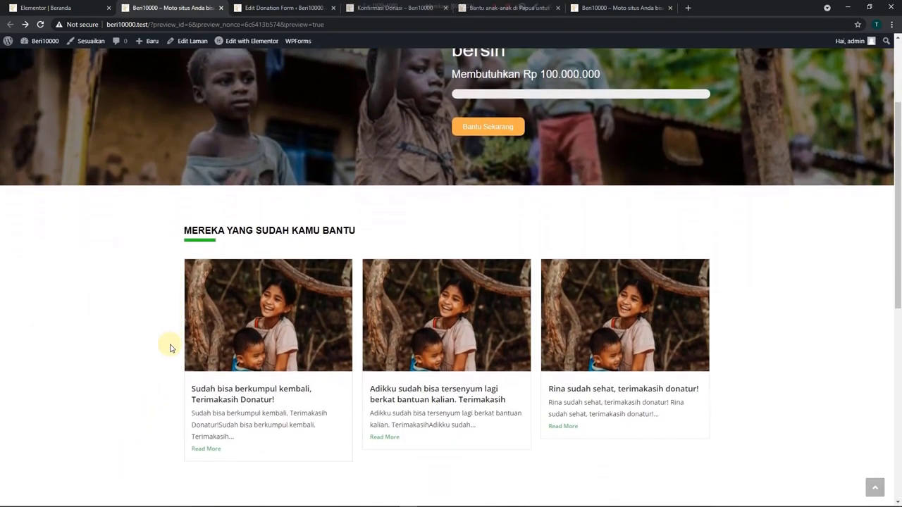
scroll(170, 348, "down", 6)
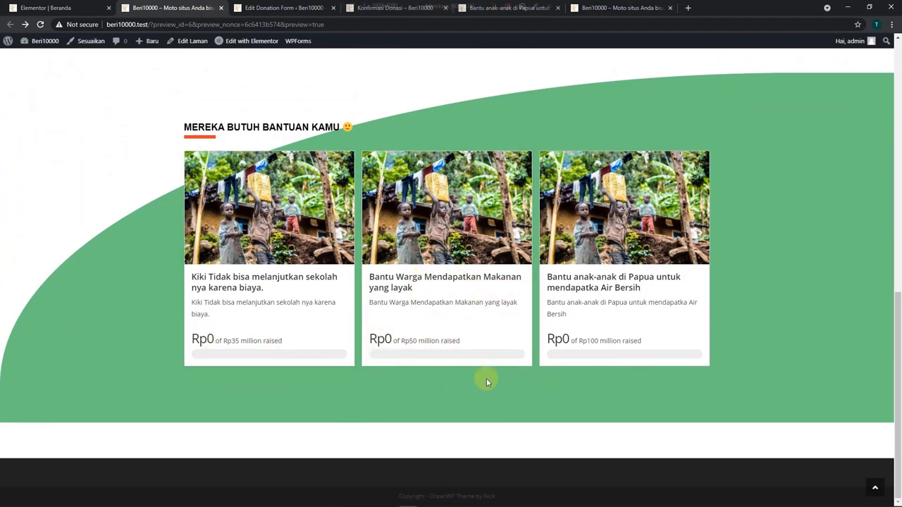
scroll(444, 391, "up", 3)
scroll(458, 415, "down", 3)
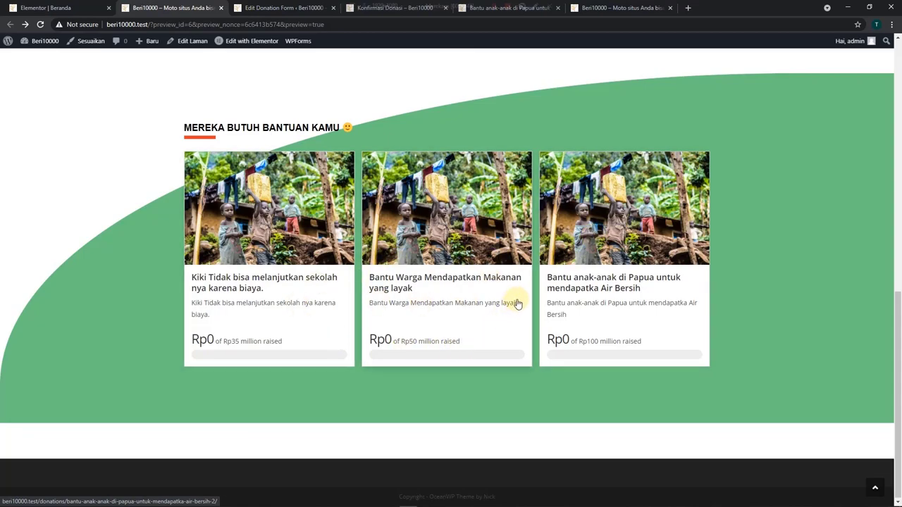
scroll(486, 295, "up", 10)
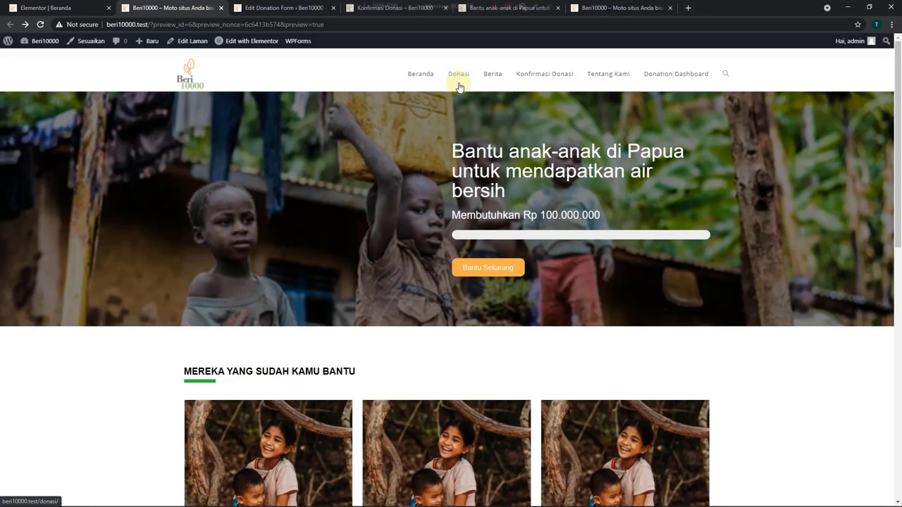
scroll(414, 220, "down", 10)
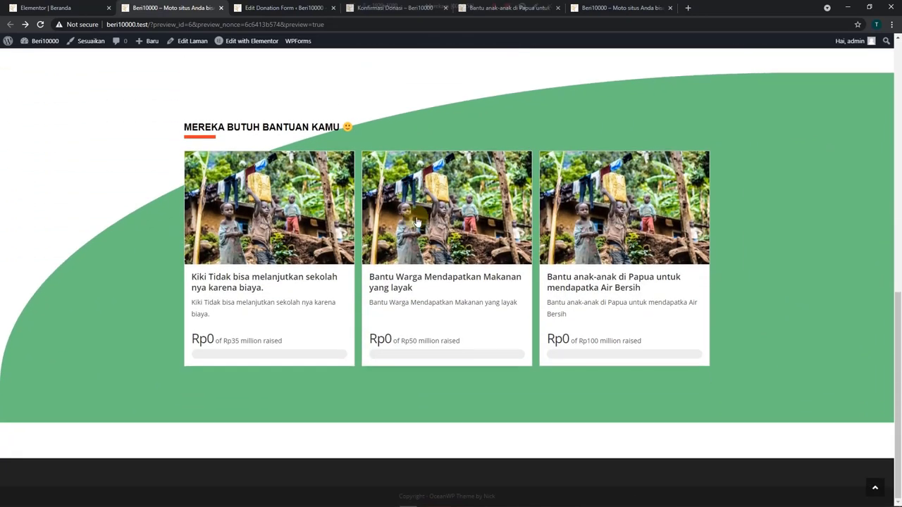
left_click(78, 12)
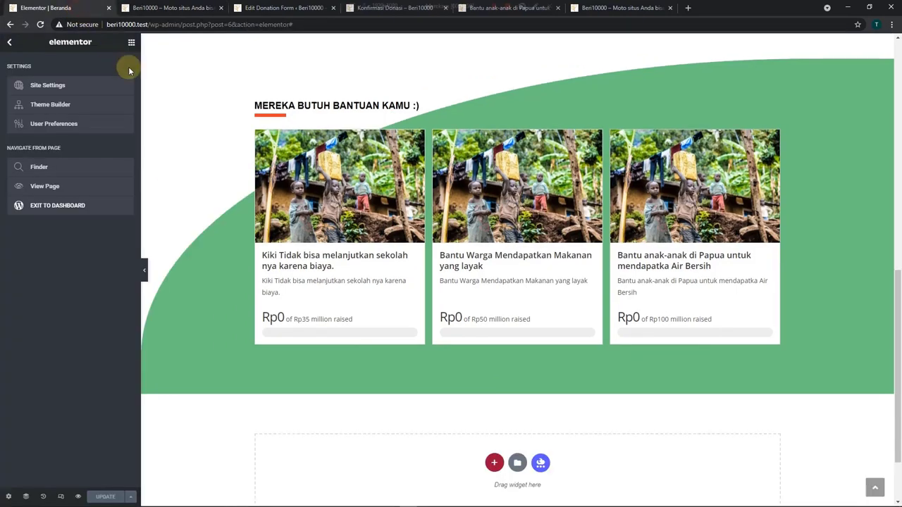
- Place a Warning-type orange button below the donation cards and begin retyping its text as 'Semua Donasi'
left_click(9, 42)
left_click_drag(107, 223, 536, 351)
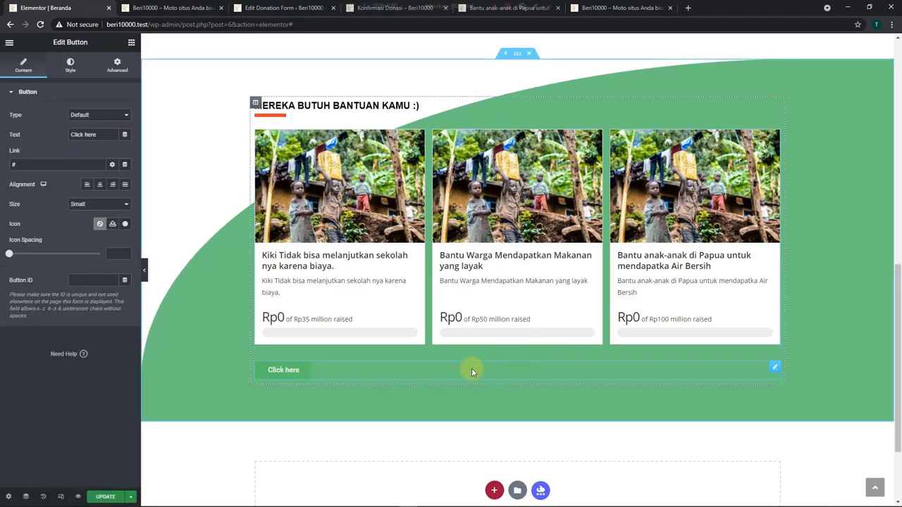
left_click(99, 116)
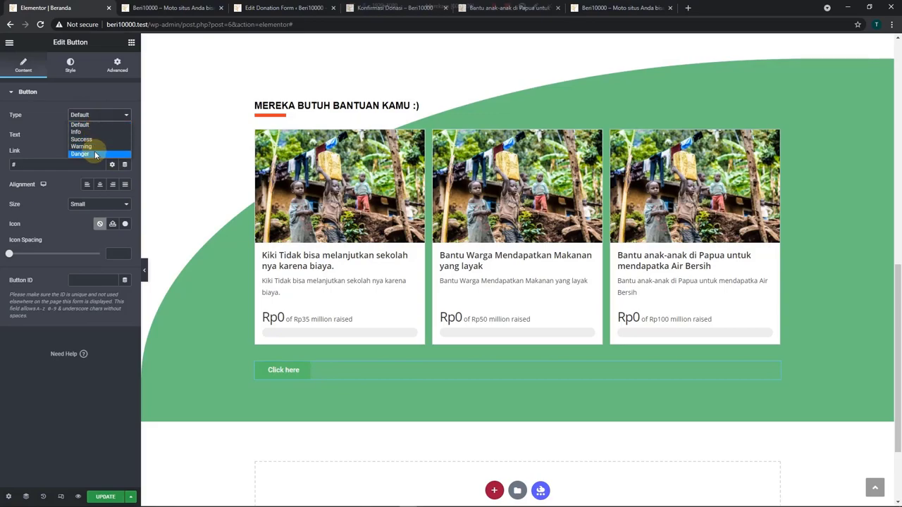
left_click(91, 147)
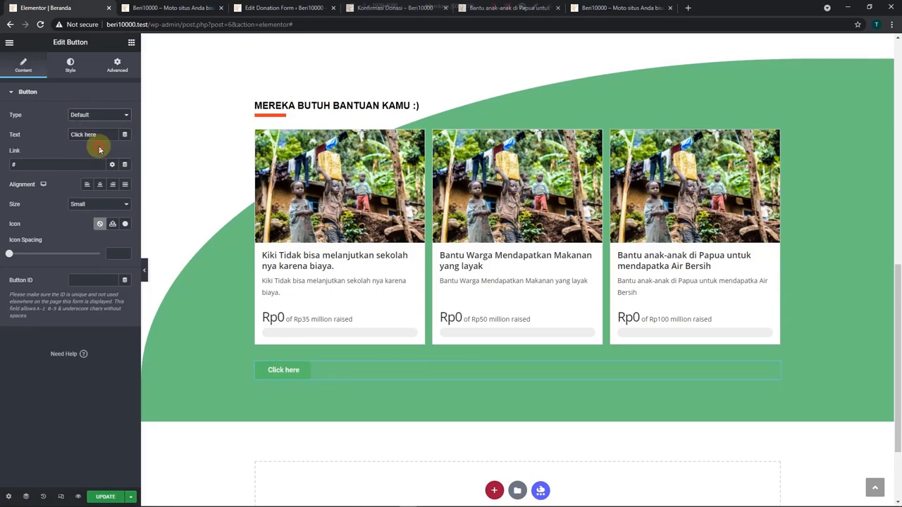
double_click(86, 135)
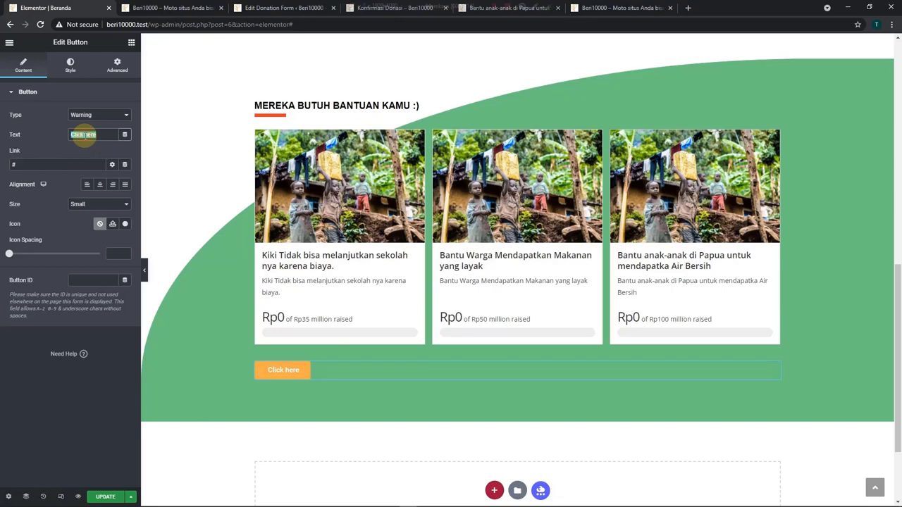
type("Semua Donasi")
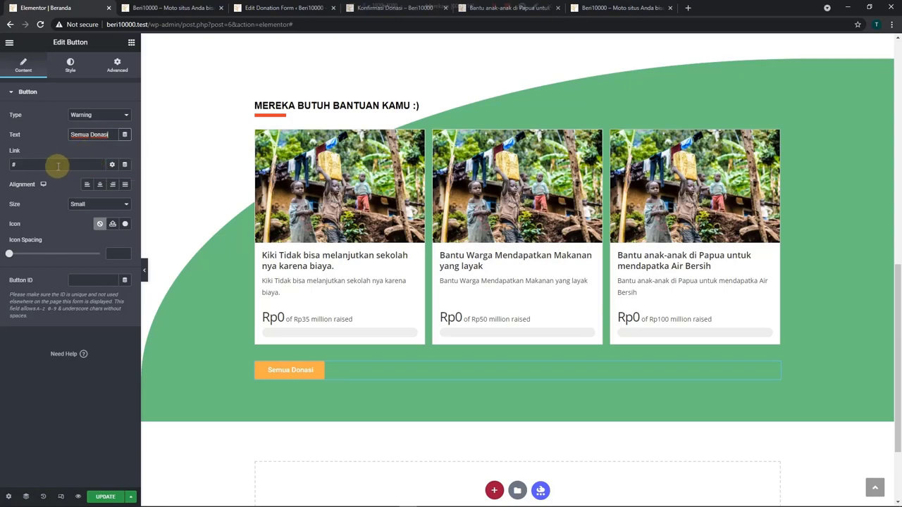
- Copy the Donasi menu's address from the preview and paste it as the button's link
left_click(169, 8)
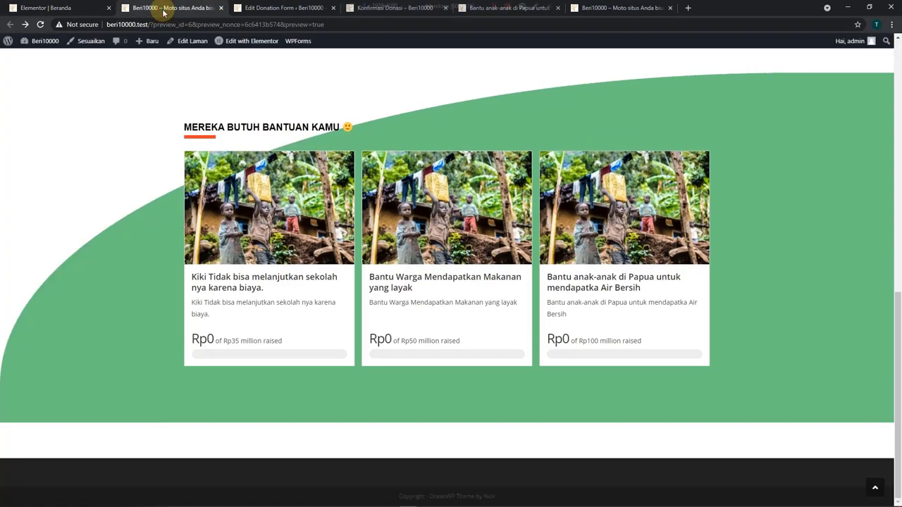
scroll(288, 207, "up", 8)
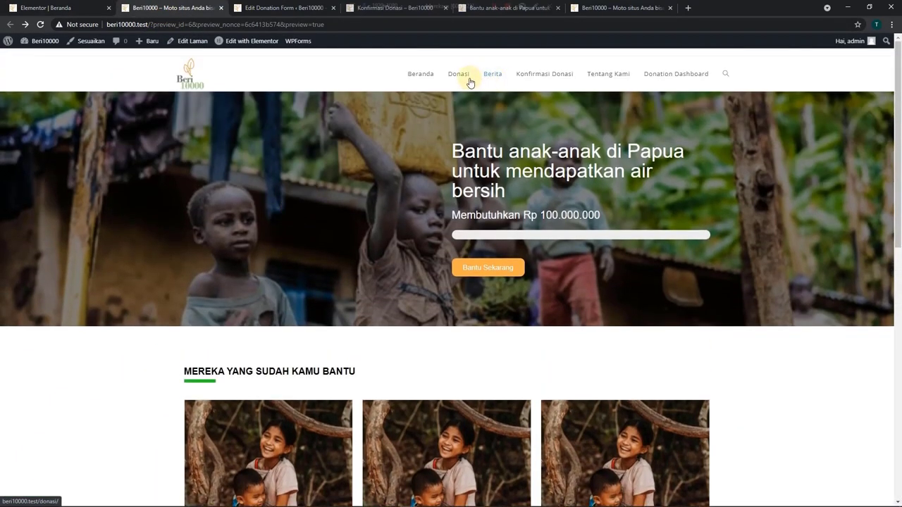
right_click(456, 79)
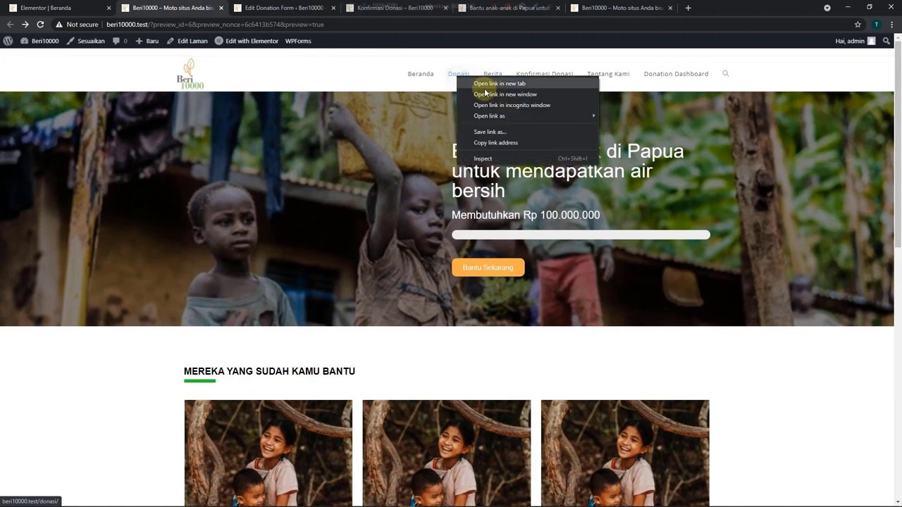
left_click(528, 143)
left_click(45, 8)
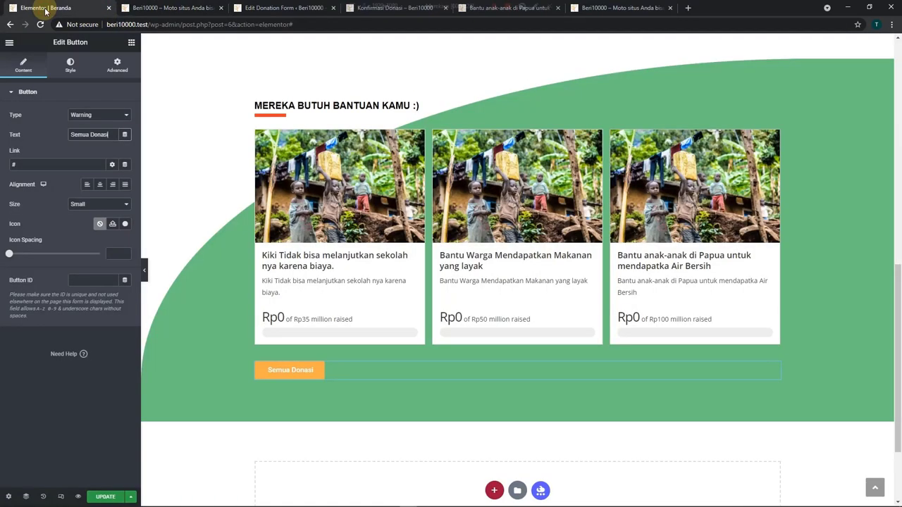
left_click(42, 165)
right_click(42, 164)
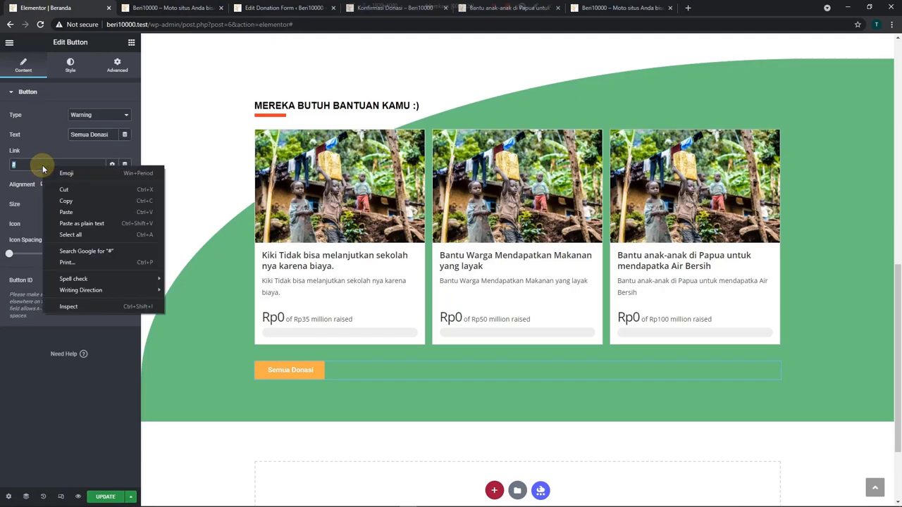
left_click(65, 204)
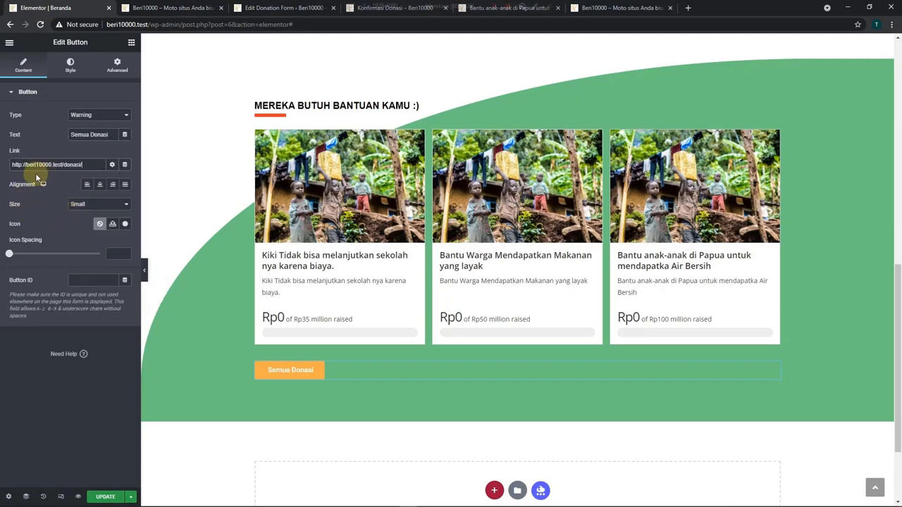
left_click_drag(86, 165, 7, 165)
key("BackSpace")
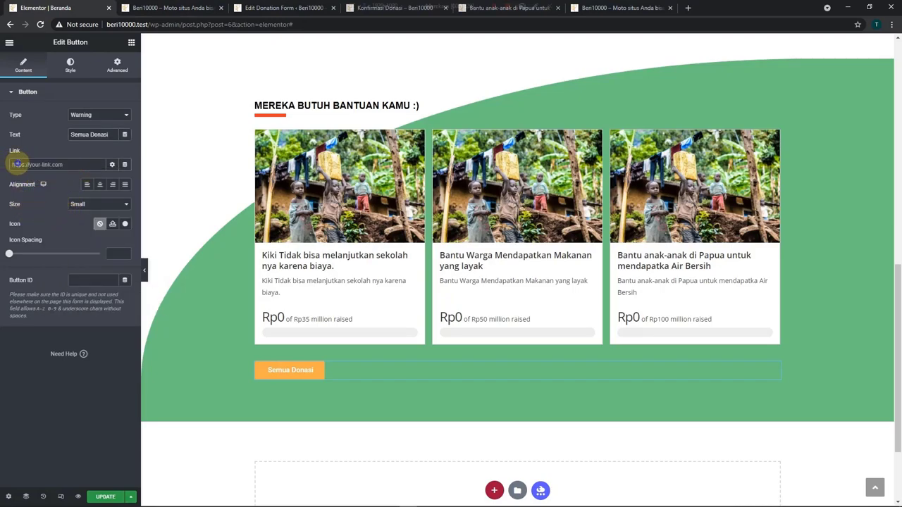
right_click(21, 165)
left_click(71, 227)
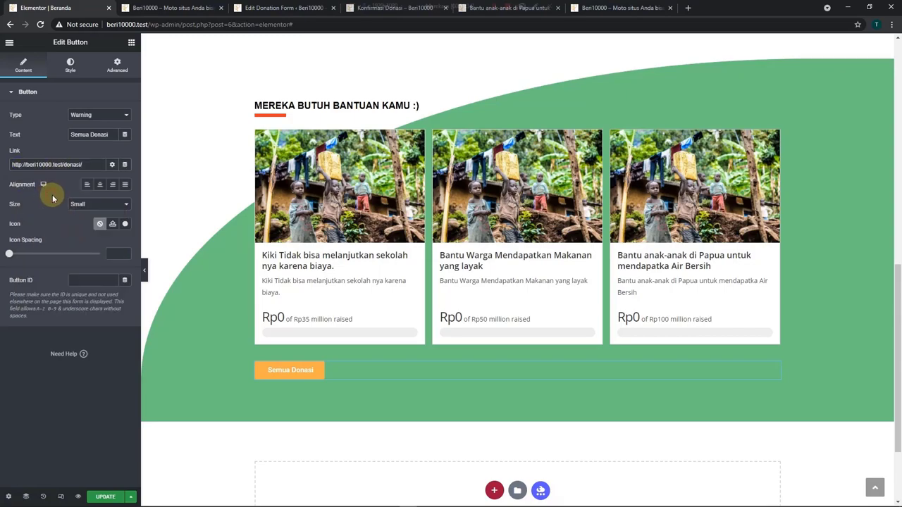
- Centre the Semua Donasi button and set its size to Medium
left_click(100, 185)
left_click(95, 204)
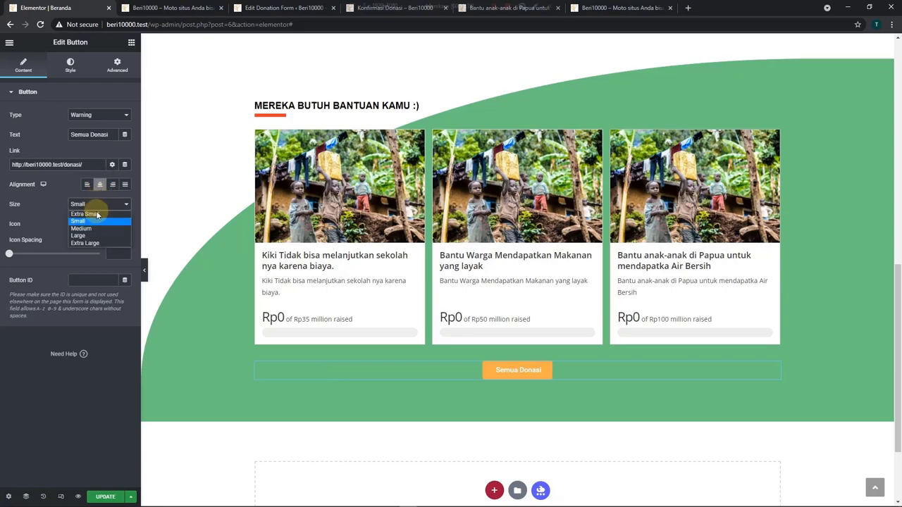
left_click(95, 227)
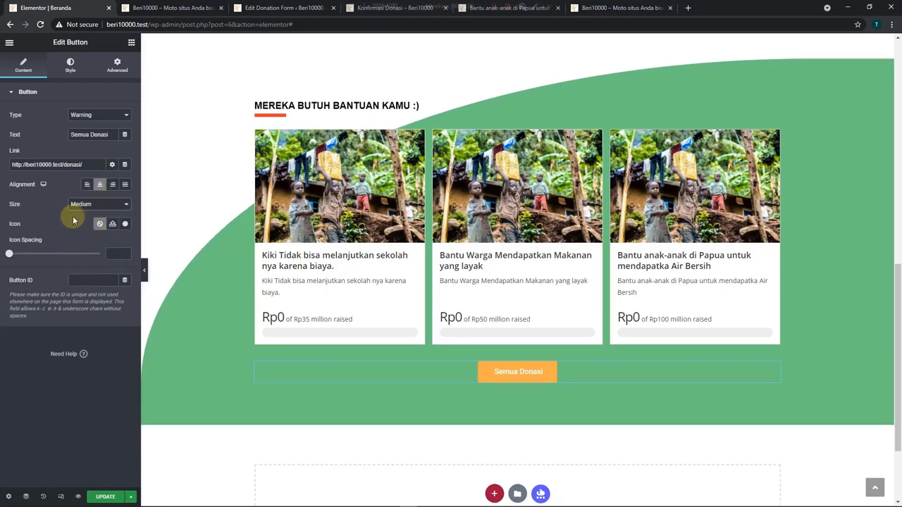
left_click(73, 71)
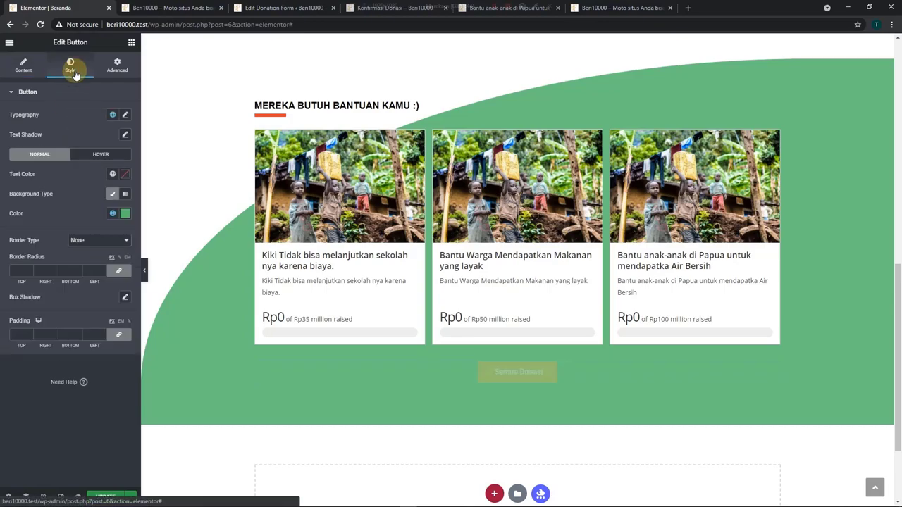
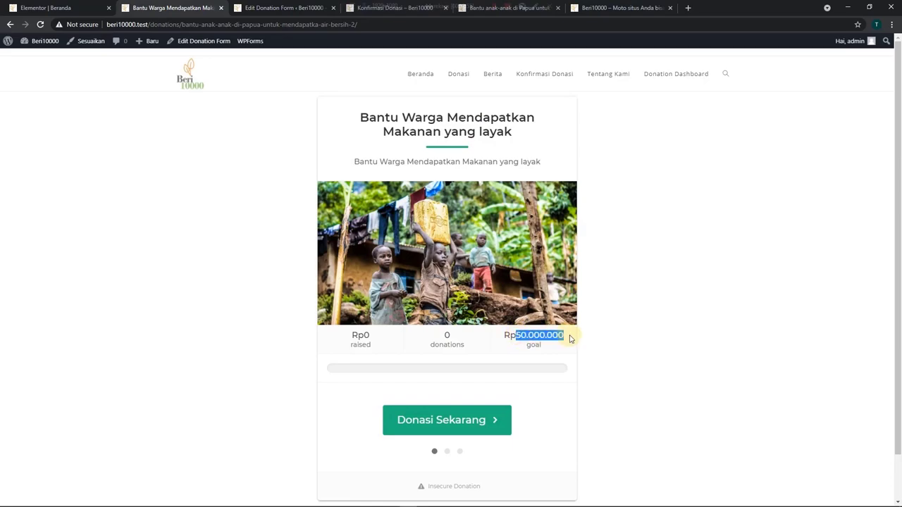
- Return to the homepage preview and review the hero banner and 'Mereka Butuh Bantuan Kamu' donation cards
left_click(533, 335)
key("alt+Left")
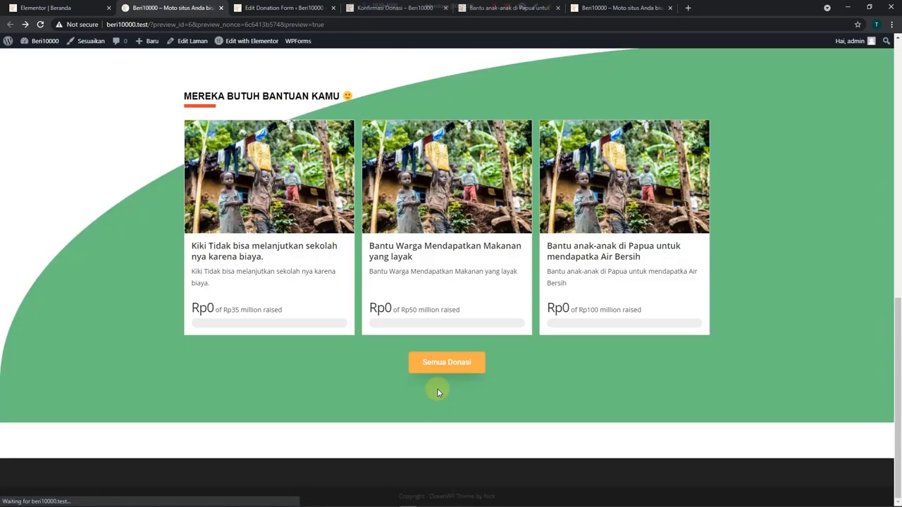
scroll(437, 392, "up", 10)
scroll(438, 393, "down", 7)
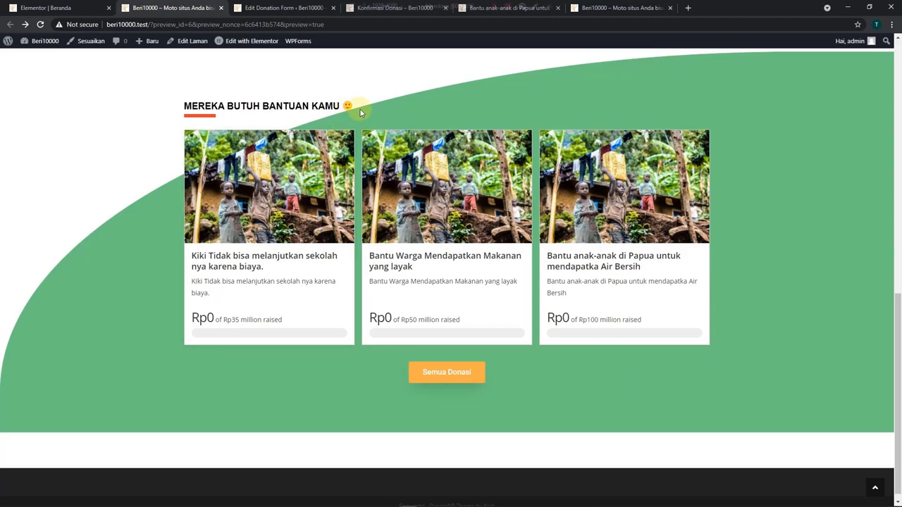
left_click_drag(357, 107, 178, 107)
left_click(142, 175)
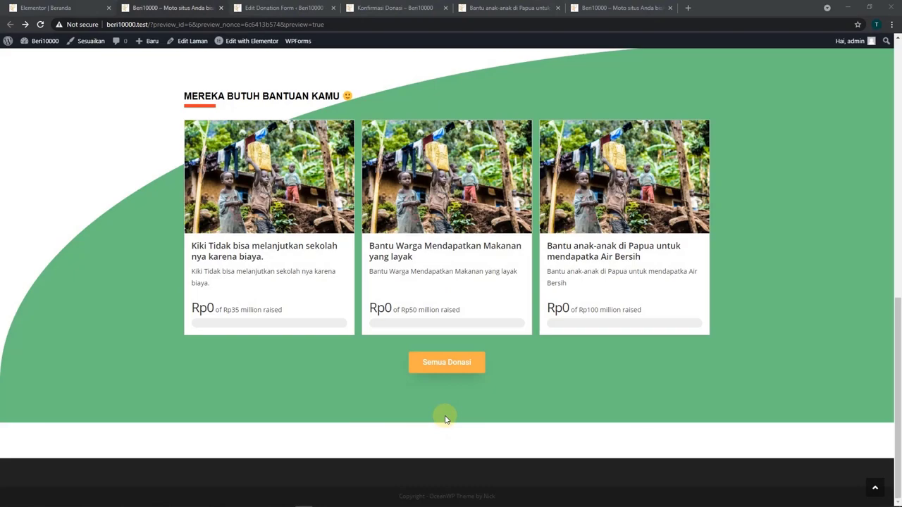
scroll(114, 372, "up", 5)
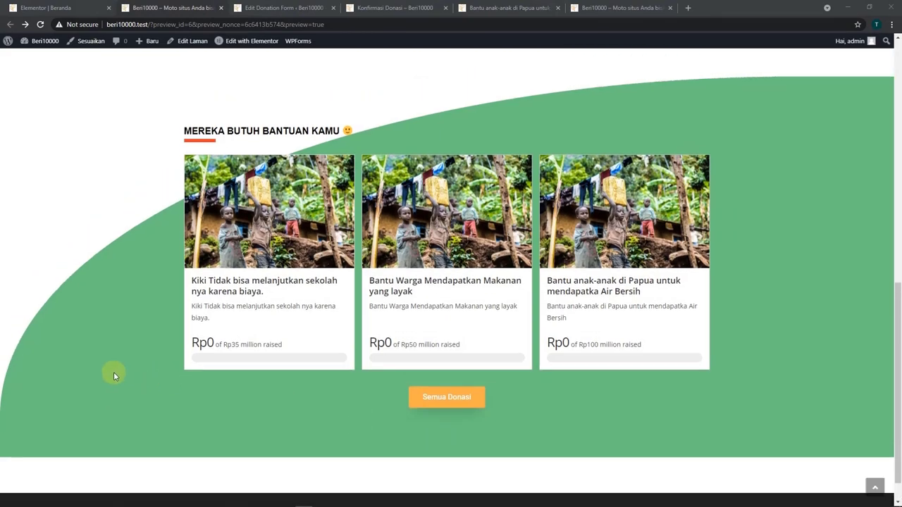
scroll(114, 376, "up", 4)
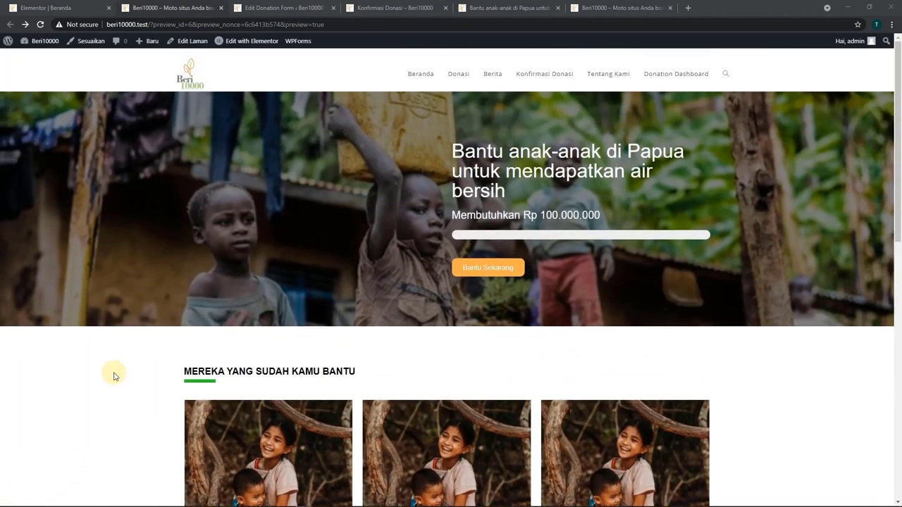
scroll(114, 375, "down", 9)
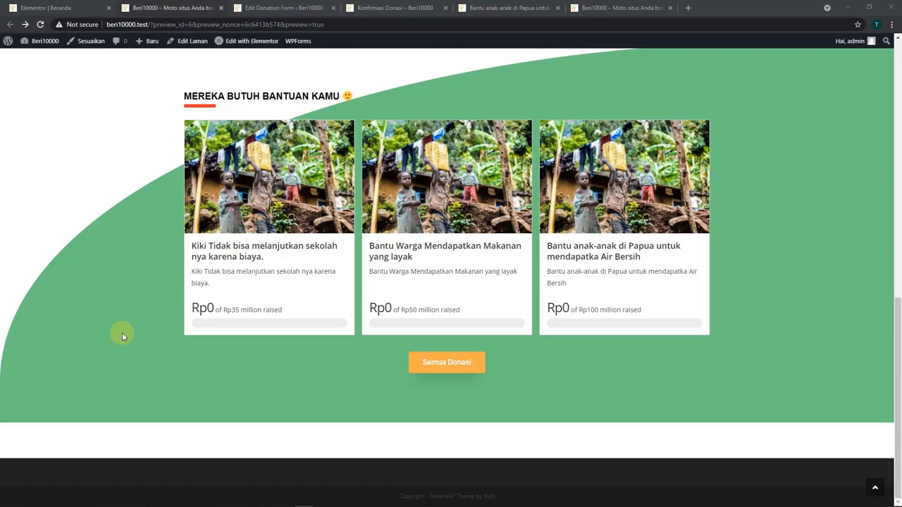
scroll(122, 336, "up", 8)
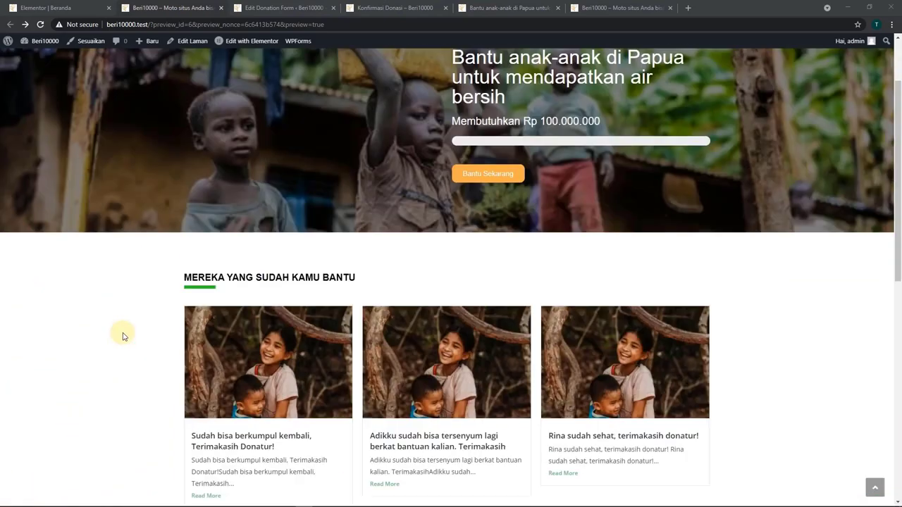
scroll(122, 336, "down", 10)
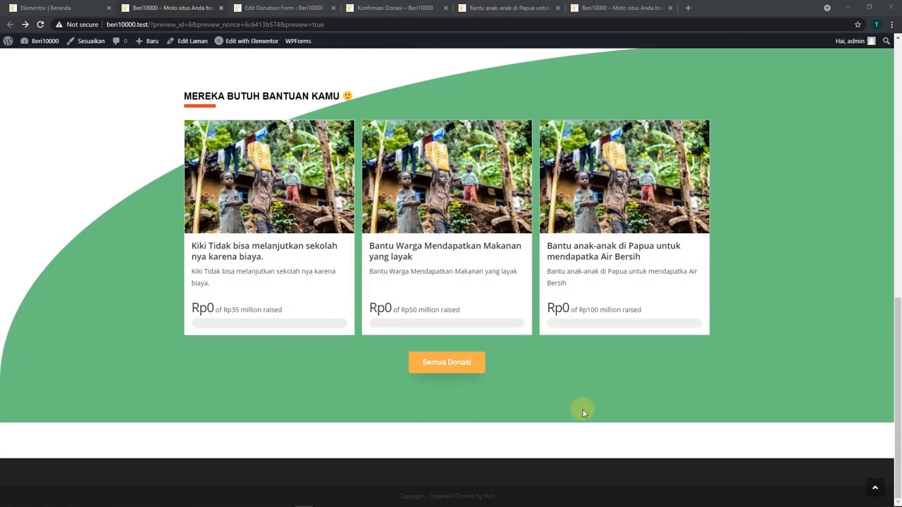
- In Elementor, copy the 'Mereka Yang Sudah Kamu Bantu' section and paste it into the empty bottom section
left_click(54, 10)
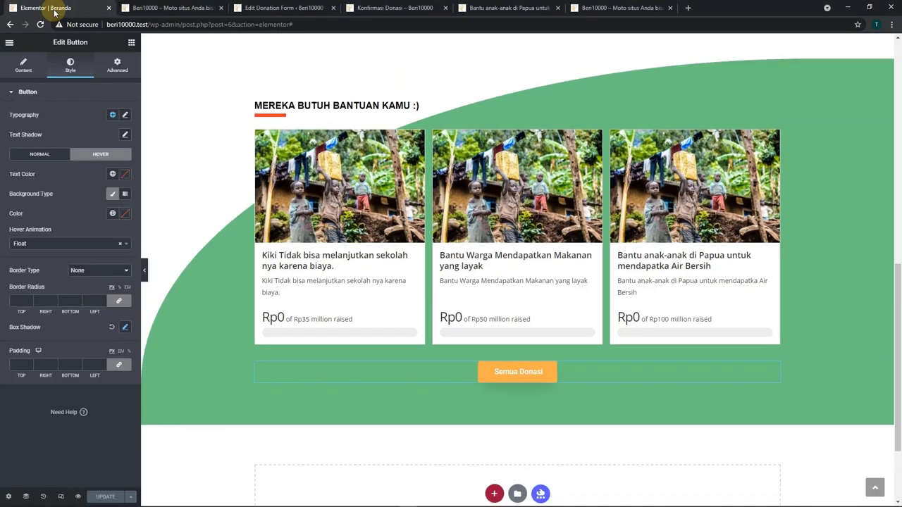
scroll(234, 256, "up", 10)
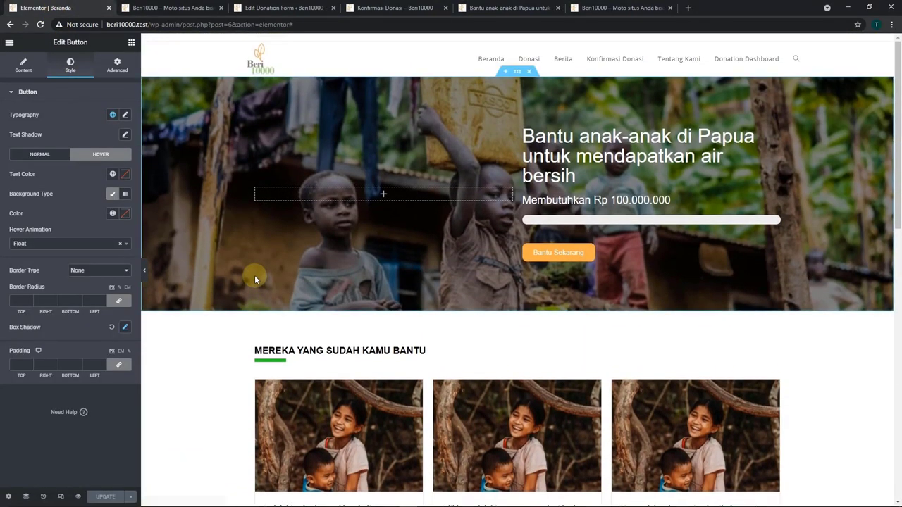
scroll(255, 276, "down", 6)
scroll(255, 276, "down", 3)
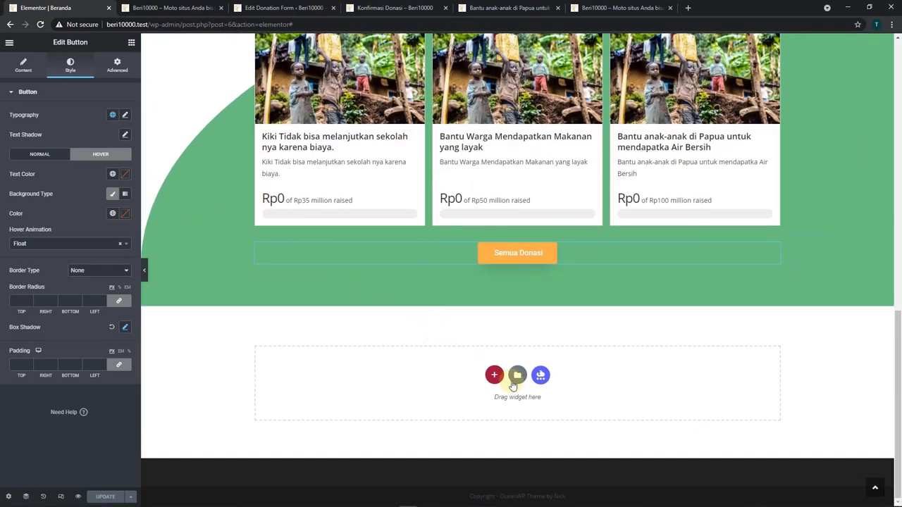
scroll(455, 370, "up", 4)
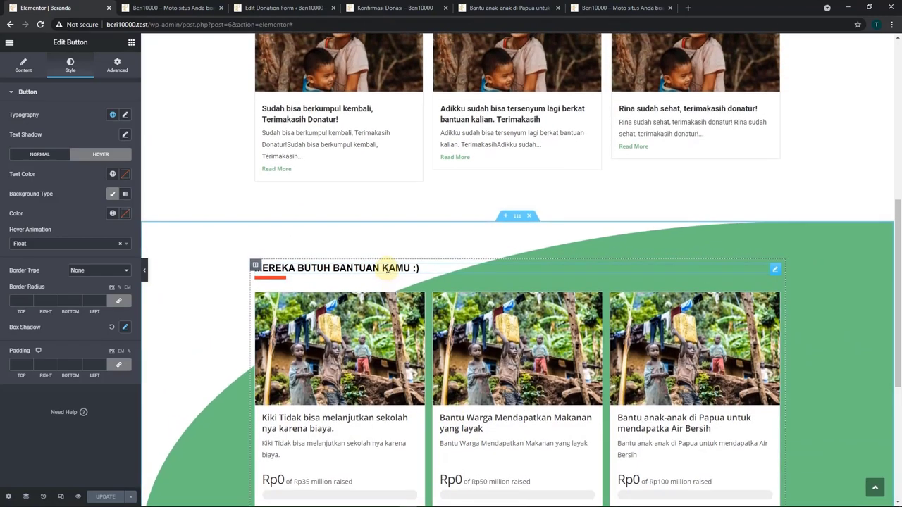
scroll(497, 288, "up", 3)
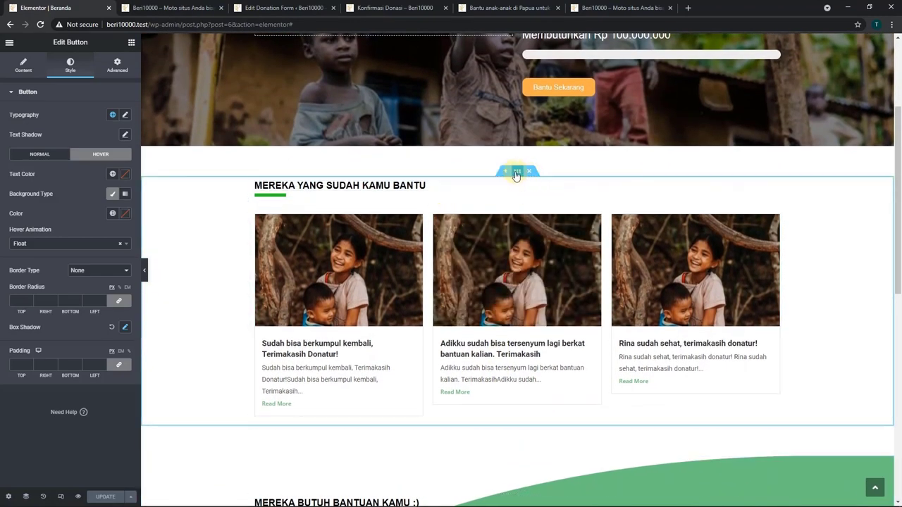
right_click(515, 171)
left_click(540, 203)
scroll(470, 274, "down", 7)
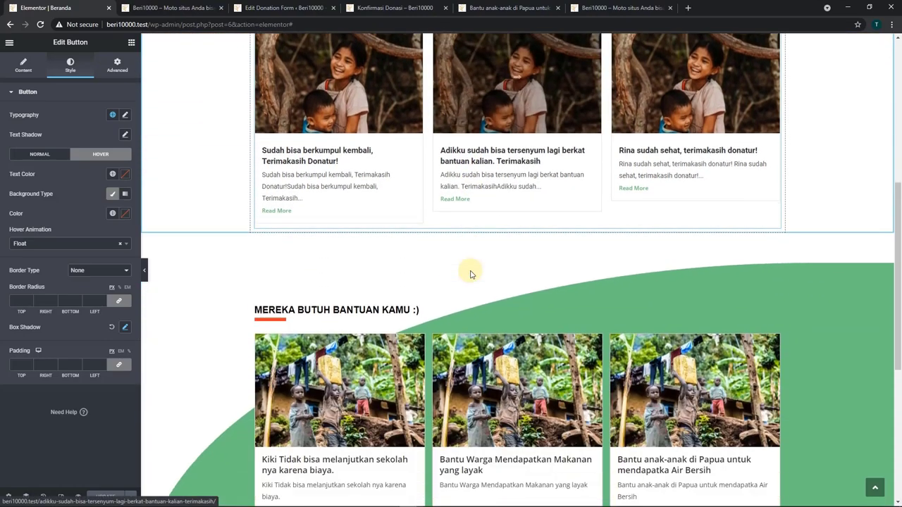
right_click(458, 358)
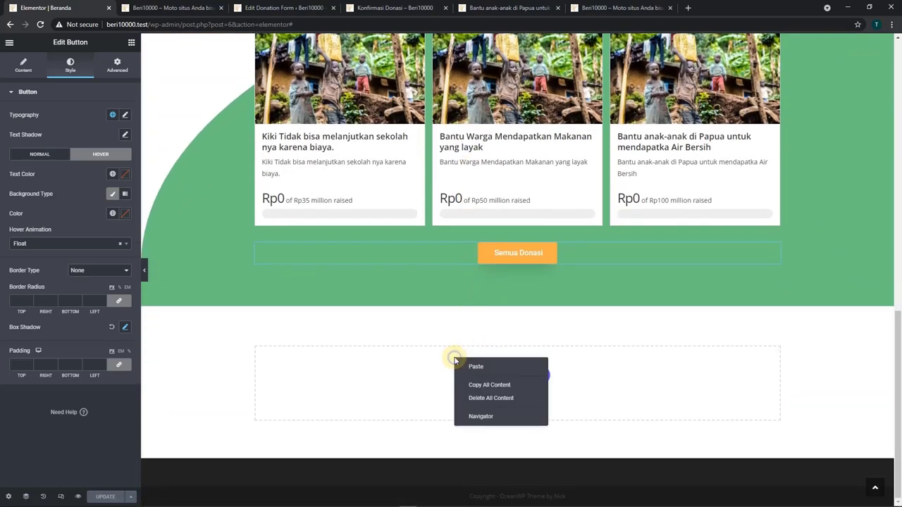
left_click(473, 367)
- Delete the post grid from the pasted section, leaving only its heading
scroll(423, 360, "down", 2)
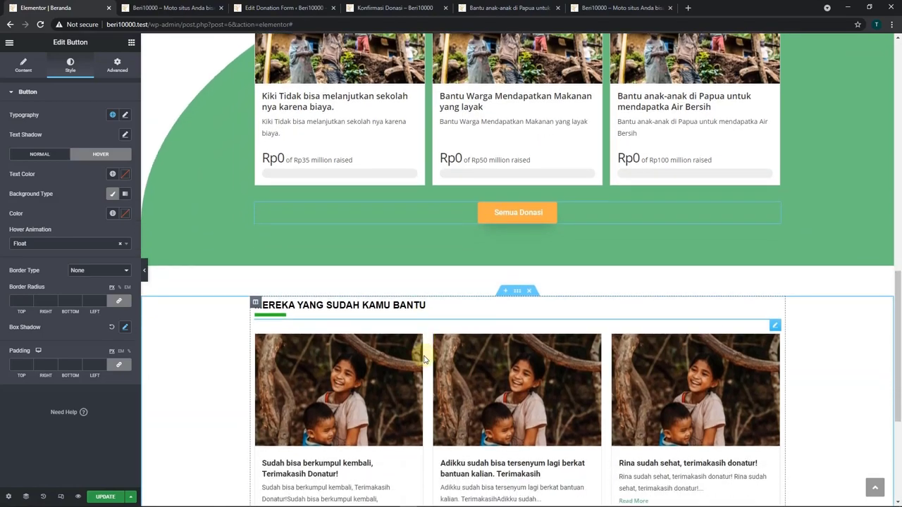
left_click(775, 236)
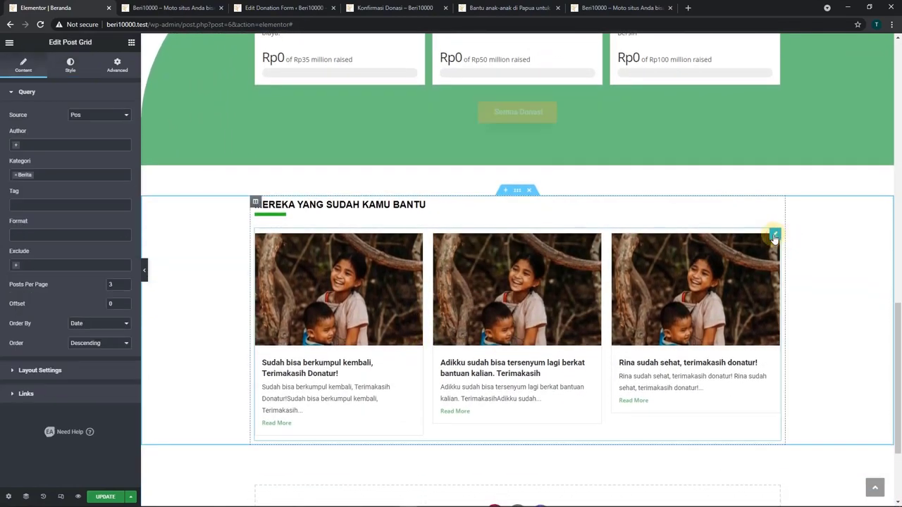
right_click(774, 236)
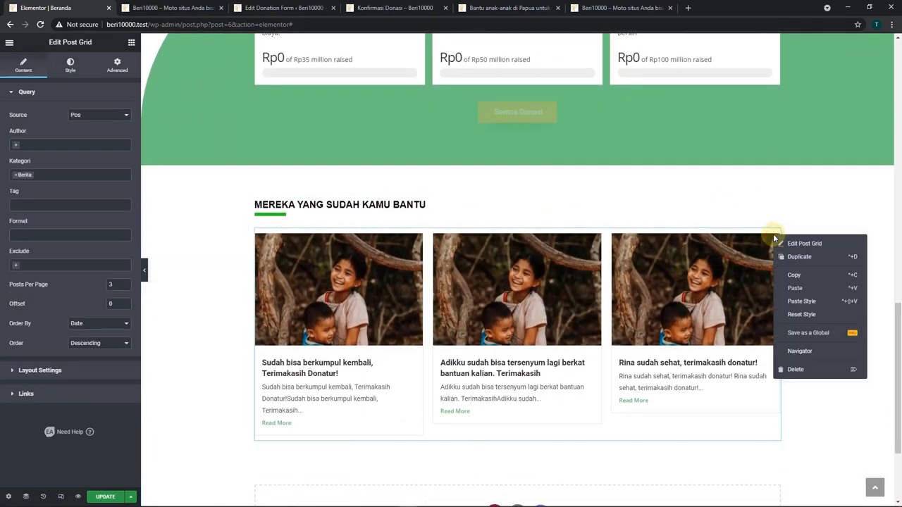
left_click(799, 371)
- Change the pasted heading to 'KAMI BEKERJASAMA DENGAN' and centre it
left_click(399, 289)
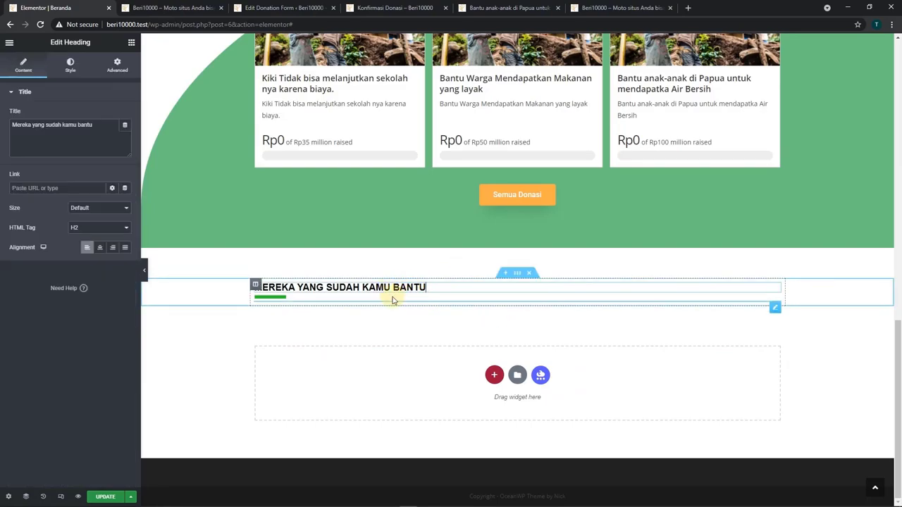
triple_click(98, 135)
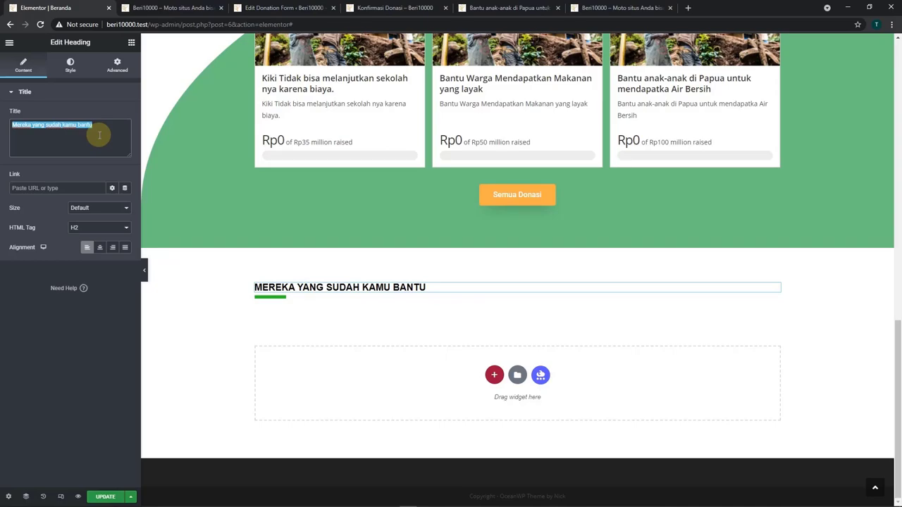
type("KAMI BEKERJASAMA DENGAN")
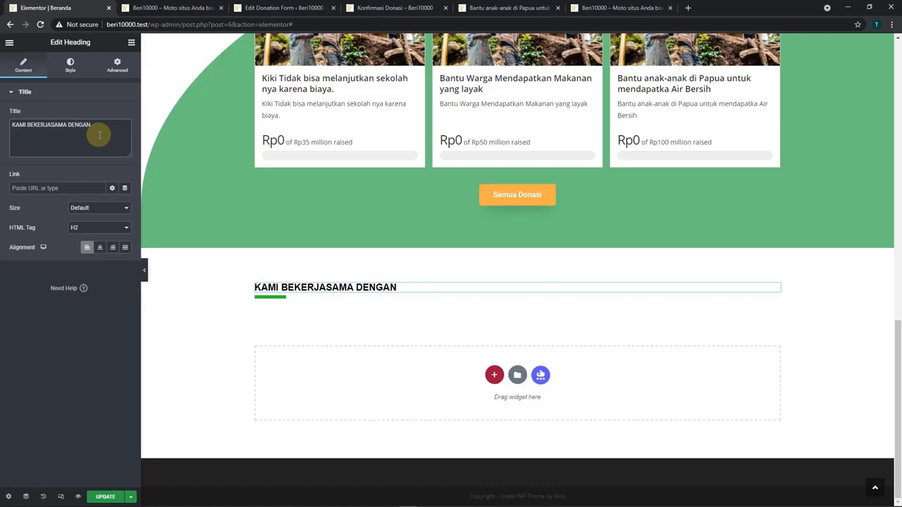
left_click(99, 247)
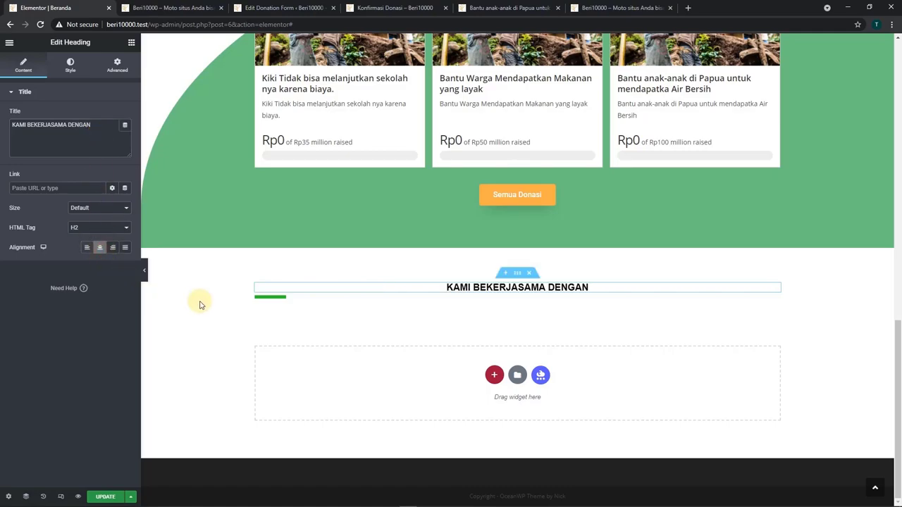
- Delete the green divider below the heading
left_click(763, 302)
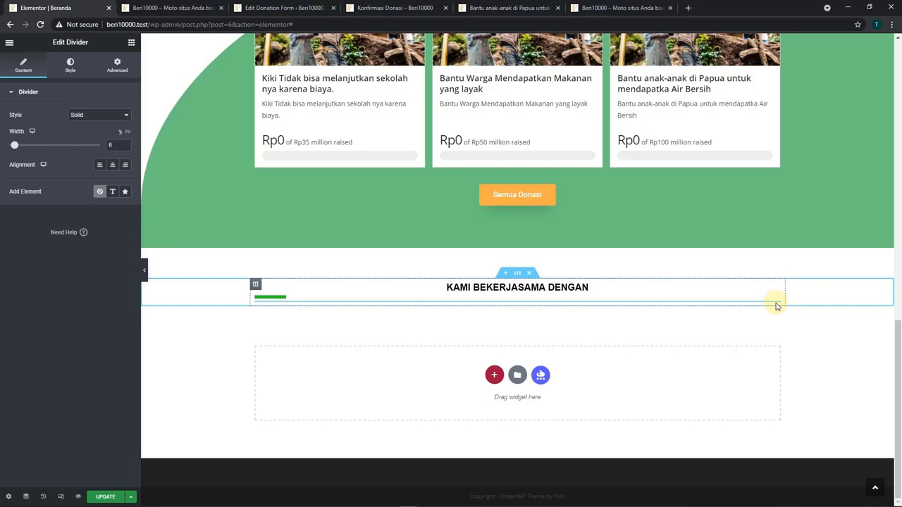
right_click(776, 305)
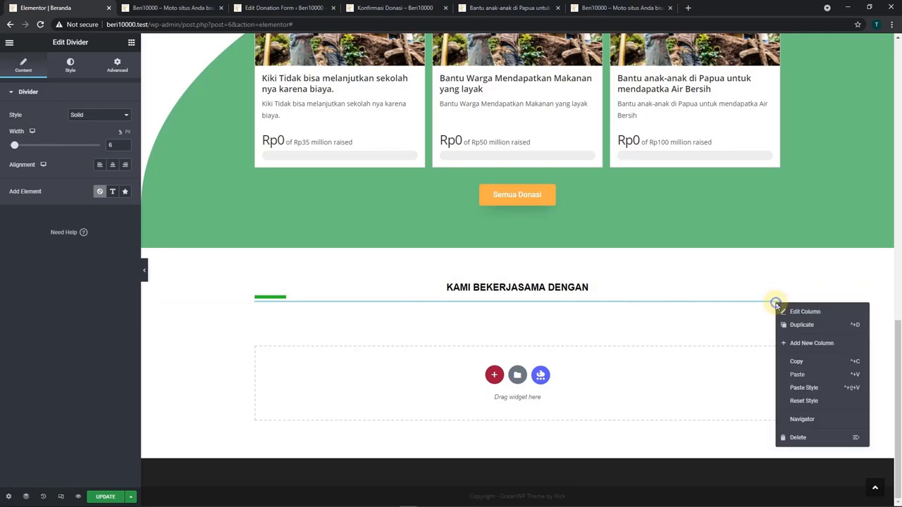
left_click(798, 438)
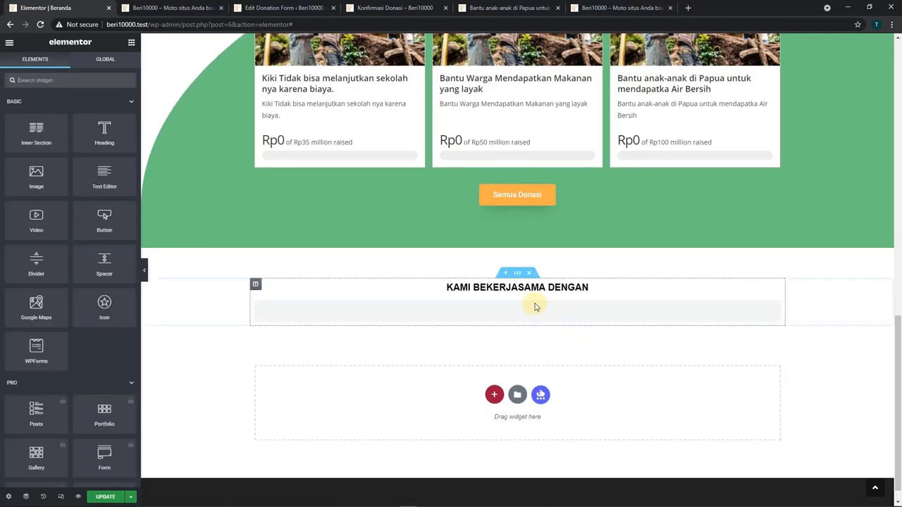
key("ctrl+z")
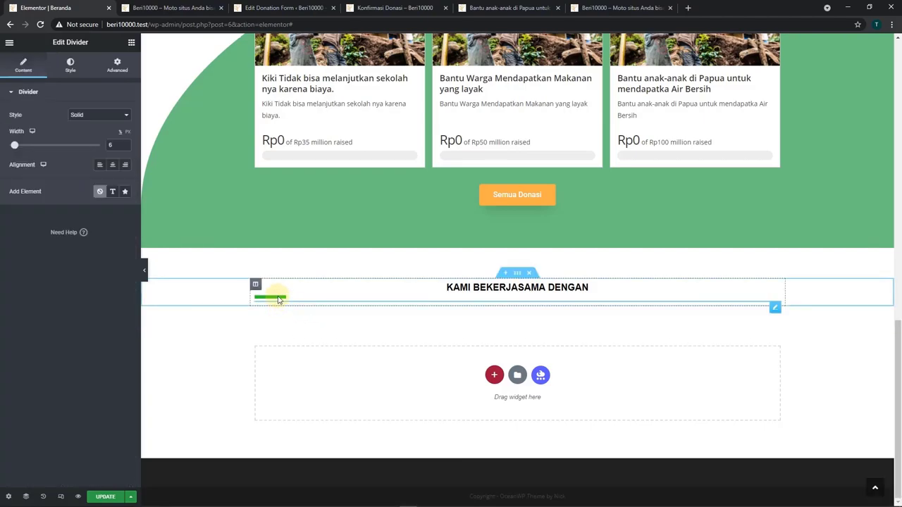
right_click(278, 300)
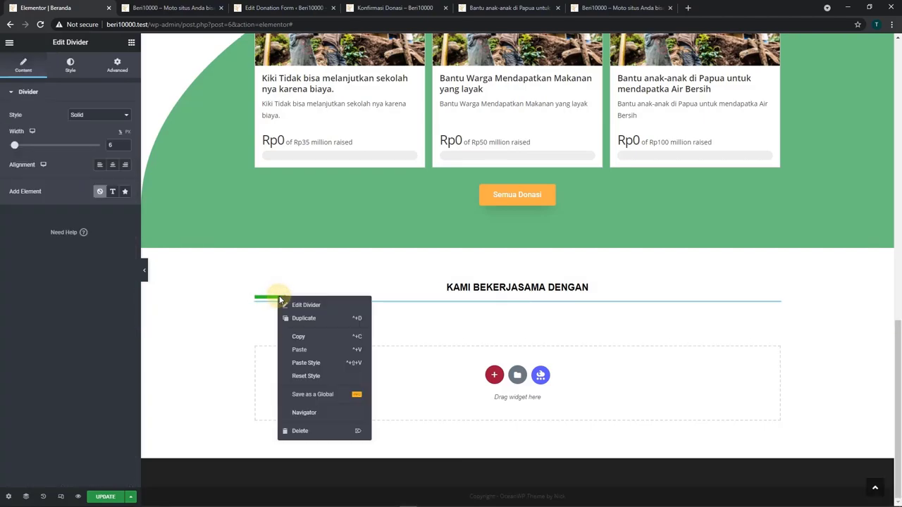
left_click(307, 430)
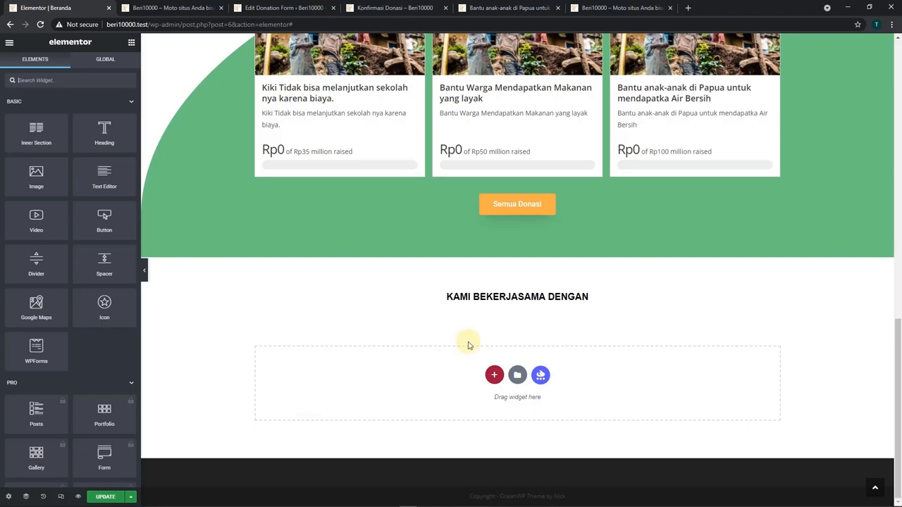
- Set the heading's typography font size to 24
left_click(493, 298)
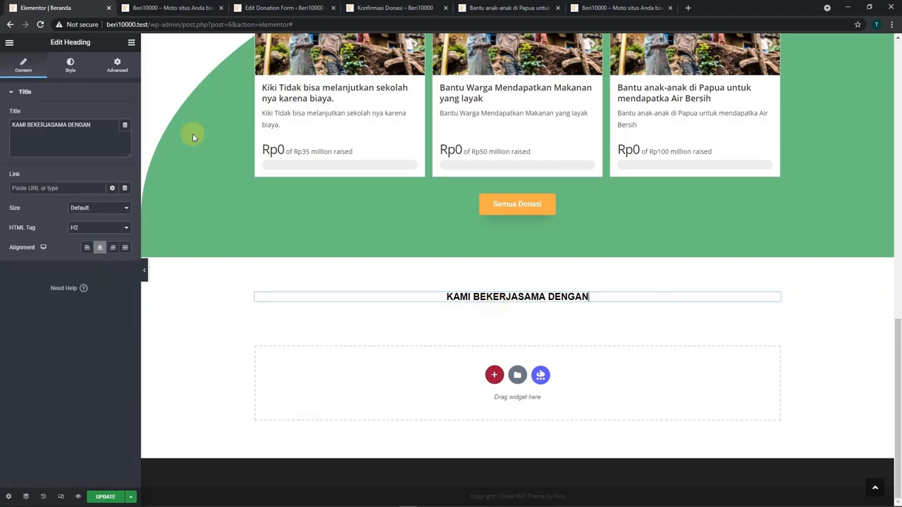
left_click(70, 63)
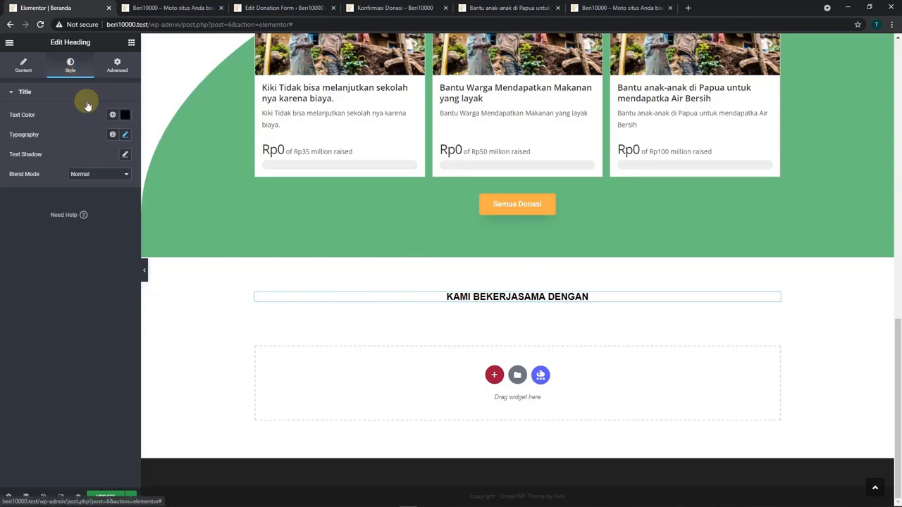
left_click(125, 134)
left_click(19, 210)
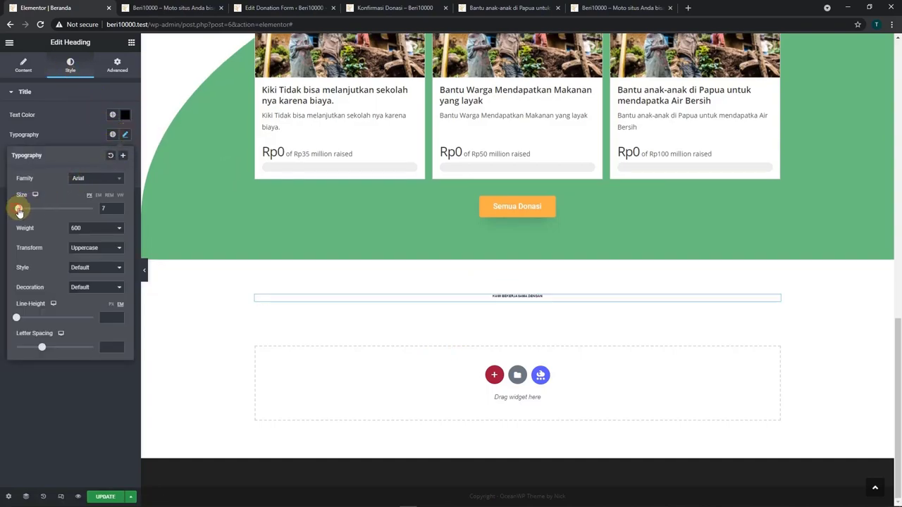
left_click_drag(19, 210, 24, 210)
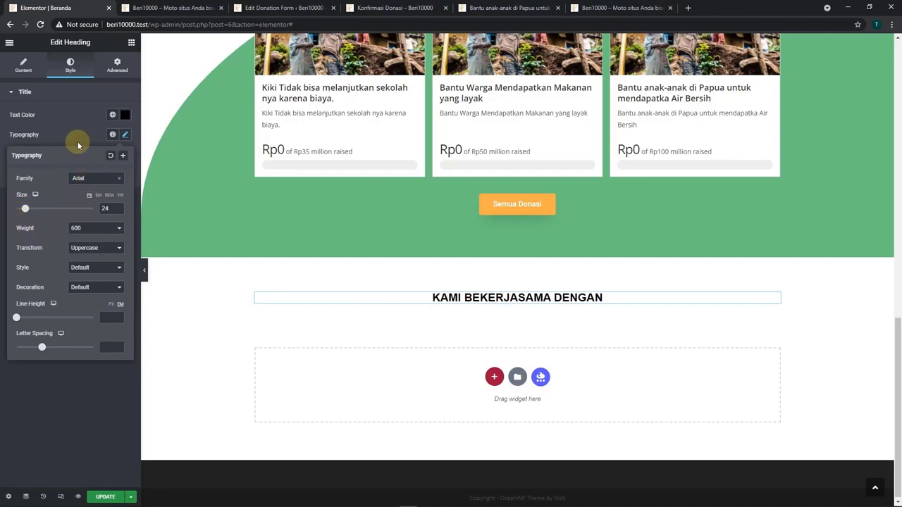
left_click(87, 415)
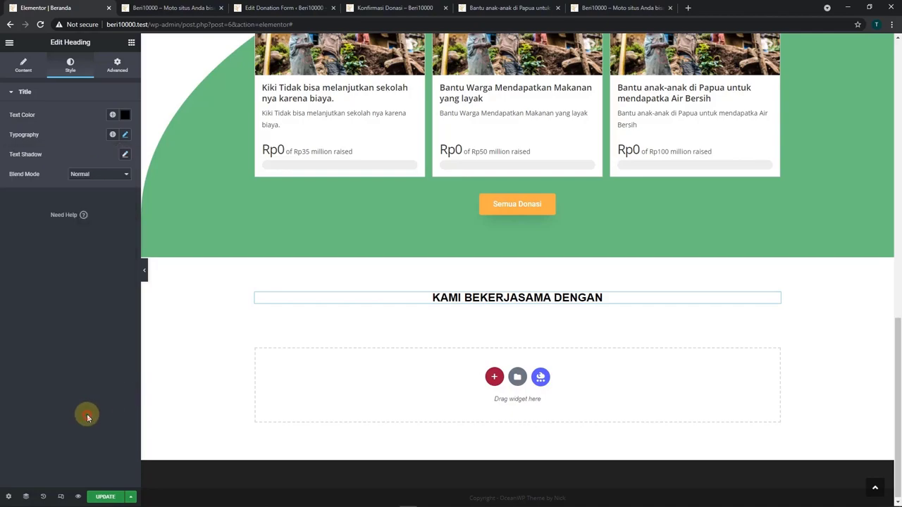
left_click(10, 44)
- Search widgets for 'car' and drag an Image Carousel beneath the KAMI BEKERJASAMA DENGAN heading
left_click(10, 45)
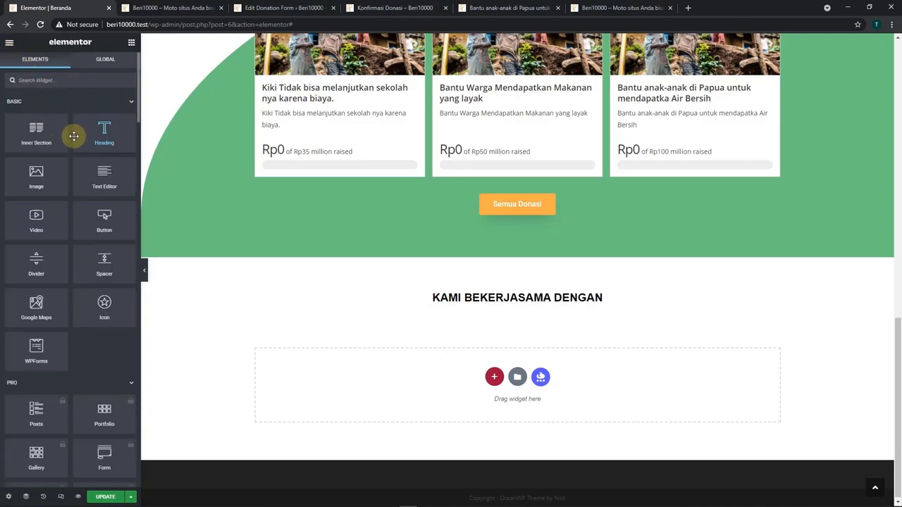
left_click(64, 82)
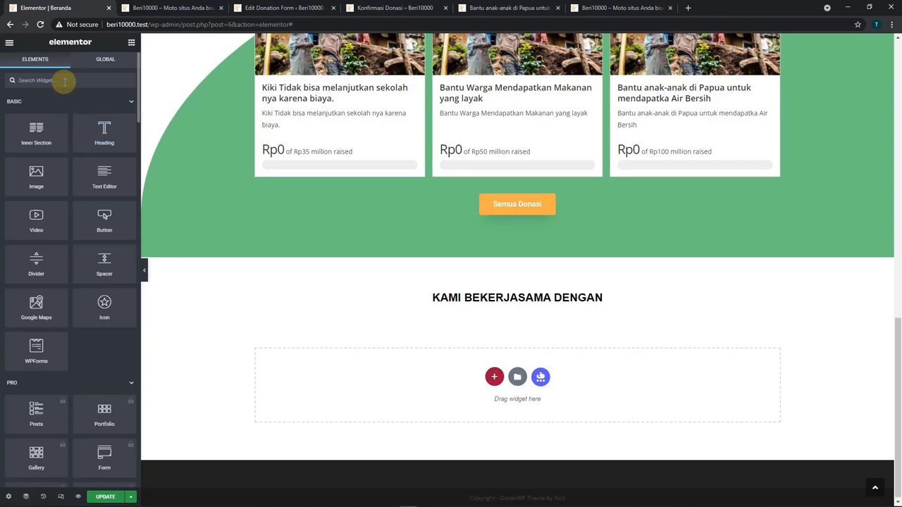
type("car")
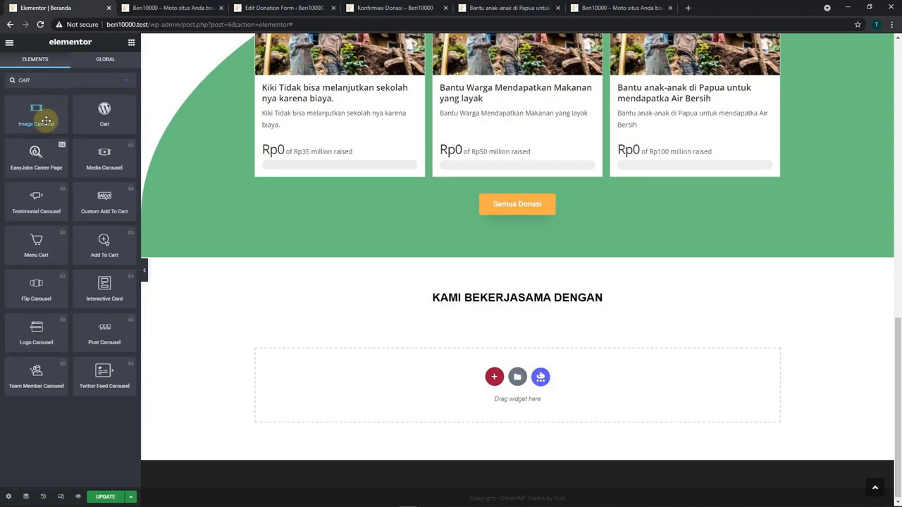
left_click_drag(45, 118, 515, 307)
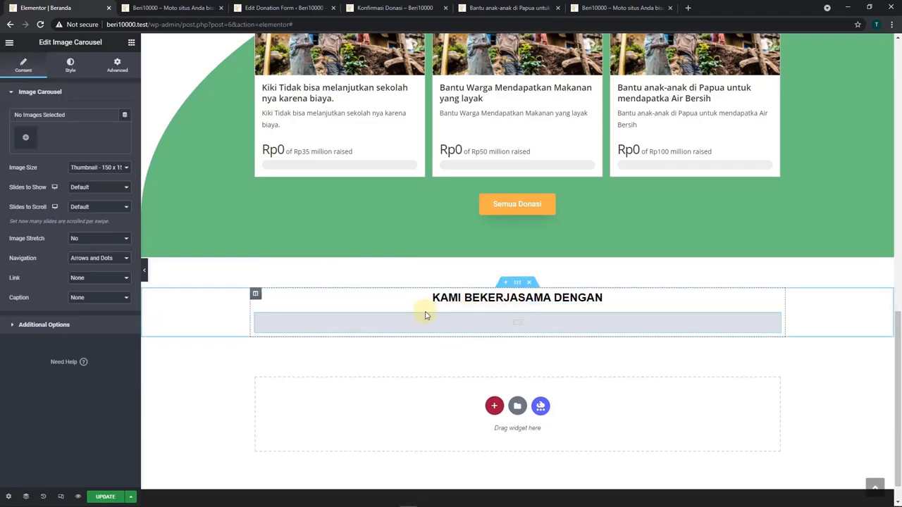
- Upload the BAZNAS and Peduli Yatim logos from the kerjasama folder to the media library
left_click(30, 141)
left_click(136, 79)
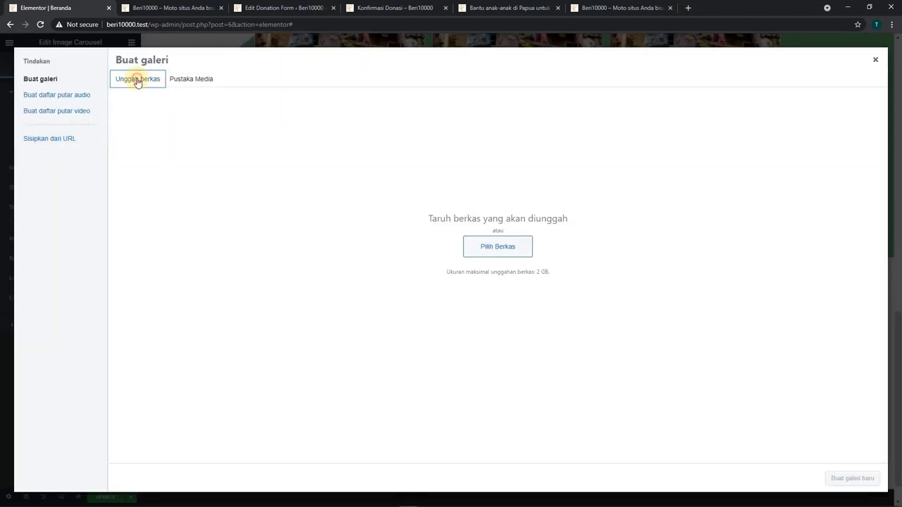
mouse_move(298, 493)
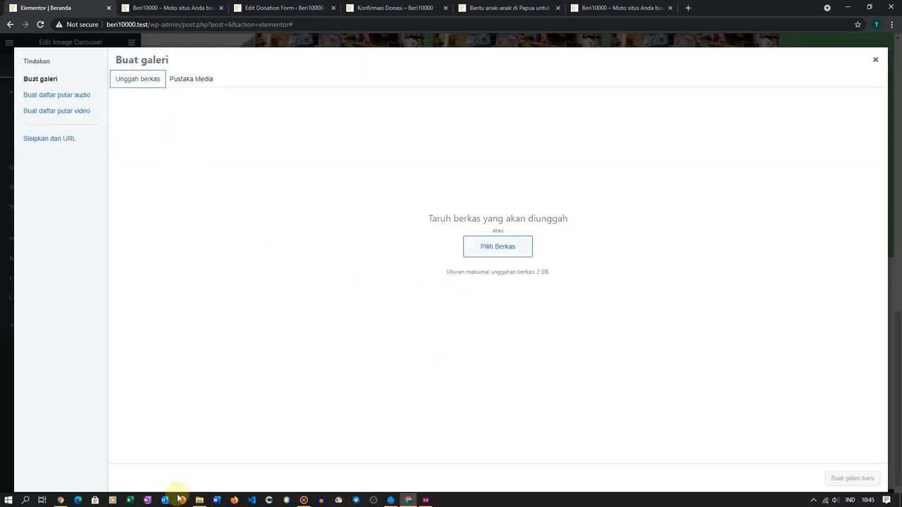
left_click(200, 500)
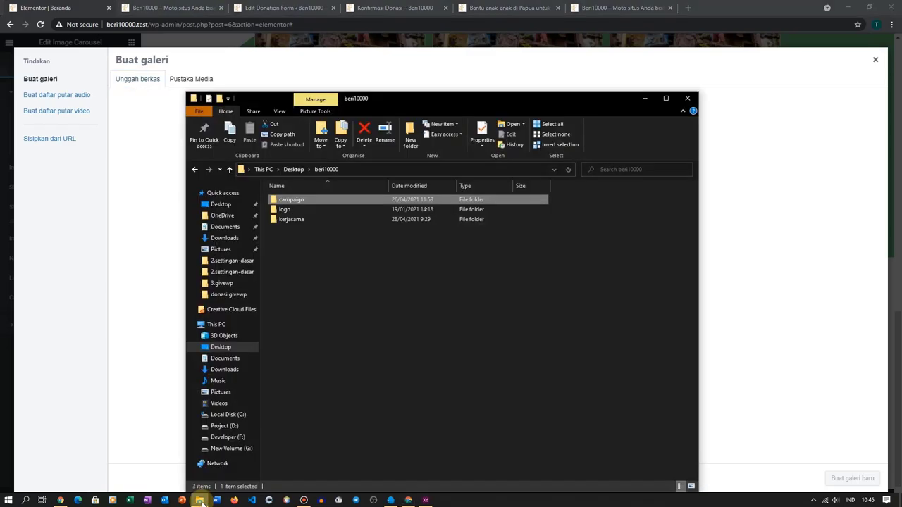
double_click(304, 221)
left_click_drag(401, 261, 296, 199)
left_click_drag(396, 102, 575, 177)
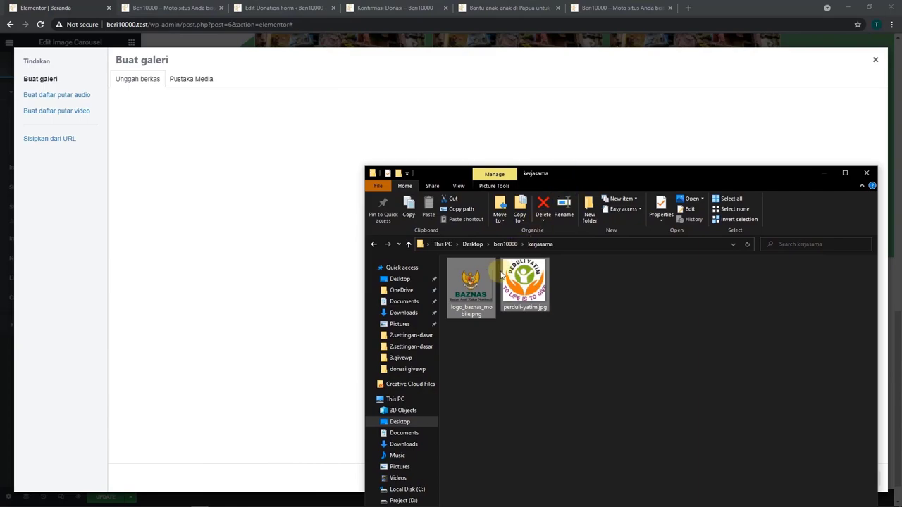
left_click_drag(524, 282, 421, 250)
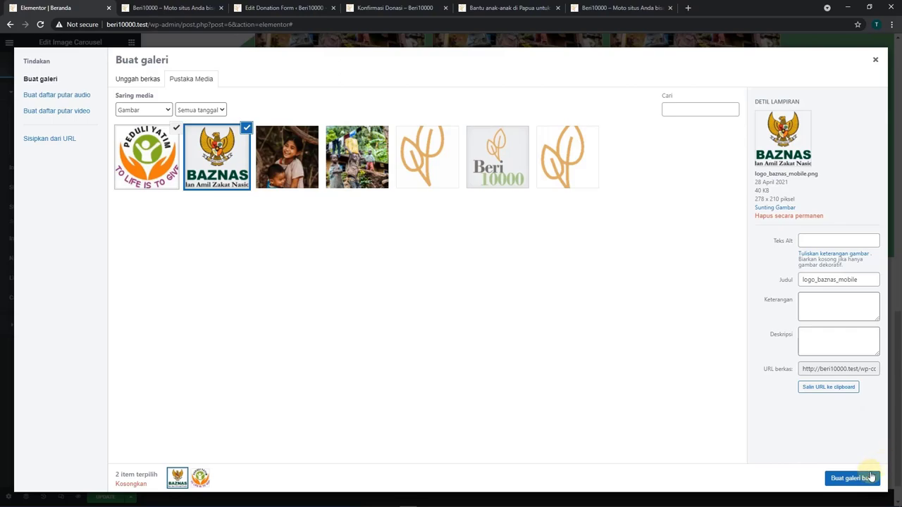
- Create a gallery from the two logos and insert it into the carousel
left_click(158, 161)
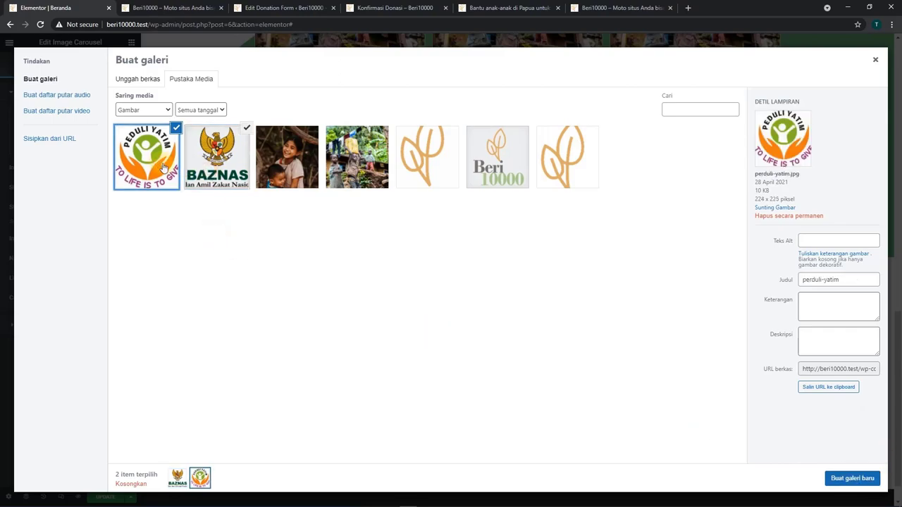
left_click(201, 163)
left_click(172, 149)
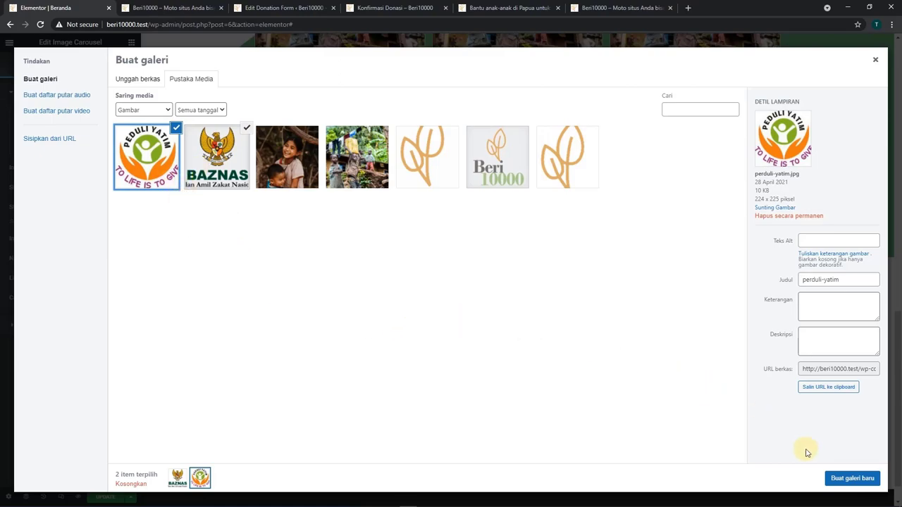
left_click(854, 479)
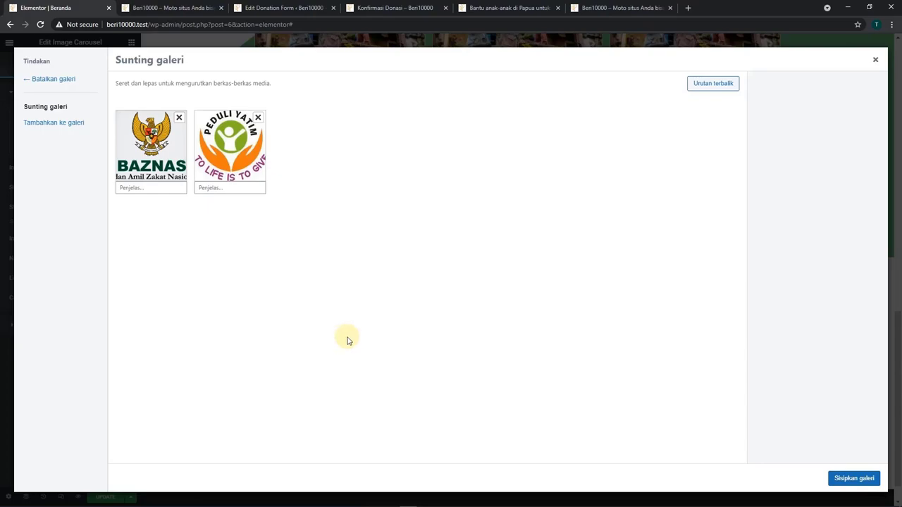
left_click(843, 483)
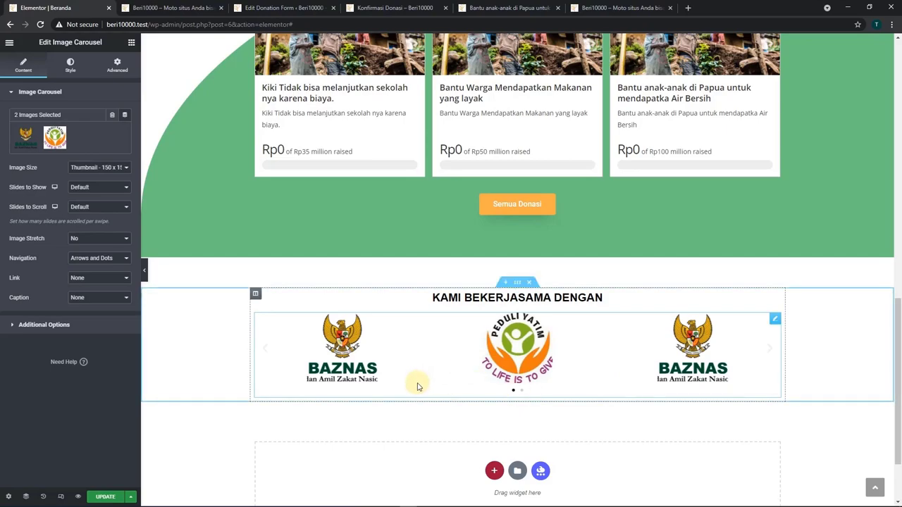
- Set the carousel's Image Size to Full
left_click(85, 167)
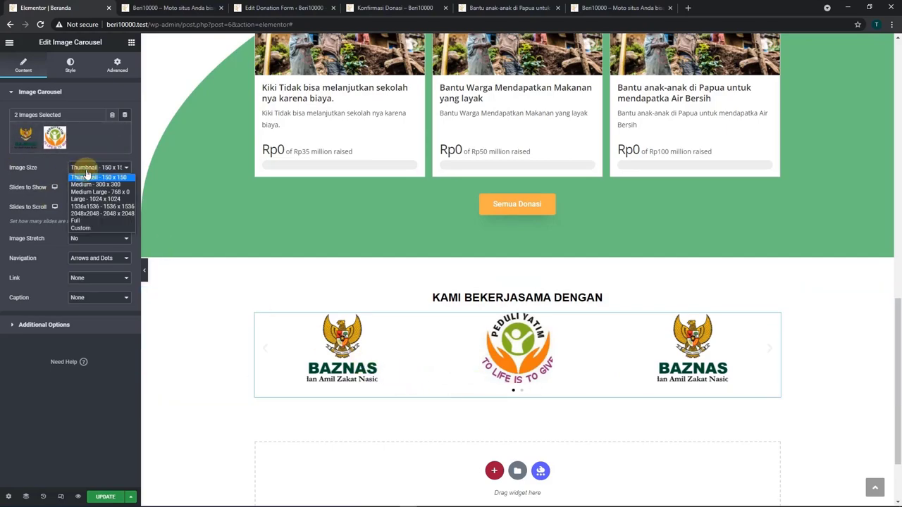
left_click(111, 201)
left_click(98, 168)
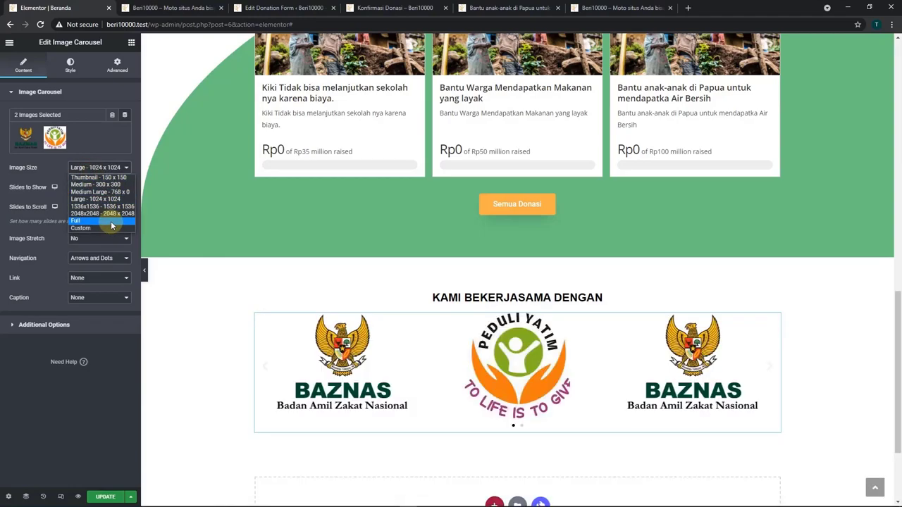
left_click(111, 221)
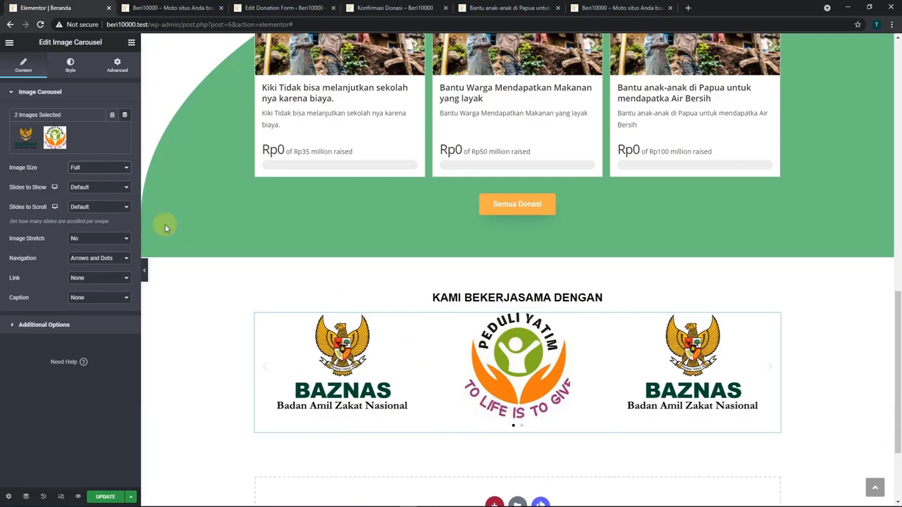
- Set Slides to Show to 2 and Slides to Scroll to 1
scroll(355, 379, "down", 1)
scroll(356, 379, "down", 1)
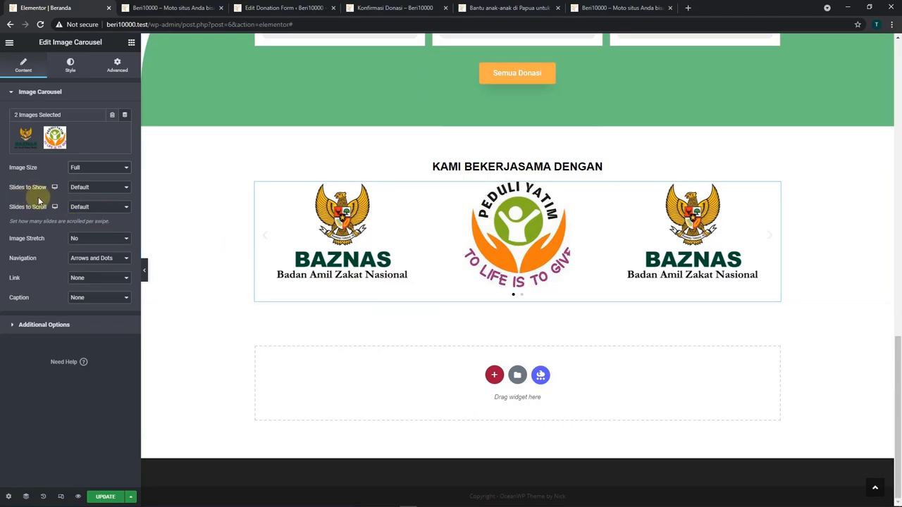
left_click(78, 186)
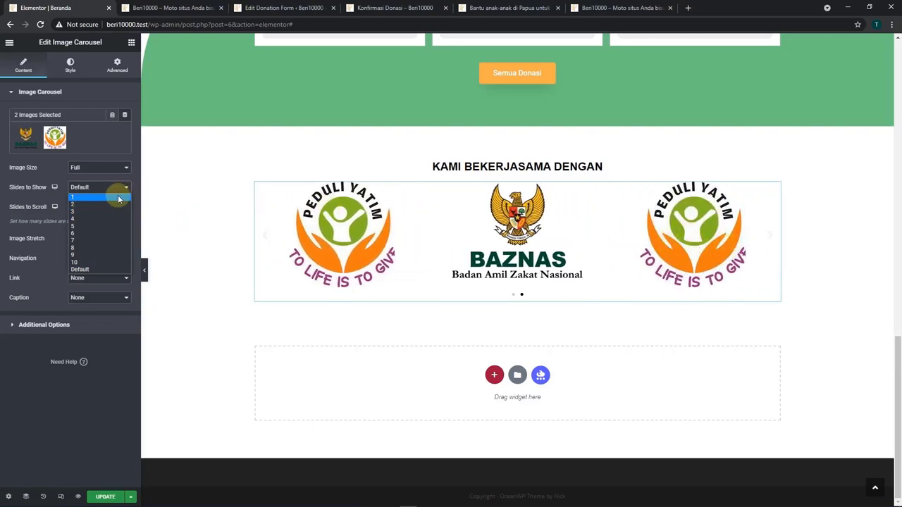
left_click(99, 197)
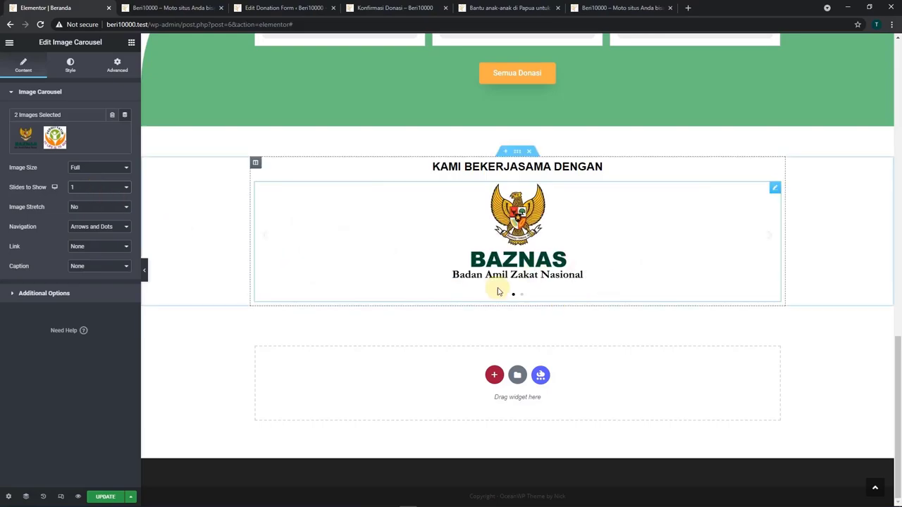
left_click(95, 187)
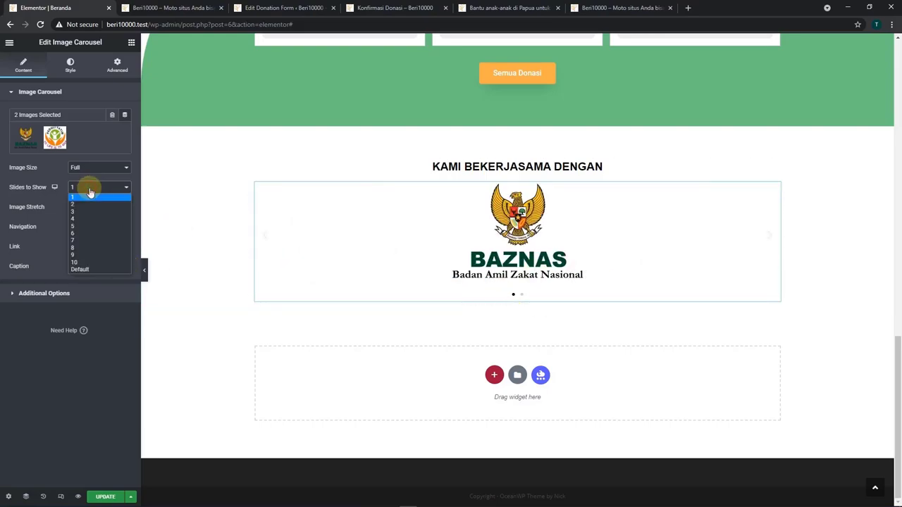
left_click(93, 210)
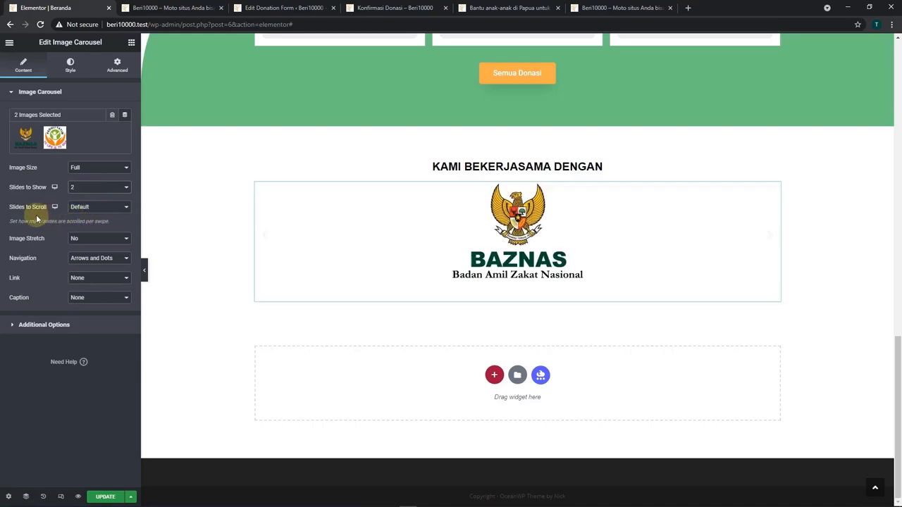
left_click(73, 213)
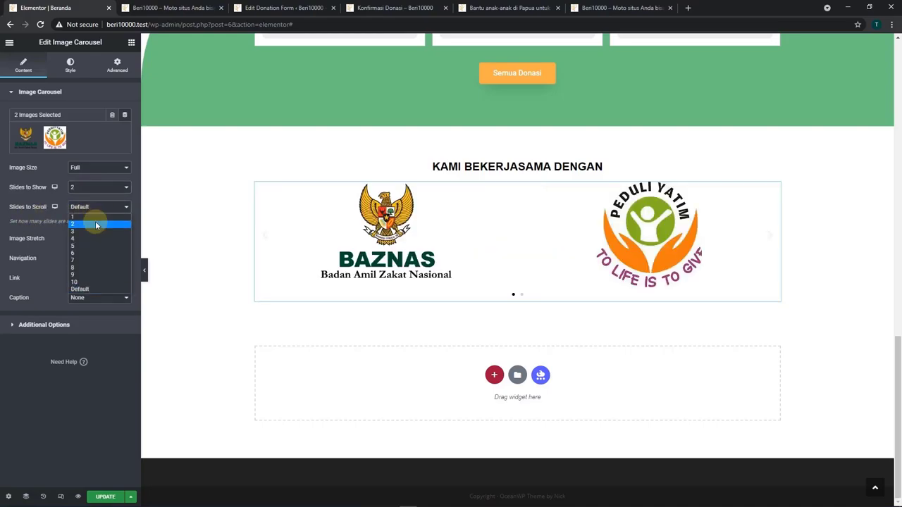
left_click(95, 222)
left_click(94, 212)
left_click(96, 219)
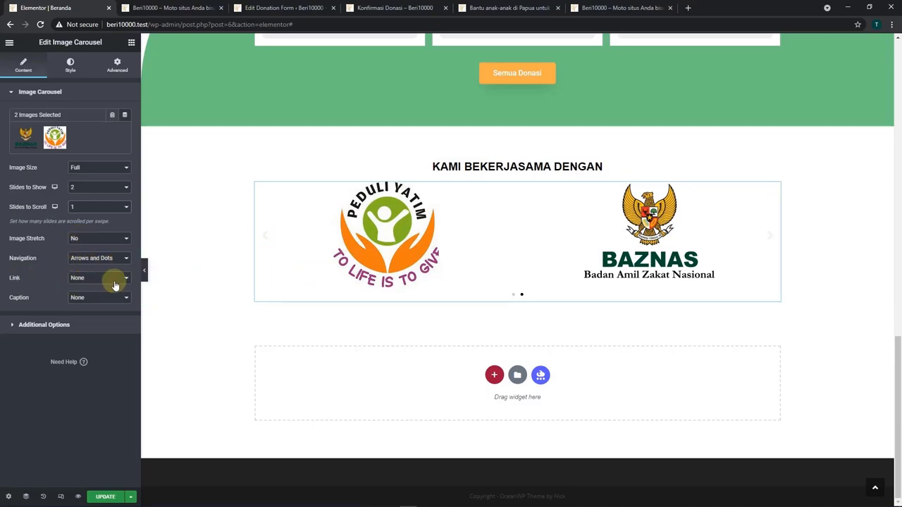
left_click(73, 324)
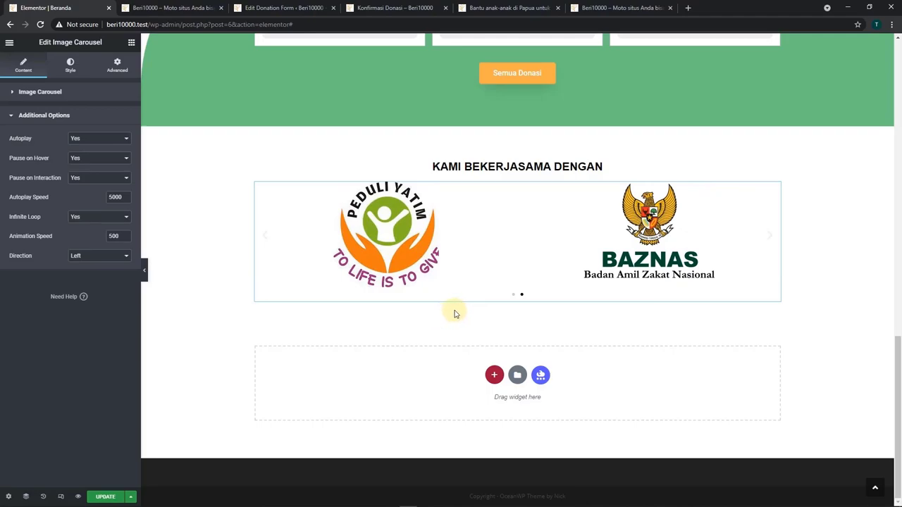
- Keep the carousel on infinite loop with the slide direction set to left
left_click(83, 216)
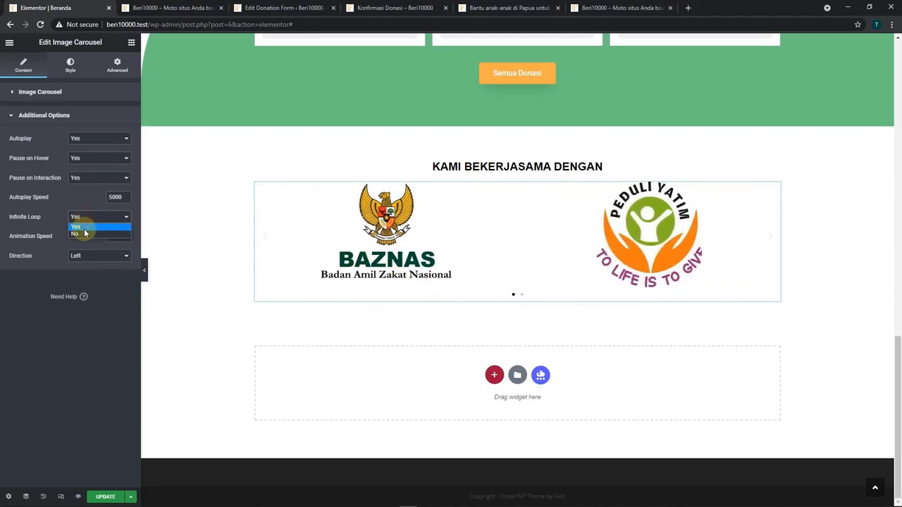
left_click(85, 233)
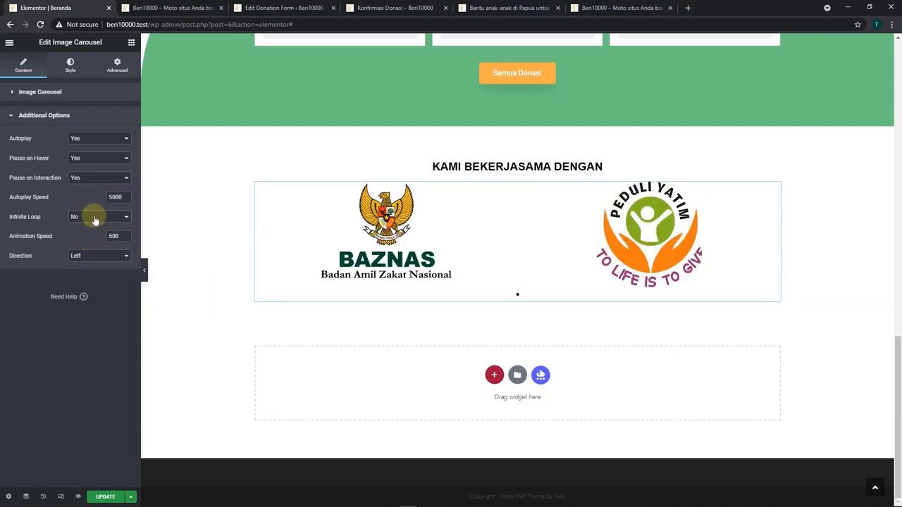
left_click(95, 220)
left_click(91, 226)
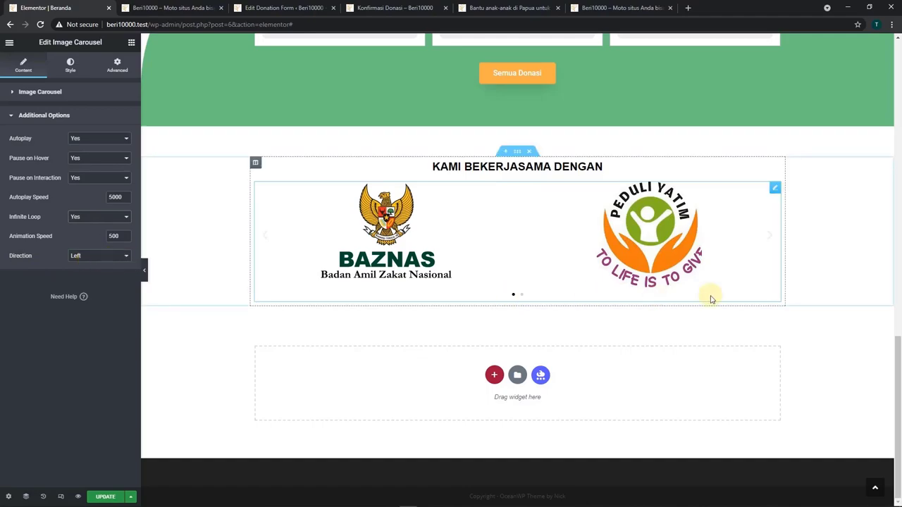
left_click(115, 256)
left_click(111, 273)
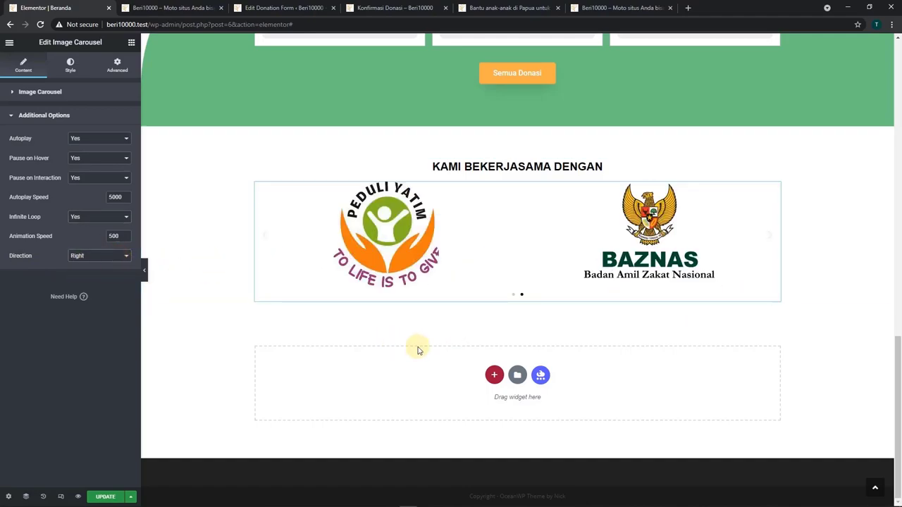
left_click(108, 265)
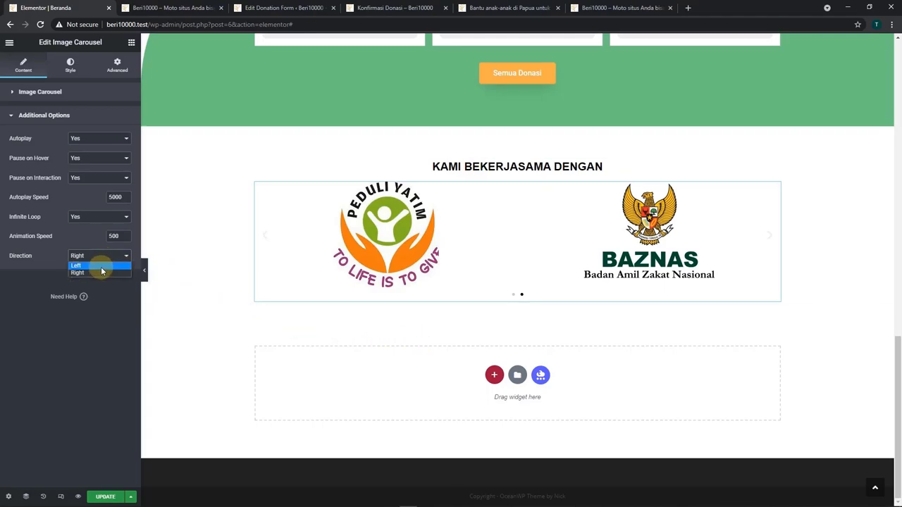
left_click(101, 266)
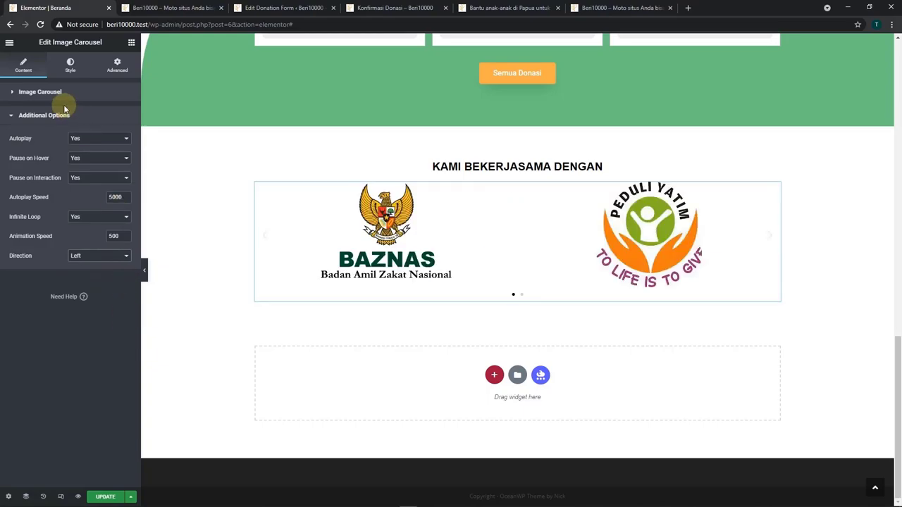
- Place the carousel arrows inside and colour them black (#000000)
left_click(71, 65)
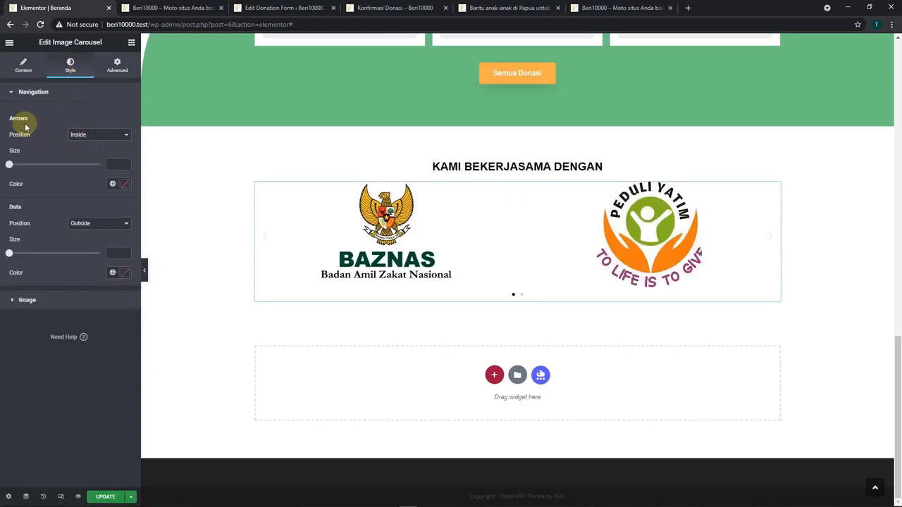
left_click(96, 136)
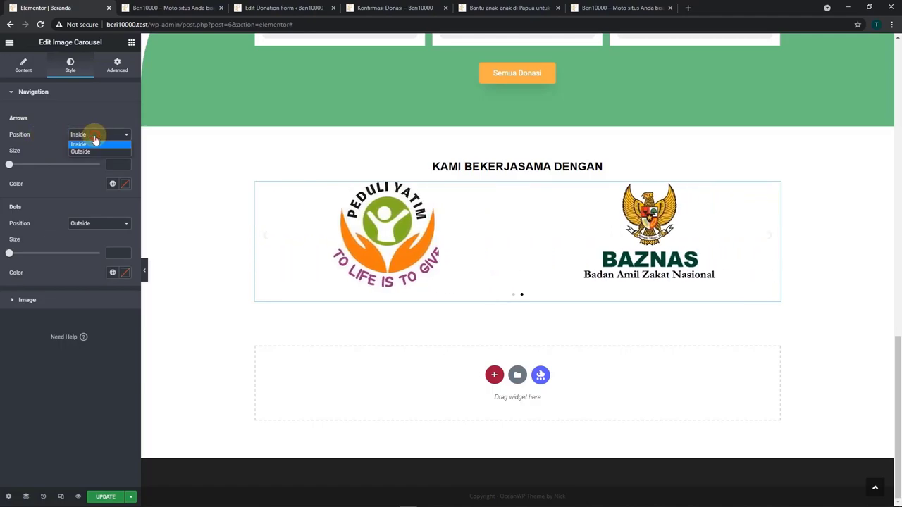
left_click(94, 143)
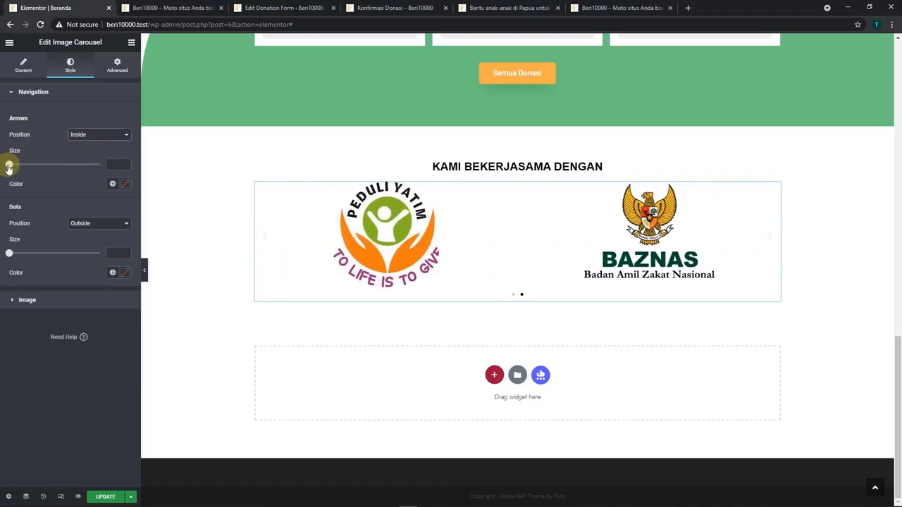
left_click(124, 184)
mouse_move(91, 228)
left_mouse_down()
mouse_move(20, 288)
mouse_move(12, 311)
left_mouse_up()
left_click(52, 363)
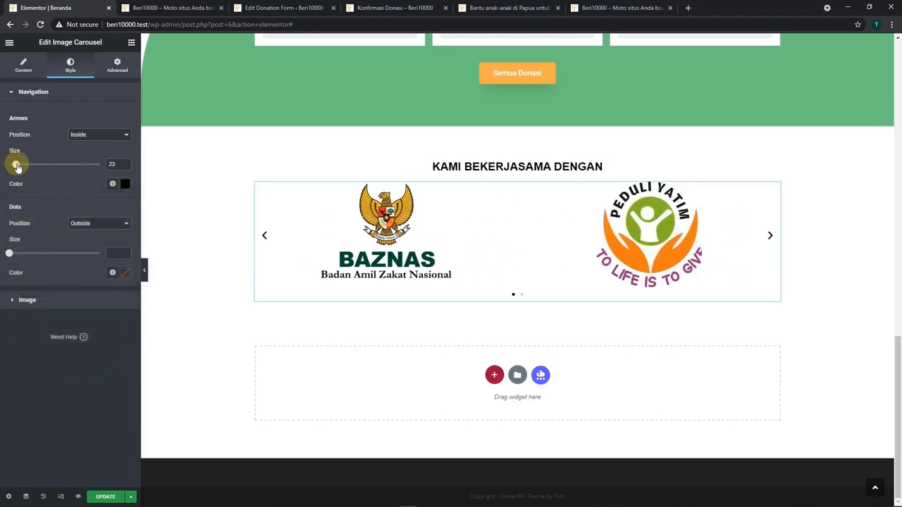
- Set the logos' vertical alignment to Center and save the page
left_click(37, 303)
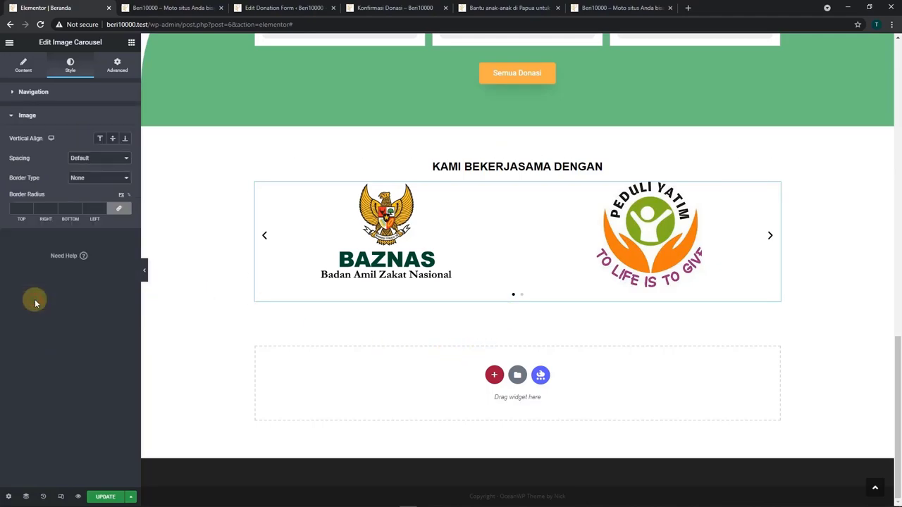
left_click(113, 140)
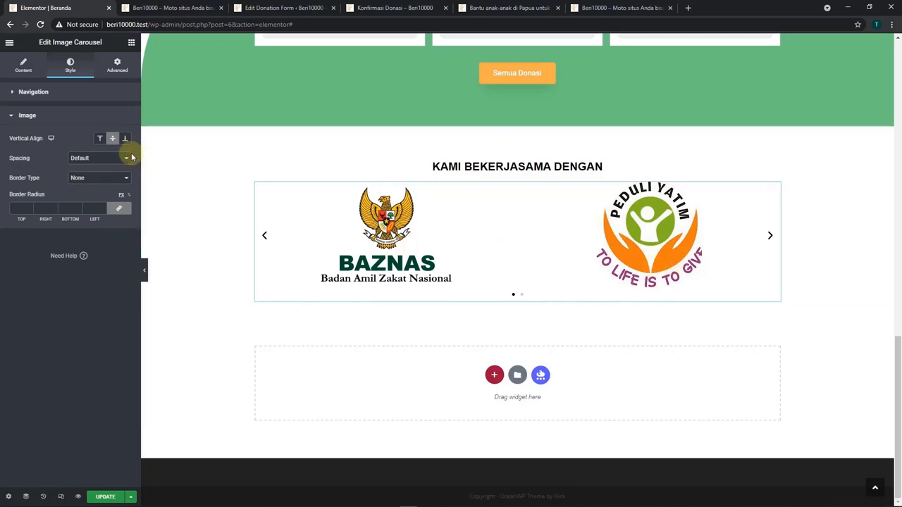
left_click(99, 139)
left_click(112, 139)
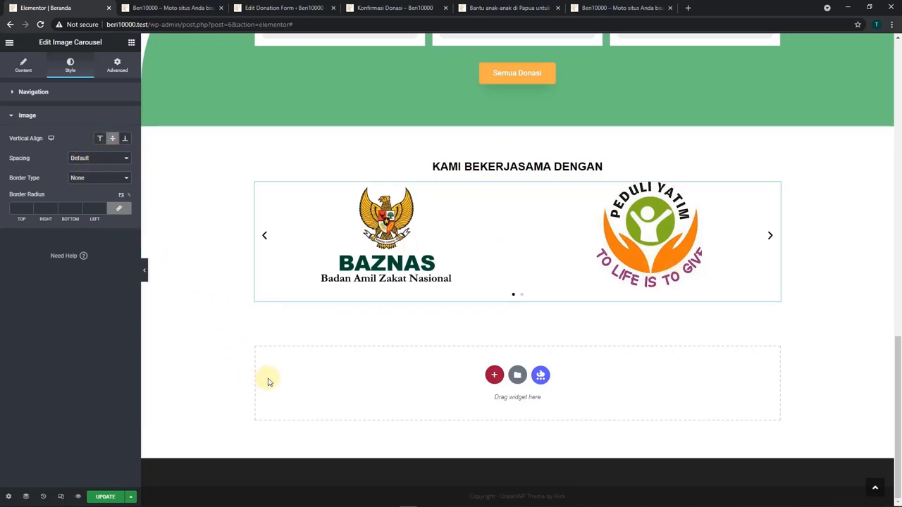
left_click(106, 497)
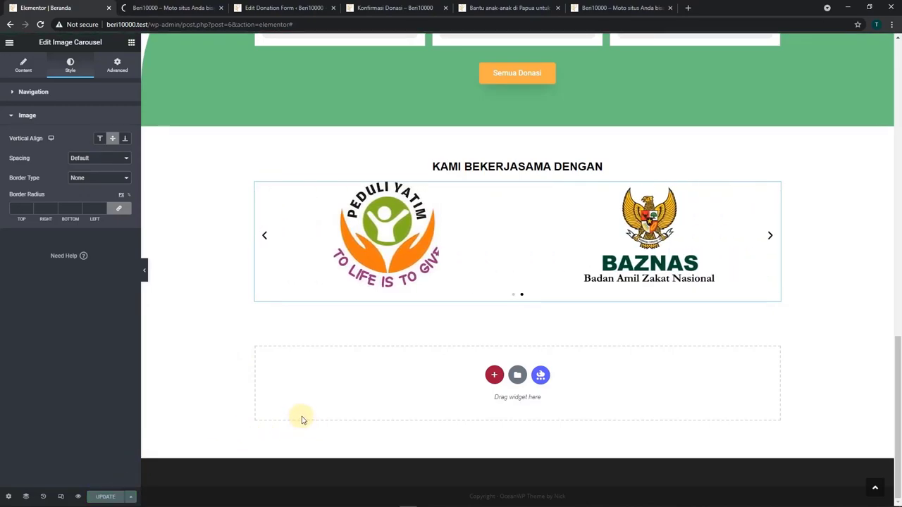
scroll(301, 420, "up", 4)
scroll(301, 420, "up", 2)
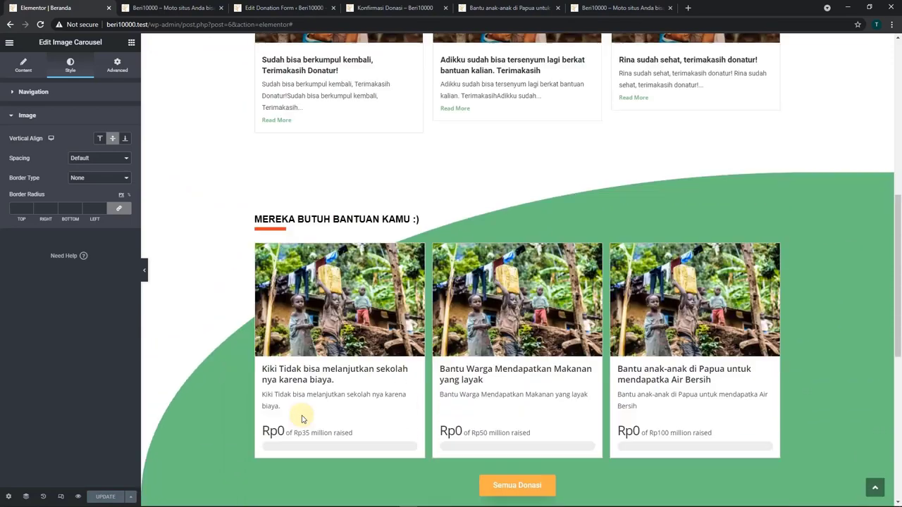
scroll(251, 413, "down", 5)
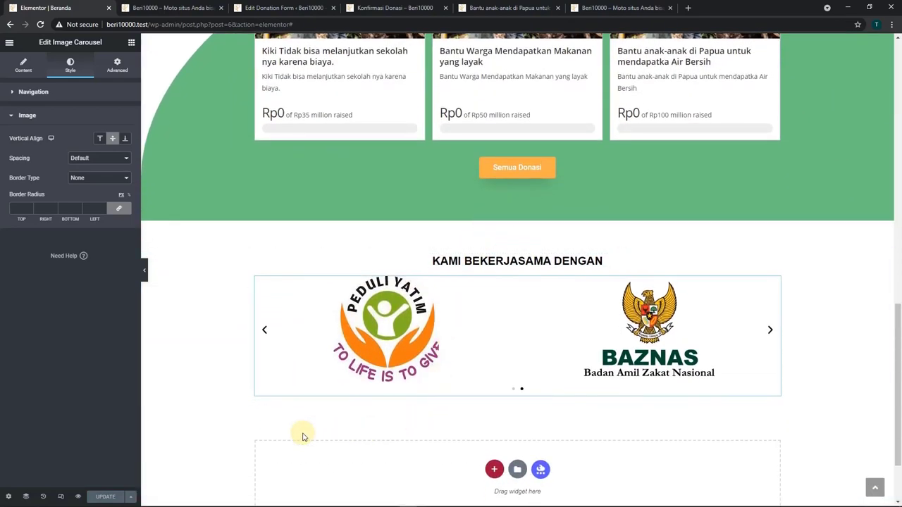
scroll(300, 435, "down", 1)
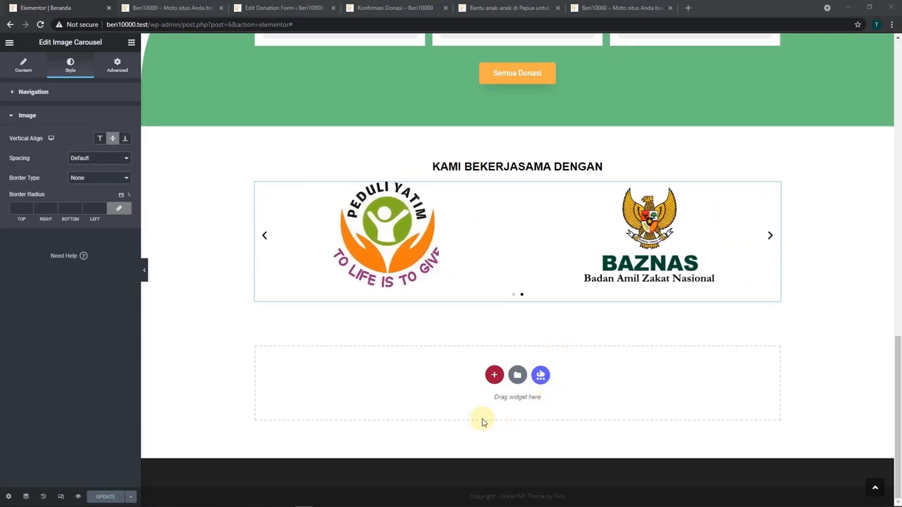
scroll(476, 418, "up", 1)
scroll(478, 415, "down", 1)
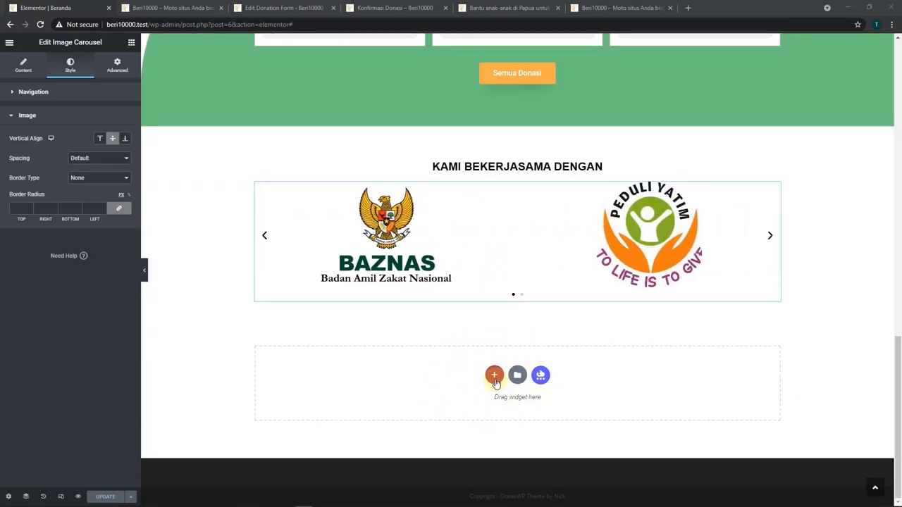
- Add a single-column section below the carousel containing a two-column inner section
left_click(495, 376)
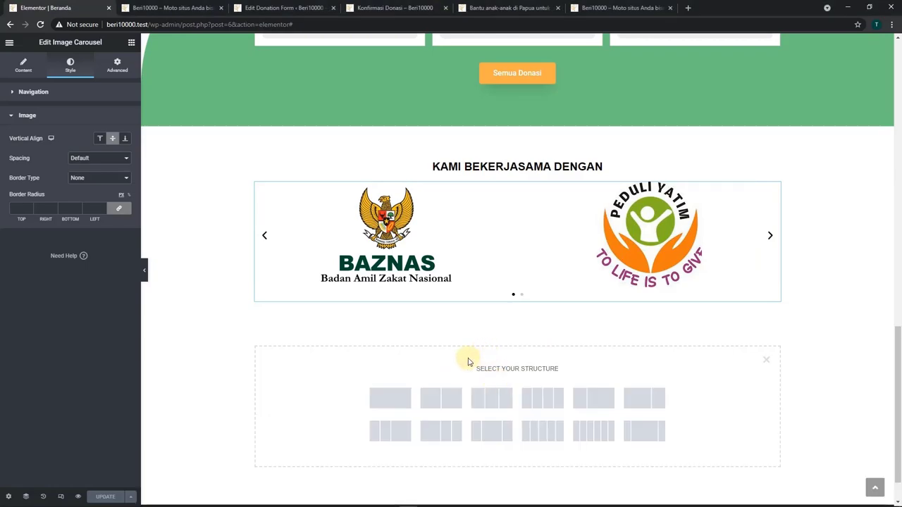
left_click(385, 398)
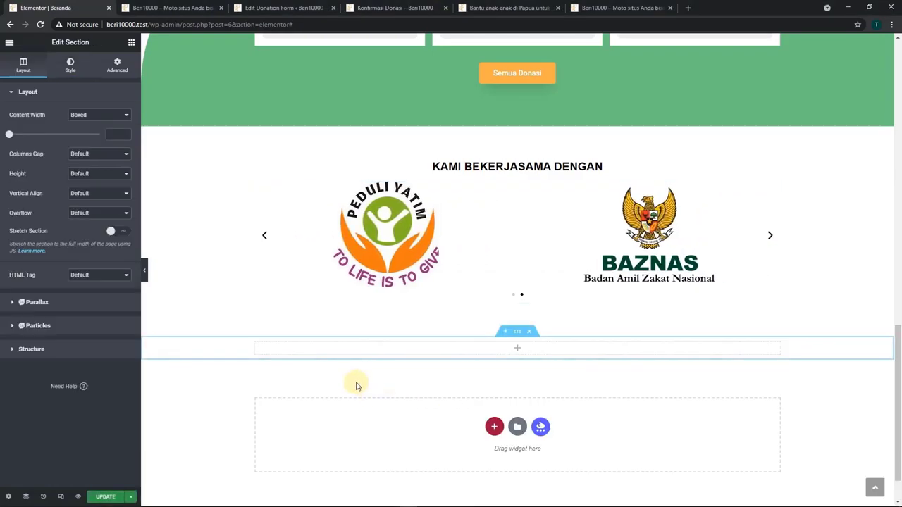
scroll(356, 386, "down", 1)
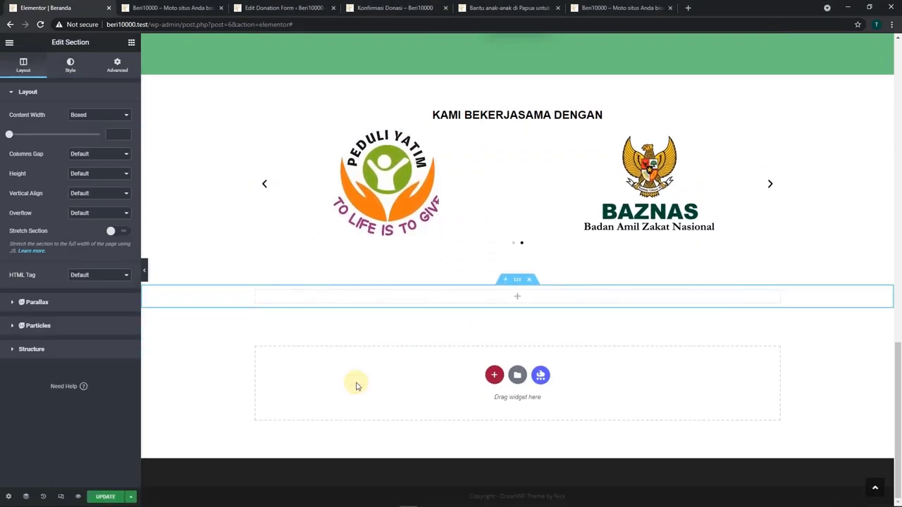
left_click(517, 299)
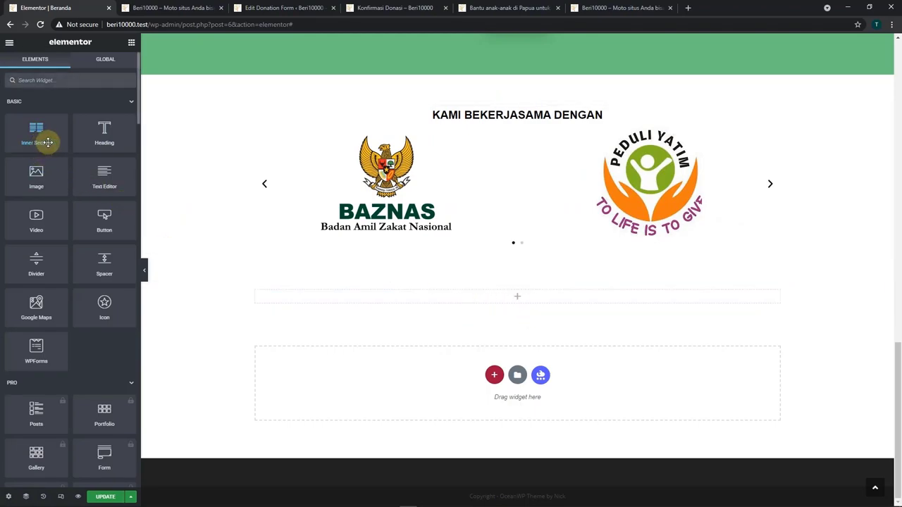
left_click_drag(48, 142, 501, 298)
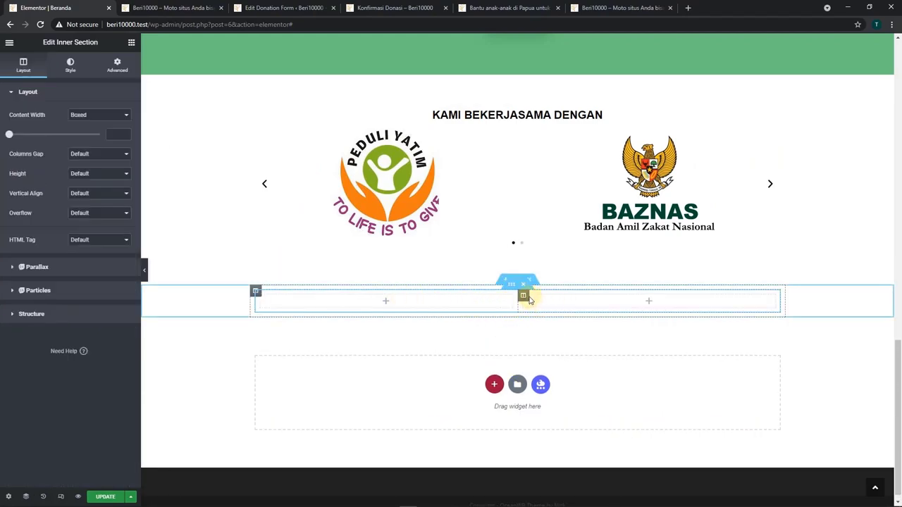
left_click(386, 304)
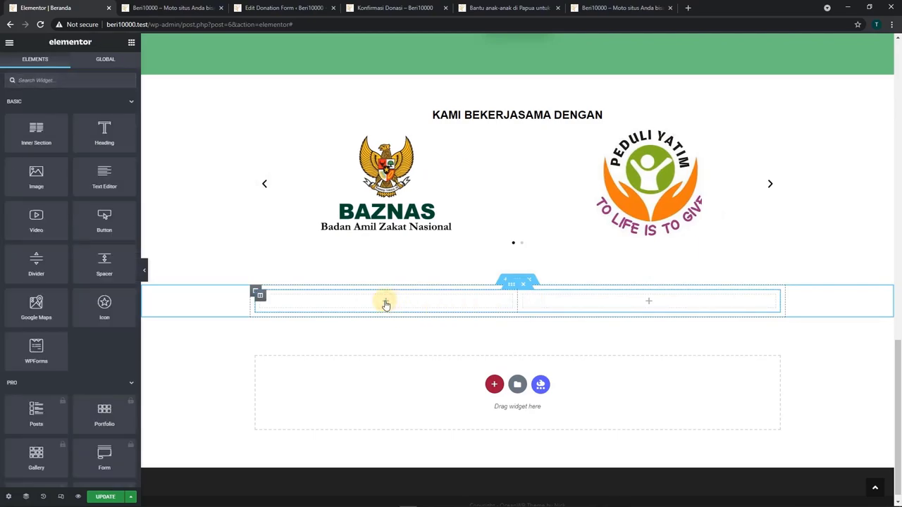
- Give the inner section a solid yellow-orange #FFC71B background
left_click(518, 280)
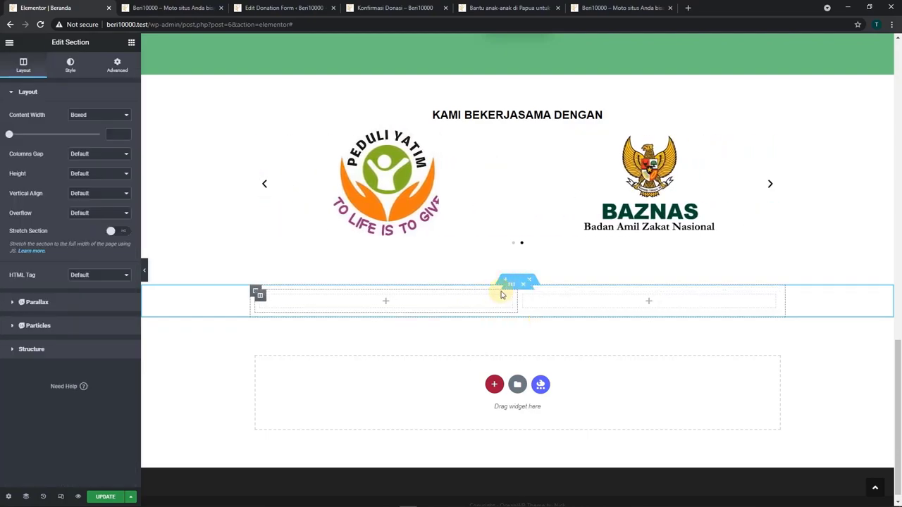
left_click(71, 67)
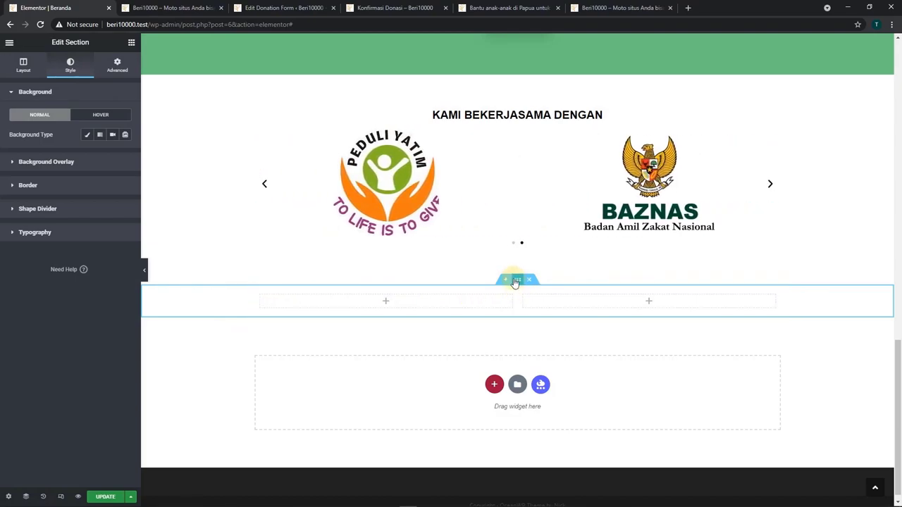
left_click(515, 281)
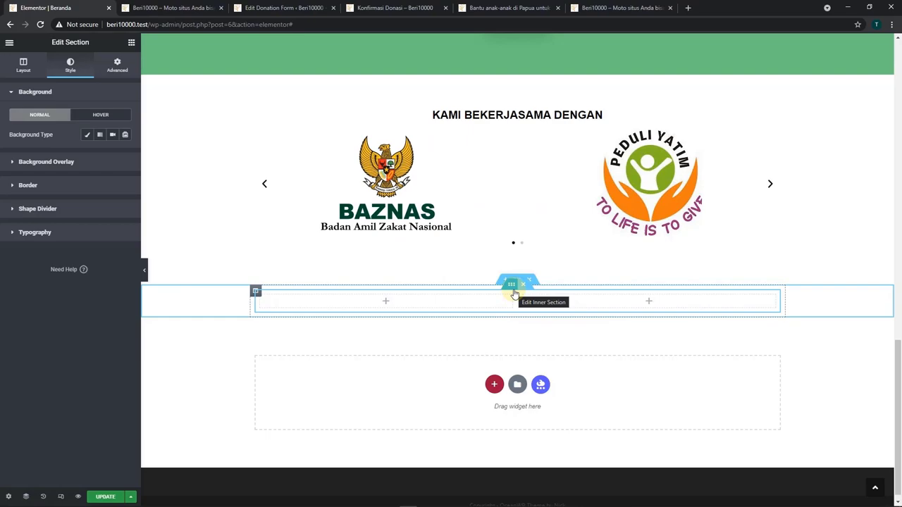
left_click(512, 284)
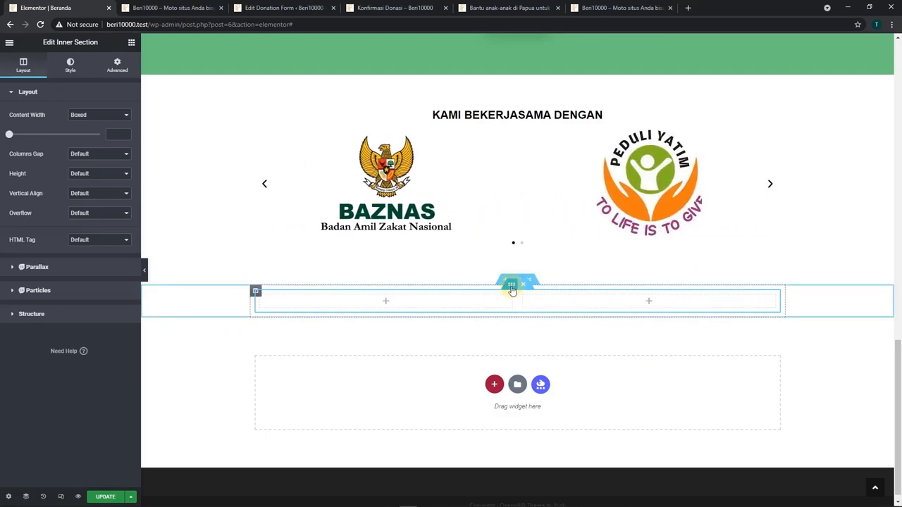
left_click(65, 71)
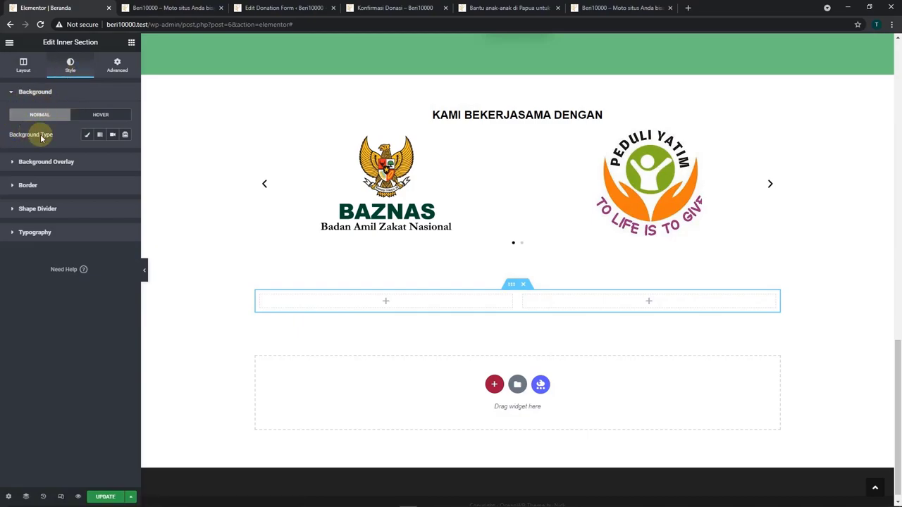
left_click(87, 134)
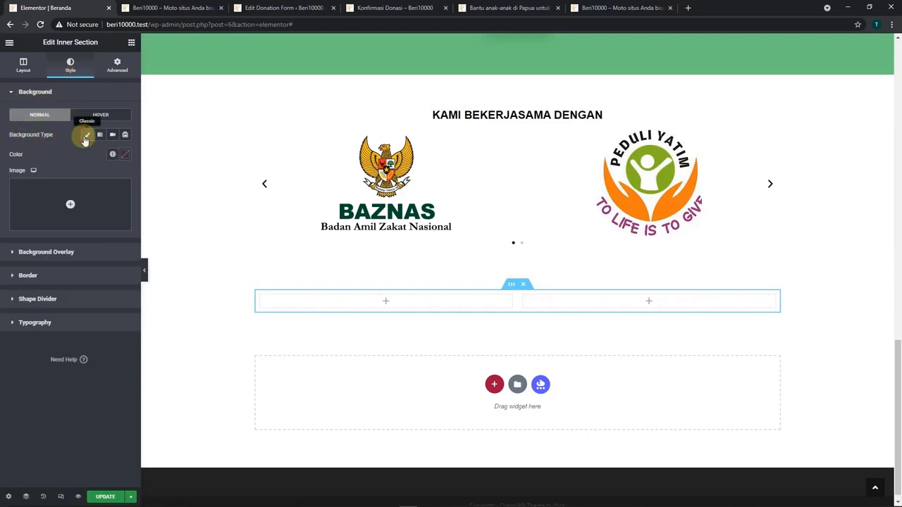
left_click(124, 155)
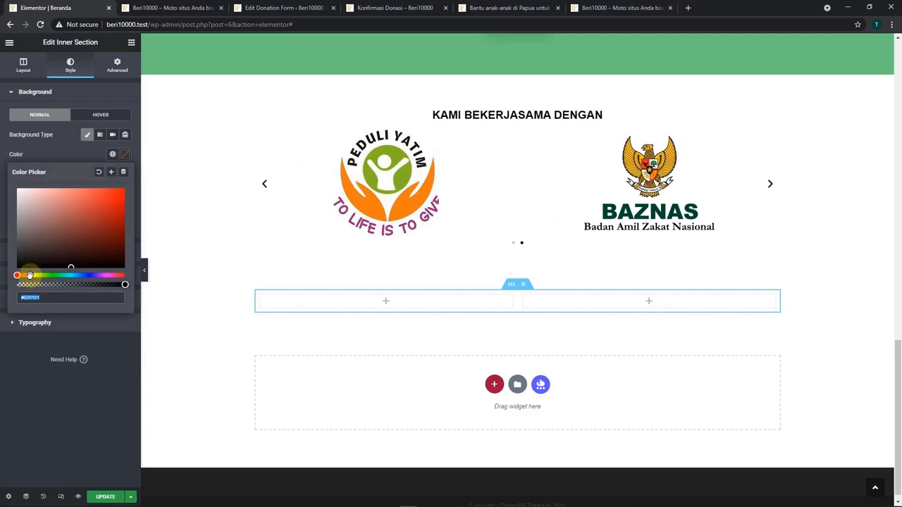
mouse_move(29, 275)
left_mouse_down()
mouse_move(37, 275)
mouse_move(26, 275)
left_mouse_up()
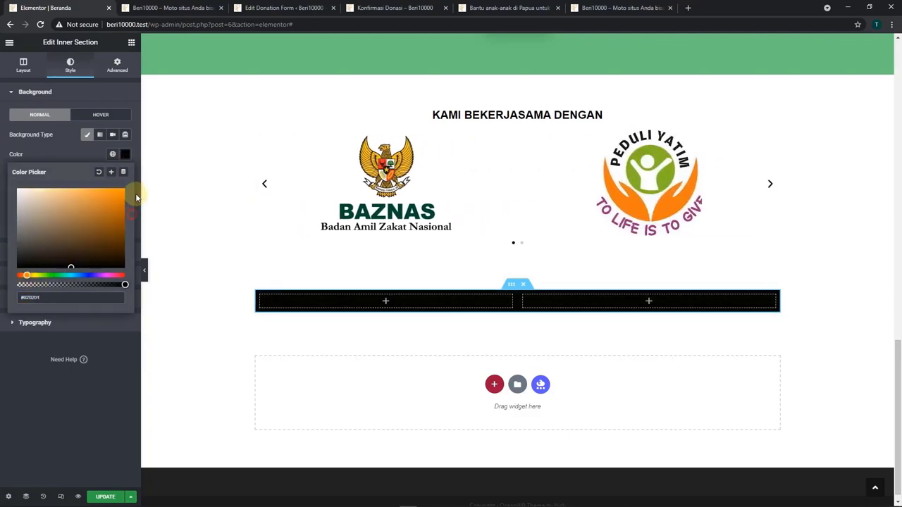
left_click(114, 195)
left_click_drag(115, 195, 114, 177)
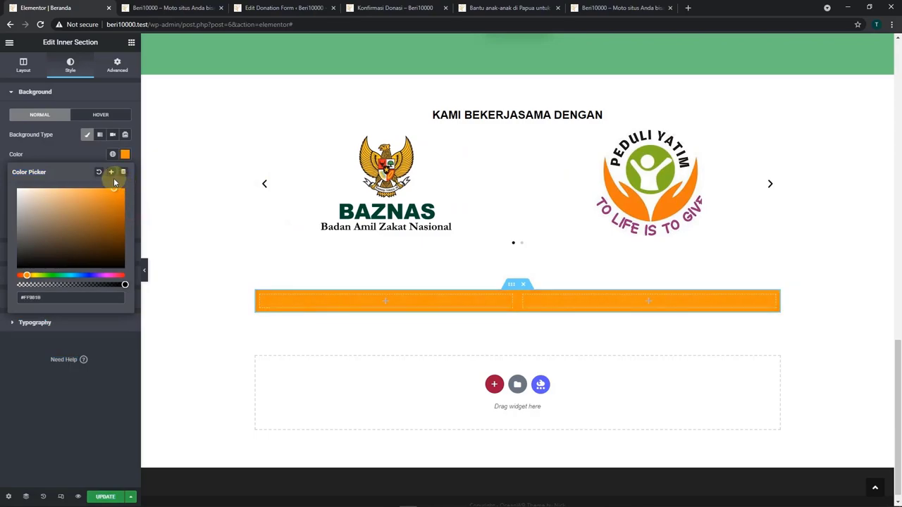
left_click_drag(27, 275, 30, 274)
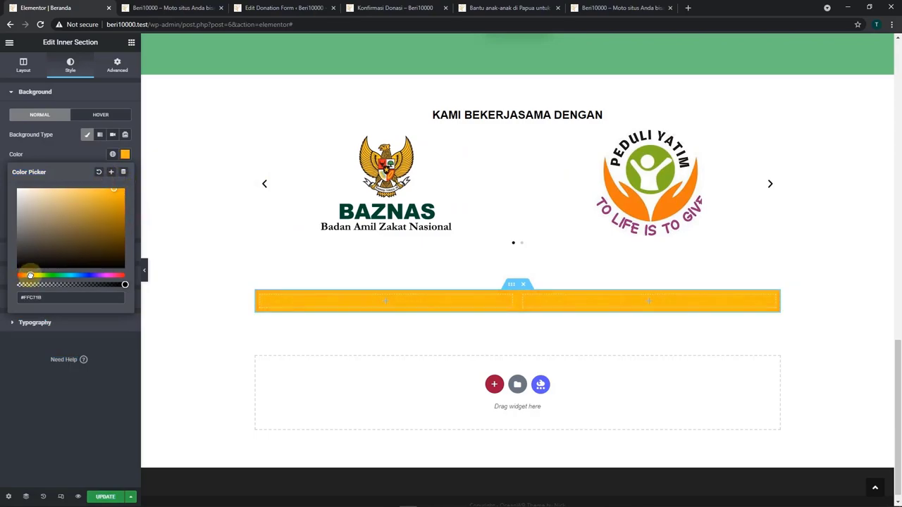
left_click(23, 348)
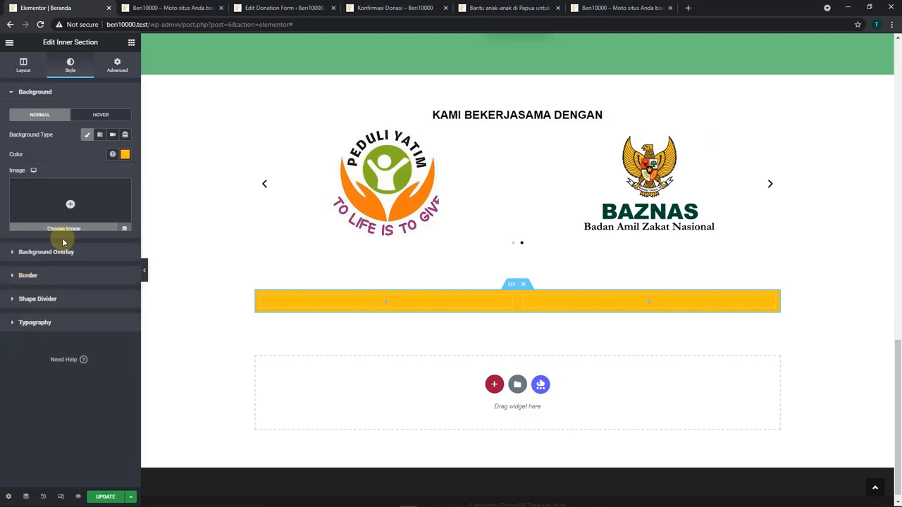
- Round all four corners of the inner section with a border radius of 25
left_click(49, 277)
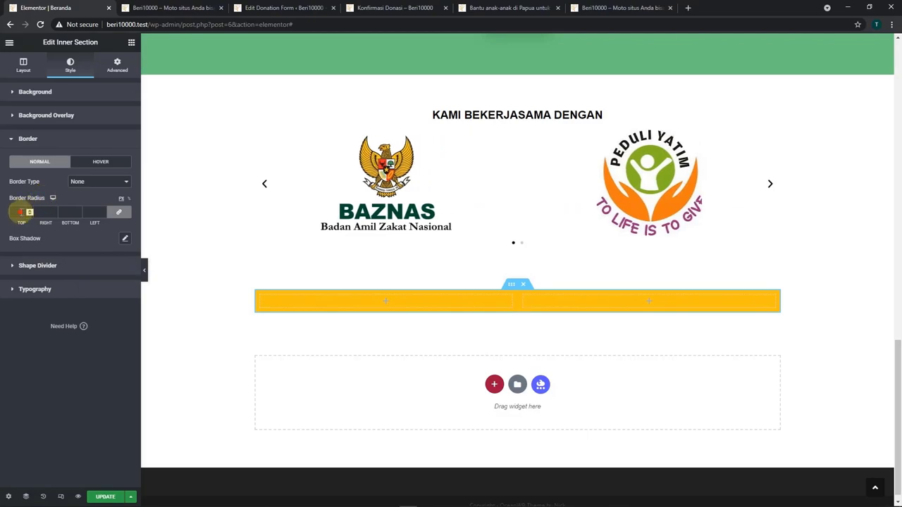
key("BackSpace")
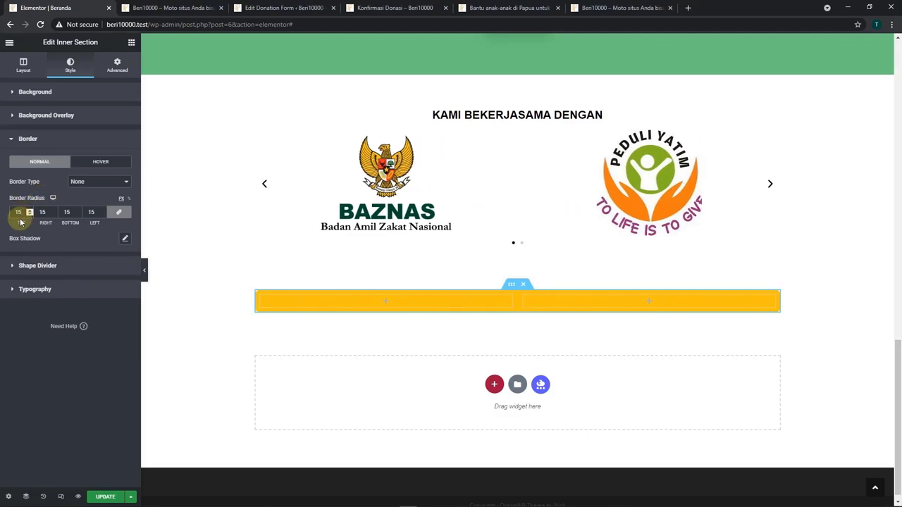
type("15")
key("BackSpace")
key("BackSpace")
type("25")
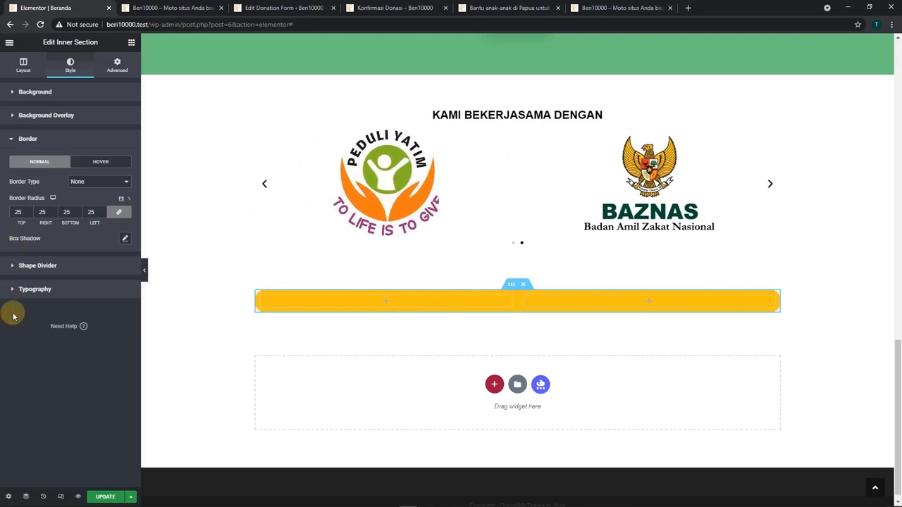
left_click(386, 308)
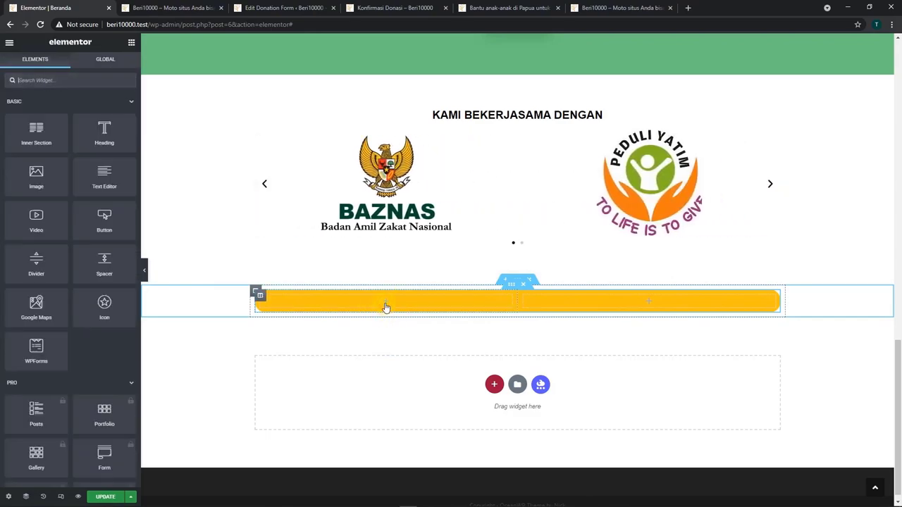
- Add a trial Heading to the yellow section, then delete it
left_click_drag(105, 132, 389, 301)
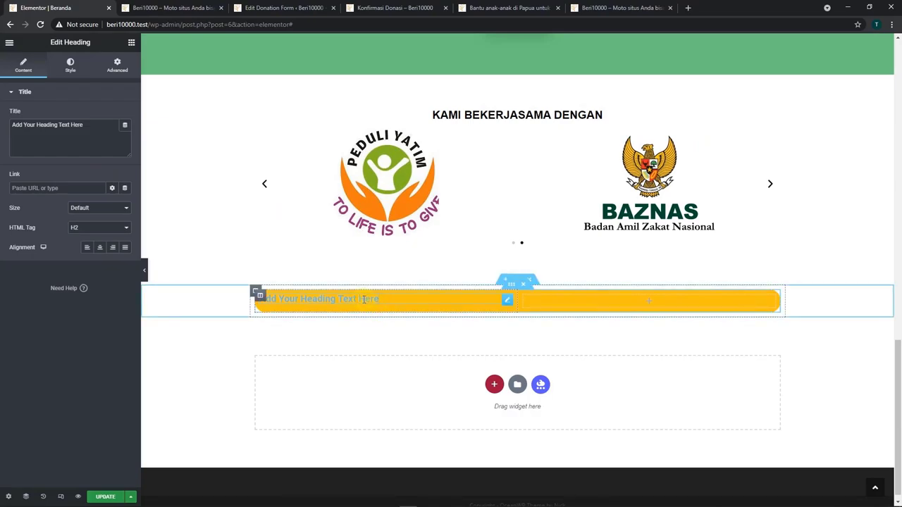
triple_click(87, 125)
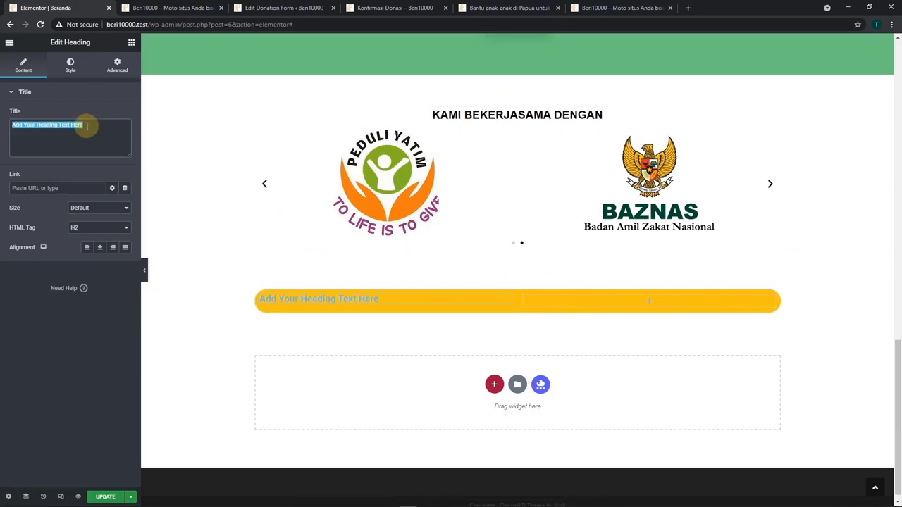
type("R")
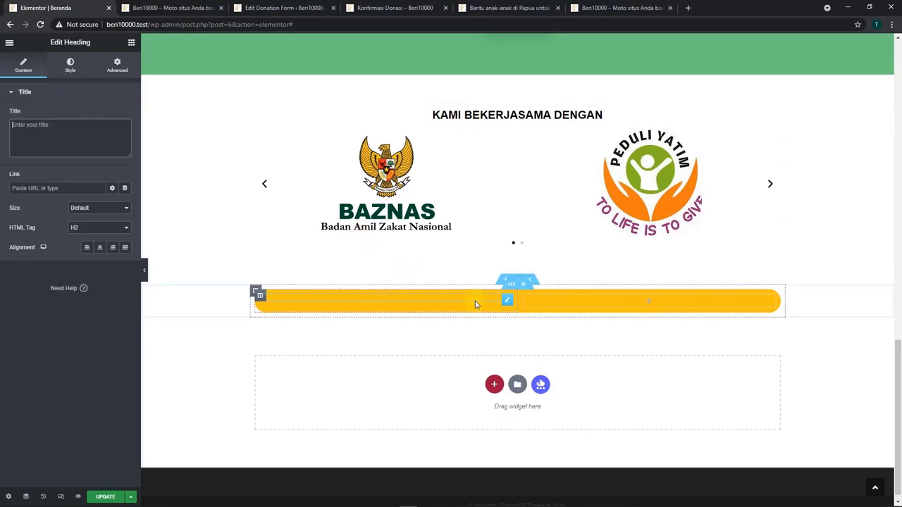
right_click(509, 303)
left_click(554, 435)
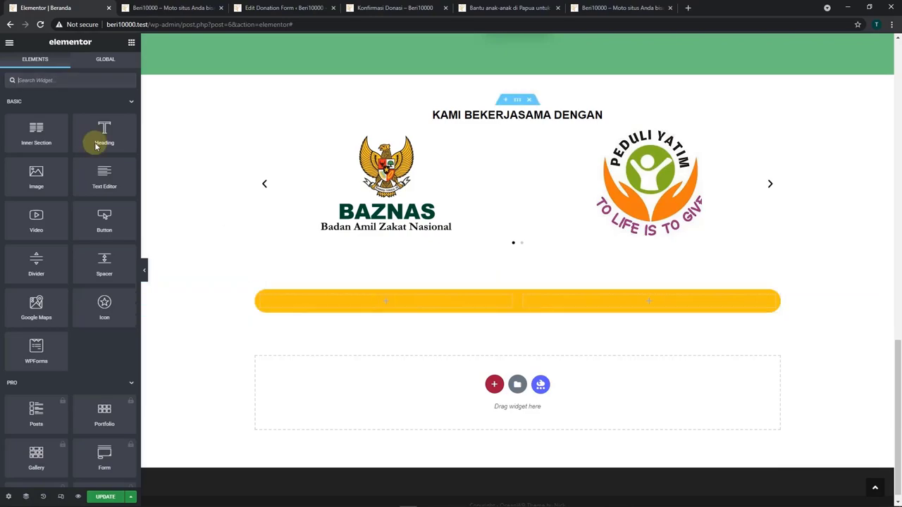
- Search widgets for 'coun' and drag a Counter into the yellow section's left column
left_click(46, 80)
type("coun")
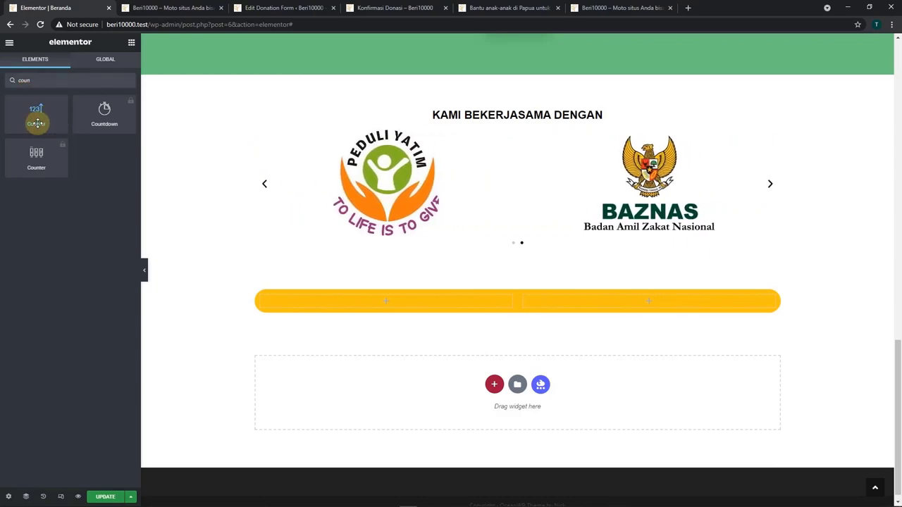
left_click_drag(36, 123, 386, 301)
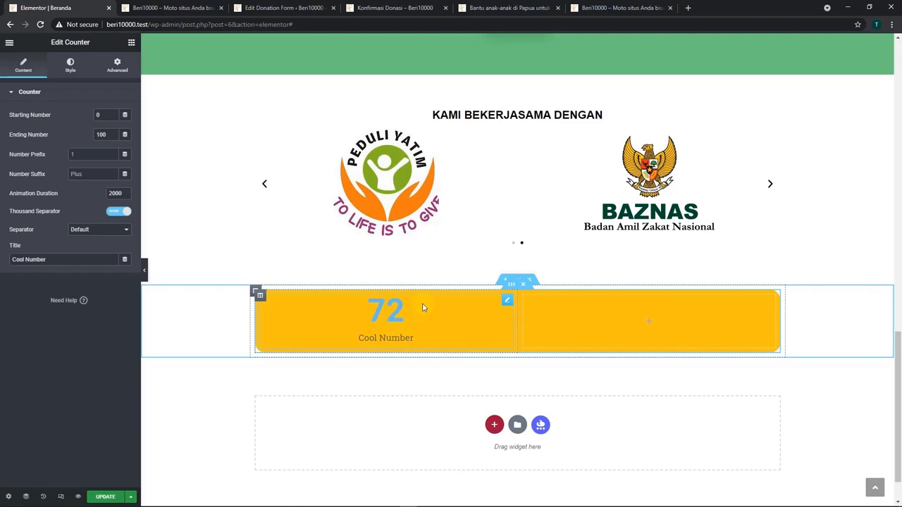
- Set the counter's title to 'Tersalurkan'
left_click(81, 131)
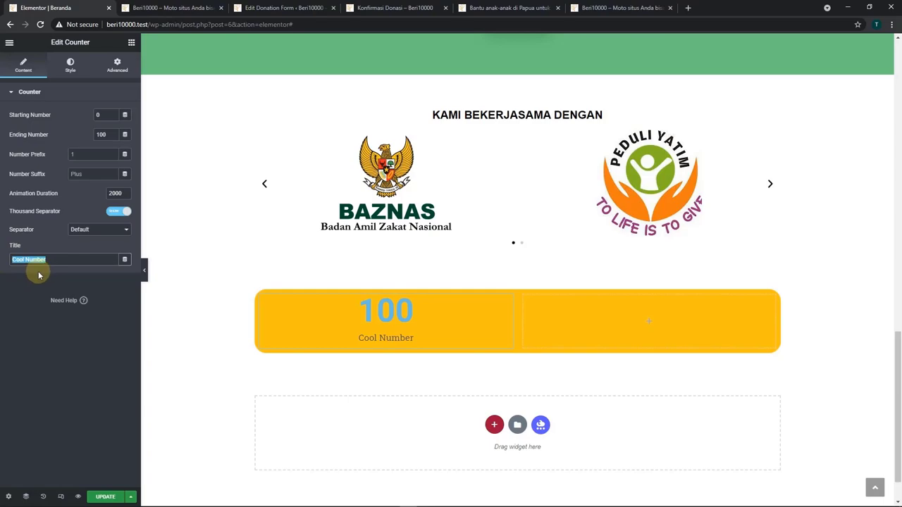
type("Tee")
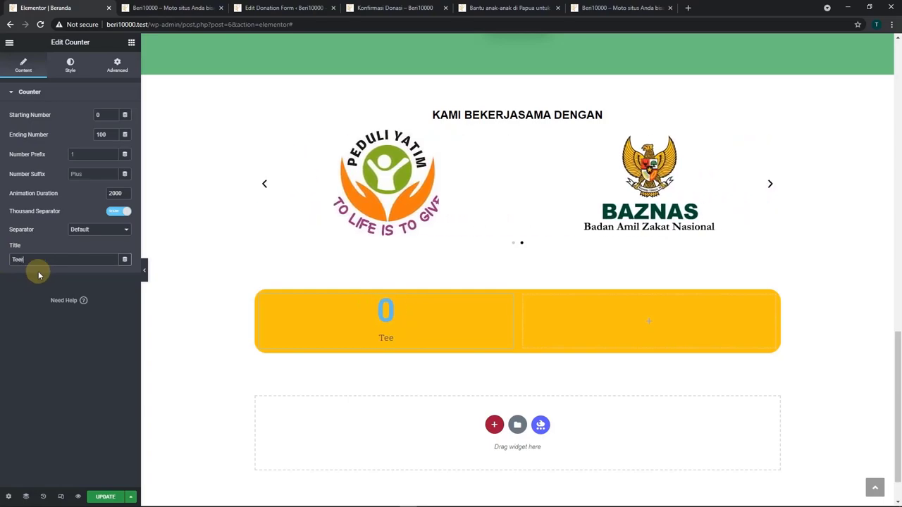
type("rsalurkan")
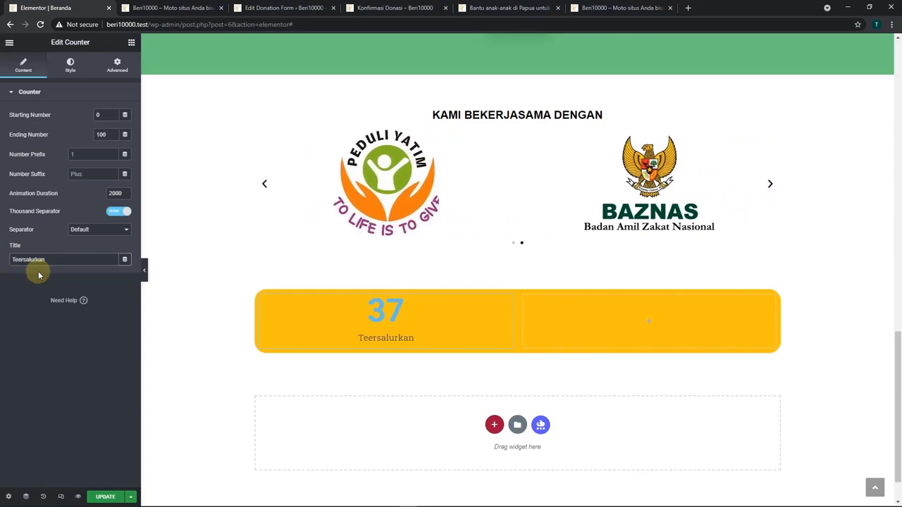
key("BackSpace")
key("BackSpace")
key("BackSpace")
key("BackSpace")
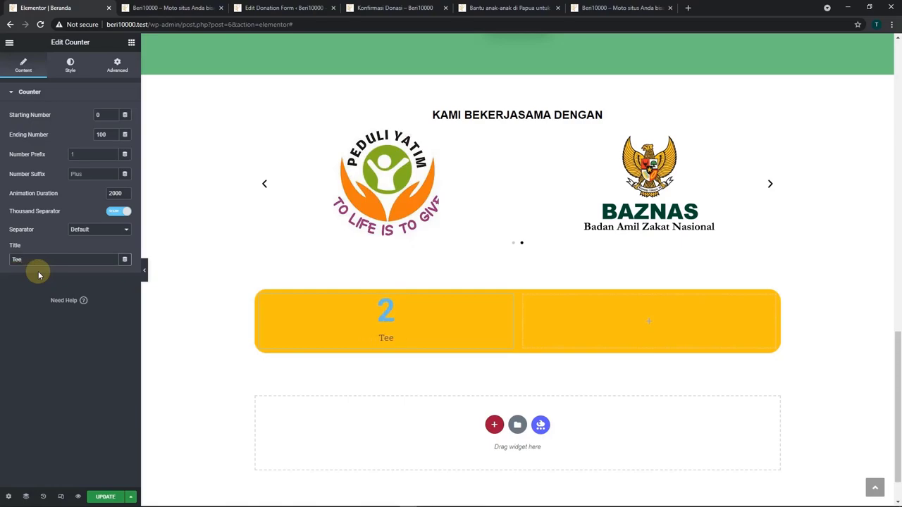
type("salurkan")
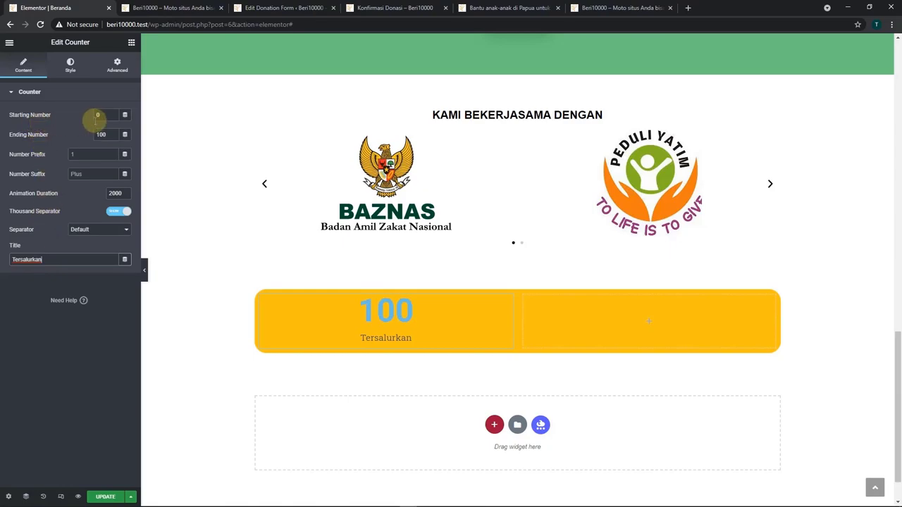
- Give the counter prefix Rp and suffix JT, with a 1000 ms animation duration
double_click(100, 135)
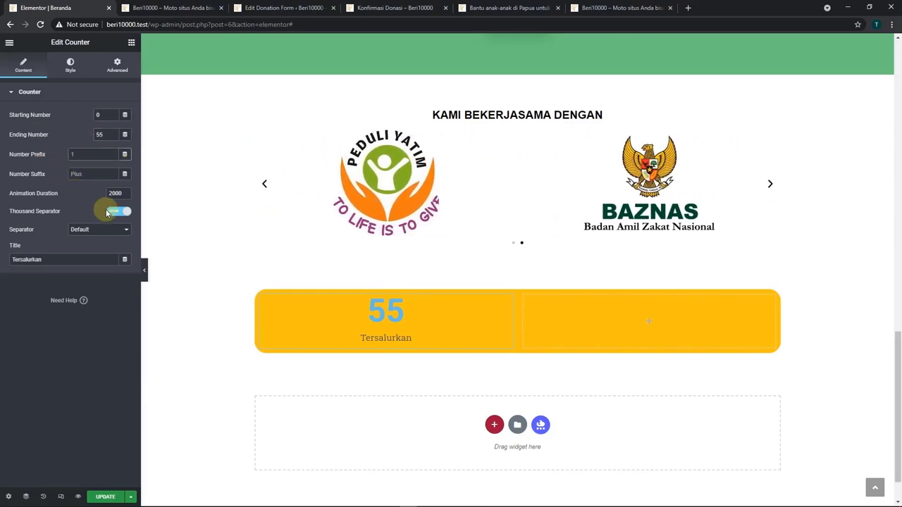
type("R")
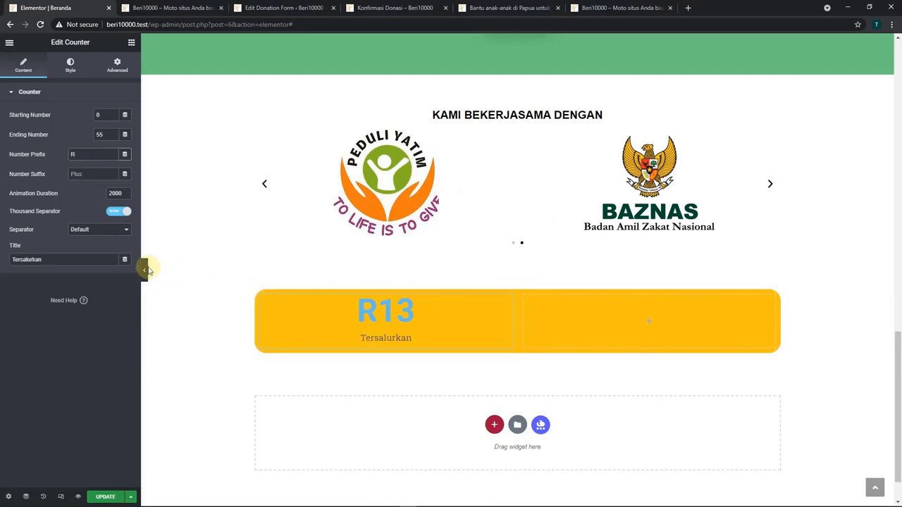
type("p")
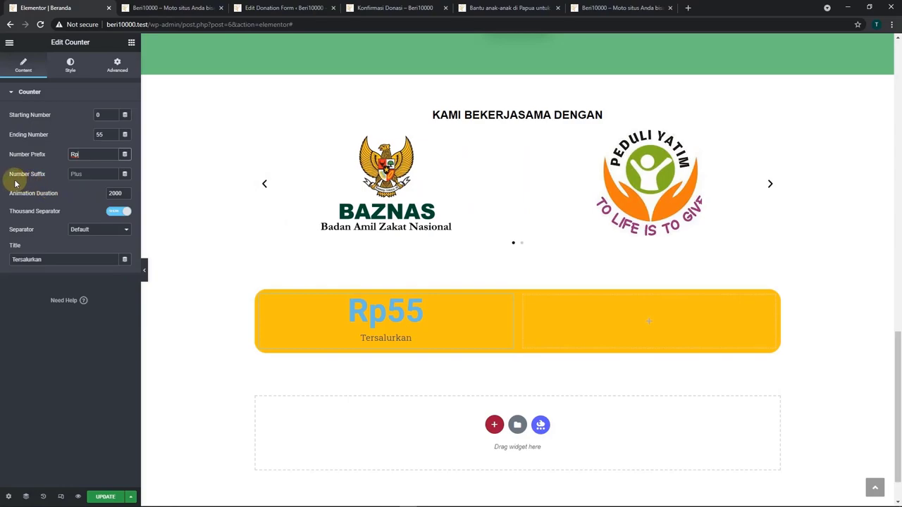
left_click(79, 175)
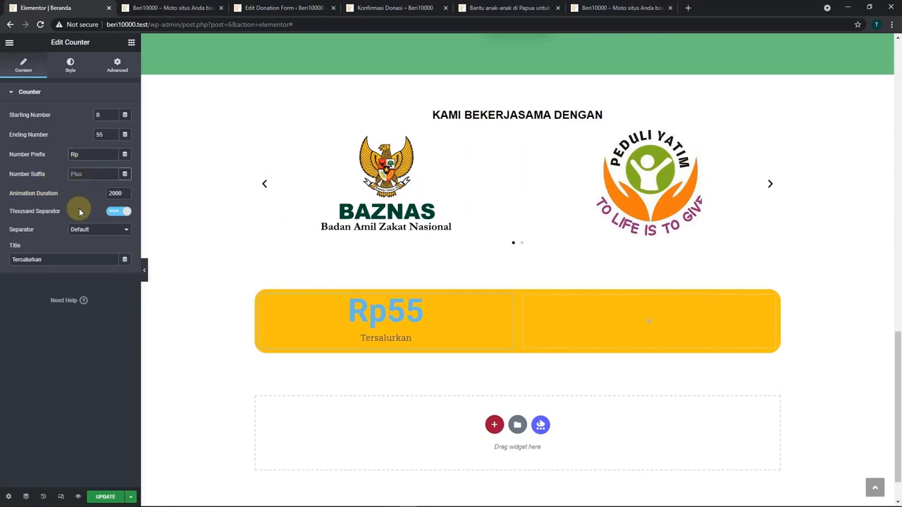
type("JT")
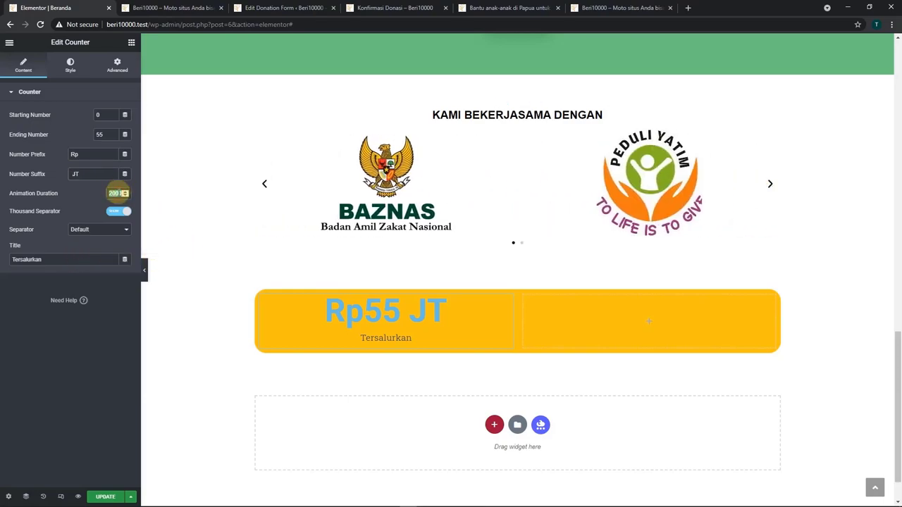
left_click(118, 193)
type("100")
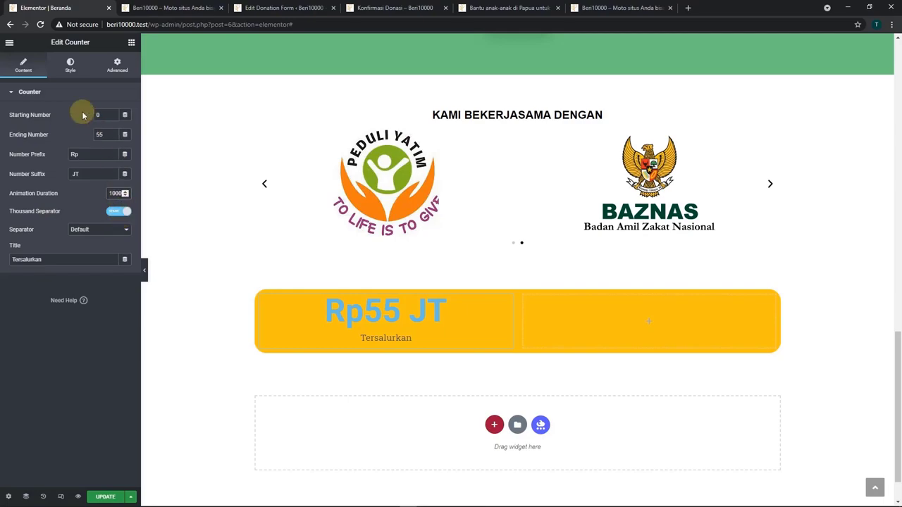
- Make the counter number white and shrink its font size
left_click(71, 65)
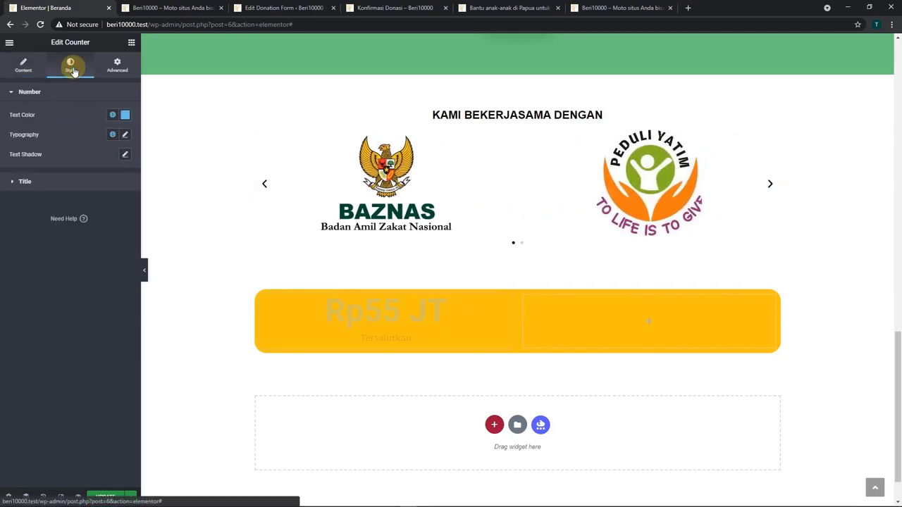
left_click(124, 114)
left_click_drag(115, 178, 2, 148)
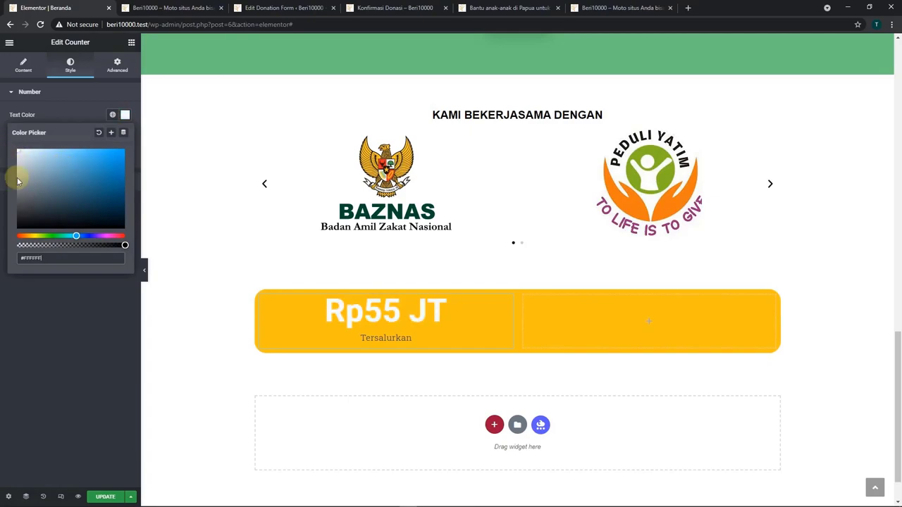
left_click(85, 312)
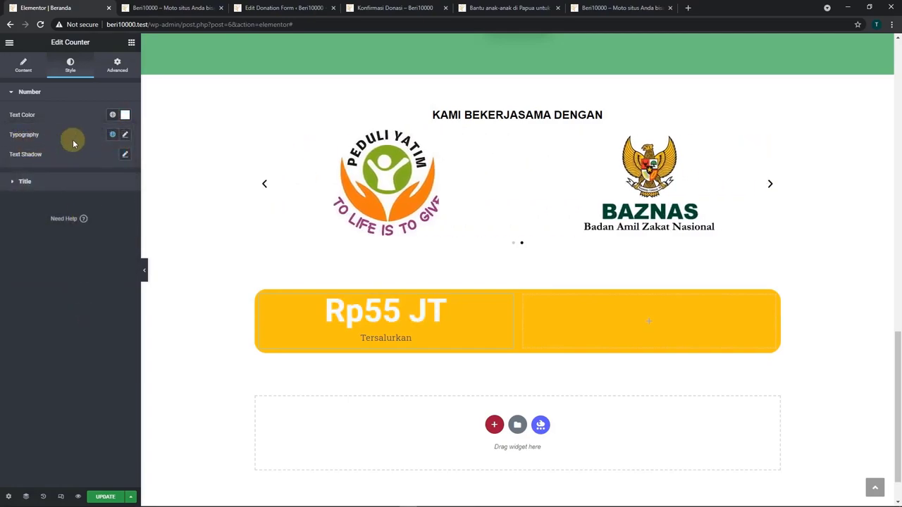
left_click(124, 134)
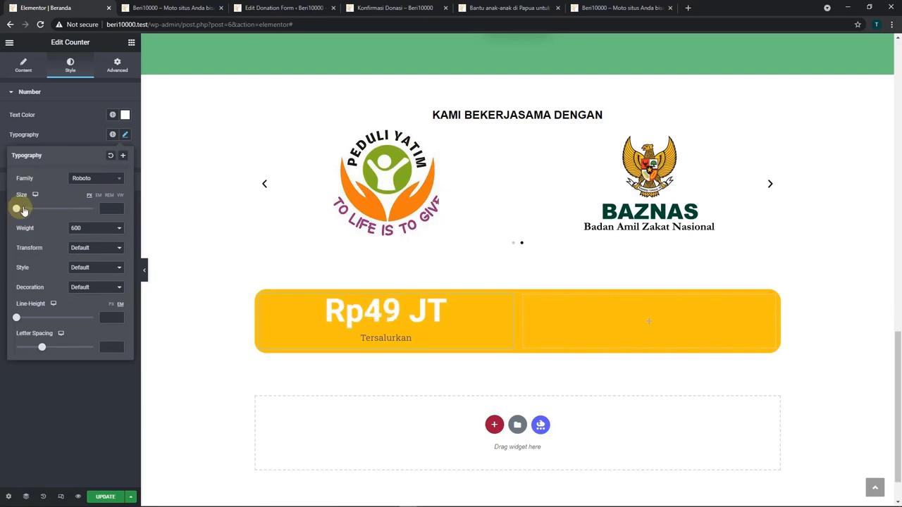
left_click_drag(17, 209, 33, 210)
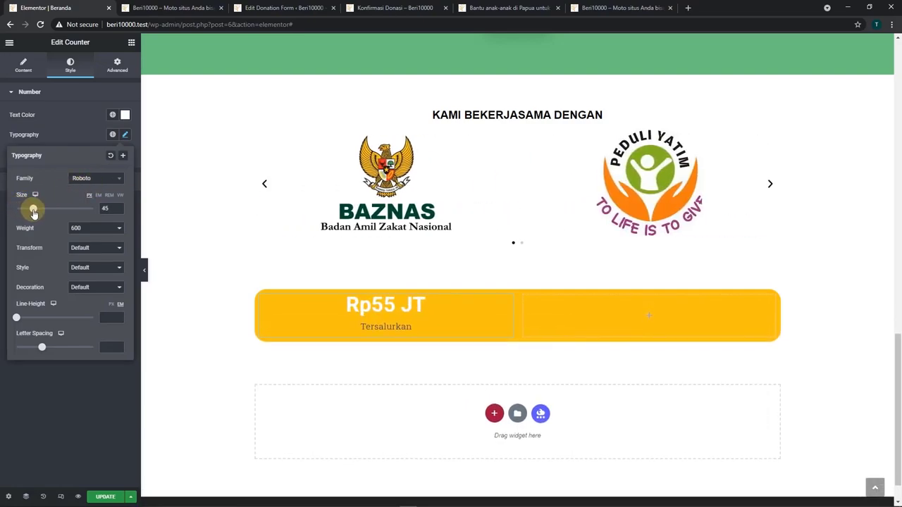
left_click(84, 376)
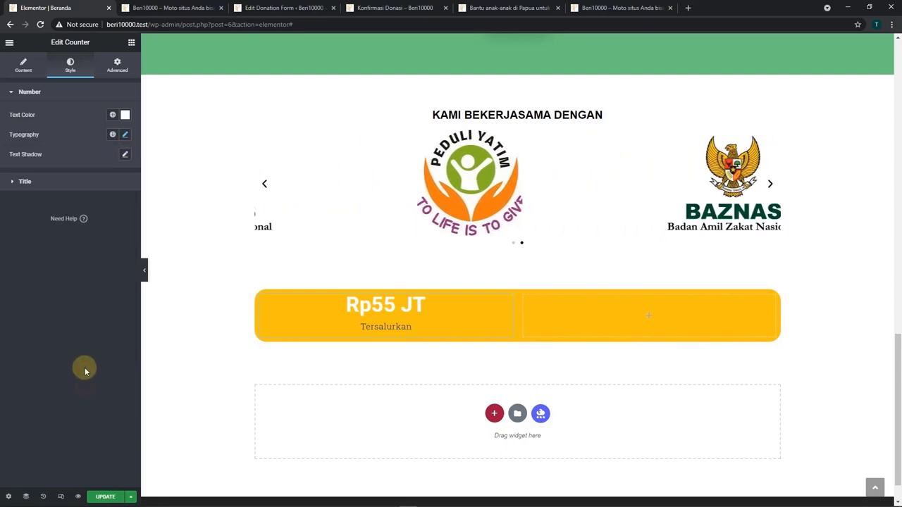
- Style the Tersalurkan title with white text, Arial font and uppercase transform
left_click(62, 183)
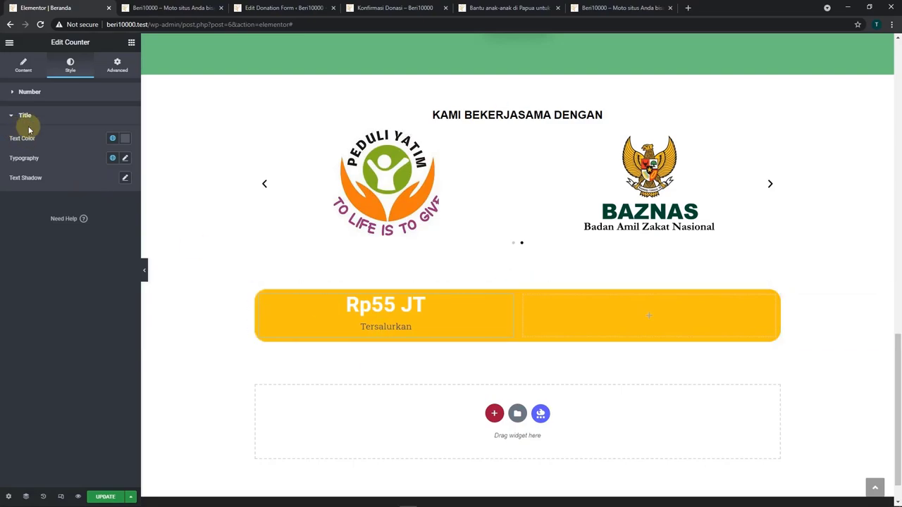
left_click(125, 138)
left_click_drag(28, 222, 3, 163)
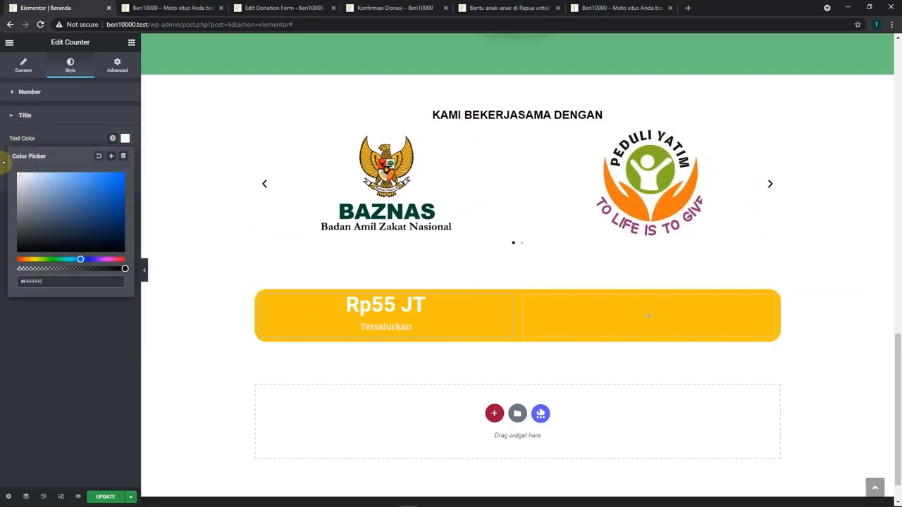
left_click(71, 301)
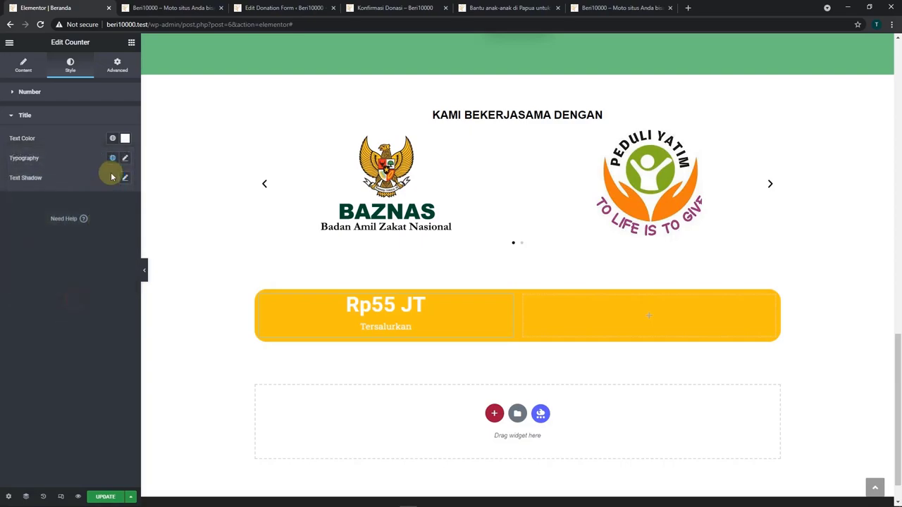
left_click(124, 160)
left_click(97, 203)
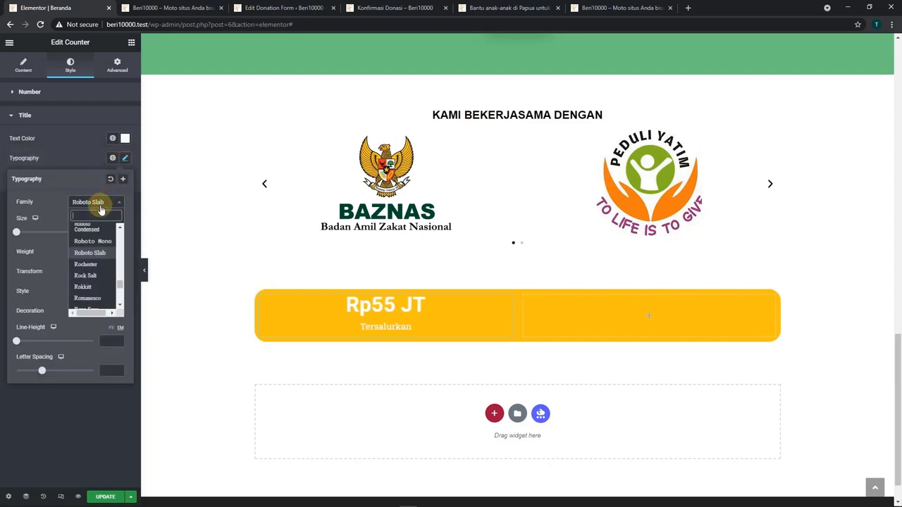
scroll(95, 260, "up", 10)
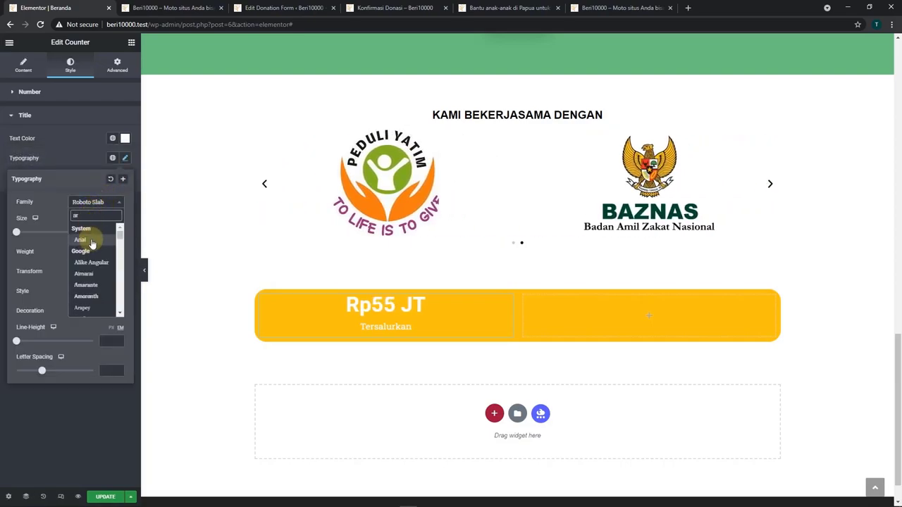
left_click(91, 243)
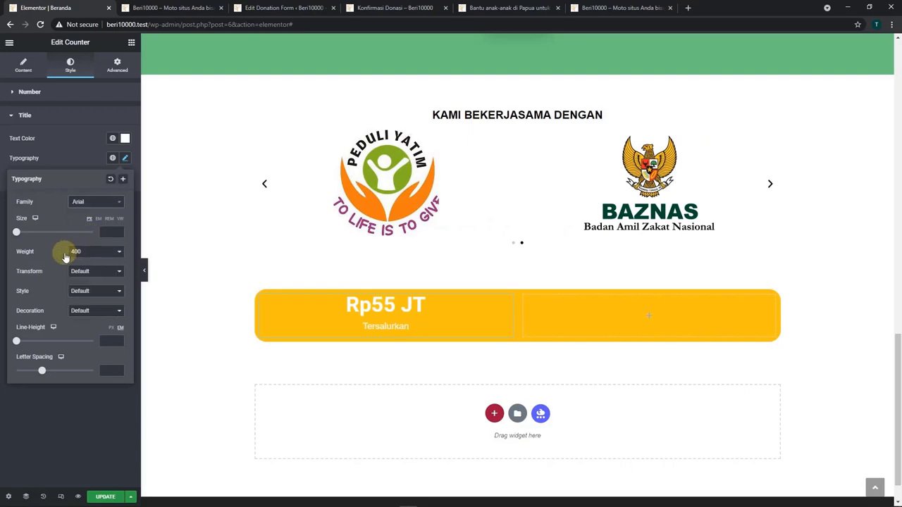
left_click(78, 271)
left_click(95, 289)
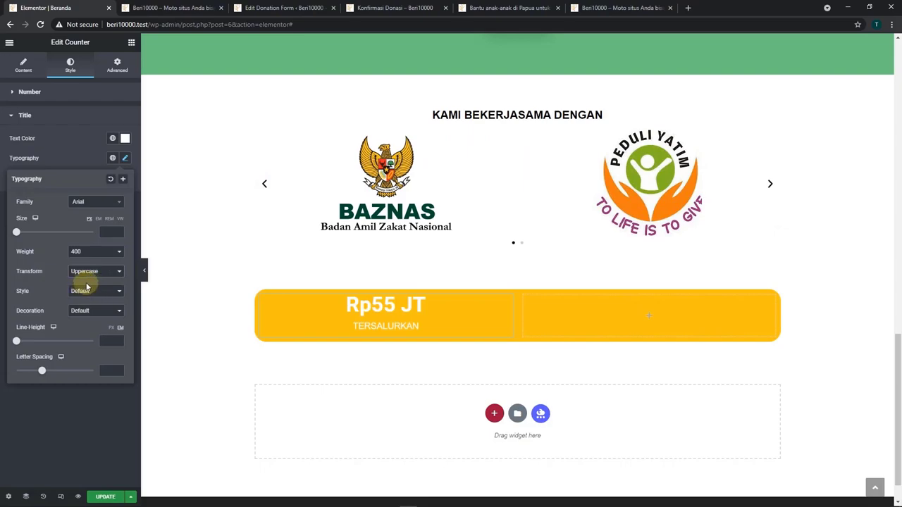
left_click(94, 417)
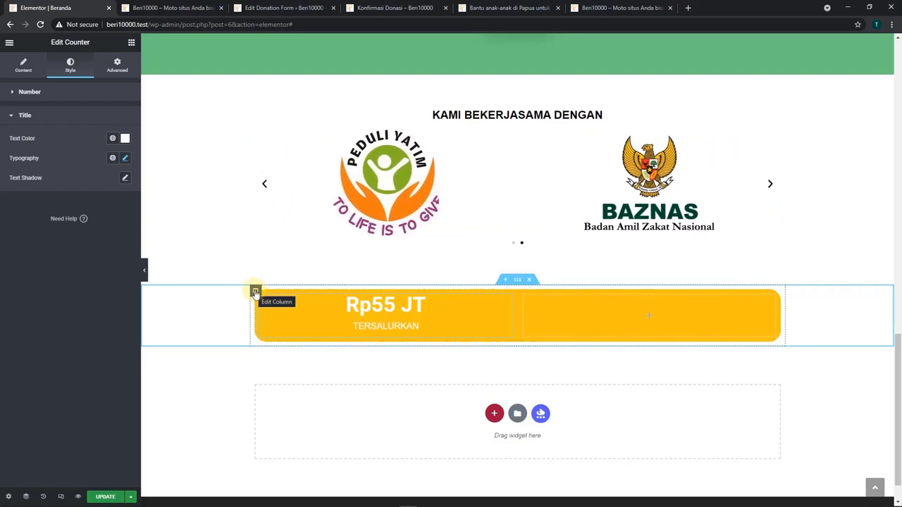
- Duplicate the counter into the middle column
right_click(260, 297)
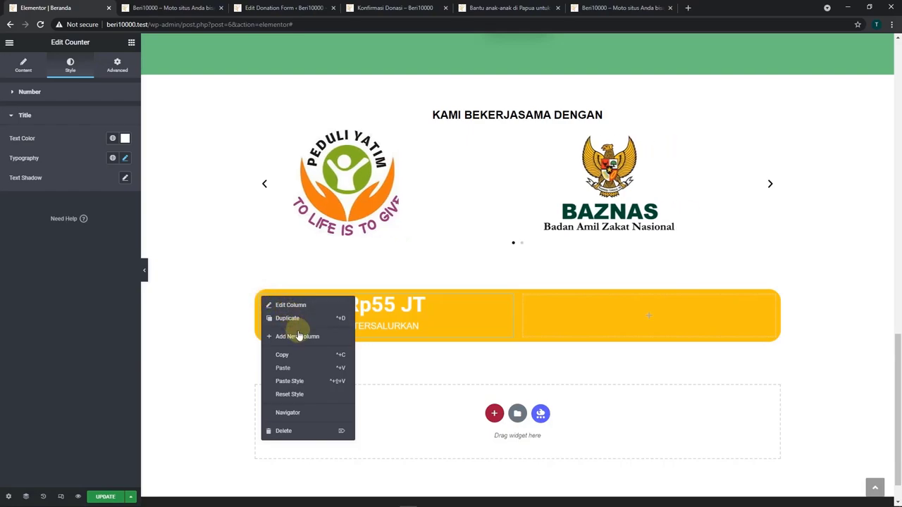
left_click_drag(294, 321, 469, 316)
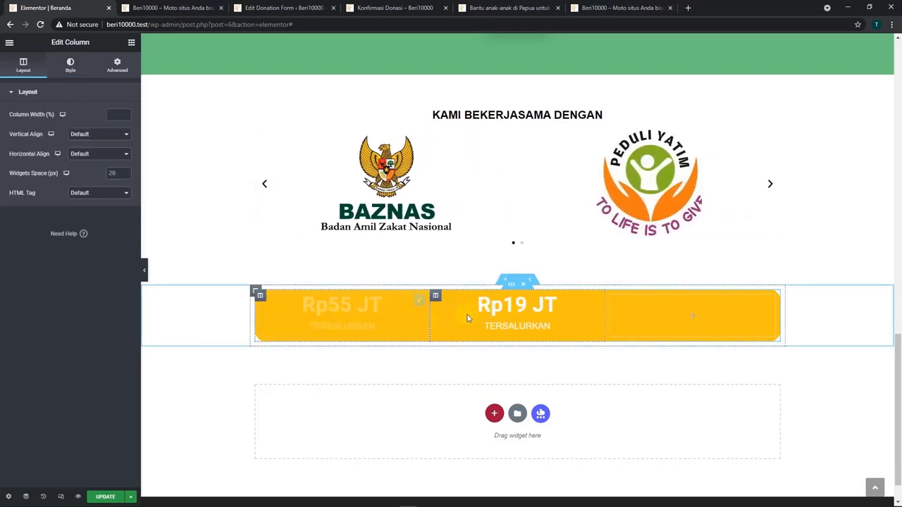
left_click(527, 310)
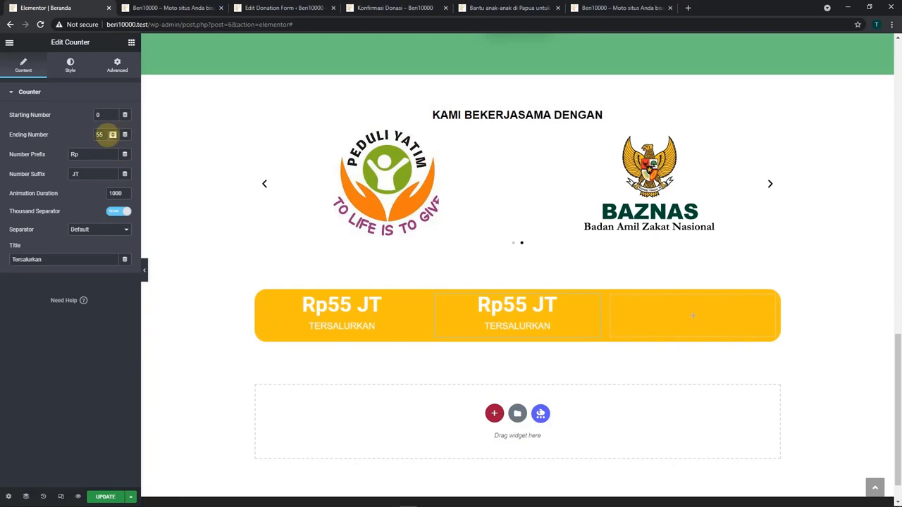
- Set the new counter to 25 with no Rp prefix, suffix 'Orang' and title 'Jumlah penerima'
type("5")
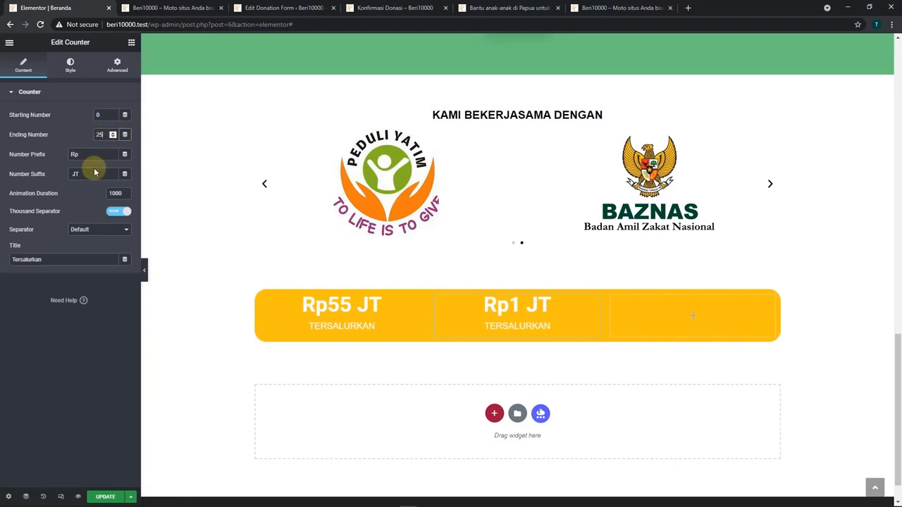
double_click(77, 154)
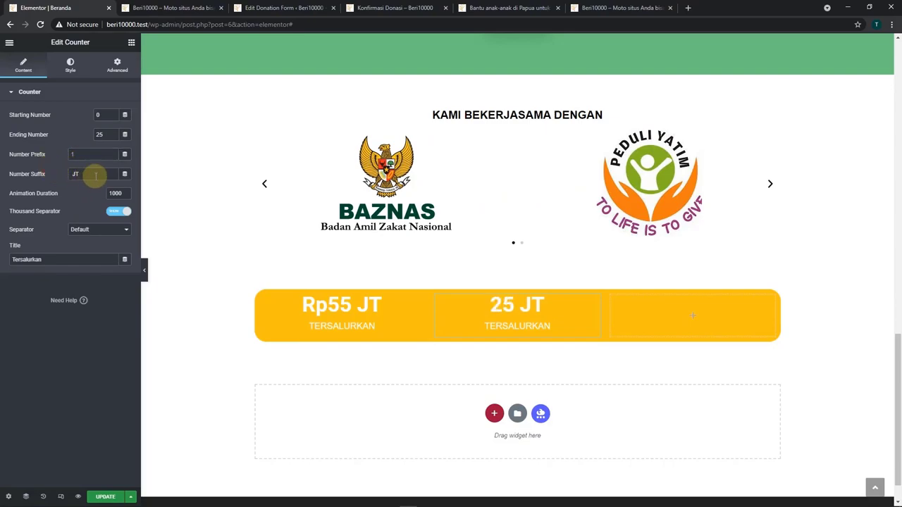
type("Orang")
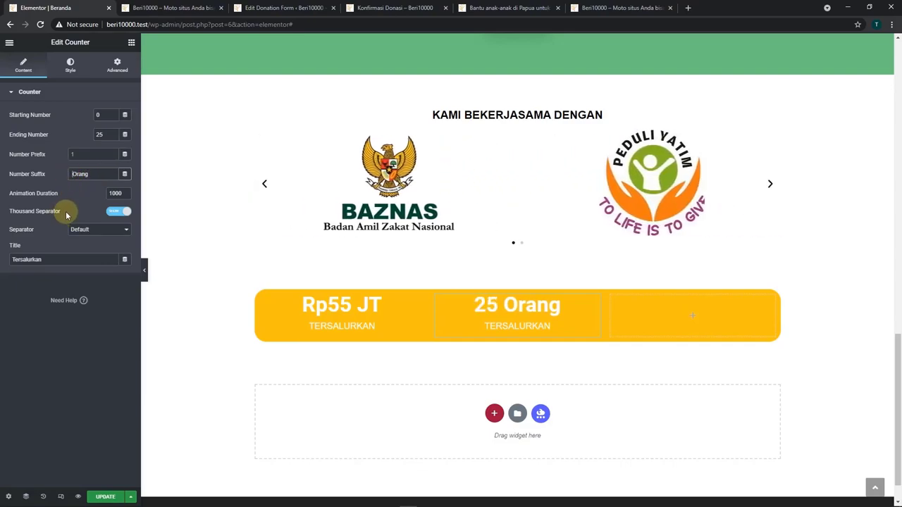
double_click(53, 258)
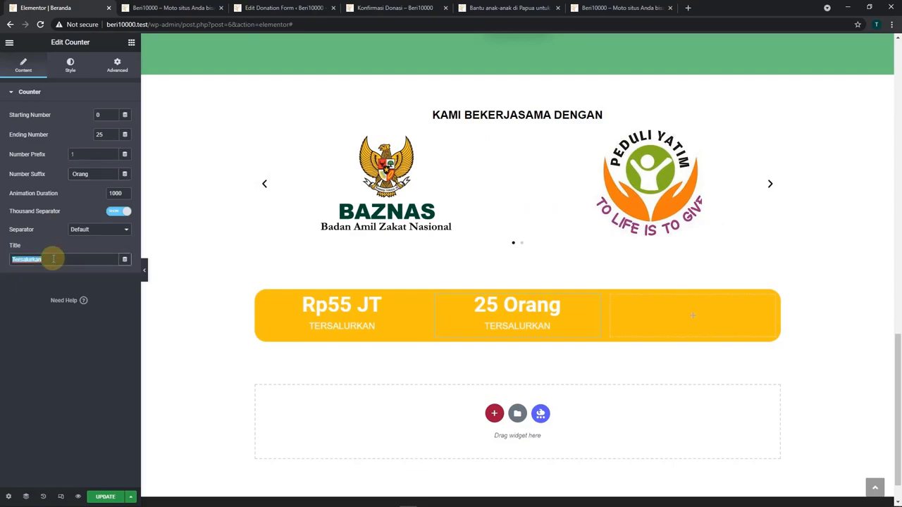
type("J")
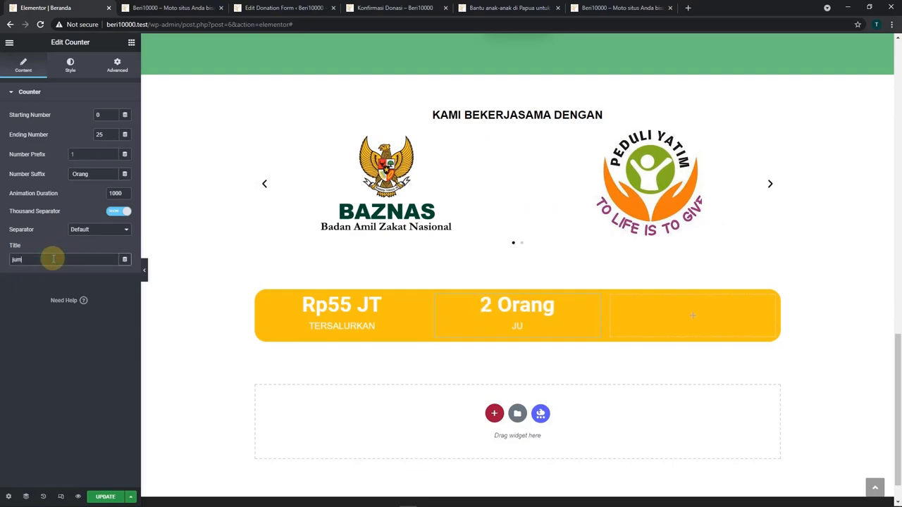
type("umlah penerima")
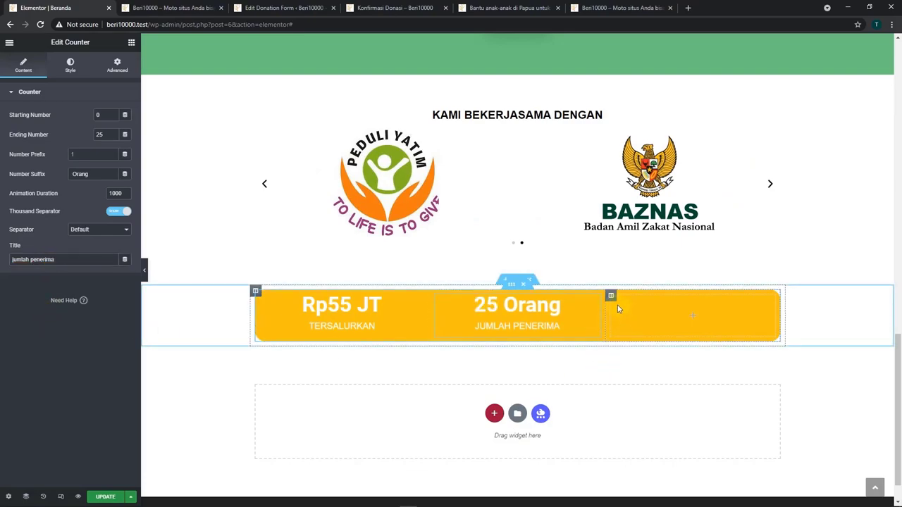
- Duplicate the middle counter column and delete the extra fourth column
right_click(435, 301)
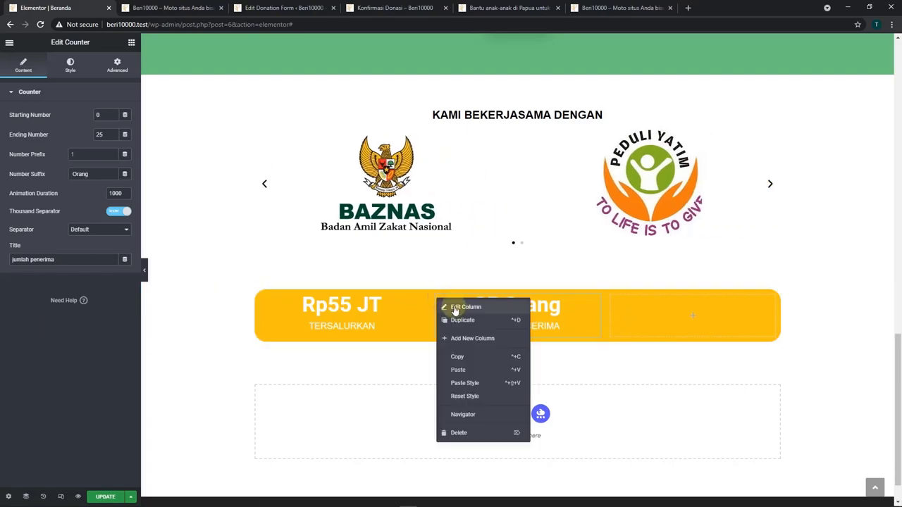
left_click(465, 320)
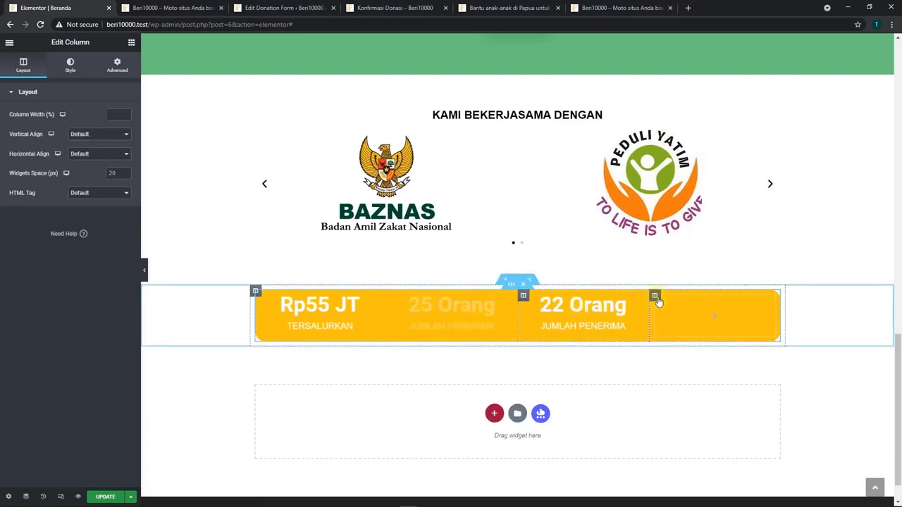
right_click(655, 297)
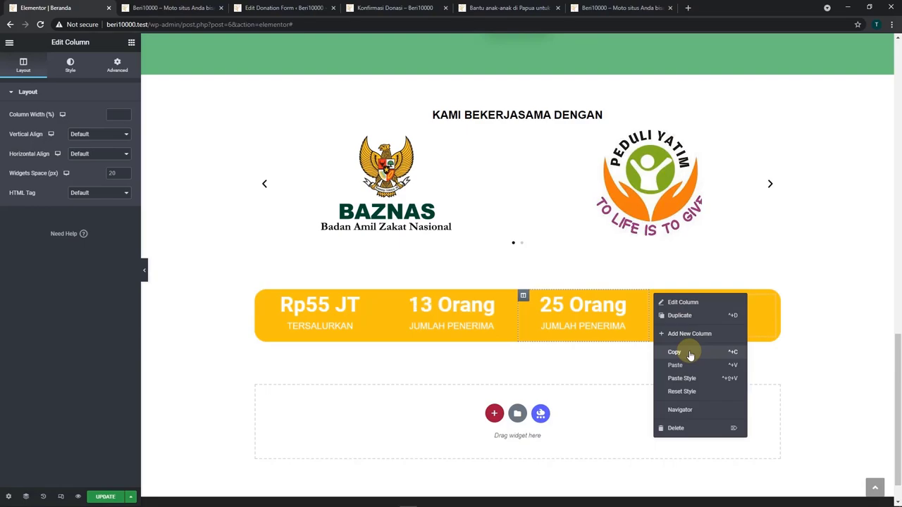
left_click(694, 428)
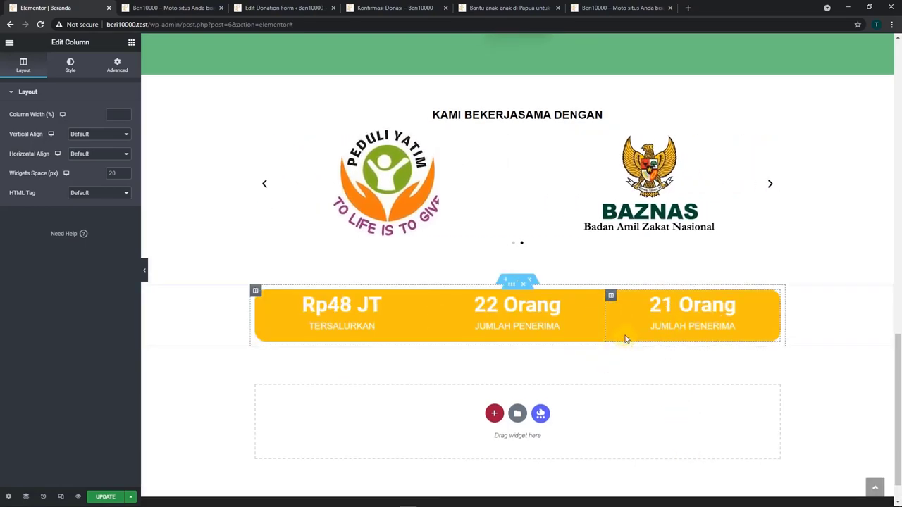
- Set the third counter to 100 with a '+' suffix and the title 'jumlah donatur'
left_click(676, 306)
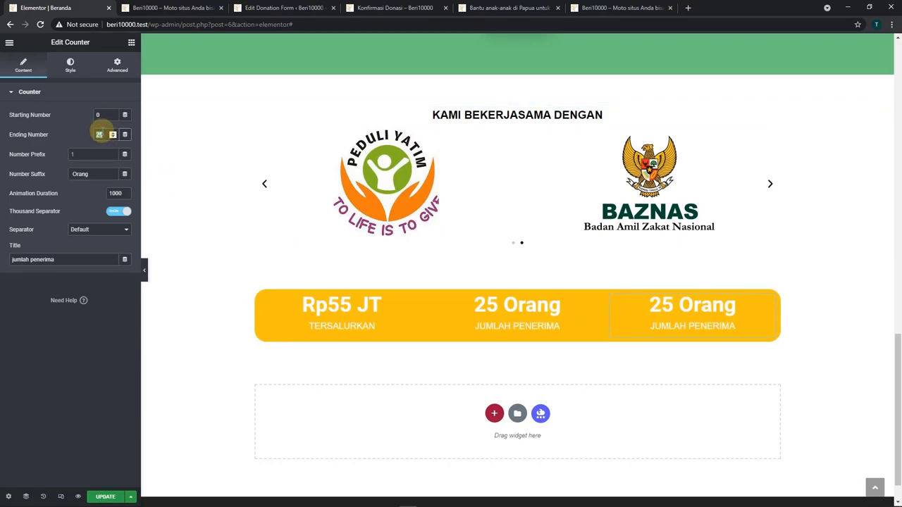
type("100")
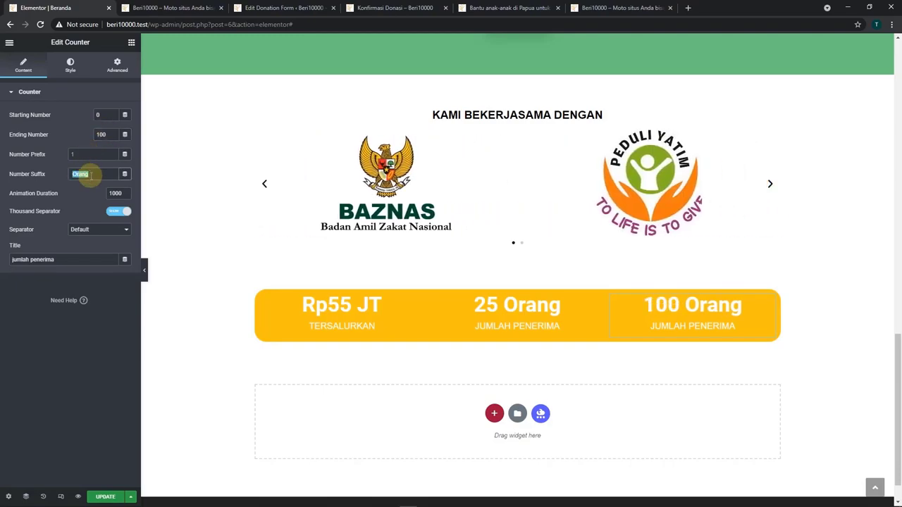
type("+")
double_click(73, 175)
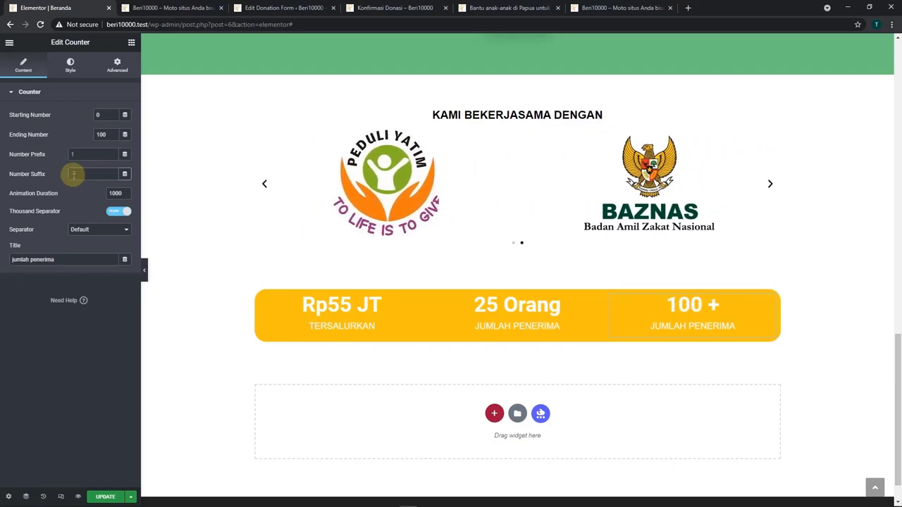
type("+")
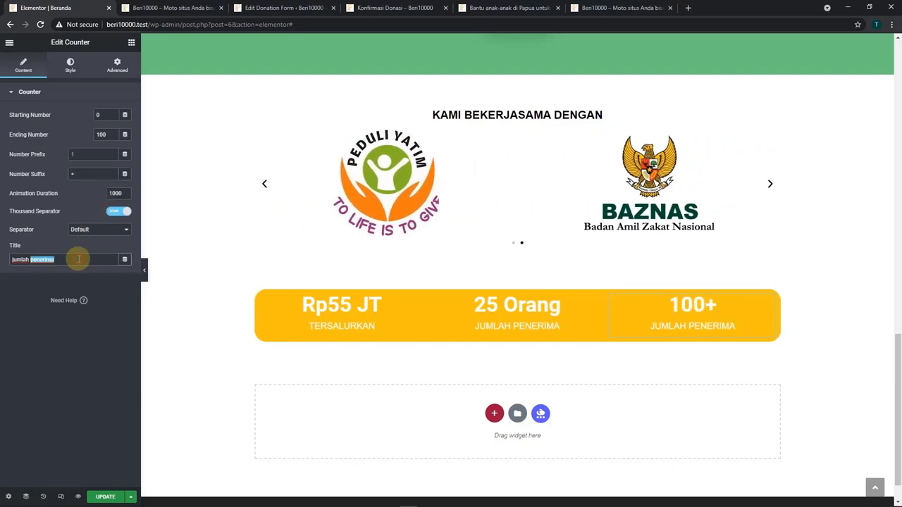
type("dona")
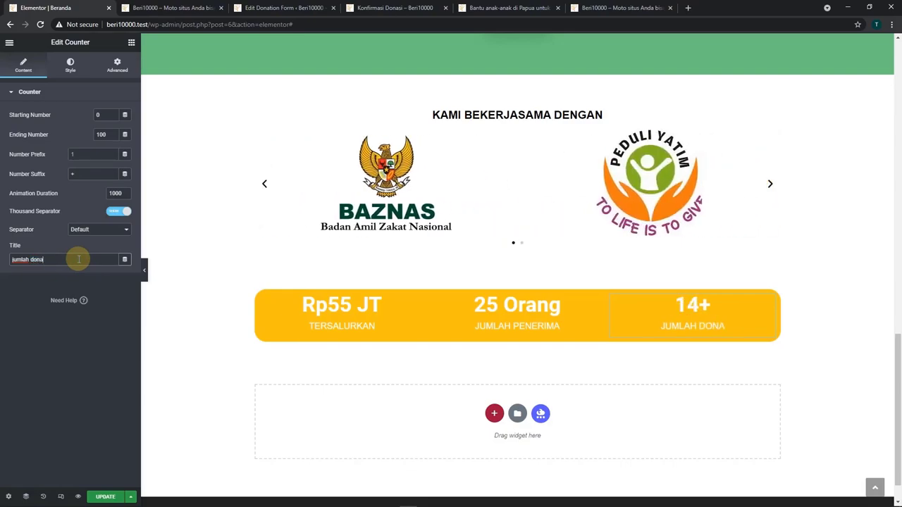
type("tur")
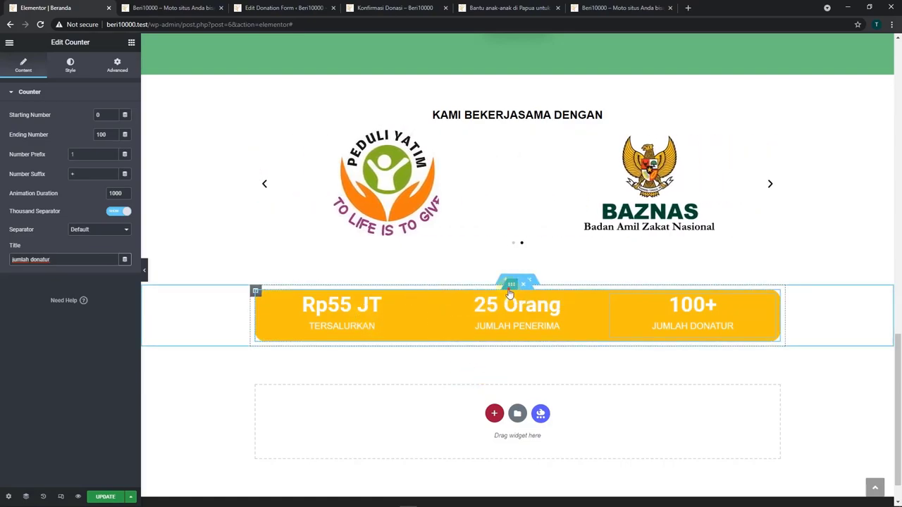
- Unlink the stats section padding and set top and bottom to 40, left and right to 0
left_click(508, 290)
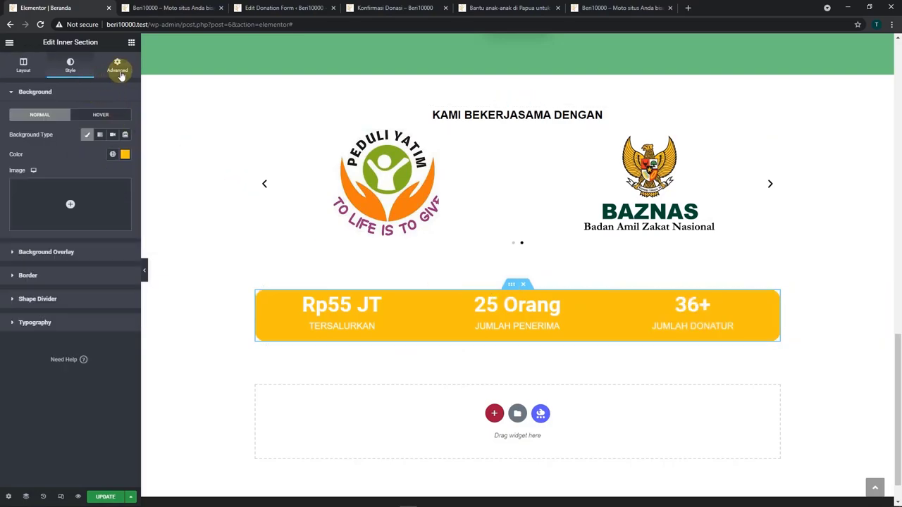
left_click(118, 70)
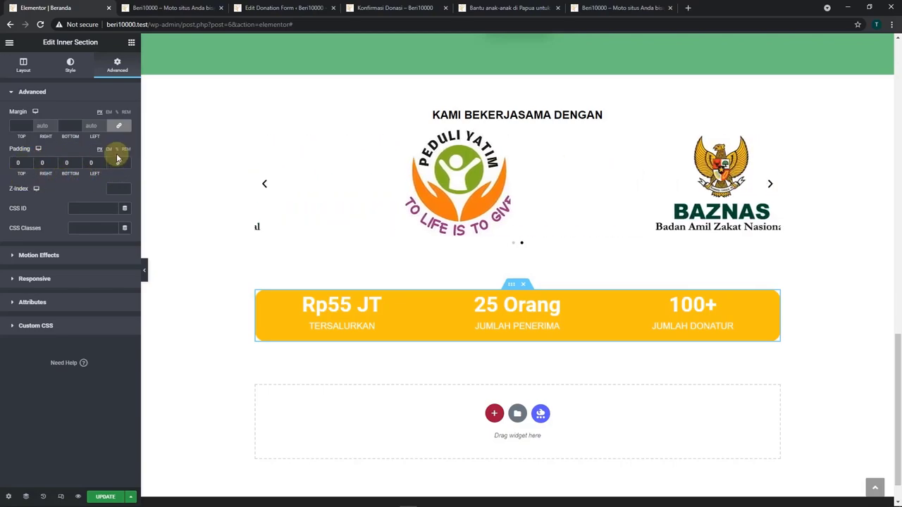
left_click(118, 163)
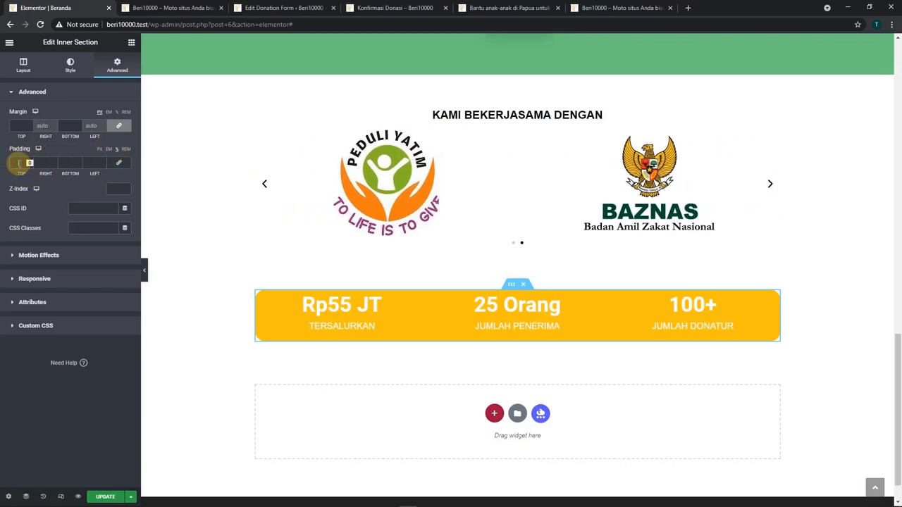
type("30")
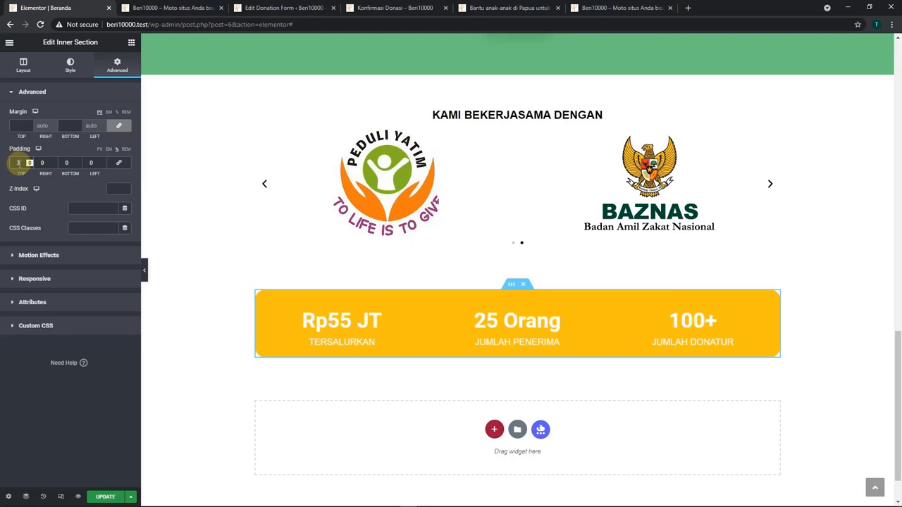
left_click(67, 163)
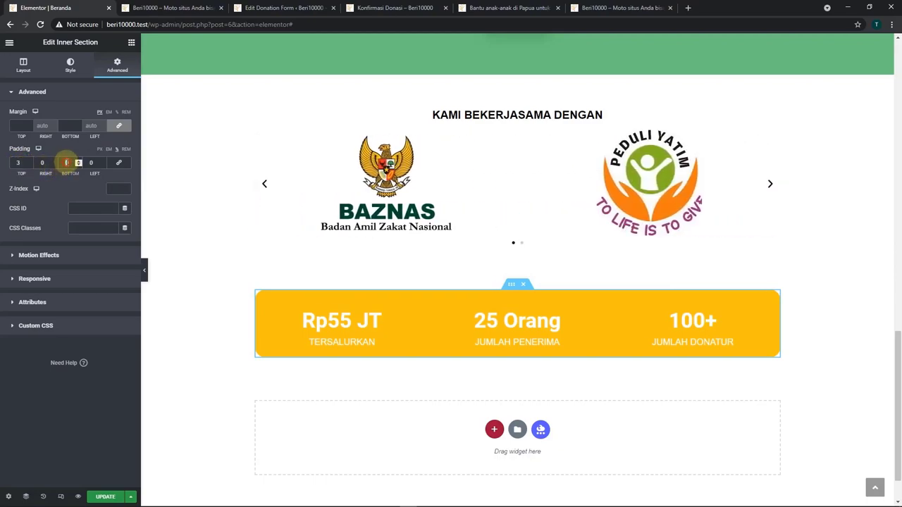
type("30")
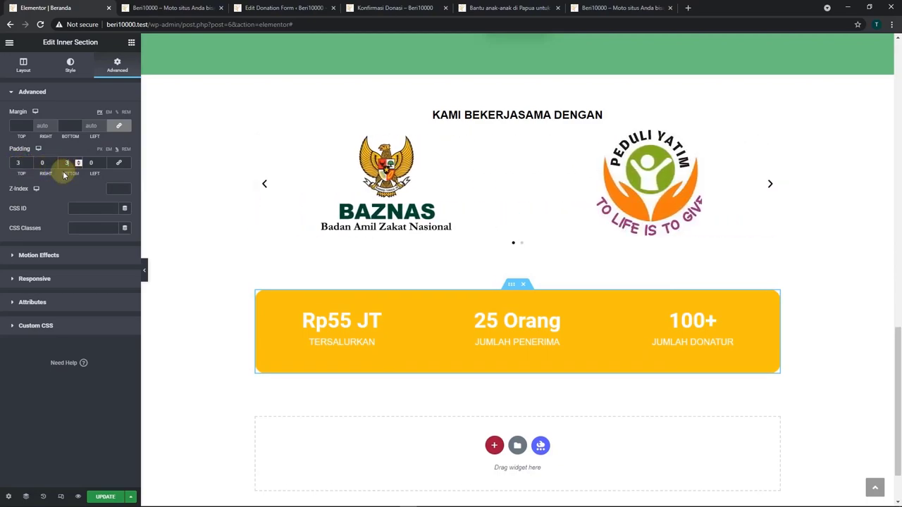
left_click(19, 163)
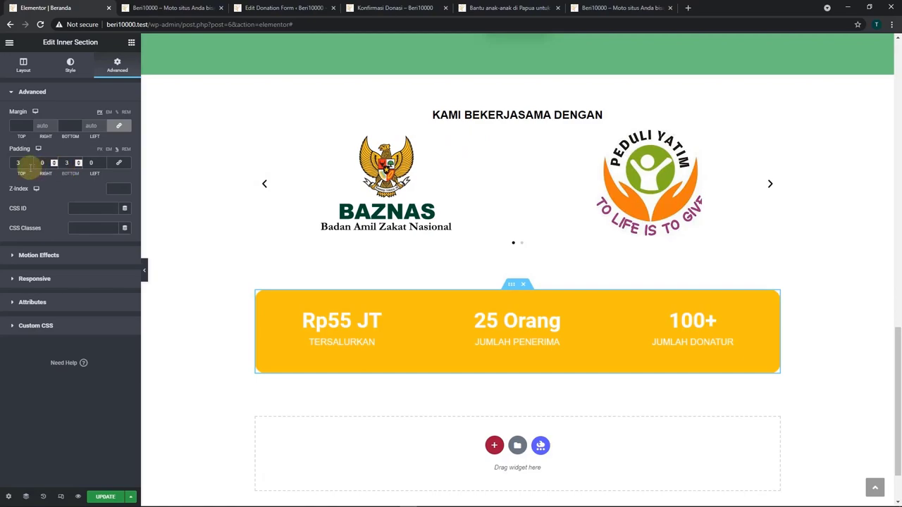
type("40")
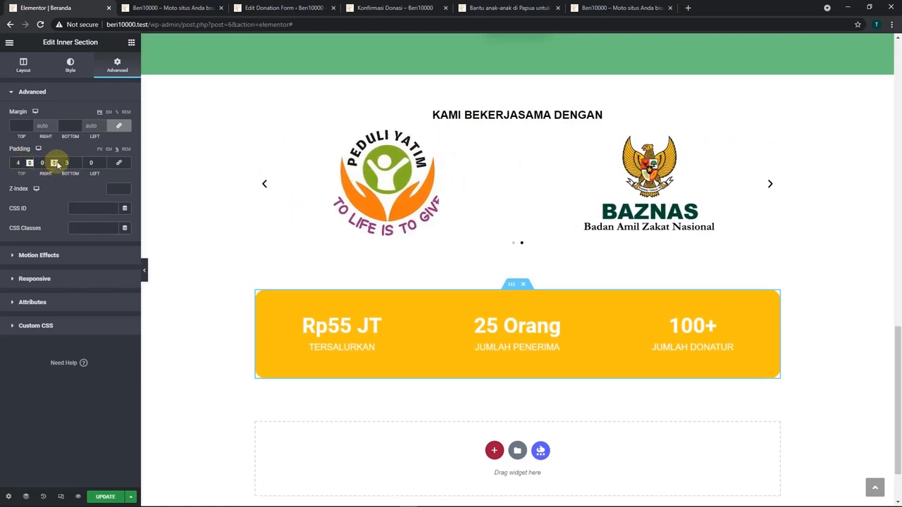
left_click(65, 162)
type("40")
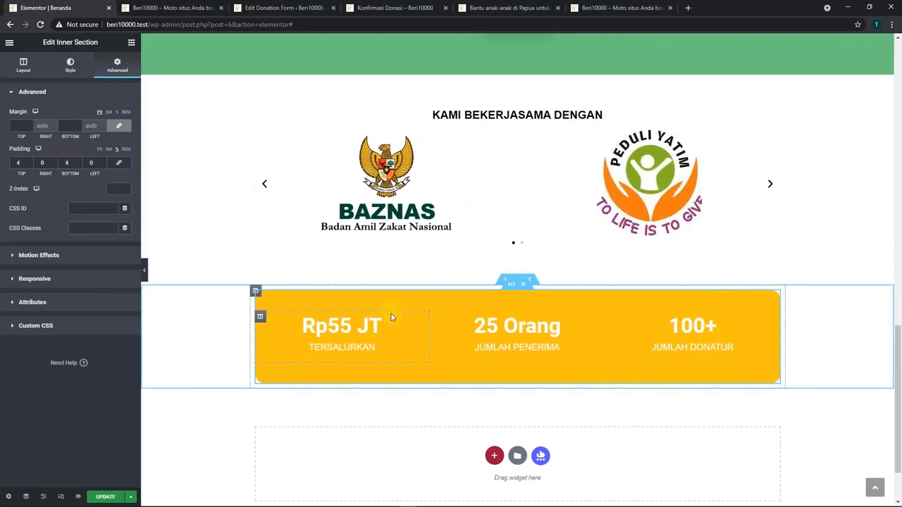
- Give the stats box a border radius of 35
left_click(69, 68)
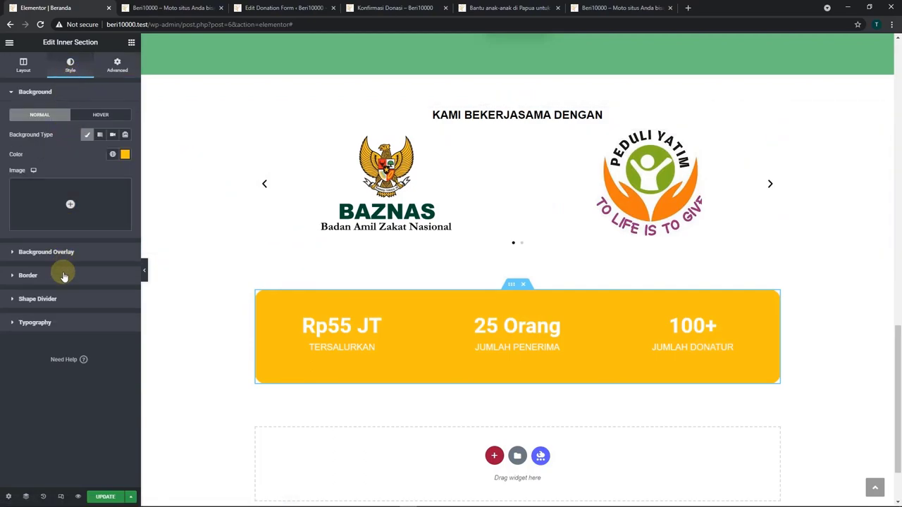
left_click(64, 277)
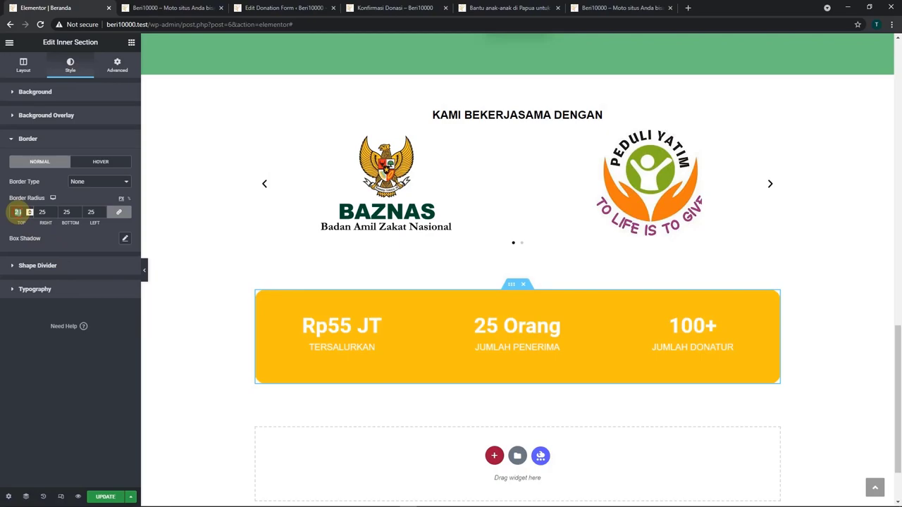
type("3")
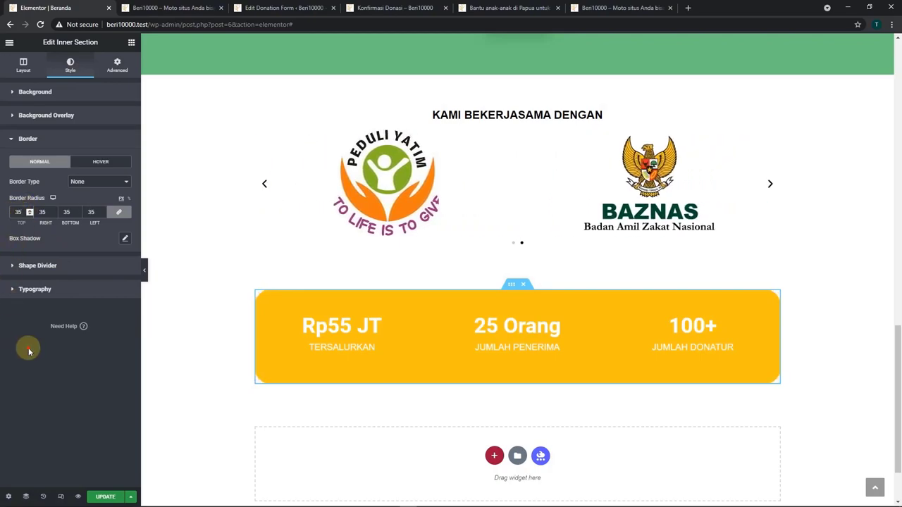
scroll(237, 369, "down", 1)
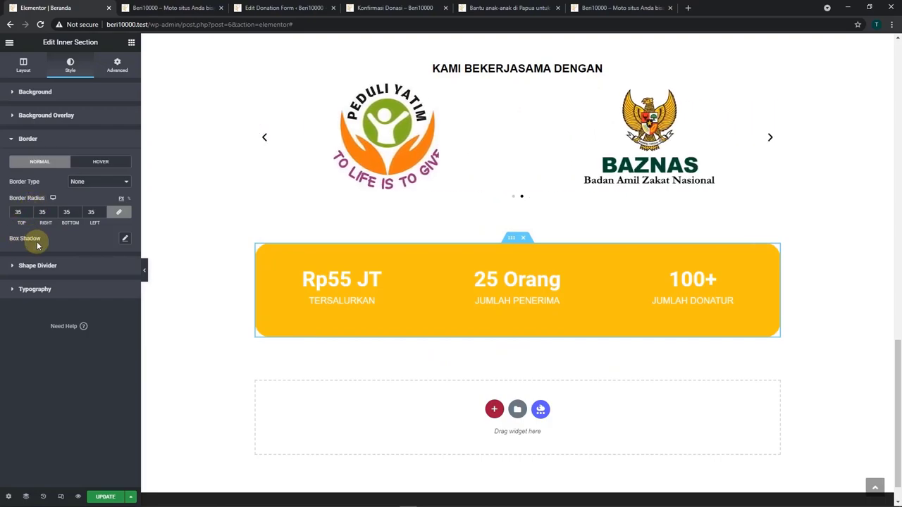
- Add a box shadow with vertical 34, blur 36, spread -28 and a faint, transparent colour
left_click(124, 239)
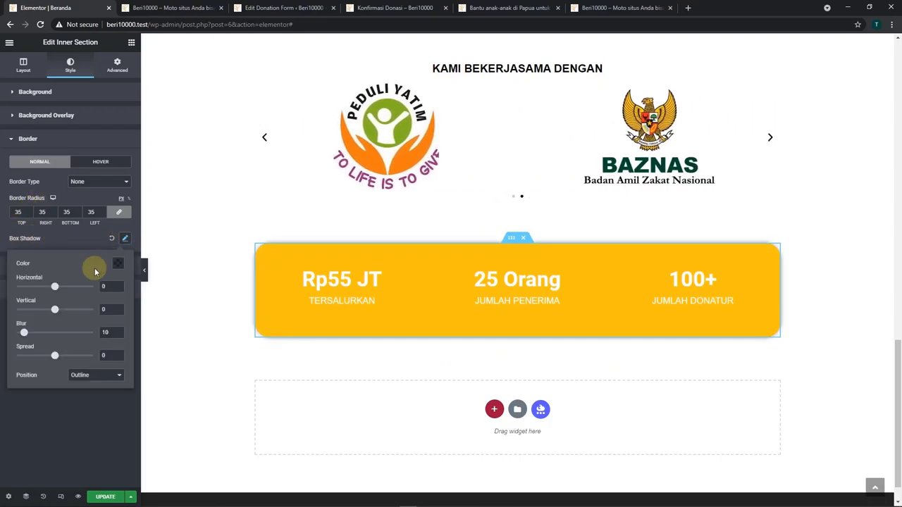
left_click_drag(54, 311, 60, 310)
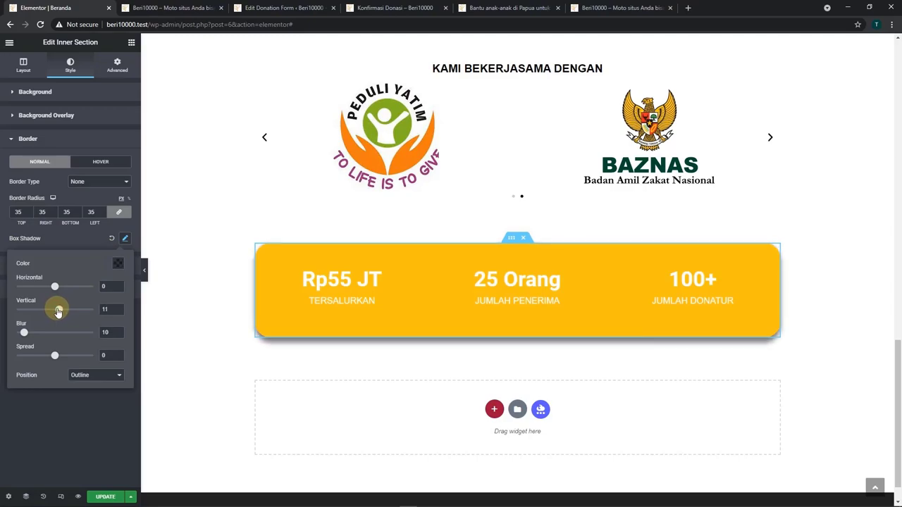
left_click_drag(23, 333, 51, 358)
left_click(55, 356)
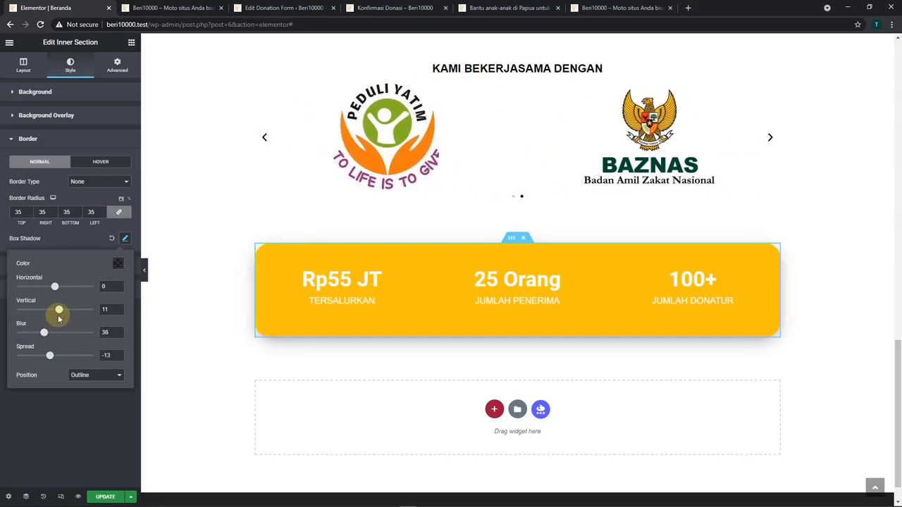
left_click_drag(61, 314, 67, 317)
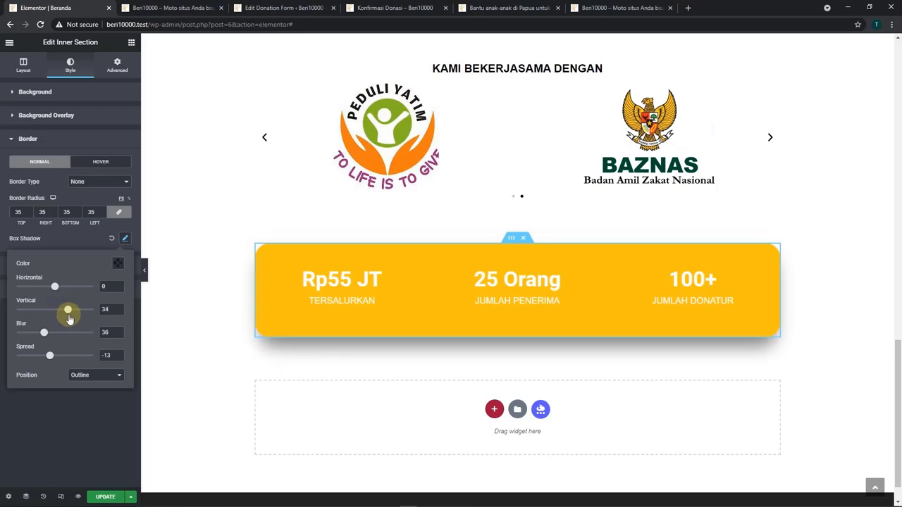
left_click_drag(50, 357, 44, 356)
left_click(117, 262)
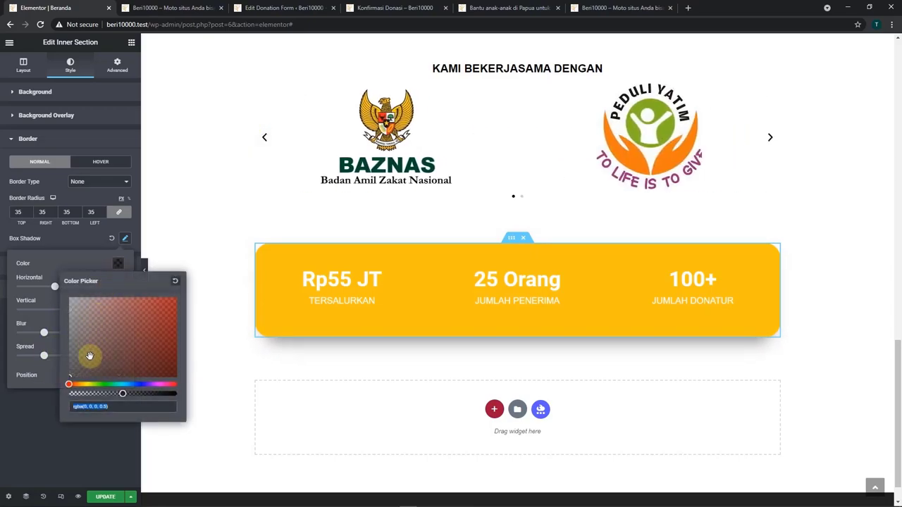
left_click_drag(124, 397, 86, 395)
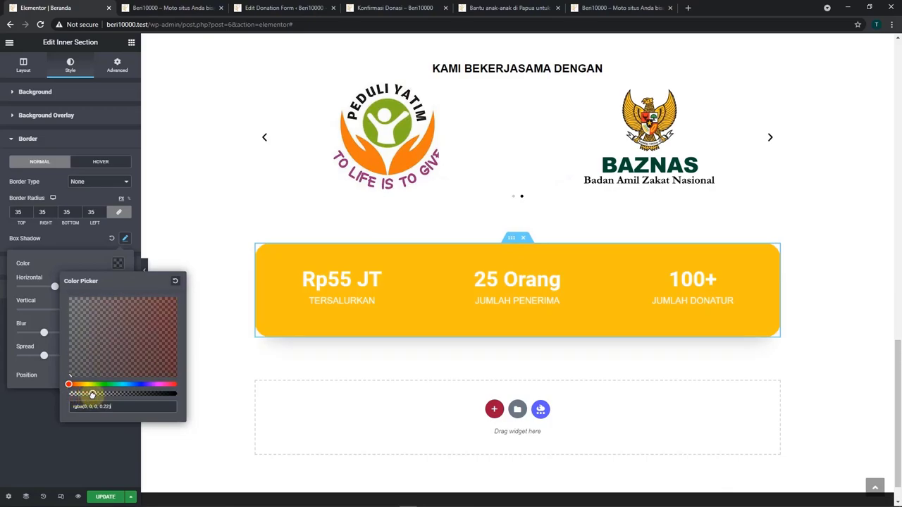
left_click(35, 409)
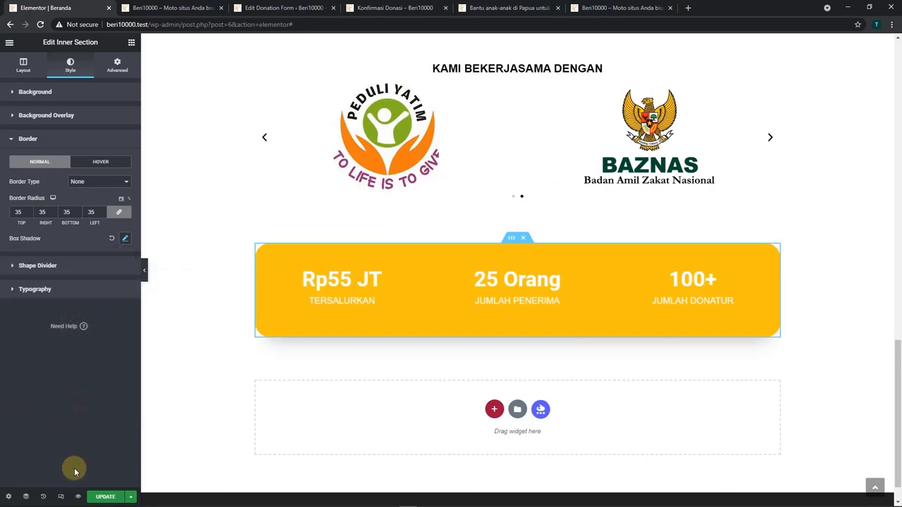
- Update the page, then scroll the live preview down to the stats bar
left_click(91, 496)
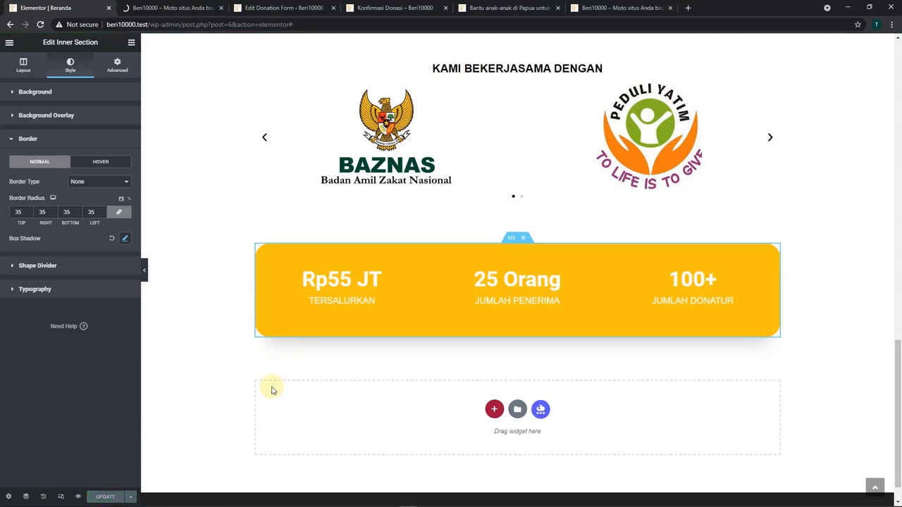
left_click(79, 496)
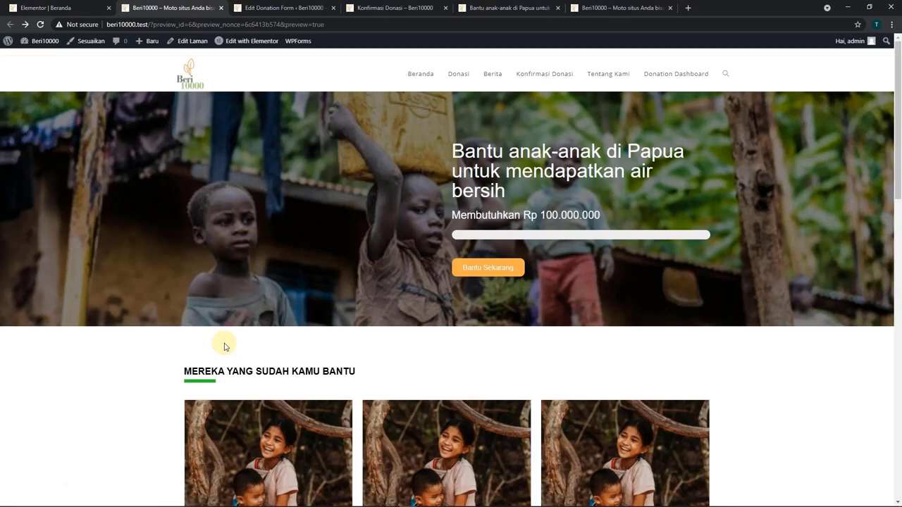
scroll(225, 346, "down", 10)
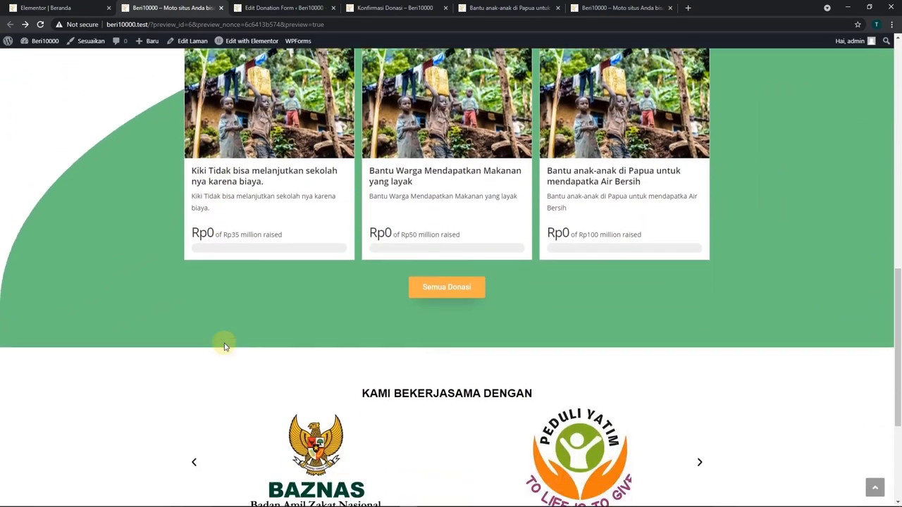
scroll(224, 346, "down", 3)
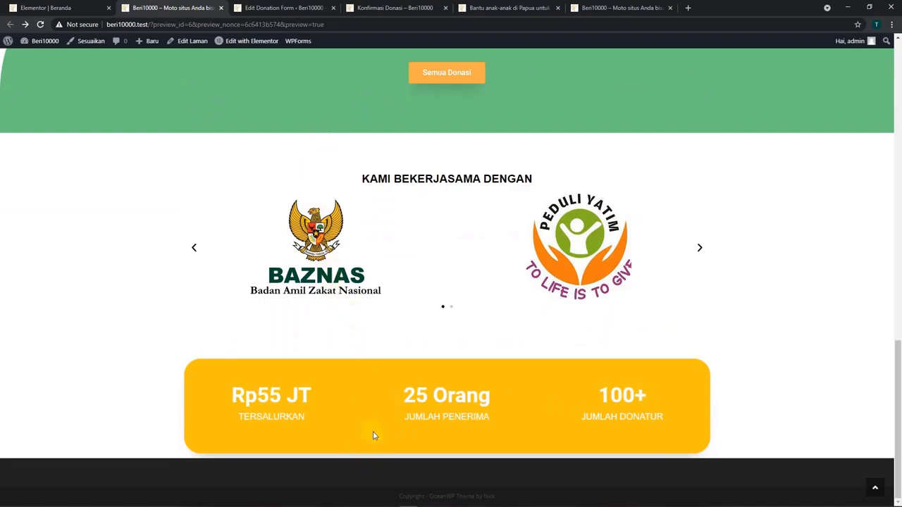
- Back in the editor, review the spacing of the partner logos and stats sections
left_click(63, 7)
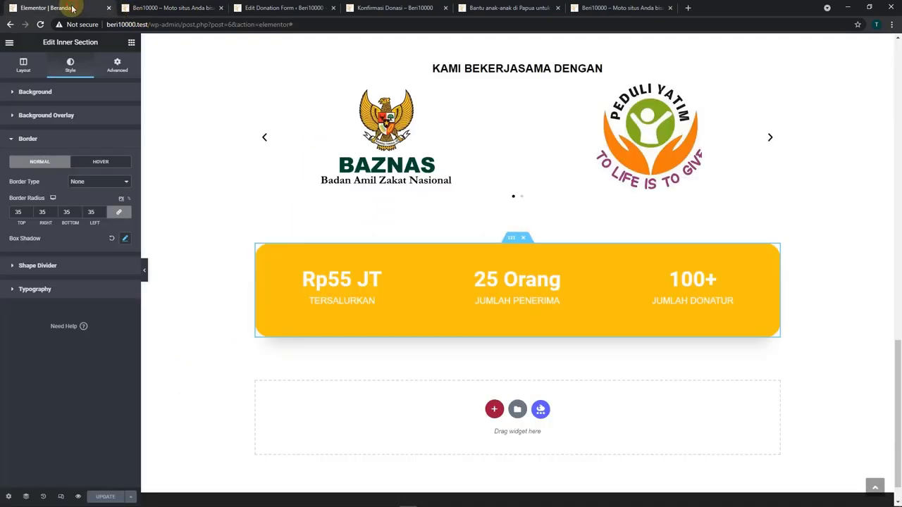
scroll(508, 267, "up", 2)
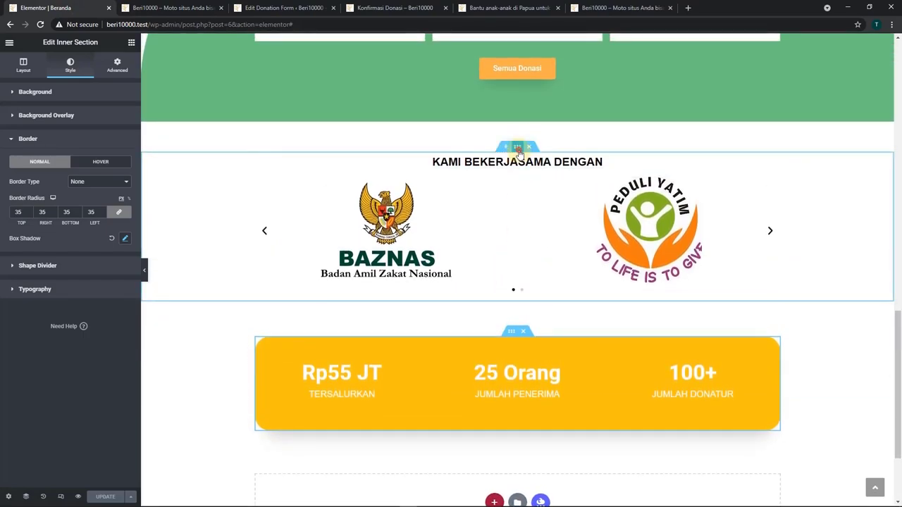
left_click(518, 147)
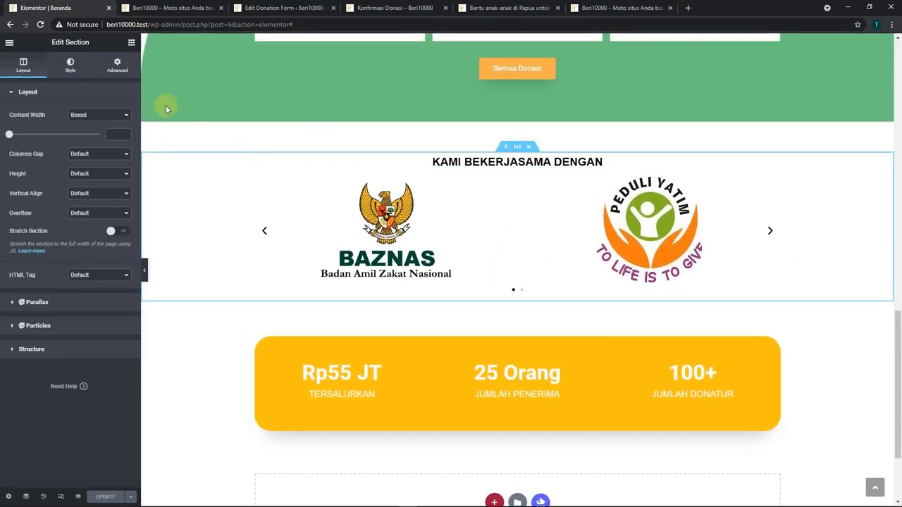
left_click(116, 66)
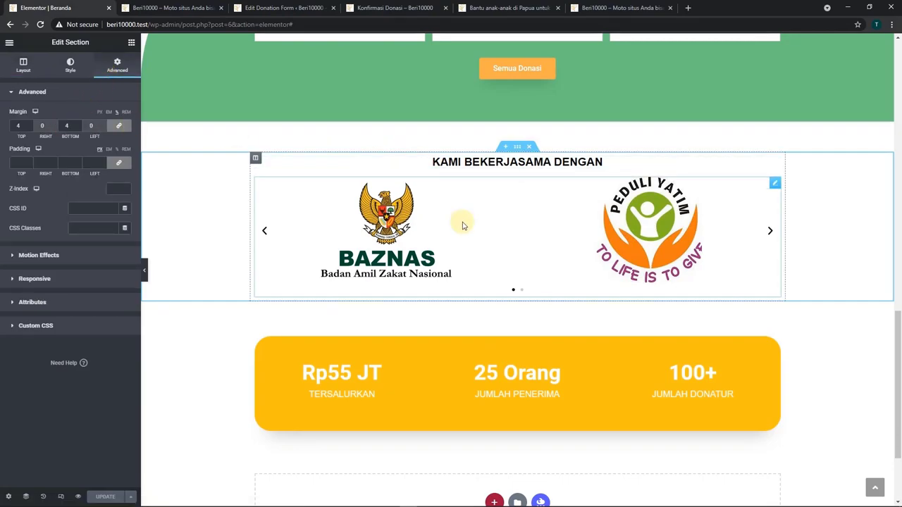
left_click(518, 326)
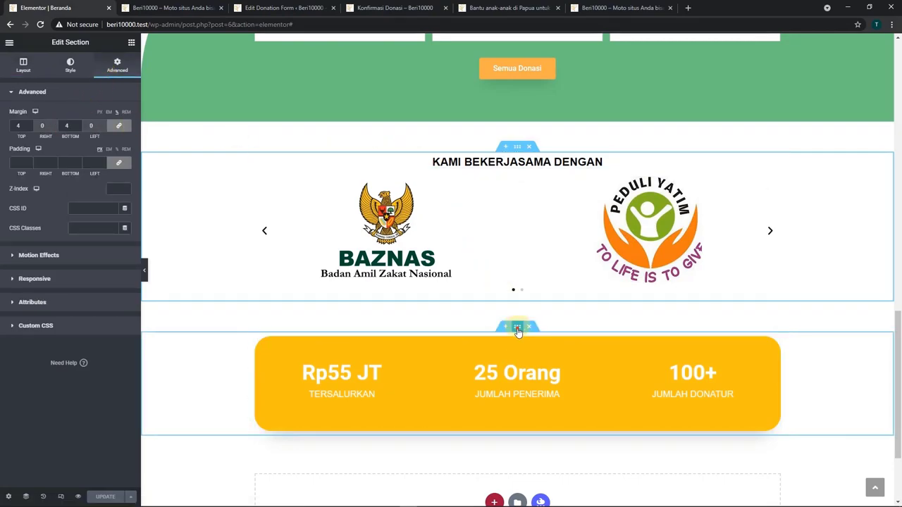
left_click(115, 67)
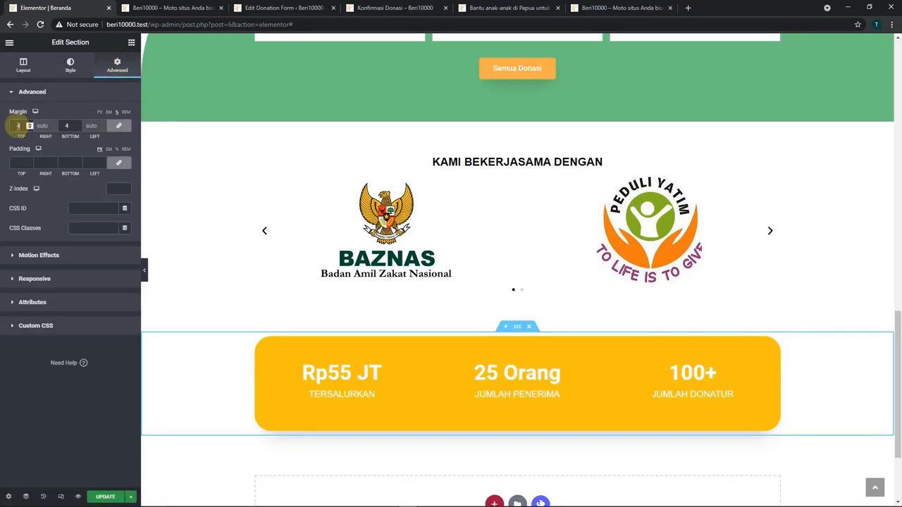
scroll(217, 309, "down", 2)
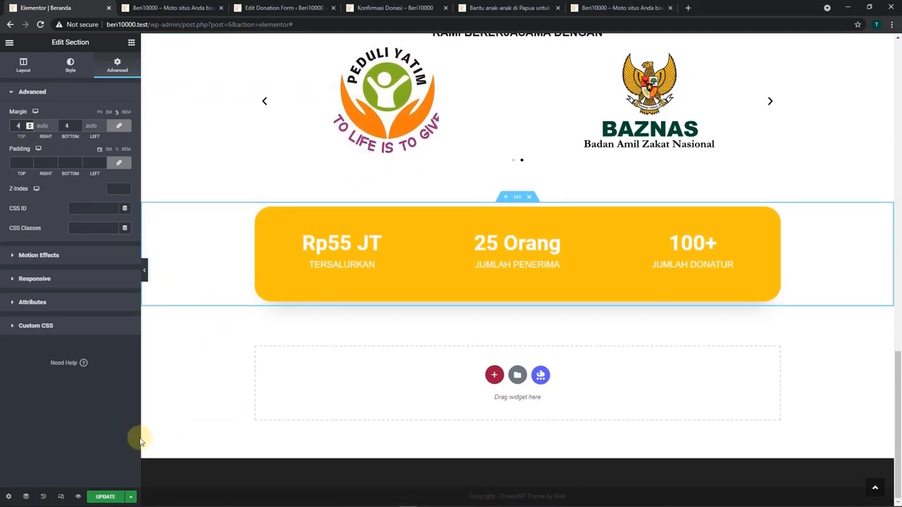
- Save again, inspect the stats bar in the preview, and return to the editor tab
left_click(107, 497)
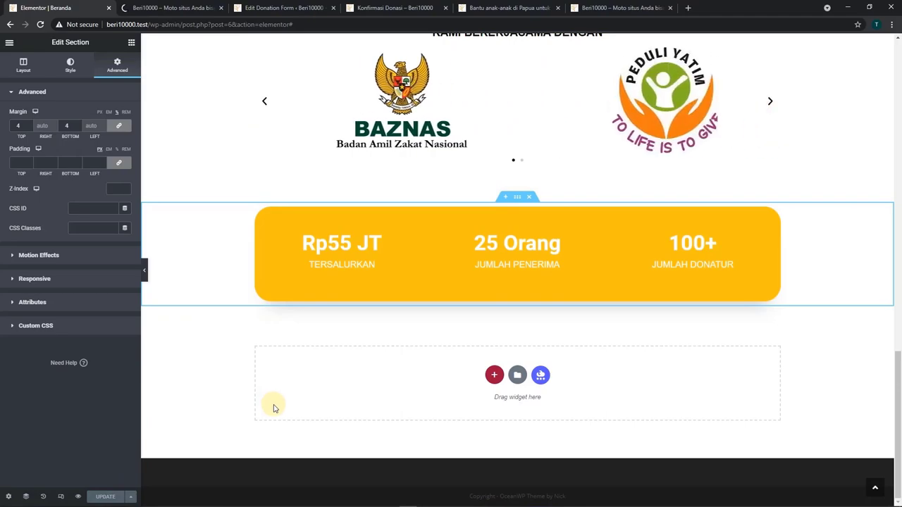
left_click(80, 496)
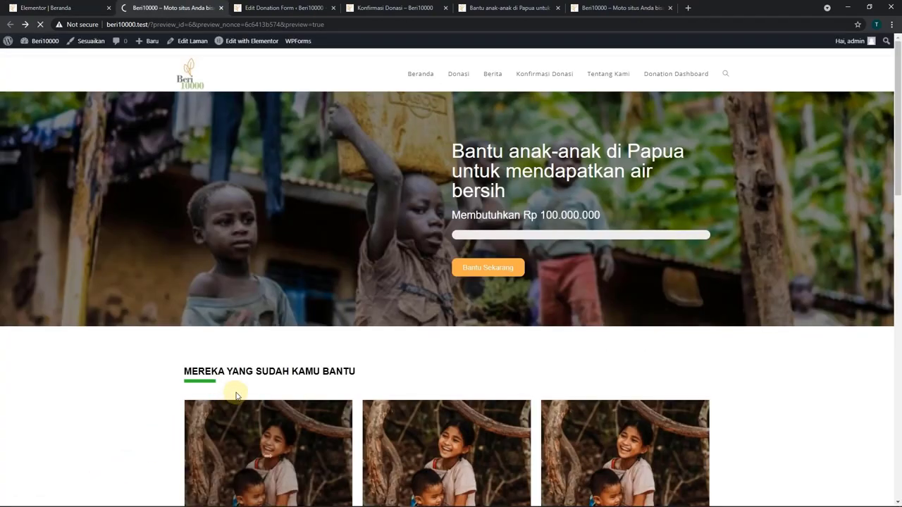
scroll(260, 347, "down", 15)
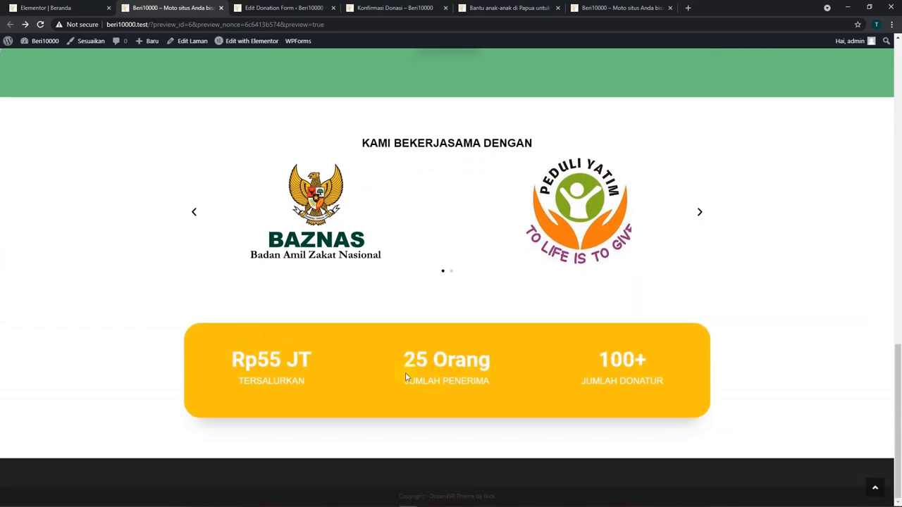
left_click_drag(255, 357, 329, 381)
left_click(355, 380)
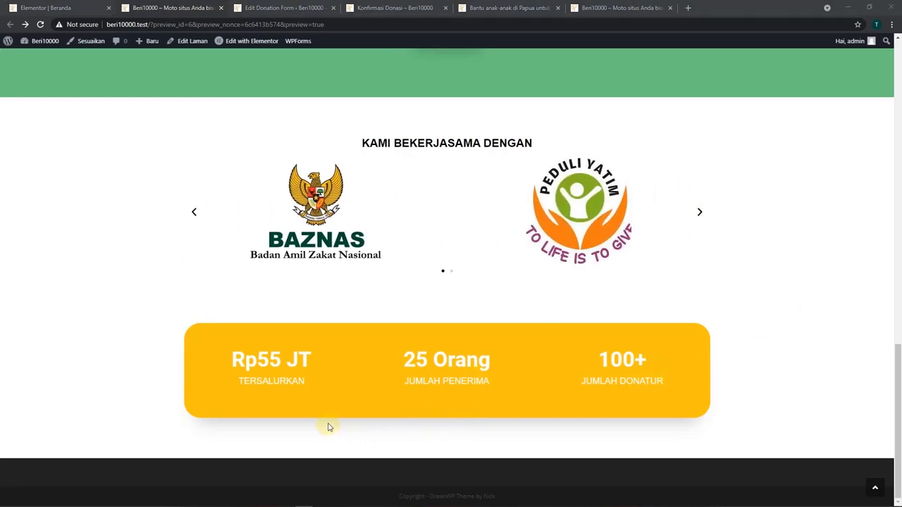
scroll(345, 429, "up", 10)
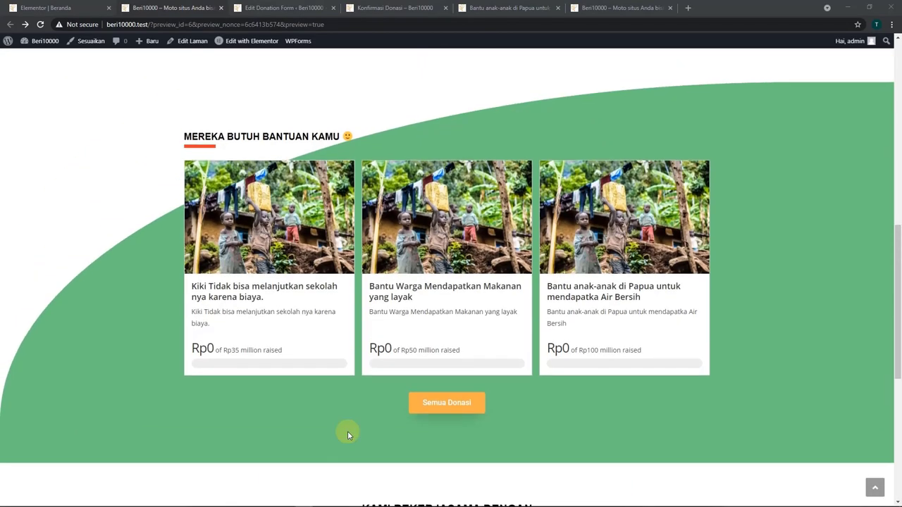
scroll(347, 436, "down", 10)
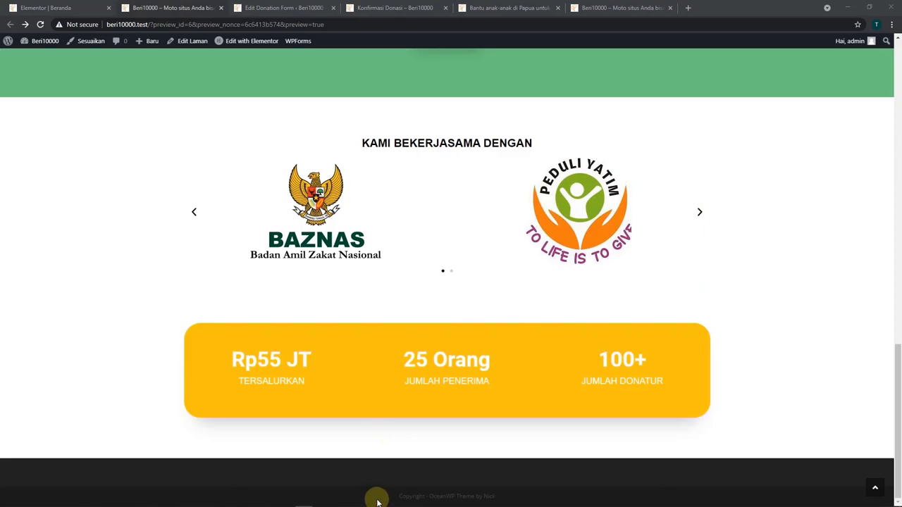
left_click(57, 8)
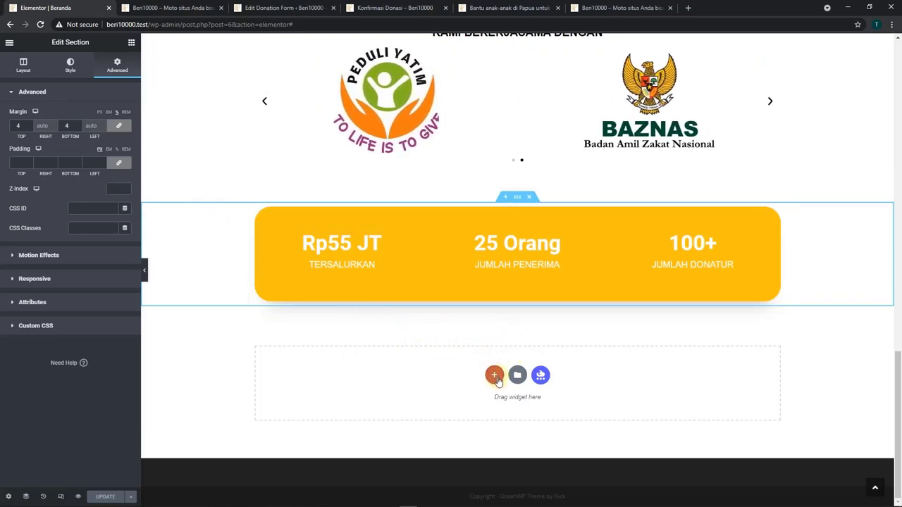
- Add a single-column section below the stats banner with top and bottom margins of 4
left_click(495, 377)
left_click(438, 400)
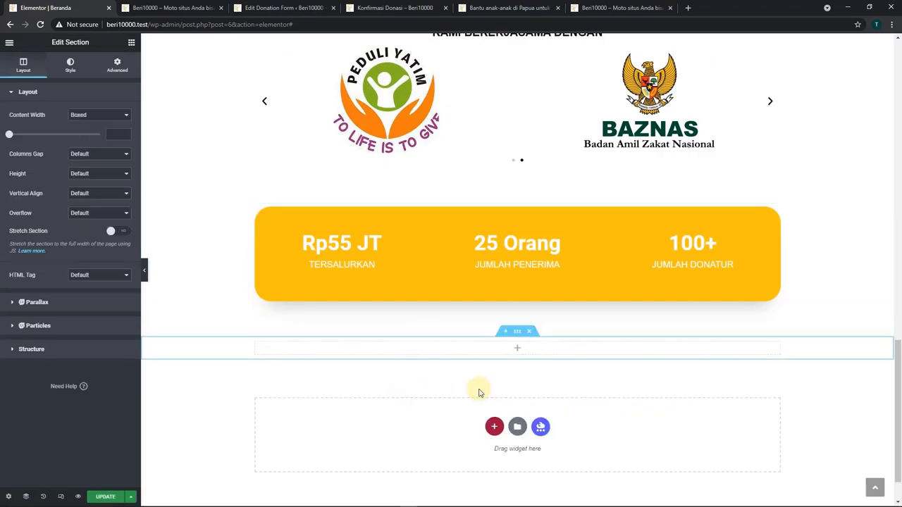
scroll(493, 373, "down", 1)
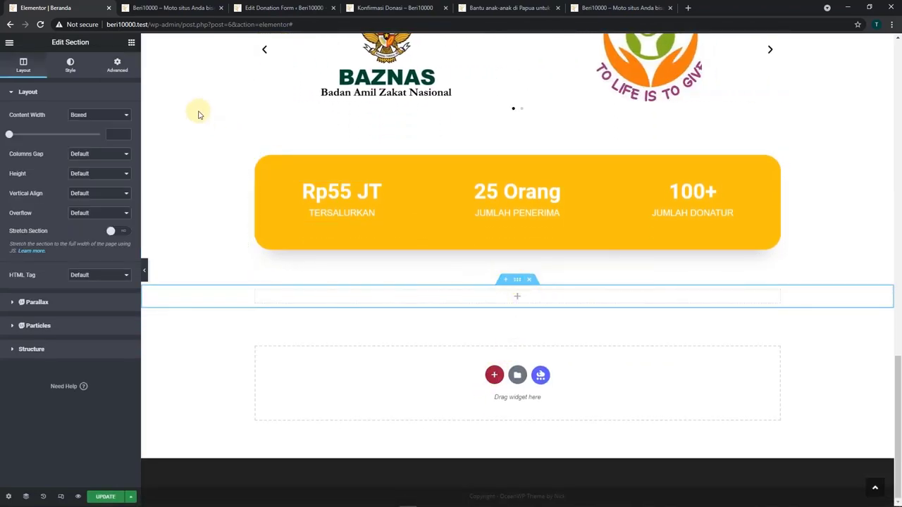
left_click(121, 69)
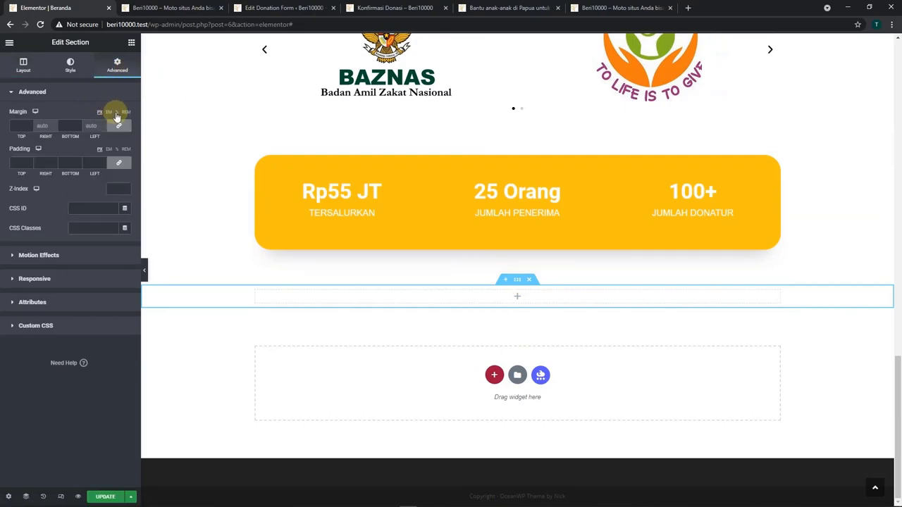
type("4")
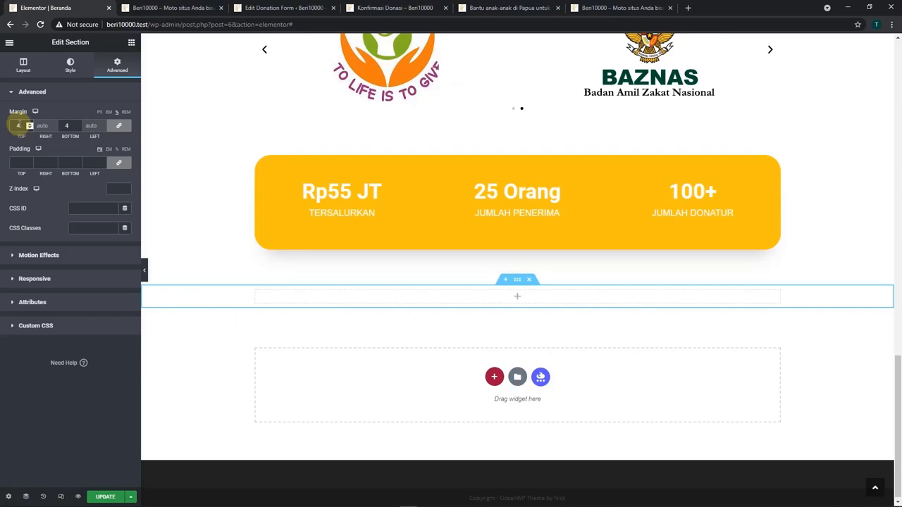
left_click(516, 300)
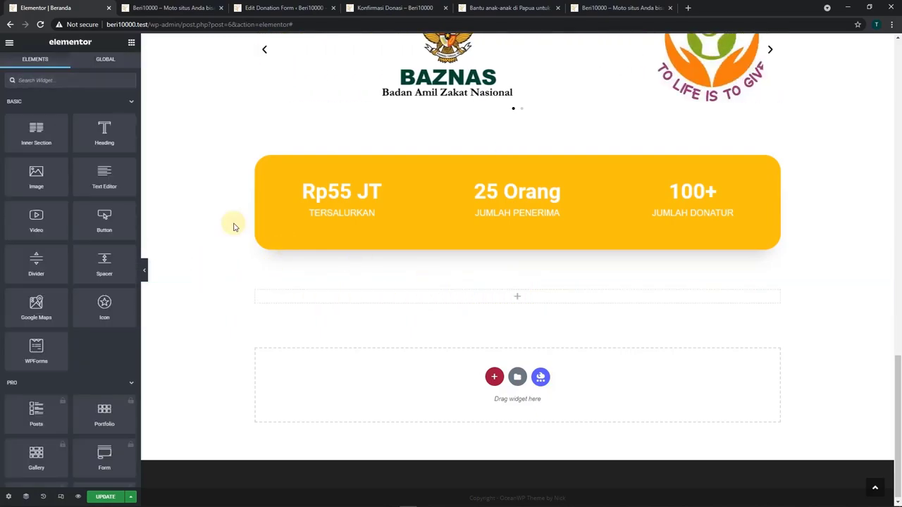
- Add a Heading widget reading 'Siapa Beri10000', centred, at XL size
left_click_drag(89, 135, 516, 302)
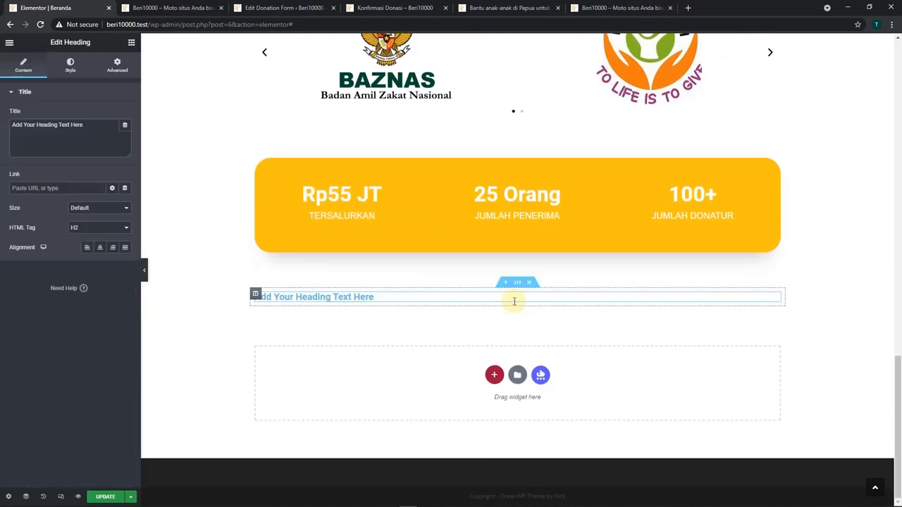
left_click(50, 140)
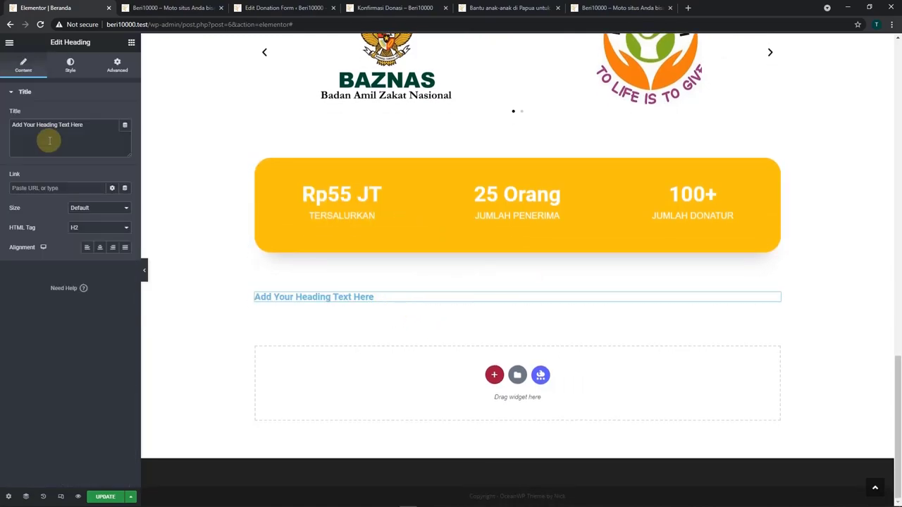
type("Siapa Beri10")
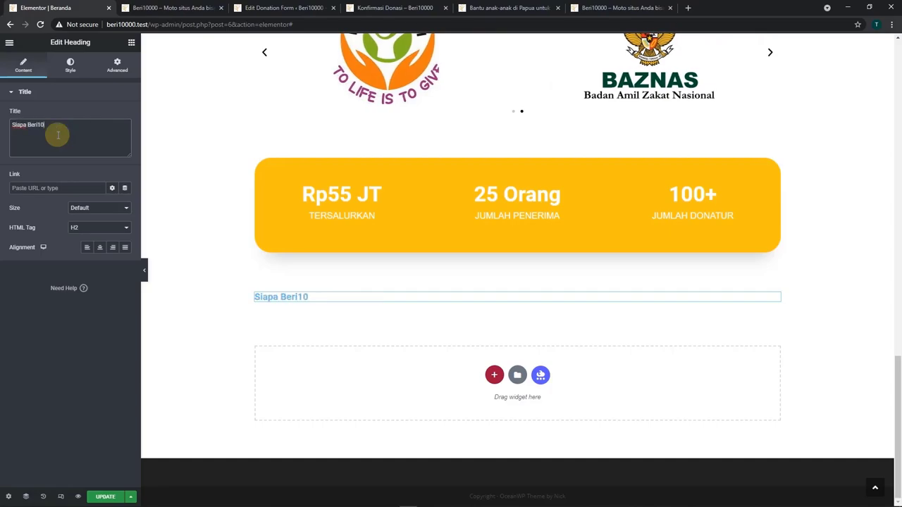
type("000")
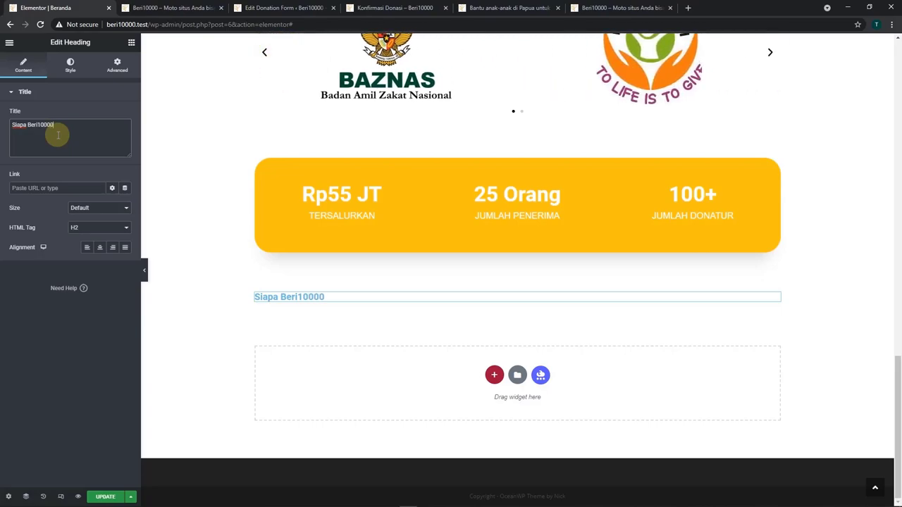
left_click(99, 248)
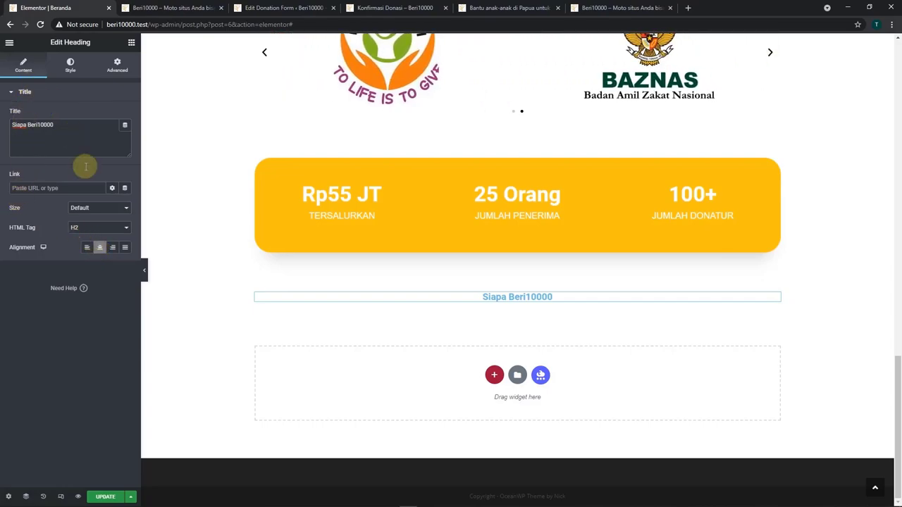
left_click(93, 208)
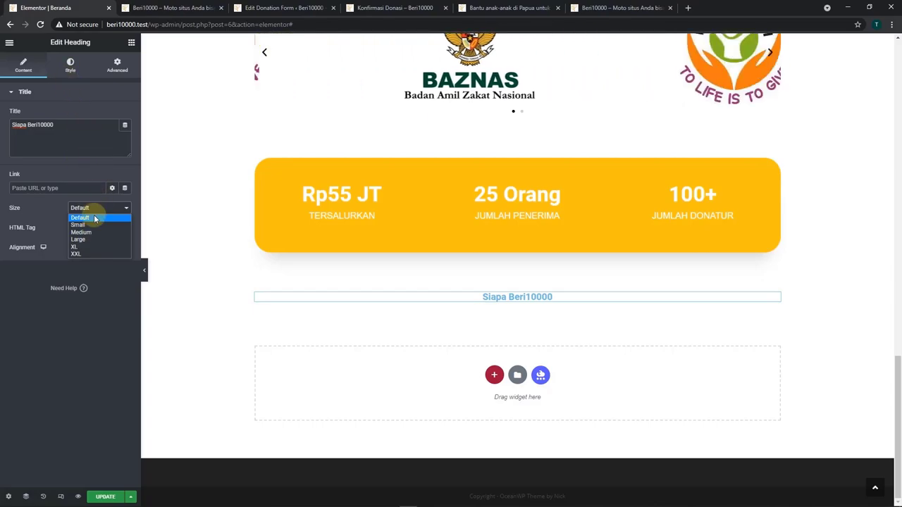
left_click(88, 247)
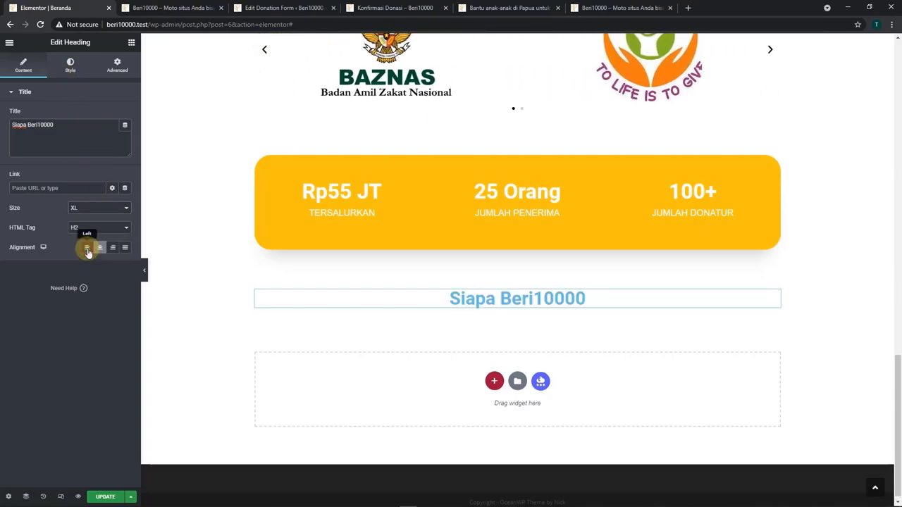
left_click(89, 208)
left_click(93, 241)
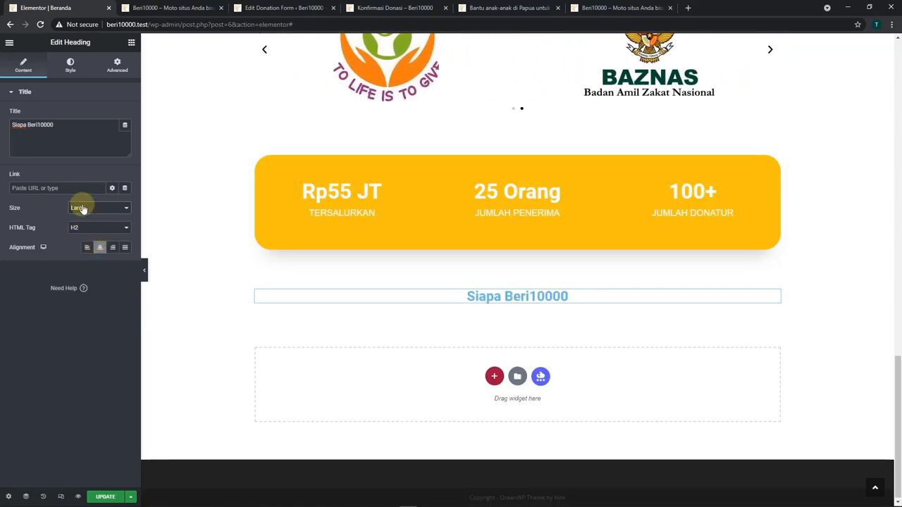
left_click(79, 207)
left_click(90, 248)
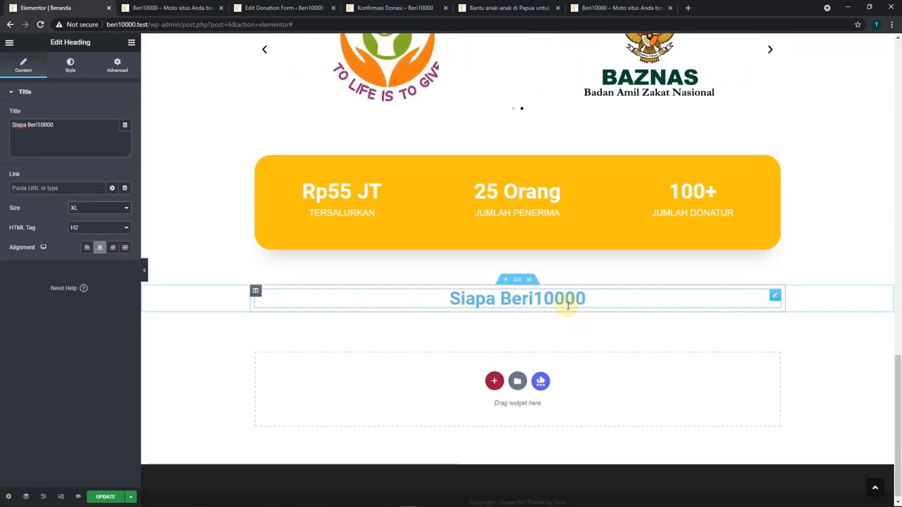
- Style the heading in Arial at size 33 with near-black #19191A text
left_click(77, 63)
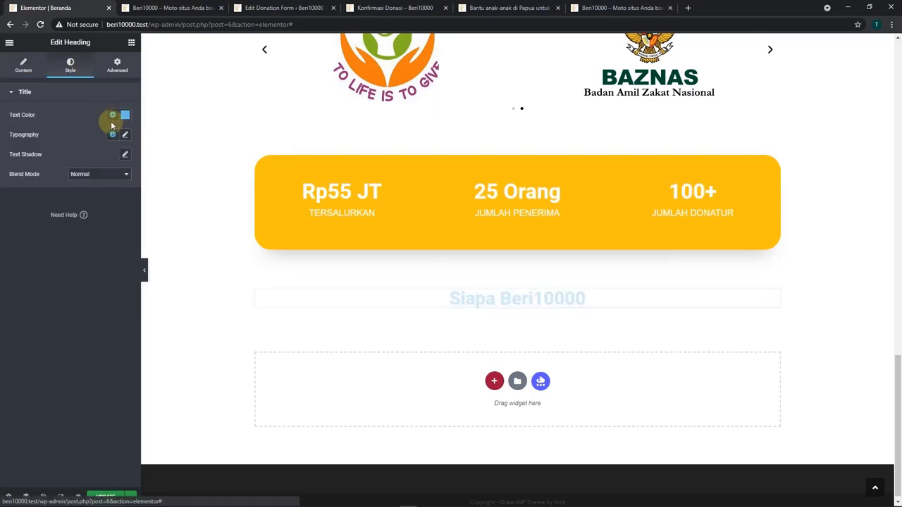
left_click(124, 135)
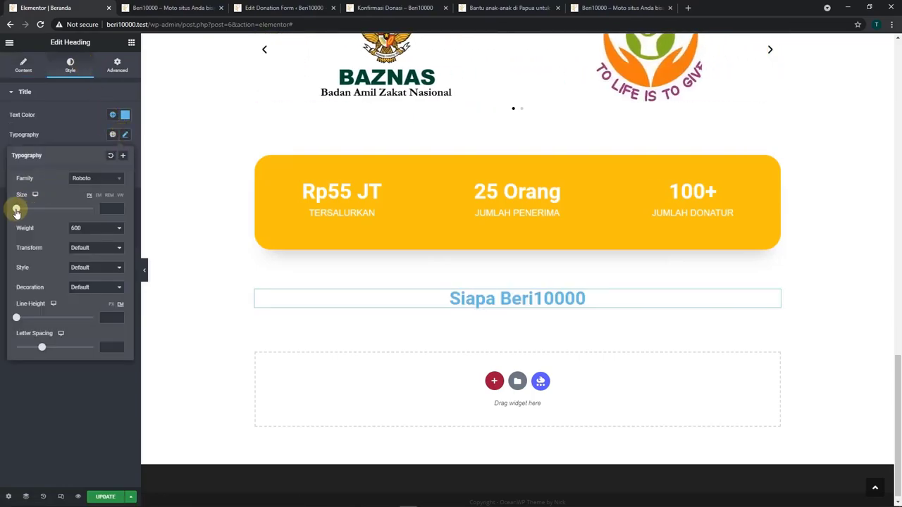
left_click_drag(16, 208, 29, 211)
left_click(92, 178)
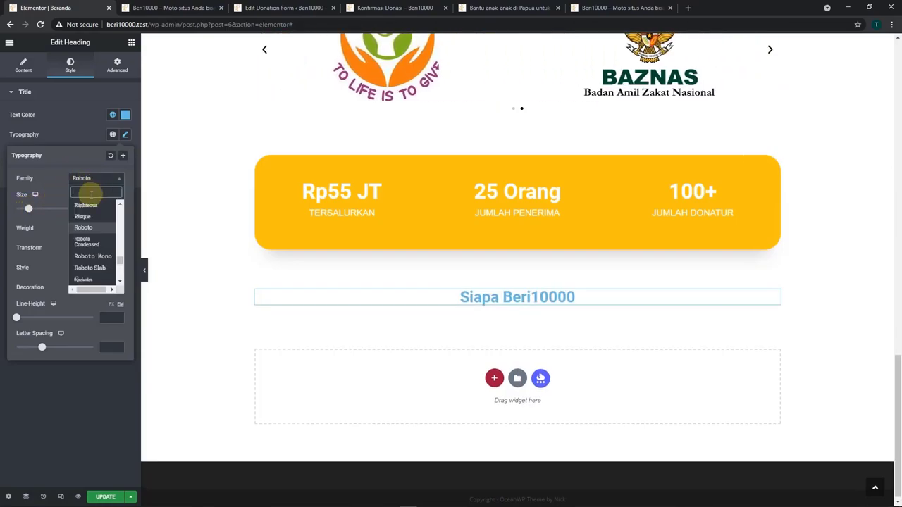
type("ar")
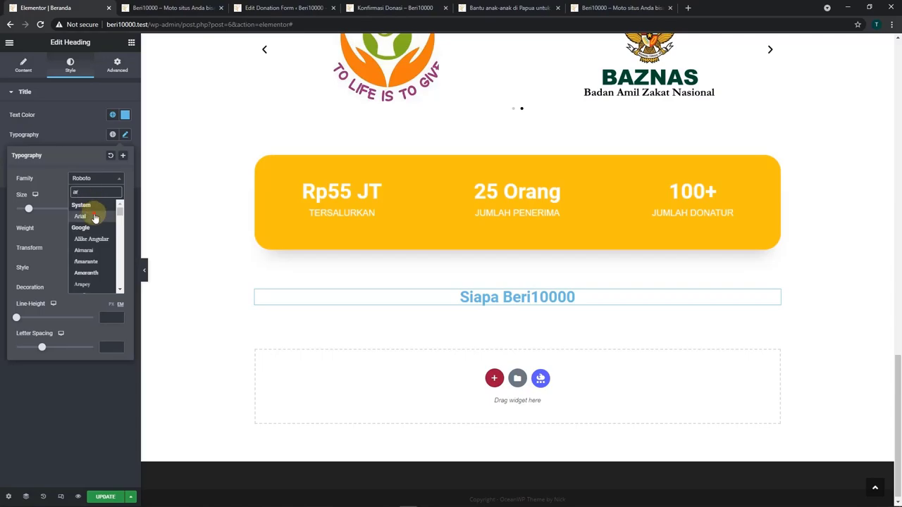
left_click(94, 217)
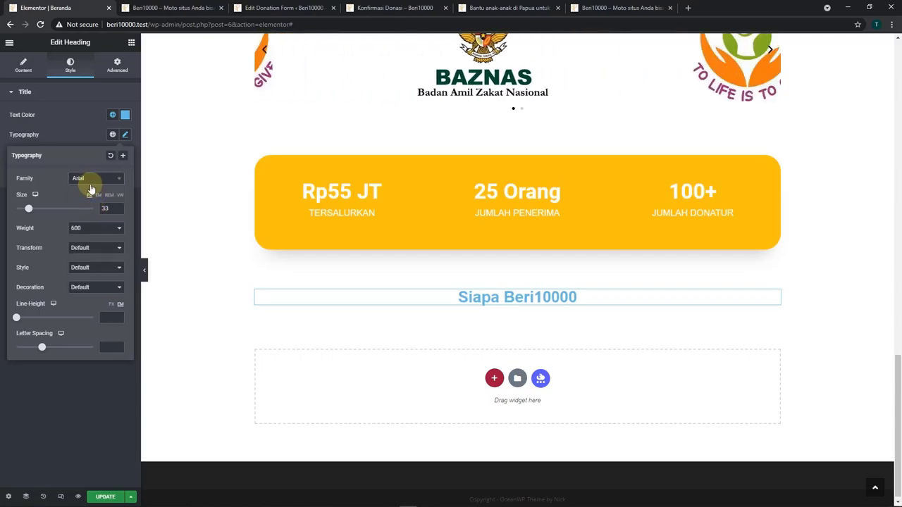
left_click(79, 140)
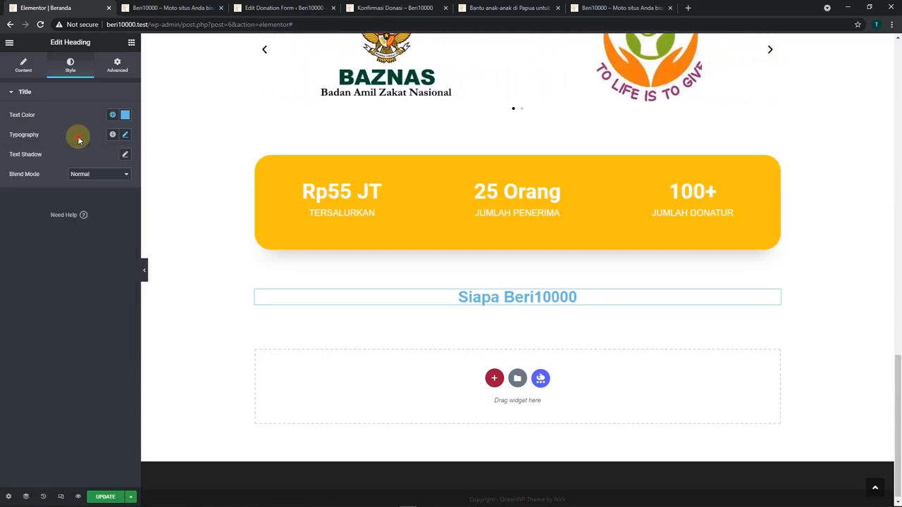
left_click(126, 115)
left_click_drag(71, 185, 19, 222)
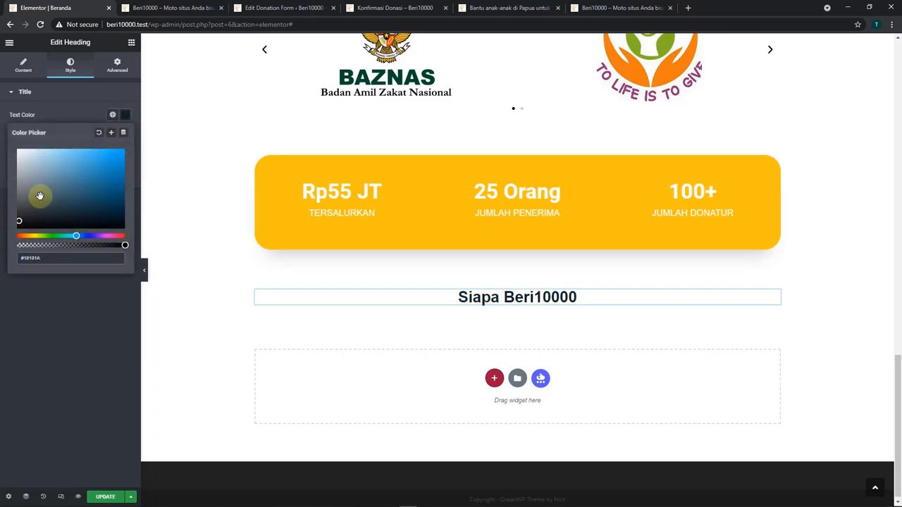
left_click(78, 115)
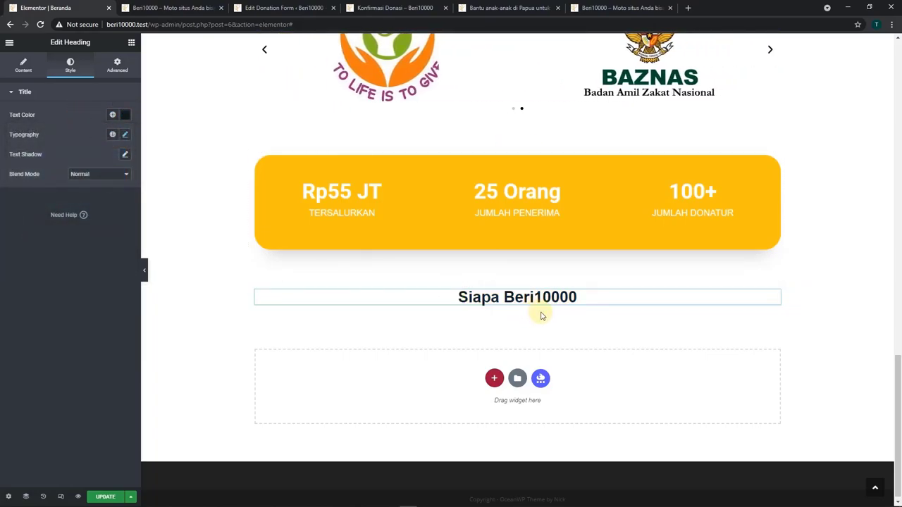
- Append ' ?' so the heading reads 'Siapa Beri10000 ?'
left_click(23, 66)
left_click(81, 120)
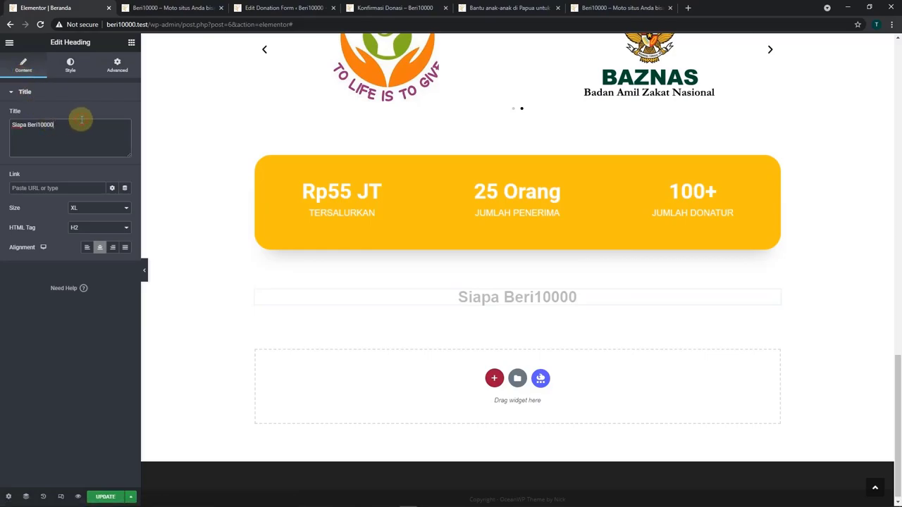
type("?")
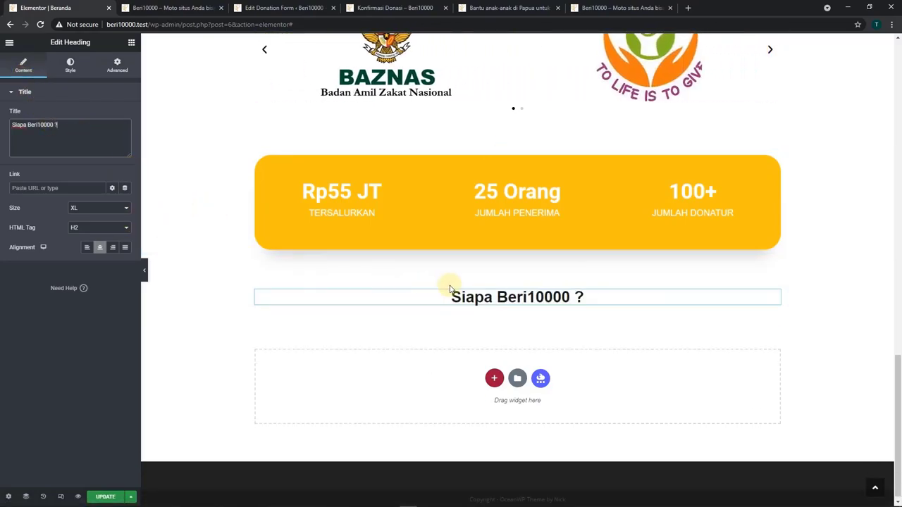
right_click(773, 296)
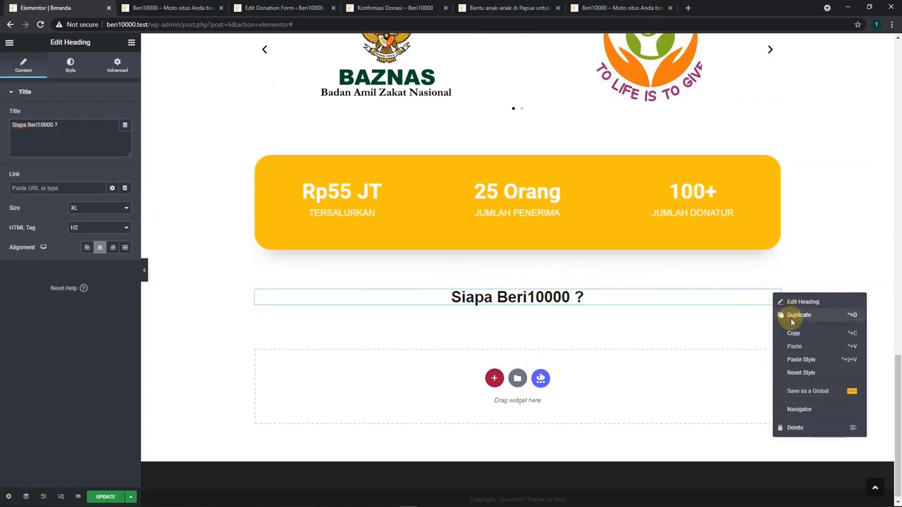
- Duplicate the Siapa Beri10000 ? heading and paste the Tebet community description in its place
left_click(792, 318)
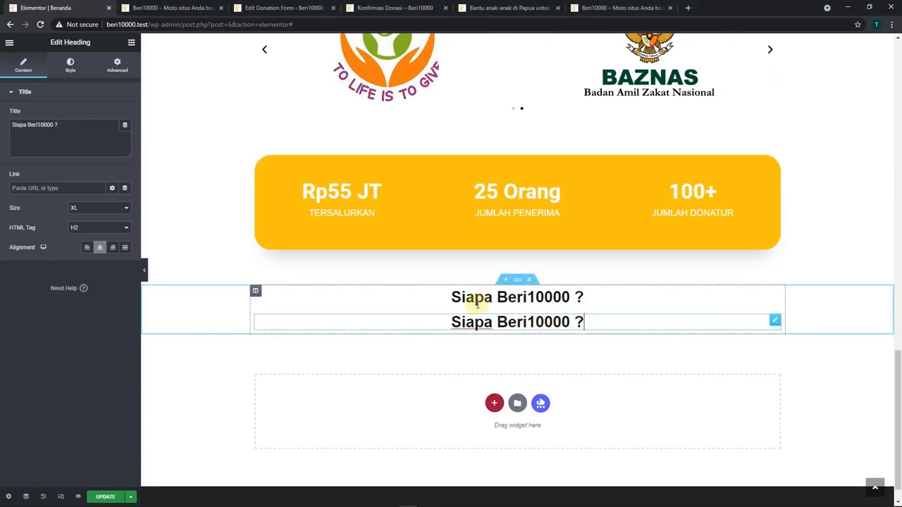
triple_click(71, 136)
type("Kami adalah sebuah komunitas peduli negeri yang berlokas di Tebet, Jakarta Selatan")
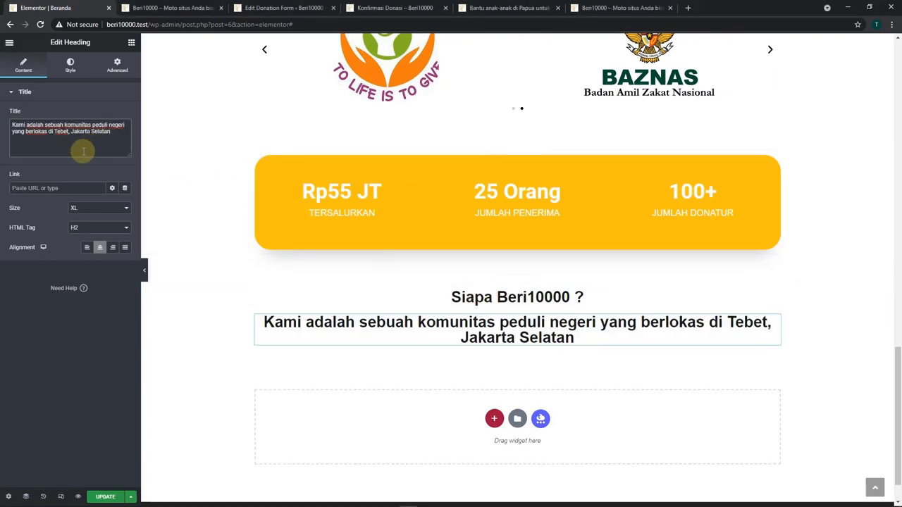
- Set the description's size to Default and its HTML tag to p
left_click(88, 210)
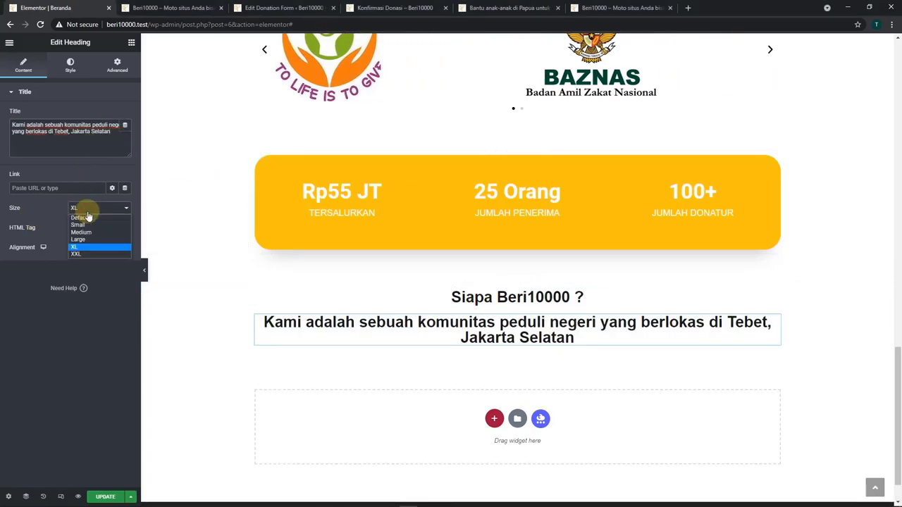
left_click(96, 218)
left_click(68, 67)
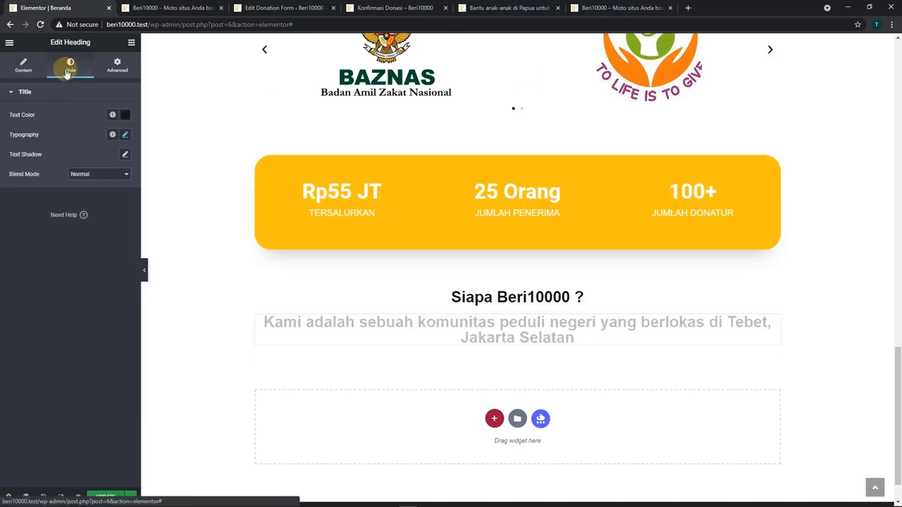
left_click(28, 65)
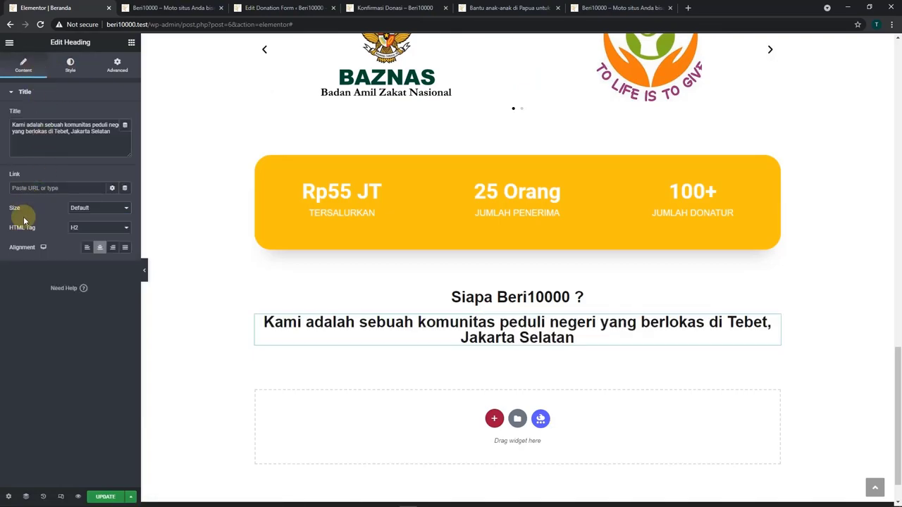
left_click(98, 231)
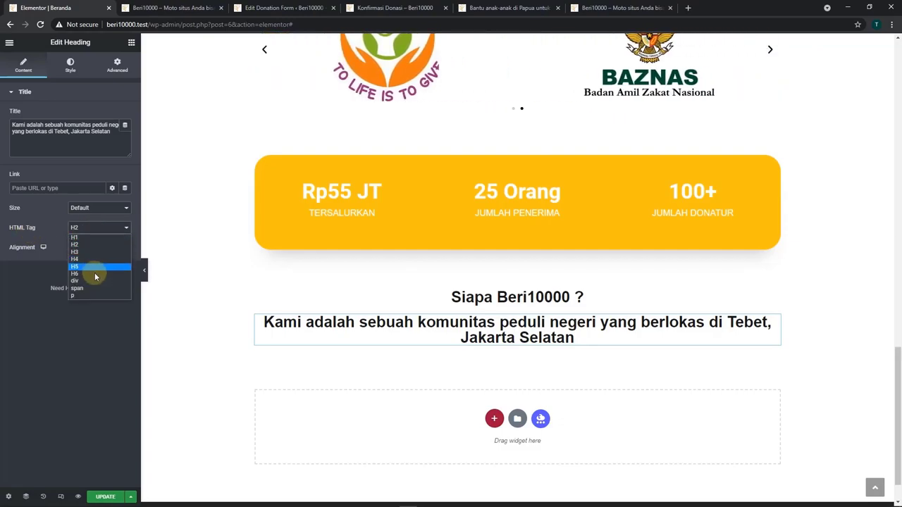
left_click(90, 295)
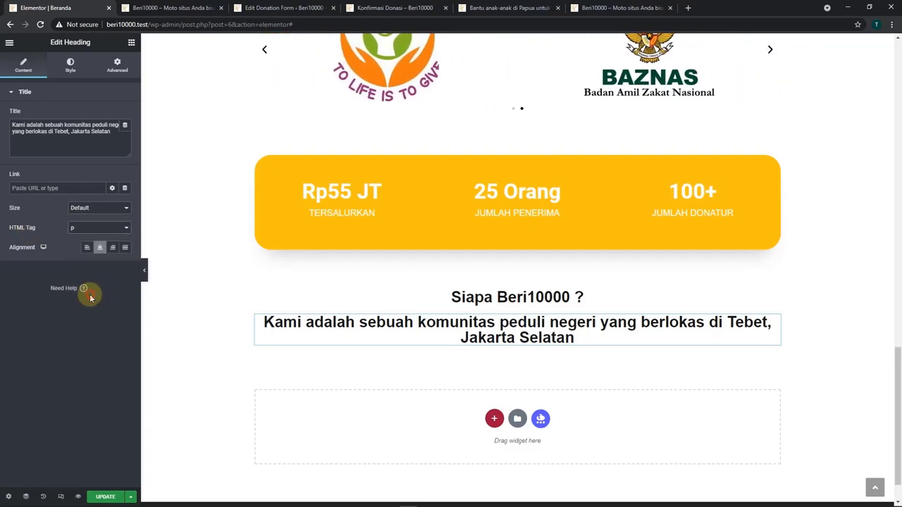
- Give the description typography of size 18 and Normal weight
left_click(69, 65)
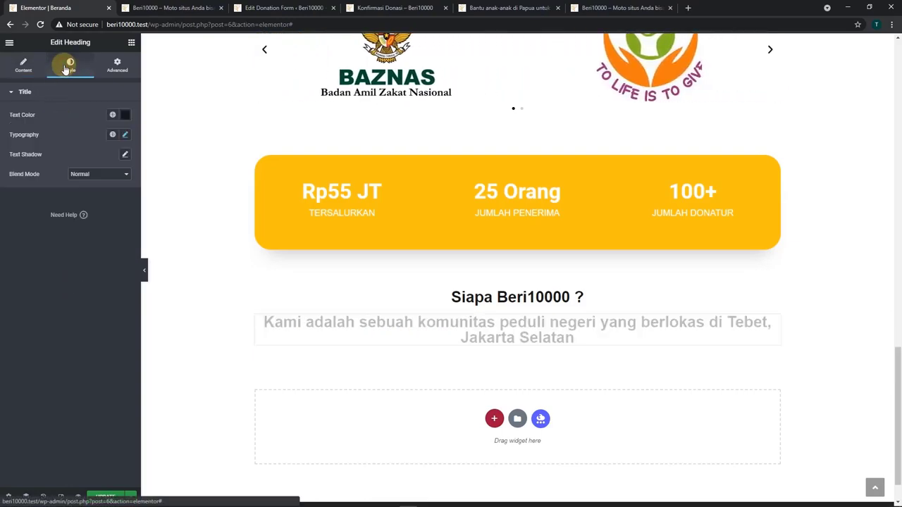
left_click(125, 135)
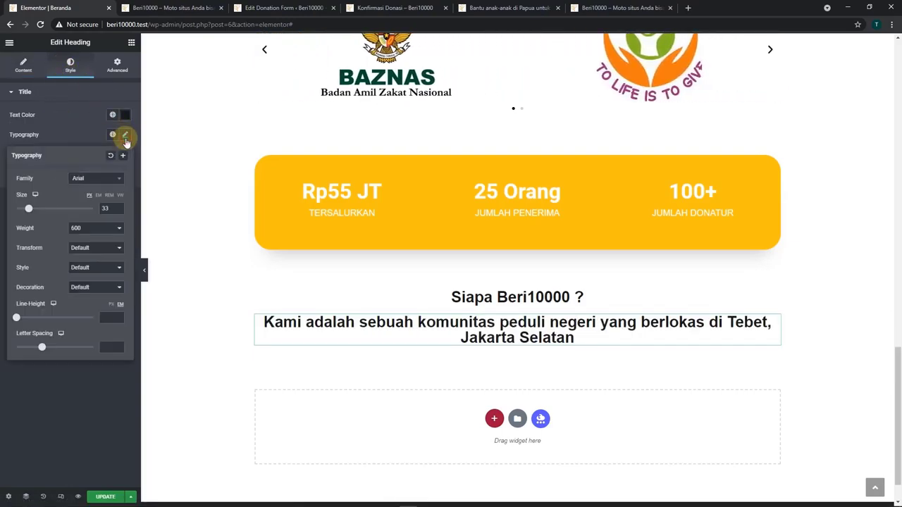
left_click_drag(28, 210, 23, 212)
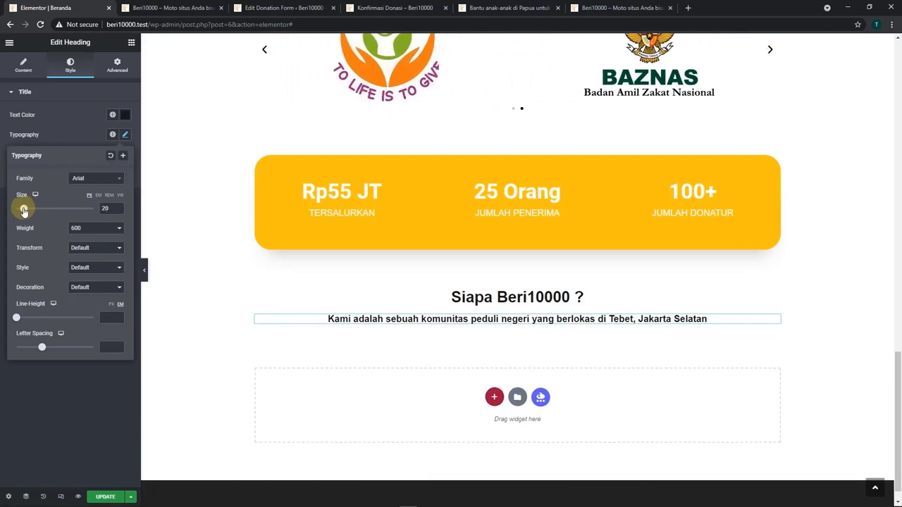
left_click_drag(24, 211, 23, 212)
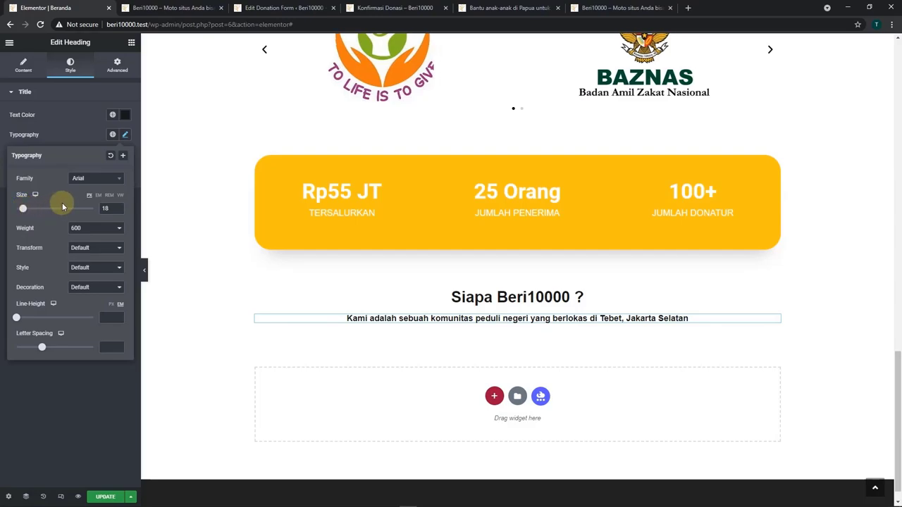
left_click(109, 228)
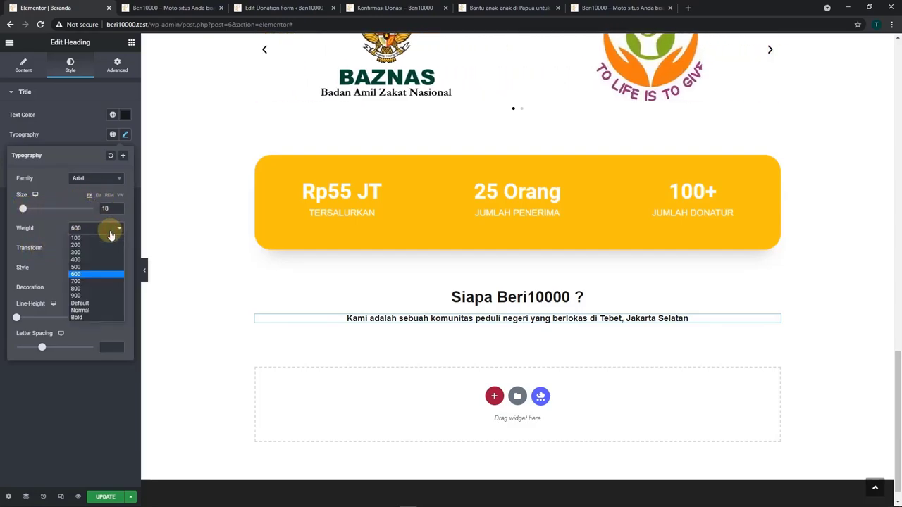
left_click(100, 312)
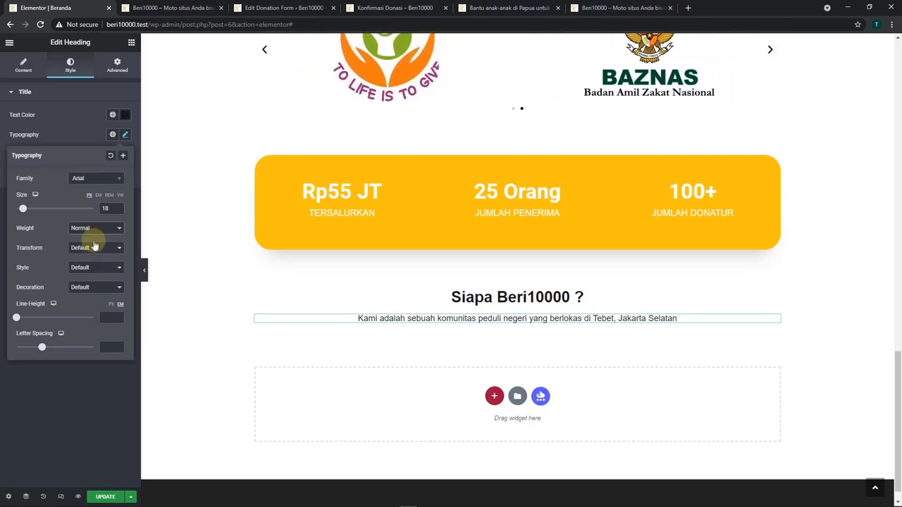
left_click(84, 134)
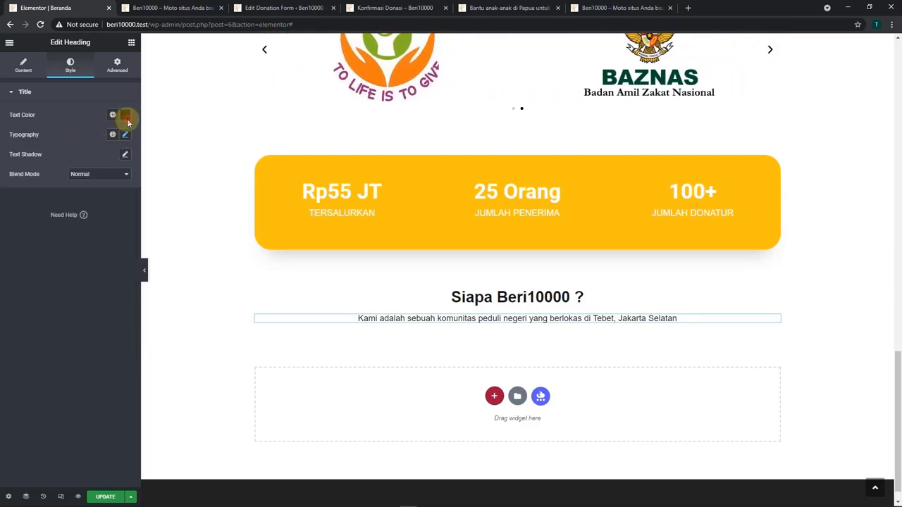
- Colour the description text grey #7B7B7B
left_click(125, 116)
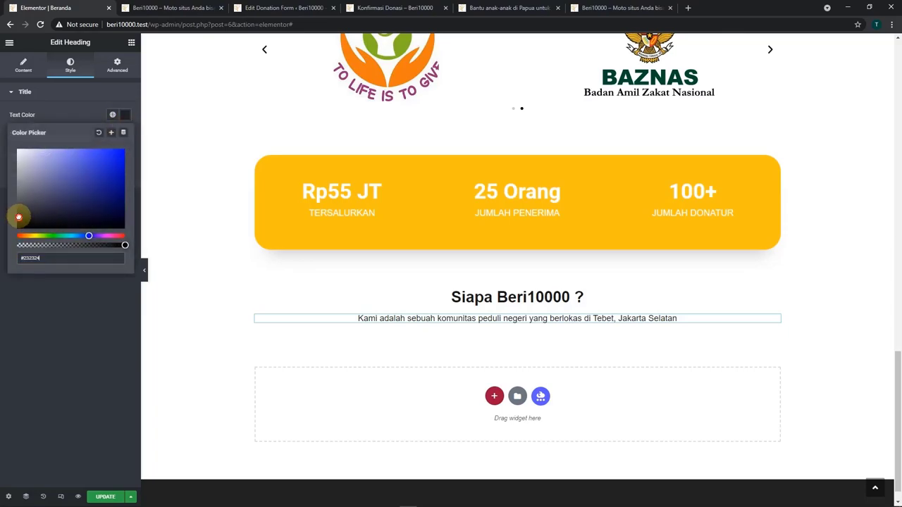
left_click_drag(17, 200, 18, 189)
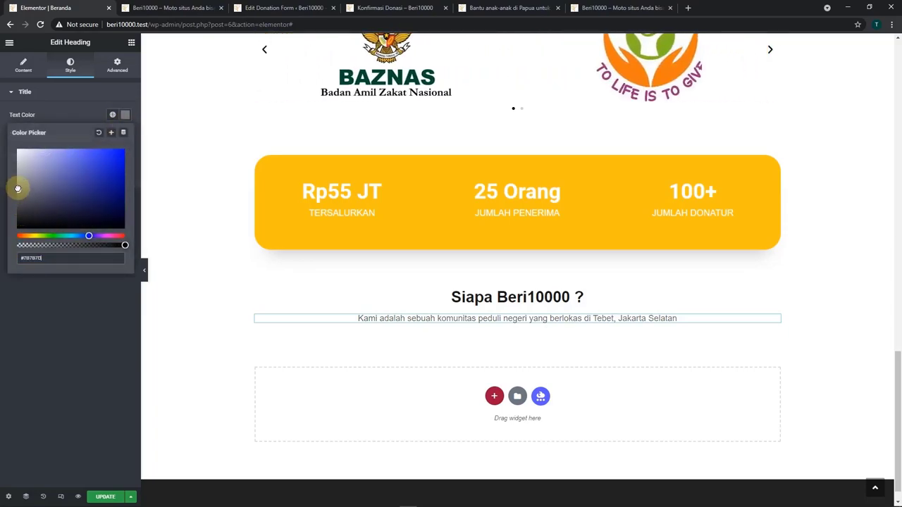
left_click(40, 299)
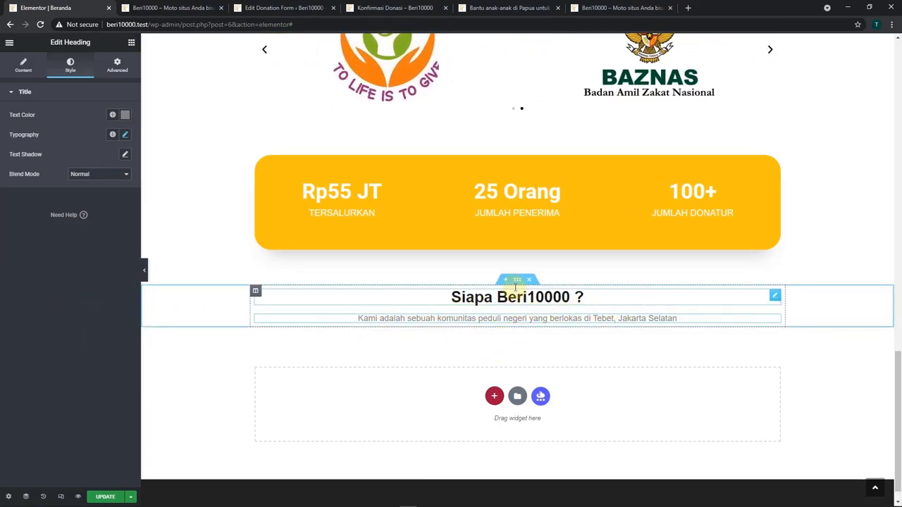
left_click(517, 281)
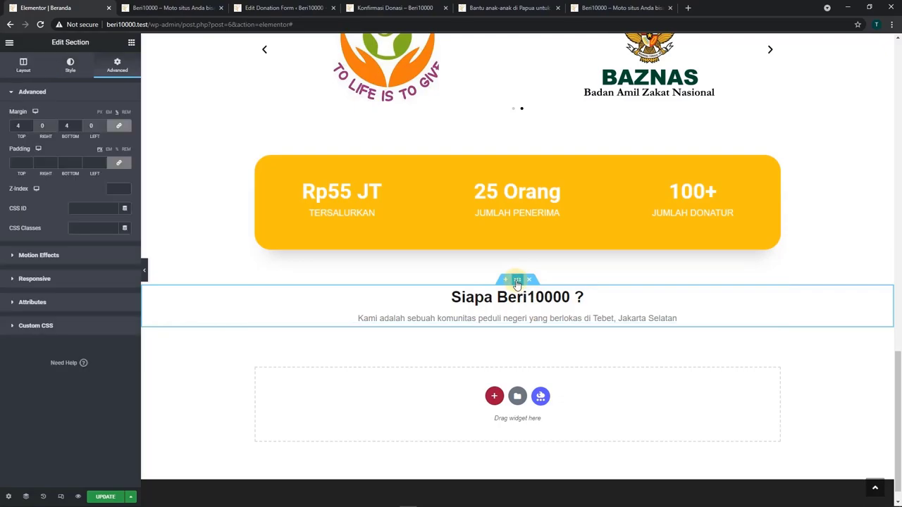
- Set the section's boxed content width to 500 so the description wraps onto two lines
left_click(24, 64)
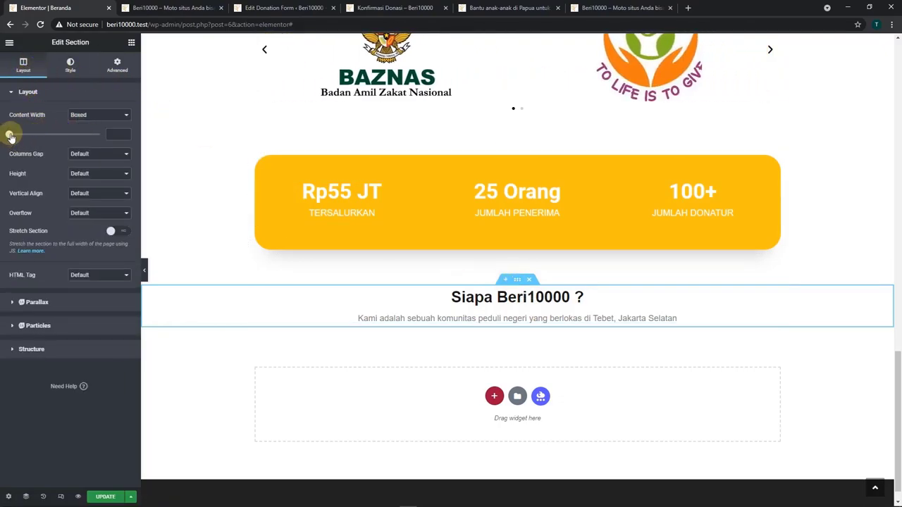
left_click_drag(15, 138, 6, 138)
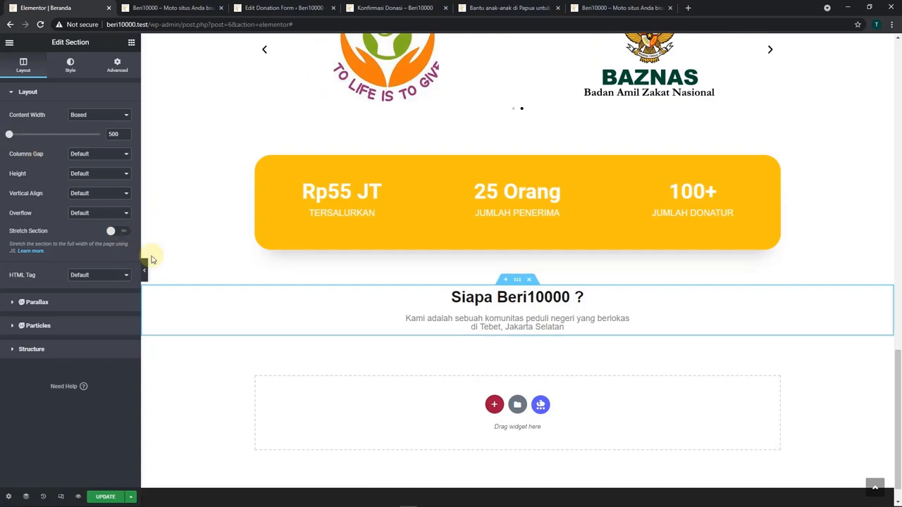
scroll(243, 298, "down", 1)
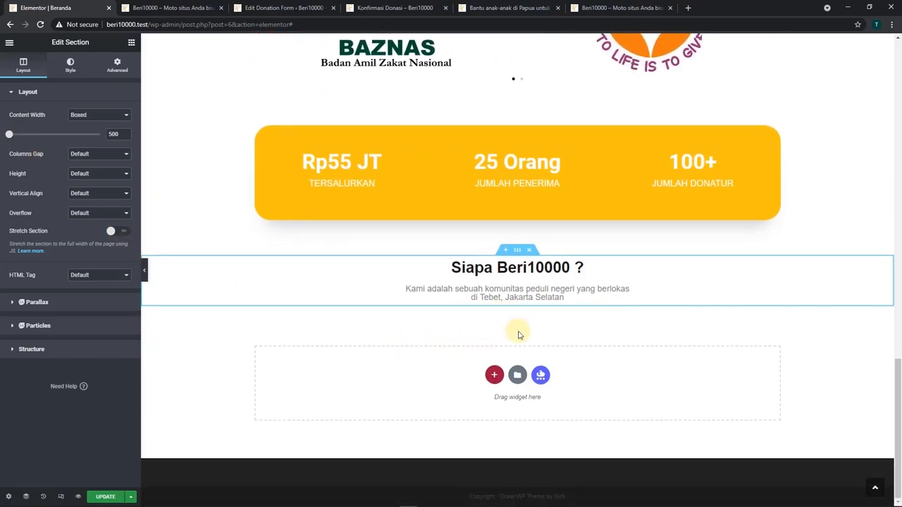
scroll(518, 334, "up", 1)
scroll(519, 336, "up", 6)
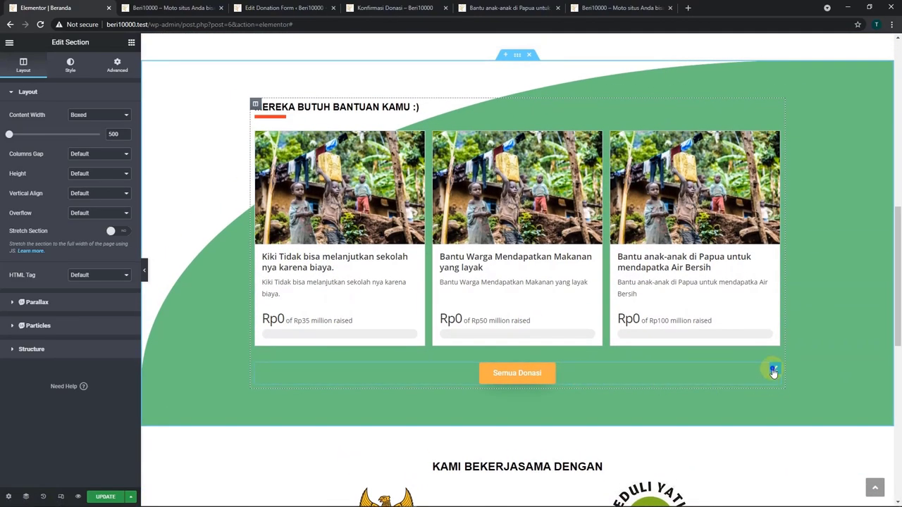
- Copy the Semua Donasi button below the description and relabel it 'Tentang Kami'
right_click(773, 372)
left_click(781, 401)
scroll(530, 362, "down", 5)
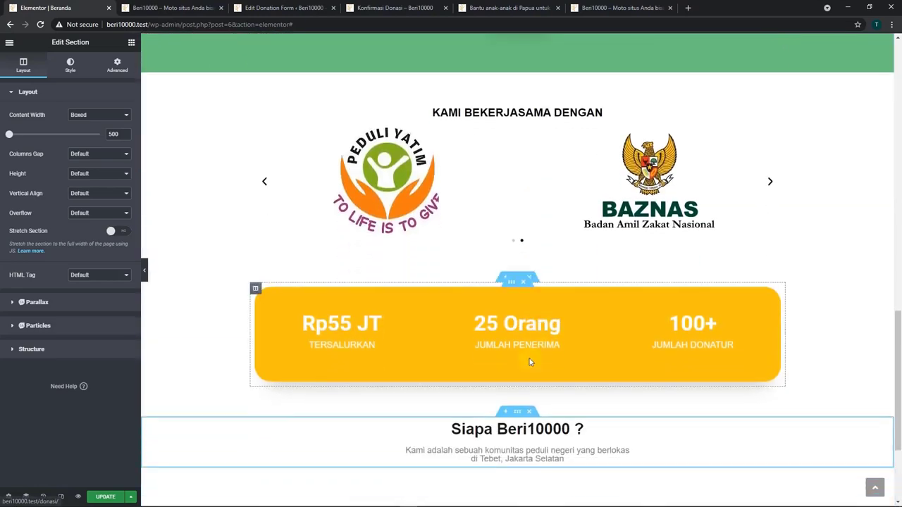
scroll(530, 362, "down", 2)
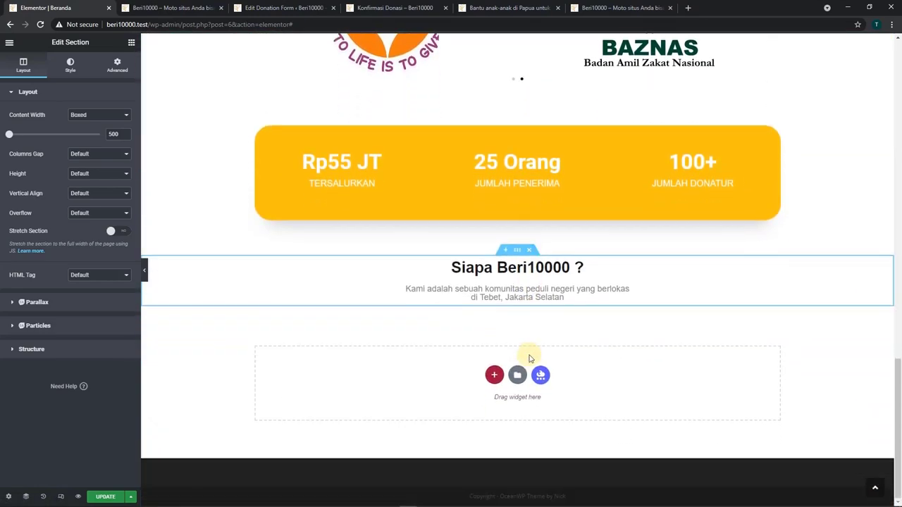
right_click(537, 296)
left_click(585, 346)
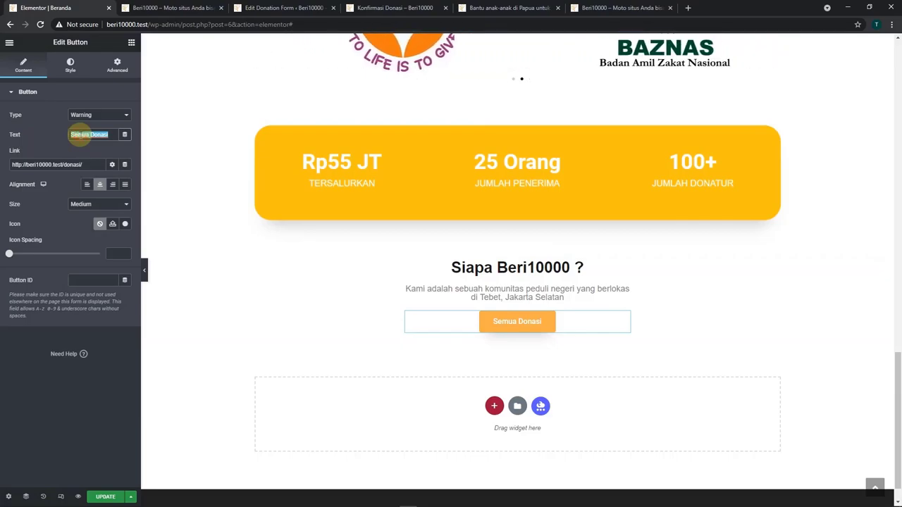
type("L")
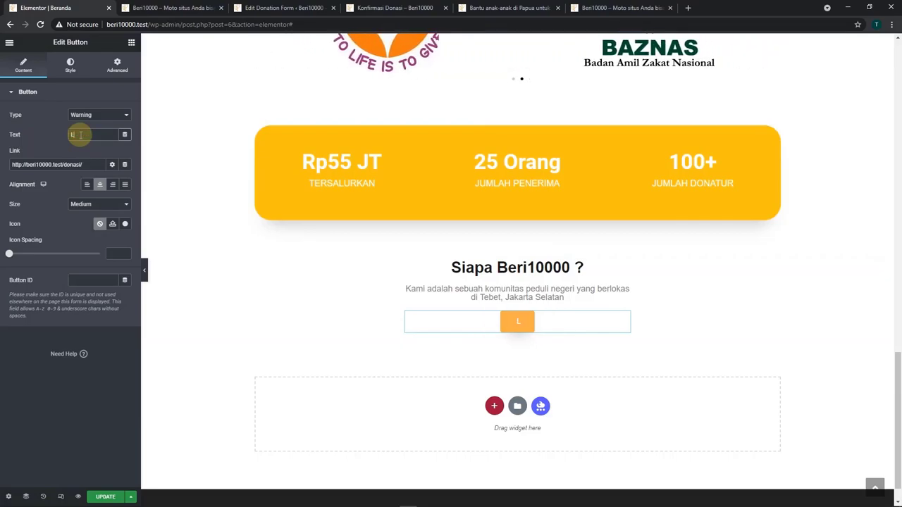
key("BackSpace")
type("Tentang Kami")
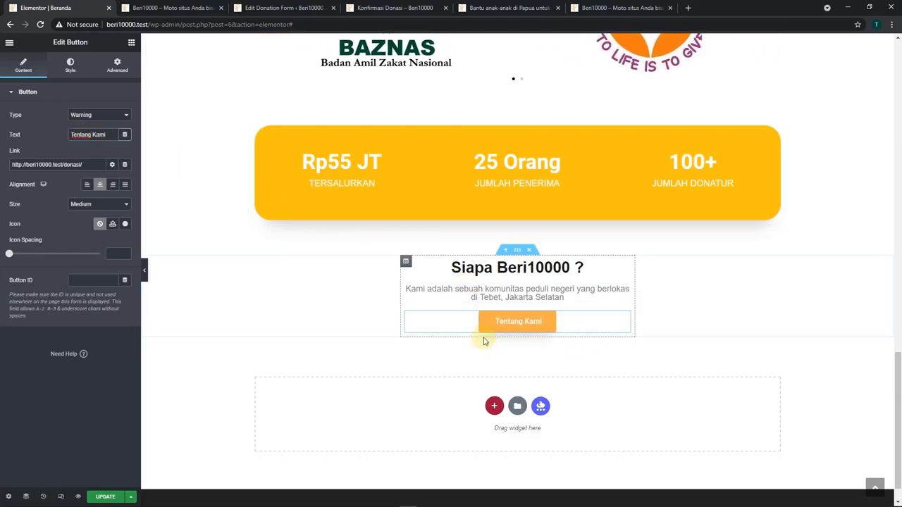
- Copy the tentang-kami page URL from the menu and select the button's current link for replacement
scroll(516, 336, "up", 1)
scroll(516, 337, "up", 20)
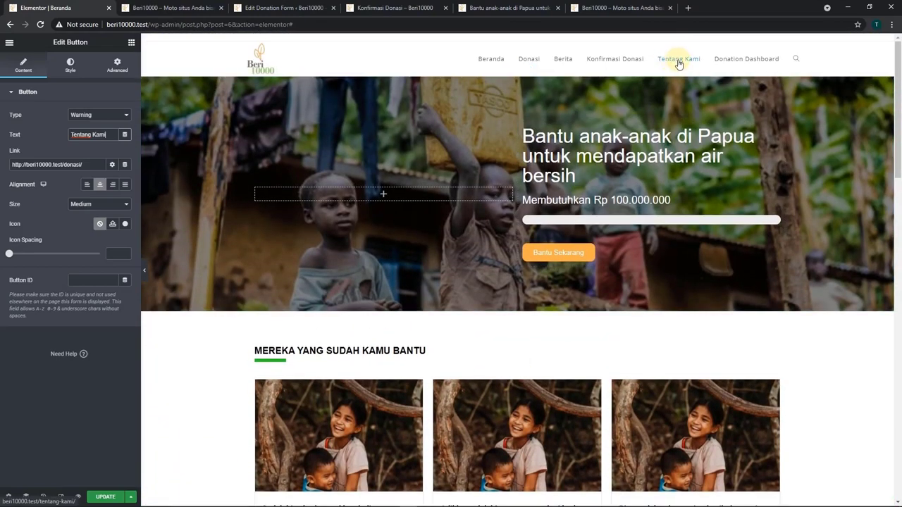
right_click(679, 62)
left_click(733, 125)
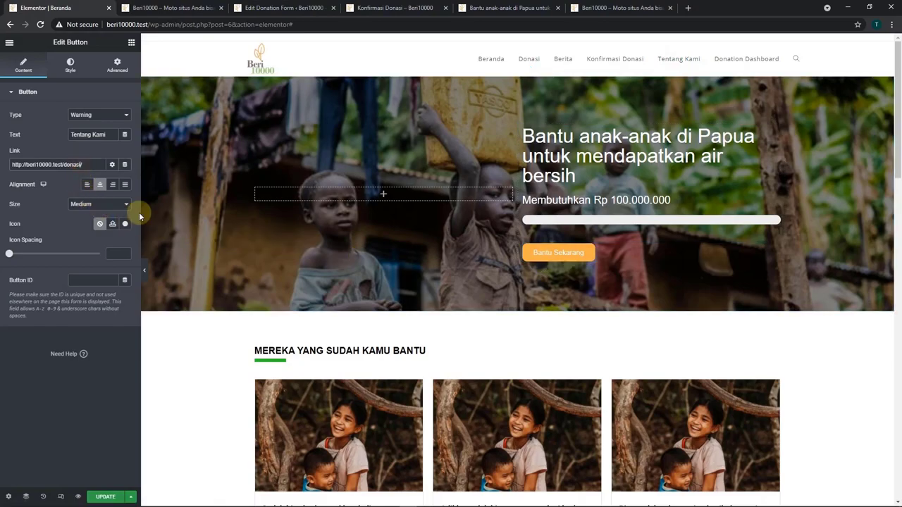
scroll(319, 308, "down", 10)
scroll(319, 308, "down", 5)
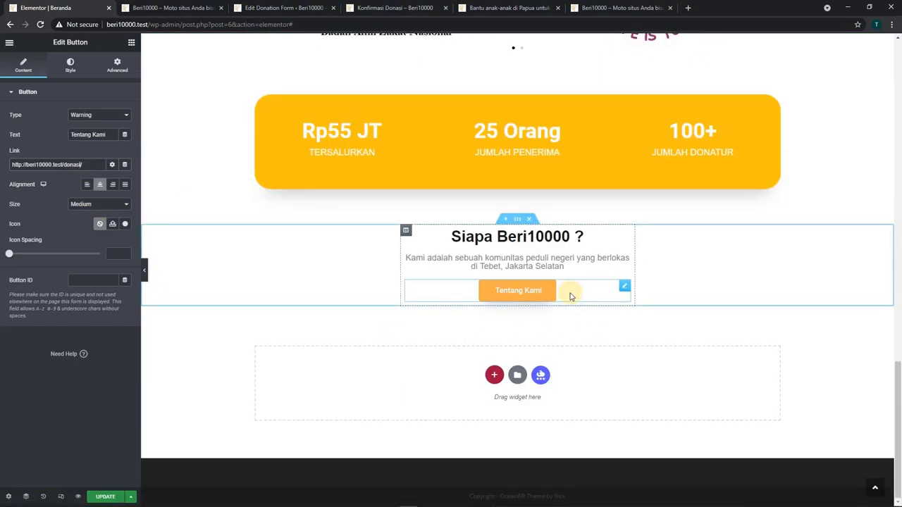
triple_click(42, 162)
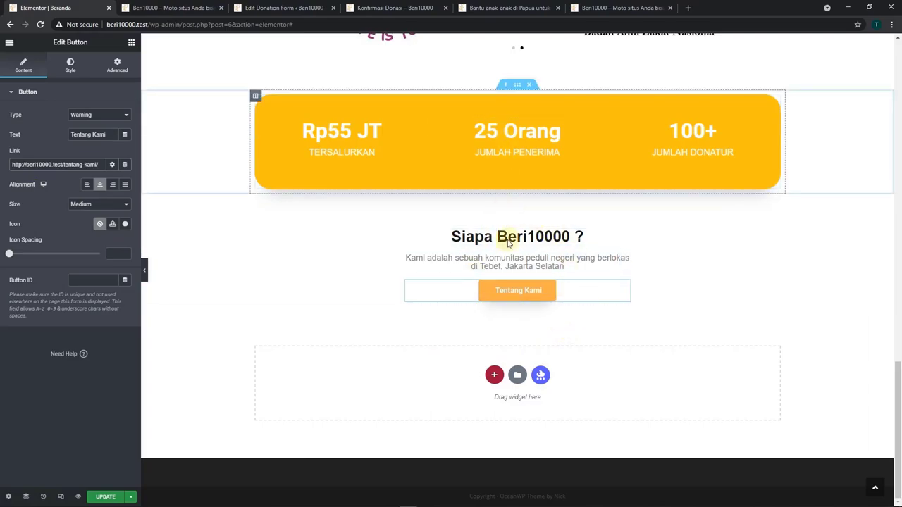
- Select the Siapa Beri10000 ? section and bring up its Advanced spacing settings
left_click(517, 221)
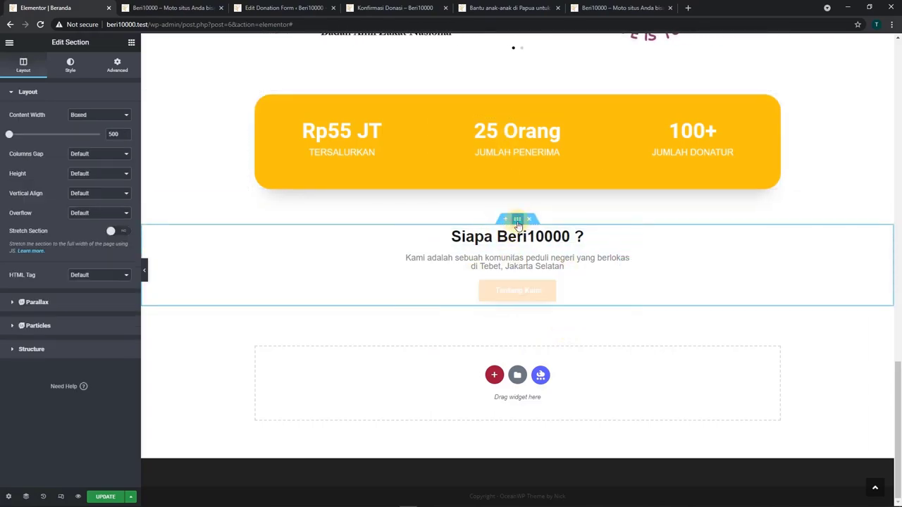
left_click(119, 68)
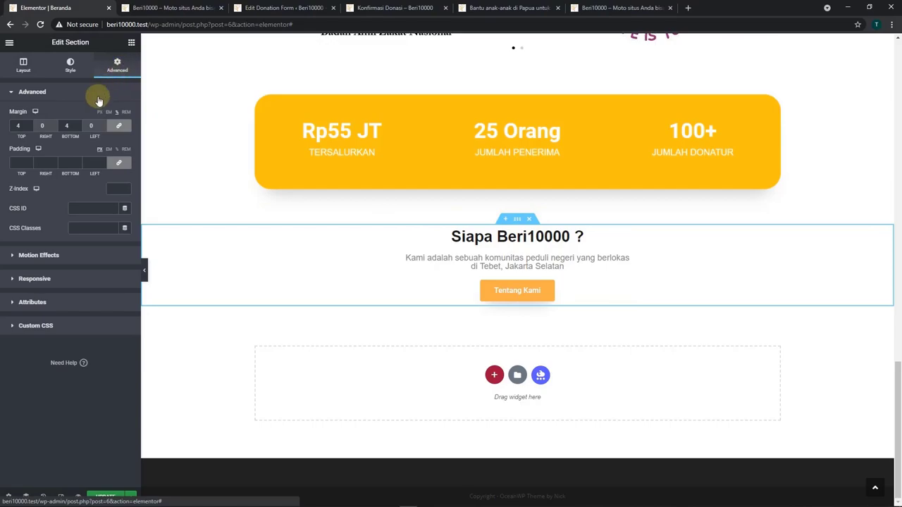
scroll(18, 125, "up", 2)
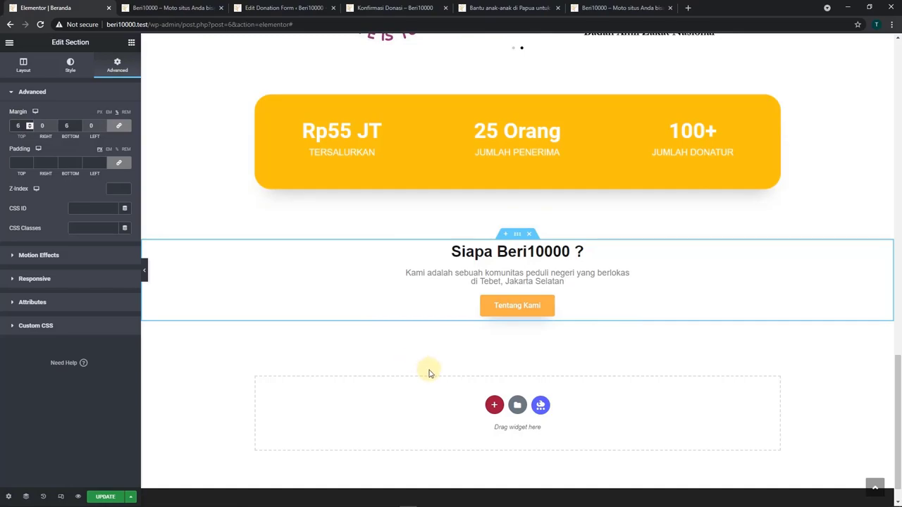
scroll(430, 372, "up", 2)
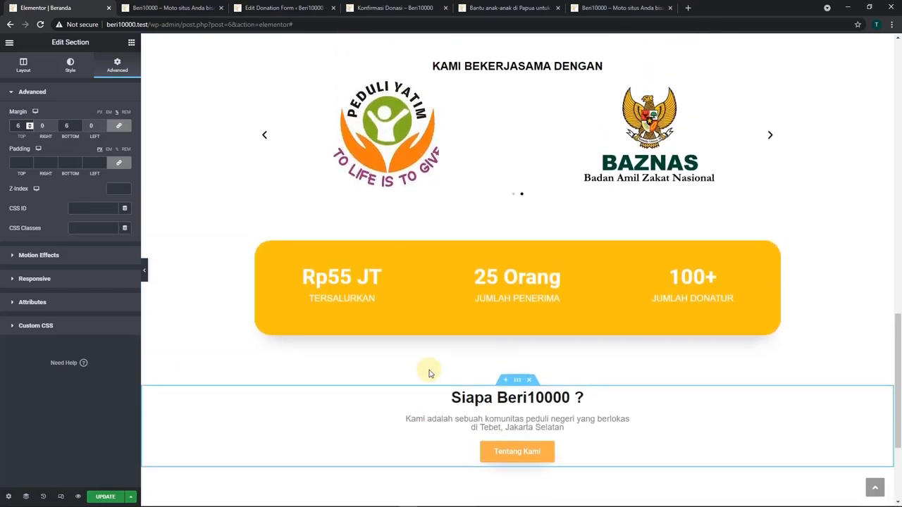
scroll(430, 372, "down", 2)
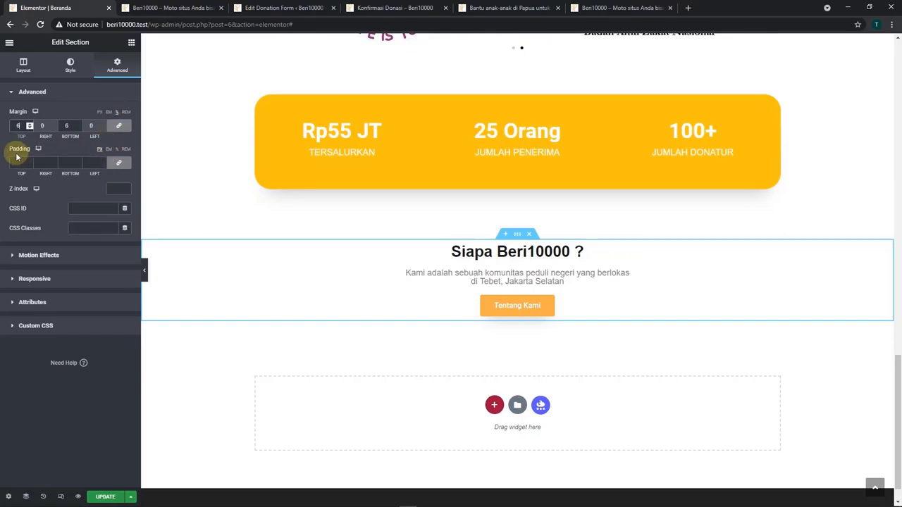
- Unlink the padding, set top padding to 3, and update the page
left_click(120, 165)
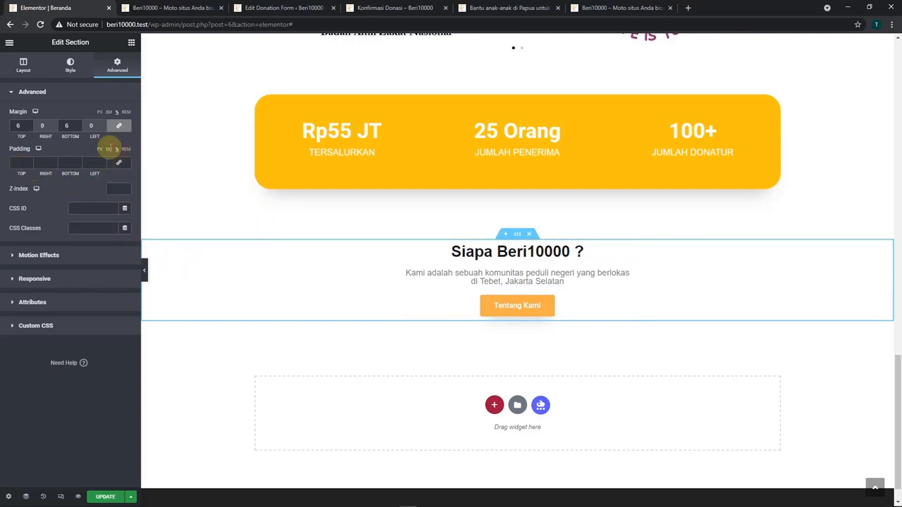
left_click(110, 149)
left_click(21, 162)
type("3")
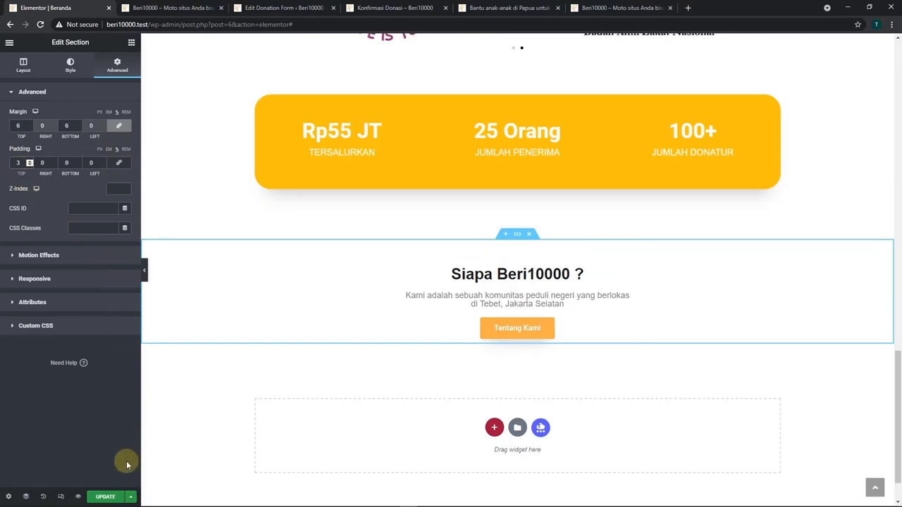
left_click(106, 497)
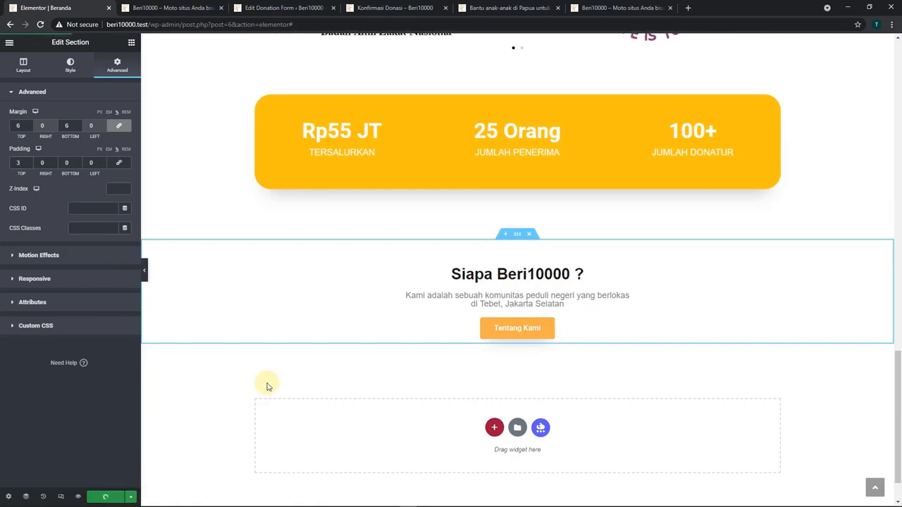
left_click(78, 498)
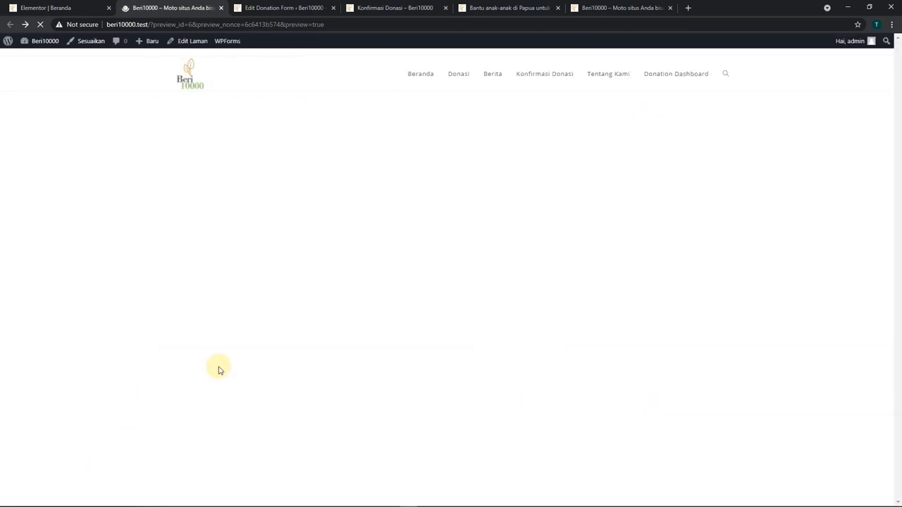
scroll(223, 366, "down", 10)
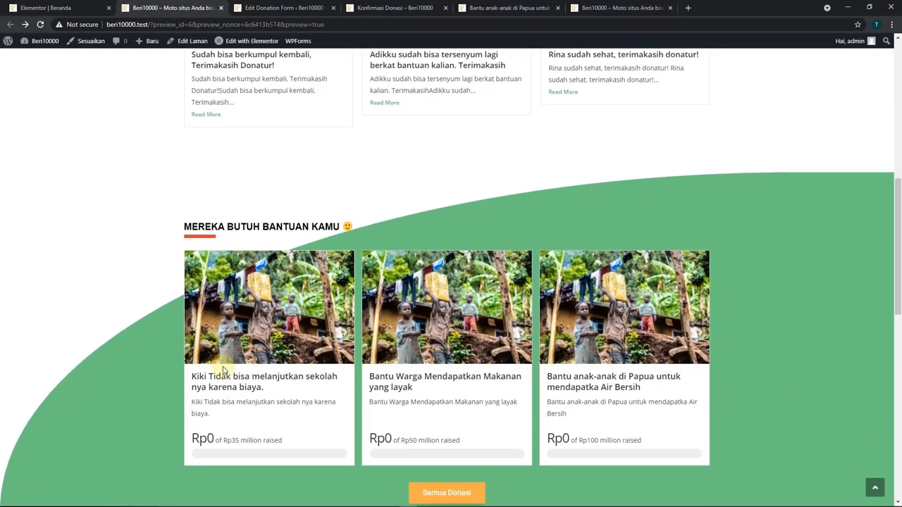
scroll(223, 366, "down", 7)
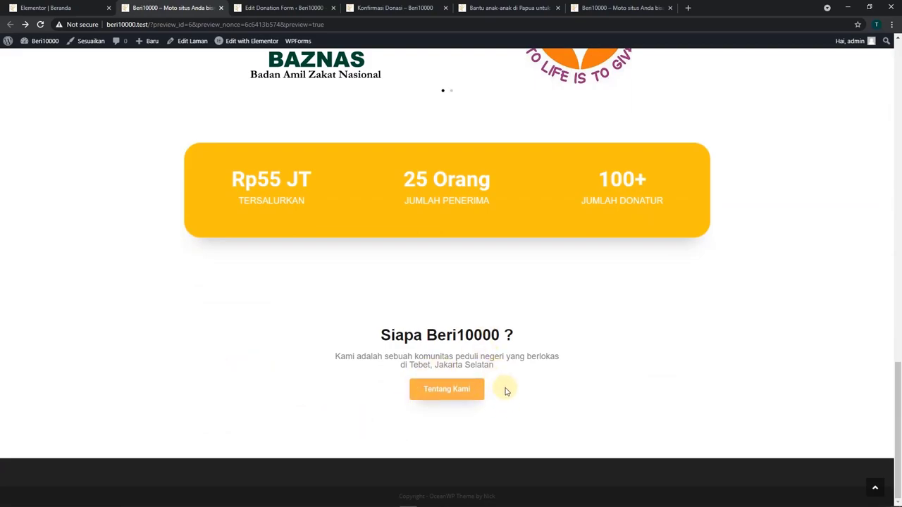
left_click(78, 8)
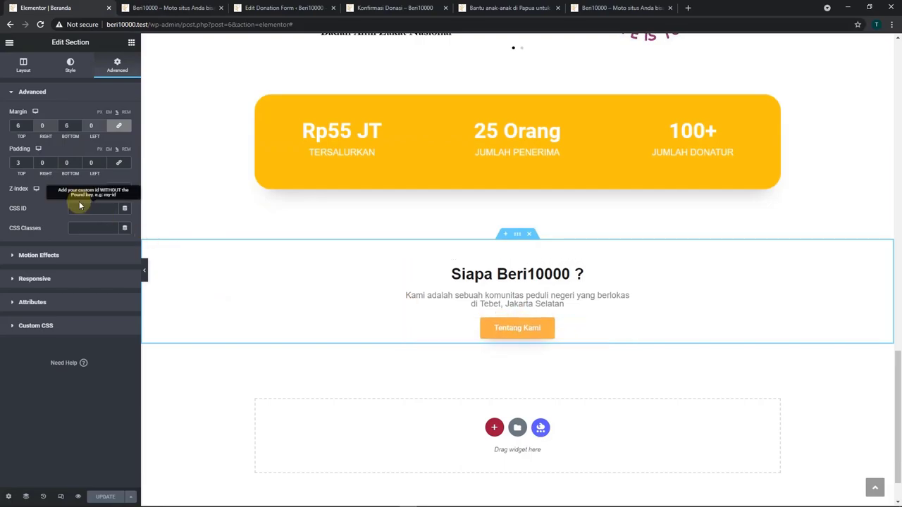
- Set the section's top and bottom padding to 5, update, and switch to the page preview
double_click(60, 163)
type("3")
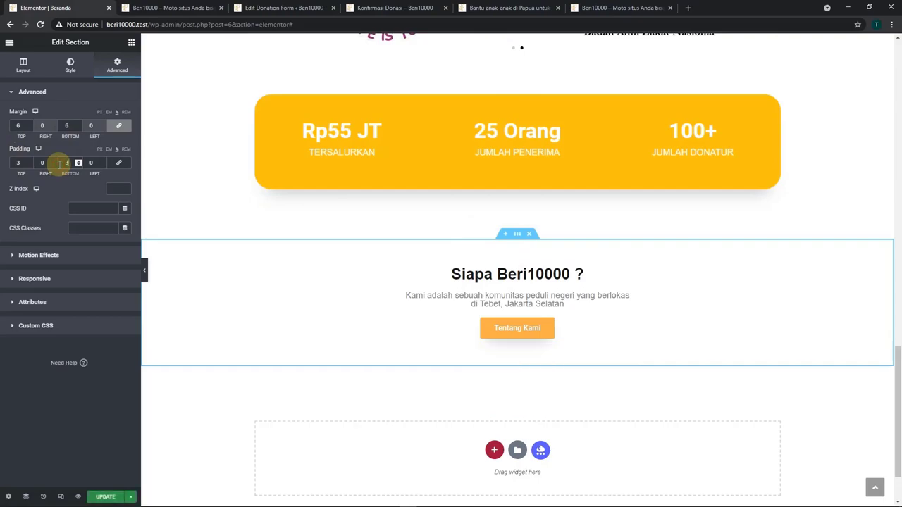
type("5")
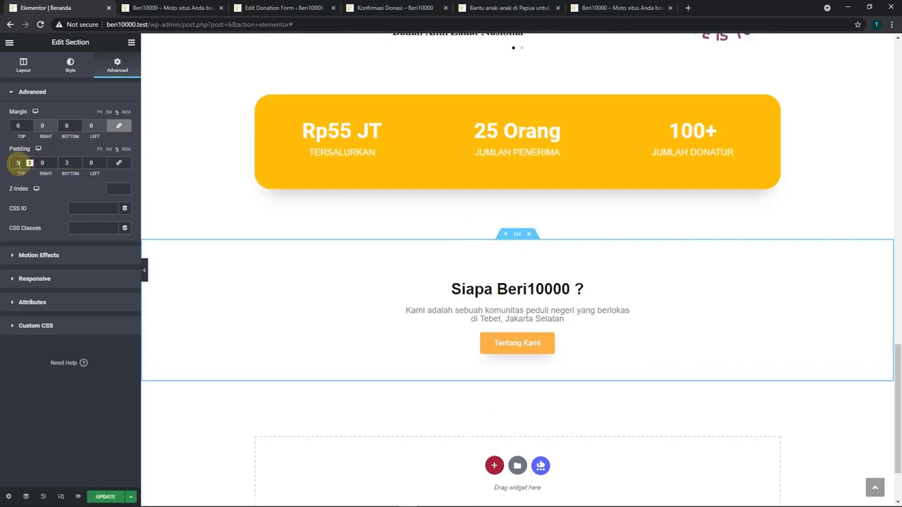
type("5")
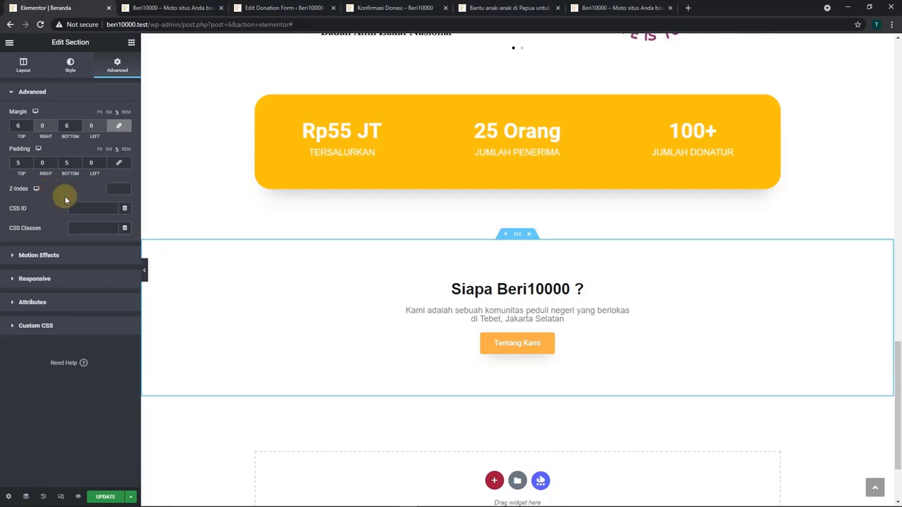
left_click(115, 495)
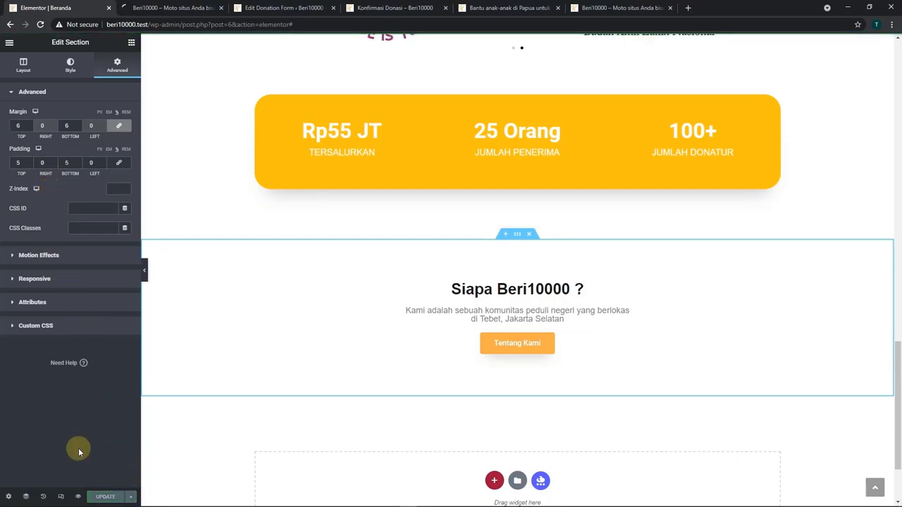
left_click(79, 497)
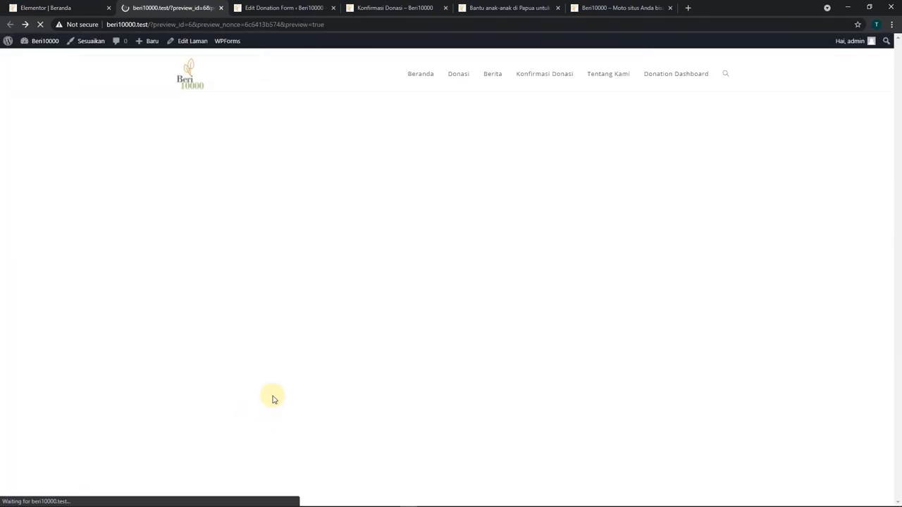
- Confirm the Tentang Kami button opens the about page, then go back to the homepage
scroll(273, 398, "down", 4)
scroll(273, 398, "down", 12)
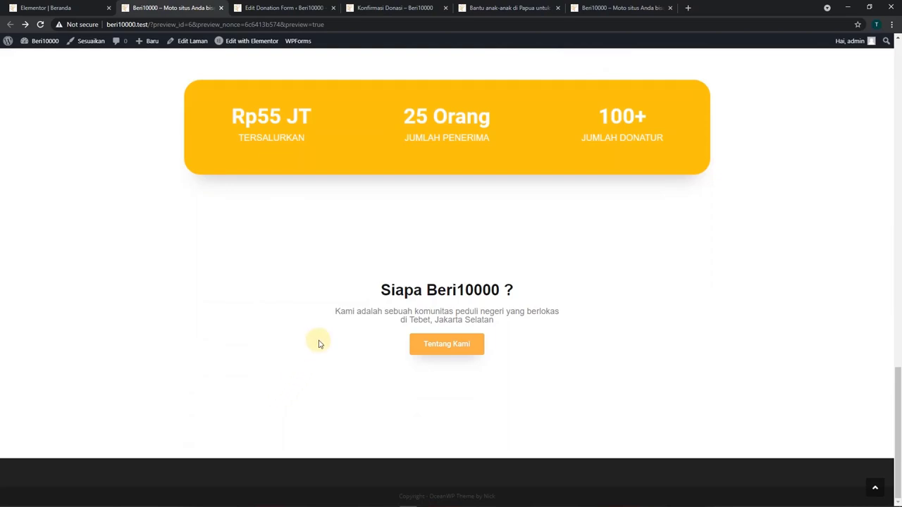
left_click(453, 348)
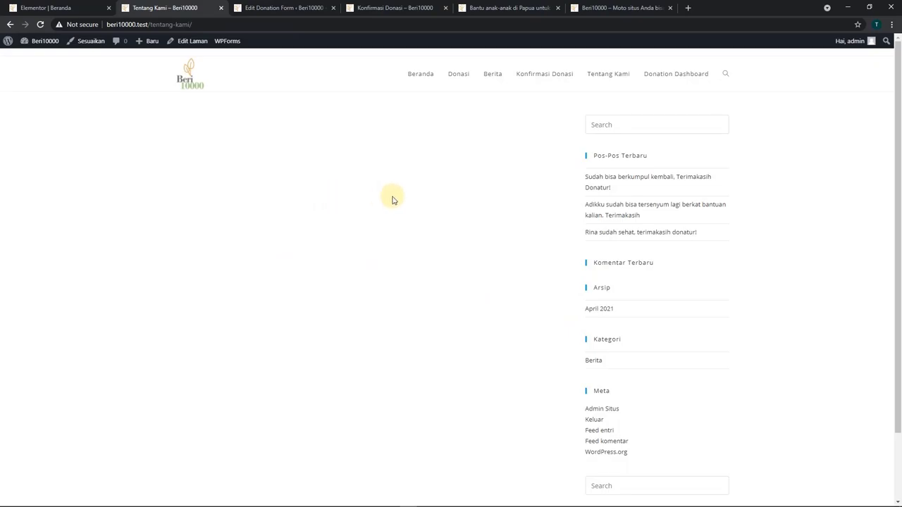
key("alt+Left")
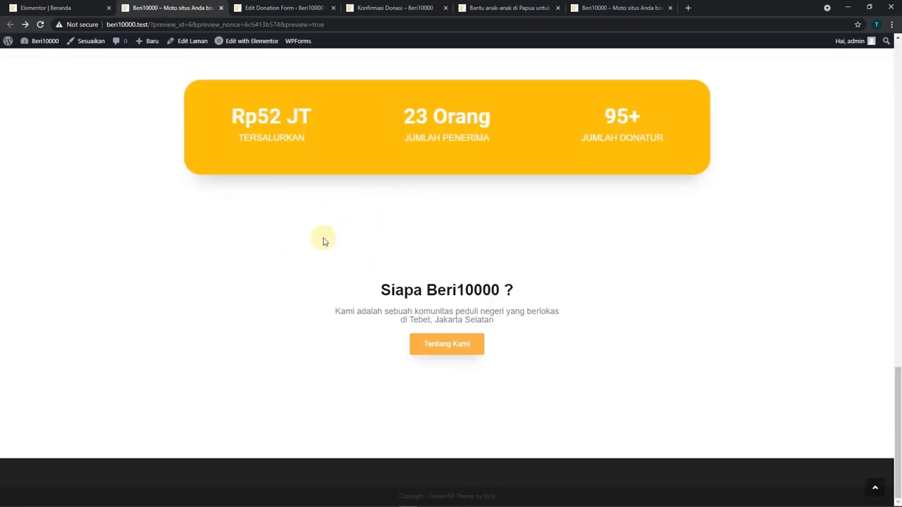
- Scroll through the homepage preview to check the section's spacing
scroll(307, 294, "up", 20)
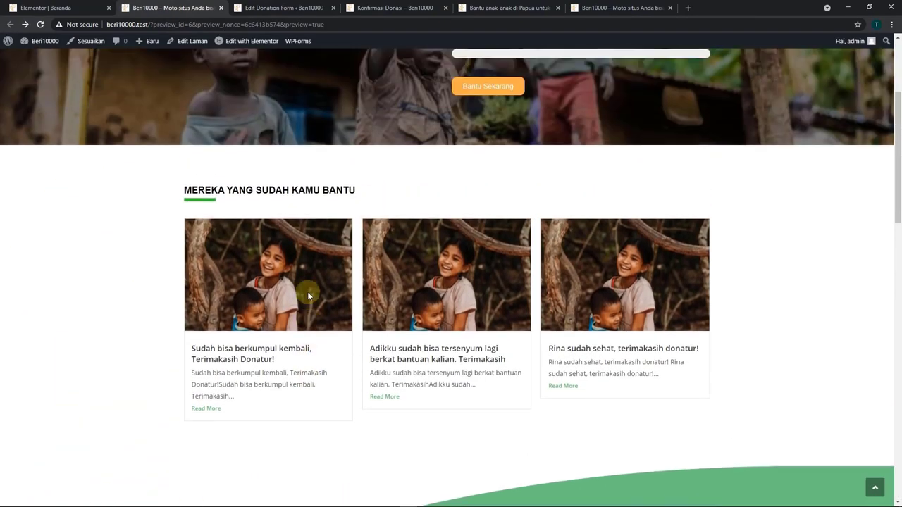
scroll(311, 283, "down", 15)
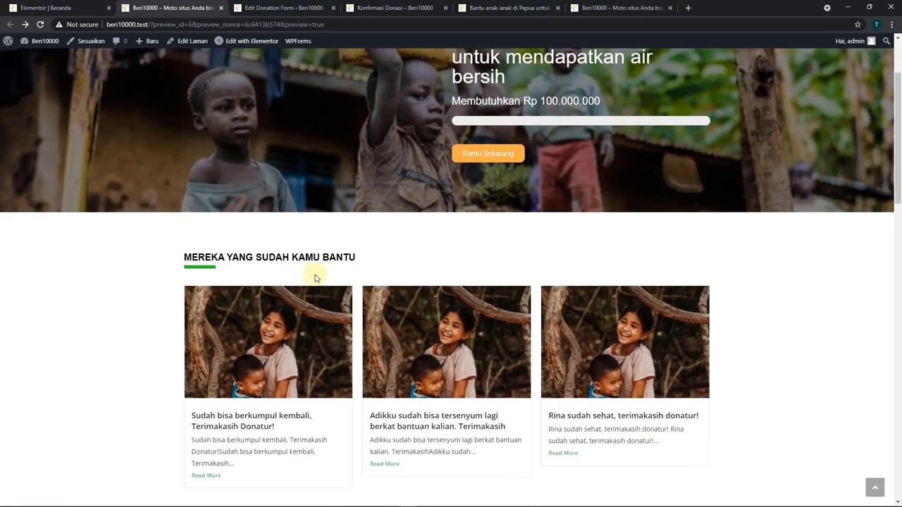
scroll(315, 277, "down", 4)
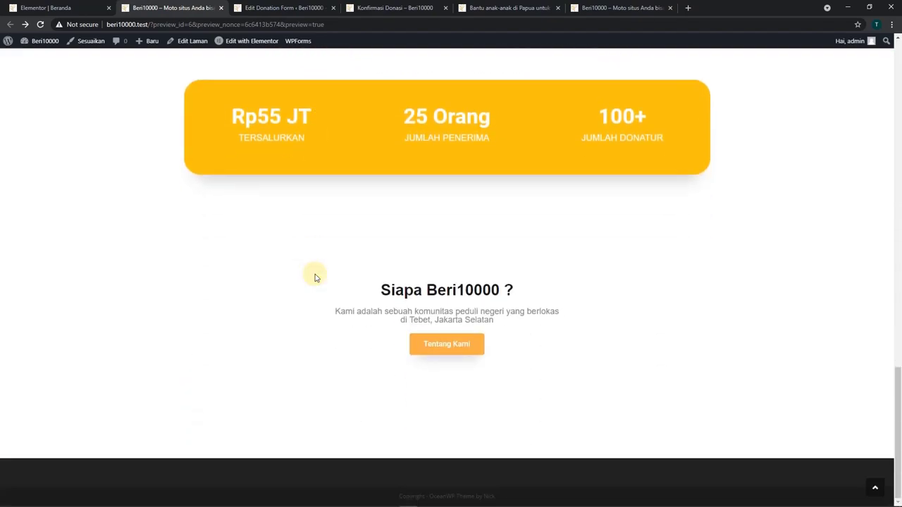
scroll(316, 277, "up", 10)
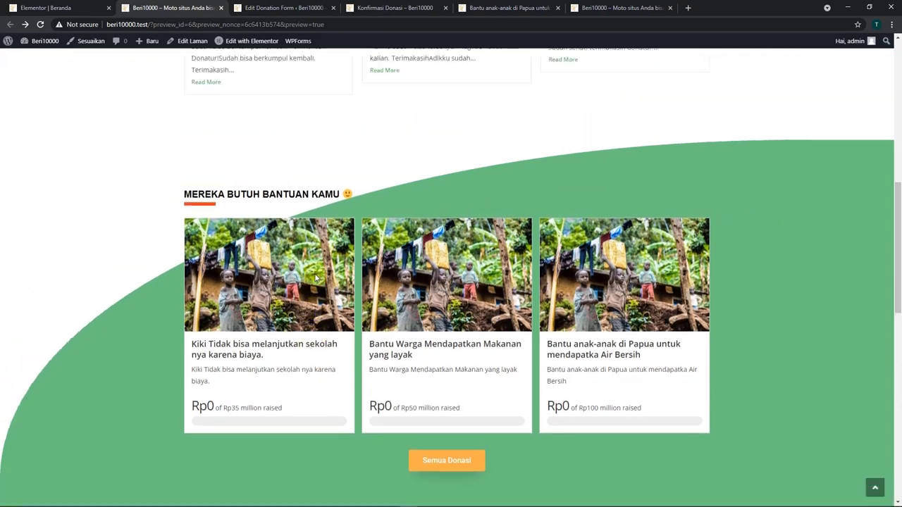
scroll(316, 277, "up", 5)
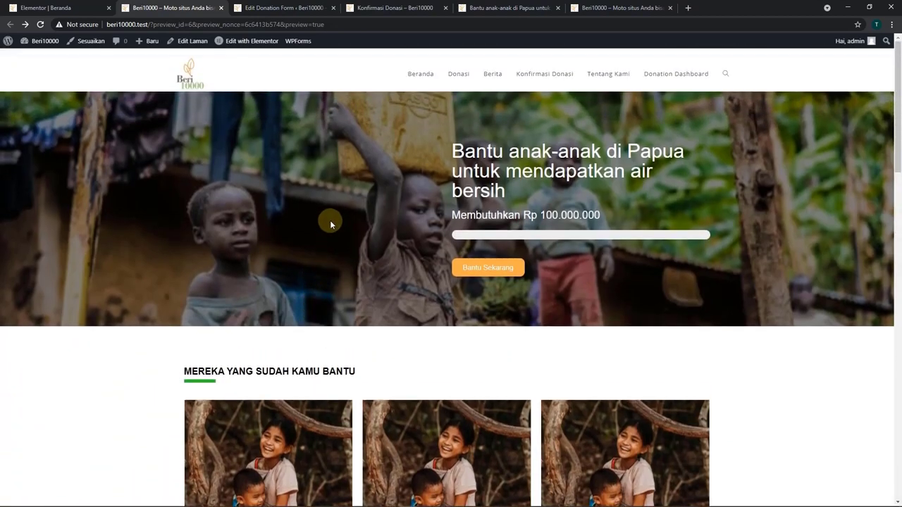
scroll(334, 226, "down", 15)
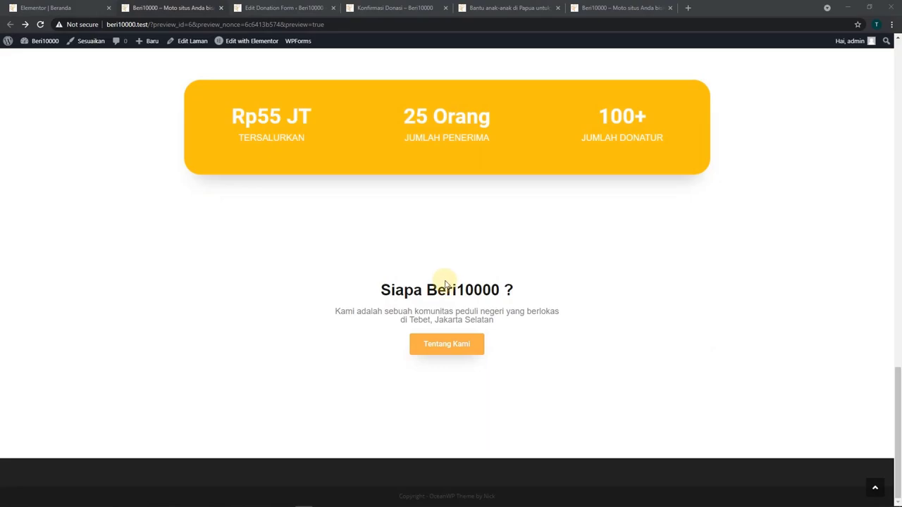
scroll(398, 277, "up", 15)
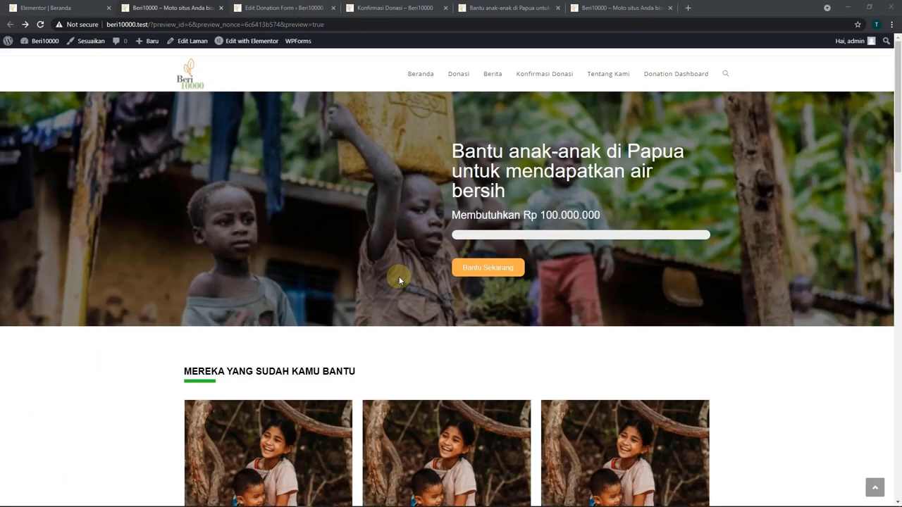
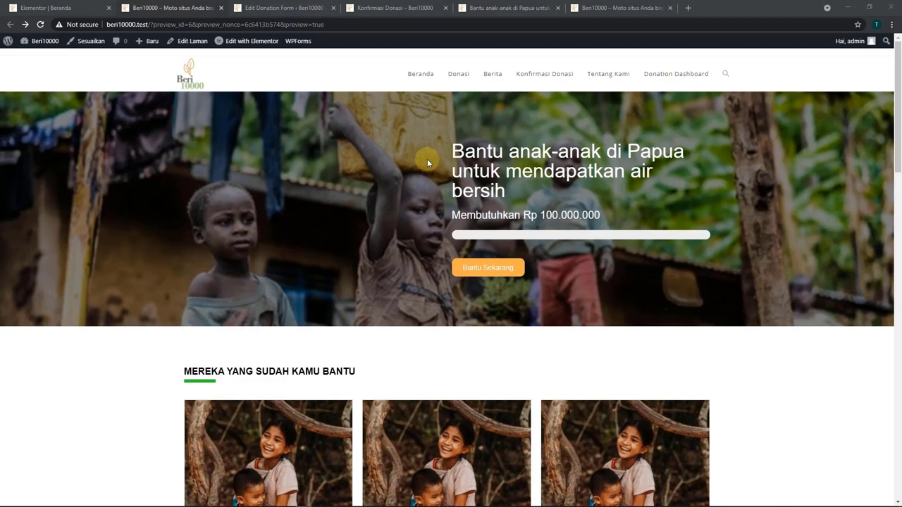
- Return to the Elementor editor and preview the page in mobile layout
left_click(70, 8)
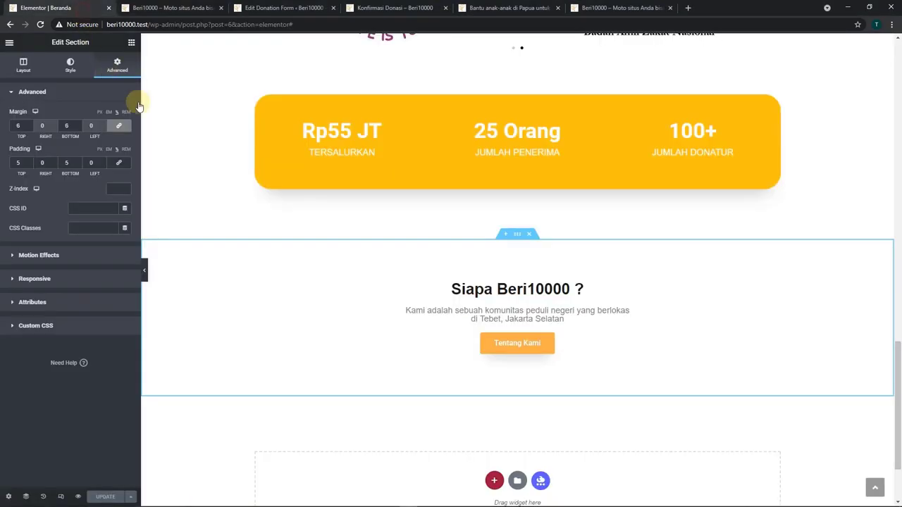
scroll(343, 281, "up", 20)
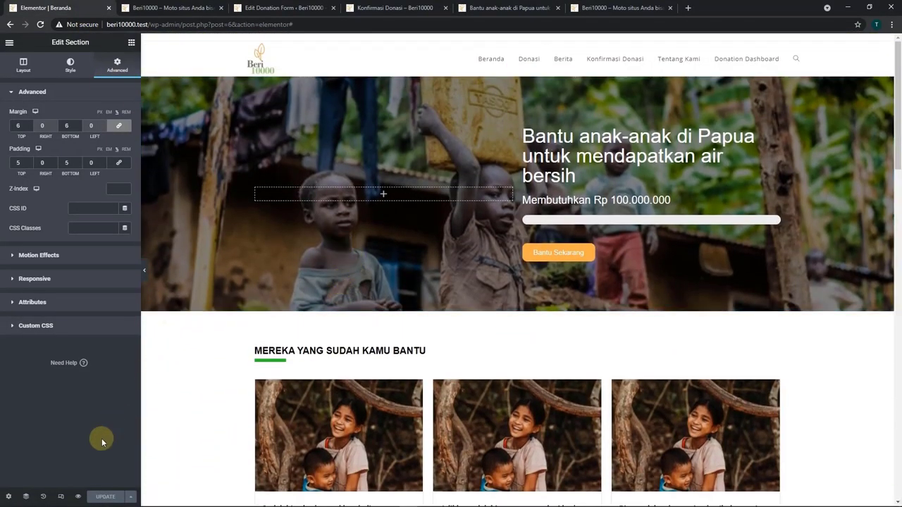
left_click(60, 499)
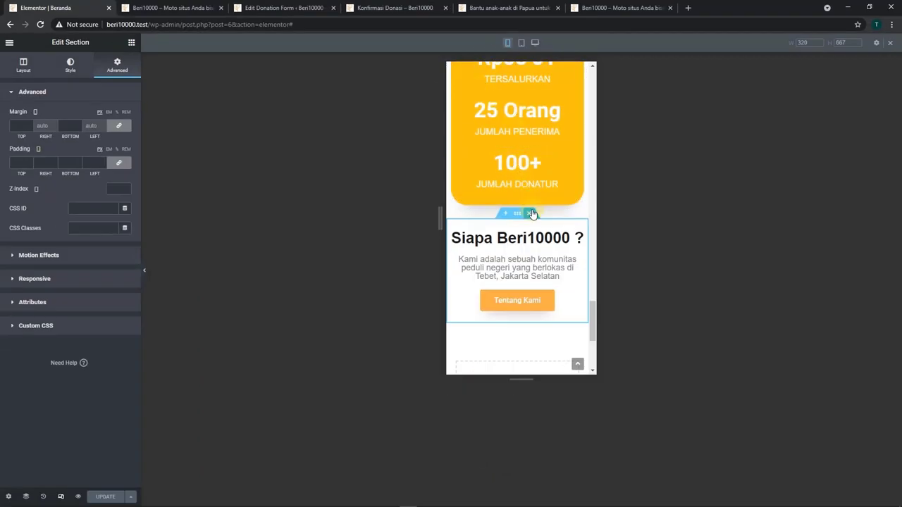
scroll(531, 411, "down", 10)
scroll(533, 214, "up", 15)
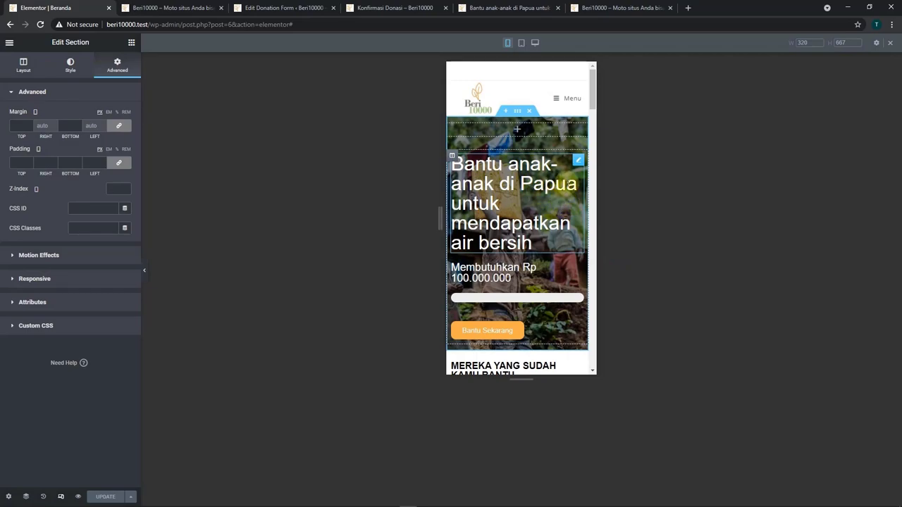
- Set the mobile hero heading's typography to 24 px size with a 1.3 line height
left_click(577, 162)
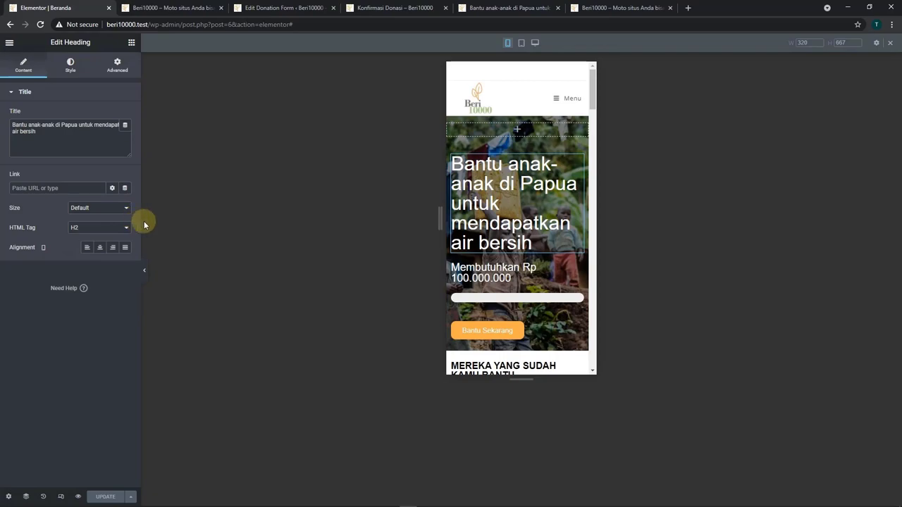
left_click(69, 68)
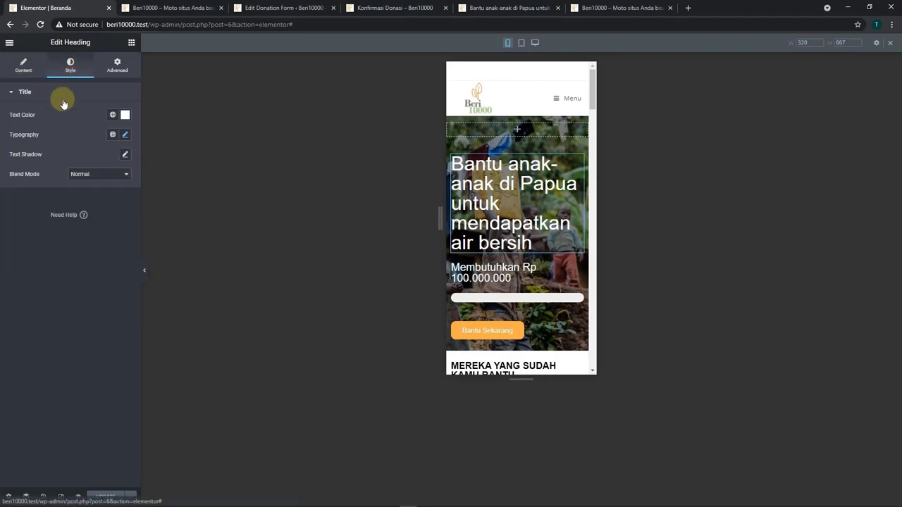
left_click(125, 135)
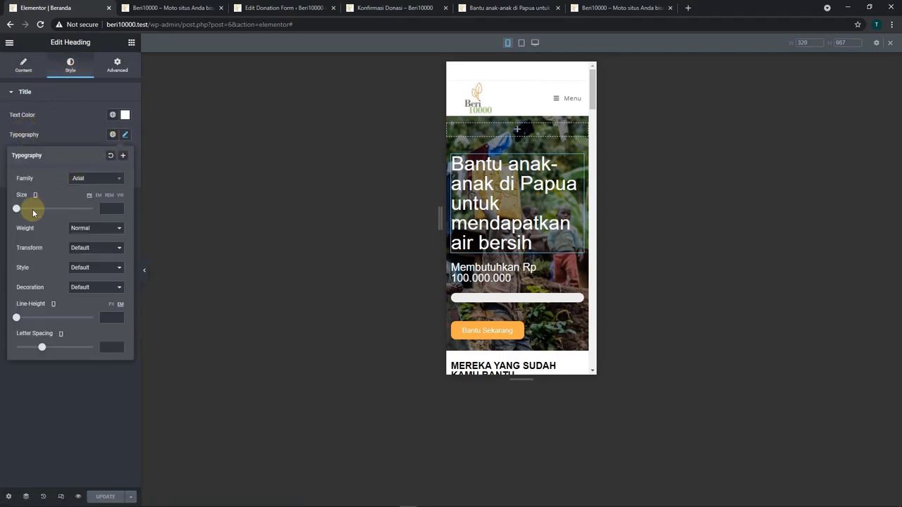
left_click_drag(17, 208, 29, 212)
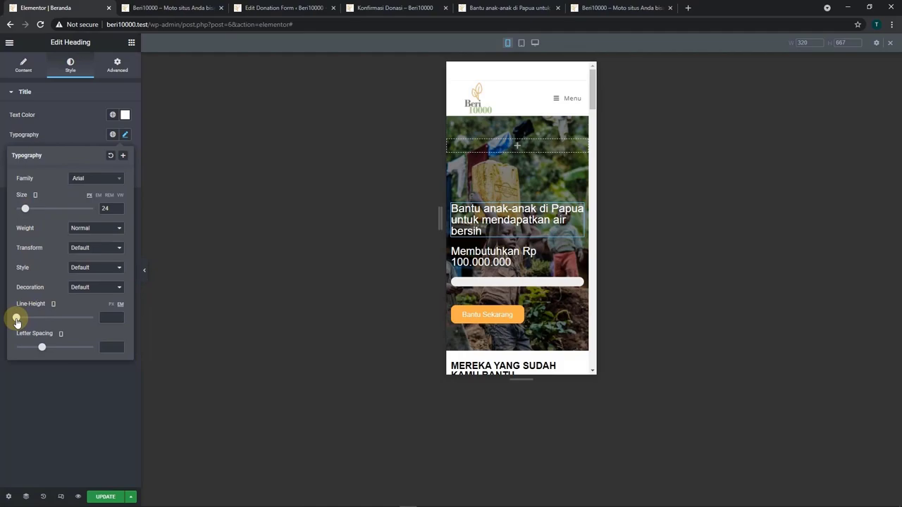
left_click_drag(17, 321, 27, 322)
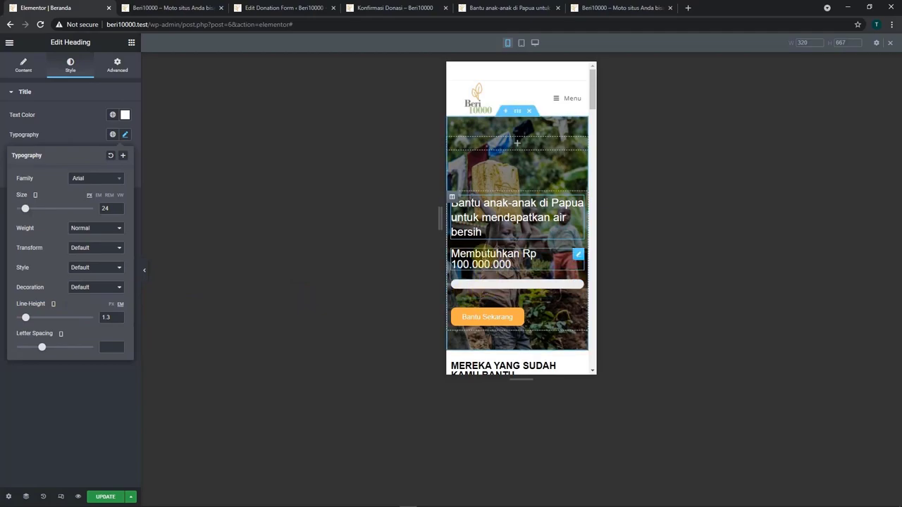
scroll(522, 277, "down", 1)
scroll(541, 166, "up", 1)
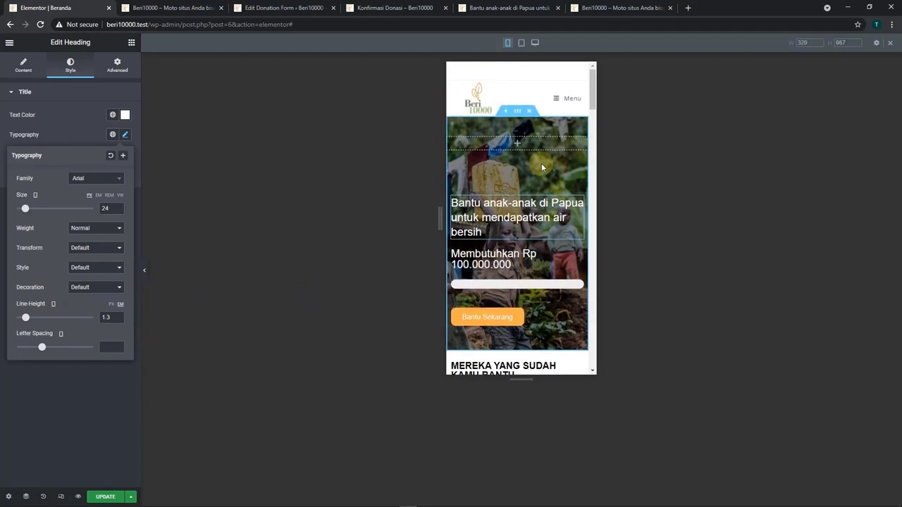
scroll(530, 240, "down", 1)
scroll(507, 177, "up", 1)
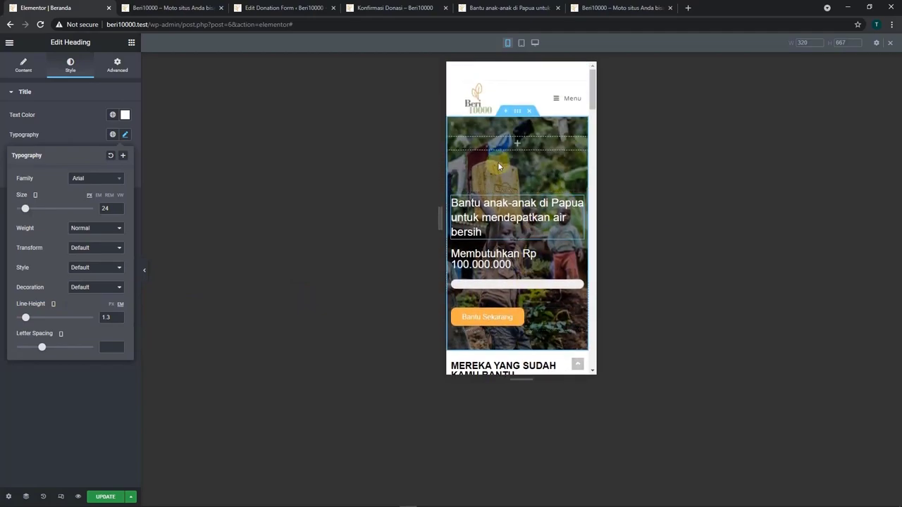
- Turn on Hide On Tablet and Hide On Mobile for the hero's empty top column
left_click(453, 143)
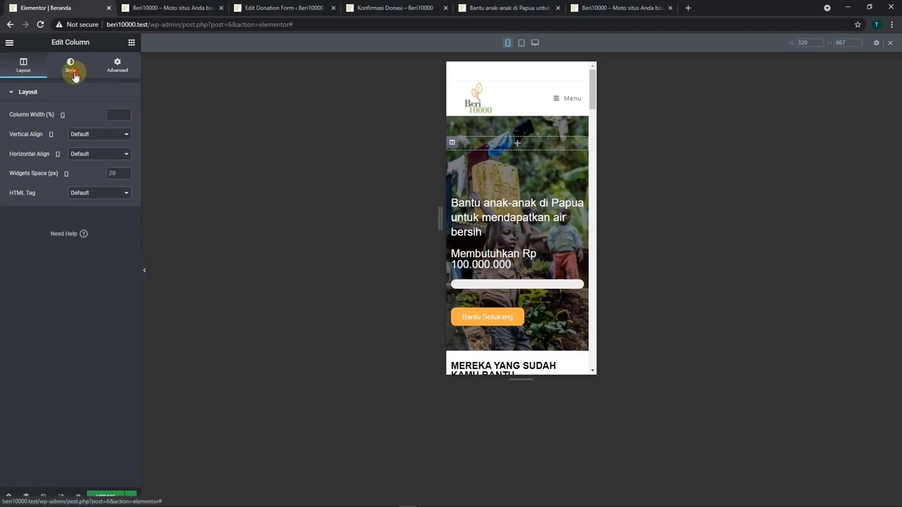
left_click(75, 74)
left_click(118, 73)
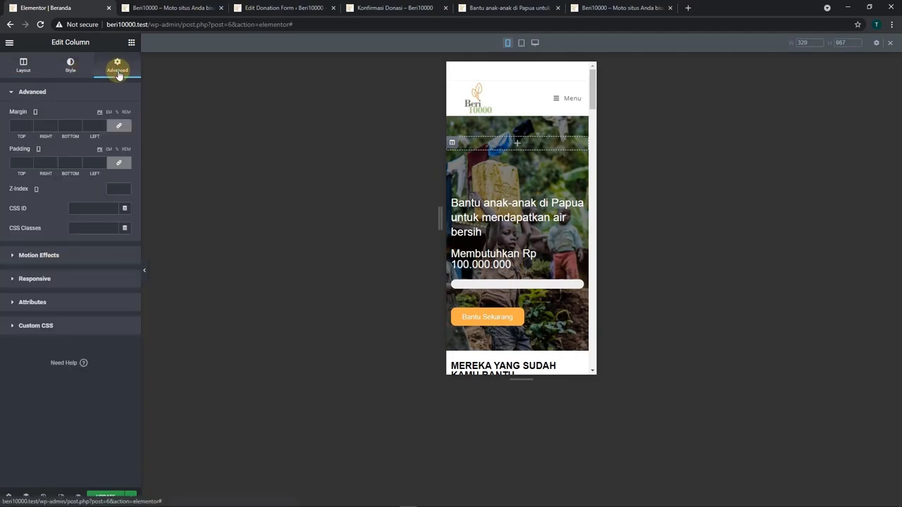
left_click(64, 280)
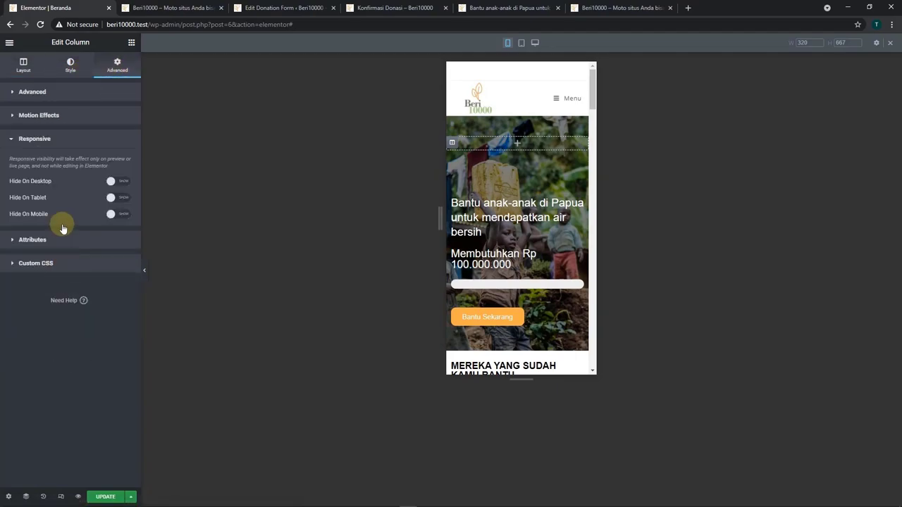
left_click(116, 197)
left_click(118, 215)
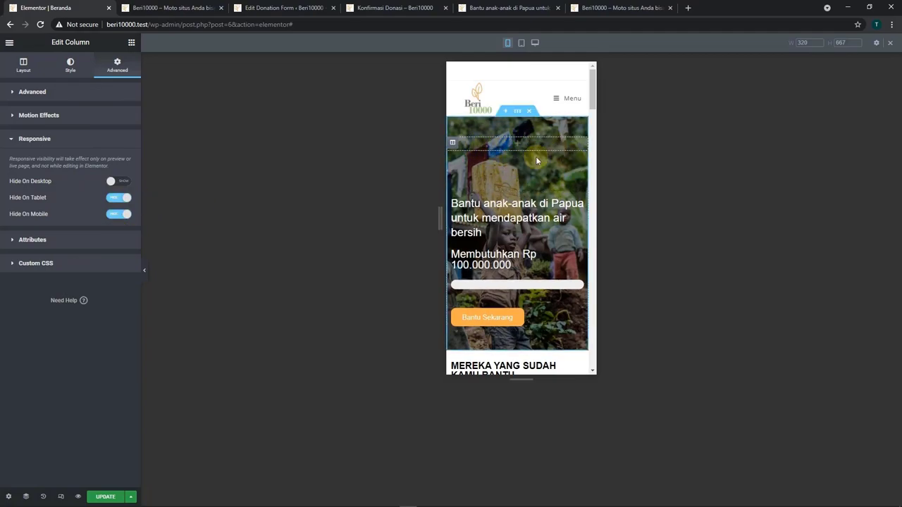
scroll(519, 203, "down", 3)
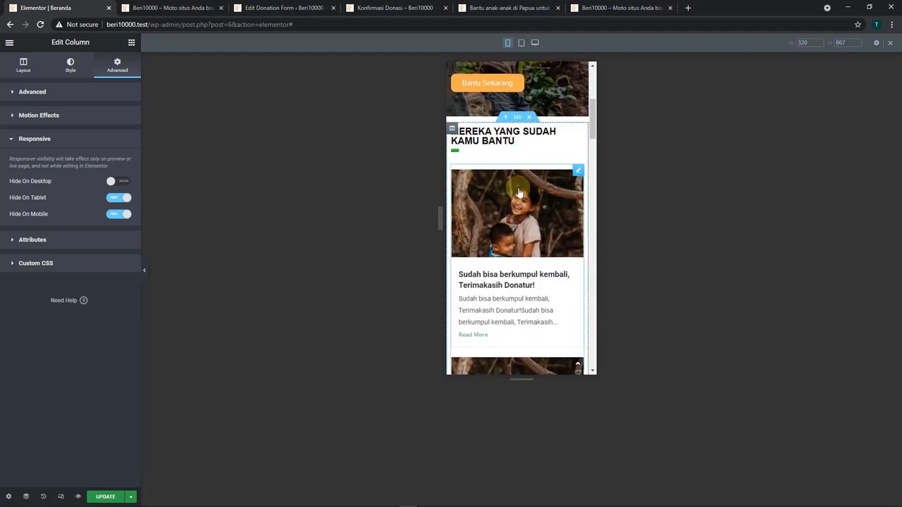
scroll(519, 204, "down", 6)
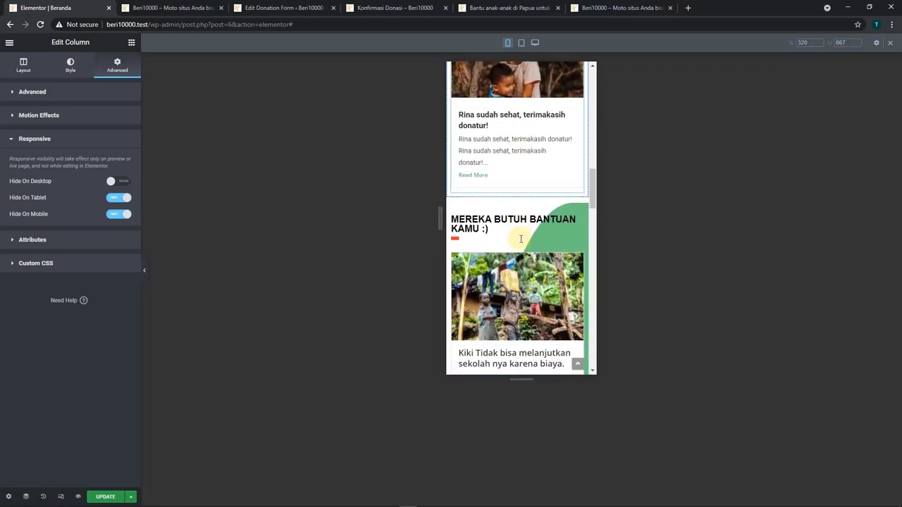
scroll(520, 238, "down", 1)
scroll(518, 252, "down", 1)
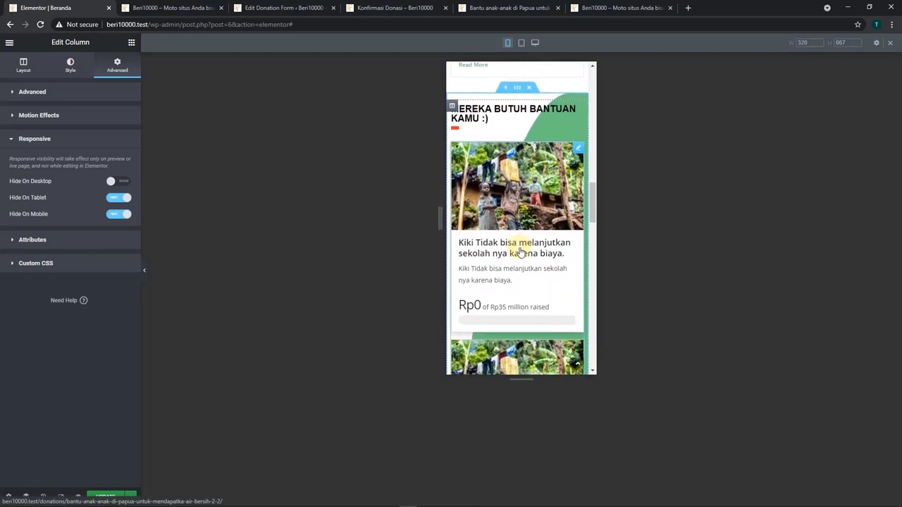
scroll(525, 240, "up", 2)
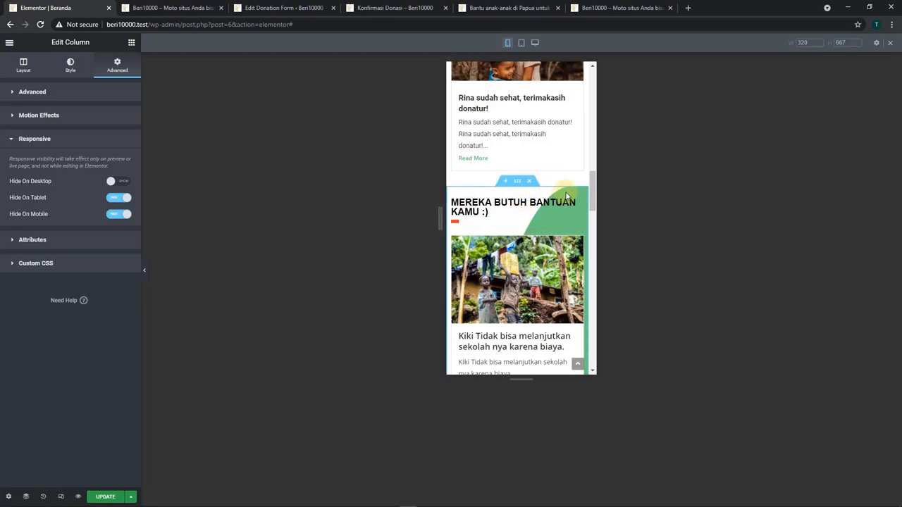
- Open the Edit Divider settings for the divider under MEREKA BUTUH BANTUAN KAMU :)
left_click(14, 65)
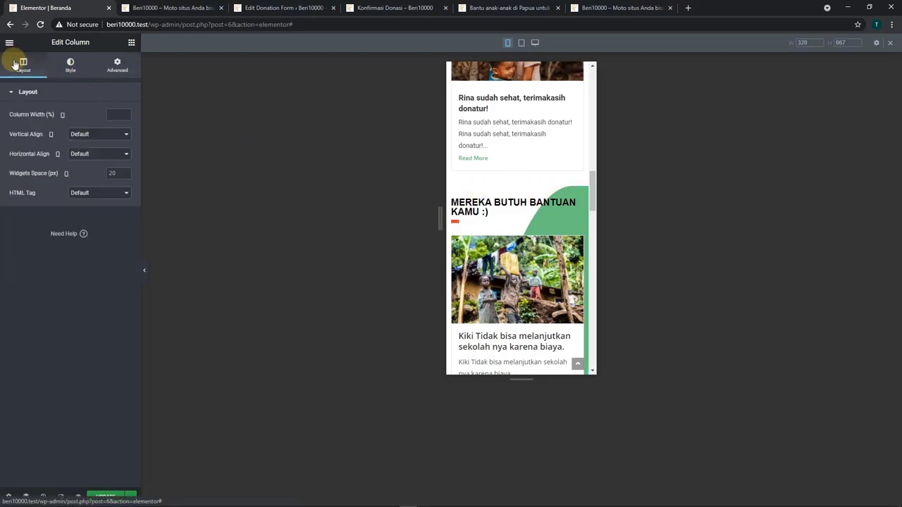
left_click(526, 202)
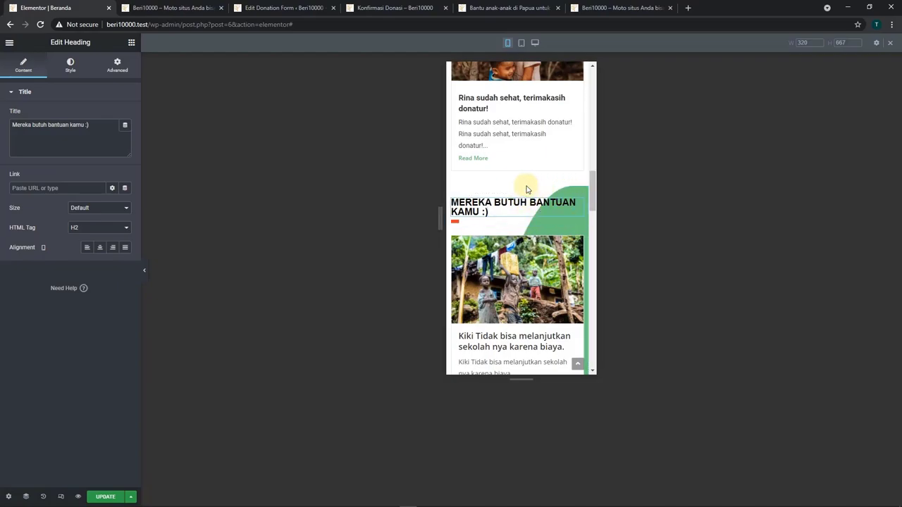
scroll(523, 229, "down", 5)
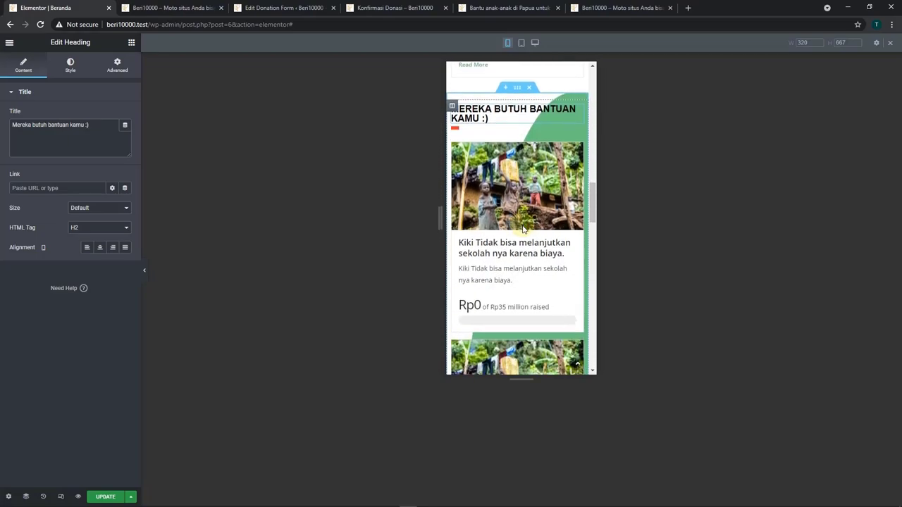
scroll(522, 229, "up", 3)
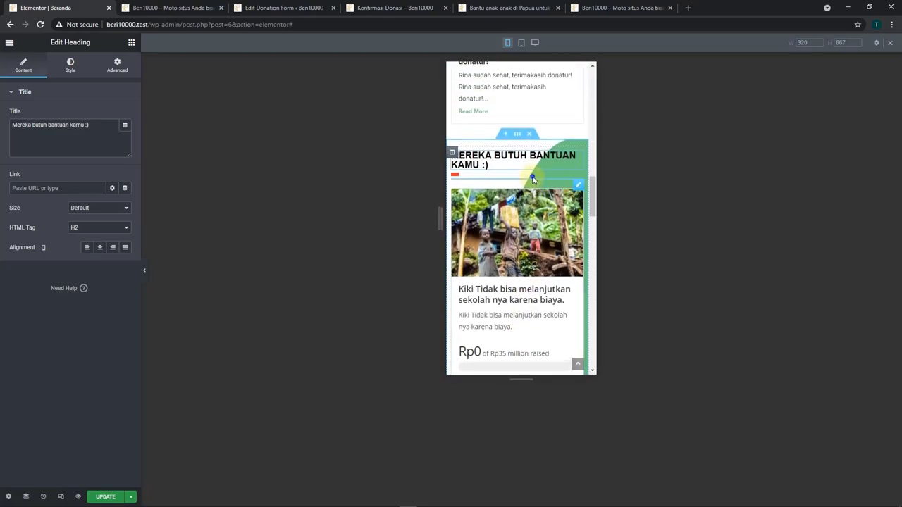
right_click(531, 181)
left_click(522, 174)
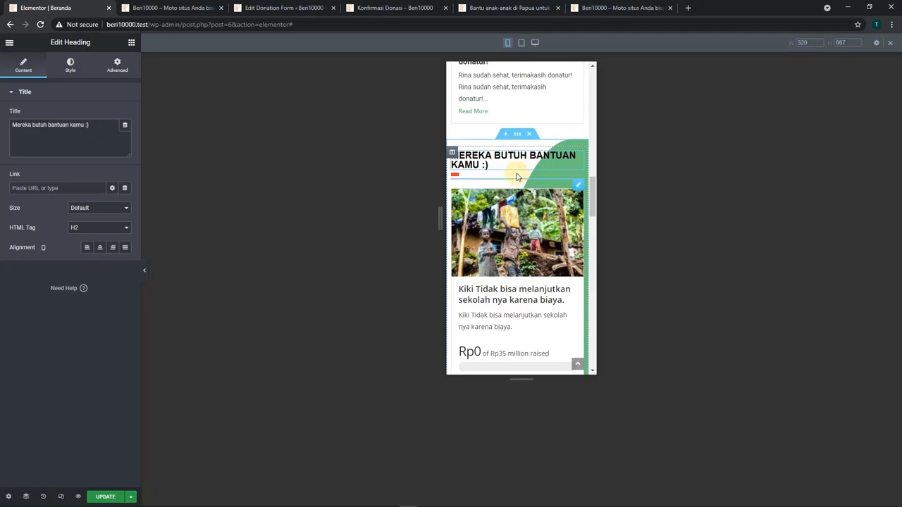
left_click(516, 174)
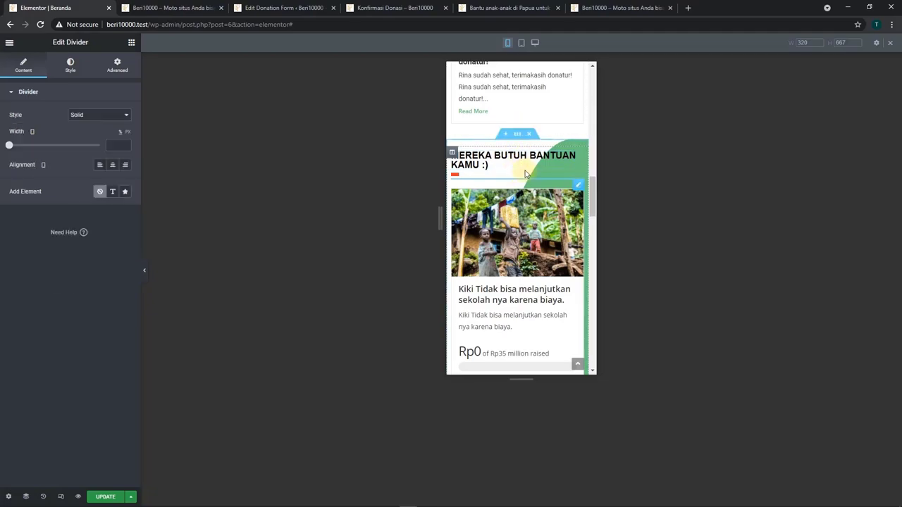
- Compare the divider in desktop layout, then return the preview to mobile
left_click(534, 42)
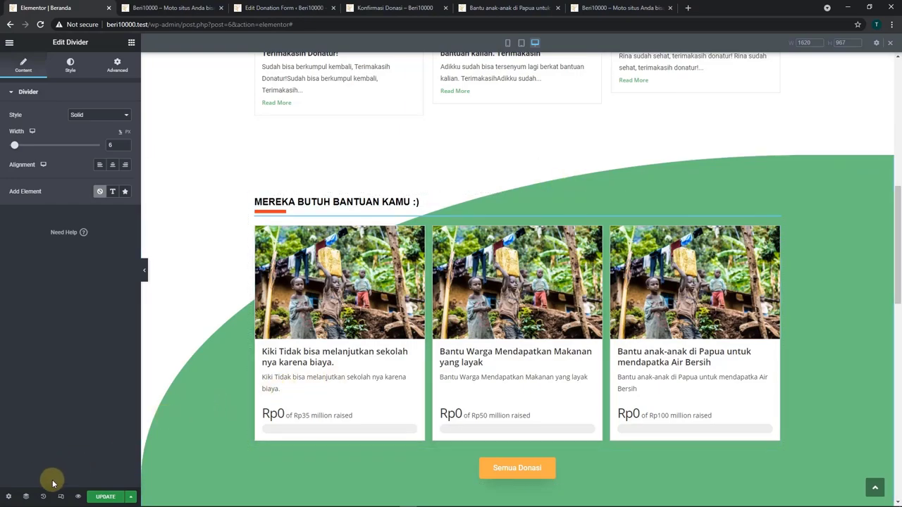
left_click(508, 43)
scroll(529, 200, "down", 5)
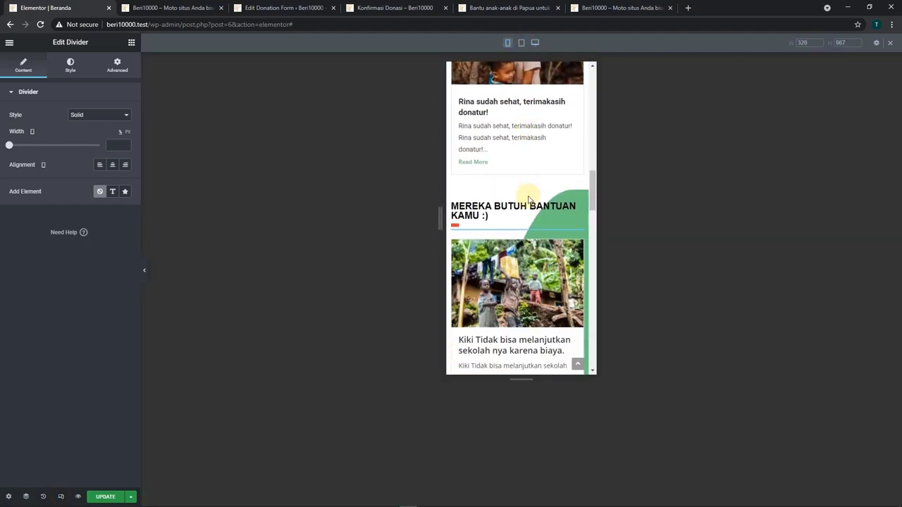
scroll(529, 200, "down", 10)
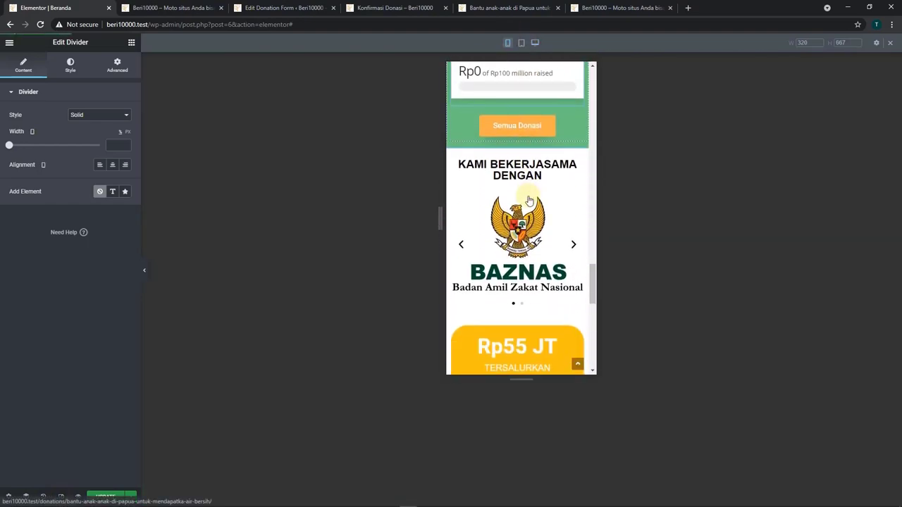
- Shrink the KAMI BEKERJASAMA DENGAN heading to 18 px so it fits one line
left_click(518, 164)
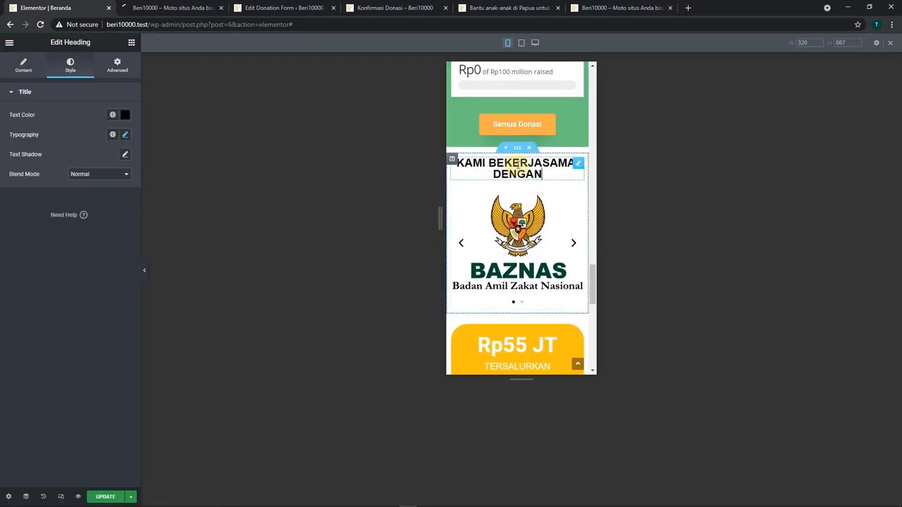
left_click(126, 135)
left_click_drag(16, 210, 22, 212)
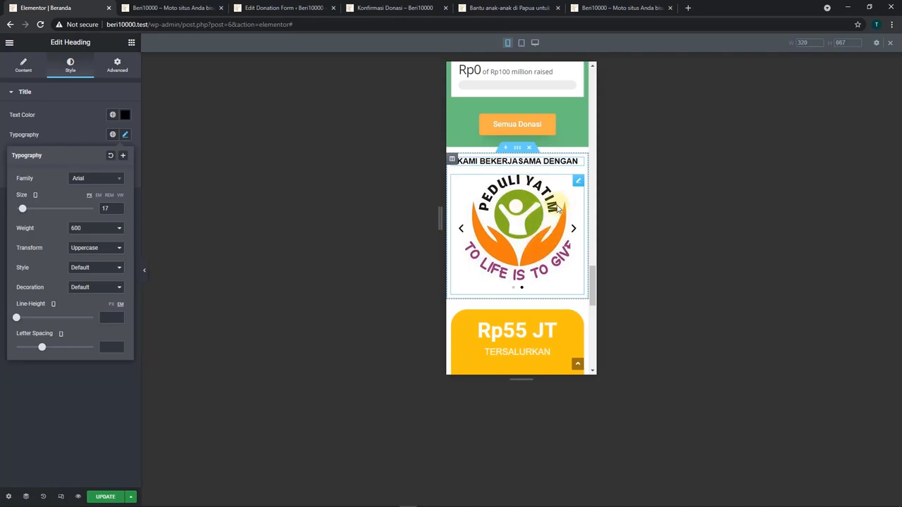
- Set the partner logo carousel's Slides to Show to 2
left_click(576, 181)
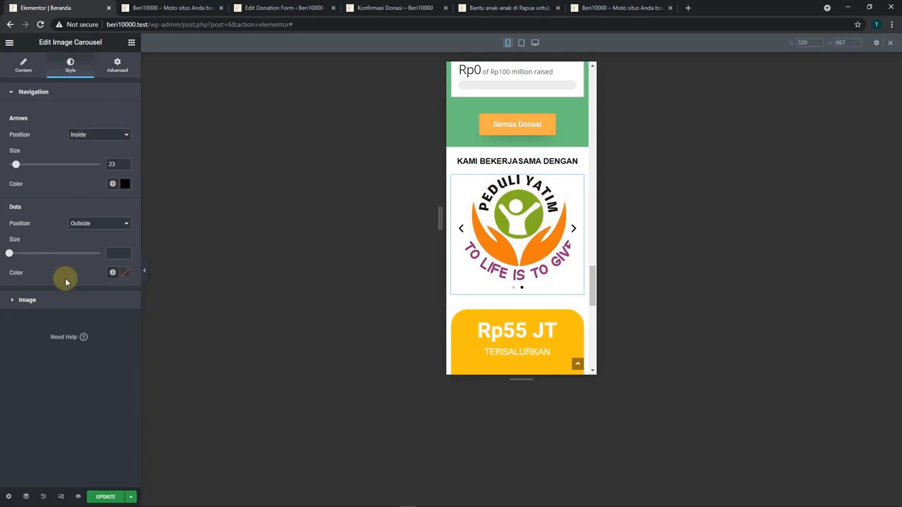
left_click(23, 68)
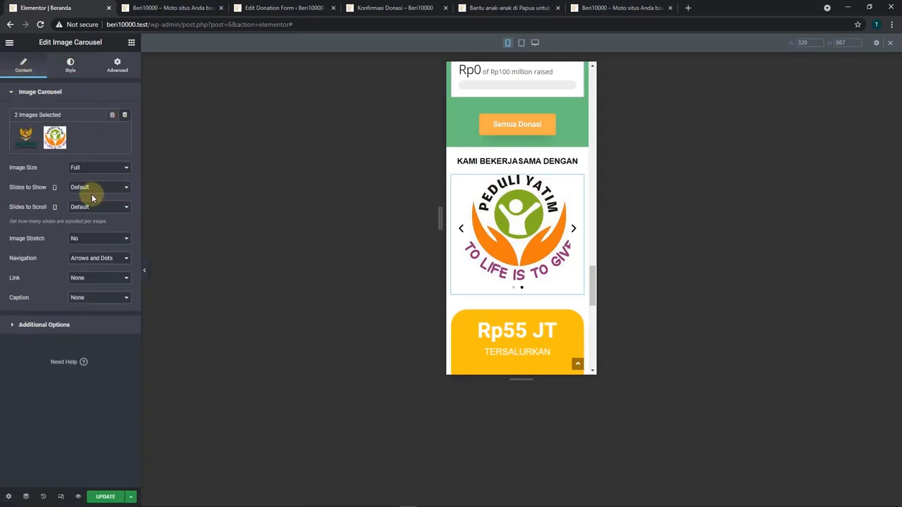
left_click(96, 189)
left_click(98, 204)
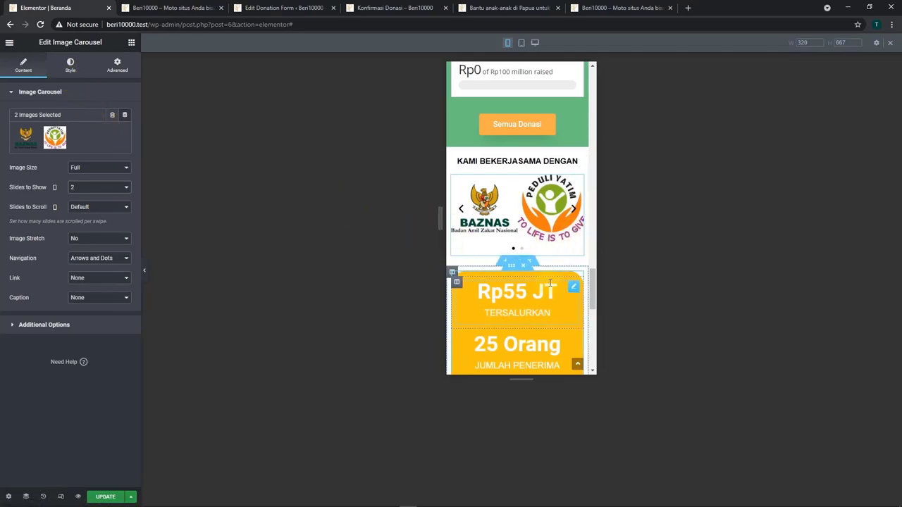
scroll(550, 283, "down", 2)
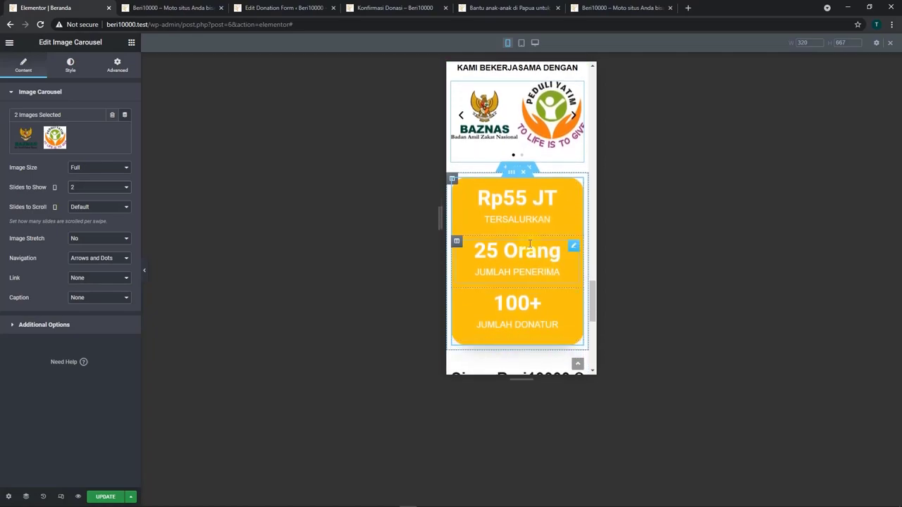
- Set the Rp55 JT counter's number typography size to 30
left_click(529, 202)
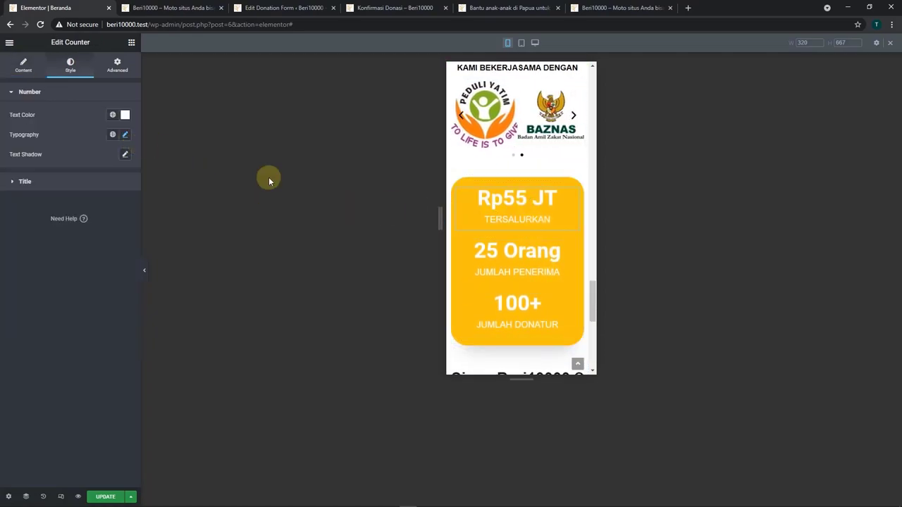
left_click(124, 134)
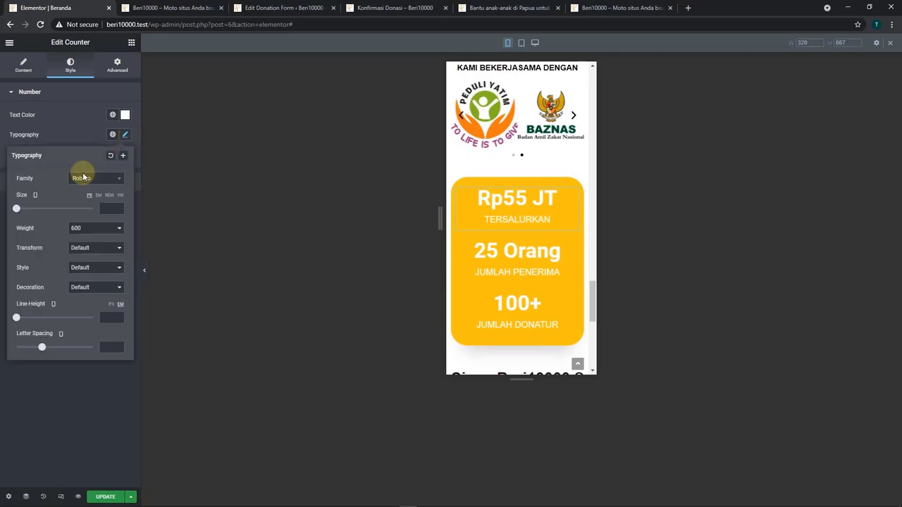
left_click_drag(17, 210, 29, 212)
left_click(121, 209)
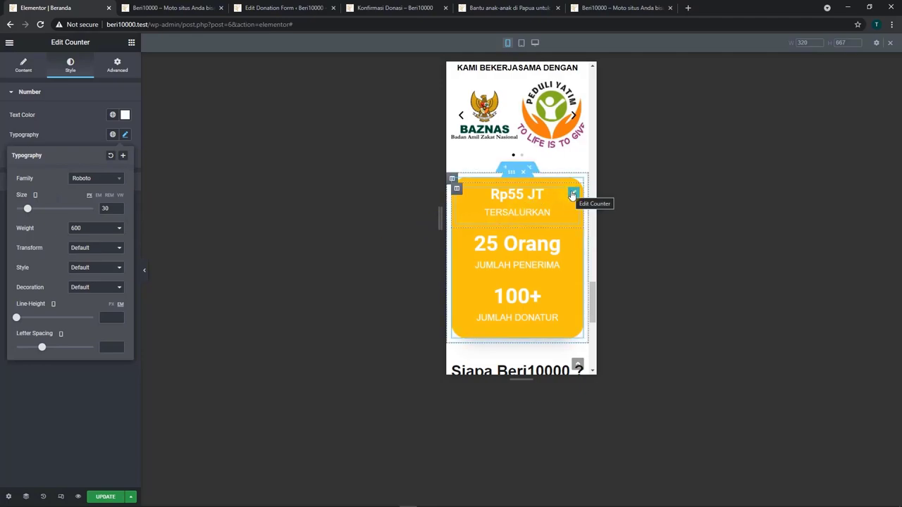
- Copy the Rp55 JT counter and paste its style onto the 25 Orang and 100+ counters
right_click(572, 194)
left_click(600, 231)
right_click(571, 241)
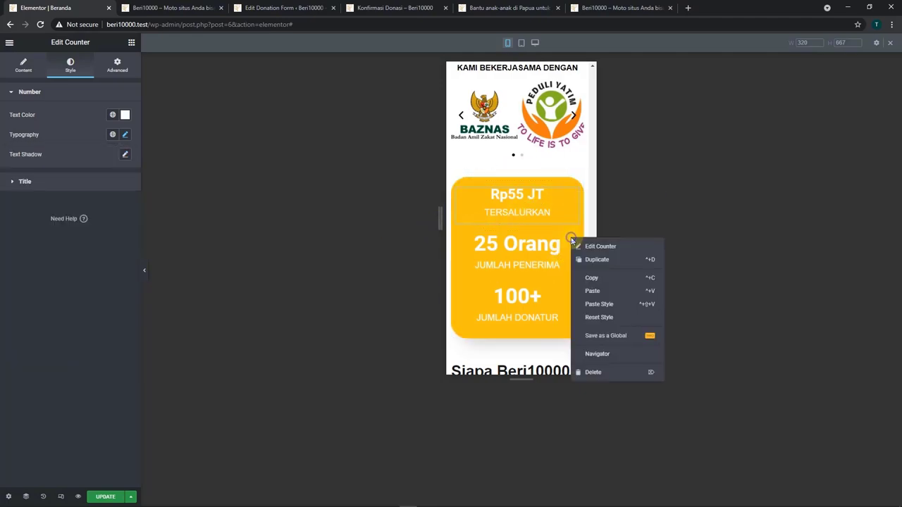
left_click(606, 303)
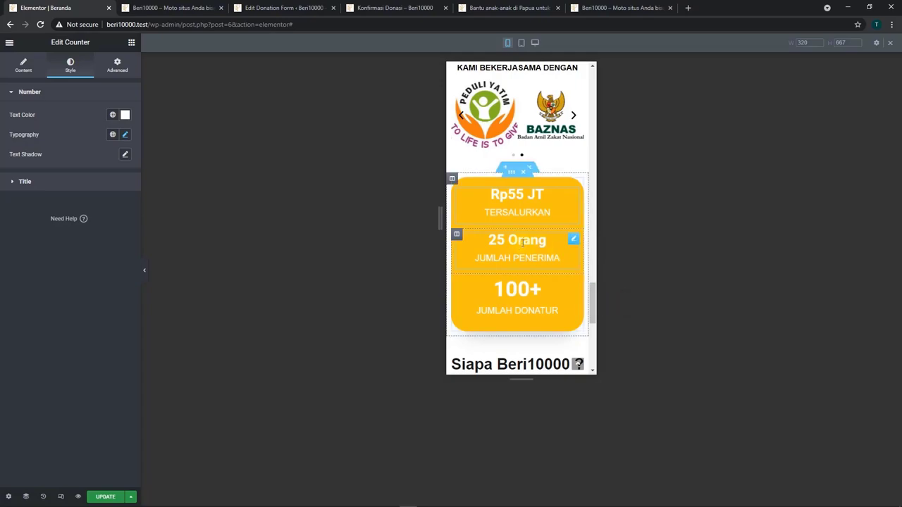
right_click(569, 289)
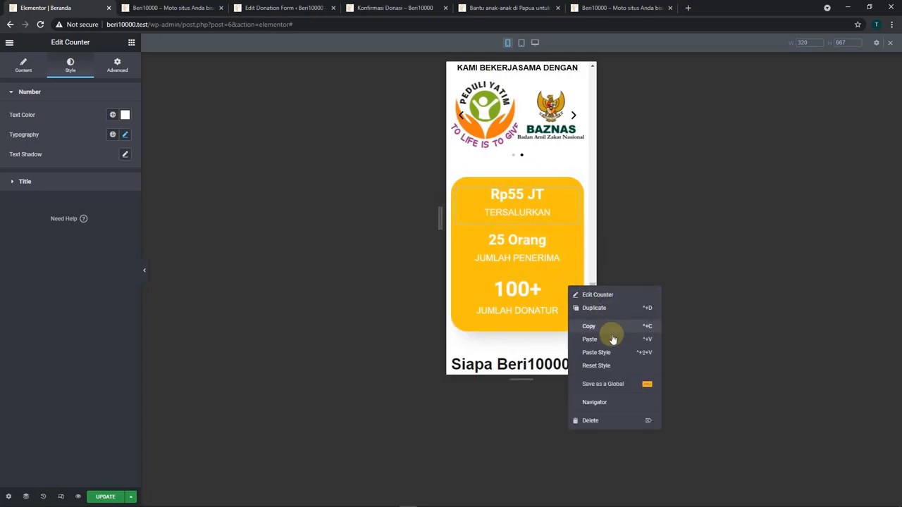
left_click(610, 350)
scroll(553, 301, "down", 4)
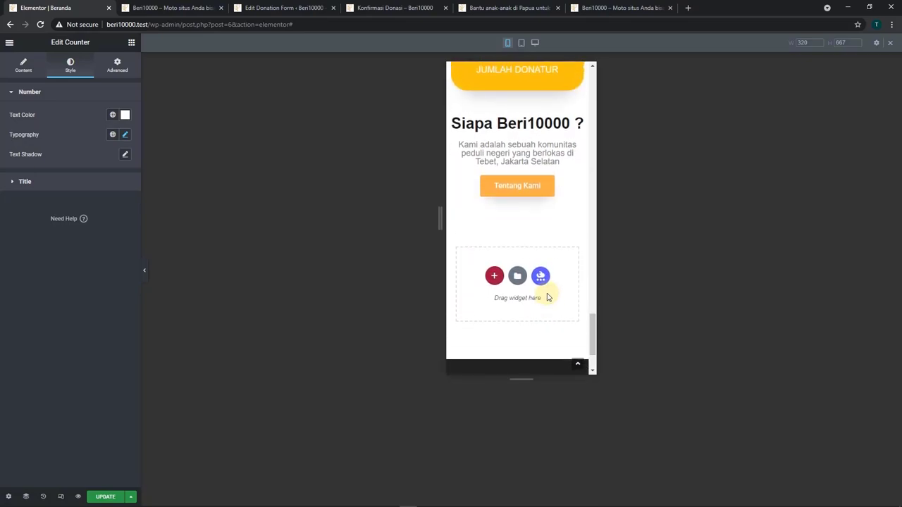
scroll(548, 296, "up", 2)
- Set the Siapa Beri10000 ? heading's font size to 23
left_click(543, 166)
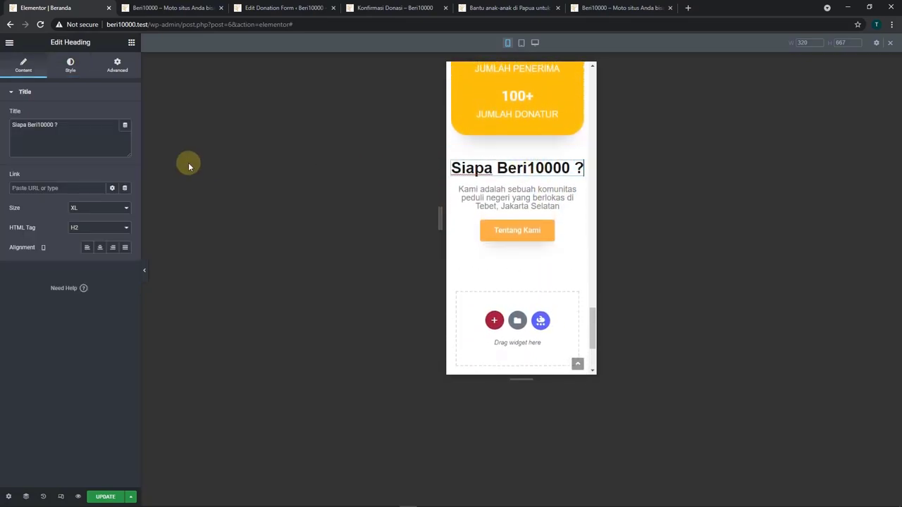
left_click(70, 65)
left_click(125, 135)
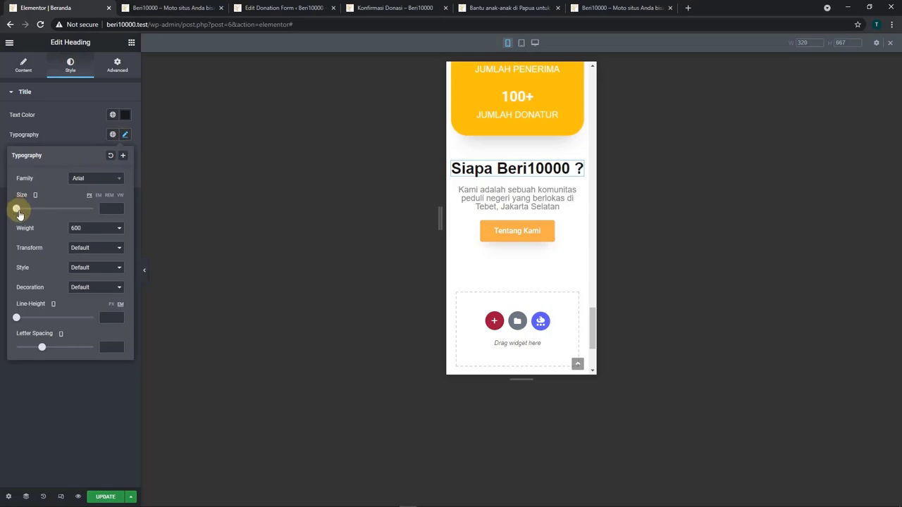
left_click_drag(16, 208, 25, 210)
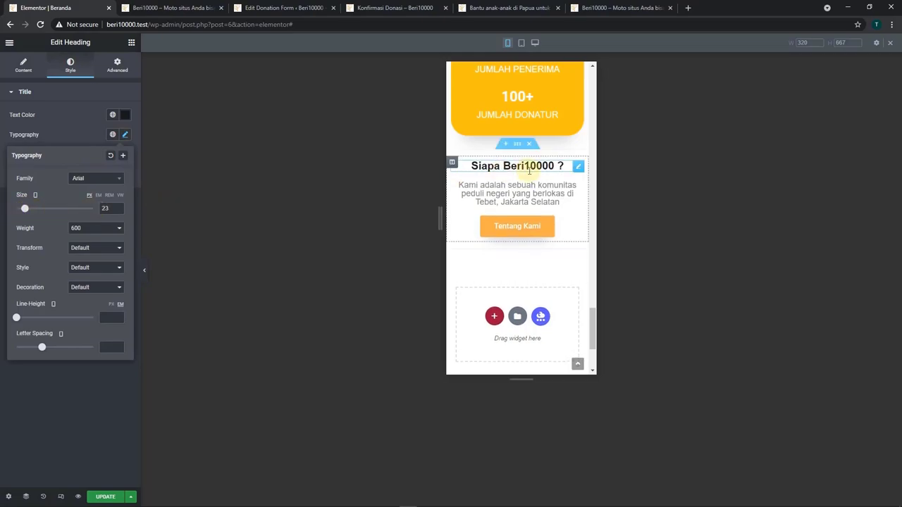
- Give the paragraph below the heading a 1.7 line height
left_click(496, 195)
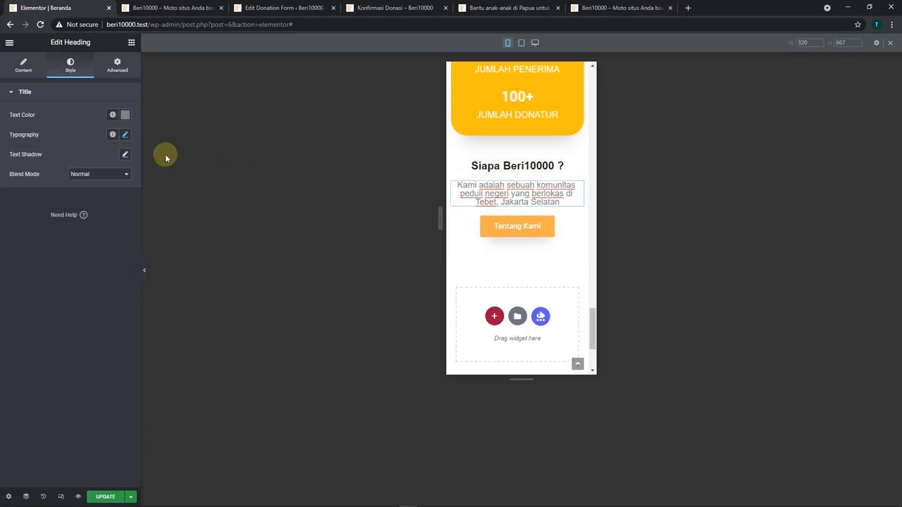
left_click(125, 134)
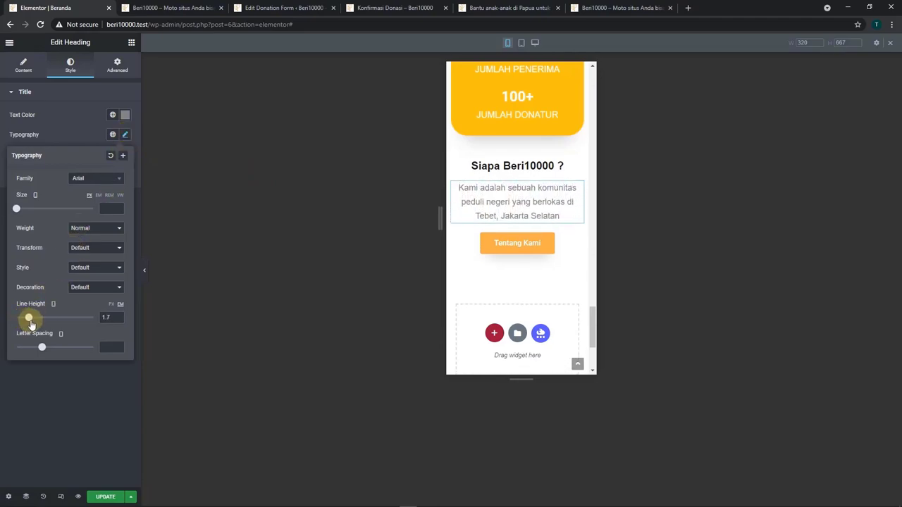
left_click(35, 392)
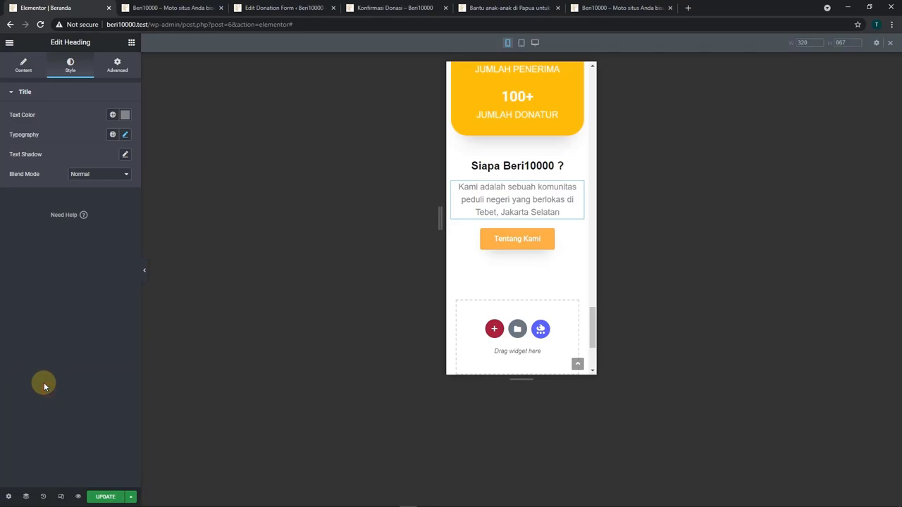
scroll(541, 300, "down", 1)
scroll(543, 301, "up", 5)
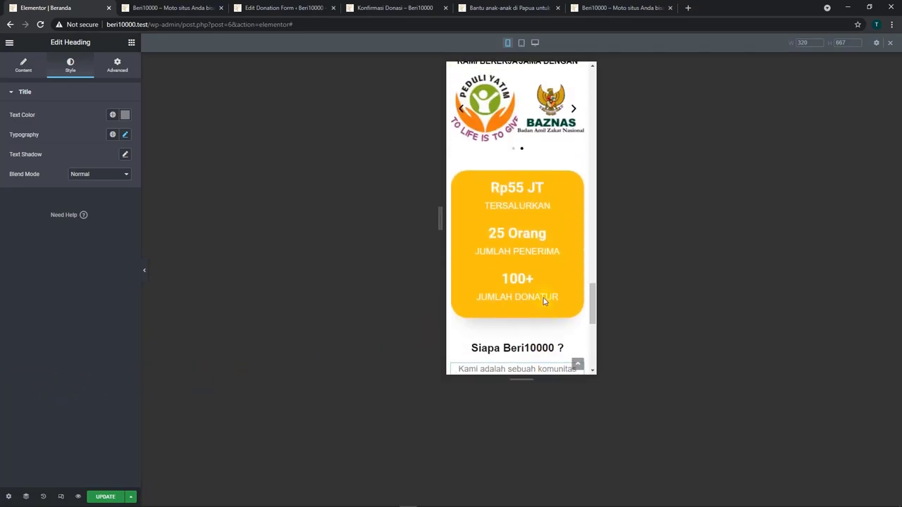
scroll(543, 301, "down", 3)
scroll(543, 301, "up", 10)
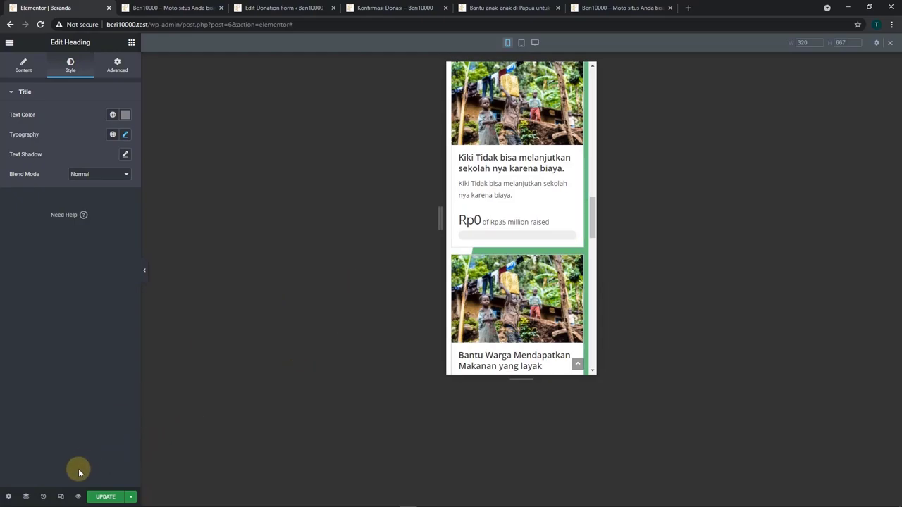
- Review the home page in desktop layout and save it with UPDATE
left_click(534, 43)
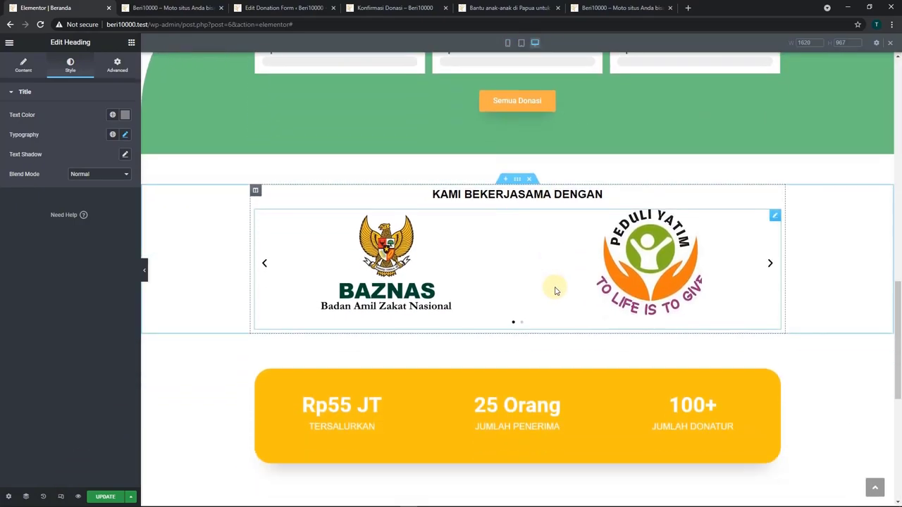
scroll(553, 288, "down", 4)
scroll(374, 354, "up", 3)
scroll(351, 391, "up", 15)
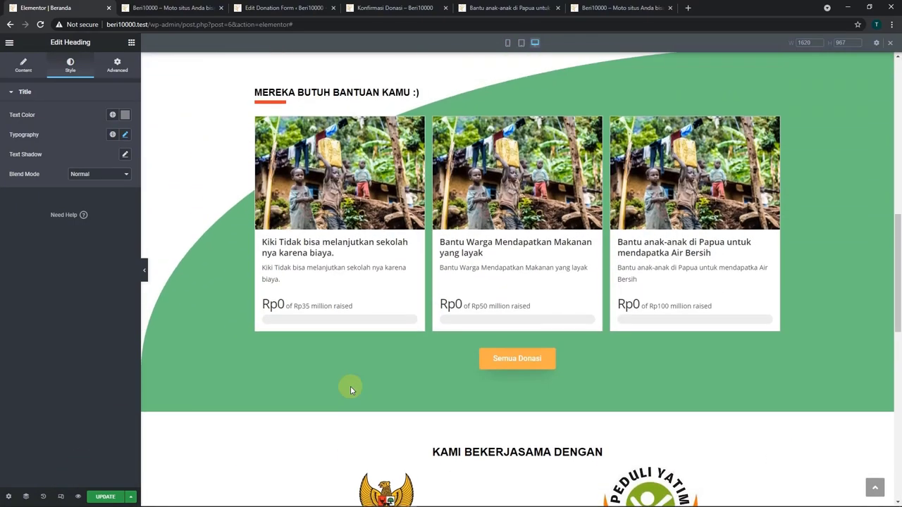
scroll(352, 390, "down", 15)
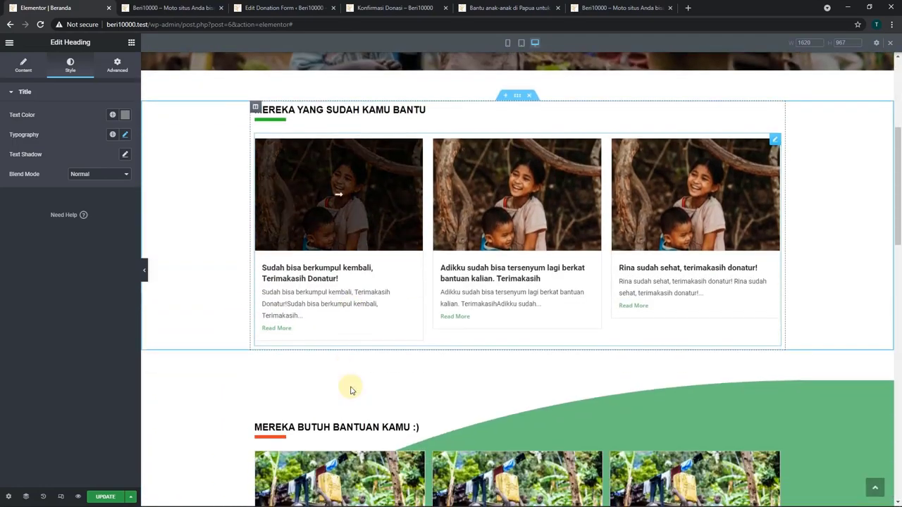
scroll(352, 390, "down", 3)
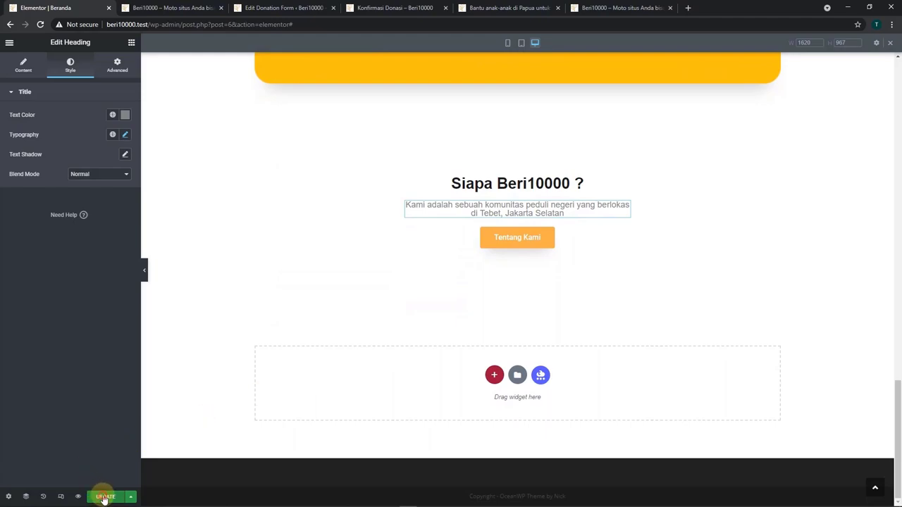
left_click(104, 498)
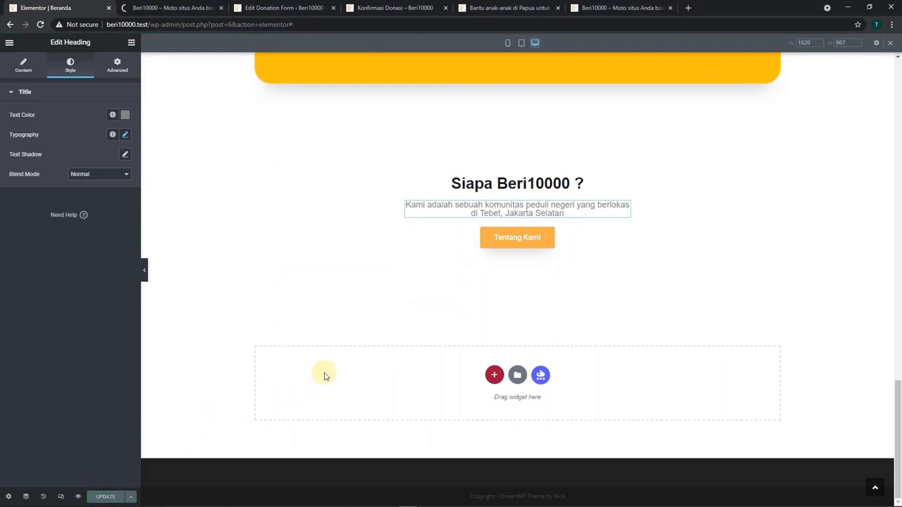
scroll(324, 375, "up", 15)
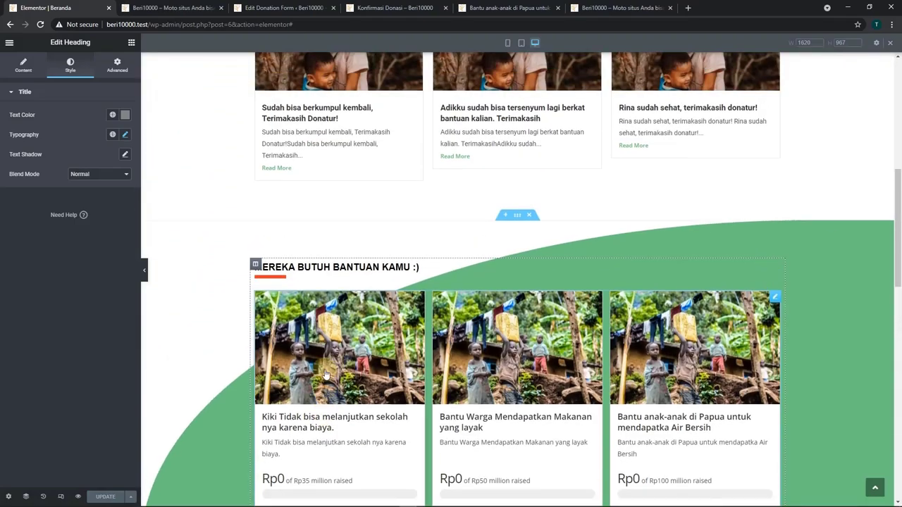
scroll(325, 374, "up", 2)
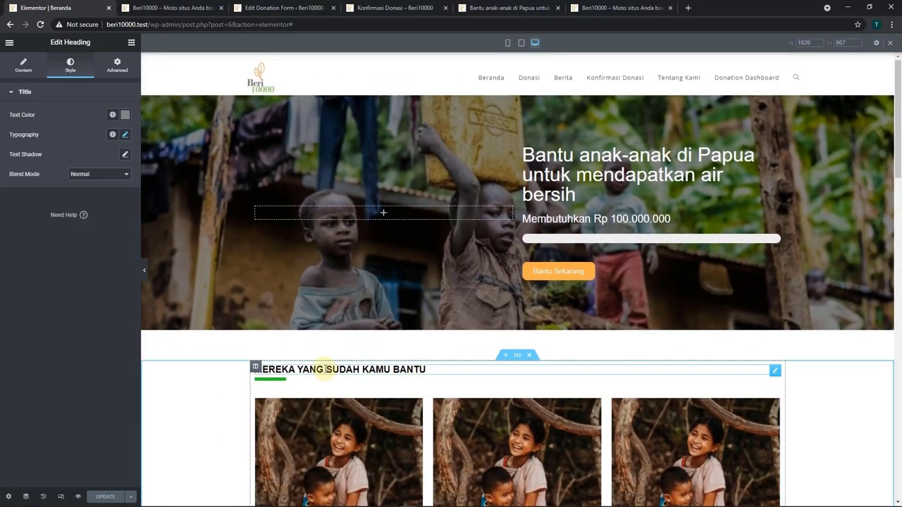
left_click(78, 496)
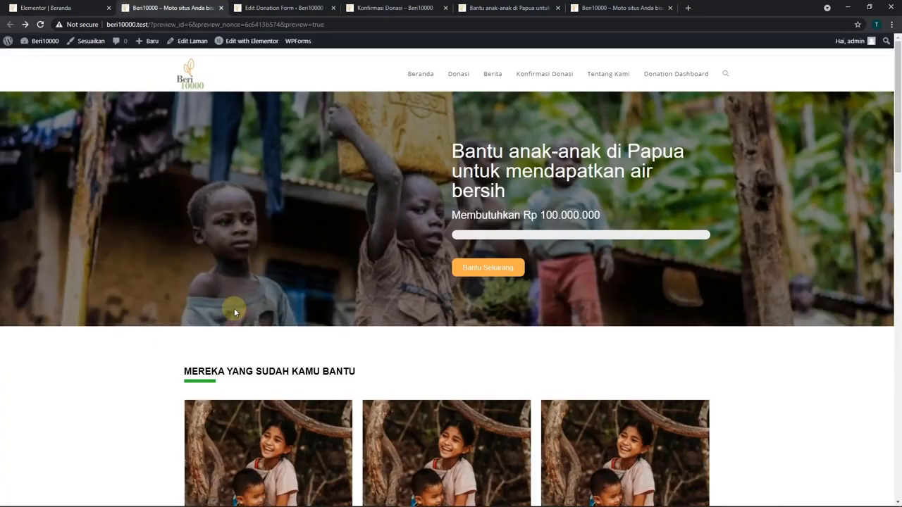
scroll(443, 266, "down", 4)
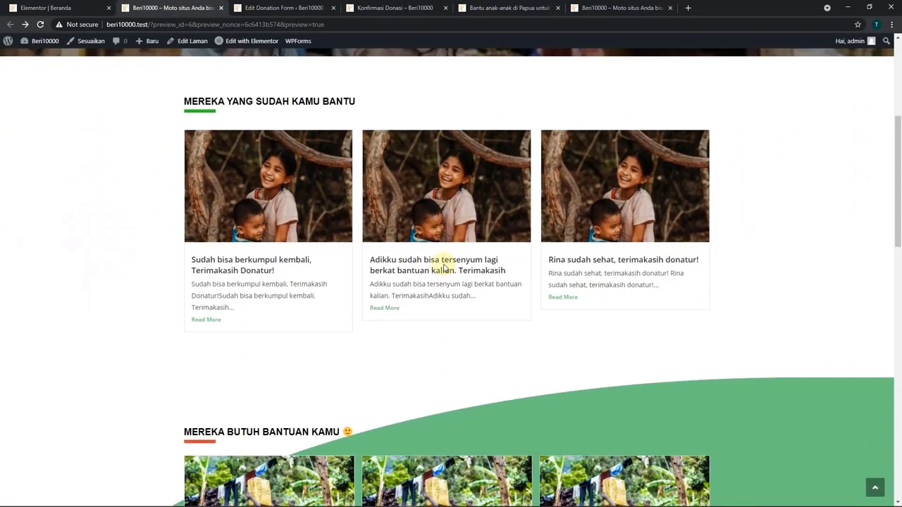
scroll(444, 266, "down", 13)
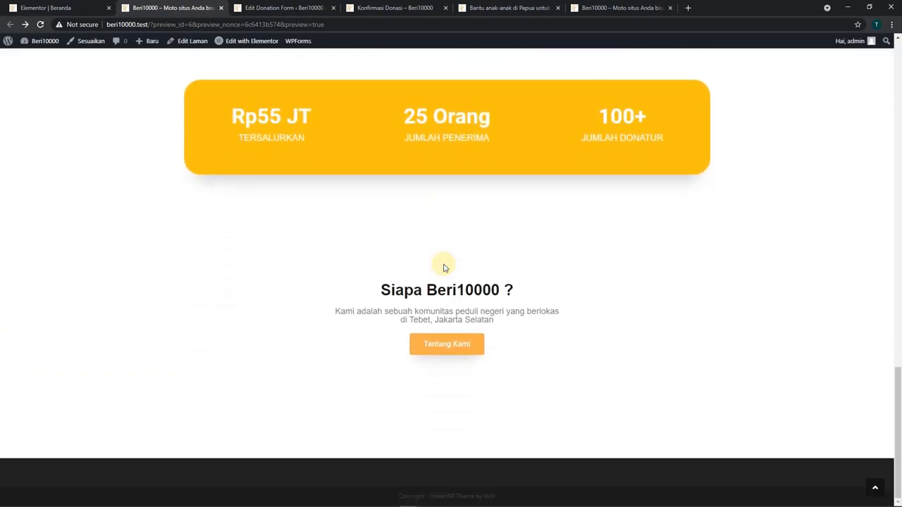
scroll(444, 267, "up", 17)
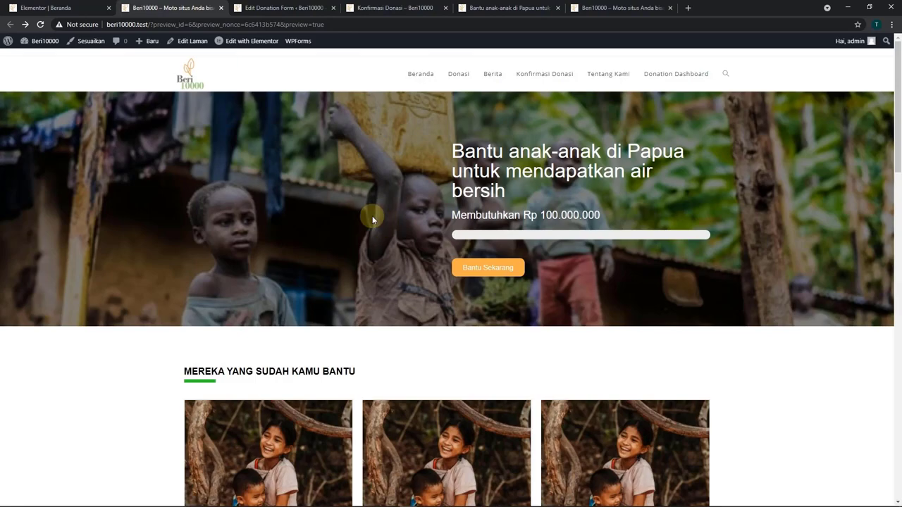
scroll(372, 217, "down", 15)
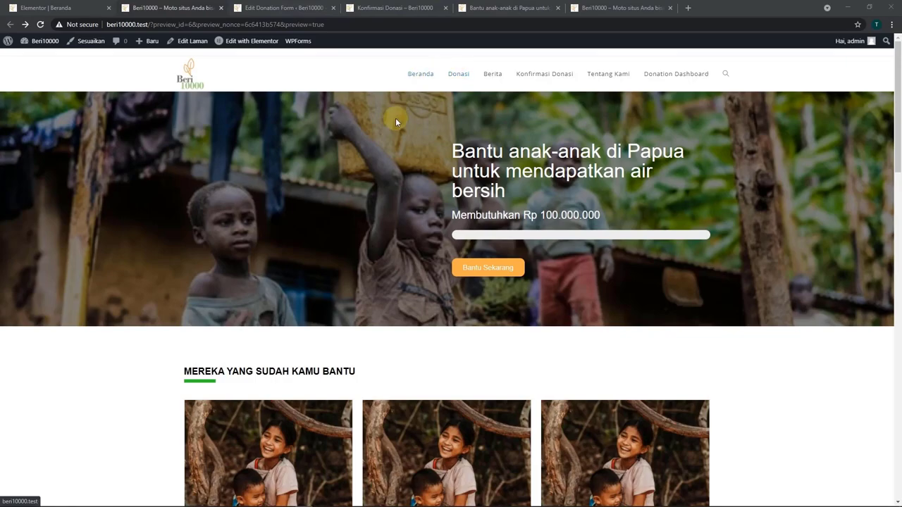
scroll(395, 118, "down", 6)
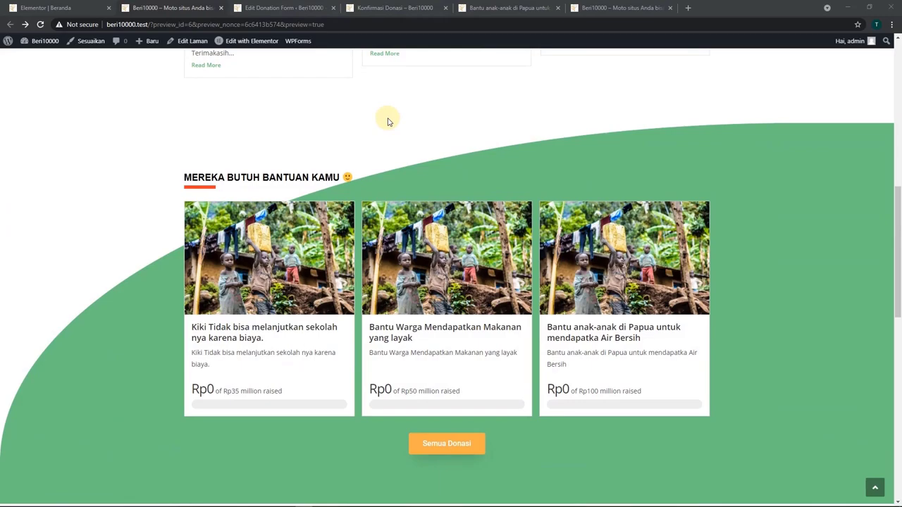
scroll(247, 322, "down", 3)
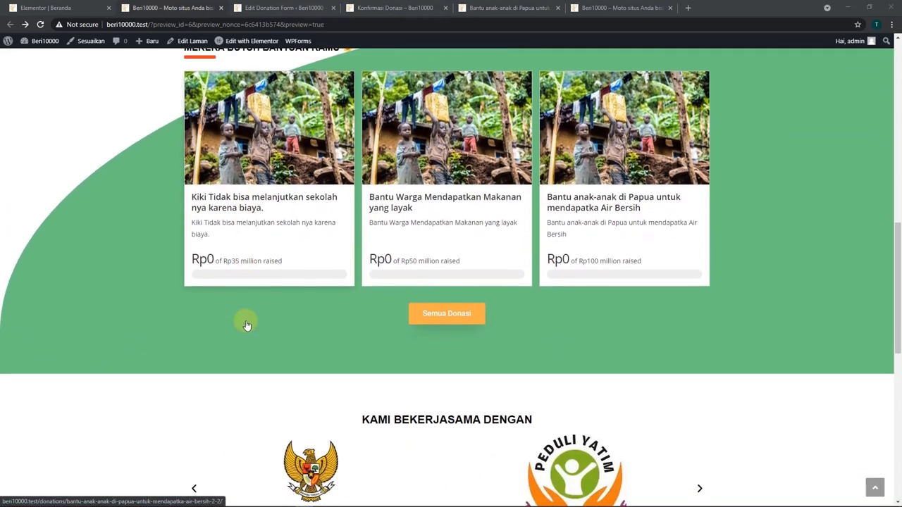
scroll(248, 322, "up", 3)
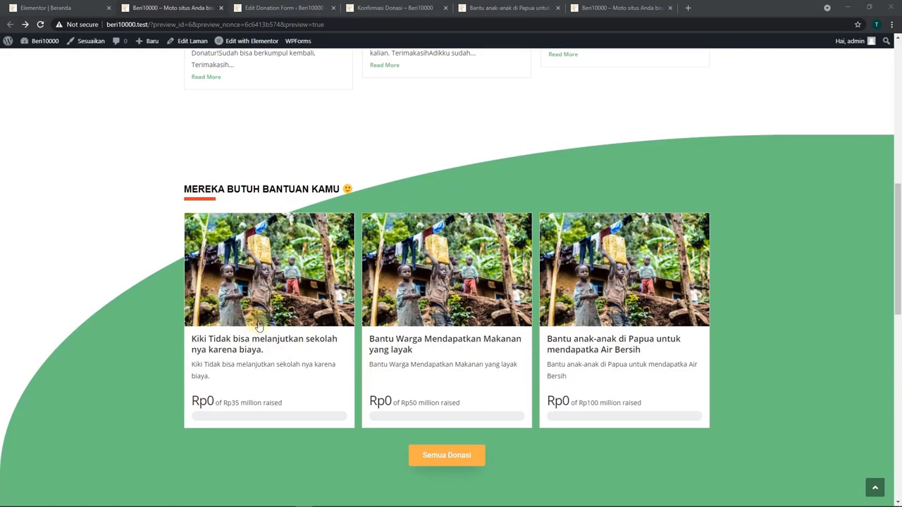
scroll(259, 325, "up", 7)
scroll(350, 352, "down", 7)
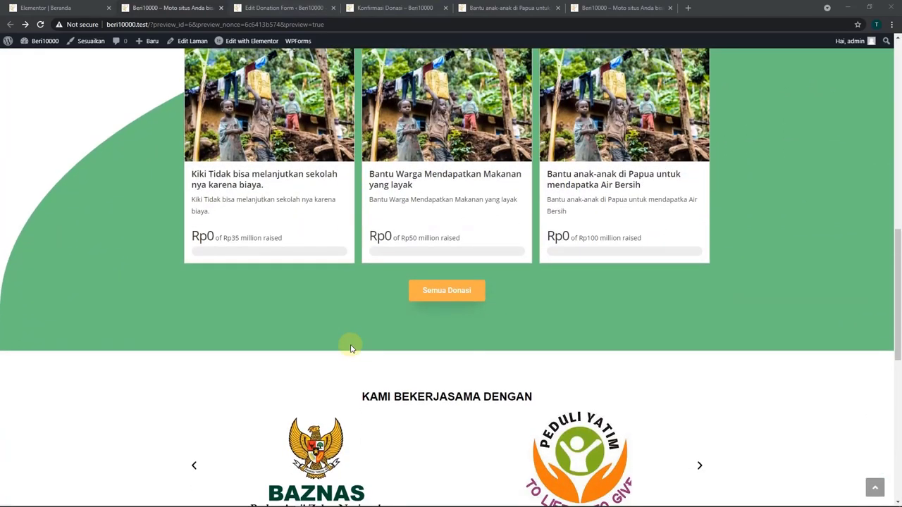
scroll(351, 348, "up", 15)
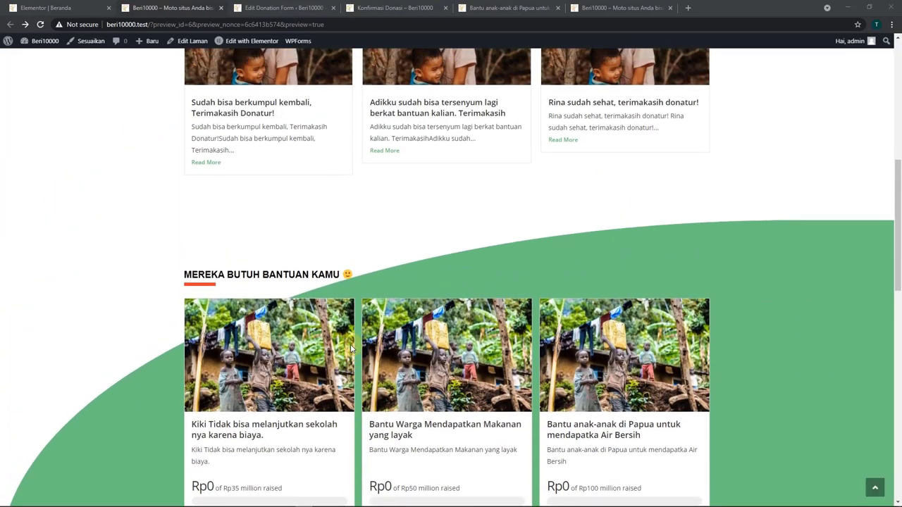
scroll(351, 348, "down", 15)
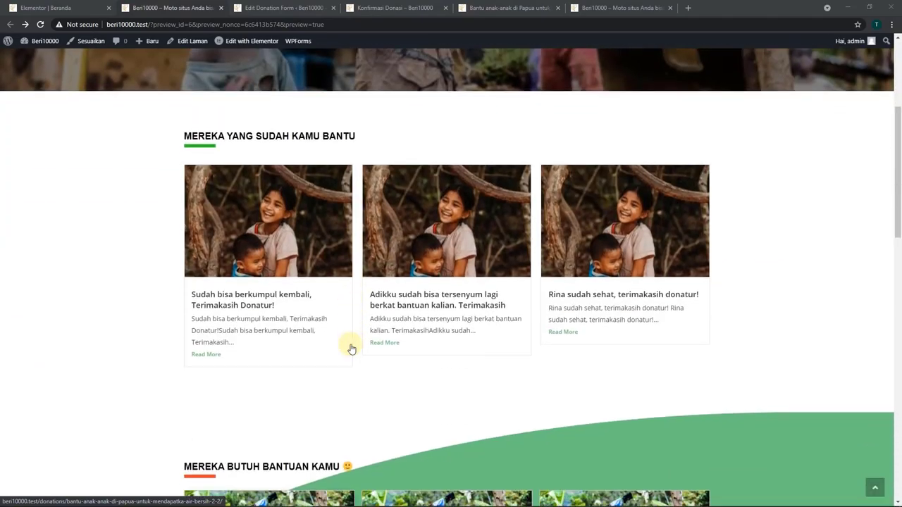
scroll(351, 348, "up", 4)
scroll(351, 348, "up", 15)
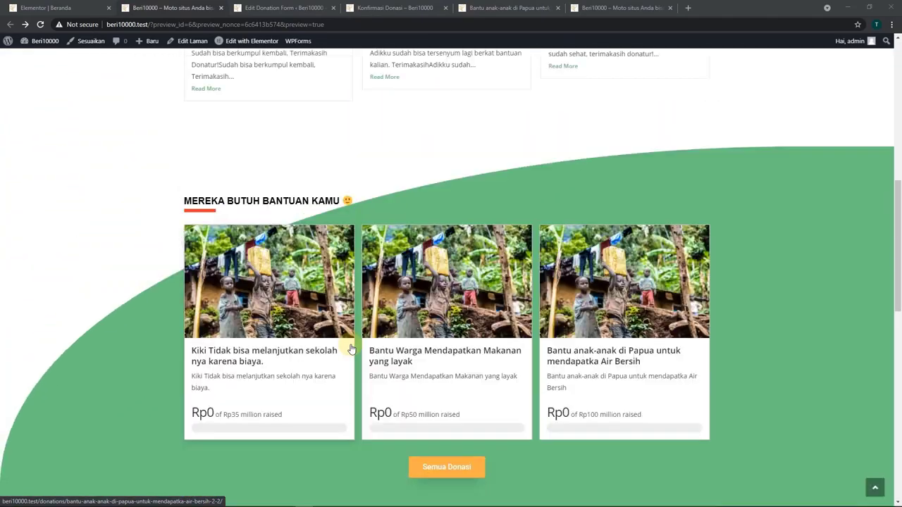
scroll(351, 347, "up", 1)
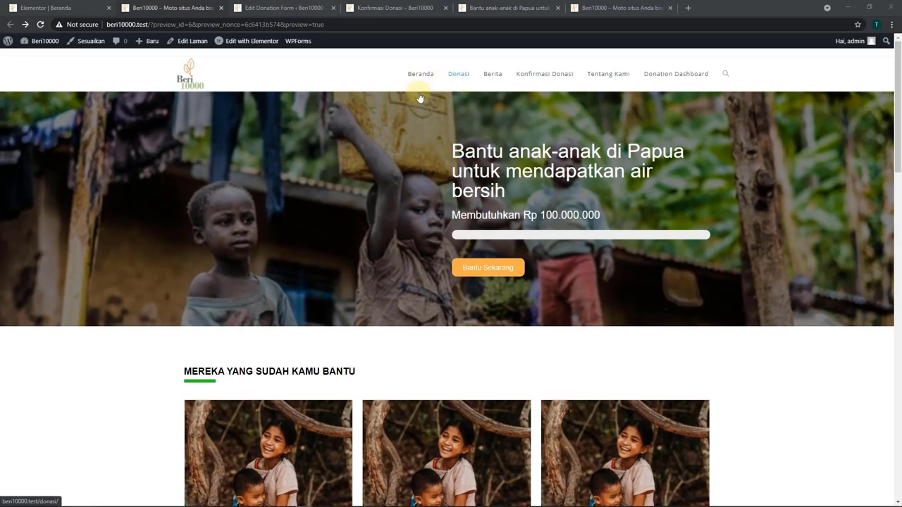
- Open the Donasi page and close the donation form, Konfirmasi Donasi, Bantu anak-anak and extra home tabs
left_click(458, 75)
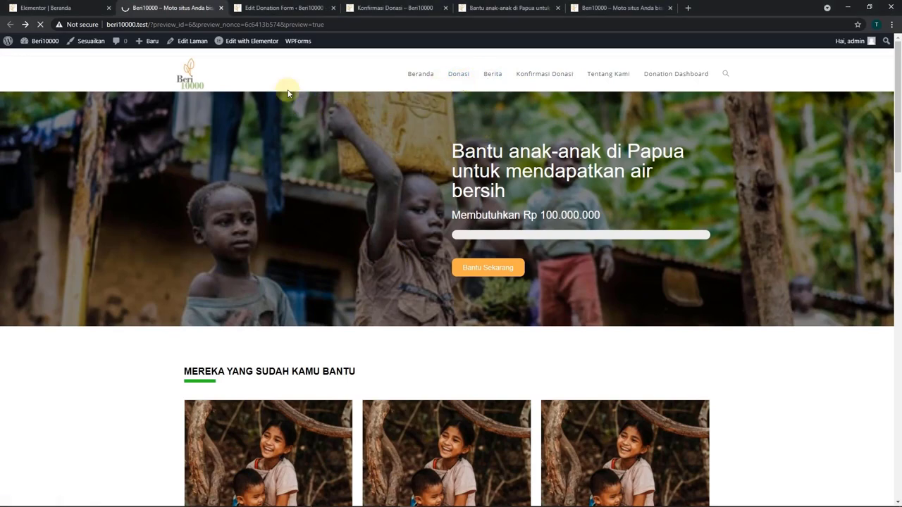
left_click(282, 10)
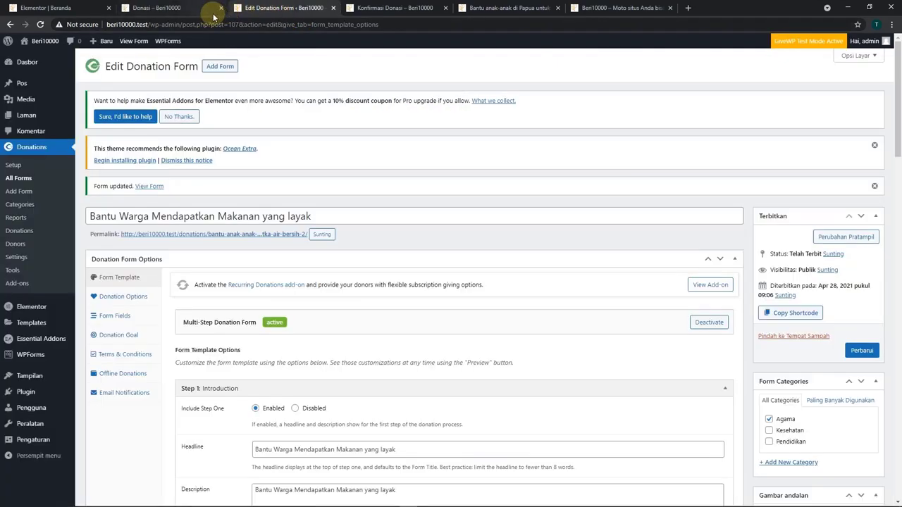
left_click(332, 9)
left_click(332, 8)
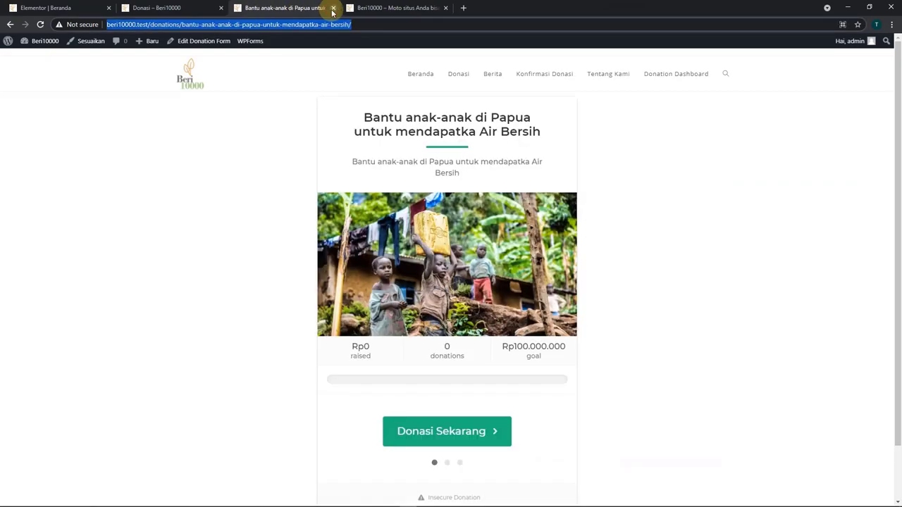
left_click(332, 8)
left_click(332, 8)
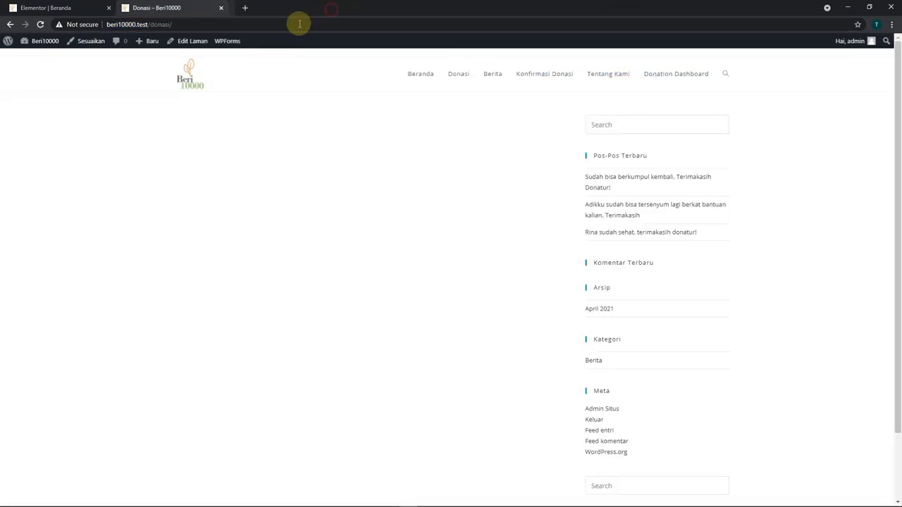
- Compare the home page design in the editor with the Donasi page, ending on Donasi
left_click(59, 7)
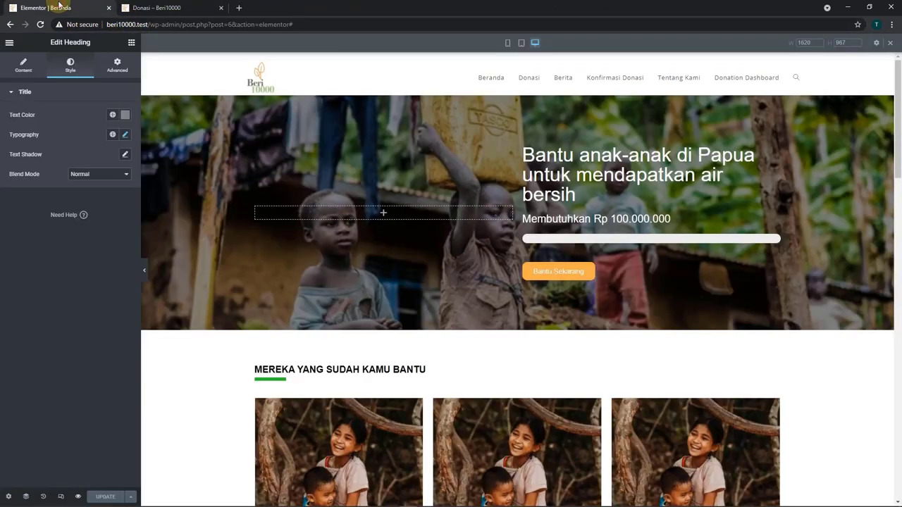
left_click(176, 9)
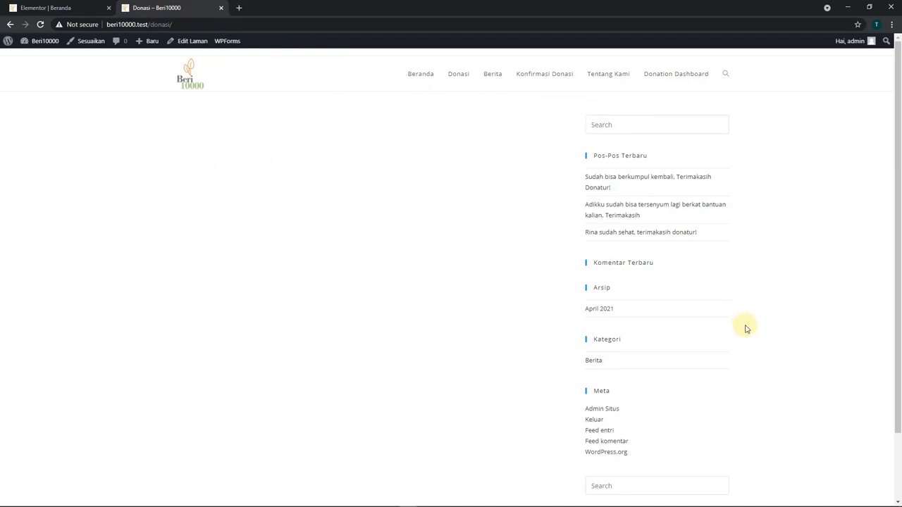
scroll(745, 327, "down", 1)
scroll(617, 359, "down", 1)
scroll(629, 124, "up", 2)
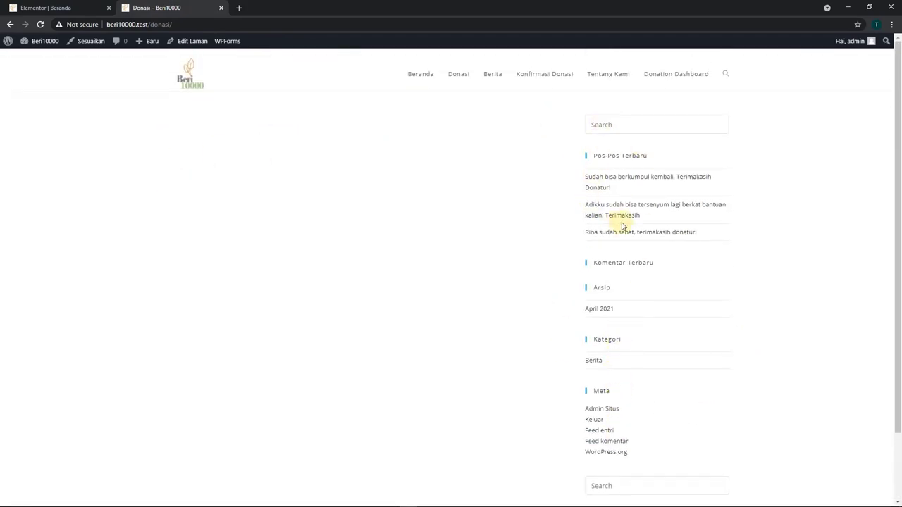
left_click(61, 8)
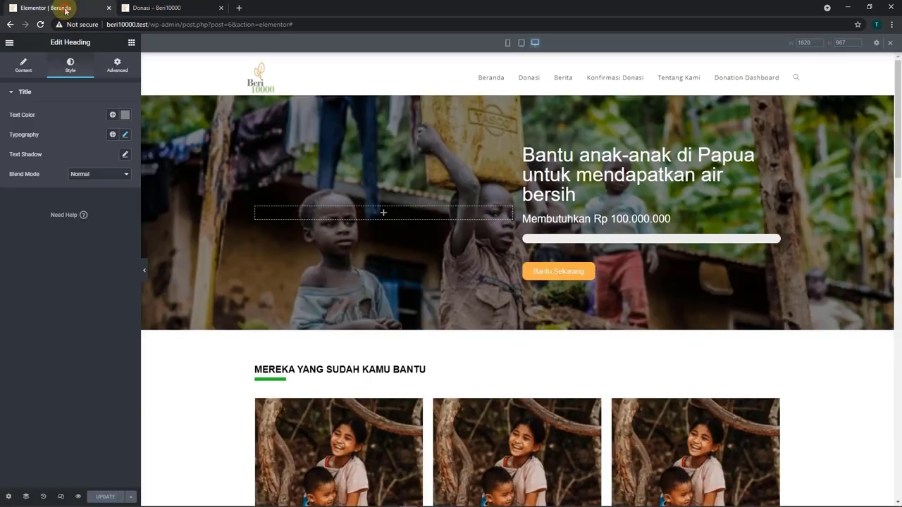
left_click(172, 8)
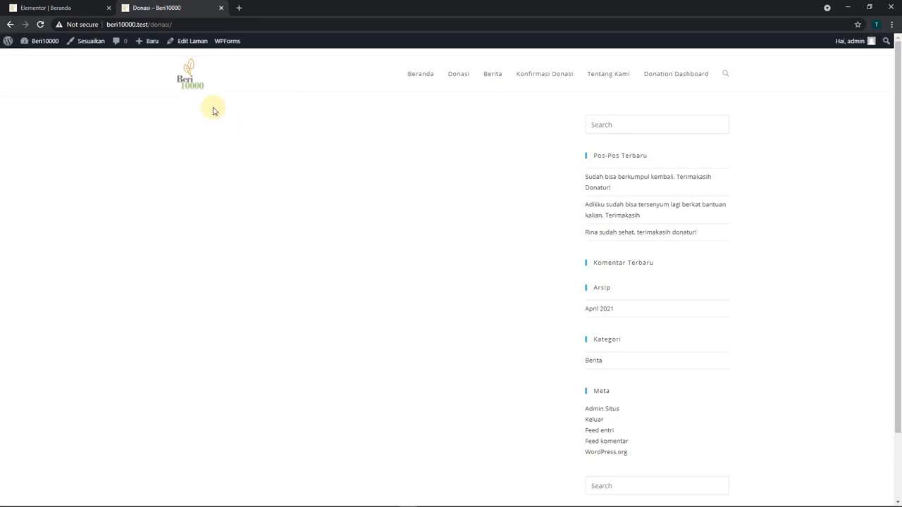
- Switch the Donasi page template to Elementor Full Width and save with Perbarui
left_click(192, 44)
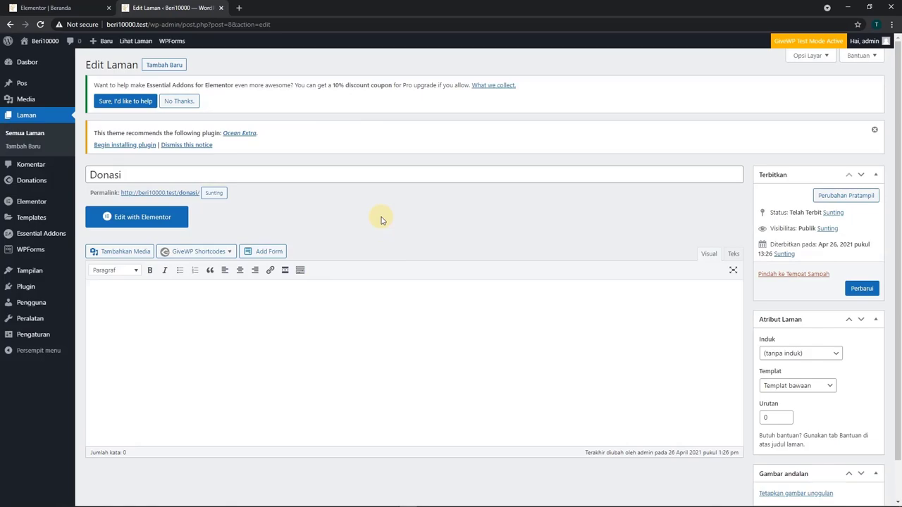
scroll(472, 235, "down", 1)
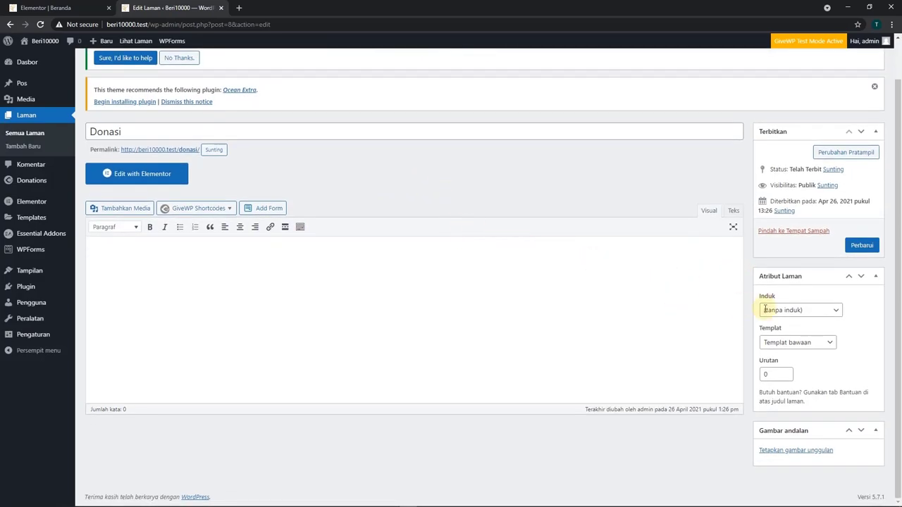
left_click(791, 344)
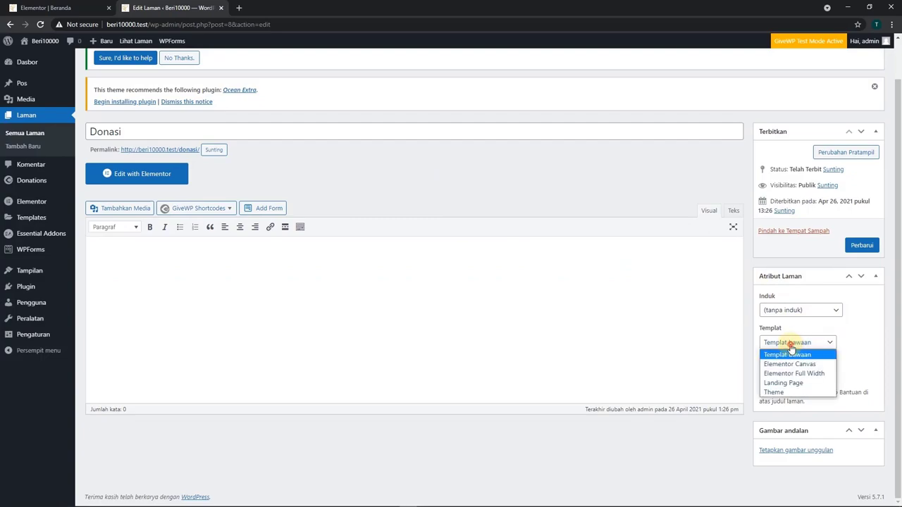
left_click(825, 374)
left_click(824, 368)
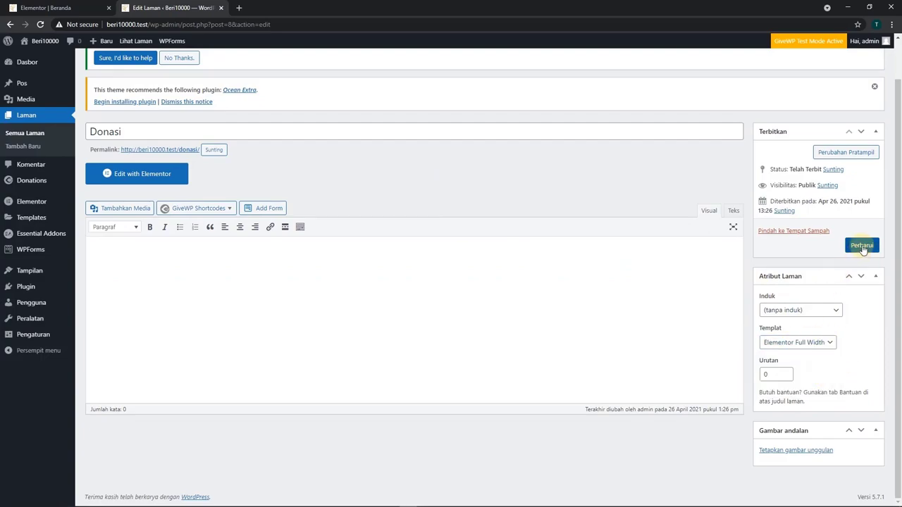
left_click(862, 246)
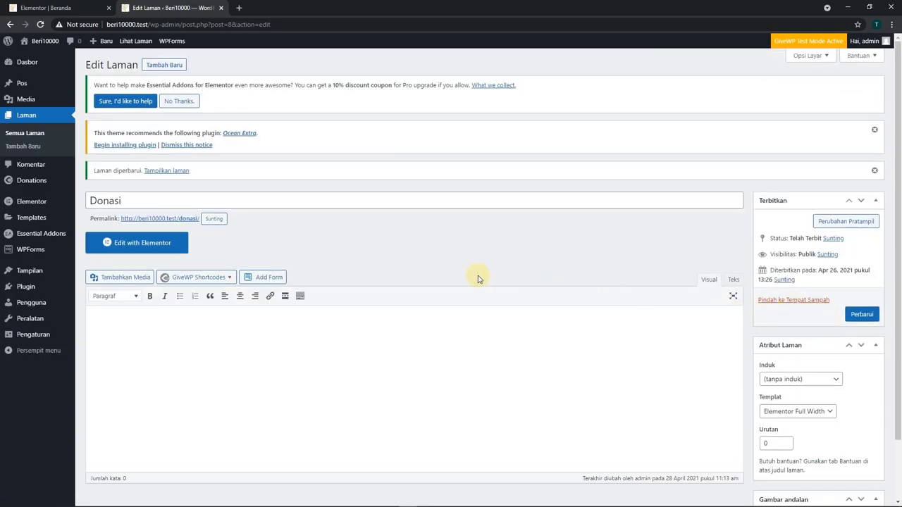
- Open Donasi in Elementor, glance at the Beranda design, then return to the empty Donasi canvas
left_click(160, 246)
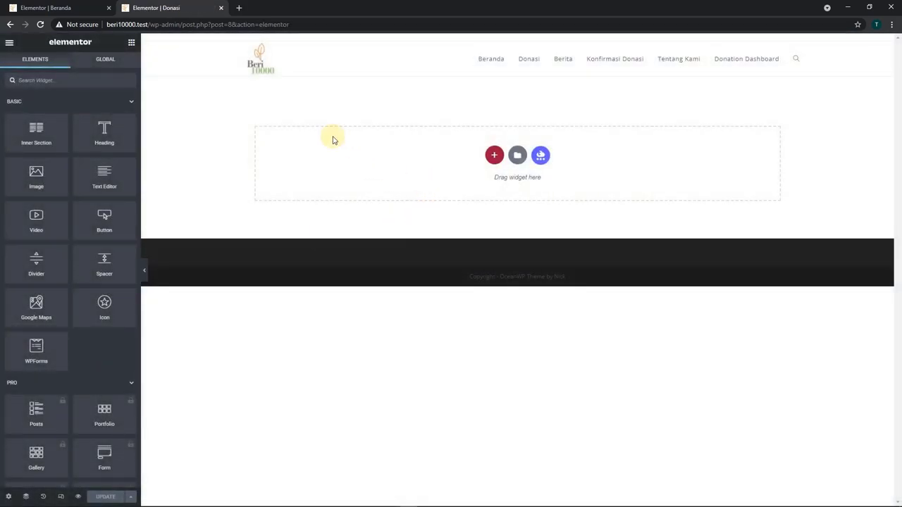
left_click(81, 13)
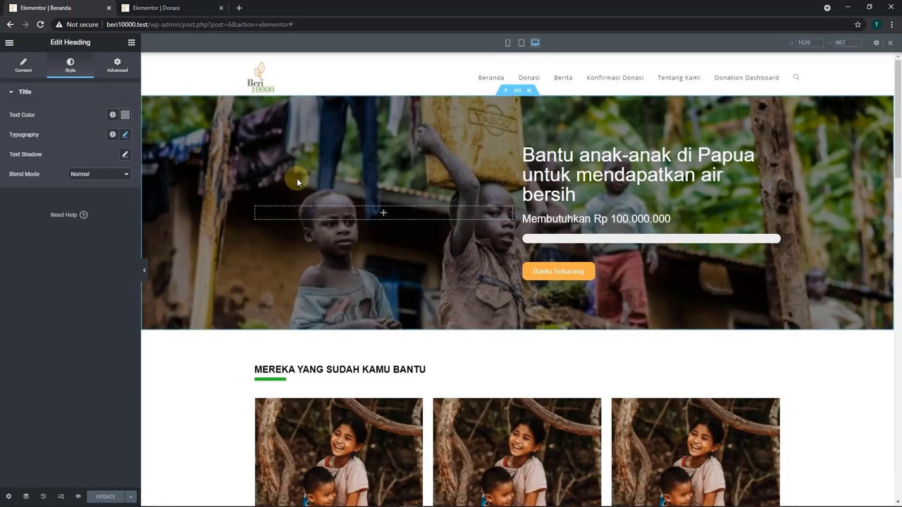
scroll(297, 178, "down", 6)
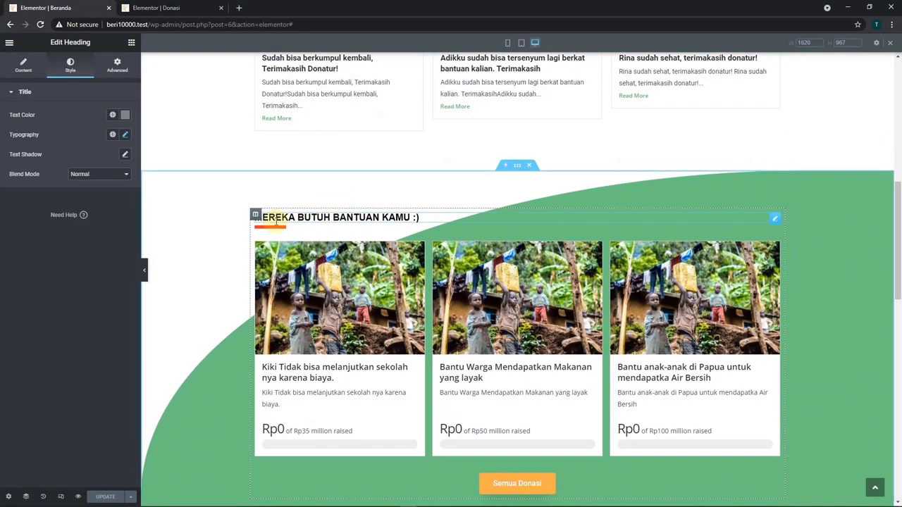
scroll(275, 220, "up", 6)
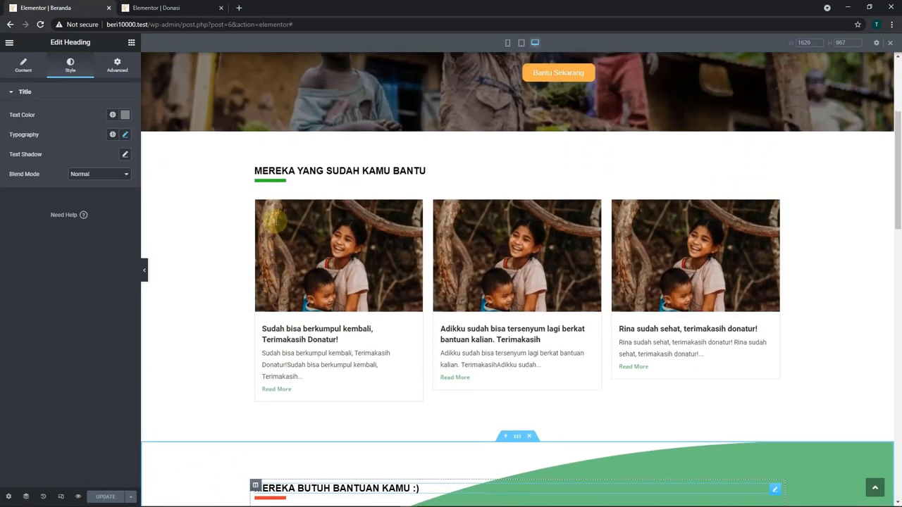
left_click(182, 10)
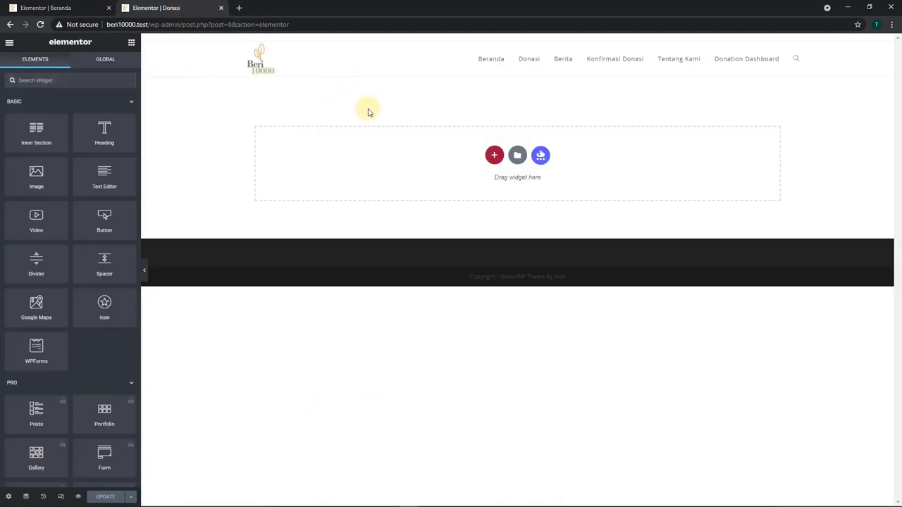
- Copy the hero banner section on the Beranda page
left_click(81, 14)
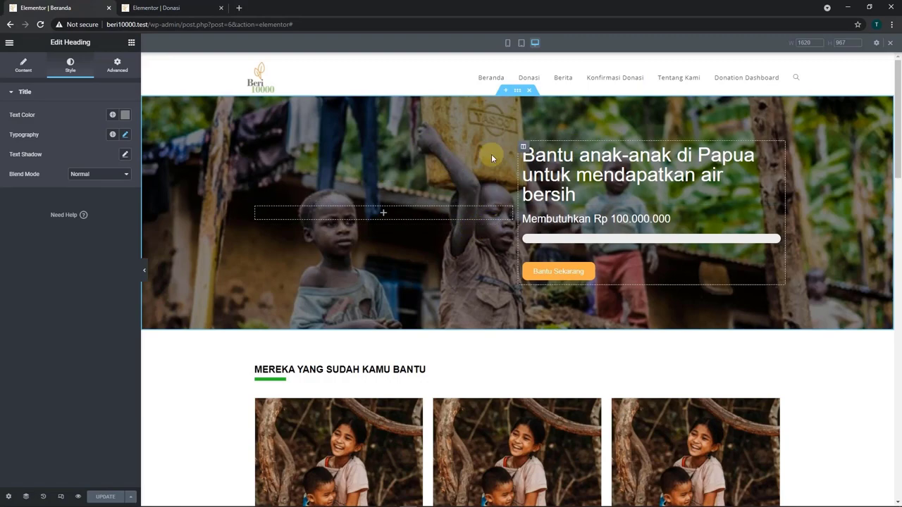
scroll(488, 245, "down", 3)
scroll(488, 246, "up", 3)
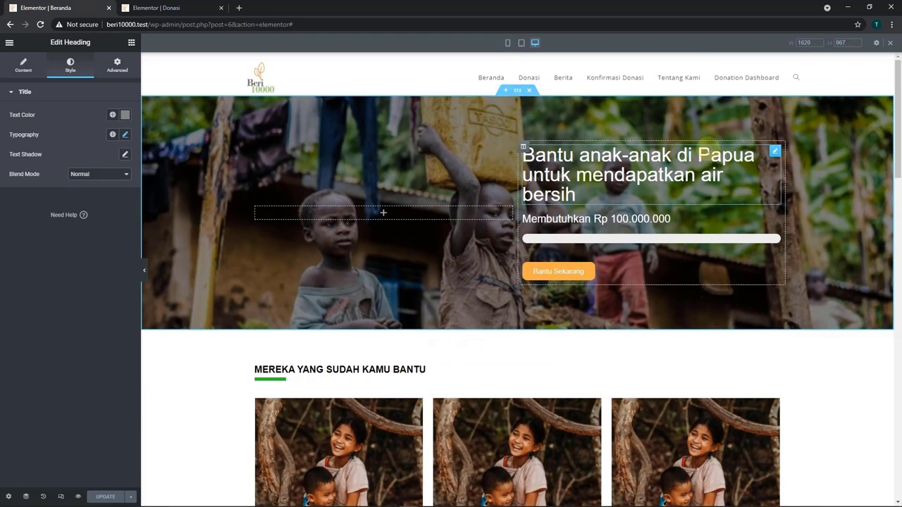
left_click(889, 42)
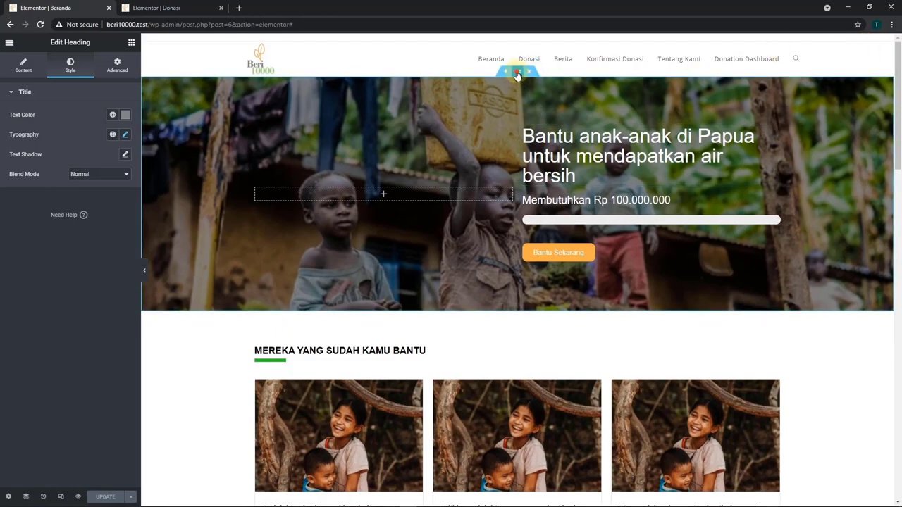
left_click(517, 73)
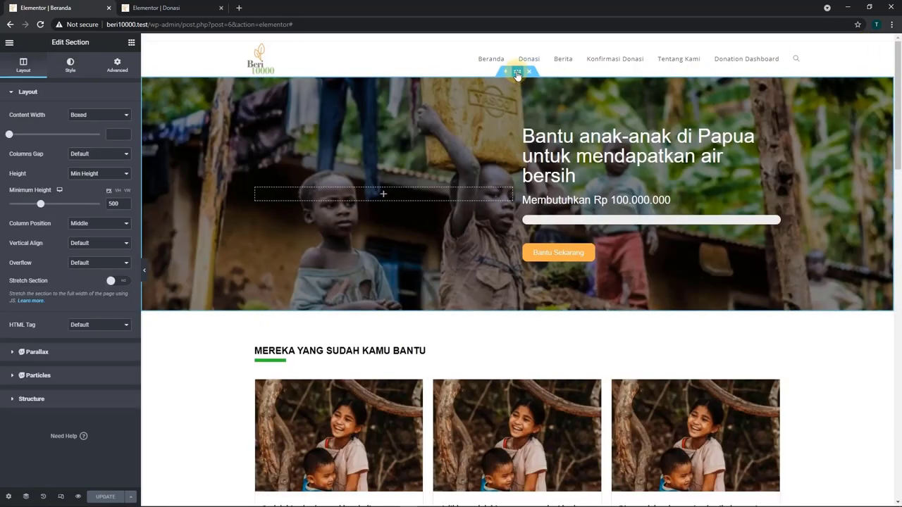
right_click(517, 76)
left_click(508, 114)
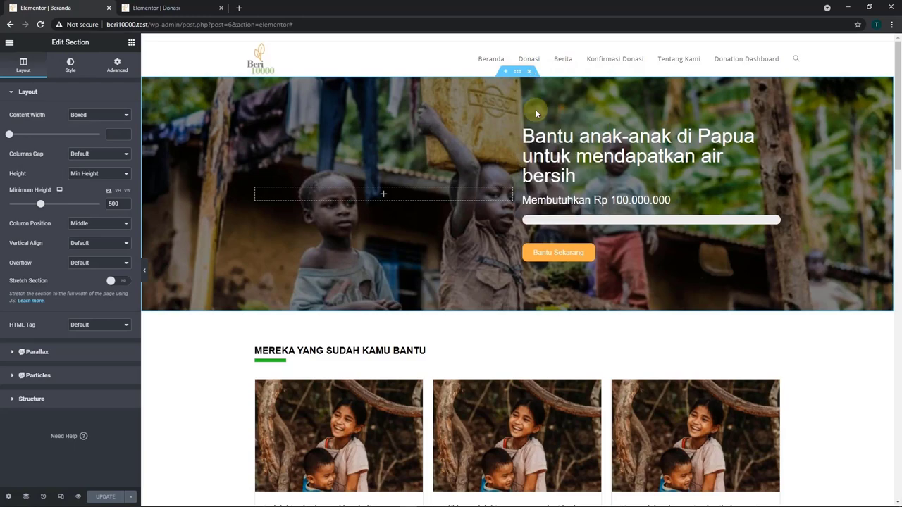
- Paste the copied hero section into the empty Donasi page
left_click(173, 7)
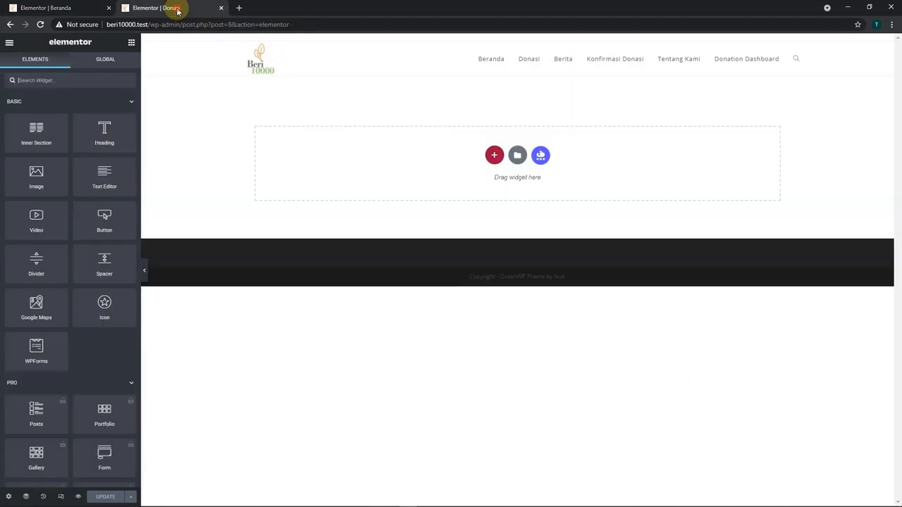
right_click(447, 150)
left_click(467, 160)
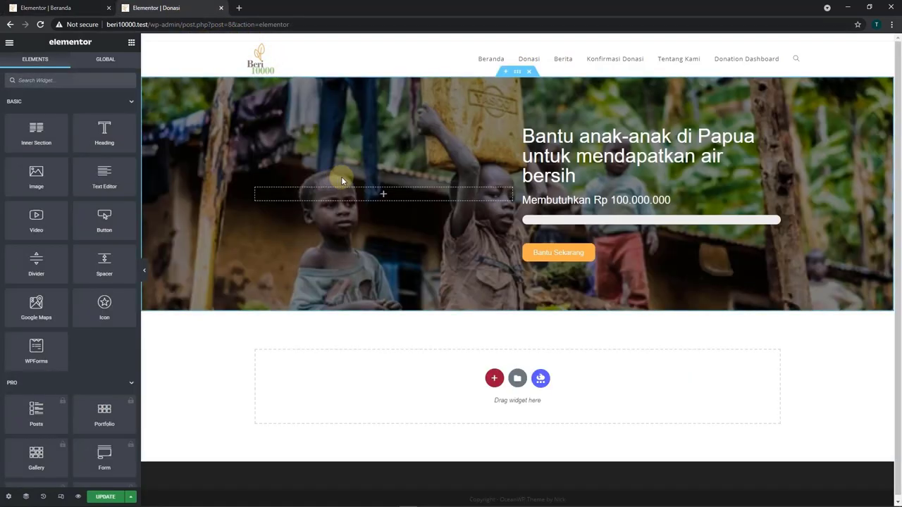
- Switch between the Beranda and Donasi page editors to compare their hero banners
left_click(63, 8)
left_click(157, 8)
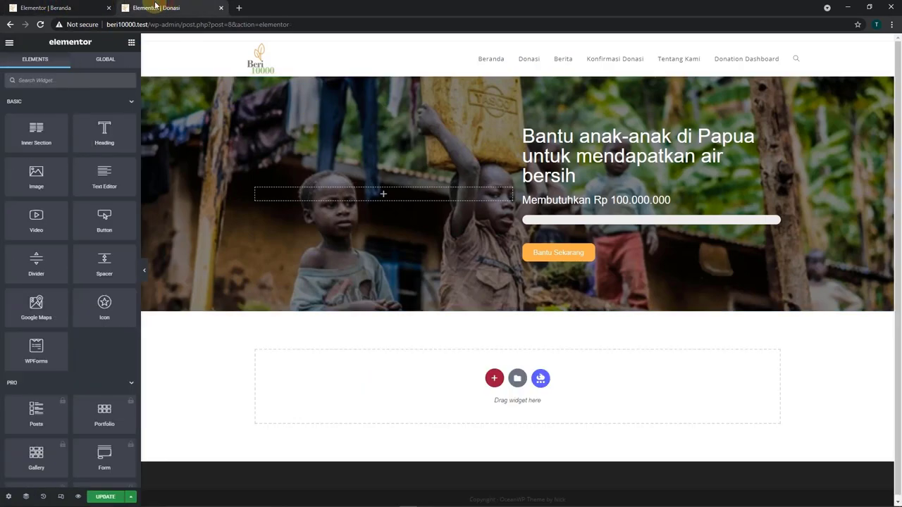
left_click(90, 7)
left_click(151, 8)
left_click(90, 7)
left_click(151, 8)
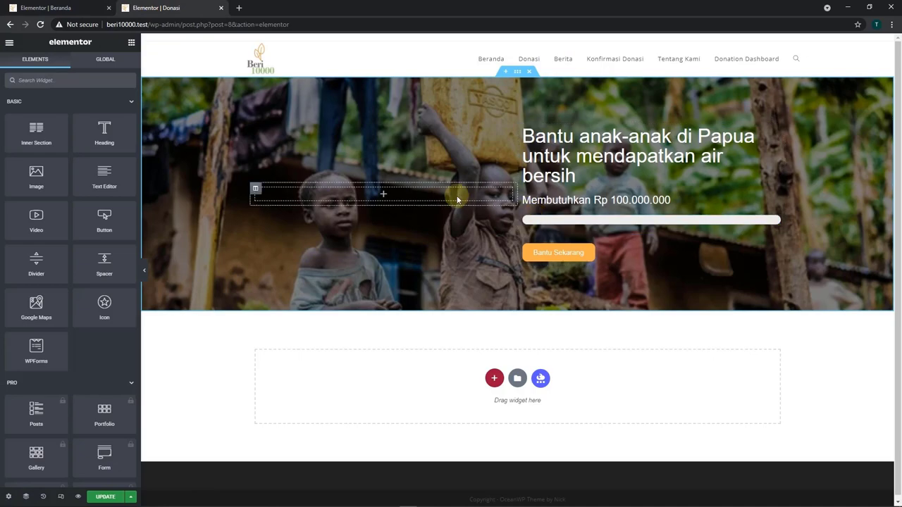
- Delete the empty column, Membutuhkan amount text, progress bar and Bantu Sekarang button, then select the heading
right_click(256, 190)
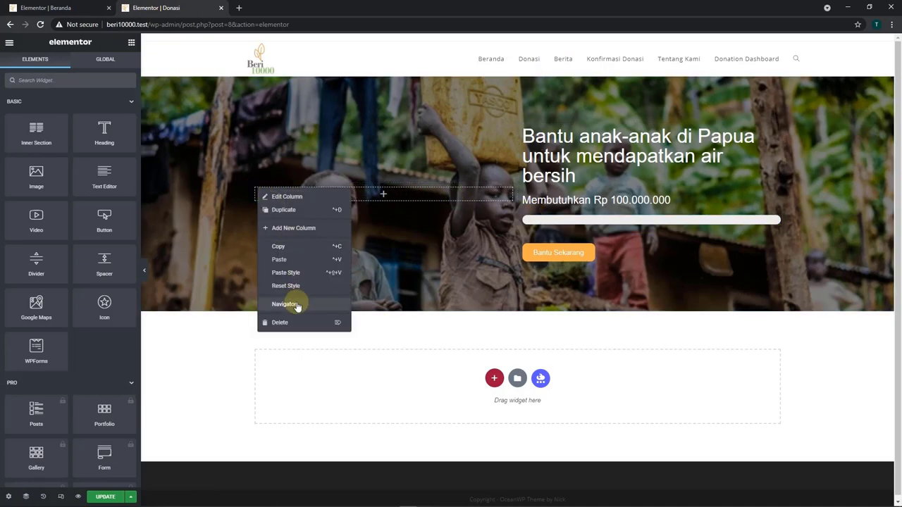
left_click(289, 324)
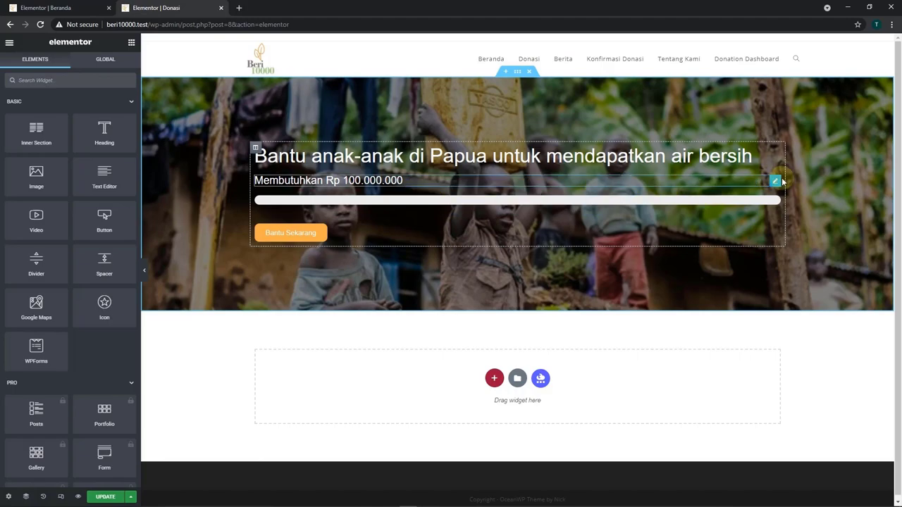
right_click(775, 181)
left_click(799, 315)
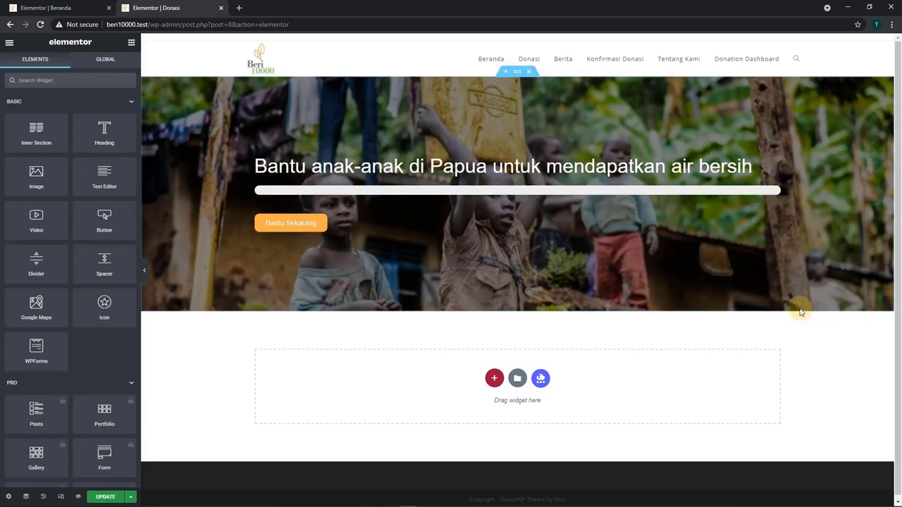
right_click(777, 191)
left_click(799, 324)
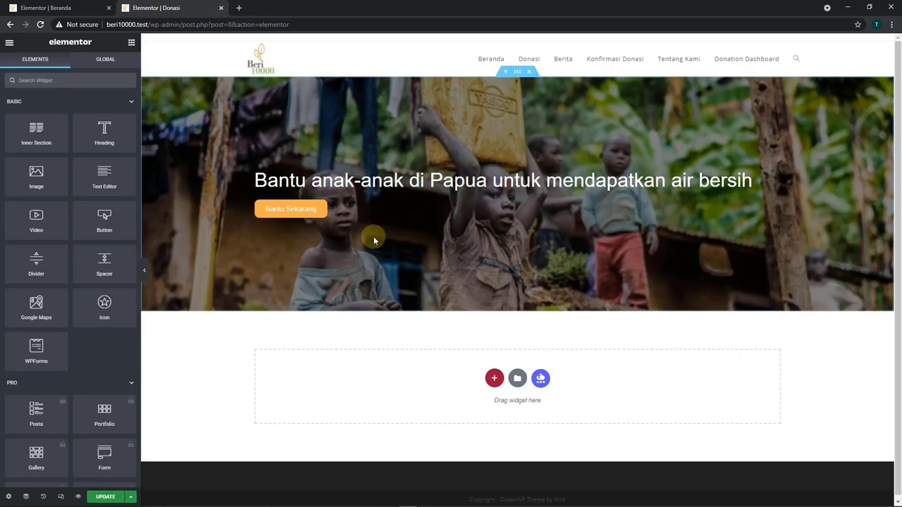
right_click(775, 205)
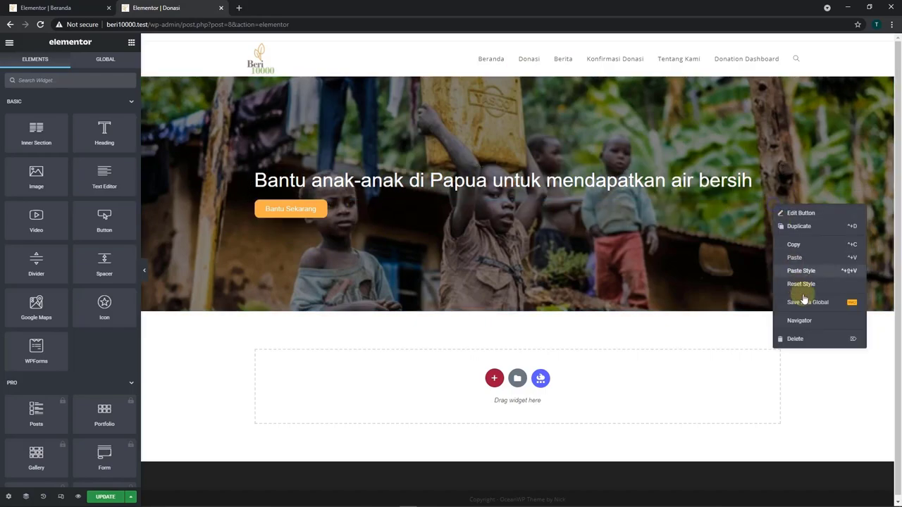
left_click(803, 335)
left_click(539, 195)
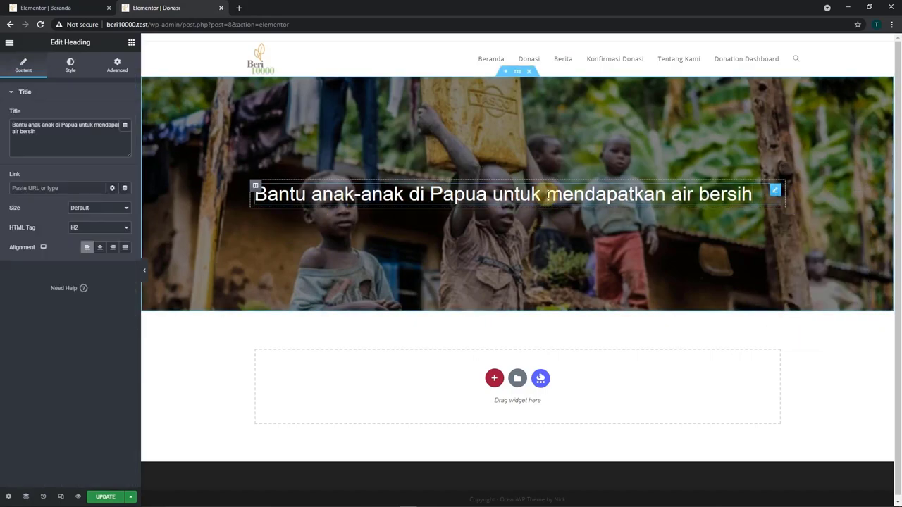
- Change the heading text to 'Semua Campaign Donasi', centre-align it, and update the Donasi page
triple_click(97, 152)
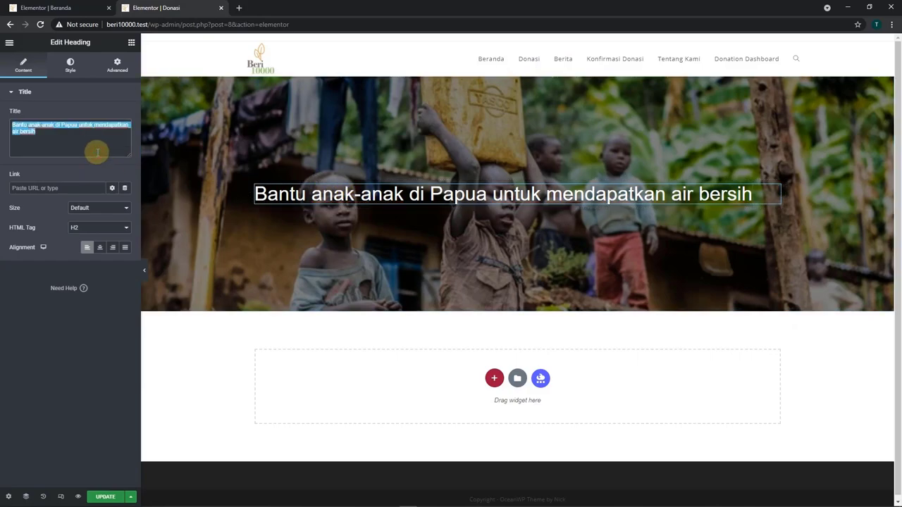
type("Semua Donasi")
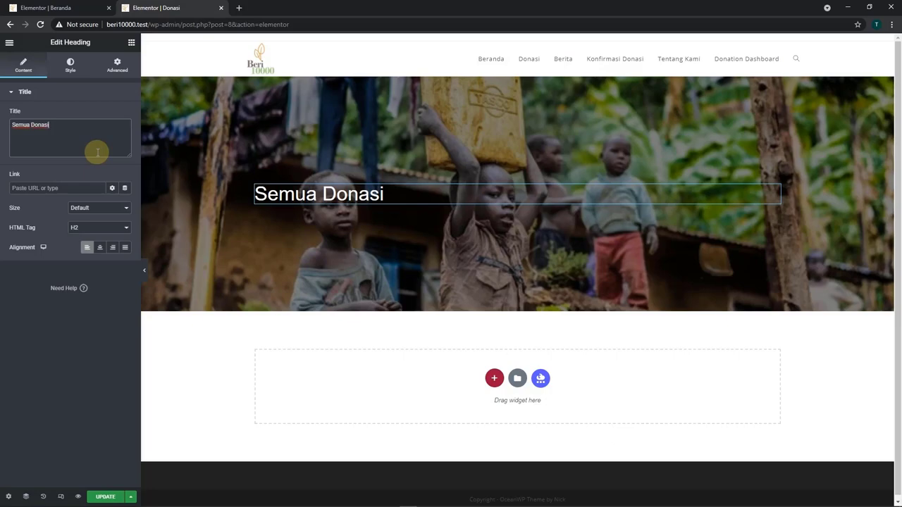
type("S")
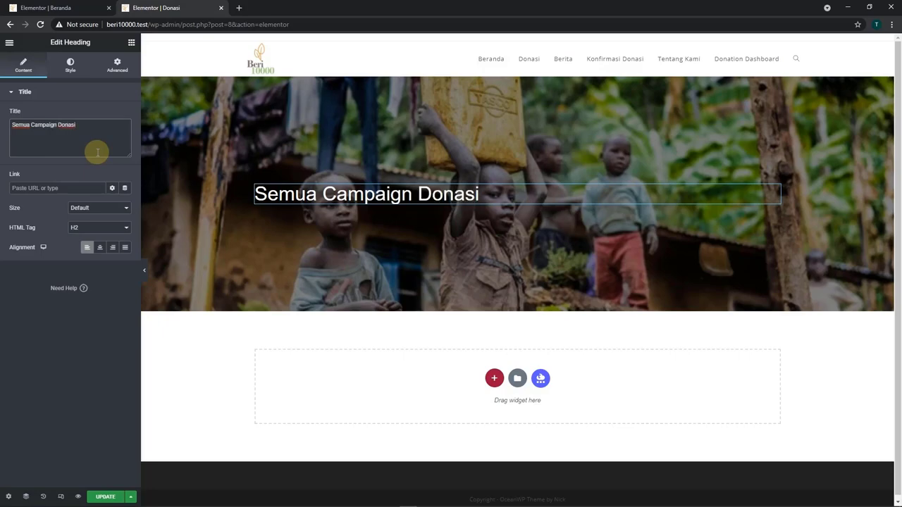
left_click(99, 248)
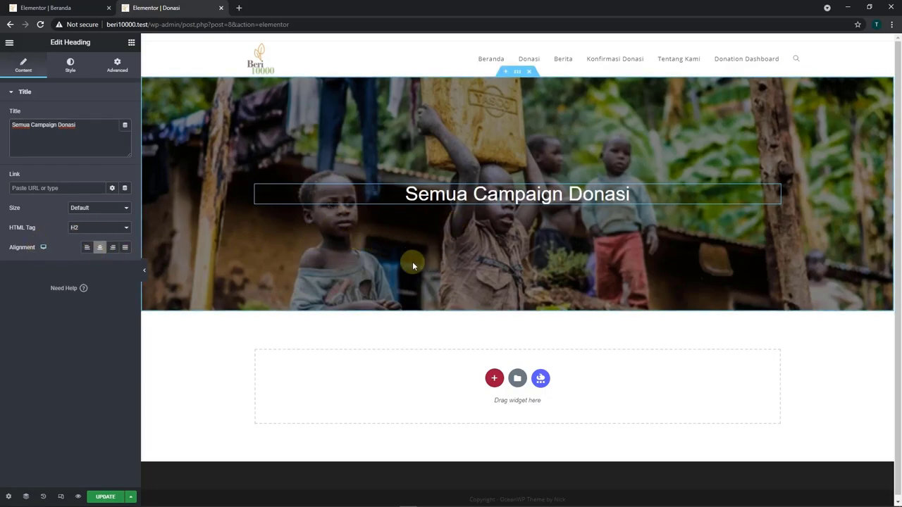
left_click(103, 496)
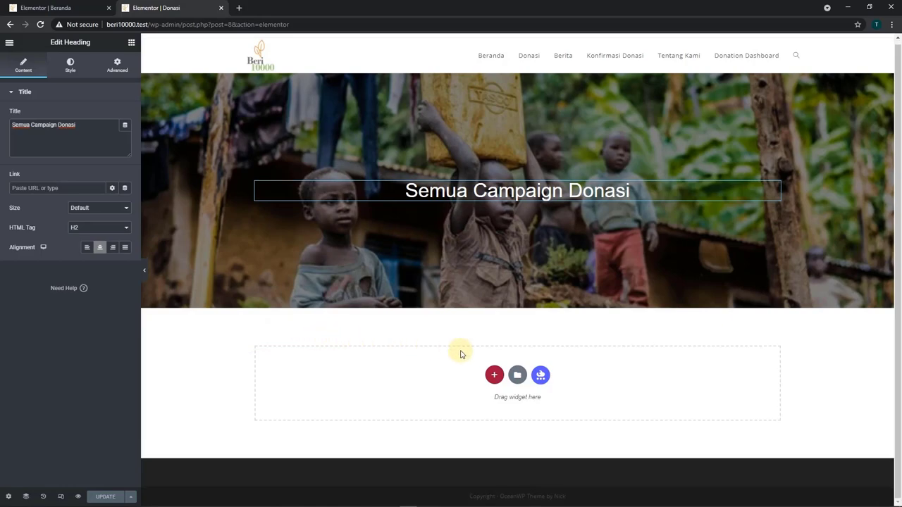
- Copy the green MEREKA BUTUH BANTUAN KAMU :) section on the Beranda page
left_click(79, 14)
scroll(336, 258, "down", 6)
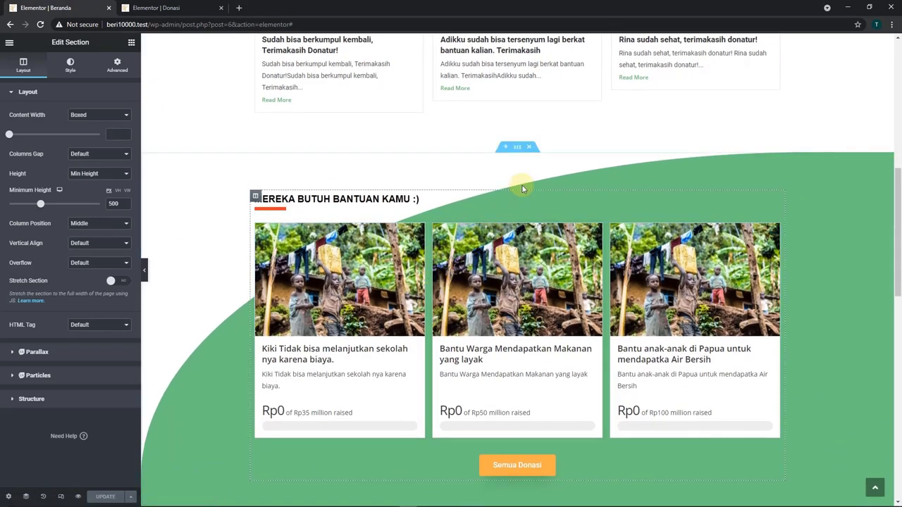
right_click(822, 184)
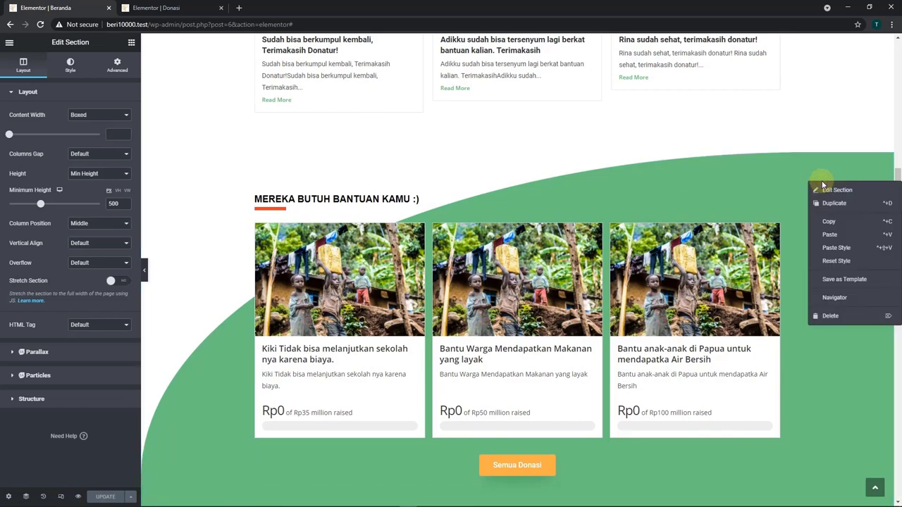
left_click(591, 168)
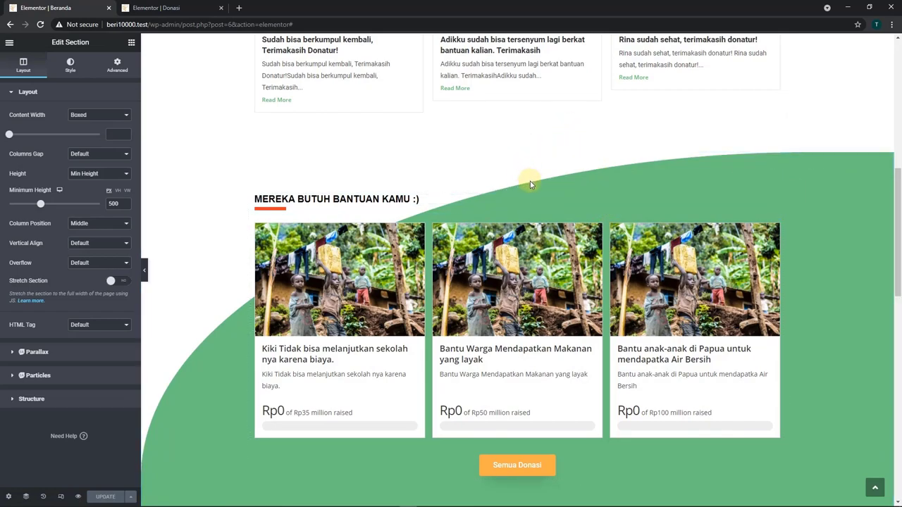
right_click(867, 172)
left_click(870, 181)
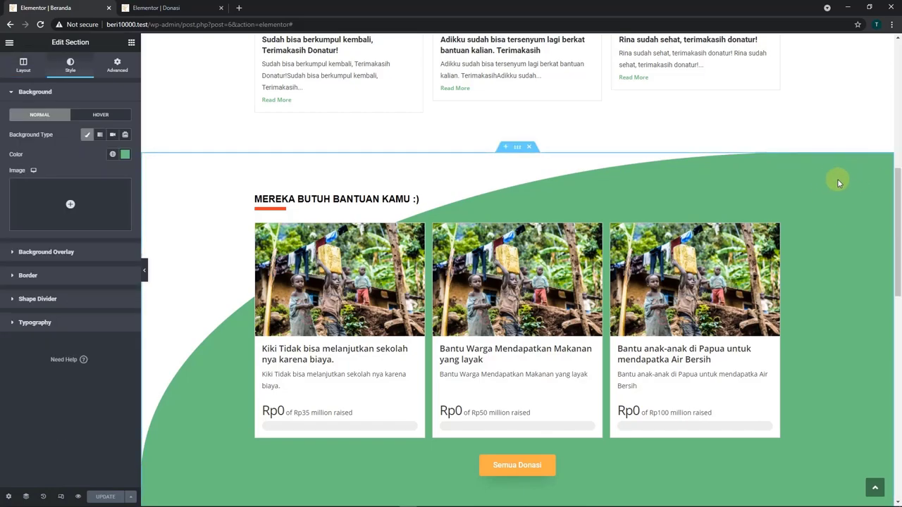
right_click(838, 181)
left_click(848, 217)
- Paste the copied campaign section into the empty section below the Donasi hero
left_click(169, 8)
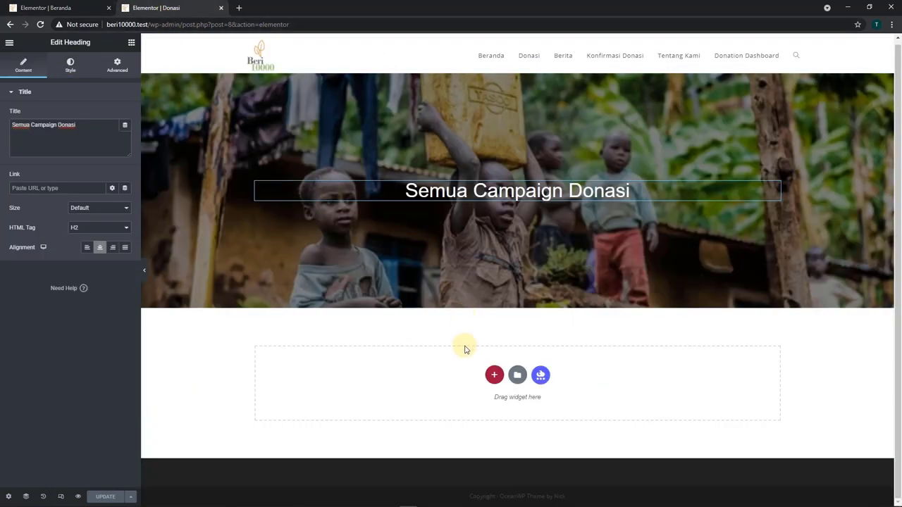
right_click(413, 367)
left_click(600, 352)
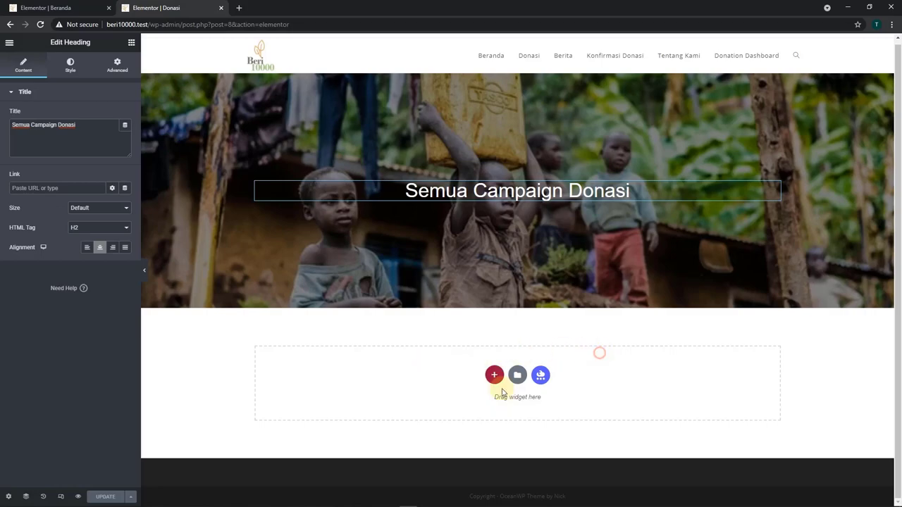
right_click(438, 374)
left_click(456, 382)
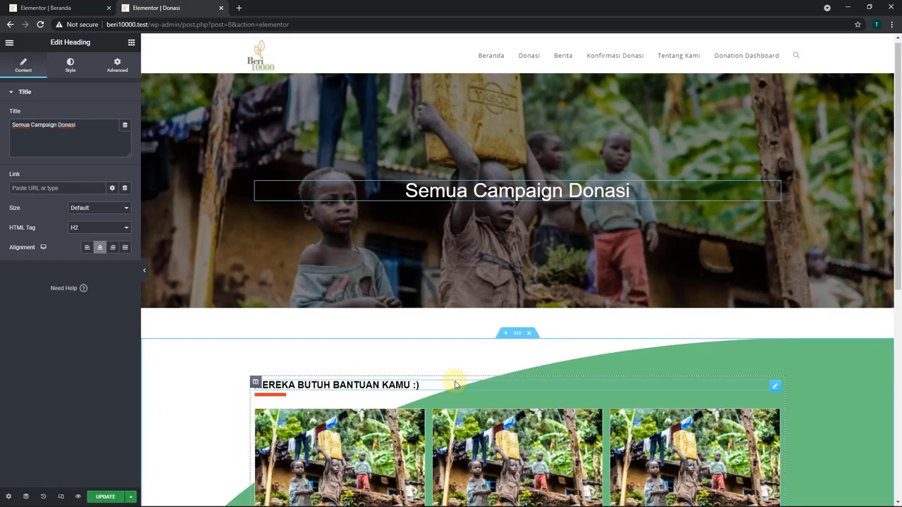
- Open the pasted section's Style settings and enter 50 in its border settings
scroll(468, 370, "down", 2)
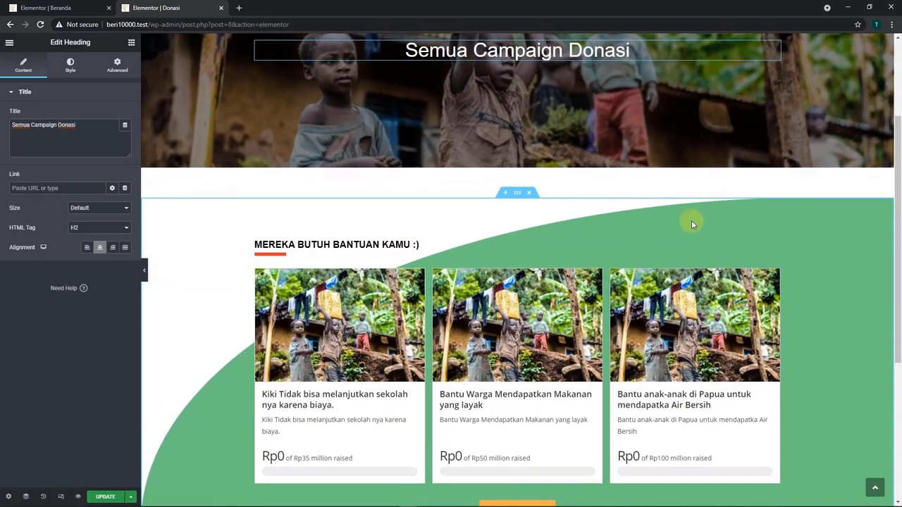
left_click(829, 225)
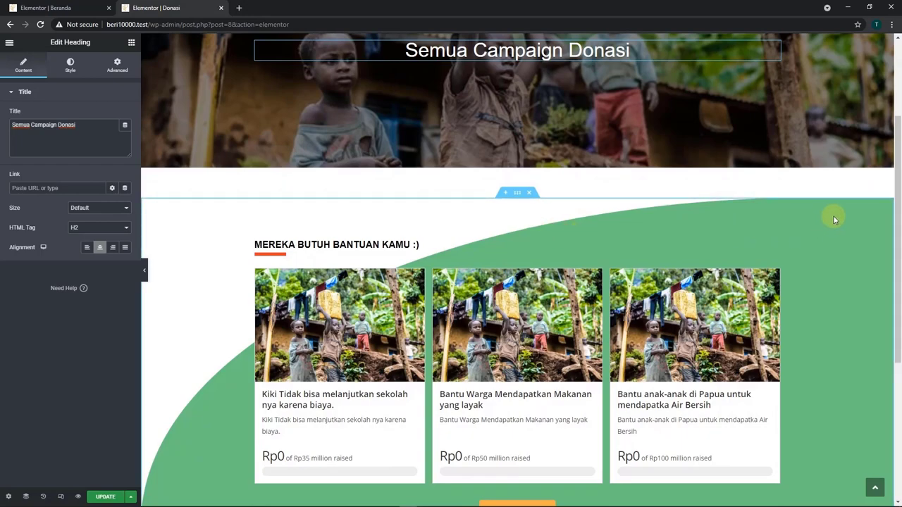
right_click(861, 225)
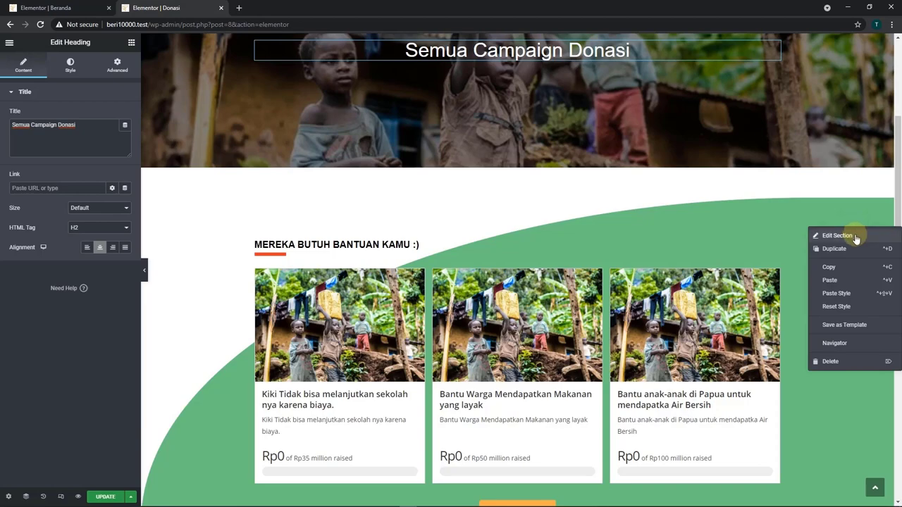
left_click(837, 236)
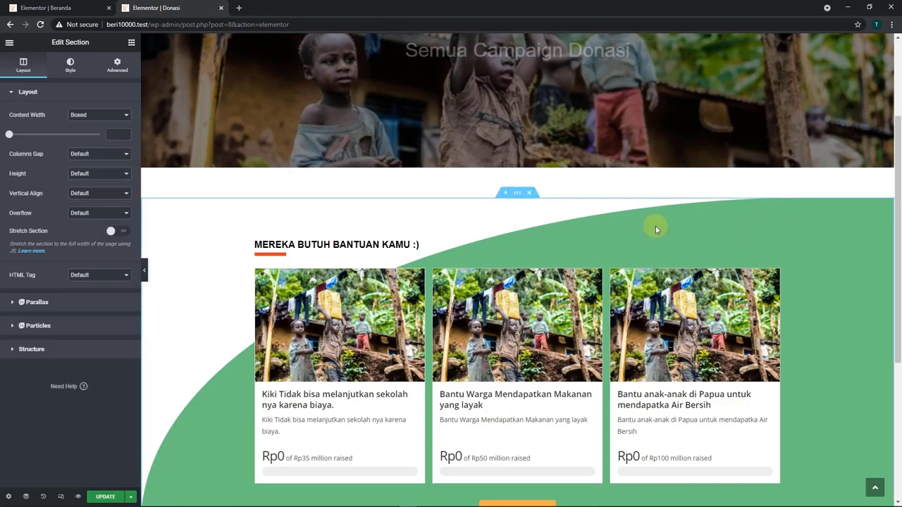
left_click(72, 64)
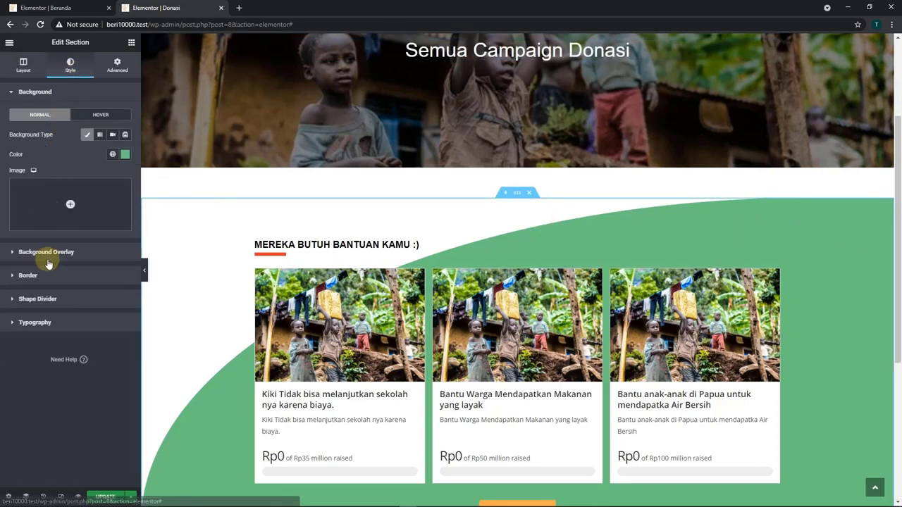
left_click(53, 300)
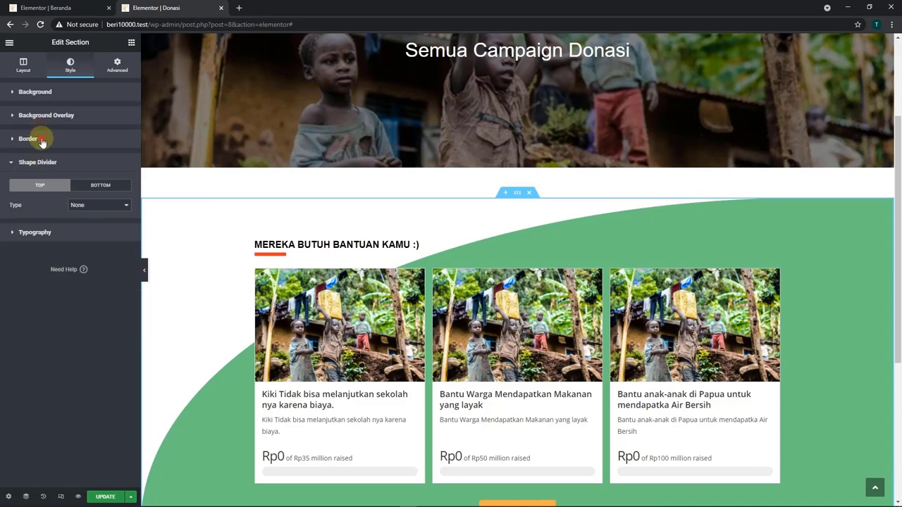
left_click(41, 141)
type("50")
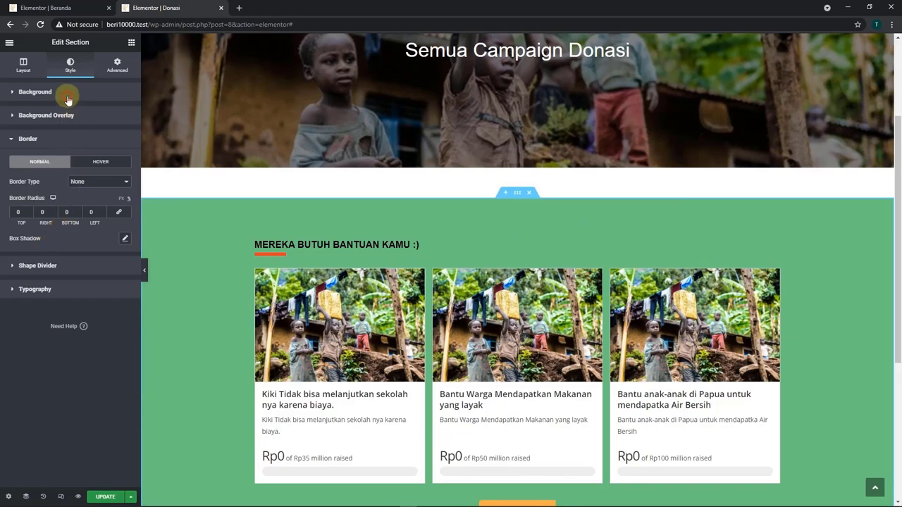
- Clear the section's green background colour so it becomes plain white
left_click(67, 96)
left_click(124, 155)
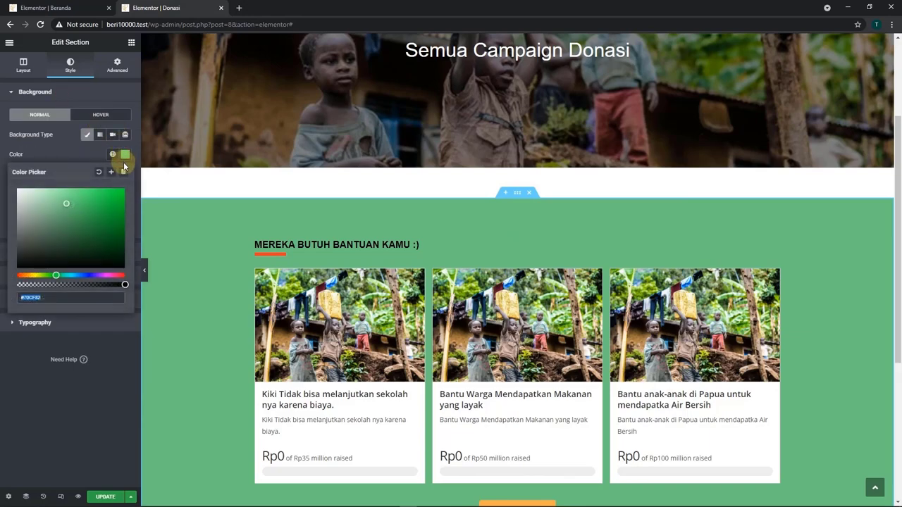
left_click(78, 152)
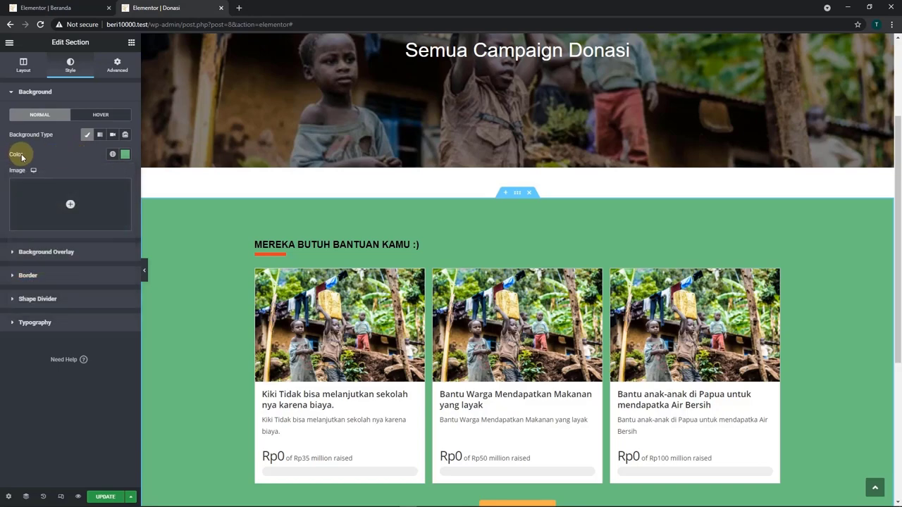
left_click(124, 154)
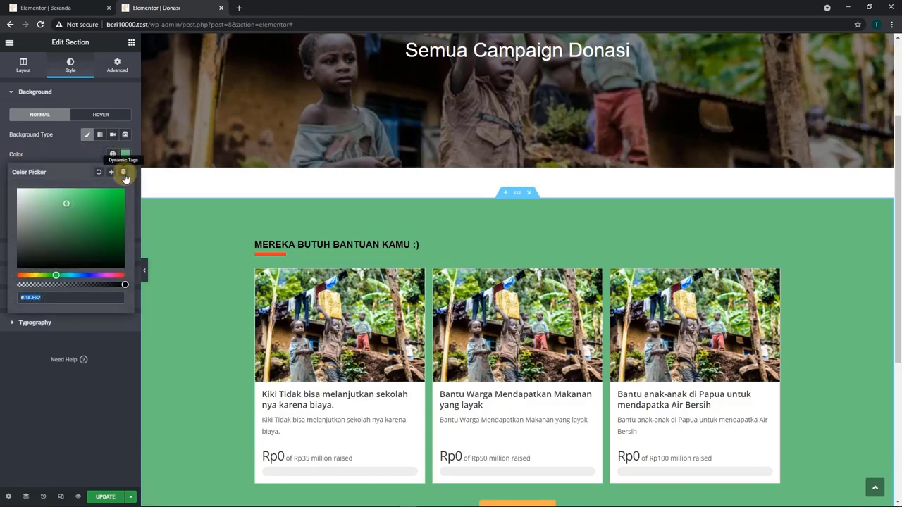
left_click(99, 174)
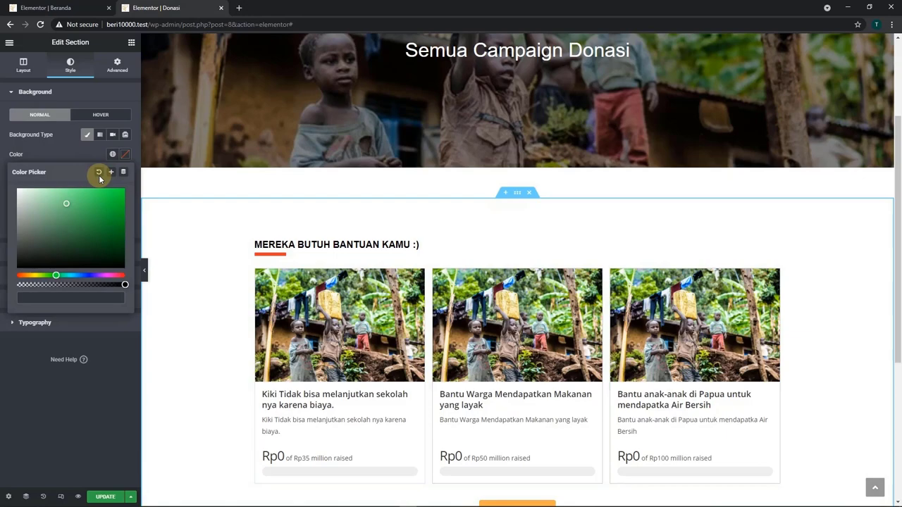
left_click(273, 233)
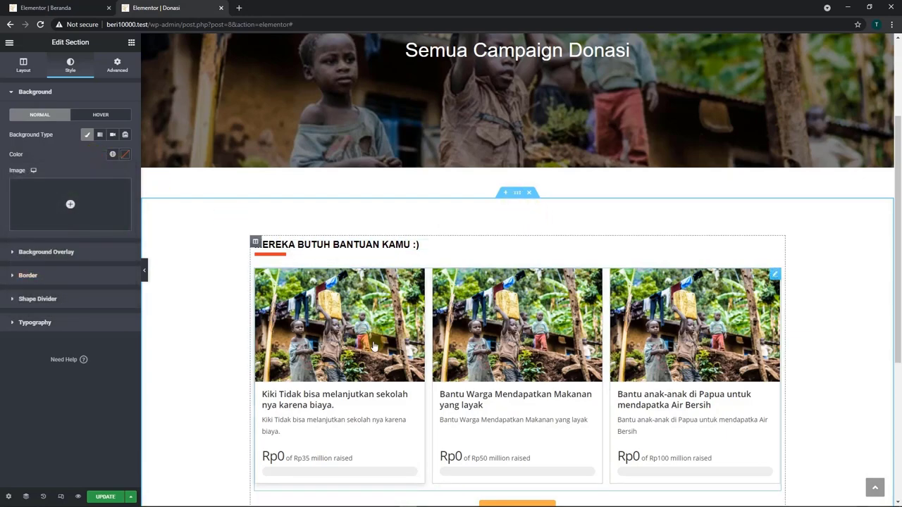
scroll(359, 352, "up", 3)
scroll(359, 360, "down", 7)
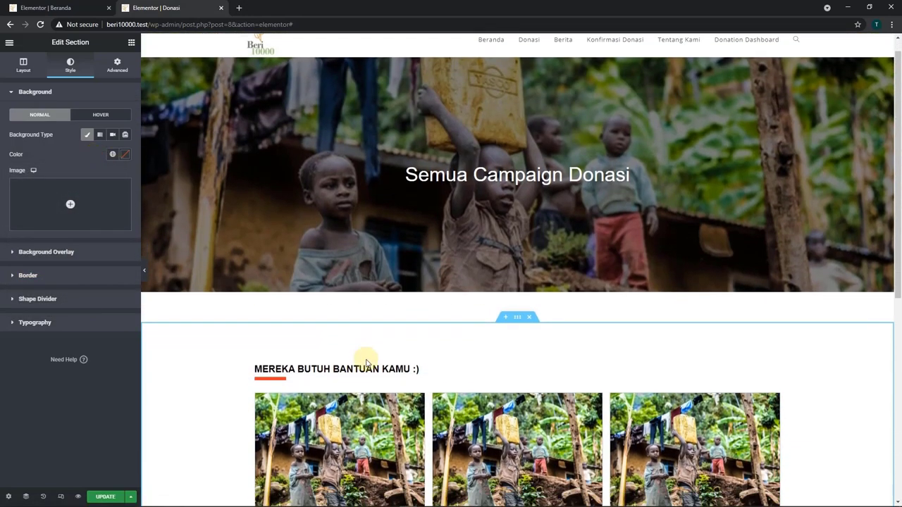
scroll(365, 362, "up", 4)
scroll(367, 364, "up", 2)
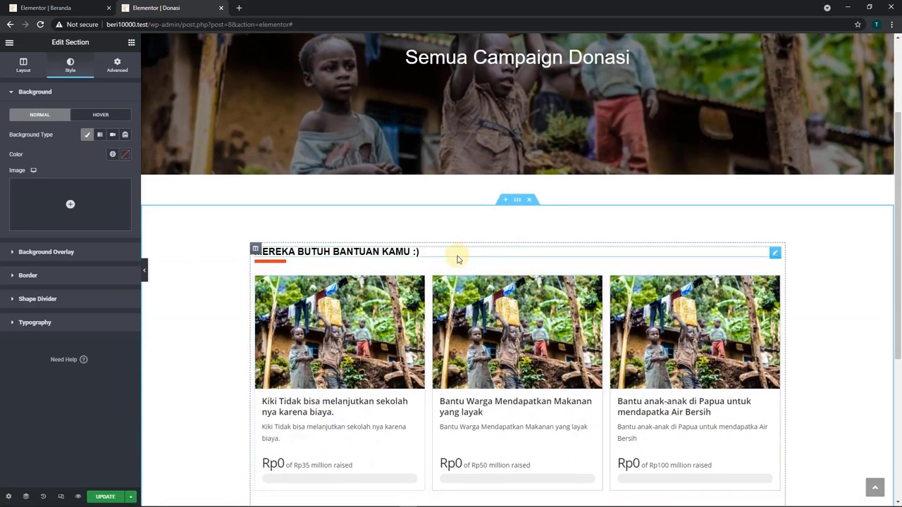
- Select the MEREKA BUTUH BANTUAN KAMU :) heading for editing
left_click(412, 252)
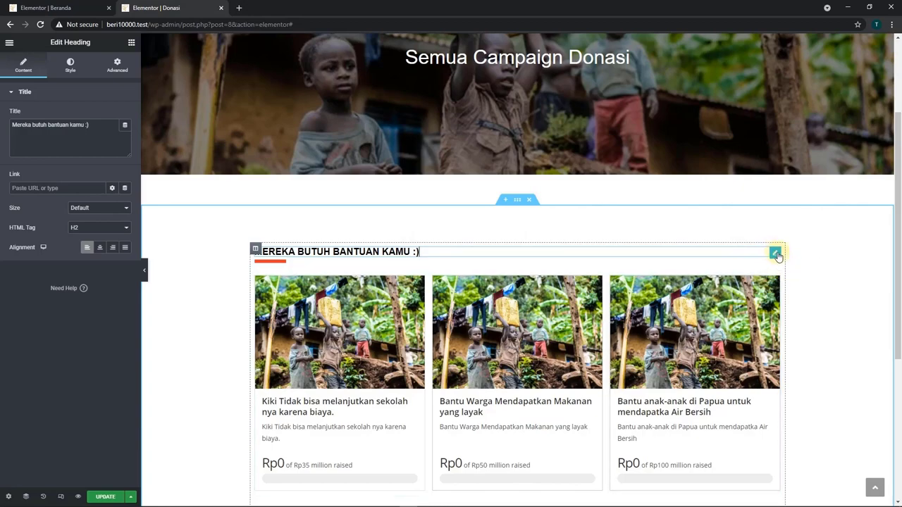
scroll(654, 258, "up", 2)
scroll(654, 257, "down", 5)
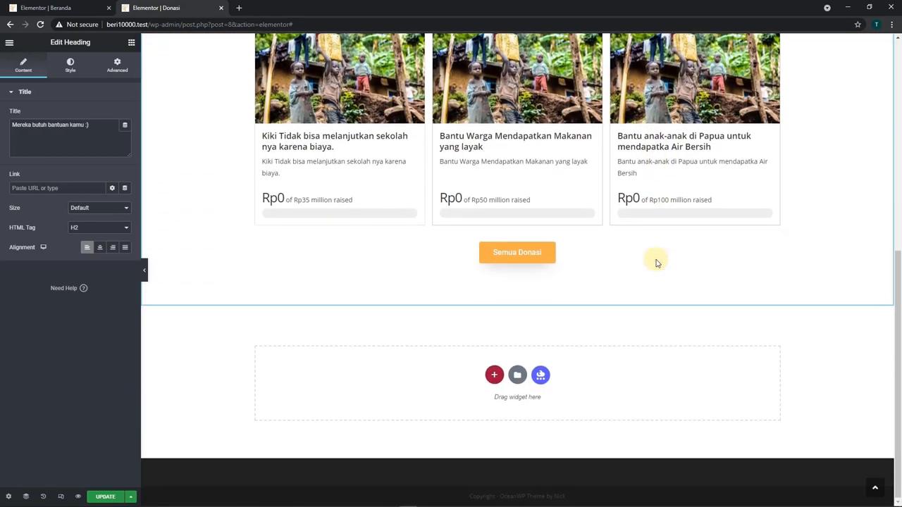
- Retitle the heading 'kategori: kesehatan' and open the Semua Donasi button's context menu
scroll(655, 263, "up", 3)
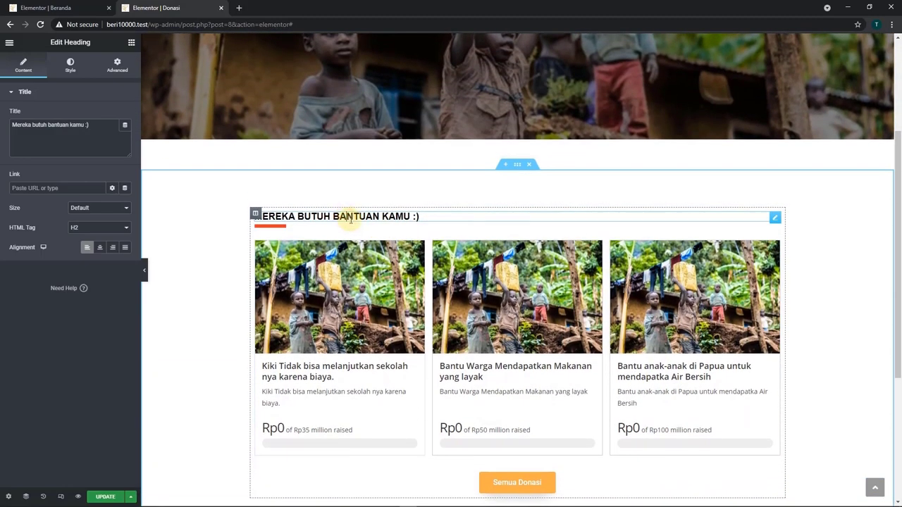
left_click(105, 129)
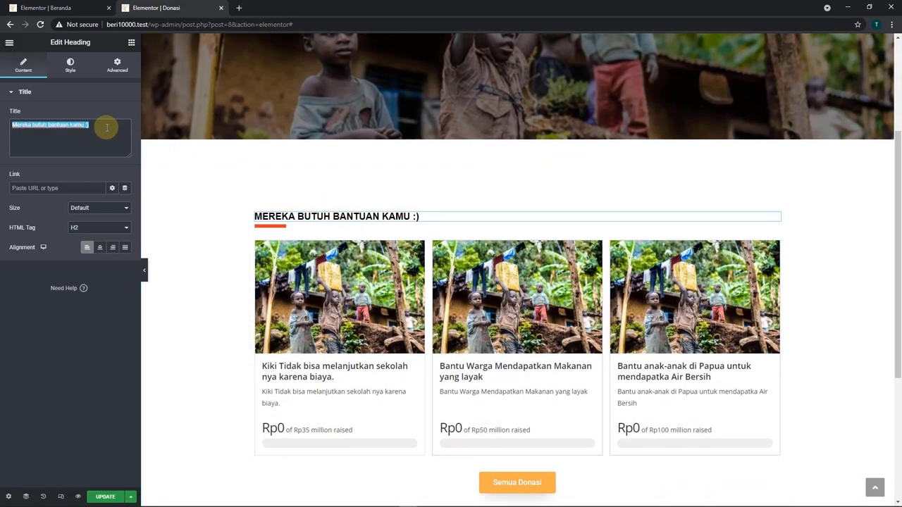
type("K")
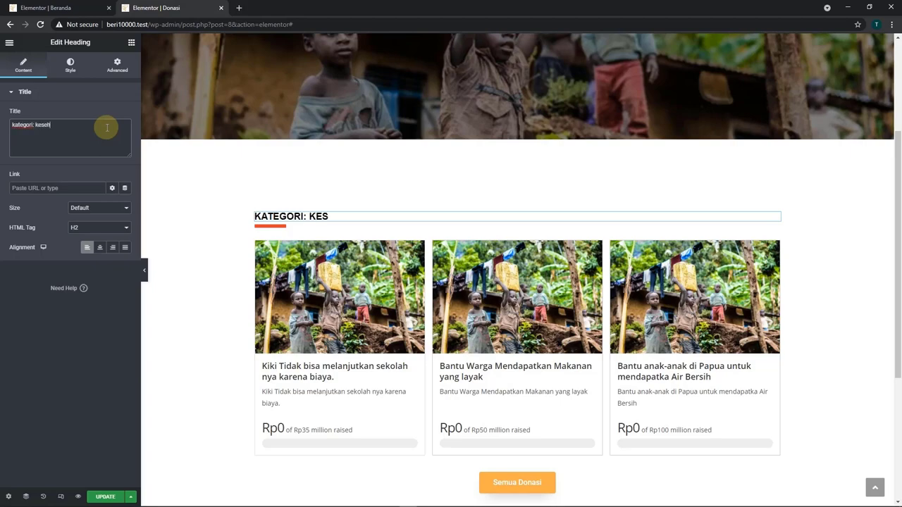
scroll(254, 197, "down", 2)
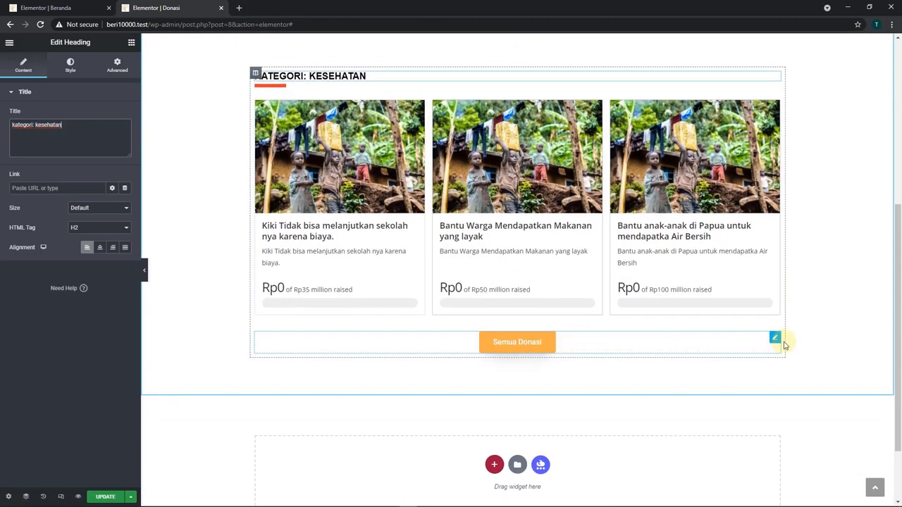
right_click(775, 341)
- Delete the Semua Donasi button and duplicate the Kesehatan cards section twice
left_click(815, 474)
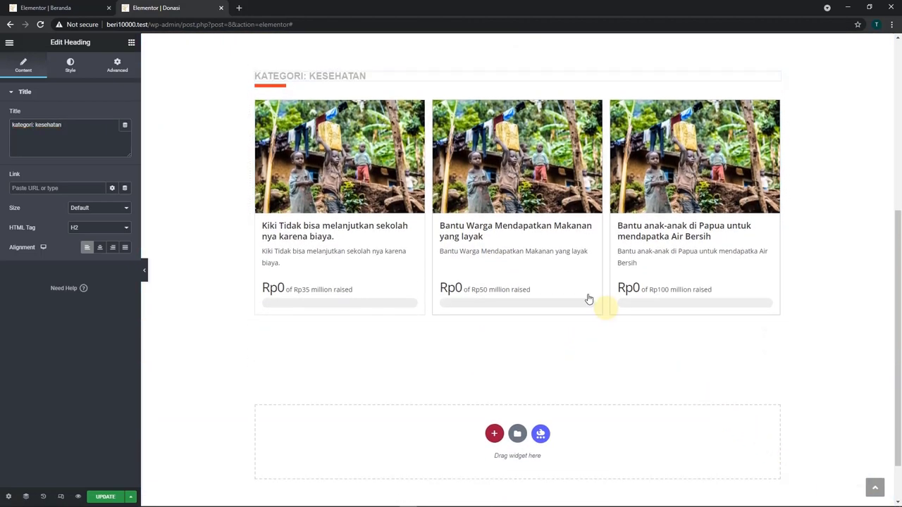
scroll(434, 171, "up", 1)
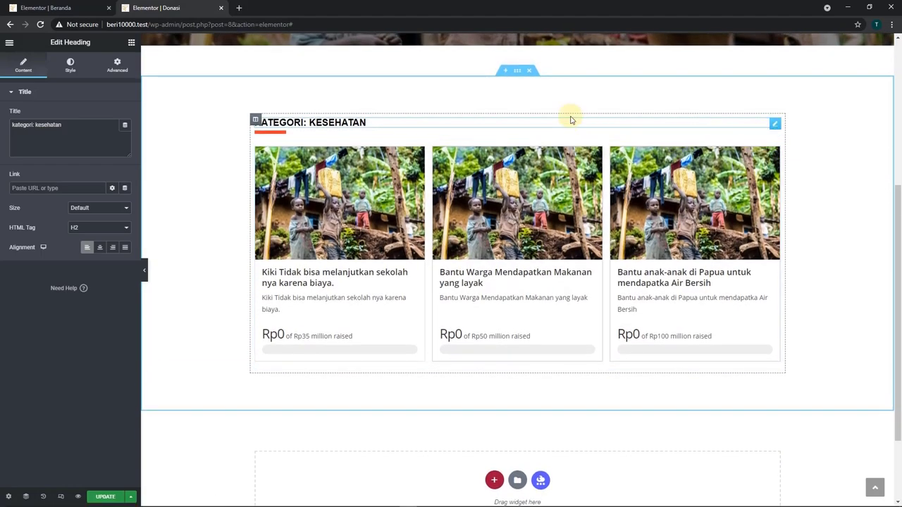
right_click(519, 78)
left_click(536, 93)
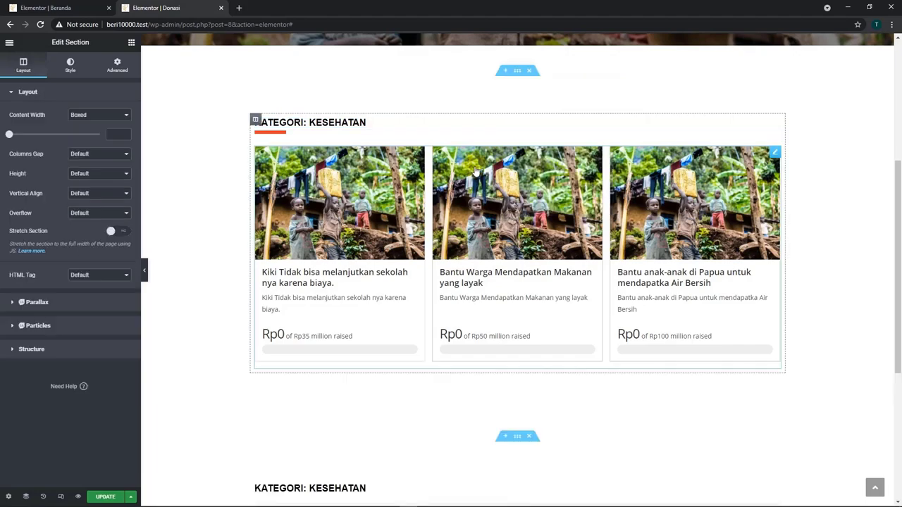
scroll(477, 171, "down", 3)
right_click(518, 204)
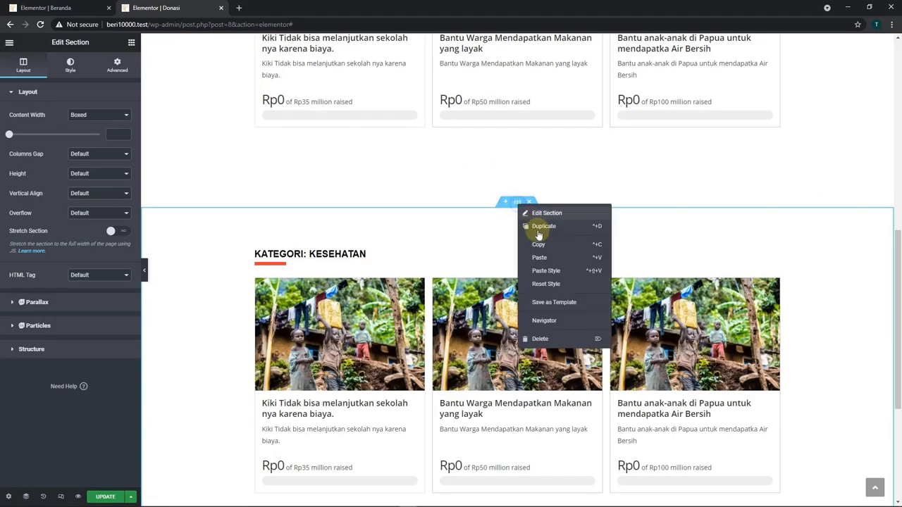
left_click(539, 227)
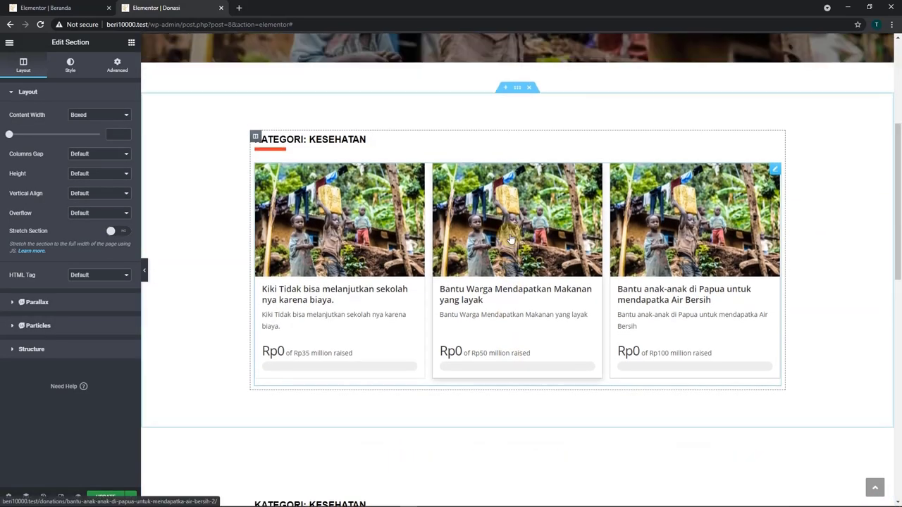
scroll(510, 240, "up", 3)
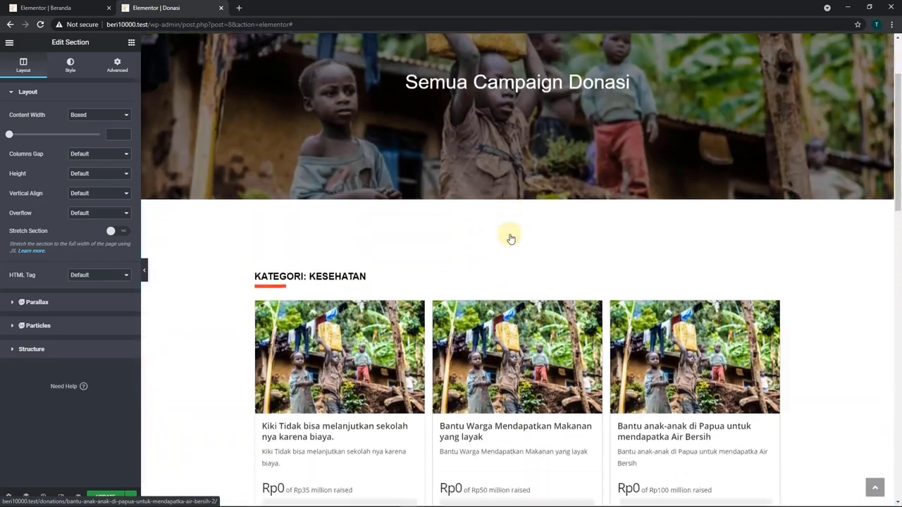
scroll(510, 237, "down", 5)
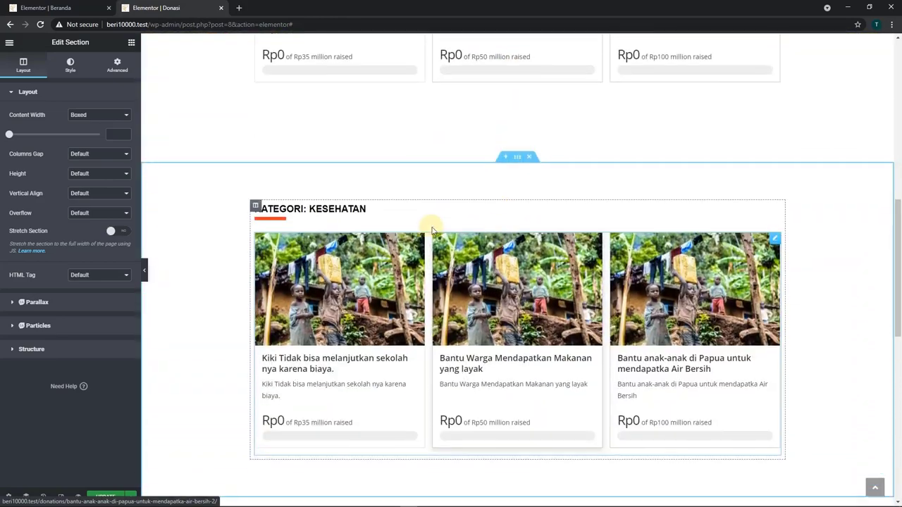
- Retitle the two copies' headings to 'kategori: agama' and 'kategori: pendidikan'
left_click(346, 204)
double_click(48, 125)
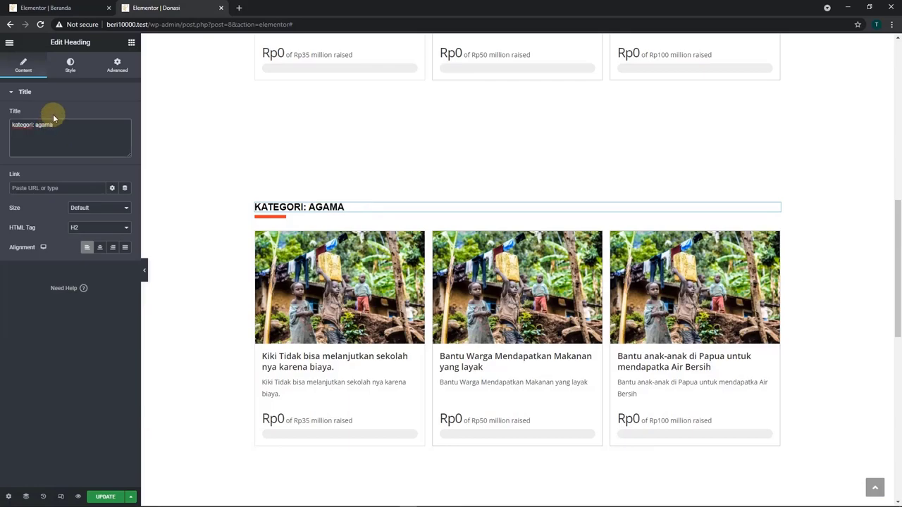
scroll(303, 183, "down", 4)
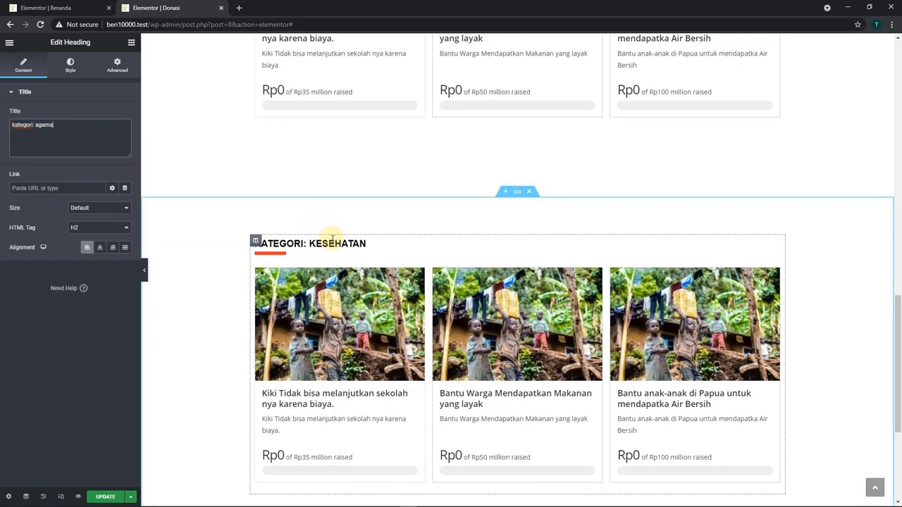
left_click(332, 239)
double_click(55, 124)
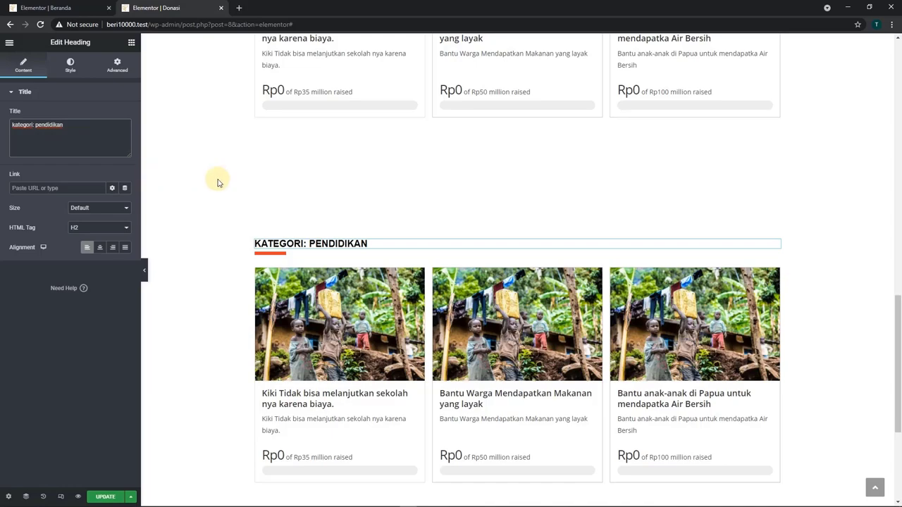
scroll(313, 203, "up", 6)
scroll(312, 205, "up", 3)
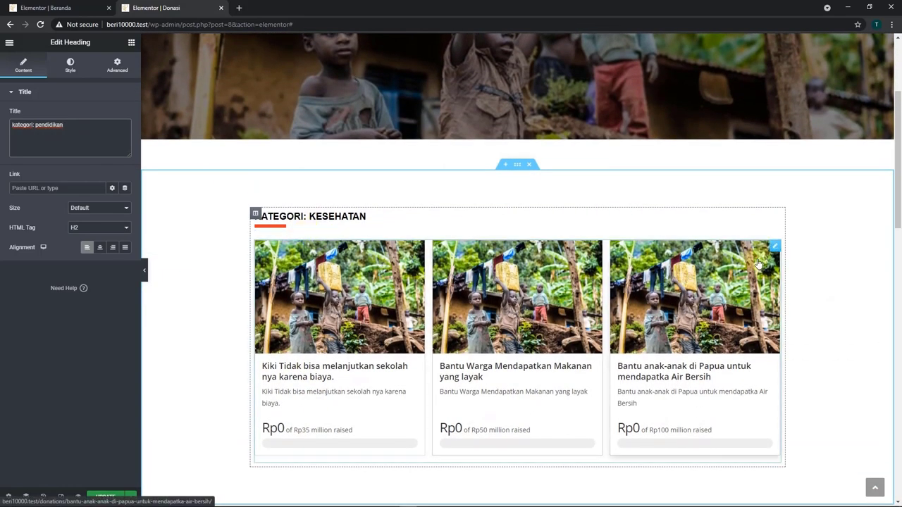
- Set the donation form grid to show forms by category
left_click(774, 246)
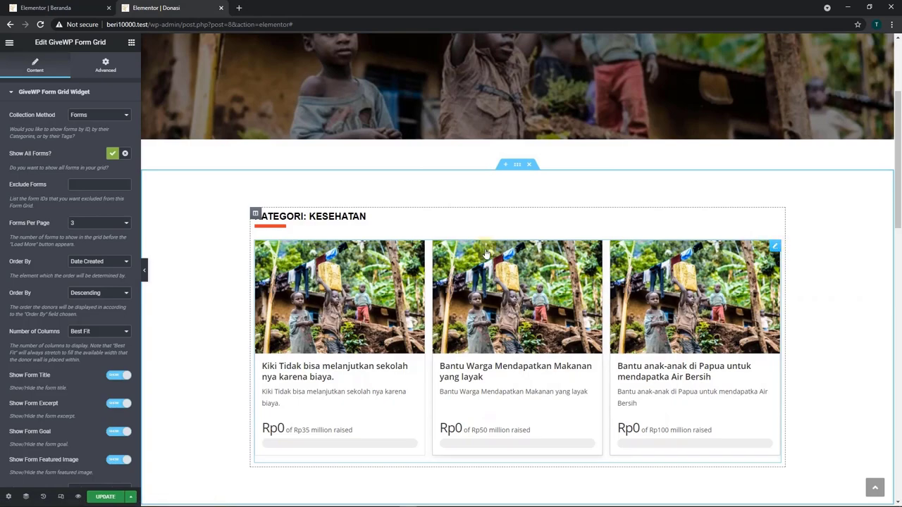
left_click(105, 114)
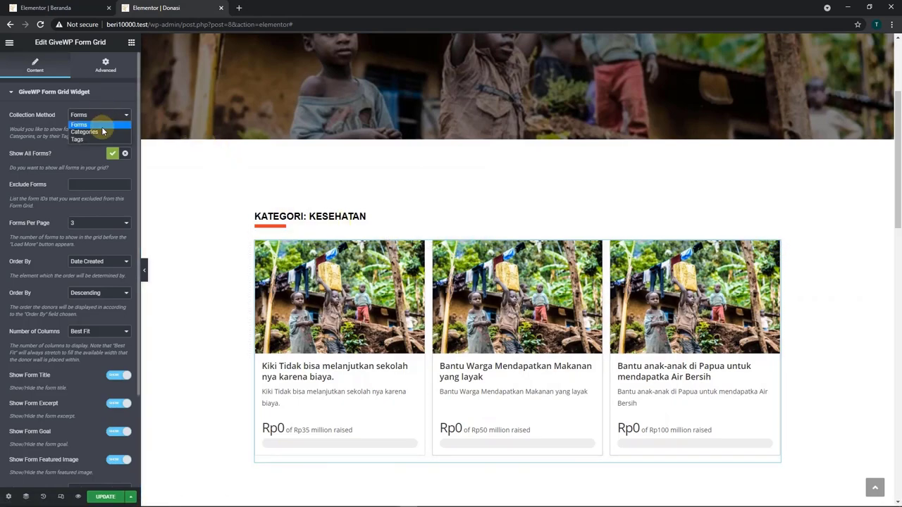
left_click(95, 132)
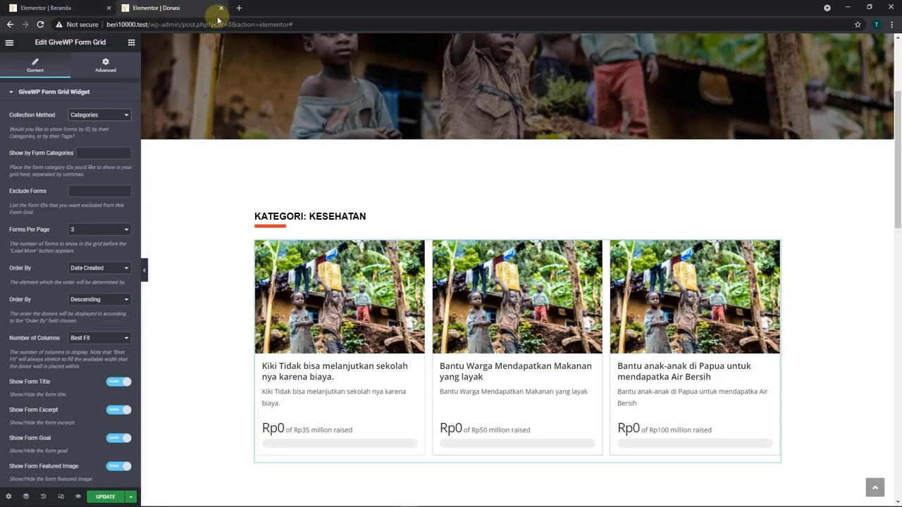
- Open a new browser tab and start typing beri10000.test in the address bar
left_click(83, 9)
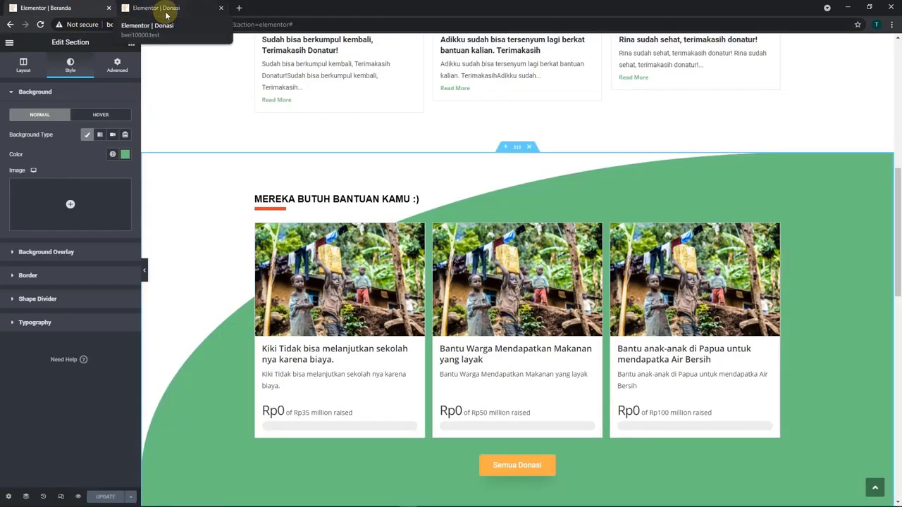
left_click(166, 10)
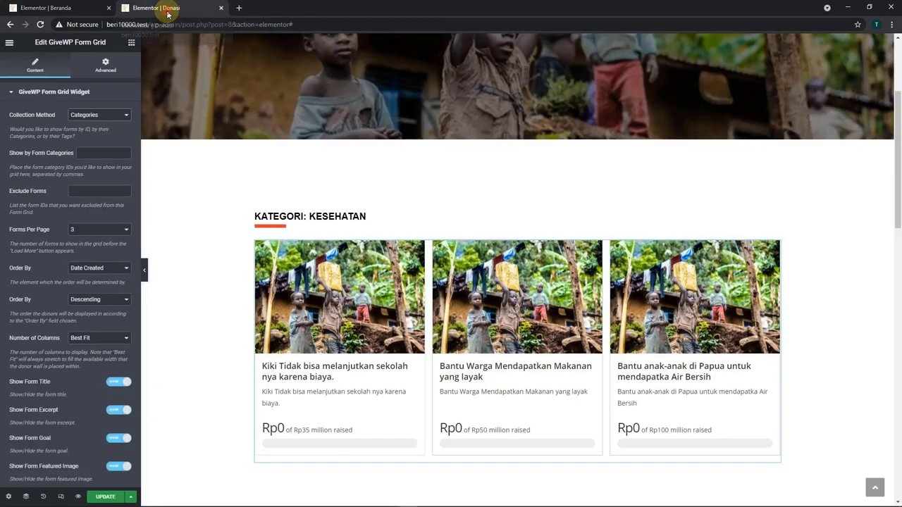
left_click(239, 9)
type("beri")
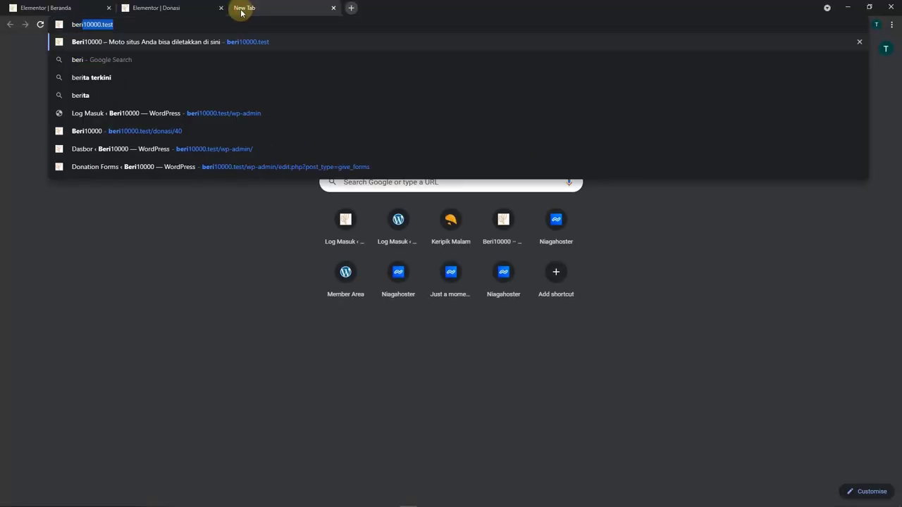
- Load beri10000.test and go to the Donations > Categories list in the dashboard
key("Return")
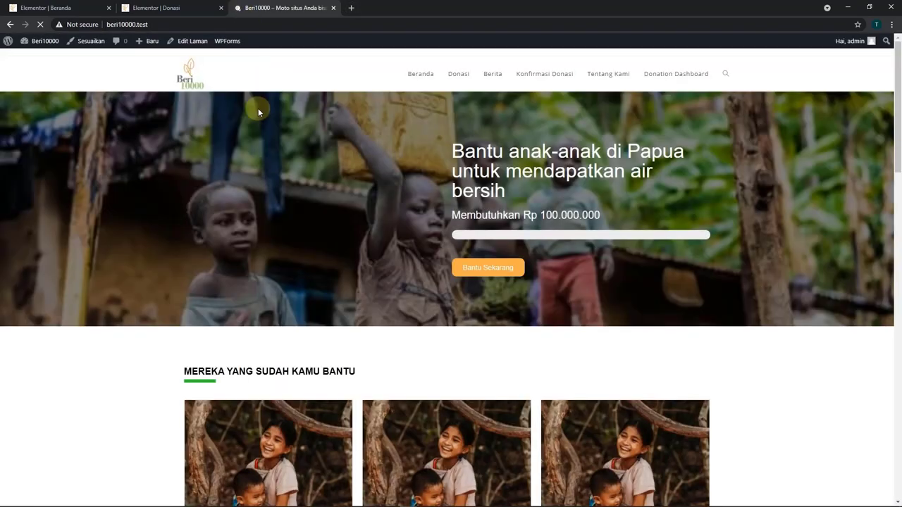
mouse_move(44, 42)
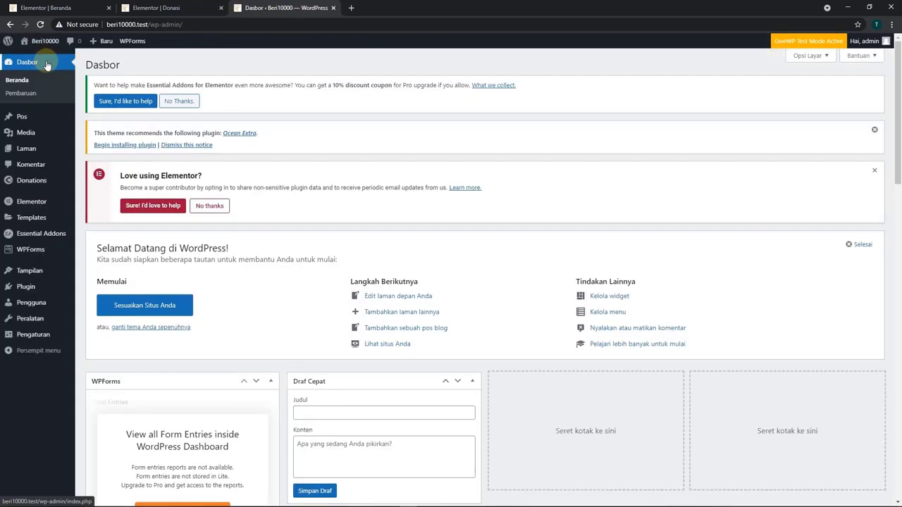
mouse_move(28, 180)
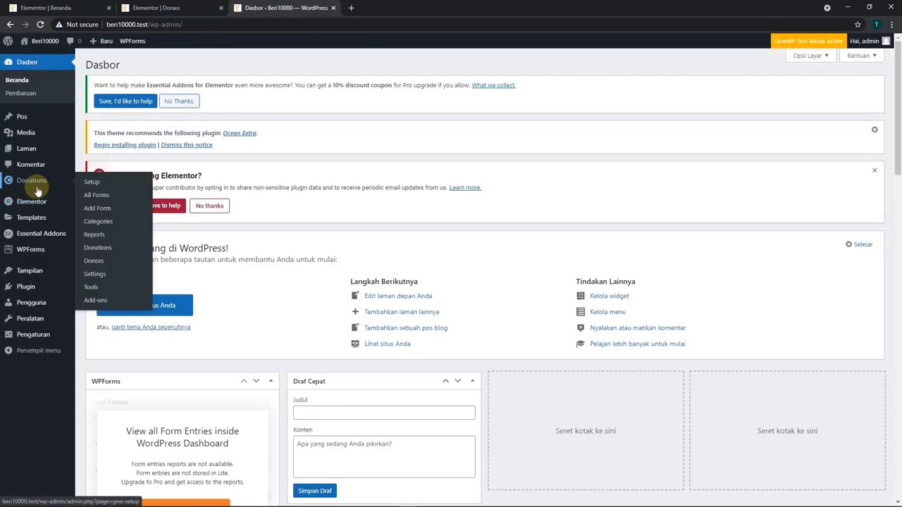
left_click(114, 224)
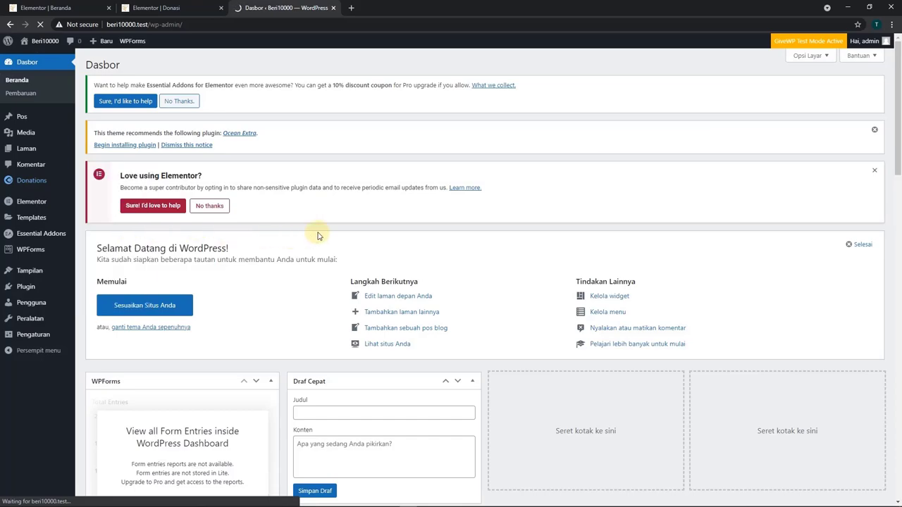
scroll(394, 222, "down", 1)
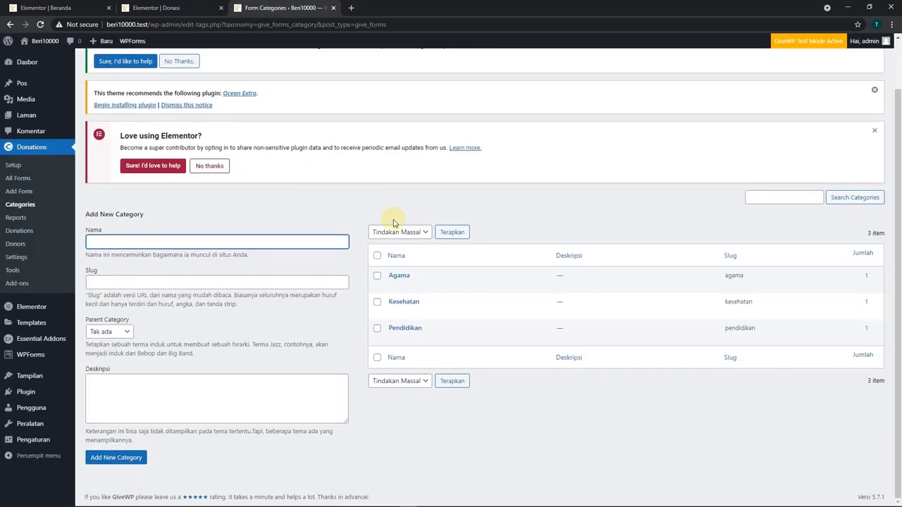
- Open the Kesehatan category, note tag_ID=3 in the URL, and return to the Donasi editor
left_click(172, 6)
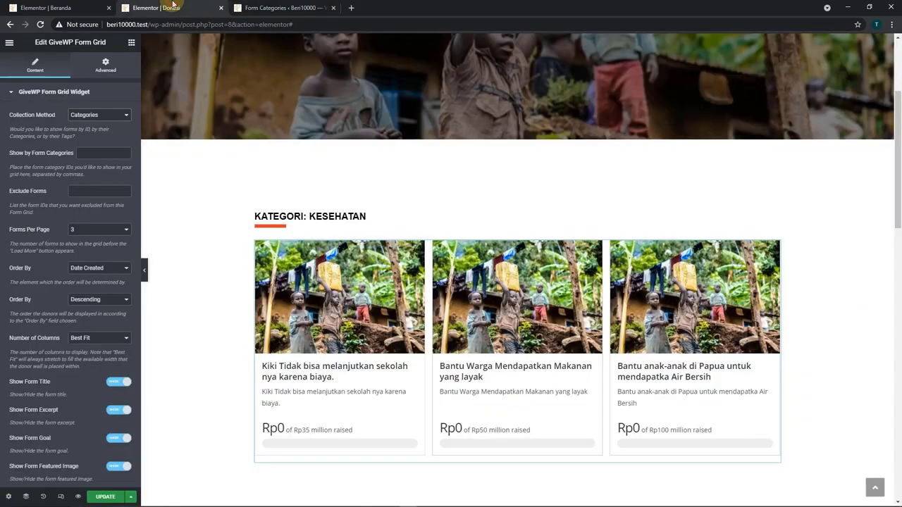
left_click(282, 7)
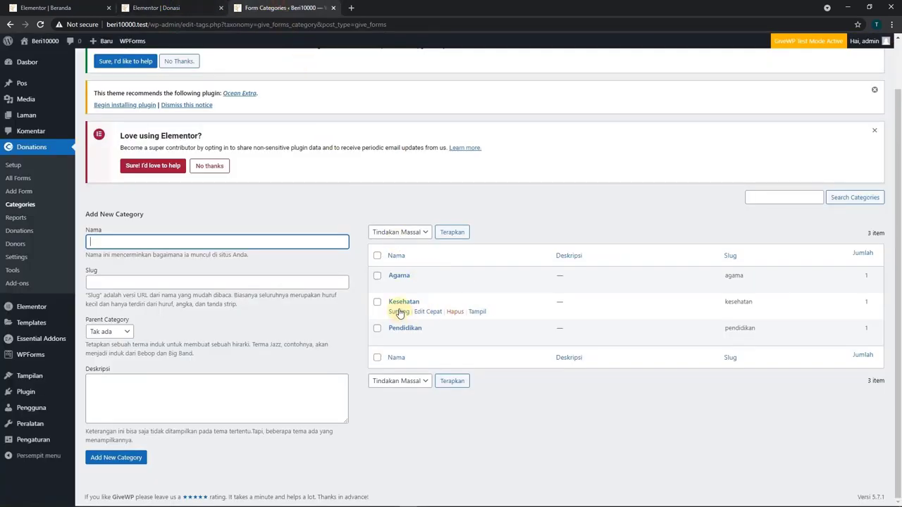
left_click(406, 301)
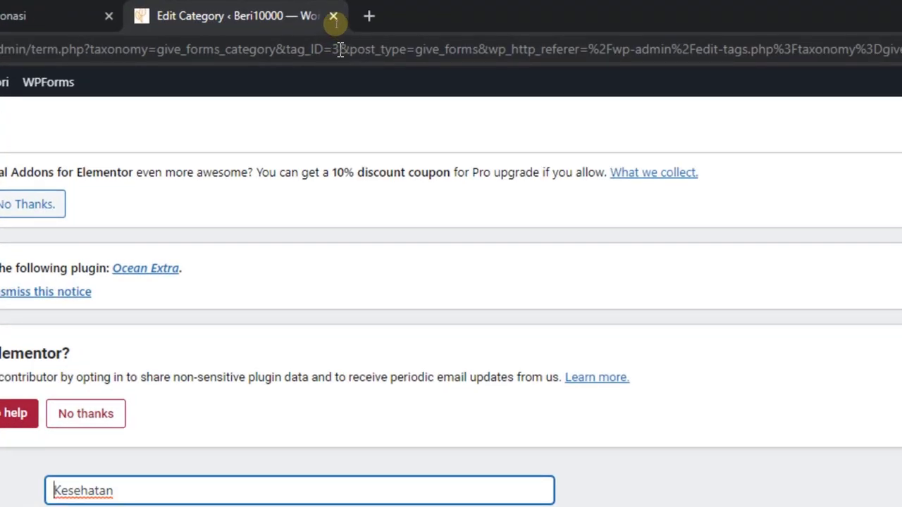
left_click_drag(333, 49, 301, 49)
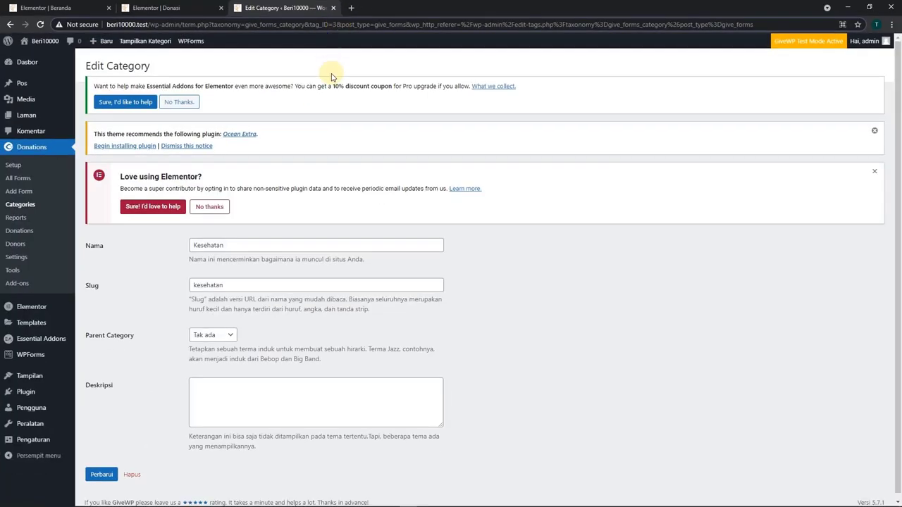
left_click(176, 8)
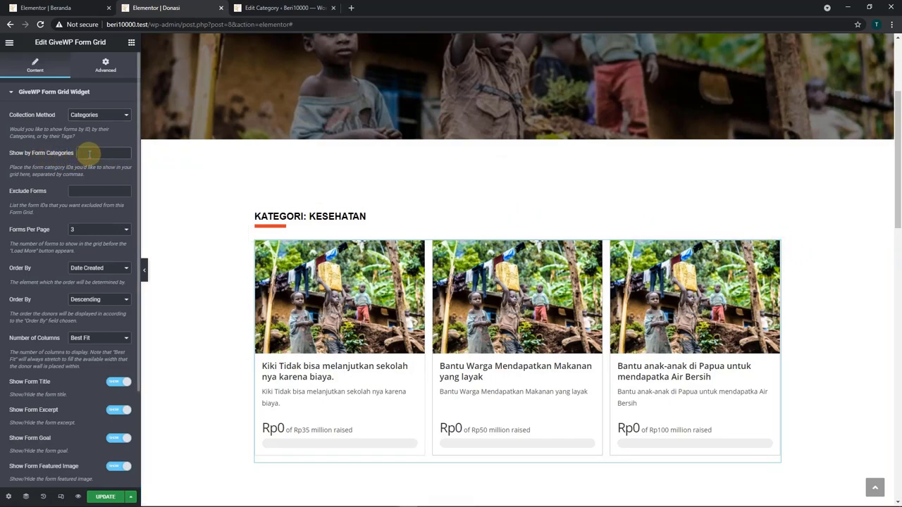
- Enter category 3 for the Kesehatan grid, then open the Agama grid's settings
left_click(89, 154)
type("3")
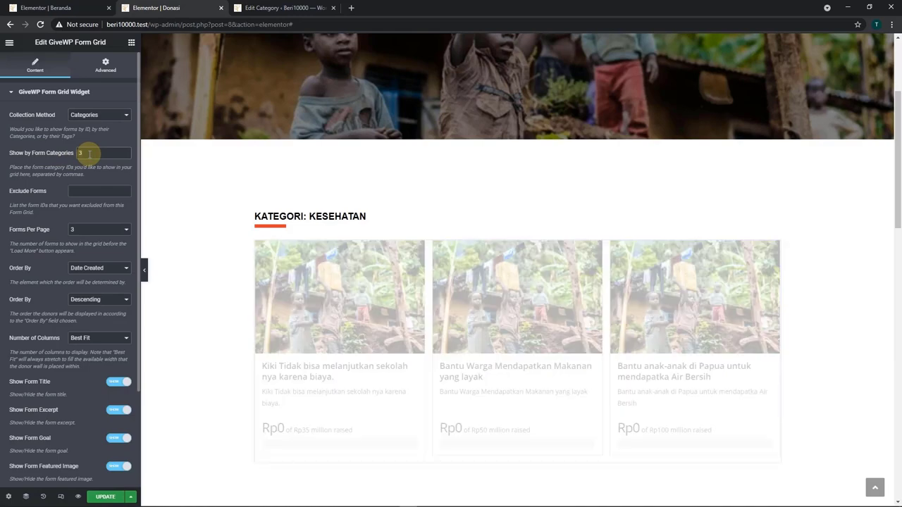
scroll(218, 274, "down", 4)
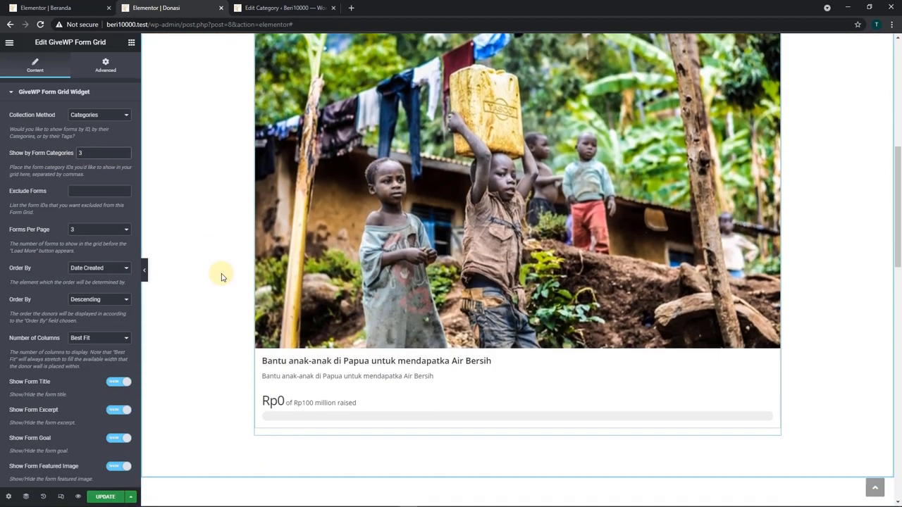
scroll(220, 277, "up", 4)
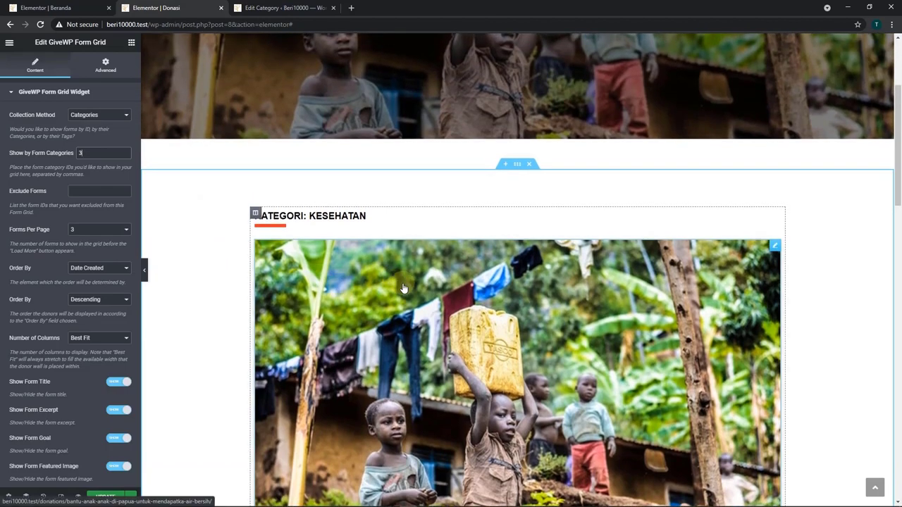
scroll(403, 288, "down", 10)
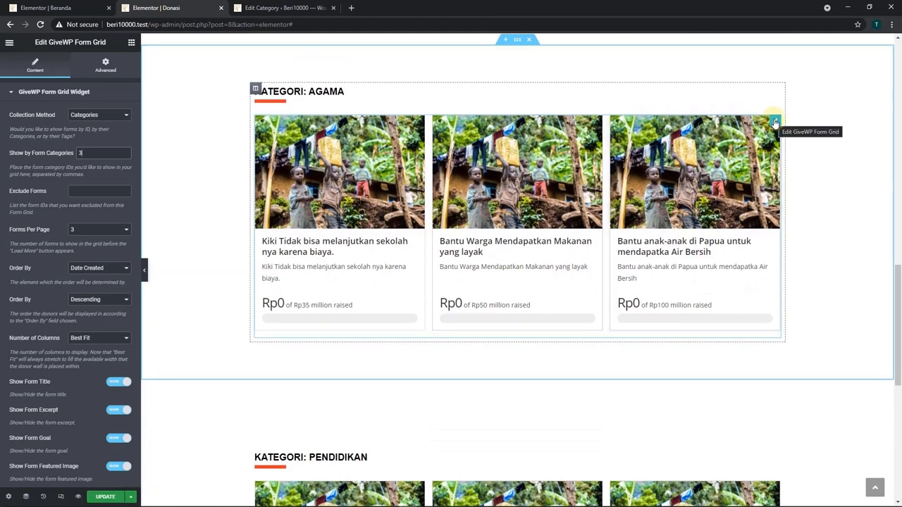
left_click(774, 123)
left_click(254, 9)
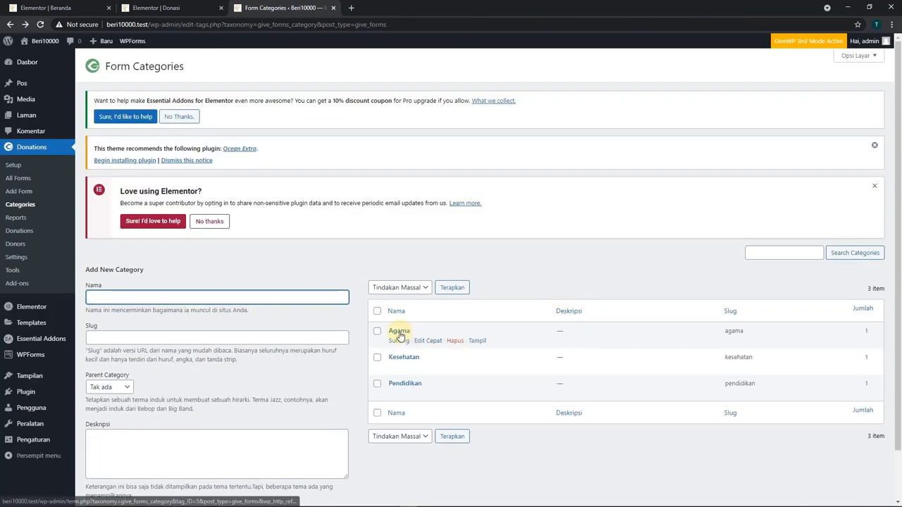
- Open the Agama category to read its ID 5, then return to the Donasi editor
left_click(398, 331)
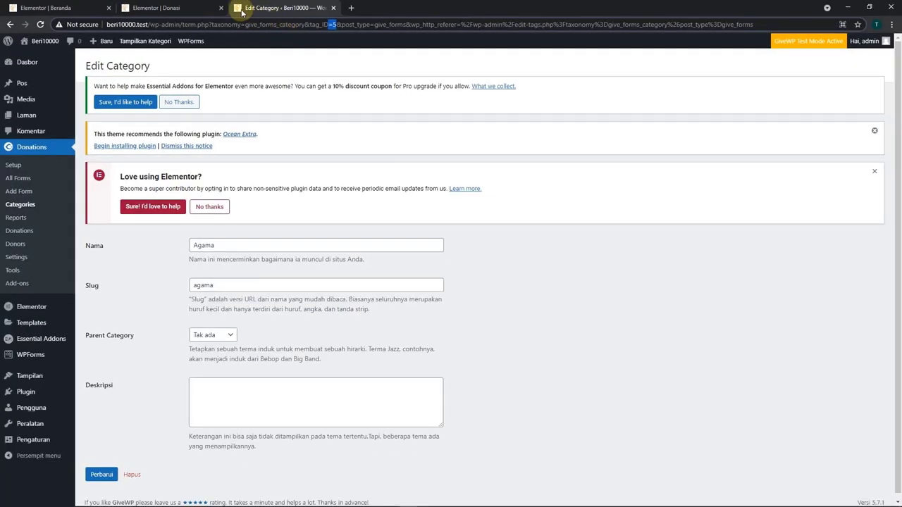
left_click(176, 8)
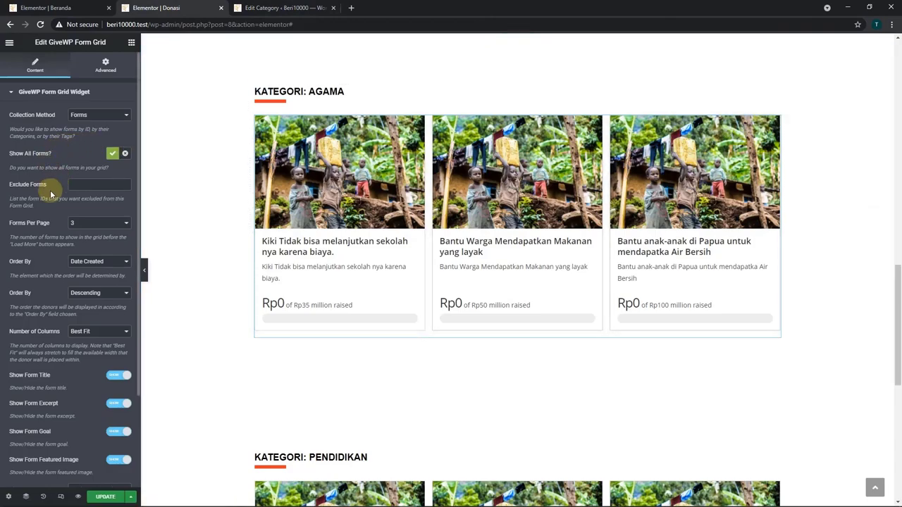
- Set the KATEGORI: AGAMA grid's Collection Method to Categories
left_click(74, 117)
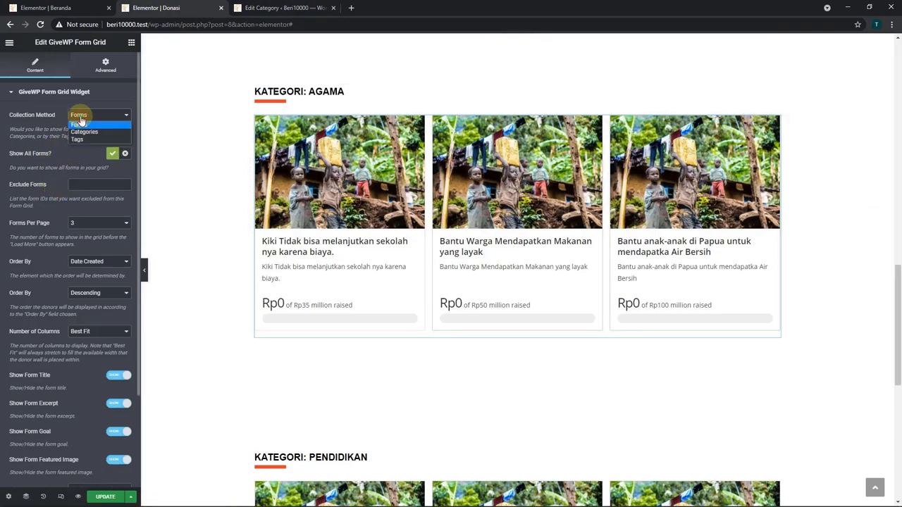
left_click(95, 132)
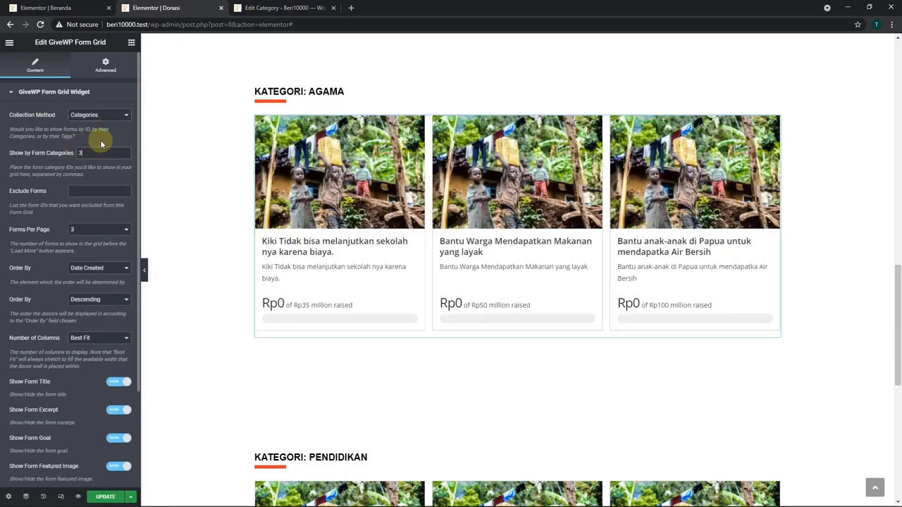
scroll(268, 190, "down", 1)
scroll(267, 190, "down", 7)
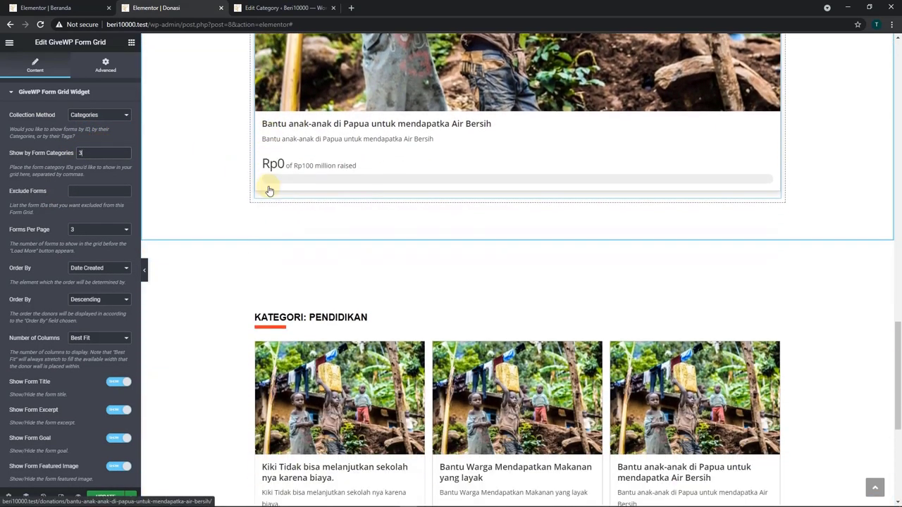
- Open the KATEGORI: PENDIDIKAN grid settings, then go back to the Form Categories admin list
left_click(772, 141)
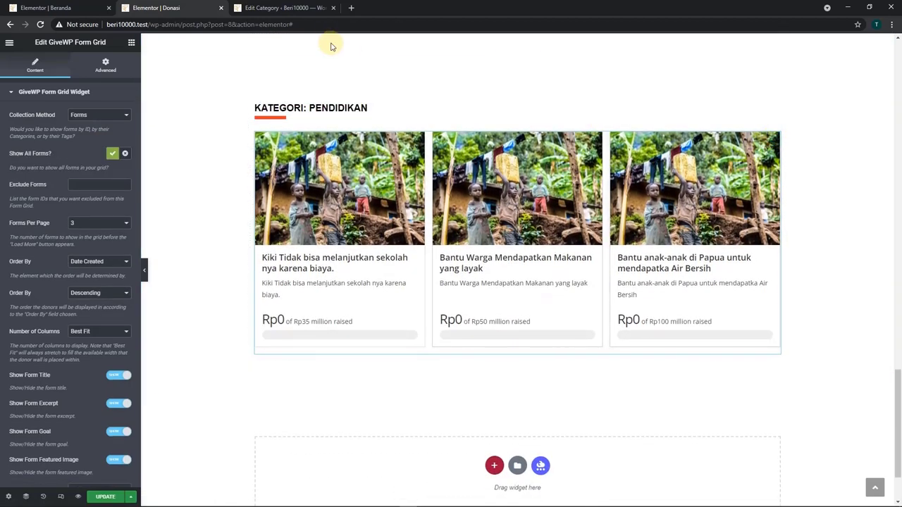
left_click(301, 10)
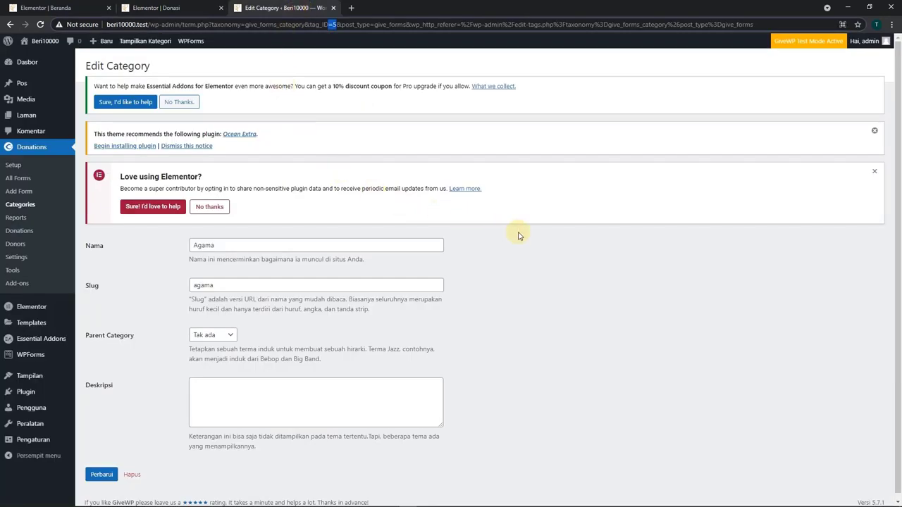
scroll(495, 289, "down", 1)
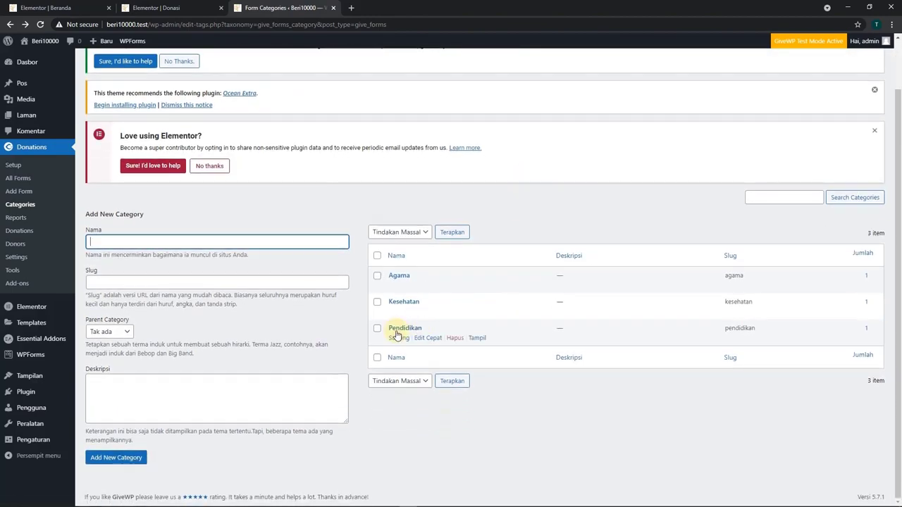
- Open the Pendidikan form category to read its ID (4)
left_click(397, 329)
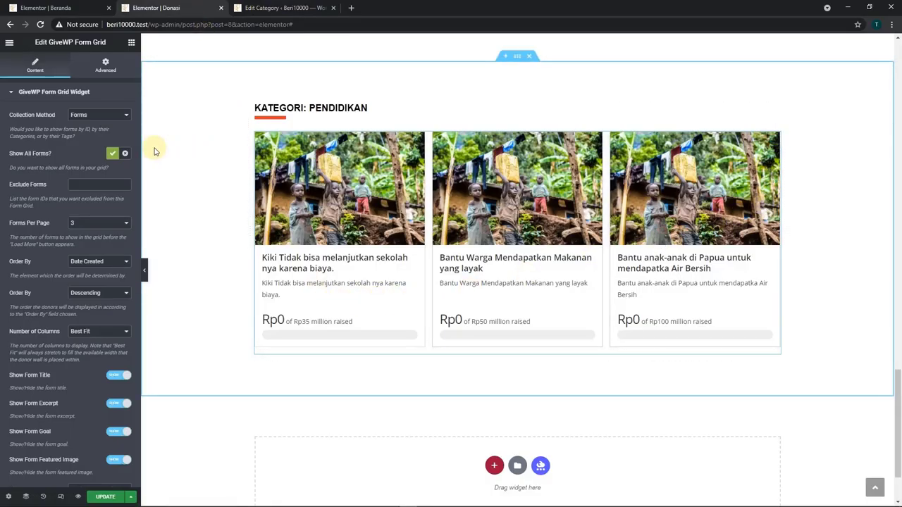
- Set the PENDIDIKAN grid's Collection Method to Categories and check the category sections in the preview
left_click(92, 115)
left_click(85, 132)
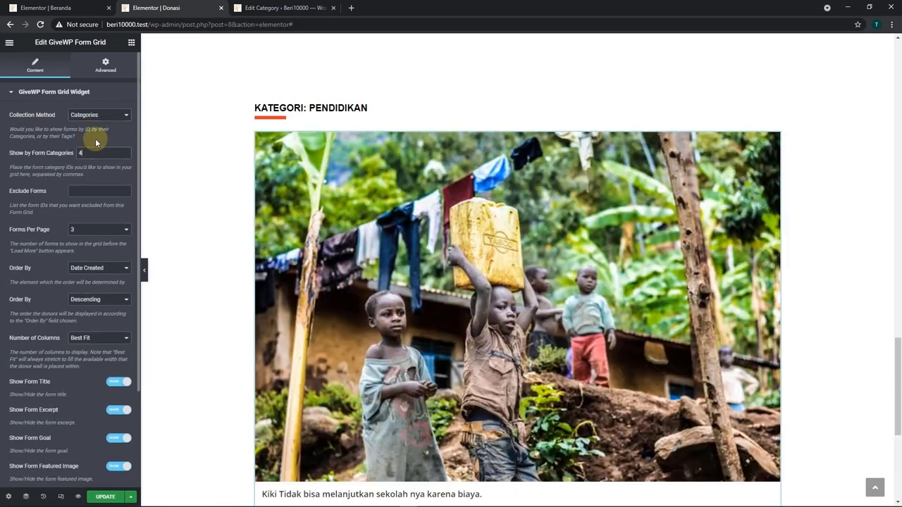
scroll(221, 268, "down", 4)
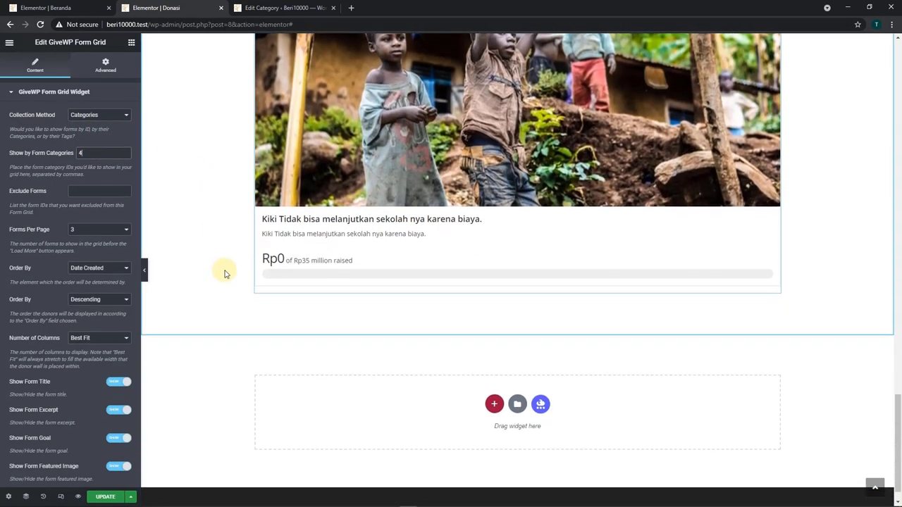
scroll(226, 271, "up", 3)
scroll(224, 274, "down", 10)
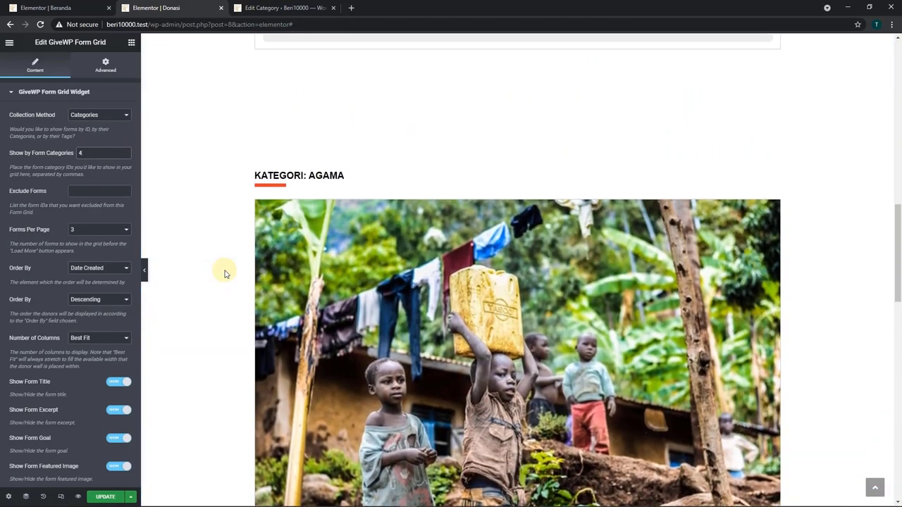
scroll(233, 271, "up", 4)
scroll(232, 271, "up", 5)
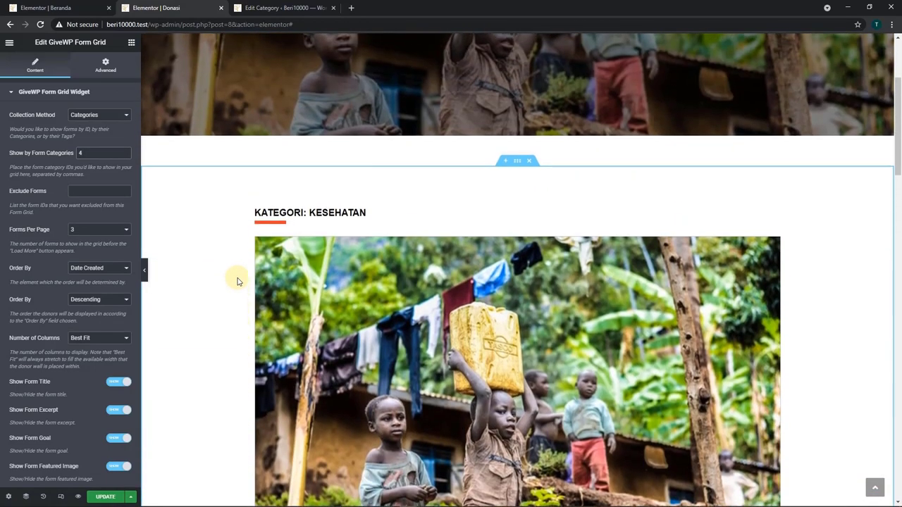
scroll(560, 273, "down", 3)
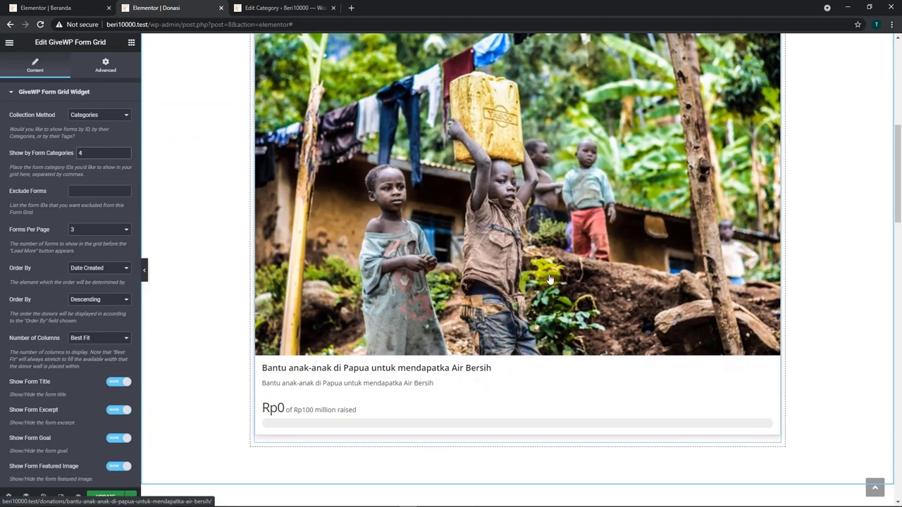
scroll(550, 280, "up", 3)
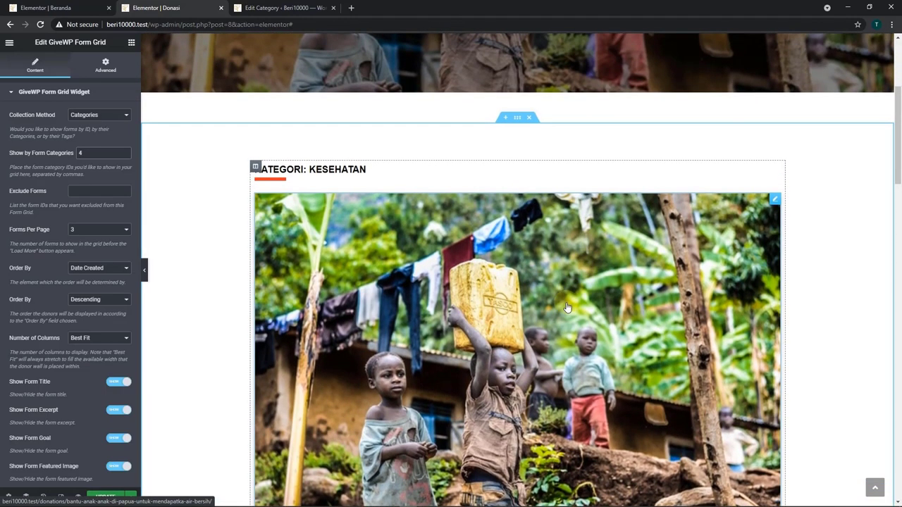
scroll(569, 307, "down", 2)
scroll(569, 306, "up", 3)
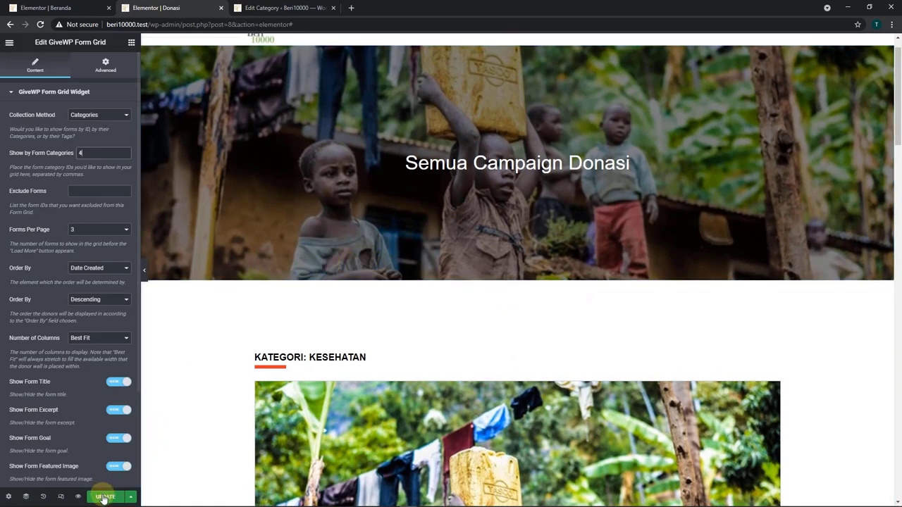
- Update the Donasi page to save the category grid changes
left_click(102, 496)
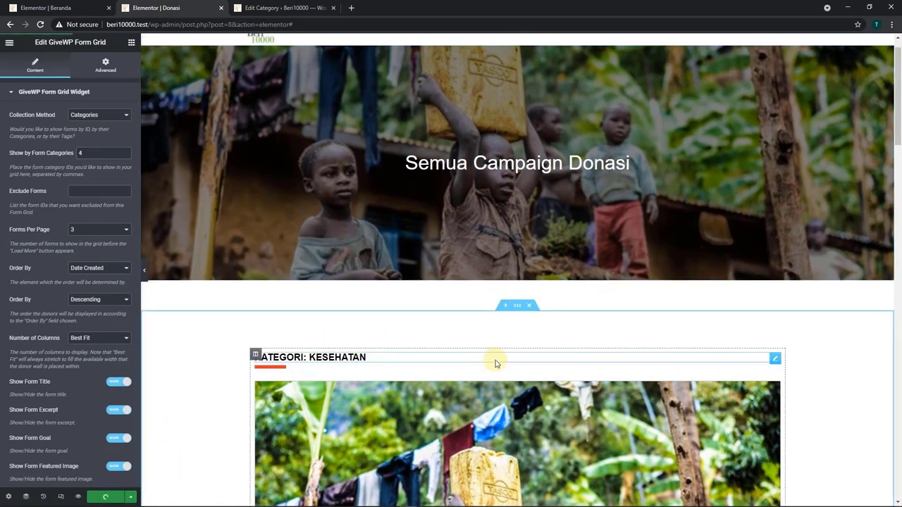
scroll(494, 361, "down", 2)
scroll(495, 364, "down", 13)
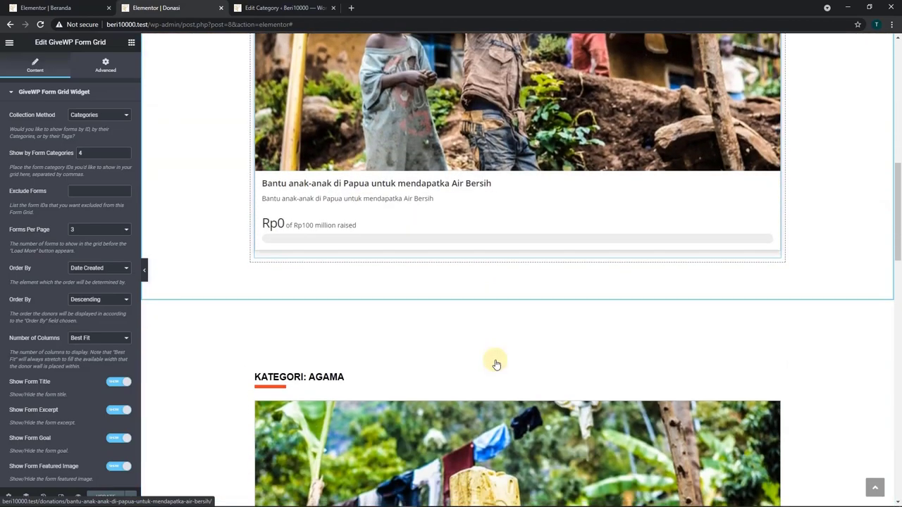
scroll(496, 365, "down", 7)
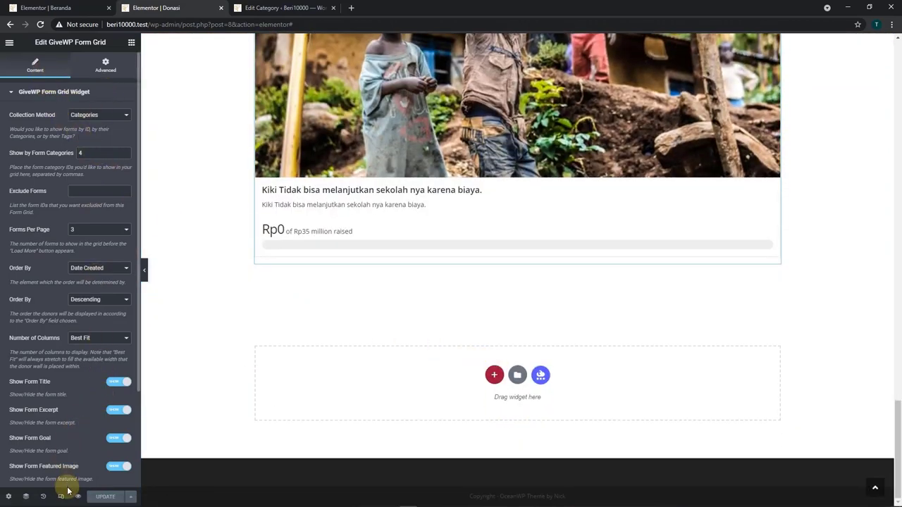
- Preview the saved Donasi page in a new tab and scroll through its category sections
left_click(79, 498)
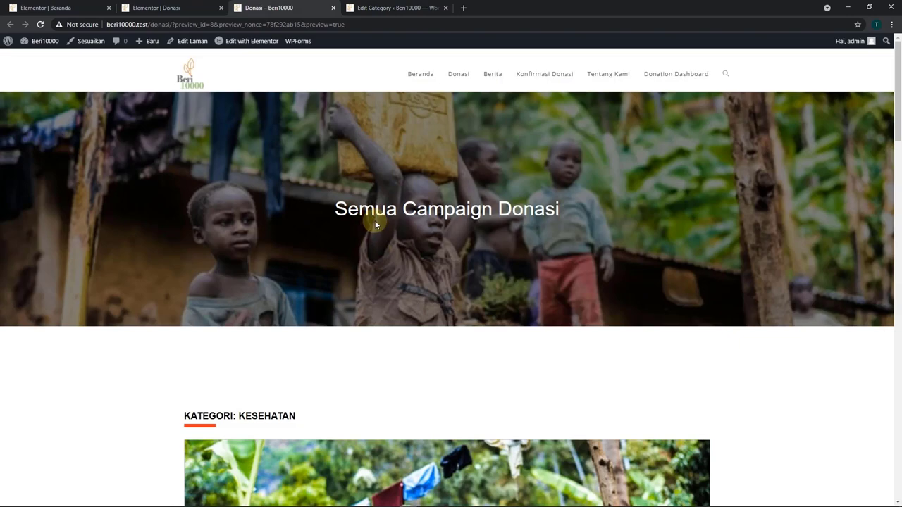
scroll(502, 239, "down", 7)
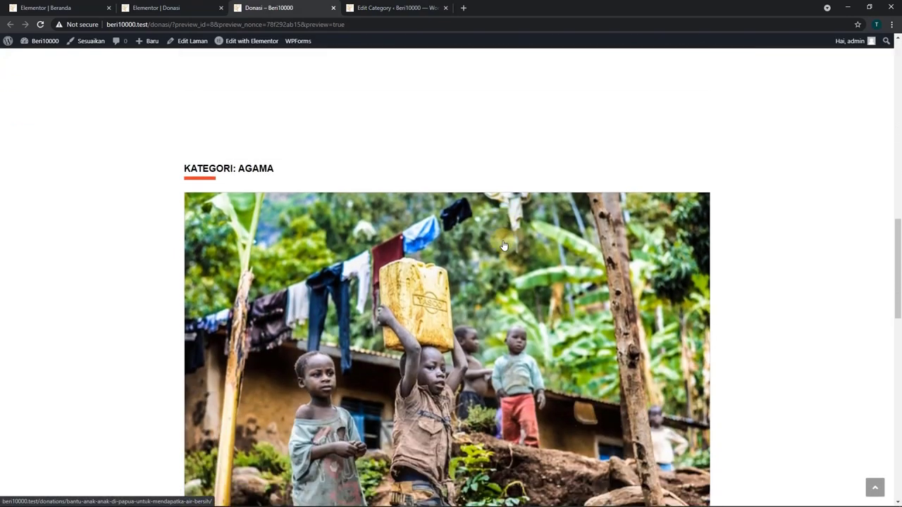
scroll(502, 243, "down", 8)
scroll(502, 245, "down", 4)
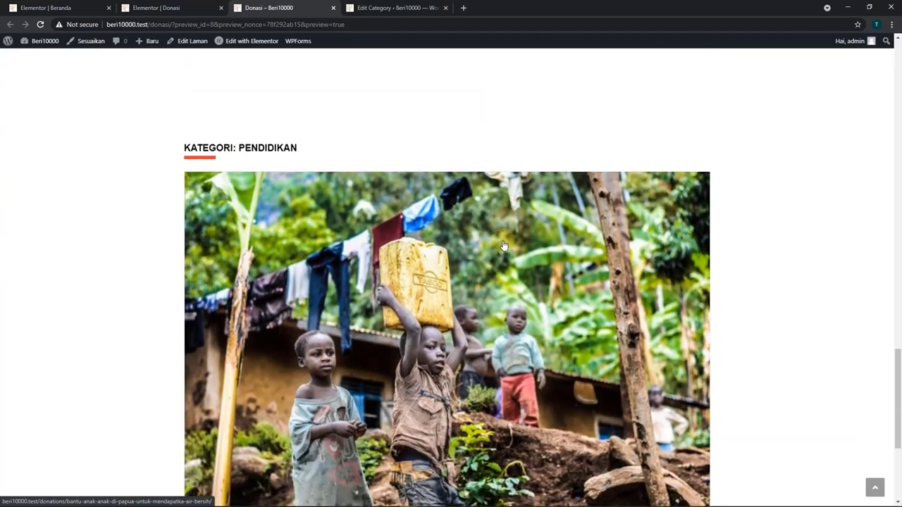
scroll(502, 244, "up", 20)
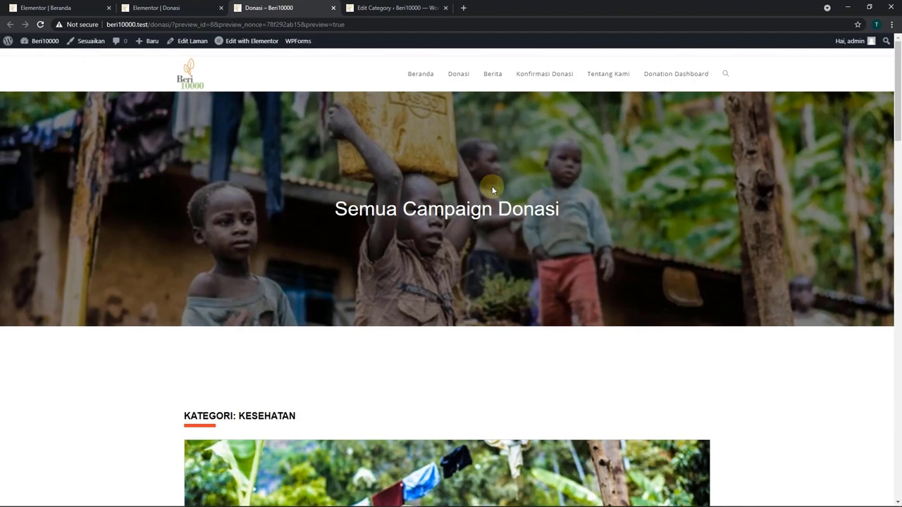
- Navigate the site menu through Berita and Konfirmasi Donasi to the empty Tentang Kami page
left_click(495, 83)
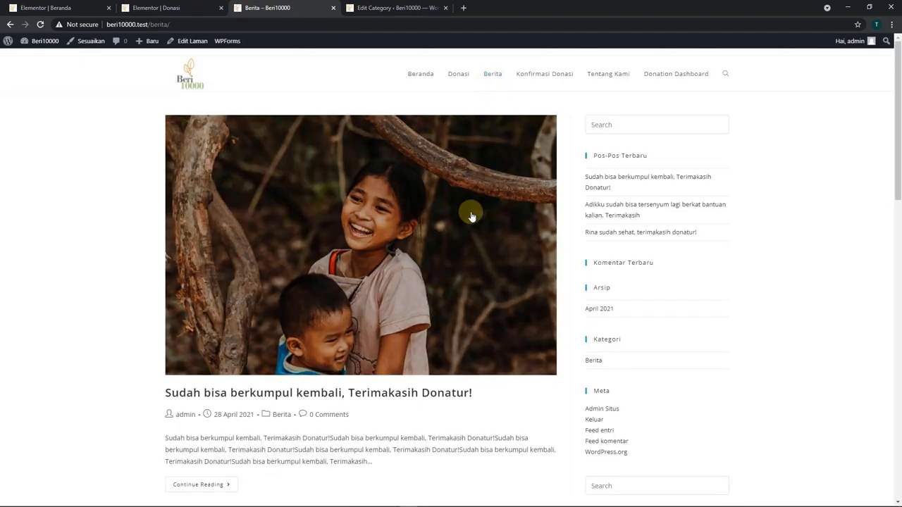
scroll(470, 252, "down", 5)
scroll(470, 251, "up", 5)
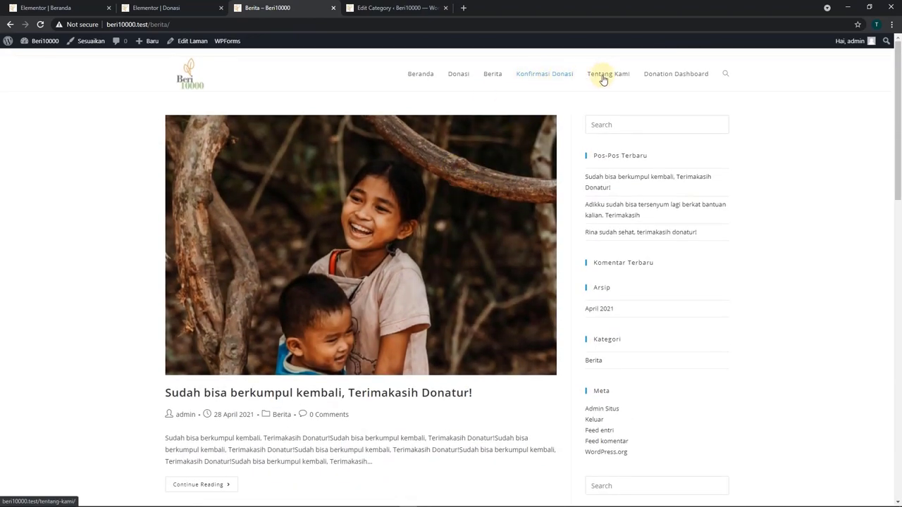
left_click(550, 75)
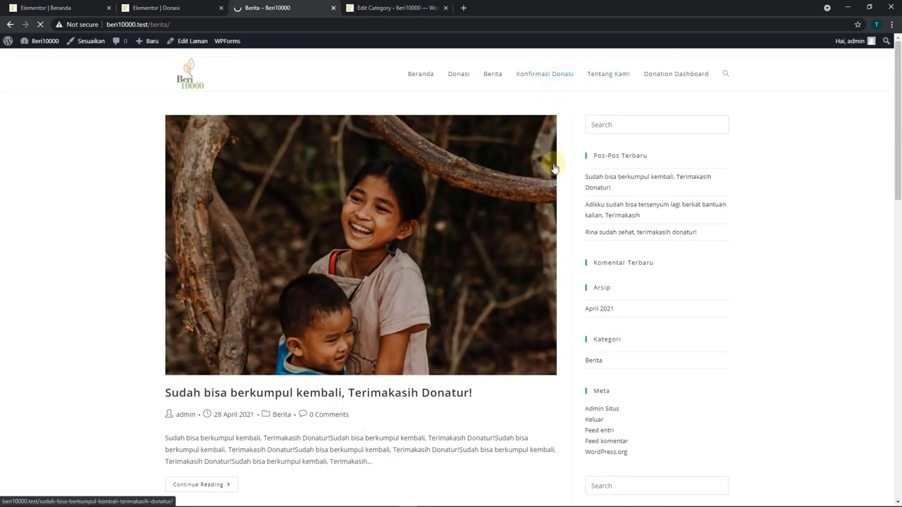
left_click(596, 79)
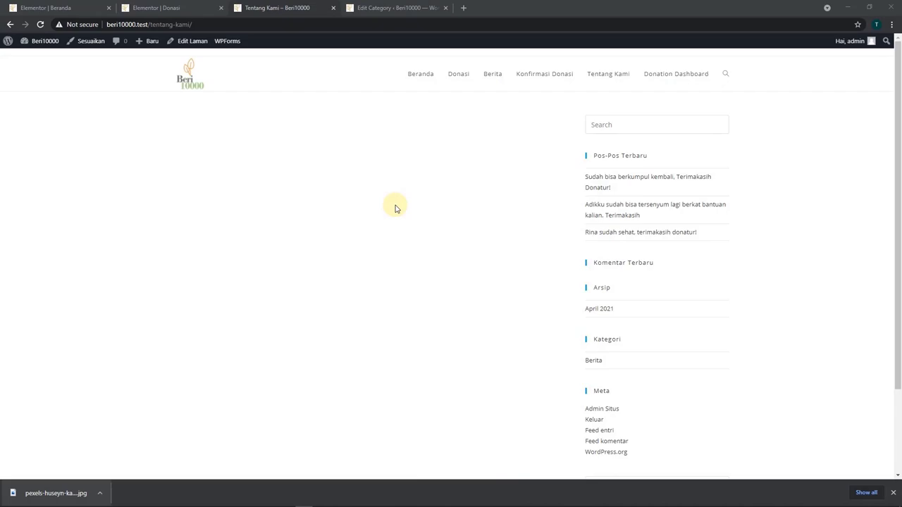
scroll(396, 207, "down", 3)
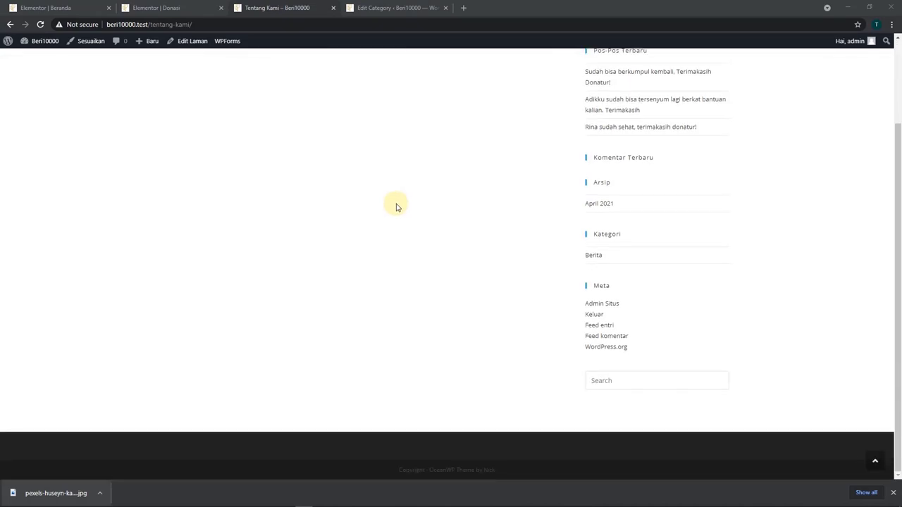
scroll(396, 206, "up", 4)
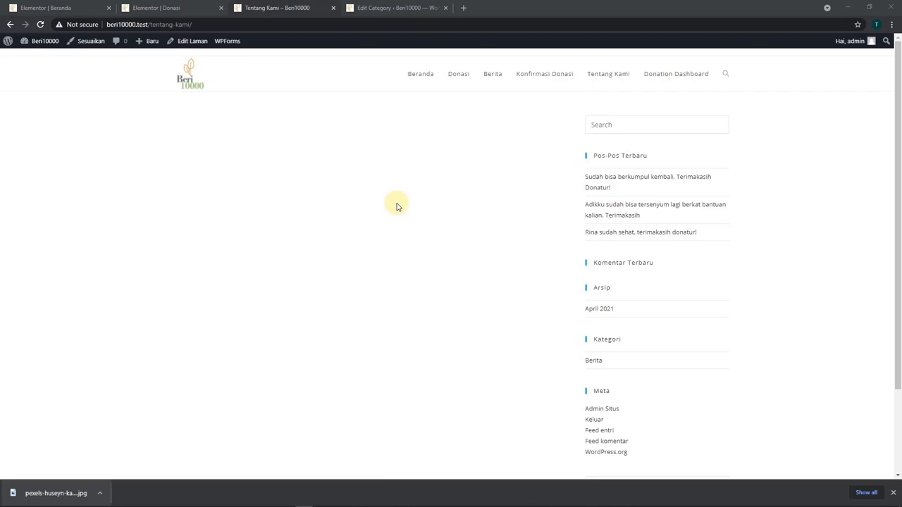
scroll(404, 212, "down", 3)
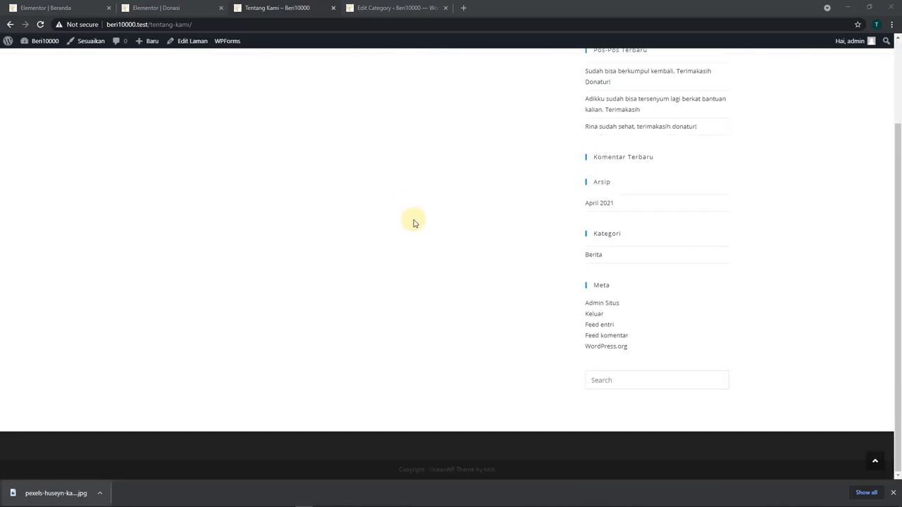
scroll(418, 213, "up", 3)
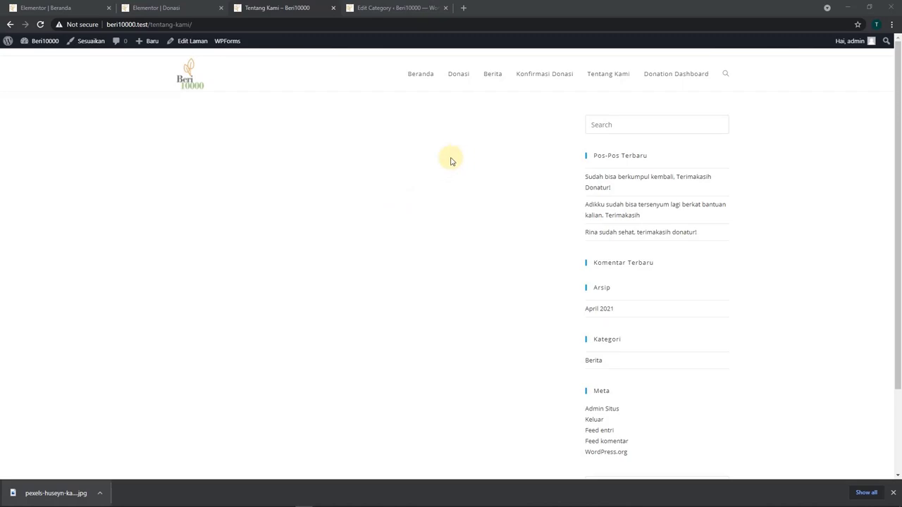
- Give the Tentang Kami page the Elementor Full Width template and update it
left_click(192, 43)
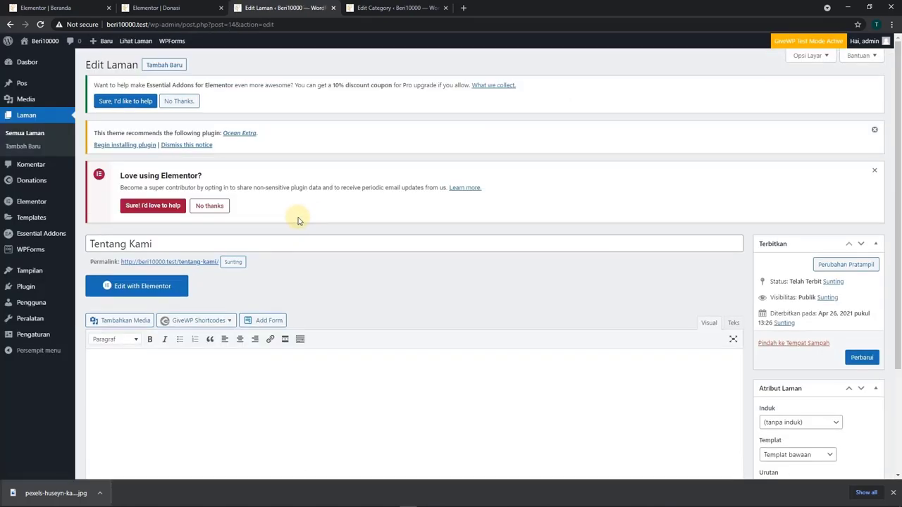
scroll(297, 219, "down", 2)
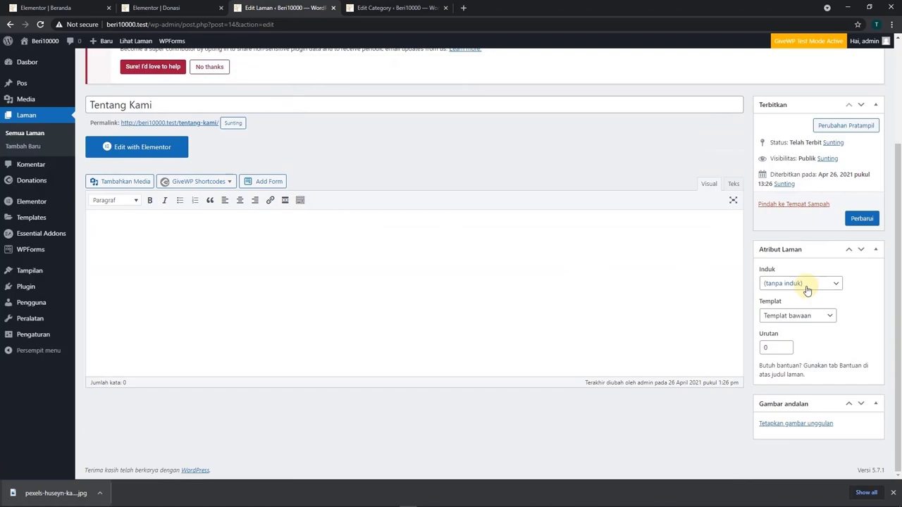
left_click(780, 318)
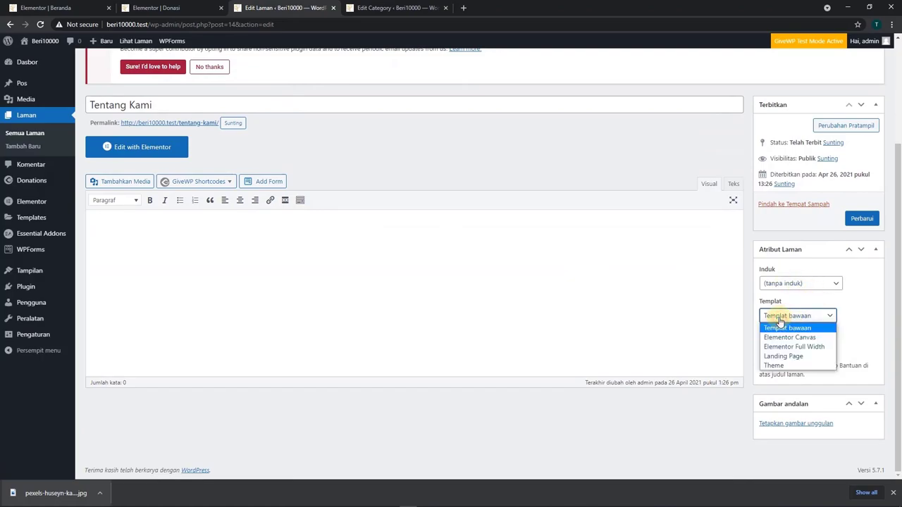
left_click(794, 346)
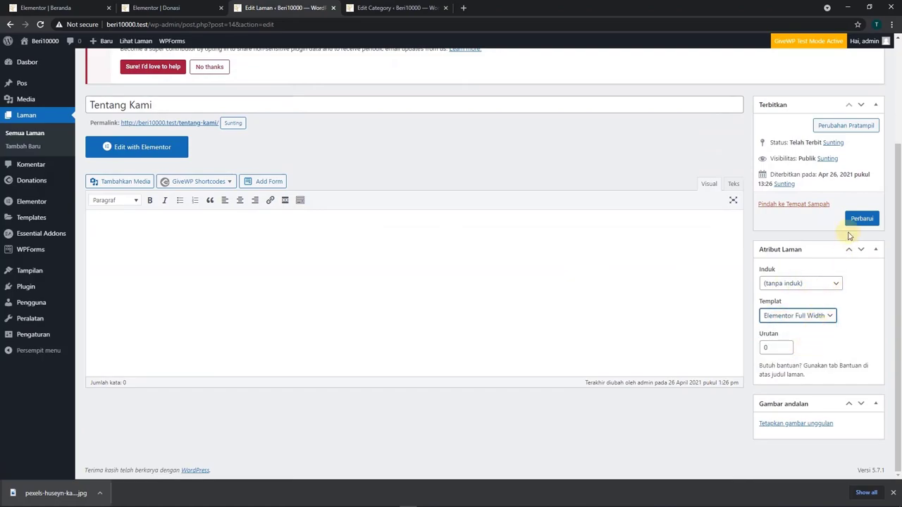
left_click(859, 219)
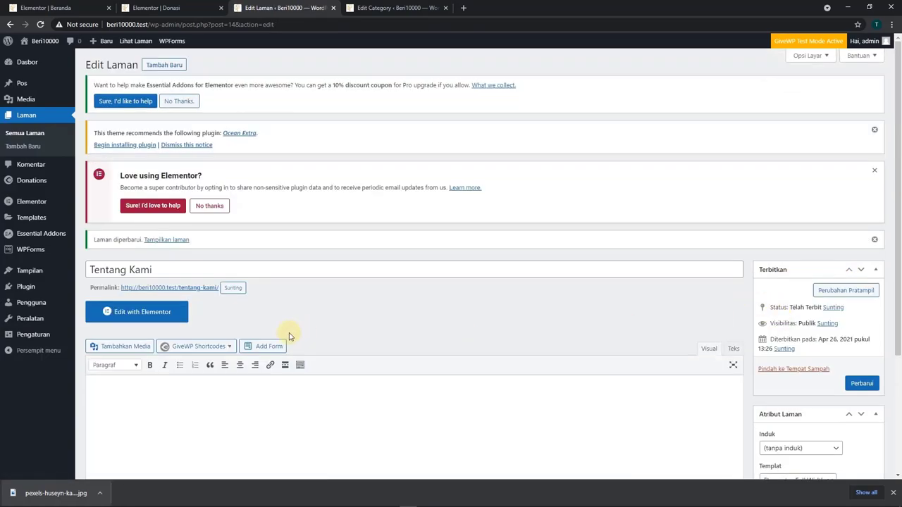
scroll(288, 331, "down", 2)
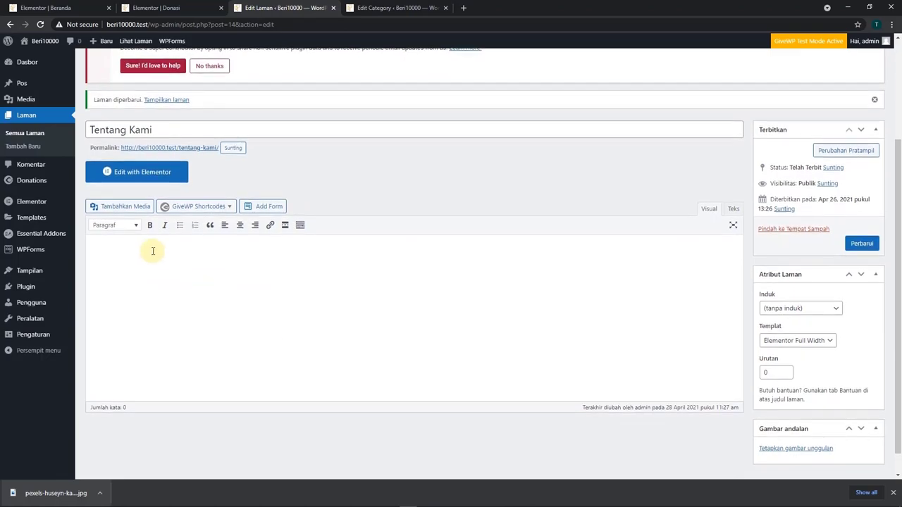
- Open Tentang Kami in Elementor, then return to the Donasi page editor
left_click(117, 176)
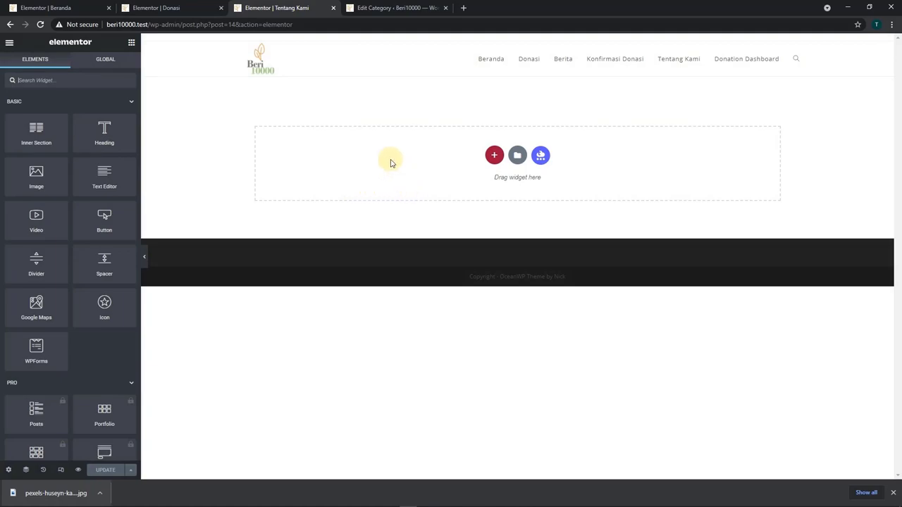
left_click(181, 8)
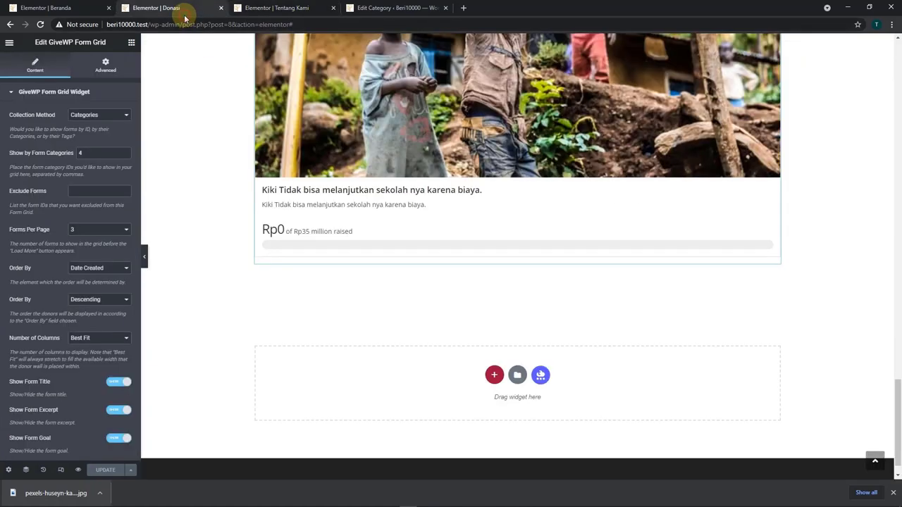
scroll(243, 98, "up", 10)
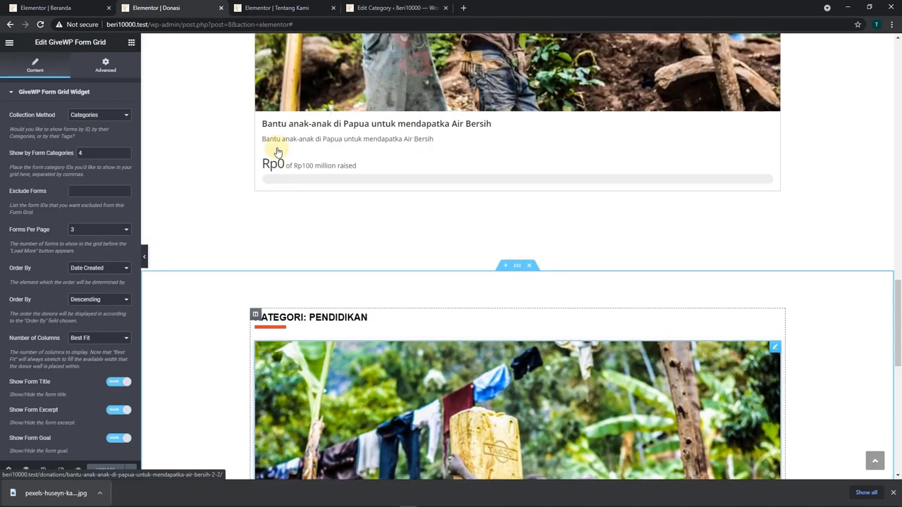
scroll(277, 151, "up", 5)
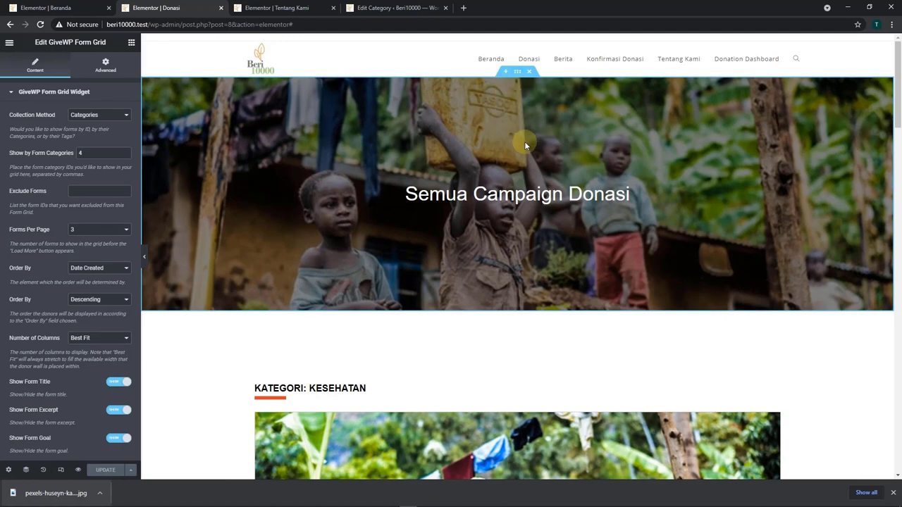
- Copy the Donasi banner section and paste it onto the Tentang Kami page
right_click(517, 76)
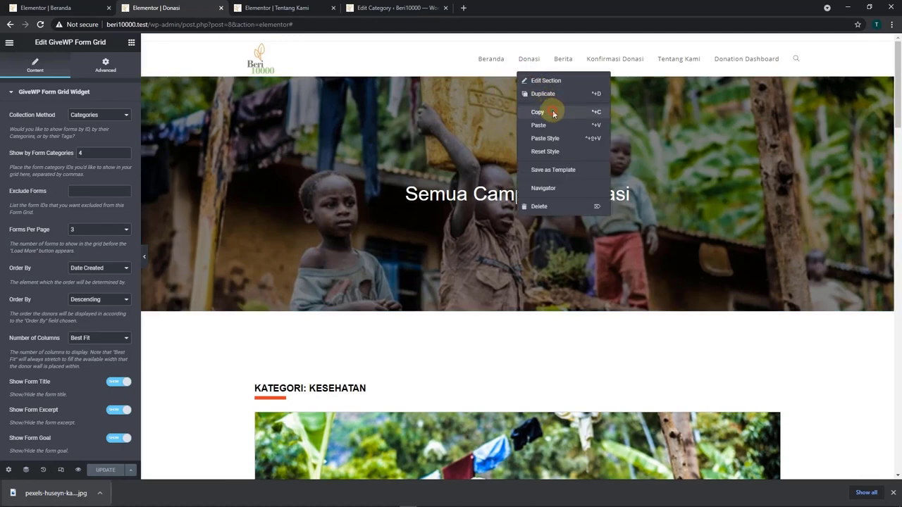
left_click(279, 12)
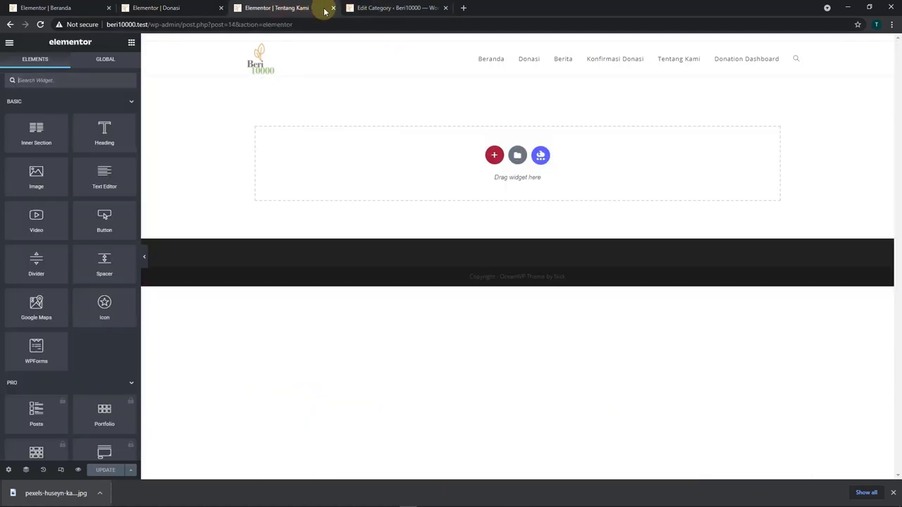
right_click(402, 146)
left_click(433, 153)
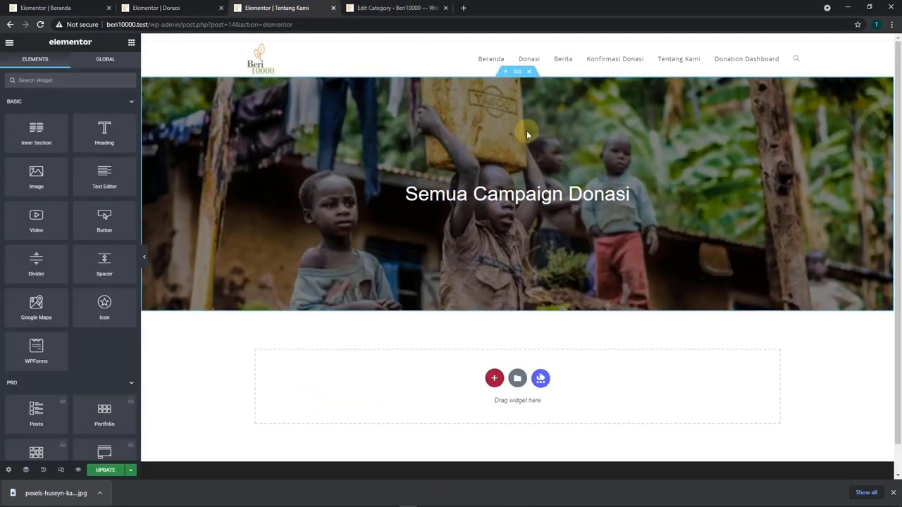
left_click(518, 72)
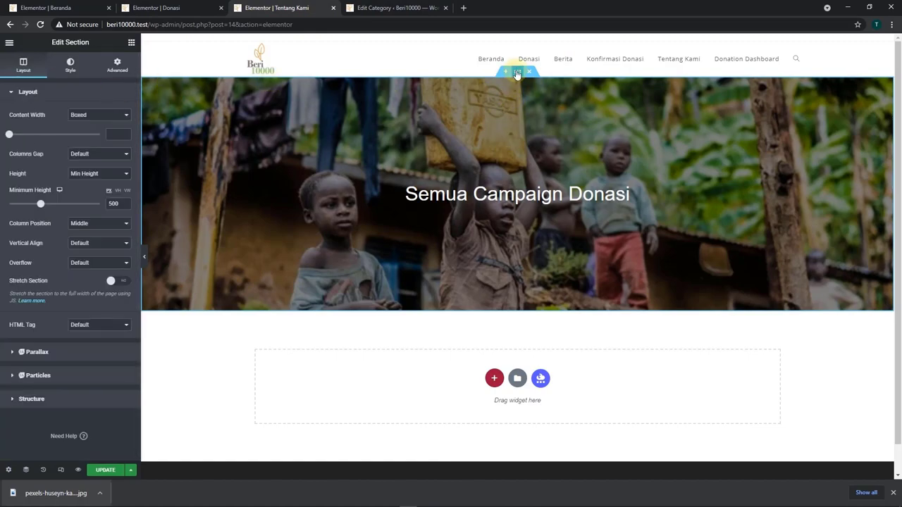
- Upload the pexels office photo and insert it as the banner section's background image
left_click(71, 71)
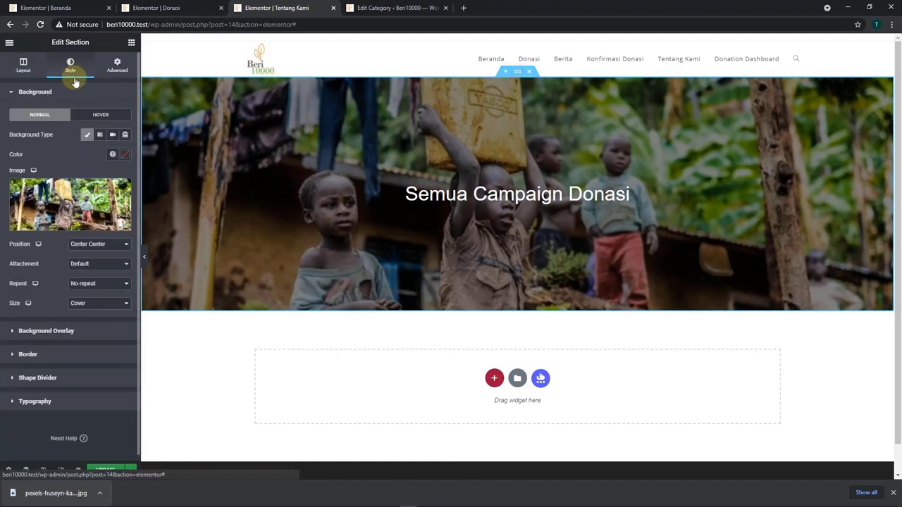
left_click(66, 198)
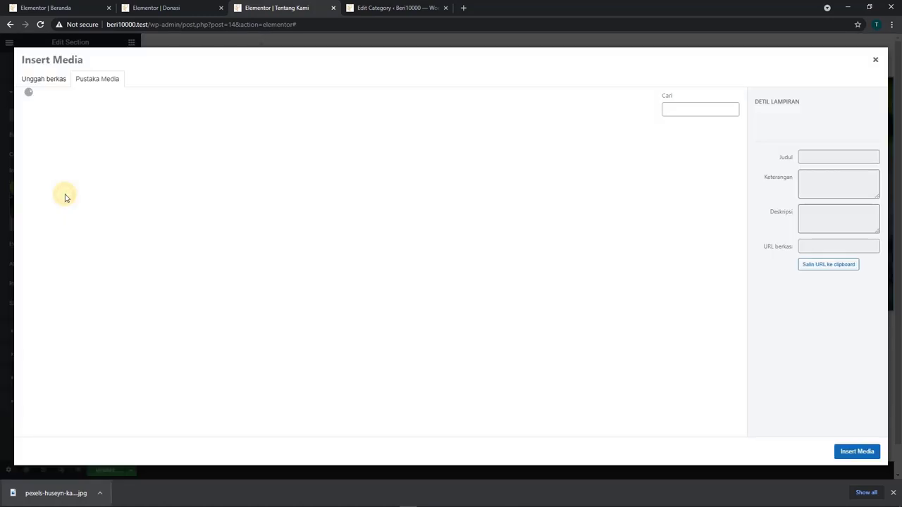
left_click(57, 83)
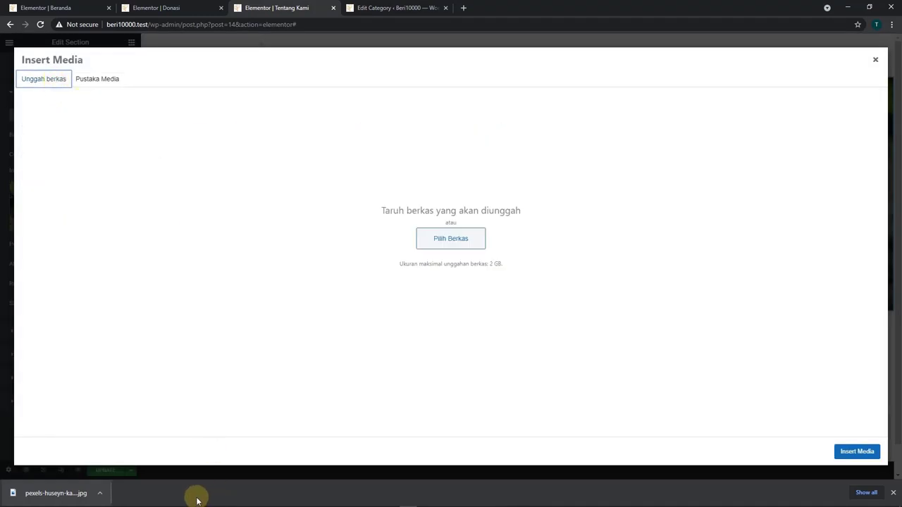
mouse_move(176, 503)
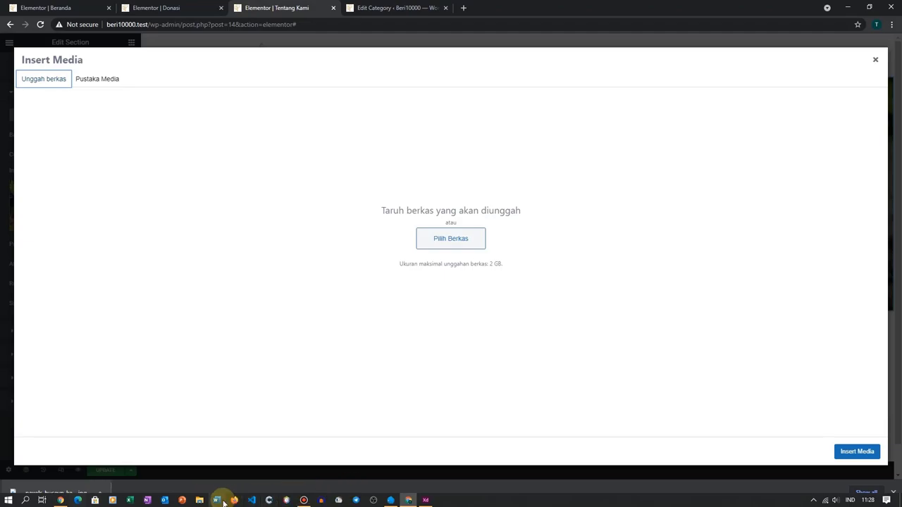
left_click(201, 501)
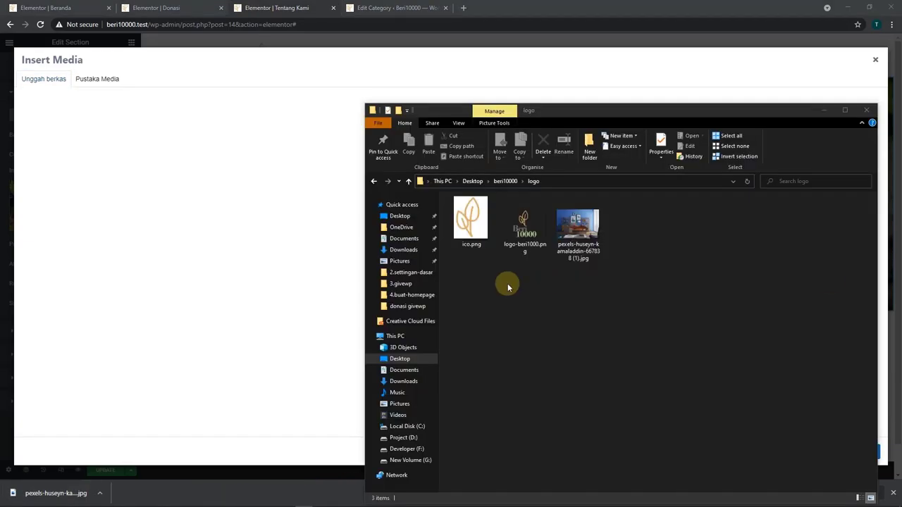
left_click_drag(590, 246, 249, 202)
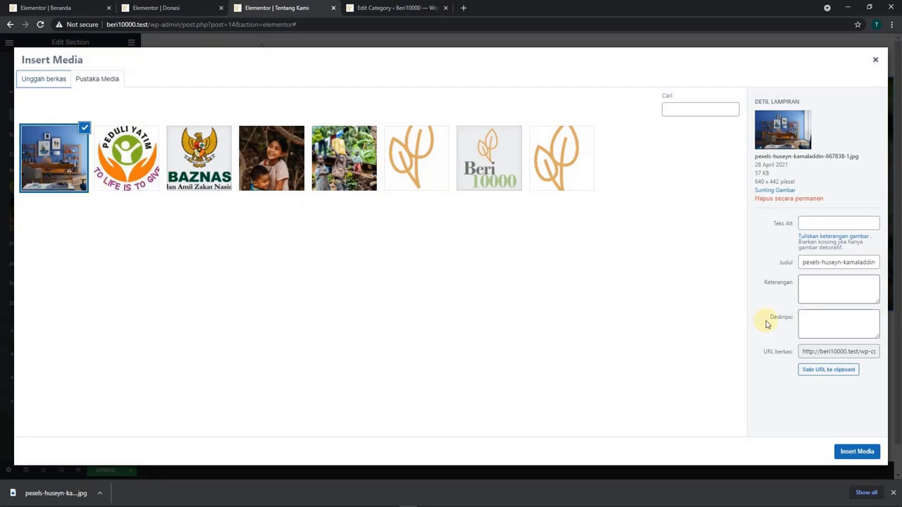
left_click(856, 451)
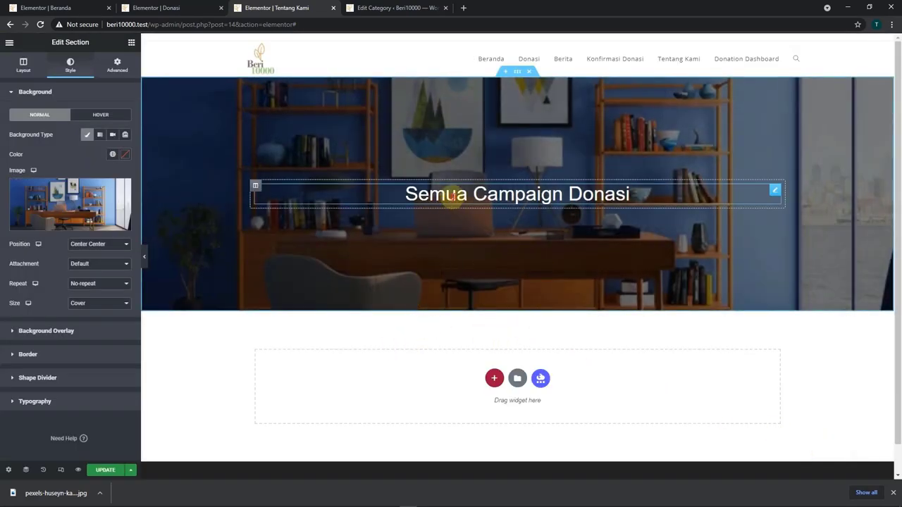
- Retitle the heading 'Siapa Beri10000 ?' and duplicate it as subtitle 'Lebih dekat dengan kami dengan membaca semua informasi di halaman ini'
left_click(451, 196)
triple_click(72, 134)
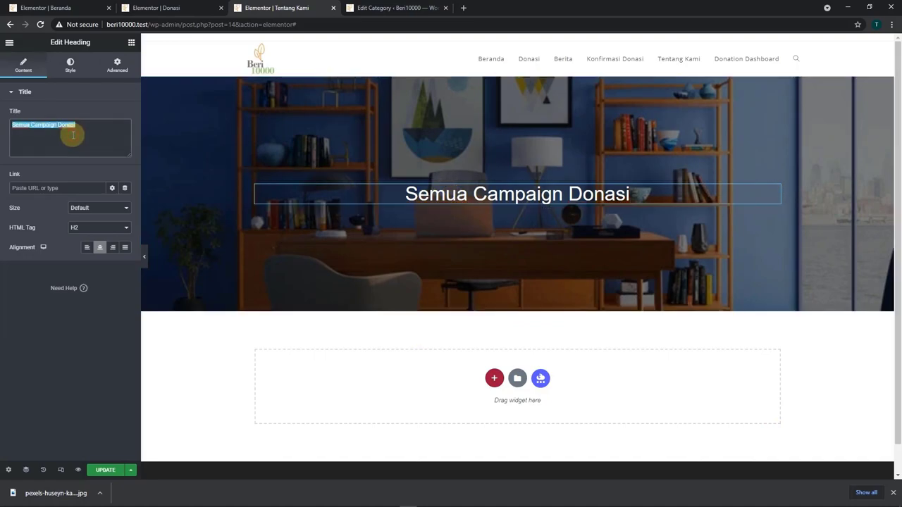
type("Siapa Beri10000 ?")
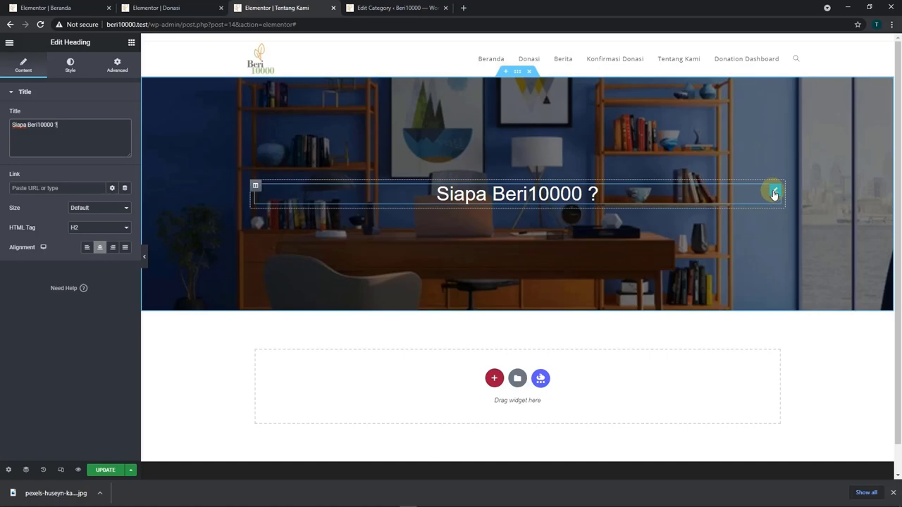
right_click(774, 194)
left_click(803, 213)
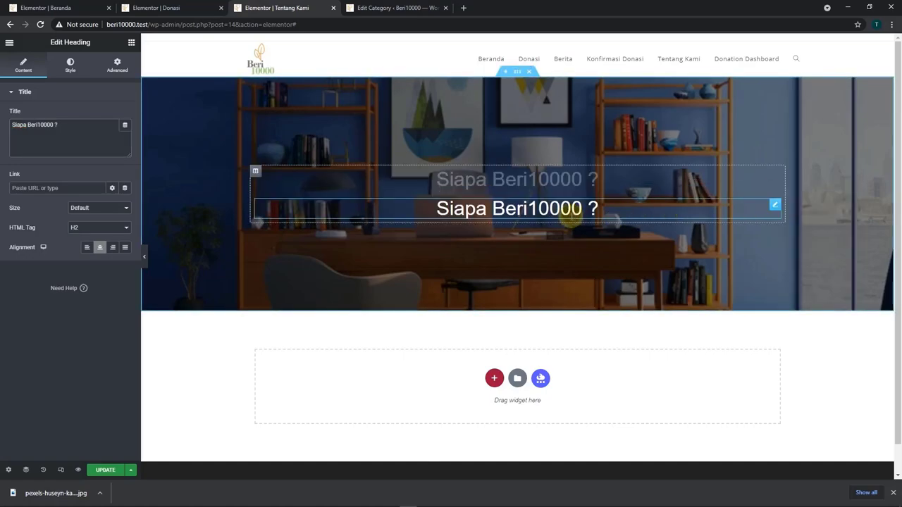
left_click(70, 136)
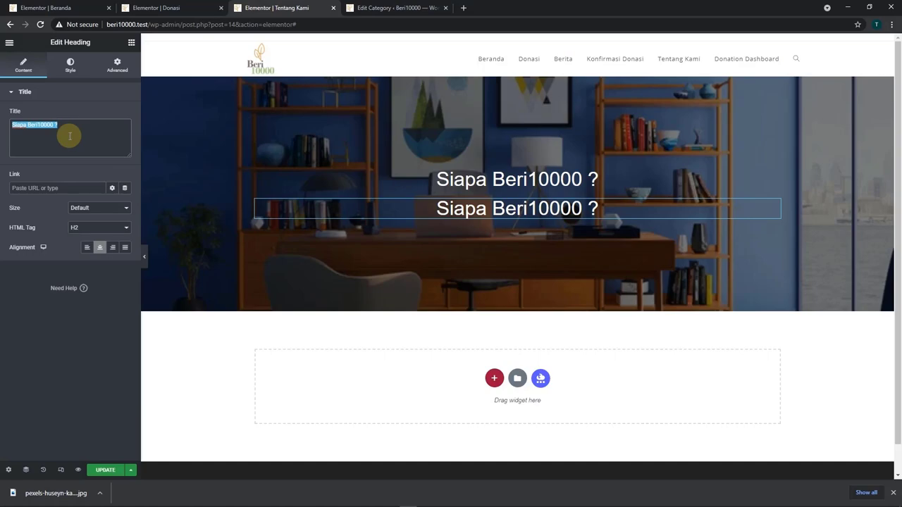
type("Lebih dekat dengan kami dengan membaca semua informasi di halaman ini")
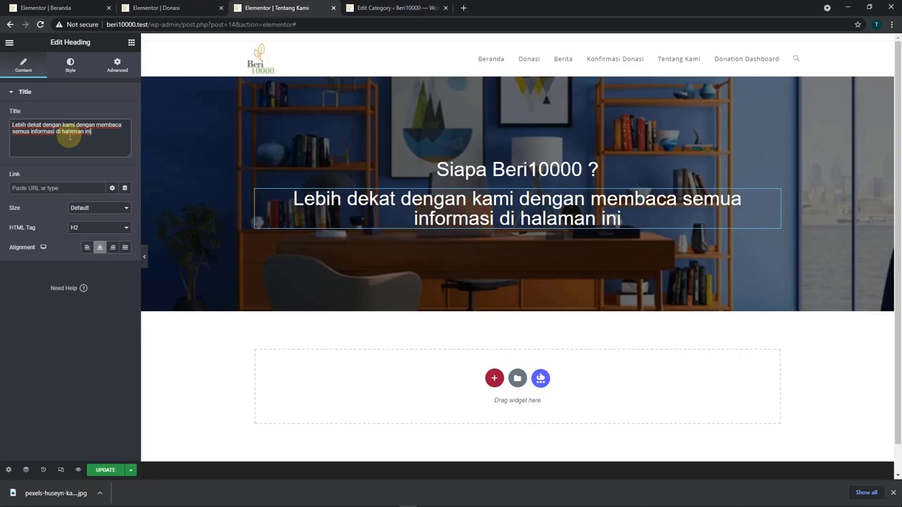
- Shrink the subtitle's typography to fit one line and color it light grey
left_click(67, 65)
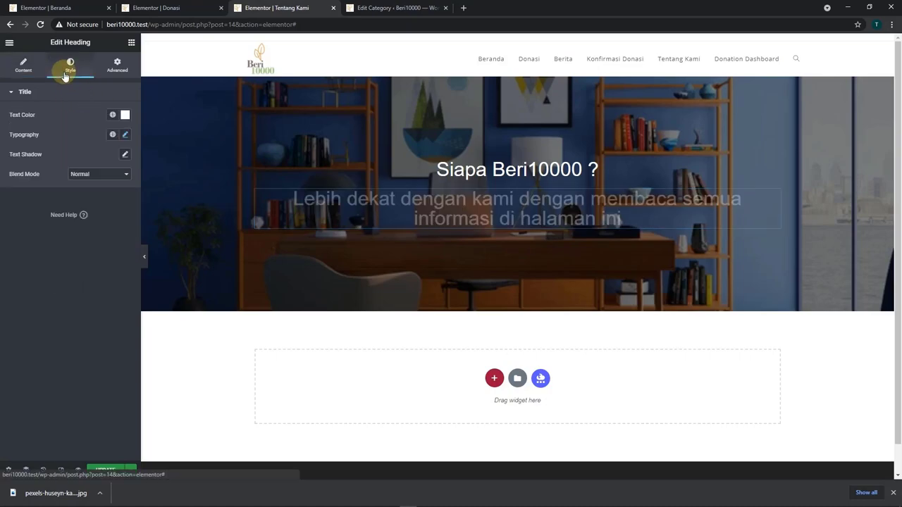
left_click(125, 135)
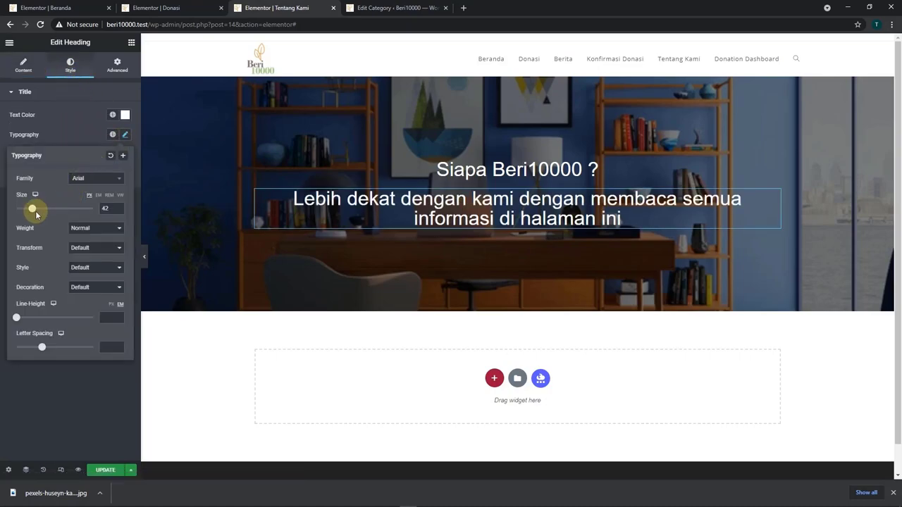
left_click_drag(35, 210, 25, 214)
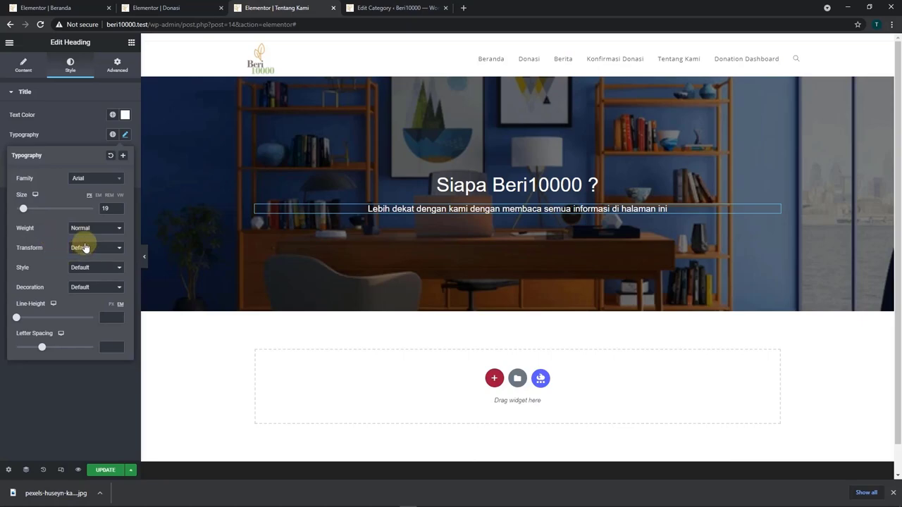
left_click(126, 114)
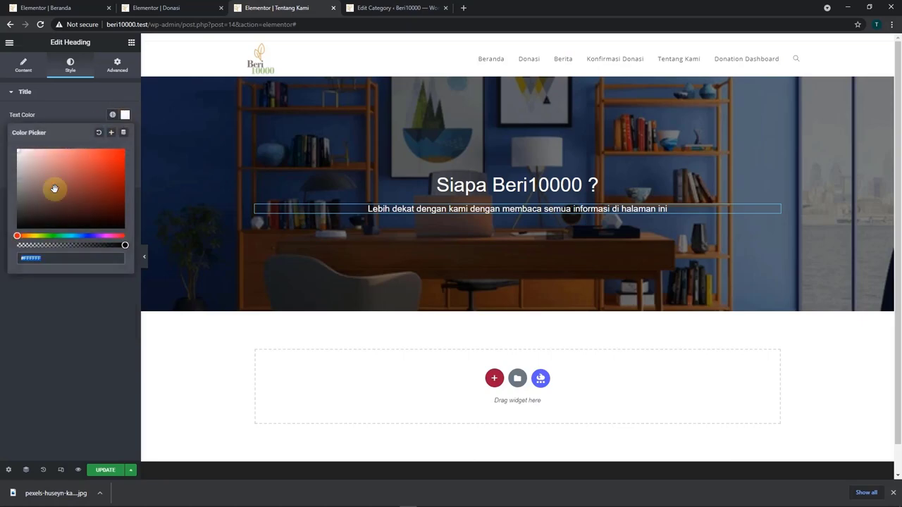
left_click_drag(26, 209, 17, 164)
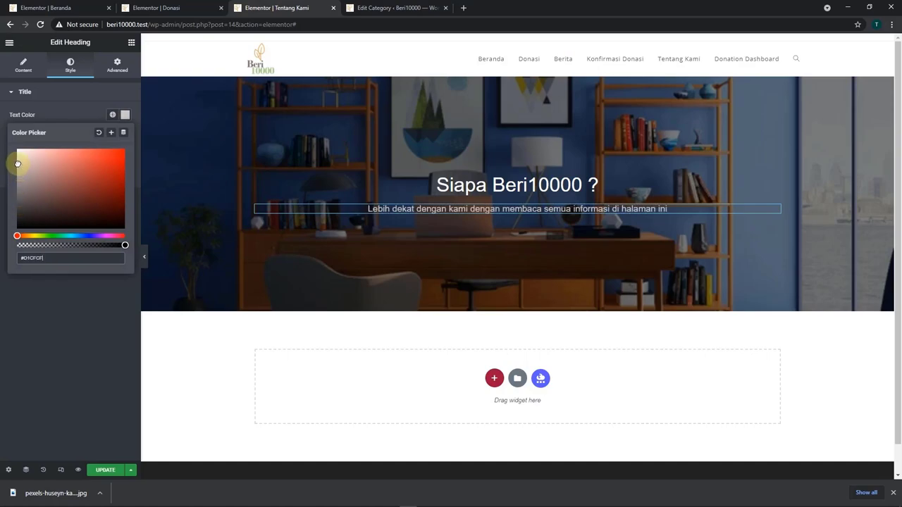
left_click(58, 289)
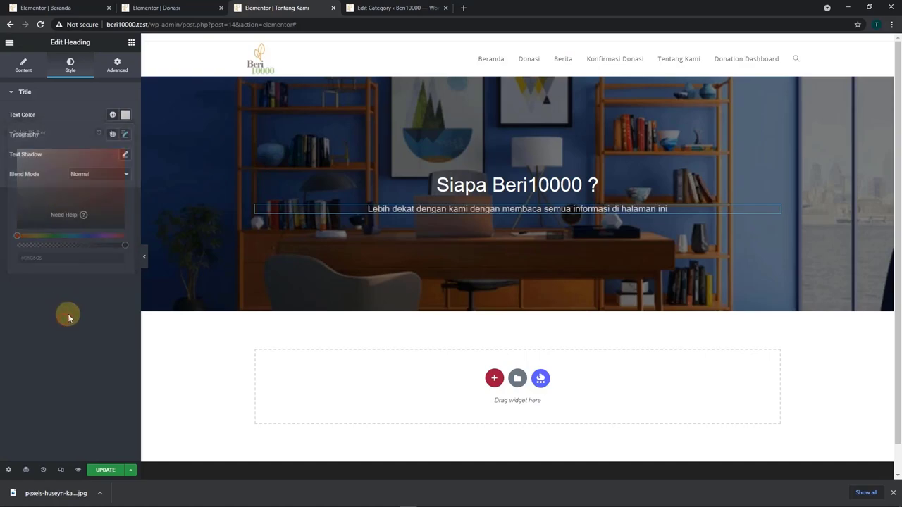
- Set the main heading's font weight to Bold
left_click(508, 184)
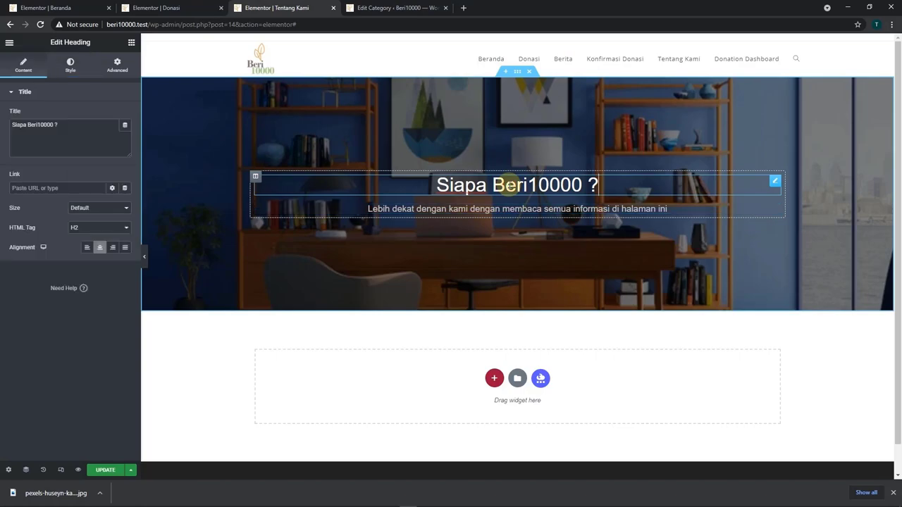
left_click(71, 68)
left_click(126, 135)
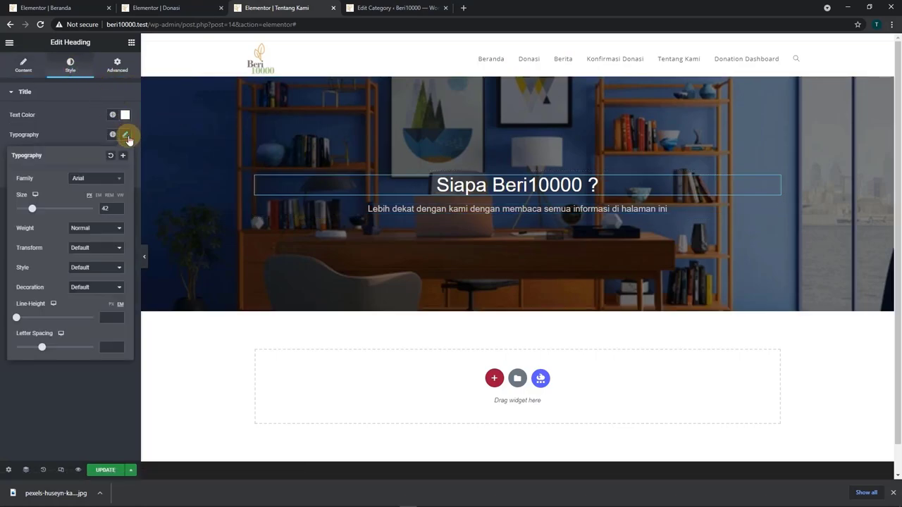
left_click(91, 227)
left_click(95, 313)
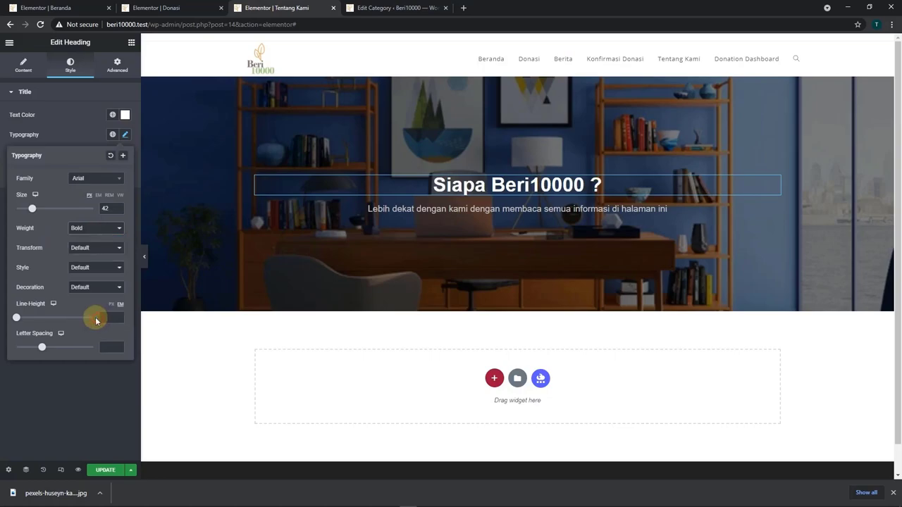
left_click(44, 376)
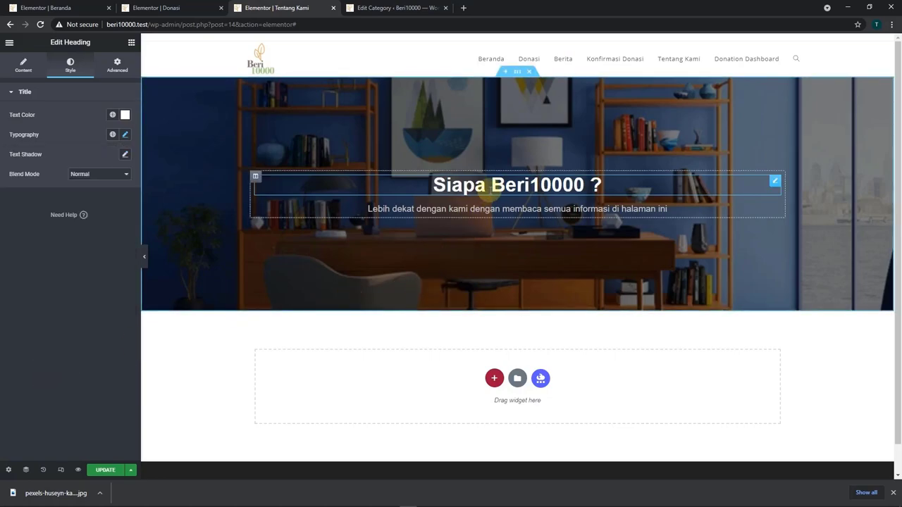
- Add a bottom shape divider to the banner, settling on the Curve type after trying others
left_click(517, 72)
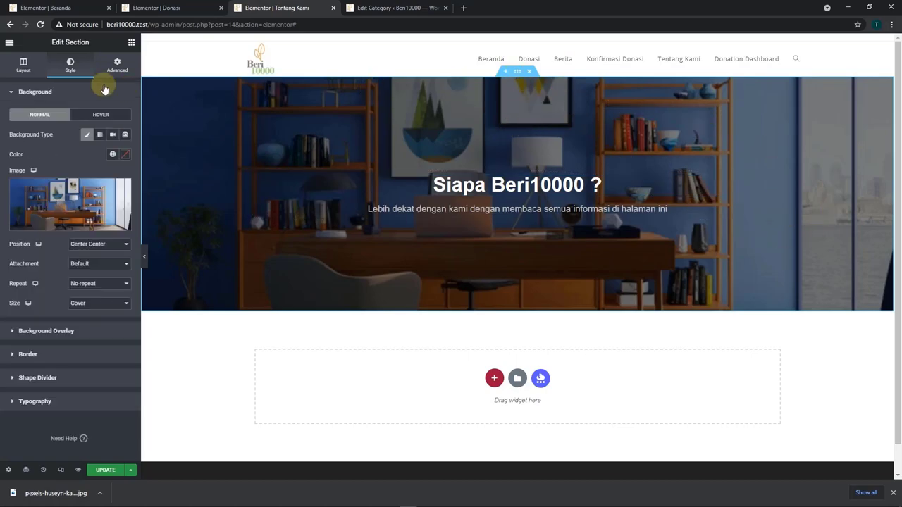
left_click(62, 381)
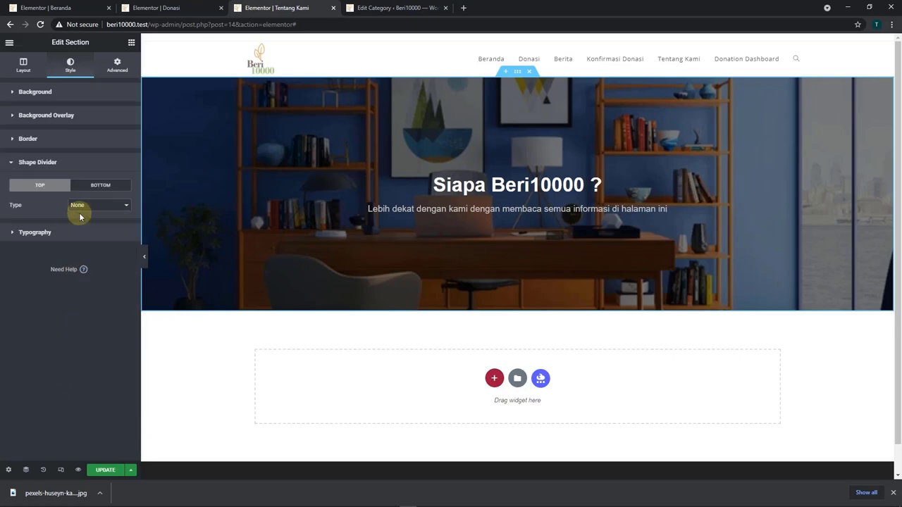
left_click(95, 190)
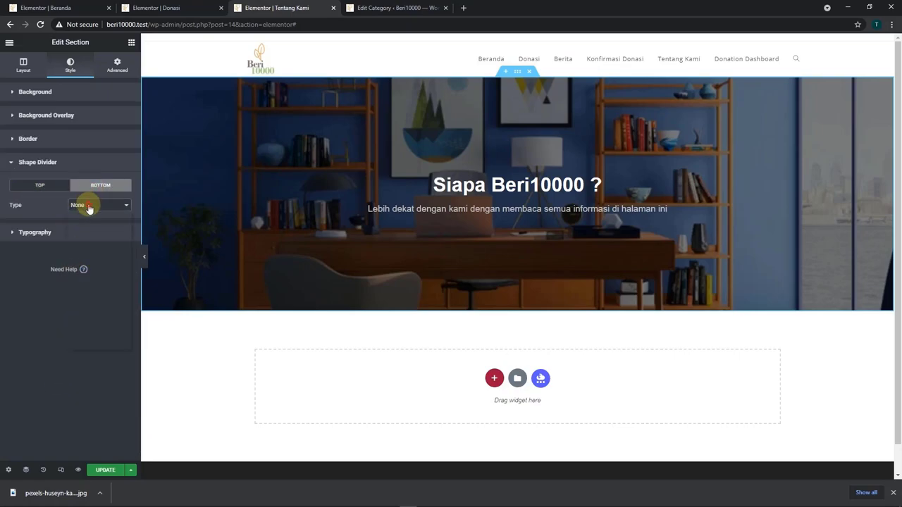
left_click(89, 204)
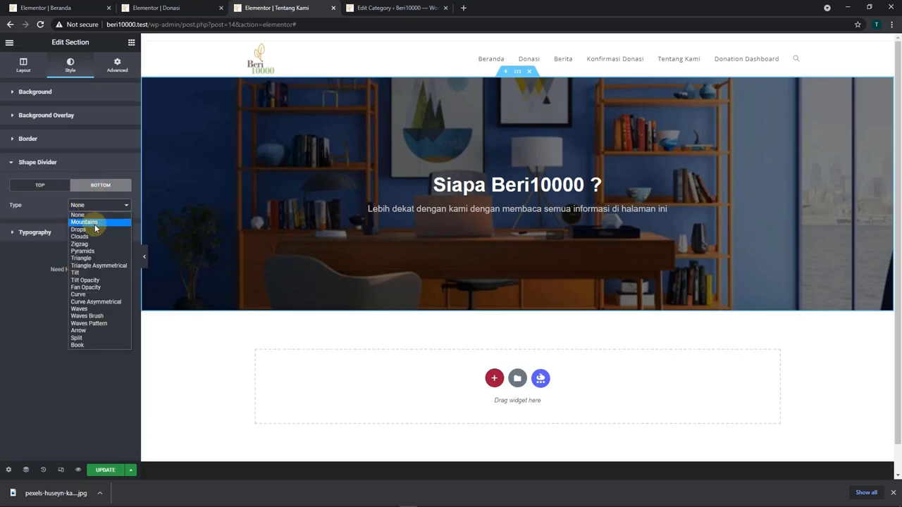
left_click(95, 227)
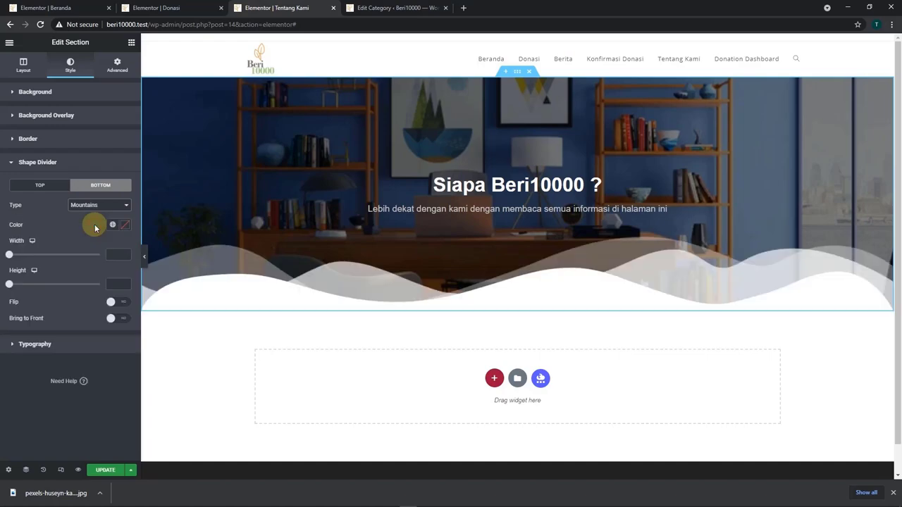
key("Down")
key("Down")
key("Down")
key("Down")
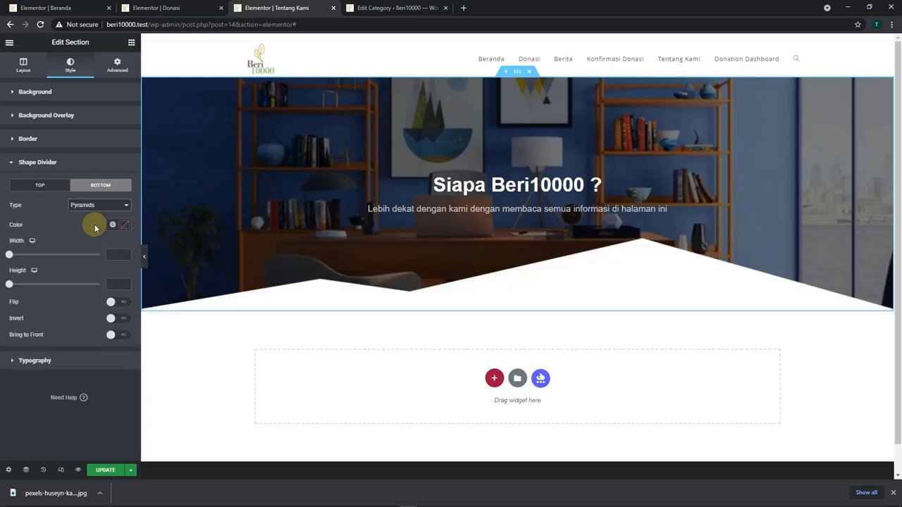
key("Down")
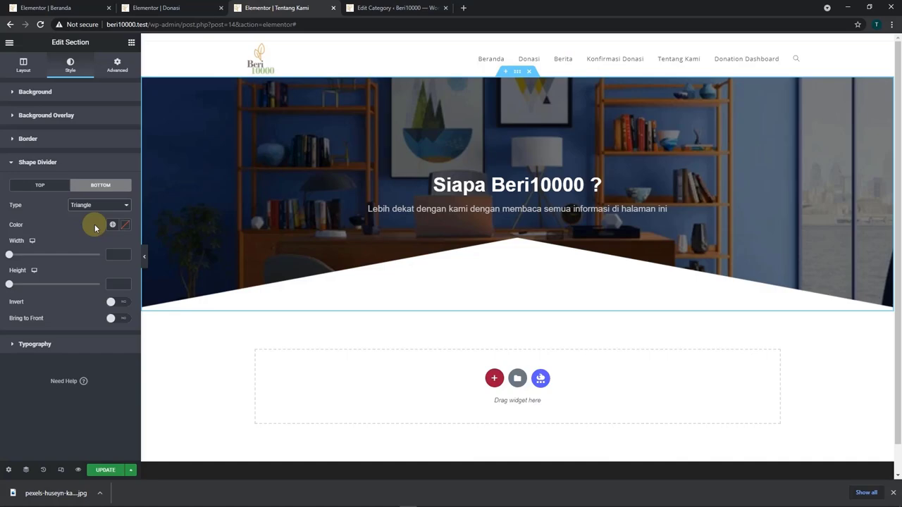
key("Down")
key("Down")
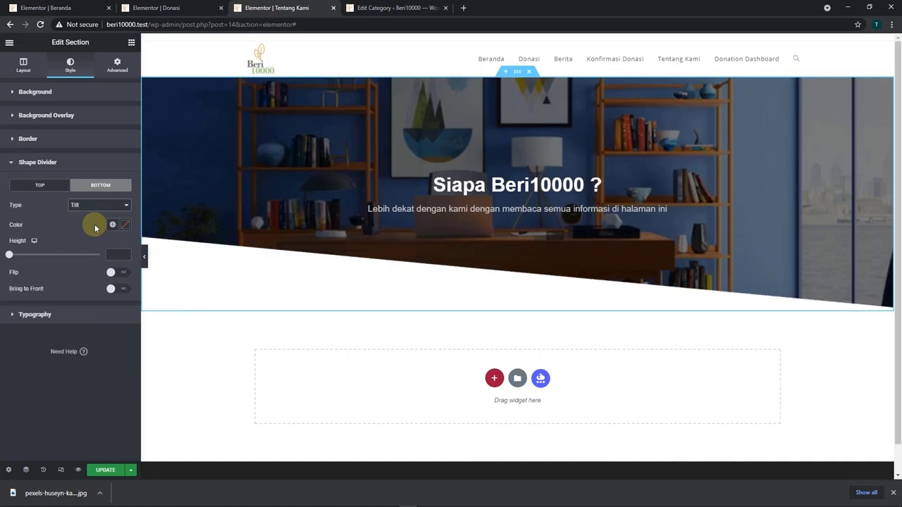
key("Up")
key("Down")
key("Down")
key("Down")
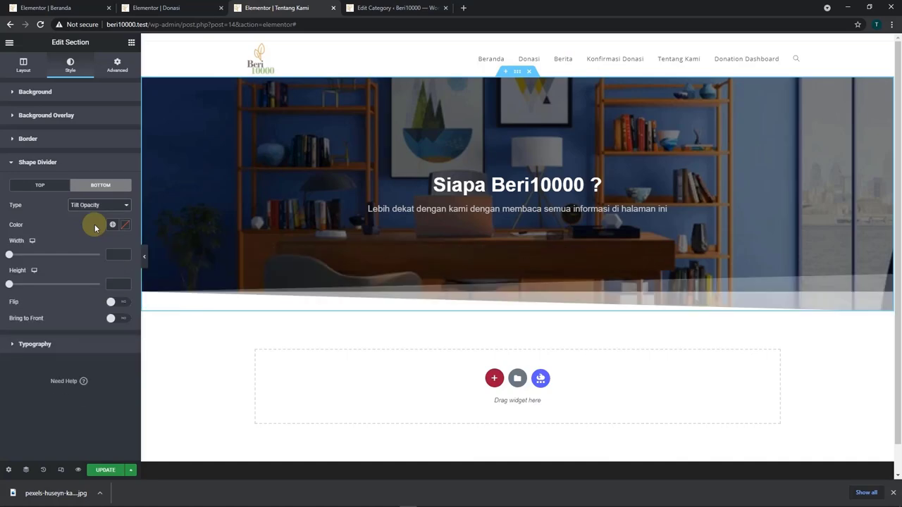
key("Down")
key("Down")
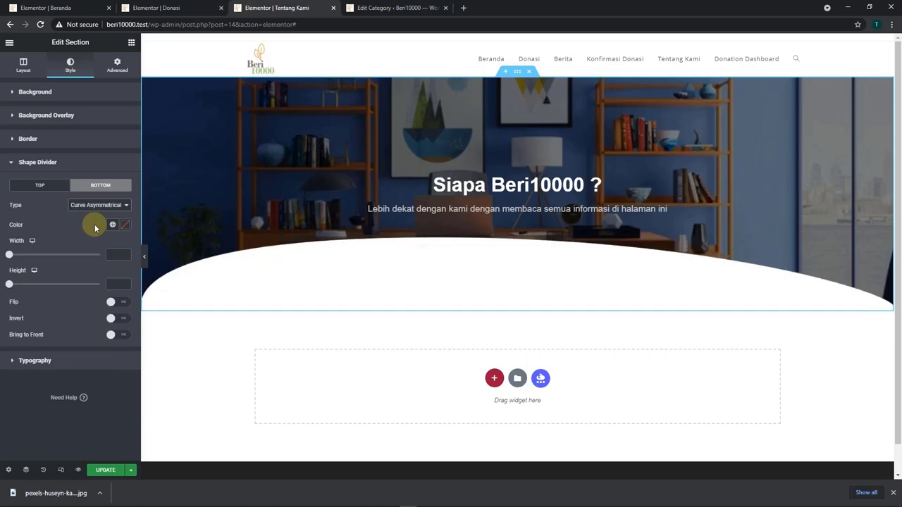
key("Up")
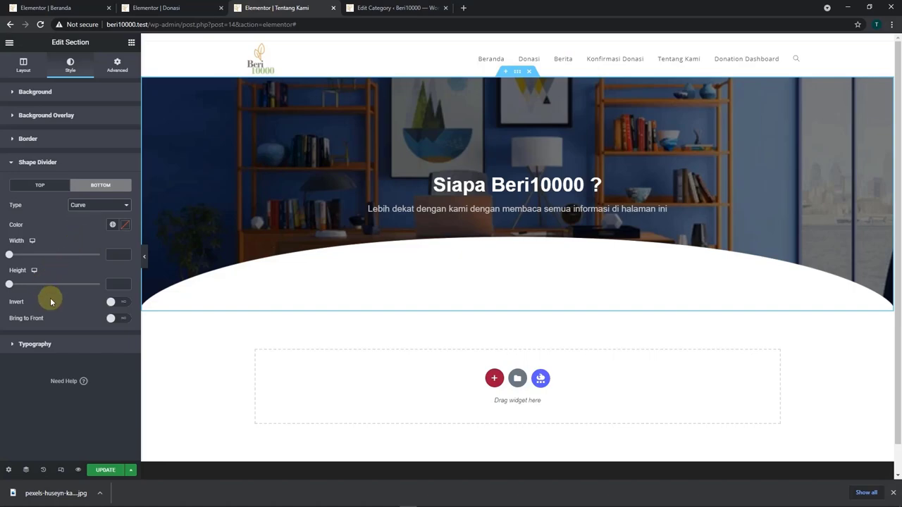
- Invert the curve, set width 254 and height 160, and update the page
left_click(118, 303)
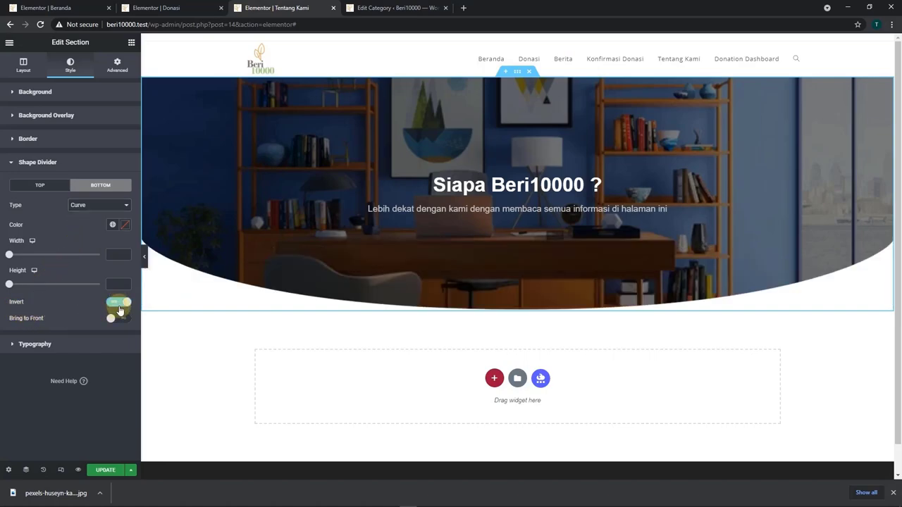
left_click_drag(9, 257, 79, 260)
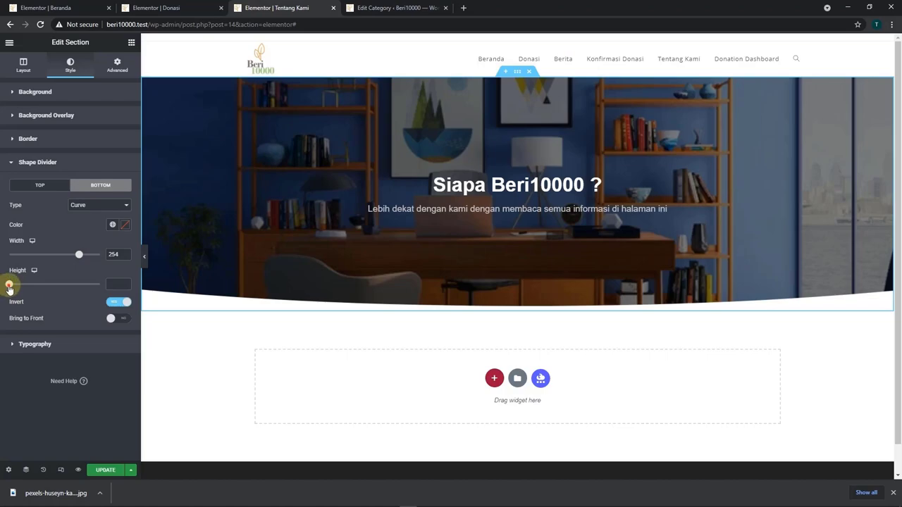
left_click_drag(8, 286, 39, 292)
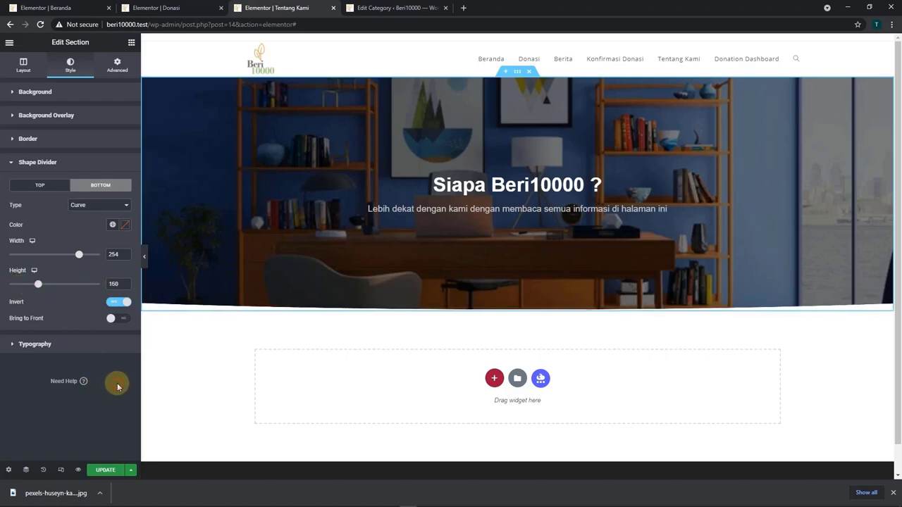
left_click(109, 468)
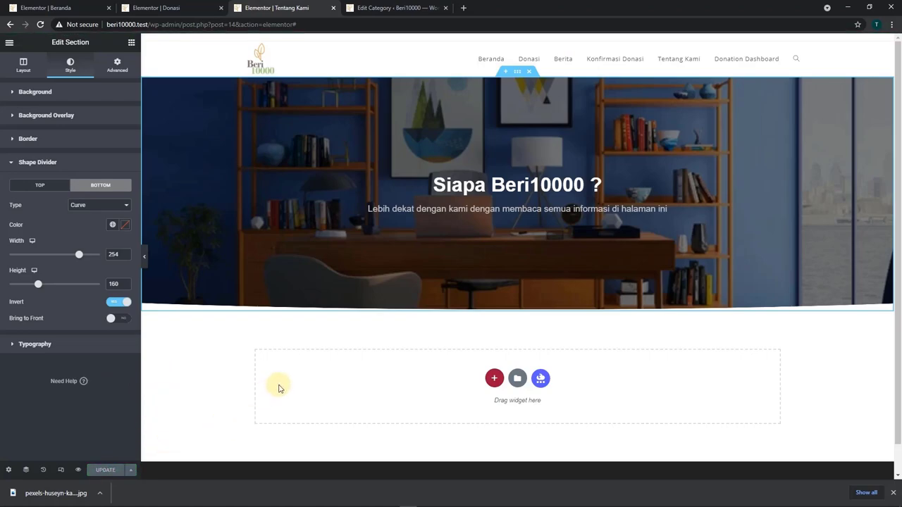
- Add a new section below the hero and split it into two columns with an Inner Section
scroll(278, 388, "down", 1)
left_click(494, 348)
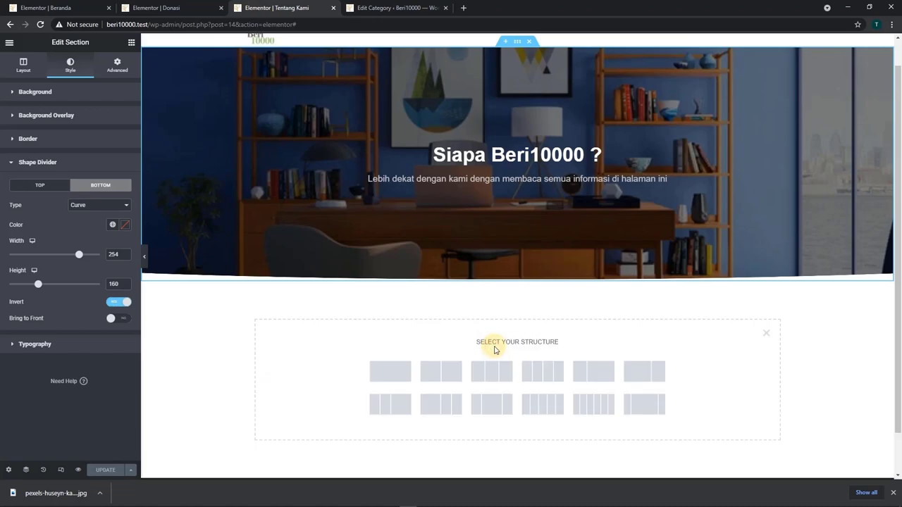
left_click(399, 373)
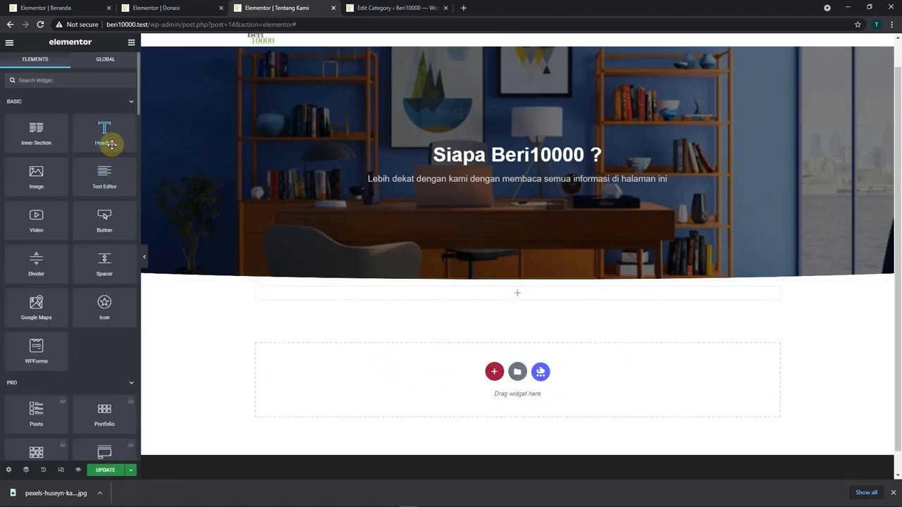
left_click_drag(36, 177, 361, 299)
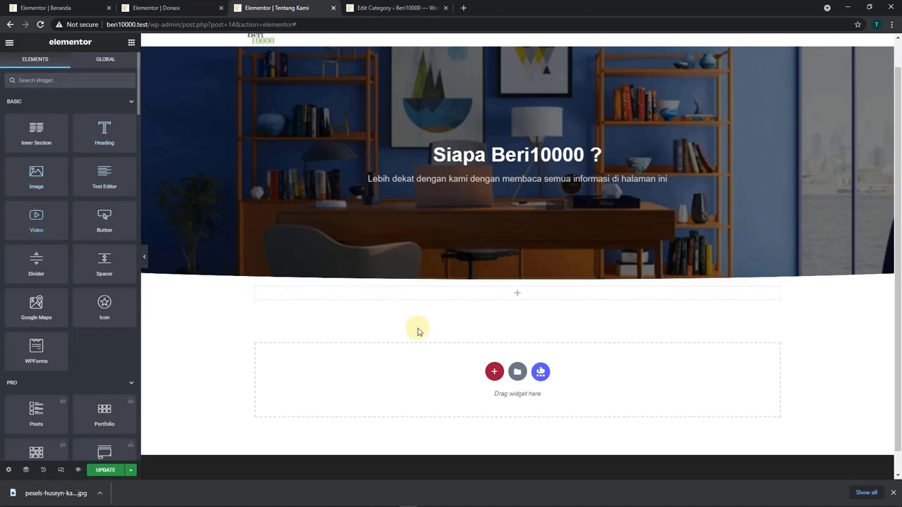
left_click_drag(45, 129, 458, 287)
- Place an Image widget in the left column showing the Beri10000 logo
left_click(386, 300)
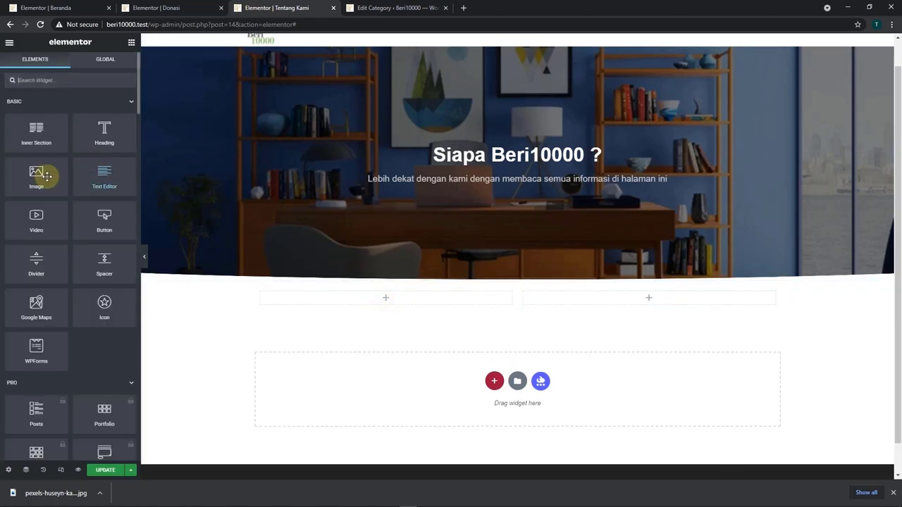
left_click_drag(40, 173, 356, 296)
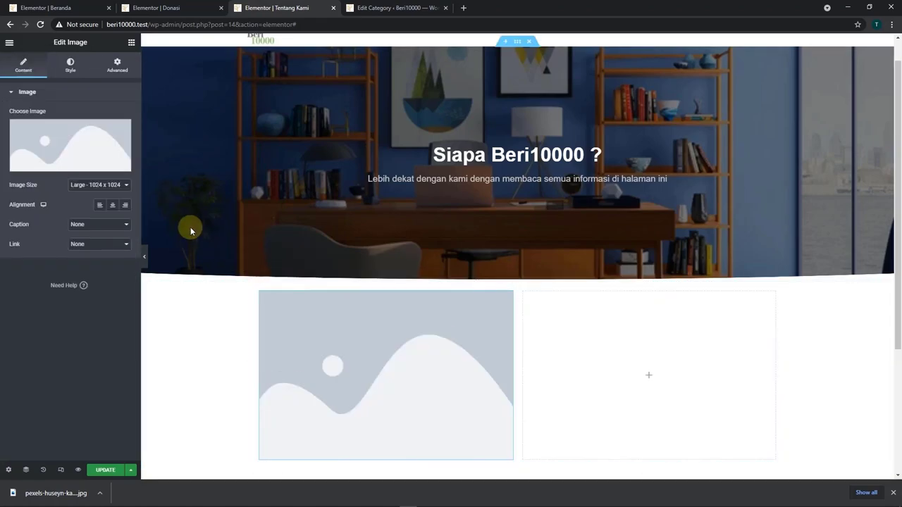
left_click(86, 148)
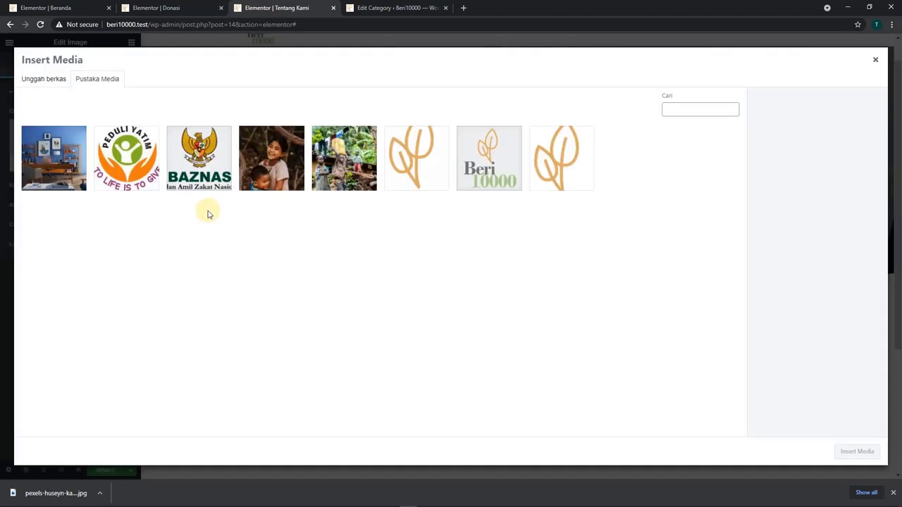
left_click(489, 157)
left_click(857, 451)
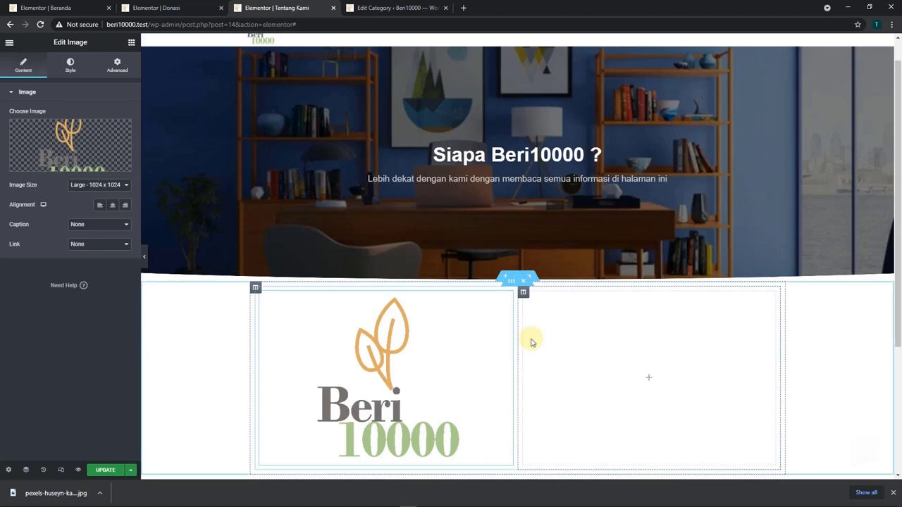
scroll(531, 342, "down", 2)
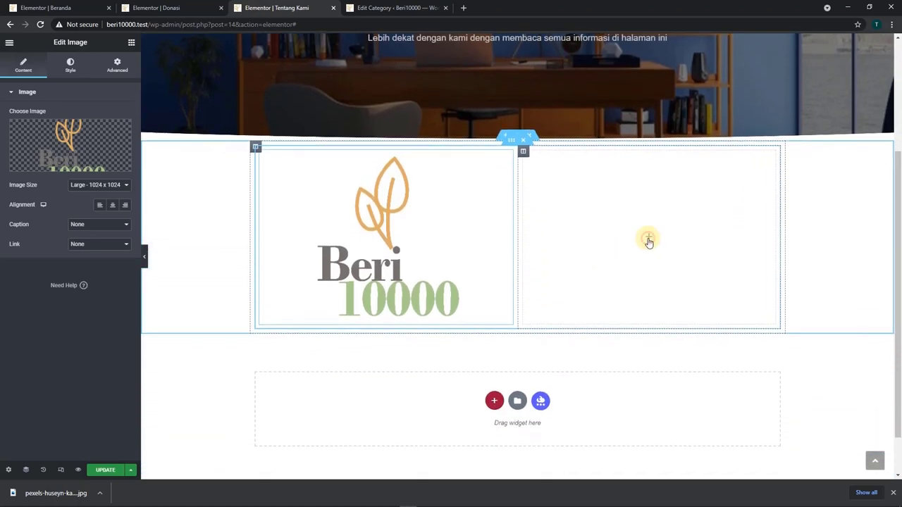
- Add a Heading to the right column and start replacing its title with 'TER'
left_click(648, 241)
left_click_drag(117, 137, 618, 229)
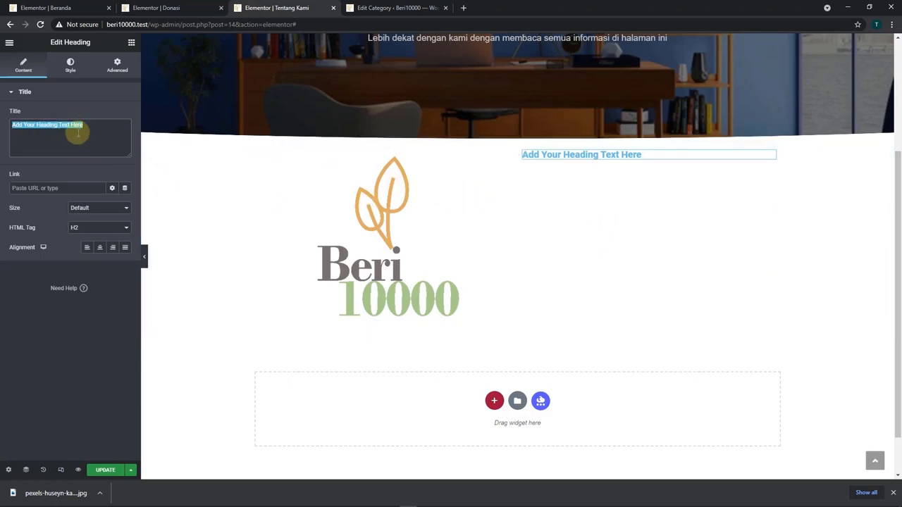
scroll(458, 292, "up", 2)
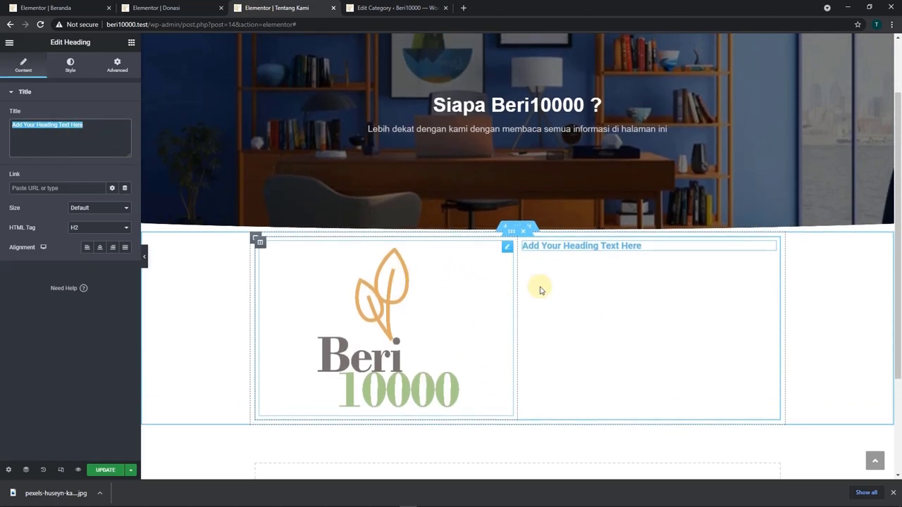
double_click(105, 133)
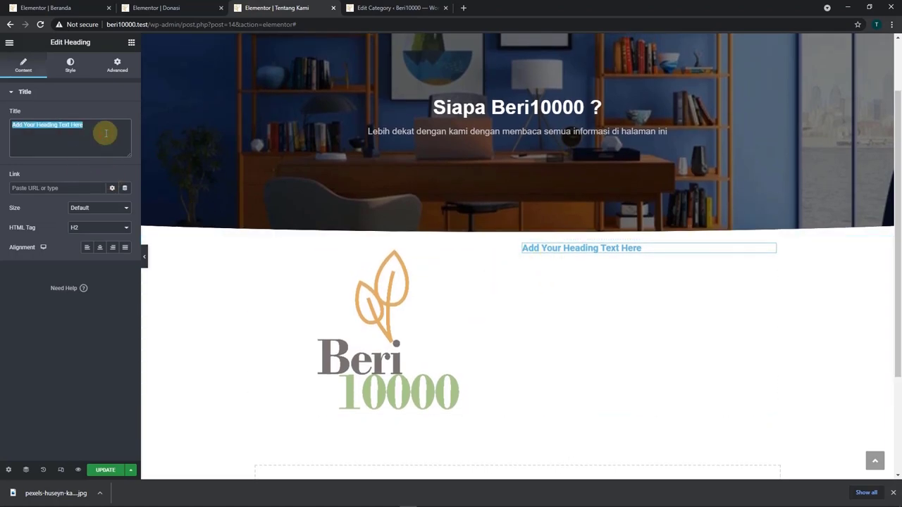
type("TERGERAK KARENA KONDISI")
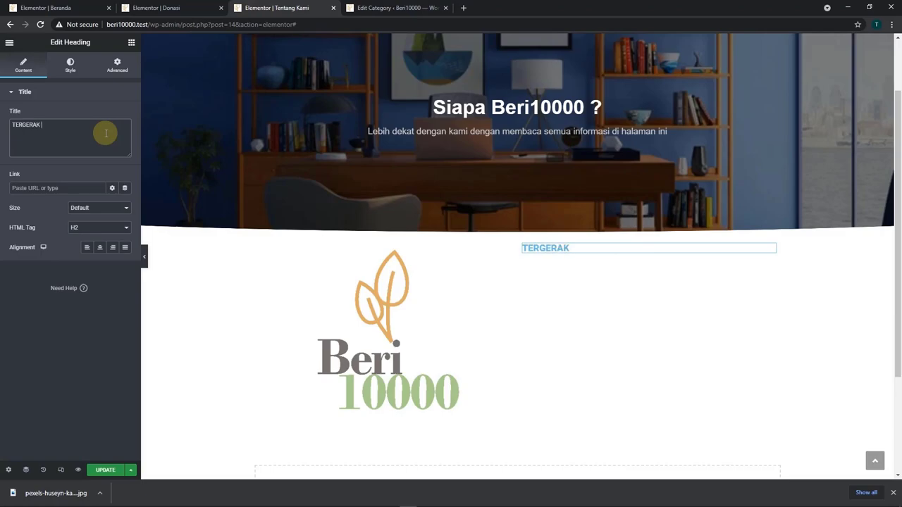
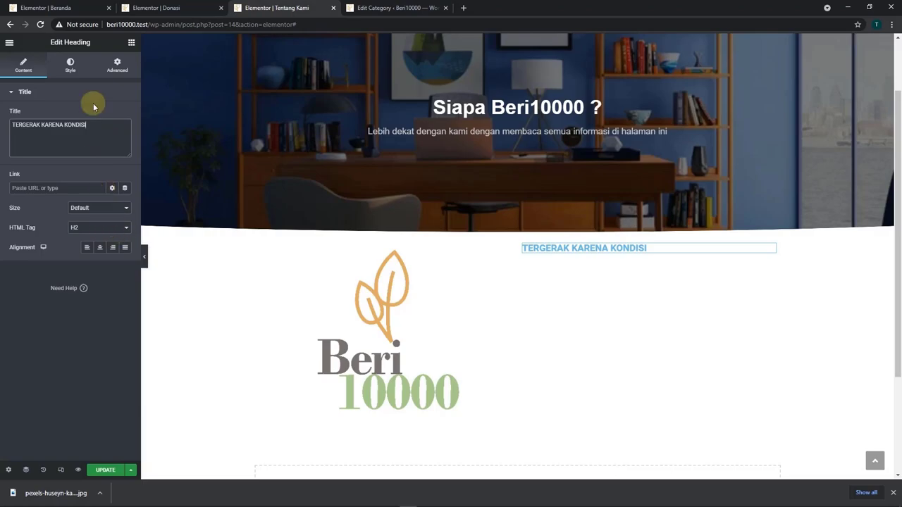
- Set the TERGERAK KARENA KONDISI heading's text colour to near-black #131313
left_click(72, 72)
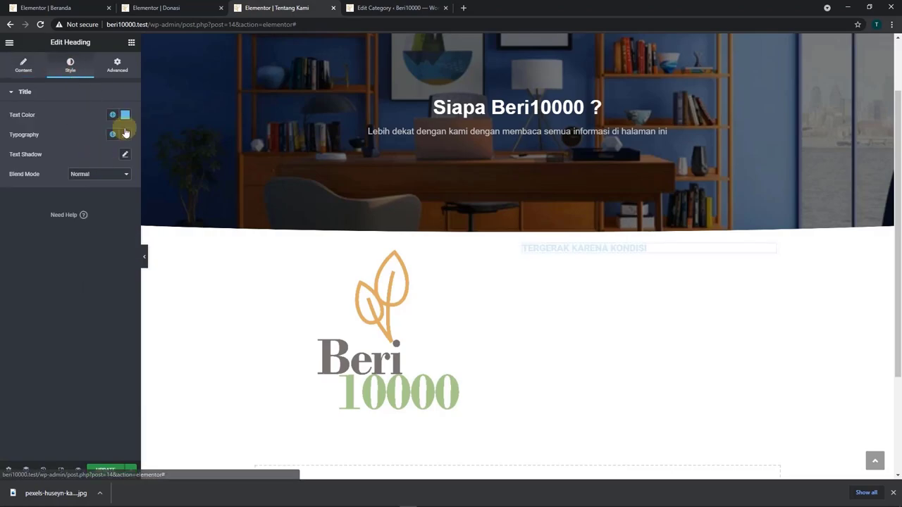
left_click(125, 114)
left_click_drag(36, 209, 17, 223)
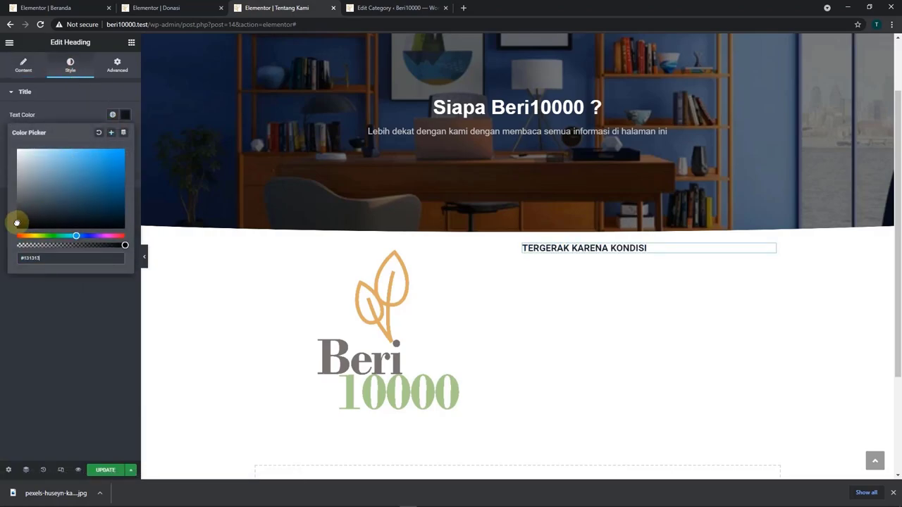
left_click(85, 105)
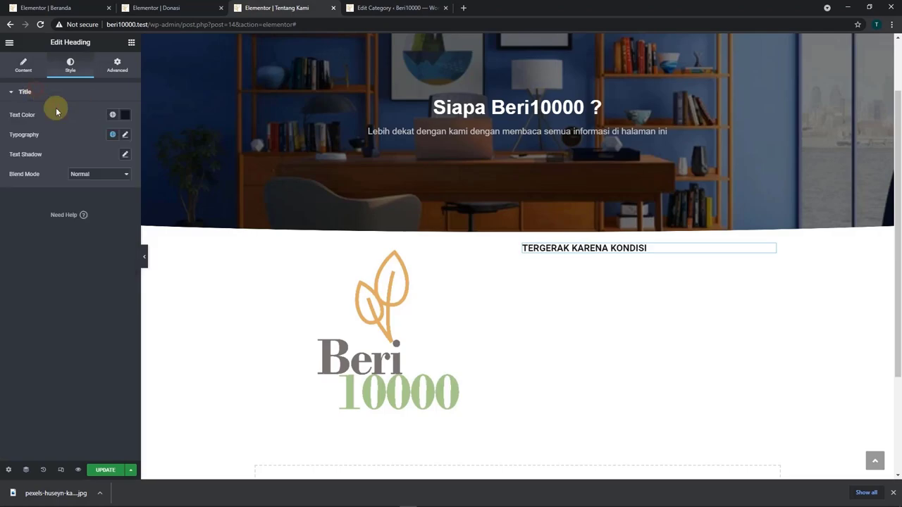
- Set the heading typography to the Arial font family and adjust its font size
left_click(125, 134)
left_click_drag(16, 208, 26, 211)
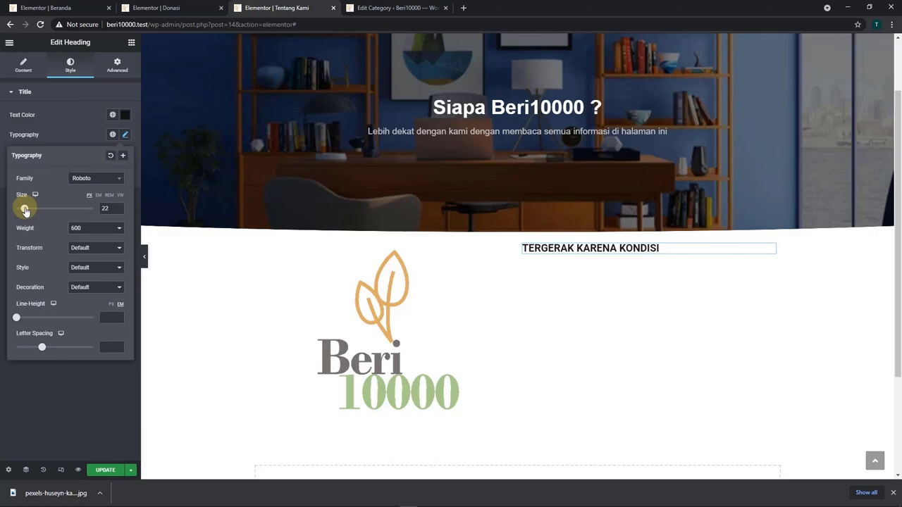
left_click(87, 181)
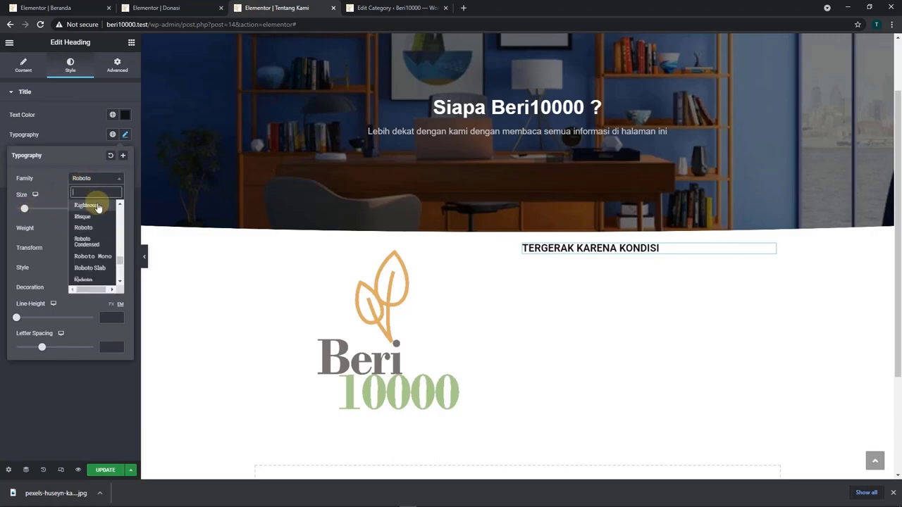
type("AR")
left_click(90, 216)
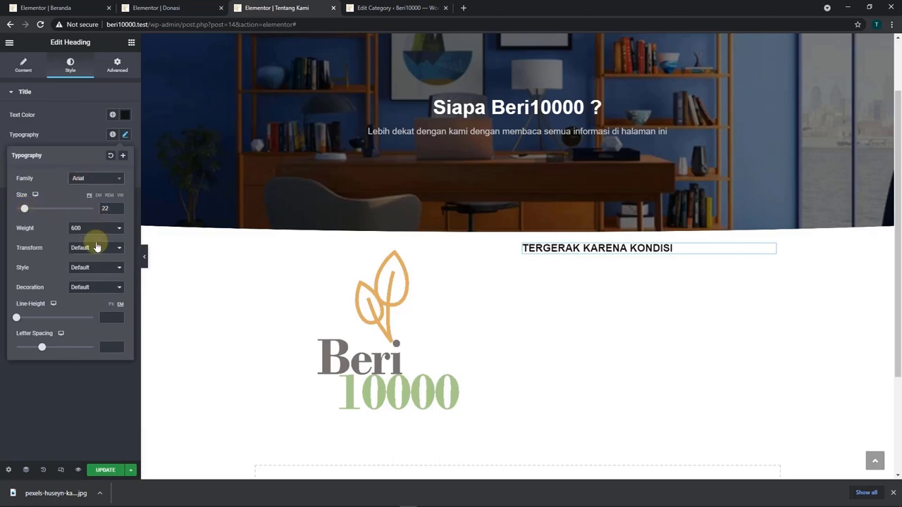
left_click(90, 383)
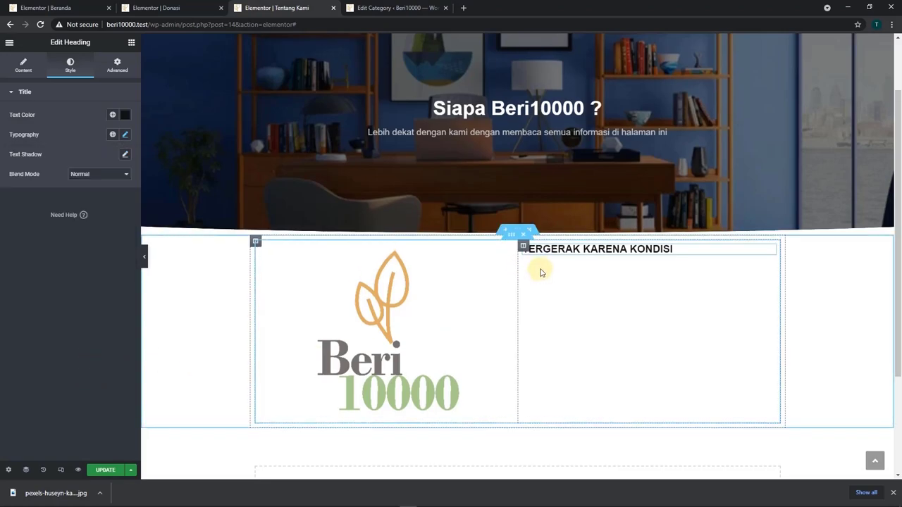
scroll(541, 271, "up", 1)
scroll(543, 275, "down", 3)
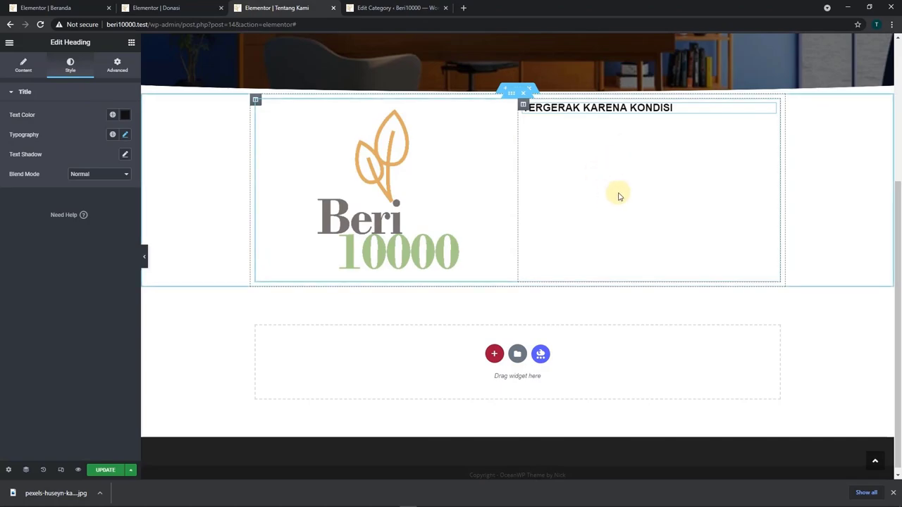
- Place a Text Editor widget under the TERGERAK KARENA KONDISI heading
left_click(10, 43)
left_click(9, 42)
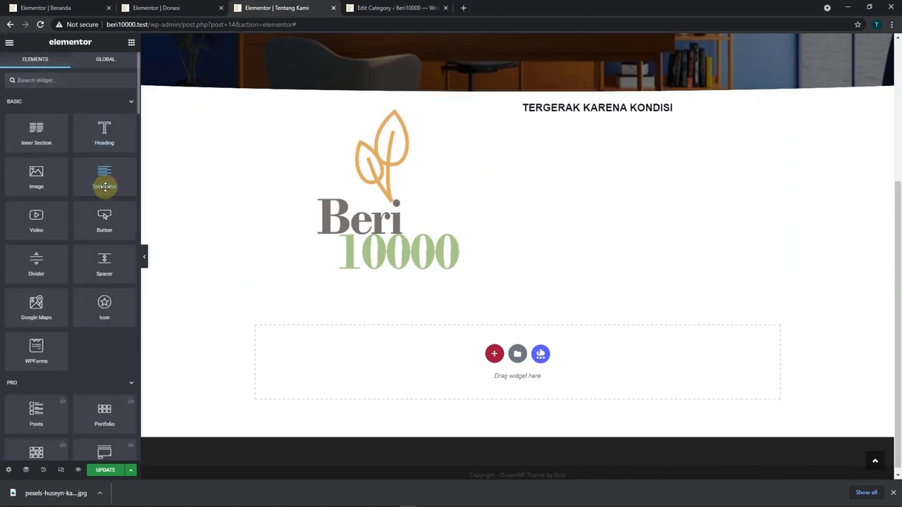
left_click_drag(105, 186, 667, 110)
scroll(643, 199, "up", 2)
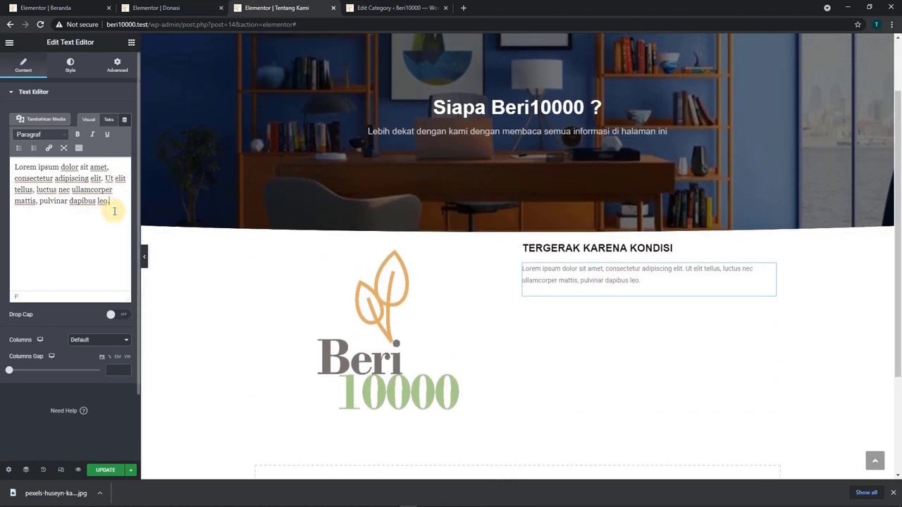
- Try a numbered list with an 'ASDAD' item in the text block, then delete the list
key("Return")
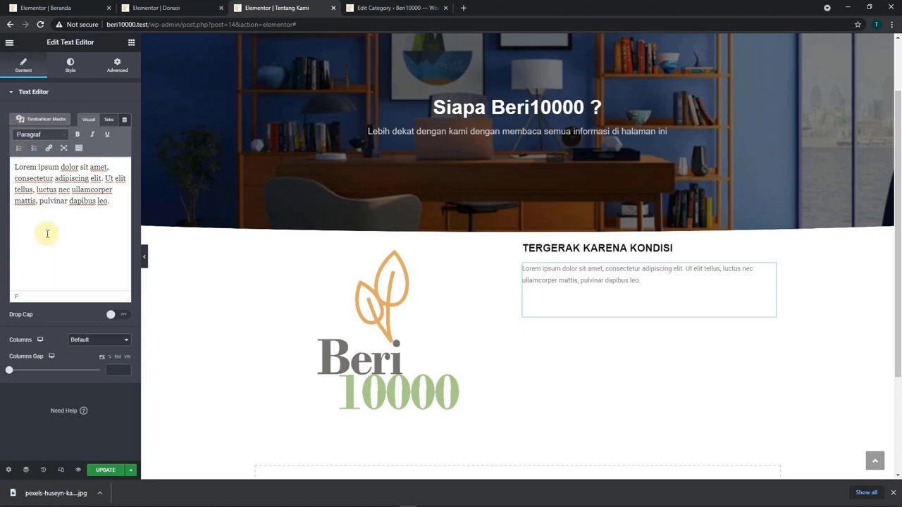
left_click_drag(43, 223, 11, 221)
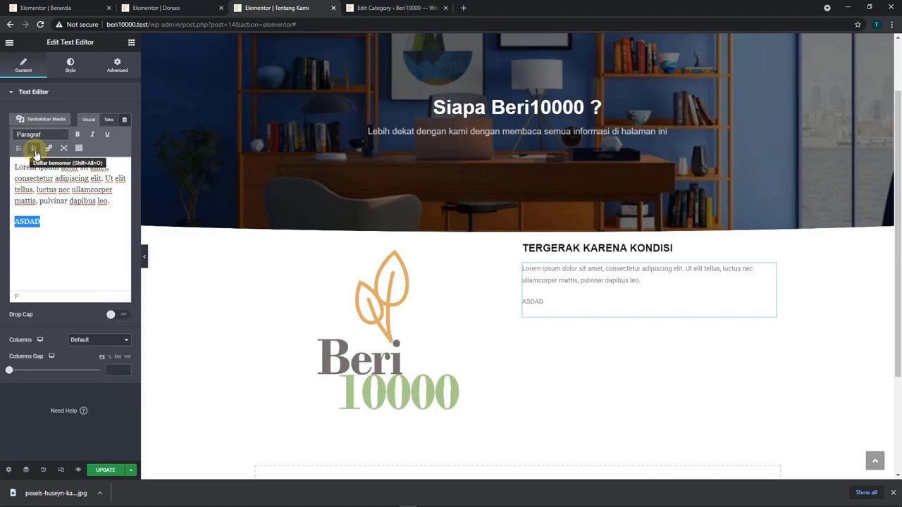
left_click(34, 149)
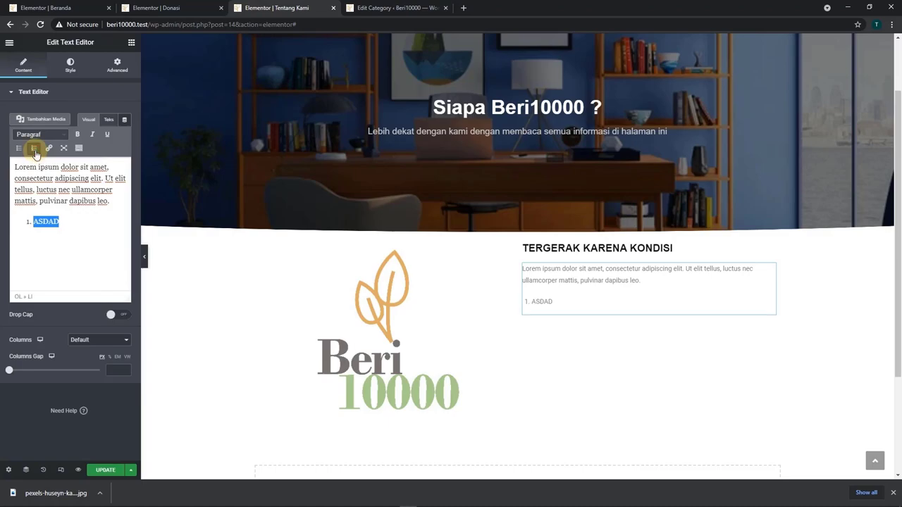
left_click(77, 224)
key("Return")
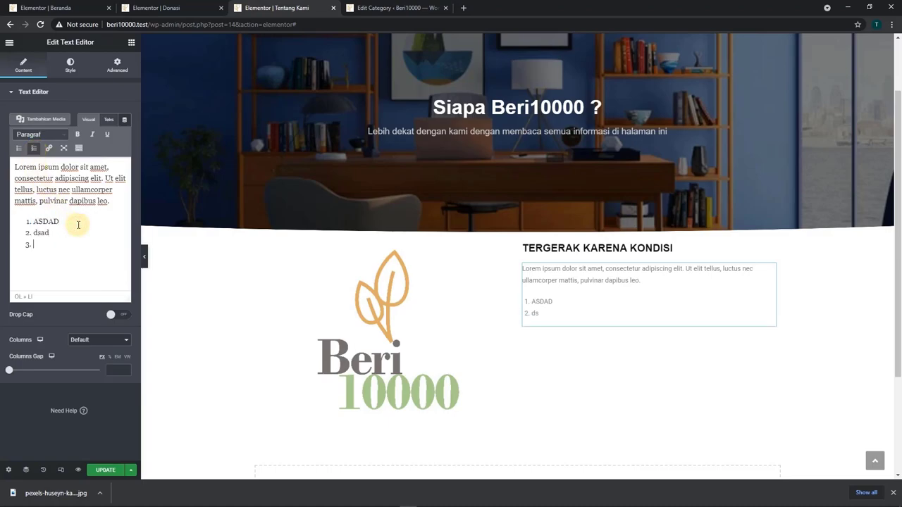
type("ada")
left_click(65, 250)
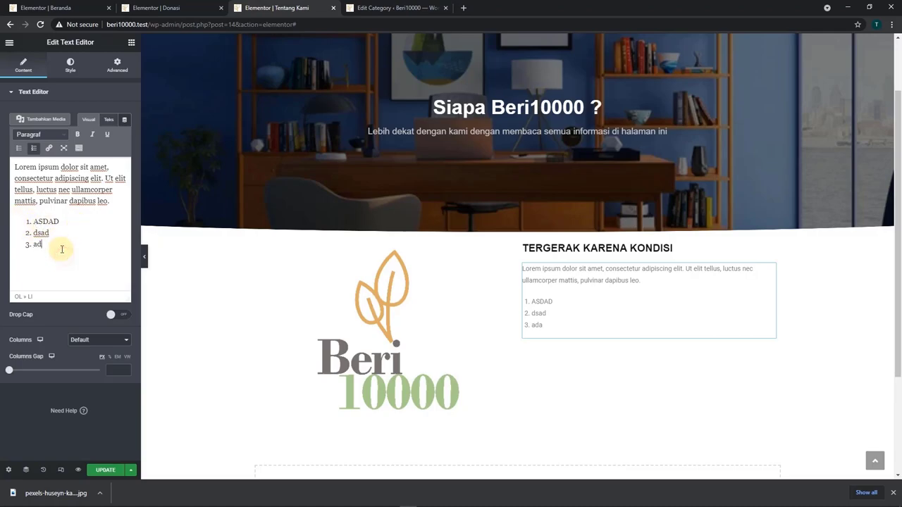
key("BackSpace")
key("BackSpace")
key("BackSpace")
key("BackSpace")
key("BackSpace")
key("BackSpace")
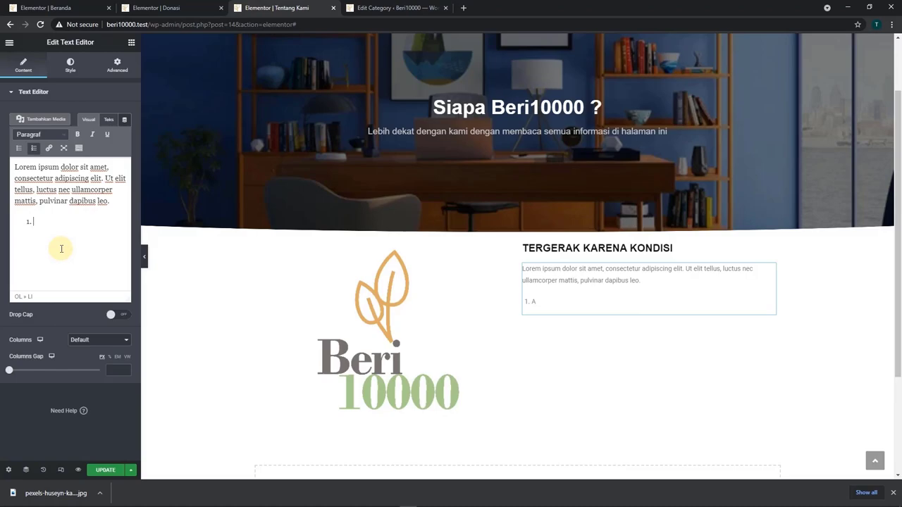
key("BackSpace")
- Copy the Lorem ipsum paragraph and paste it as two more paragraphs
left_click_drag(117, 202, 6, 171)
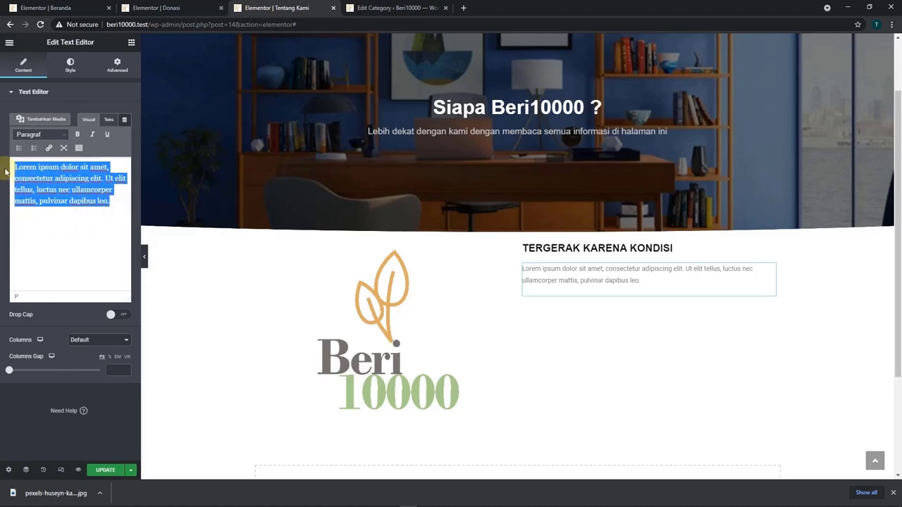
key("ctrl+c")
left_click(117, 204)
key("Return")
key("ctrl+v")
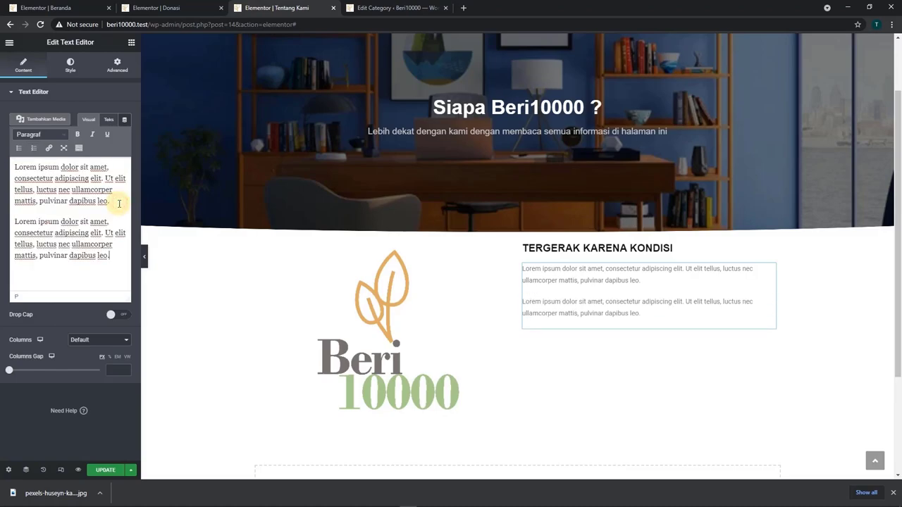
key("Return")
key("ctrl+v")
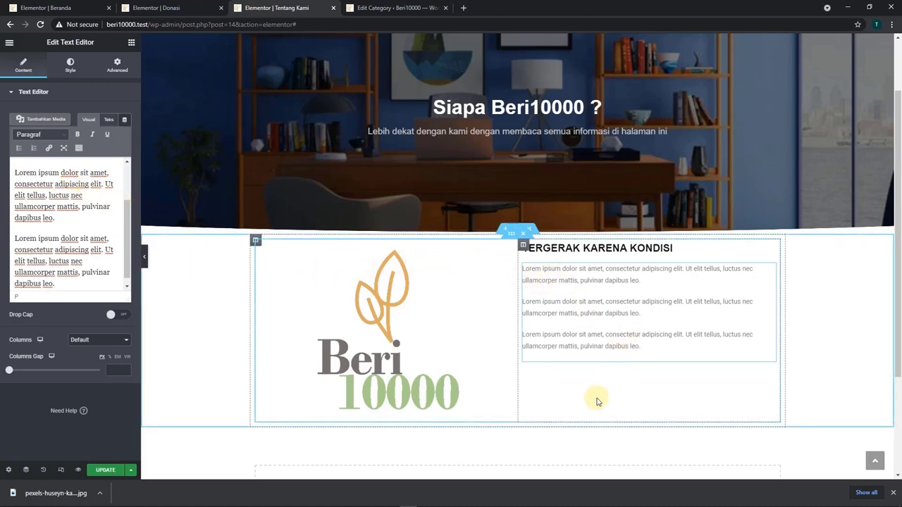
- Set the logo-and-text inner section's vertical alignment to Middle
left_click(512, 238)
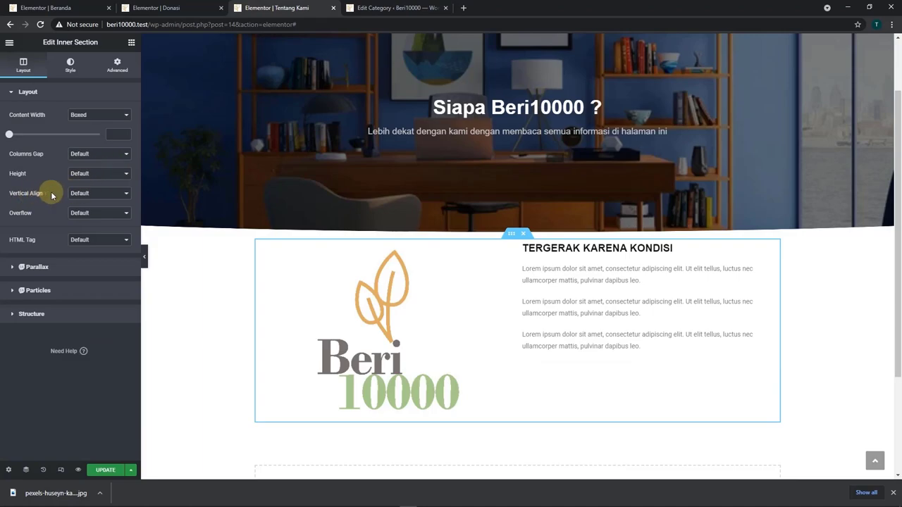
left_click(93, 193)
key("Escape")
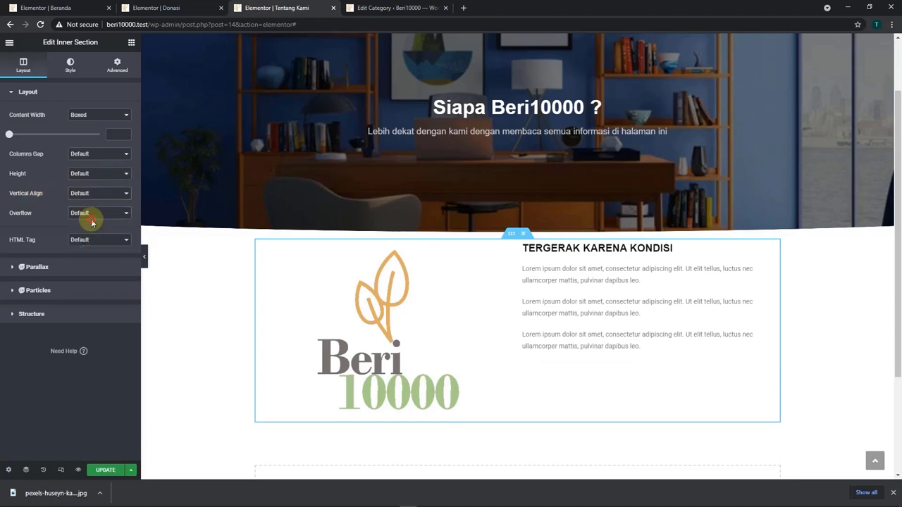
left_click(91, 223)
scroll(836, 364, "down", 1)
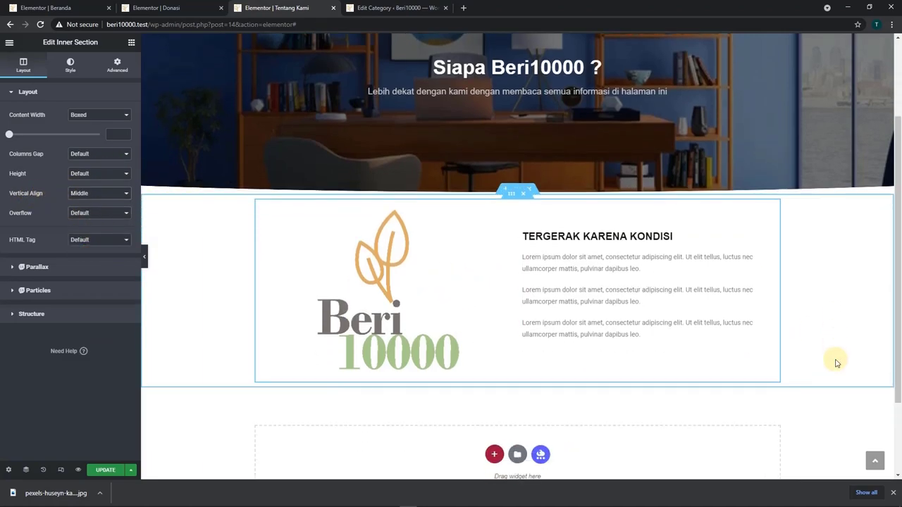
scroll(837, 364, "down", 1)
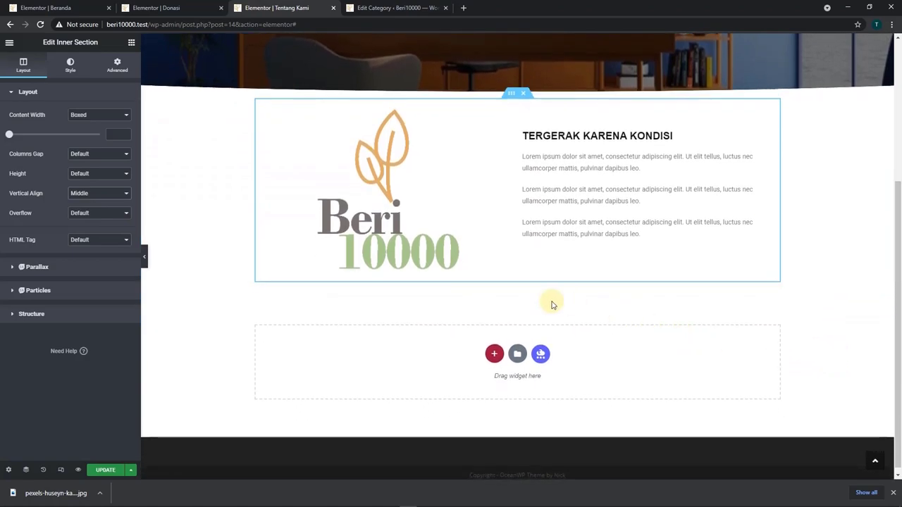
- Give the outer section a linked top and bottom margin of 4
left_click(518, 89)
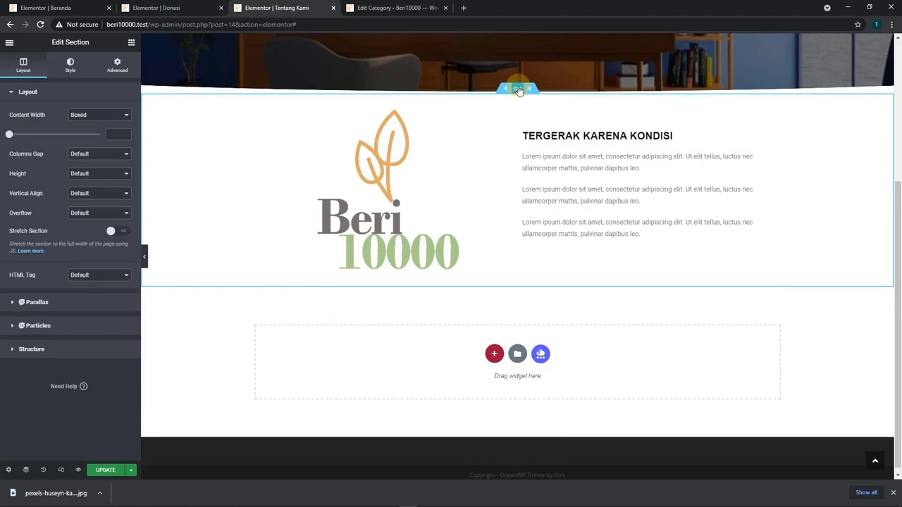
left_click(114, 63)
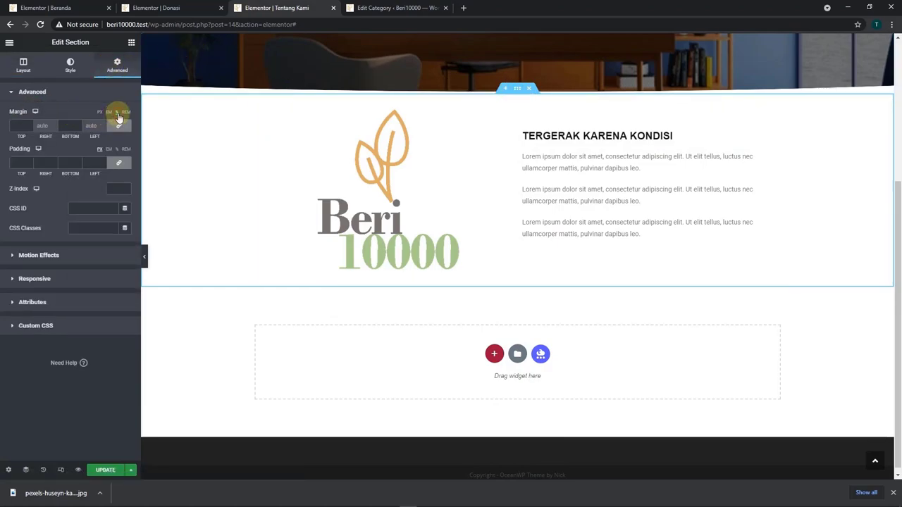
type("2")
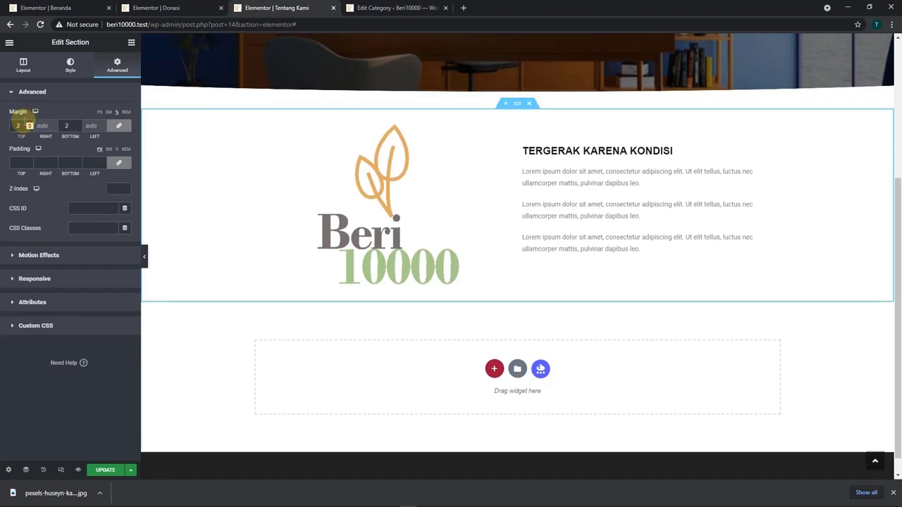
scroll(682, 339, "up", 1)
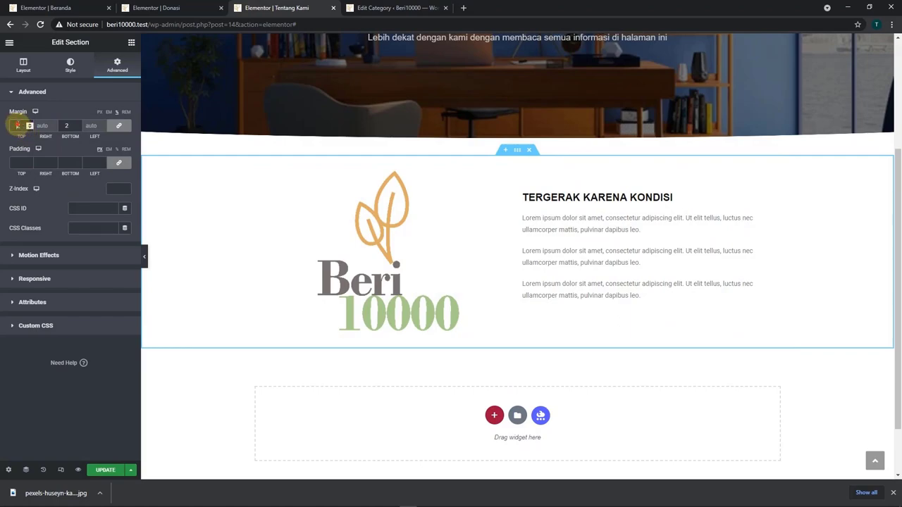
left_click(29, 124)
left_click(29, 124)
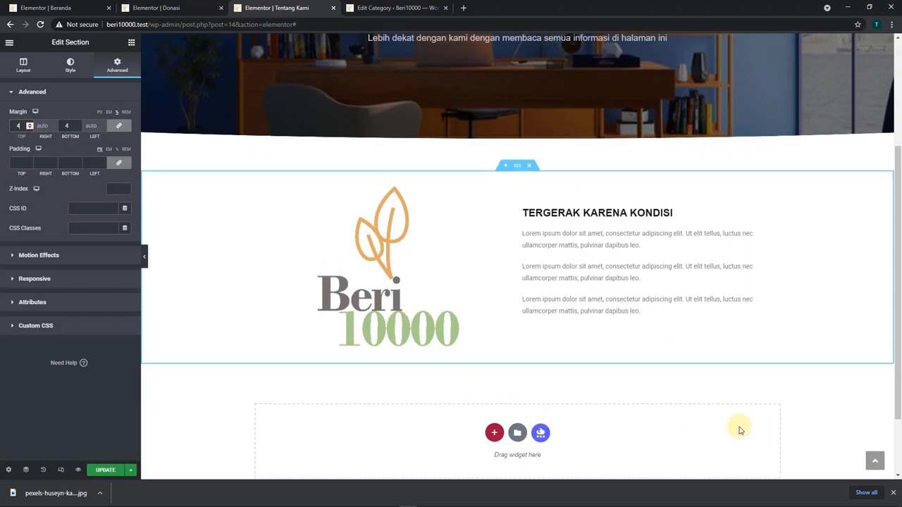
scroll(750, 431, "up", 2)
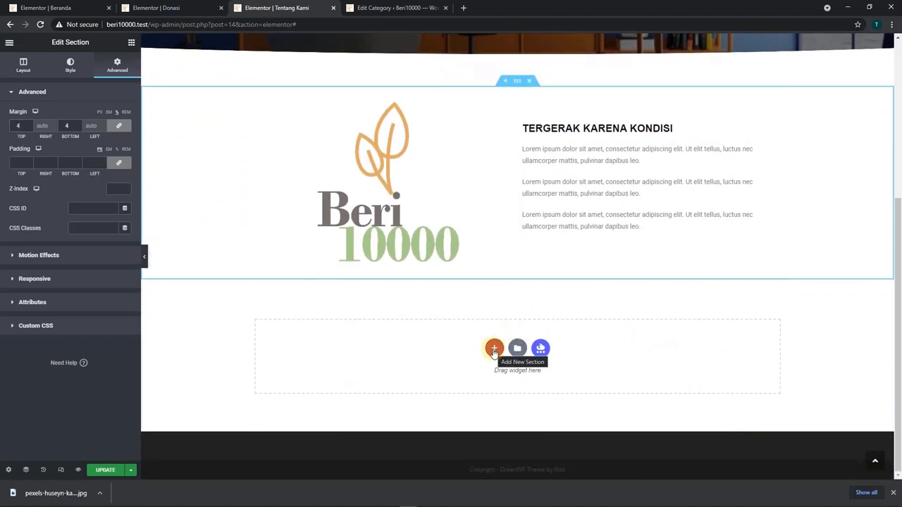
- Duplicate the logo-and-text section, then delete the copy's logo image and its empty column
right_click(518, 81)
left_click(539, 100)
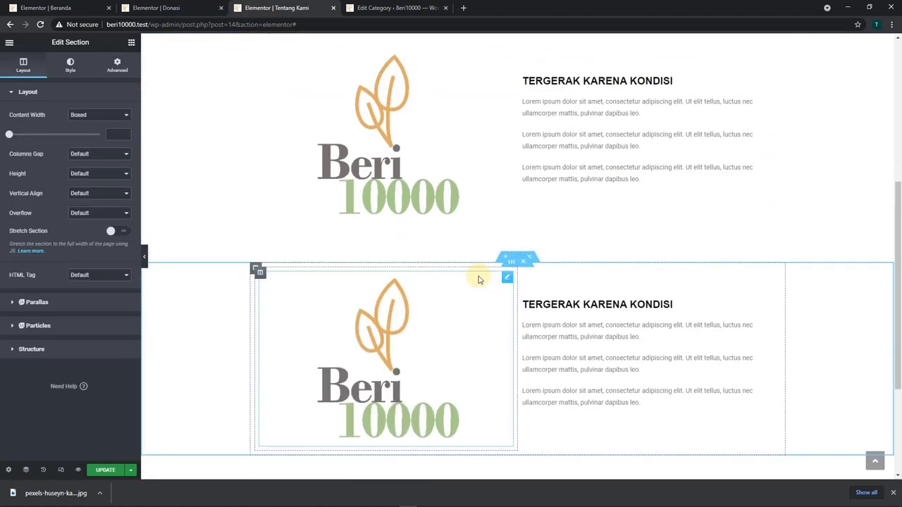
right_click(506, 185)
left_click(524, 317)
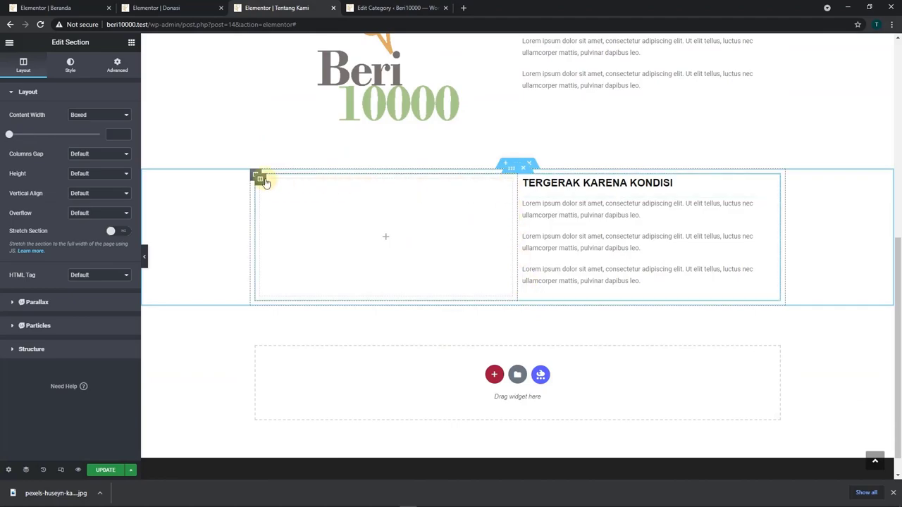
right_click(260, 178)
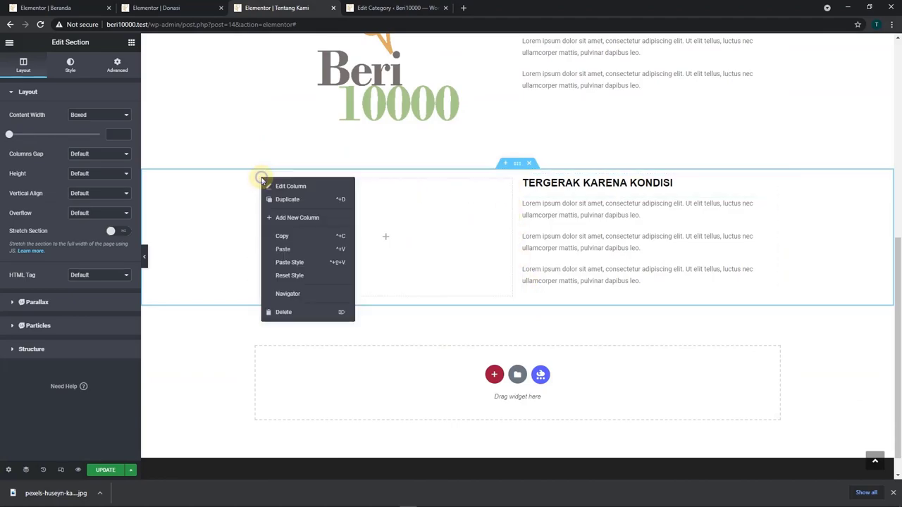
left_click(302, 312)
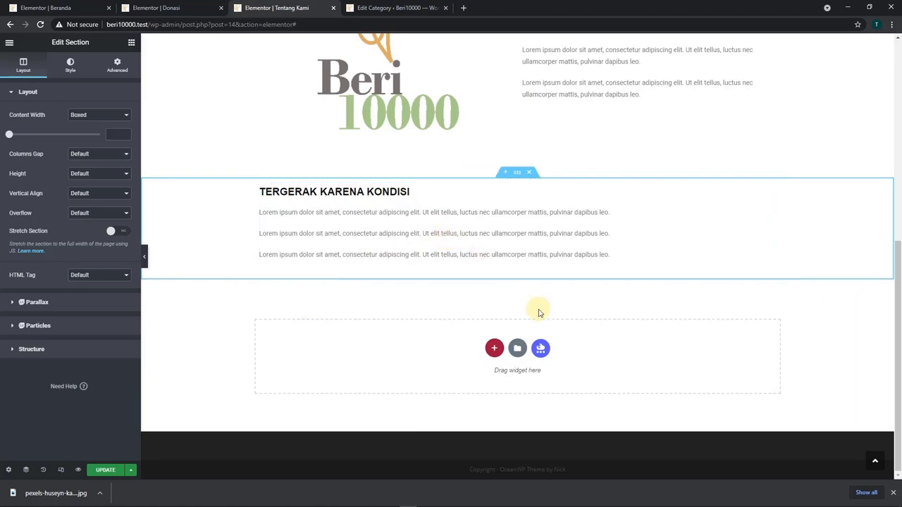
scroll(539, 312, "up", 1)
left_click(386, 238)
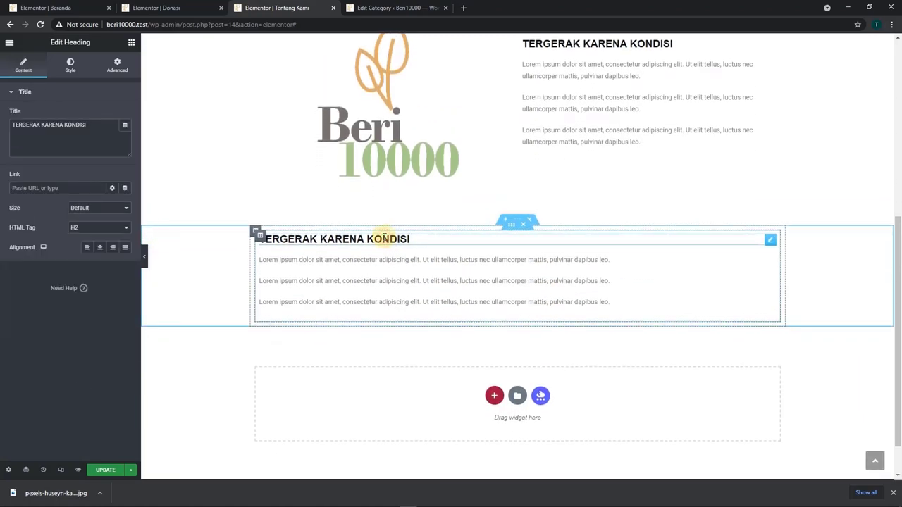
- Center-align the copied heading and the paragraph text
left_click(100, 247)
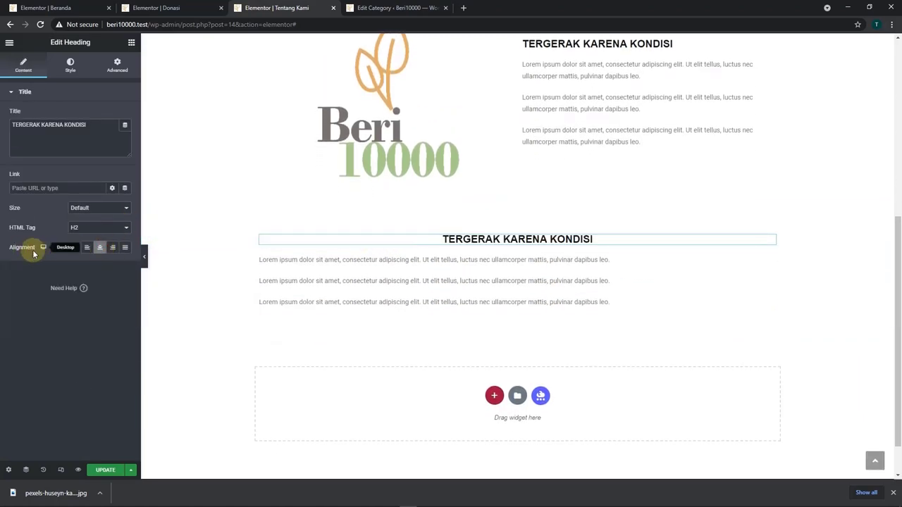
left_click(768, 261)
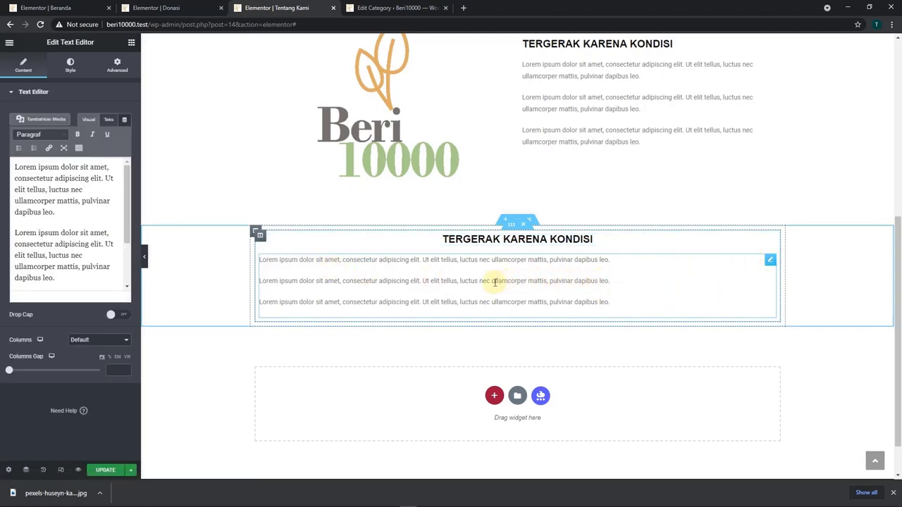
left_click(76, 64)
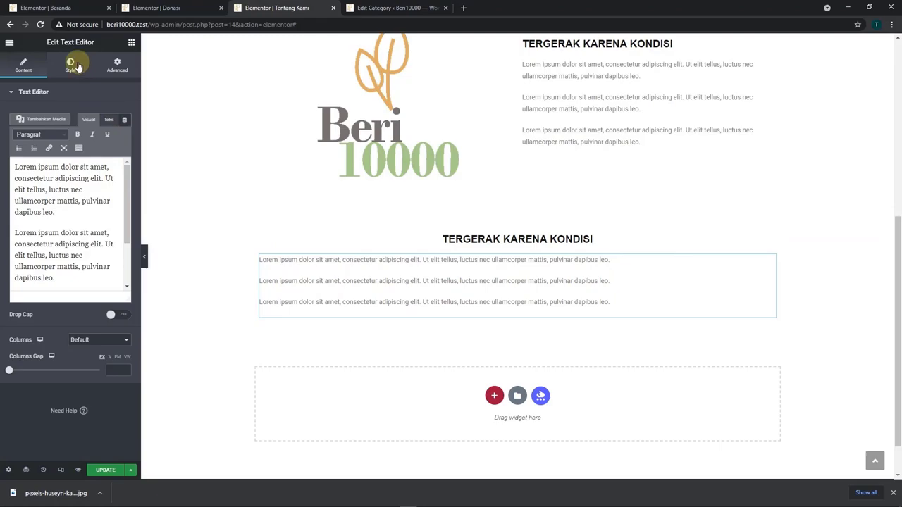
left_click(101, 116)
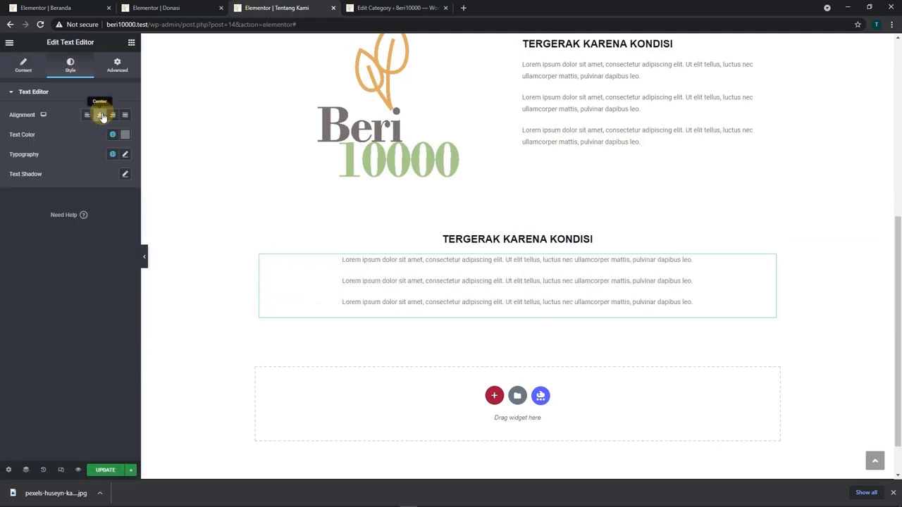
left_click(18, 67)
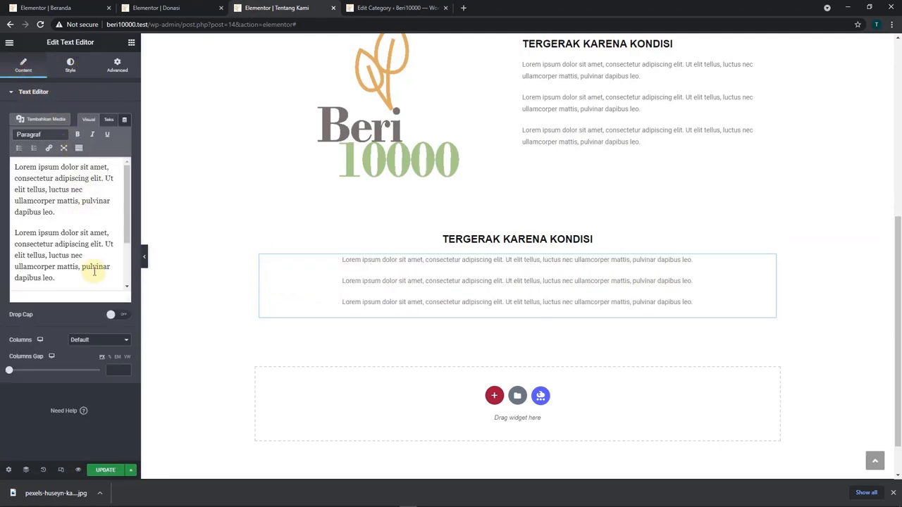
- Keep one Lorem ipsum paragraph, then paste it twice more into the same block
left_click_drag(89, 278, 2, 229)
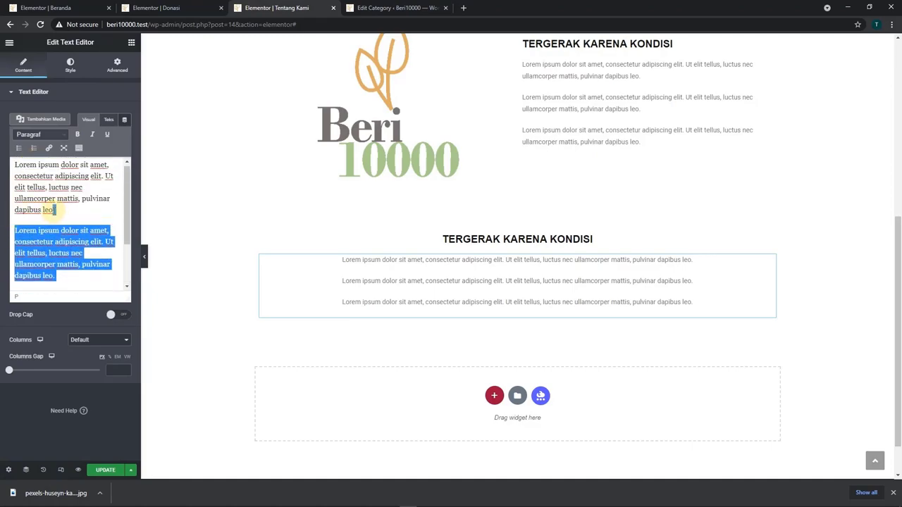
key("BackSpace")
triple_click(15, 166)
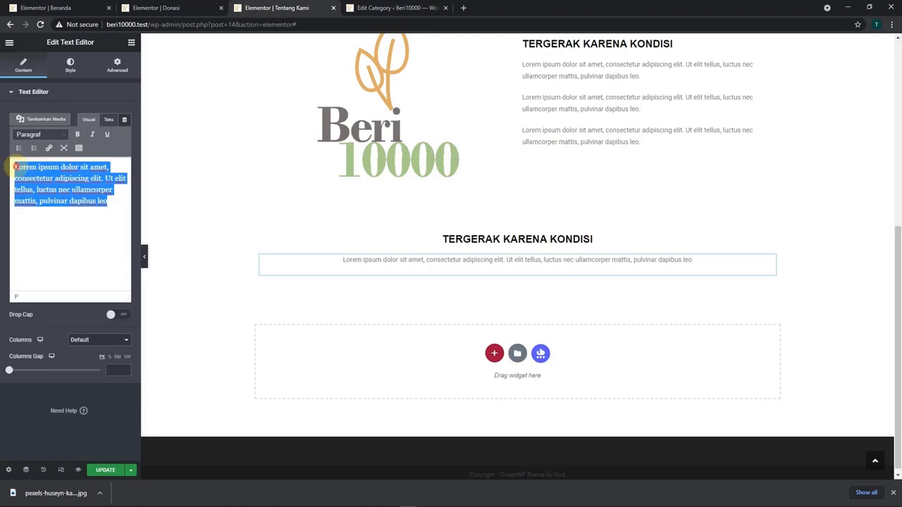
key("ctrl+c")
key("ctrl+v")
key("ctrl+v")
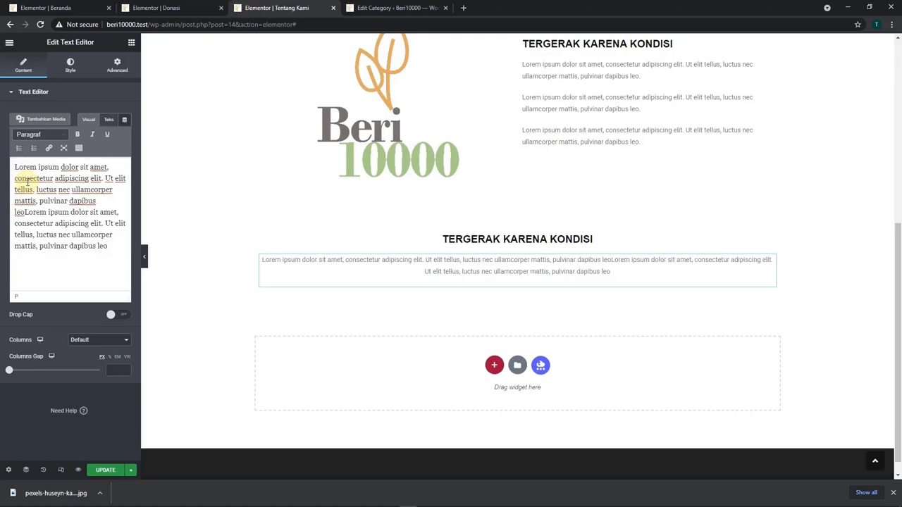
key("ctrl+v")
key("ctrl+v")
key("ctrl+v")
key("ctrl+v")
key("ctrl+v")
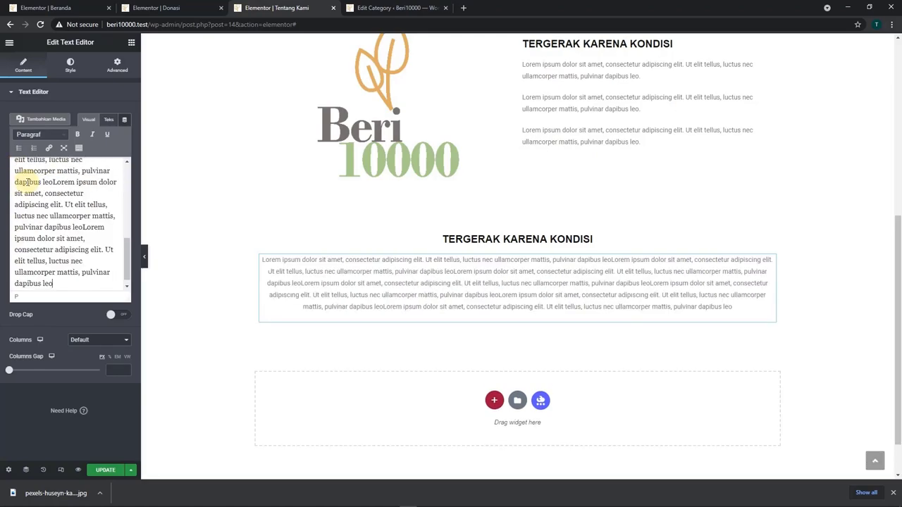
- Retitle the copied heading 'Visi & Misi'
left_click(477, 239)
left_click(114, 136)
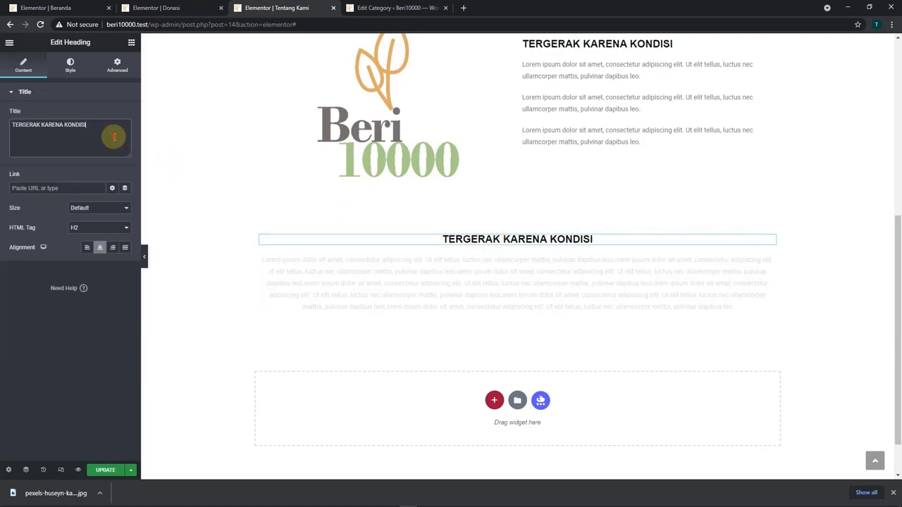
type("Visi & Misi")
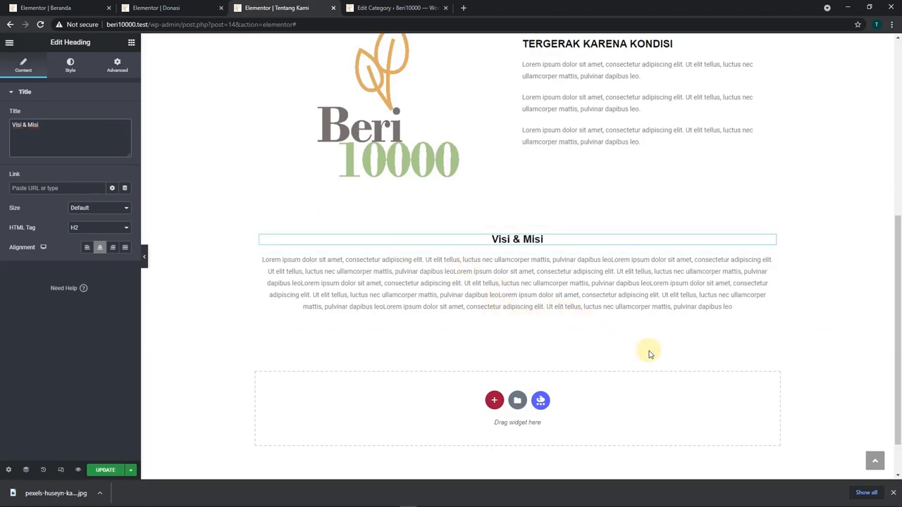
scroll(648, 353, "up", 3)
scroll(641, 348, "down", 3)
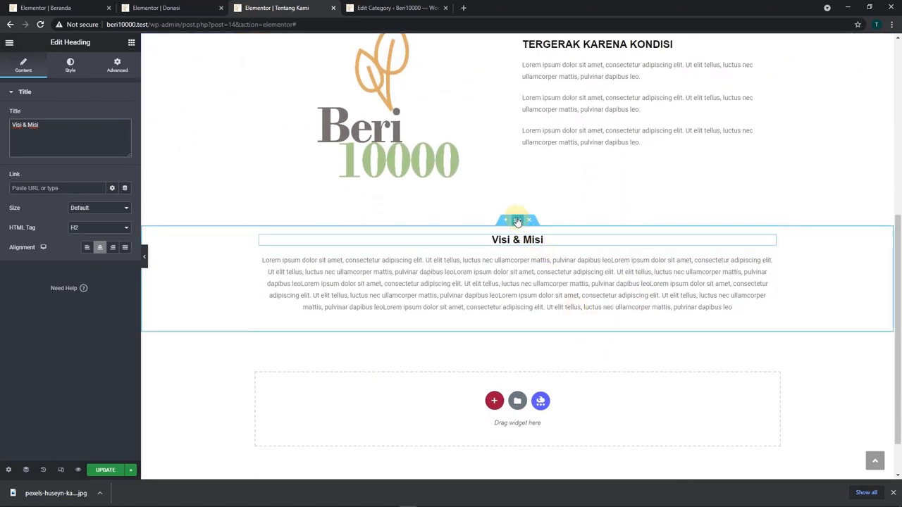
- Duplicate the Visi & Misi section and retitle the copy's heading 'Tim Kami'
right_click(517, 221)
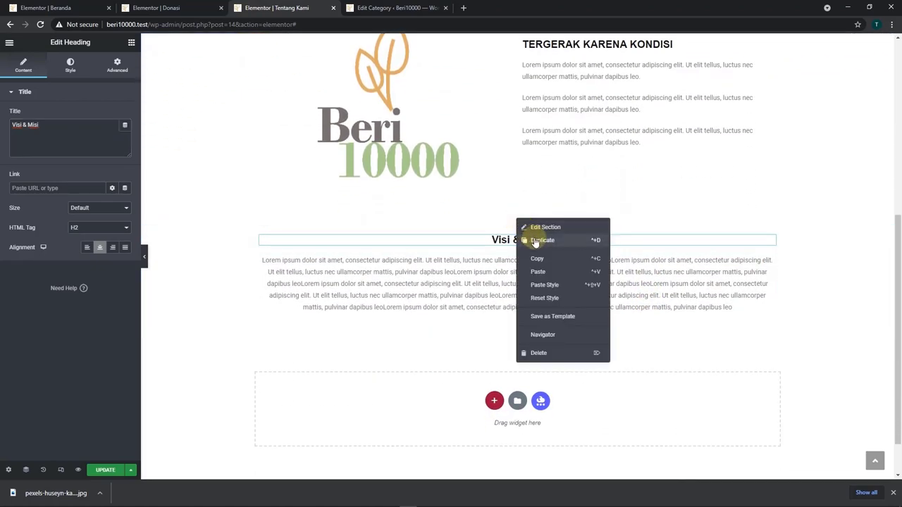
left_click(535, 240)
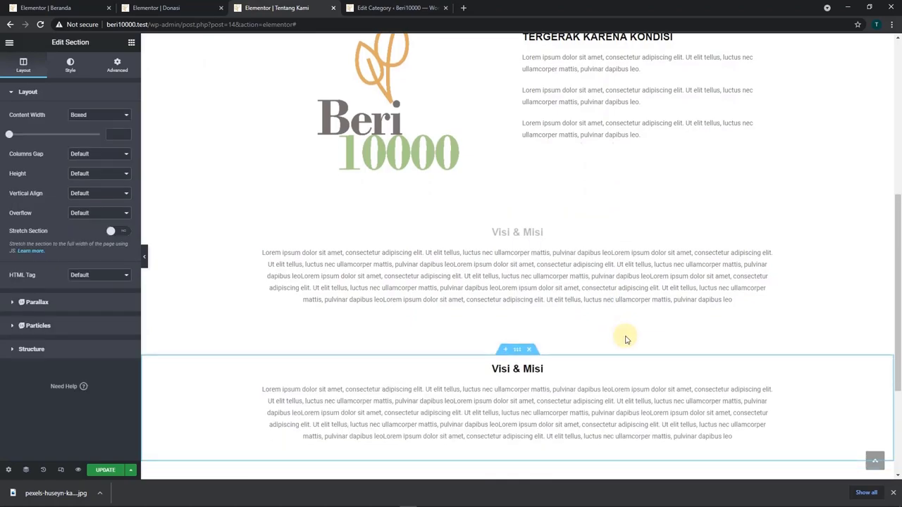
scroll(585, 282, "down", 3)
left_click(522, 194)
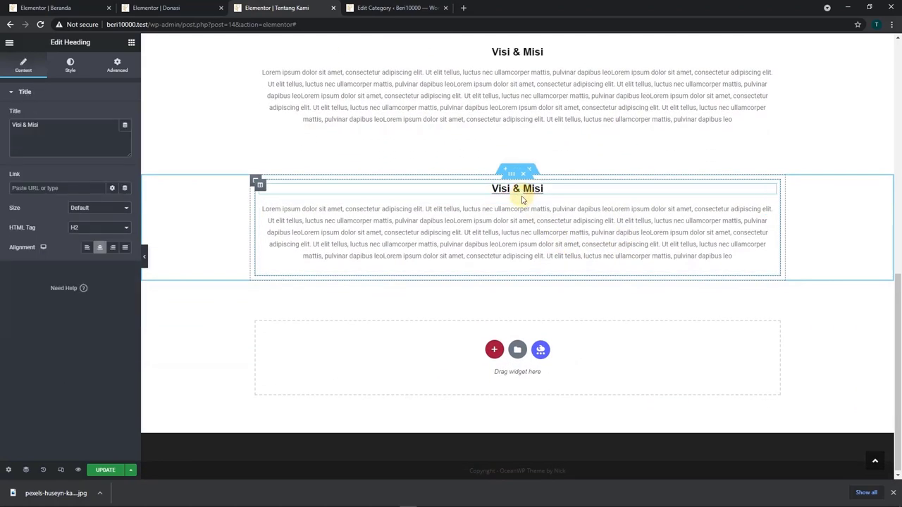
left_click(116, 128)
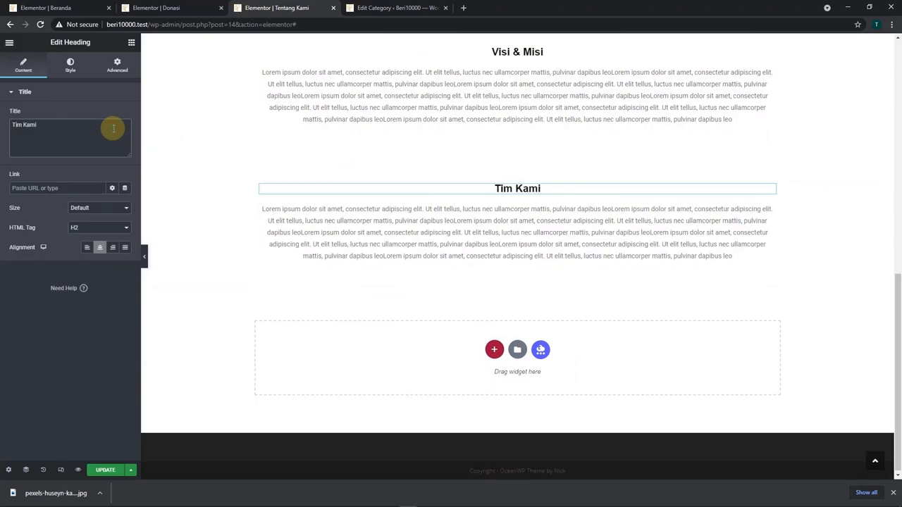
- Delete the Lorem ipsum text widget under the Tim Kami heading
right_click(770, 211)
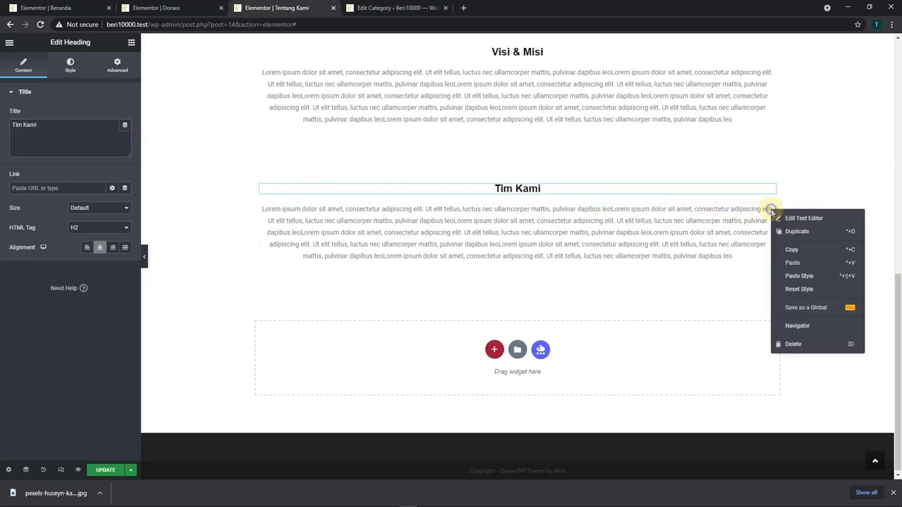
left_click(793, 343)
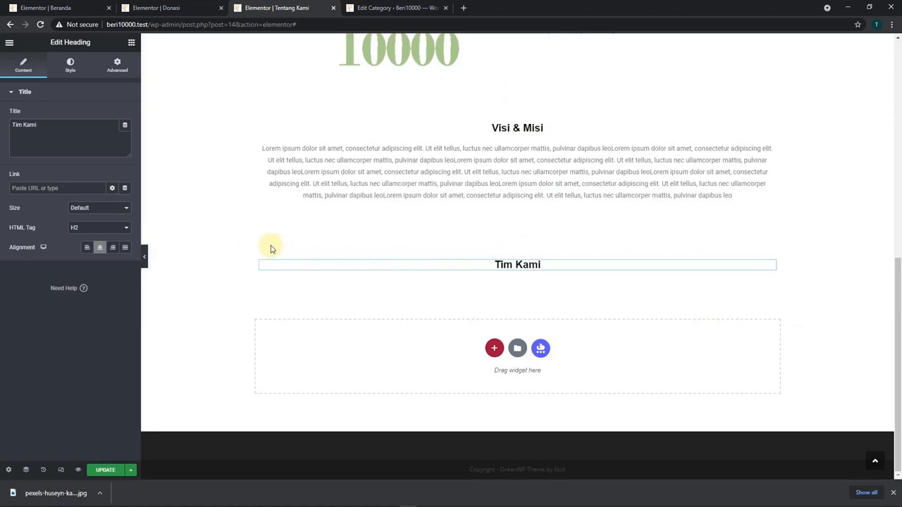
left_click(9, 43)
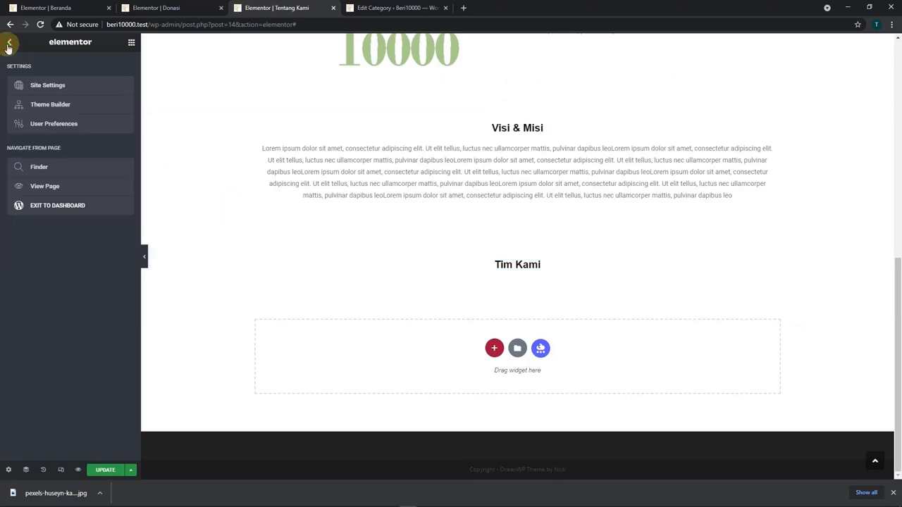
- Turn on Team Member in Essential Addons, save the settings, and go back to the Tentang Kami editor
left_click(8, 45)
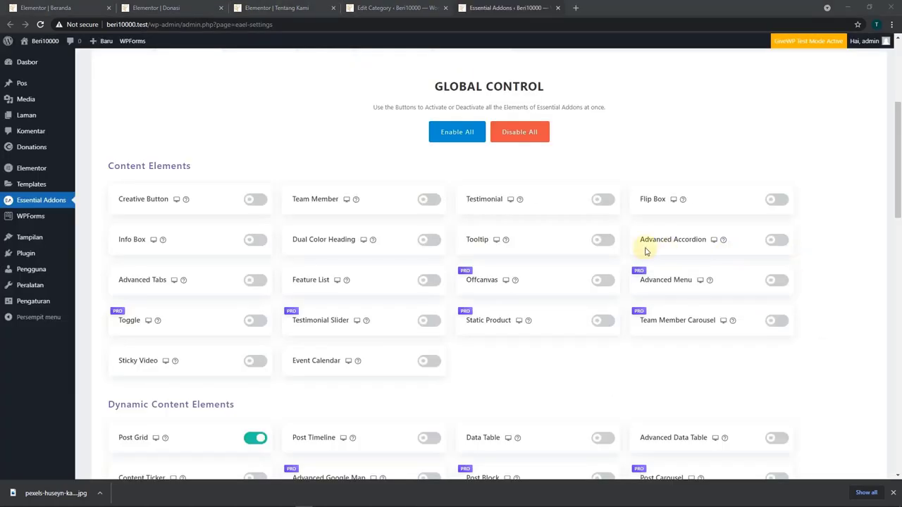
scroll(321, 206, "up", 4)
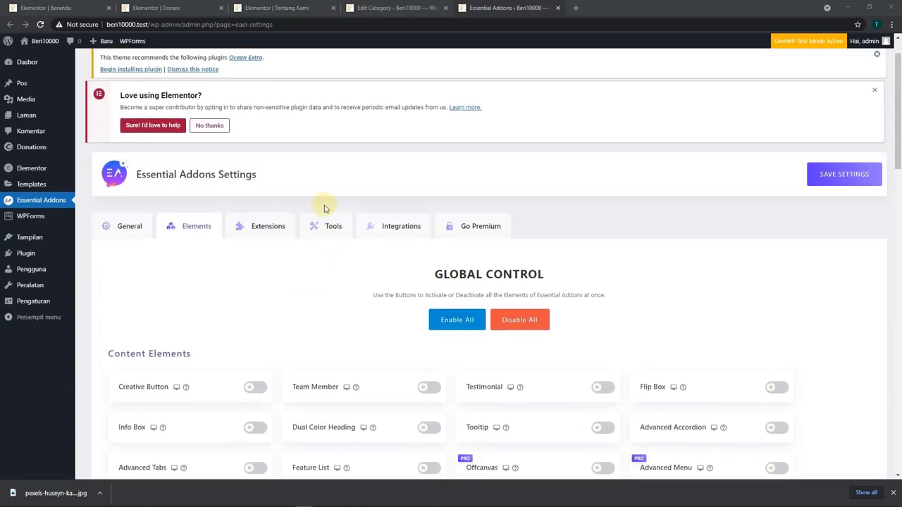
left_click(395, 8)
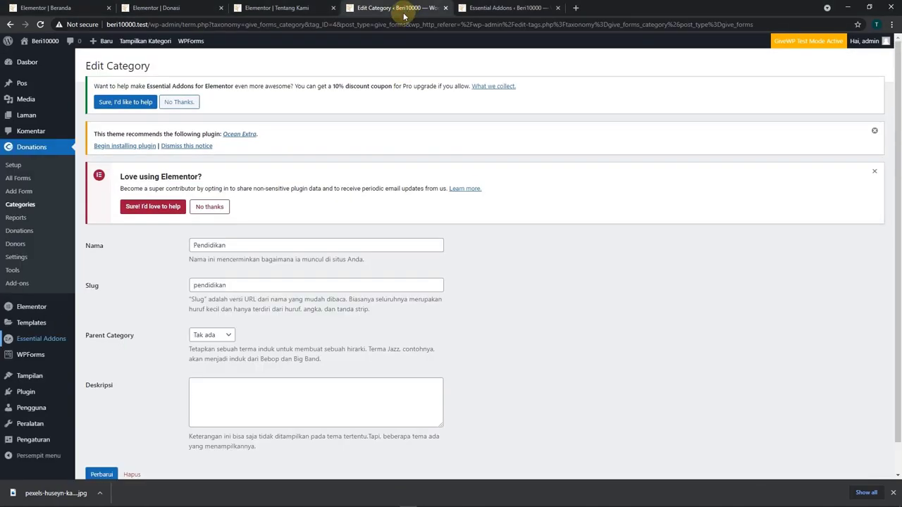
left_click(490, 8)
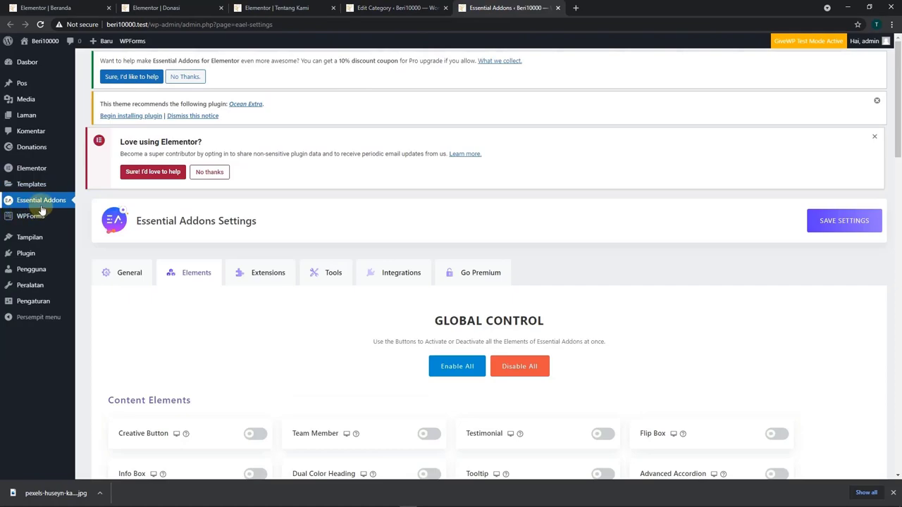
scroll(237, 266, "down", 5)
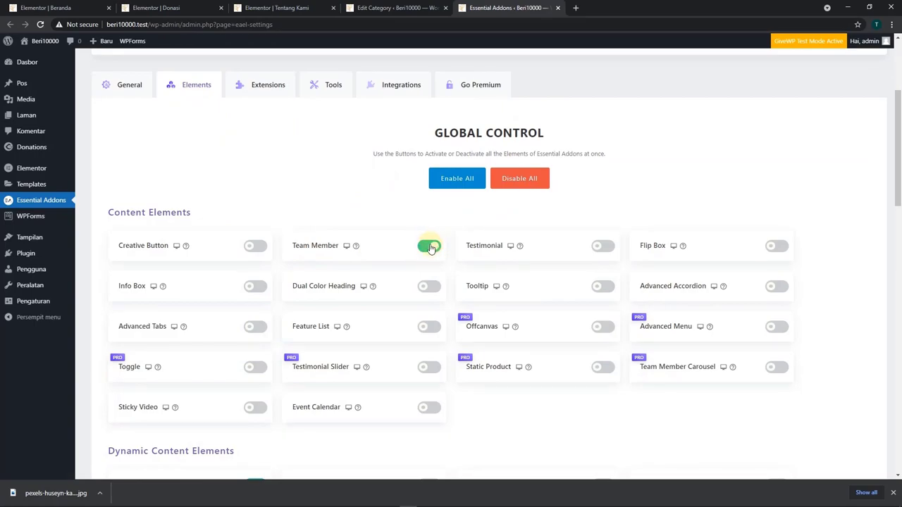
scroll(569, 241, "up", 5)
left_click(841, 220)
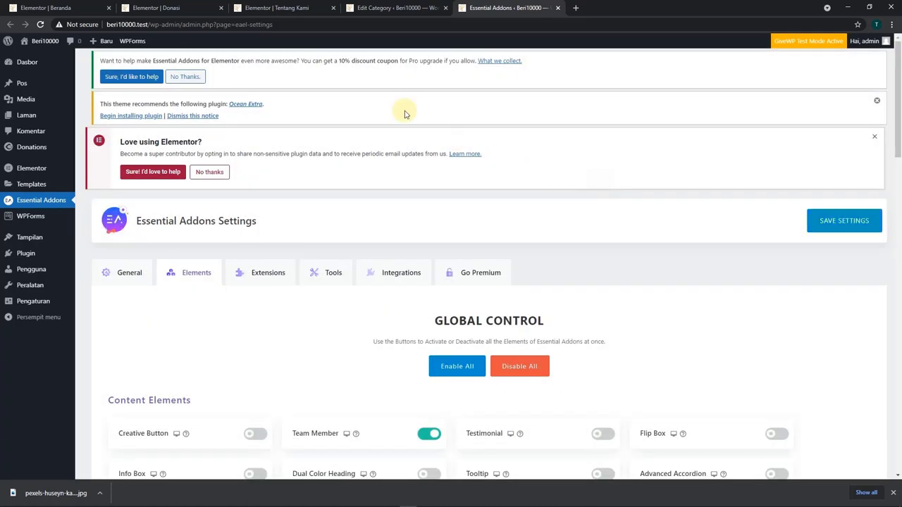
left_click(258, 8)
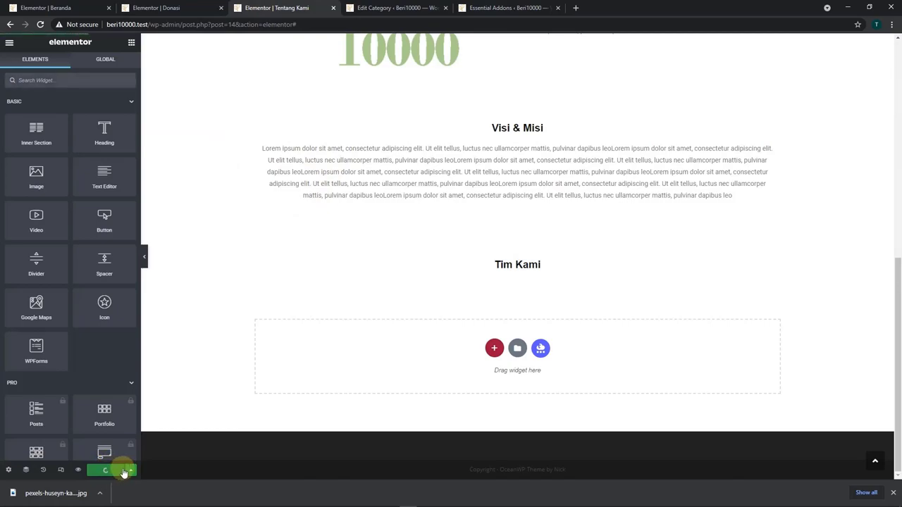
- Reload the editor and drag a Team Member widget below the Tim Kami heading
left_click(892, 492)
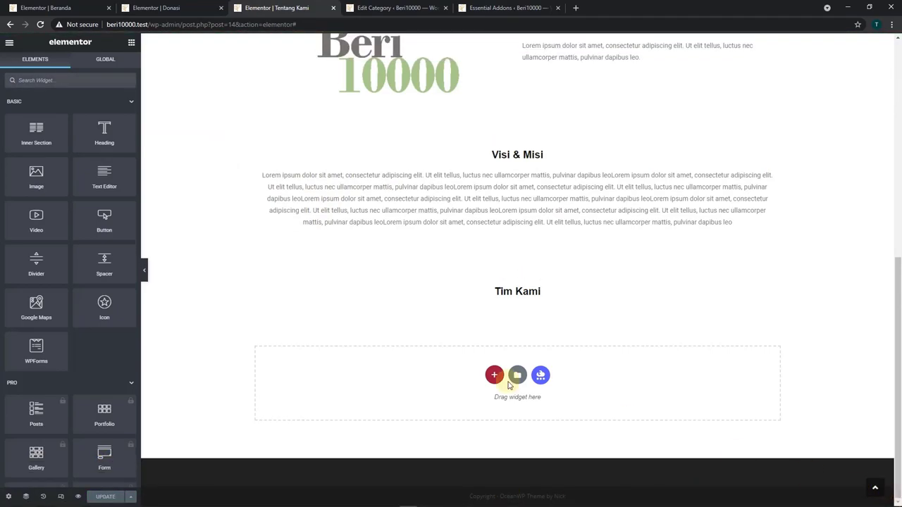
left_click(41, 24)
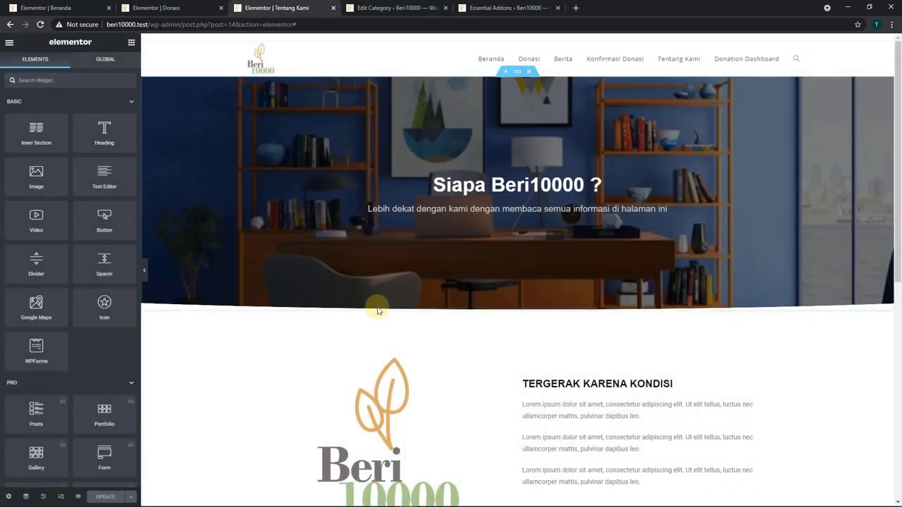
scroll(378, 310, "down", 6)
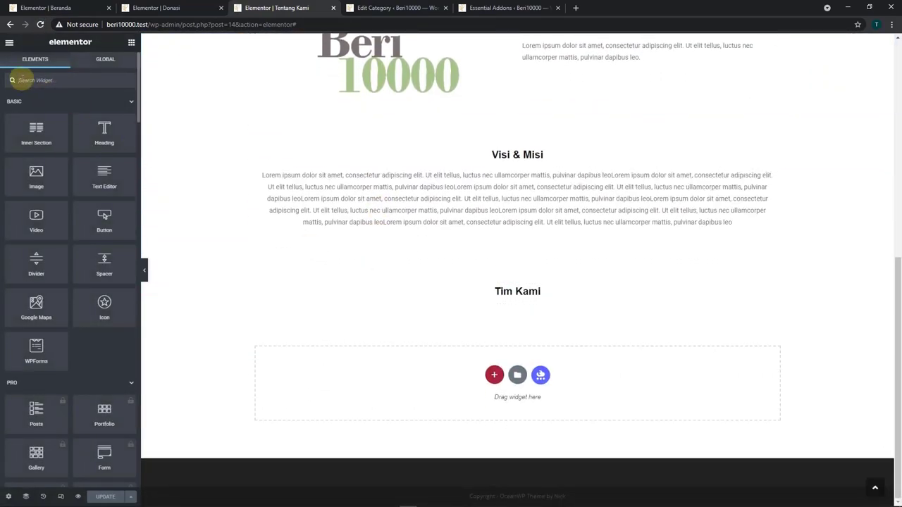
left_click(39, 80)
type("team")
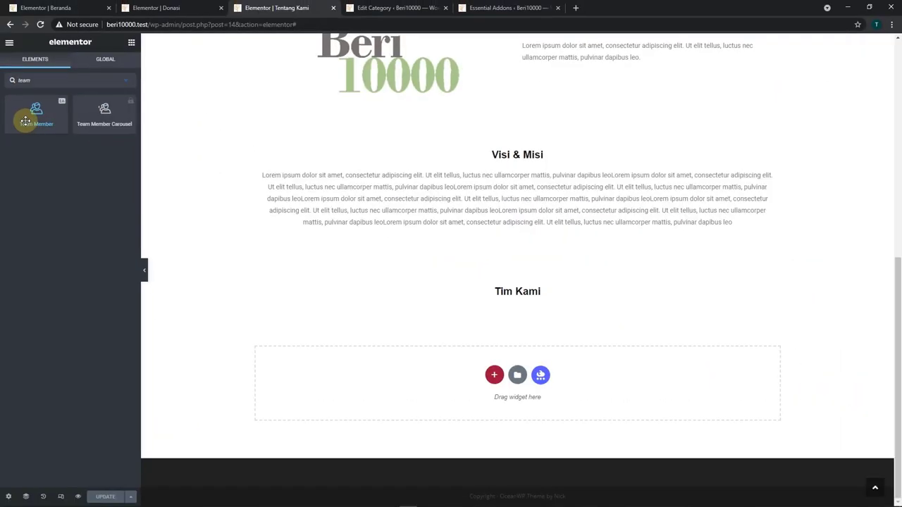
left_click_drag(48, 133, 872, 482)
left_click_drag(436, 295, 459, 302)
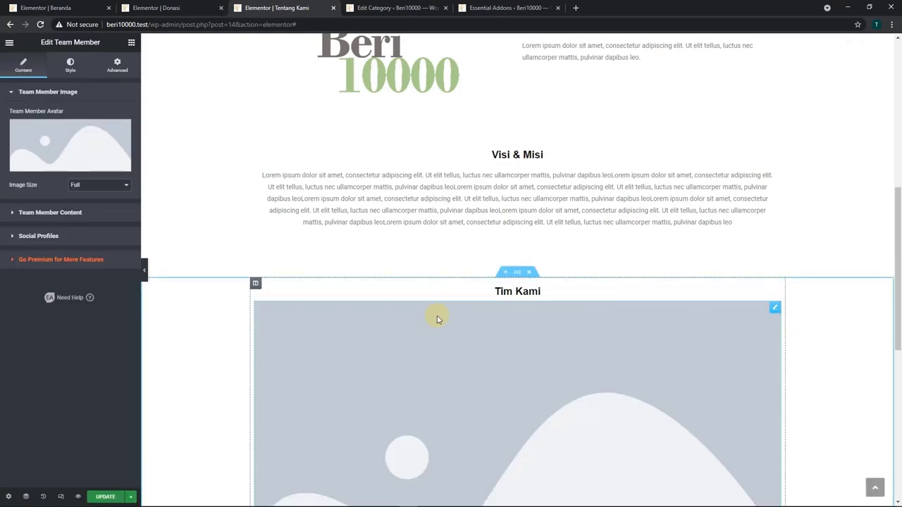
scroll(437, 319, "down", 4)
scroll(436, 320, "up", 1)
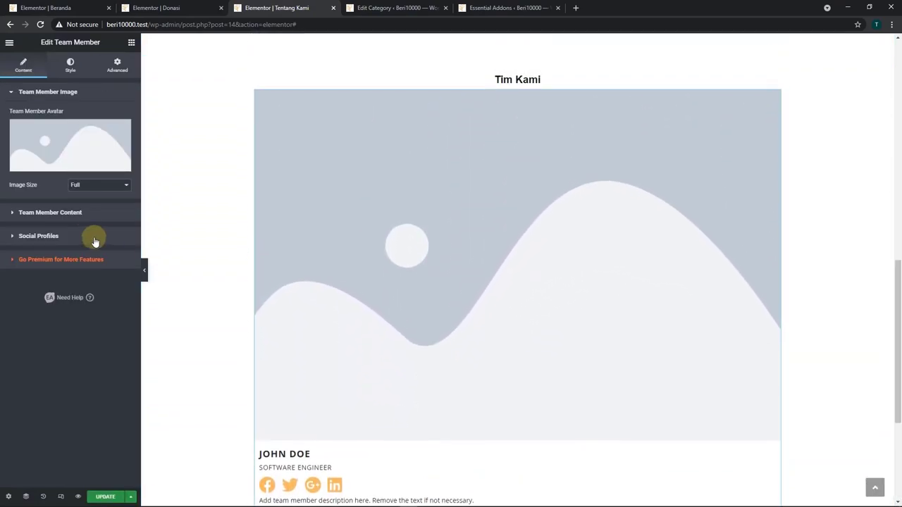
- Insert a two-column Inner Section and move the Team Member card into its left column
left_click(94, 211)
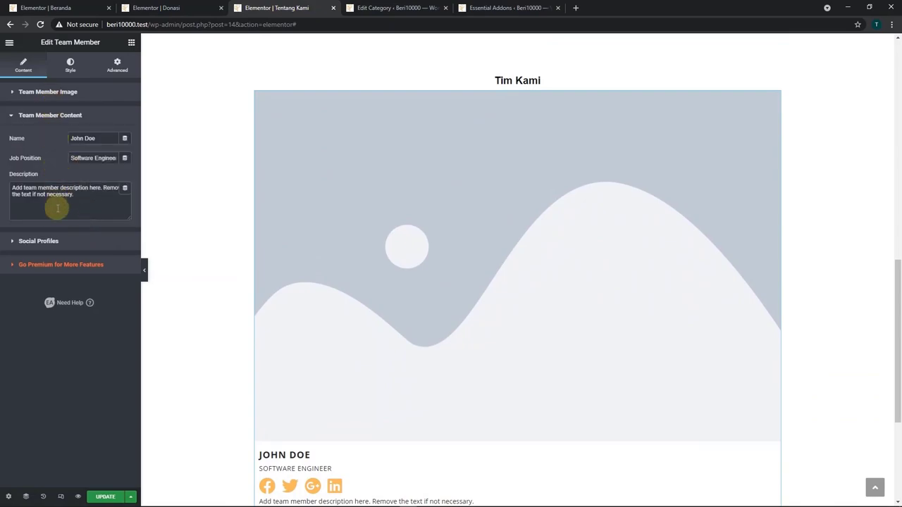
left_click(59, 240)
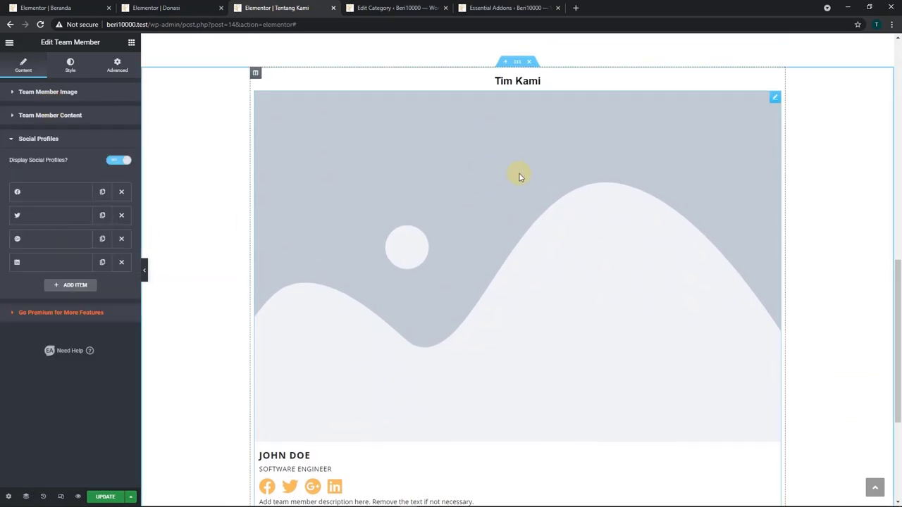
scroll(519, 173, "up", 1)
left_click(9, 44)
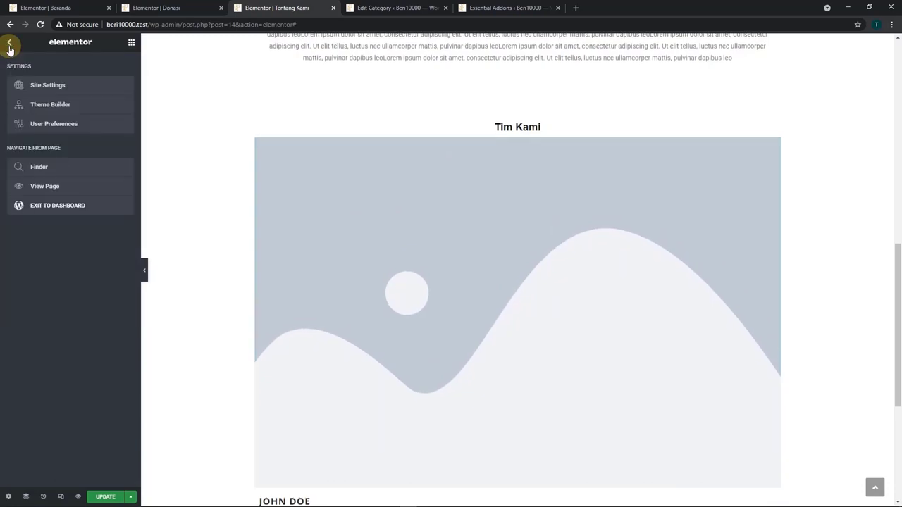
left_click(9, 44)
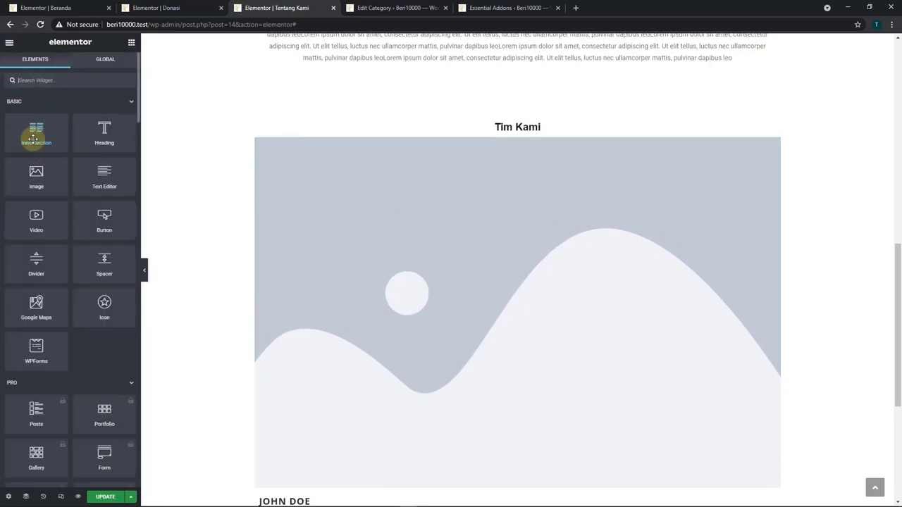
left_click_drag(40, 141, 479, 137)
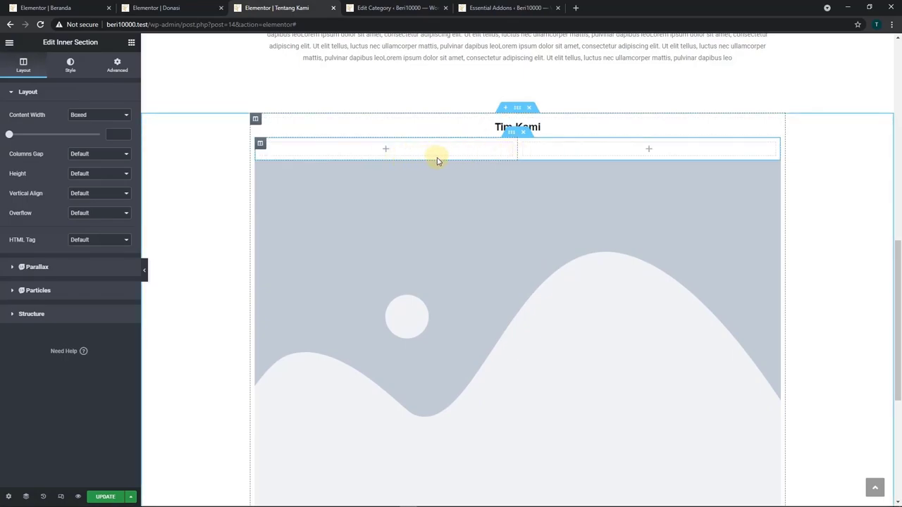
left_click_drag(771, 173, 409, 289)
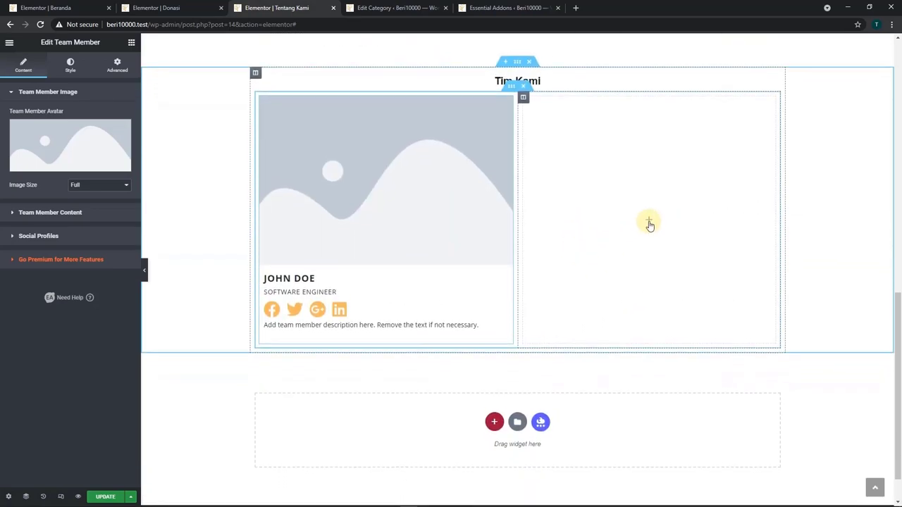
left_click(647, 220)
left_click(63, 79)
type("tea")
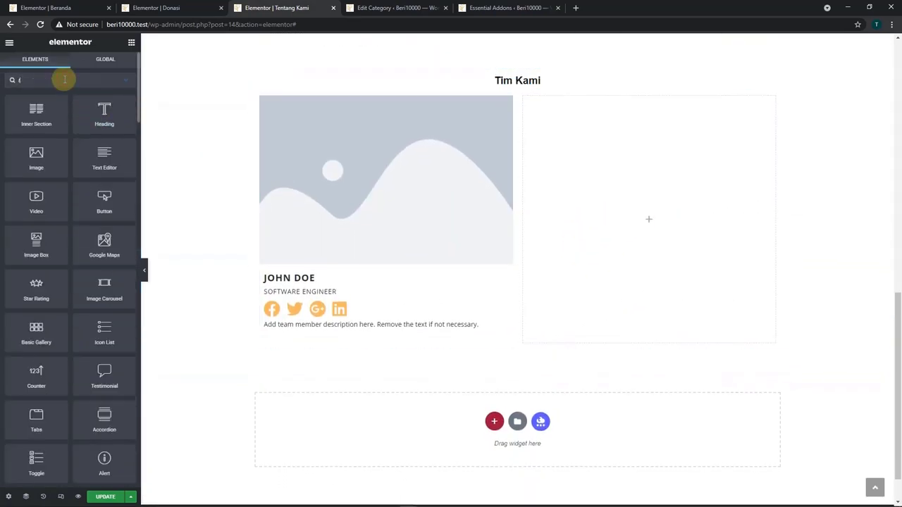
key("BackSpace")
key("BackSpace")
key("BackSpace")
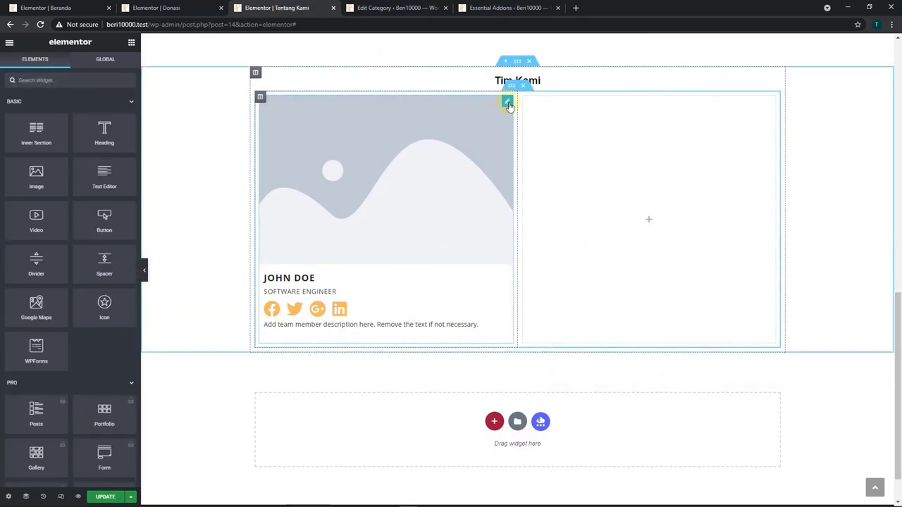
left_click(507, 103)
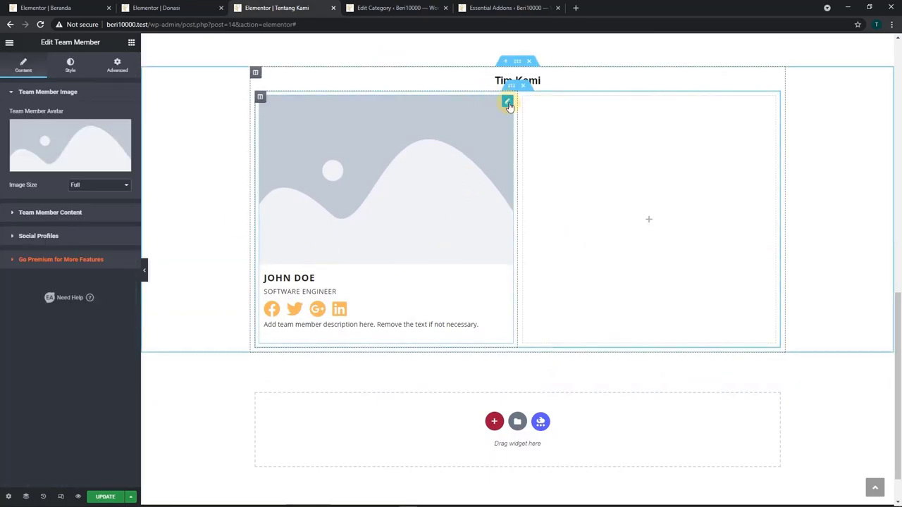
- Set the team member's avatar to the blue office photo from the media library
left_click(48, 144)
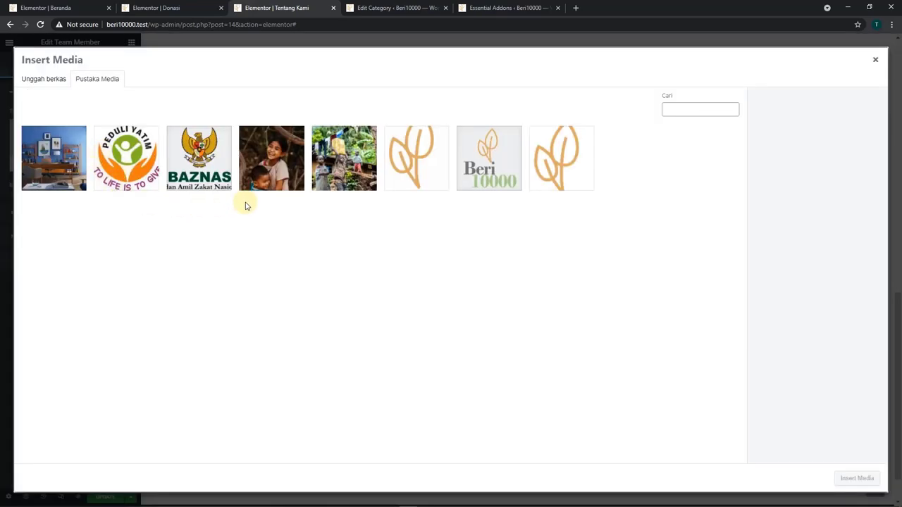
left_click(277, 181)
left_click(56, 165)
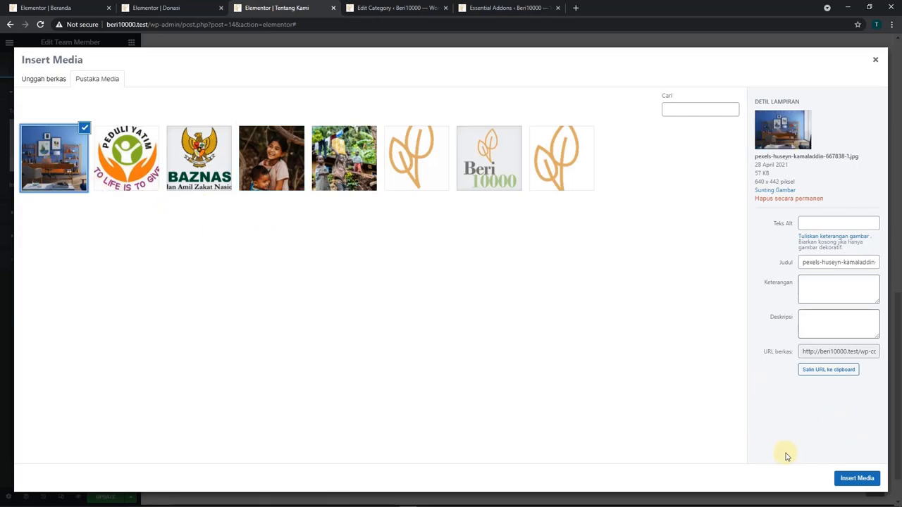
left_click(849, 477)
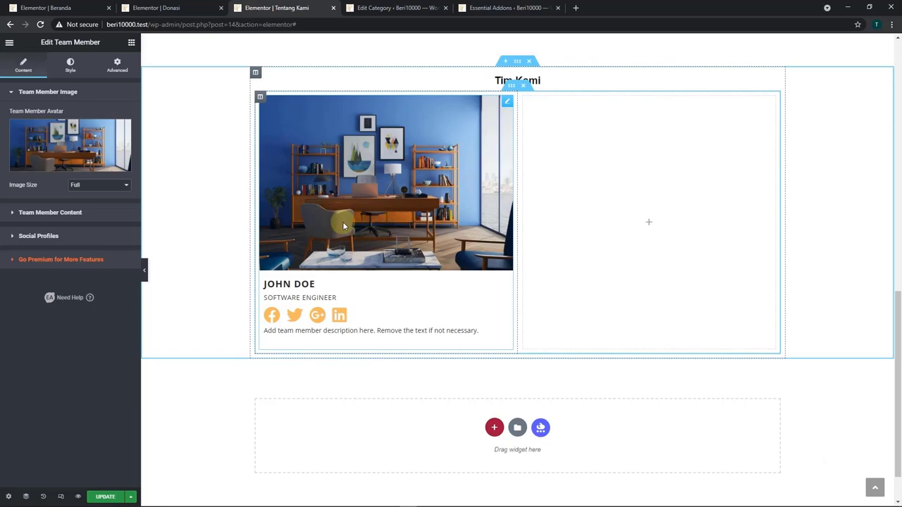
- Change the team member's job position to 'Direkut Utama'
left_click(110, 213)
double_click(104, 138)
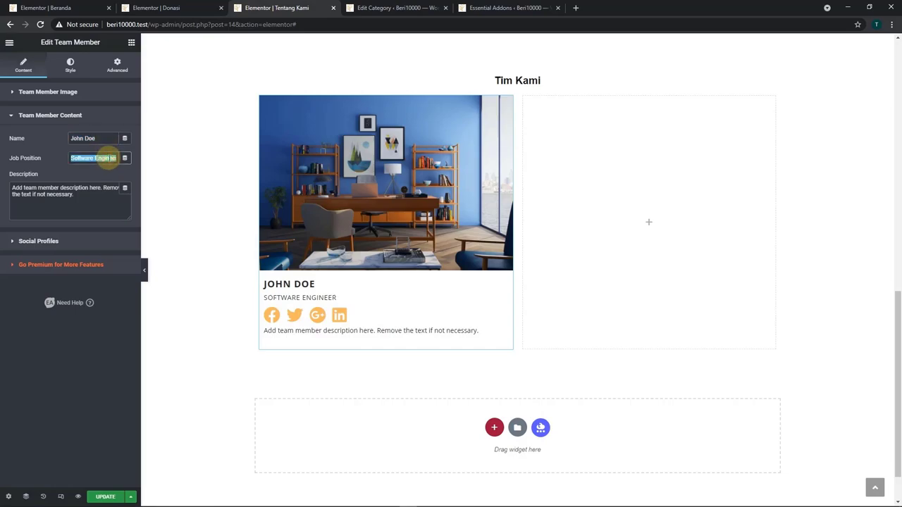
type("Direkut Utama")
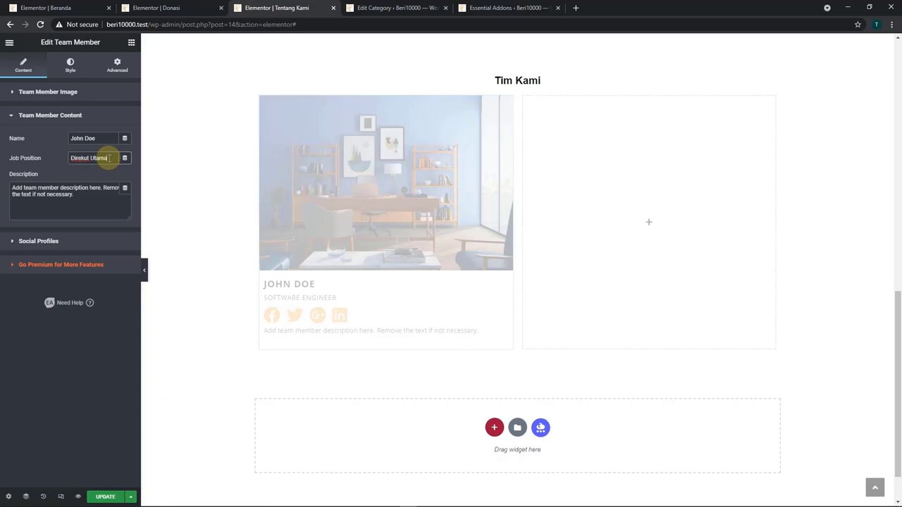
- Add a new social profile using the Instagram icon
left_click(88, 244)
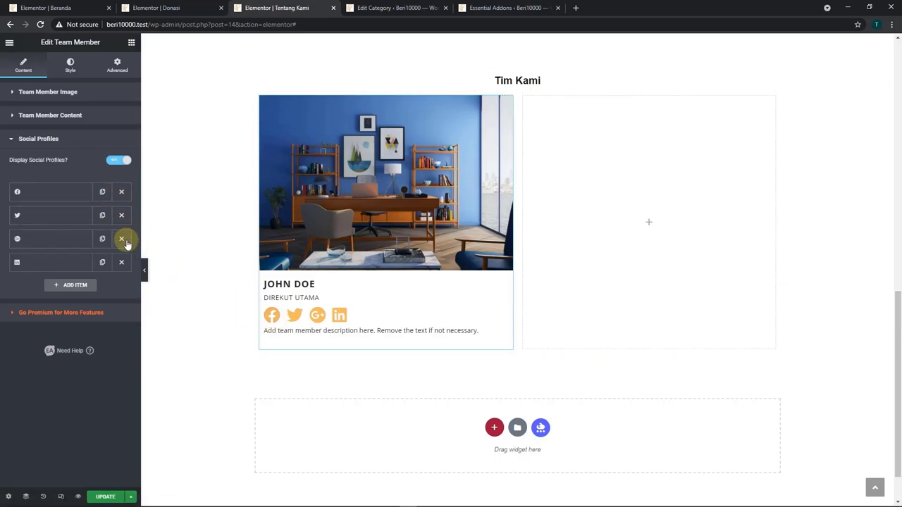
left_click(62, 285)
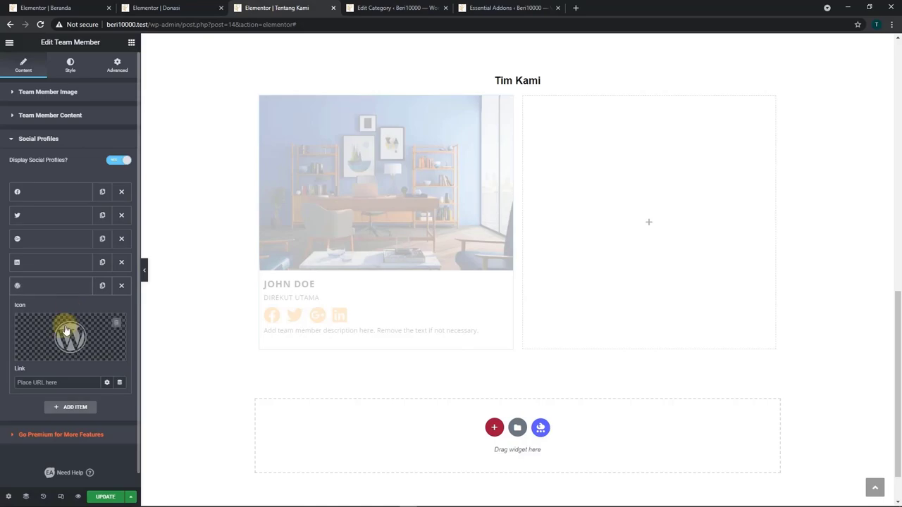
left_click(65, 330)
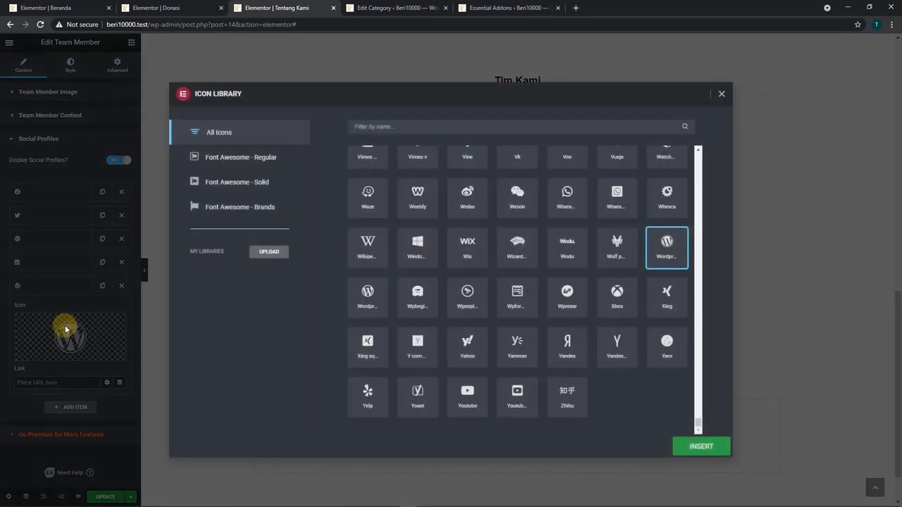
left_click(376, 128)
type("inst")
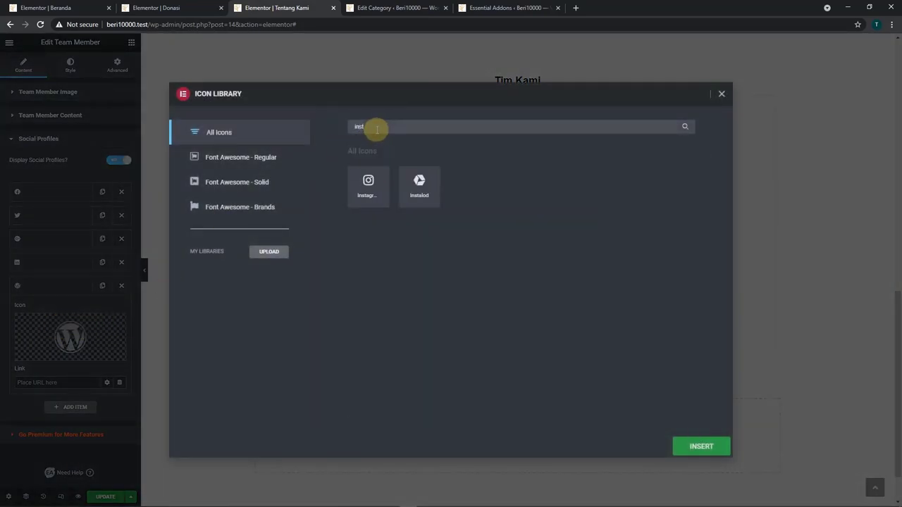
left_click(372, 197)
left_click(678, 444)
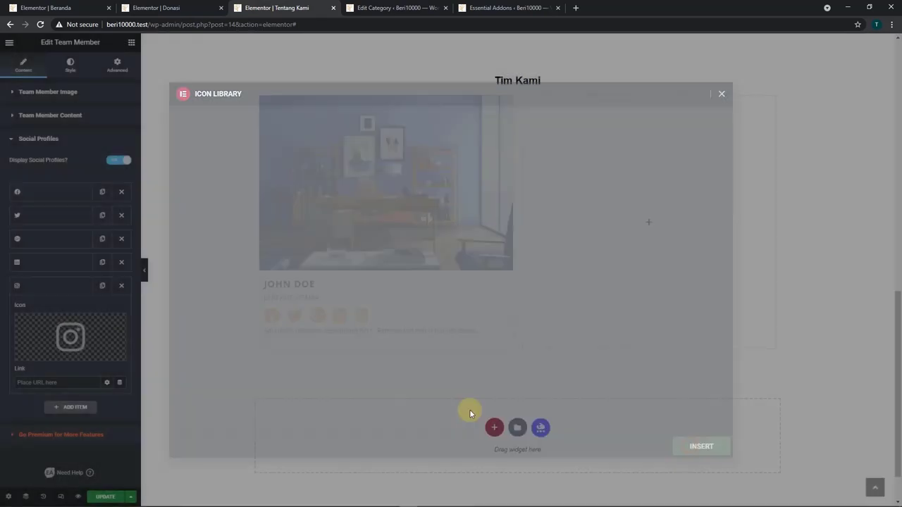
scroll(70, 327, "down", 1)
left_click(47, 369)
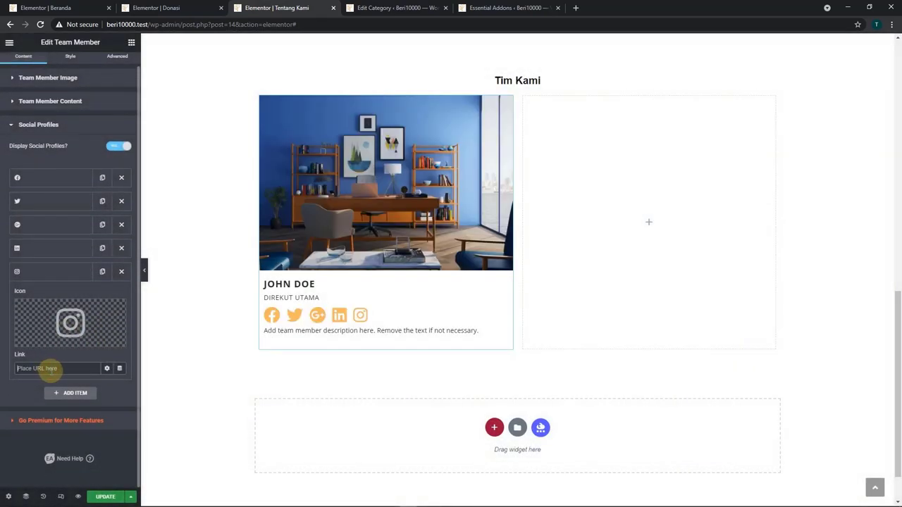
- Remove the LinkedIn, Google+, Twitter and Facebook social profiles, leaving only Instagram
left_click(121, 248)
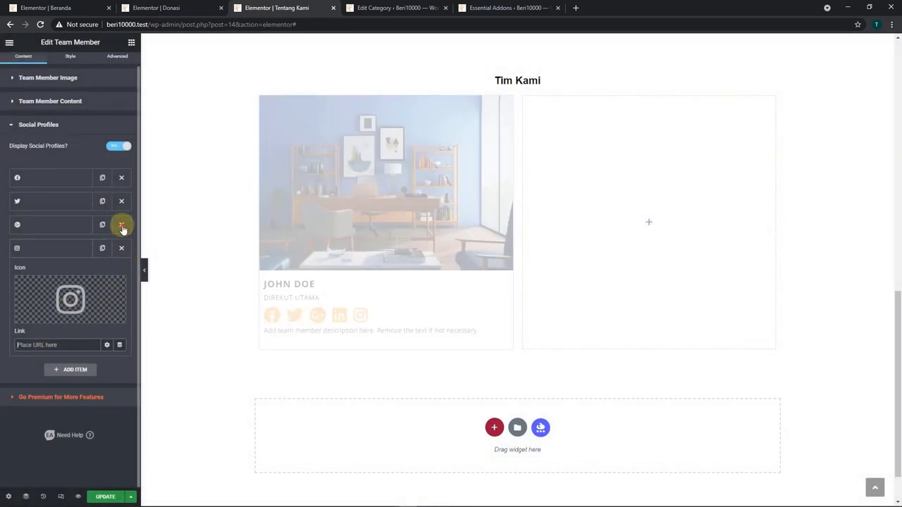
left_click(121, 225)
left_click(121, 201)
left_click(121, 177)
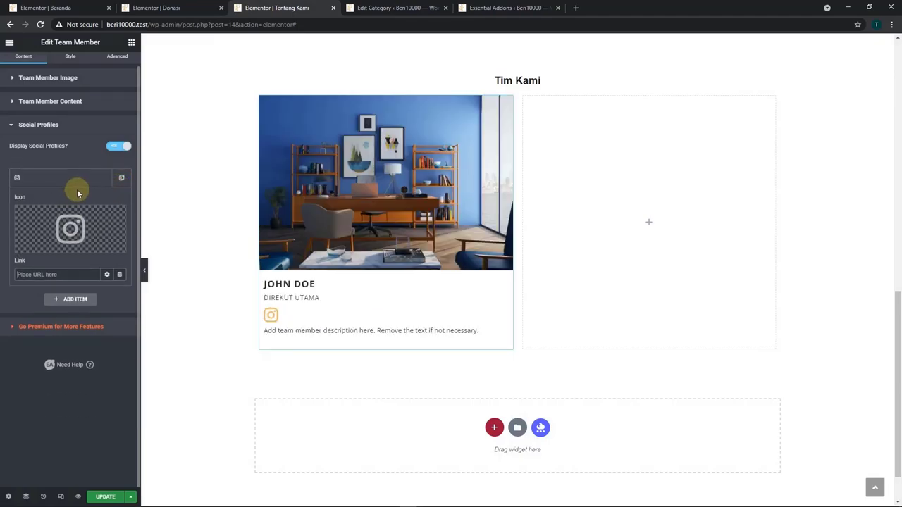
scroll(49, 170, "up", 1)
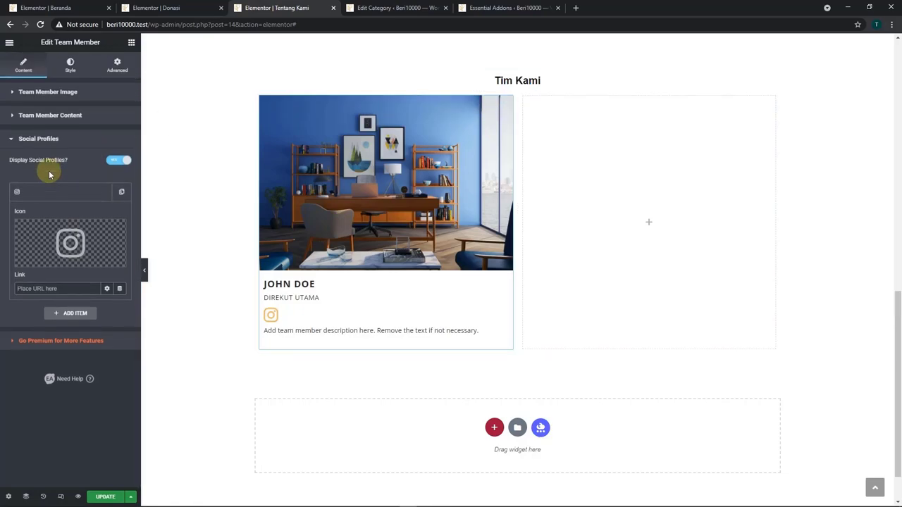
- Preview the Overlay, Centered, Circle, Social on Bottom and Social on Right presets on the team card
left_click(70, 65)
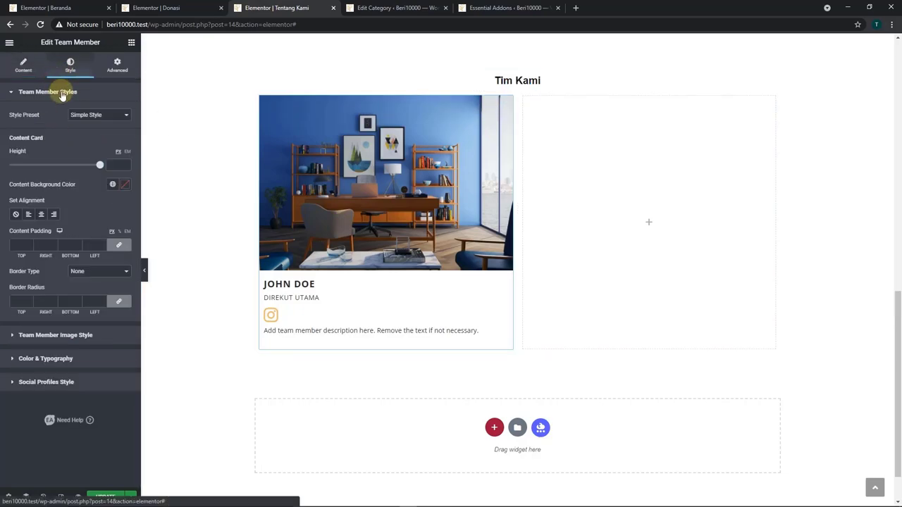
left_click(90, 116)
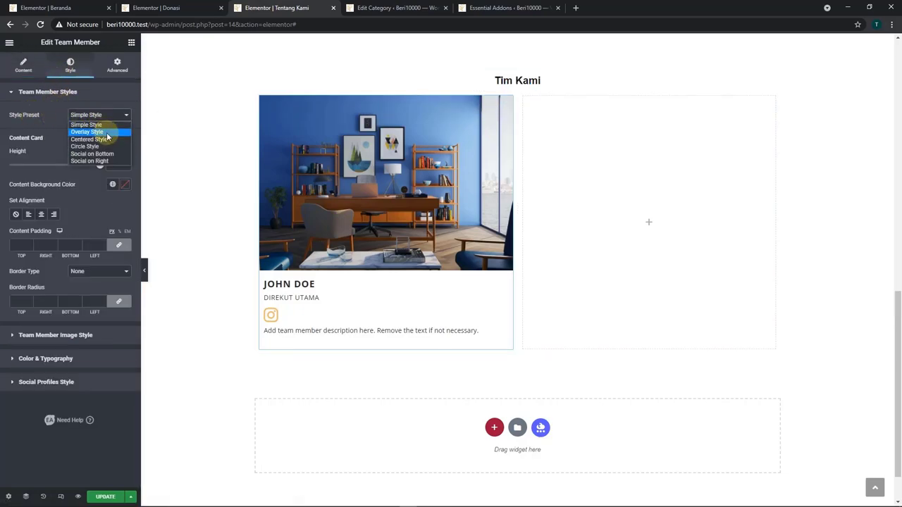
left_click(88, 131)
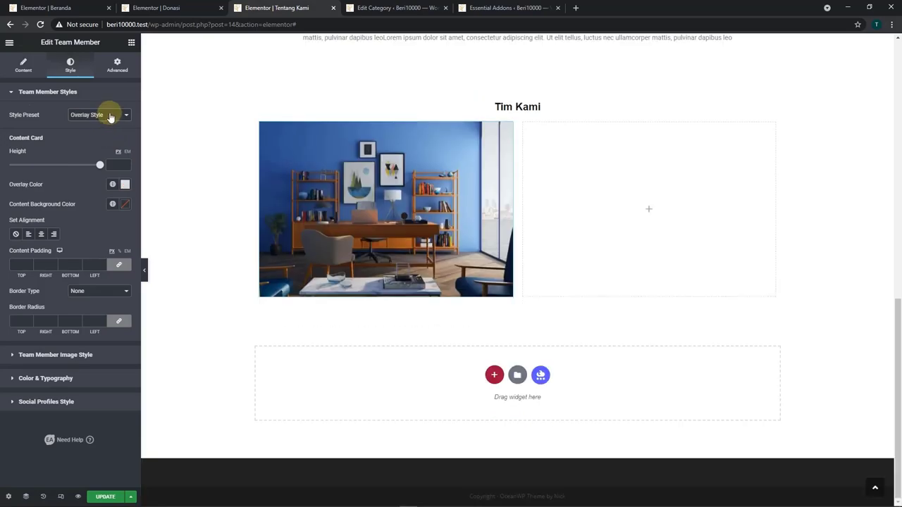
left_click(110, 114)
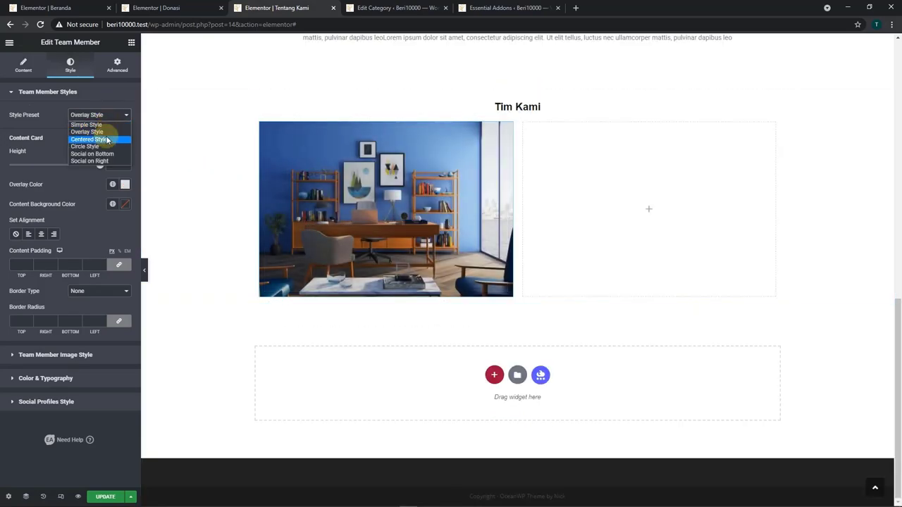
left_click(107, 140)
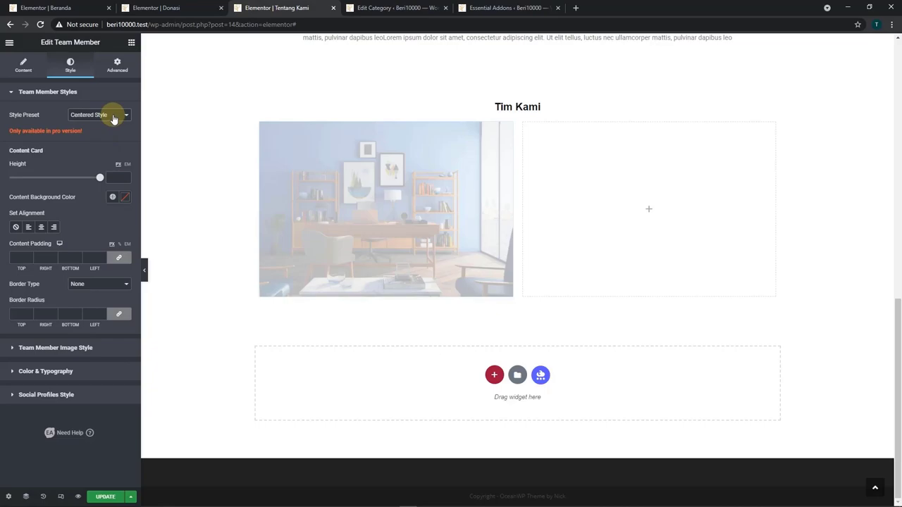
left_click(113, 117)
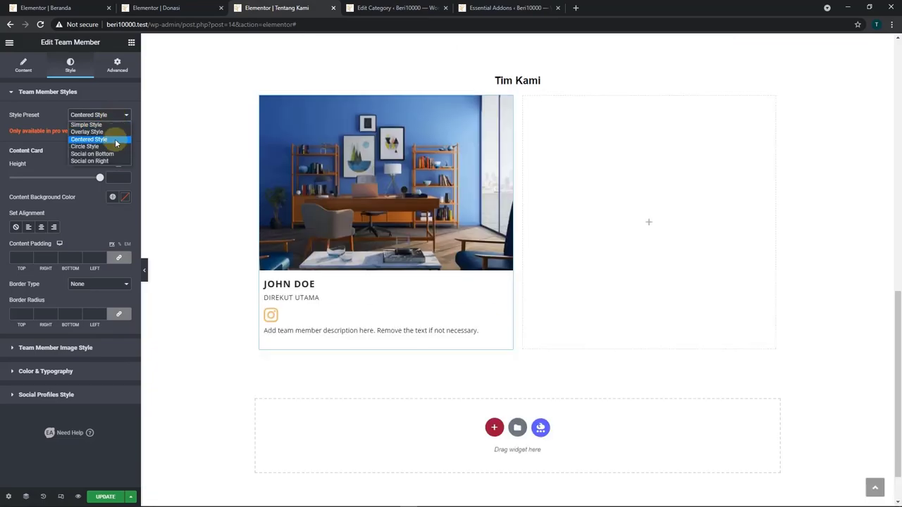
left_click(114, 146)
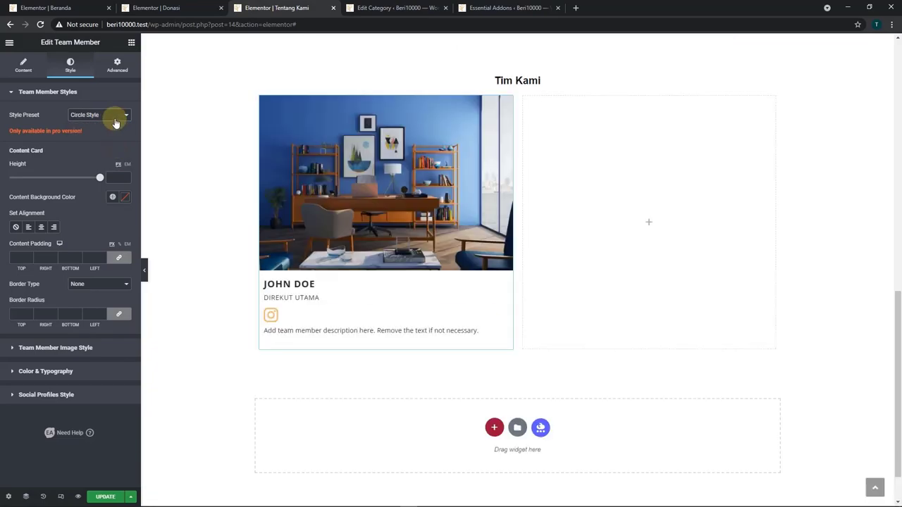
left_click(115, 118)
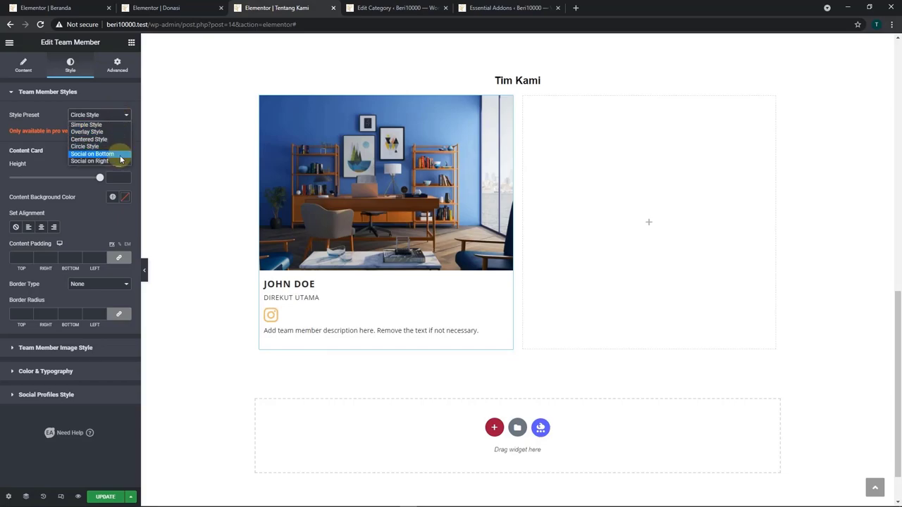
left_click(122, 154)
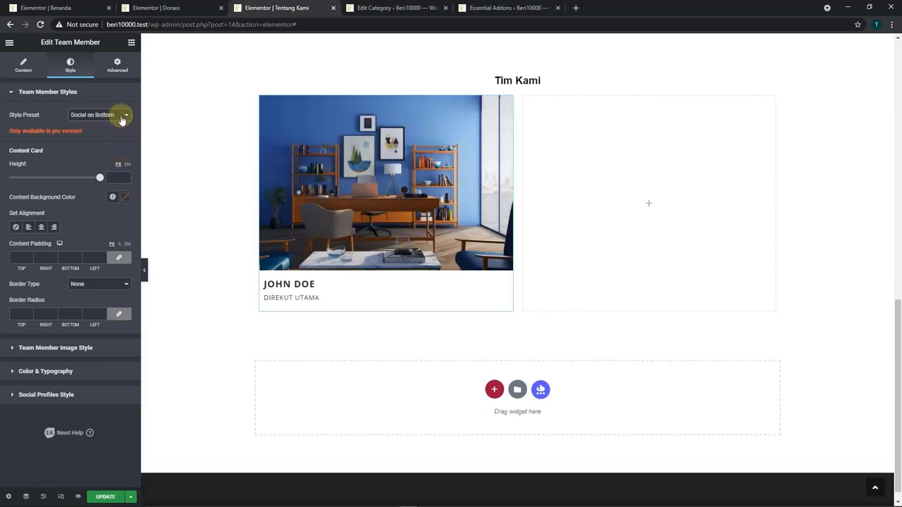
left_click(115, 116)
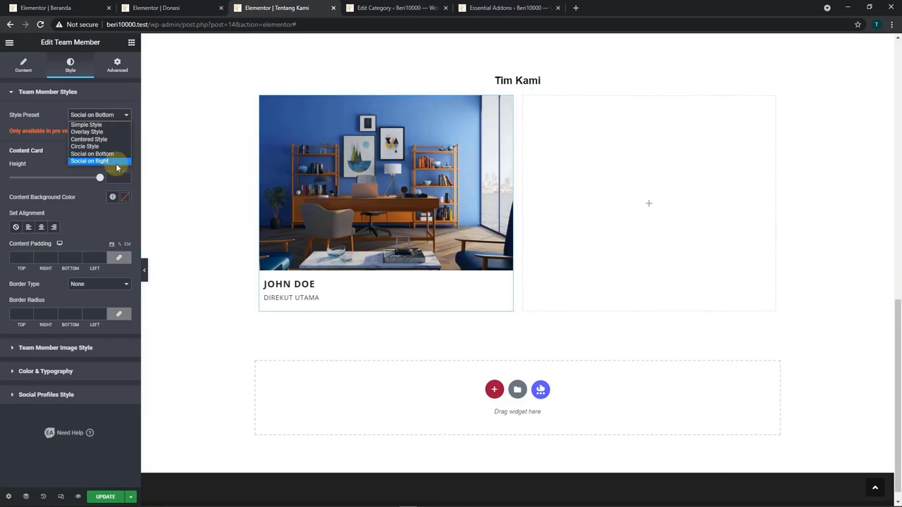
left_click(116, 162)
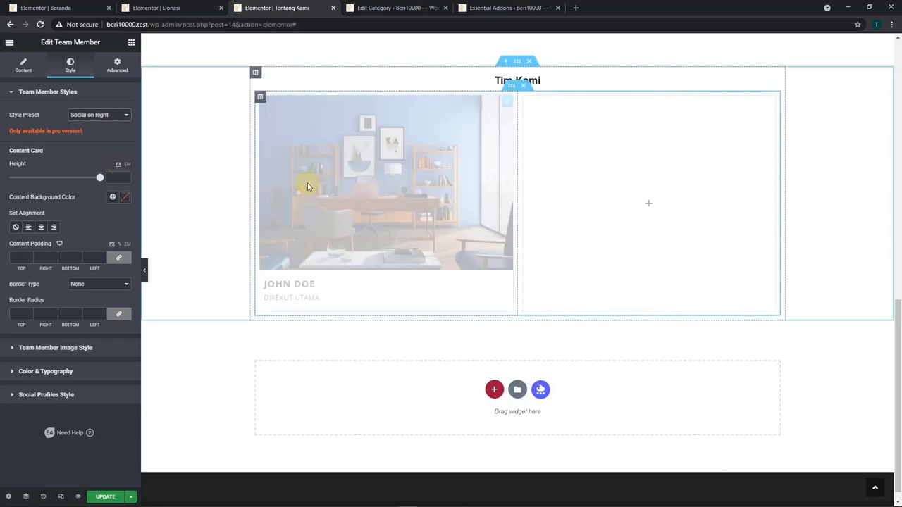
- Return the card to Simple Style and center its name, title, icon and description
left_click(118, 115)
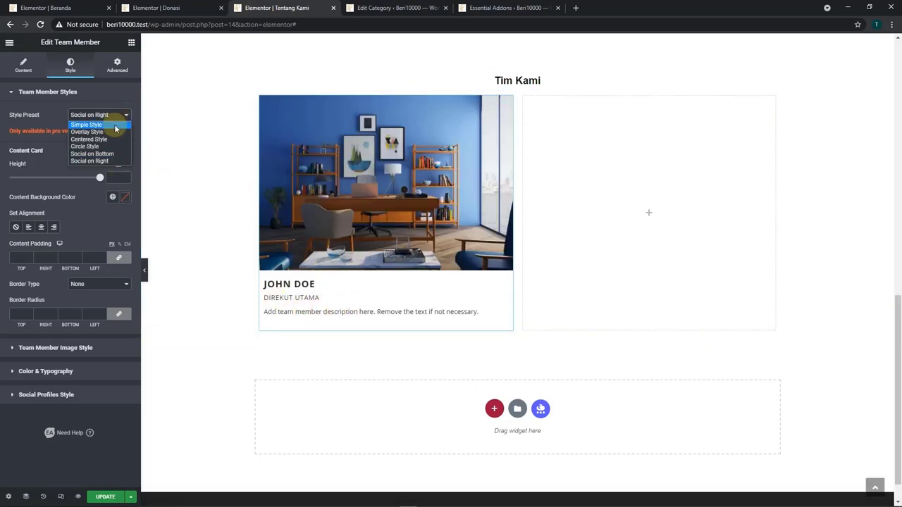
left_click(115, 126)
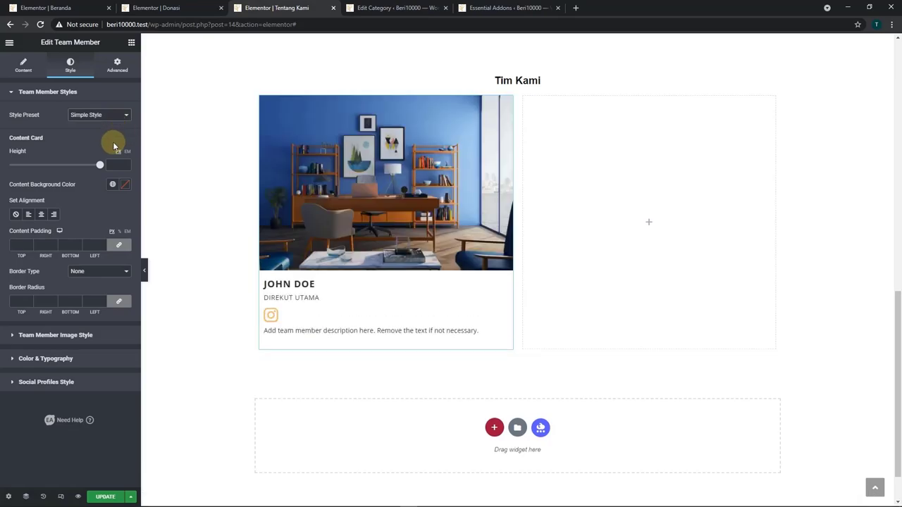
left_click(40, 215)
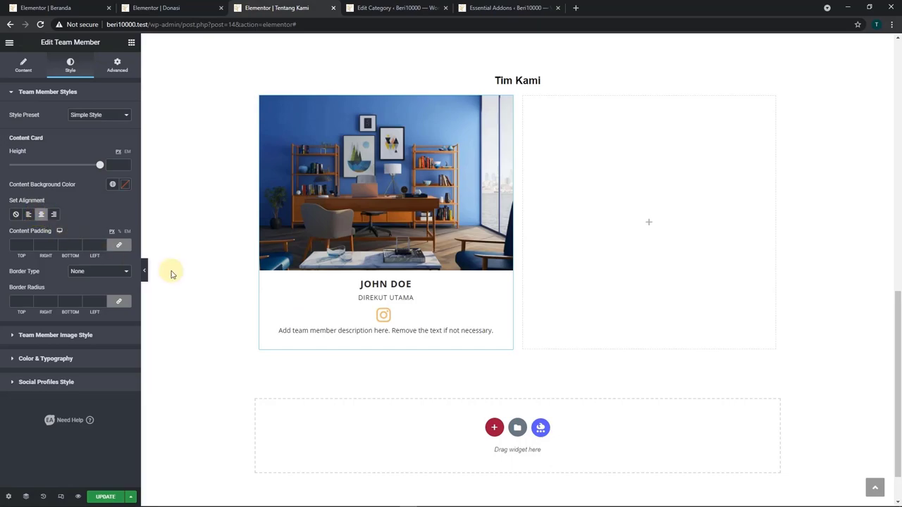
left_click(99, 336)
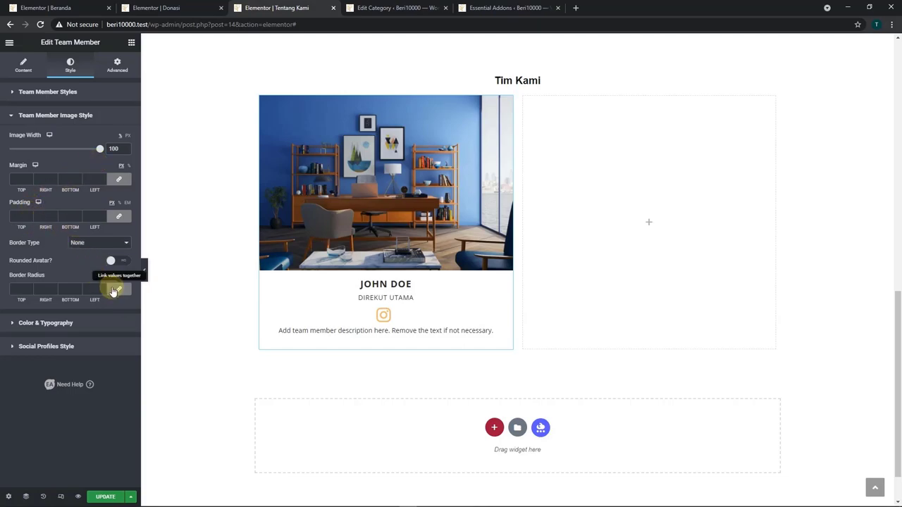
- Try Rounded Avatar on the member photo, keep it rectangular, and expand the Color & Typography and Social Profiles Style settings
left_click(122, 262)
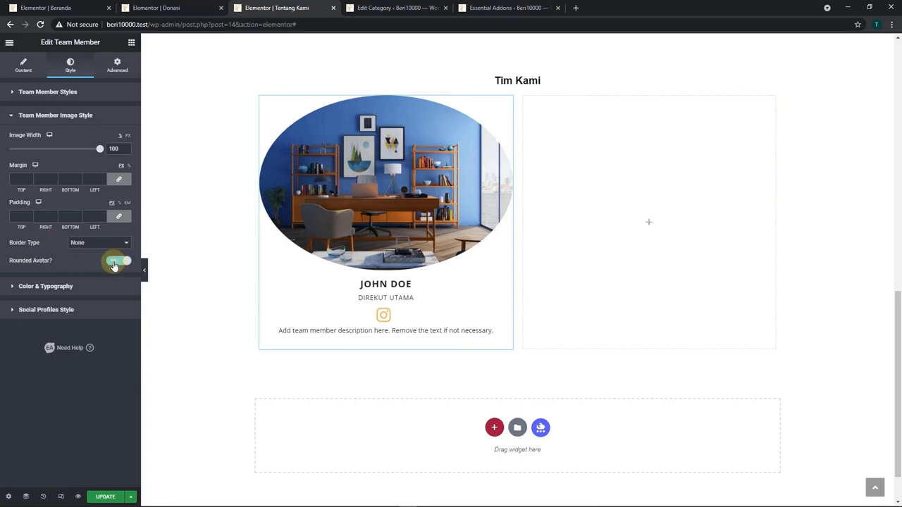
left_click(115, 262)
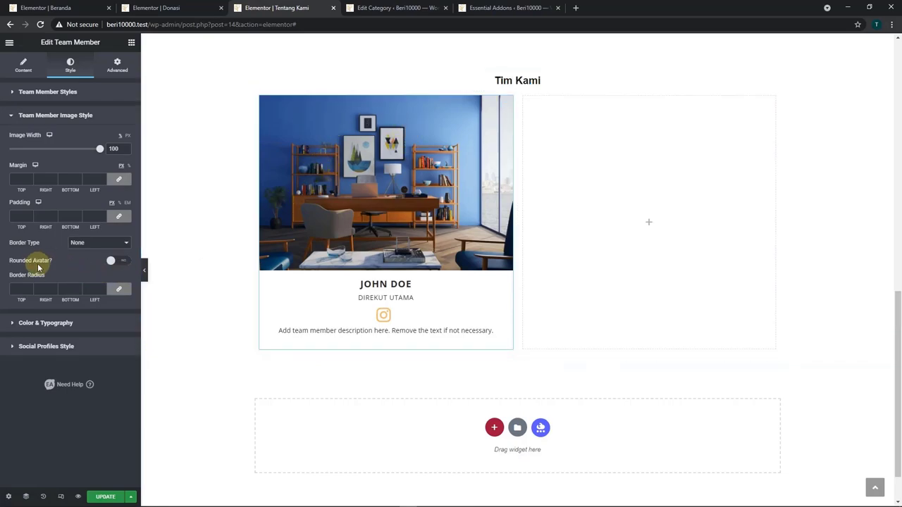
left_click(124, 263)
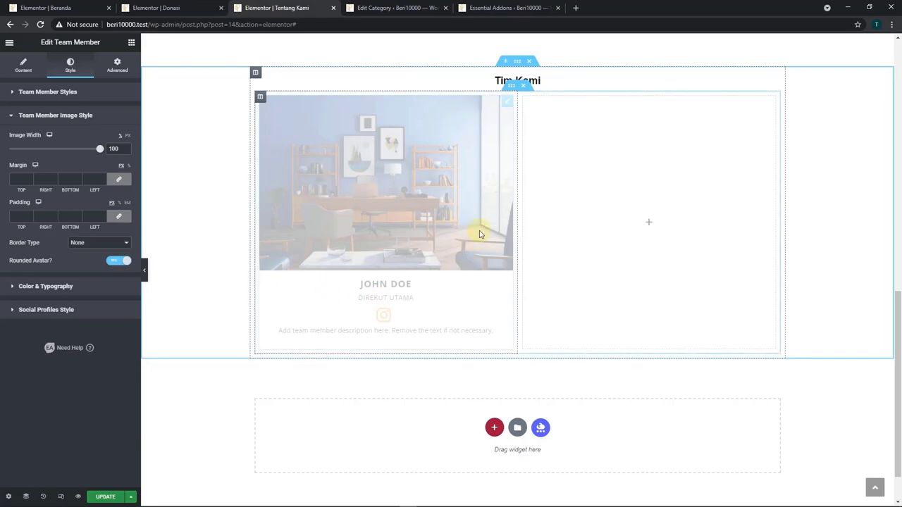
left_click(120, 262)
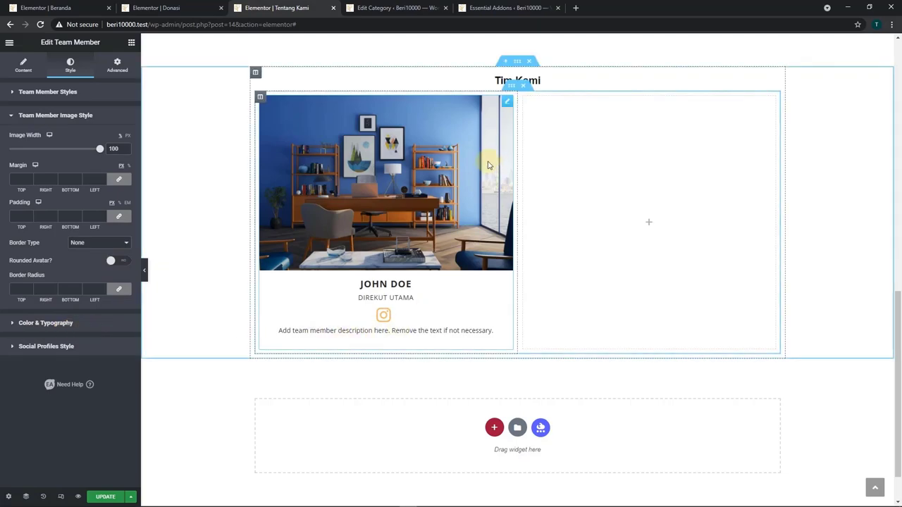
left_click(42, 324)
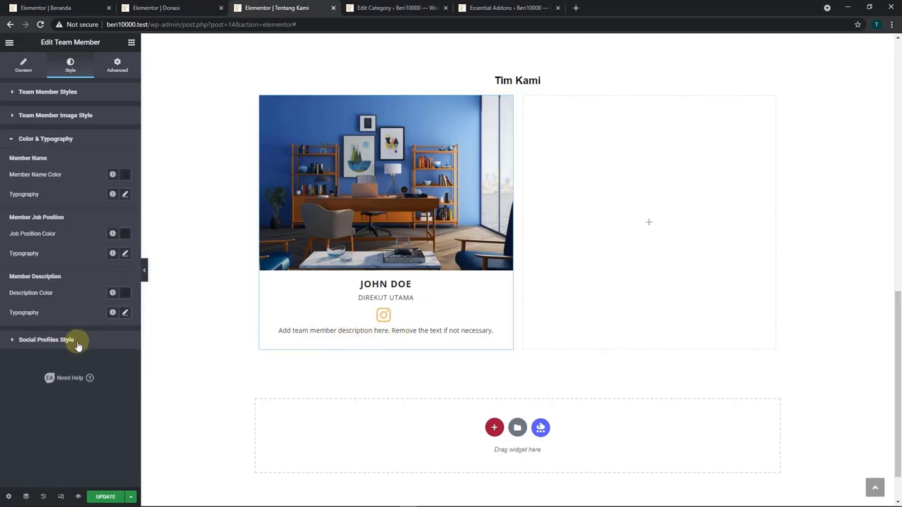
left_click(76, 340)
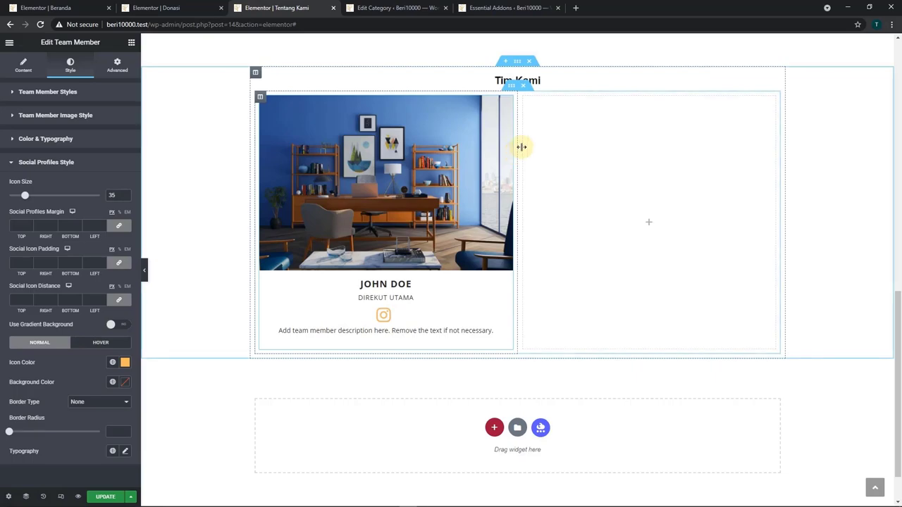
- Duplicate the John Doe card column twice, delete the empty fourth column, and save the page
right_click(260, 100)
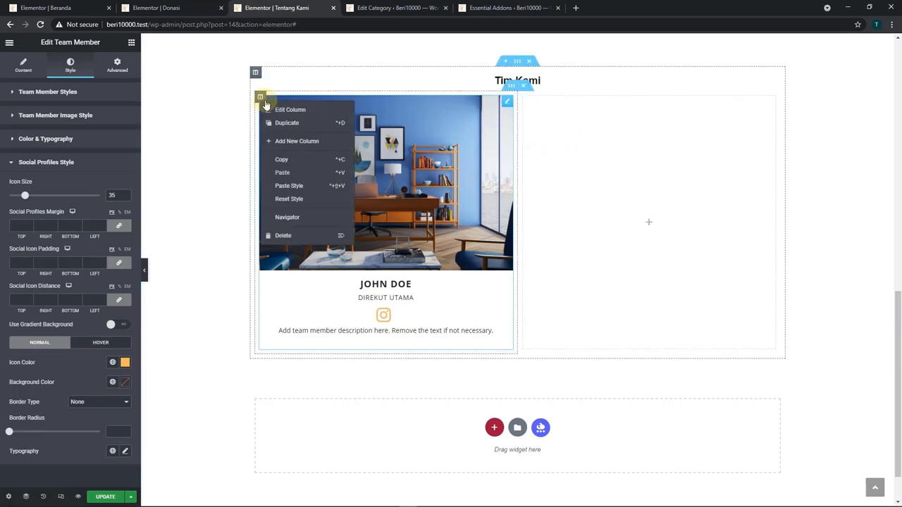
left_click(304, 127)
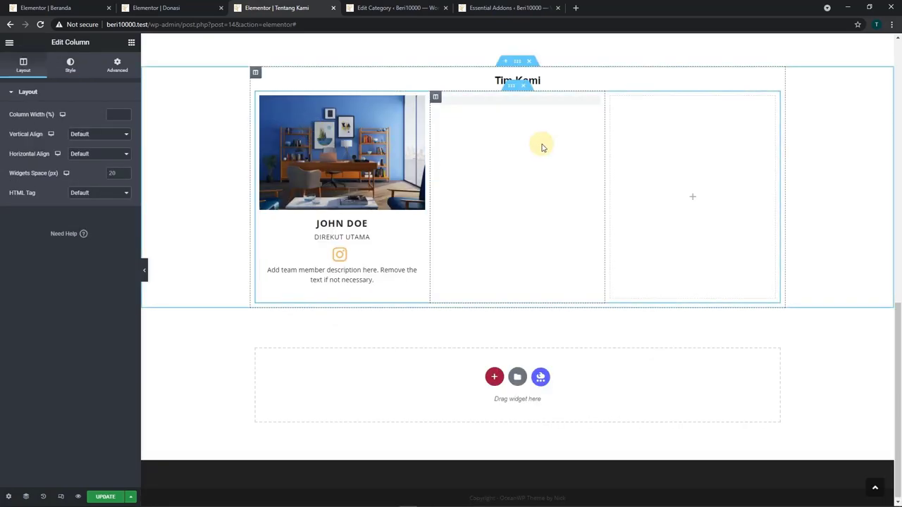
right_click(435, 99)
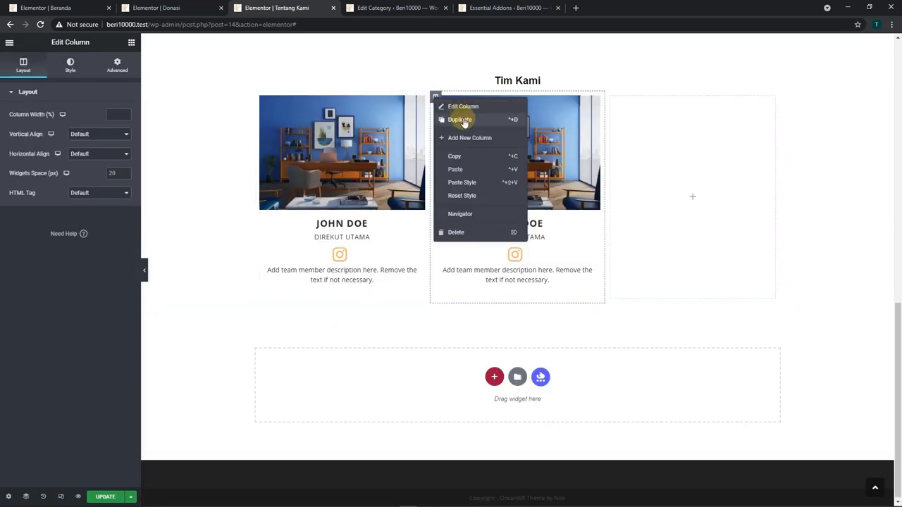
left_click(461, 119)
right_click(657, 126)
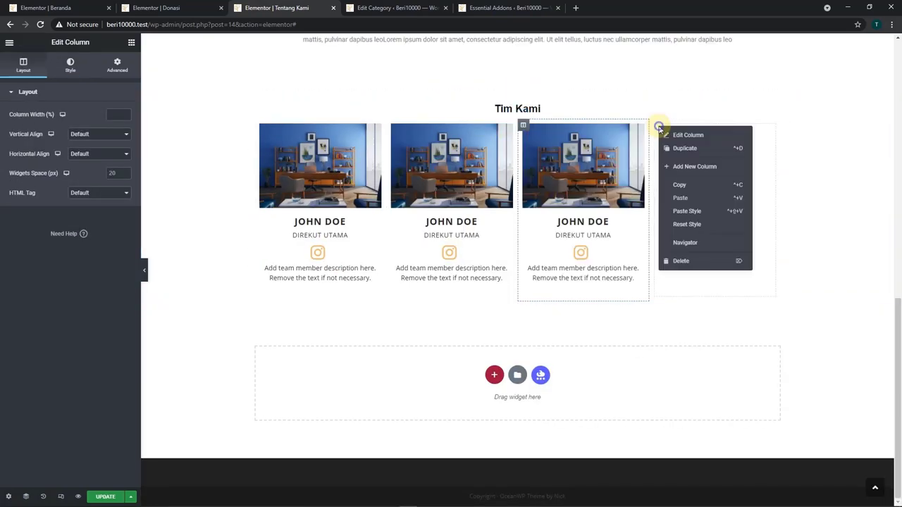
left_click(707, 261)
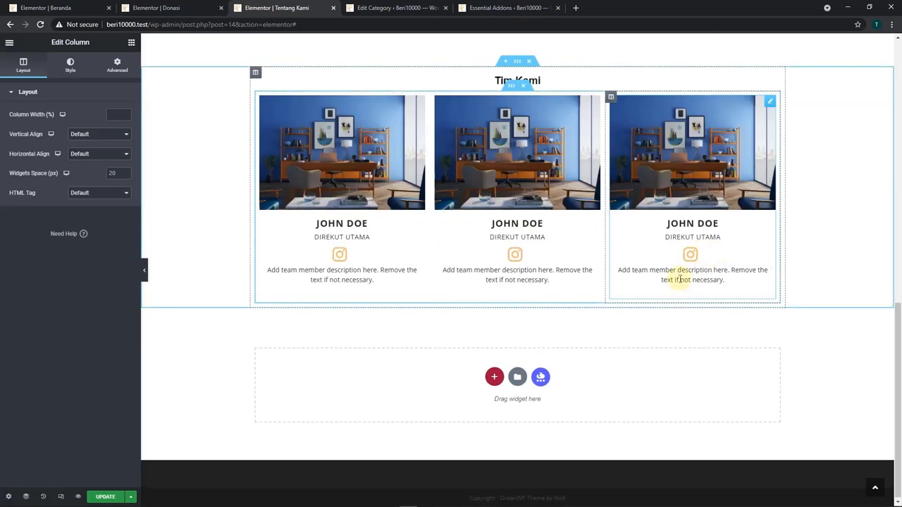
scroll(704, 267, "up", 2)
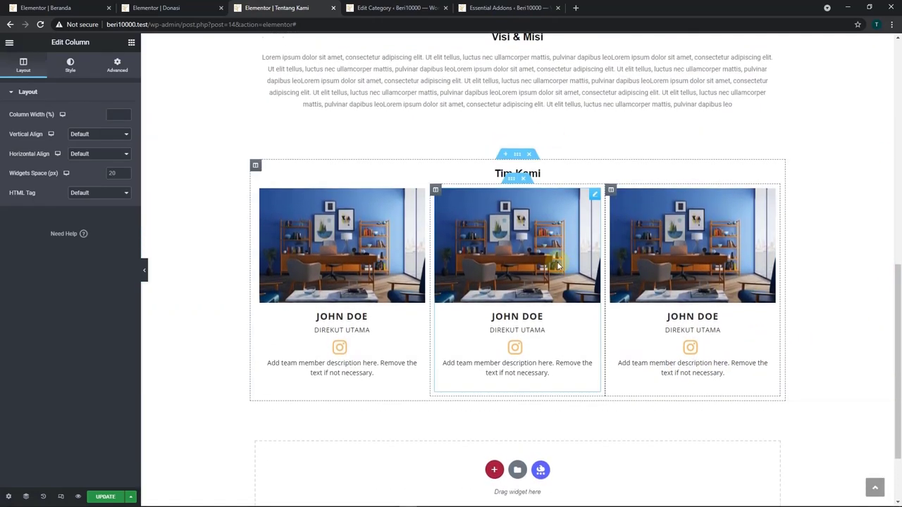
left_click(99, 496)
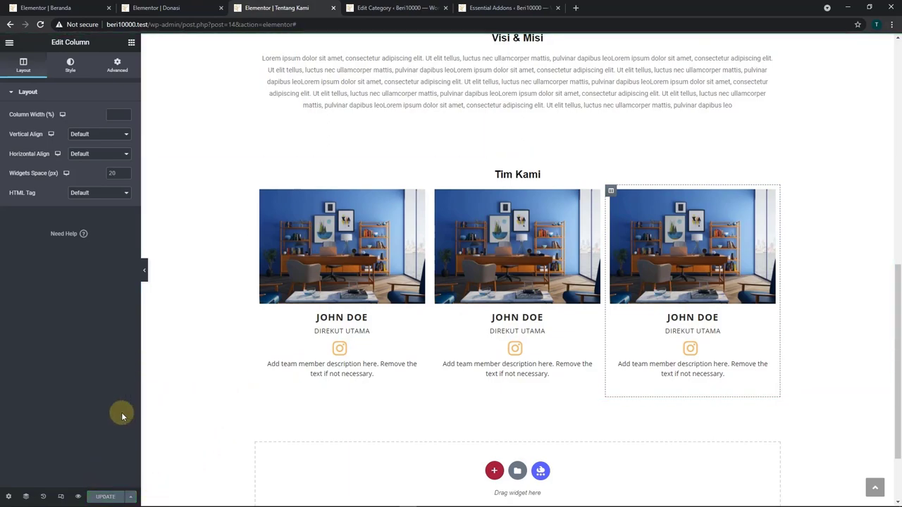
- Preview the live Tentang Kami page in a new tab and scroll through it
left_click(78, 496)
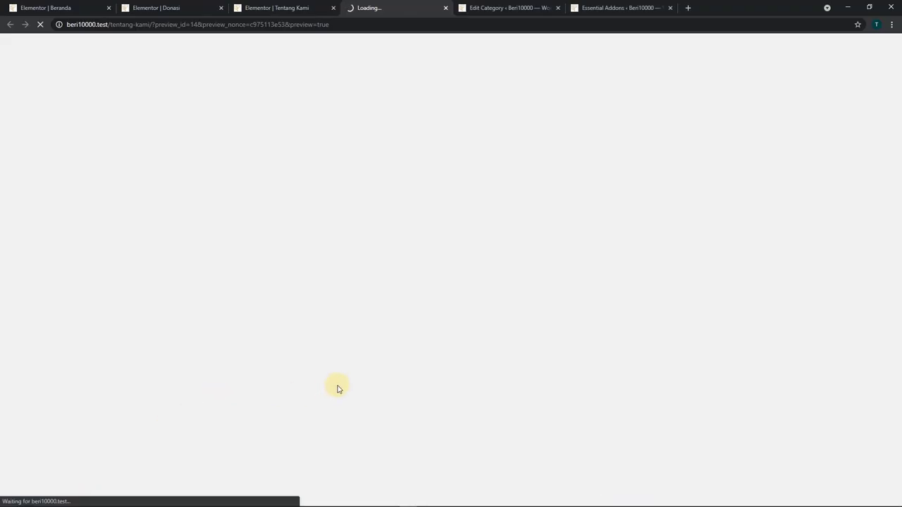
scroll(409, 361, "down", 3)
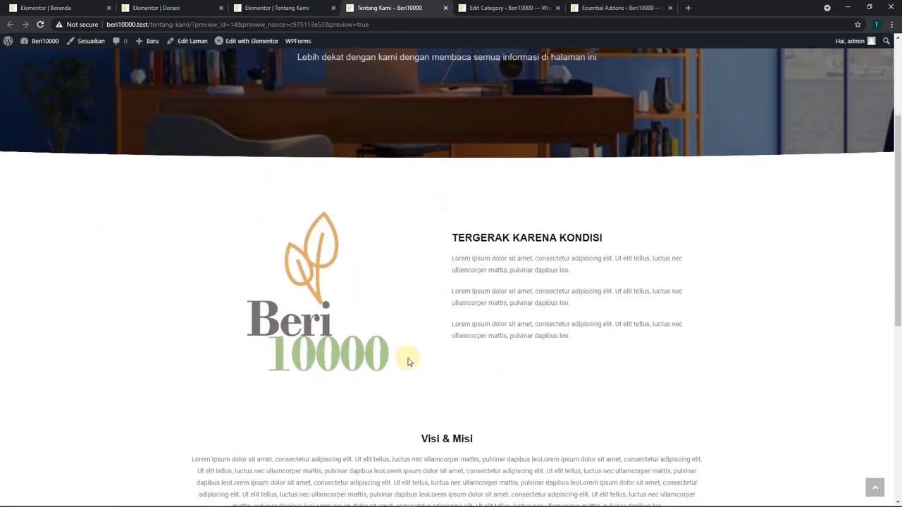
scroll(408, 361, "down", 5)
scroll(408, 360, "up", 4)
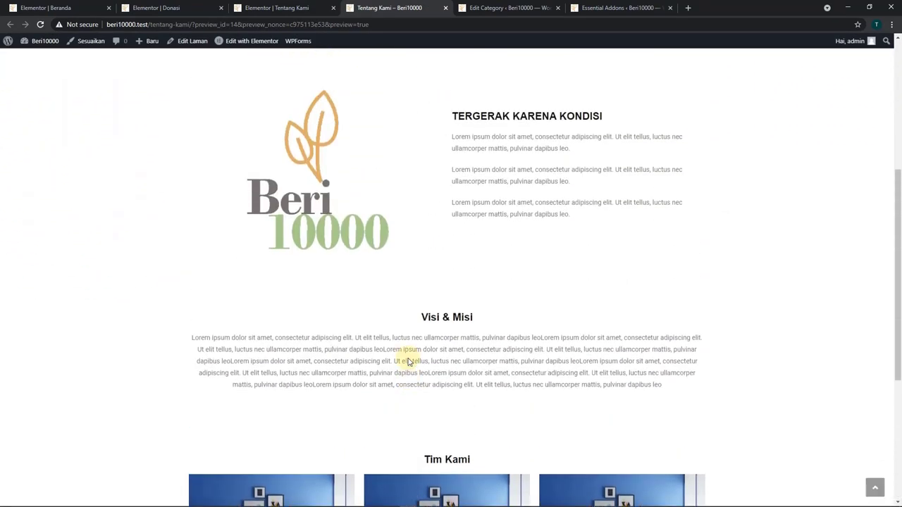
scroll(409, 361, "up", 4)
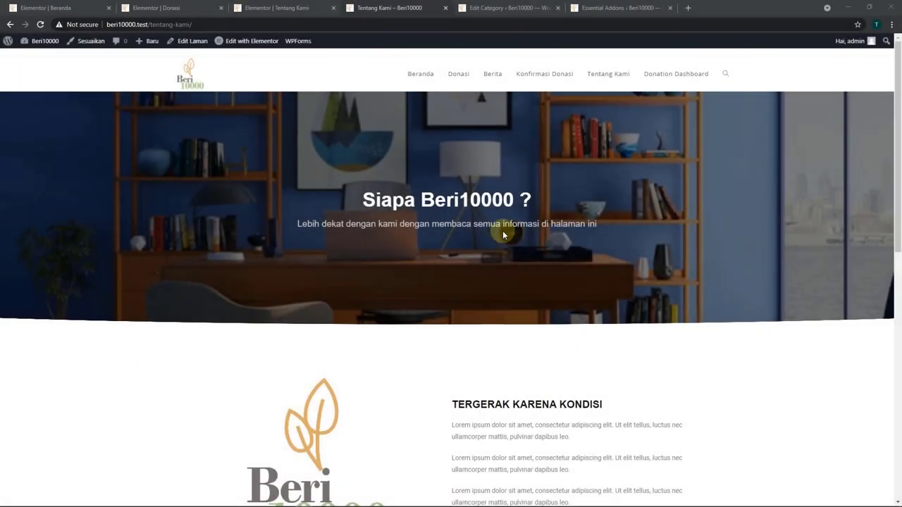
scroll(502, 230, "down", 2)
scroll(502, 227, "down", 5)
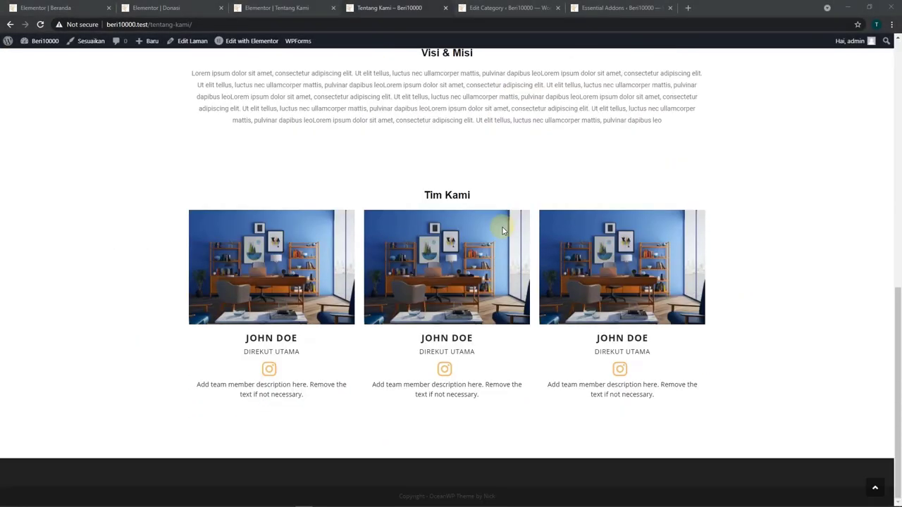
scroll(502, 228, "up", 7)
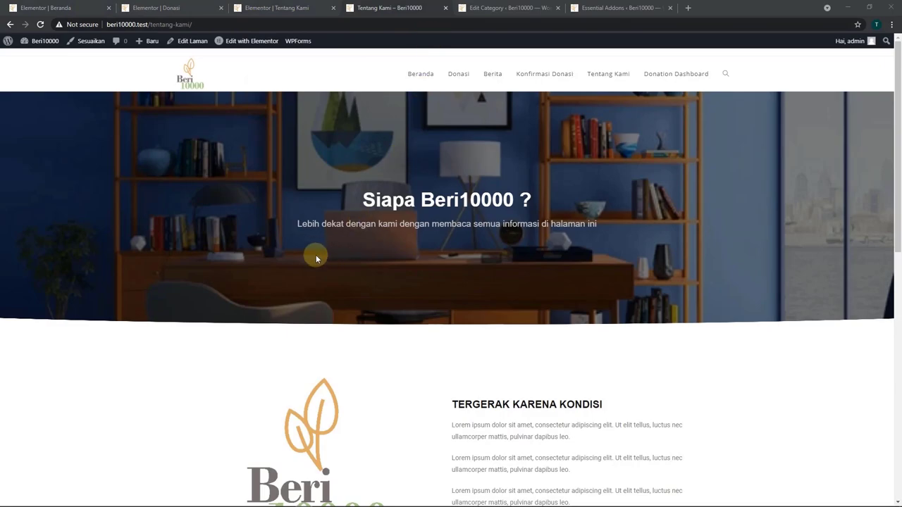
scroll(317, 259, "down", 5)
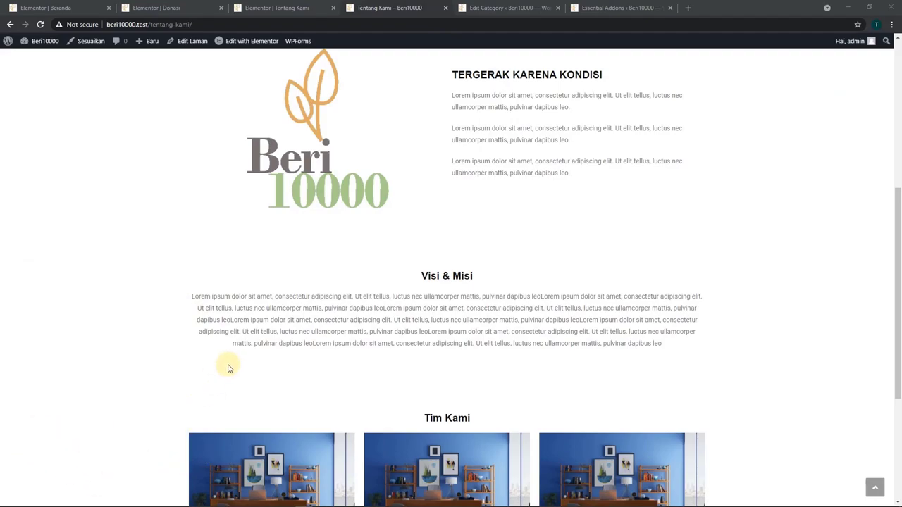
scroll(230, 365, "up", 5)
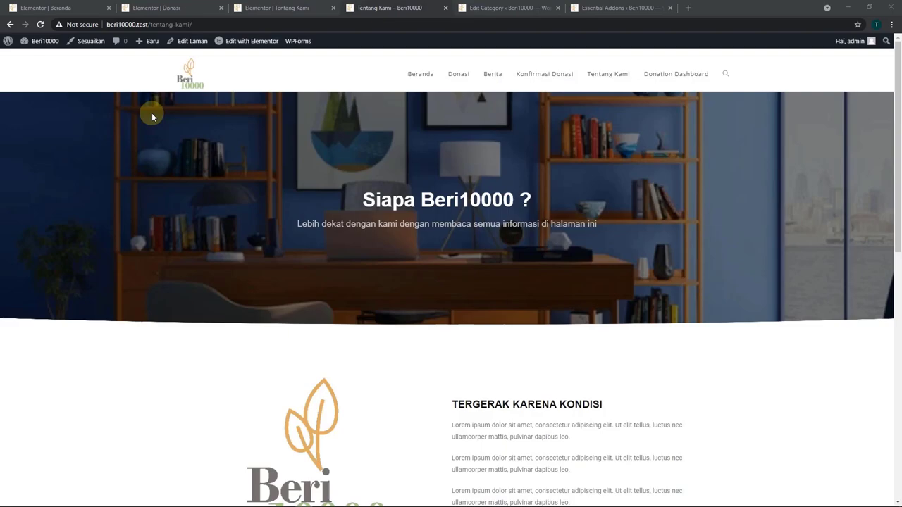
- Close the Beranda, Donasi and Tentang Kami Elementor editor tabs
left_click(79, 8)
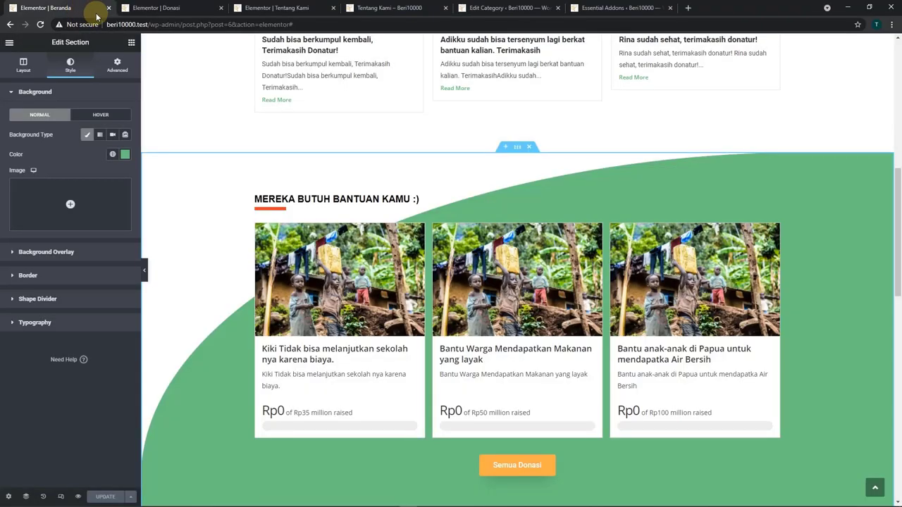
left_click(110, 9)
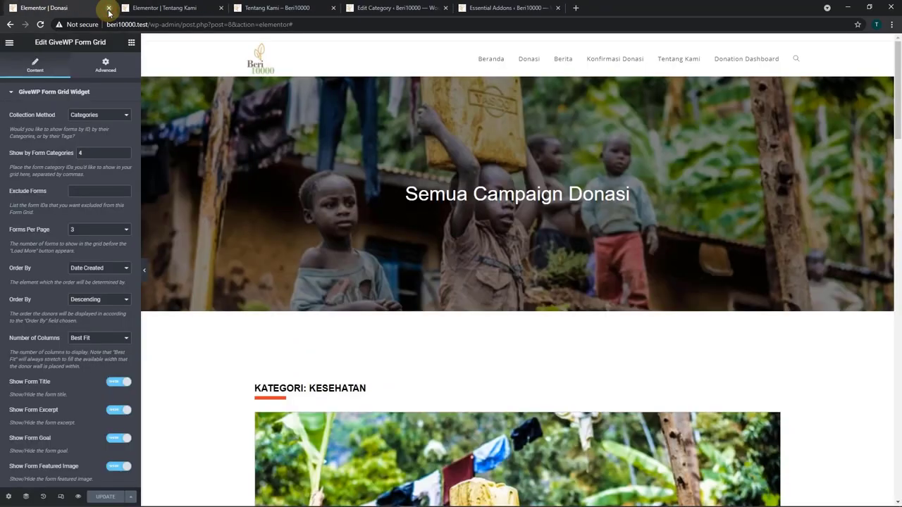
left_click(109, 9)
left_click(109, 8)
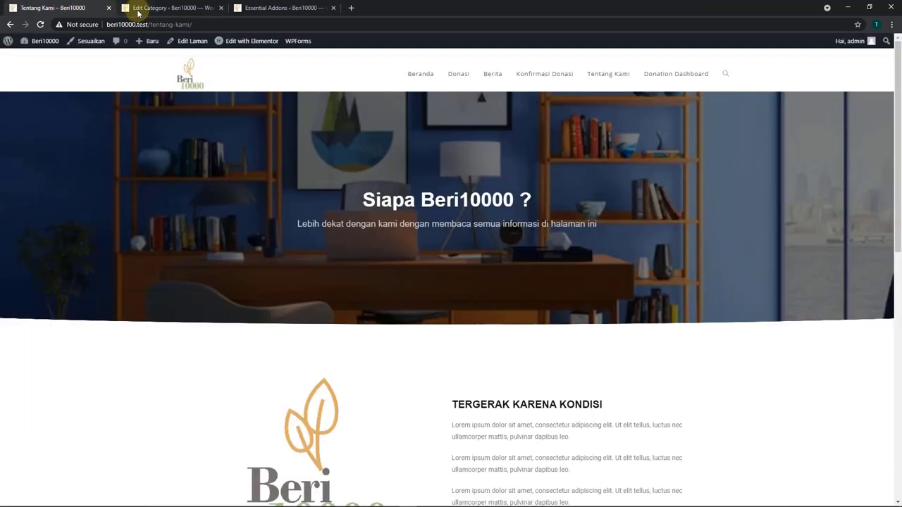
left_click(162, 8)
left_click(59, 9)
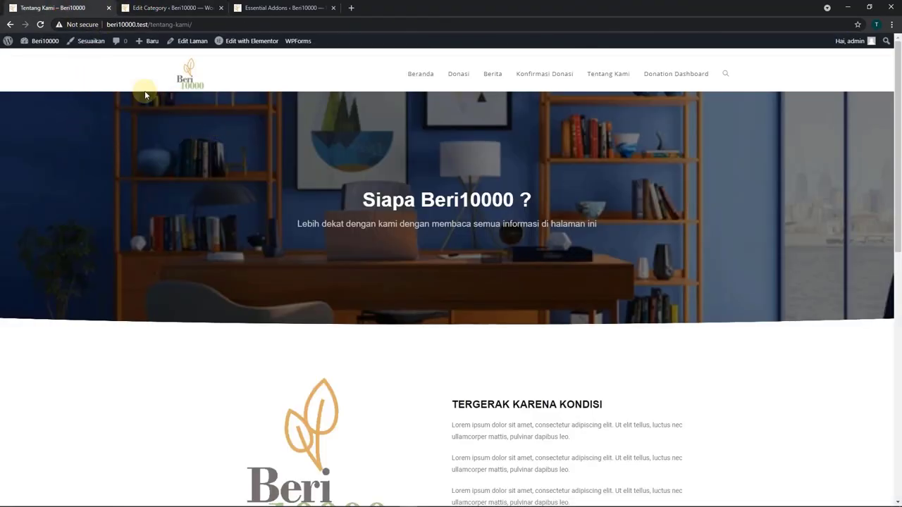
- Search the WordPress plugin directory for 'notificationx' and install NotificationX
mouse_move(37, 39)
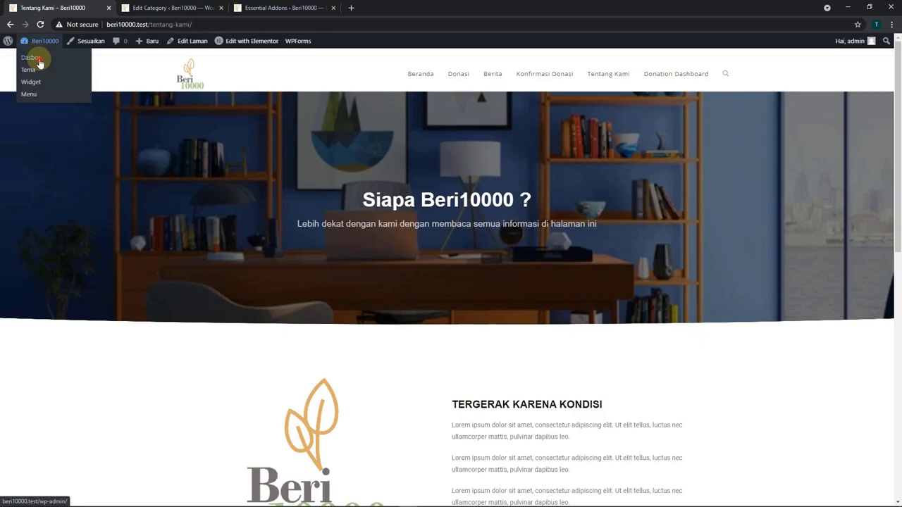
left_click(37, 61)
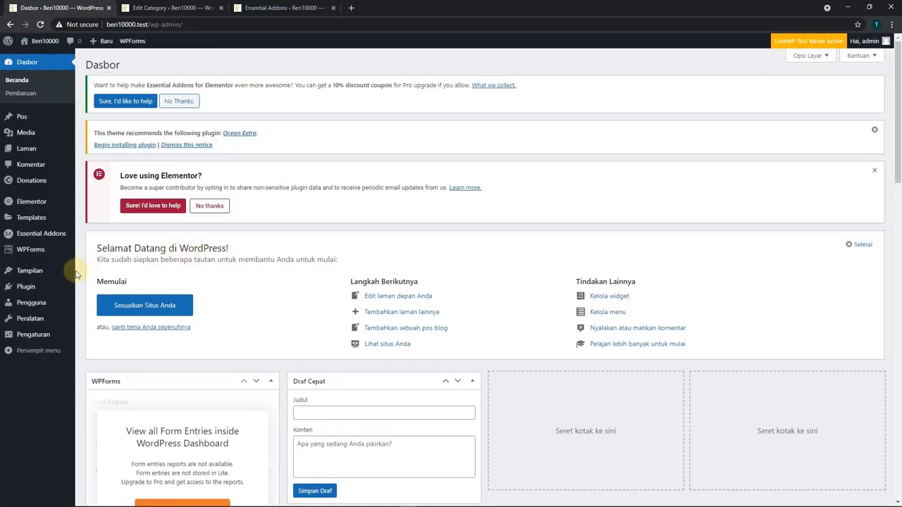
mouse_move(32, 289)
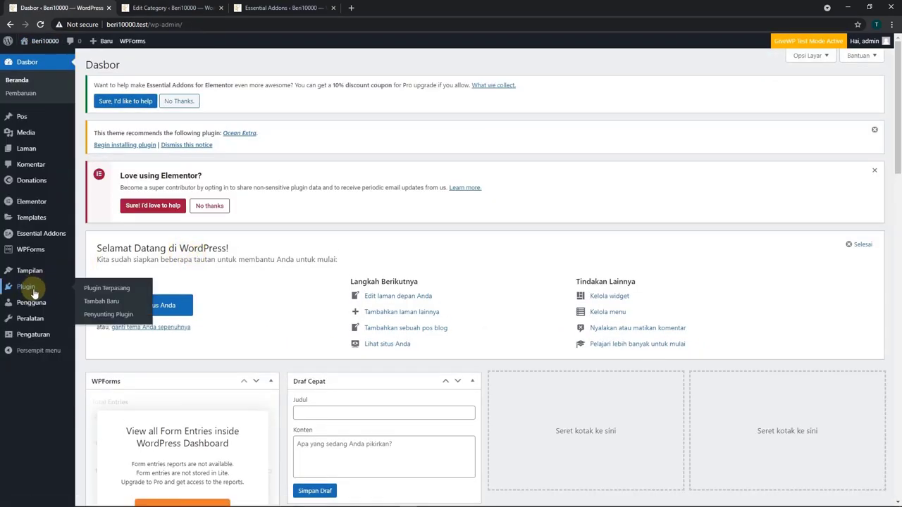
left_click(107, 301)
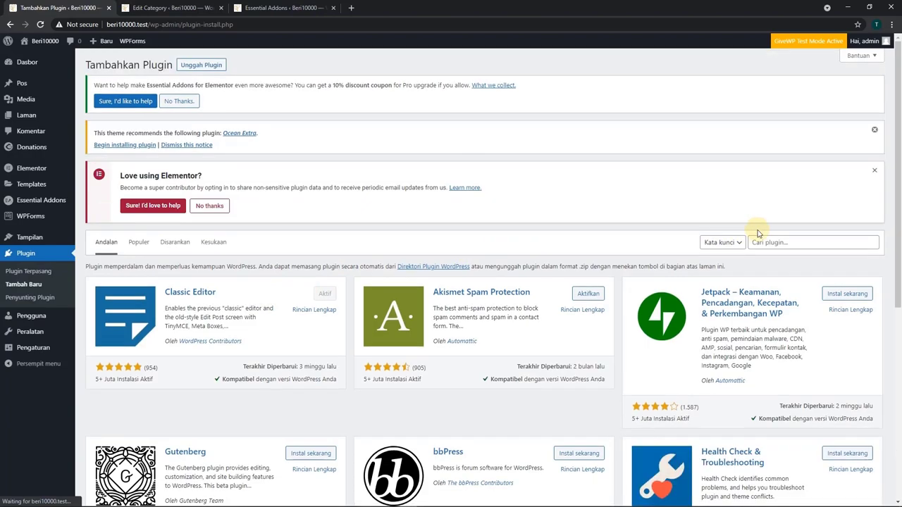
left_click(766, 241)
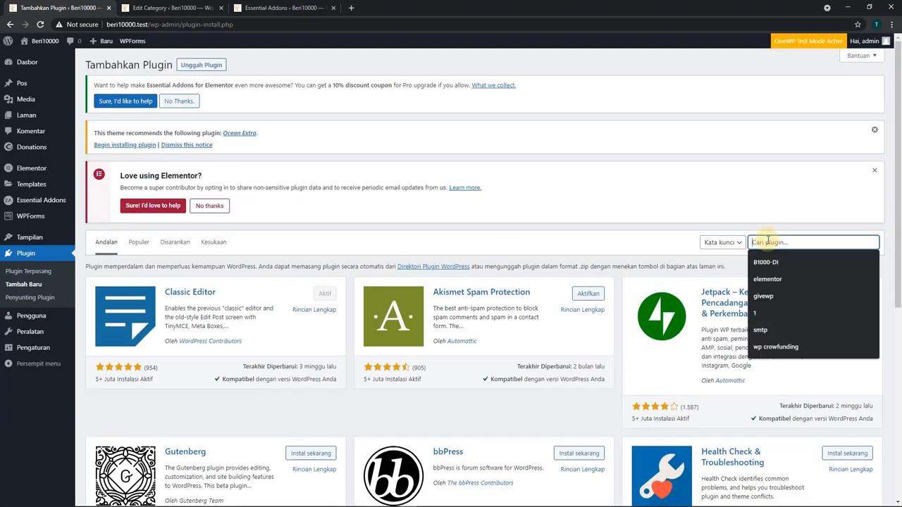
type("notificationx")
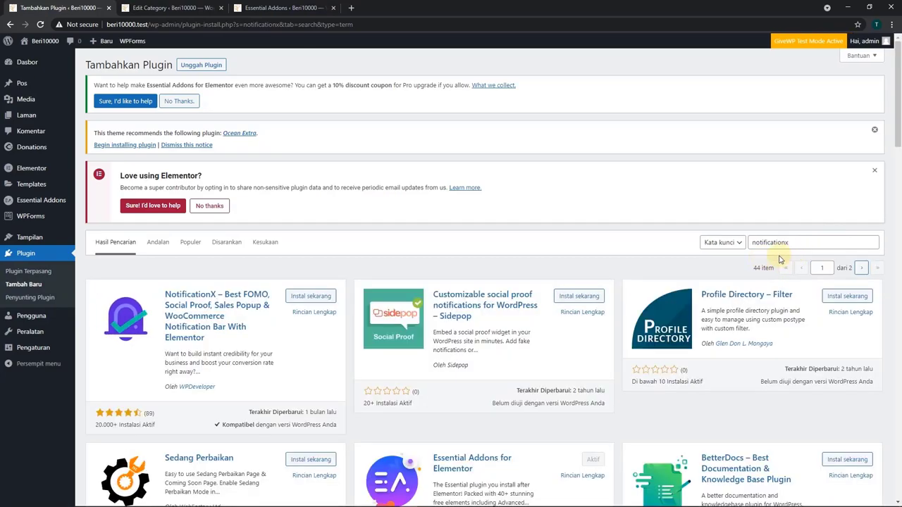
scroll(716, 283, "down", 2)
scroll(717, 286, "down", 1)
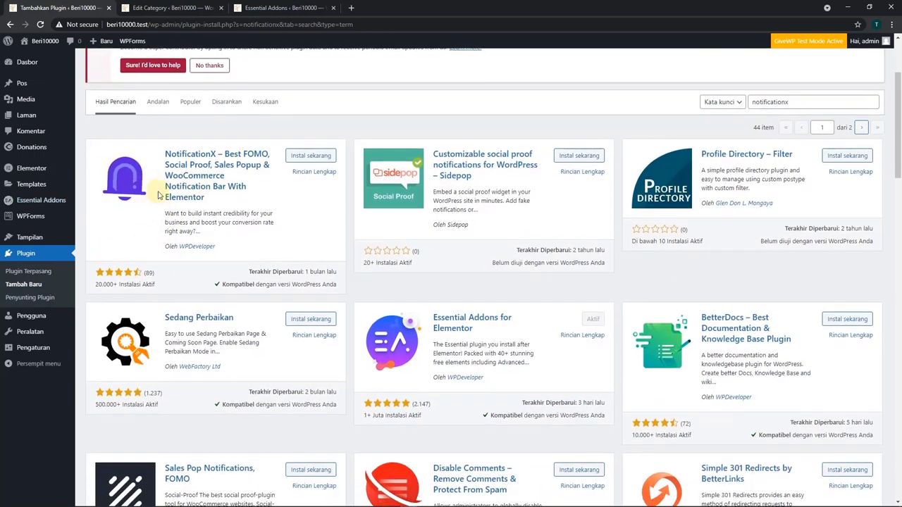
left_click(323, 156)
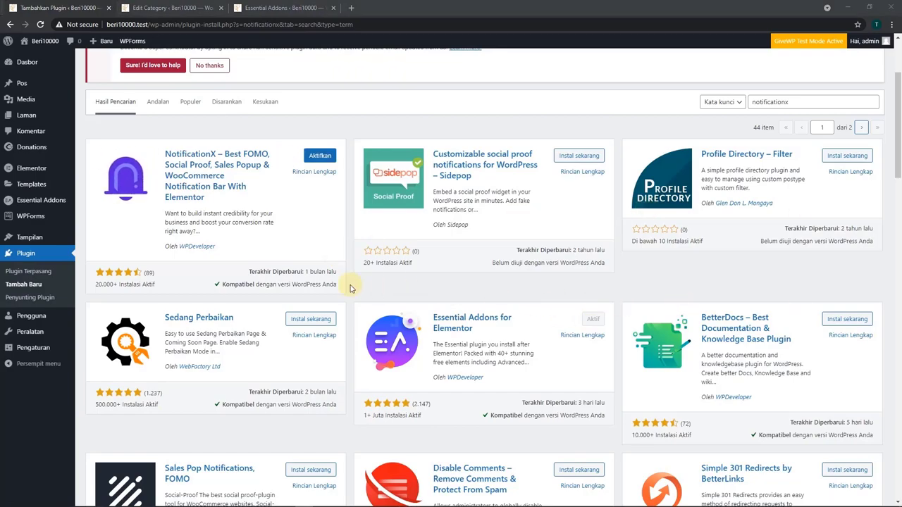
- Activate NotificationX and start a Donations notification using the first theme
left_click(320, 157)
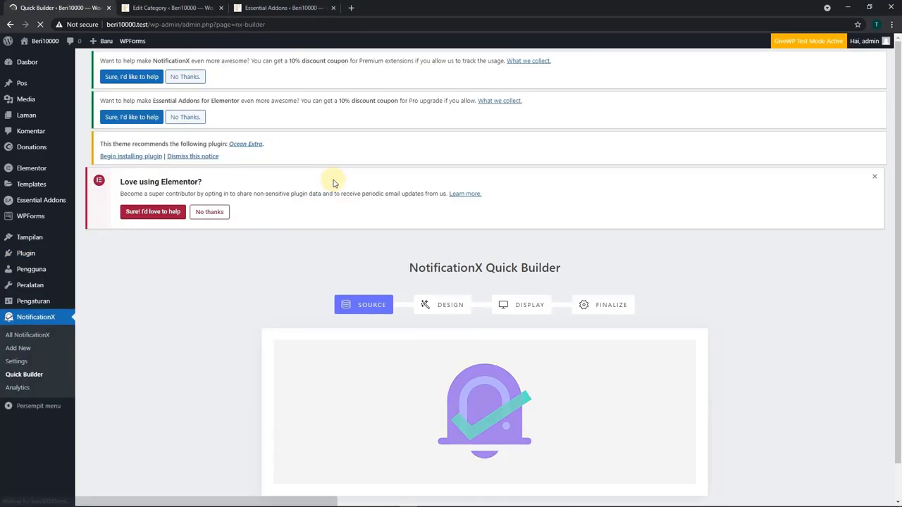
scroll(333, 182, "down", 3)
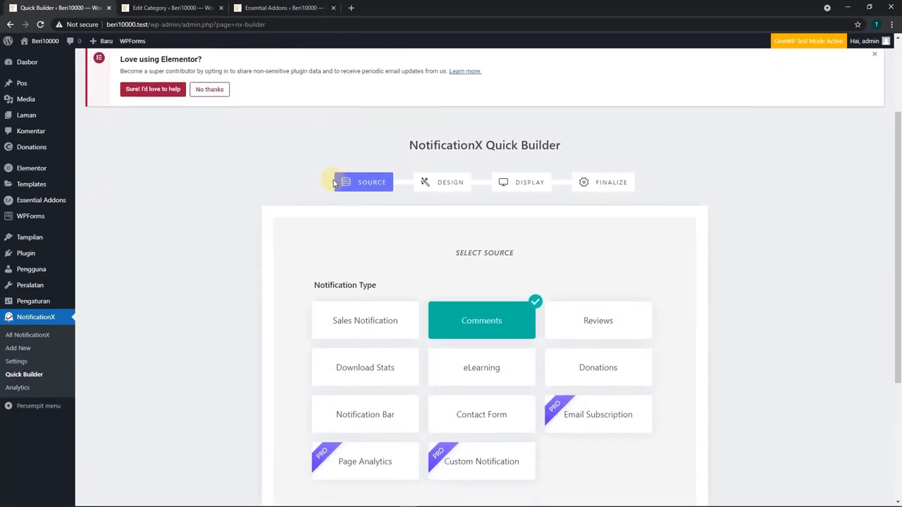
scroll(333, 183, "down", 3)
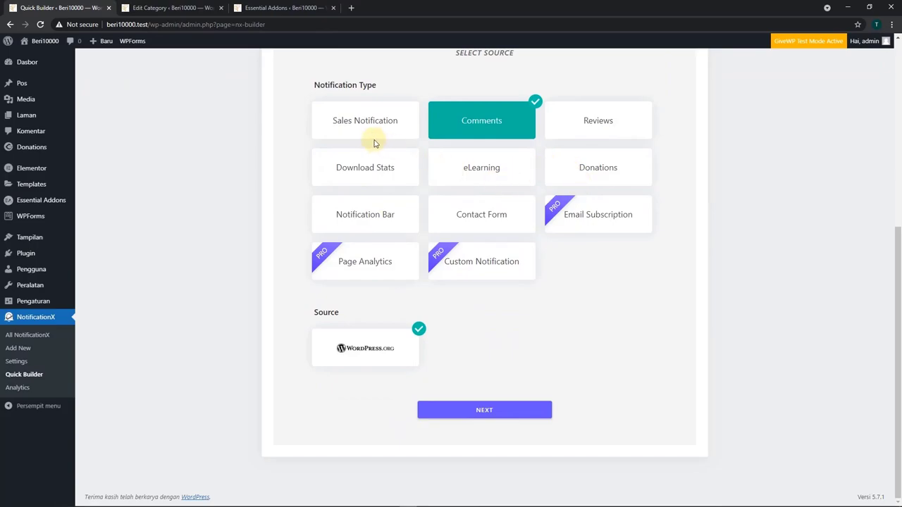
left_click(590, 176)
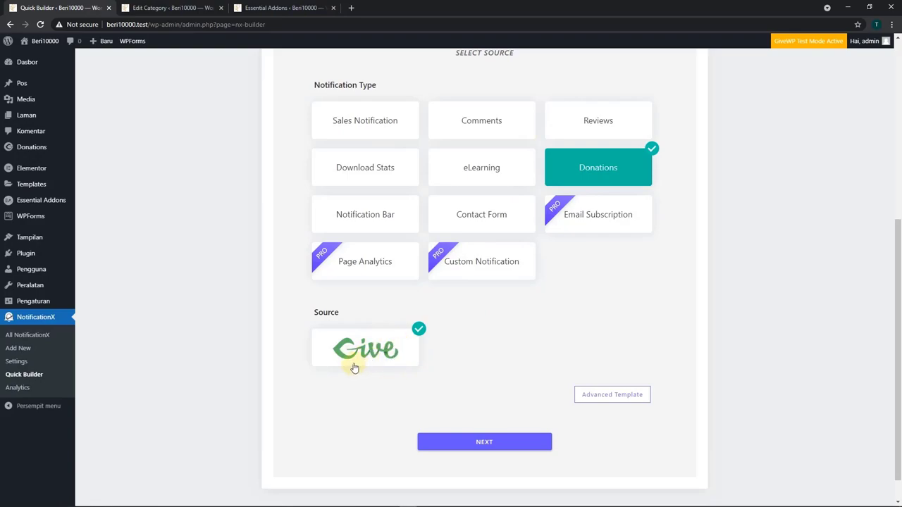
scroll(394, 380, "down", 1)
left_click(485, 408)
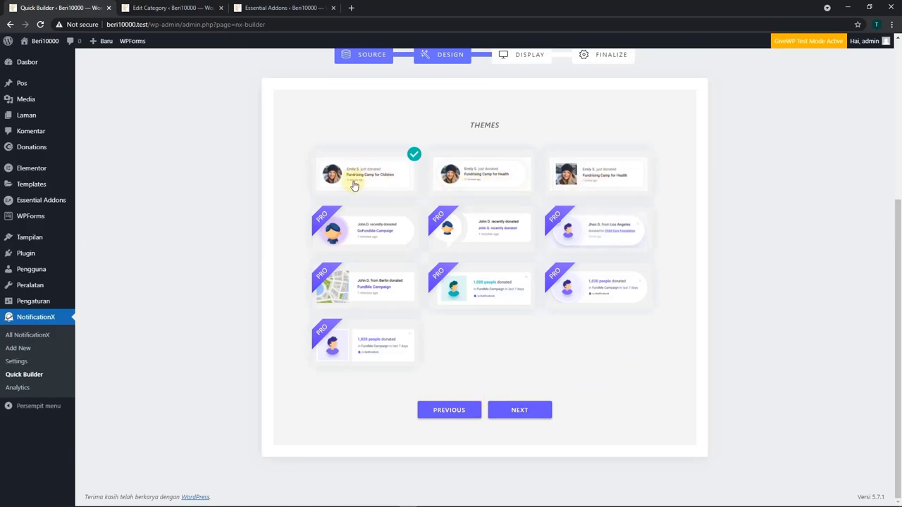
left_click(496, 410)
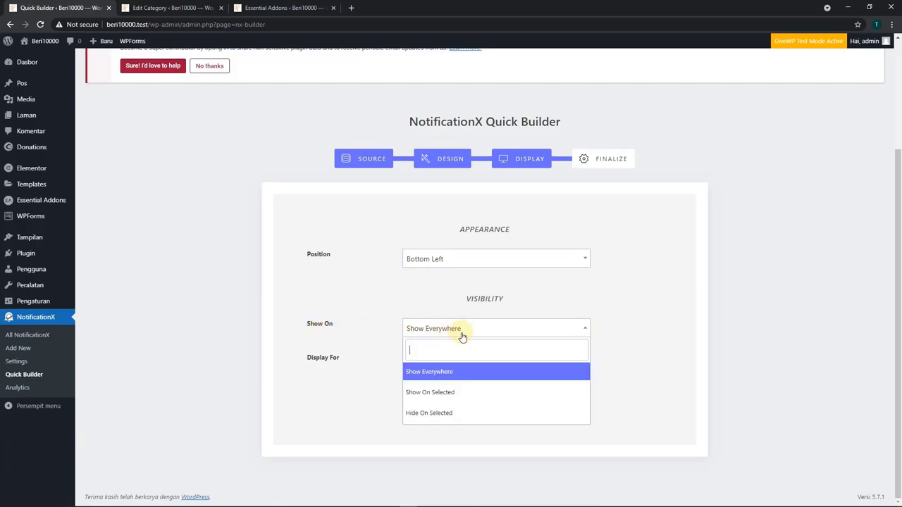
- Show the notification on every page to logged-out visitors only, then launch it
left_click(465, 411)
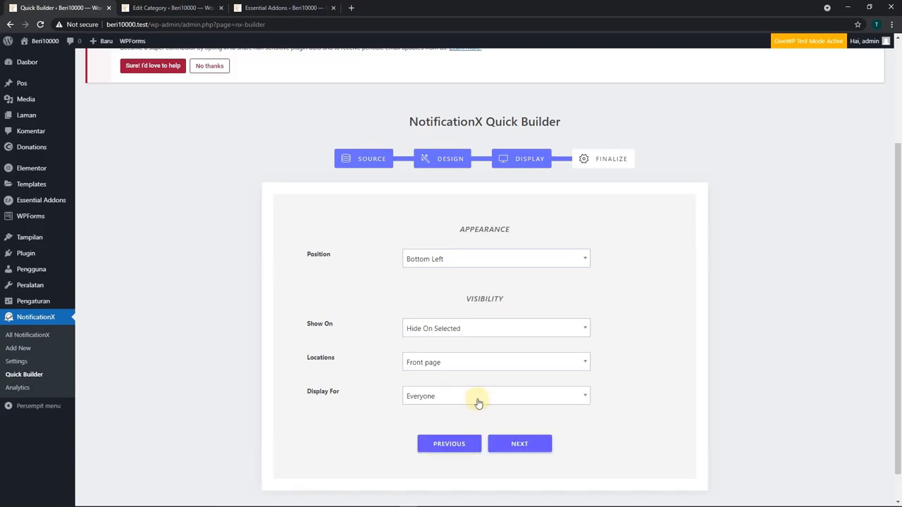
left_click(477, 398)
left_click(477, 399)
left_click(446, 365)
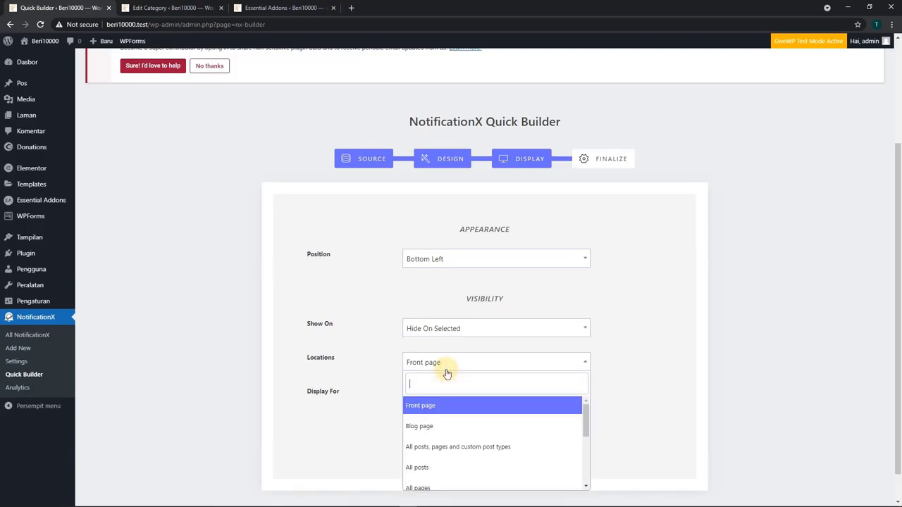
left_click(451, 328)
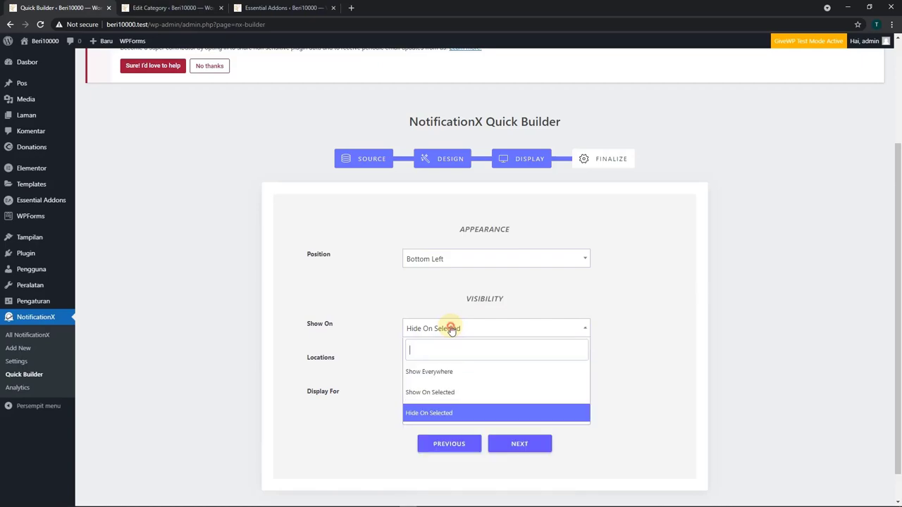
left_click(458, 372)
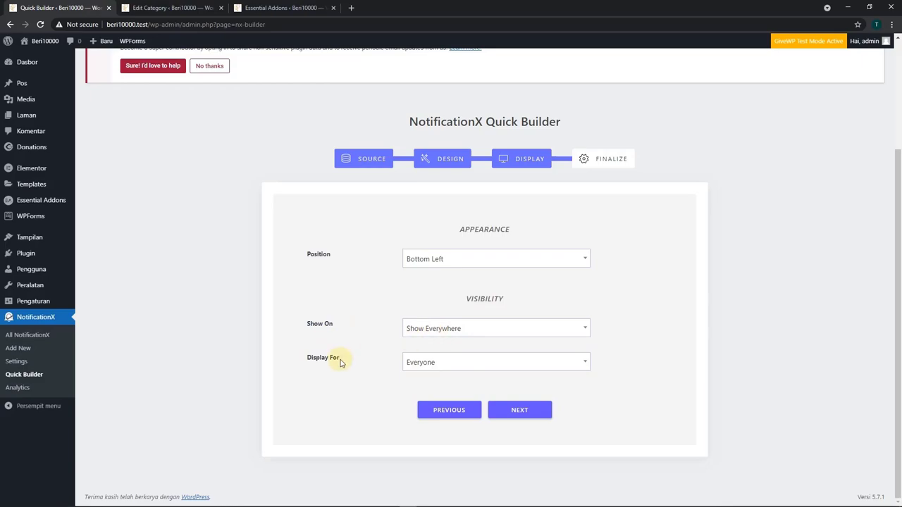
left_click(436, 368)
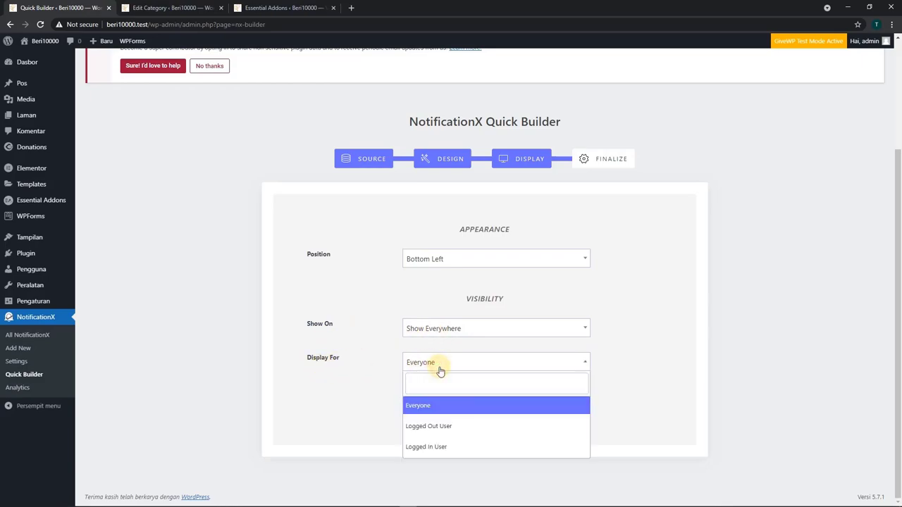
left_click(458, 428)
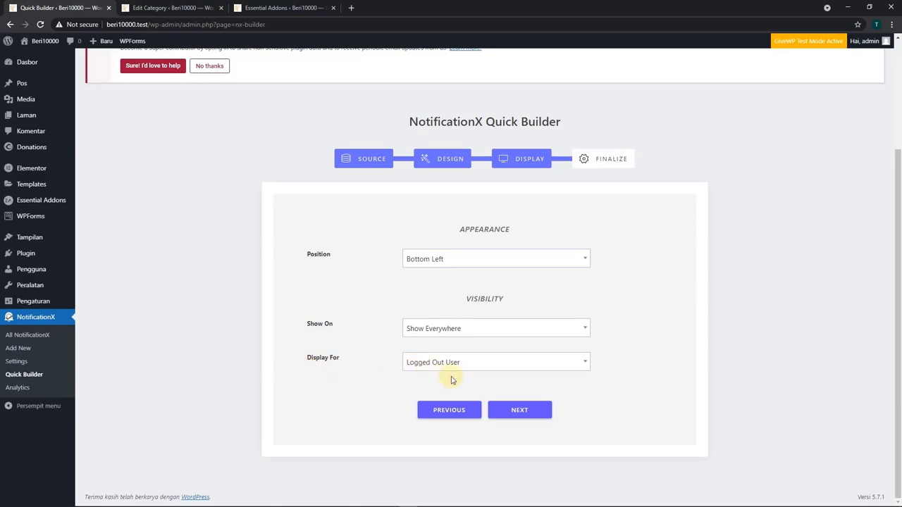
left_click(513, 412)
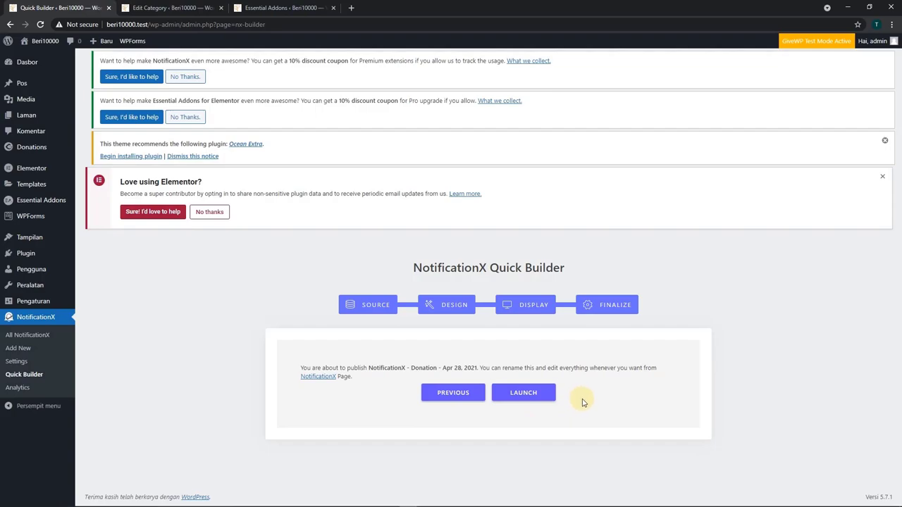
left_click(528, 392)
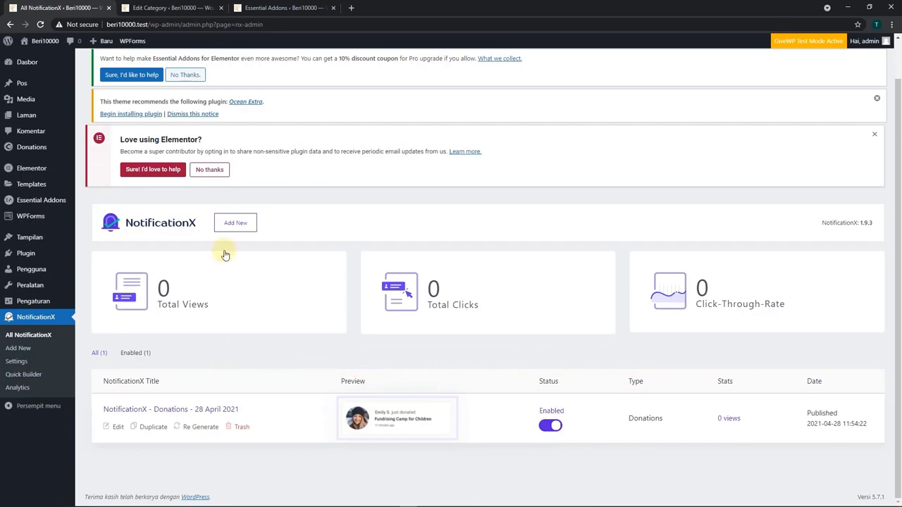
- Close the Edit Category tab and open the public Beri10000 site in a new tab
left_click(167, 8)
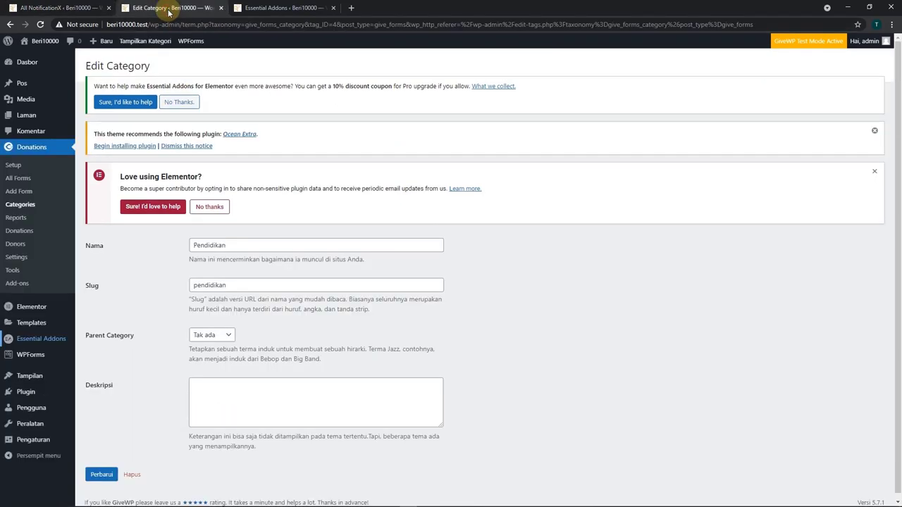
left_click(76, 10)
left_click(176, 7)
left_click(253, 8)
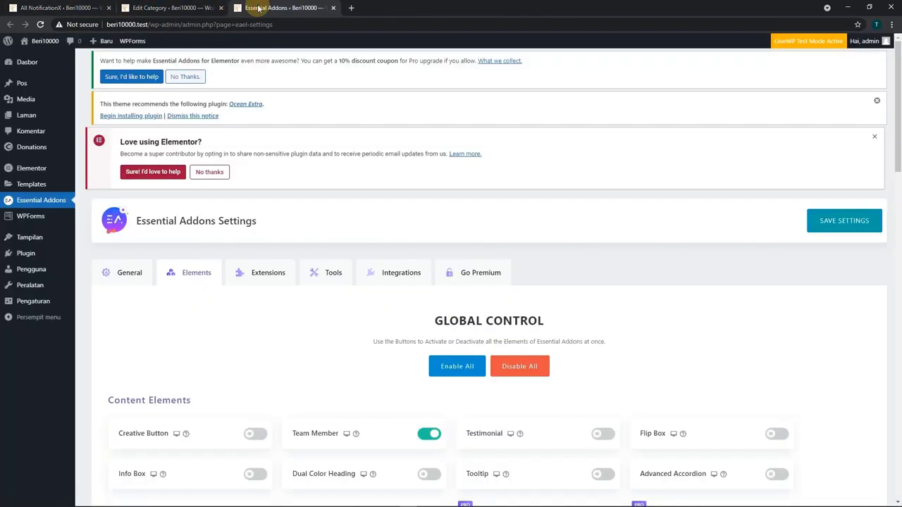
left_click(70, 8)
left_click(176, 7)
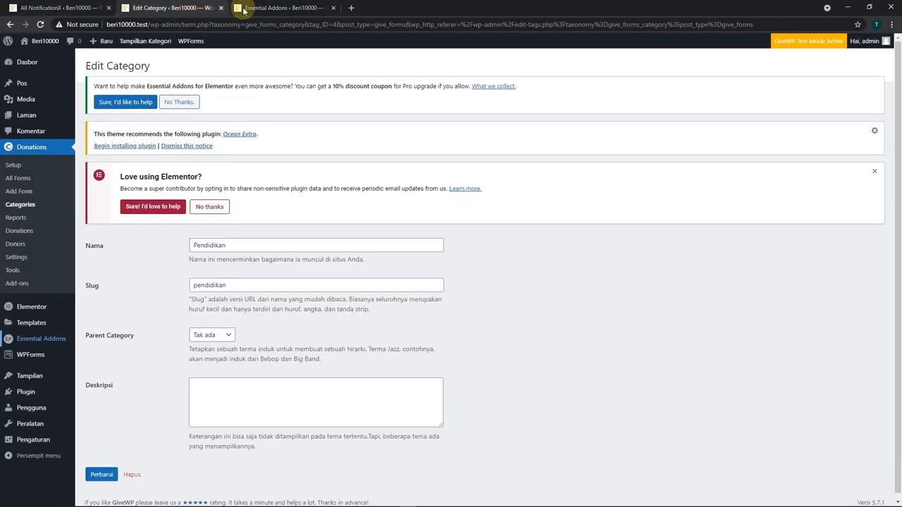
left_click(220, 8)
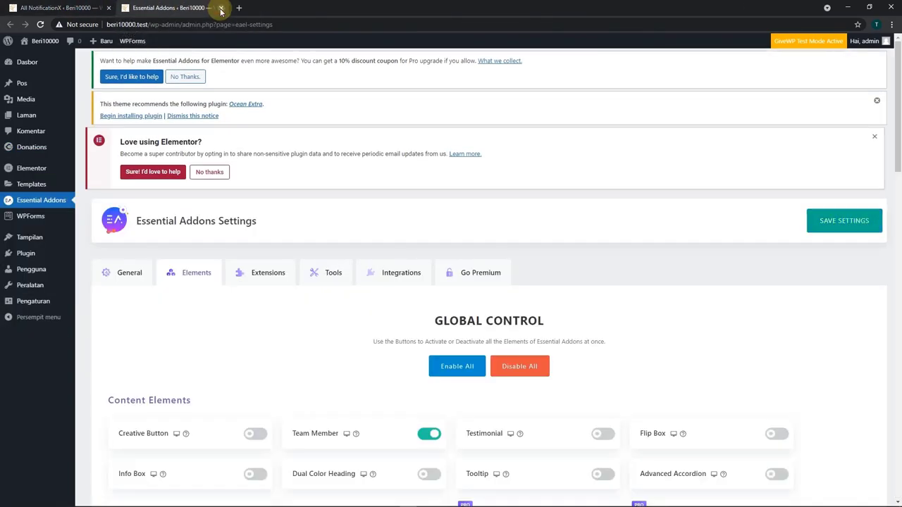
left_click(28, 8)
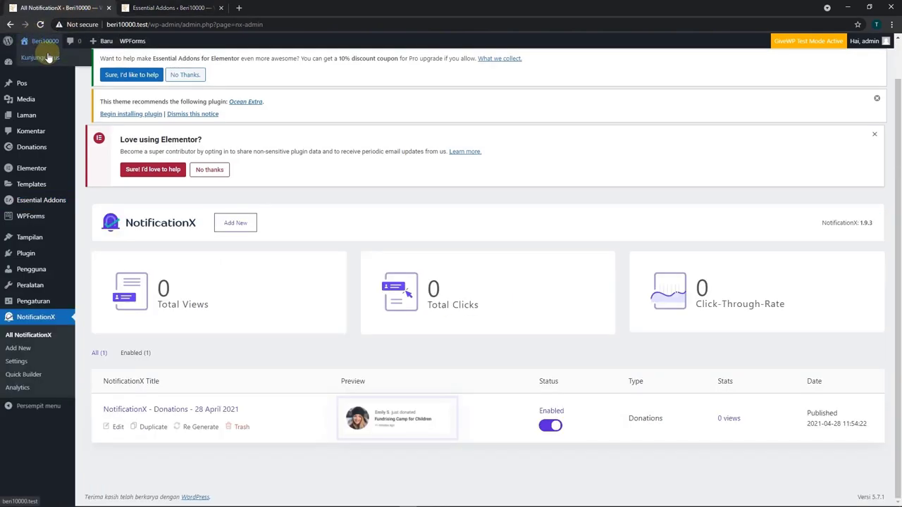
right_click(56, 58)
left_click(77, 63)
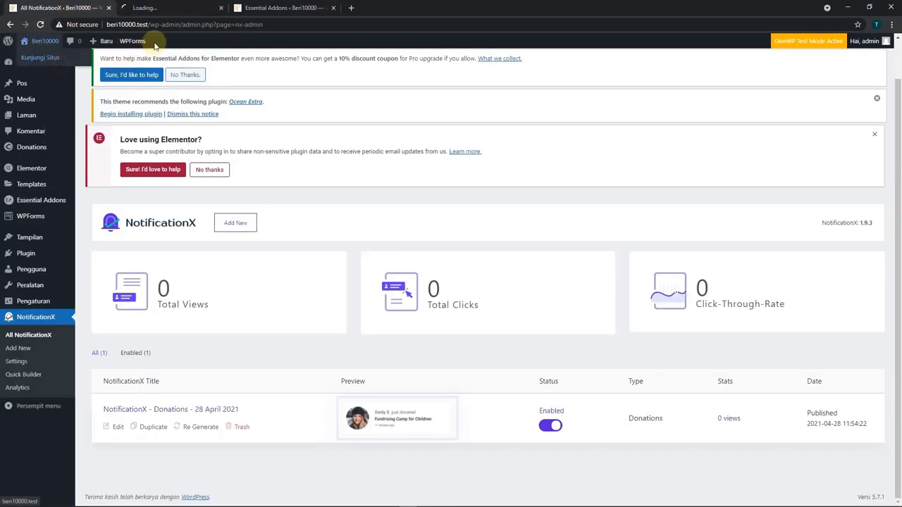
left_click(170, 7)
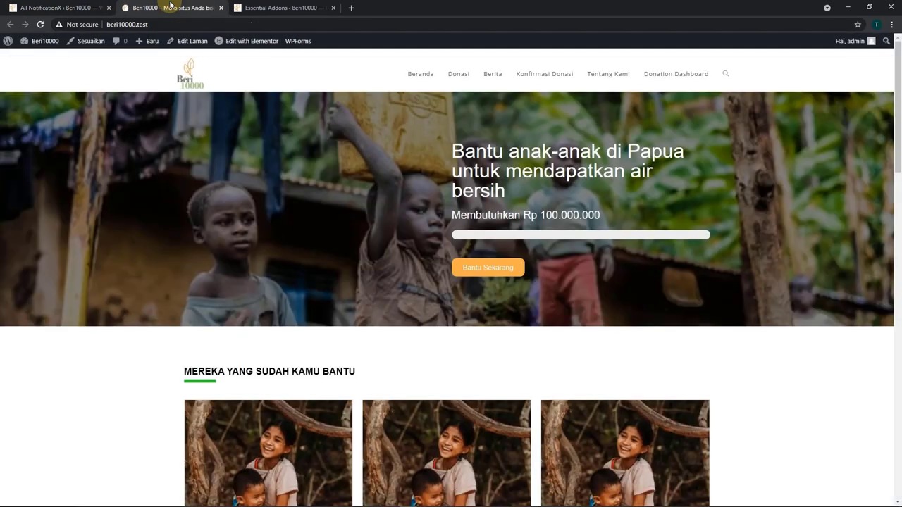
- Open the Papua clean-water campaign and enter a custom donation amount of Rp25.000.000
left_click(503, 271)
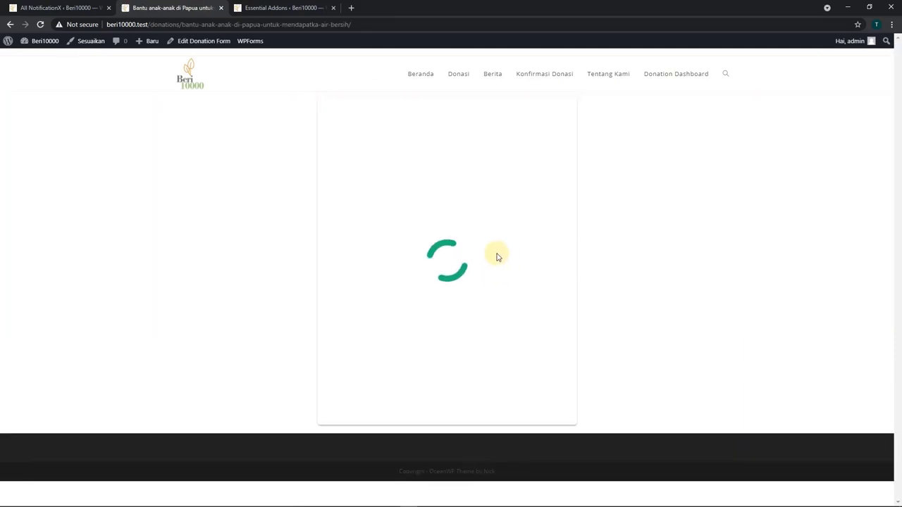
scroll(484, 366, "down", 1)
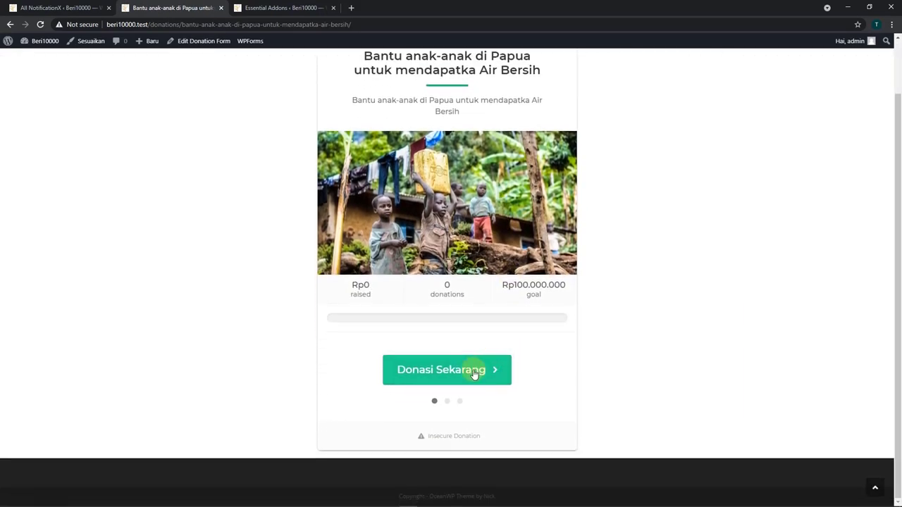
left_click(474, 374)
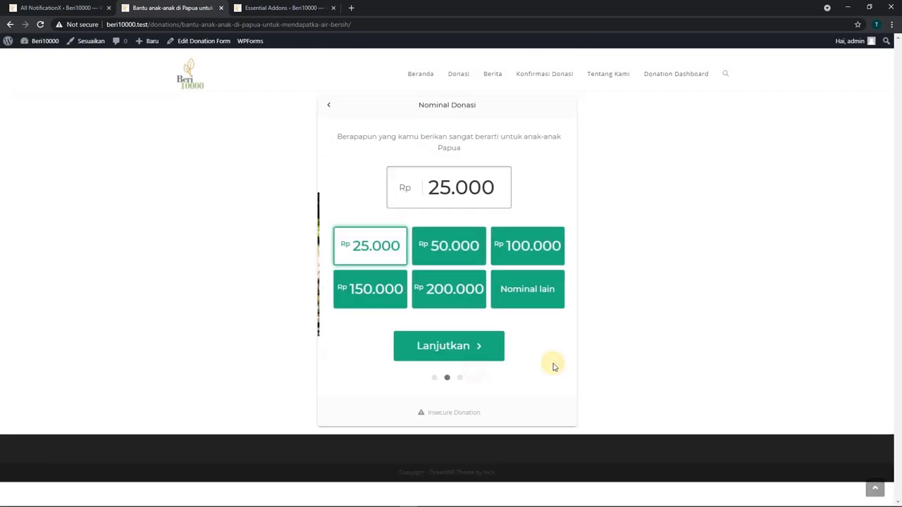
left_click(467, 186)
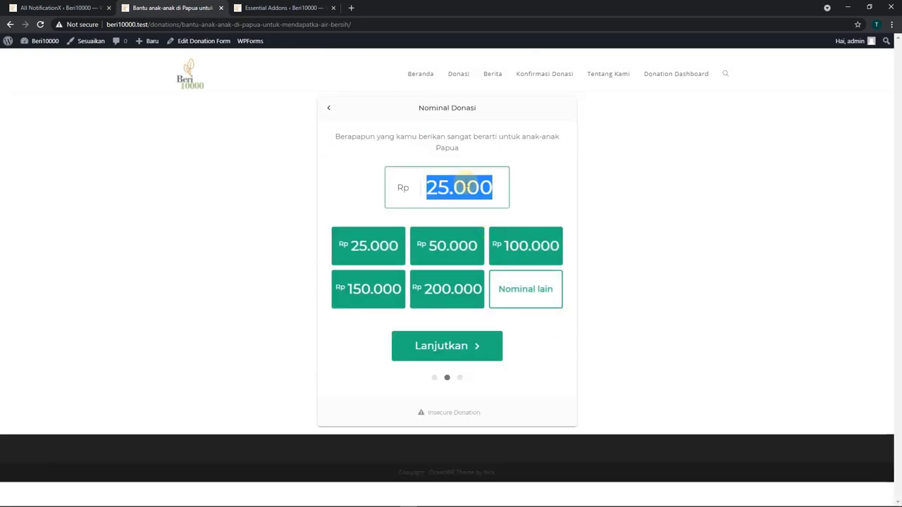
type("250")
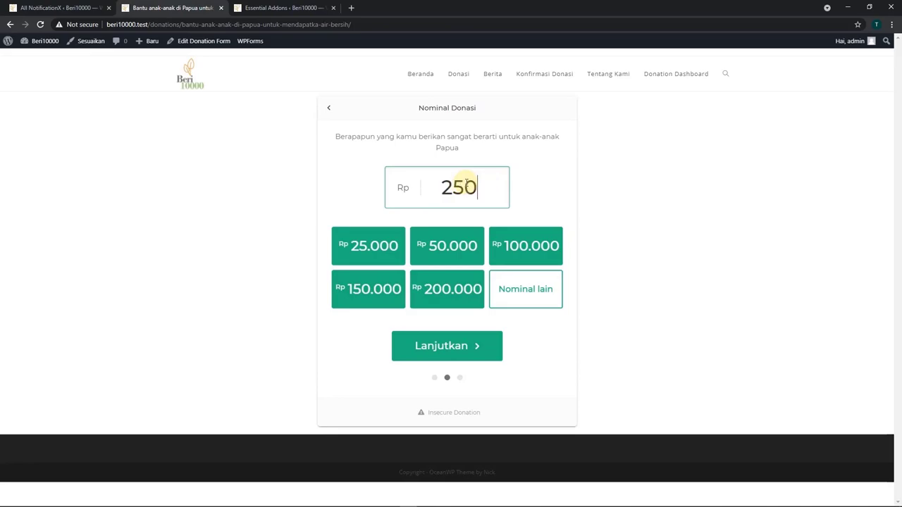
type("00000")
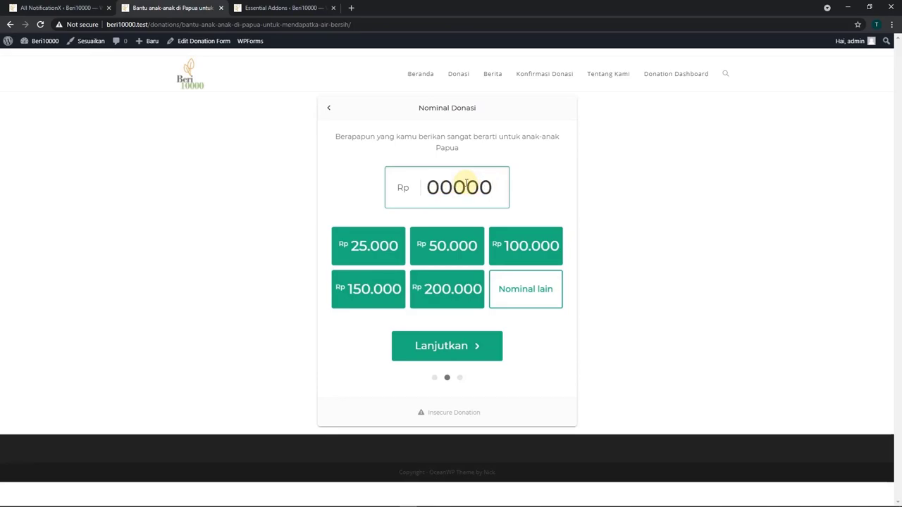
left_click(523, 167)
left_click(449, 346)
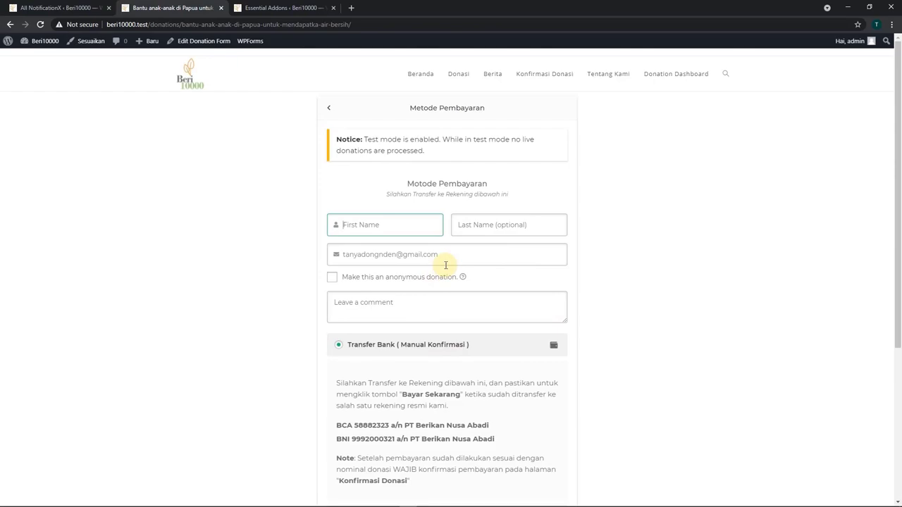
- Fill in the donor's first and last name, add a comment, and submit the donation
type("Admin")
key("Tab")
type("T")
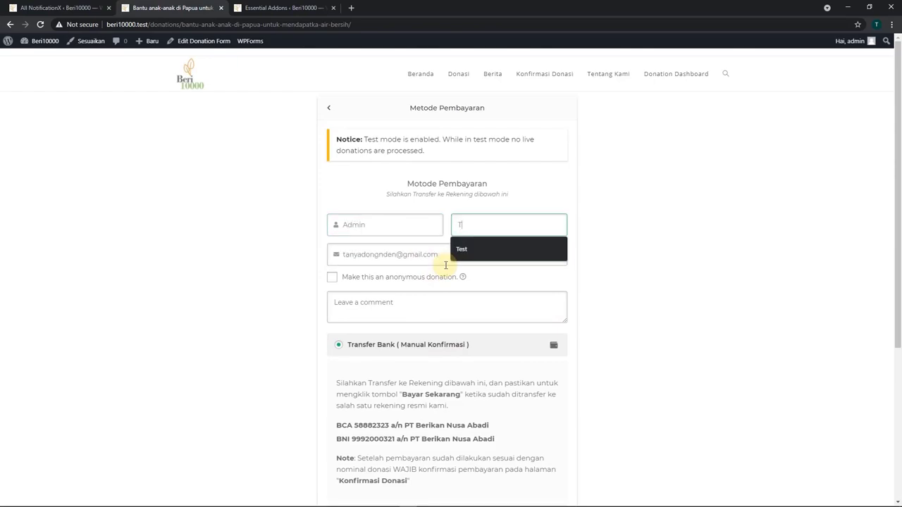
type("est")
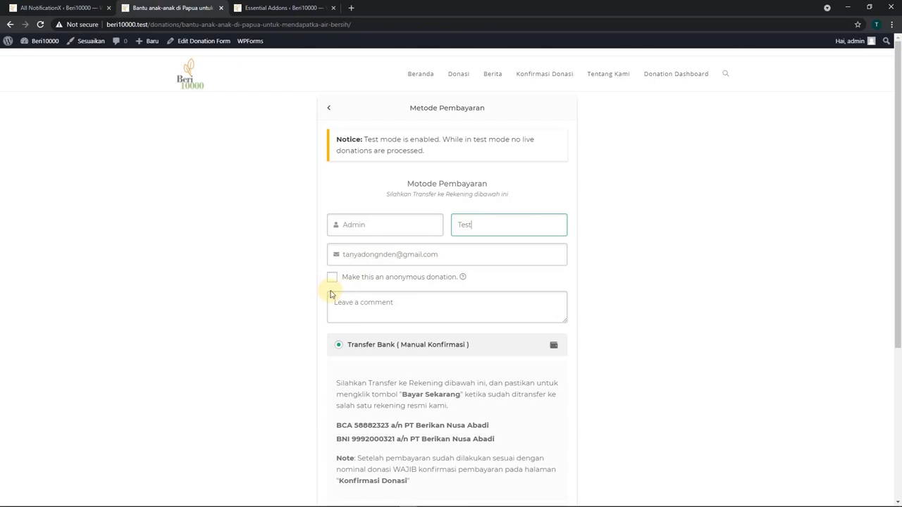
left_click(381, 308)
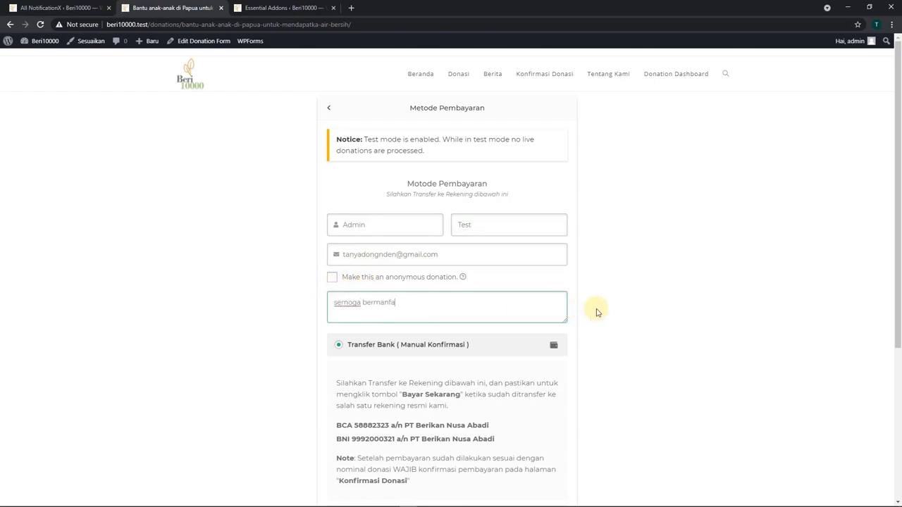
left_click(596, 310)
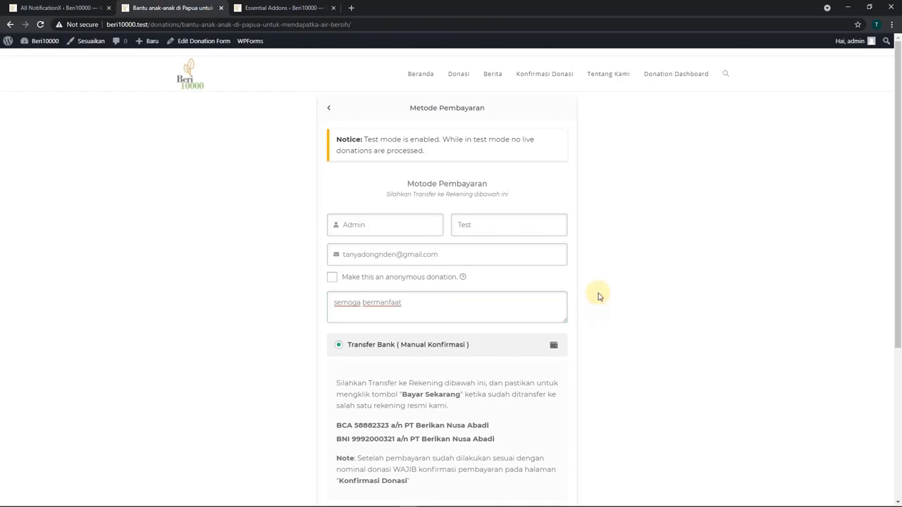
scroll(596, 306, "down", 1)
scroll(563, 289, "down", 2)
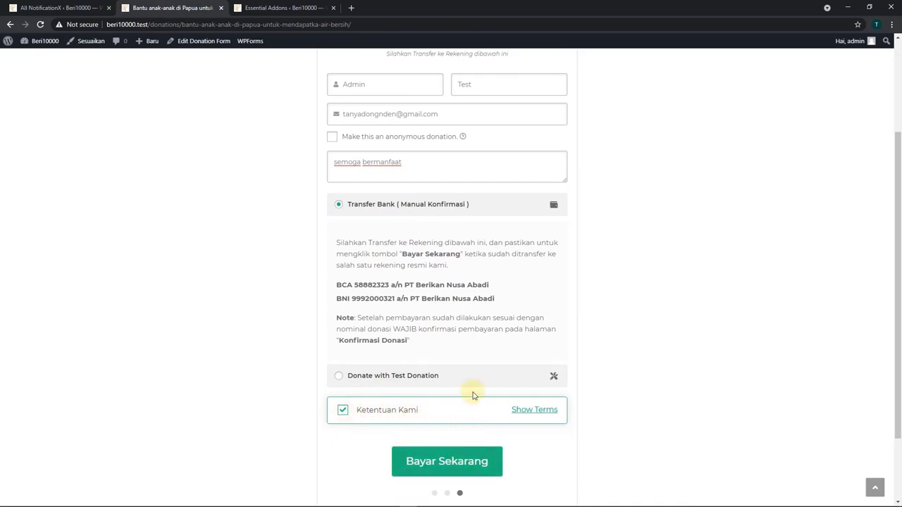
left_click(436, 469)
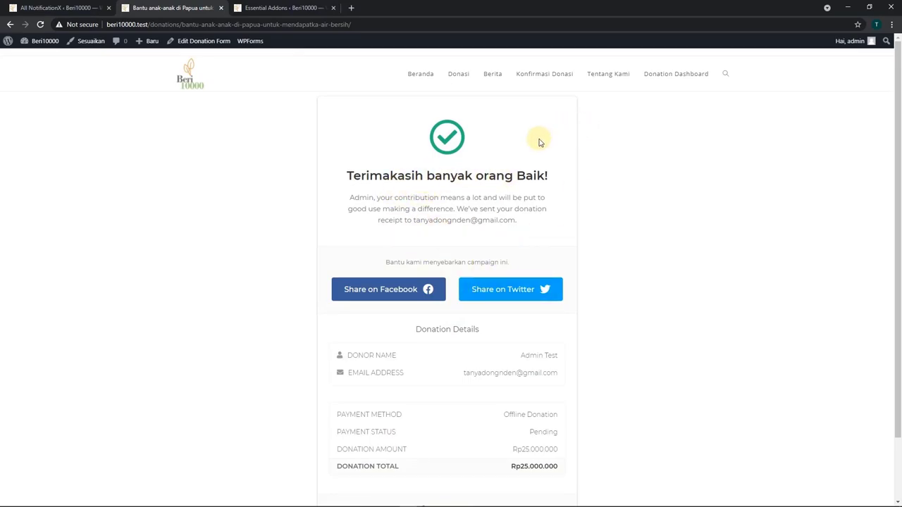
- Open the newest Rp25.000.000 donation from GiveWP's Donations list and set its status to Complete
left_click(76, 8)
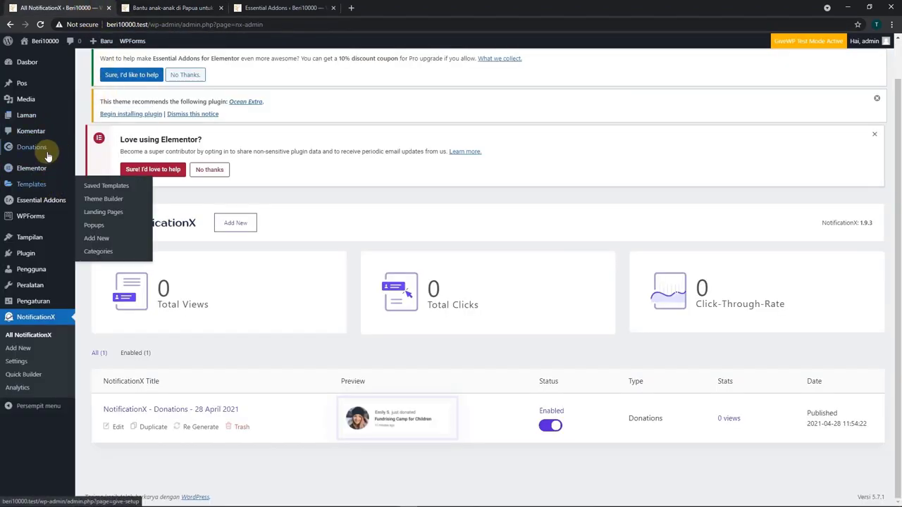
mouse_move(47, 151)
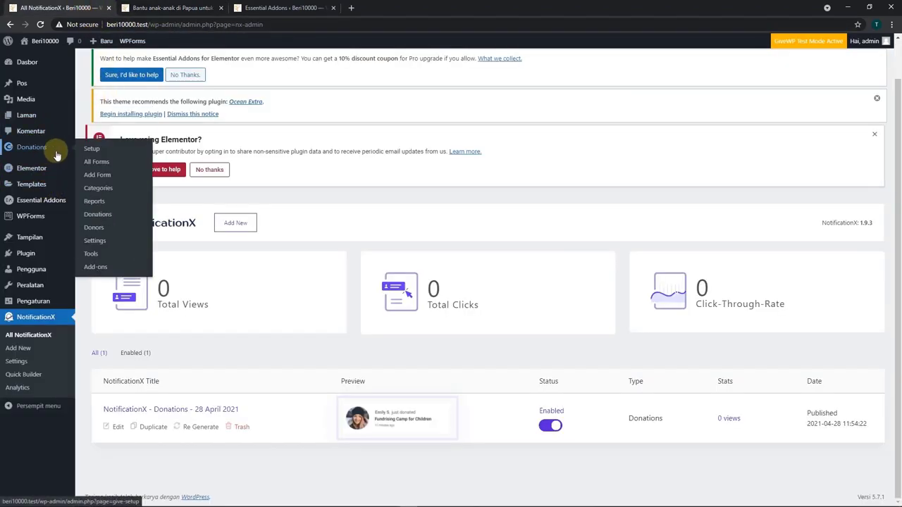
left_click(117, 214)
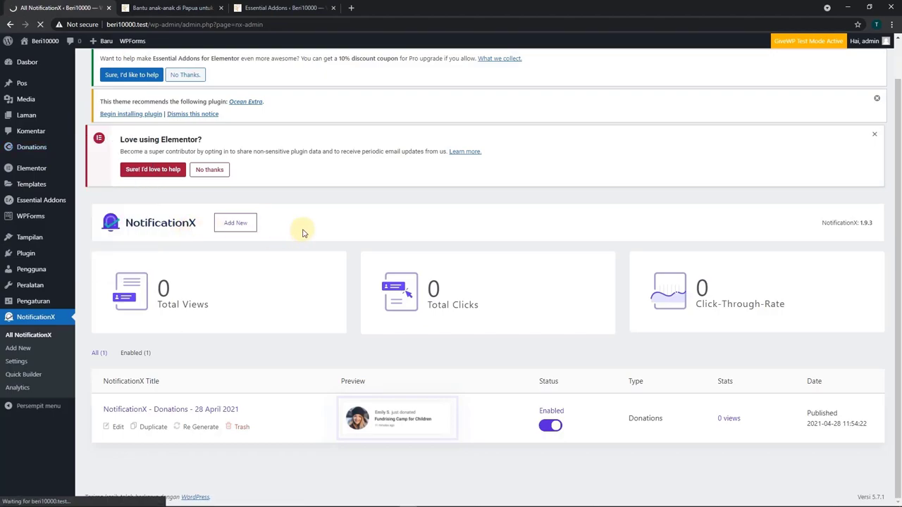
scroll(303, 232, "down", 1)
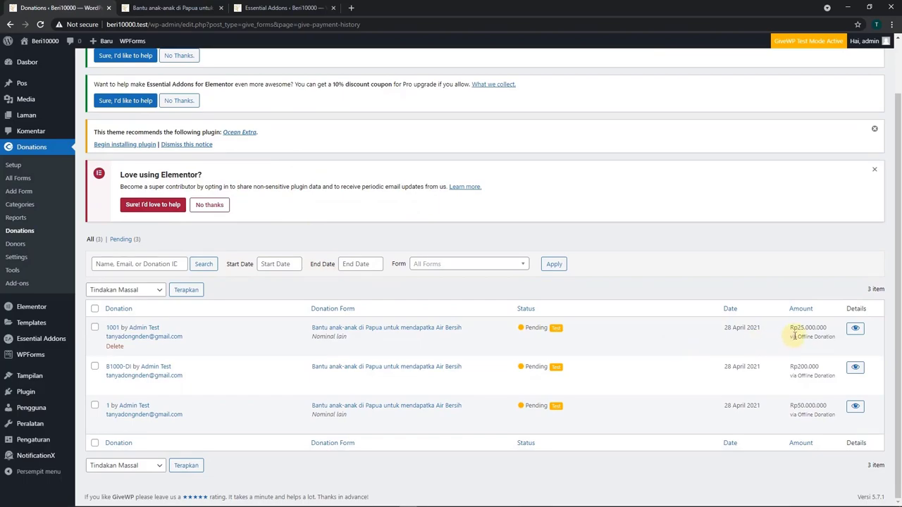
left_click(853, 332)
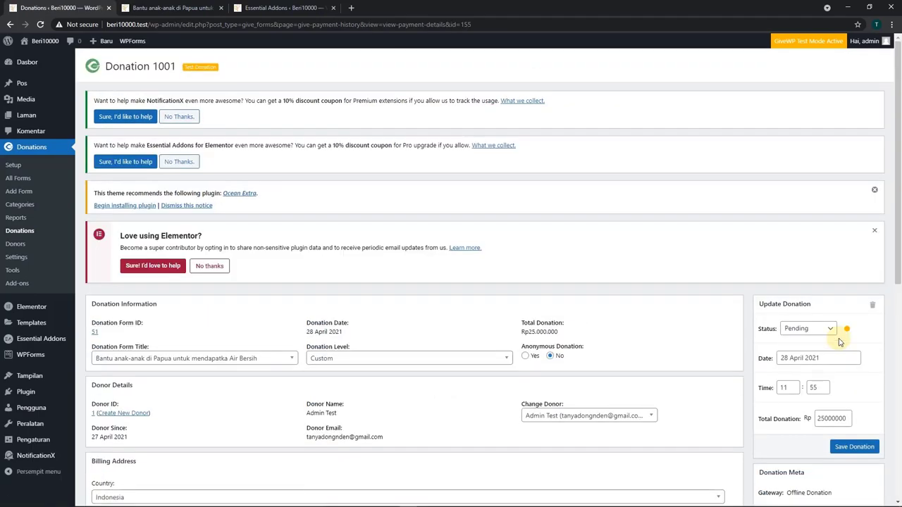
scroll(839, 341, "down", 2)
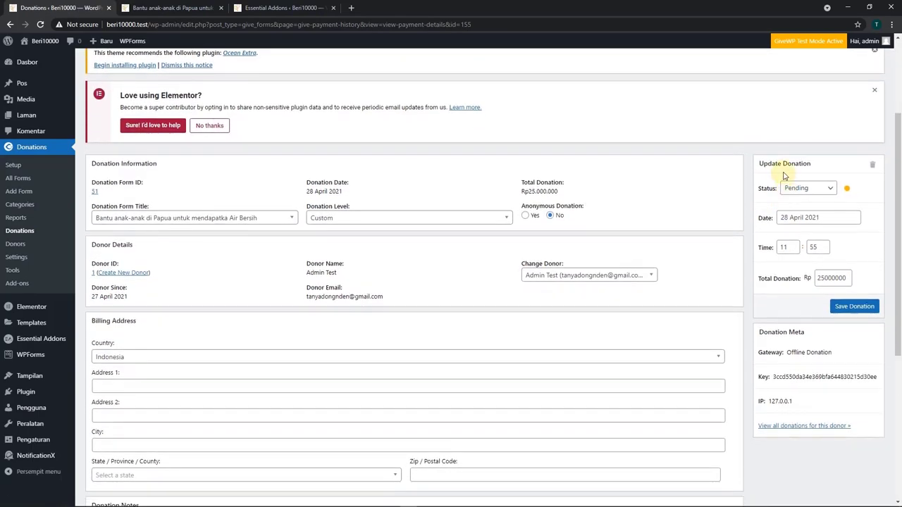
left_click(799, 188)
left_click(797, 206)
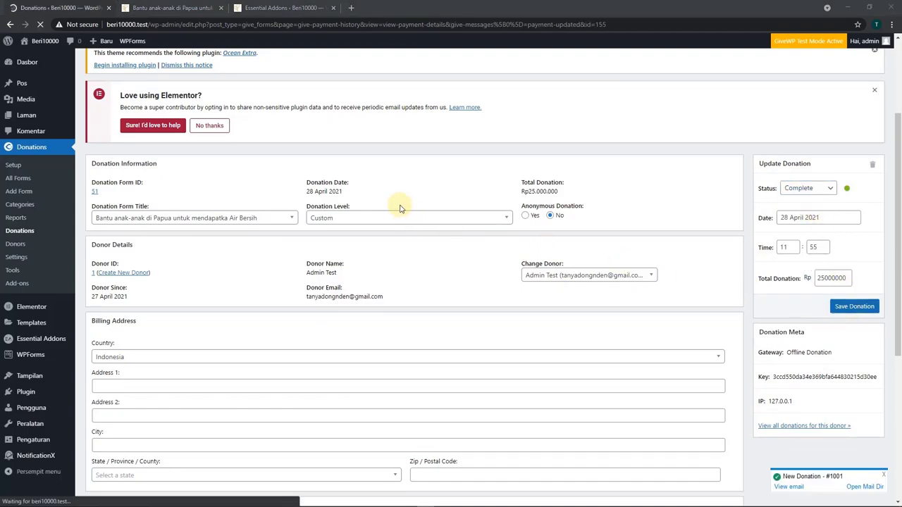
- Revisit the donation thank-you page, then start a new incognito window from Chrome's menu
left_click(149, 9)
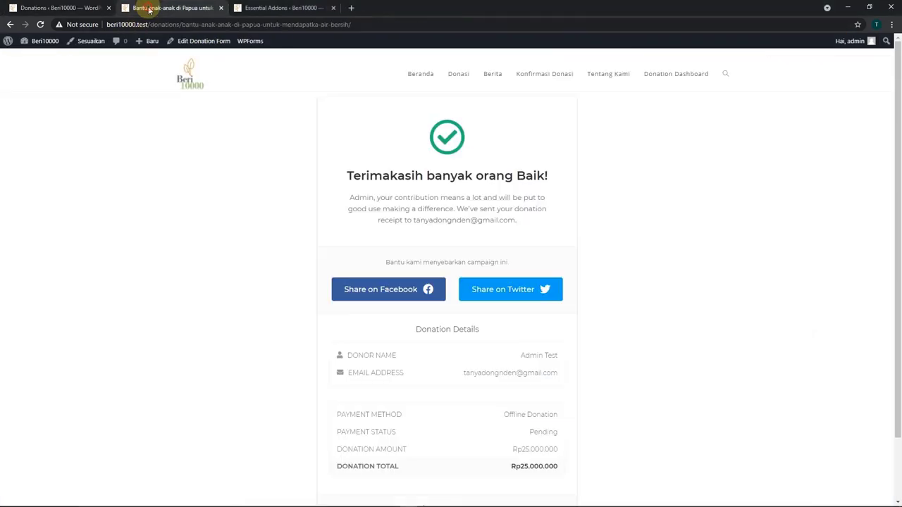
left_click(190, 74)
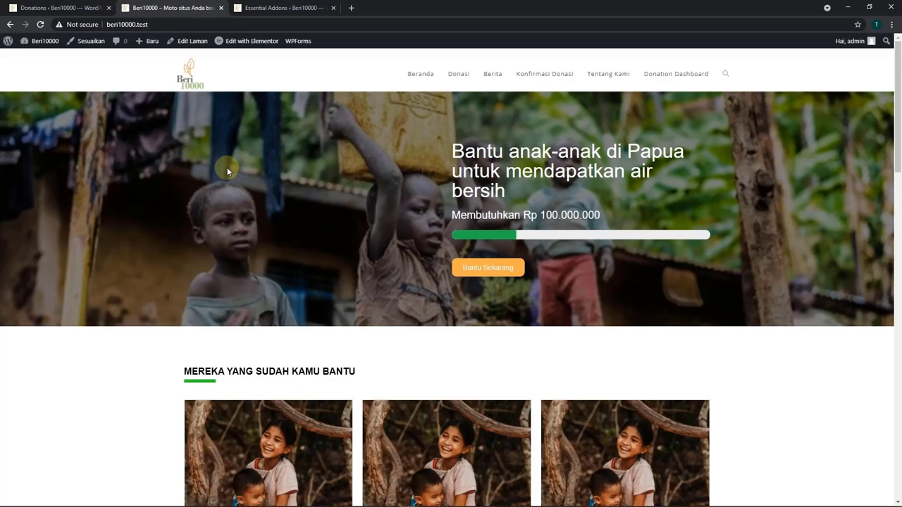
scroll(227, 170, "down", 6)
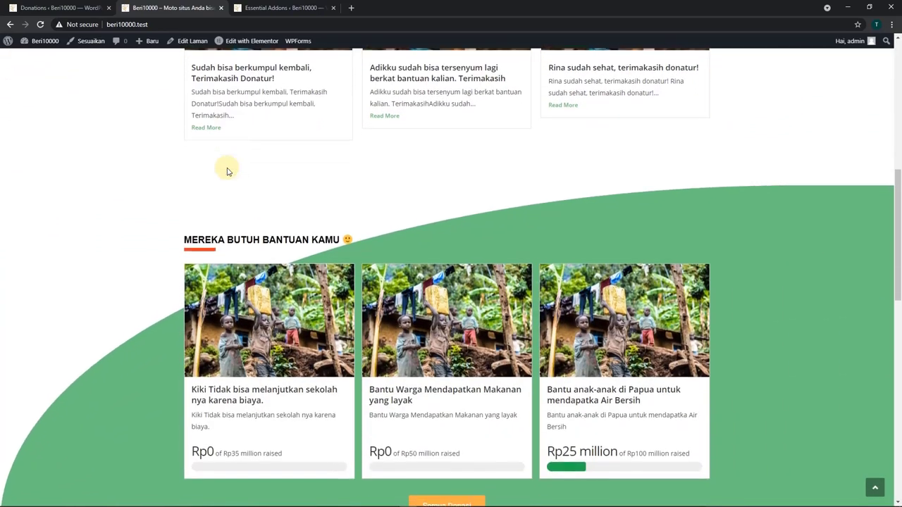
scroll(227, 171, "up", 7)
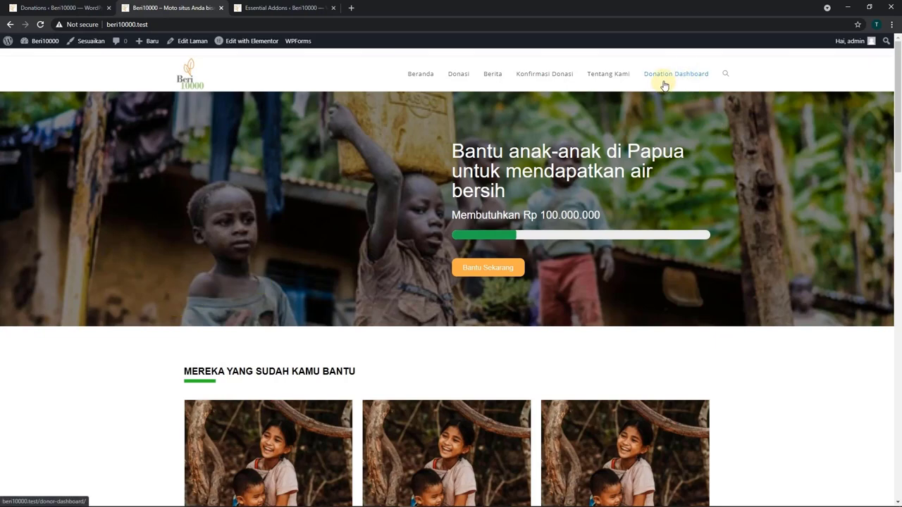
left_click(876, 24)
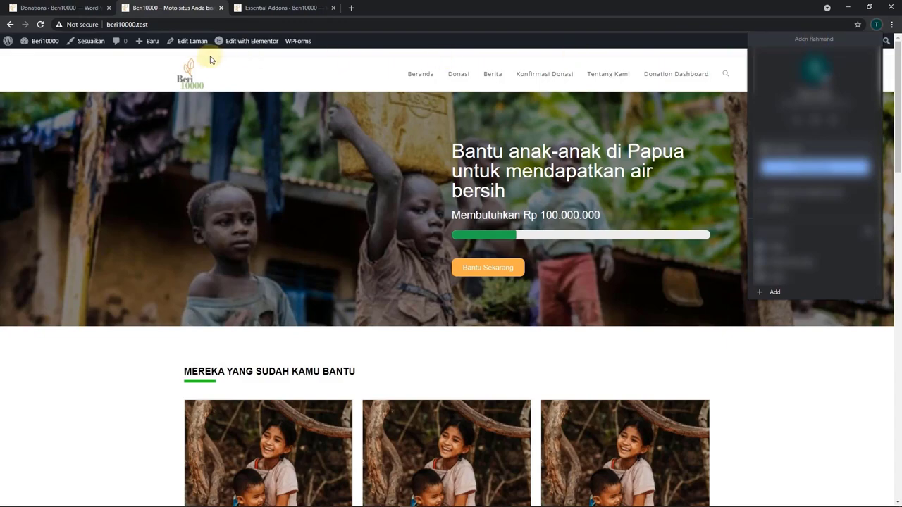
left_click(187, 26)
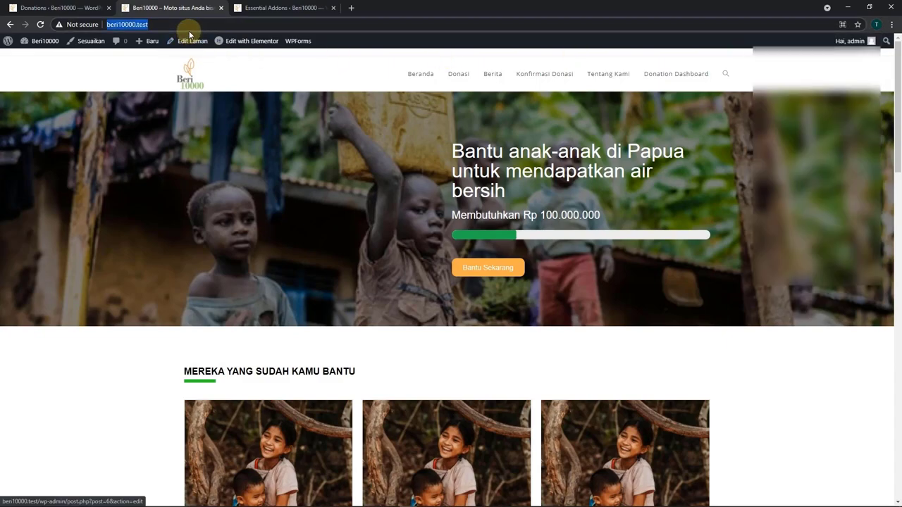
left_click(876, 24)
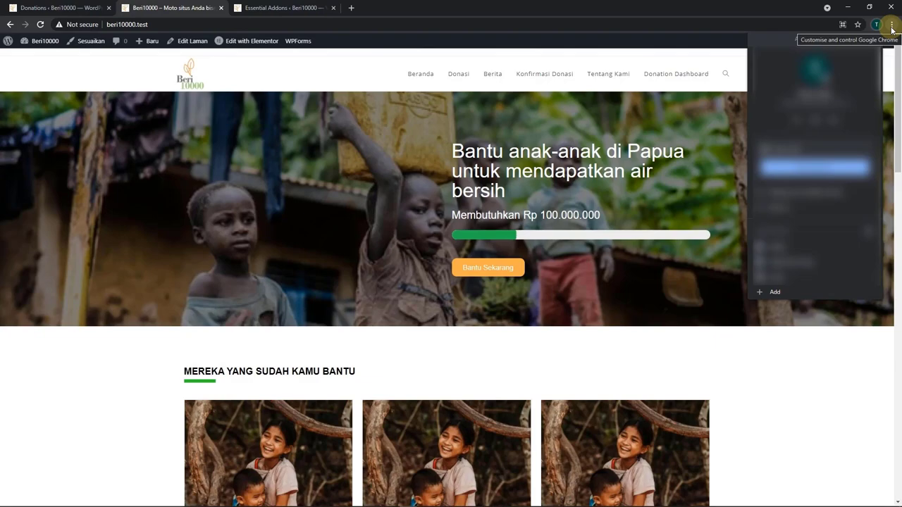
left_click(891, 26)
left_click(891, 26)
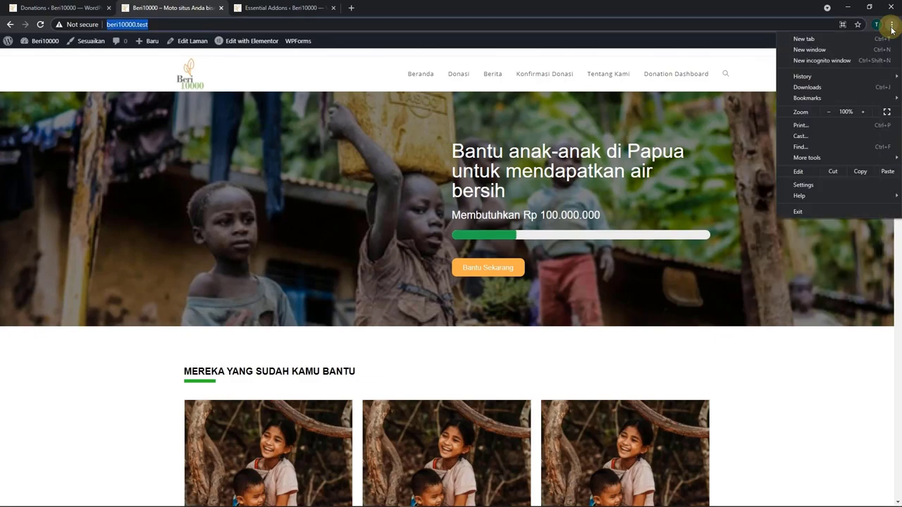
left_click(843, 62)
- Load beri10000.test in the incognito window and scroll through the homepage
right_click(686, 28)
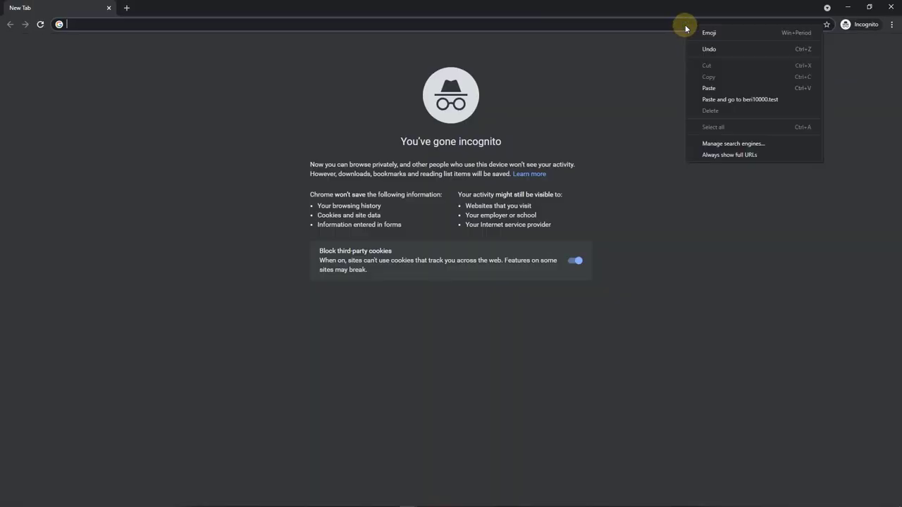
left_click(709, 88)
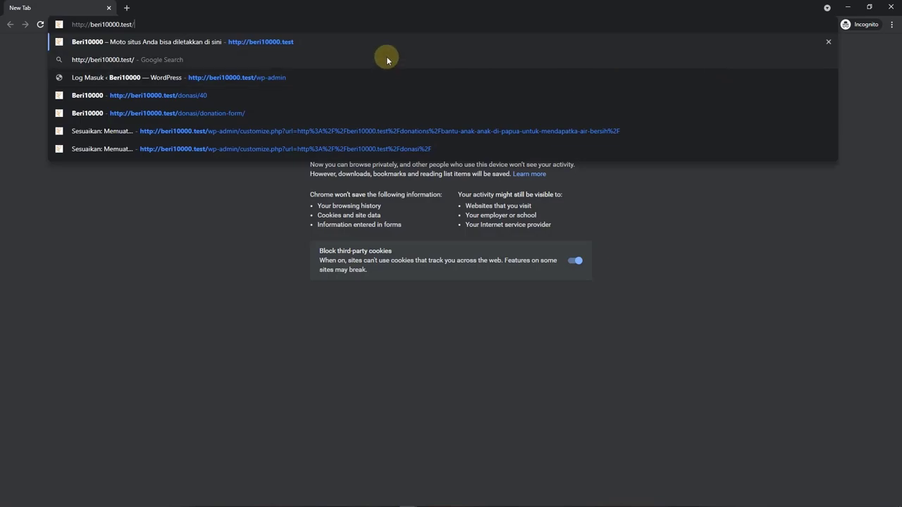
key("Return")
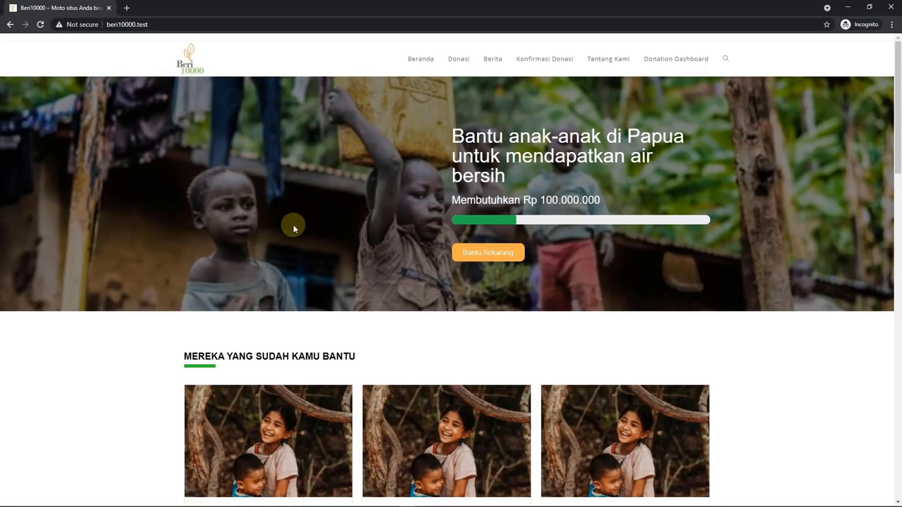
scroll(288, 224, "down", 3)
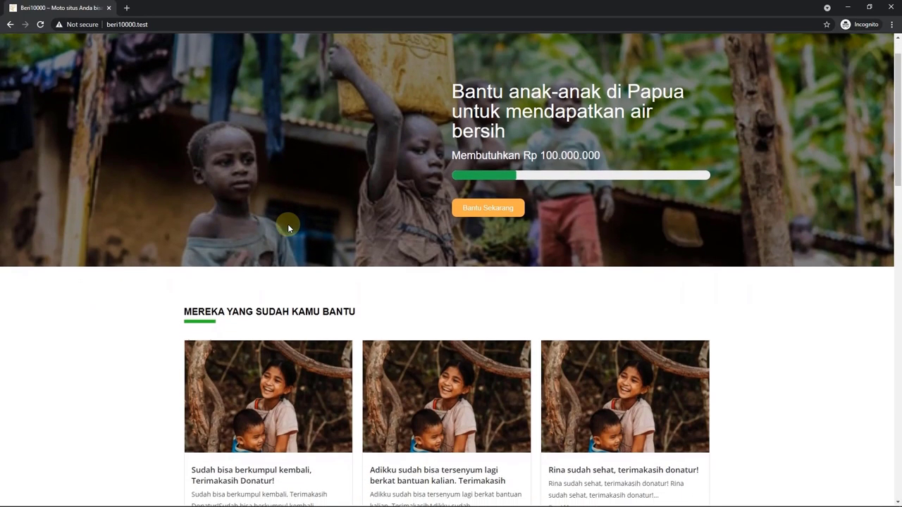
scroll(288, 226, "down", 8)
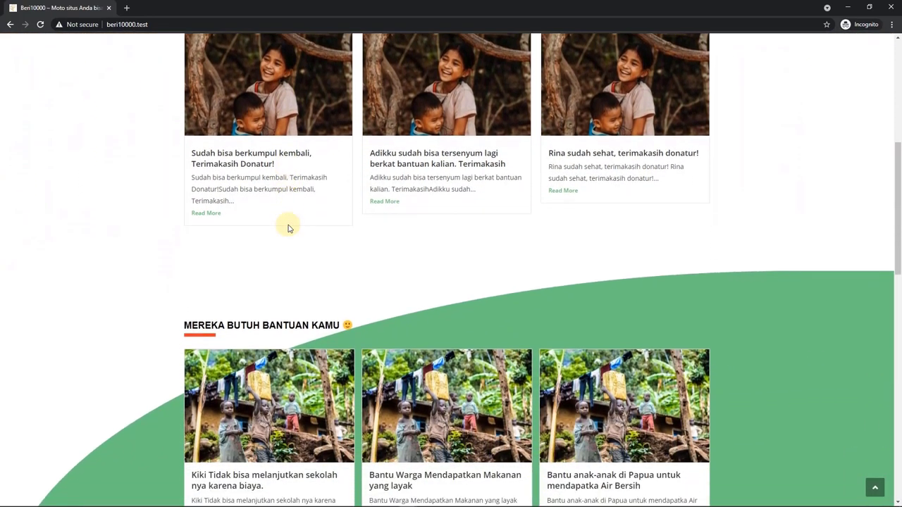
scroll(288, 225, "down", 6)
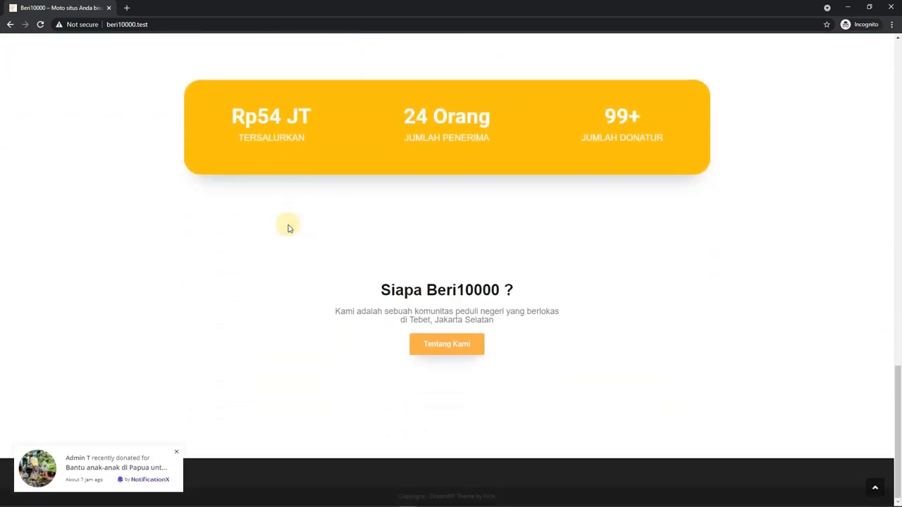
scroll(242, 315, "up", 2)
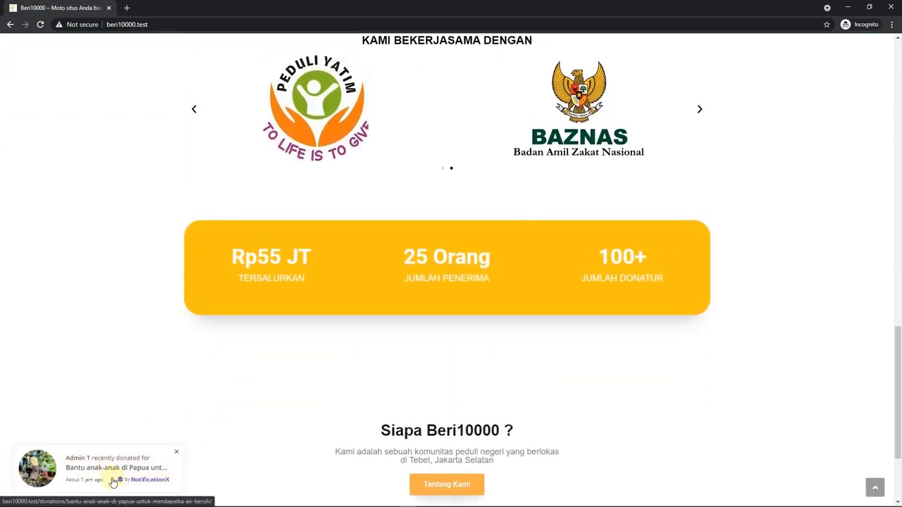
scroll(236, 449, "up", 20)
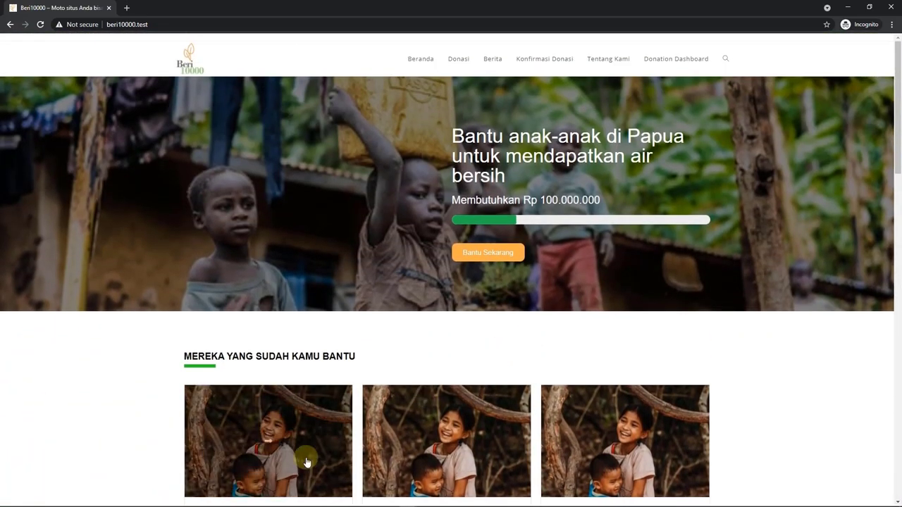
scroll(484, 400, "down", 7)
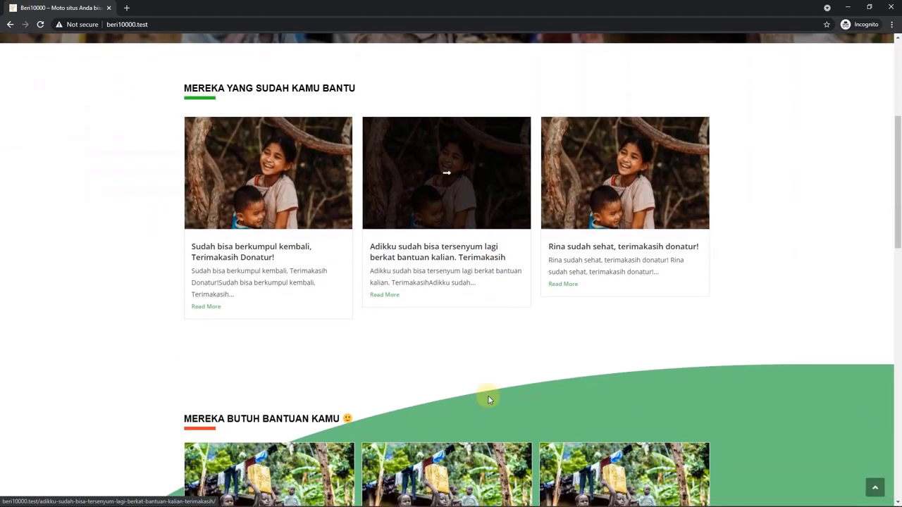
scroll(512, 365, "up", 1)
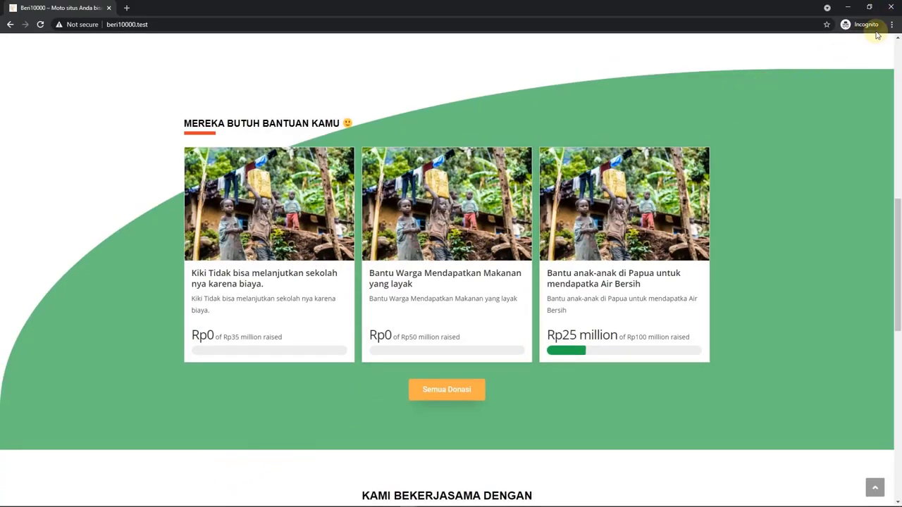
scroll(825, 105, "up", 15)
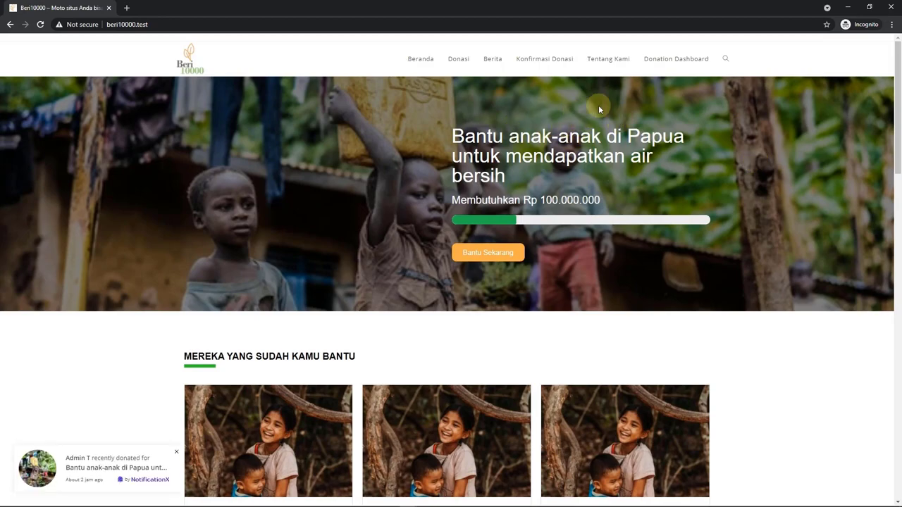
- Open the Donation Dashboard page and try its donor login username and password fields
left_click(662, 60)
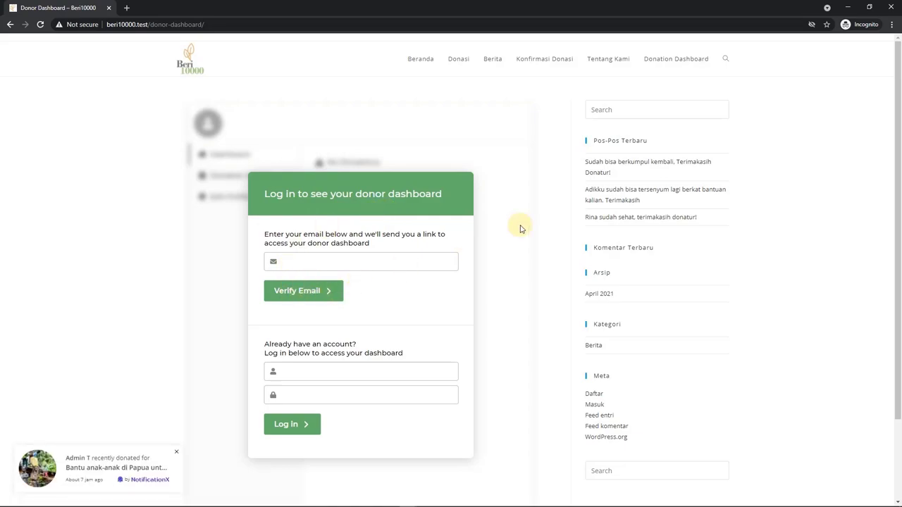
left_click(297, 368)
left_click(291, 370)
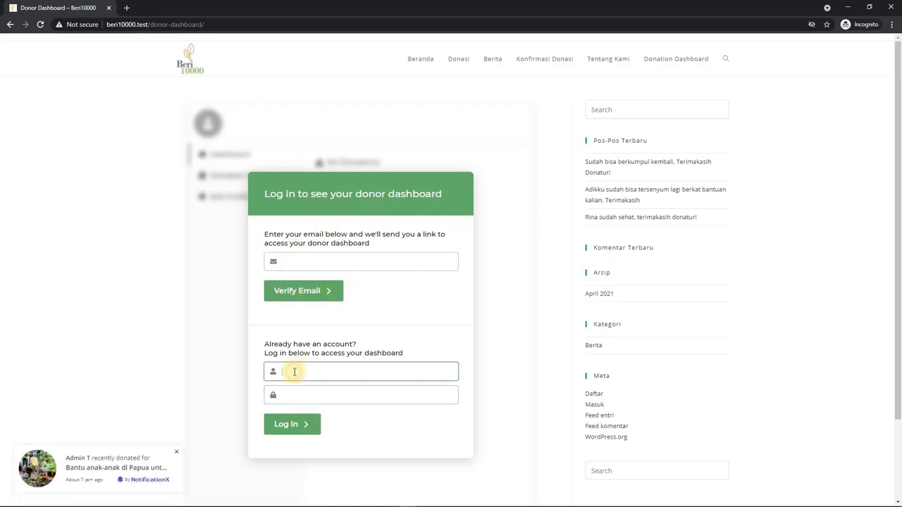
left_click(337, 400)
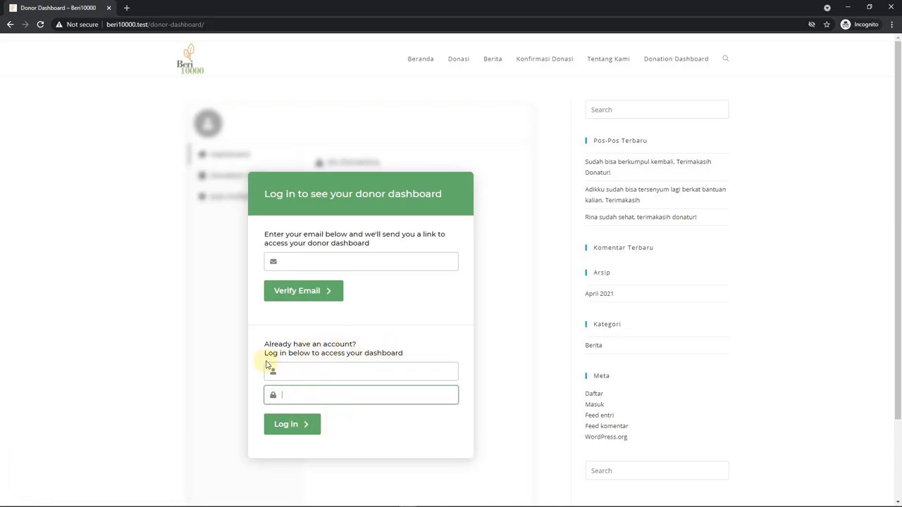
scroll(334, 425, "down", 1)
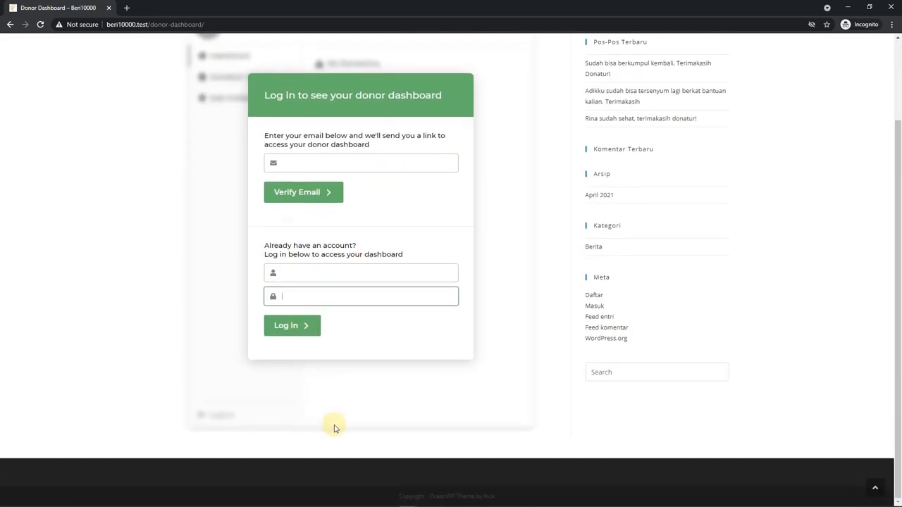
scroll(345, 420, "up", 1)
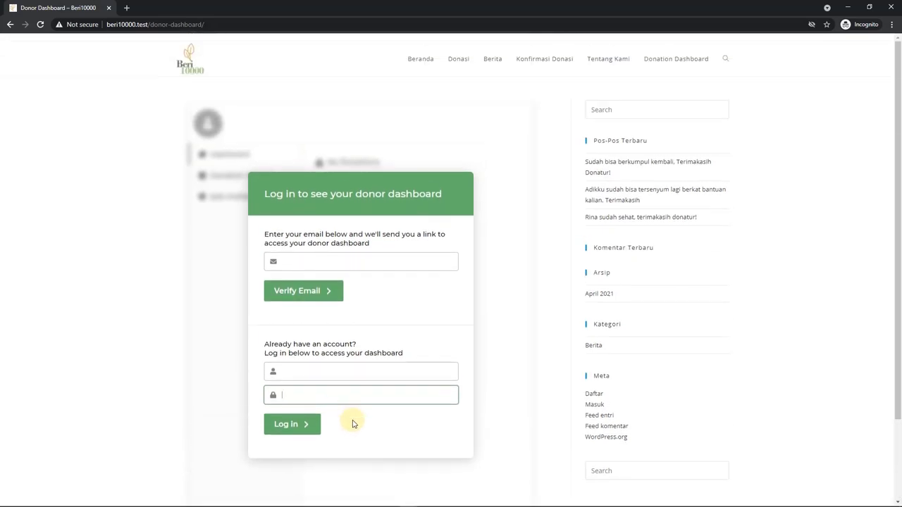
- Close the incognito window and return to the Donation 1001 admin page
left_click(889, 10)
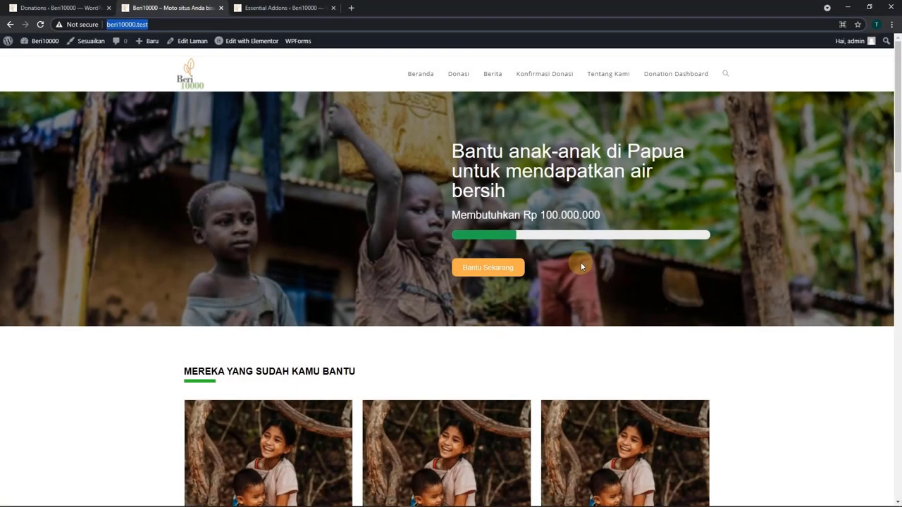
left_click(303, 264)
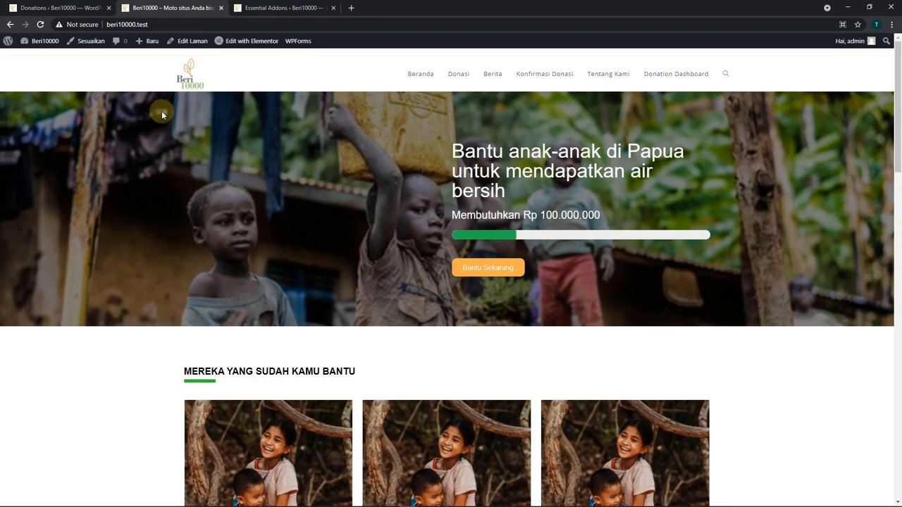
left_click(63, 7)
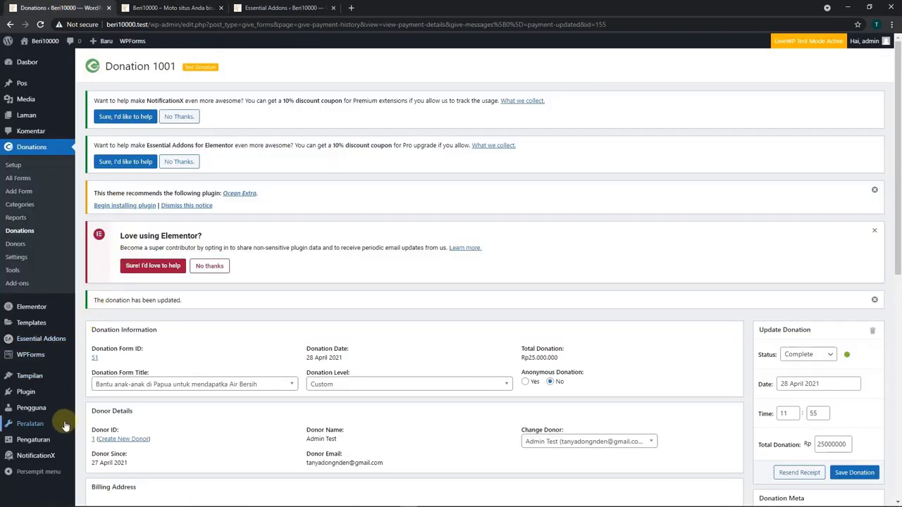
- Open General Settings in a new tab and check that 'Setiap orang dapat mendaftar' uses role Pelanggan
mouse_move(49, 442)
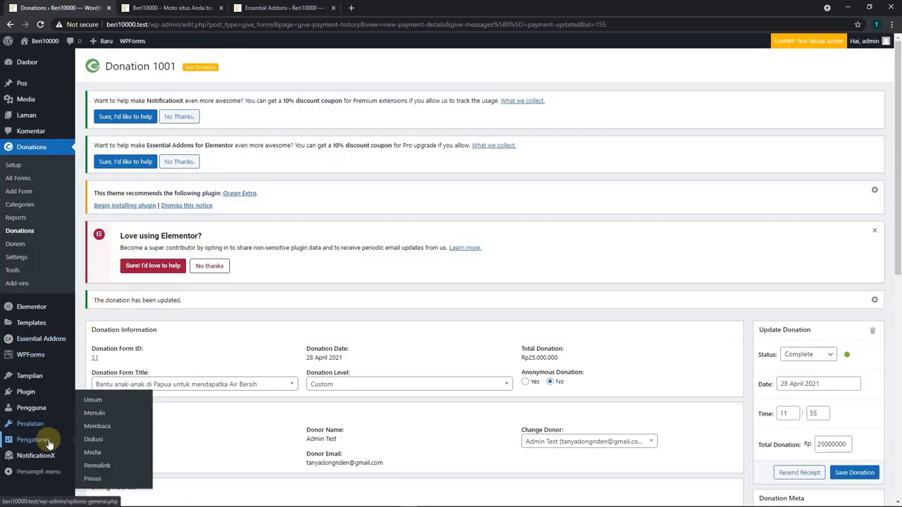
middle_click(101, 405)
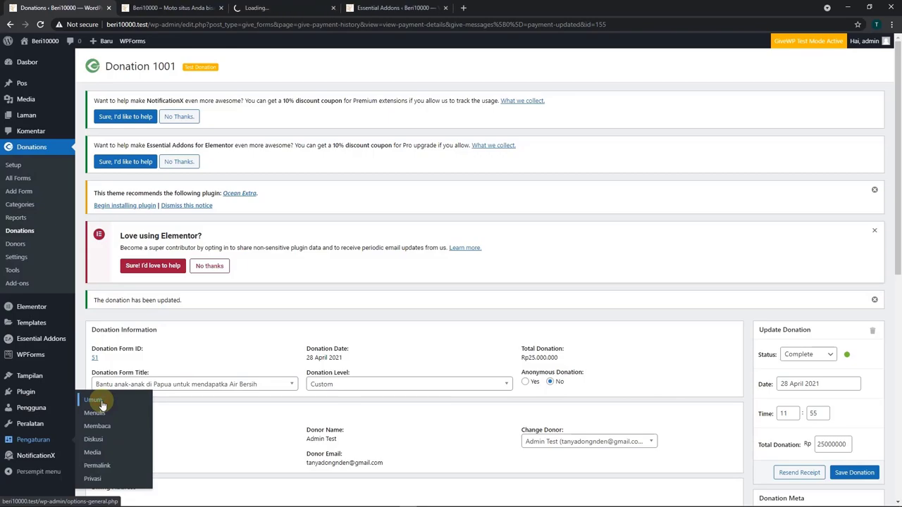
right_click(102, 405)
key("Escape")
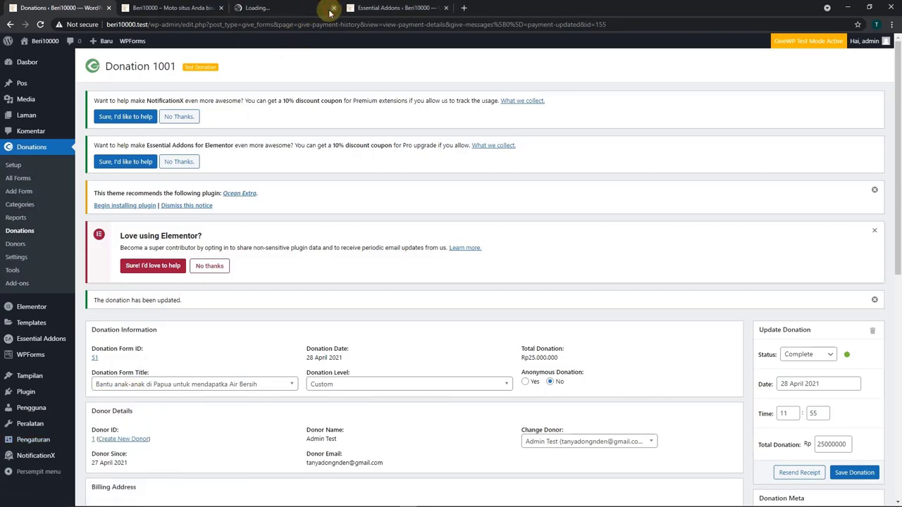
left_click(328, 11)
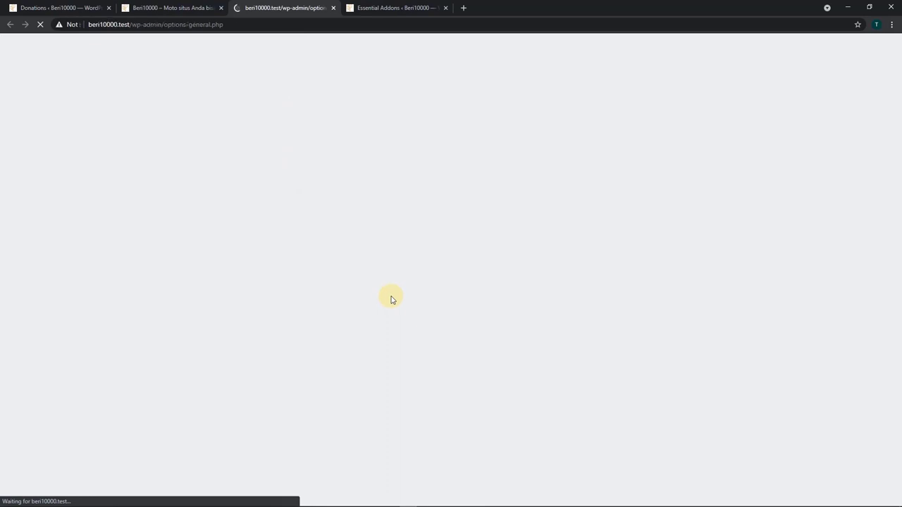
scroll(387, 295, "down", 3)
scroll(387, 296, "down", 1)
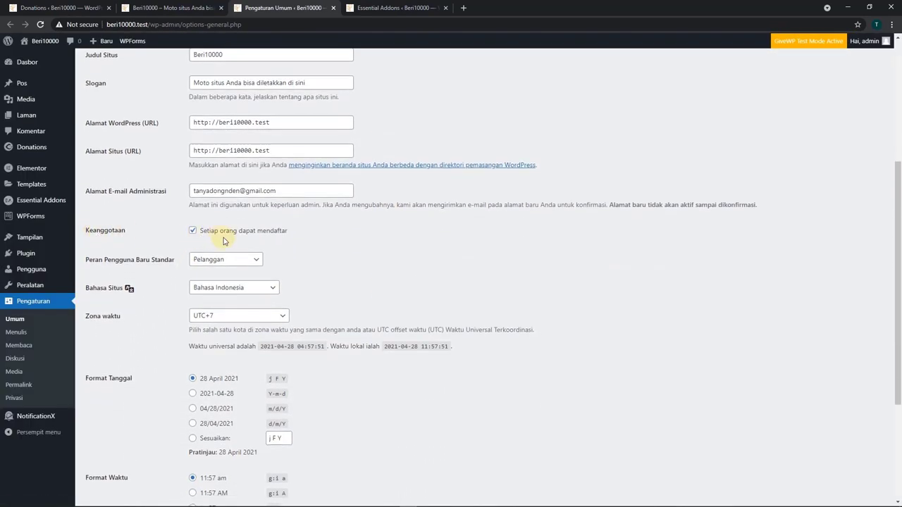
scroll(326, 291, "down", 3)
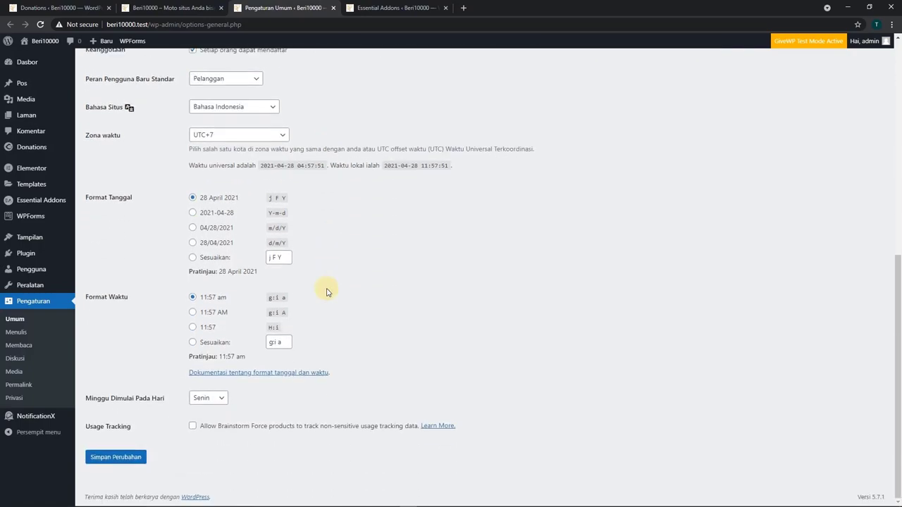
scroll(326, 292, "up", 5)
scroll(326, 291, "up", 2)
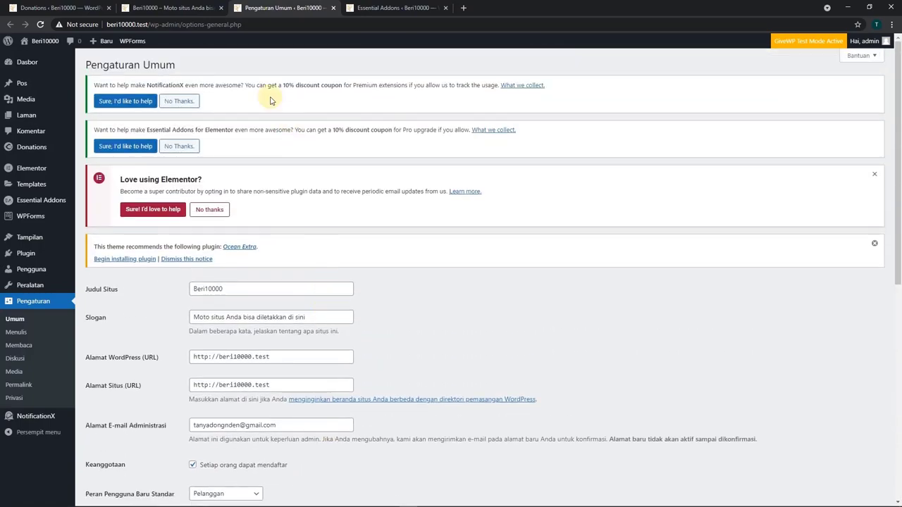
- Close Pengaturan Umum and browse the Beri10000 homepage's campaigns, partners and donation stats
left_click(333, 8)
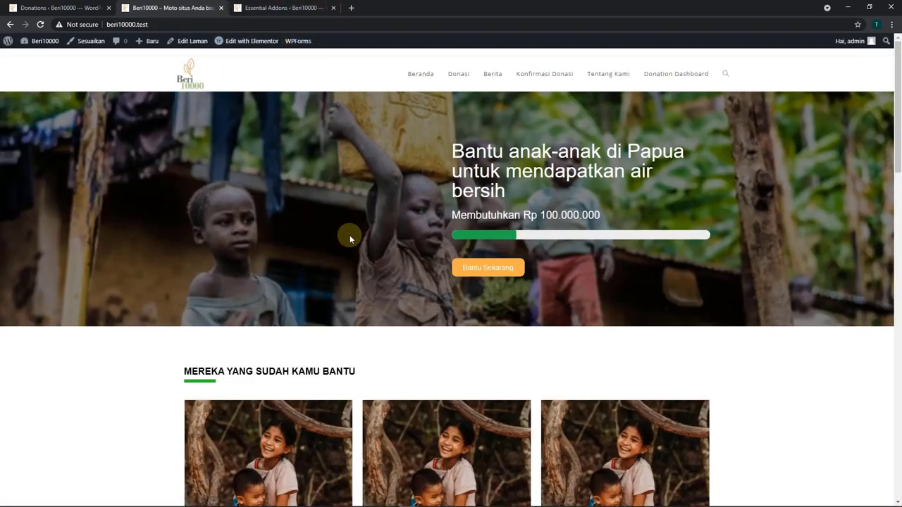
scroll(345, 234, "down", 3)
scroll(450, 281, "down", 4)
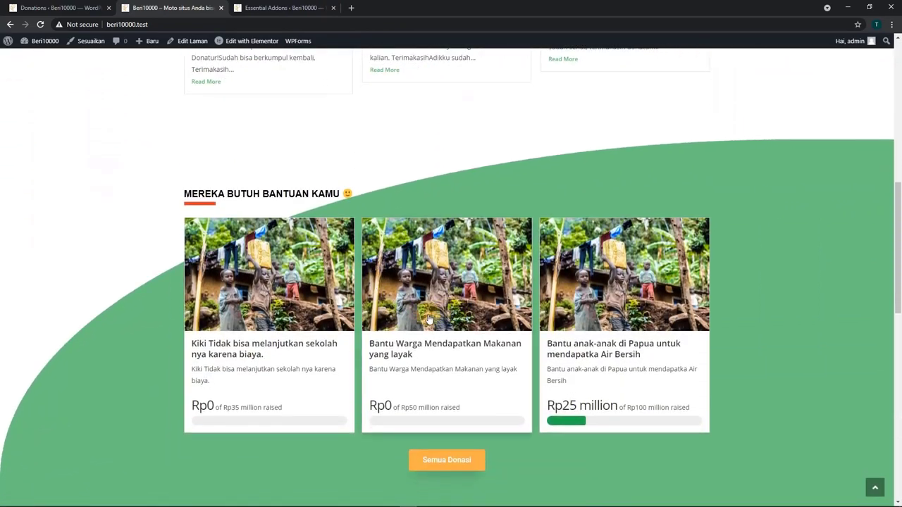
scroll(445, 337, "up", 2)
scroll(445, 338, "up", 4)
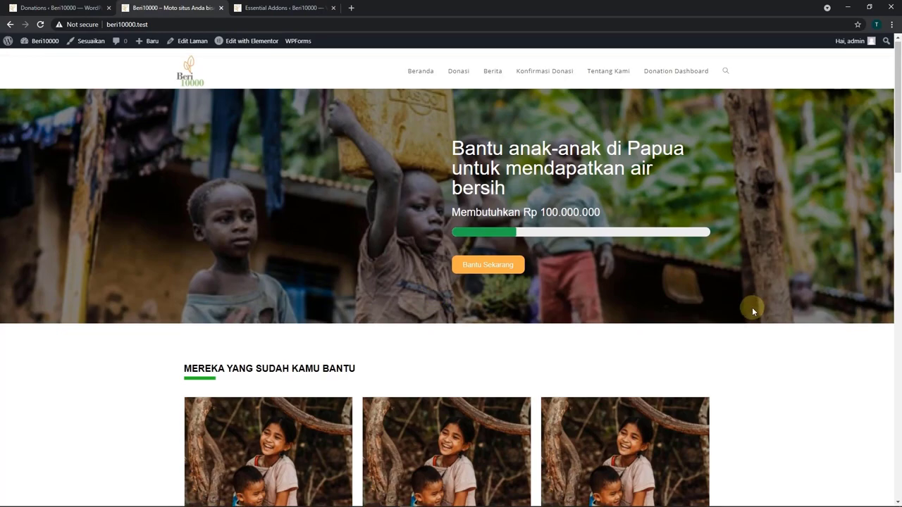
scroll(751, 308, "down", 9)
scroll(745, 340, "down", 4)
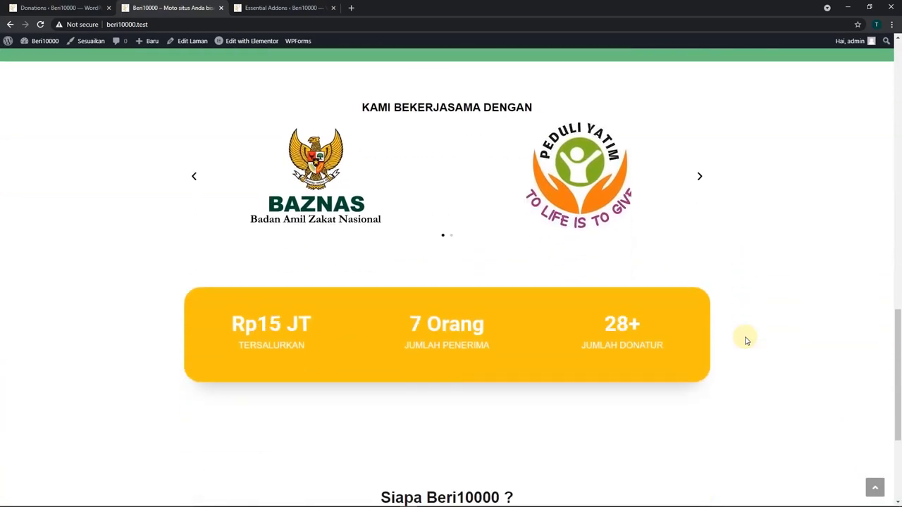
scroll(746, 339, "up", 12)
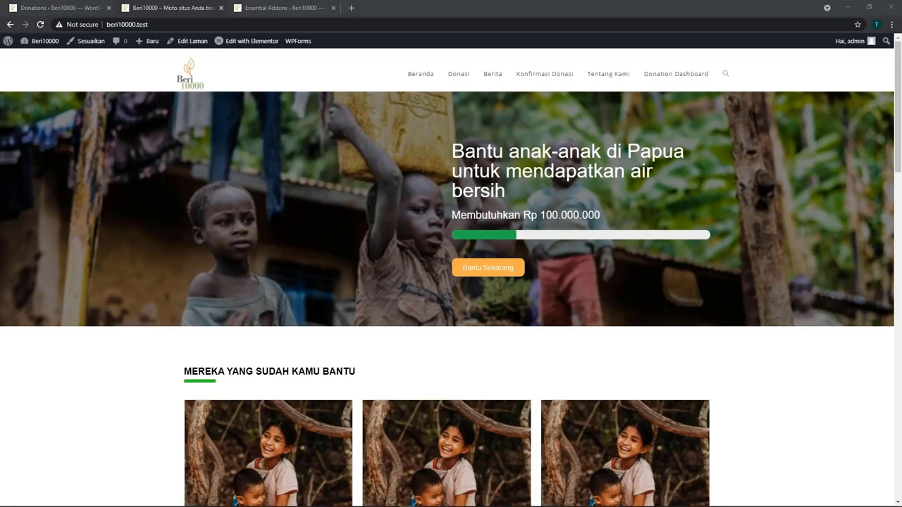
- As a logged-out visitor, view the Donation Dashboard's login prompt
left_click_drag(901, 134, 489, 2)
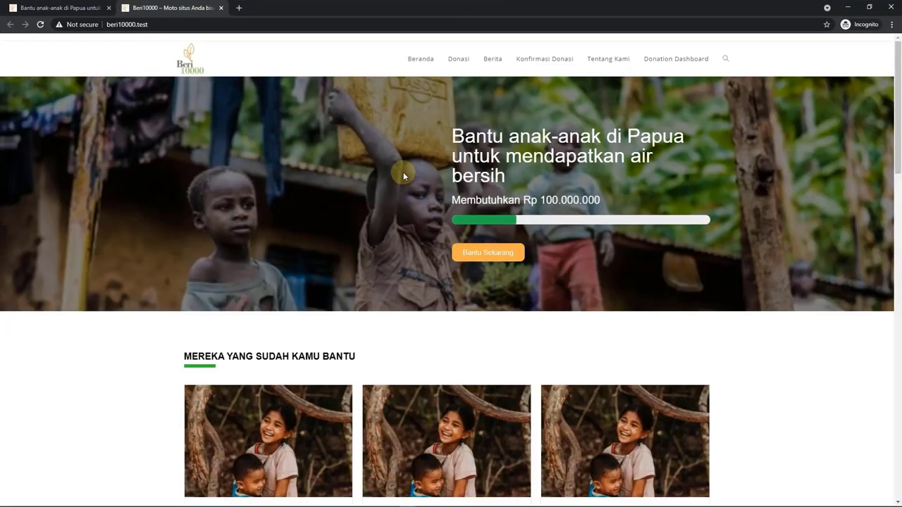
left_click(675, 60)
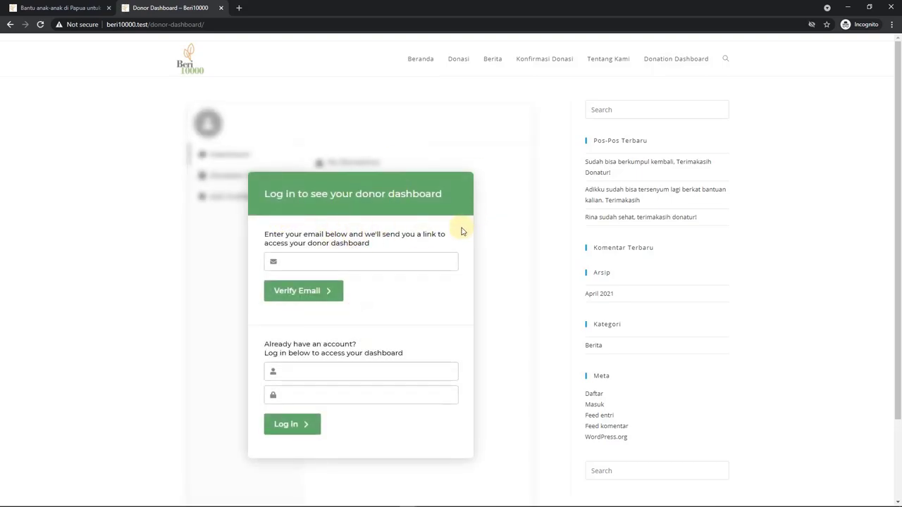
scroll(461, 231, "down", 1)
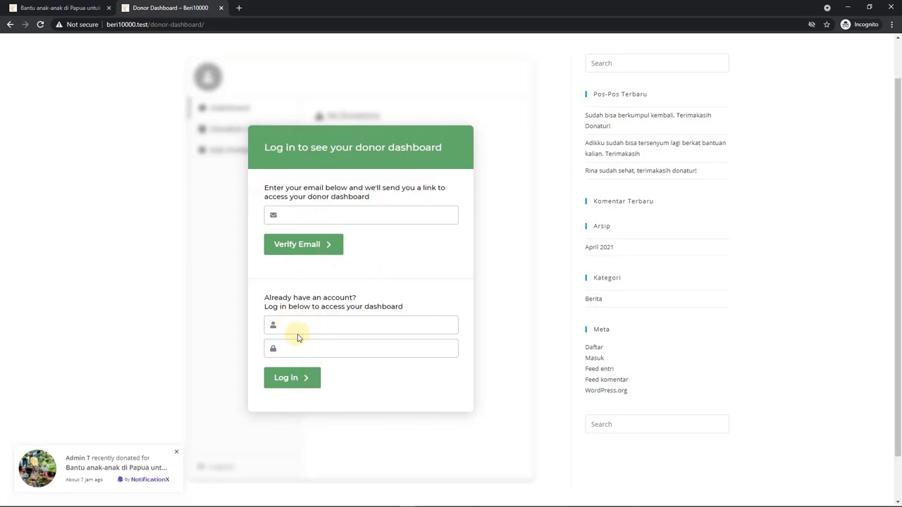
scroll(406, 346, "up", 1)
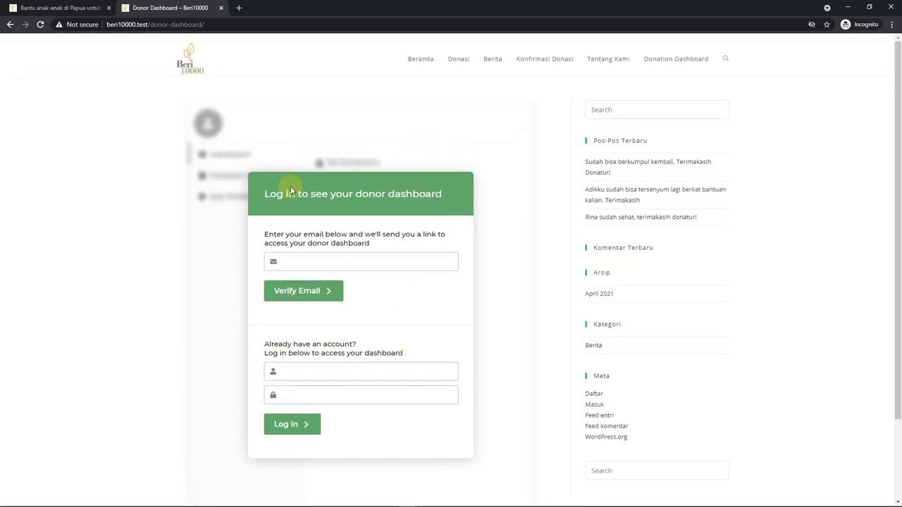
- Return to Beranda and open the Papua clean-water donation form from the hero banner
left_click(417, 63)
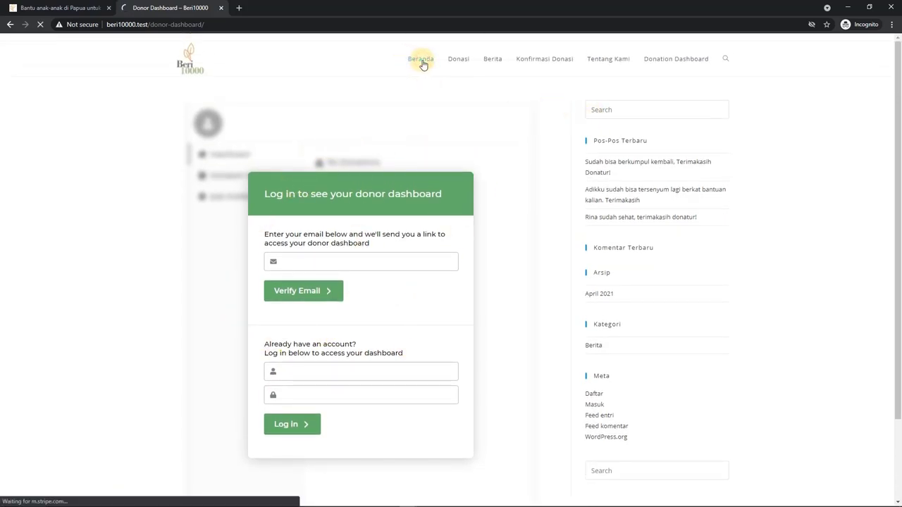
scroll(338, 203, "down", 2)
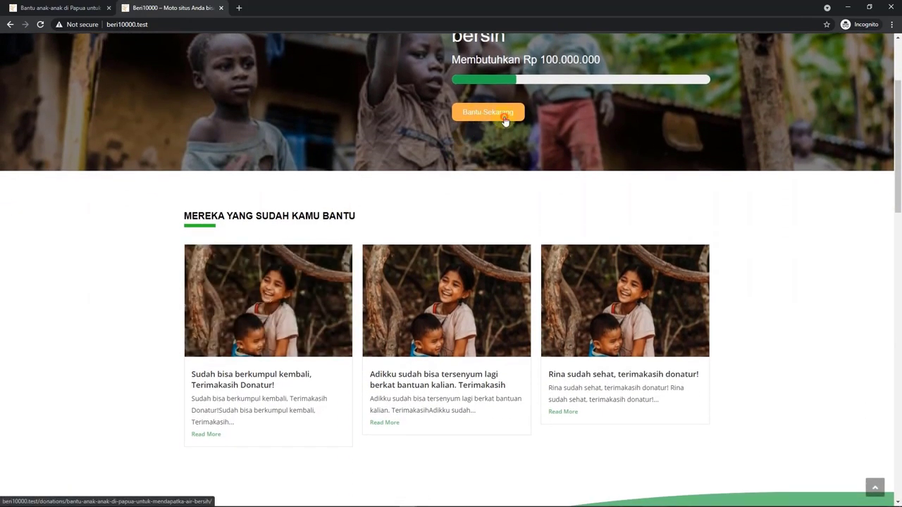
left_click(273, 324)
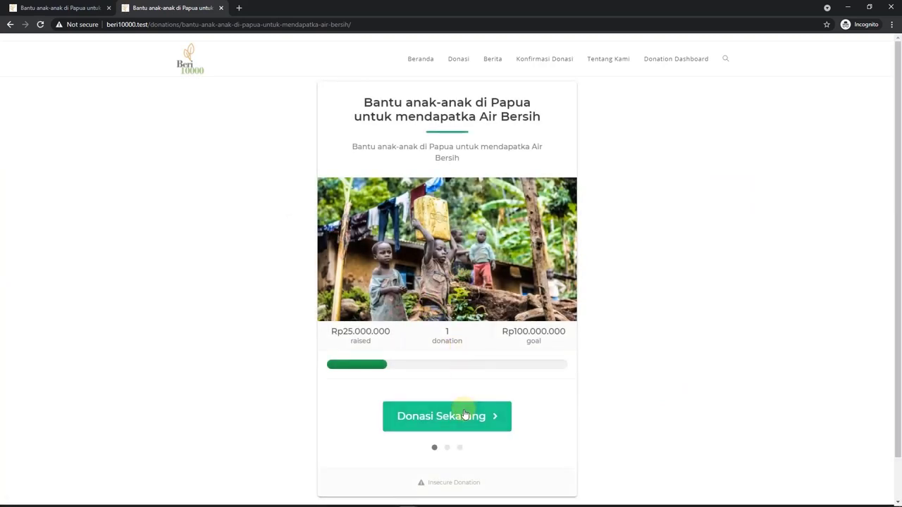
- Start a Rp 200.000 donation for the Papua campaign and continue to the payment details
left_click(463, 416)
left_click(456, 272)
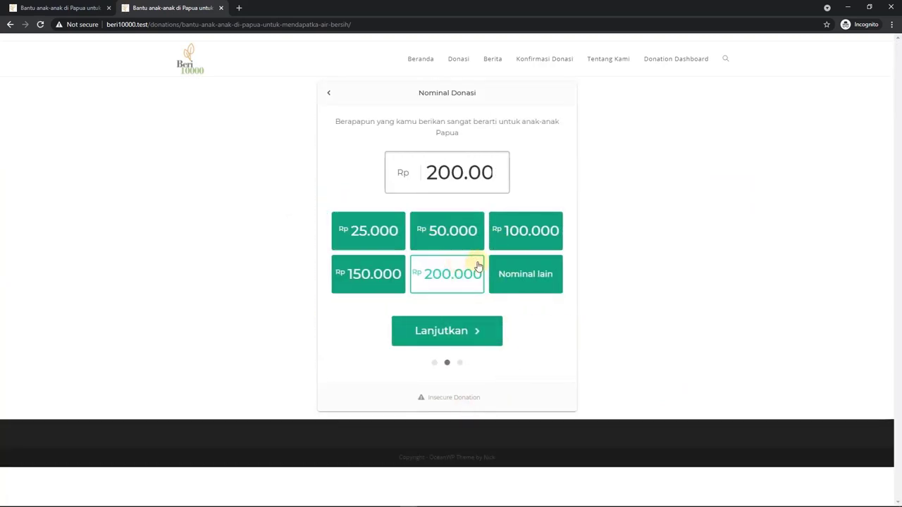
left_click(474, 331)
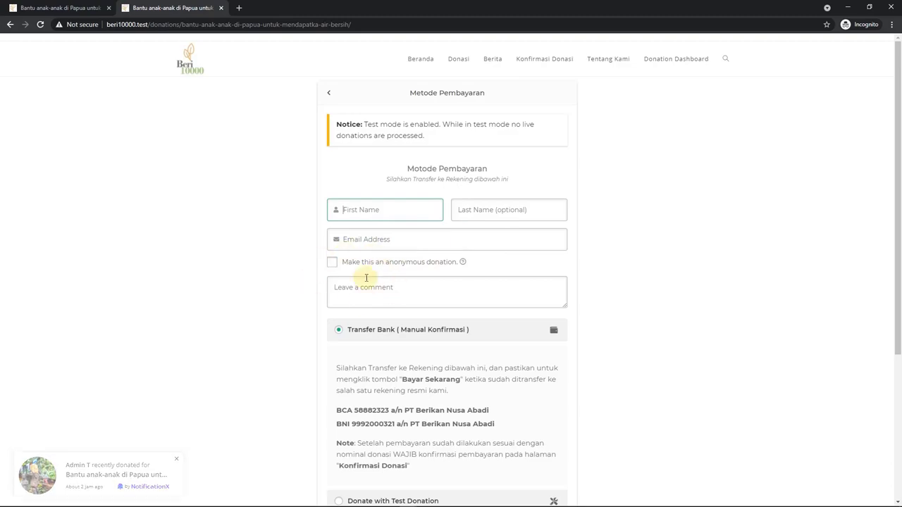
- On the donor details step, untick Create an account and reveal the Login fields
left_click(53, 14)
scroll(215, 147, "down", 2)
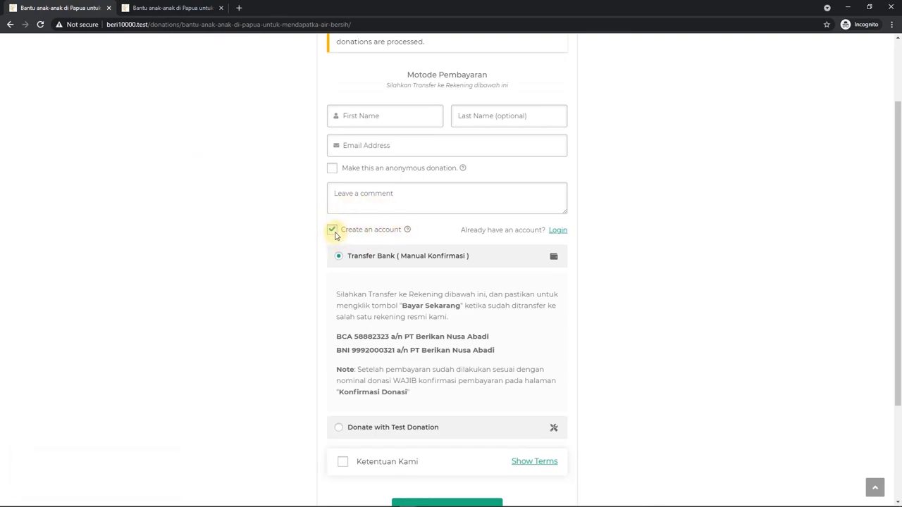
left_click(333, 232)
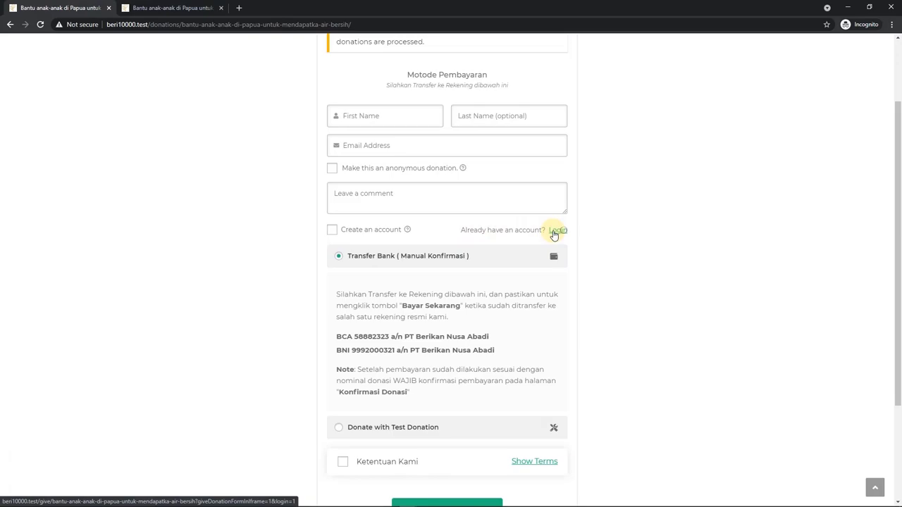
left_click(555, 231)
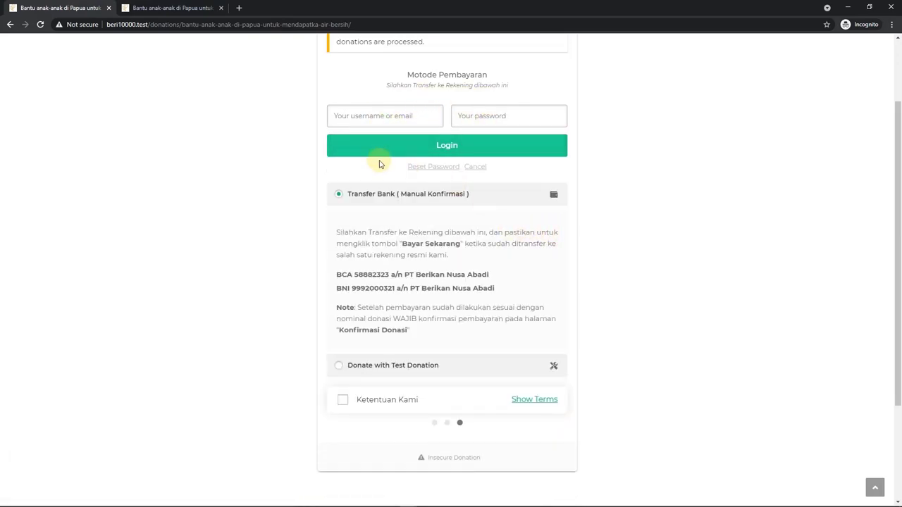
scroll(380, 163, "up", 2)
- Return the form to the amount step and leave the incognito window for the admin browser
left_click(330, 94)
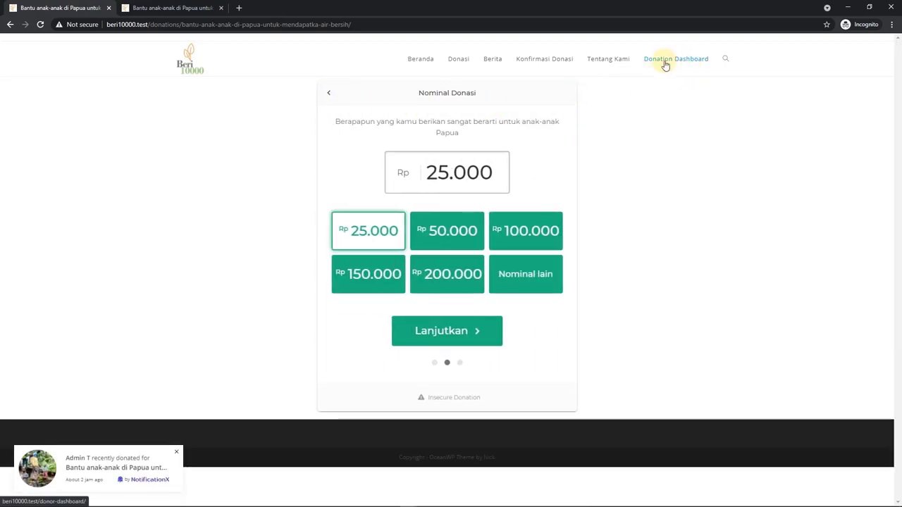
left_click(174, 9)
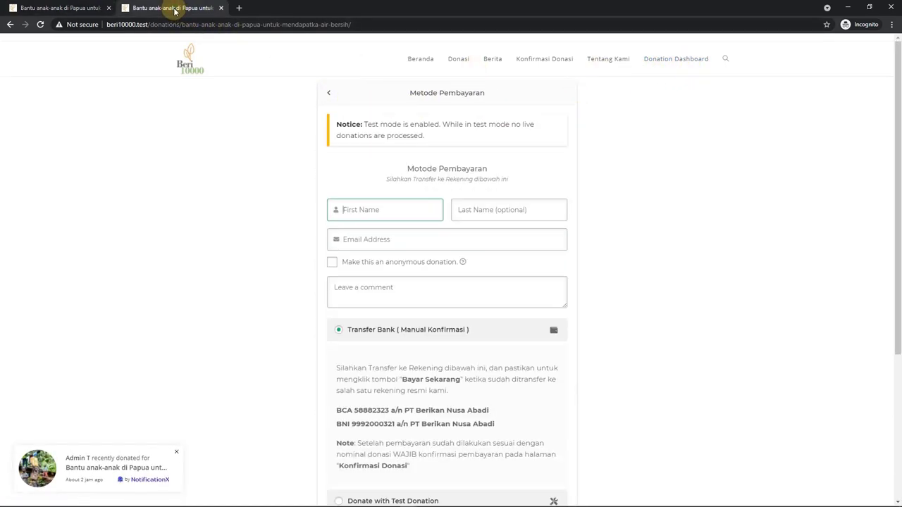
left_click(89, 8)
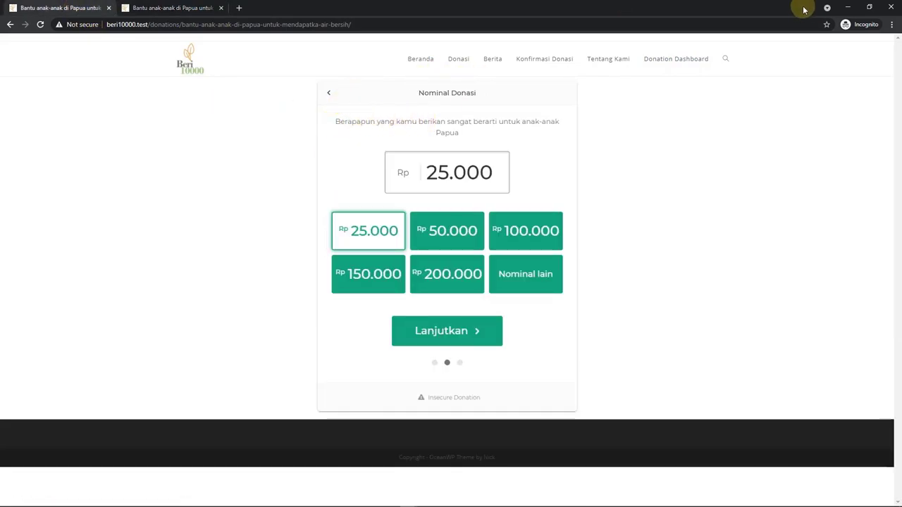
key("alt+Tab")
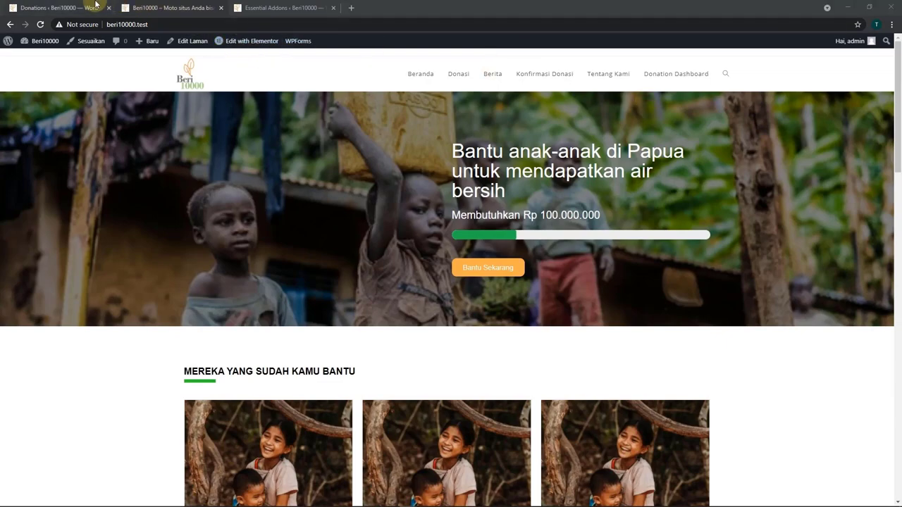
- Go to Donations > All Forms and edit the Papua clean-water form
left_click(95, 4)
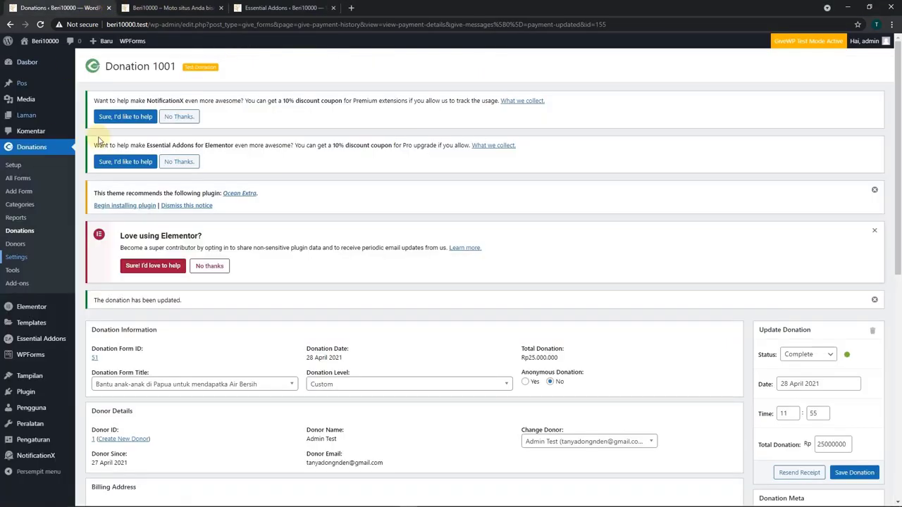
left_click(34, 179)
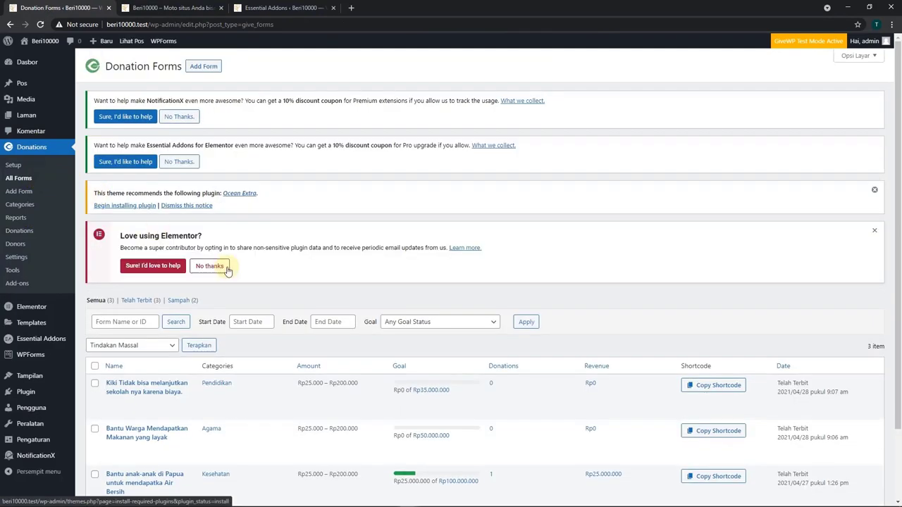
scroll(278, 280, "down", 2)
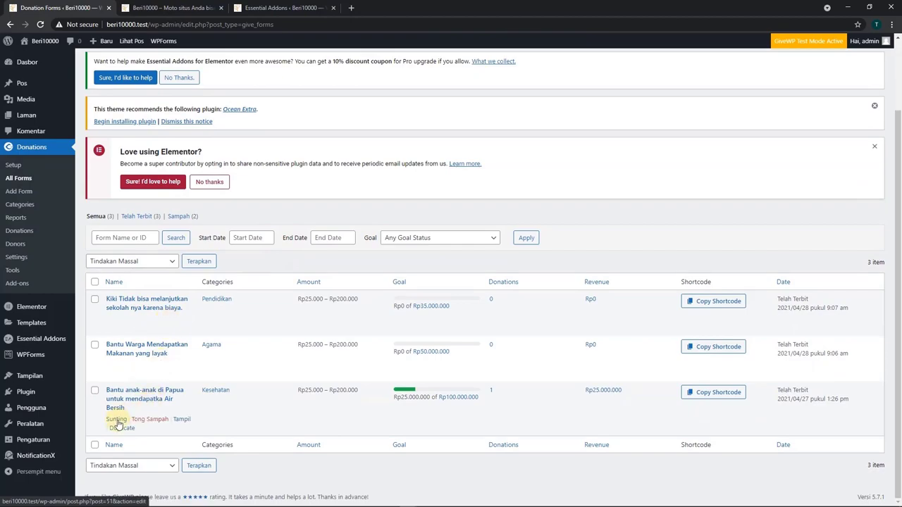
left_click(116, 420)
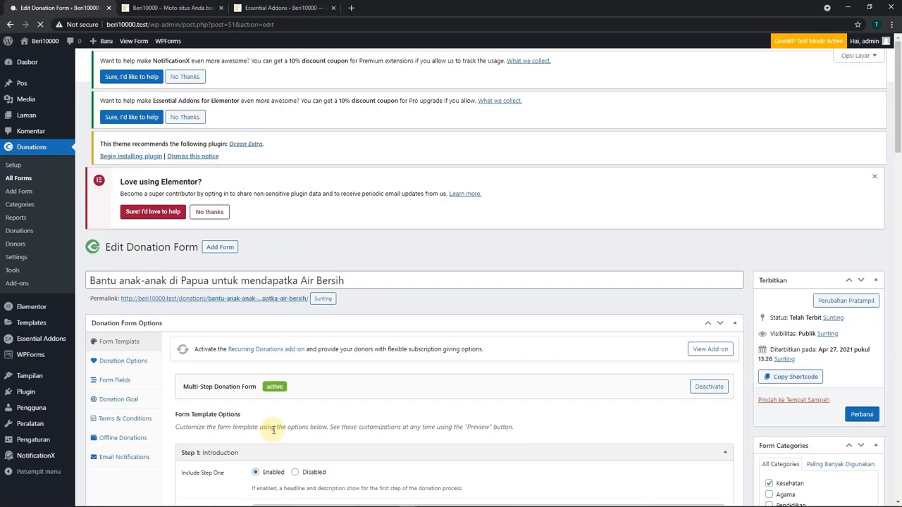
scroll(277, 427, "down", 2)
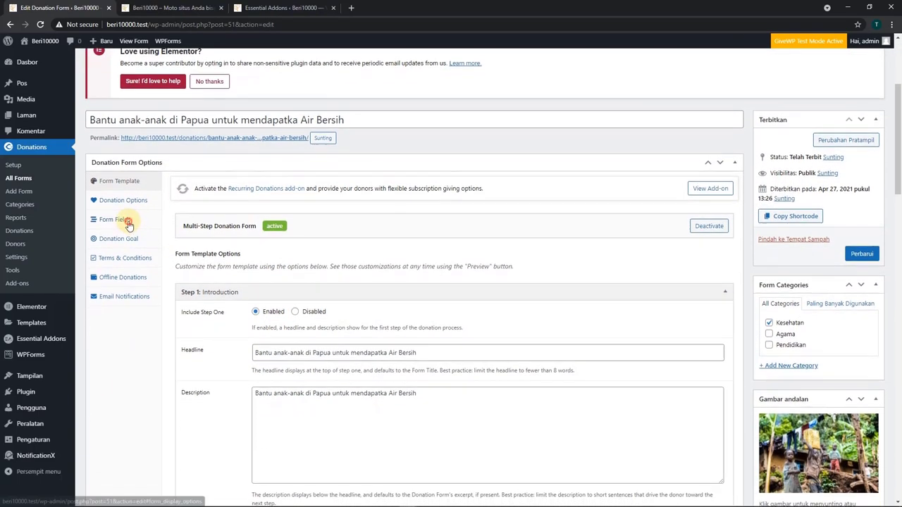
- Save the Papua form with Registration + Login enabled, then return to All Forms
left_click(111, 220)
scroll(272, 269, "down", 4)
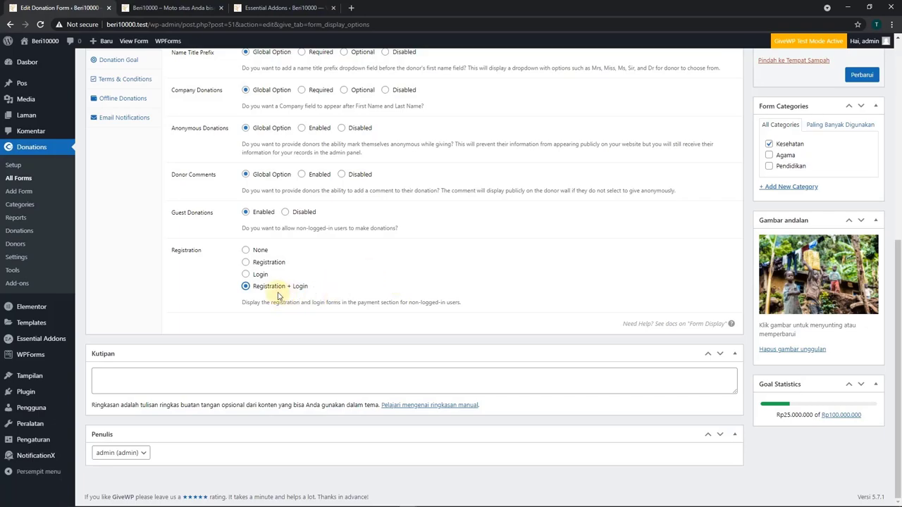
scroll(790, 274, "up", 3)
left_click(861, 255)
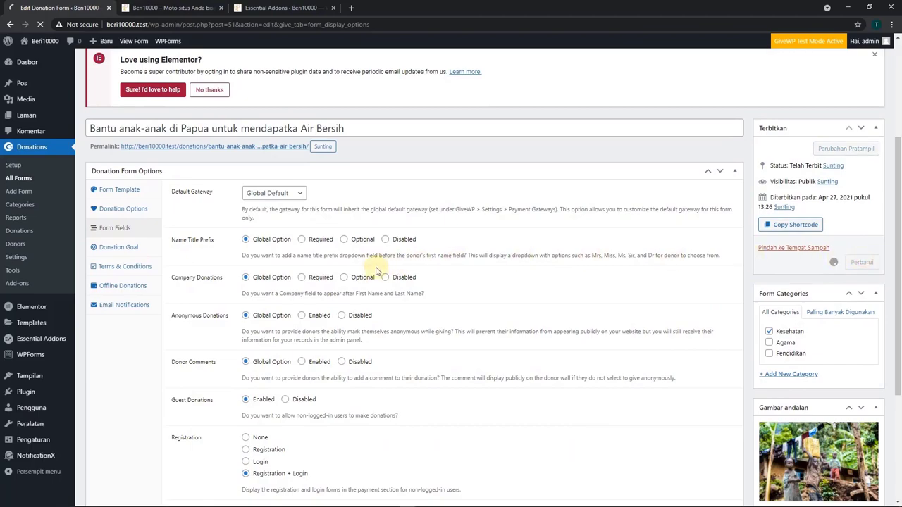
scroll(379, 268, "down", 2)
scroll(379, 269, "down", 1)
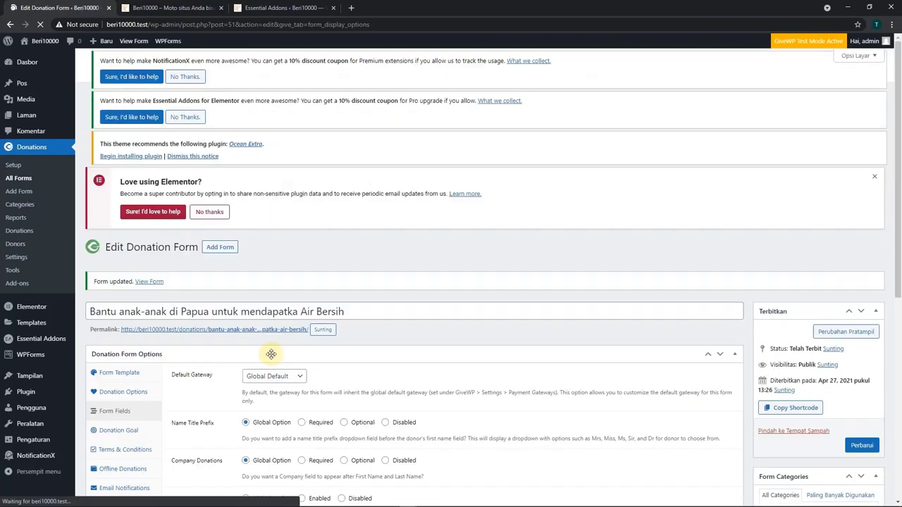
scroll(322, 334, "down", 1)
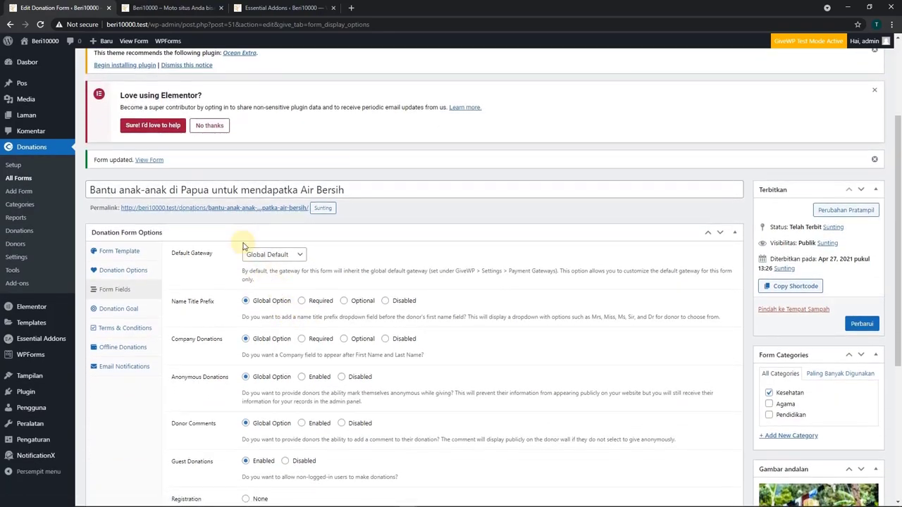
left_click(24, 179)
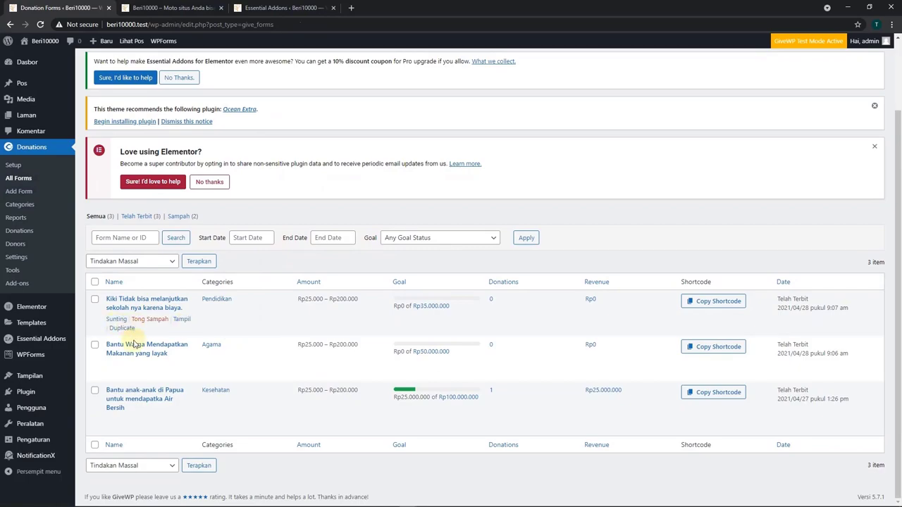
- Set the food-aid form's Form Fields to Registration + Login and save it
left_click(117, 365)
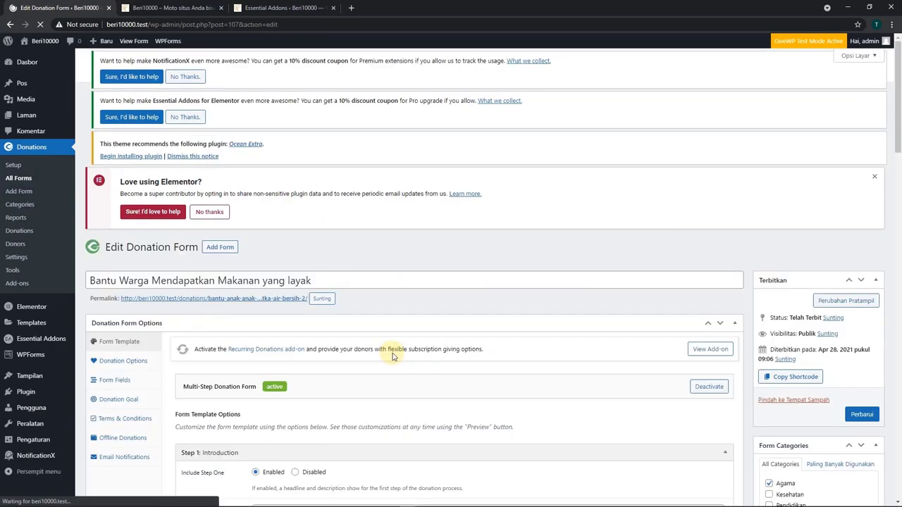
scroll(153, 287, "down", 2)
scroll(118, 266, "up", 1)
left_click(117, 265)
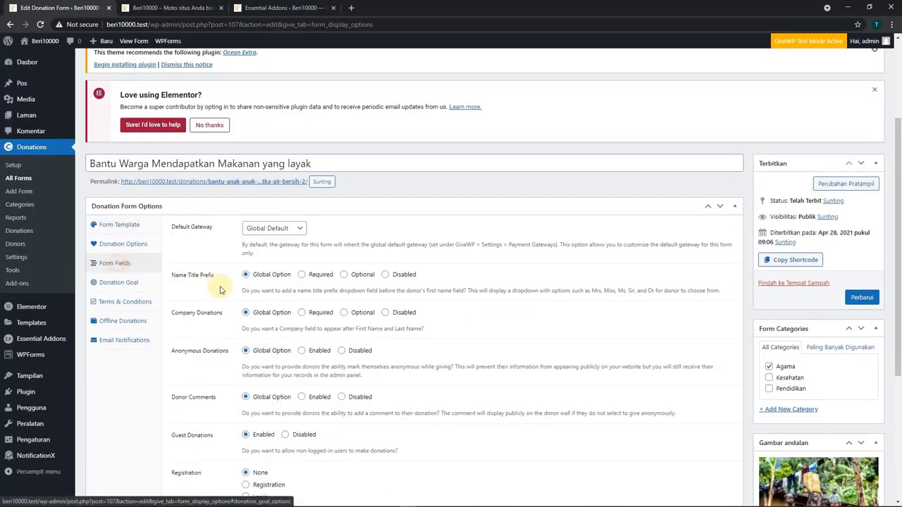
scroll(212, 282, "down", 3)
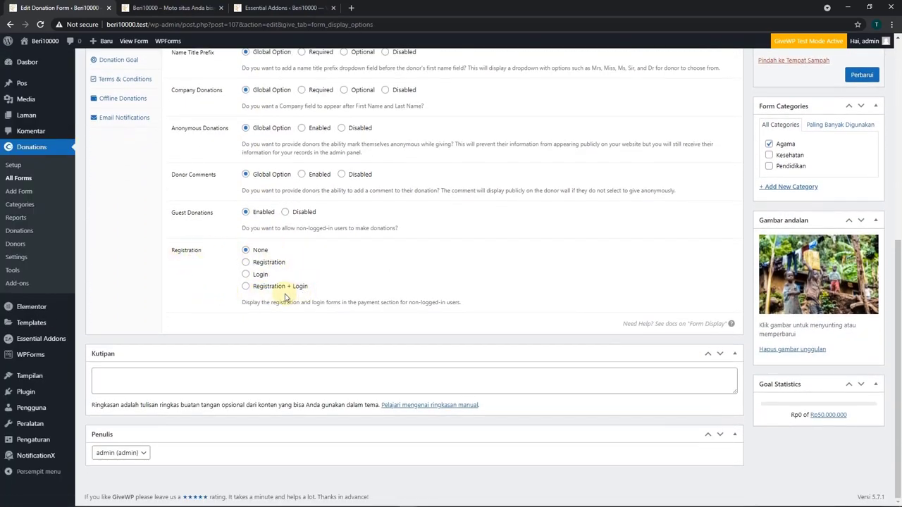
scroll(529, 285, "up", 3)
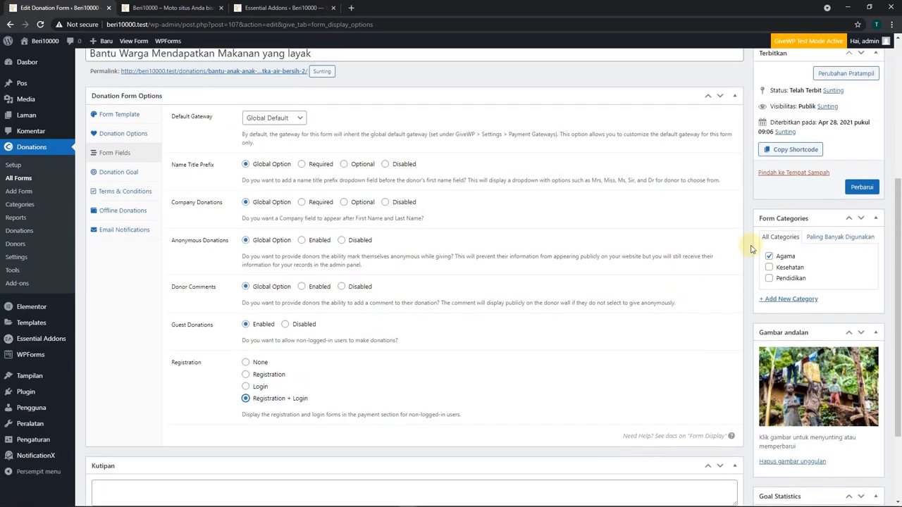
left_click(860, 260)
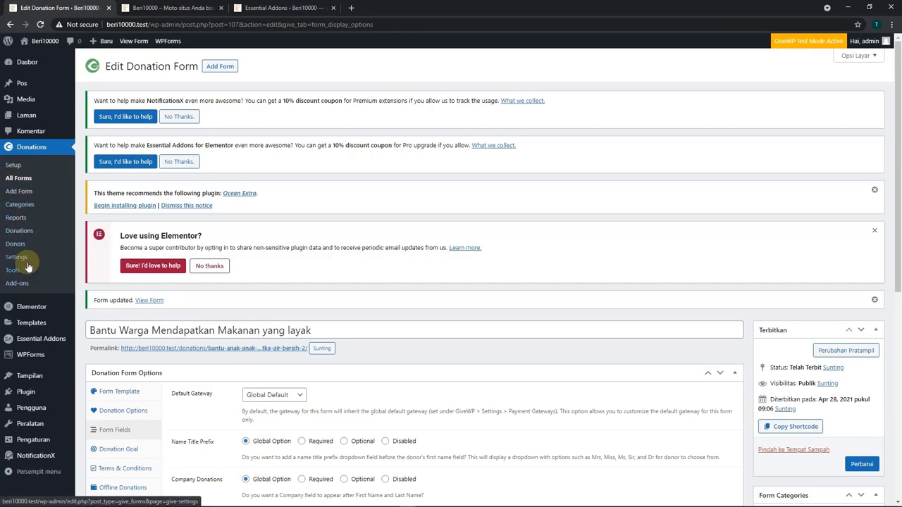
- Return to the Donation Forms list and open the school-fee form for editing
scroll(243, 377, "down", 2)
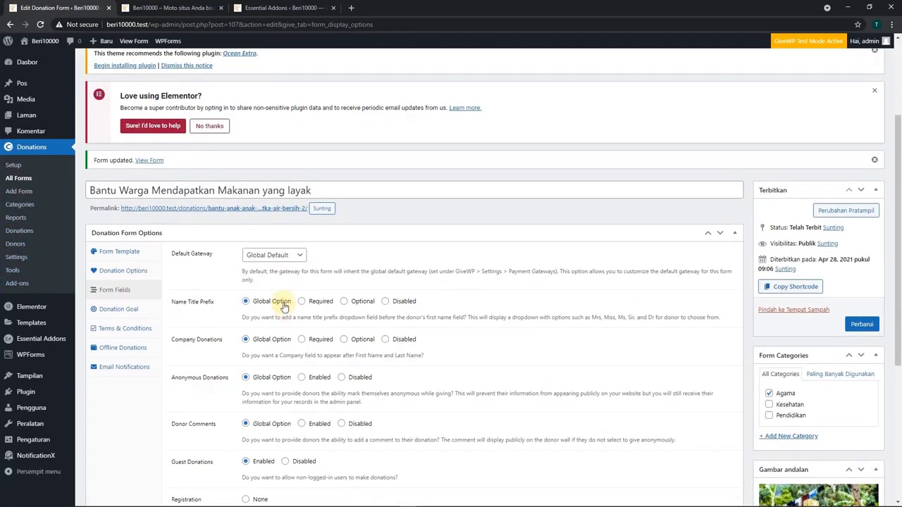
left_click(28, 178)
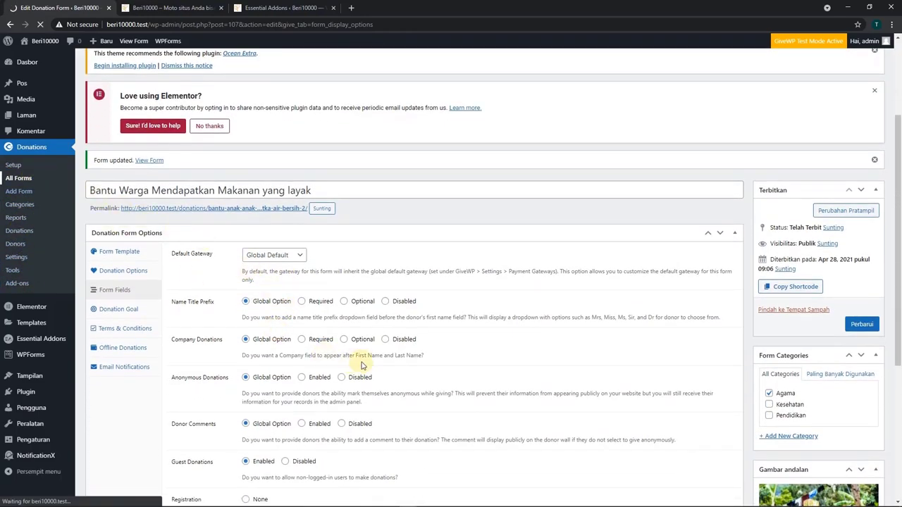
scroll(229, 325, "down", 1)
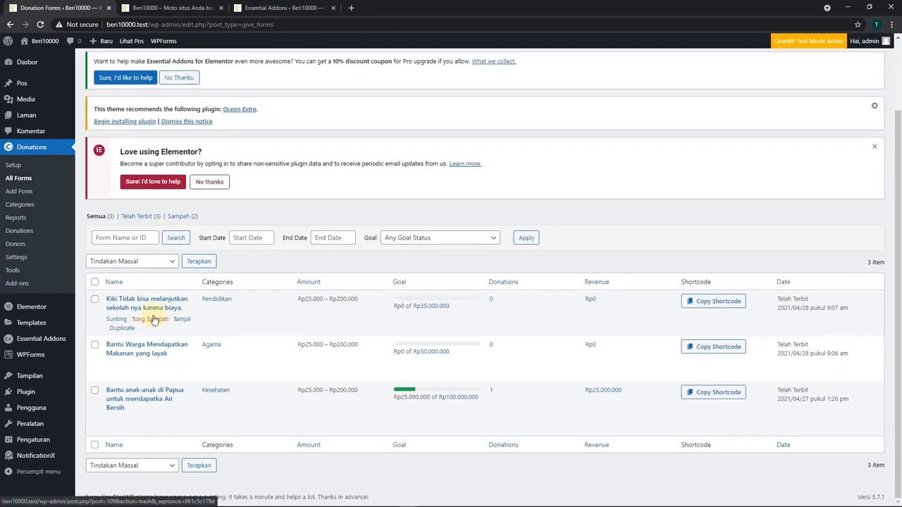
left_click(116, 321)
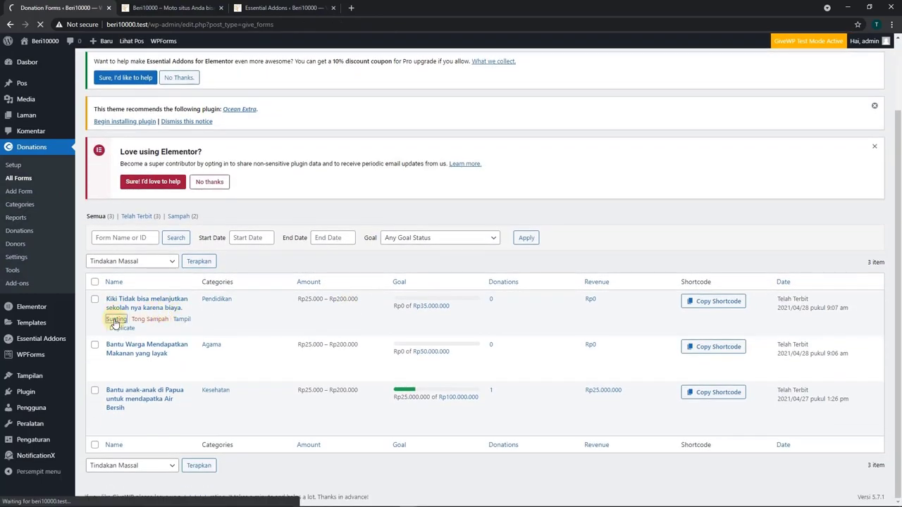
- Choose Registration + Login in the school-fee form's Form Fields, save it, and view the form
scroll(201, 312, "down", 1)
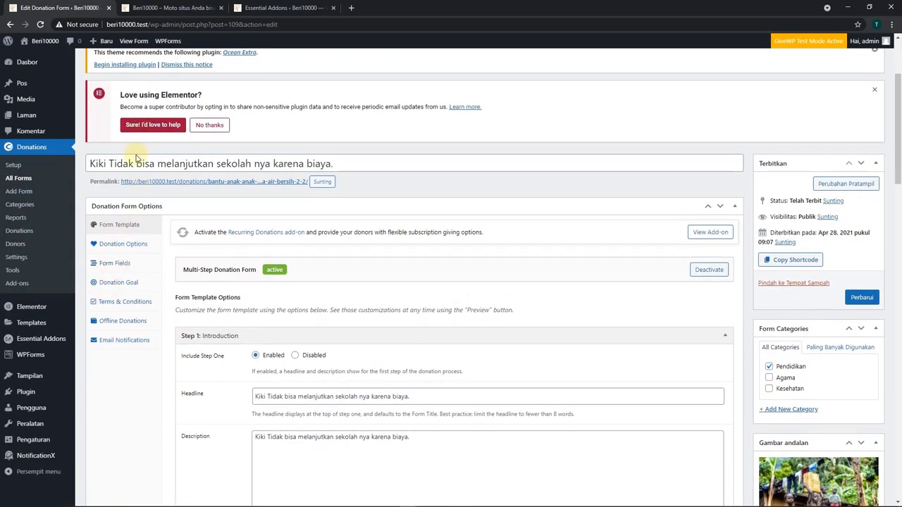
left_click(111, 267)
scroll(270, 324, "down", 3)
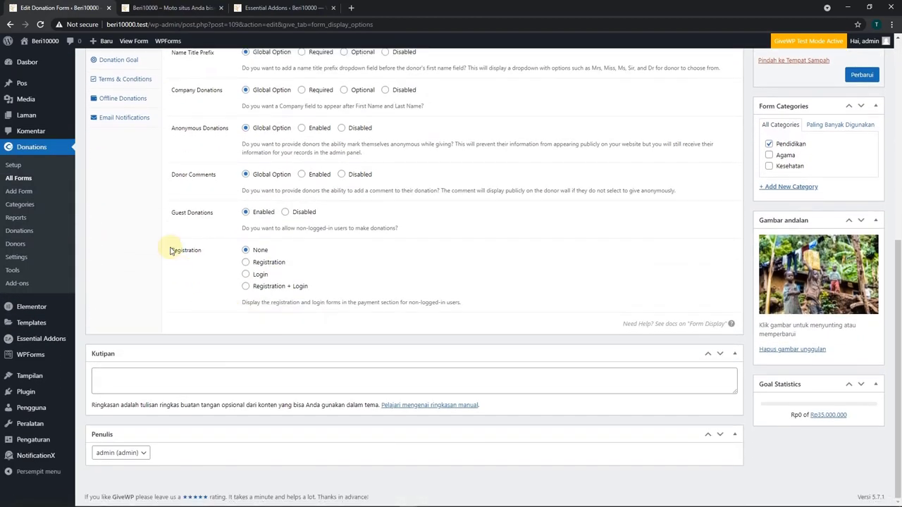
left_click(281, 286)
scroll(719, 302, "up", 3)
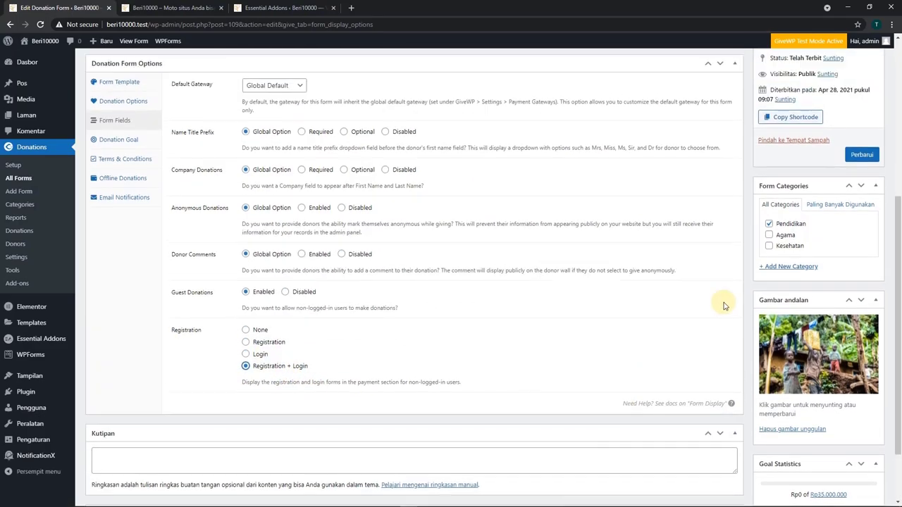
left_click(861, 304)
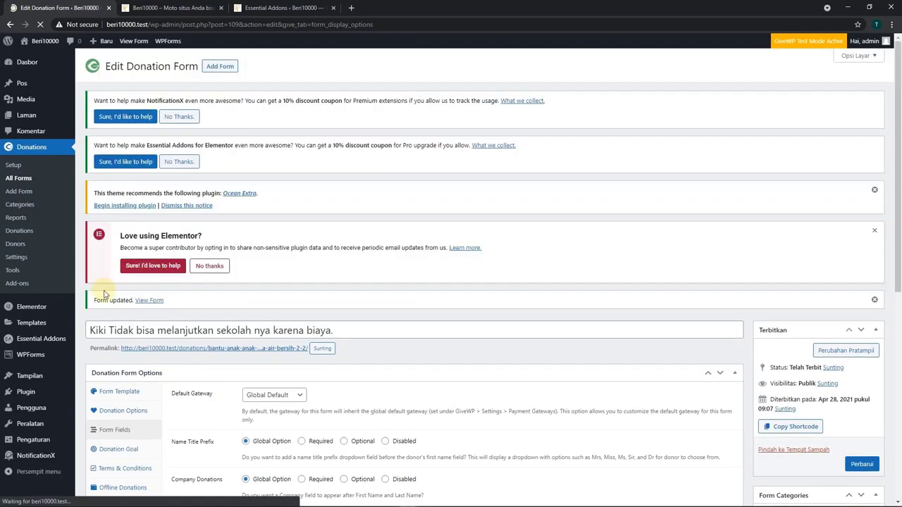
left_click(148, 301)
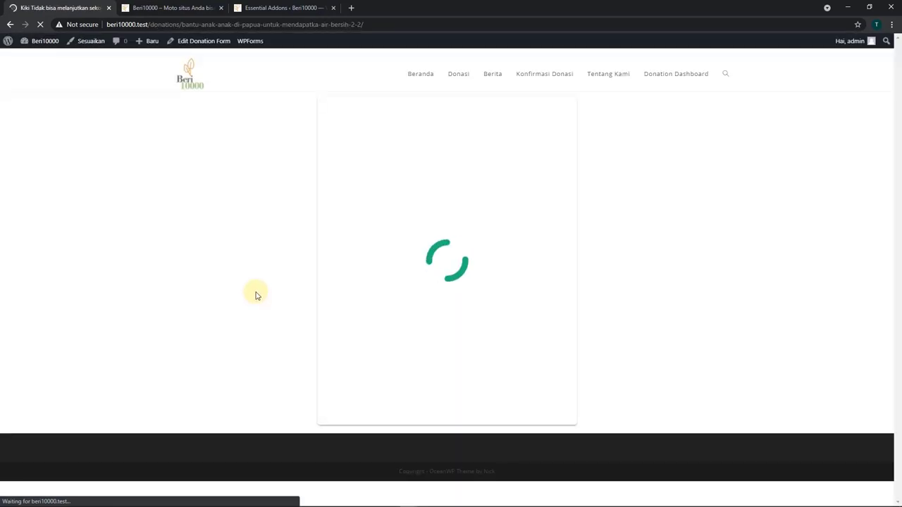
- Step the school-fee form through to Metode Pembayaran, then back to its introduction
left_click(461, 427)
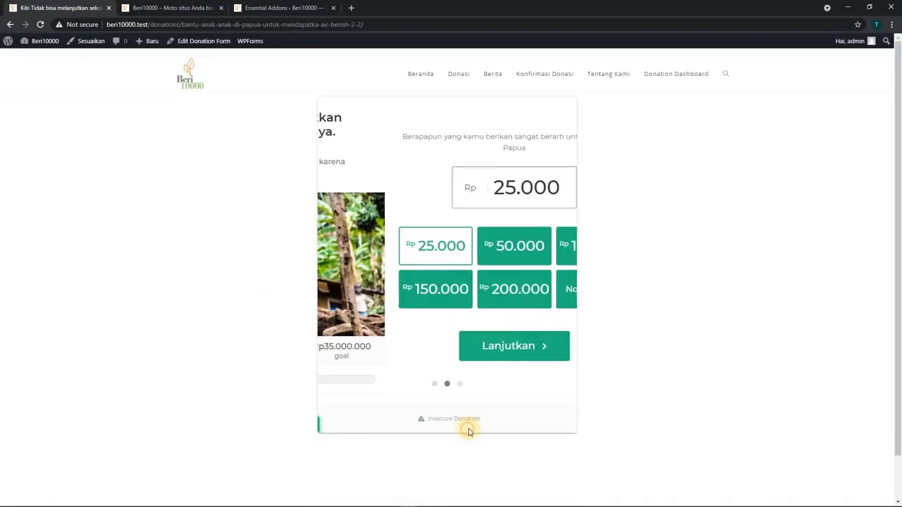
left_click(467, 348)
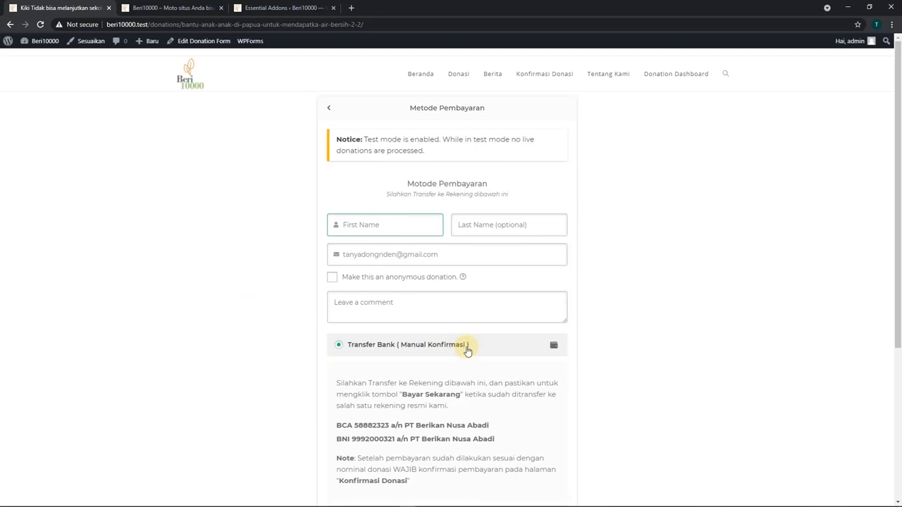
scroll(466, 349, "down", 2)
scroll(468, 345, "up", 2)
left_click(328, 107)
left_click(328, 107)
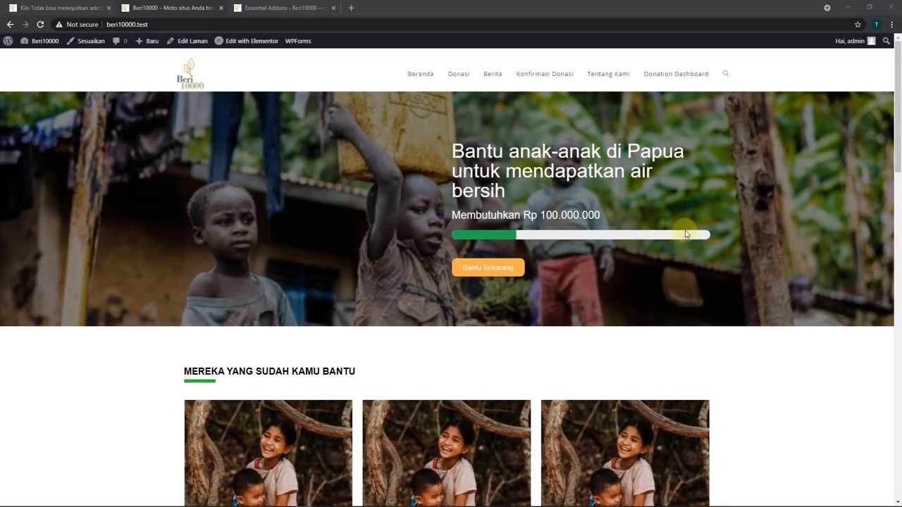
scroll(445, 225, "down", 10)
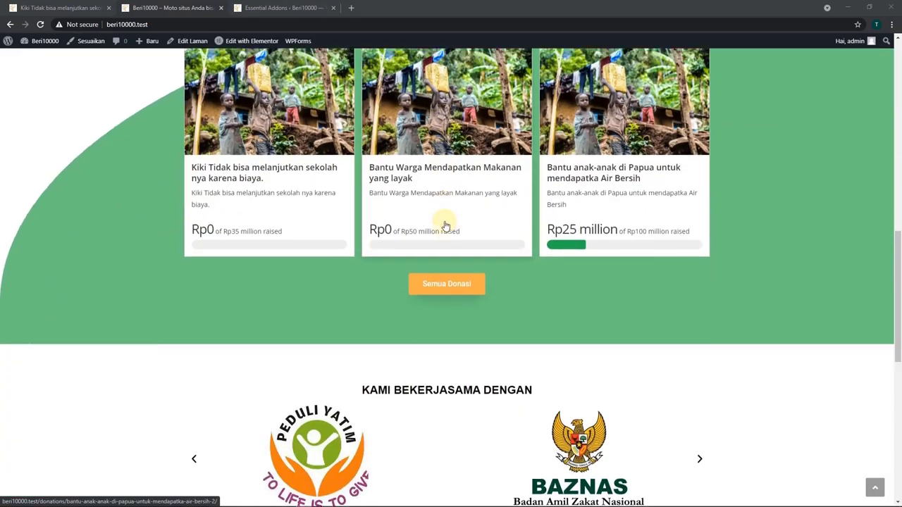
scroll(445, 225, "down", 6)
scroll(445, 225, "up", 10)
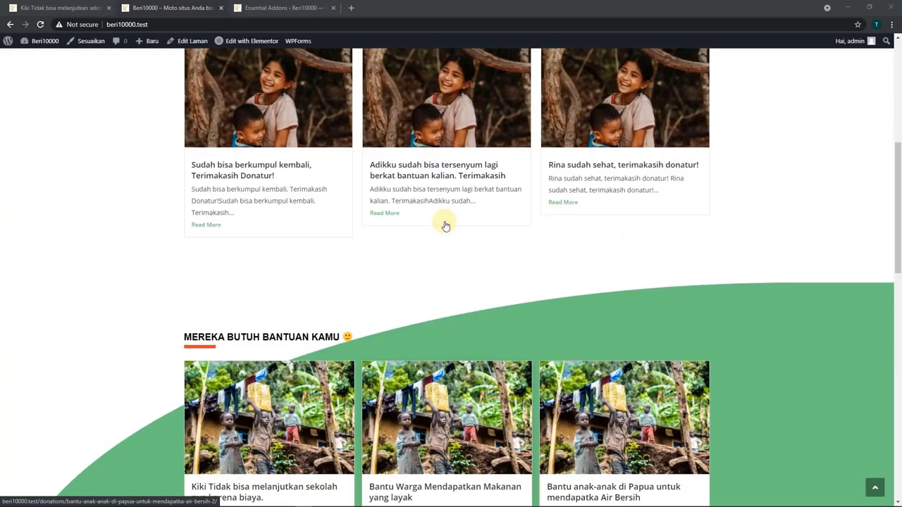
scroll(445, 226, "up", 5)
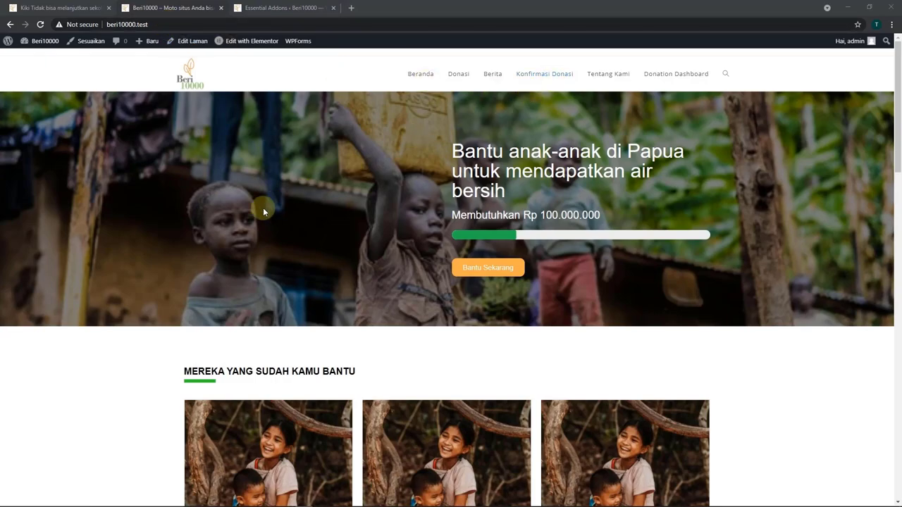
scroll(265, 210, "down", 7)
scroll(263, 209, "up", 8)
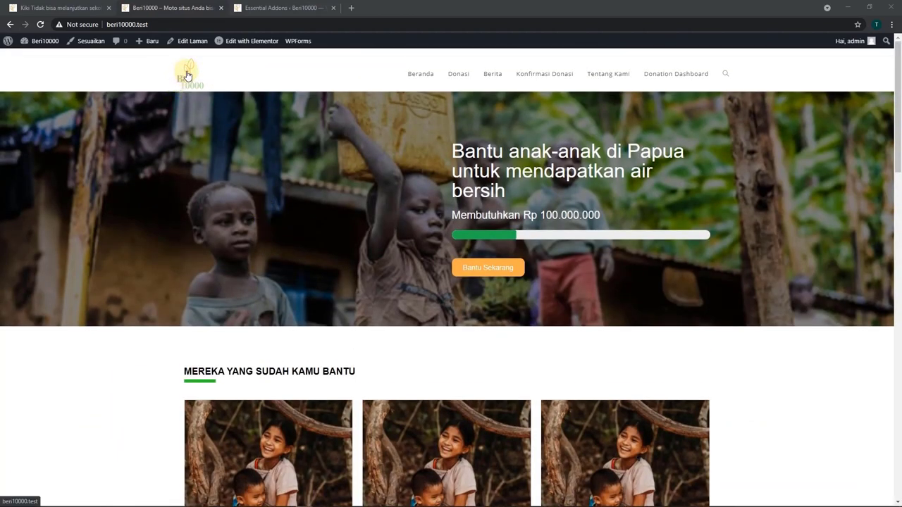
left_click(79, 8)
left_click(151, 9)
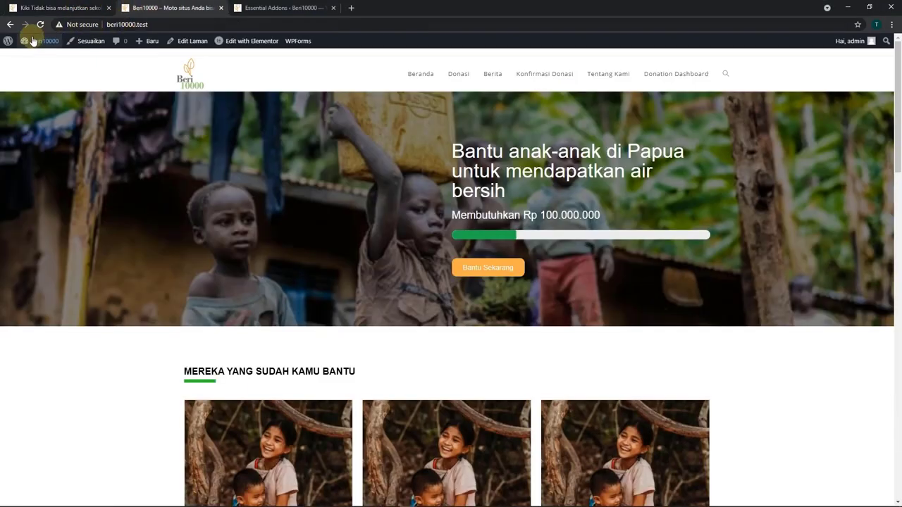
- From the dashboard's Add New Plugins page, search 'migration', then install and activate All-in-One WP Migration
mouse_move(33, 40)
left_click(32, 59)
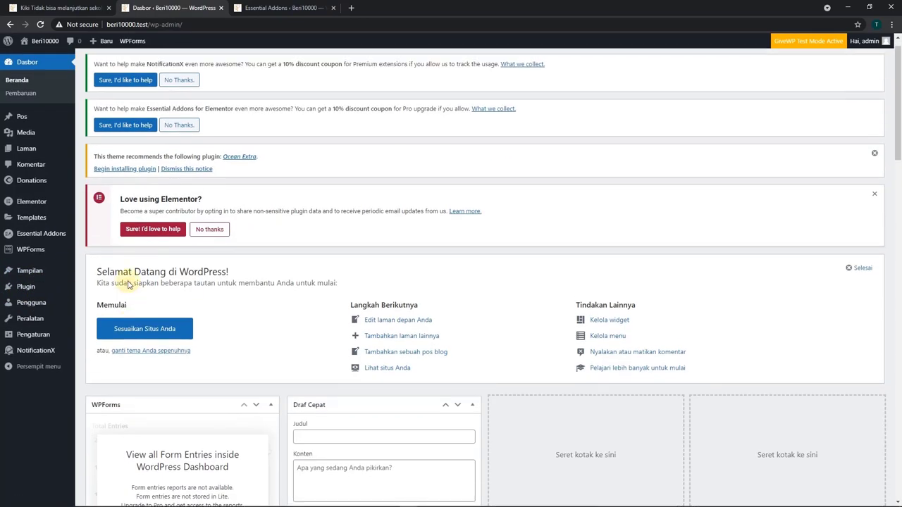
mouse_move(53, 281)
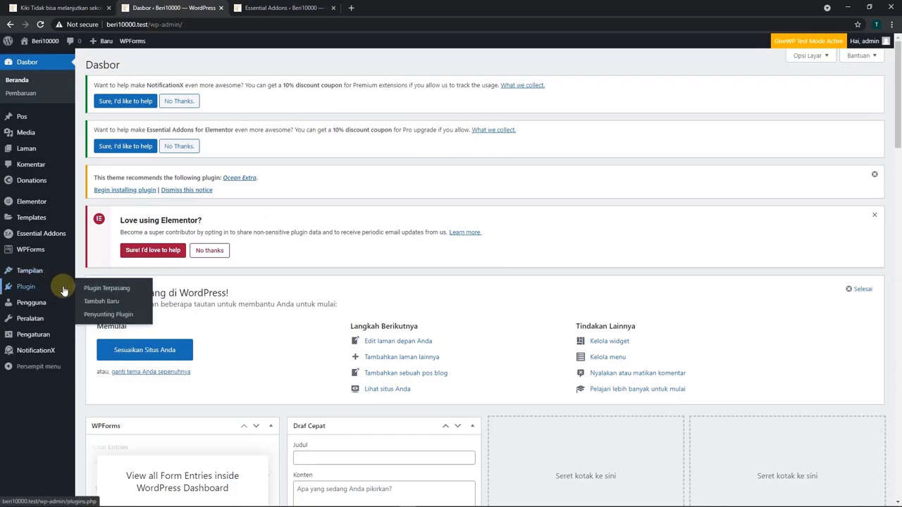
left_click(101, 301)
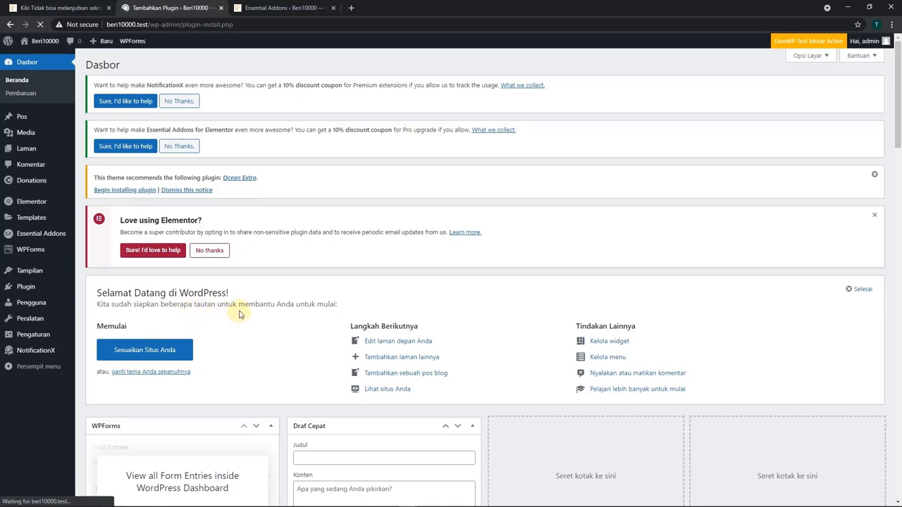
left_click(774, 287)
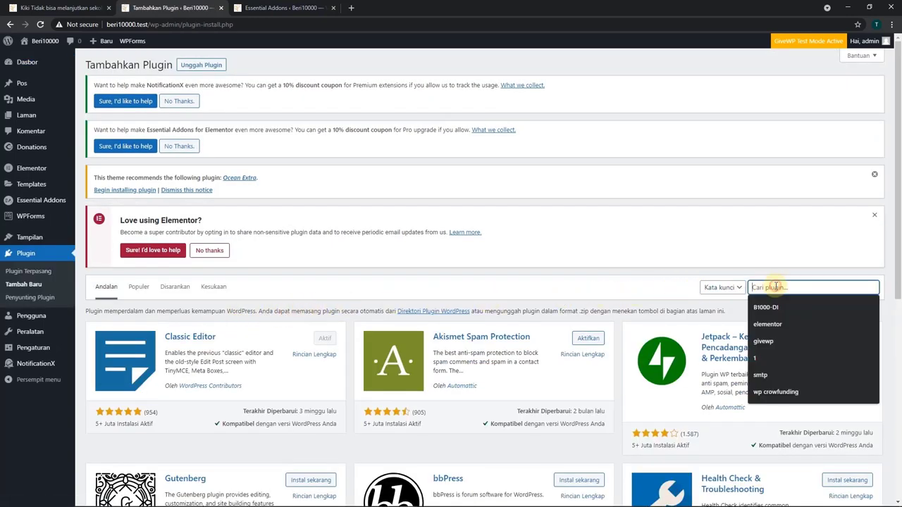
type("migration")
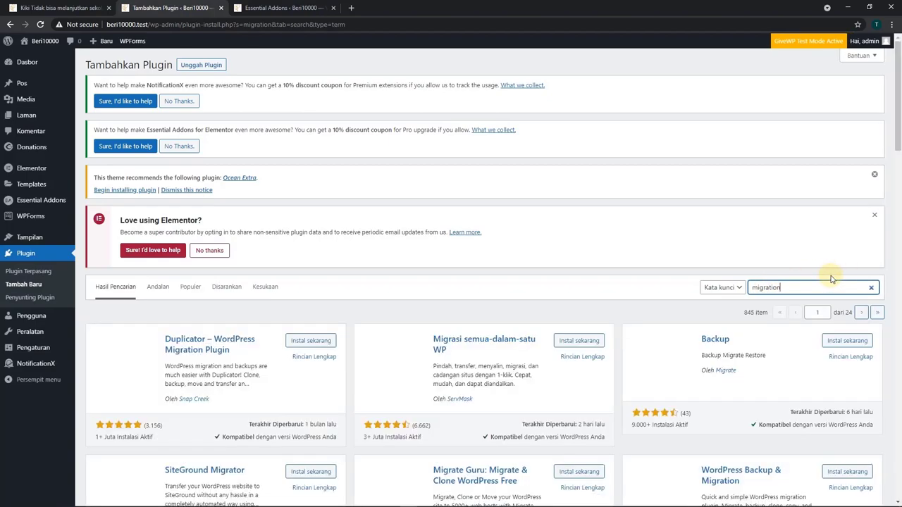
scroll(832, 279, "down", 3)
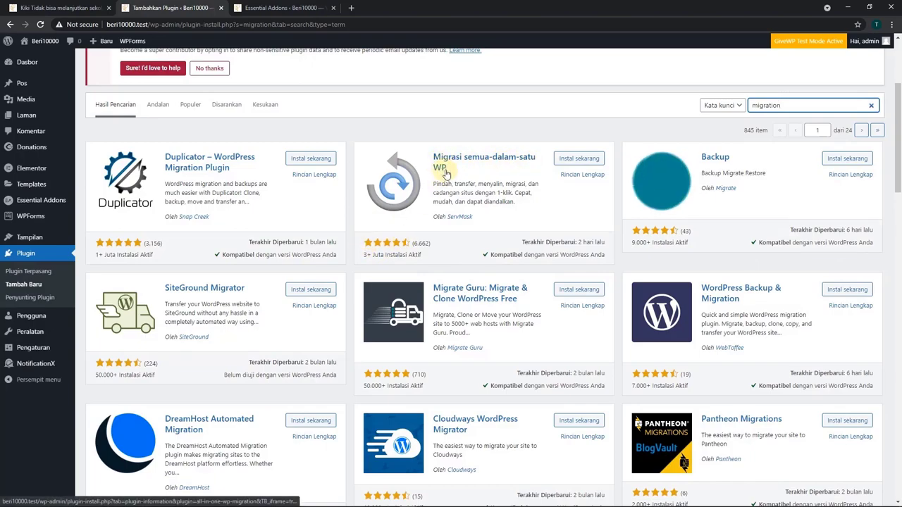
left_click(578, 158)
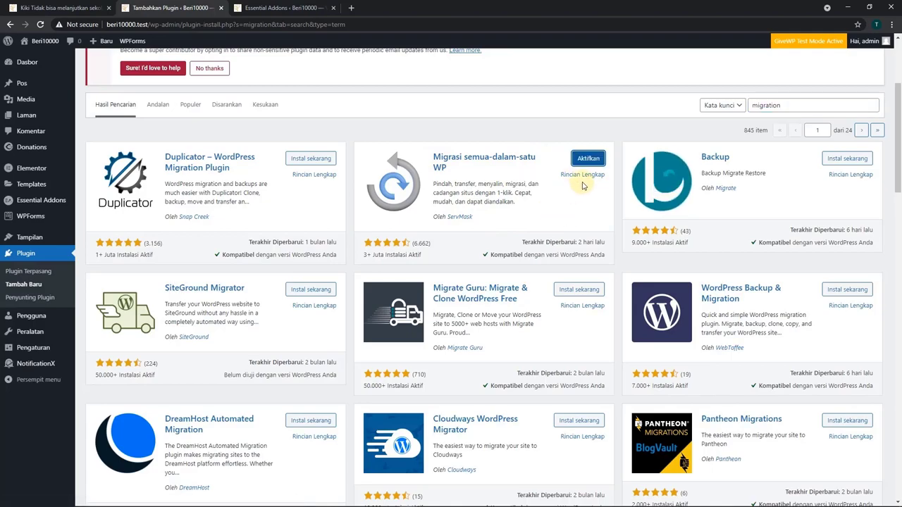
left_click(587, 159)
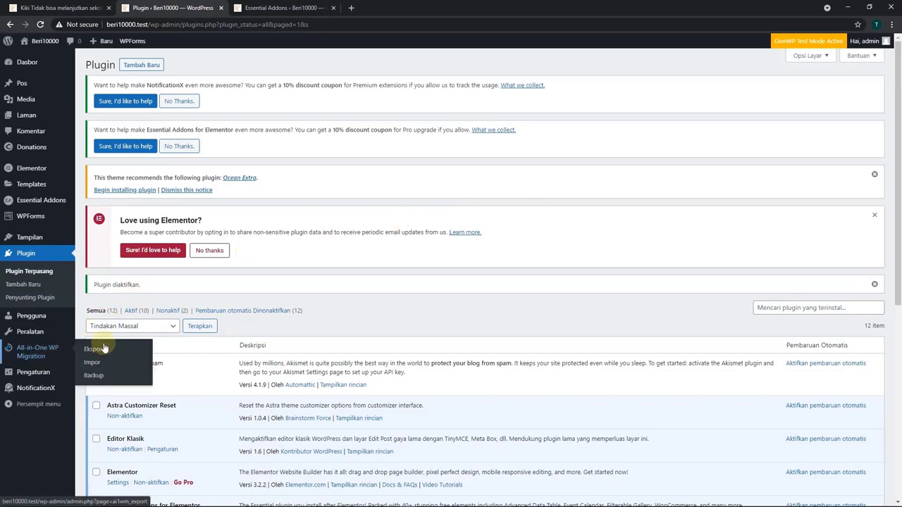
- Load niagahoster.co.id in a new browser tab and skim its homepage
left_click(351, 8)
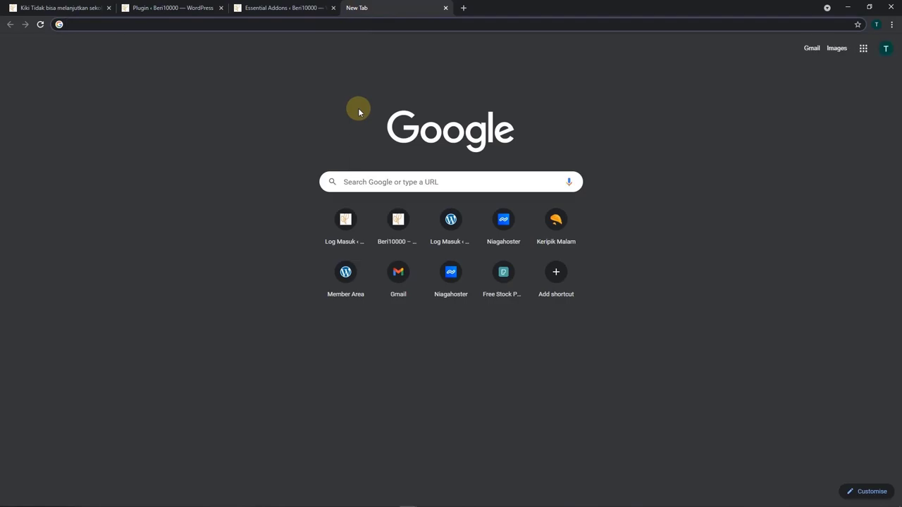
type("niaga")
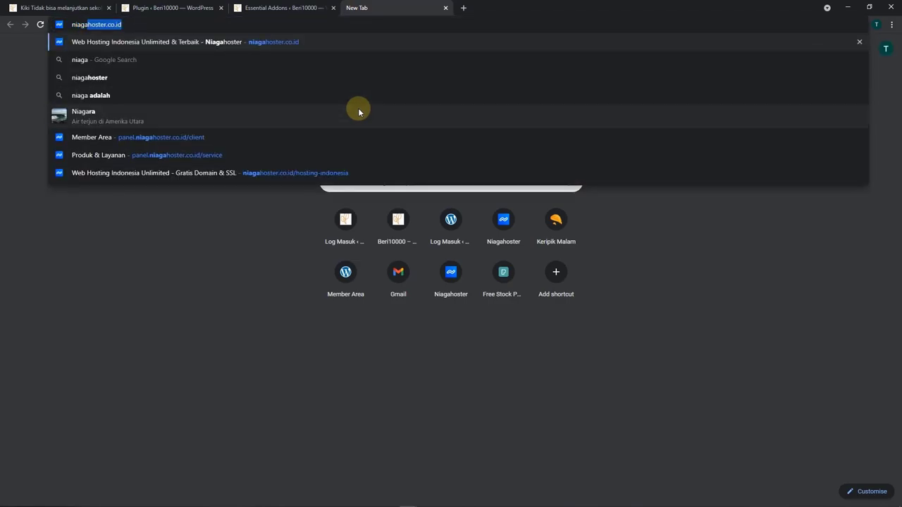
type("hoster.c")
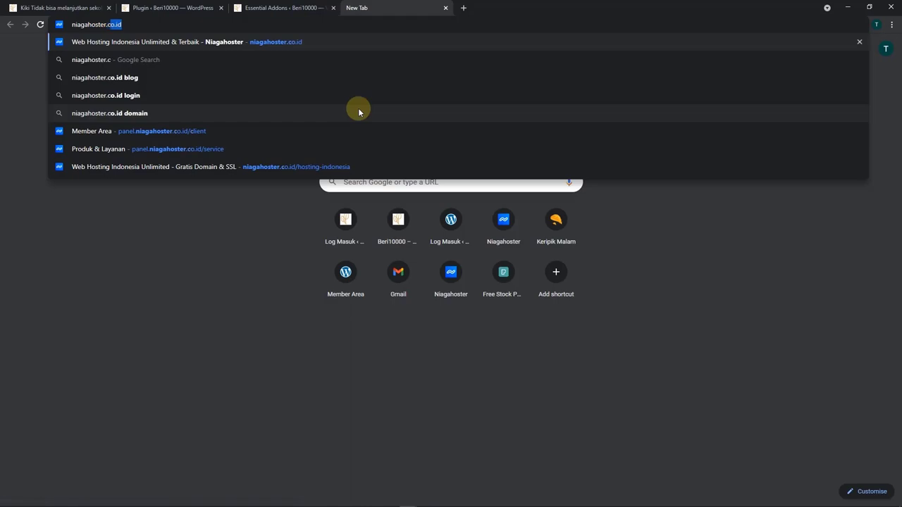
type("o.id")
key("Return")
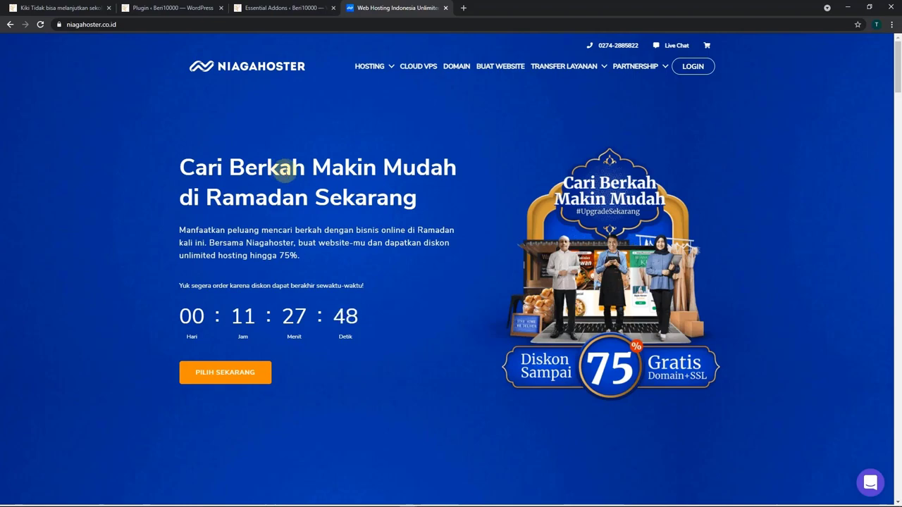
scroll(286, 171, "down", 1)
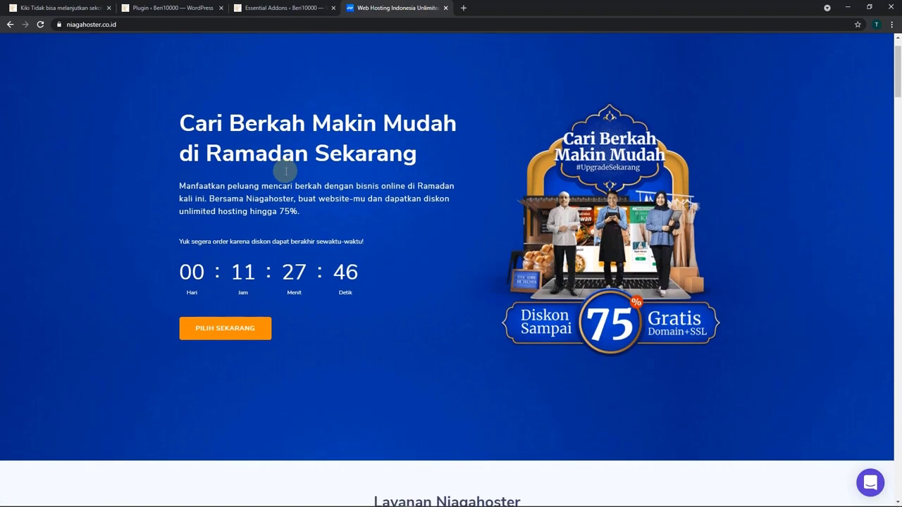
scroll(285, 171, "up", 1)
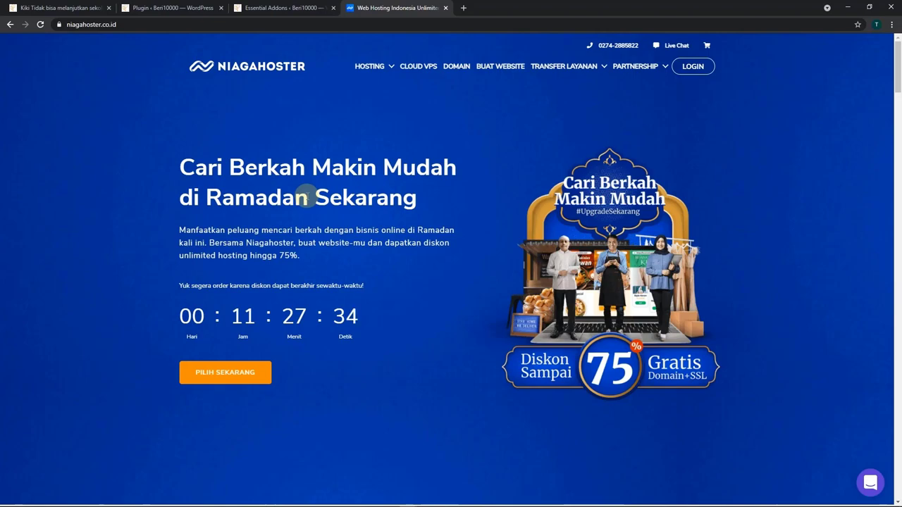
left_click(867, 483)
left_click(867, 482)
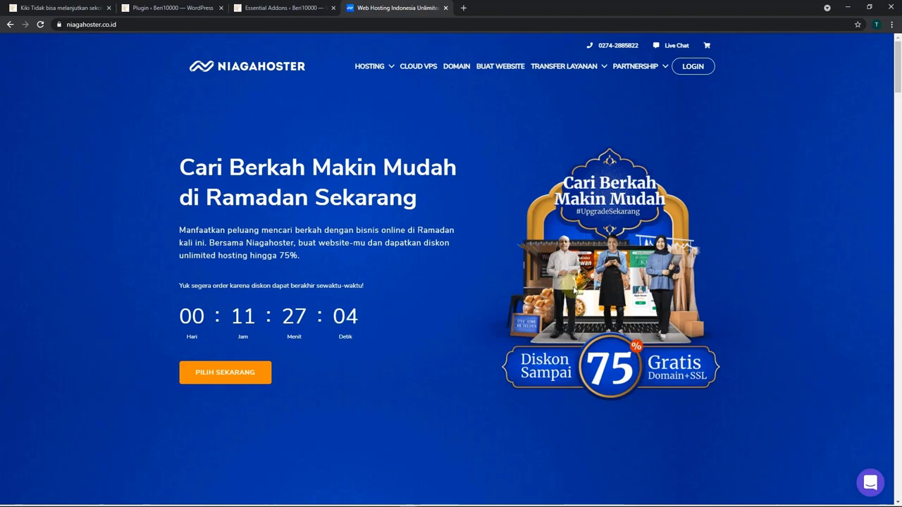
left_click(870, 485)
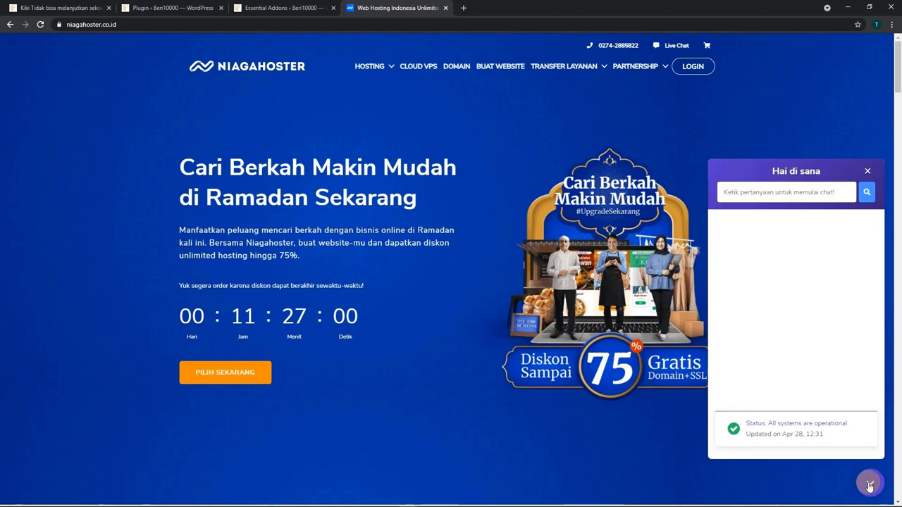
left_click(870, 485)
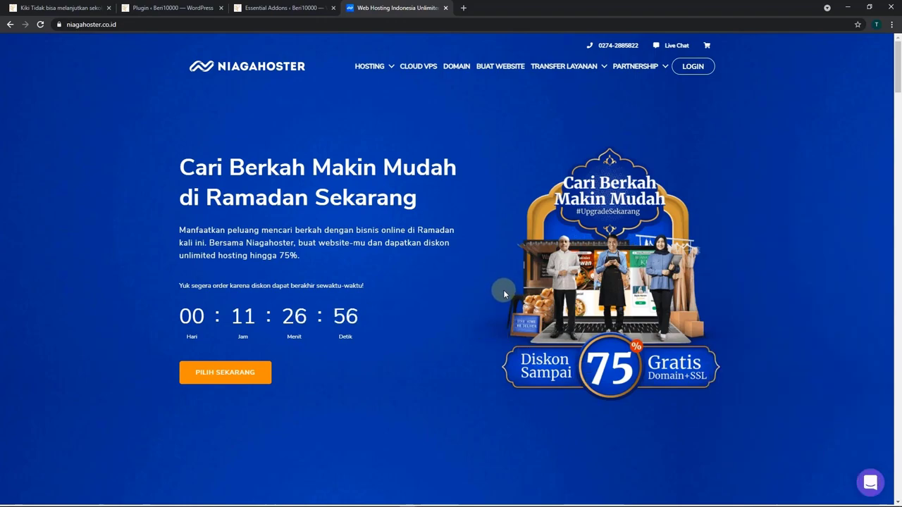
scroll(502, 301, "down", 1)
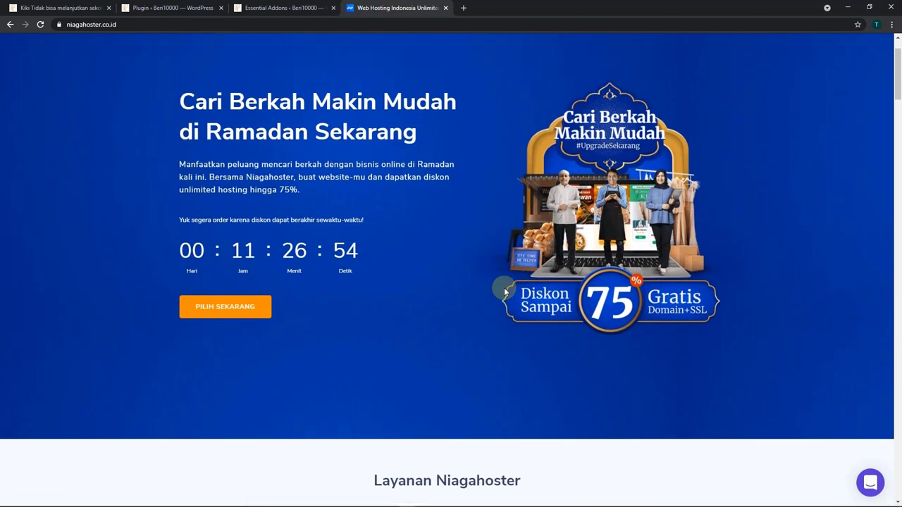
scroll(504, 290, "up", 1)
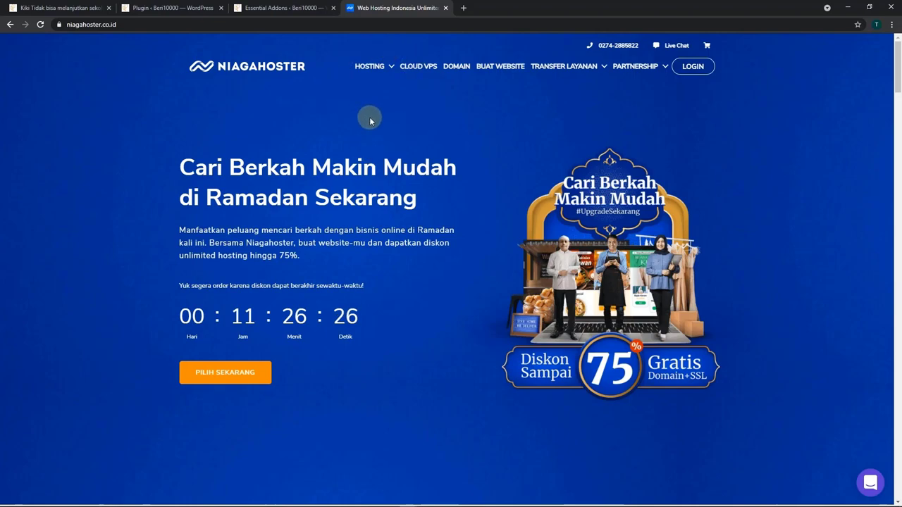
scroll(370, 121, "down", 1)
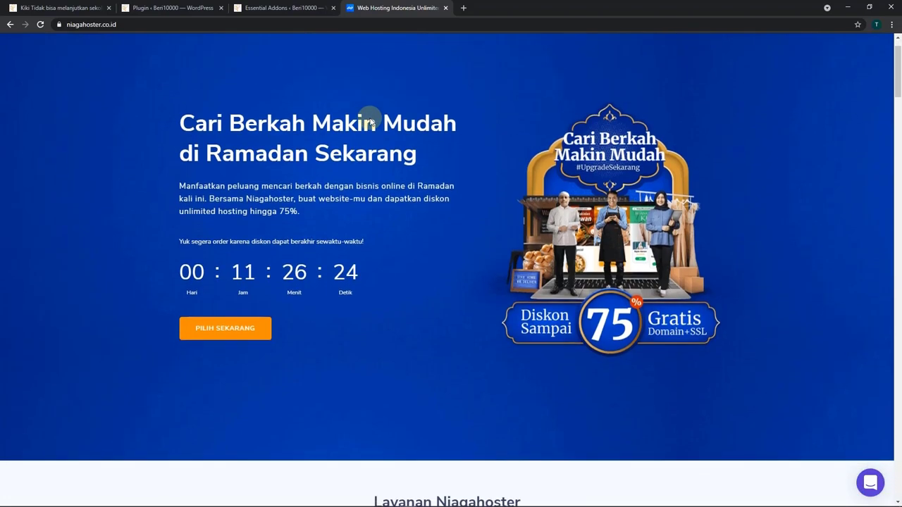
- Cycle through the open tabs back to the Niagahoster homepage
left_click(74, 6)
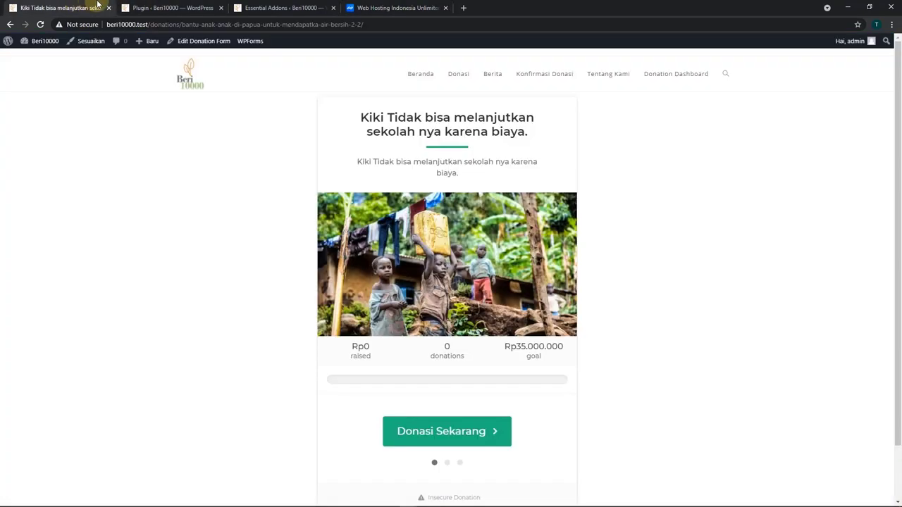
left_click(151, 7)
left_click(275, 8)
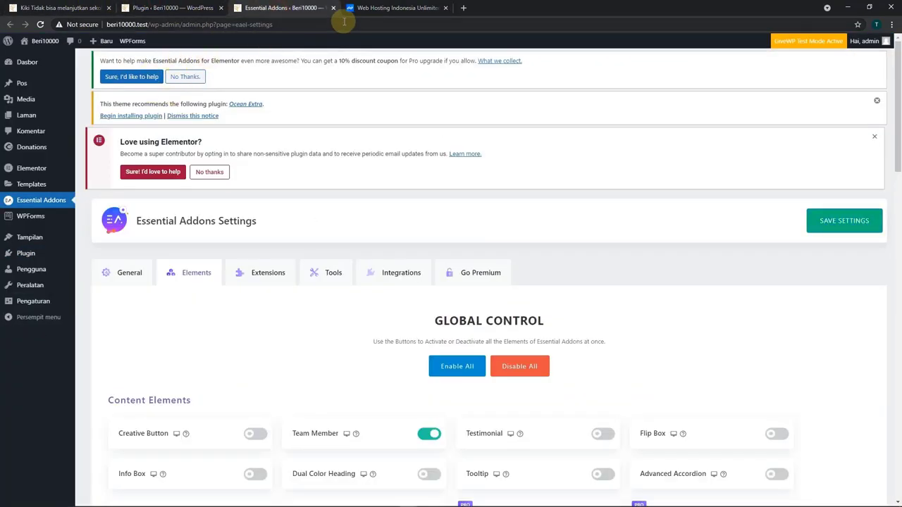
left_click(375, 13)
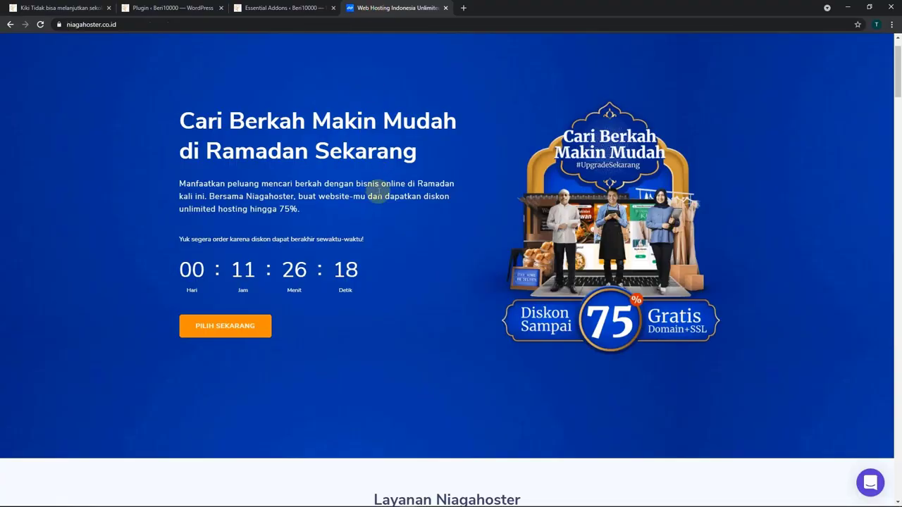
- Bring up the HOSTING menu listing Unlimited, Cloud, WordPress and Email Hosting
scroll(379, 192, "up", 1)
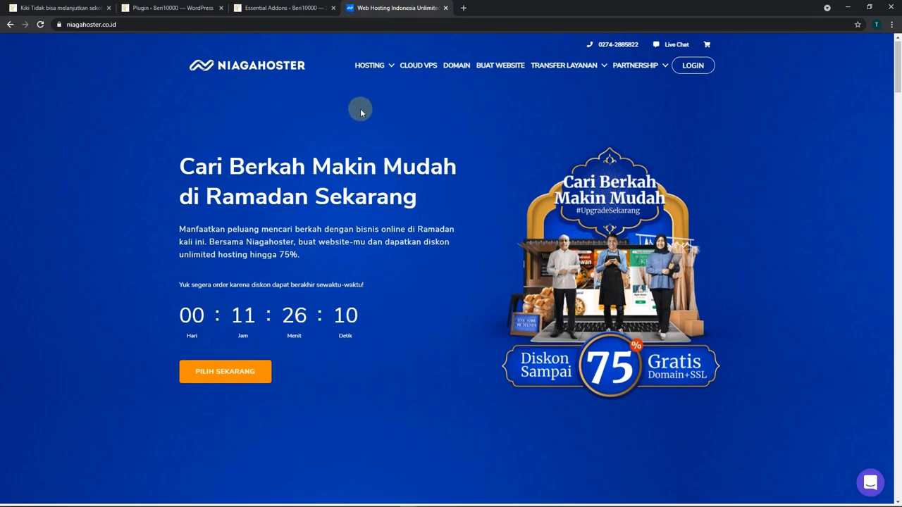
scroll(360, 110, "down", 1)
scroll(359, 110, "up", 1)
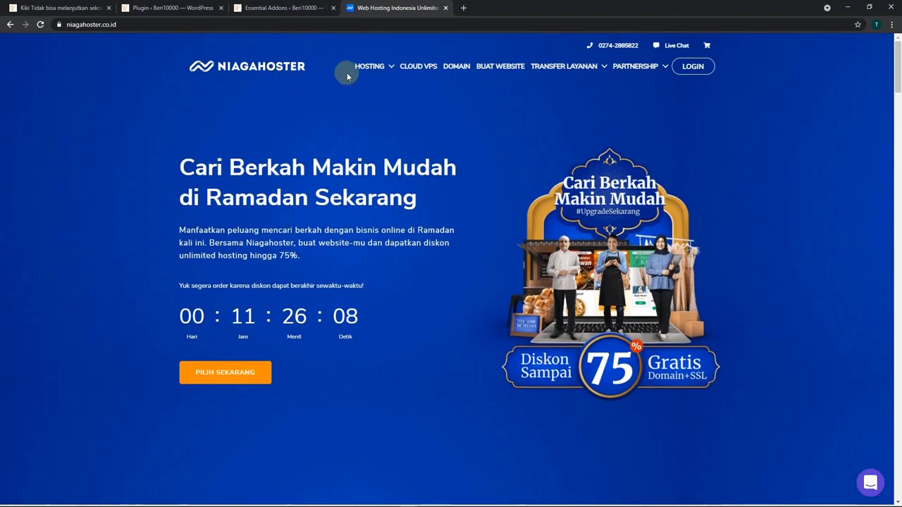
left_click(367, 67)
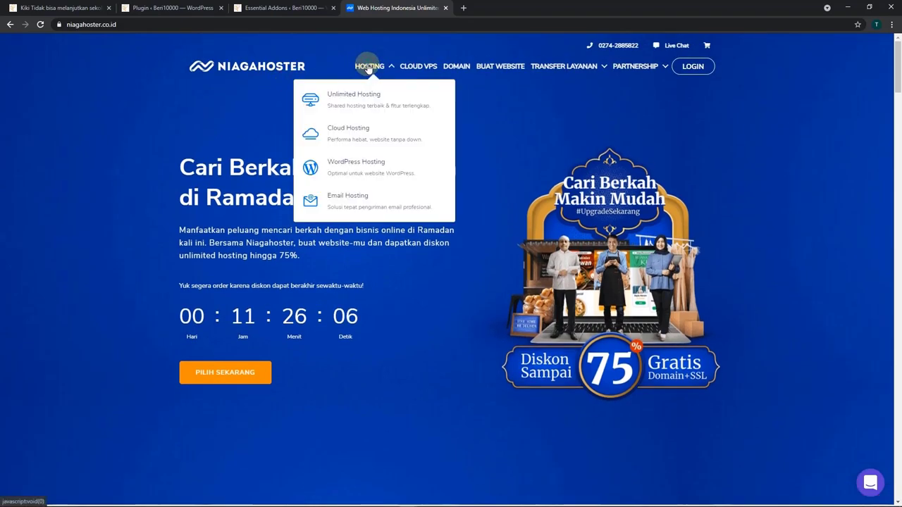
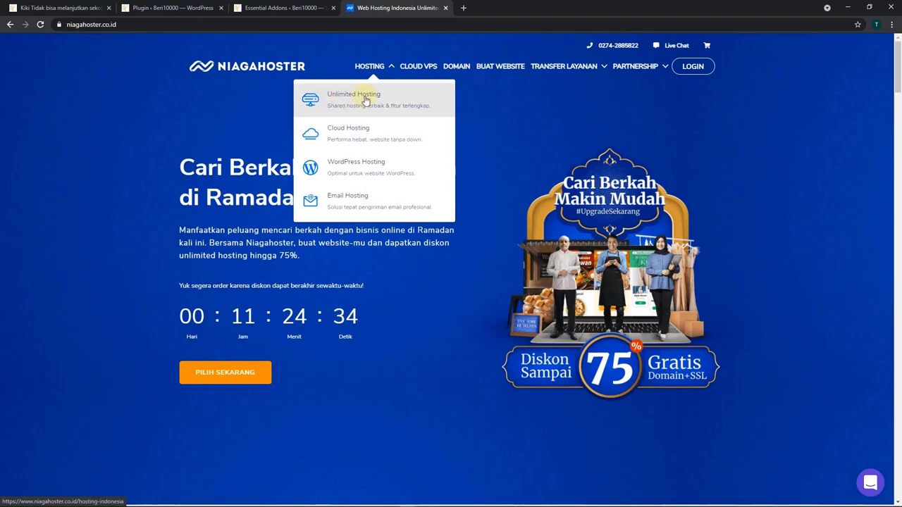
- Go to the Unlimited Hosting page and bring the Bayi, Pelajar, Personal and Bisnis price cards into view
left_click(392, 99)
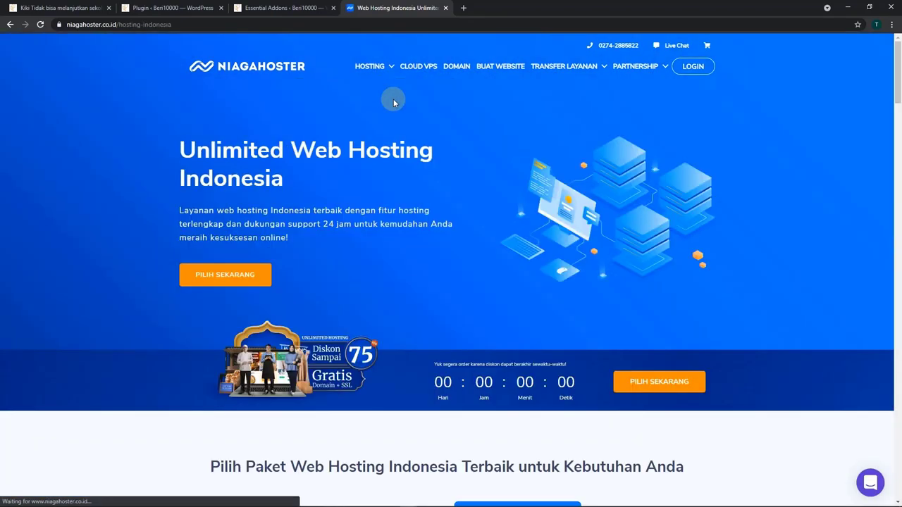
scroll(396, 205, "down", 2)
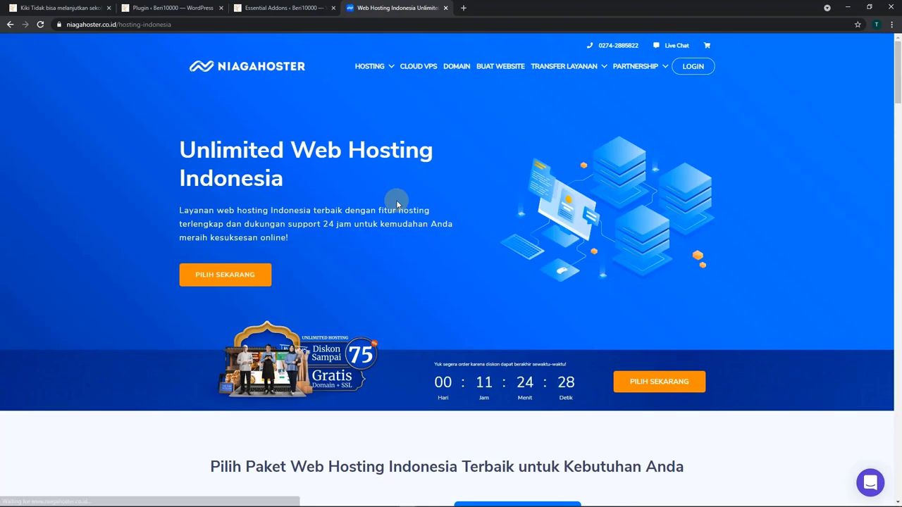
scroll(397, 204, "down", 2)
scroll(397, 204, "down", 2)
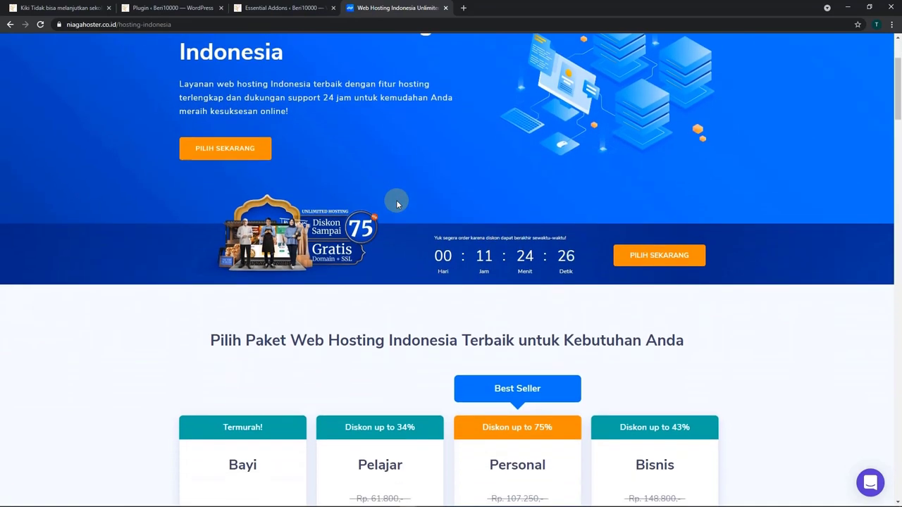
scroll(397, 204, "up", 3)
scroll(397, 204, "down", 1)
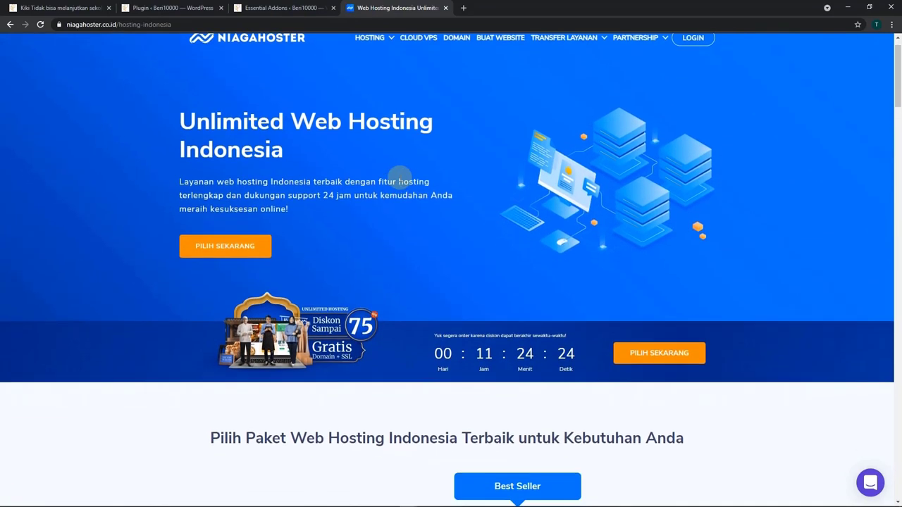
scroll(396, 150, "down", 6)
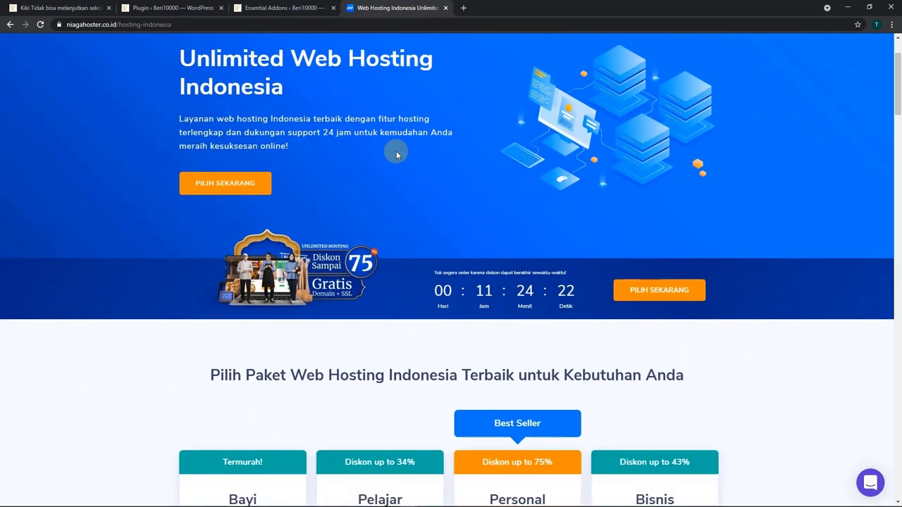
scroll(396, 150, "down", 1)
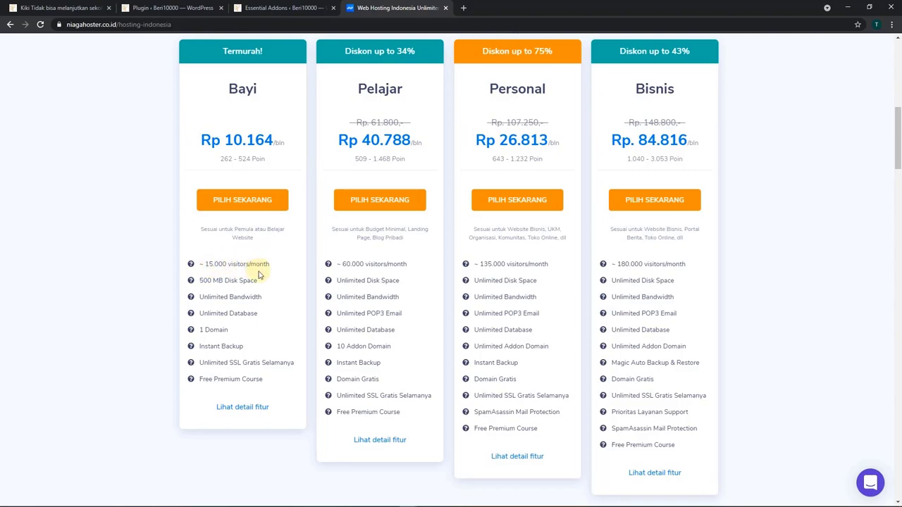
left_click_drag(205, 264, 238, 263)
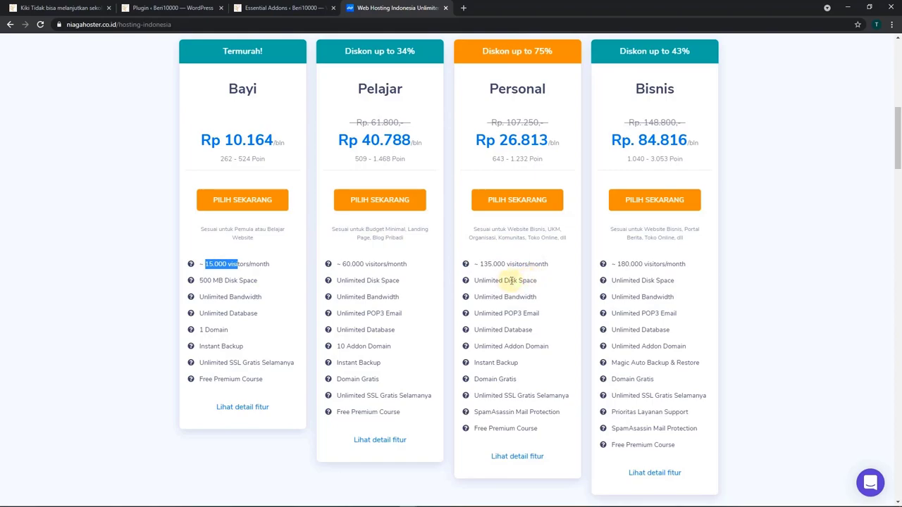
left_click_drag(478, 263, 506, 264)
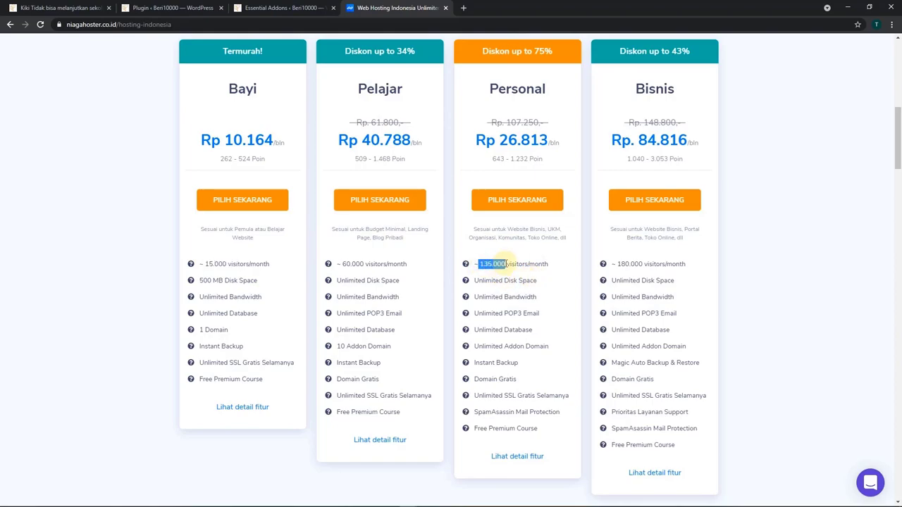
left_click(506, 263)
left_click_drag(530, 264, 484, 273)
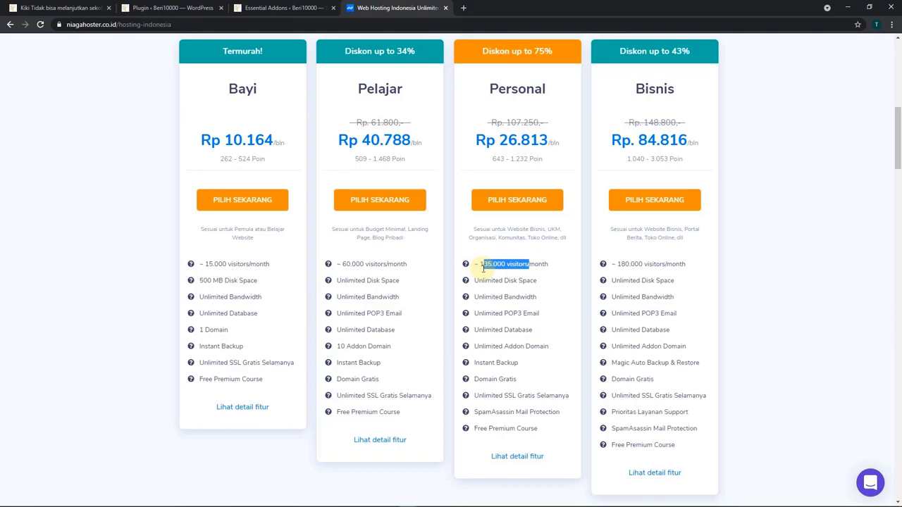
left_click(483, 266)
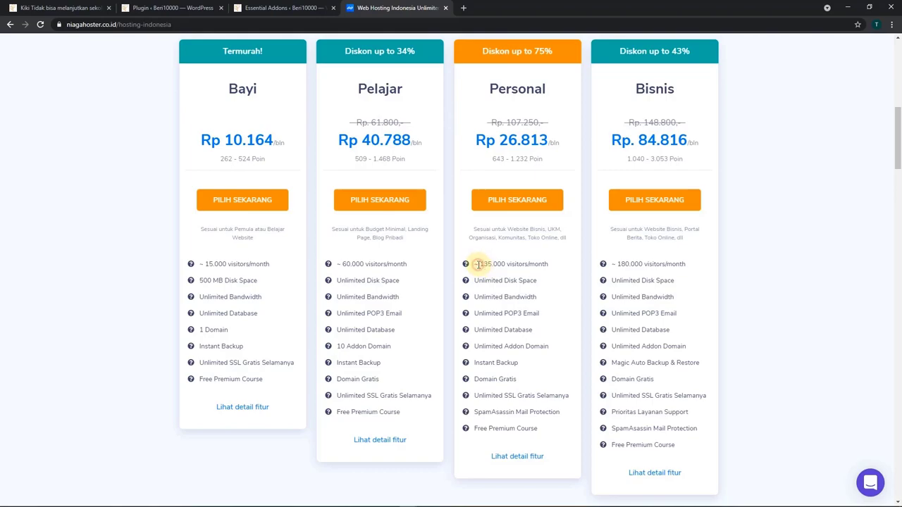
left_click_drag(477, 264, 552, 263)
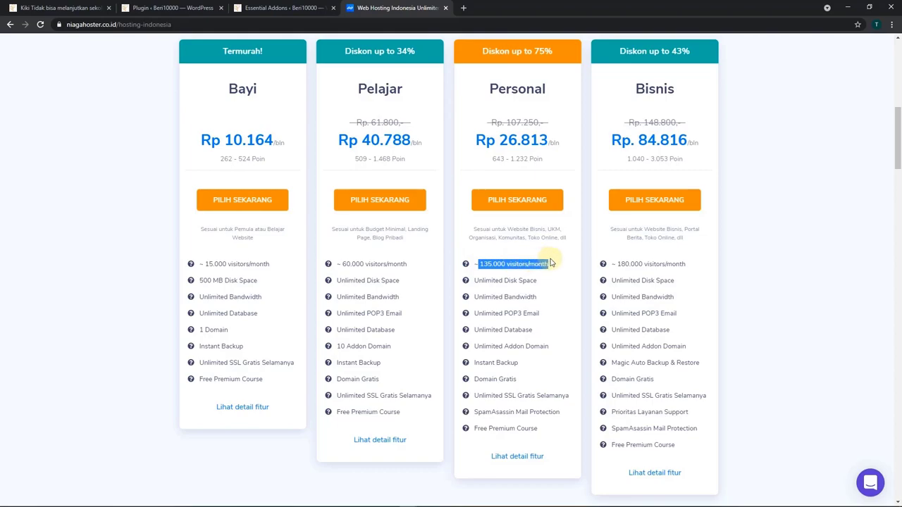
left_click(491, 259)
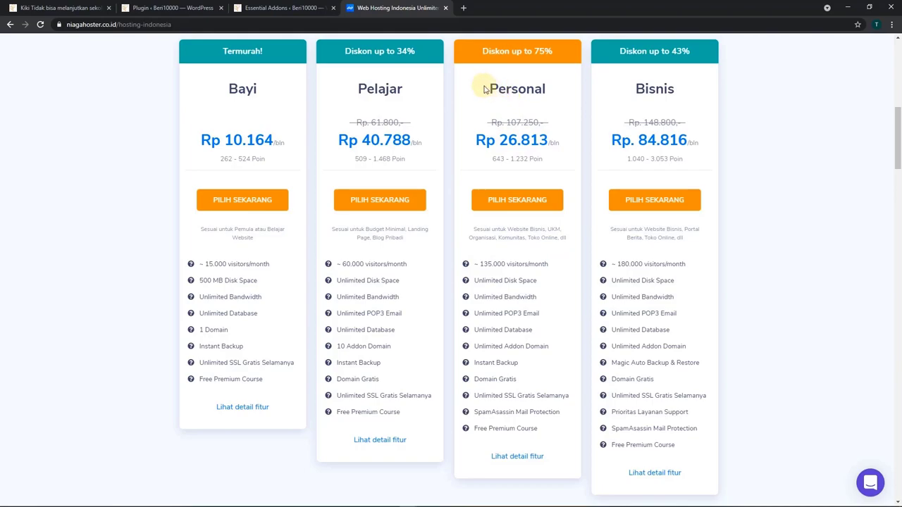
left_click_drag(488, 88, 548, 86)
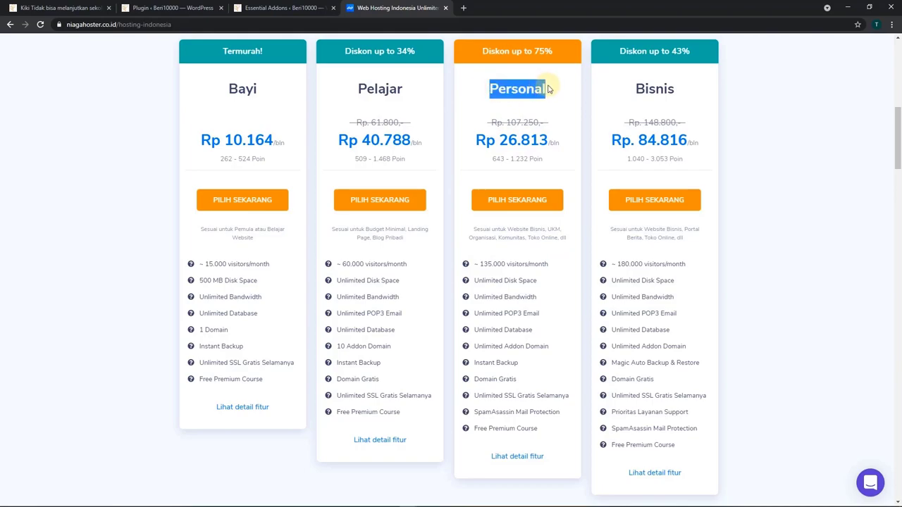
left_click(552, 148)
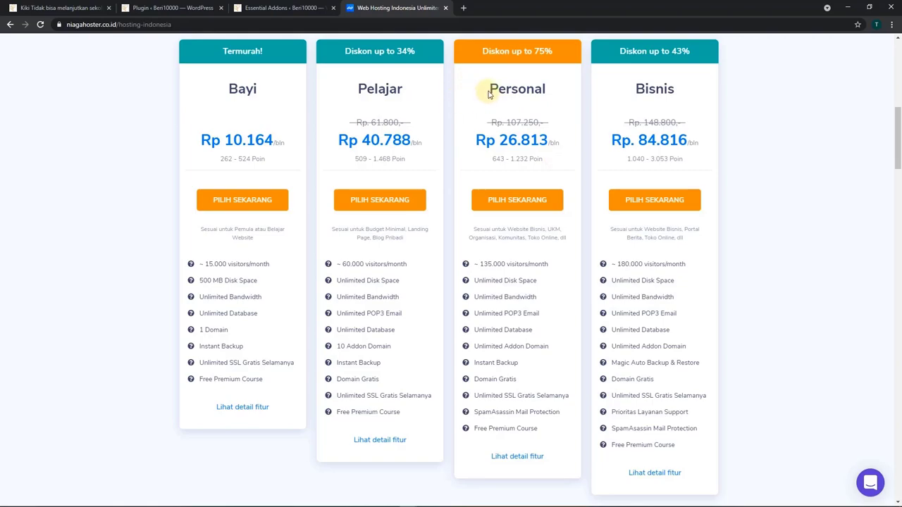
left_click_drag(486, 90, 552, 94)
left_click(510, 124)
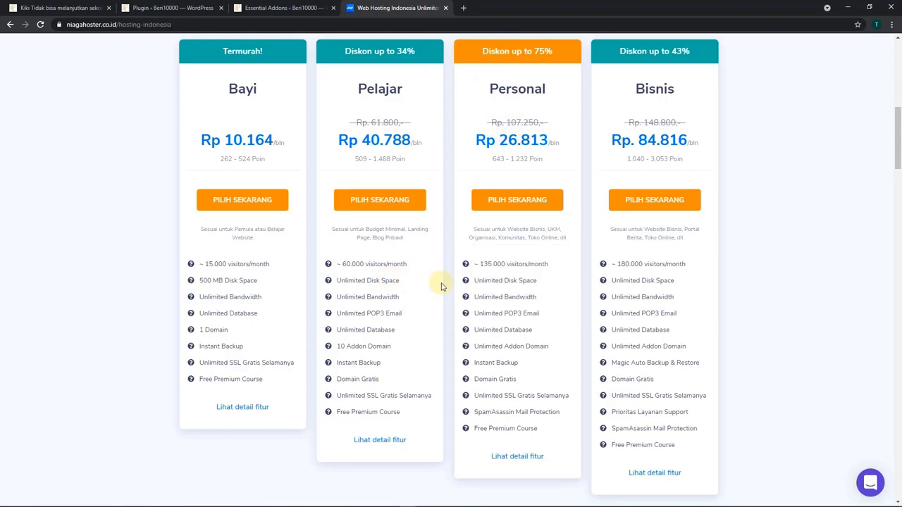
scroll(496, 373, "down", 2)
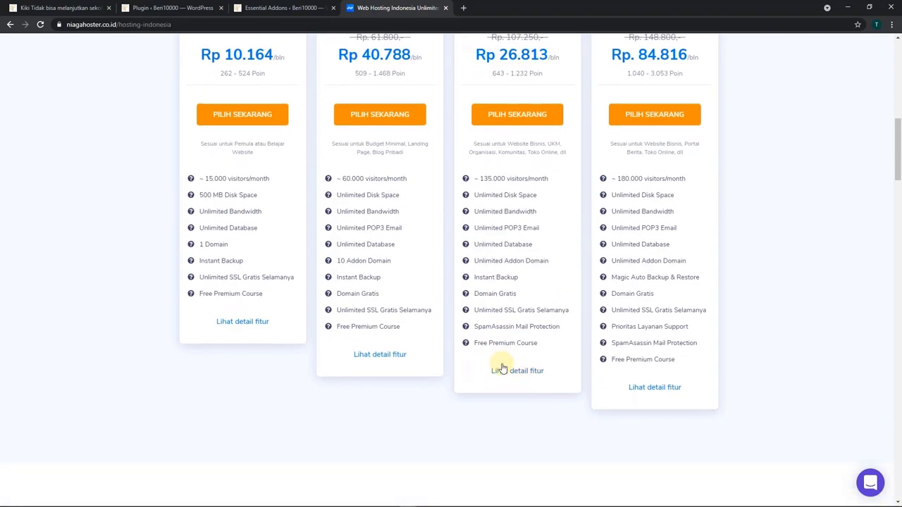
scroll(488, 317, "up", 3)
scroll(479, 332, "down", 3)
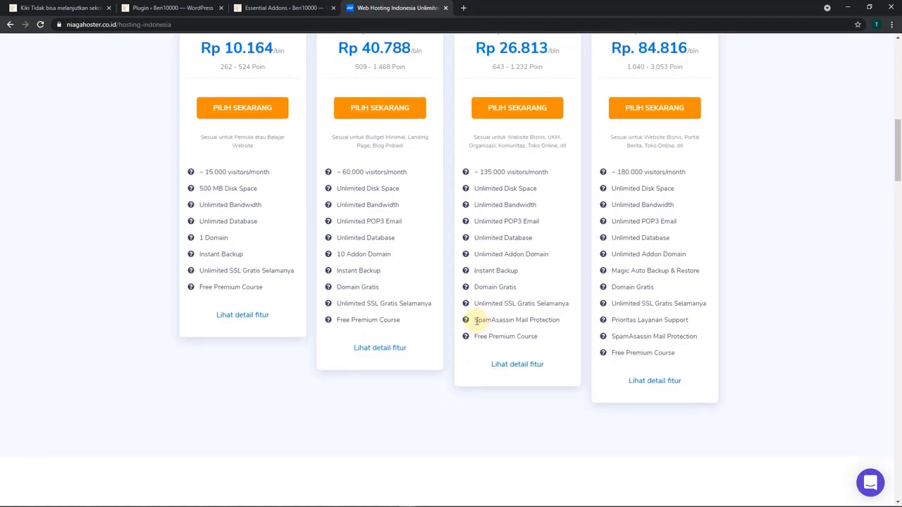
mouse_move(477, 320)
left_mouse_down()
mouse_move(558, 320)
mouse_move(479, 322)
left_mouse_up()
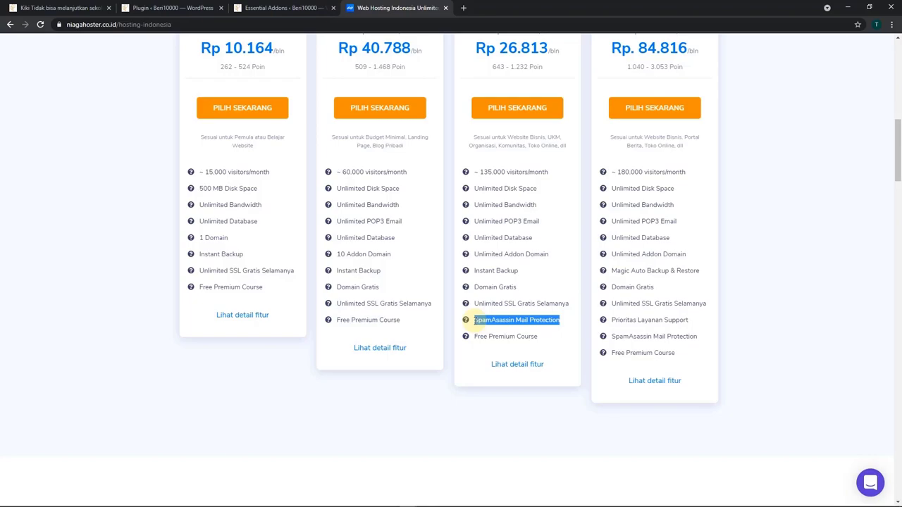
left_click(479, 321)
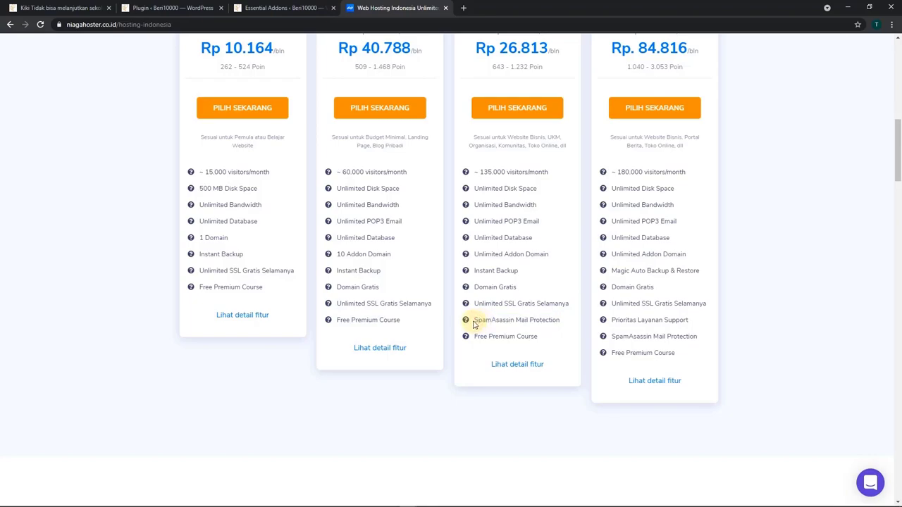
left_click_drag(472, 322, 568, 324)
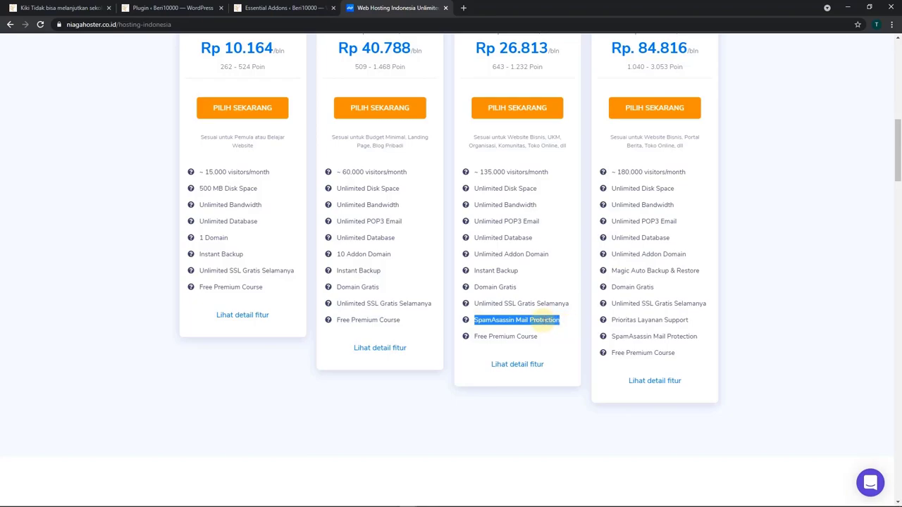
left_click(552, 321)
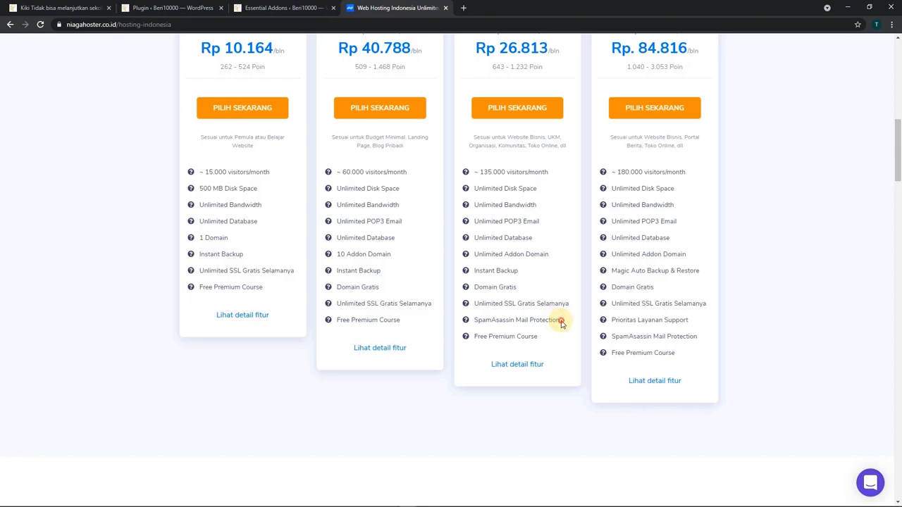
left_click_drag(559, 320, 472, 323)
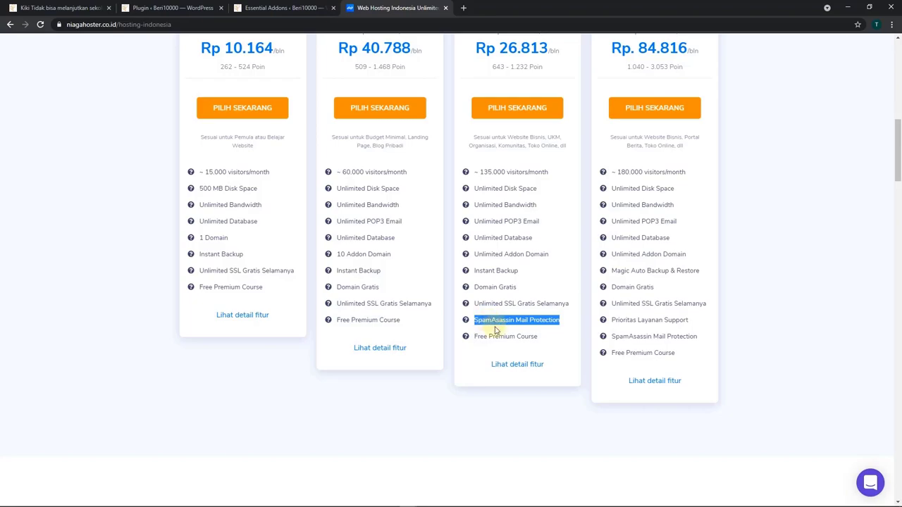
left_click(497, 323)
scroll(397, 134, "up", 2)
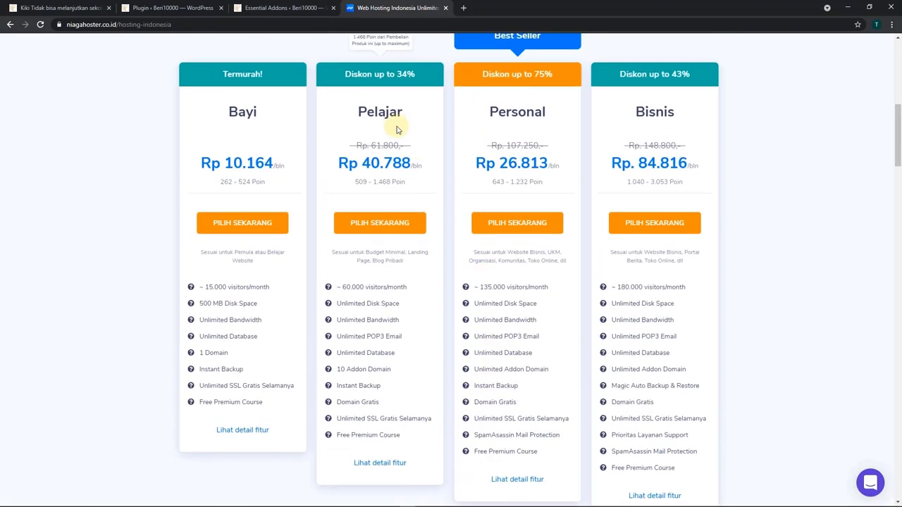
scroll(380, 282, "down", 2)
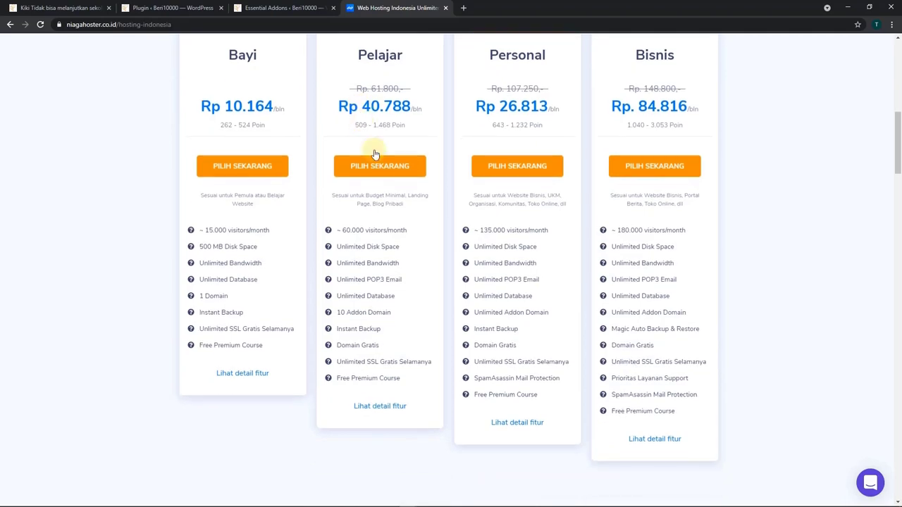
left_click_drag(472, 321, 561, 325)
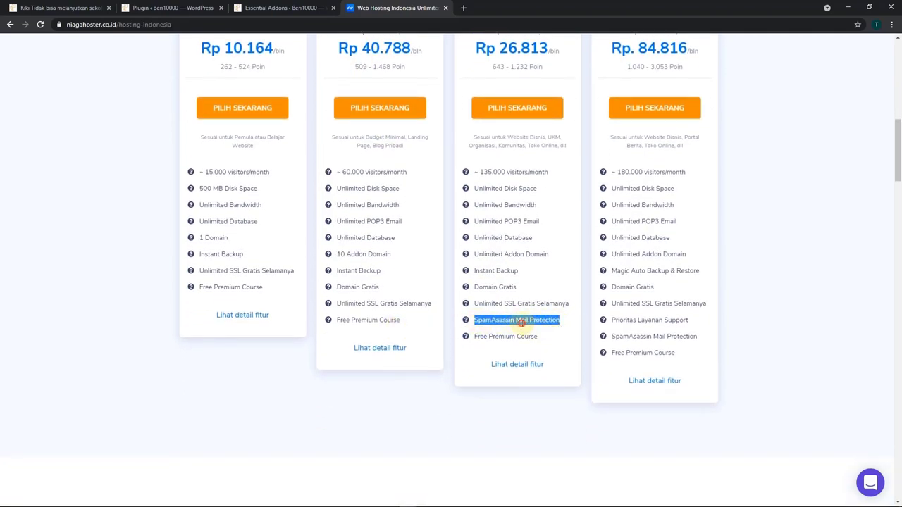
left_click(477, 322)
left_click_drag(475, 322, 566, 326)
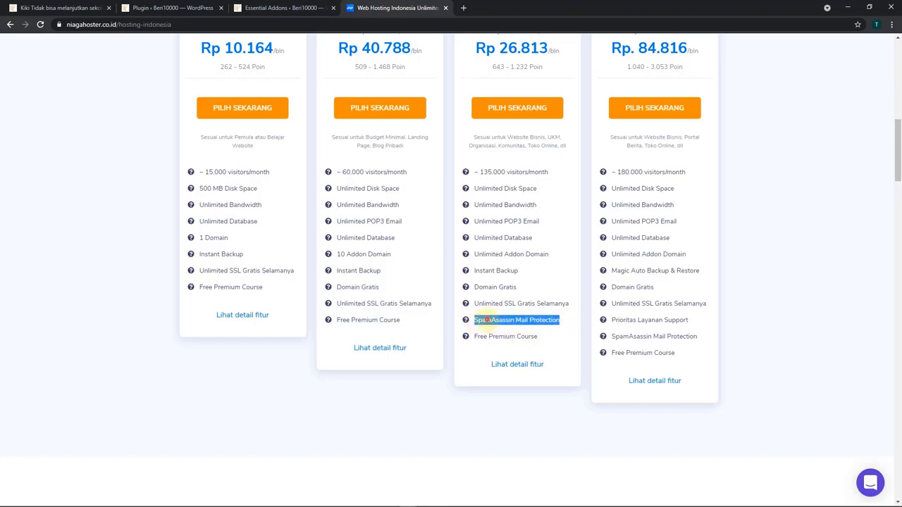
left_click(476, 320)
left_click_drag(476, 322, 567, 322)
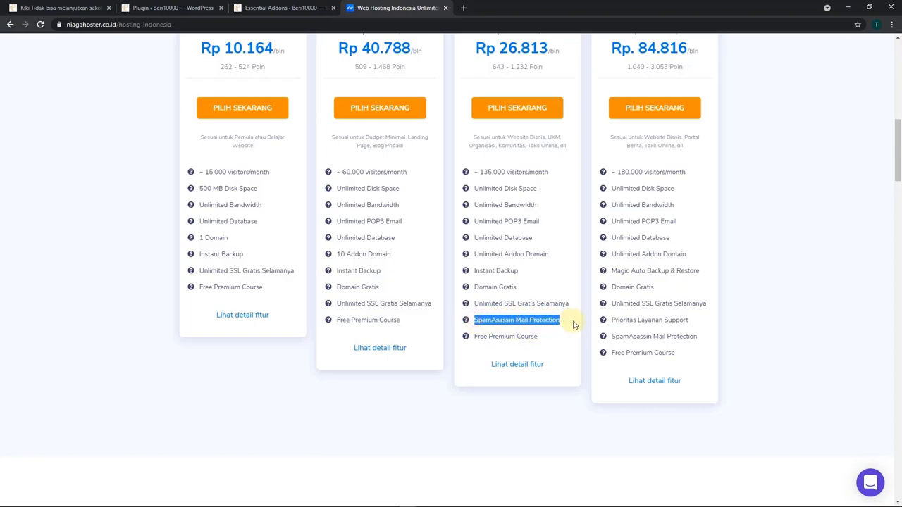
left_click(549, 291)
scroll(694, 322, "up", 3)
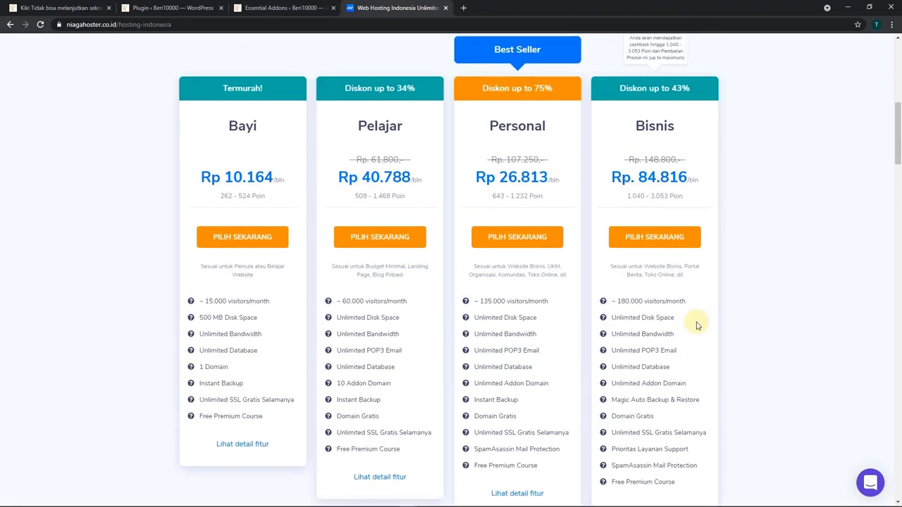
scroll(496, 266, "down", 1)
- Start ordering the Personal plan, keeping Paket Hosting Personal in the package list
left_click(503, 255)
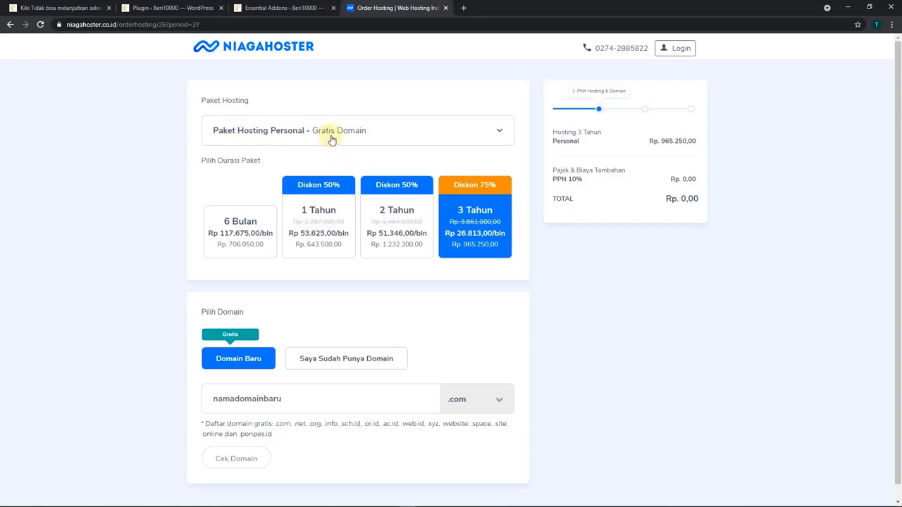
left_click(332, 138)
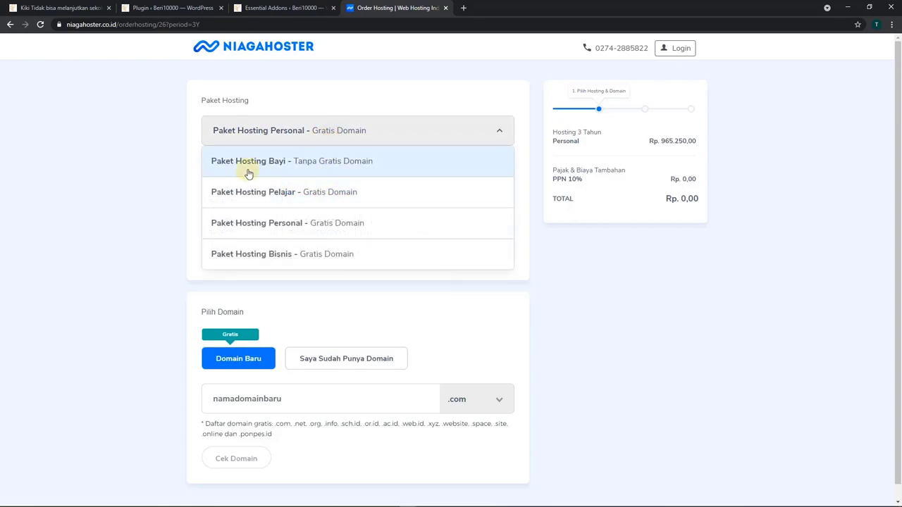
left_click(383, 132)
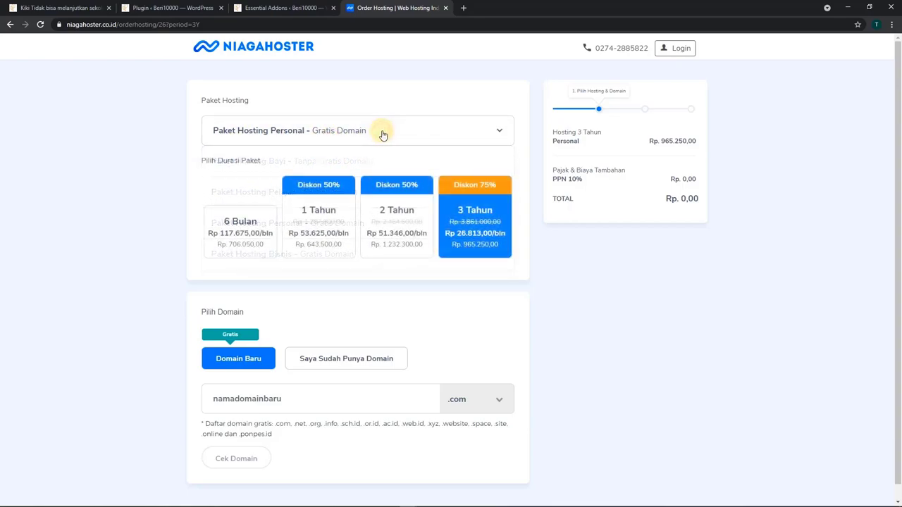
- Compare the other duration prices, then settle on the 3 Tahun duration with Personal kept
left_click(296, 226)
left_click(395, 241)
left_click(476, 242)
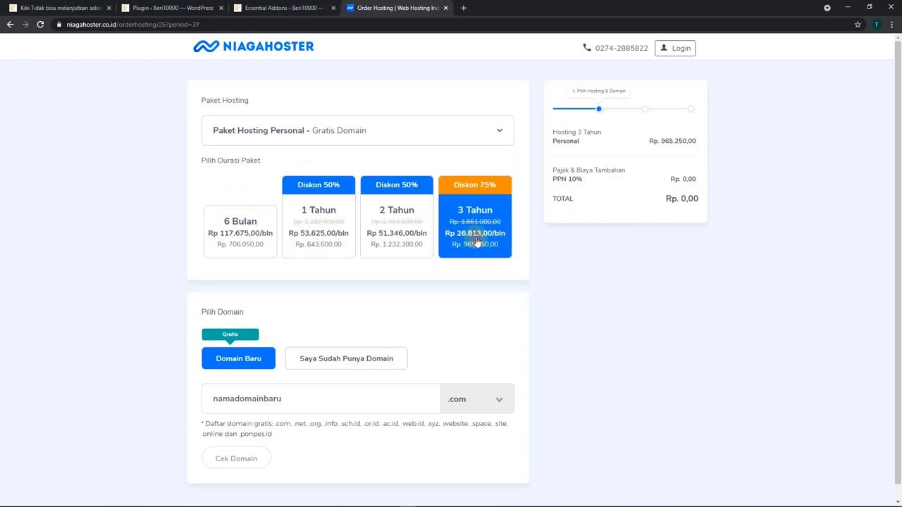
left_click(486, 138)
left_click(483, 143)
left_click(474, 219)
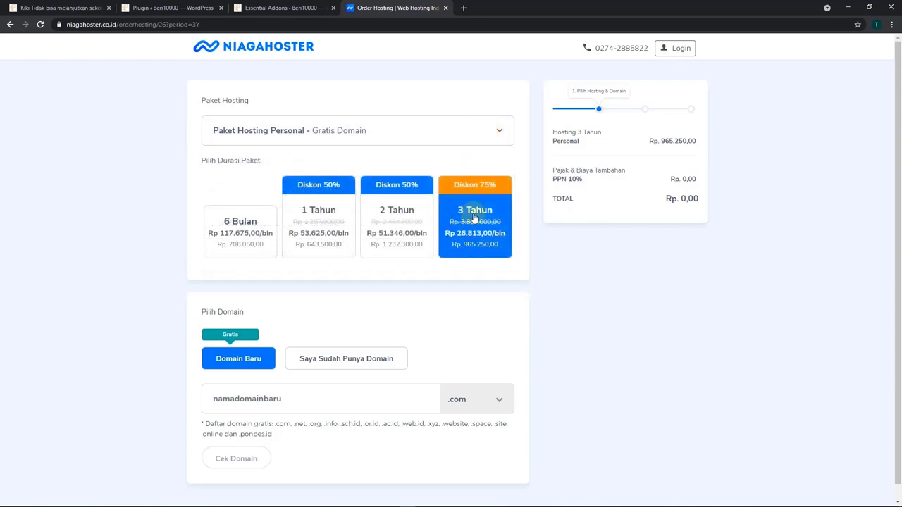
left_click(477, 243)
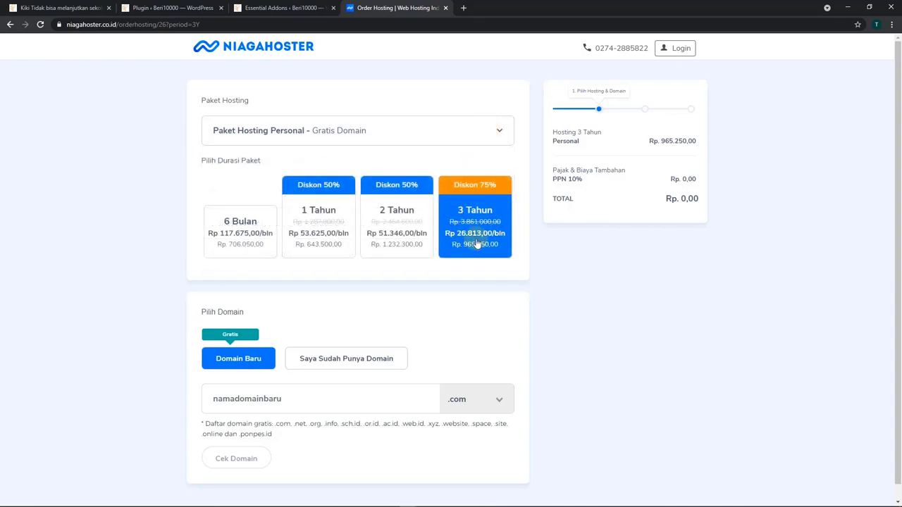
left_click(478, 239)
scroll(479, 240, "down", 1)
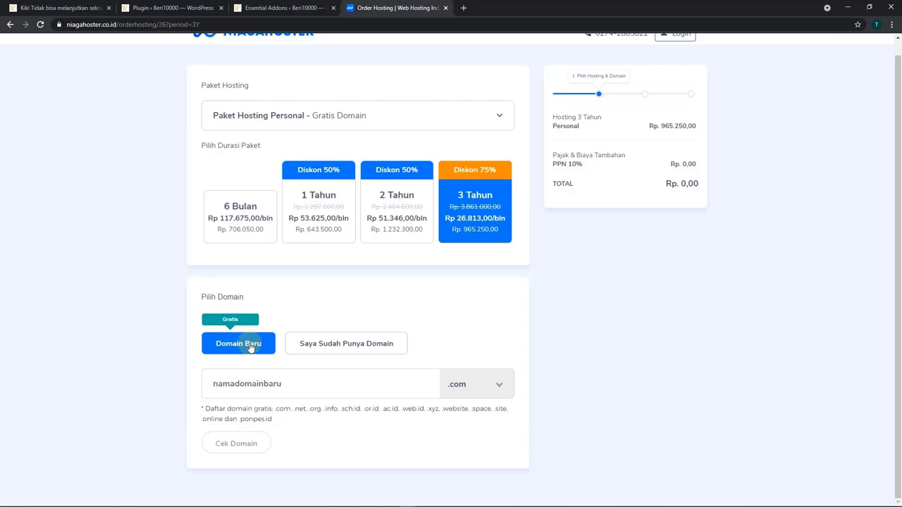
- Review the note listing free domain extensions under the Domain Baru field
left_click(209, 384)
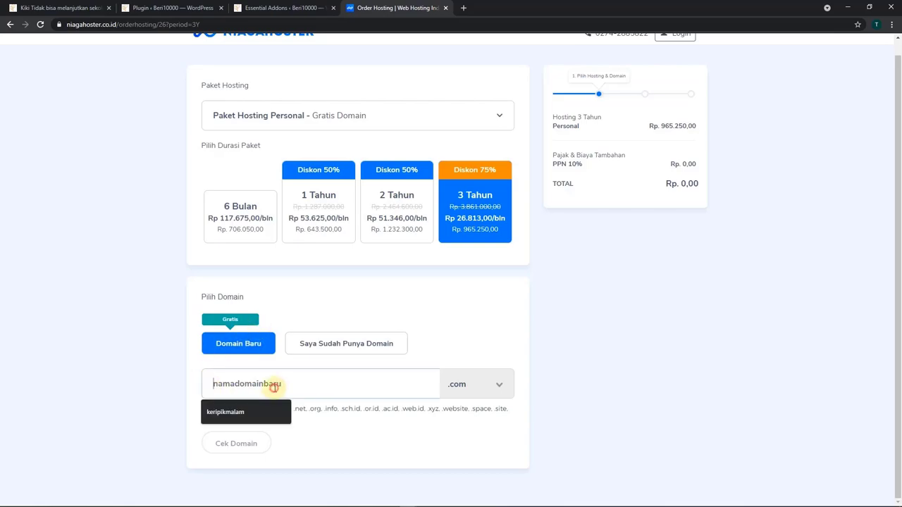
left_click(206, 367)
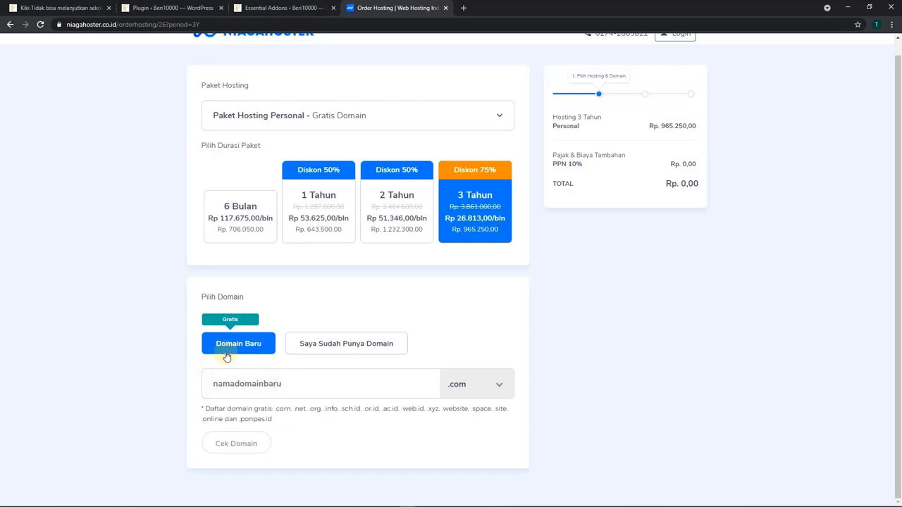
left_click_drag(200, 411, 276, 416)
left_click(282, 420)
left_click(277, 411)
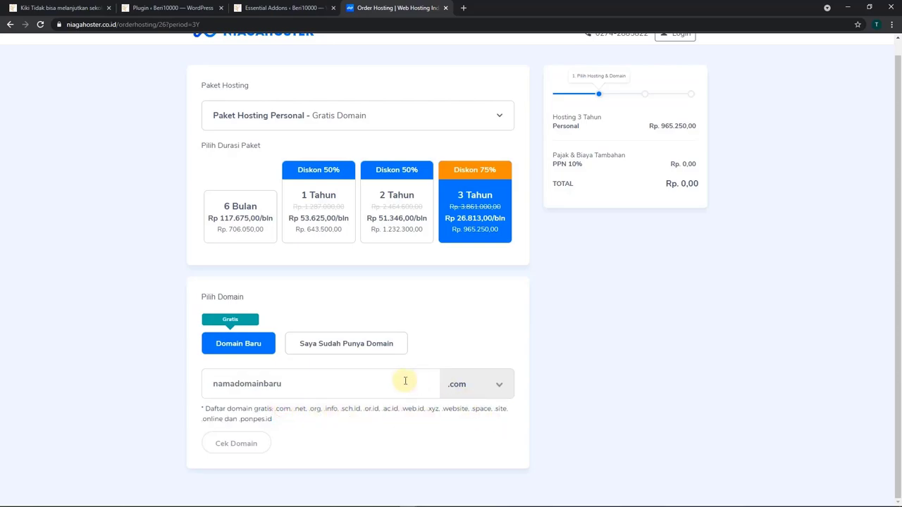
- Check that beri10000.com is available and add it to the cart
left_click(367, 380)
type("beri10000")
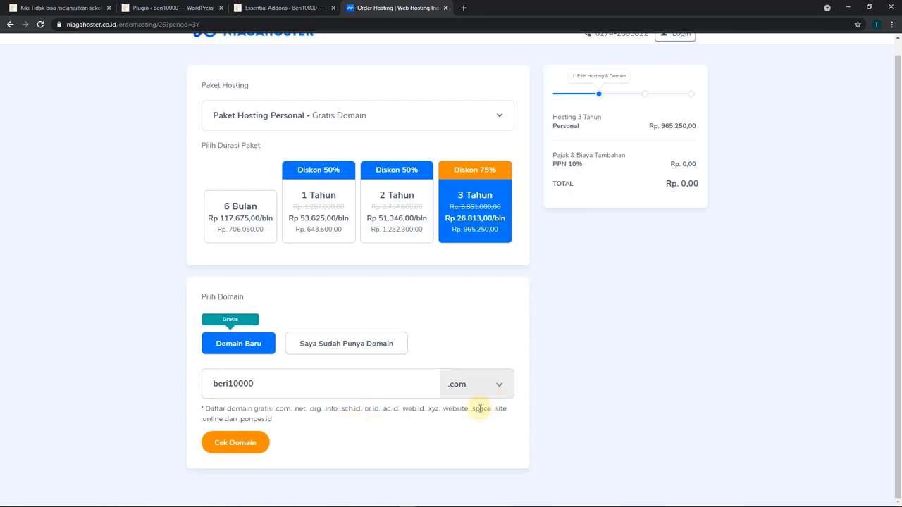
left_click(255, 452)
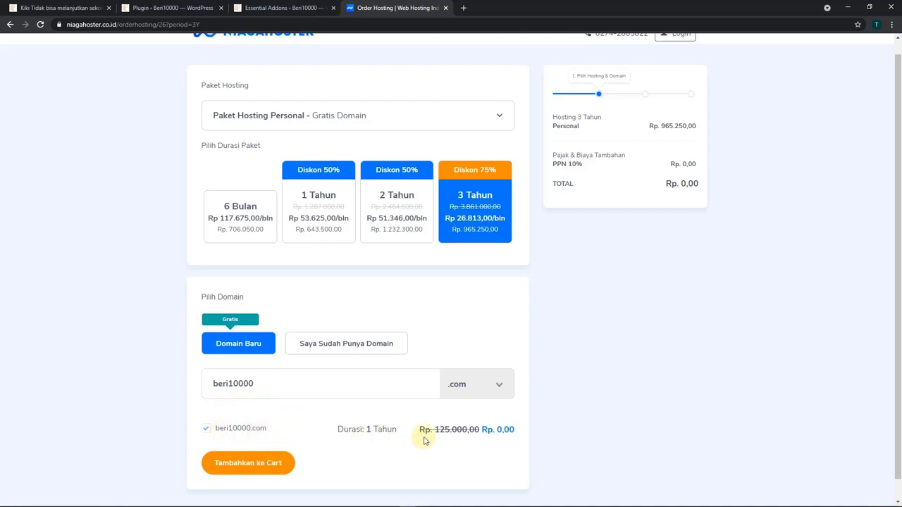
left_click(252, 461)
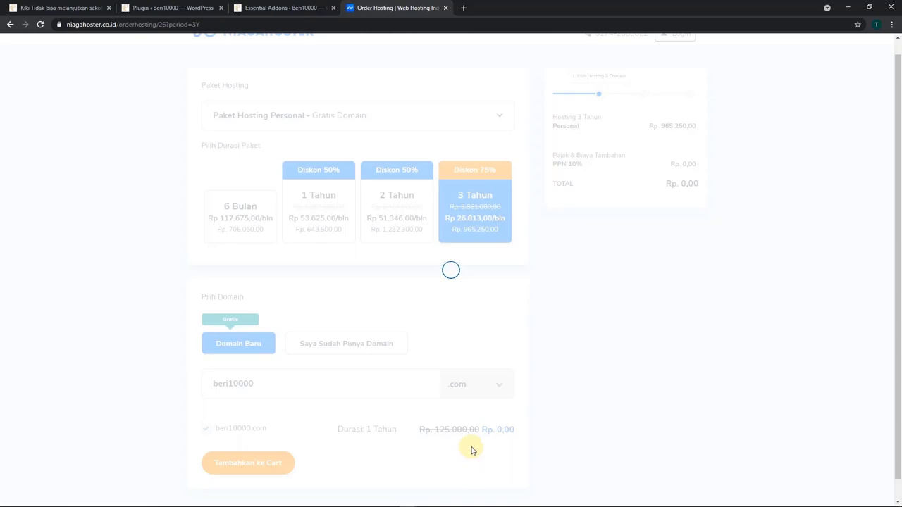
scroll(544, 391, "down", 1)
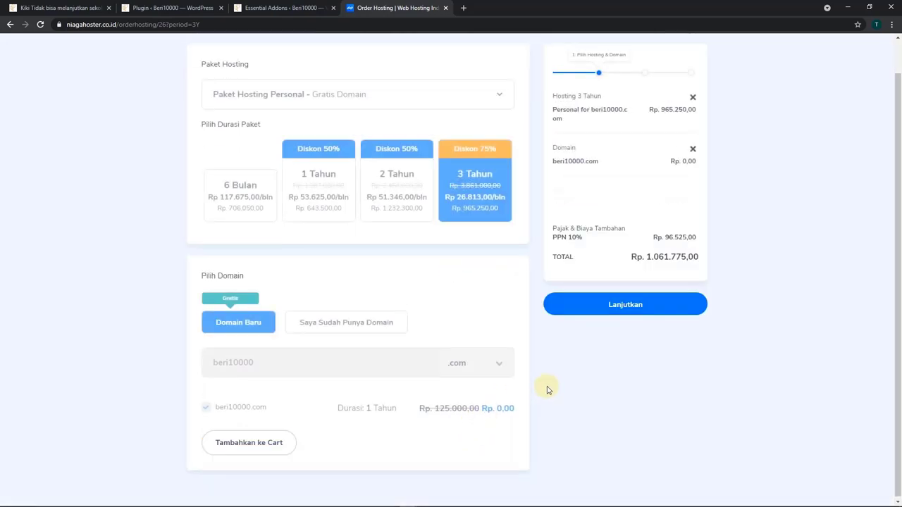
scroll(551, 388, "up", 1)
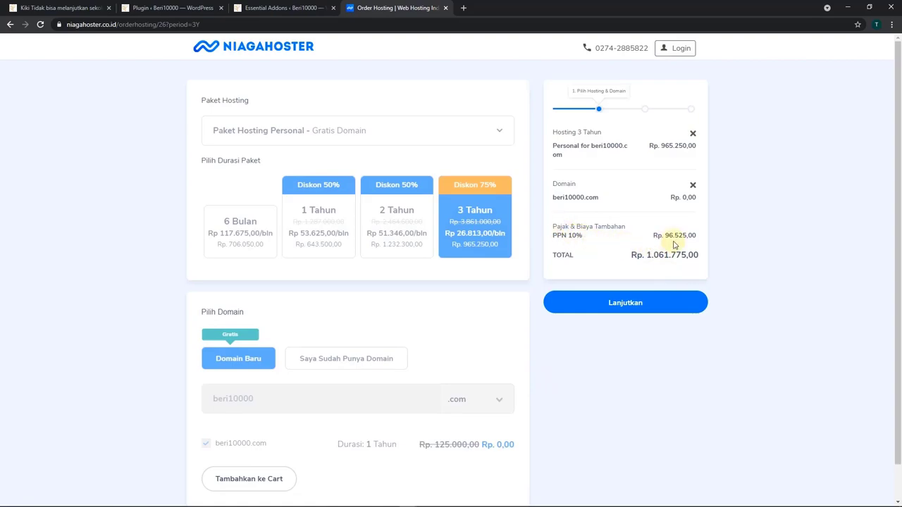
- Continue to the add-on features step and read the WHOIS privacy option without adding extras
left_click(594, 311)
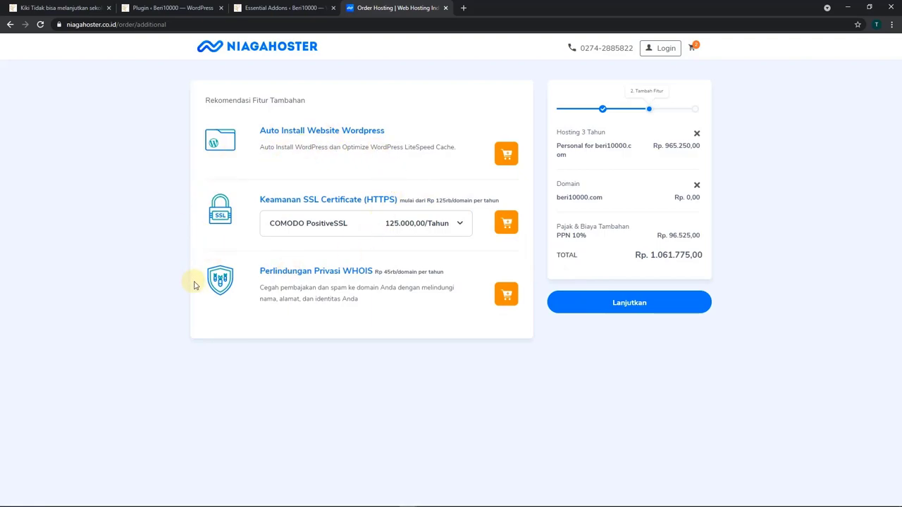
double_click(328, 272)
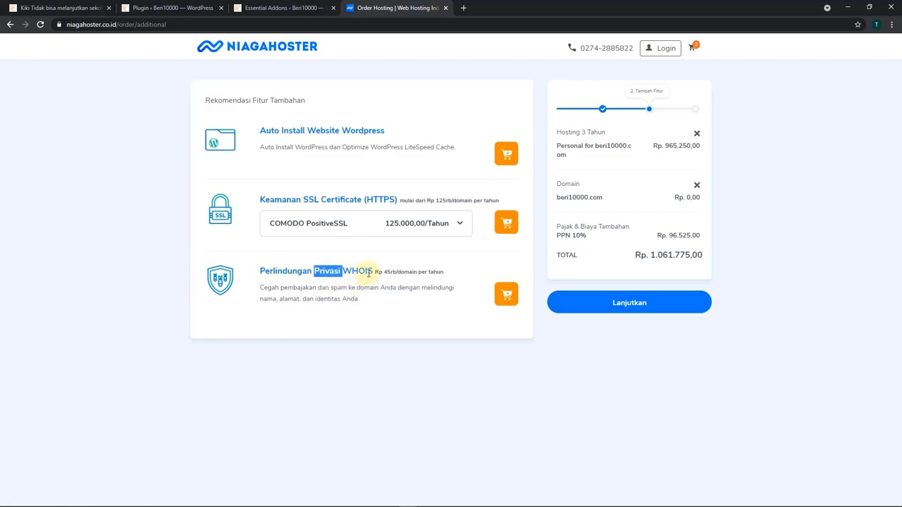
double_click(348, 271)
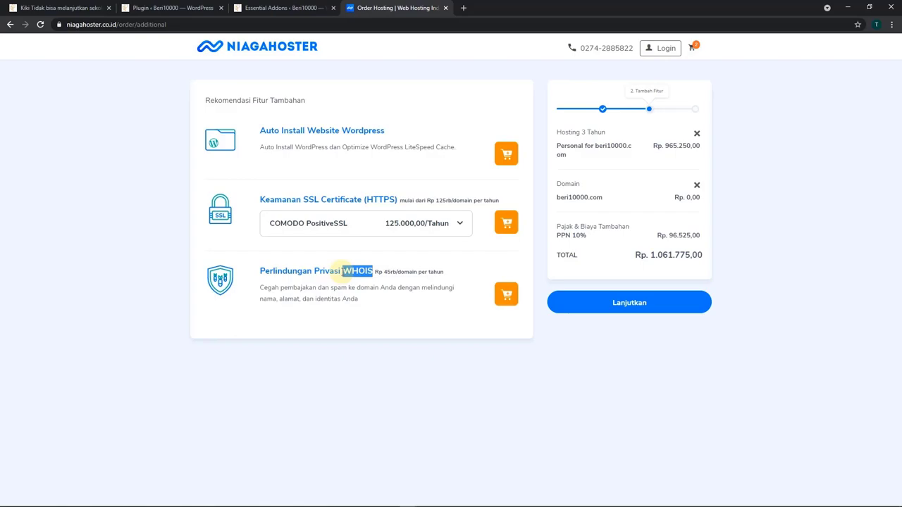
left_click(261, 270)
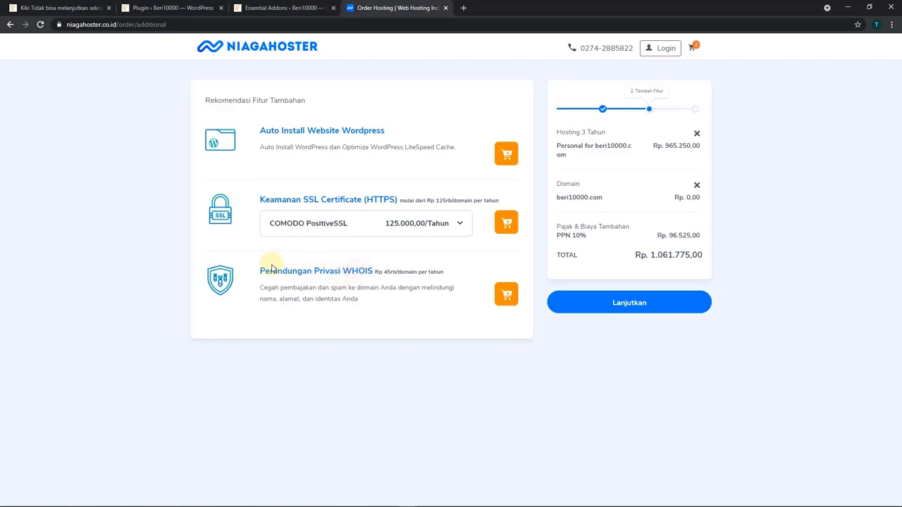
mouse_move(260, 270)
left_mouse_down()
mouse_move(369, 272)
mouse_move(256, 270)
left_mouse_up()
left_click(373, 272)
left_click(302, 268)
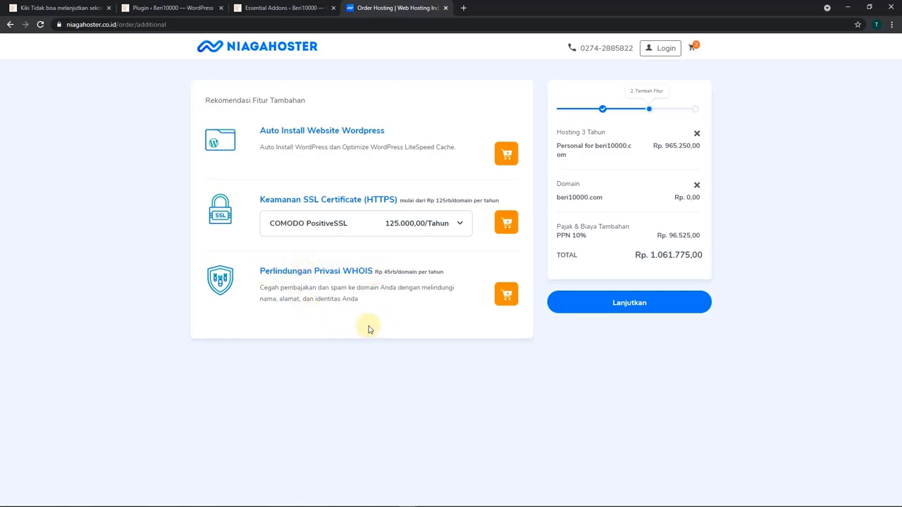
- Proceed to checkout, enter then delete a coupon code, leaving BCA Virtual Account selected
left_click(610, 307)
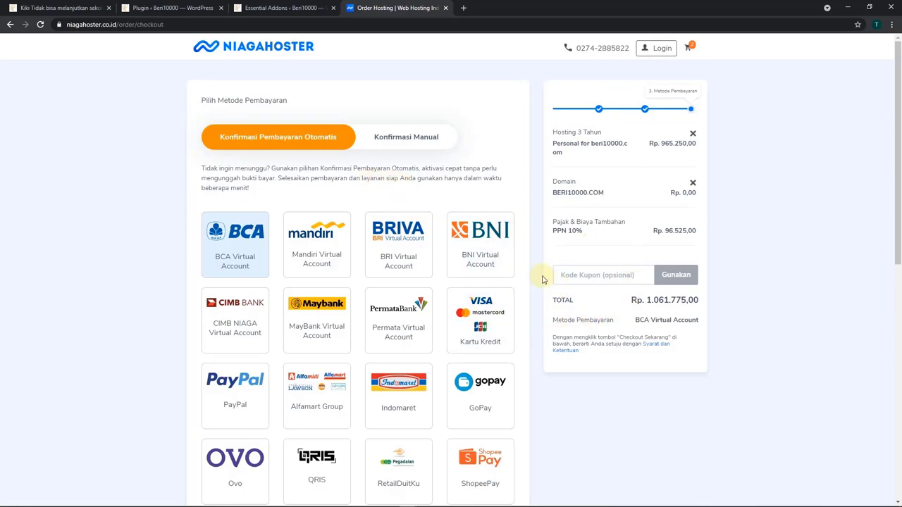
left_click(628, 276)
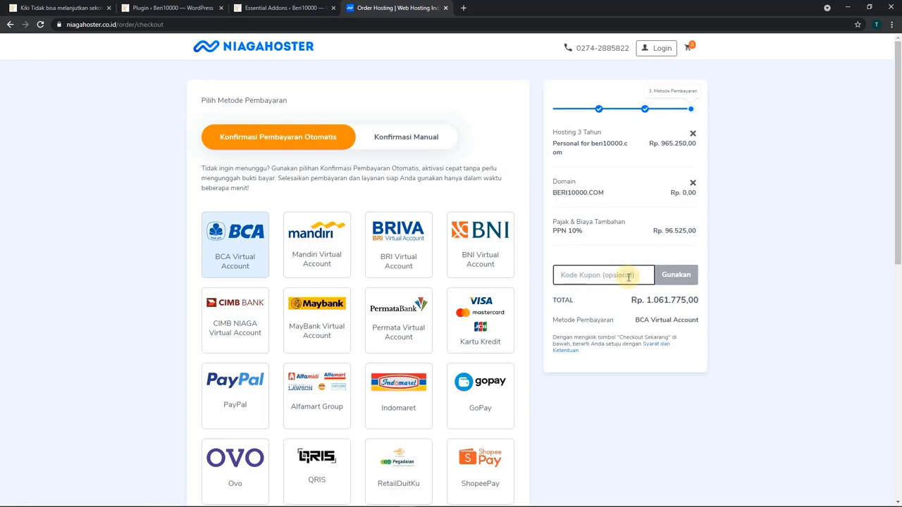
type("RAHMAN")
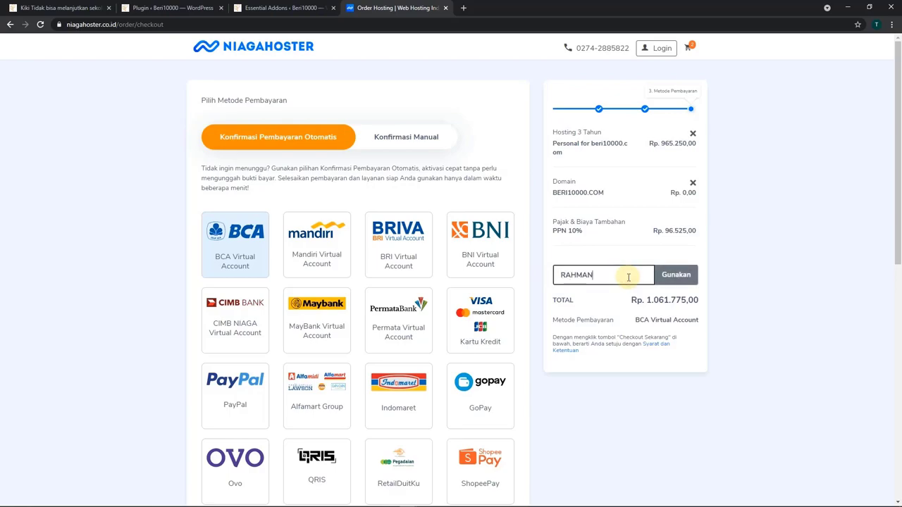
type("DI10")
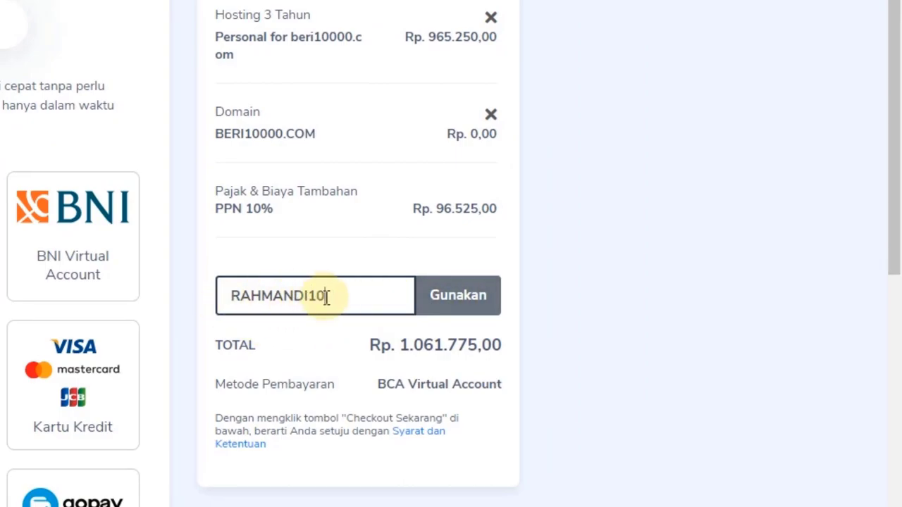
left_click_drag(337, 298, 214, 301)
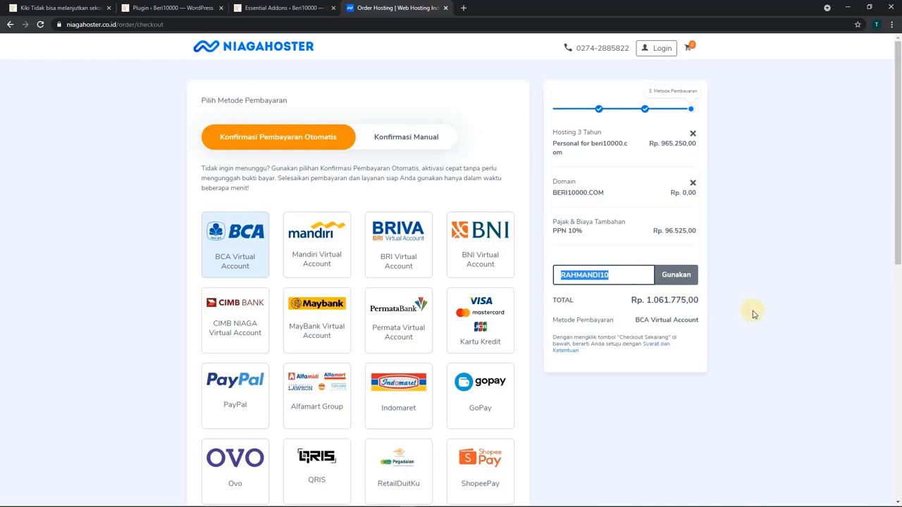
key("BackSpace")
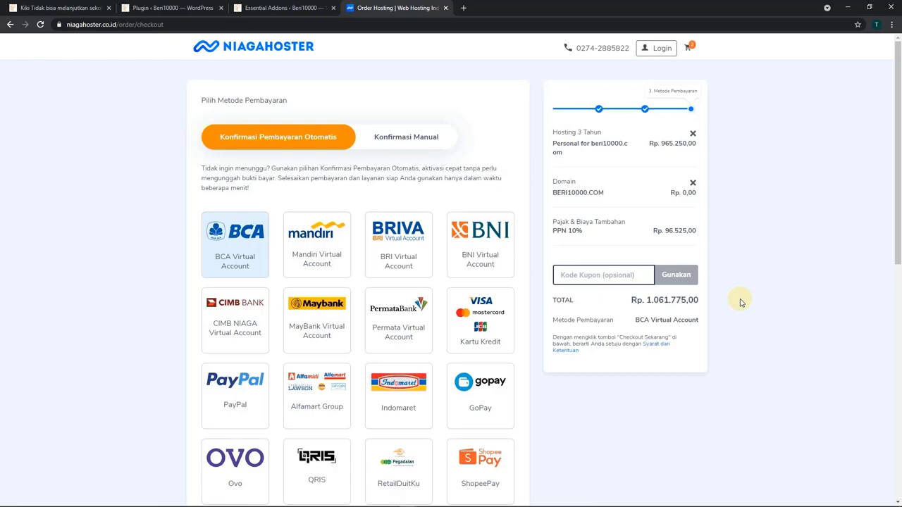
scroll(710, 284, "down", 2)
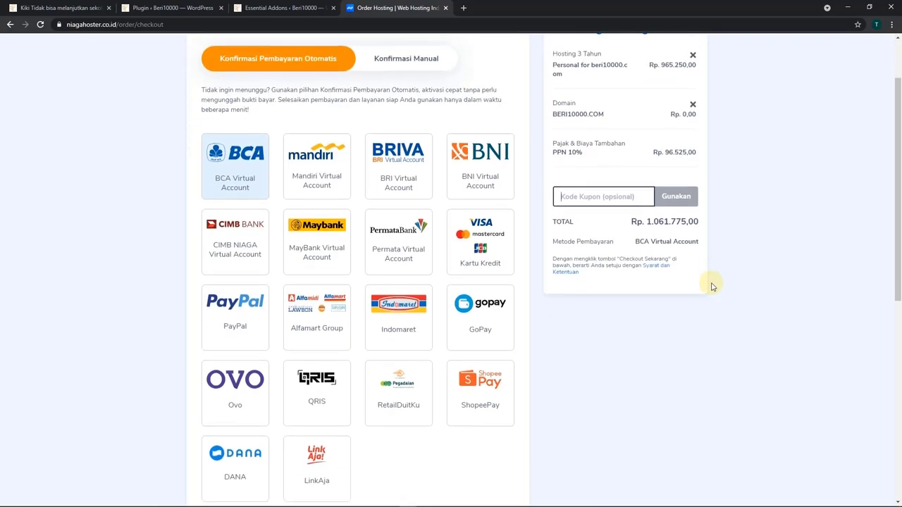
scroll(559, 227, "up", 1)
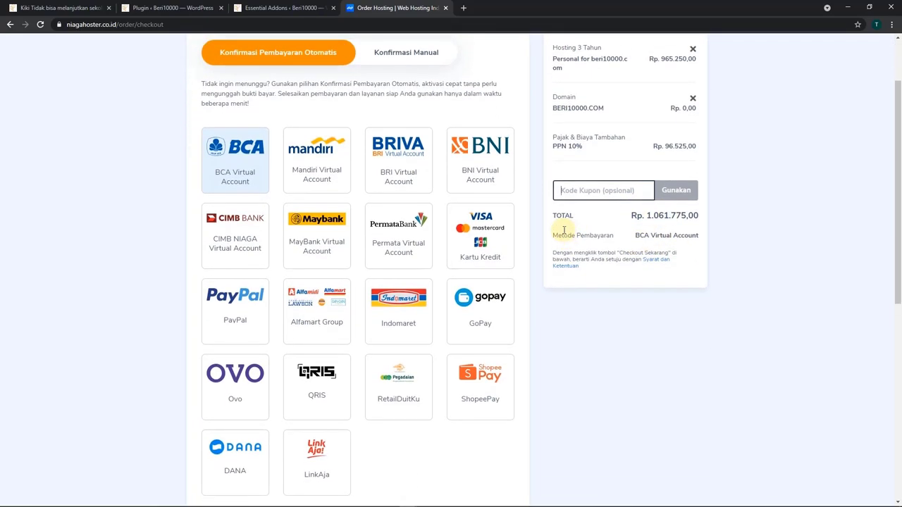
scroll(422, 197, "down", 1)
left_click(260, 163)
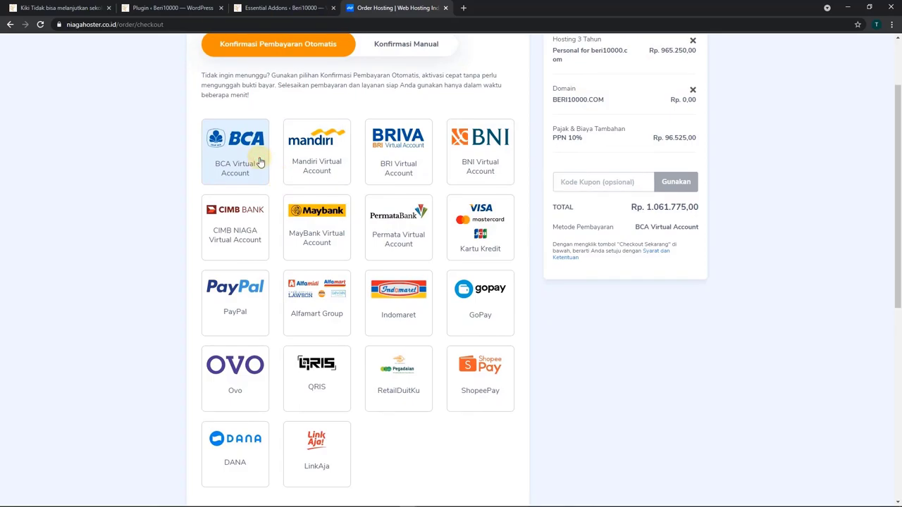
scroll(261, 162, "down", 6)
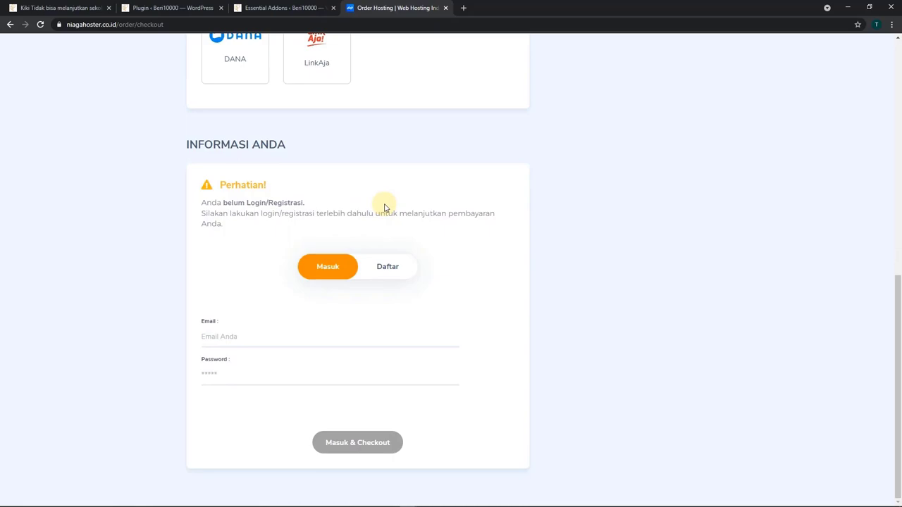
left_click(399, 268)
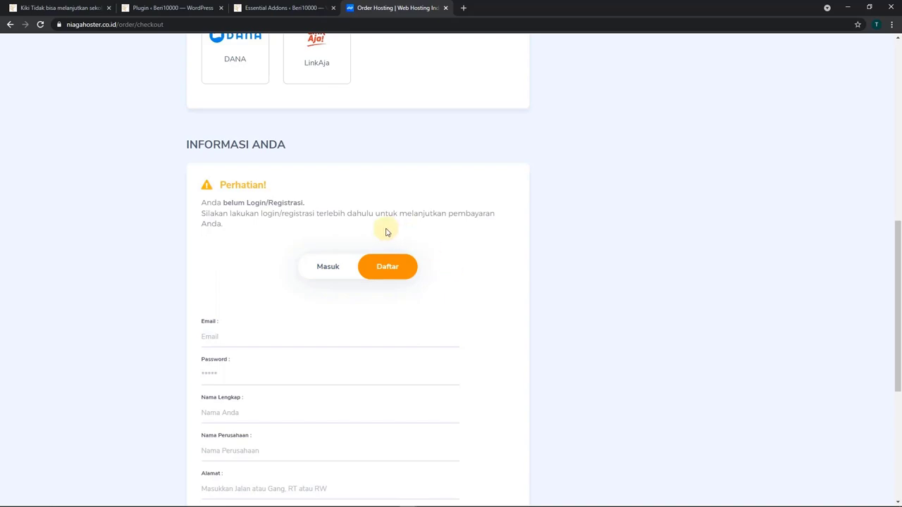
left_click(331, 269)
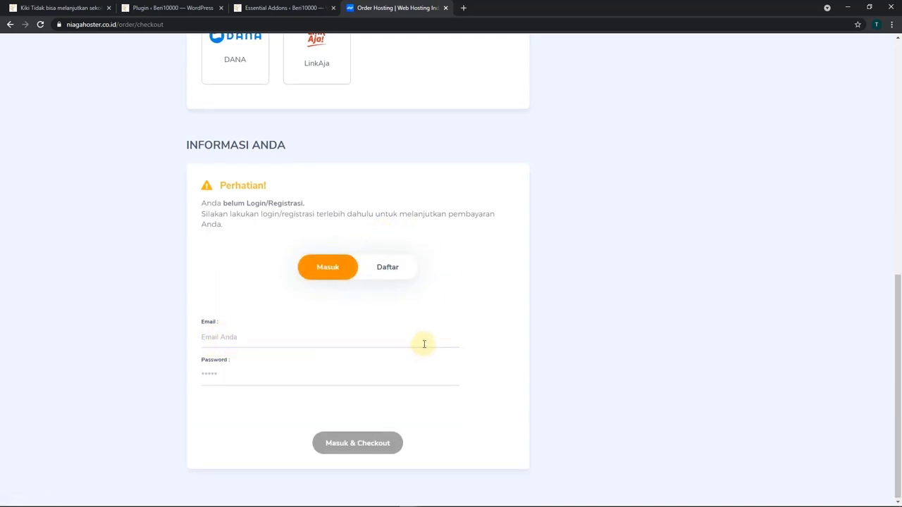
scroll(422, 345, "up", 7)
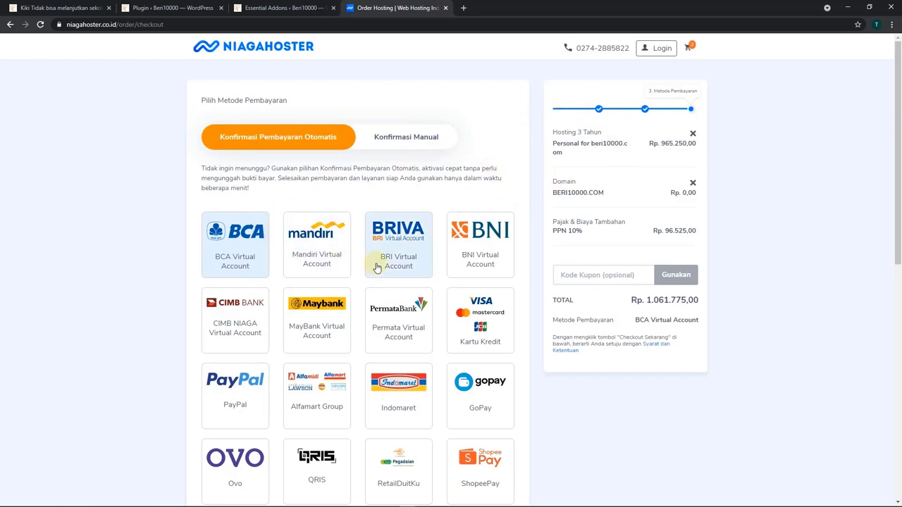
- Load gmail.com in a new browser tab alongside the hosting checkout
left_click(463, 9)
type("gmail.com")
key("Return")
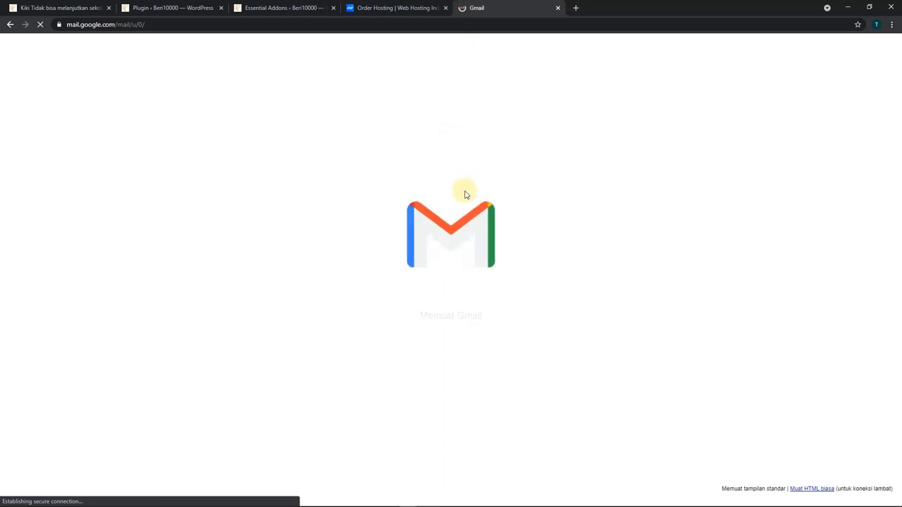
left_click(399, 6)
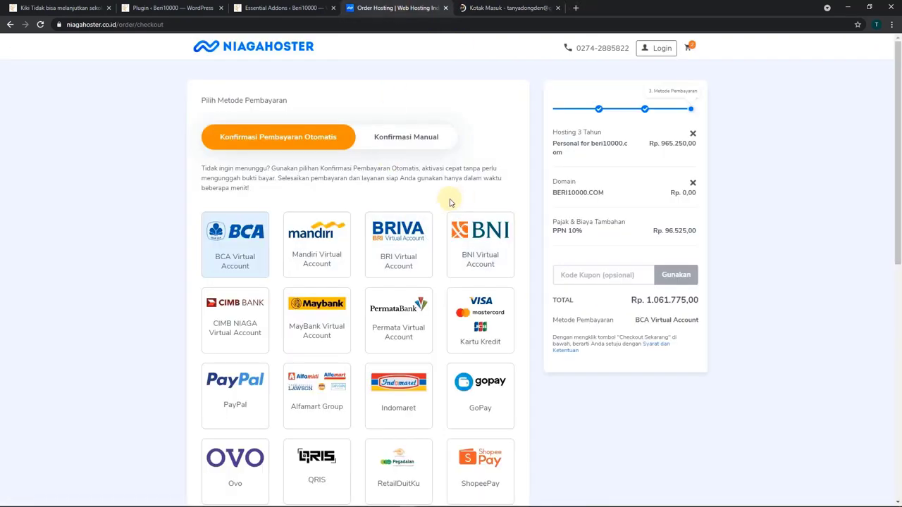
left_click(493, 7)
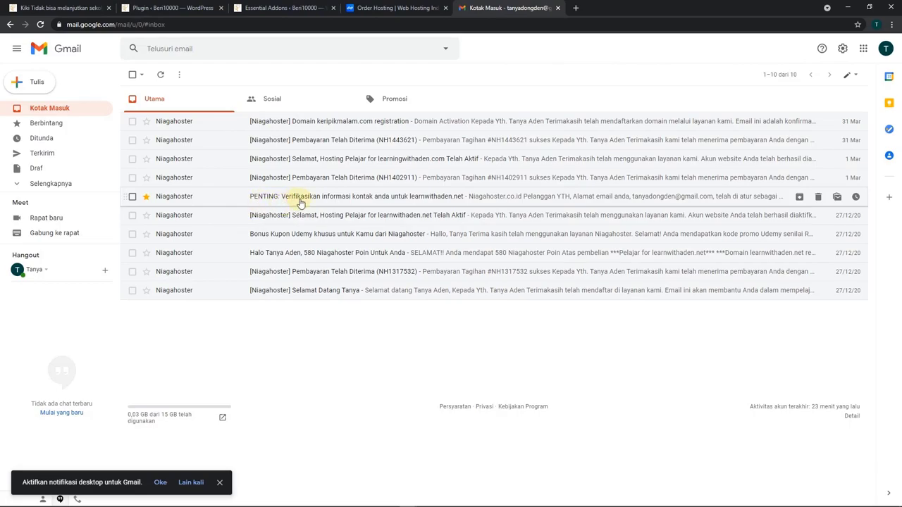
- Read Niagahoster's PENTING verification email, then return to the hosting tab
left_click(299, 202)
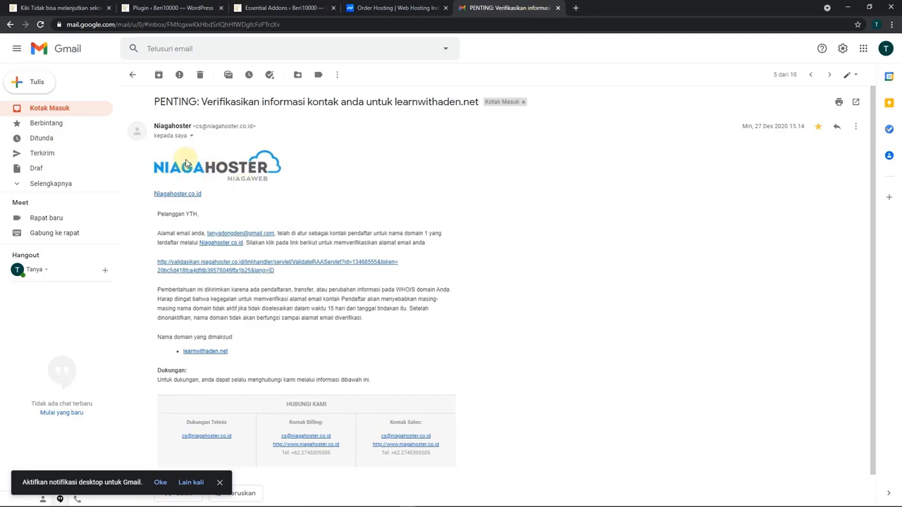
left_click(72, 107)
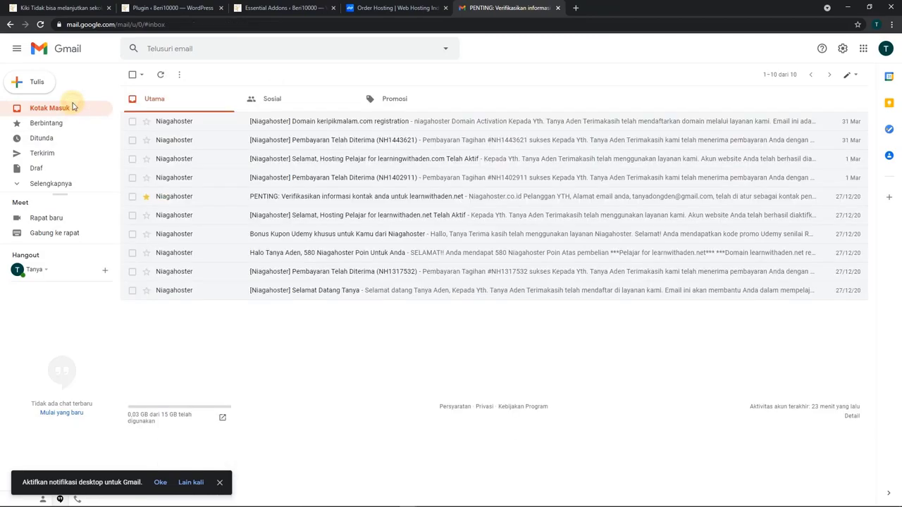
left_click(379, 10)
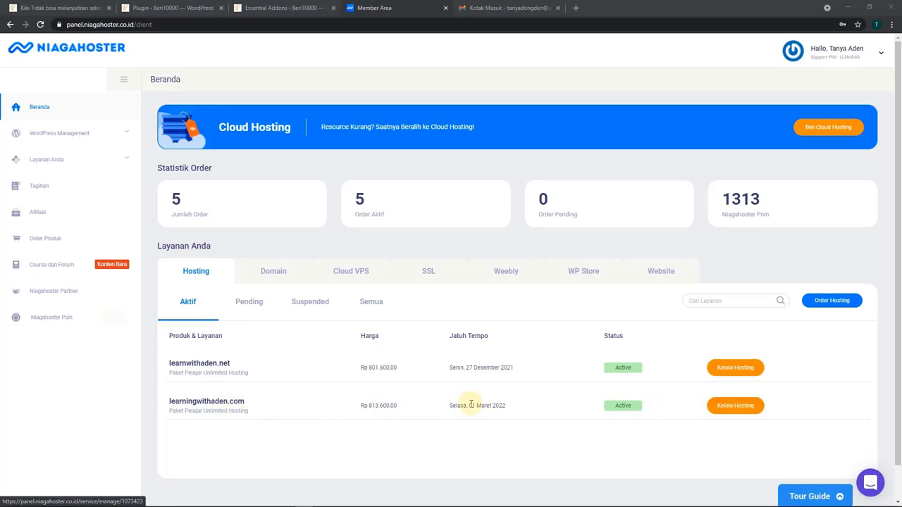
- Use Kelola Hosting for learningwithaden.com, then All Features to launch cPanel
left_click(728, 413)
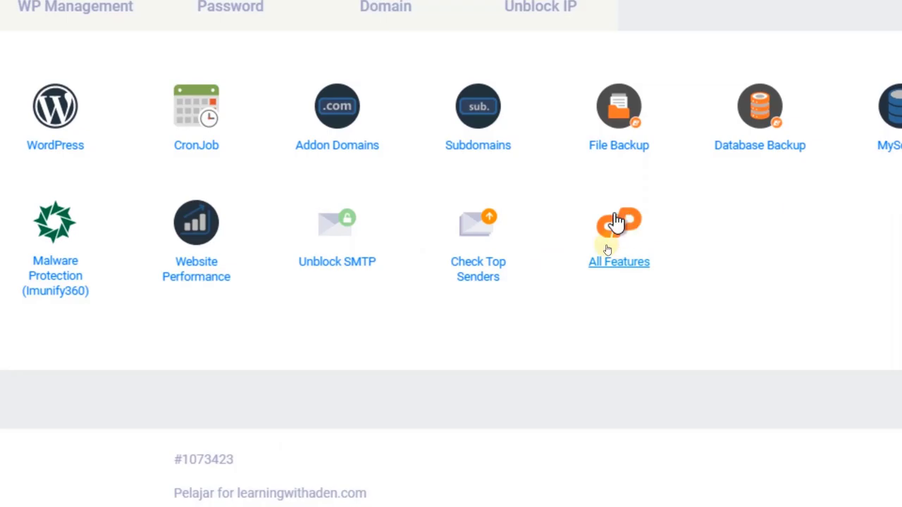
left_click(626, 263)
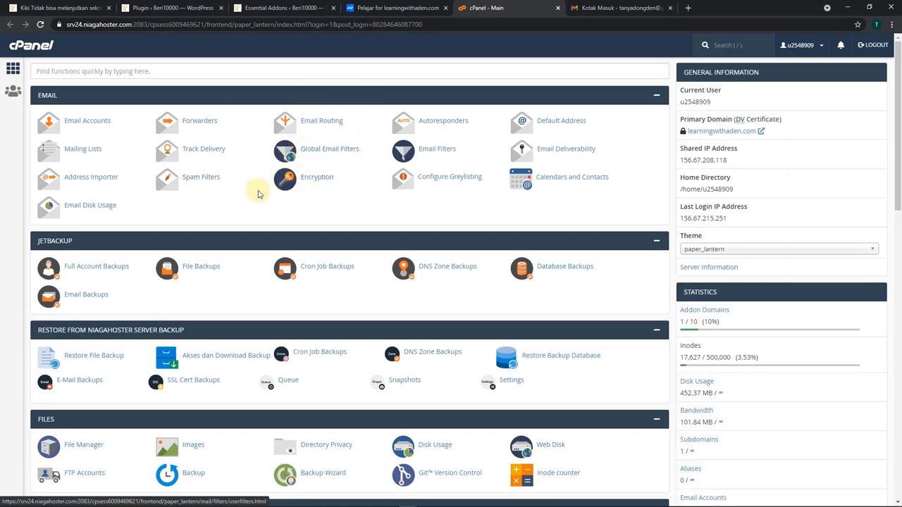
- Search cPanel for 'ssl' and find beri10000.learningwithaden.com on the Let's Encrypt SSL page
left_click(132, 72)
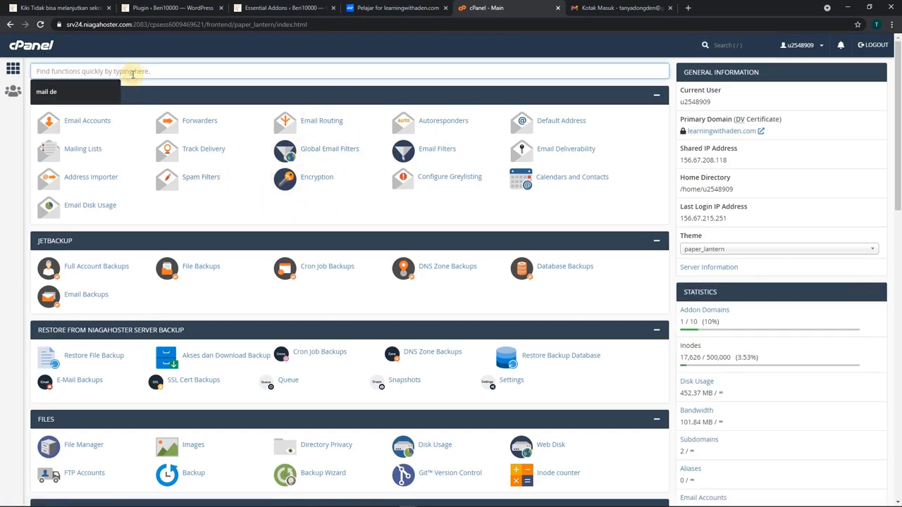
type("ssl")
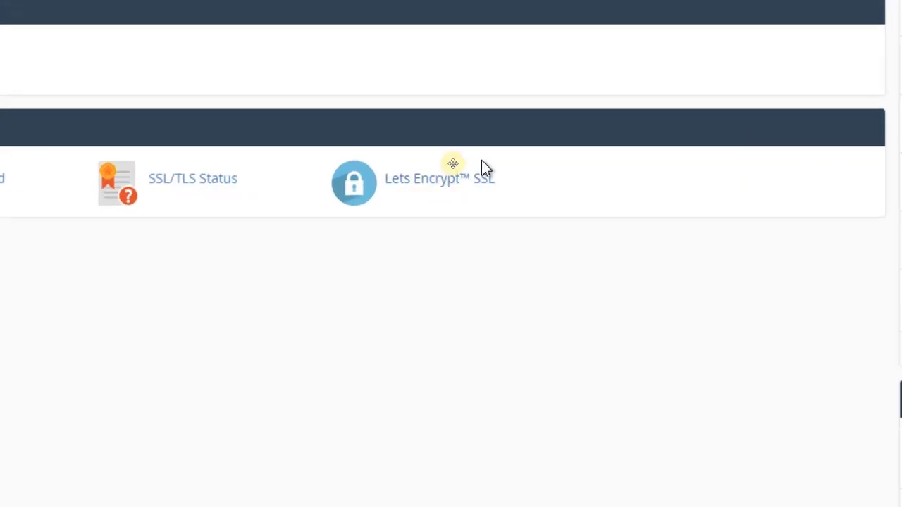
left_click(444, 182)
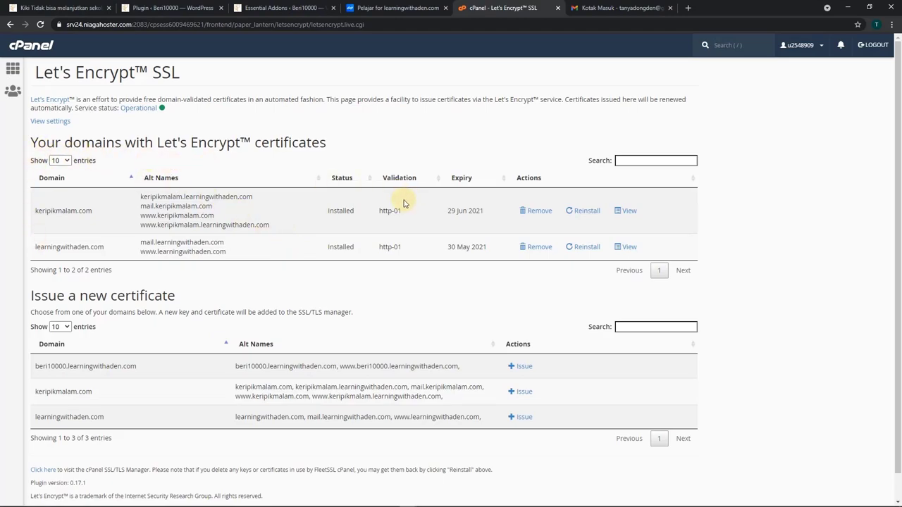
scroll(97, 324, "down", 1)
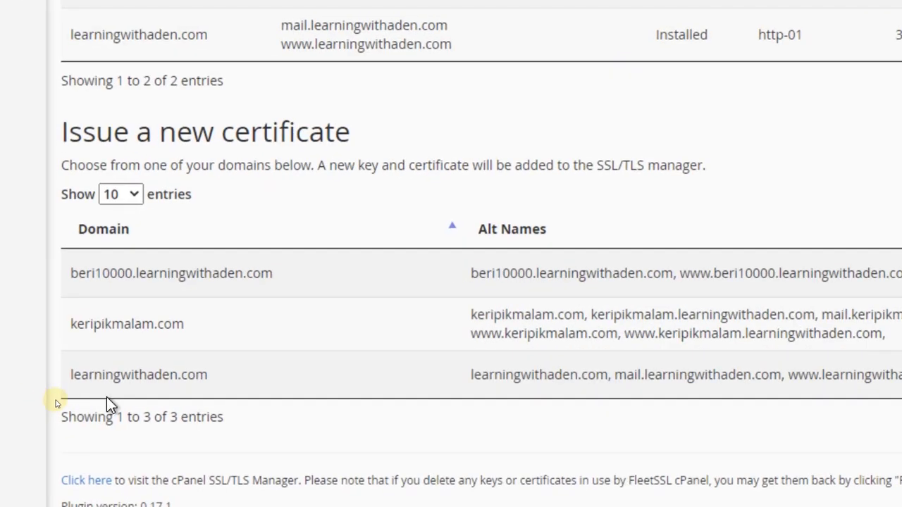
left_click_drag(73, 277, 294, 289)
left_click(300, 281)
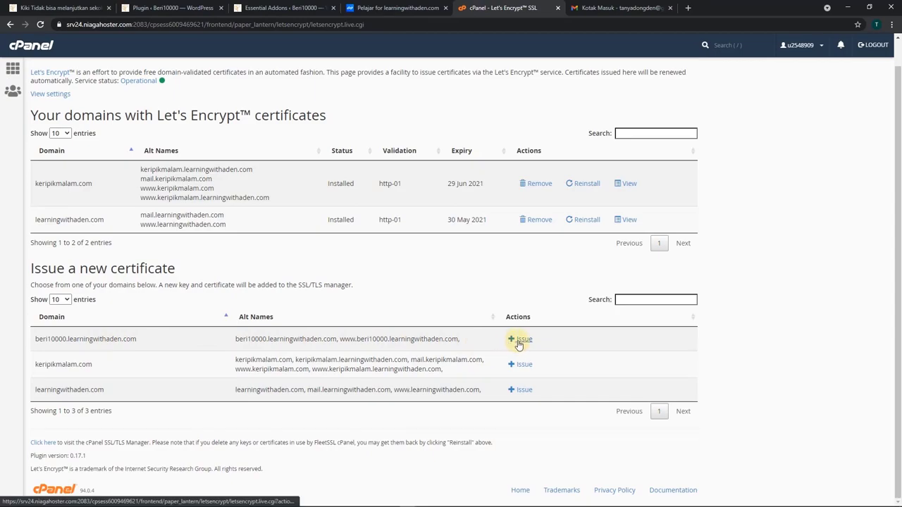
- Issue the beri10000.learningwithaden.com certificate, verify its Installed status, and go back to the dashboard
left_click(523, 341)
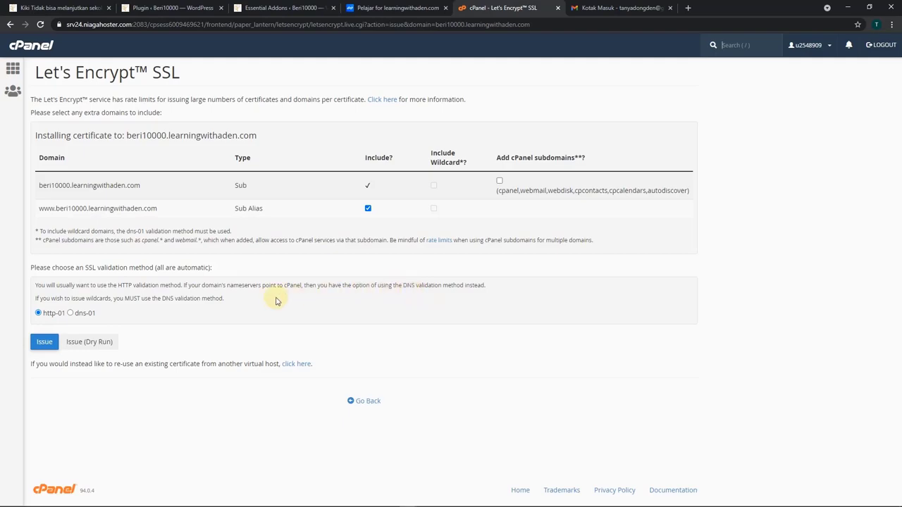
left_click(45, 343)
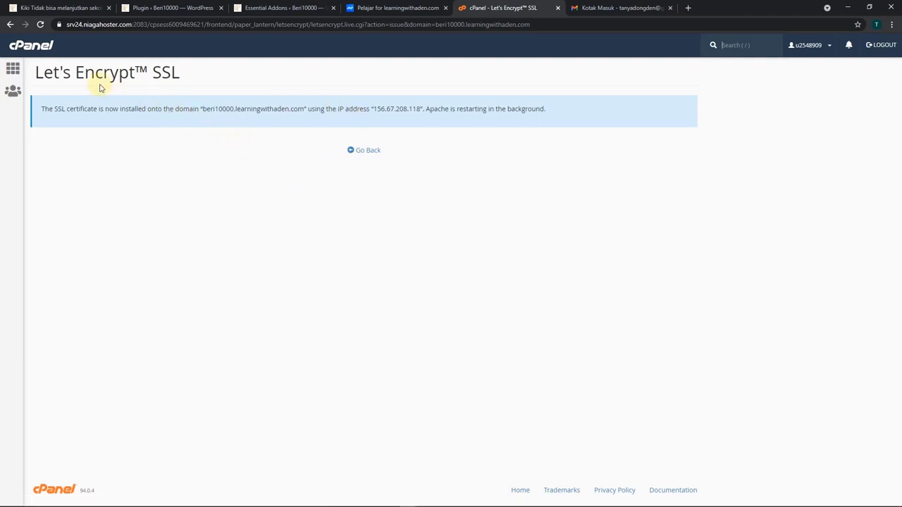
left_click(360, 151)
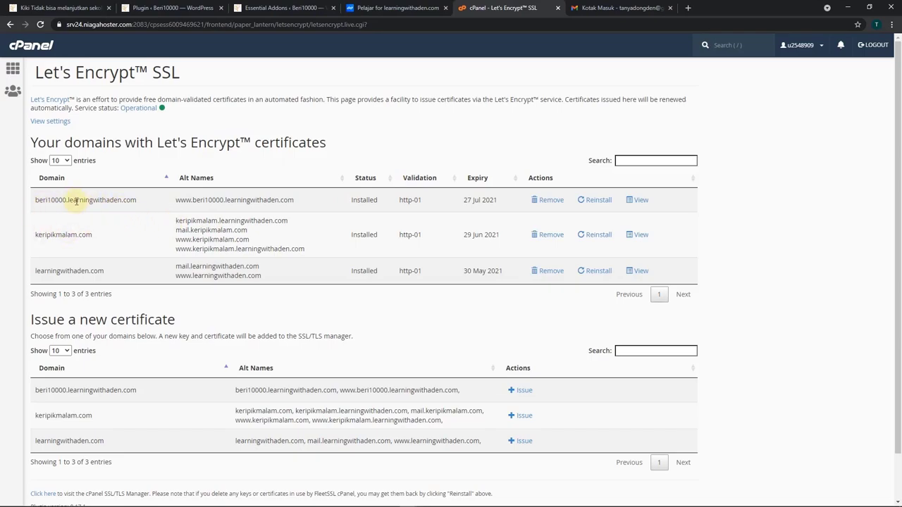
left_click_drag(33, 205, 387, 204)
double_click(366, 201)
left_click(412, 203)
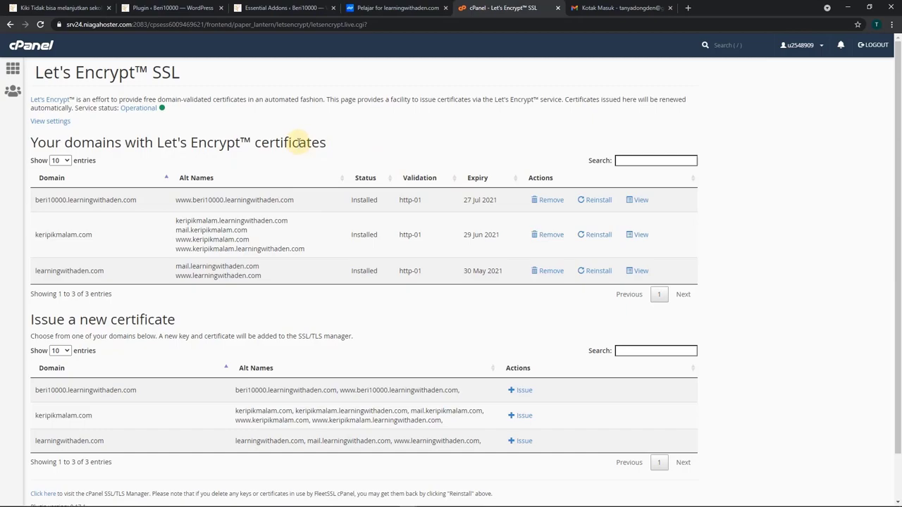
left_click(51, 52)
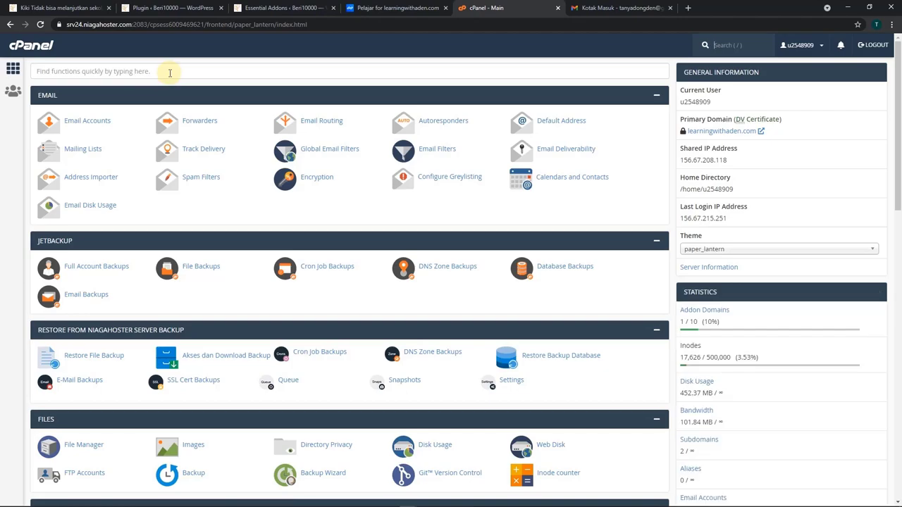
- Glance at the donation site tab and come back to the cPanel dashboard
left_click(60, 8)
left_click(466, 9)
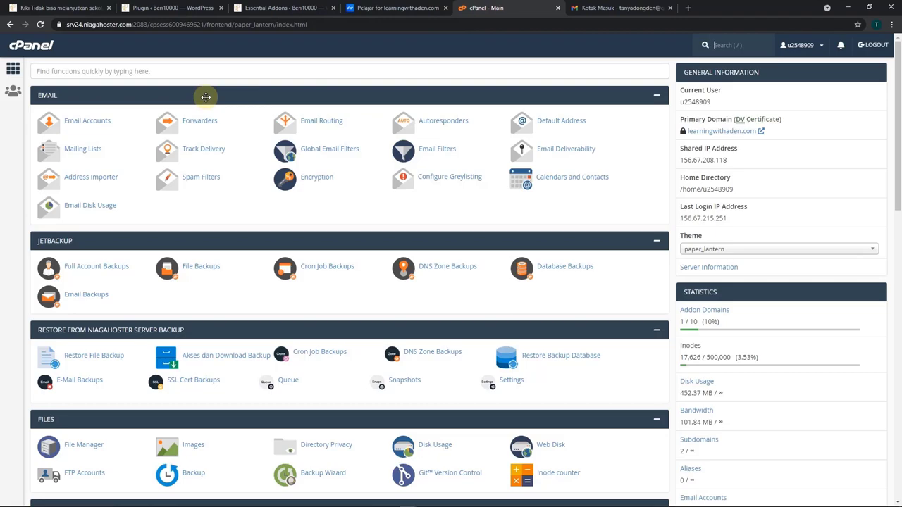
left_click(59, 8)
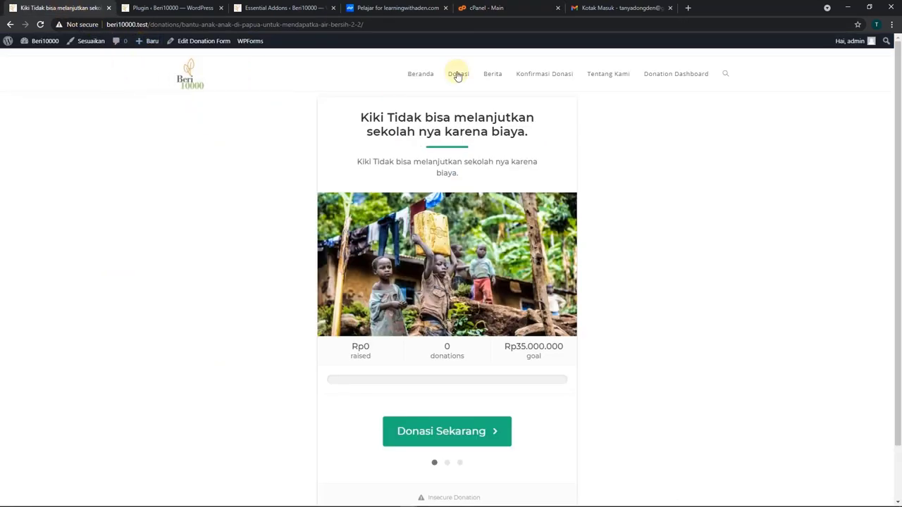
left_click(506, 9)
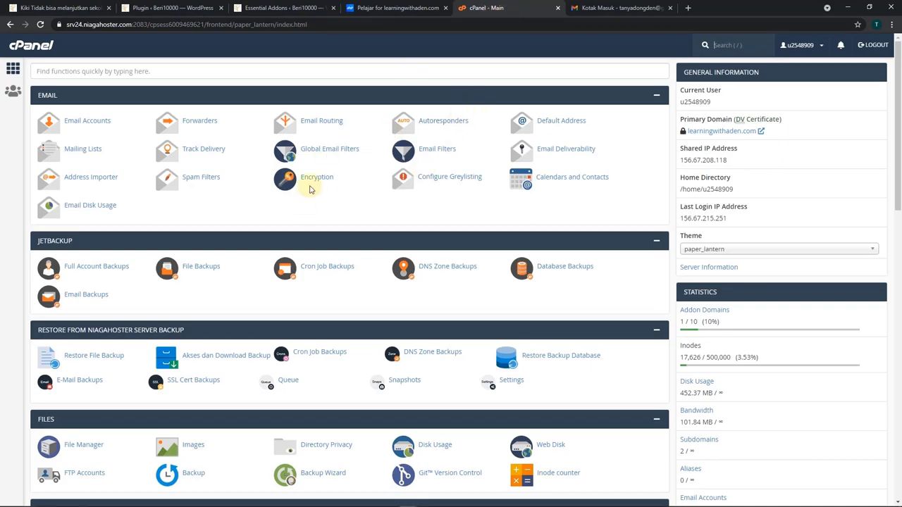
- Search cPanel for 'soft' and launch Softaculous Apps Installer
left_click(147, 71)
type("soft")
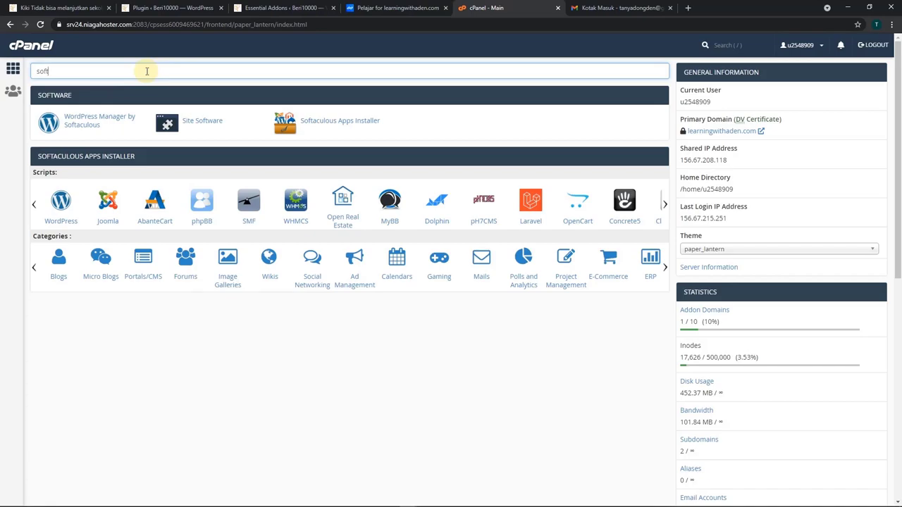
left_click_drag(146, 71, 32, 71)
left_click(80, 71)
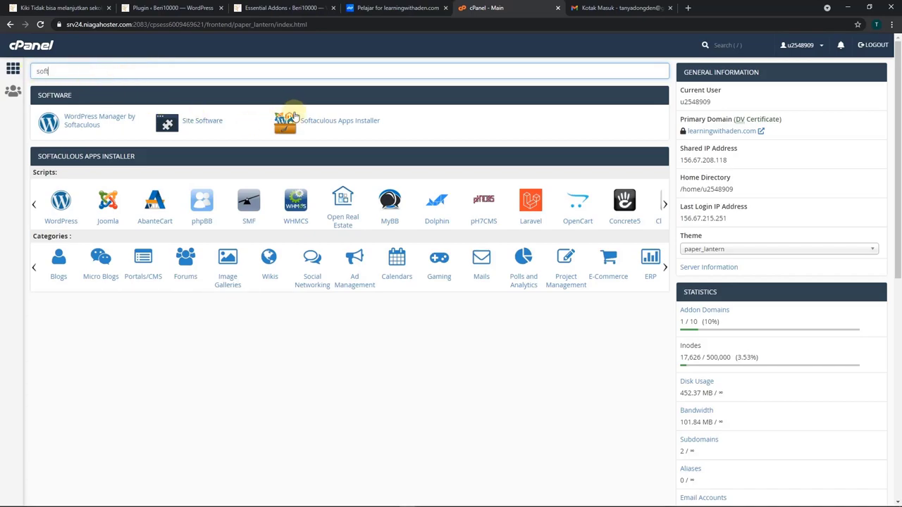
left_click(358, 127)
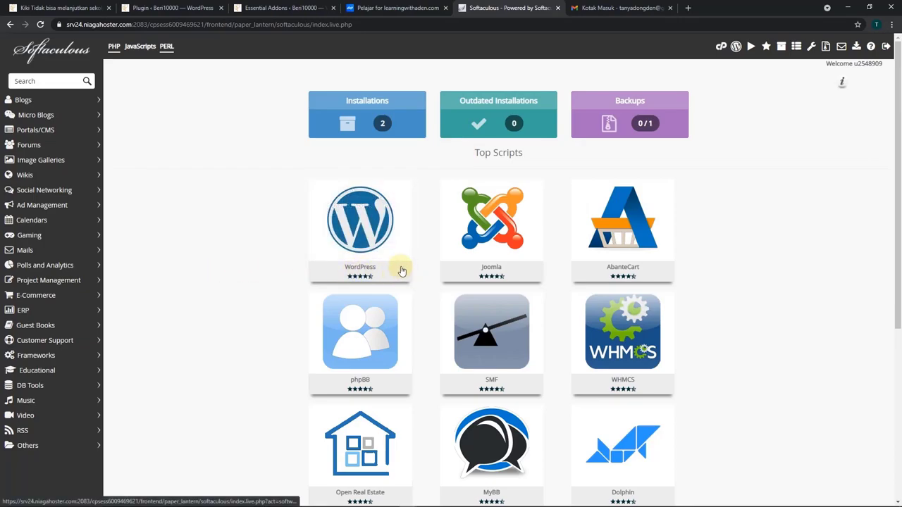
- Start a new WordPress install and choose beri10000.learningwithaden.com as its domain
mouse_move(401, 270)
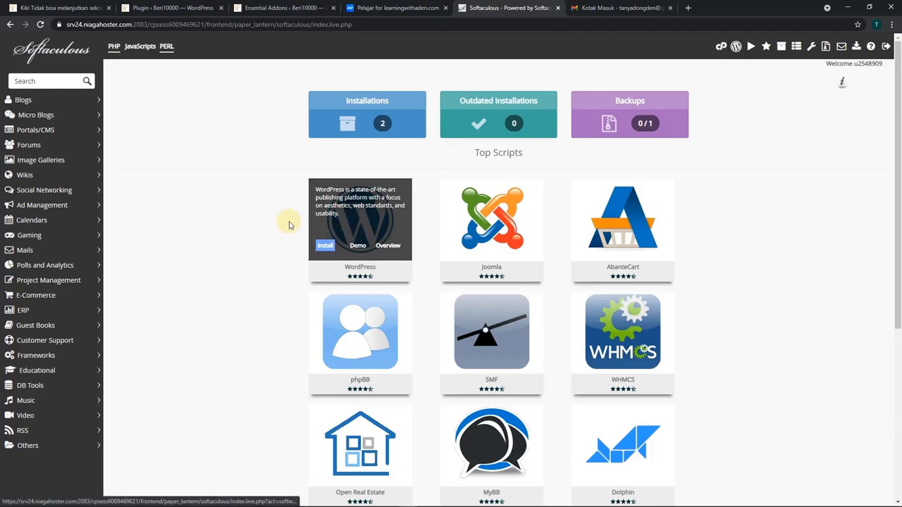
left_click(25, 81)
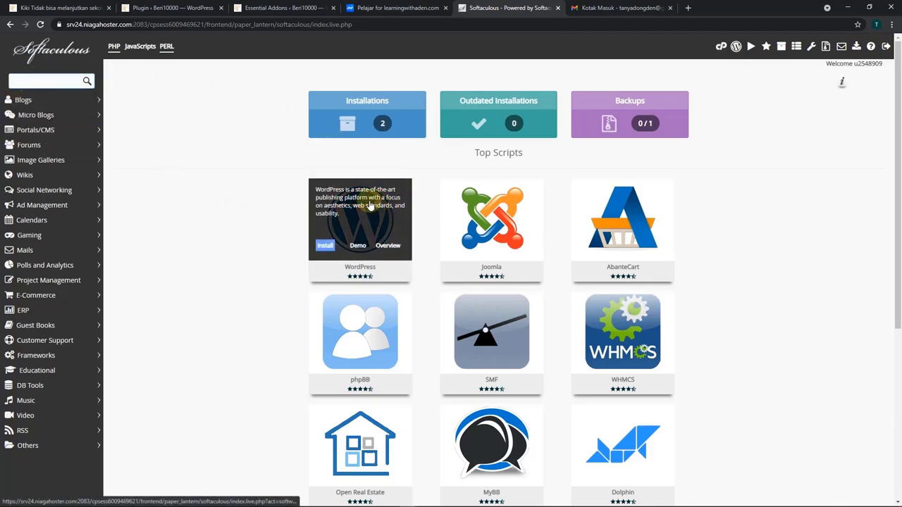
left_click(325, 248)
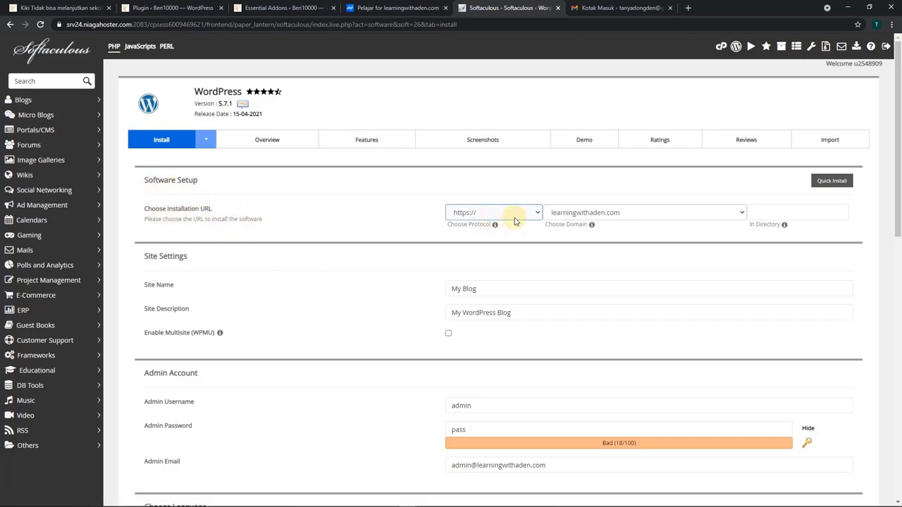
left_click(617, 213)
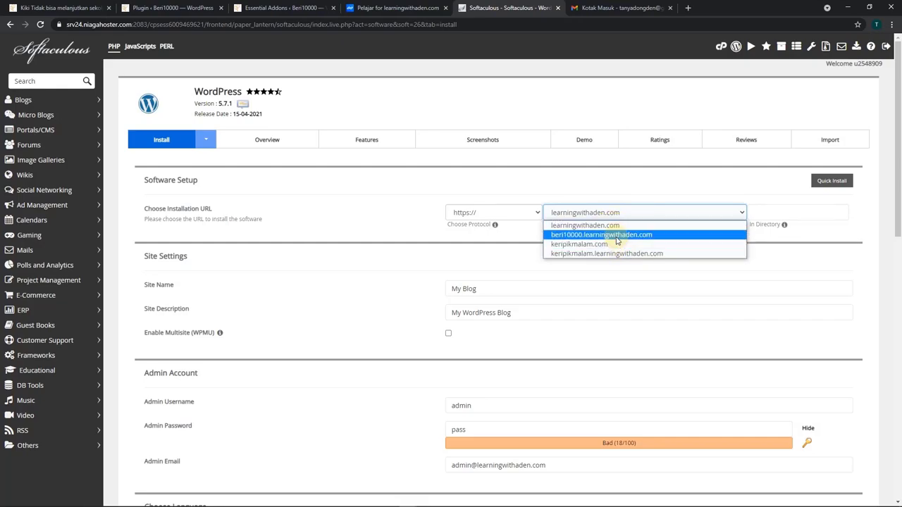
left_click(615, 214)
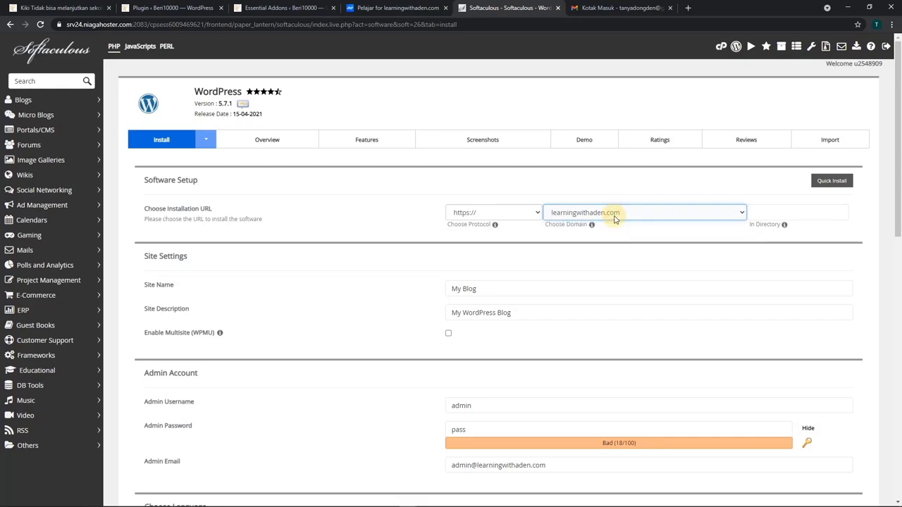
left_click(611, 218)
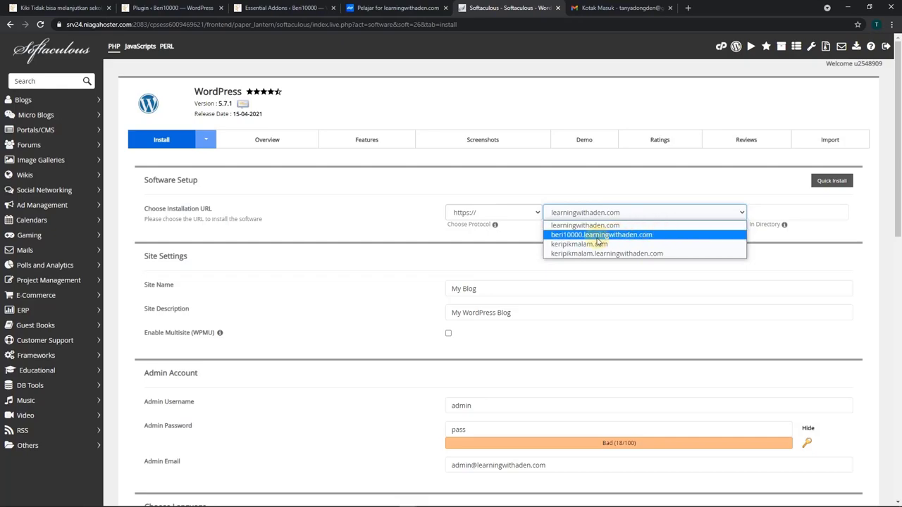
left_click(608, 236)
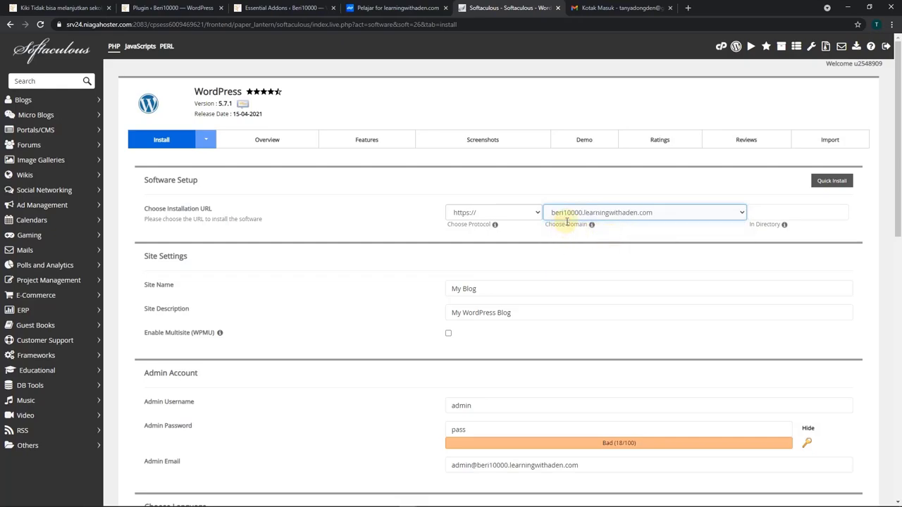
left_click(438, 205)
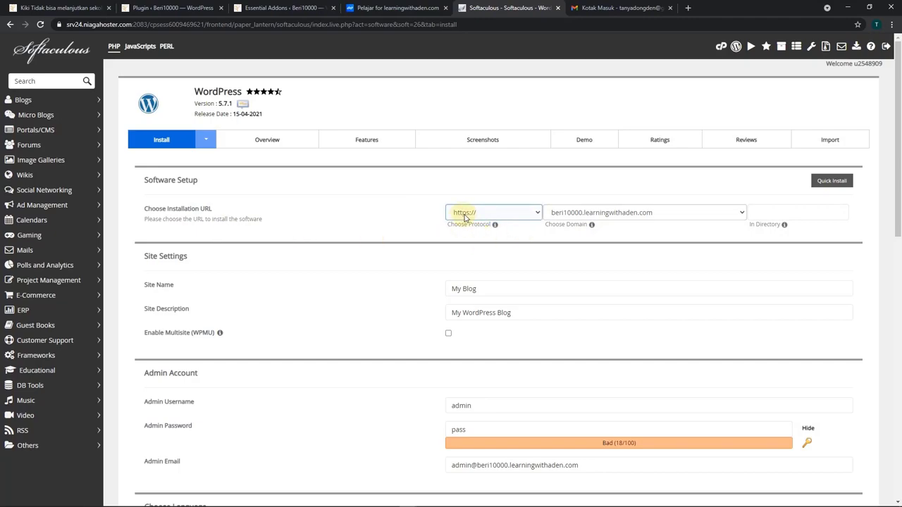
left_click(465, 215)
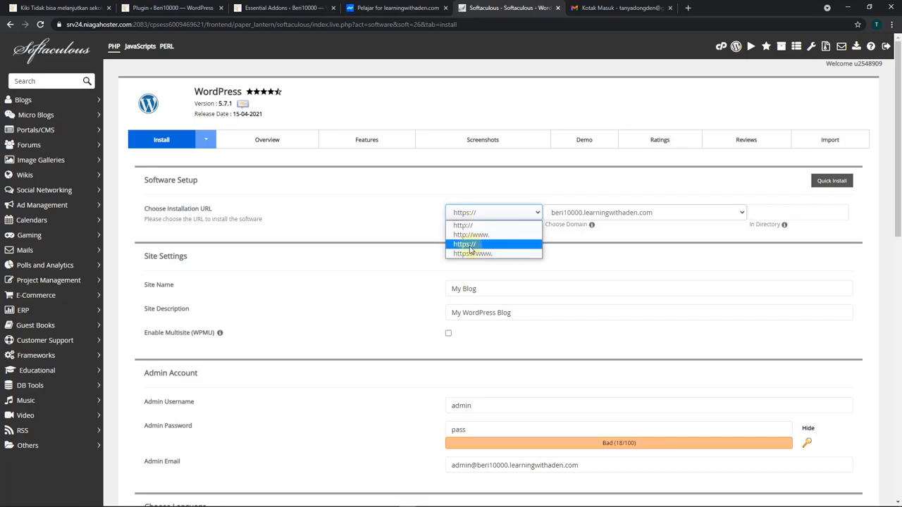
left_click(471, 249)
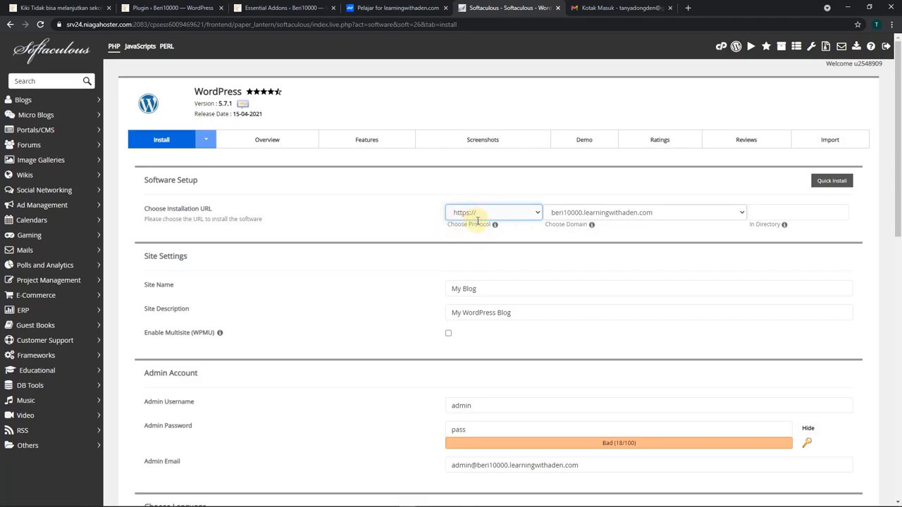
left_click(478, 214)
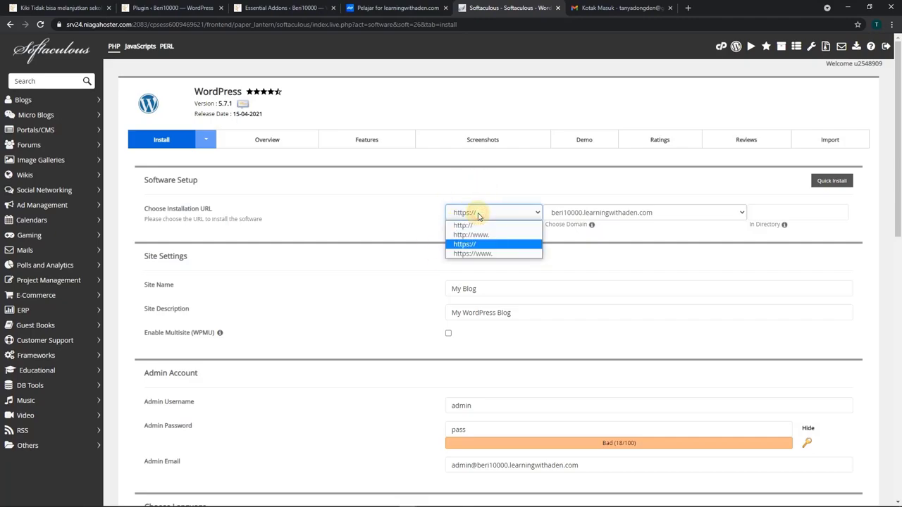
left_click(472, 245)
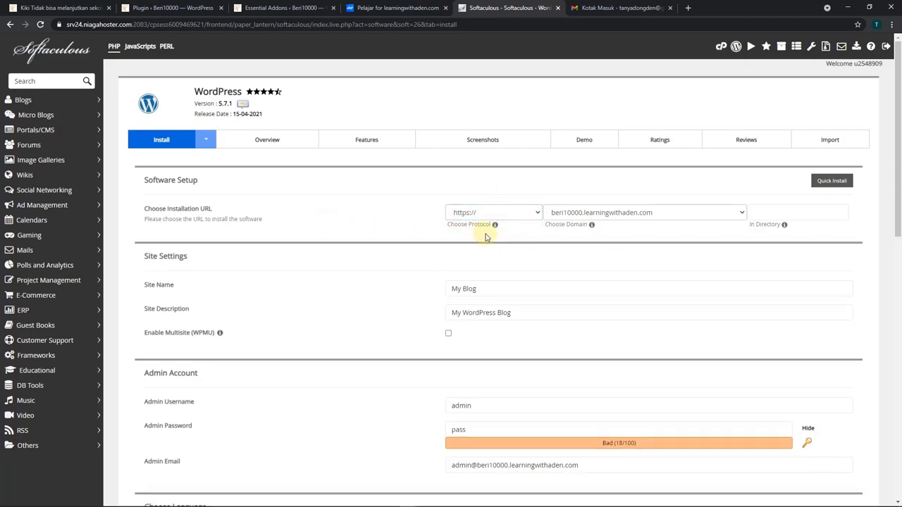
left_click(762, 212)
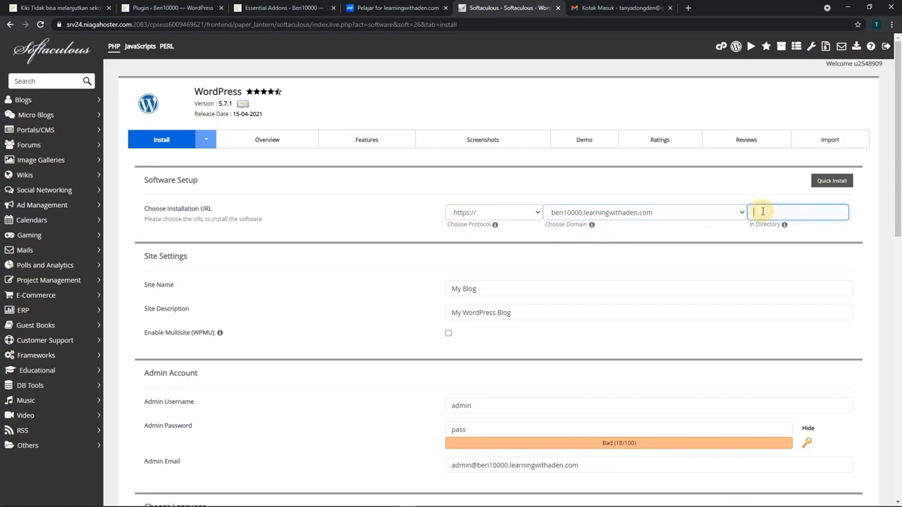
left_click(681, 238)
scroll(345, 248, "down", 2)
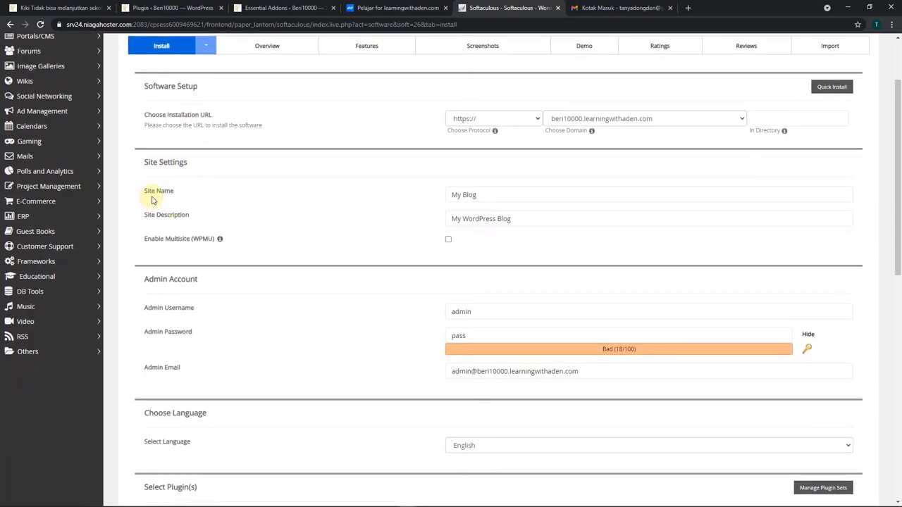
left_click(535, 219)
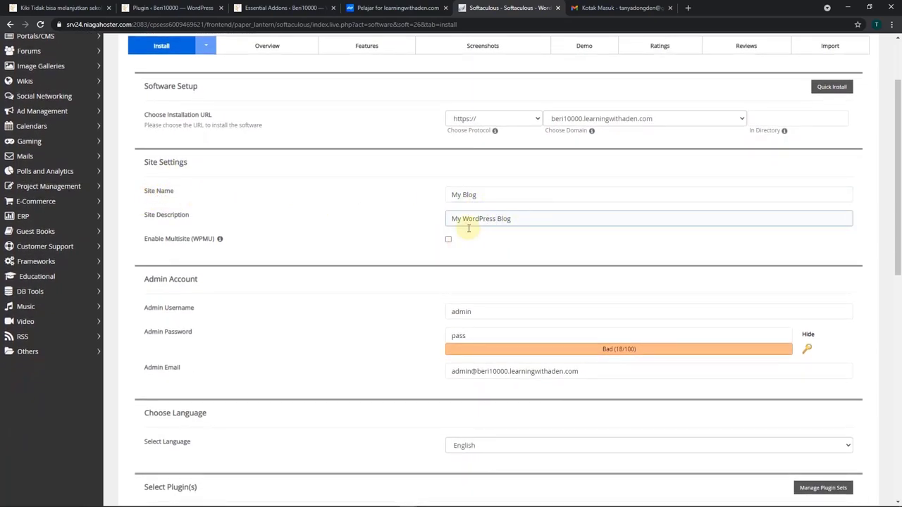
left_click(493, 250)
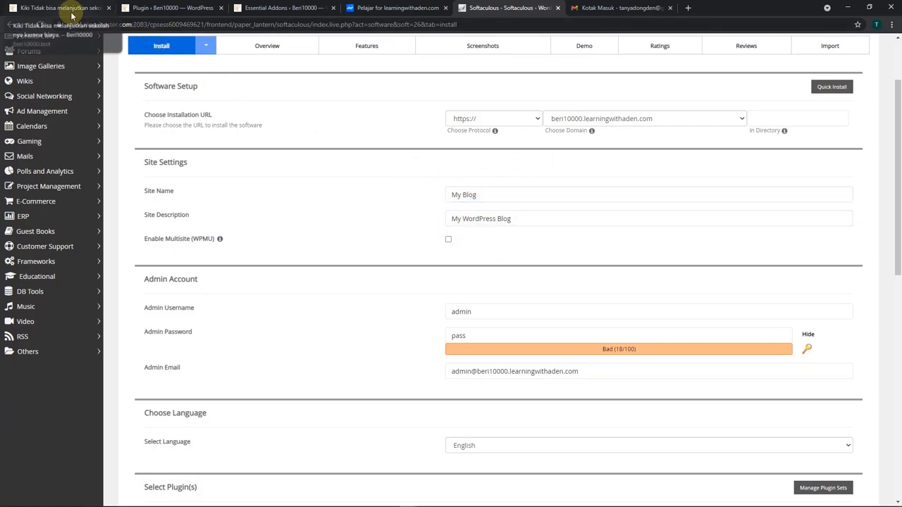
left_click(182, 8)
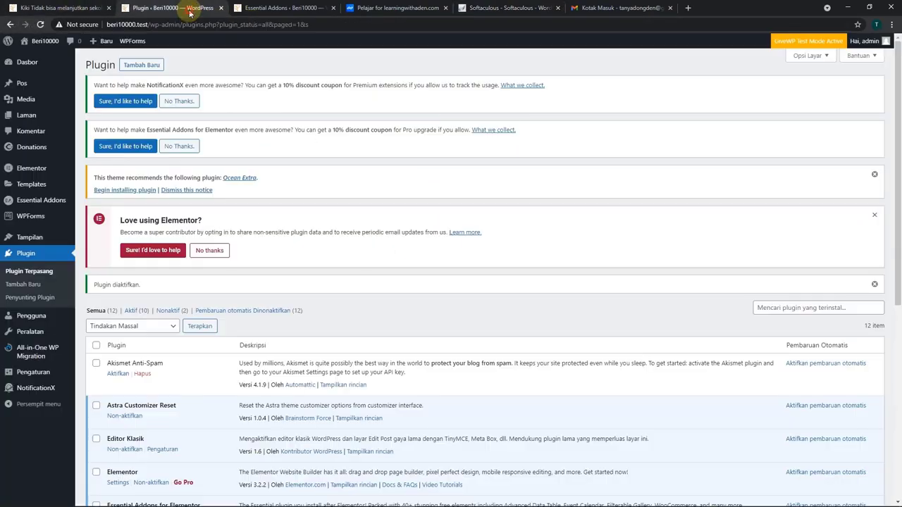
left_click(507, 9)
scroll(466, 264, "down", 1)
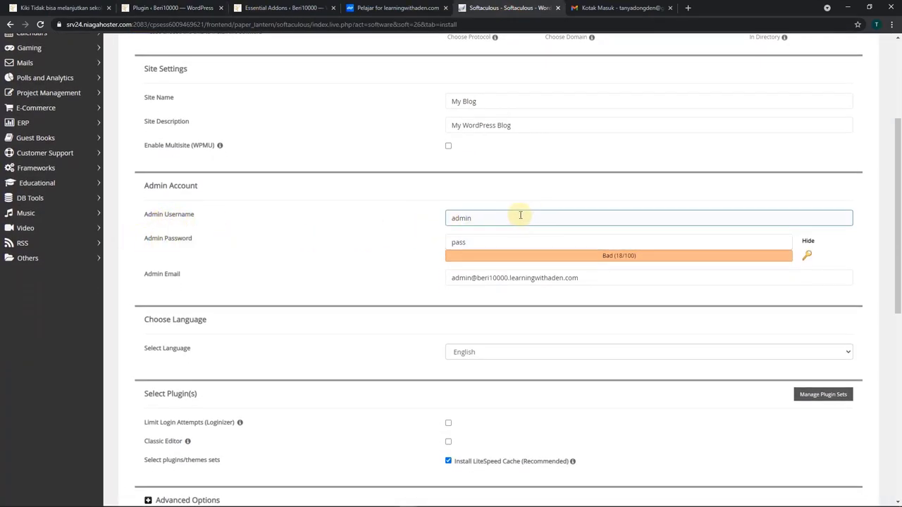
left_click(470, 243)
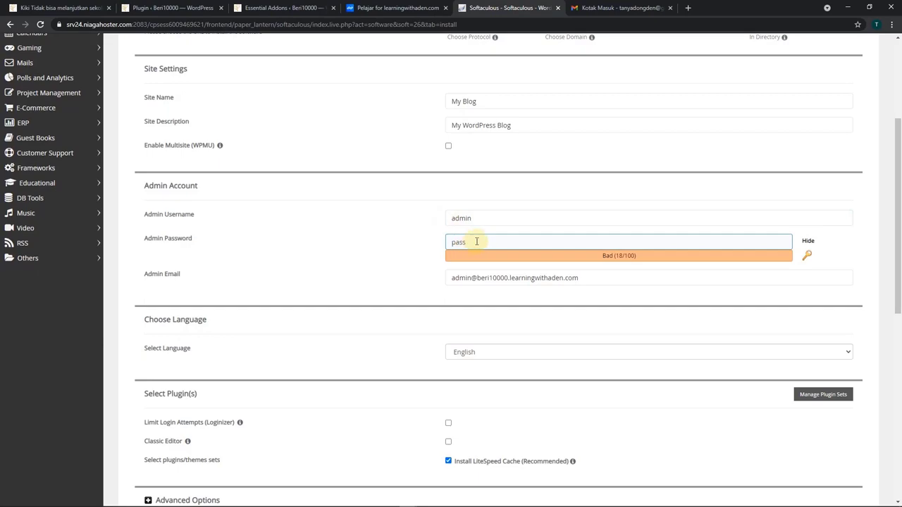
left_click(462, 220)
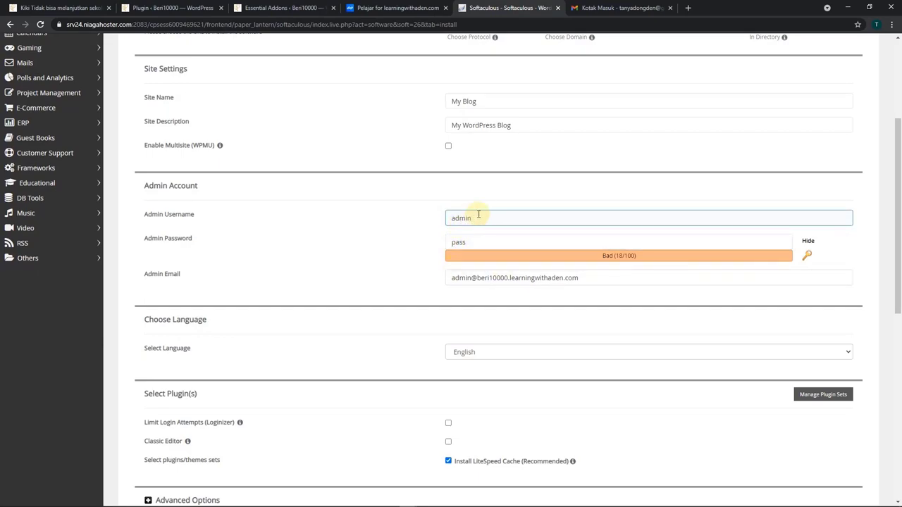
left_click(482, 231)
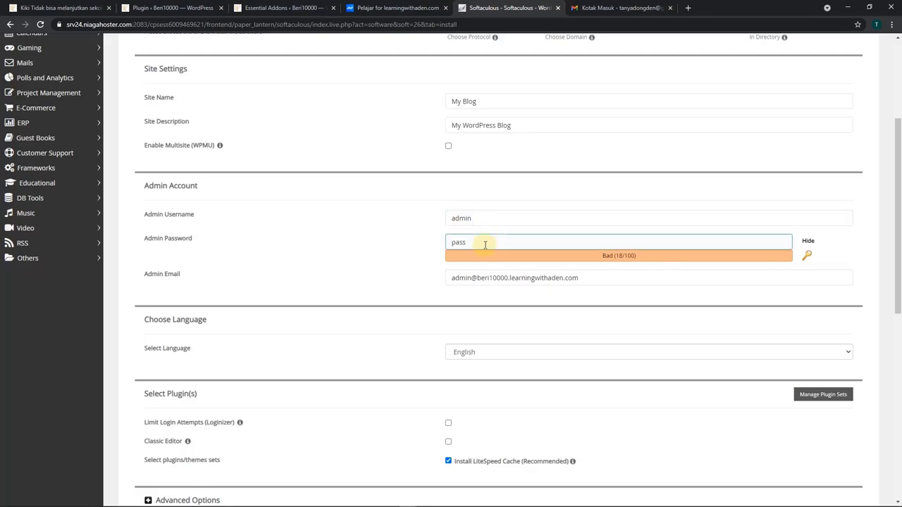
double_click(485, 242)
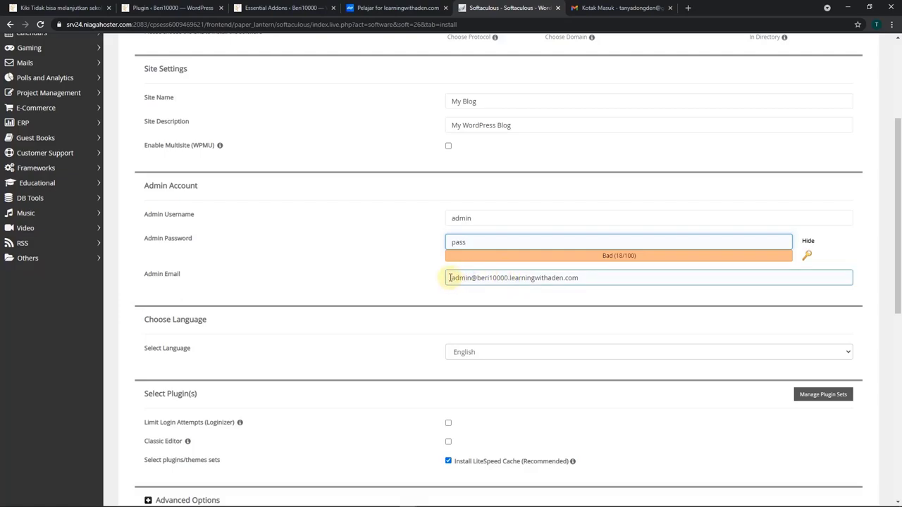
left_click_drag(450, 278, 469, 279)
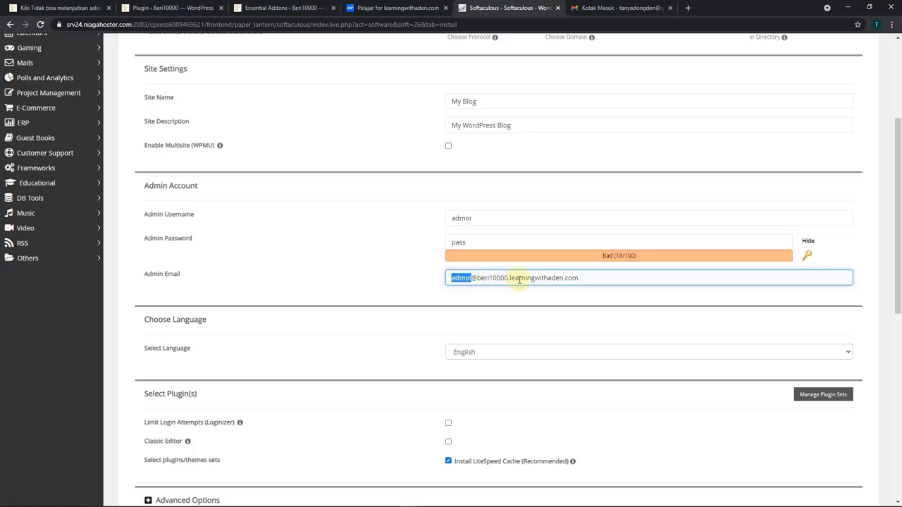
left_click_drag(590, 278, 481, 279)
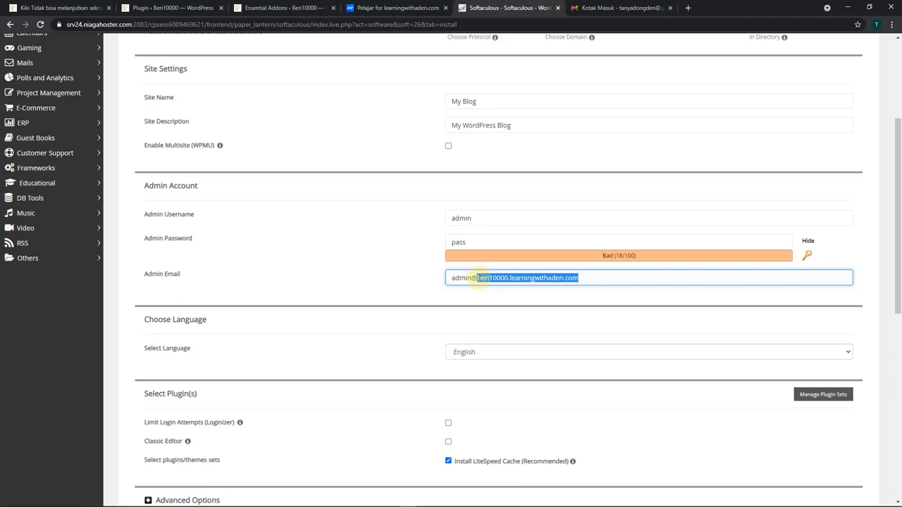
left_click(351, 279)
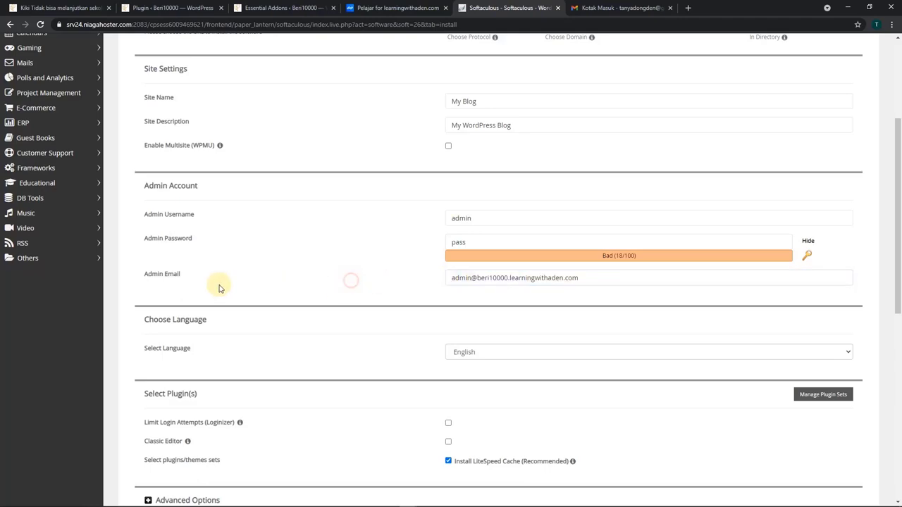
left_click(591, 278)
left_click_drag(593, 280, 476, 279)
double_click(457, 279)
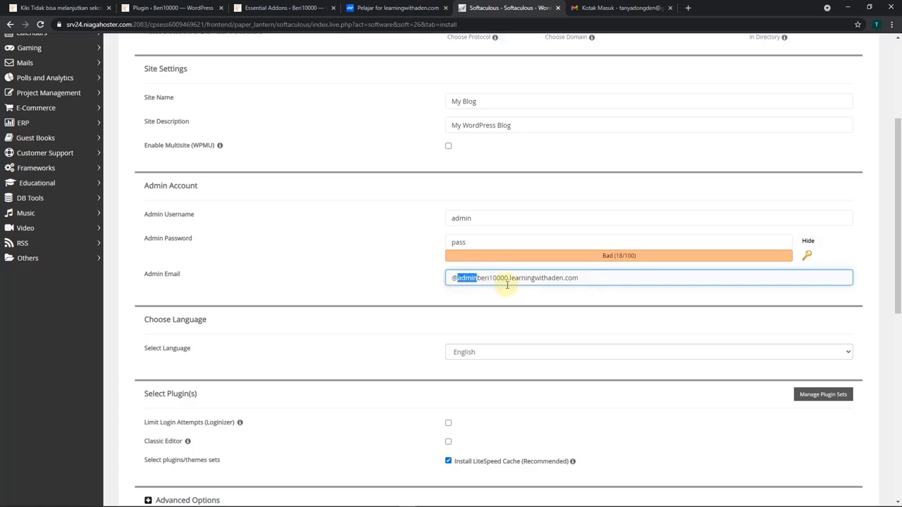
key("ctrl+x")
key("Home")
key("ctrl+v")
left_click_drag(594, 279, 480, 279)
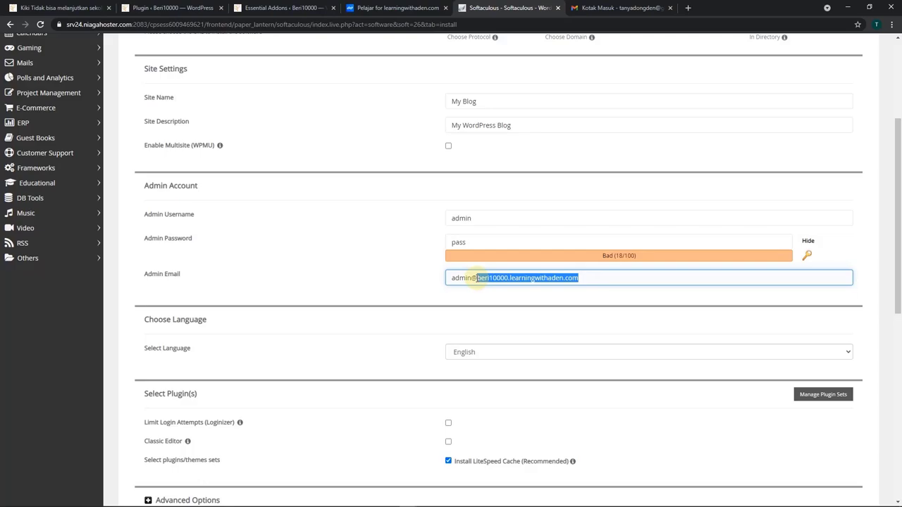
left_click(394, 285)
scroll(393, 284, "down", 2)
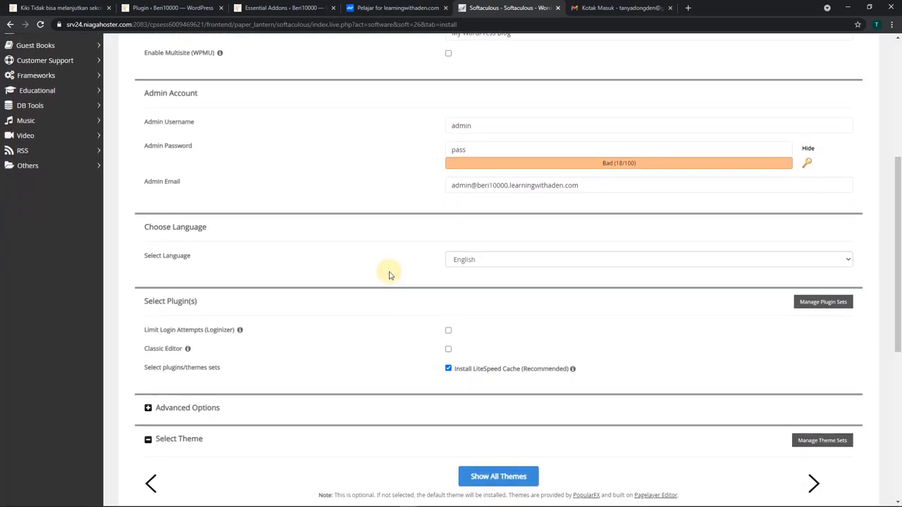
- Set the new site's language to Indonesian
scroll(389, 275, "down", 1)
left_click(470, 214)
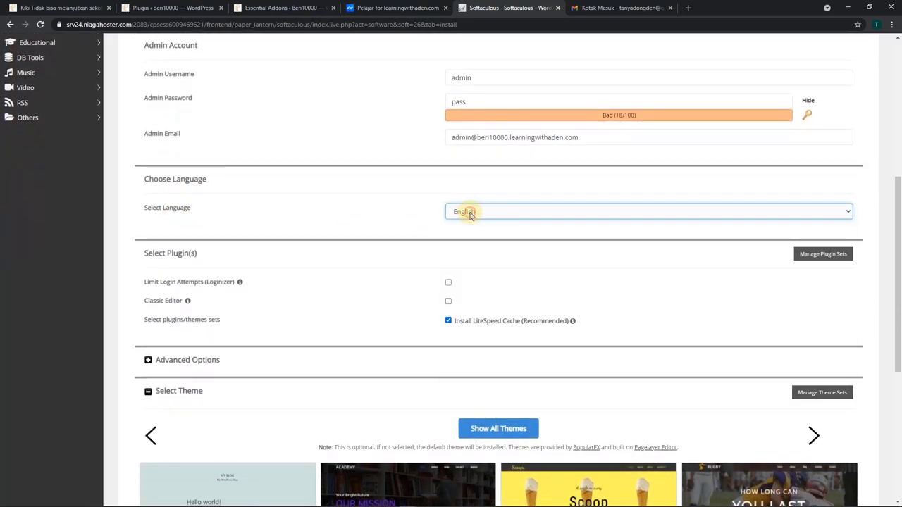
left_click(470, 213)
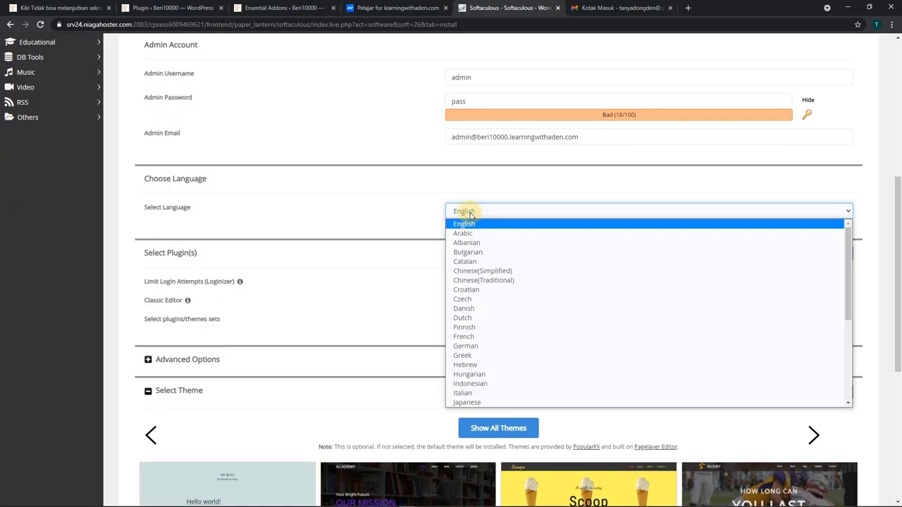
left_click(513, 383)
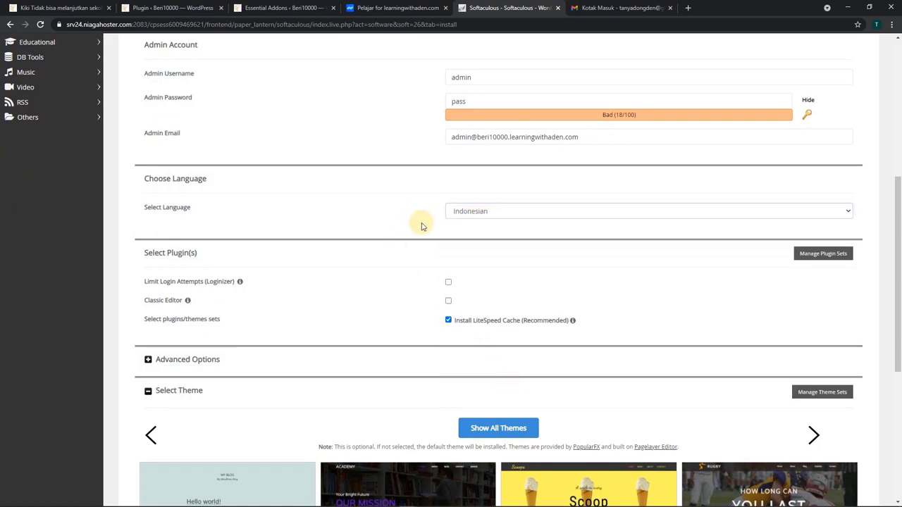
- Review the advanced install options and start the WordPress installation
scroll(425, 226, "down", 1)
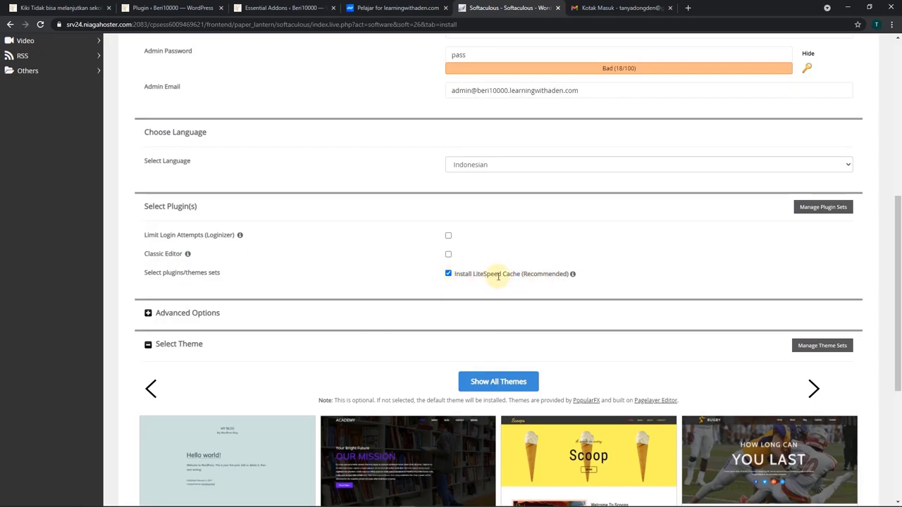
scroll(458, 273, "down", 1)
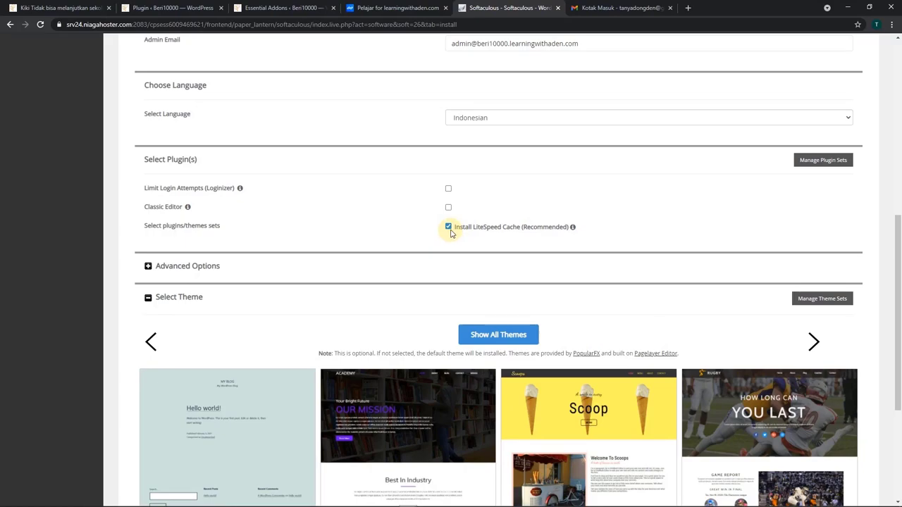
scroll(450, 233, "down", 2)
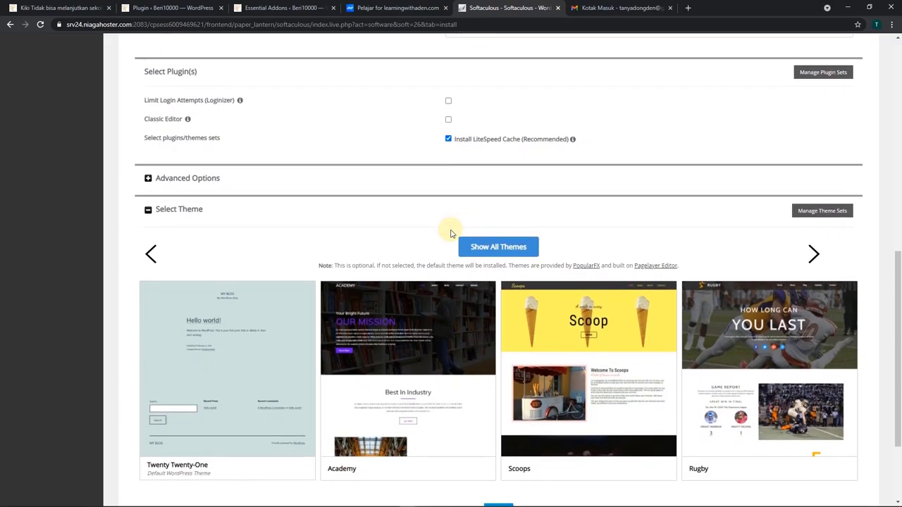
left_click(149, 174)
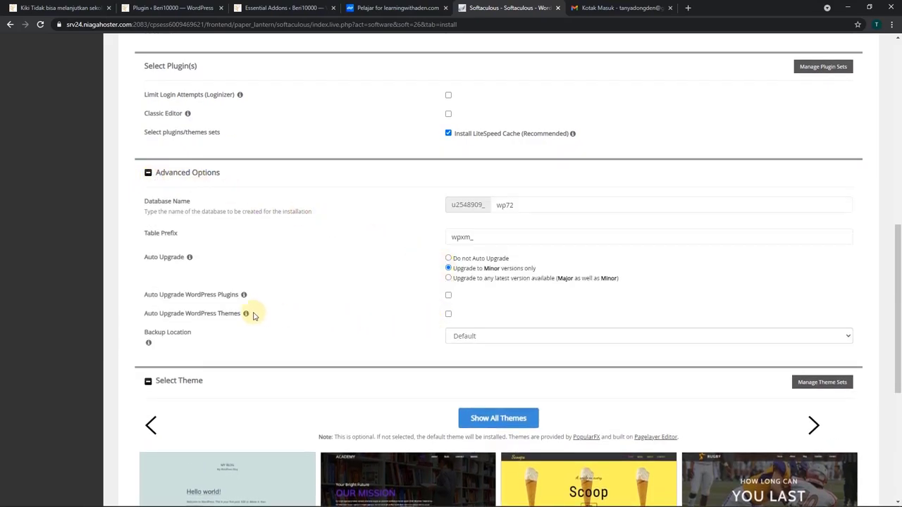
left_click(498, 335)
scroll(498, 334, "down", 4)
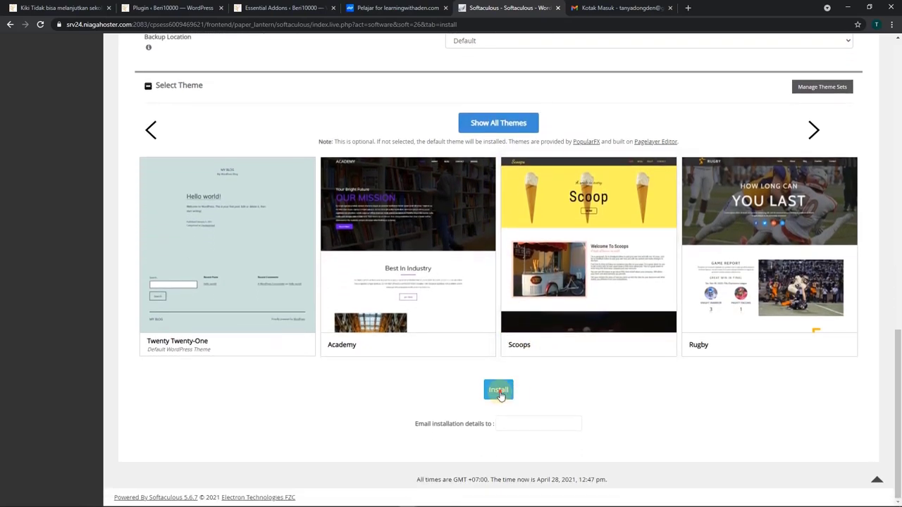
left_click(498, 392)
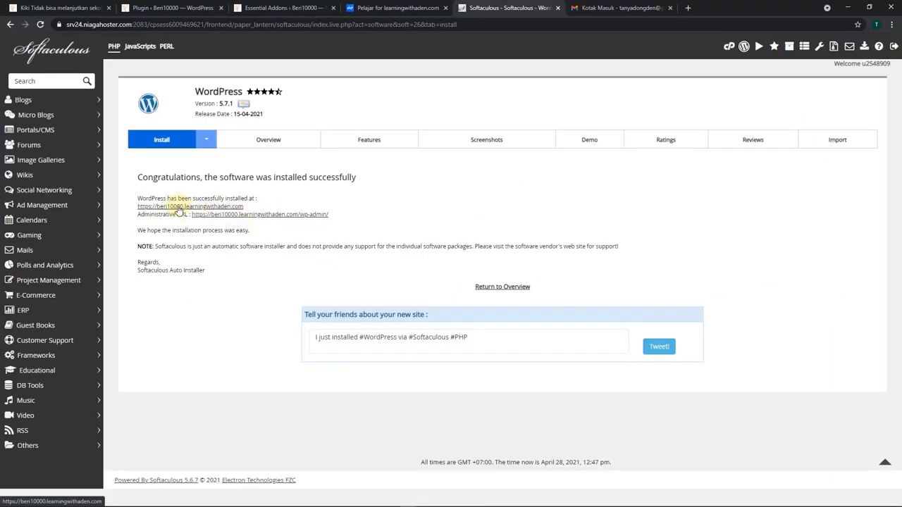
left_click(181, 207)
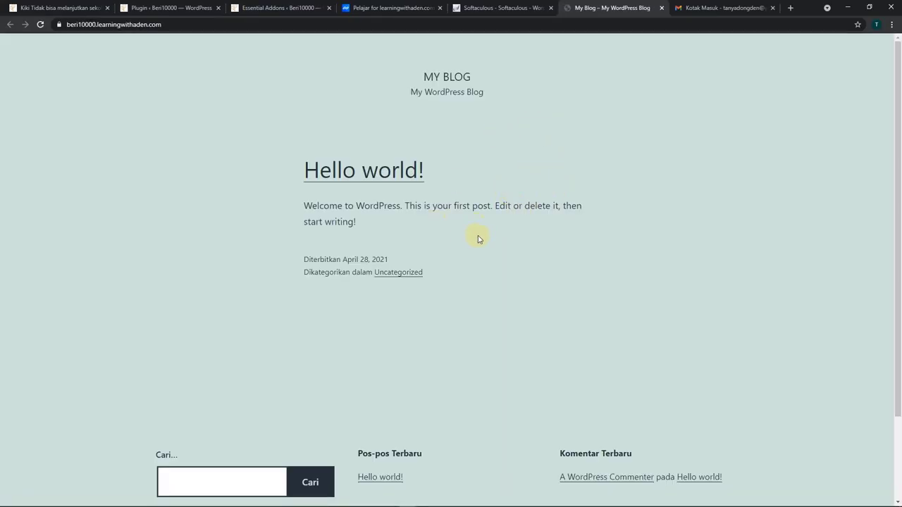
scroll(477, 239, "down", 3)
scroll(478, 239, "up", 3)
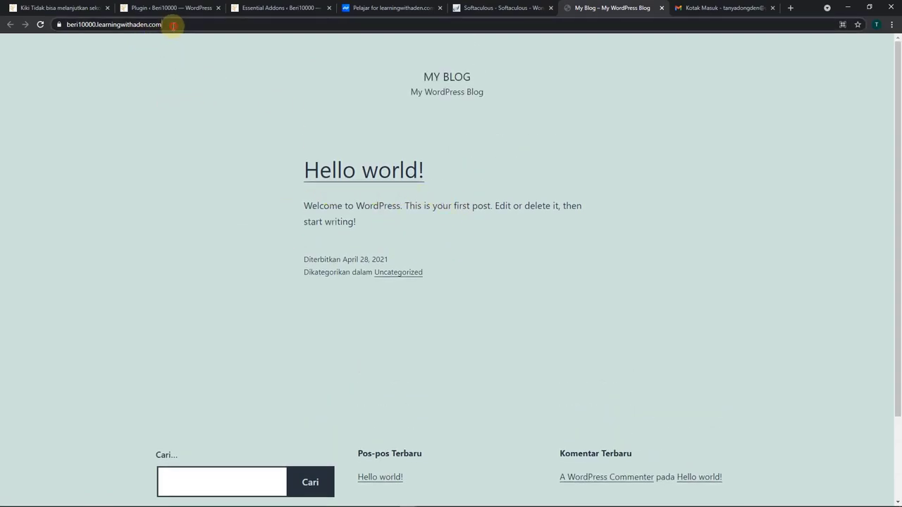
left_click_drag(171, 26, 75, 24)
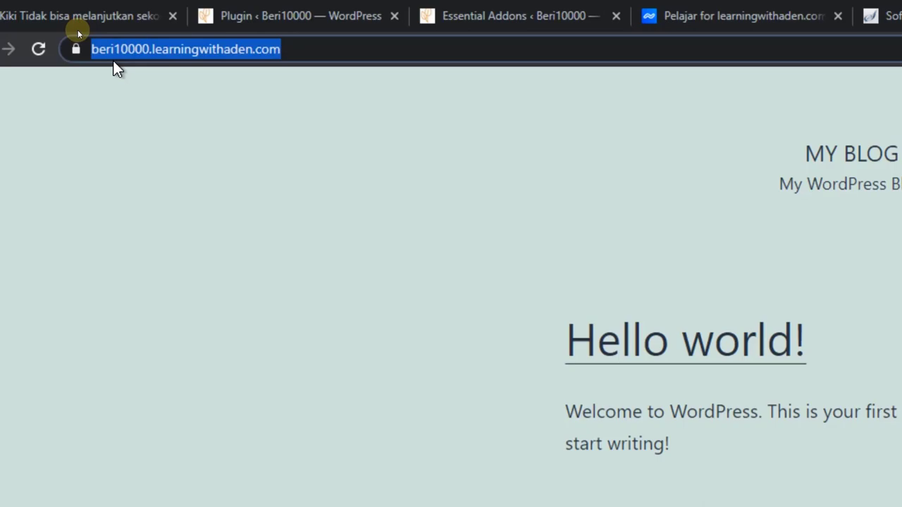
left_click(122, 48)
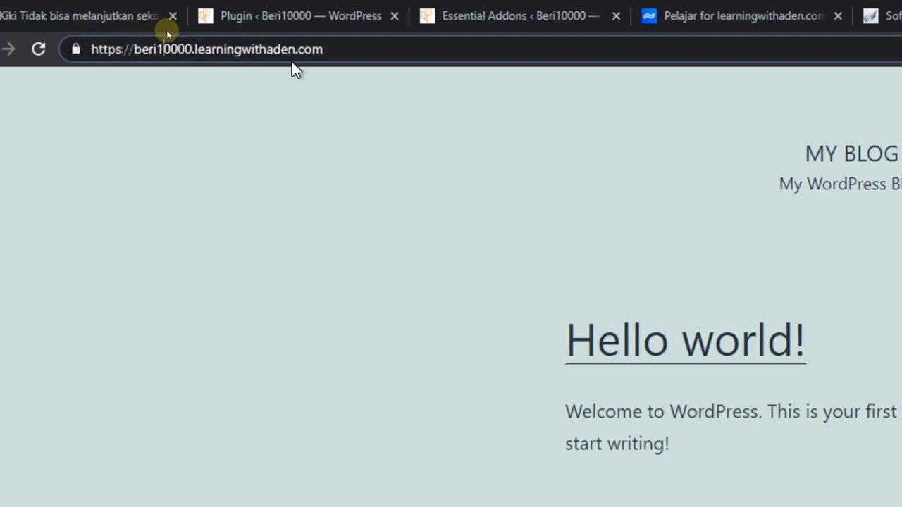
left_click_drag(324, 48, 144, 65)
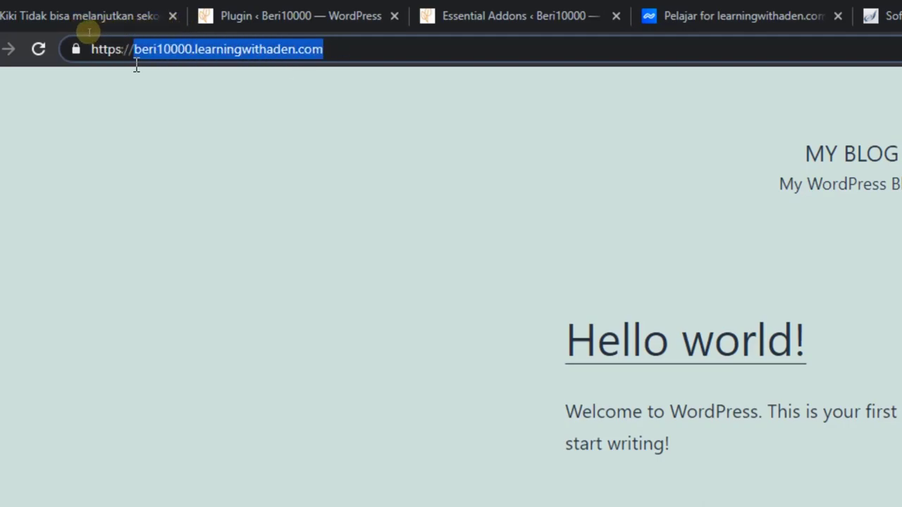
left_click(201, 52)
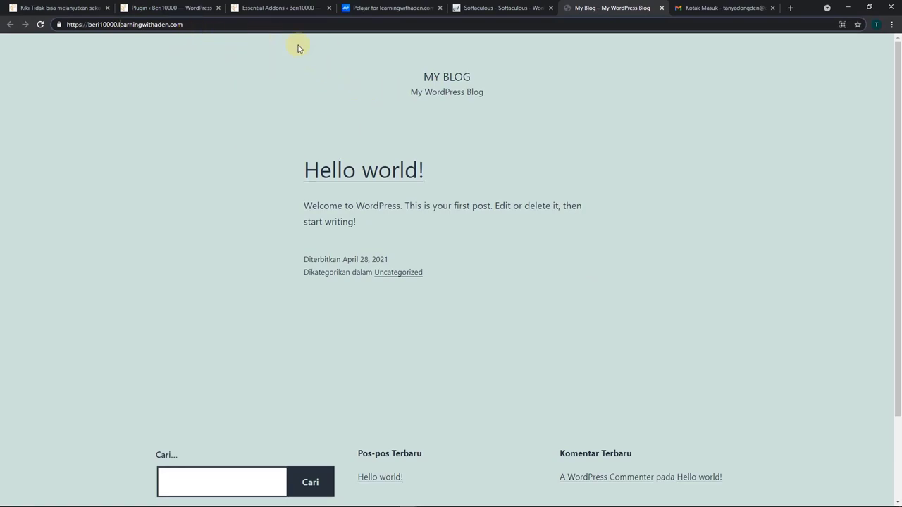
- Go to the new blog's tab and load its wp-admin login page
left_click(182, 9)
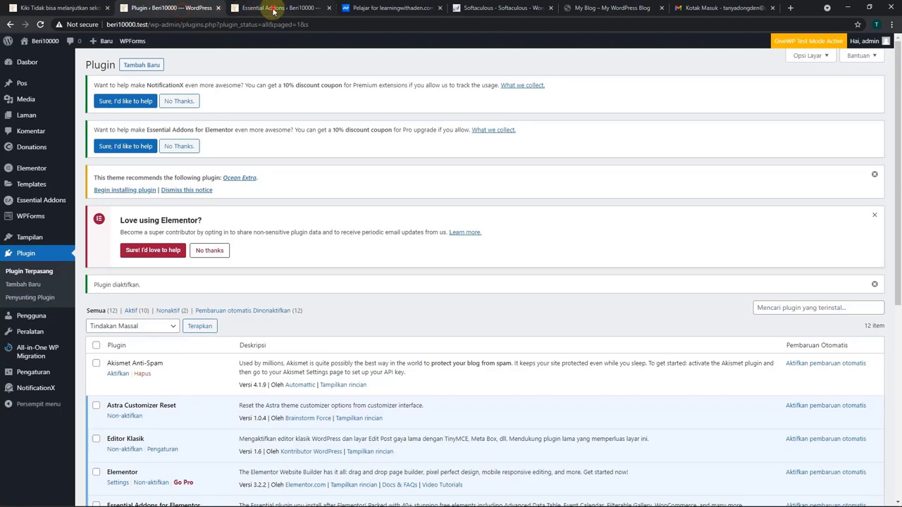
left_click(243, 8)
left_click(69, 9)
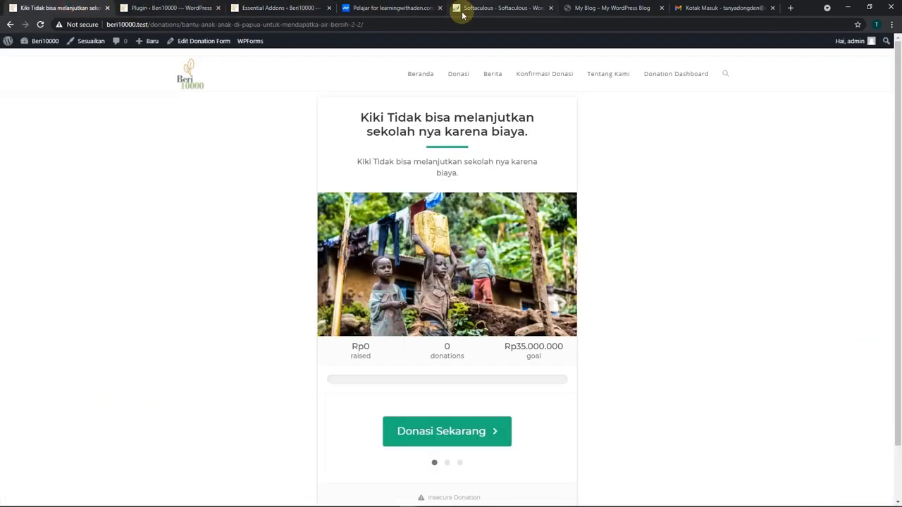
left_click(391, 8)
left_click(502, 7)
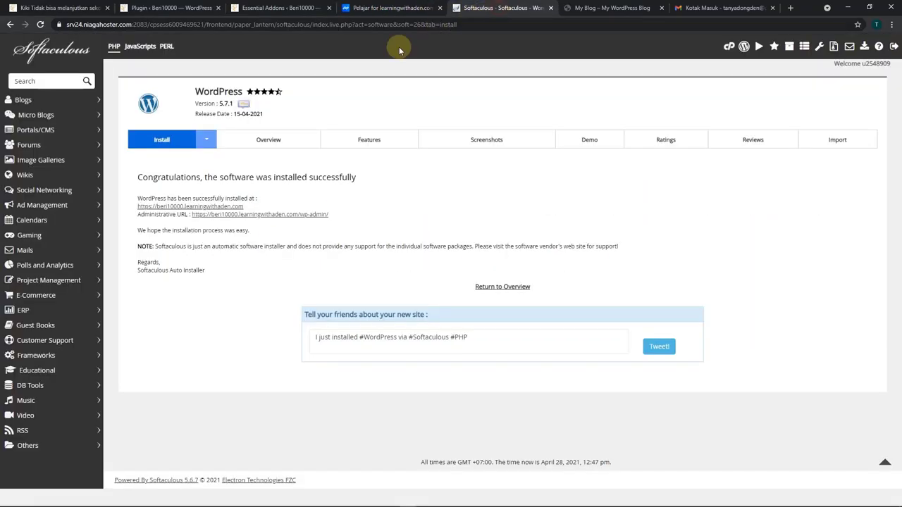
key("ctrl+Tab")
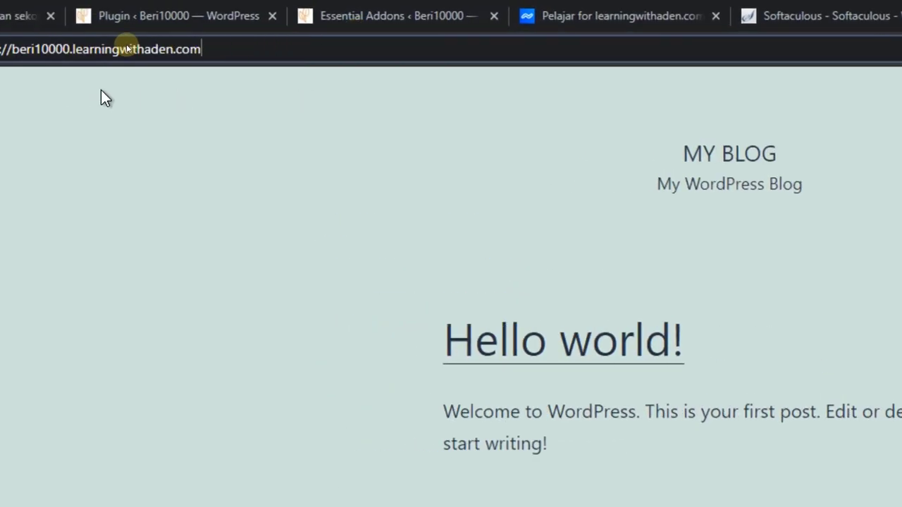
left_click(298, 46)
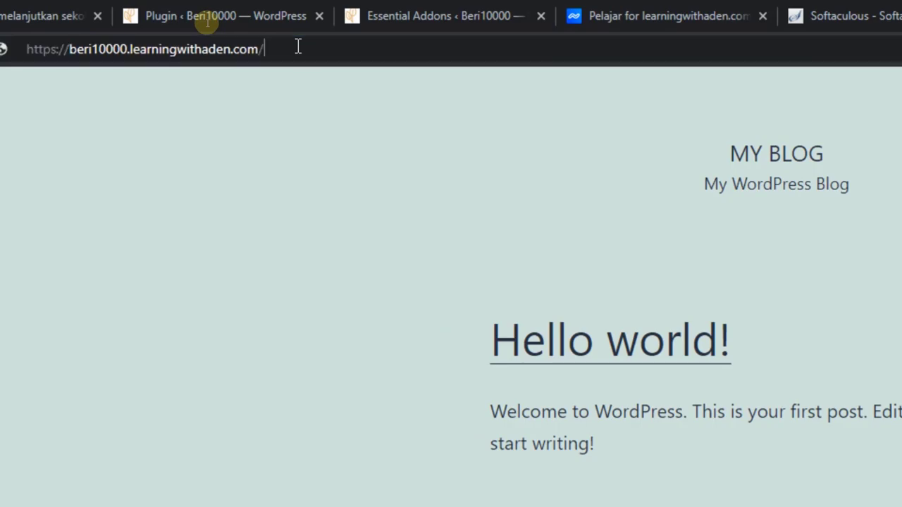
type("wp-admin")
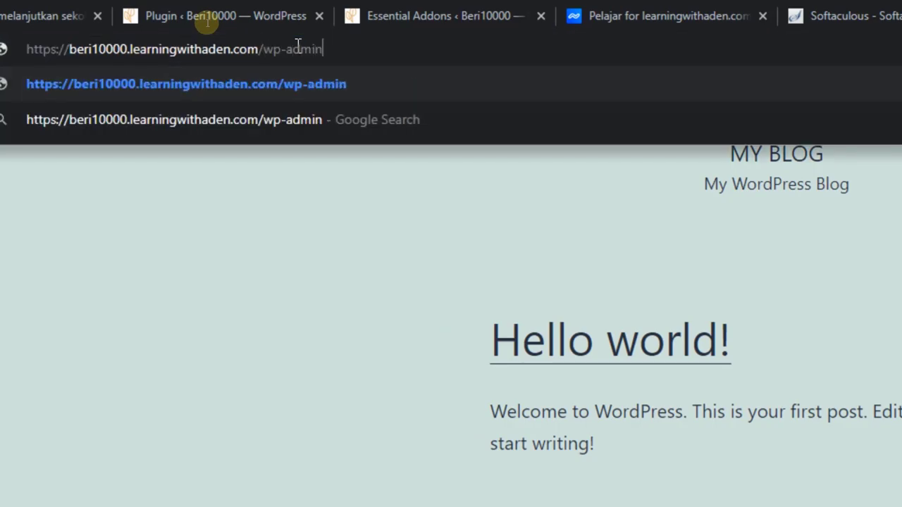
key("Return")
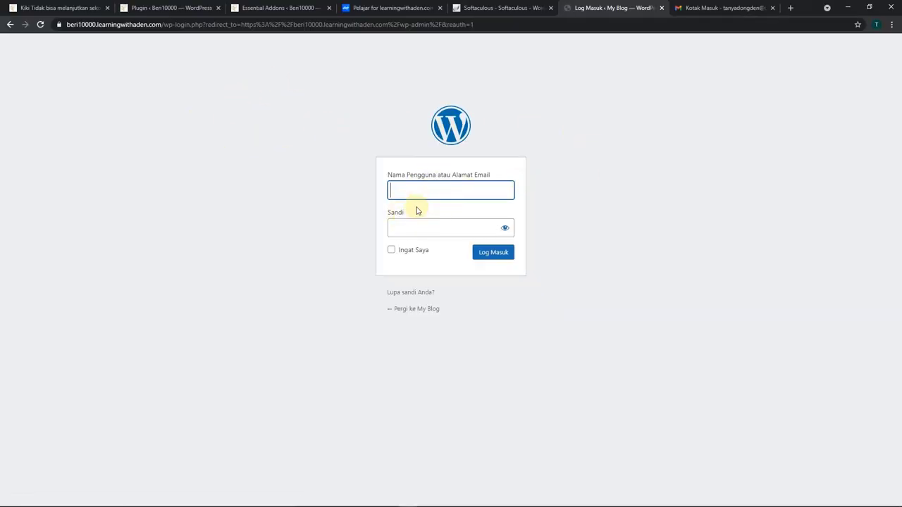
- Log in as admin with the account password and dismiss the save-password prompt
left_click(512, 8)
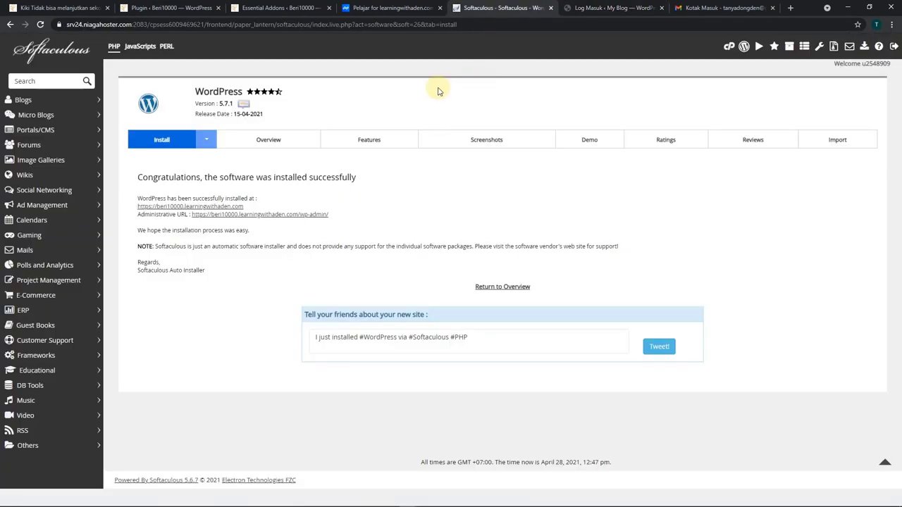
left_click(575, 9)
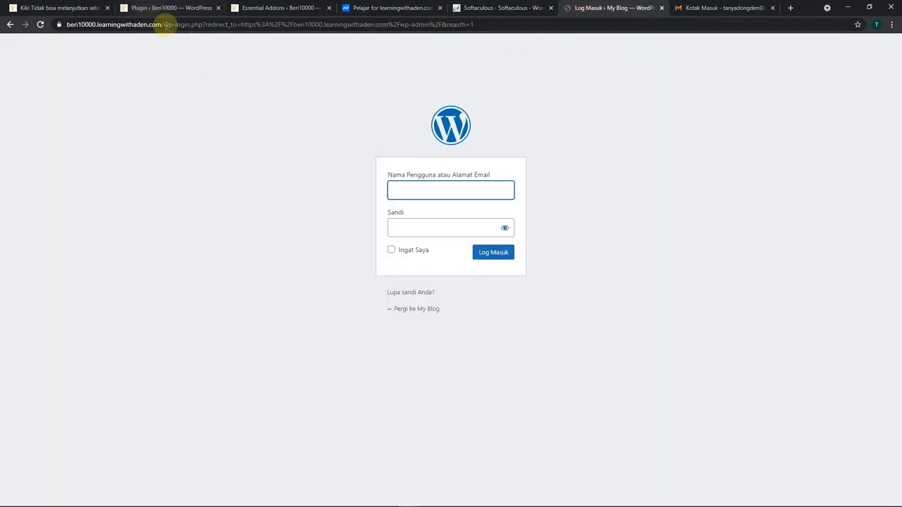
type("admin")
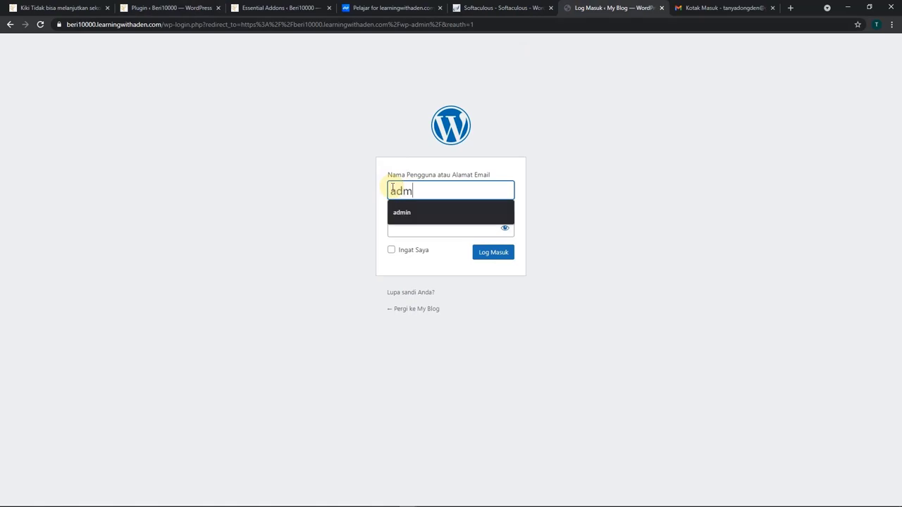
key("Tab")
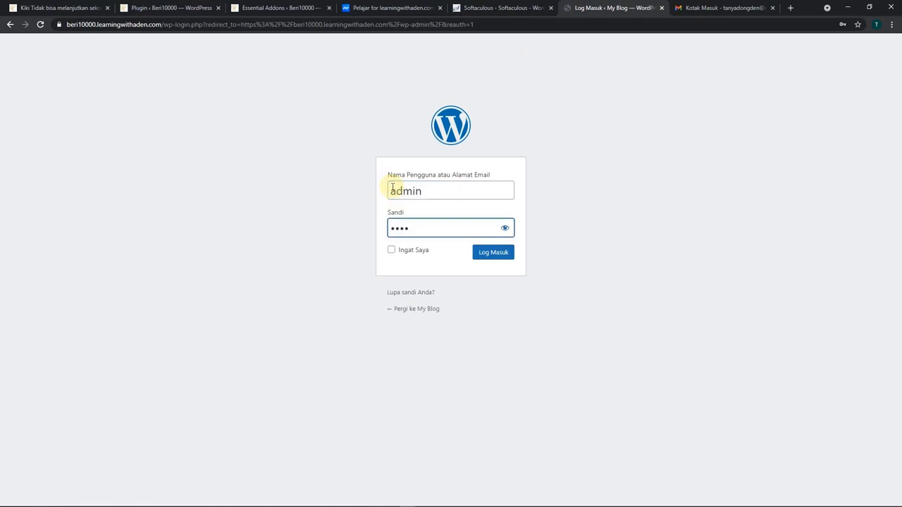
left_click(493, 255)
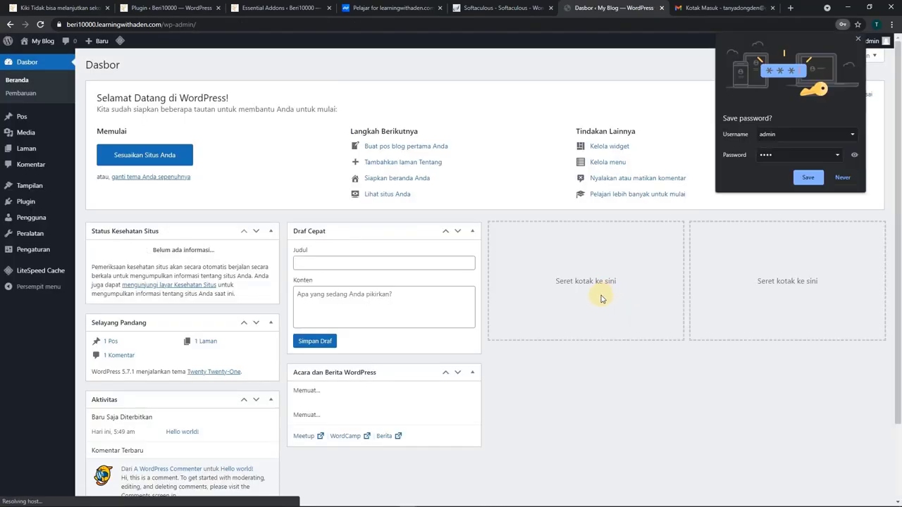
left_click(842, 178)
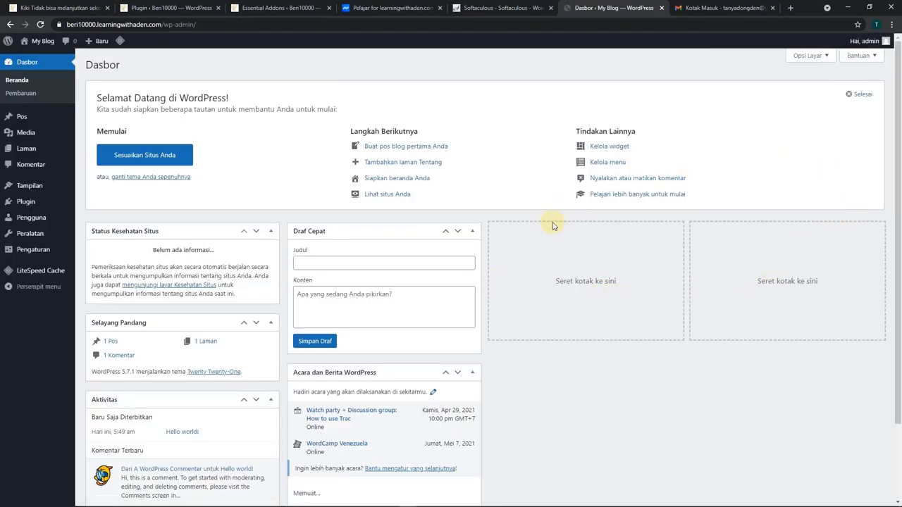
scroll(384, 234, "down", 2)
scroll(384, 235, "up", 2)
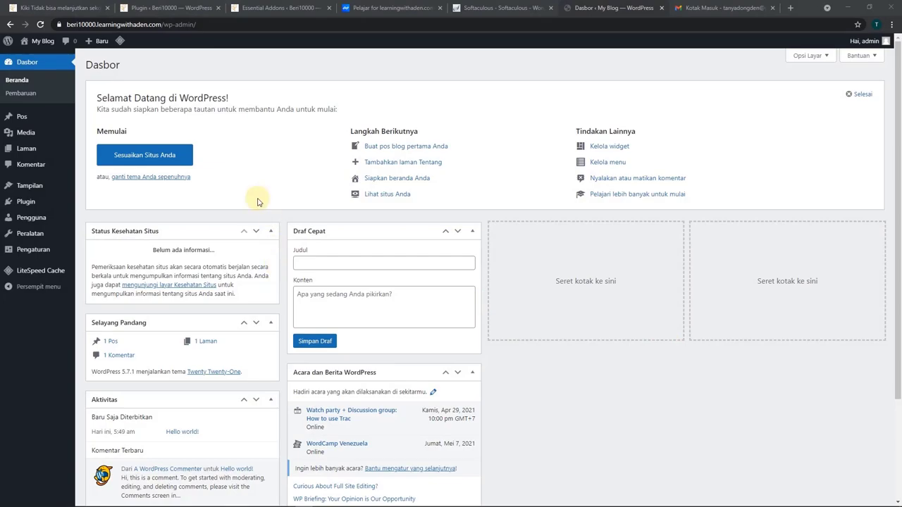
- Return to the live site's dashboard and go to Add Plugins
left_click(56, 8)
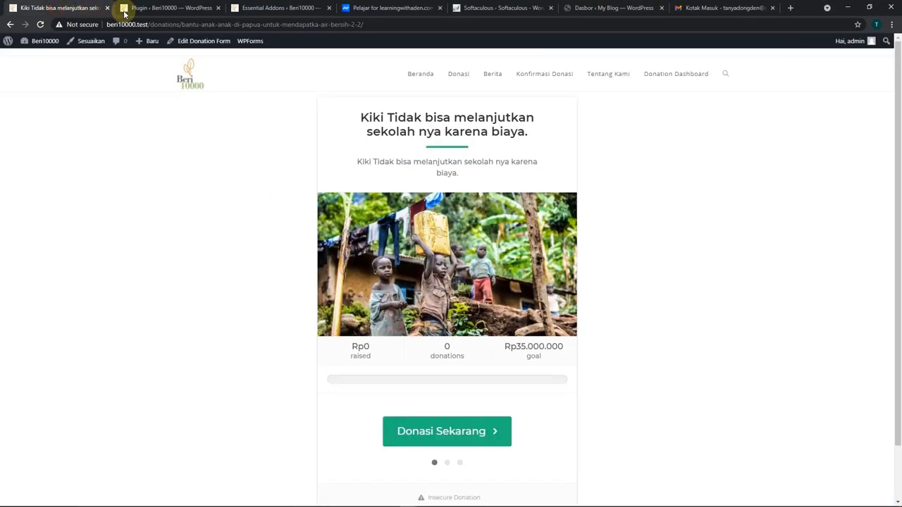
left_click(159, 8)
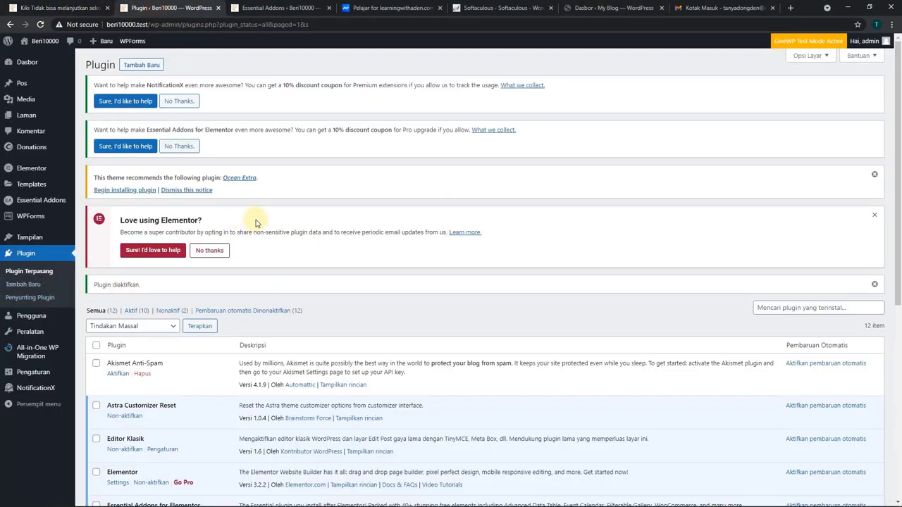
left_click(599, 10)
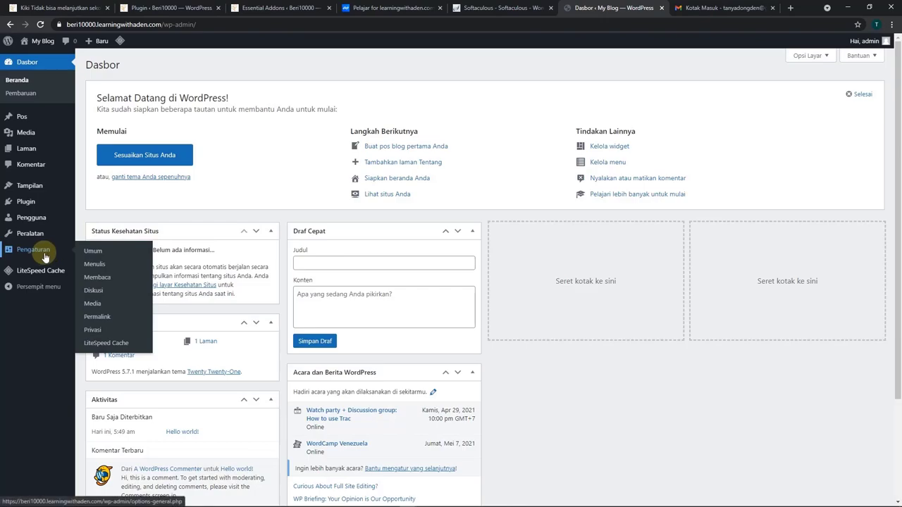
mouse_move(37, 206)
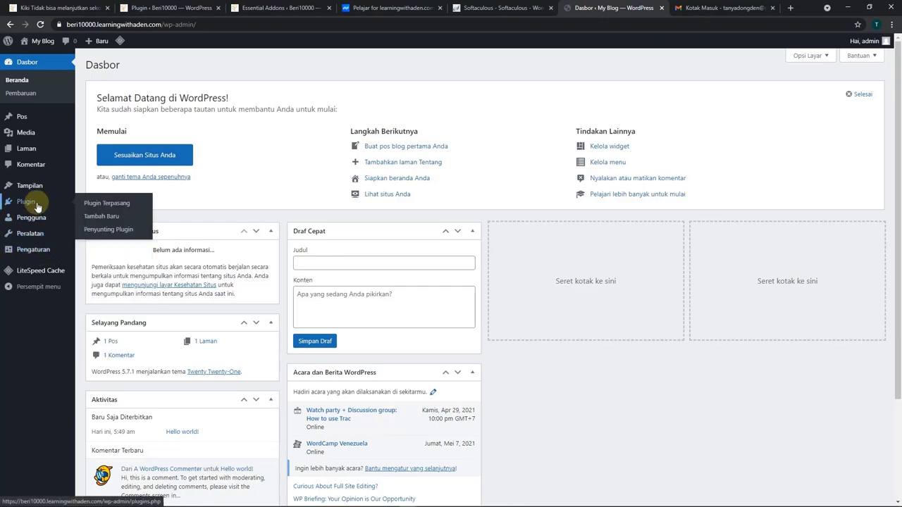
left_click(108, 221)
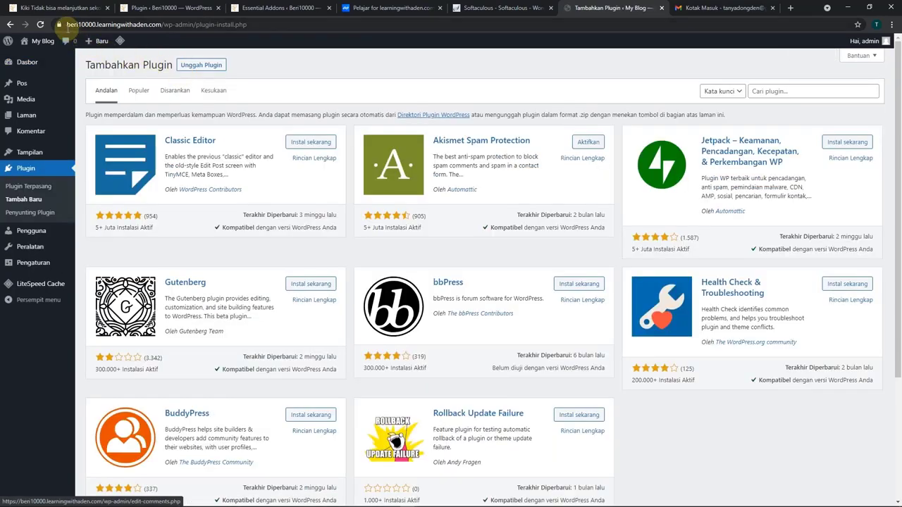
left_click_drag(67, 24, 150, 24)
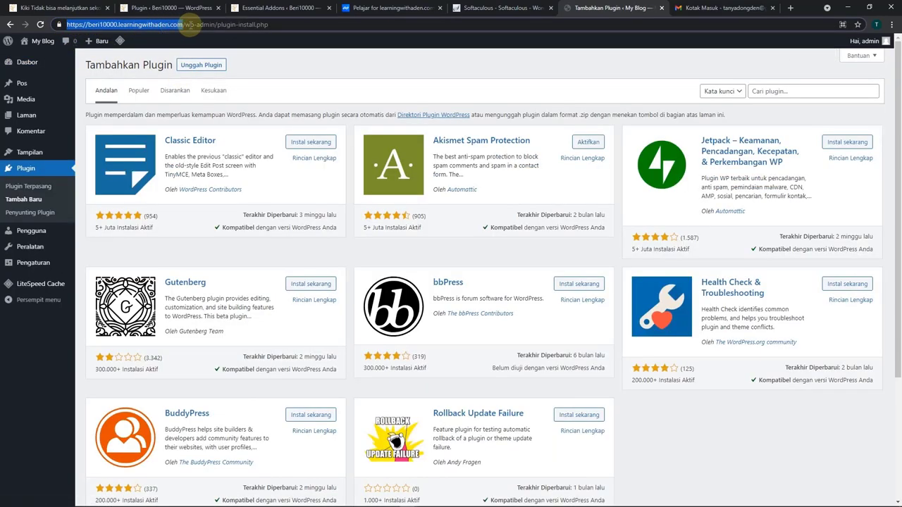
left_click(291, 54)
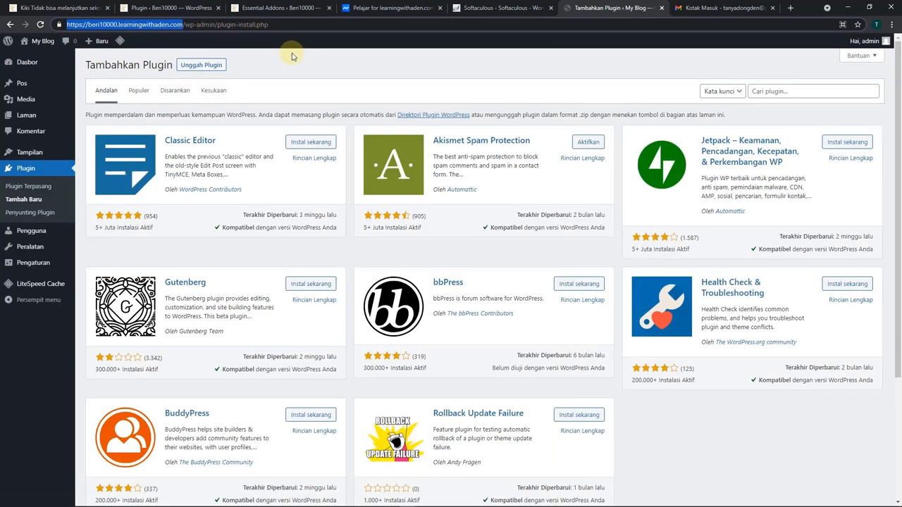
- Search 'migration', then install and activate All-in-One WP Migration
left_click(779, 92)
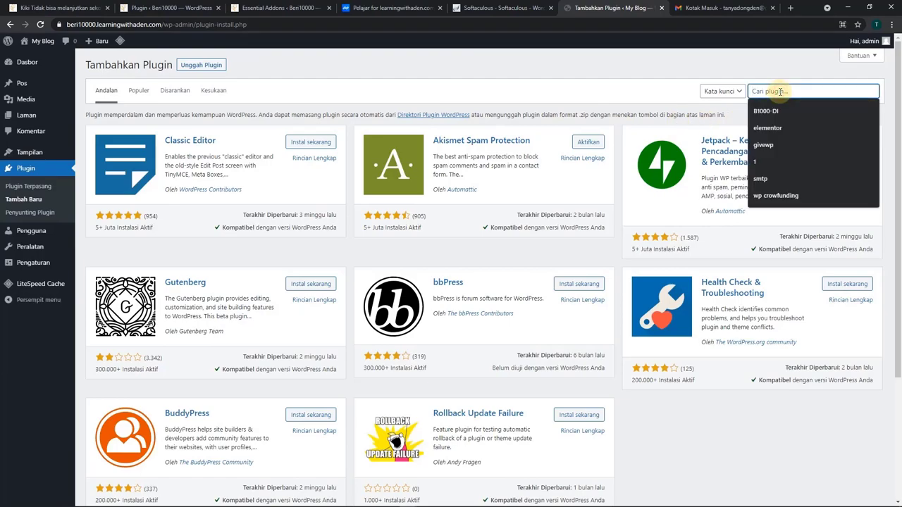
type("migration")
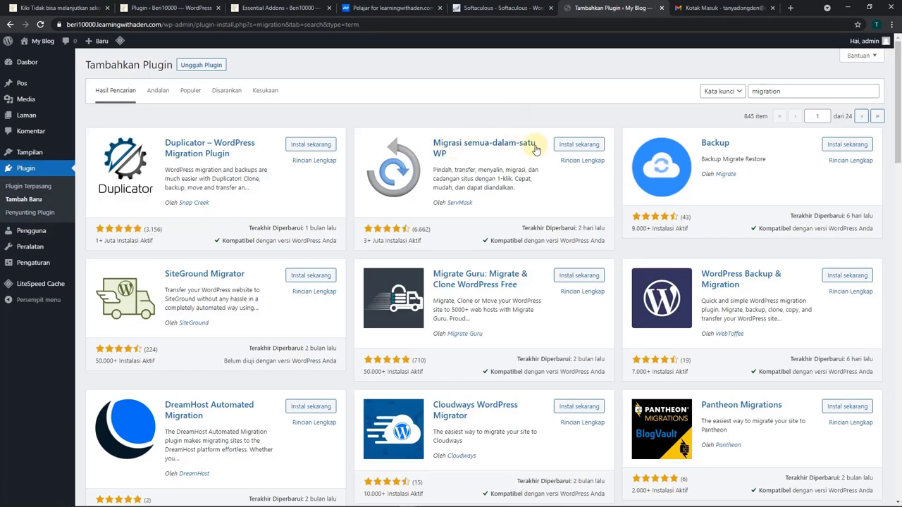
left_click(578, 144)
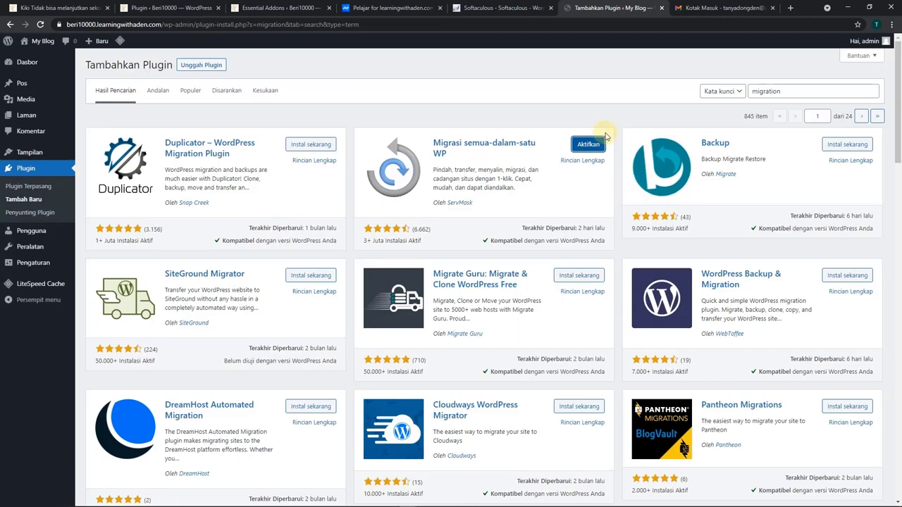
left_click(594, 146)
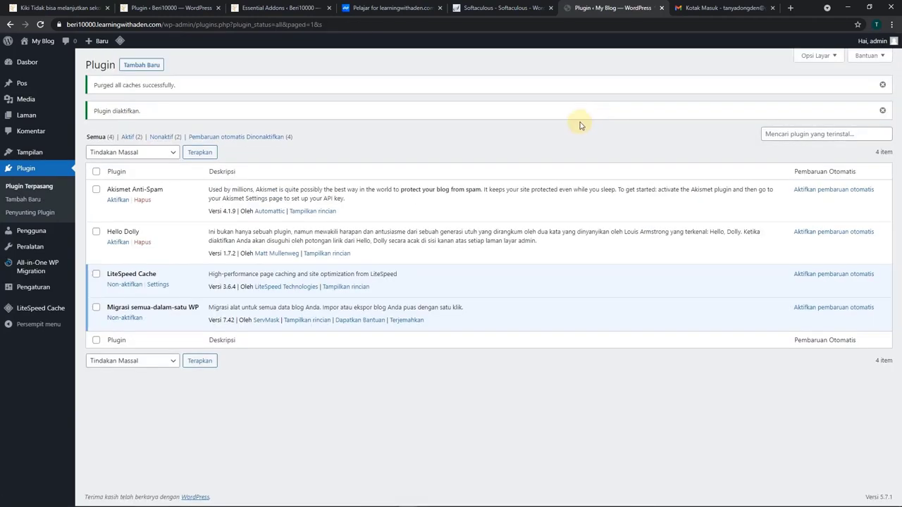
- Export the local beri10000.test site to a file and download the 152 MB backup
mouse_move(32, 275)
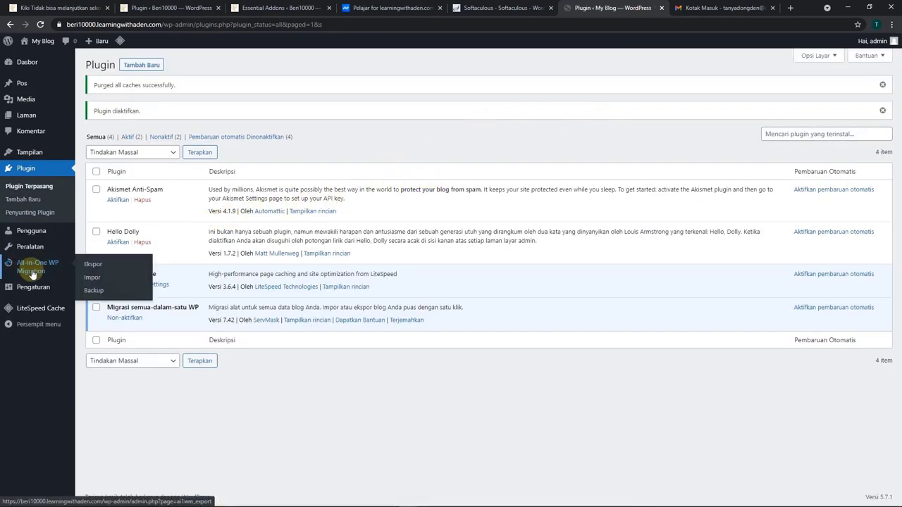
left_click(92, 277)
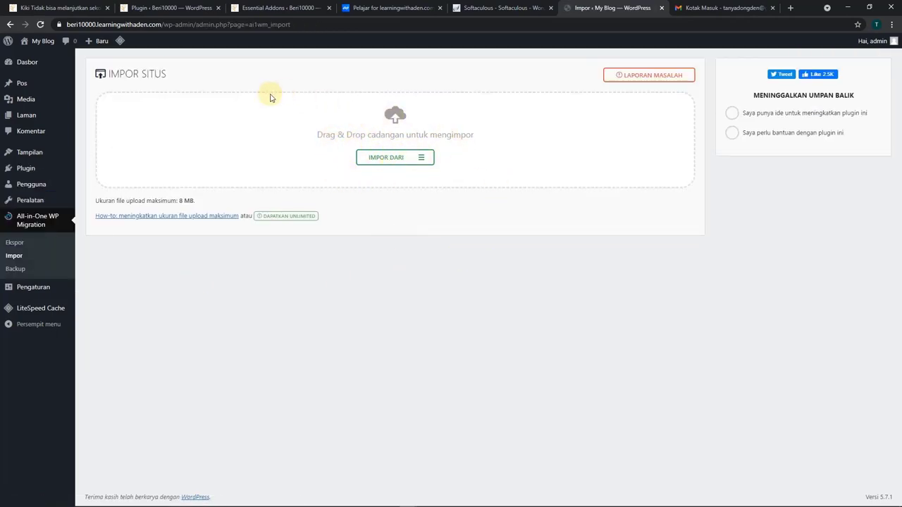
left_click(148, 13)
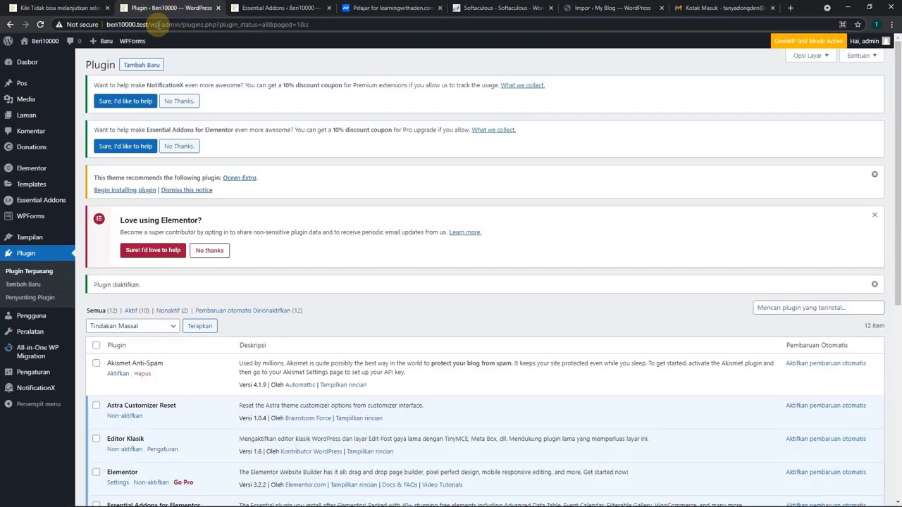
mouse_move(36, 359)
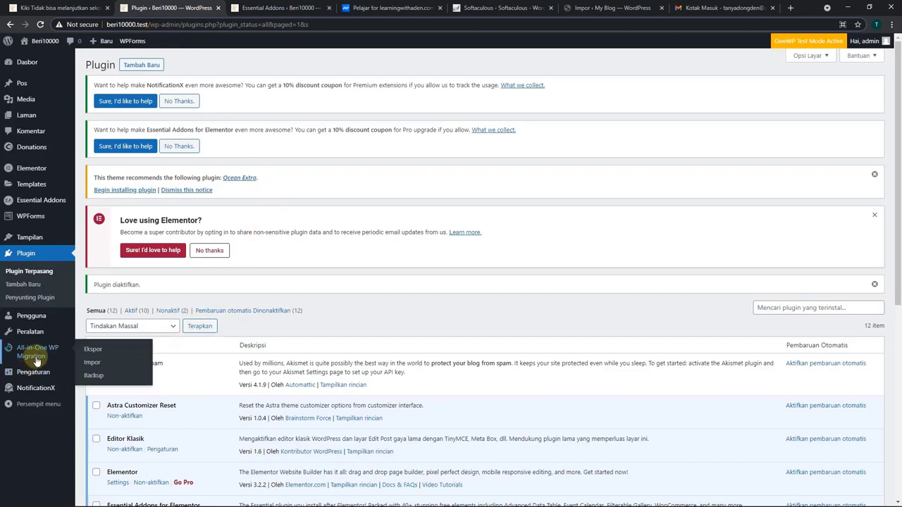
left_click(93, 350)
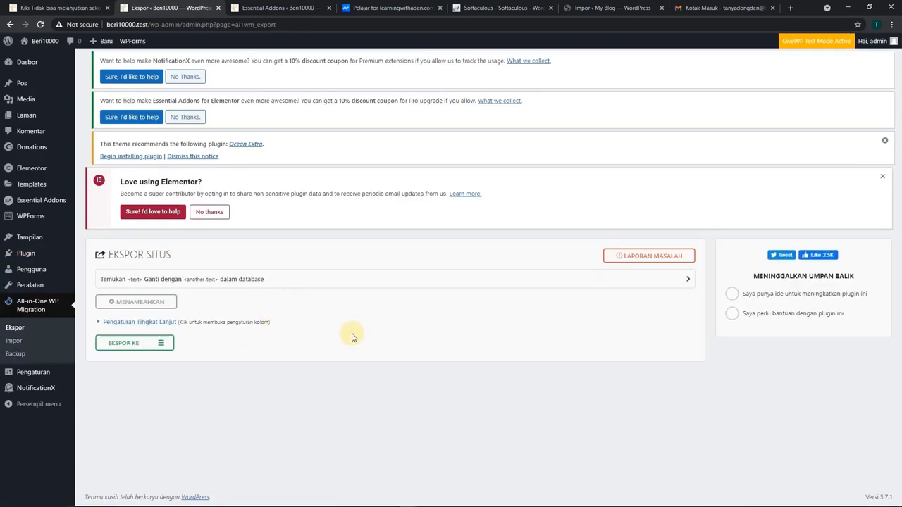
left_click(145, 346)
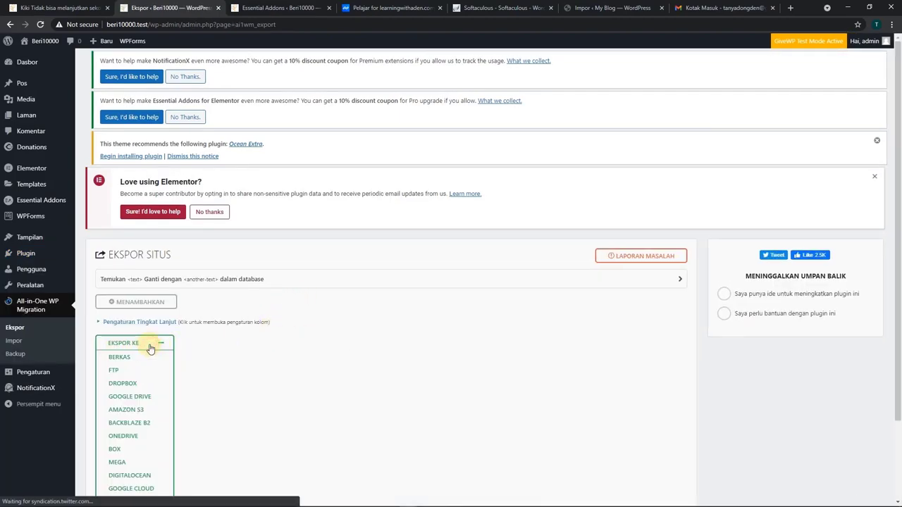
left_click(119, 359)
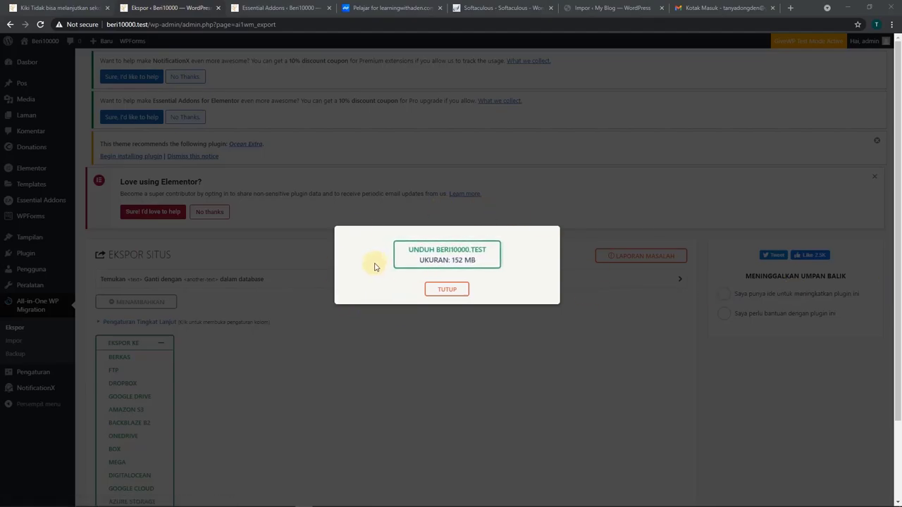
left_click(433, 261)
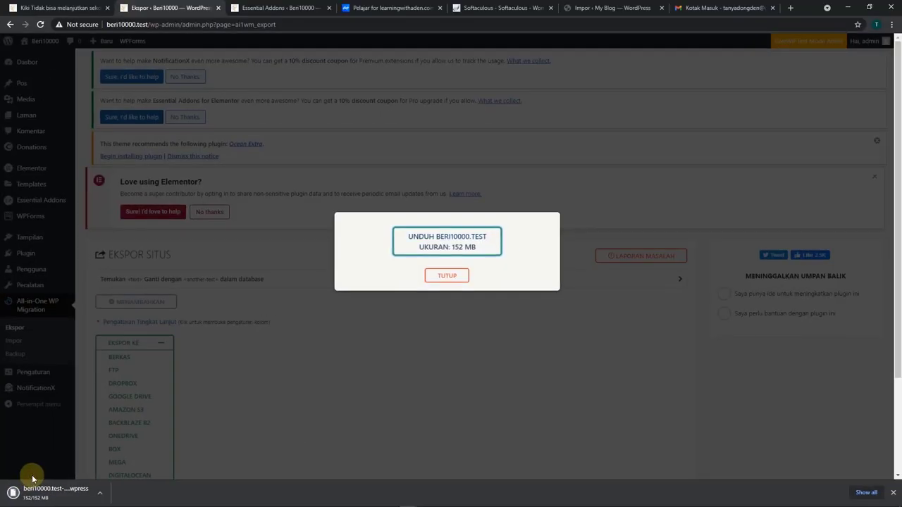
- Check the live Impor page's 8 MB limit and open the guide to raising it
left_click(601, 7)
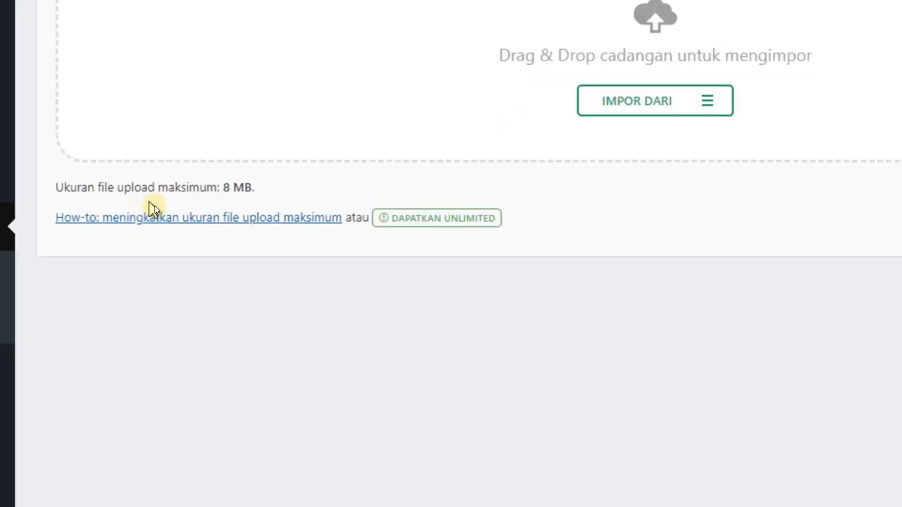
left_click_drag(254, 187, 220, 187)
left_click(198, 201)
left_click(184, 221)
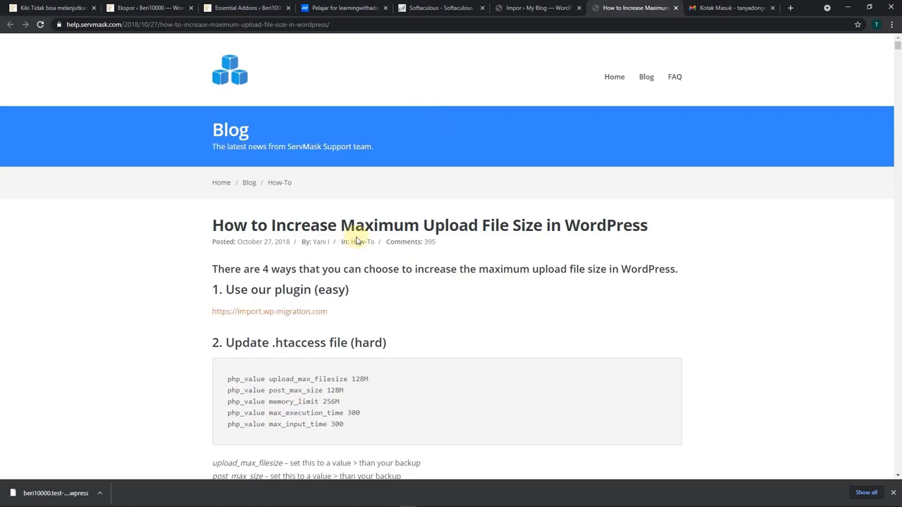
- Download the free Basic import extension from import.wp-migration.com
scroll(356, 241, "down", 2)
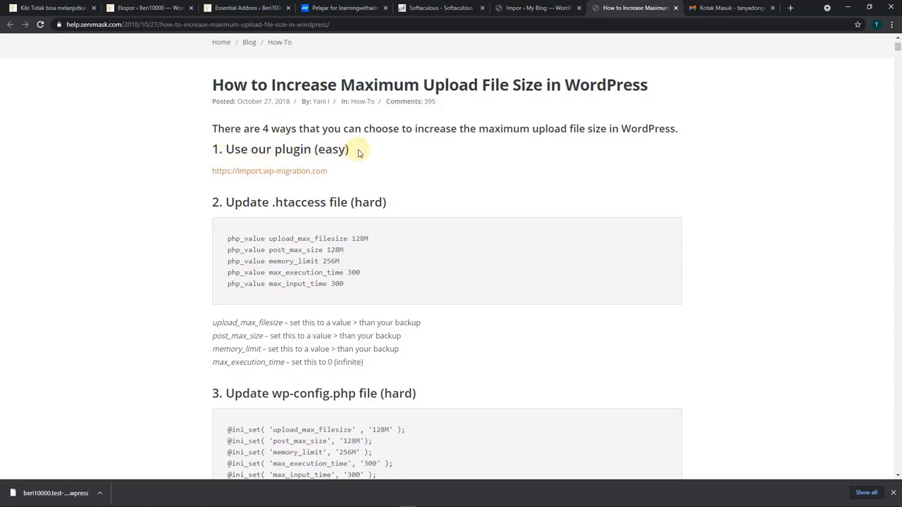
left_click_drag(349, 149, 211, 148)
left_click(323, 149)
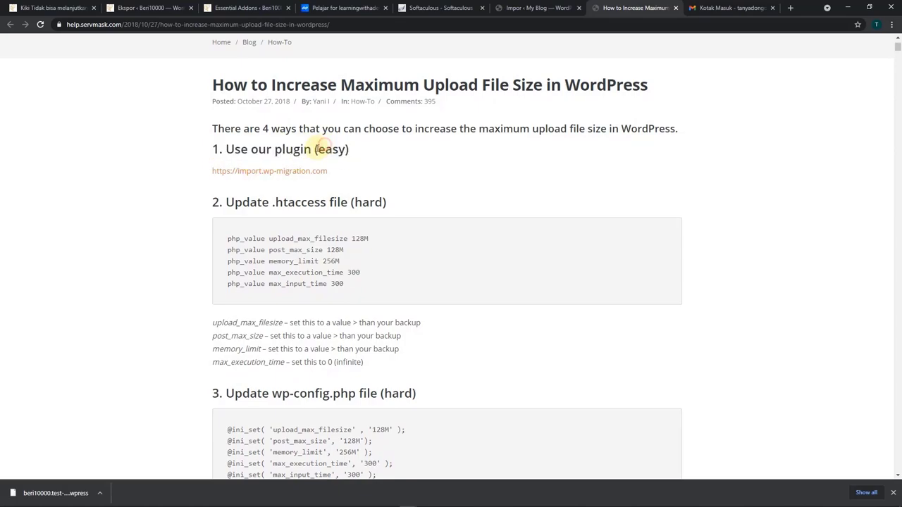
left_click(245, 173)
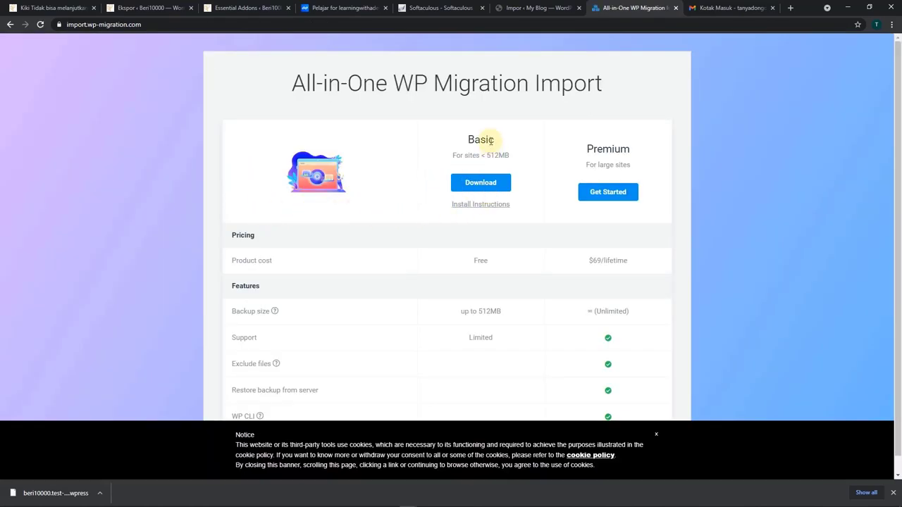
left_click(476, 183)
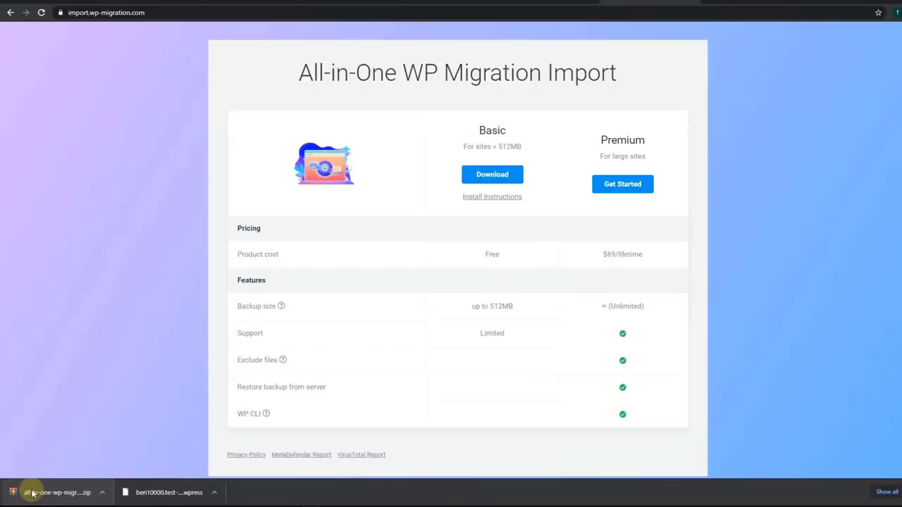
left_click(513, 10)
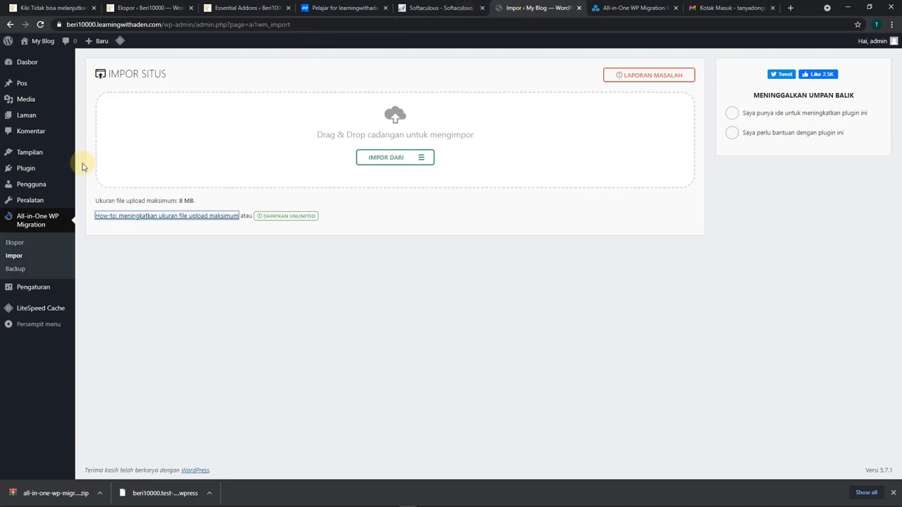
- Upload, install and activate the downloaded import extension zip
mouse_move(30, 170)
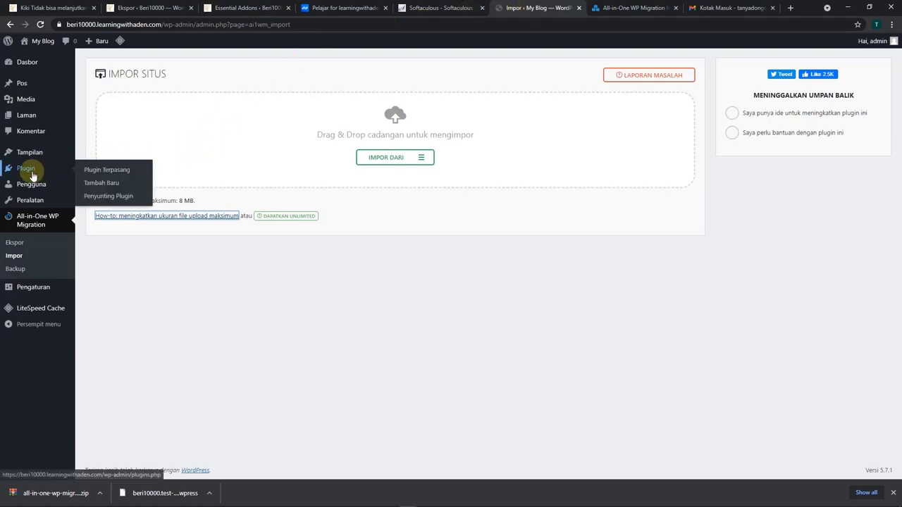
right_click(109, 189)
left_click(131, 193)
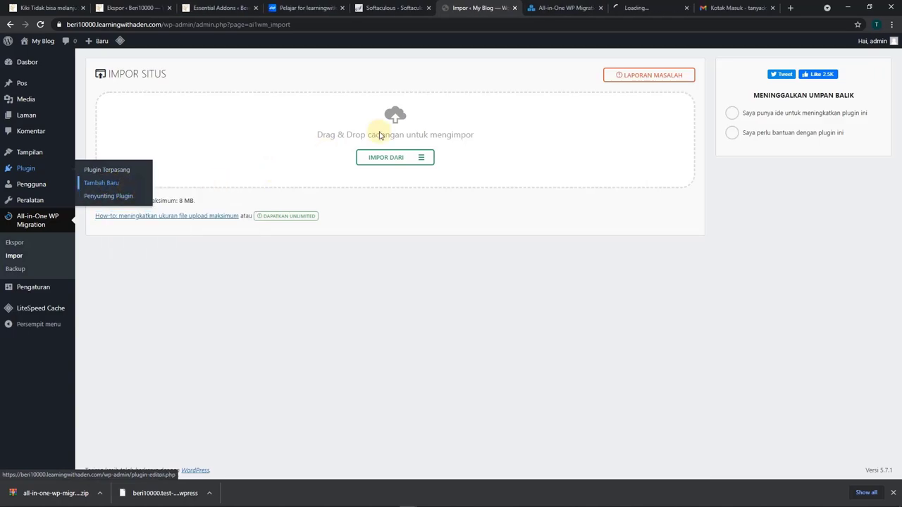
left_click_drag(648, 10, 564, 9)
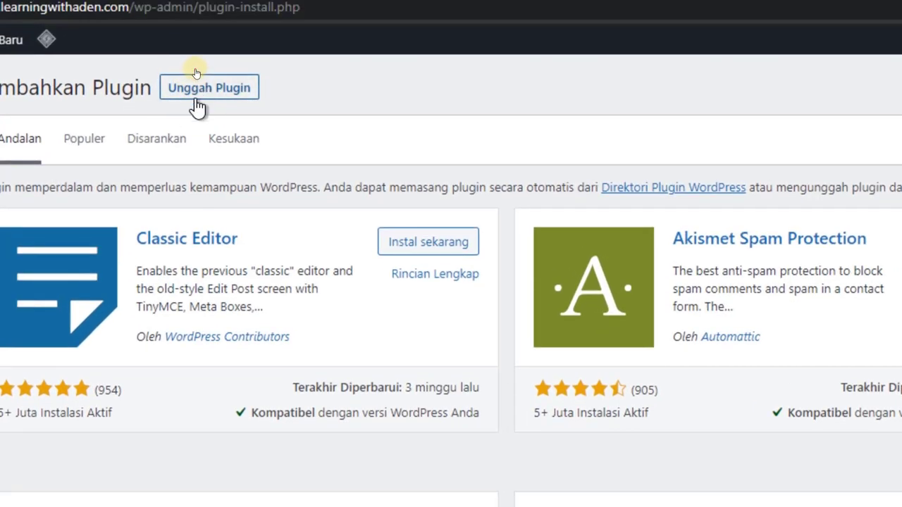
left_click(201, 88)
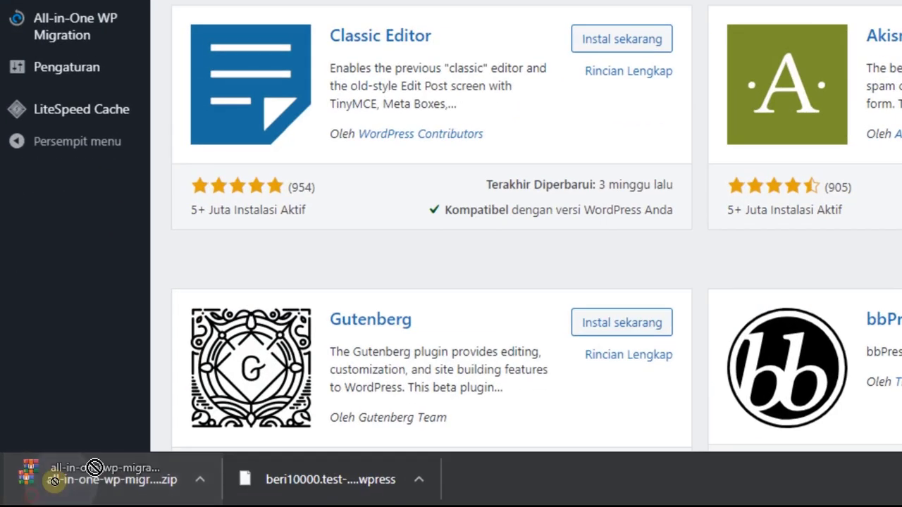
left_click_drag(30, 499, 429, 213)
left_click_drag(803, 63, 524, 99)
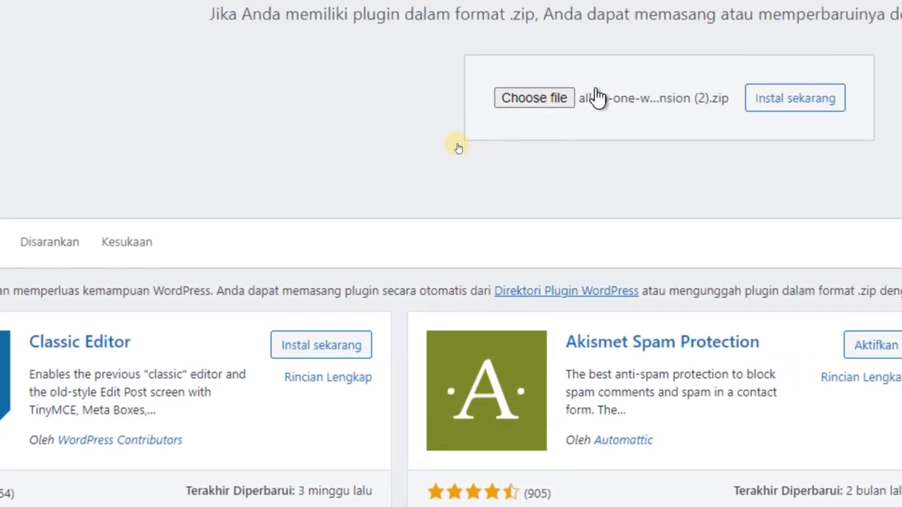
left_click(792, 100)
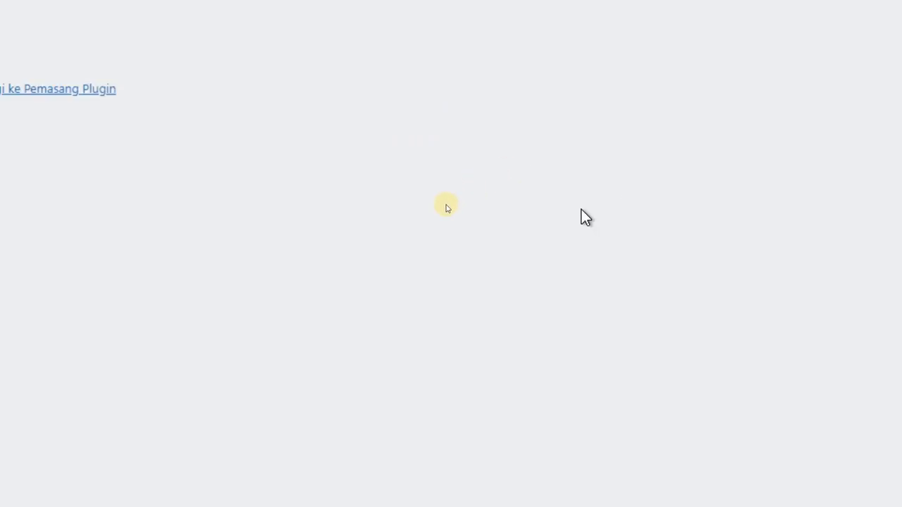
left_click(107, 146)
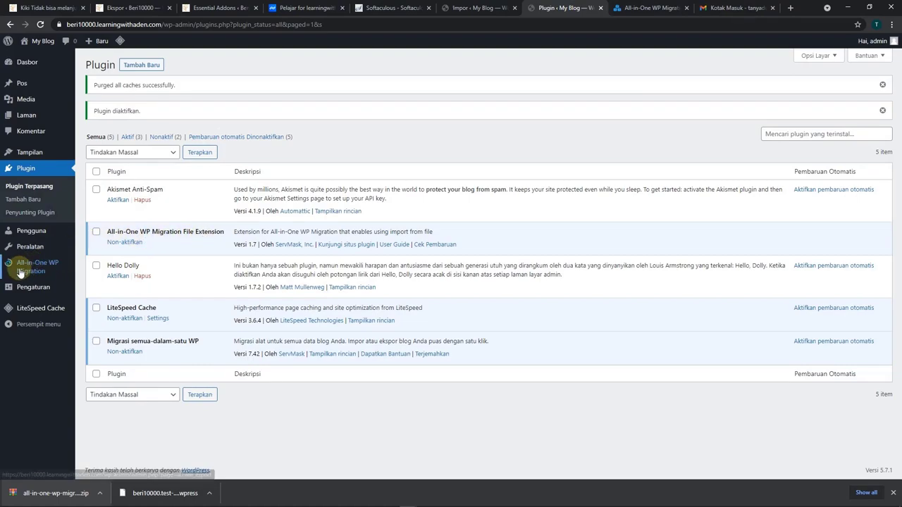
- Confirm the new 512 MB import limit and drop in the .wpress backup
mouse_move(20, 273)
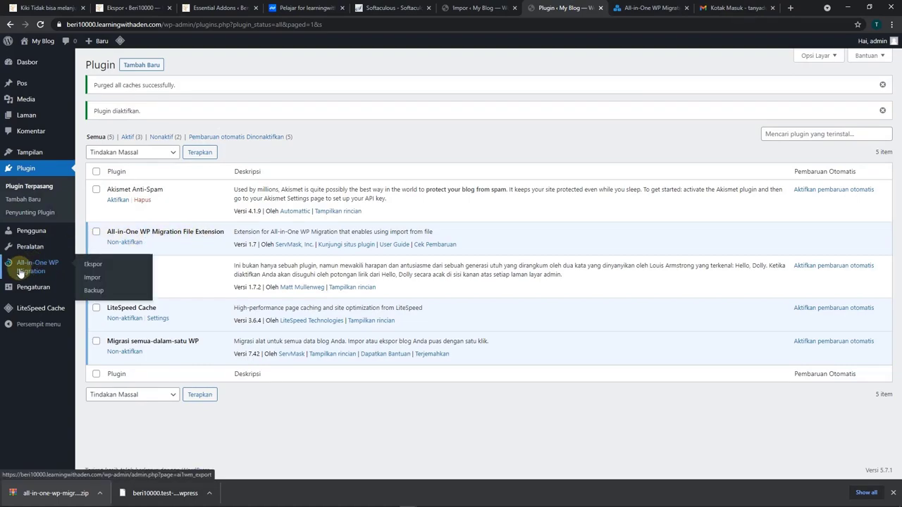
left_click(94, 278)
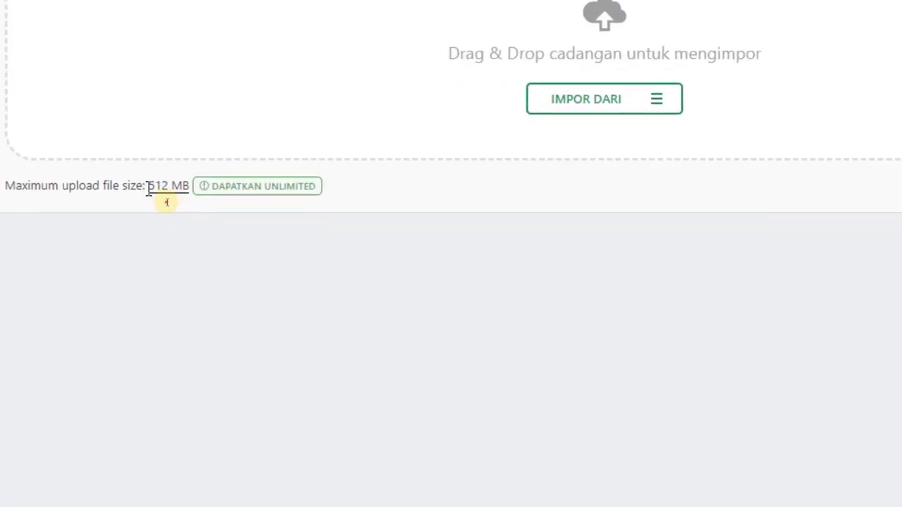
left_click_drag(148, 189, 183, 201)
left_click(192, 226)
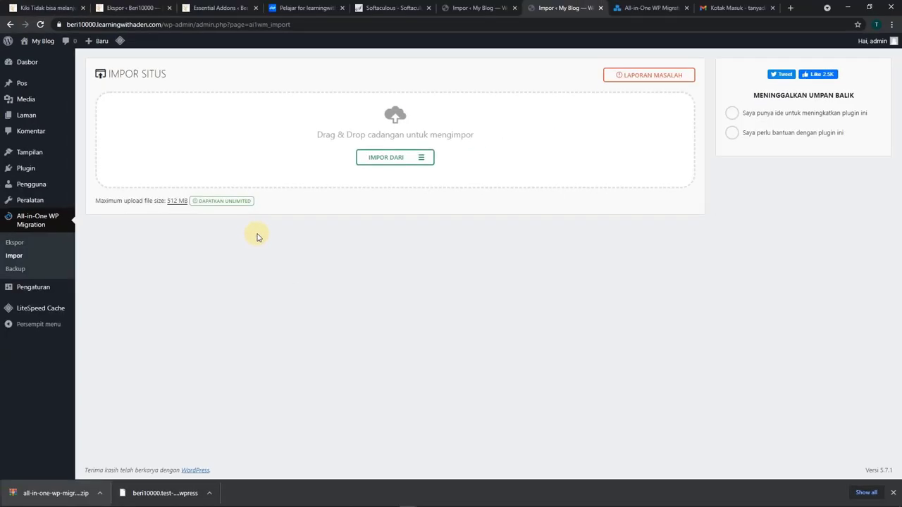
left_click(410, 159)
left_click(410, 159)
left_click_drag(165, 499, 425, 152)
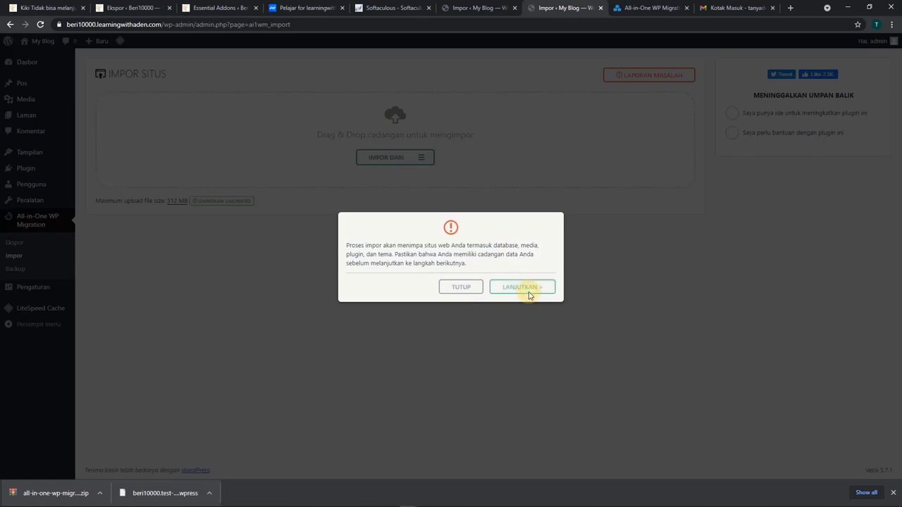
- Confirm overwriting the site, then close the import-success dialog once done
left_click(528, 293)
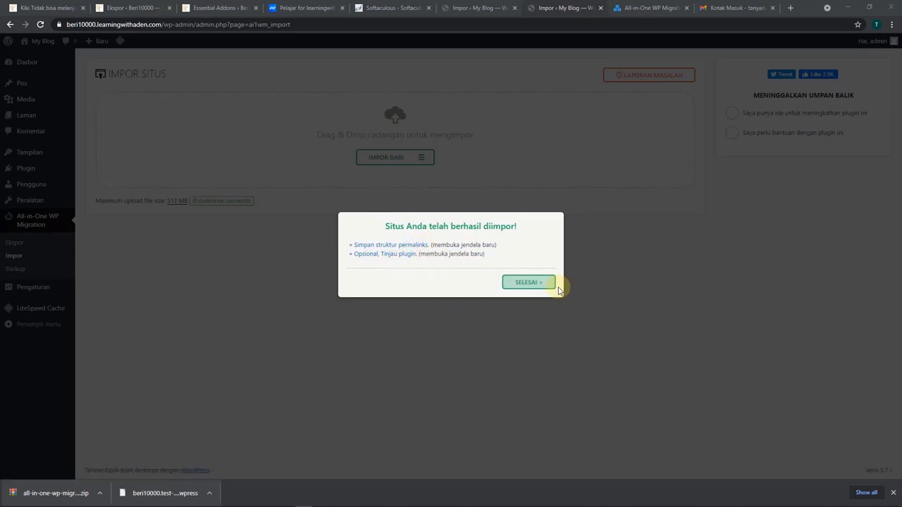
left_click(521, 283)
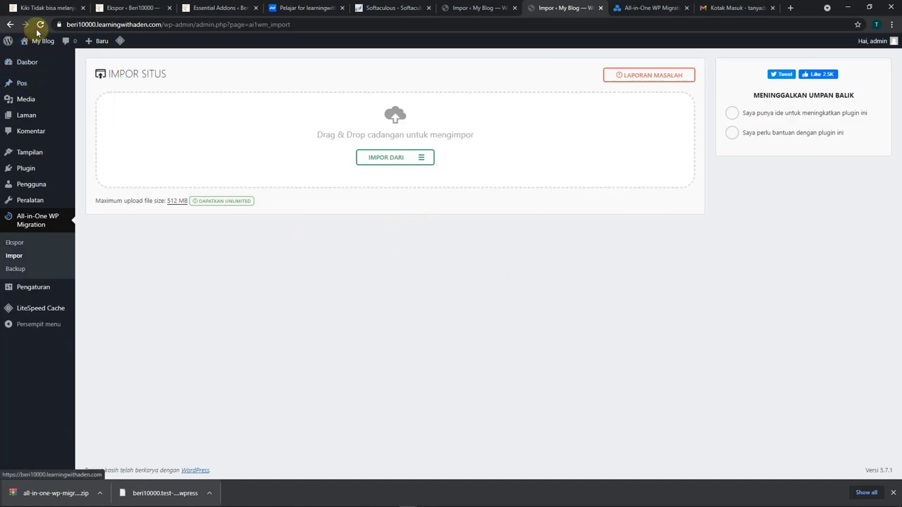
- Reload the admin so the post-import WordPress login page appears
left_click(40, 26)
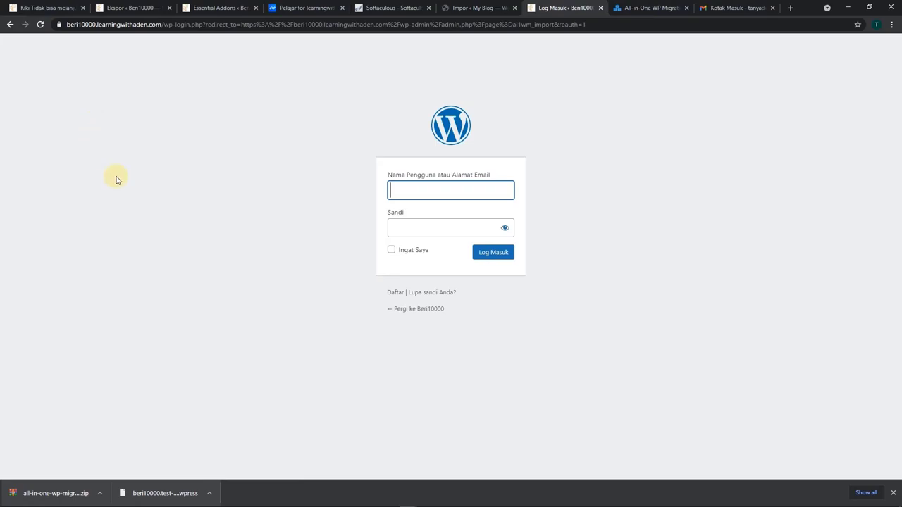
left_click(429, 191)
left_click(364, 166)
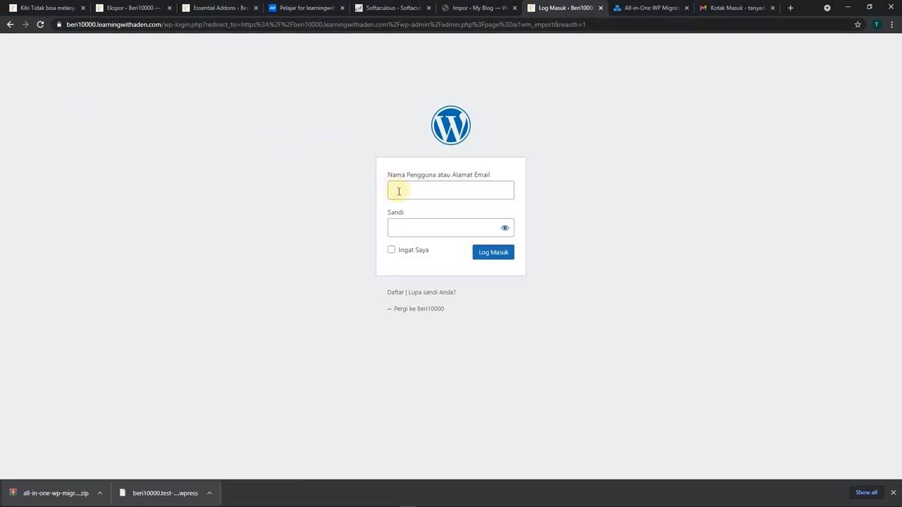
left_click(151, 10)
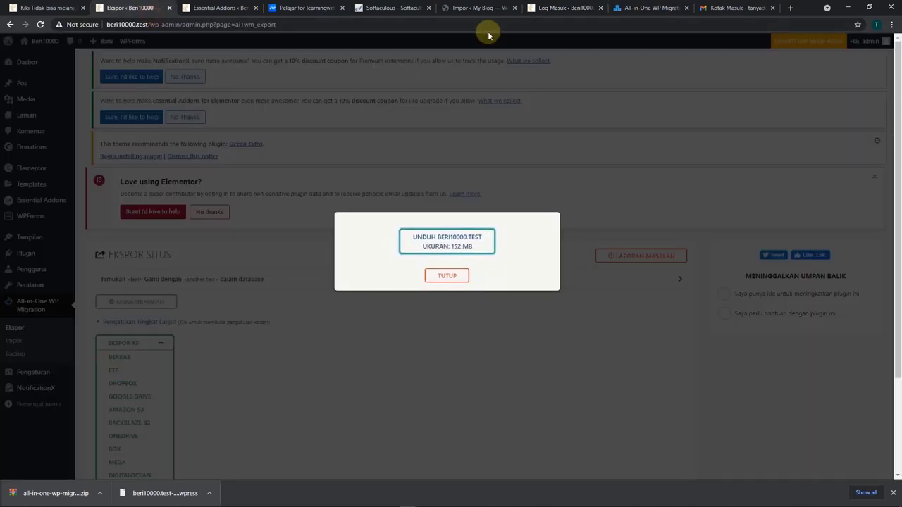
left_click(547, 12)
left_click(431, 191)
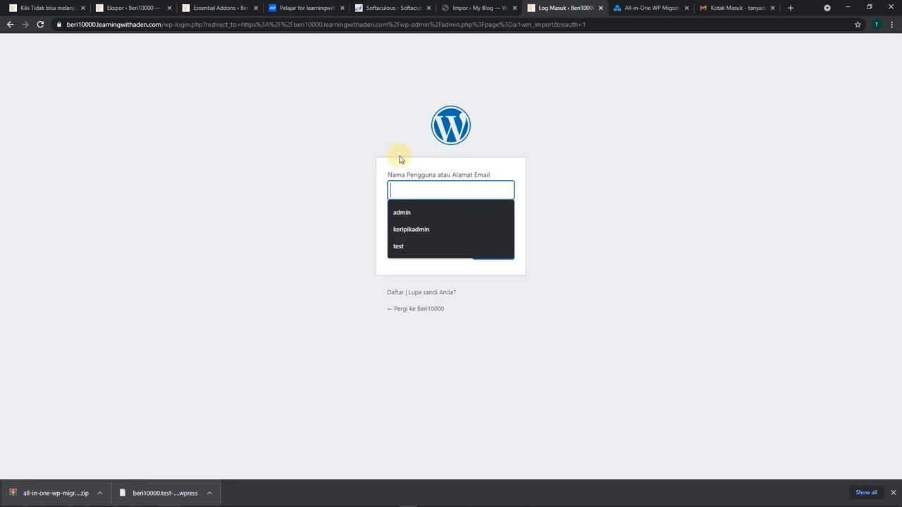
left_click(276, 134)
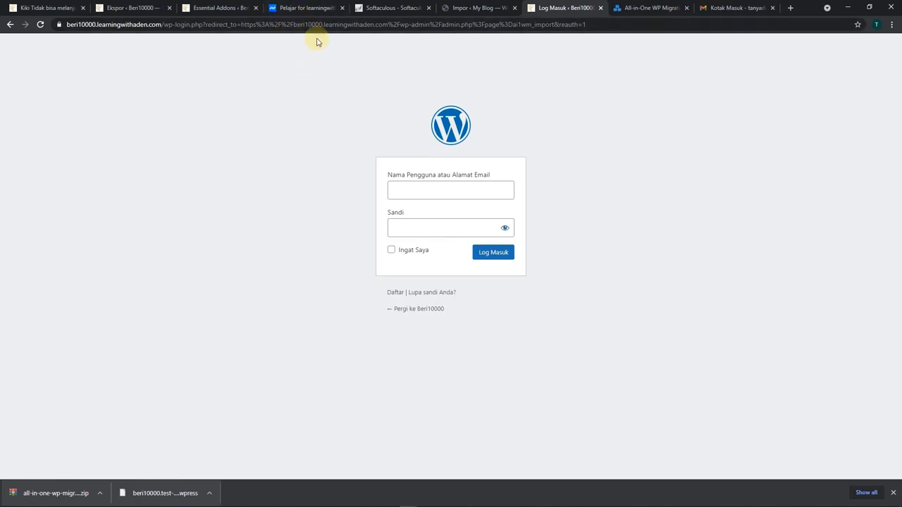
- Open the WordPress Management site list in the Niagahoster hosting panel and scroll through it
left_click(309, 14)
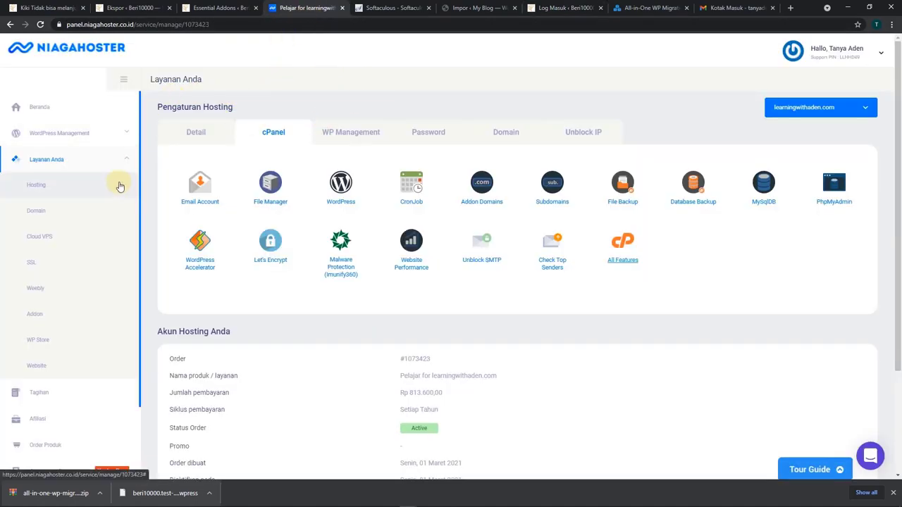
left_click(62, 134)
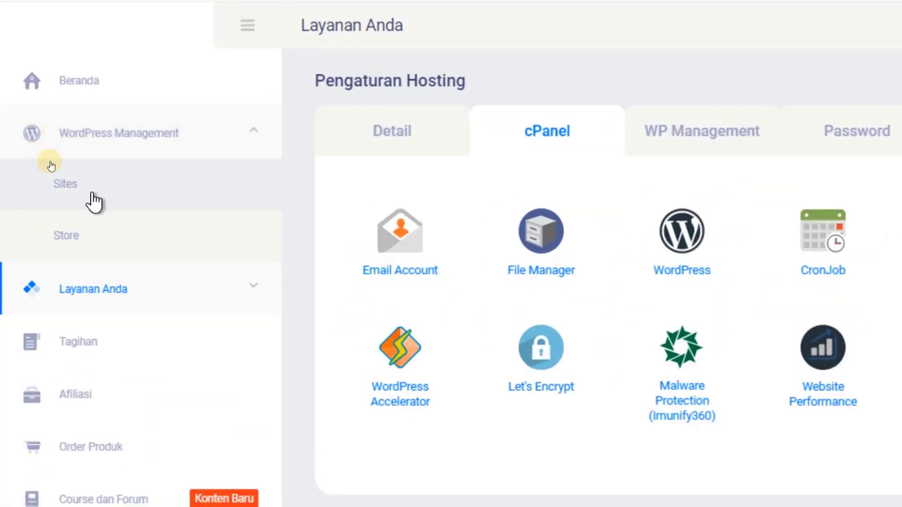
left_click(156, 212)
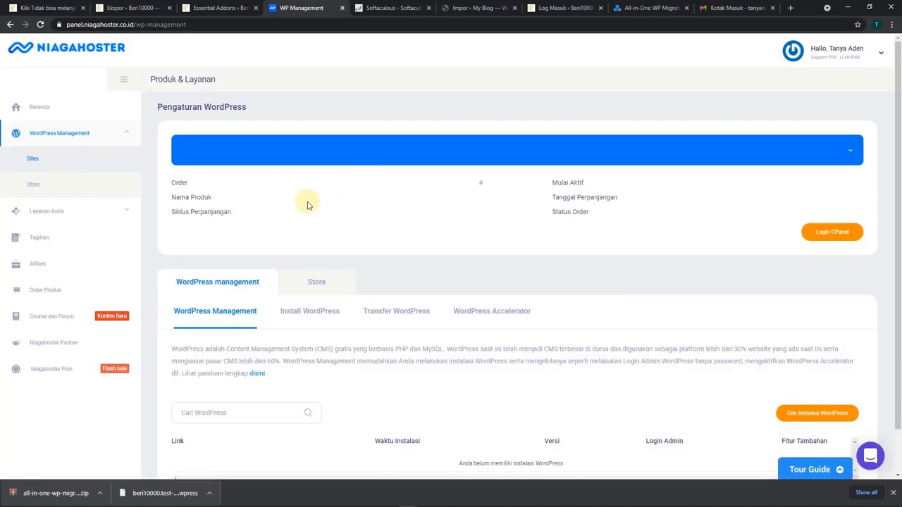
scroll(314, 204, "down", 1)
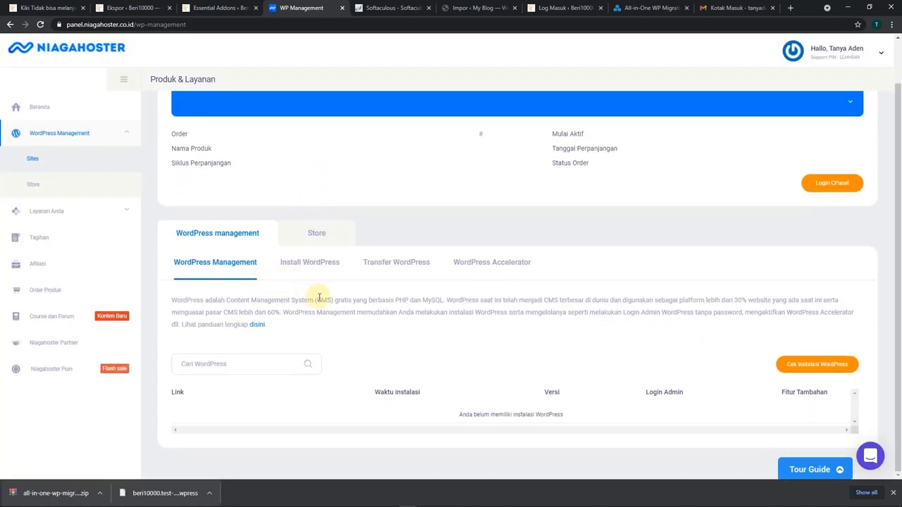
scroll(319, 298, "up", 1)
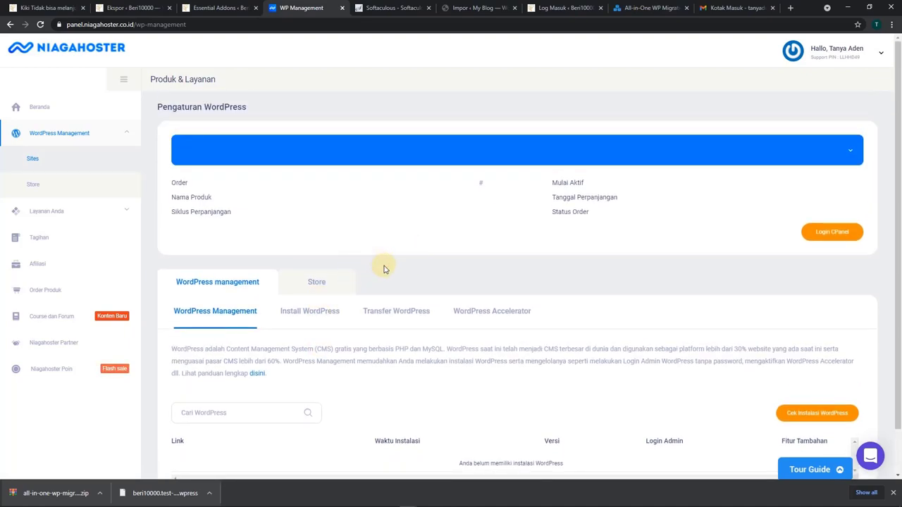
scroll(384, 270, "down", 1)
scroll(380, 264, "up", 1)
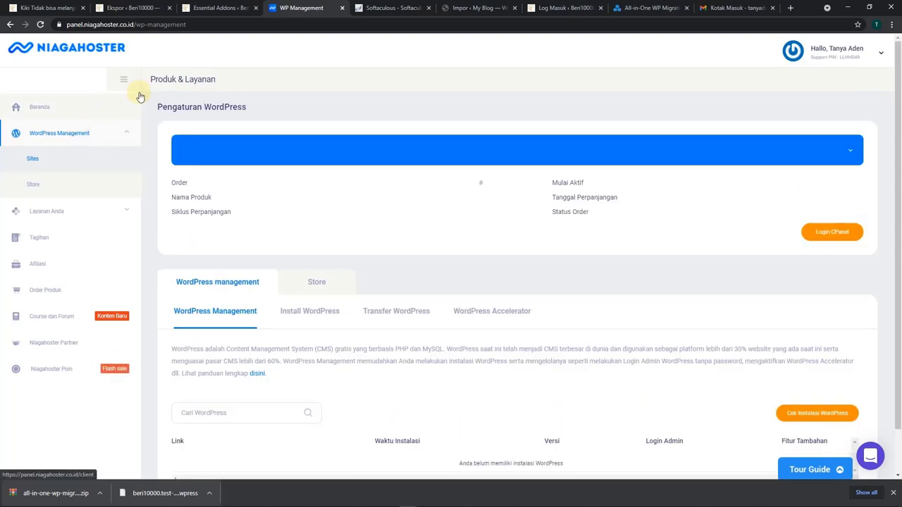
- Go to niagahoster.co.id, manage the learningwithaden.com hosting and show its WordPress installs
left_click(200, 24)
type("niagahoster.co.id")
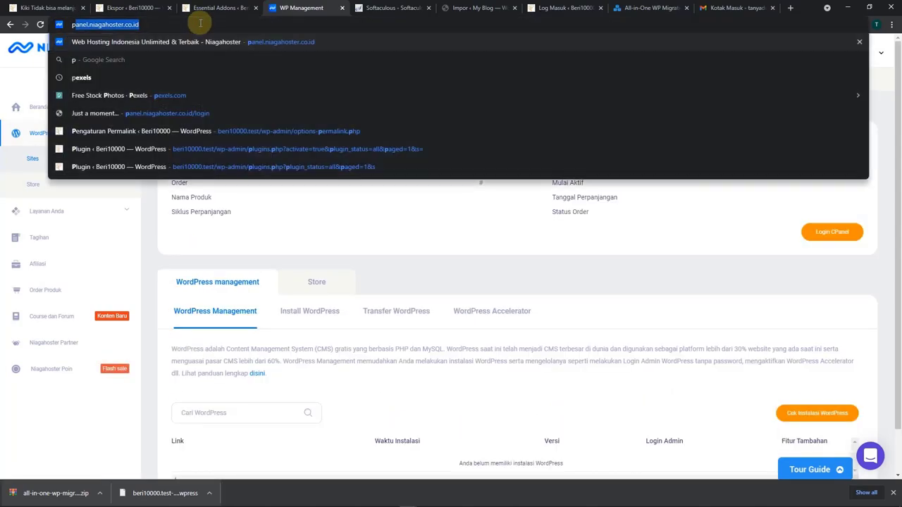
key("Return")
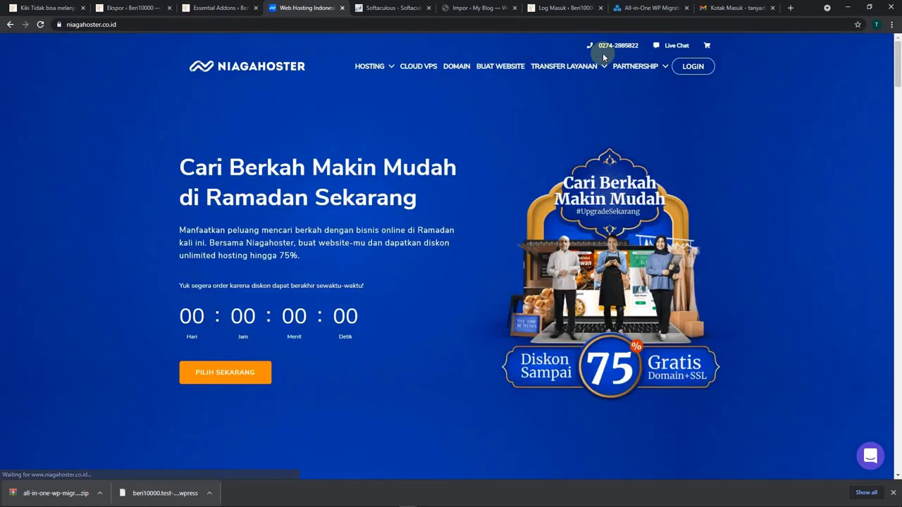
left_click(692, 66)
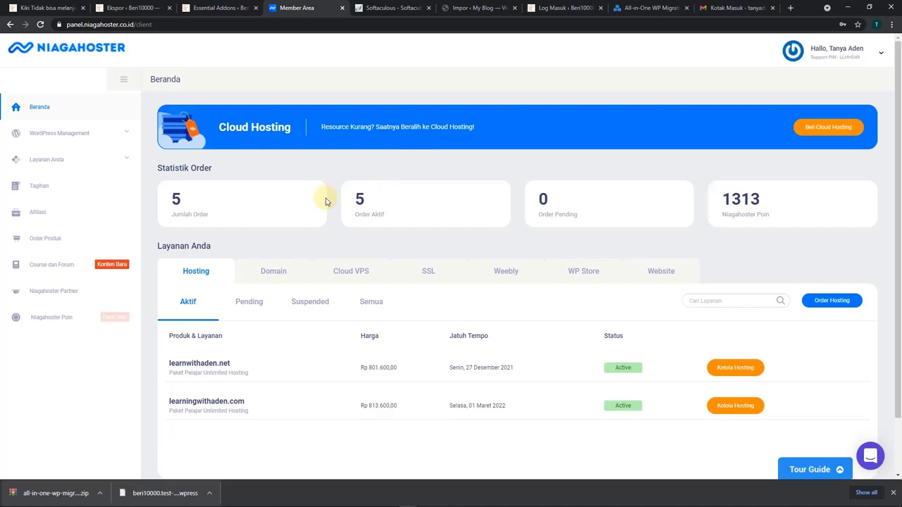
scroll(317, 225, "down", 2)
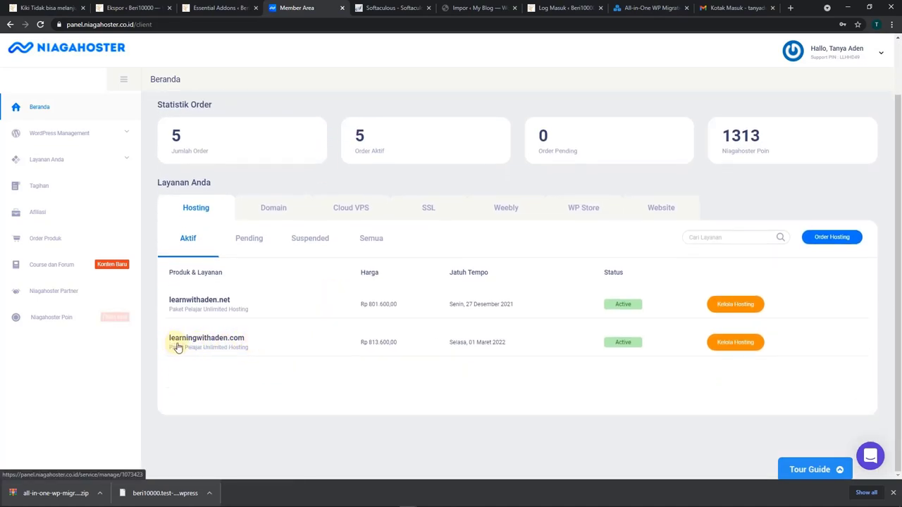
left_click(710, 344)
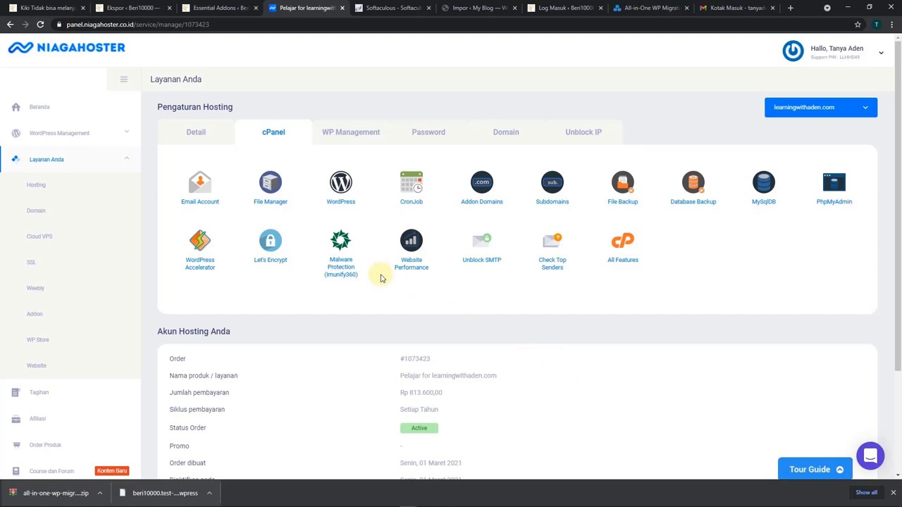
left_click(361, 137)
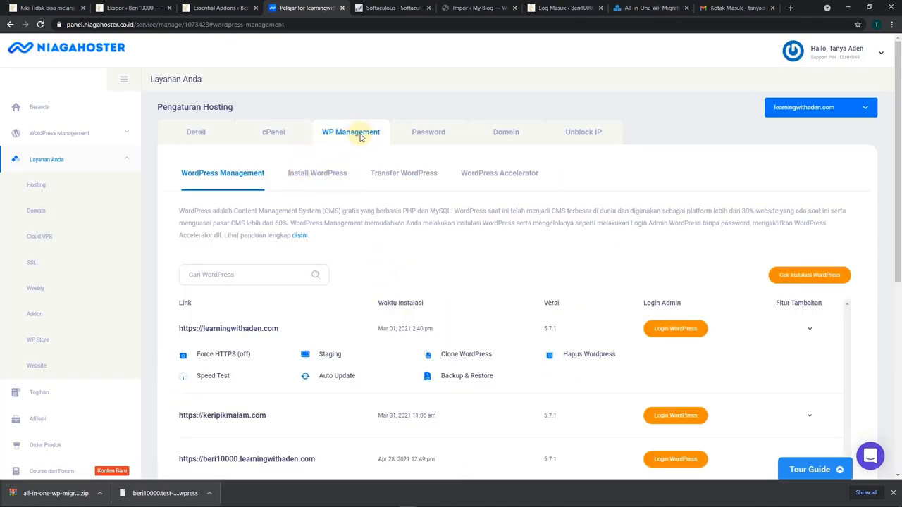
scroll(268, 202, "down", 1)
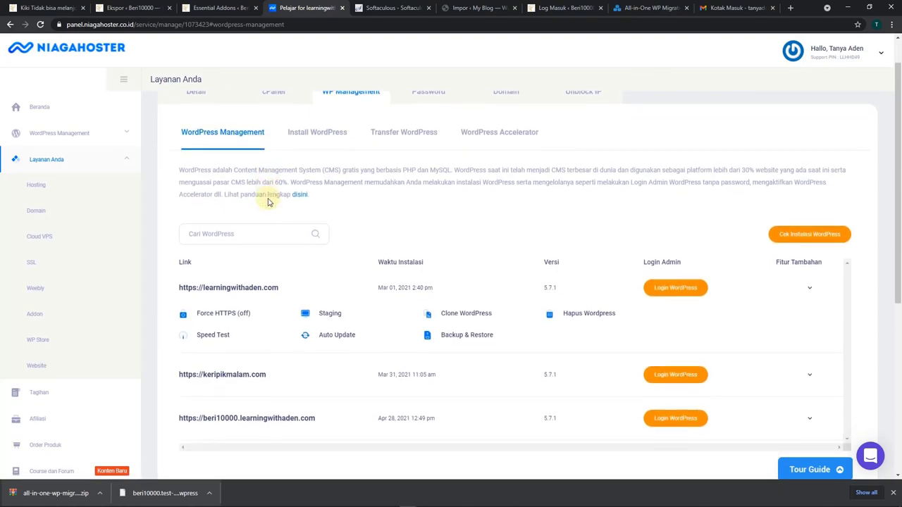
scroll(268, 202, "down", 2)
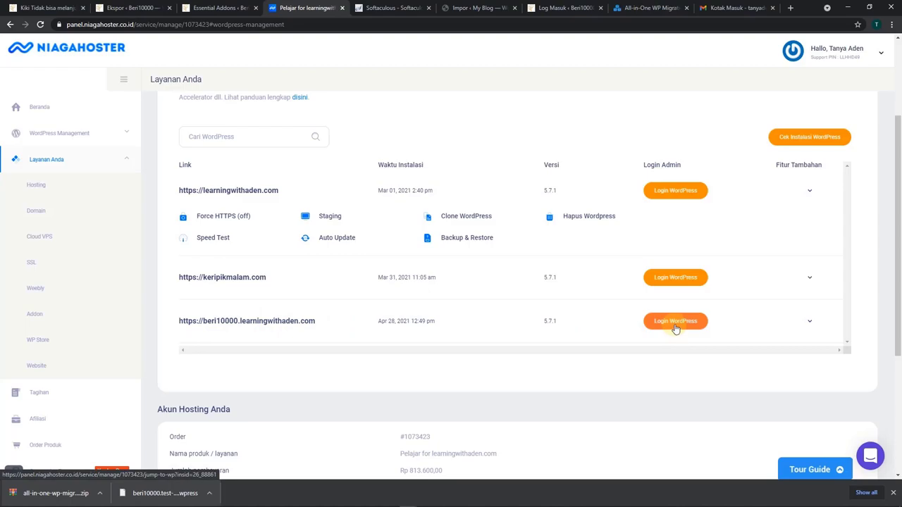
- Log in to the beri10000.learningwithaden.com WordPress admin from the installs list
left_click(675, 324)
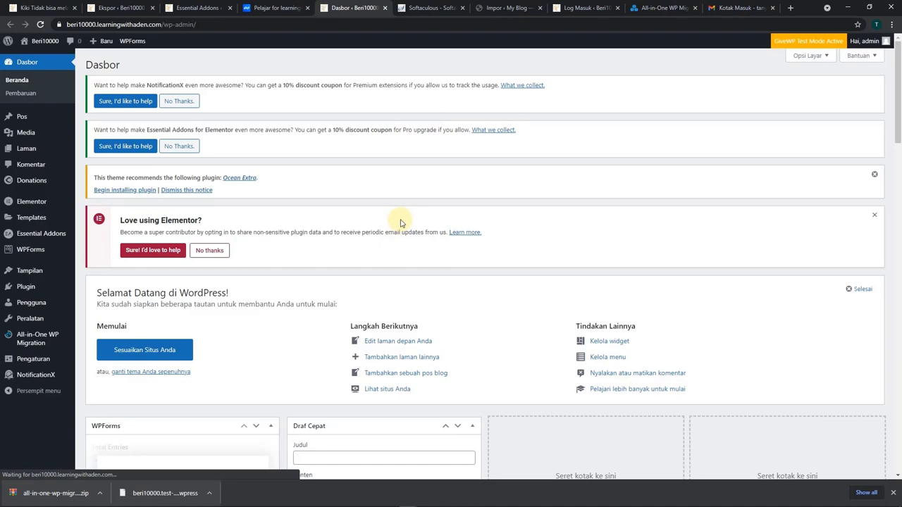
scroll(424, 215, "down", 5)
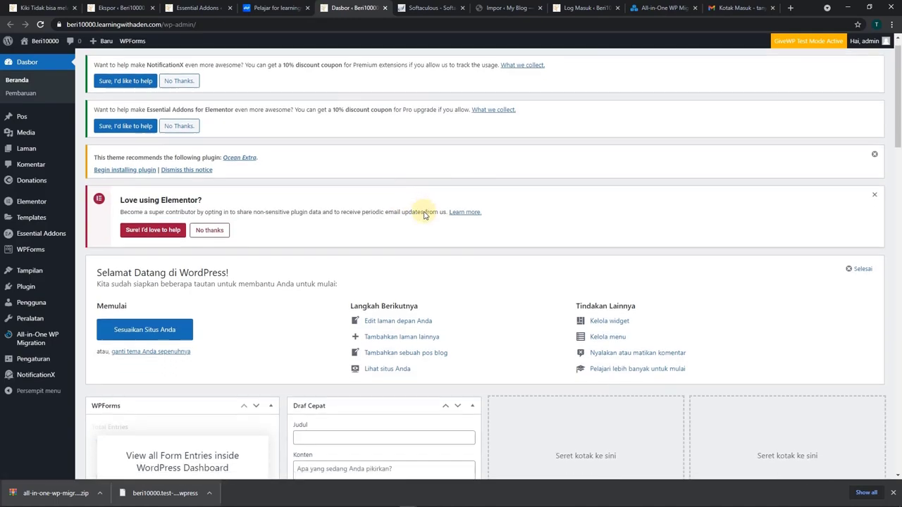
scroll(425, 215, "up", 3)
scroll(425, 215, "up", 3)
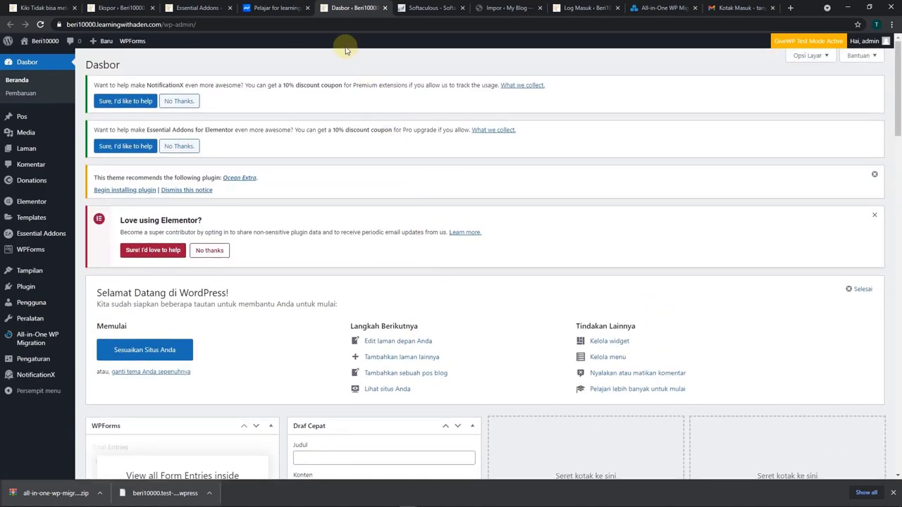
left_click(277, 8)
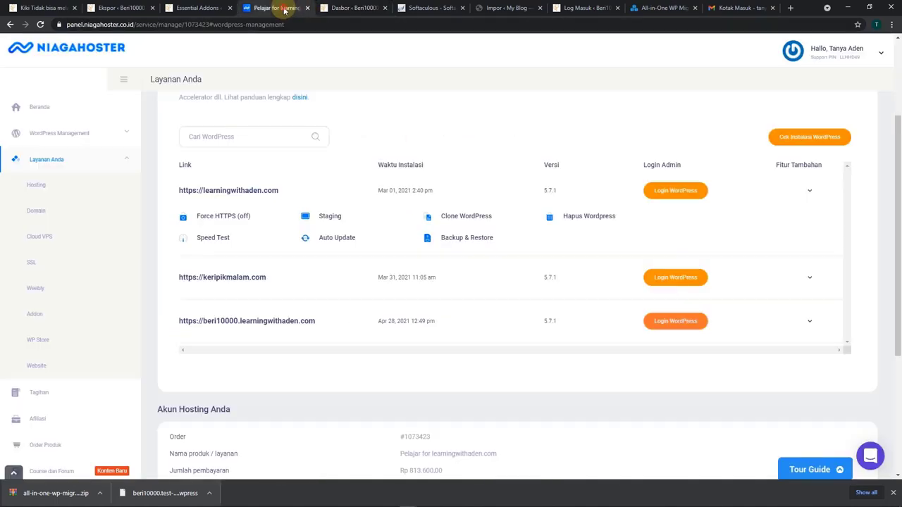
left_click(361, 8)
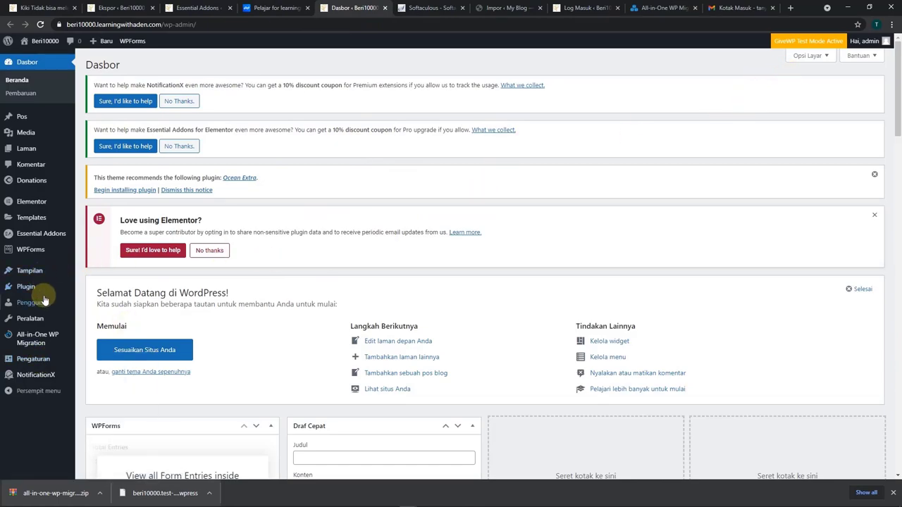
- Open the admin user's Profil page and inspect its email address field
mouse_move(43, 303)
left_click(98, 333)
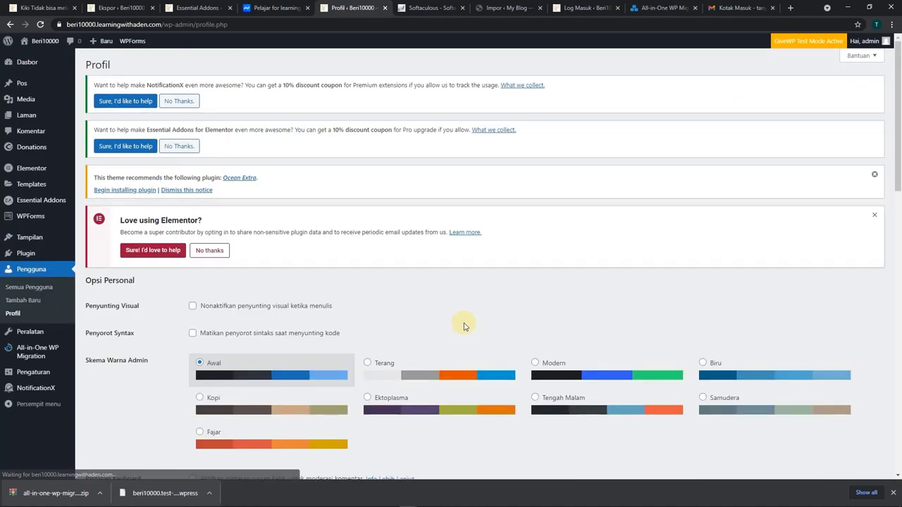
scroll(464, 325, "down", 7)
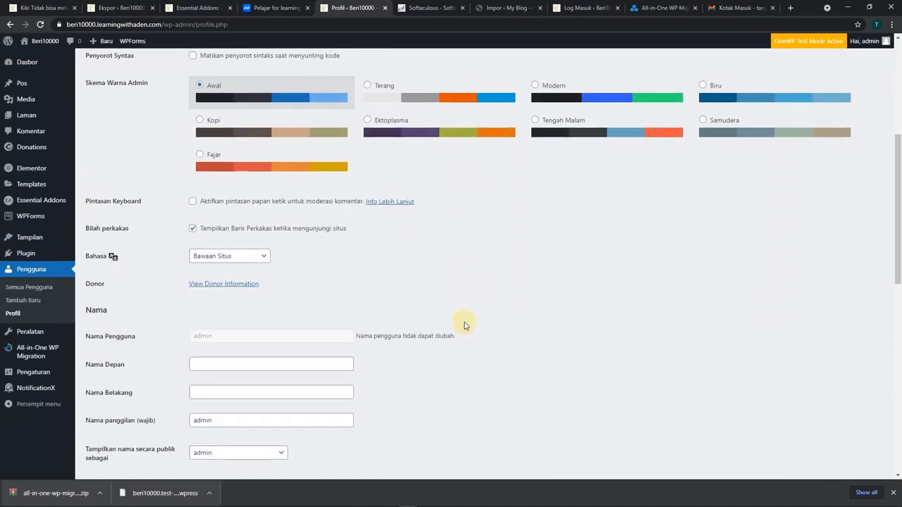
scroll(464, 325, "down", 3)
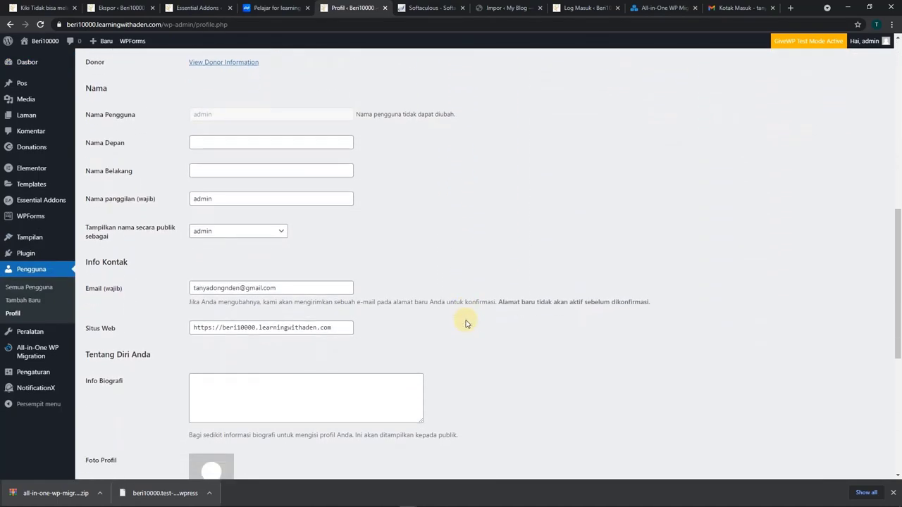
left_click_drag(278, 224, 195, 224)
left_click(166, 241)
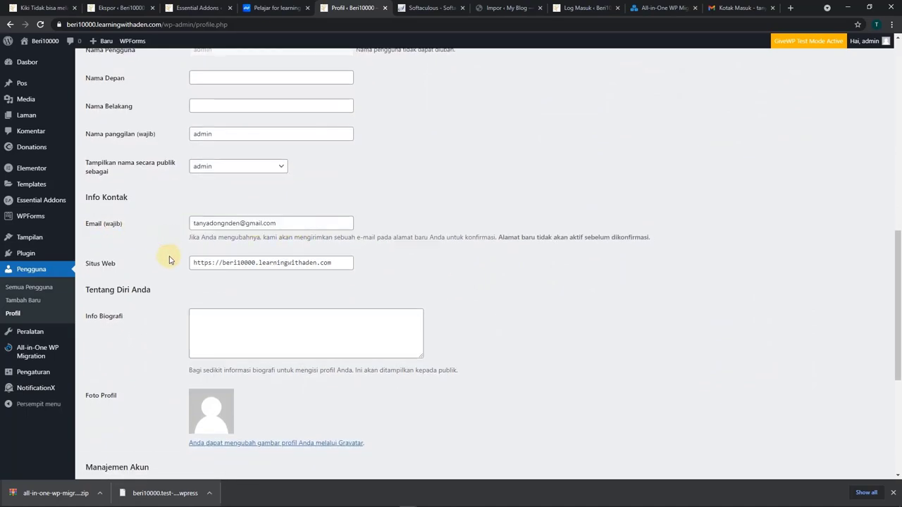
scroll(176, 254, "down", 4)
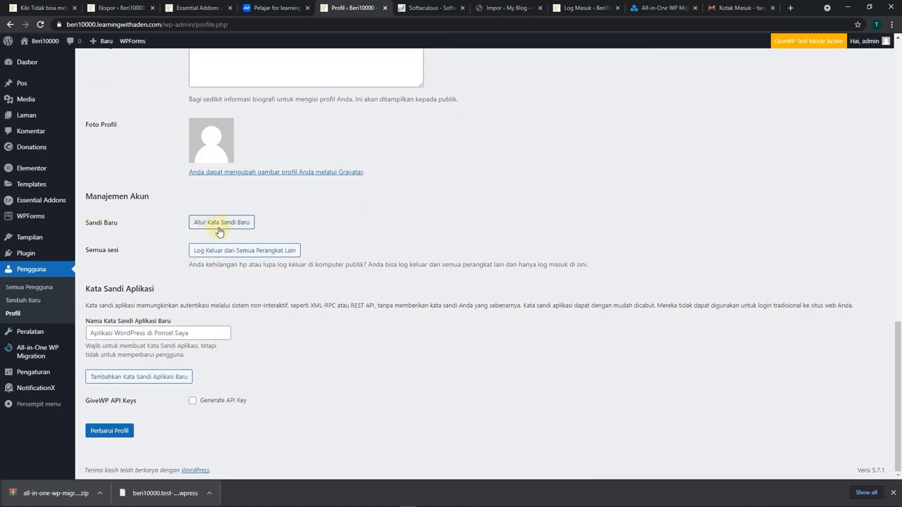
- Replace the generated password with a custom one and submit Perbarui Profil
left_click(221, 225)
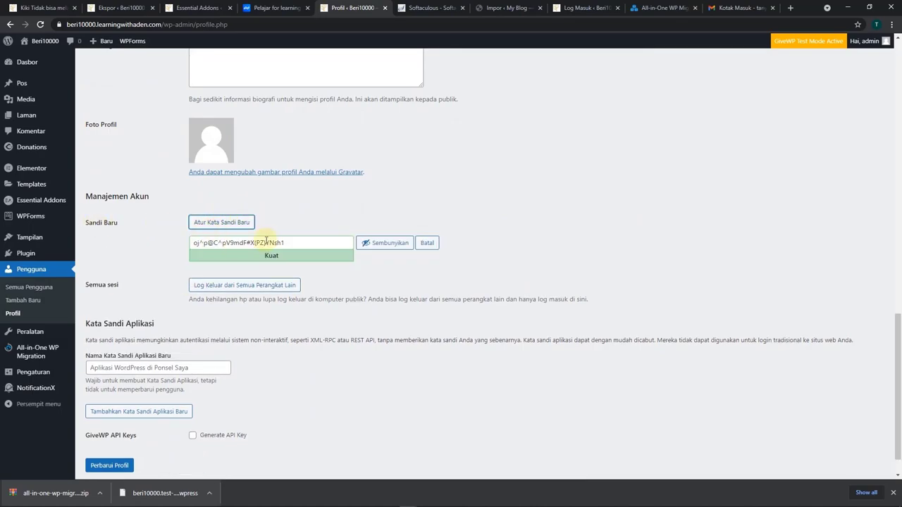
double_click(294, 237)
left_click(383, 243)
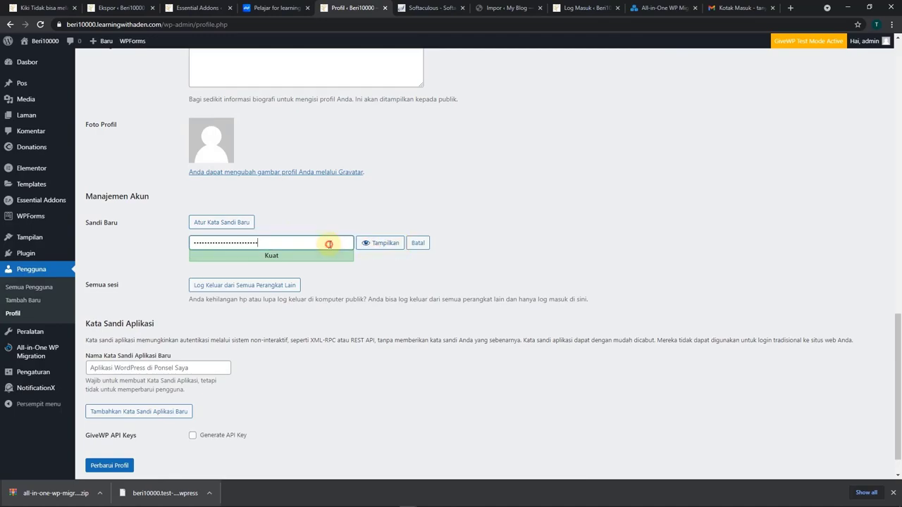
double_click(329, 245)
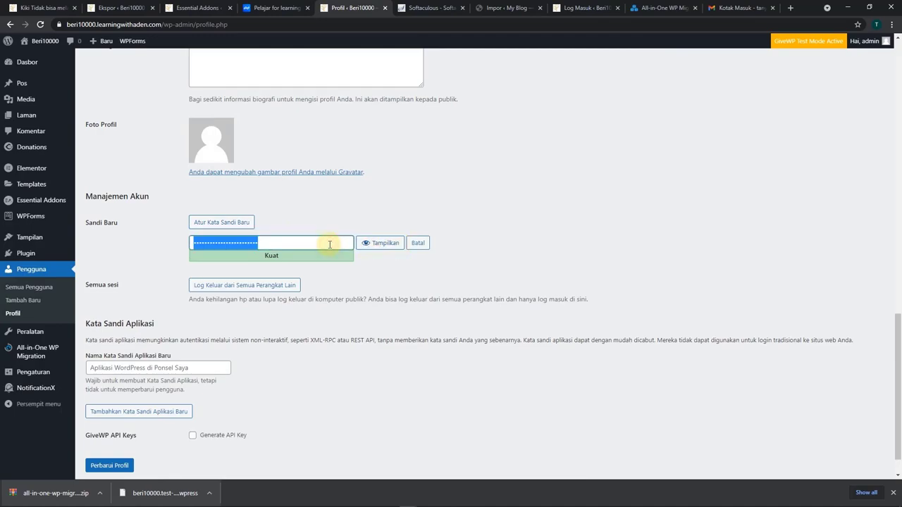
type("a")
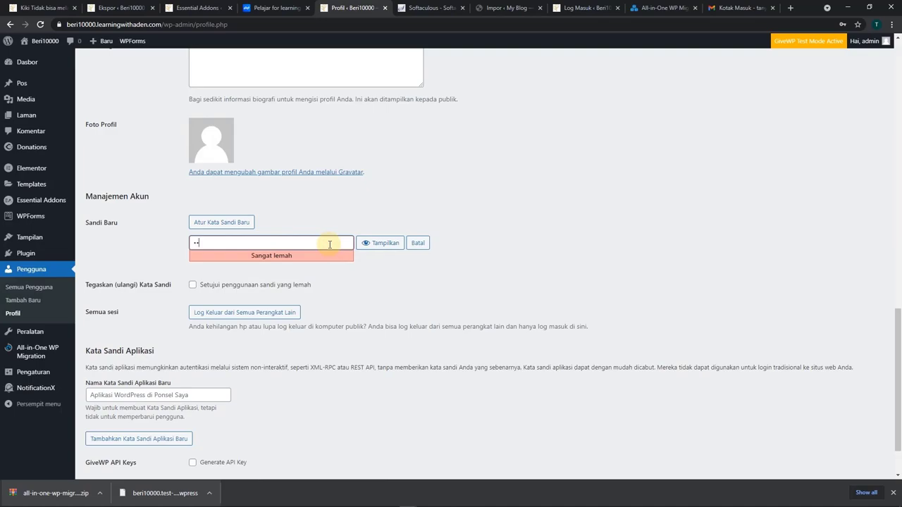
type("••••••••")
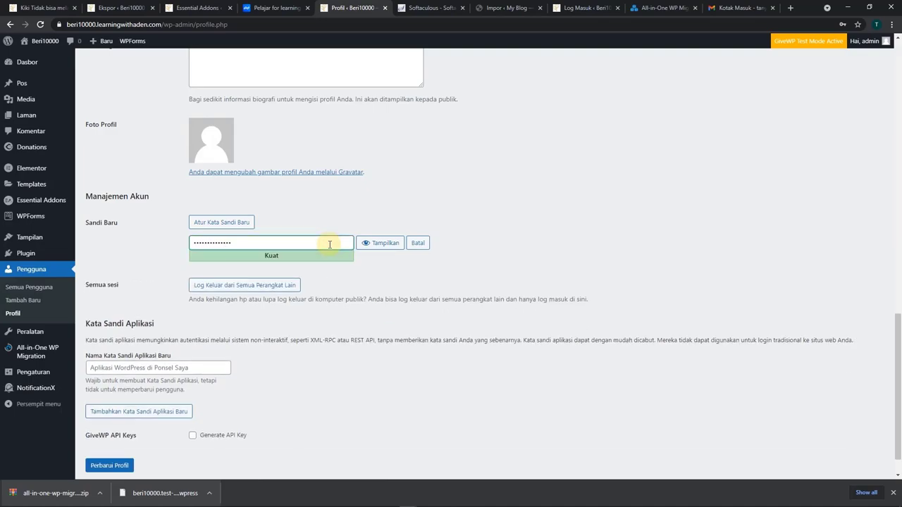
left_click(377, 286)
scroll(289, 279, "down", 1)
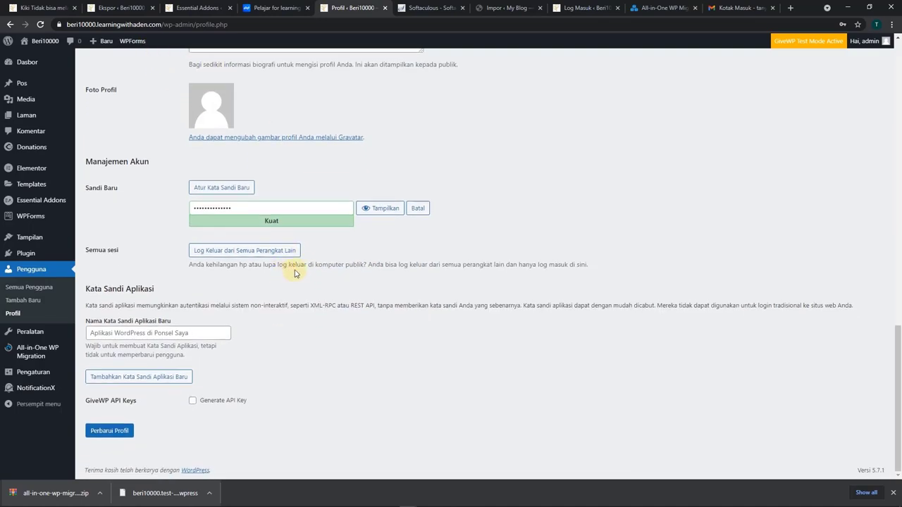
left_click(127, 433)
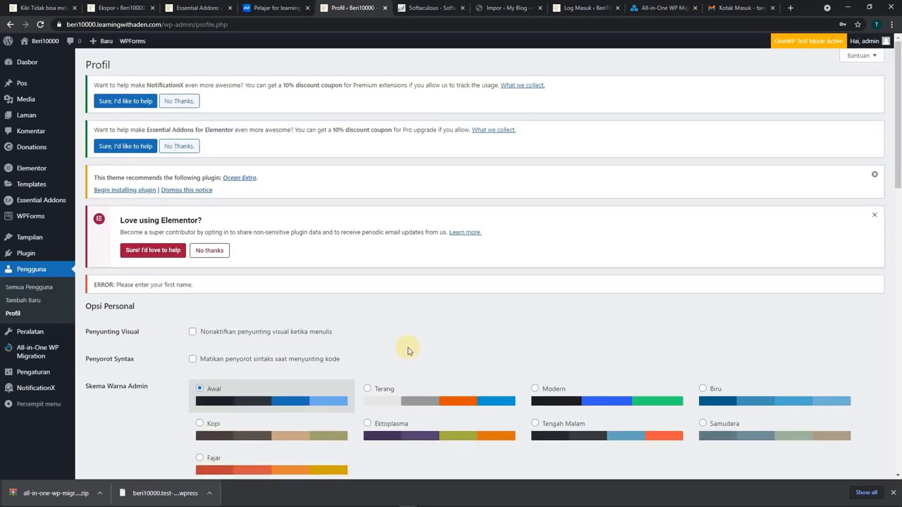
- Review the first-name error, checking the account email and learningwithaden.com page address
scroll(410, 349, "down", 4)
scroll(410, 346, "down", 6)
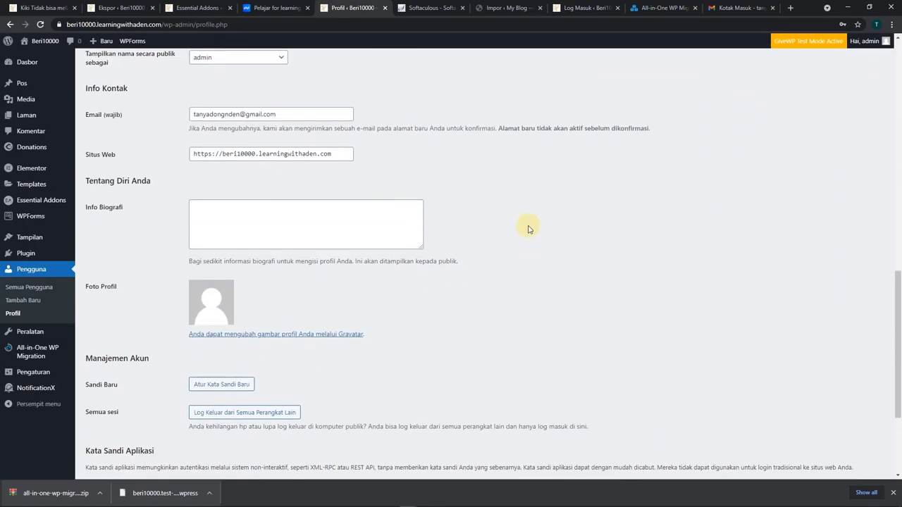
scroll(425, 318, "down", 2)
scroll(423, 346, "up", 4)
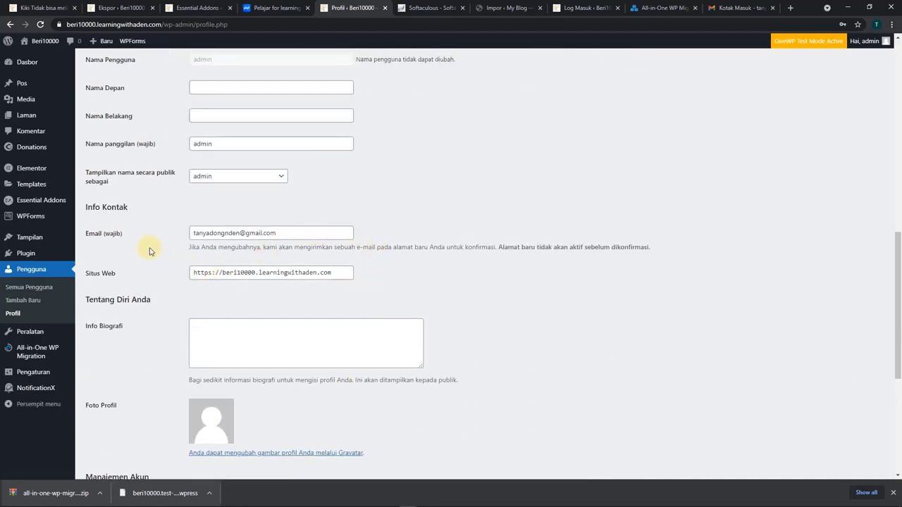
left_click_drag(292, 233, 187, 232)
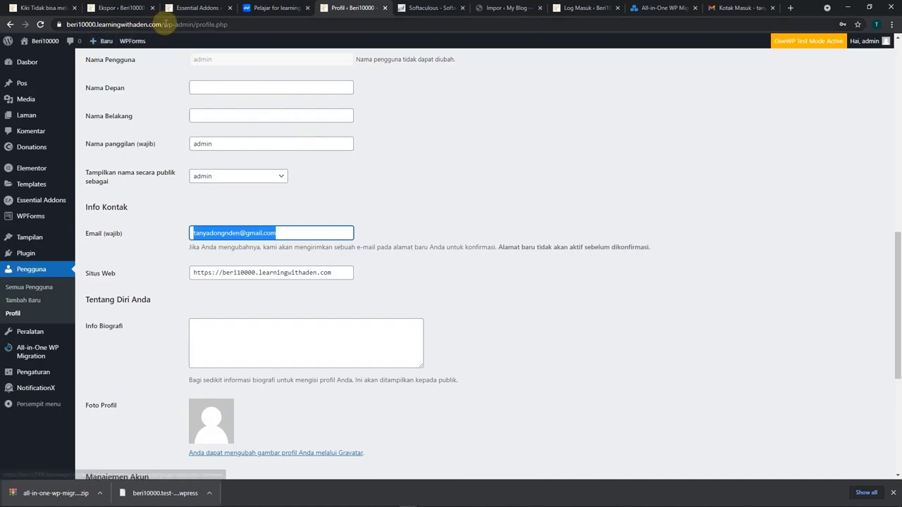
left_click_drag(162, 24, 96, 24)
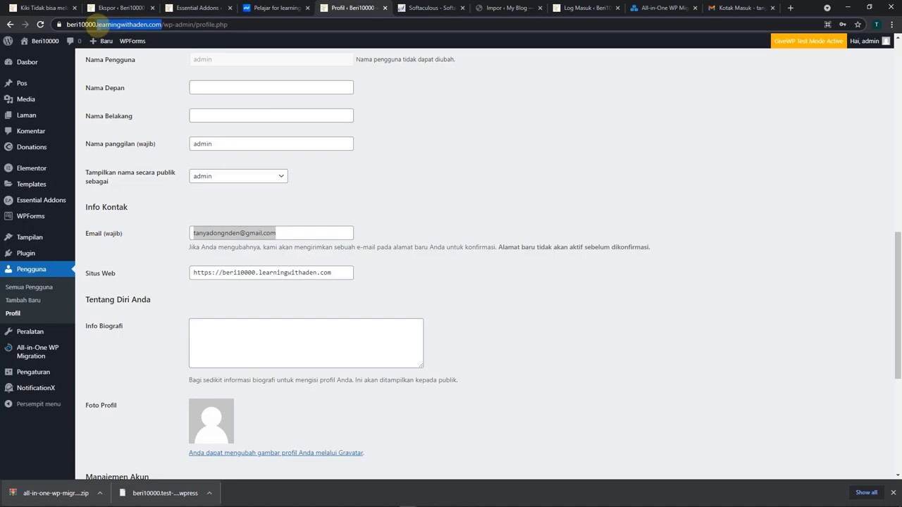
left_click(444, 229)
scroll(447, 227, "down", 4)
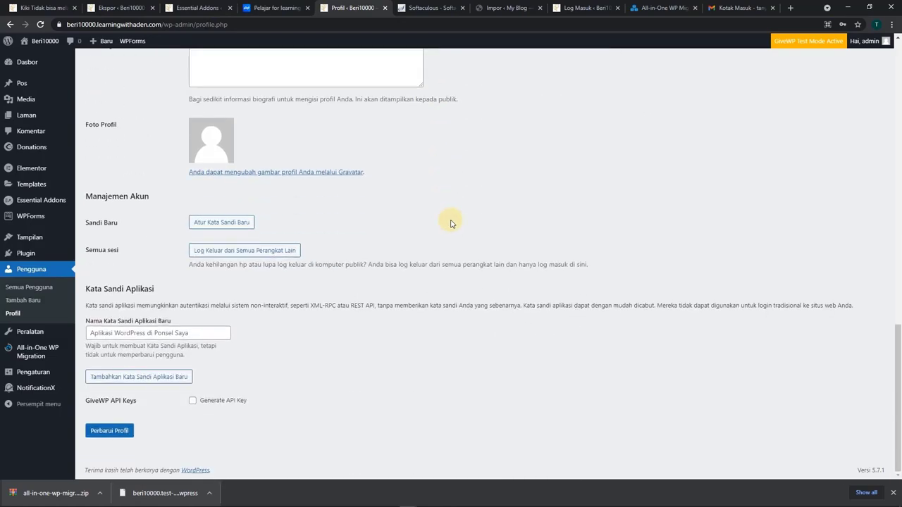
scroll(451, 224, "up", 15)
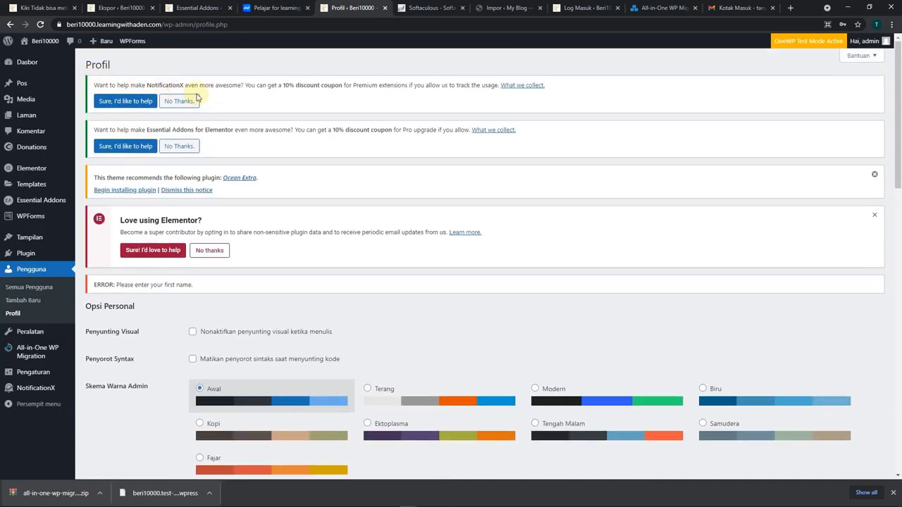
mouse_move(30, 40)
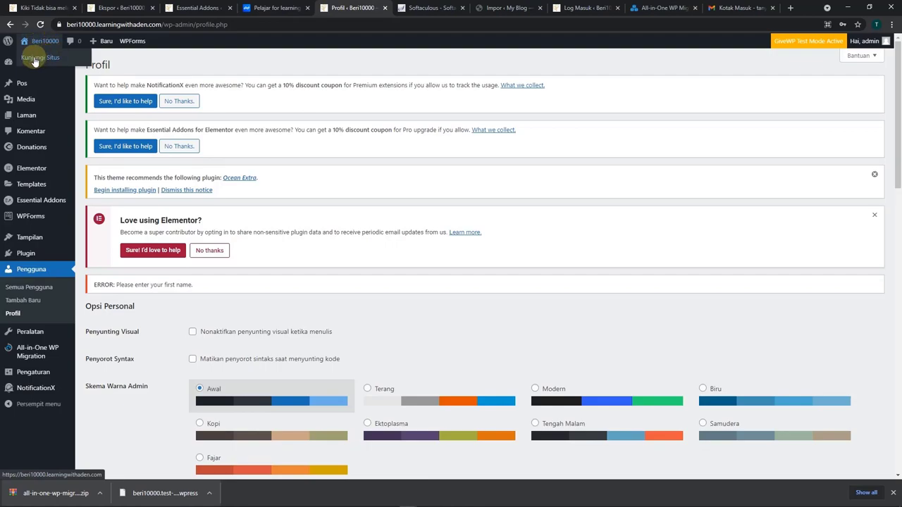
- Open the live Beri10000 site in a new tab and scroll through its homepage
right_click(45, 58)
left_click(81, 66)
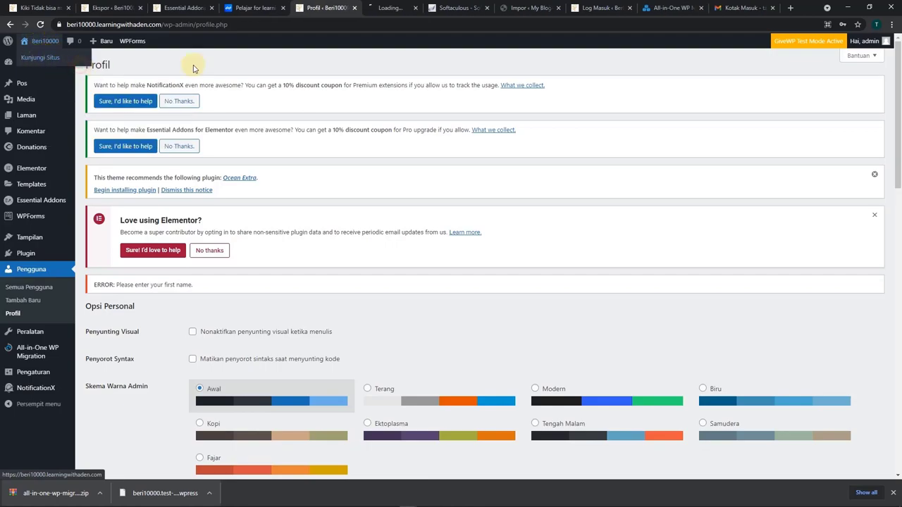
left_click(391, 8)
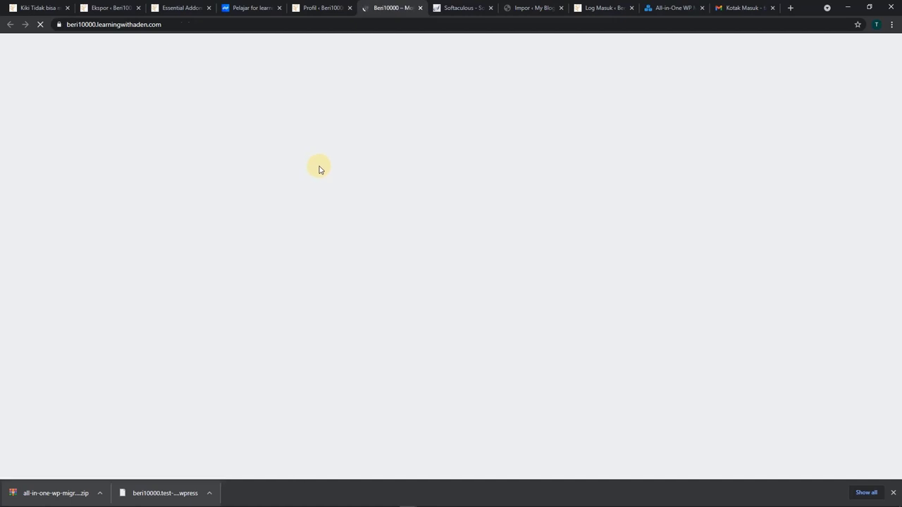
scroll(345, 175, "down", 12)
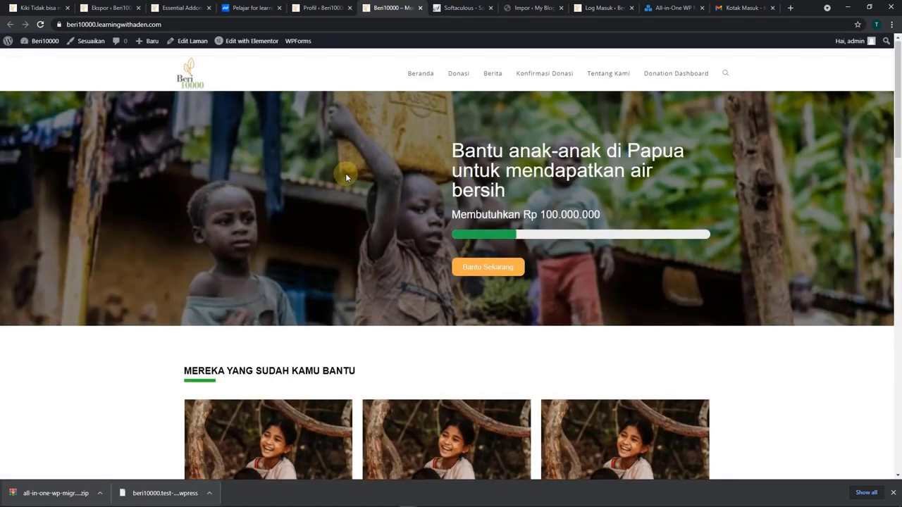
scroll(347, 176, "down", 5)
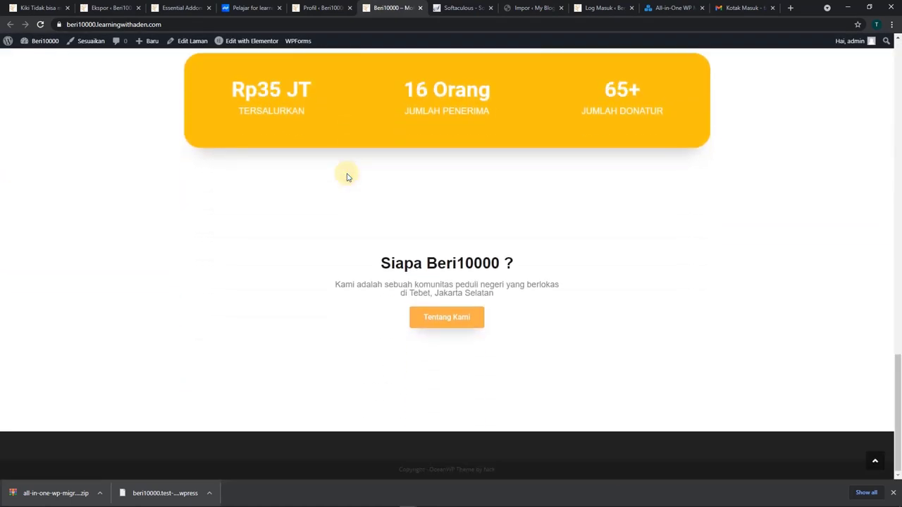
scroll(347, 176, "up", 15)
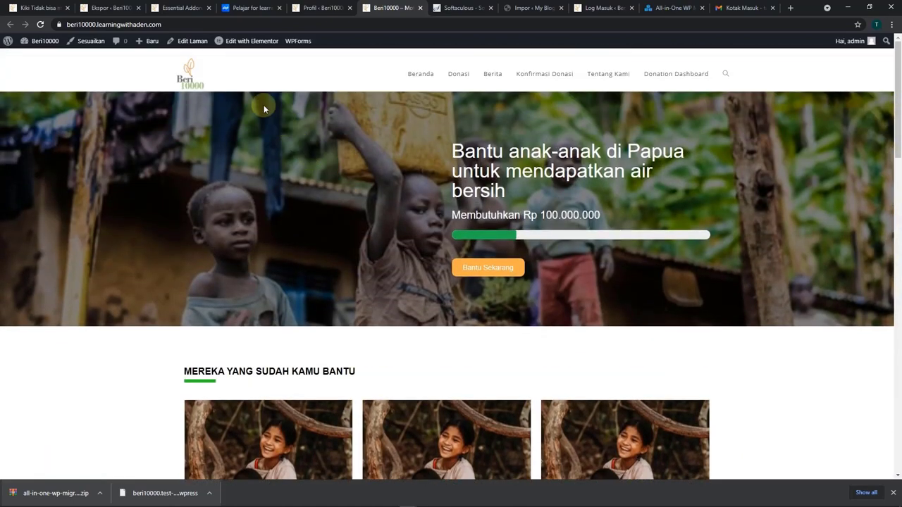
- Check the homepage's web address and close the downloads bar
left_click(171, 25)
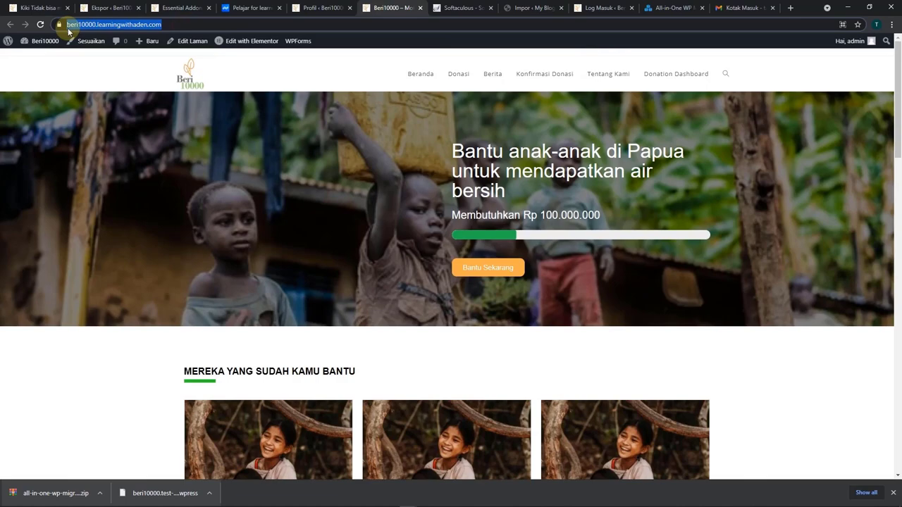
left_click(389, 156)
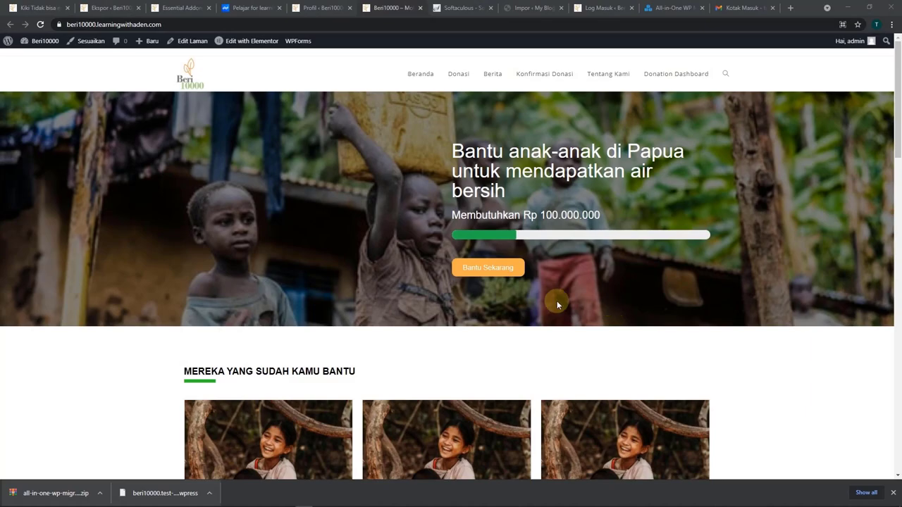
scroll(413, 294, "down", 6)
scroll(412, 294, "up", 6)
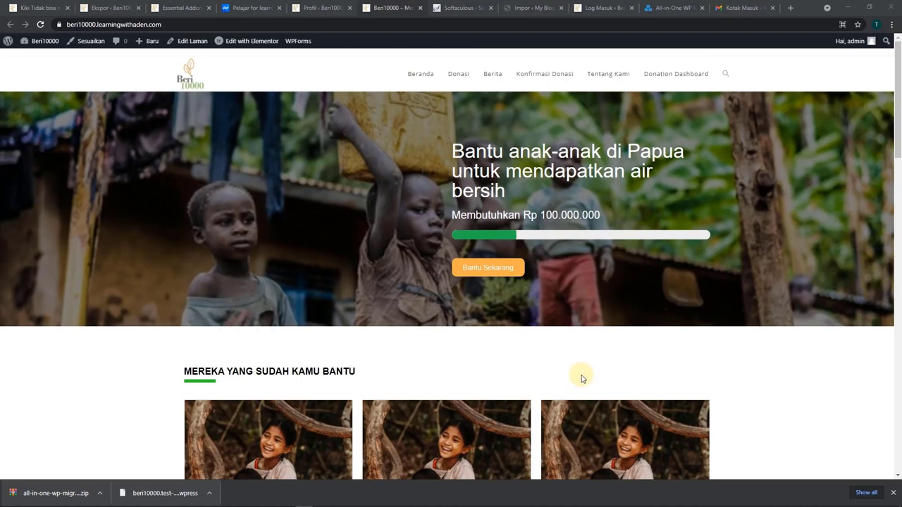
left_click(893, 495)
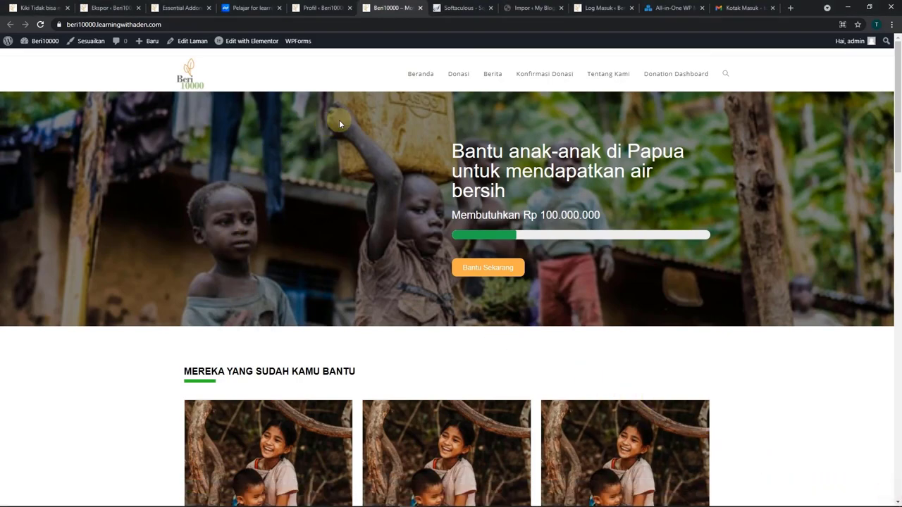
- Close the Softaculous, import, login, All-in-One WP Migration and Profil tabs
left_click(462, 9)
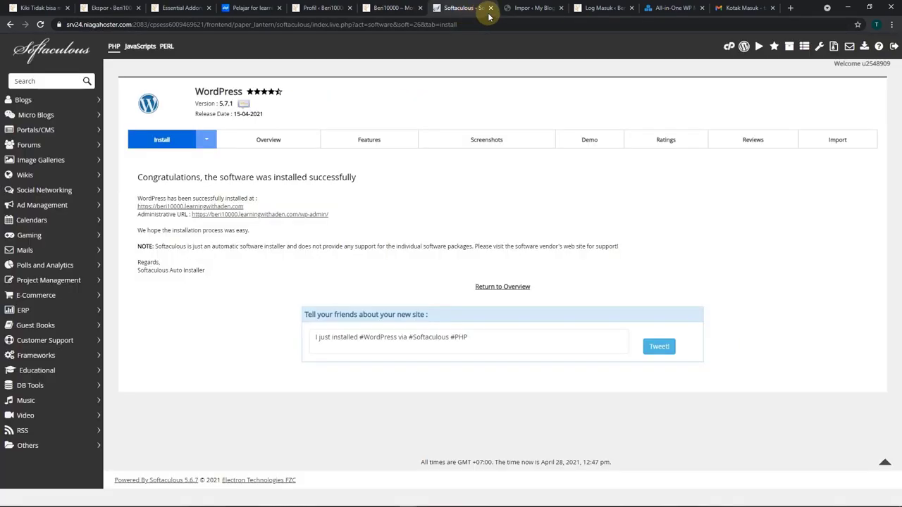
left_click(490, 9)
left_click(490, 9)
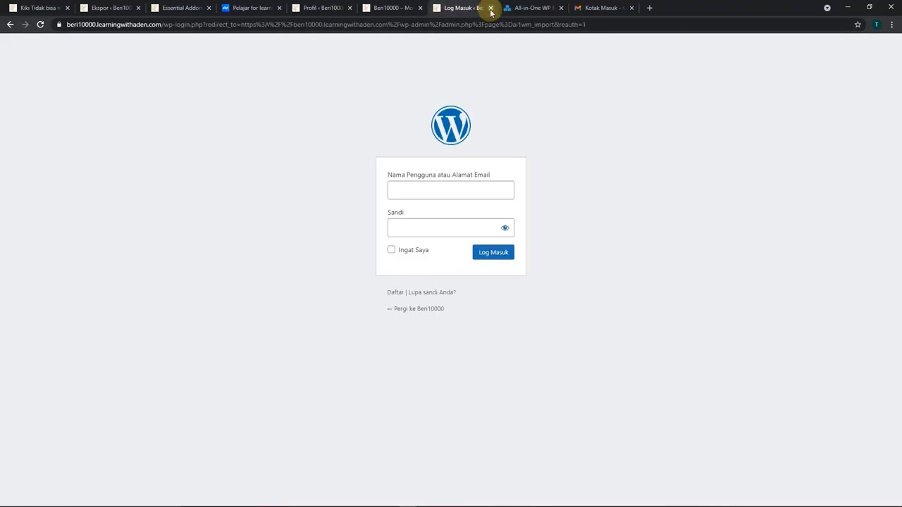
left_click(399, 8)
left_click(460, 9)
left_click(491, 8)
left_click(490, 7)
left_click(400, 8)
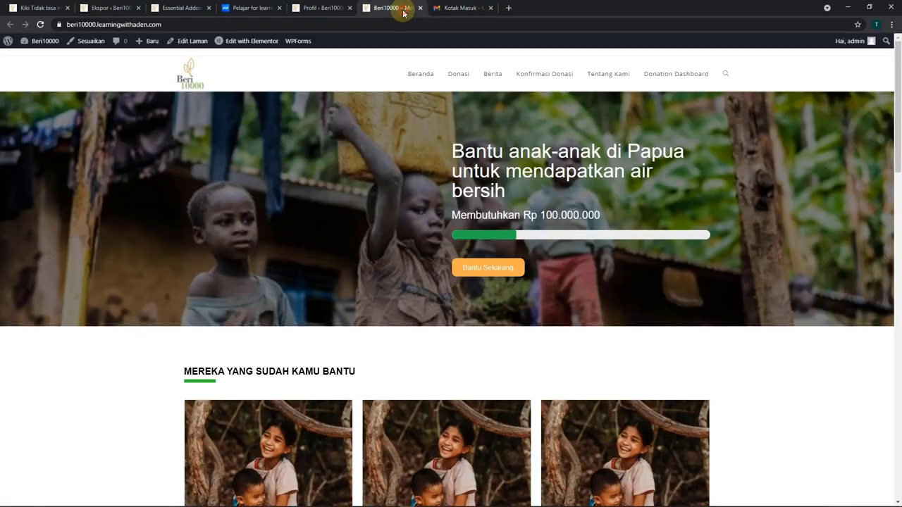
left_click(317, 8)
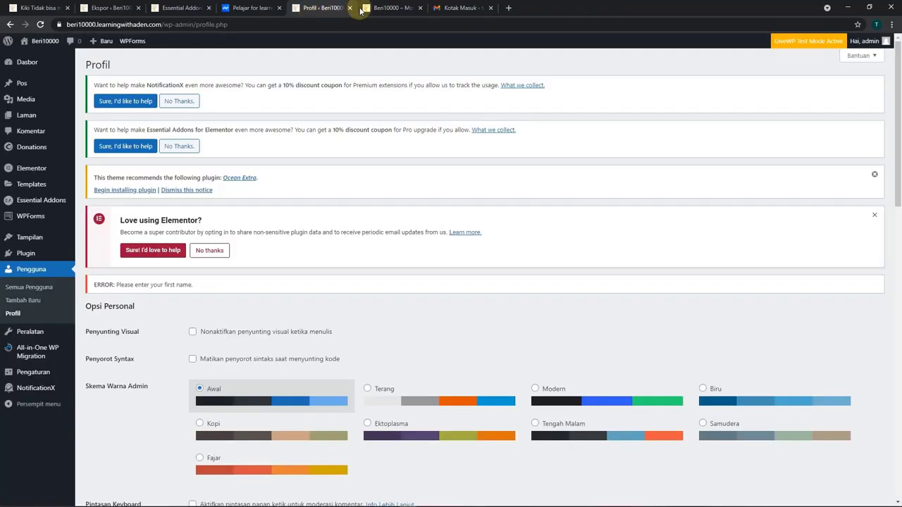
left_click(350, 8)
mouse_move(224, 48)
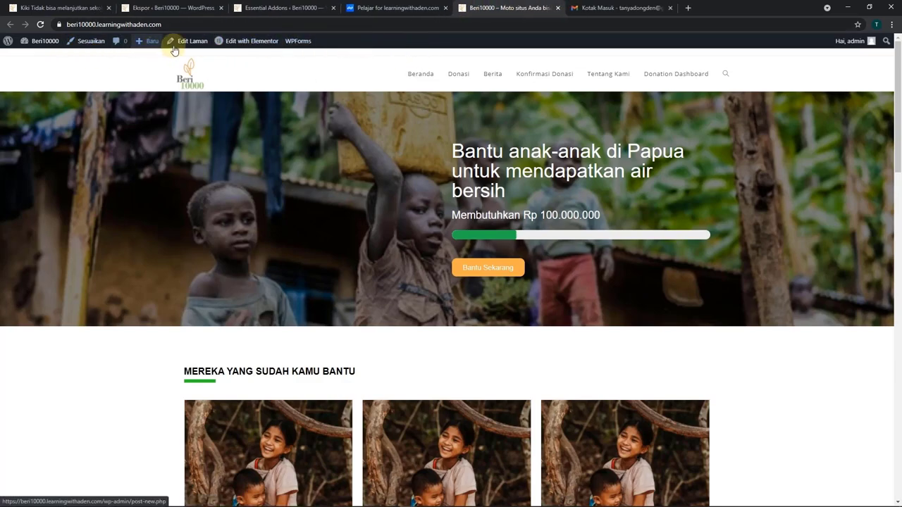
- From the hosting page's cPanel section, launch All Features in a new tab
left_click(373, 13)
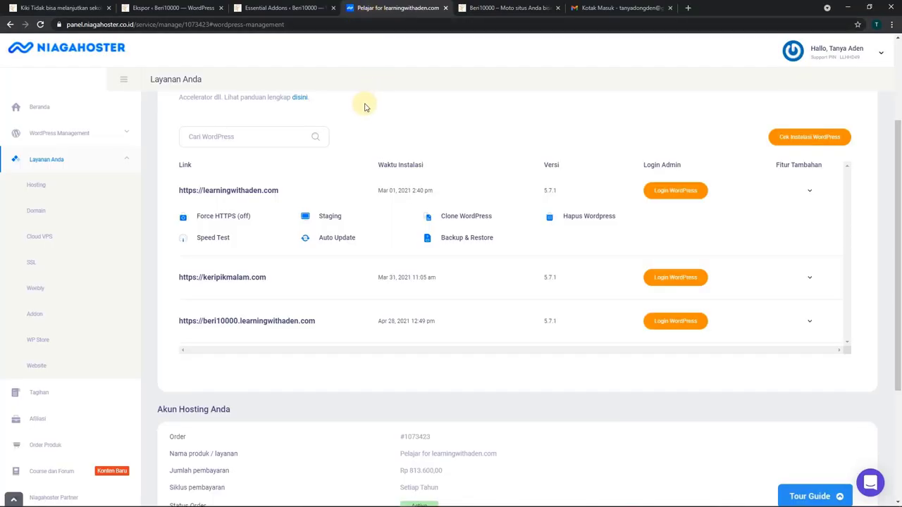
scroll(364, 106, "up", 2)
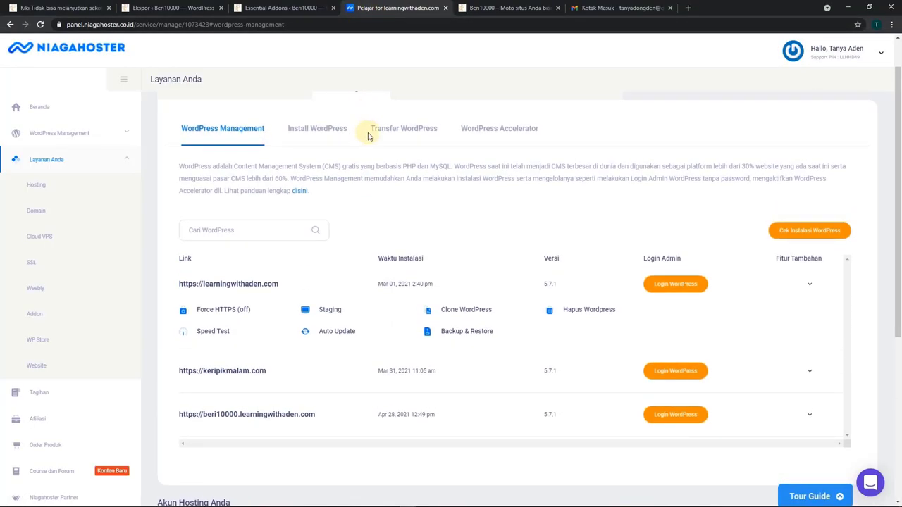
left_click(281, 138)
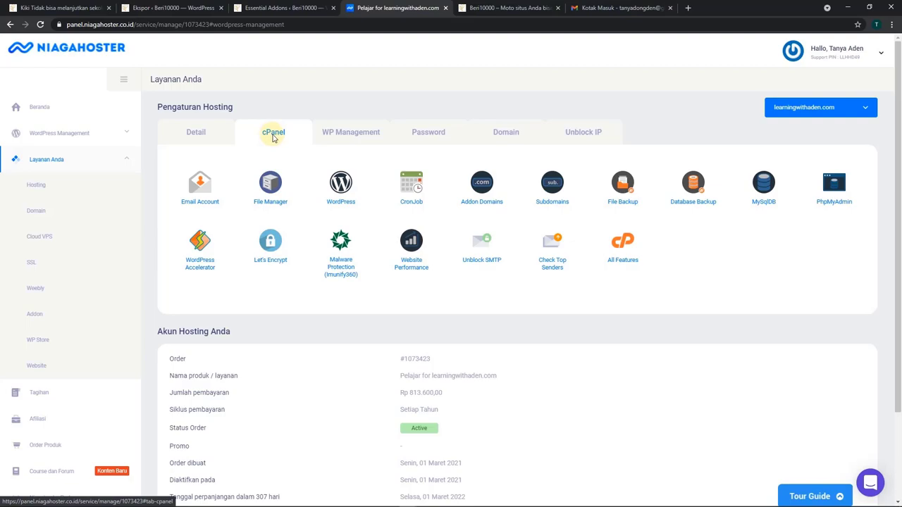
left_click(615, 262)
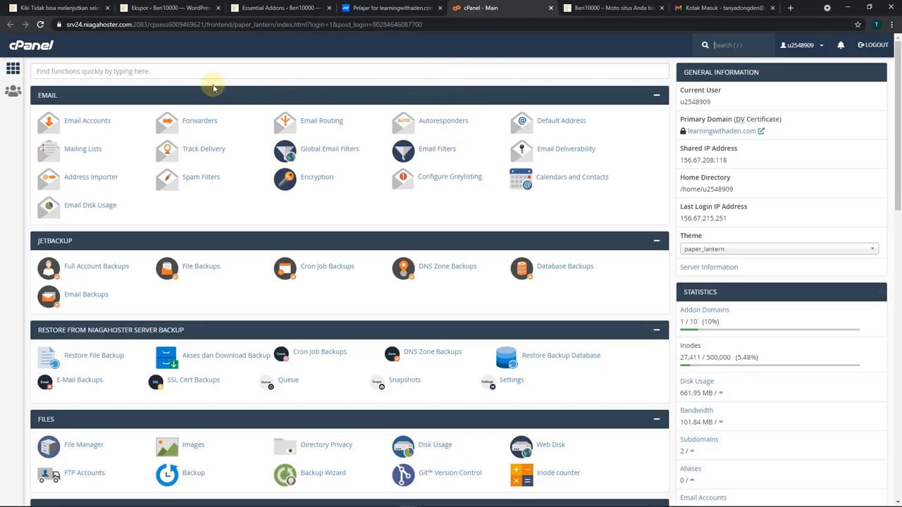
- Search cPanel functions for 'emai', open Email Accounts and start a new account
left_click(129, 71)
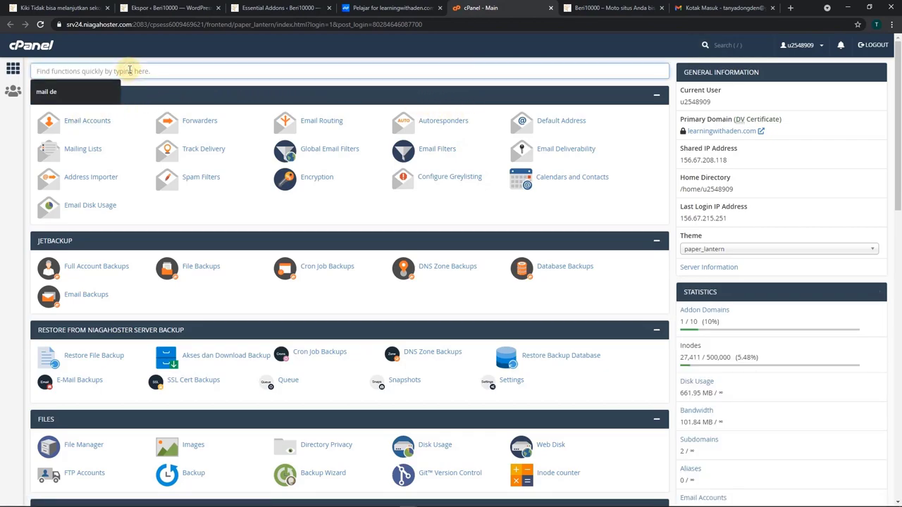
type("email")
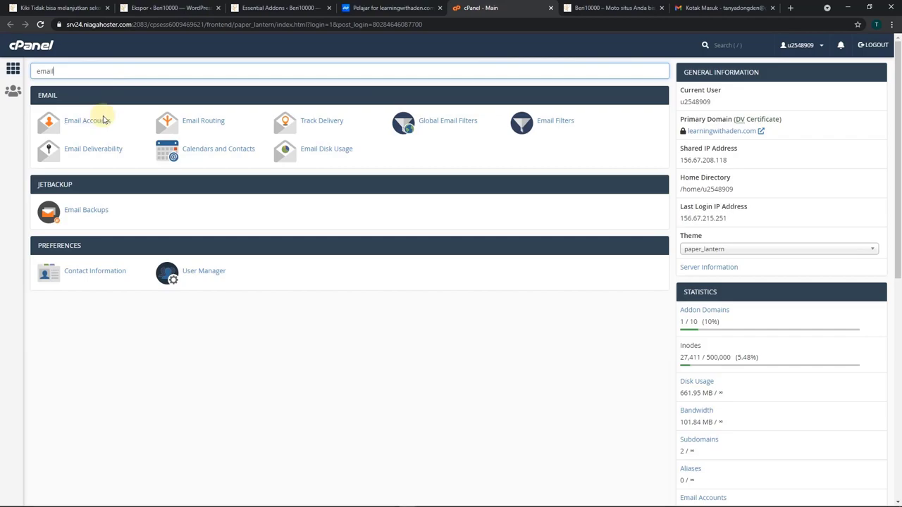
left_click(97, 124)
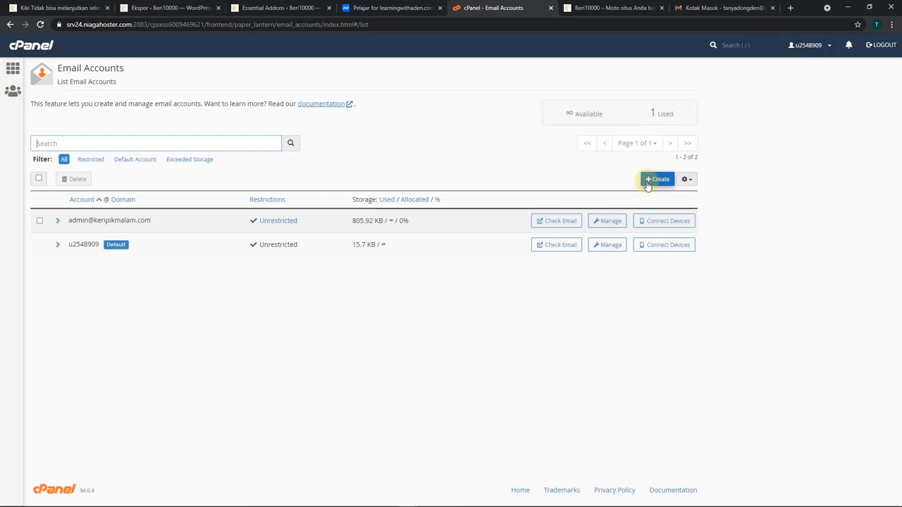
left_click(664, 182)
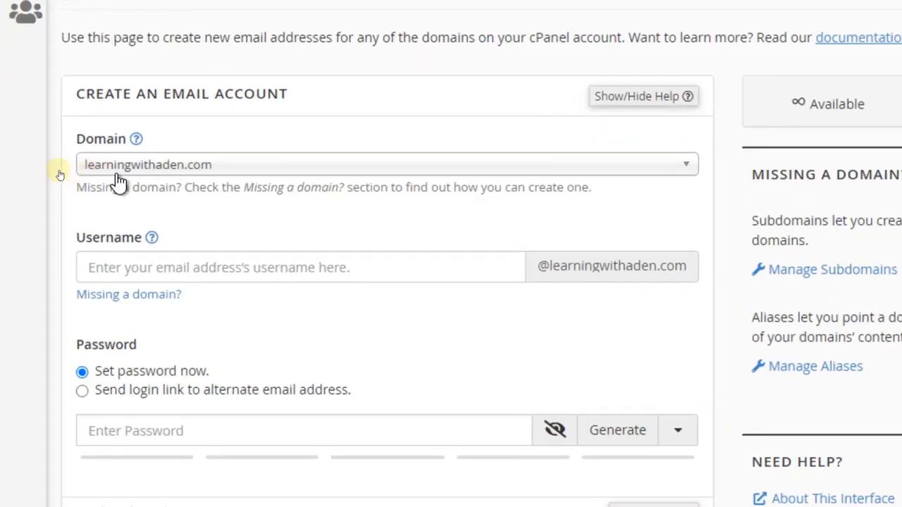
- Choose beri10000.learningwithaden.com as the mail domain and enter the username admin
left_click(67, 169)
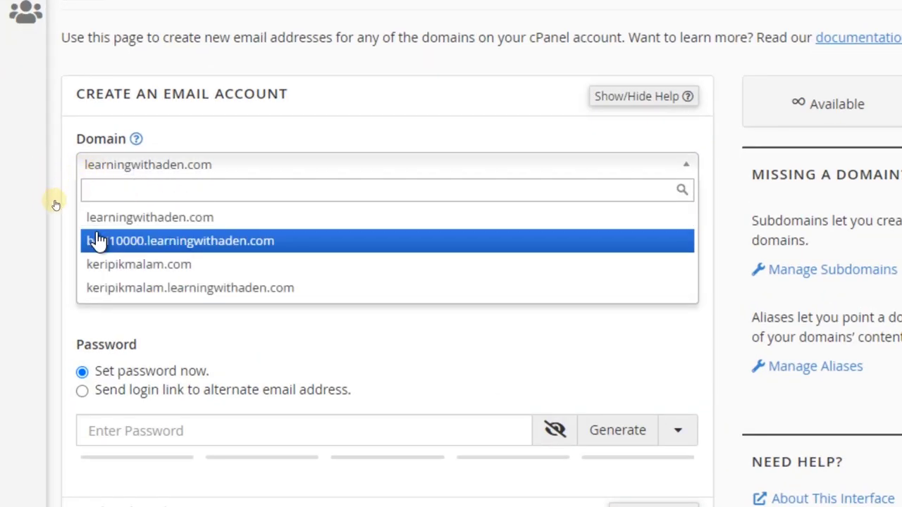
left_click(151, 241)
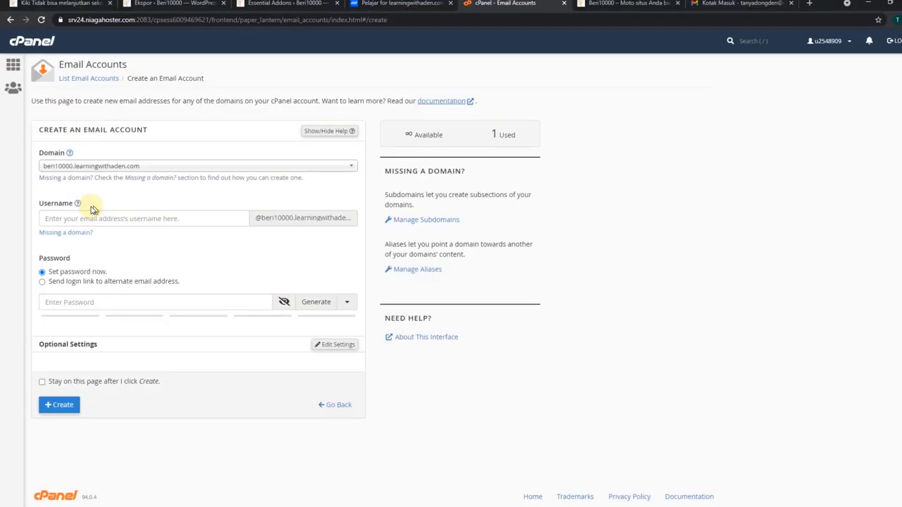
left_click(67, 218)
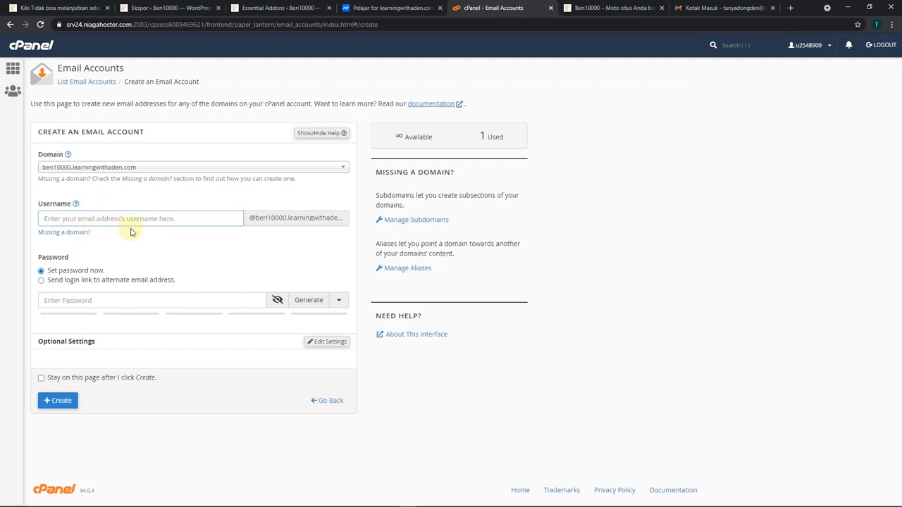
left_click_drag(255, 219, 350, 220)
left_click(259, 233)
left_click(88, 219)
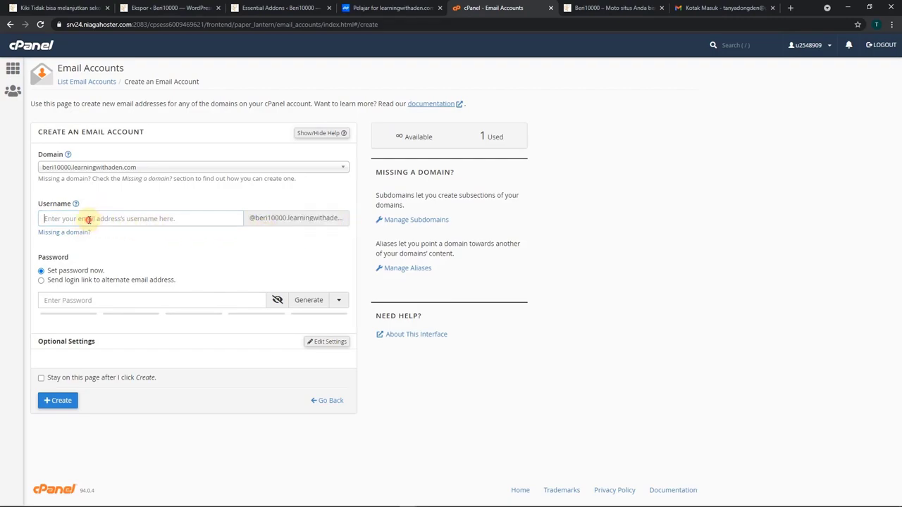
type("admin")
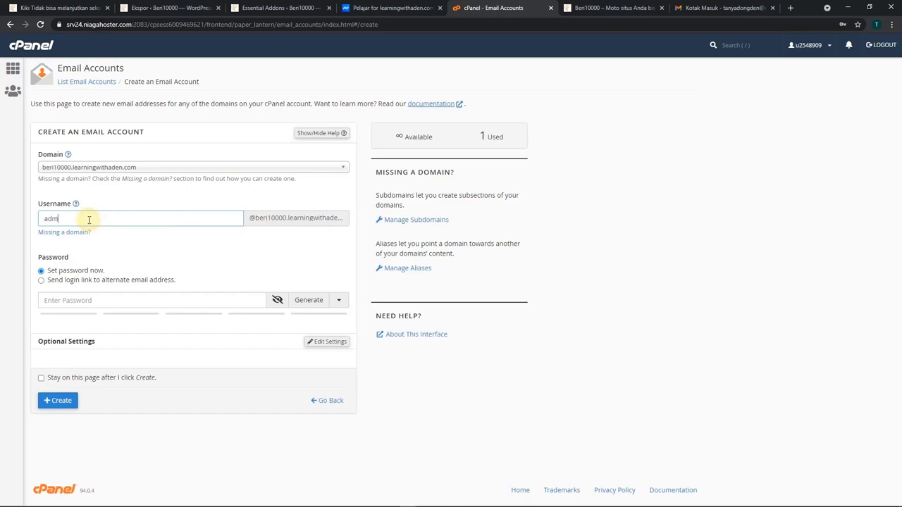
left_click(129, 241)
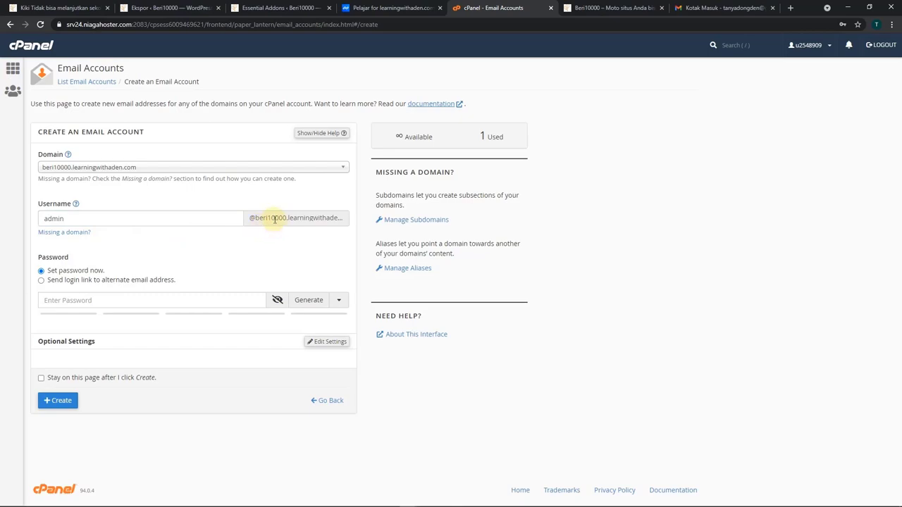
left_click_drag(275, 219, 345, 221)
left_click(296, 234)
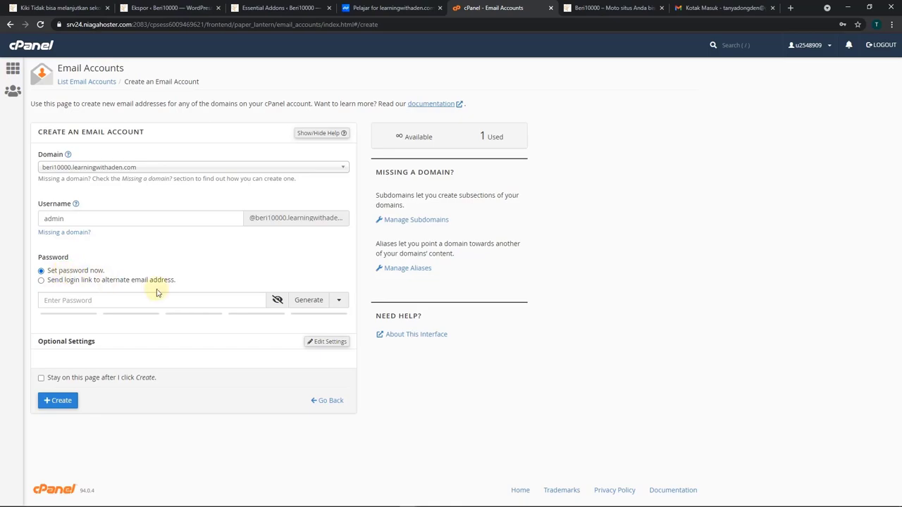
- Enter the mailbox password
left_click(113, 299)
left_click(233, 308)
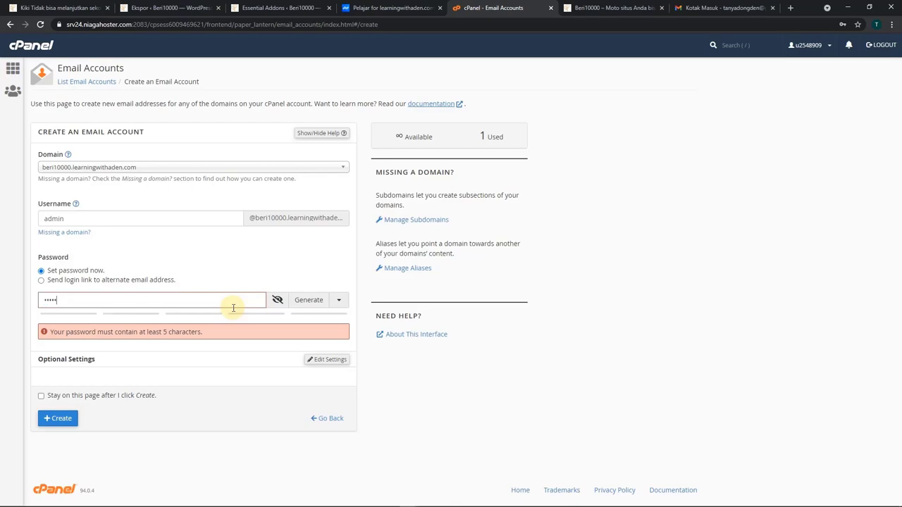
type("••••••")
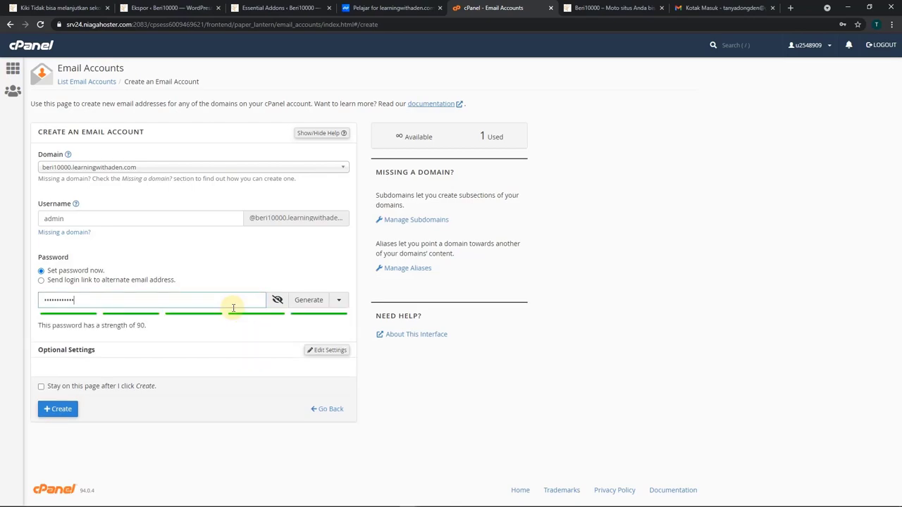
left_click(219, 344)
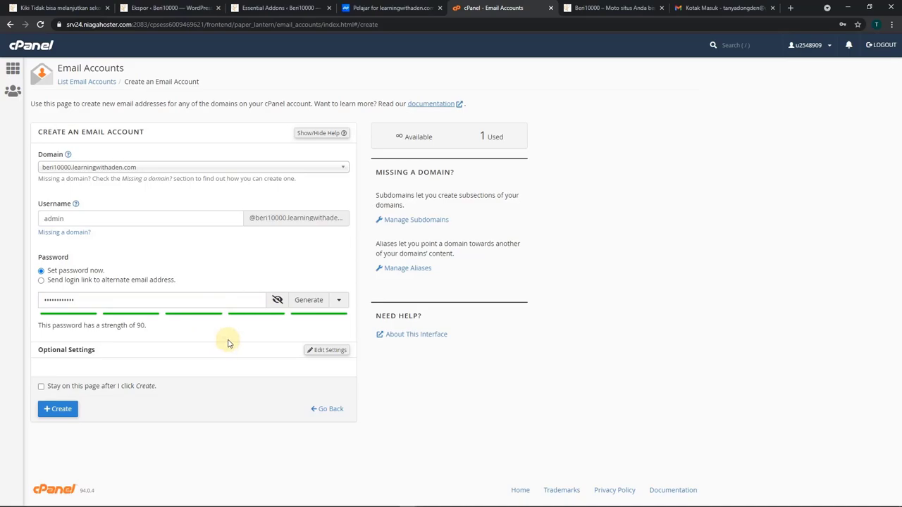
- Set the mailbox storage to Unlimited and create the email account
left_click(326, 350)
scroll(190, 345, "down", 1)
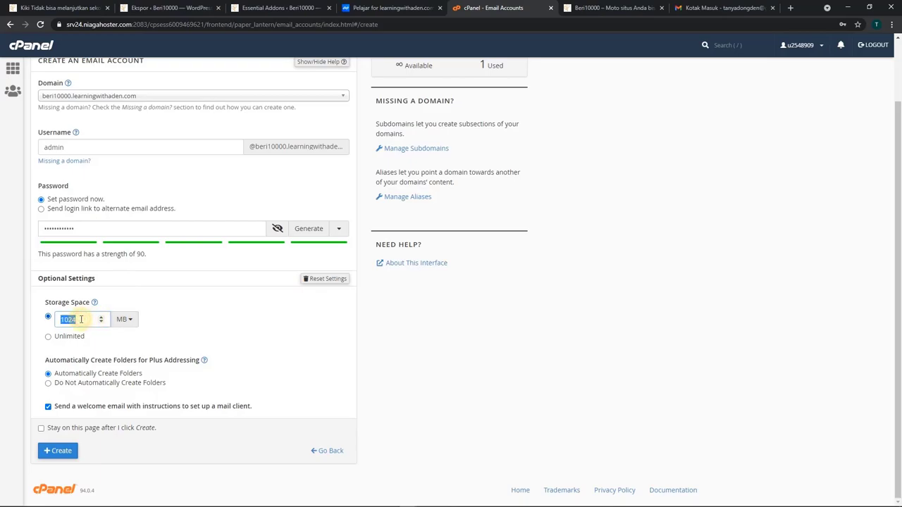
left_click(130, 325)
left_click(124, 349)
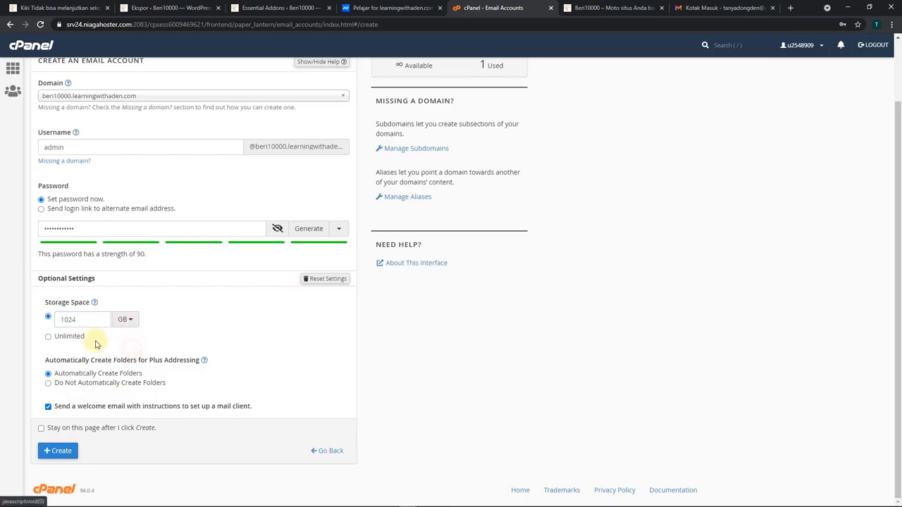
double_click(73, 321)
type("5")
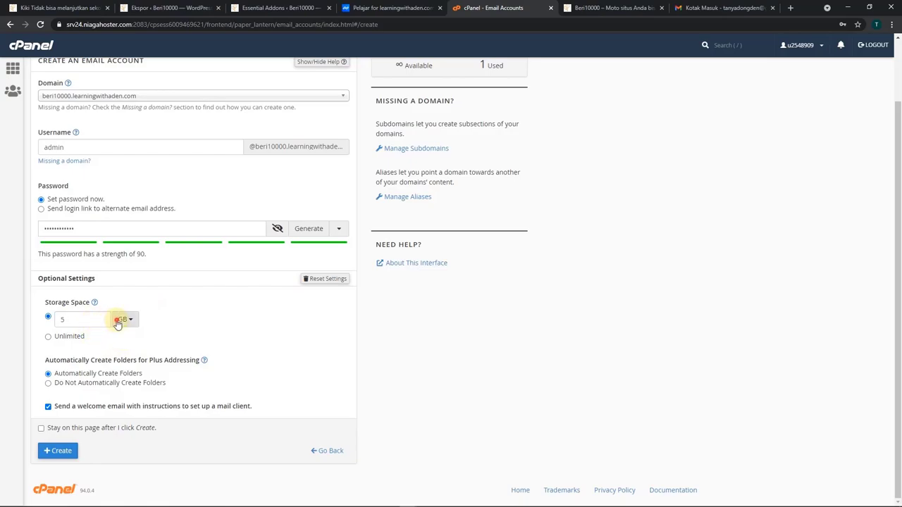
left_click(124, 319)
left_click(72, 340)
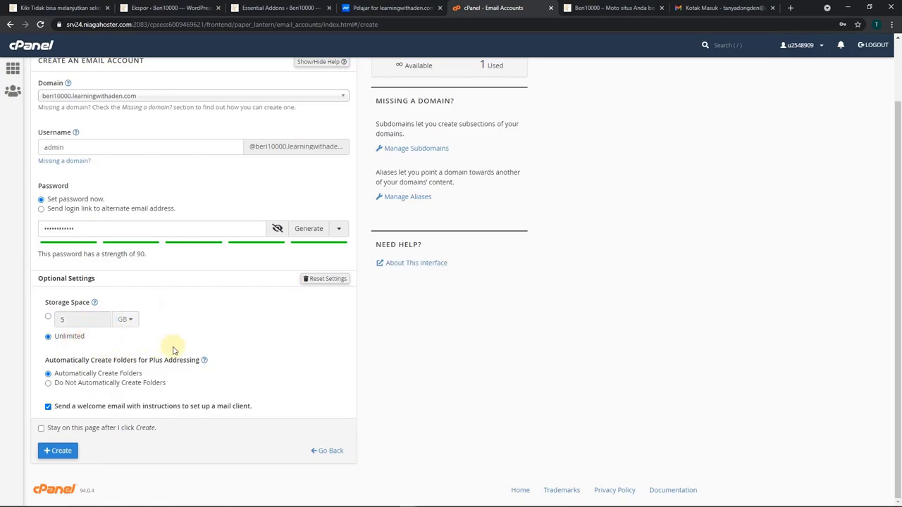
left_click(221, 346)
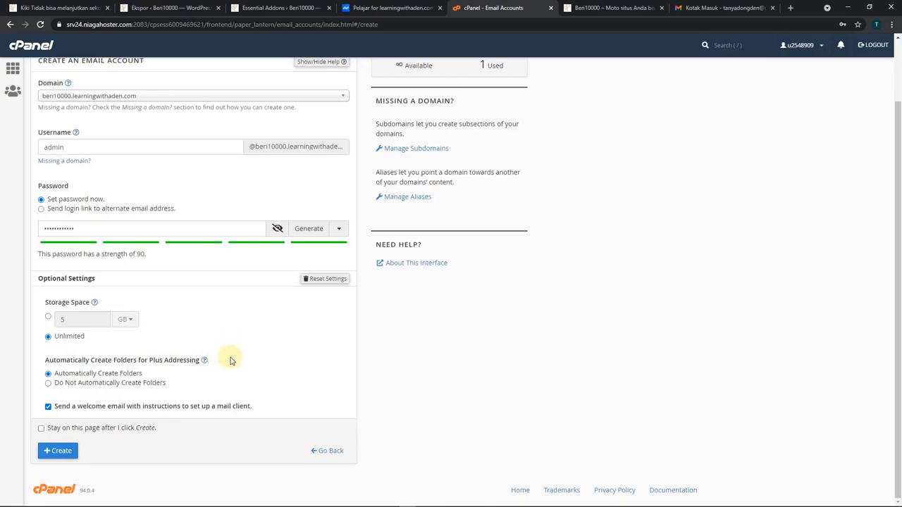
left_click(63, 452)
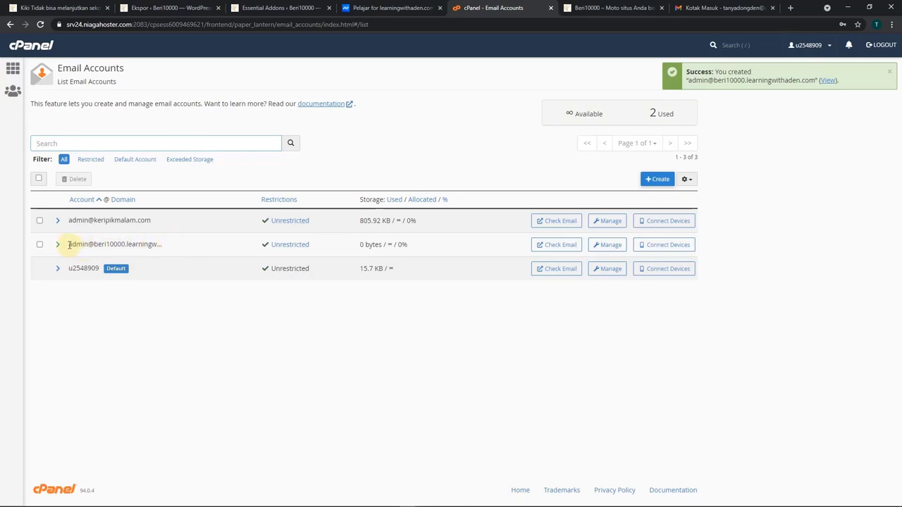
- Open Webmail for the new admin mailbox on beri10000 via Check Email
left_click_drag(68, 244, 167, 243)
left_click(96, 243)
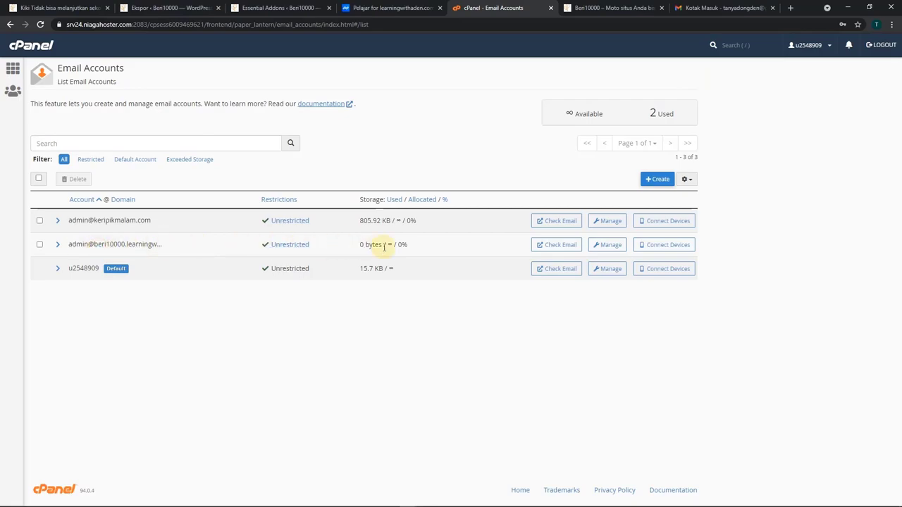
left_click(564, 246)
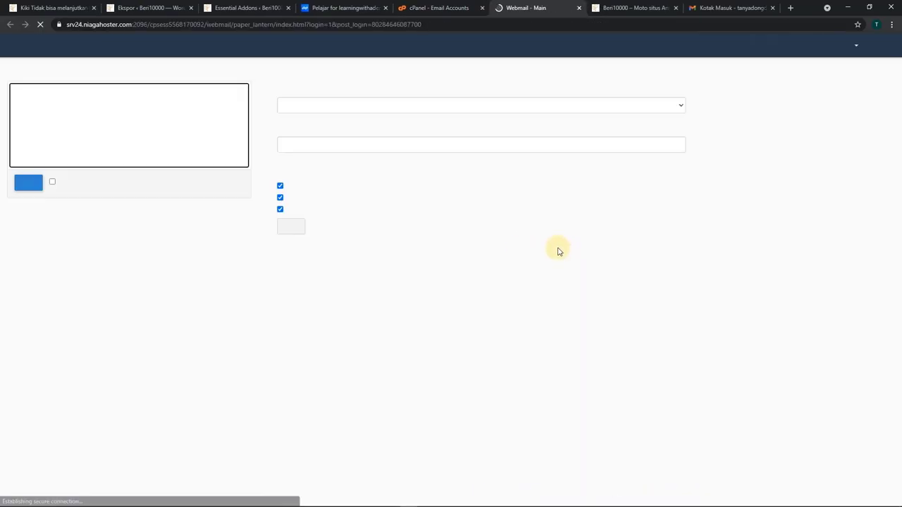
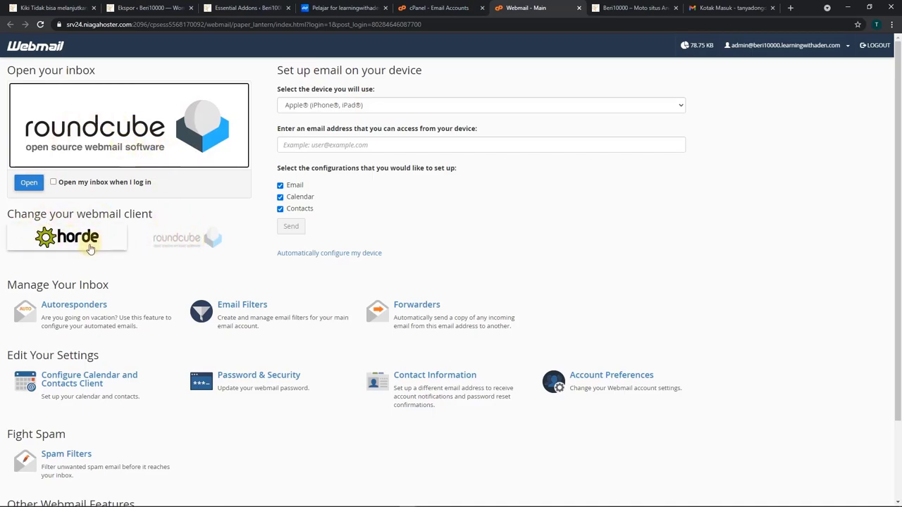
- Open the admin mailbox inbox in Roundcube, then go back to the Beri10000 site's dashboard via the cPanel tab
left_click(31, 183)
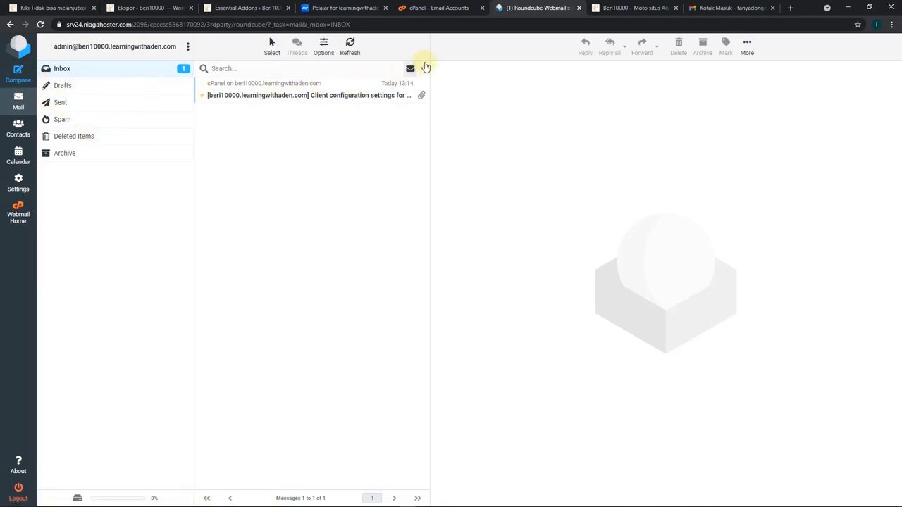
left_click(431, 8)
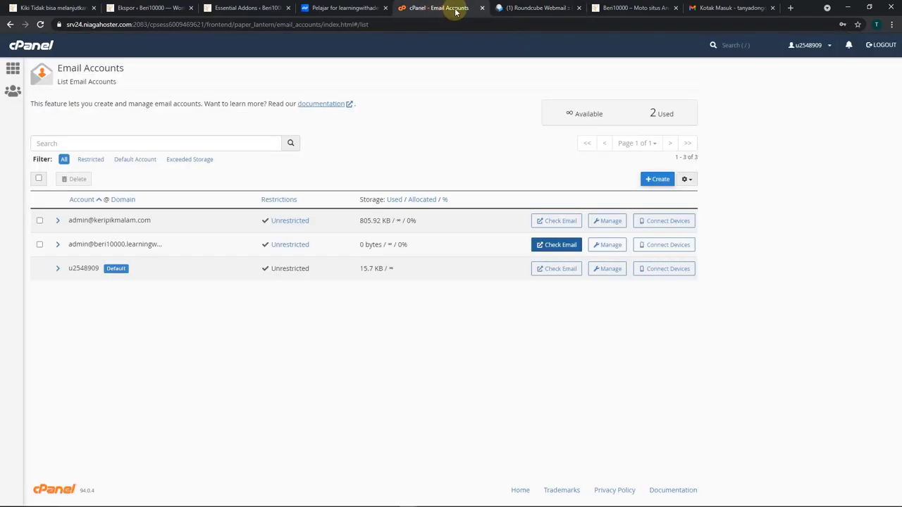
left_click(627, 8)
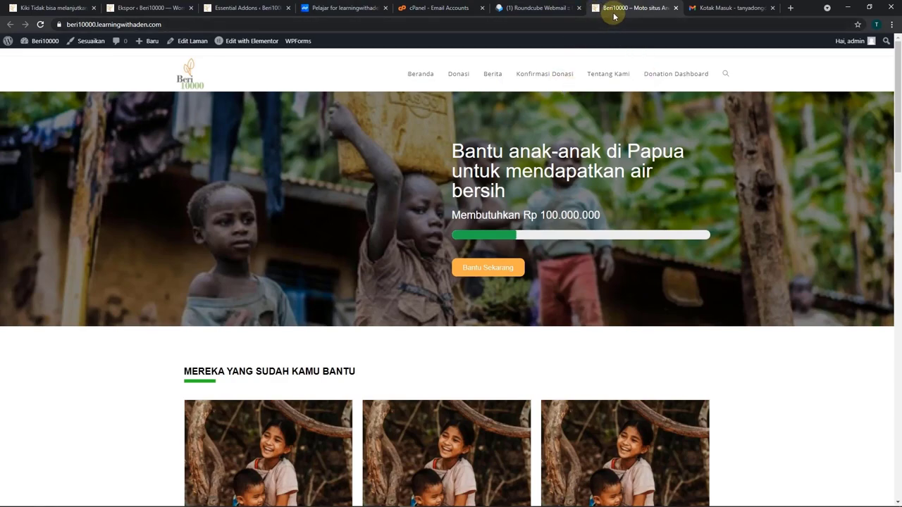
- Open Pengaturan > Umum and copy the admin mailbox address from the webmail inbox
mouse_move(49, 43)
left_click(64, 69)
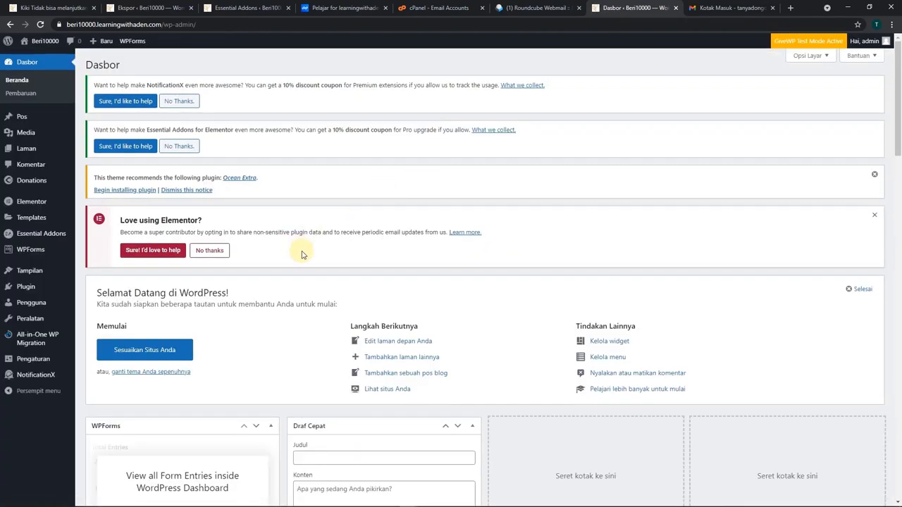
mouse_move(30, 366)
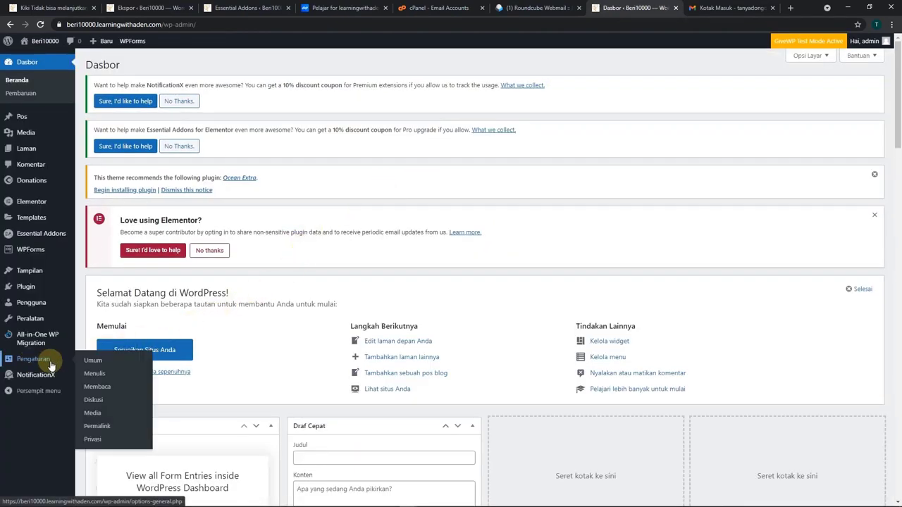
left_click(93, 362)
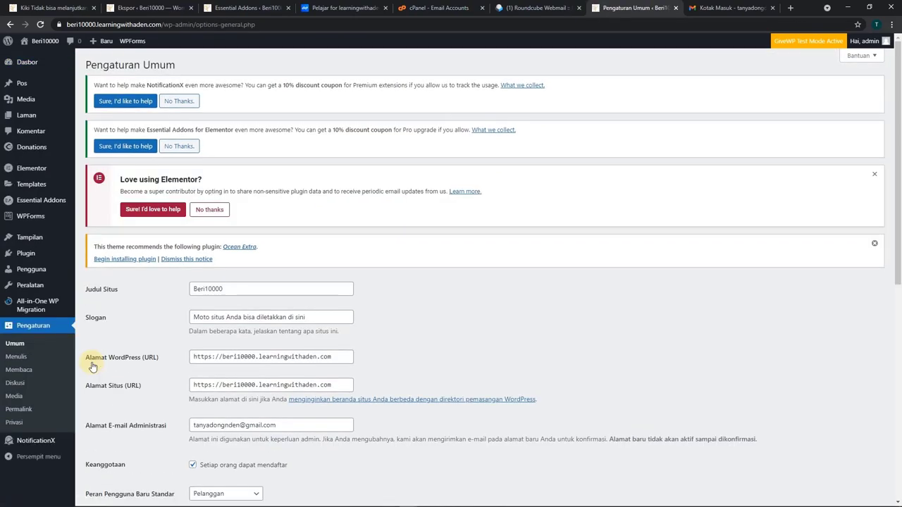
scroll(92, 366, "down", 3)
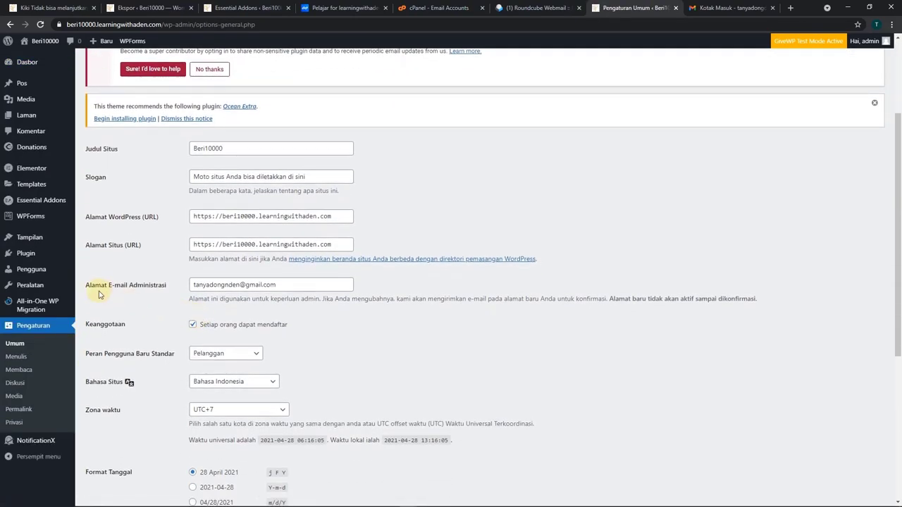
left_click(535, 5)
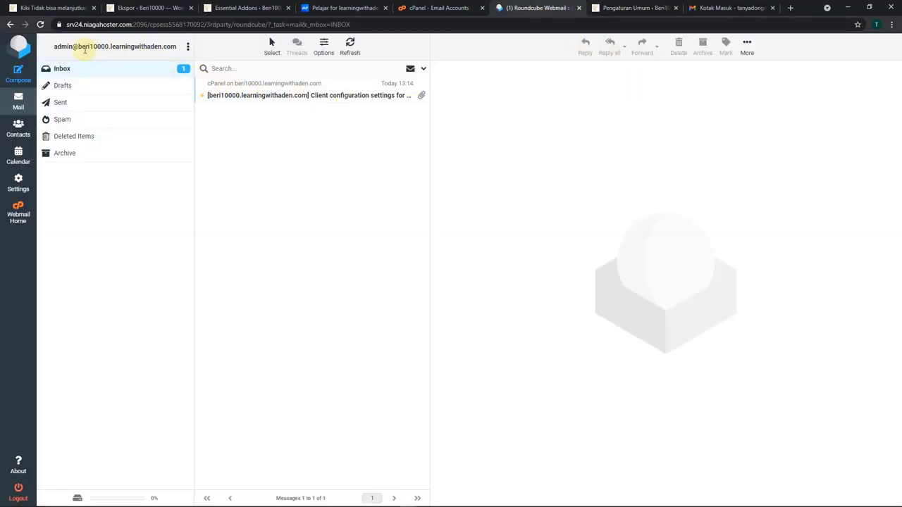
left_click_drag(55, 46, 182, 46)
key("ctrl+c")
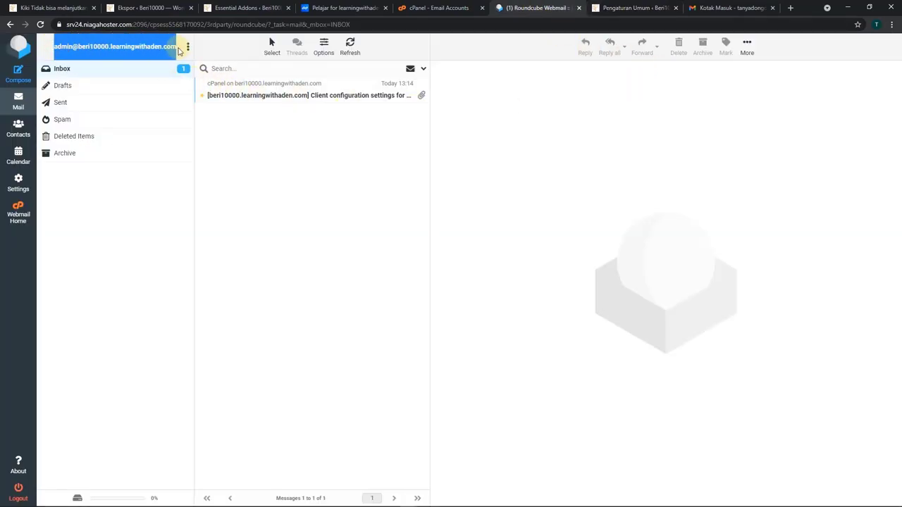
- Replace Alamat E-mail Administrasi with the copied mailbox address and save the changes
left_click(604, 8)
left_click(357, 284)
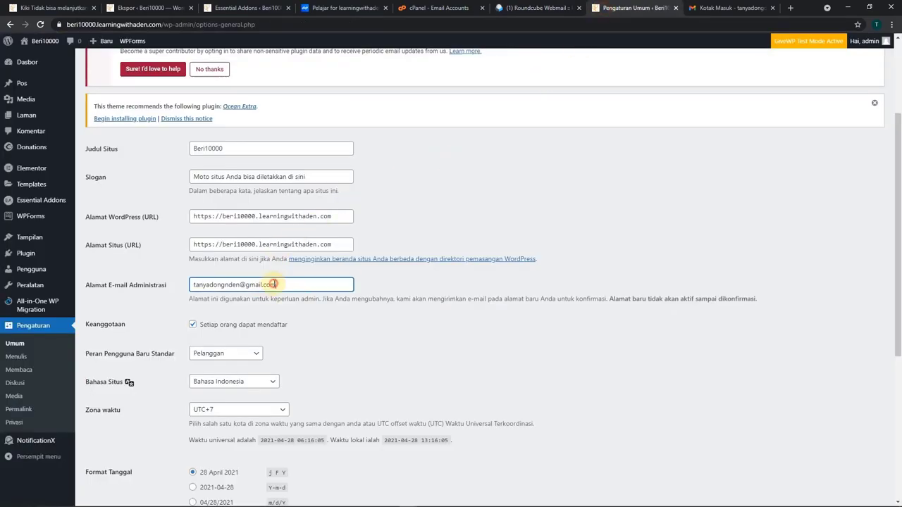
key("ctrl+a")
key("ctrl+v")
left_click(367, 319)
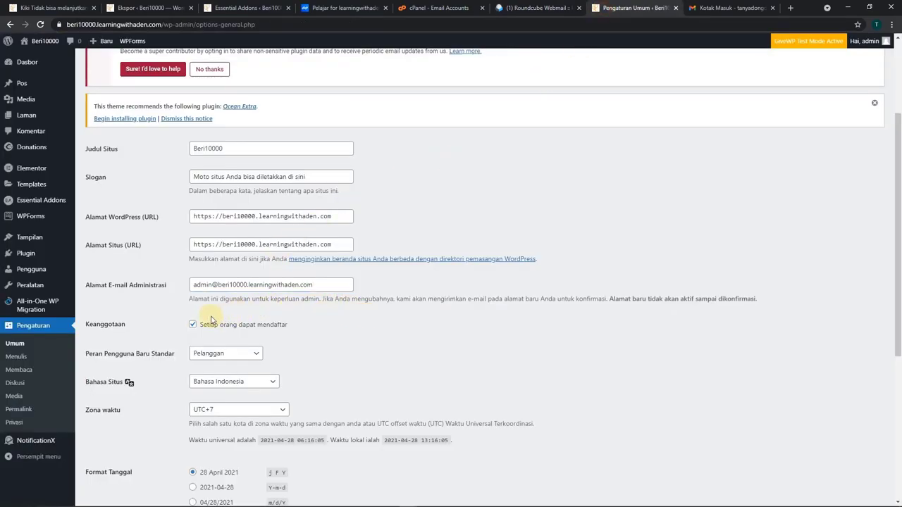
left_click_drag(189, 304, 630, 294)
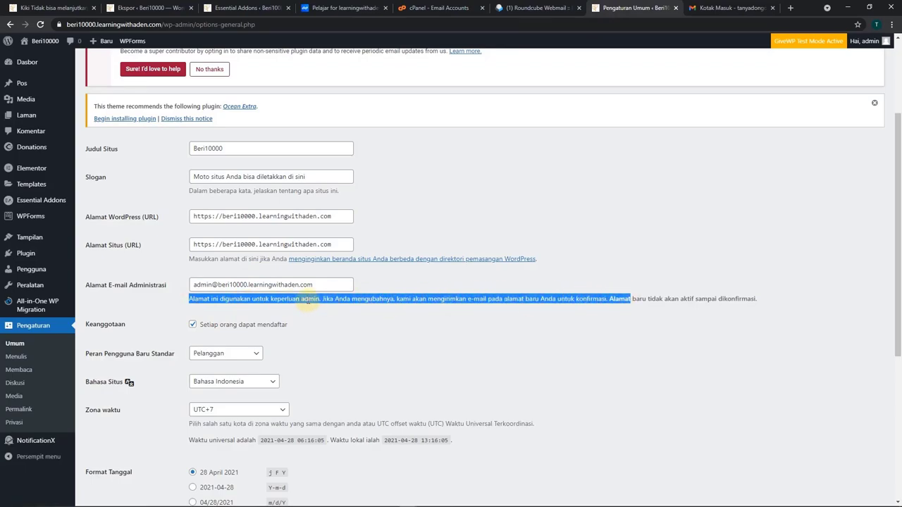
left_click_drag(317, 284, 191, 292)
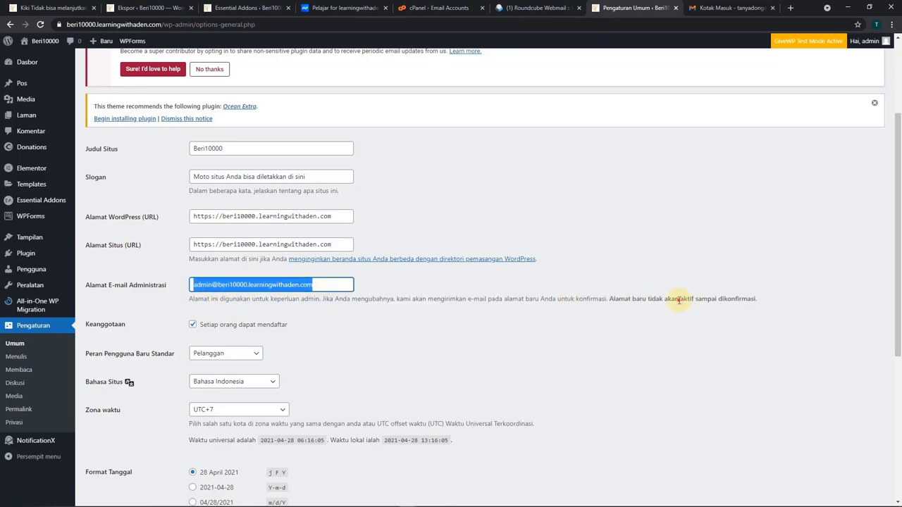
scroll(678, 300, "down", 5)
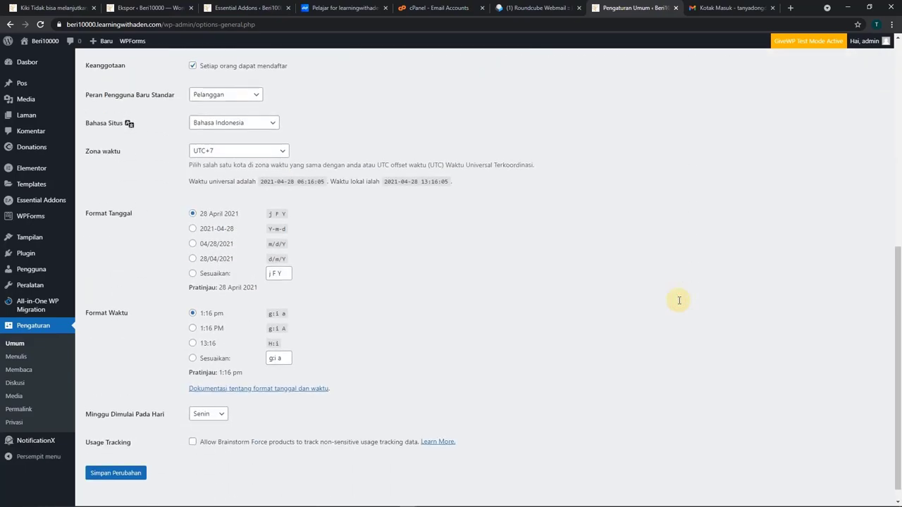
left_click(130, 461)
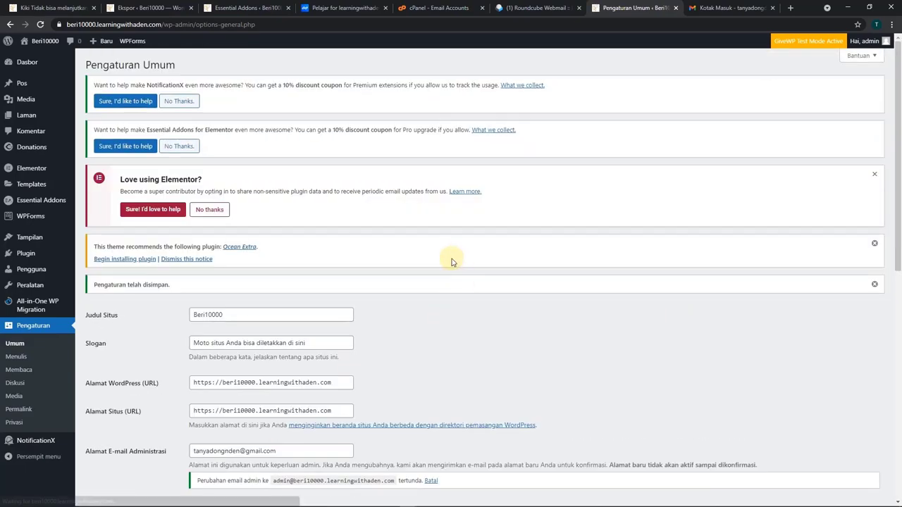
- Review the notice that the admin email change is pending (tertunda) confirmation
scroll(458, 267, "down", 3)
left_click_drag(197, 343, 394, 343)
double_click(410, 341)
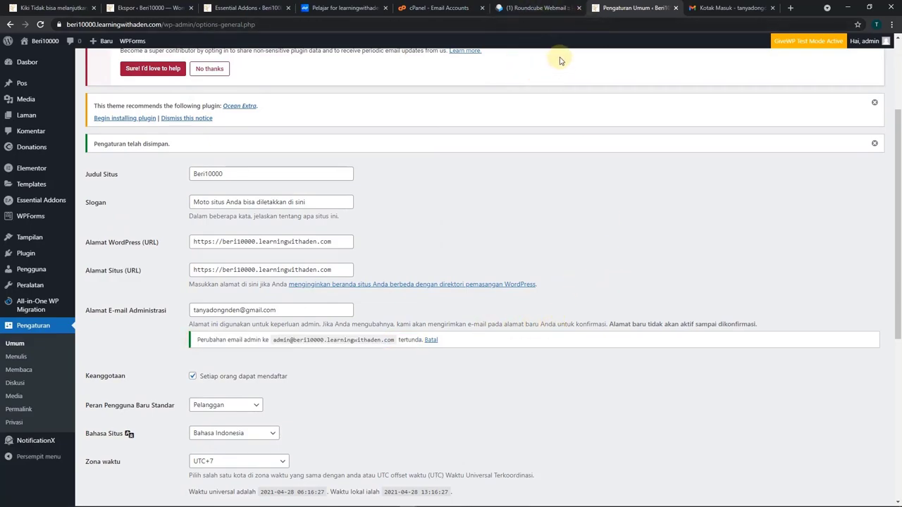
left_click(537, 9)
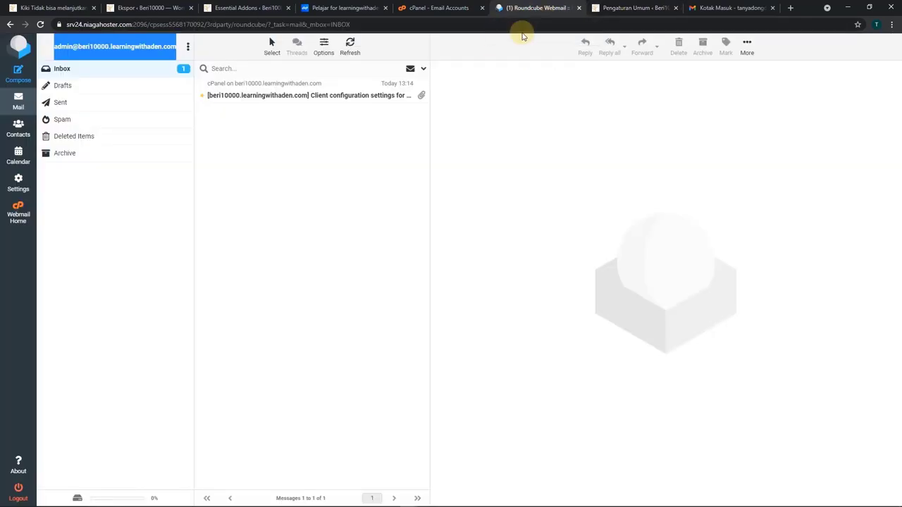
- Refresh the inbox and follow the confirmation link in '[Beri10000] Alamat Email Admin Baru'
left_click(79, 72)
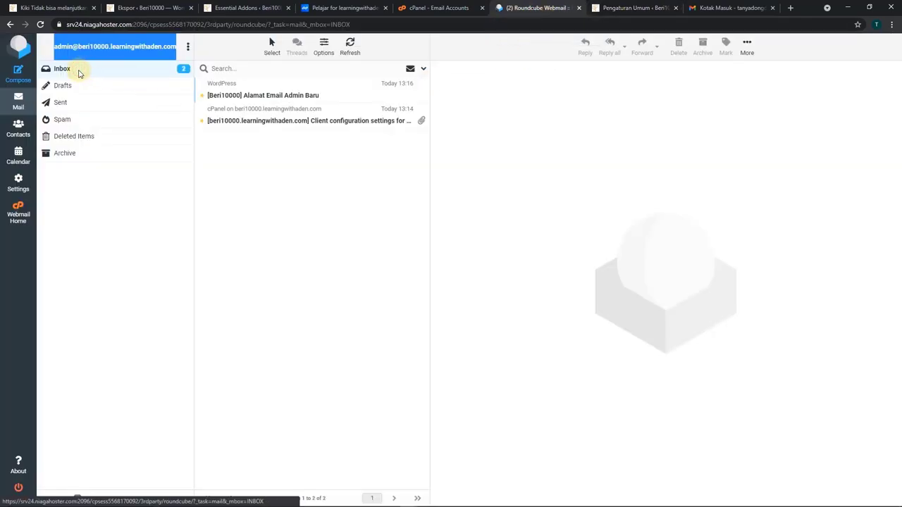
left_click(79, 72)
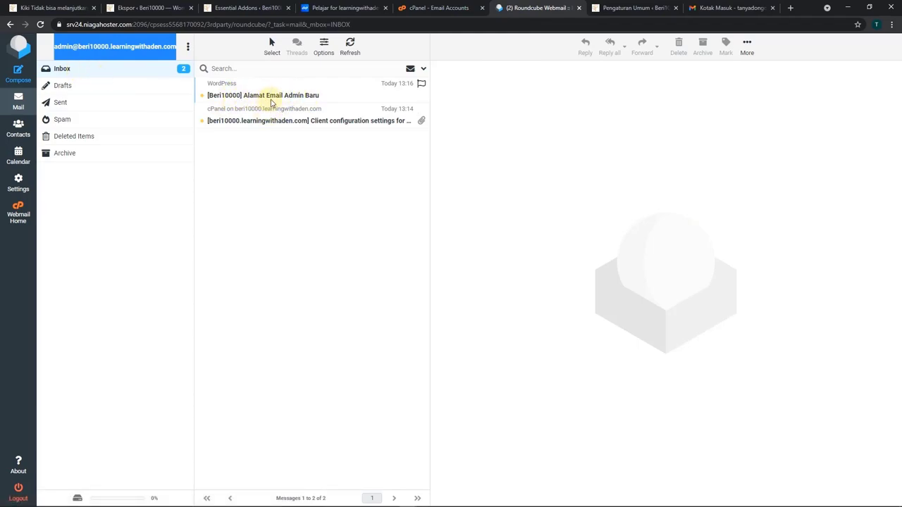
left_click(272, 103)
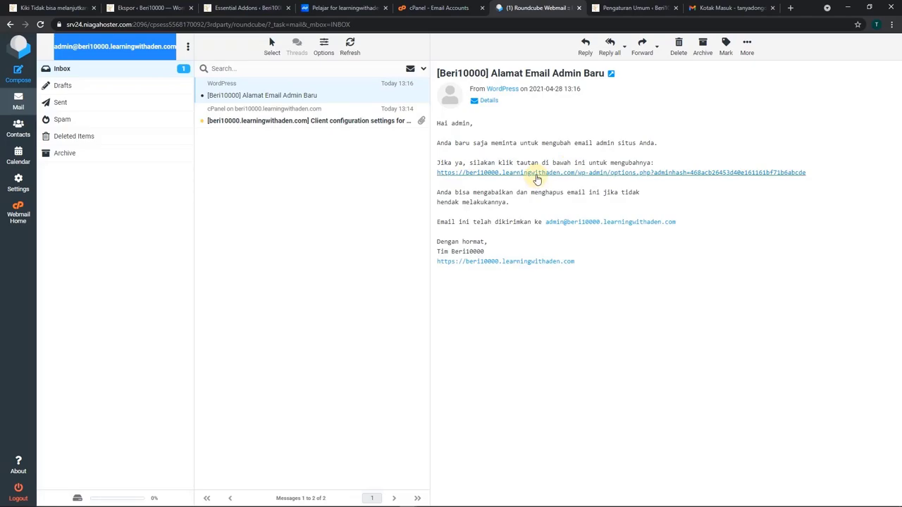
left_click(537, 176)
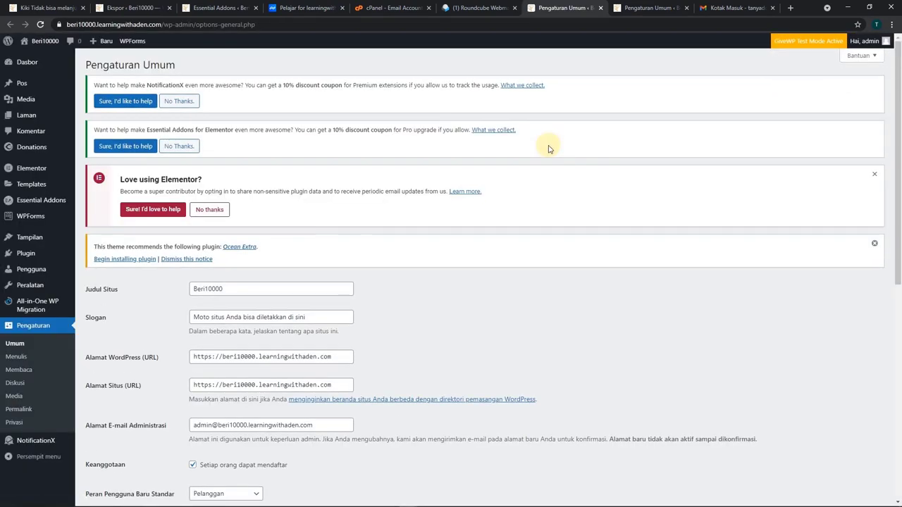
- Check that General Settings shows the admin mailbox as administration e-mail, then return to cPanel Email Accounts
scroll(394, 239, "down", 3)
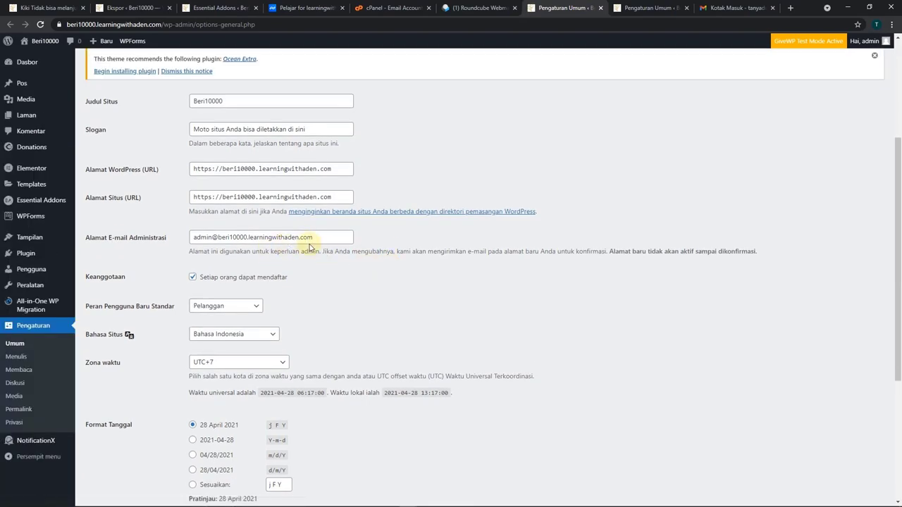
scroll(473, 260, "up", 3)
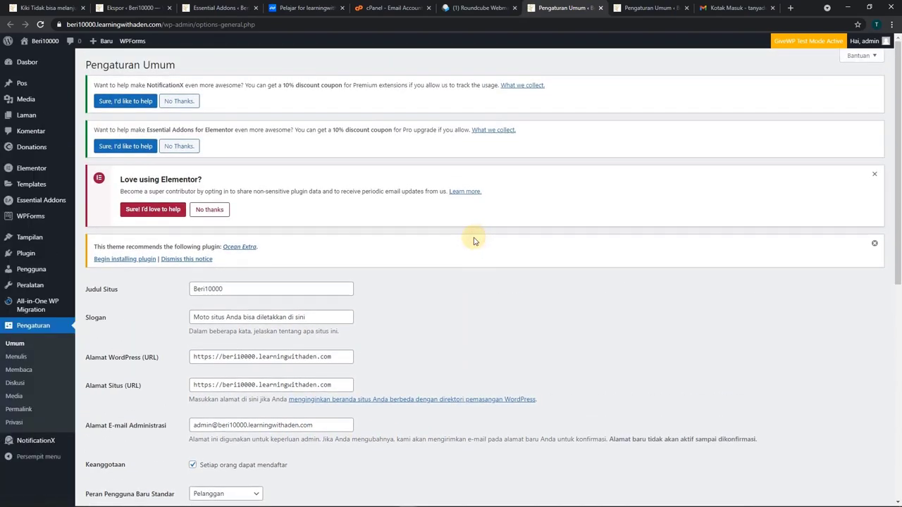
left_click(488, 9)
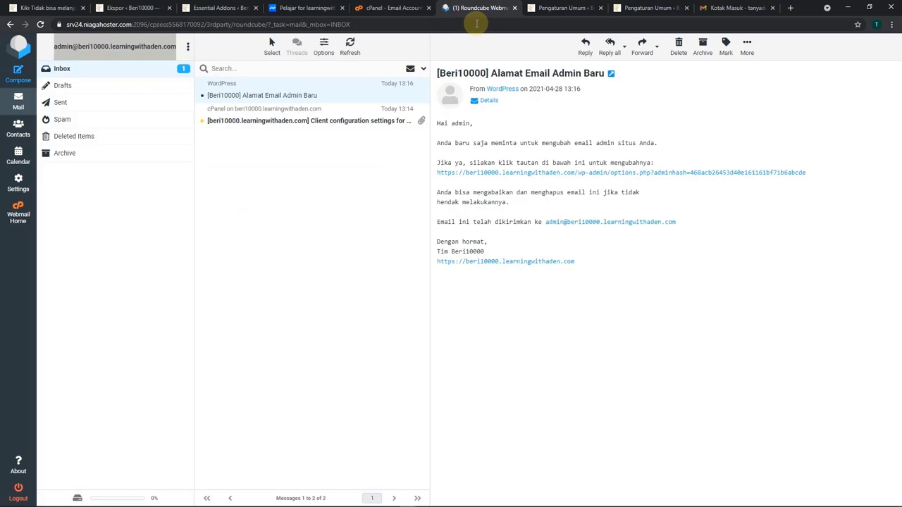
left_click(394, 9)
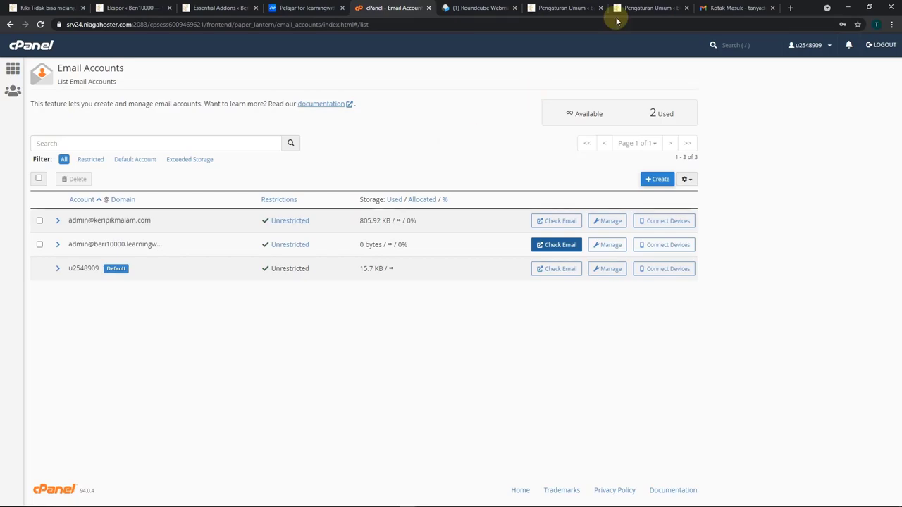
- Load rahmandi.com in a new tab and search its articles for 'email'
left_click(790, 9)
type("rahmandi.com")
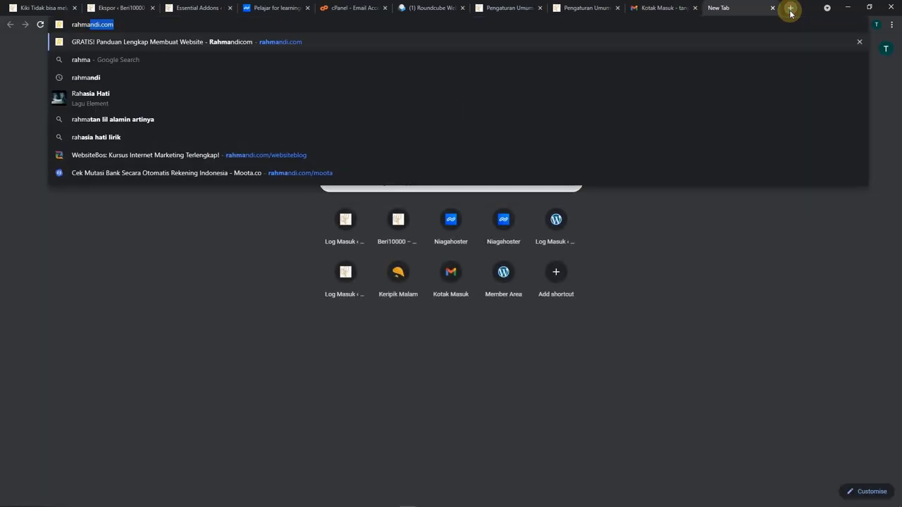
key("Return")
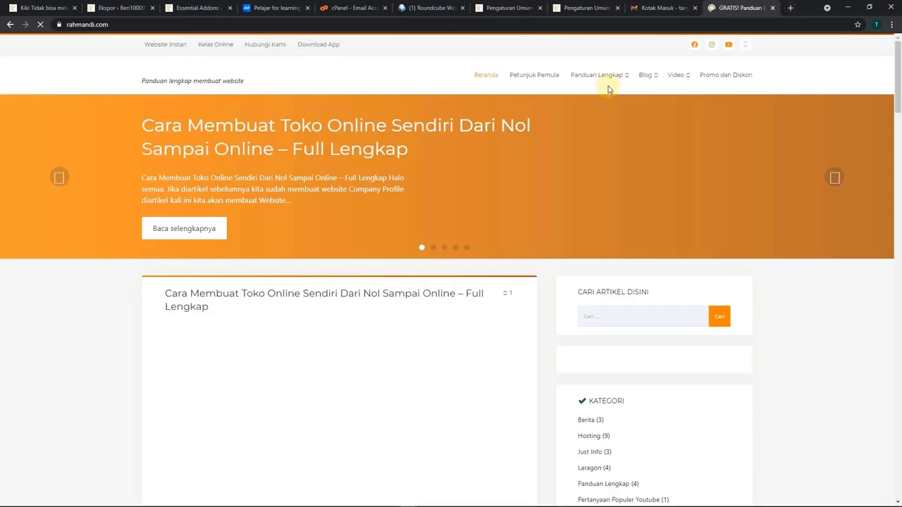
scroll(598, 248, "down", 1)
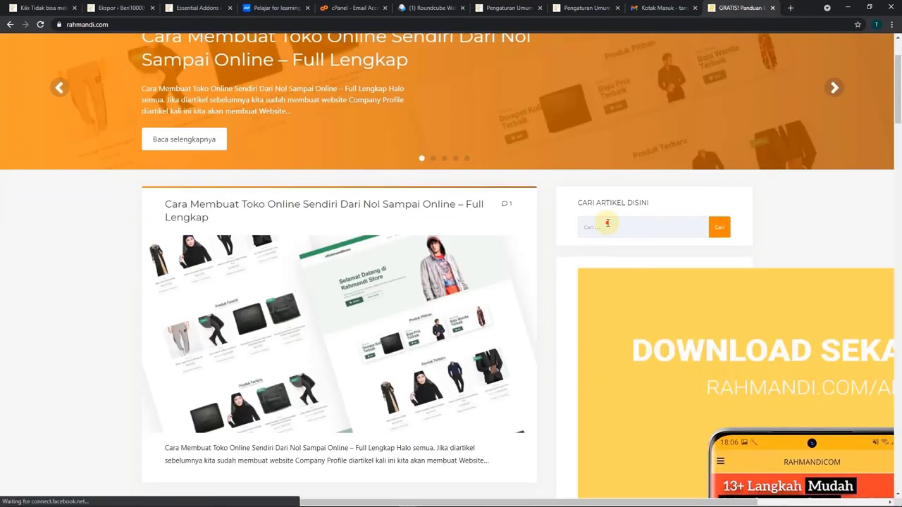
left_click(606, 223)
type("email")
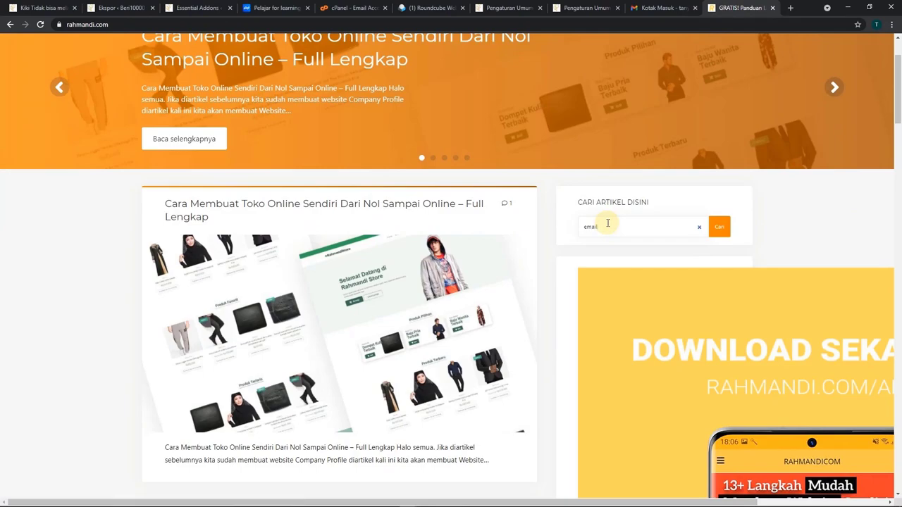
key("Return")
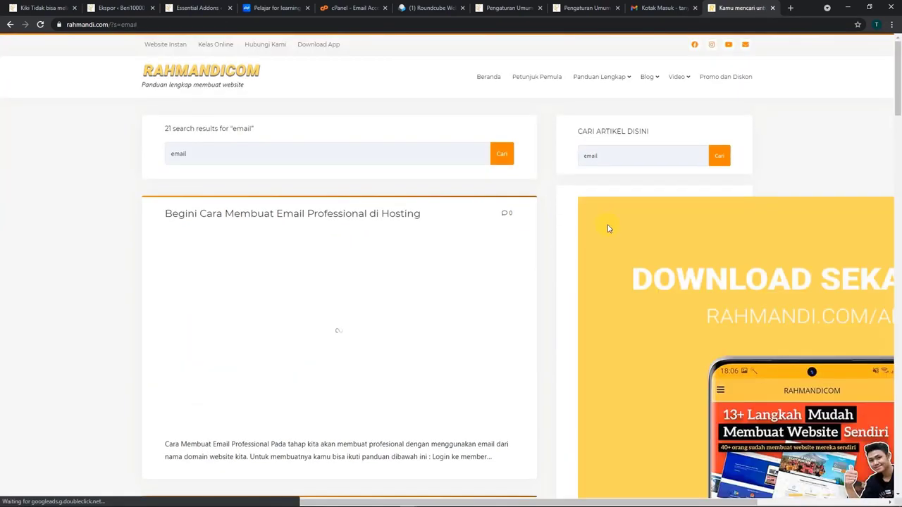
- Read through the 'Begini Cara Membuat Email Professional di Hosting' article
scroll(608, 224, "down", 7)
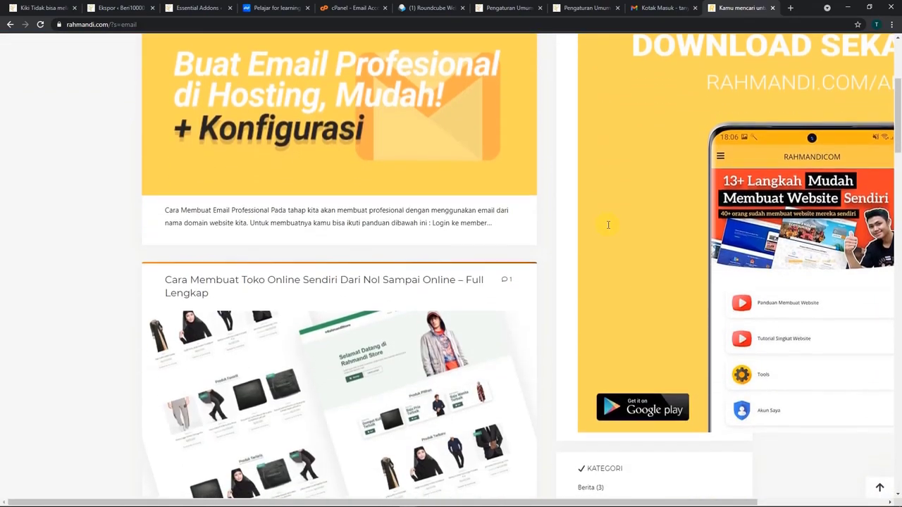
scroll(608, 224, "down", 10)
scroll(608, 224, "up", 15)
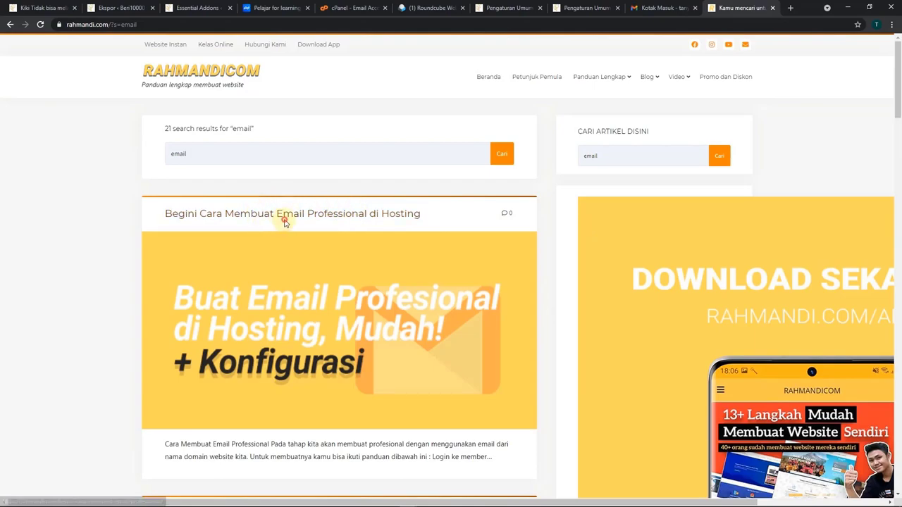
left_click(395, 261)
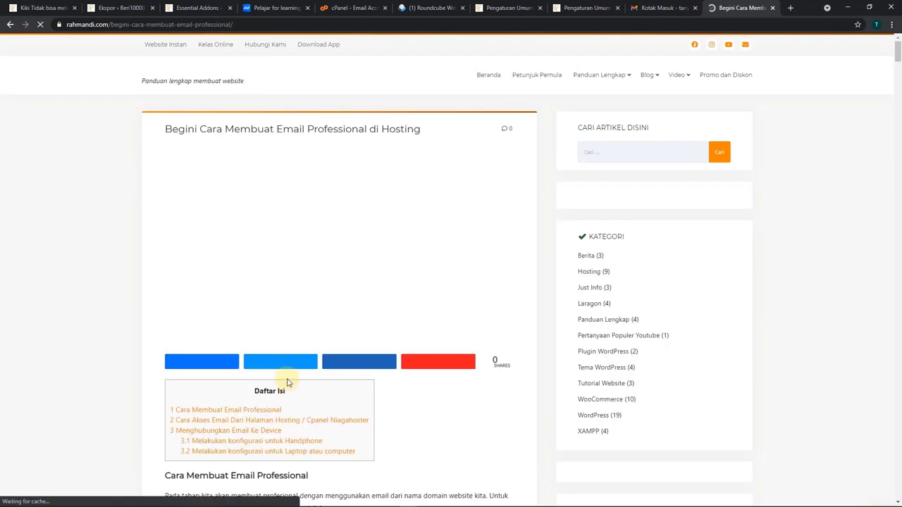
scroll(161, 318, "down", 5)
scroll(161, 321, "down", 15)
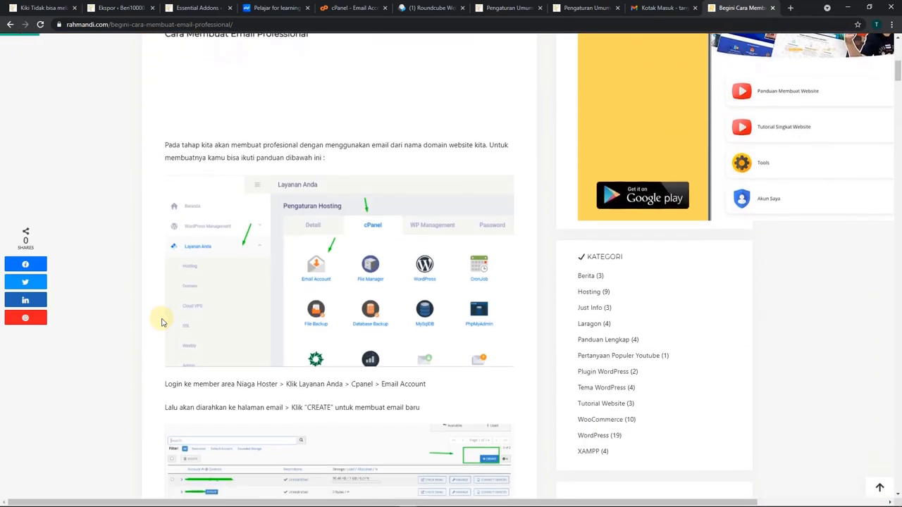
scroll(161, 322, "down", 12)
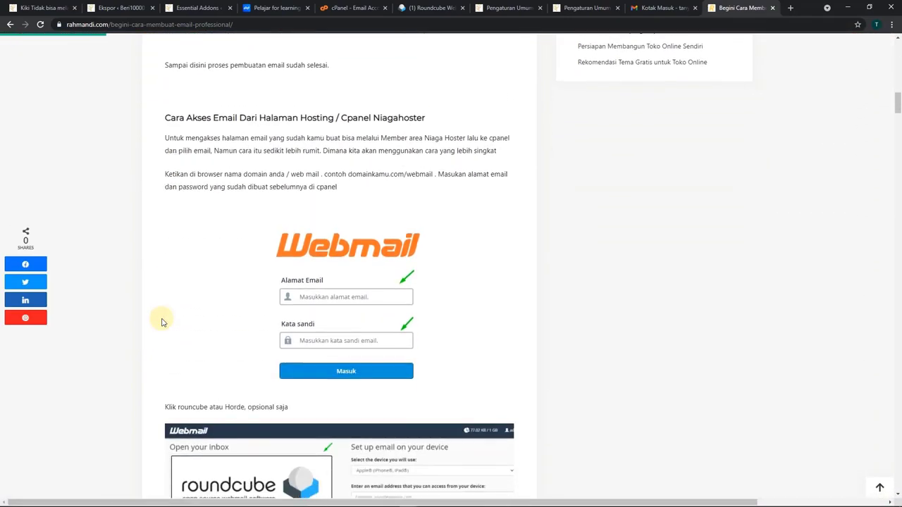
scroll(162, 321, "down", 8)
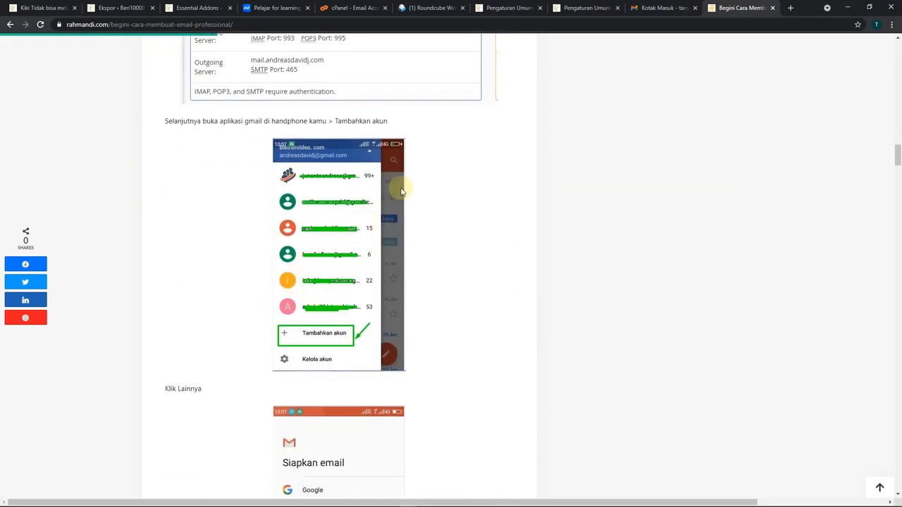
scroll(371, 273, "down", 12)
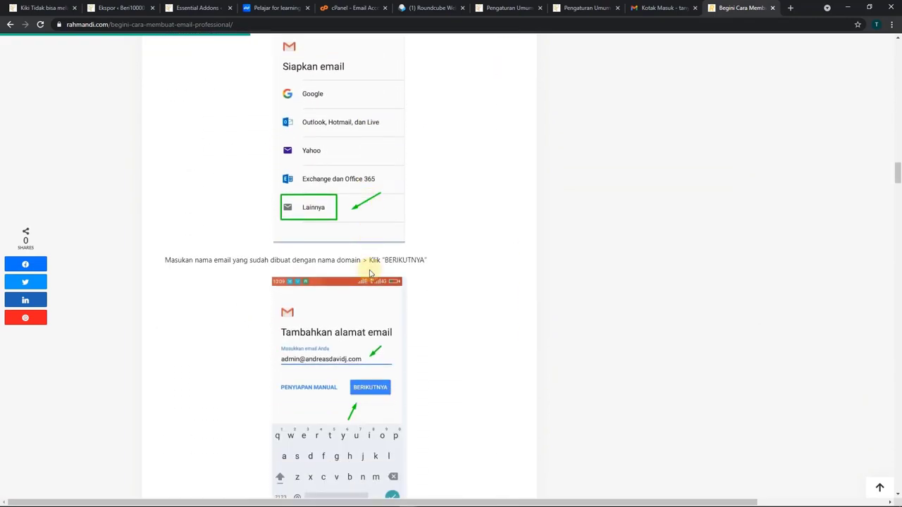
scroll(370, 273, "down", 14)
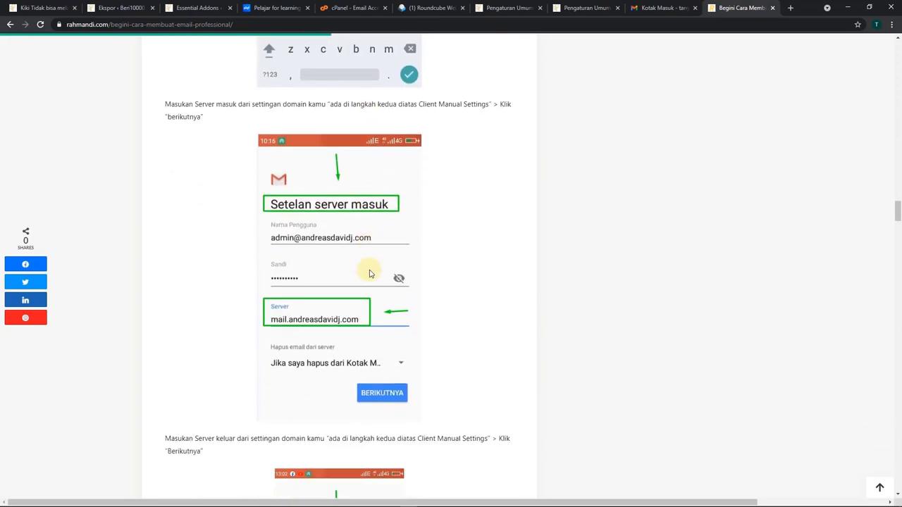
scroll(371, 273, "down", 14)
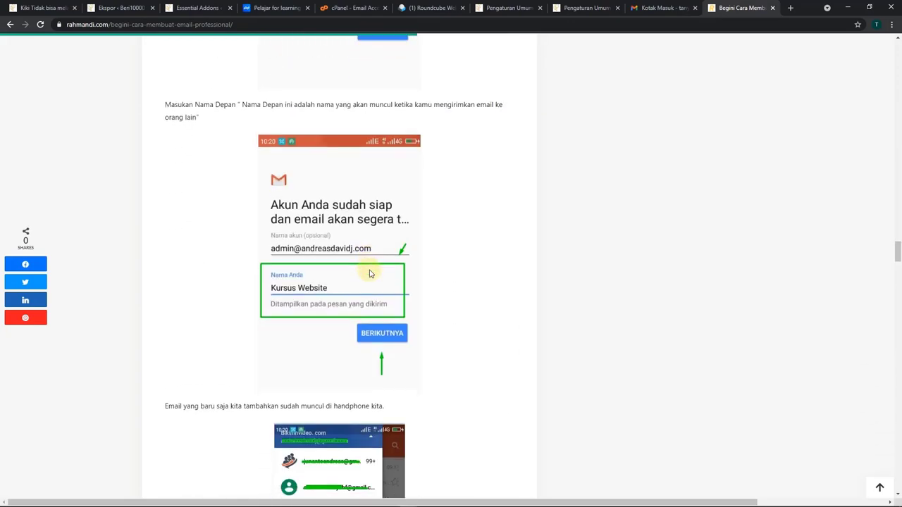
scroll(371, 273, "down", 5)
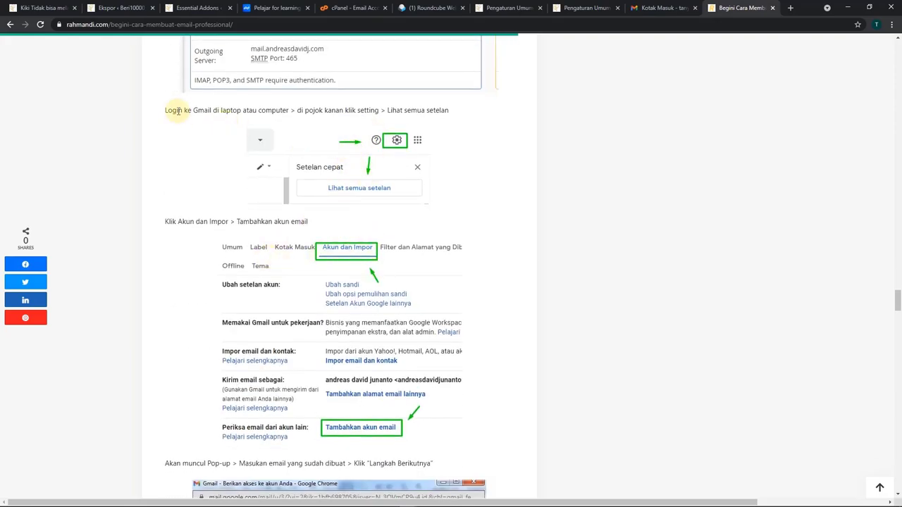
left_click_drag(167, 111, 513, 216)
scroll(516, 301, "down", 3)
scroll(515, 301, "down", 12)
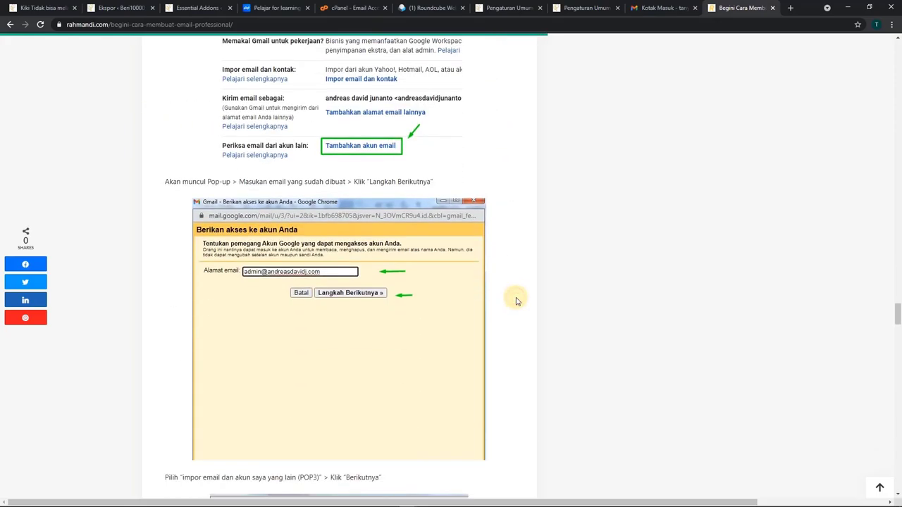
scroll(516, 301, "down", 10)
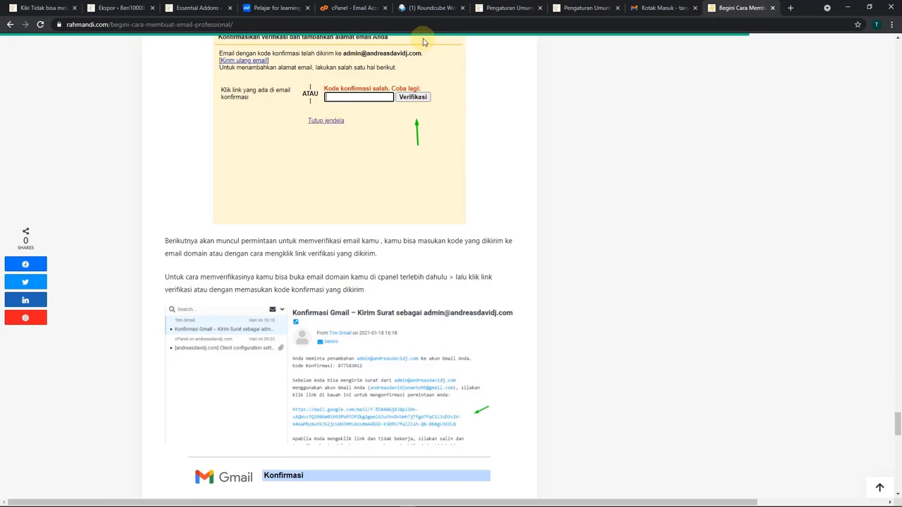
- Move through the Gmail and Roundcube tabs to the cPanel Email Accounts list
left_click(648, 8)
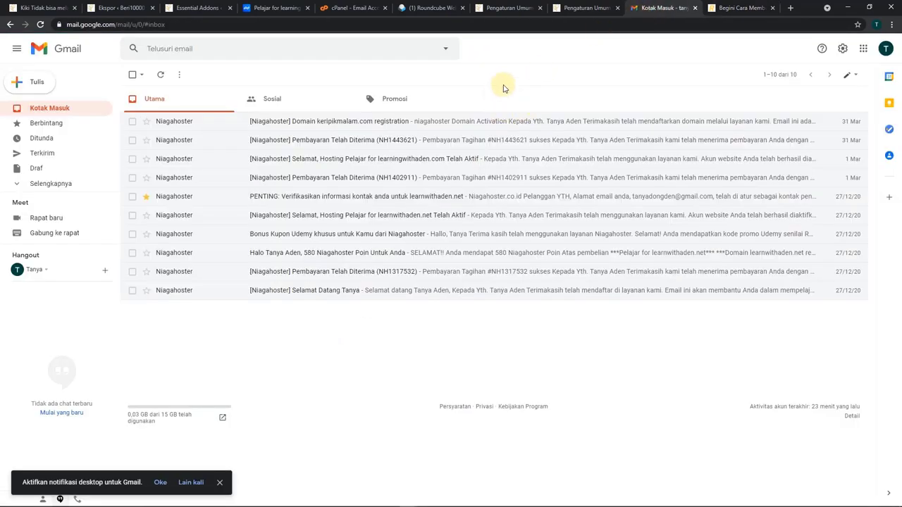
left_click(431, 8)
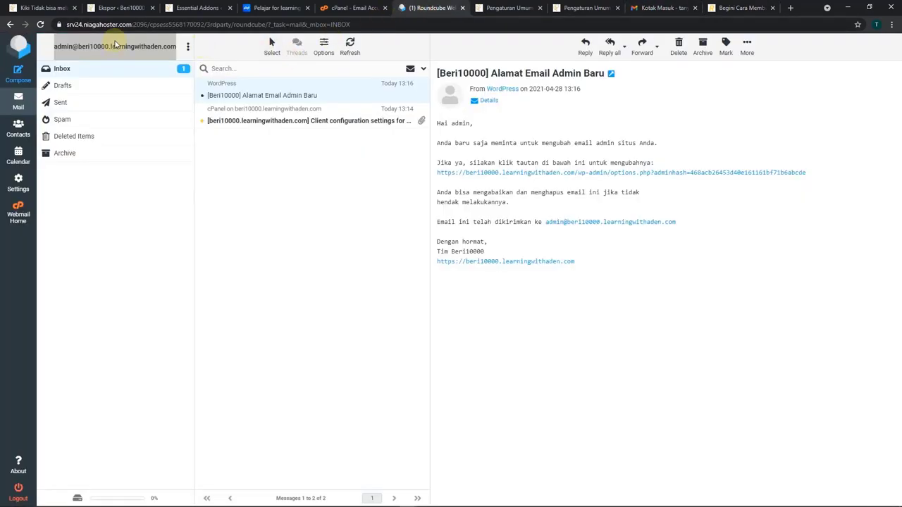
left_click(349, 8)
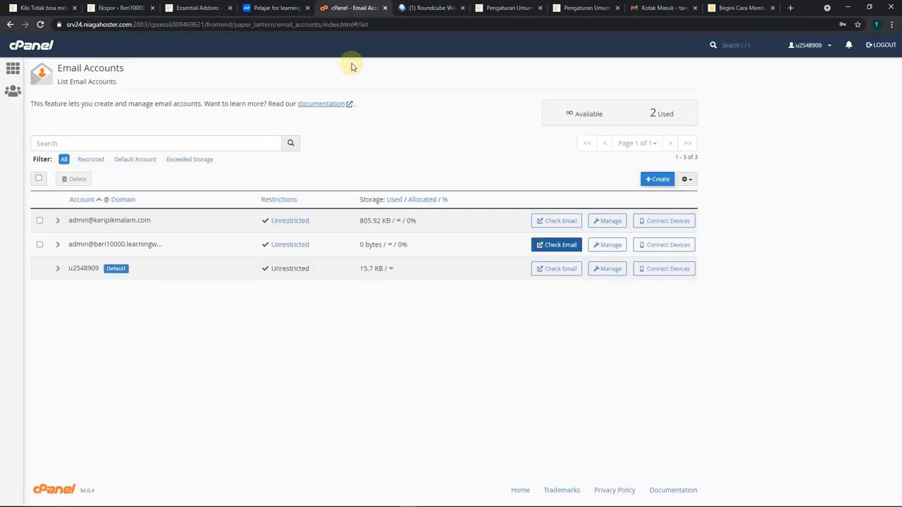
- Return to the Pengaturan Umum tab and scroll to the site language and timezone fields
left_click(507, 8)
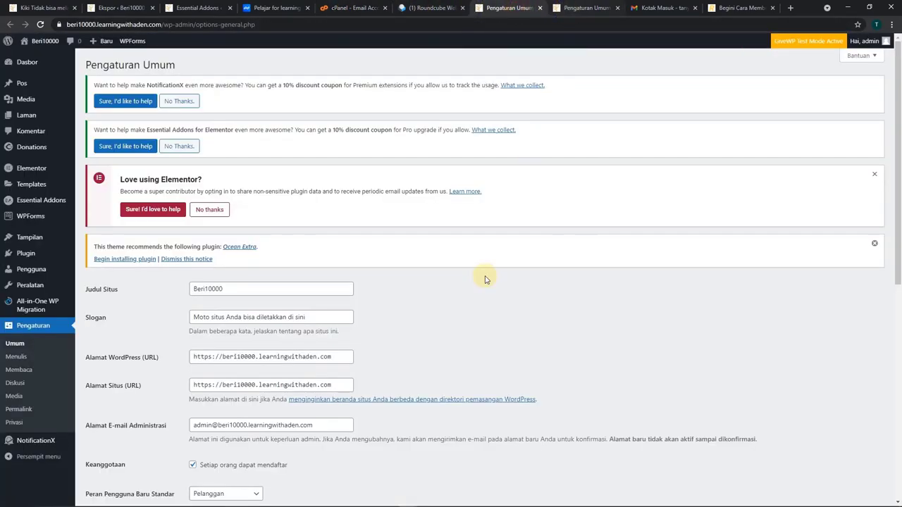
scroll(462, 276, "down", 2)
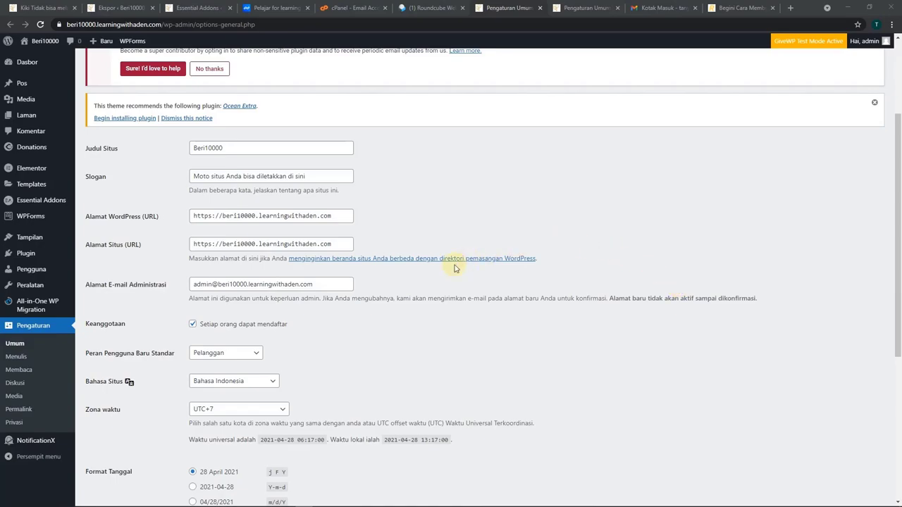
- Go to Plugin > Tambah Baru and search the plugin directory for 'wp ma'
mouse_move(35, 254)
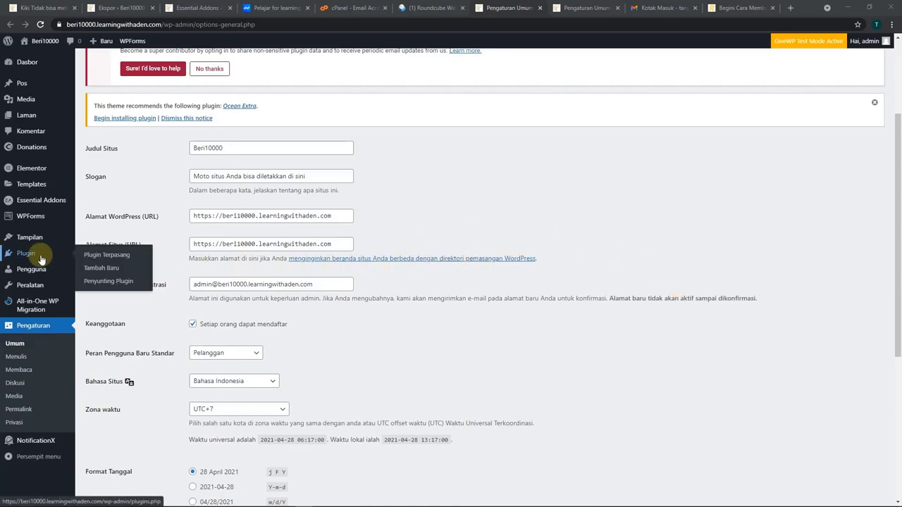
left_click(98, 271)
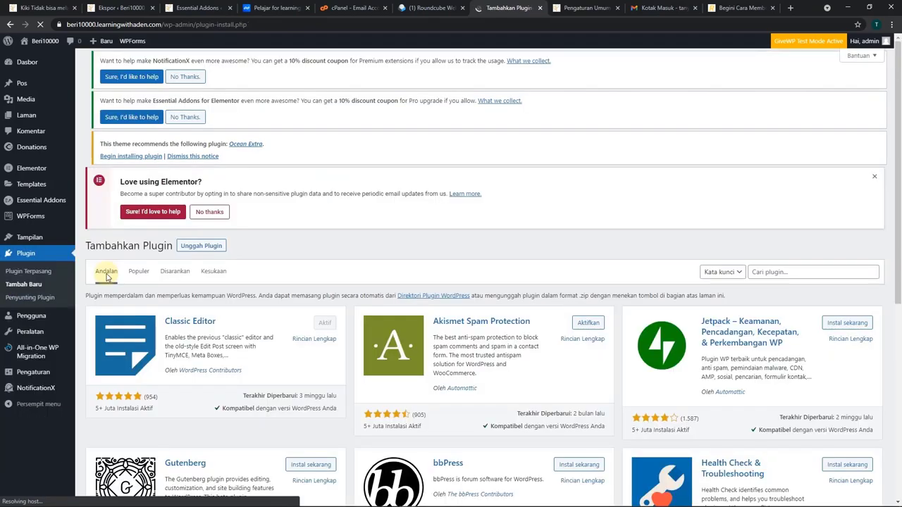
scroll(251, 275, "down", 1)
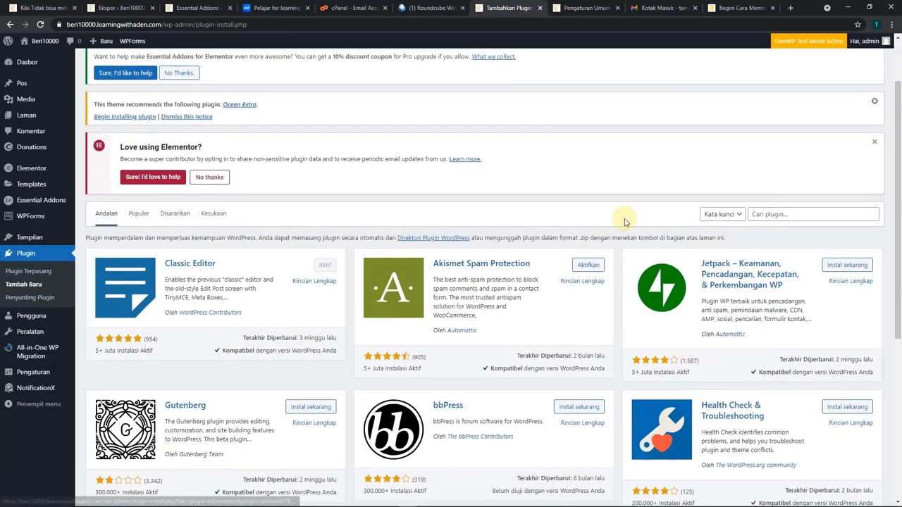
left_click(782, 239)
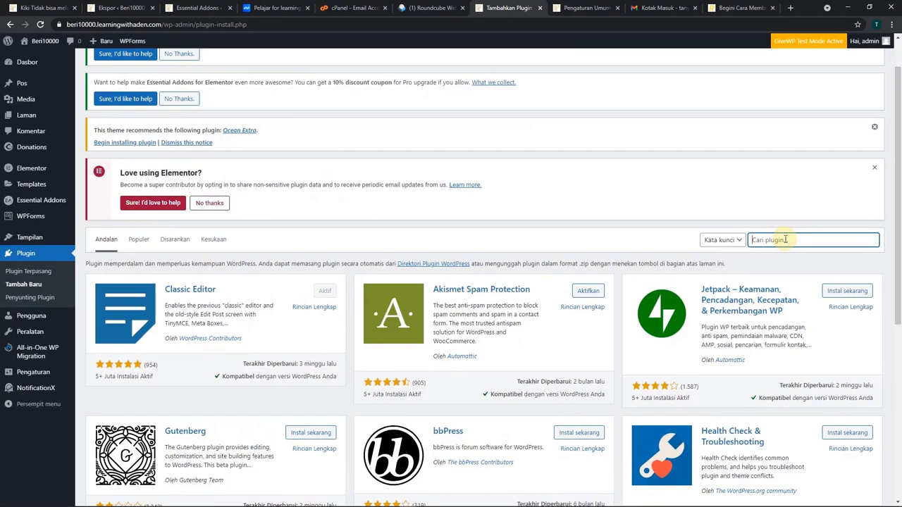
type("wp mail")
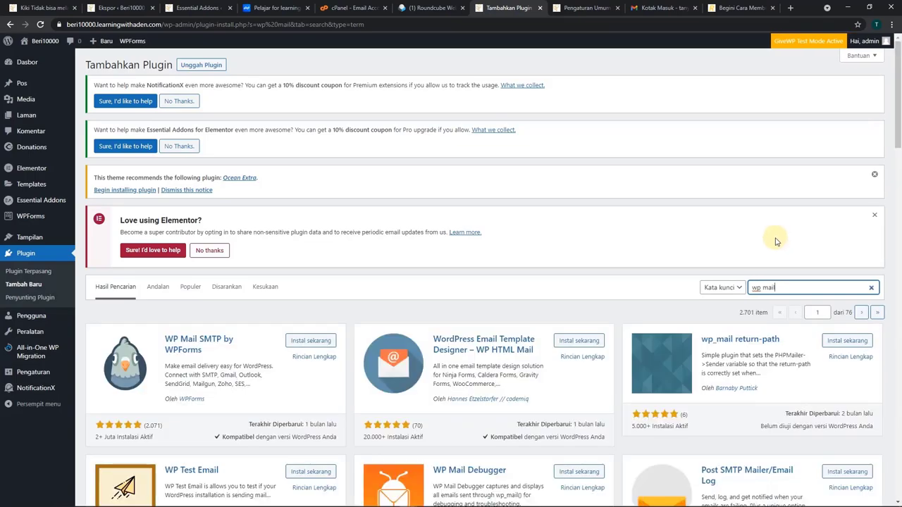
- Install and activate the Easy WP SMTP plugin from the results
scroll(776, 239, "down", 2)
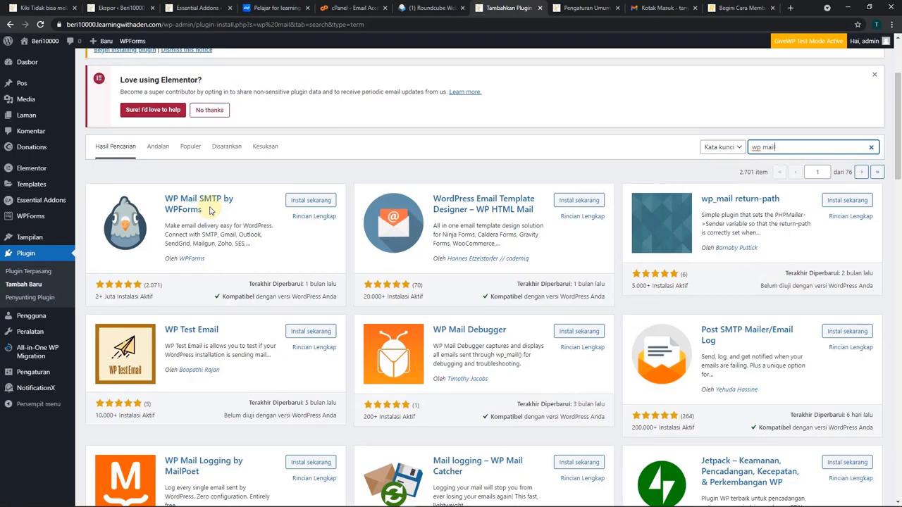
scroll(209, 210, "down", 4)
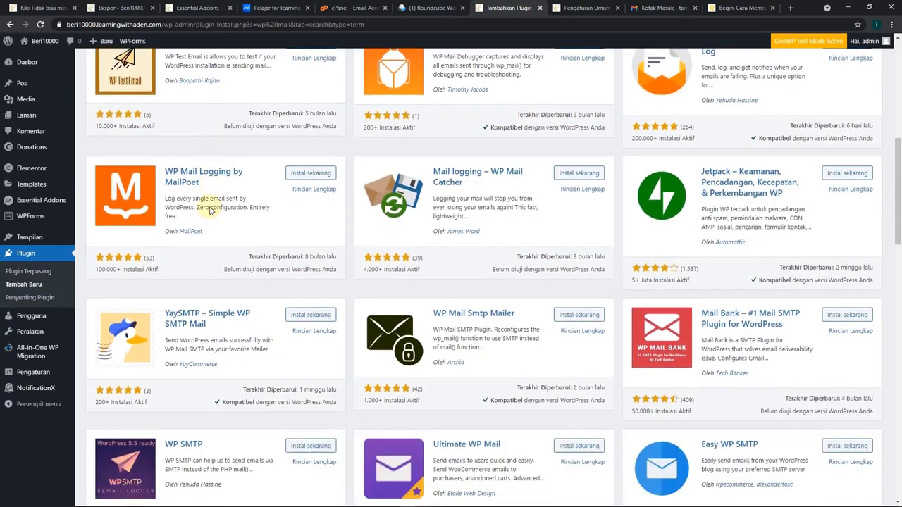
scroll(209, 210, "down", 1)
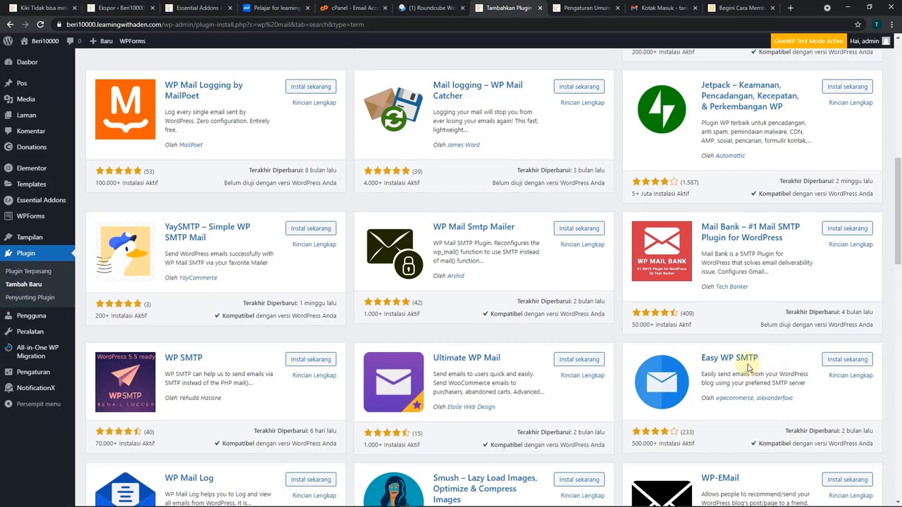
left_click(845, 360)
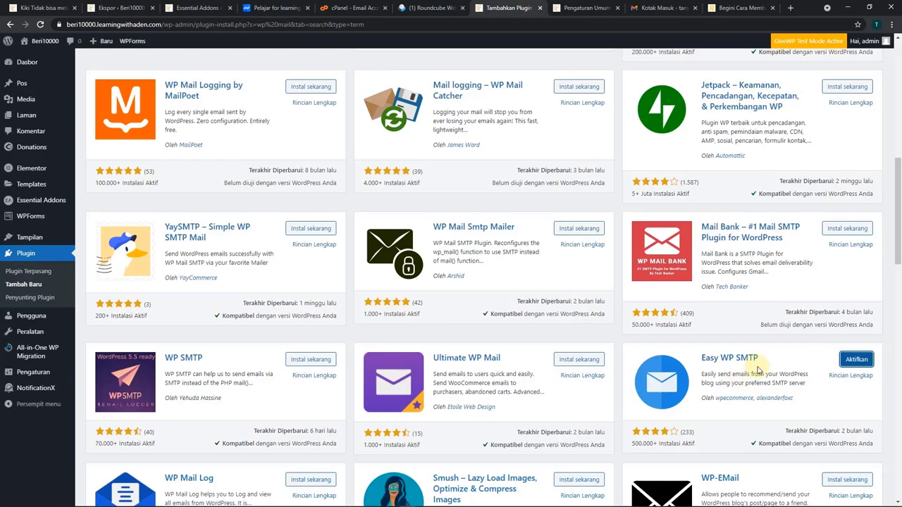
left_click(845, 361)
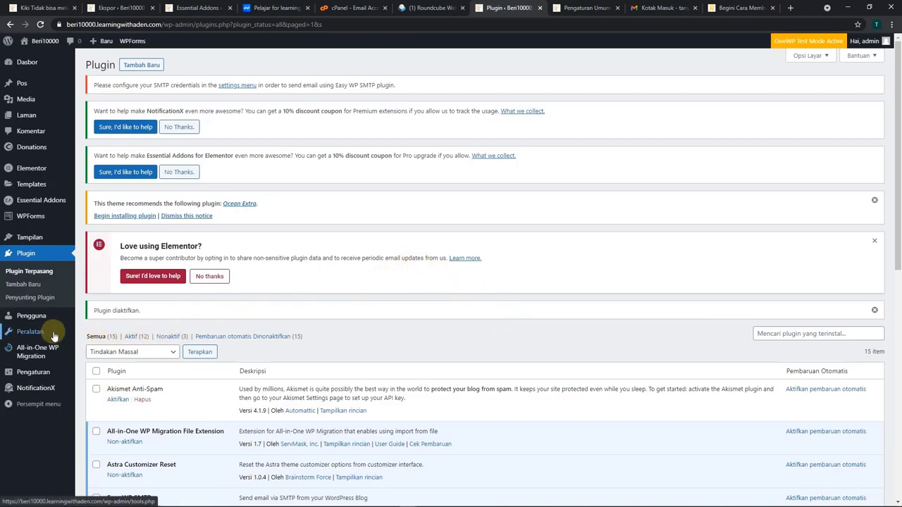
- Open Easy WP SMTP from the Pengaturan flyout menu
mouse_move(52, 322)
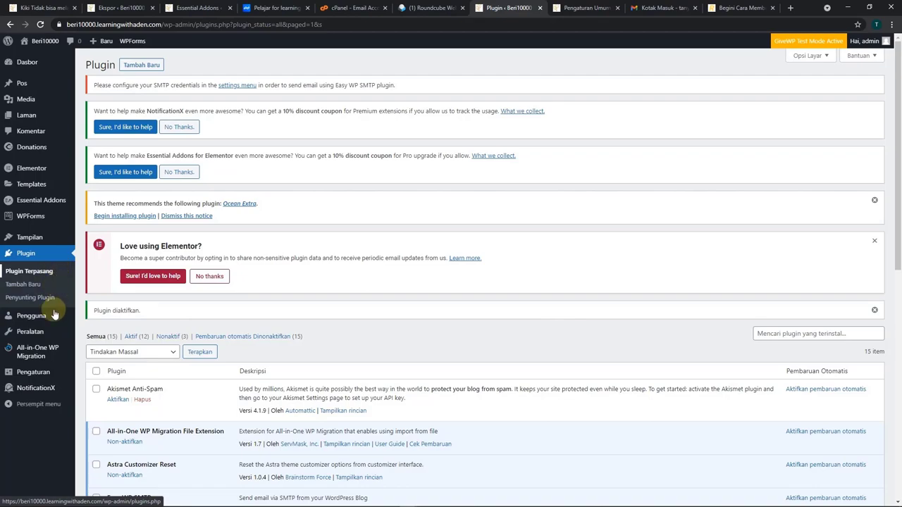
mouse_move(56, 374)
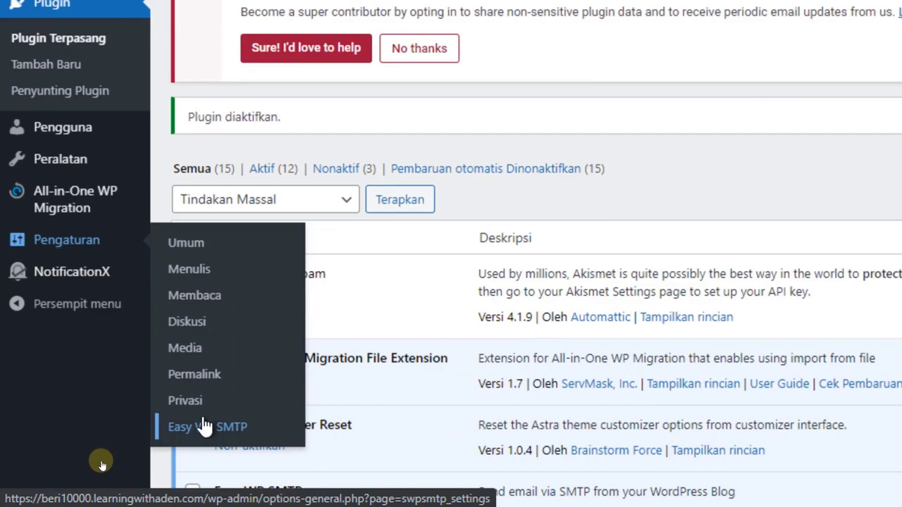
left_click(203, 425)
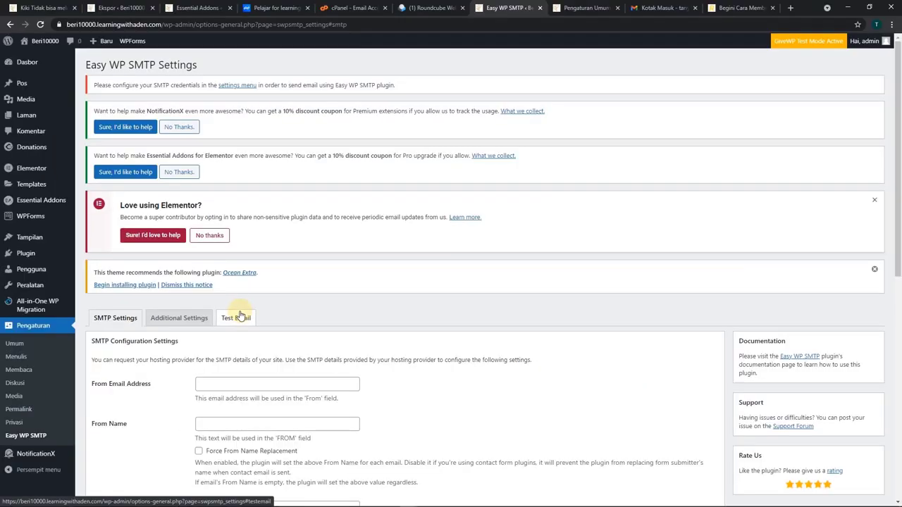
scroll(125, 366, "down", 3)
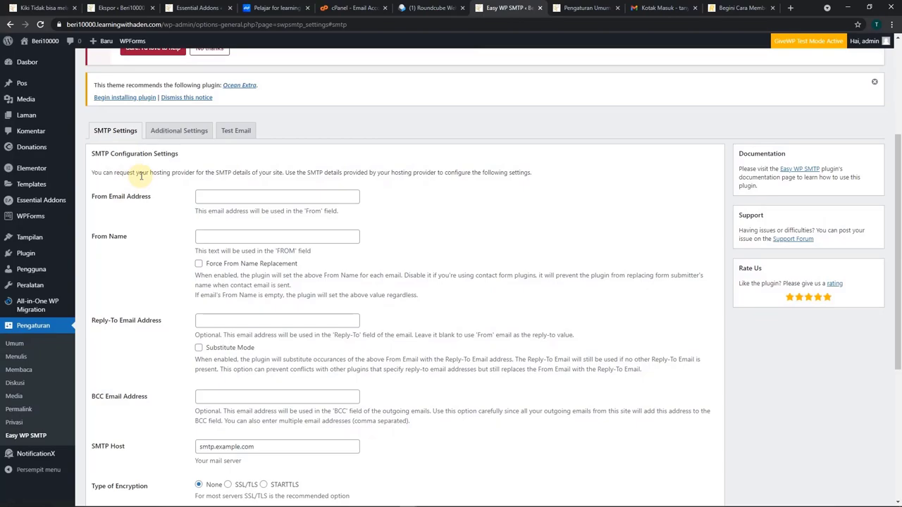
- Copy the admin mailbox address from Roundcube and paste it into From Email Address
scroll(115, 169, "down", 2)
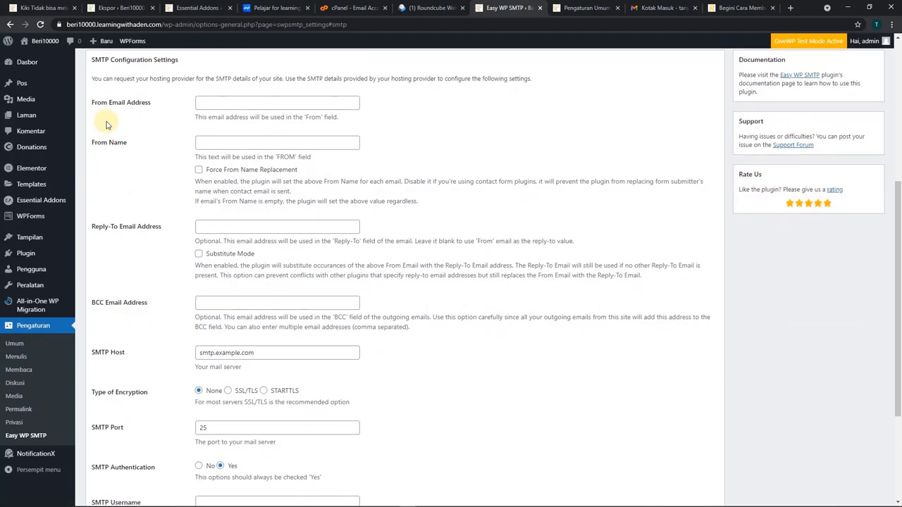
left_click(214, 100)
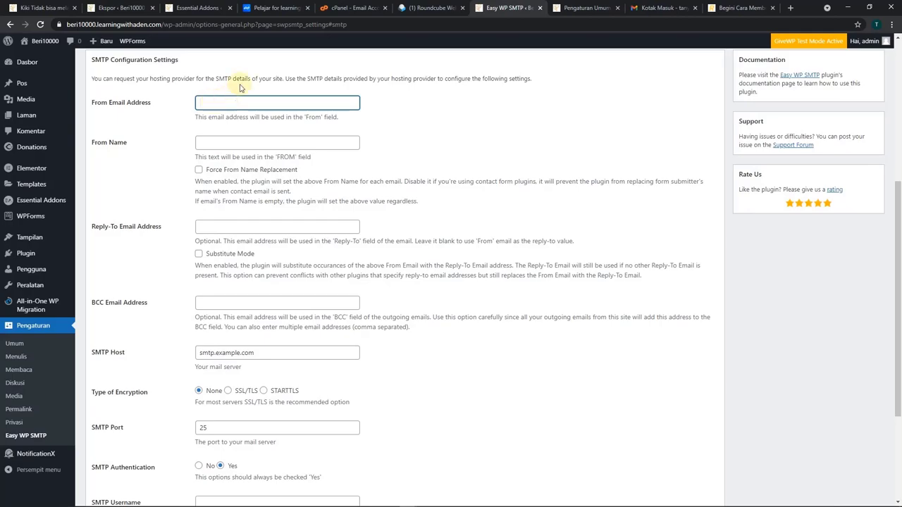
left_click(410, 12)
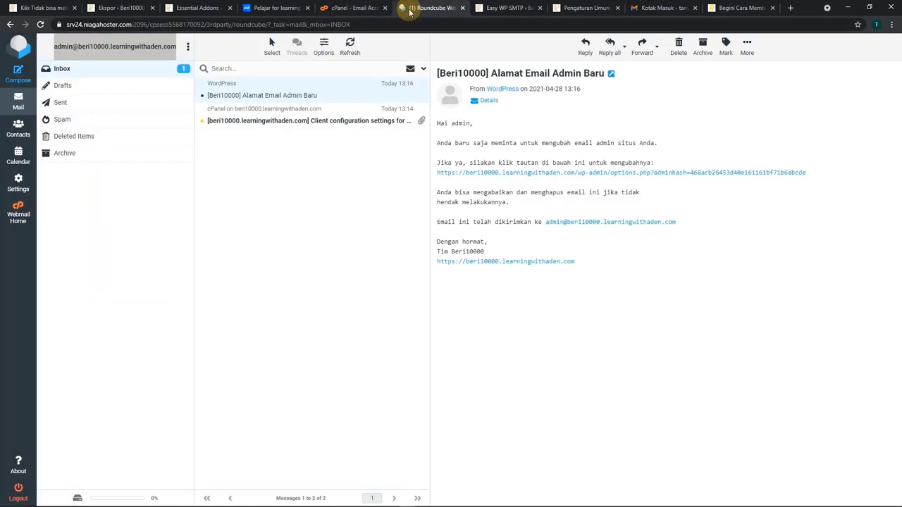
triple_click(146, 46)
right_click(146, 46)
left_click(162, 62)
left_click(484, 12)
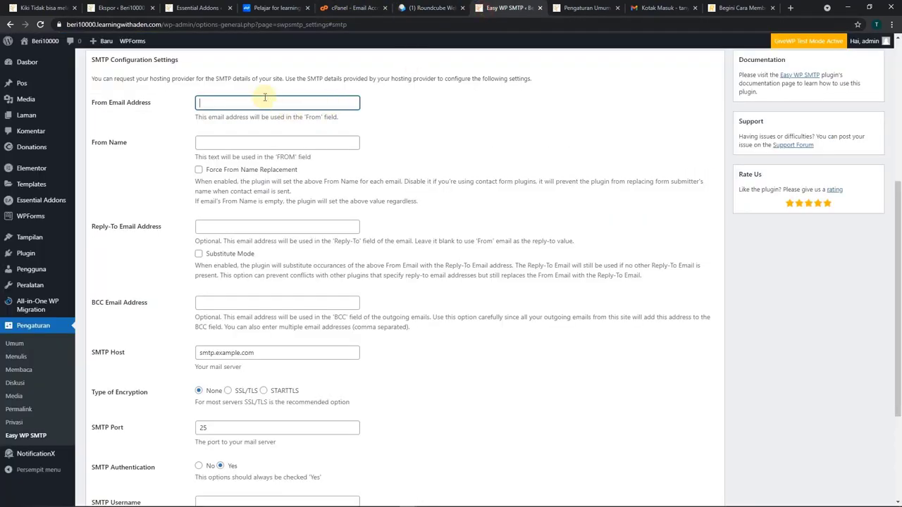
right_click(286, 98)
left_click(310, 168)
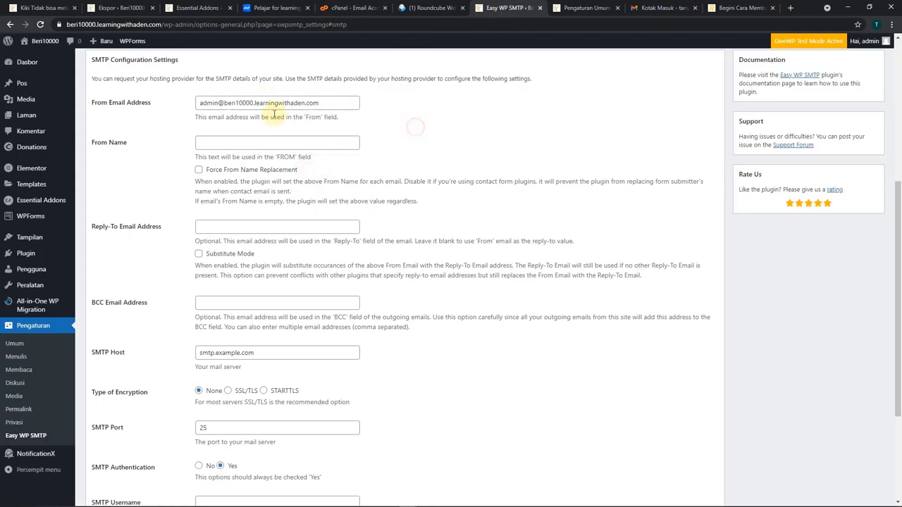
- Set From Name to Beri10000 and tick Force From Name Replacement
left_click(208, 141)
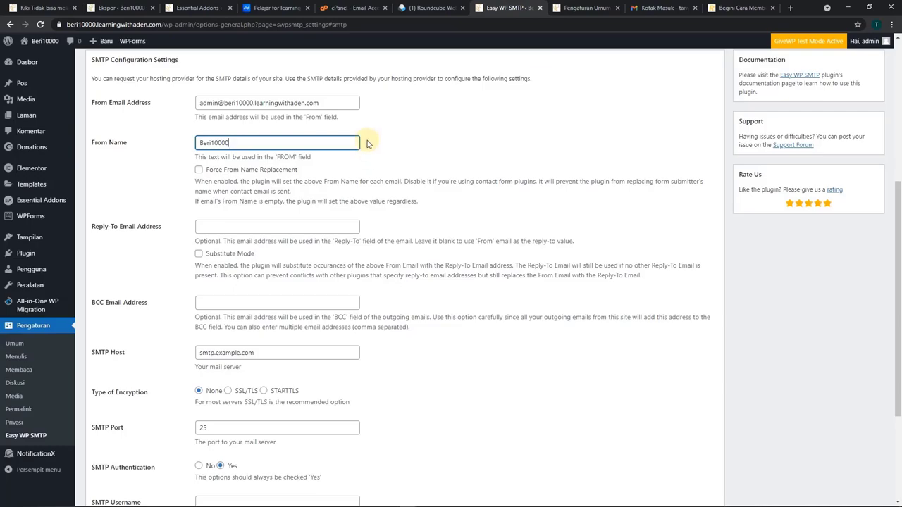
left_click(152, 146)
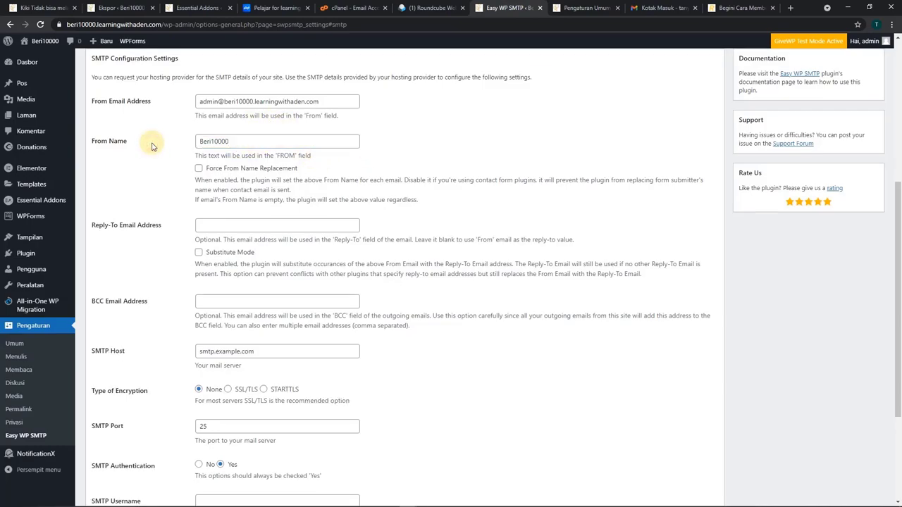
scroll(151, 145, "down", 2)
scroll(136, 94, "up", 2)
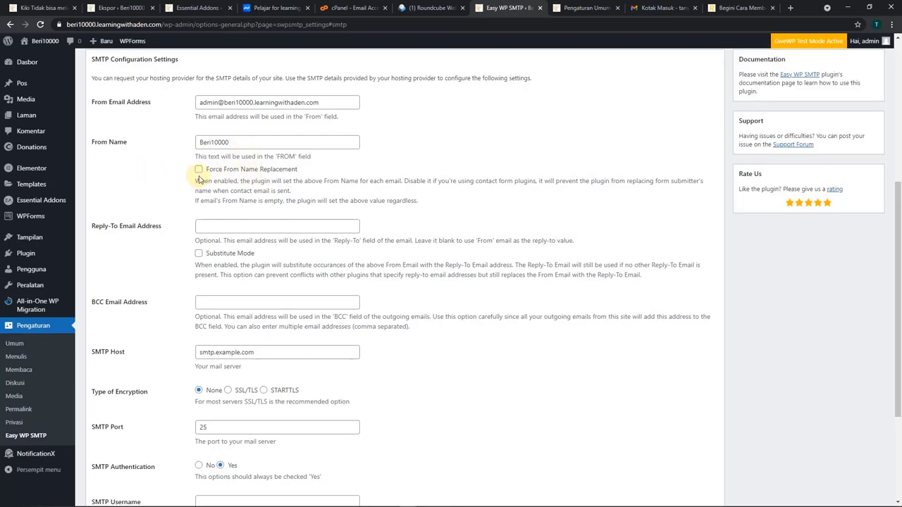
left_click(261, 171)
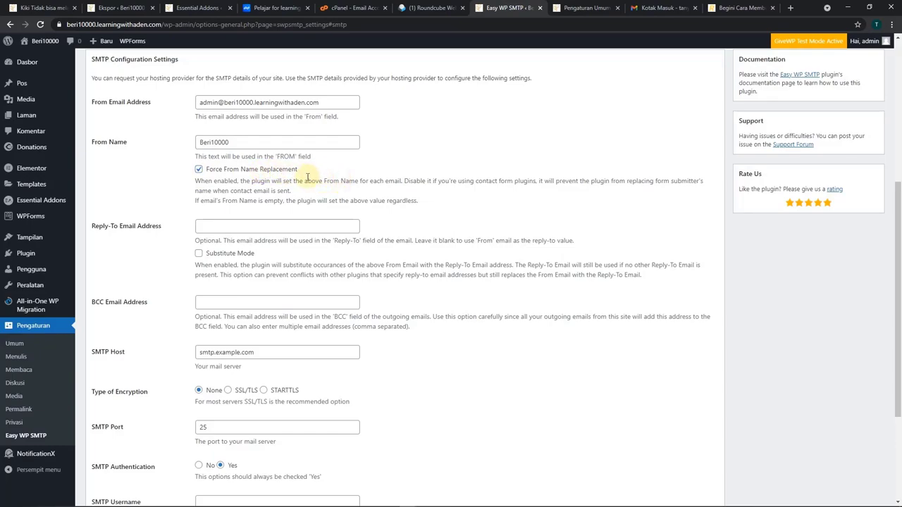
left_click_drag(239, 144, 210, 142)
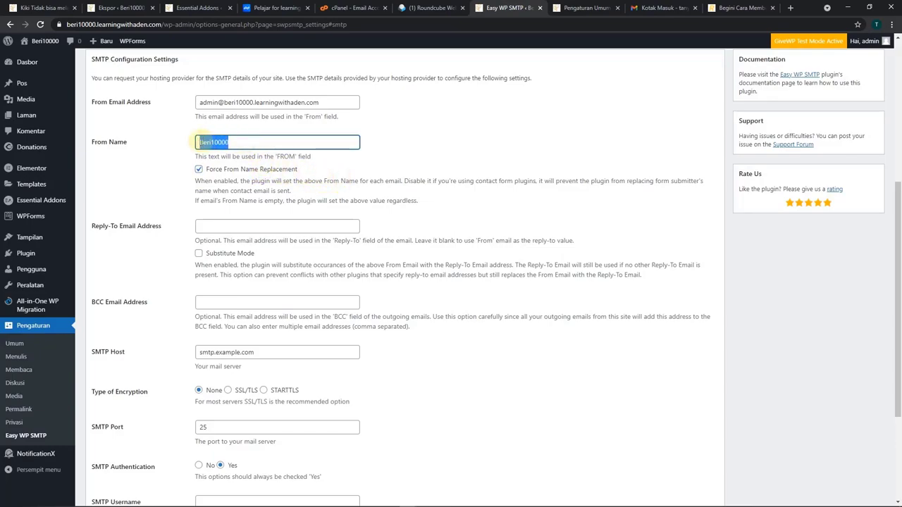
left_click(405, 163)
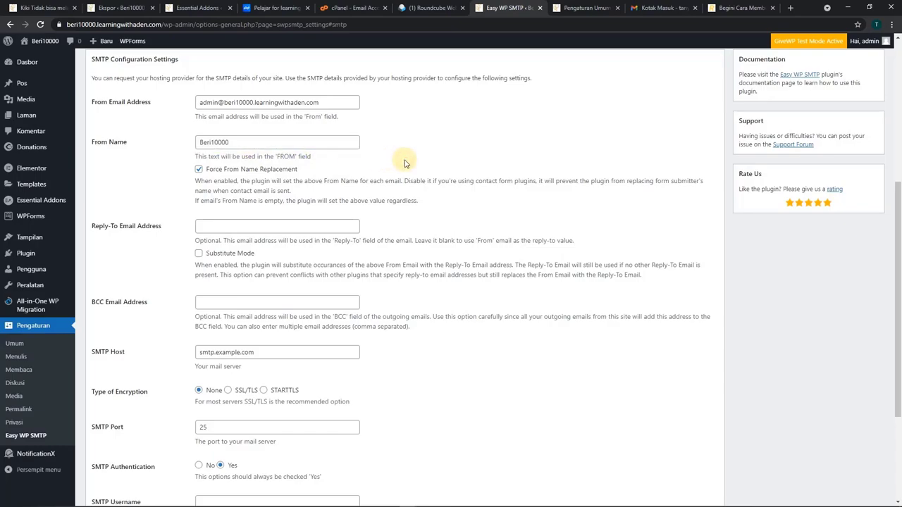
scroll(291, 198, "down", 2)
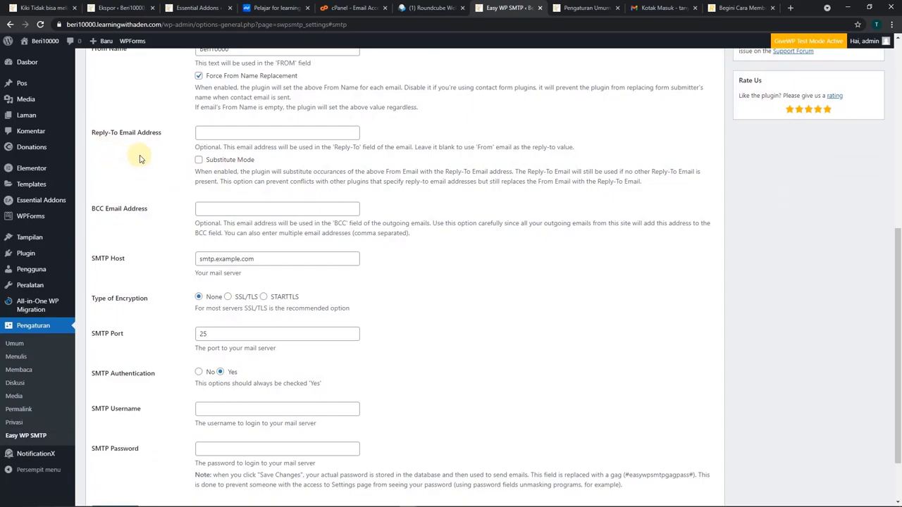
left_click(202, 134)
left_click(163, 174)
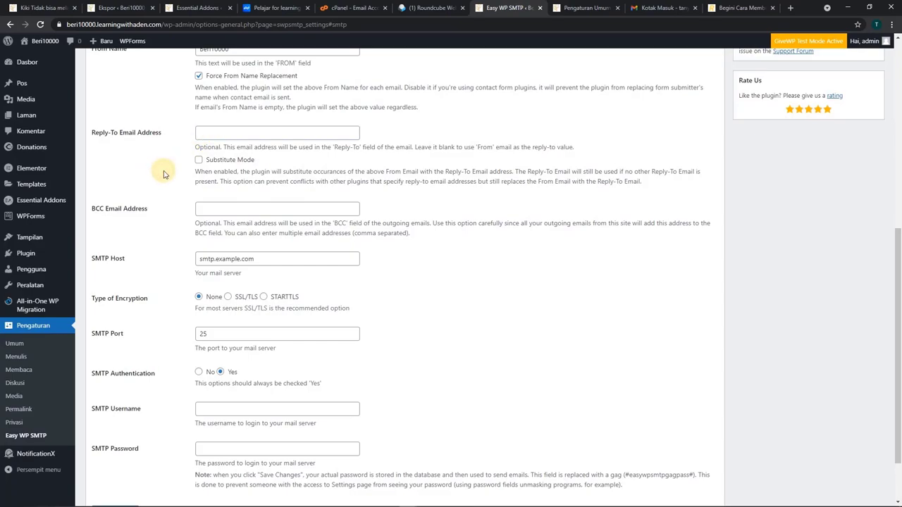
scroll(163, 174, "down", 2)
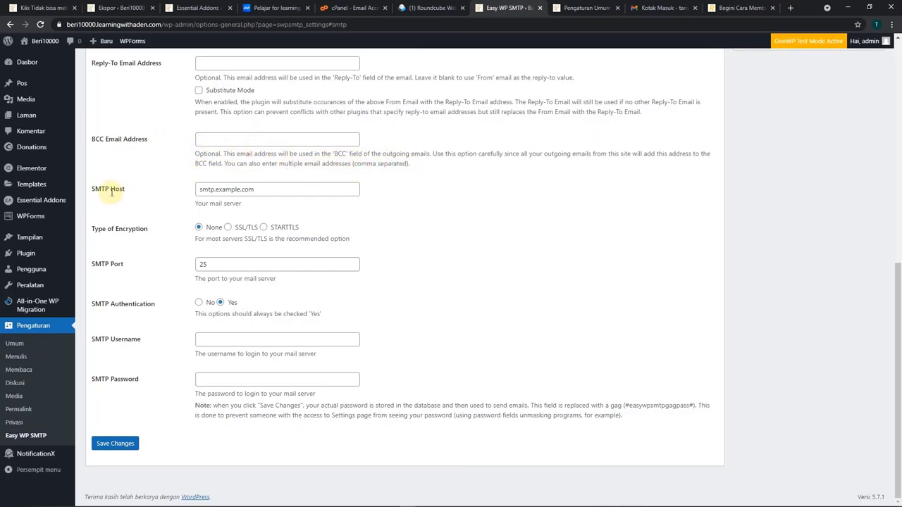
- Open the Connect Devices mail client settings for the beri10000 admin mailbox
left_click(356, 8)
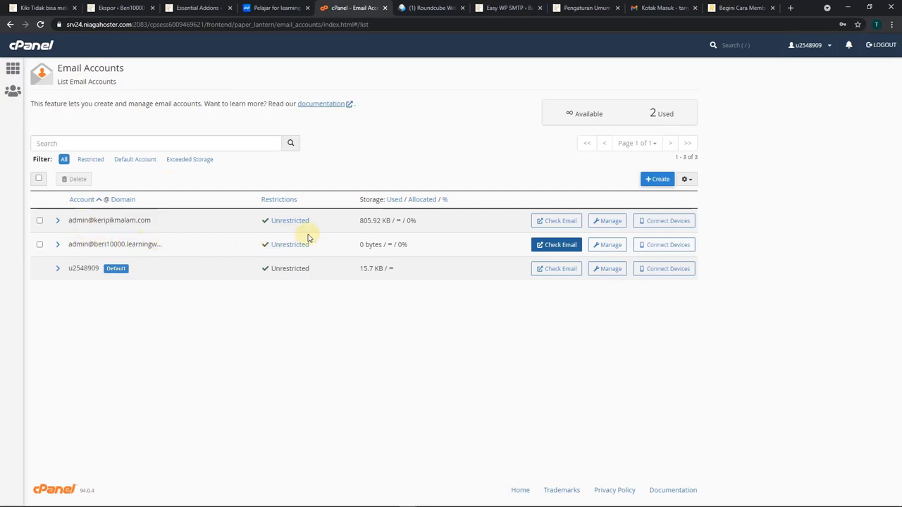
left_click(605, 246)
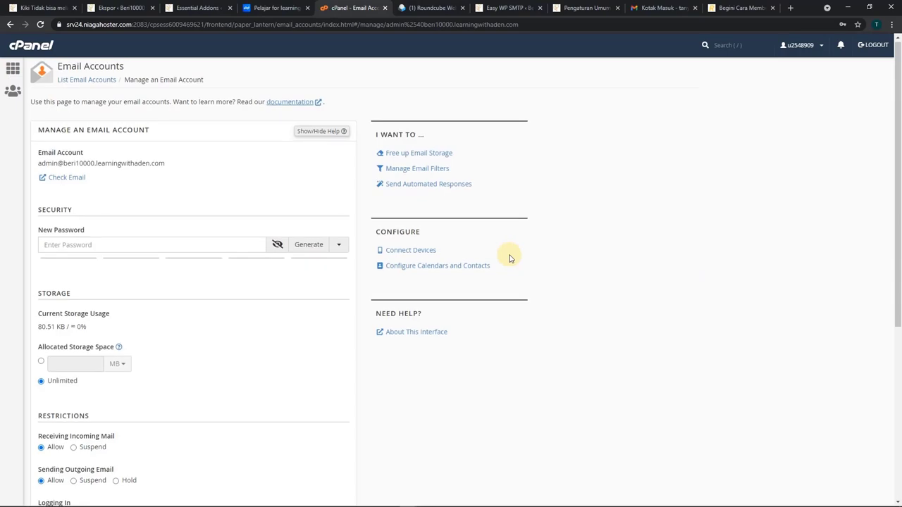
scroll(510, 256, "down", 3)
scroll(510, 258, "down", 1)
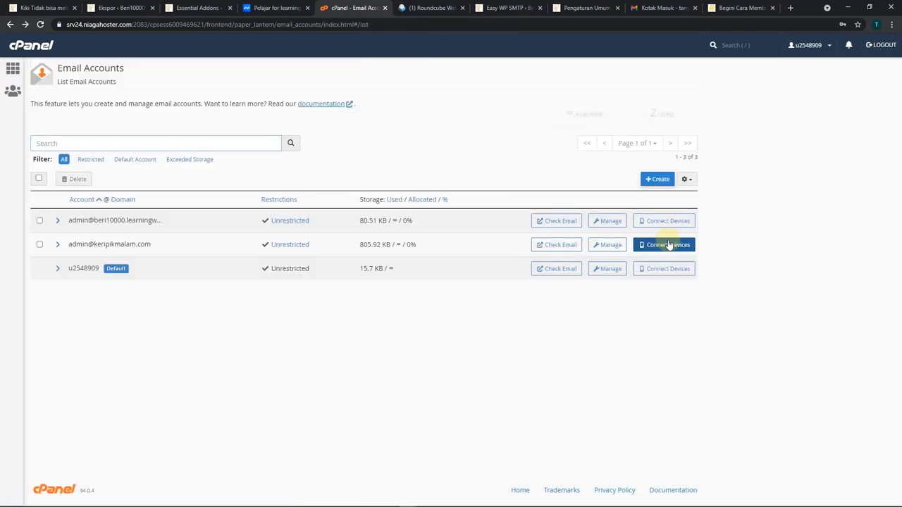
left_click(662, 246)
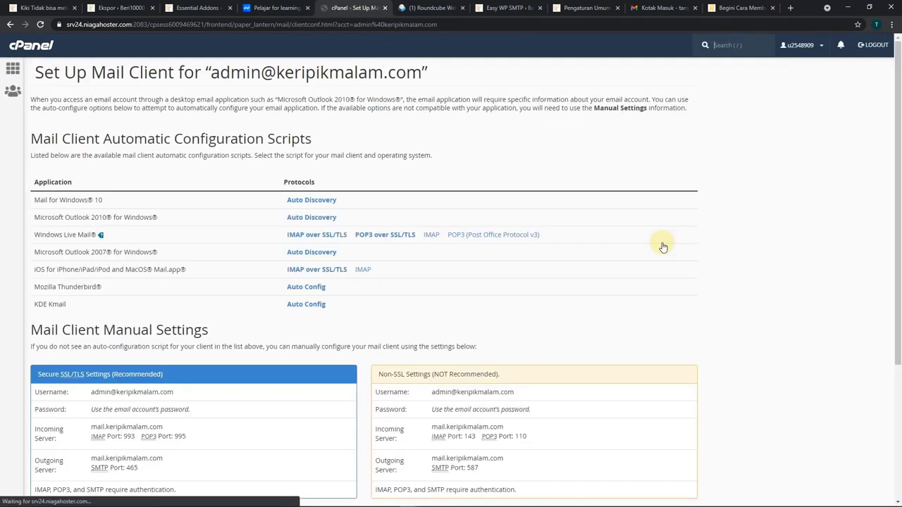
key("alt+Left")
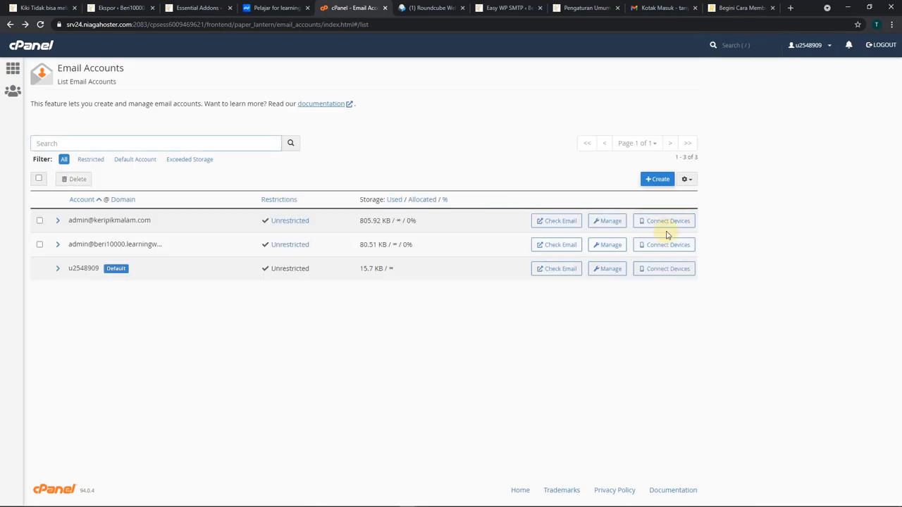
left_click(662, 245)
scroll(496, 284, "down", 1)
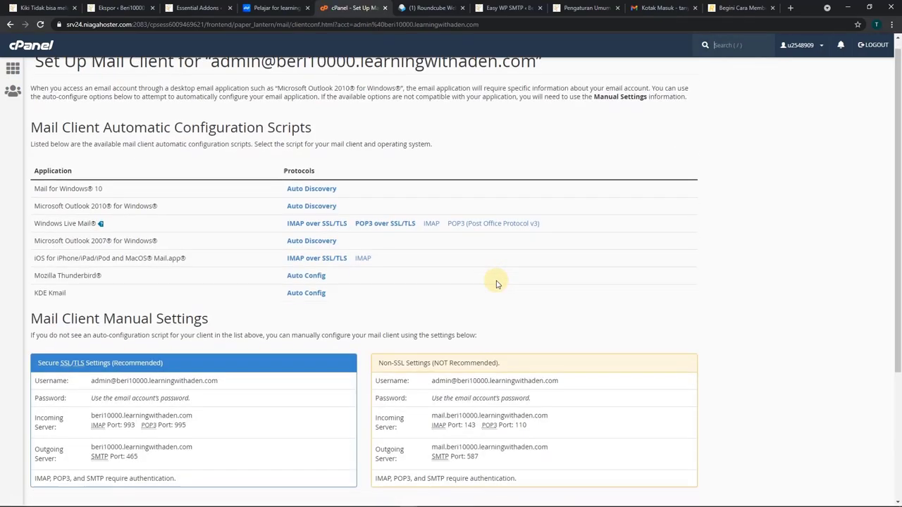
scroll(496, 284, "down", 3)
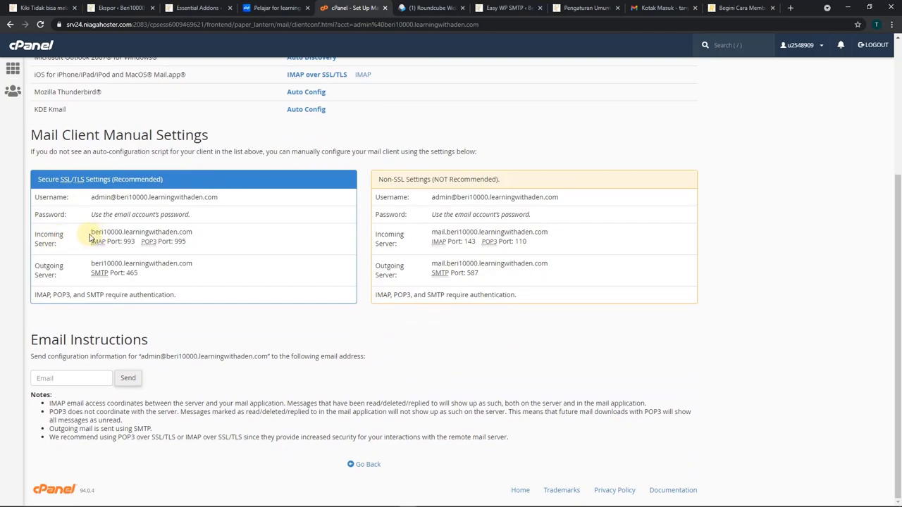
- Copy the SSL/TLS incoming server host beri10000.learningwithaden.com
left_click_drag(92, 232, 192, 232)
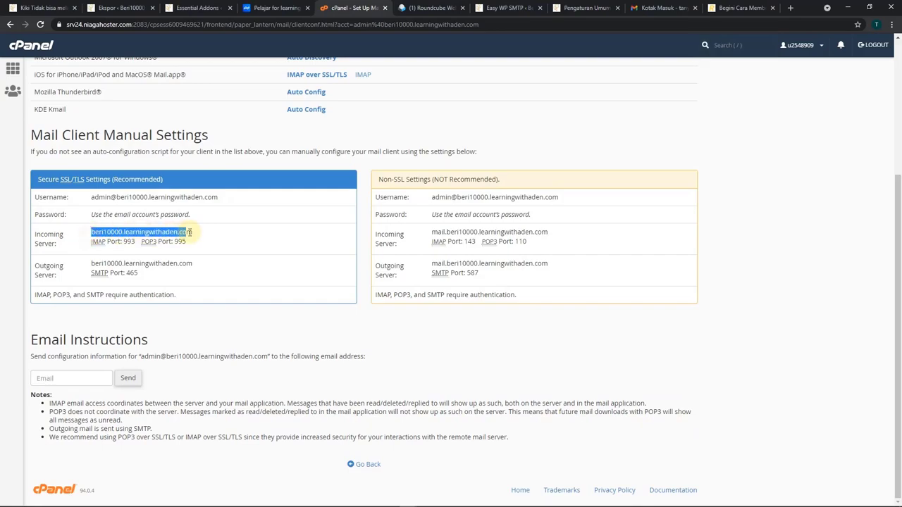
right_click(179, 231)
left_click(194, 238)
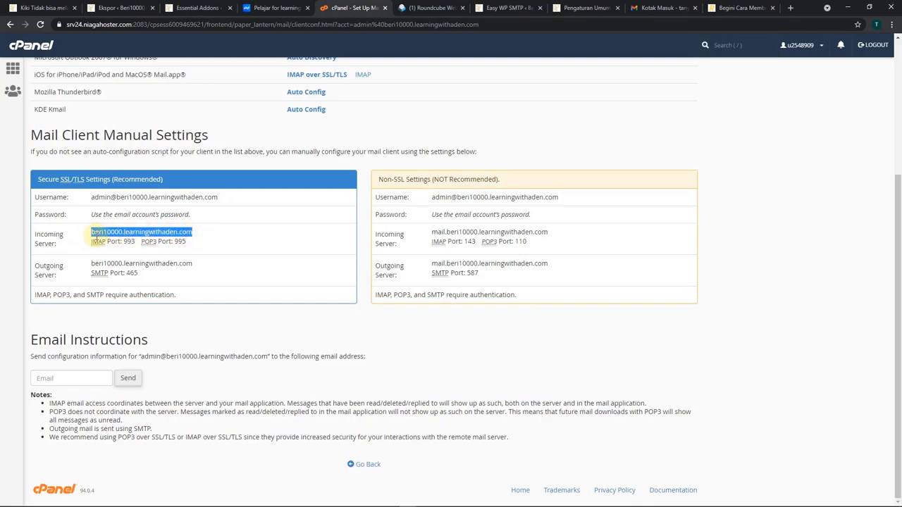
- Replace the placeholder SMTP host with the copied mail server name beri10000.learningwithaden.com
left_click(415, 8)
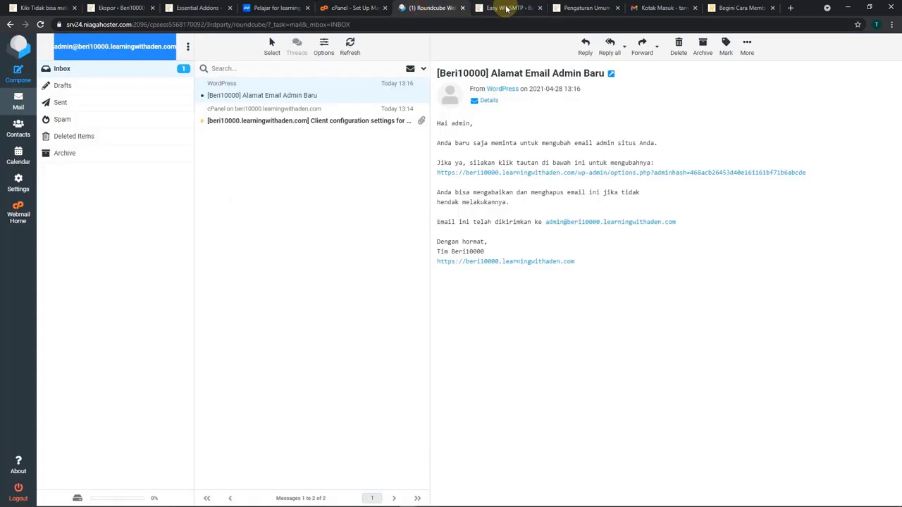
left_click(506, 9)
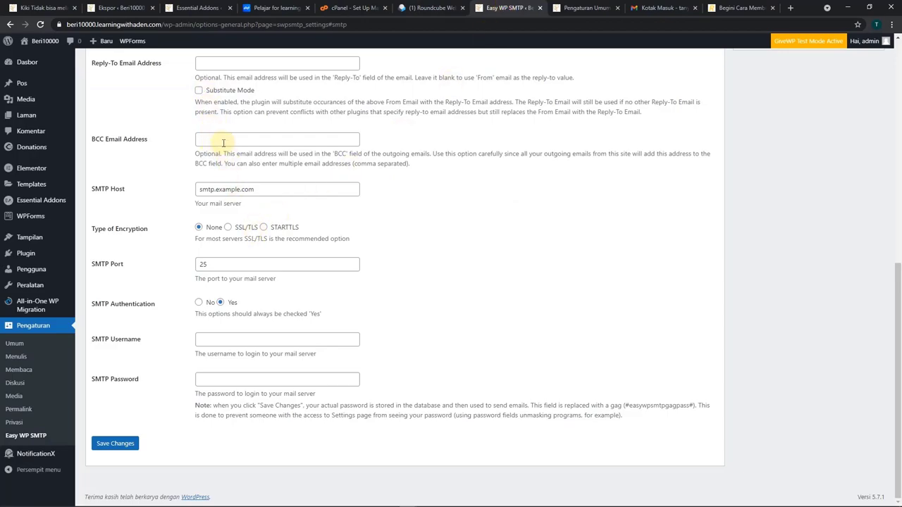
triple_click(288, 189)
right_click(288, 189)
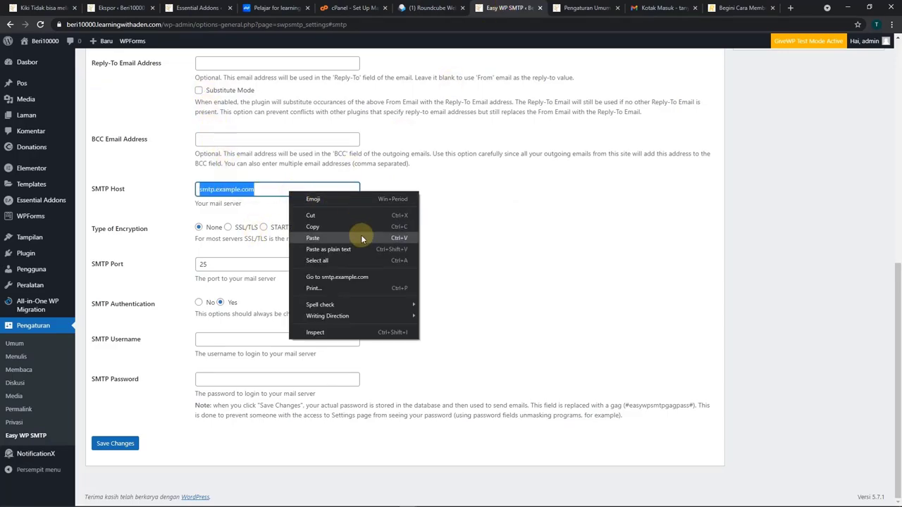
left_click(360, 237)
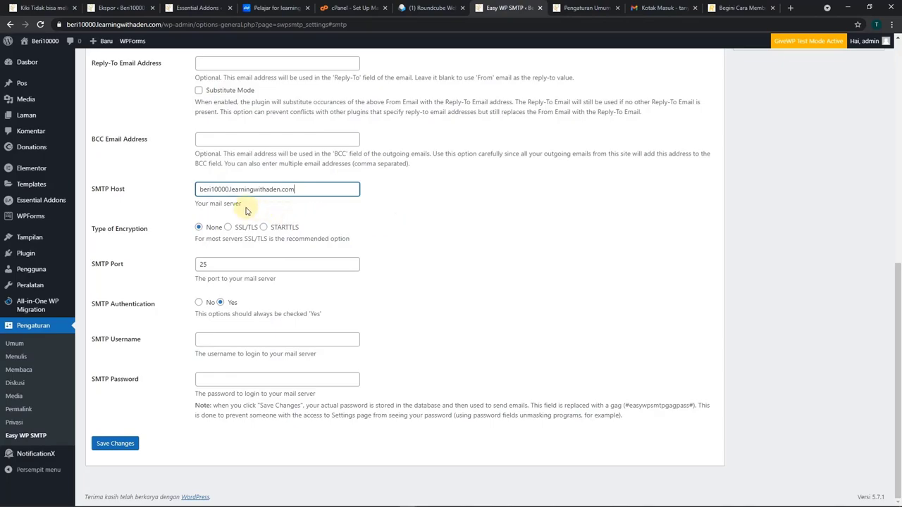
left_click_drag(245, 211, 188, 201)
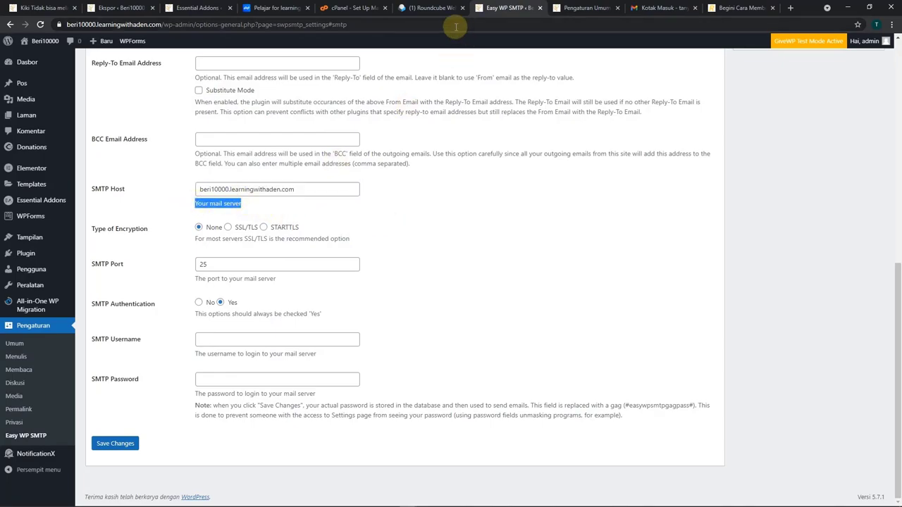
- Copy outgoing port 465 from cPanel's mail settings into the SMTP Port field, replacing 25
left_click(426, 7)
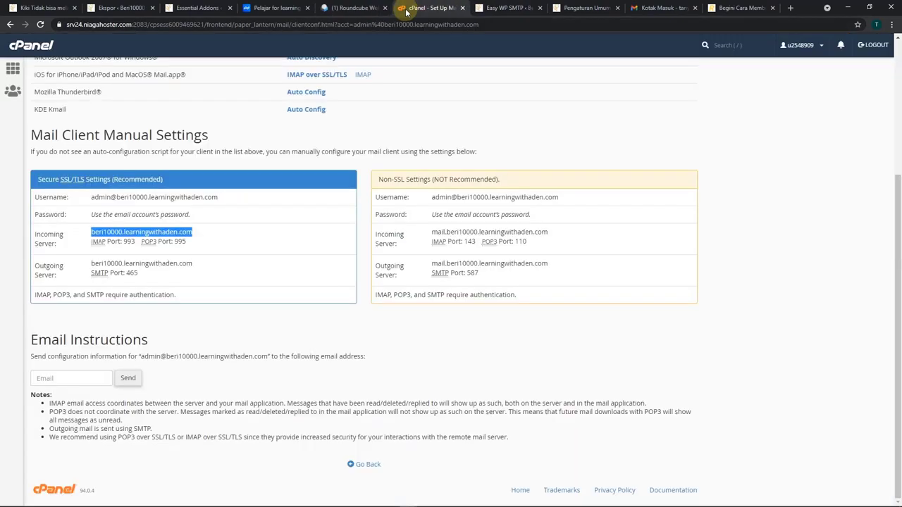
left_click(504, 8)
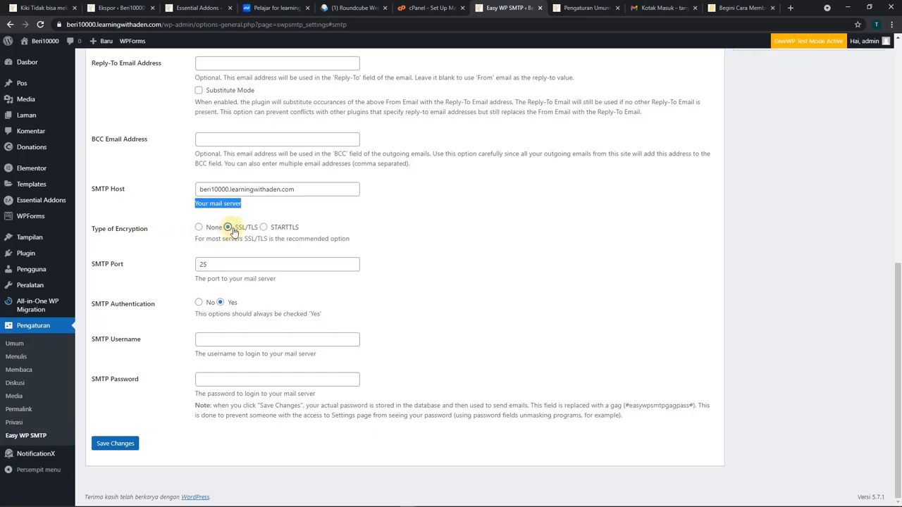
left_click(431, 8)
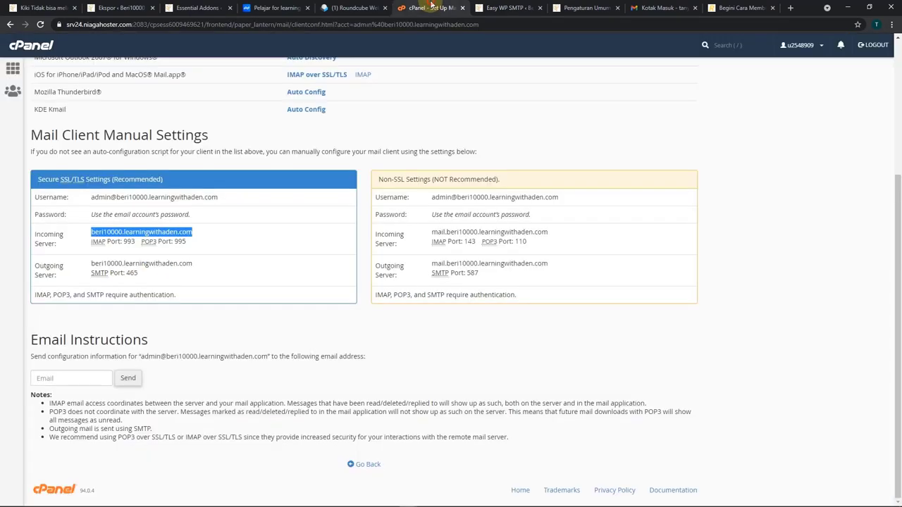
double_click(132, 273)
right_click(131, 273)
left_click(149, 275)
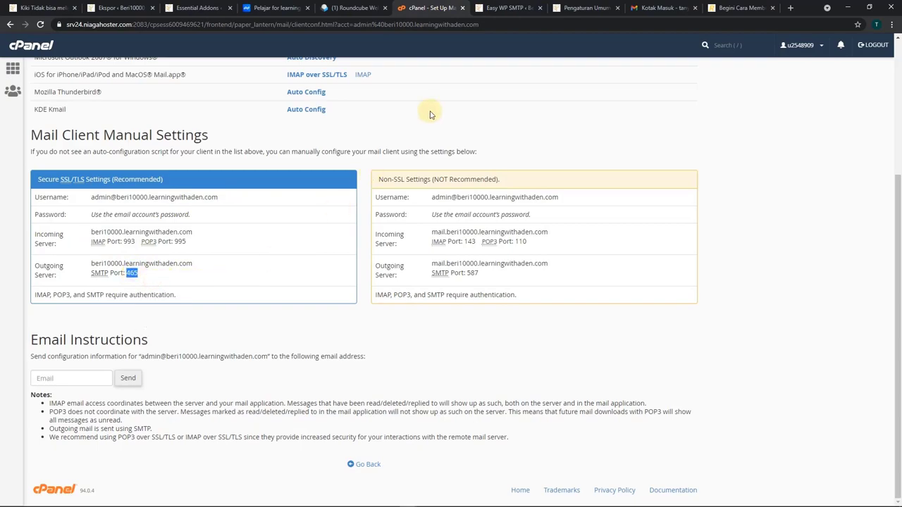
left_click(509, 7)
double_click(225, 264)
right_click(234, 265)
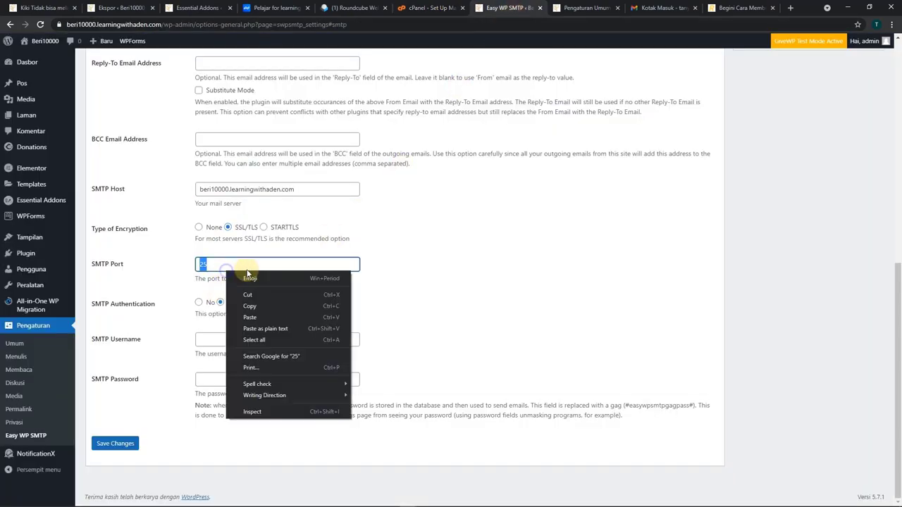
left_click(275, 317)
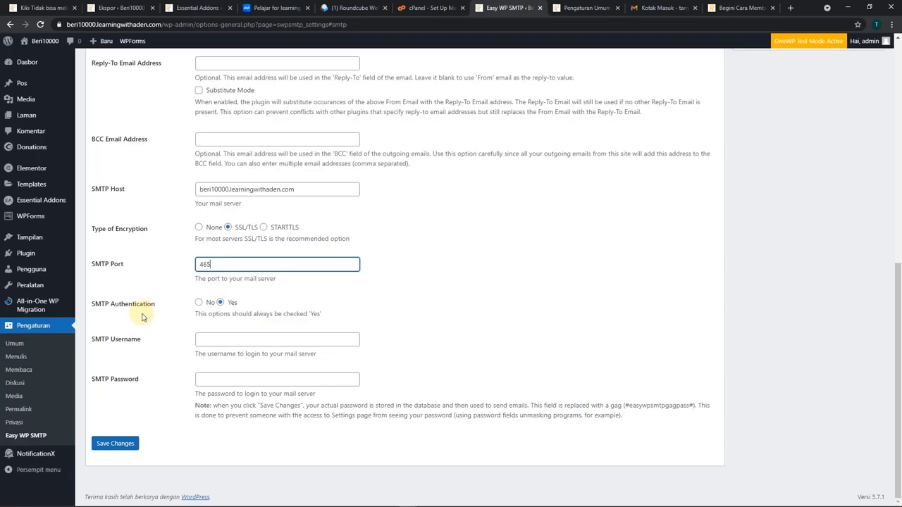
- Paste the mailbox email address as SMTP Username, enter its password, and save
left_click(220, 341)
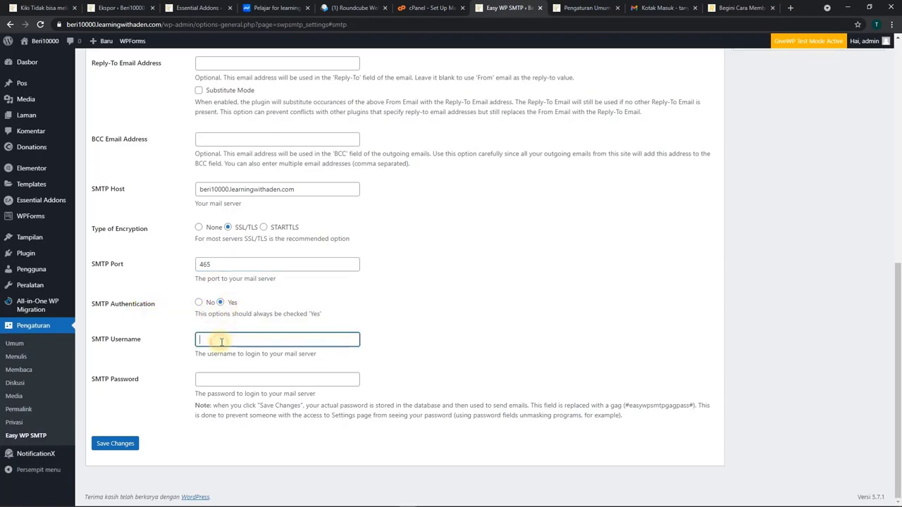
left_click(416, 9)
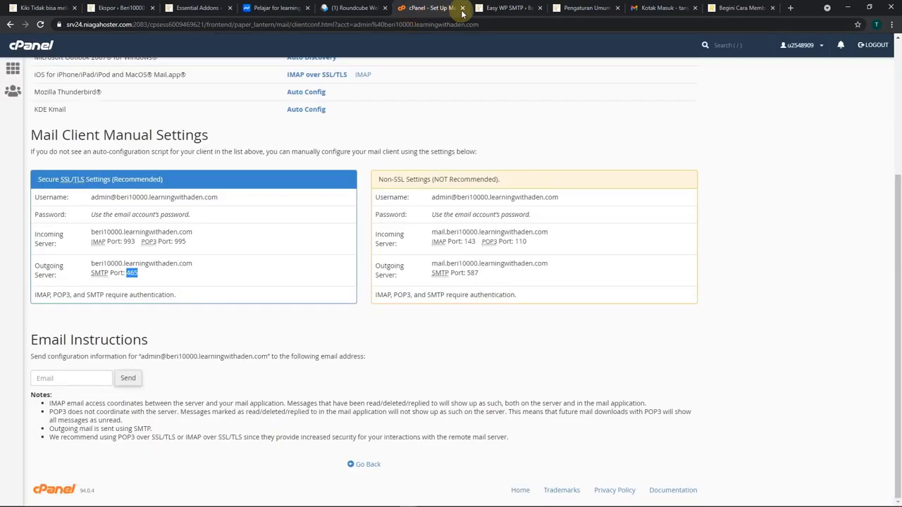
left_click(493, 9)
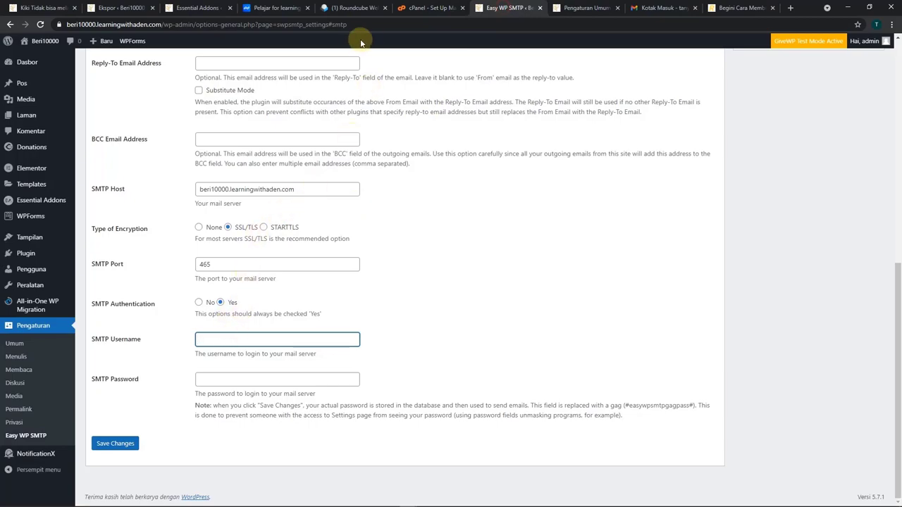
left_click(355, 10)
right_click(139, 48)
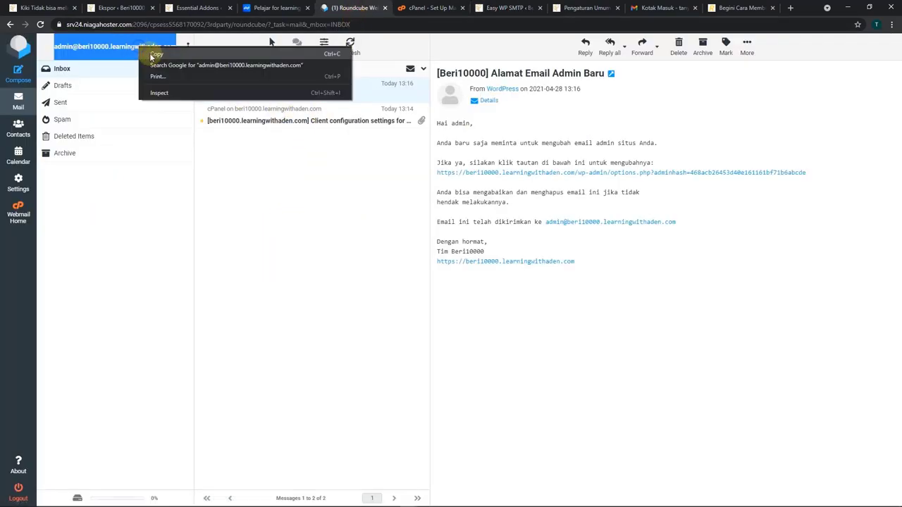
left_click(176, 56)
left_click(502, 7)
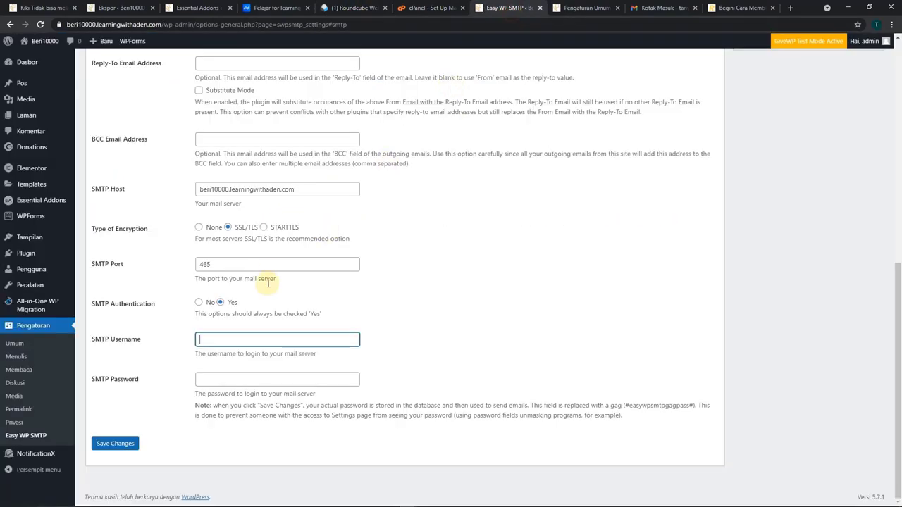
right_click(243, 337)
left_click(269, 408)
left_click(281, 378)
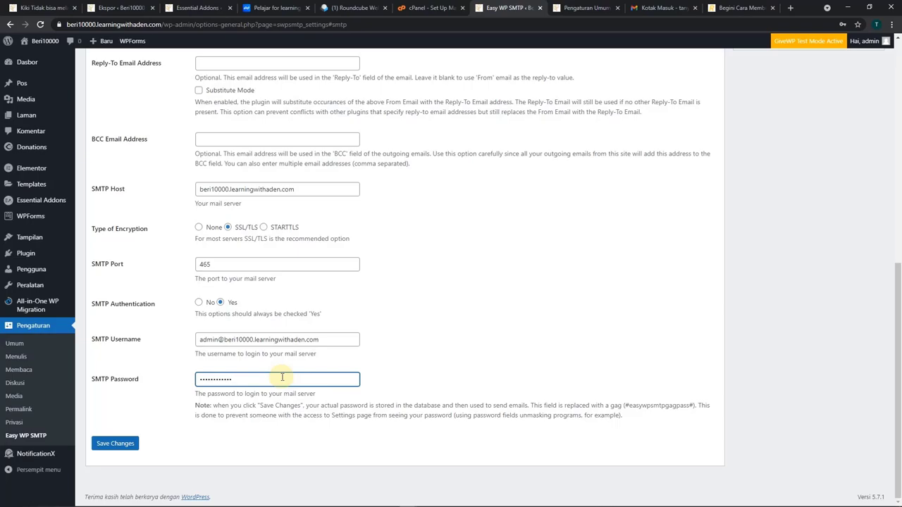
left_click(124, 443)
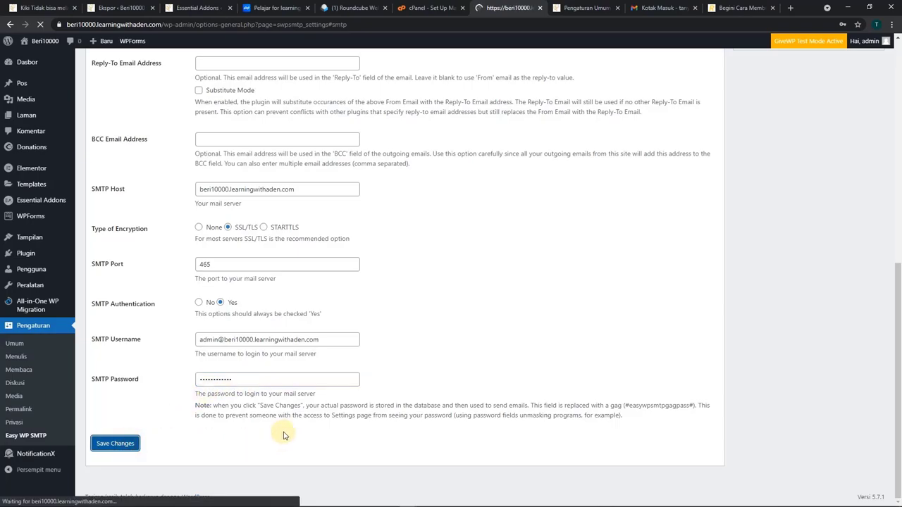
- In the Test Email form, set the recipient to the suggested Gmail address
scroll(285, 435, "down", 5)
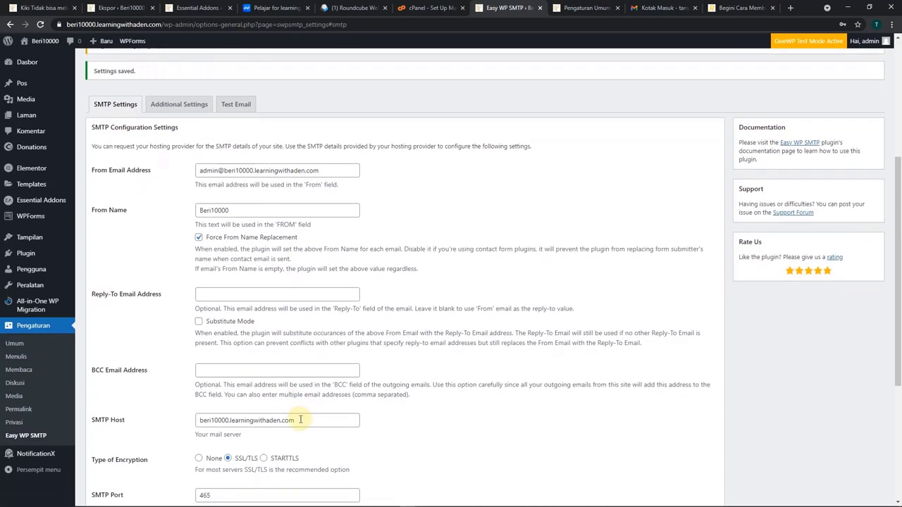
scroll(300, 421, "down", 2)
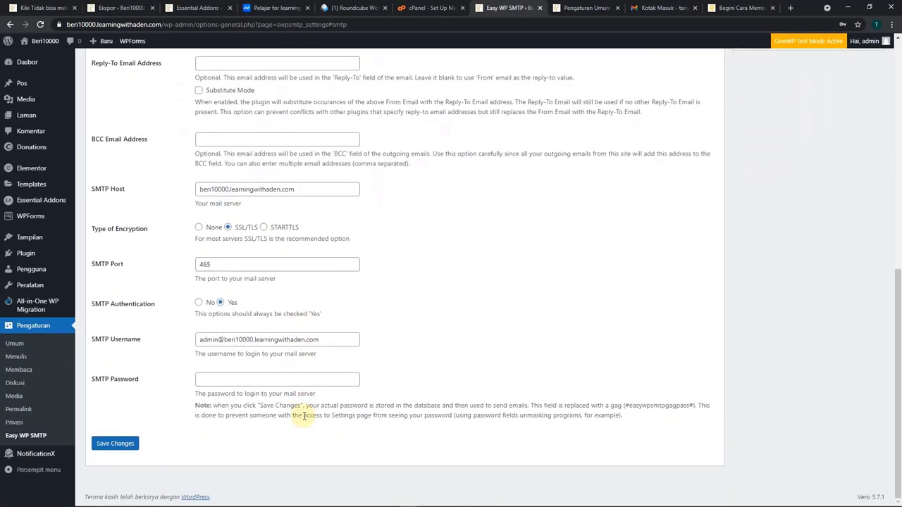
scroll(305, 415, "up", 5)
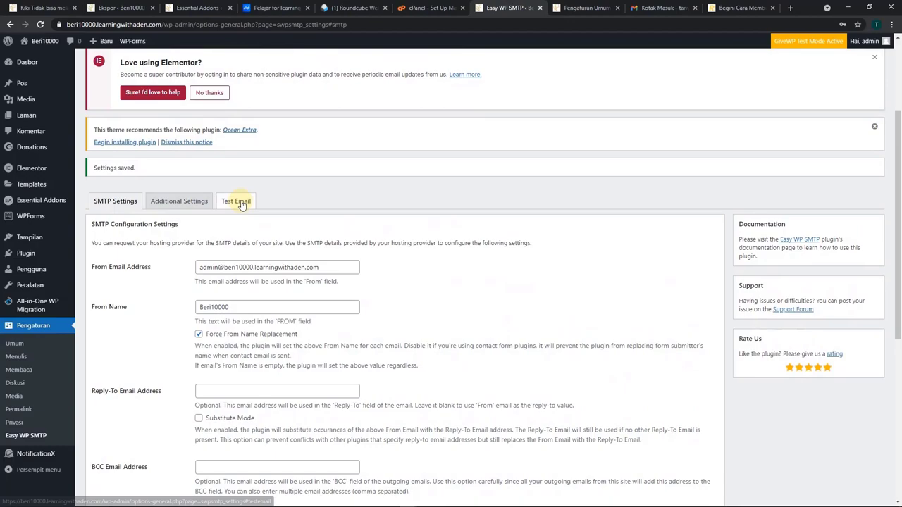
left_click(238, 201)
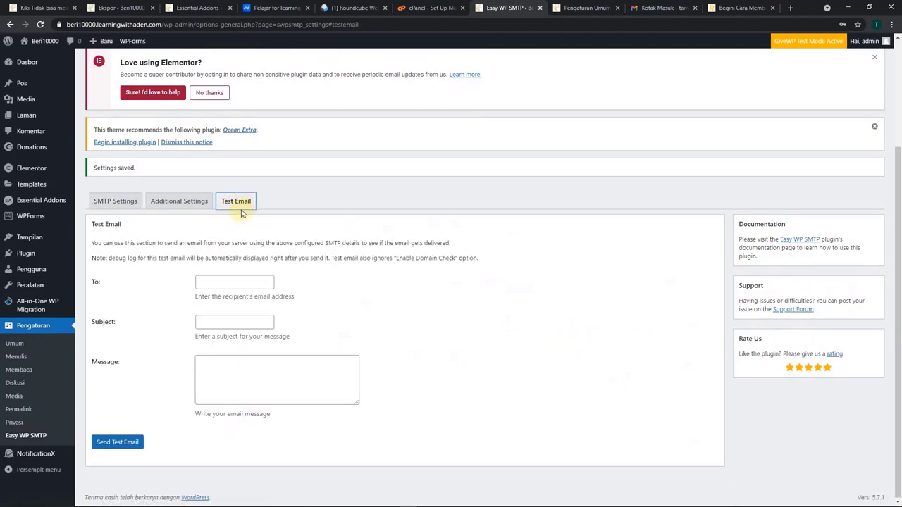
left_click(228, 283)
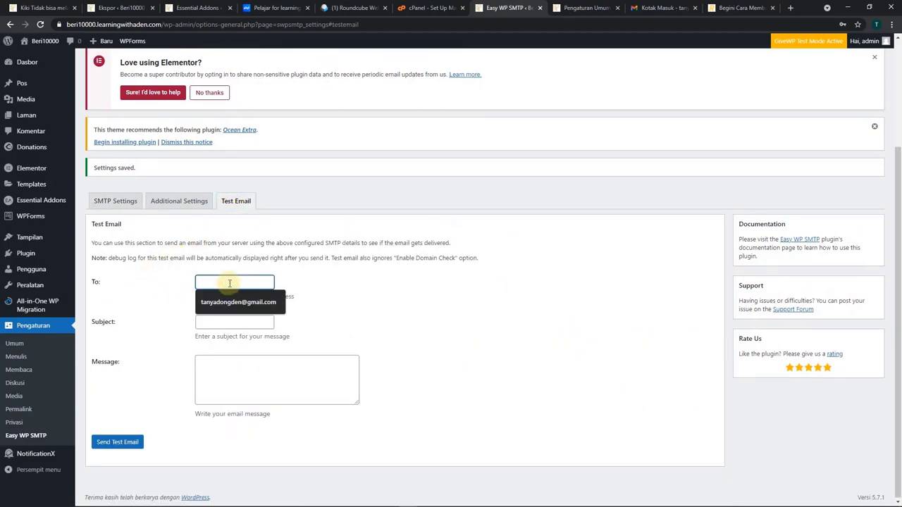
left_click(240, 301)
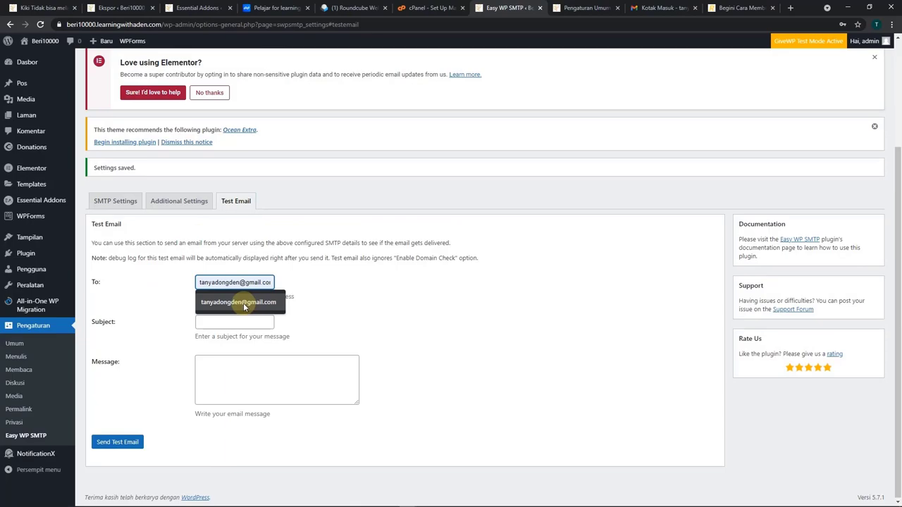
left_click(655, 8)
left_click(503, 8)
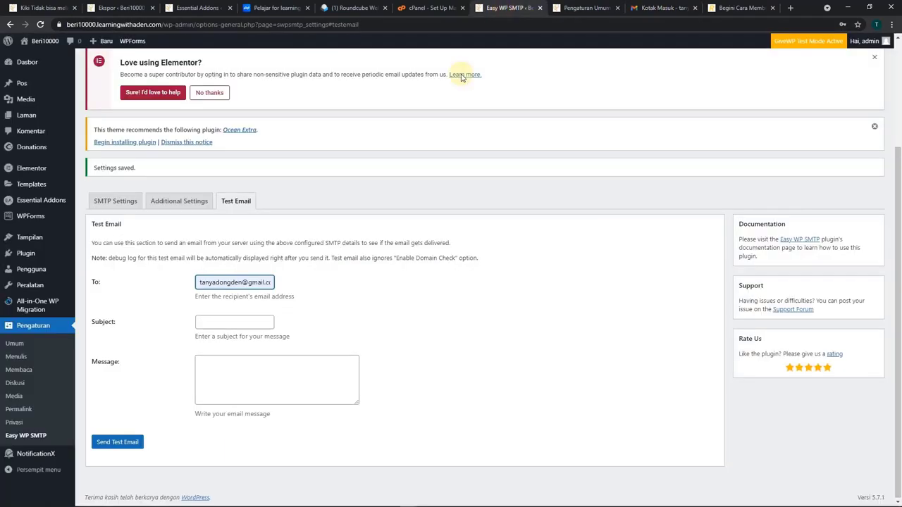
- Enter 'Test Donasi' as both subject and message, then send the test email
left_click(239, 325)
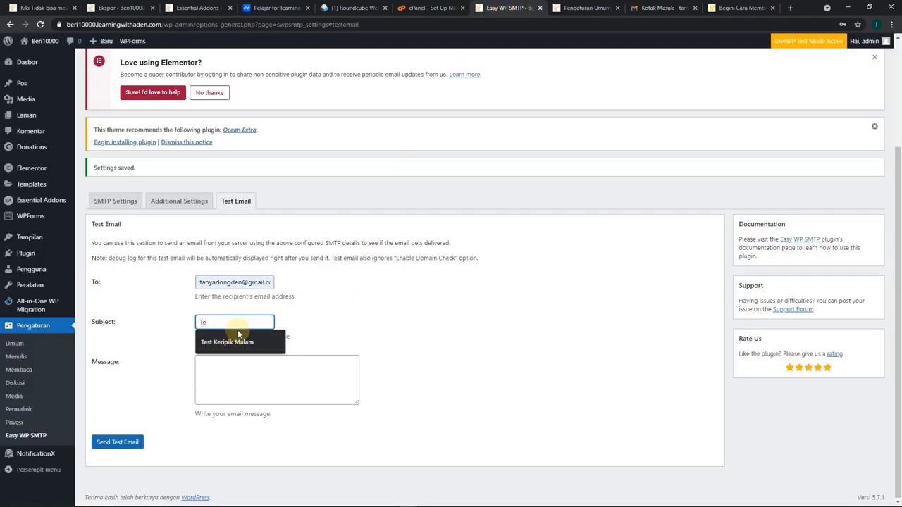
type("Test Do")
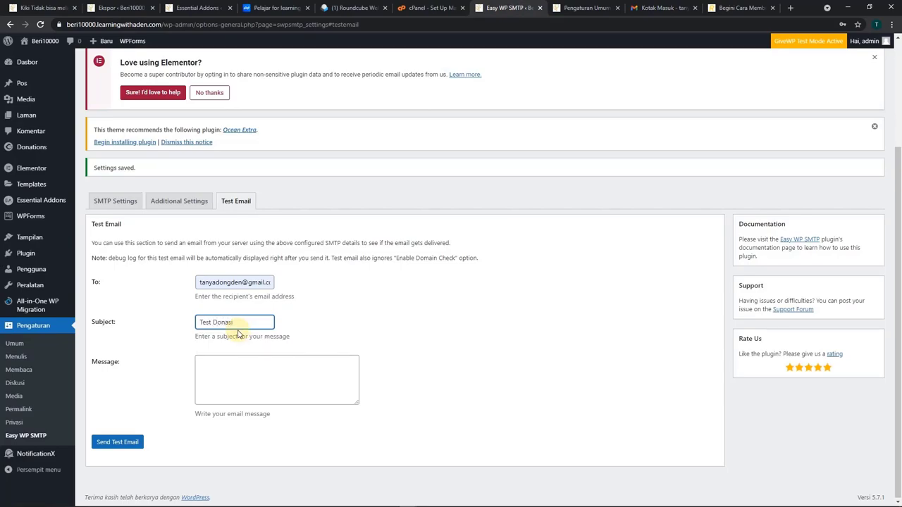
type("nasi")
key("ctrl+a")
key("ctrl+c")
left_click(237, 368)
key("ctrl+v")
left_click(124, 441)
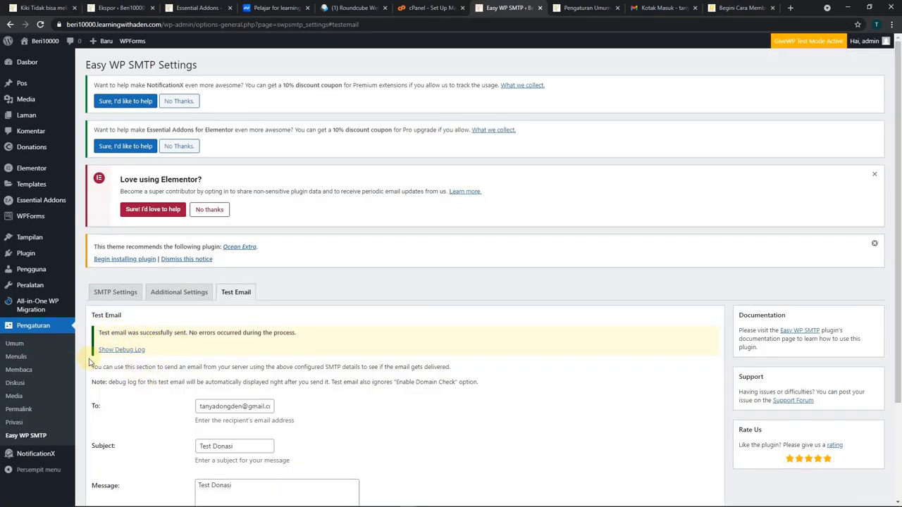
- Open the Test Donasi email from Beri10000 in Gmail, then return to Easy WP SMTP
left_click(666, 8)
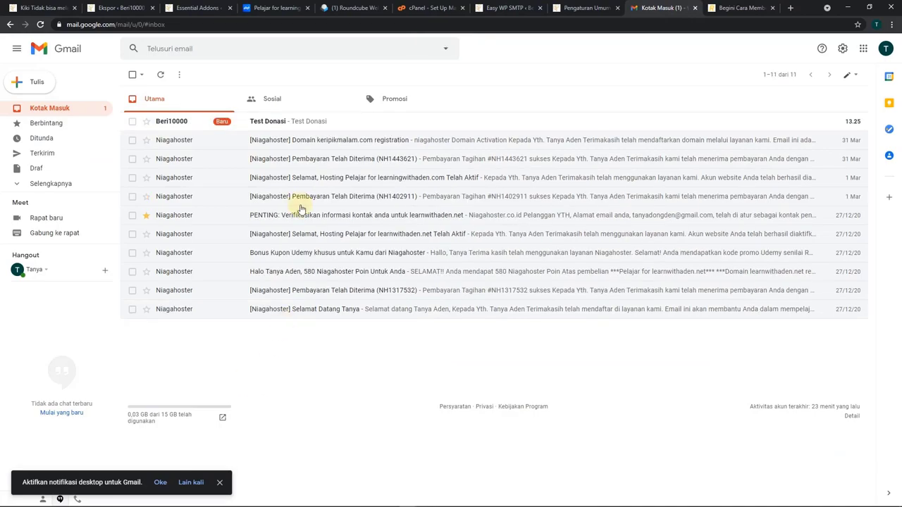
mouse_move(164, 130)
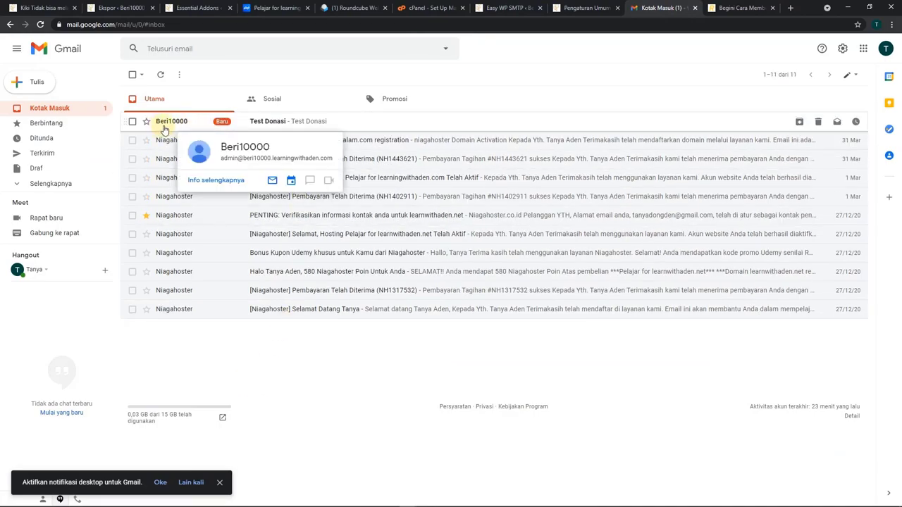
left_click(269, 122)
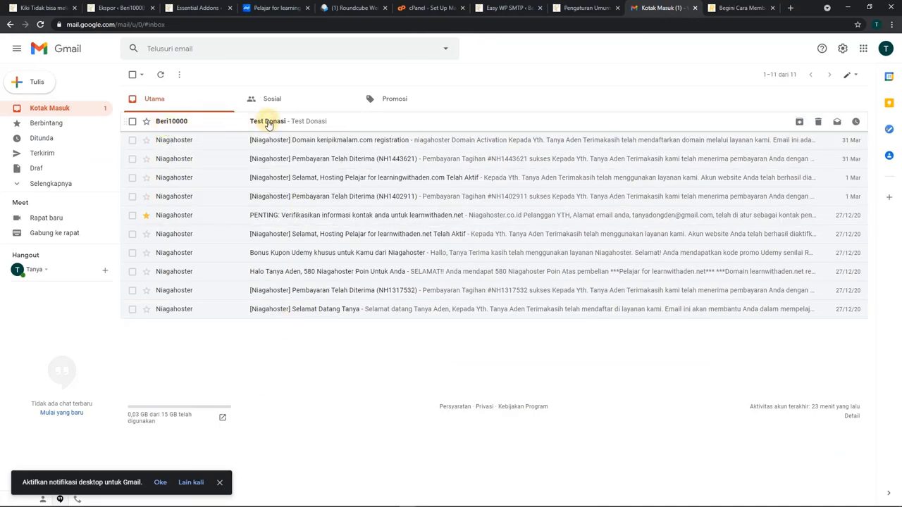
left_click(299, 122)
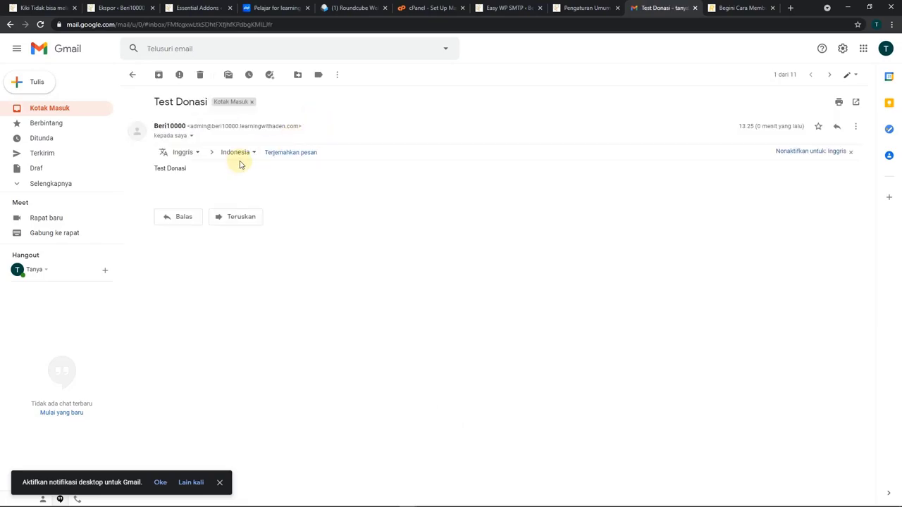
left_click(86, 110)
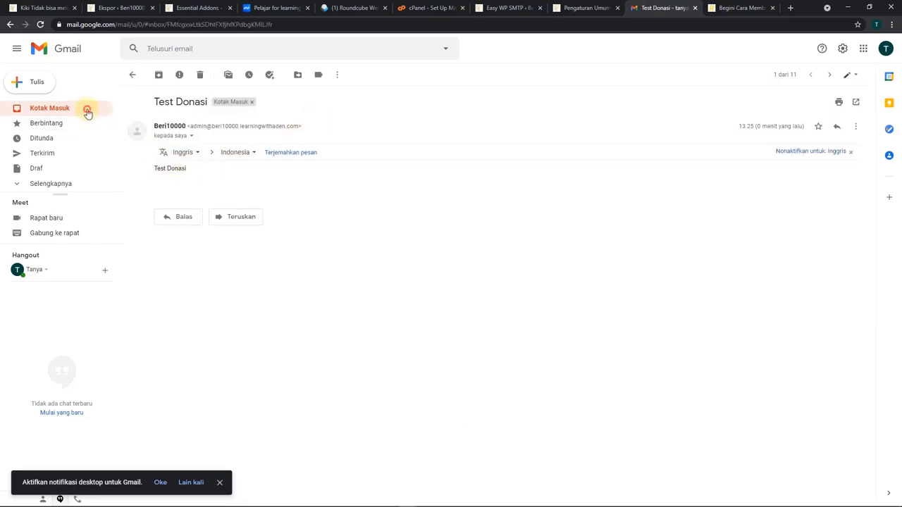
left_click(505, 10)
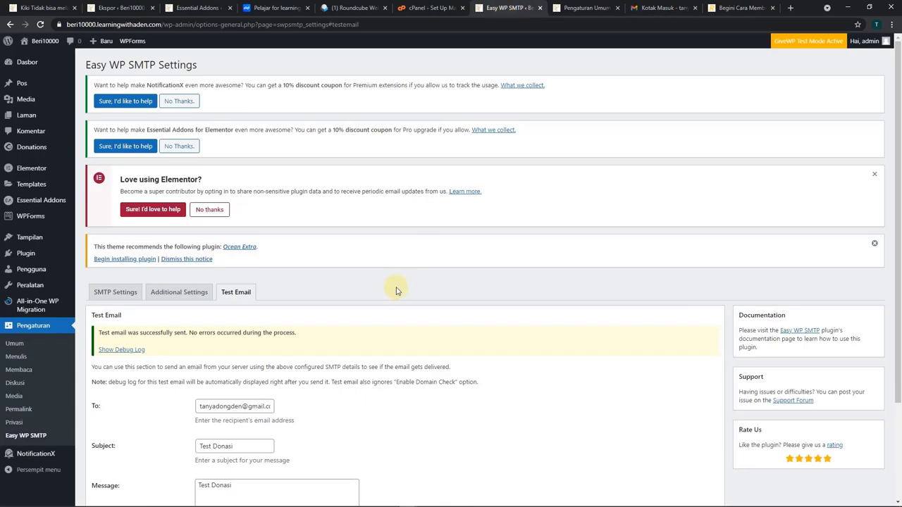
scroll(397, 288, "down", 2)
left_click(178, 171)
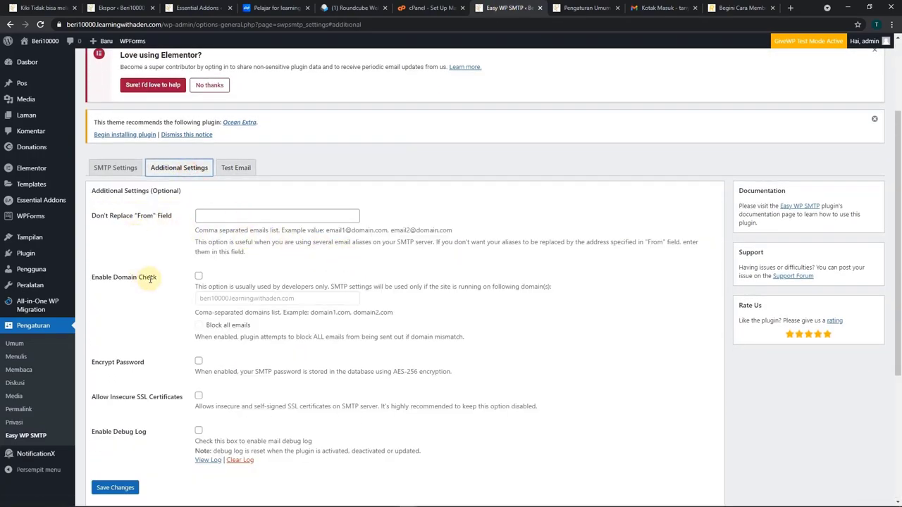
scroll(150, 278, "down", 1)
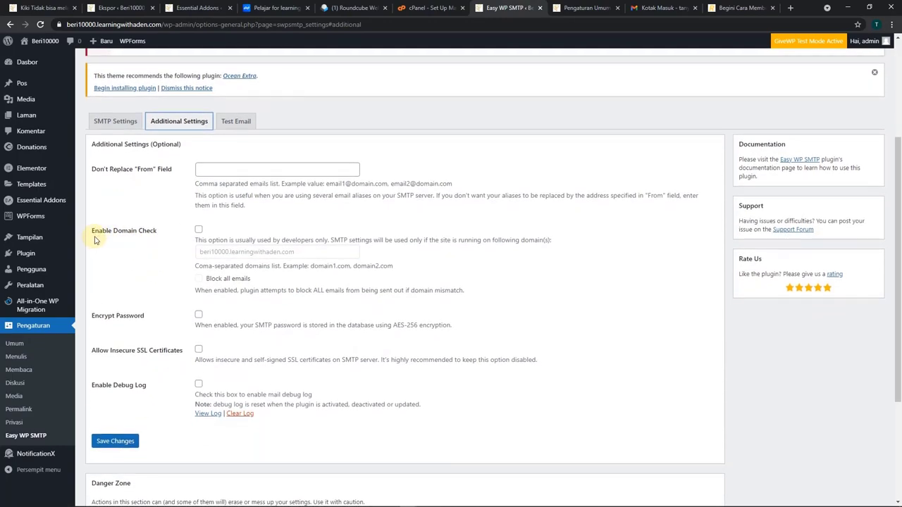
left_click(199, 231)
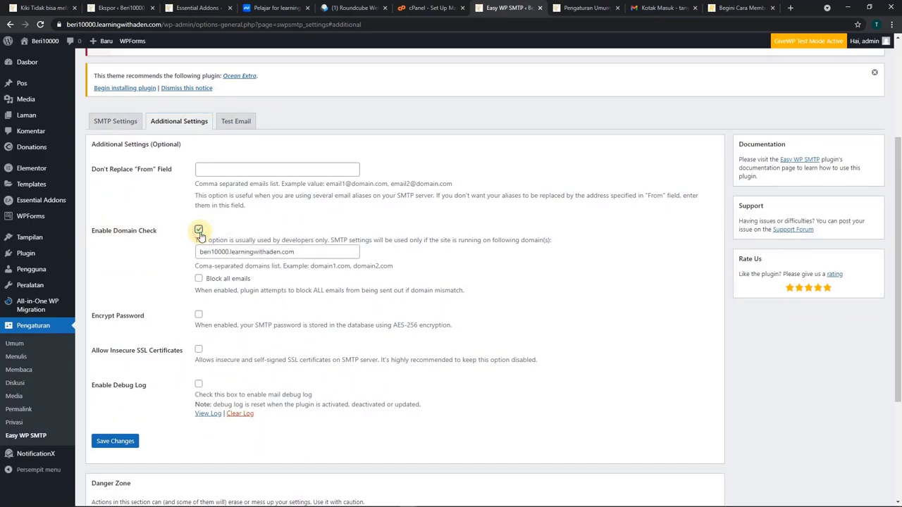
left_click(199, 231)
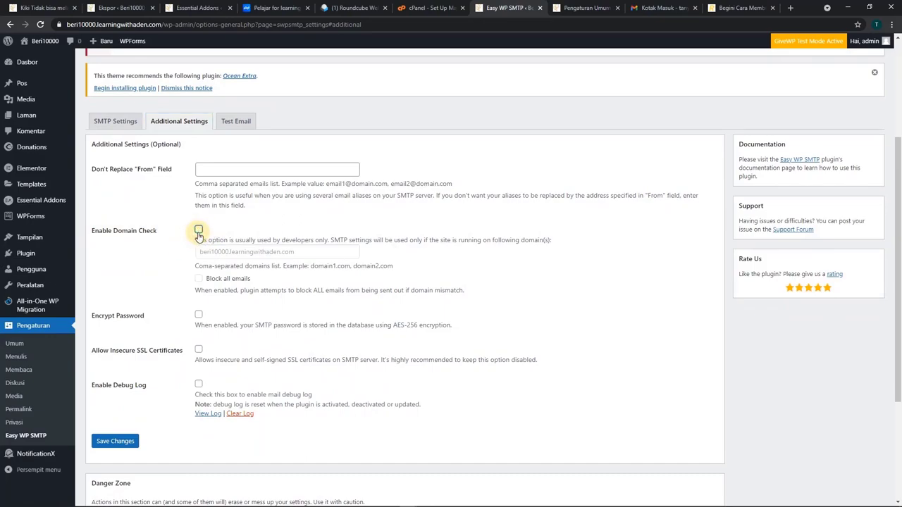
scroll(152, 302, "down", 1)
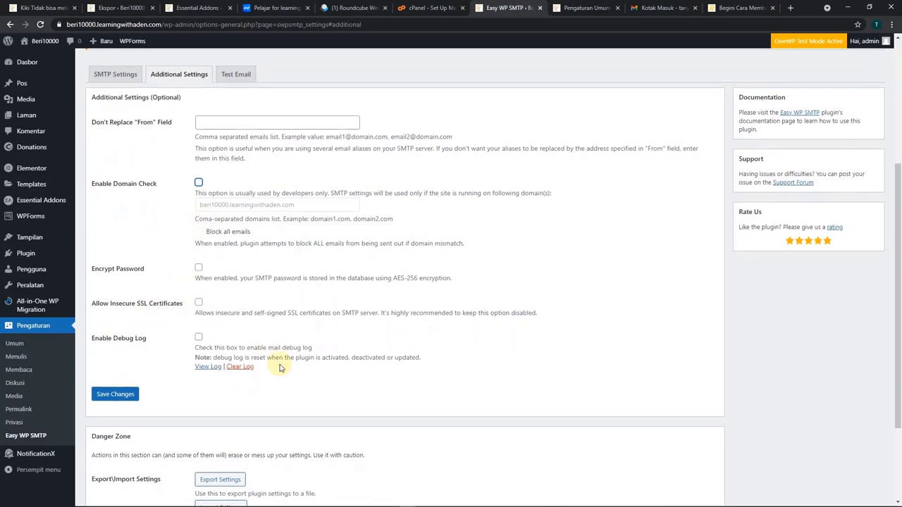
scroll(282, 357, "down", 2)
scroll(289, 355, "up", 5)
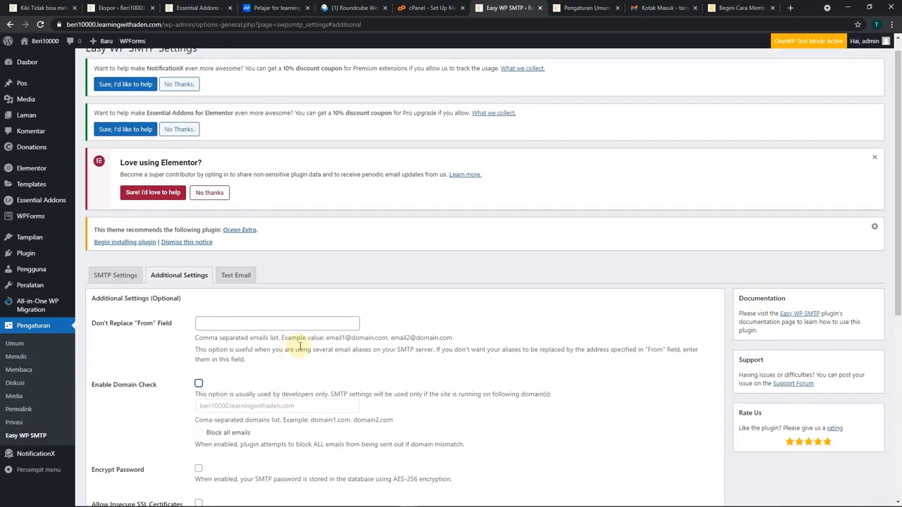
scroll(301, 347, "up", 1)
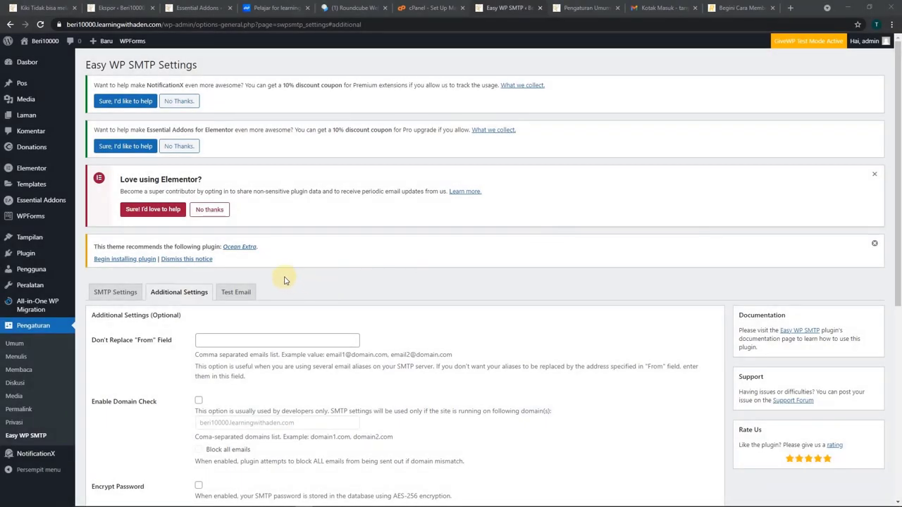
mouse_move(42, 152)
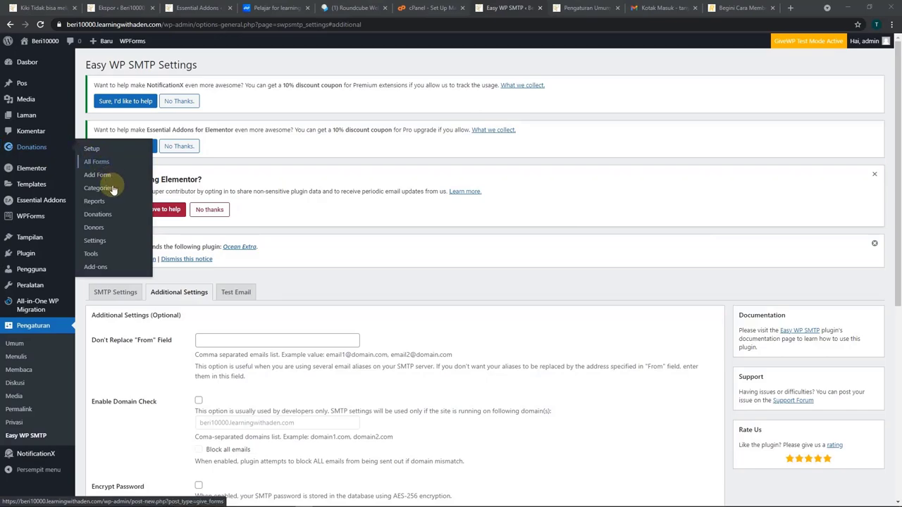
- Choose logo-beri1000 from the media library as the GiveWP email logo and save Email Settings
left_click(107, 243)
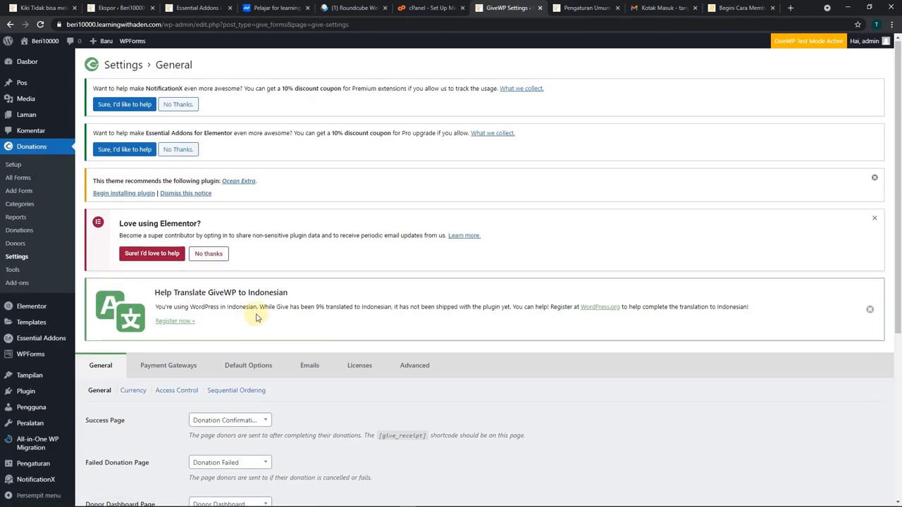
scroll(267, 296, "down", 3)
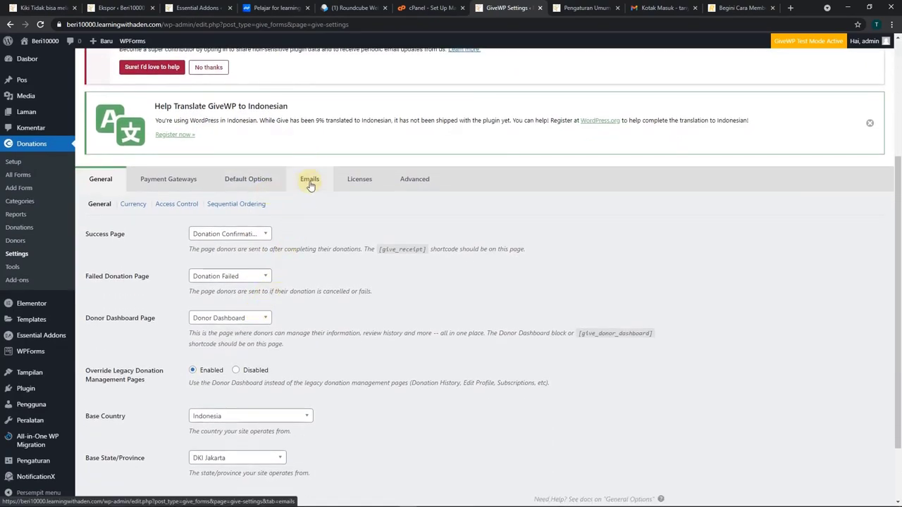
left_click(311, 182)
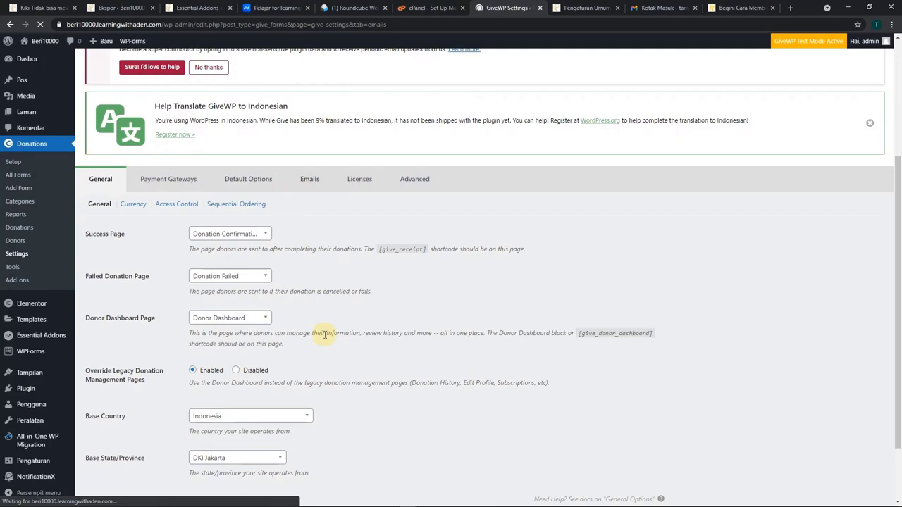
scroll(368, 294, "down", 2)
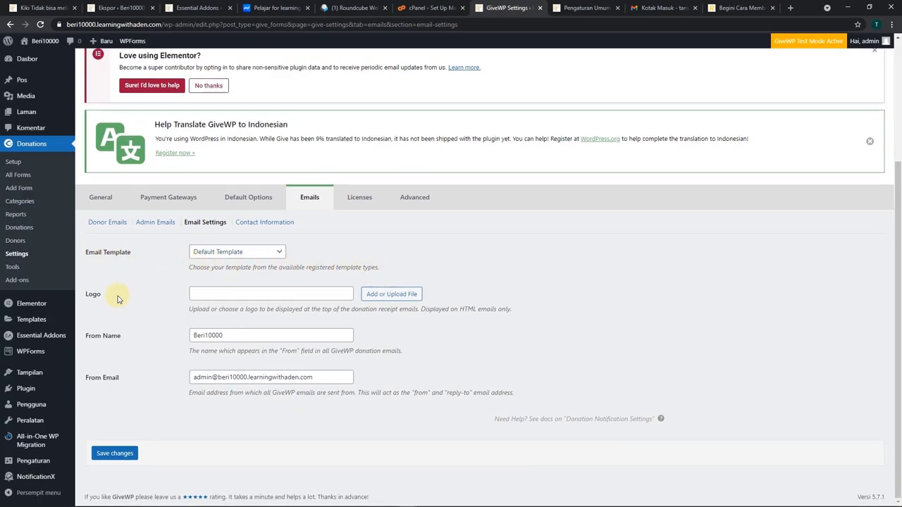
left_click(393, 300)
left_click(481, 183)
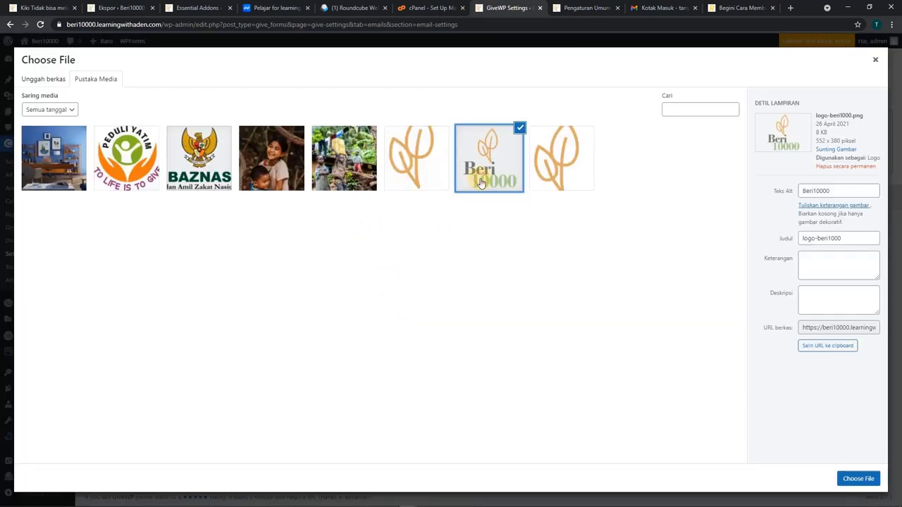
left_click(858, 478)
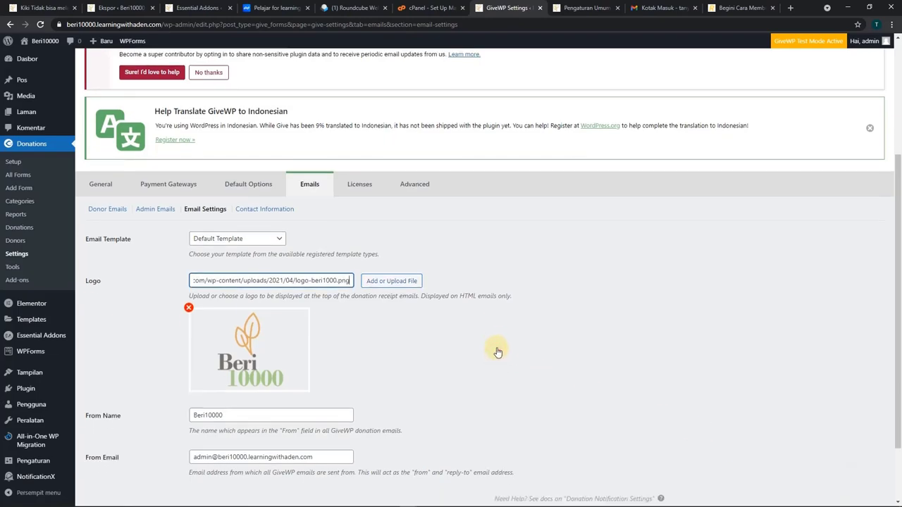
scroll(497, 352, "down", 2)
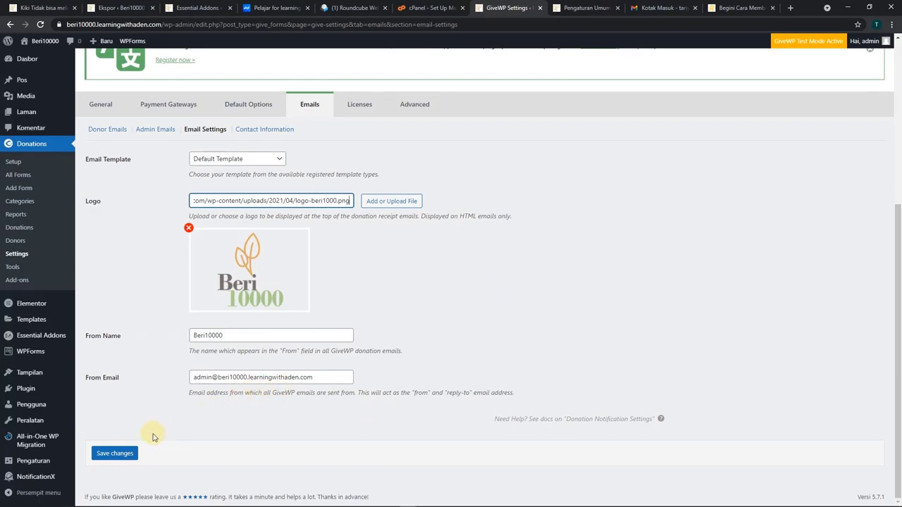
left_click(114, 453)
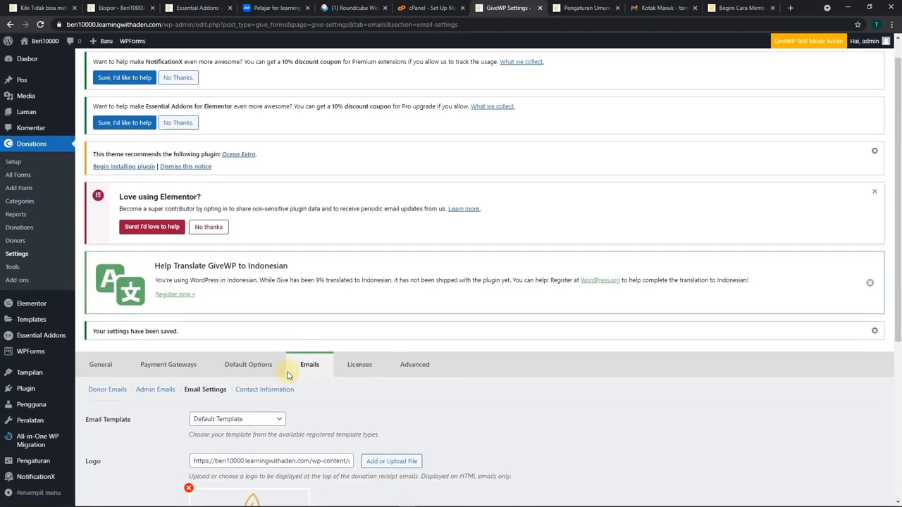
scroll(275, 281, "down", 1)
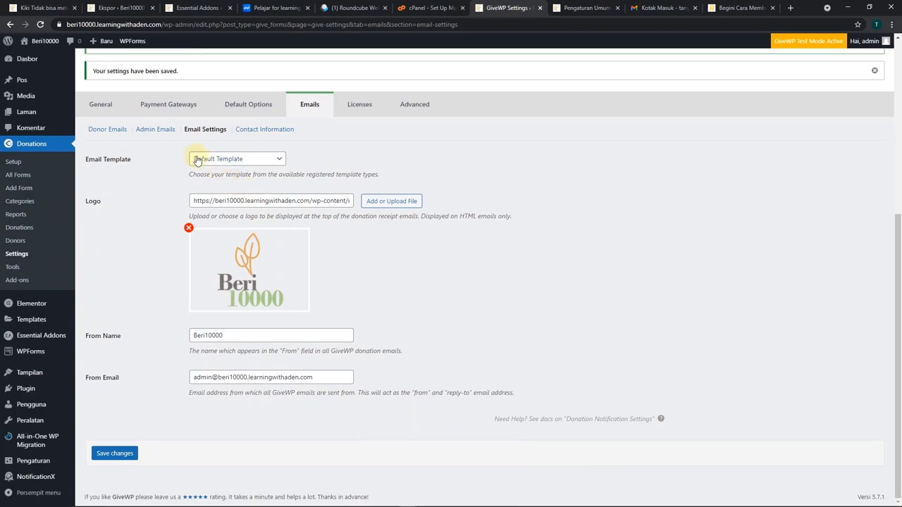
- Show GiveWP's Admin Emails list with New Donation, New Offline Donation and New User Registration
left_click(156, 129)
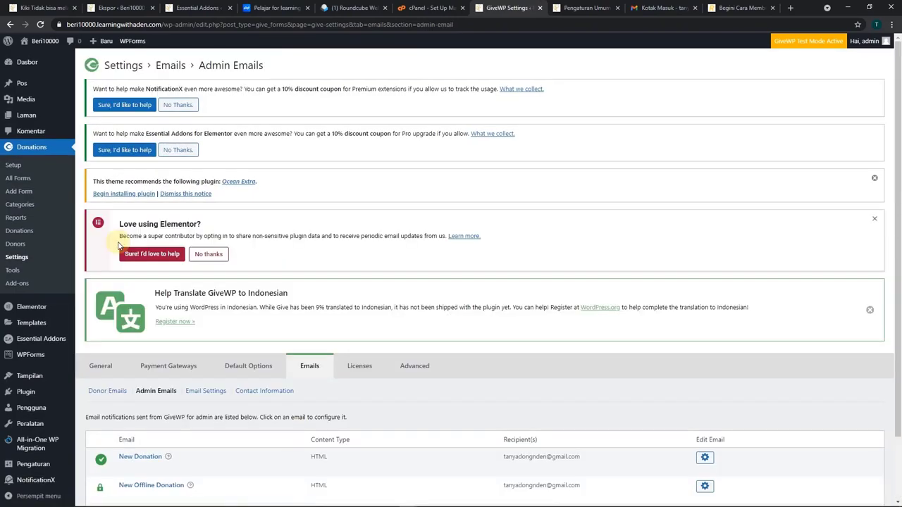
scroll(195, 288, "down", 1)
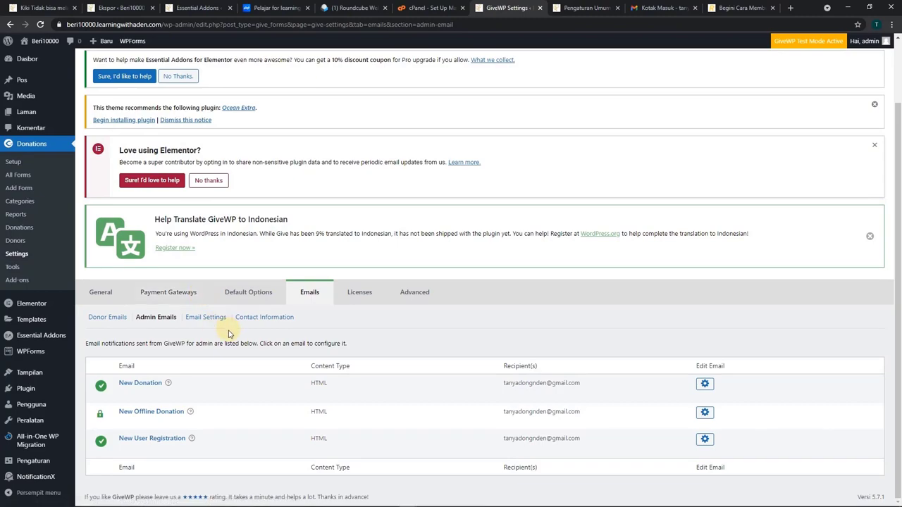
mouse_move(145, 380)
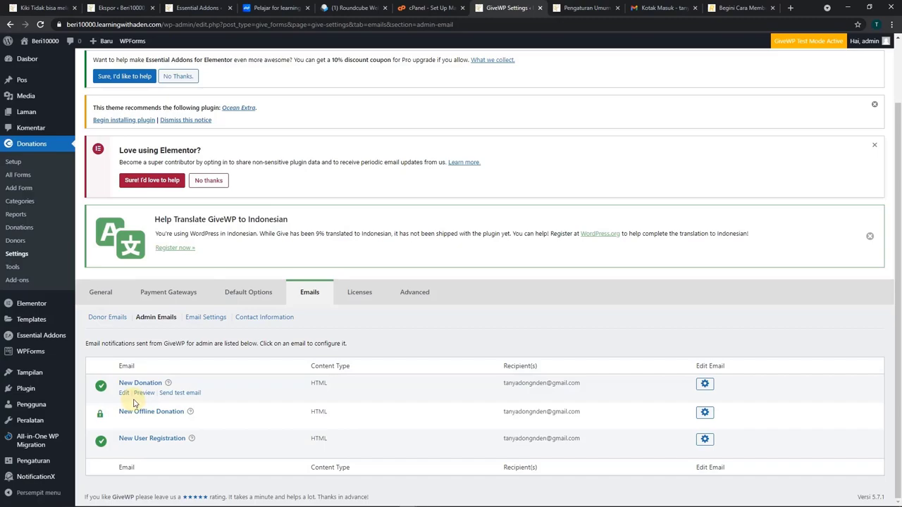
mouse_move(125, 445)
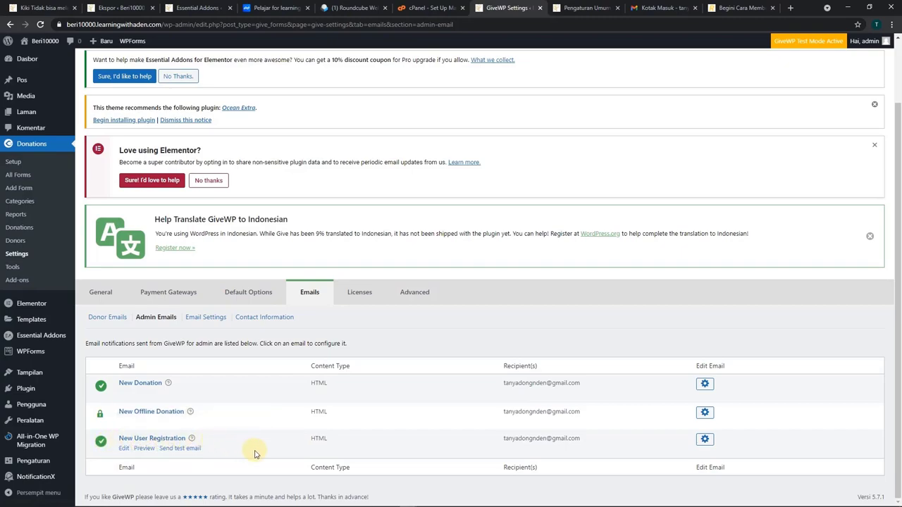
left_click(145, 448)
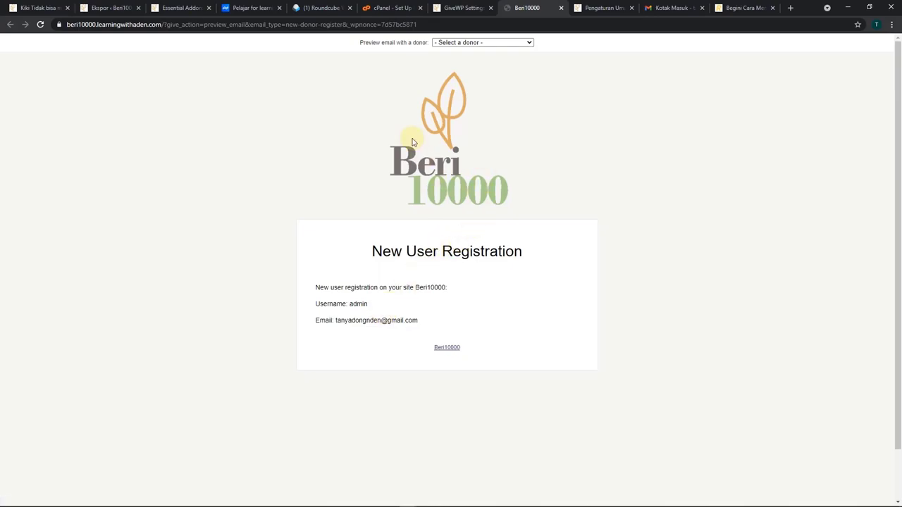
left_click_drag(336, 109, 596, 181)
left_click(586, 223)
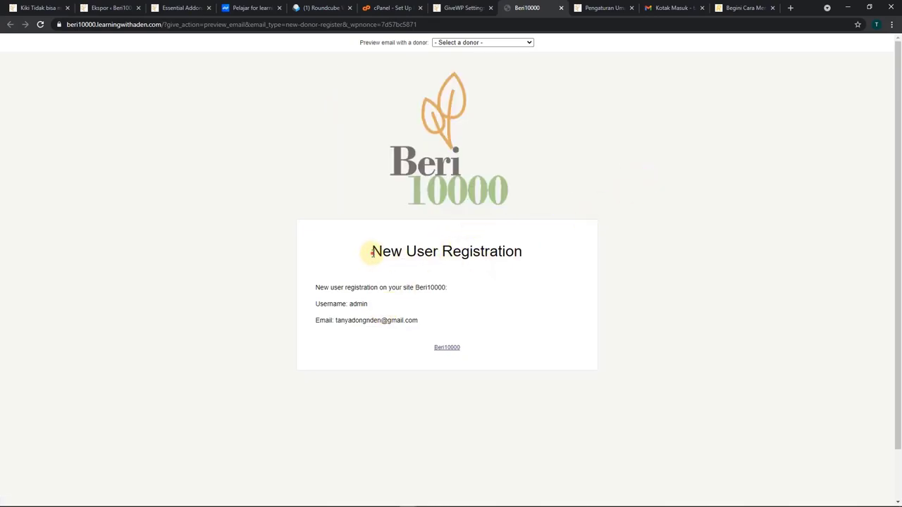
left_click_drag(371, 253, 528, 254)
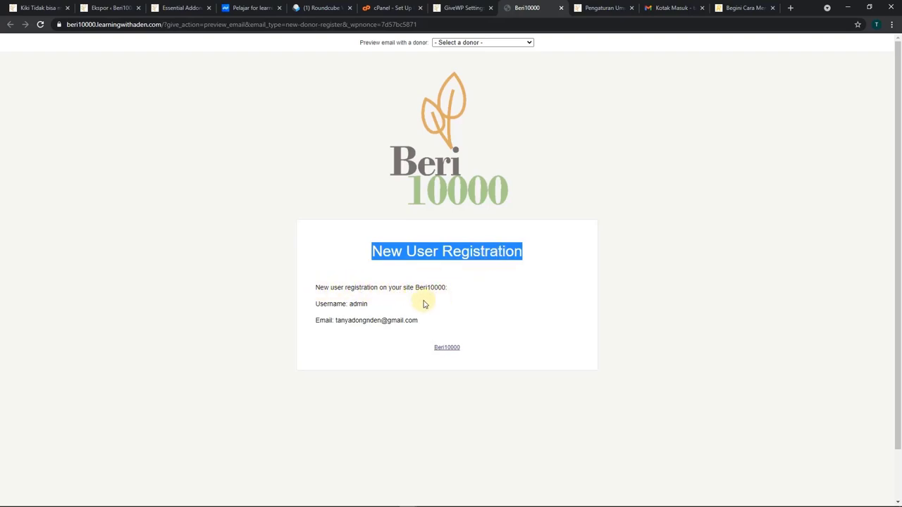
double_click(358, 303)
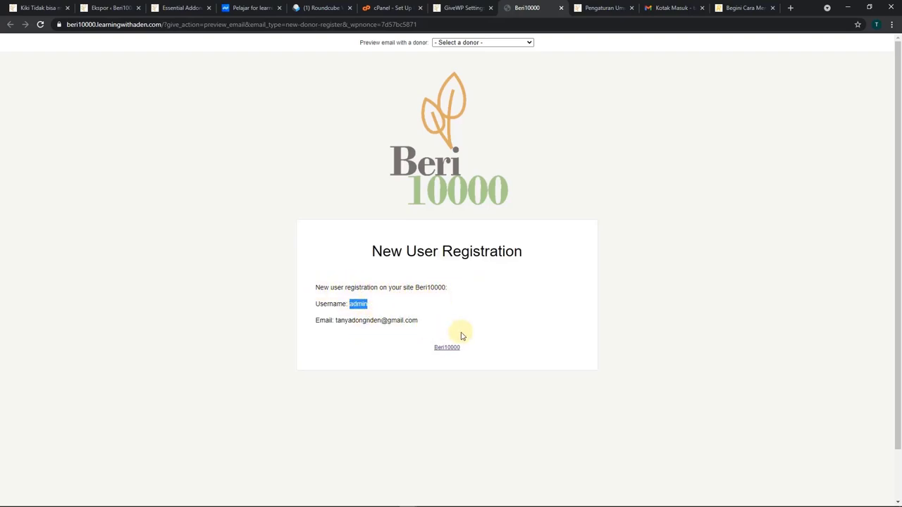
left_click(561, 8)
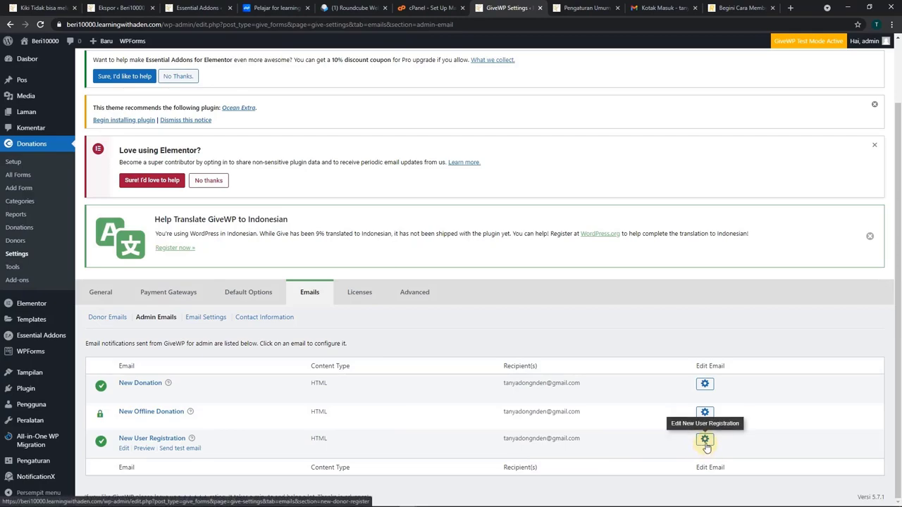
- Open the New User Registration email settings and trim the subject to just [Beri10000]
left_click(704, 441)
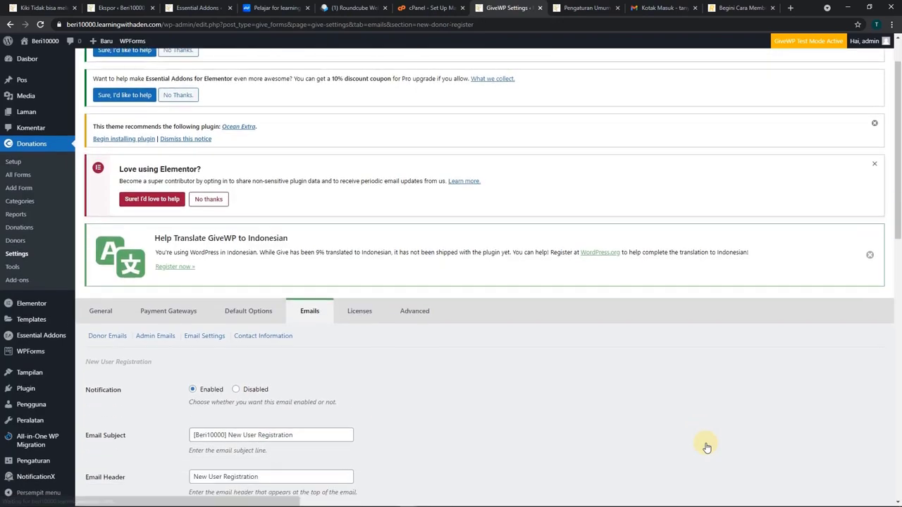
scroll(705, 446, "down", 4)
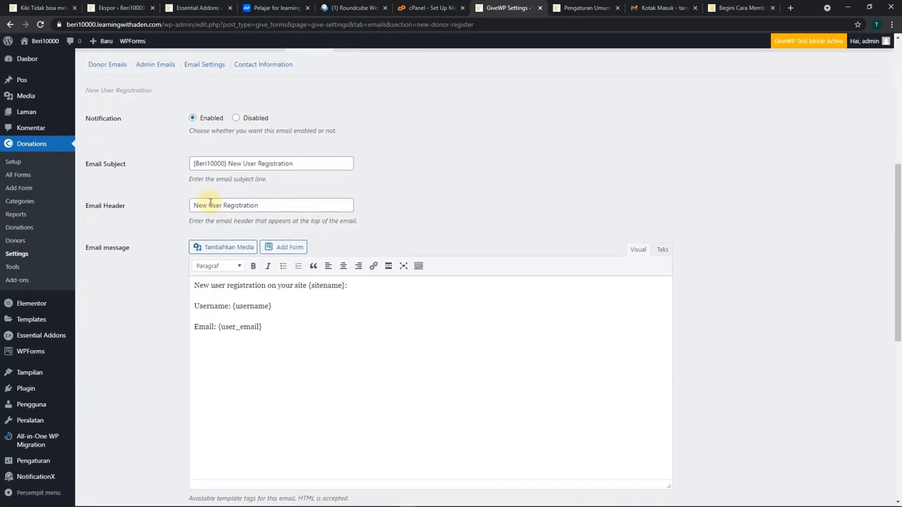
scroll(211, 202, "up", 2)
scroll(214, 203, "down", 1)
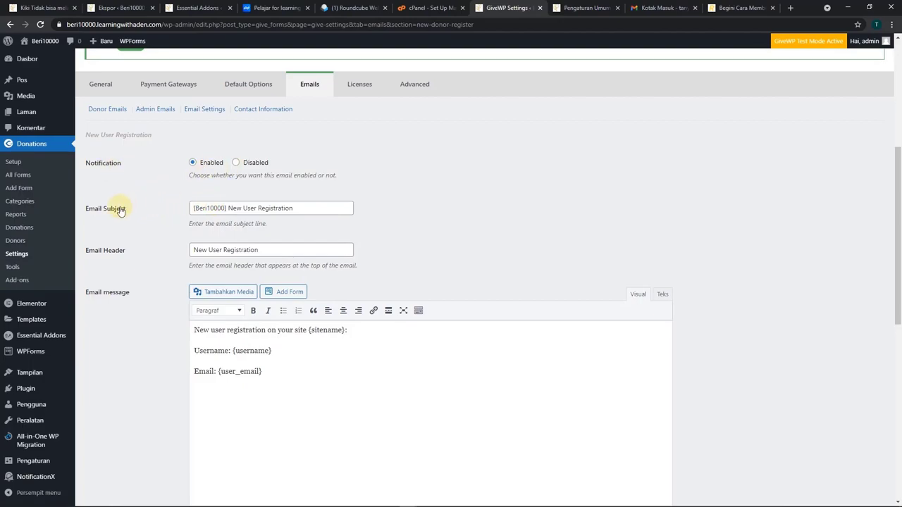
left_click_drag(293, 207, 228, 208)
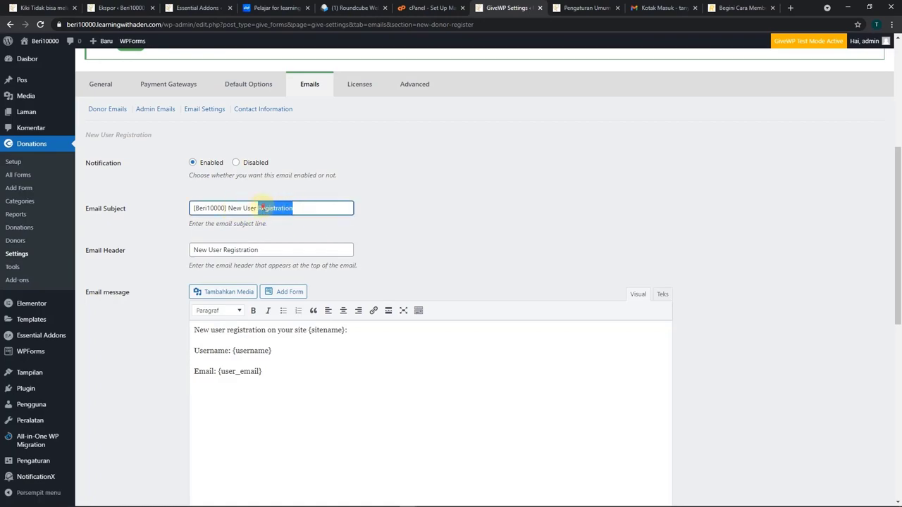
left_click_drag(312, 209, 227, 208)
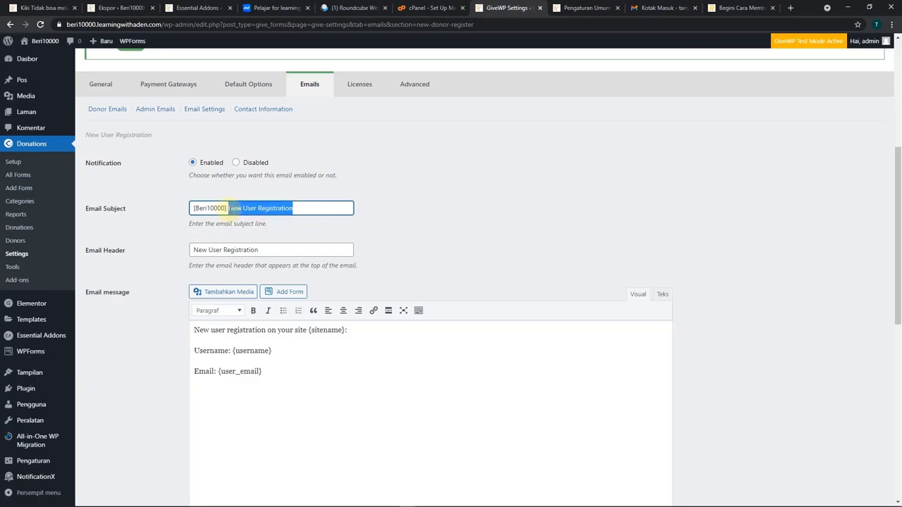
key("BackSpace")
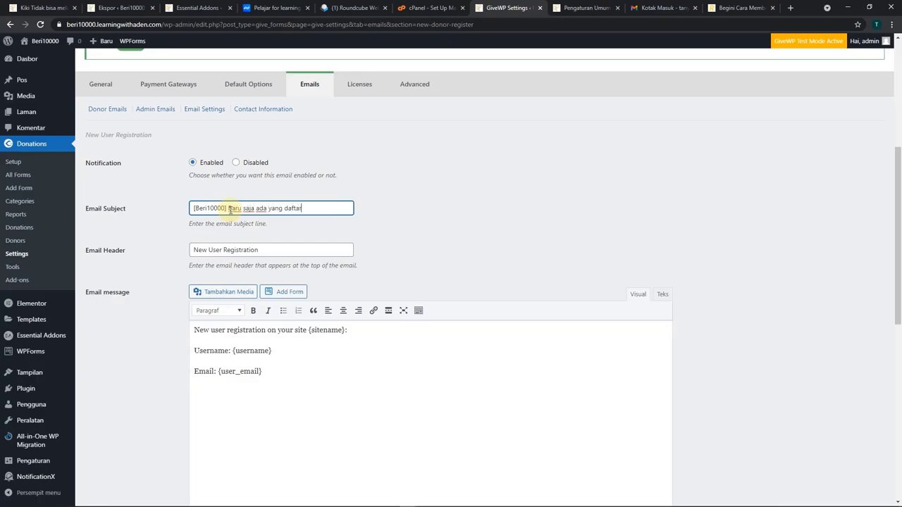
- Paste '13.konfigurasi-smtp' over the Gmail address in the Email Recipients field
double_click(262, 251)
left_click(145, 251)
scroll(165, 237, "down", 4)
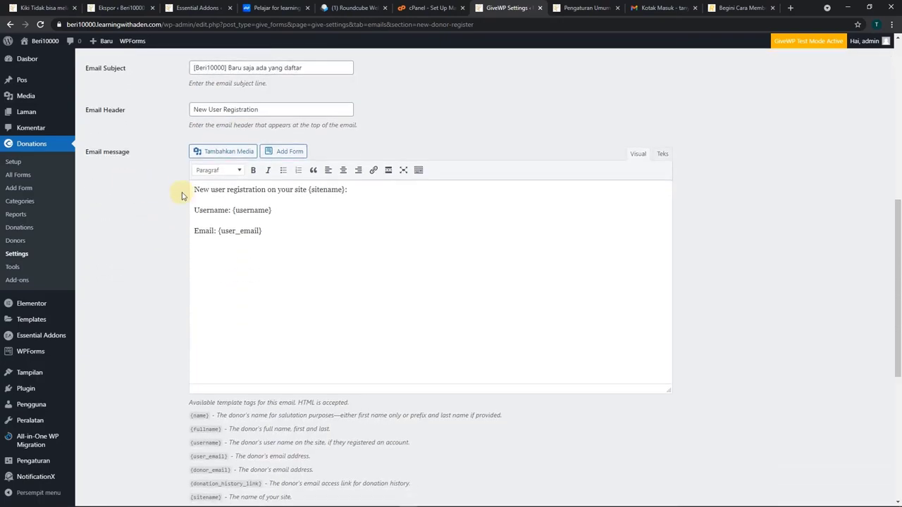
double_click(199, 190)
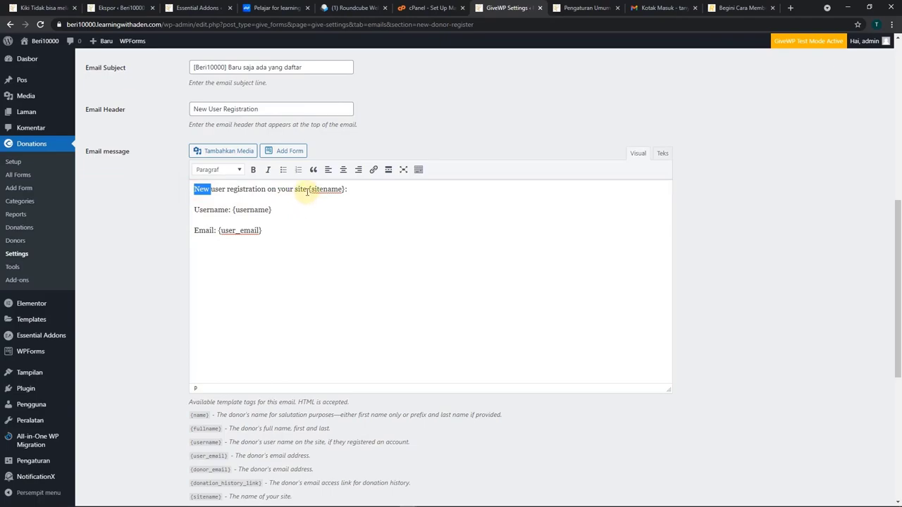
left_click(303, 189, "shift")
mouse_move(303, 189)
left_mouse_down()
mouse_move(324, 189)
mouse_move(302, 189)
left_mouse_up()
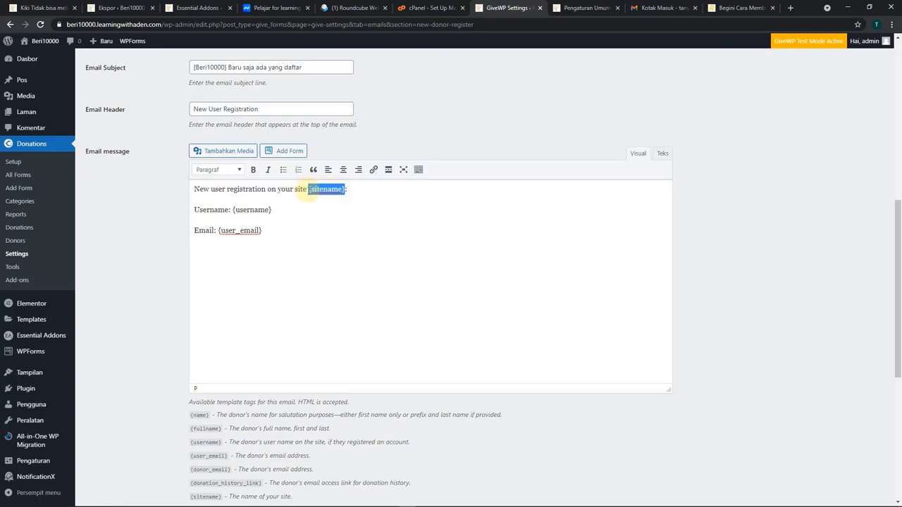
left_click_drag(232, 209, 268, 210)
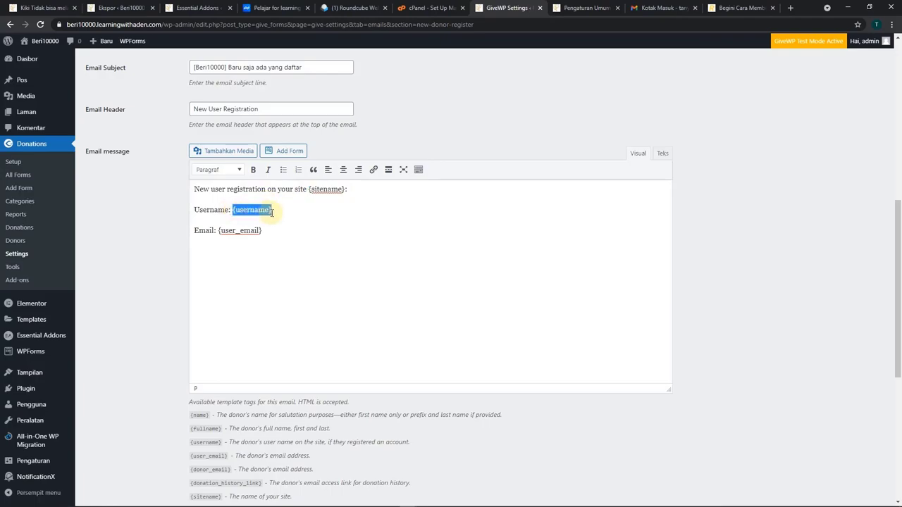
scroll(307, 239, "down", 3)
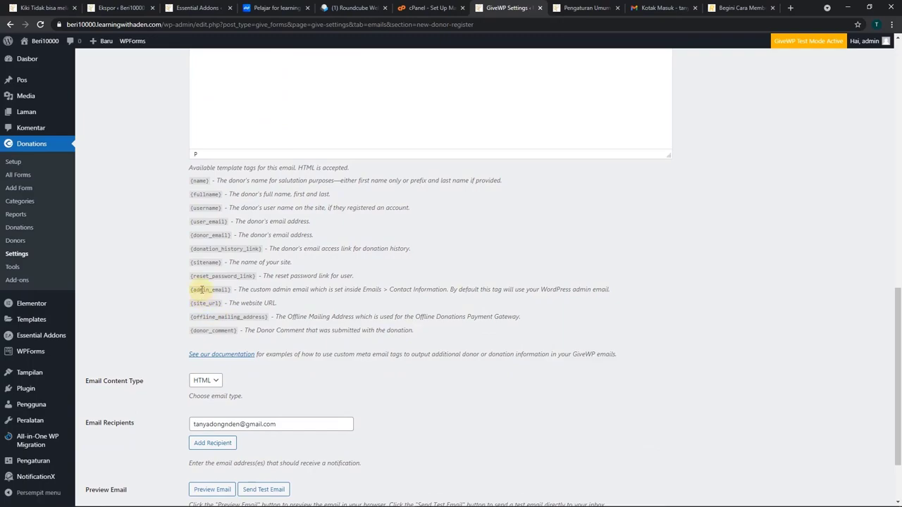
scroll(176, 278, "down", 1)
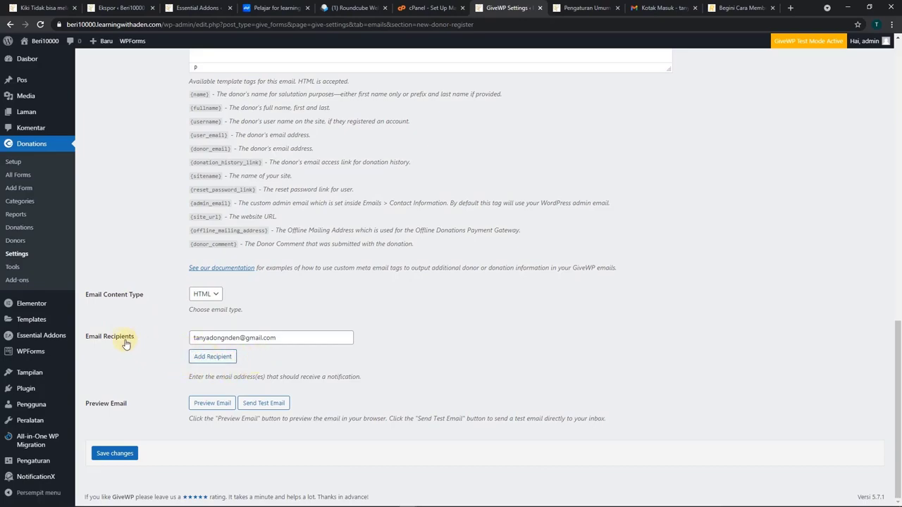
left_click_drag(277, 338, 192, 338)
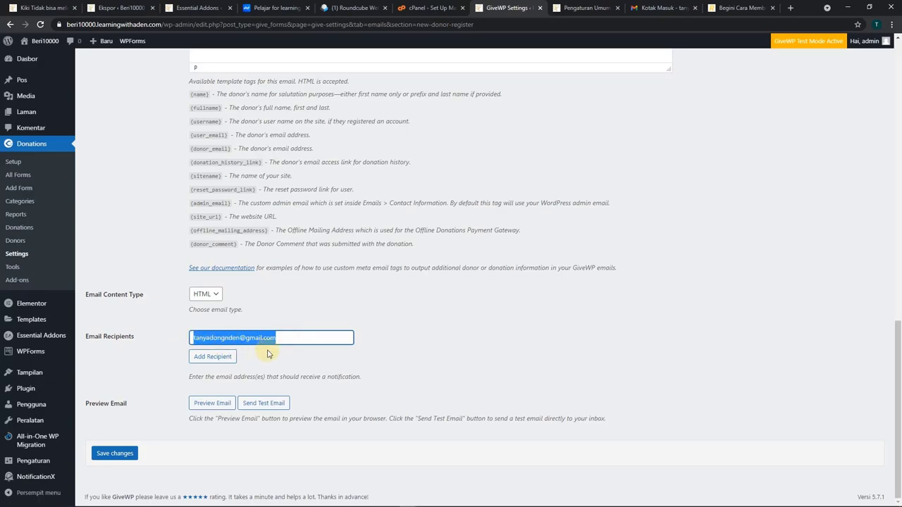
type("13.konfigurasi-smtp")
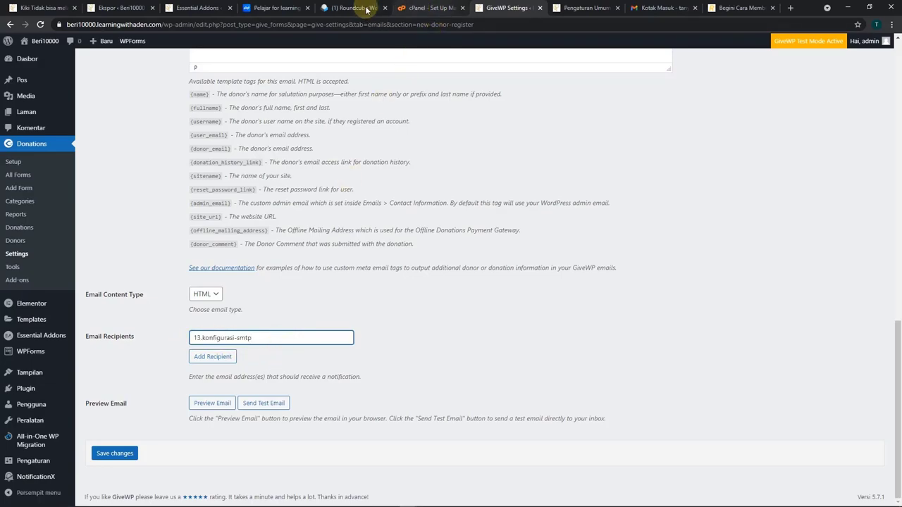
- Paste the site admin address as recipient and send a New User Registration test email, leaving unsaved
left_click(361, 8)
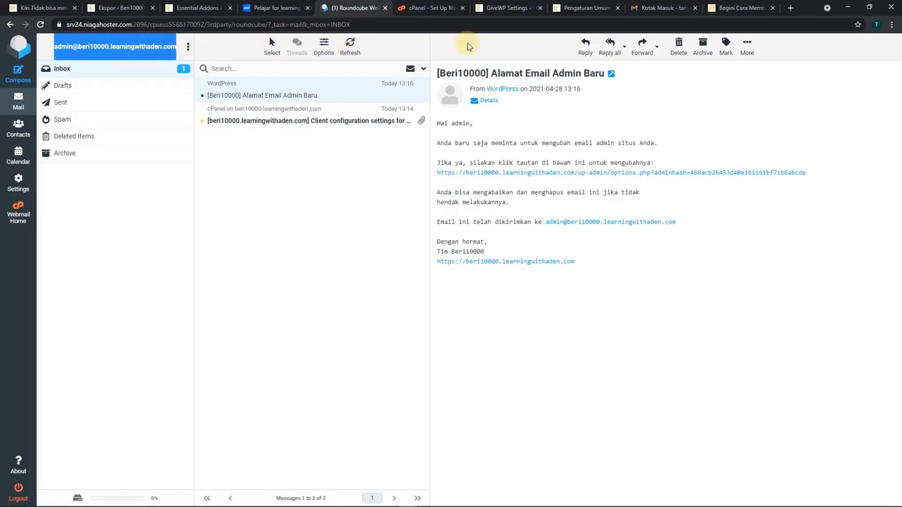
left_click(489, 8)
triple_click(257, 337)
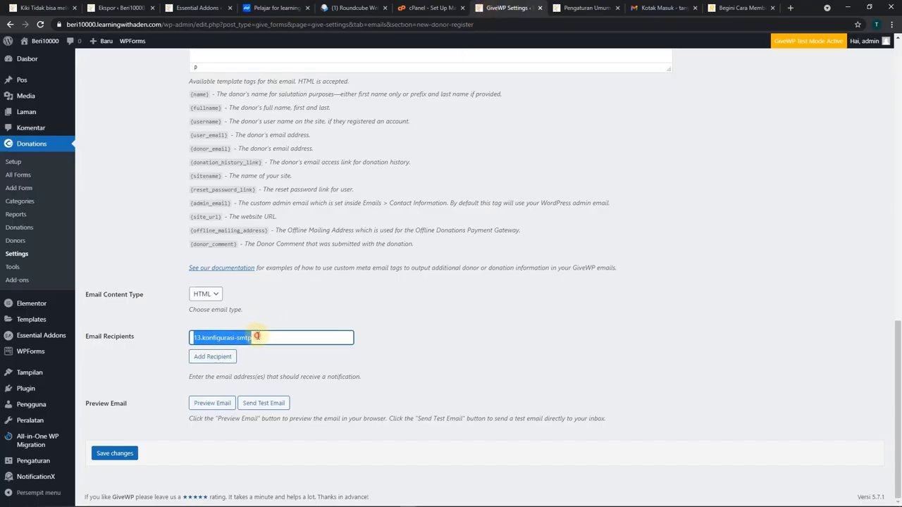
key("ctrl+v")
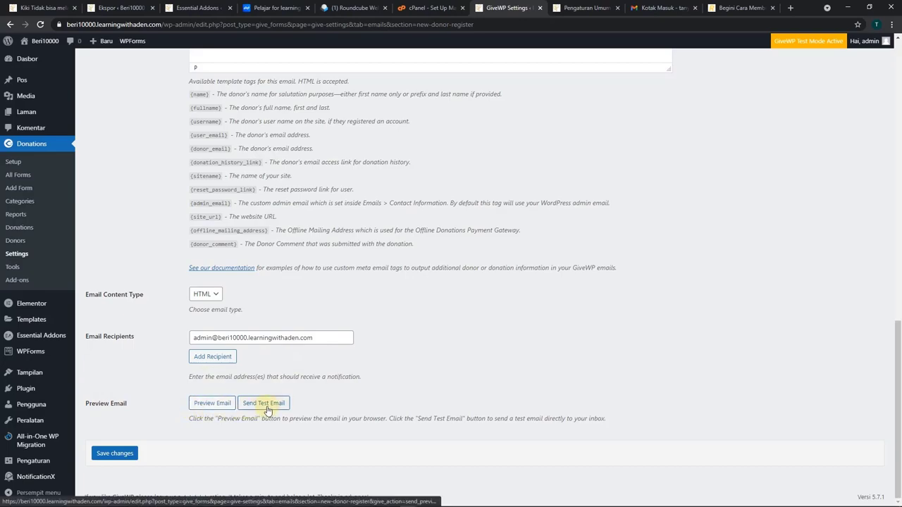
left_click(261, 406)
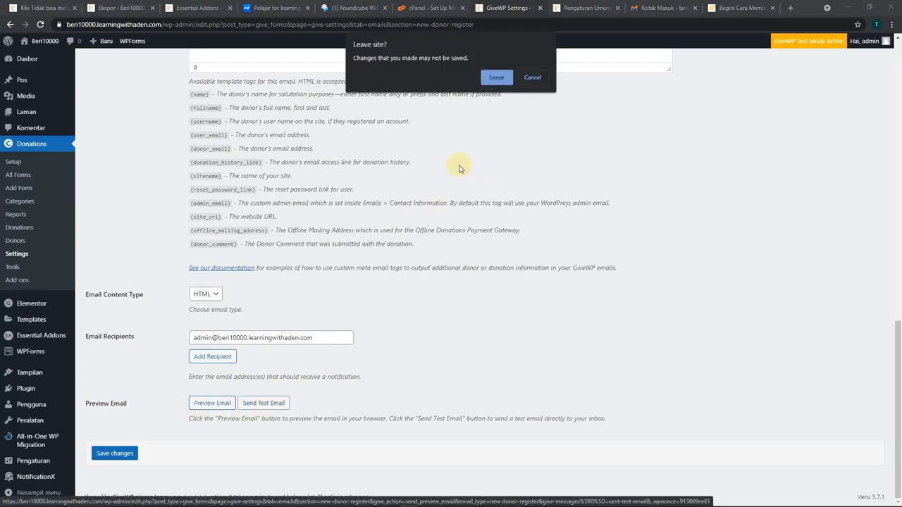
left_click(496, 77)
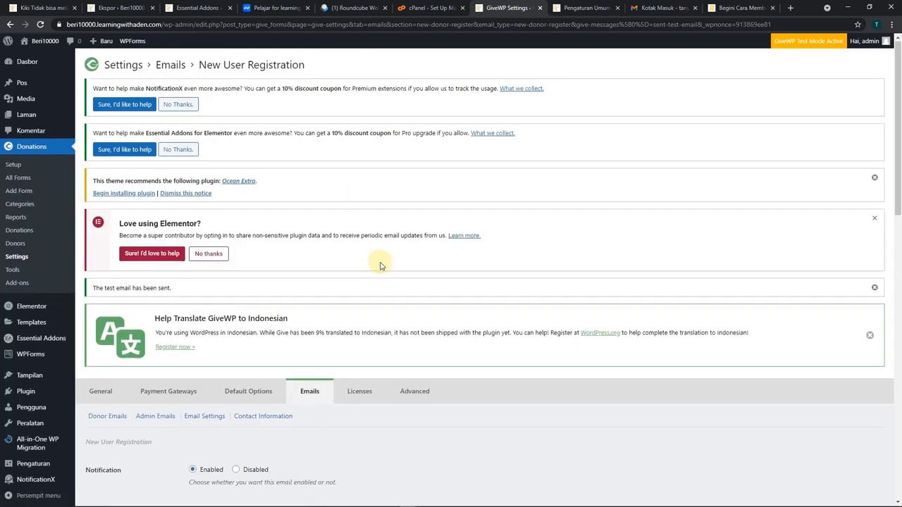
scroll(379, 265, "down", 10)
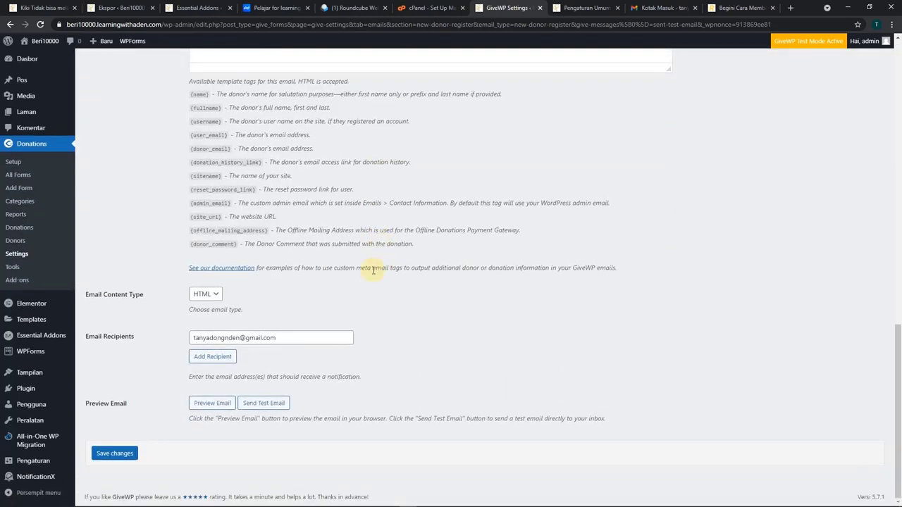
left_click(252, 404)
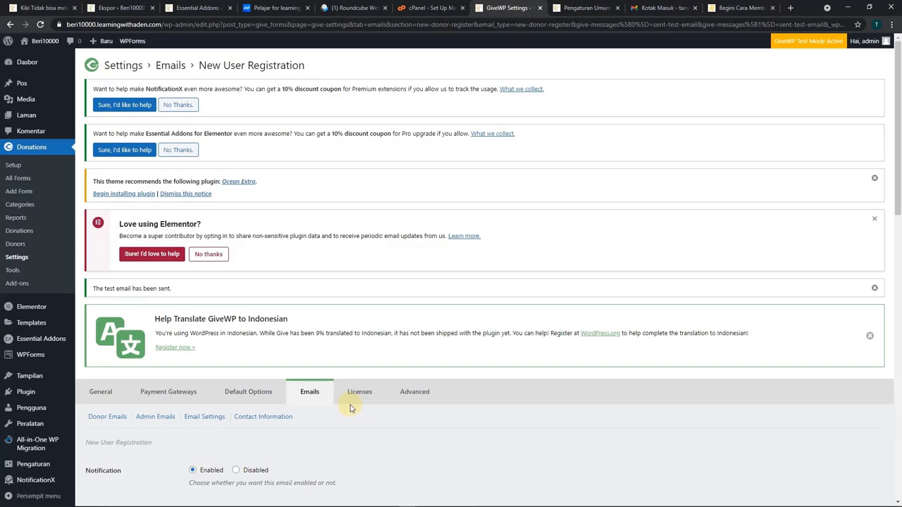
- Refresh the Roundcube inbox and open the second 'Mail delivery failed' bounce notice
left_click(353, 9)
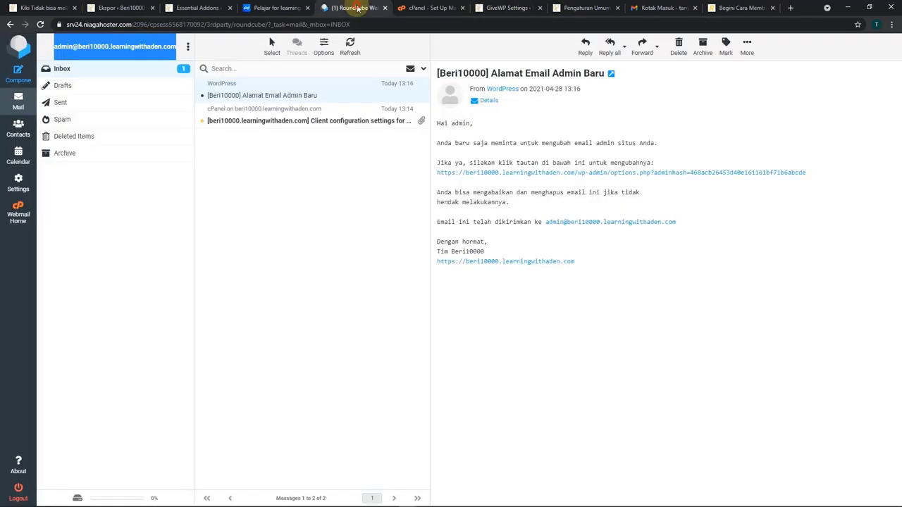
left_click(76, 70)
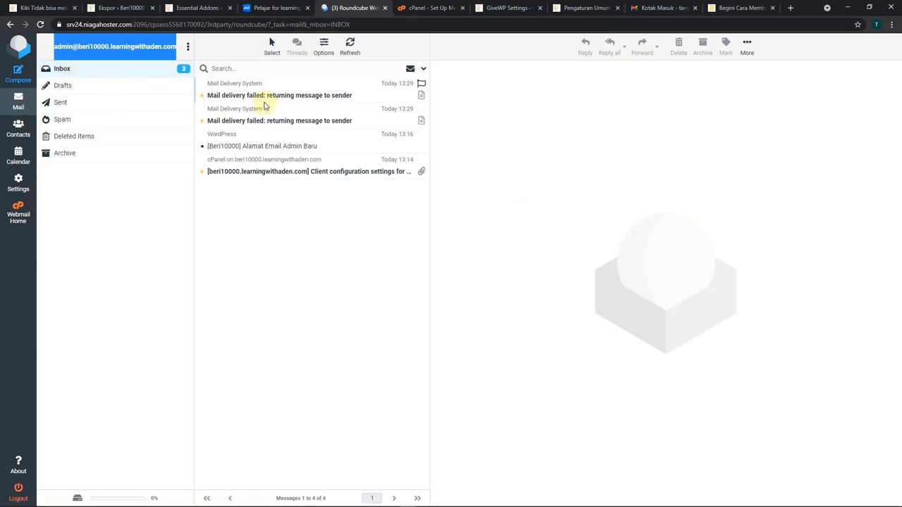
left_click(317, 122)
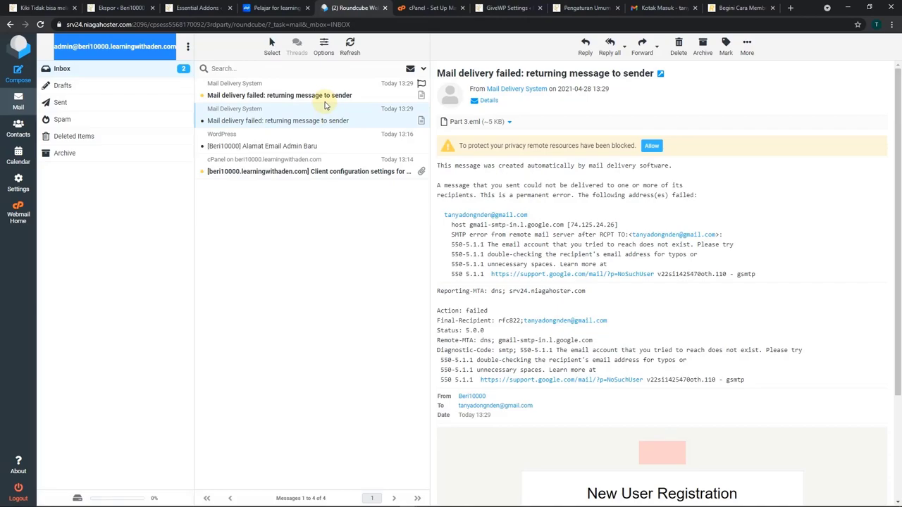
left_click(424, 8)
left_click(520, 8)
- Replace Email Recipients with the site admin address, keeping only a single recipient field
left_click(574, 7)
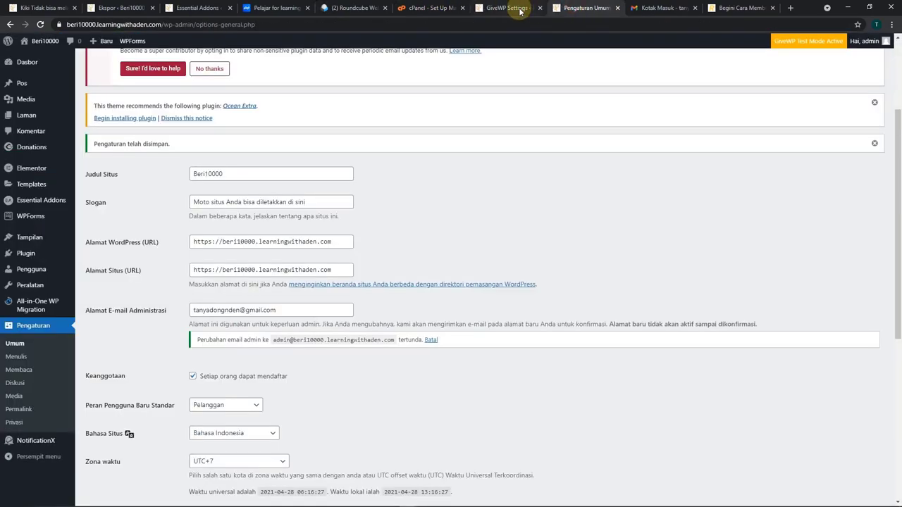
left_click(519, 8)
scroll(369, 368, "down", 10)
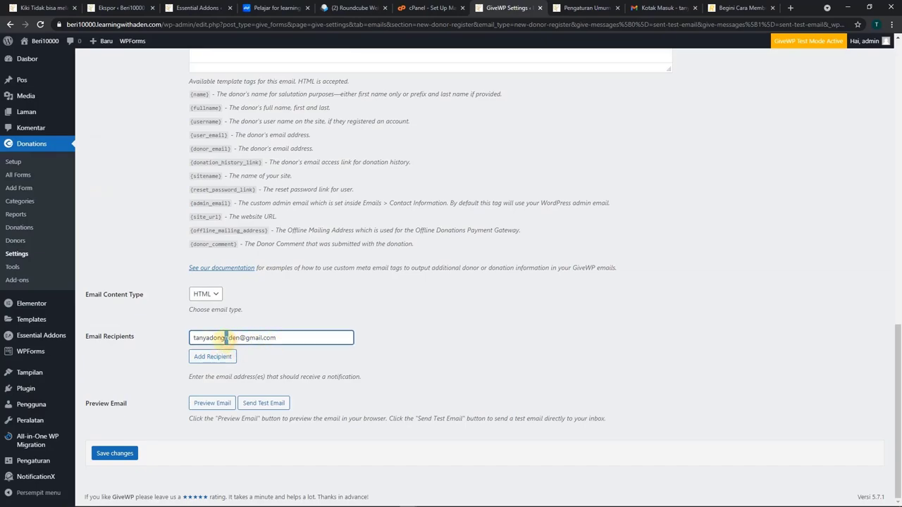
left_click_drag(298, 340, 168, 340)
key("ctrl+v")
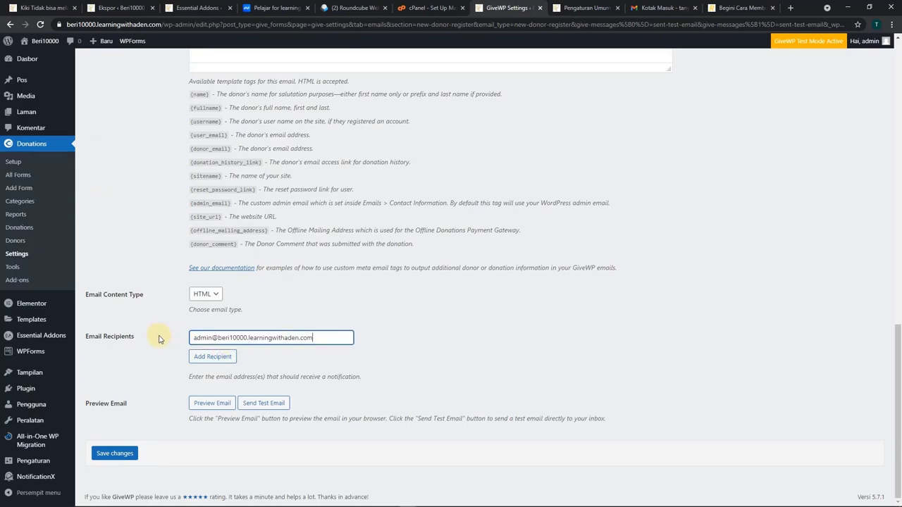
left_click(227, 363)
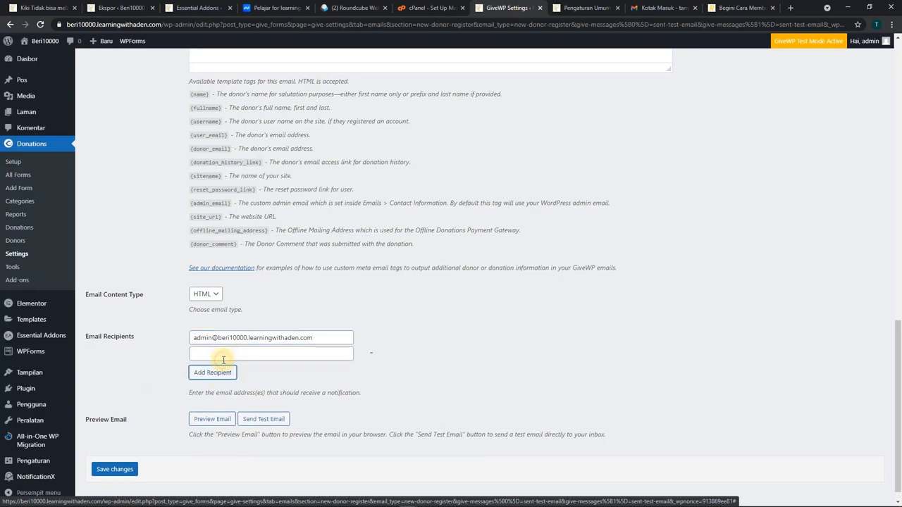
left_click(371, 356)
- Save the email settings and send another New User Registration test email
left_click(105, 453)
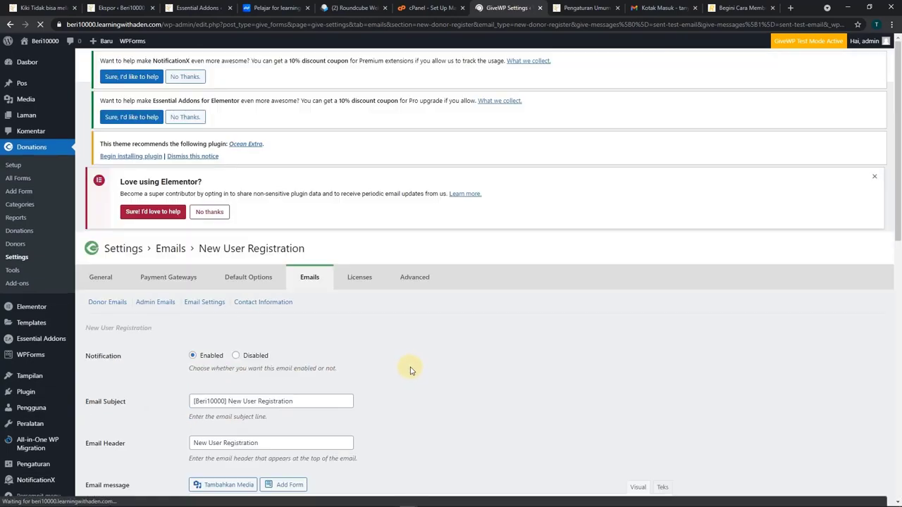
scroll(343, 382, "down", 15)
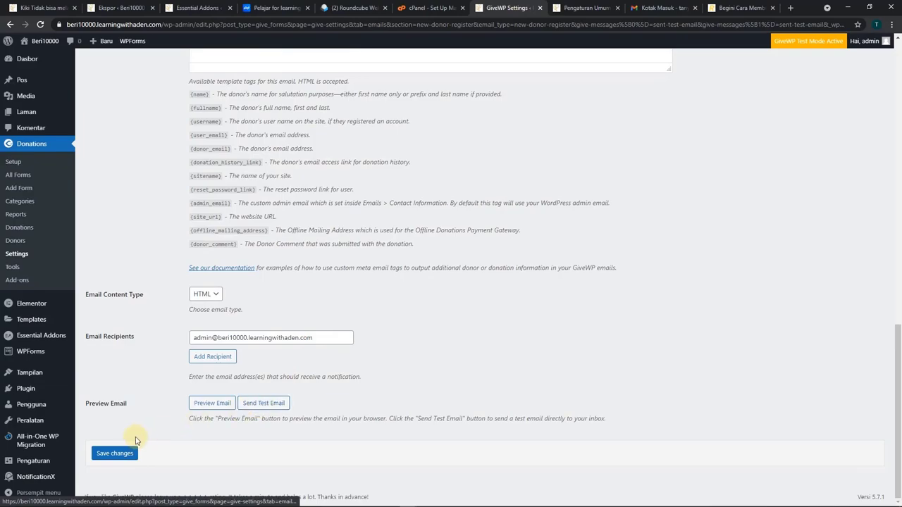
left_click(262, 403)
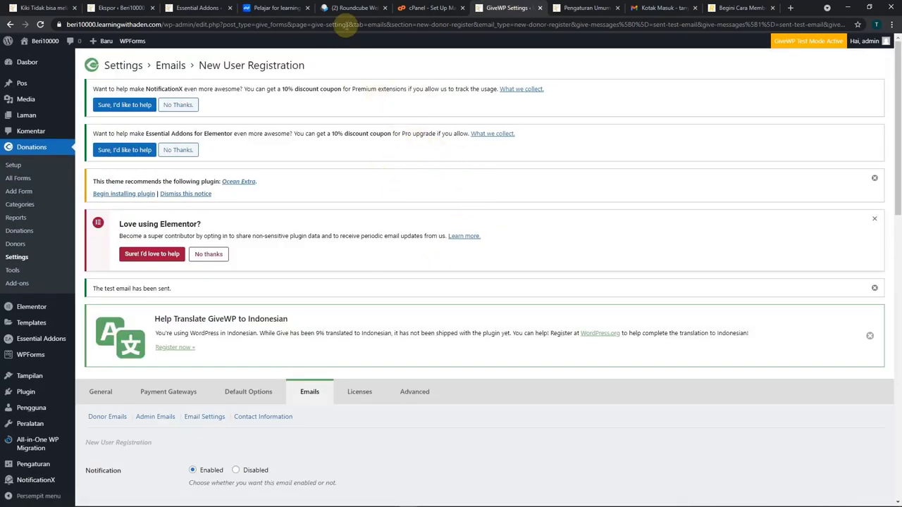
- Open the '[Beri10000] New User Registration' test email in Roundcube and allow its remote images
left_click(352, 9)
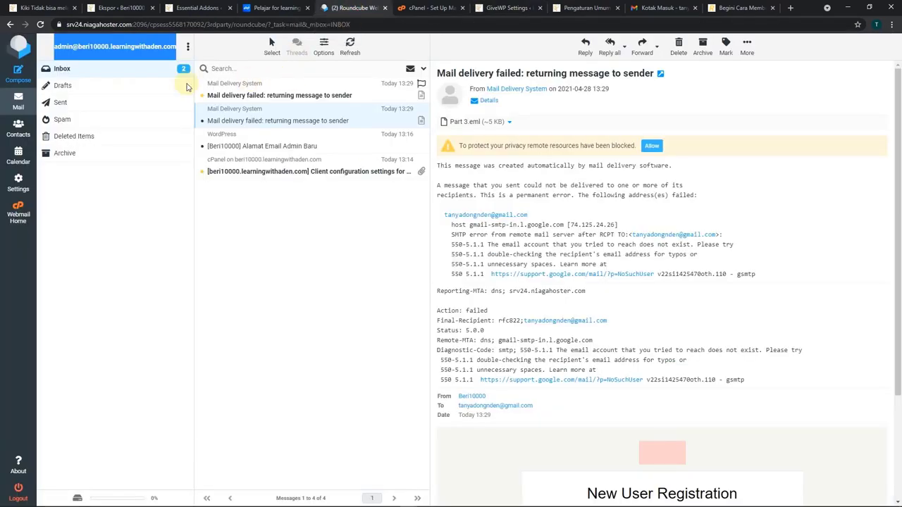
left_click(58, 69)
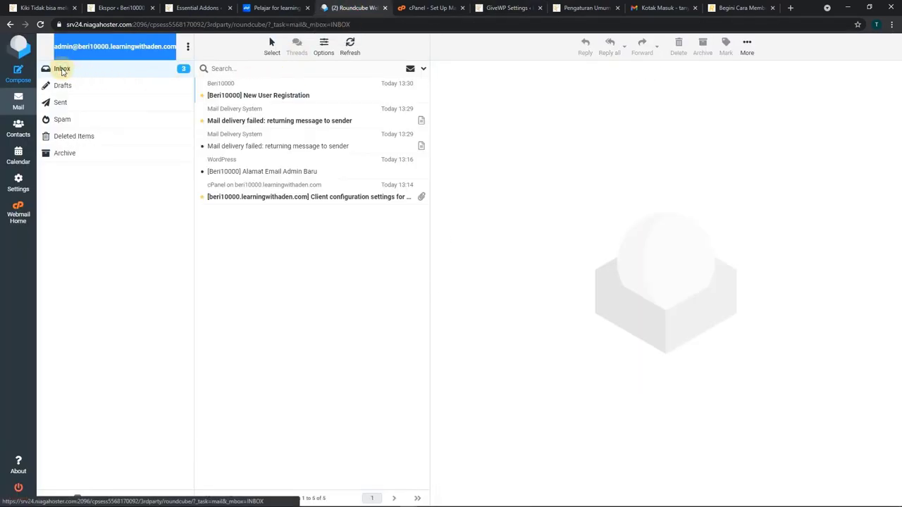
left_click(241, 97)
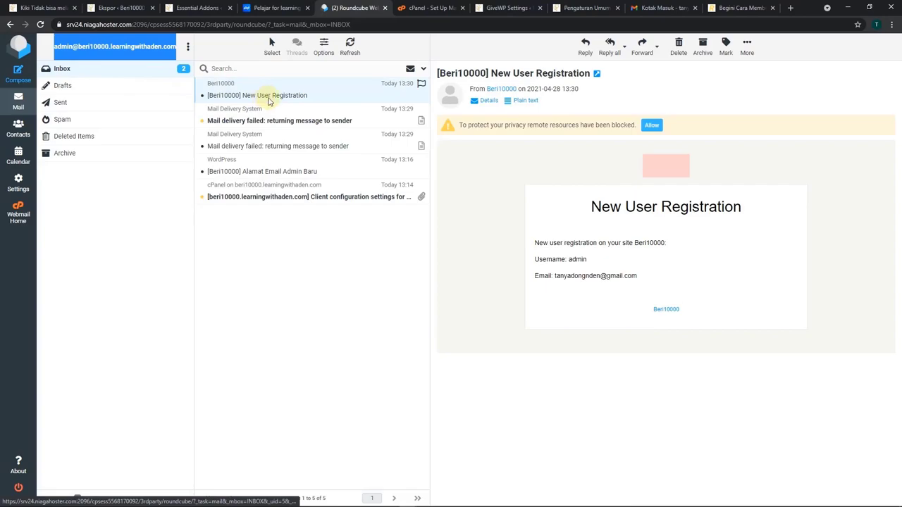
left_click(651, 125)
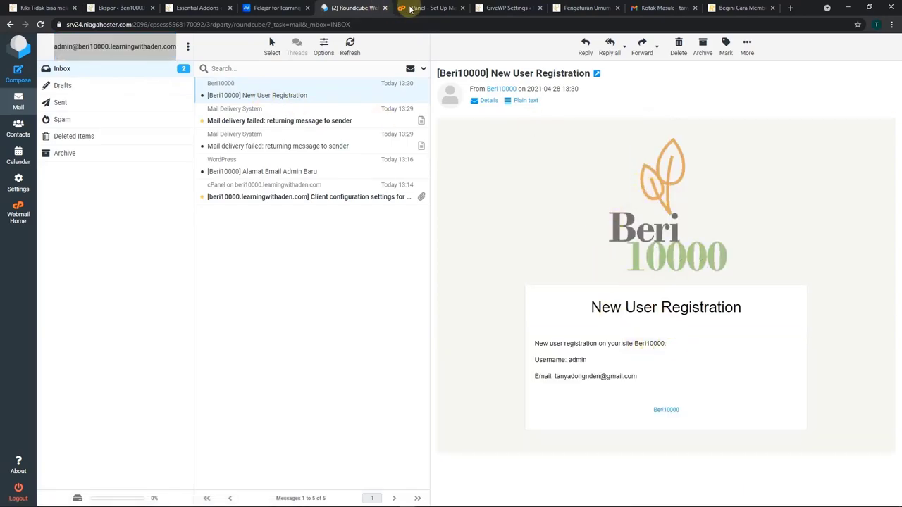
left_click(433, 9)
left_click(504, 8)
- Open the New Donation email's settings from GiveWP's Admin Emails list
scroll(278, 292, "down", 4)
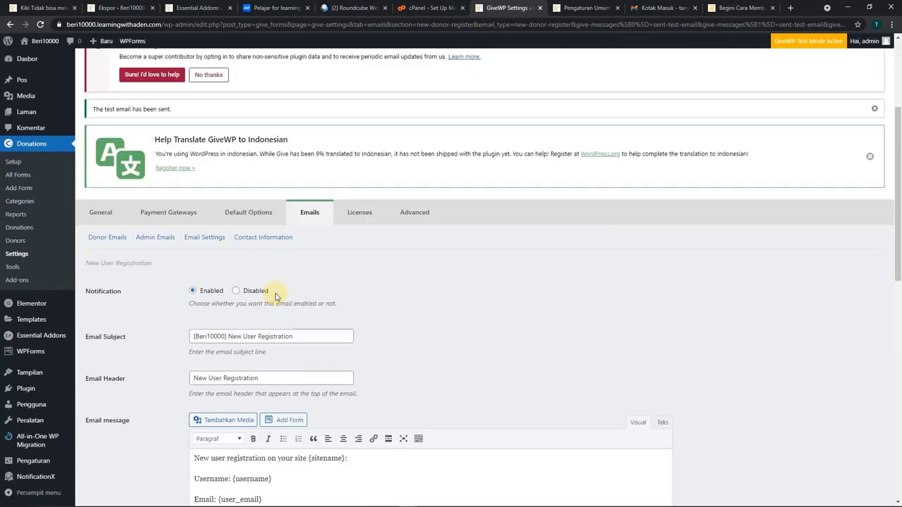
scroll(275, 296, "up", 3)
left_click(156, 182)
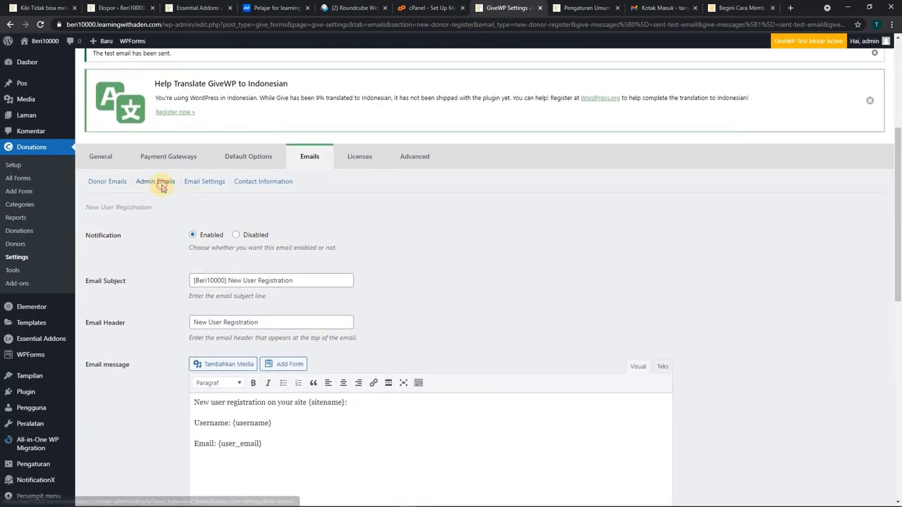
scroll(172, 331, "down", 1)
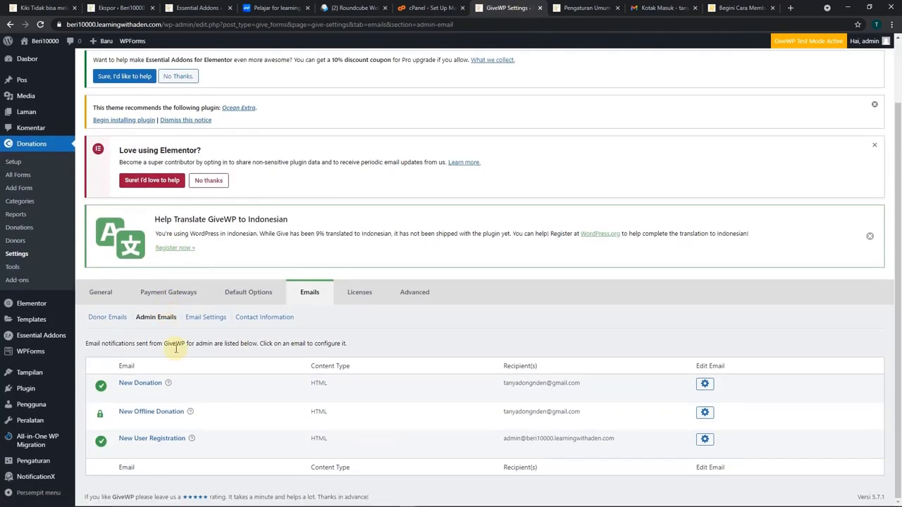
mouse_move(129, 396)
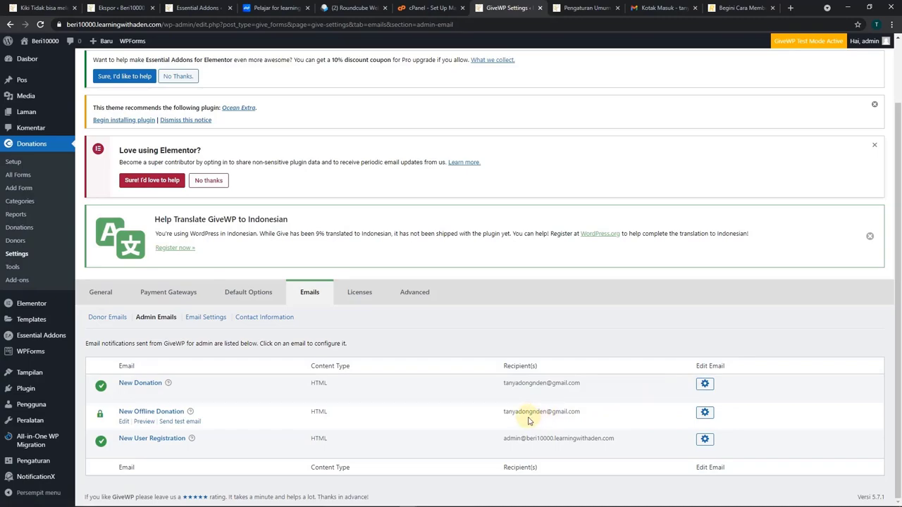
left_click(705, 386)
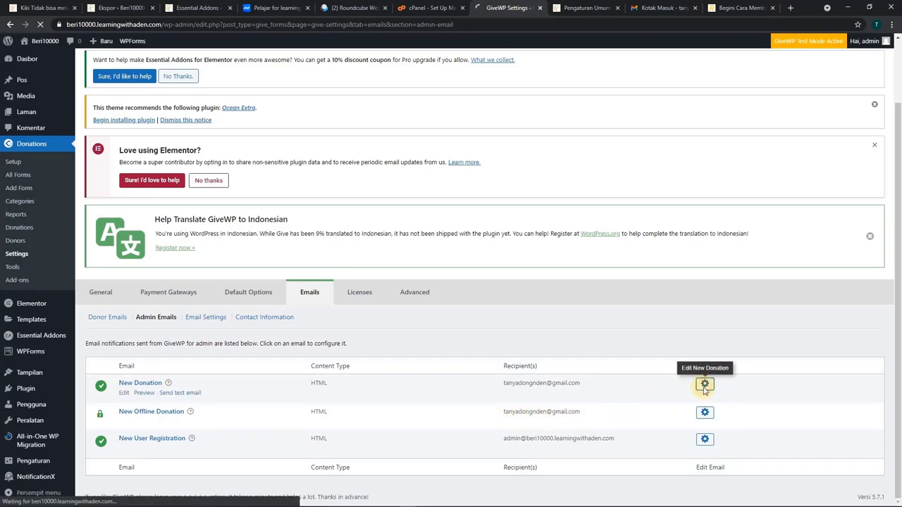
- Restore the site admin address as the New Donation recipient and save the settings
scroll(423, 332, "down", 4)
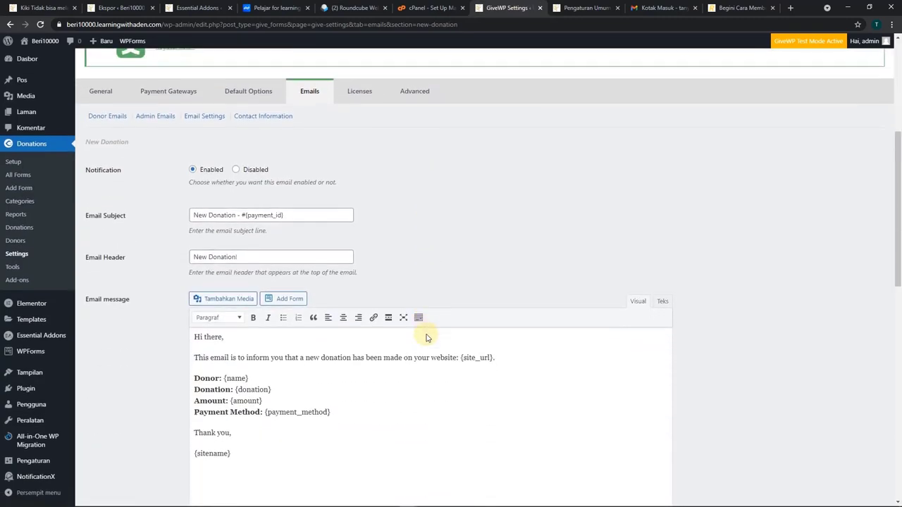
scroll(425, 338, "down", 2)
scroll(425, 338, "down", 5)
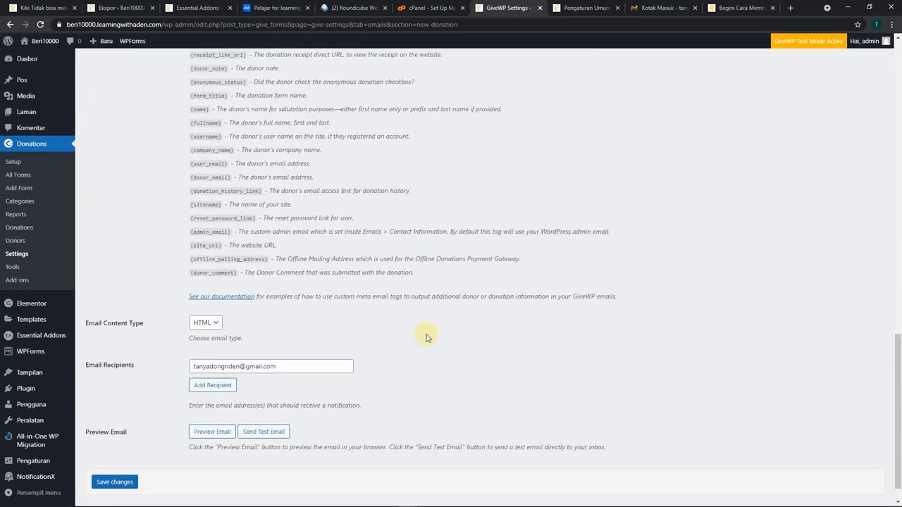
left_click(303, 342)
key("ctrl+z")
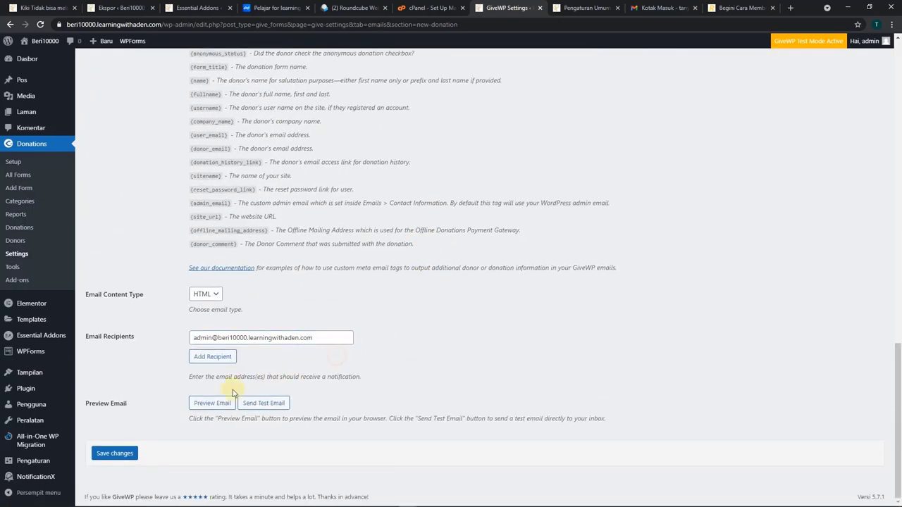
left_click(107, 455)
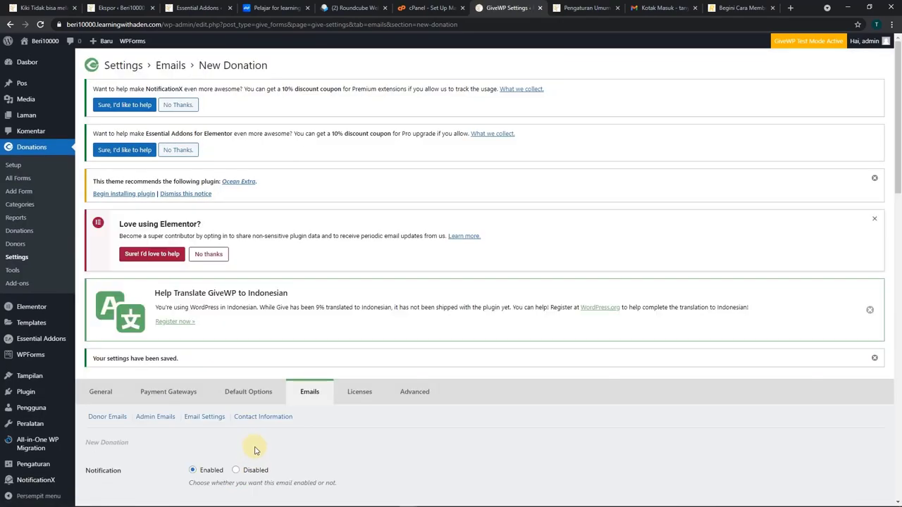
scroll(274, 432, "down", 5)
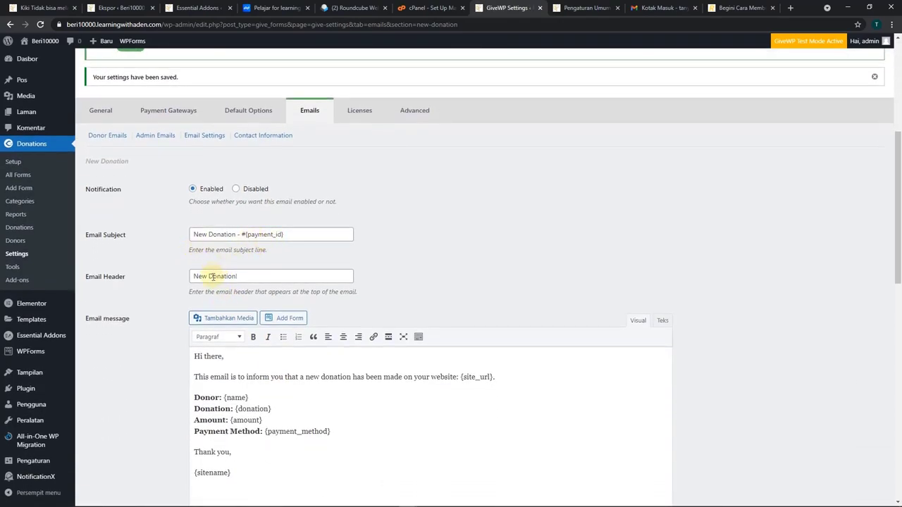
scroll(211, 277, "down", 5)
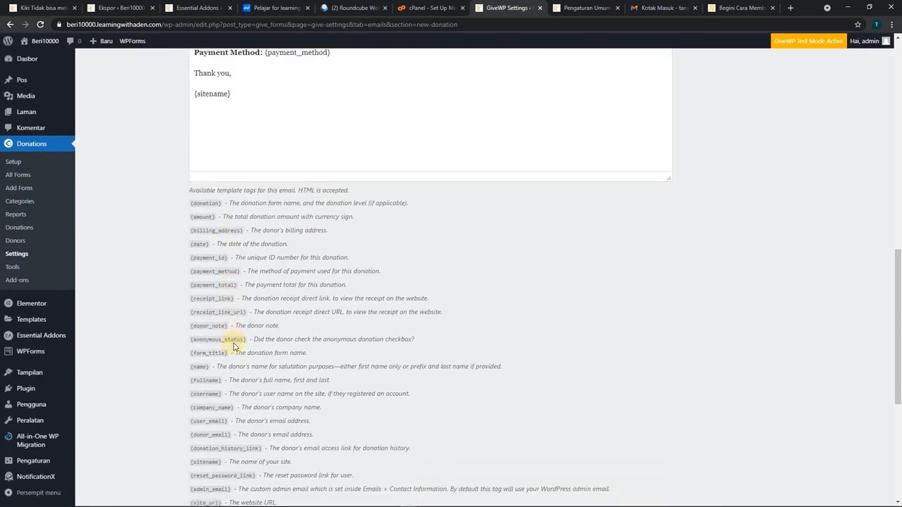
scroll(235, 346, "down", 3)
scroll(232, 345, "up", 15)
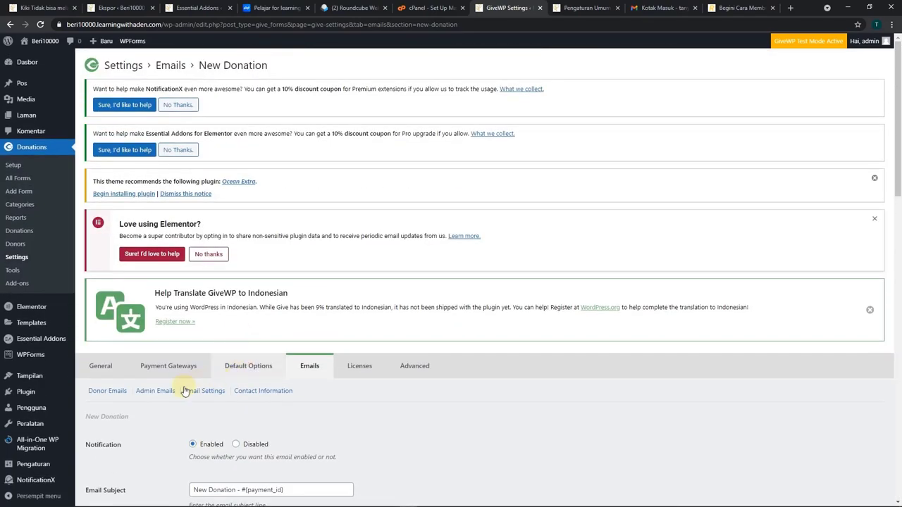
- Preview the User Registration Information donor email with the Beri10000 logo, then close the preview
left_click(112, 391)
scroll(255, 400, "down", 1)
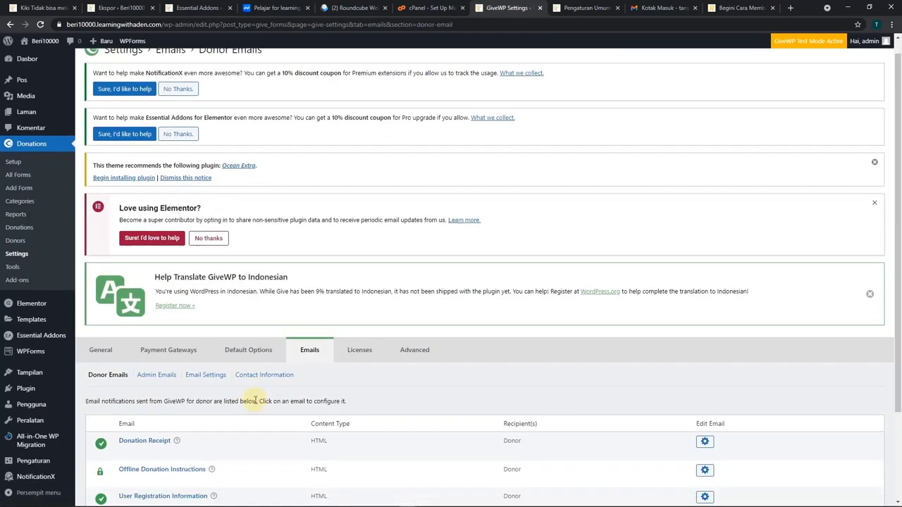
scroll(255, 401, "down", 2)
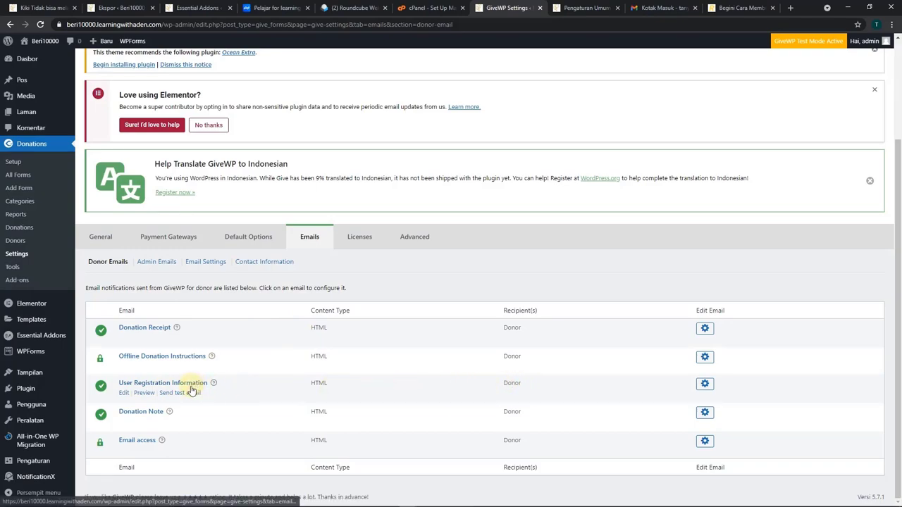
left_click(138, 393)
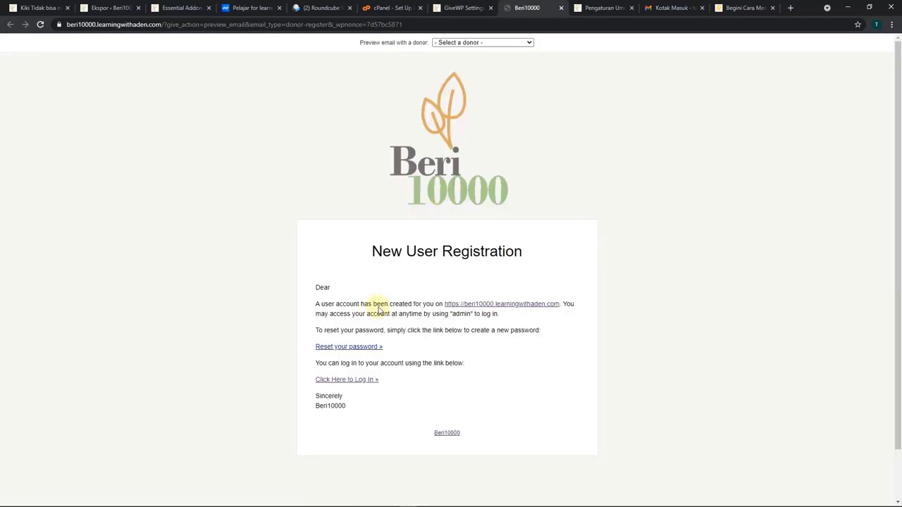
left_click(561, 8)
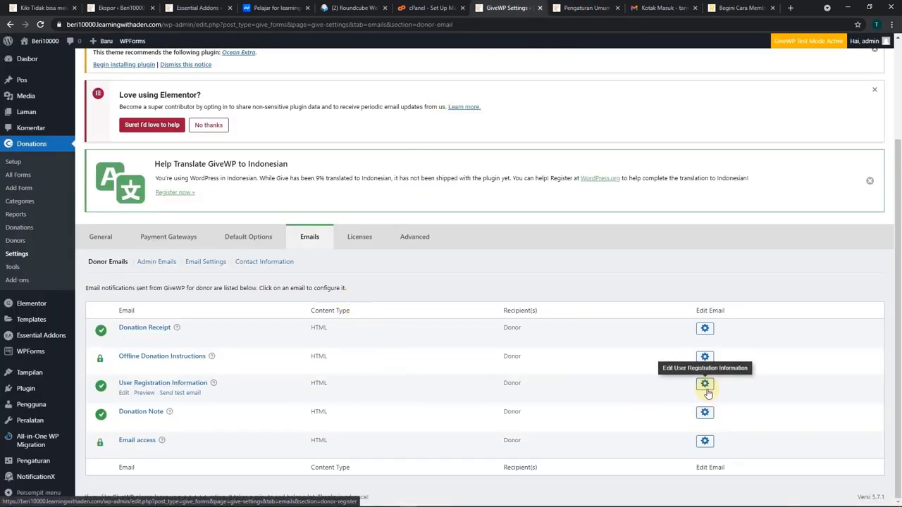
- Change the subject to '[Beri10000] Detail Akun Kamu' and the header to 'Pengguna Baru'
left_click(706, 387)
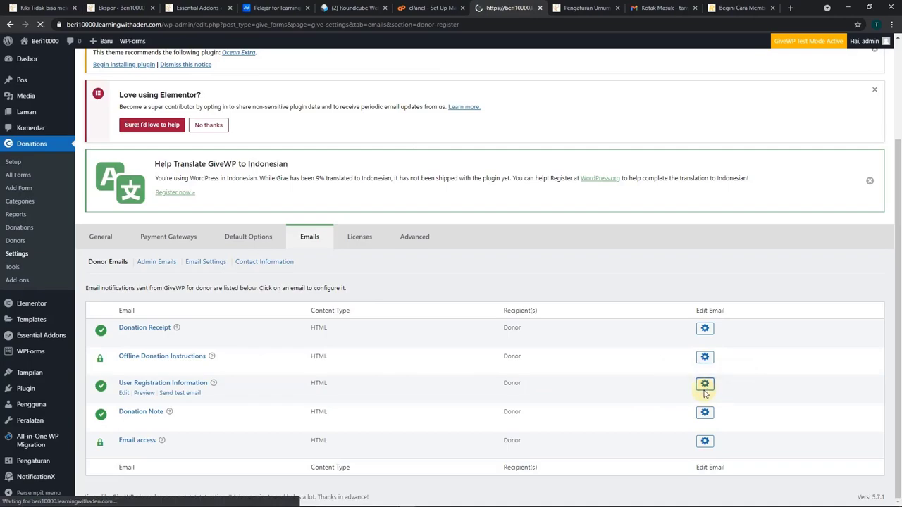
scroll(704, 386, "down", 4)
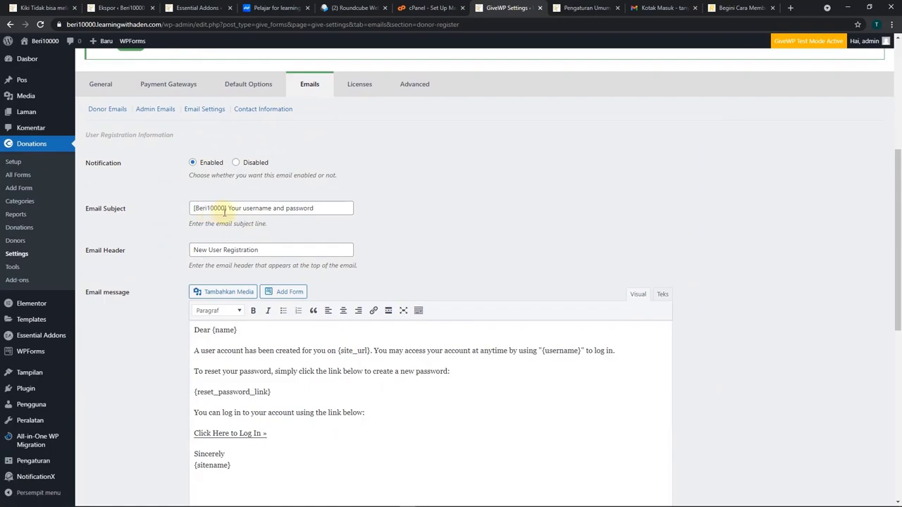
left_click_drag(228, 209, 400, 217)
key("BackSpace")
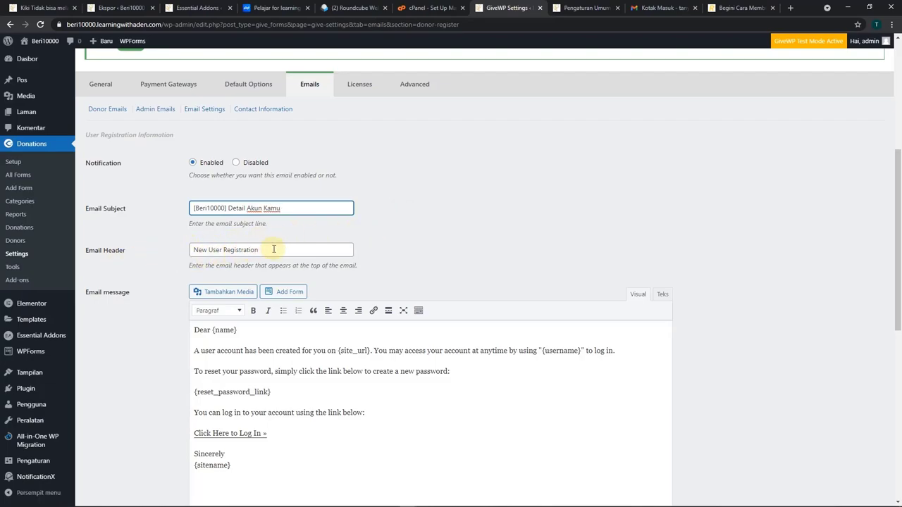
left_click_drag(271, 250, 191, 251)
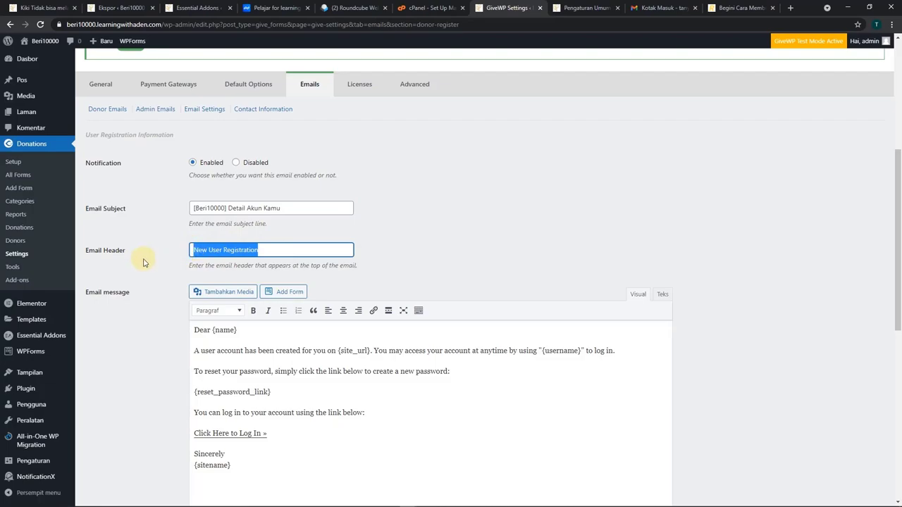
type("U")
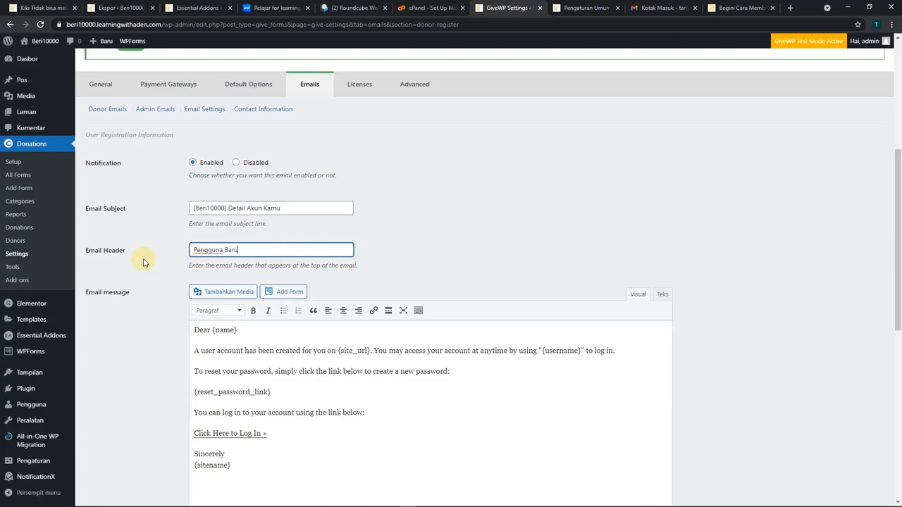
- Partly translate the message into Indonesian, including 'berhasil dibuat pada situs', and save
scroll(121, 306, "down", 1)
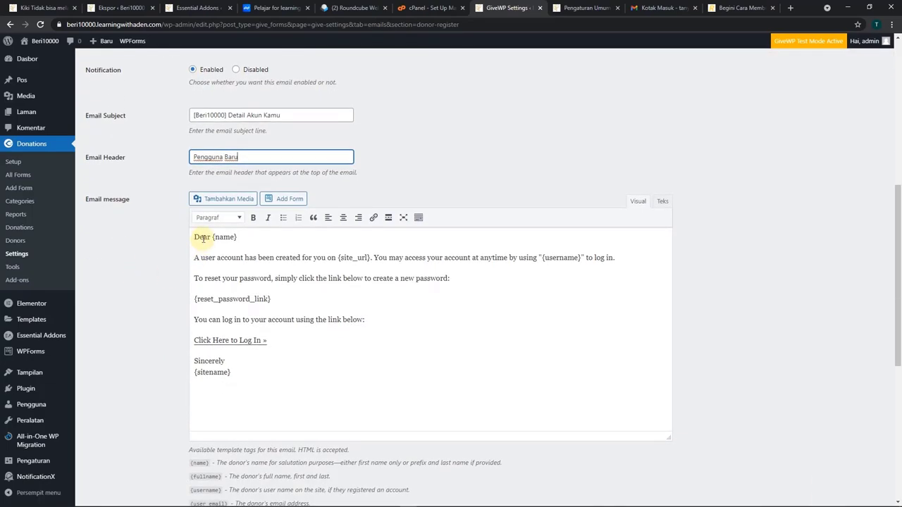
double_click(202, 237)
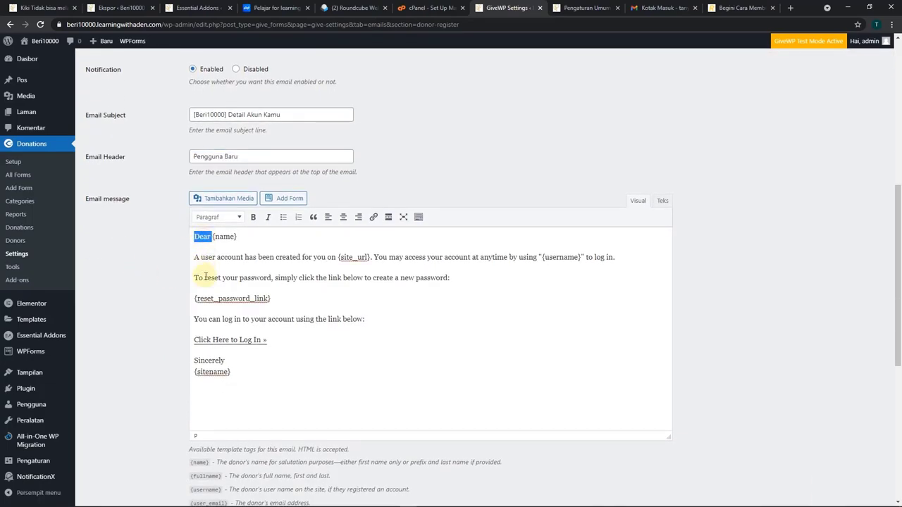
type("Halo")
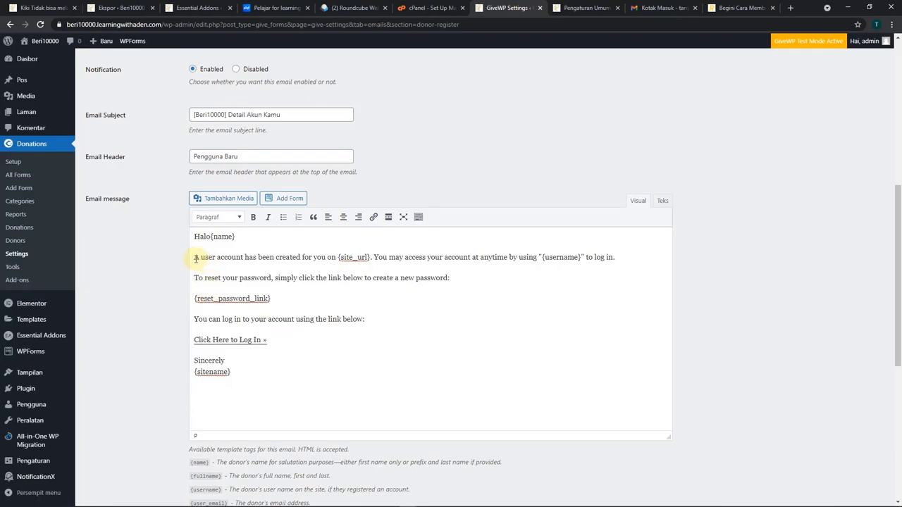
left_click_drag(195, 257, 340, 258)
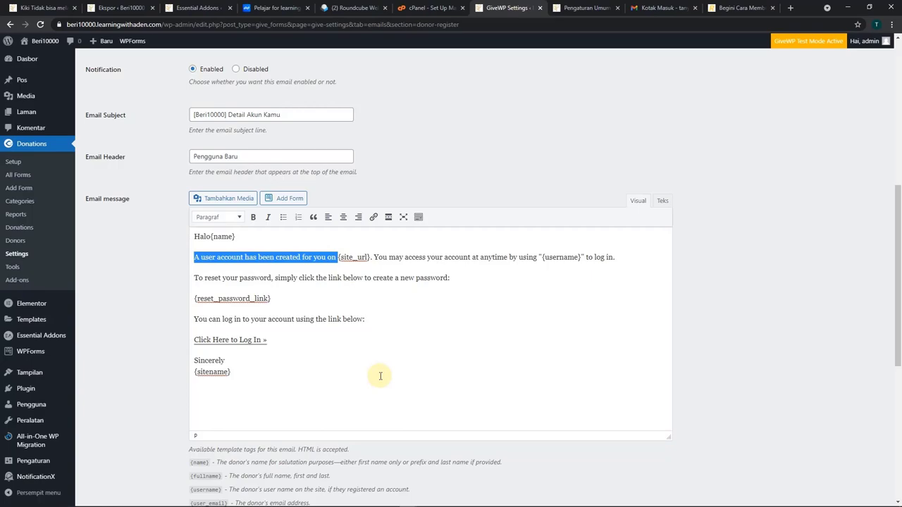
type("sebuah akun sud")
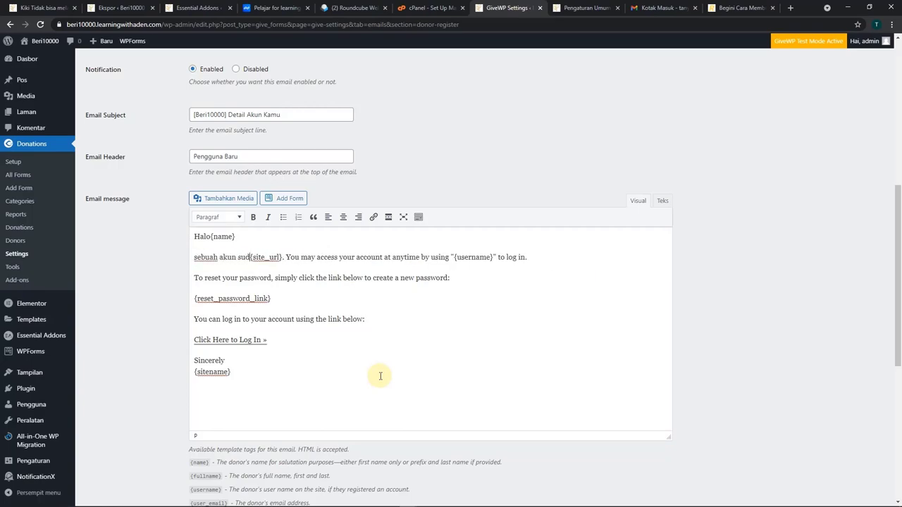
type("ah")
key("BackSpace")
key("BackSpace")
key("BackSpace")
key("BackSpace")
key("BackSpace")
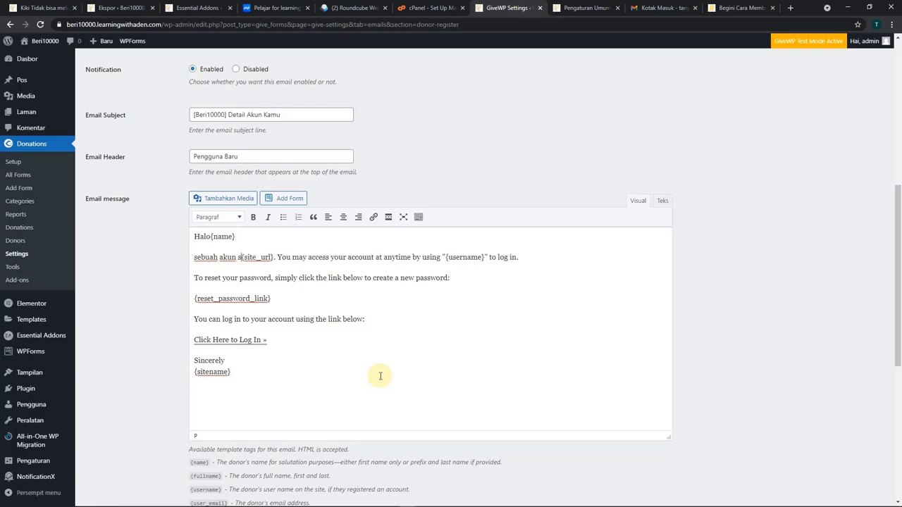
key("BackSpace")
type("berhasil dibuat")
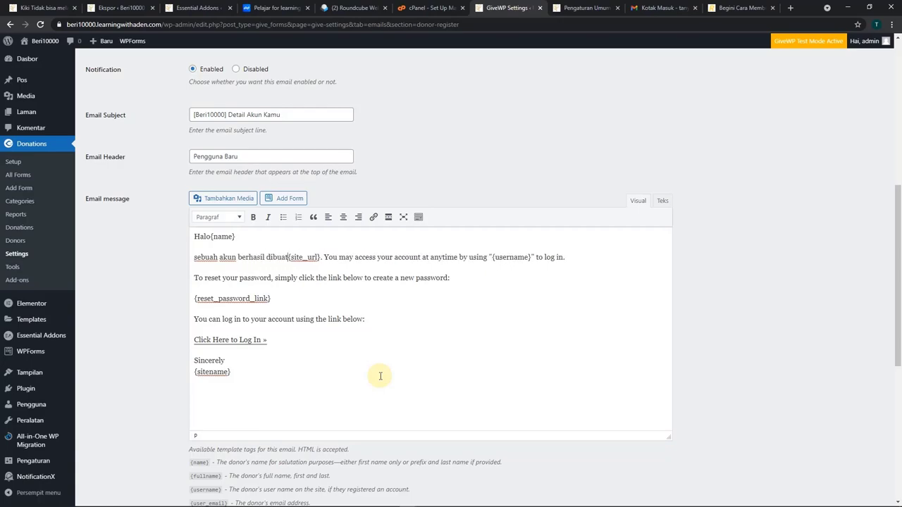
type(" pada situs")
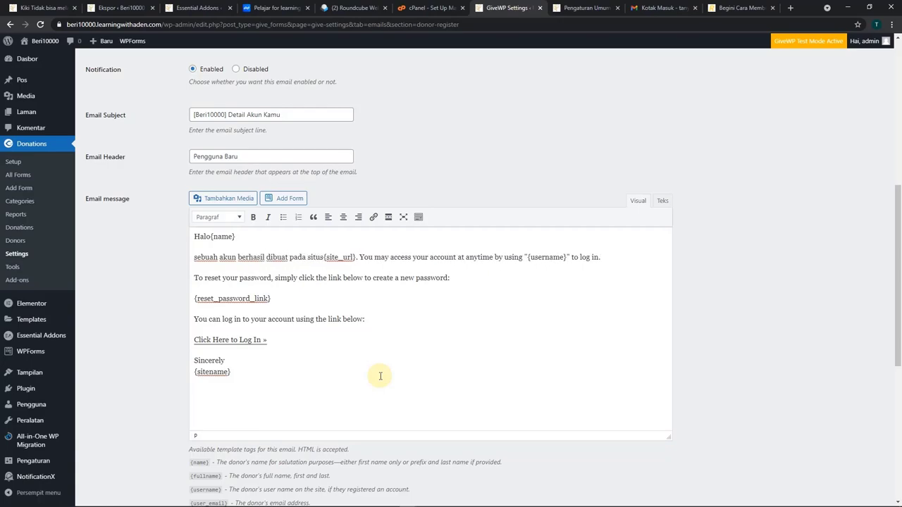
double_click(328, 258)
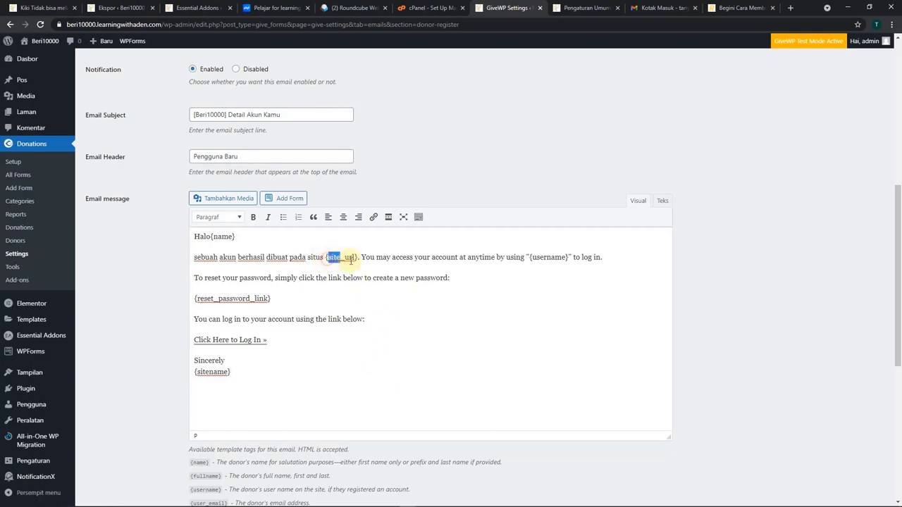
left_click_drag(362, 258, 519, 256)
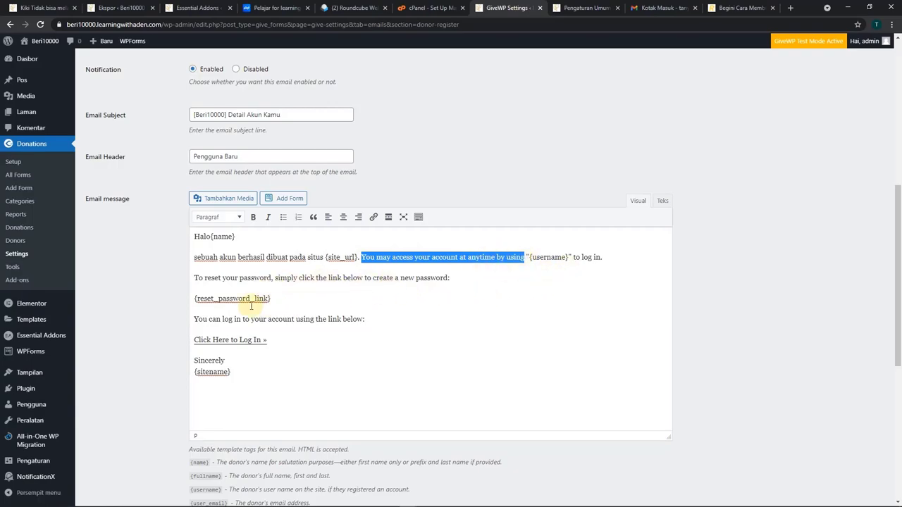
scroll(235, 352, "down", 5)
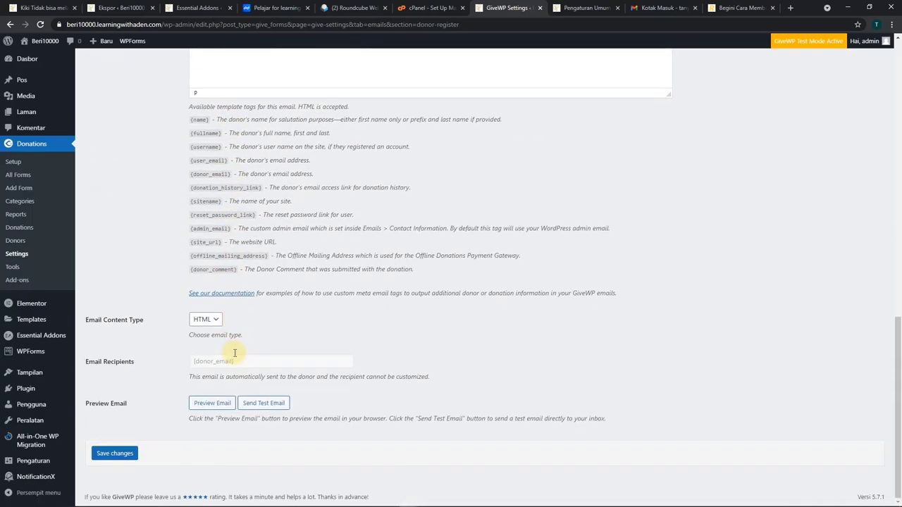
left_click(117, 453)
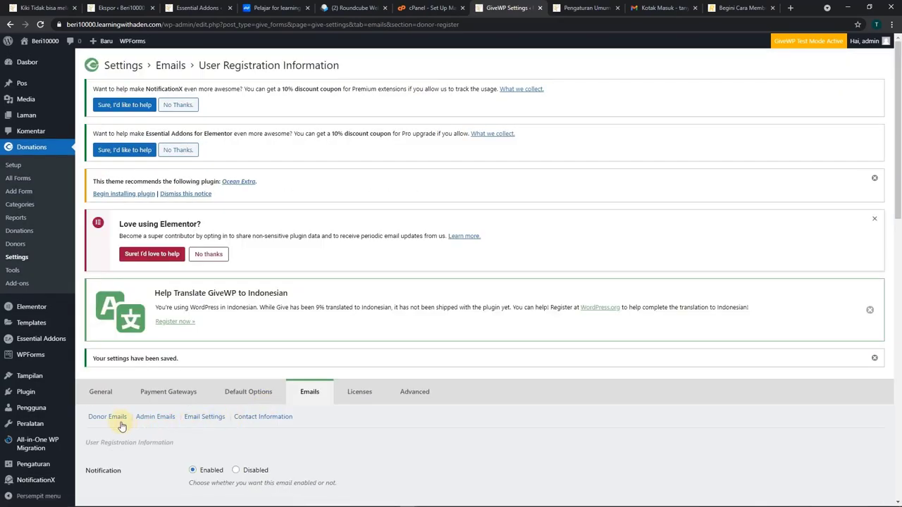
- Preview the default Offline Donation Instructions donor email, then close the preview
left_click(120, 422)
scroll(274, 435, "down", 1)
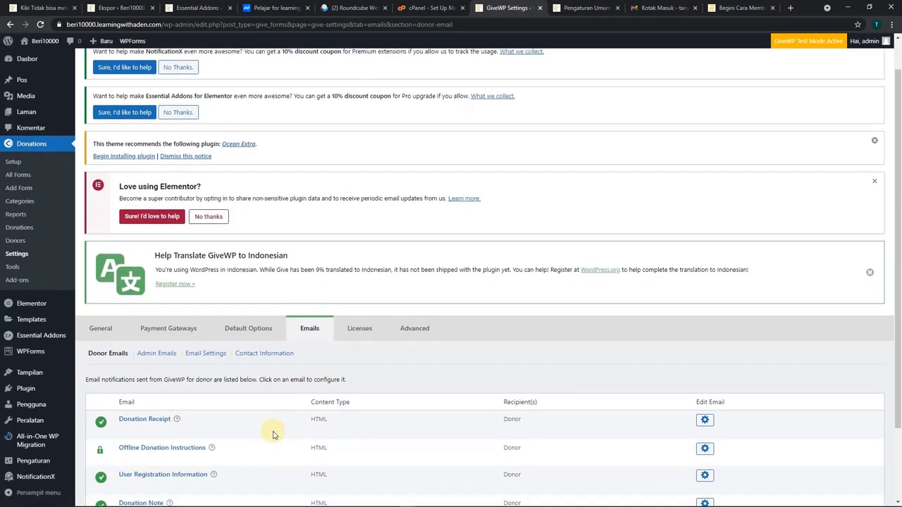
scroll(274, 434, "down", 1)
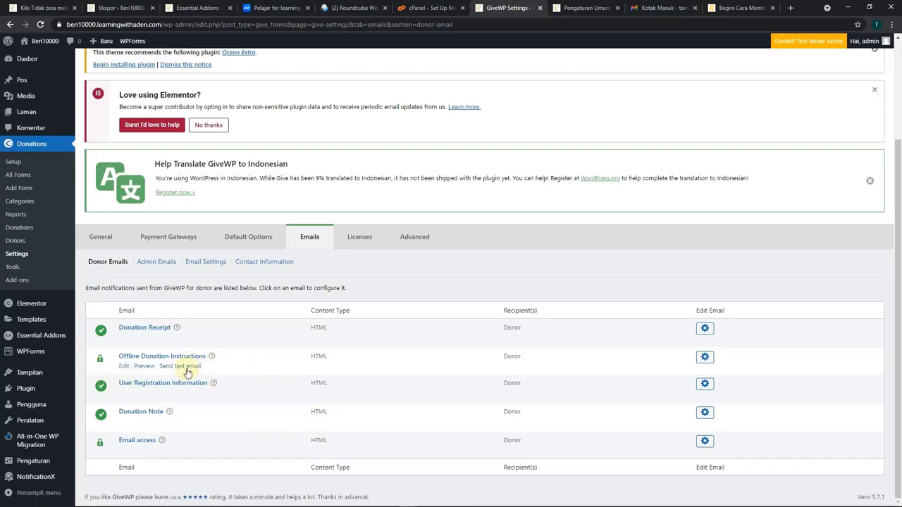
left_click(144, 366)
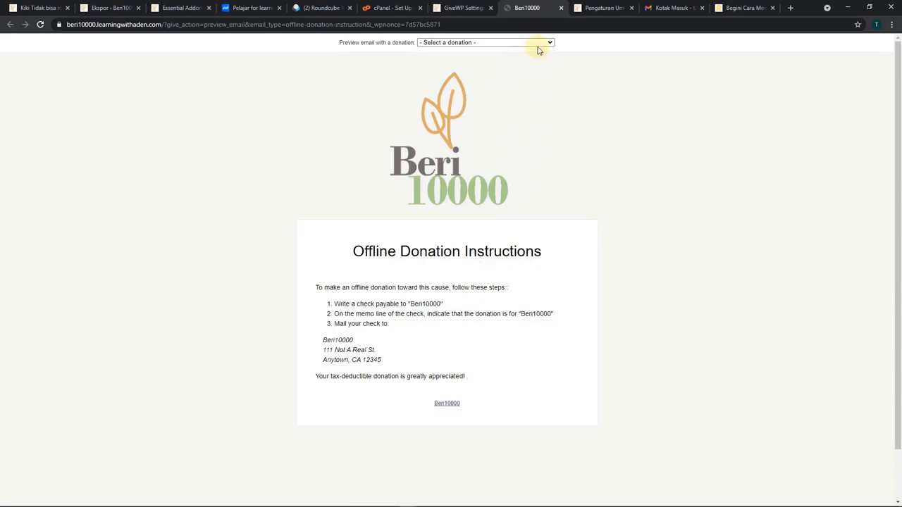
left_click(561, 8)
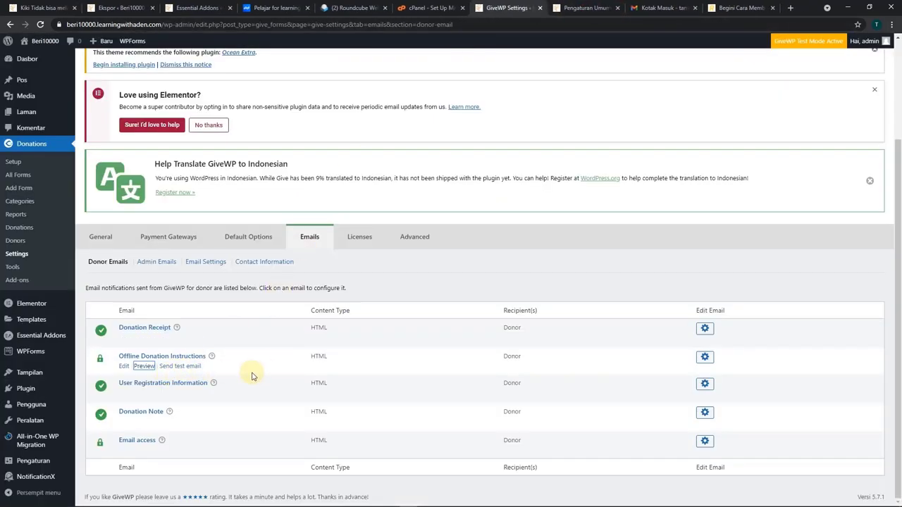
- Go to GiveWP's Offline Donations payment gateway settings
left_click(704, 358)
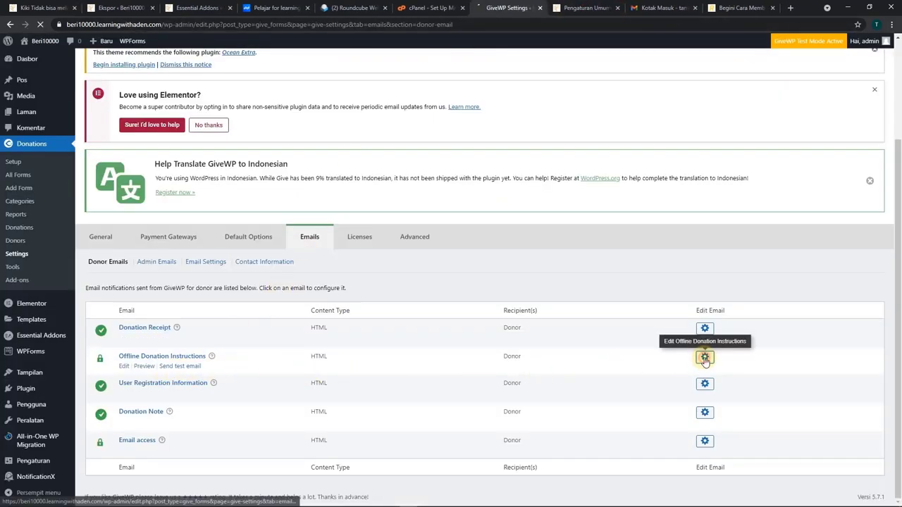
scroll(704, 361, "down", 3)
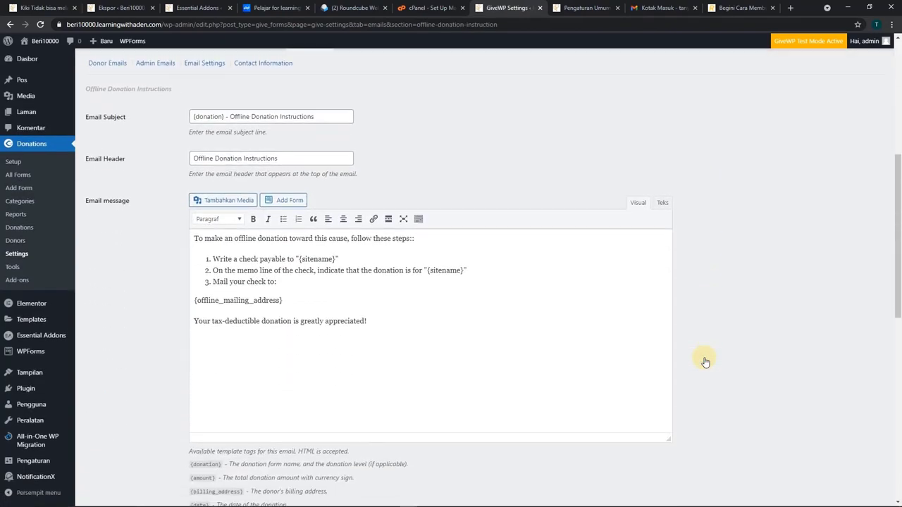
scroll(372, 252, "up", 3)
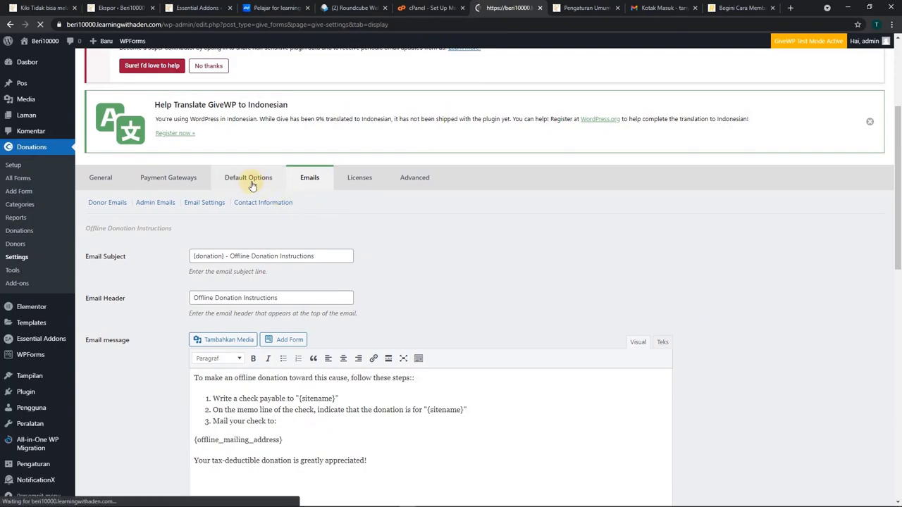
scroll(289, 254, "down", 3)
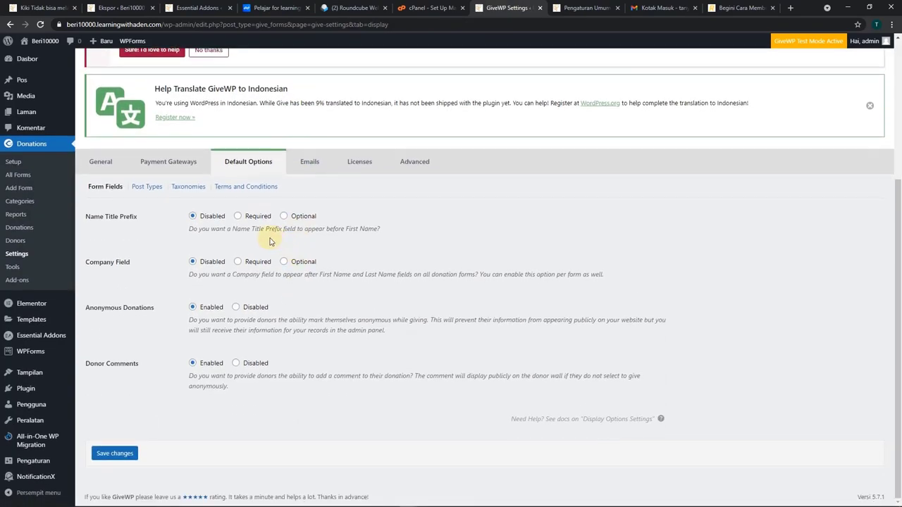
left_click(187, 164)
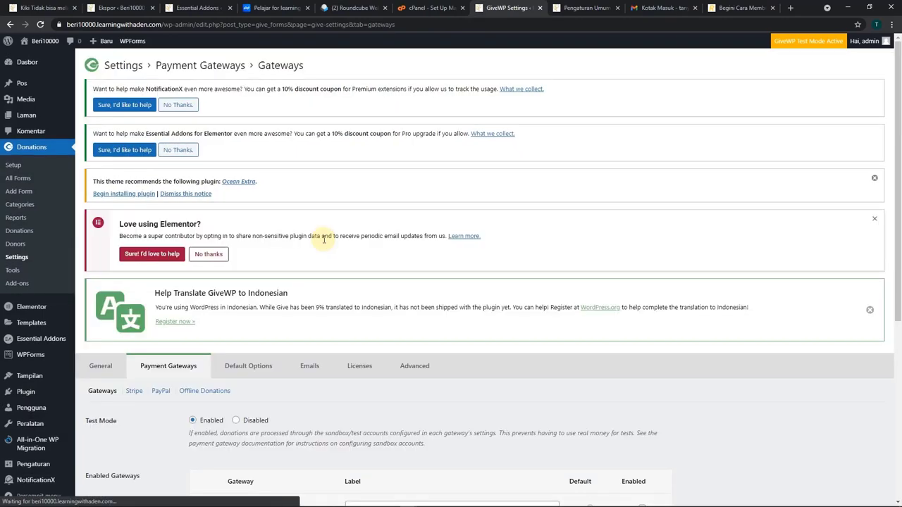
scroll(323, 242, "down", 3)
scroll(323, 242, "down", 2)
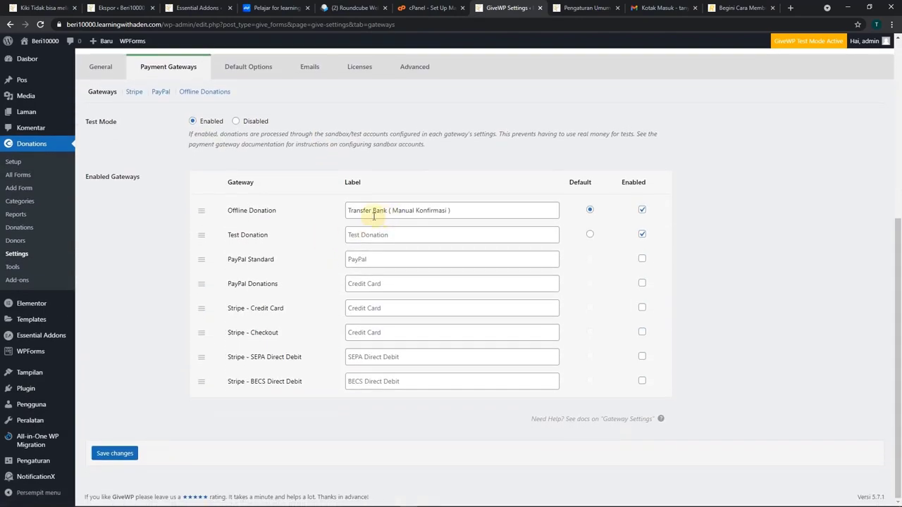
left_click(215, 93)
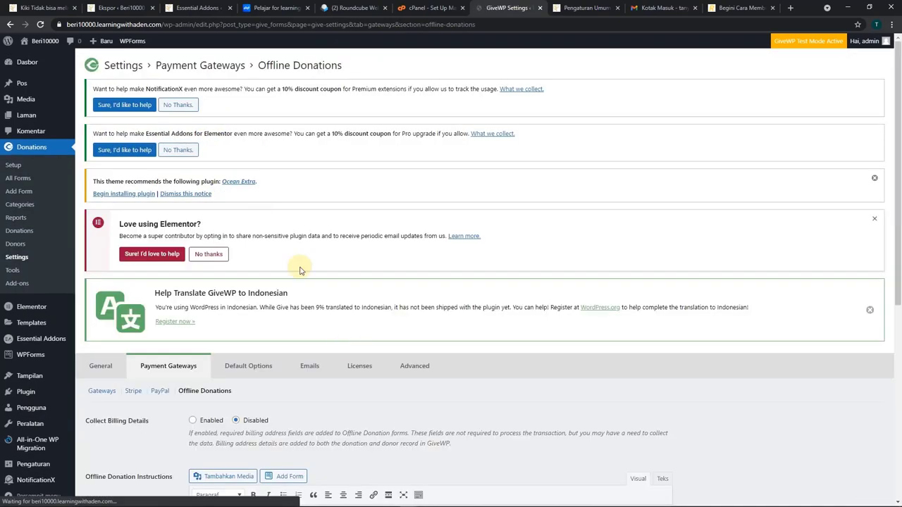
- Copy the Indonesian bank transfer instructions text and return to the Emails settings
scroll(299, 269, "down", 4)
left_click(300, 332)
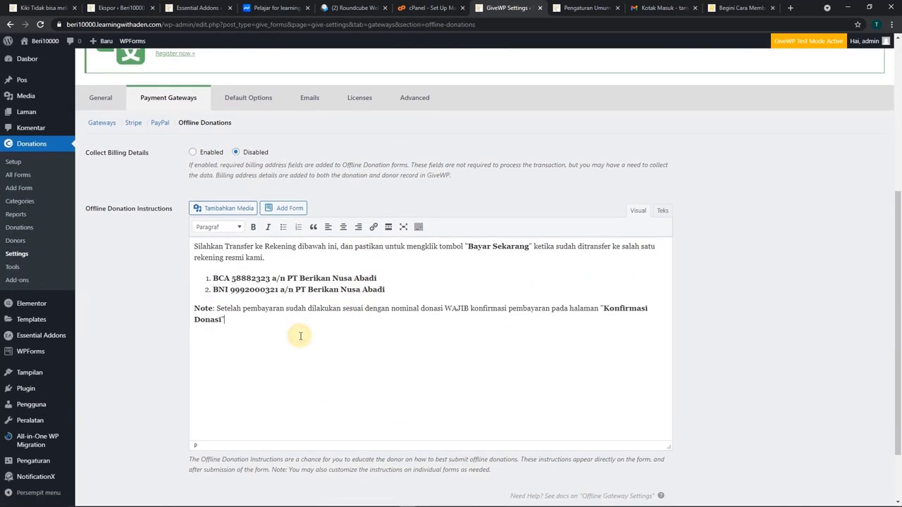
key("ctrl+a")
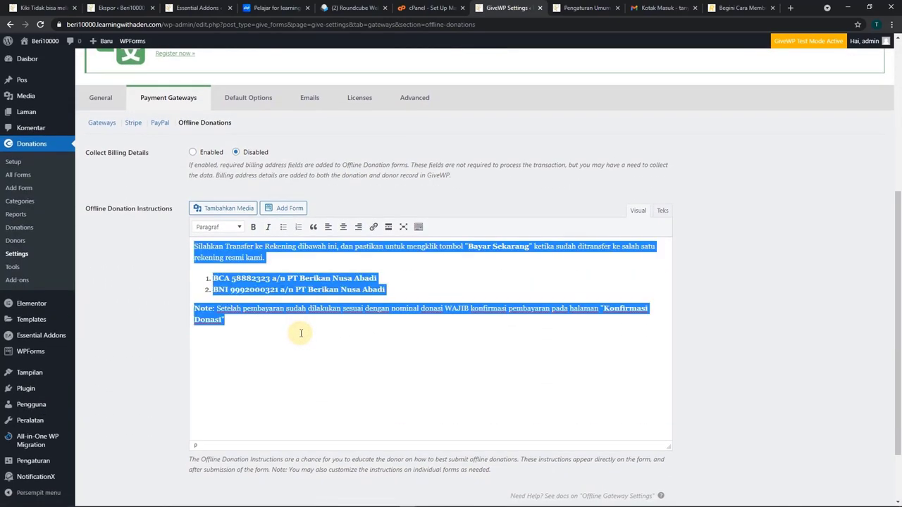
left_click(291, 348)
key("ctrl+a")
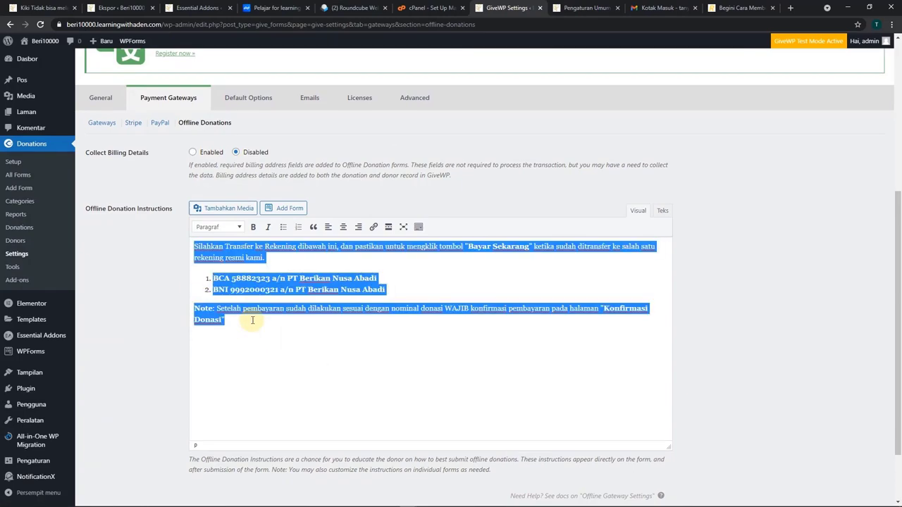
right_click(252, 320)
left_click(296, 346)
left_click(296, 342)
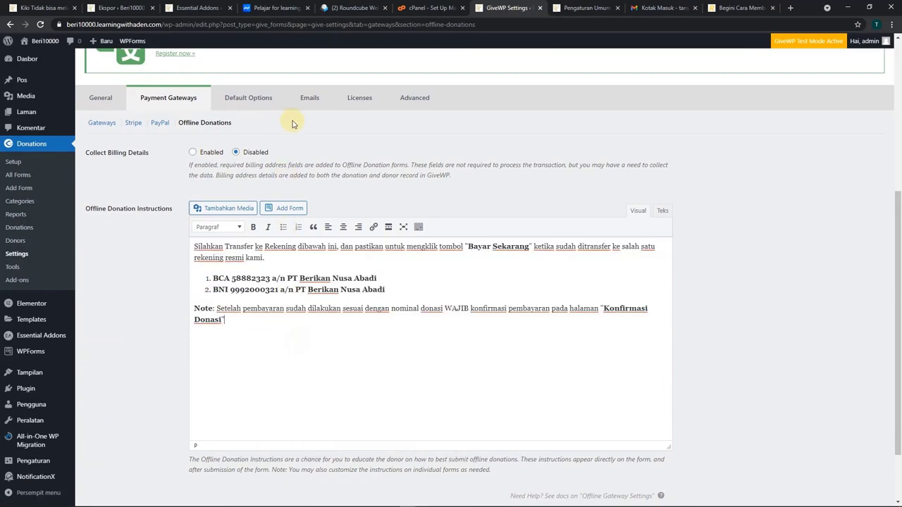
left_click(309, 96)
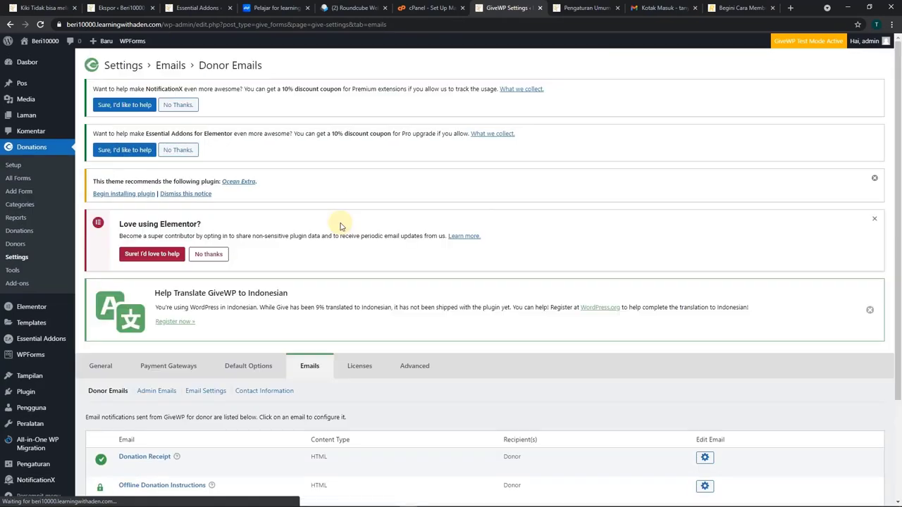
- Replace the Offline Donation Instructions message with the pasted Indonesian bank transfer instructions
scroll(340, 225, "down", 3)
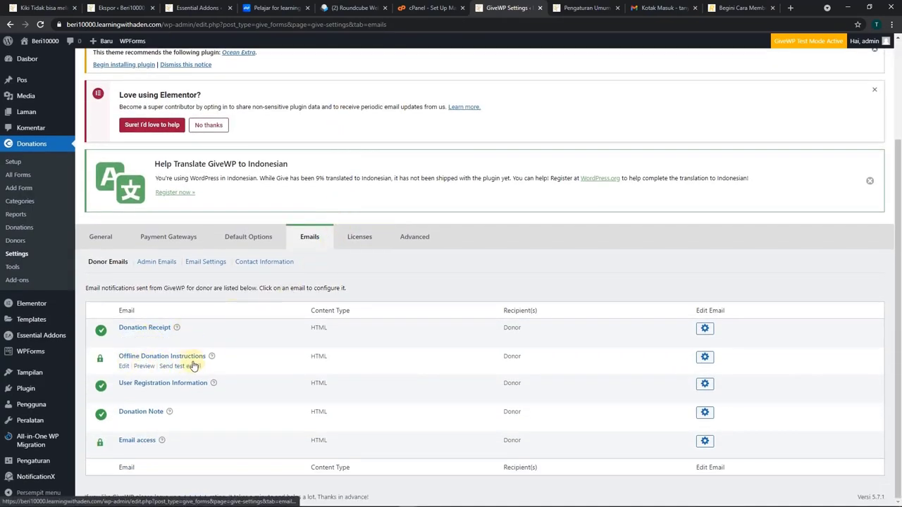
left_click(706, 357)
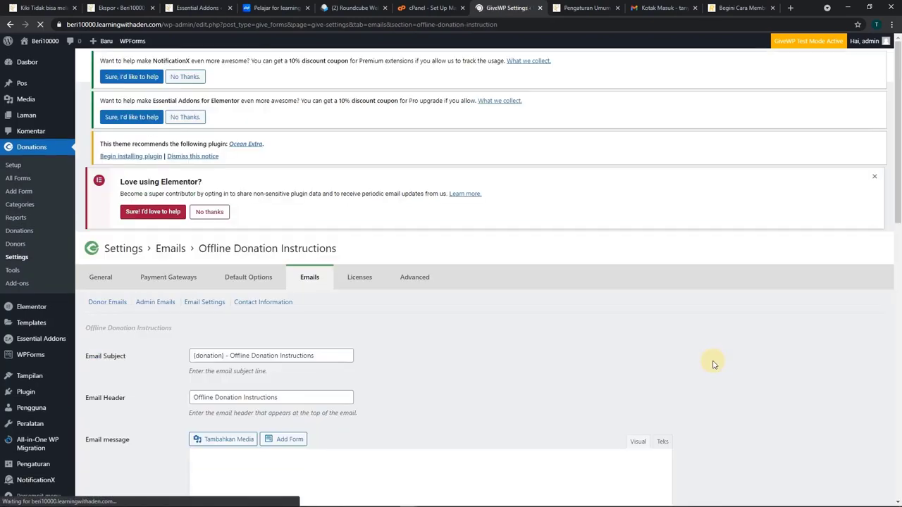
scroll(707, 355, "down", 6)
left_click(419, 308)
key("ctrl+a")
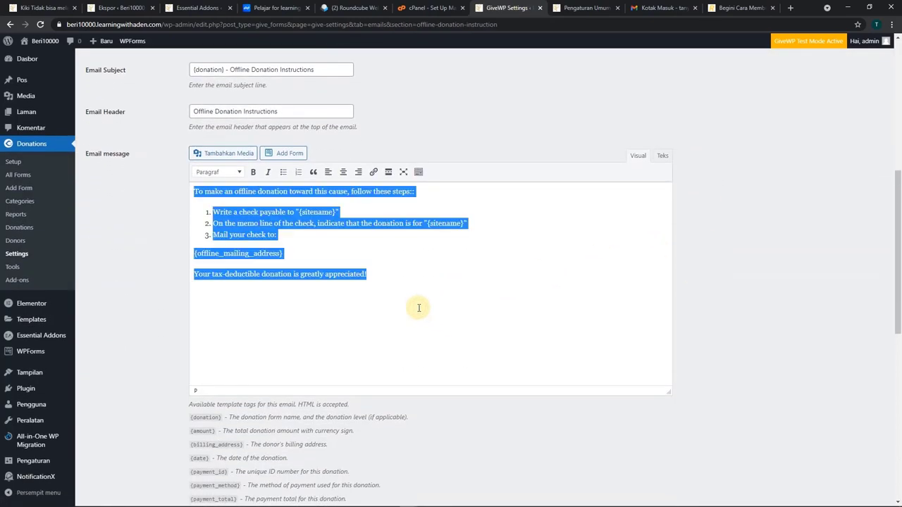
key("ctrl+v")
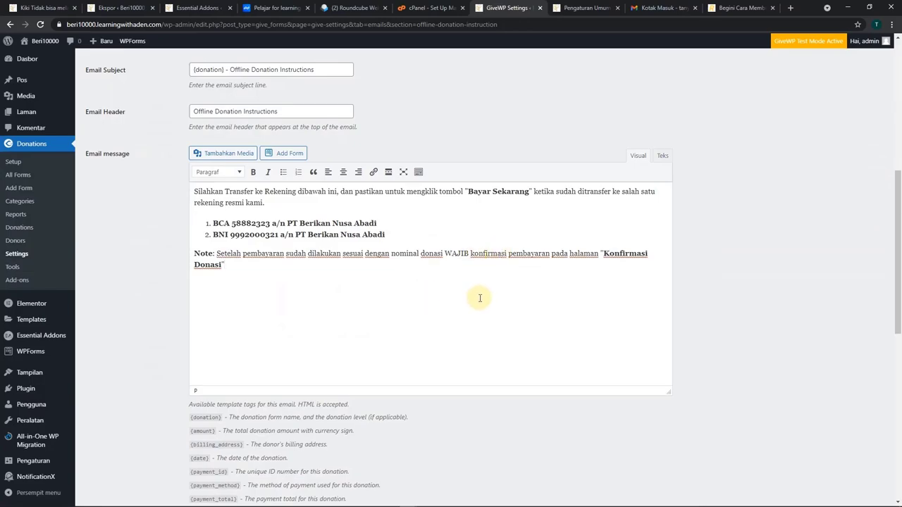
- Translate the subject, reuse it as header 'Instruksi Pembayaran Bank Transfer', and save
scroll(292, 257, "up", 2)
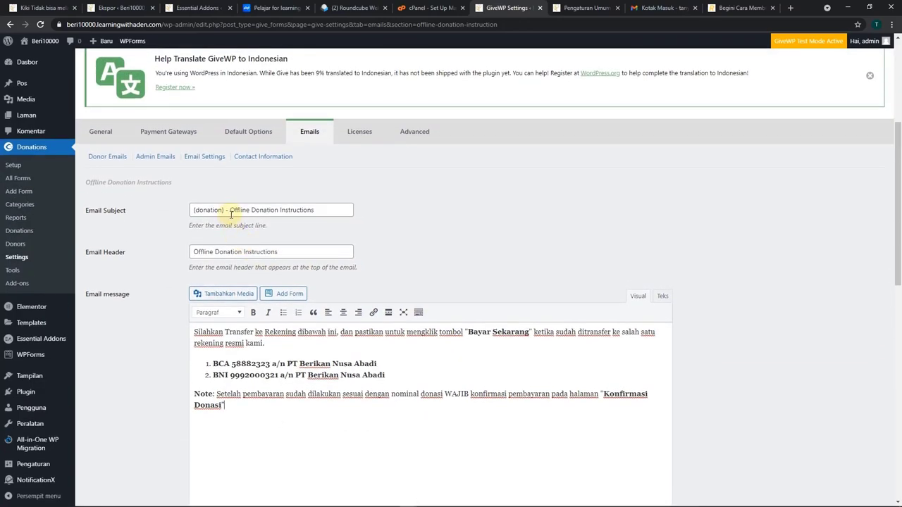
left_click_drag(232, 213, 339, 212)
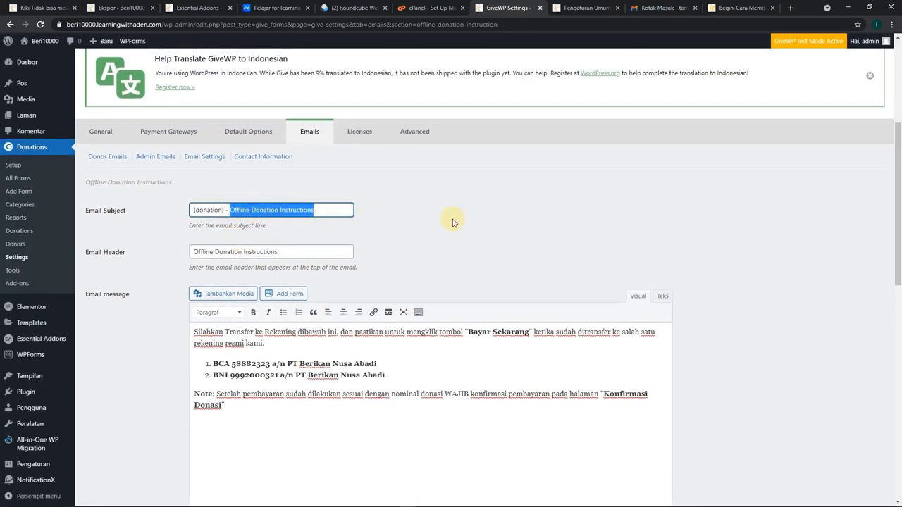
type("In")
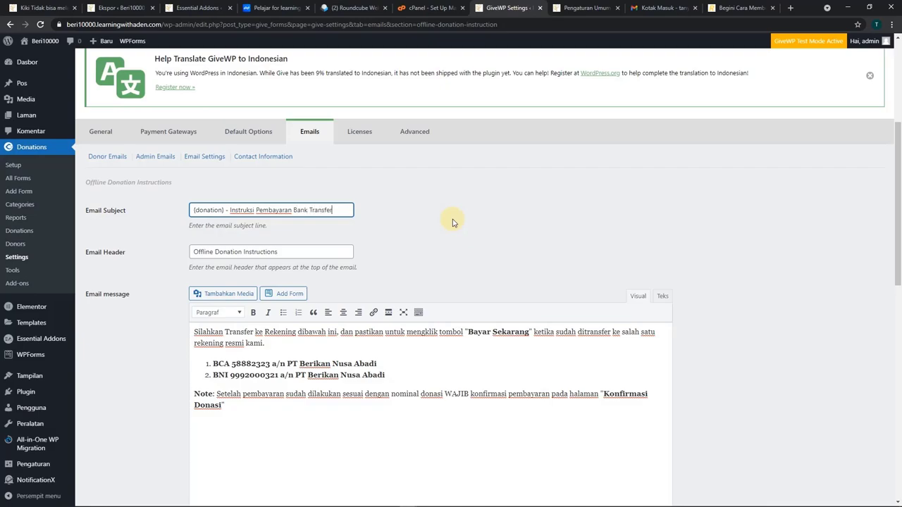
left_click_drag(230, 209, 354, 211)
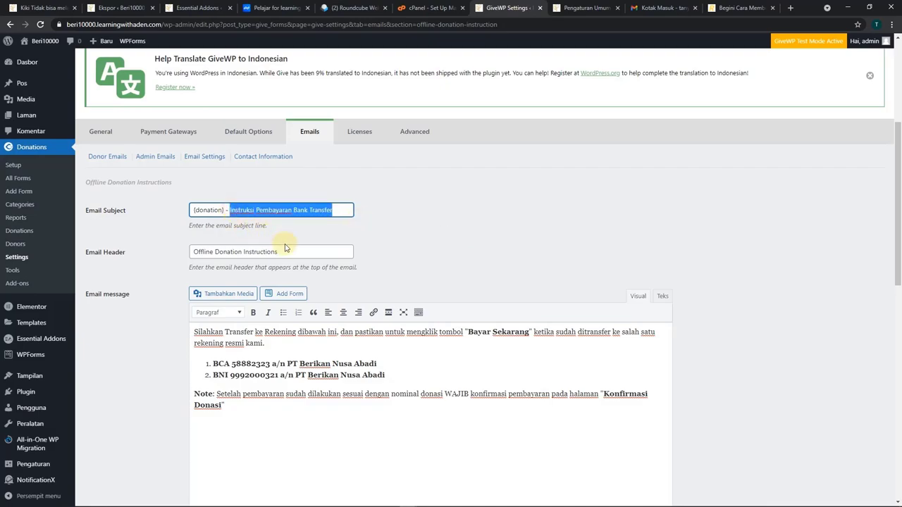
key("ctrl+c")
left_click_drag(328, 252, 160, 254)
key("ctrl+v")
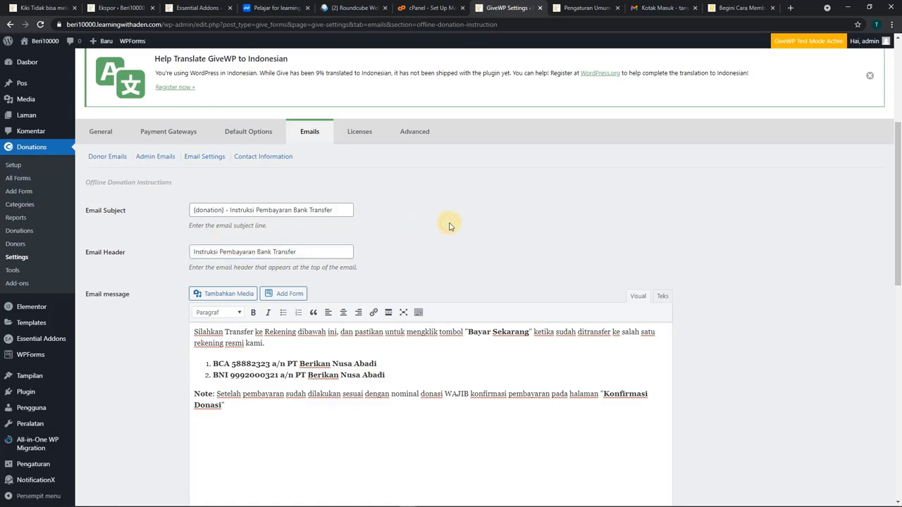
scroll(450, 222, "down", 10)
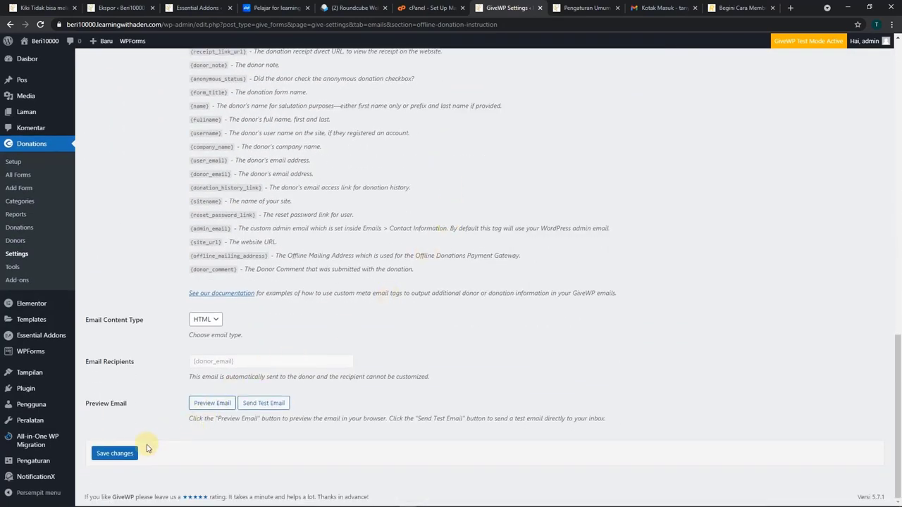
left_click(114, 453)
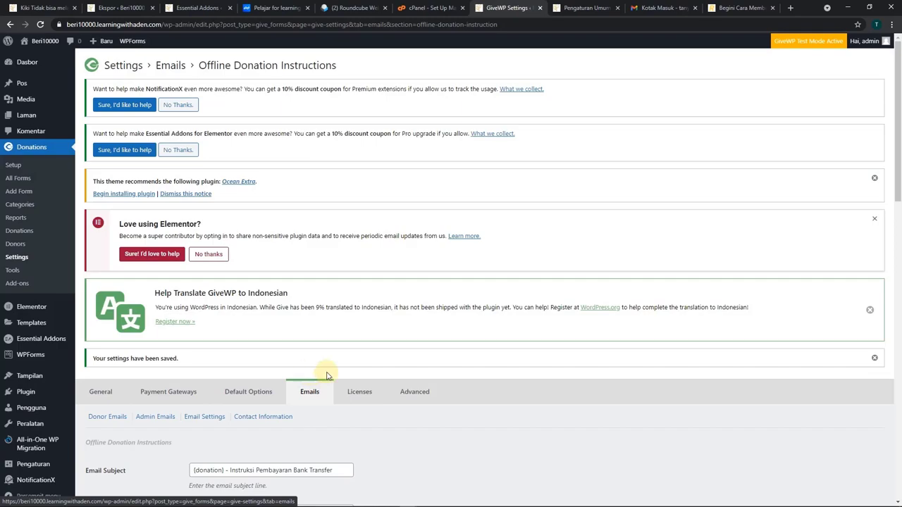
scroll(346, 433, "down", 3)
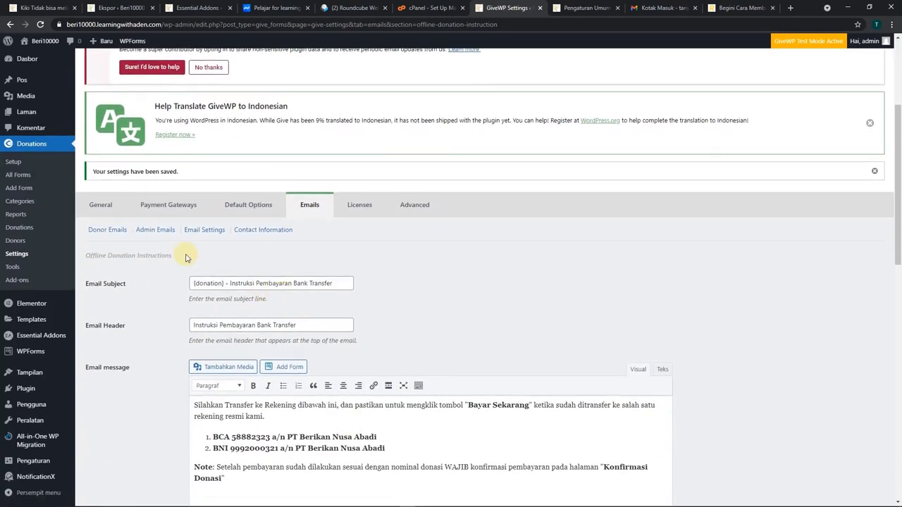
- Check the Donation Receipt email's subject, then go back to the Donor Emails list
left_click(107, 231)
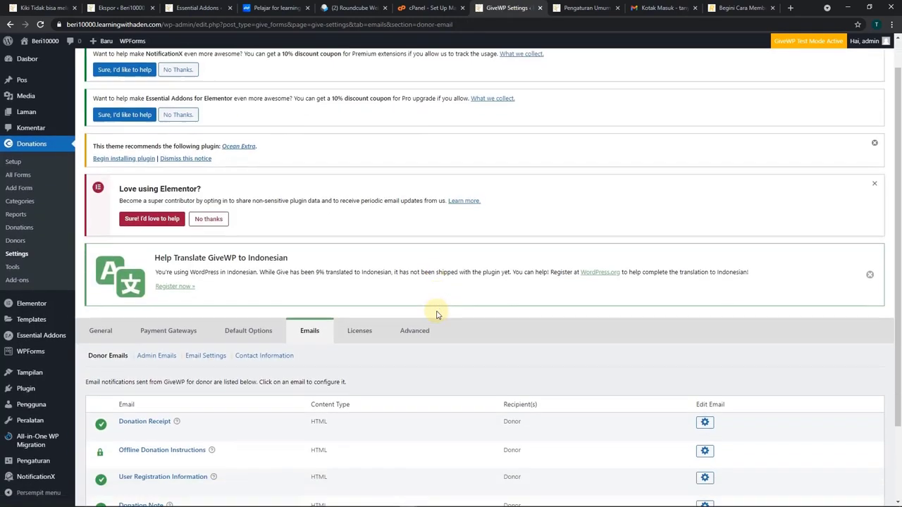
scroll(281, 331, "down", 2)
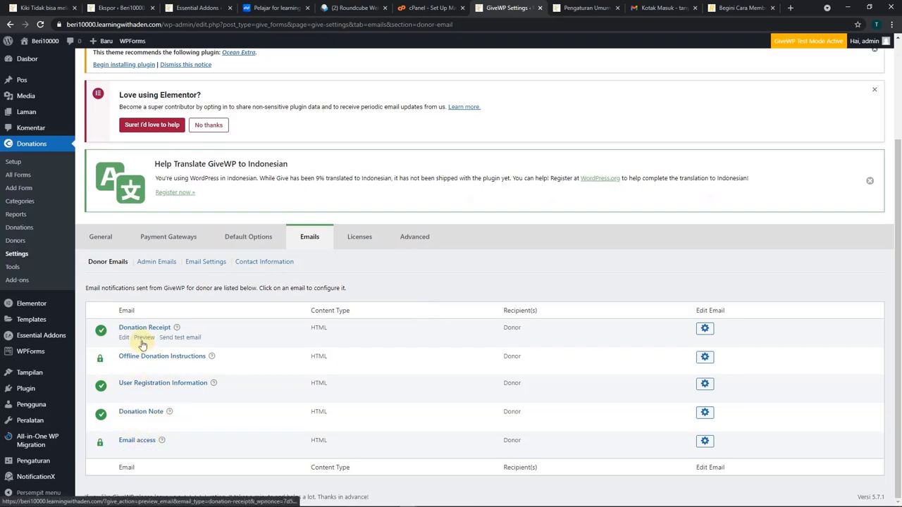
left_click(704, 328)
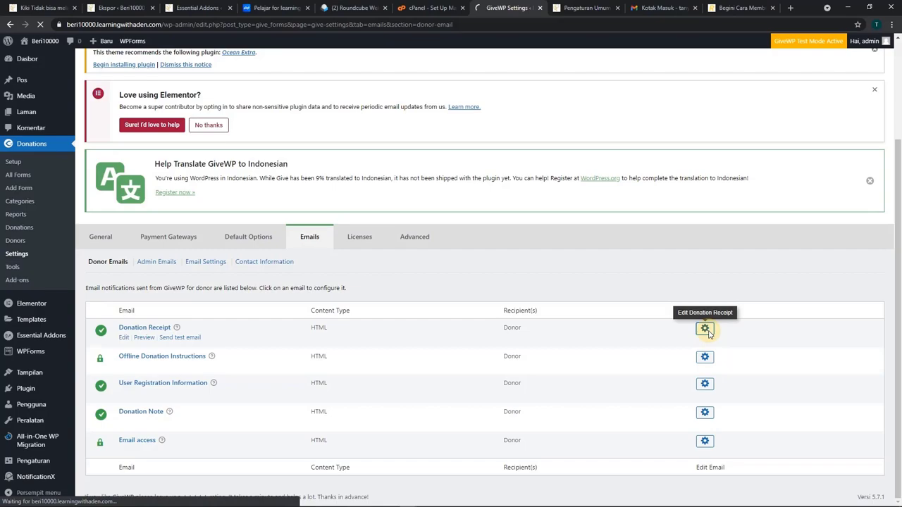
scroll(610, 361, "down", 4)
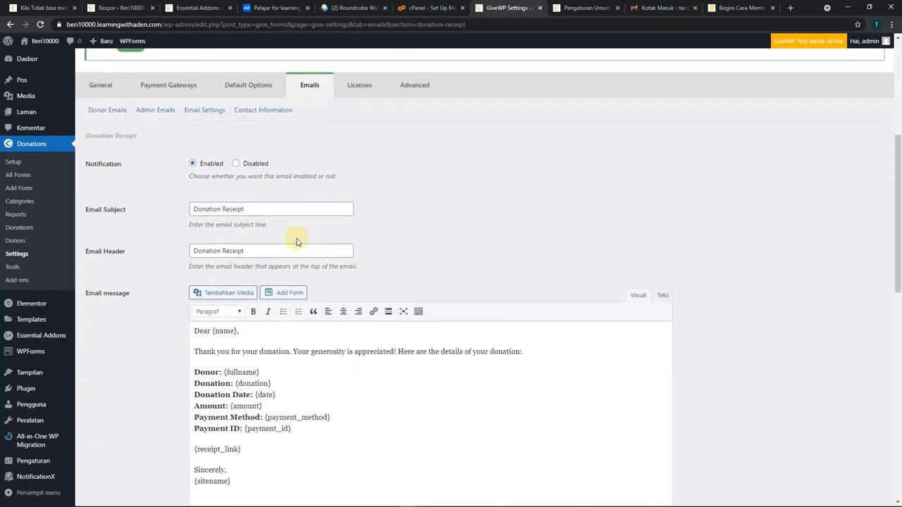
left_click_drag(264, 209, 172, 205)
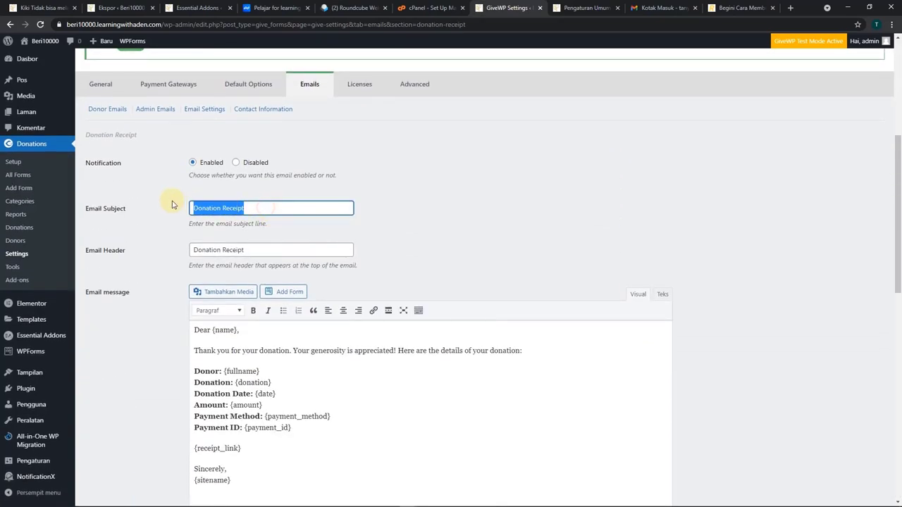
scroll(172, 204, "down", 2)
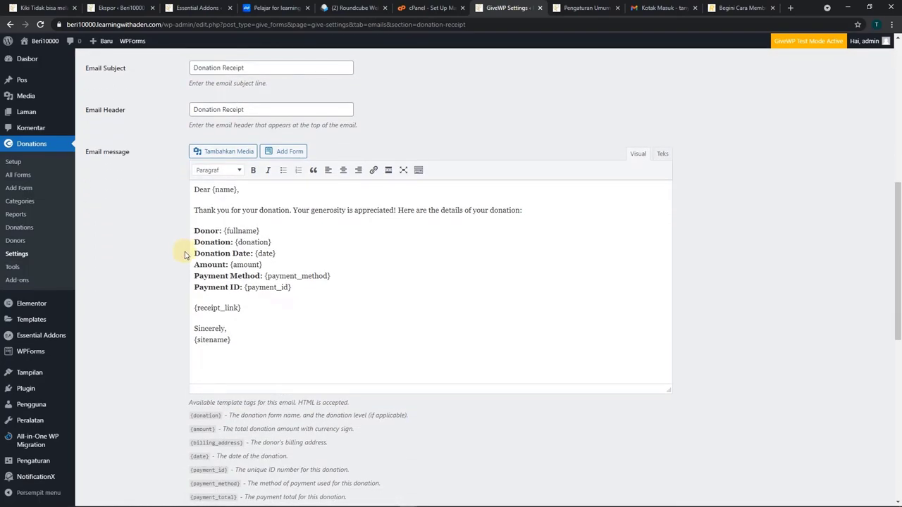
scroll(184, 254, "up", 6)
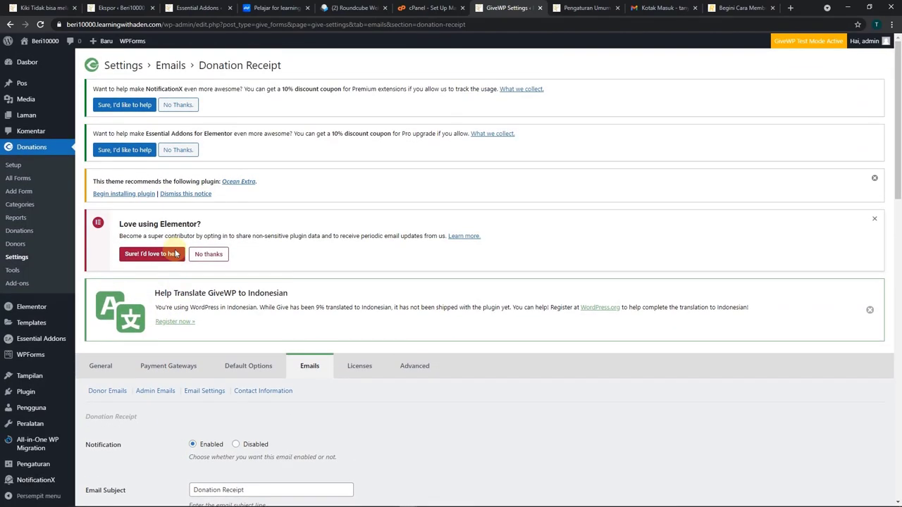
key("alt+Left")
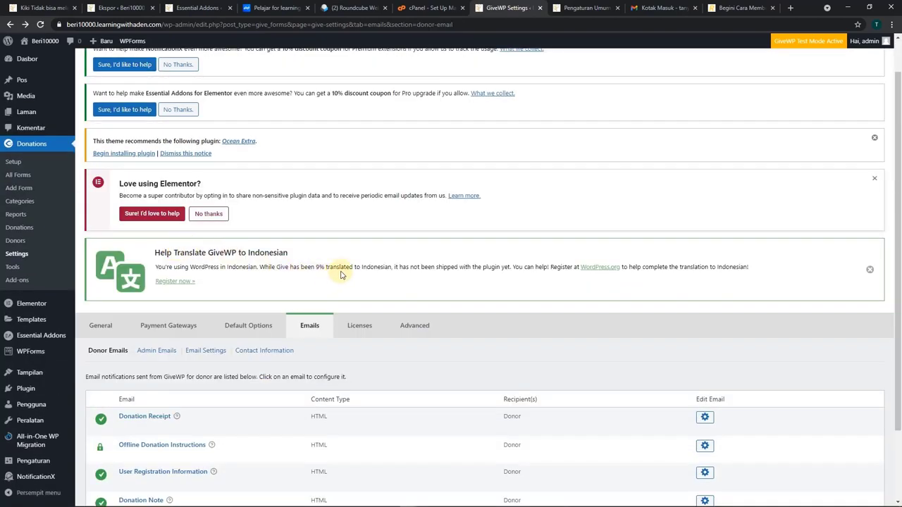
scroll(356, 265, "up", 1)
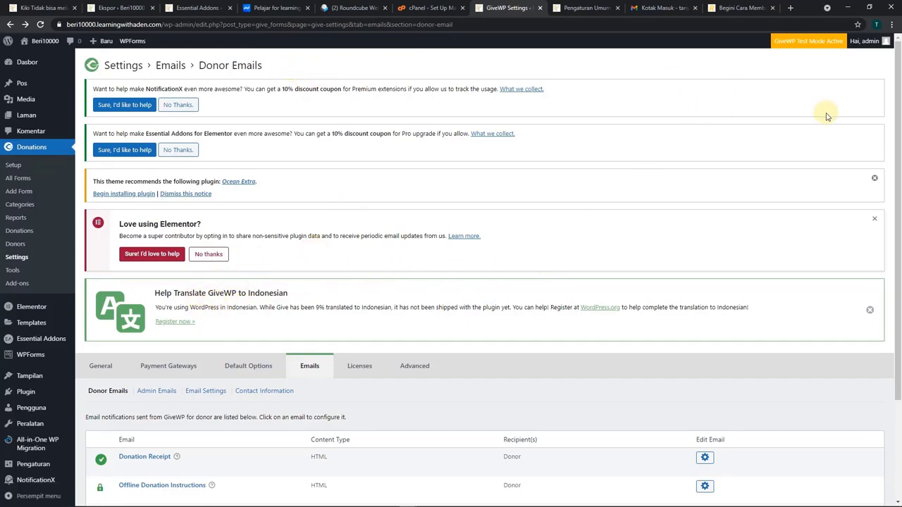
- Dismiss the NotificationX, Essential Addons, Ocean Extra and Elementor notices, retrying after the expired link
left_click(183, 105)
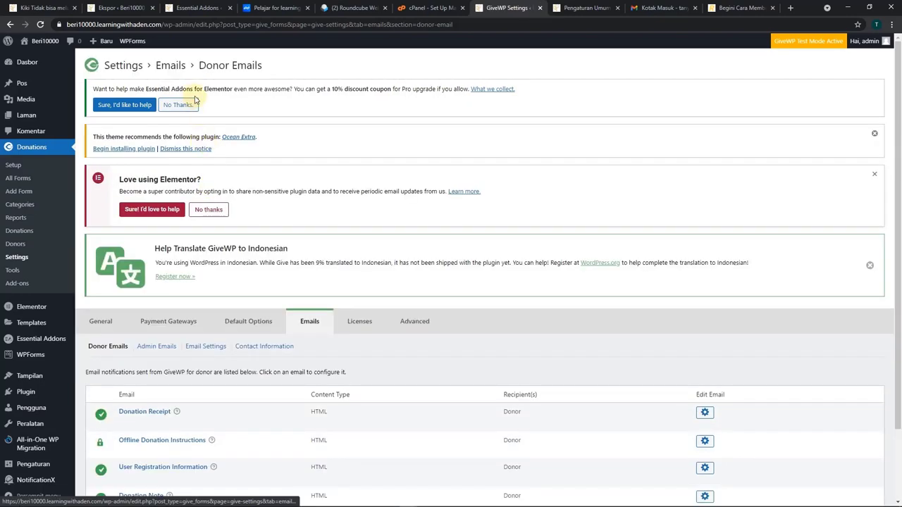
left_click(184, 104)
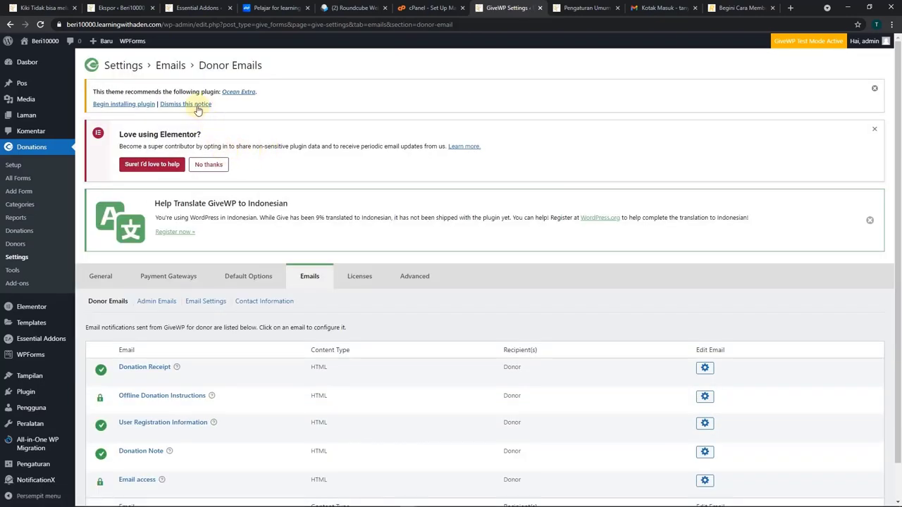
left_click(201, 104)
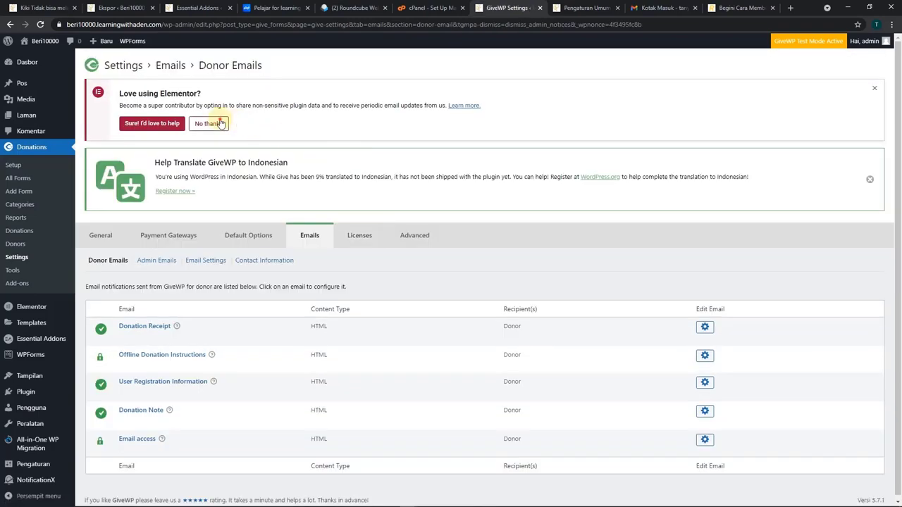
left_click(211, 124)
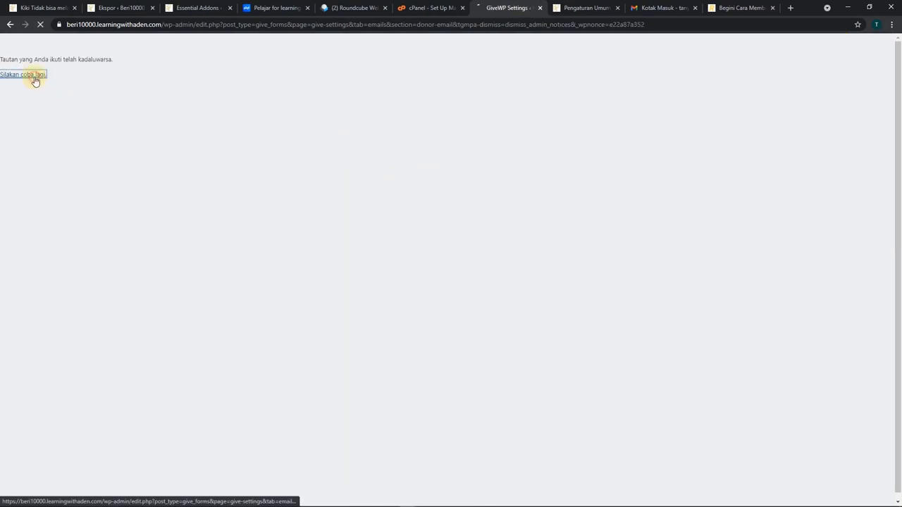
left_click(32, 76)
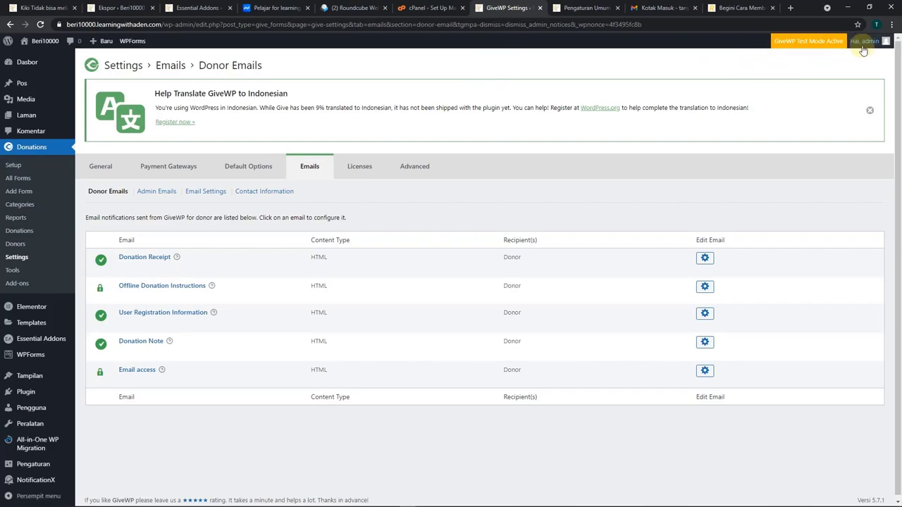
left_click(892, 26)
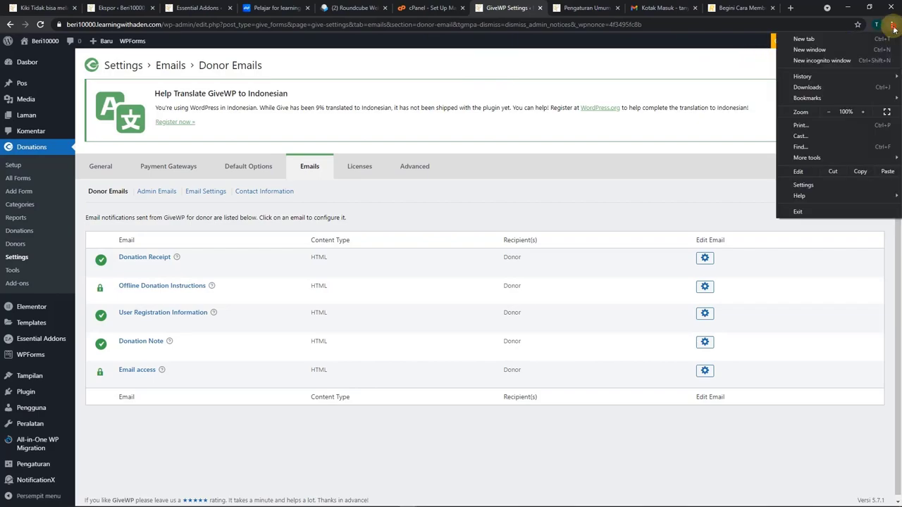
- Open a maximized incognito window and load beri10000.learningwithaden.com
left_click(832, 62)
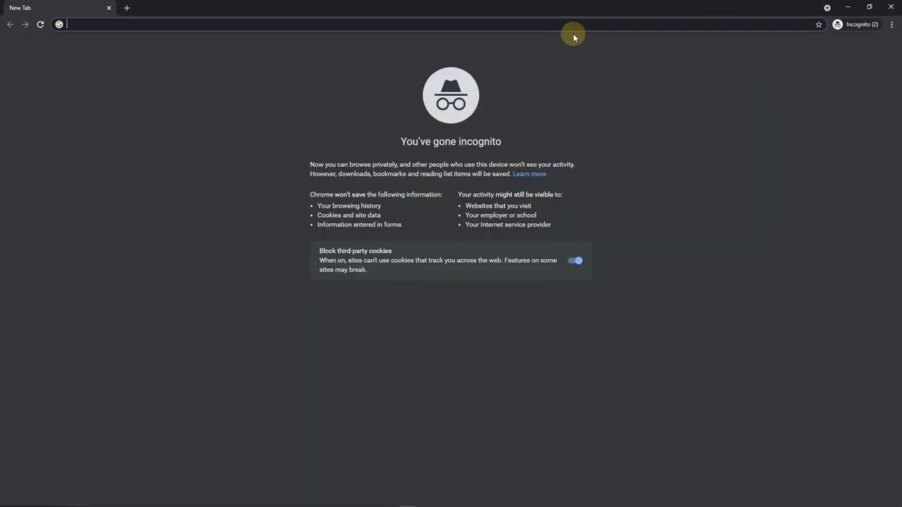
left_click_drag(604, 9, 594, 139)
left_click(662, 8)
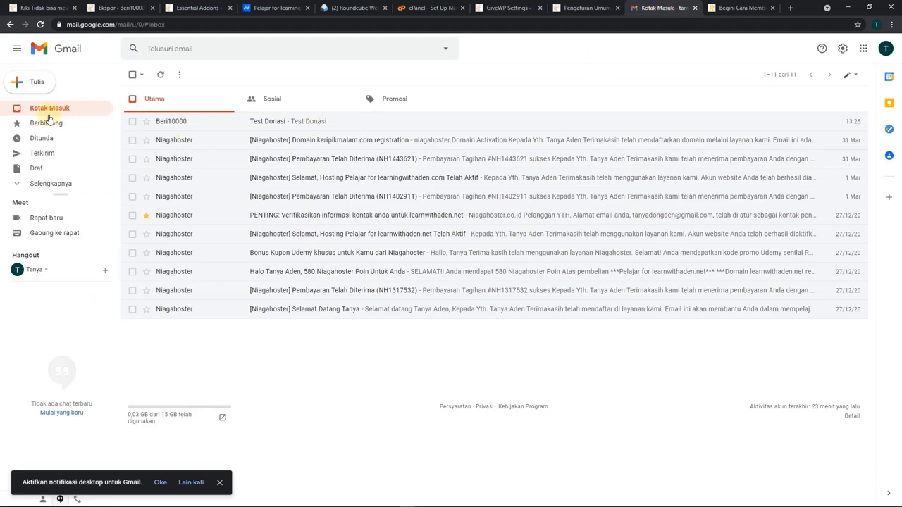
key("alt+Tab")
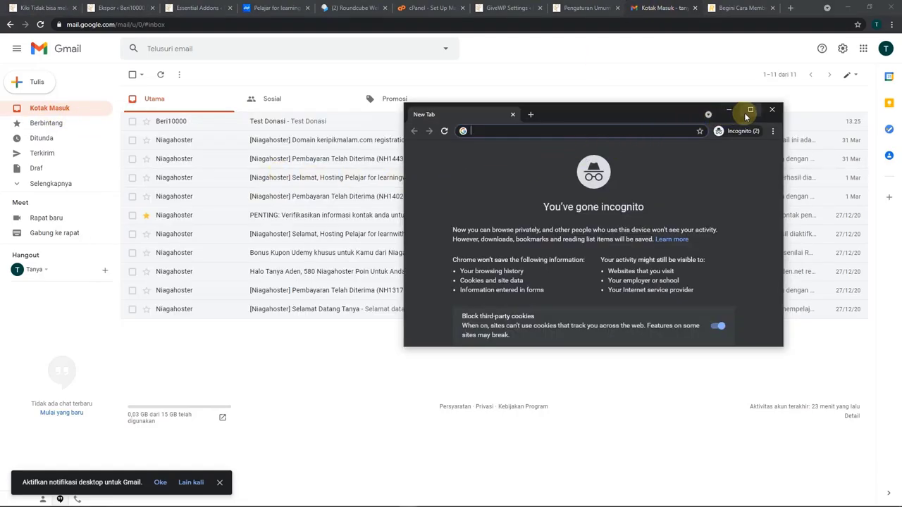
left_click(749, 110)
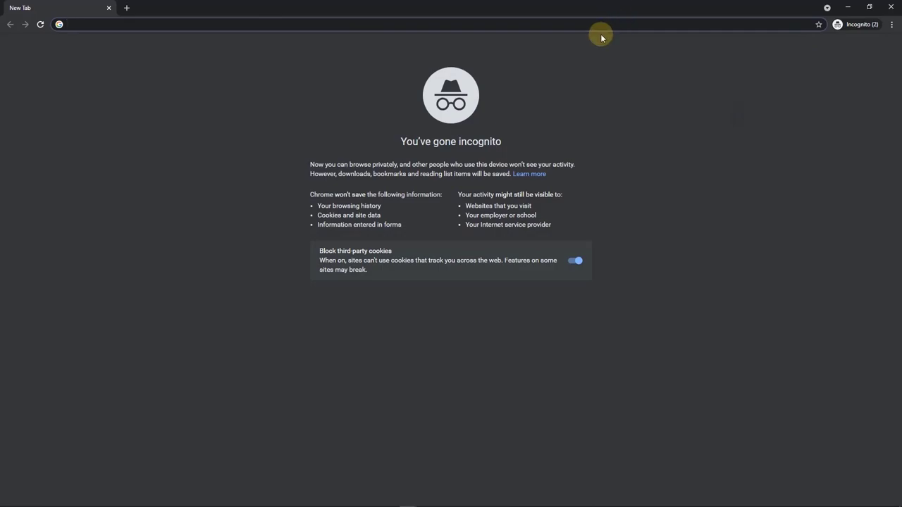
type("beri1000")
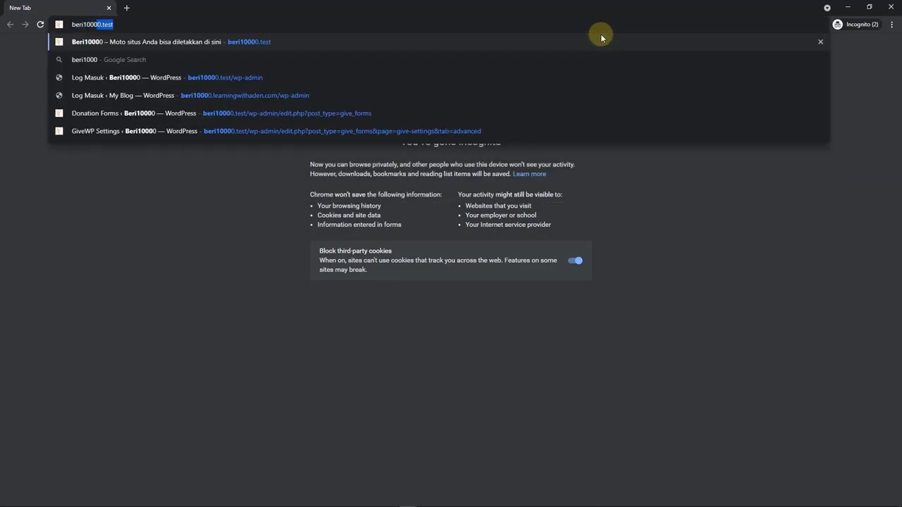
type("0")
type(".lea")
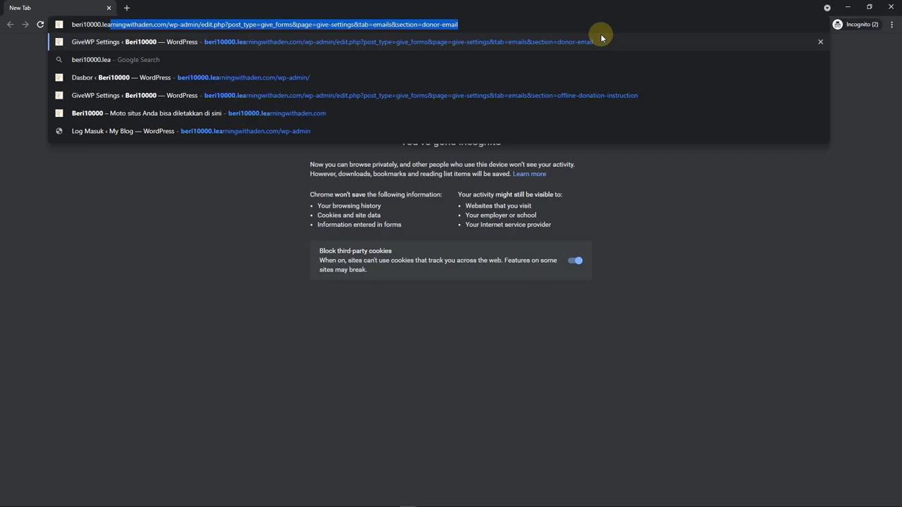
type("rningwithade")
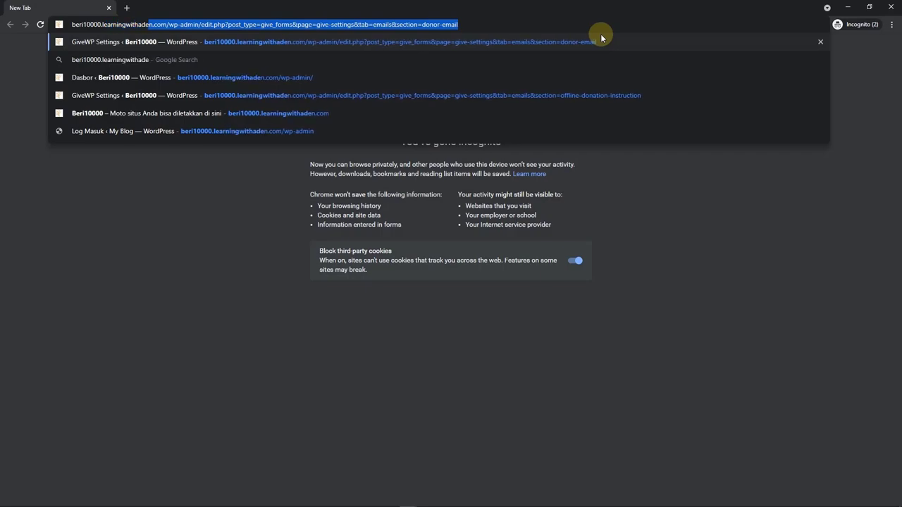
type("n.com")
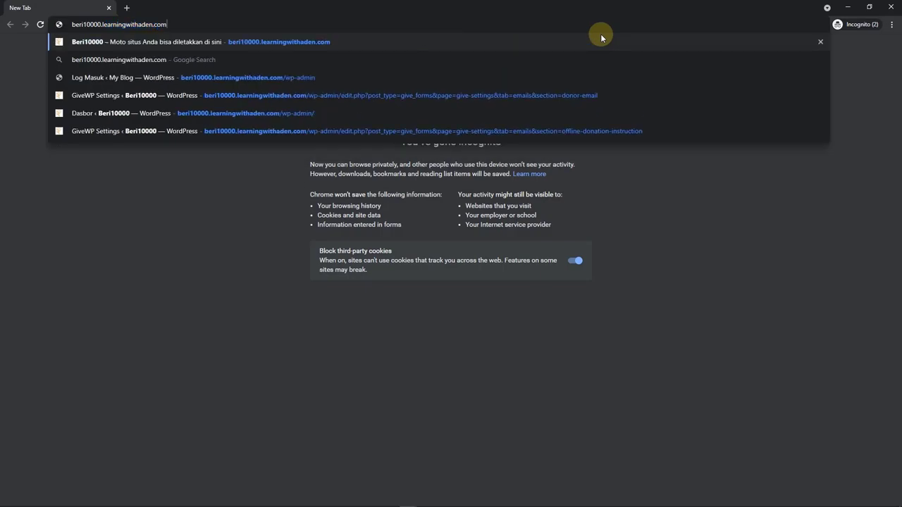
key("Return")
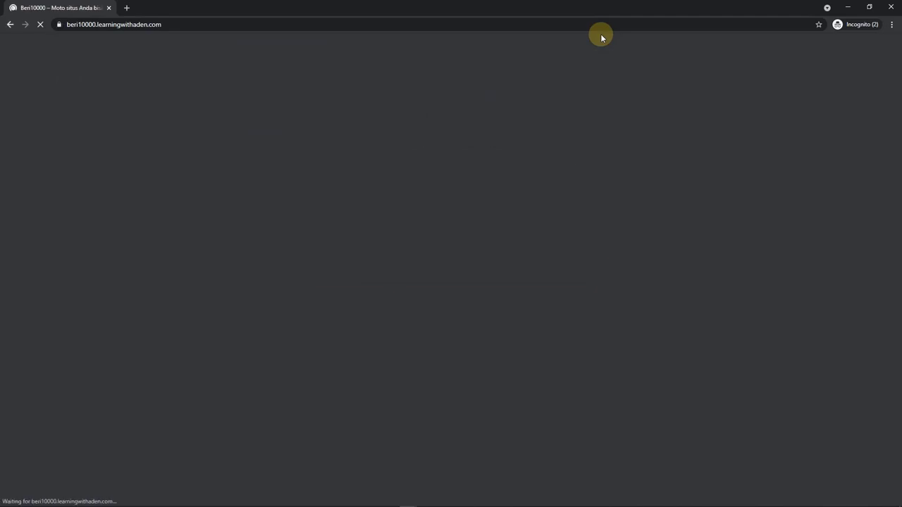
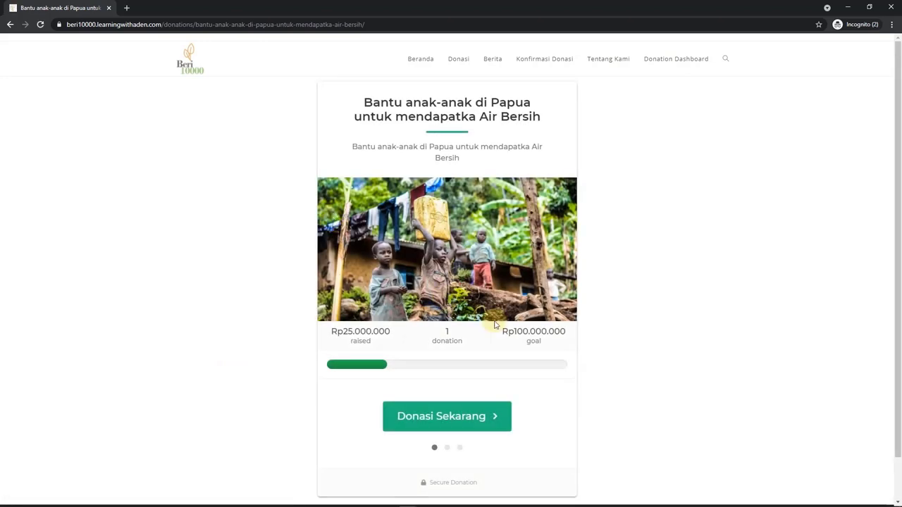
- Start a Rp200.000 donation to the Papua clean water campaign and enter the donor's first name
left_click(451, 416)
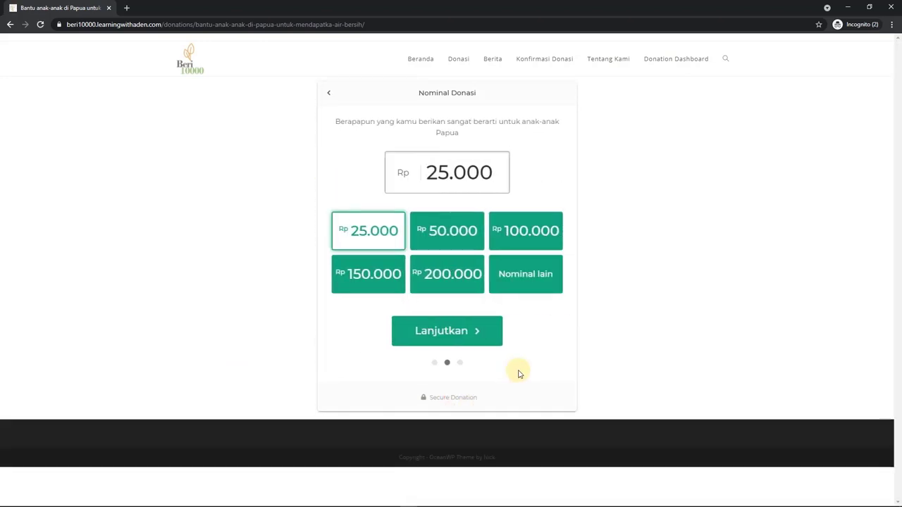
left_click(446, 282)
left_click(470, 336)
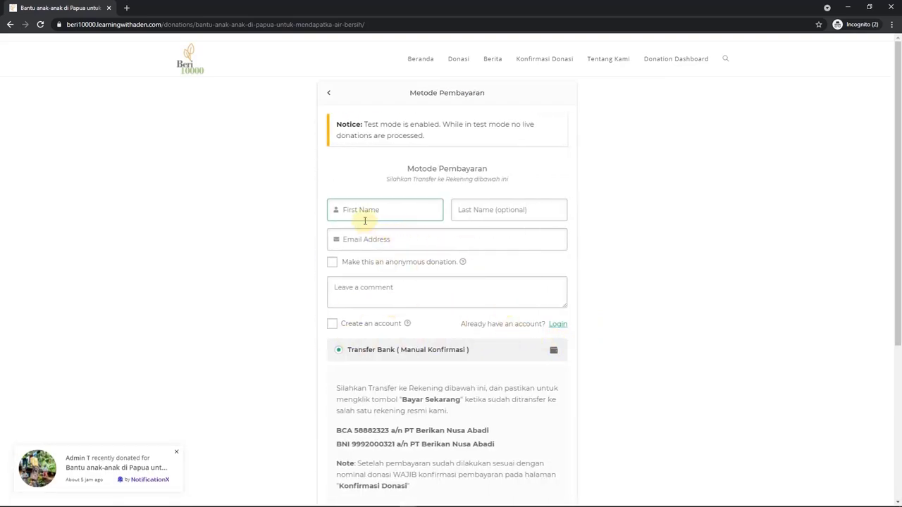
left_click(367, 219)
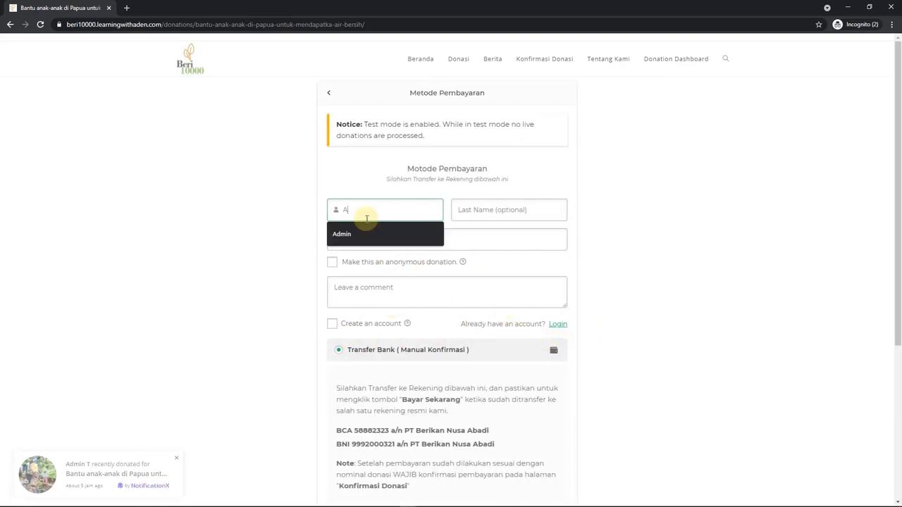
type("Tari")
key("Tab")
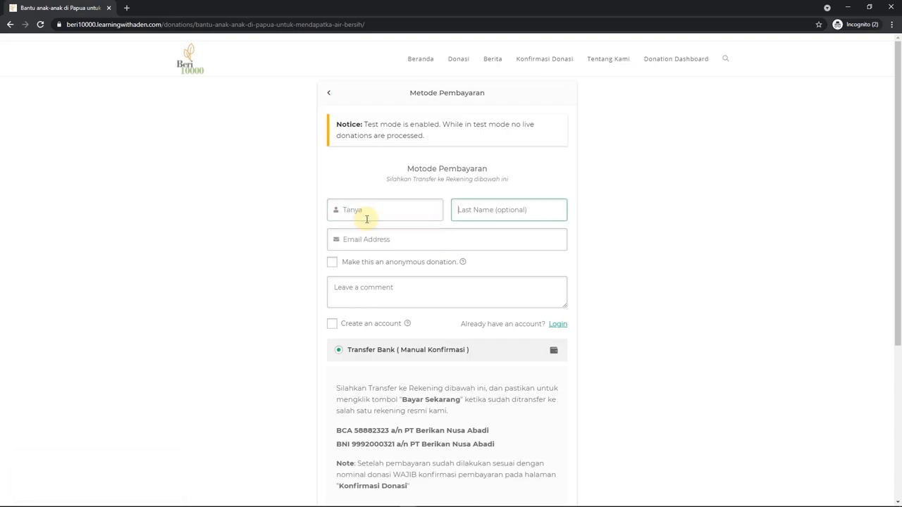
key("Tab")
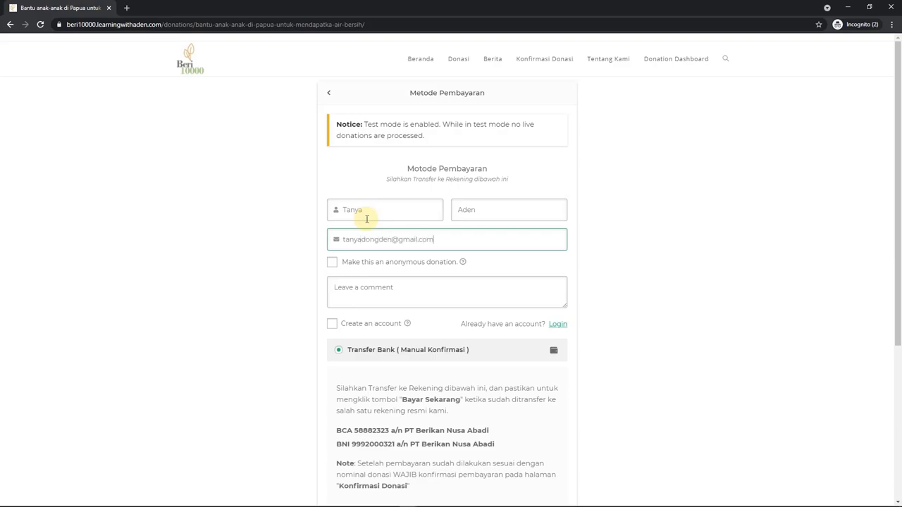
- Add the comment 'Semoga Bermanfaat' and opt to create a donor account
double_click(746, 7)
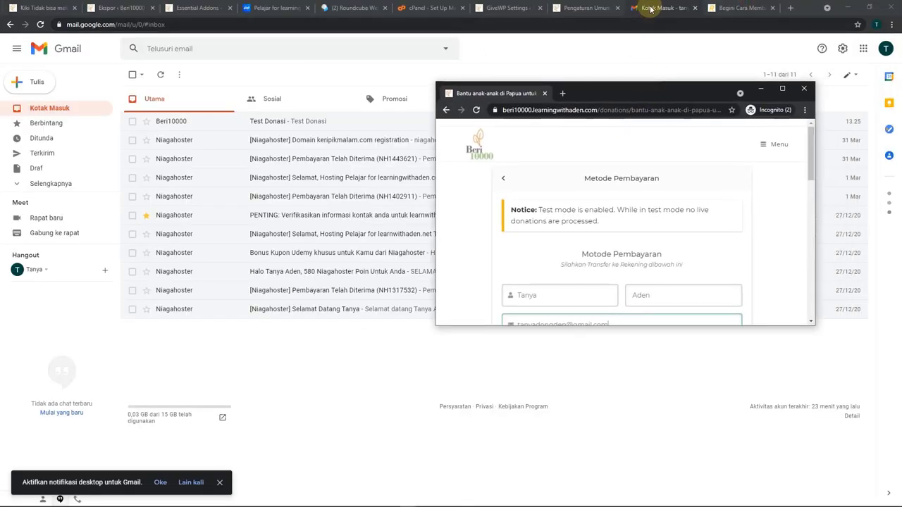
double_click(633, 95)
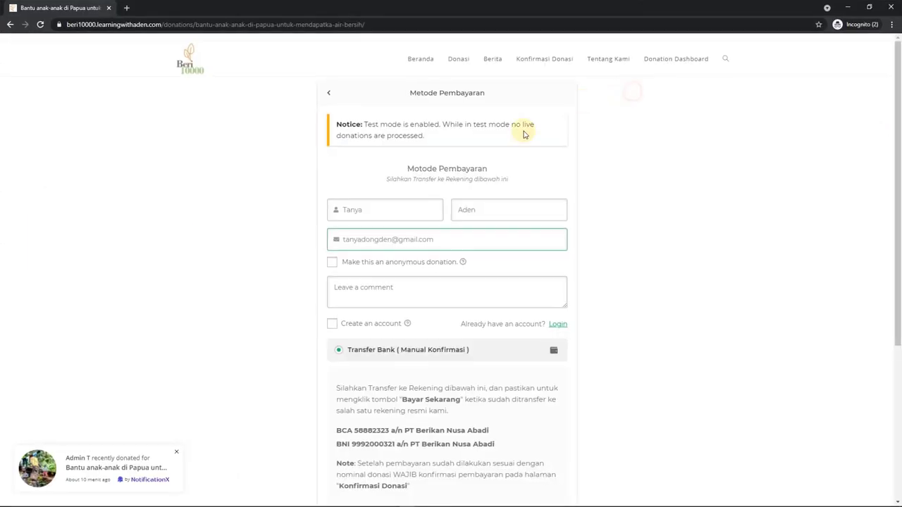
left_click(405, 288)
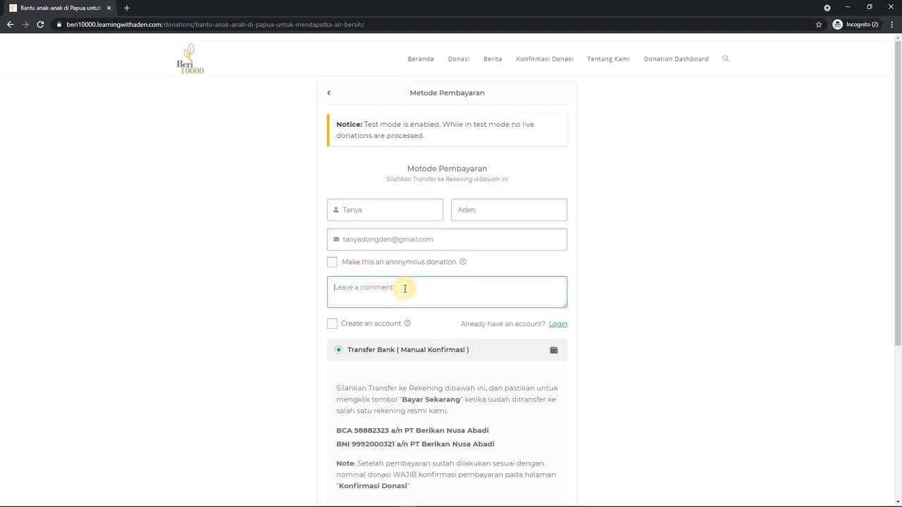
type("Semoga Bermanfaat")
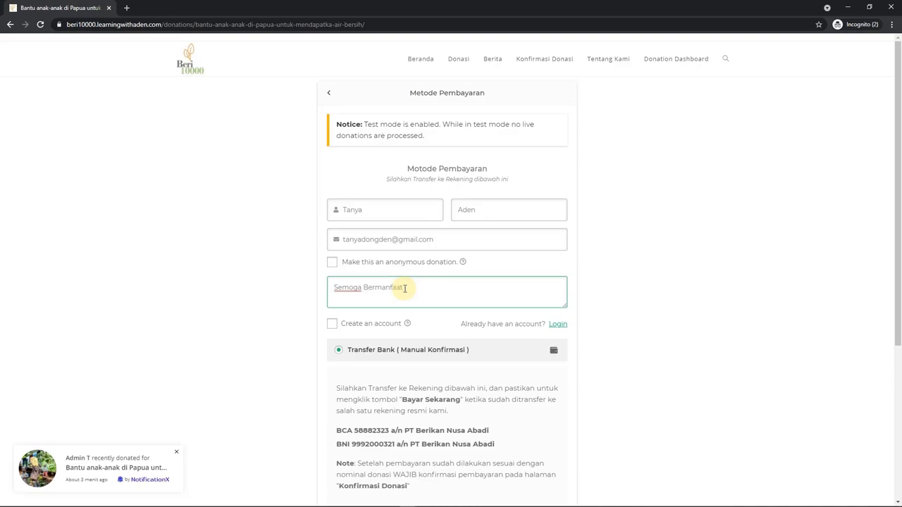
left_click(332, 324)
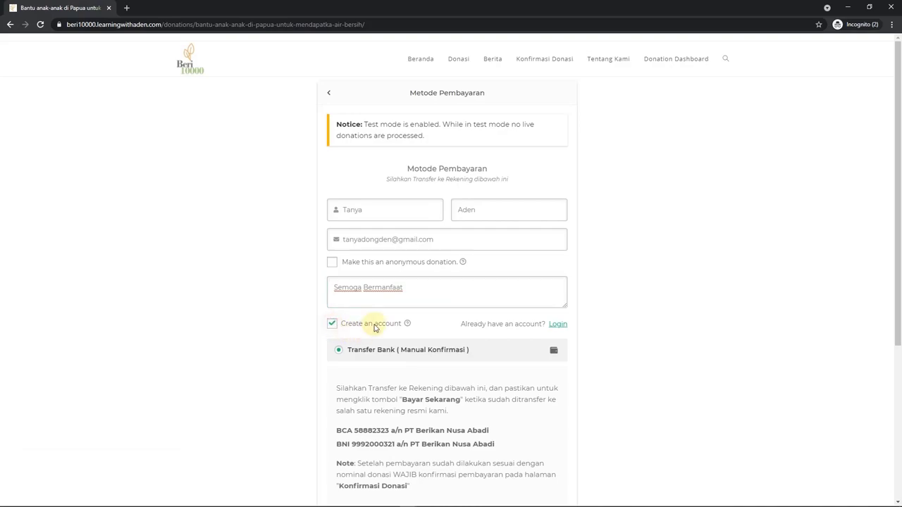
- Review the test mode notice on the form, then check the Gmail inbox for the Test Donasi email
scroll(473, 359, "down", 2)
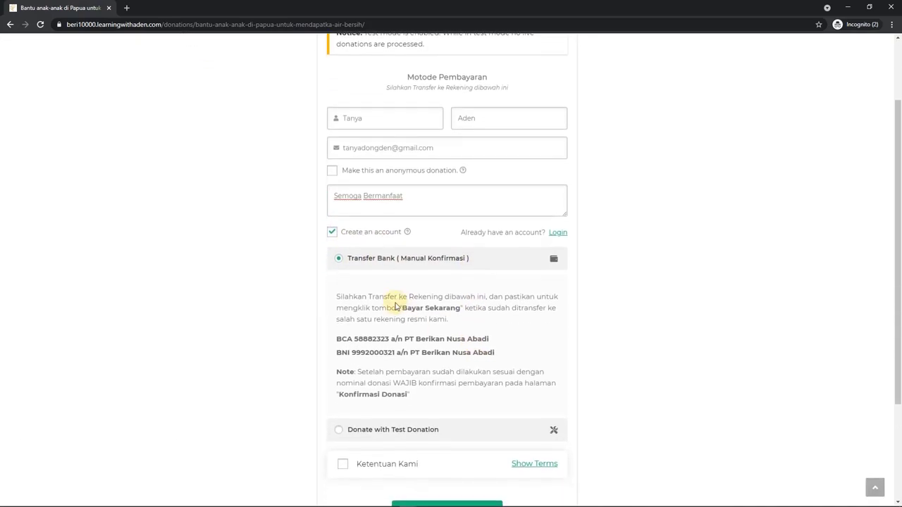
scroll(430, 281, "down", 3)
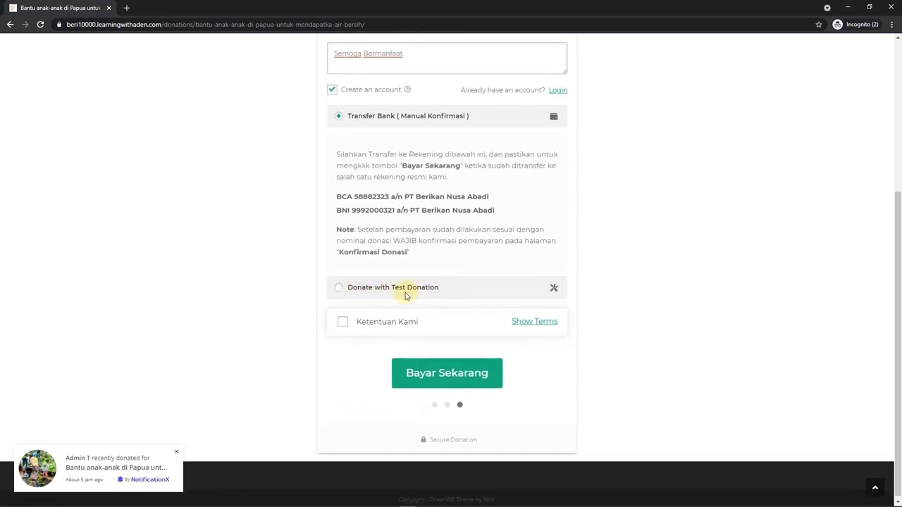
scroll(422, 298, "up", 2)
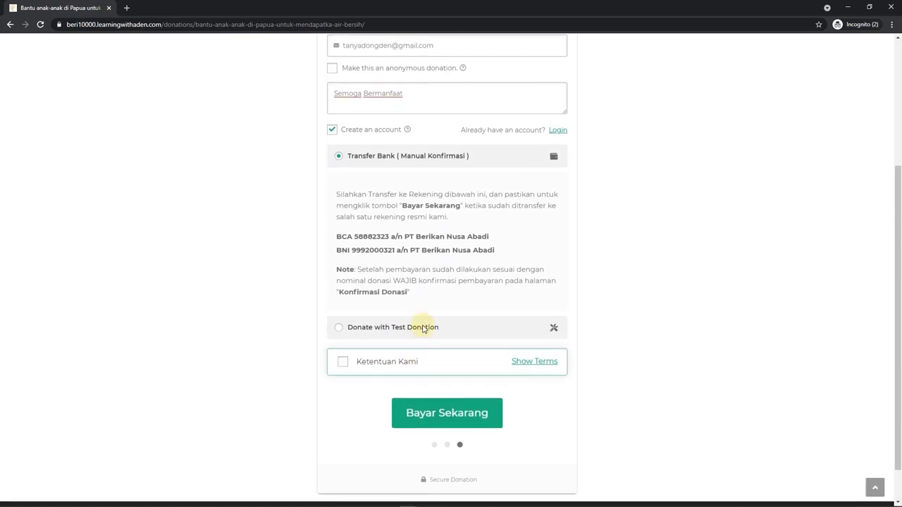
scroll(428, 301, "up", 3)
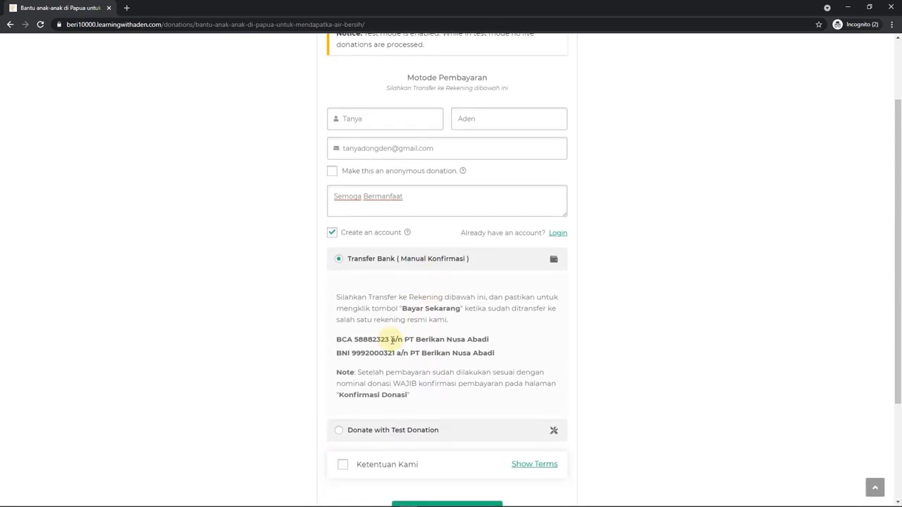
left_click_drag(335, 127, 422, 136)
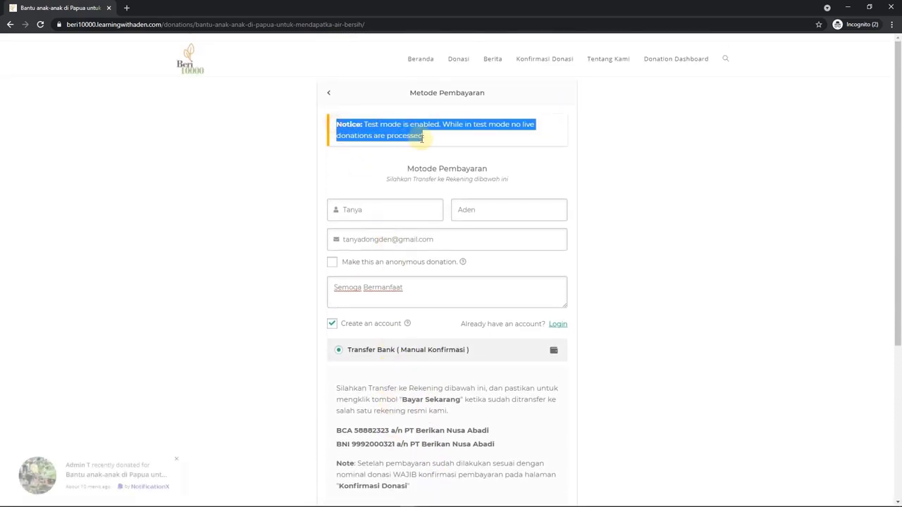
key("alt+Tab")
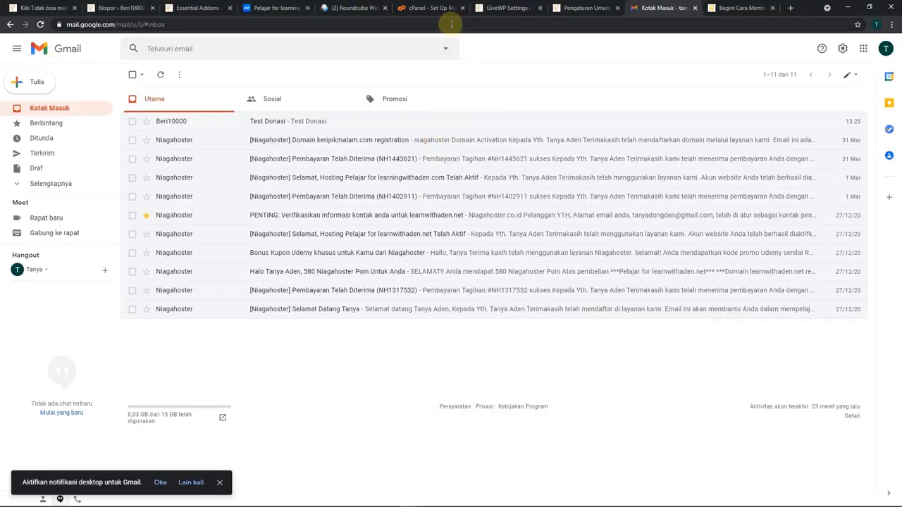
- Disable GiveWP test mode and the Test Donation gateway in Payment Gateways settings, and save
left_click(579, 8)
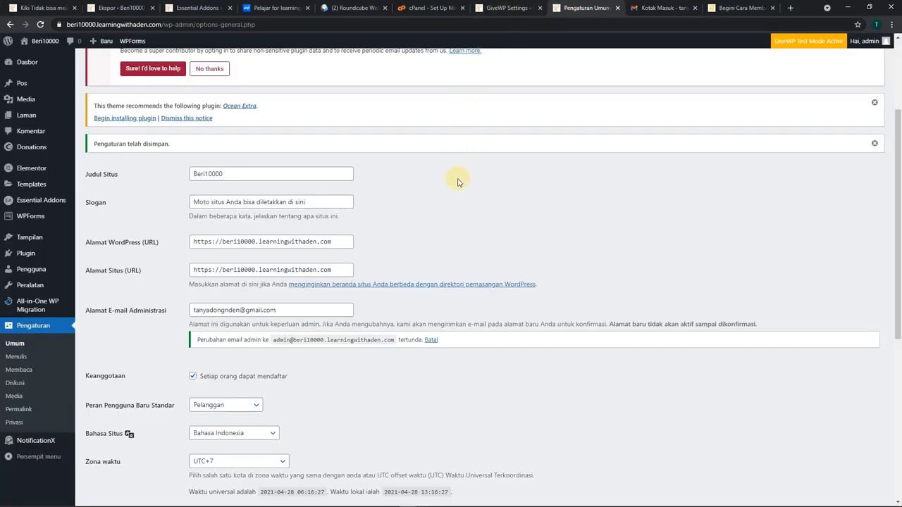
scroll(448, 222, "up", 2)
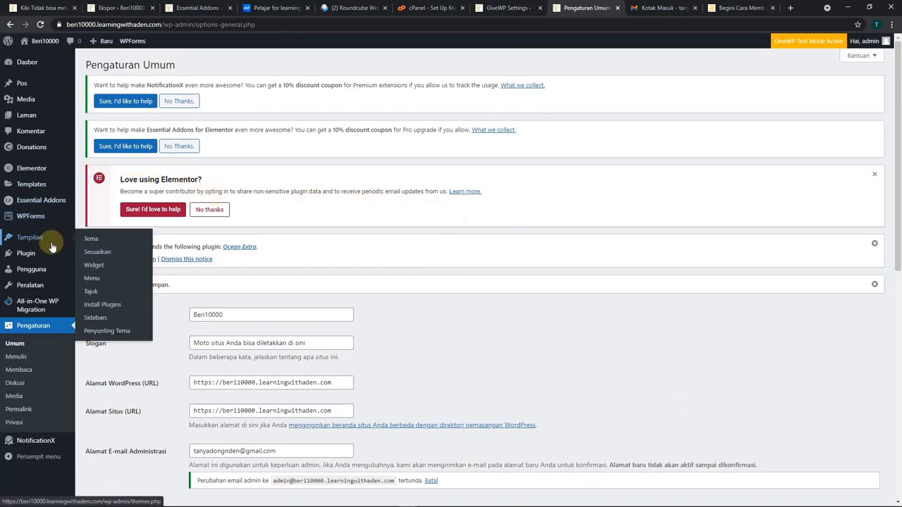
mouse_move(47, 184)
mouse_move(56, 147)
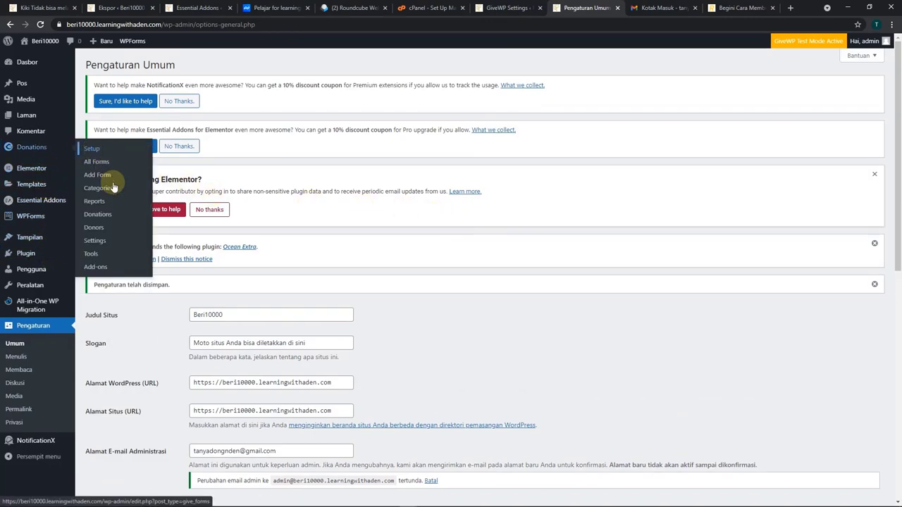
left_click(115, 243)
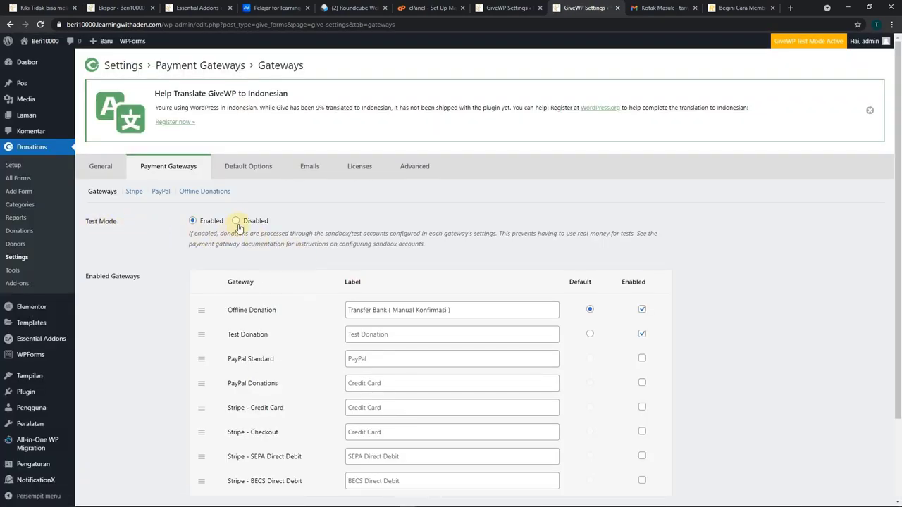
scroll(298, 298, "down", 3)
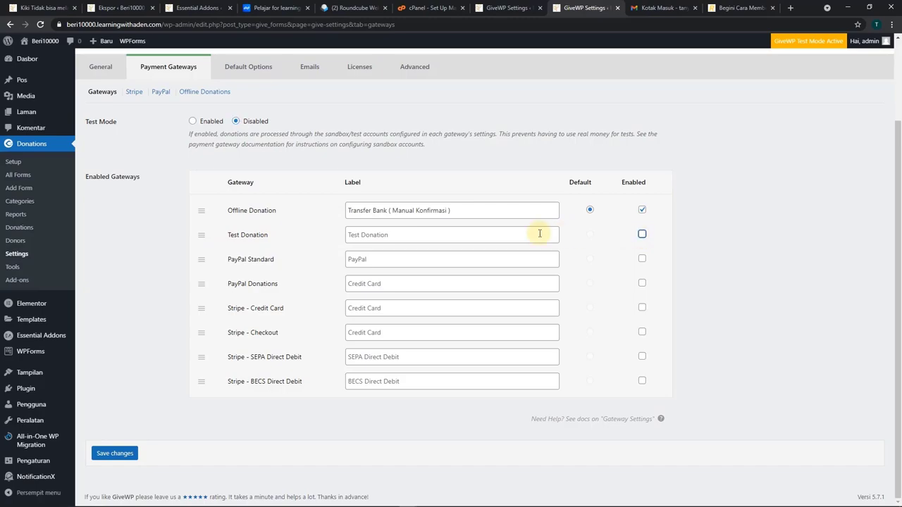
left_click(107, 455)
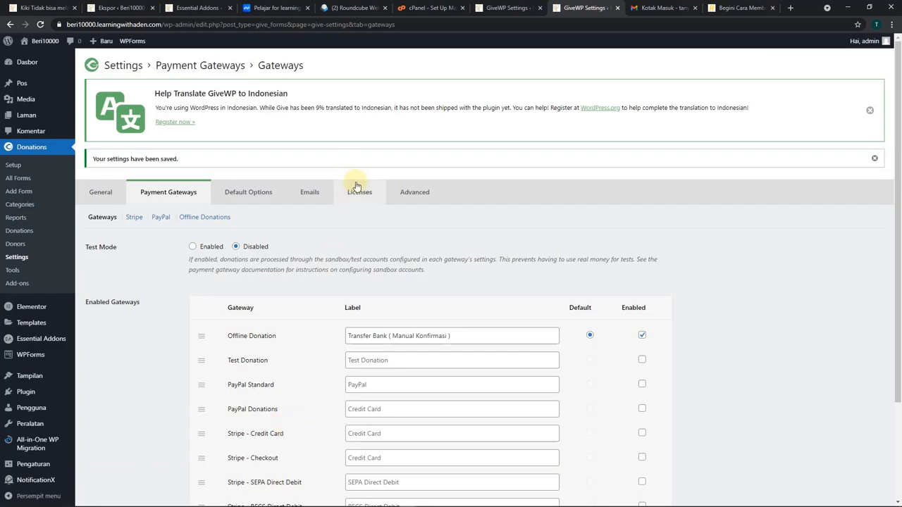
mouse_move(410, 502)
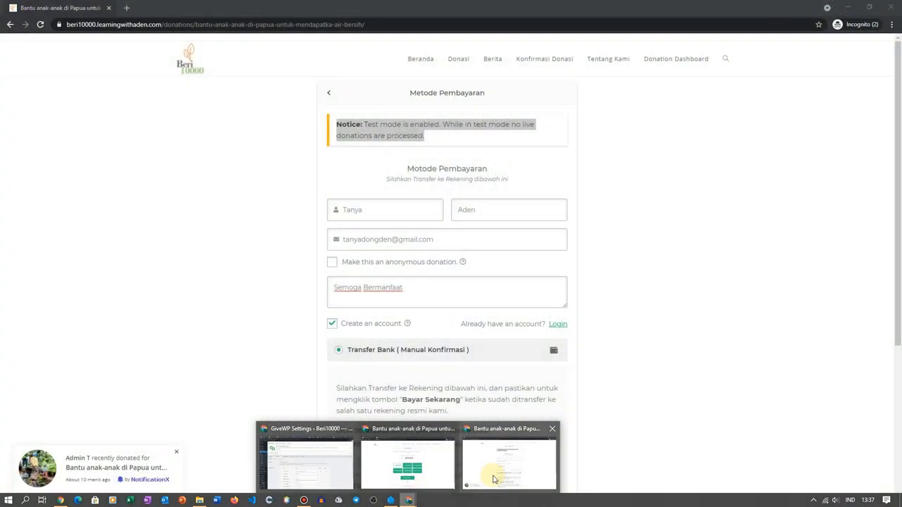
left_click(493, 479)
- Reload the donation page and start a new Rp200.000 donation to the payment details step
left_click(666, 265)
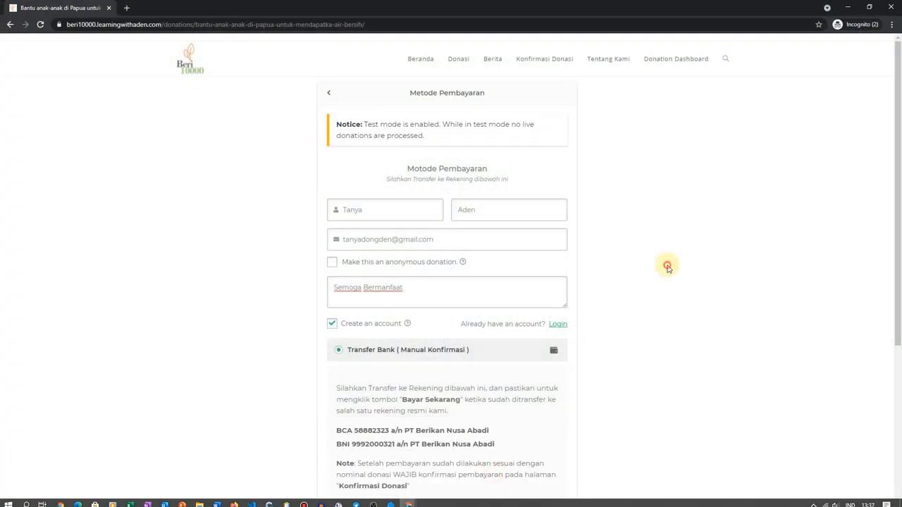
key("F5")
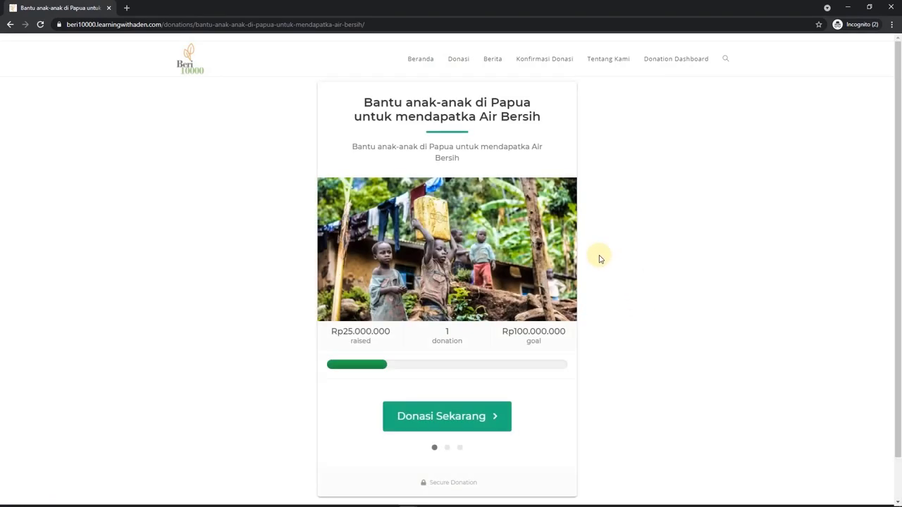
left_click(469, 416)
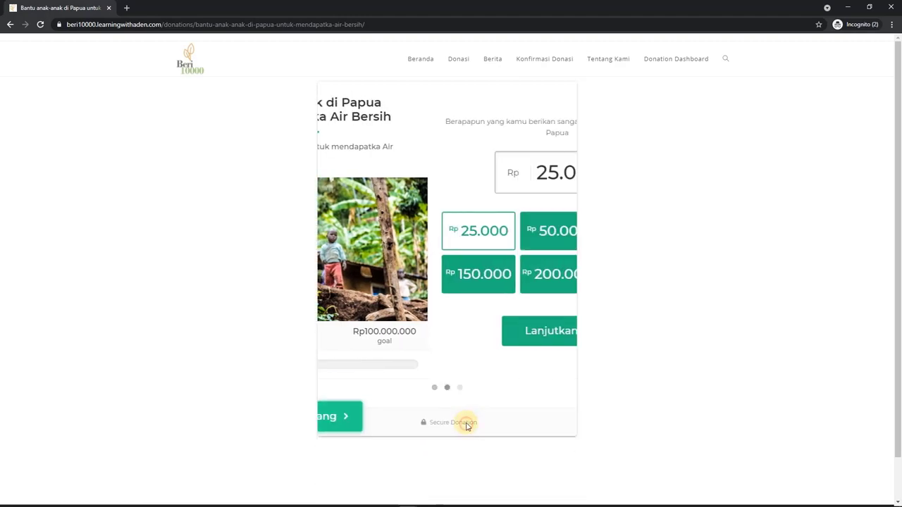
left_click(461, 286)
left_click(459, 331)
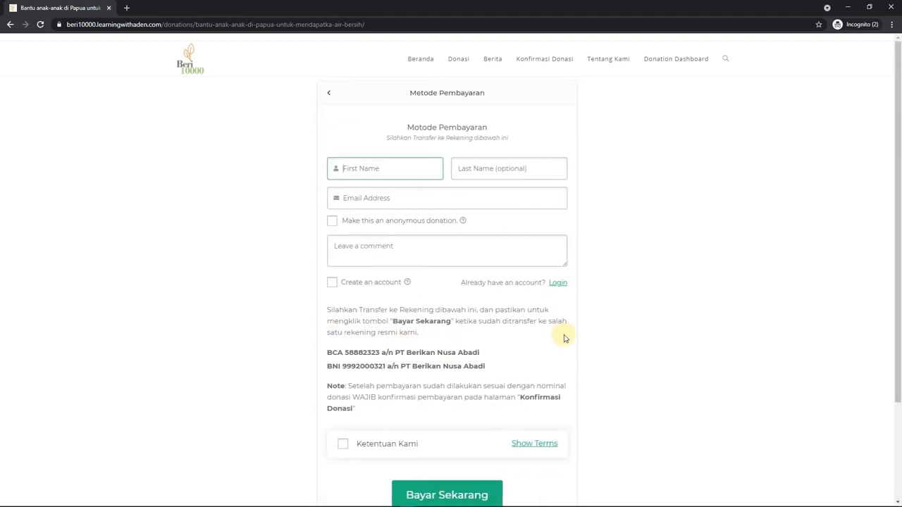
left_click(383, 173)
- Enter the donor's name and e-mail, comment 'semoga bermanfaat', and opt to create an account
left_click(385, 168)
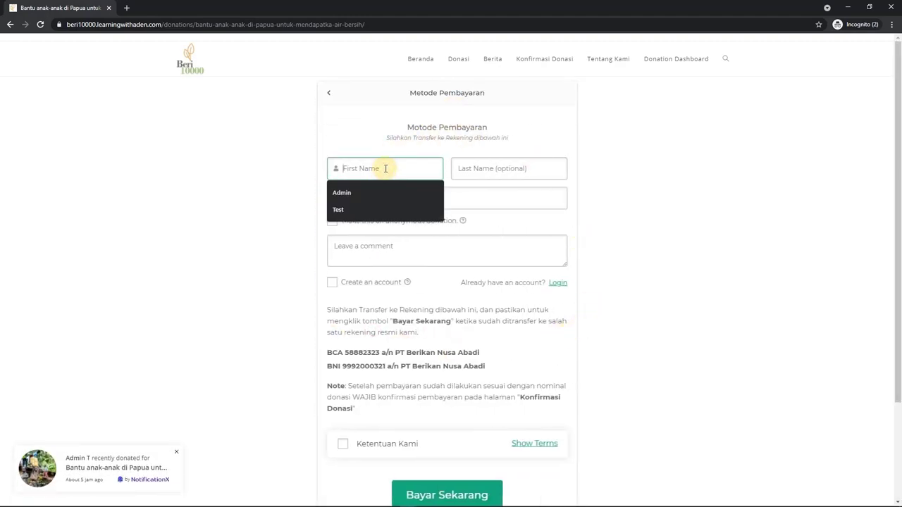
type("Tanya")
key("Tab")
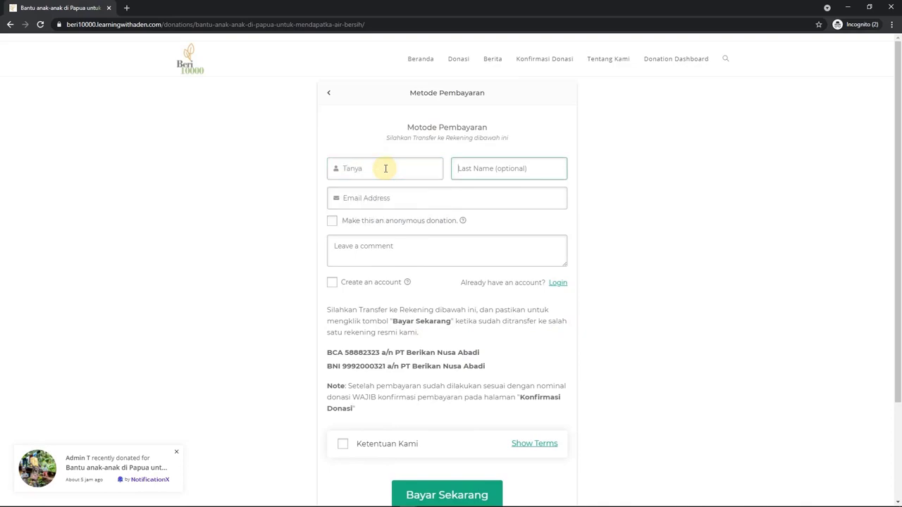
key("Tab")
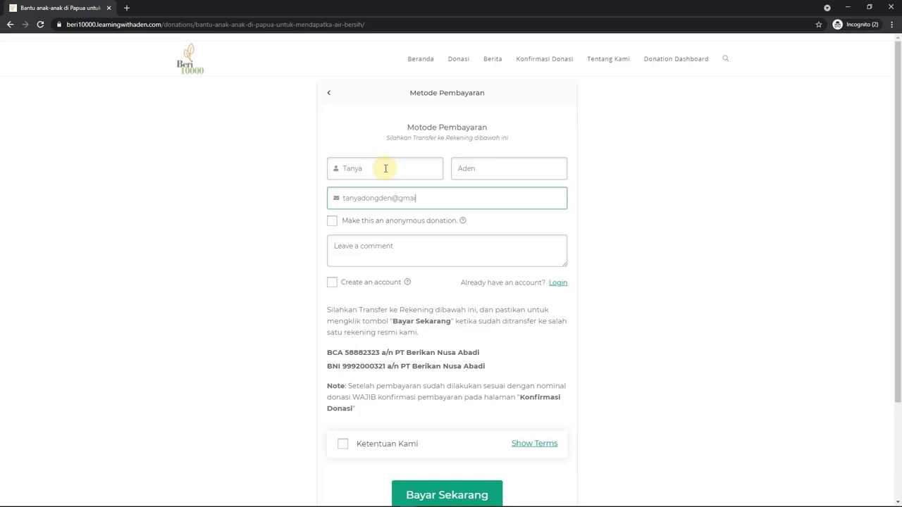
key("Tab")
key("Tab")
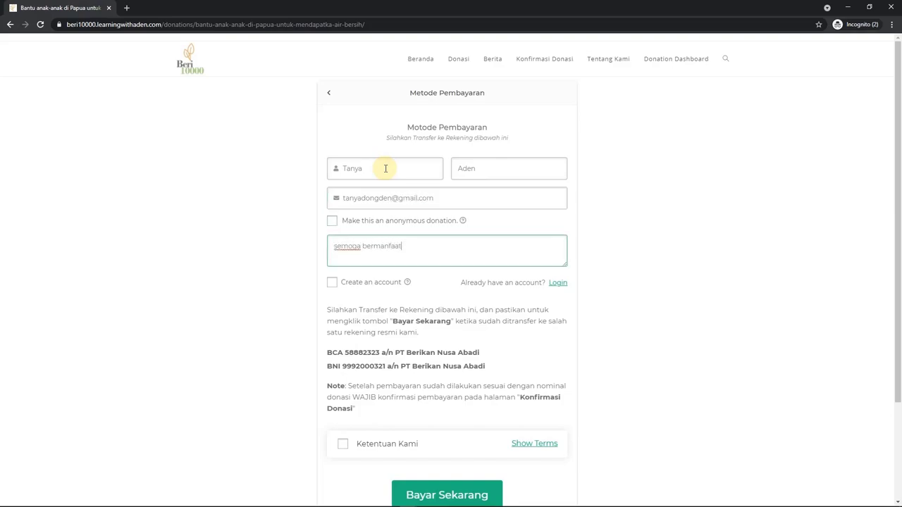
type("semoga bermanfaat")
left_click(332, 281)
- Accept the Ketentuan Kami terms and submit the donation with Bayar Sekarang
scroll(338, 296, "down", 1)
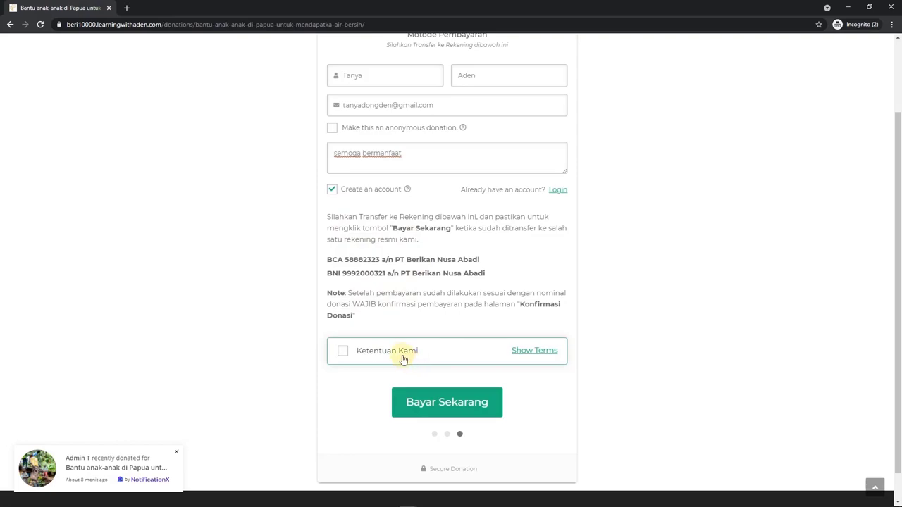
left_click(519, 357)
scroll(479, 350, "down", 3)
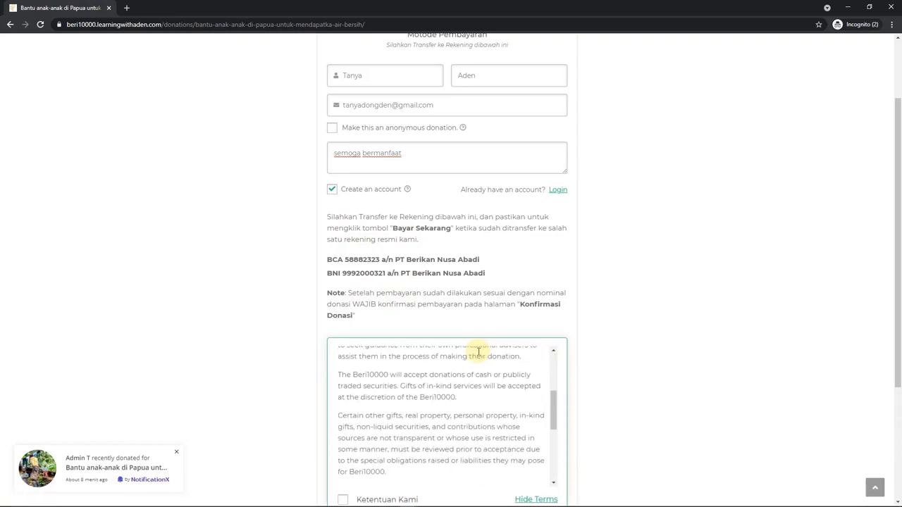
scroll(417, 403, "down", 2)
left_click(342, 359)
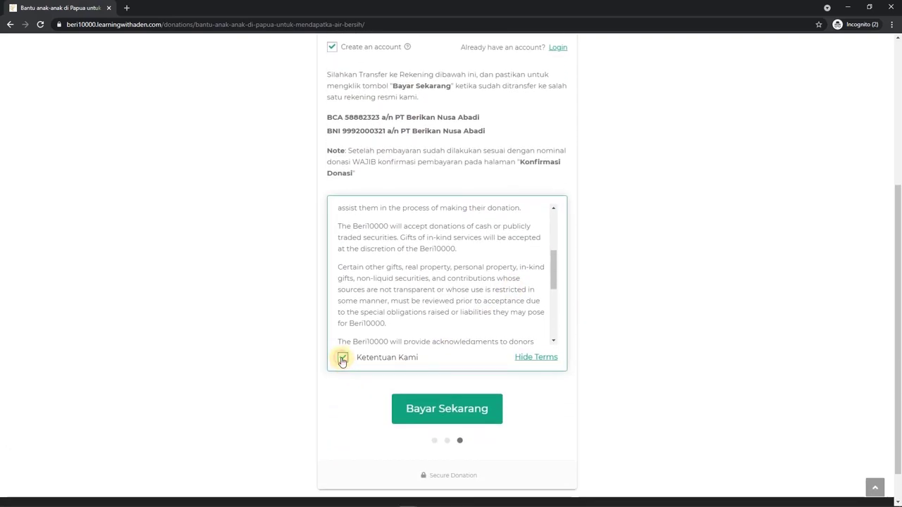
scroll(298, 336, "up", 3)
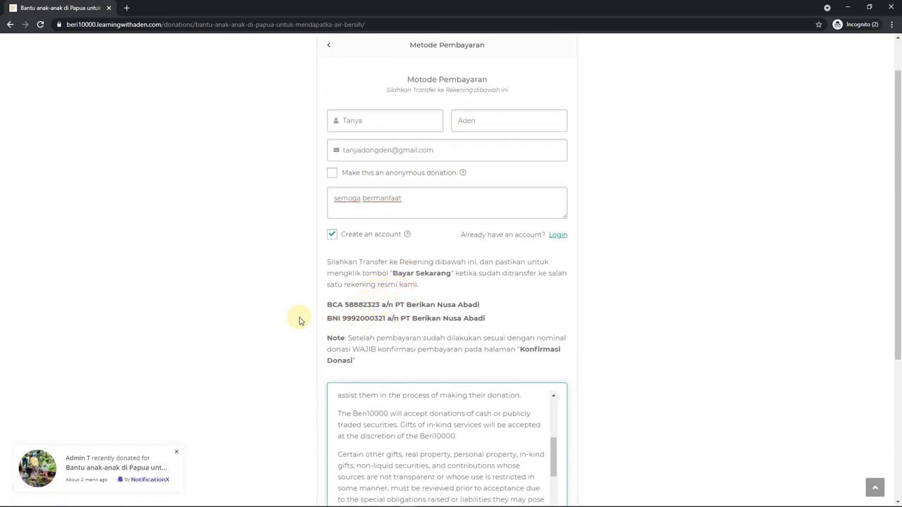
scroll(298, 317, "down", 3)
left_click(427, 374)
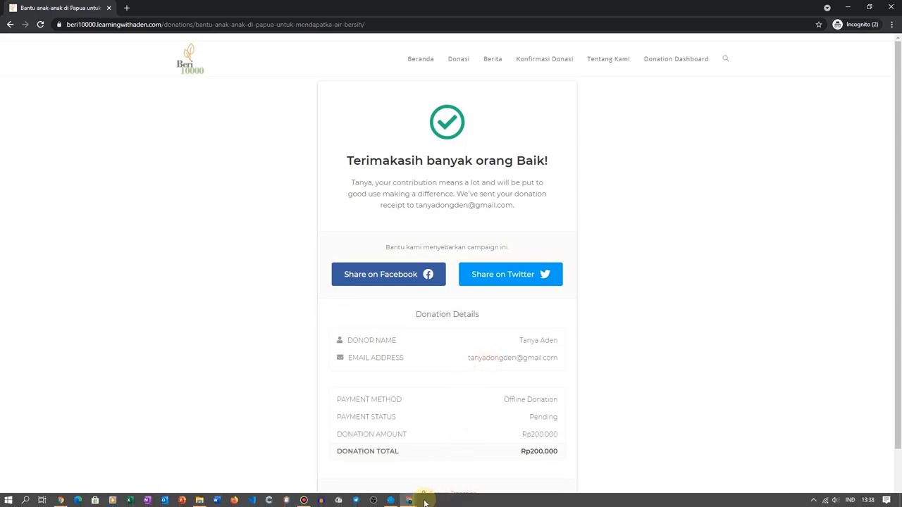
left_click(409, 500)
- Refresh the Gmail inbox and read the Beri10000 account details email
left_click(339, 473)
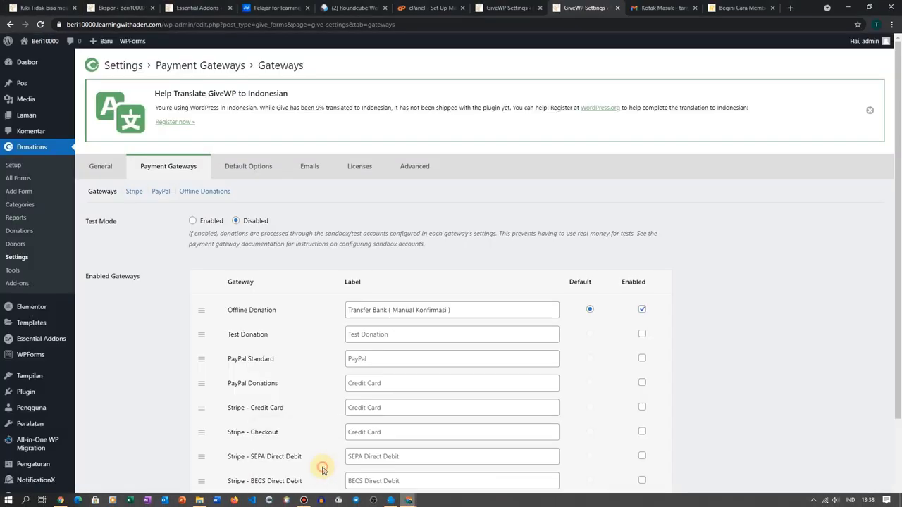
left_click(666, 8)
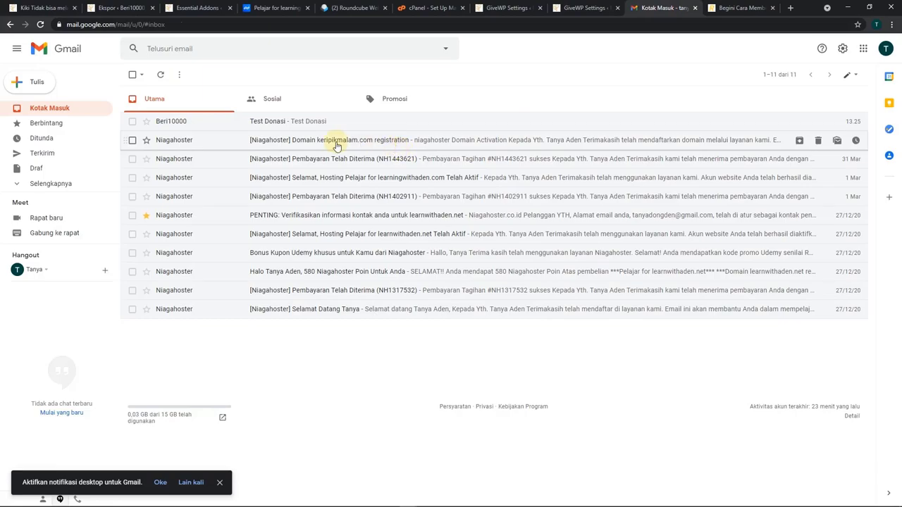
left_click(67, 110)
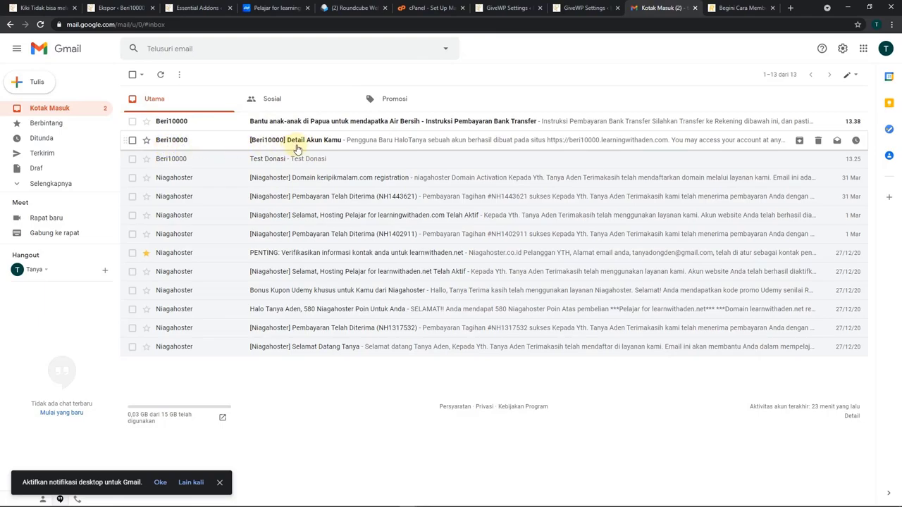
left_click(304, 148)
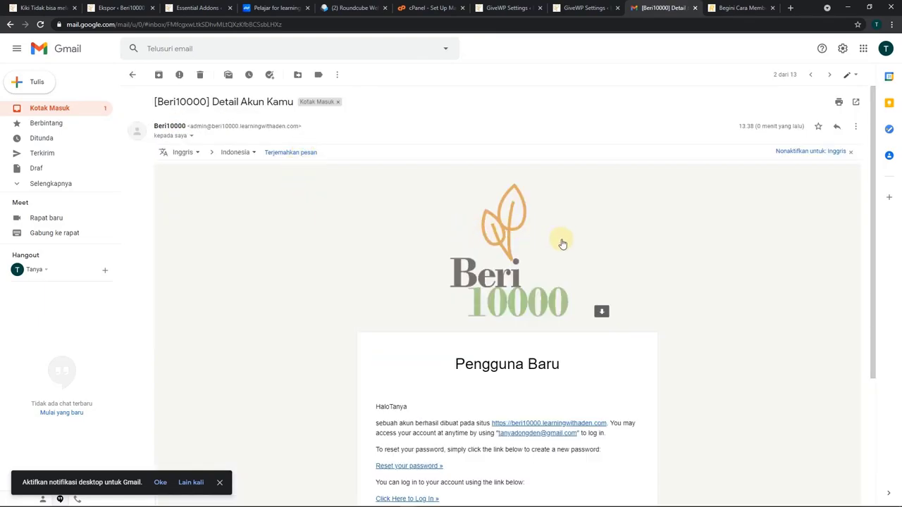
scroll(504, 322, "down", 3)
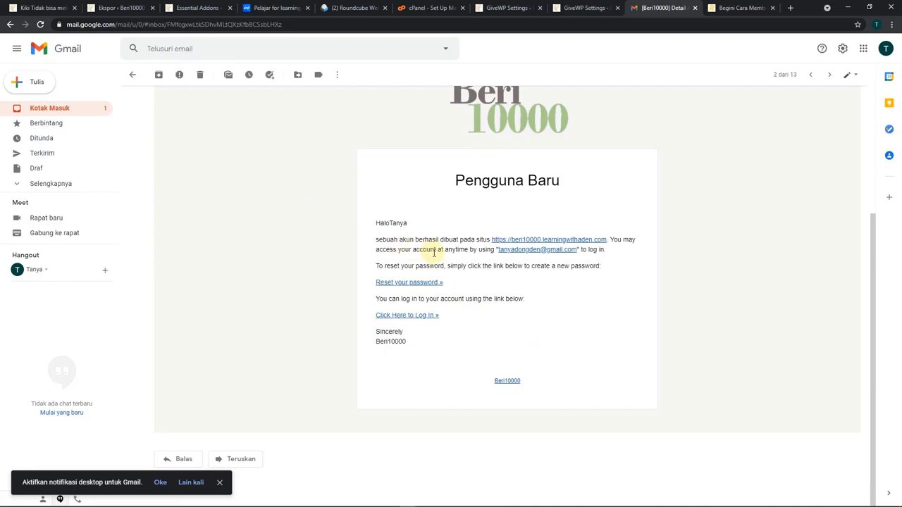
left_click_drag(613, 240, 620, 247)
left_click(611, 254)
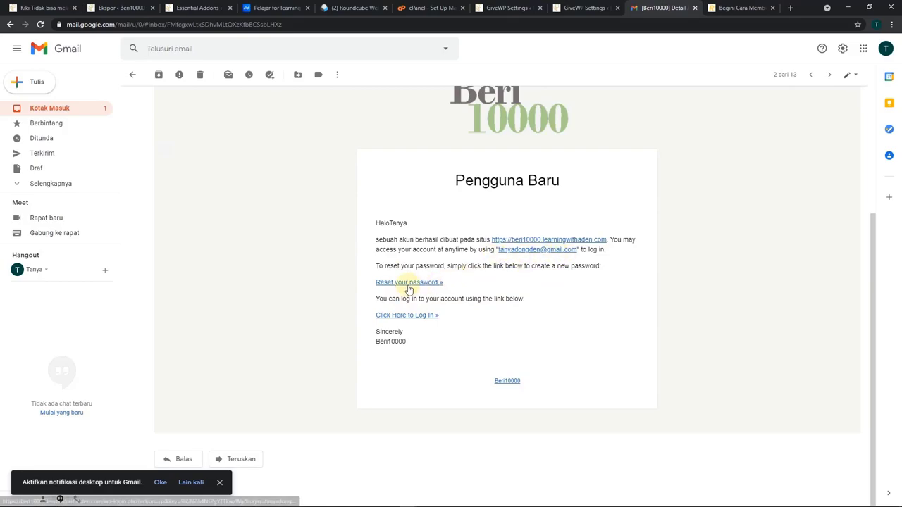
- Open the Instruksi Pembayaran Bank Transfer email listing the BCA and BNI accounts
left_click(70, 110)
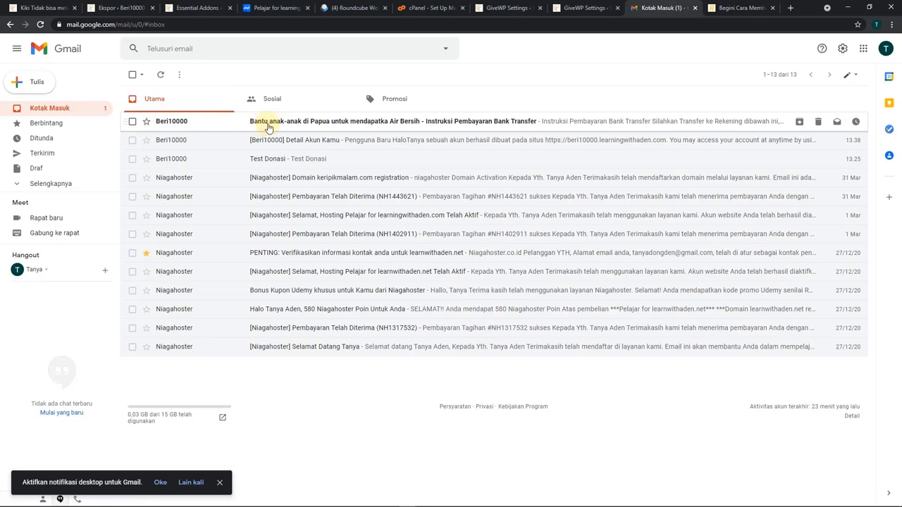
left_click(505, 126)
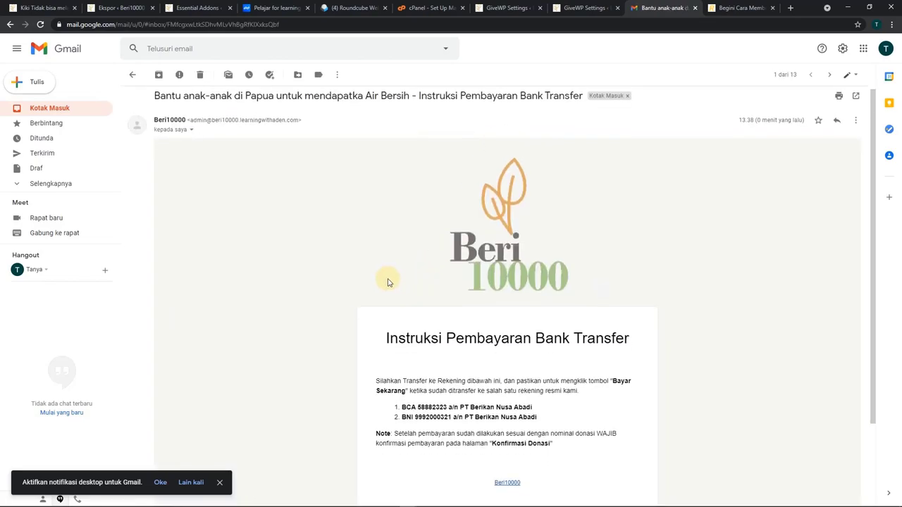
scroll(387, 279, "down", 1)
scroll(422, 277, "down", 1)
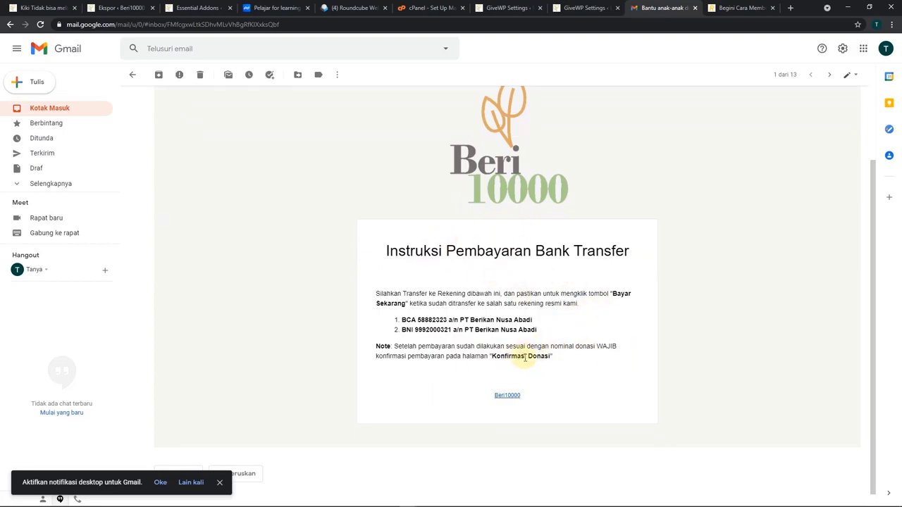
- Look up donation ID 1002 in the Donor Dashboard's Donation History, coming from Konfirmasi Donasi
mouse_move(491, 506)
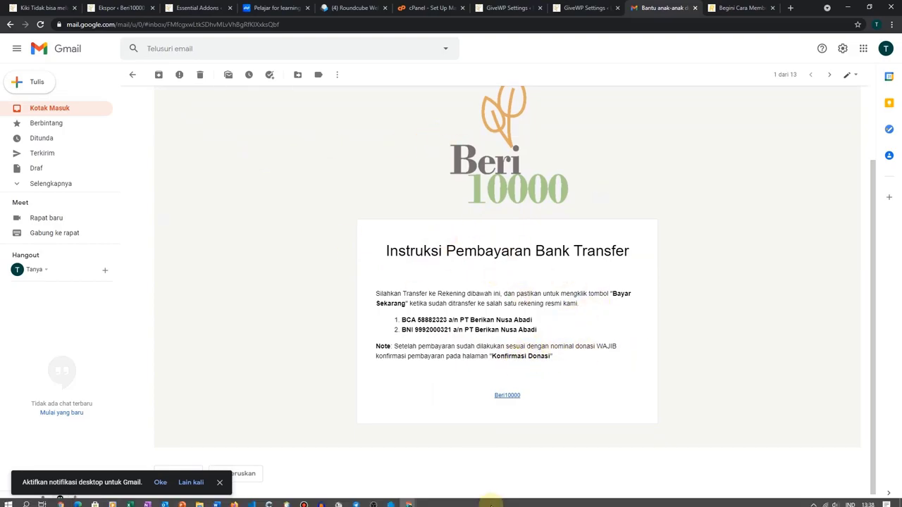
mouse_move(408, 503)
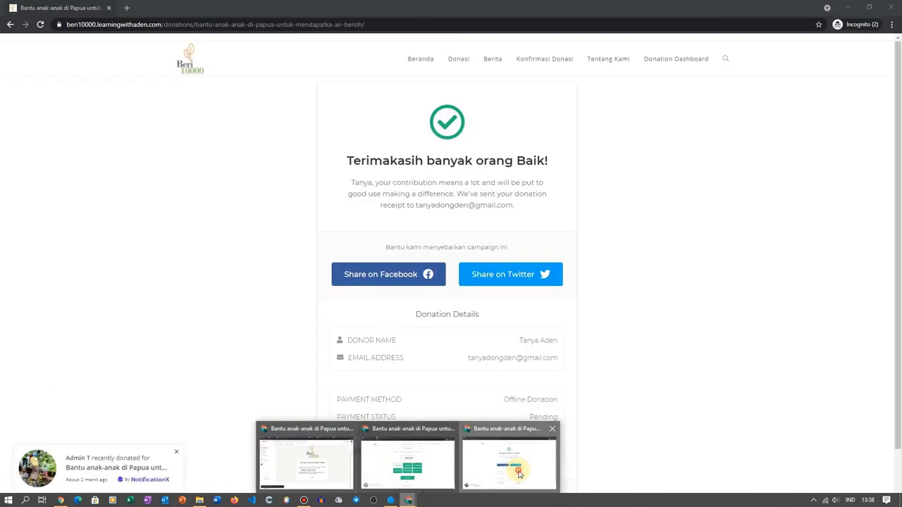
left_click(519, 474)
left_click(544, 60)
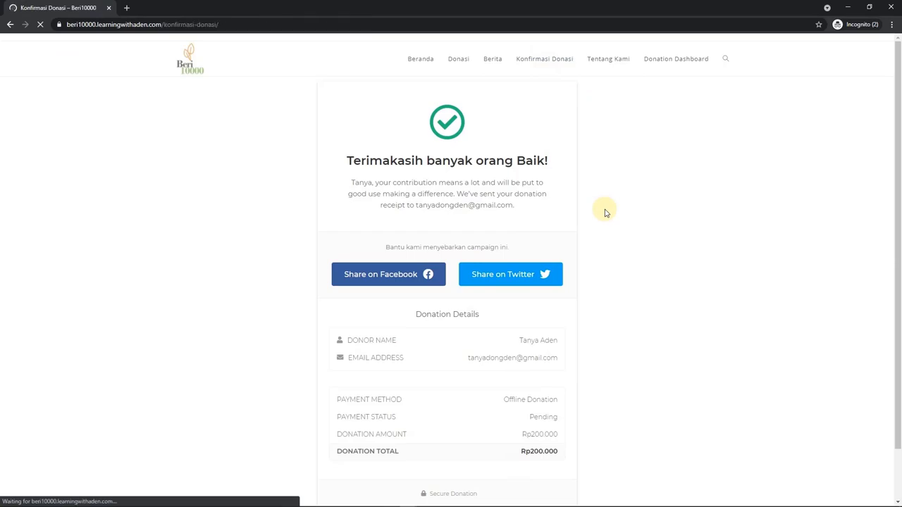
left_click(375, 138)
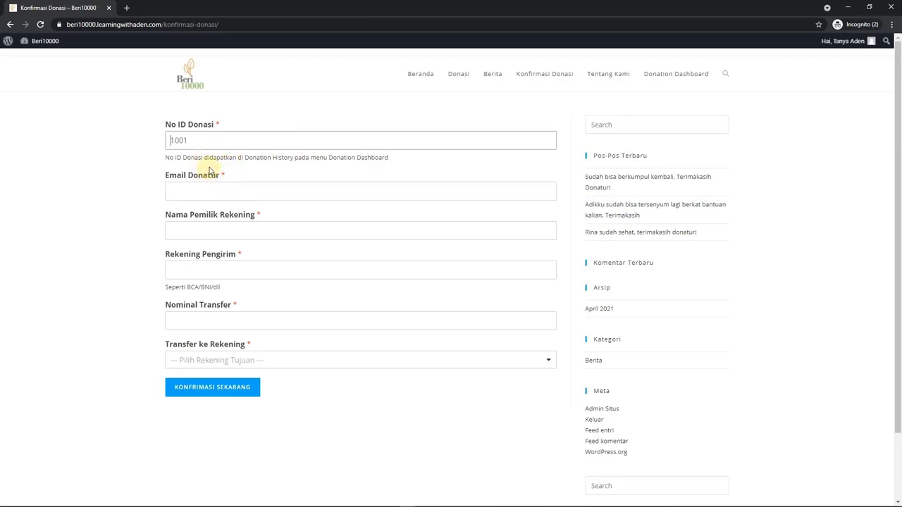
left_click(673, 79)
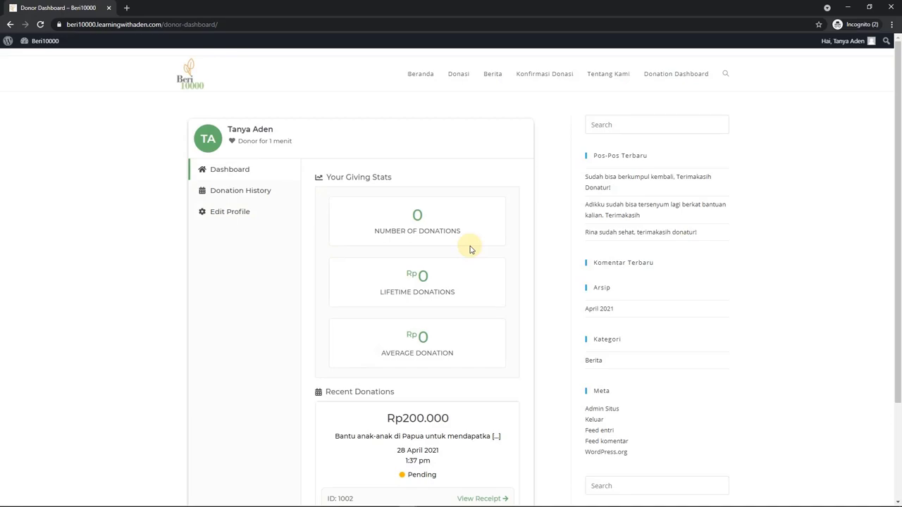
left_click(258, 199)
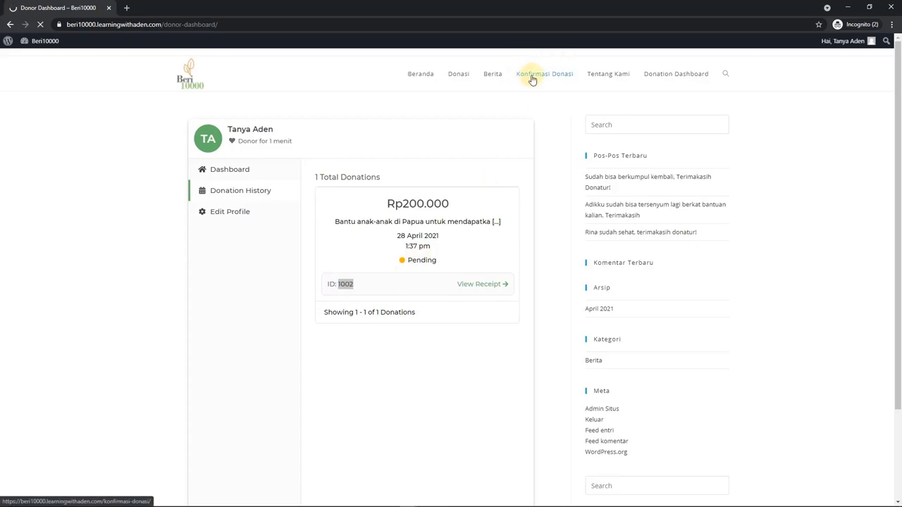
- Fill the confirmation for donation 1002 with donor e-mail, account holder name and sender bank BCA
left_click(245, 142)
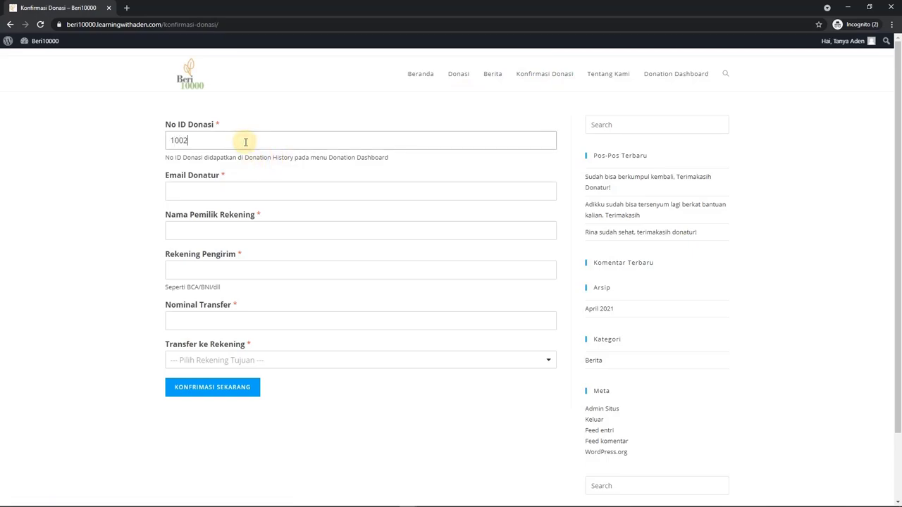
key("Tab")
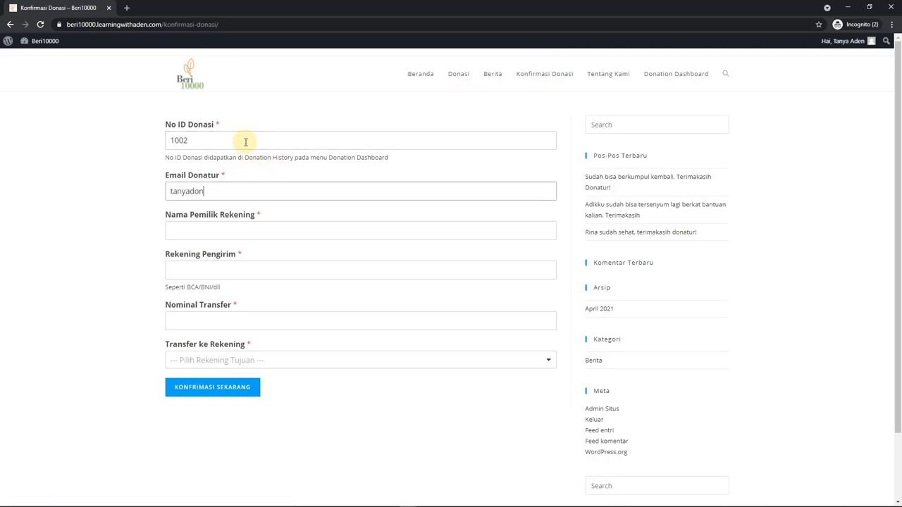
key("Tab")
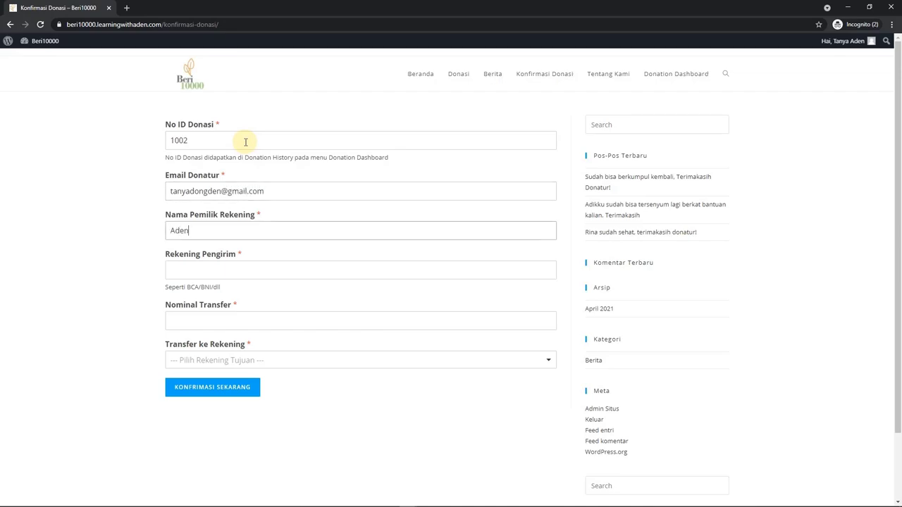
type("Aden Rahmandi")
key("Tab")
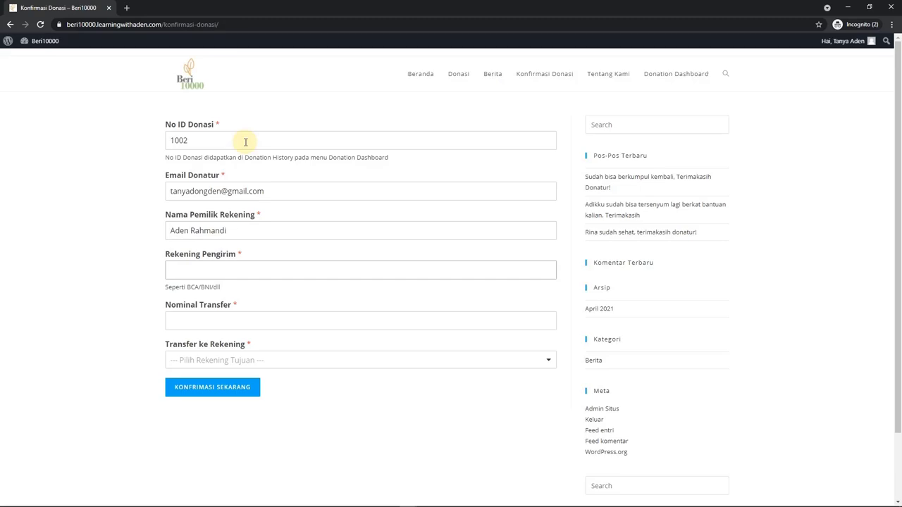
type("BCA")
key("Tab")
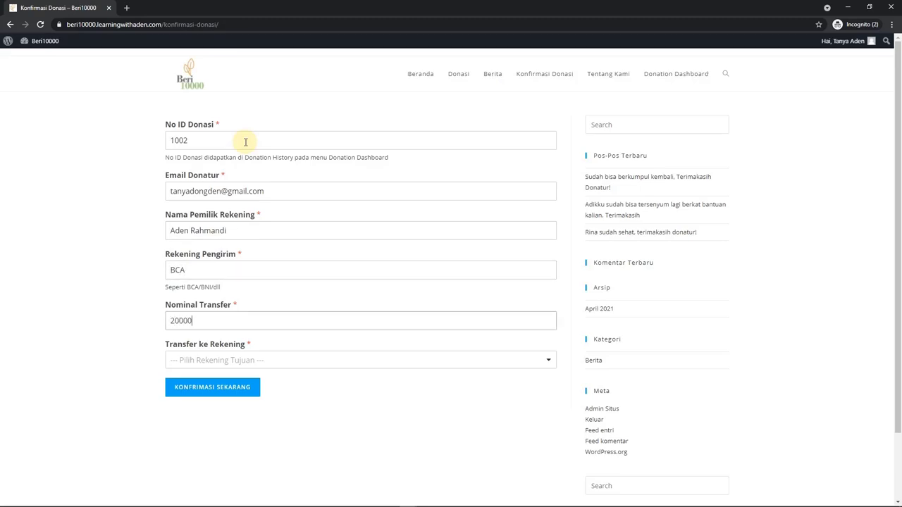
- Choose the BCA destination account and submit the confirmation with KONFIRMASI SEKARANG
key("Tab")
scroll(246, 145, "down", 1)
key("Down")
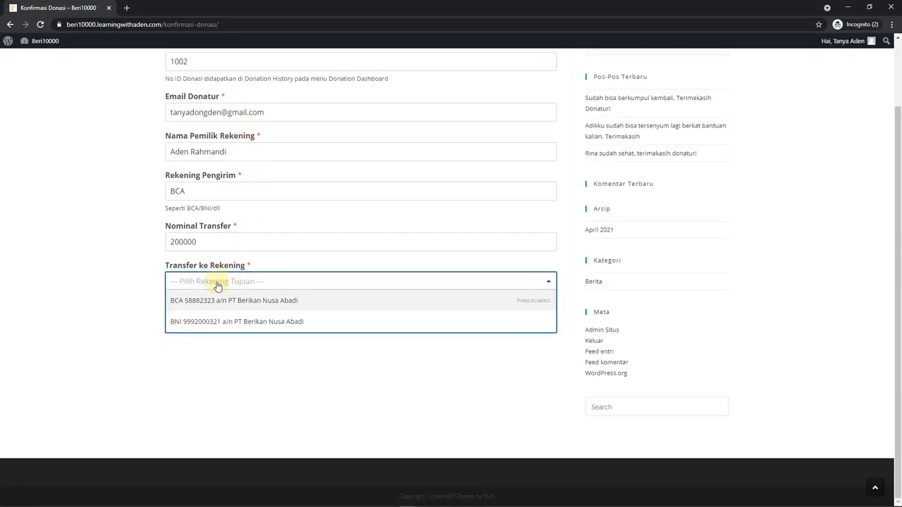
left_click(284, 309)
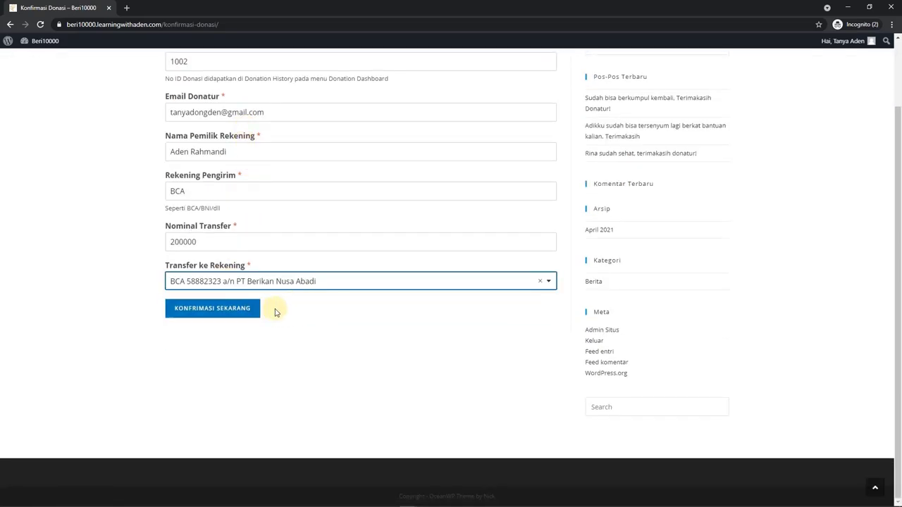
left_click(224, 310)
scroll(374, 317, "up", 1)
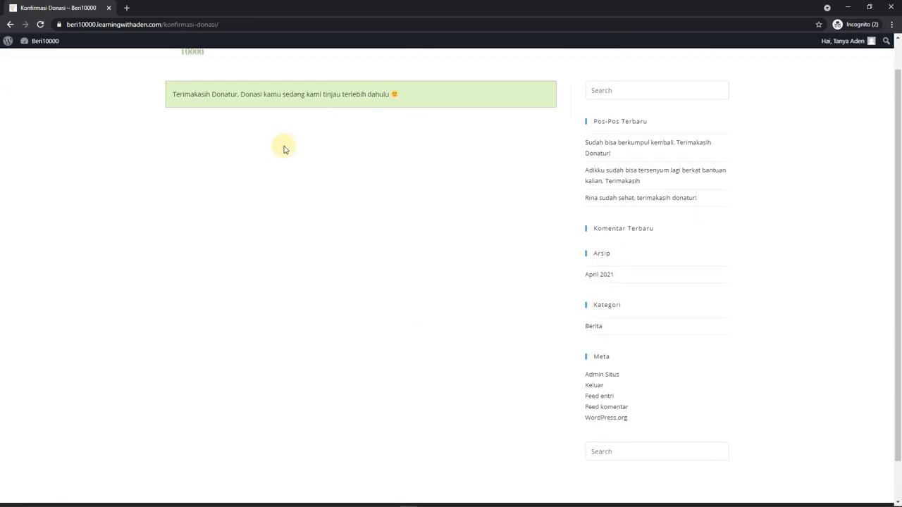
left_click_drag(191, 95, 393, 100)
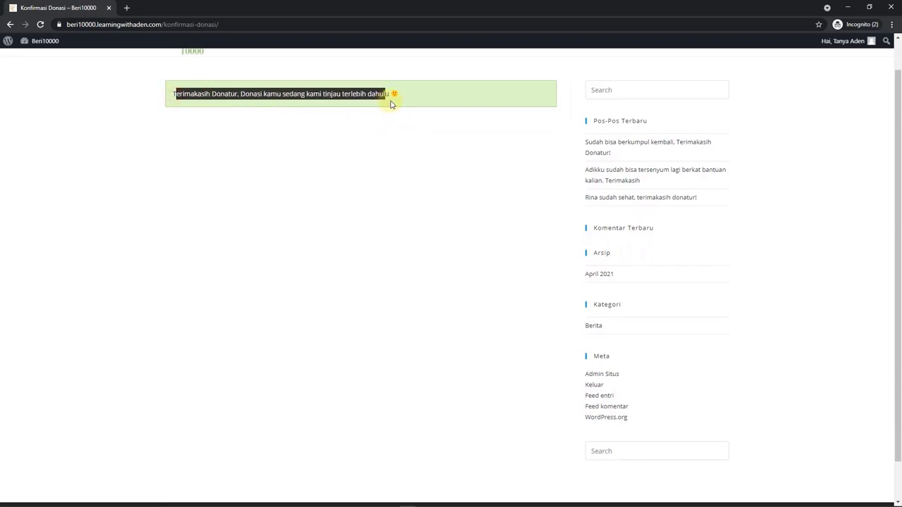
left_click(433, 112)
scroll(471, 244, "up", 1)
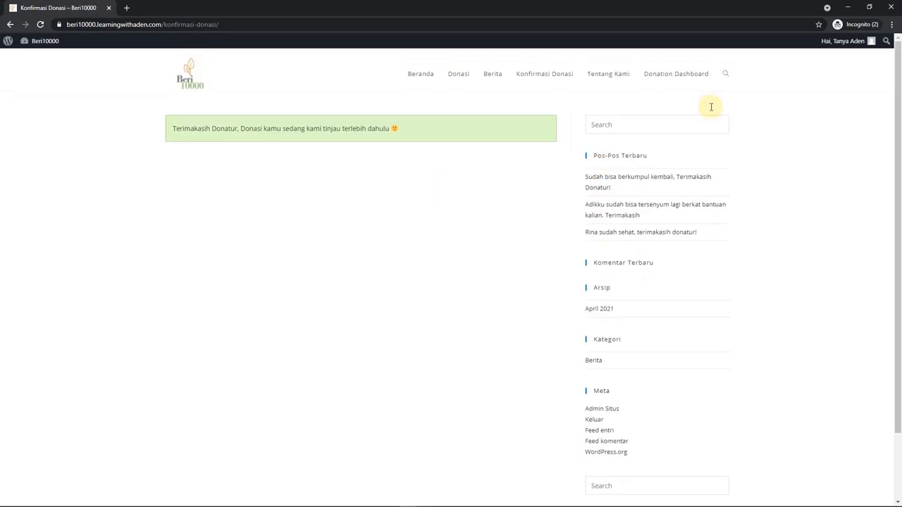
left_click(847, 7)
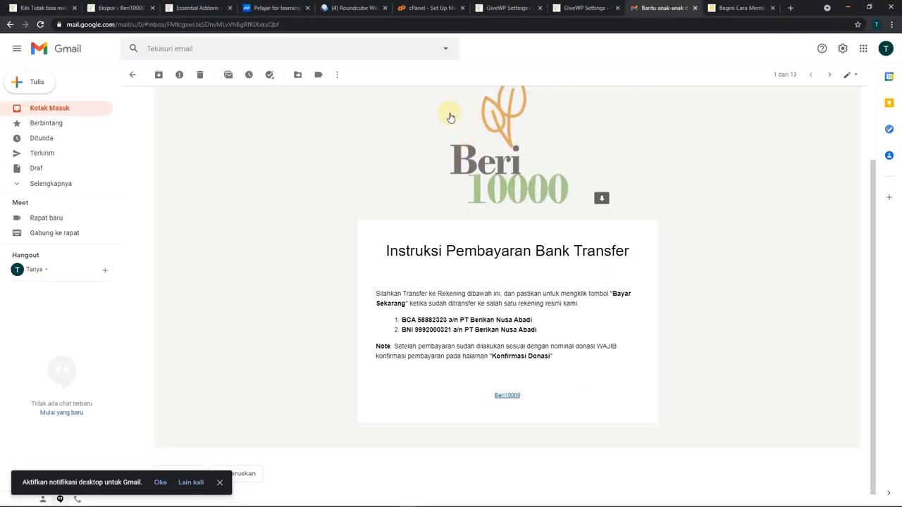
- Refresh the Roundcube admin inbox and read the New Konfirmasi Donasi email for donation 1002
left_click(349, 14)
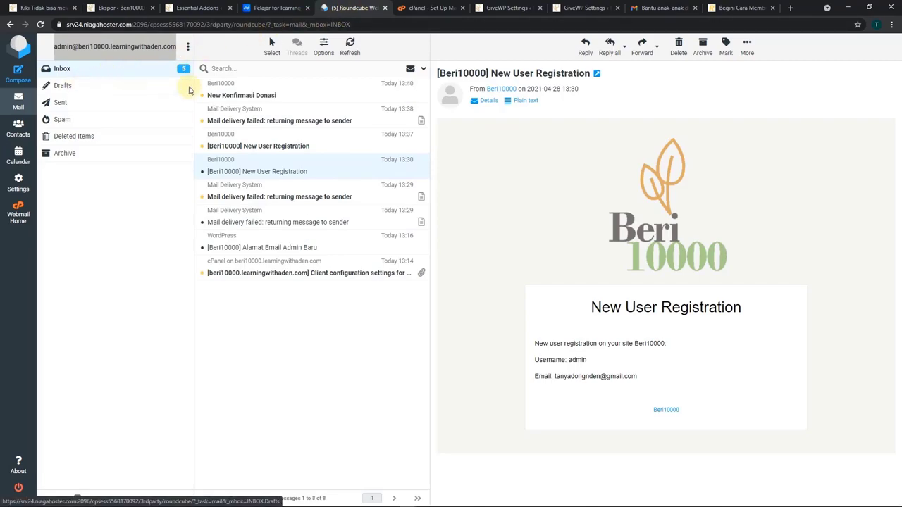
left_click(88, 70)
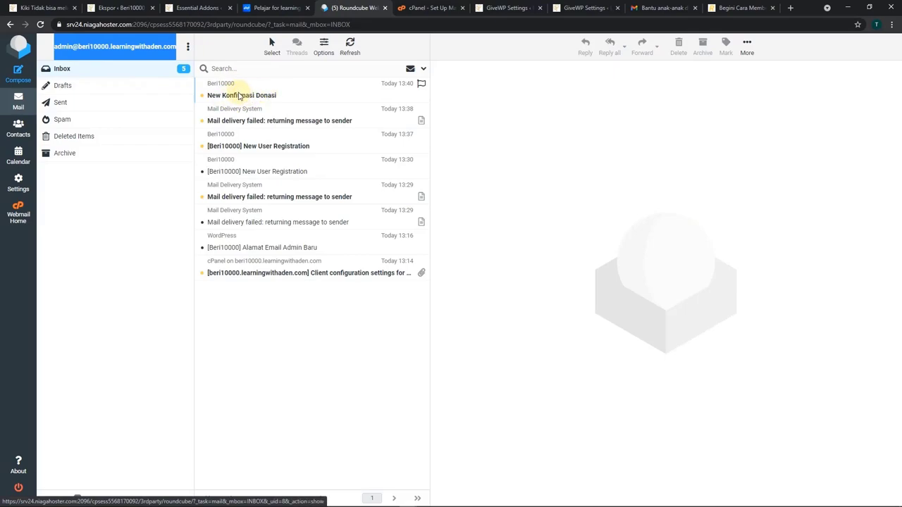
left_click(255, 98)
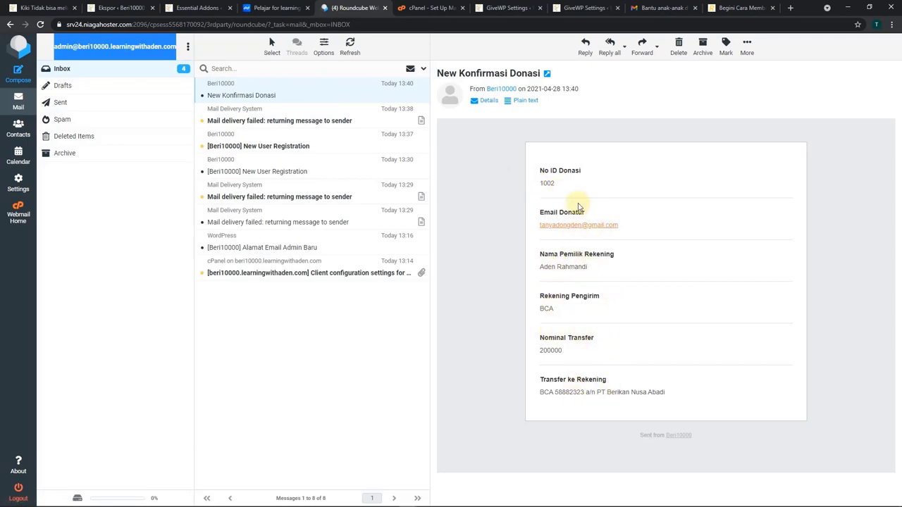
left_click(577, 8)
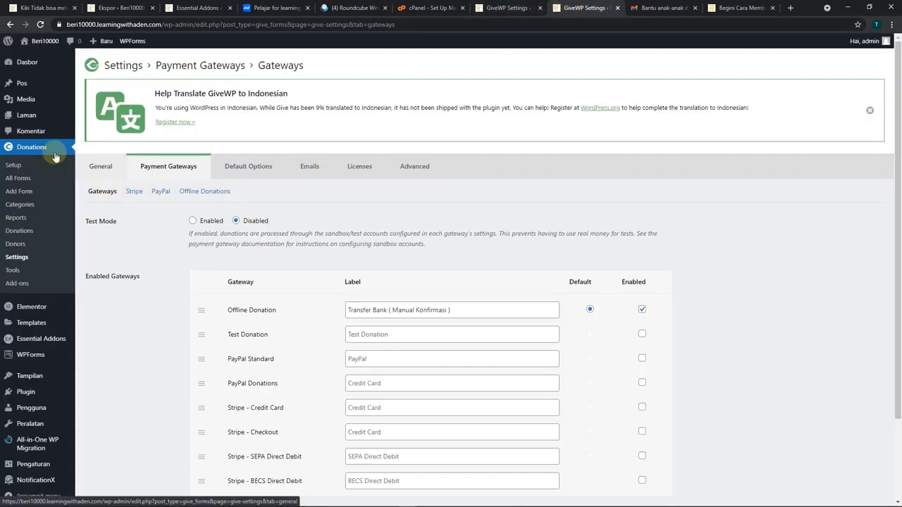
- Set donation 1002's status to Complete in Donations and save it
left_click(37, 238)
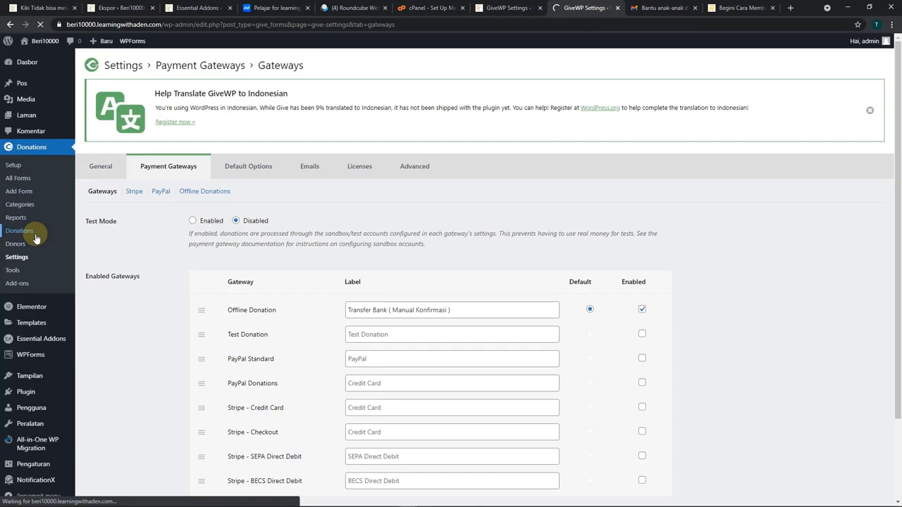
scroll(286, 241, "down", 1)
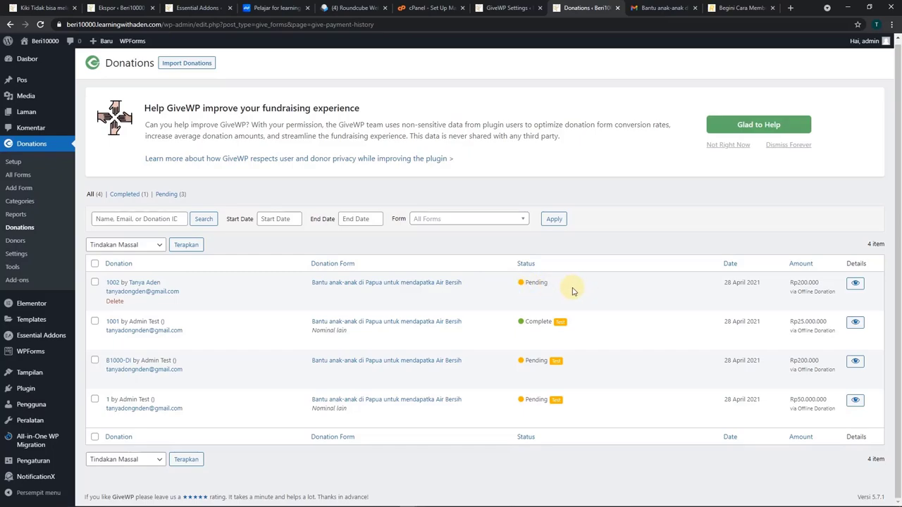
left_click(854, 283)
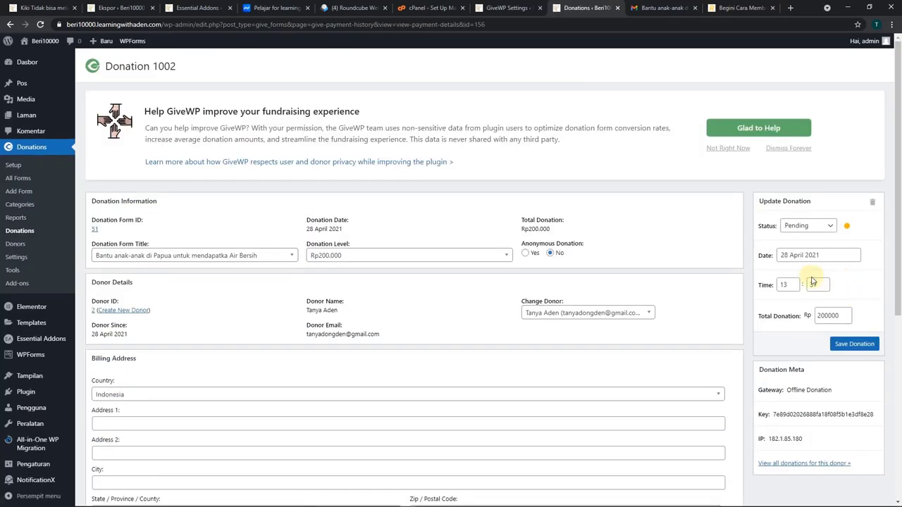
left_click(803, 225)
left_click(810, 246)
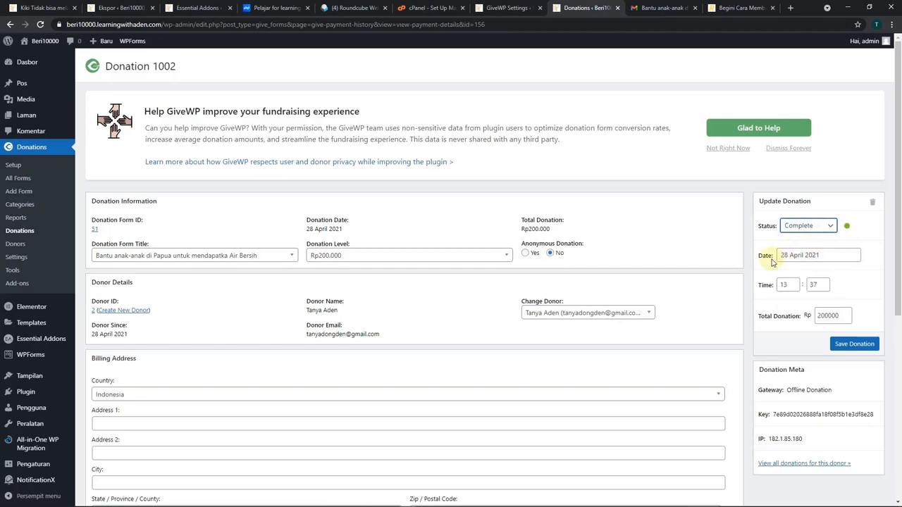
left_click(854, 343)
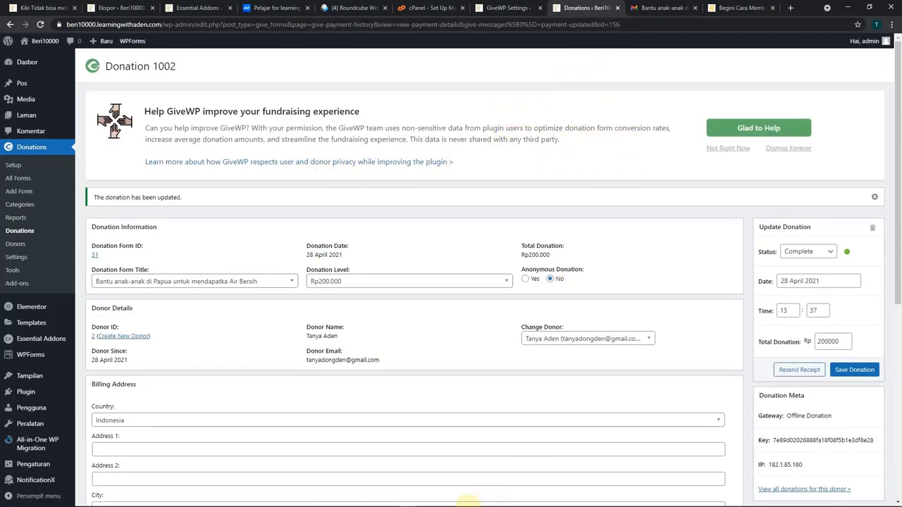
mouse_move(448, 502)
mouse_move(408, 500)
left_click(476, 459)
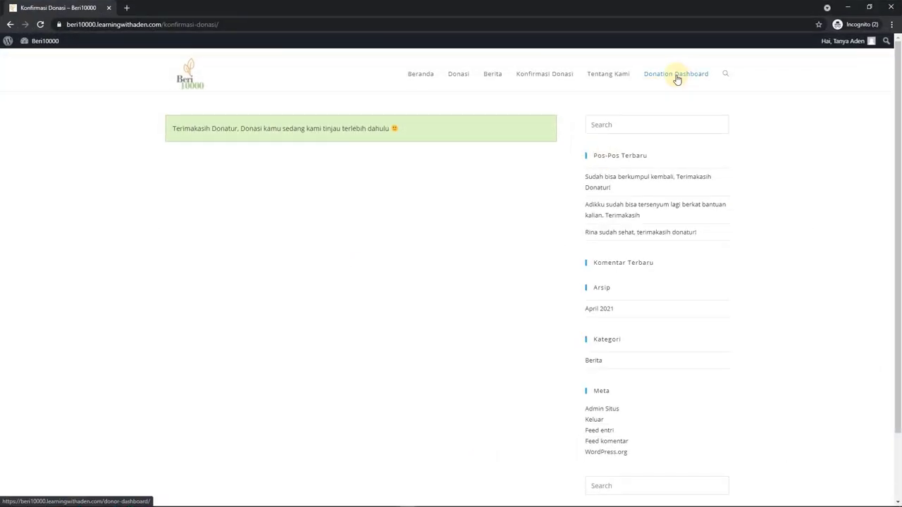
- Read the New Konfirmasi Donasi copy in the donor's Gmail inbox
left_click(848, 7)
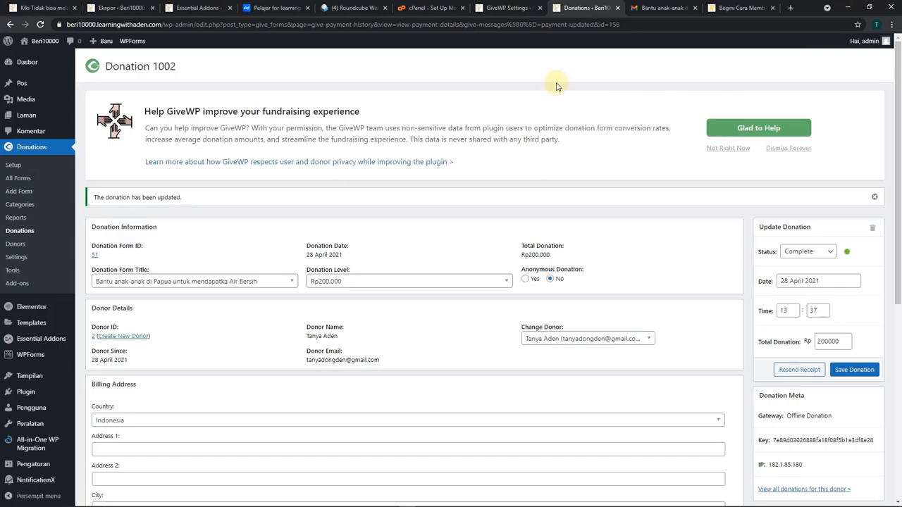
left_click(651, 7)
left_click(96, 110)
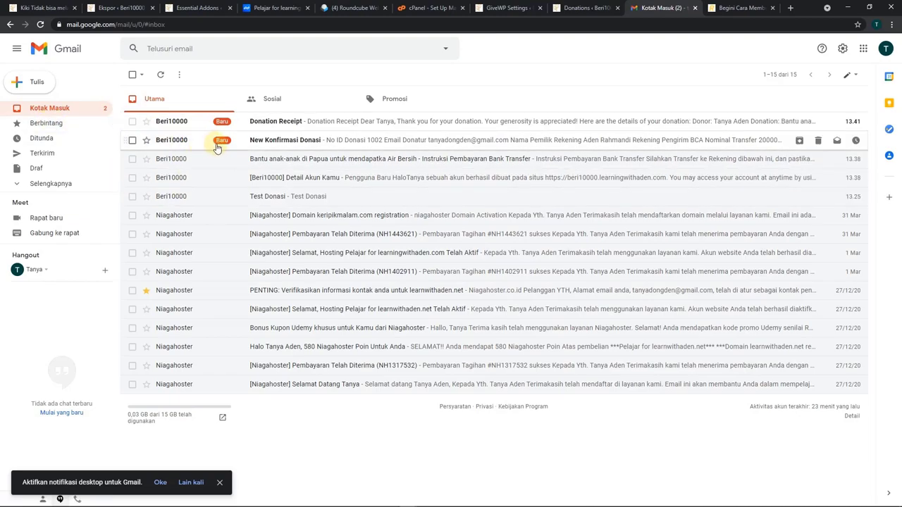
left_click(218, 146)
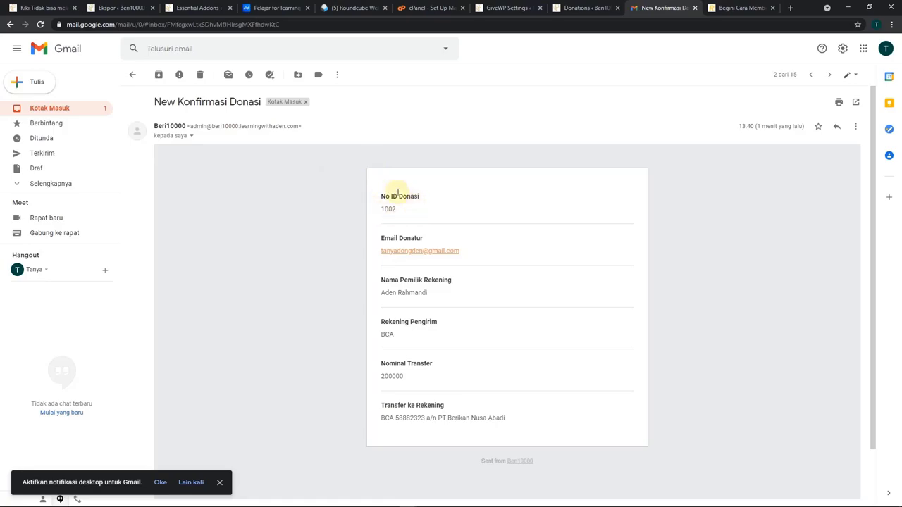
- Review the Rp200.000 Donation Receipt email for donation 1002
left_click(86, 112)
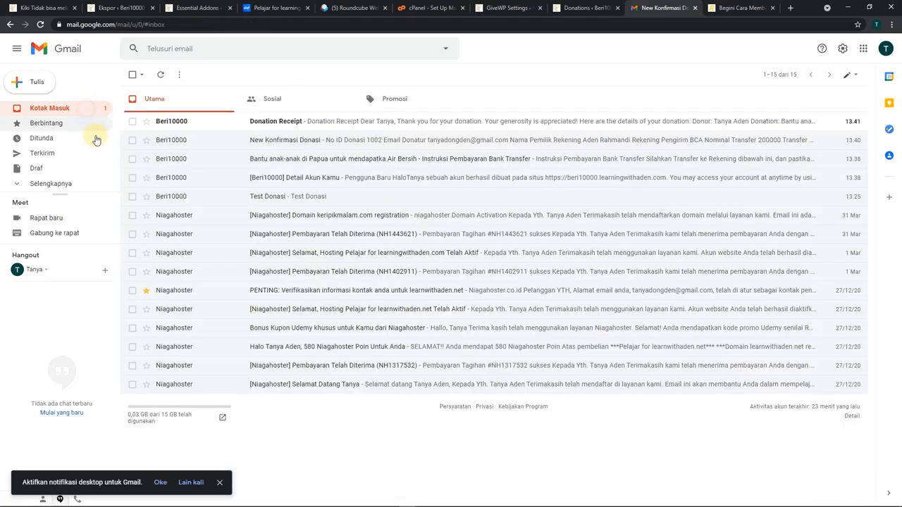
left_click(241, 127)
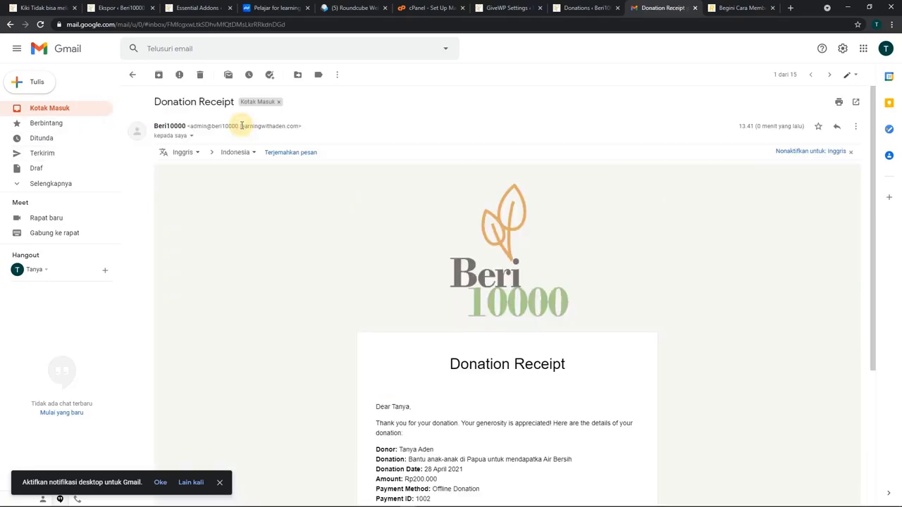
scroll(232, 272, "down", 3)
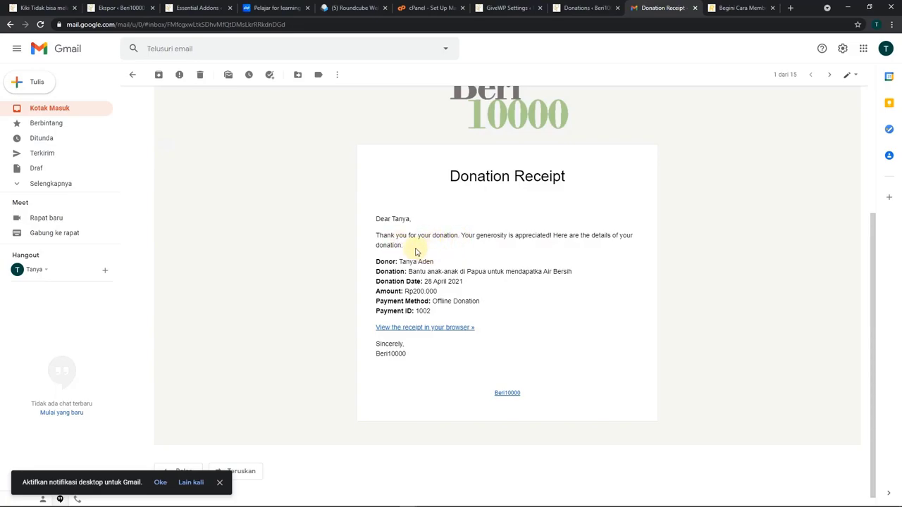
left_click_drag(415, 250, 377, 233)
left_click(446, 288)
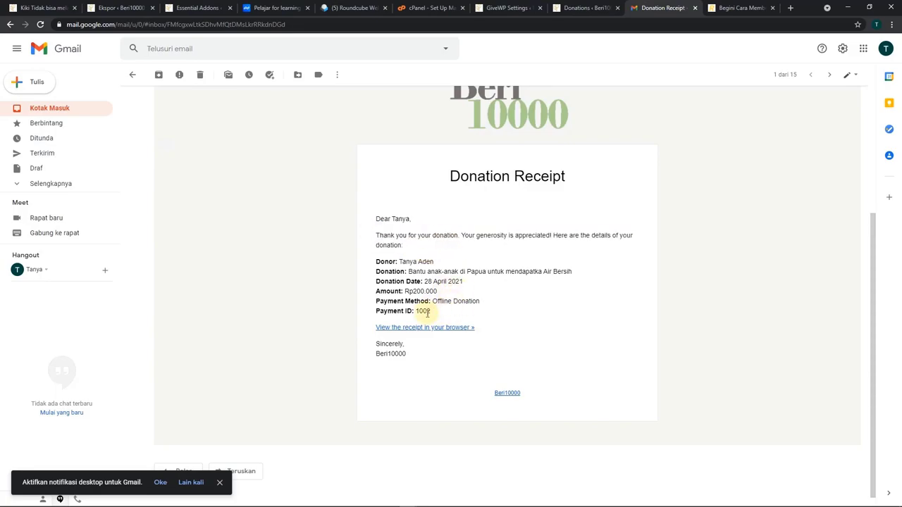
left_click(91, 112)
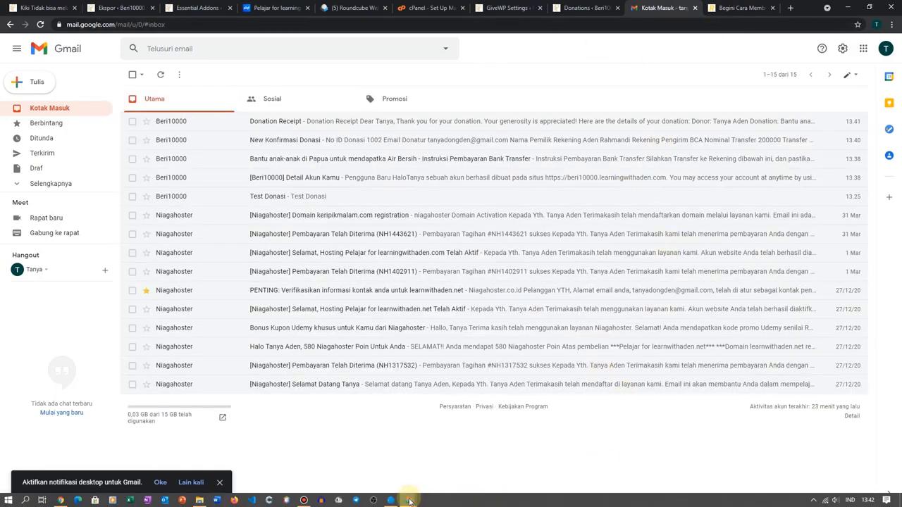
- Go to the site's Donation Dashboard from the Konfirmasi Donasi page
left_click(409, 500)
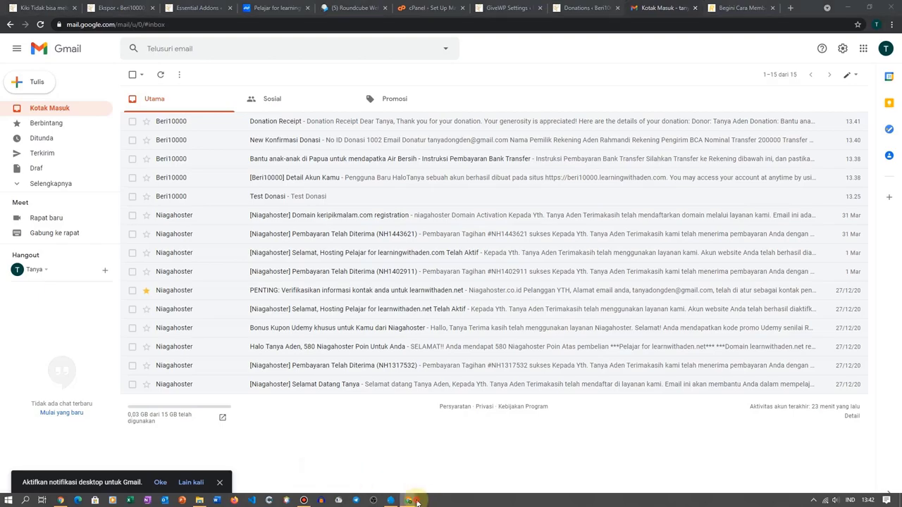
left_click(487, 466)
left_click(677, 80)
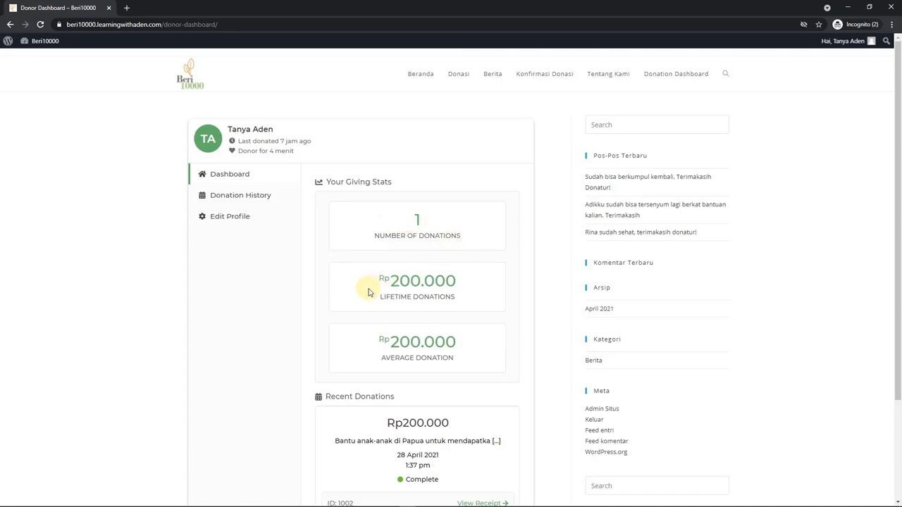
- Check donation 1002 shows Complete on the dashboard, then close the incognito window
scroll(408, 310, "down", 1)
scroll(413, 315, "down", 3)
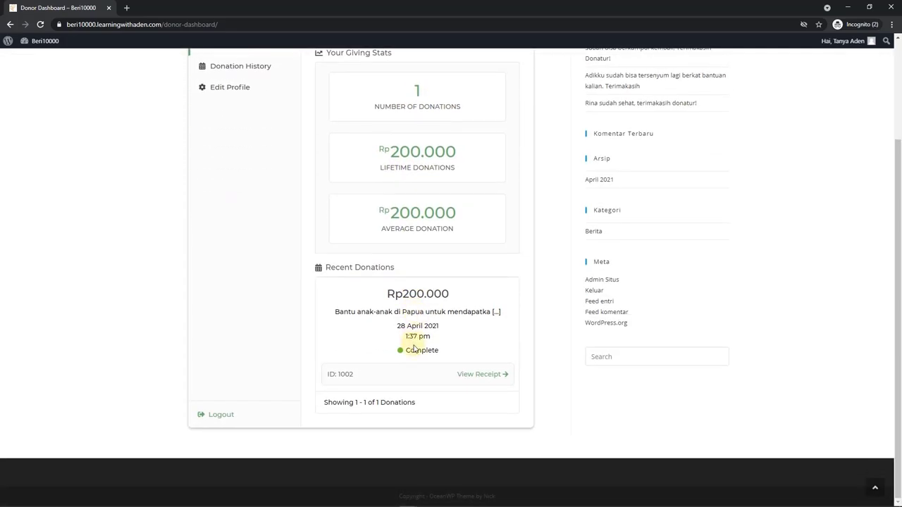
scroll(403, 346, "up", 4)
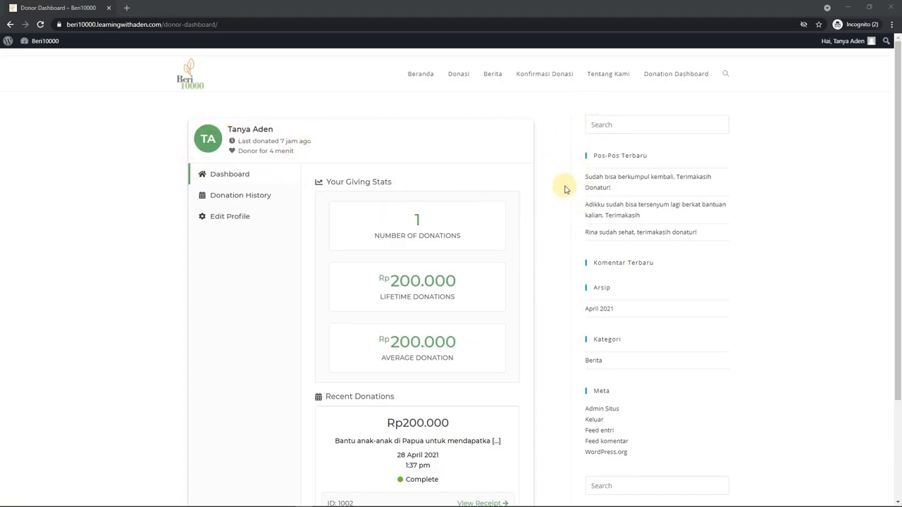
scroll(564, 189, "down", 2)
scroll(559, 364, "up", 2)
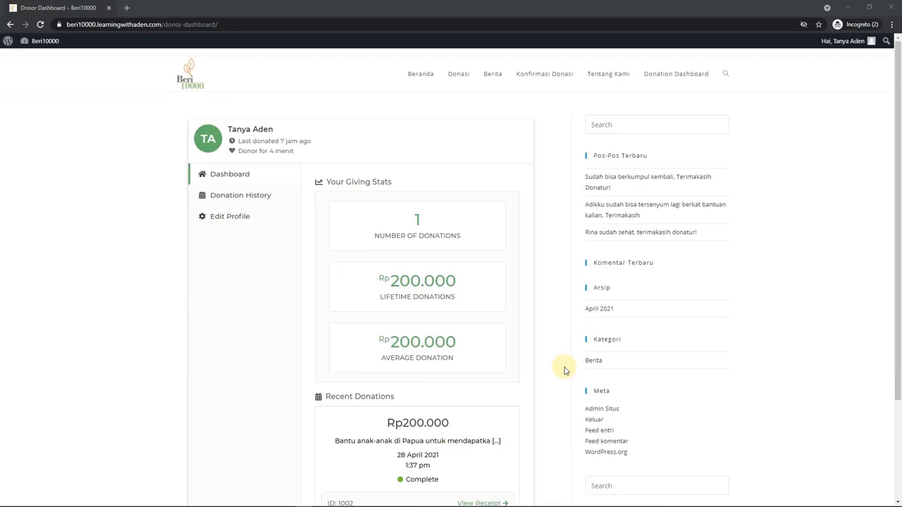
left_click(890, 7)
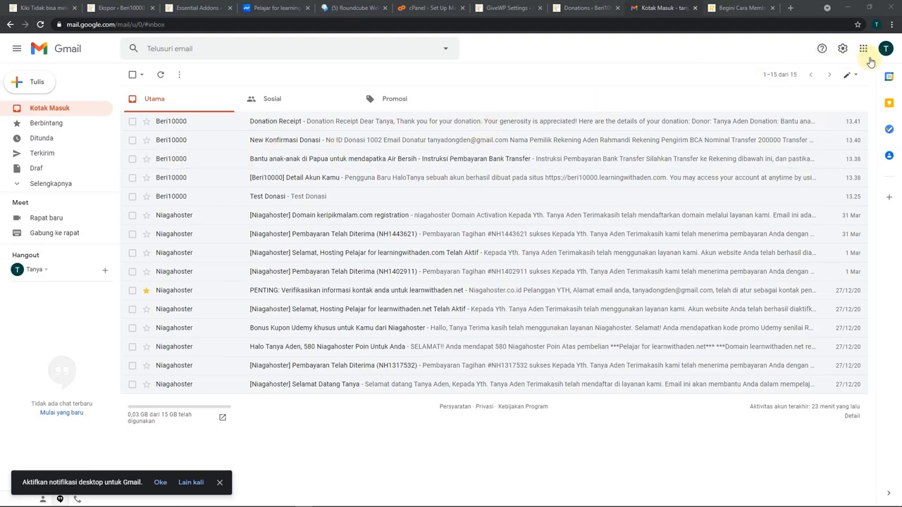
- Read the New Konfirmasi Donasi email in Gmail, then return to the Donation 1002 admin page
left_click(302, 151)
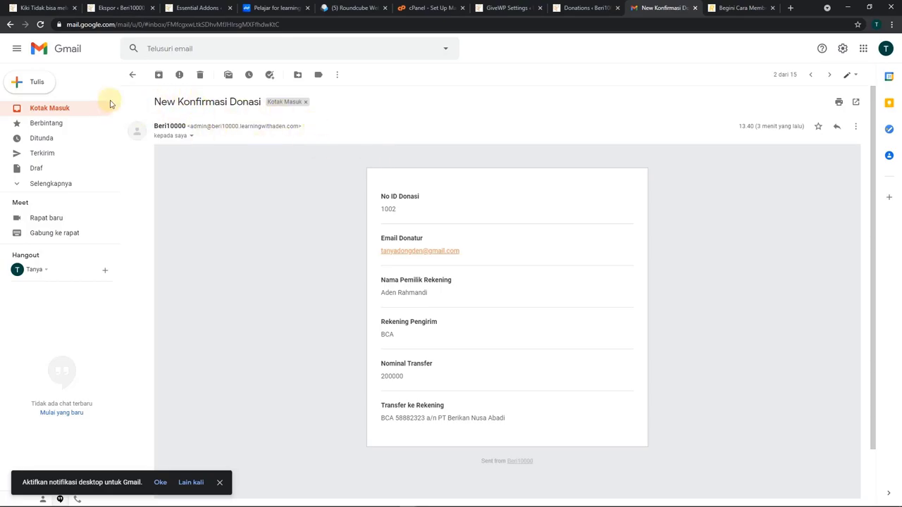
left_click(62, 109)
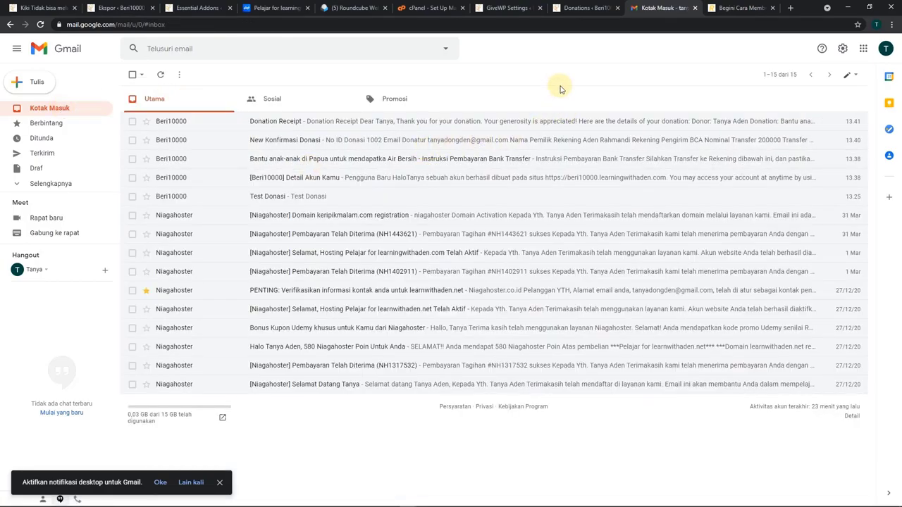
left_click(581, 9)
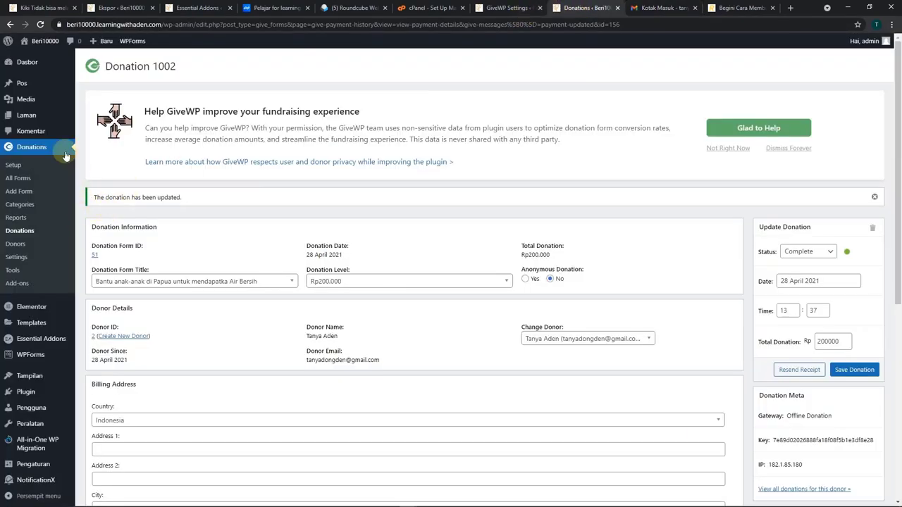
- Switch the Donor Dashboard page to the Elementor Full Width template and update it
mouse_move(28, 115)
left_click(95, 121)
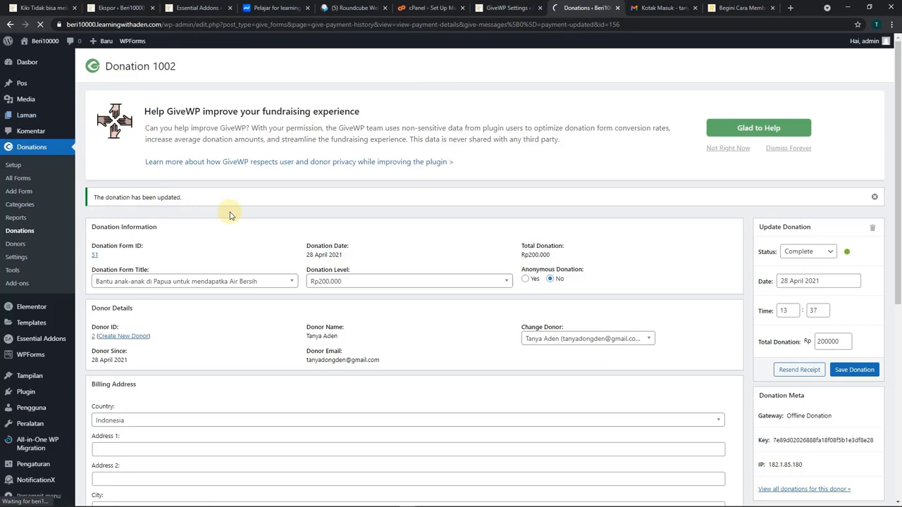
scroll(317, 248, "down", 2)
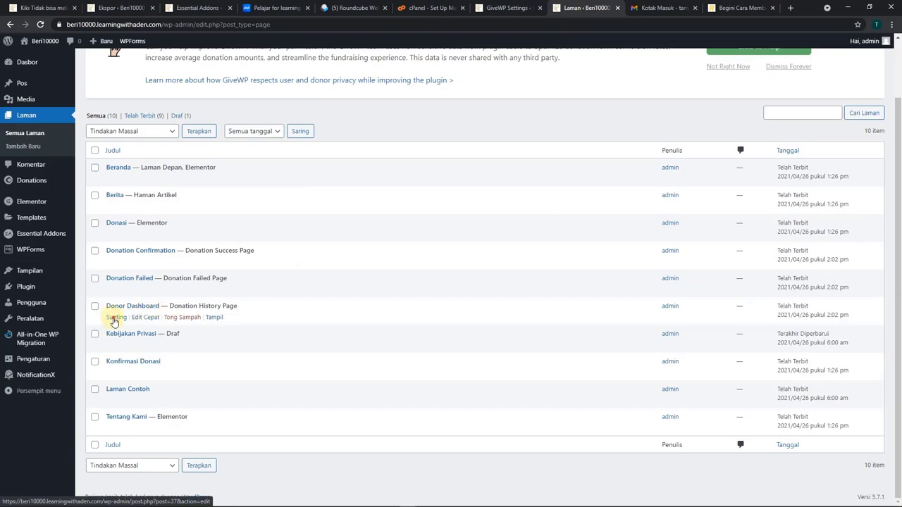
left_click(115, 318)
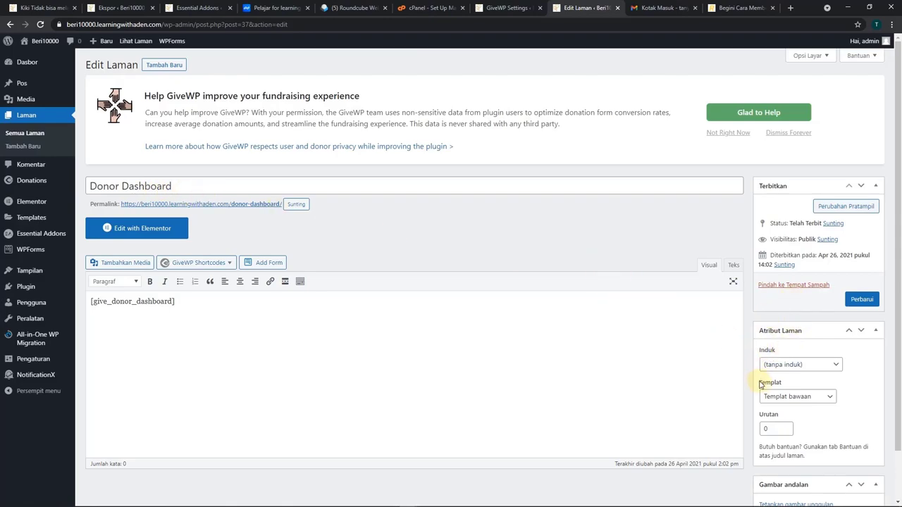
scroll(760, 384, "down", 2)
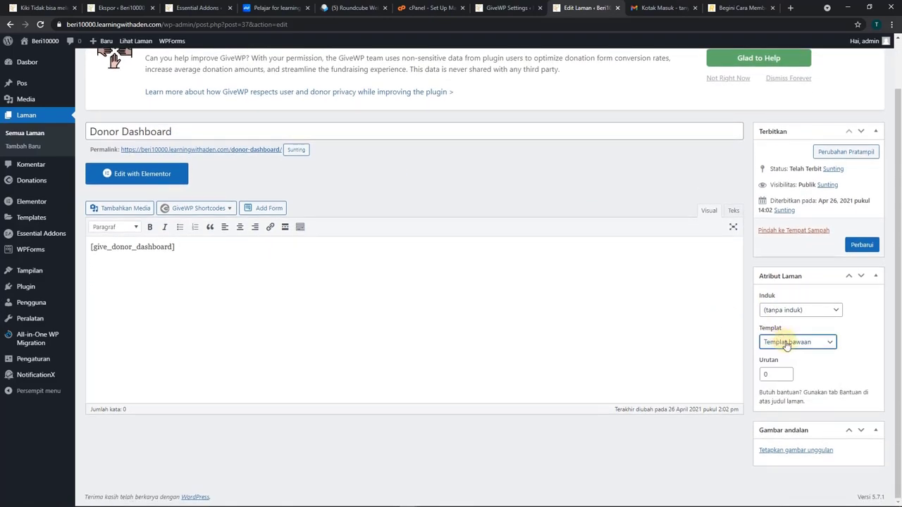
left_click(786, 343)
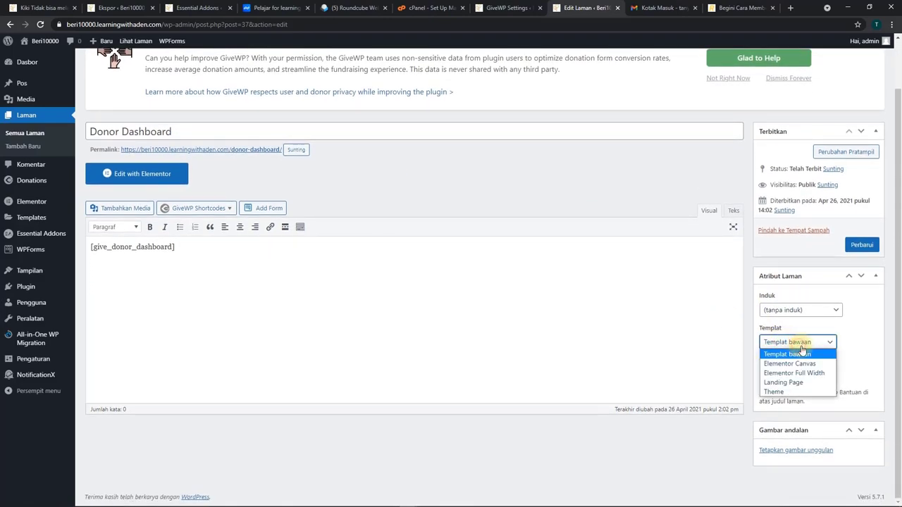
left_click(824, 373)
left_click(862, 244)
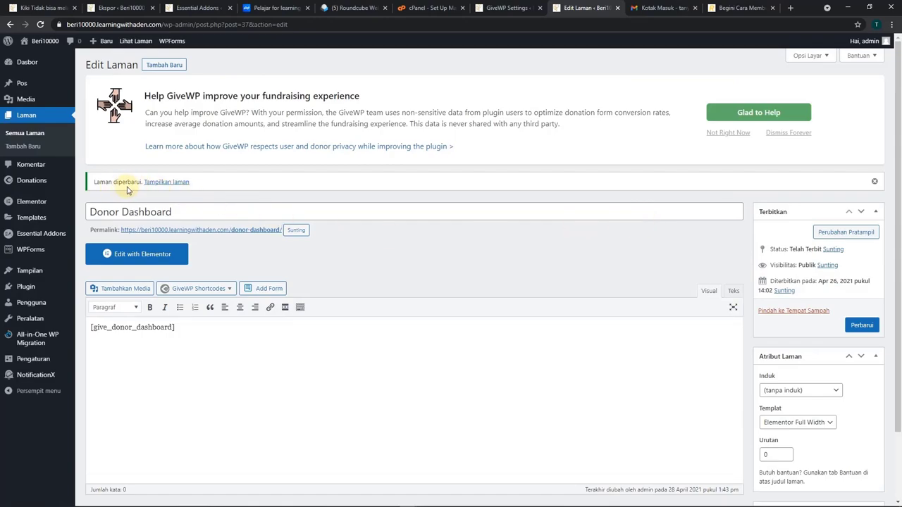
- View the updated Donor Dashboard page in a new tab and show its Dashboard section
right_click(171, 185)
left_click(185, 190)
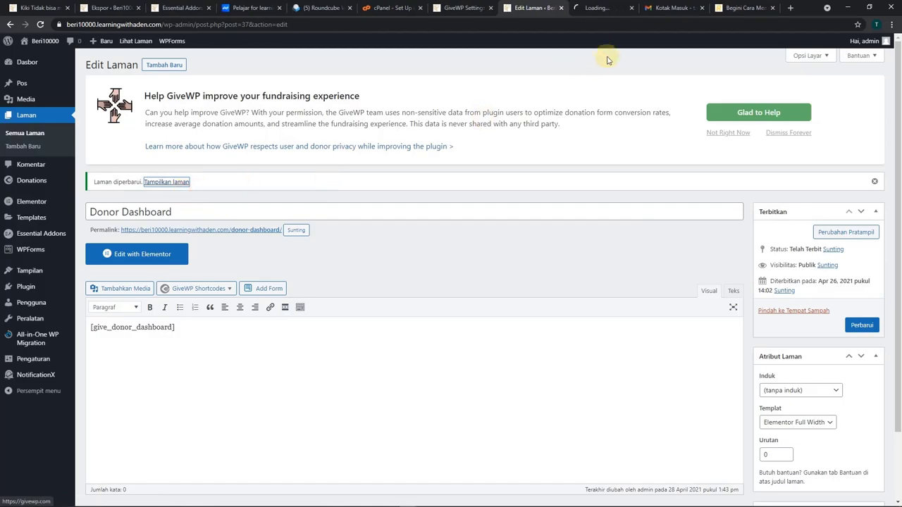
left_click(607, 8)
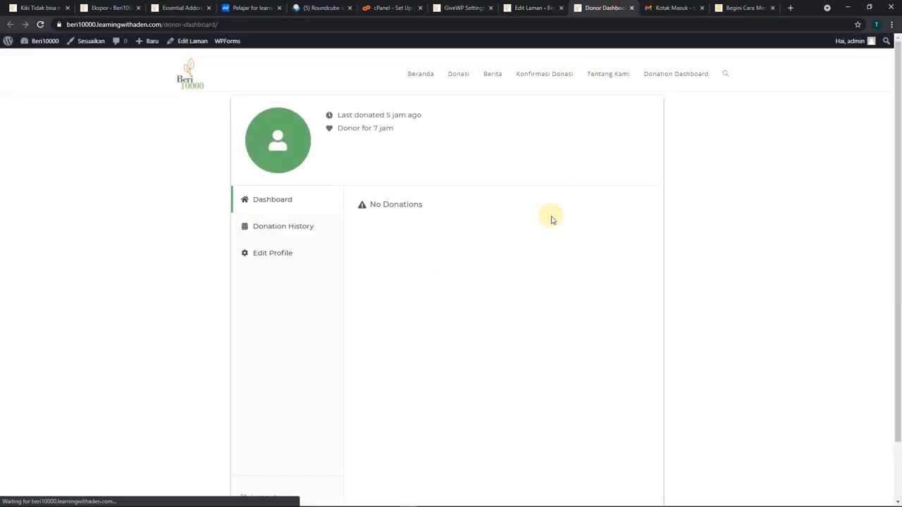
left_click(292, 203)
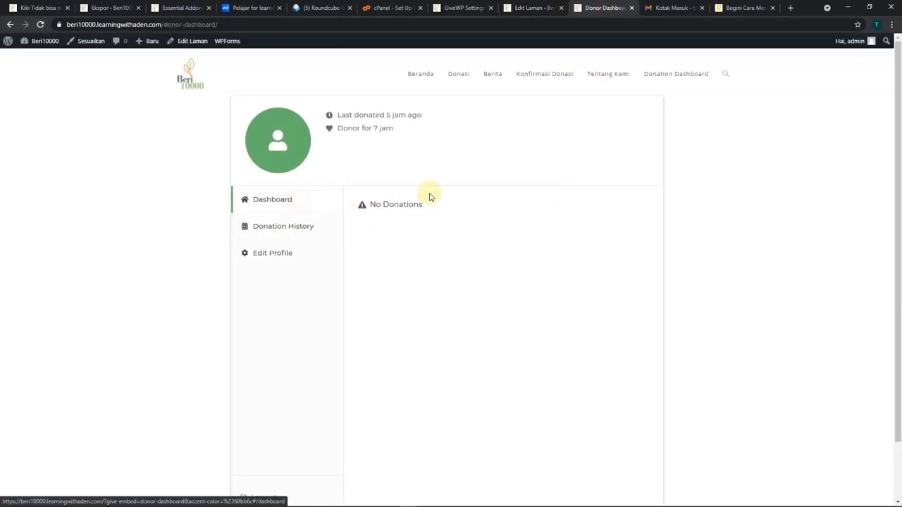
- Close the Donor Dashboard preview and open the Konfirmasi Donasi form's notification settings in WPForms
left_click(631, 8)
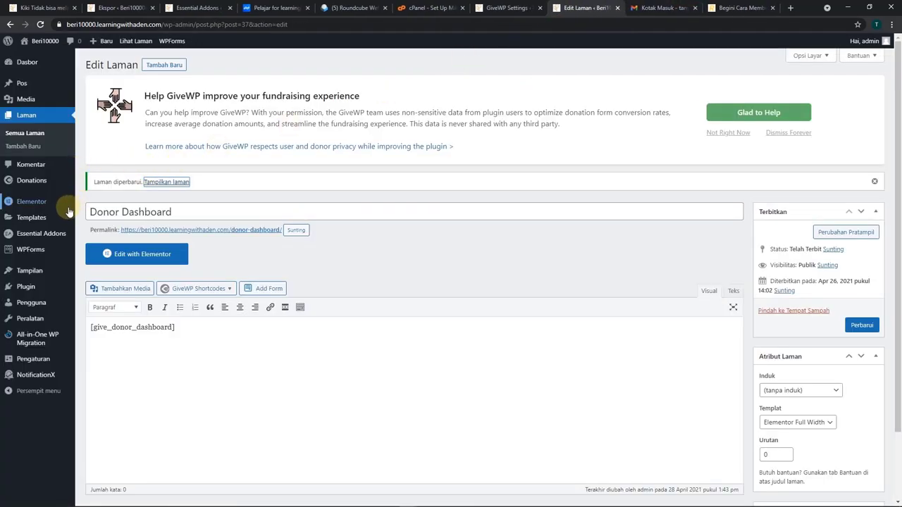
mouse_move(45, 252)
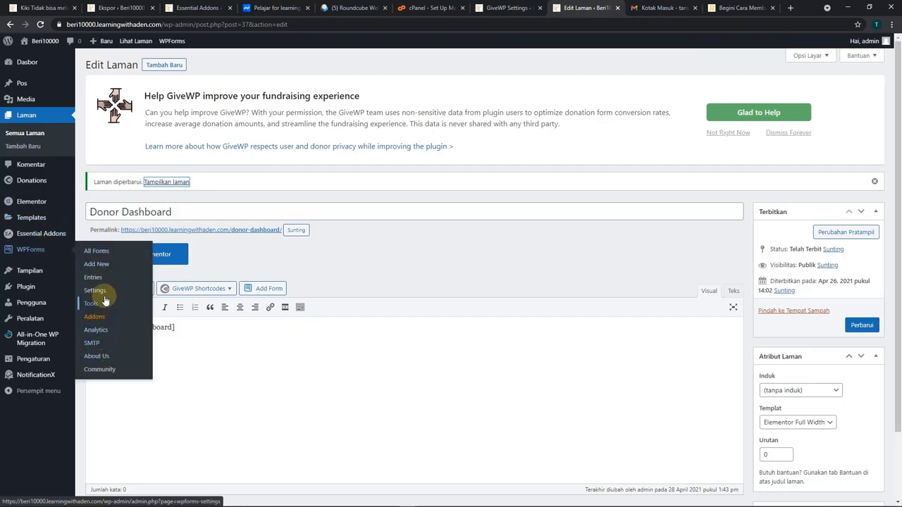
left_click(109, 254)
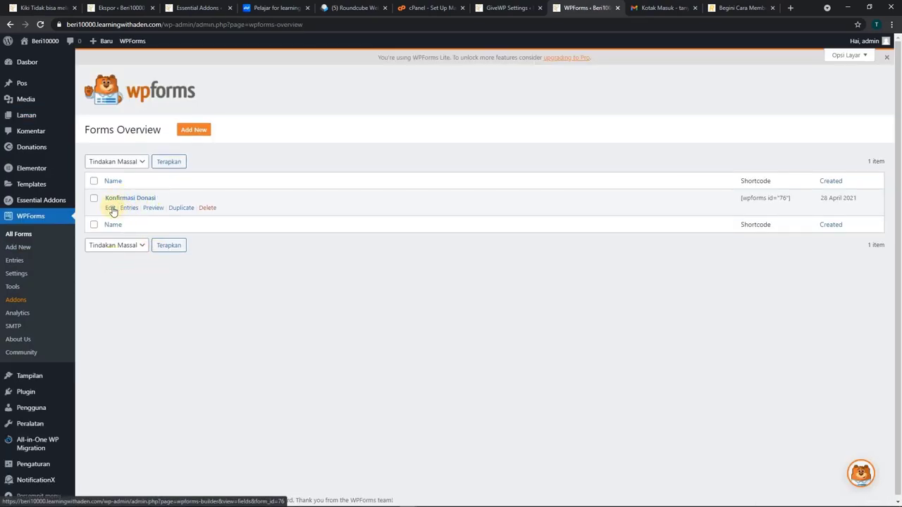
left_click(111, 207)
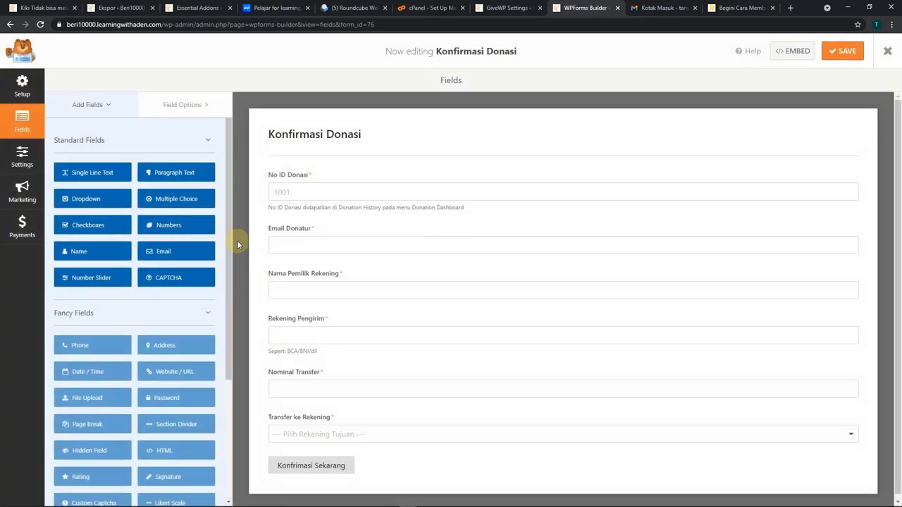
left_click(21, 157)
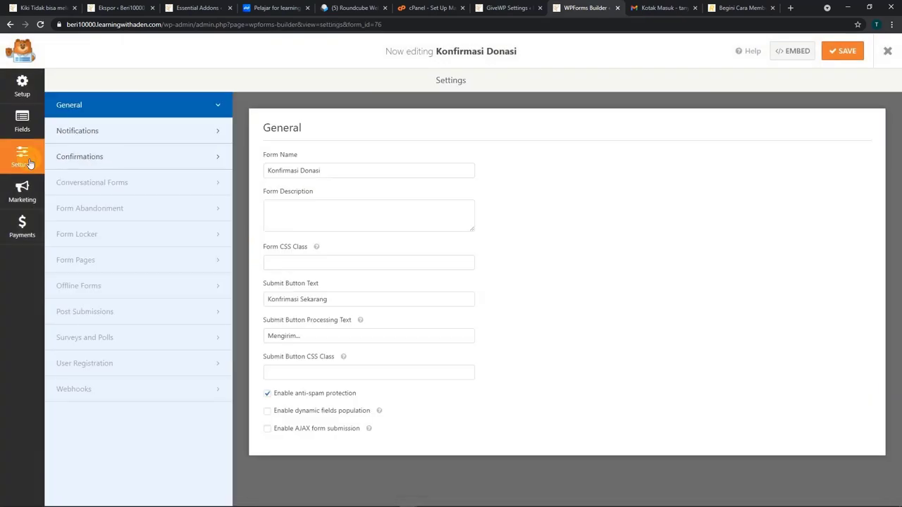
left_click(149, 129)
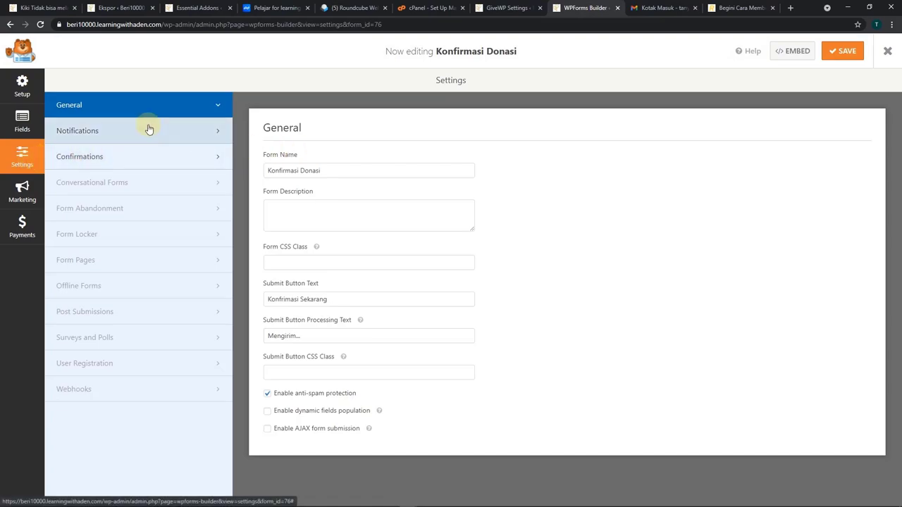
left_click(120, 134)
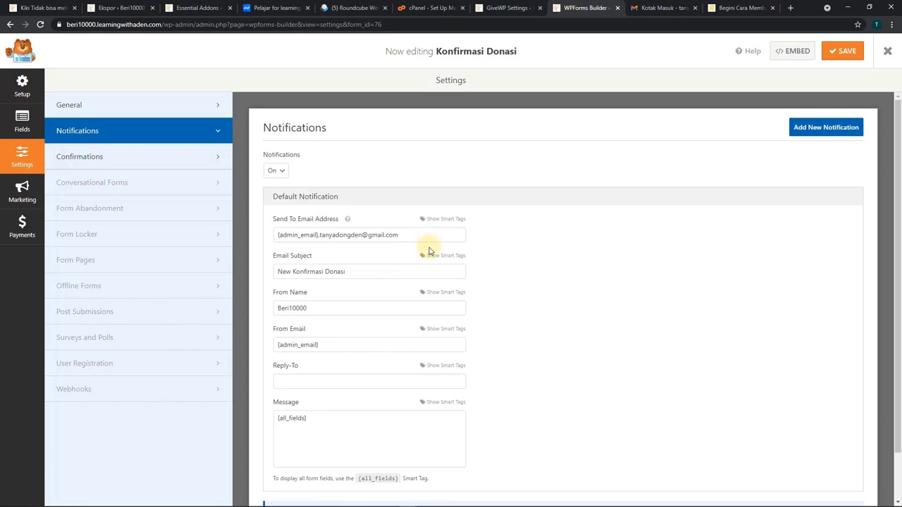
- Delete the extra recipient address so only {admin_email} receives the notification
left_click_drag(411, 233, 333, 237)
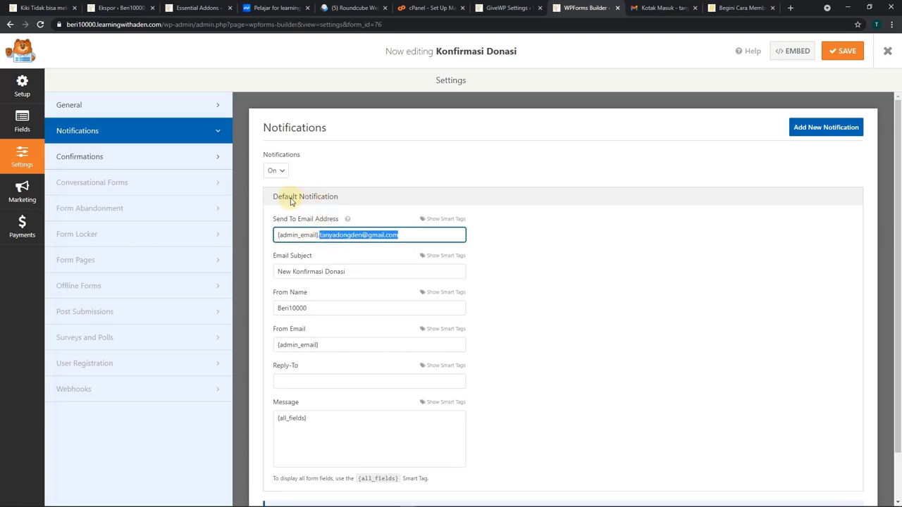
left_click_drag(276, 236, 317, 239)
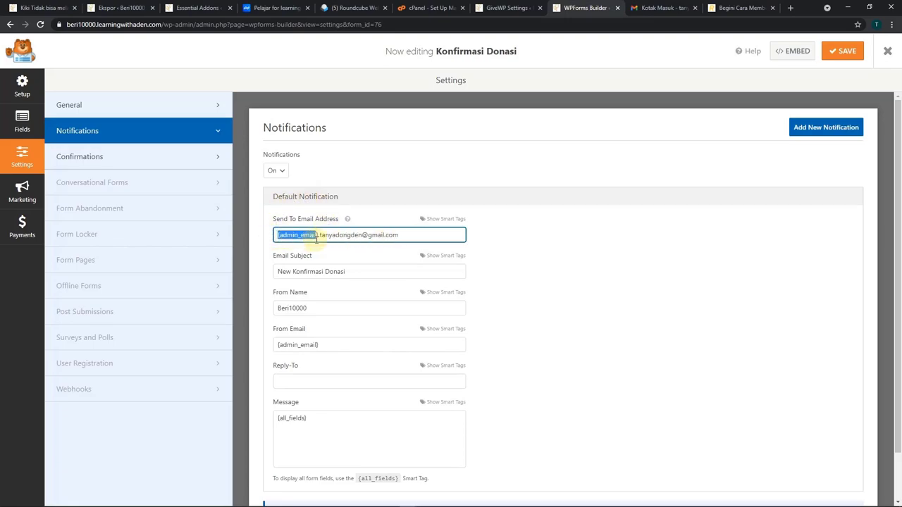
left_click_drag(412, 233, 318, 237)
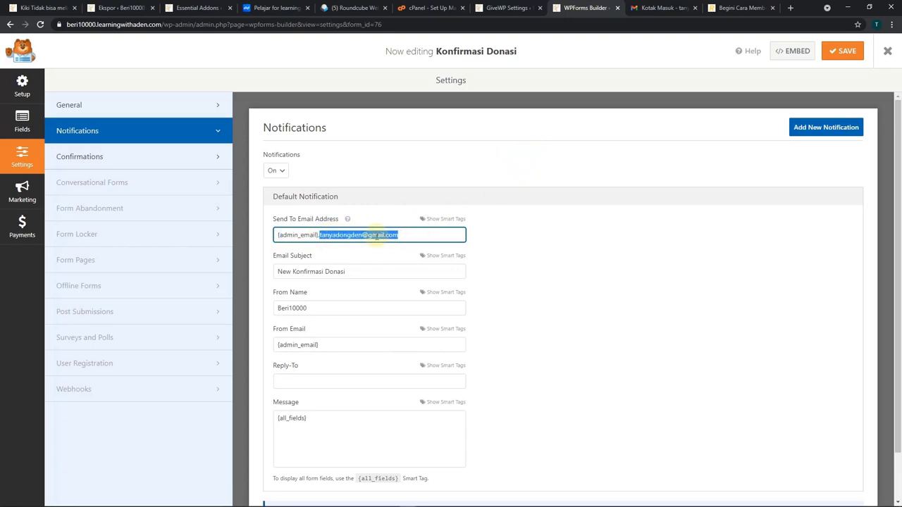
left_click(401, 237)
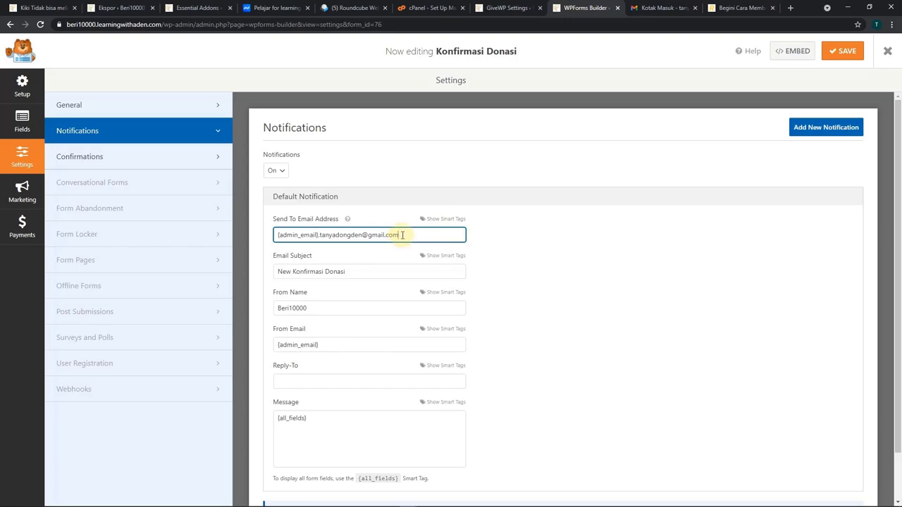
left_click_drag(402, 235, 329, 235)
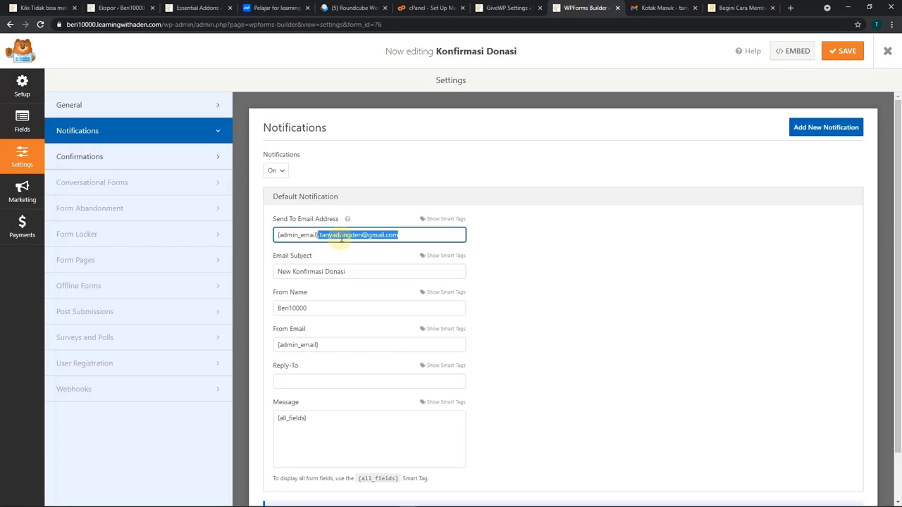
key("BackSpace")
left_click(540, 232)
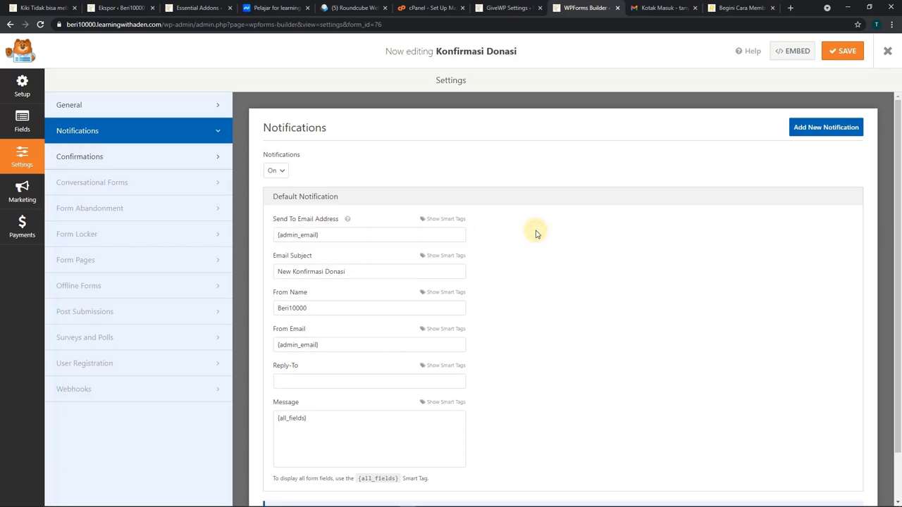
- Save the Konfirmasi Donasi form and exit to the Forms Overview
scroll(517, 267, "down", 1)
scroll(518, 268, "up", 1)
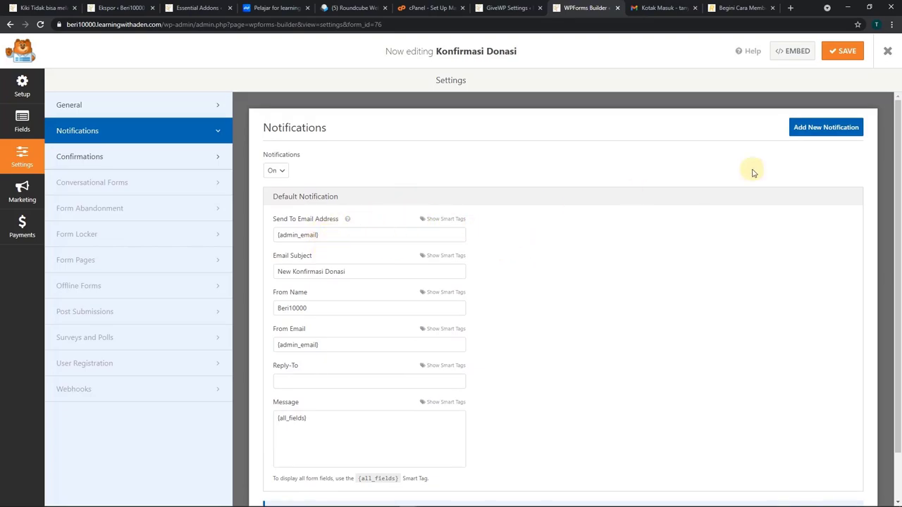
left_click(848, 56)
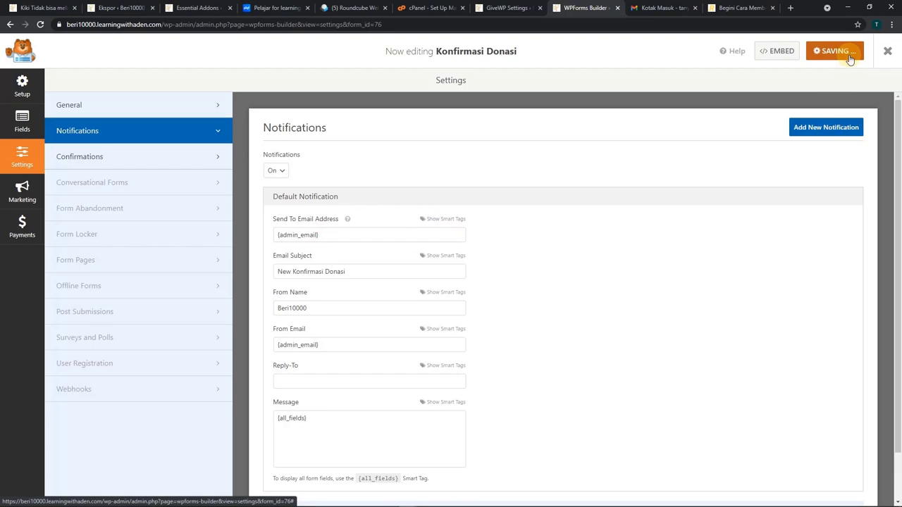
left_click(888, 52)
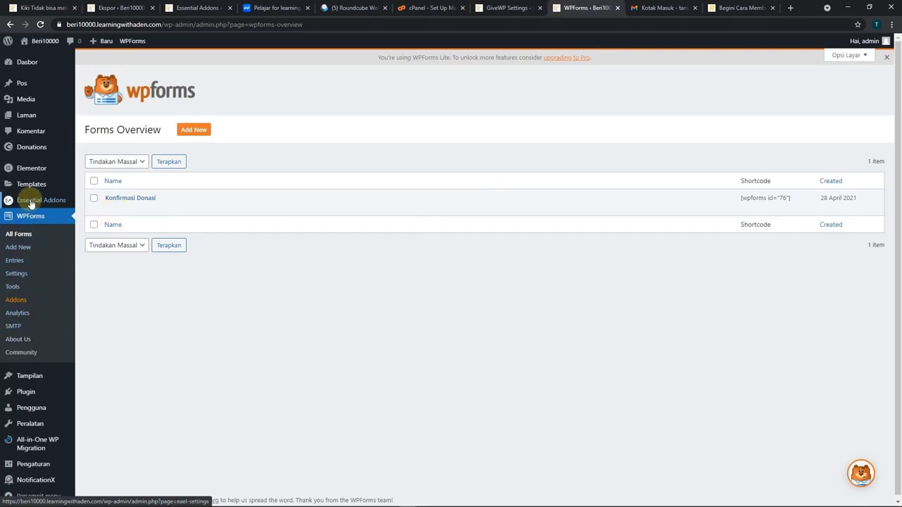
- Edit the Donation Receipt email and change its subject to 'Donasi Sudah Kami Terima!'
mouse_move(46, 156)
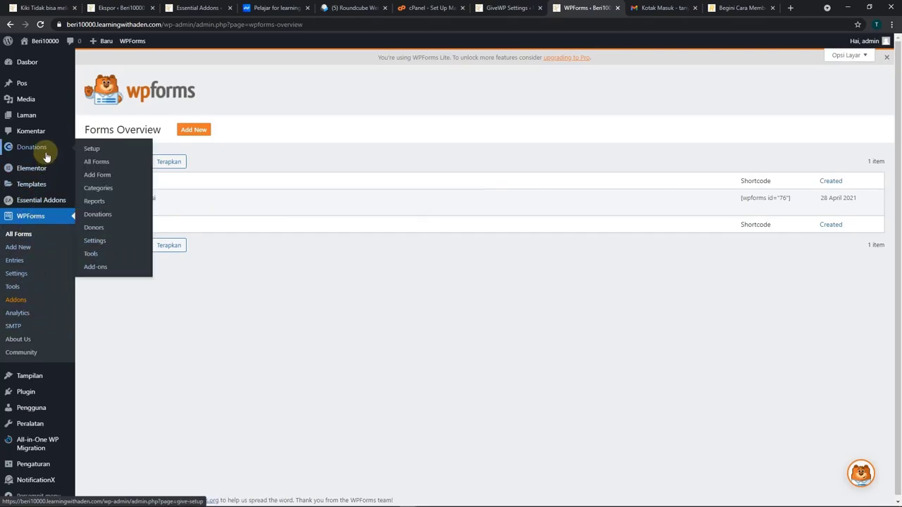
left_click(96, 241)
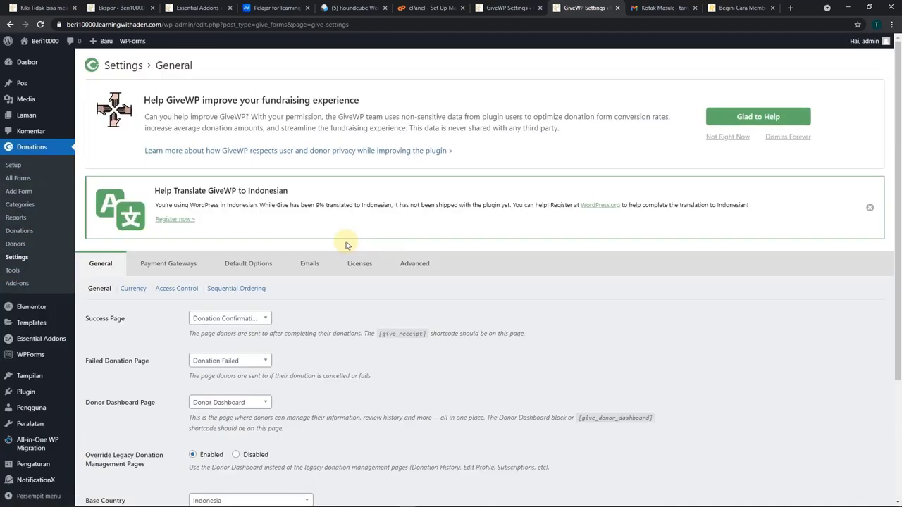
left_click(311, 268)
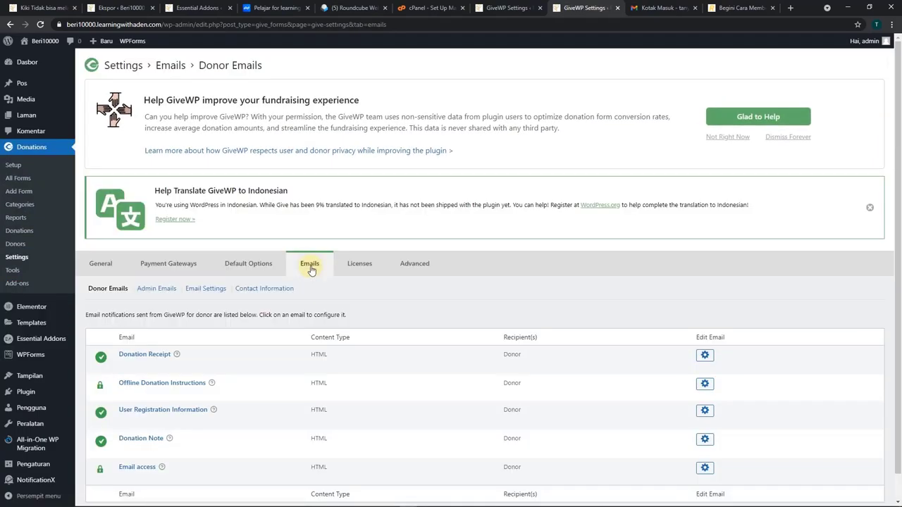
scroll(120, 380, "down", 1)
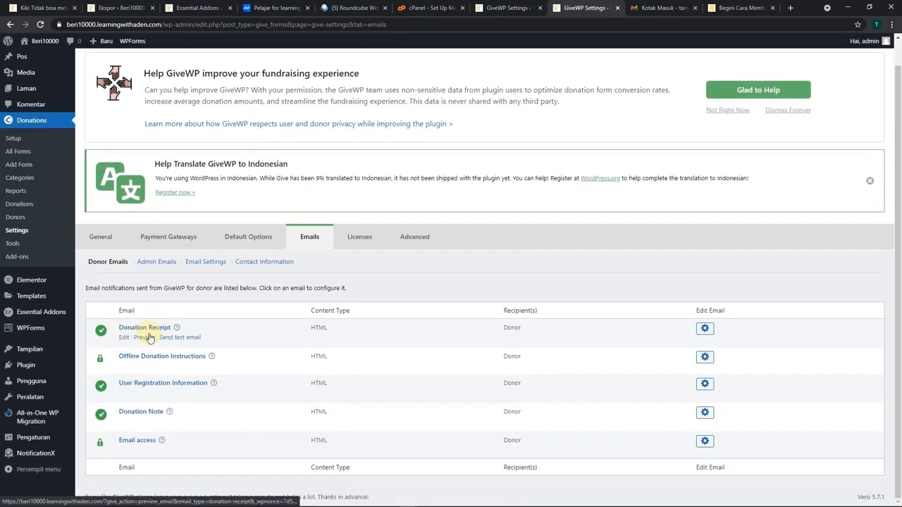
left_click(705, 329)
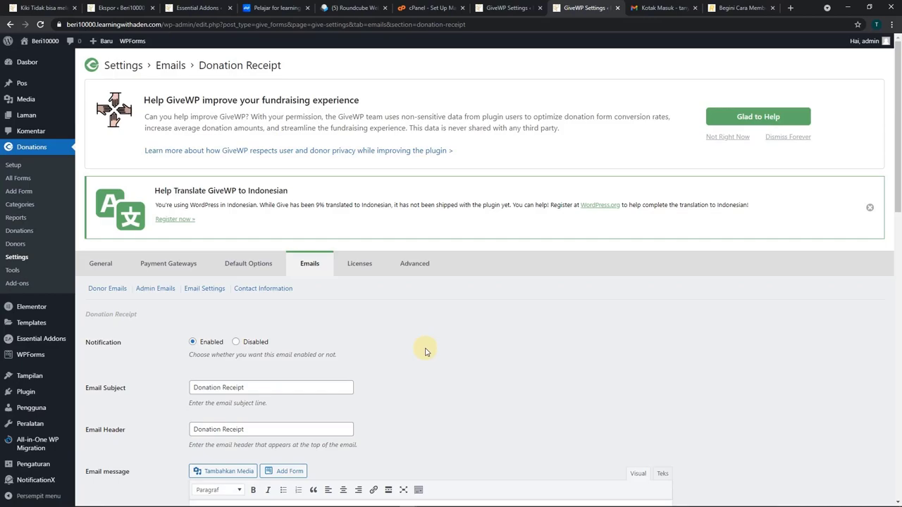
scroll(333, 256, "down", 3)
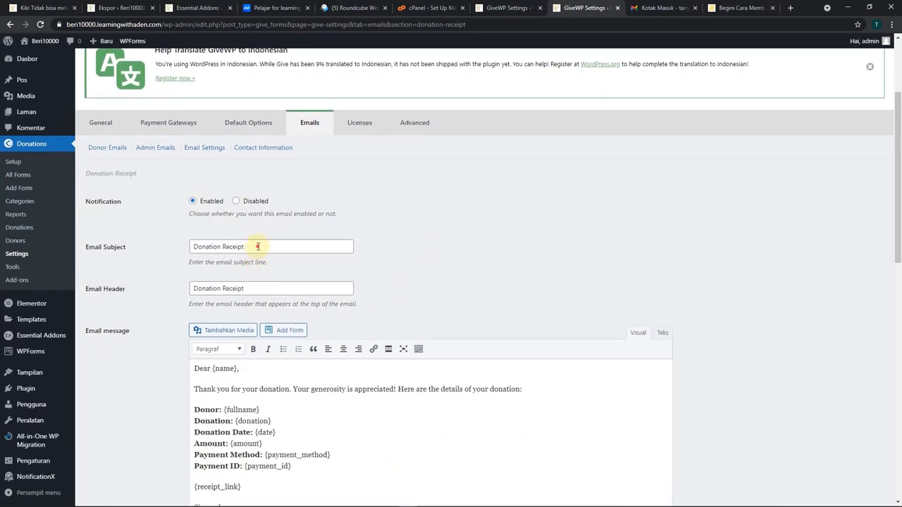
triple_click(258, 246)
type("D")
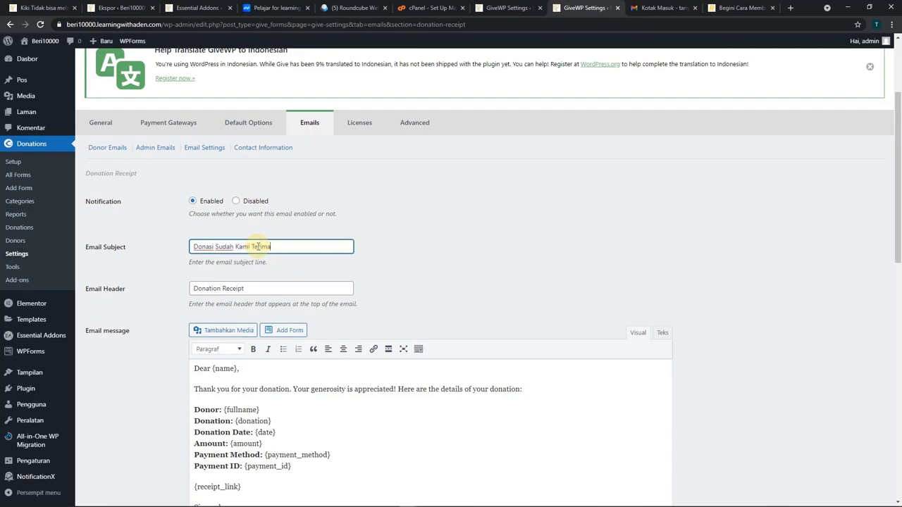
- Replace the greeting and thank-you line with 'donasi kamu sudah masuk dengan detail berikut:'
scroll(257, 246, "down", 2)
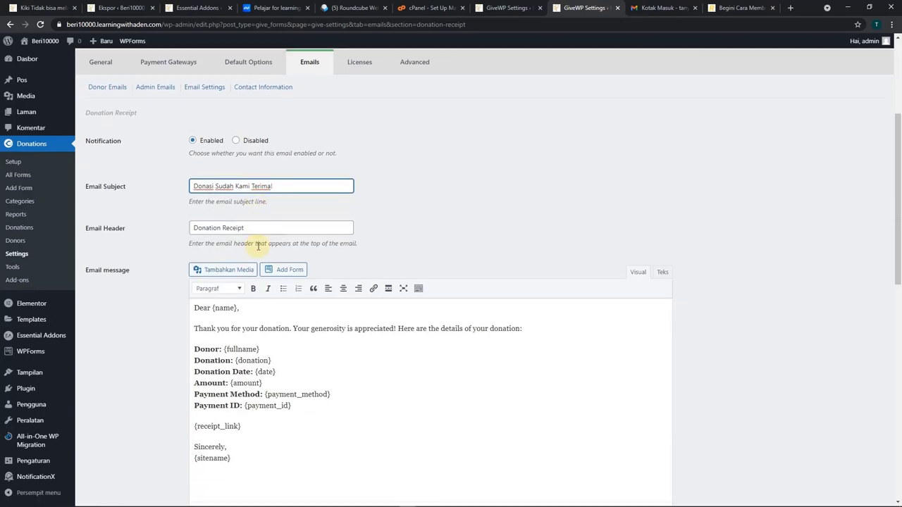
double_click(202, 276)
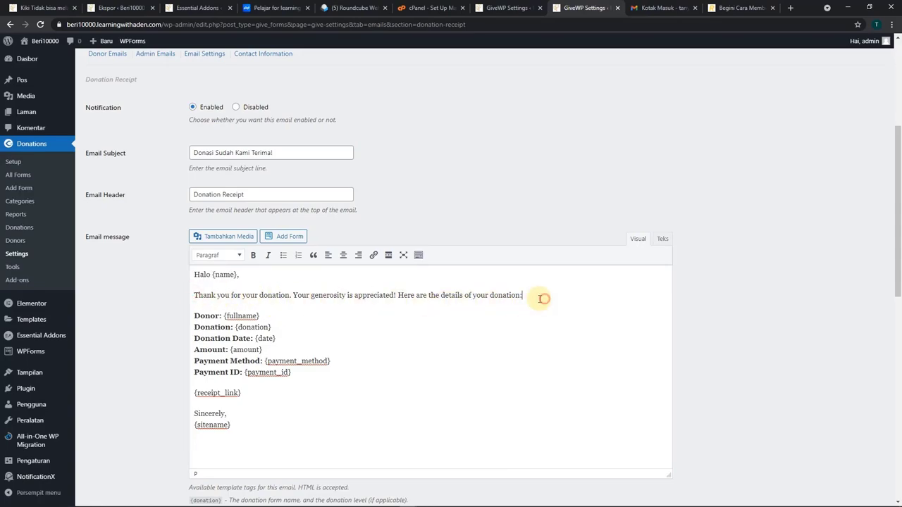
left_click_drag(544, 296, 200, 293)
type("Terimakasih orang baik!")
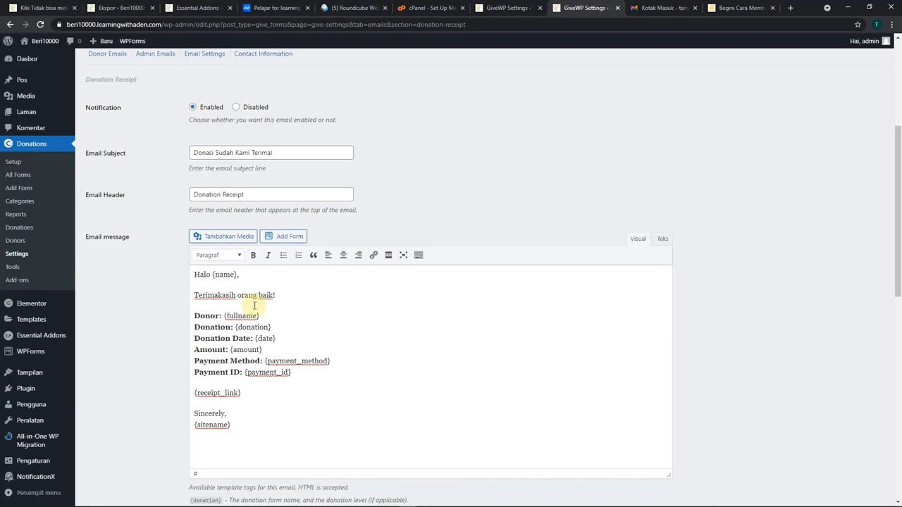
type("donasi kamu sudah masuk d")
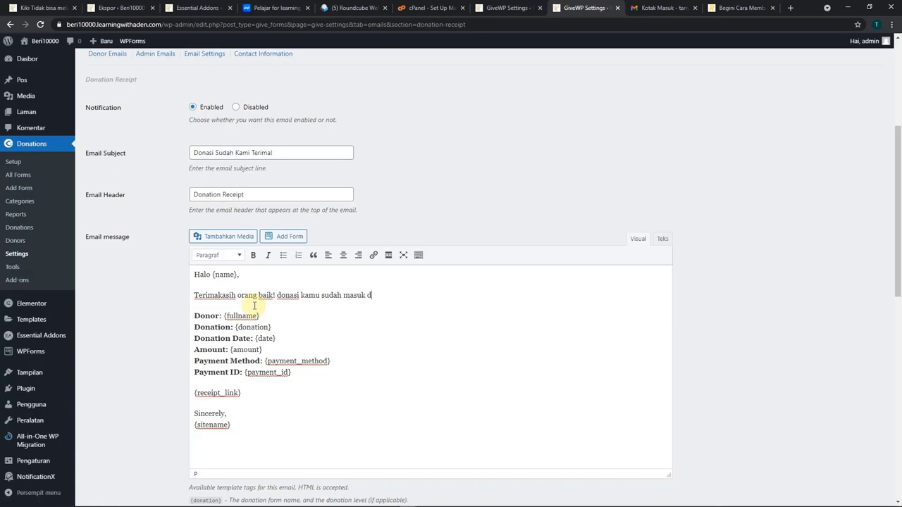
type("engan detail berikut:")
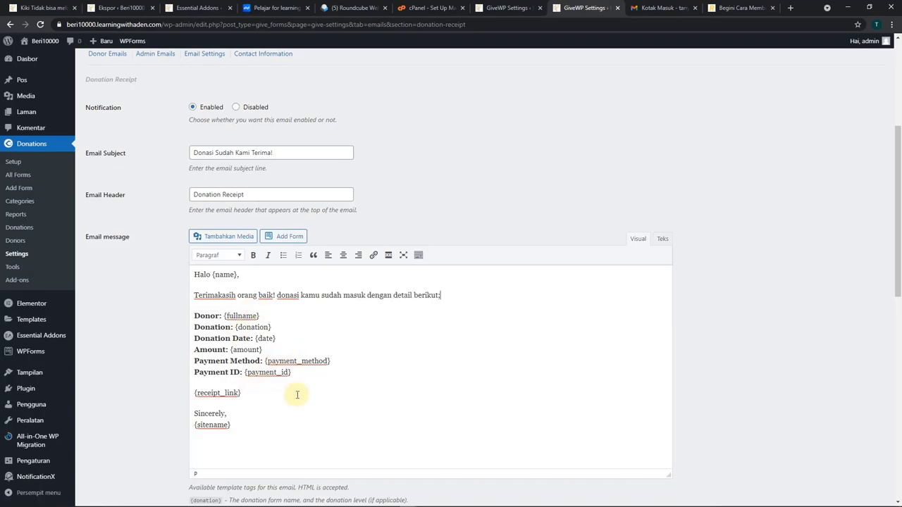
- Change the sign-off from Sincerely to 'salam' and save the receipt email
scroll(296, 398, "down", 2)
double_click(210, 273)
type("salam,")
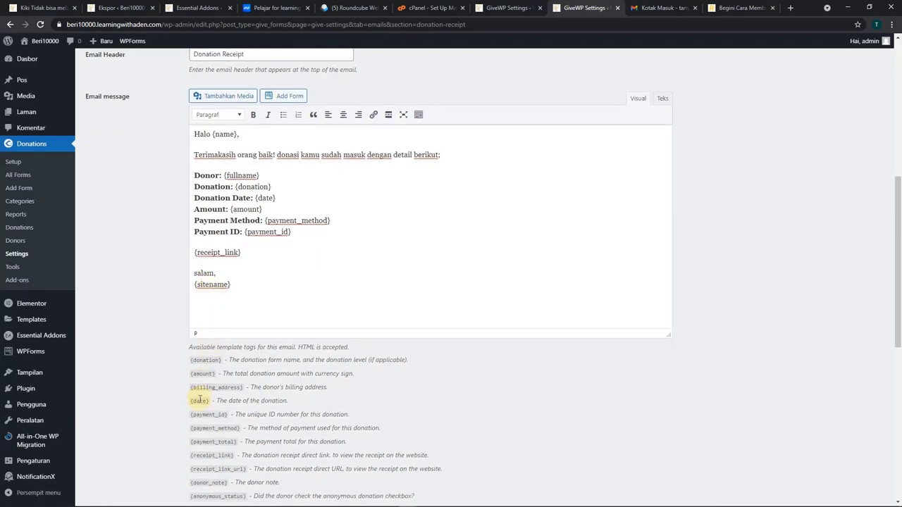
scroll(197, 394, "down", 6)
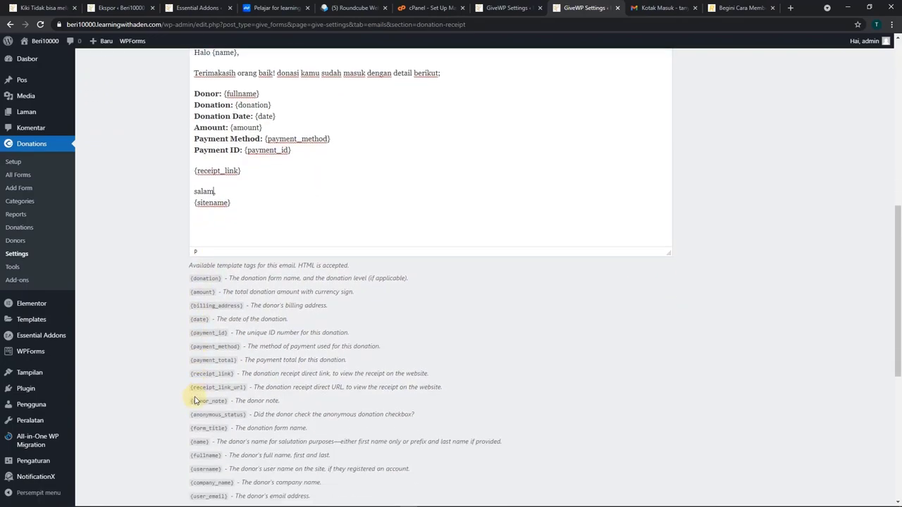
left_click(123, 453)
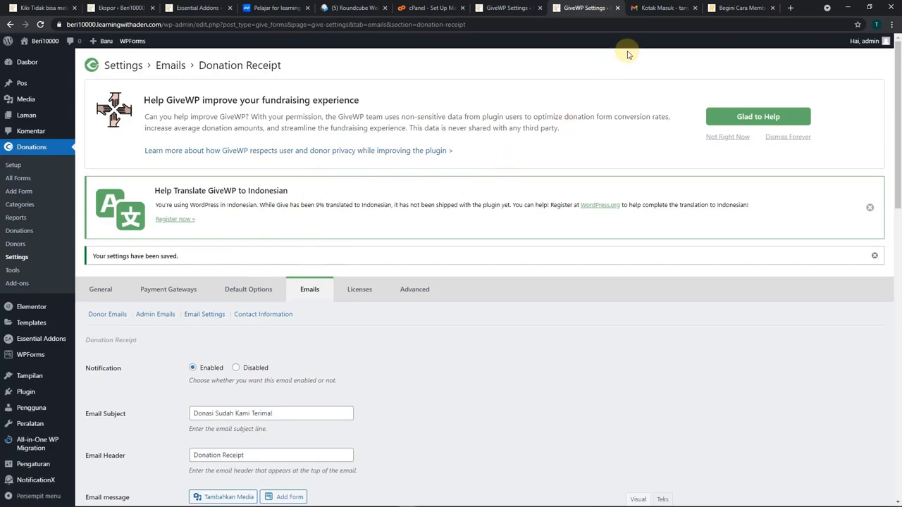
- Close the how-to article and Gmail inbox tabs, keeping the GiveWP settings tab
left_click(653, 8)
left_click(740, 8)
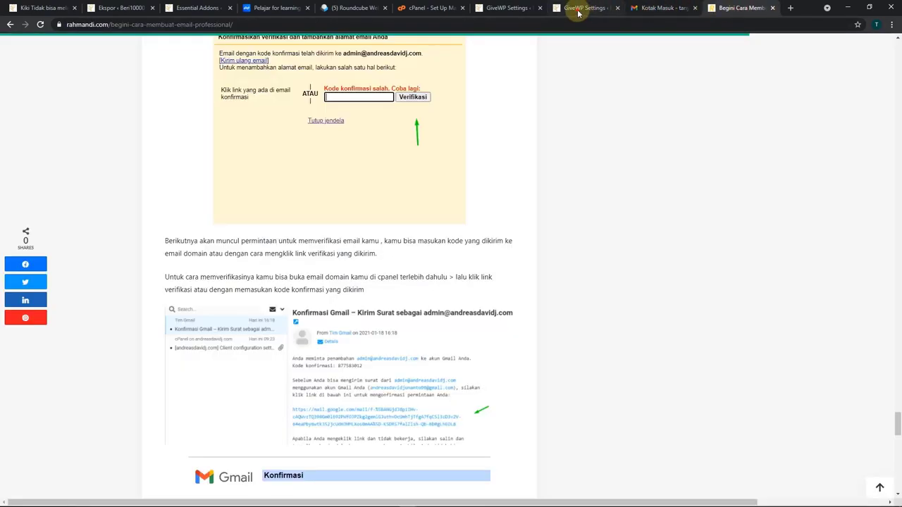
left_click(579, 8)
left_click(772, 7)
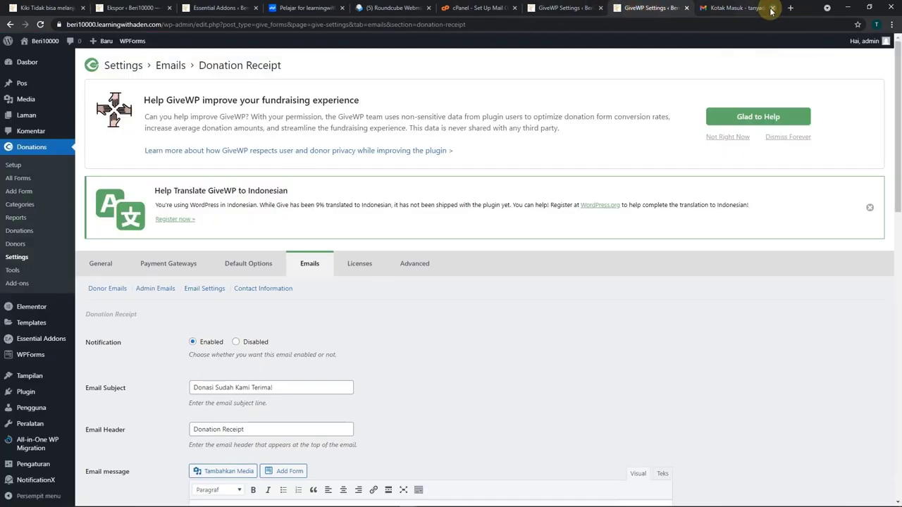
left_click(770, 8)
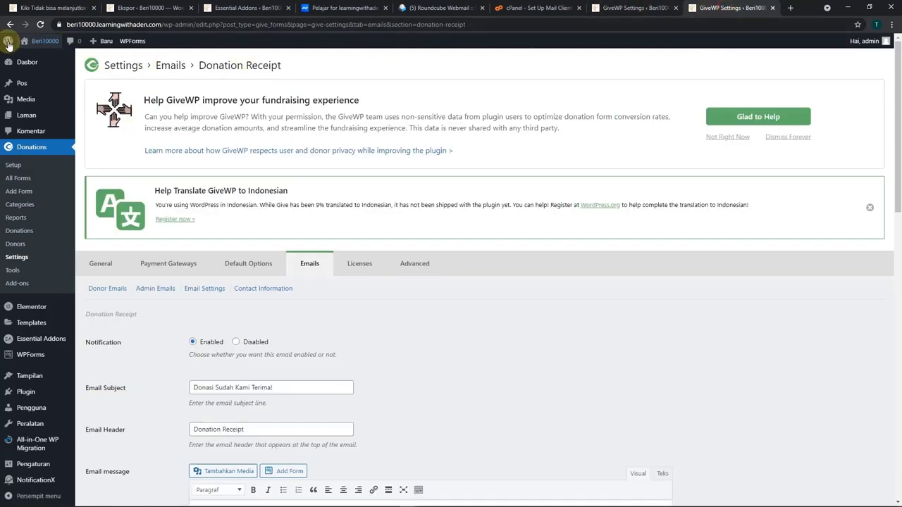
- Visit the Beri10000 homepage and scroll through its Papua campaign
left_click(28, 62)
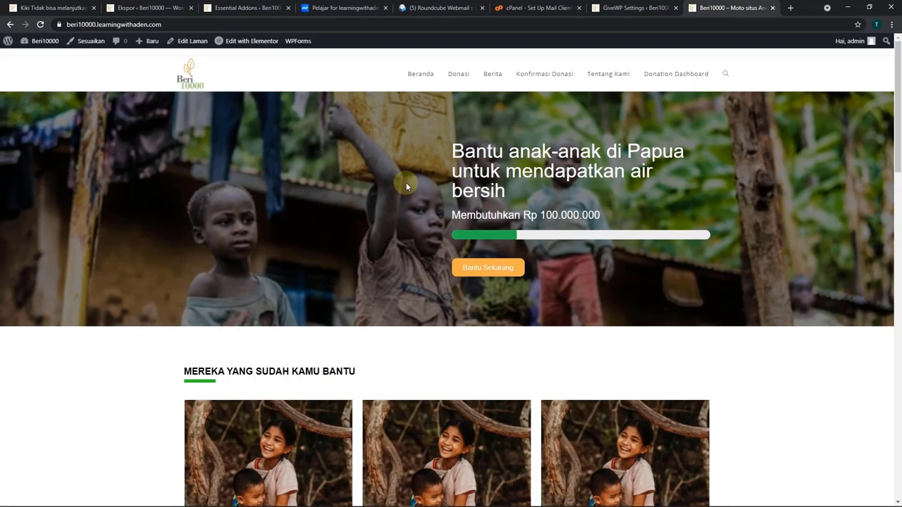
scroll(406, 184, "down", 11)
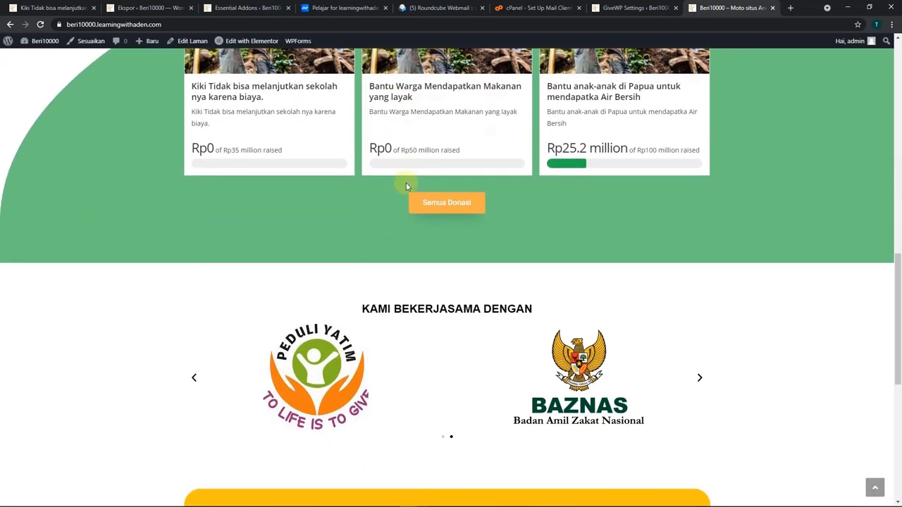
scroll(405, 185, "up", 12)
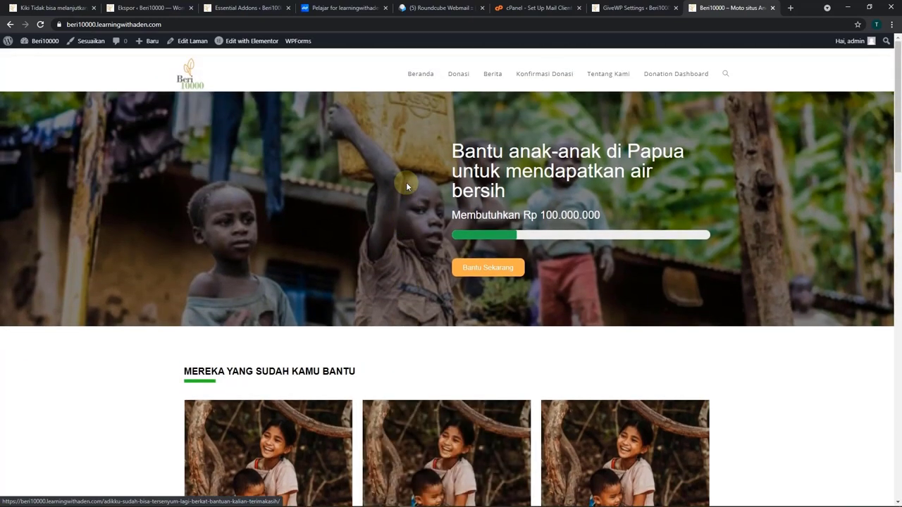
scroll(408, 185, "down", 10)
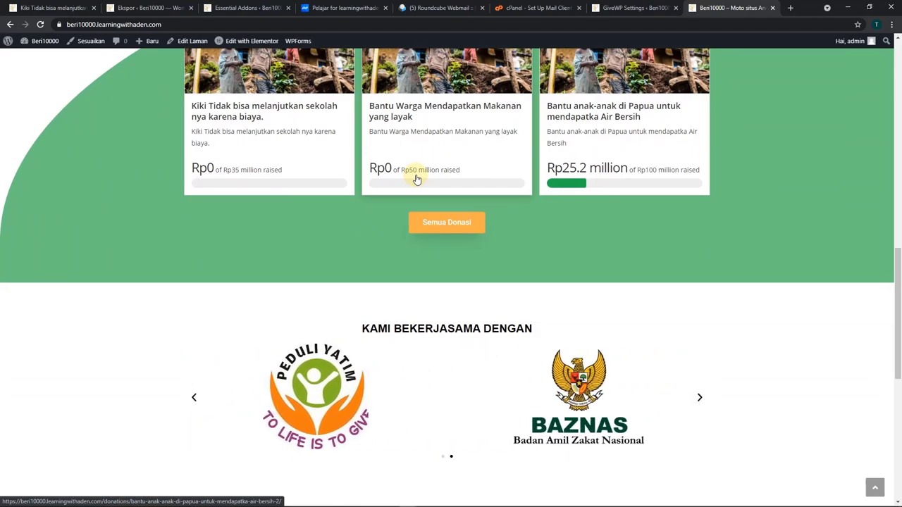
scroll(274, 258, "down", 1)
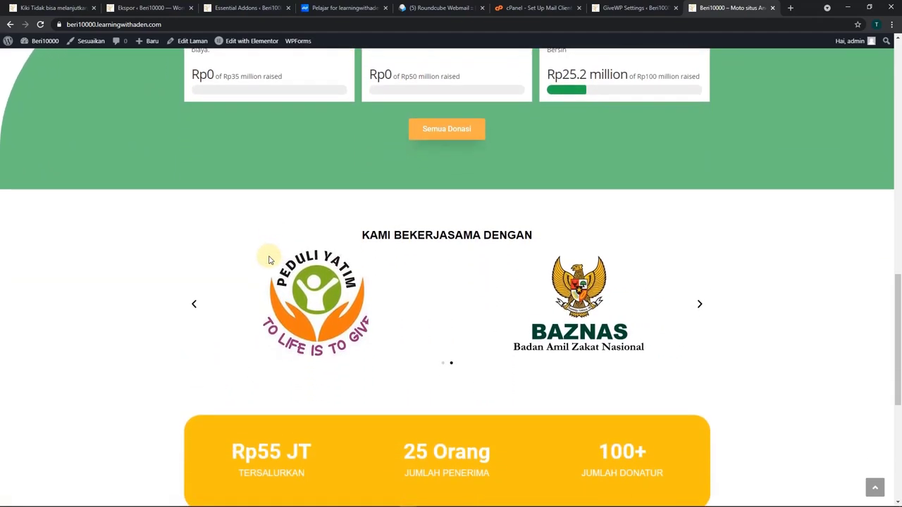